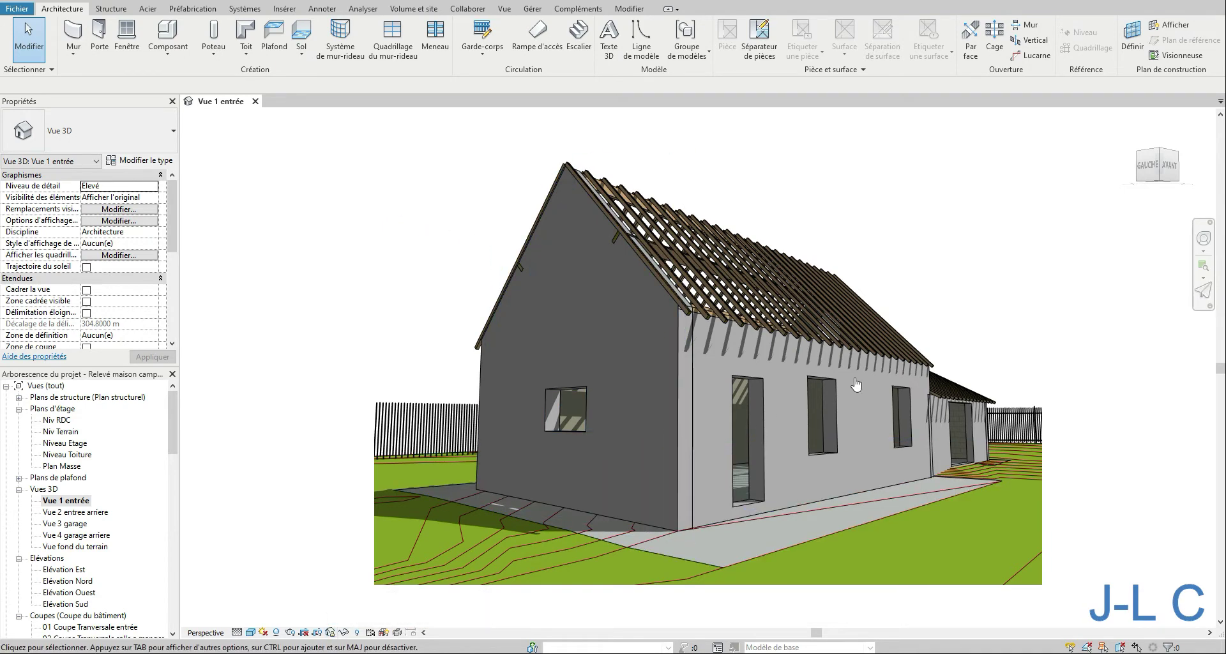
Examine the roof framing of the house and garage from several angles, including the beam system along the front eaves.
shift+middle_drag(856, 384, 826, 427)
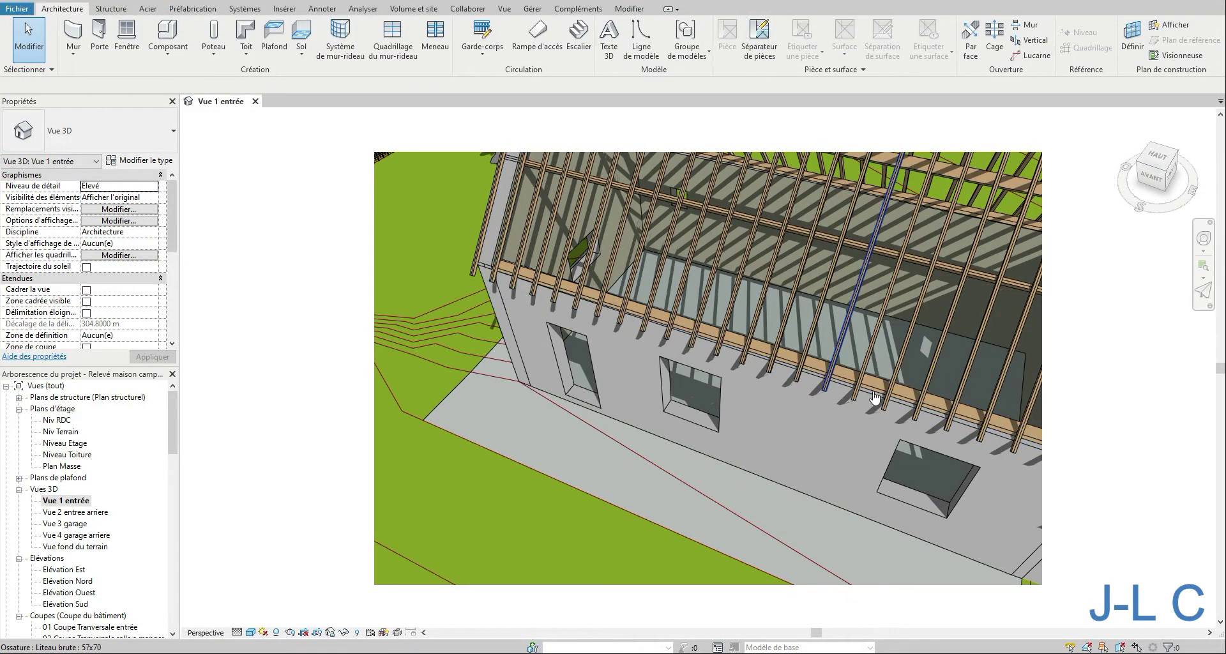
middle_drag(870, 403, 497, 307)
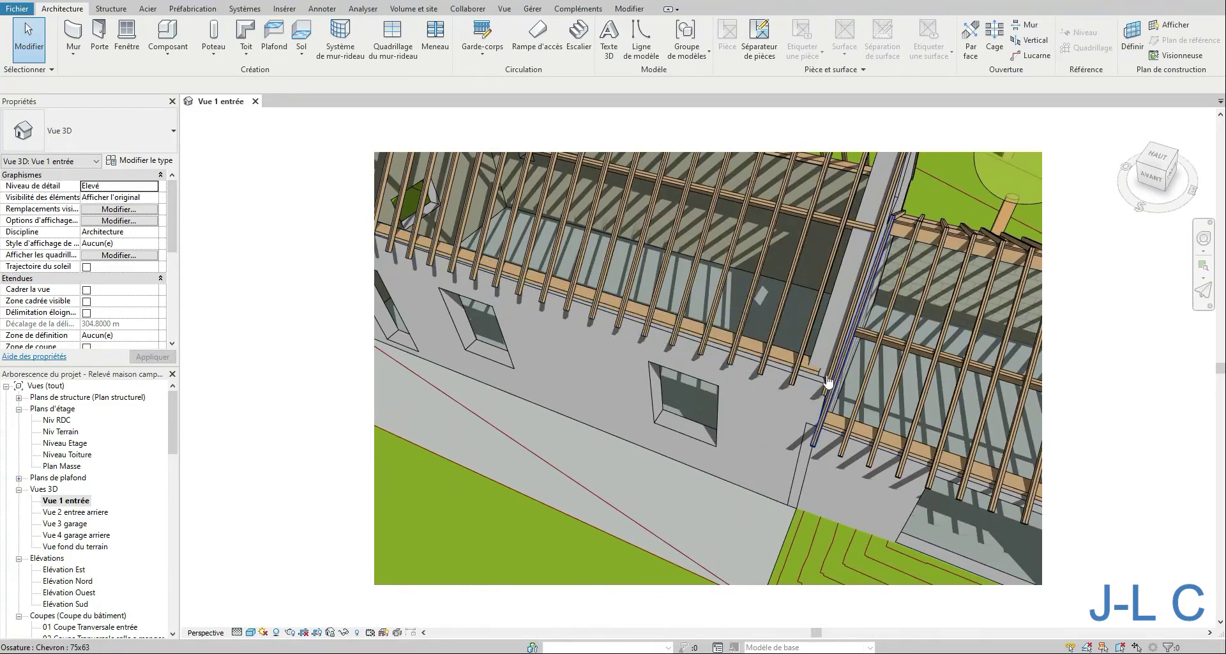
scroll(795, 355, up, 3)
scroll(794, 355, down, 5)
scroll(795, 355, up, 3)
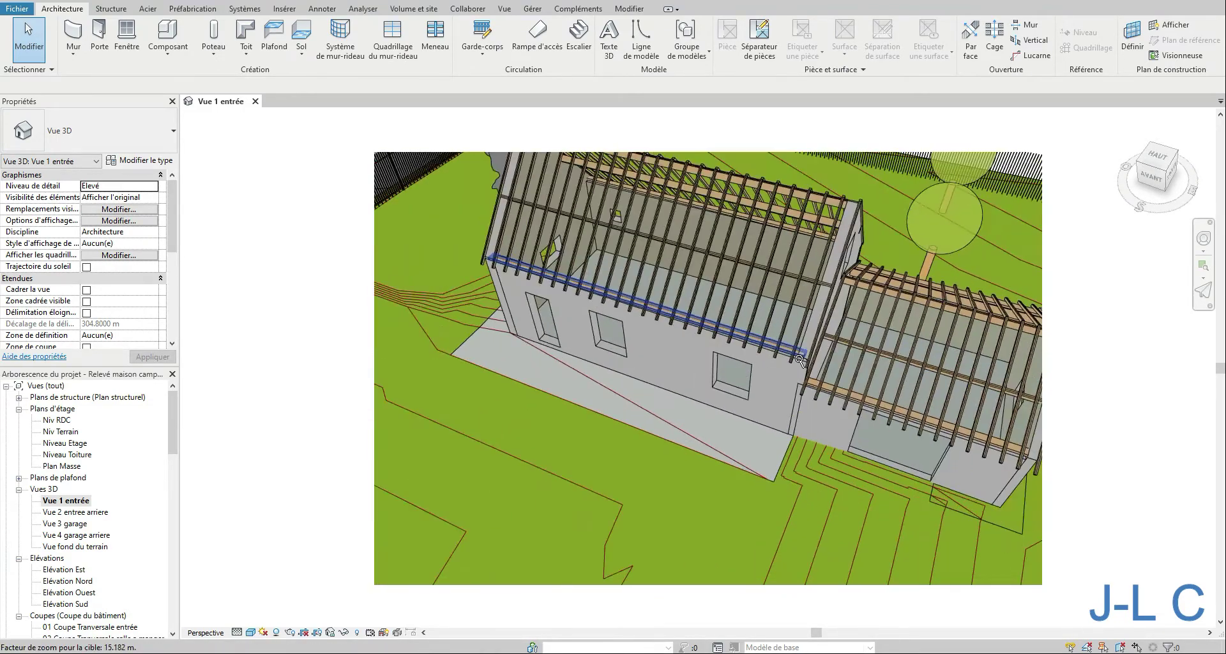
scroll(795, 355, down, 1)
middle_drag(782, 360, 699, 345)
scroll(803, 377, up, 4)
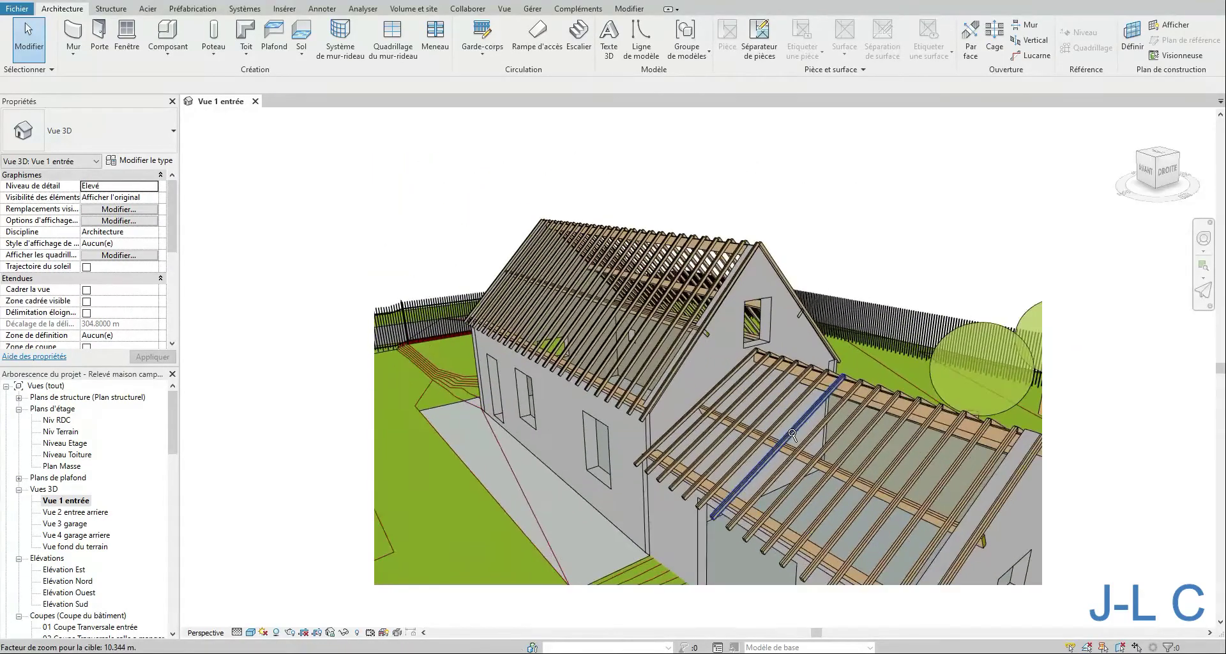
shift+middle_drag(802, 377, 990, 386)
middle_drag(772, 254, 814, 415)
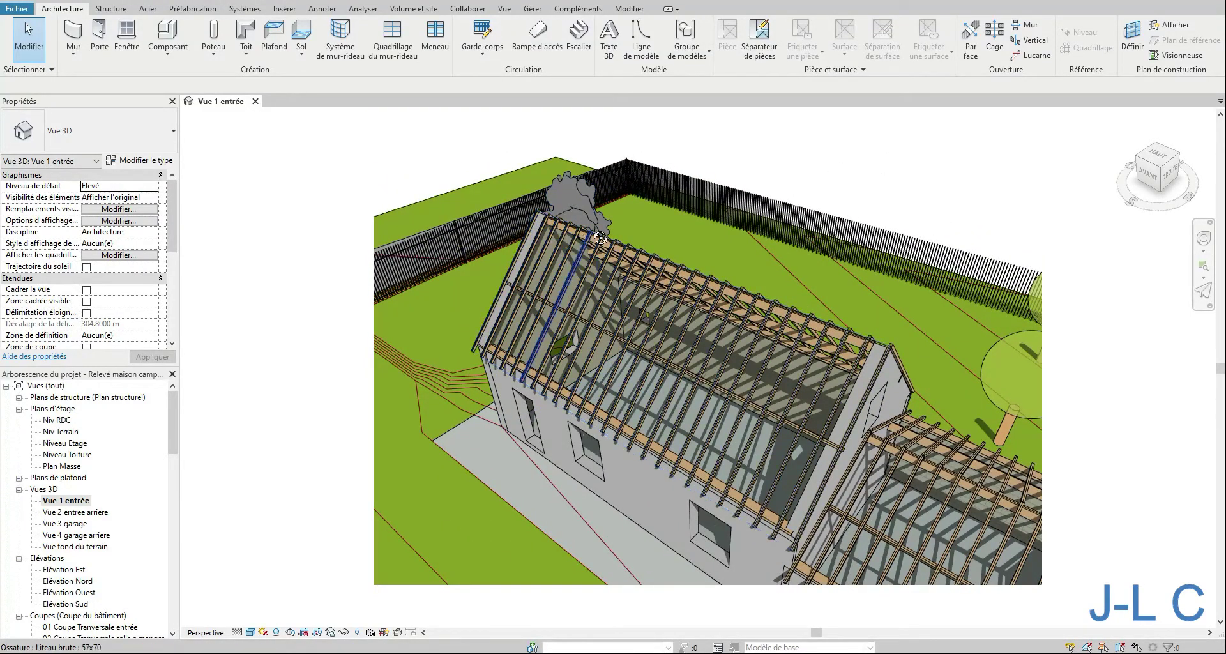
shift+middle_drag(600, 237, 815, 271)
middle_drag(657, 530, 806, 407)
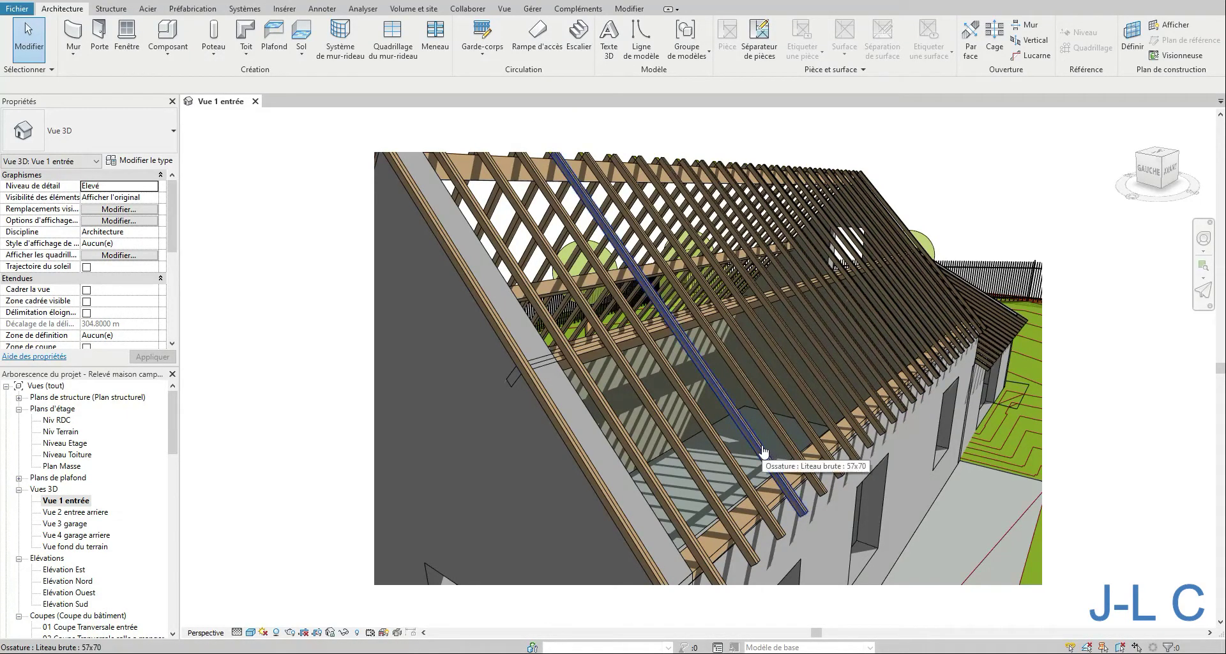
shift+middle_drag(772, 454, 689, 486)
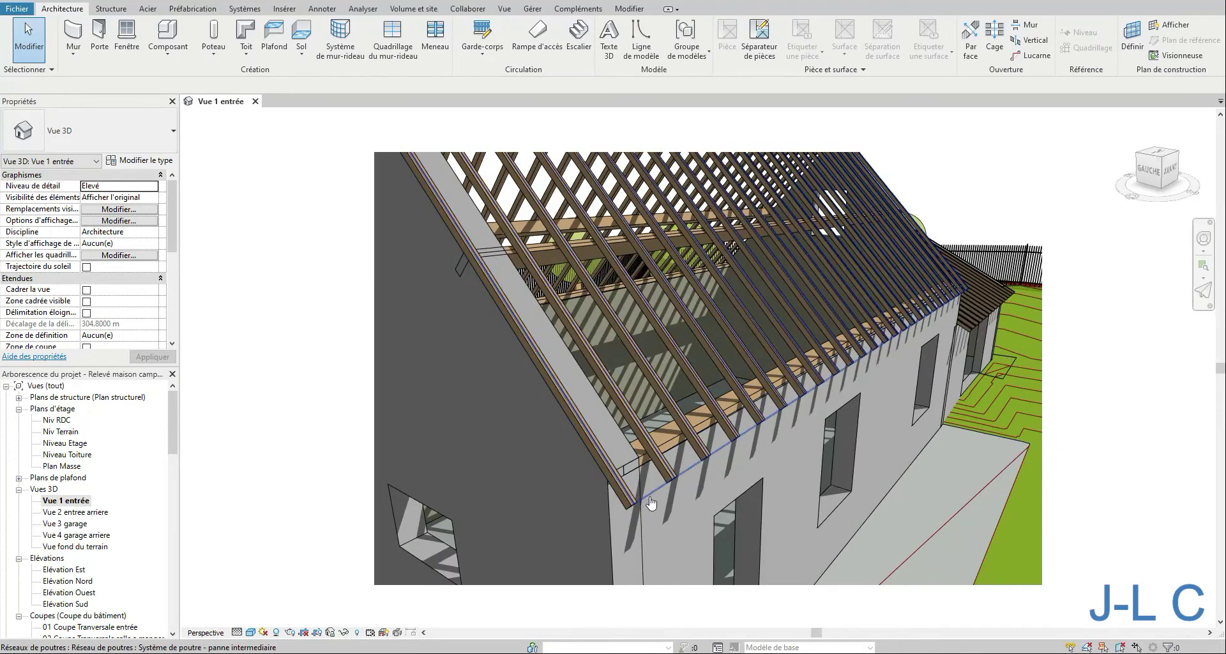
click(651, 503)
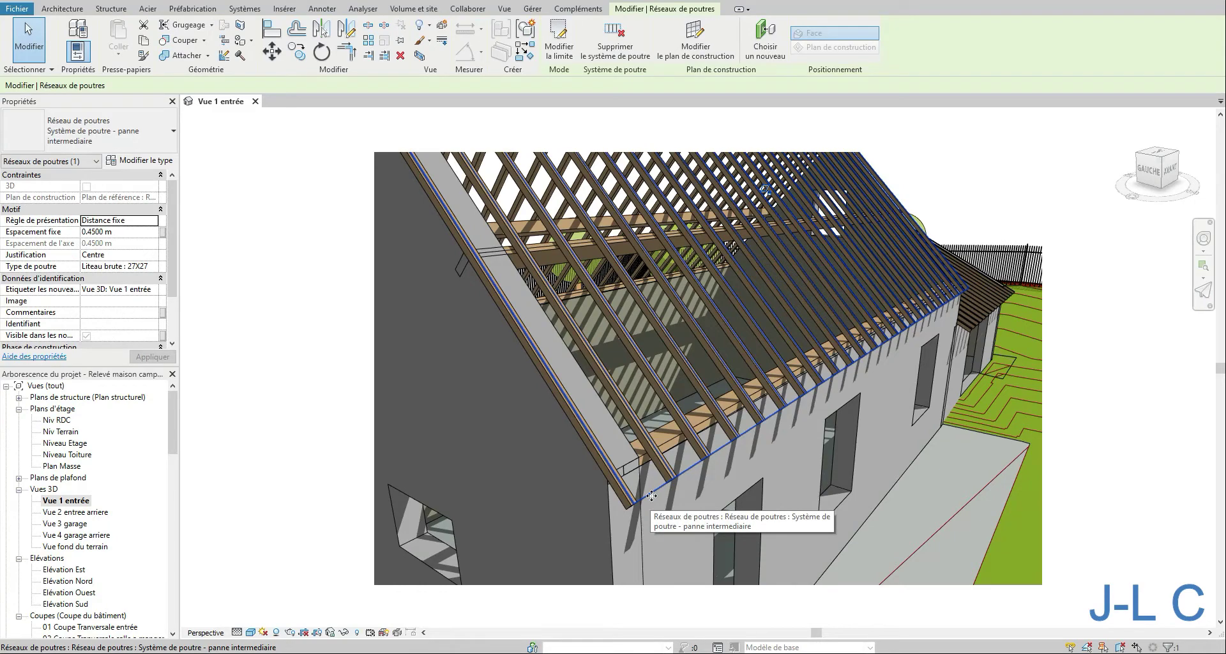
shift+middle_drag(651, 495, 683, 520)
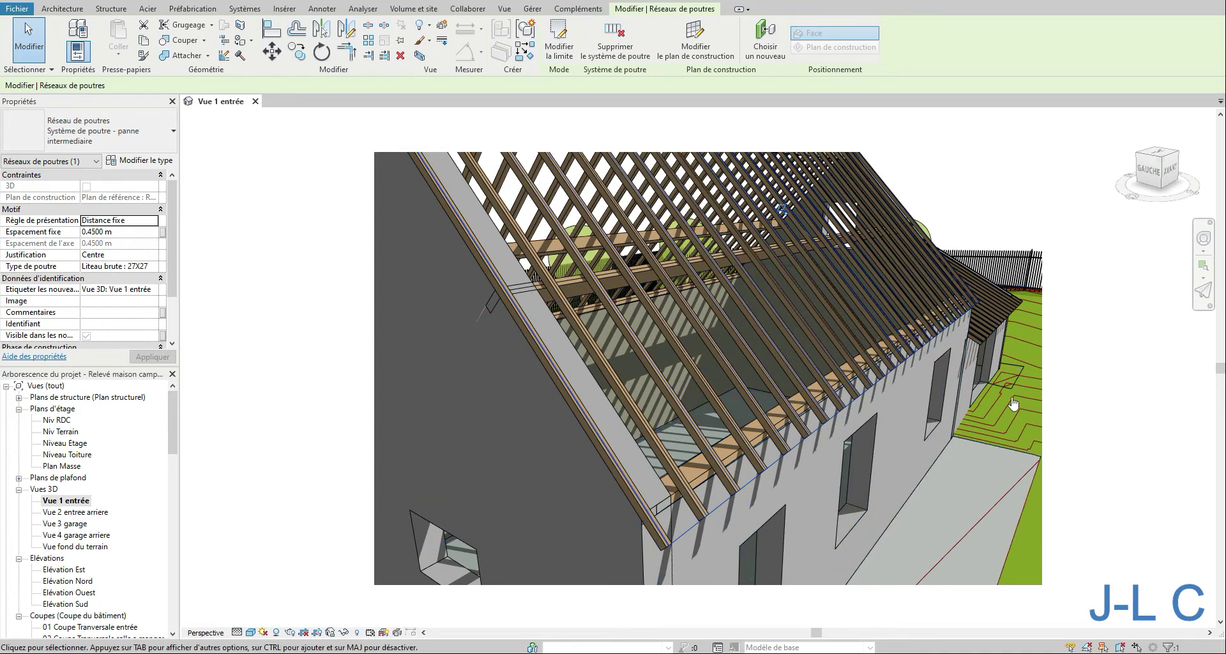
middle_drag(969, 362, 927, 372)
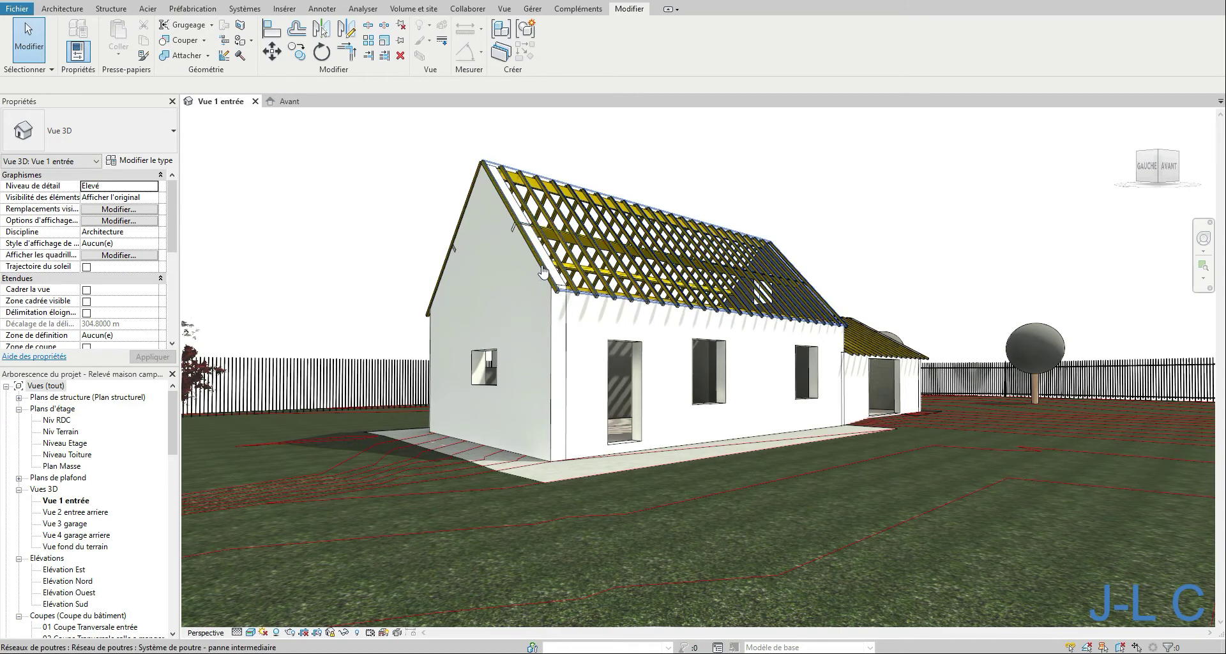
Delete all the roof framing over the house and garage in the 3D view.
key(Tab)
drag(376, 148, 961, 377)
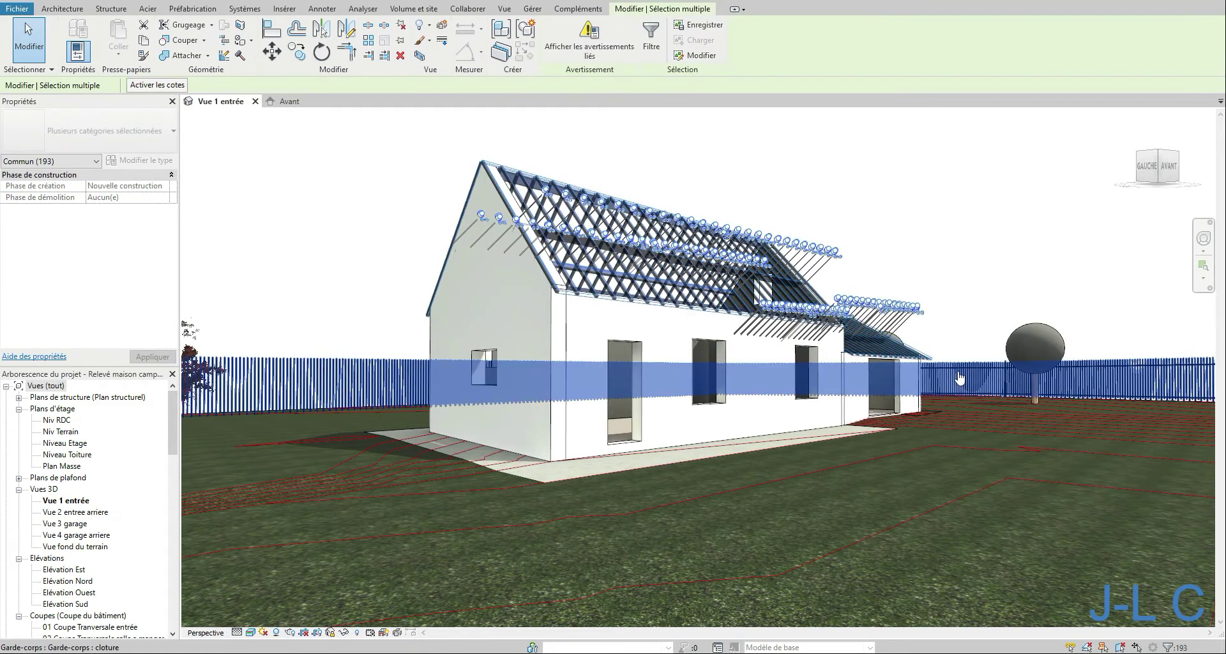
key(Delete)
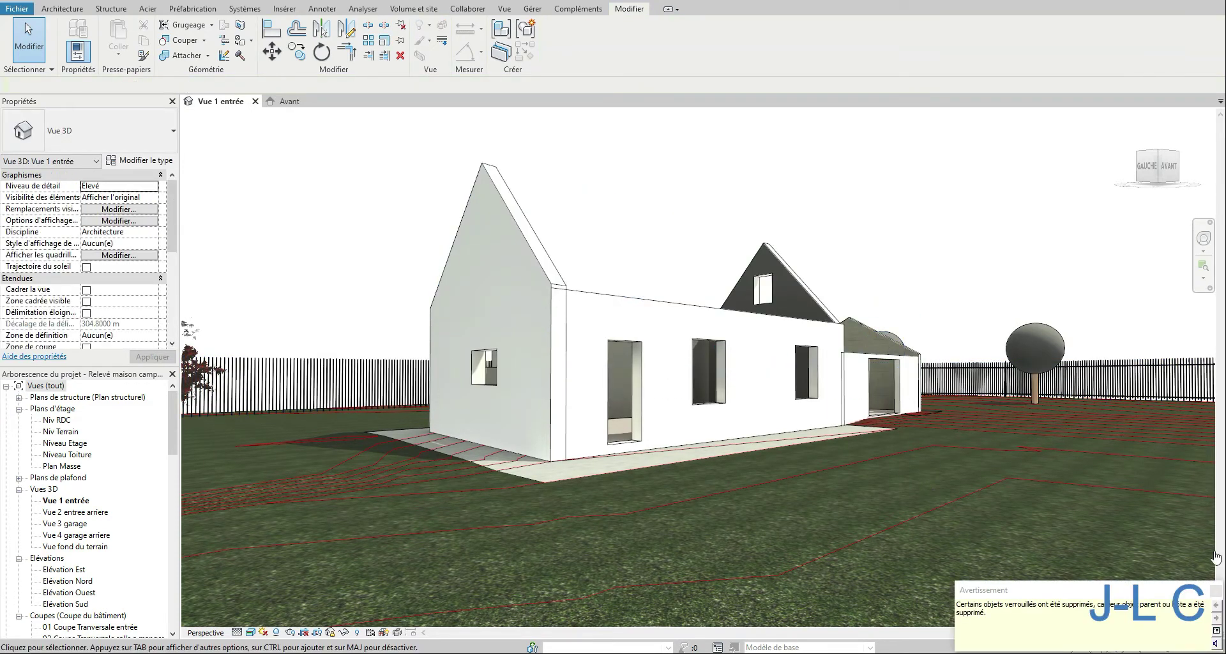
click(1216, 591)
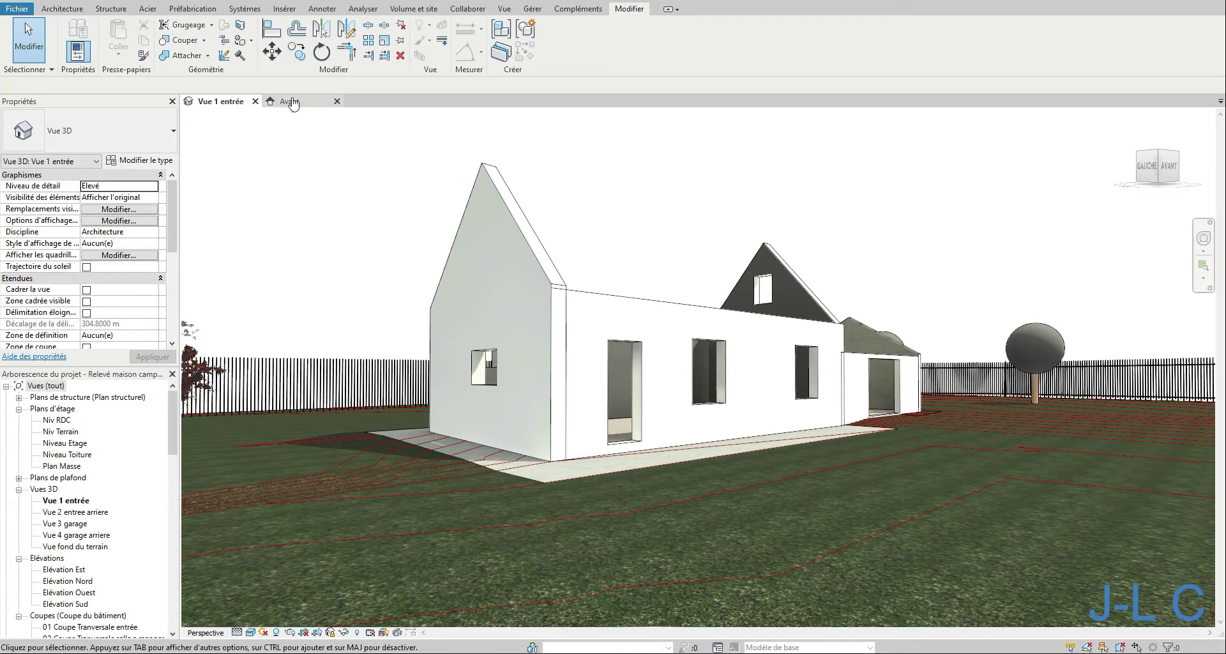
Switch to the front elevation (Avant) of the Liteau brute family.
click(292, 101)
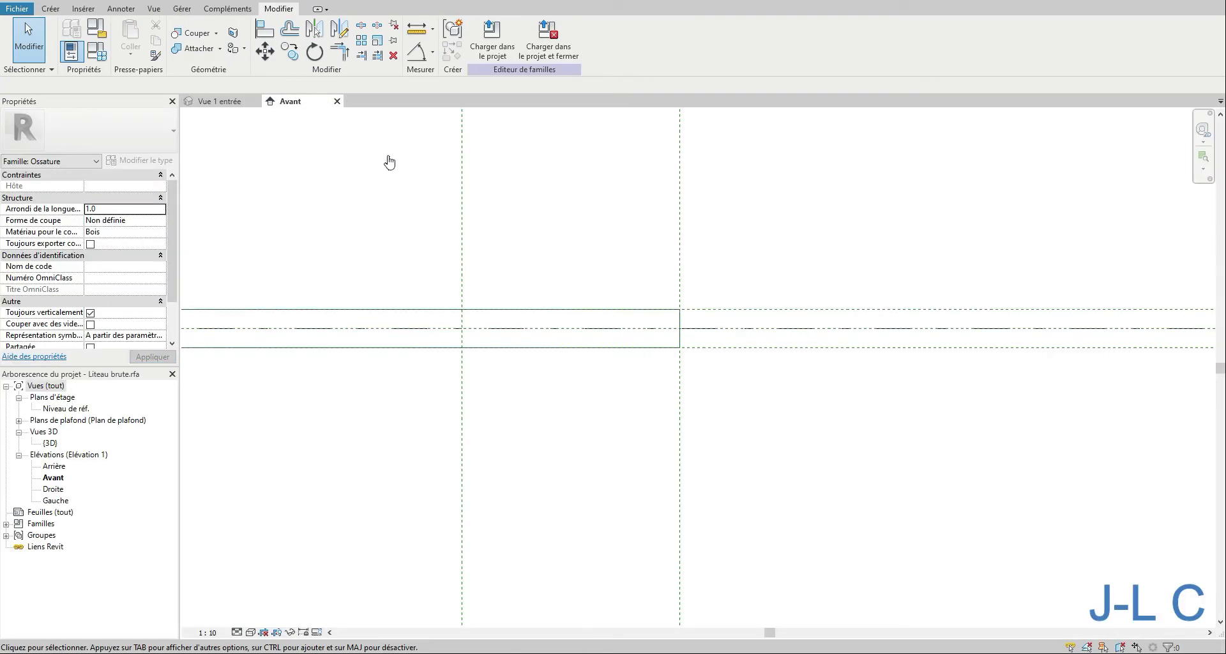
click(51, 8)
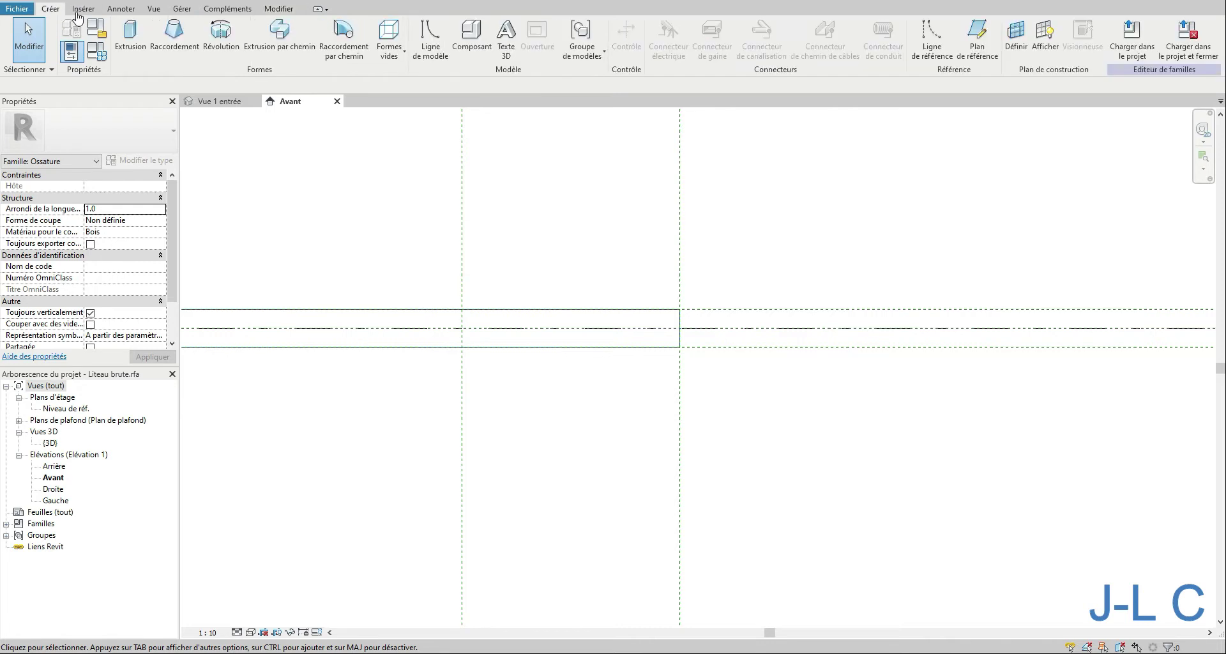
click(933, 43)
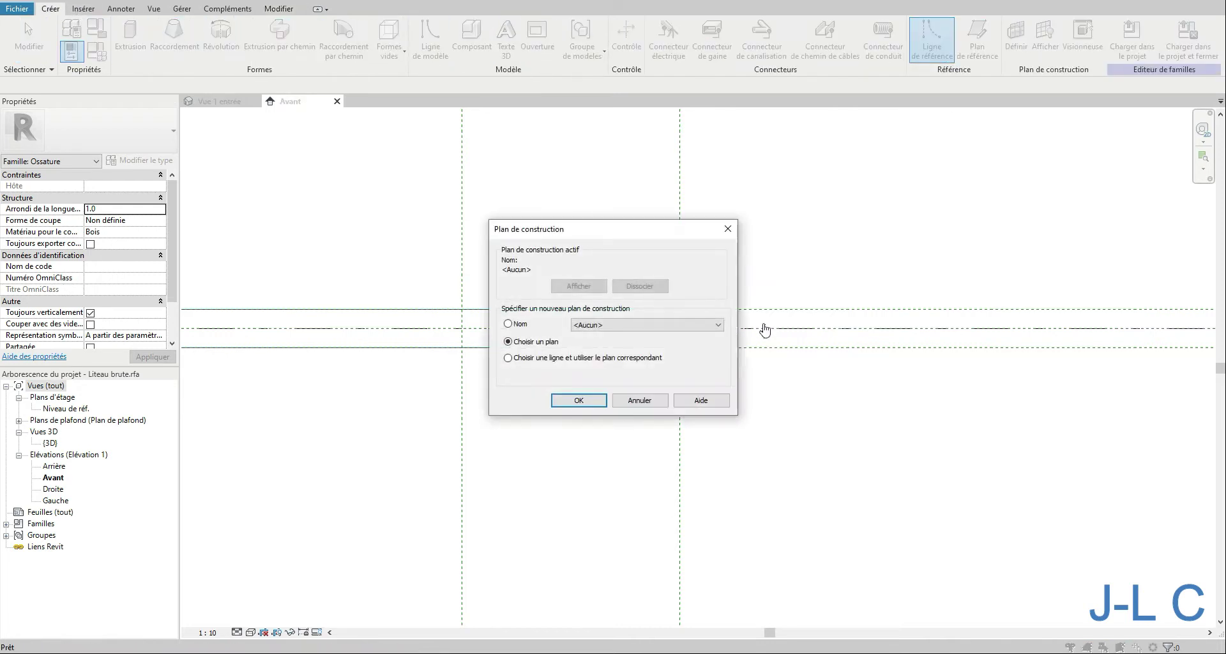
click(603, 405)
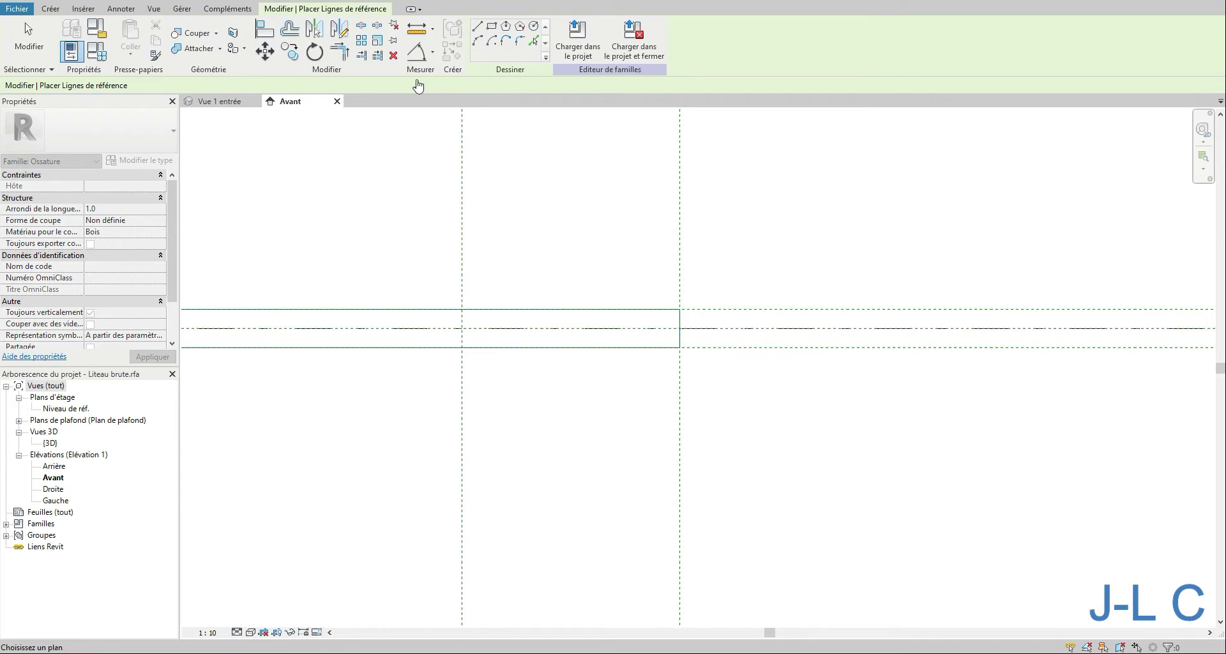
click(45, 13)
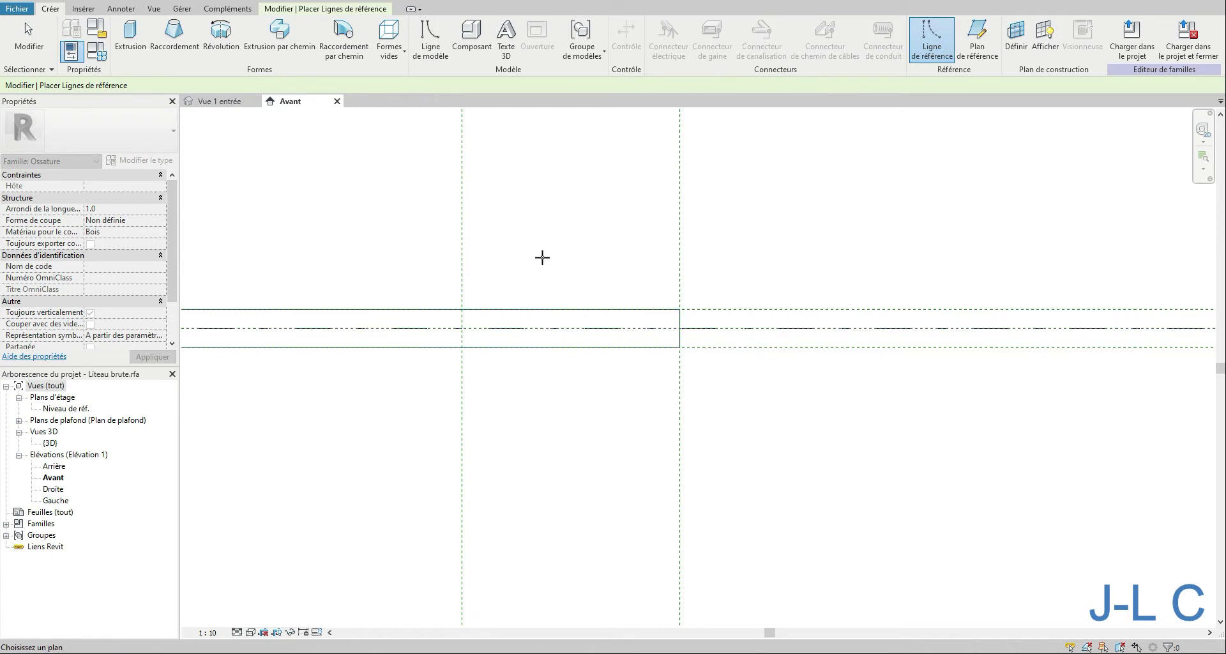
right_click(542, 258)
click(617, 364)
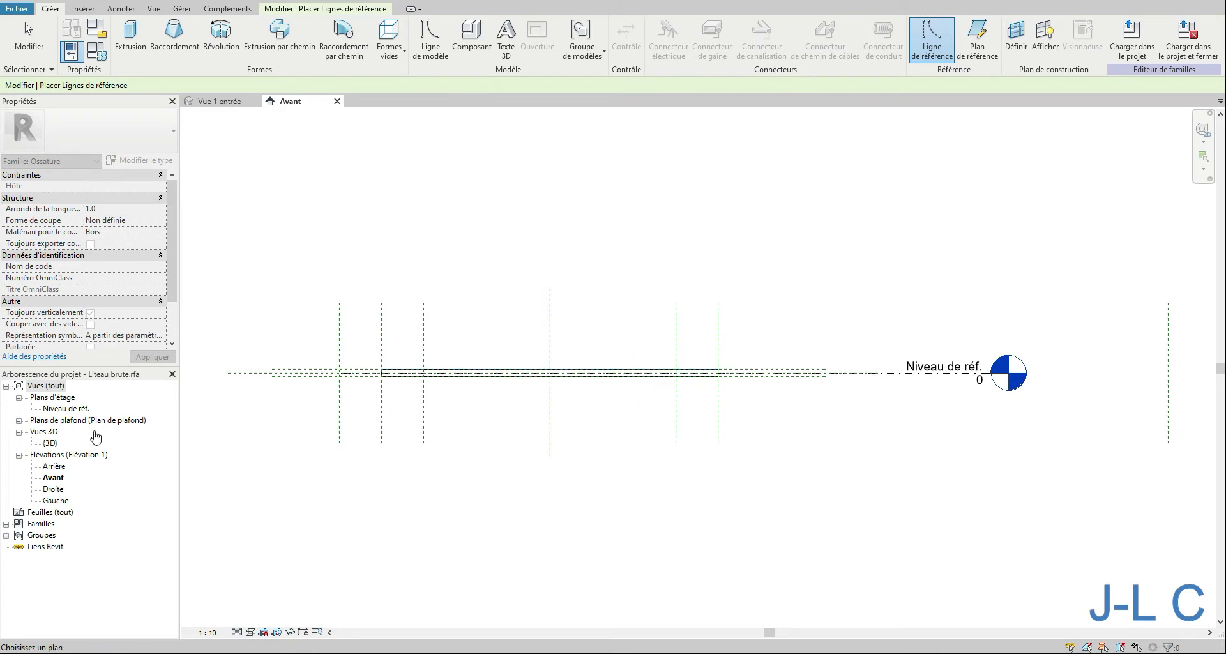
double_click(56, 481)
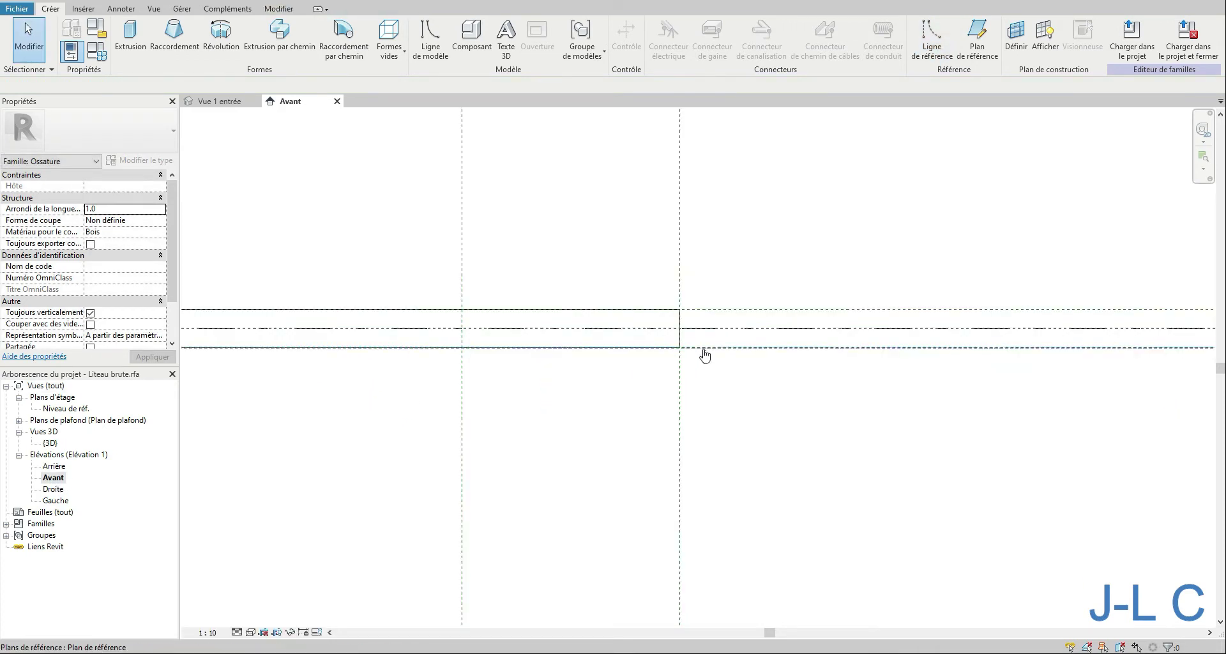
Draw a reference line about 85 mm long on the plane Centre (avant/arrière), sloping down from the midpoint of the batten's end.
click(943, 45)
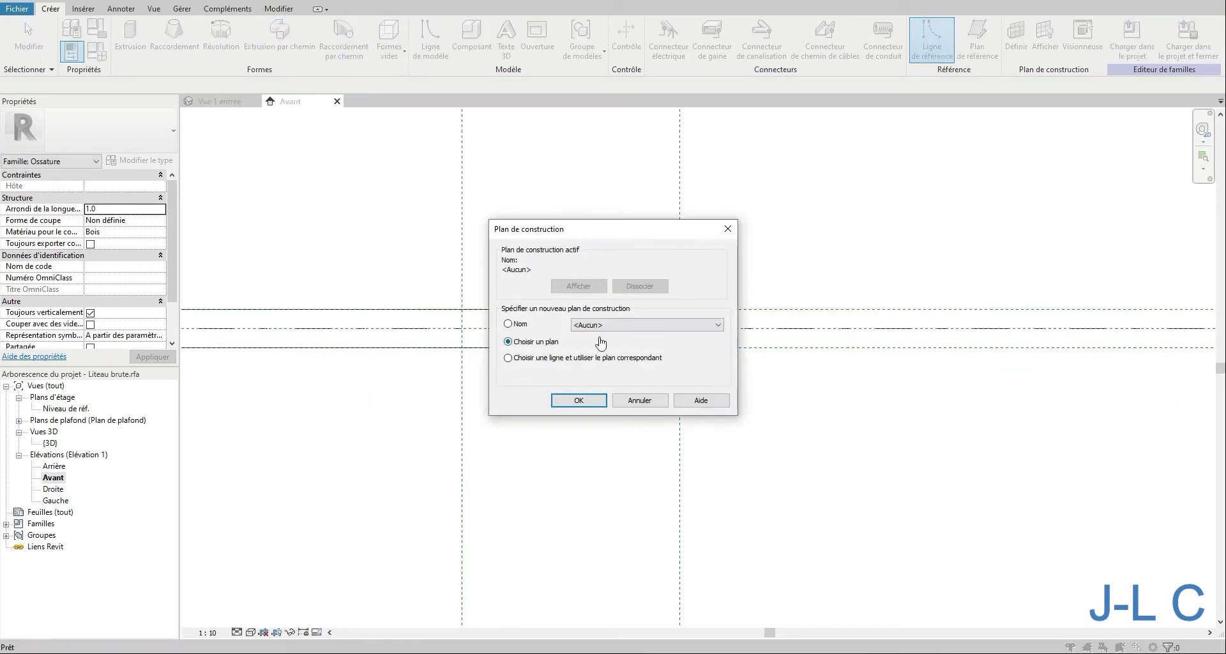
click(647, 324)
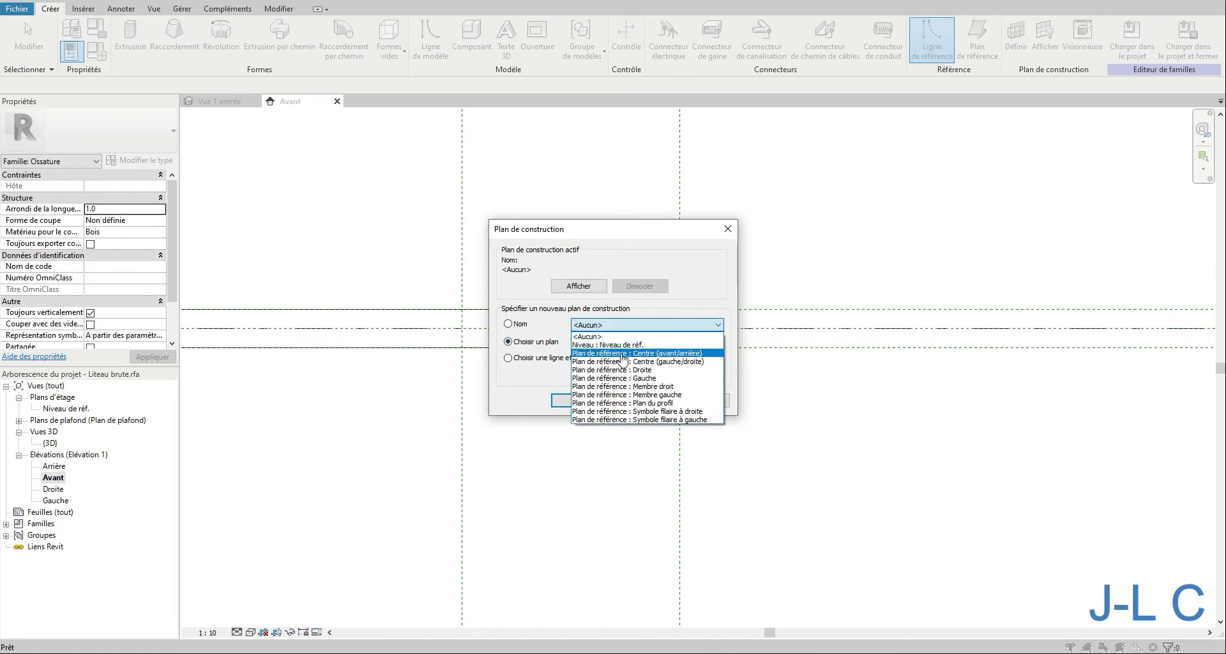
click(622, 361)
click(578, 400)
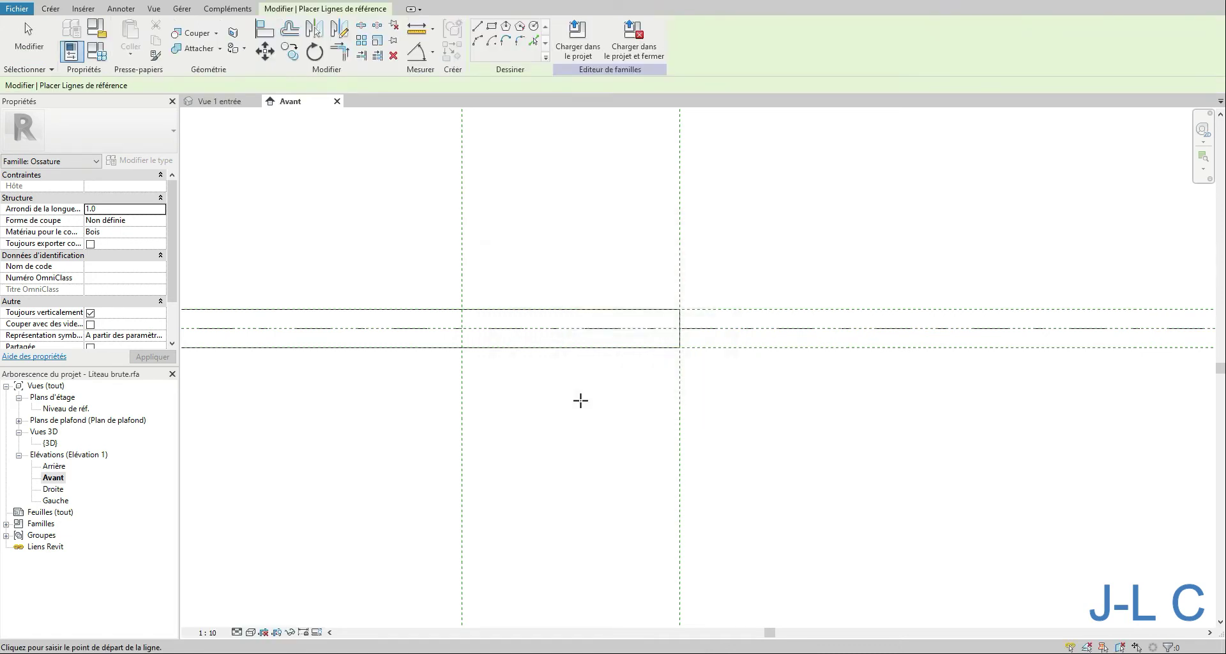
click(679, 328)
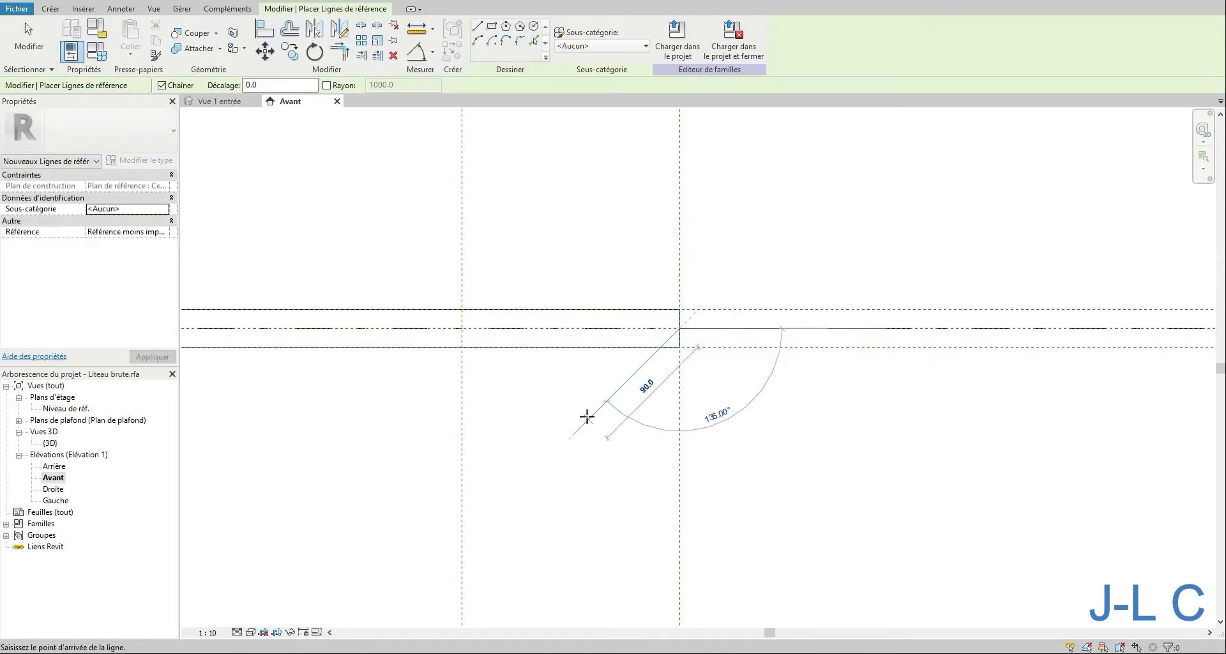
click(605, 424)
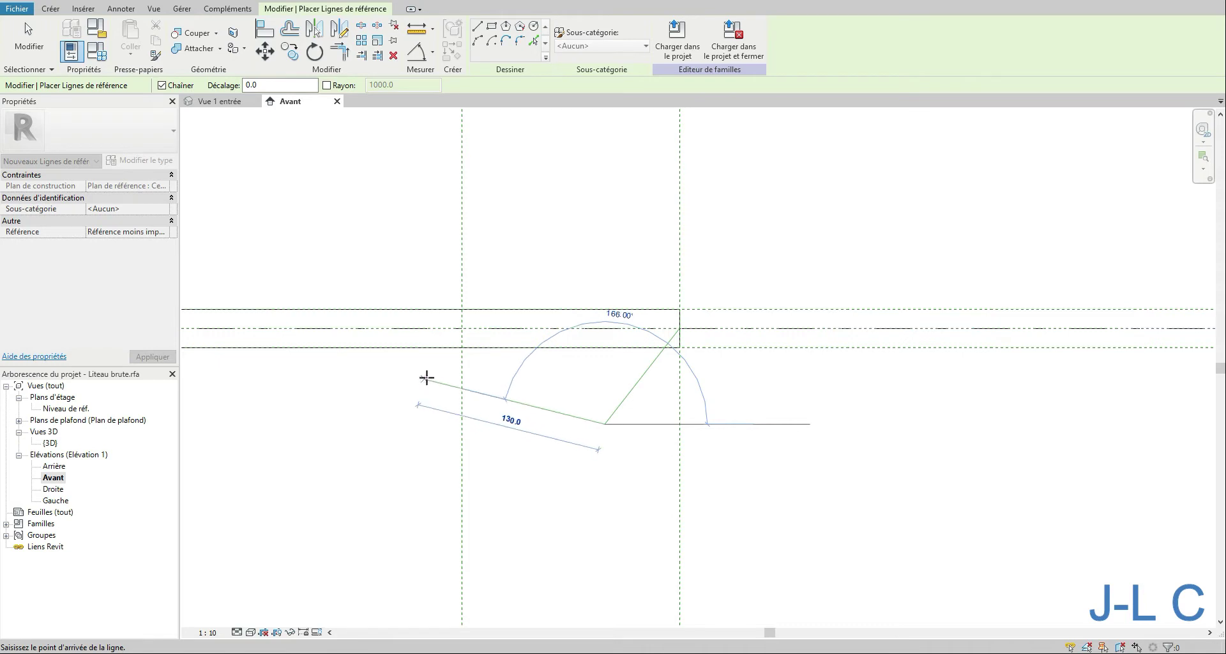
key(Escape)
key(Escape)
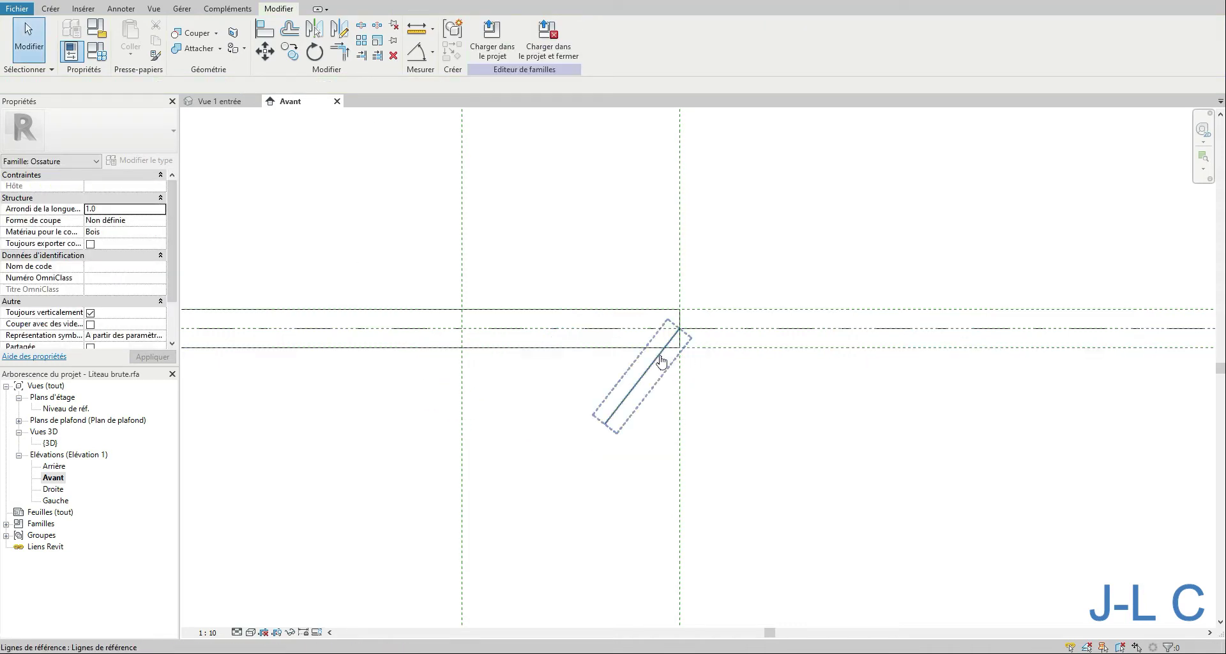
Shorten the reference line so its free end sits on the batten's lower edge at 45°.
click(660, 362)
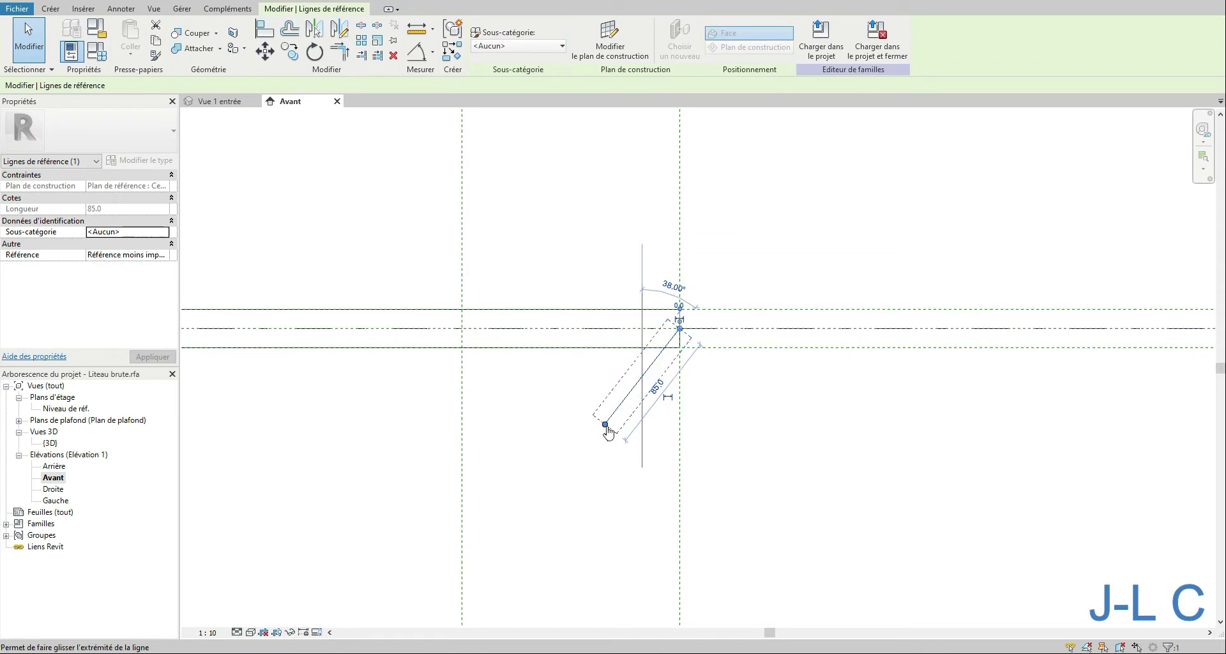
drag(605, 425, 661, 347)
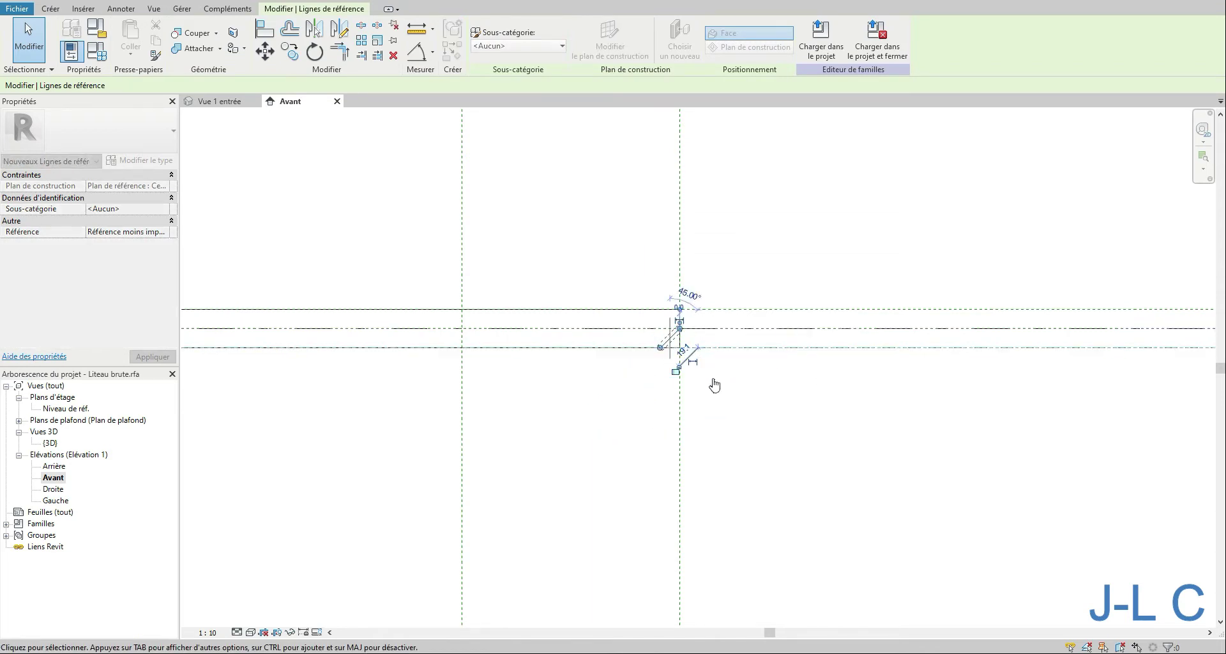
click(727, 385)
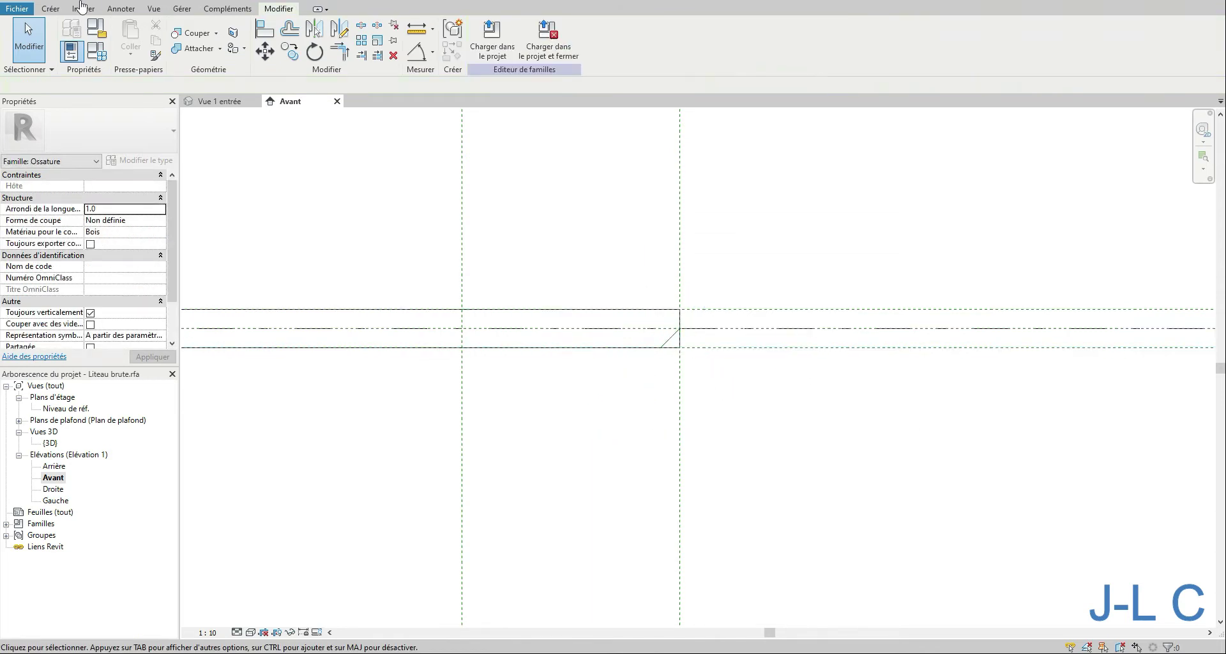
Add an angular dimension between the reference line and the vertical reference plane at the batten's end, placed below the batten.
click(120, 8)
click(107, 35)
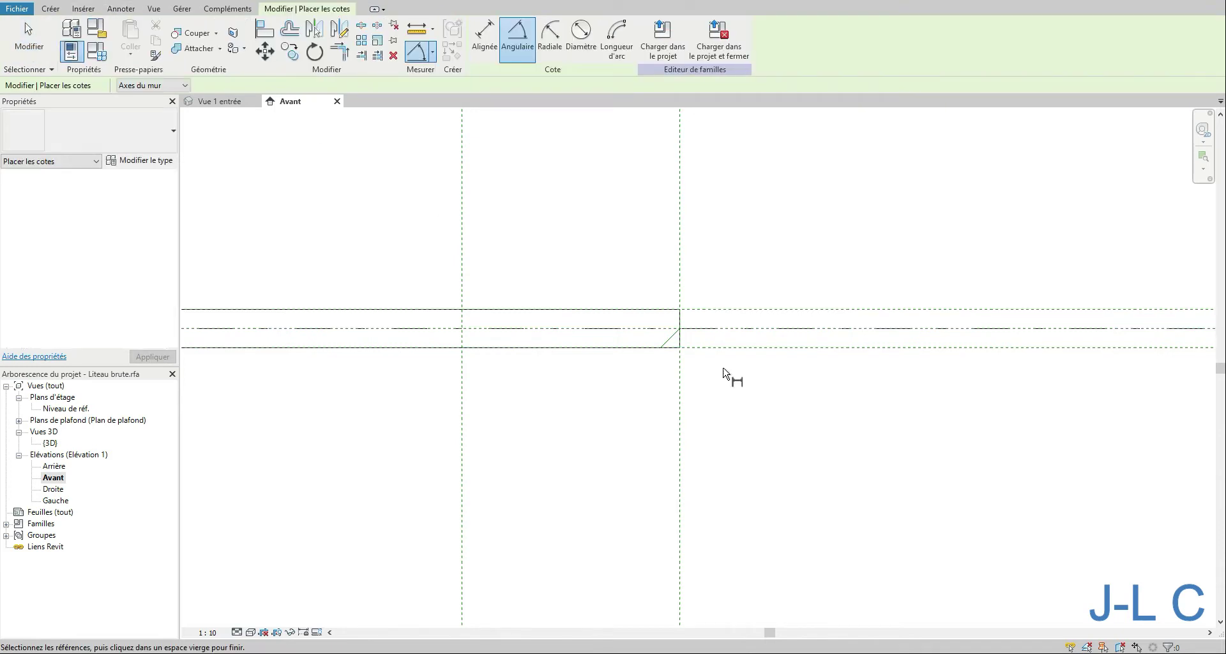
click(672, 337)
click(679, 378)
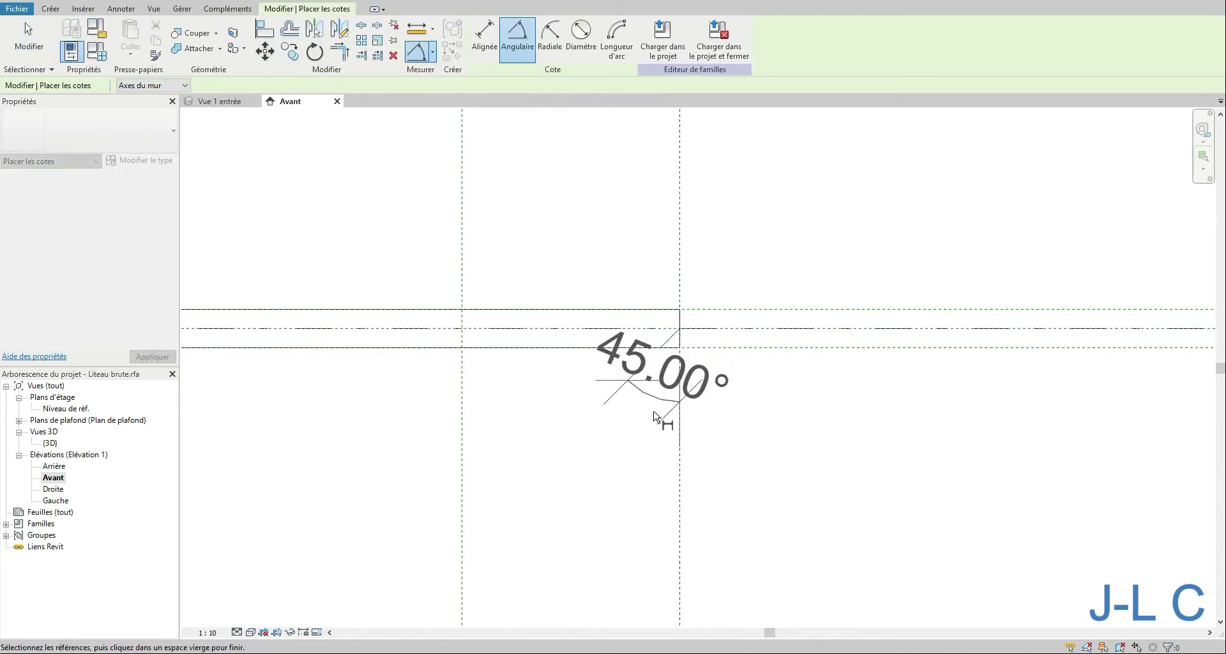
click(637, 439)
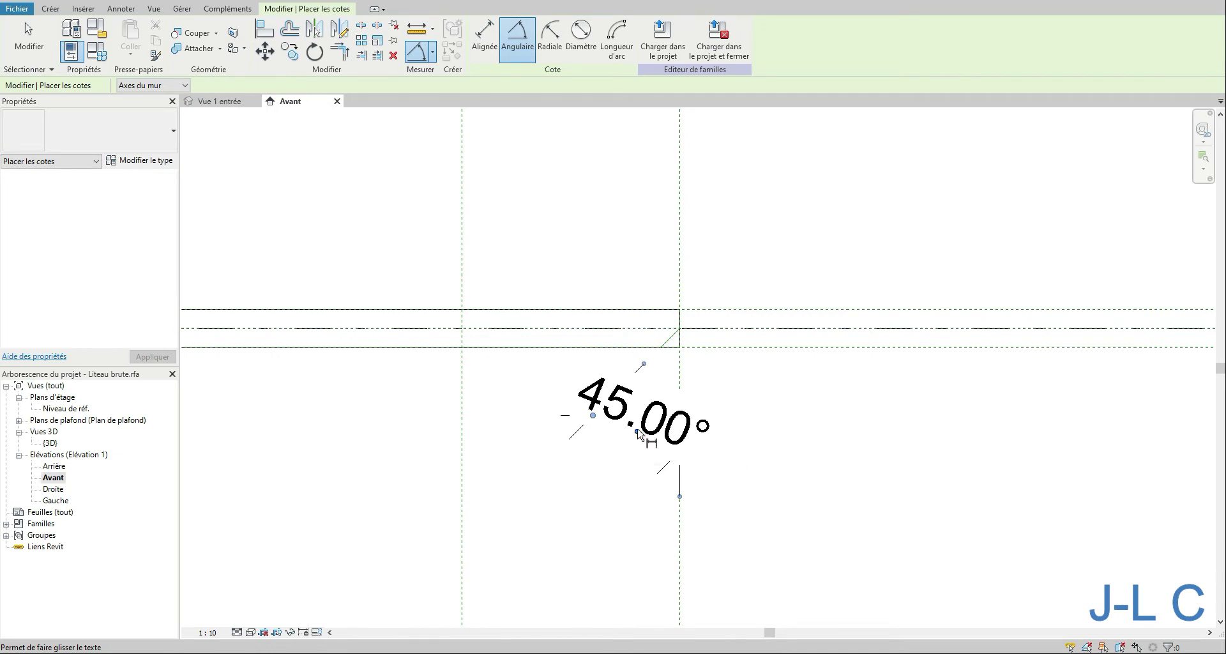
click(43, 51)
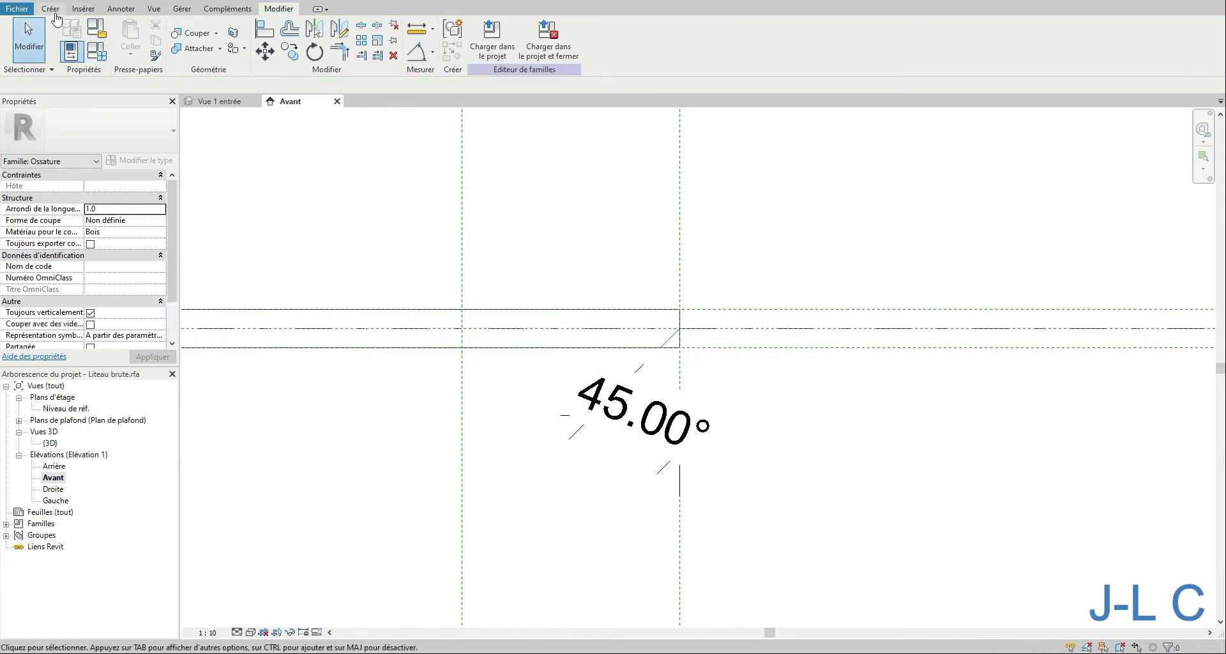
Start a void extrusion with the reference plane Centre (avant/arrière) as its work plane.
click(55, 11)
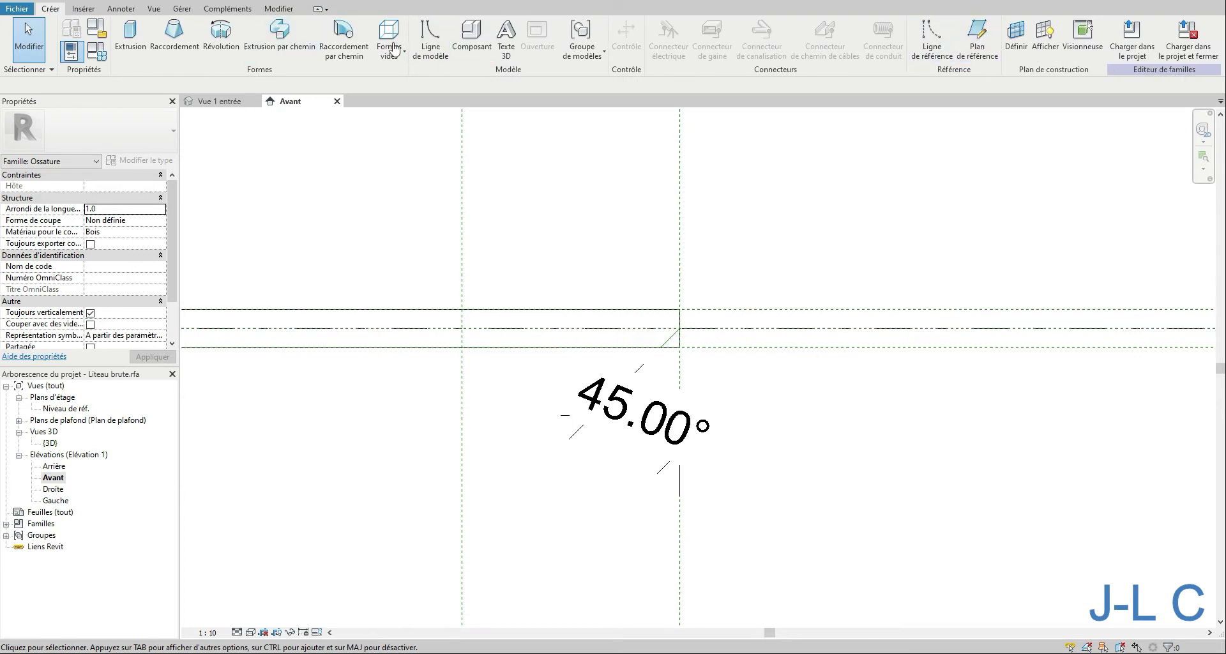
click(394, 50)
click(418, 79)
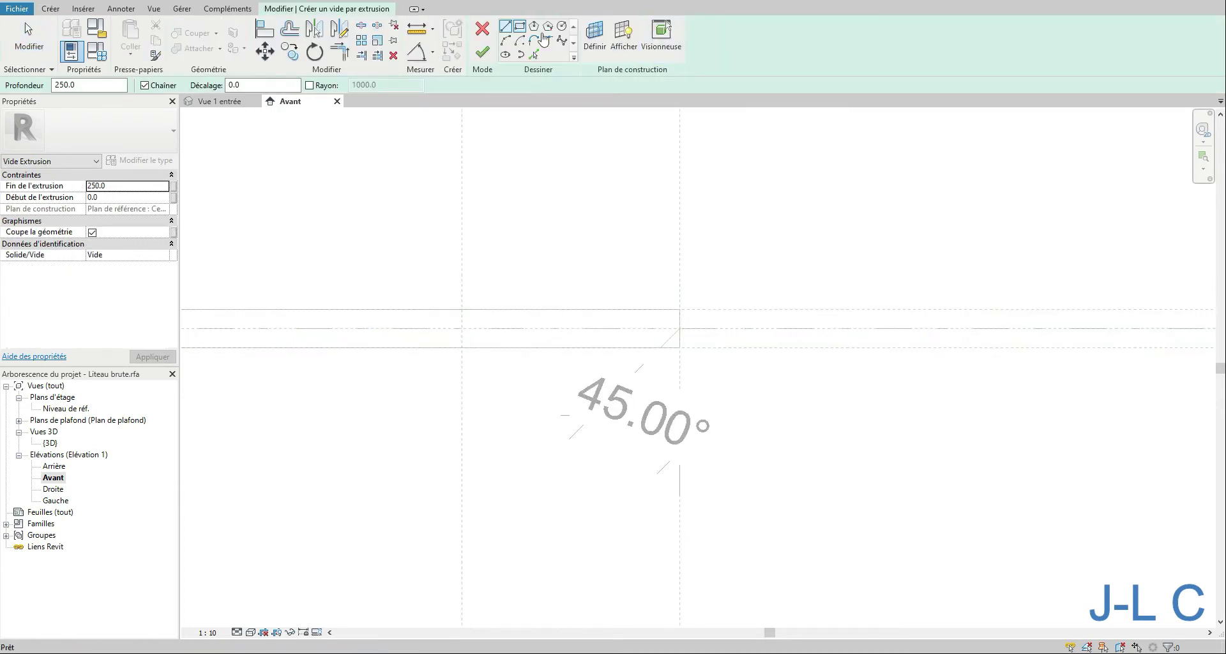
click(595, 32)
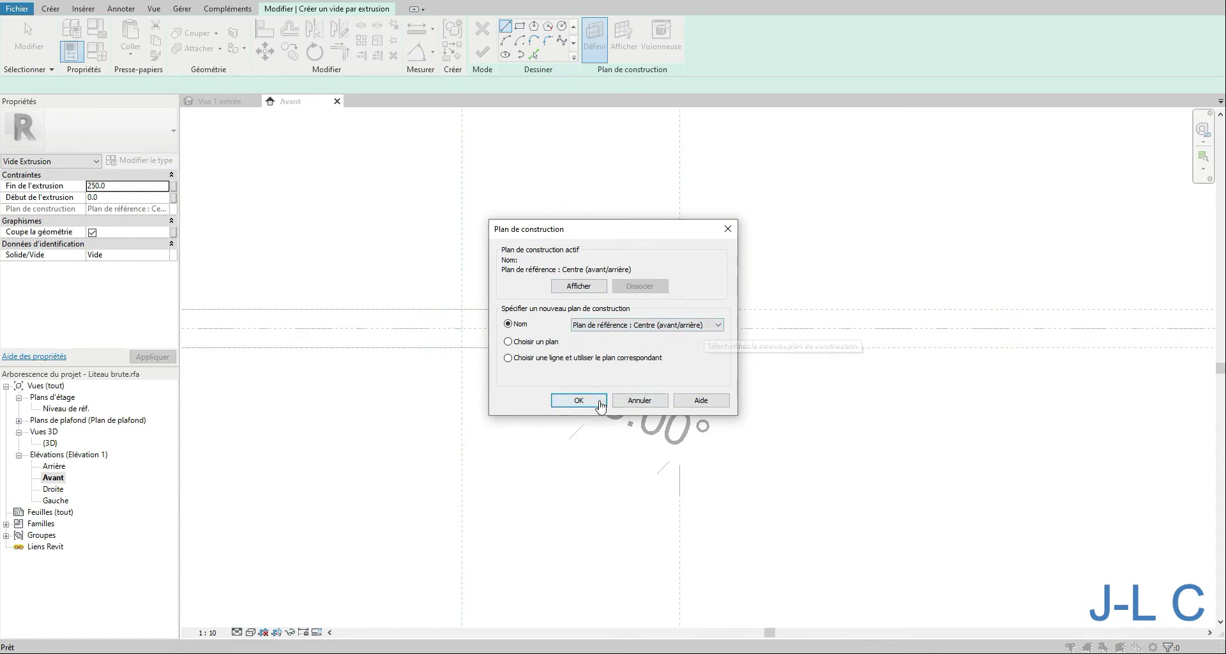
click(584, 400)
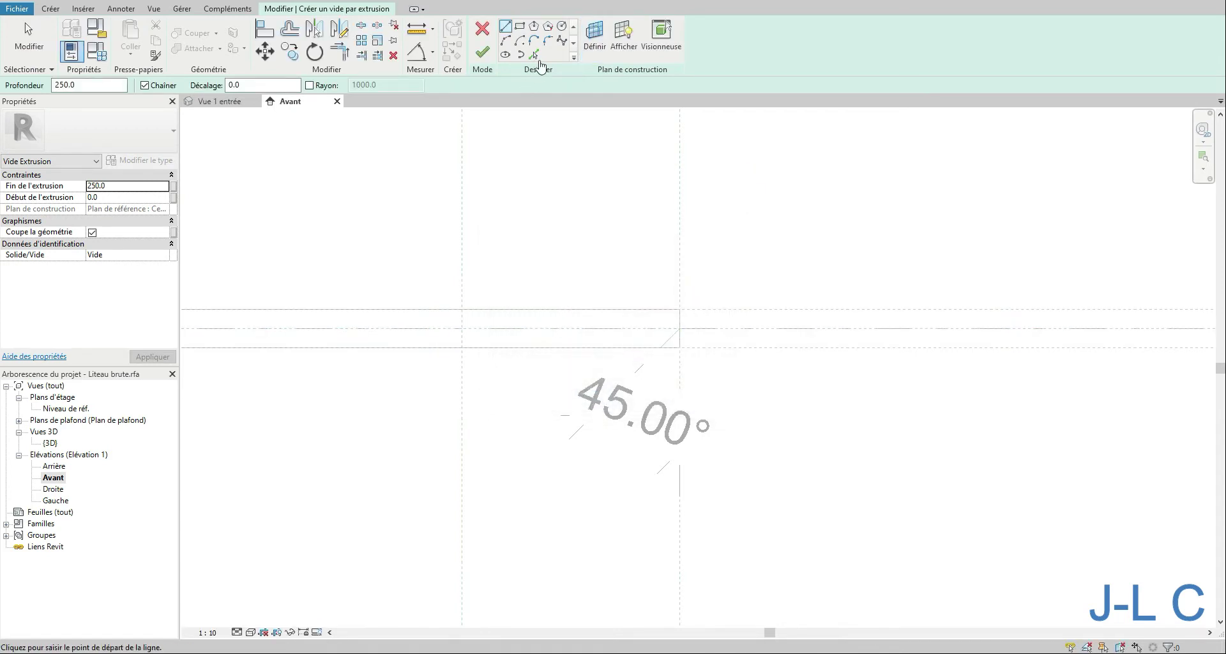
Sketch the void as a closed triangle from the sloping reference line, the batten's end and its lower edge, trim the corners and finish it.
click(534, 54)
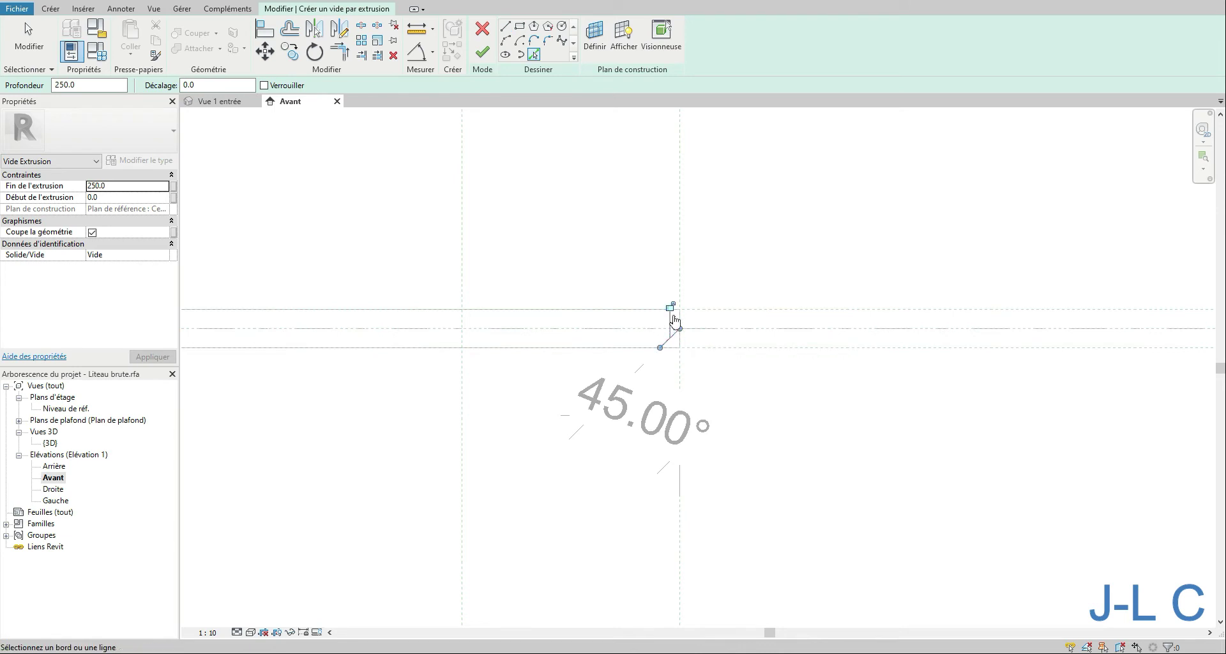
click(669, 306)
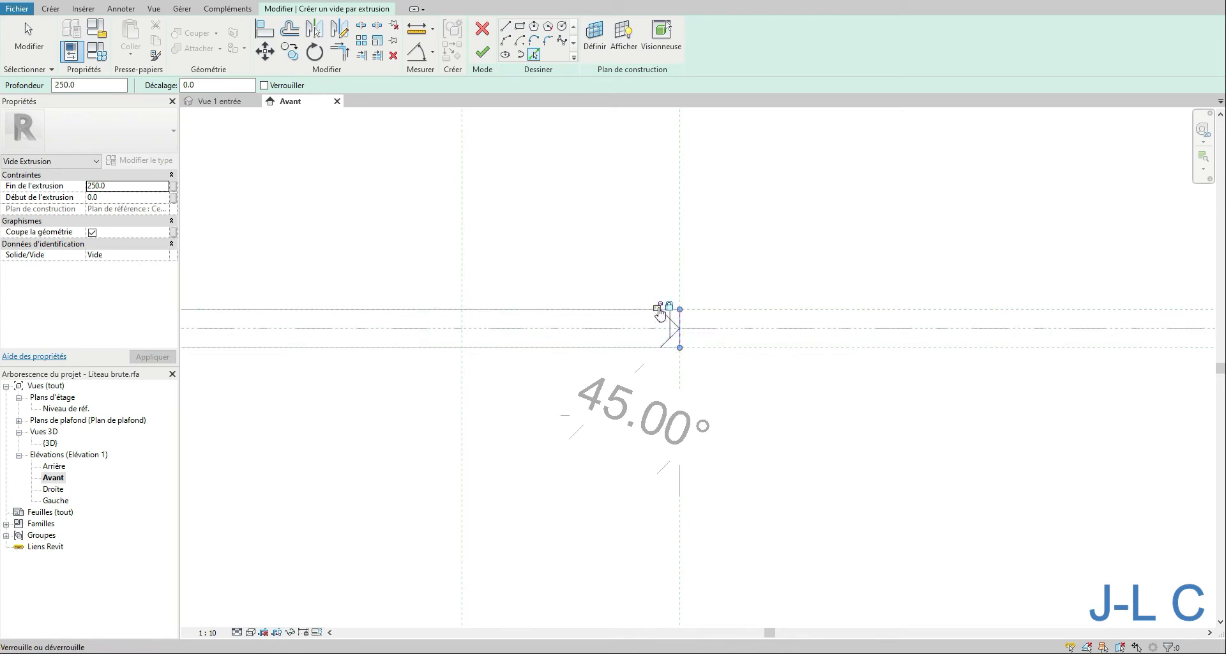
click(658, 308)
click(662, 352)
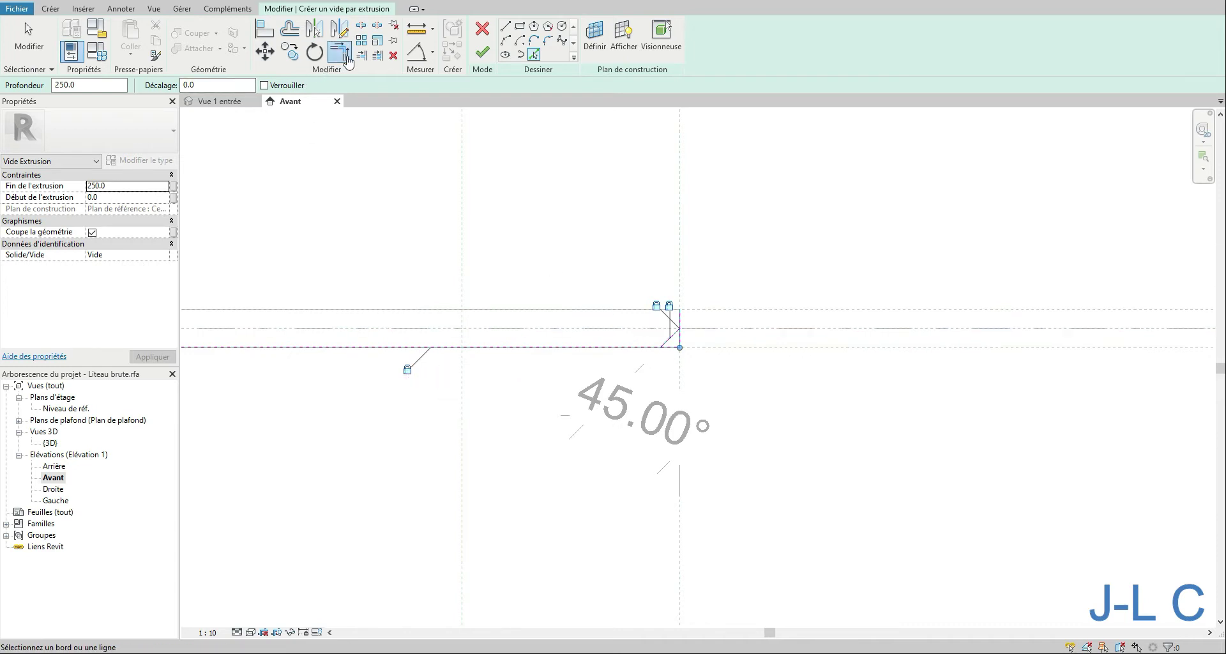
click(339, 51)
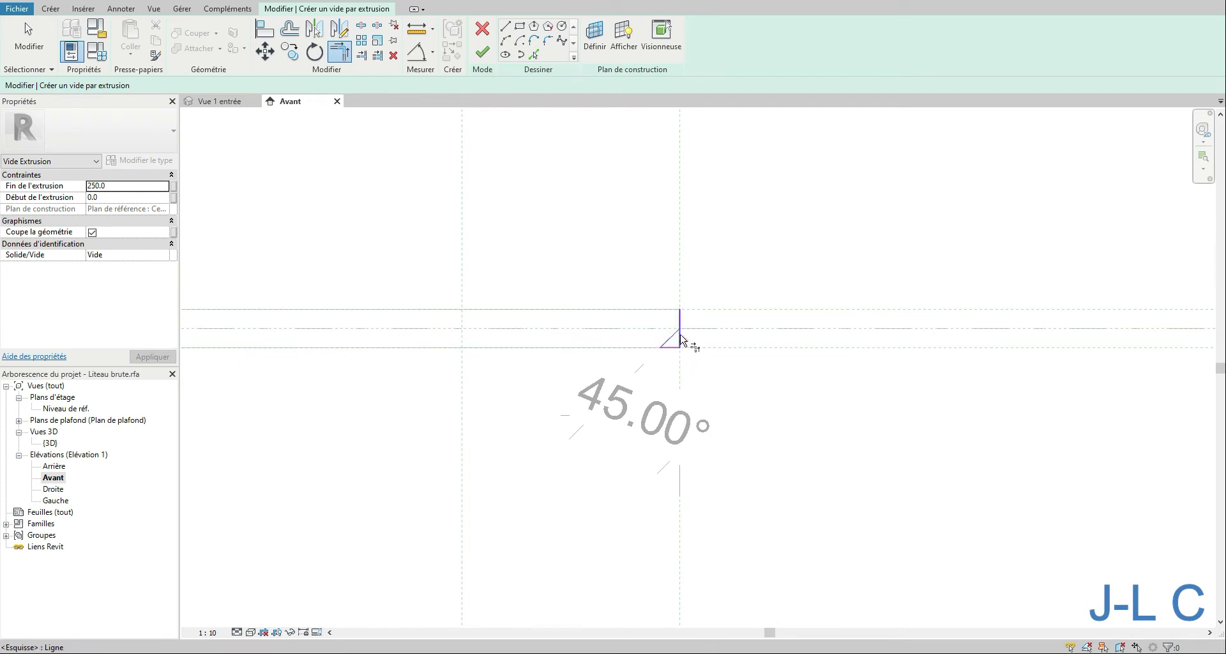
click(481, 52)
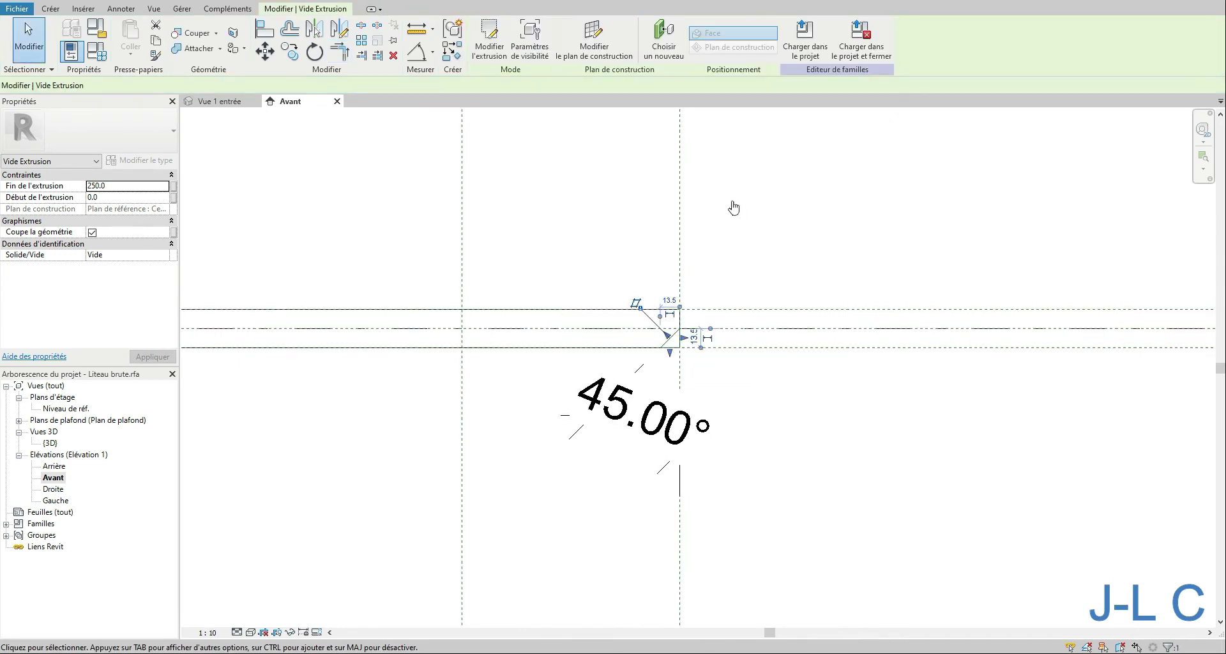
In the {3D} view, stretch the void's two ends to the batten's side faces, from -13.5 to 13.5.
double_click(54, 443)
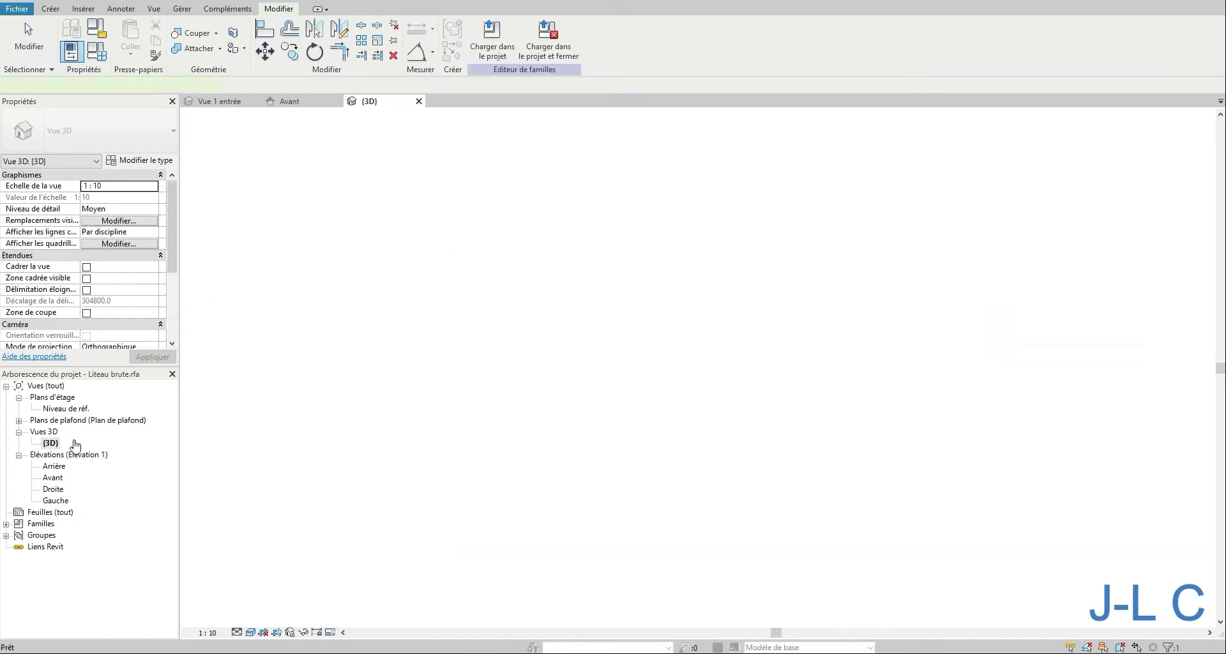
middle_drag(738, 404, 684, 391)
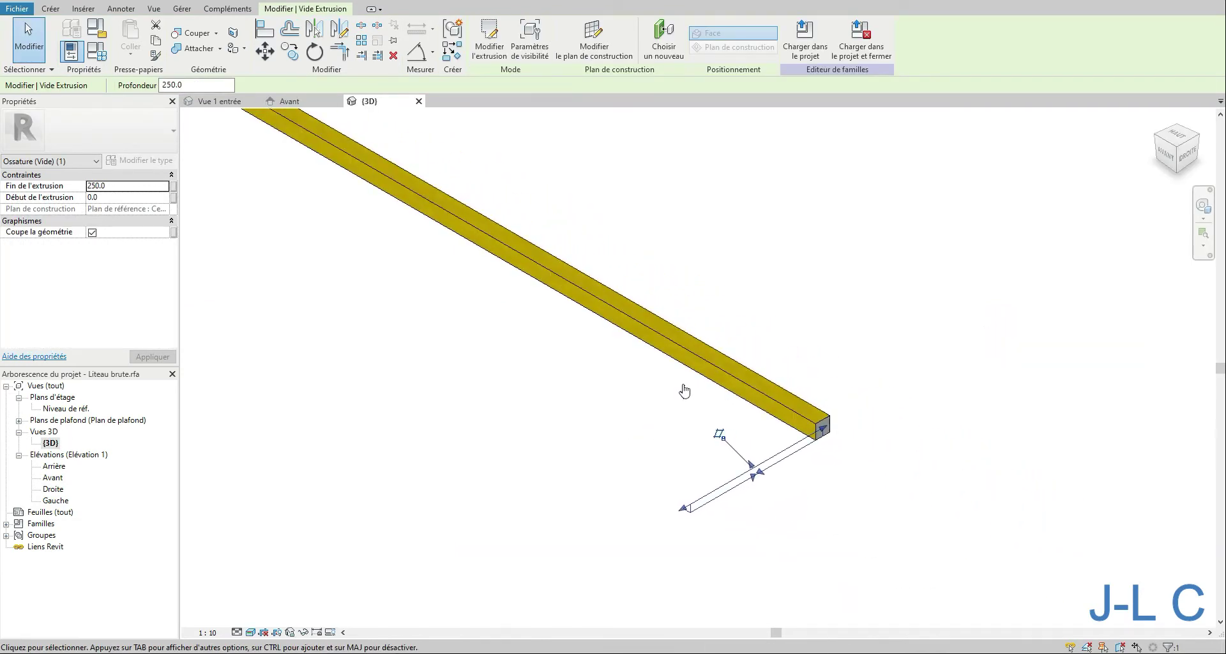
drag(797, 448, 831, 429)
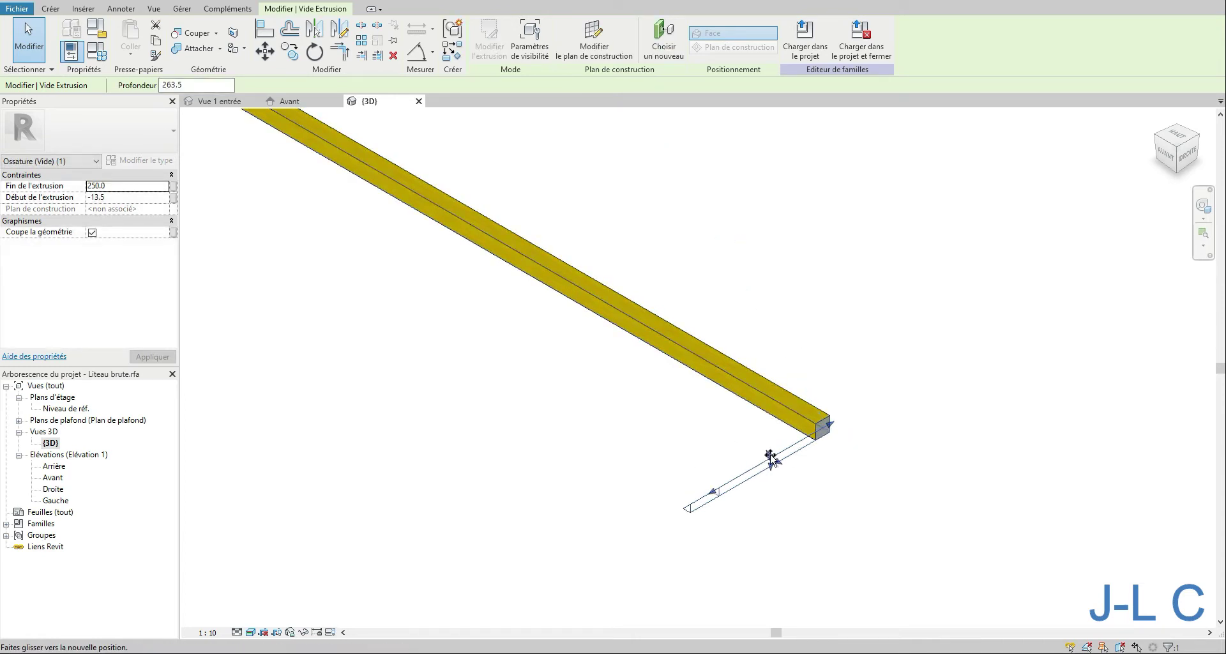
drag(759, 467, 813, 441)
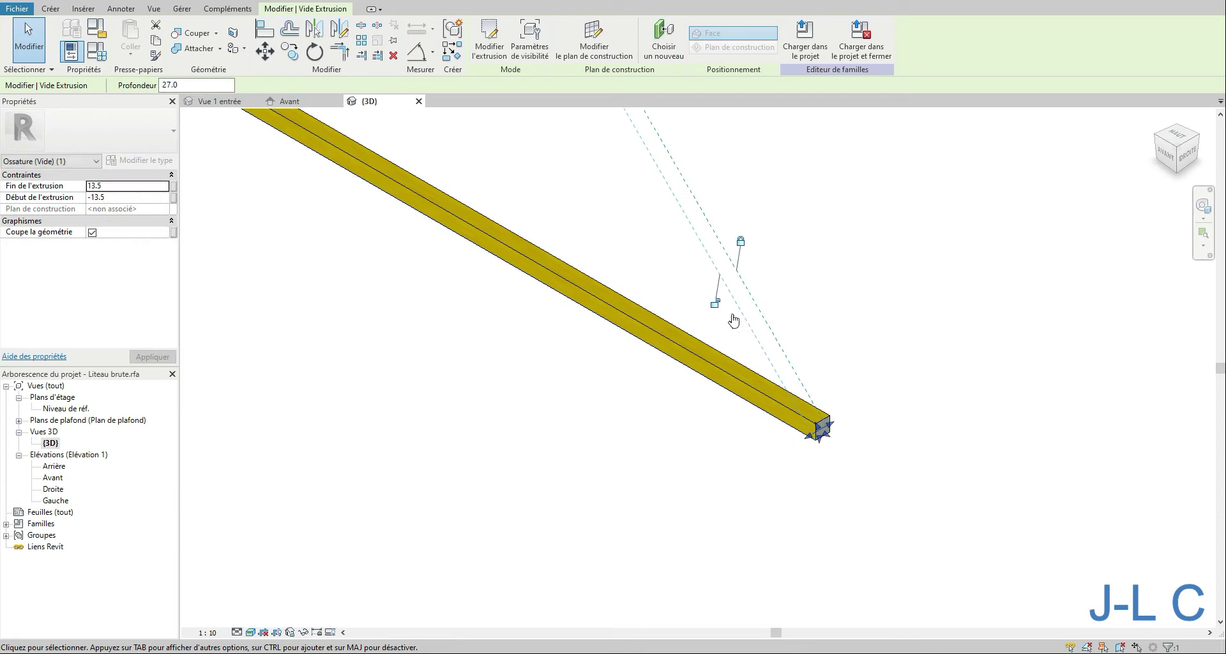
click(897, 363)
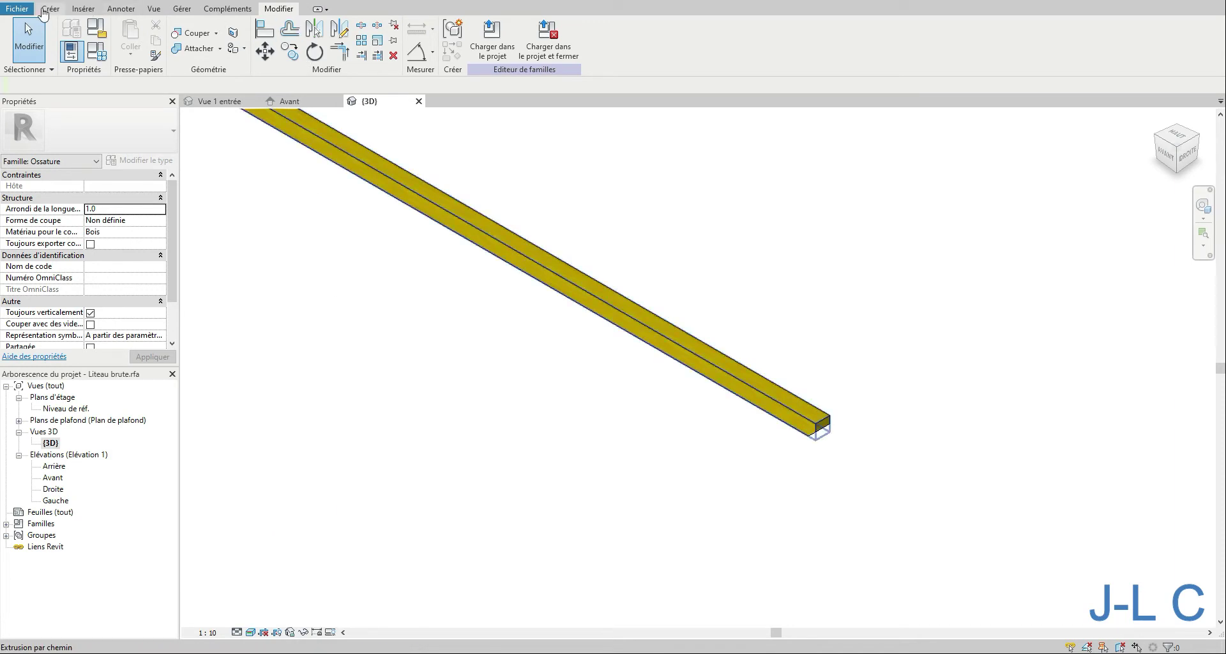
Prepare to save the family as "chevron ajusté haut" in the Chevron folder under Ossature.
click(17, 8)
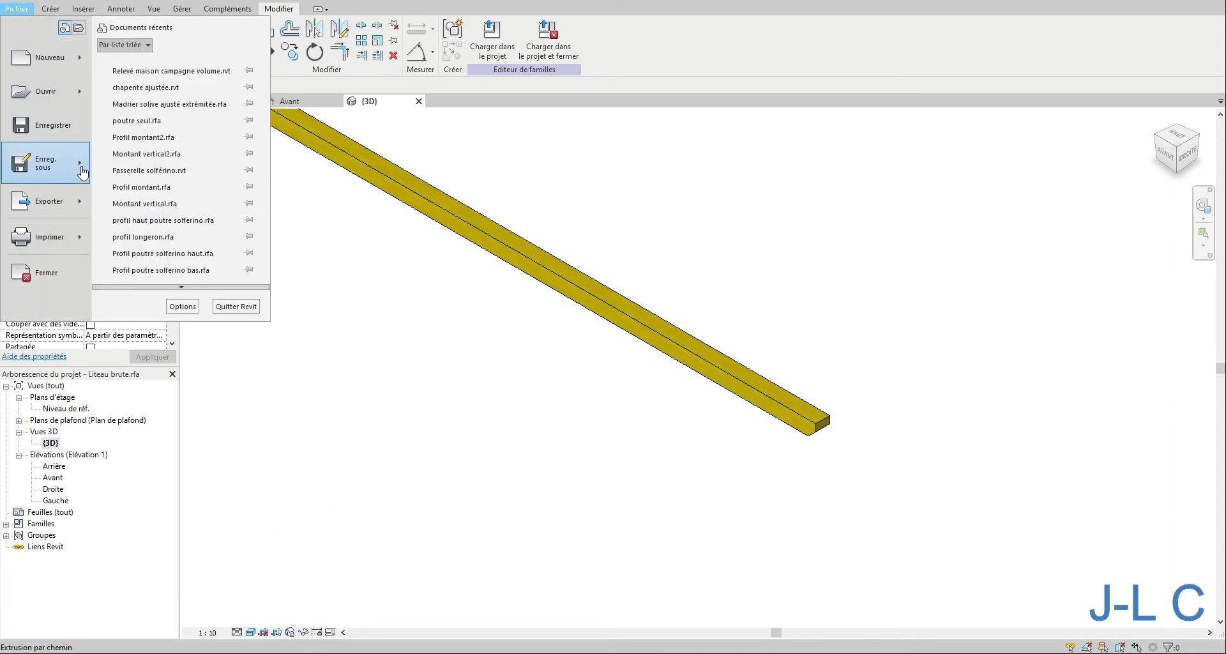
mouse_move(83, 171)
click(195, 167)
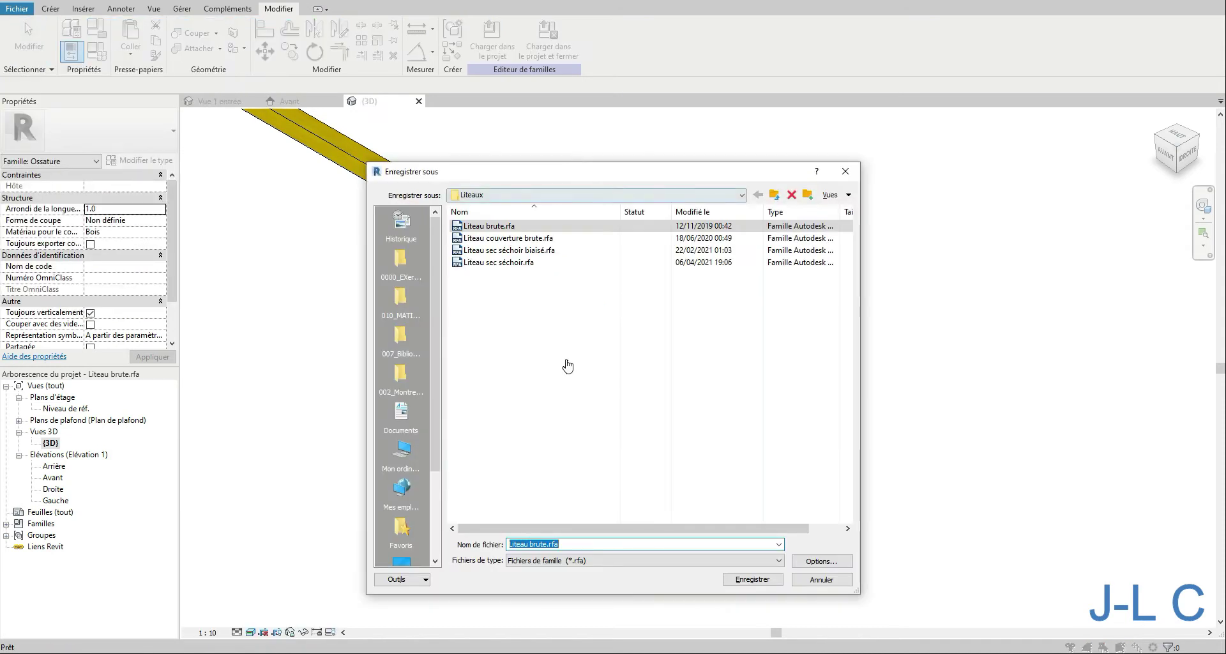
click(531, 194)
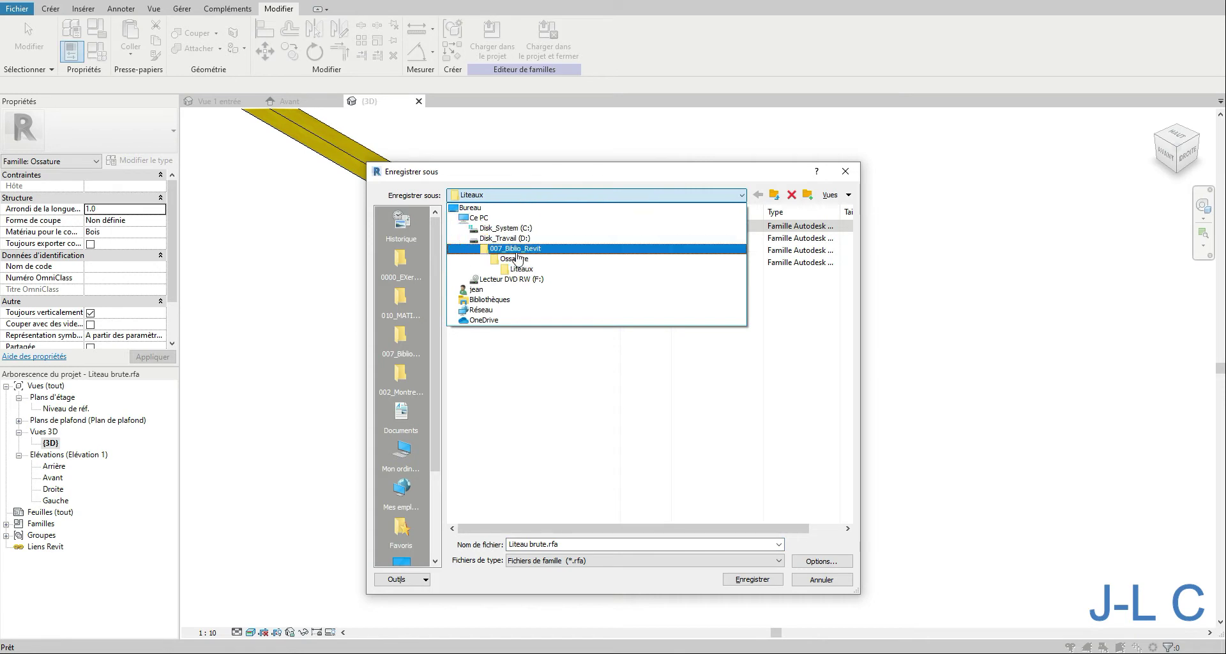
click(514, 259)
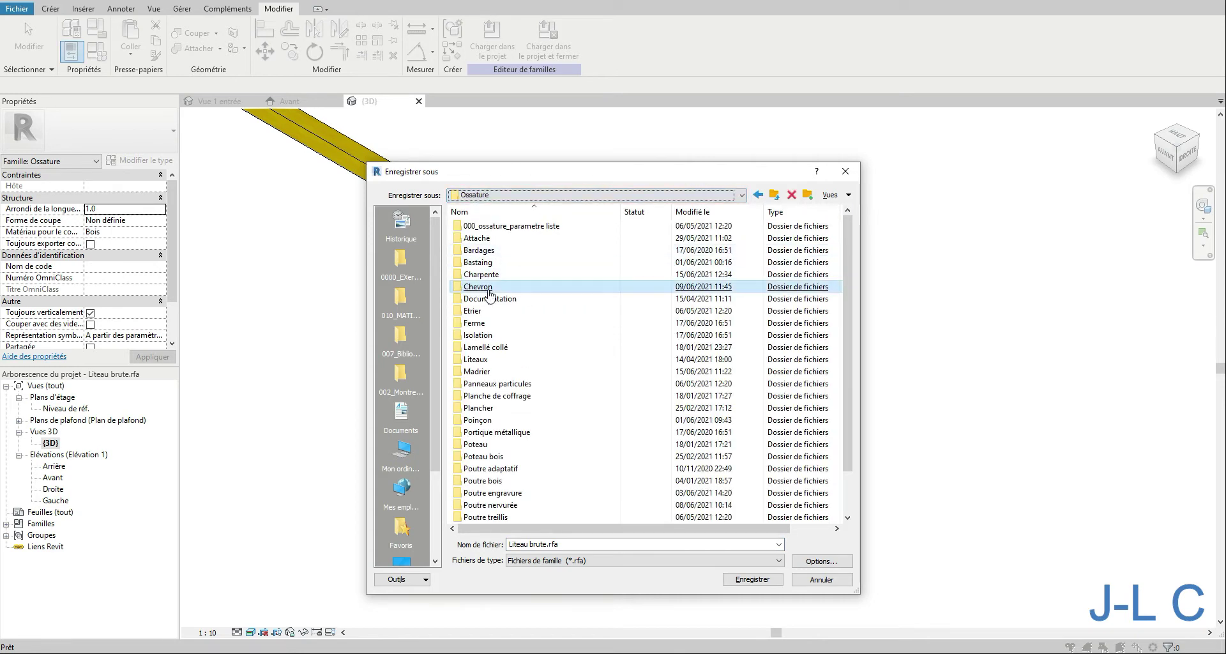
double_click(485, 287)
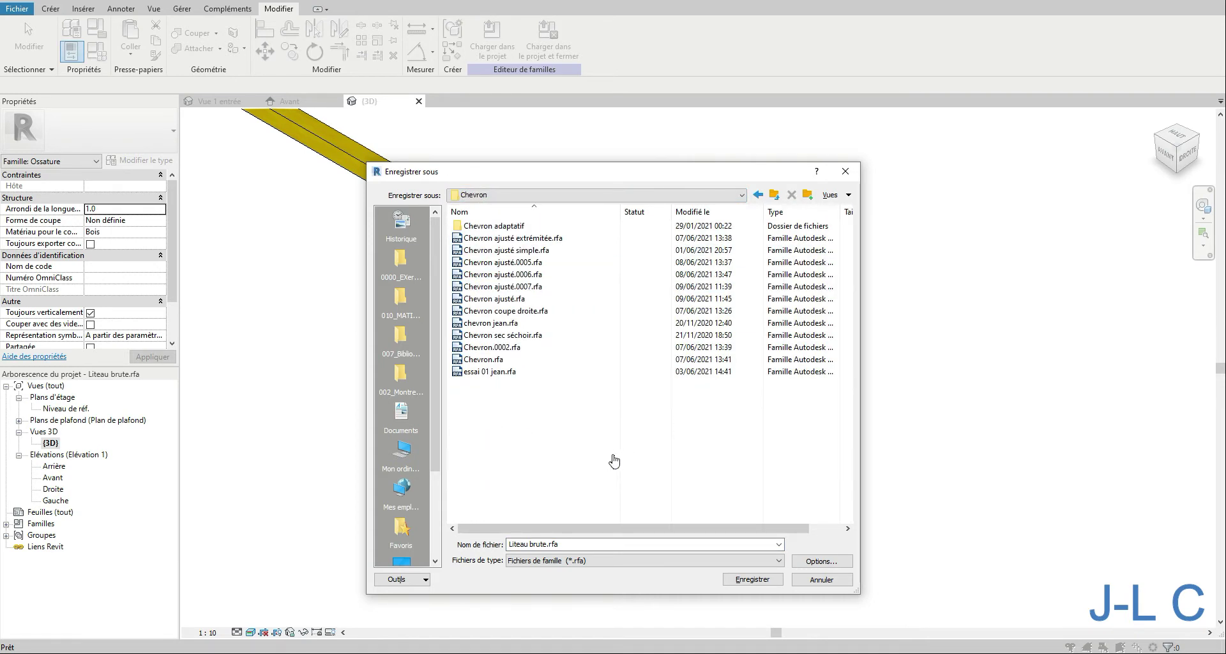
click(544, 544)
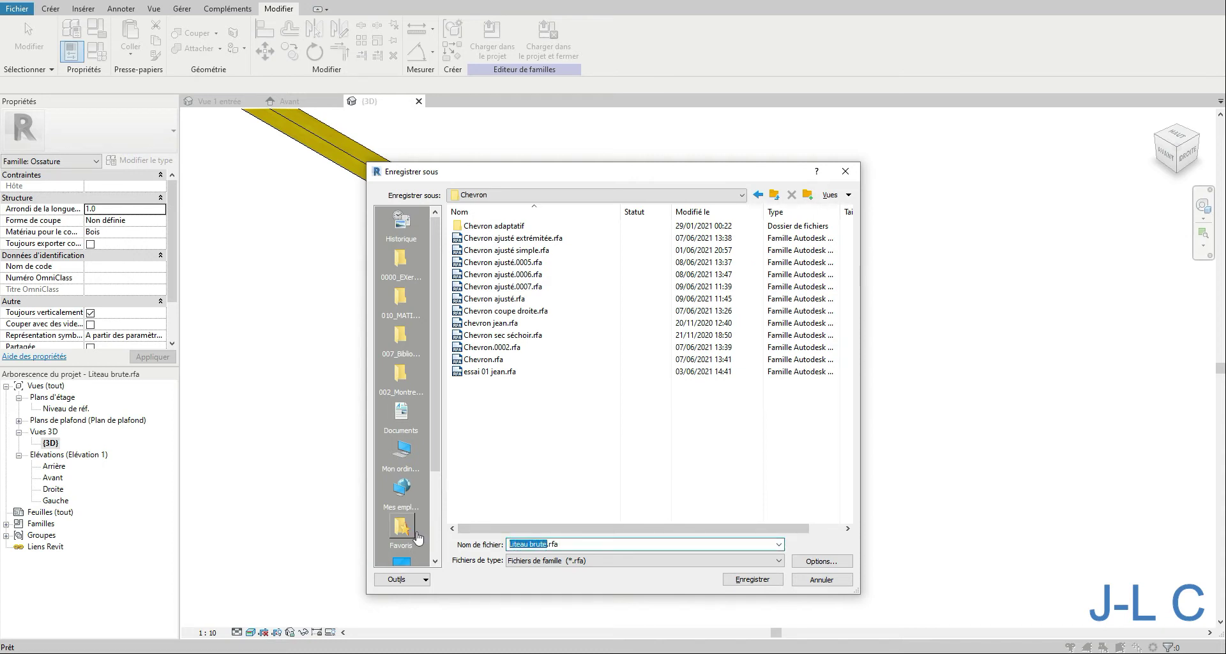
text(chevron ajusté h)
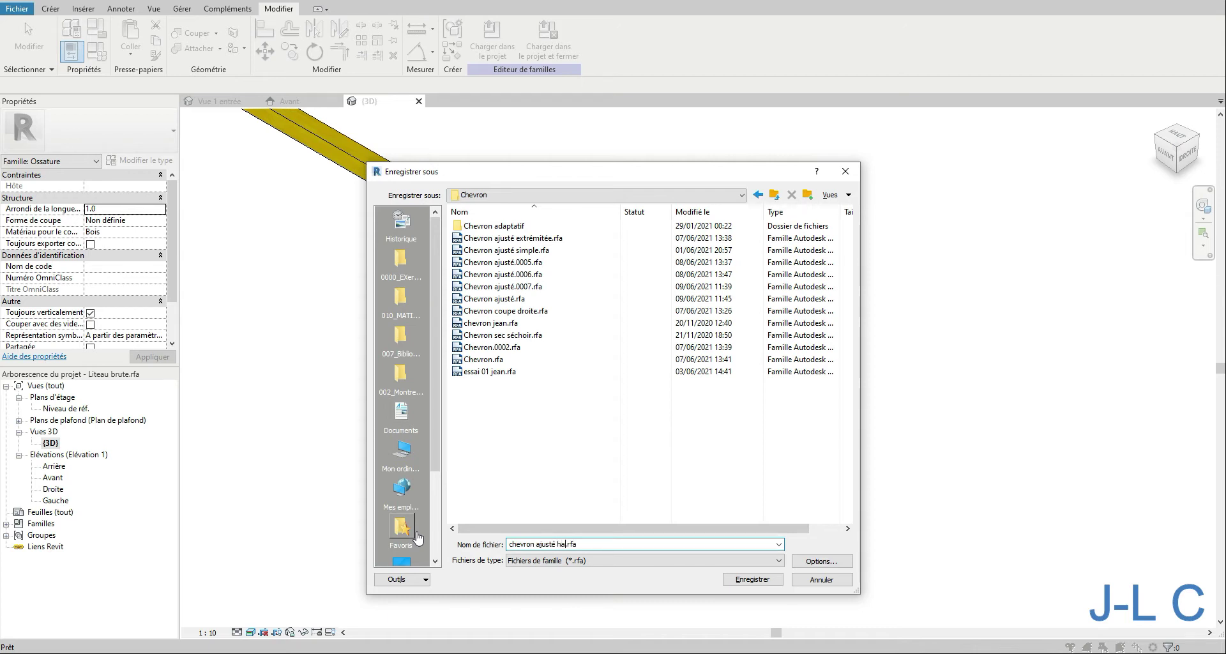
Set the file's thumbnail preview to an elevation view, regenerated if not up to date, and save the family.
click(823, 561)
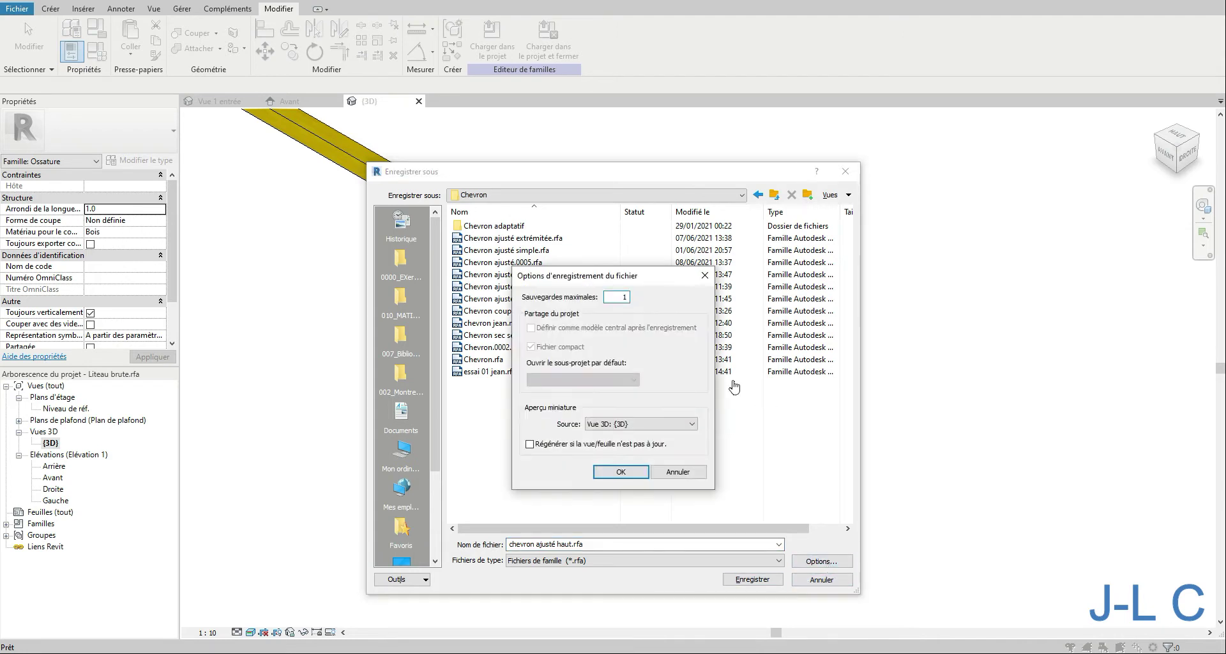
click(638, 424)
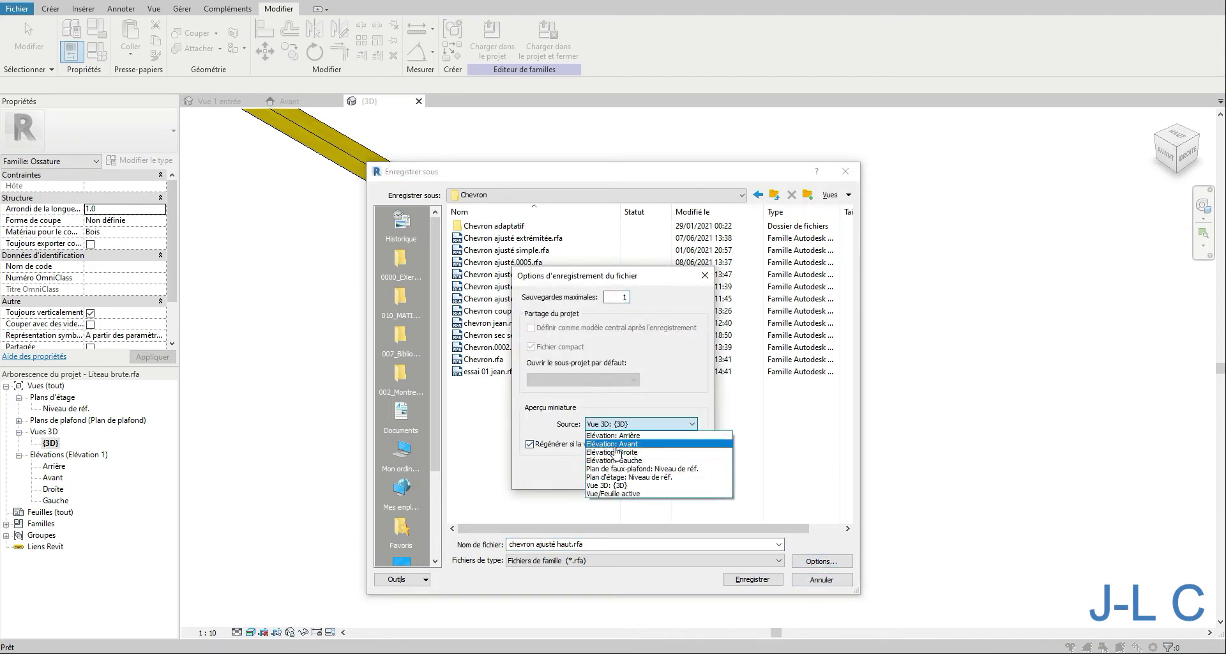
click(614, 454)
click(632, 472)
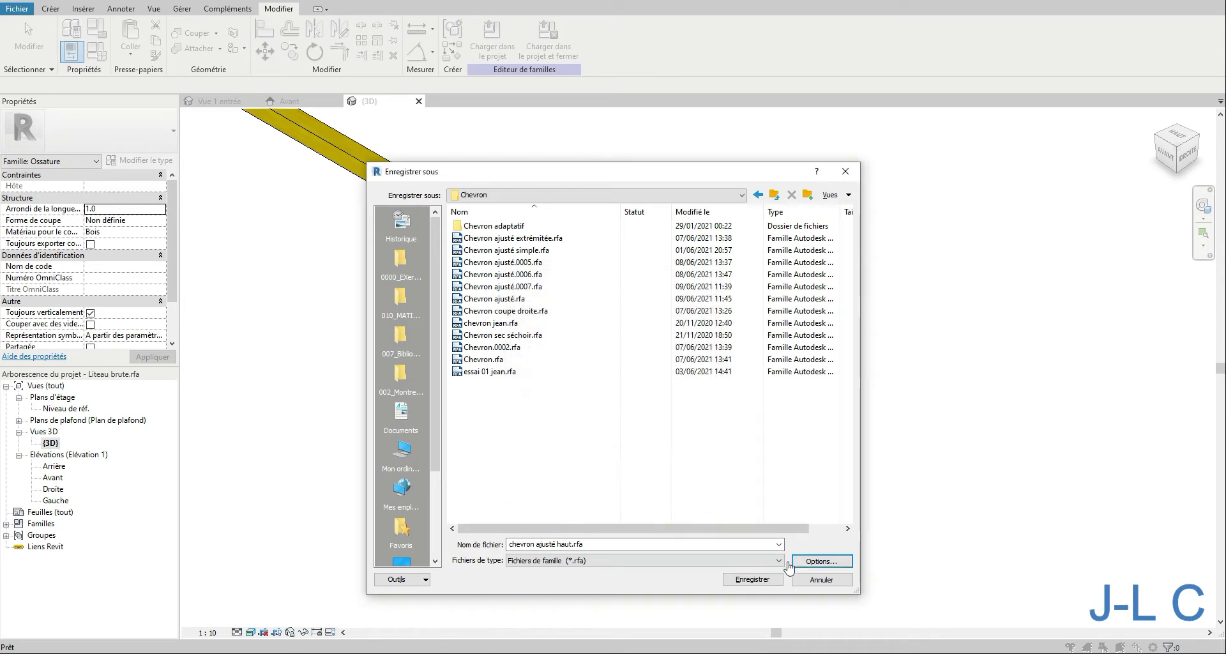
click(752, 579)
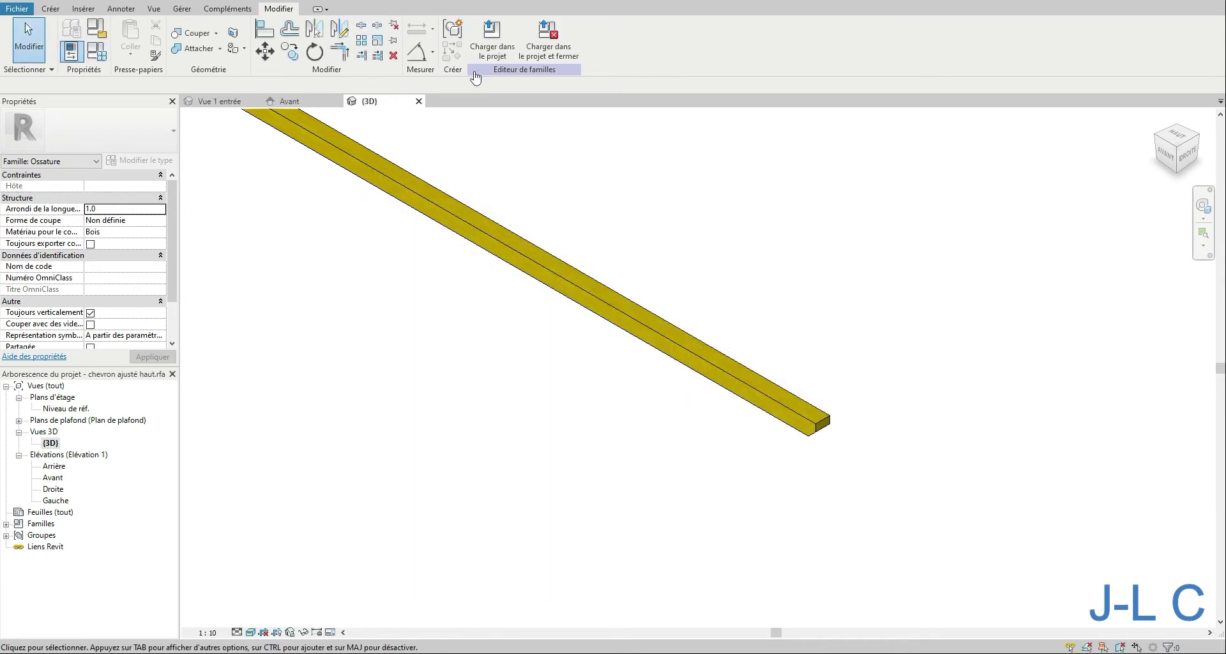
Load the family into the house project and close it, and unlock the Vue 1 entrée view to look down onto the walls.
click(549, 49)
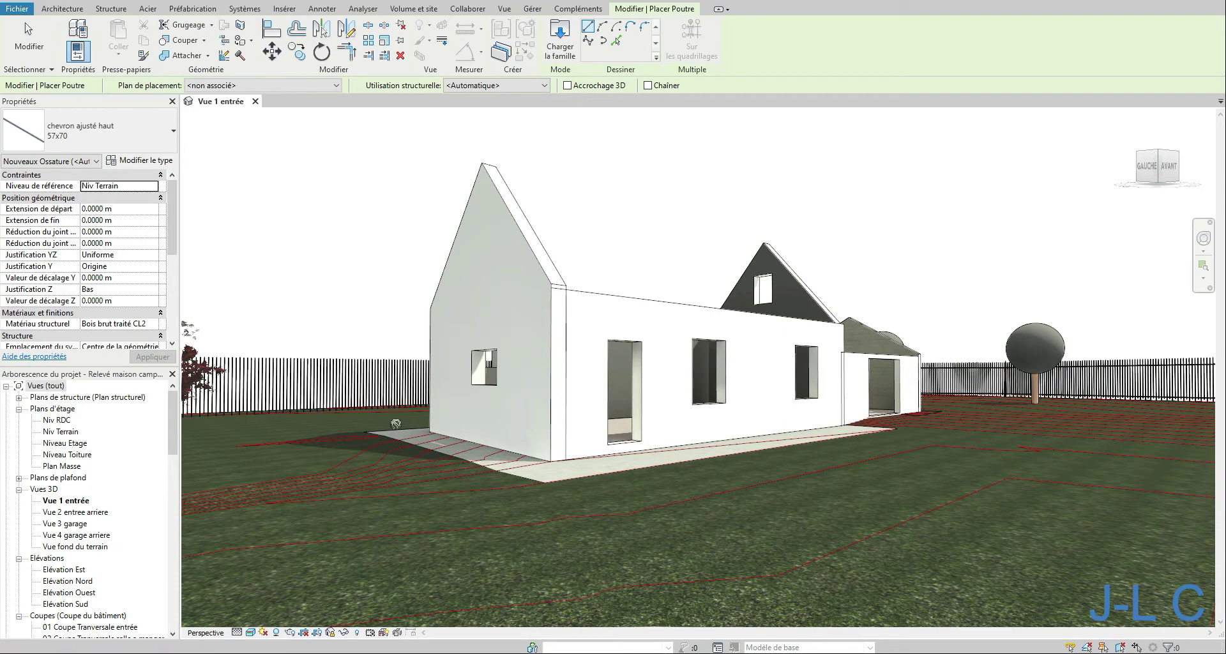
click(329, 634)
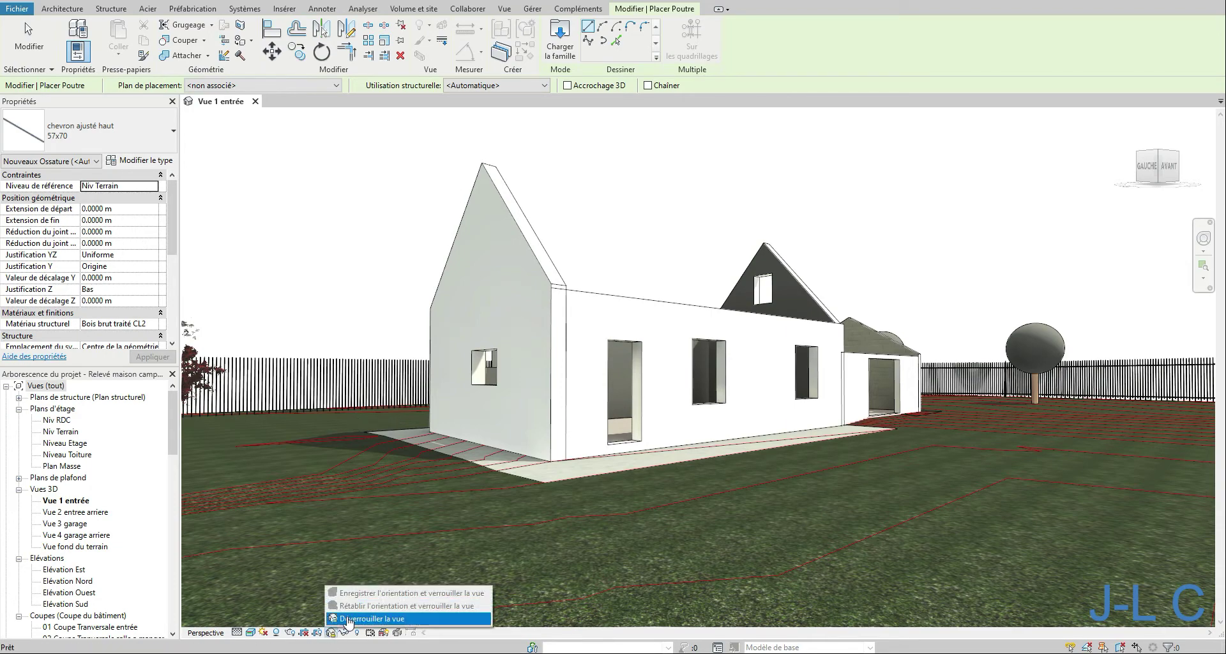
click(345, 619)
shift+middle_drag(649, 381, 405, 465)
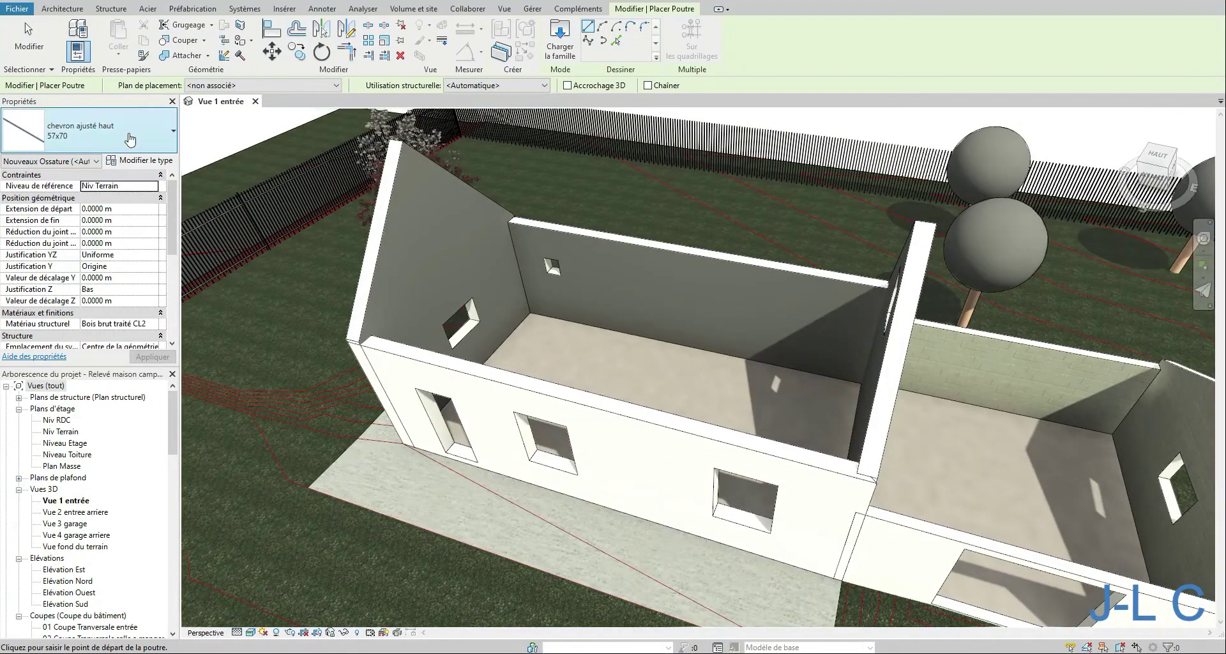
Choose the type Madrier 75x225 sabliere for the structural beam.
click(64, 9)
click(110, 9)
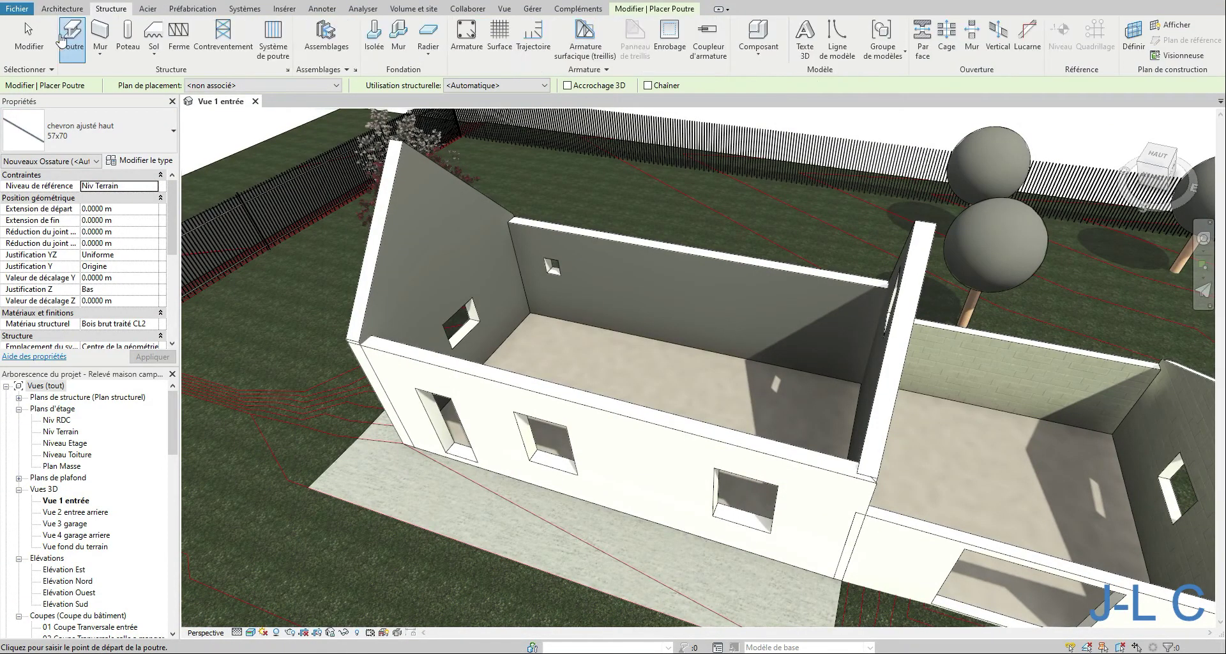
click(89, 150)
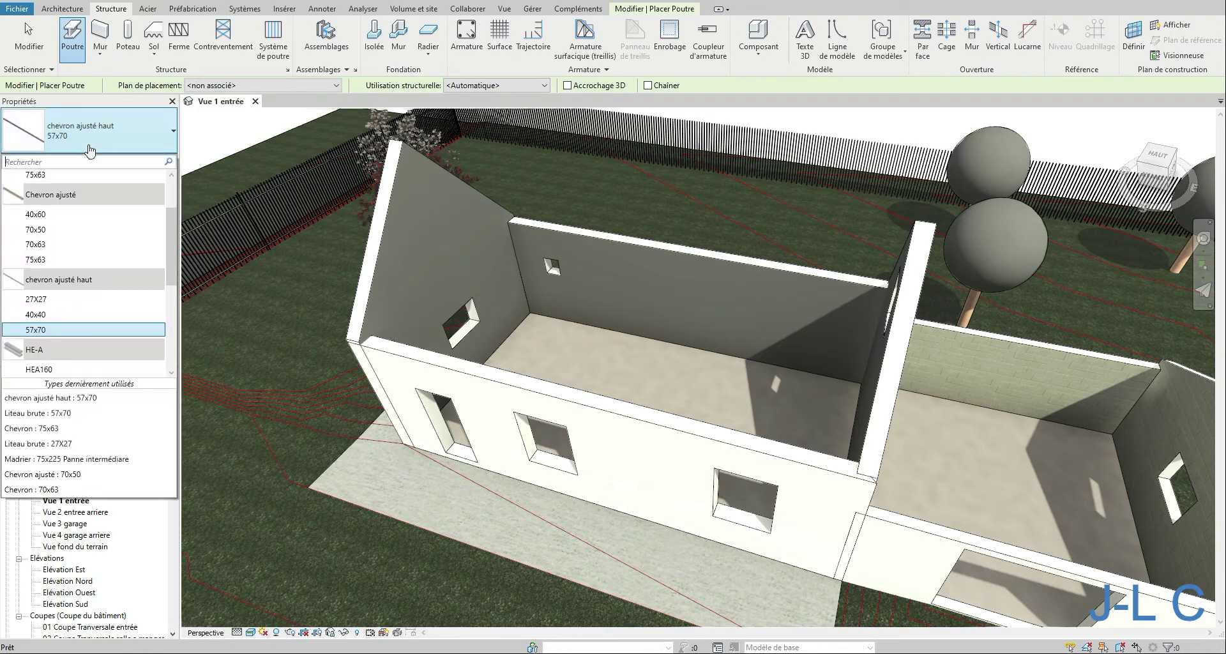
scroll(179, 255, down, 3)
drag(179, 254, 176, 312)
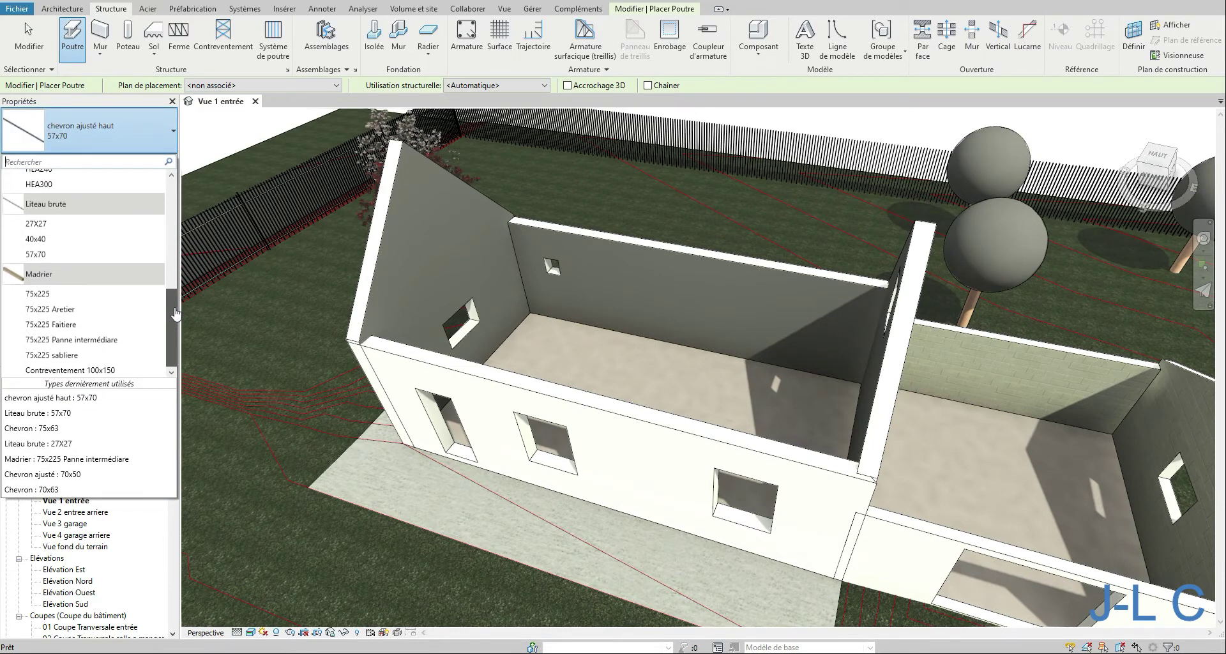
click(35, 354)
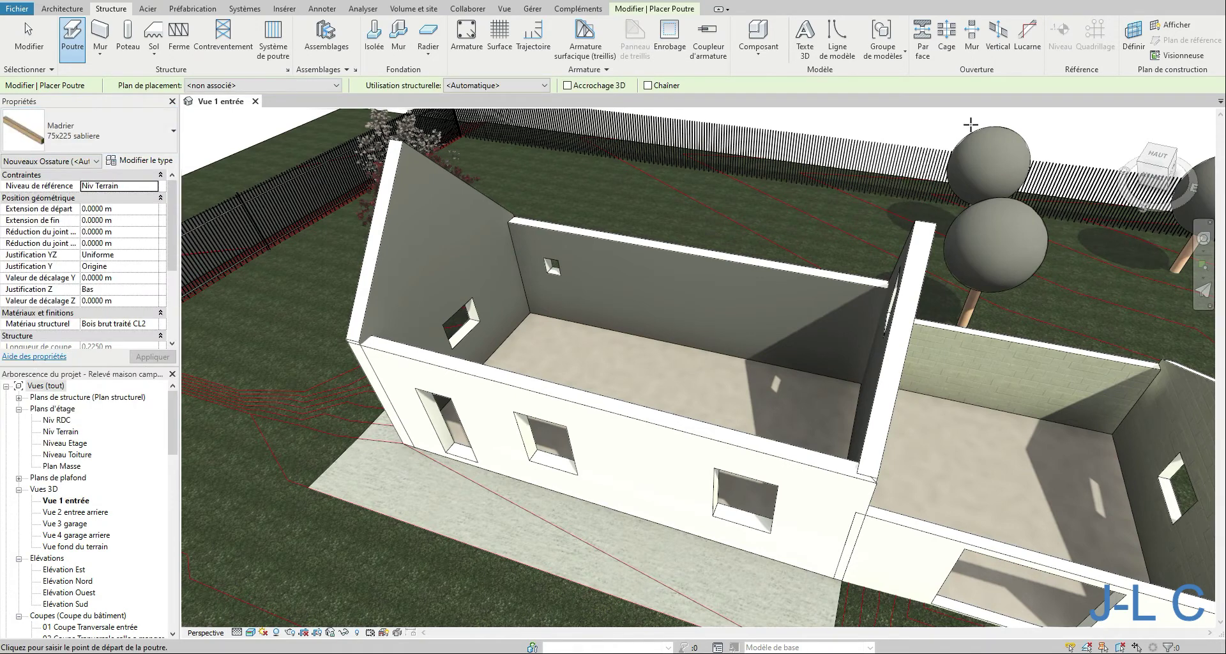
Set the work plane to the face of the Mur facade SUD wall and resume beam placement on it.
click(1134, 37)
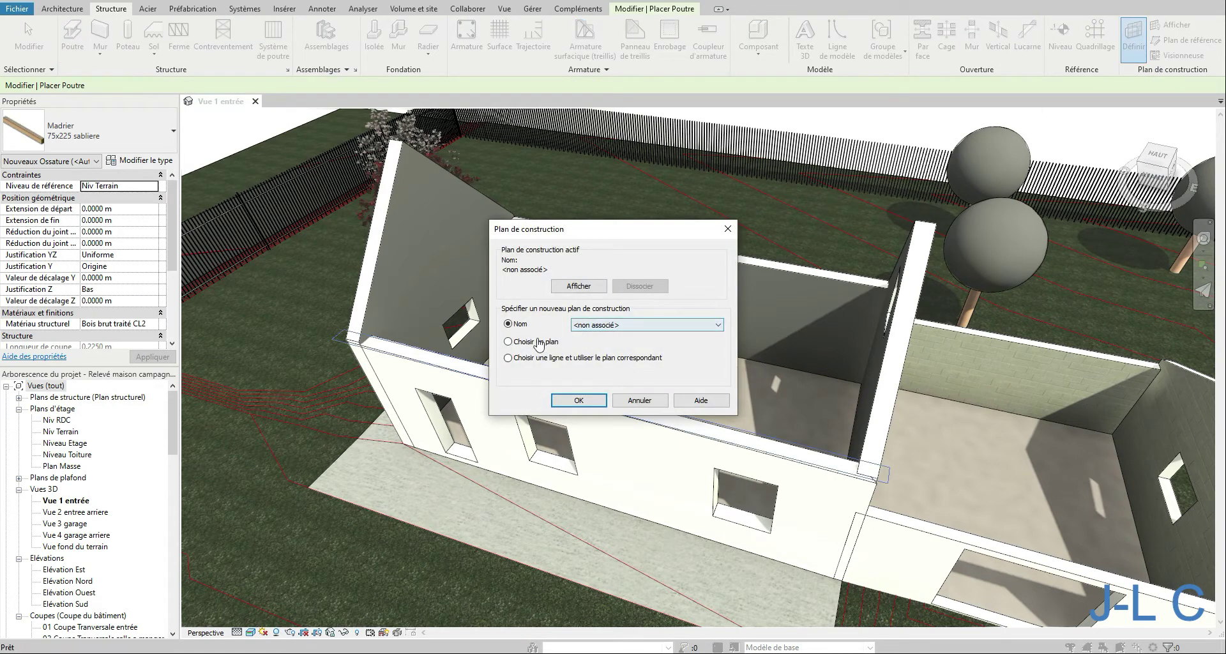
click(568, 400)
key(Escape)
key(Escape)
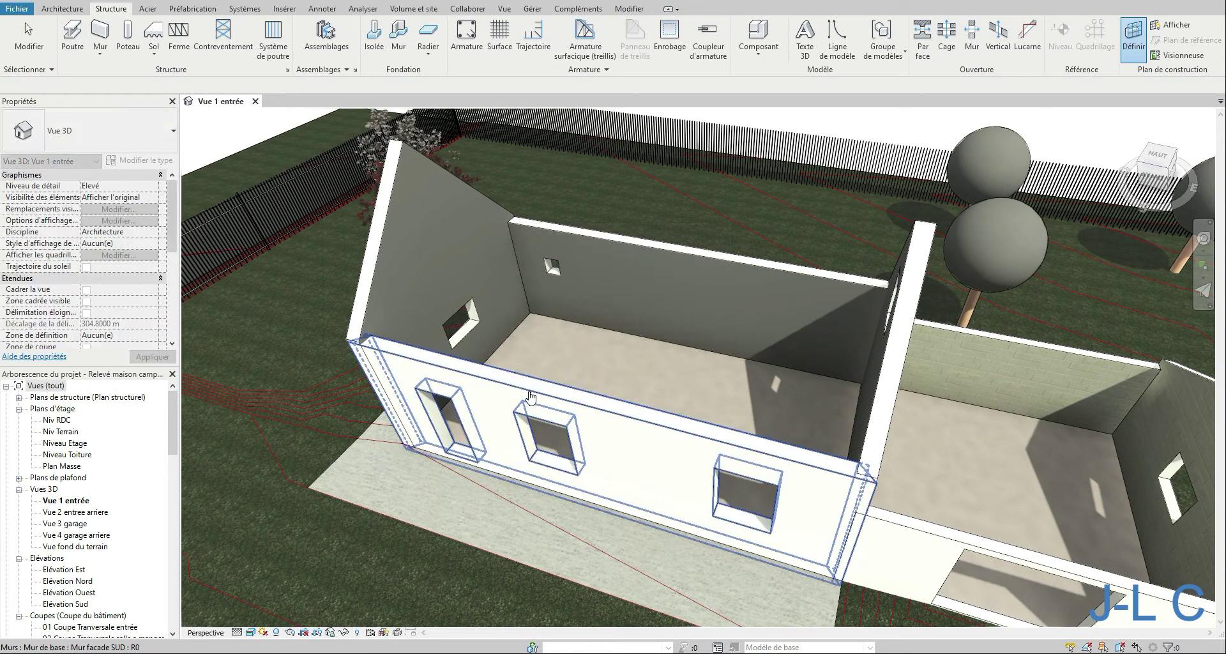
click(72, 35)
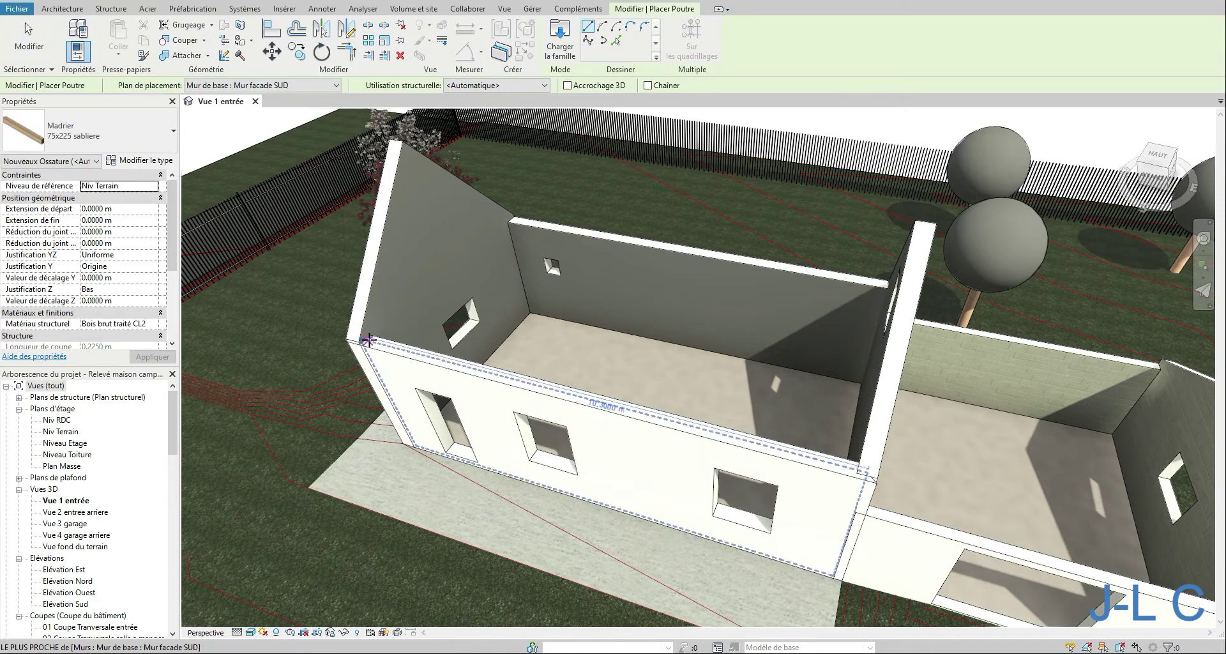
Draw the wall-plate beam along the upper edge of the south facade wall, about 10 m long, and finish beam placement.
click(362, 345)
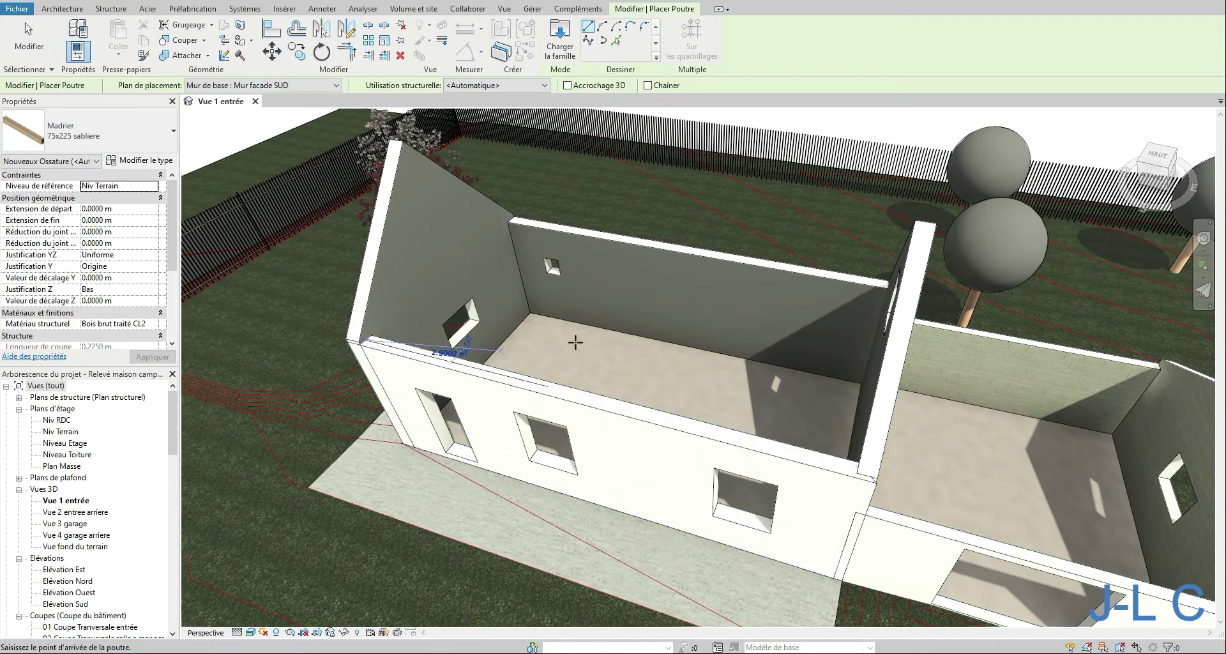
click(847, 470)
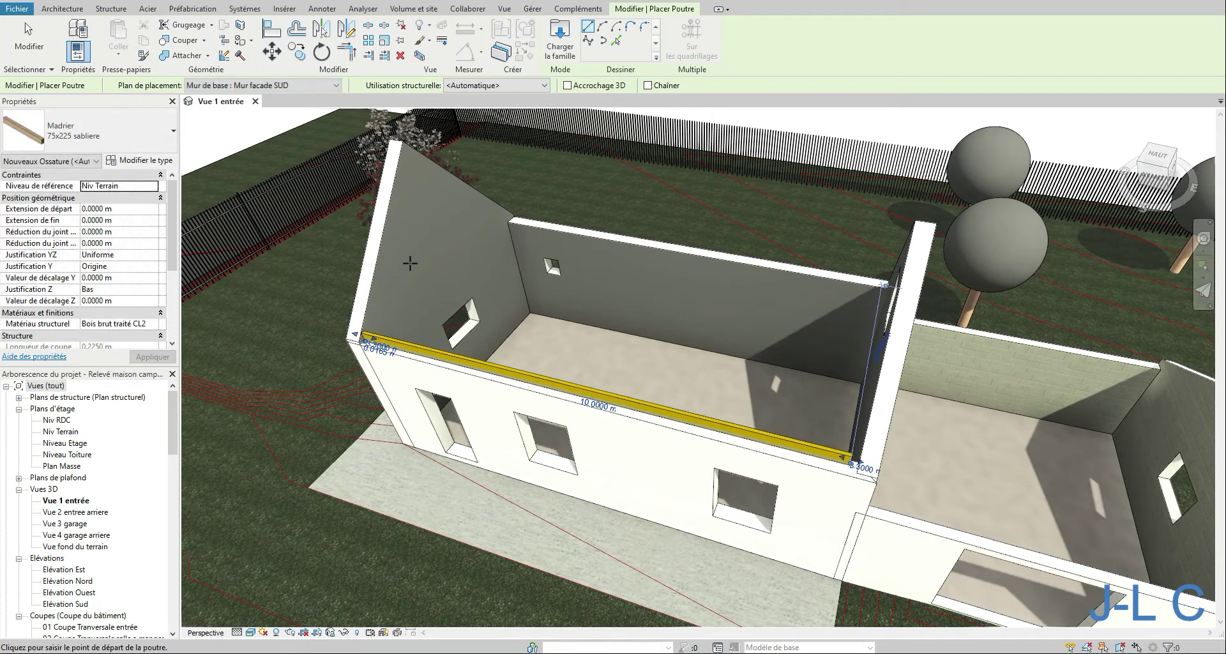
click(28, 39)
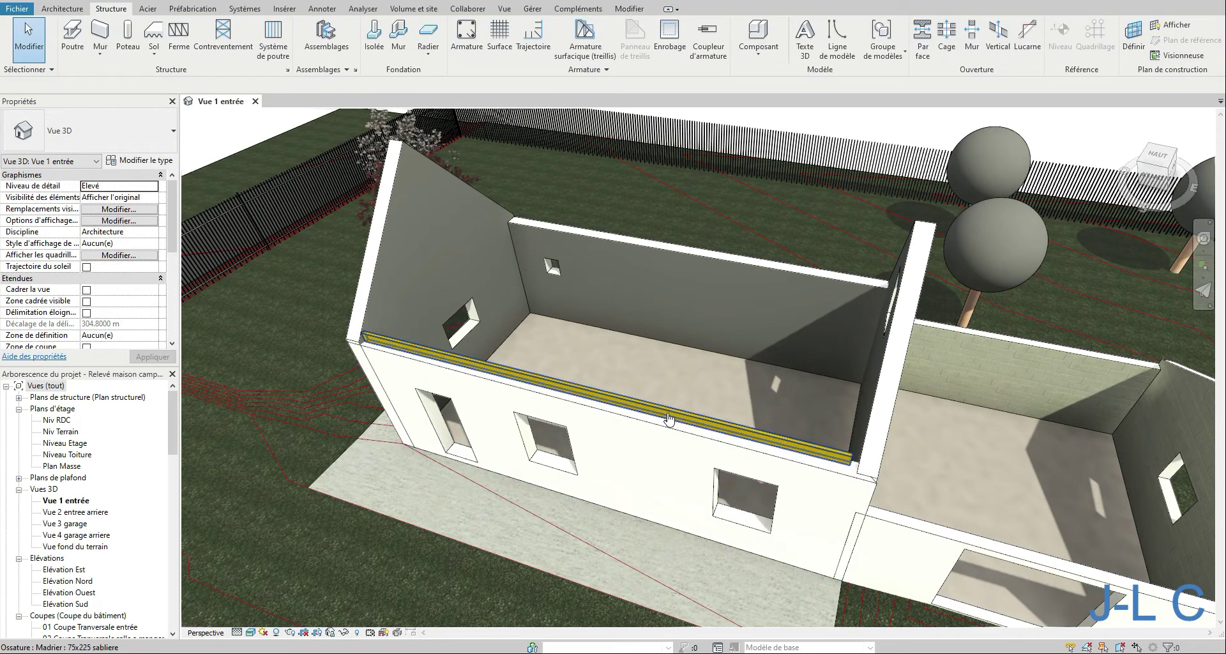
Set the section rotation of the new wall-plate beam to 90° so it lies flat on the wall.
click(673, 418)
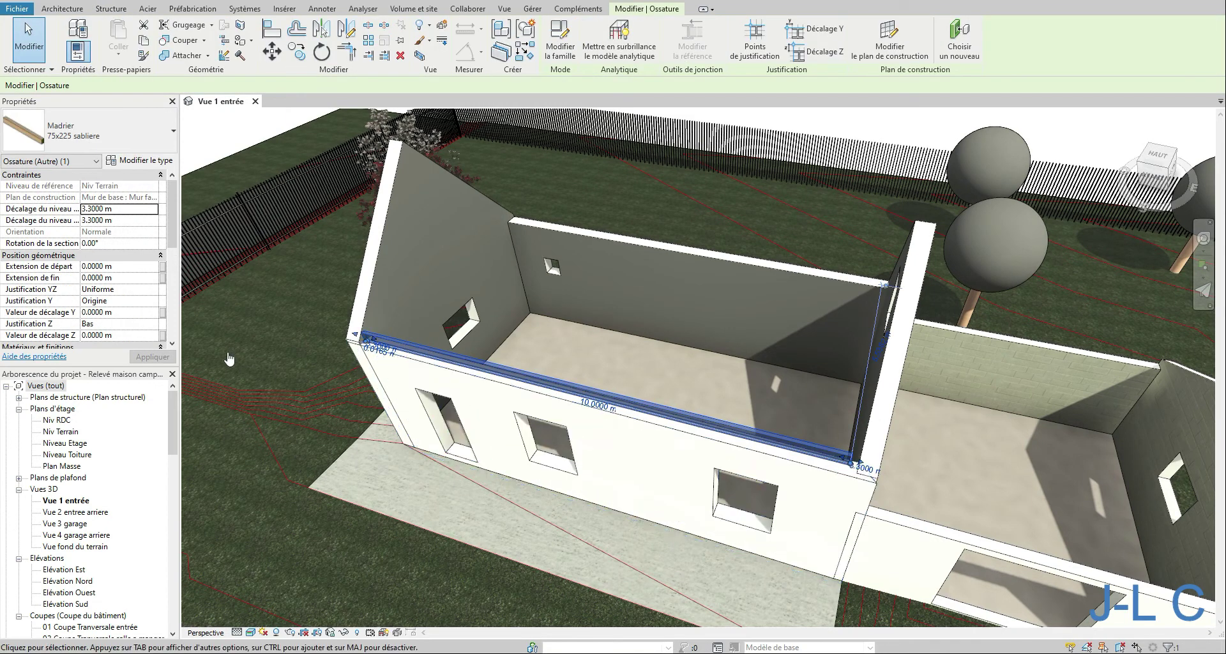
click(132, 243)
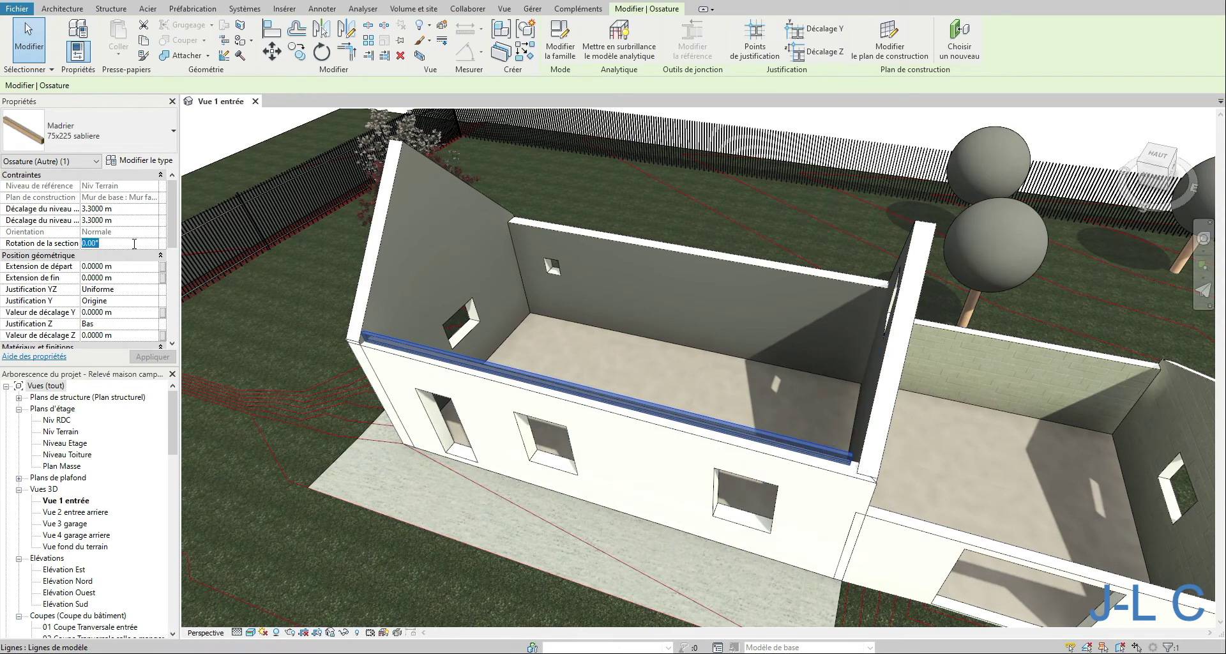
text(90)
key(Return)
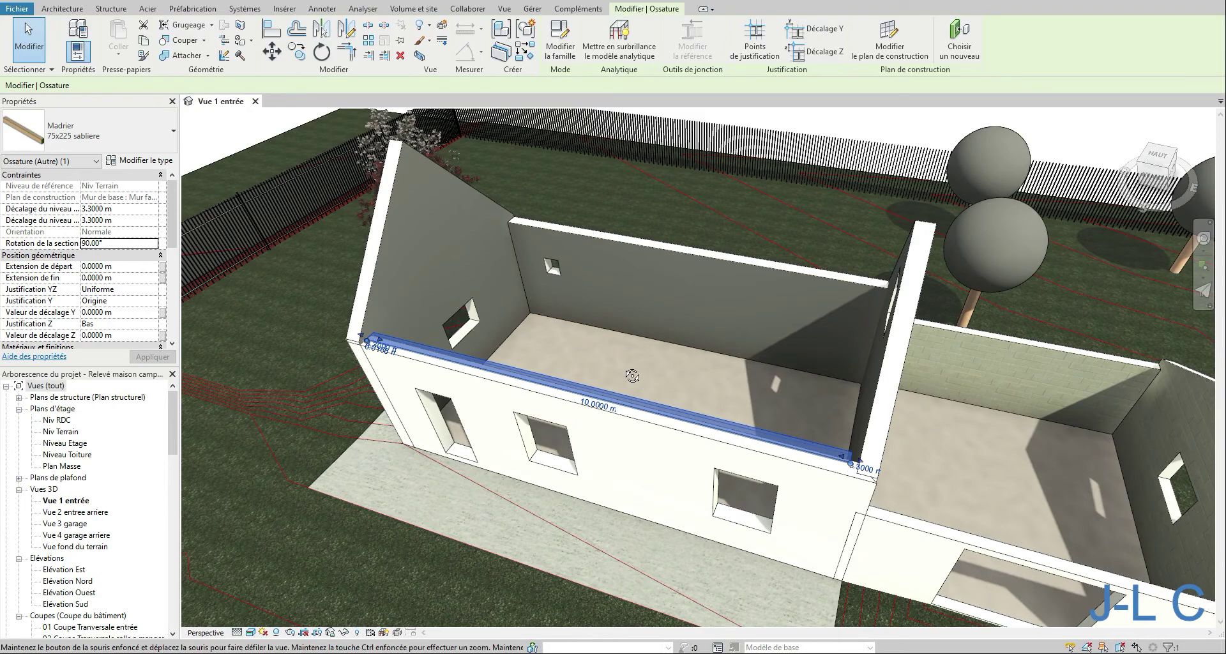
Trim/extend the wall-plate beam to the inner face of the gable wall on the entrance-door side.
shift+middle_drag(630, 377, 414, 304)
scroll(414, 304, up, 8)
scroll(415, 304, down, 7)
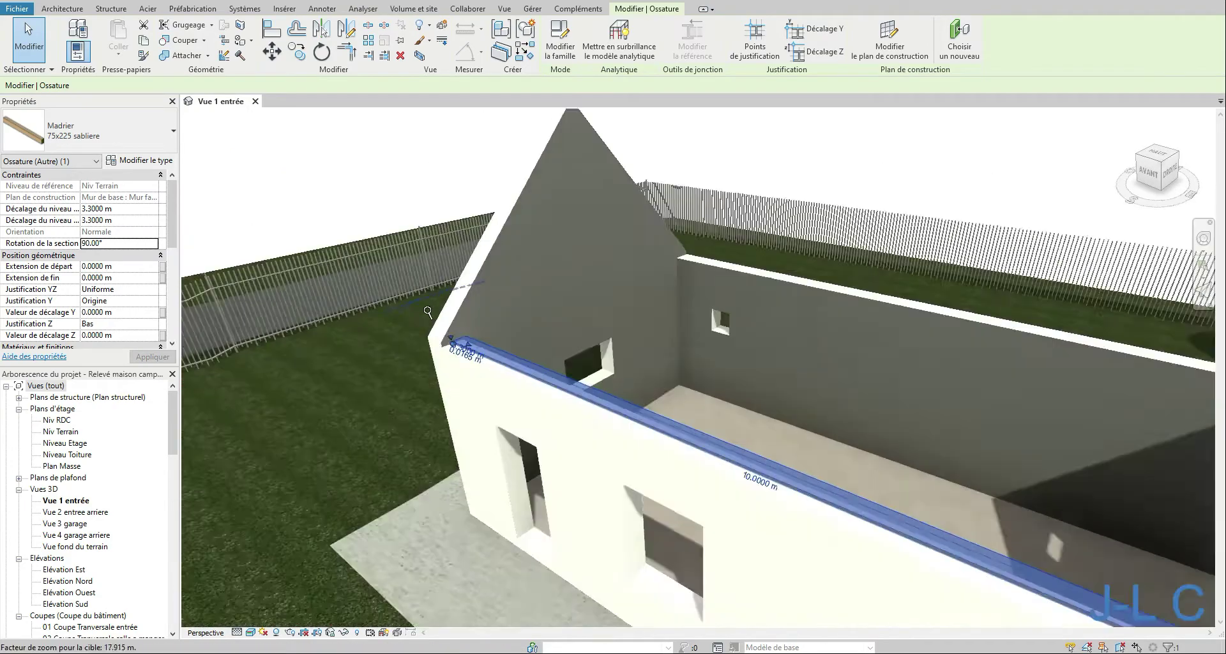
shift+middle_drag(469, 370, 473, 362)
scroll(473, 361, up, 6)
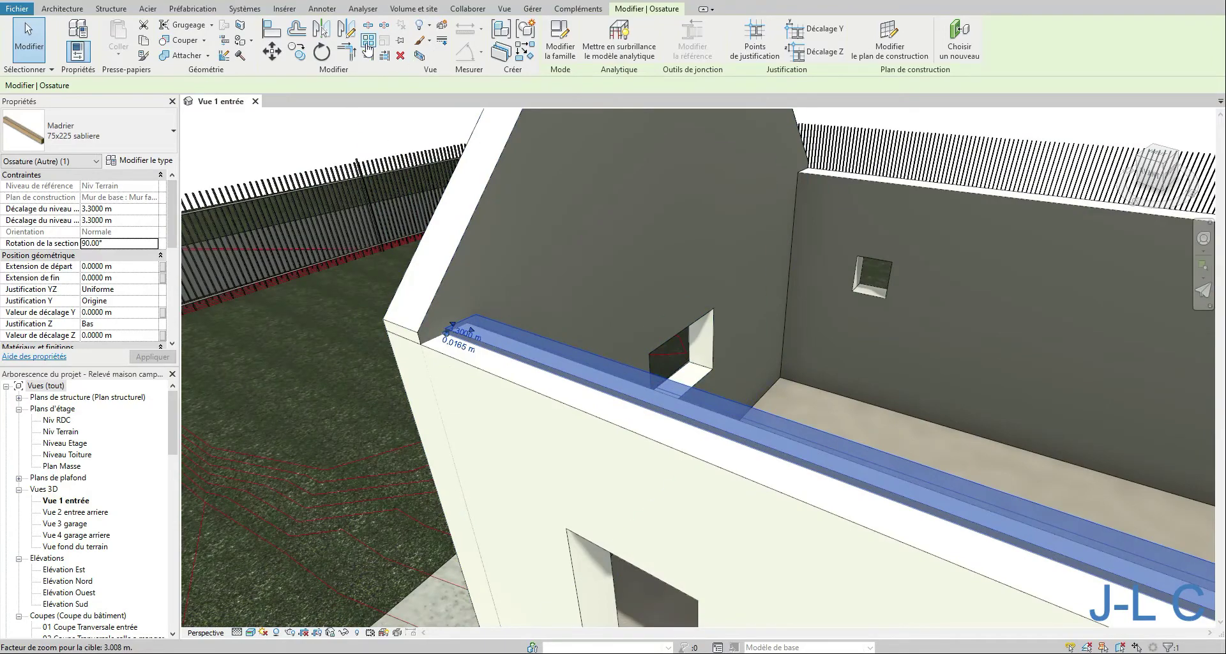
click(368, 53)
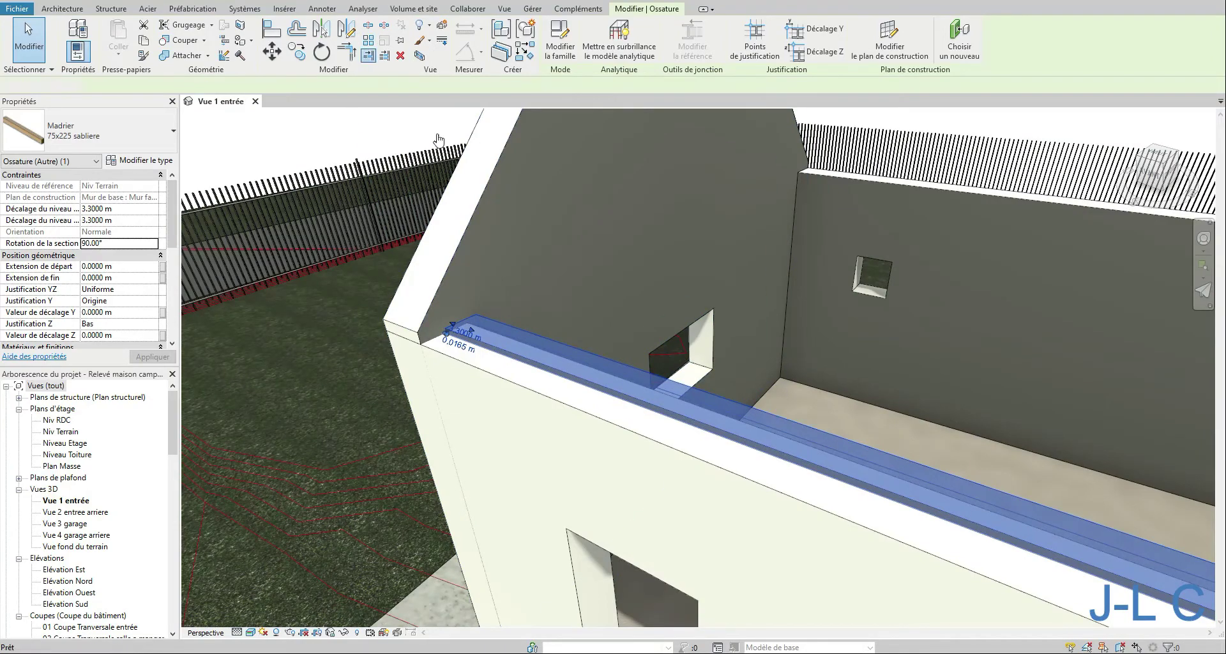
click(450, 261)
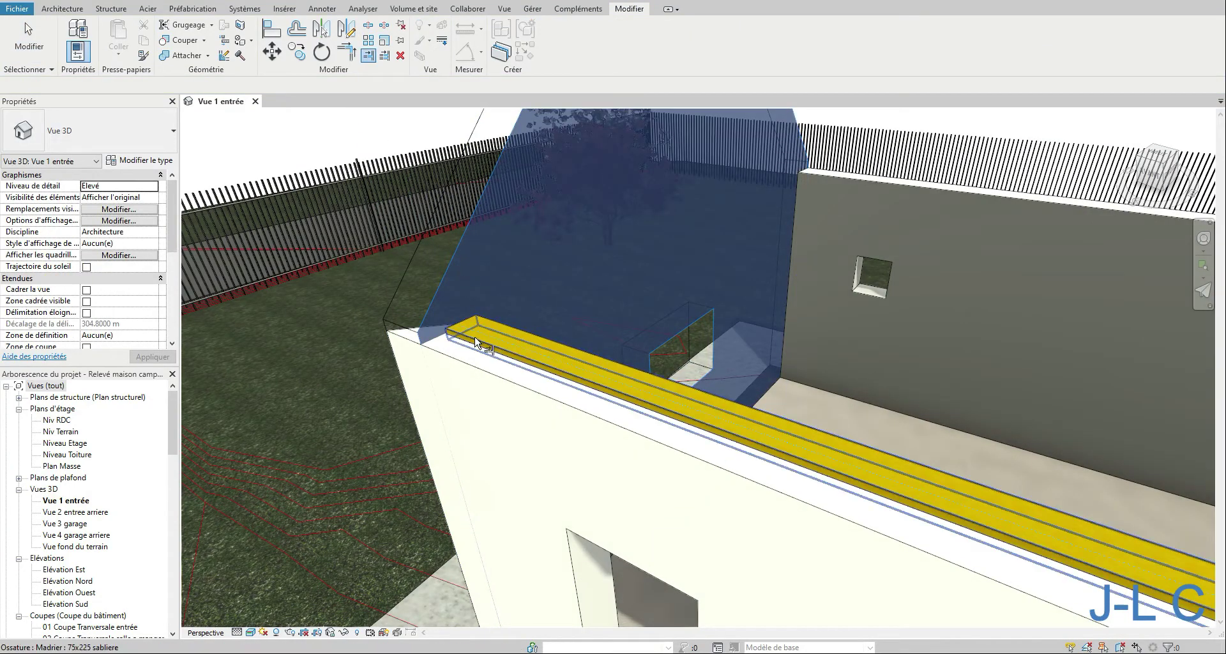
click(481, 333)
Trim/extend the beam's opposite end to the gable wall beside the lower building, and finish the command.
shift+middle_drag(492, 323, 69, 473)
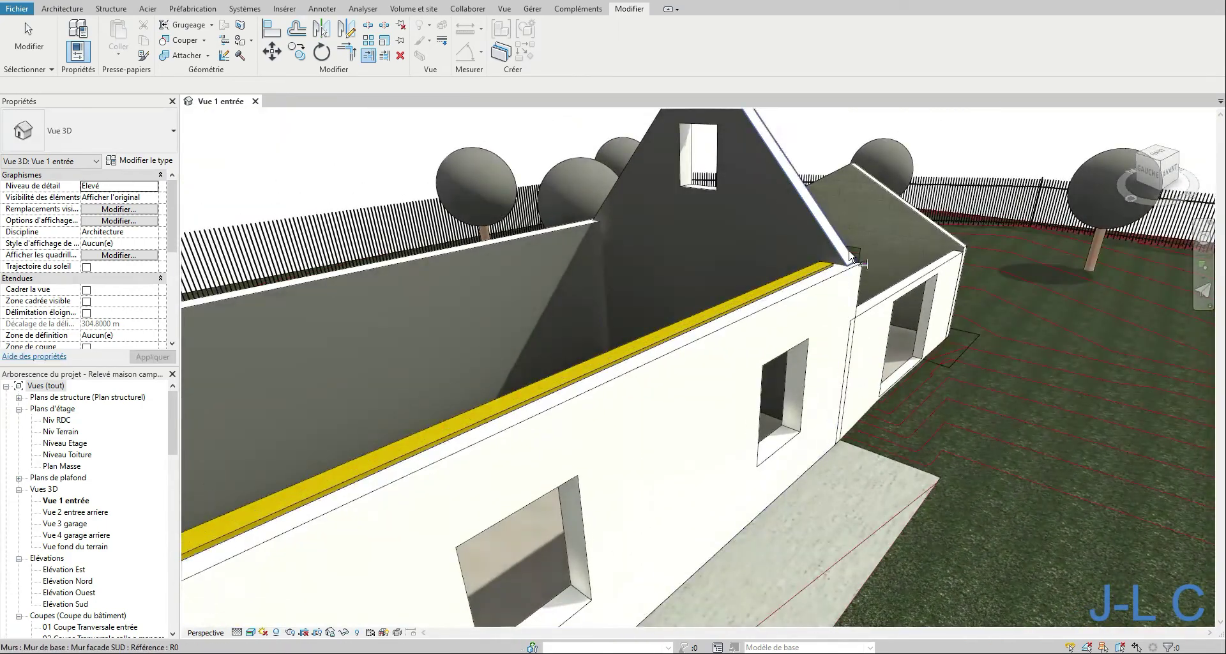
click(815, 272)
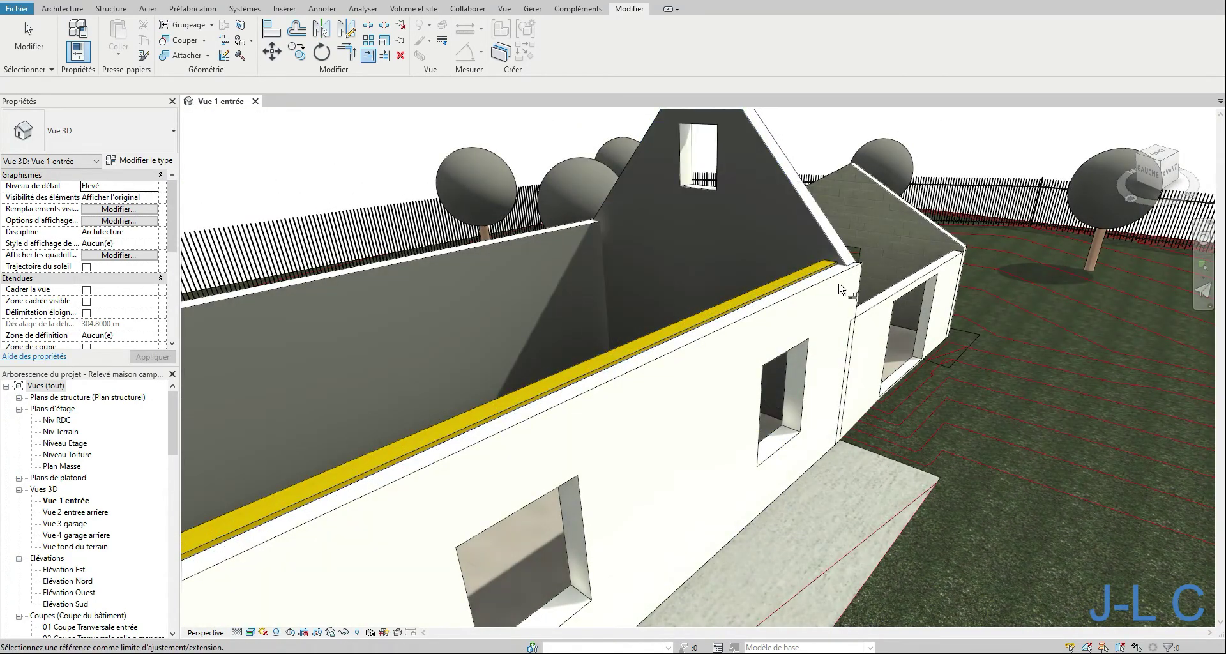
shift+middle_drag(849, 295, 236, 105)
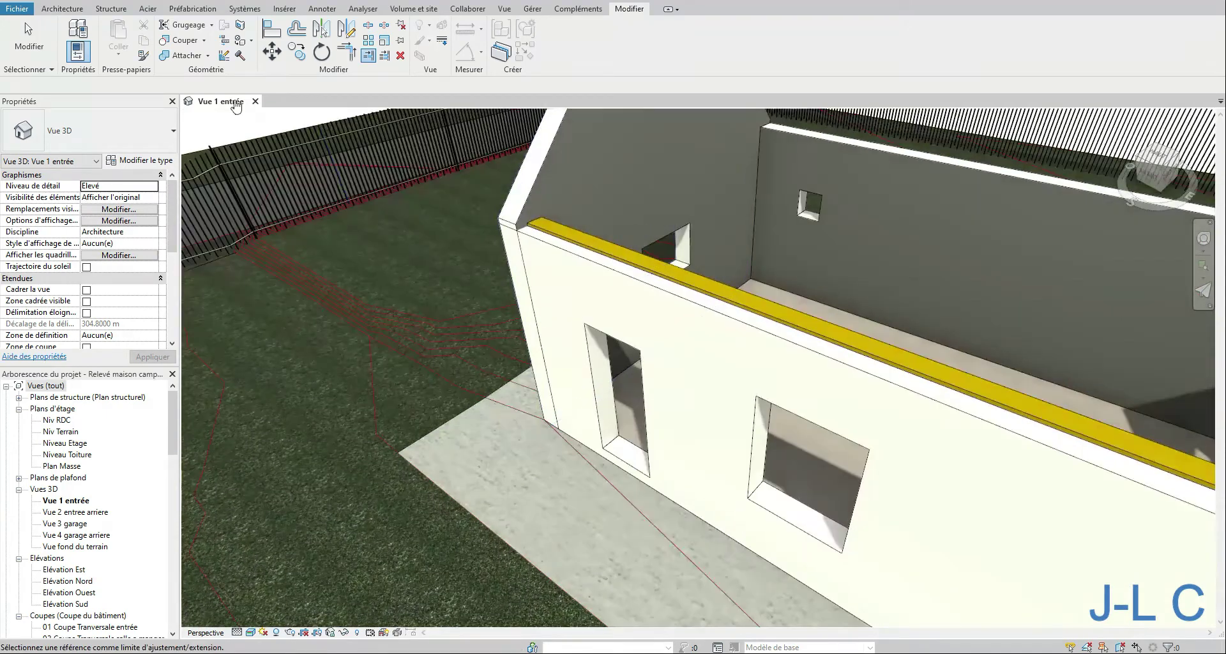
click(28, 37)
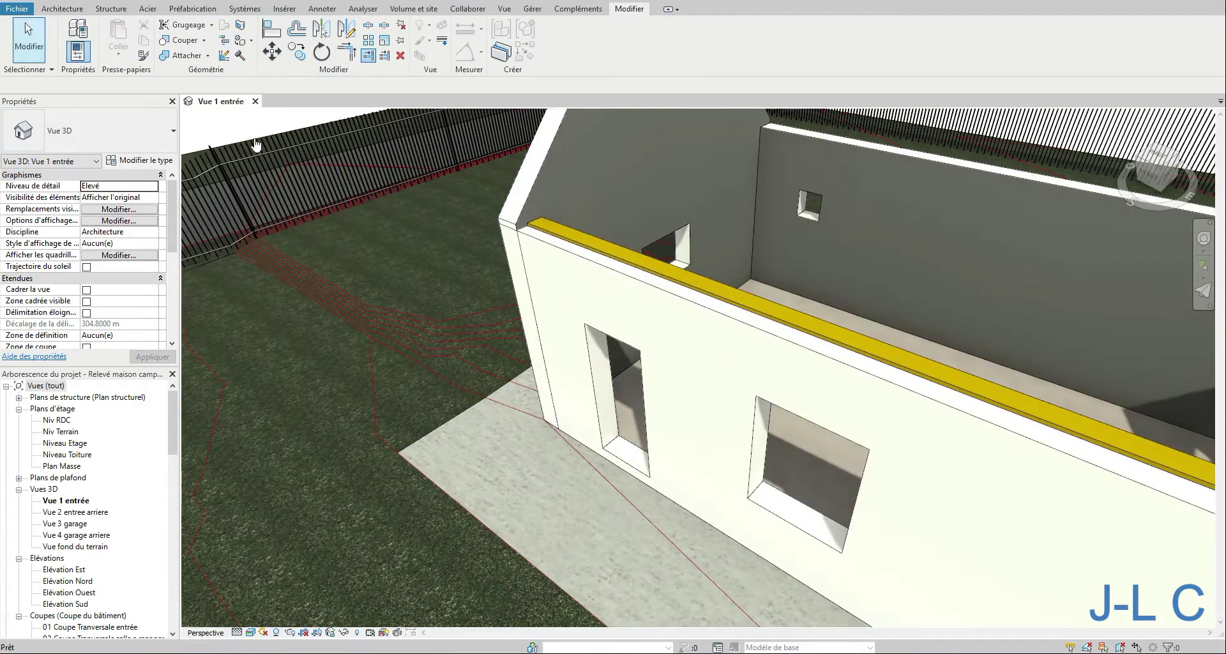
Set the wall-plate beam's Z justification to Haut.
click(550, 241)
scroll(177, 246, down, 4)
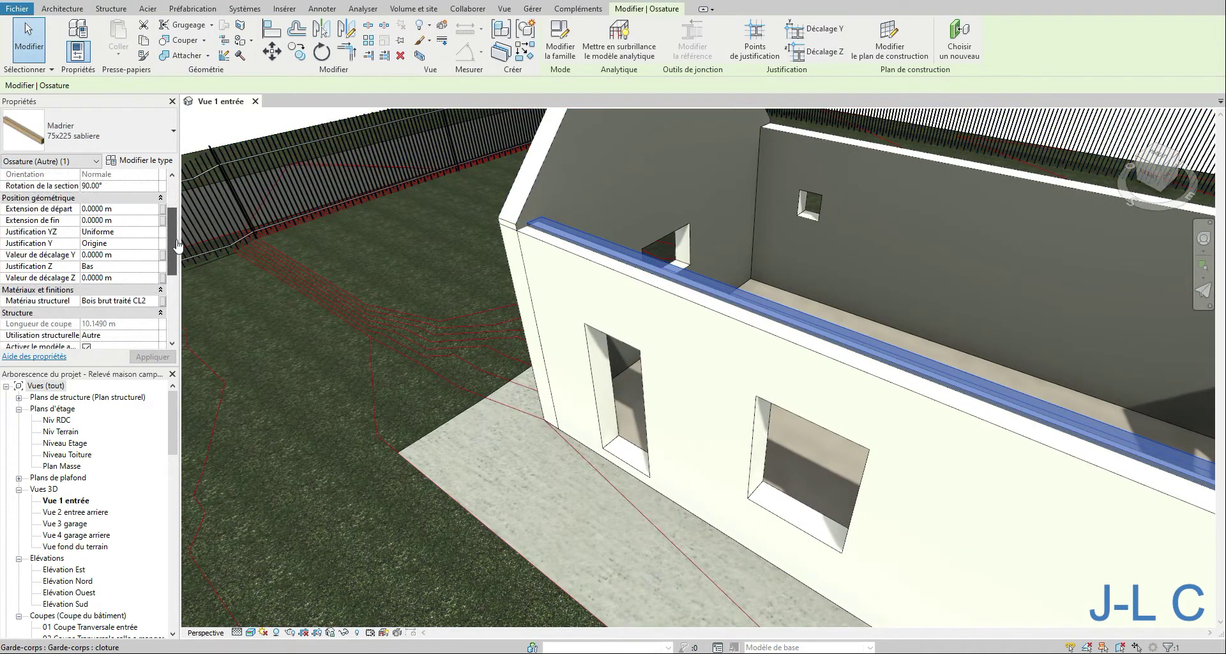
drag(178, 246, 178, 268)
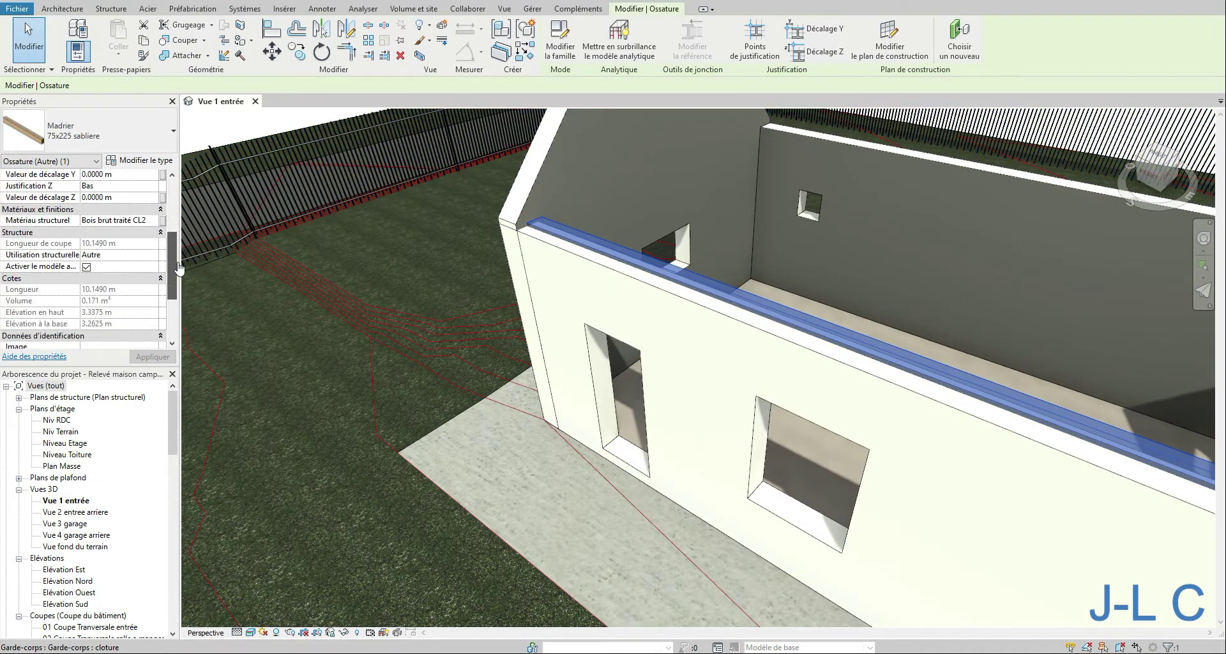
click(152, 186)
click(99, 227)
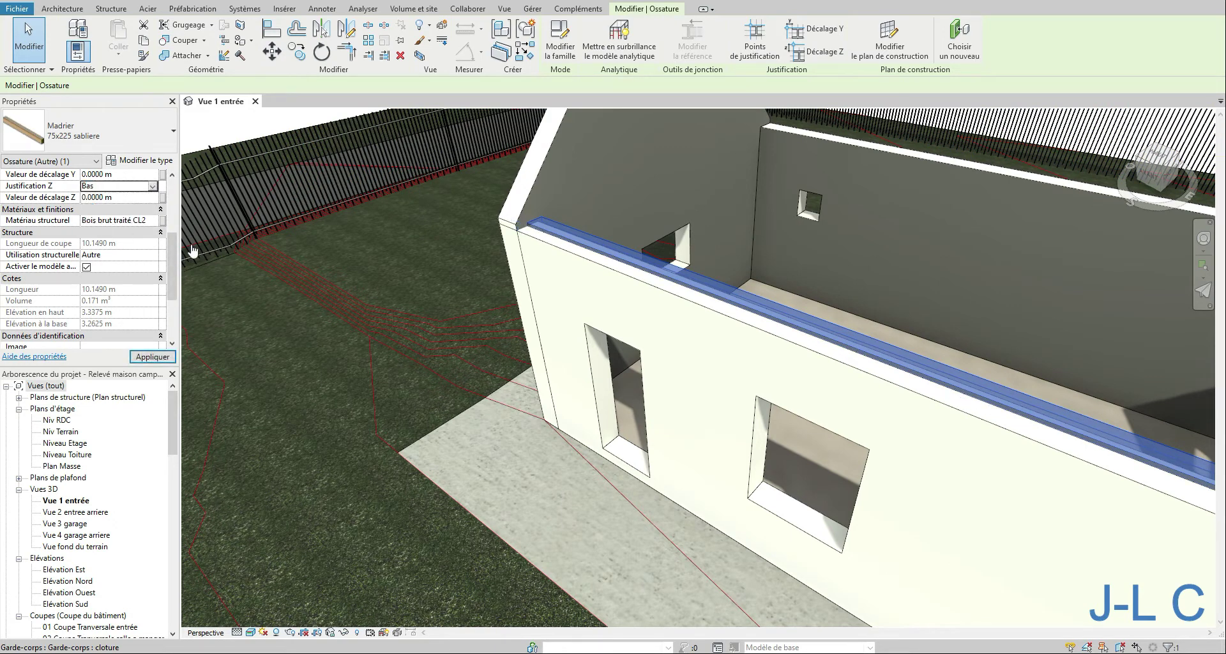
click(155, 189)
click(109, 197)
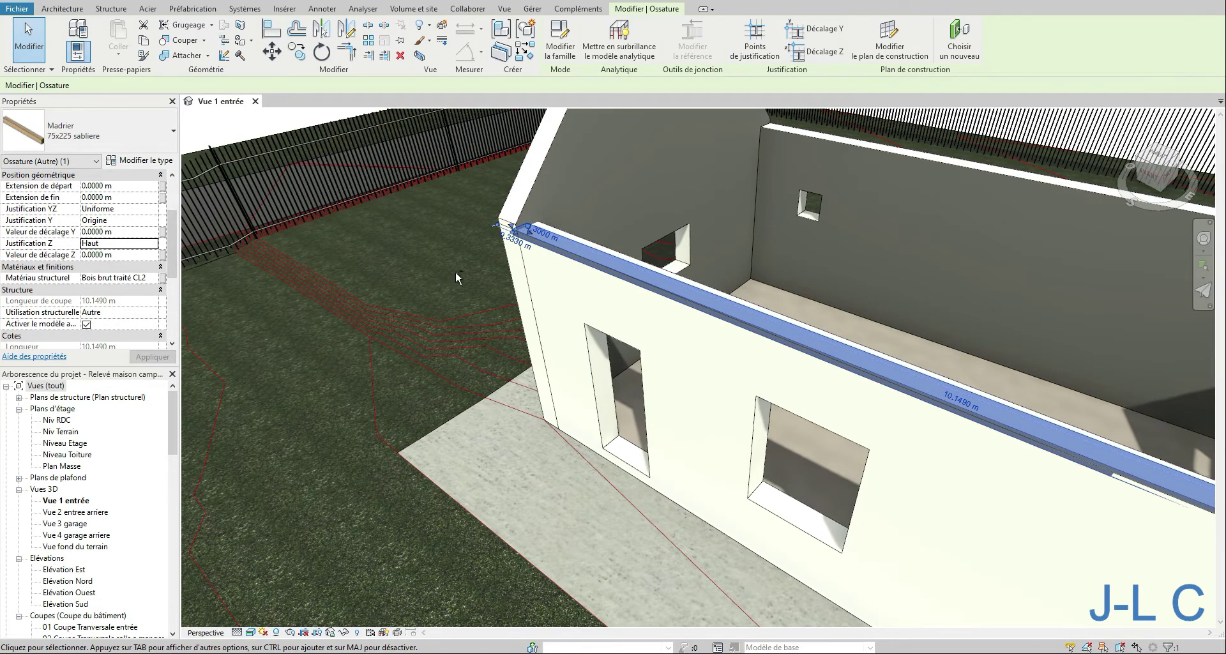
Check the beam's position on the south wall from several sides and set its Z justification back to Bas.
shift+middle_drag(456, 274, 124, 290)
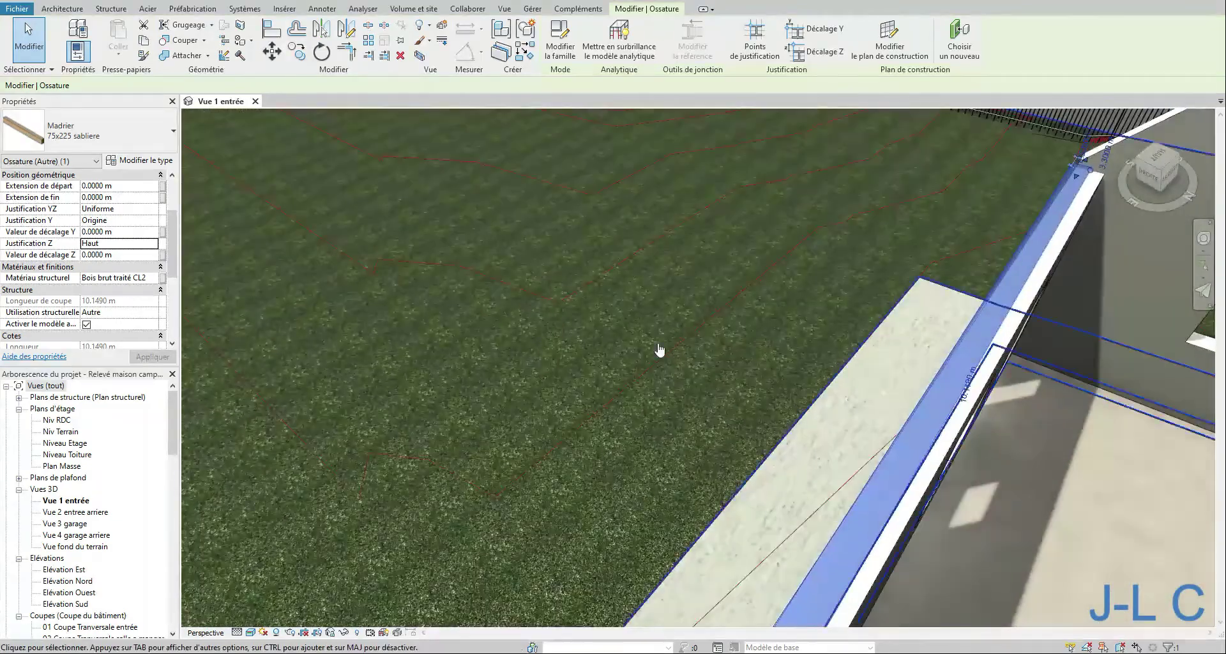
shift+middle_drag(659, 350, 514, 449)
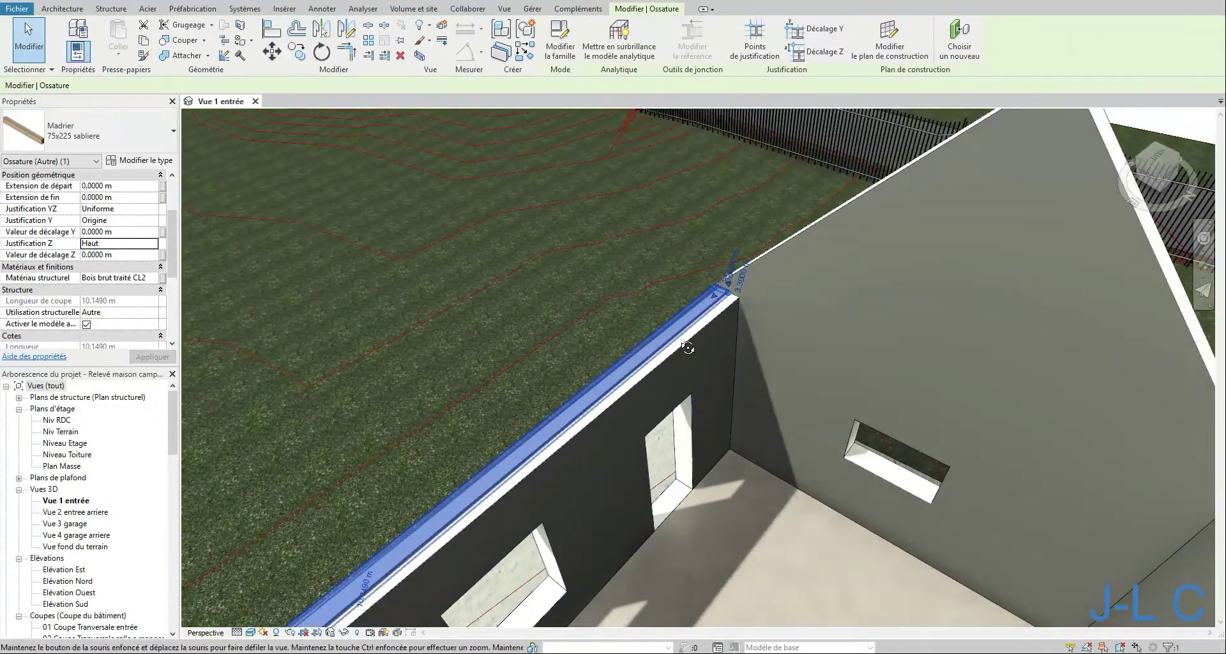
shift+middle_drag(688, 348, 660, 309)
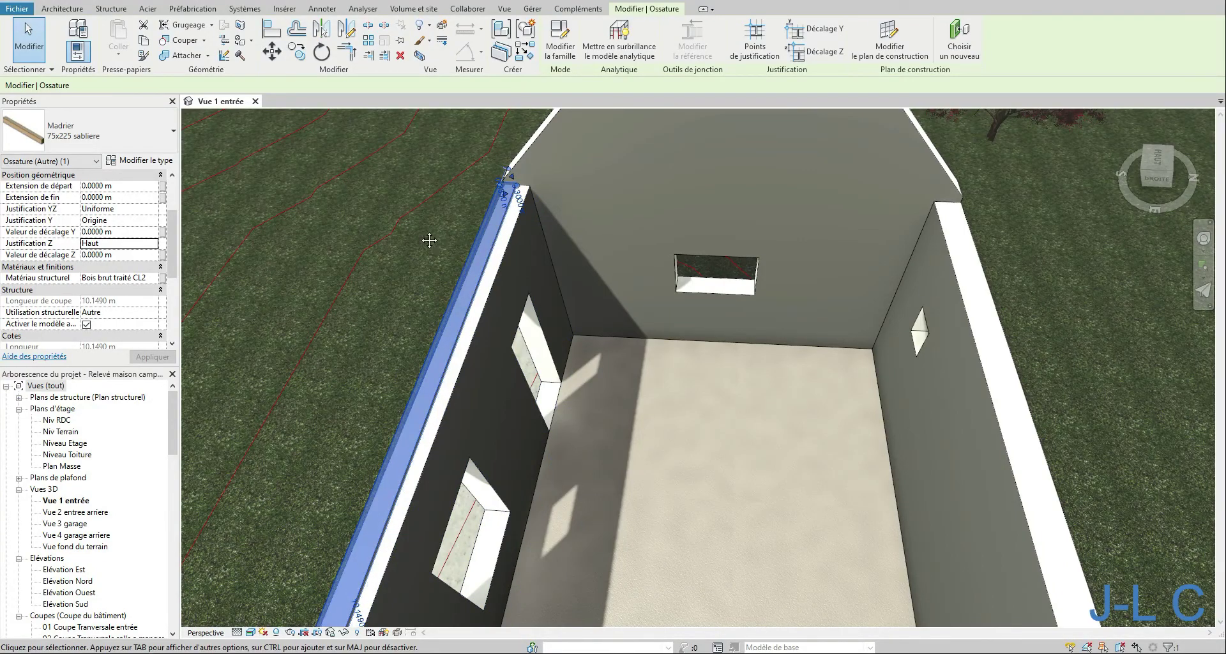
shift+middle_drag(427, 238, 722, 222)
scroll(664, 252, up, 2)
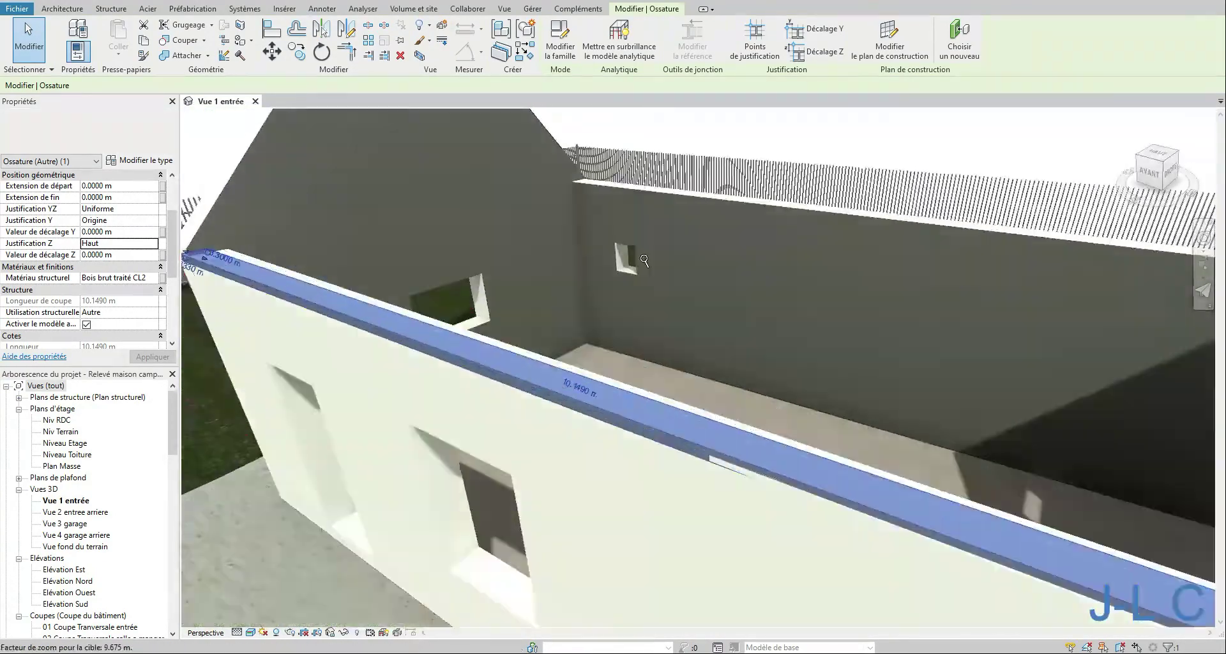
scroll(664, 253, down, 3)
shift+middle_drag(663, 253, 827, 316)
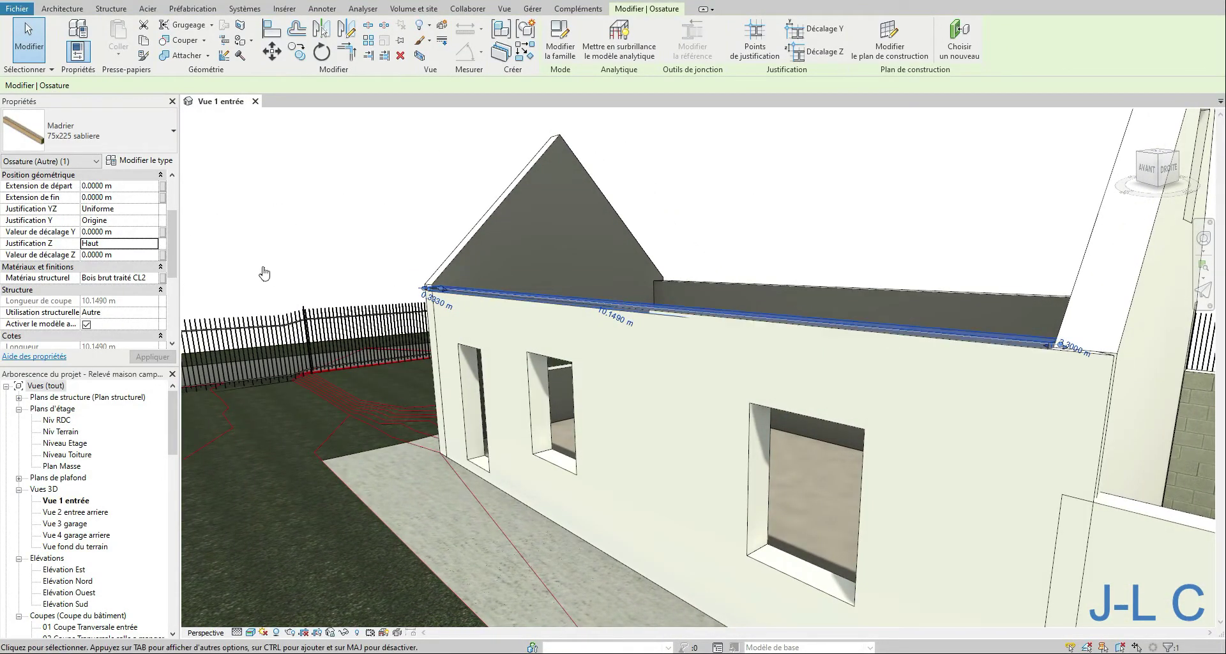
click(152, 243)
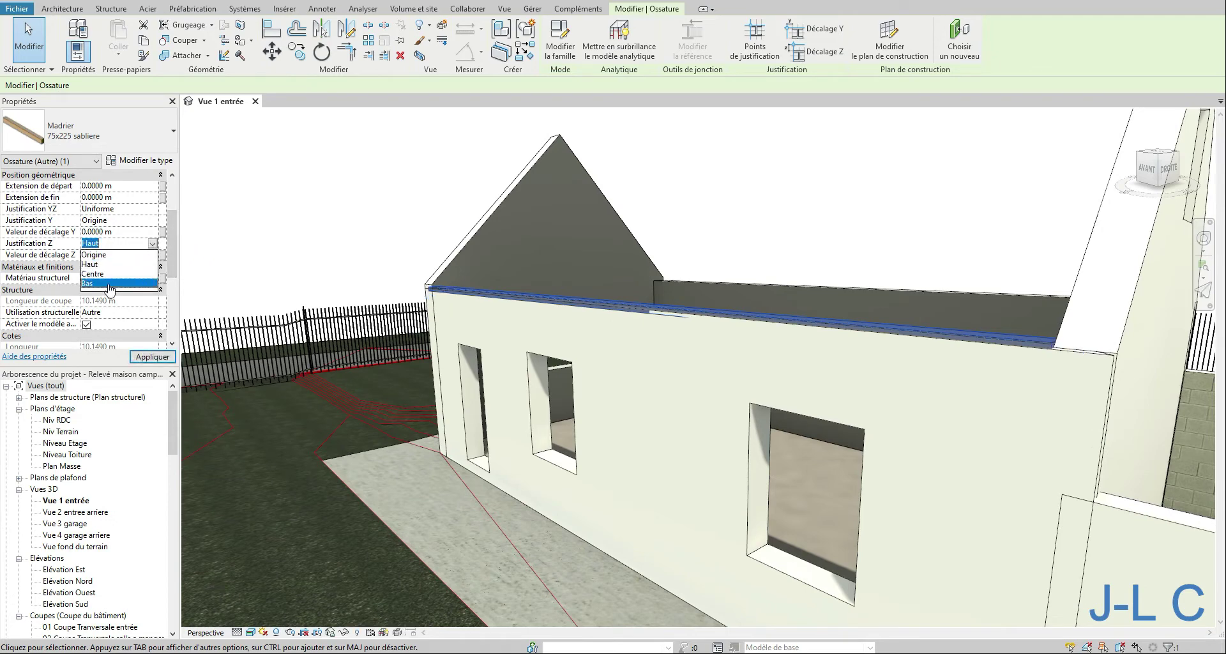
click(118, 284)
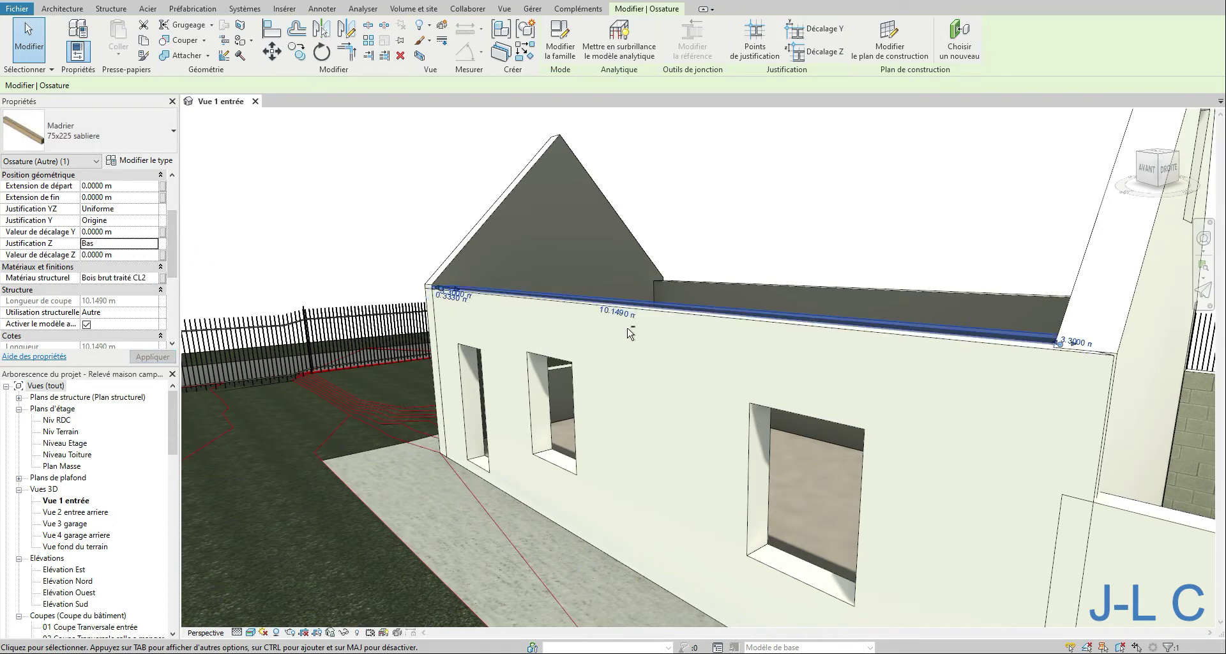
mouse_move(630, 333)
shift+middle_down()
mouse_move(541, 341)
mouse_move(635, 345)
shift+middle_up()
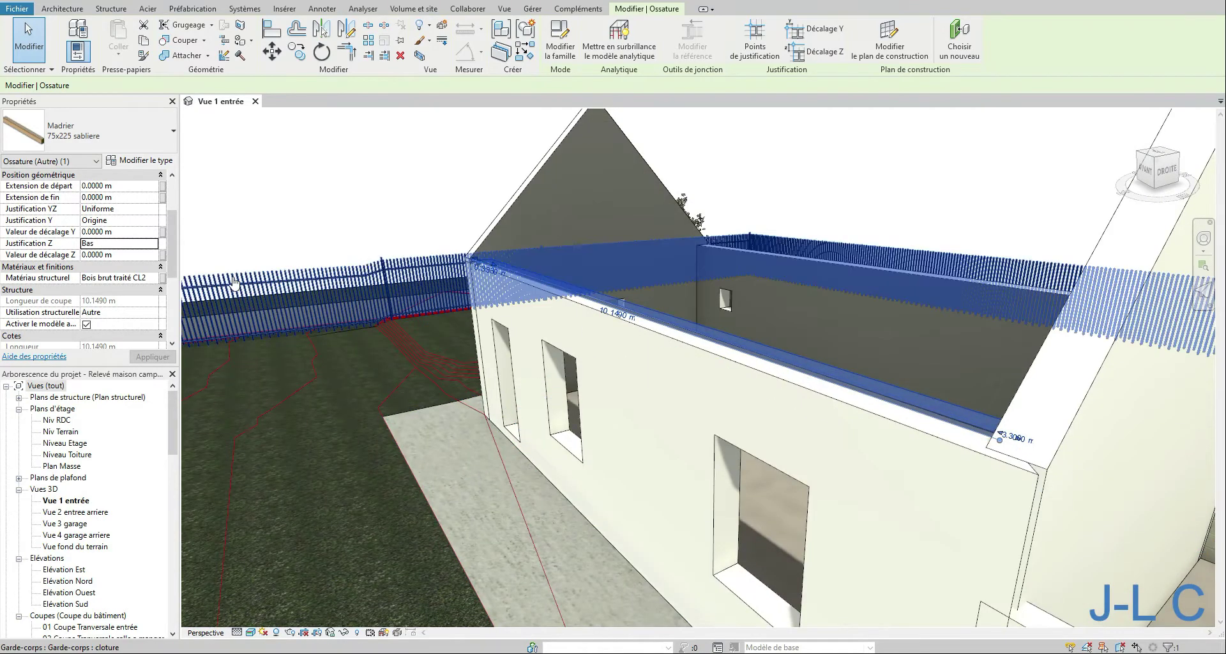
Reposition the beam on the wall by trying its justification points, ending with Y justification Gauche and Z justification Haut.
click(118, 244)
click(153, 243)
click(96, 263)
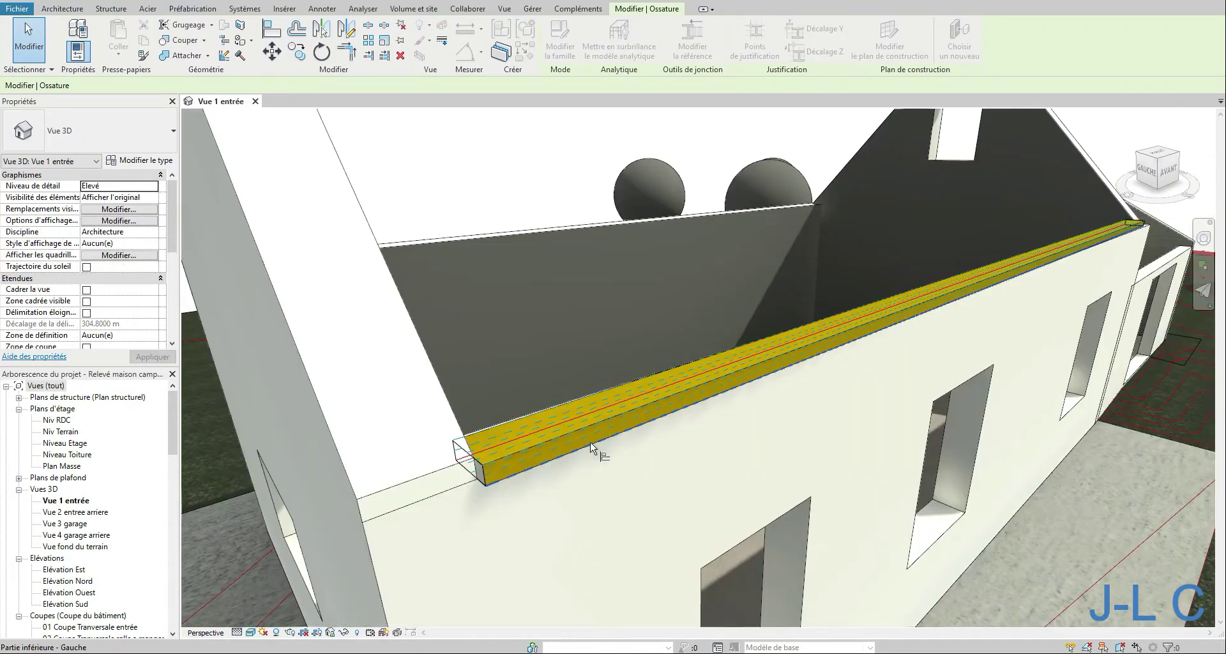
shift+middle_drag(597, 447, 508, 394)
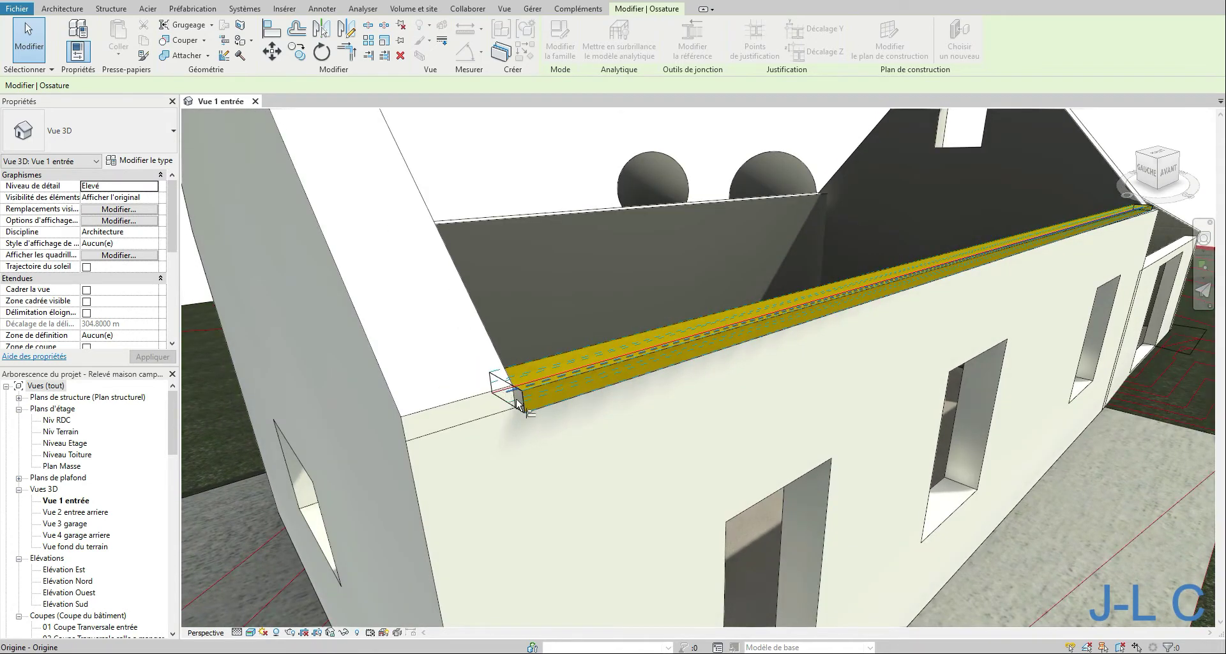
click(538, 407)
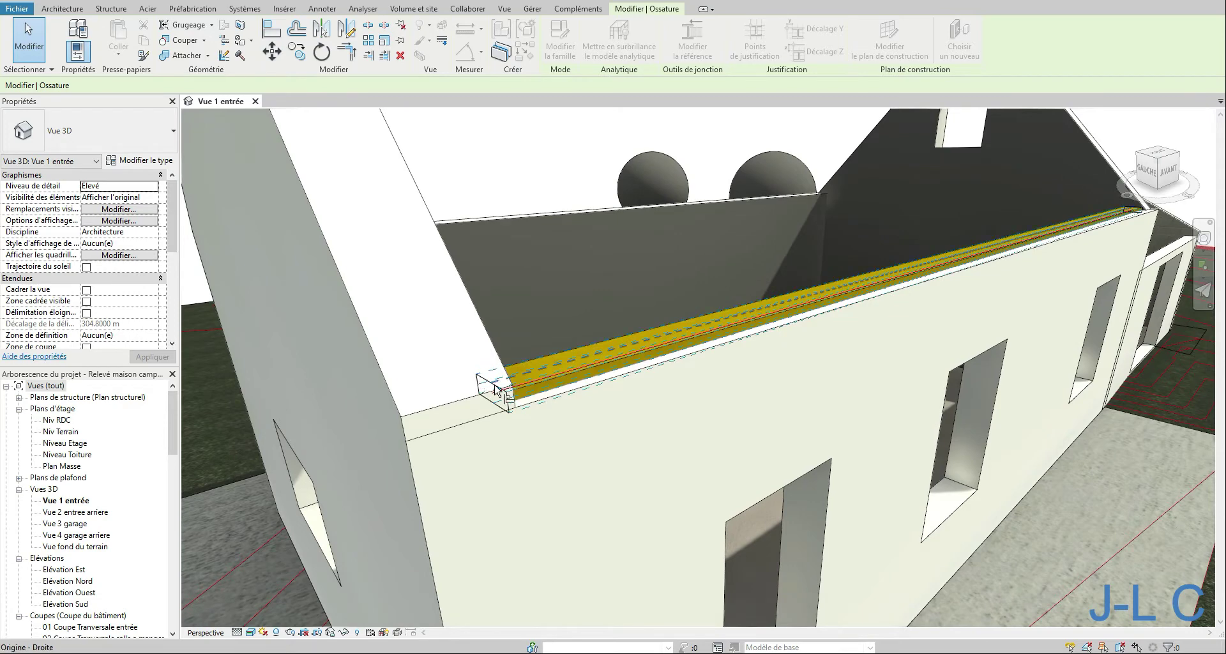
click(489, 401)
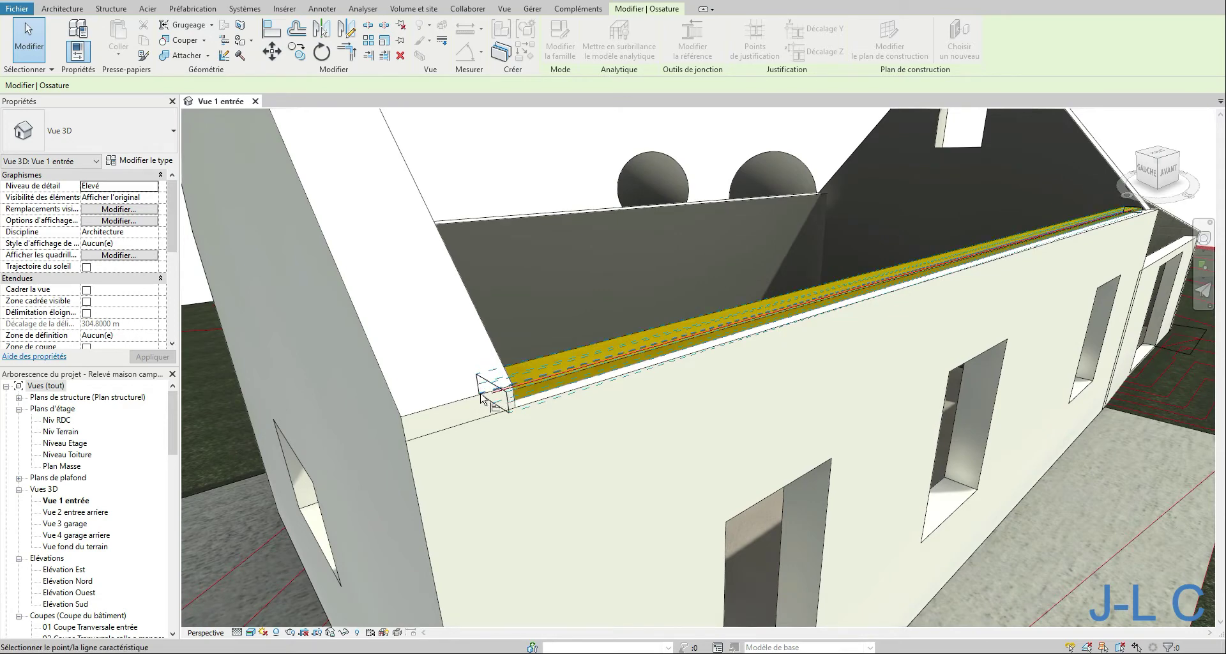
click(546, 410)
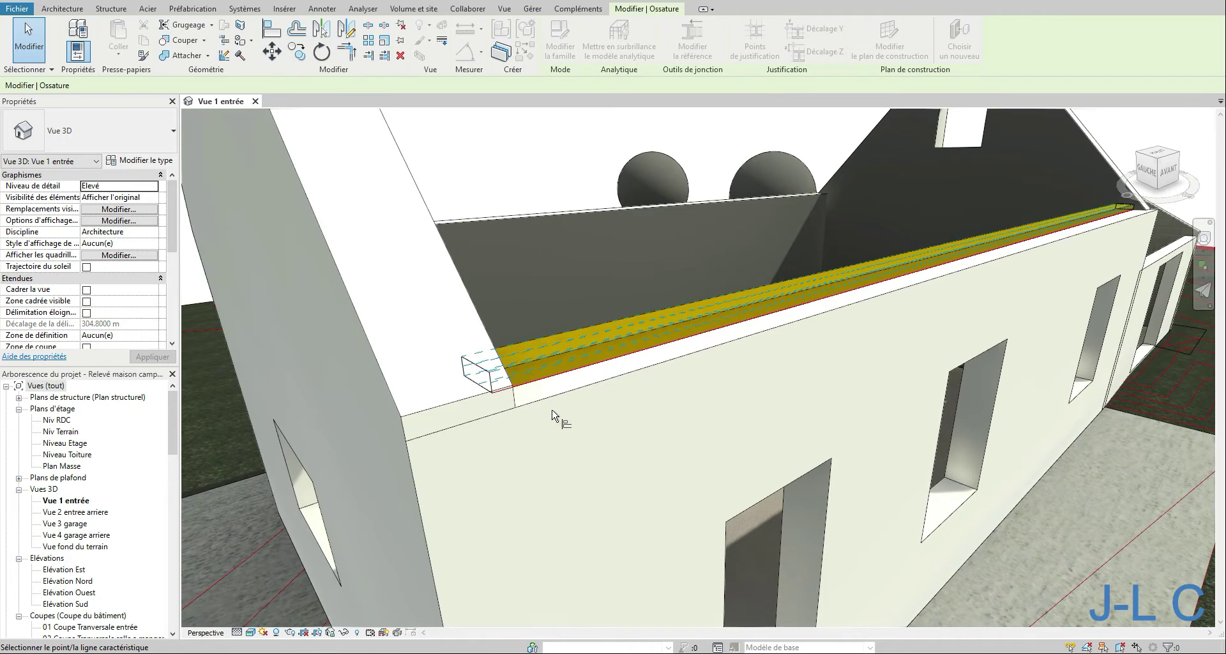
click(472, 378)
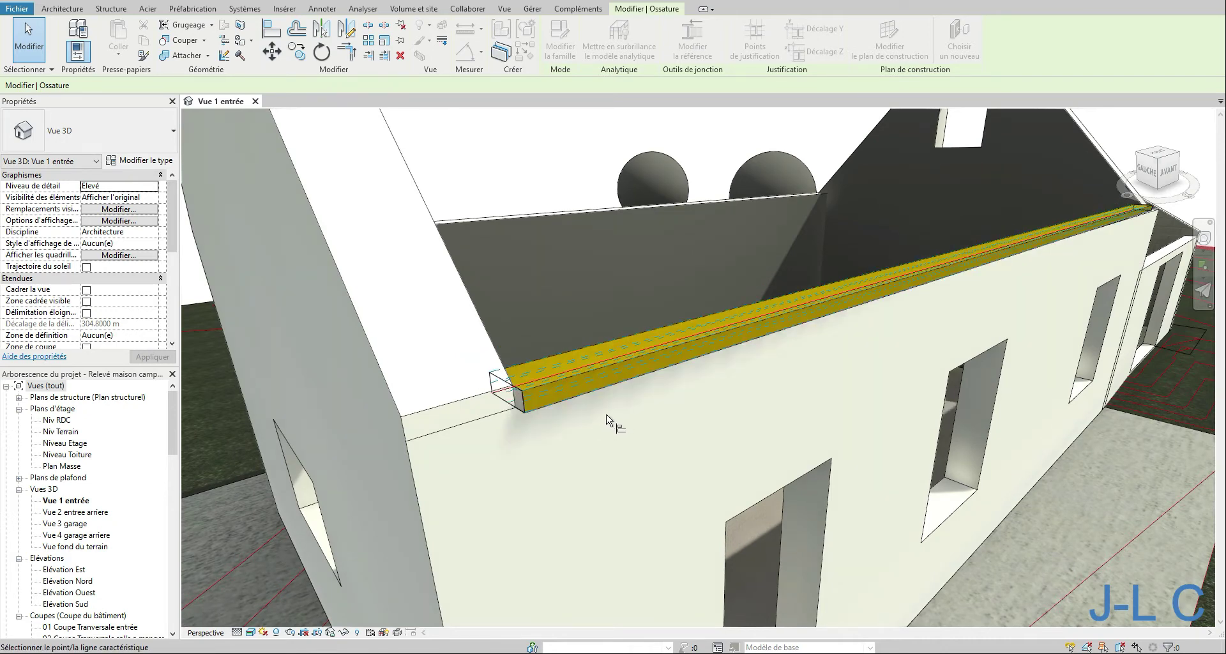
In the Niveau Etage floor plan, move the wall-plate beam from its outer end corner to the gable wall's corner.
double_click(64, 443)
scroll(473, 471, up, 2)
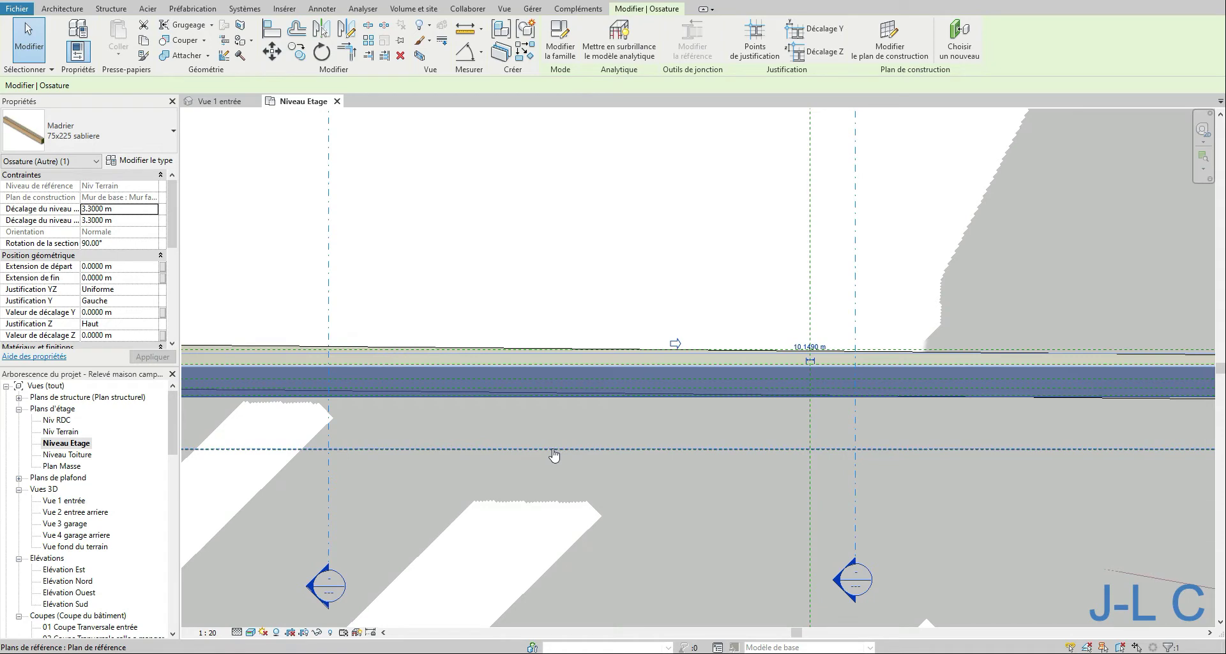
middle_drag(552, 456, 817, 395)
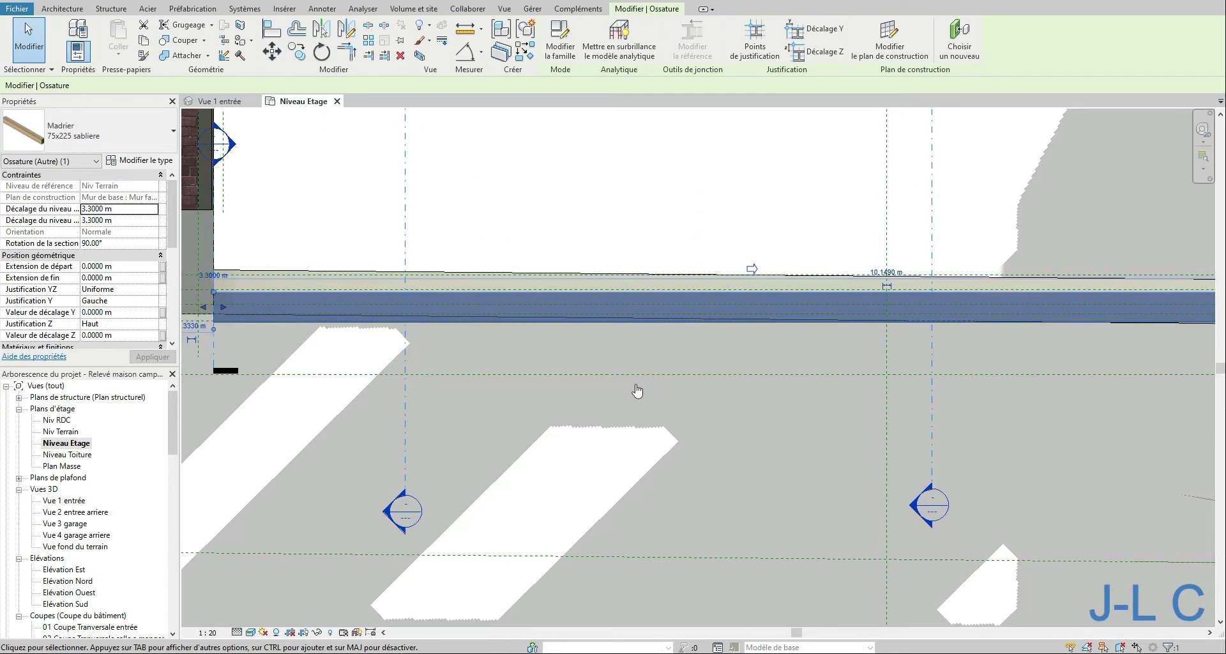
middle_drag(636, 390, 795, 386)
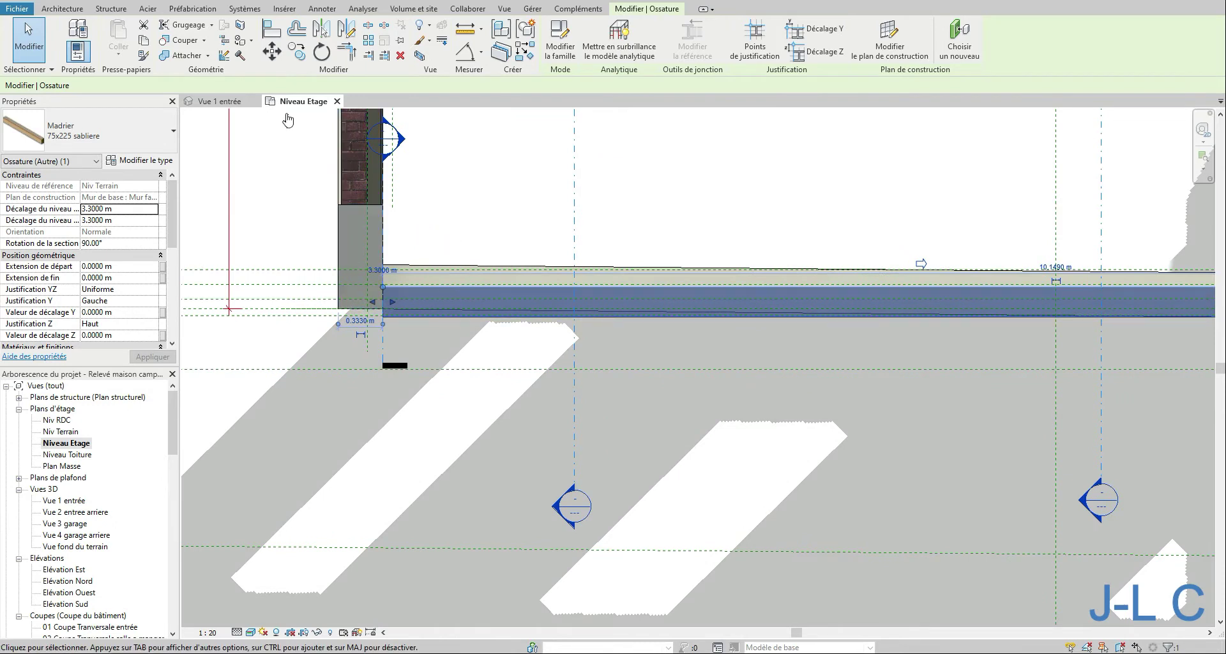
click(271, 51)
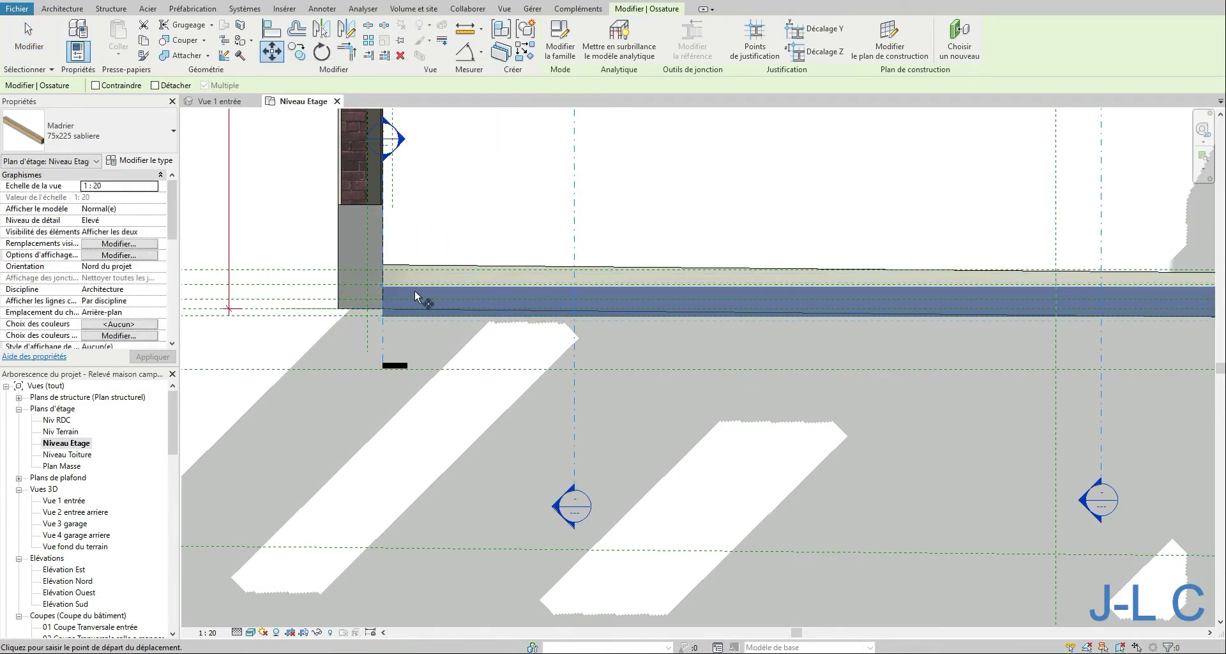
click(383, 317)
click(383, 309)
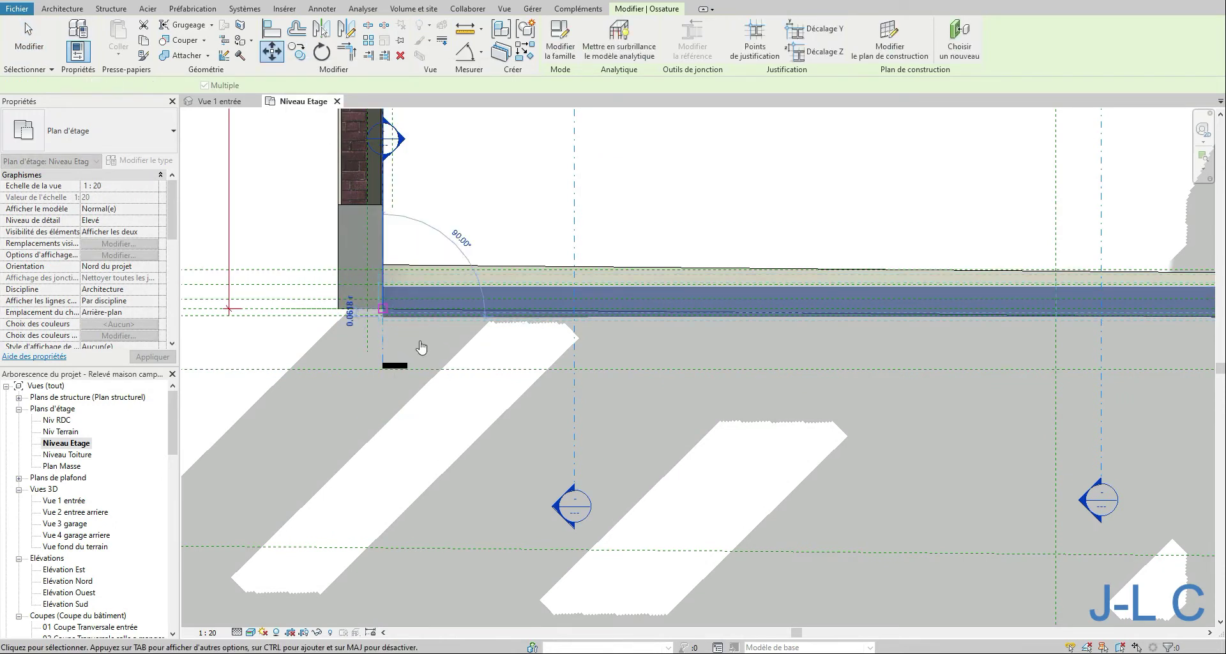
middle_drag(657, 323, 270, 285)
middle_drag(695, 298, 267, 253)
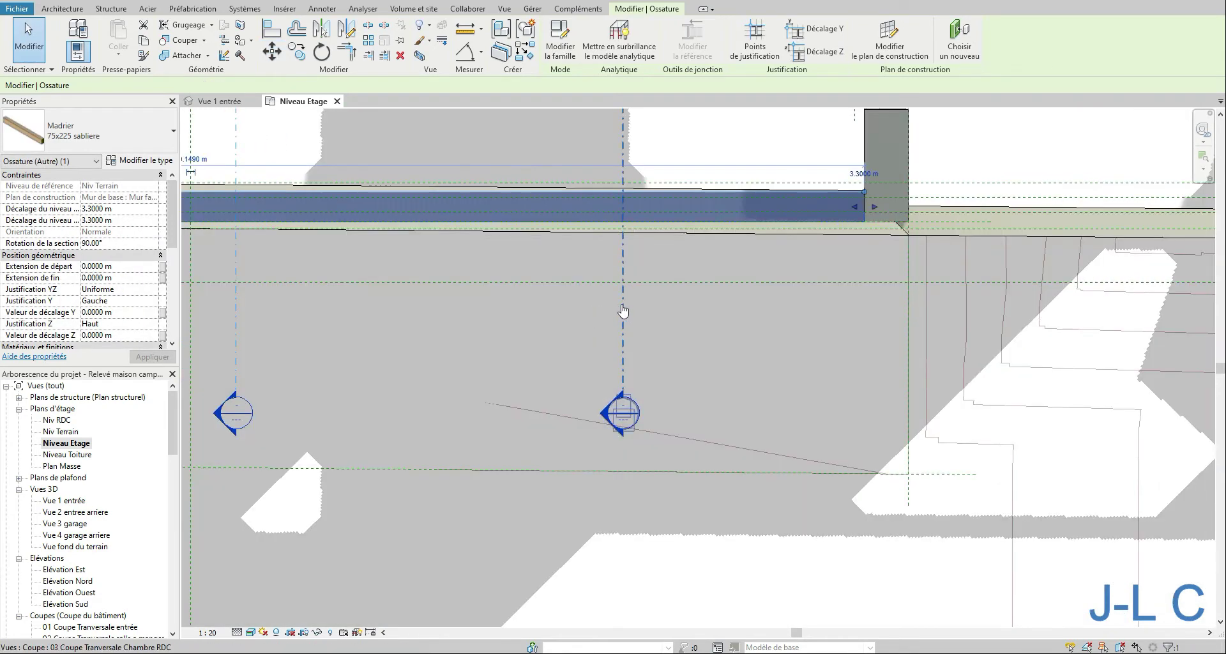
middle_drag(528, 294, 790, 267)
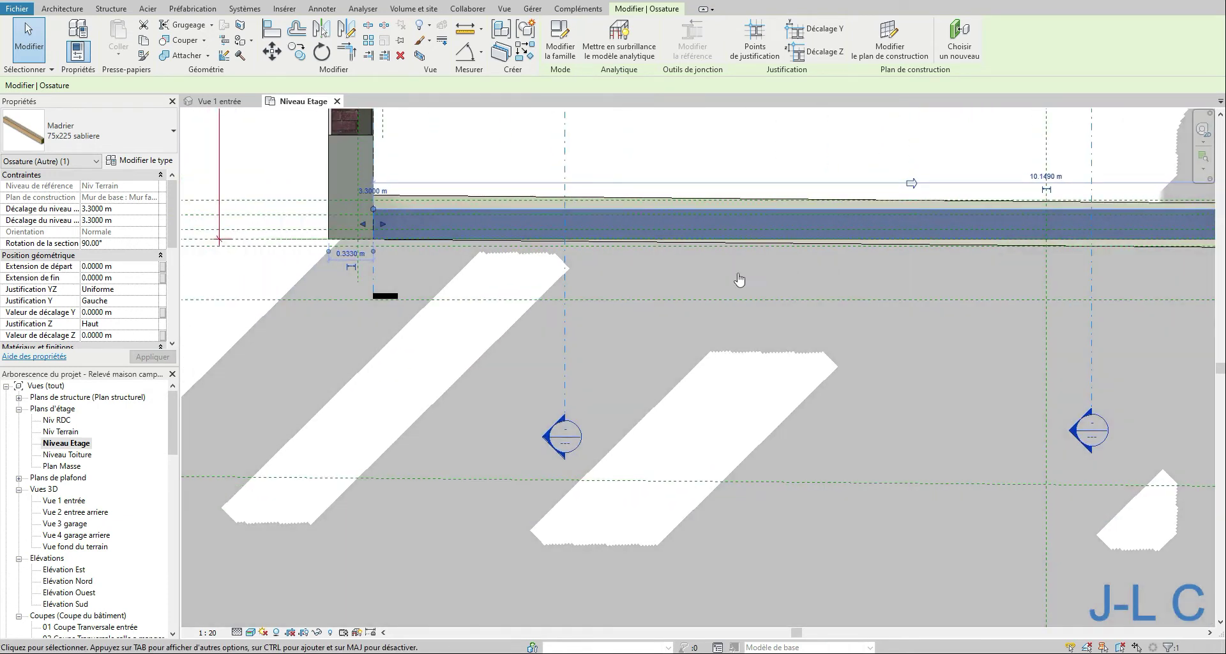
Copy the wall-plate beam from the front wall onto the opposite long wall, starting at its gable corner, and finish the command.
right_click(475, 302)
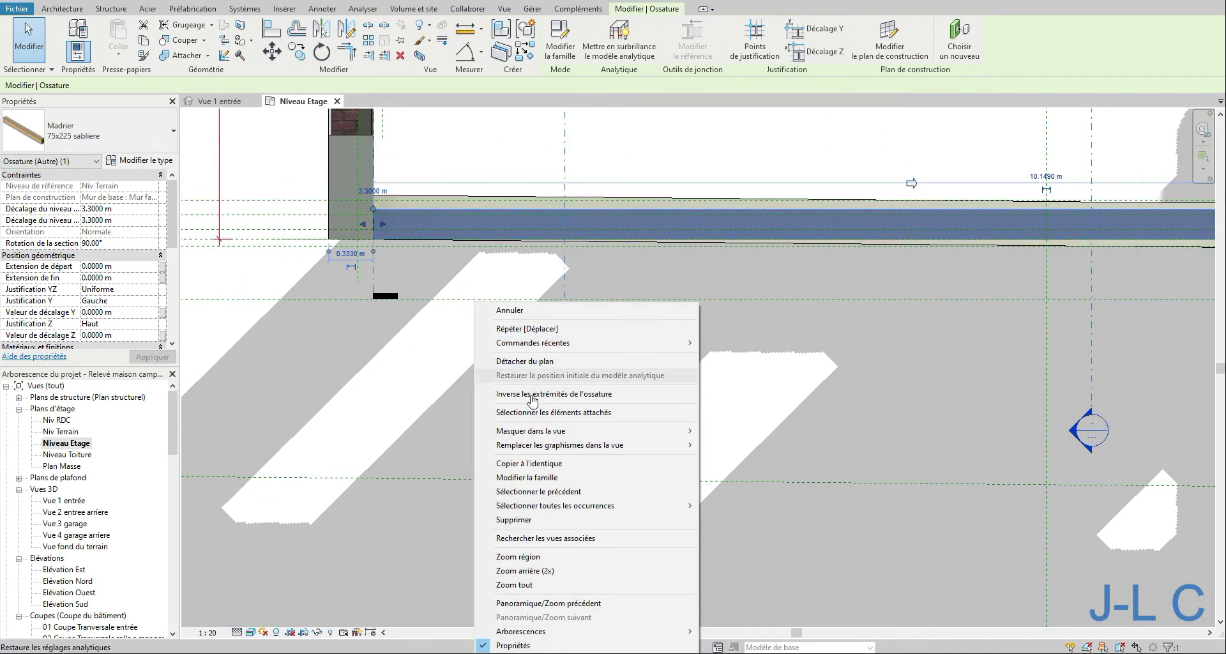
click(504, 557)
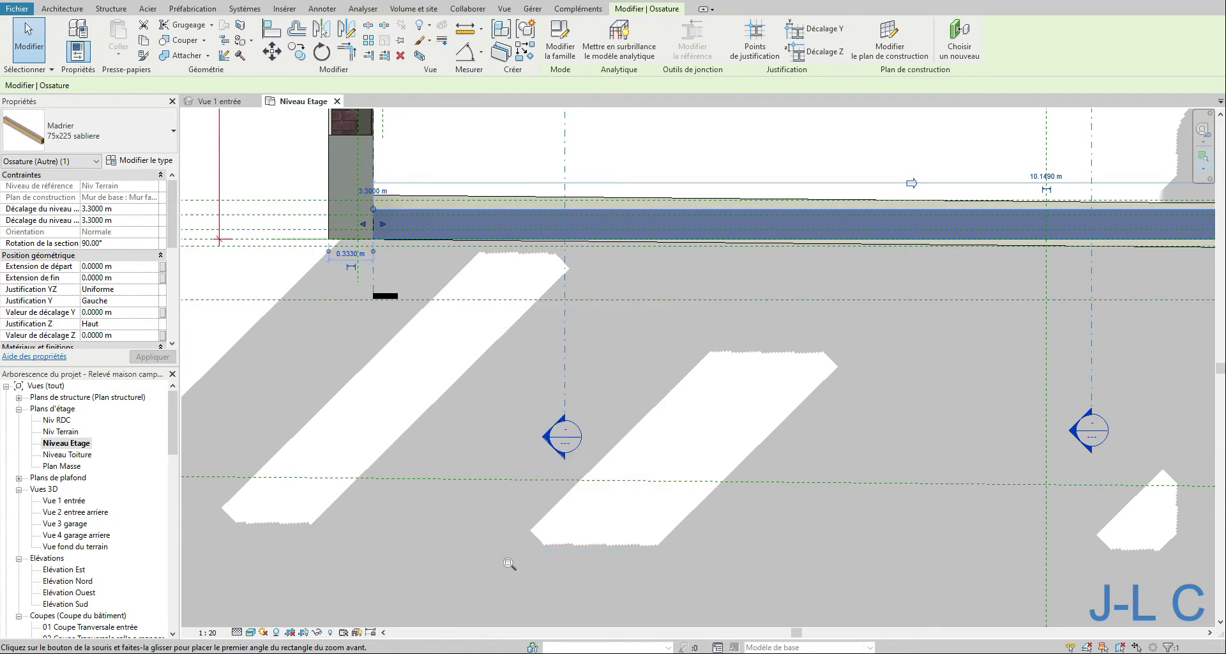
right_click(464, 404)
click(511, 314)
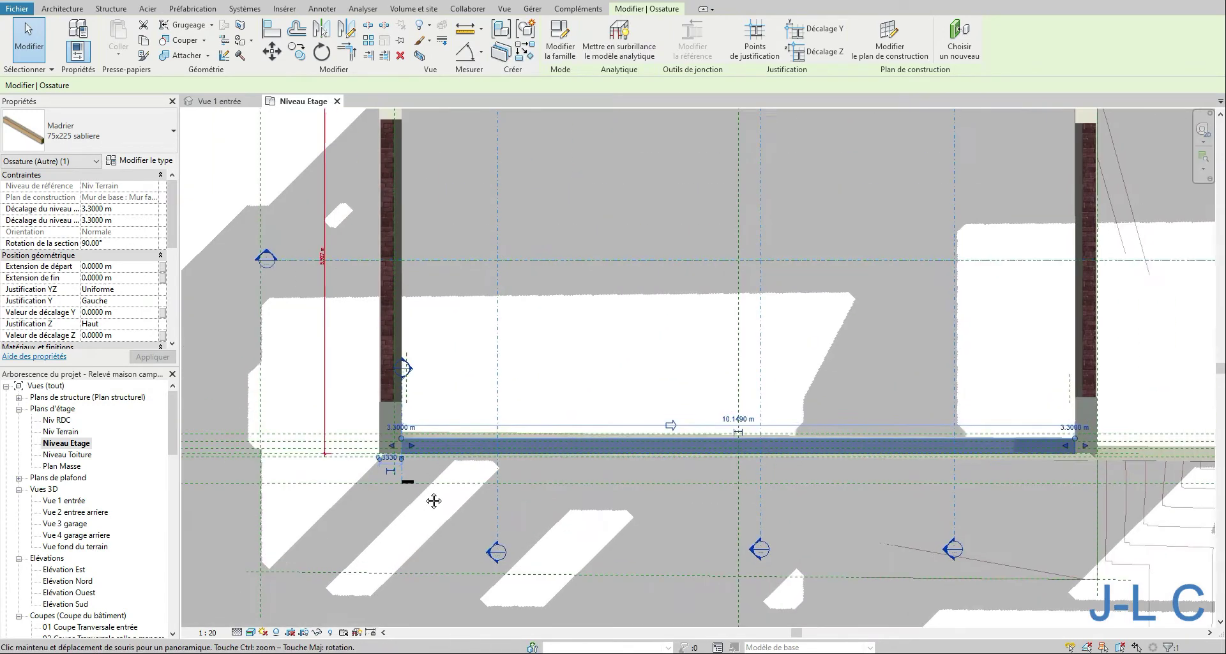
middle_drag(434, 501, 427, 564)
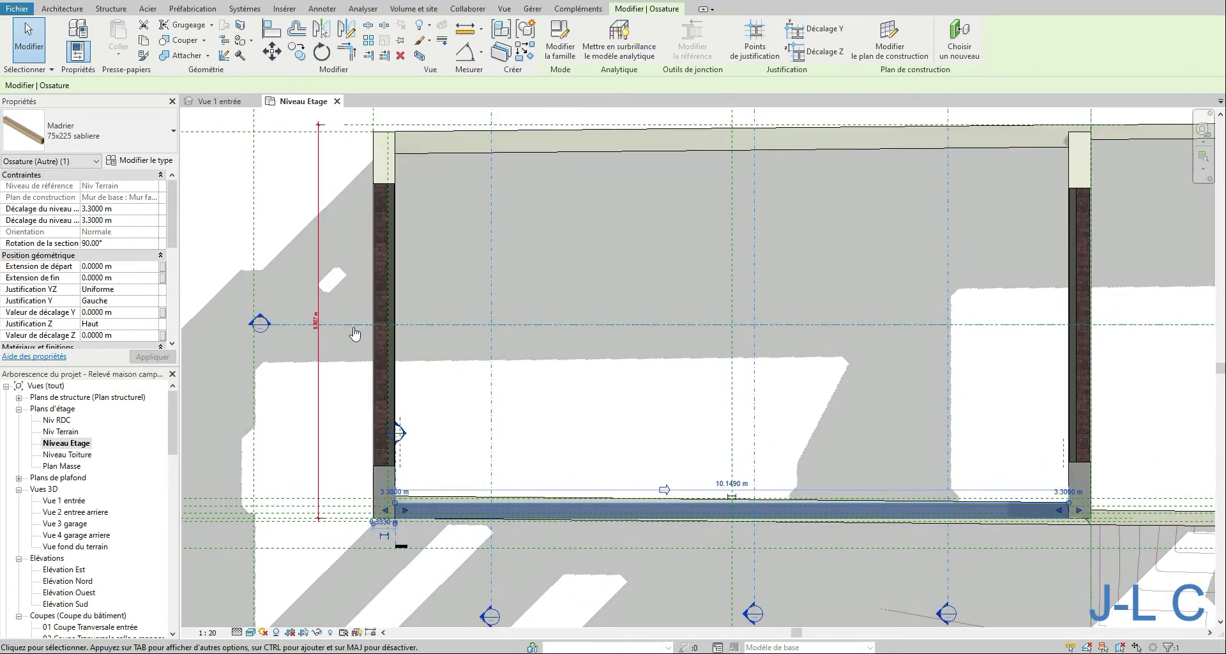
click(297, 51)
click(396, 504)
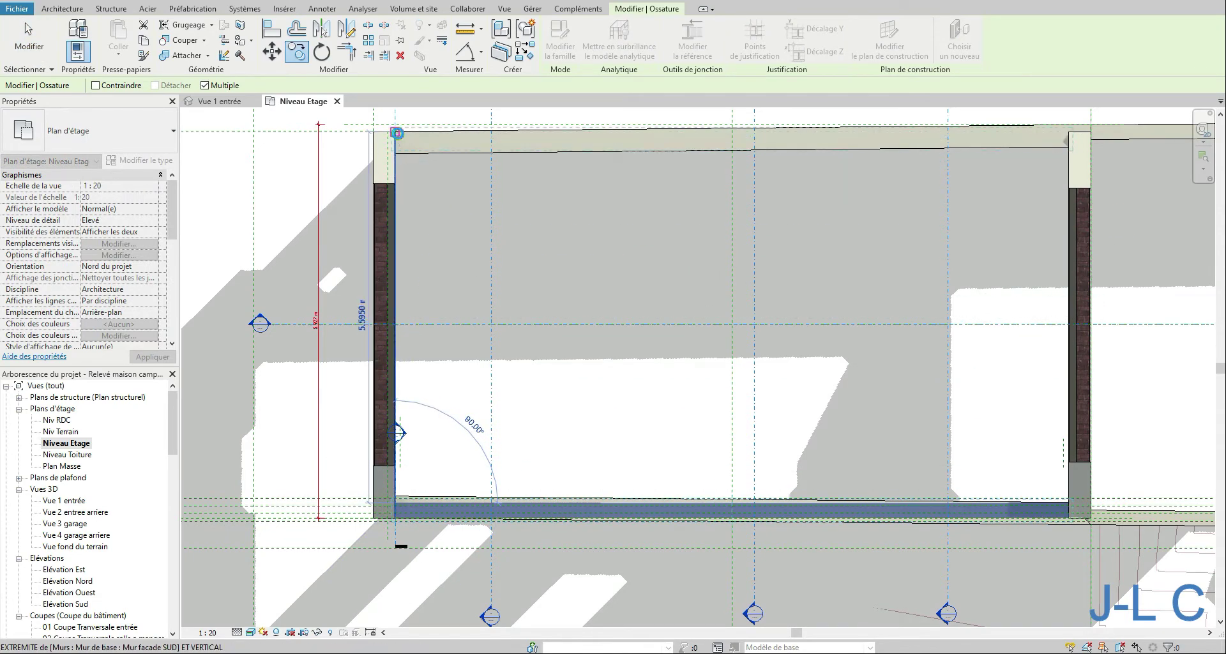
click(396, 132)
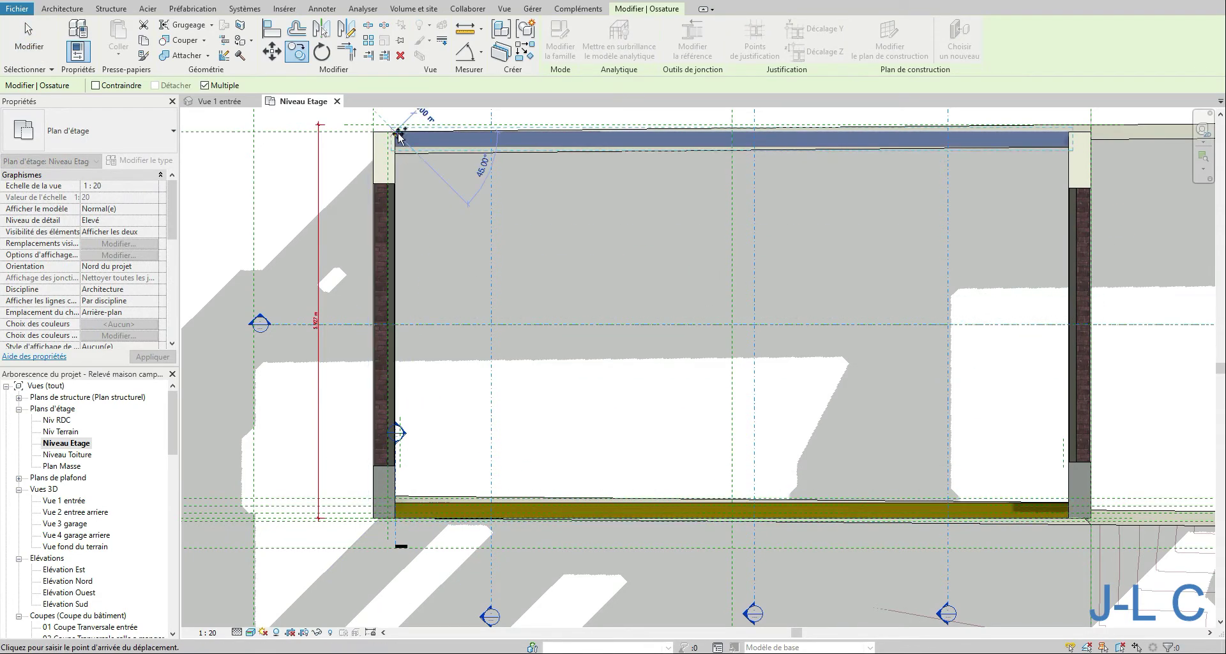
click(27, 58)
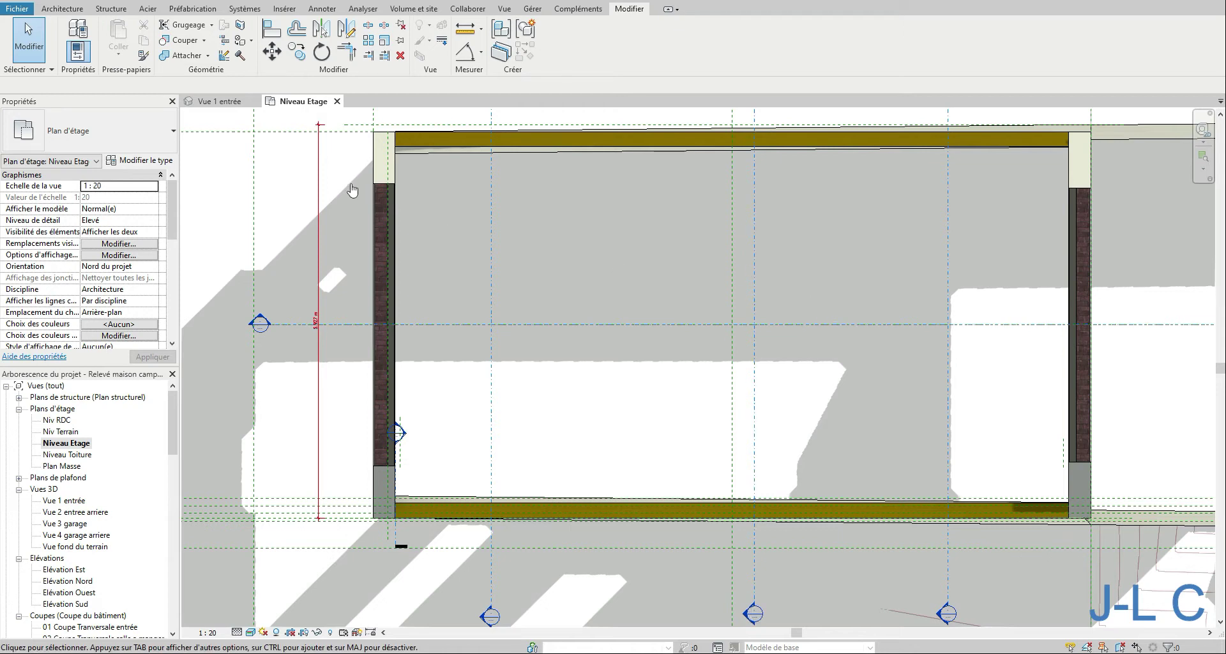
Copy the rear wall-plate beam to the centre reference plane midway between the two long walls.
click(415, 140)
click(296, 51)
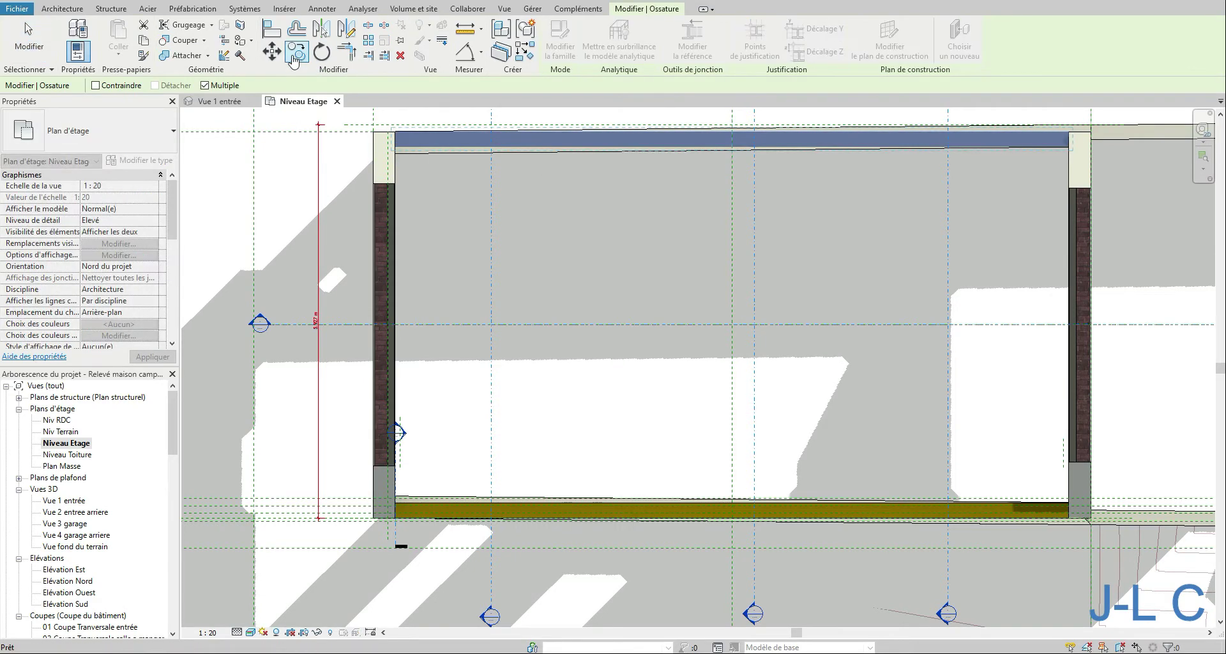
click(399, 142)
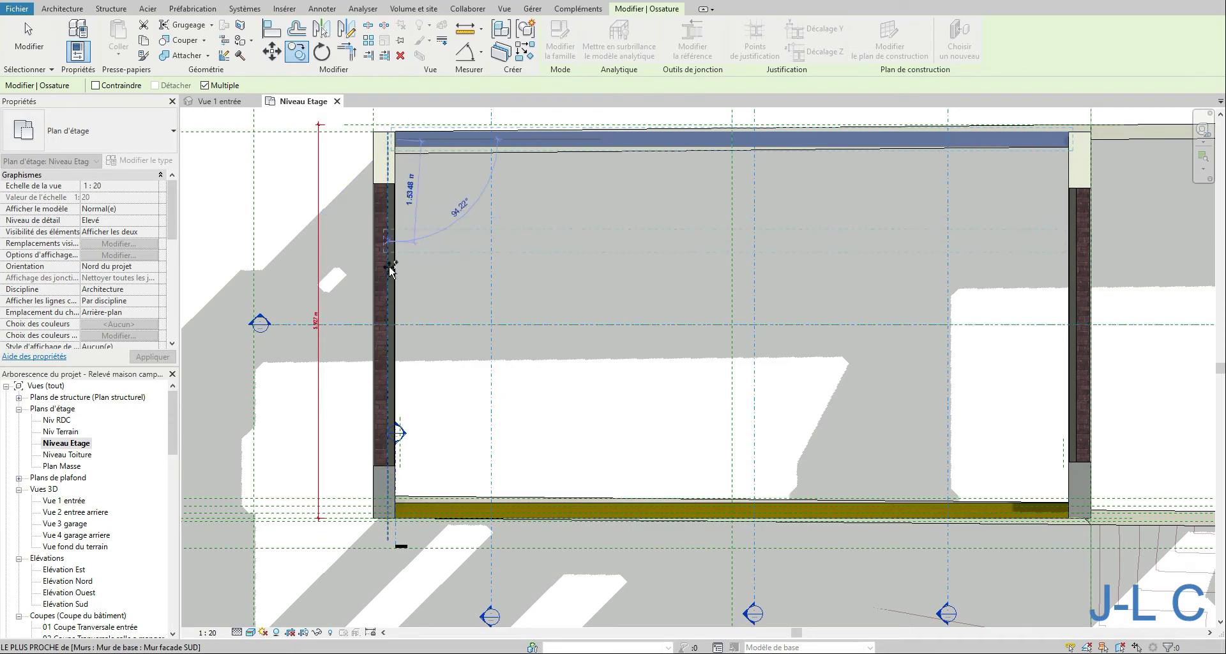
click(400, 325)
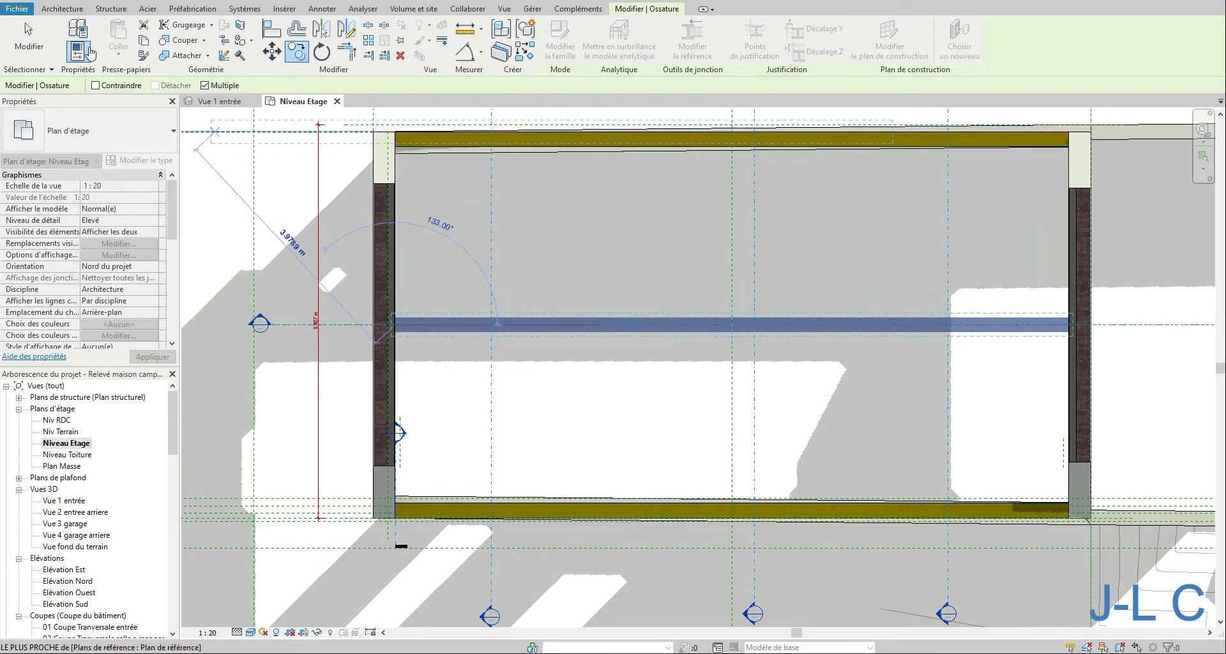
key(Escape)
key(Escape)
Set the middle beam's section rotation to 0.00°.
click(488, 327)
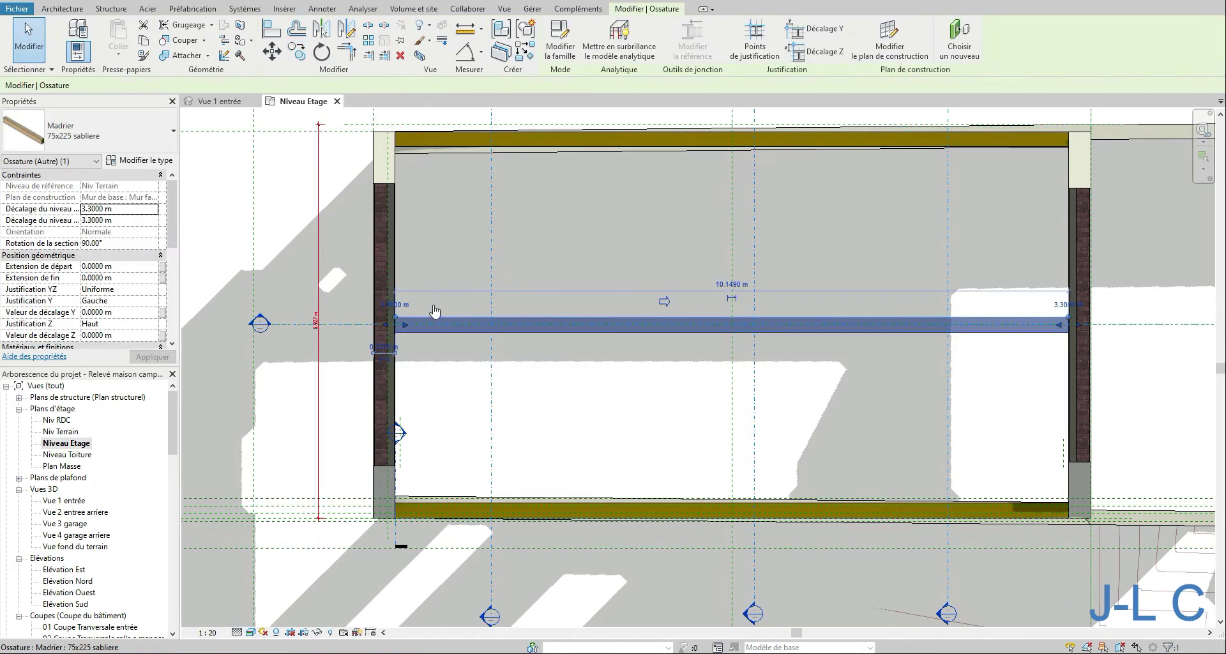
click(108, 245)
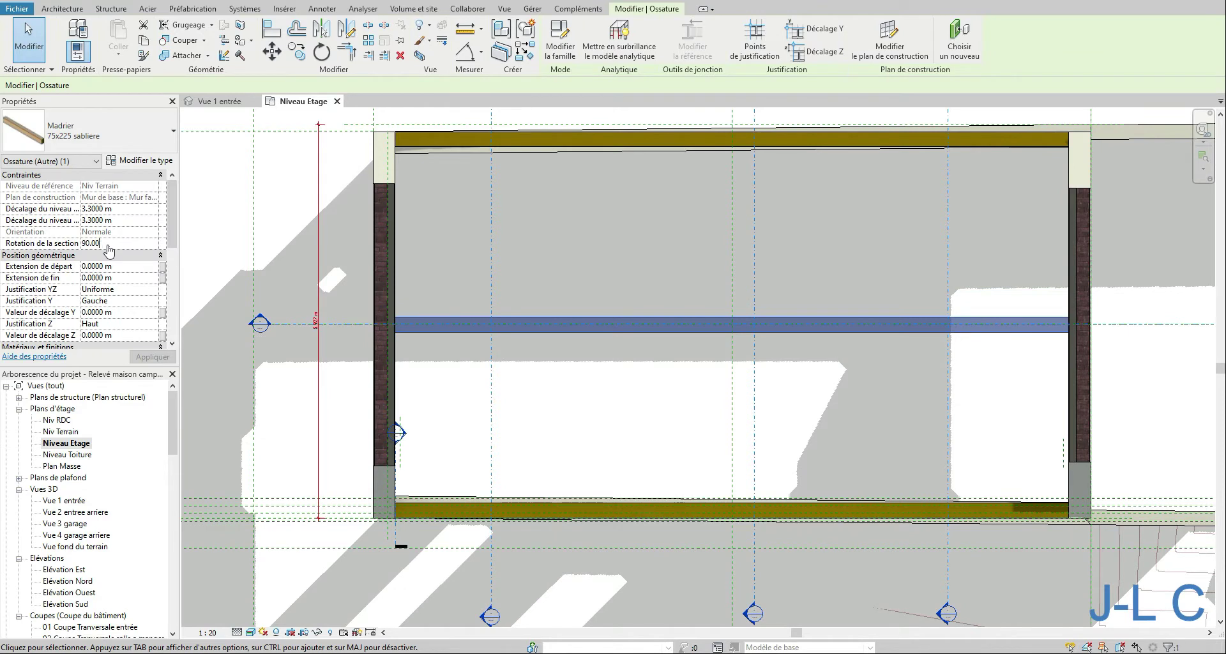
key(BackSpace)
key(BackSpace)
key(BackSpace)
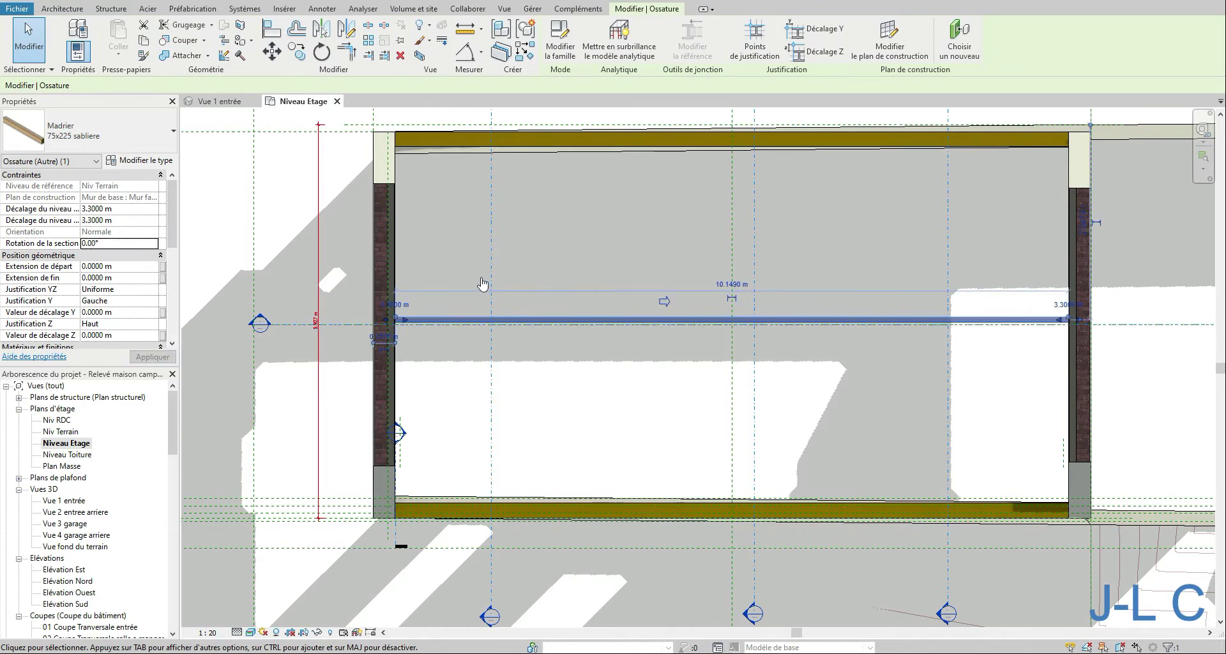
Try Z justification Centre on the middle beam and finally set it to Origine.
click(152, 324)
click(90, 354)
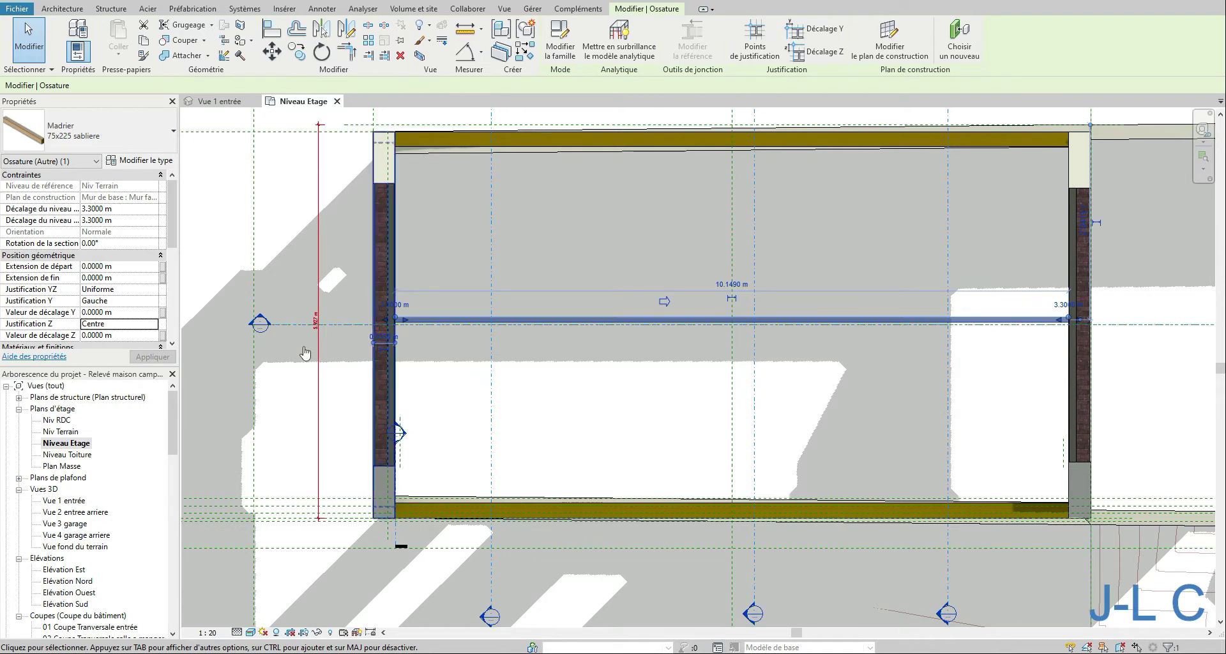
click(152, 324)
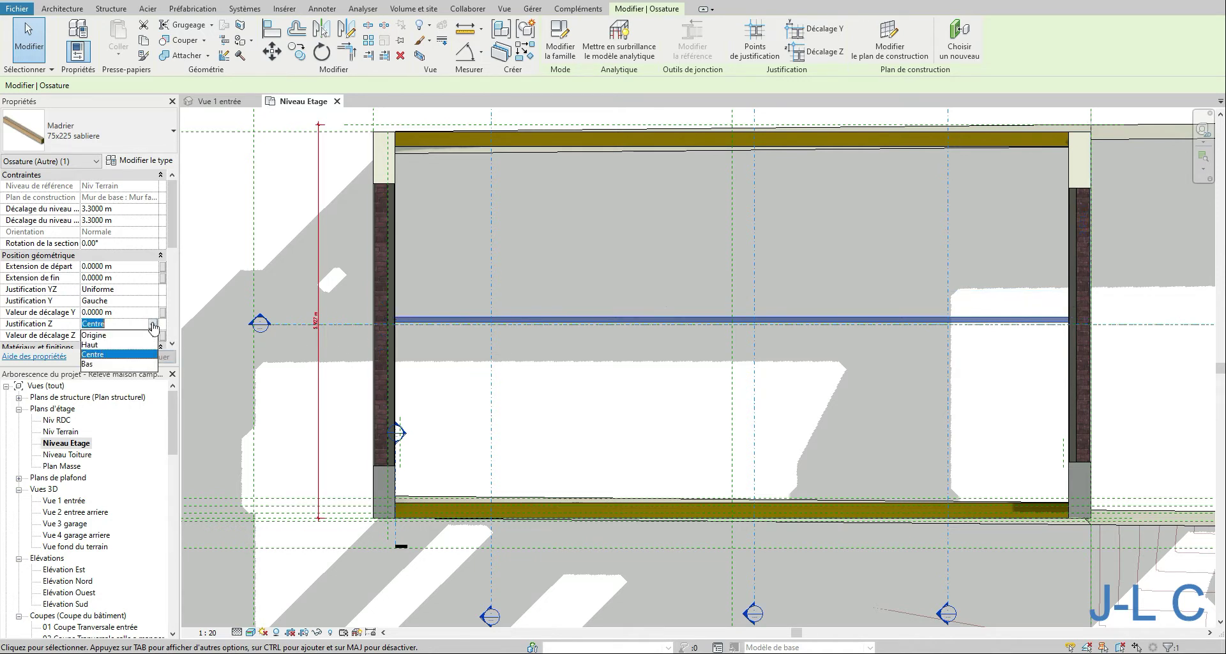
click(101, 332)
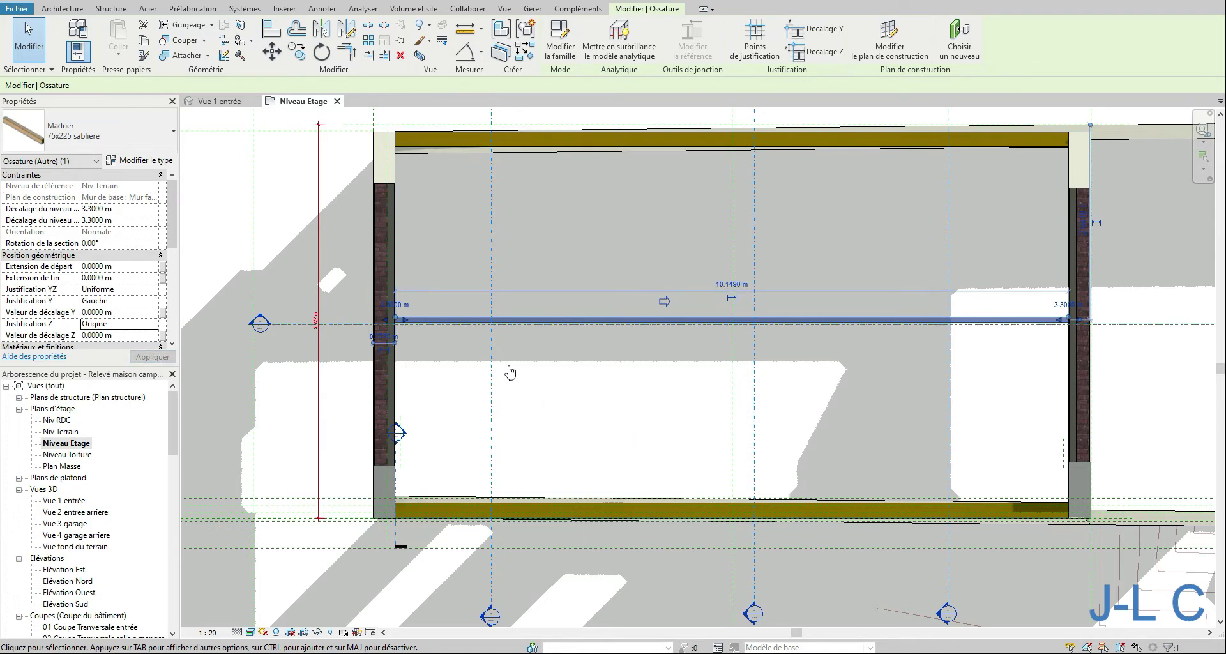
Move the middle beam by the midpoint of its end so that it is centred on the central reference plane.
right_click(445, 362)
click(492, 245)
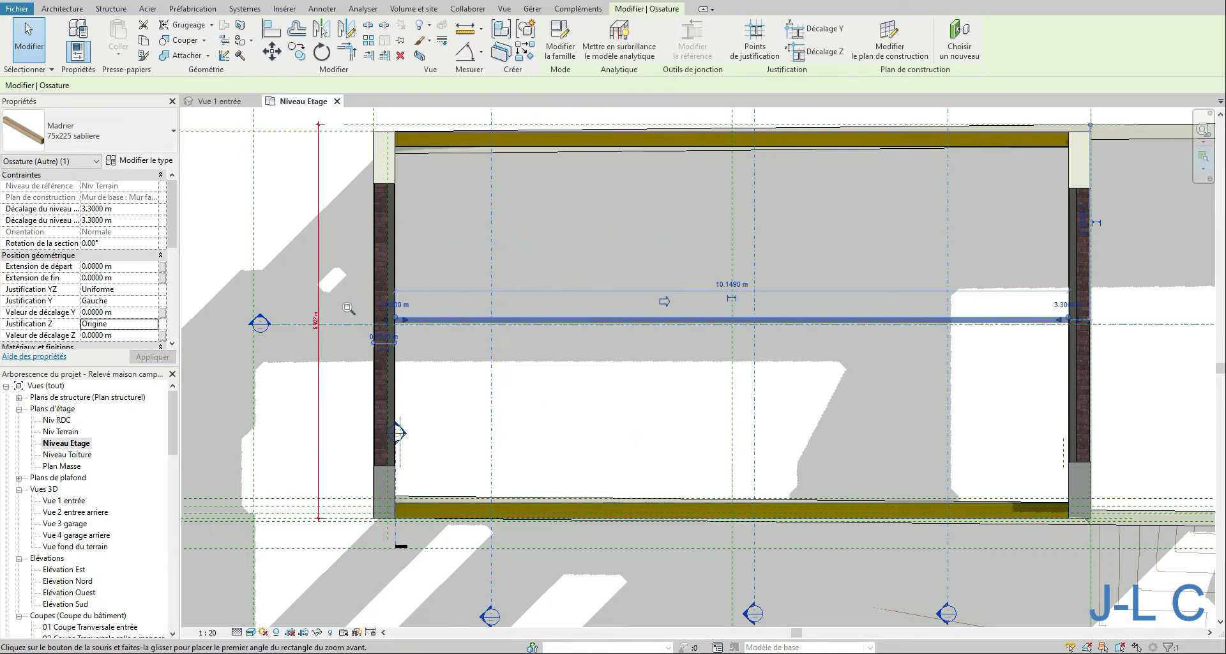
drag(339, 300, 499, 383)
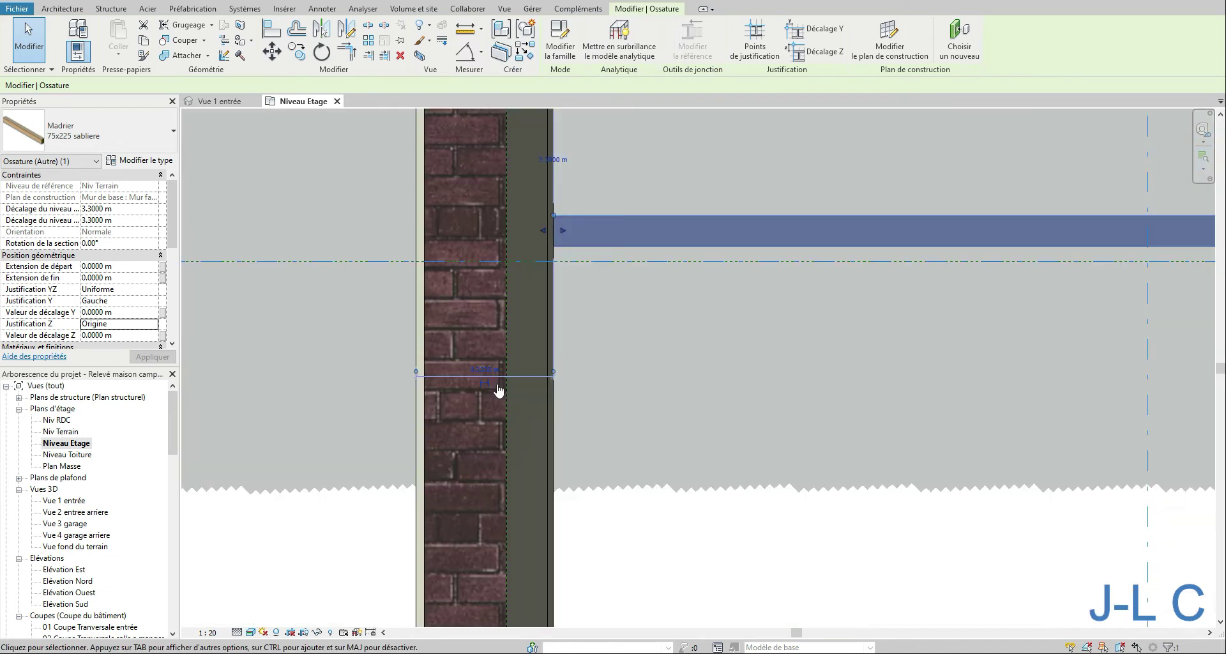
click(360, 261)
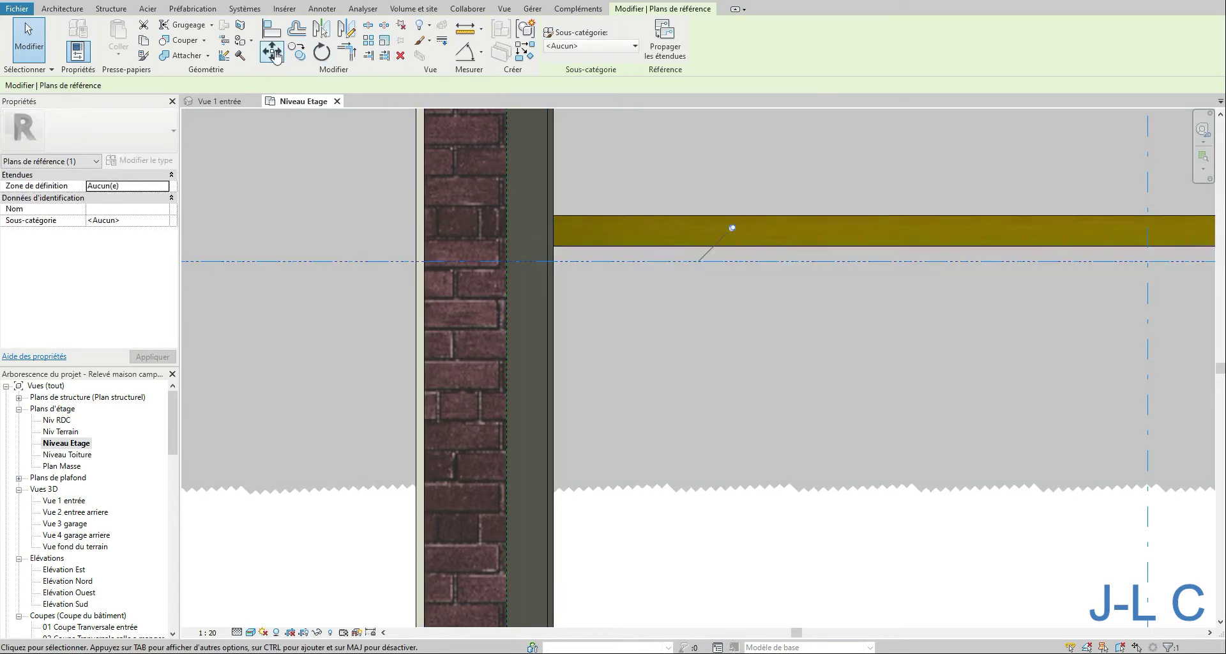
key(Escape)
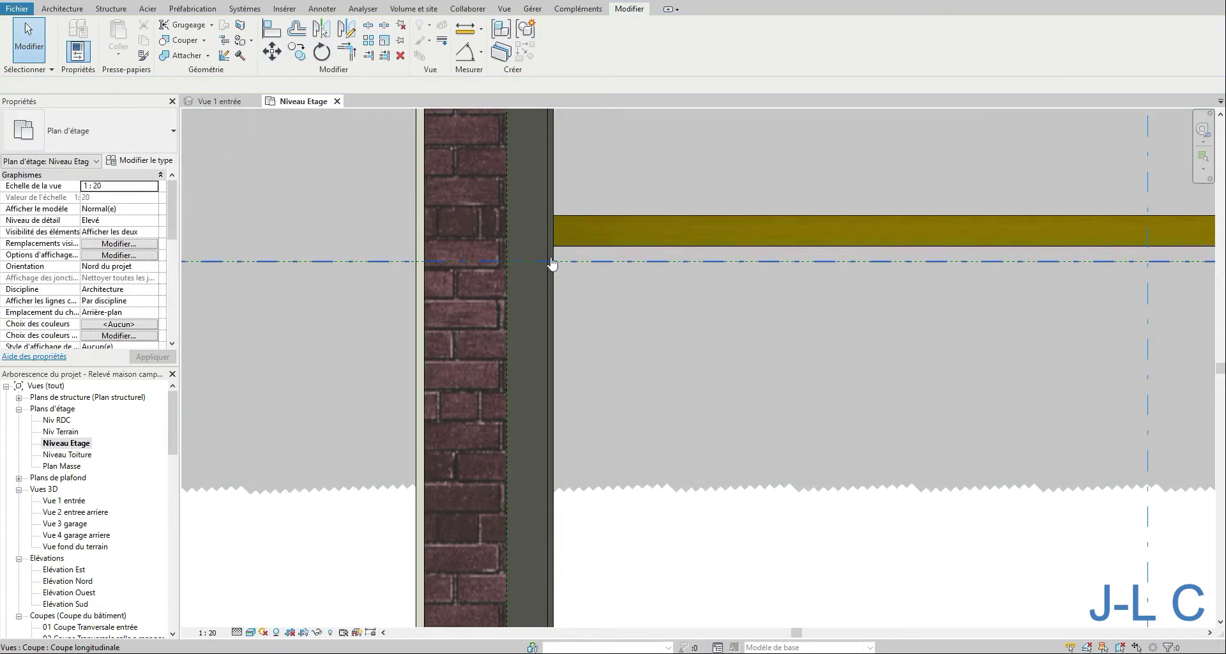
click(566, 225)
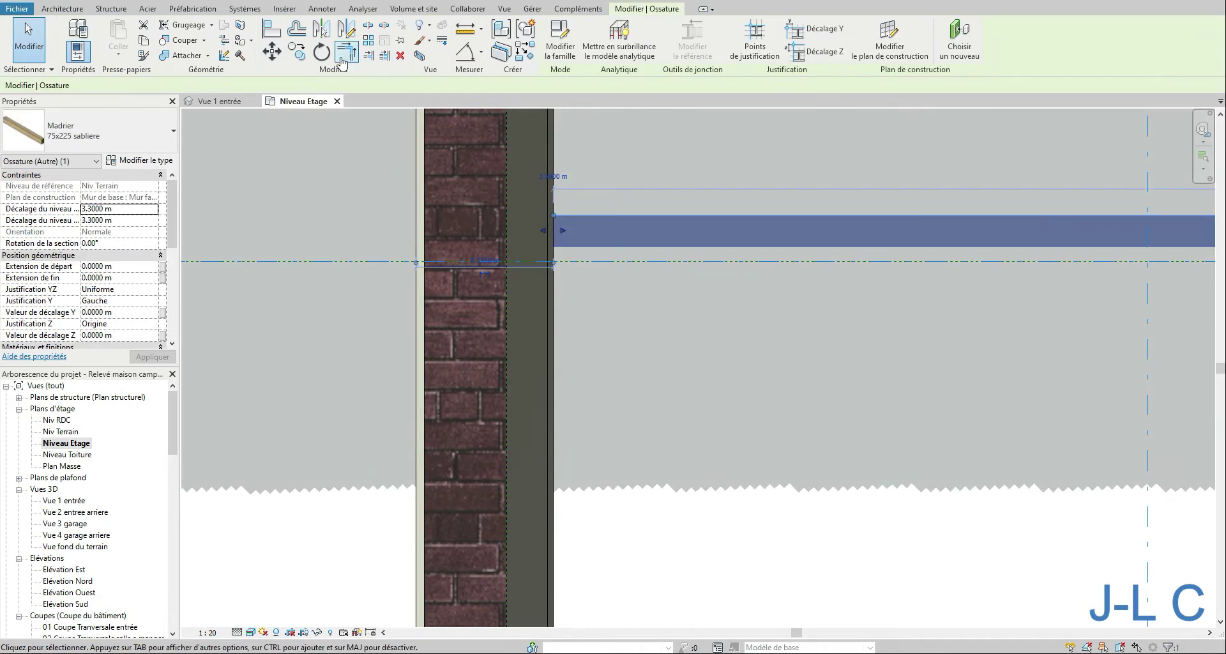
click(272, 51)
click(558, 230)
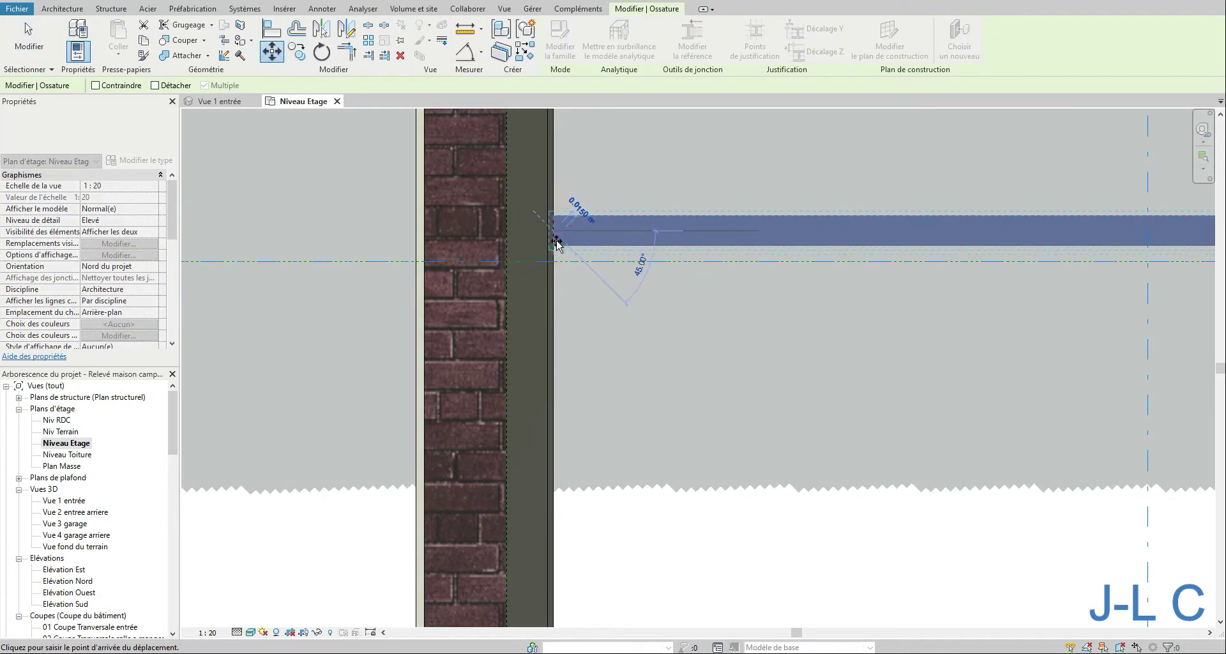
click(566, 263)
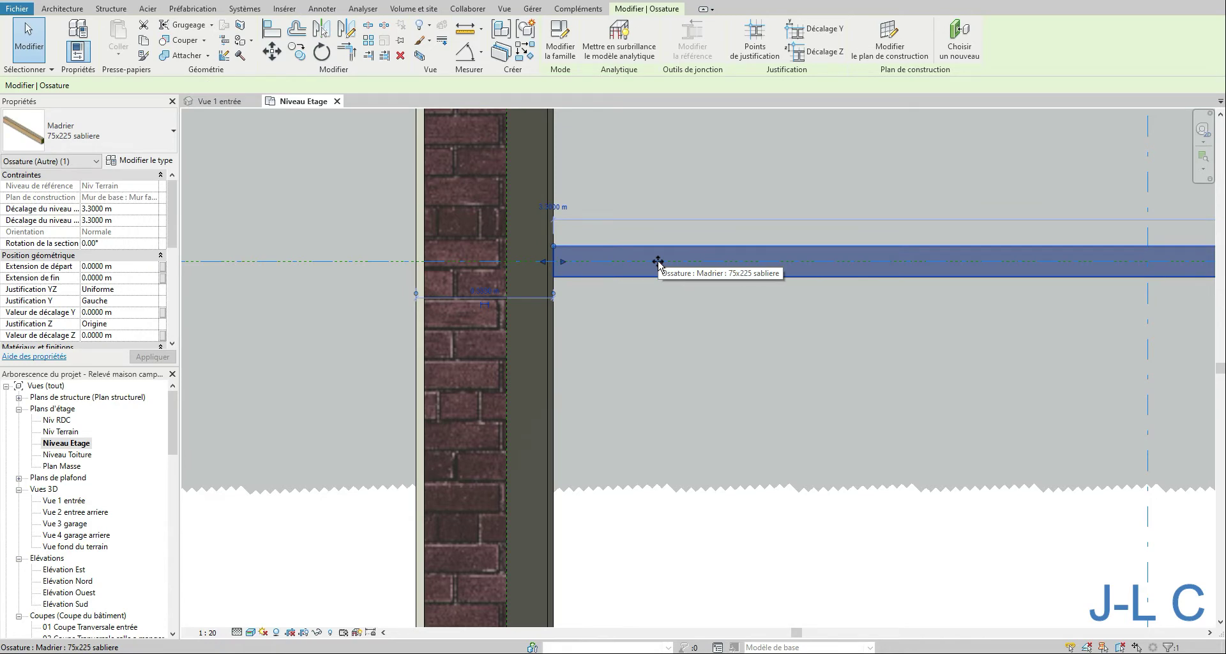
Examine the middle beam in the 3D view Vue 1 entrée and in the roof area of section 01 Coupe Tranversale entrée.
double_click(61, 501)
middle_drag(547, 260, 543, 306)
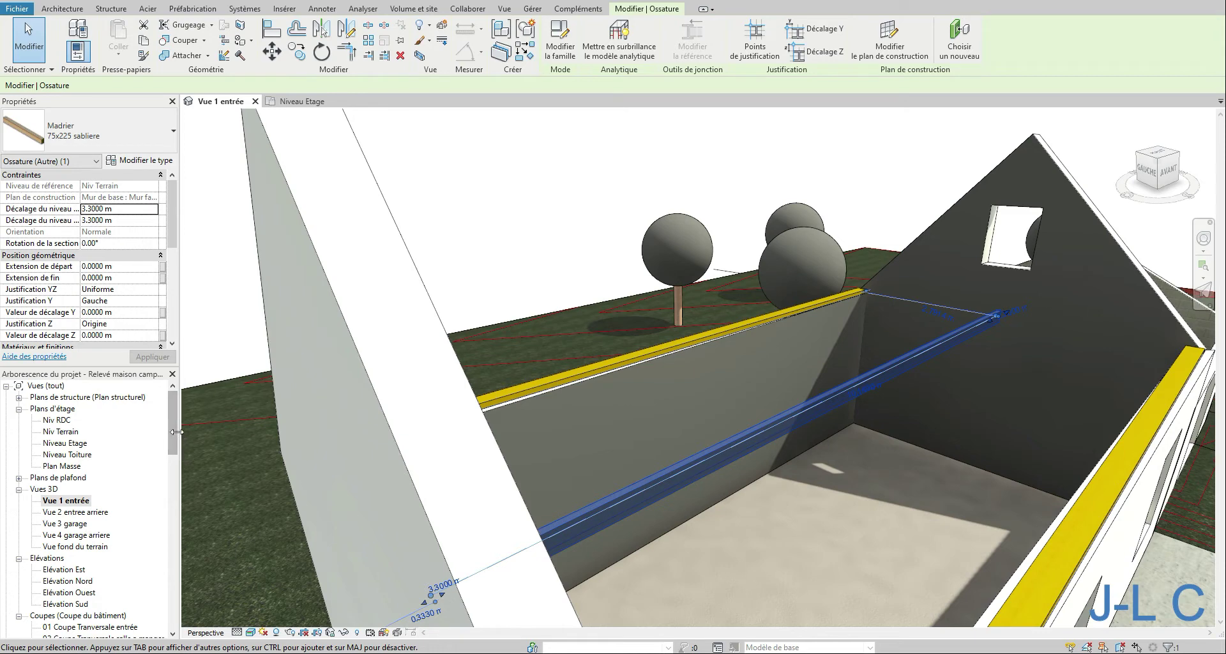
drag(172, 432, 171, 482)
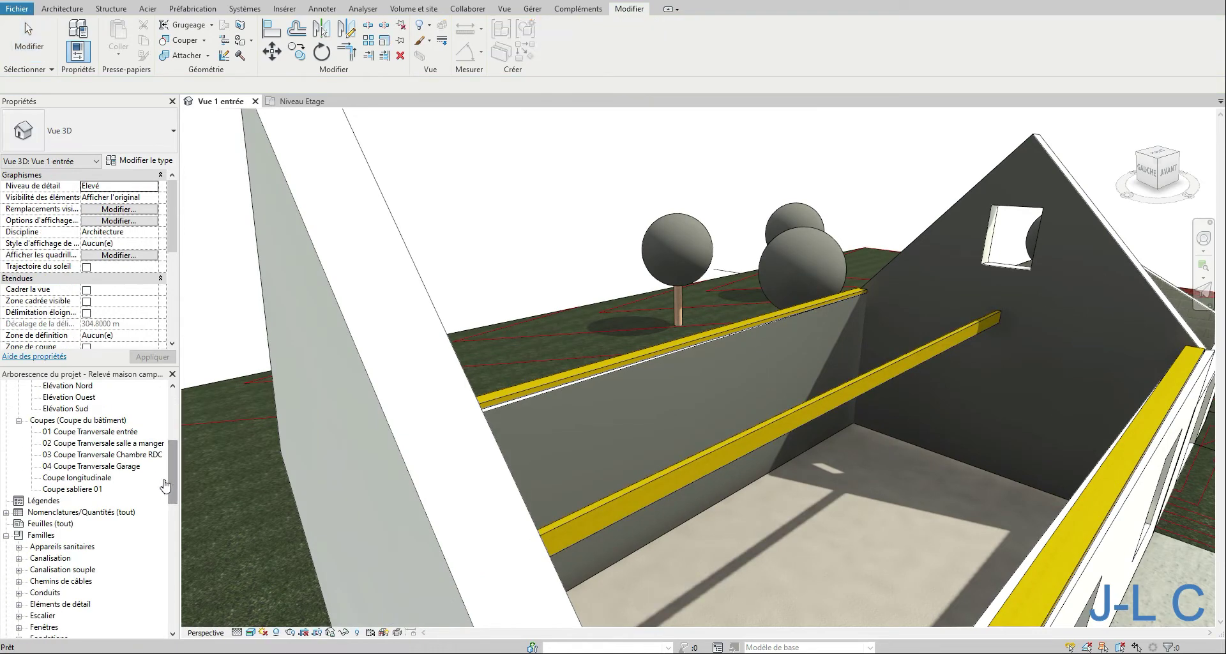
double_click(112, 433)
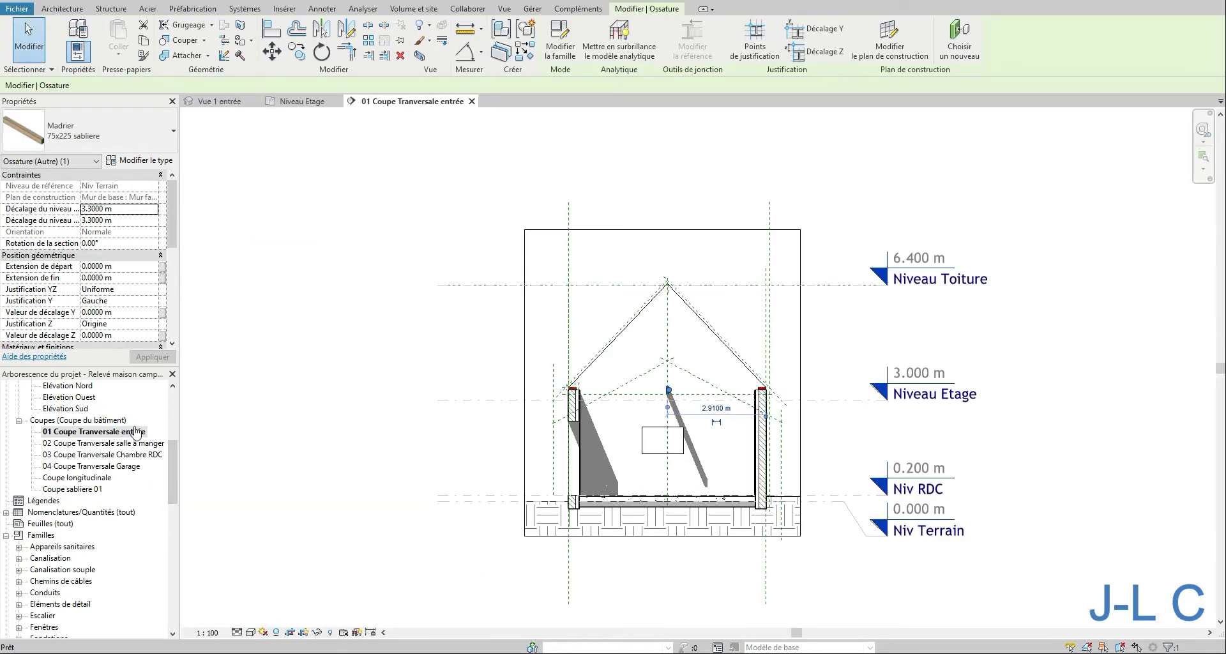
right_click(497, 400)
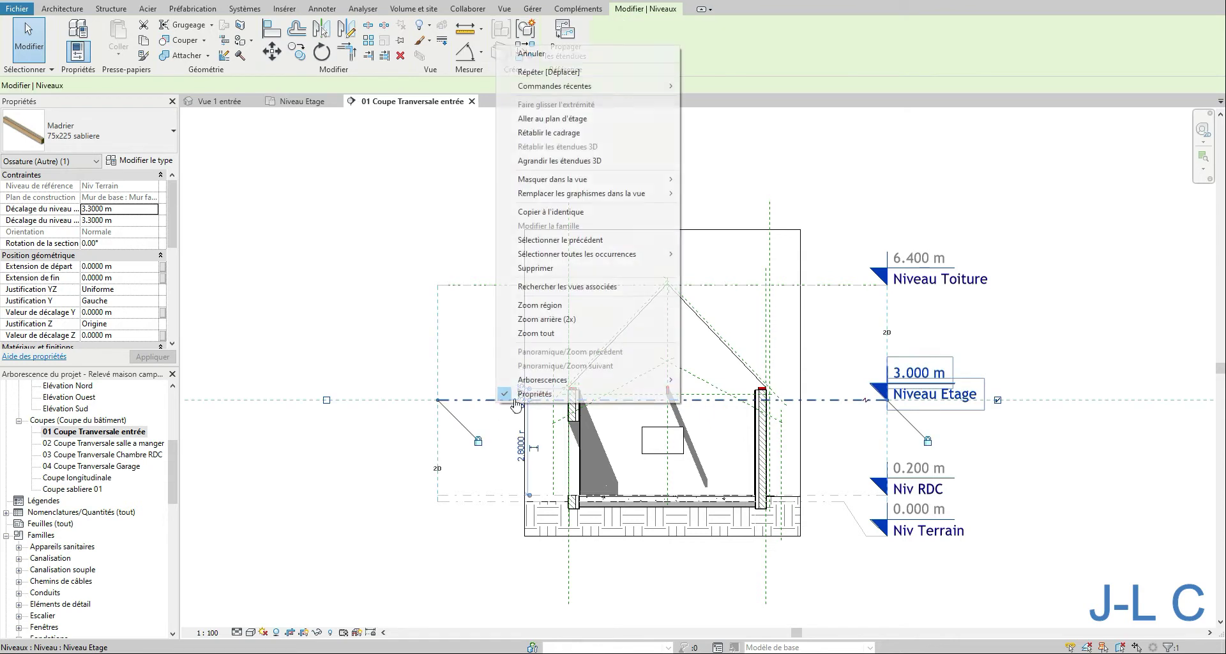
click(540, 306)
drag(601, 265, 758, 422)
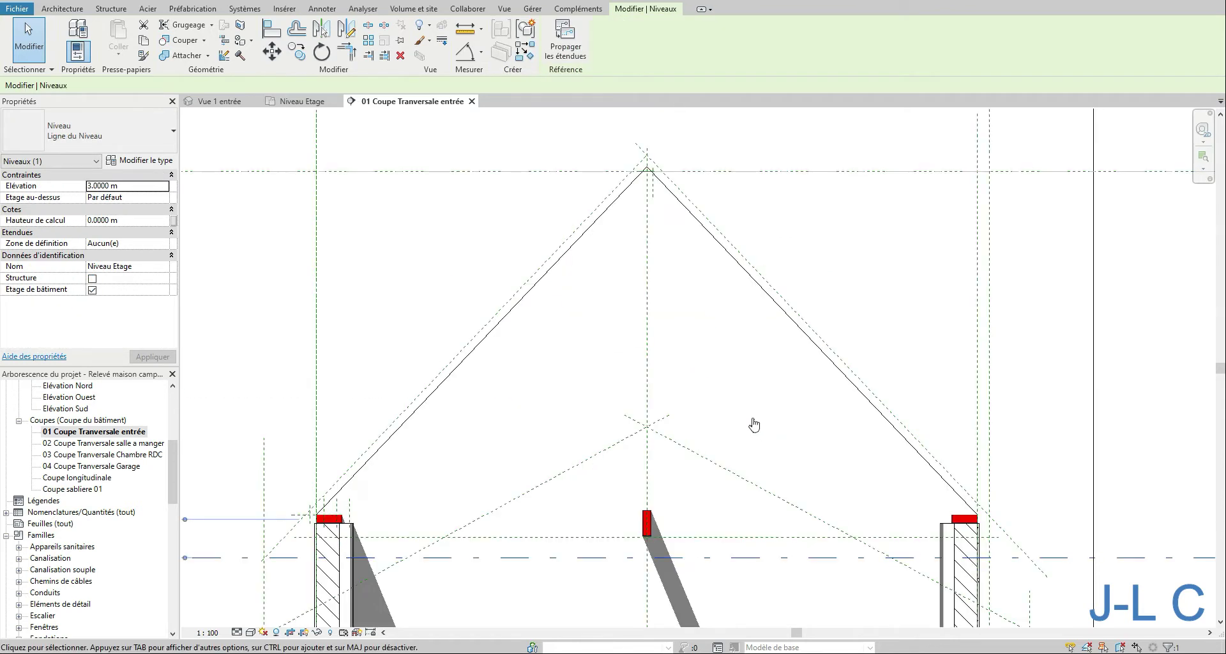
click(648, 523)
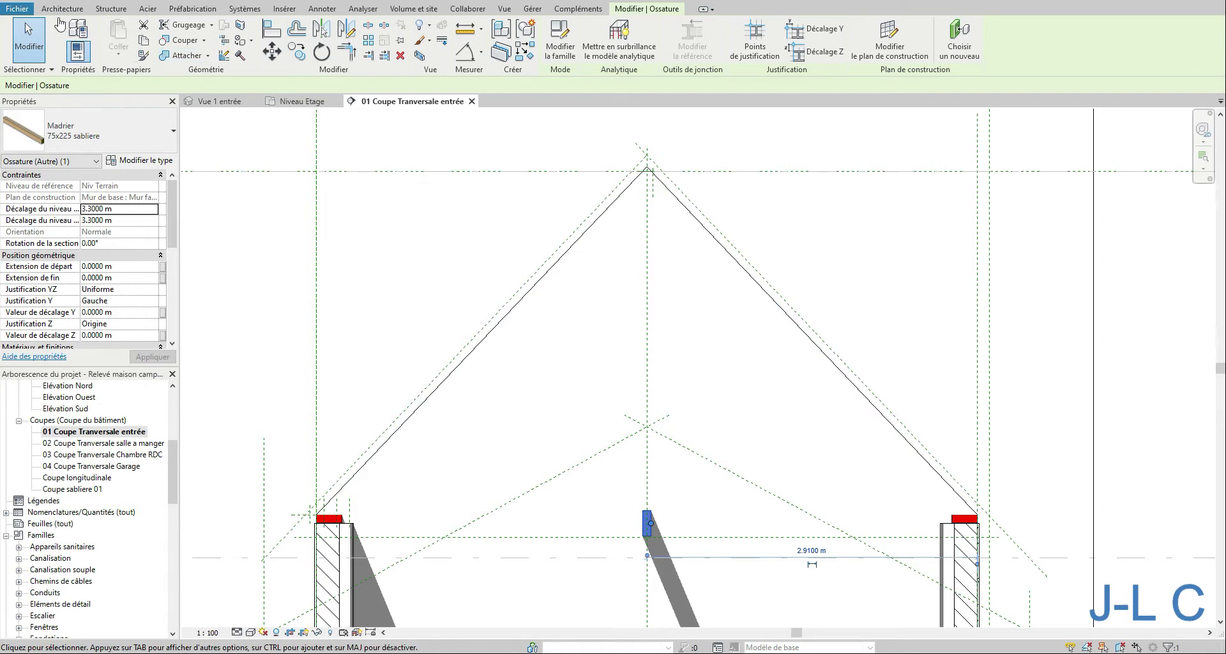
click(271, 51)
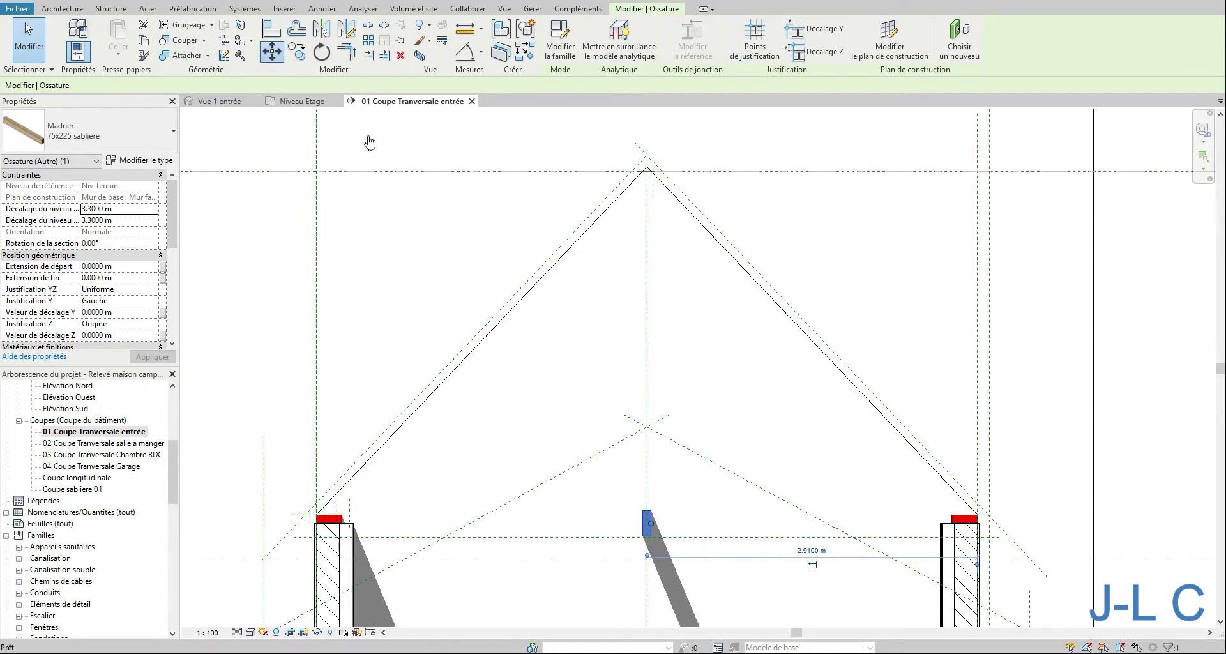
click(646, 512)
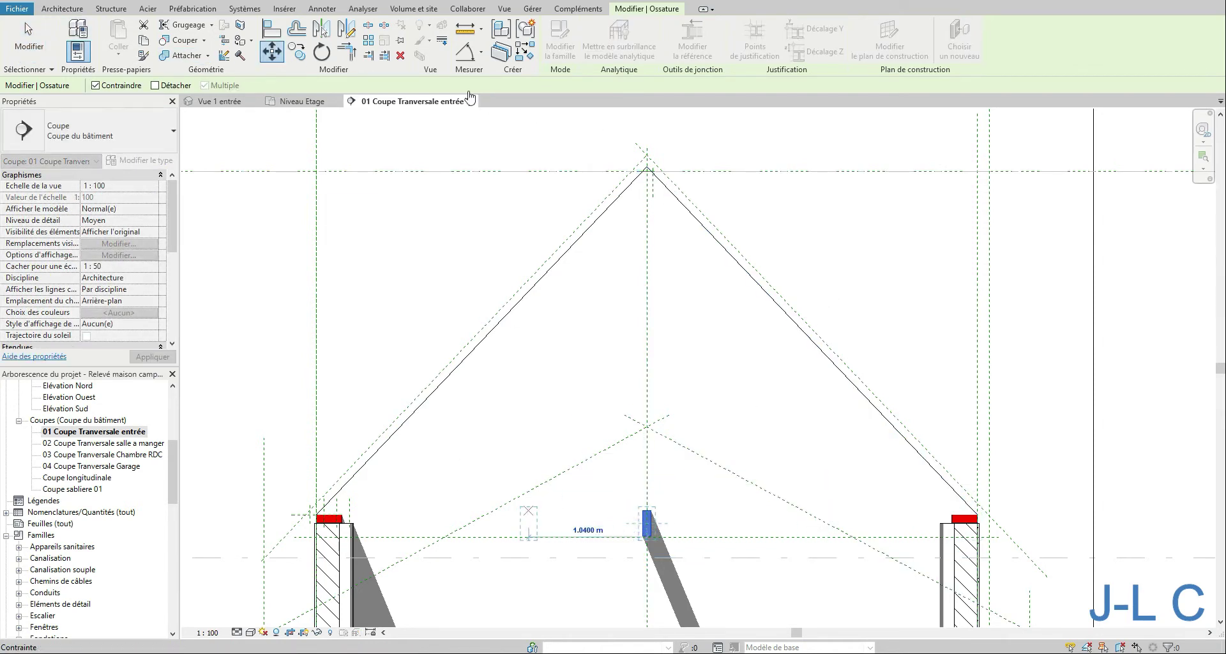
click(95, 85)
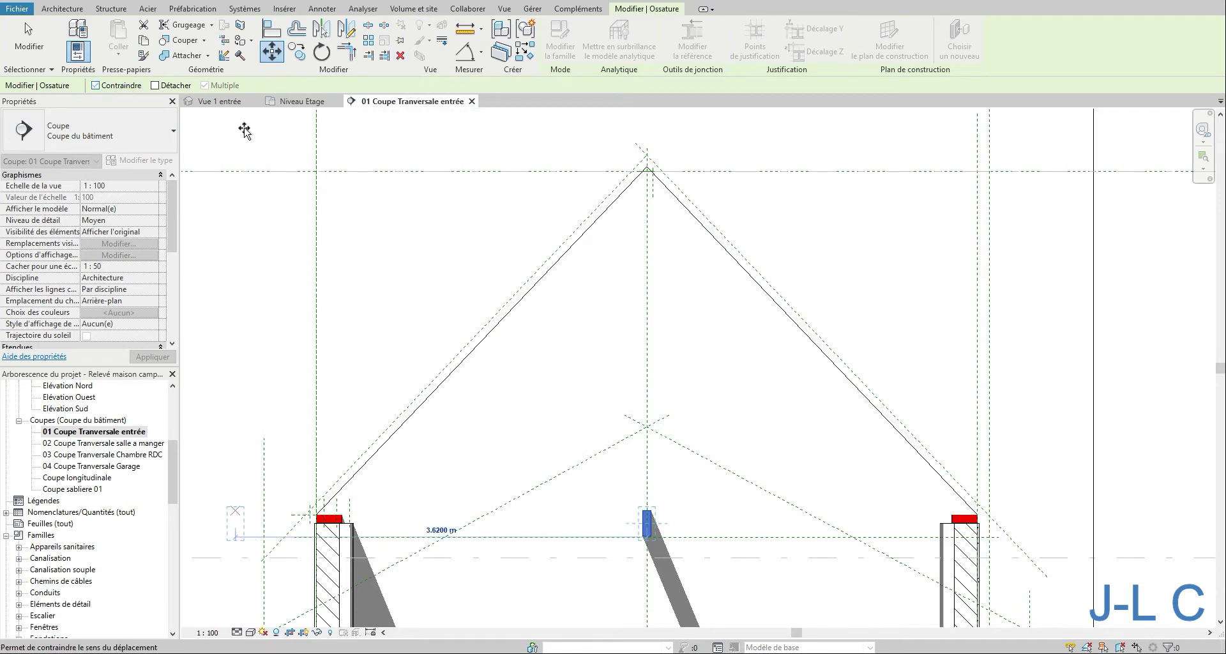
click(296, 51)
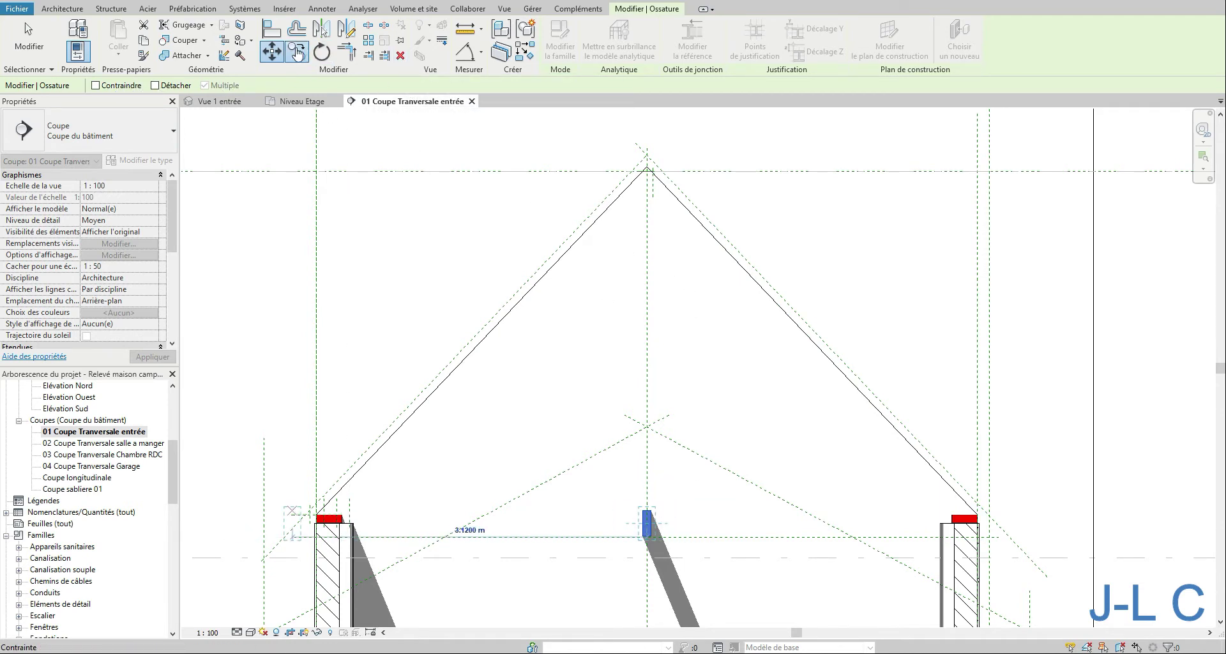
click(650, 173)
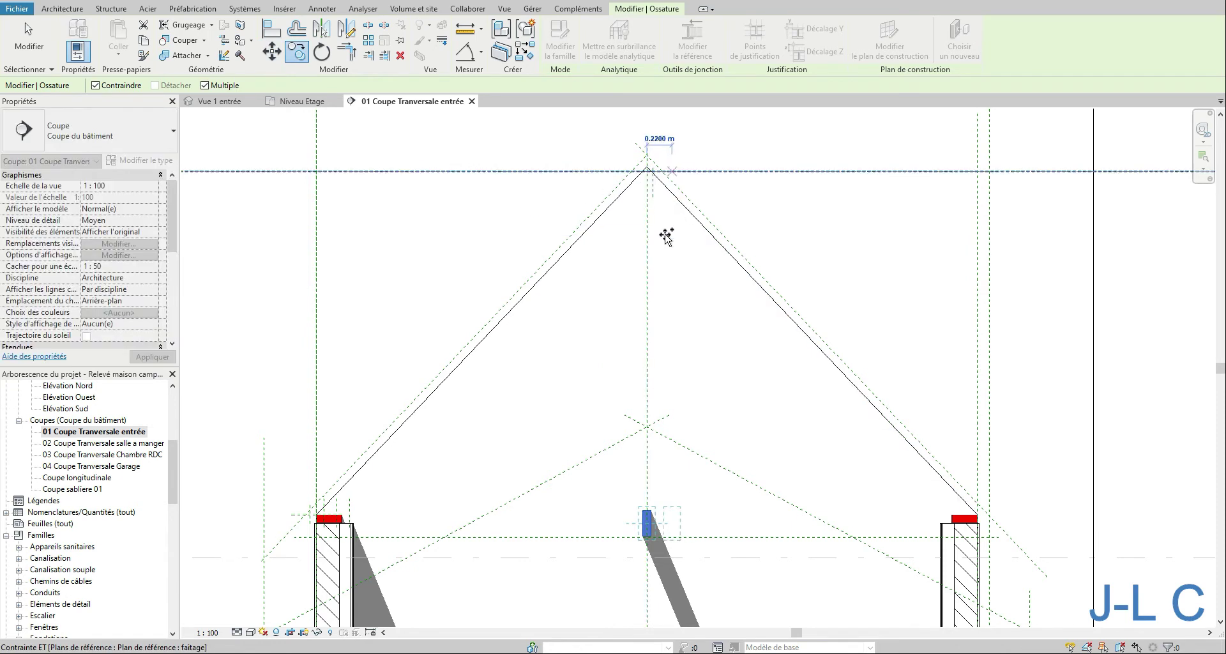
click(28, 38)
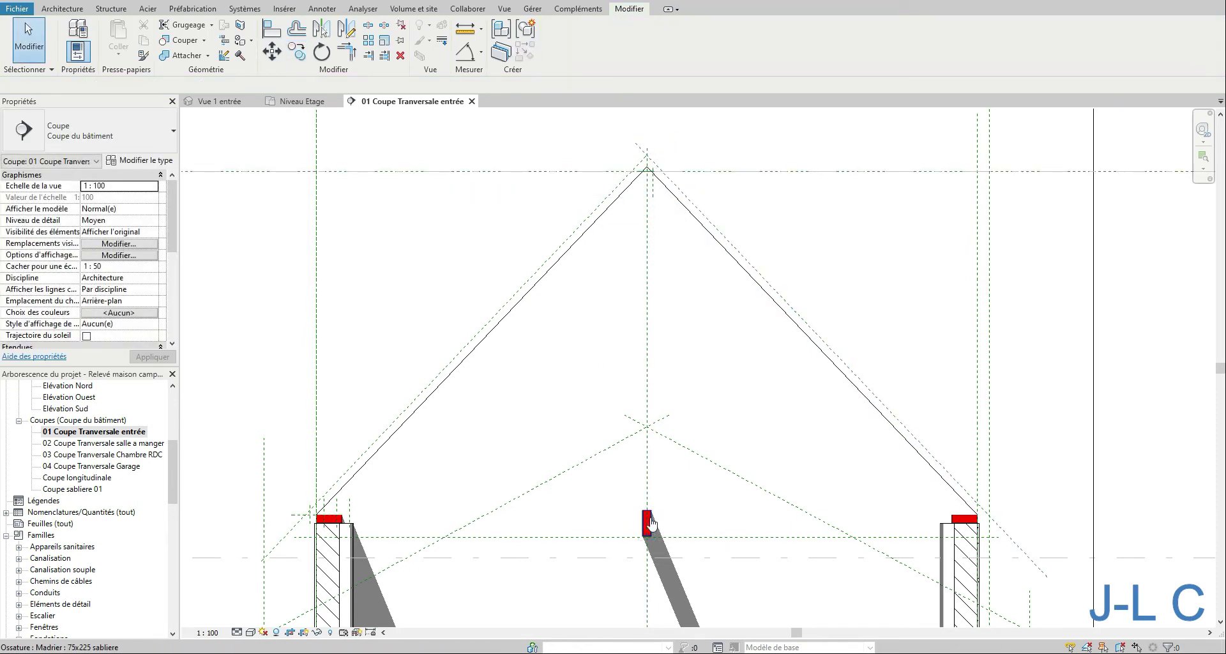
Delete the middle beam from section 01 Coupe Tranversale entrée.
click(647, 522)
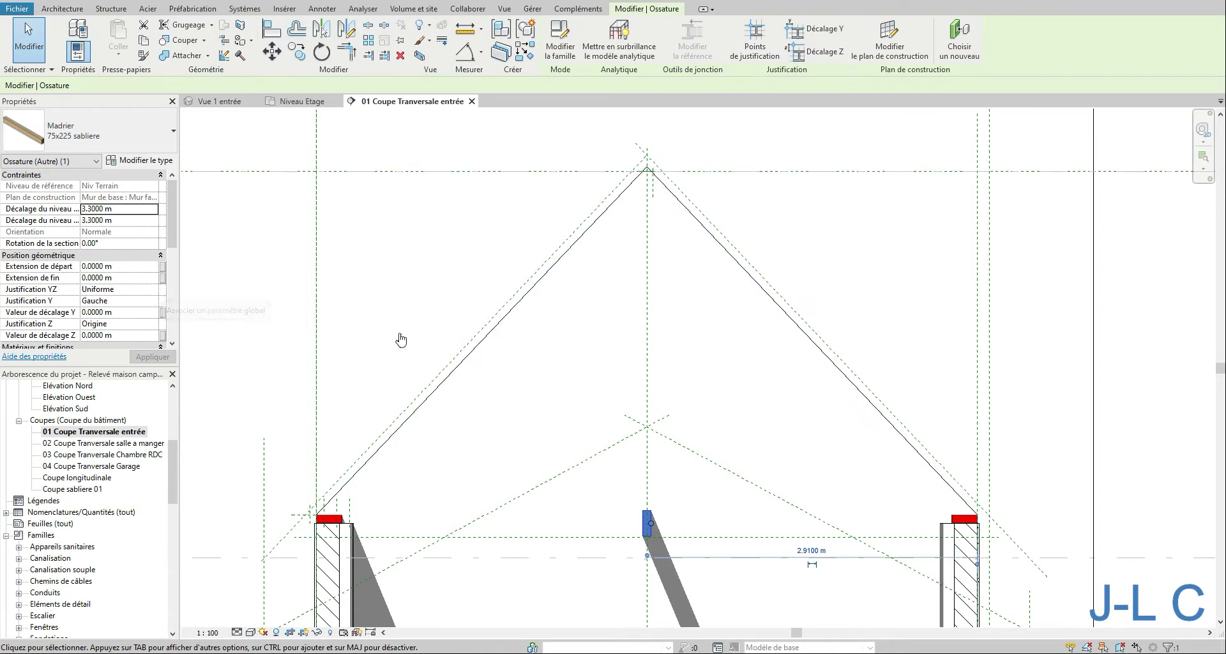
key(Delete)
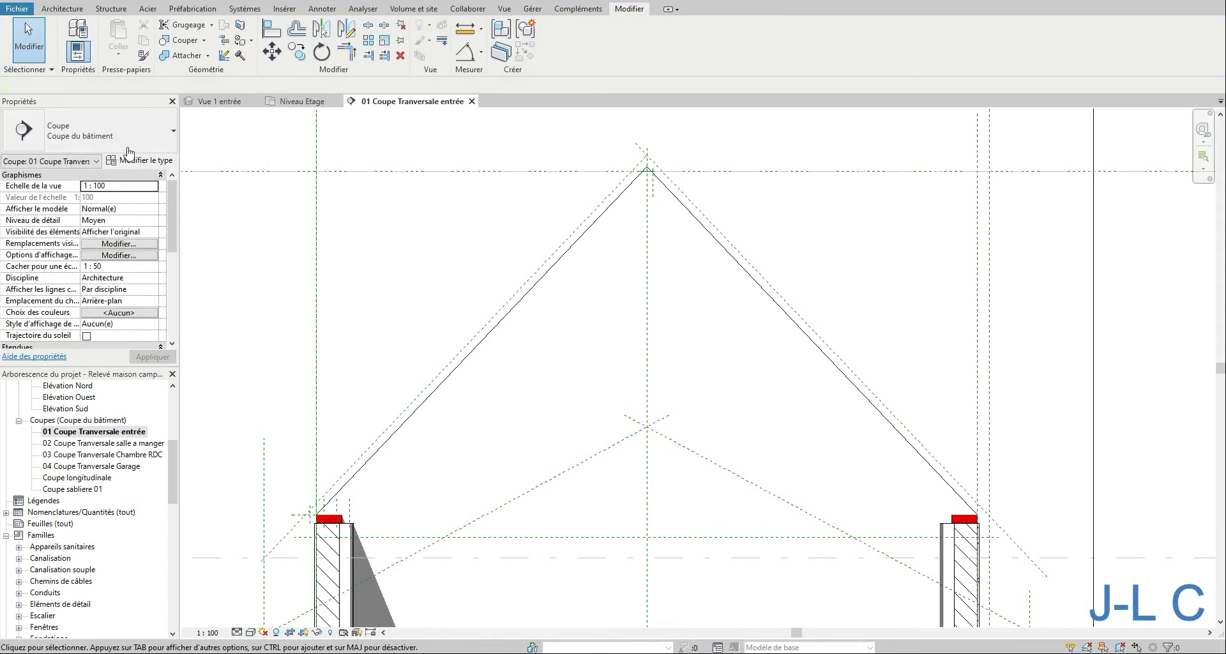
Set the work plane to Plan de référence : faitage and open the floor plan Niveau Toiture.
click(94, 7)
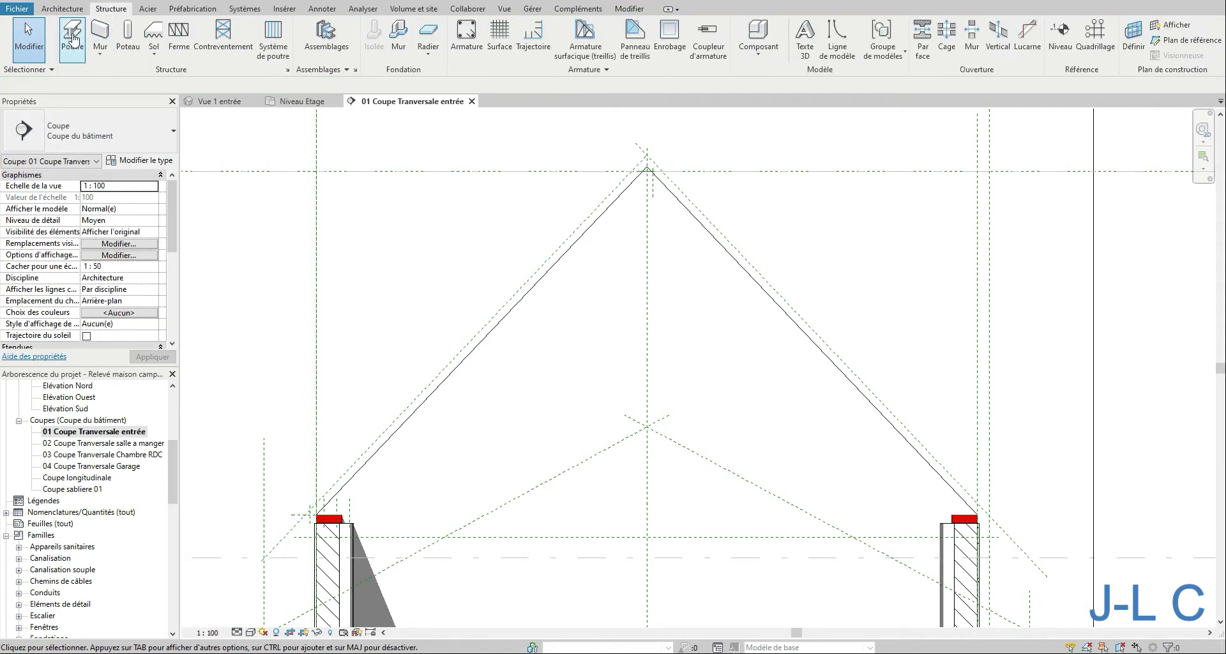
click(1133, 38)
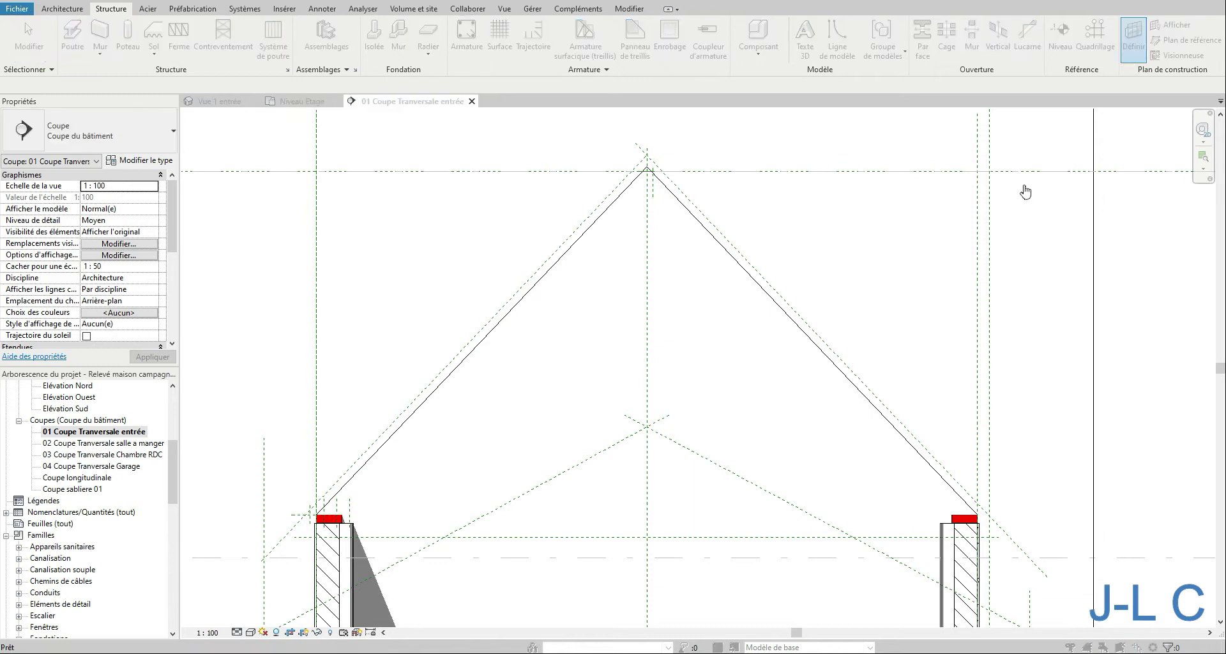
click(616, 327)
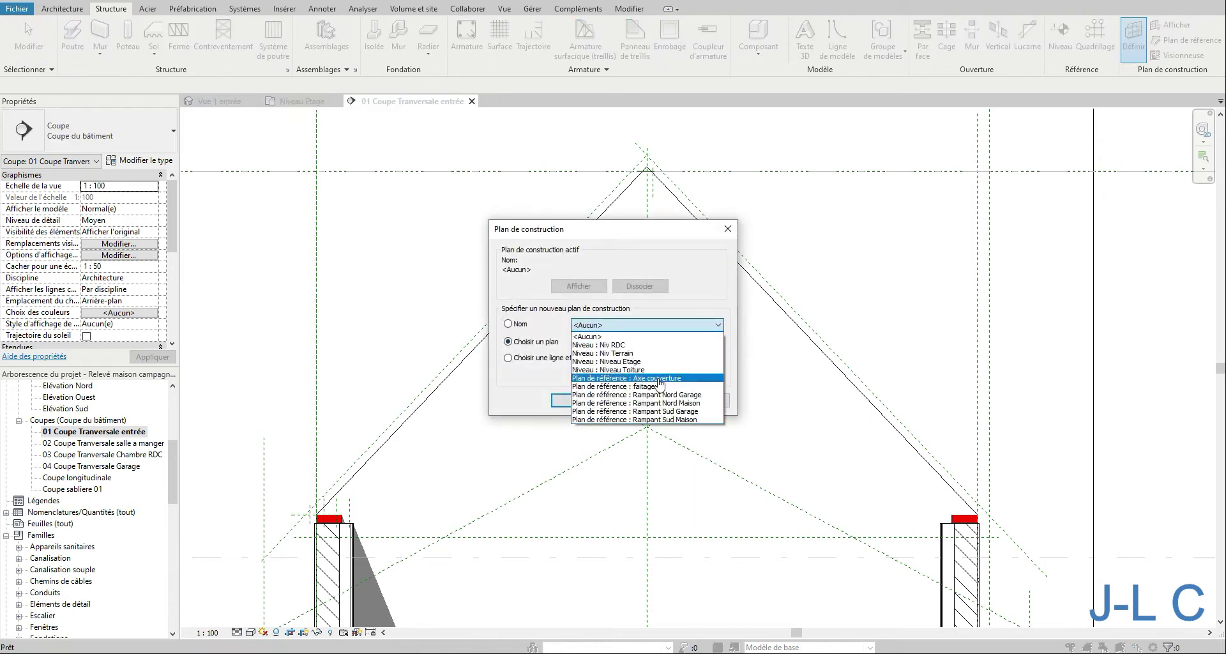
click(694, 387)
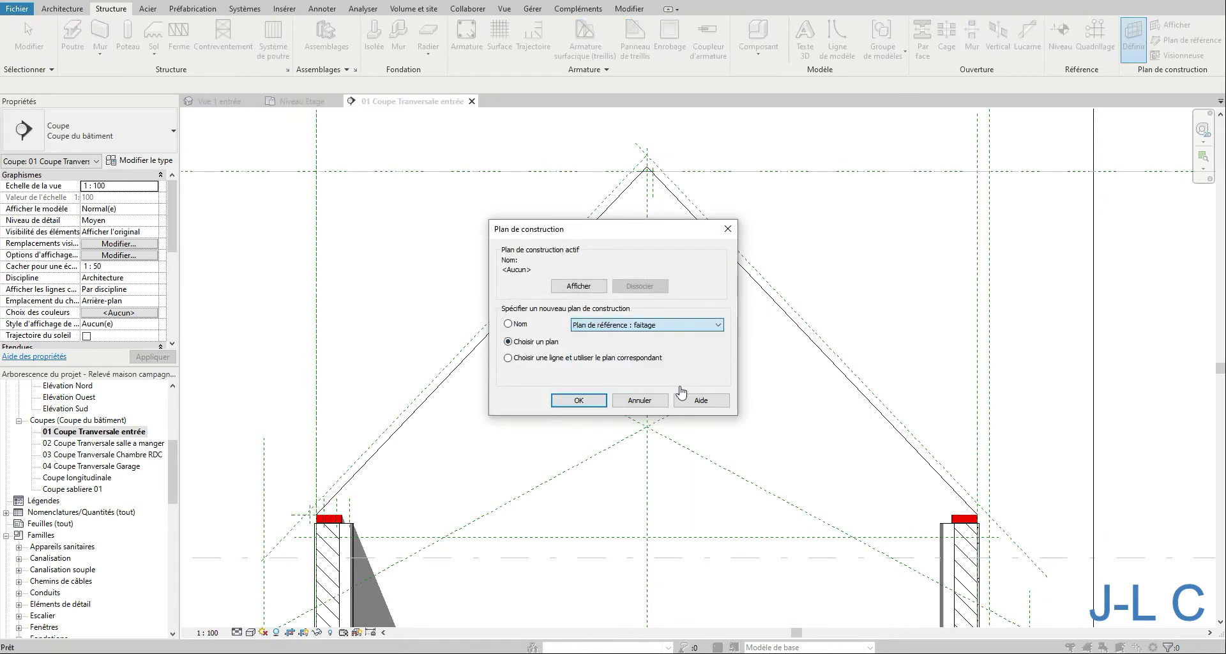
click(579, 400)
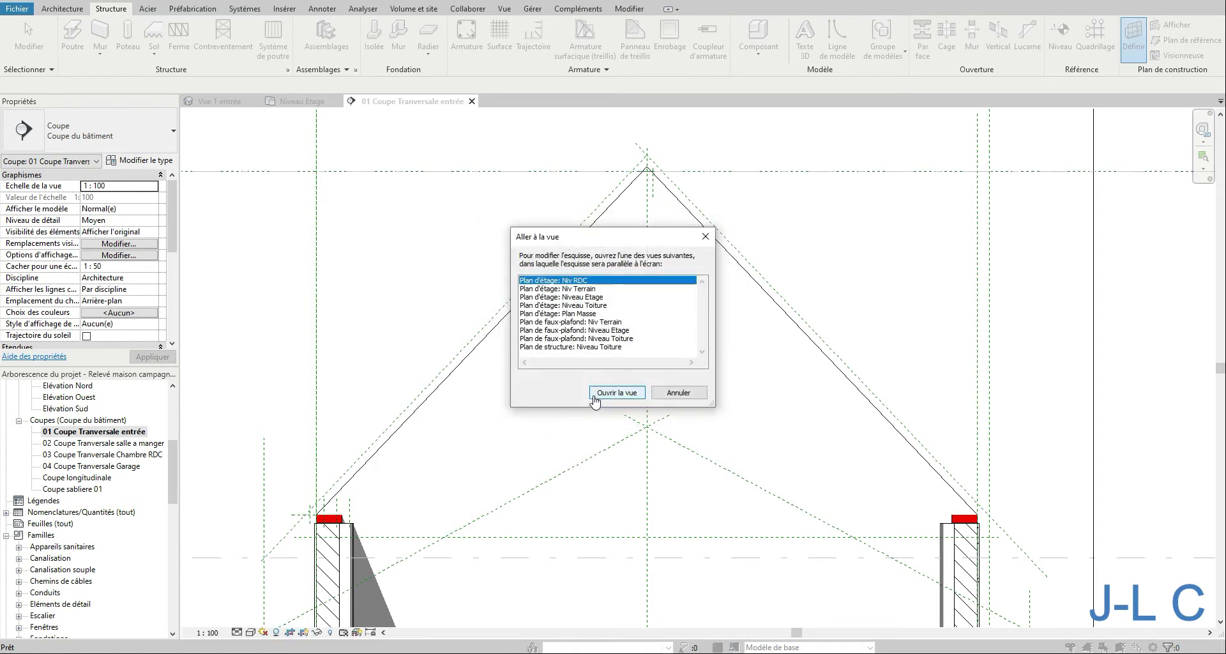
click(577, 306)
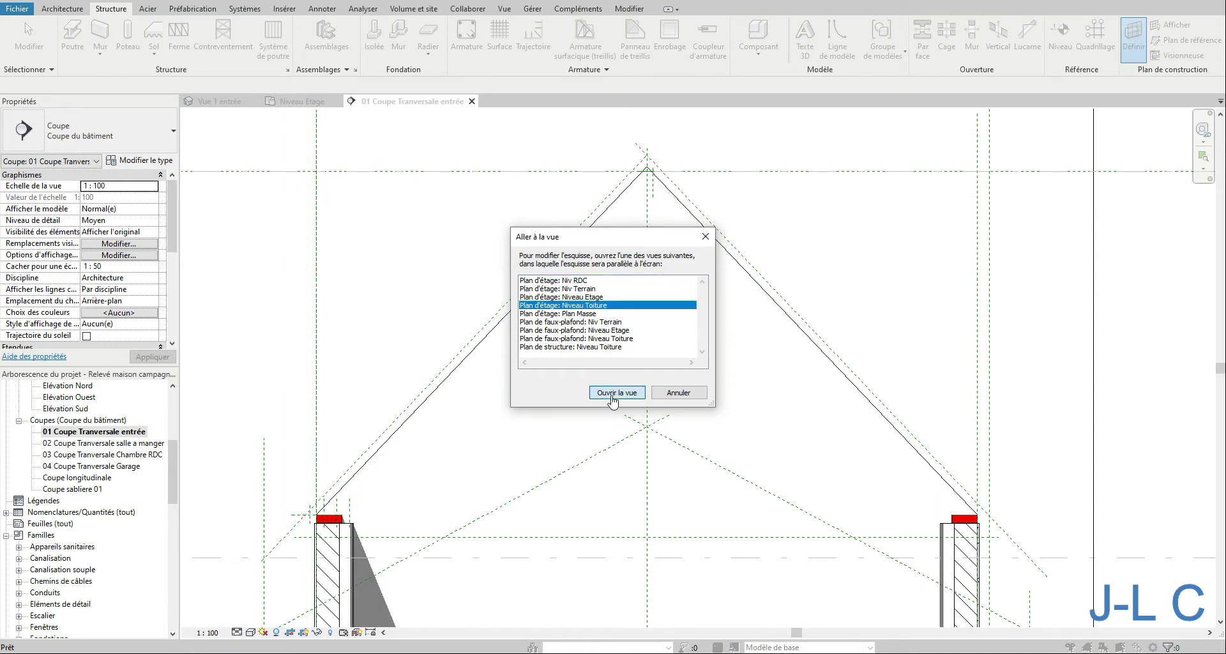
click(613, 393)
Place a Madrier 75x225 Faitiere beam about 10 m long on the central roof axis between the two gable walls.
right_click(628, 387)
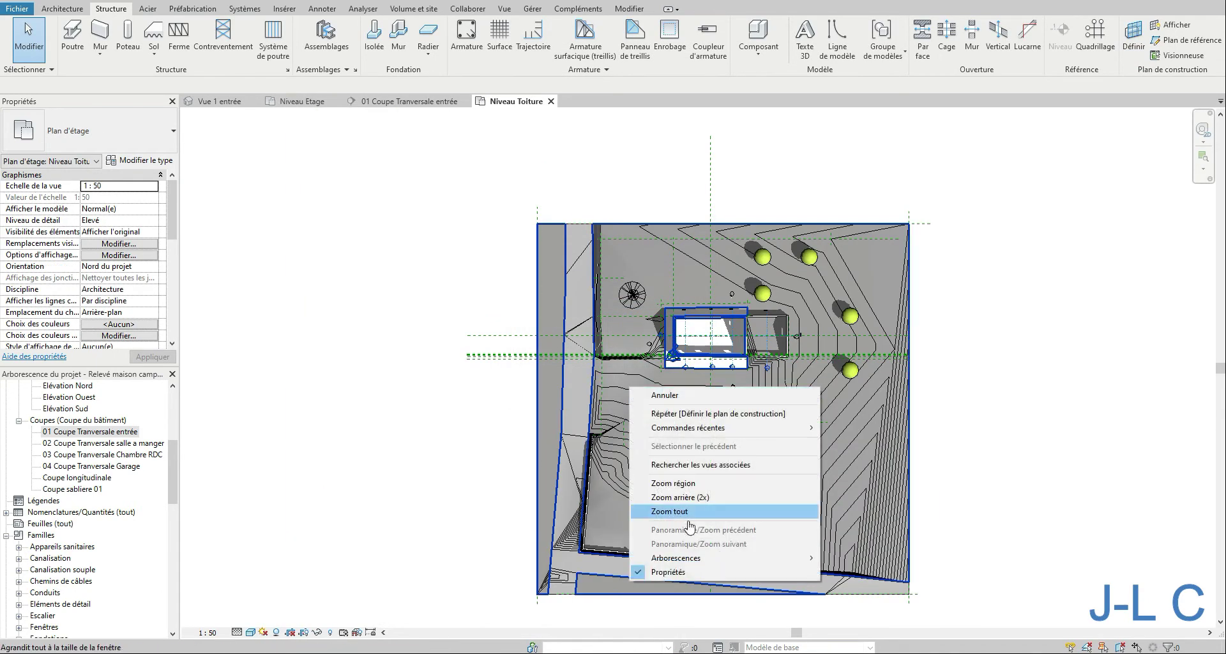
click(675, 484)
drag(664, 322, 765, 367)
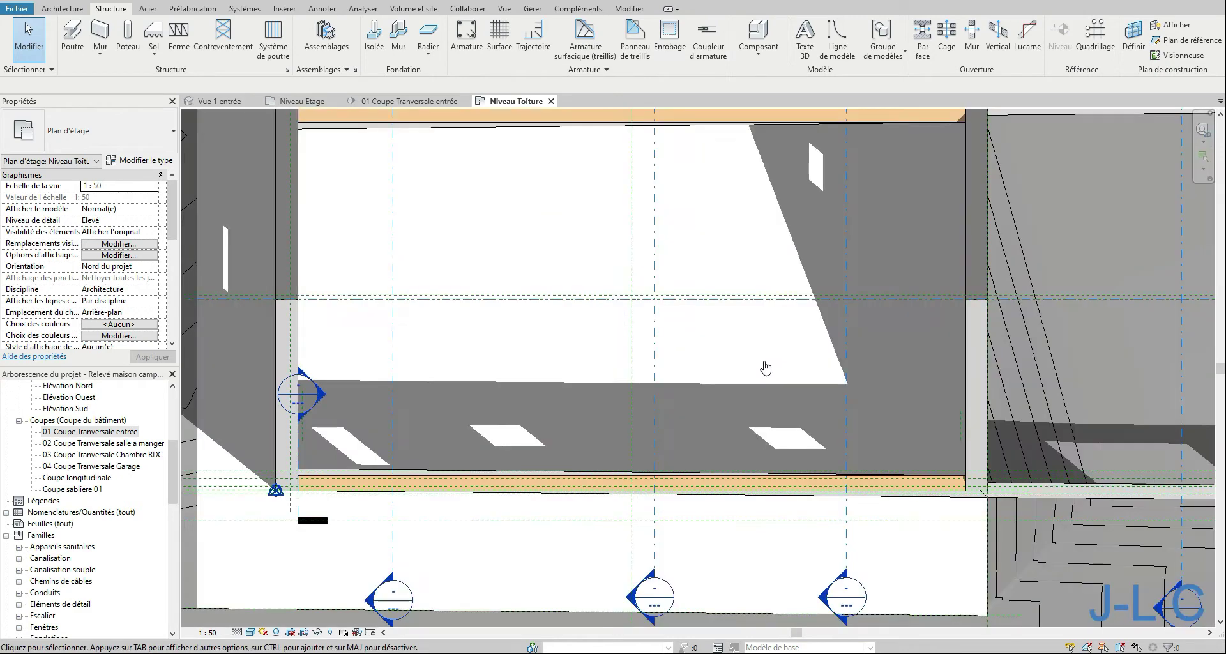
click(72, 36)
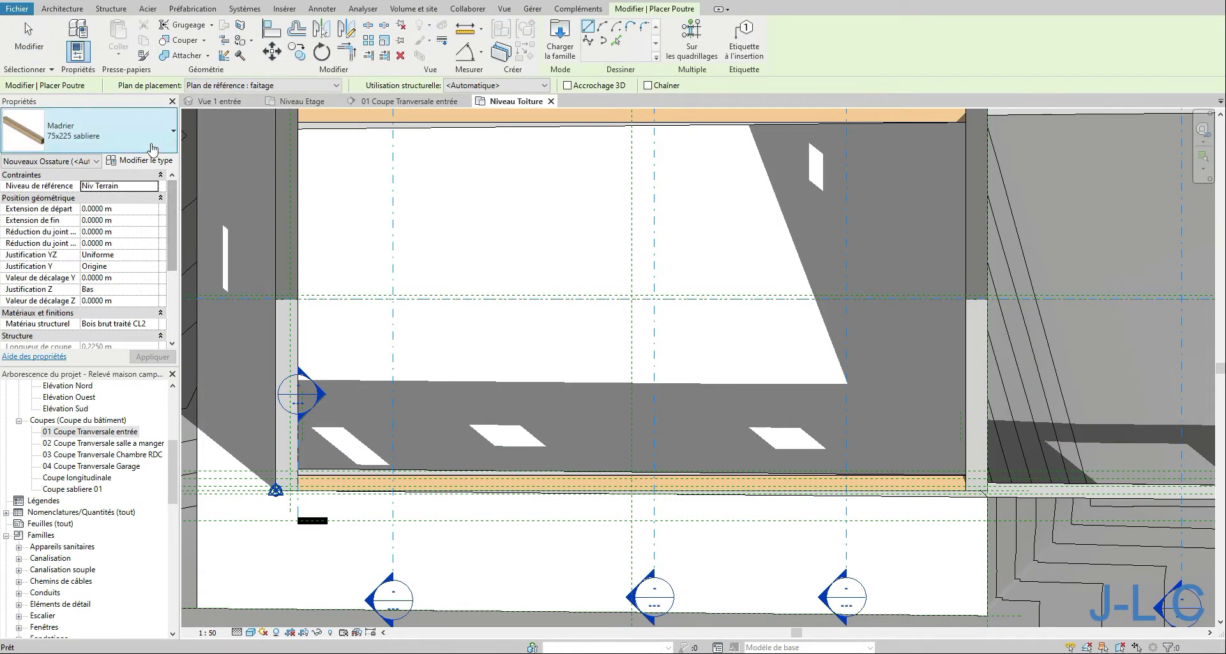
click(152, 146)
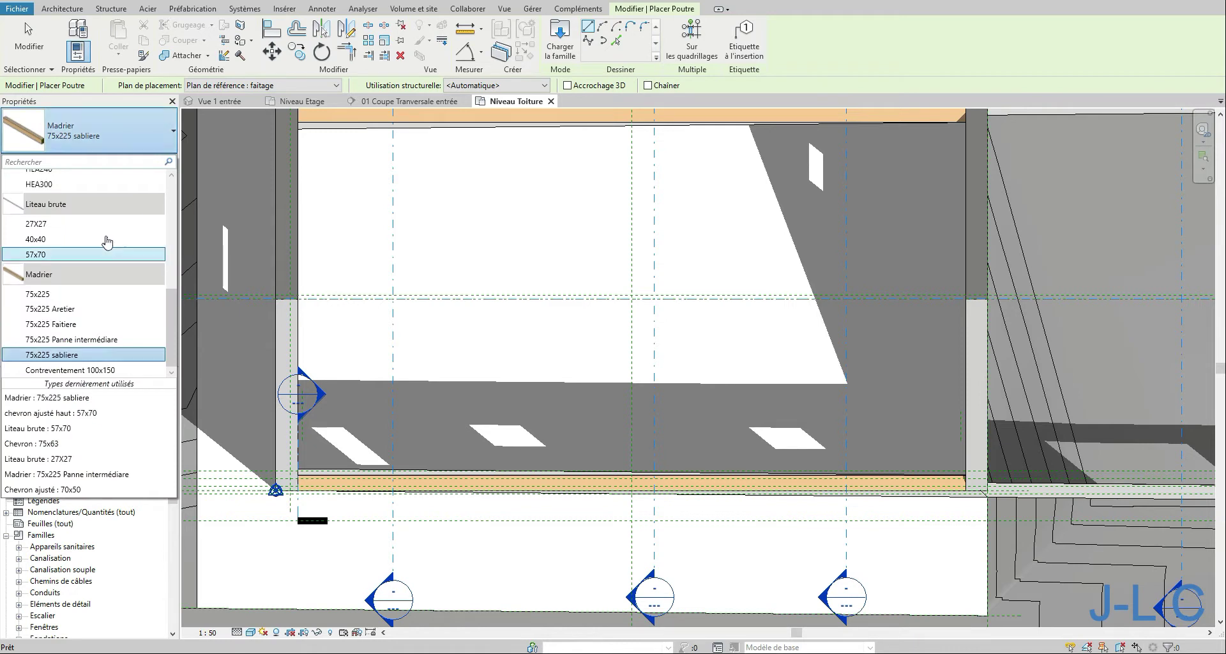
click(59, 324)
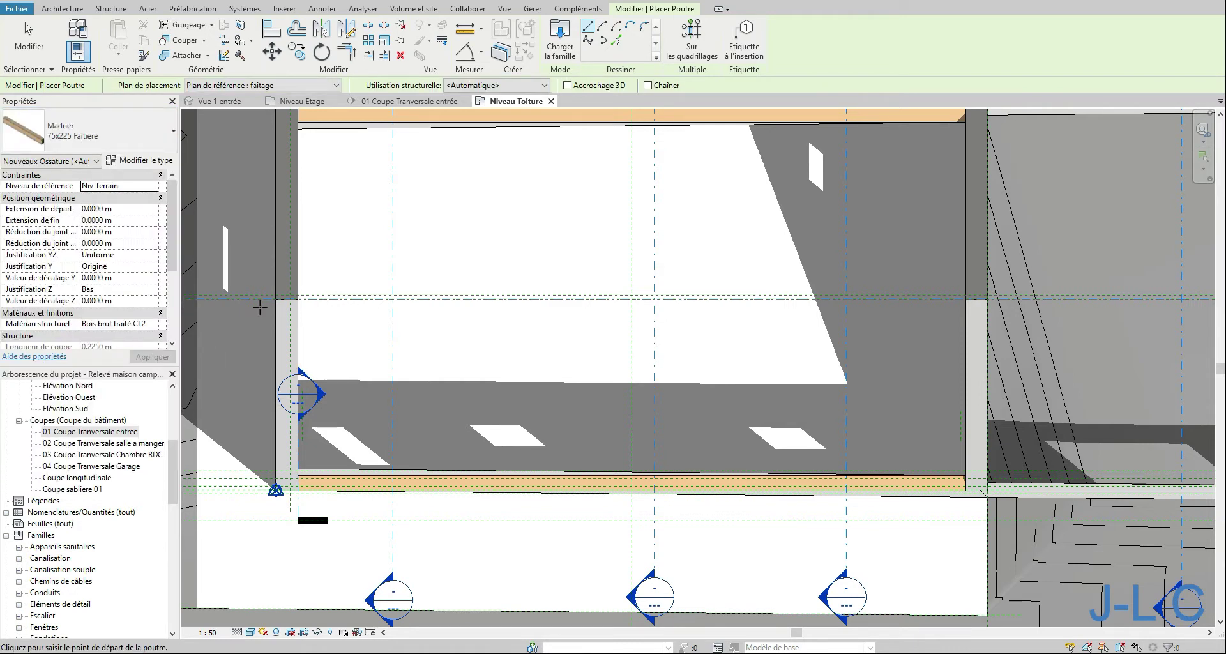
click(301, 298)
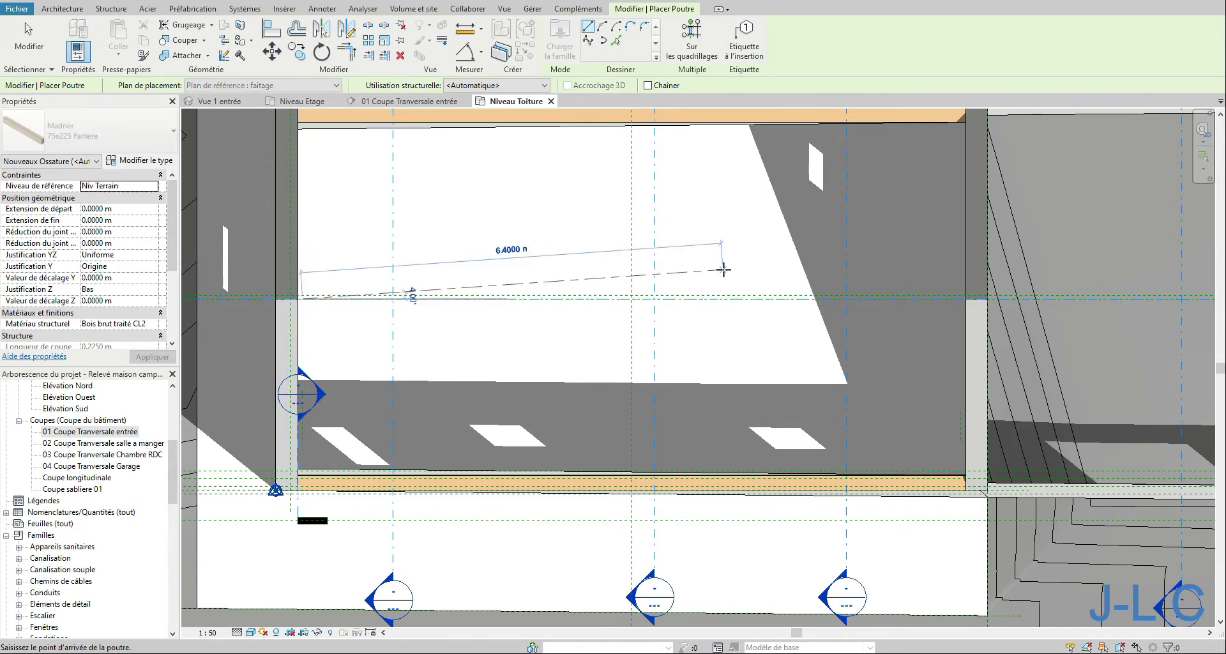
click(959, 298)
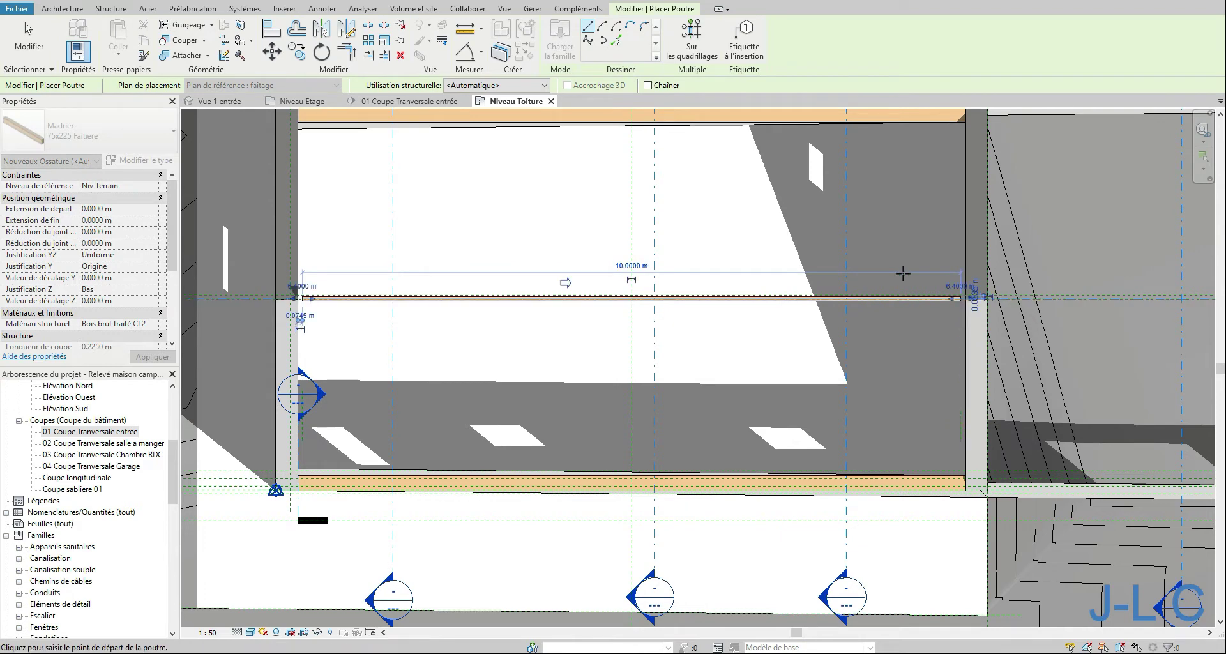
key(Escape)
key(Escape)
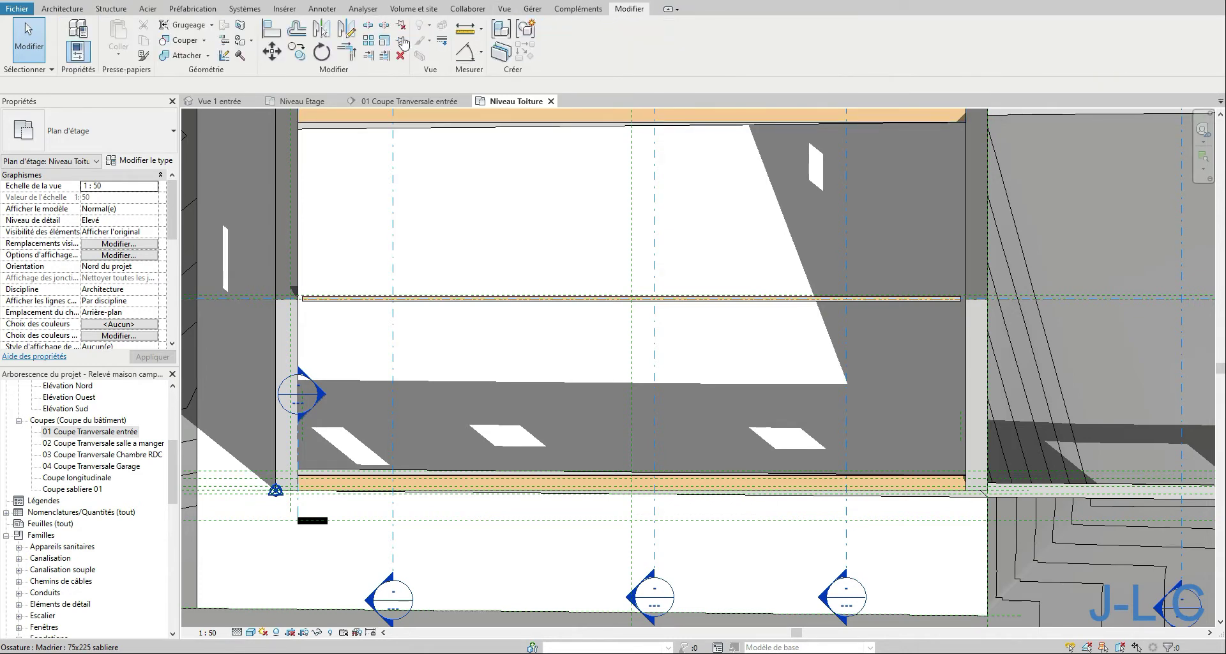
Extend both ends of the ridge beam to the inner faces of the gable walls.
click(369, 55)
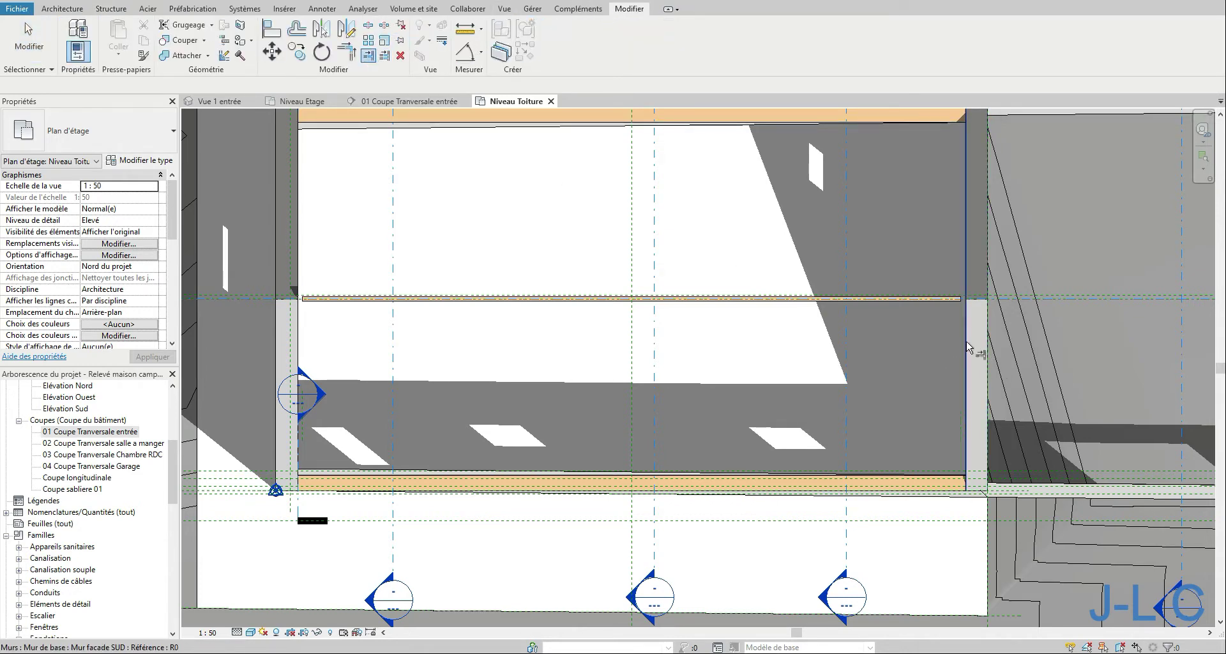
click(955, 307)
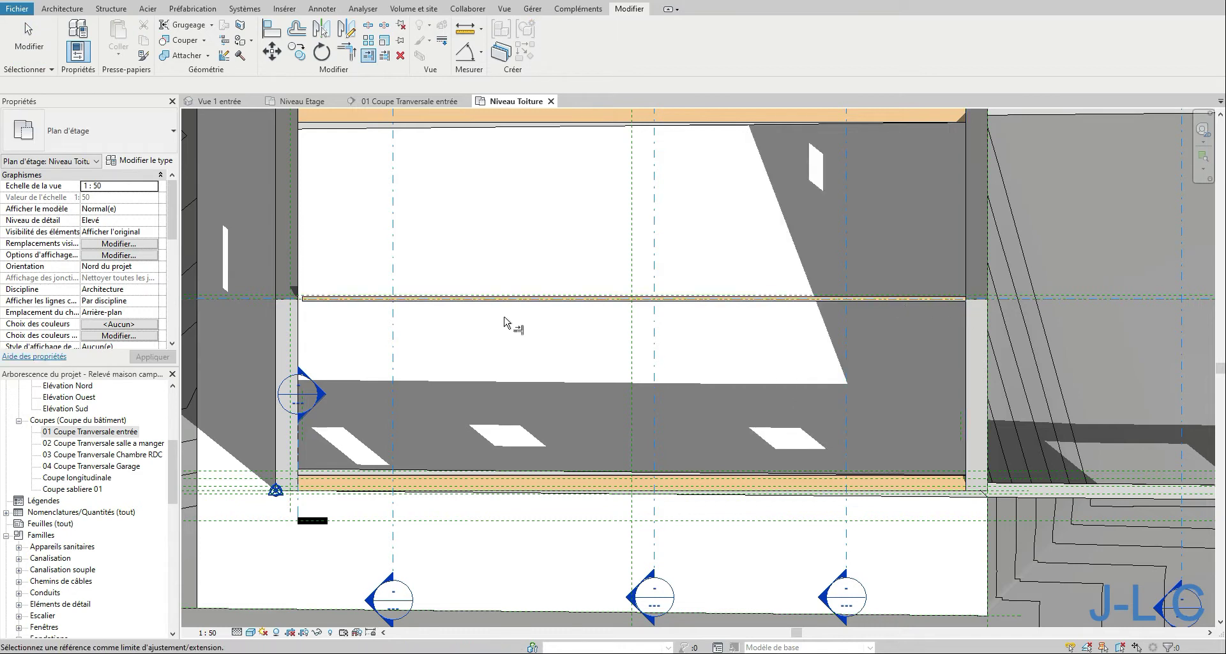
click(307, 309)
Close the inactive views and open section 01 Coupe Tranversale entrée at the roof ridge.
click(296, 2)
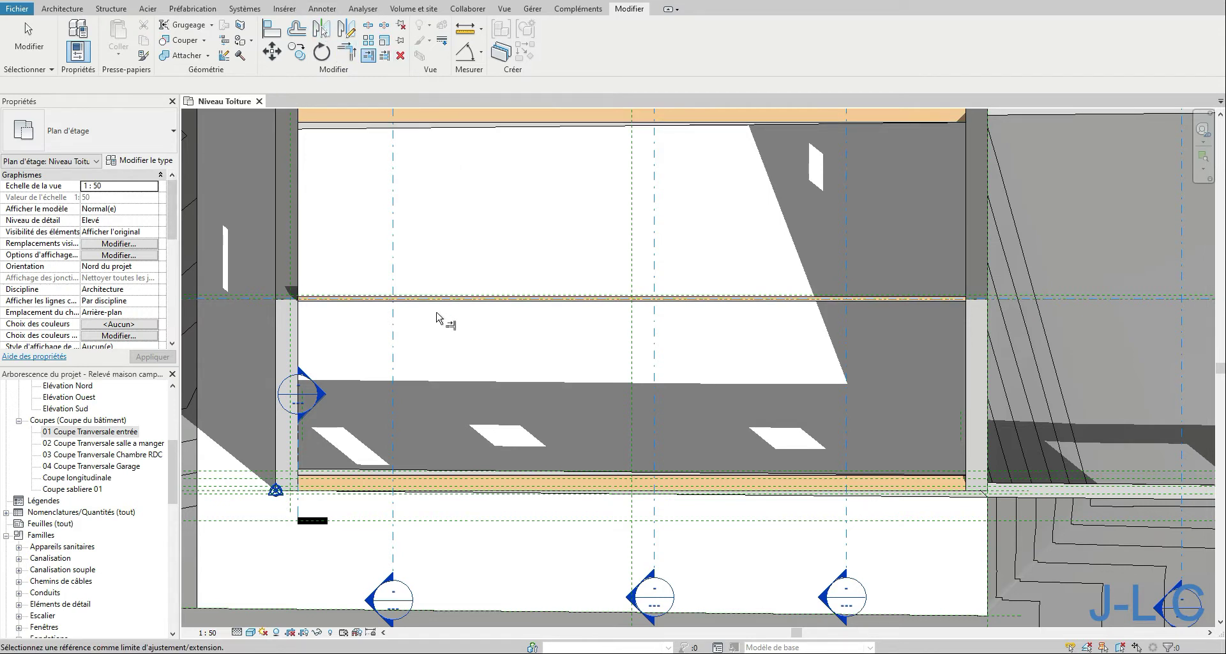
double_click(93, 432)
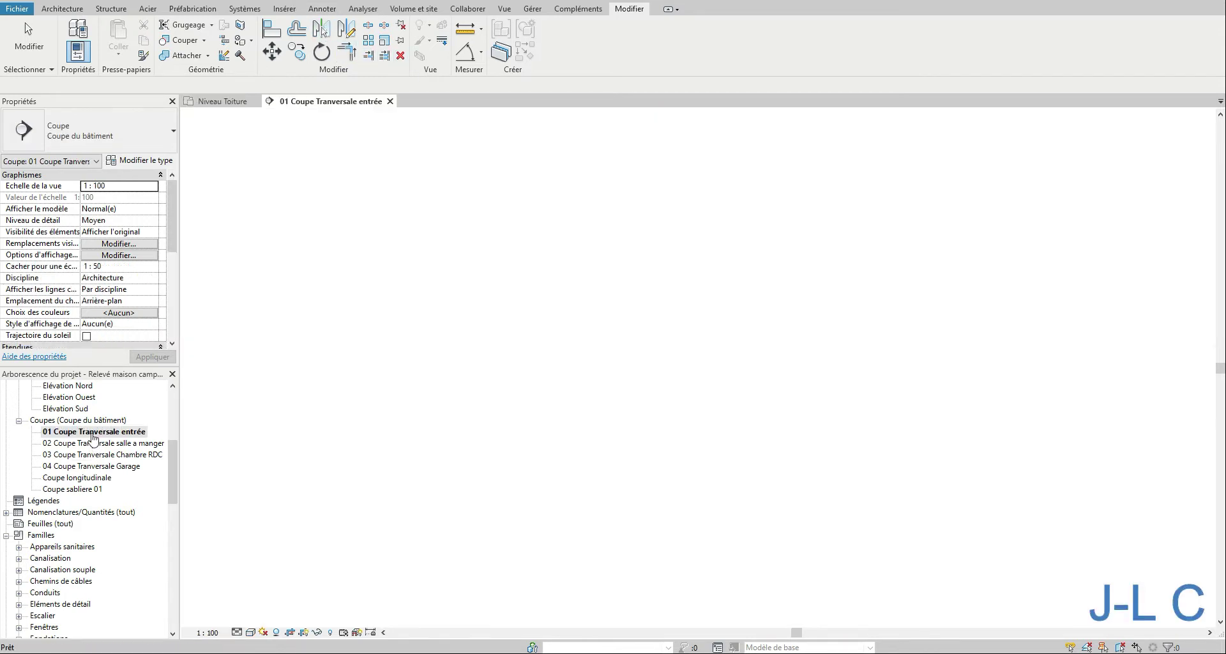
right_click(304, 383)
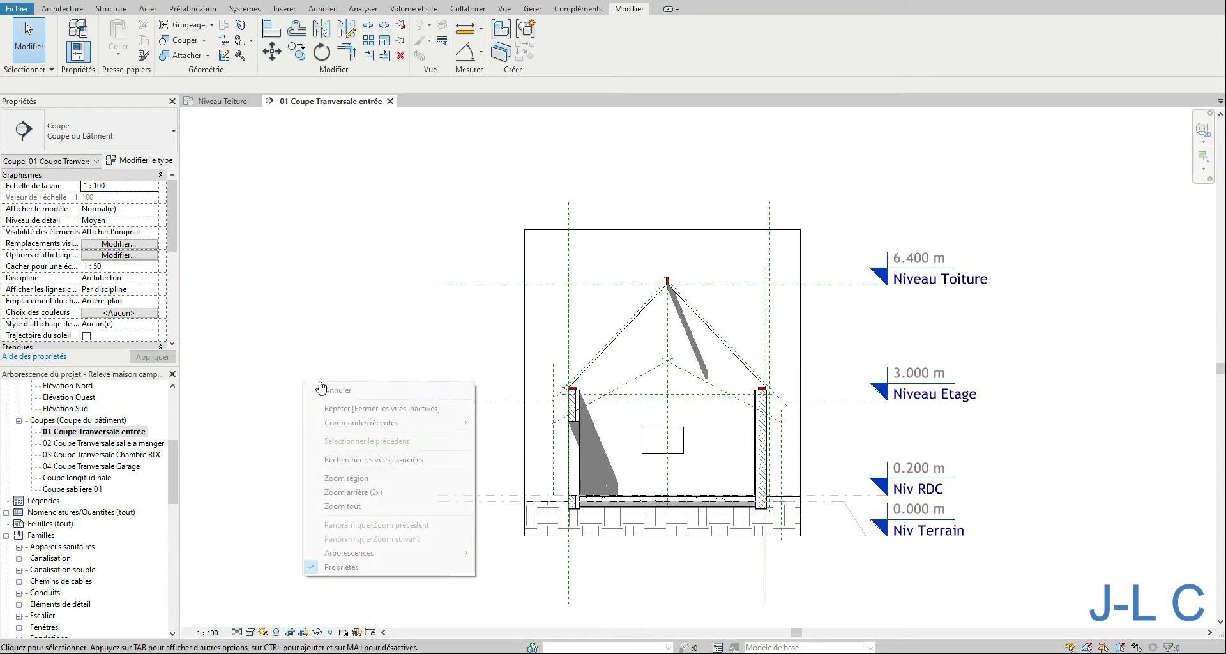
click(356, 480)
drag(660, 278, 698, 311)
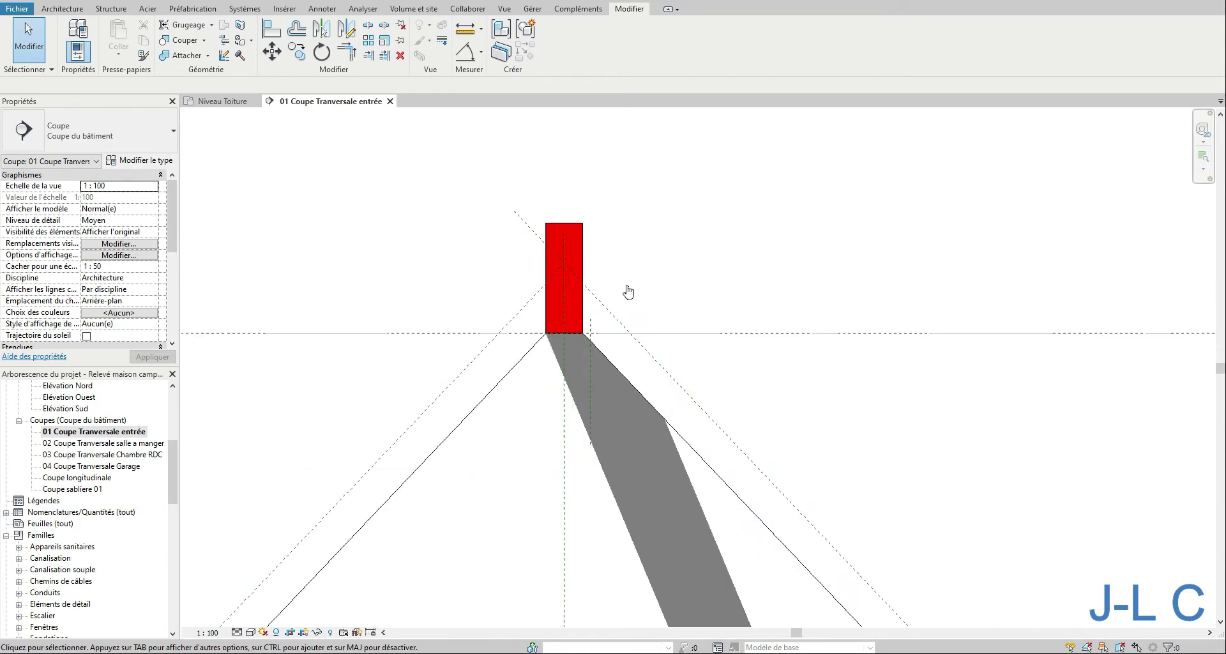
Set the ridge beam's justification point to the middle of its top edge so that it sits below the faitage plane.
click(584, 256)
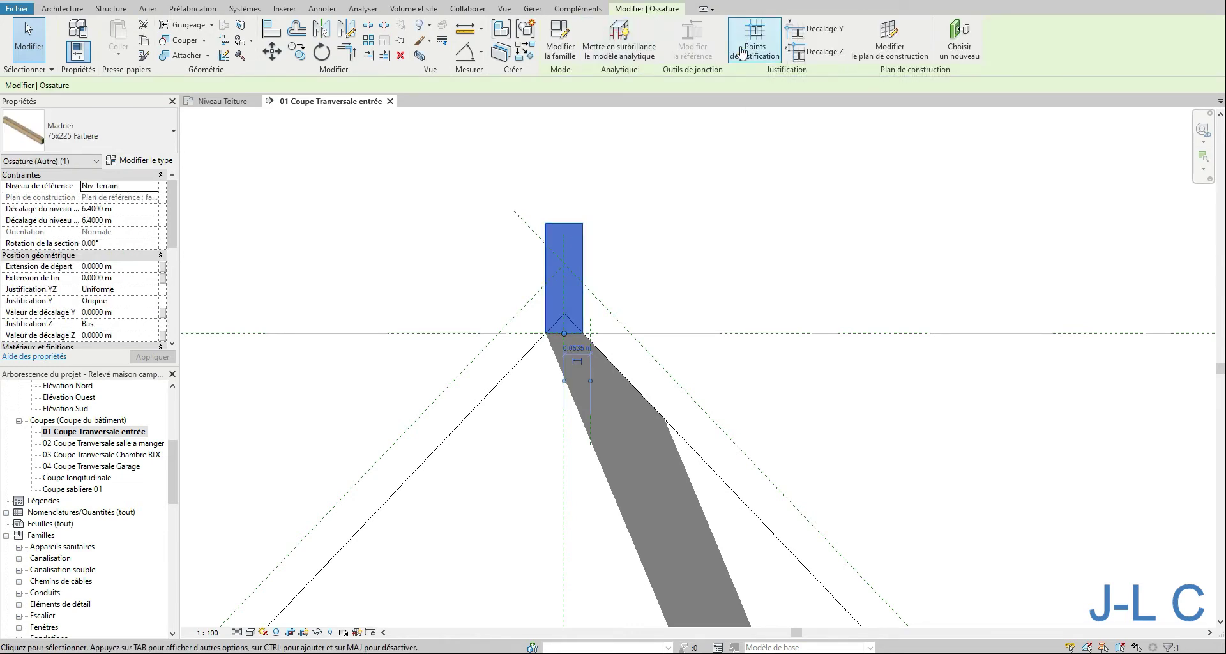
click(761, 42)
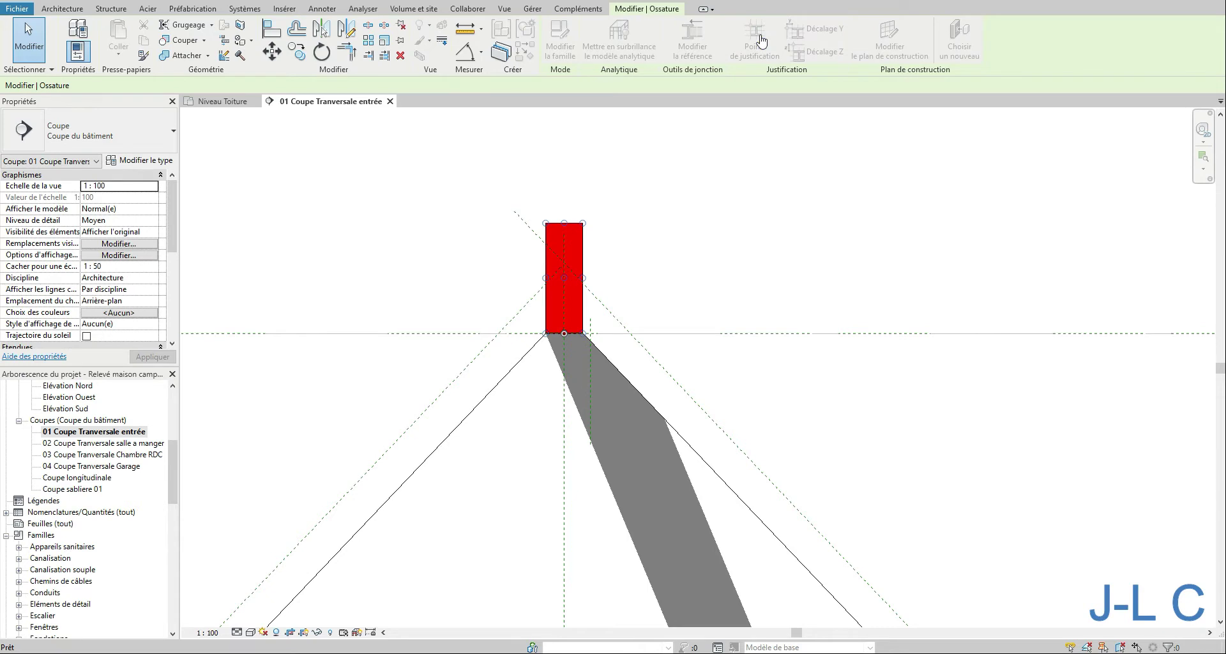
click(564, 224)
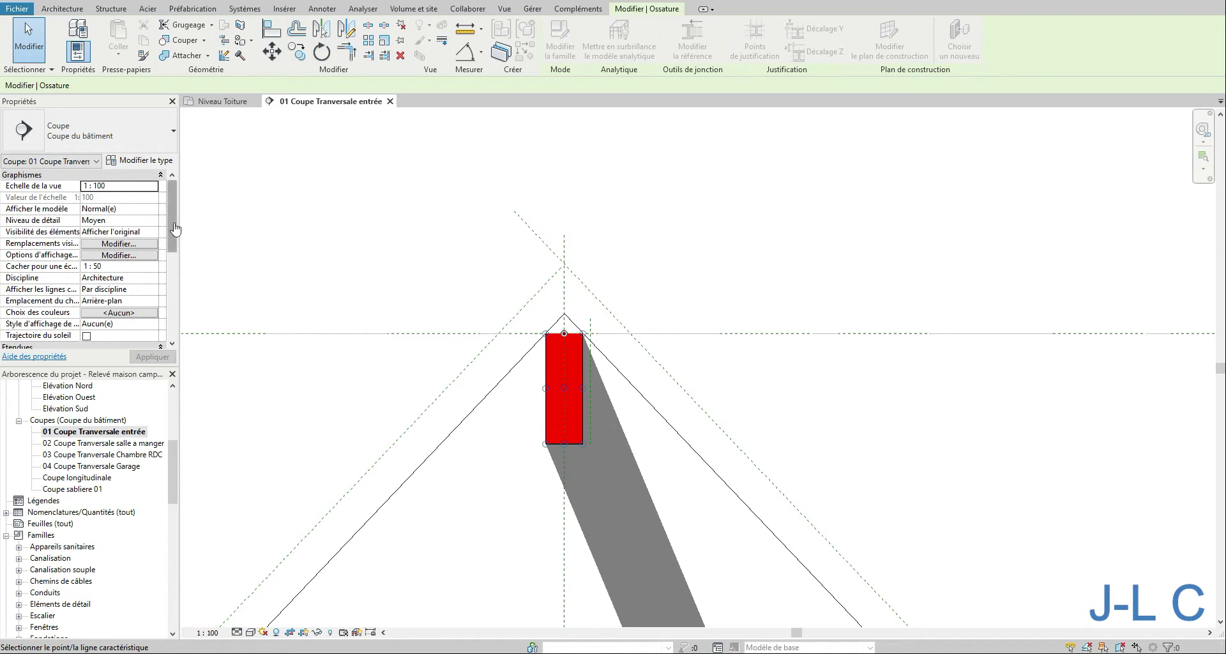
scroll(171, 254, down, 2)
scroll(171, 254, down, 2)
scroll(170, 254, up, 3)
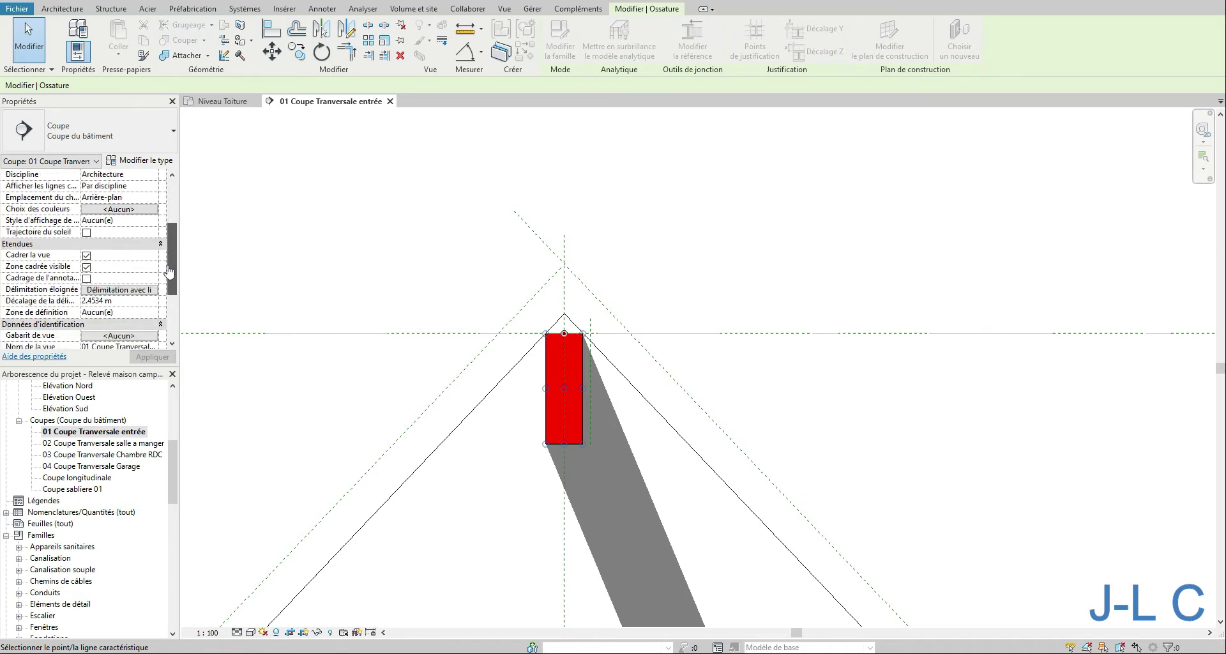
scroll(170, 253, down, 5)
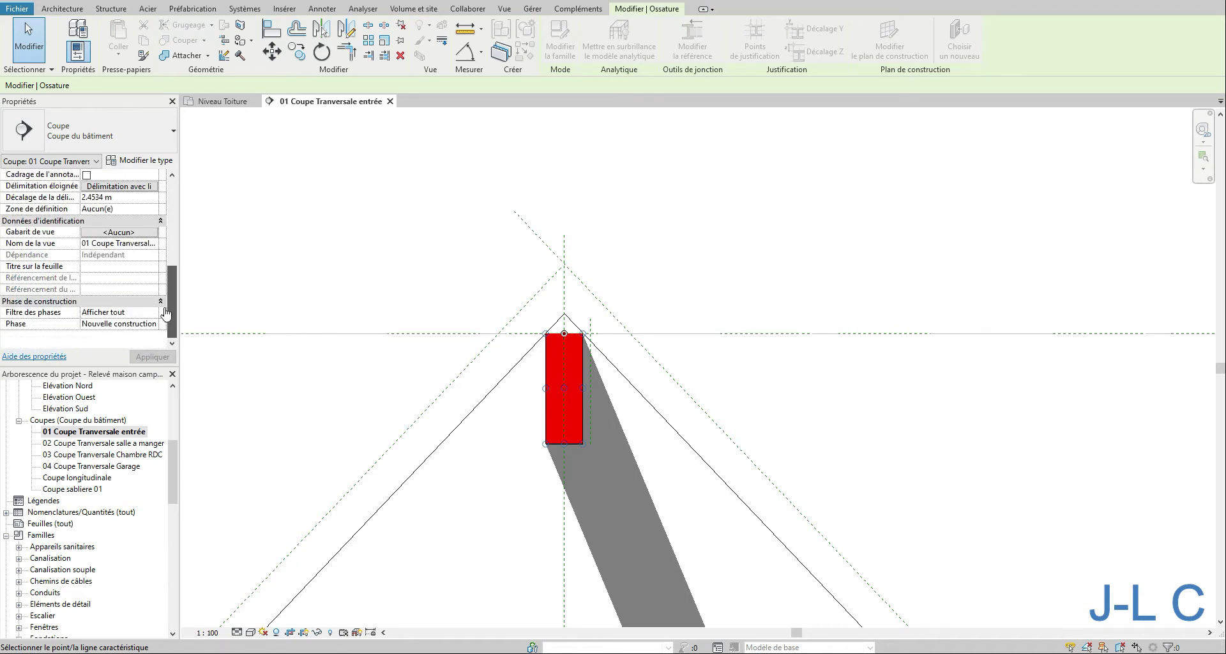
click(326, 253)
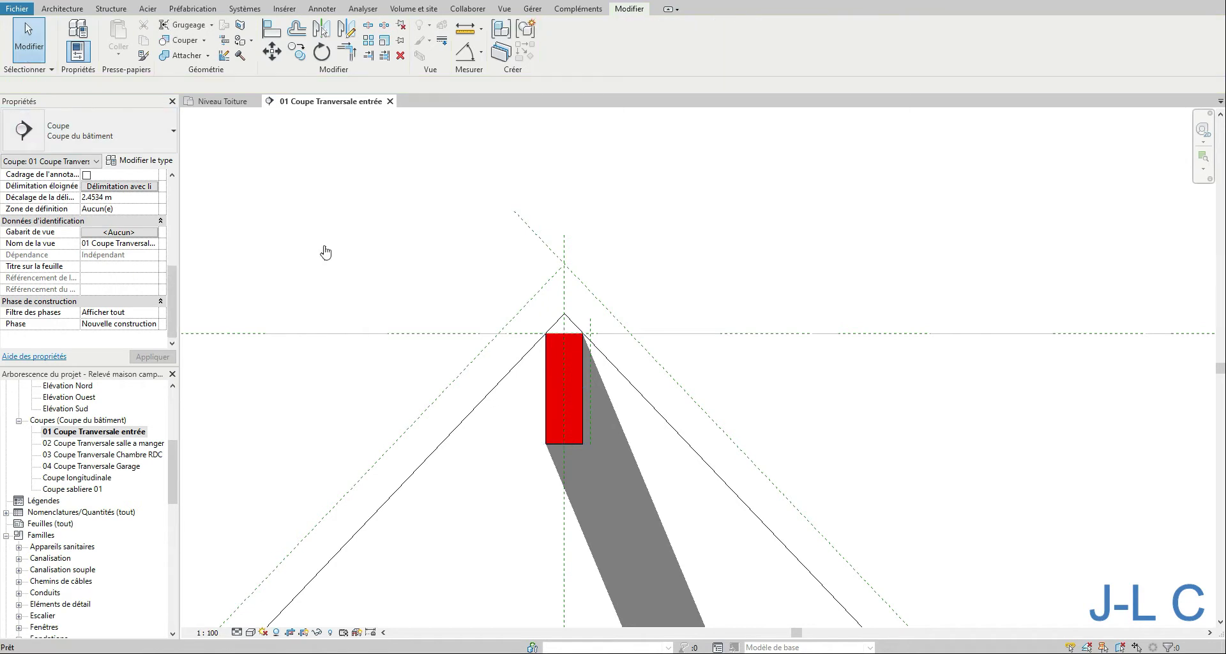
Try other justification points on the ridge beam and return it to the middle of its top edge.
click(549, 385)
scroll(176, 259, up, 4)
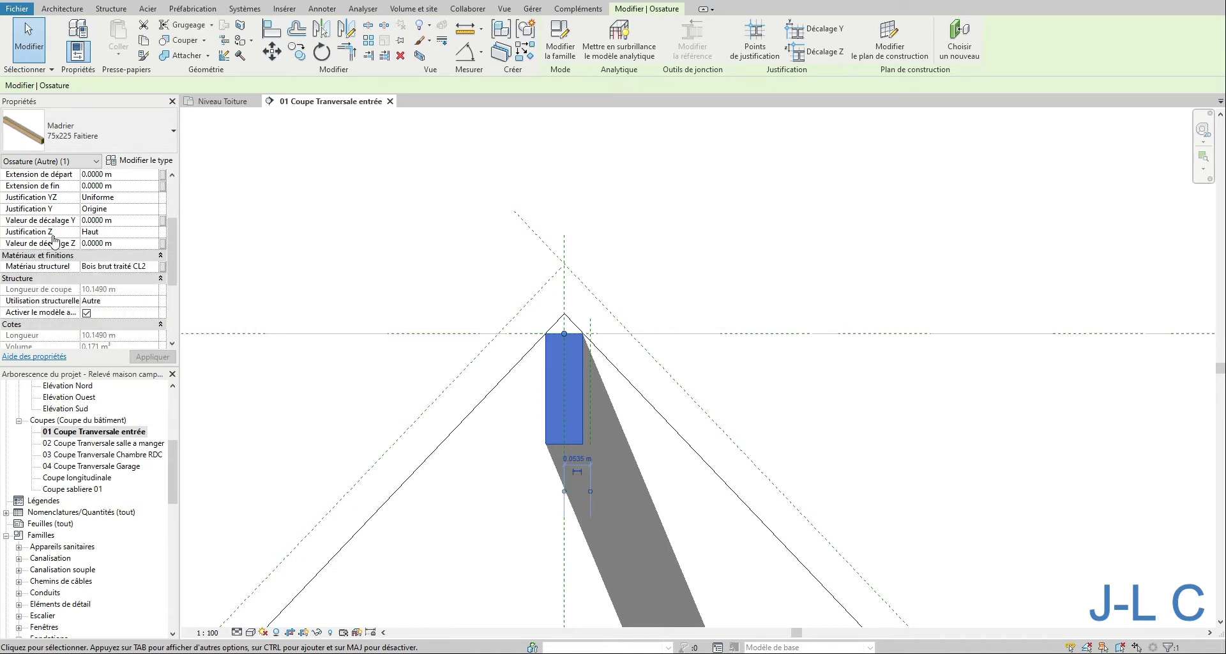
click(763, 55)
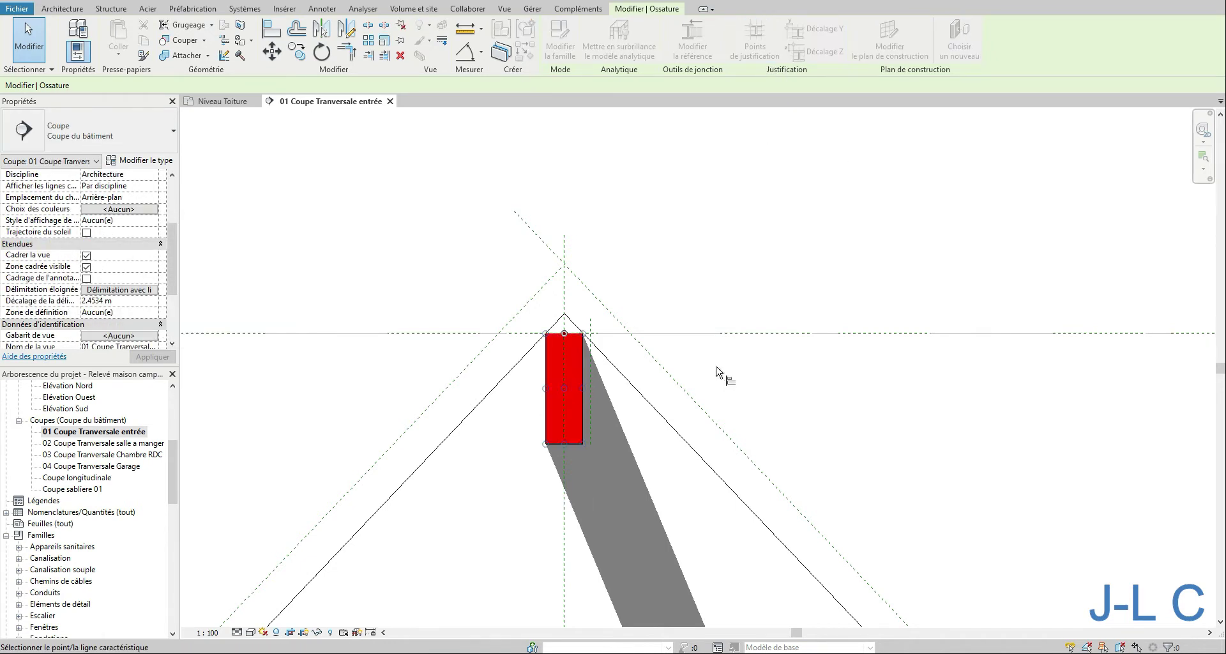
click(564, 388)
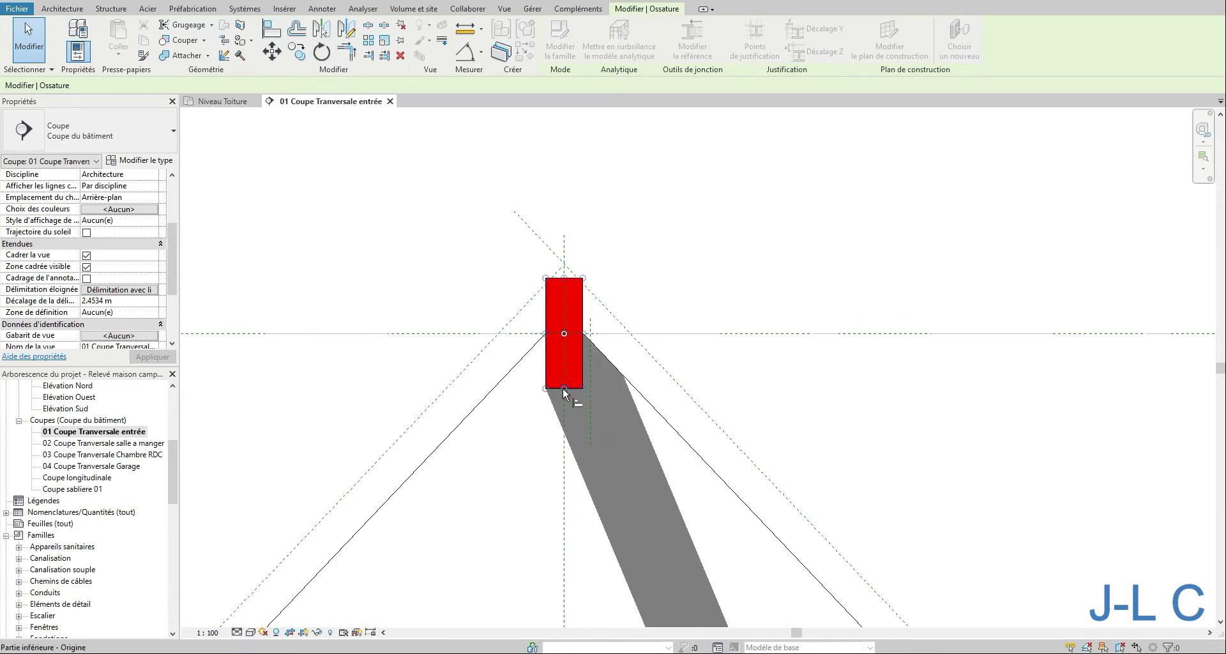
click(564, 388)
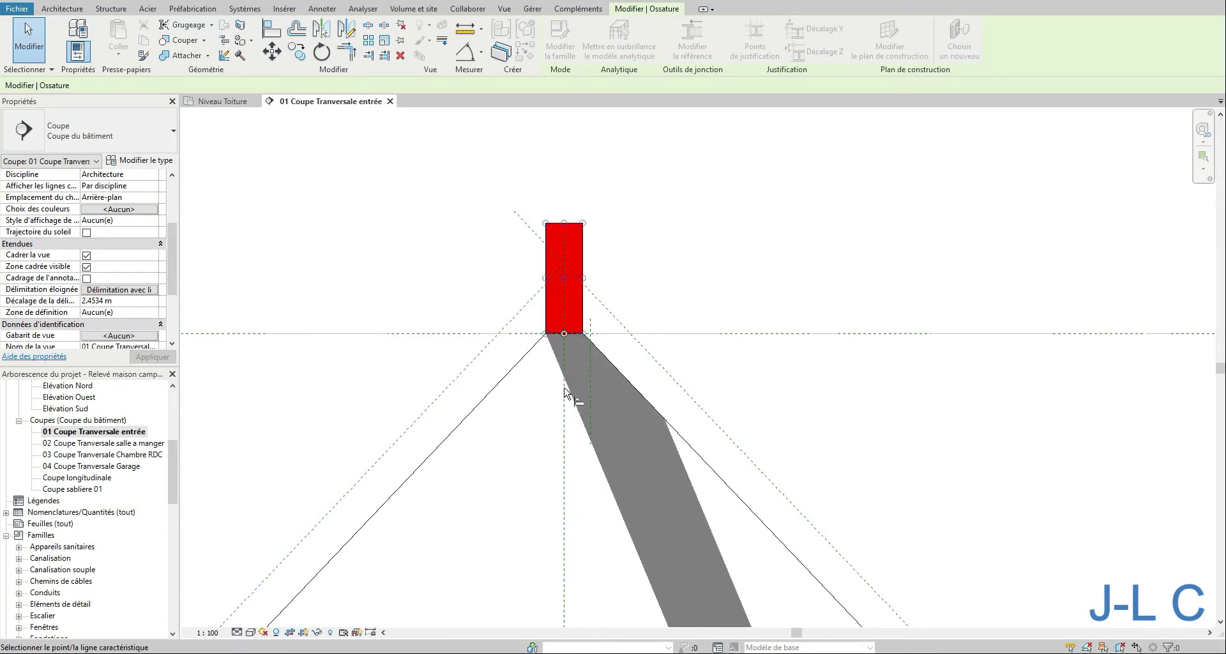
click(545, 278)
click(600, 334)
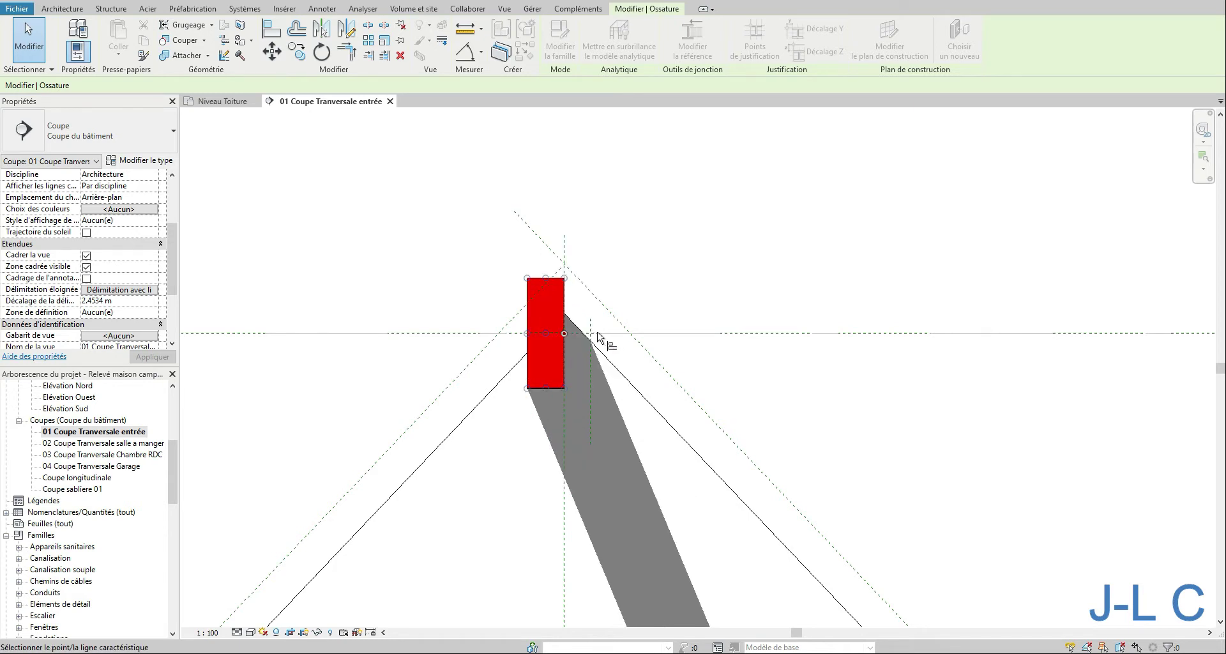
click(546, 278)
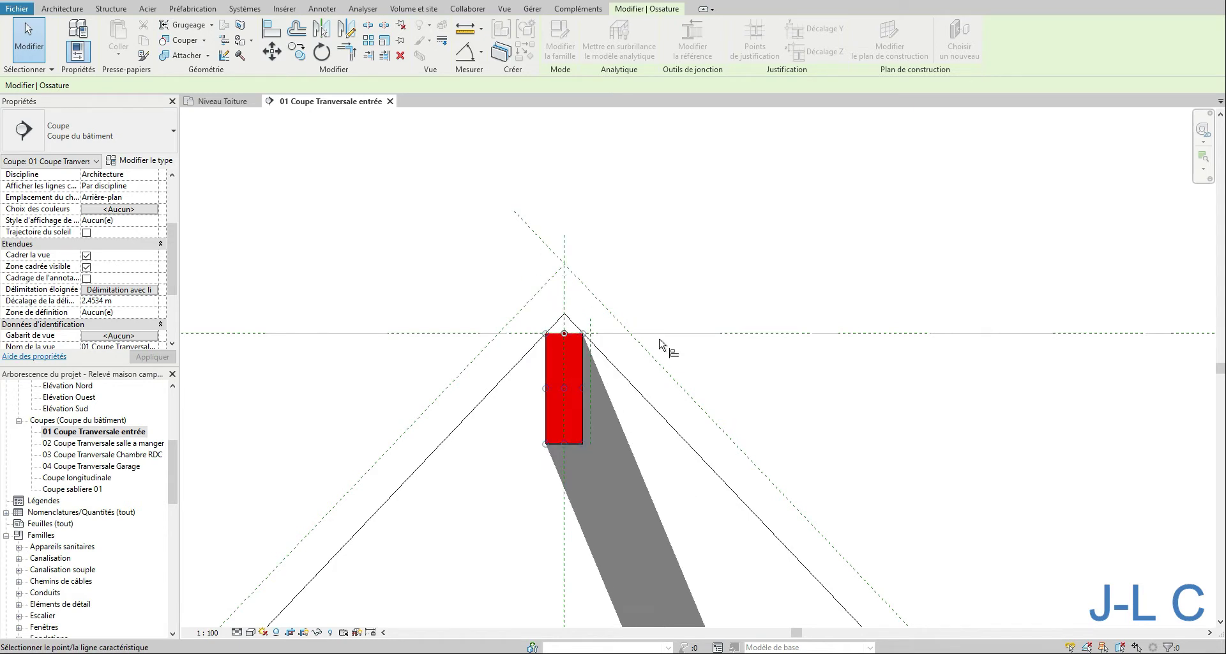
click(582, 334)
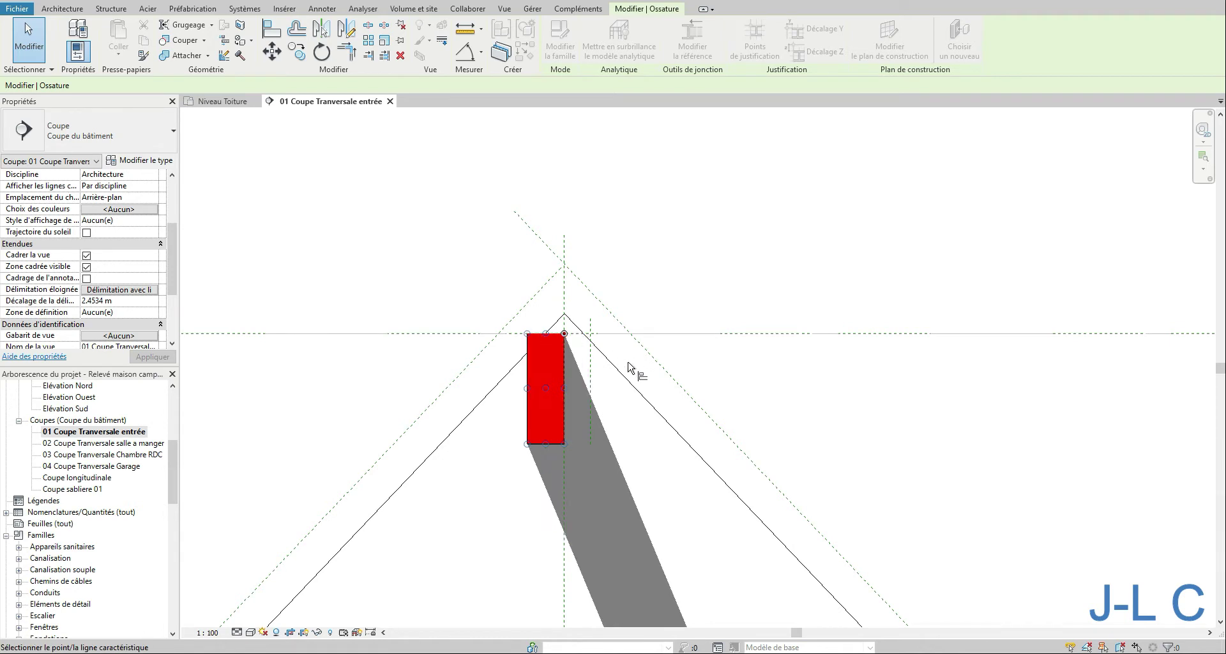
click(527, 333)
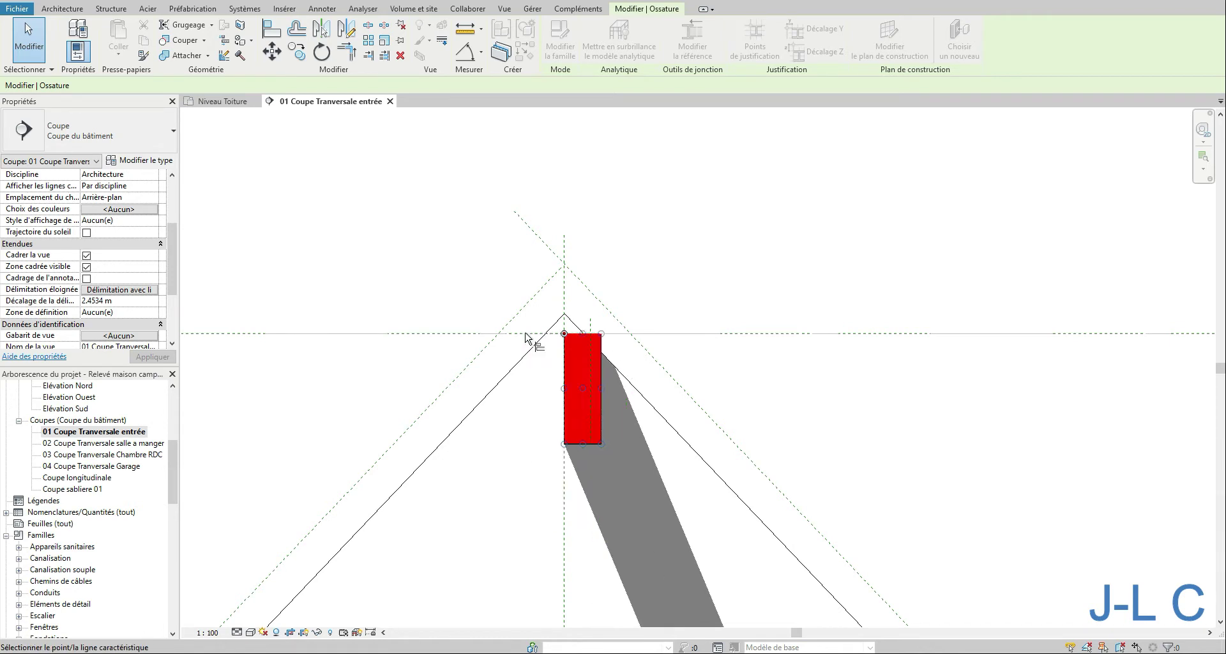
click(582, 335)
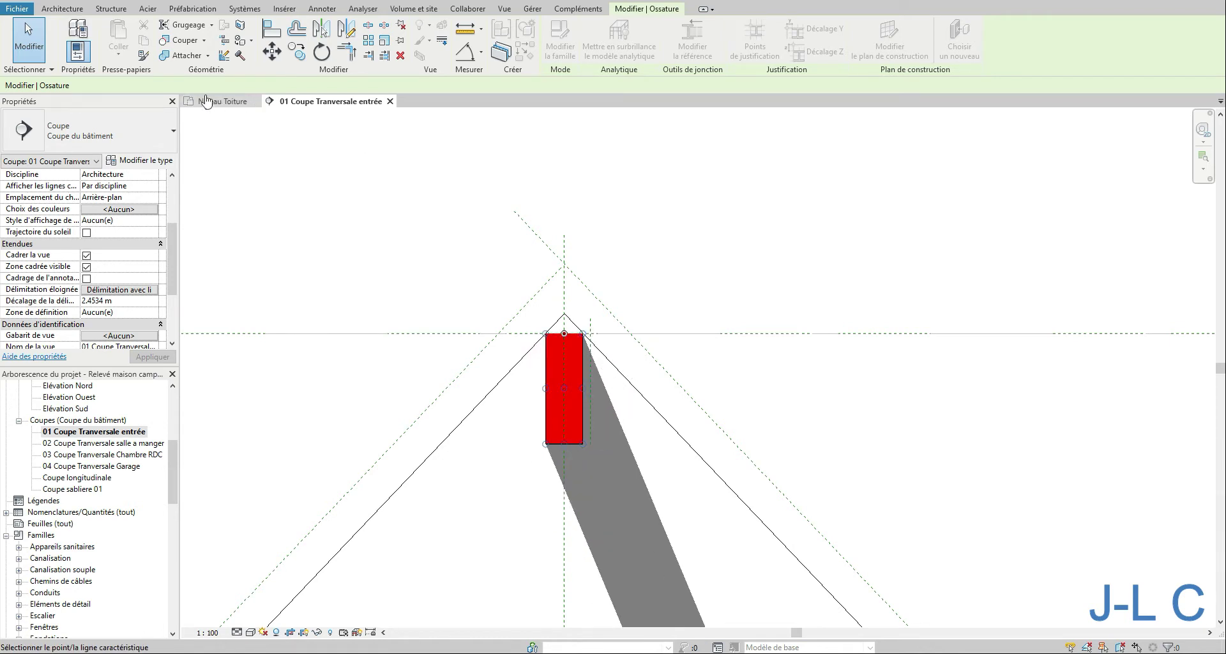
key(Escape)
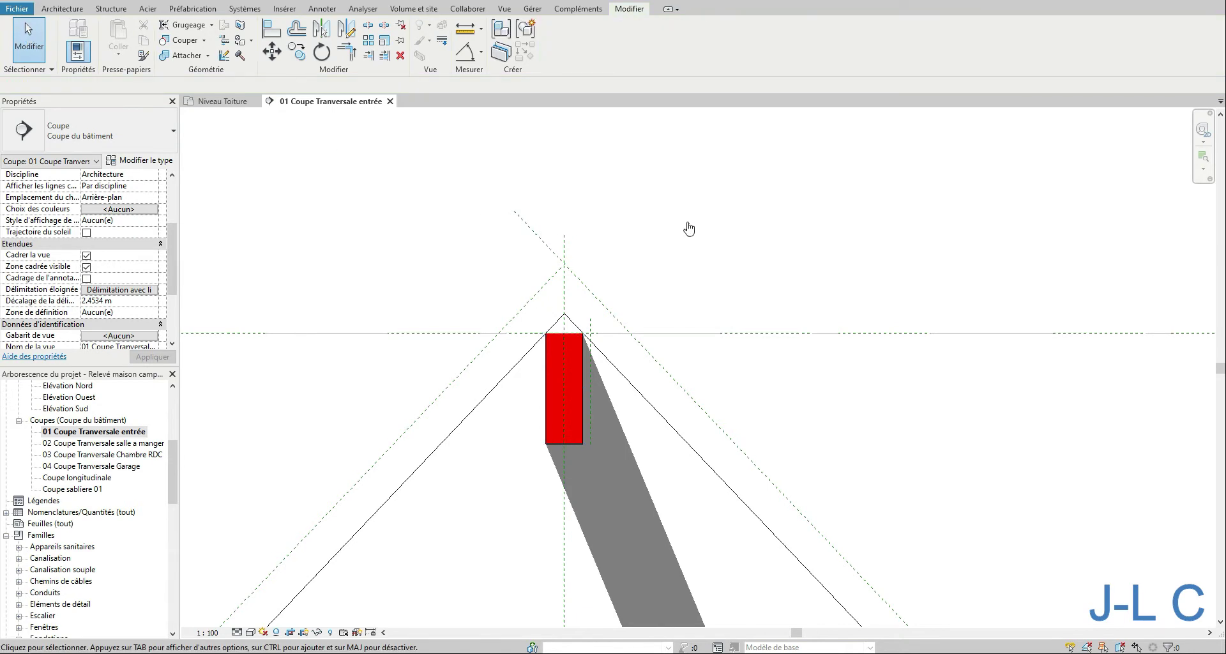
Examine the Rampant Sud Maison and Rampant Nord Maison reference planes against the wall plates and ridge beam in the section.
right_click(689, 229)
click(729, 347)
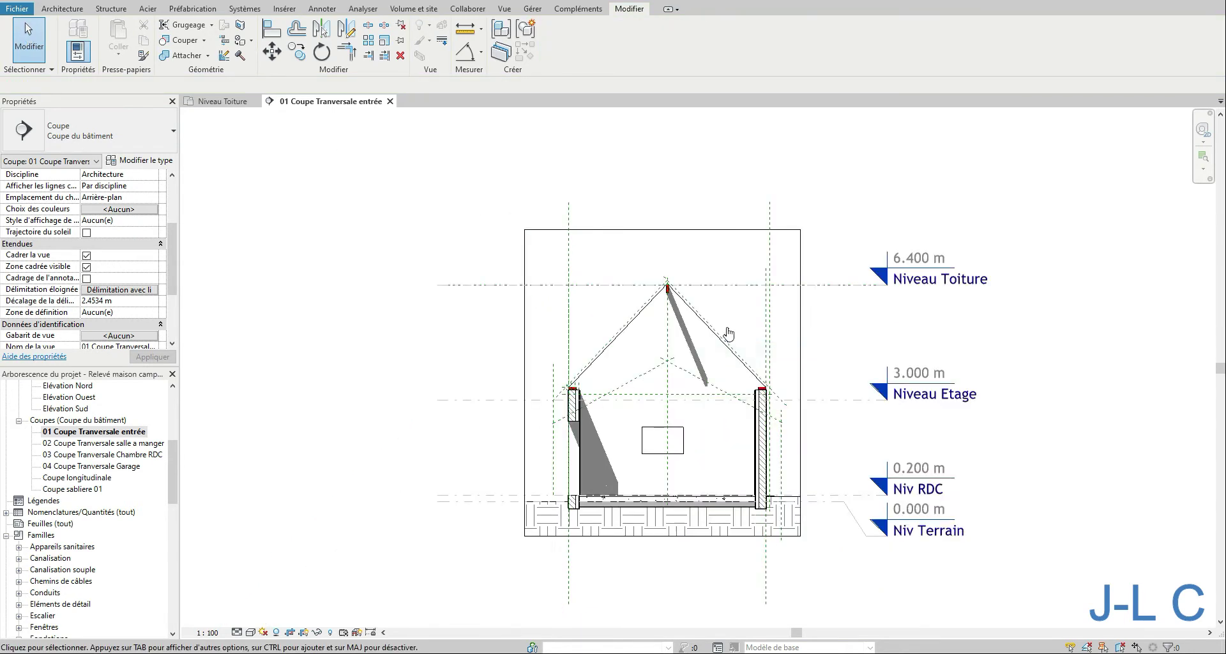
middle_drag(729, 333, 652, 294)
right_click(652, 295)
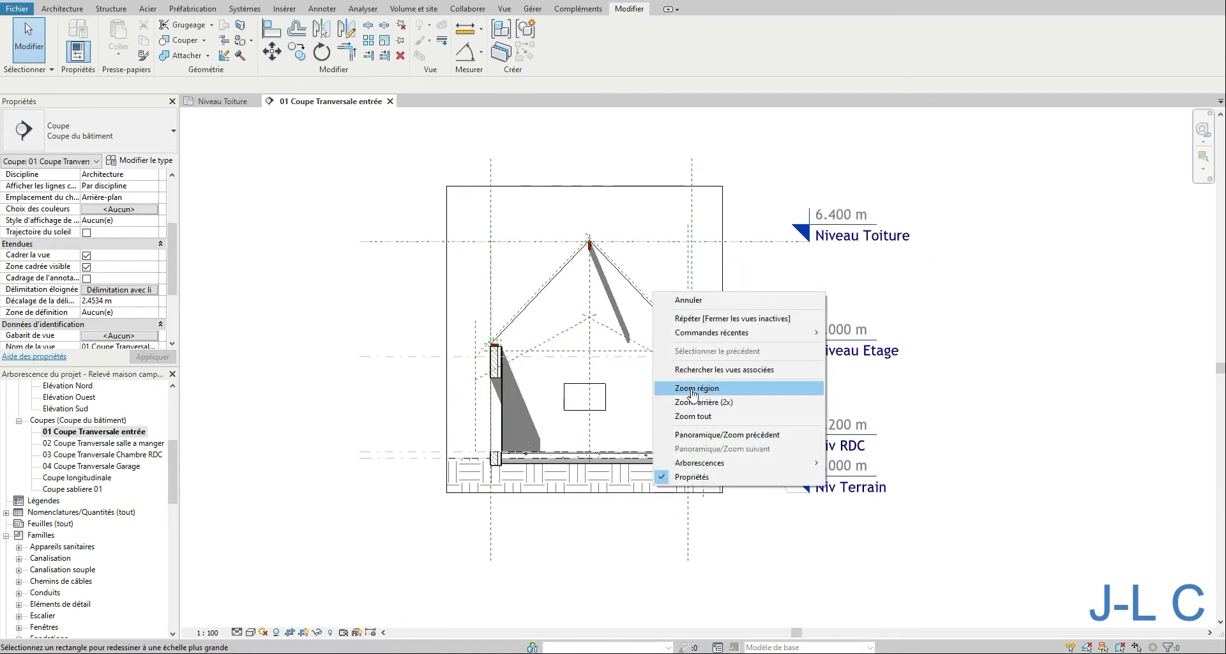
click(693, 388)
drag(468, 325, 726, 377)
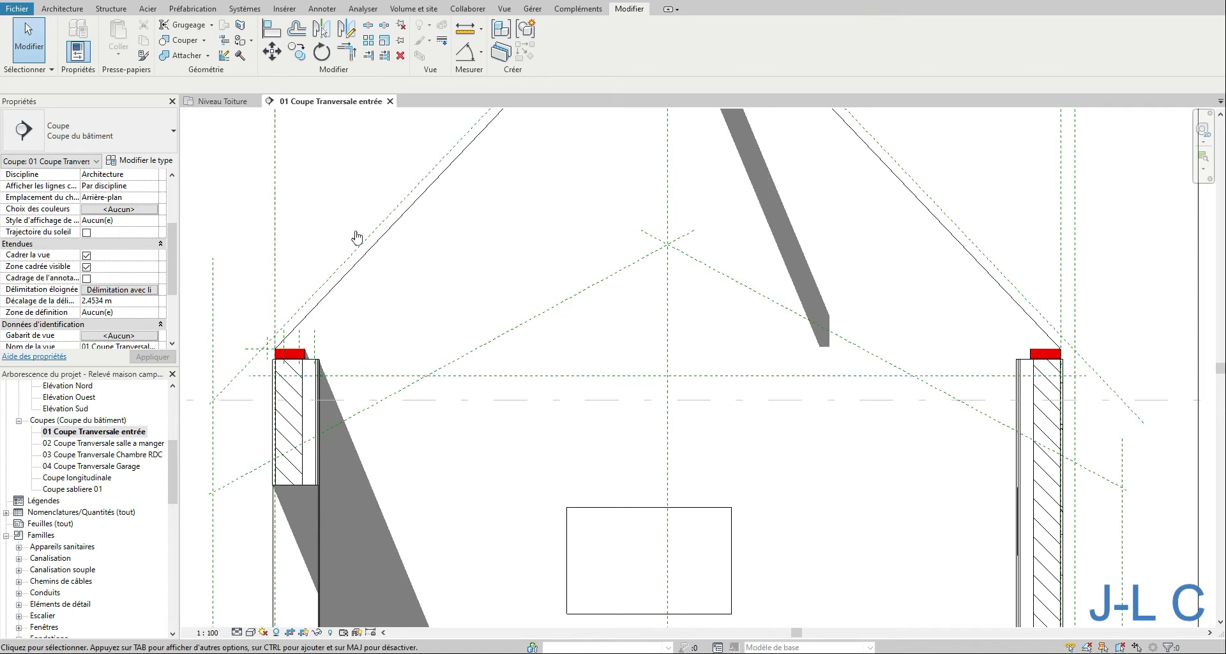
click(371, 248)
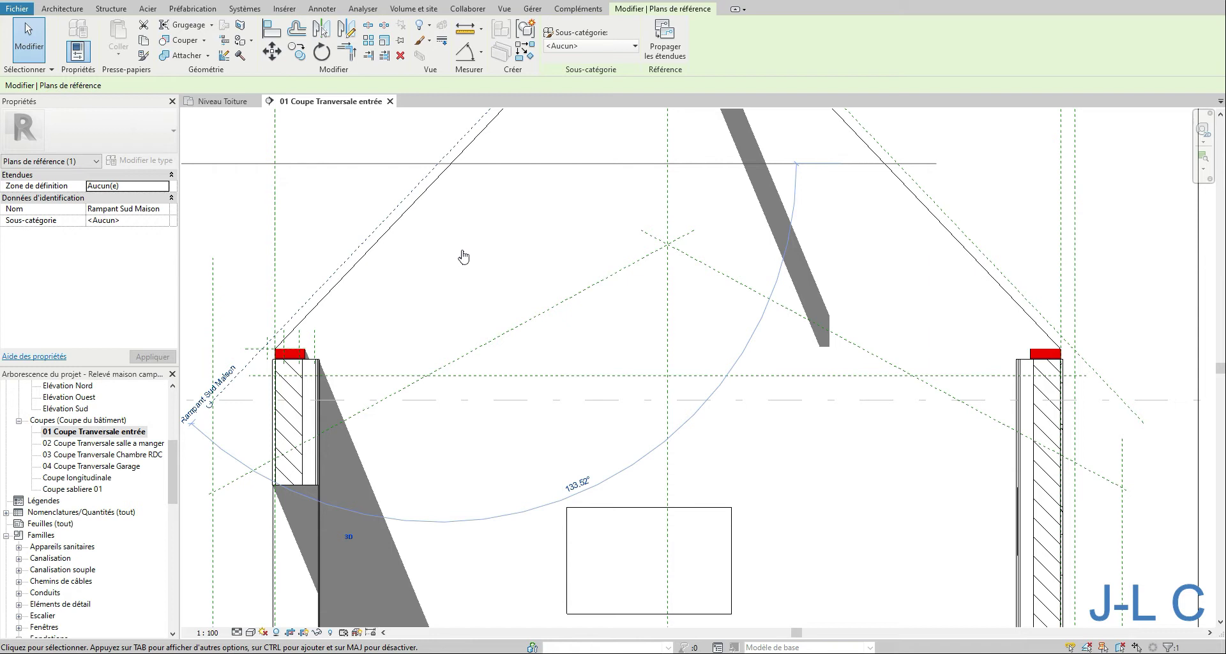
middle_drag(505, 255, 615, 287)
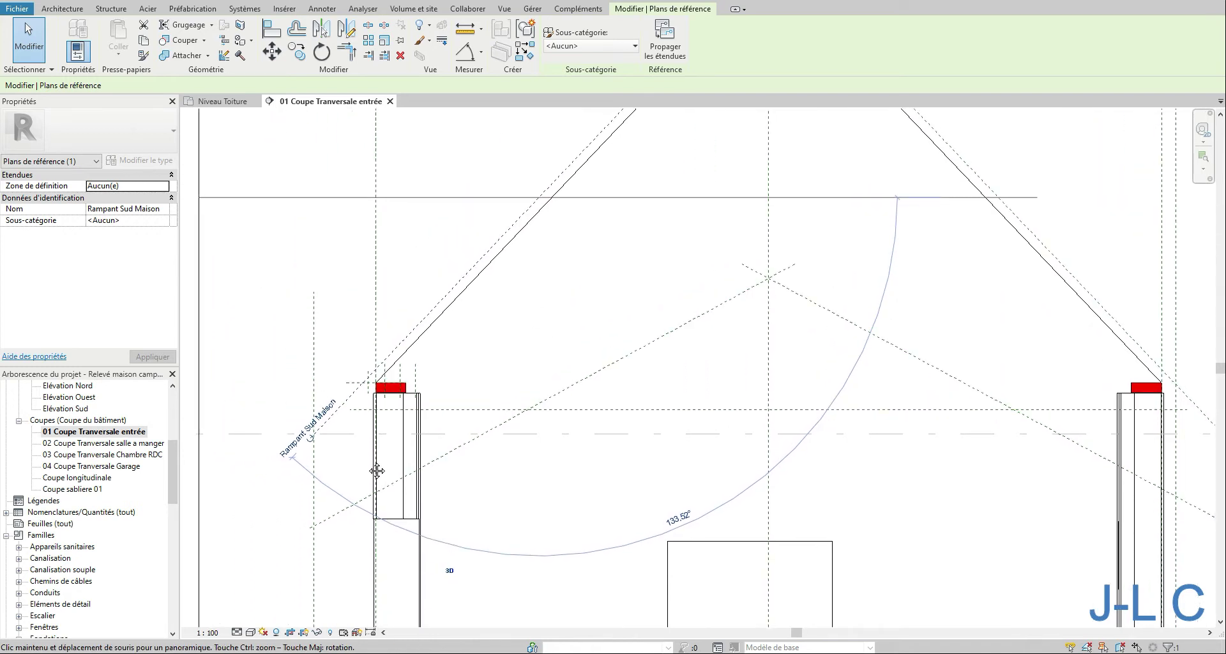
middle_drag(967, 327, 629, 370)
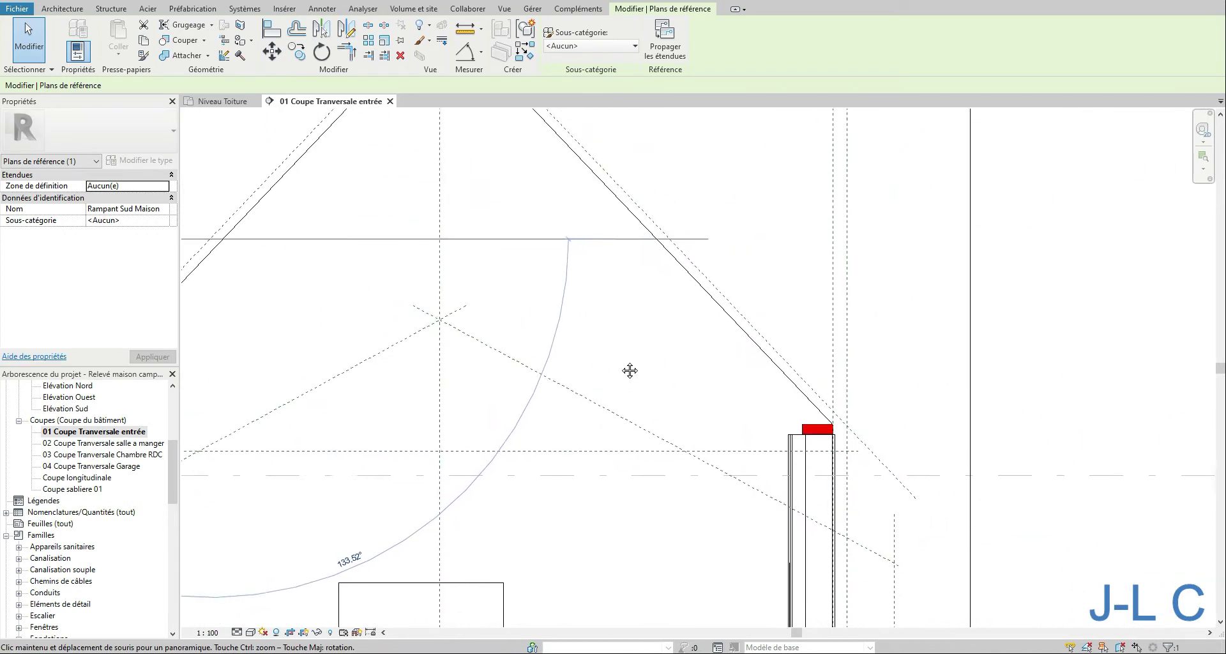
click(782, 361)
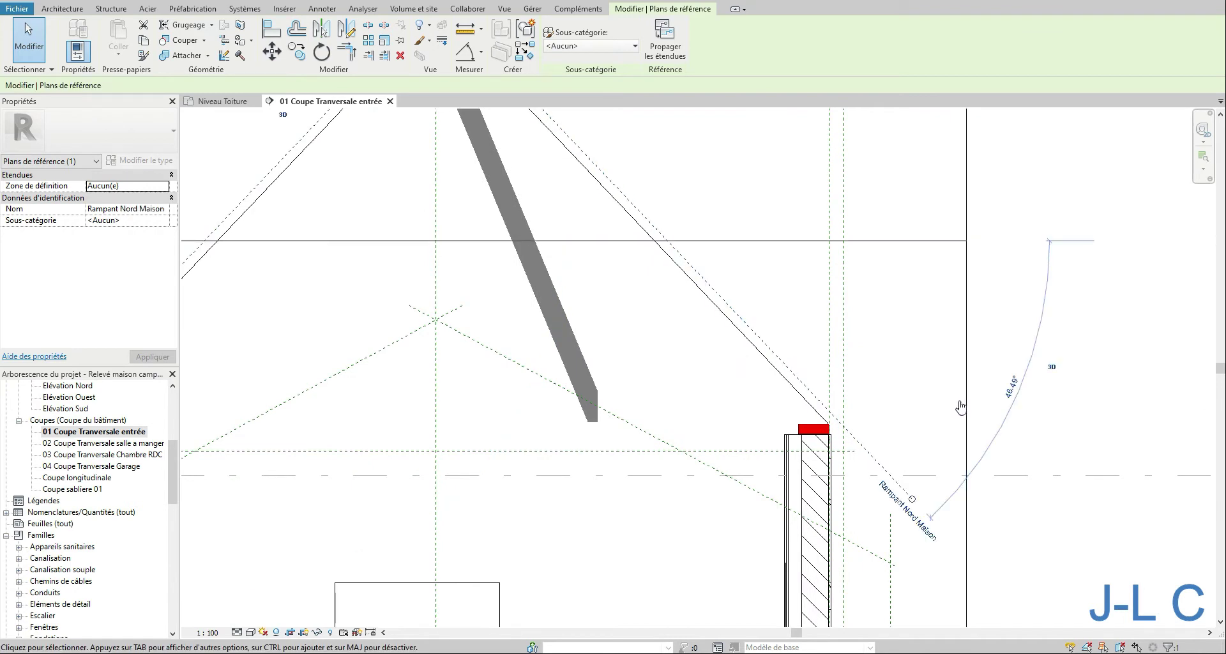
middle_drag(689, 290, 759, 474)
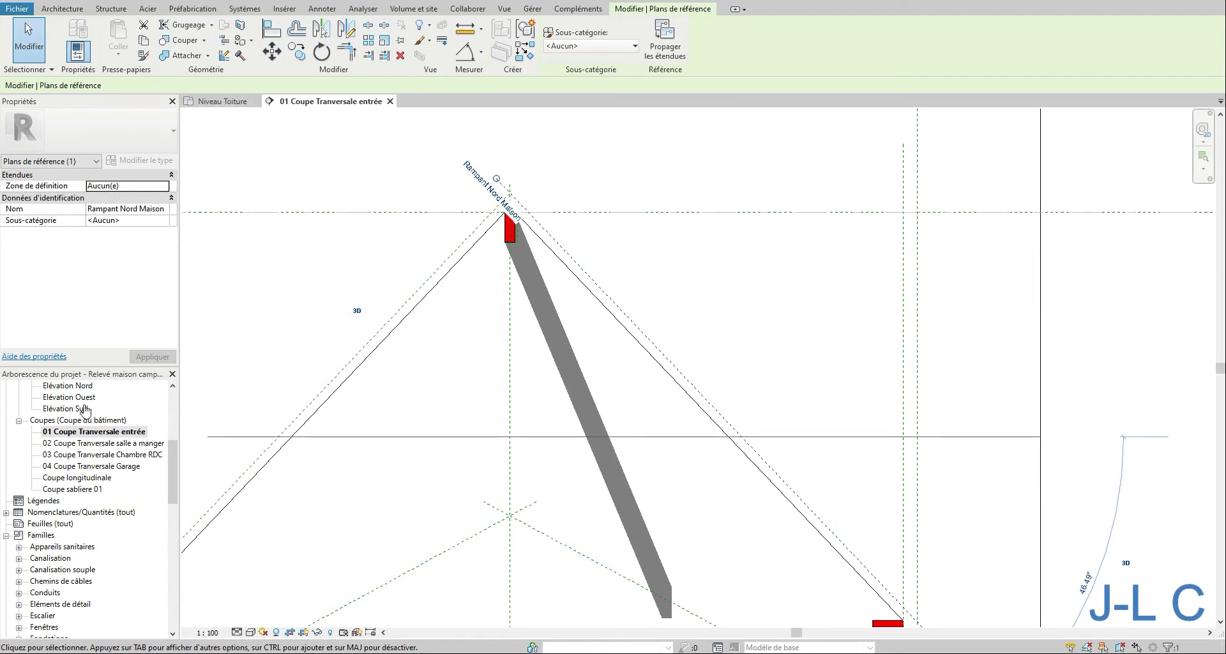
Open the 3D view Vue 1 entrée so that the whole open roof area is in sight with nothing selected.
click(169, 408)
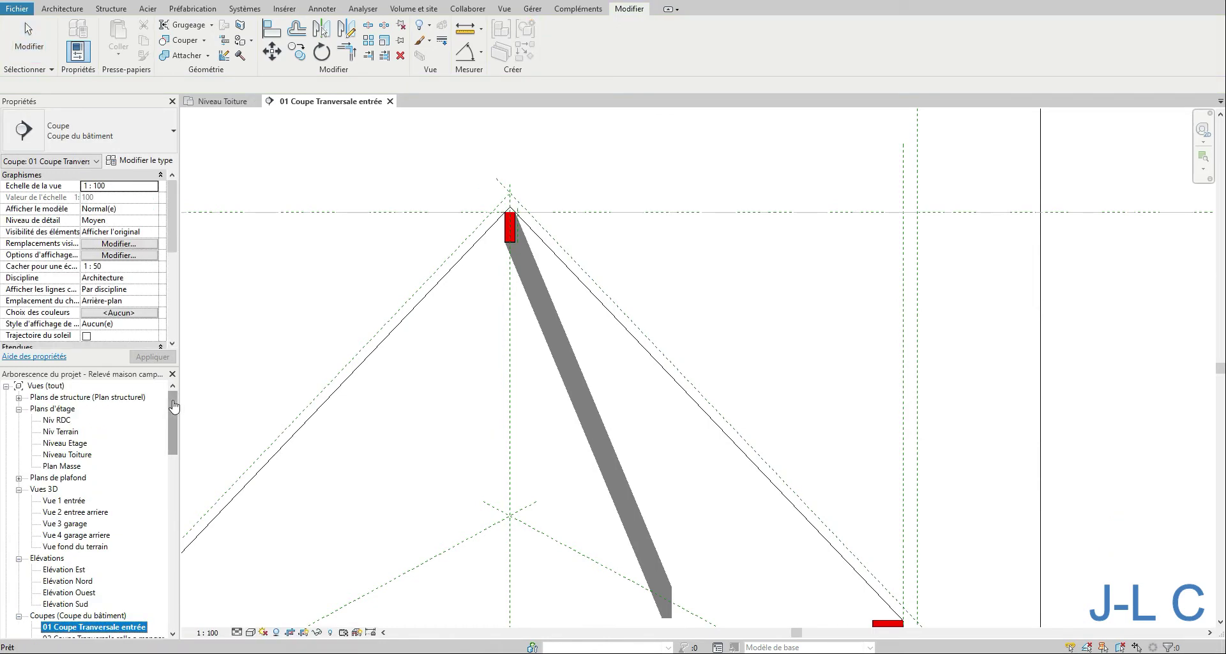
click(56, 421)
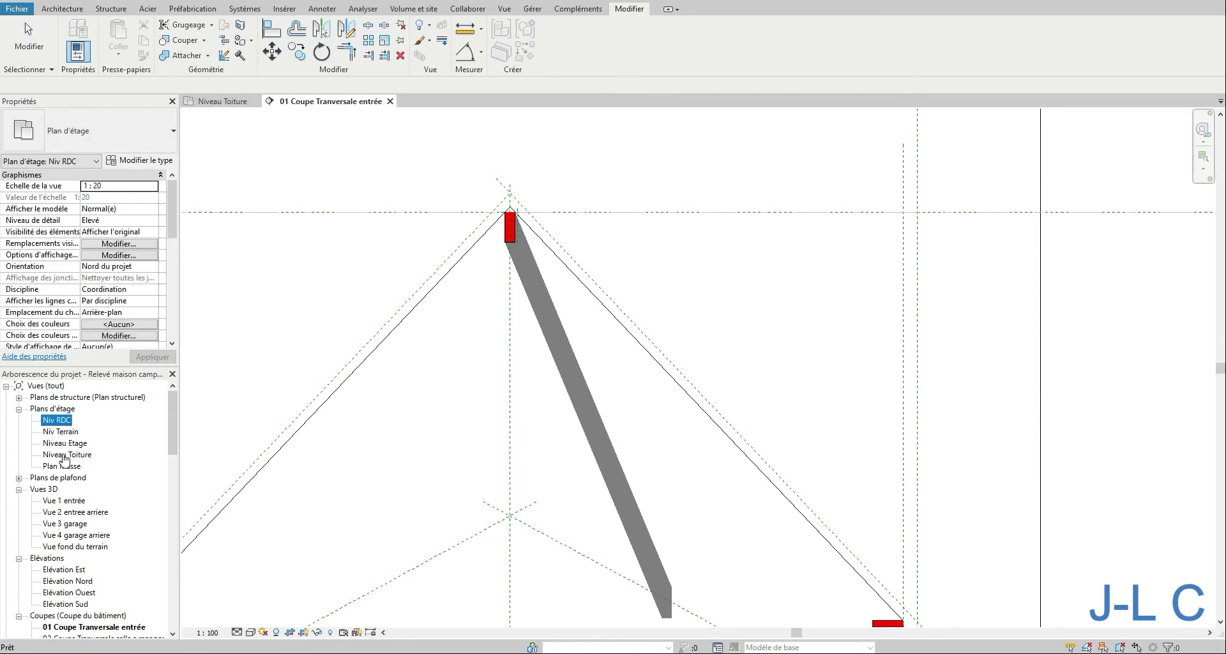
double_click(69, 502)
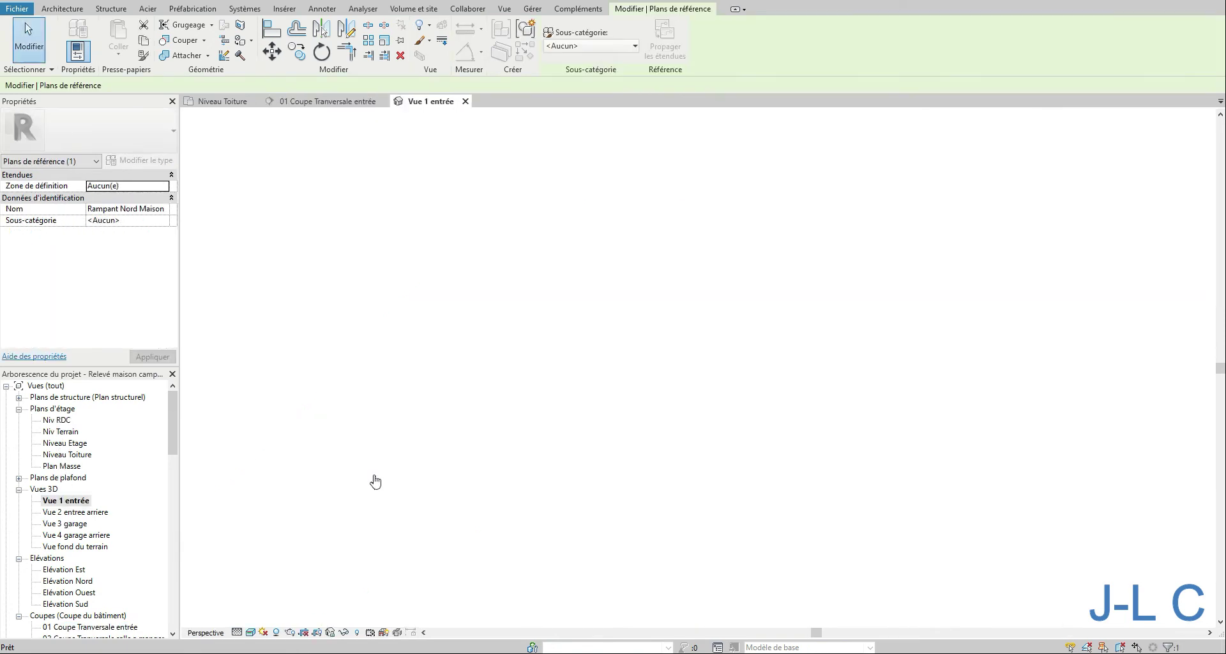
scroll(669, 377, down, 3)
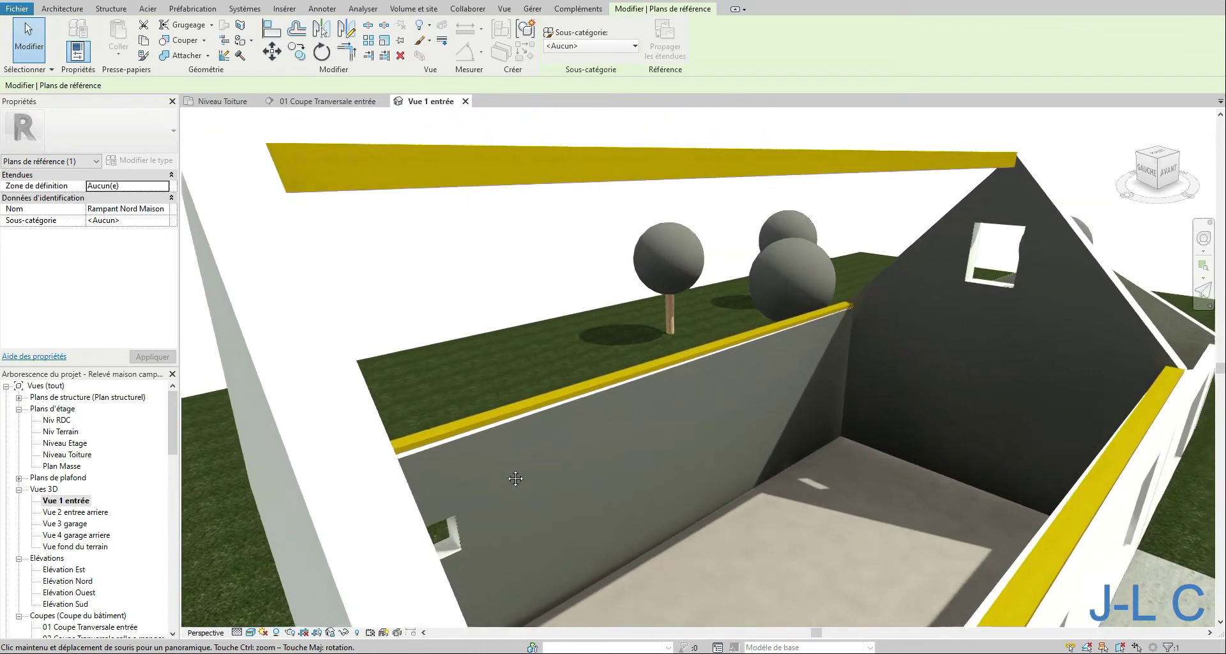
right_click(543, 407)
click(607, 334)
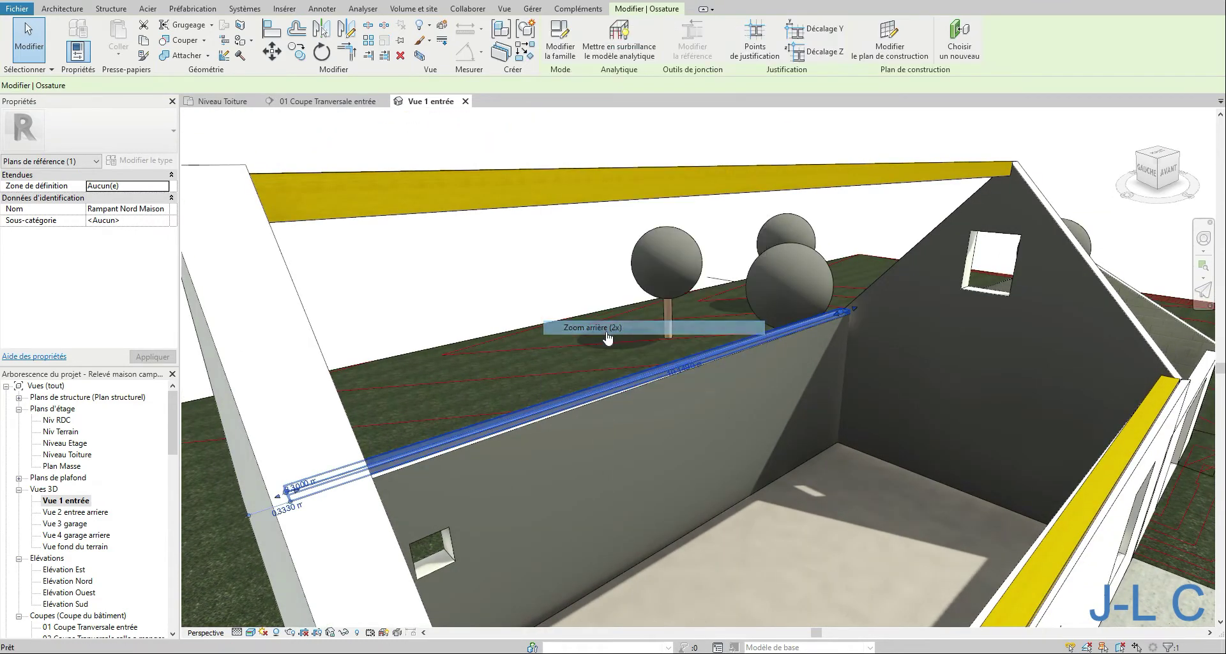
middle_drag(612, 339, 529, 241)
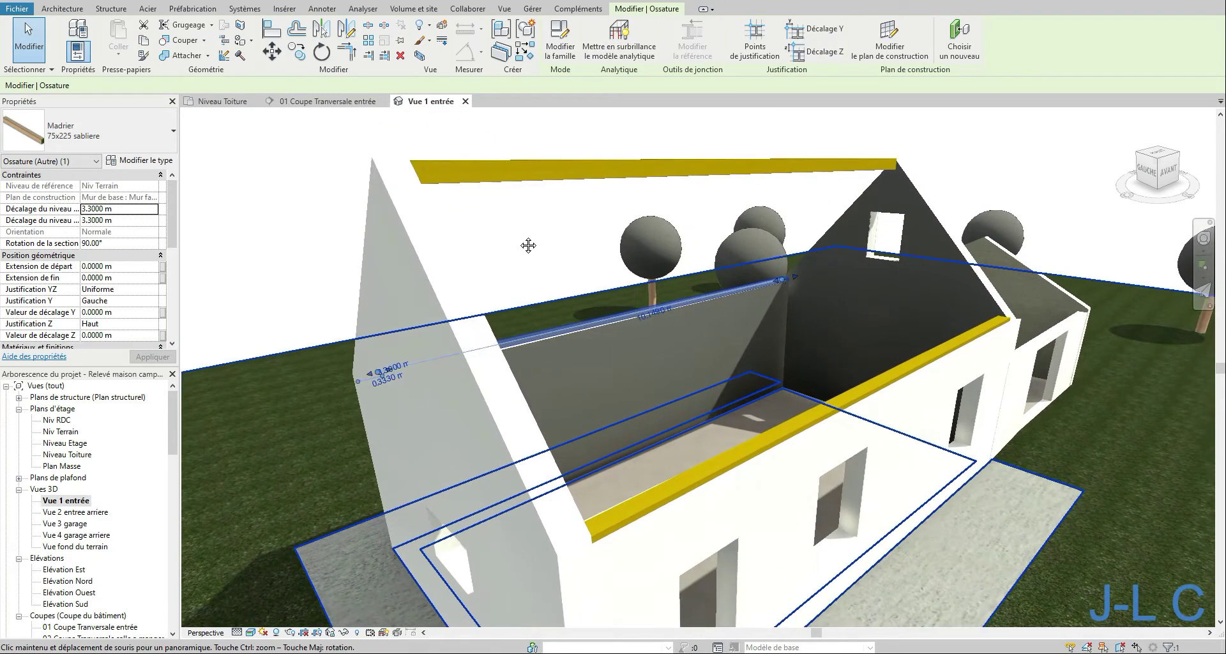
click(267, 243)
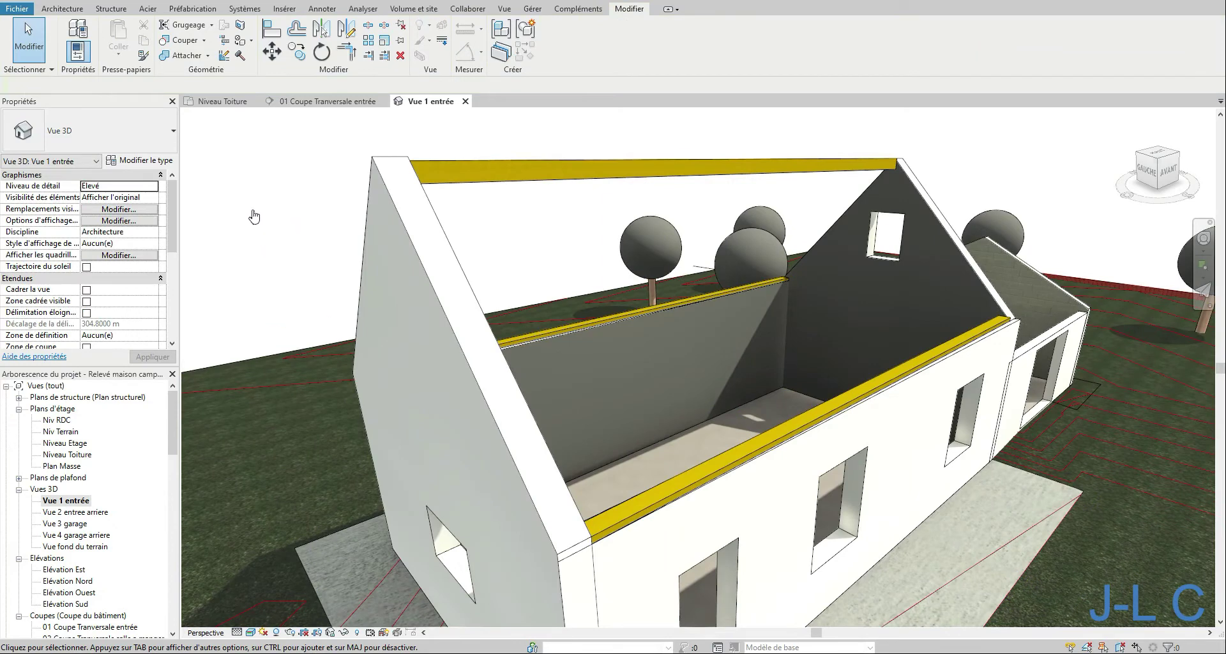
Start a sketched beam system and set its work plane to the reference plane Rampant Sud Maison.
click(119, 10)
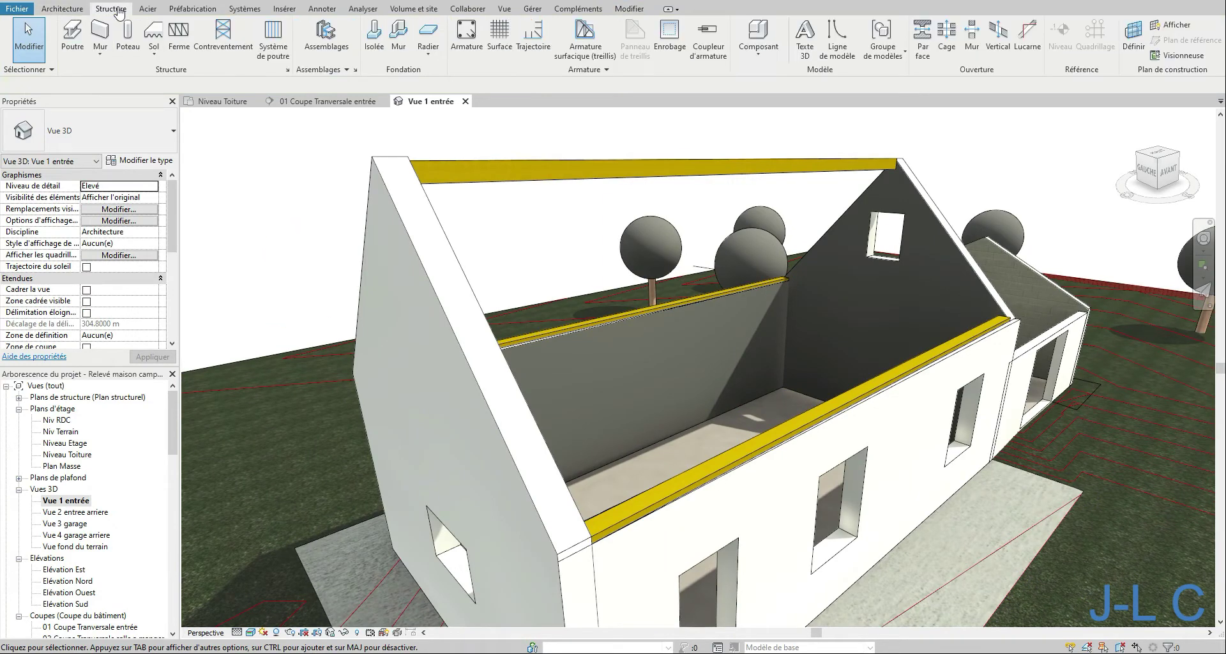
click(281, 45)
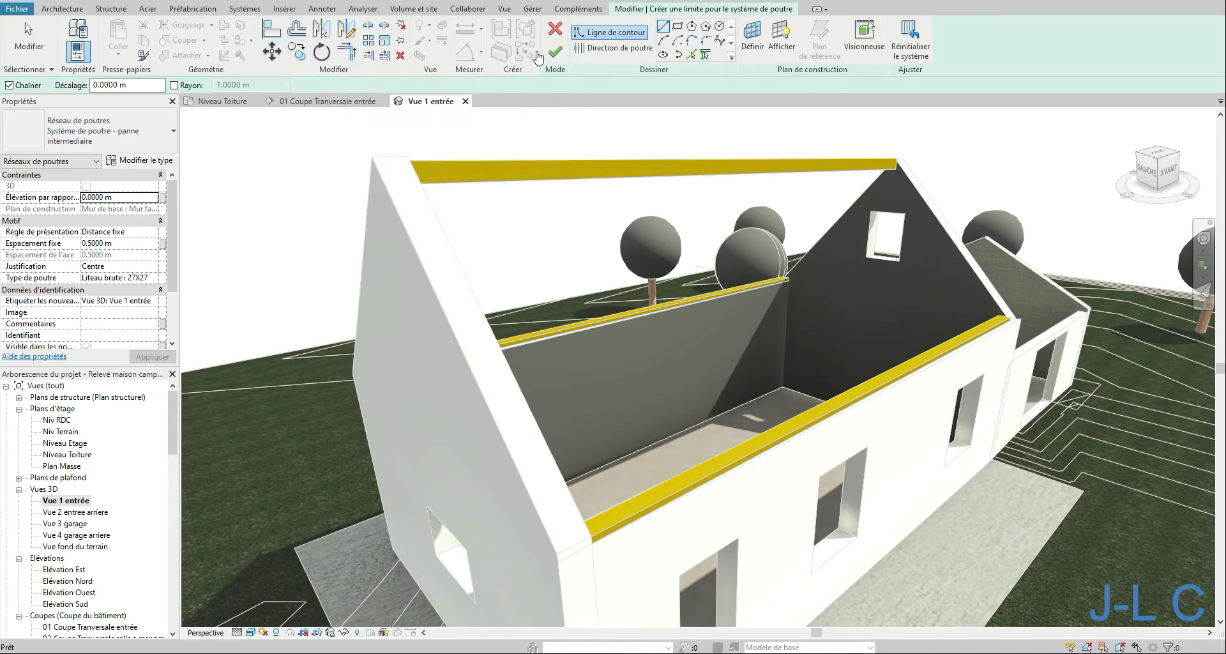
click(763, 50)
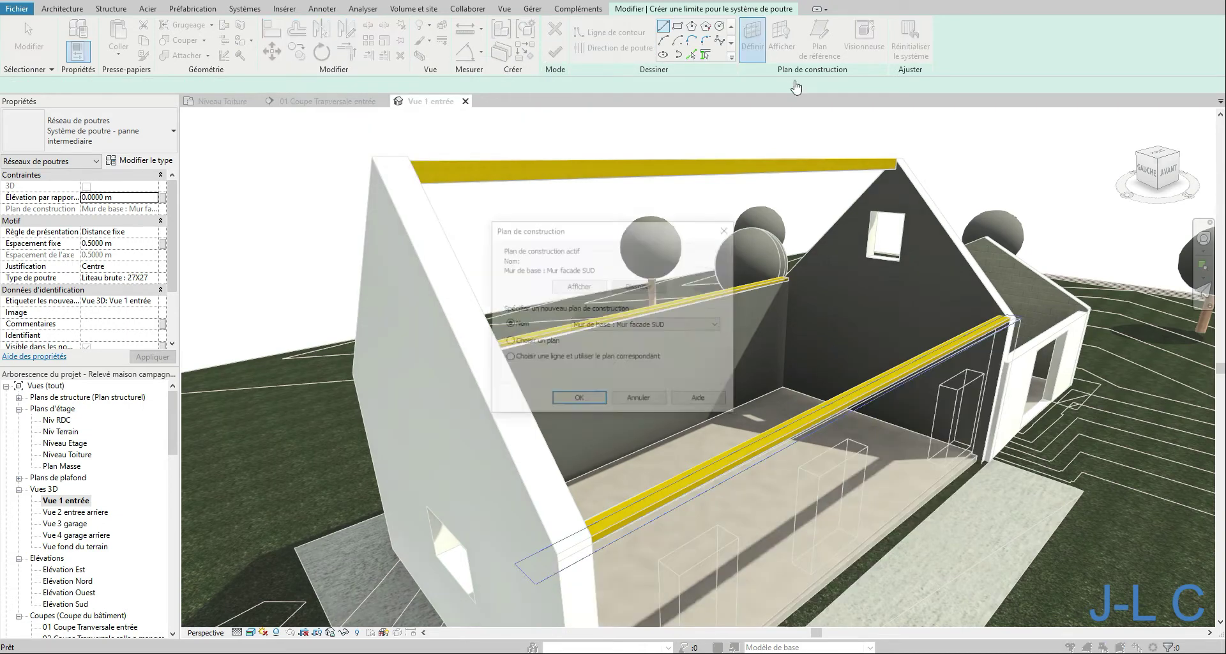
click(623, 325)
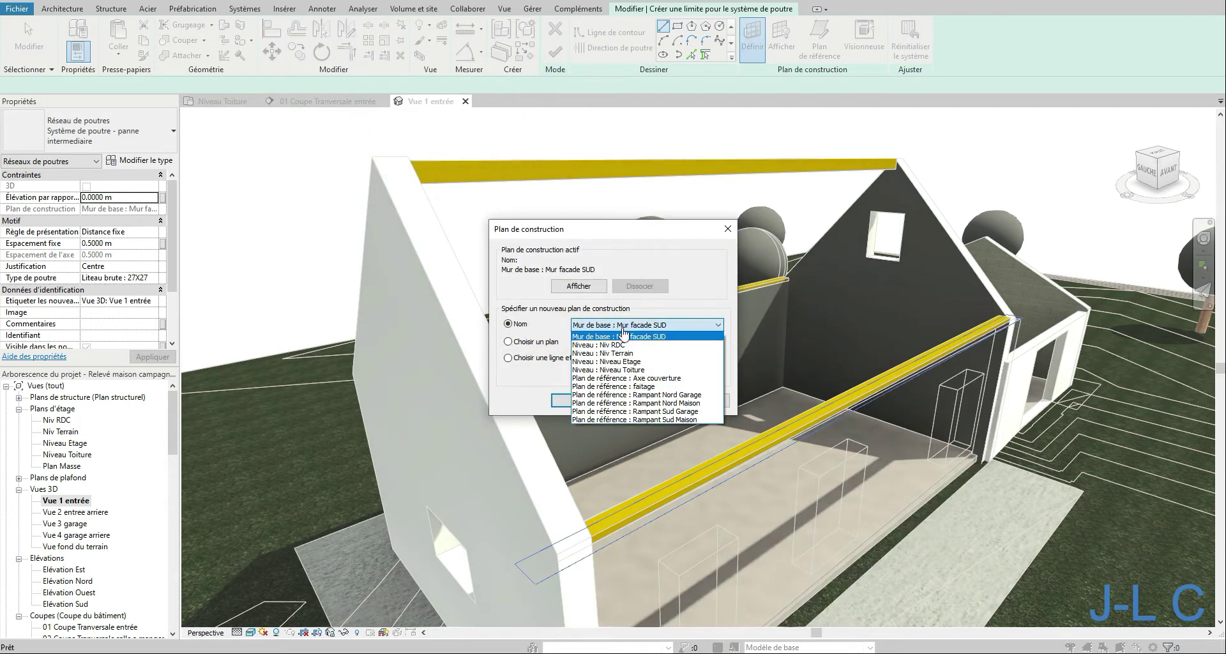
click(652, 420)
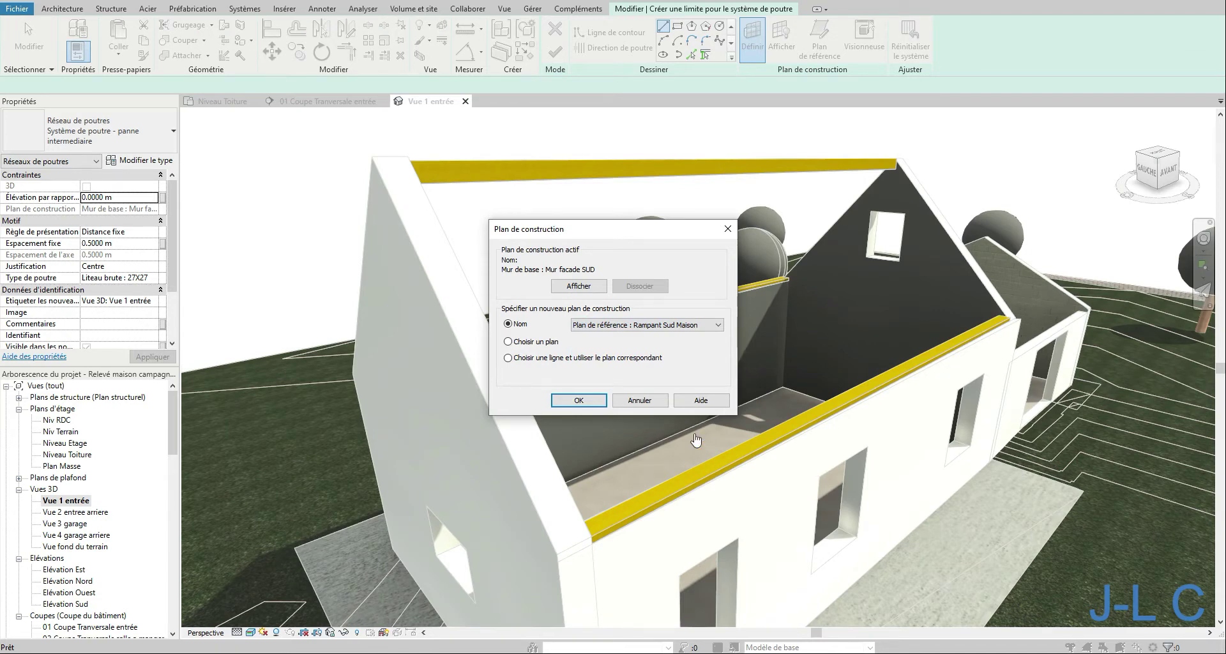
click(565, 400)
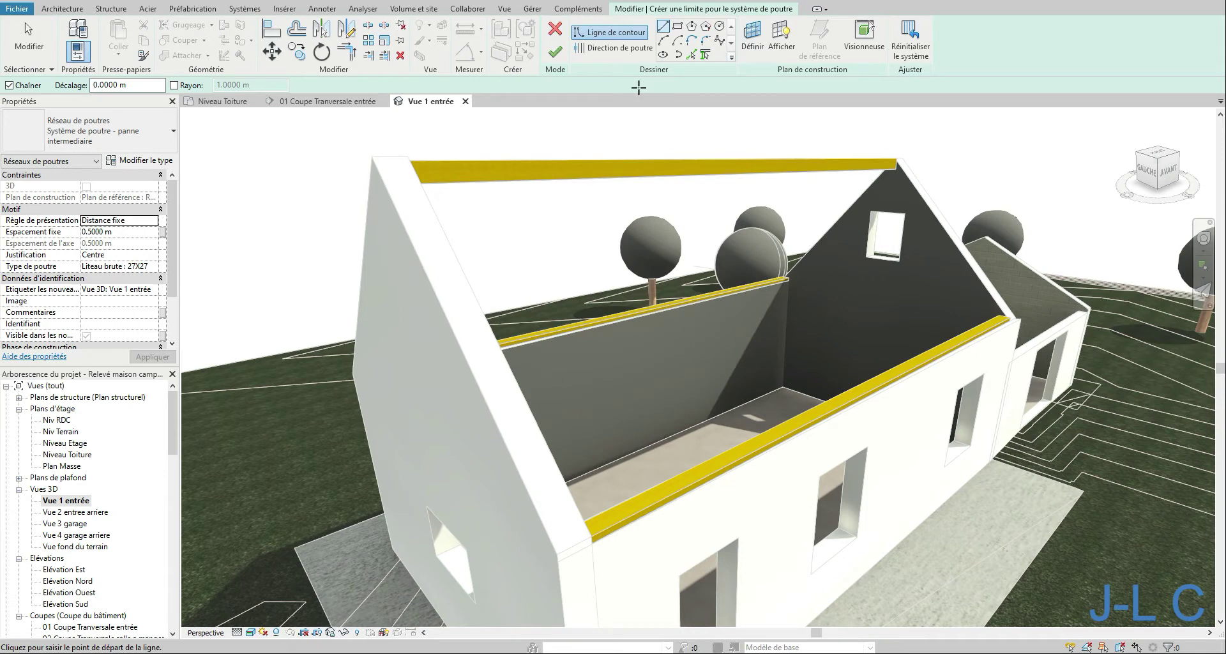
Pick beam system boundary lines along both gable walls, the ridge and the outer side of the south wall plate.
click(695, 57)
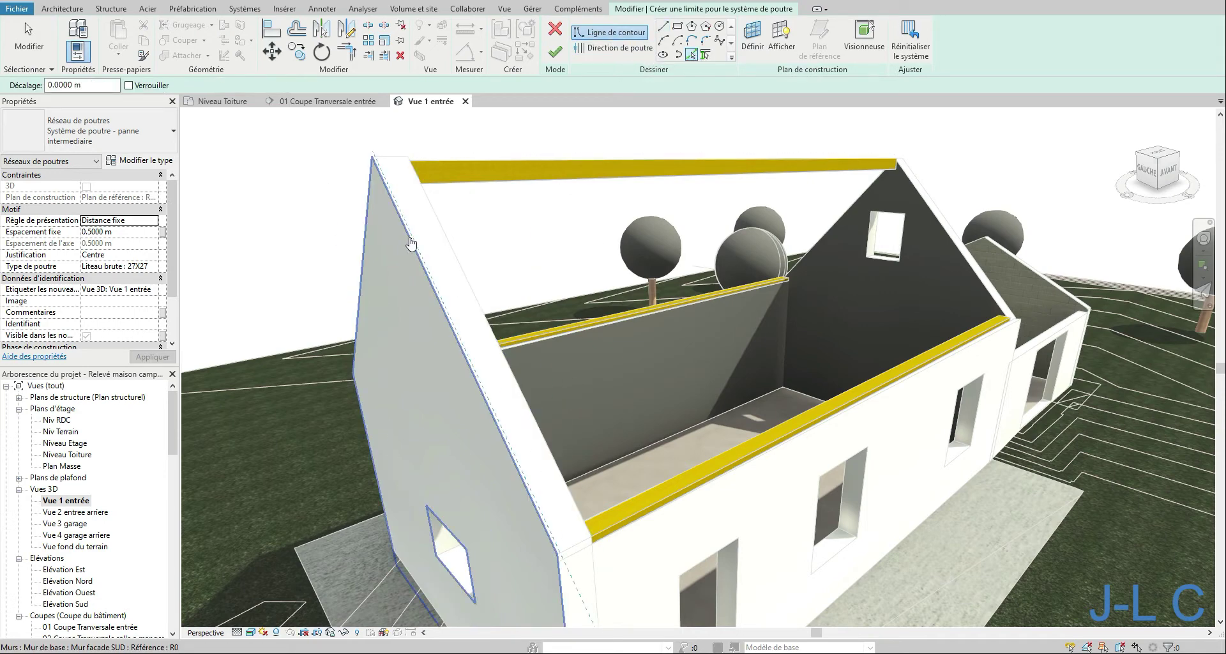
click(923, 185)
click(850, 164)
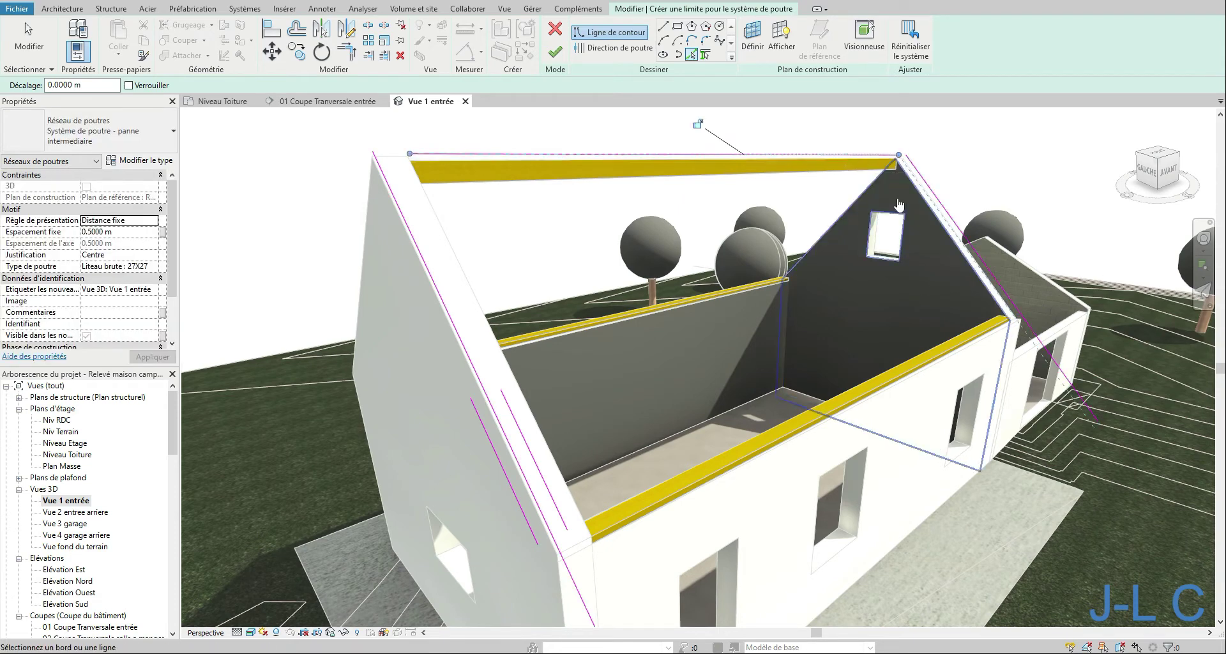
click(930, 375)
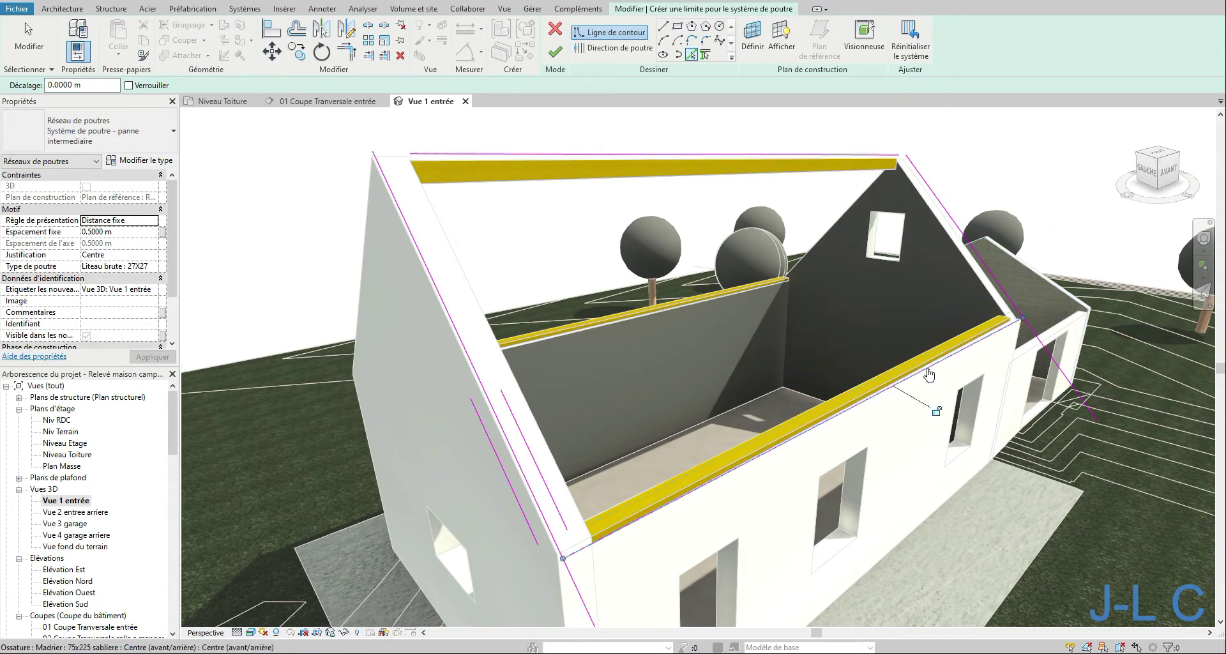
Trim the ridge, gable and wall-plate boundary lines to each other at their corners so that they form a closed loop.
click(345, 51)
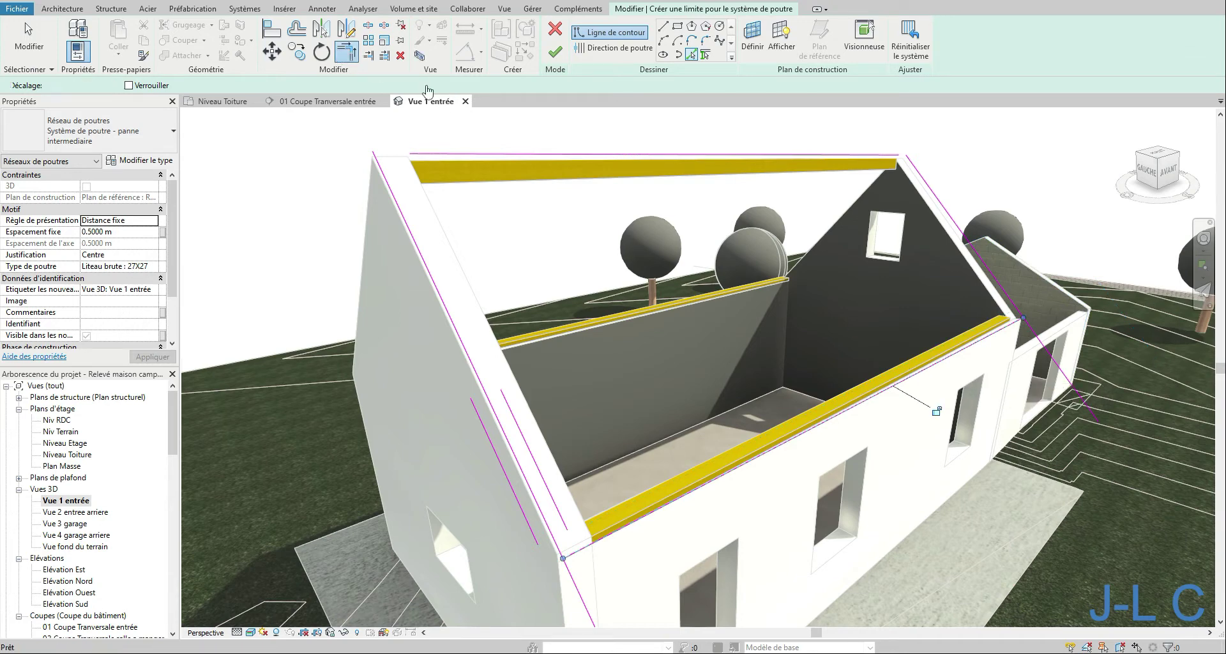
click(877, 157)
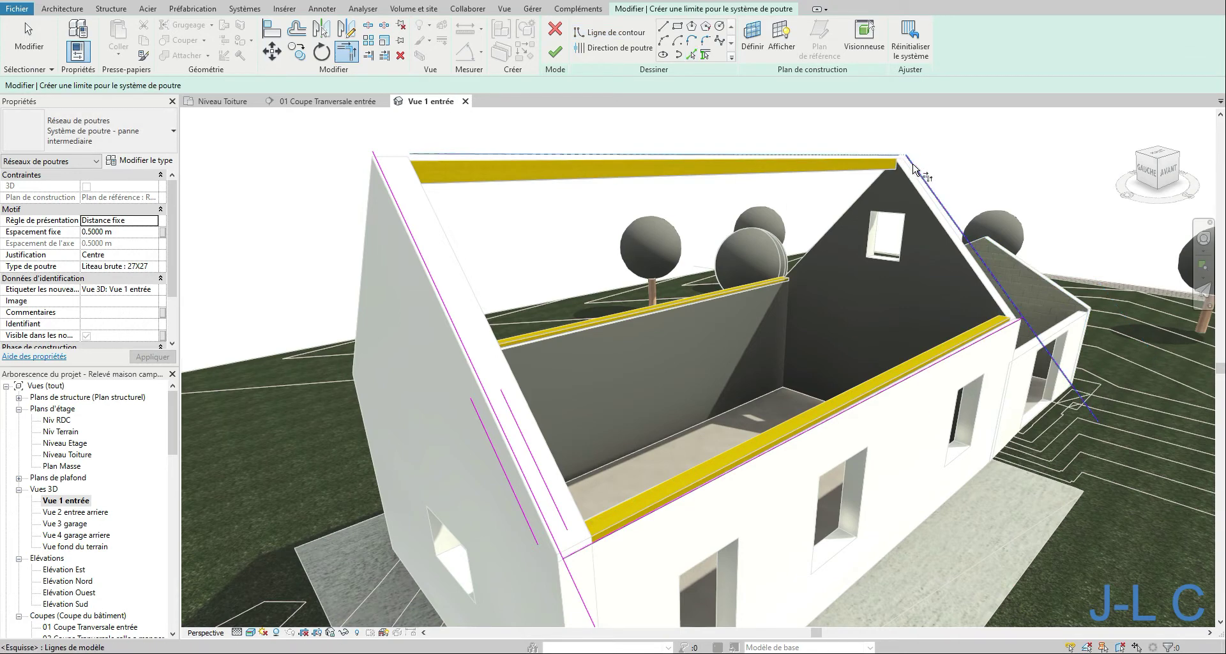
click(974, 267)
click(1001, 328)
click(1004, 289)
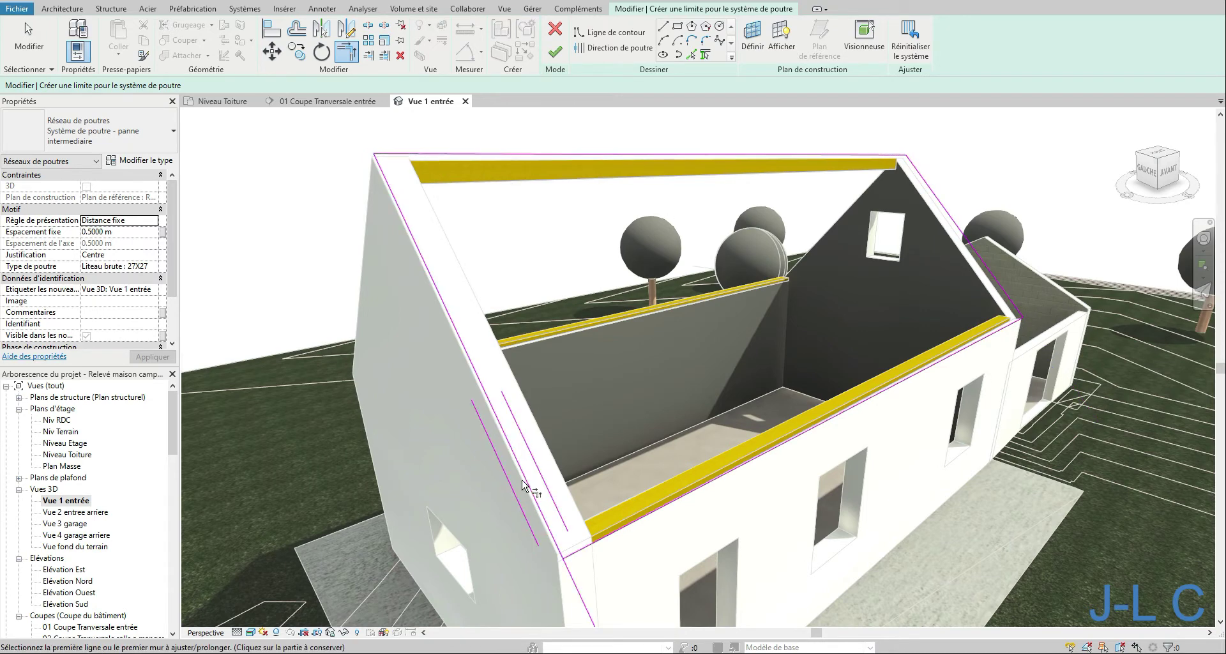
click(552, 501)
click(622, 529)
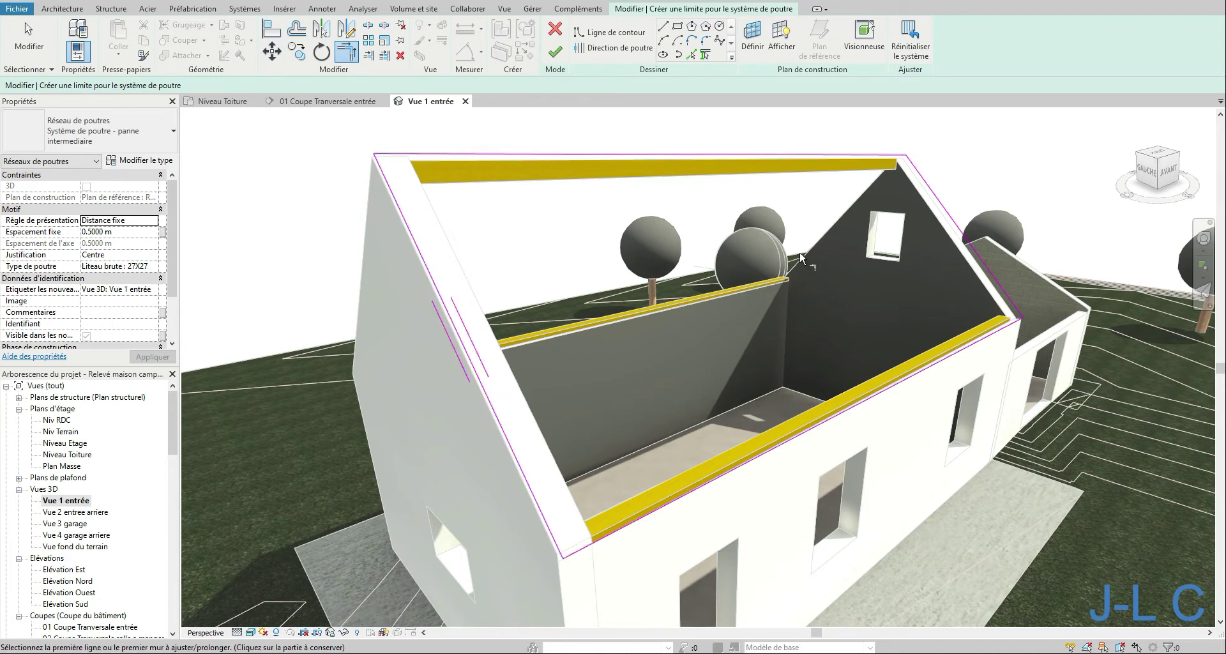
click(29, 40)
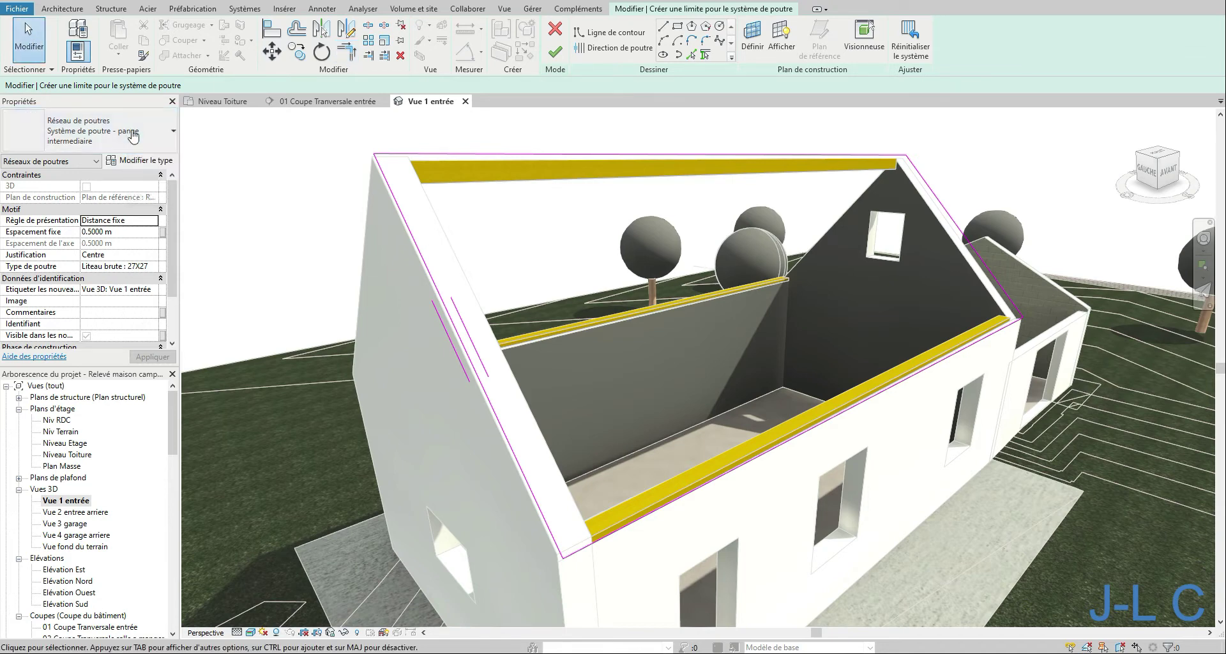
mouse_move(507, 281)
mouse_down()
mouse_move(830, 542)
mouse_move(1031, 591)
mouse_up()
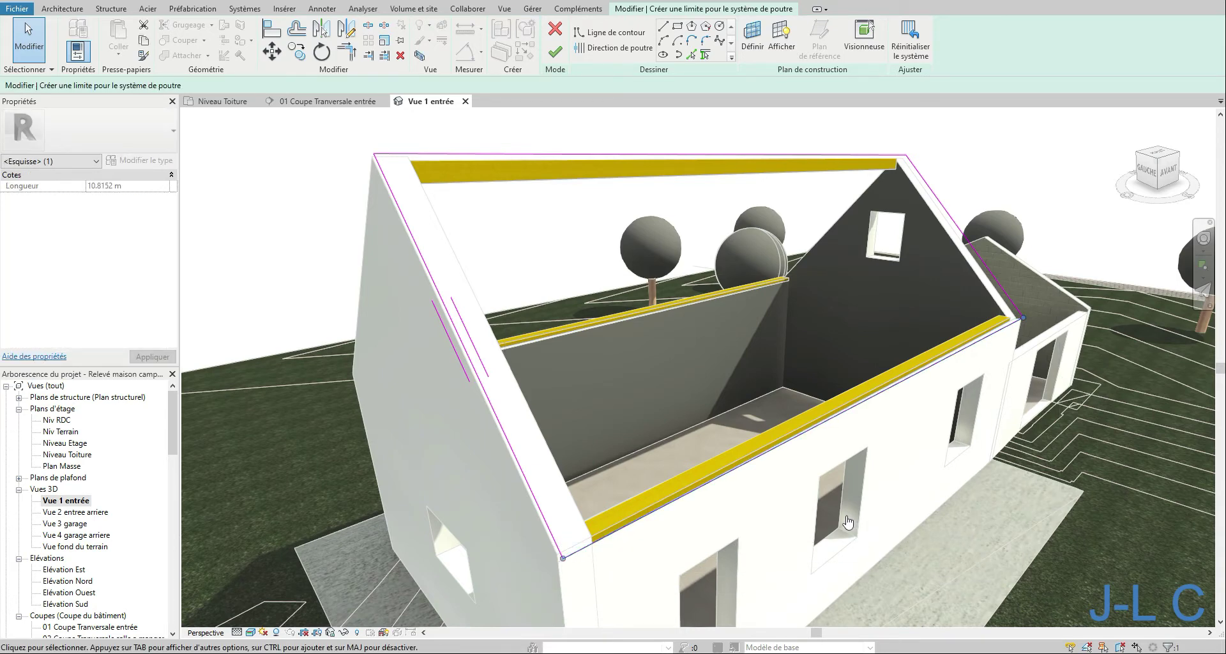
click(709, 418)
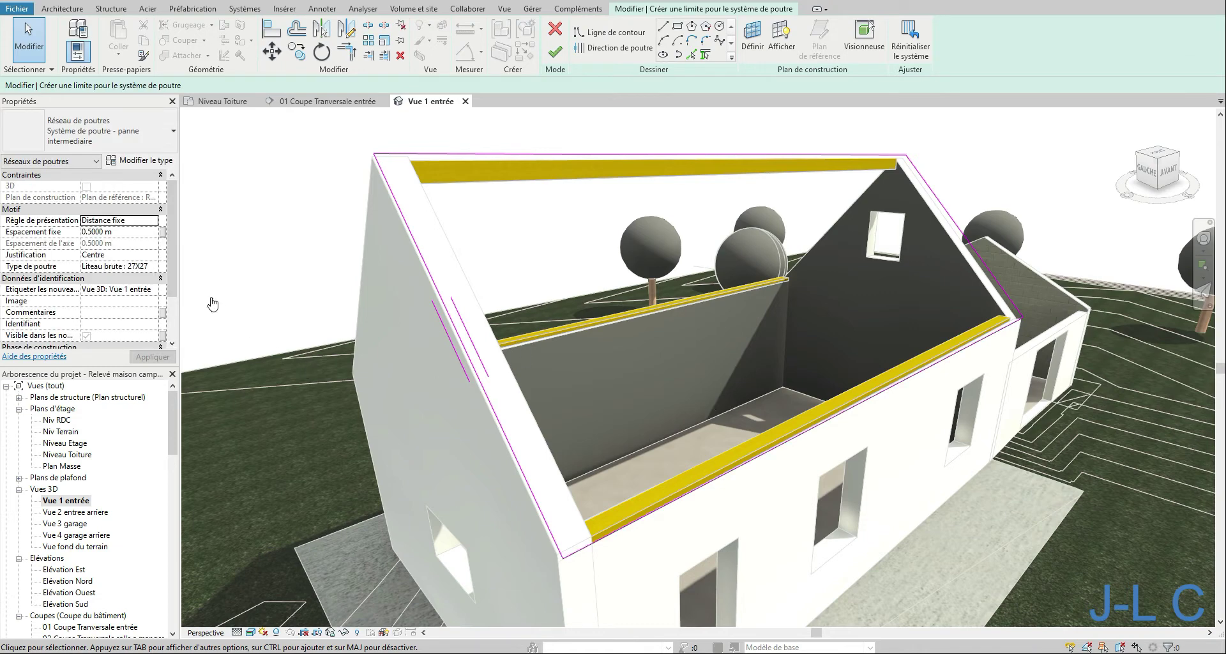
Set the beam system's beam type to chevron ajusté haut : 57x70.
click(154, 267)
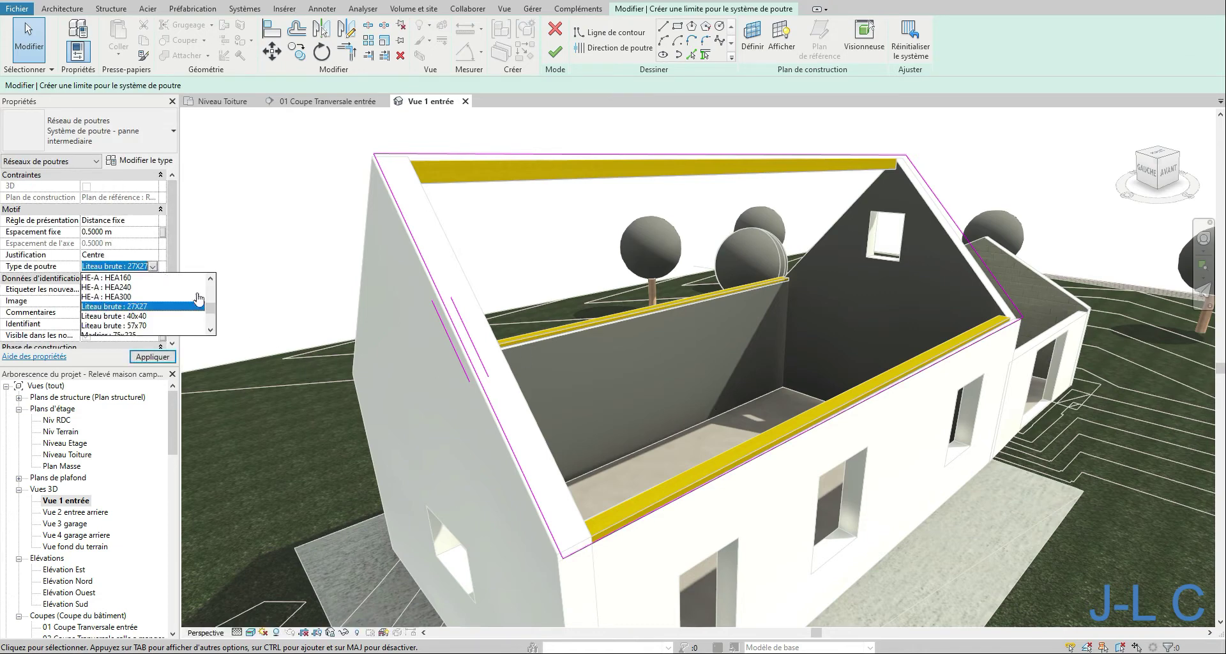
mouse_move(214, 316)
mouse_down()
mouse_move(213, 329)
mouse_move(210, 305)
mouse_up()
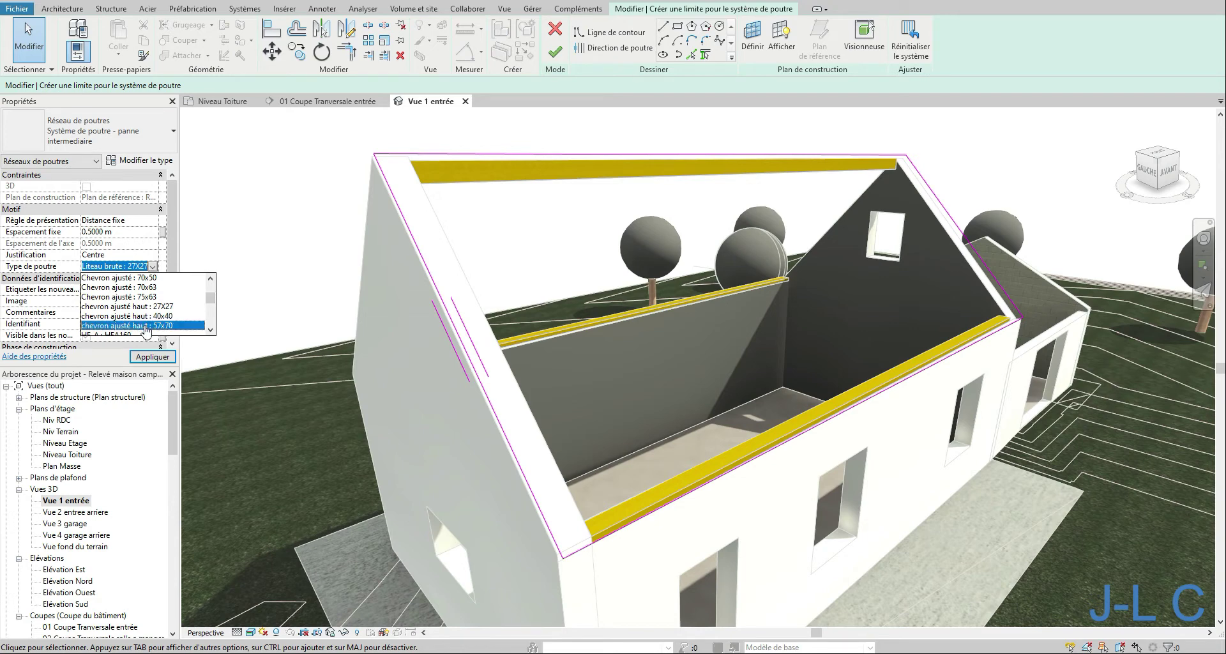
click(147, 326)
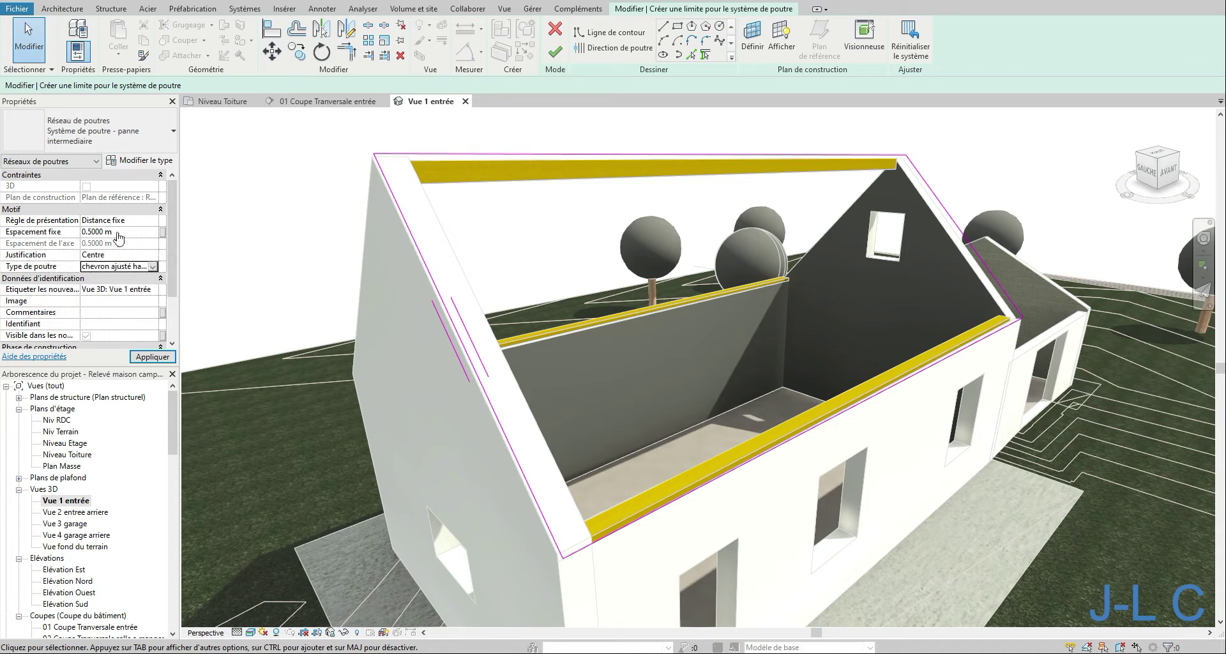
drag(174, 267, 184, 207)
Draw the beam direction line from the middle of the ridge perpendicular to the south wall-plate boundary and finish the beam system.
scroll(551, 313, down, 10)
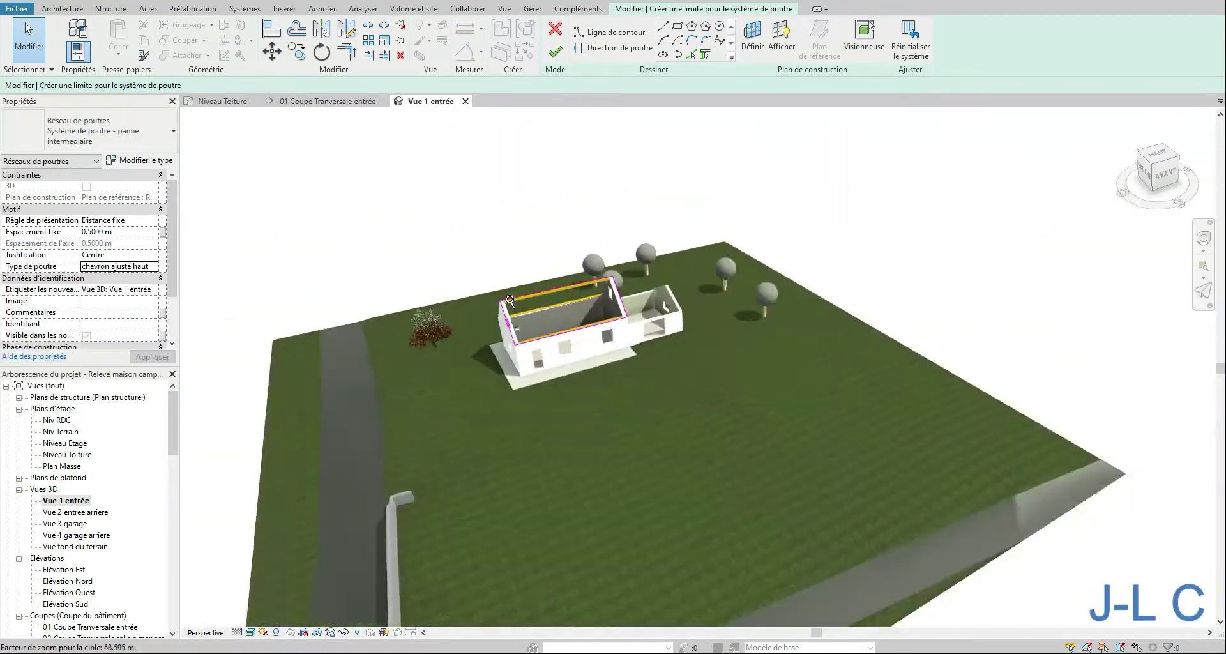
scroll(510, 300, up, 10)
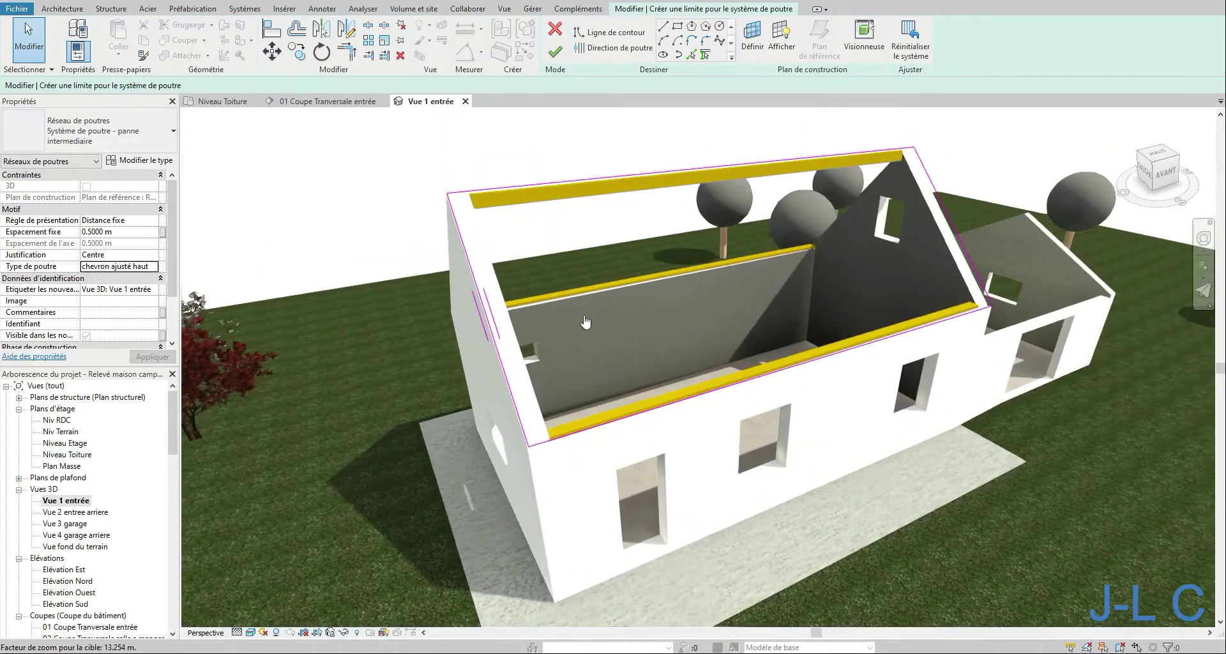
click(612, 47)
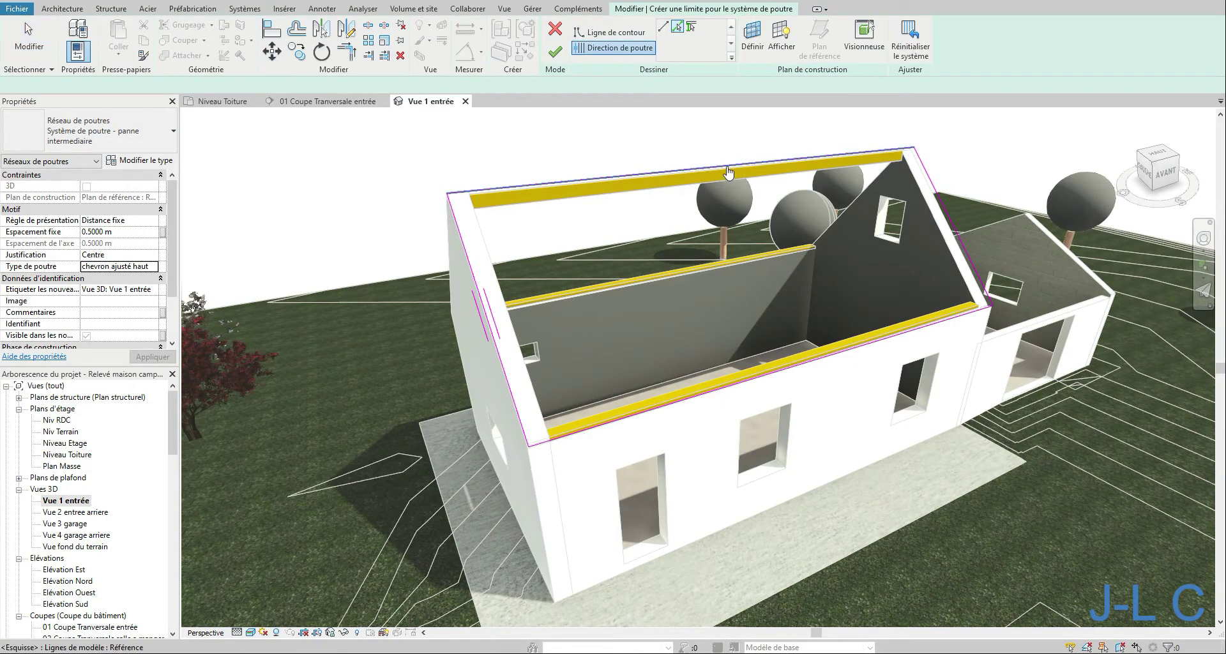
click(664, 27)
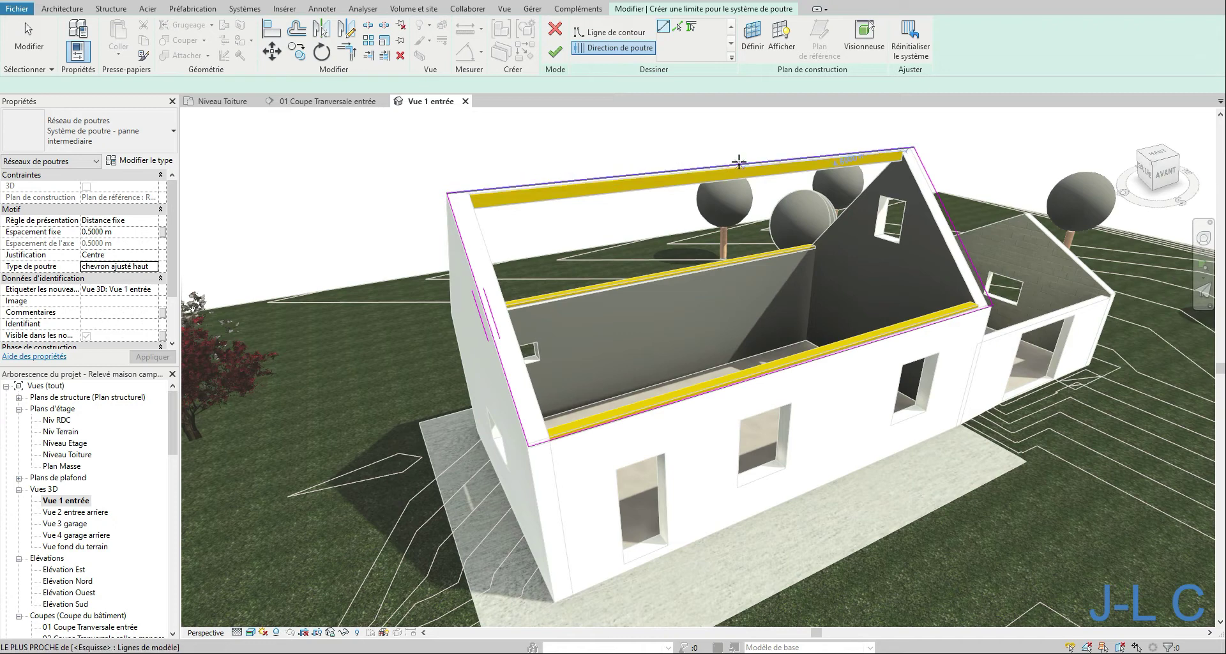
click(729, 164)
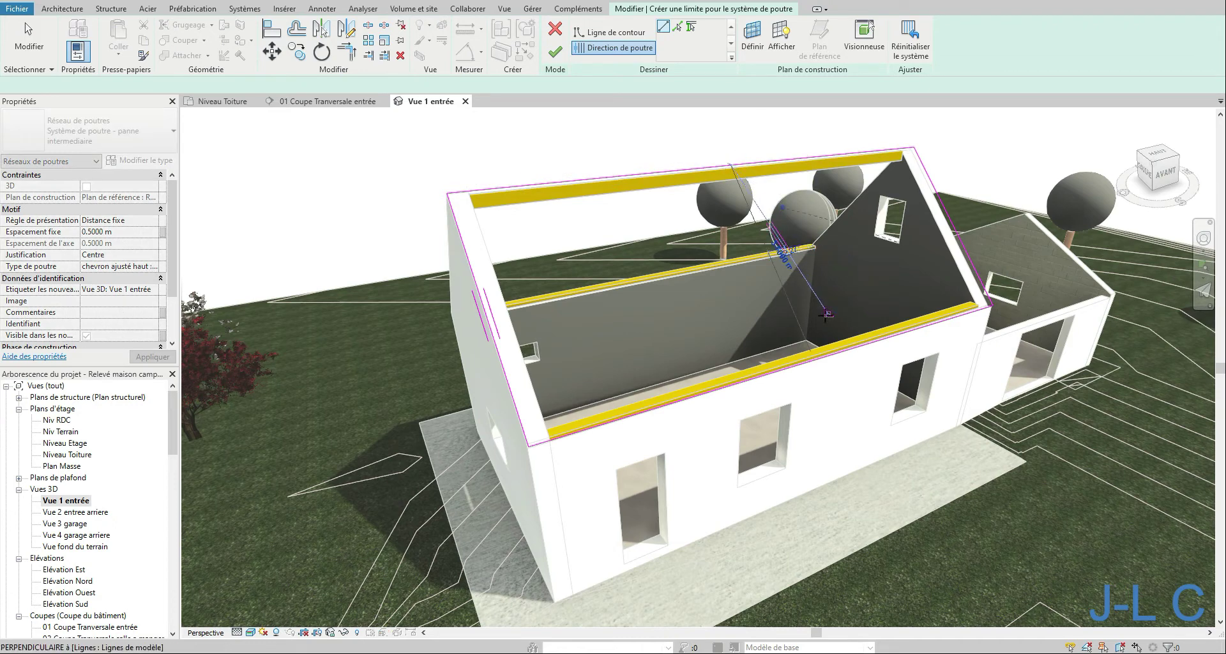
click(813, 355)
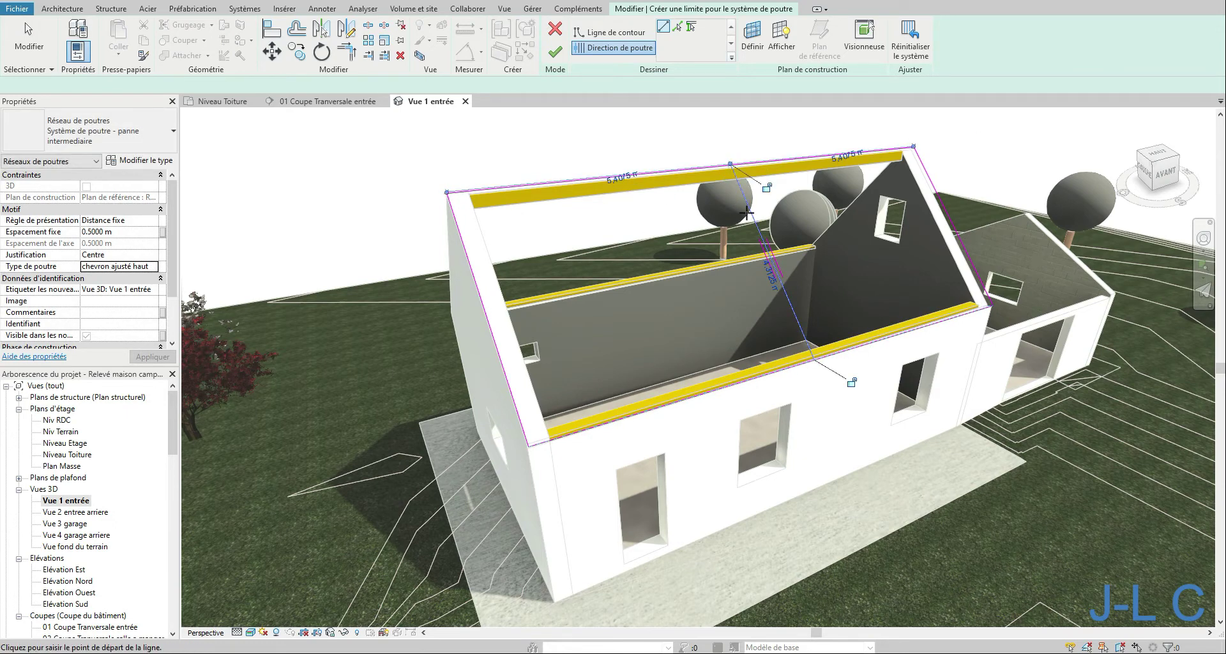
click(556, 54)
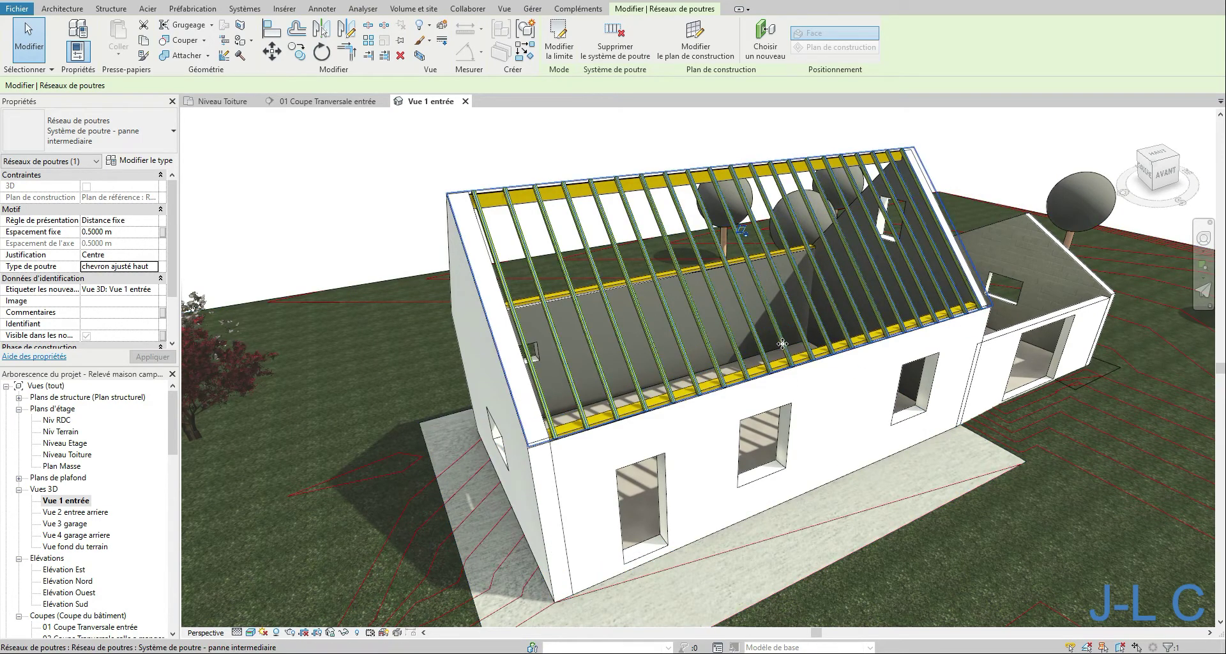
Open the beam system's boundary sketch and examine how the rafters meet the ridge beam and the wall plate.
shift+middle_drag(872, 332, 747, 292)
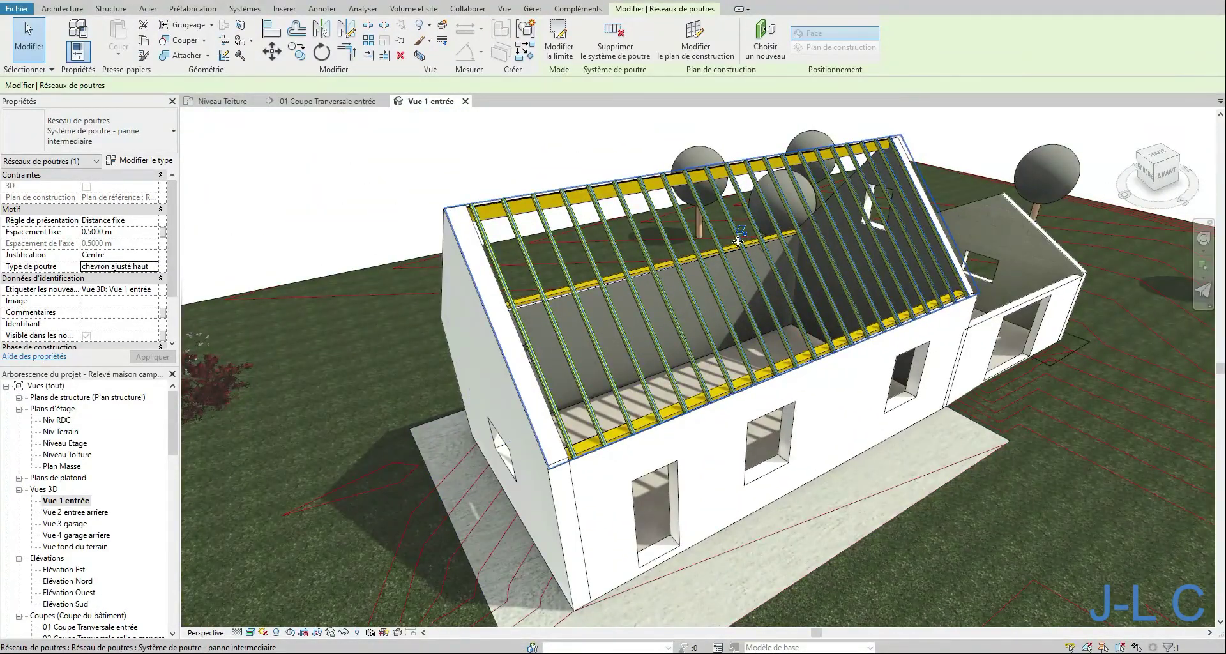
double_click(694, 171)
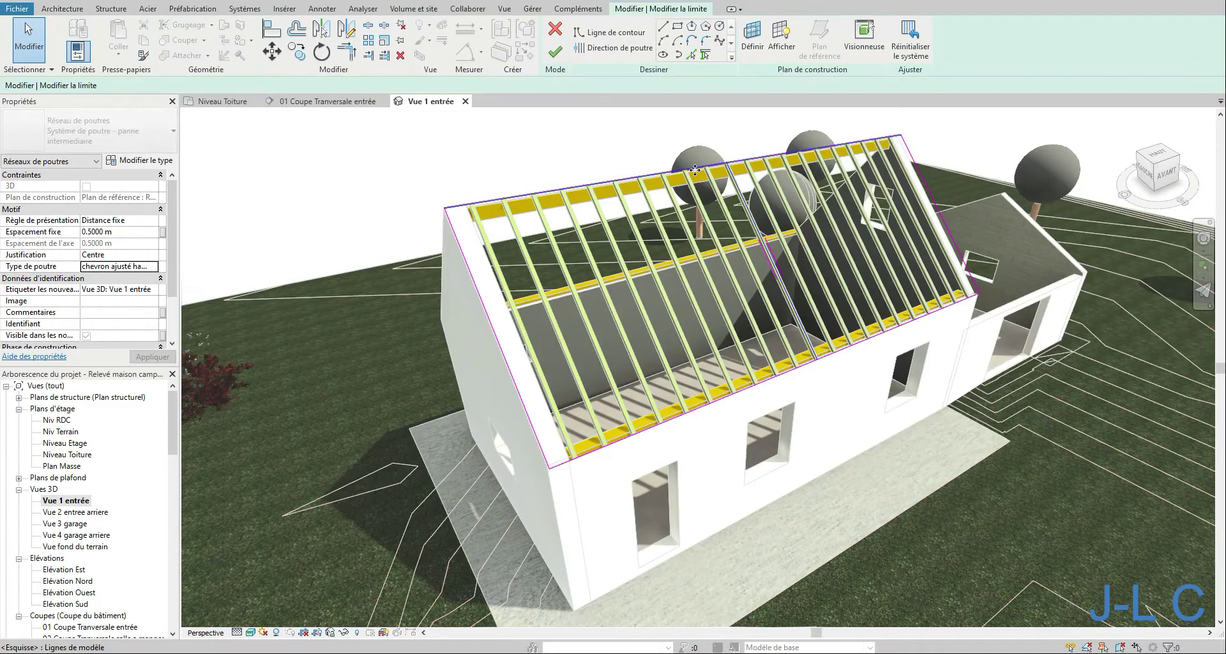
scroll(773, 238, up, 5)
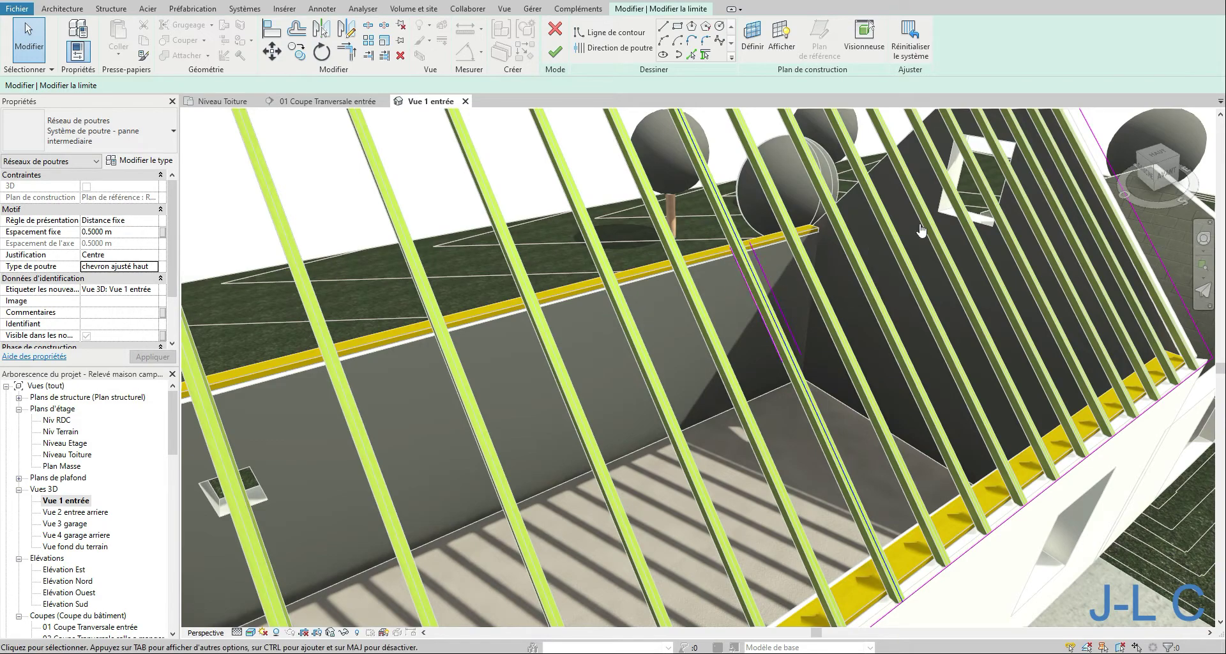
scroll(815, 241, down, 5)
scroll(806, 235, up, 4)
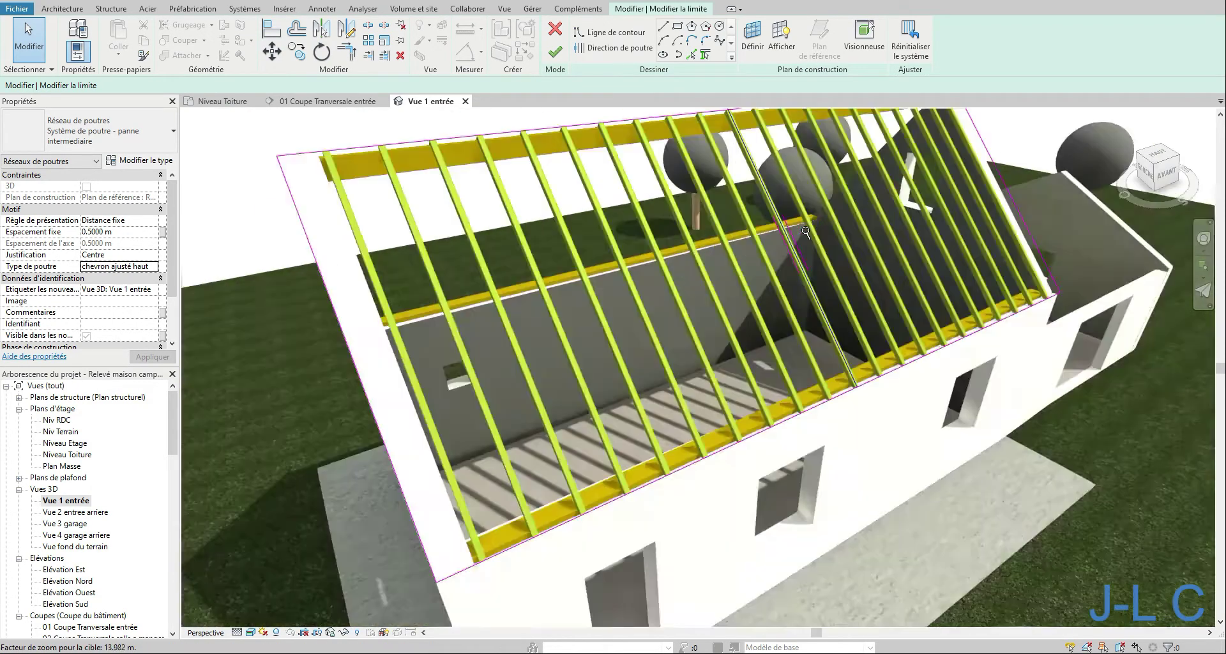
middle_drag(801, 233, 755, 283)
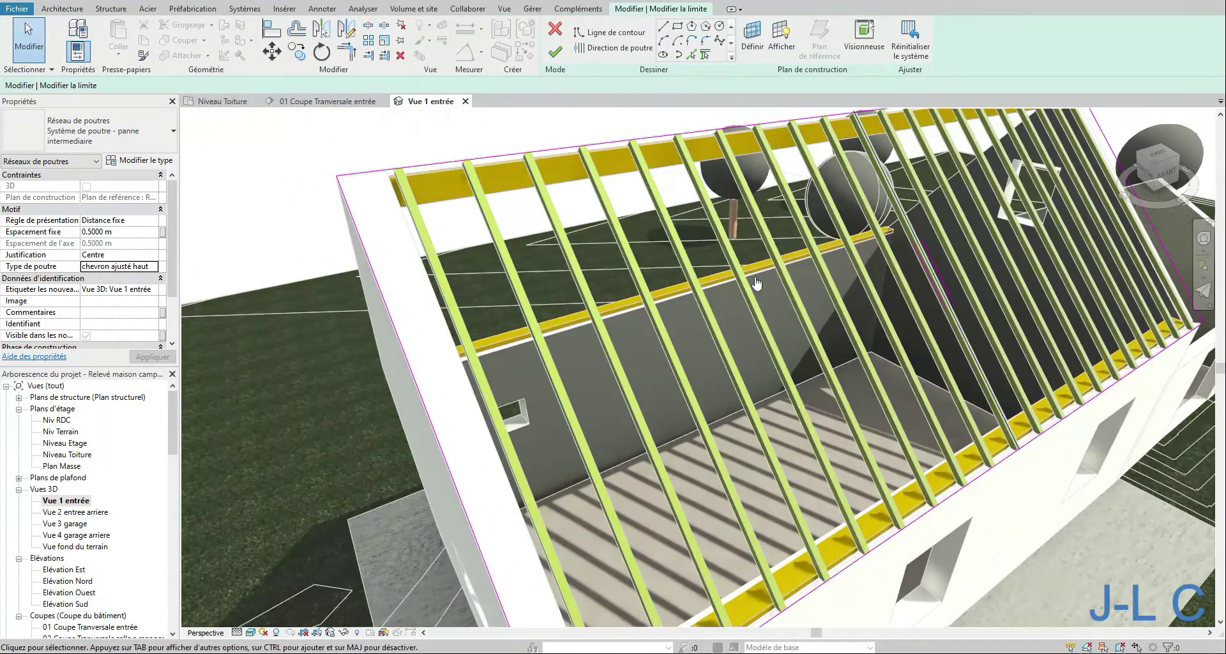
shift+middle_drag(625, 305, 655, 292)
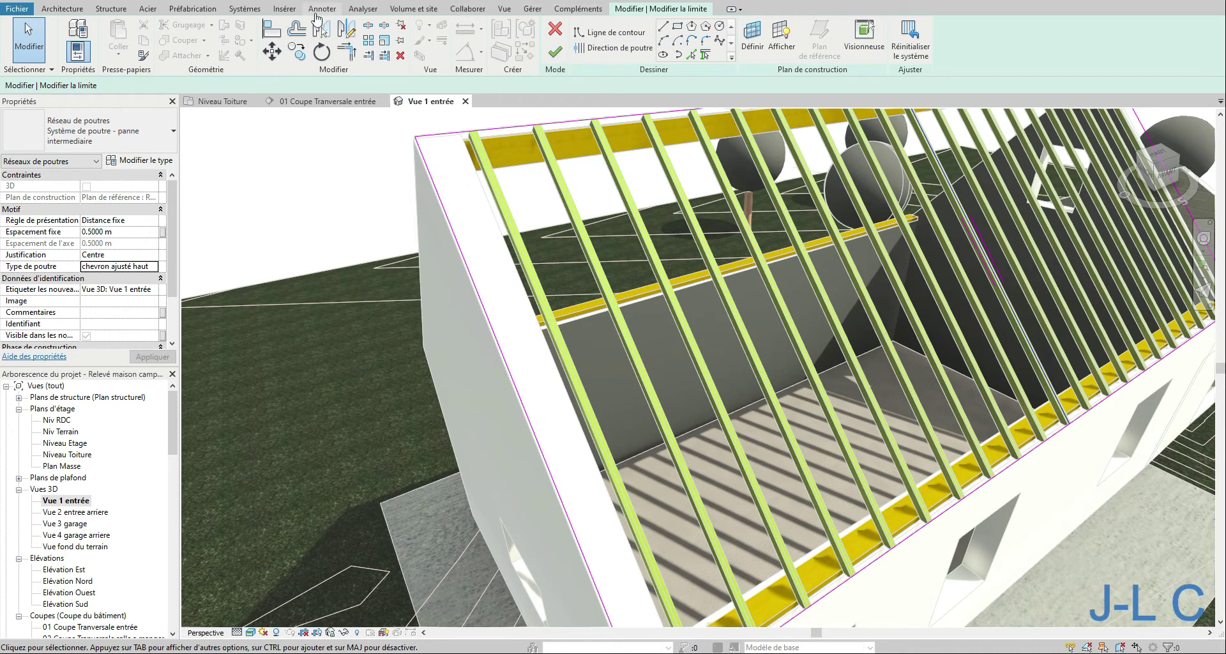
Close the inactive views so that only Vue 1 entrée stays open, still in the boundary sketch.
click(295, 2)
click(62, 8)
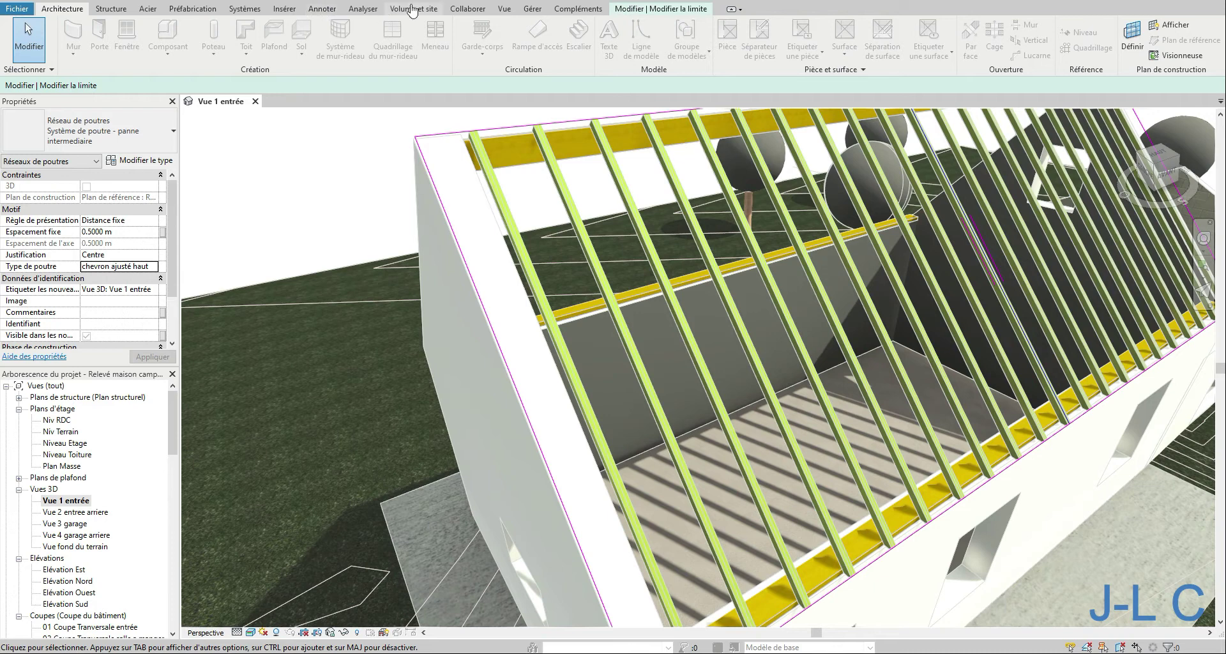
click(662, 10)
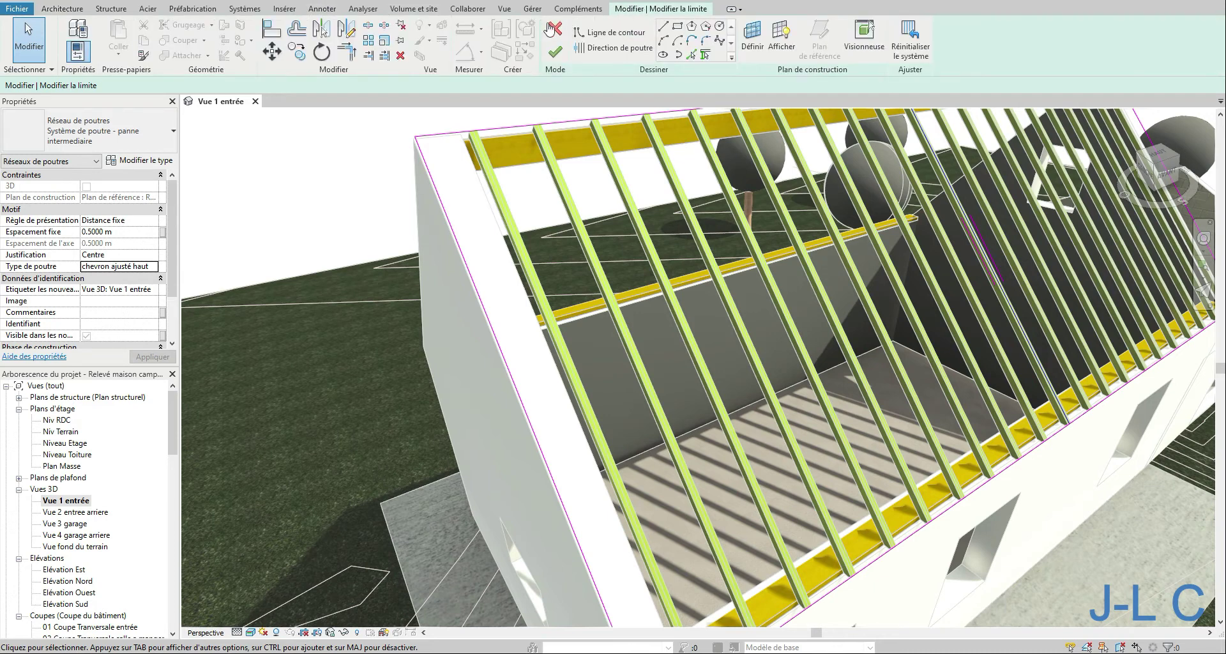
Finish the boundary sketch and save the project.
click(555, 53)
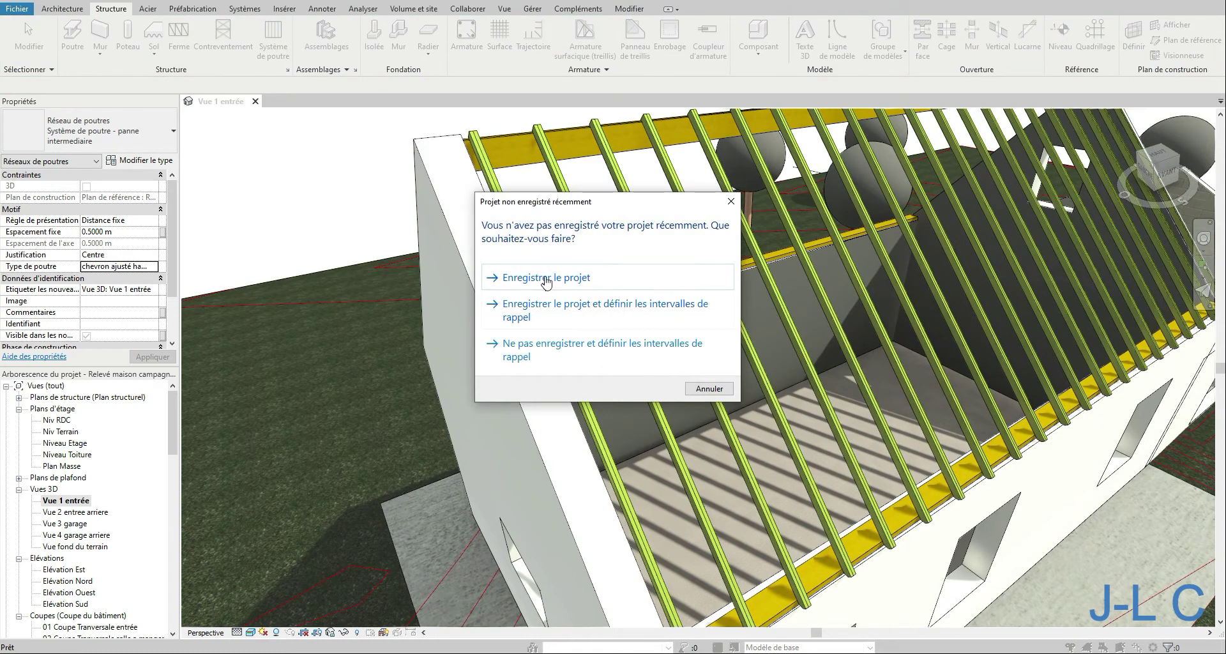
click(546, 280)
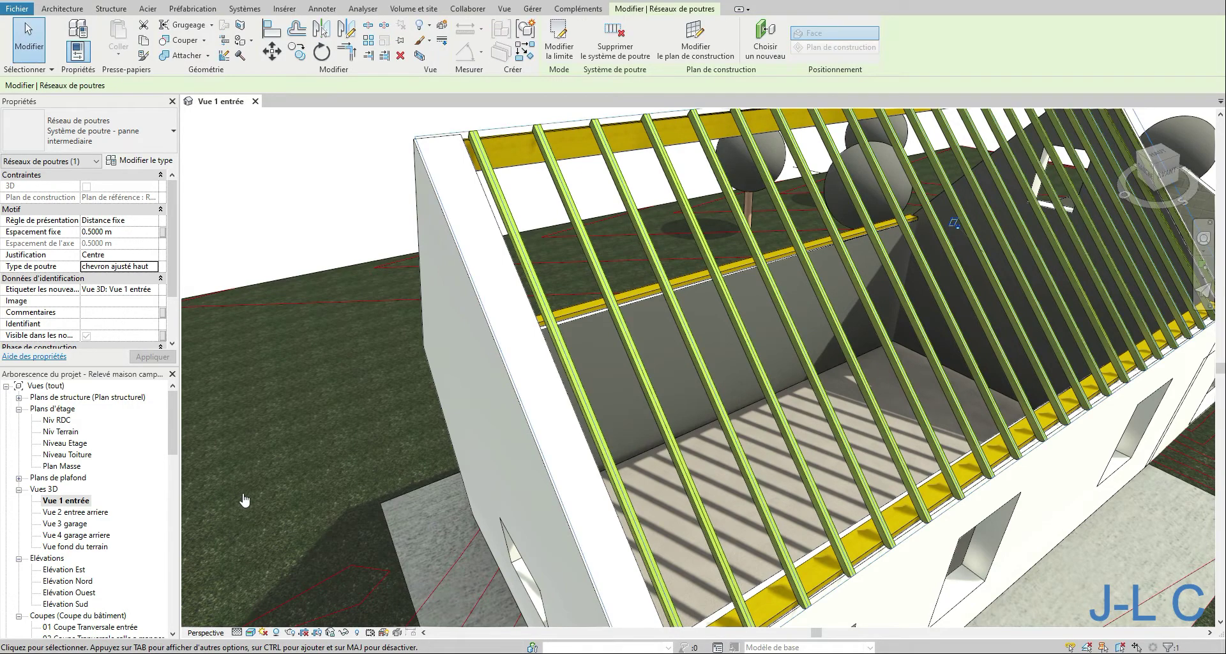
Reopen the beam system's boundary sketch and display the rafter foot at the south wall plate in section 01 Coupe Tranversale entrée.
double_click(503, 128)
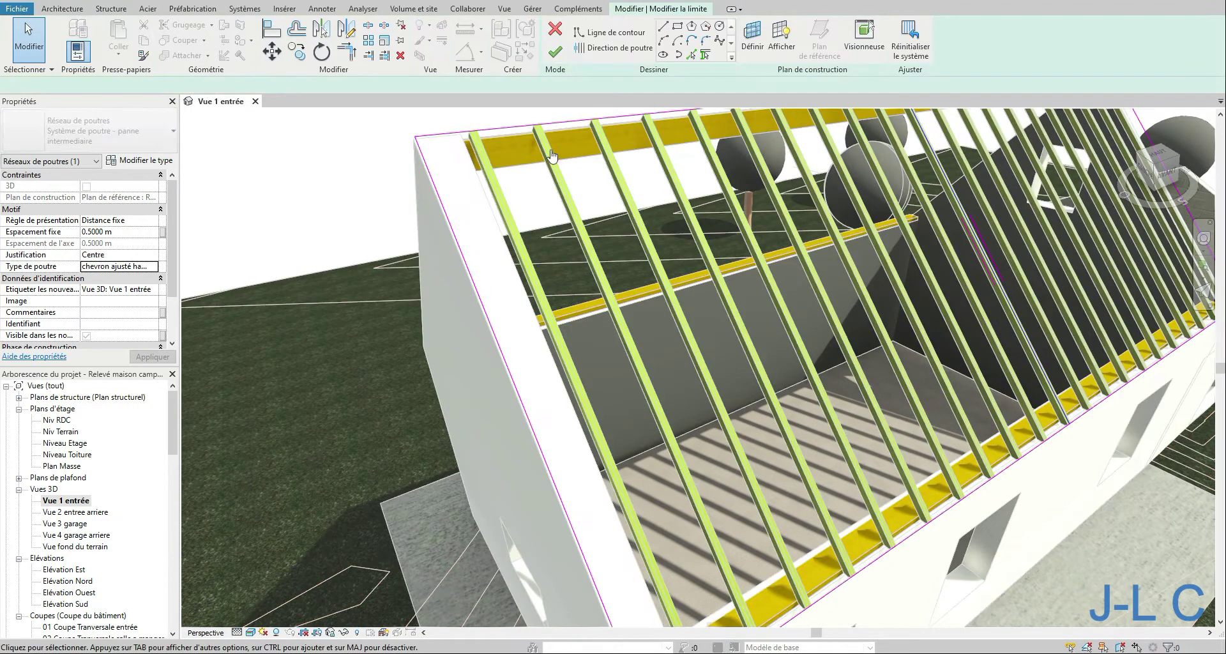
middle_drag(726, 272, 584, 200)
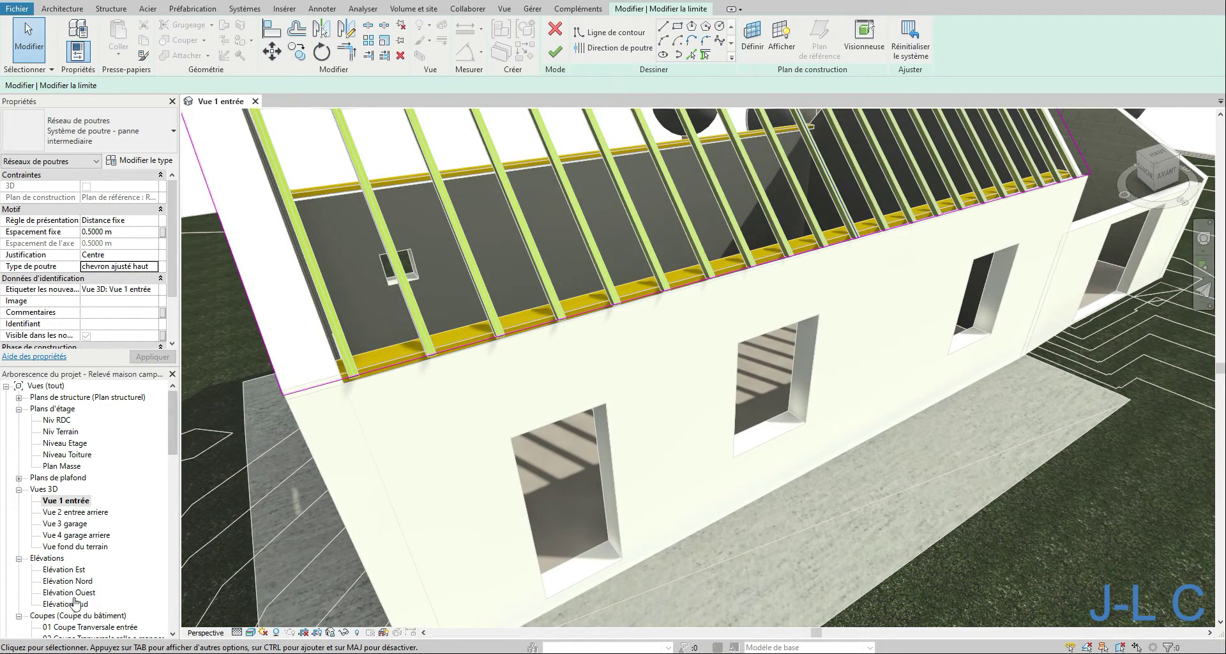
double_click(89, 627)
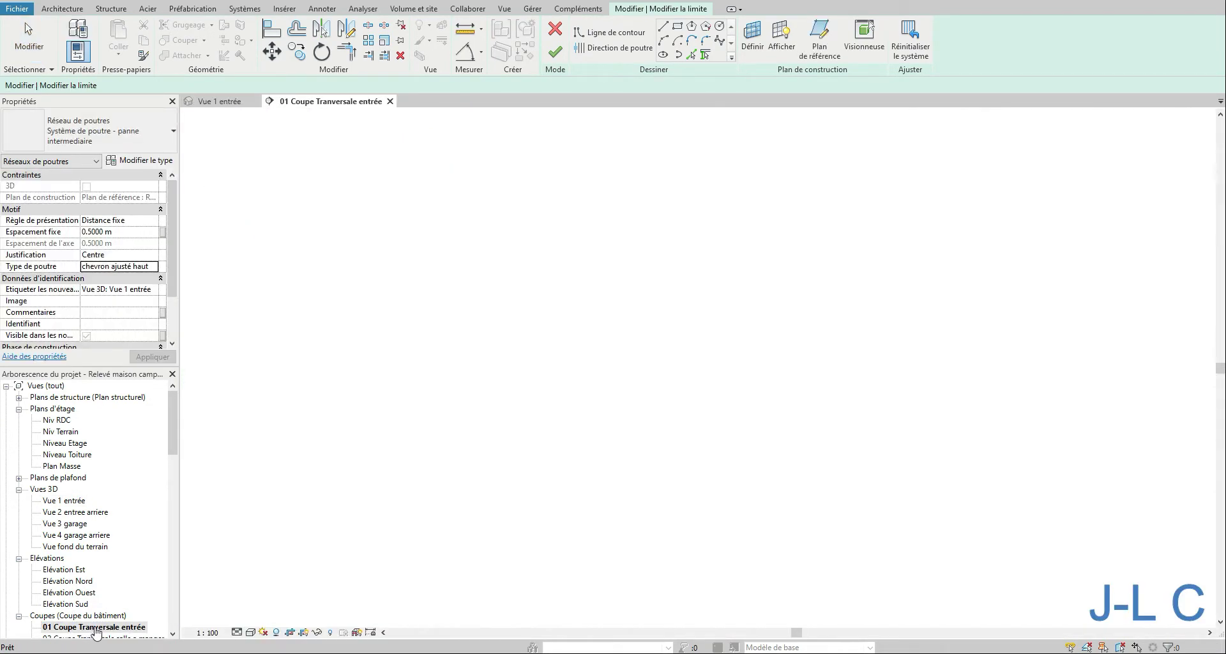
right_click(496, 373)
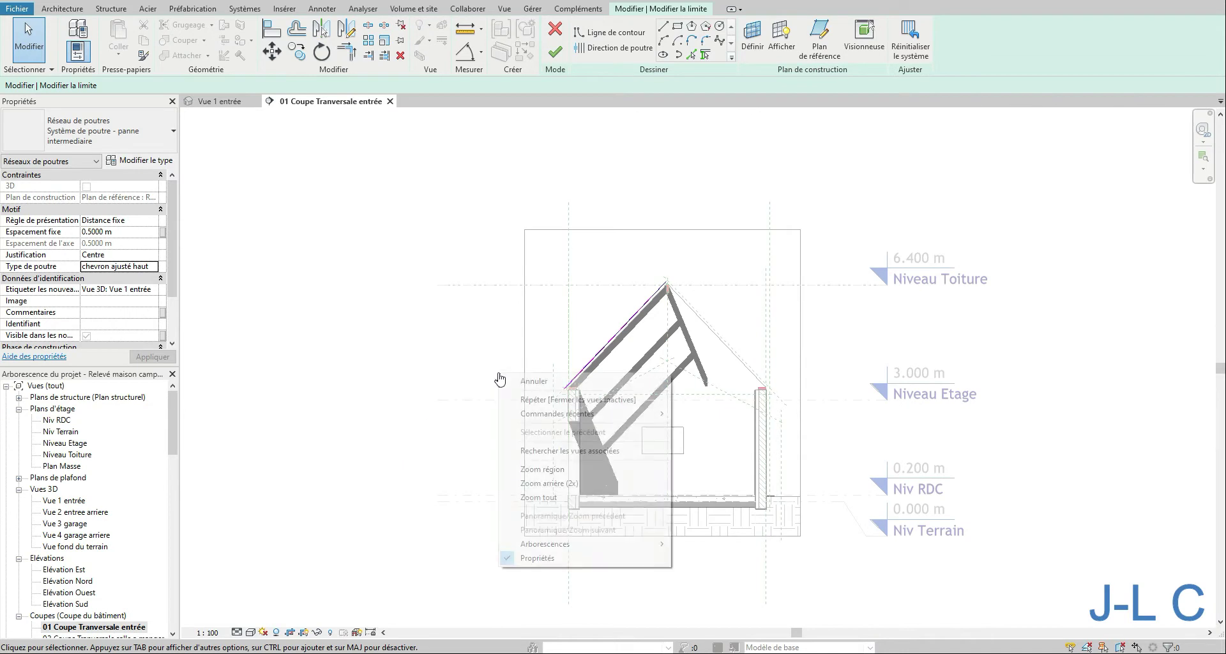
click(547, 471)
drag(505, 344, 666, 432)
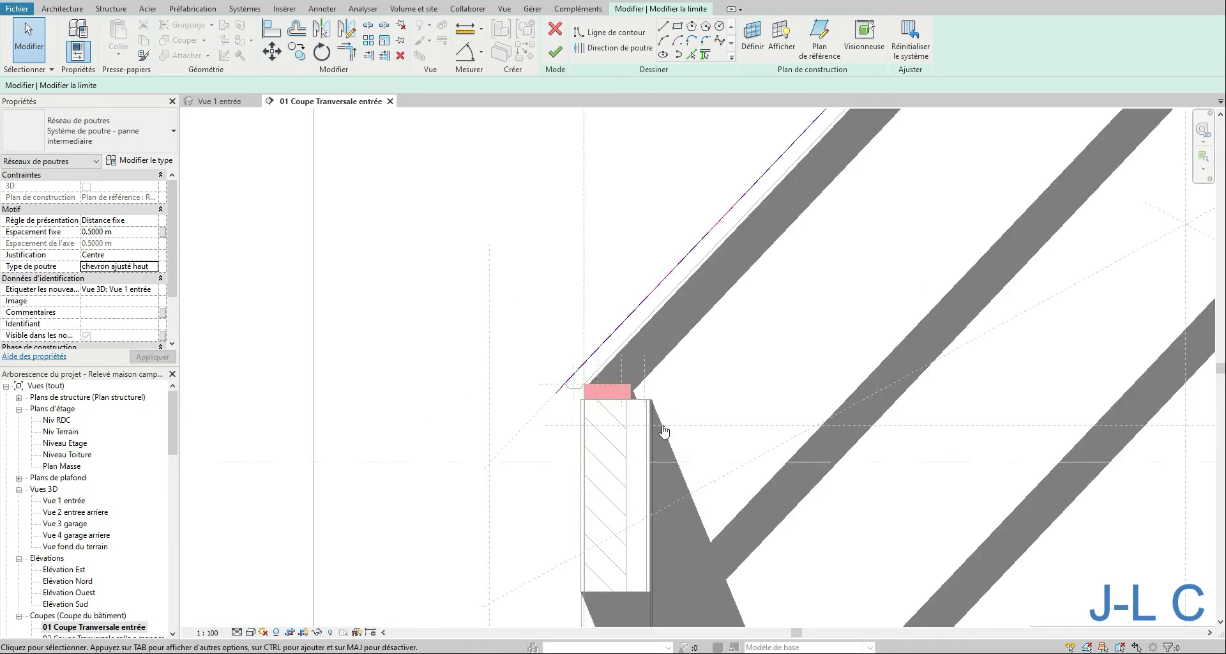
Identify the lower boundary line by selecting it in the section, check it in Vue 1 entrée, and clear the selection.
drag(531, 359, 607, 443)
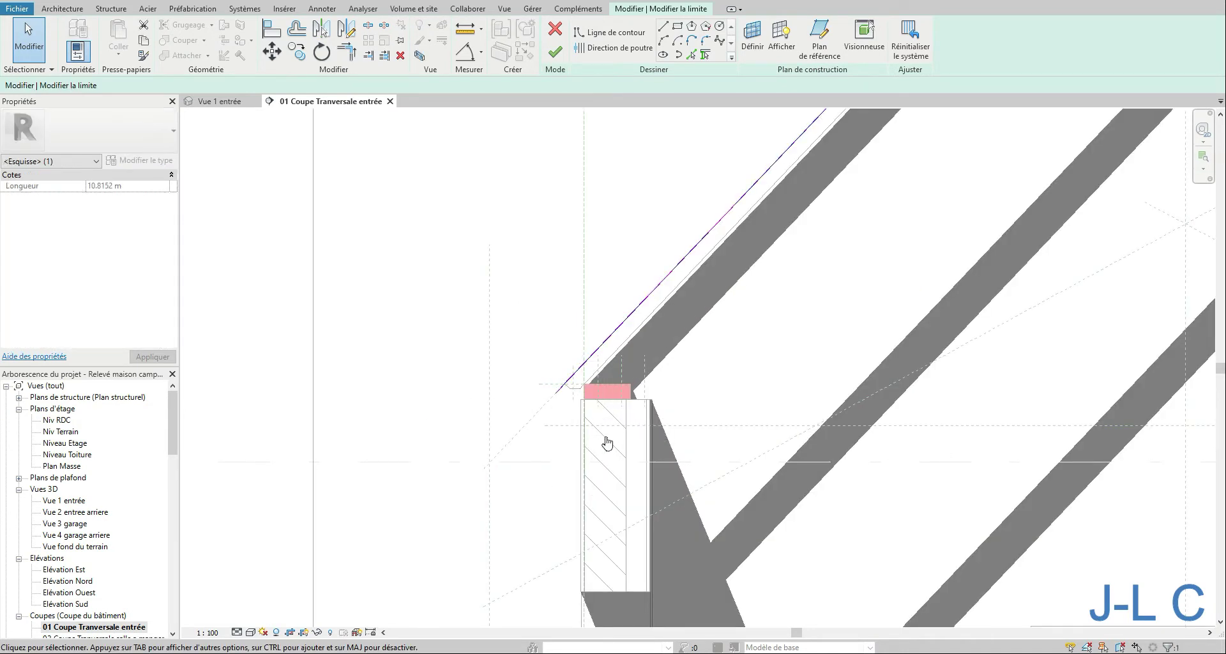
drag(520, 331, 630, 449)
double_click(58, 501)
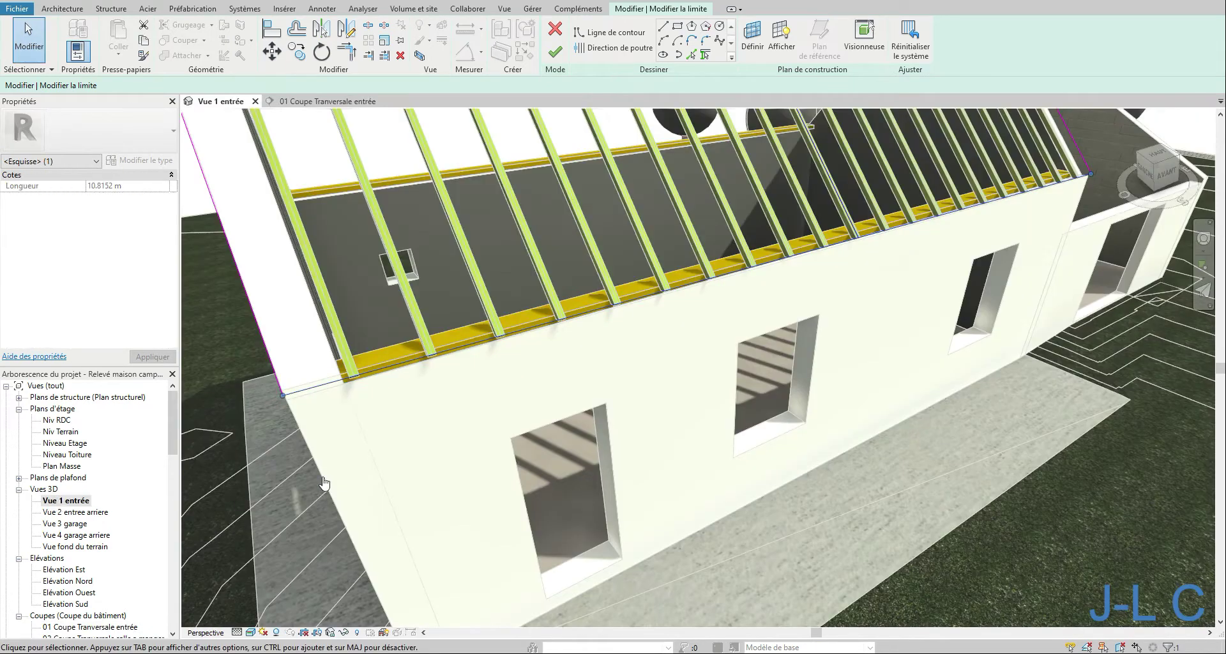
click(543, 398)
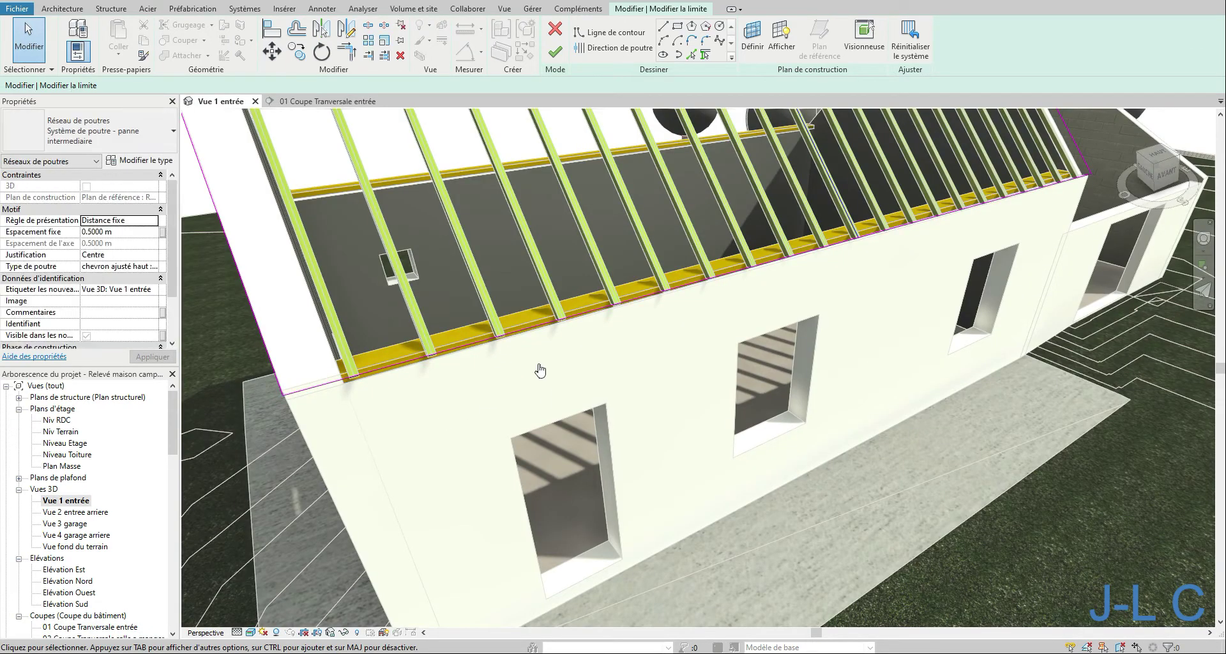
Move the lower boundary line down the slope to the vertical eave reference plane outside the south wall in section 01 Coupe Tranversale entrée.
click(524, 335)
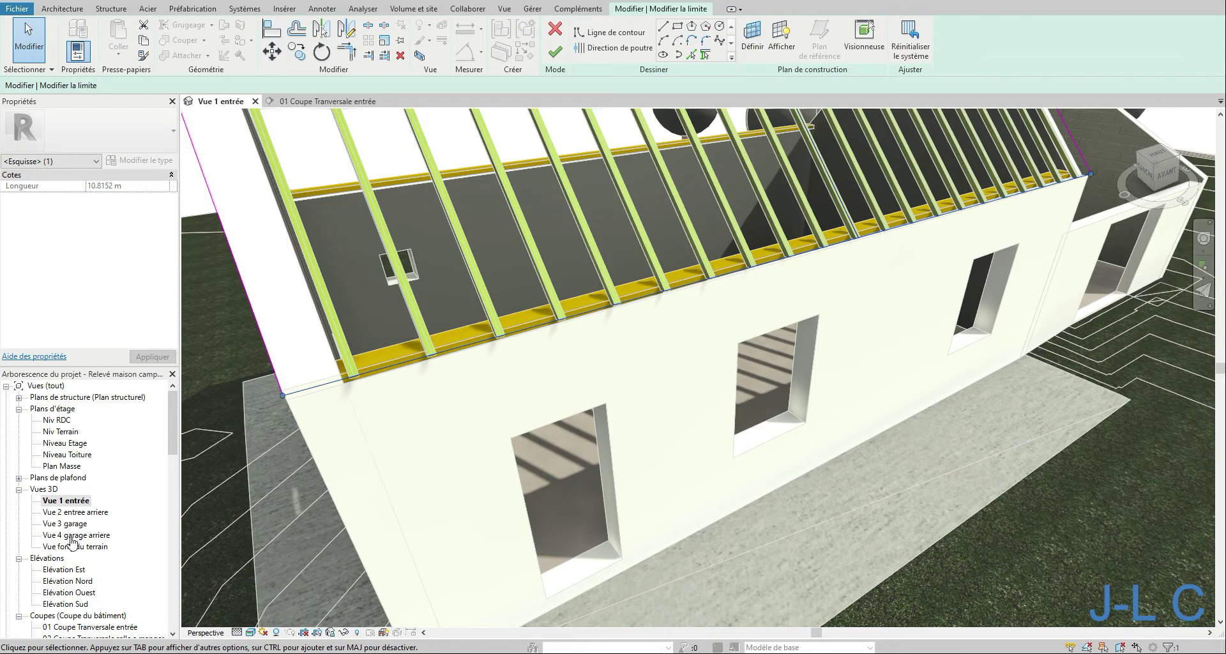
double_click(71, 626)
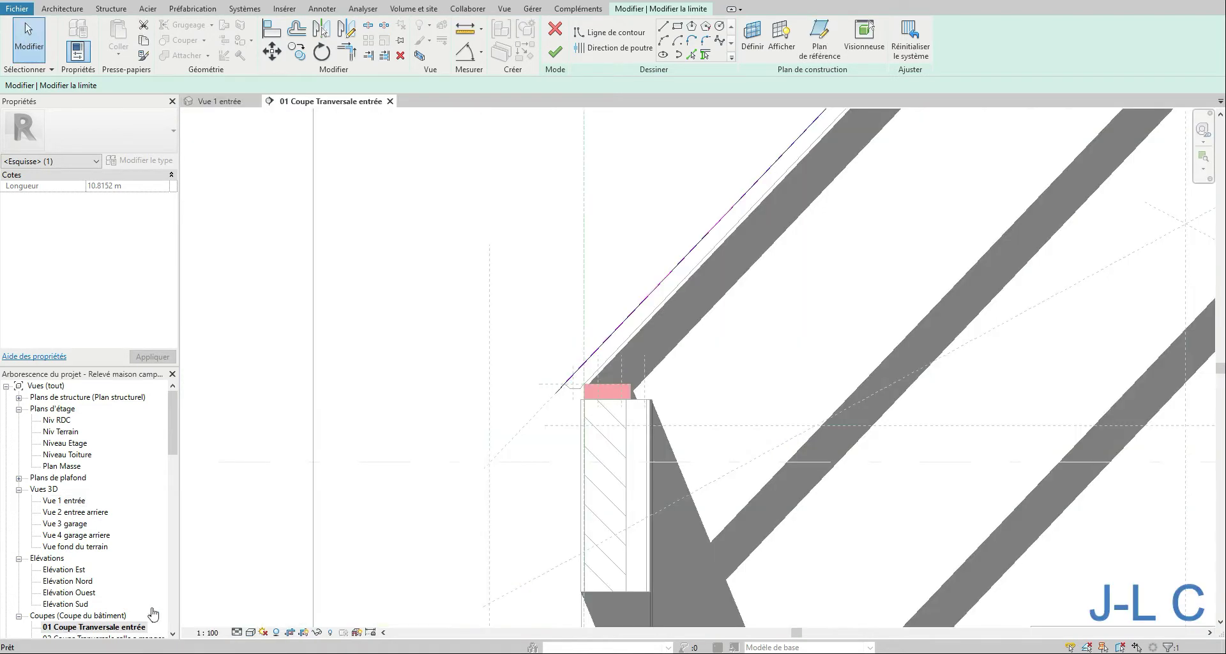
right_click(401, 443)
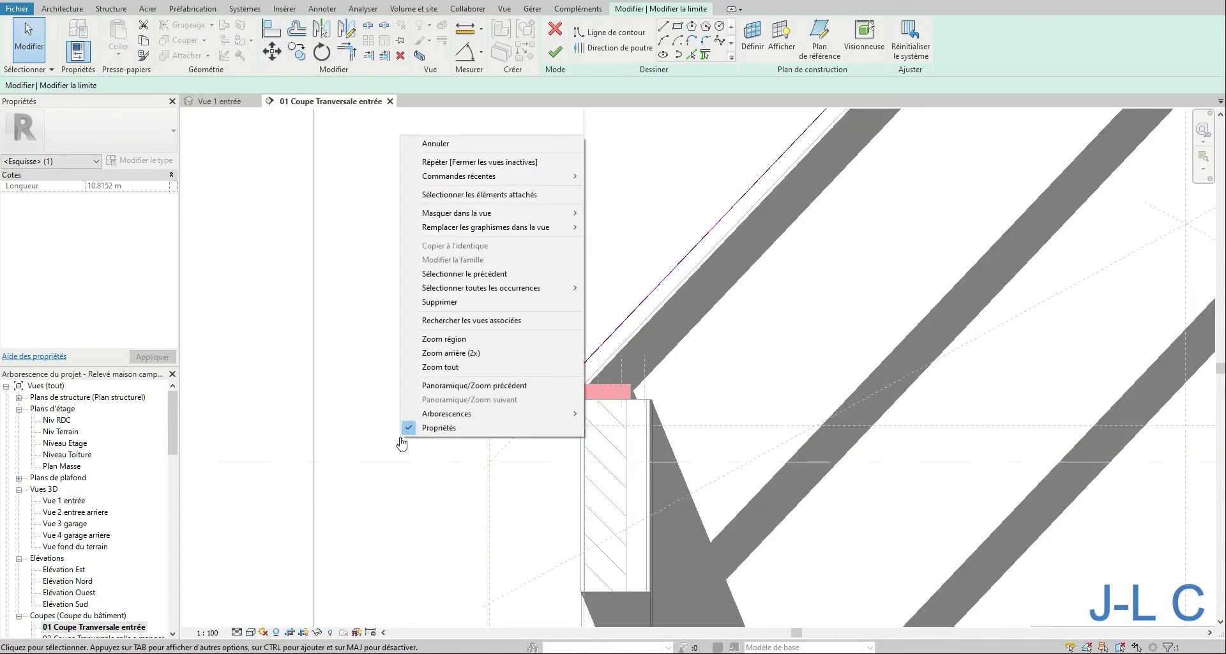
click(450, 350)
drag(451, 342, 638, 460)
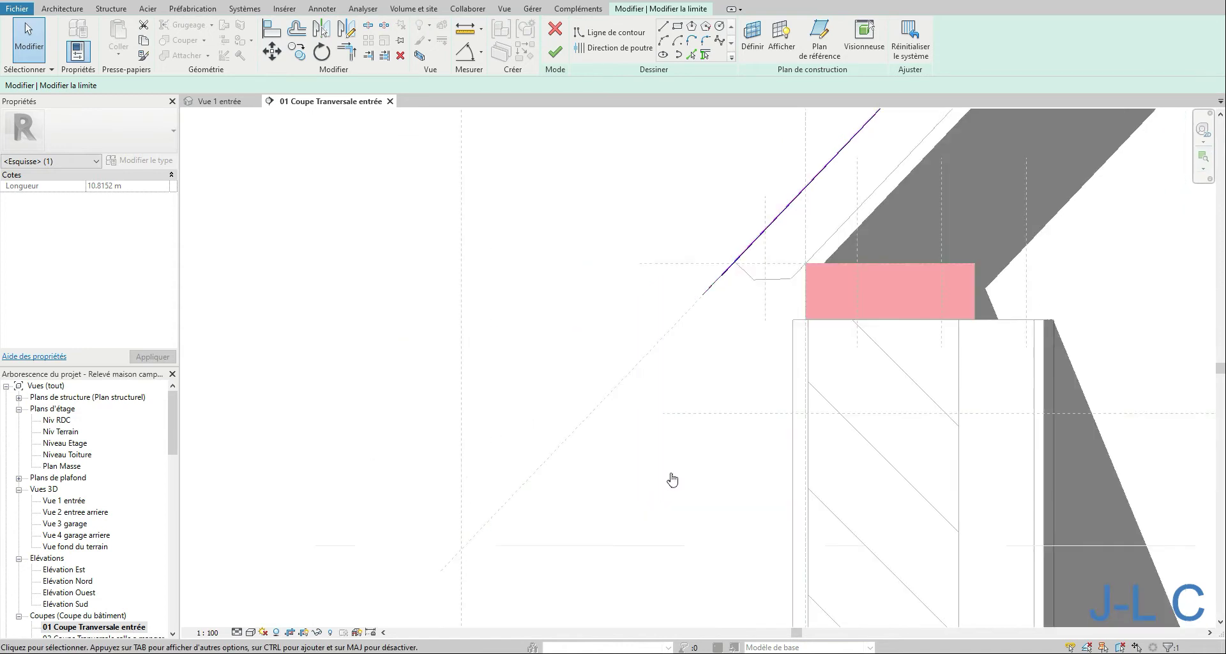
click(271, 51)
click(721, 278)
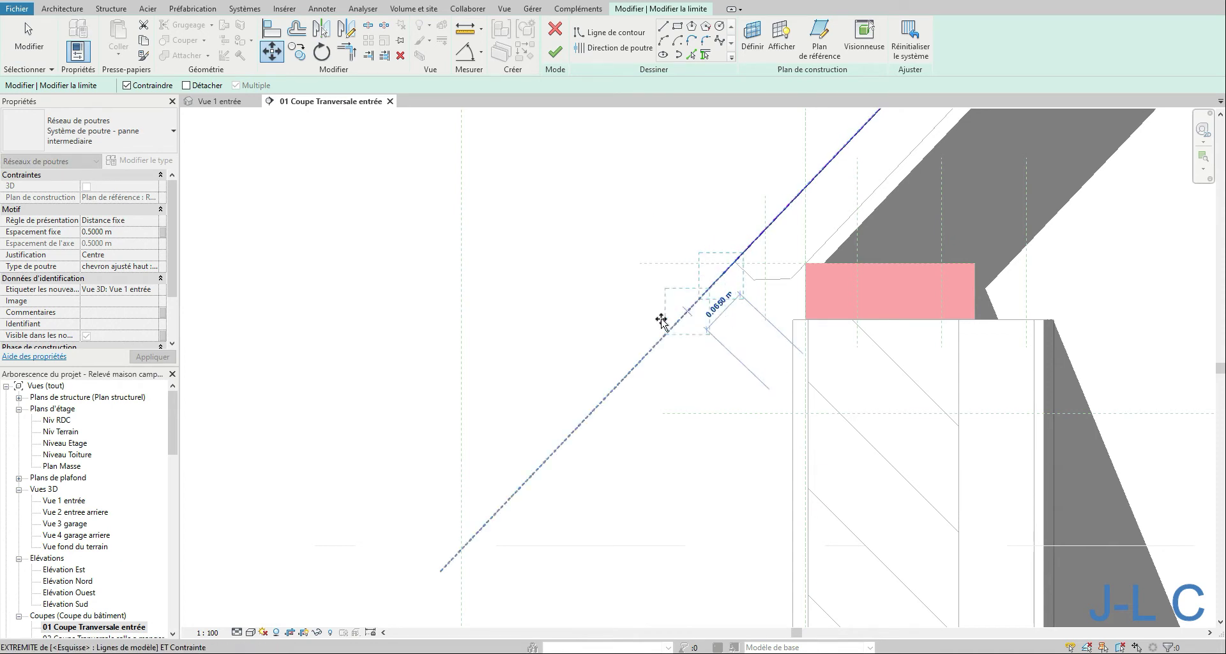
click(460, 552)
Check the extended boundary against the roof overhang in the section and finish the beam system's boundary sketch.
right_click(429, 397)
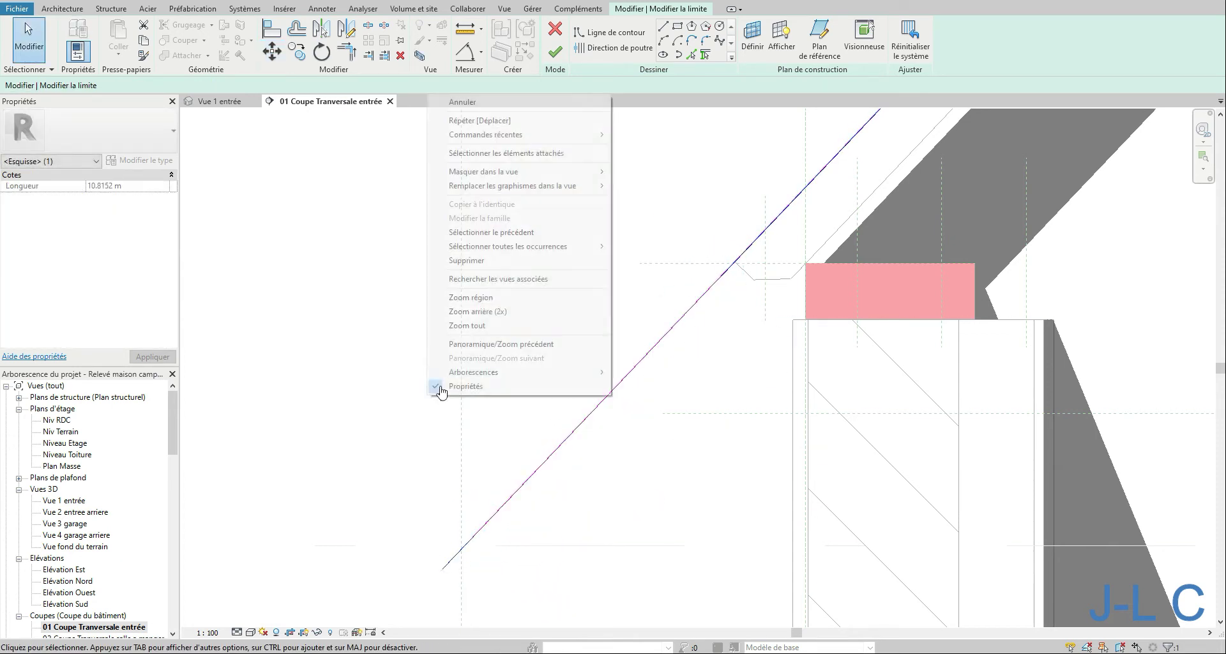
click(466, 325)
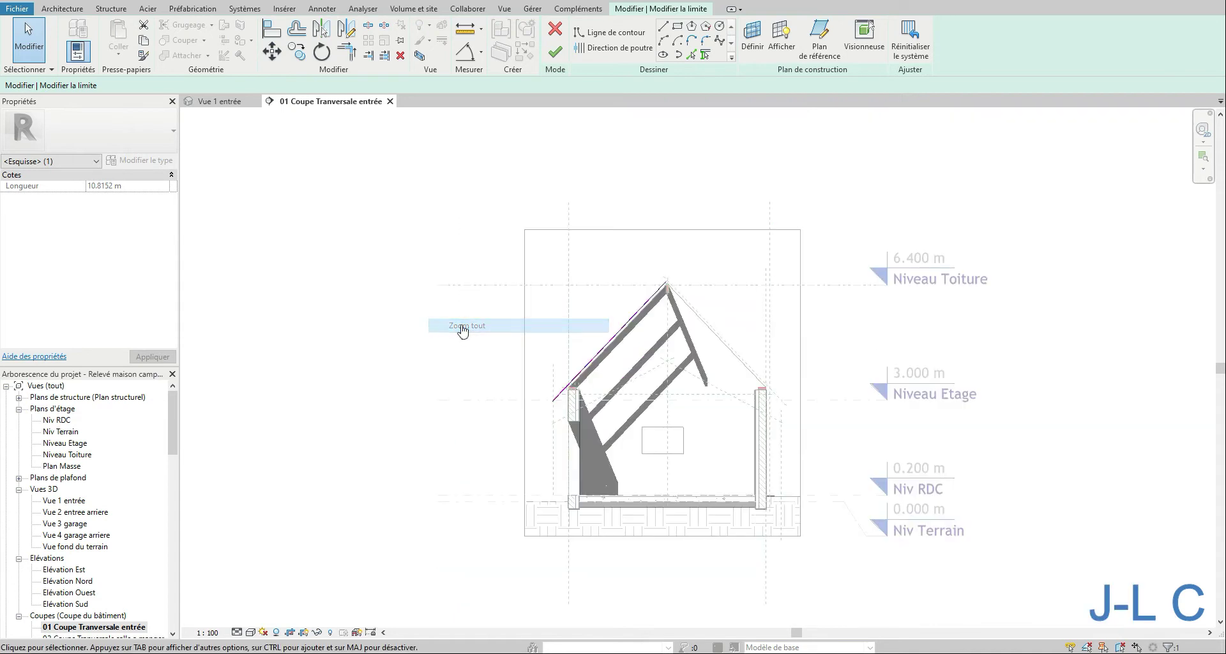
right_click(499, 377)
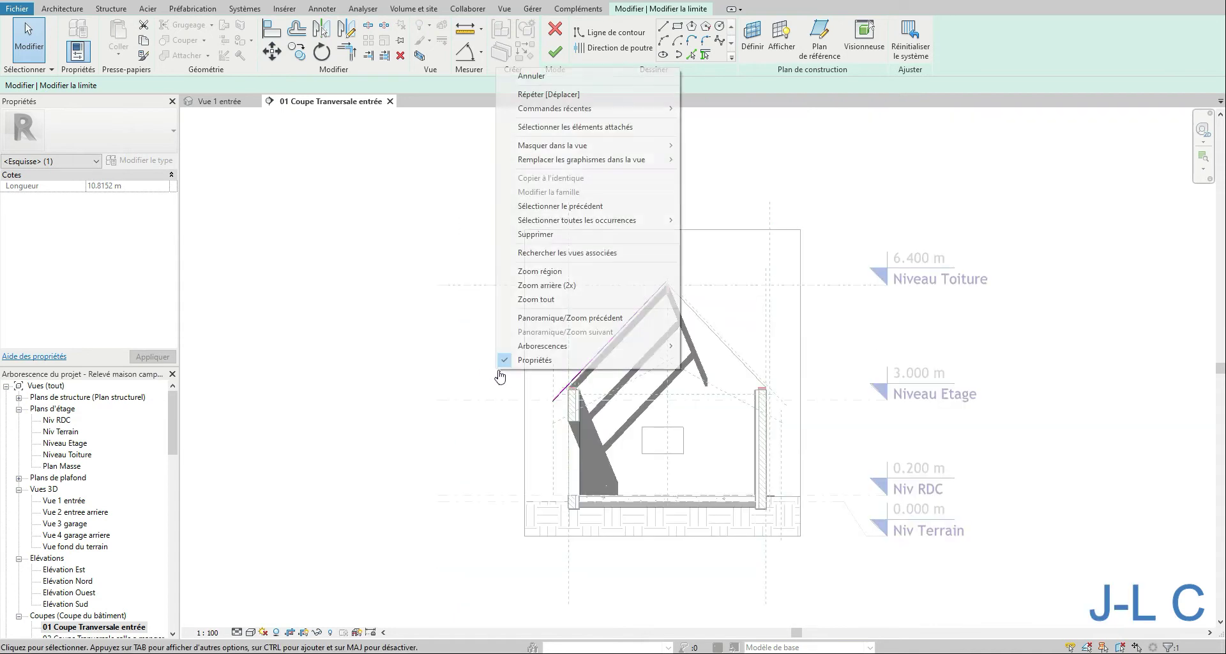
click(540, 272)
drag(528, 345, 646, 440)
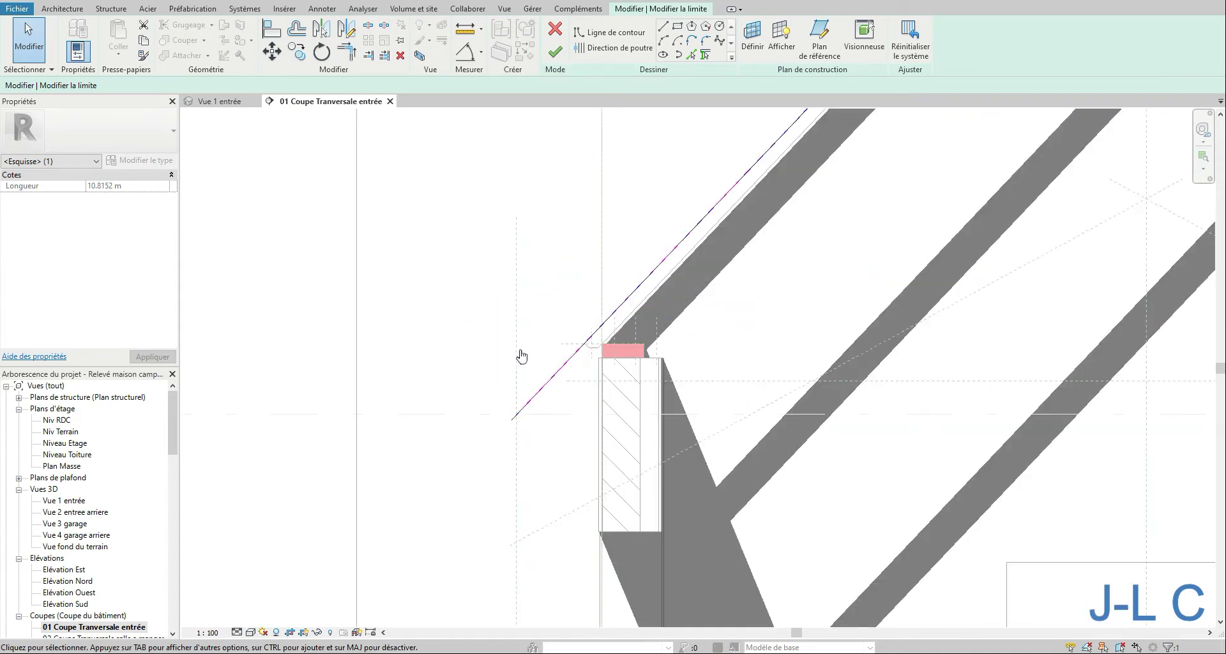
click(555, 52)
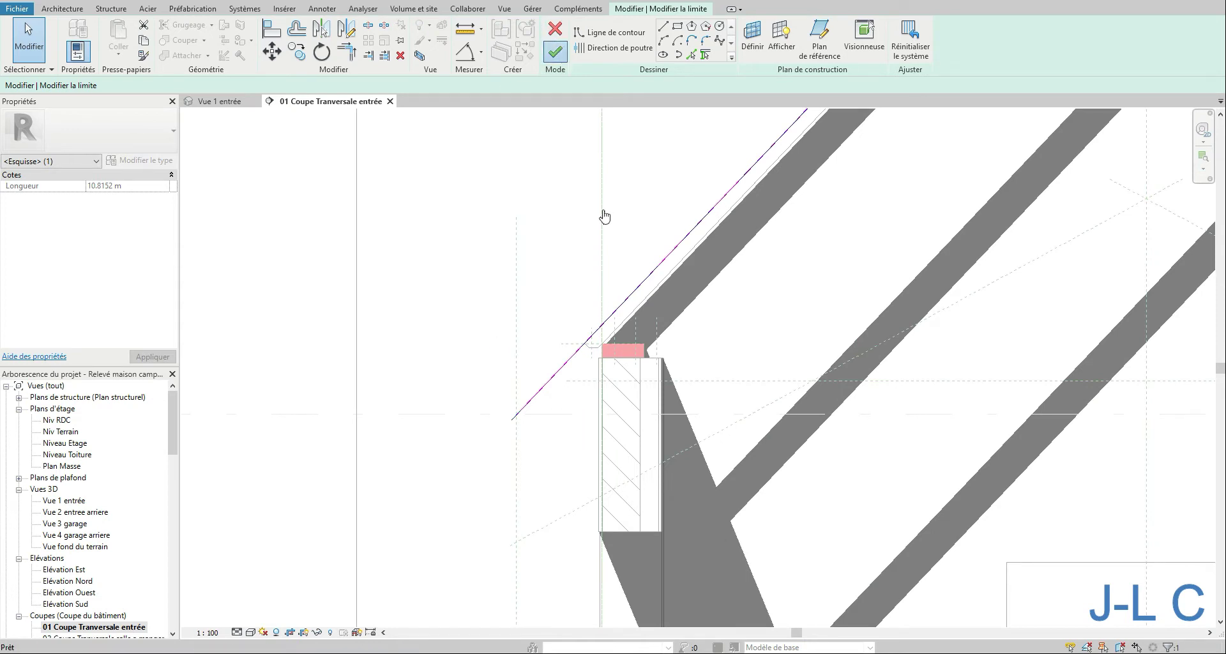
click(515, 316)
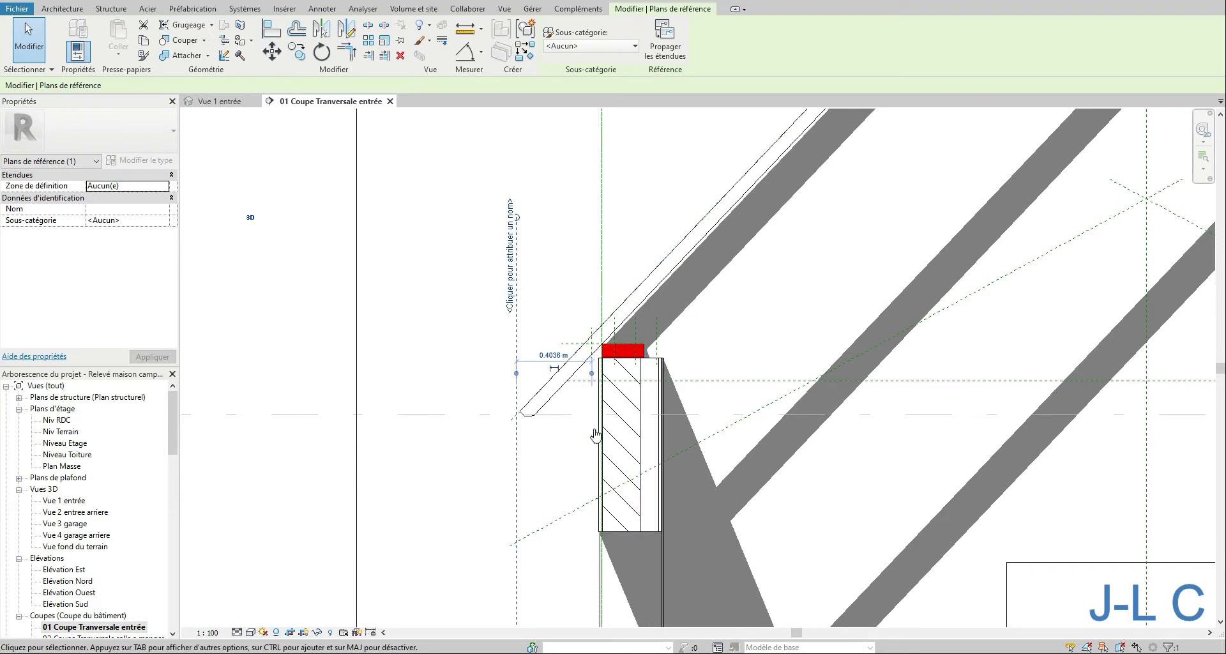
click(549, 405)
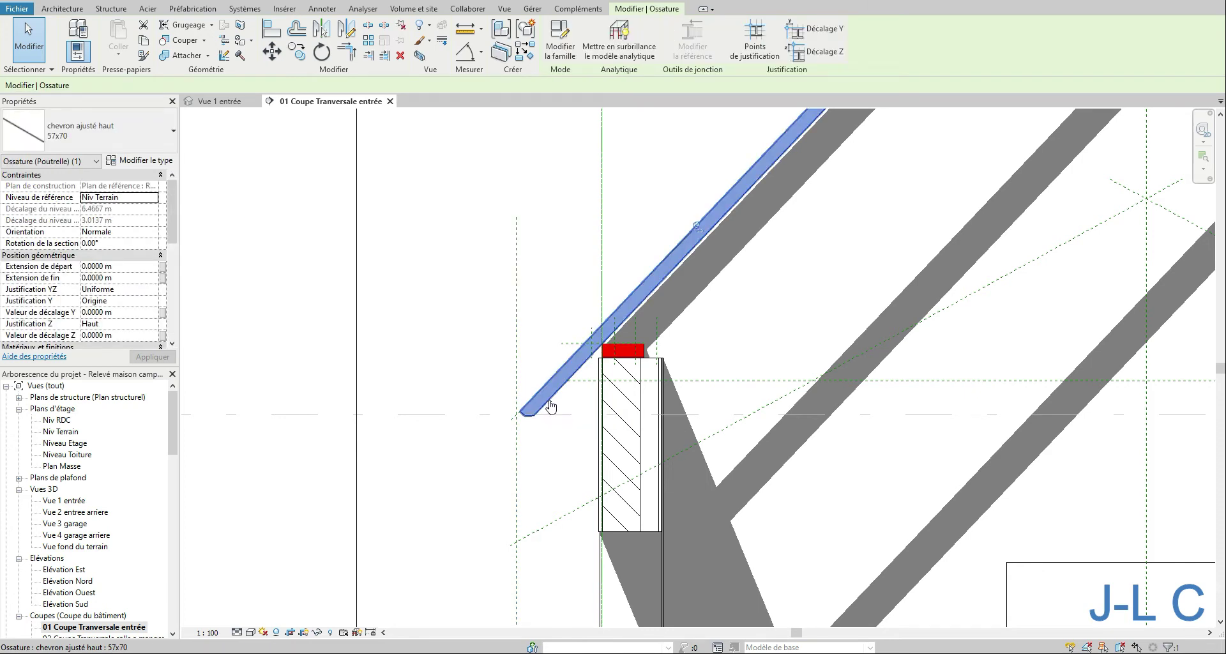
double_click(551, 406)
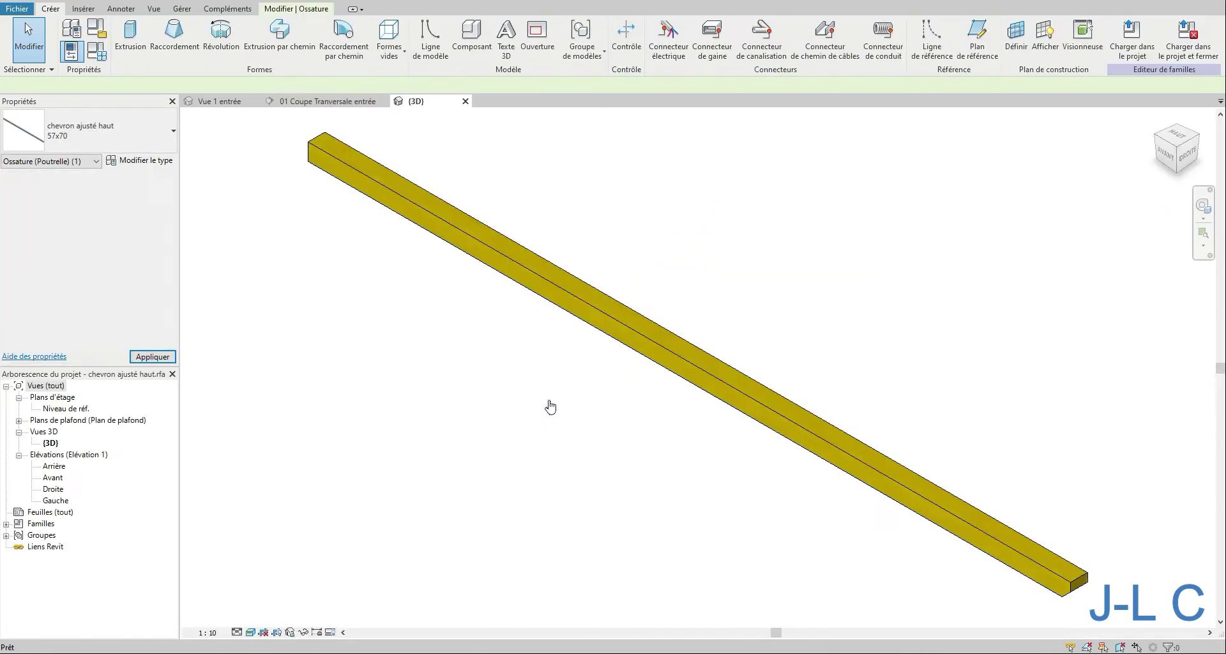
click(465, 101)
Close the inactive views, select a rafter in the section and examine its foot and ridge ends in Vue 1 entrée.
click(615, 335)
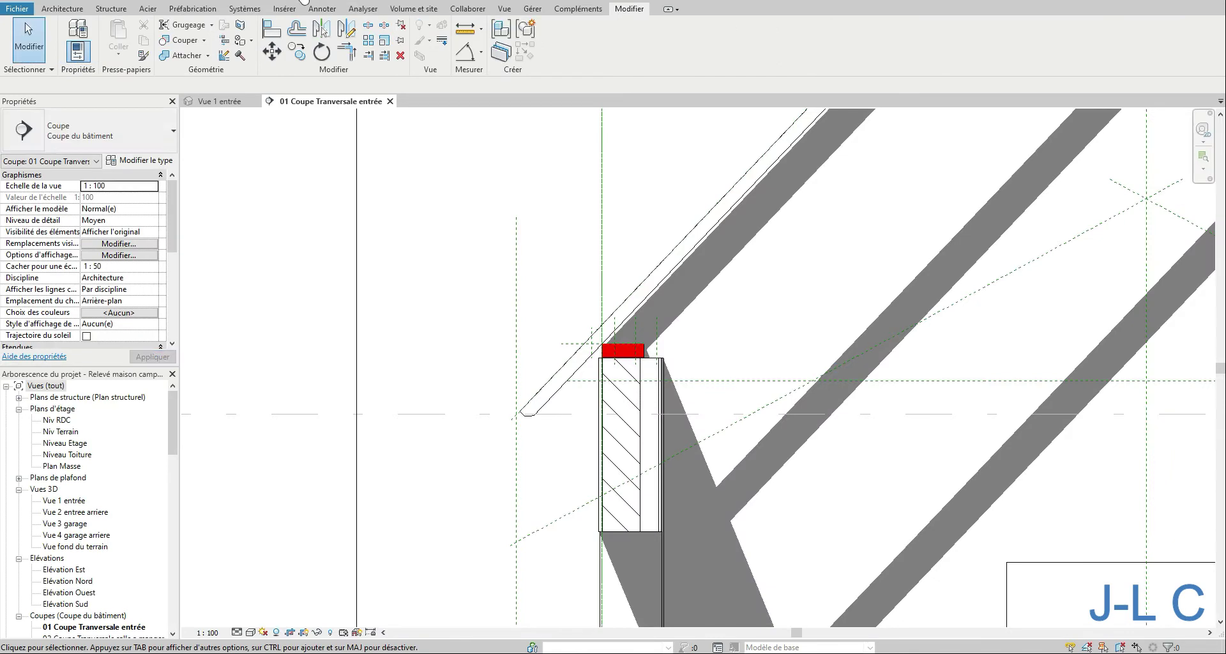
click(548, 406)
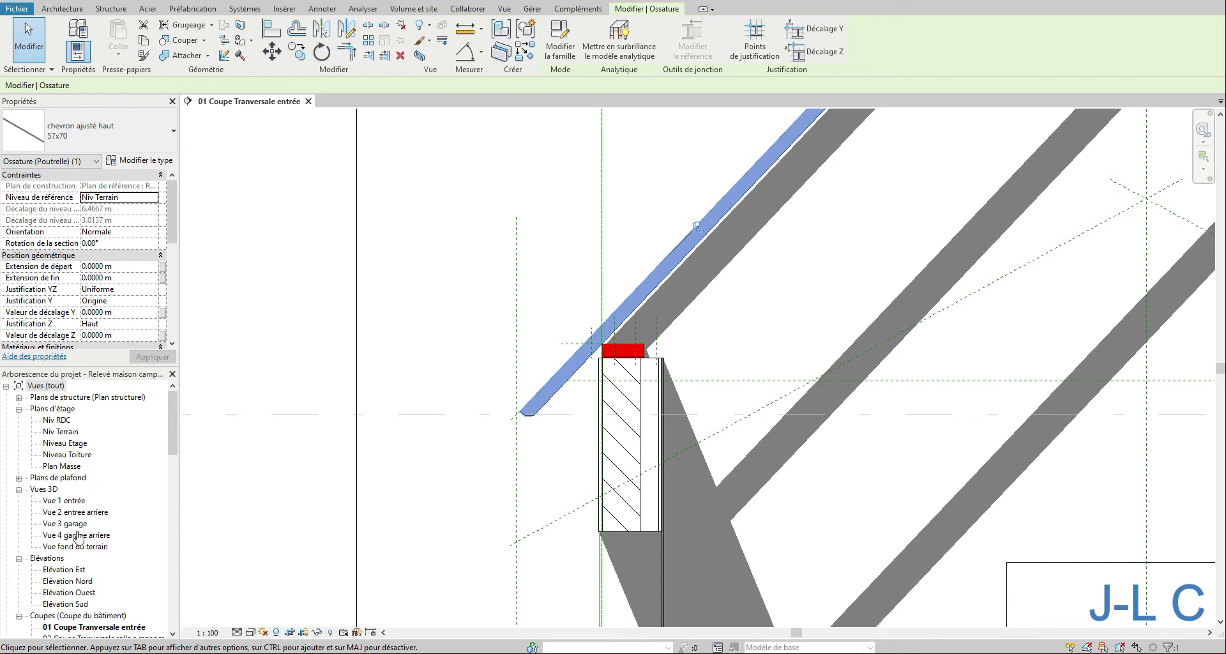
double_click(72, 501)
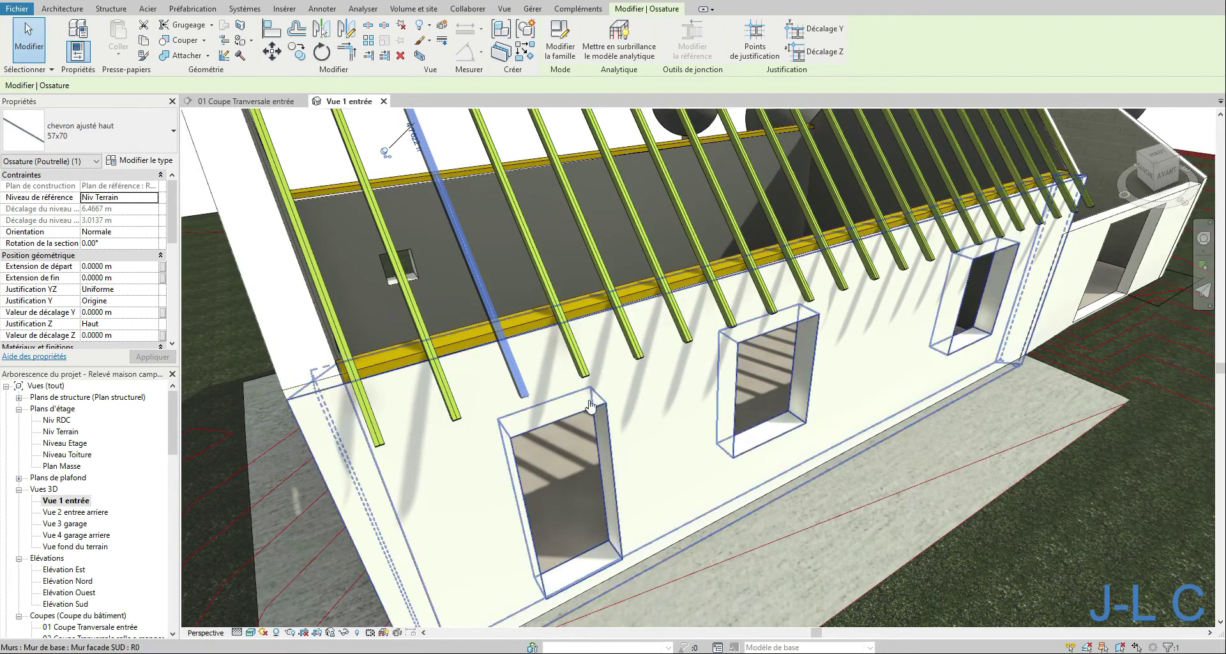
shift+middle_drag(590, 405, 694, 468)
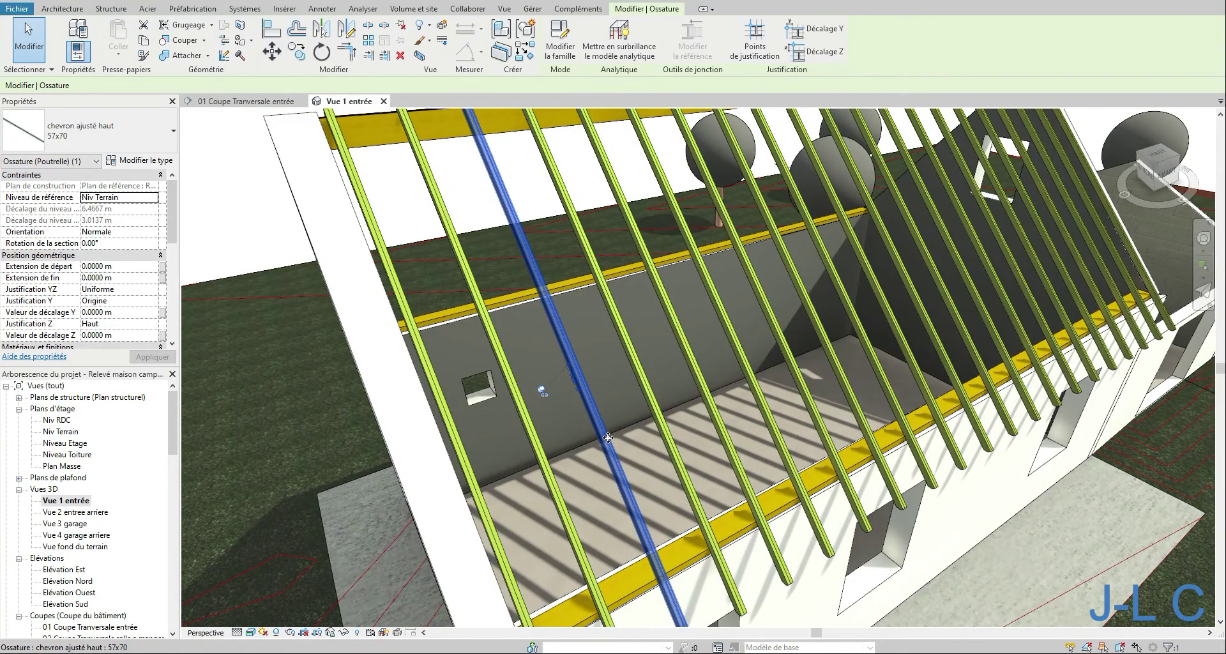
scroll(608, 437, down, 5)
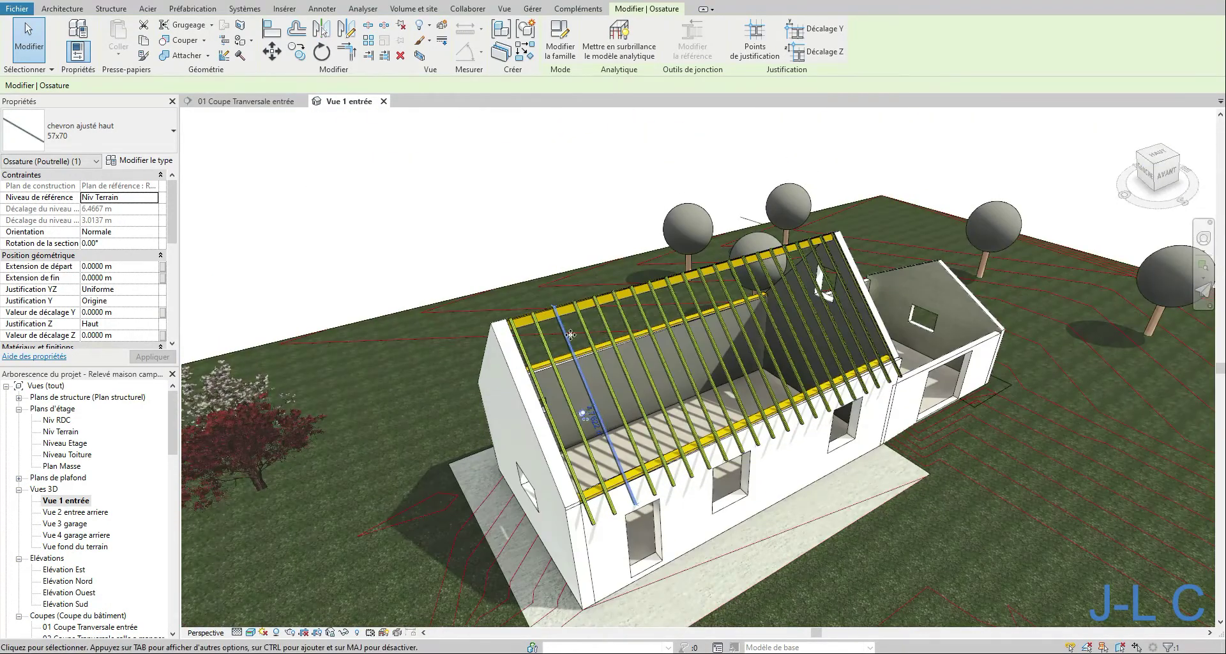
right_click(535, 307)
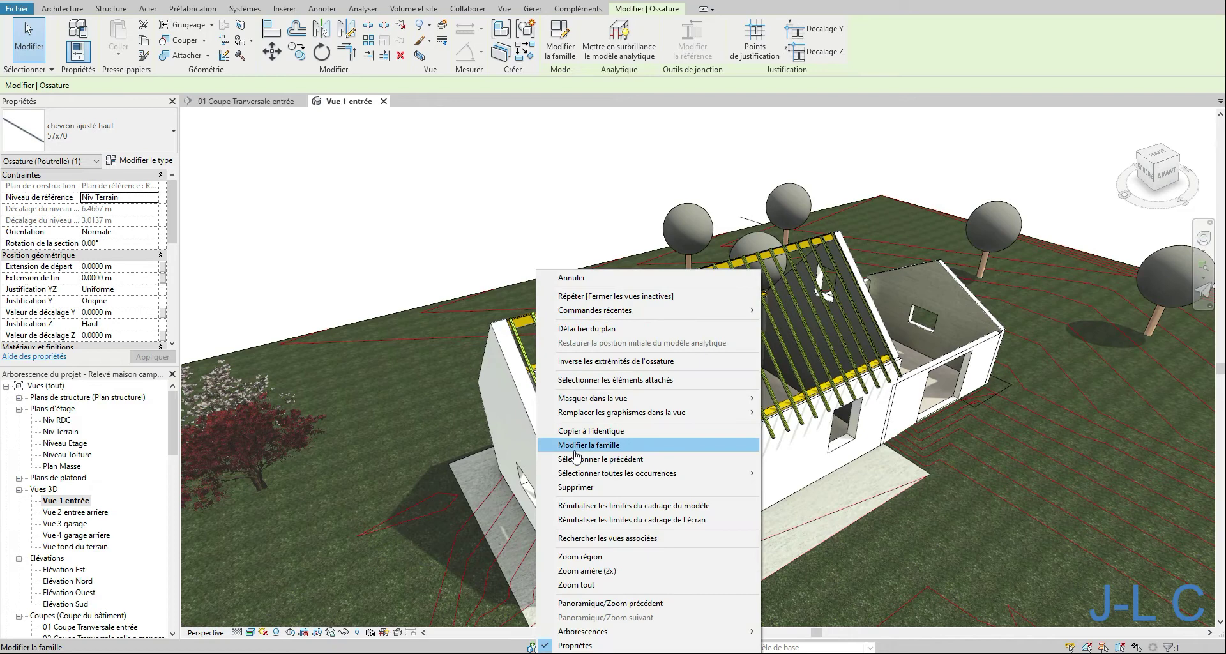
click(606, 553)
drag(488, 302, 757, 564)
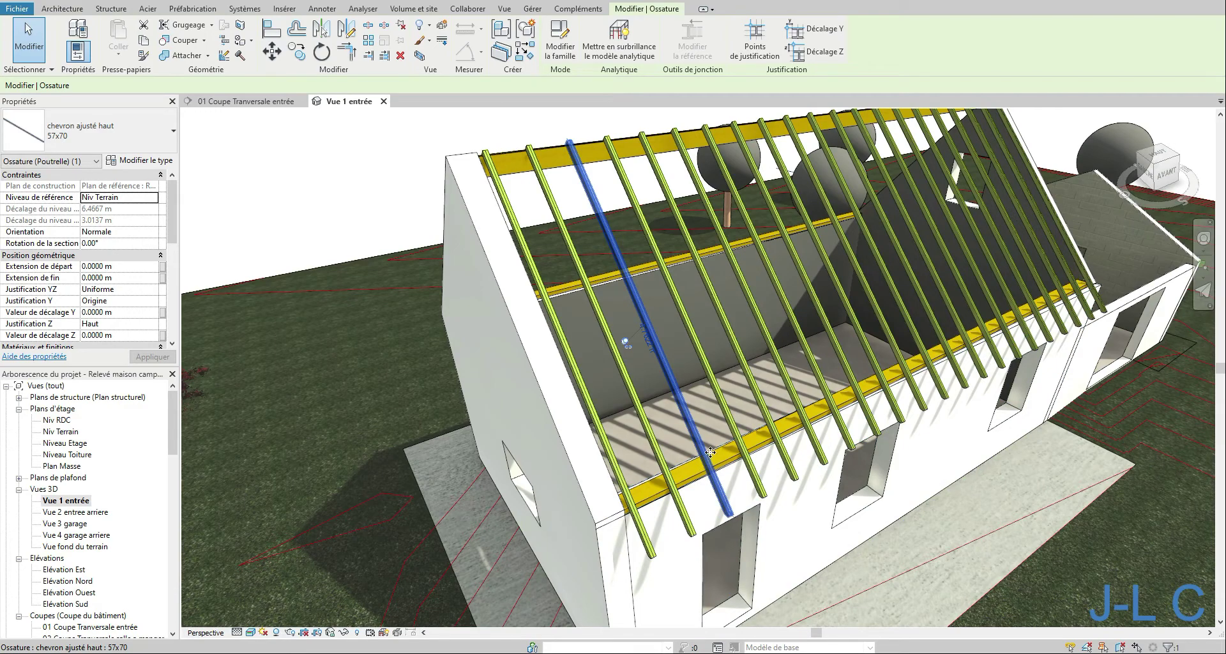
shift+middle_drag(710, 452, 383, 347)
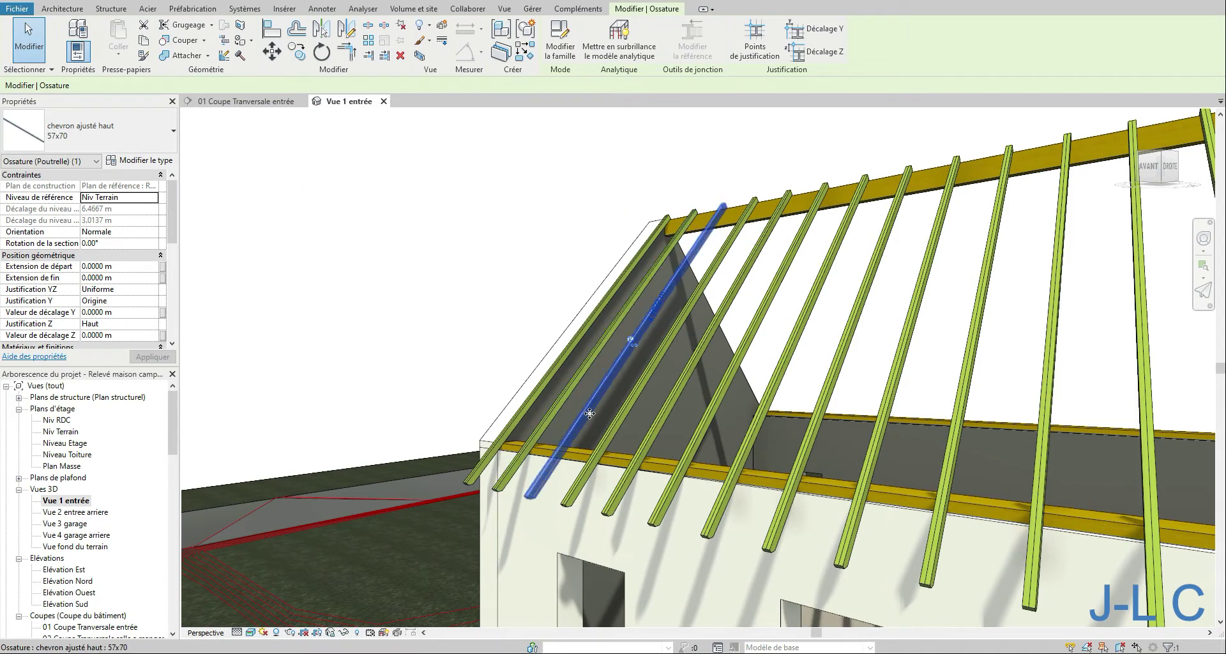
Open the selected rafter's family in the Avant elevation and mirror the right end's 45° cut reference line about the centre reference plane.
click(560, 39)
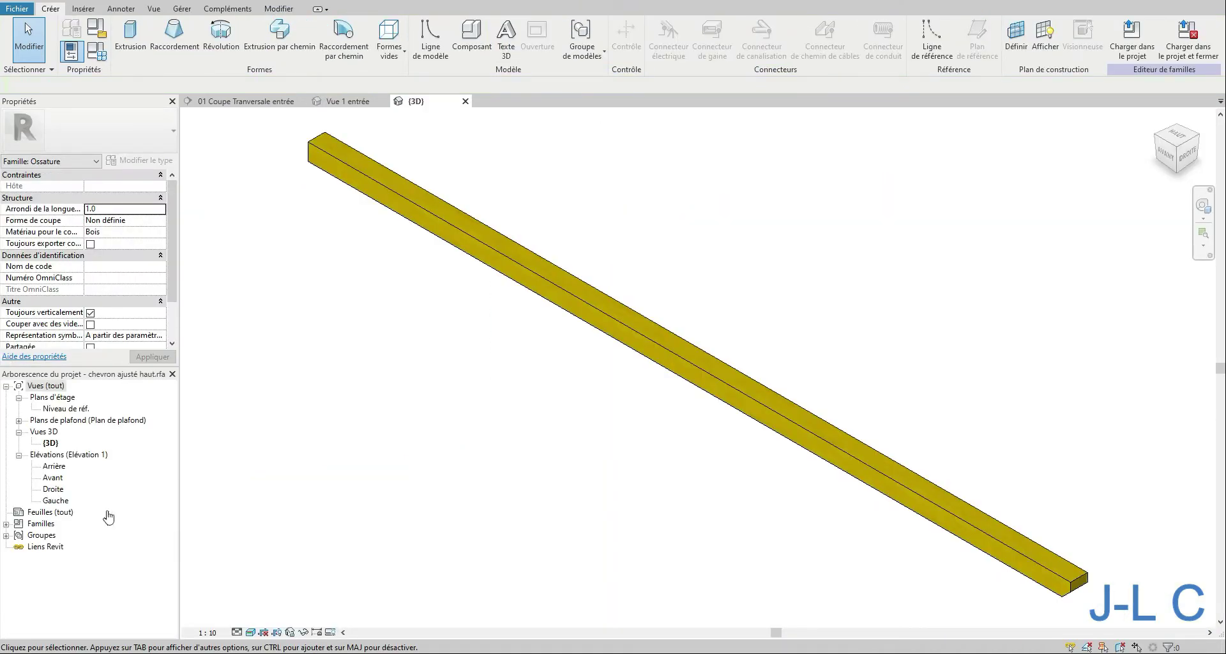
double_click(54, 478)
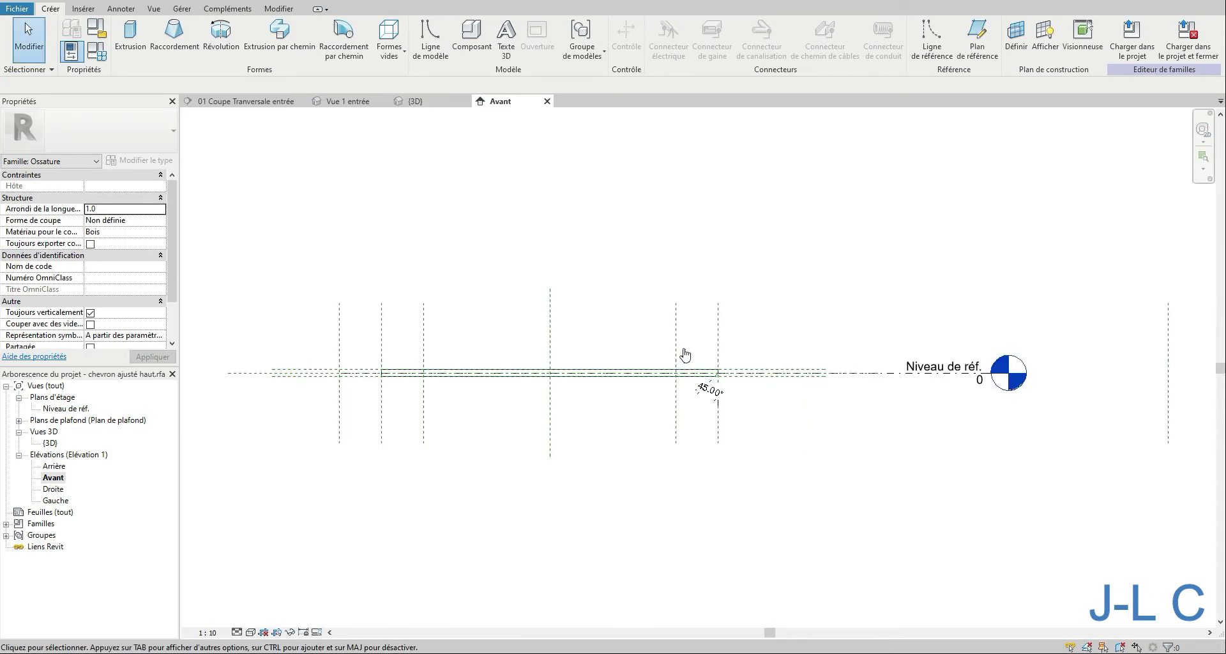
drag(682, 348, 780, 456)
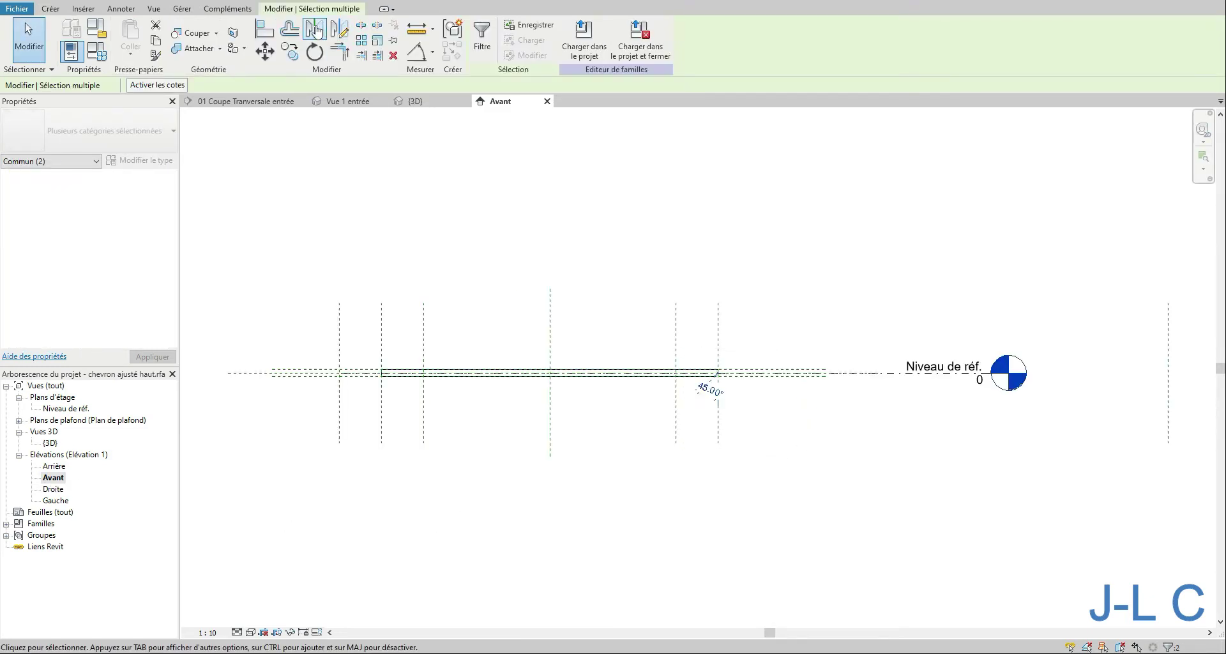
click(314, 29)
click(557, 347)
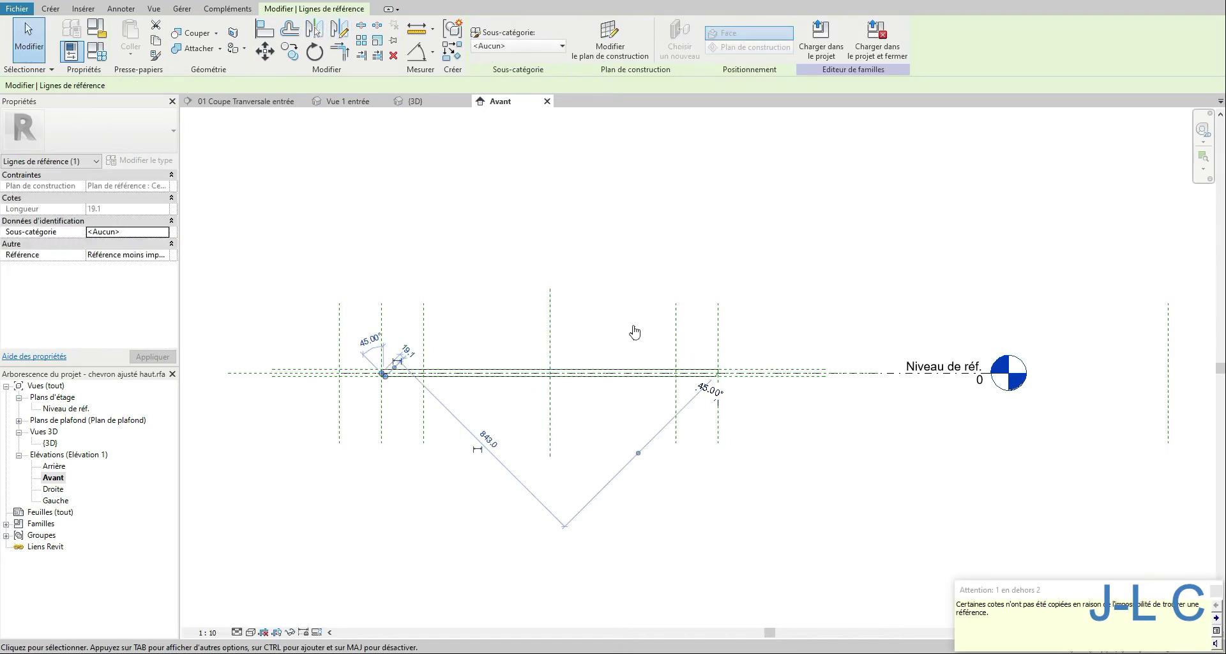
key(Escape)
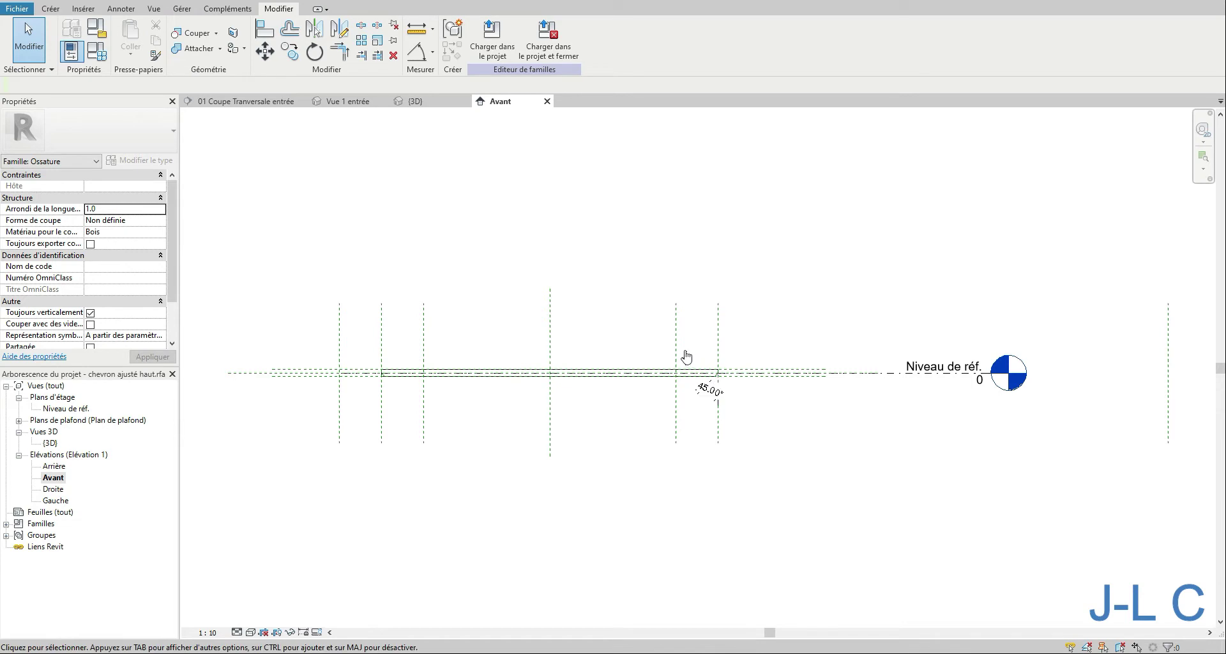
Delete the original cut reference line, its 45° angle dimension and the void extrusion at the rafter's right end.
drag(684, 351, 784, 445)
key(Escape)
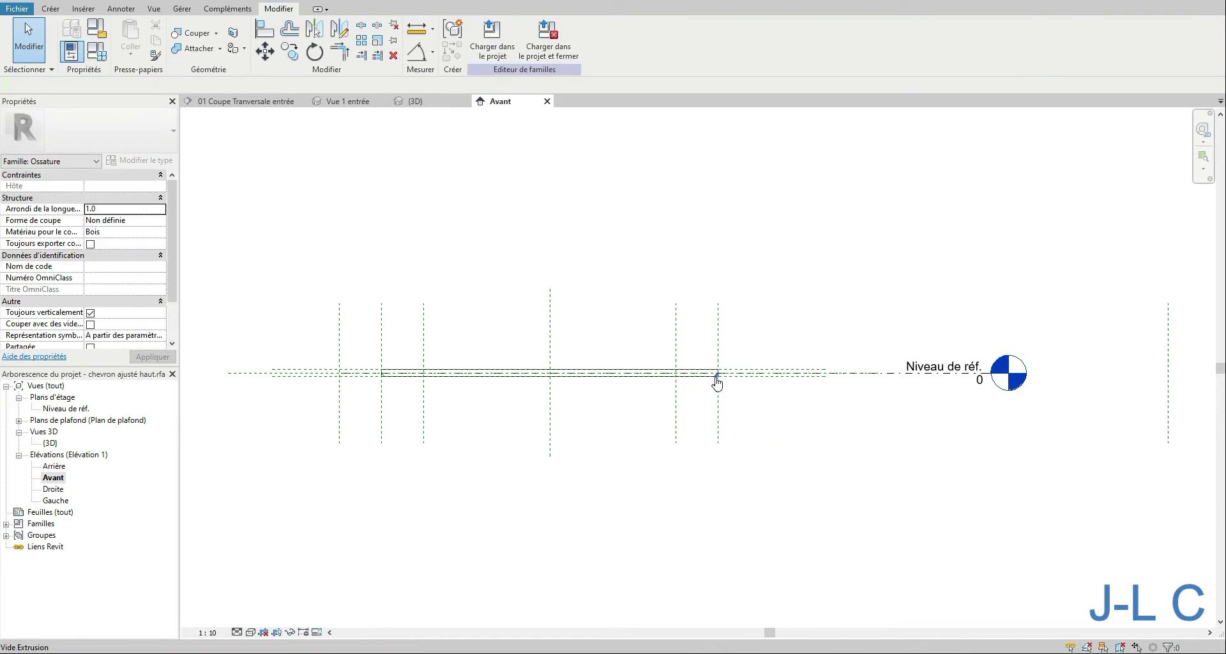
click(717, 382)
key(Escape)
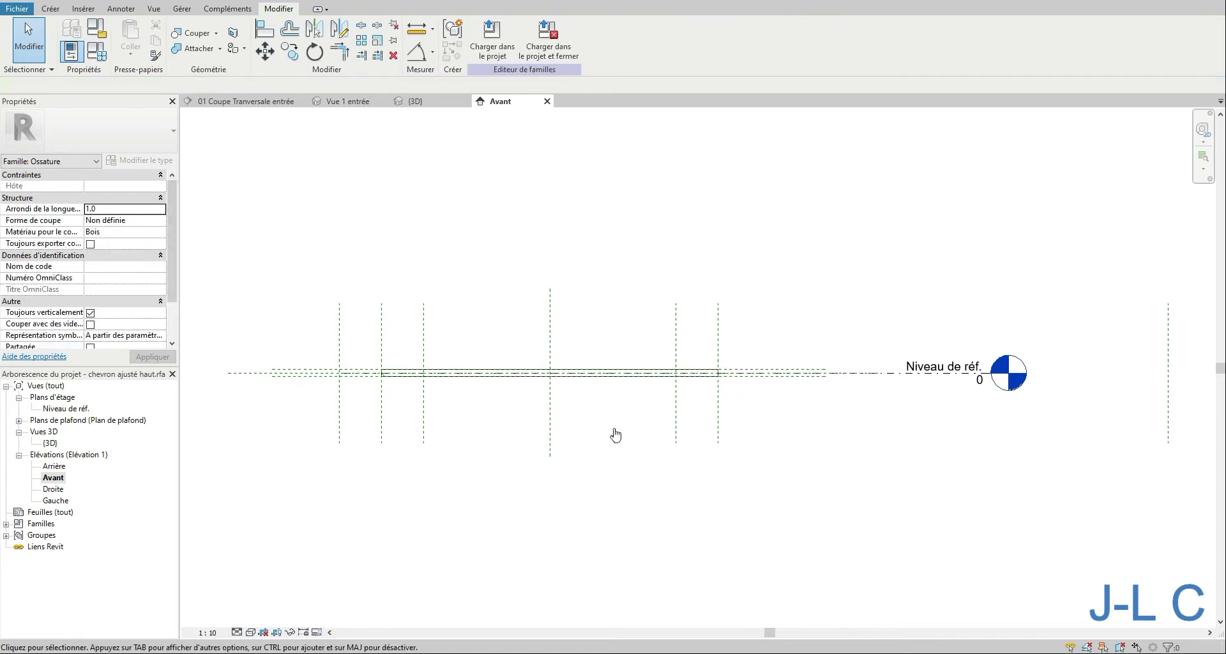
Add an angular dimension on the obtuse side between the mirrored reference line and the left member reference plane.
right_click(463, 433)
click(501, 502)
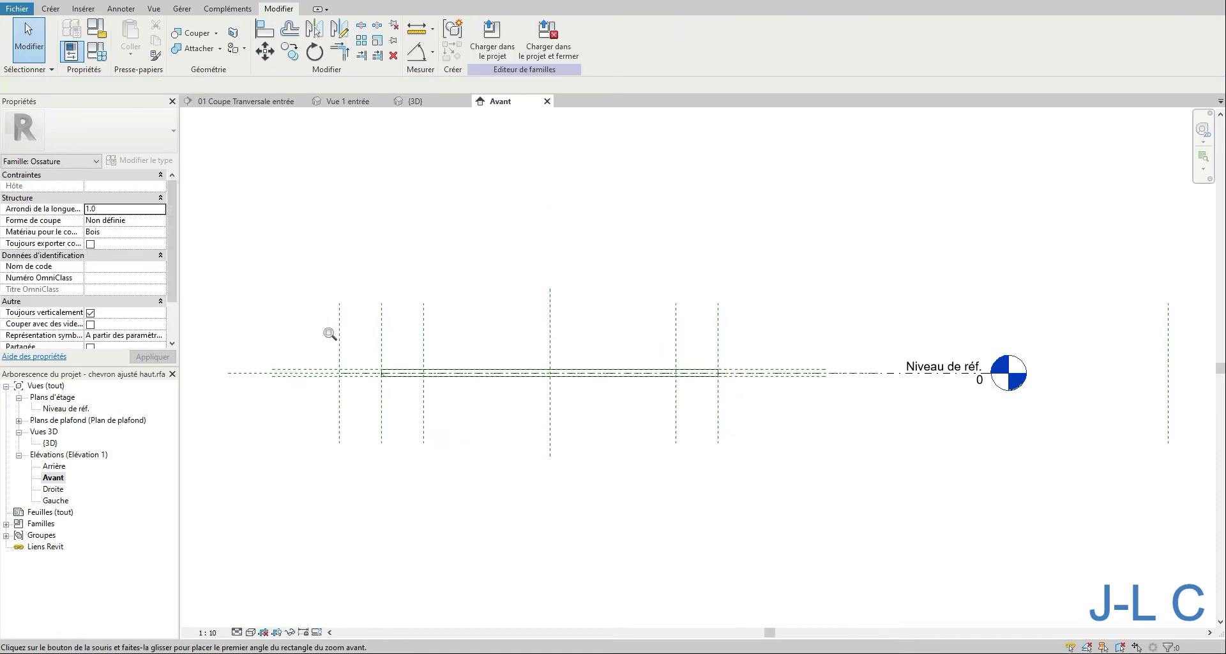
drag(328, 333, 530, 445)
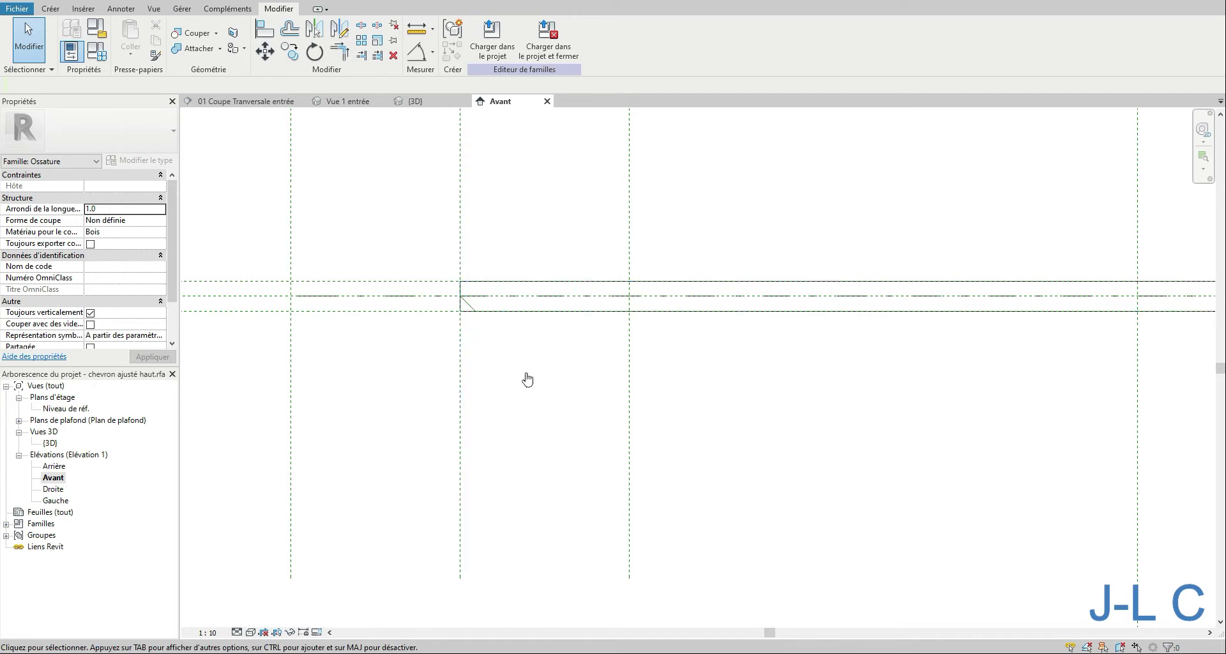
click(120, 8)
click(116, 35)
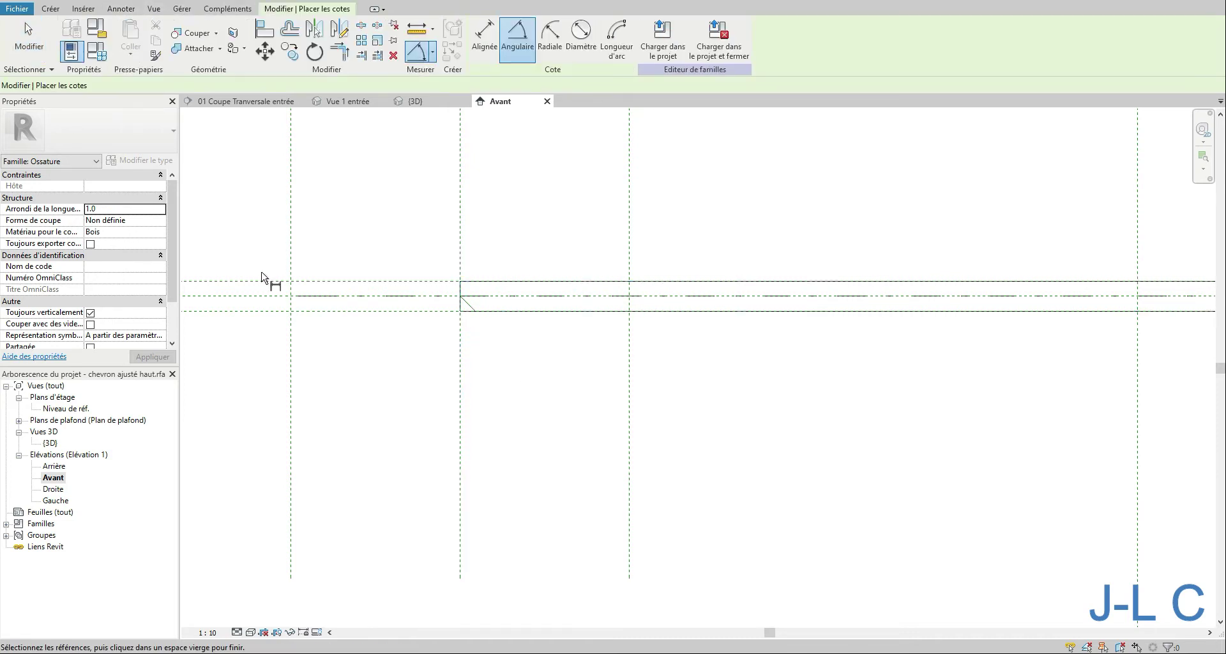
click(468, 303)
click(461, 336)
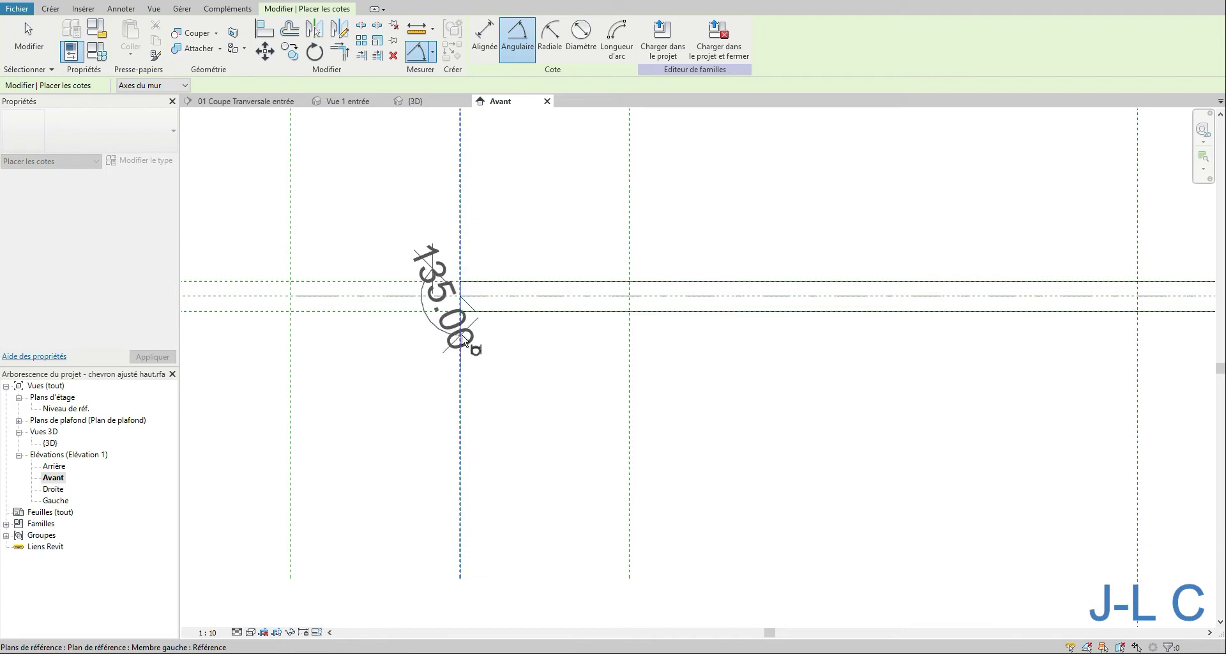
click(554, 402)
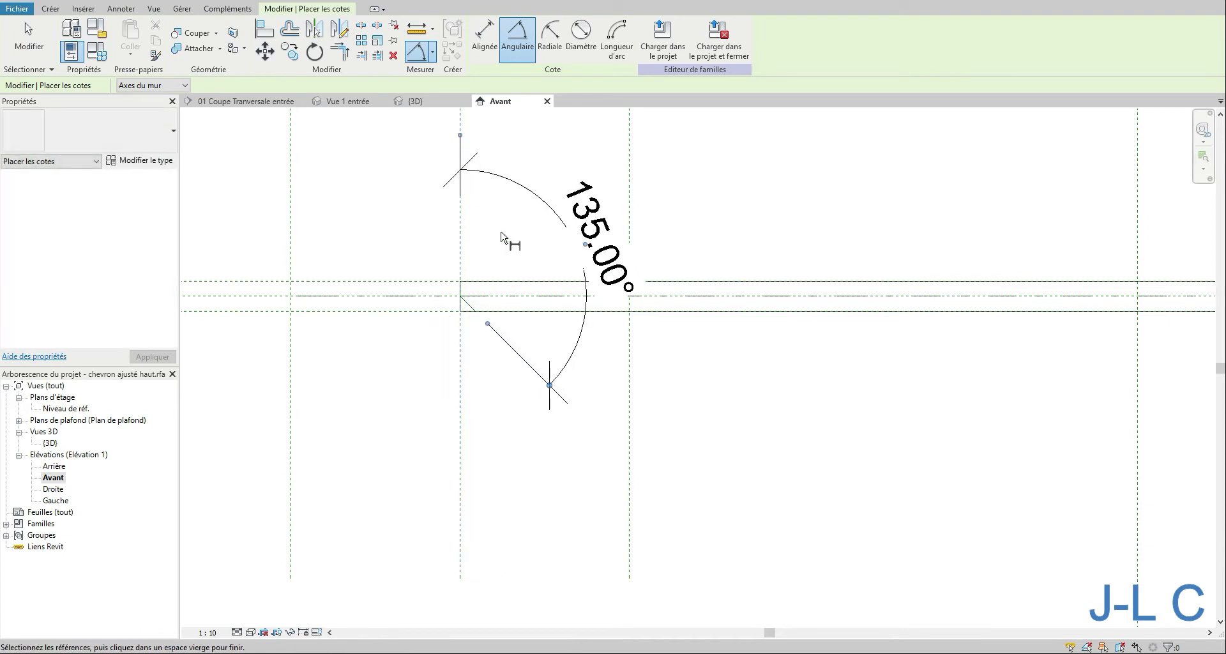
Add a second angular dimension on the acute side between the mirrored reference line and the left member reference plane.
click(467, 303)
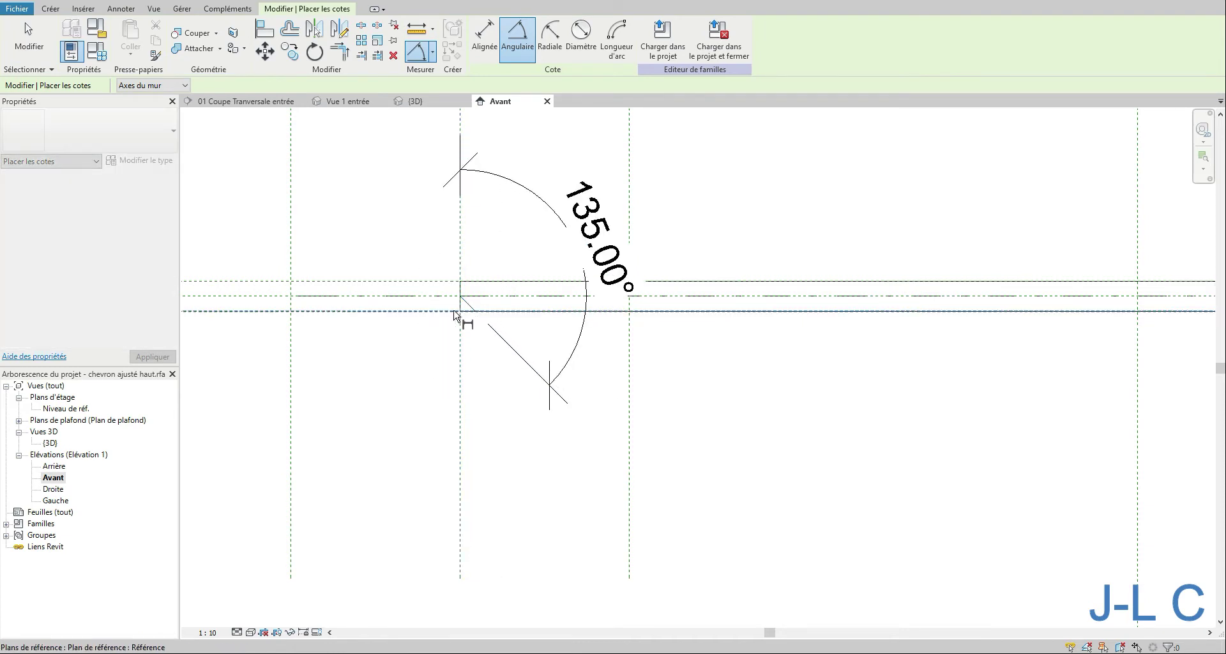
click(461, 335)
click(501, 378)
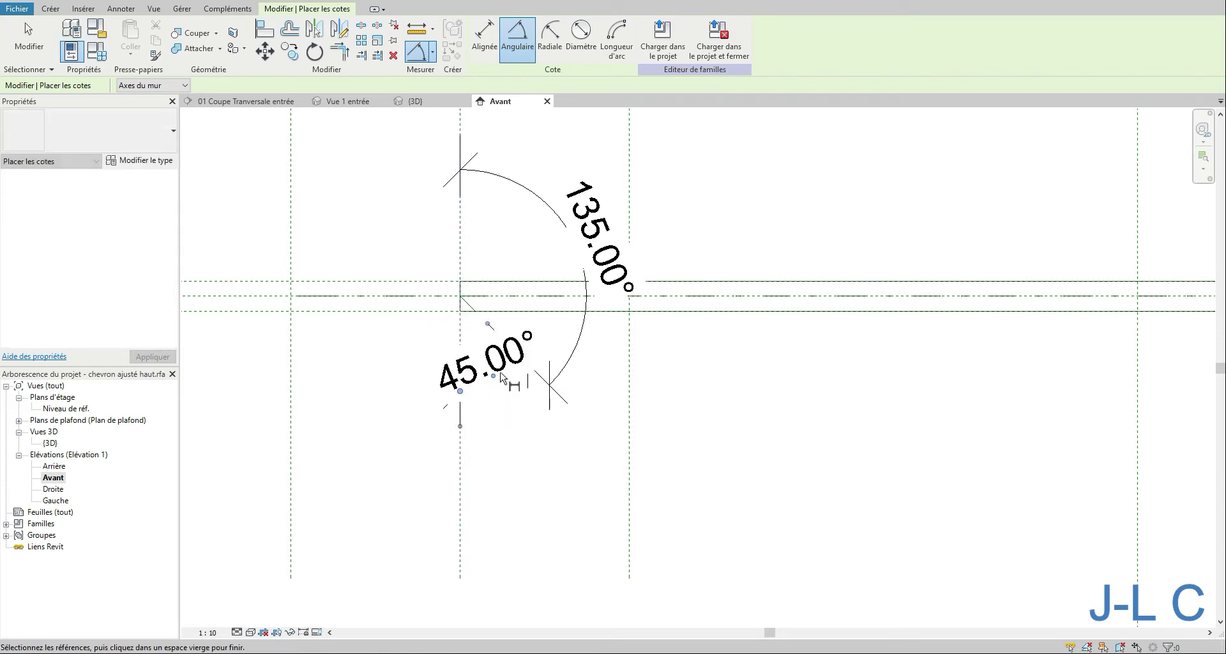
Delete the 135° angular dimension on the obtuse side of the mirrored reference line.
key(Escape)
click(529, 194)
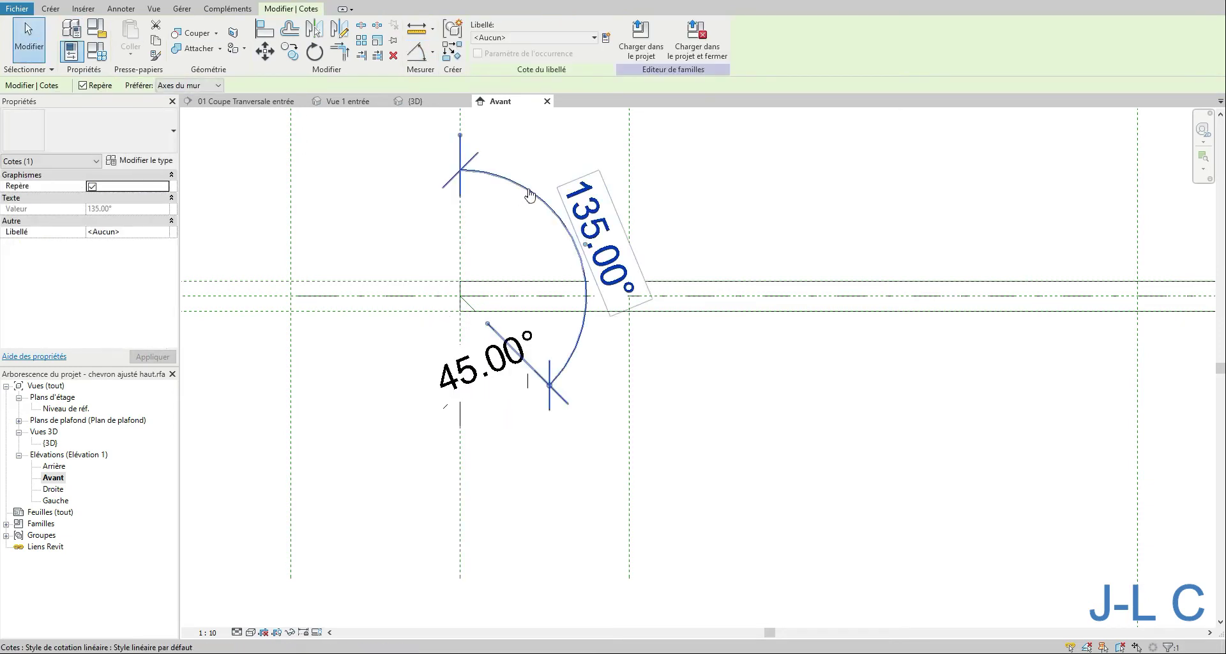
key(Delete)
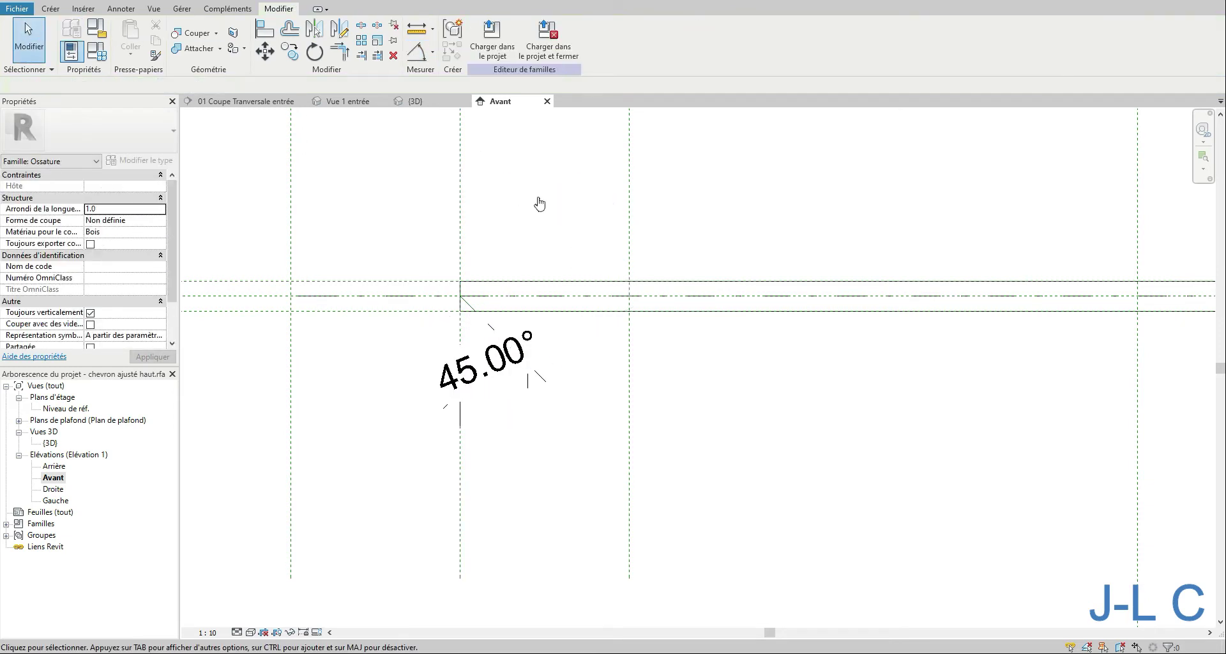
Label the 45° angular dimension with a new occurrence family parameter named Angle, grouped under Contraintes.
click(528, 355)
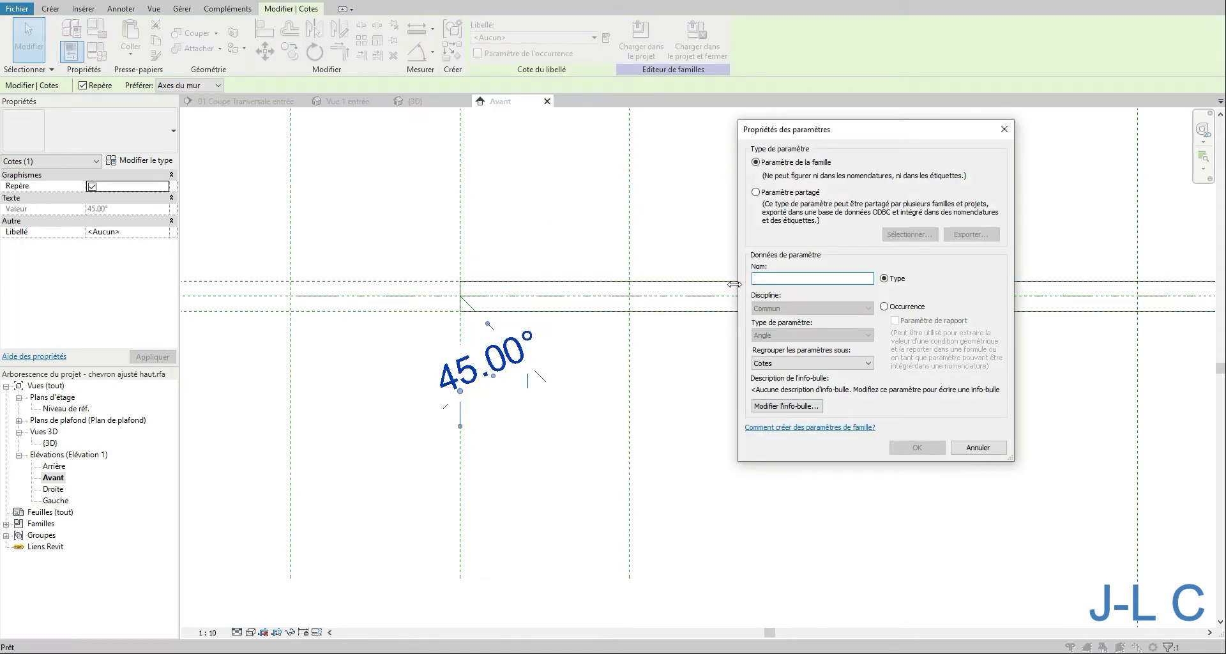
text(Angle)
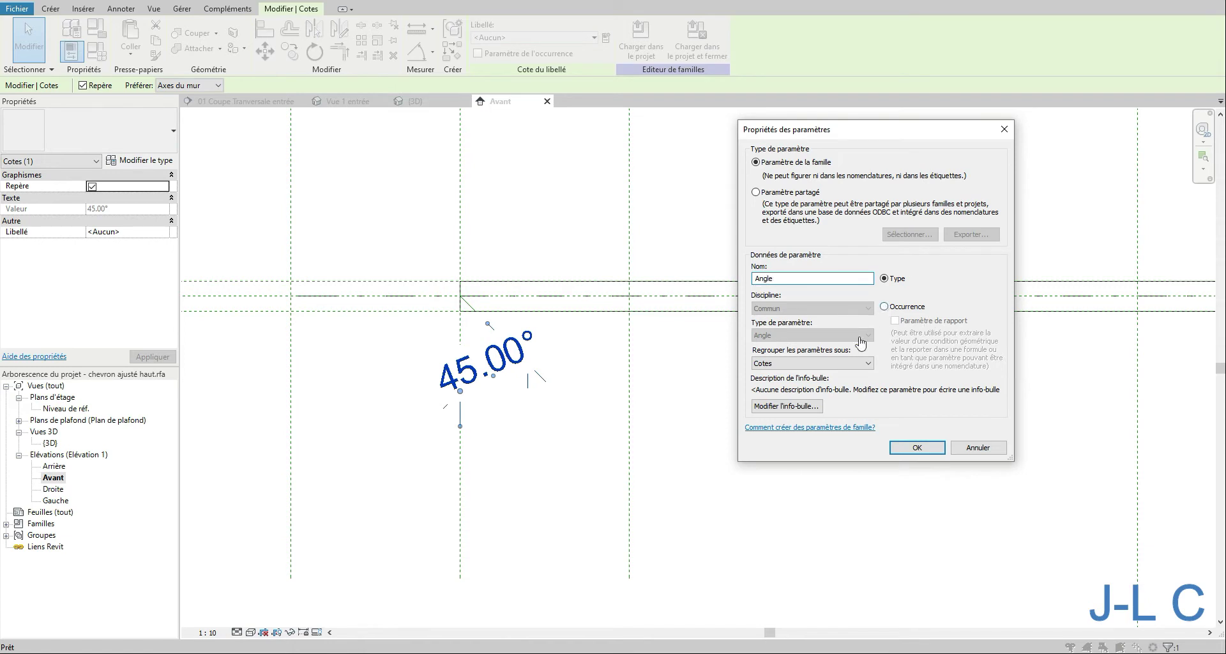
click(805, 364)
key(Up)
key(Up)
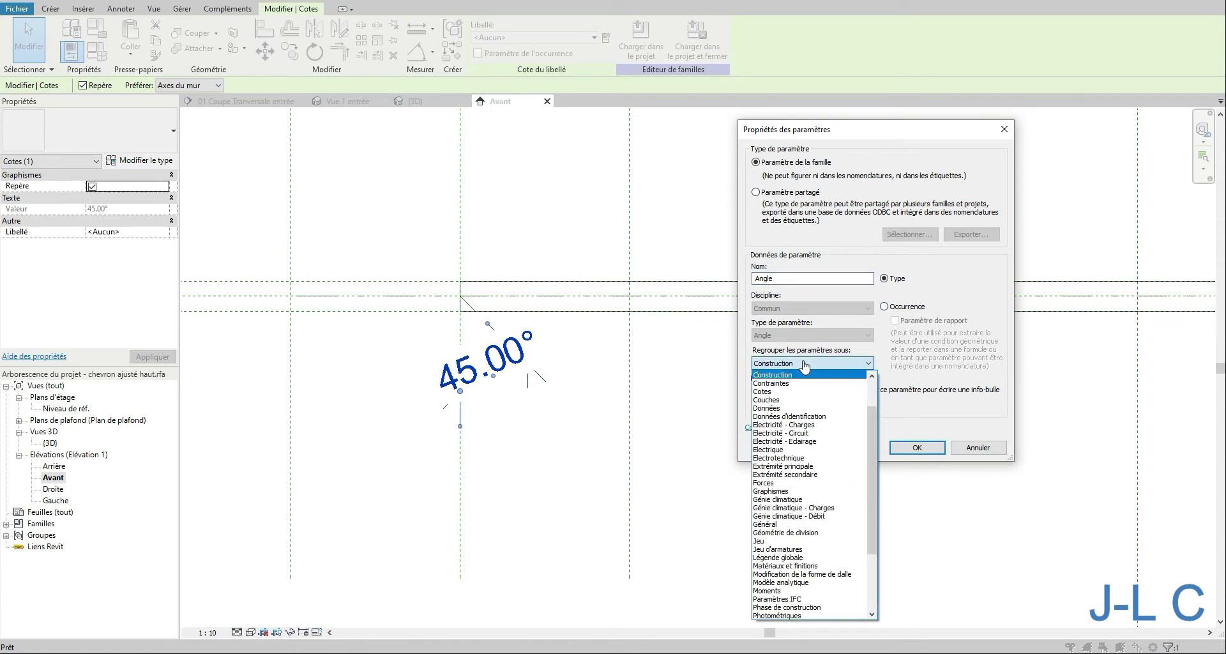
click(782, 376)
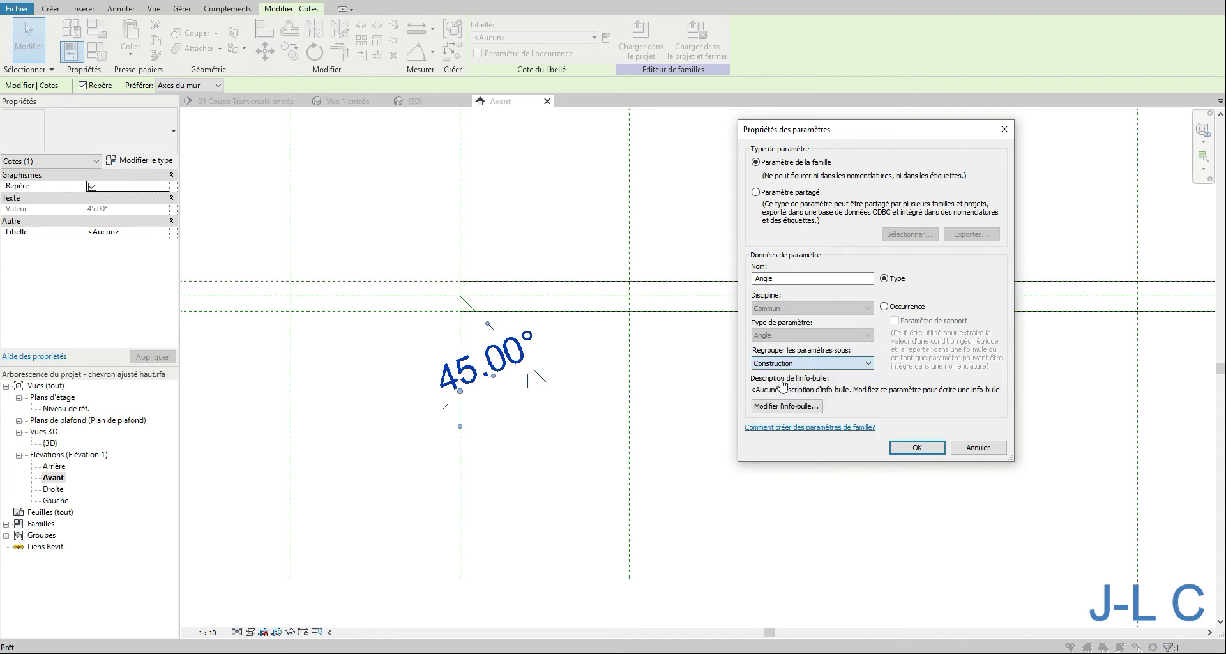
click(780, 368)
click(775, 384)
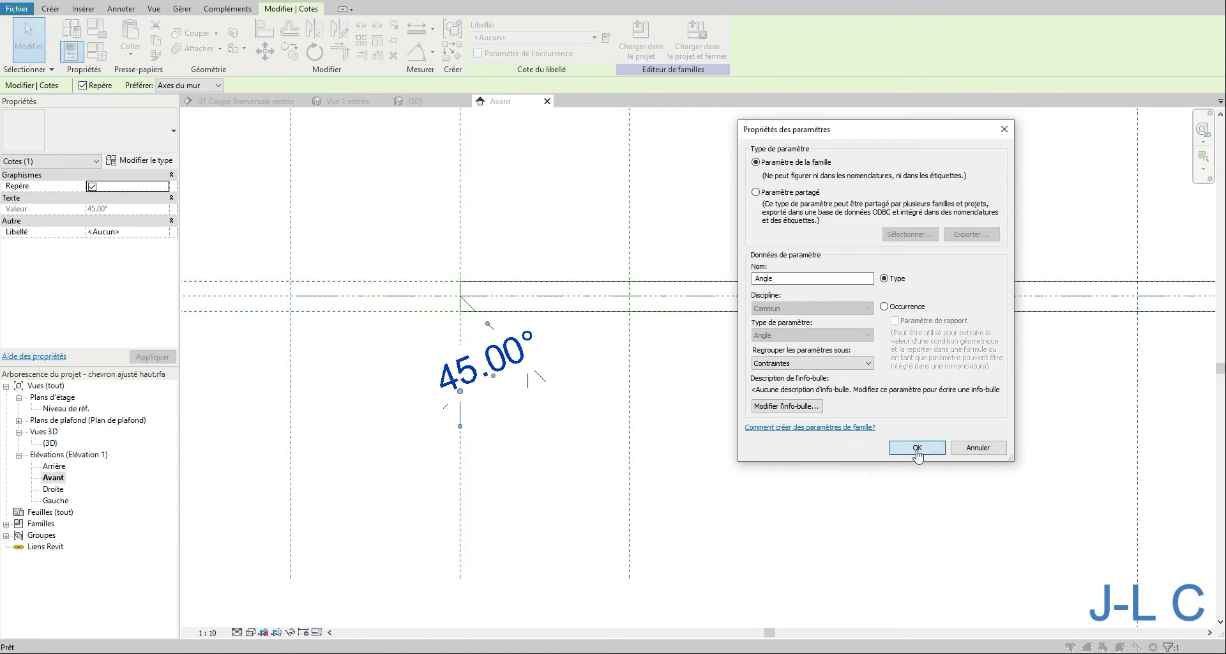
click(884, 307)
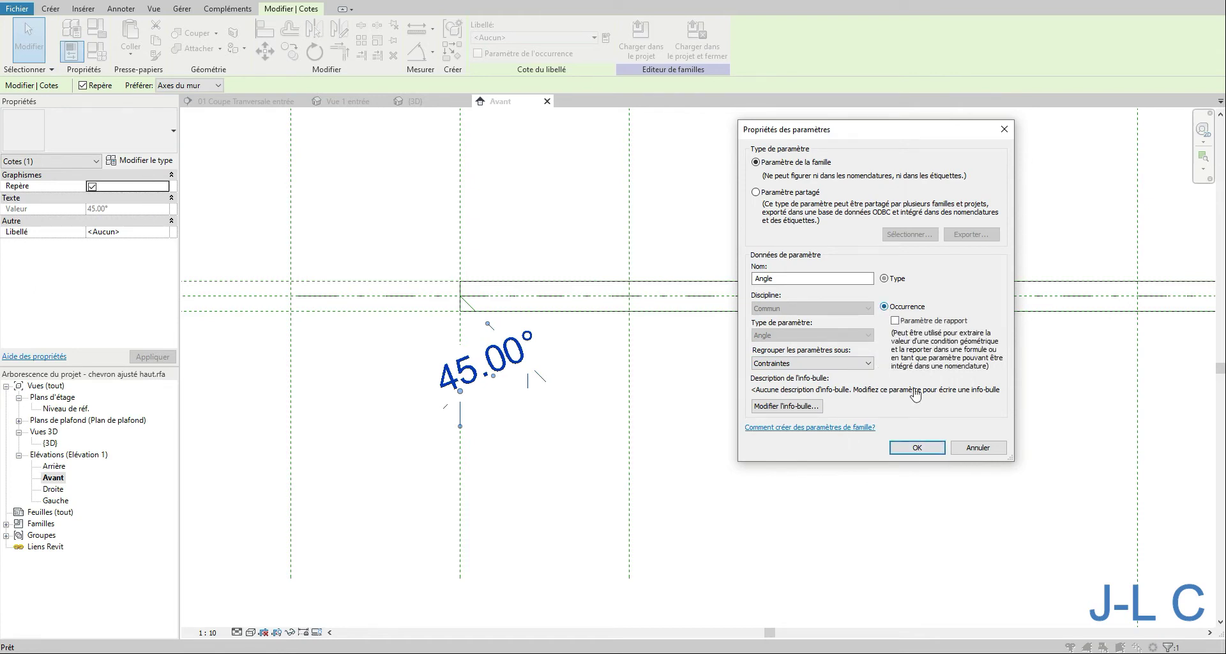
click(911, 450)
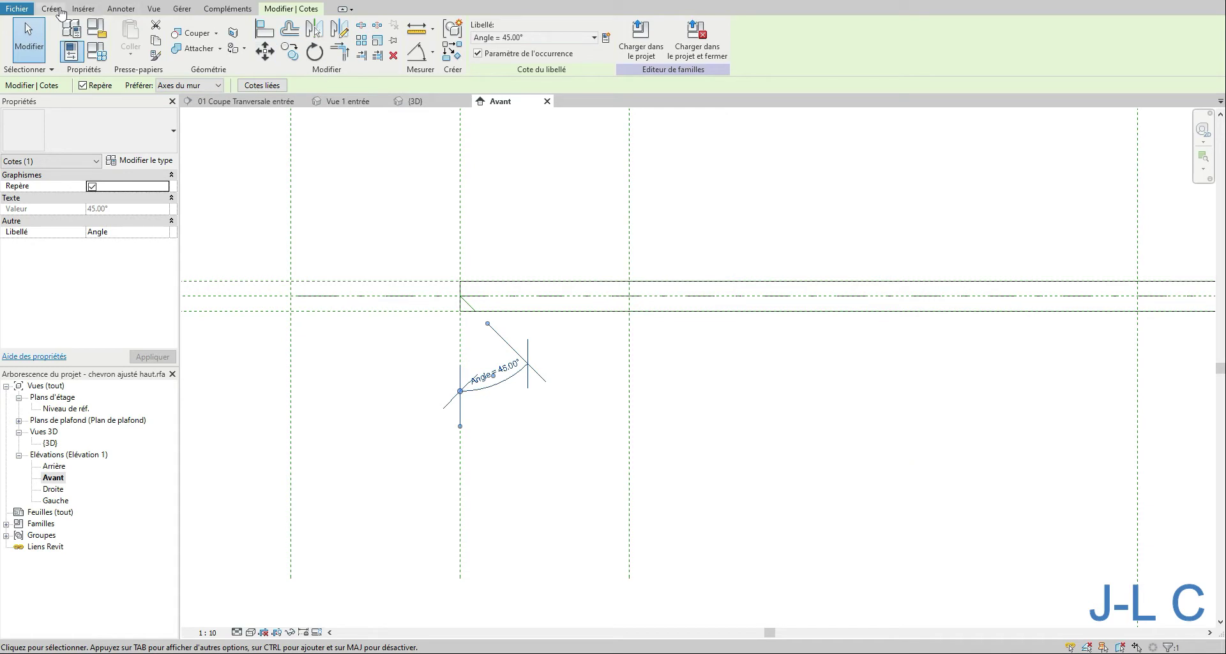
Create a triangular void extrusion at the rafter's lower left corner along the angled reference line, on the Centre (avant/arrière) work plane.
click(50, 8)
click(391, 51)
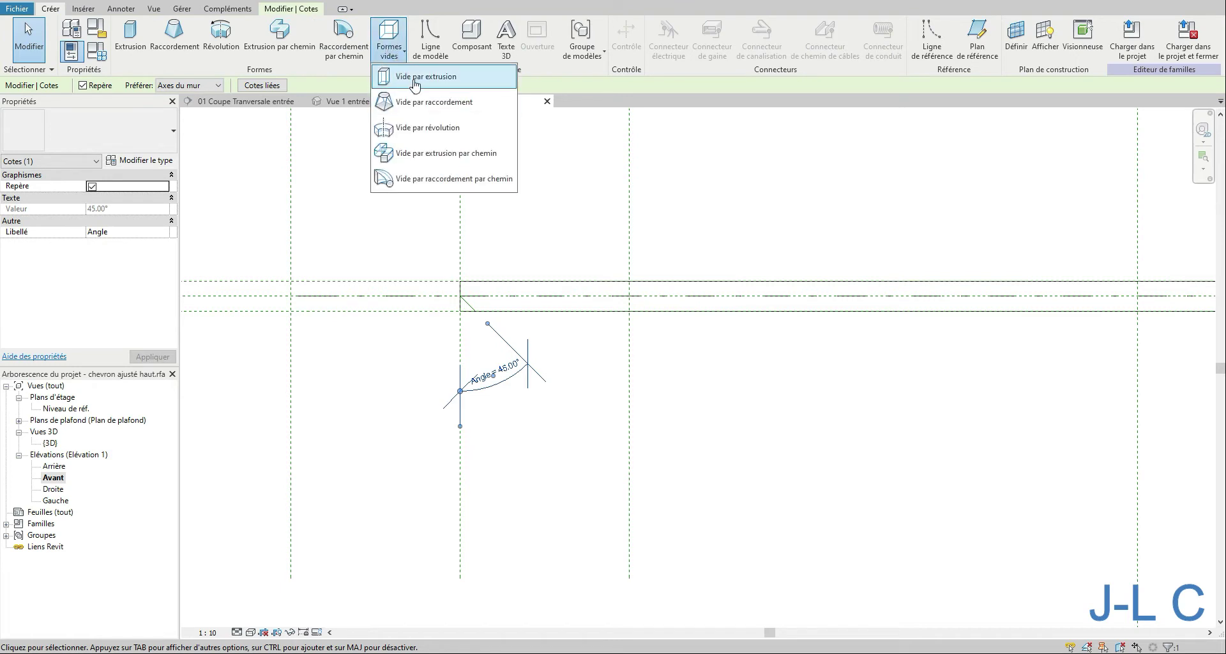
click(401, 70)
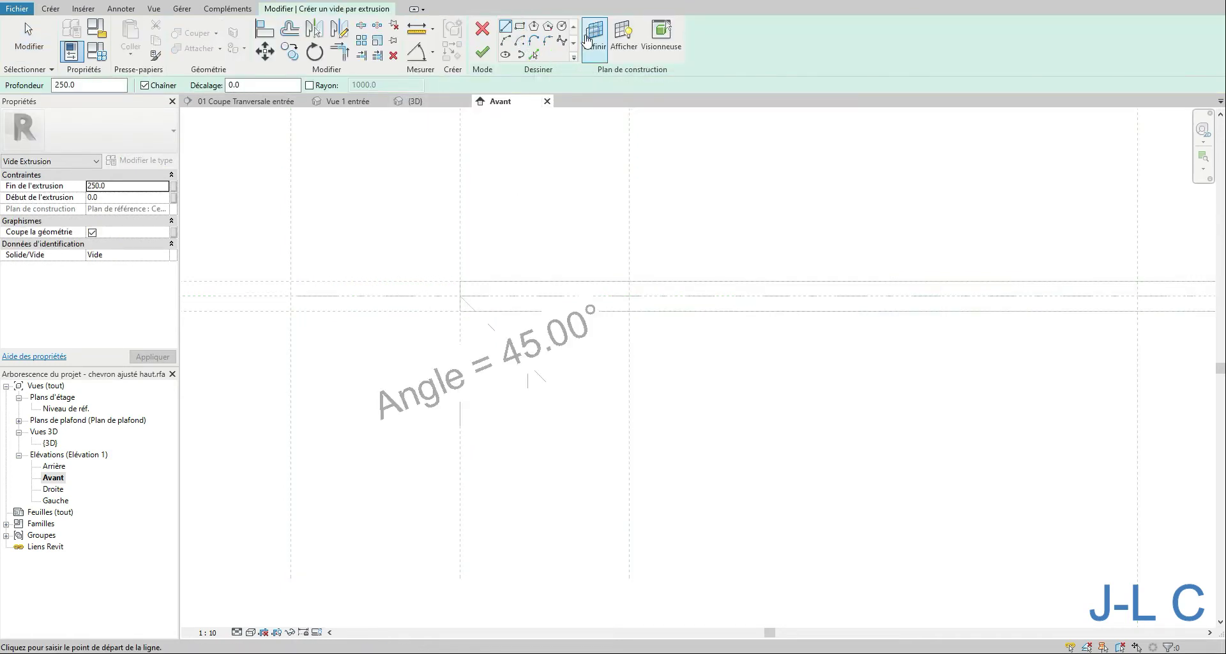
click(595, 35)
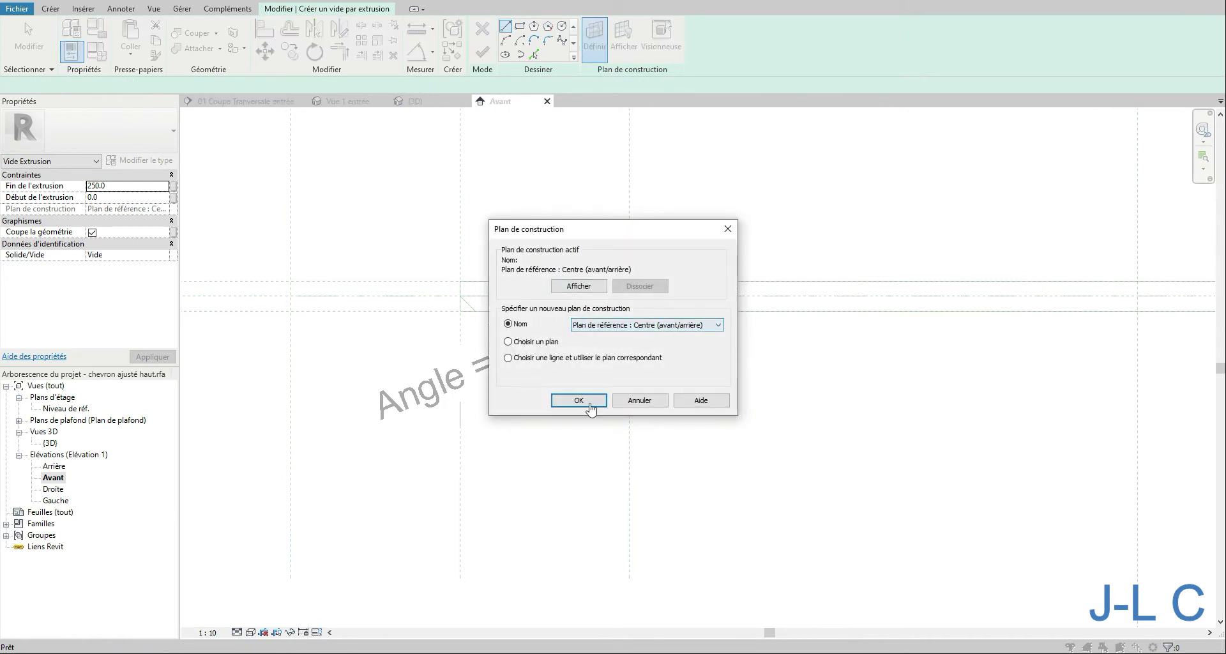
click(579, 399)
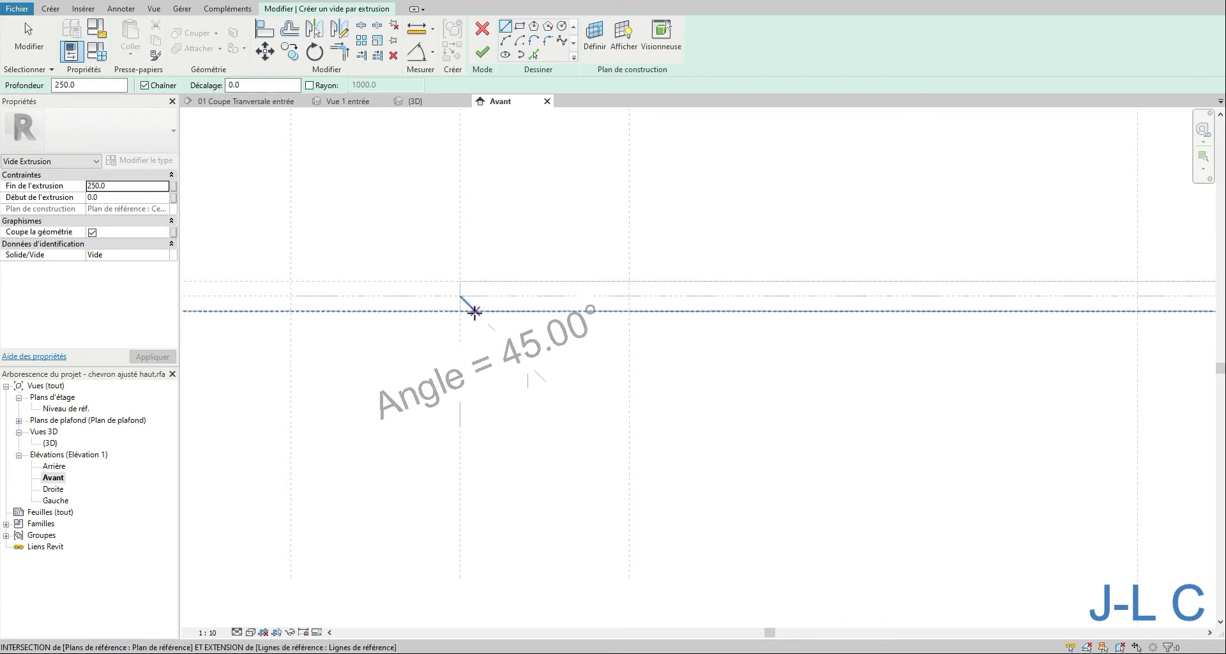
click(459, 295)
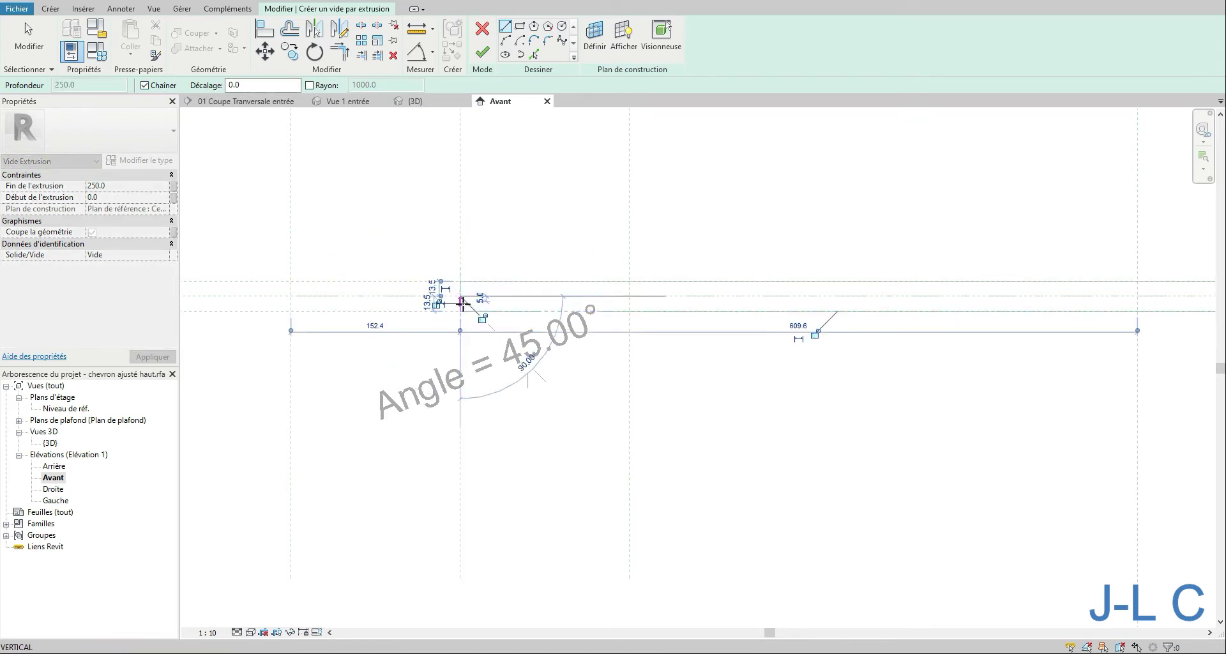
click(475, 311)
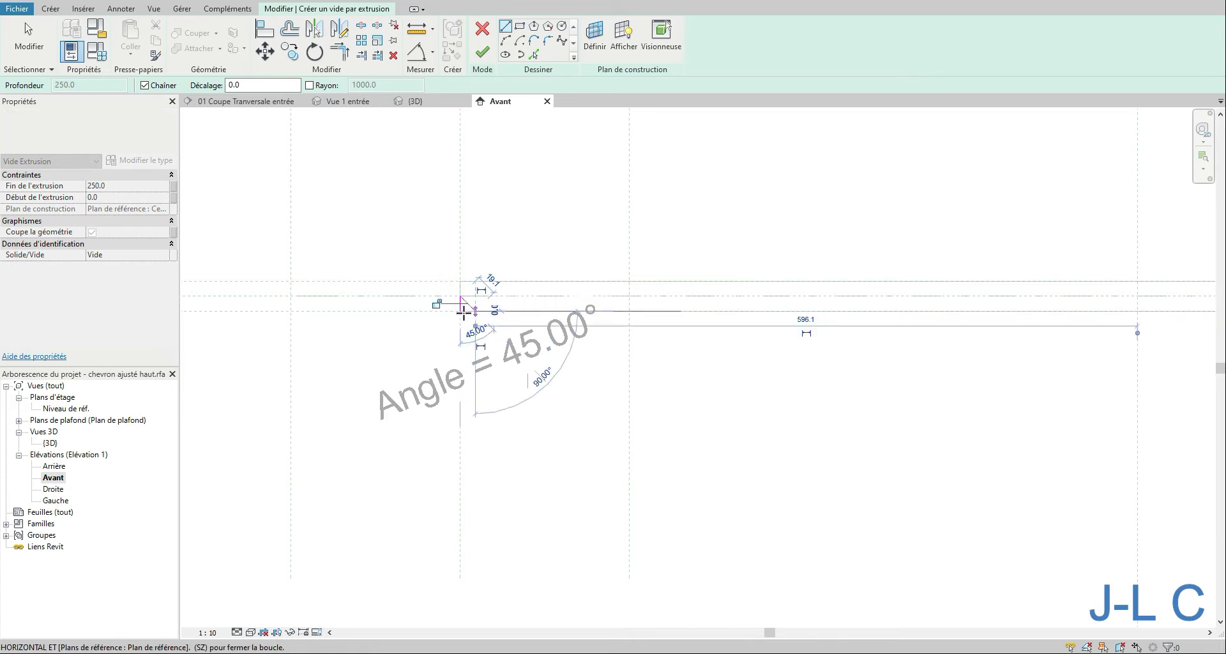
click(459, 311)
key(Escape)
key(Escape)
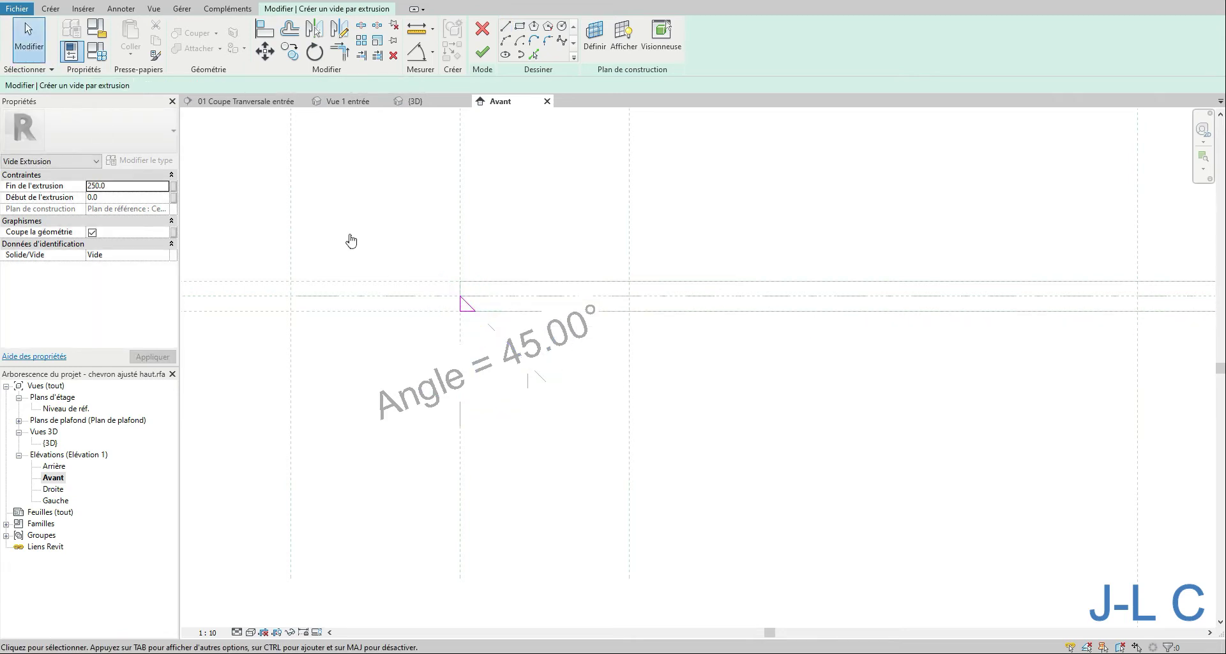
click(482, 52)
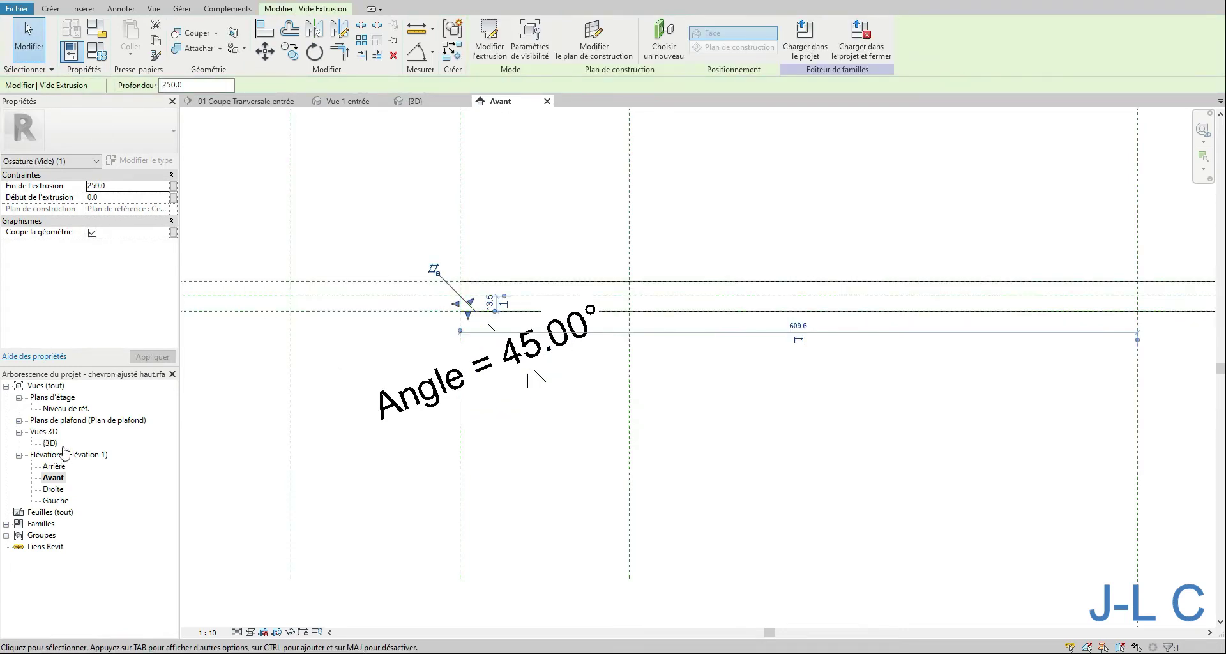
In the family's {3D} view, stretch the void's start to -13.5 and shorten its far end to just past the rafter's side face.
double_click(51, 443)
middle_drag(351, 181, 531, 272)
drag(506, 245, 514, 241)
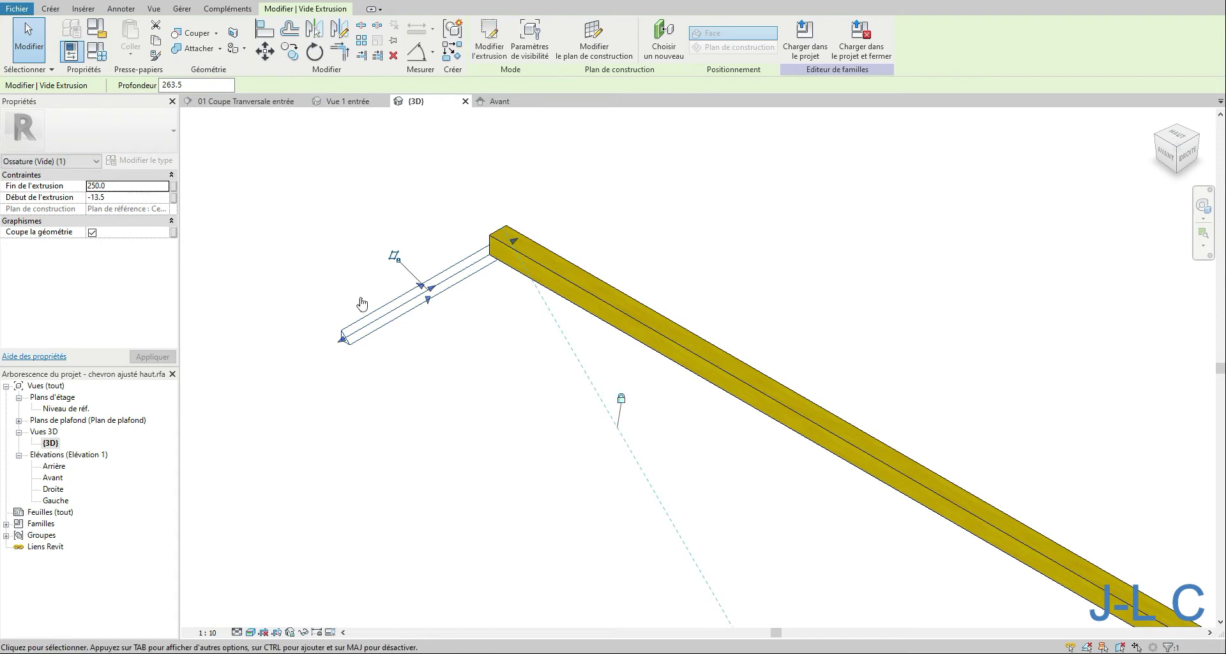
drag(343, 338, 505, 282)
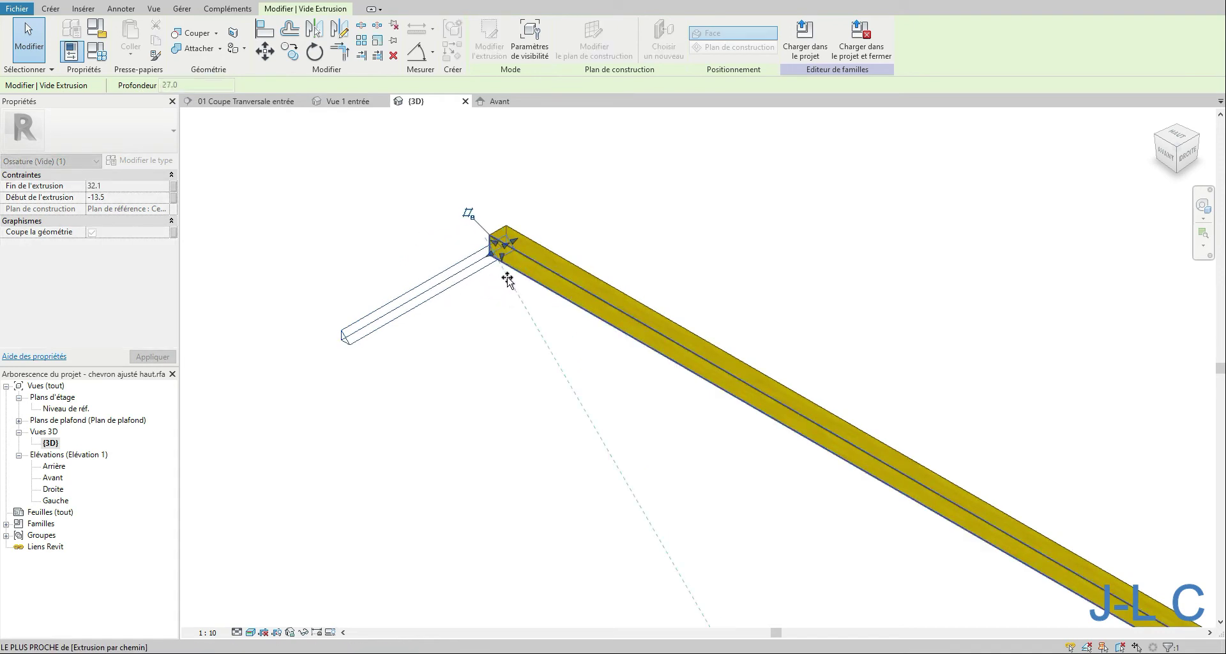
click(520, 418)
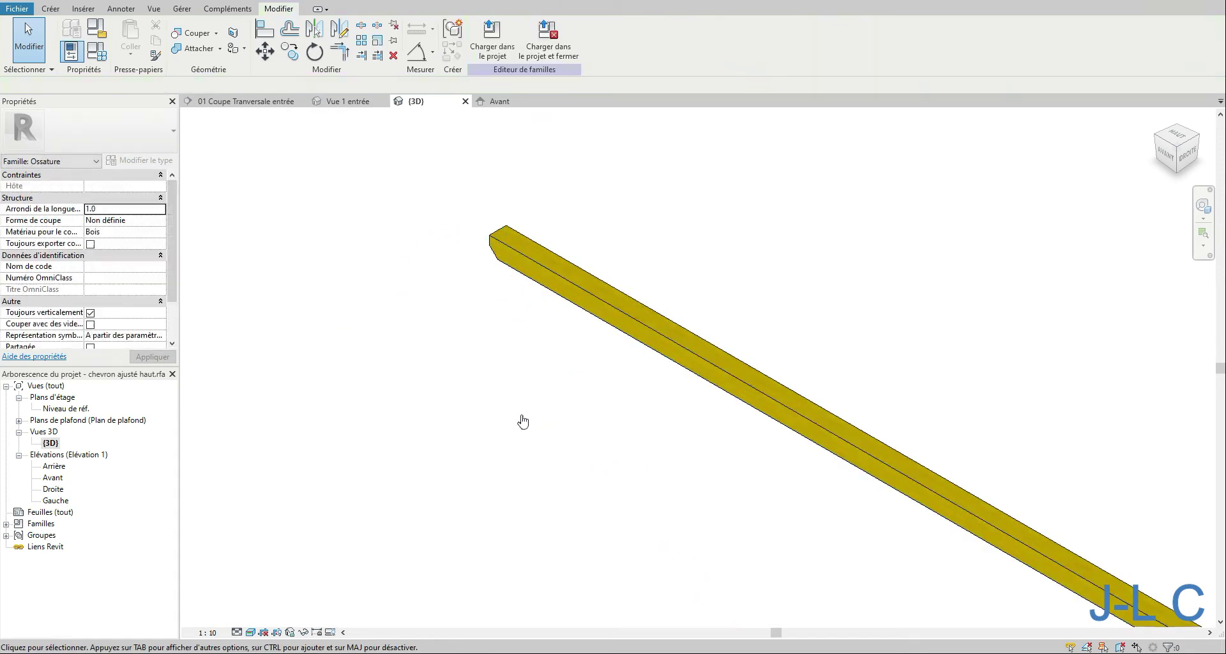
Save the chevron ajusté haut family, load it into the project and close it, replacing the existing version and its parameter values.
click(547, 48)
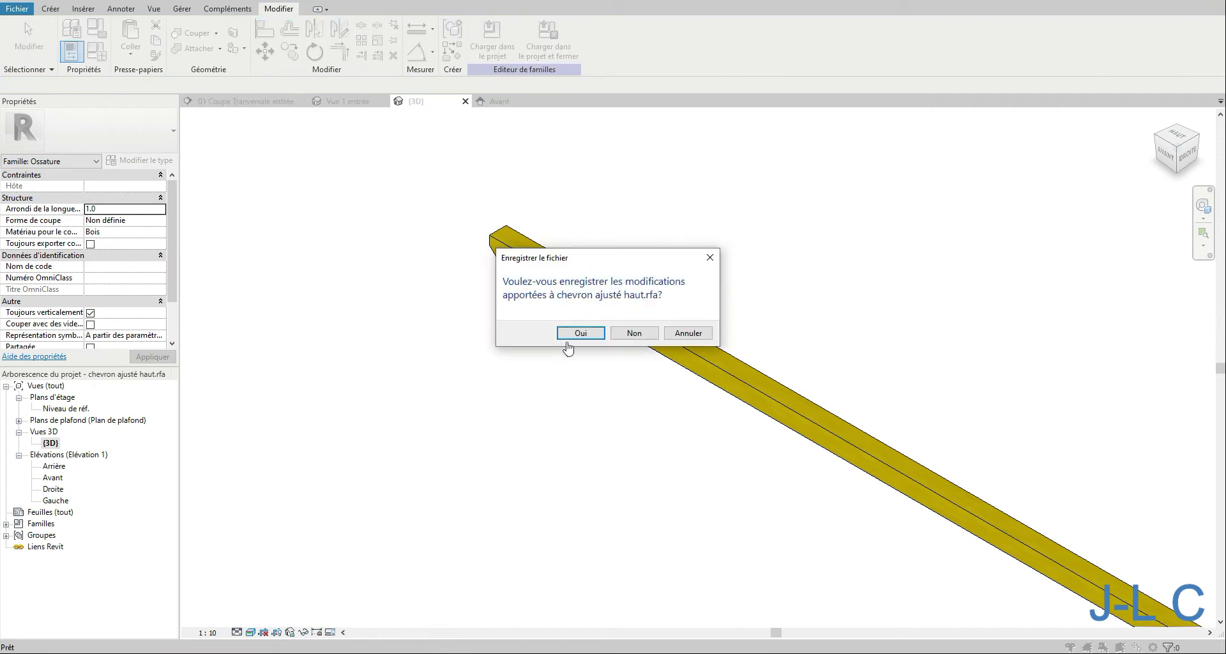
click(581, 332)
click(579, 333)
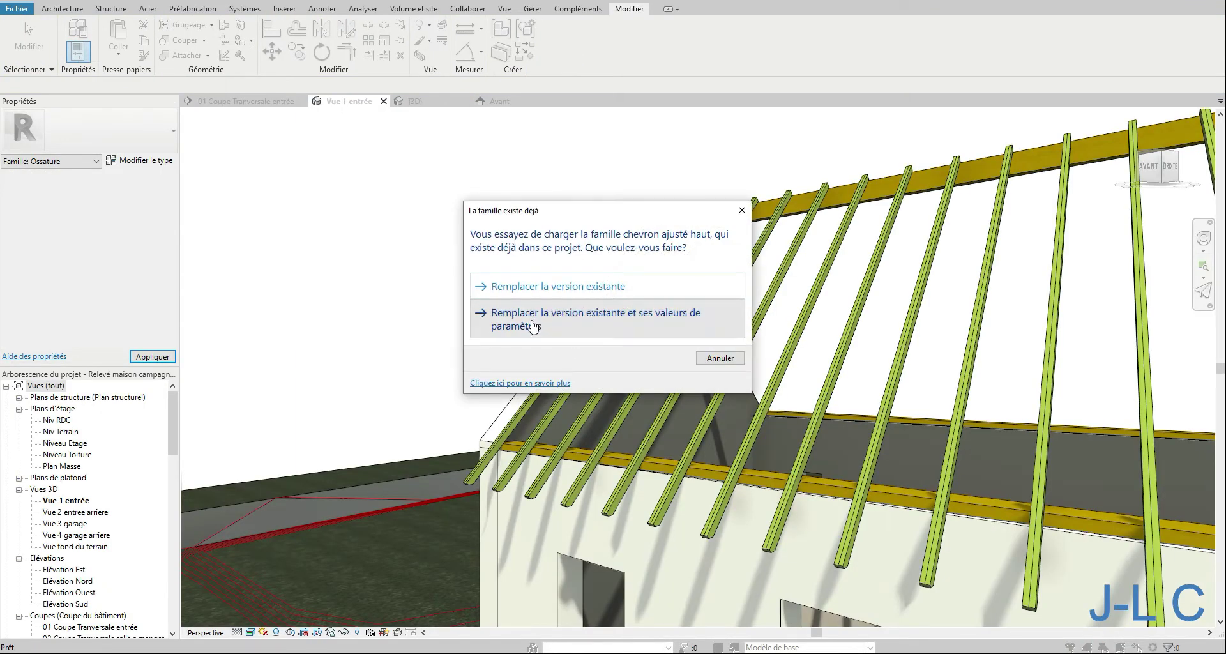
click(533, 326)
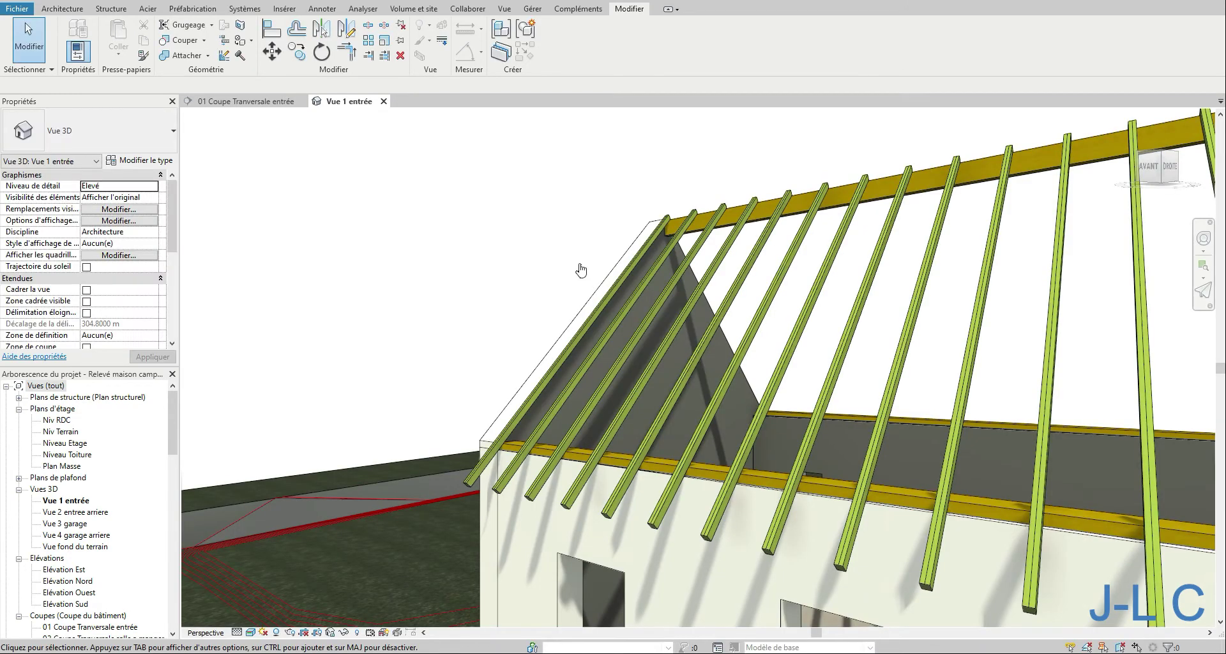
Examine the rafters' cut ends at the ridge in the 3D view and in the section 01 Coupe Tranversale entrée.
middle_drag(672, 200, 444, 245)
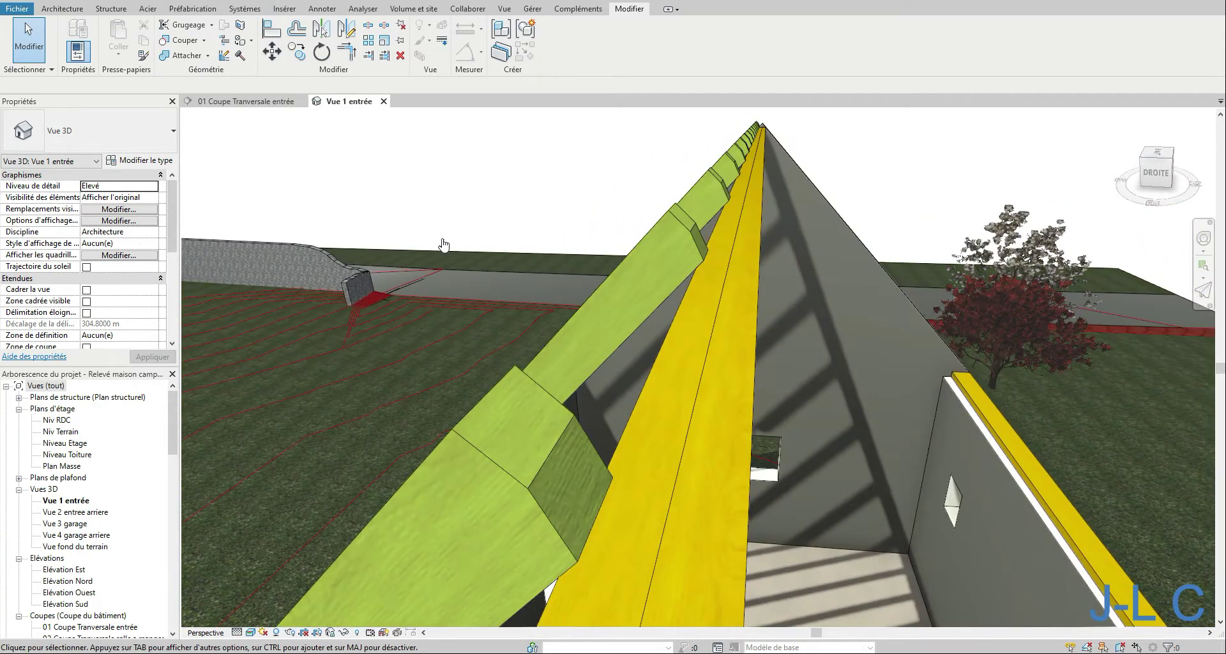
click(521, 379)
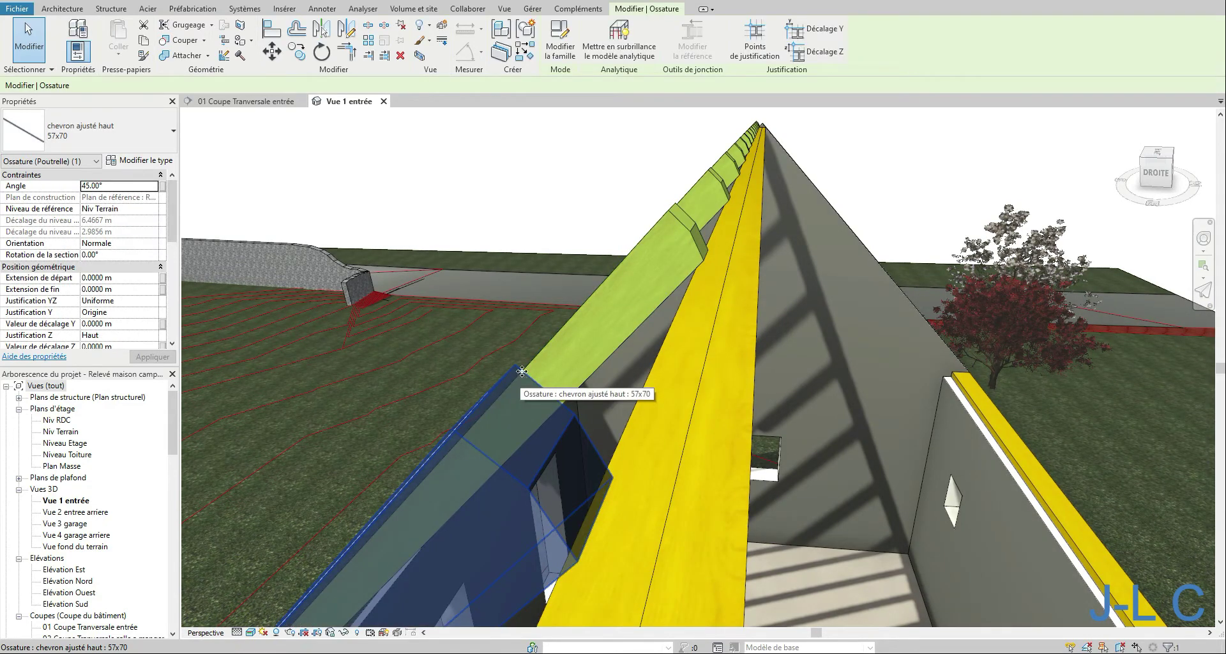
scroll(537, 357, up, 5)
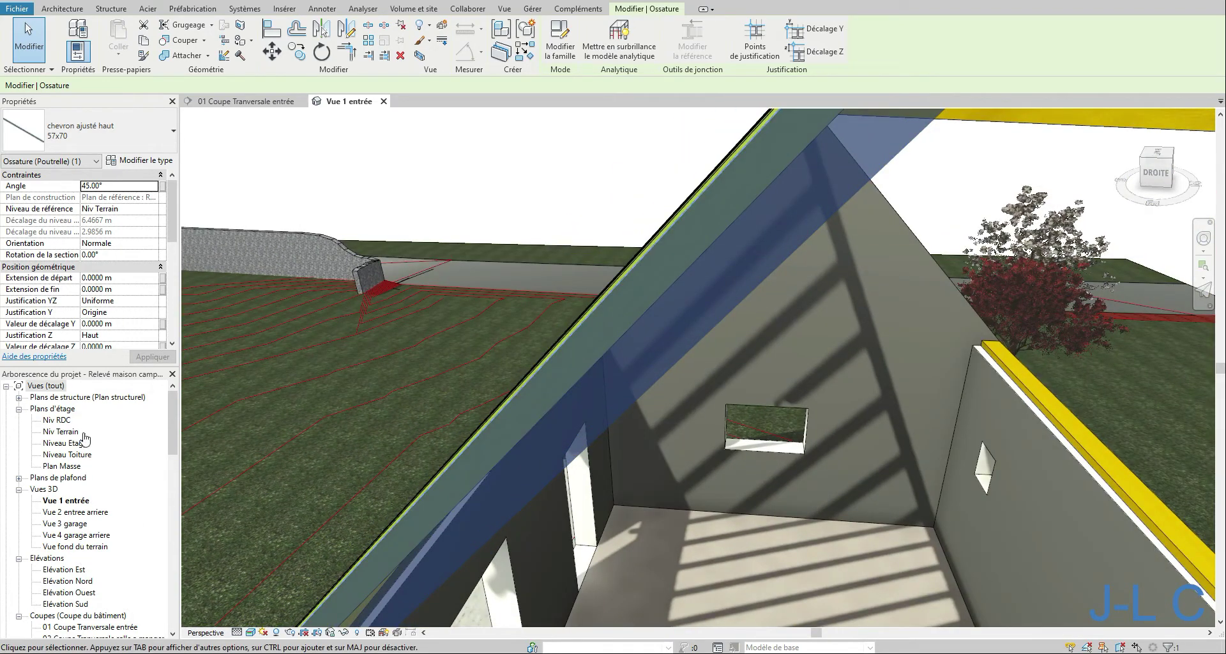
double_click(64, 432)
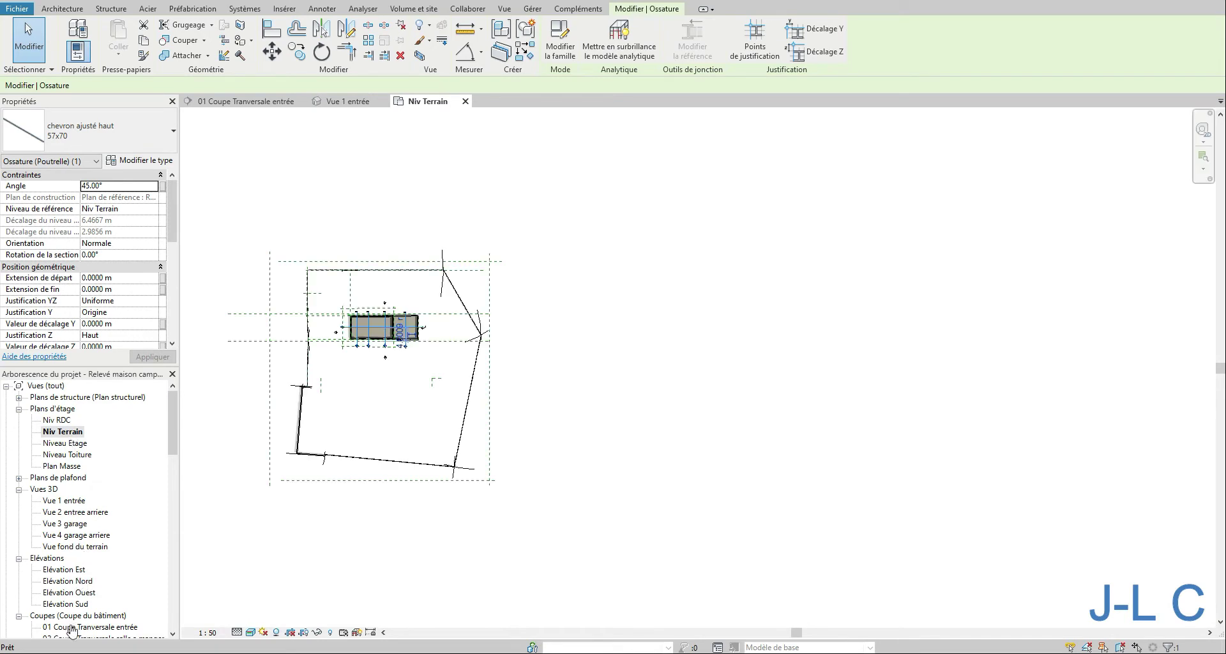
double_click(72, 627)
middle_drag(860, 169, 491, 600)
right_click(636, 470)
click(679, 371)
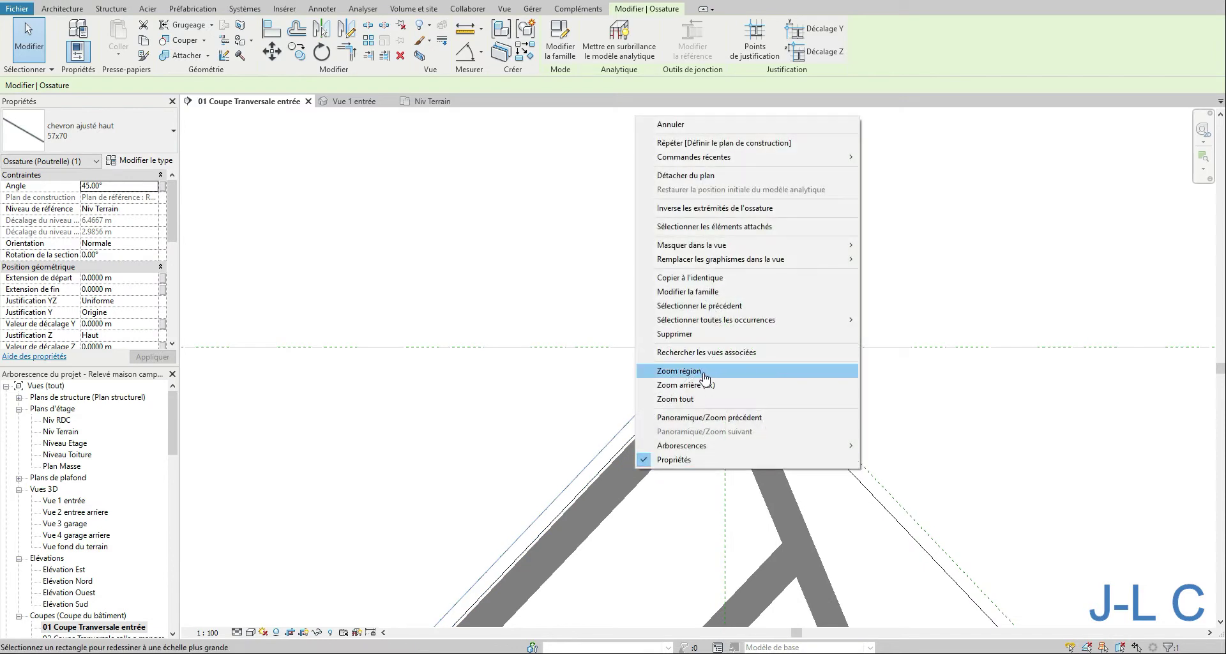
drag(631, 326, 798, 434)
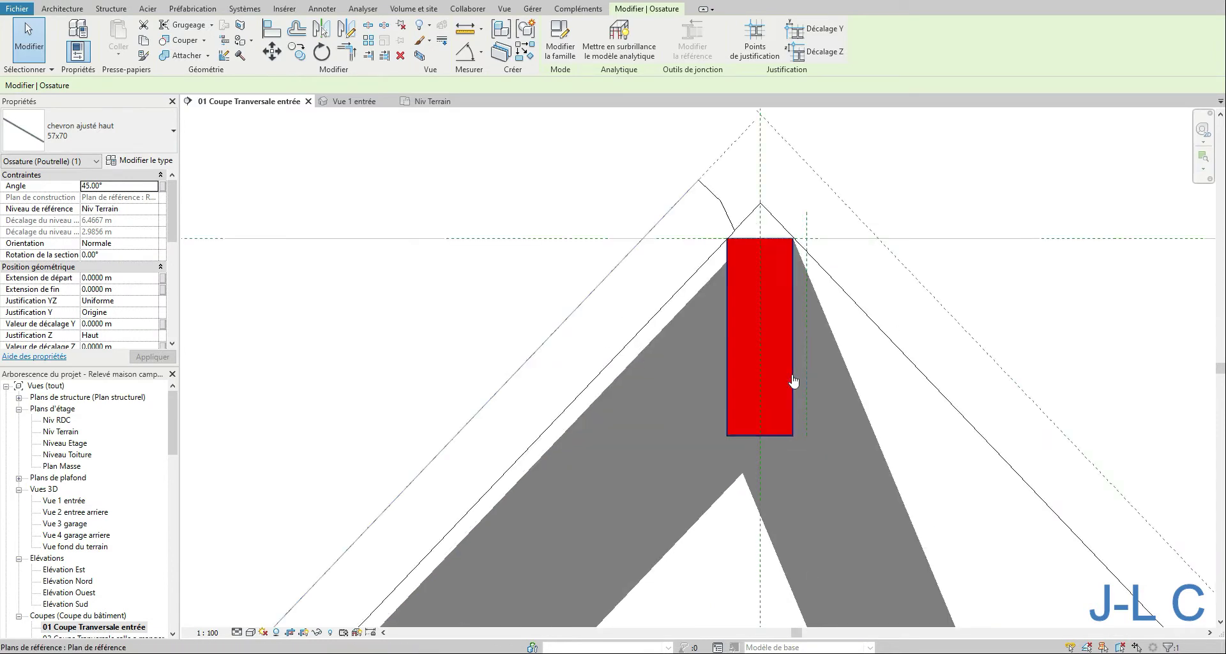
Try to set the Z justification of the rafter beside the ridge beam to Bas.
click(727, 220)
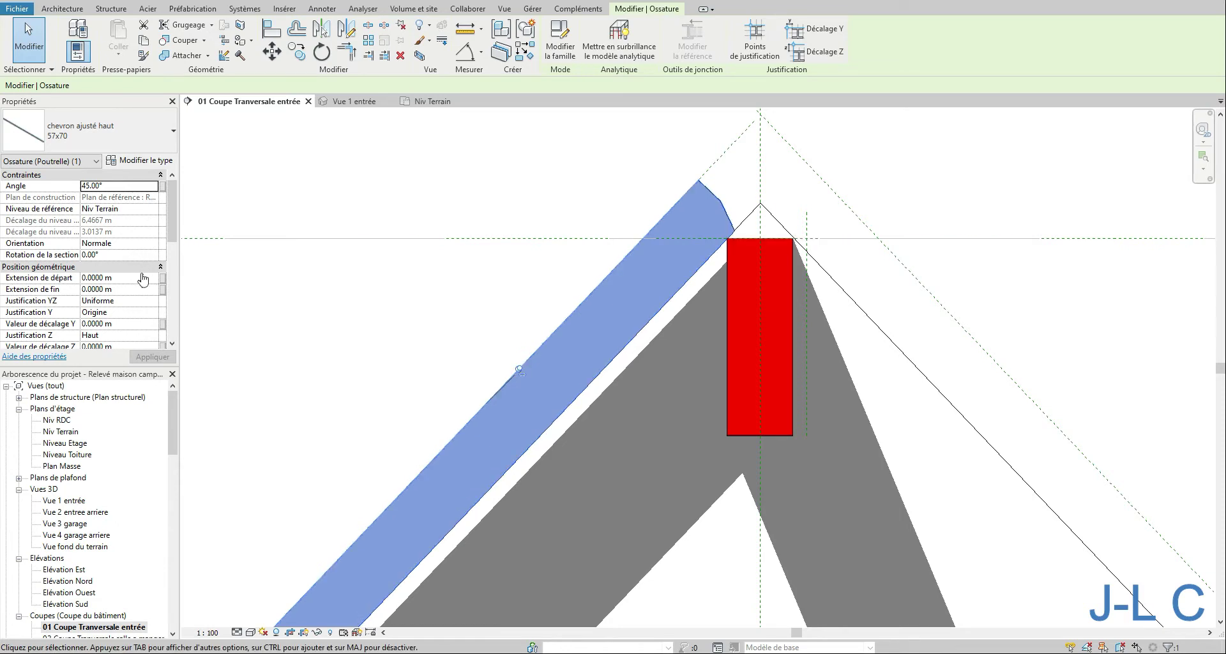
click(152, 336)
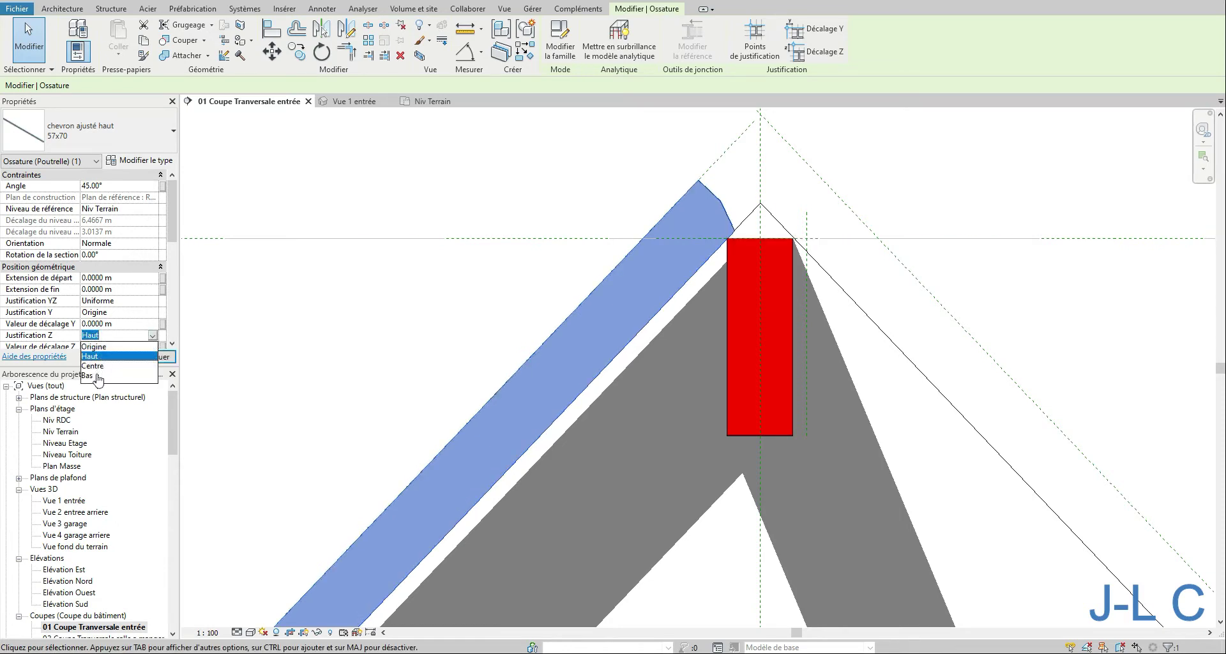
click(98, 380)
click(395, 273)
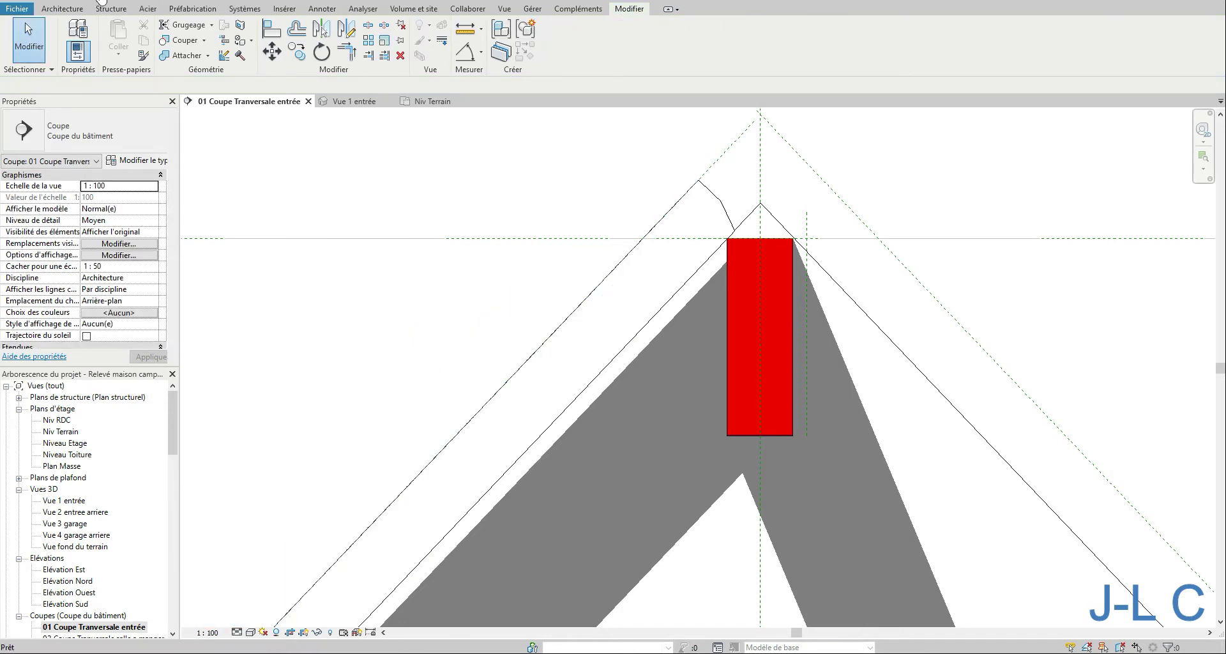
Place an angular dimension between the sloping rafter line and the vertical line at the ridge beam.
click(712, 199)
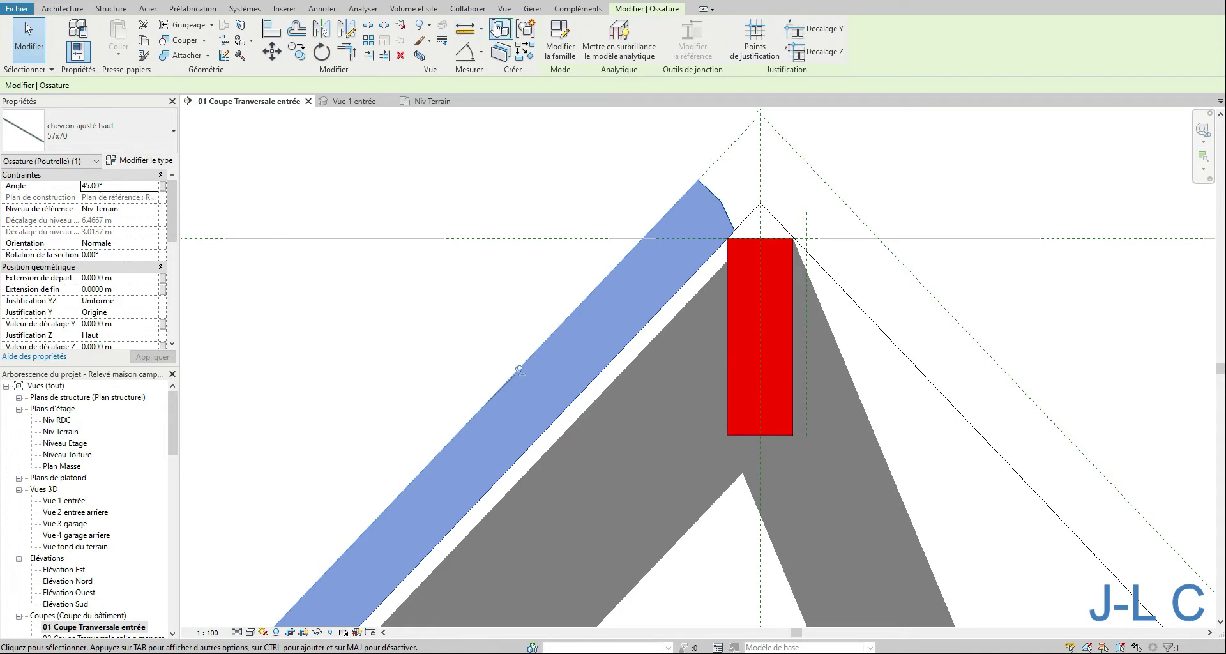
click(464, 51)
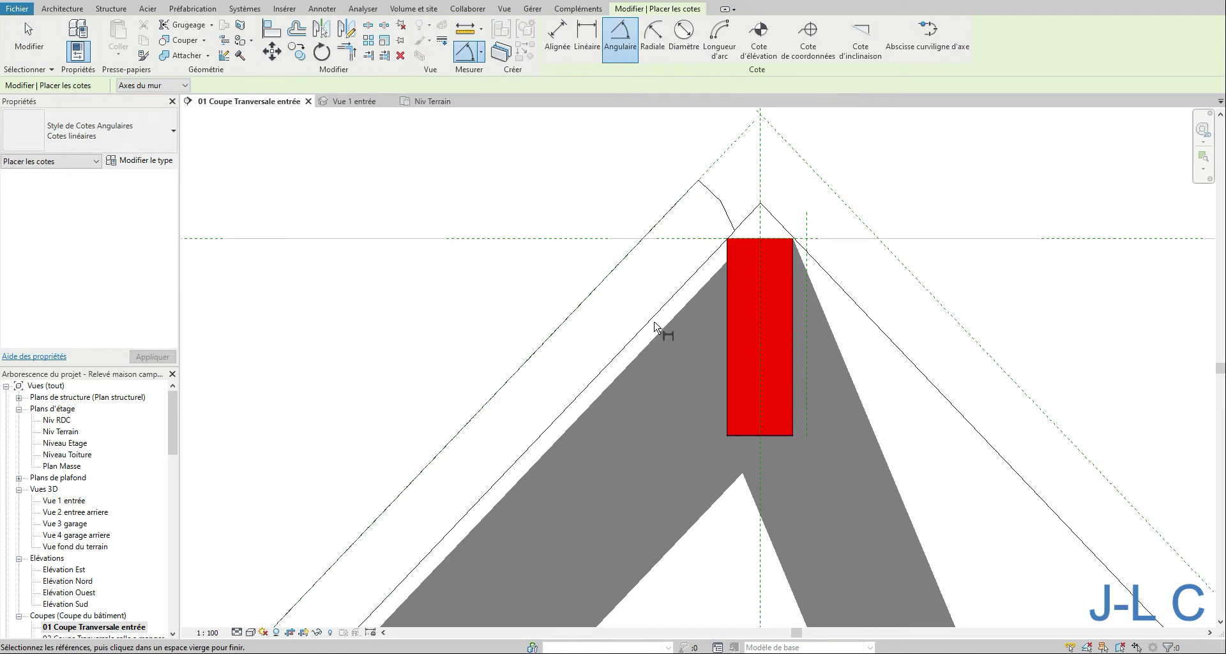
click(725, 345)
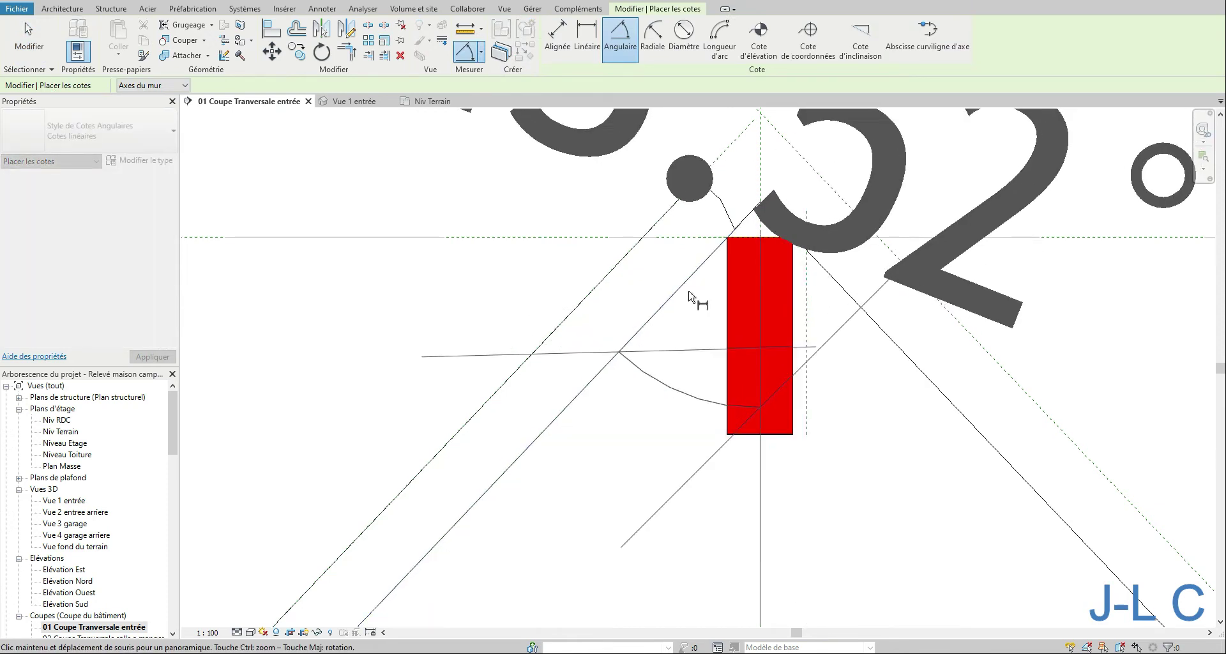
Position the angular dimension between the rafter slope and the vertical below the ridge beam, and finish dimensioning.
middle_drag(673, 393, 685, 252)
right_click(676, 246)
click(730, 338)
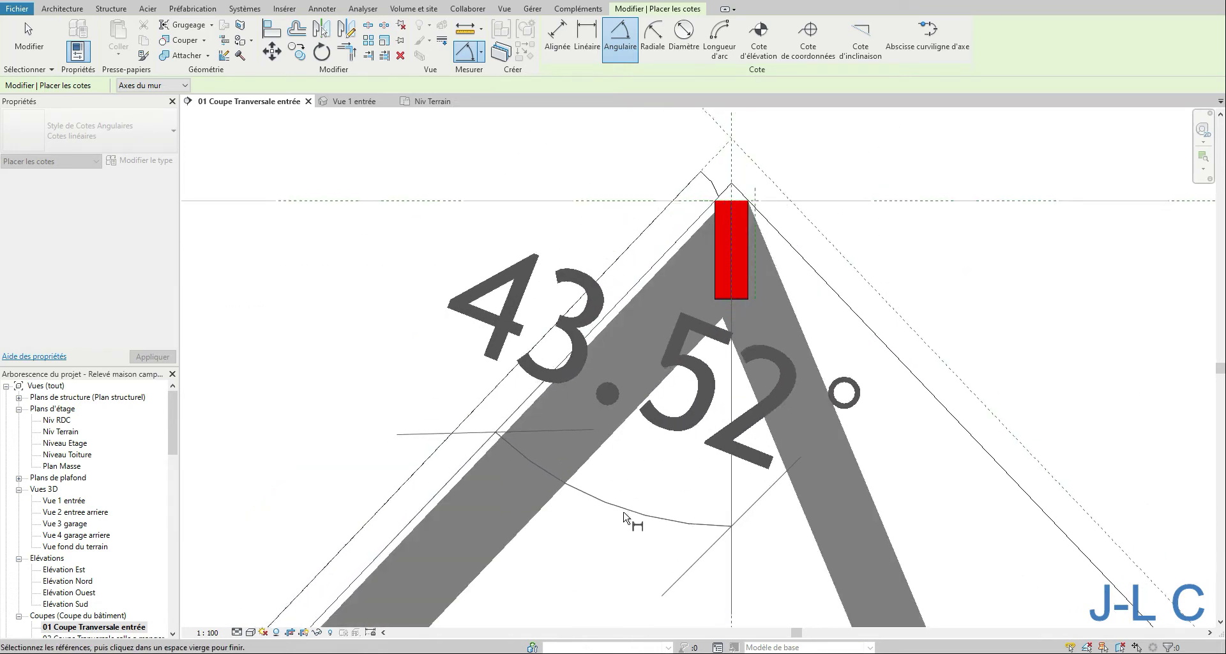
click(623, 521)
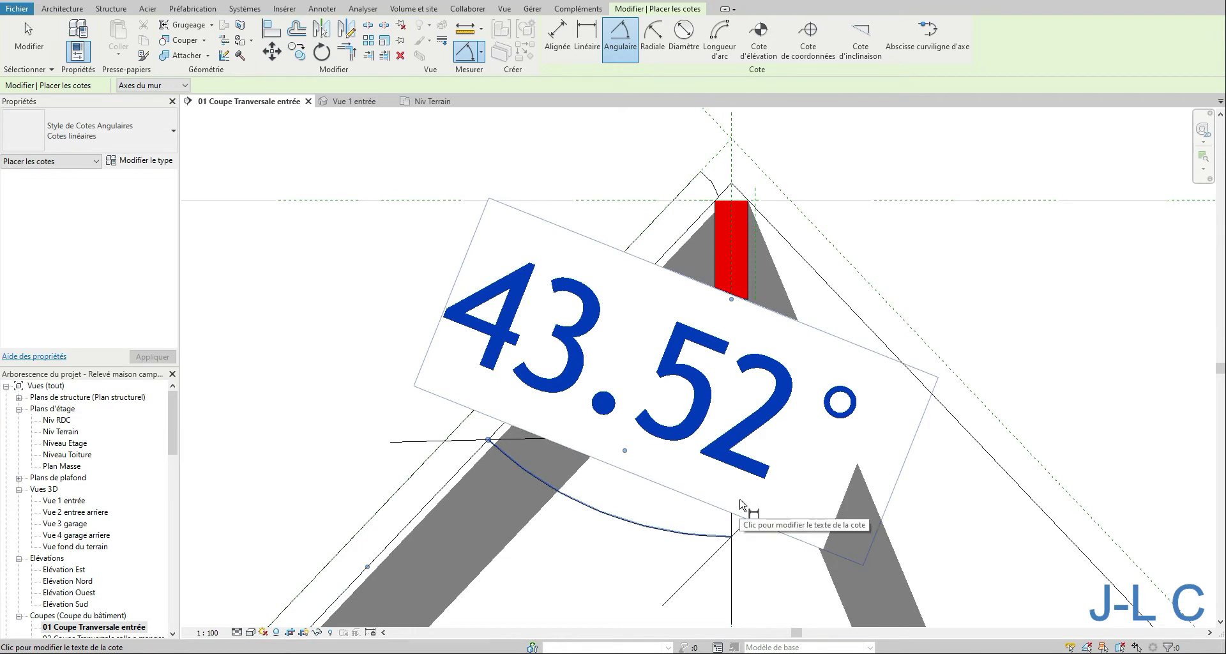
click(30, 37)
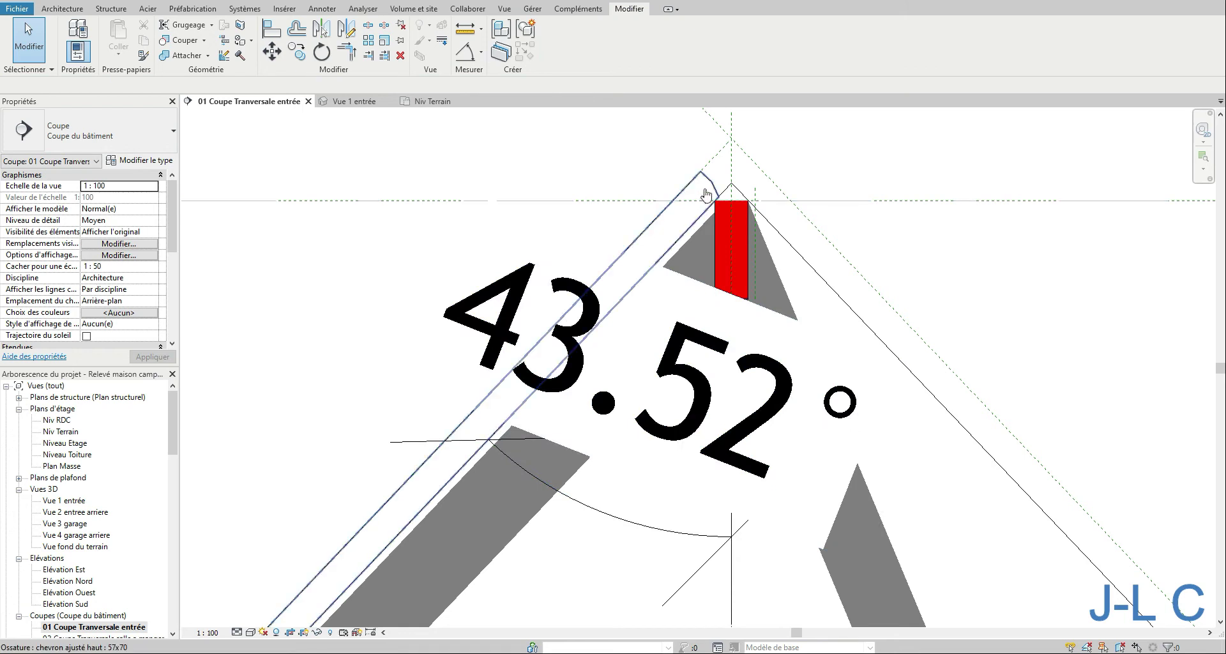
Set the Angle of the chevron ajusté haut rafter beside the ridge beam to 43.52°.
click(711, 182)
click(681, 372)
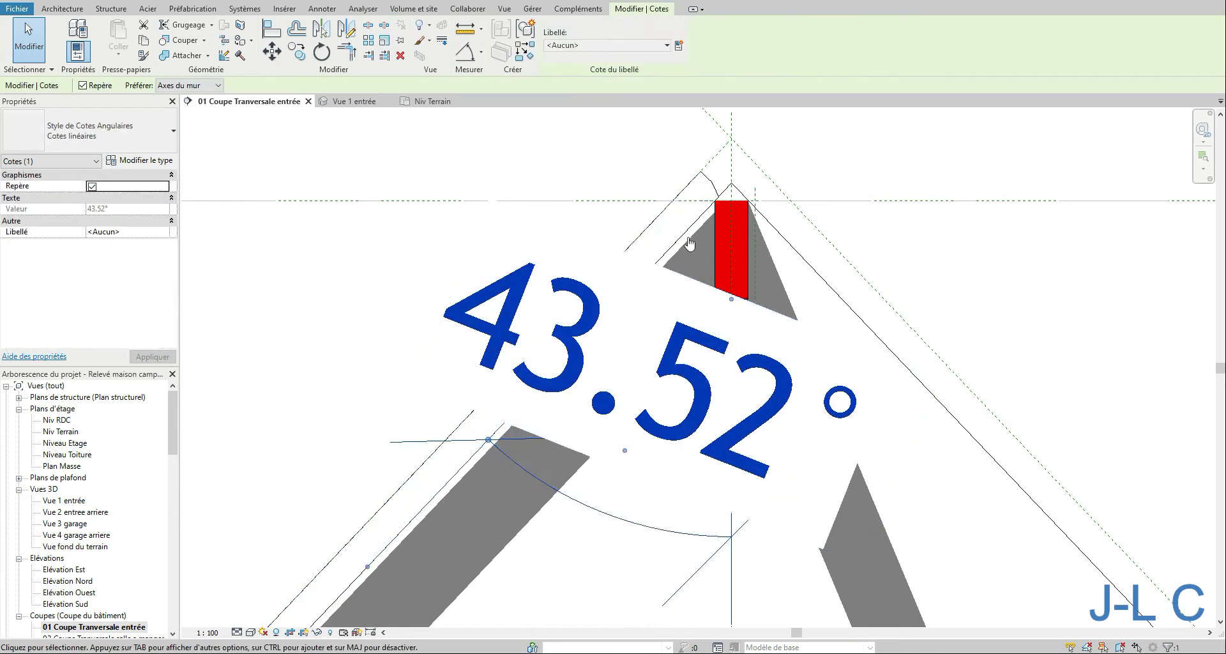
click(709, 180)
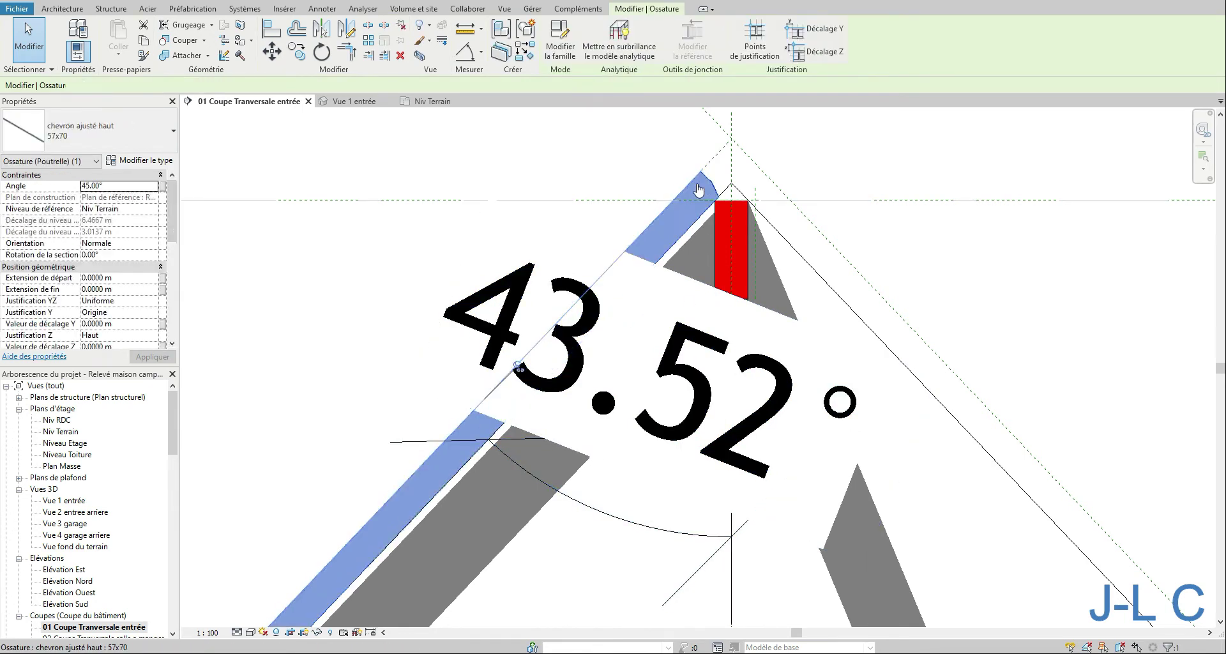
click(125, 185)
text(1)
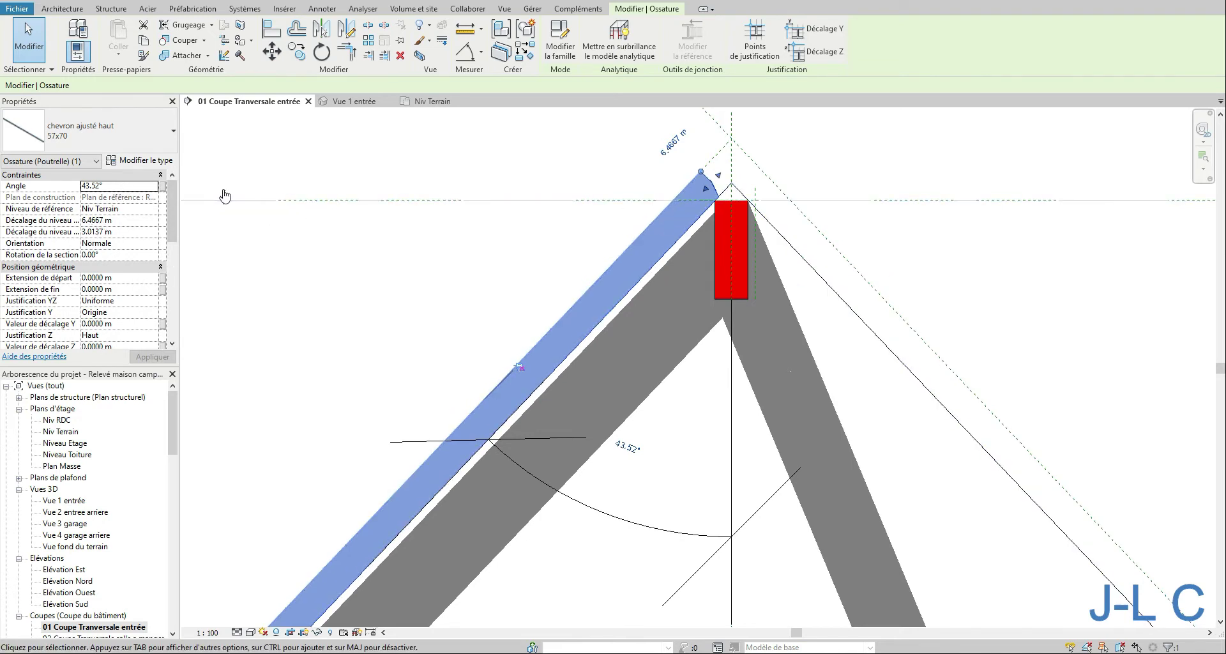
click(130, 186)
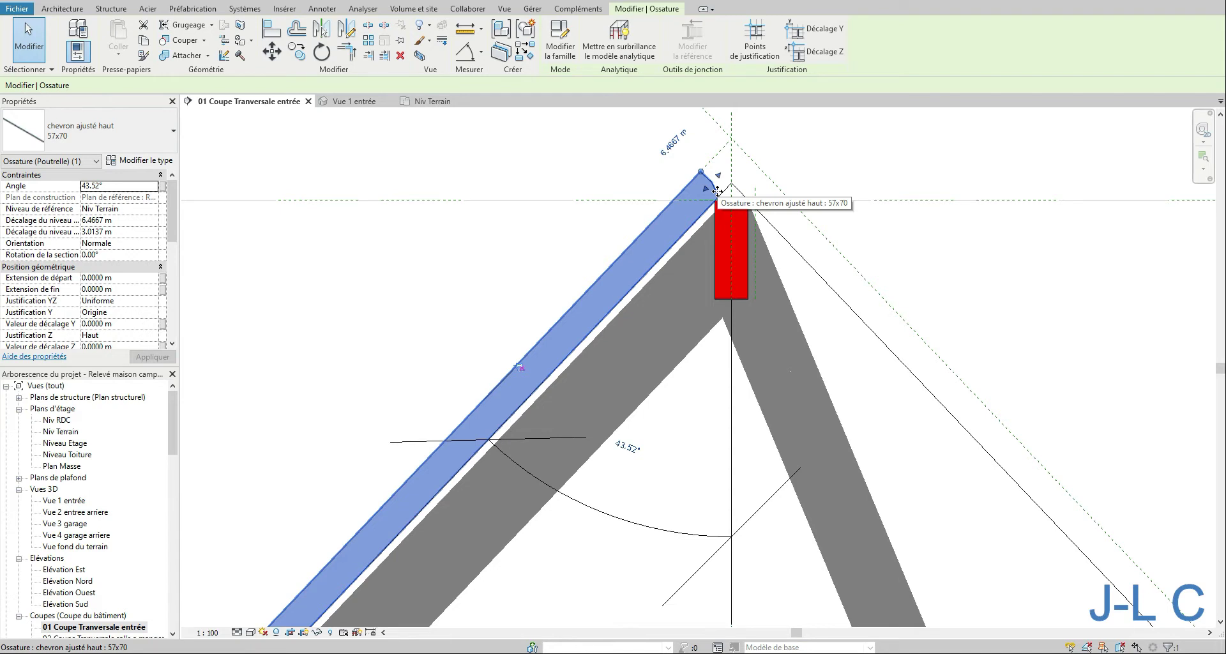
Open the chevron ajusté haut family in its Avant elevation and delete the Angle dimension at the rafter's cut end.
double_click(717, 191)
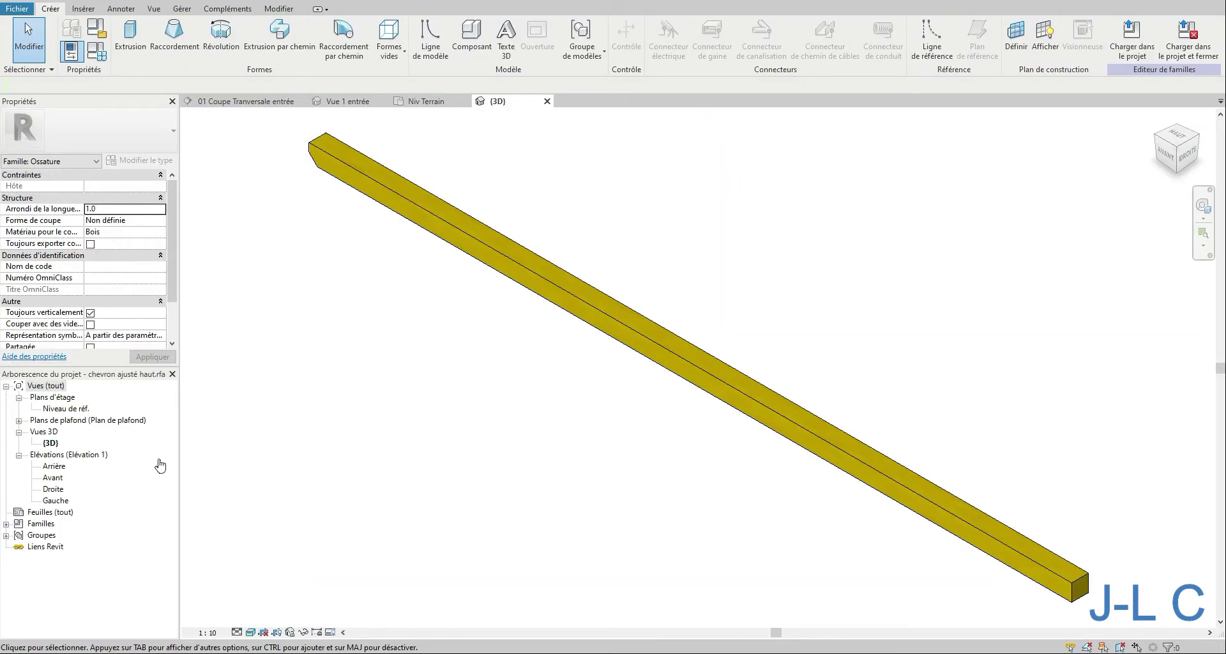
double_click(55, 478)
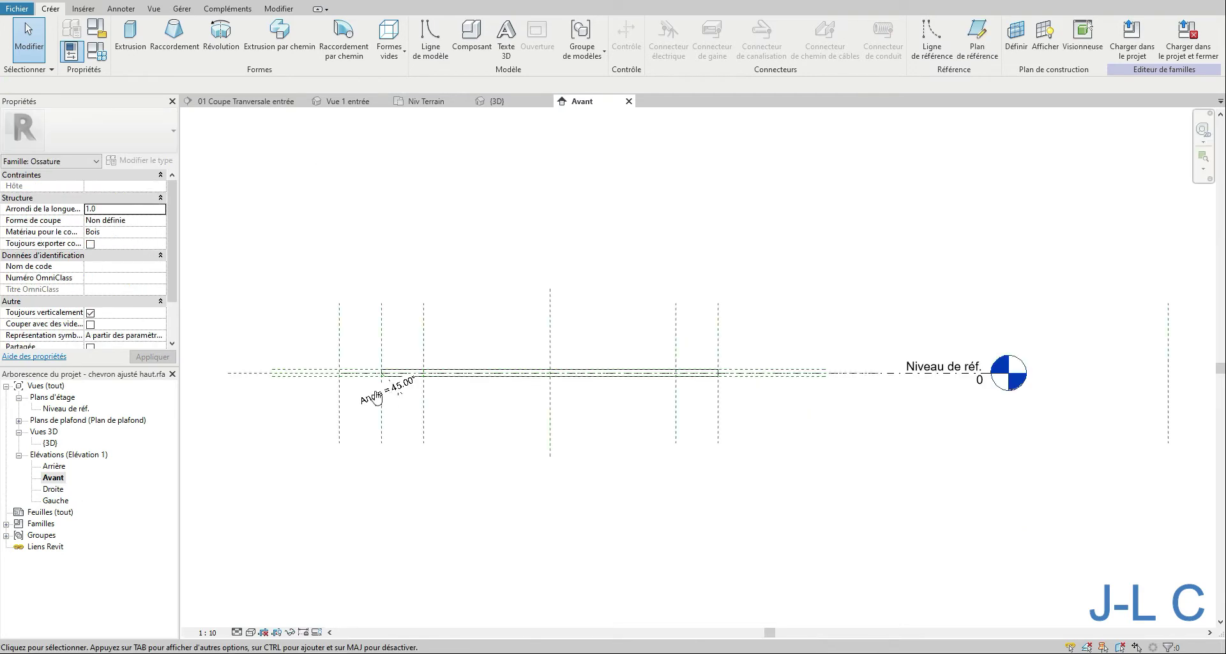
right_click(396, 381)
click(397, 463)
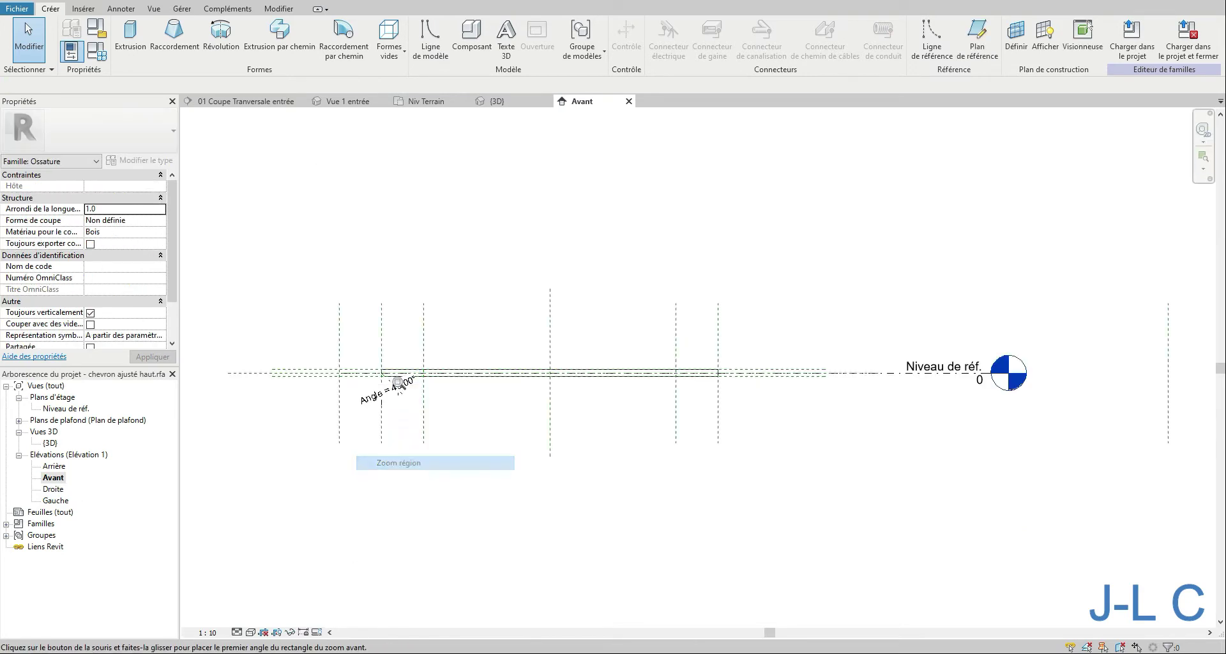
drag(352, 346, 464, 439)
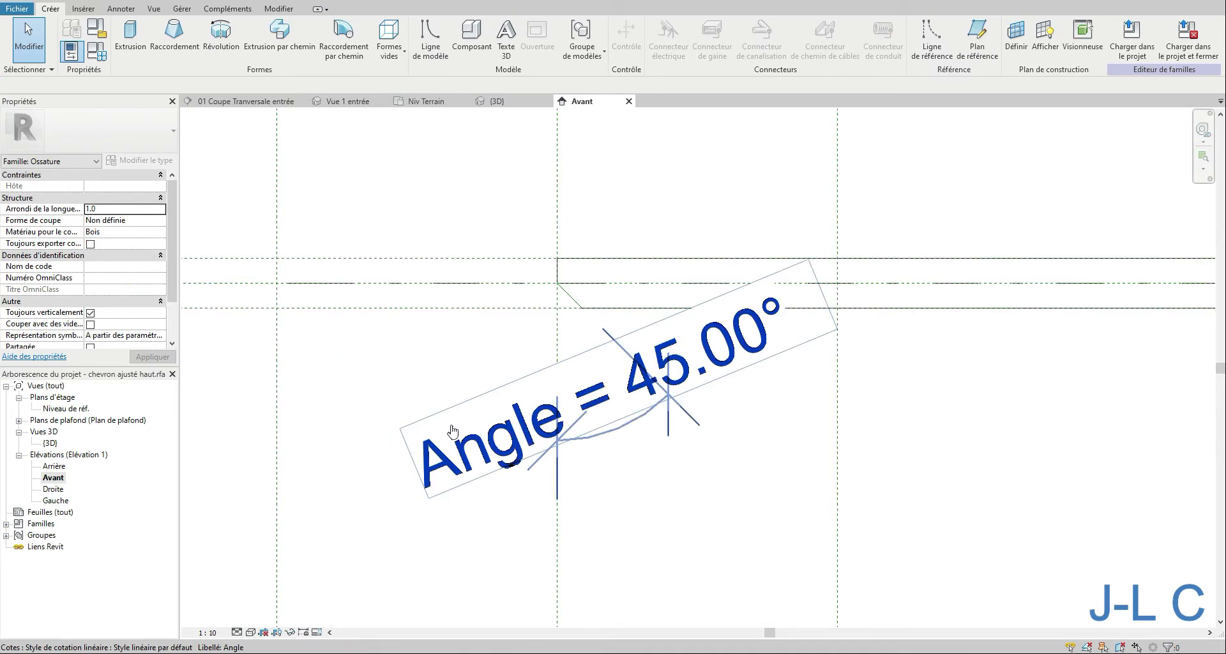
click(627, 349)
key(Delete)
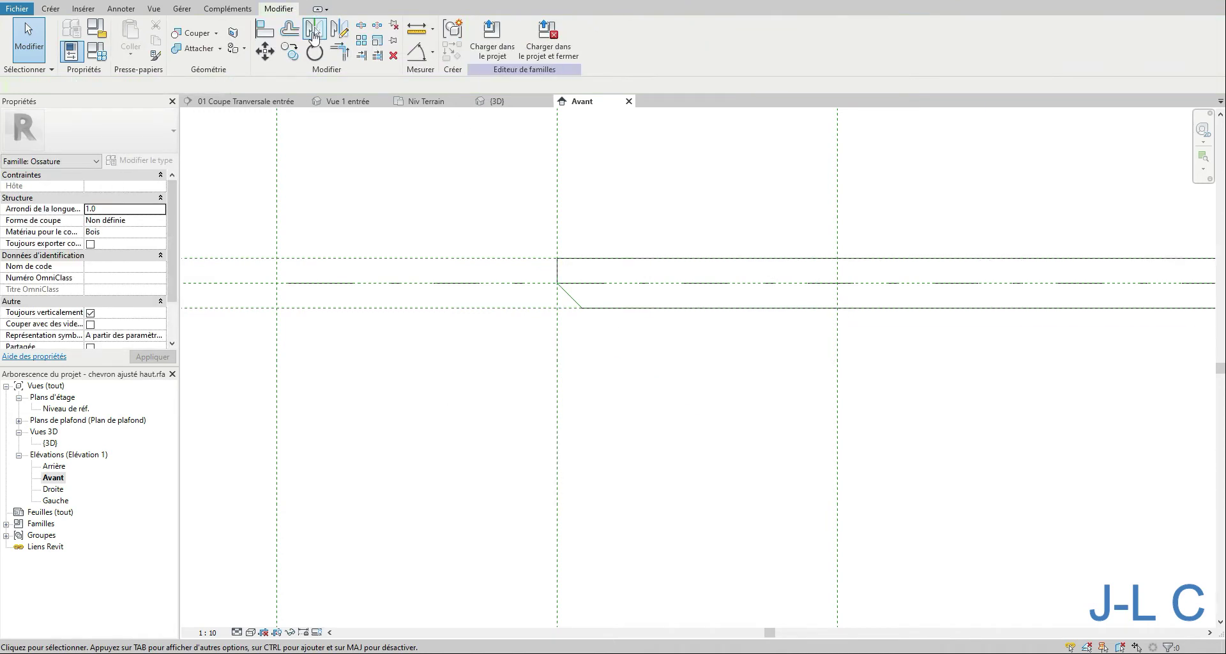
click(121, 8)
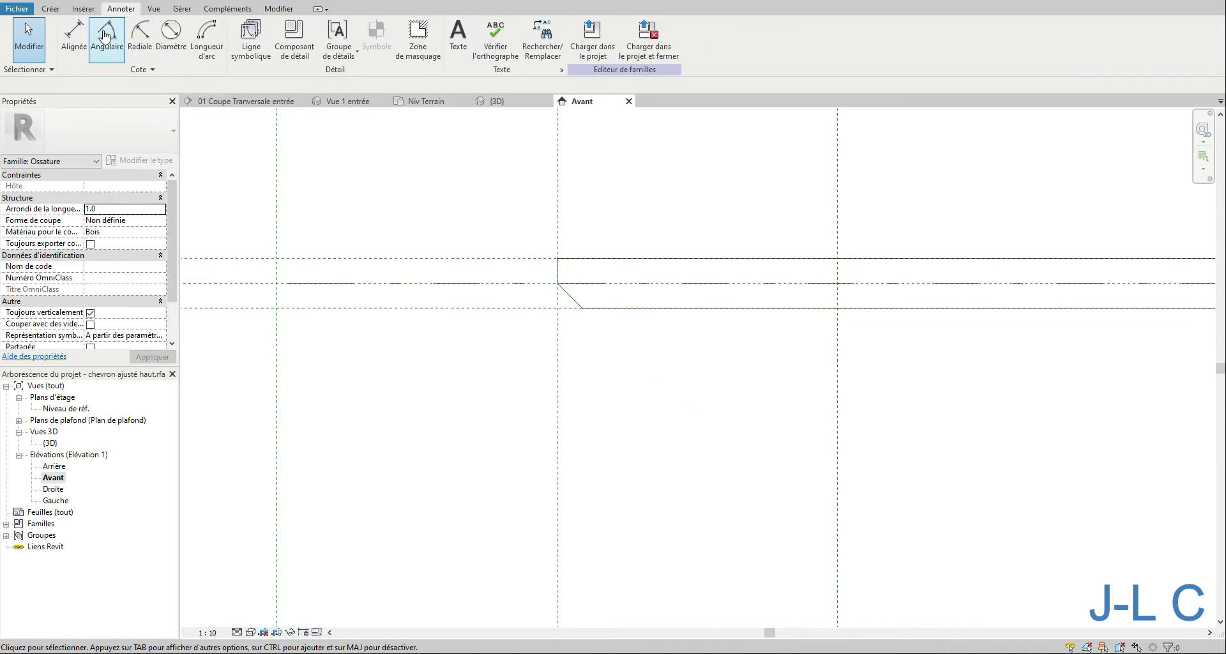
click(106, 35)
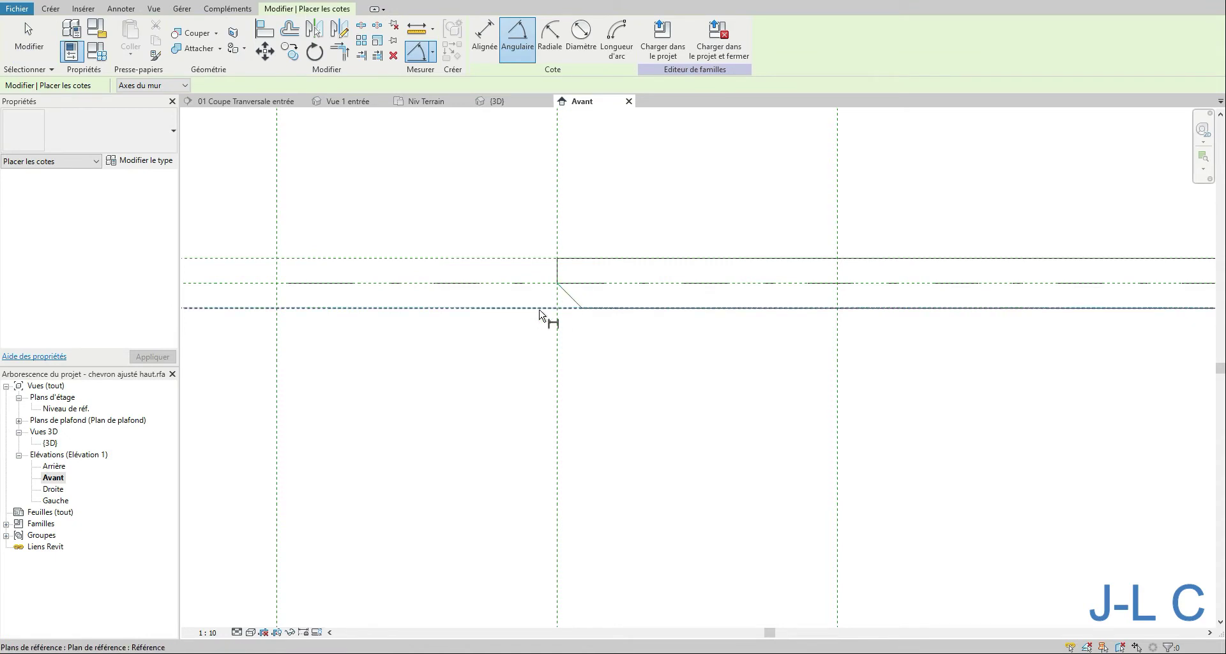
click(28, 38)
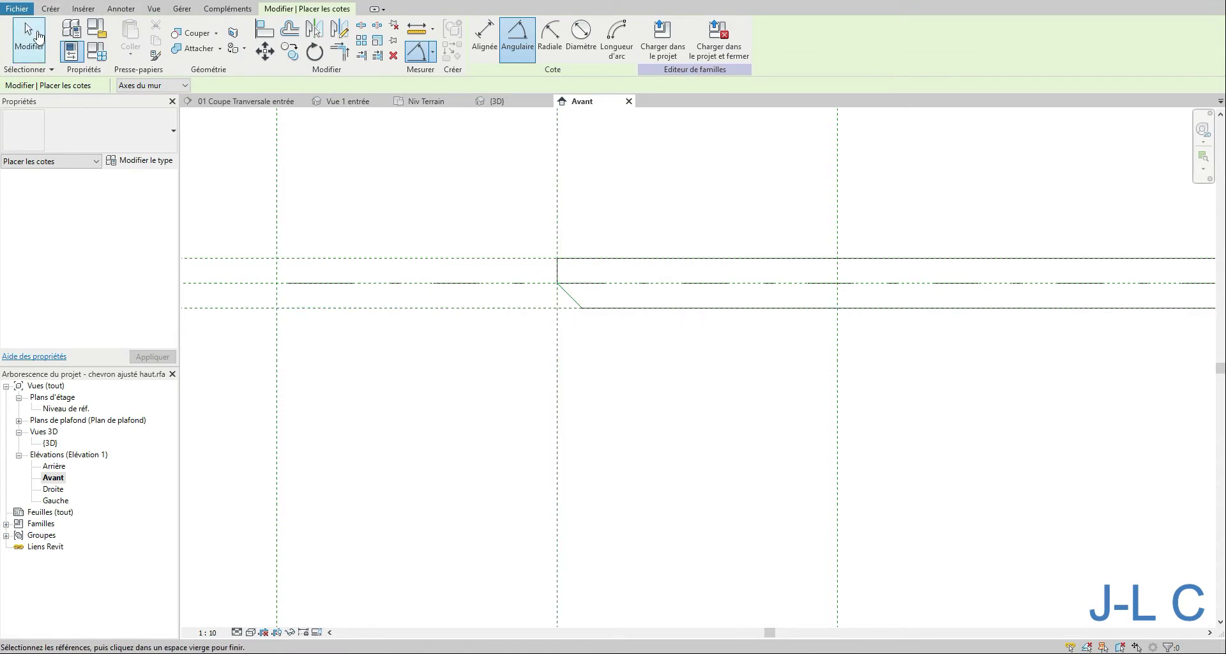
Temporarily hide the rafter's sweep and its attached solid geometry in the Avant elevation.
click(581, 264)
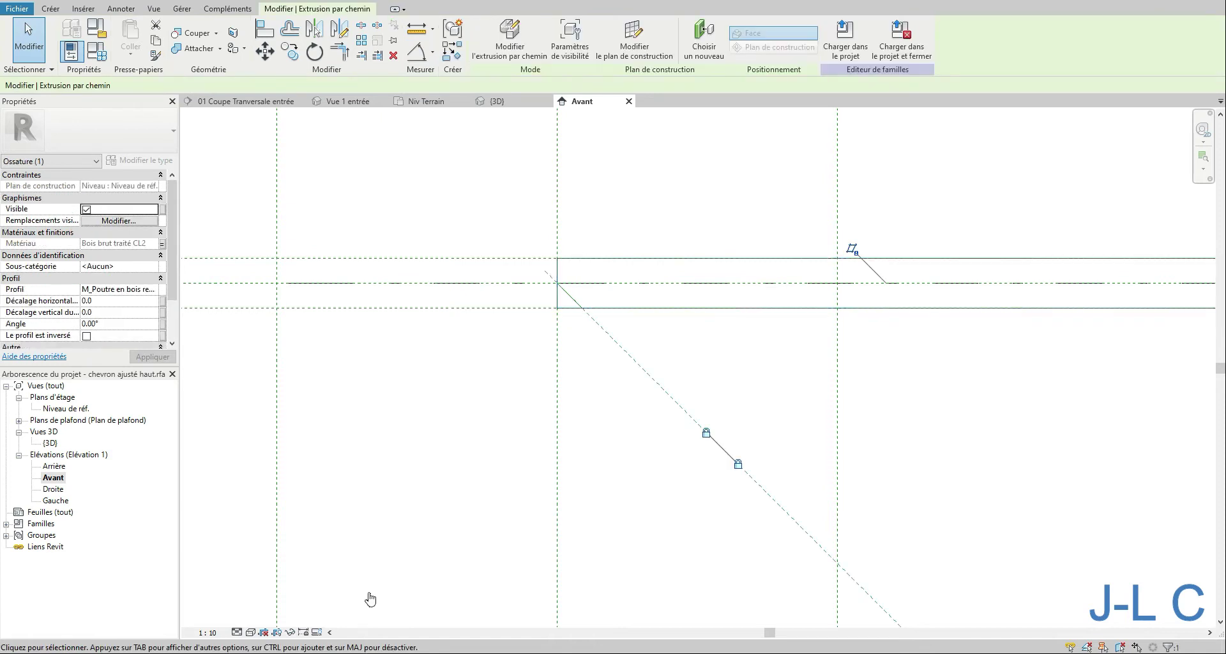
click(291, 632)
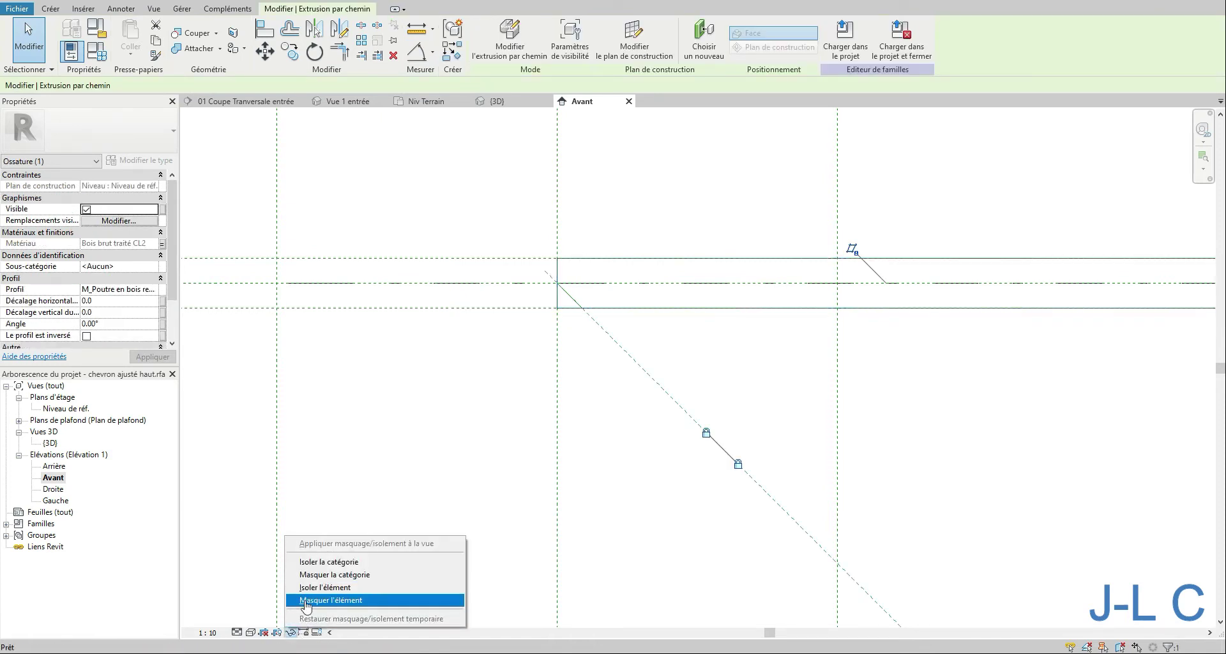
click(305, 600)
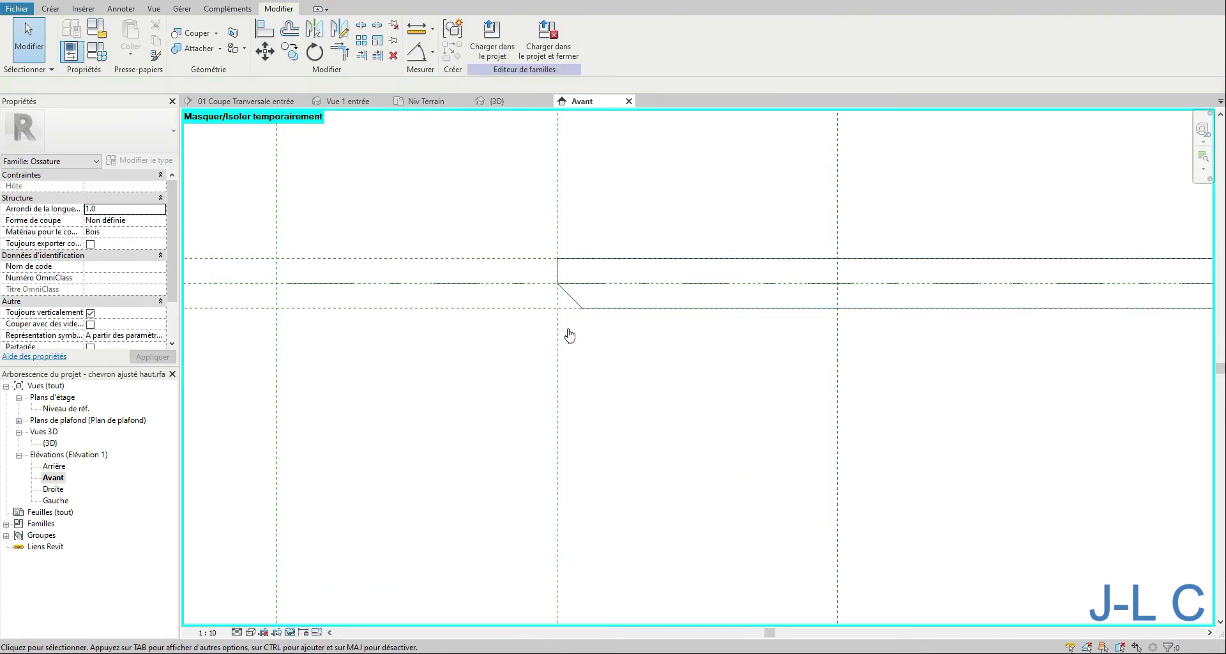
click(593, 265)
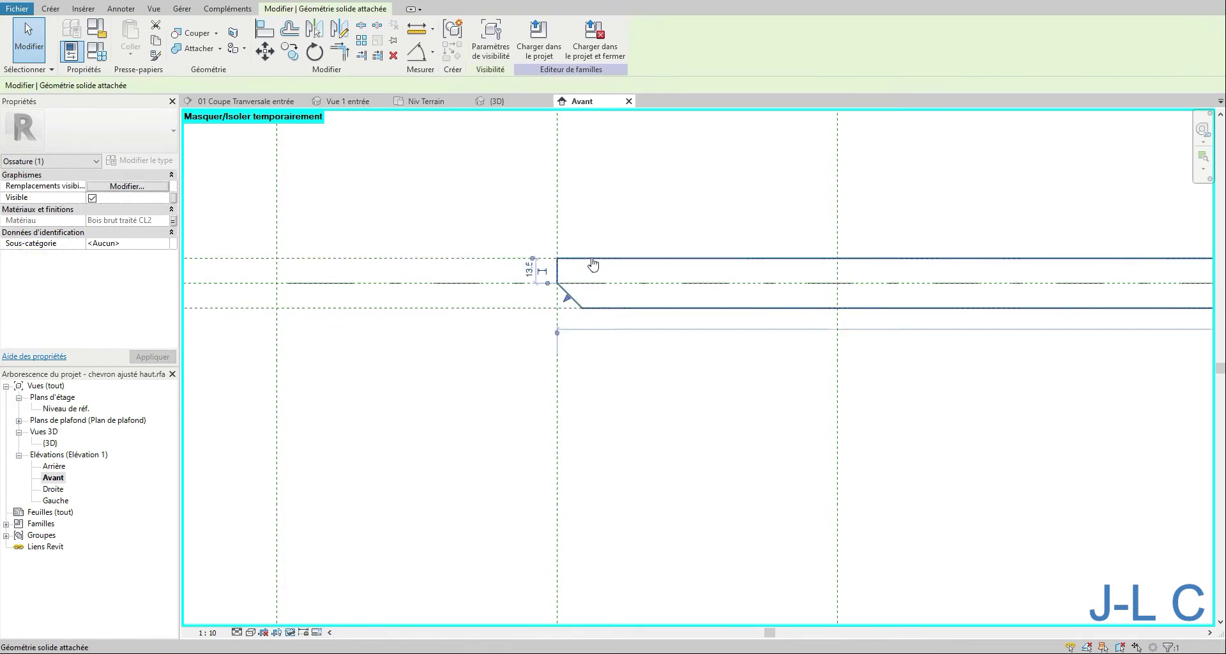
click(291, 632)
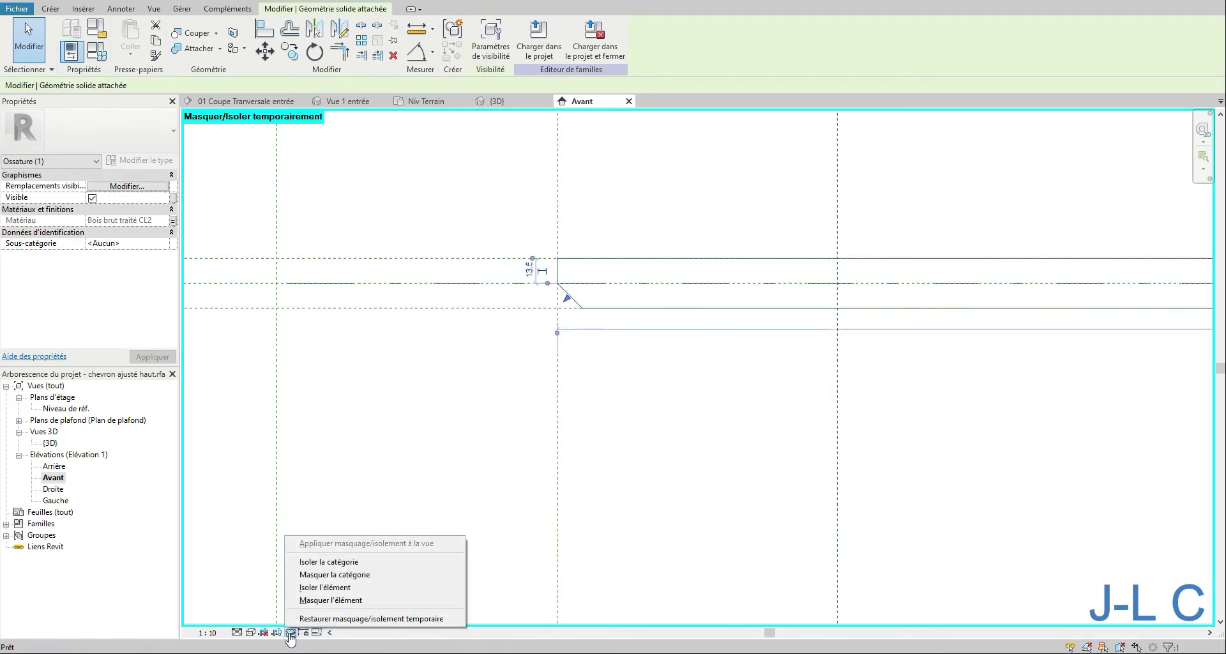
click(327, 600)
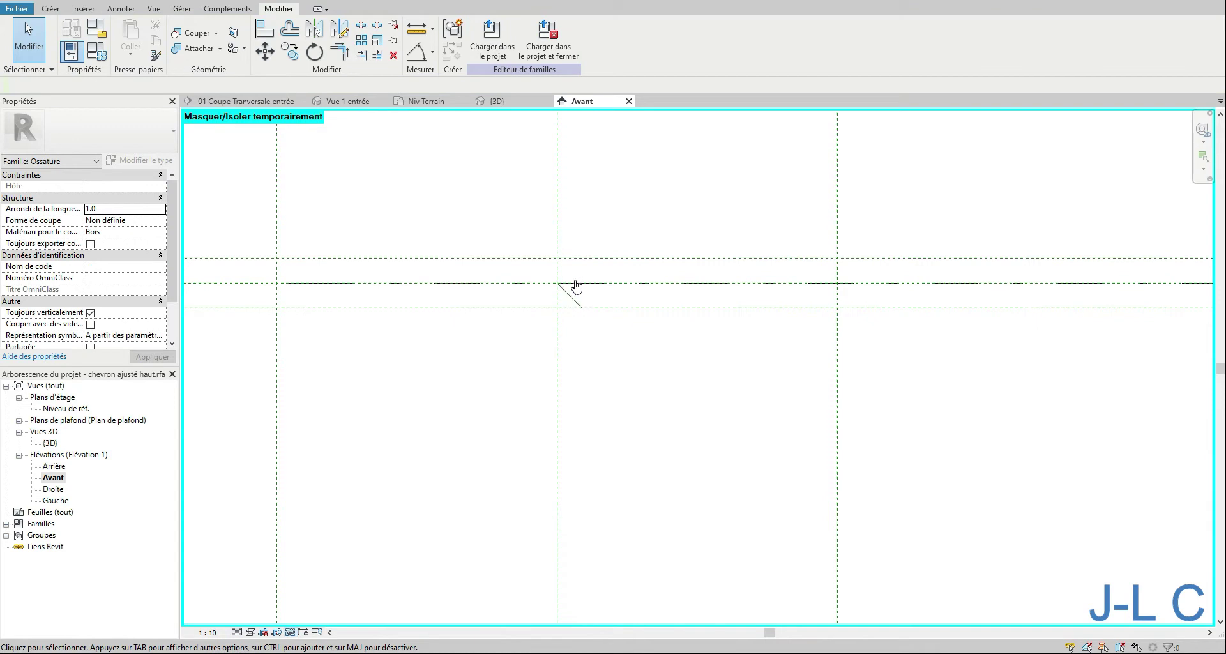
Place an angular dimension between the horizontal centre line and the sloping line at the rafter's cut end.
click(121, 8)
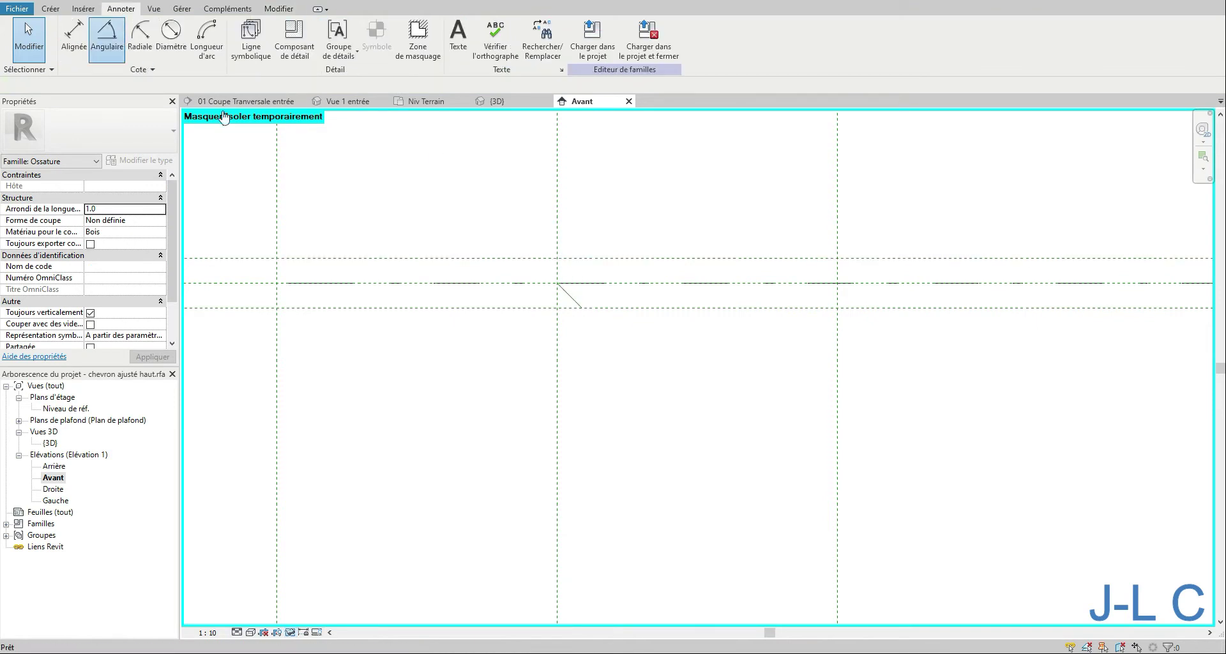
click(620, 287)
click(593, 319)
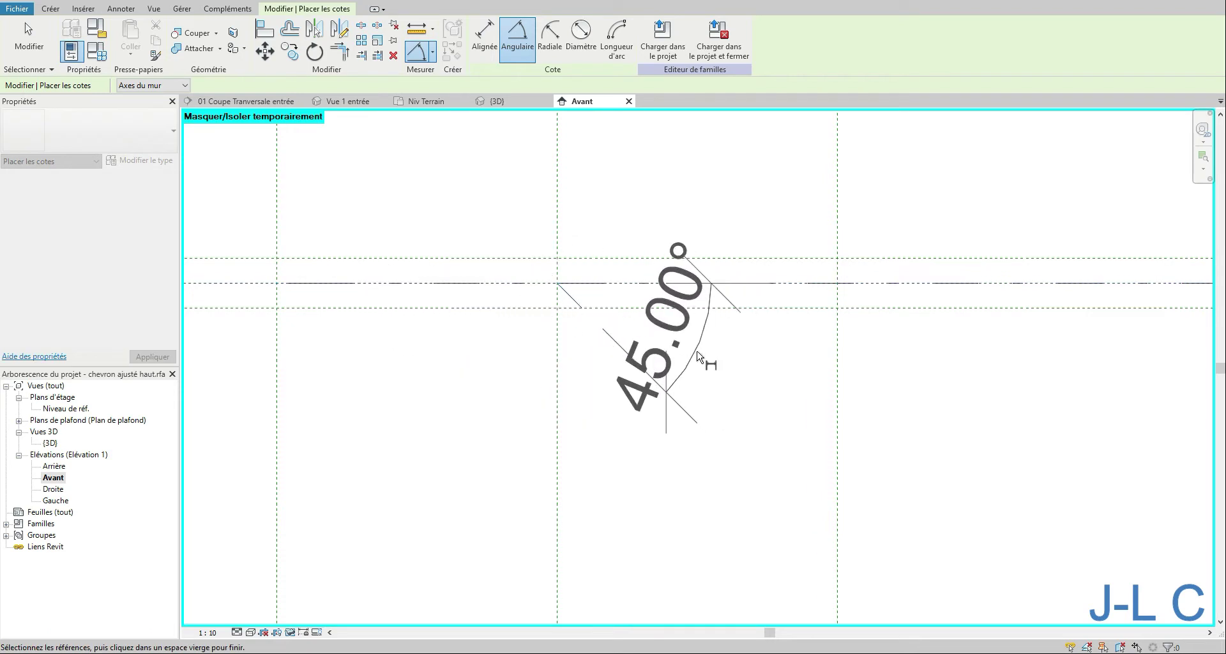
click(702, 370)
key(Escape)
key(Escape)
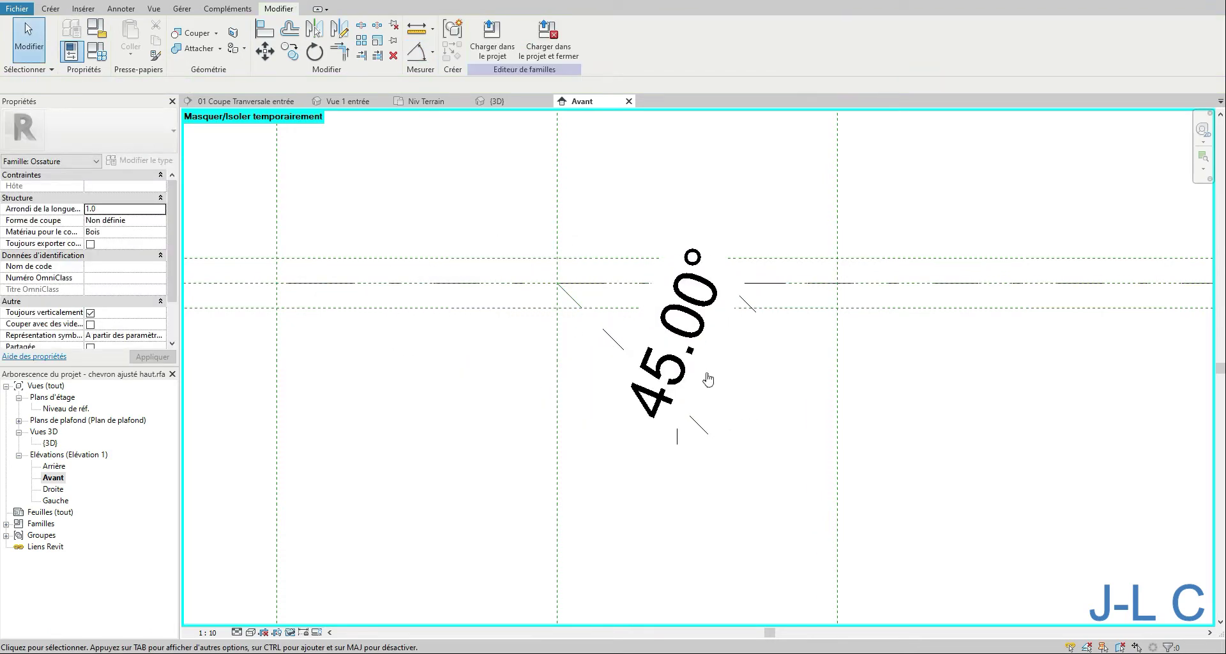
Label the new angular dimension with the Angle parameter.
click(708, 379)
click(523, 37)
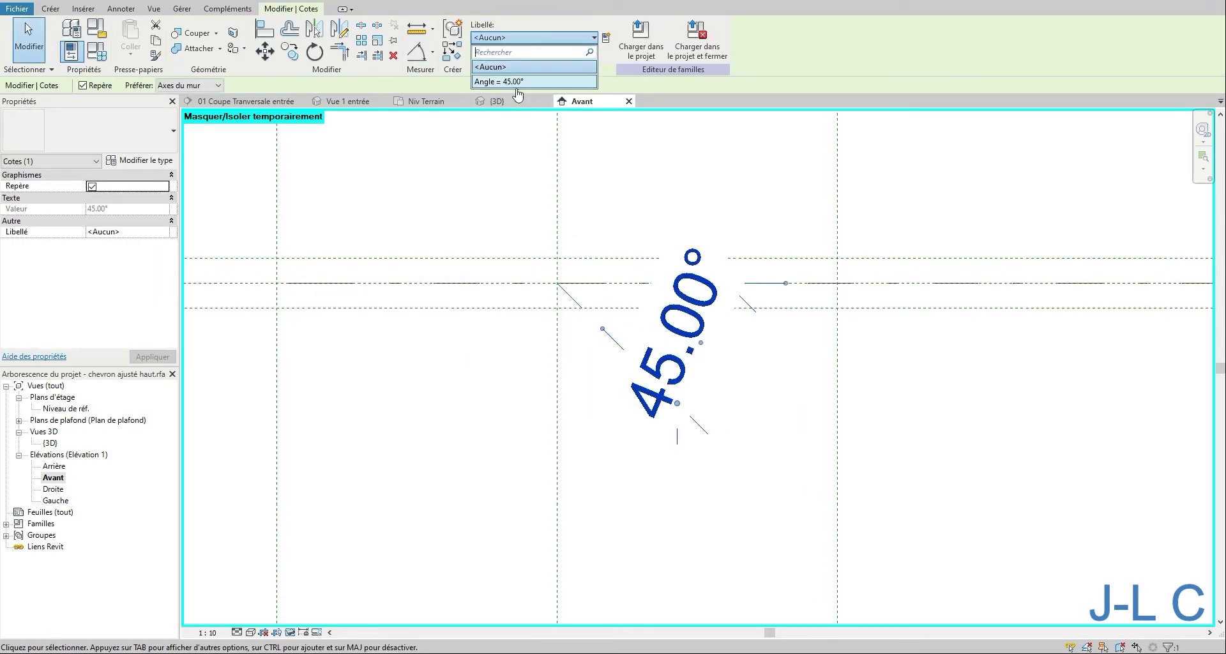
click(518, 82)
click(678, 219)
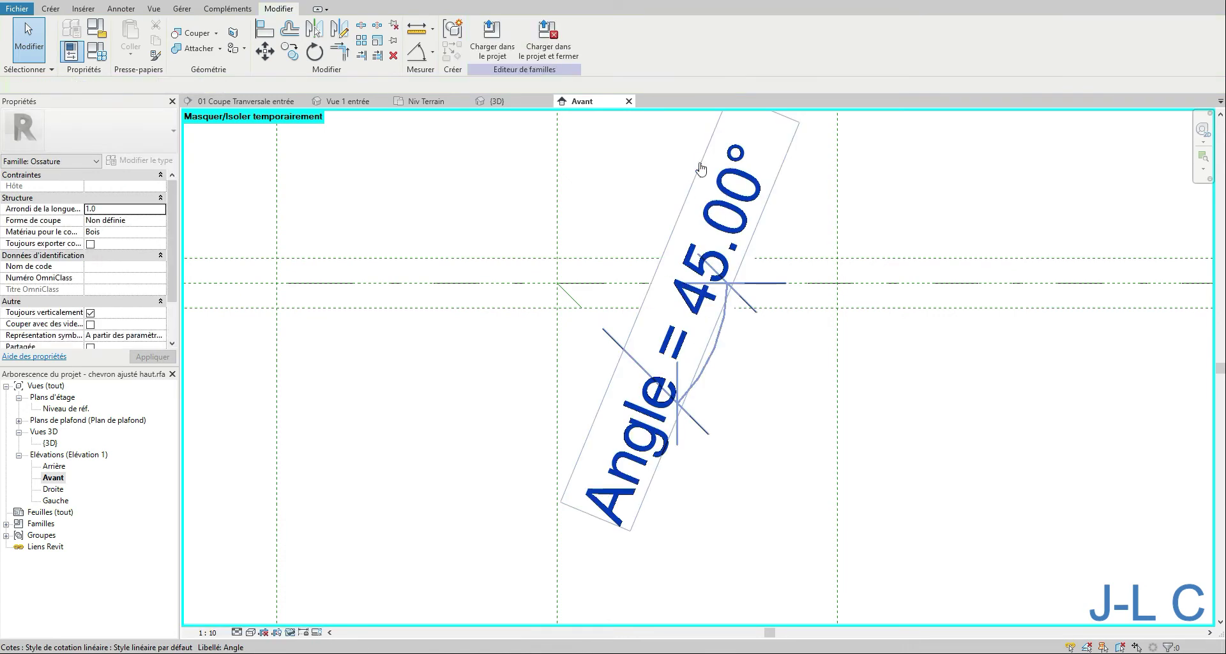
Save the modified rafter family over chevron ajusté haut.rfa, then load it into the project and close it, replacing the existing version and its parameter values.
click(560, 45)
click(582, 337)
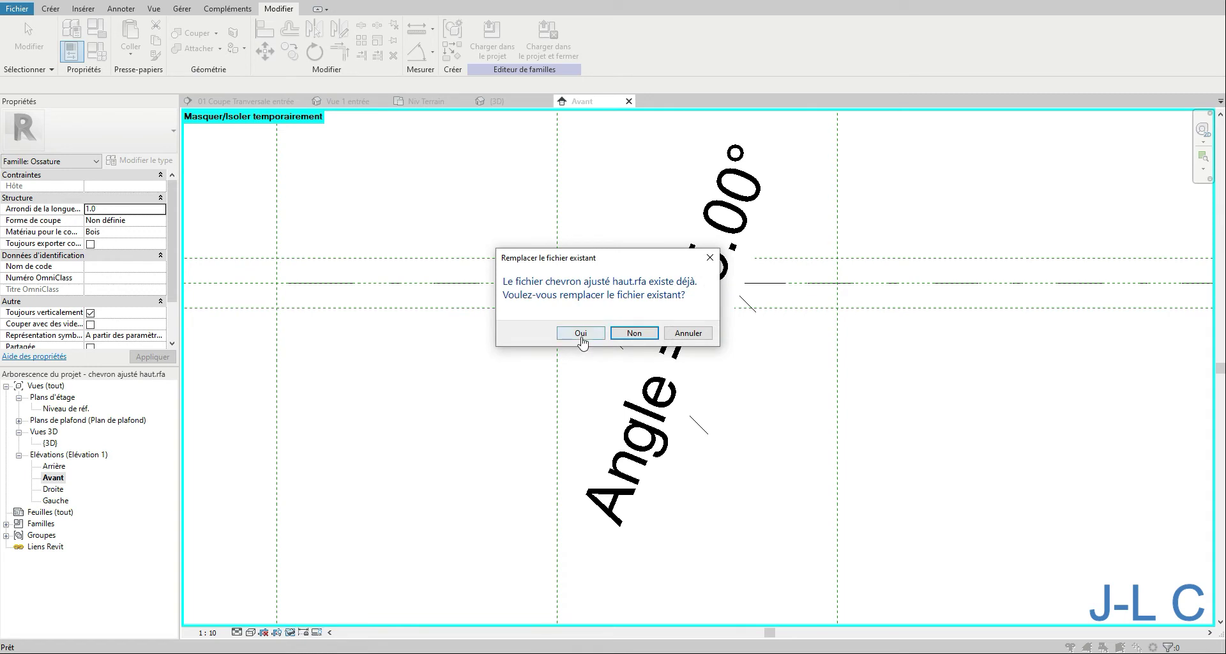
click(581, 337)
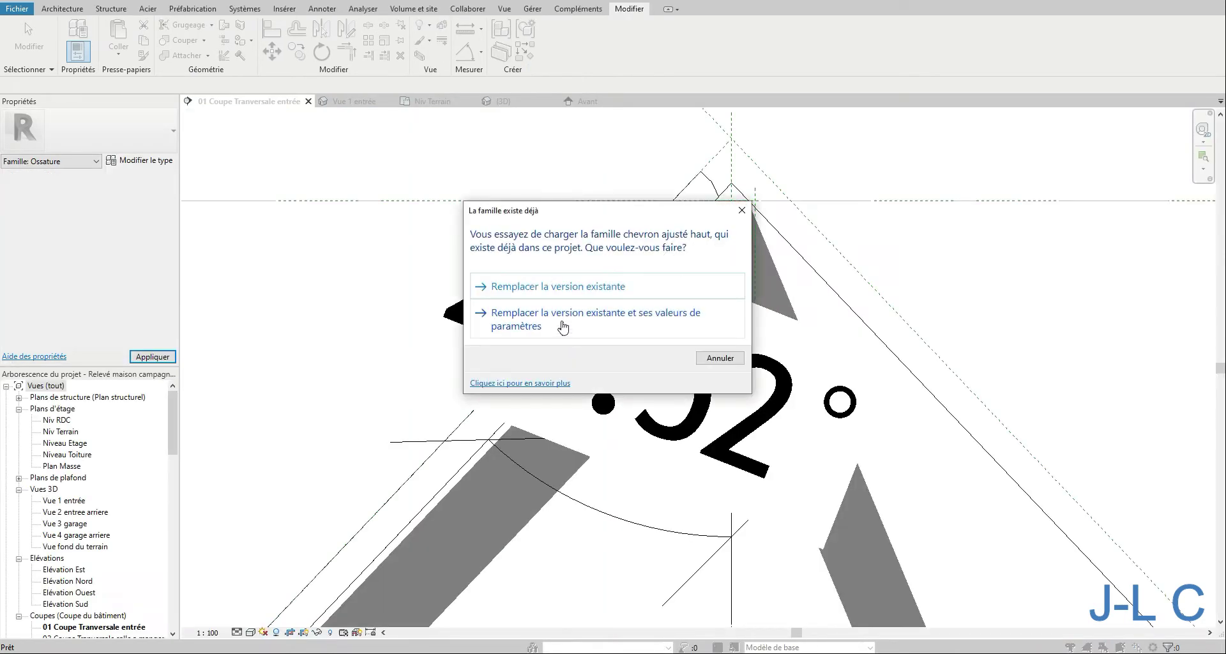
click(562, 327)
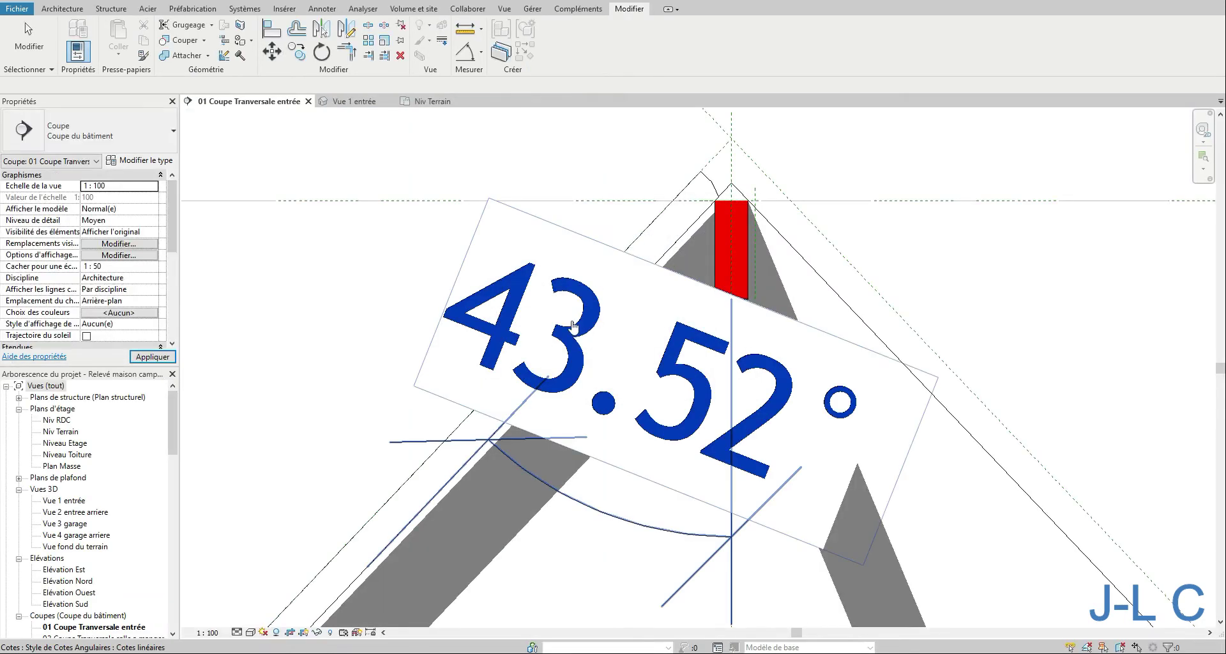
Set the Angle of the rafter beside the ridge beam to 50° and apply the change.
click(709, 185)
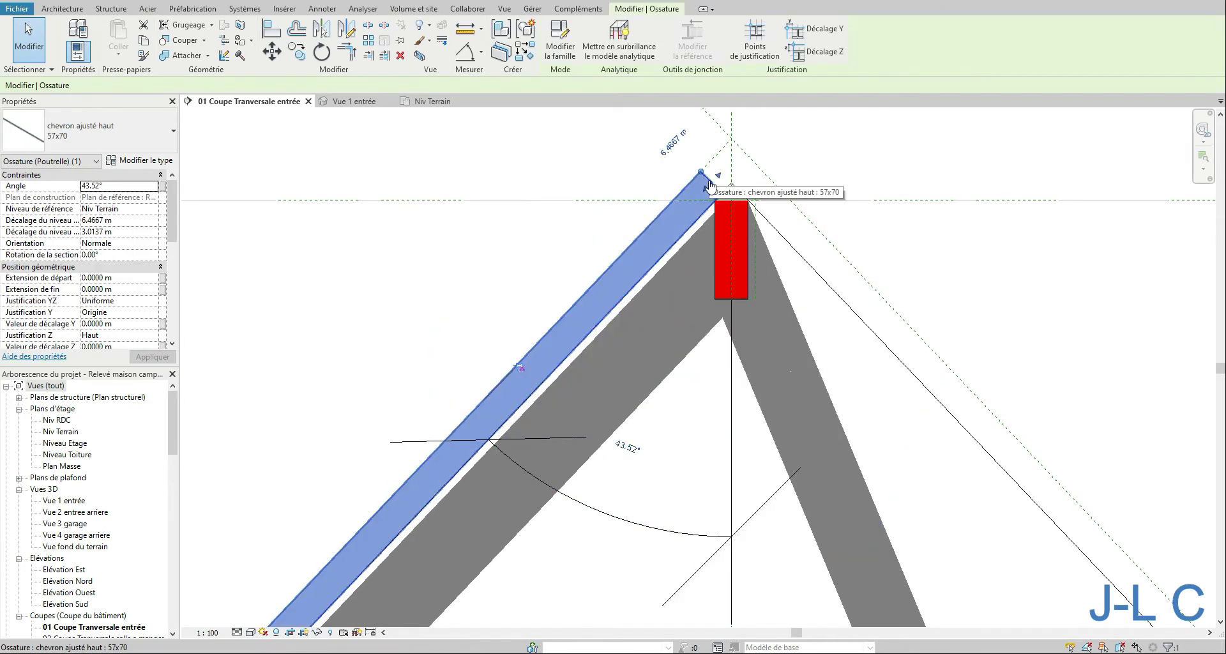
click(110, 187)
text(50)
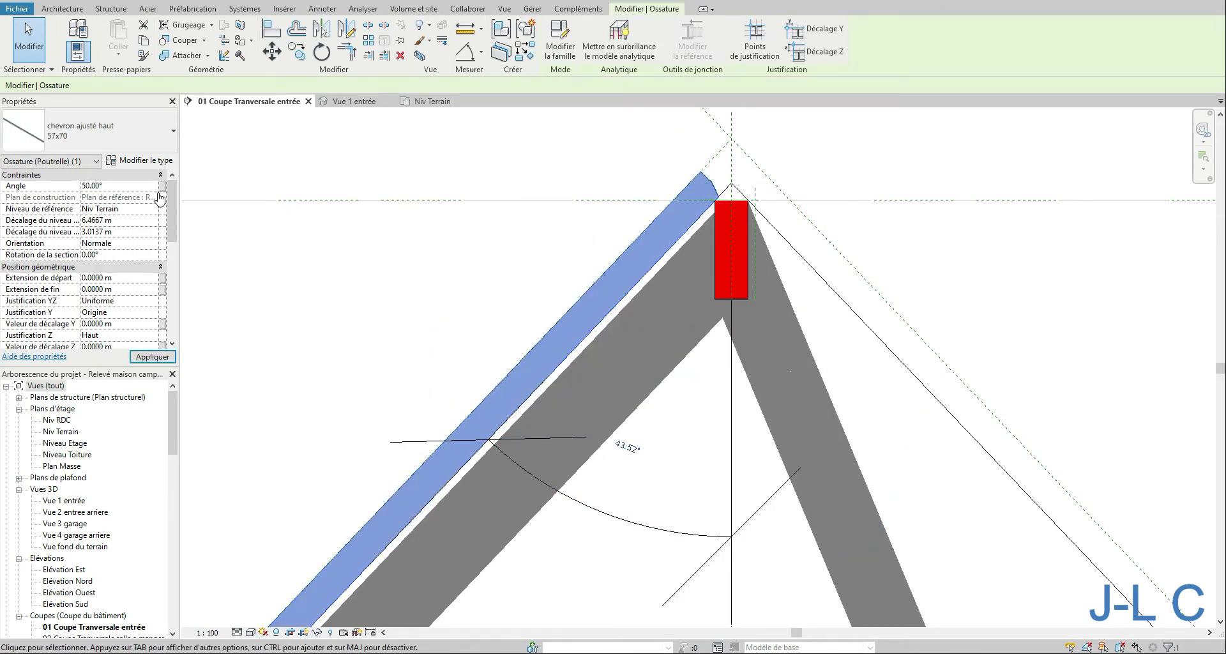
click(153, 357)
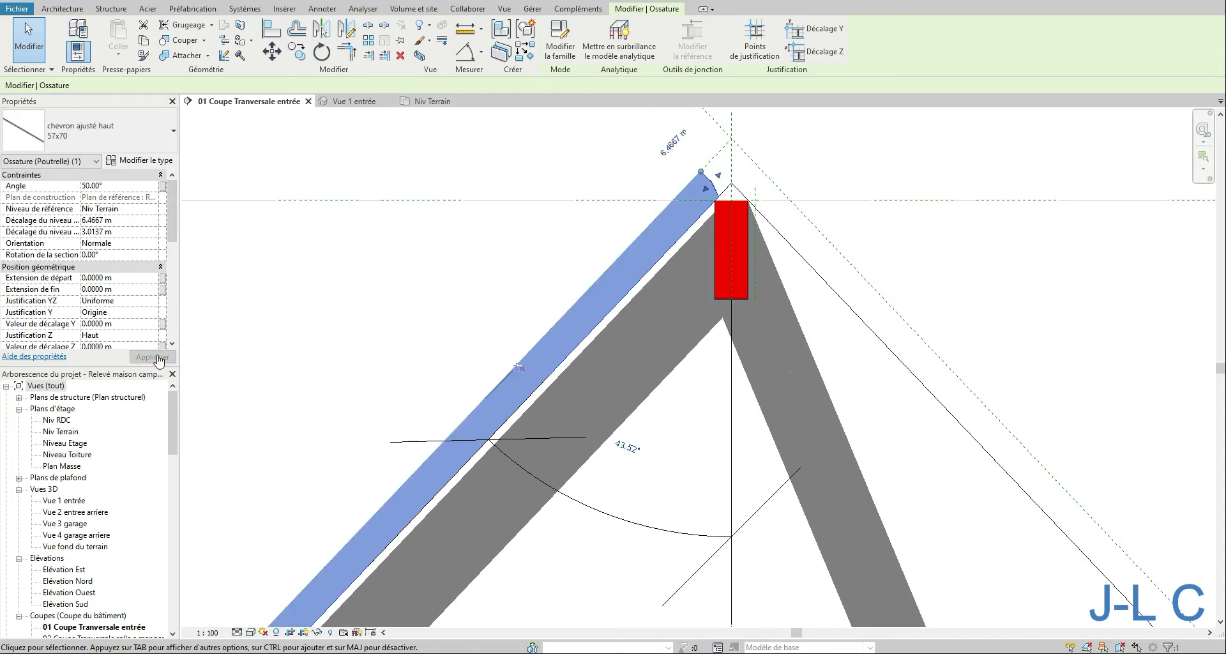
Open the rafter family's Avant elevation and edit the sketch of the triangular void extrusion at the cut end.
double_click(655, 232)
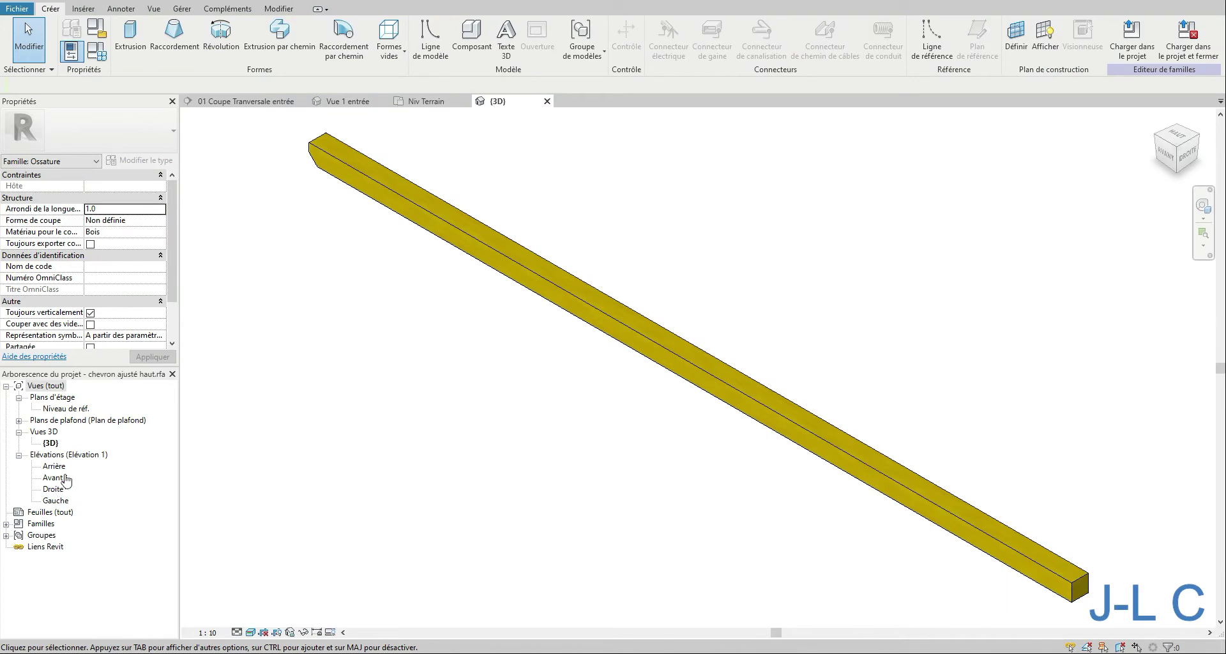
double_click(55, 478)
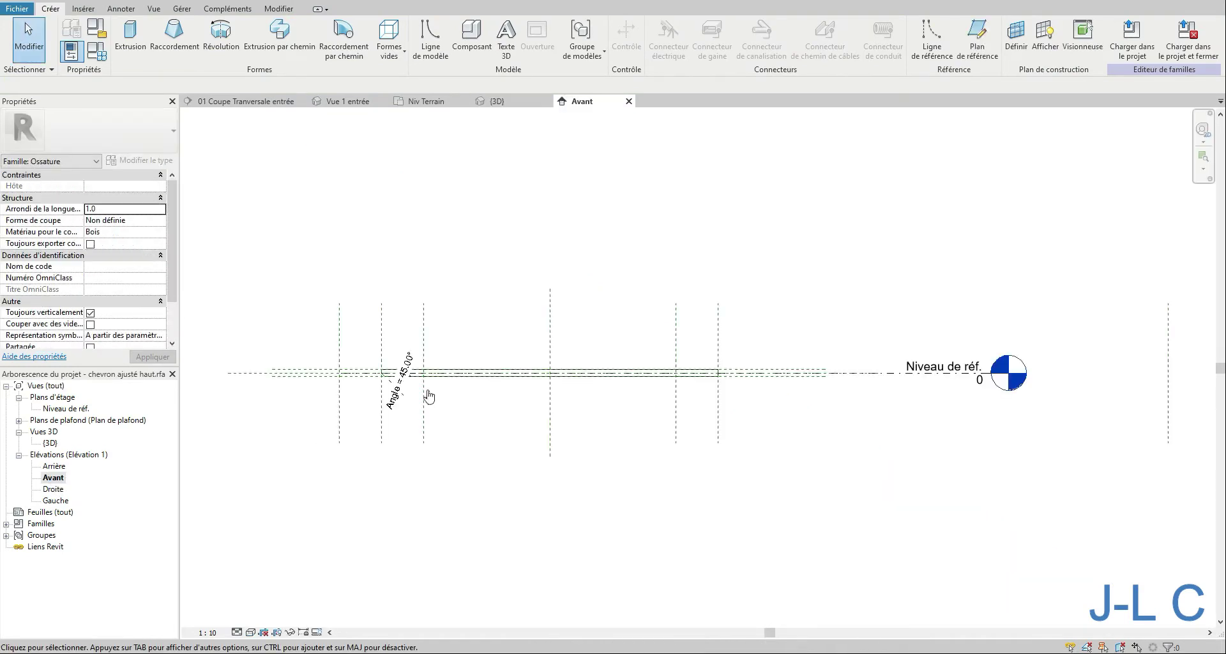
right_click(464, 417)
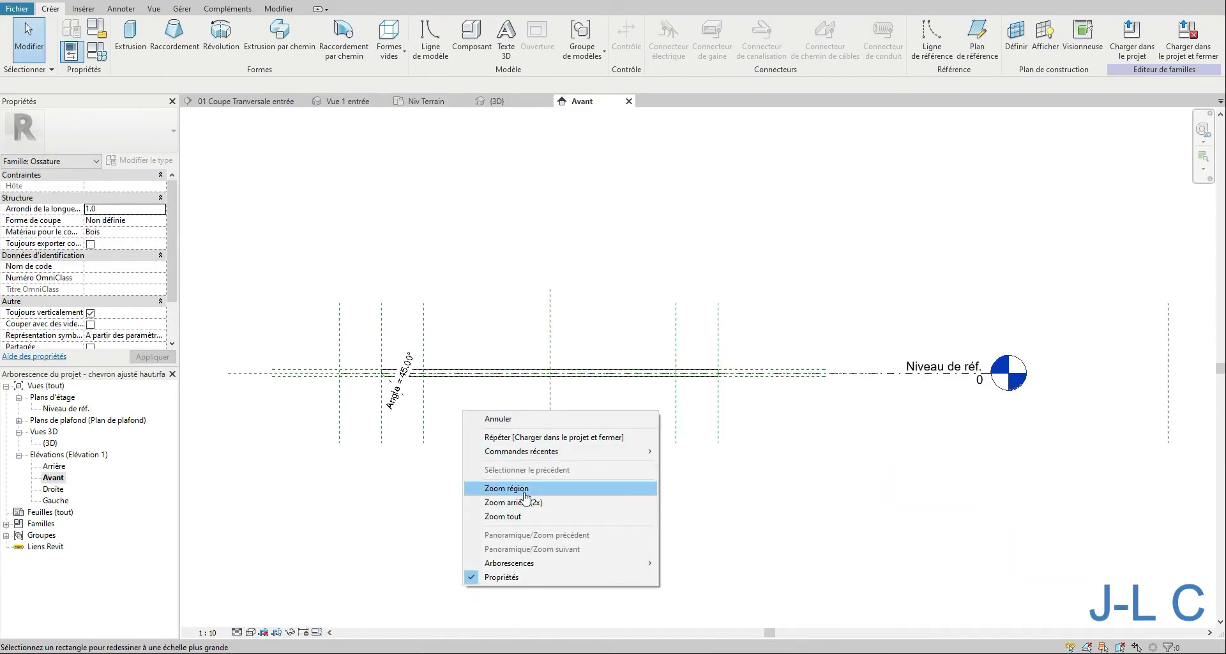
click(497, 487)
drag(367, 362, 415, 390)
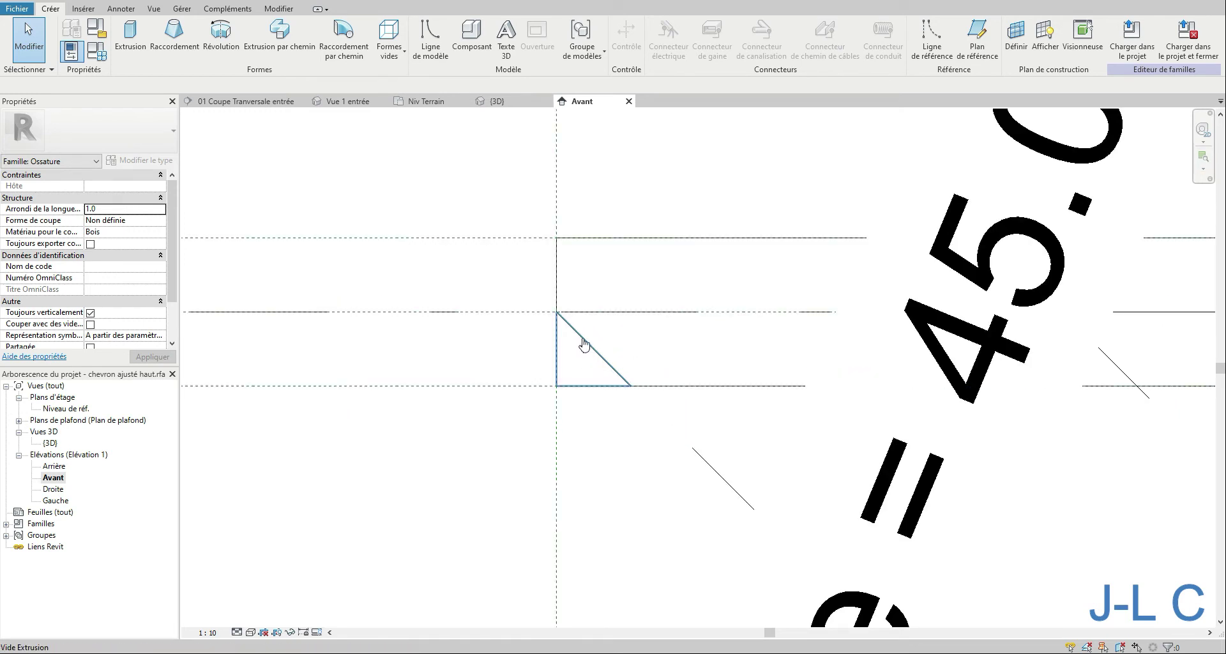
click(584, 346)
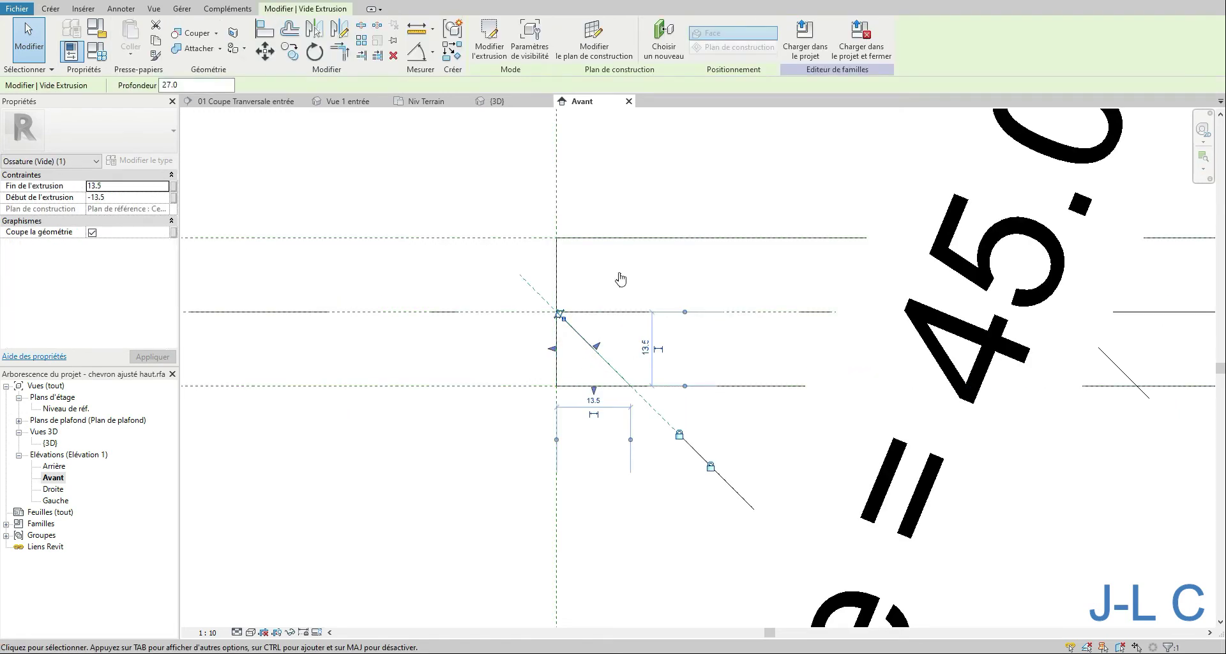
click(489, 40)
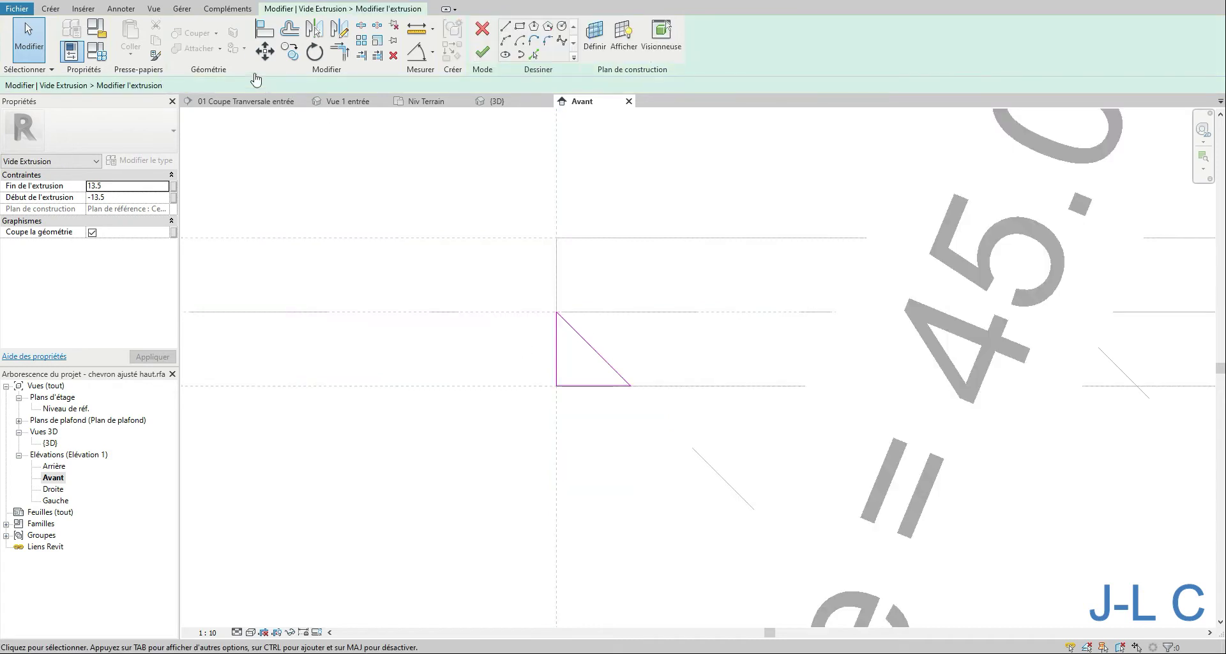
Align and lock the void sketch's vertical and bottom lines to the left member plane and the lower reference plane.
click(264, 29)
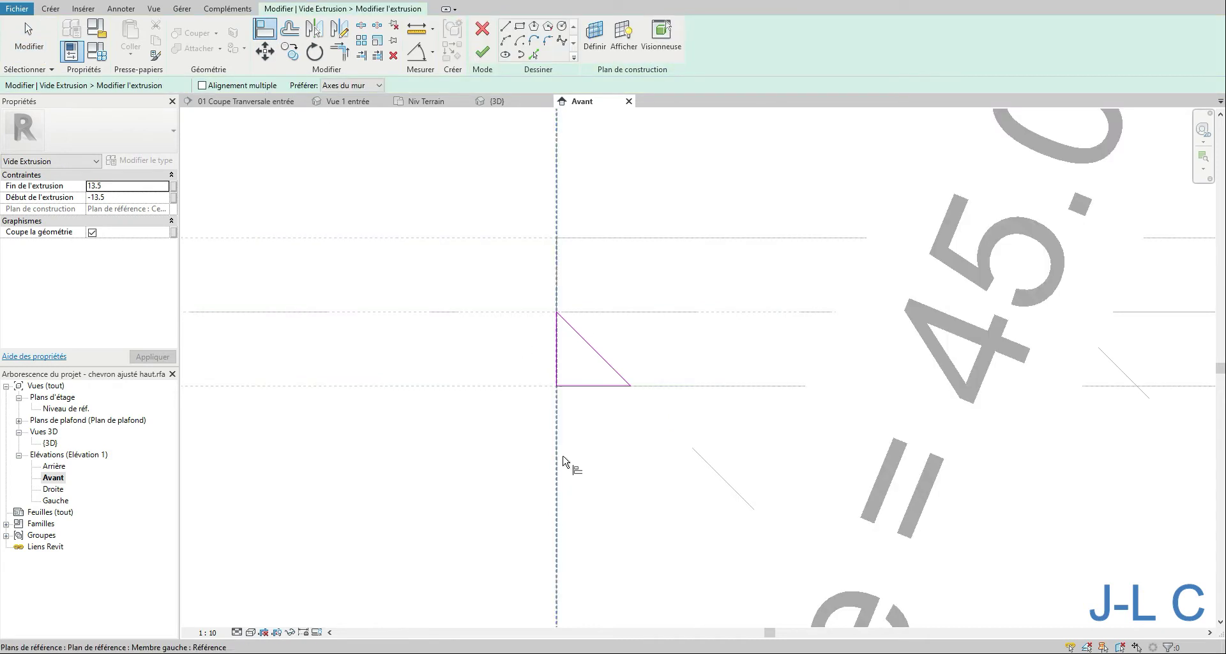
click(557, 376)
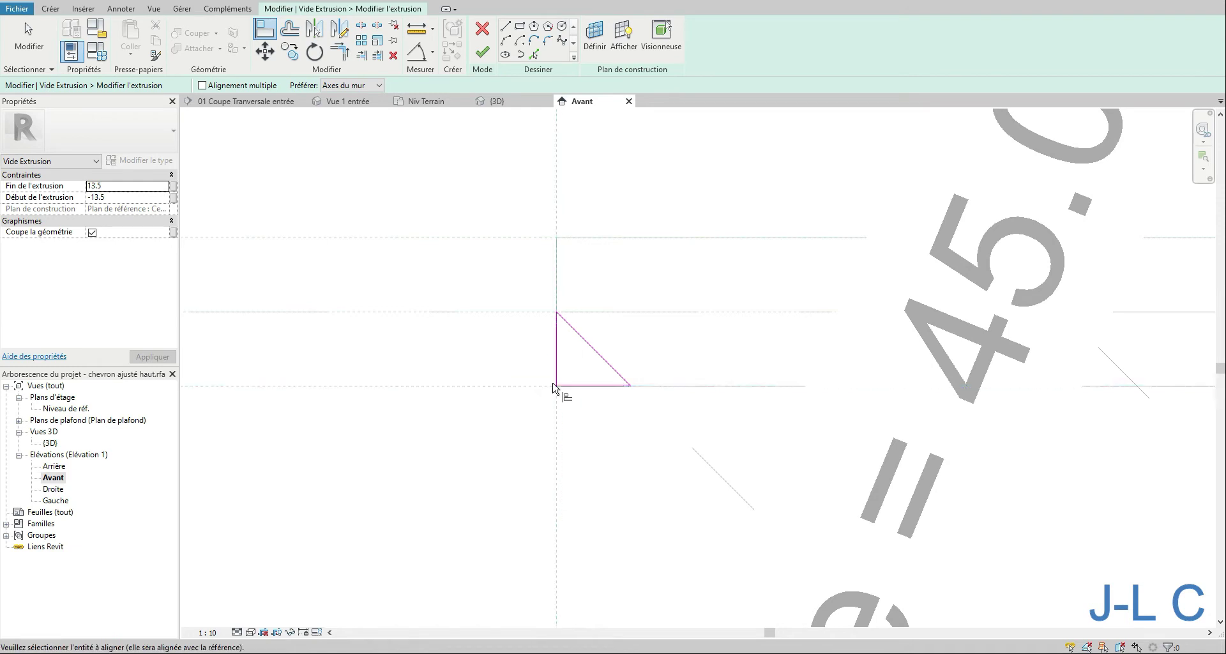
click(589, 384)
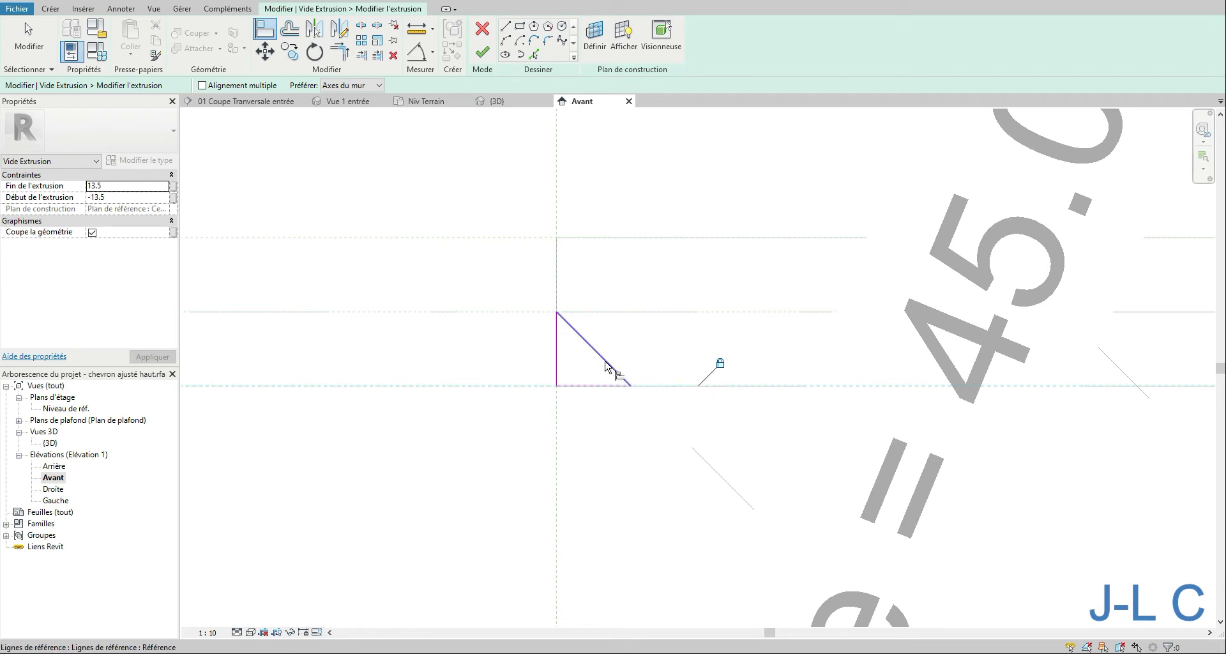
key(Escape)
key(Escape)
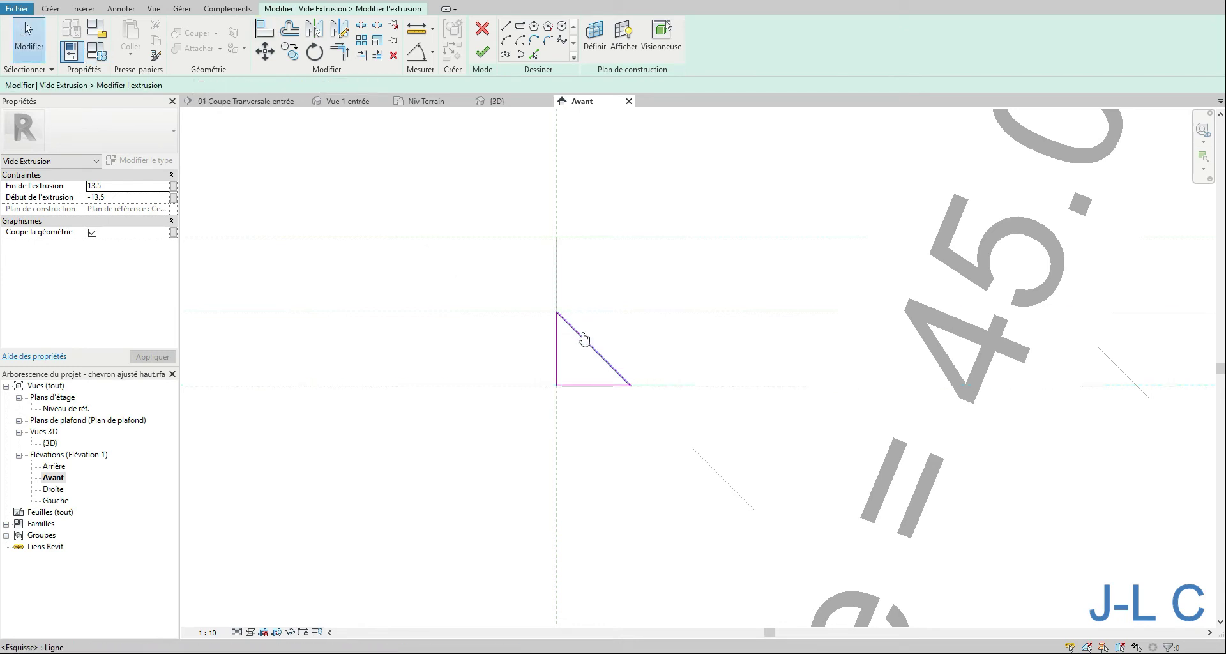
Shift the void sketch's sloping line away and back, lock it to the angled reference line, and finish the sketch.
click(583, 338)
mouse_move(585, 338)
mouse_down()
mouse_move(609, 326)
mouse_move(607, 348)
mouse_up()
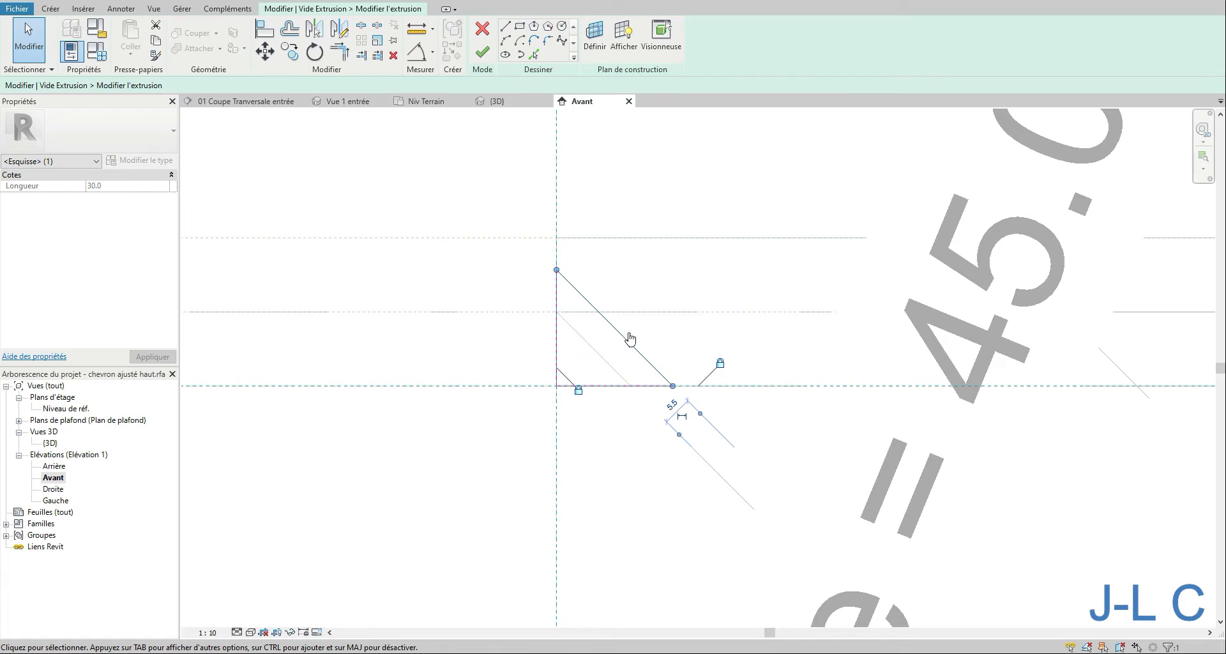
drag(616, 329, 592, 348)
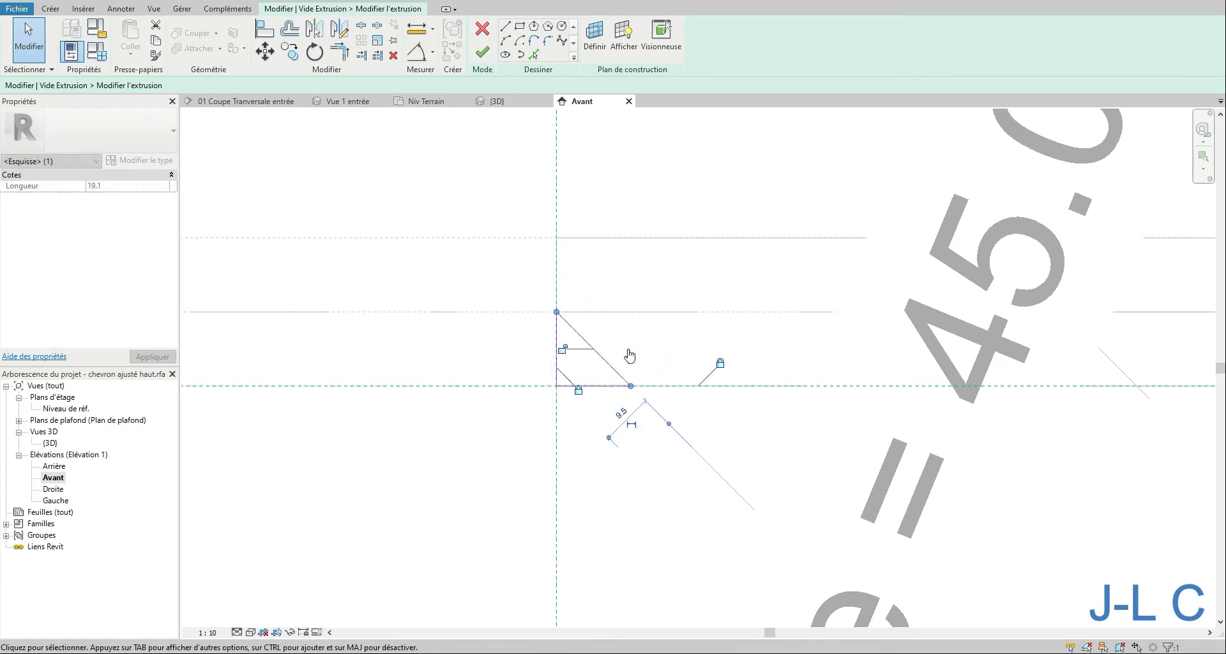
click(482, 51)
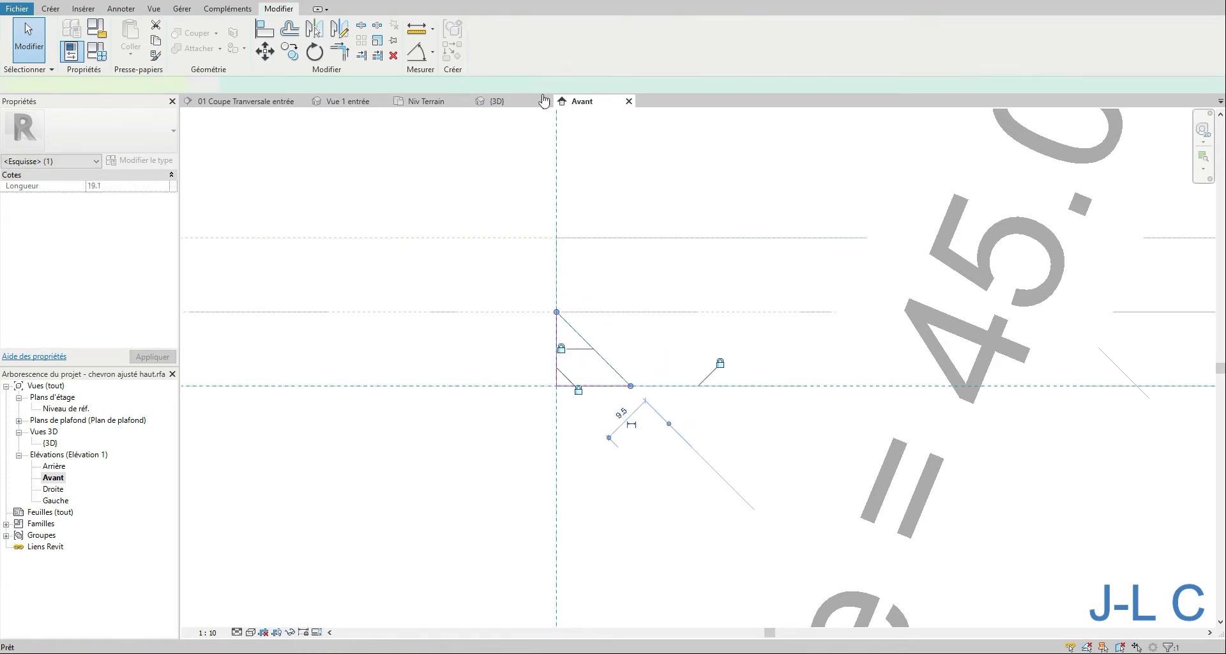
Save chevron ajusté haut.rfa, load it into the project and close it, overwriting the existing version.
click(846, 51)
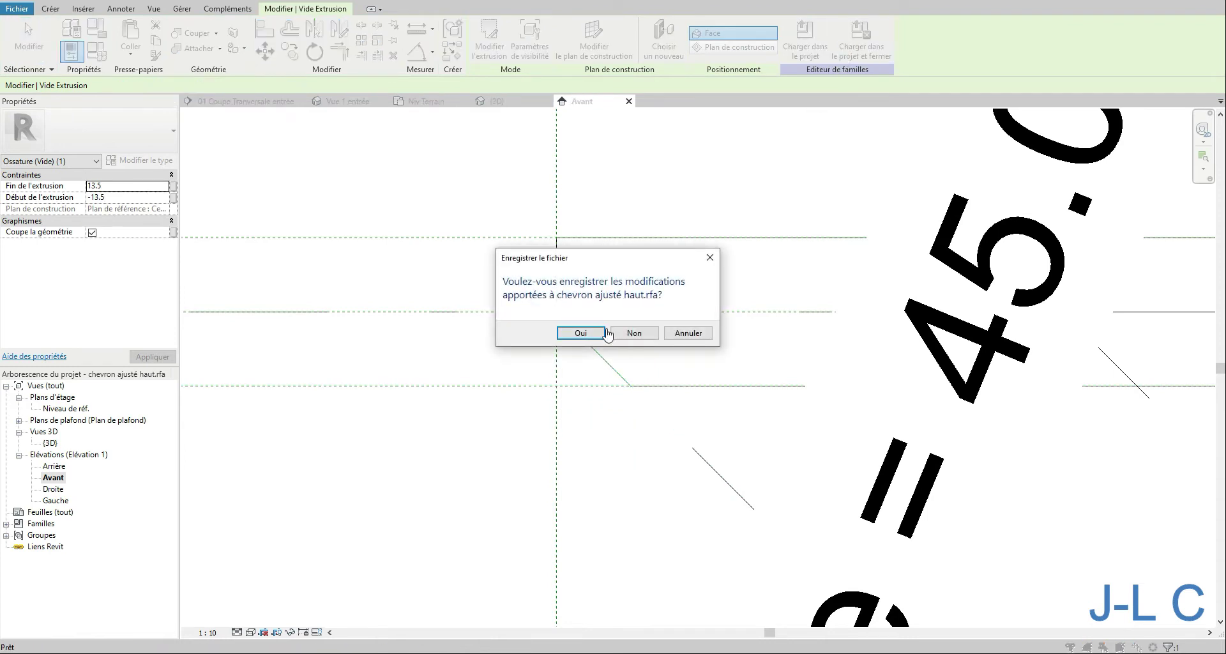
click(580, 333)
click(577, 334)
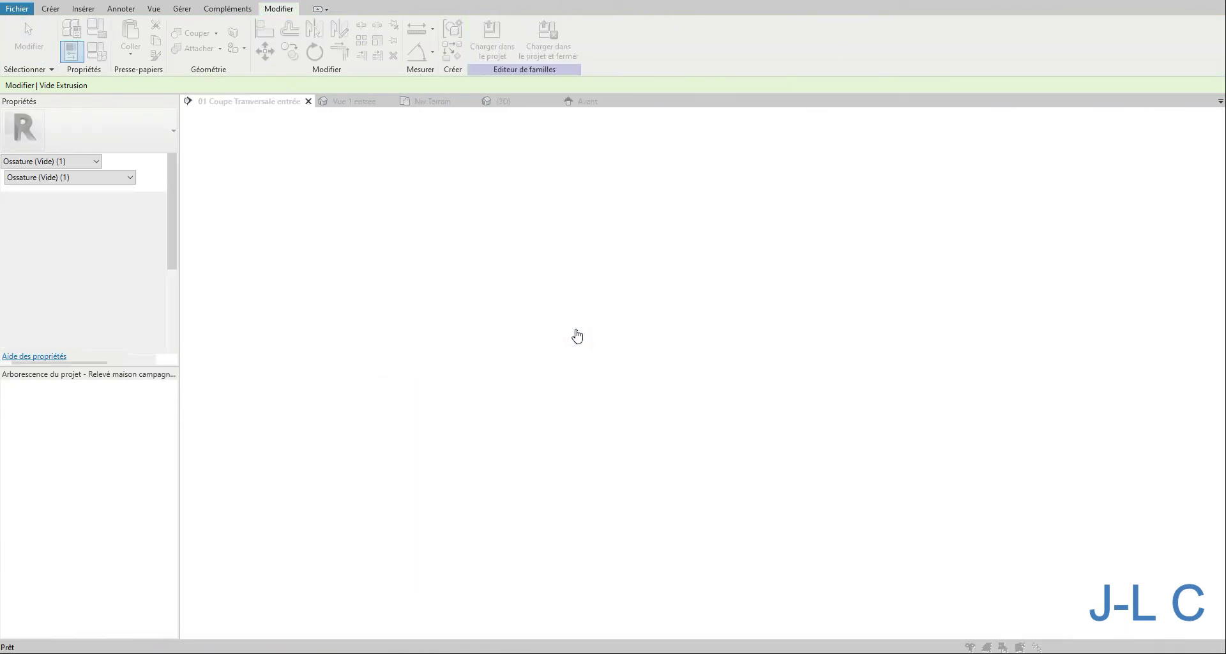
click(573, 323)
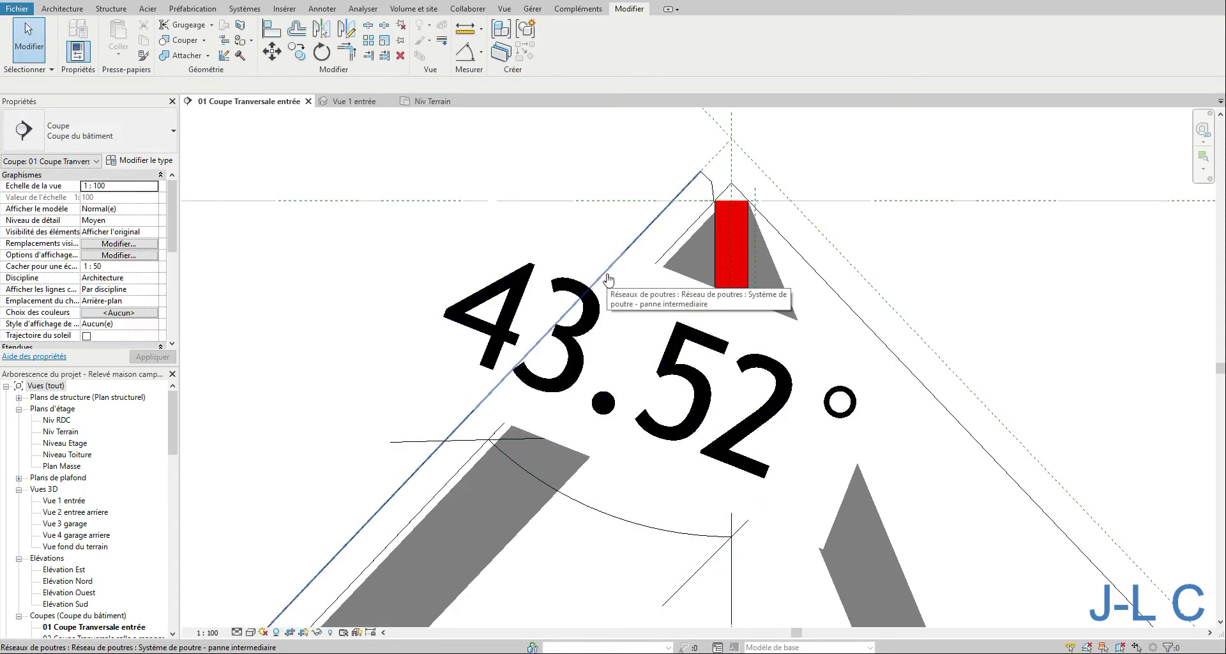
Extend the rafter's upper end by about 0.065 m to reach the vertical axis of the ridge.
click(713, 185)
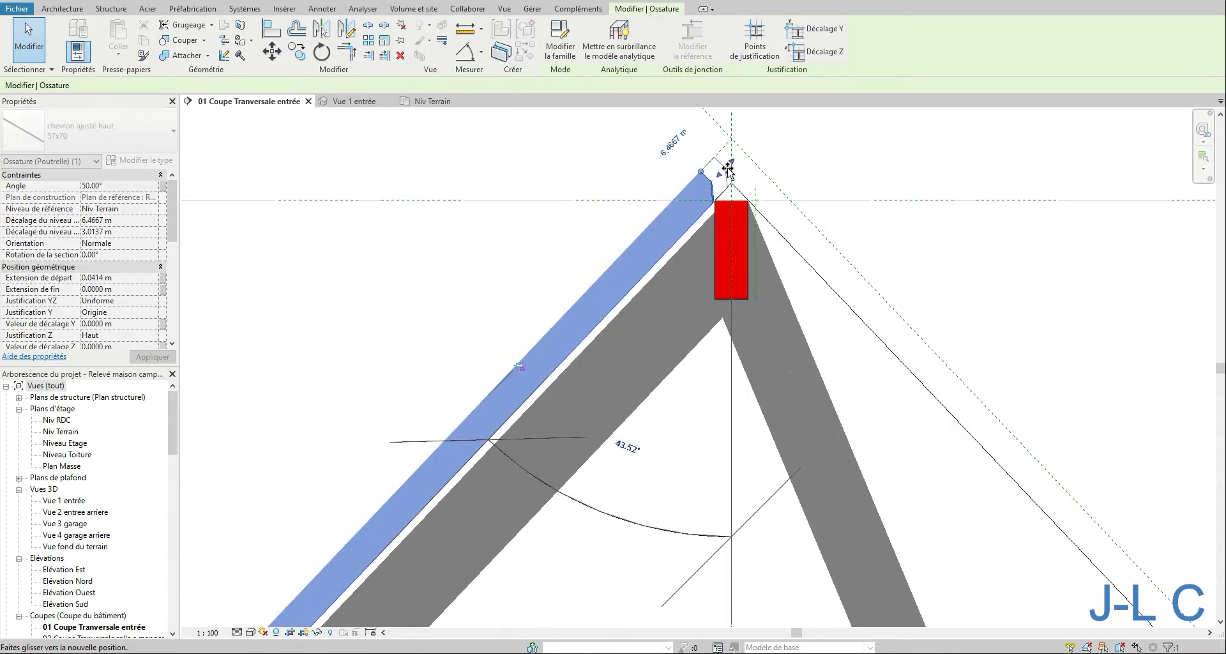
drag(729, 168, 731, 165)
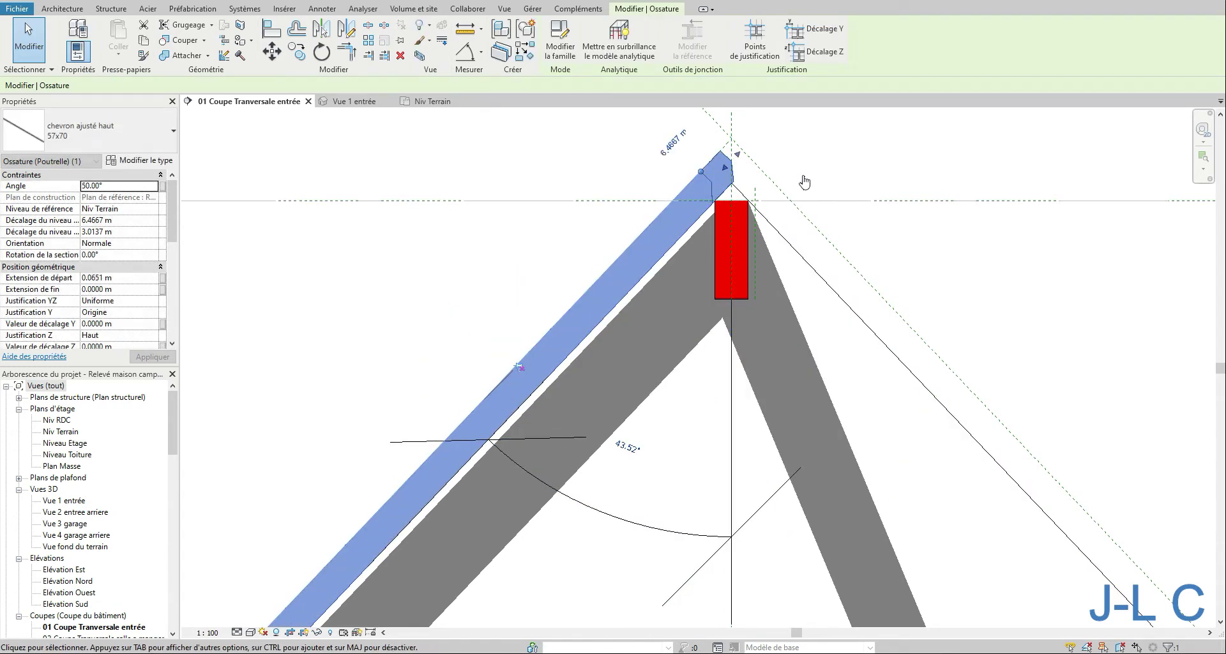
right_click(807, 167)
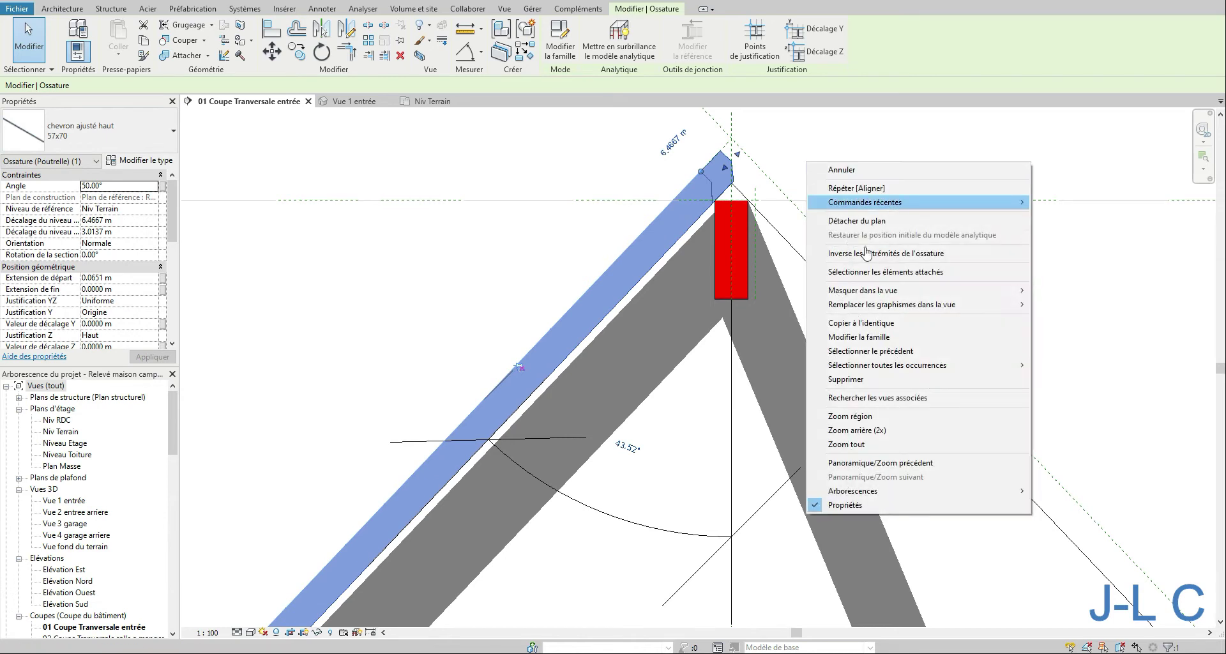
click(893, 416)
drag(662, 129, 811, 269)
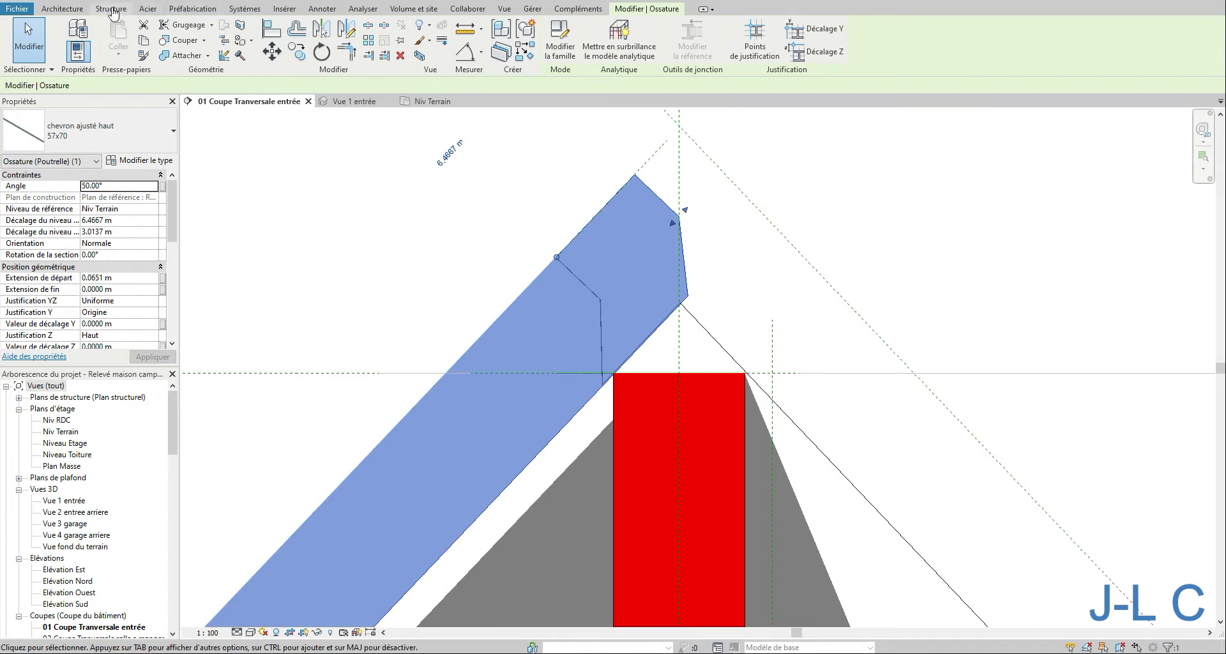
Measure the angle between the vertical ridge axis and the rafter's slope plane with an angular dimension.
click(466, 52)
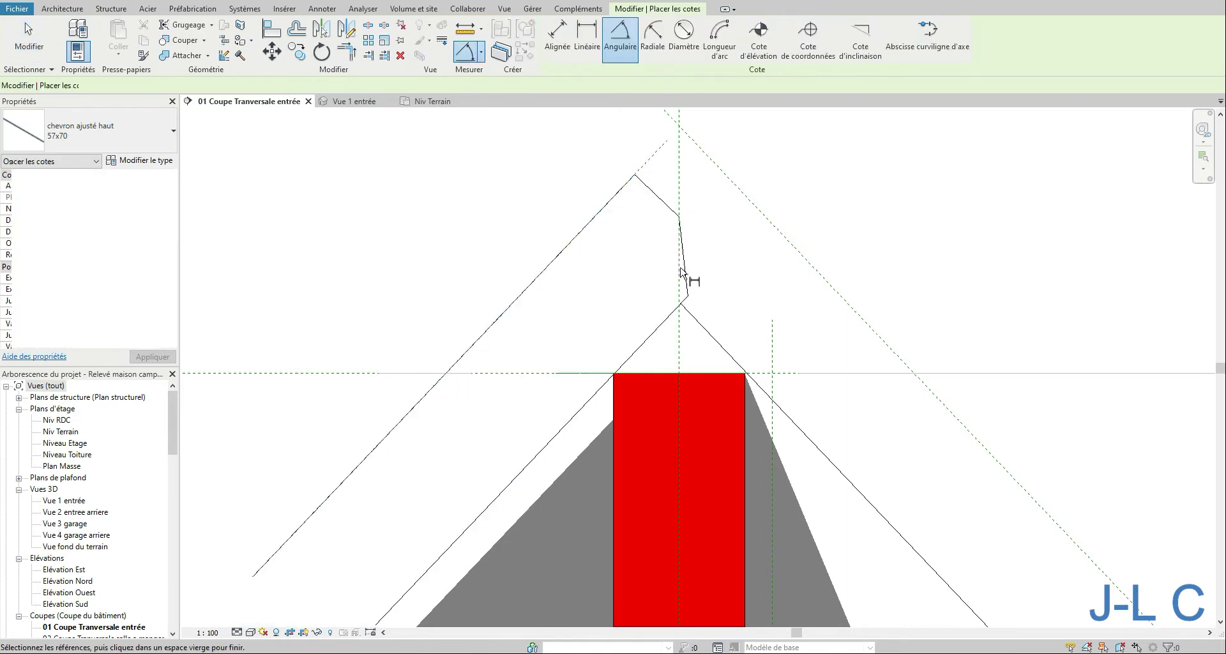
click(679, 191)
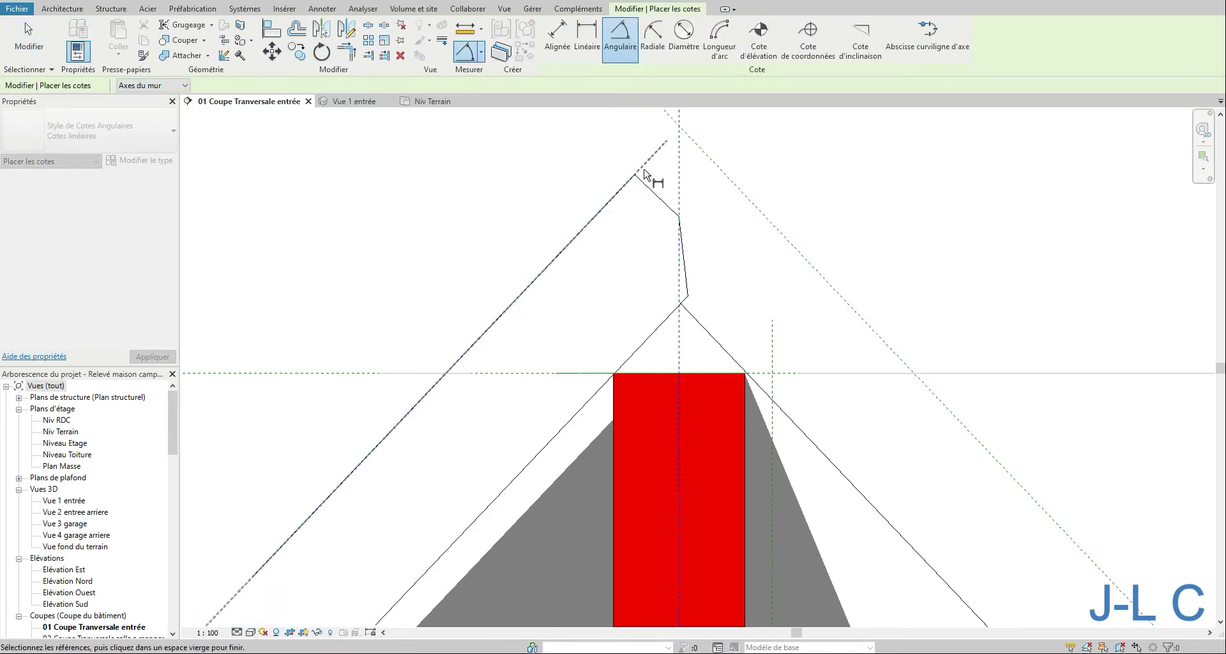
click(643, 263)
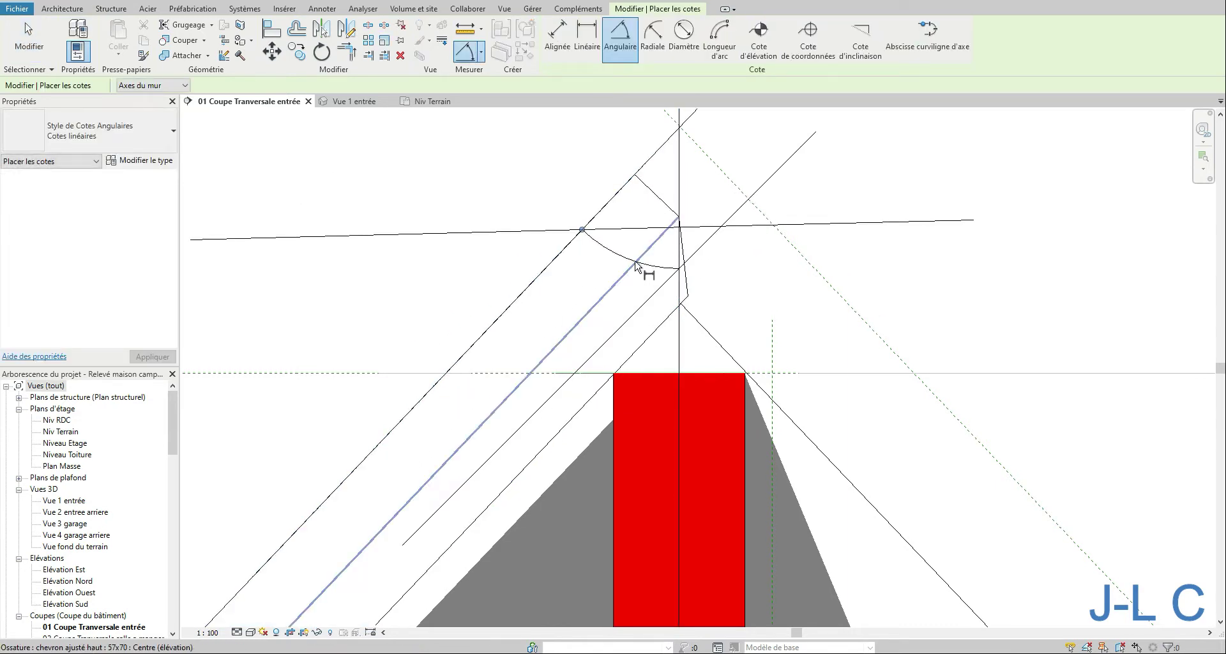
click(28, 37)
Set the scale of the transverse section view to 1:20.
right_click(751, 280)
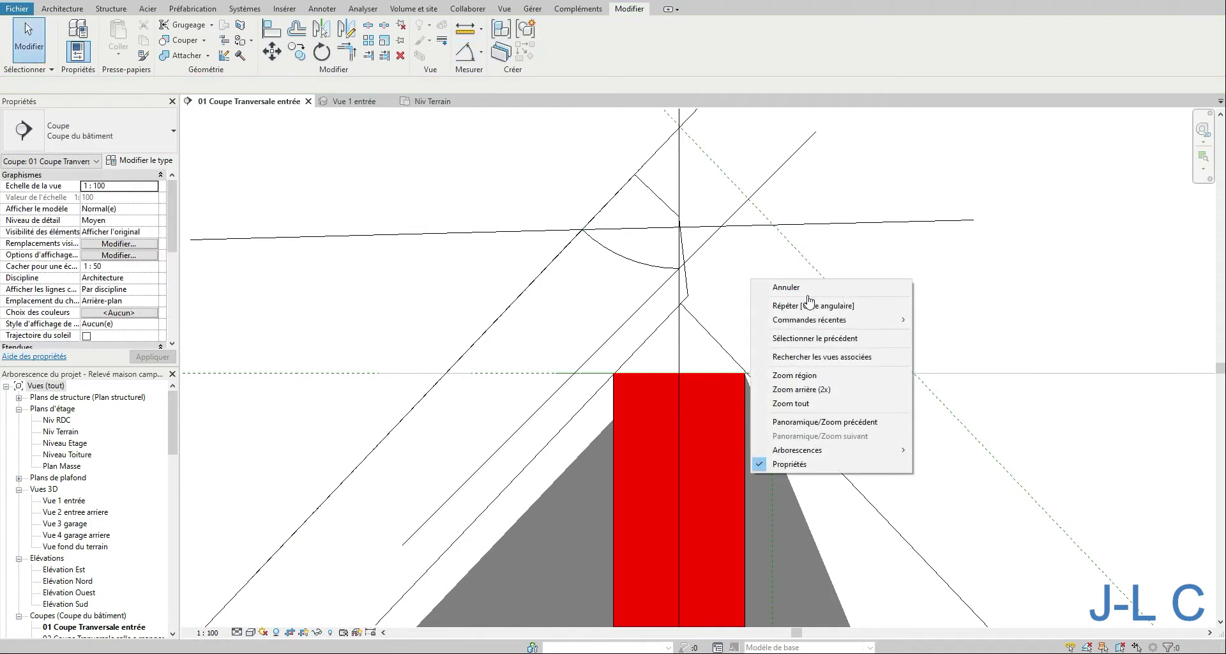
click(824, 390)
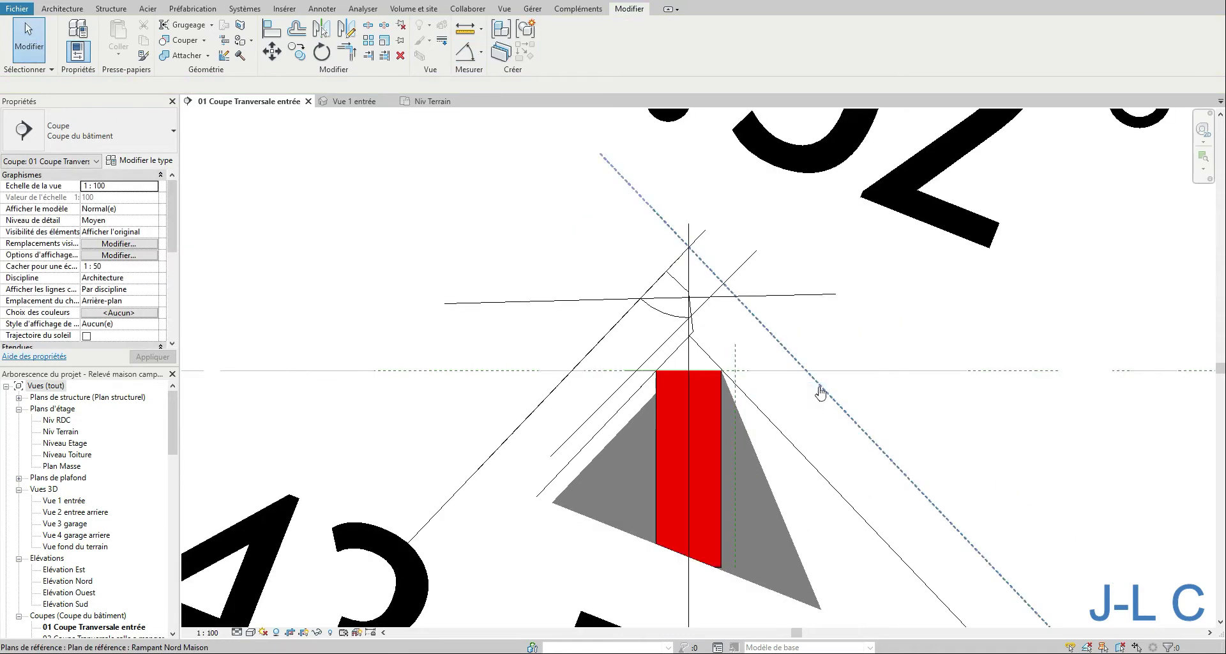
click(208, 632)
click(216, 519)
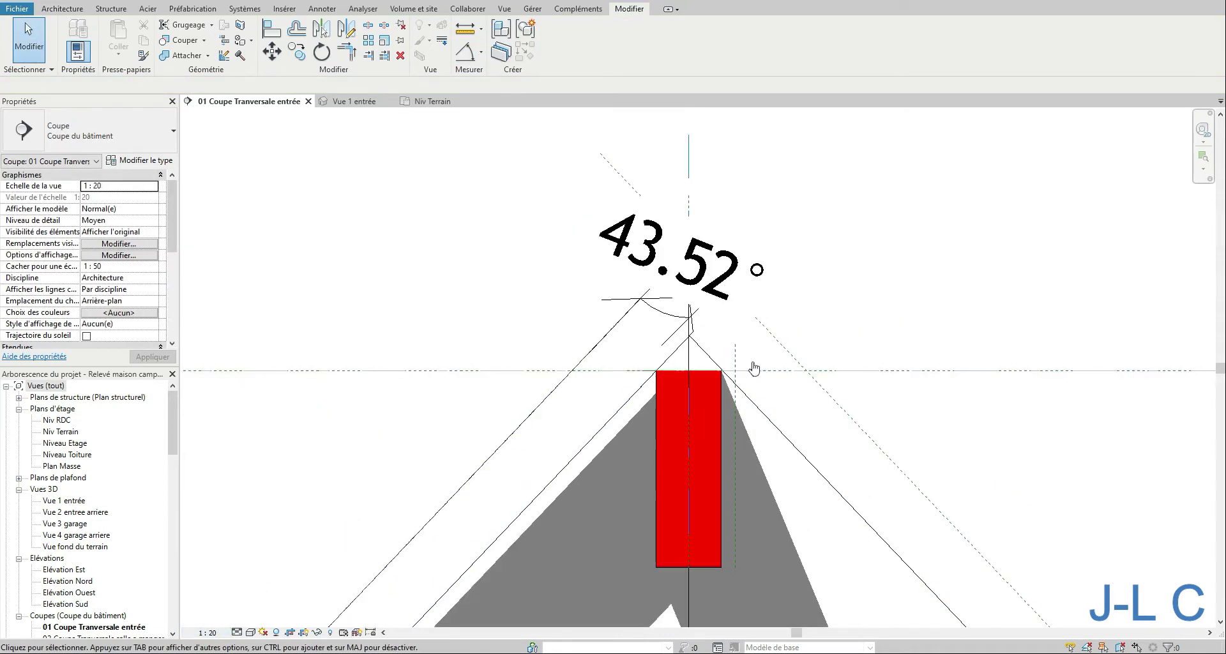
Set the extended rafter's Angle to 43.52° and delete the angular dimension at the ridge.
click(695, 336)
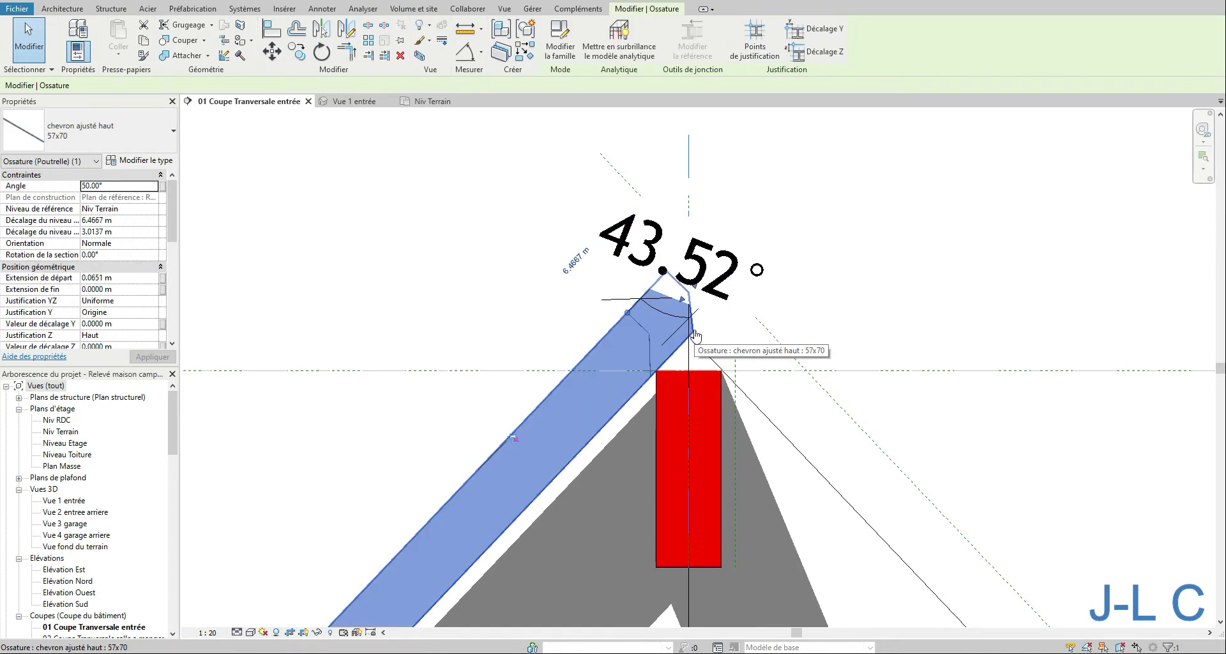
click(111, 185)
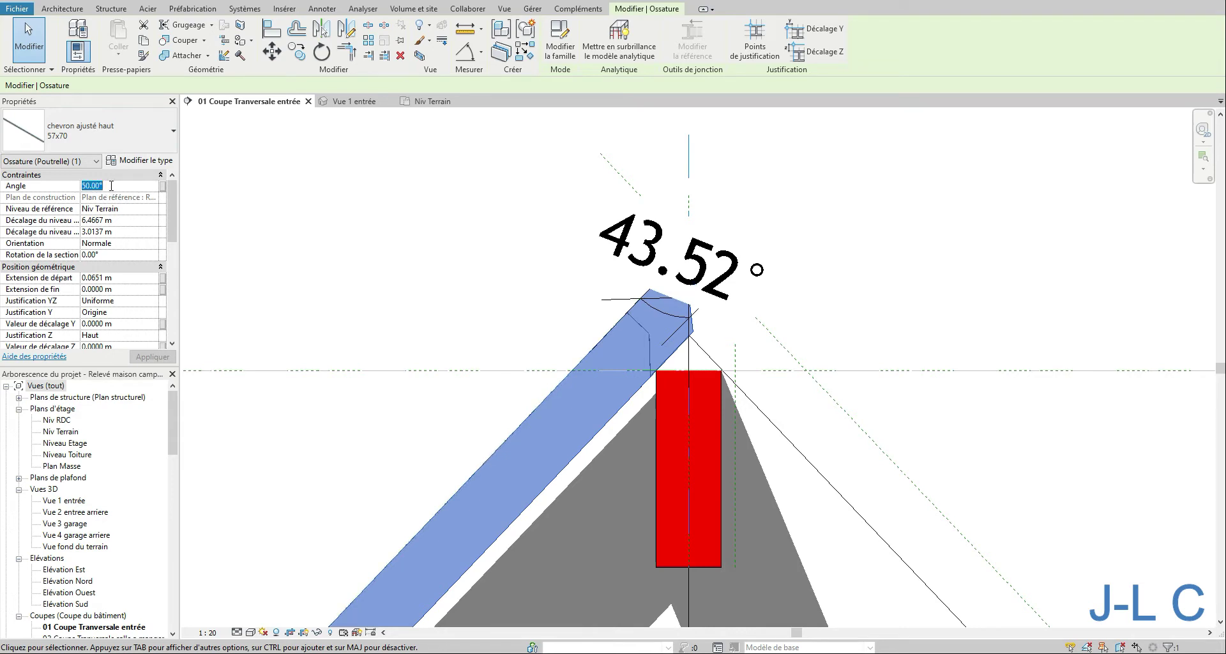
text(43.52)
click(774, 293)
key(Delete)
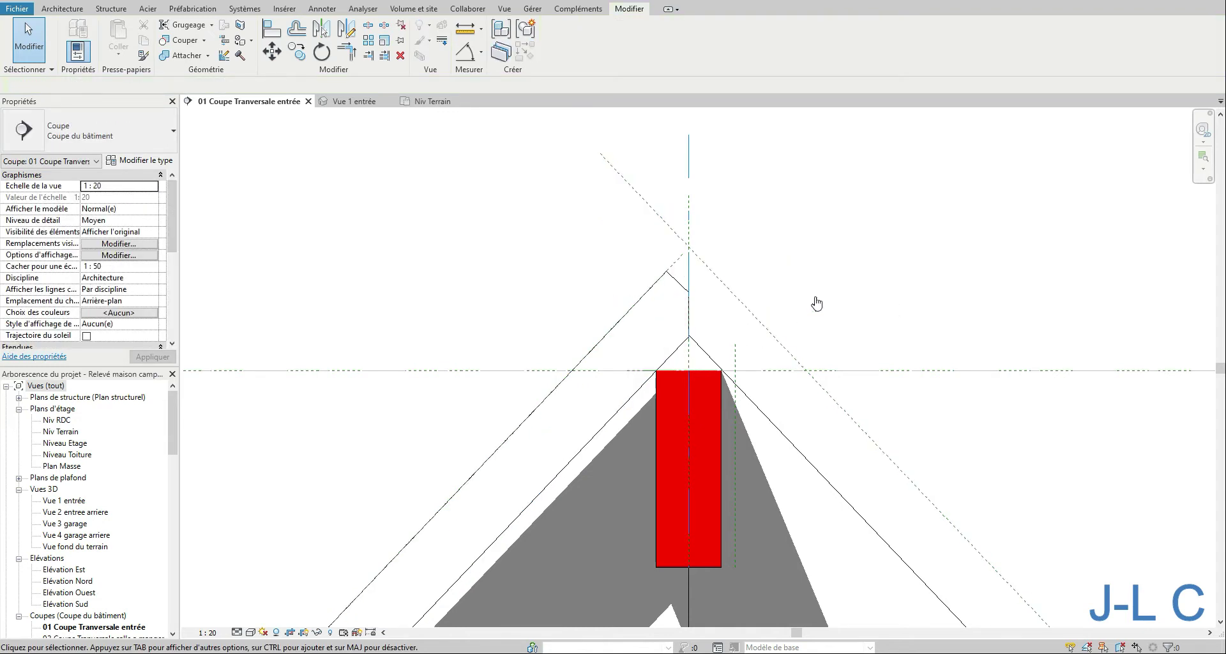
Select all instances of the chevron ajusté haut 57x70 rafter and set their Angle to 43.52°.
right_click(674, 278)
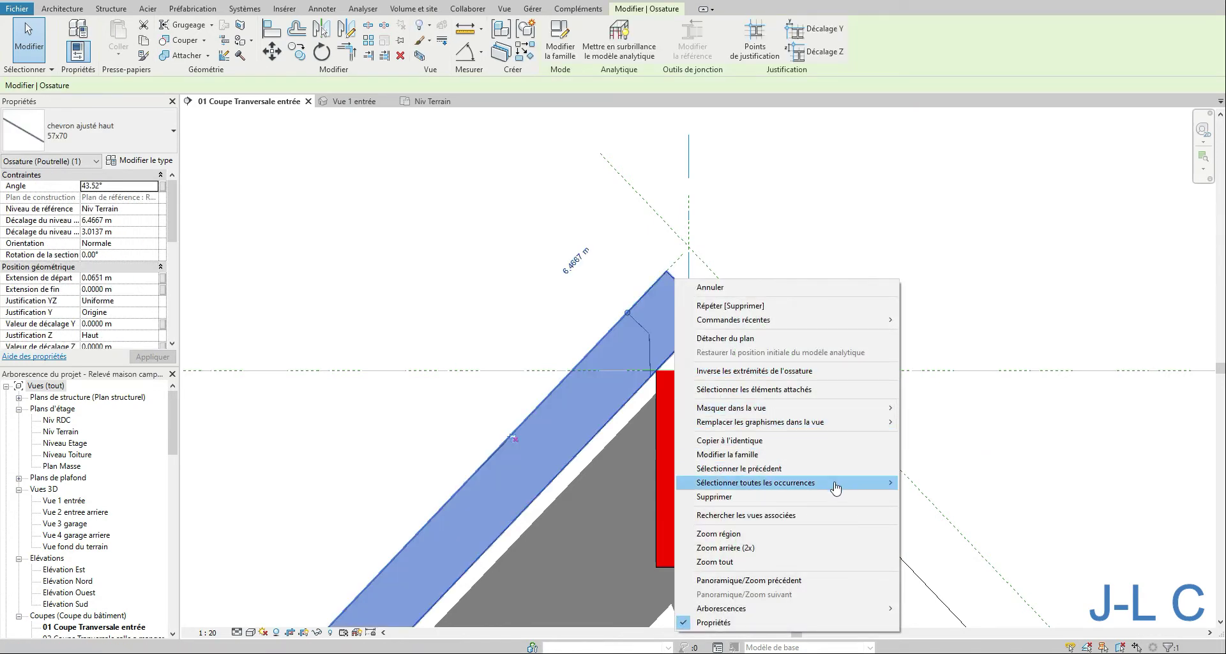
mouse_move(835, 484)
click(944, 487)
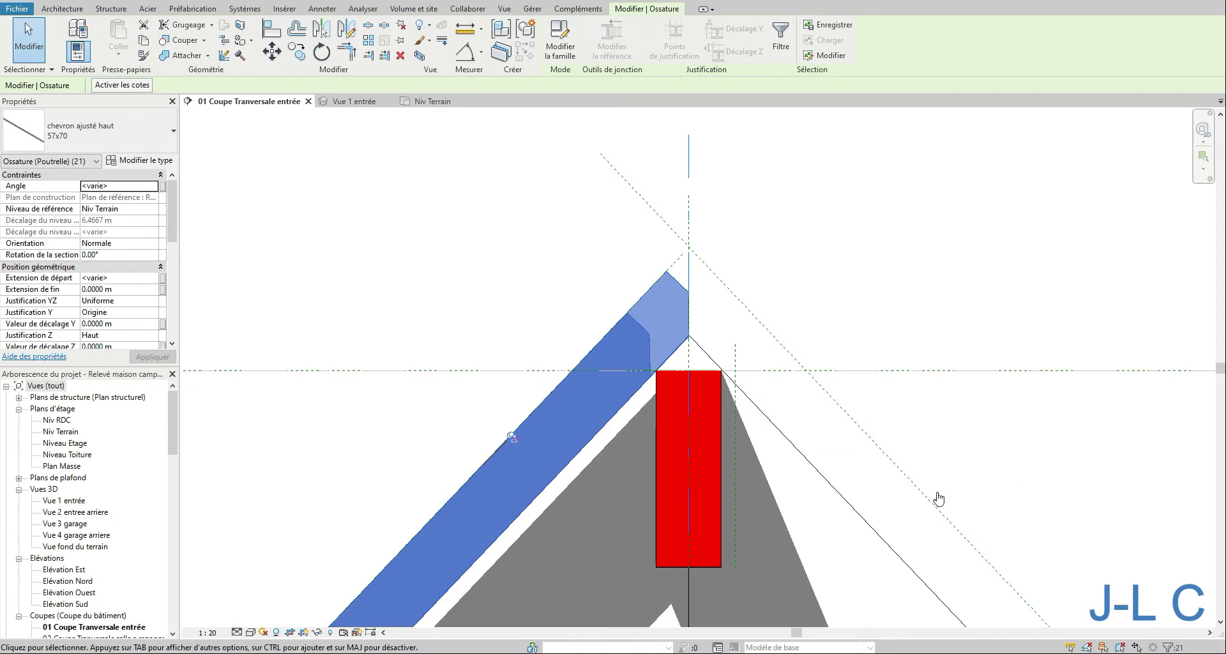
click(138, 189)
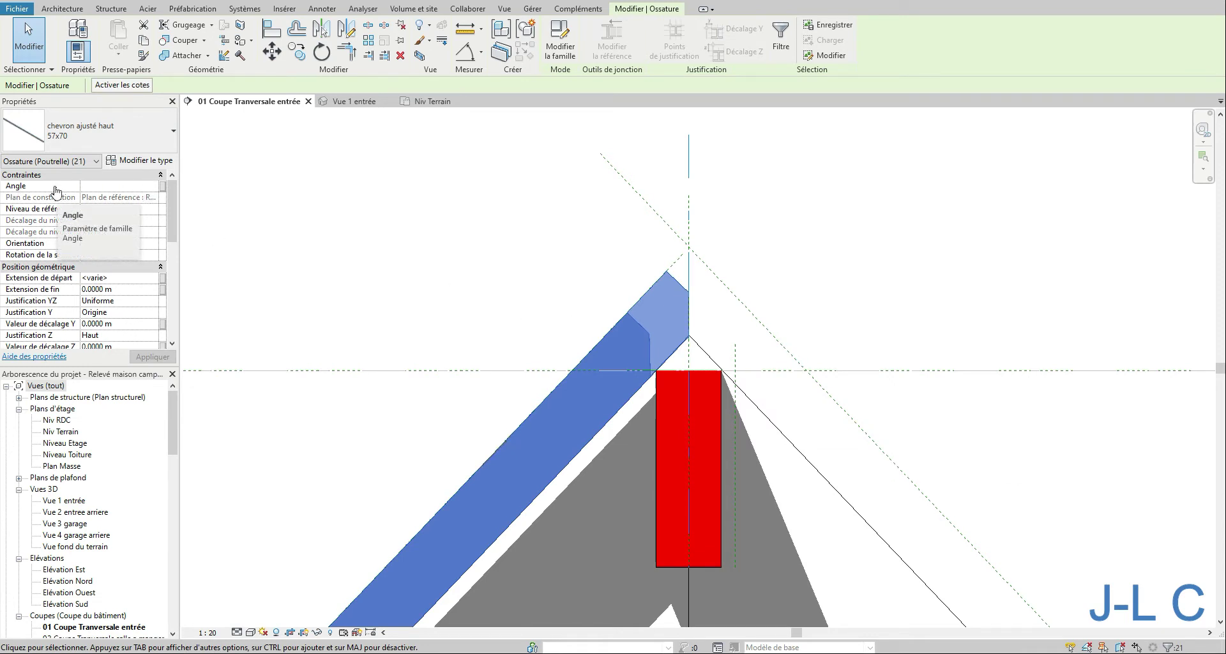
text(43.52)
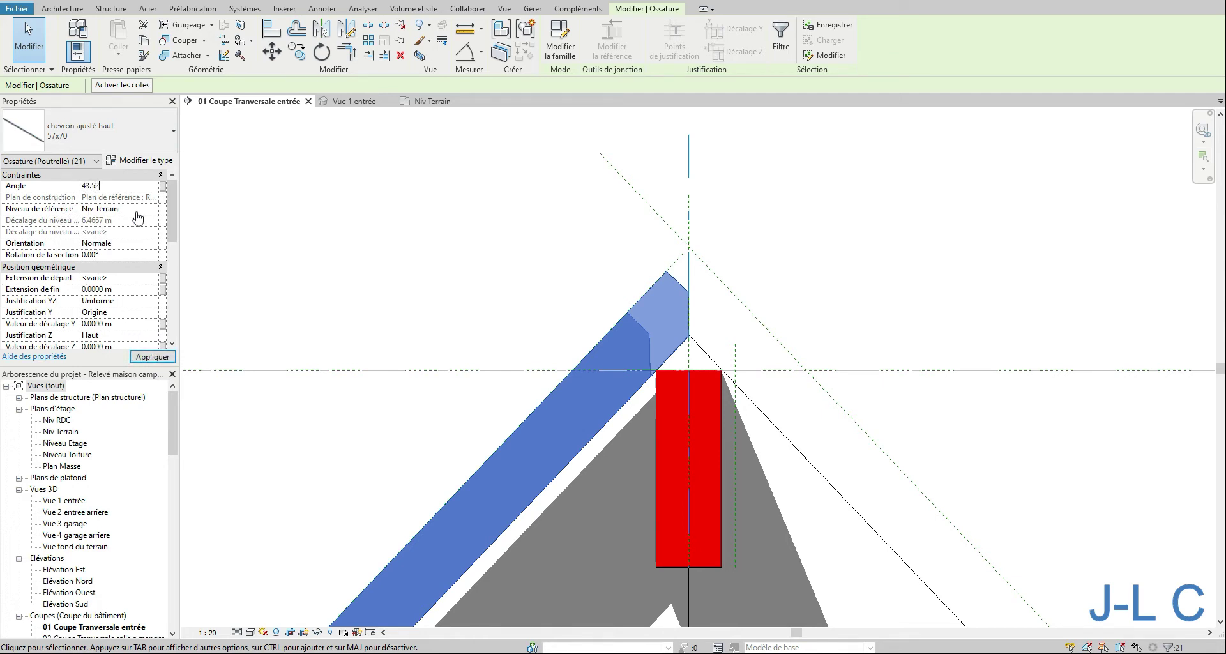
key(Return)
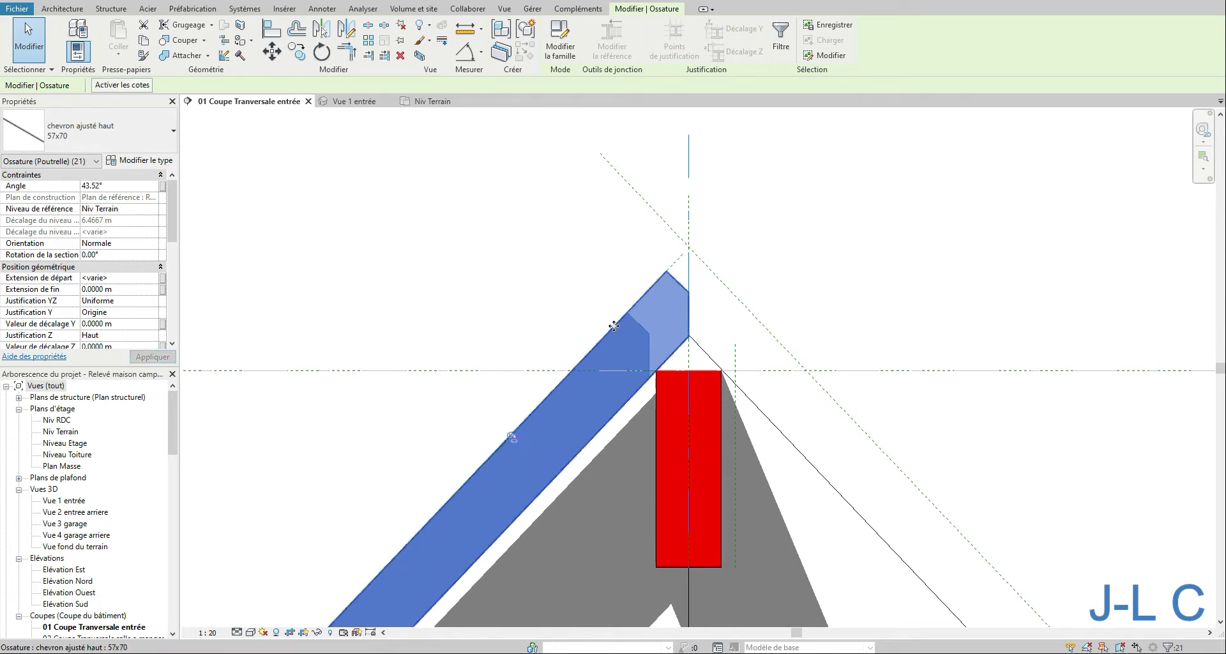
click(560, 287)
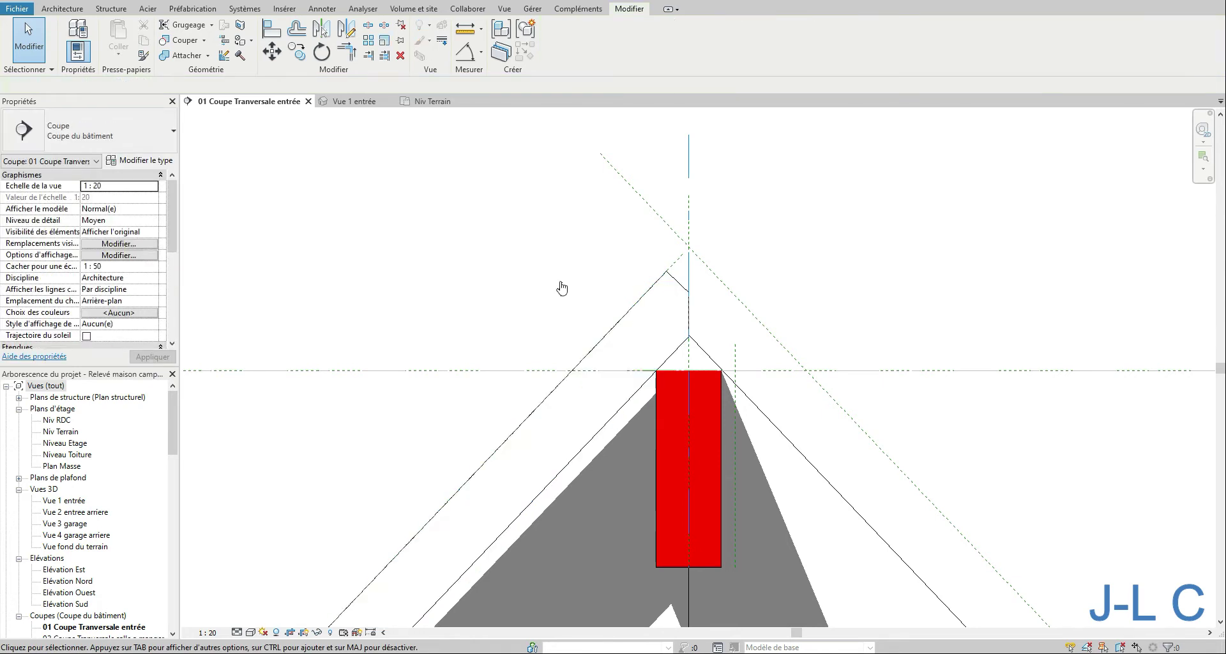
Open the Vue 1 entrée 3D view and check the chevron ajusté haut 57x70 rafters by selecting all their instances in the project.
double_click(69, 501)
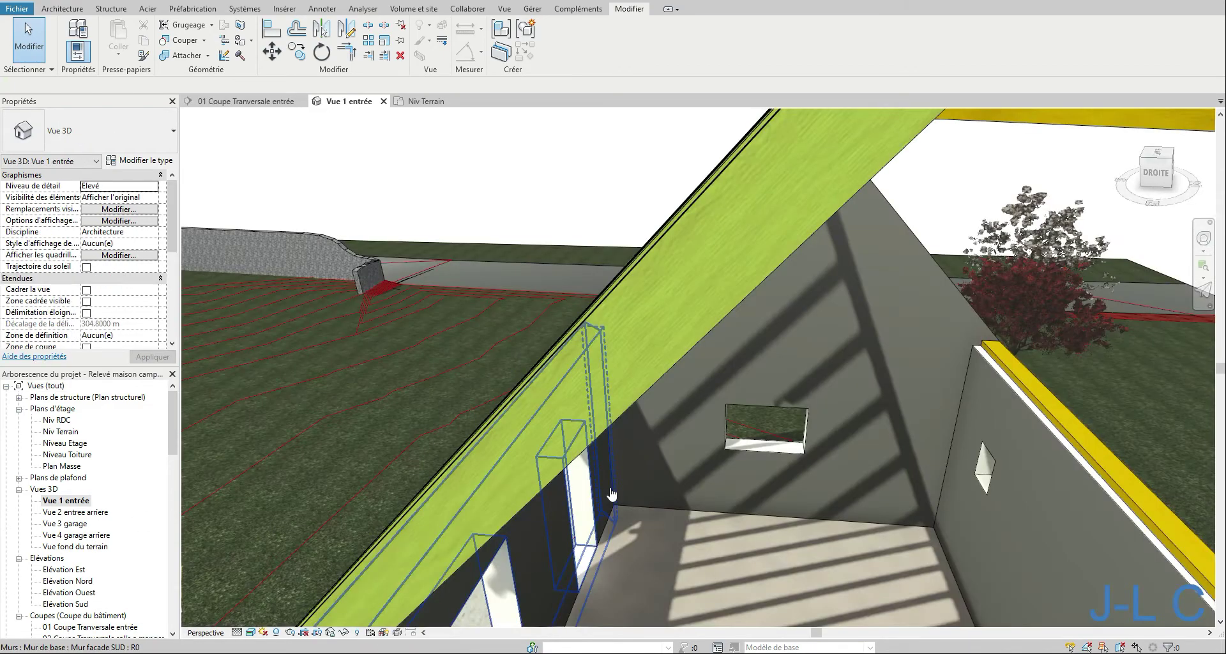
shift+middle_drag(666, 424, 418, 301)
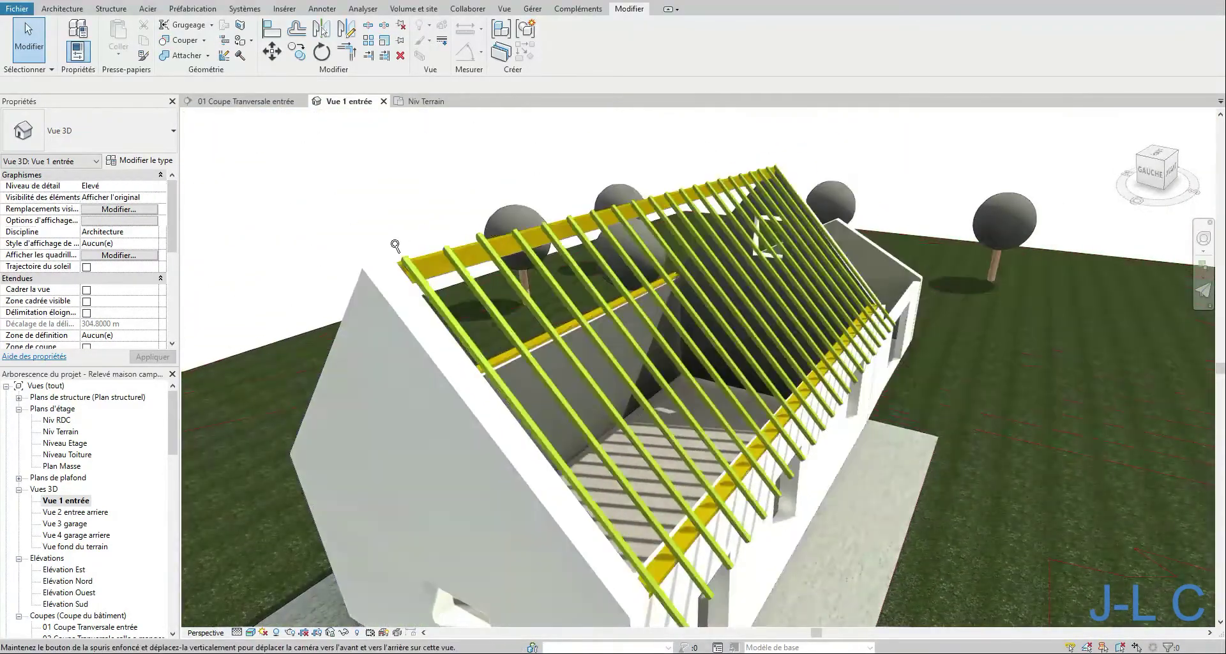
scroll(390, 252, up, 4)
scroll(389, 253, up, 3)
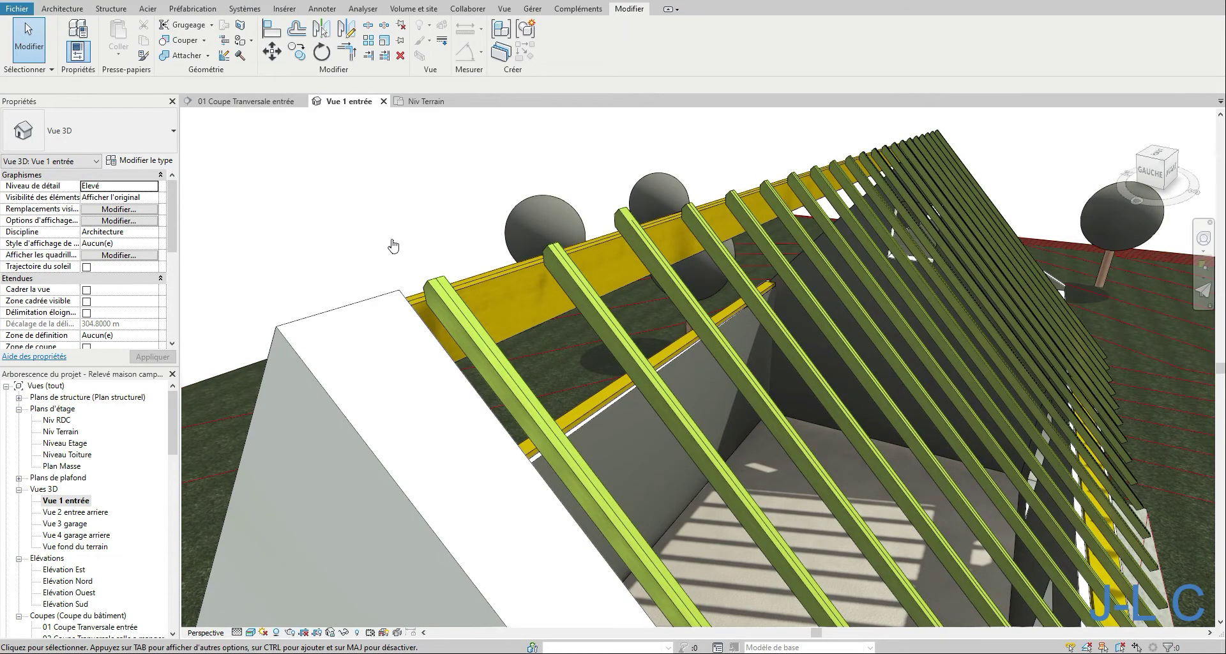
click(561, 273)
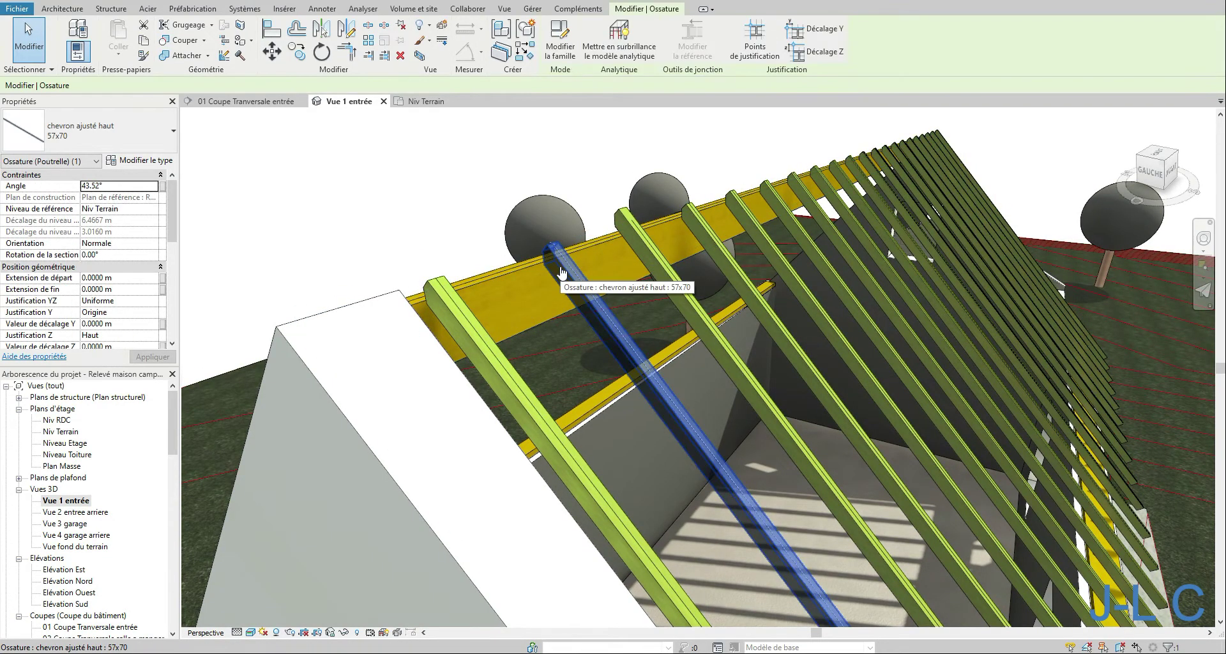
right_click(559, 268)
mouse_move(666, 471)
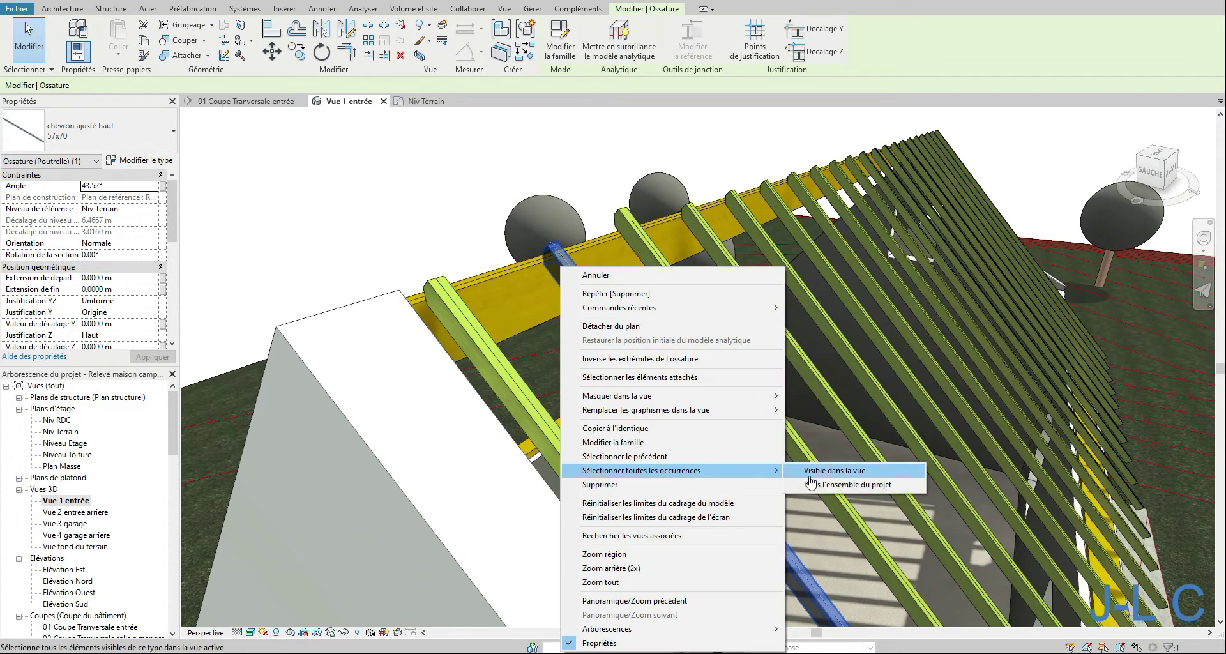
click(814, 486)
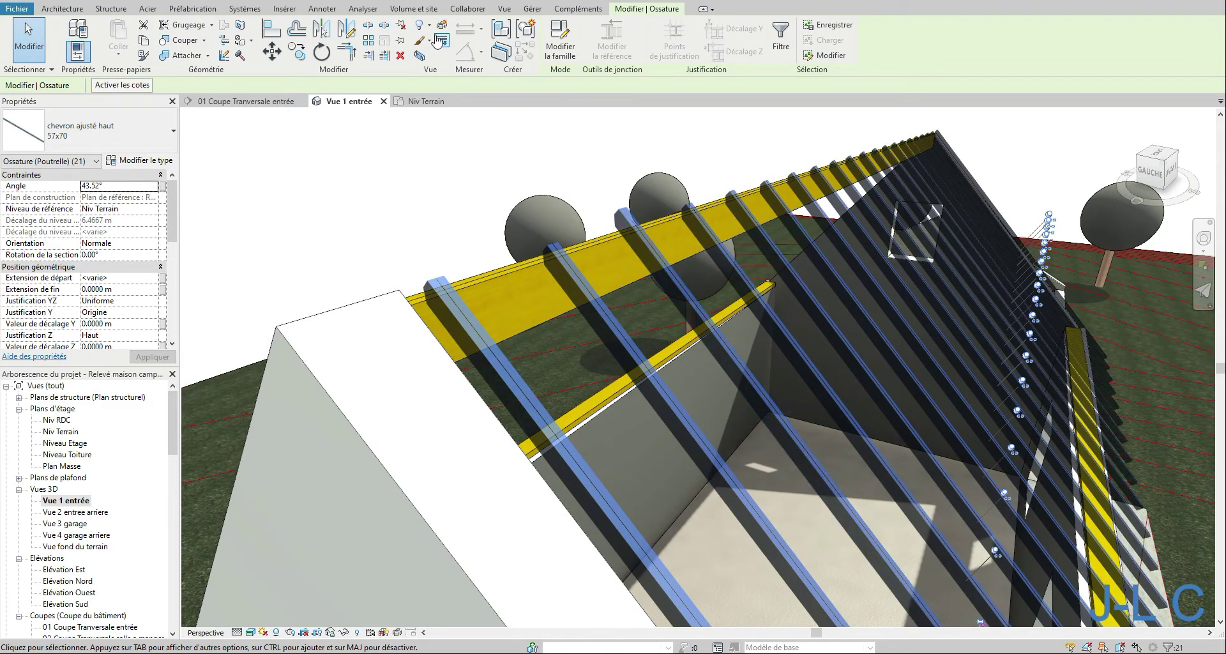
click(760, 165)
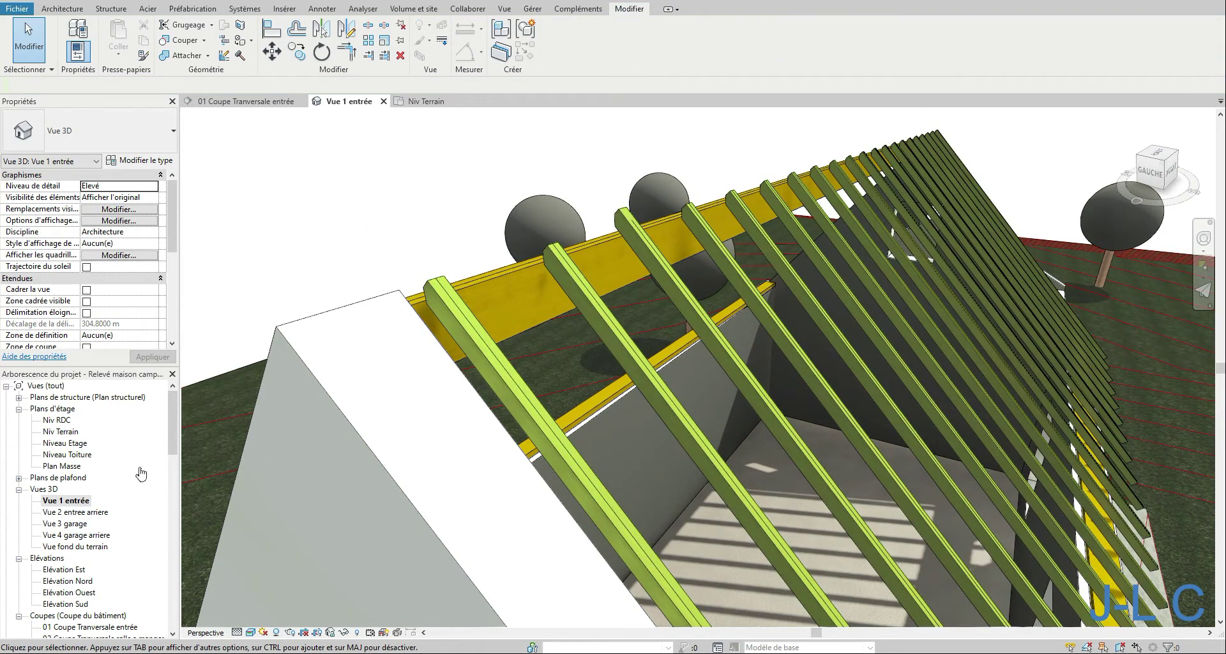
Extend the ridge ends of the first two rafters beside the near gable wall up past the ridge beam.
click(461, 314)
drag(425, 279, 415, 262)
click(552, 257)
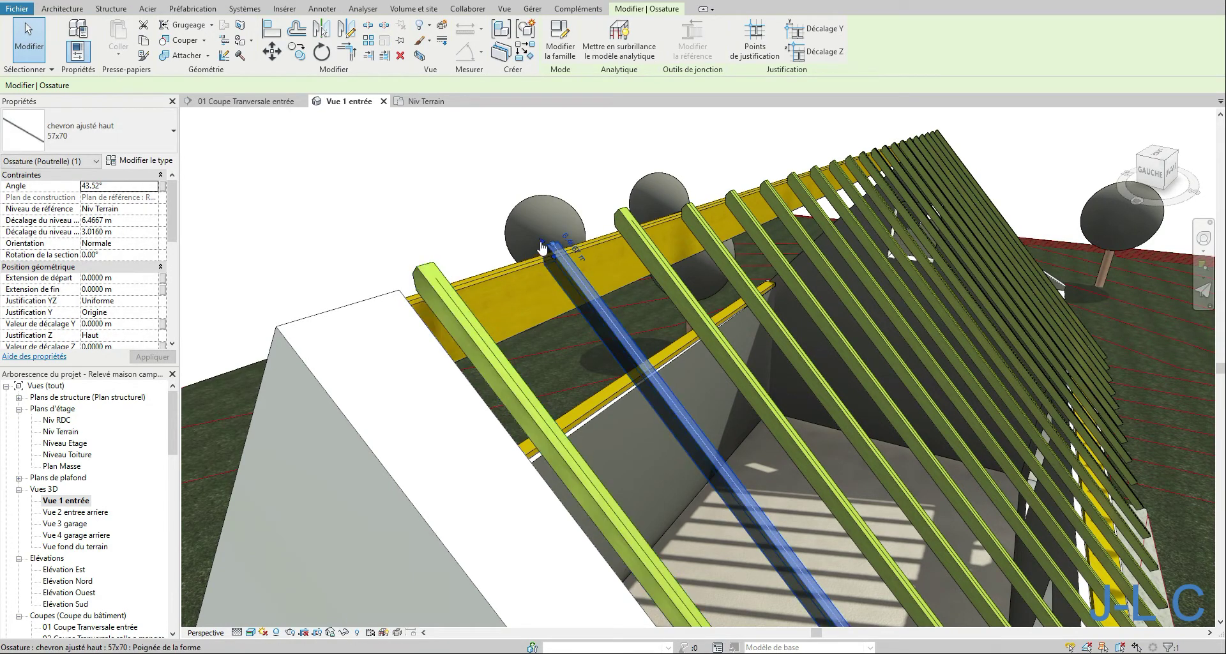
drag(541, 246, 543, 245)
drag(542, 244, 538, 240)
click(437, 273)
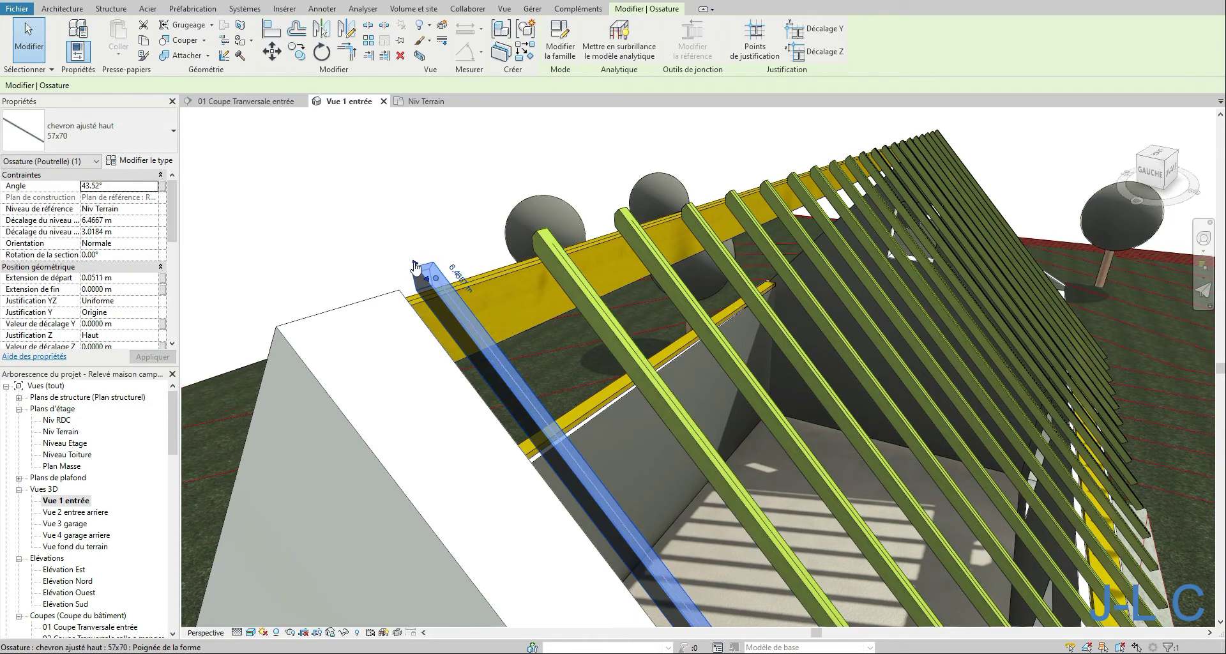
drag(422, 268, 419, 268)
Extend the ridge ends of the fourth, fifth and sixth rafters from the near gable by about 0.065 m.
click(686, 208)
drag(687, 208, 676, 199)
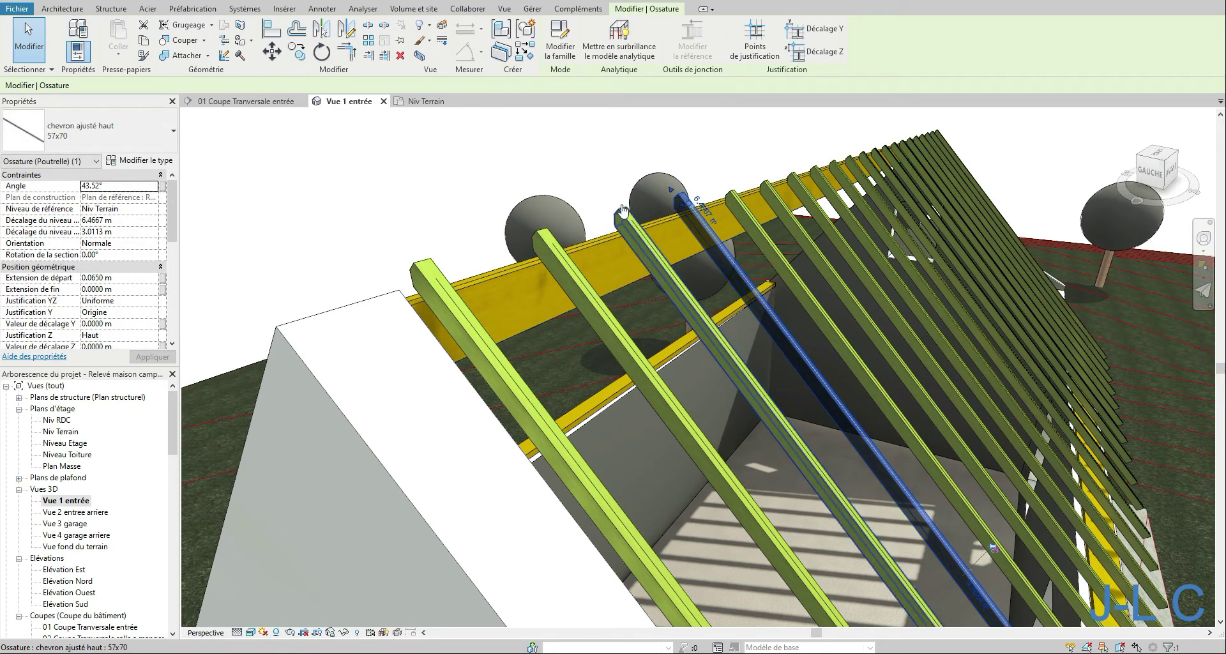
click(723, 192)
drag(723, 192, 754, 178)
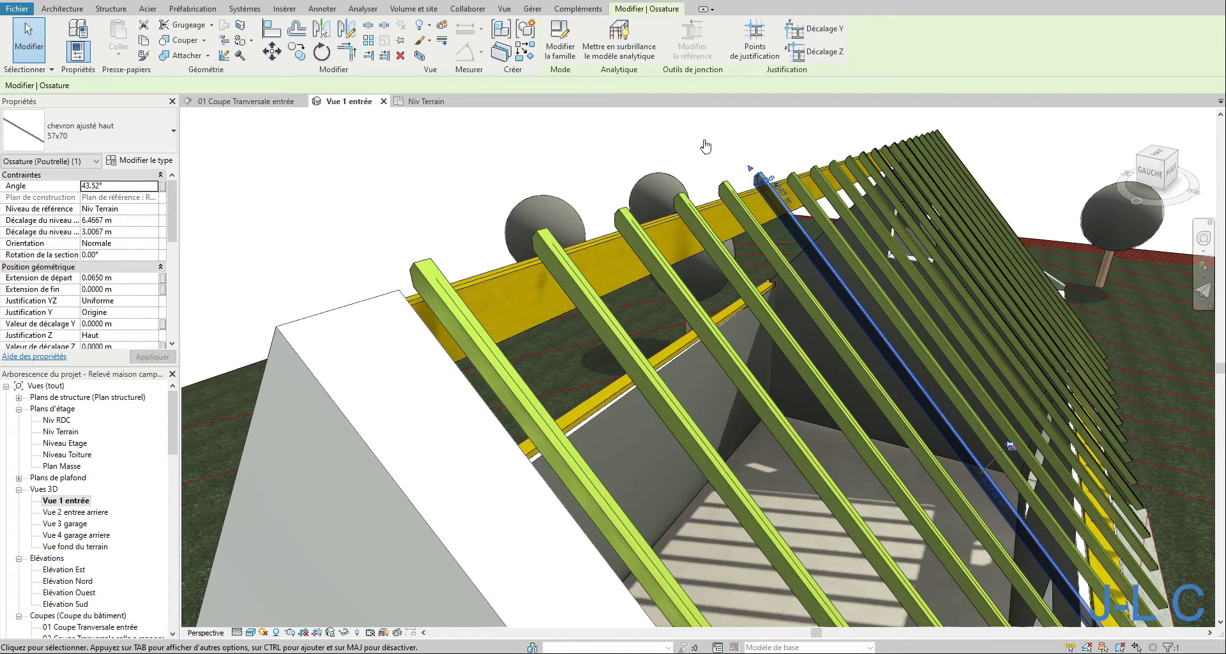
scroll(702, 153, down, 2)
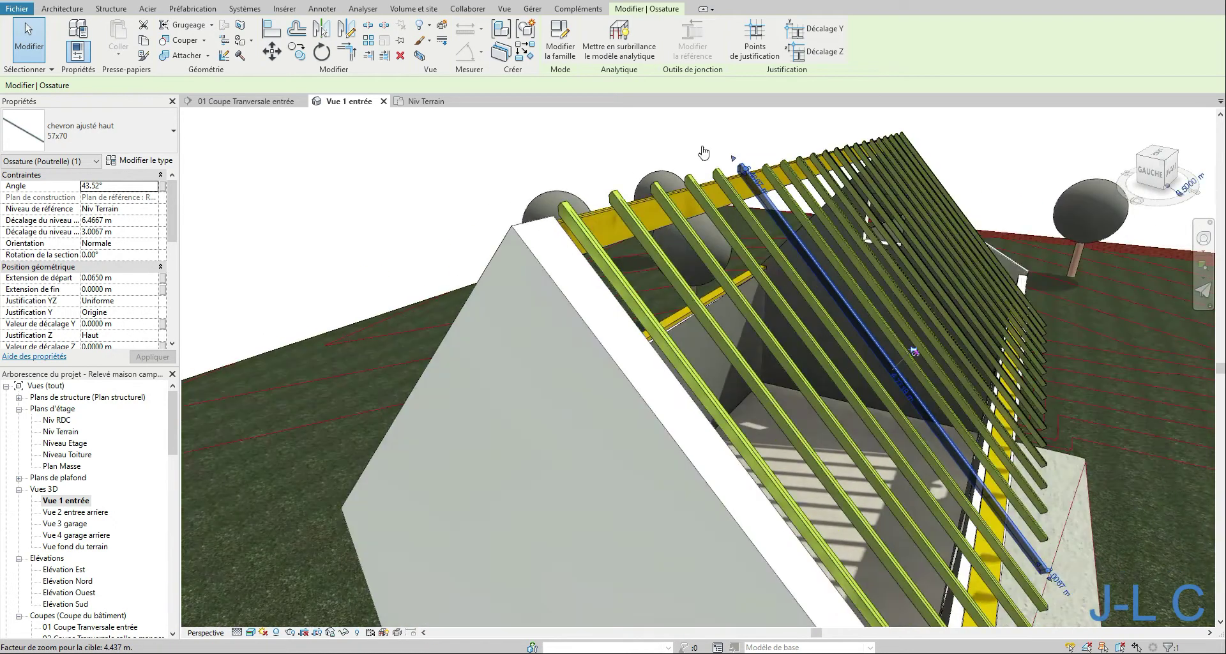
drag(738, 153, 567, 213)
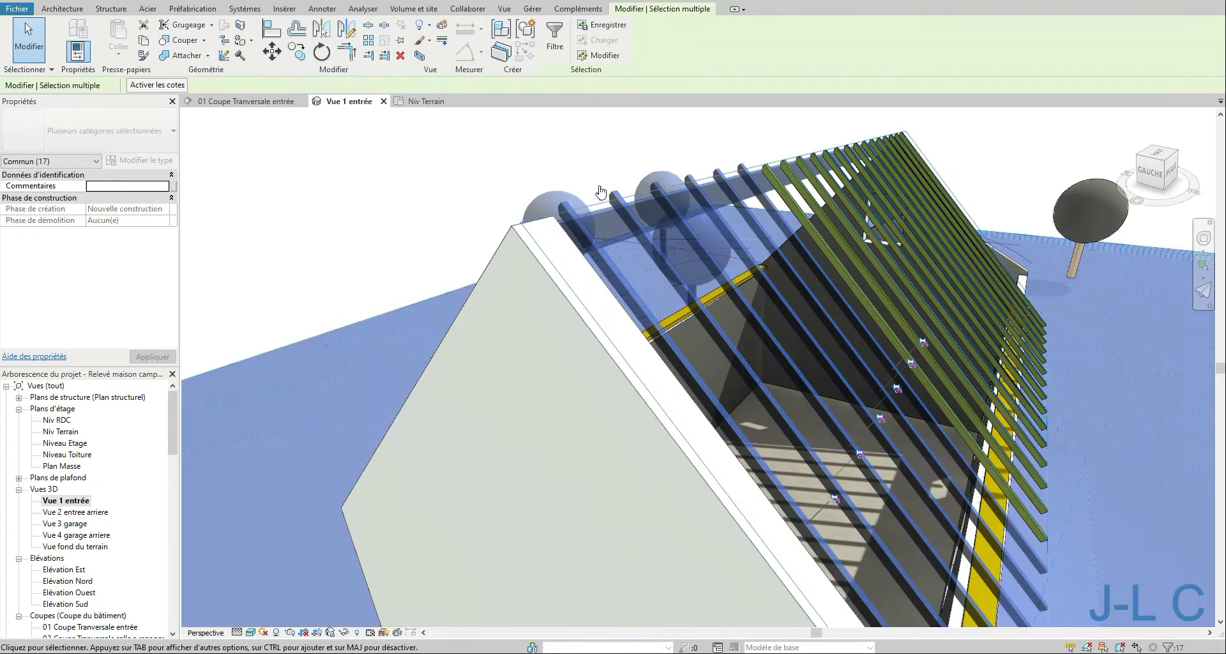
click(740, 174)
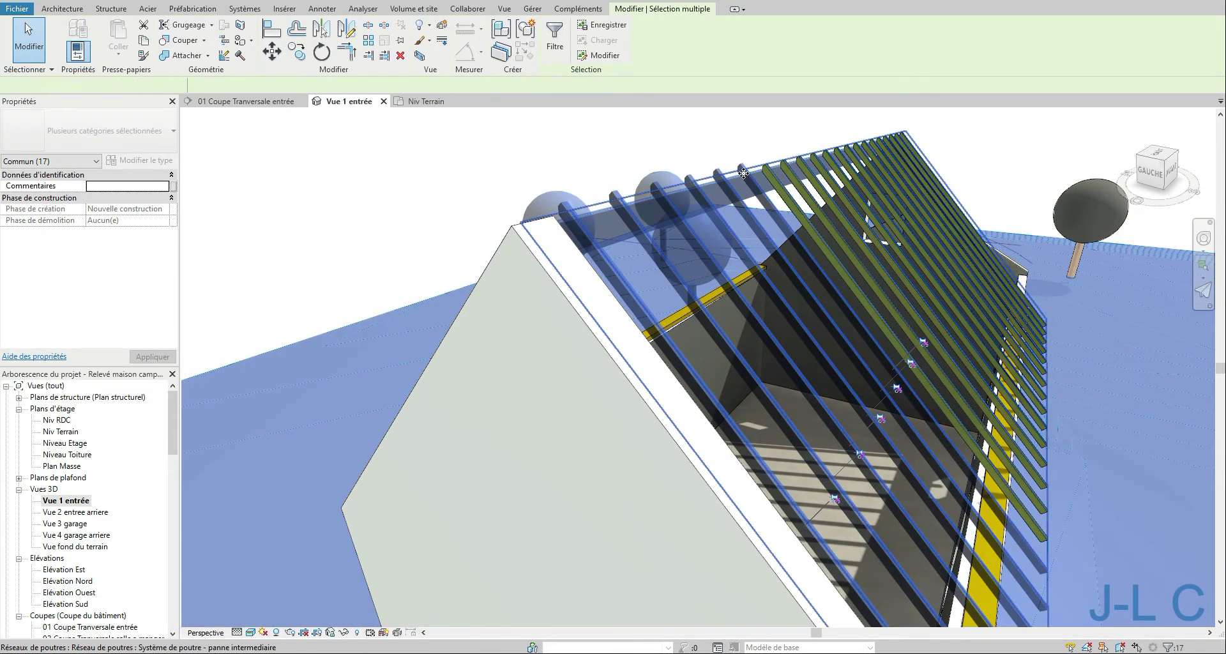
Select the third rafter from the near gable wall.
click(653, 189)
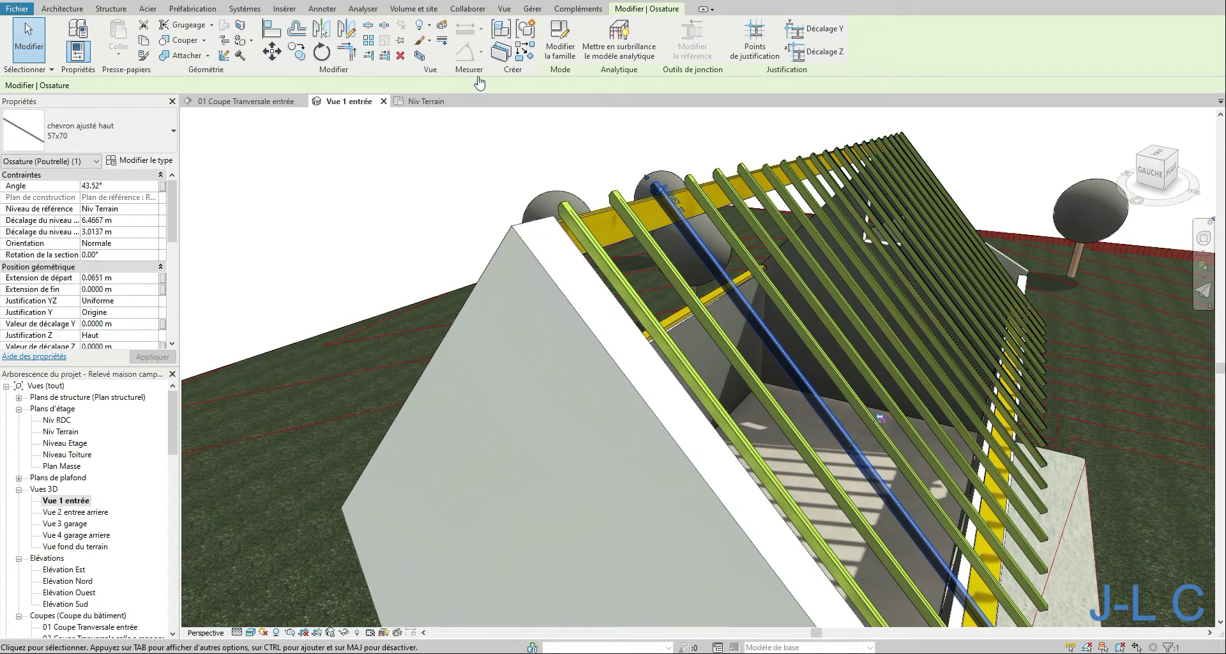
Pin the six rafters nearest the gable wall in place.
click(400, 42)
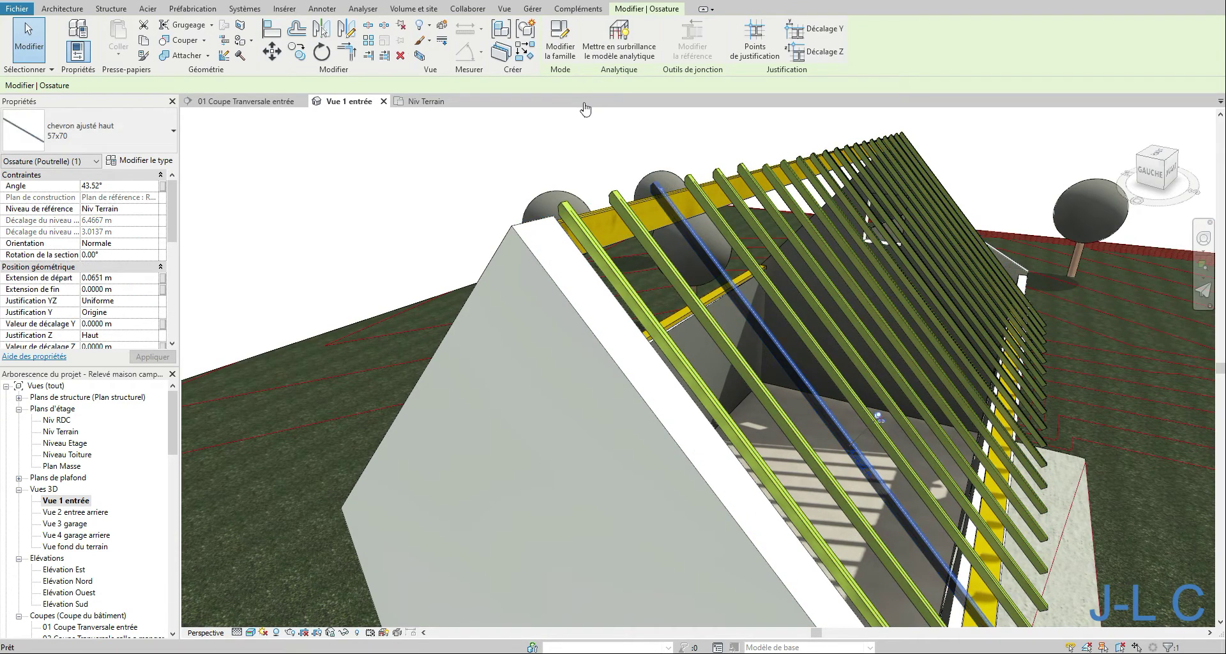
click(611, 195)
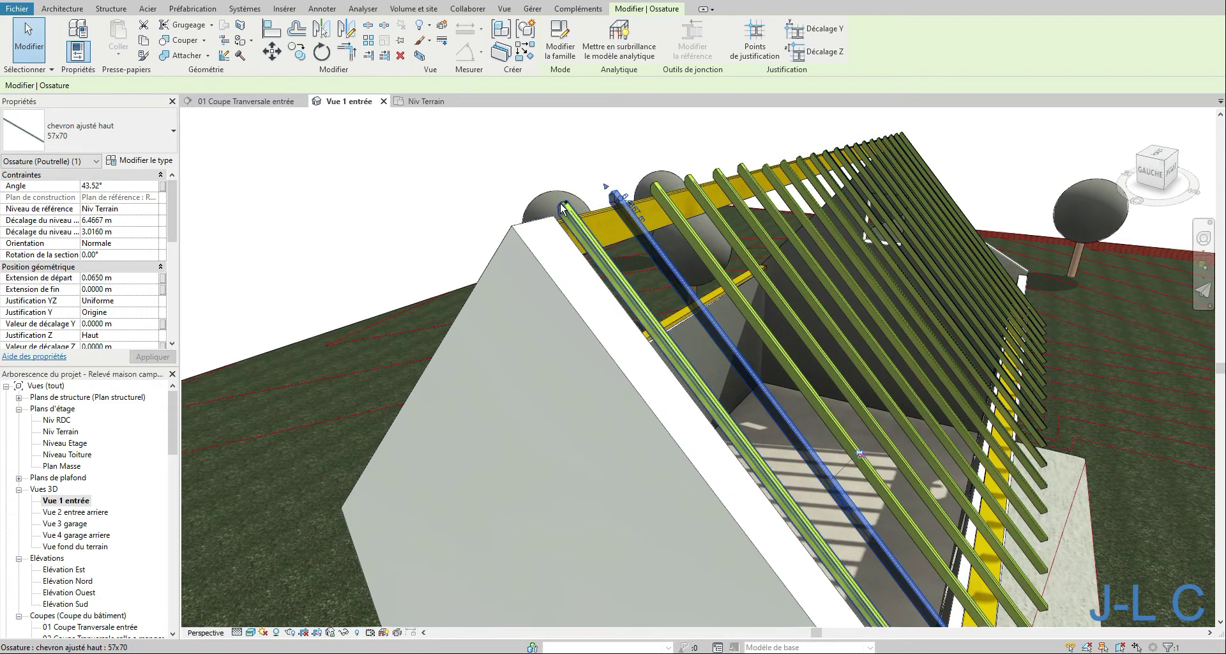
ctrl+click(561, 206)
ctrl+click(669, 185)
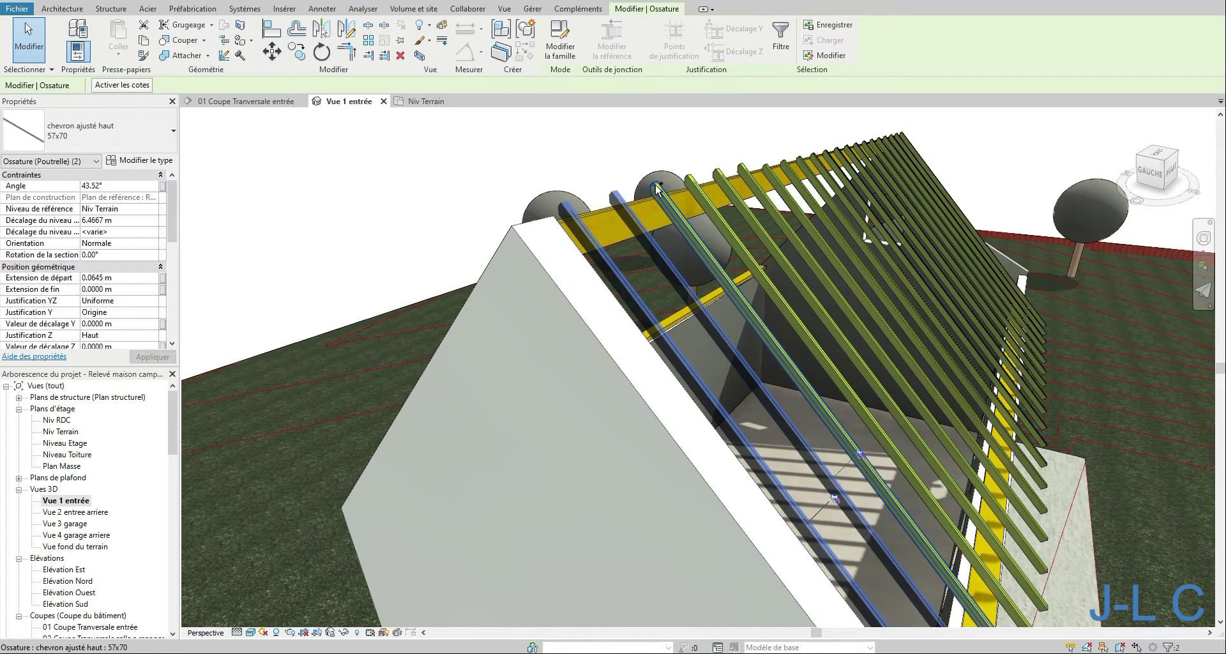
ctrl+click(695, 180)
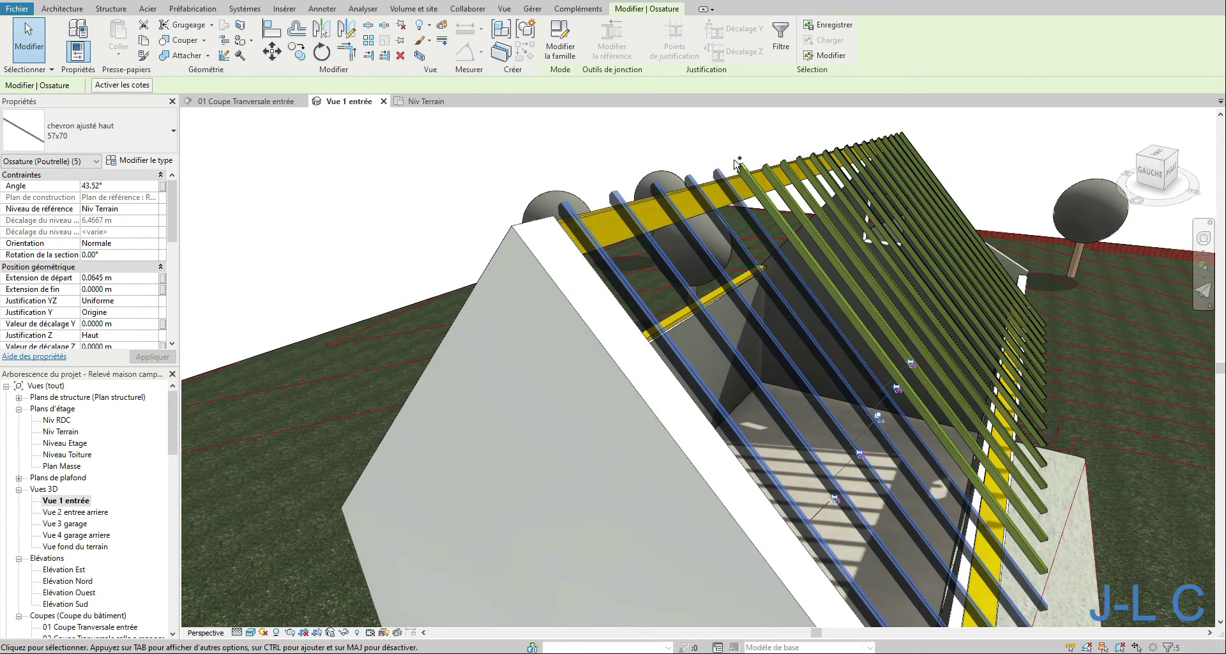
ctrl+click(742, 168)
ctrl+click(742, 168)
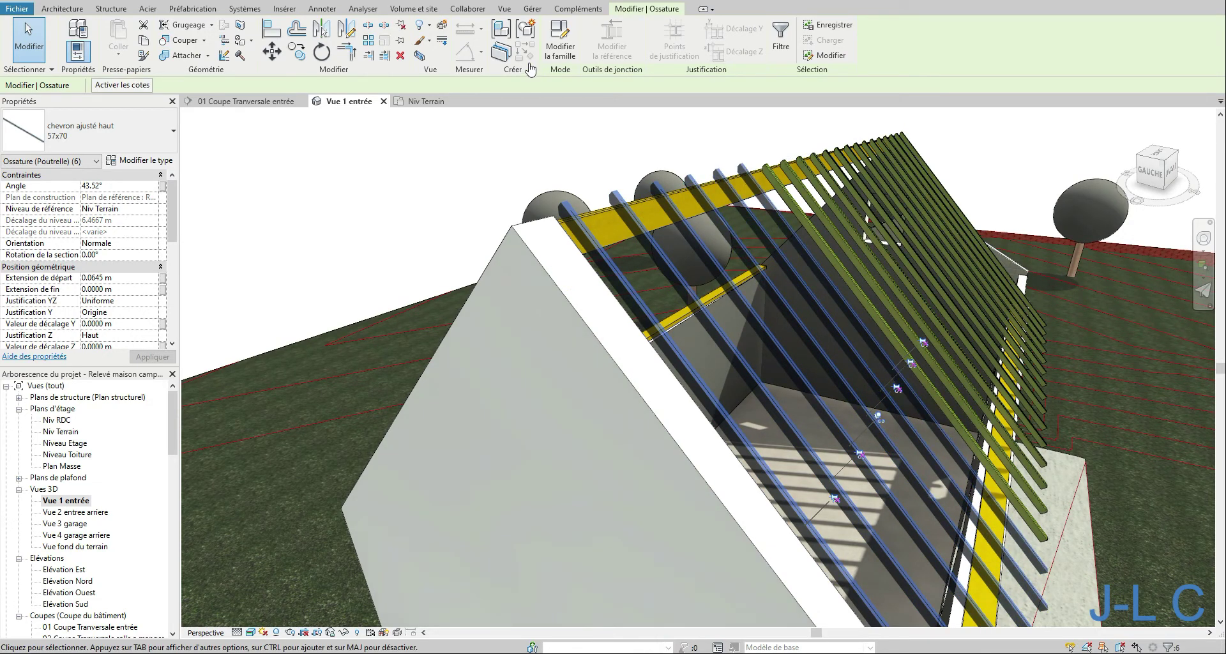
click(401, 42)
Stretch the upper ends of the next three short rafters beyond the ridge beam by about 0.064 m.
scroll(771, 152, up, 5)
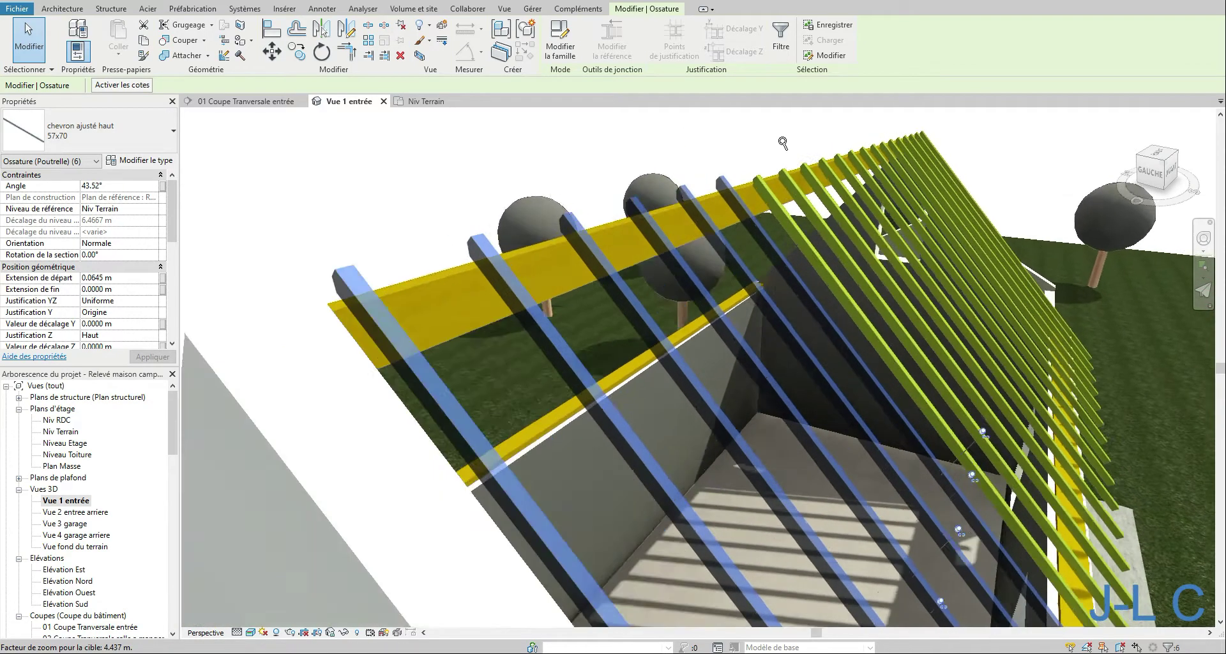
scroll(771, 152, down, 5)
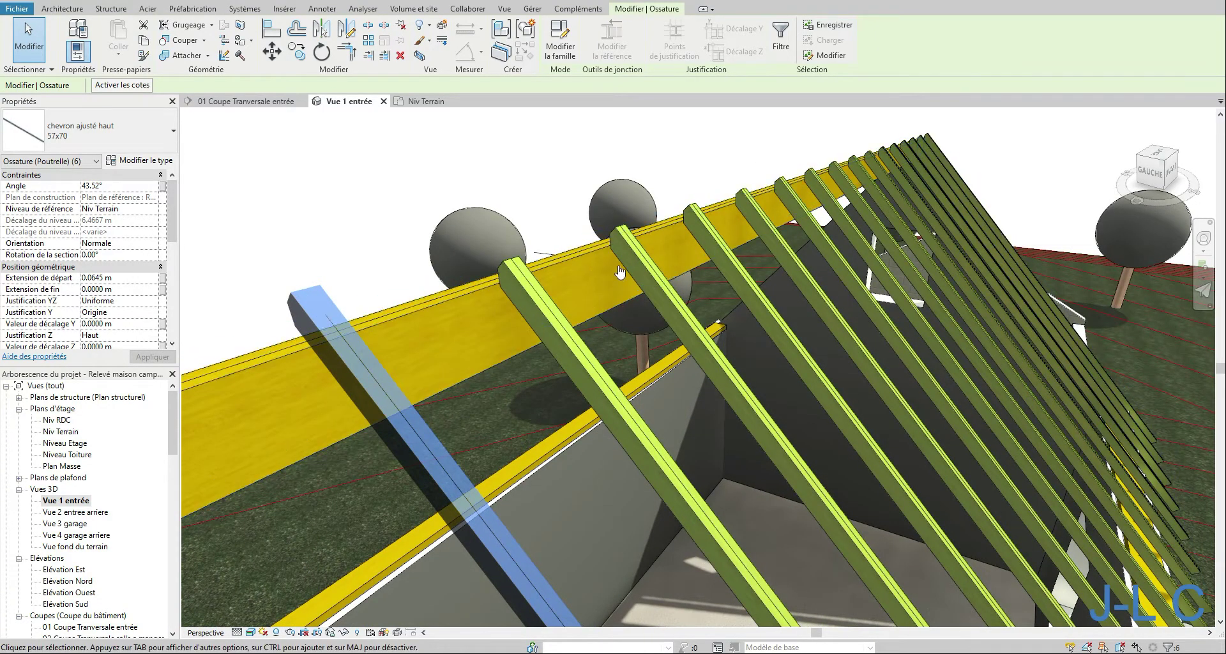
click(532, 304)
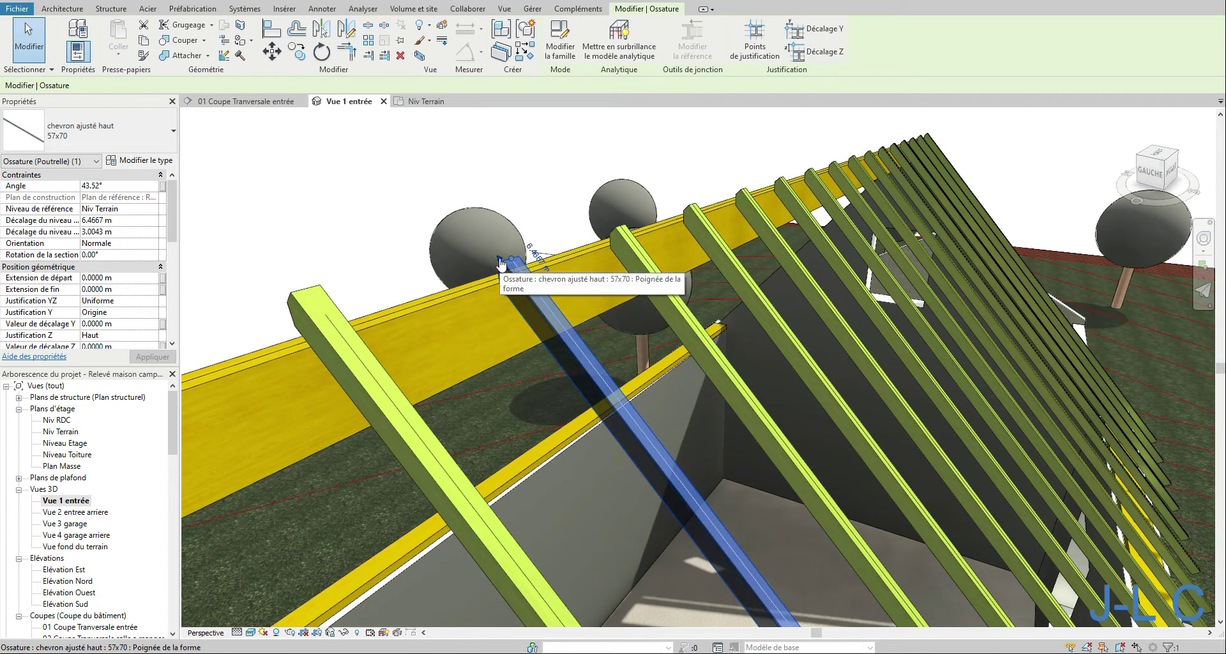
drag(508, 261, 499, 256)
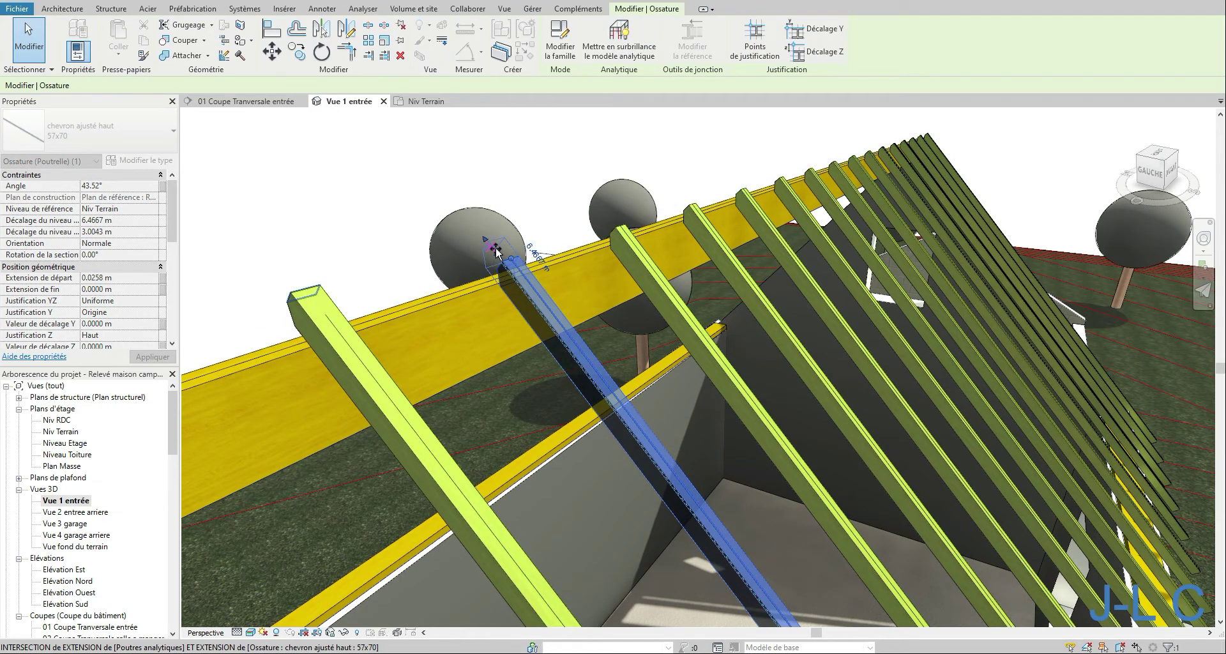
click(636, 248)
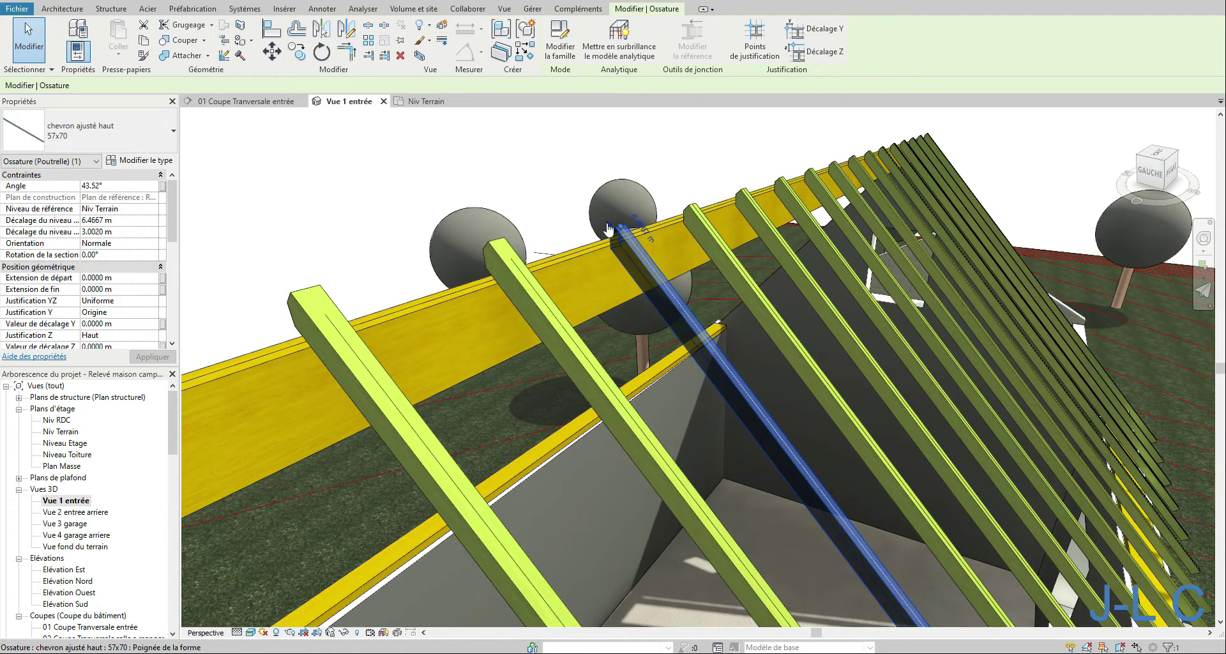
drag(612, 230, 620, 227)
click(717, 240)
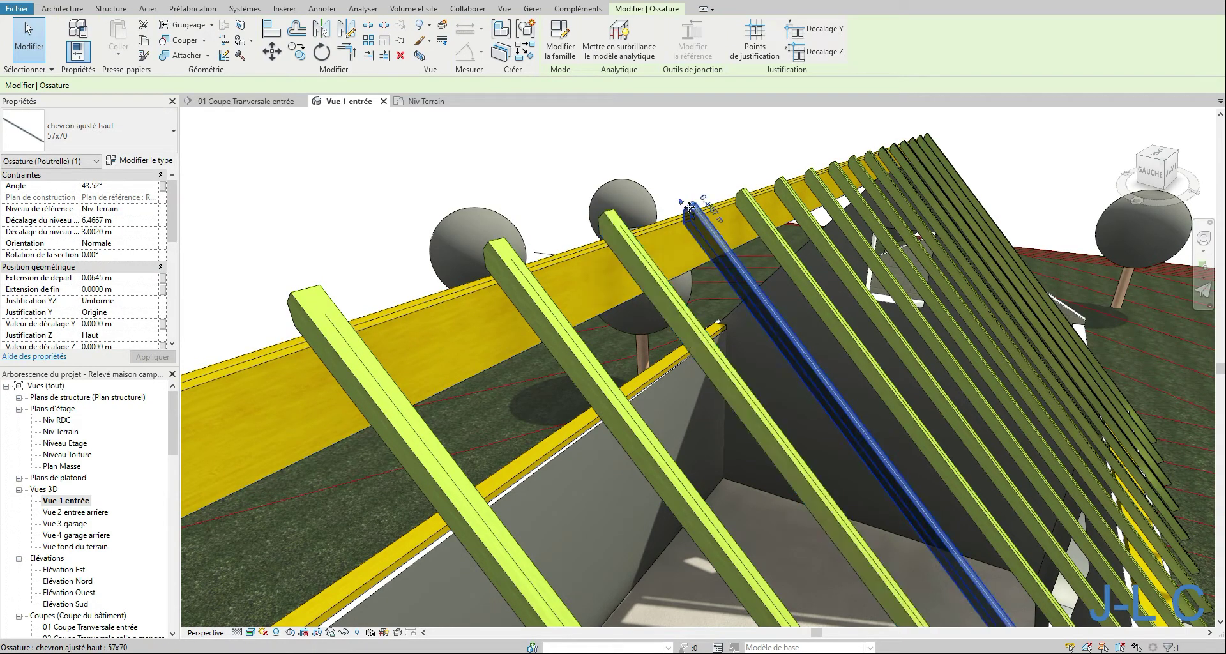
drag(685, 206, 676, 196)
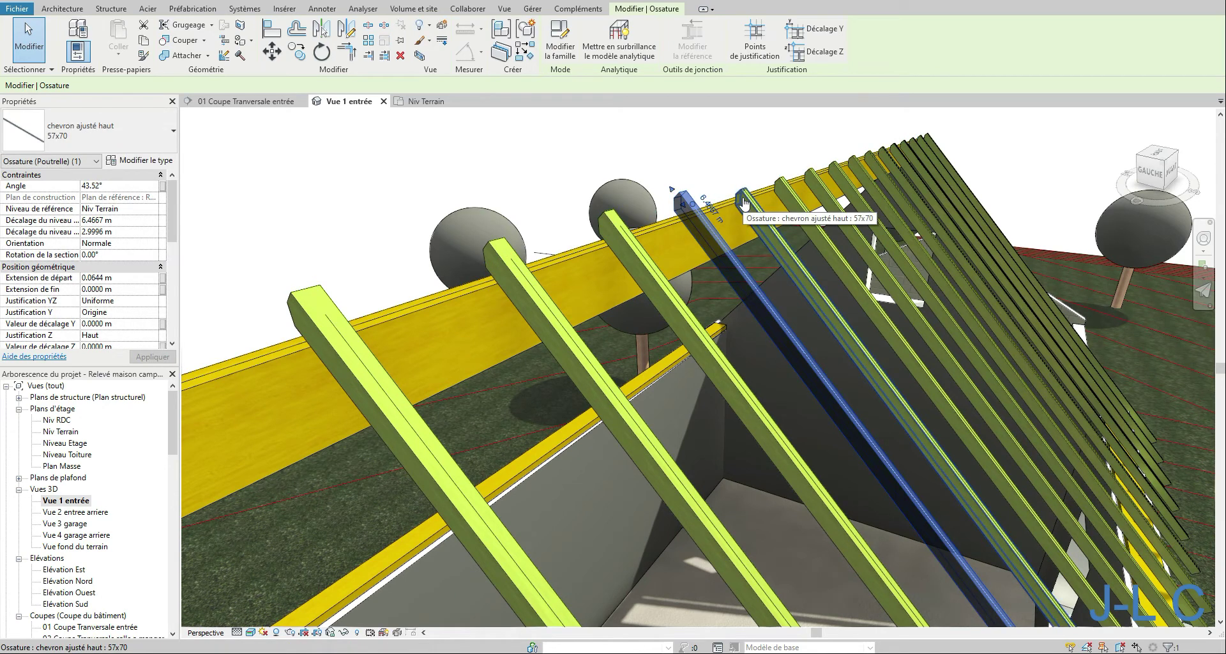
Extend all remaining short rafters up to the end face of a lengthened rafter with Trim/Extend Multiple Elements.
click(384, 55)
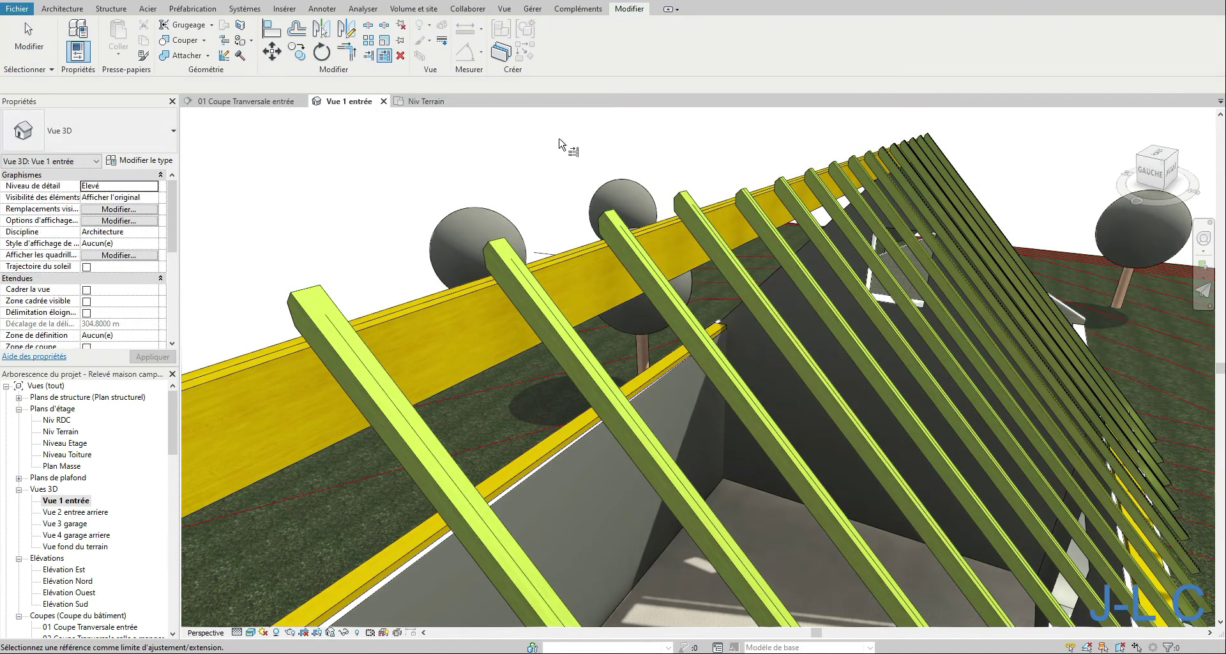
click(605, 216)
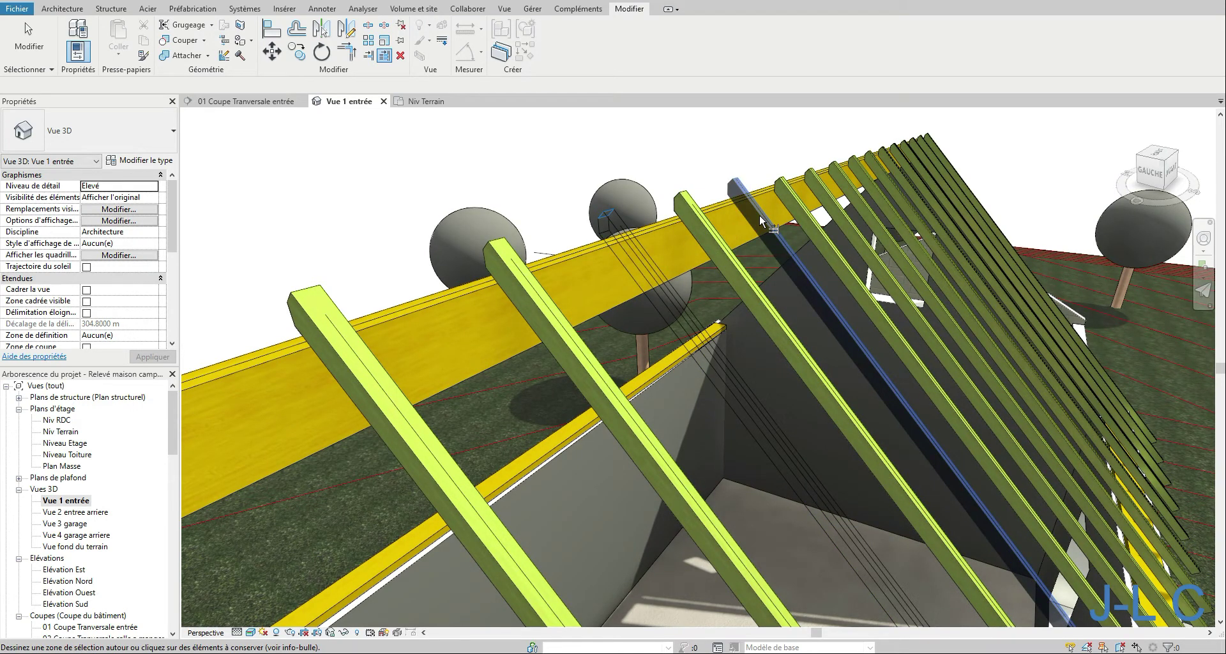
click(793, 202)
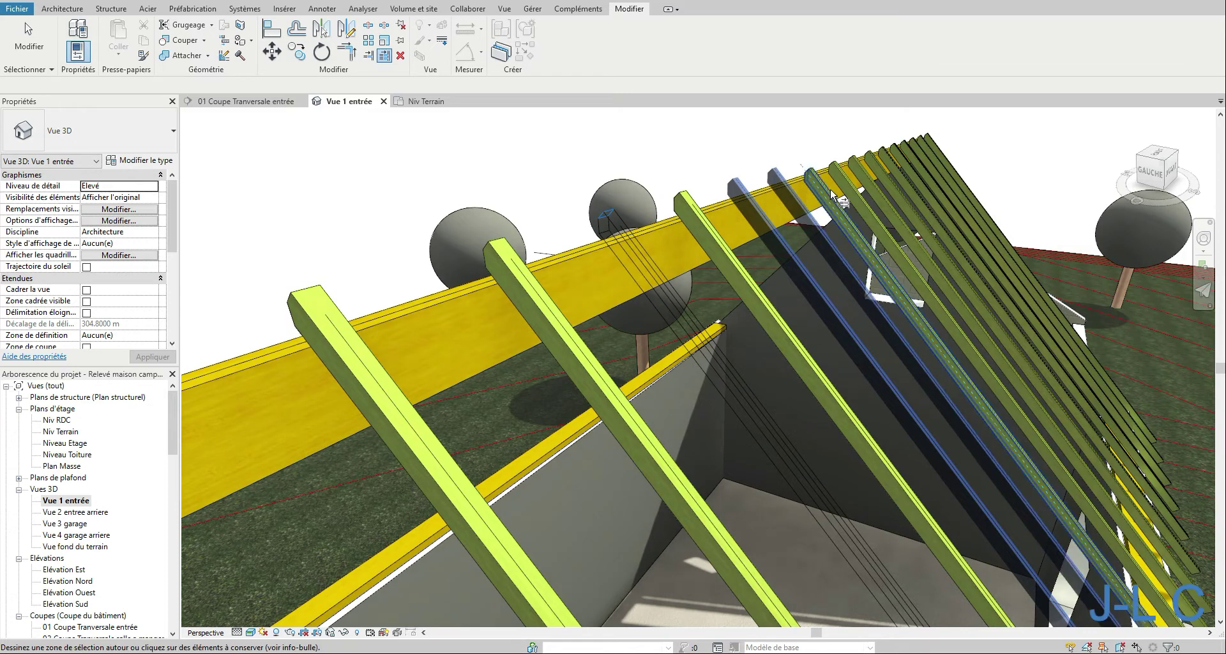
click(824, 189)
click(845, 179)
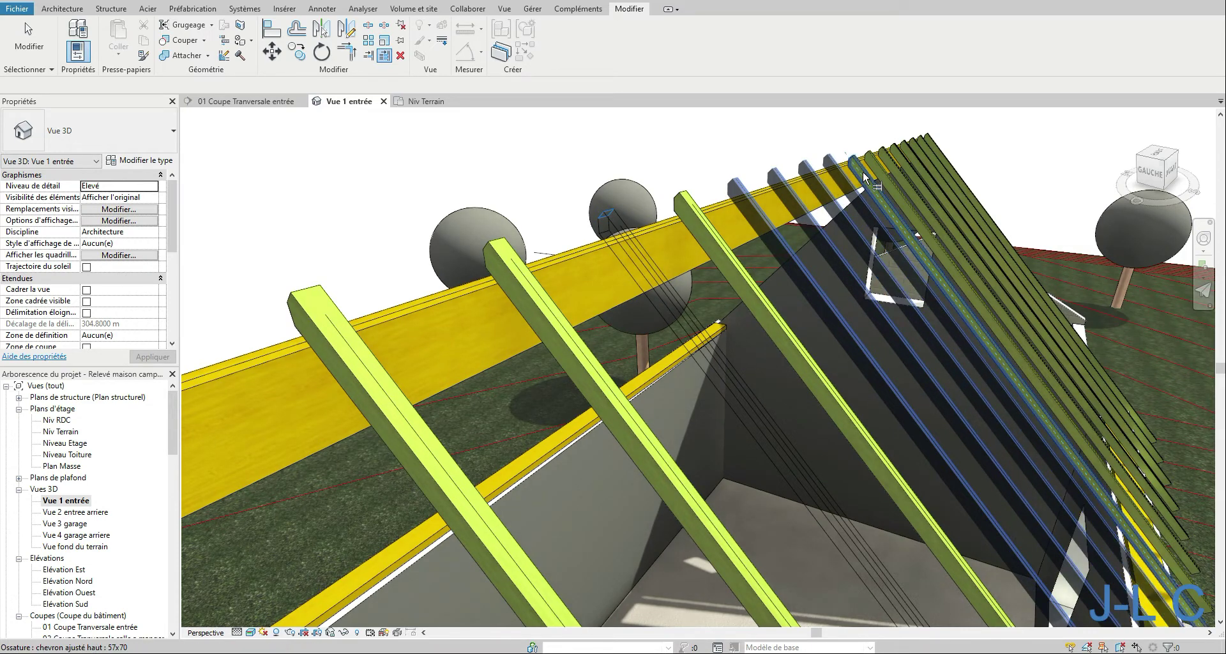
click(863, 171)
click(877, 166)
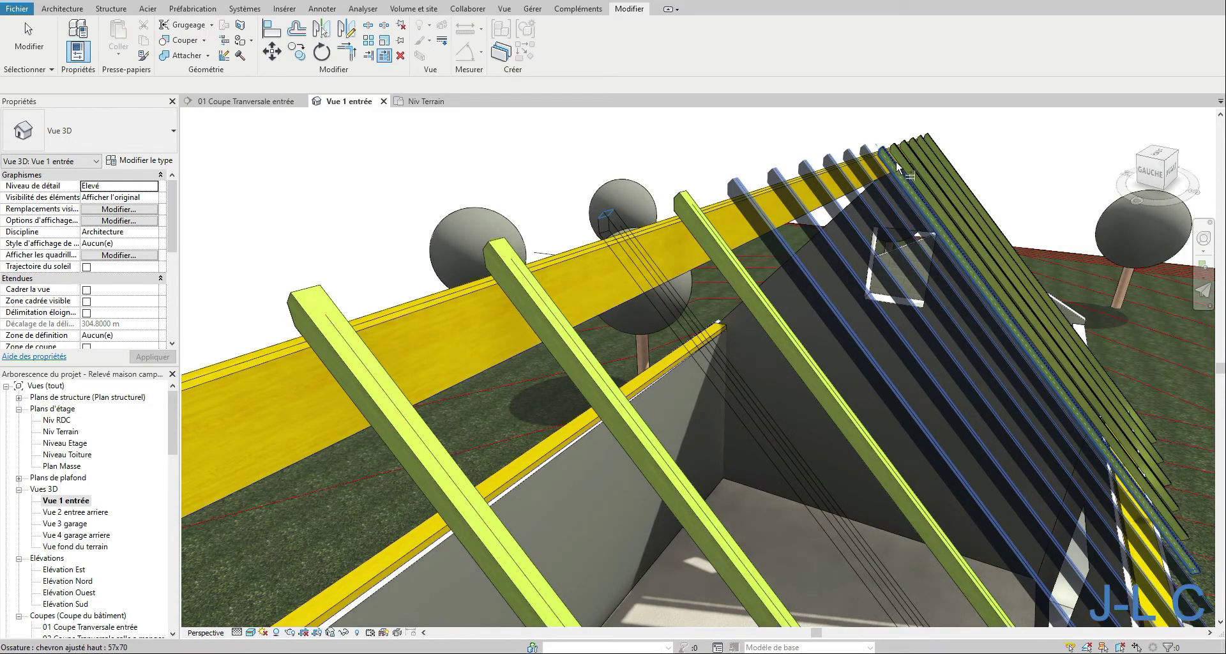
click(895, 160)
click(907, 156)
click(917, 152)
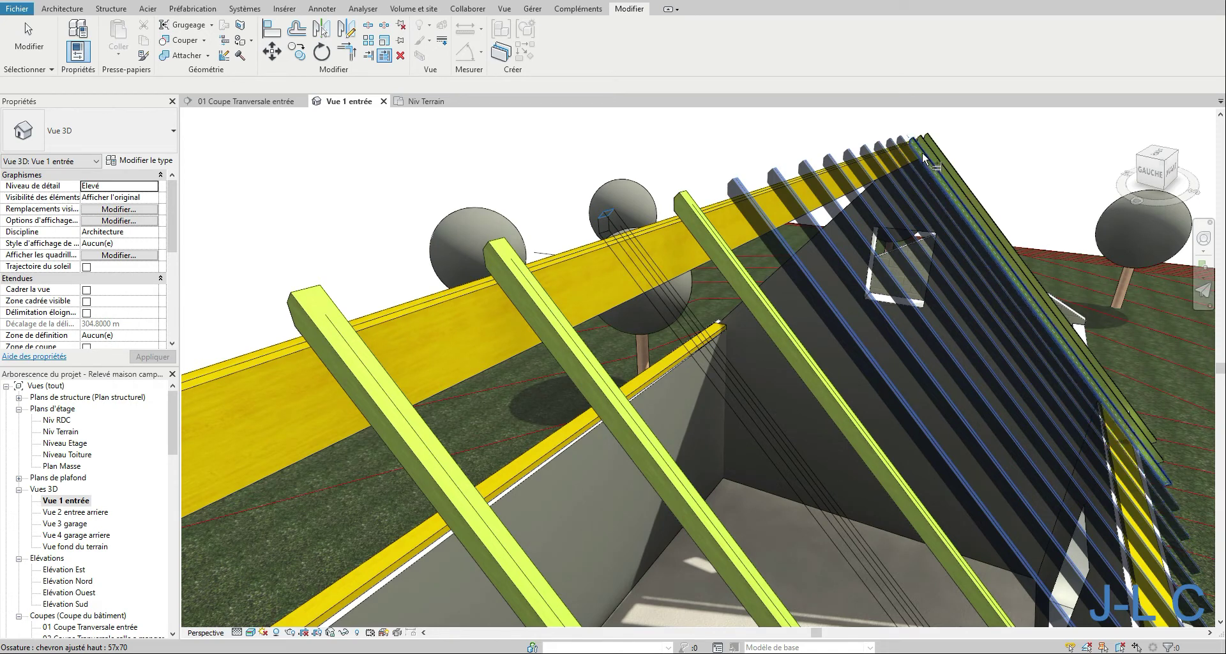
click(923, 151)
click(930, 153)
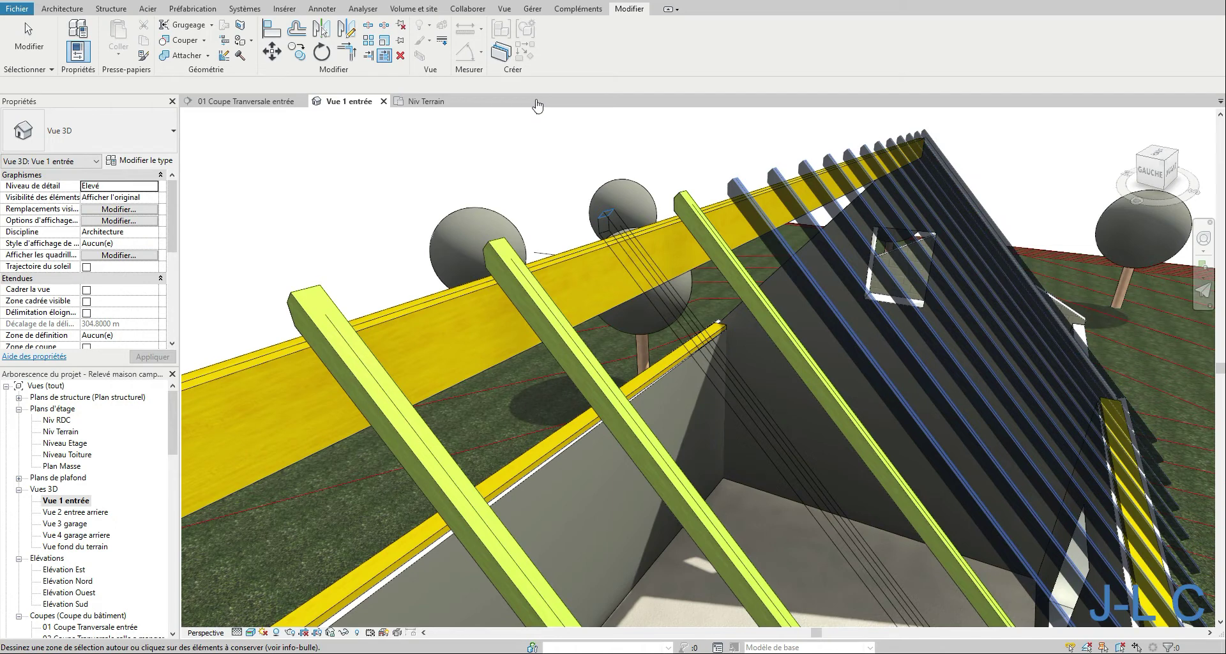
Examine the whole row of rafters in 3D from the other gable end of the house.
click(400, 40)
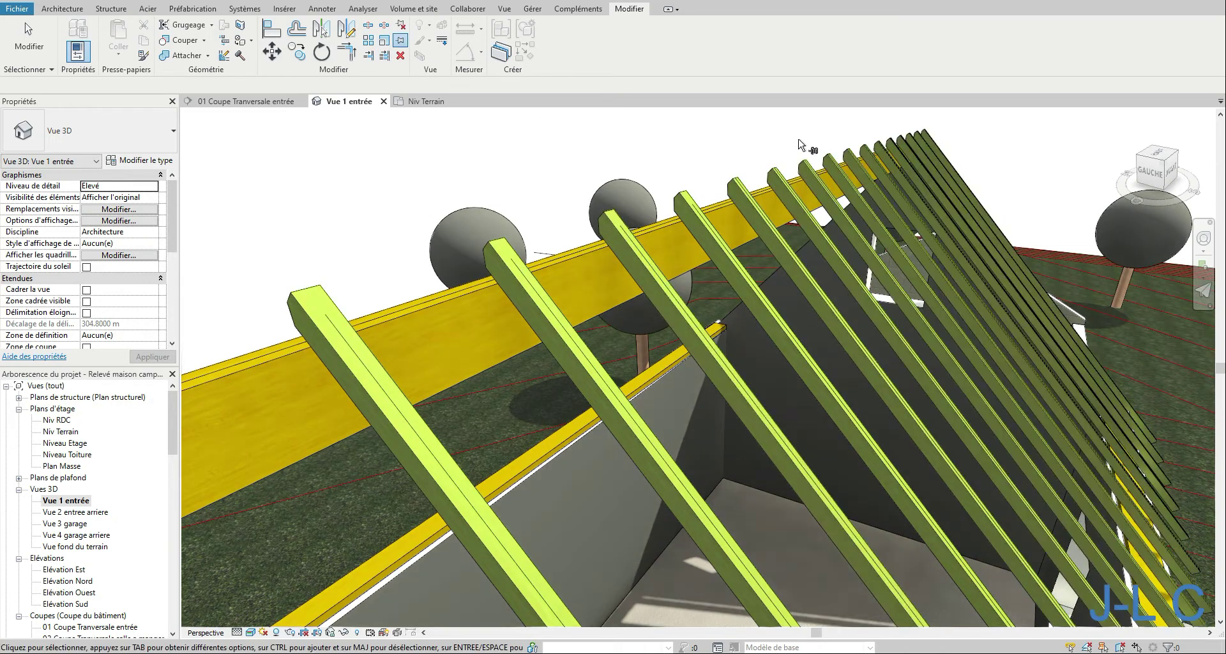
right_click(790, 143)
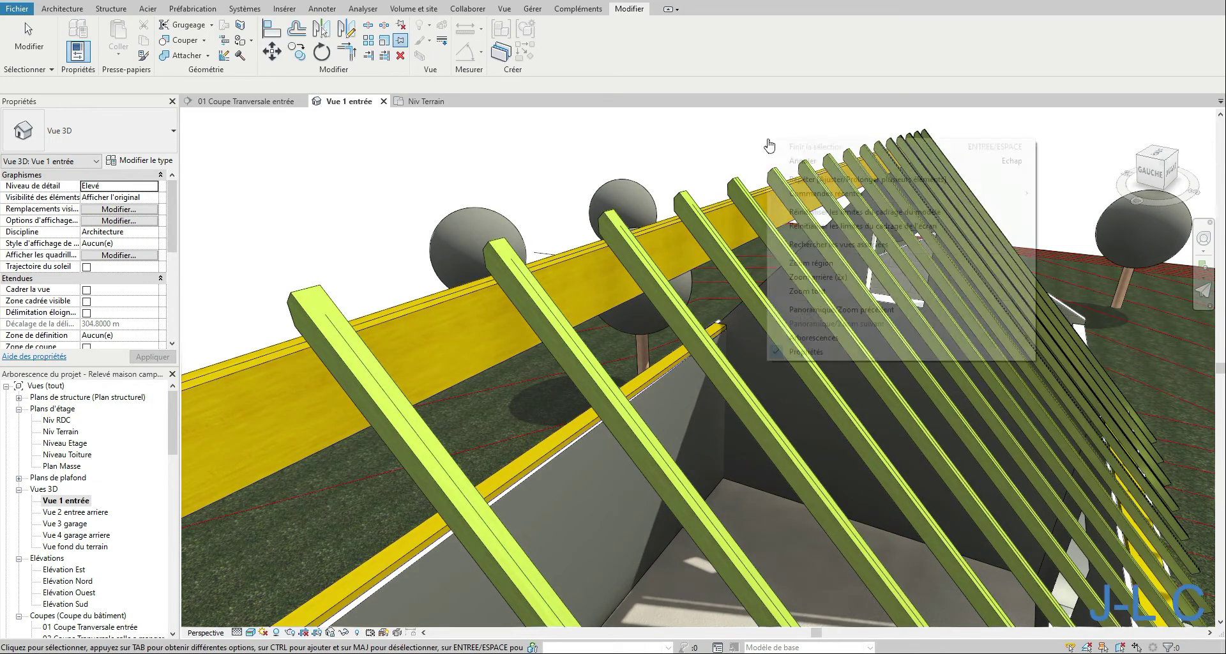
click(836, 276)
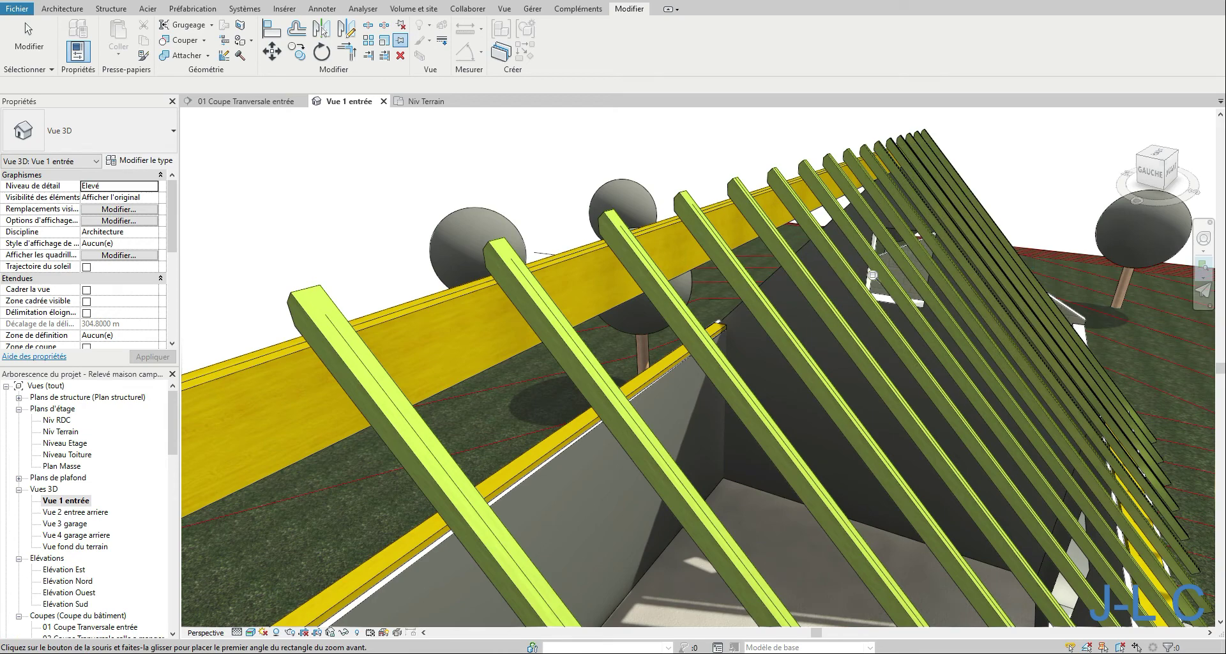
right_click(669, 211)
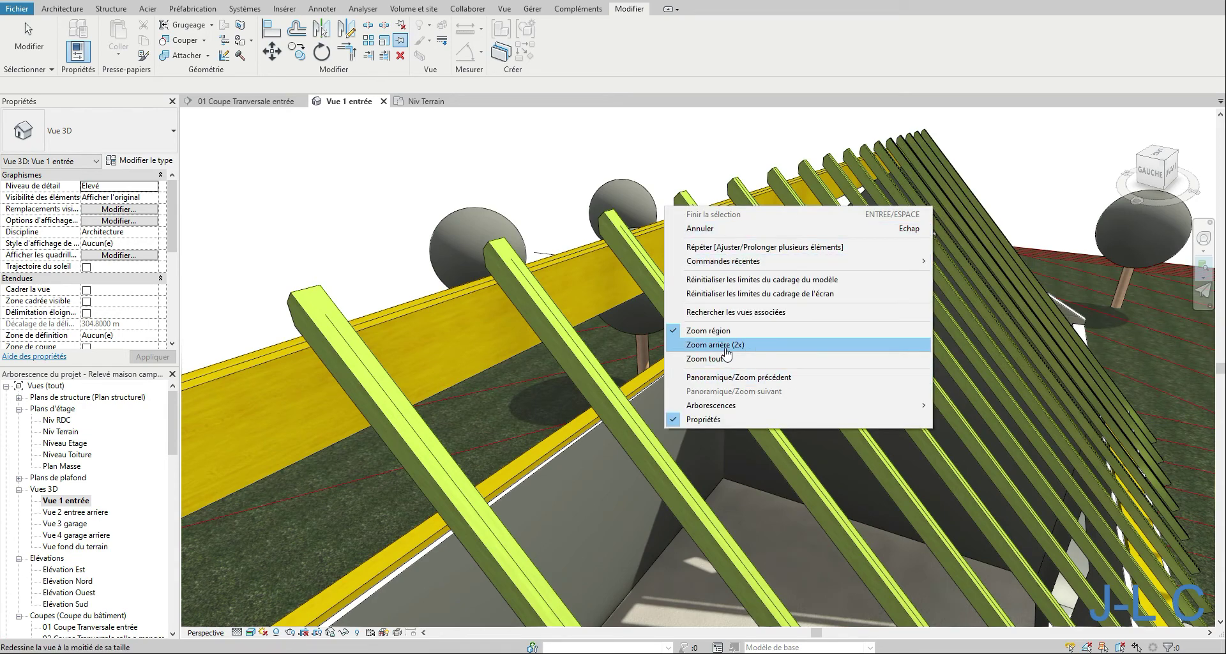
click(740, 352)
scroll(666, 388, up, 5)
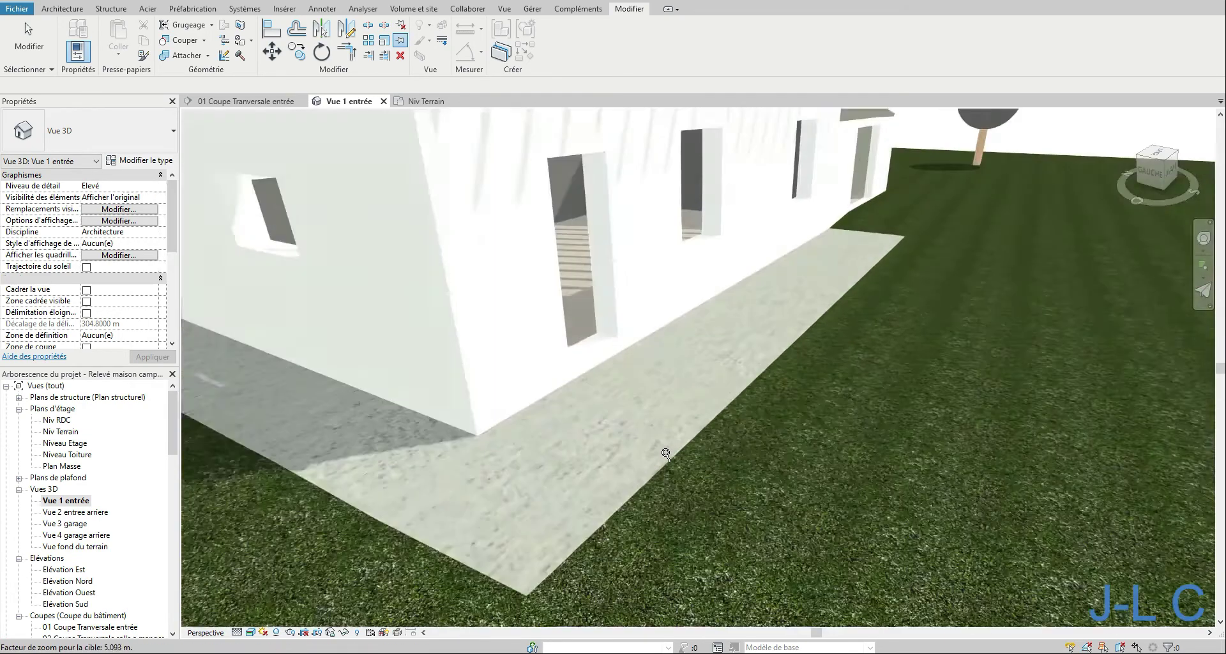
scroll(665, 451, down, 2)
shift+middle_drag(744, 253, 859, 346)
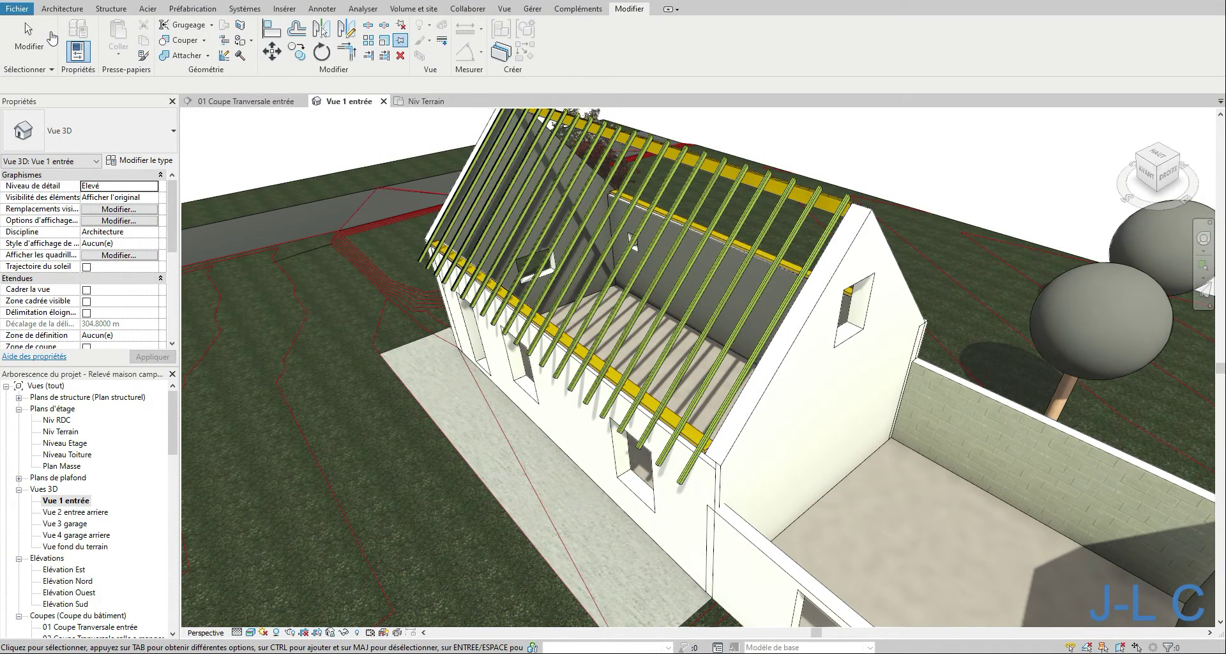
click(51, 37)
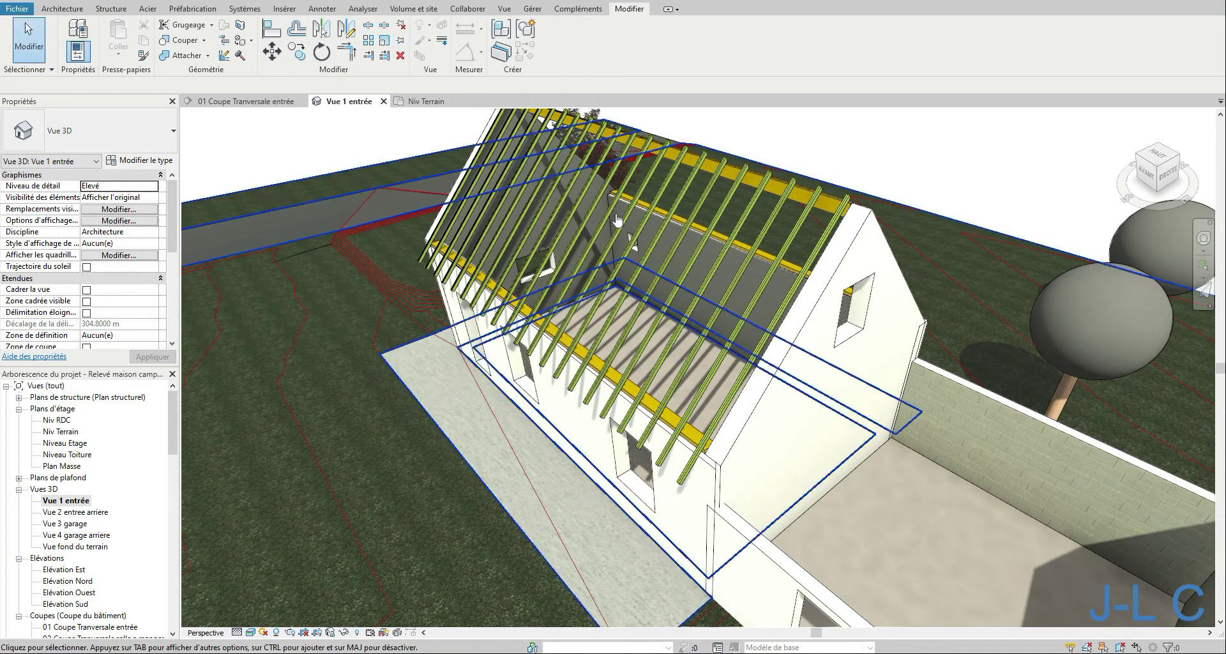
Select the beam system that holds the rafters on the roof slope.
click(840, 200)
right_click(838, 193)
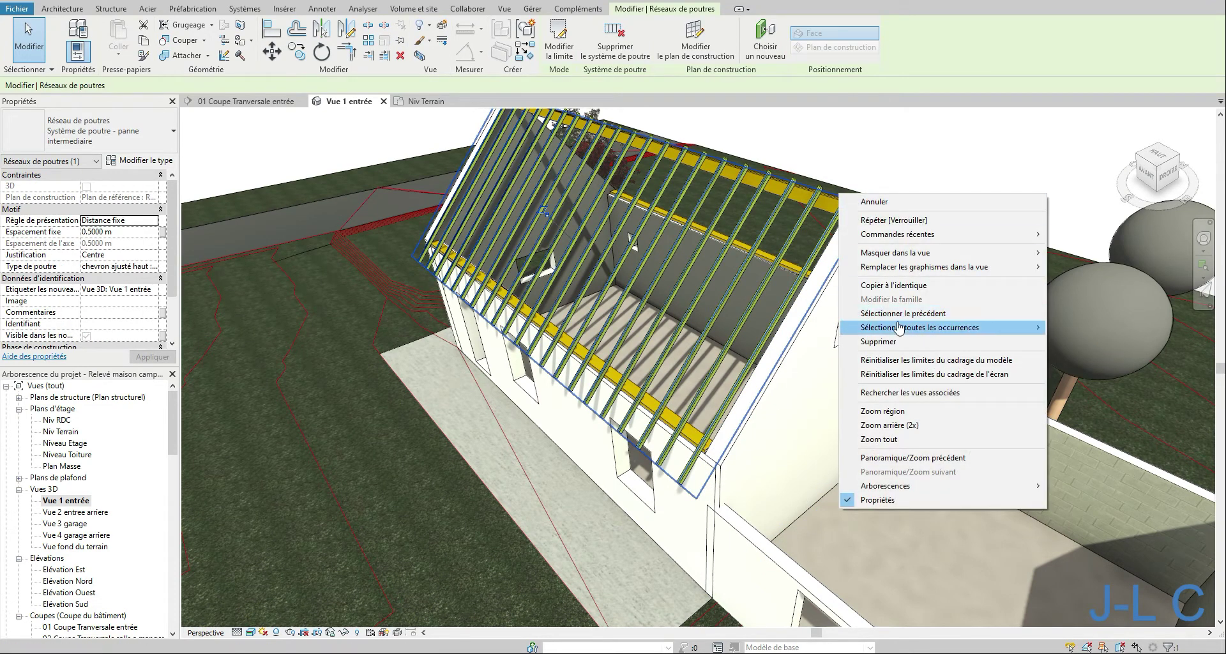
mouse_move(896, 327)
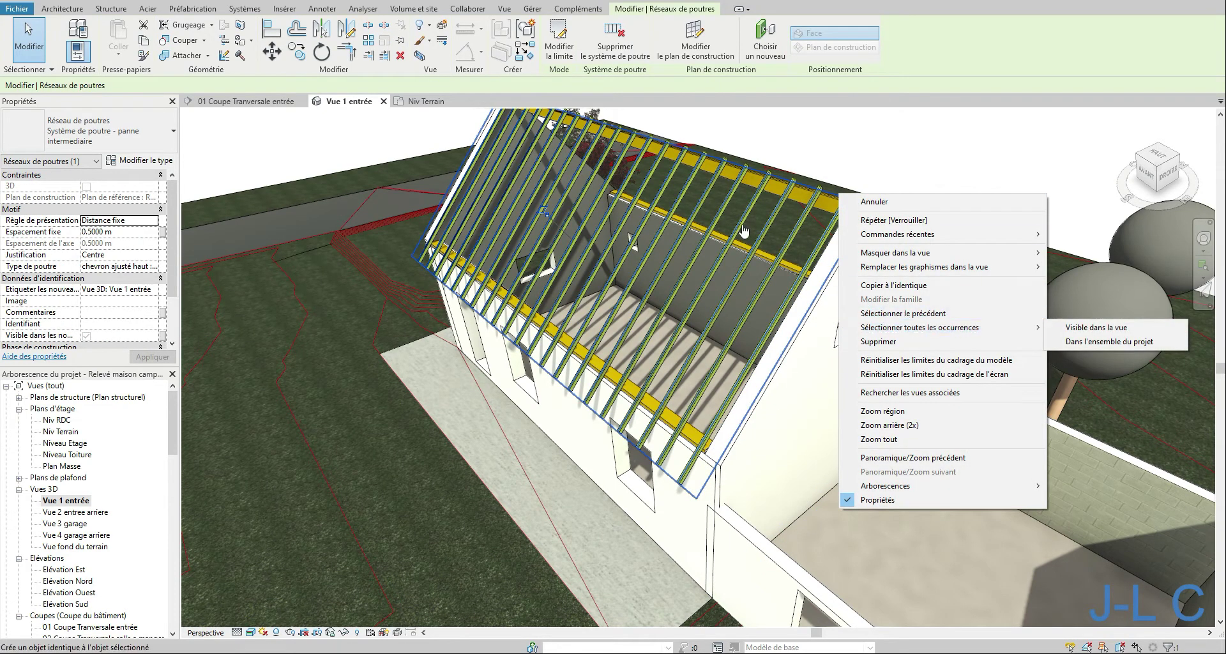
click(319, 256)
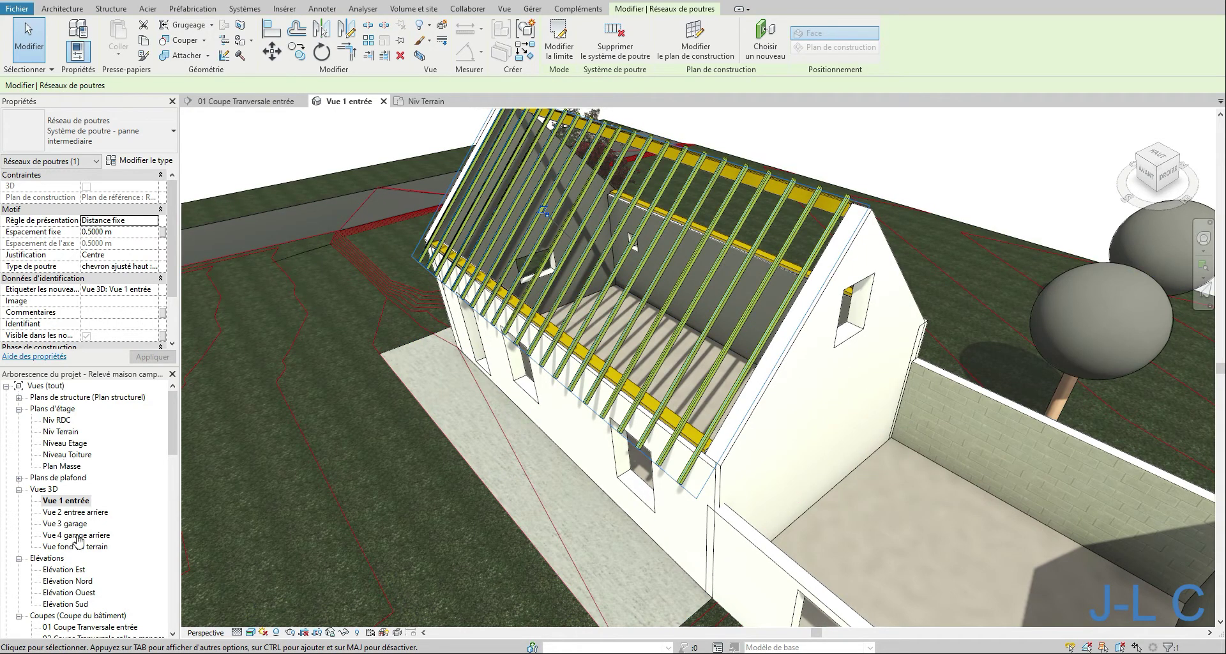
Open the section view 01 Coupe Tranversale entrée and frame the rafter slope from wall plate to ridge.
double_click(75, 627)
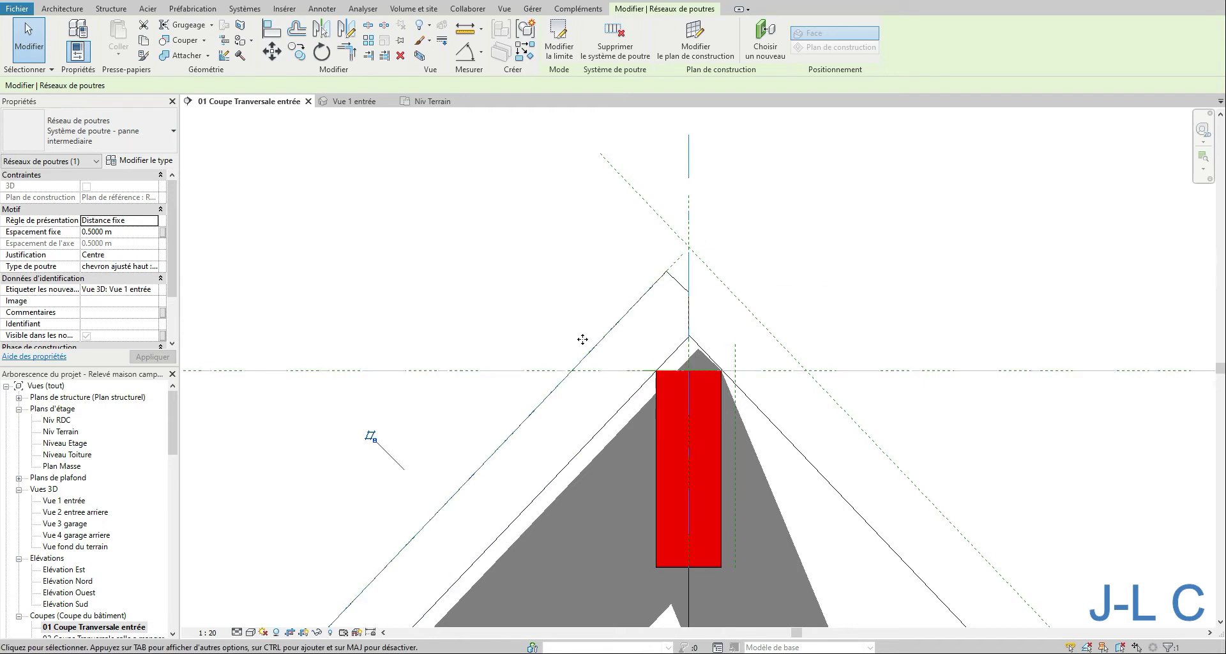
right_click(565, 324)
click(613, 532)
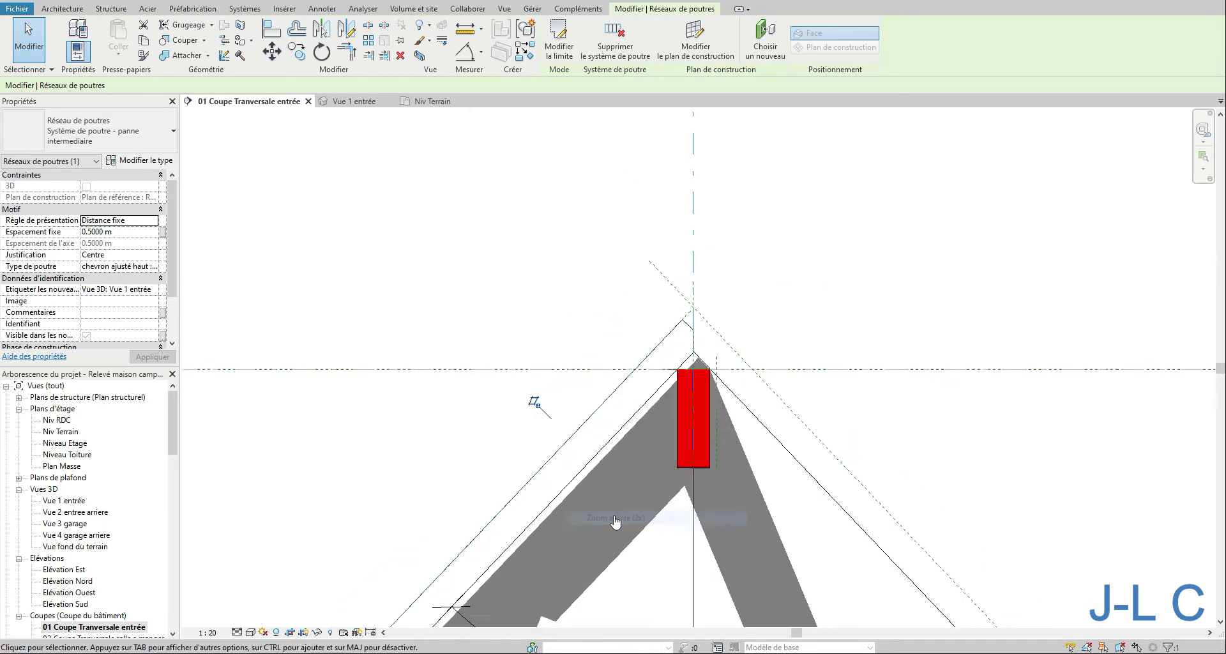
scroll(537, 413, up, 3)
middle_drag(538, 414, 618, 428)
right_click(488, 345)
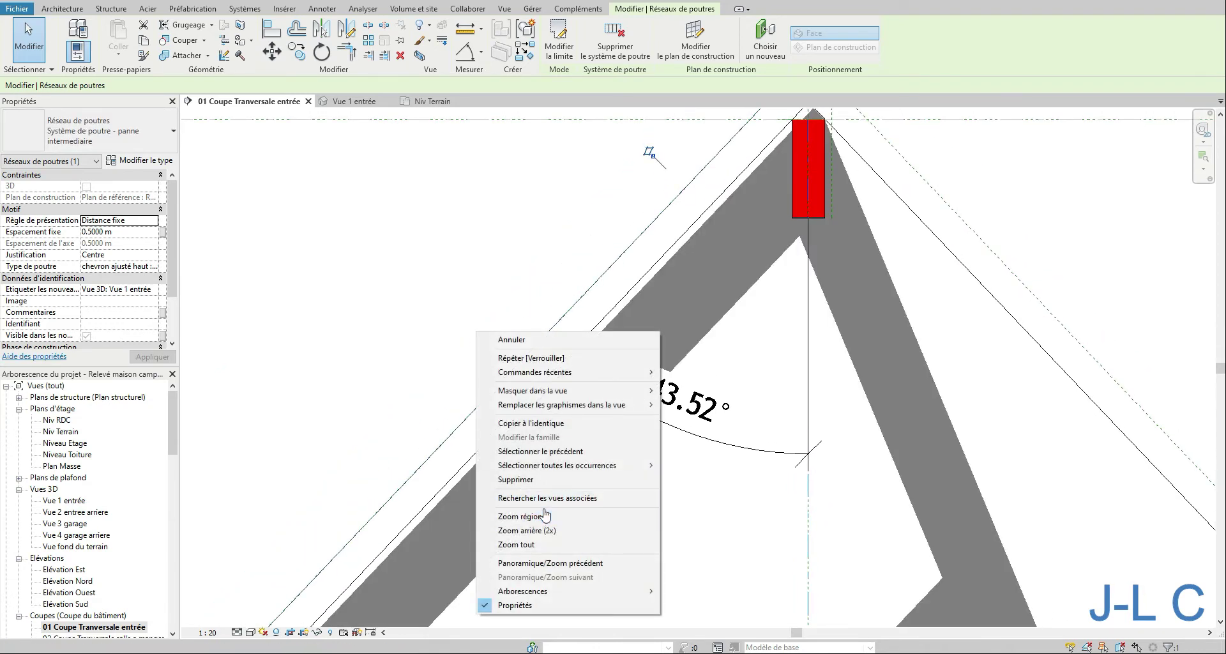
click(530, 550)
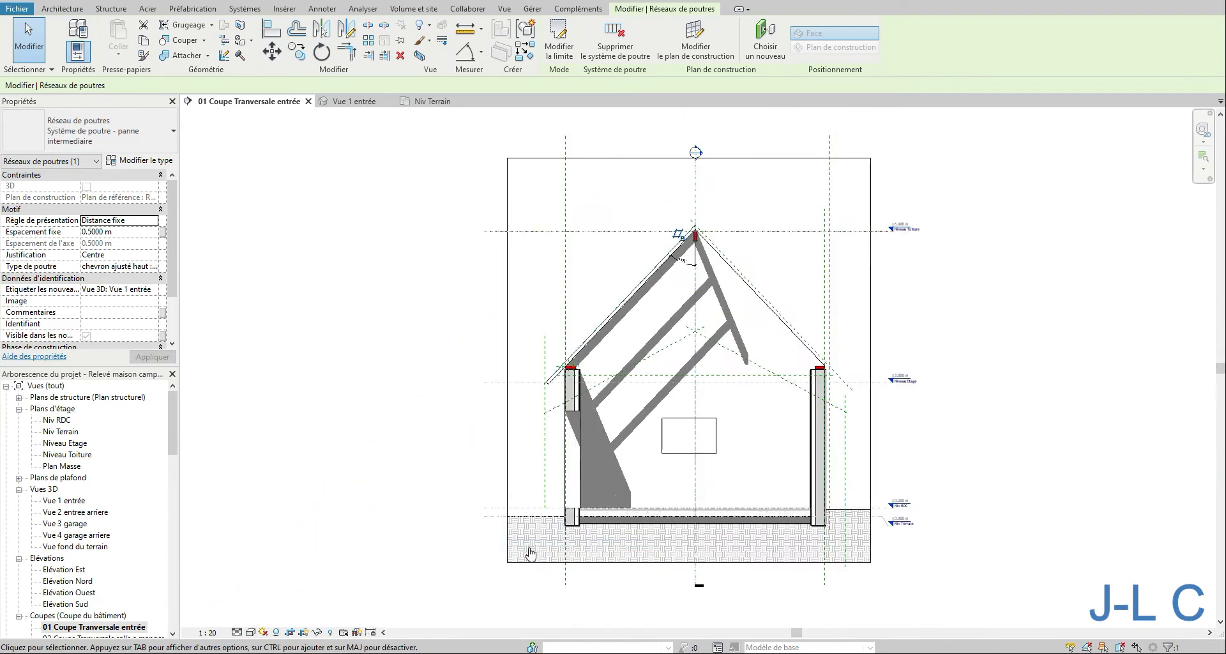
right_click(469, 323)
click(536, 505)
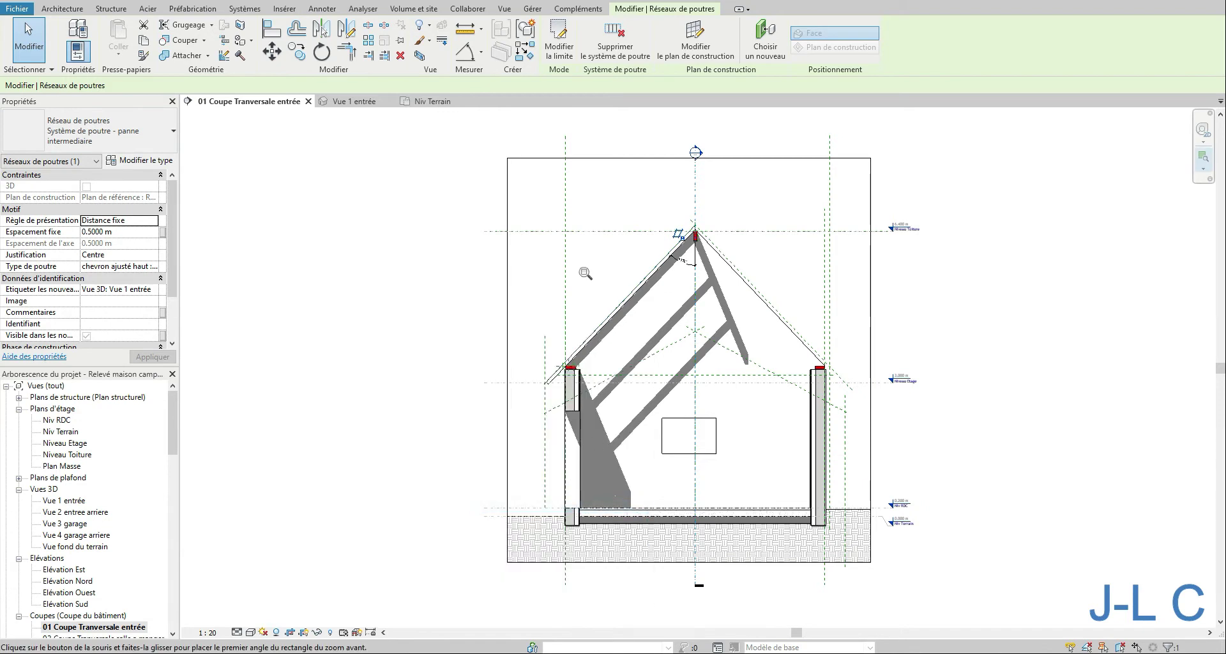
drag(534, 228, 739, 398)
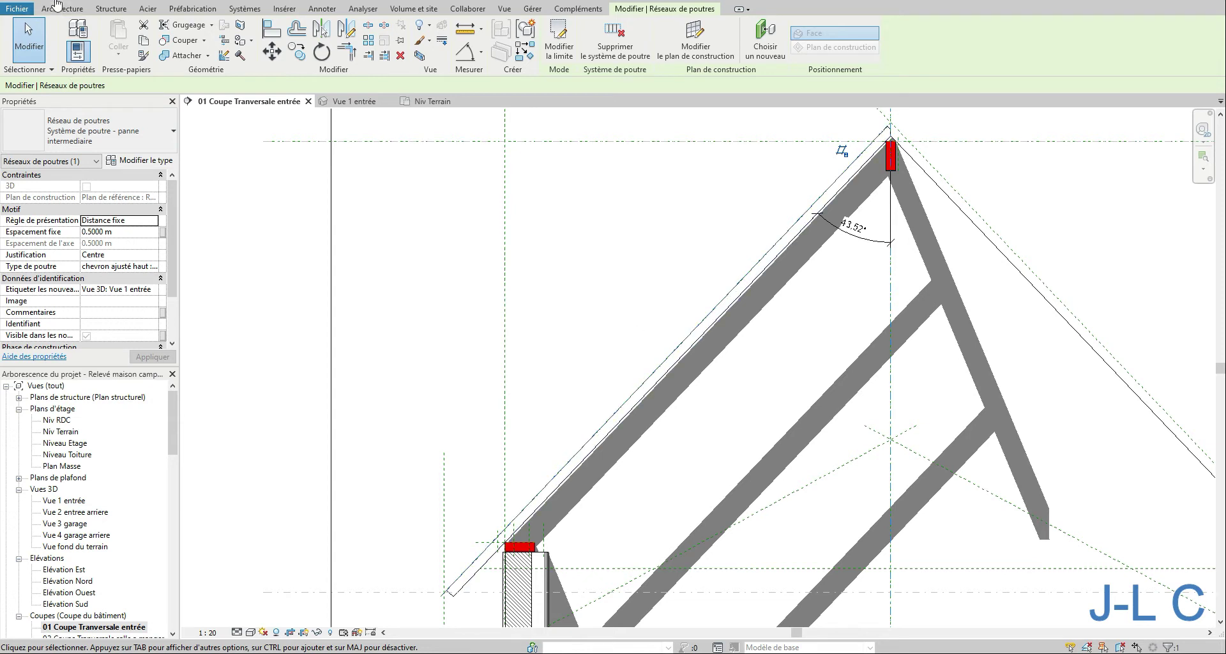
Start the Beam command on the reference plane Rampant Sud Maison and open the section Coupe longitudinale for drawing.
click(21, 10)
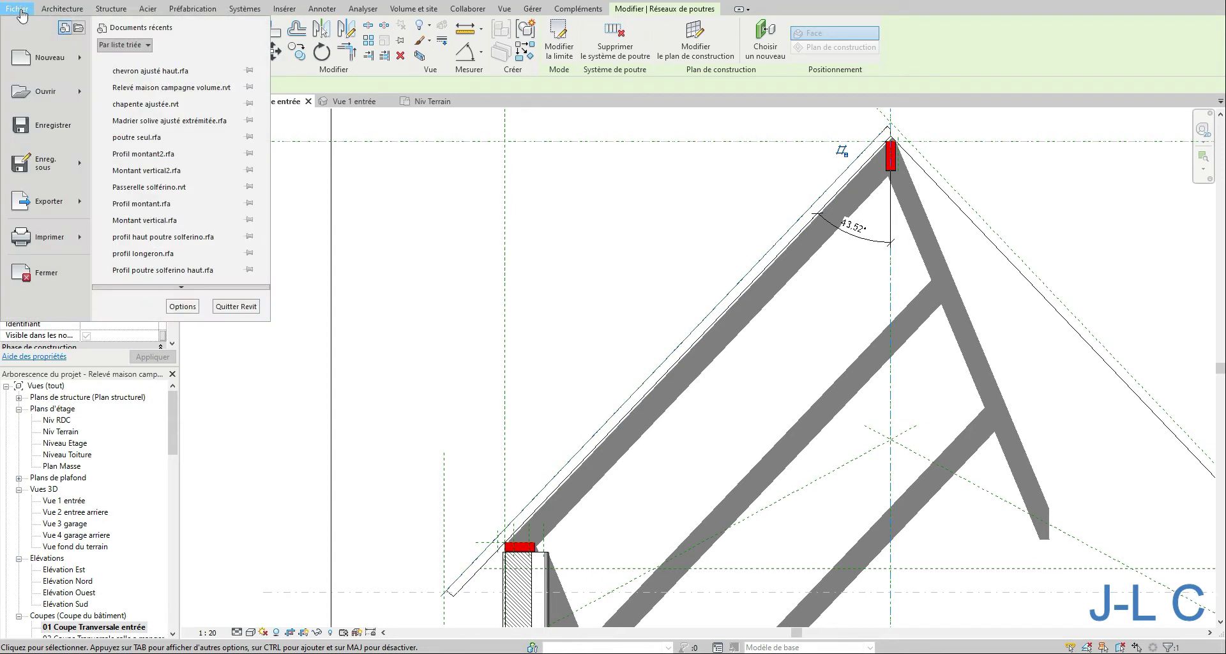
click(64, 10)
click(111, 9)
click(72, 39)
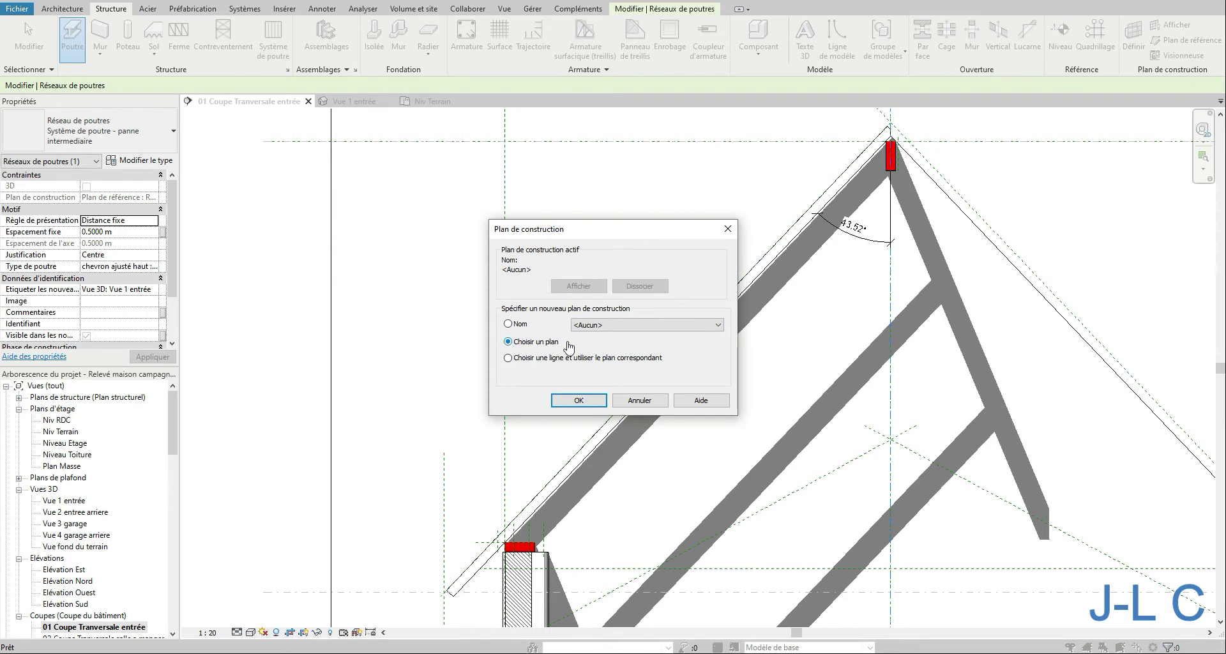
click(611, 326)
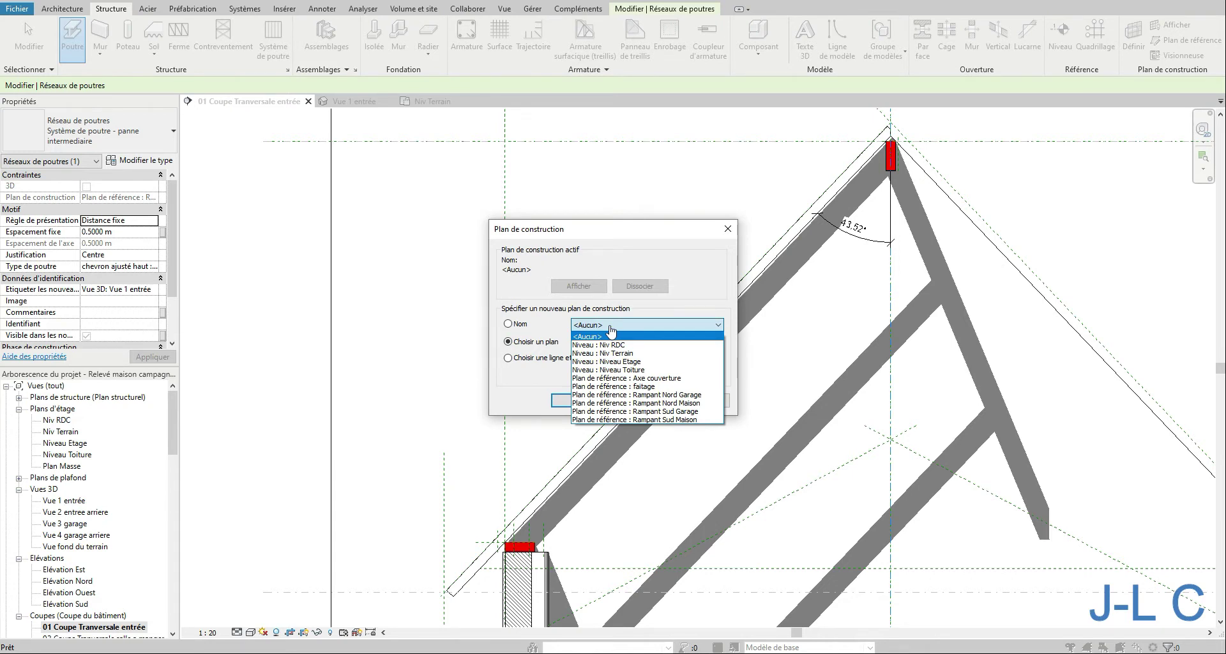
click(640, 420)
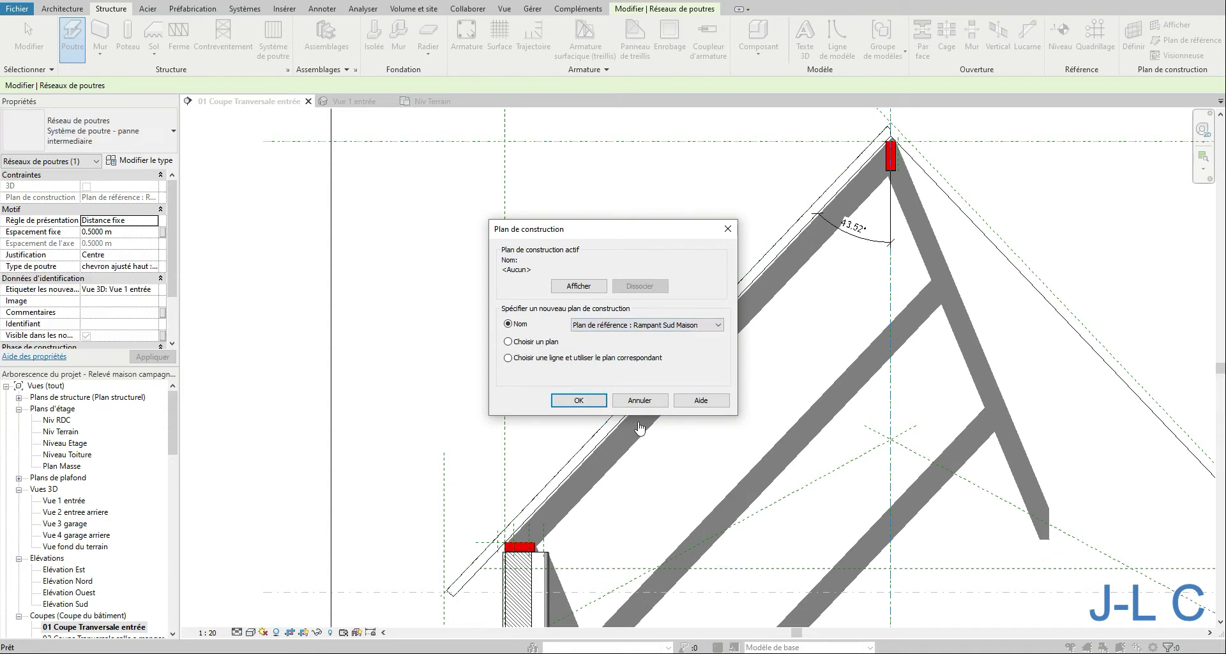
click(579, 400)
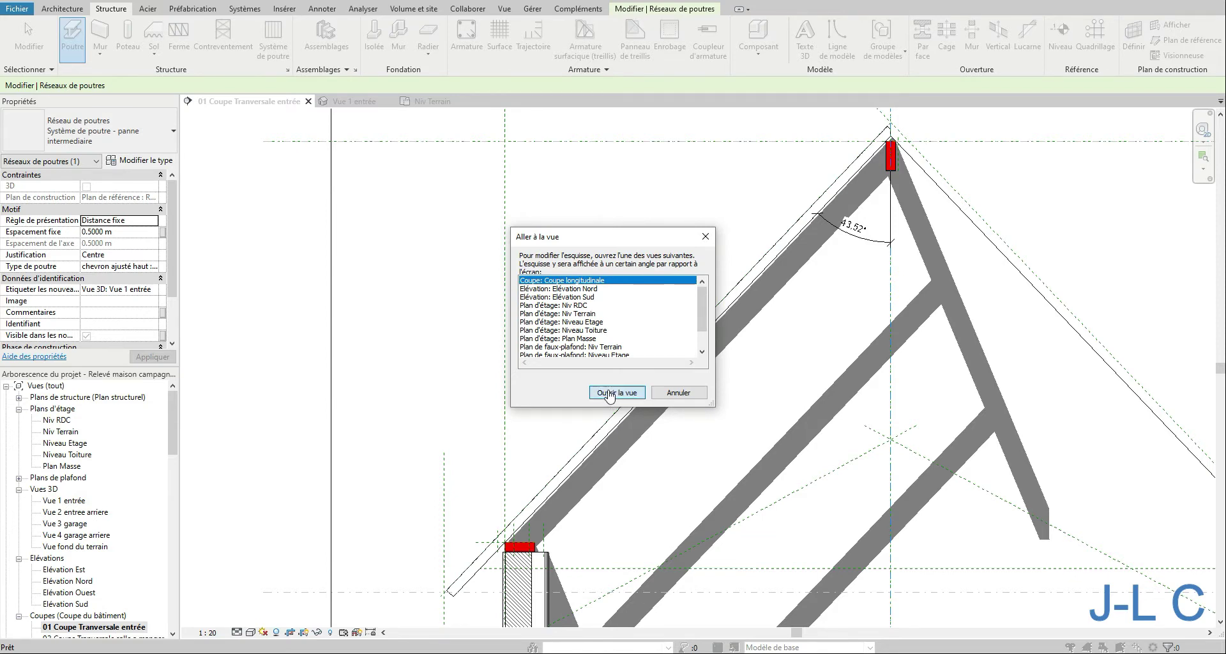
click(613, 392)
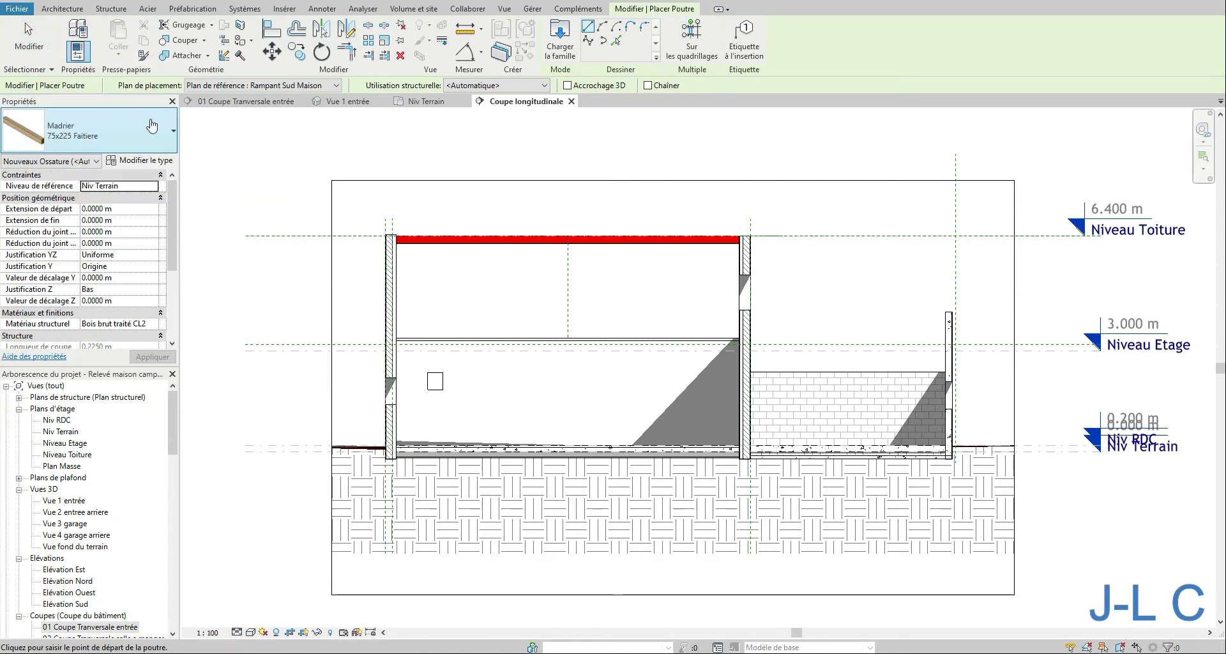
Draw a Madrier 75x225 Panne intermédiaire beam horizontally between the two gable walls of the house, below the ridge.
click(150, 133)
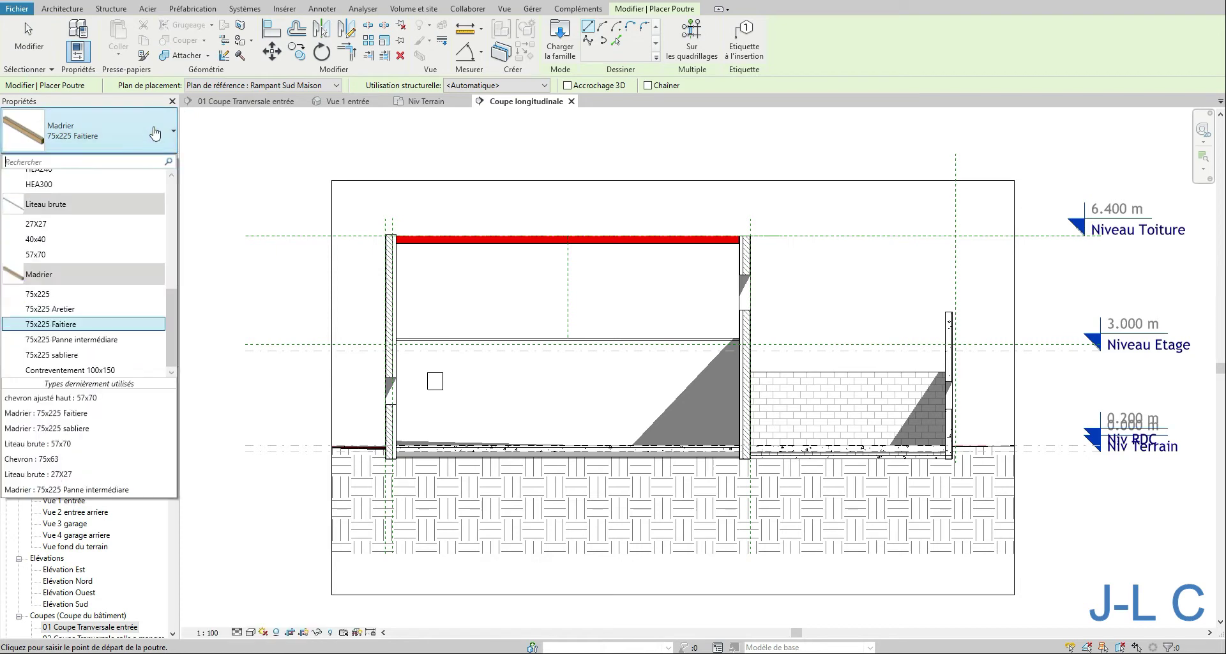
click(87, 341)
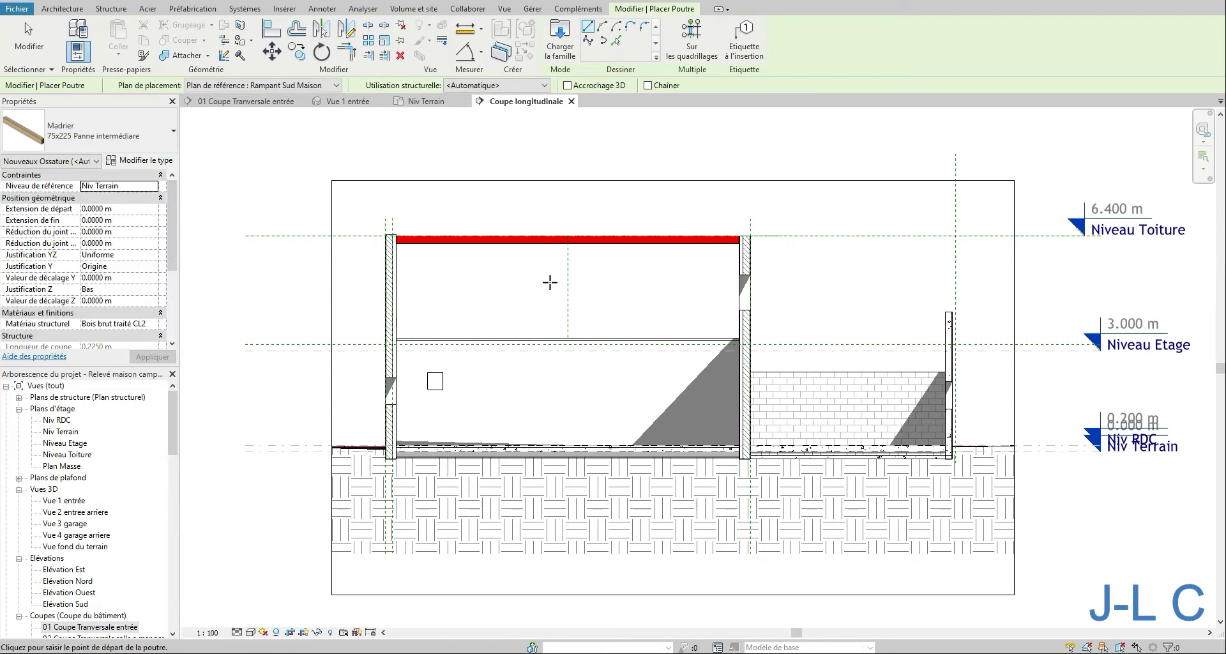
click(397, 295)
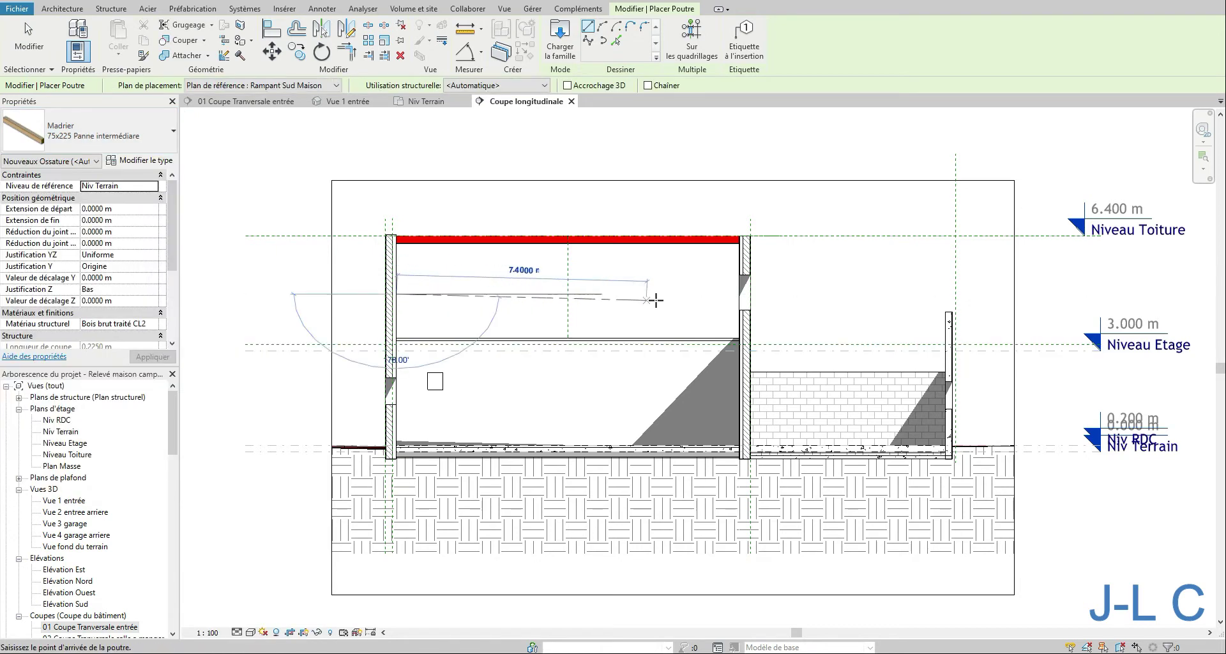
click(738, 295)
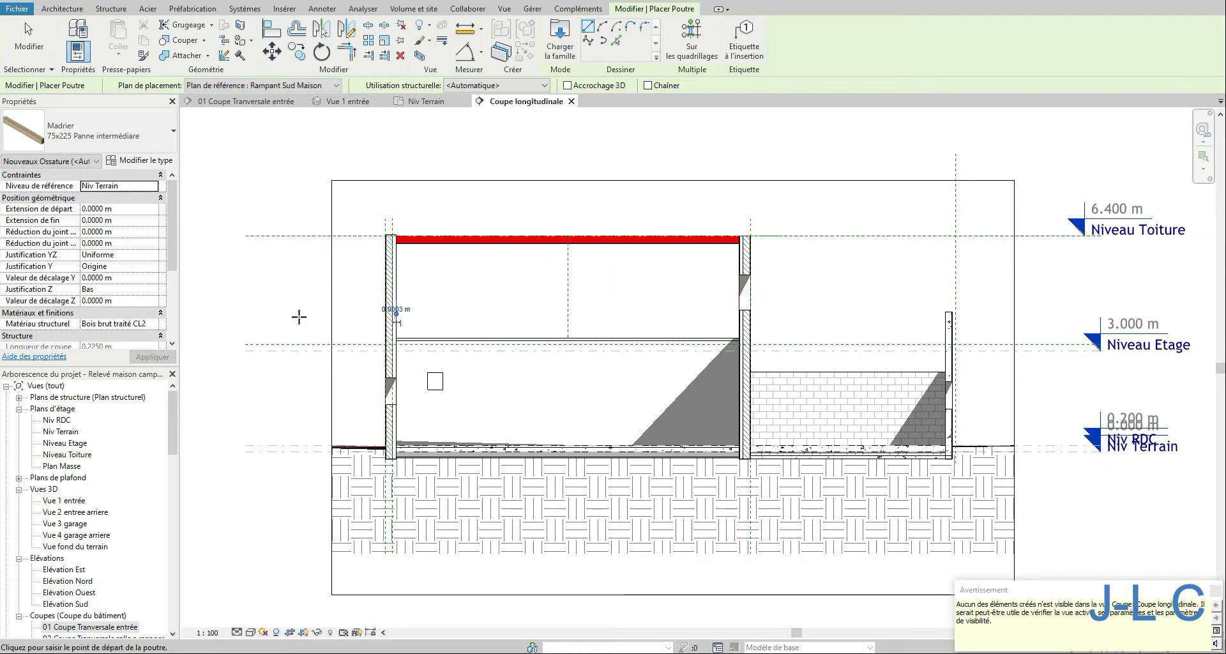
Select the new intermediate purlin in the 3D view Vue 1 entrée and set its Z justification to Haut.
double_click(63, 501)
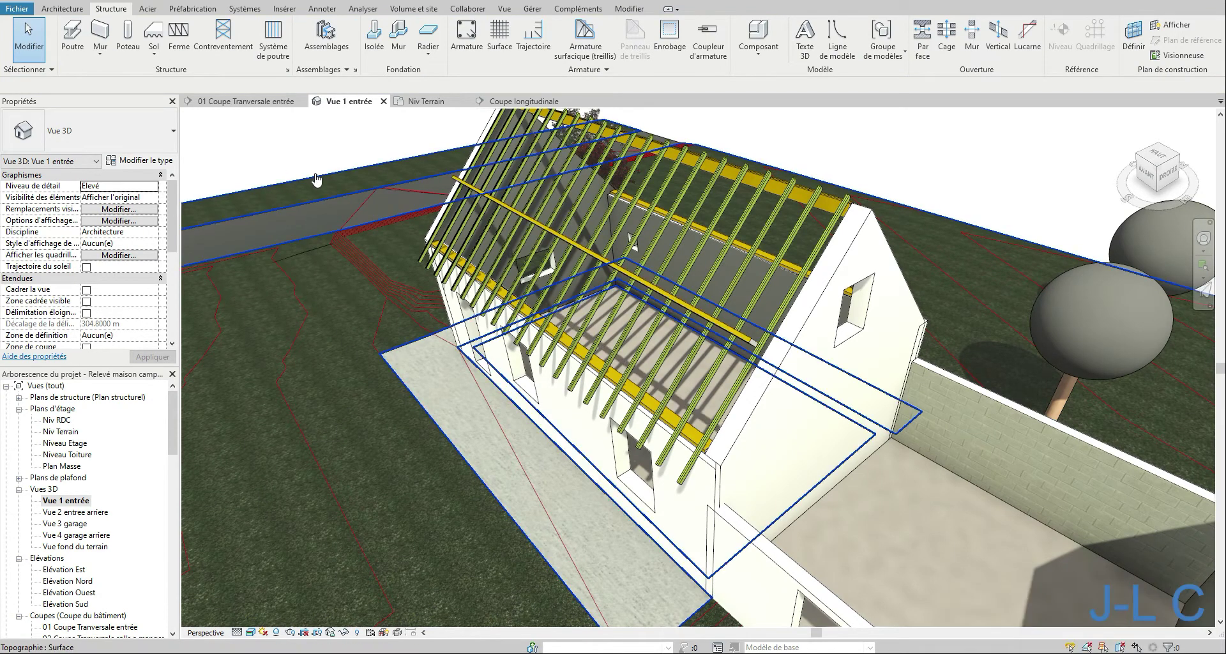
click(514, 216)
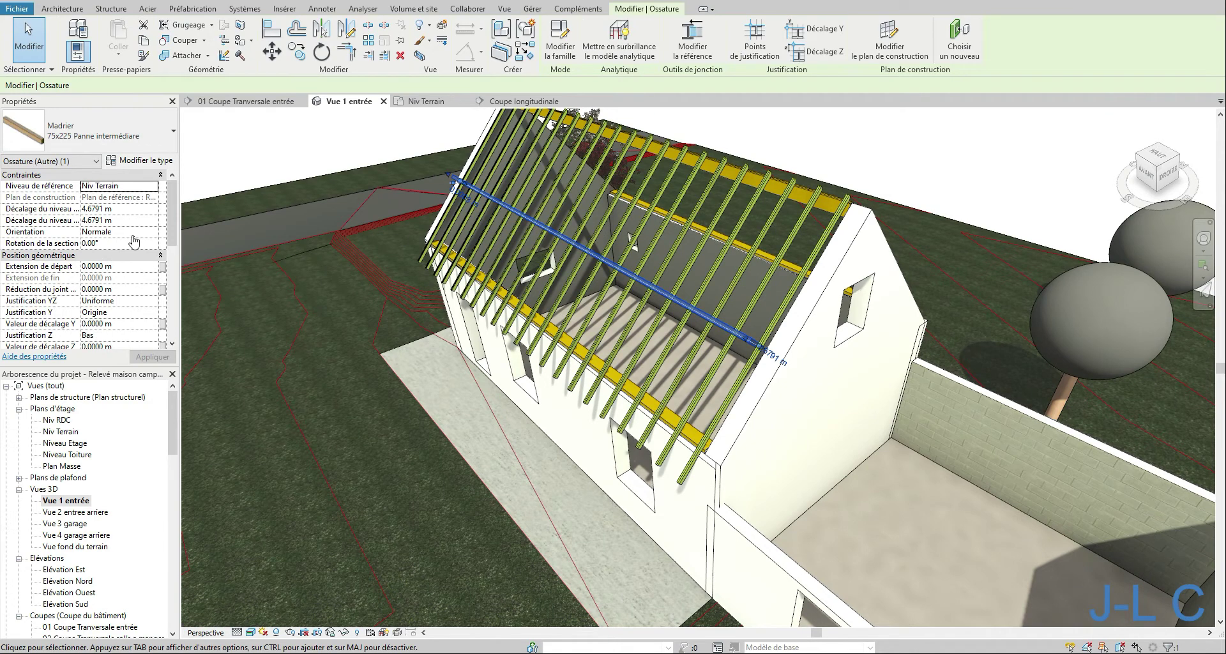
click(130, 336)
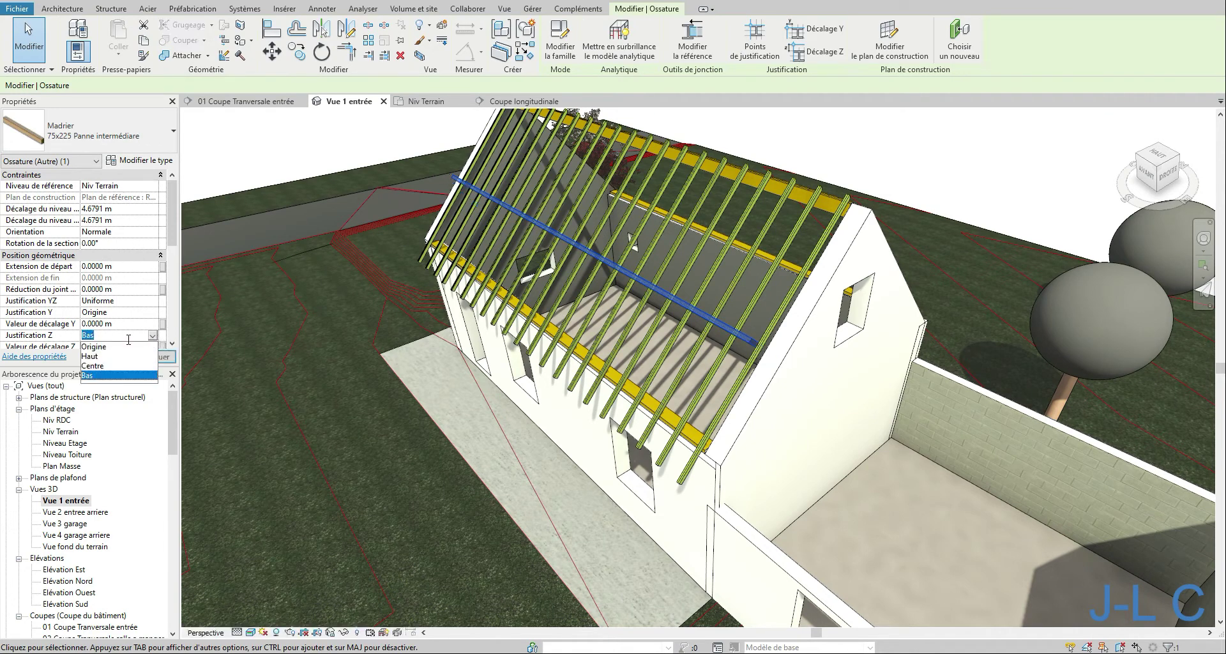
click(93, 356)
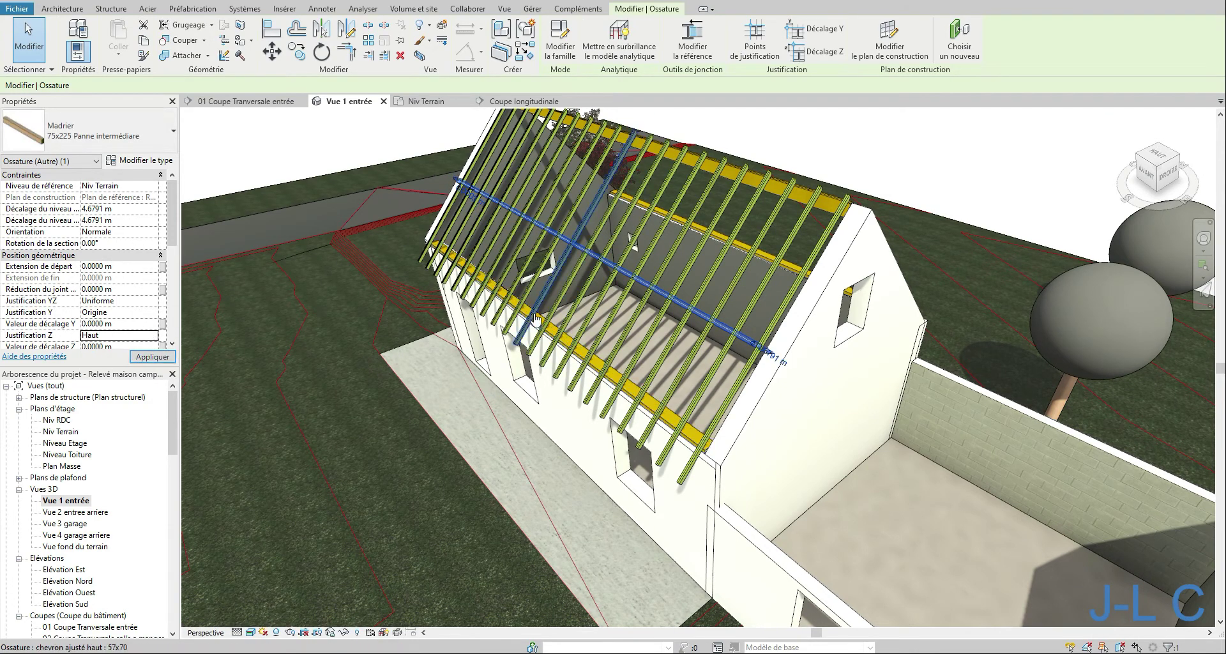
Move the purlin's work plane from the roof slope plane to the underside face of a rafter.
shift+middle_drag(540, 356, 442, 325)
scroll(514, 211, up, 5)
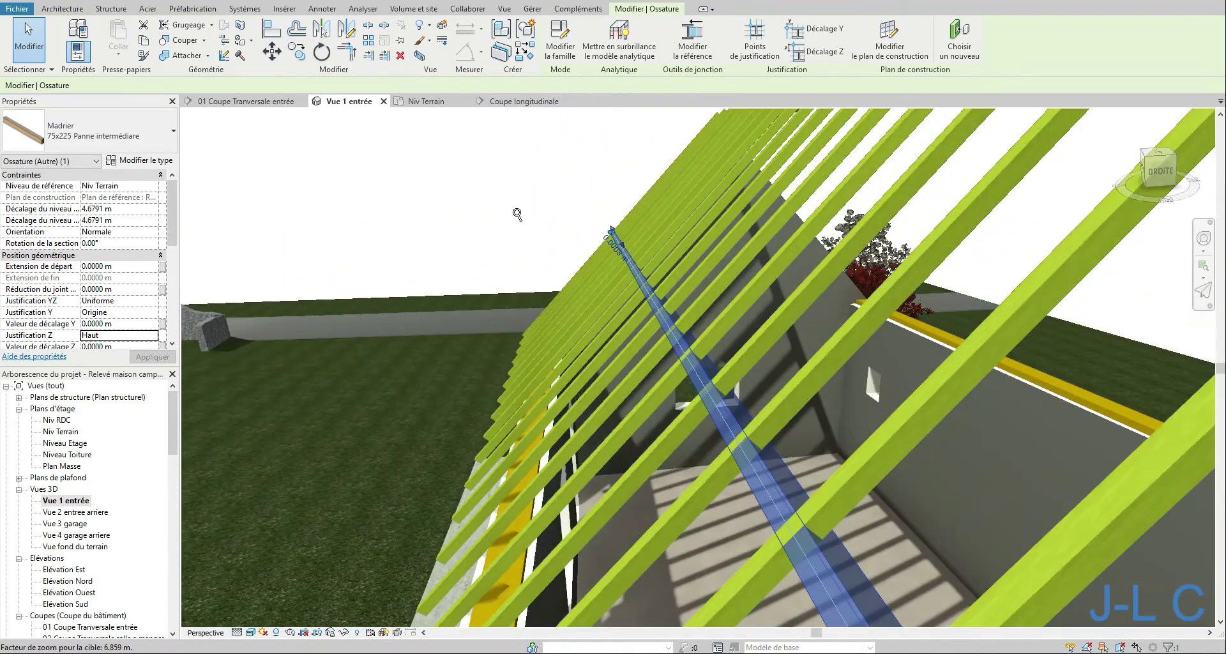
scroll(739, 389, up, 3)
shift+middle_drag(711, 356, 681, 331)
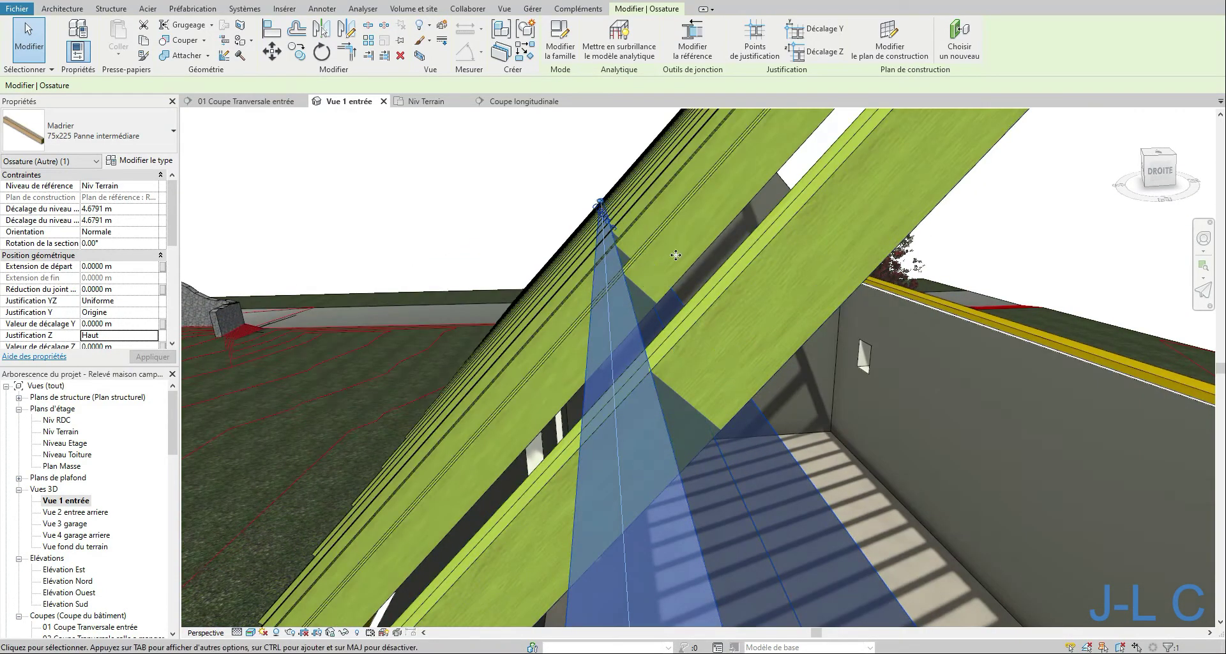
click(889, 38)
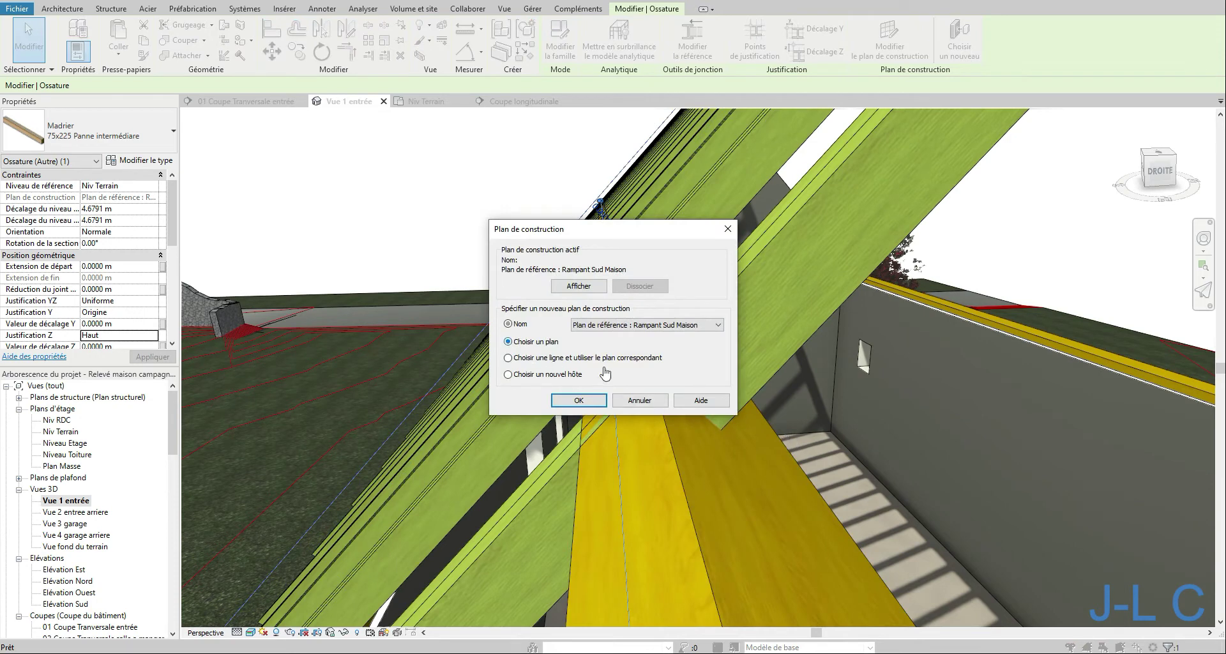
click(583, 403)
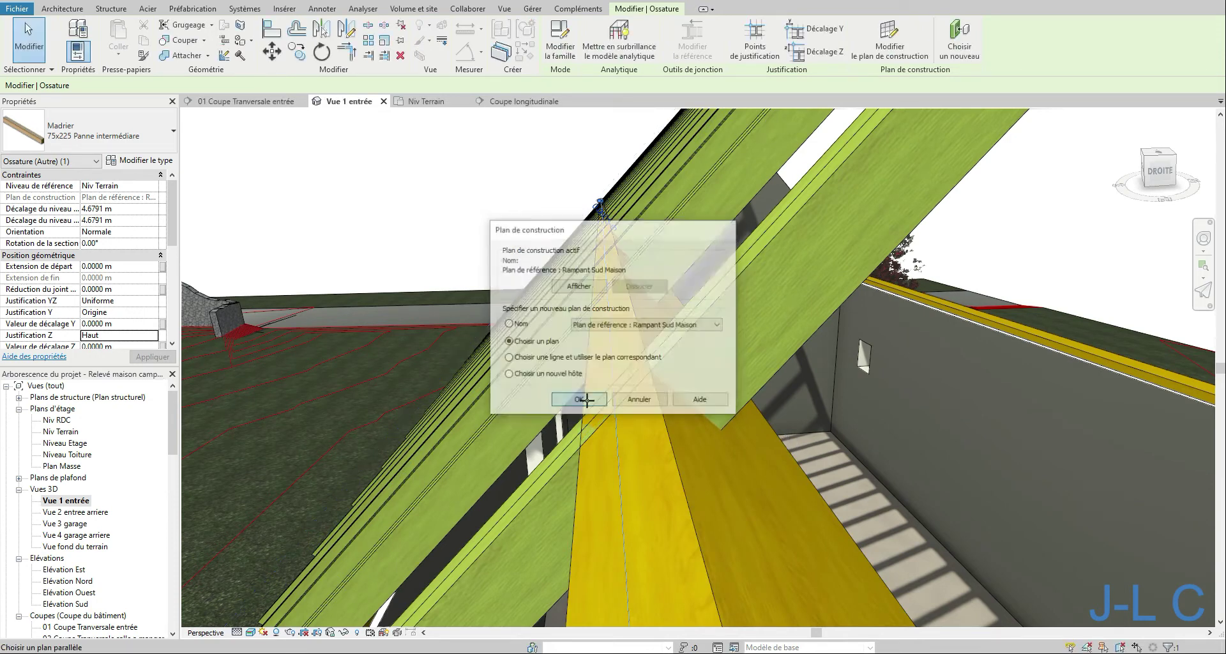
click(762, 387)
shift+middle_drag(800, 416, 801, 414)
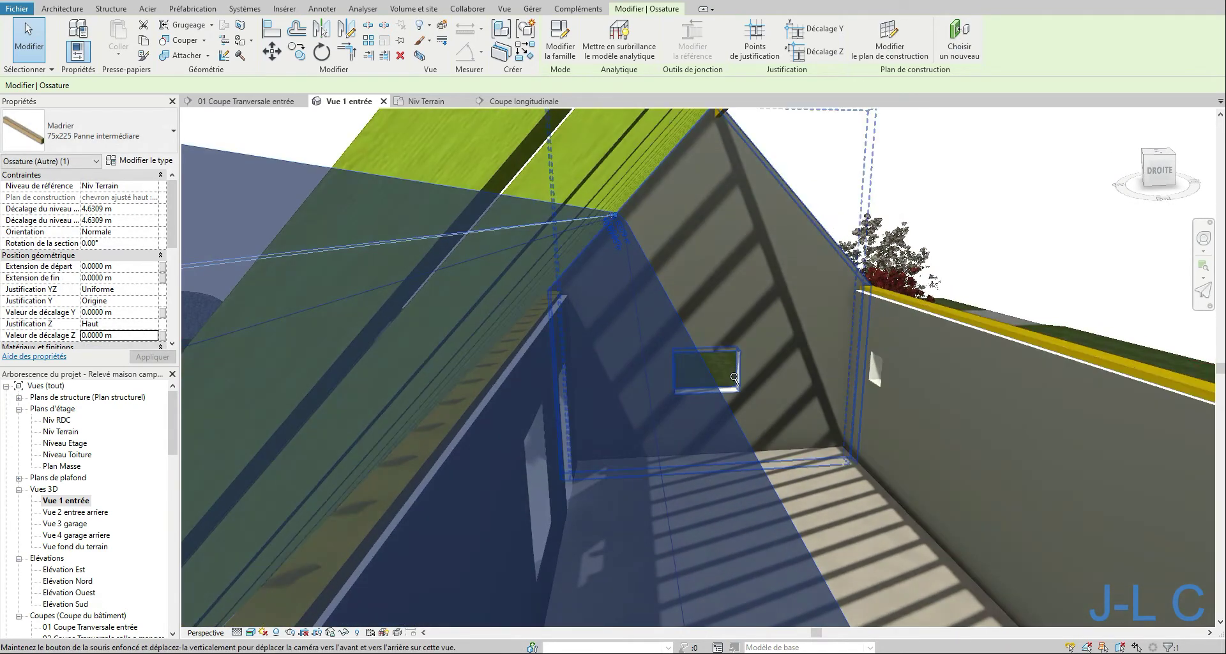
scroll(727, 367, down, 10)
scroll(728, 366, up, 8)
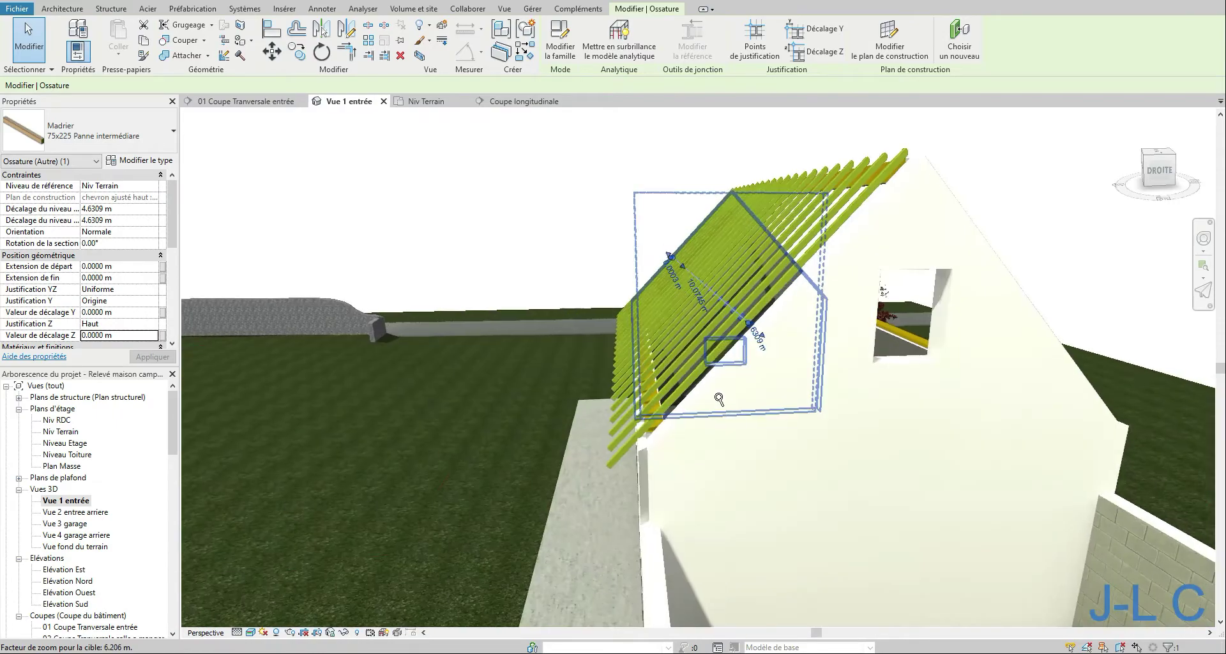
shift+middle_drag(822, 391, 956, 424)
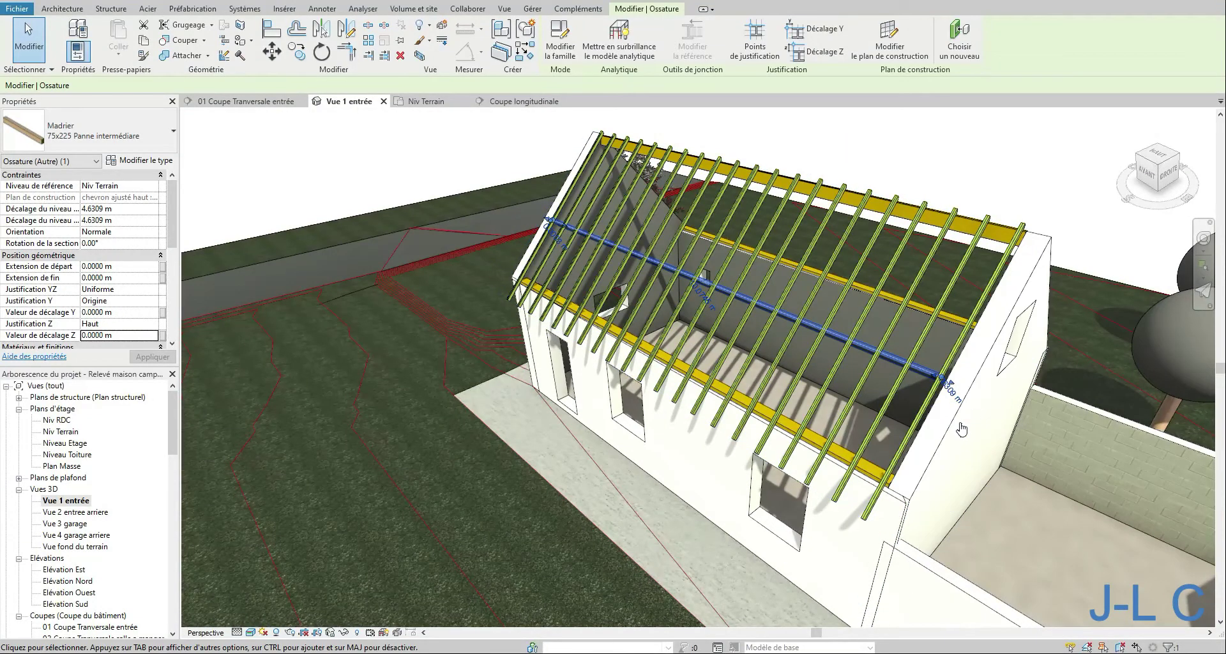
Extend the intermediate purlin to the gable wall farthest from the garage with Trim/Extend Single Element.
click(384, 57)
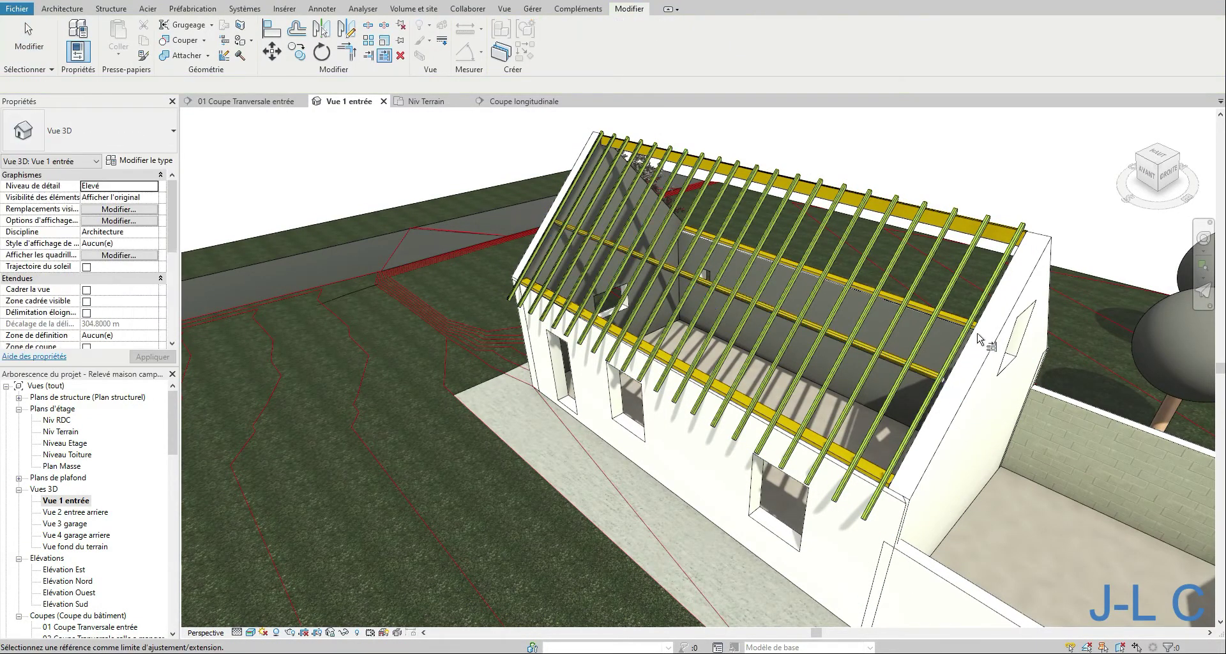
click(371, 59)
middle_drag(803, 284, 862, 306)
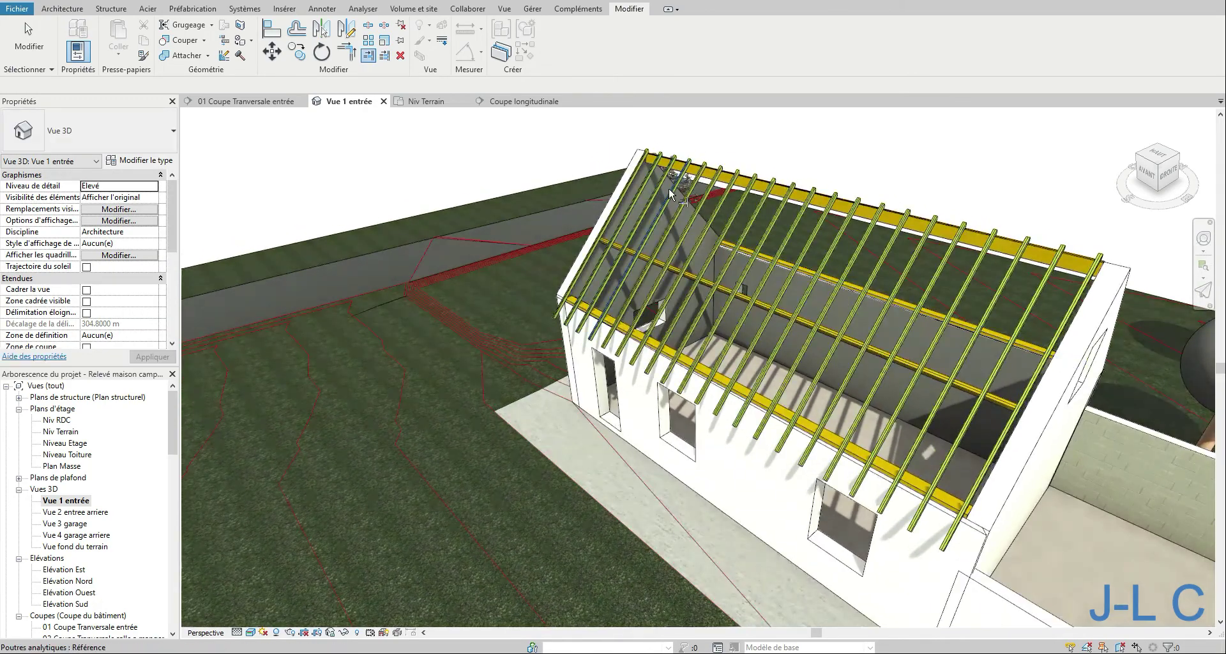
click(669, 183)
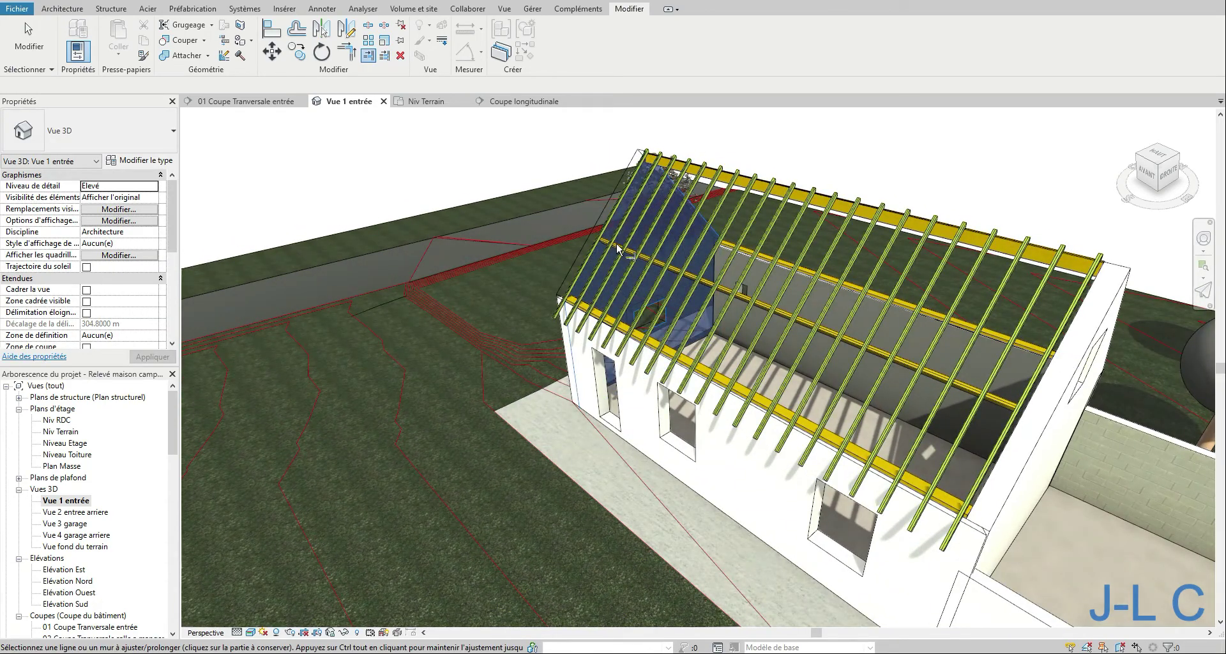
scroll(610, 230, up, 8)
scroll(602, 211, down, 4)
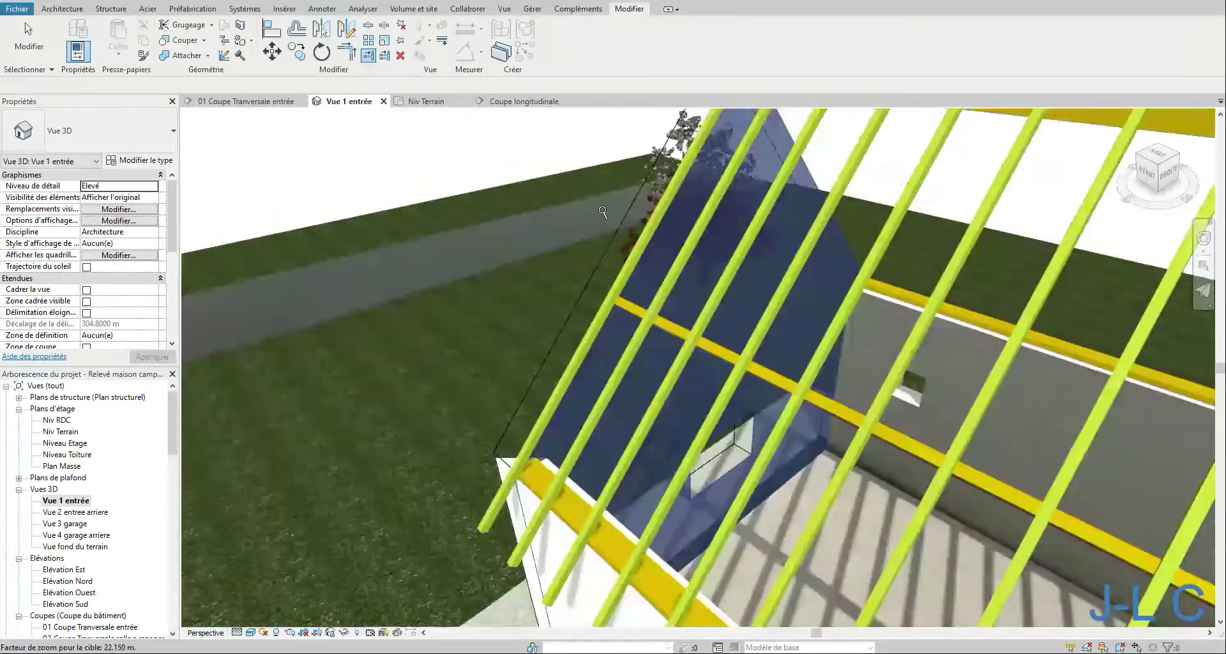
scroll(603, 210, down, 1)
scroll(635, 281, up, 6)
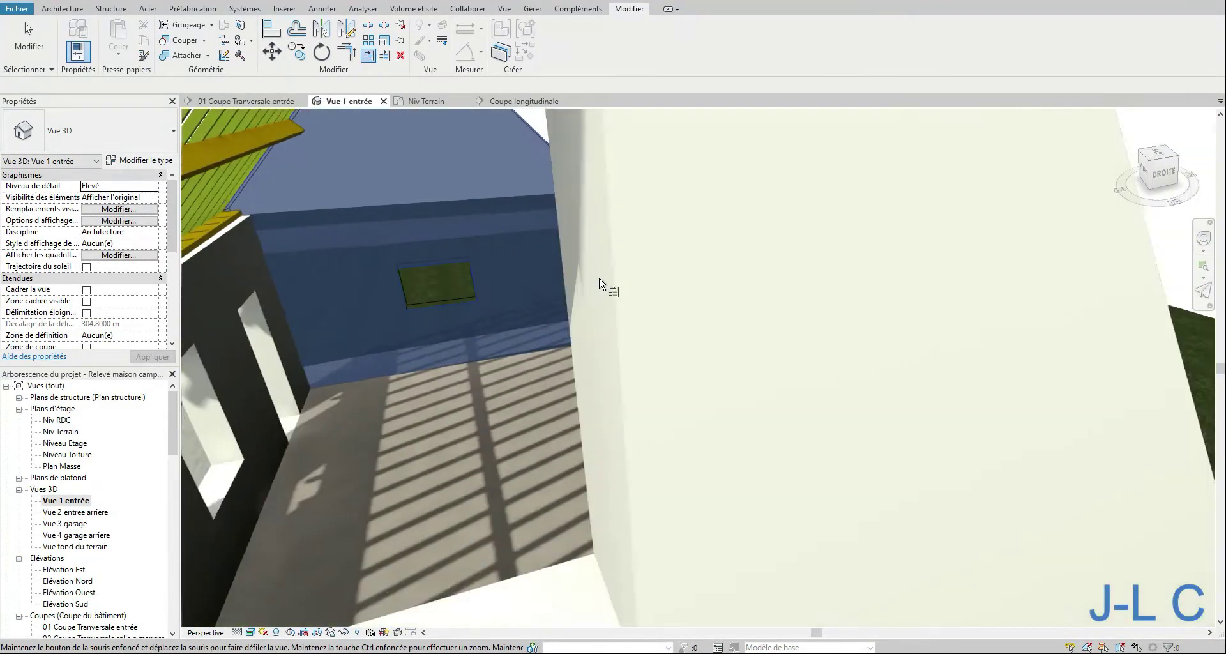
middle_drag(599, 279, 566, 263)
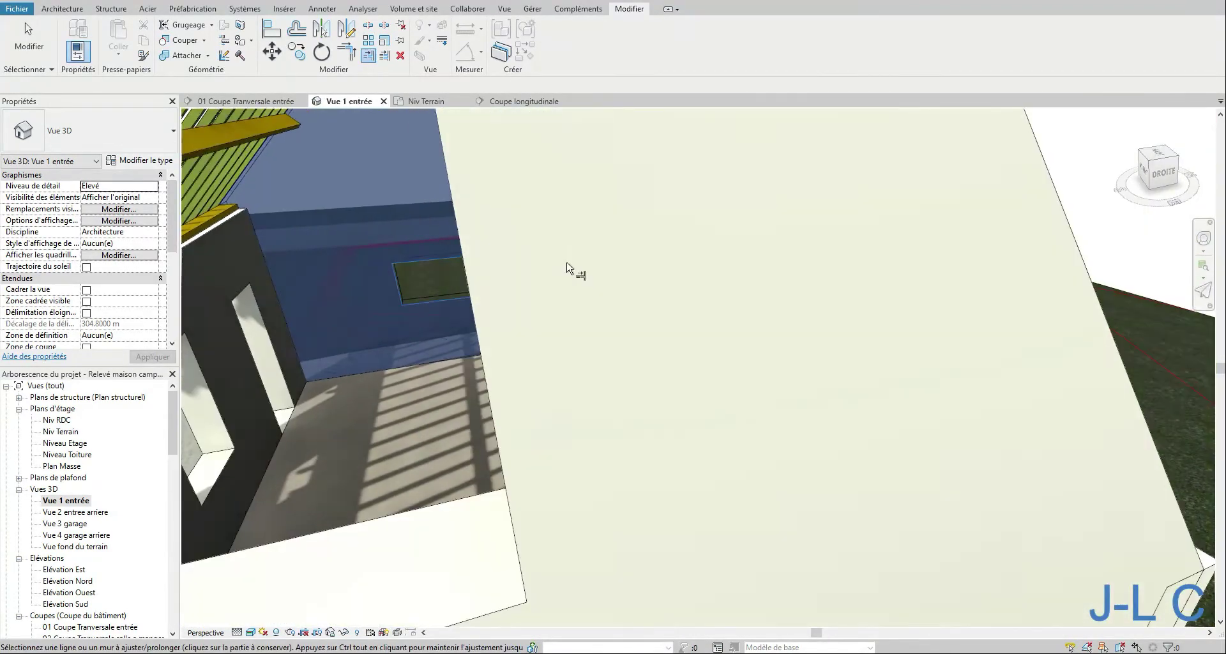
click(247, 136)
Extend the intermediate purlin's other end to the gable wall on the garage side.
middle_drag(377, 152, 382, 157)
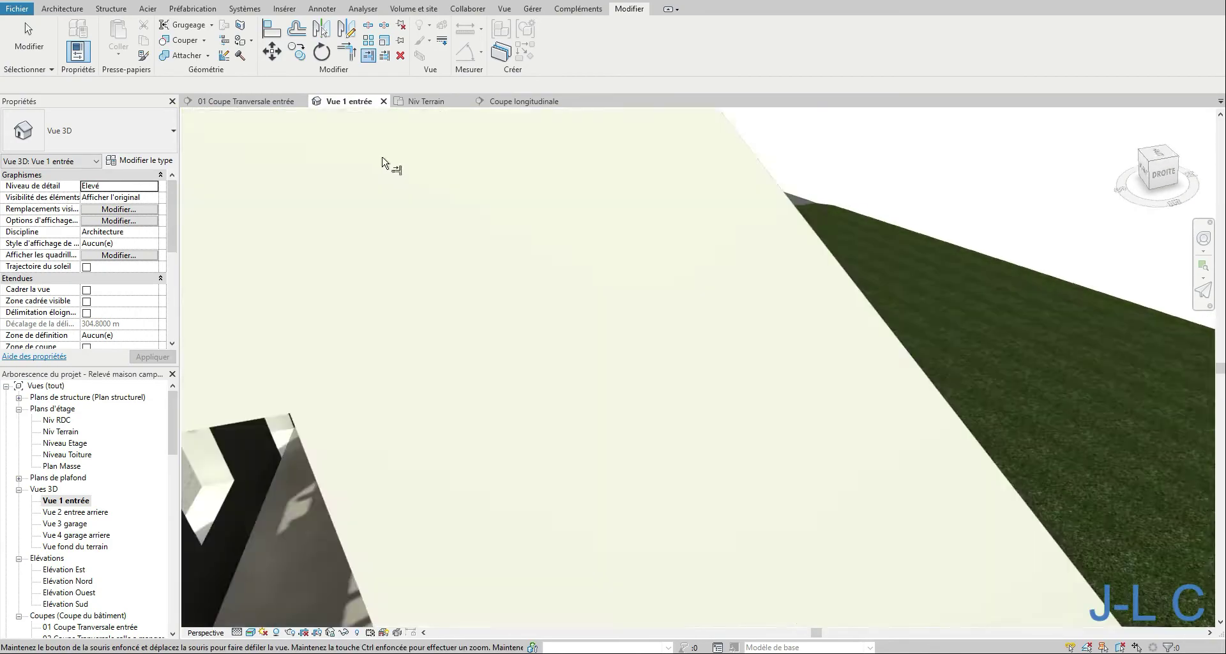
scroll(382, 158, up, 2)
shift+middle_drag(500, 170, 338, 300)
scroll(812, 275, down, 3)
scroll(812, 275, up, 6)
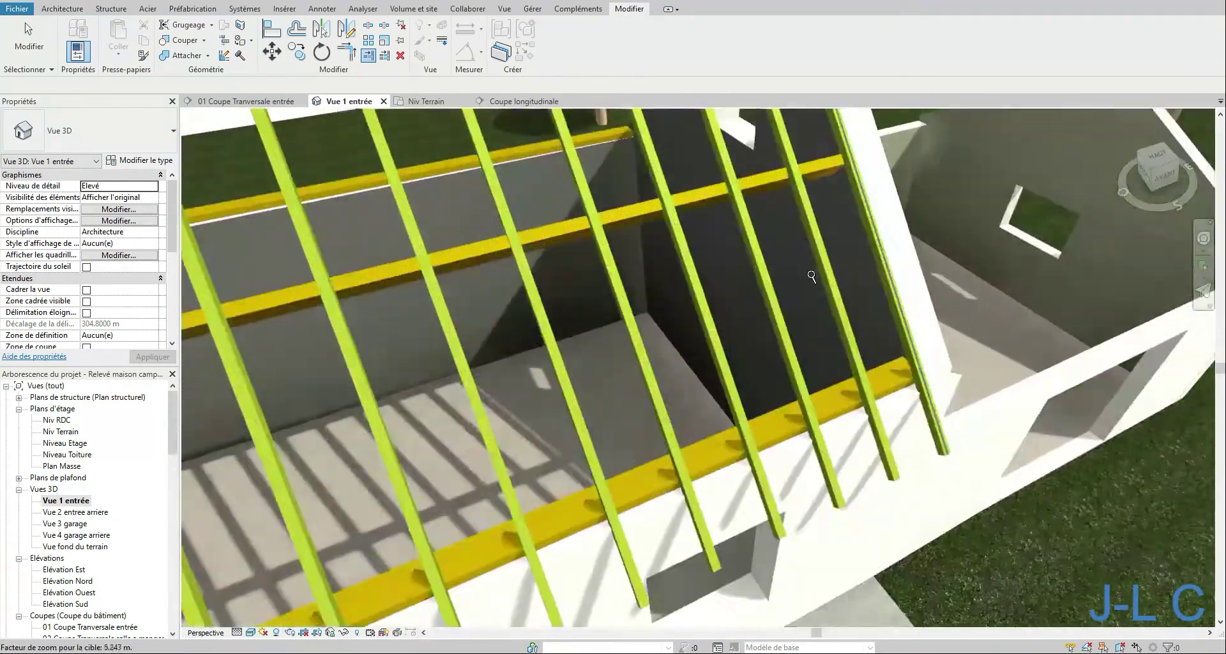
scroll(812, 275, up, 1)
shift+middle_drag(811, 280, 1022, 217)
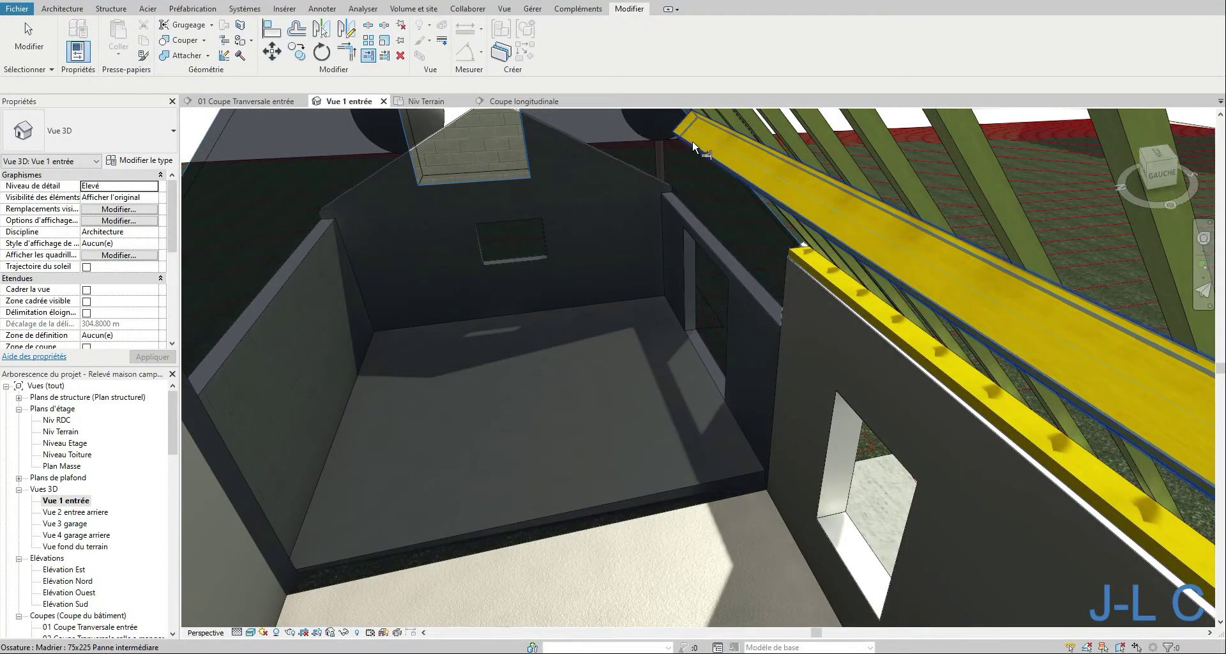
click(692, 140)
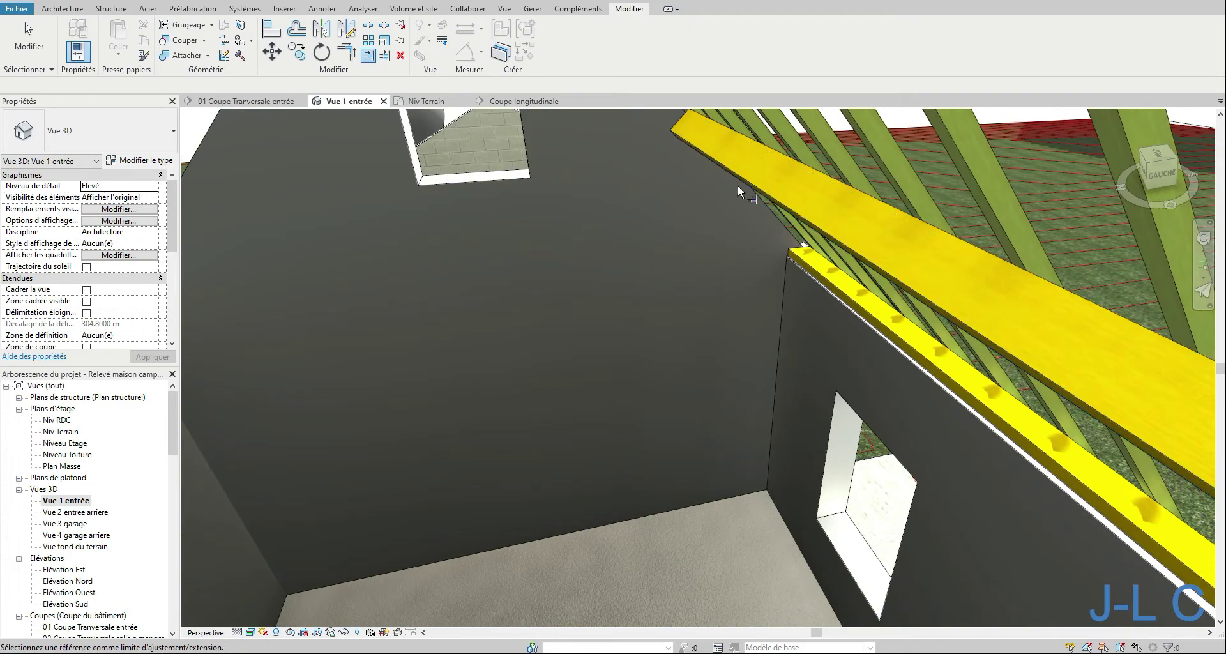
Apply the single-element extension to the purlin again, using the gable wall opposite the garage as the boundary.
shift+middle_drag(884, 281, 826, 261)
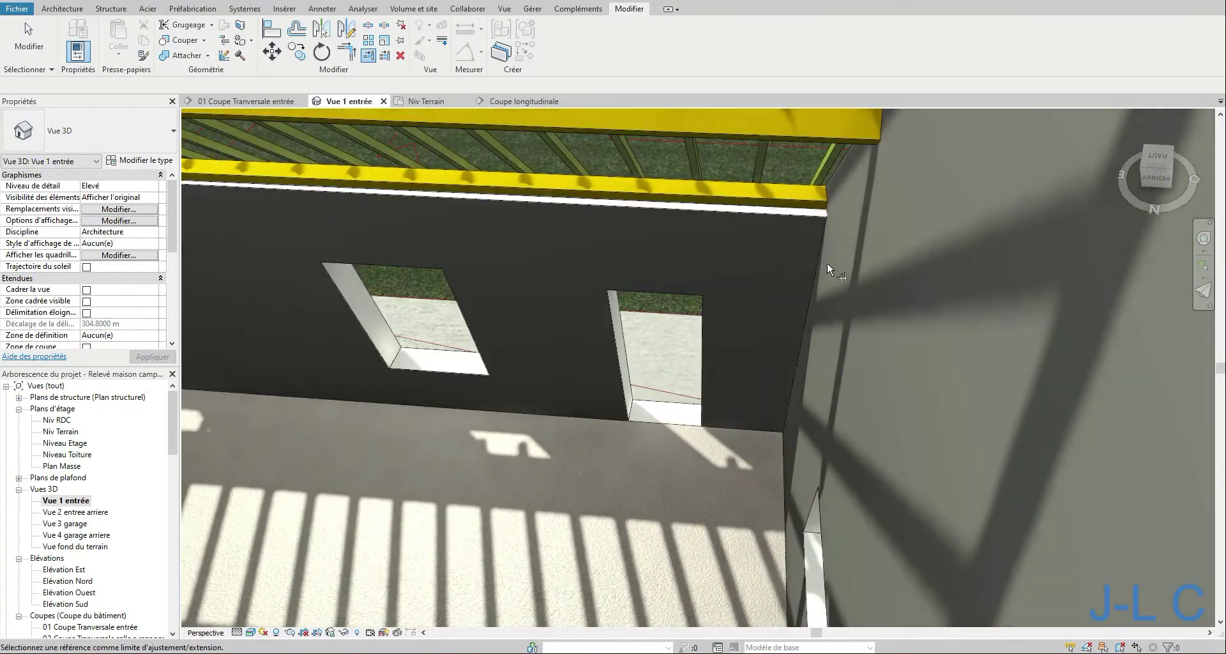
click(836, 168)
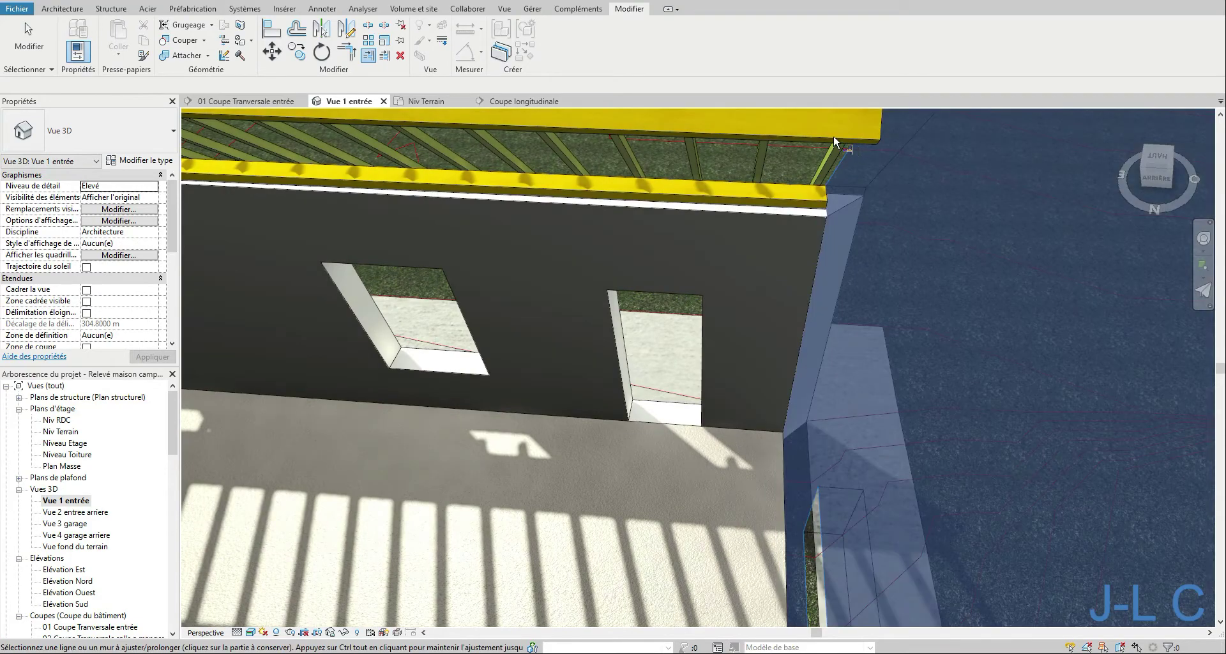
middle_drag(786, 128, 791, 150)
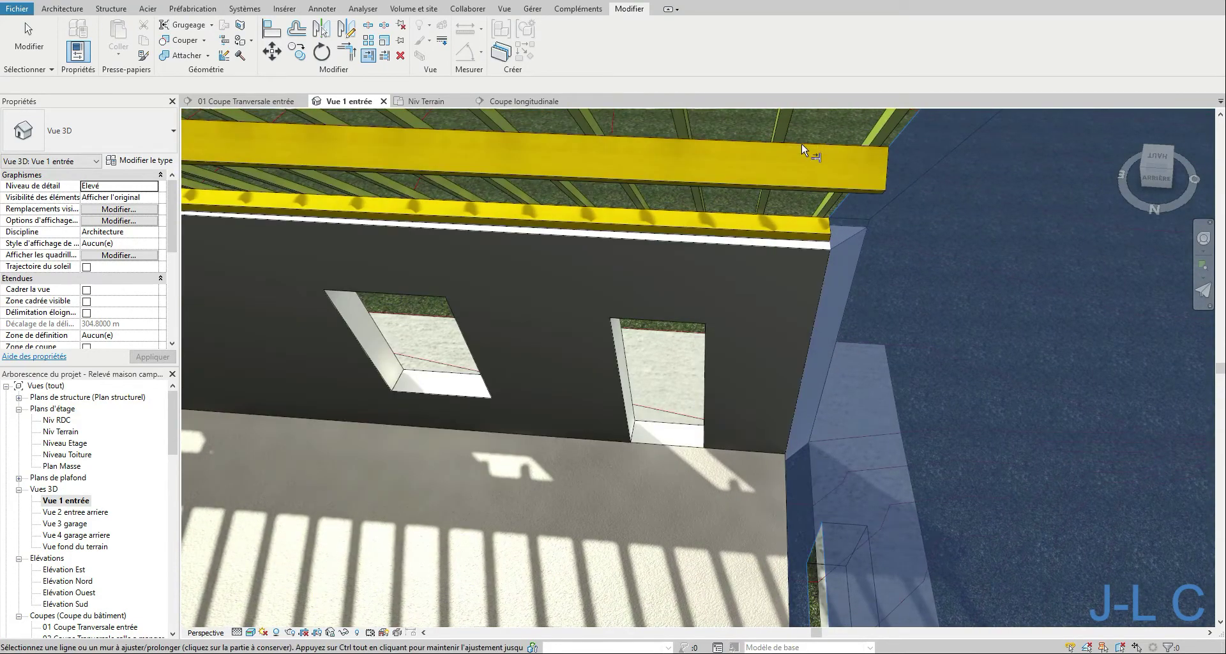
click(799, 144)
shift+middle_drag(867, 171, 435, 147)
mouse_move(670, 148)
ctrl+middle_down()
mouse_move(671, 189)
mouse_move(661, 146)
ctrl+middle_up()
shift+middle_drag(737, 151, 714, 287)
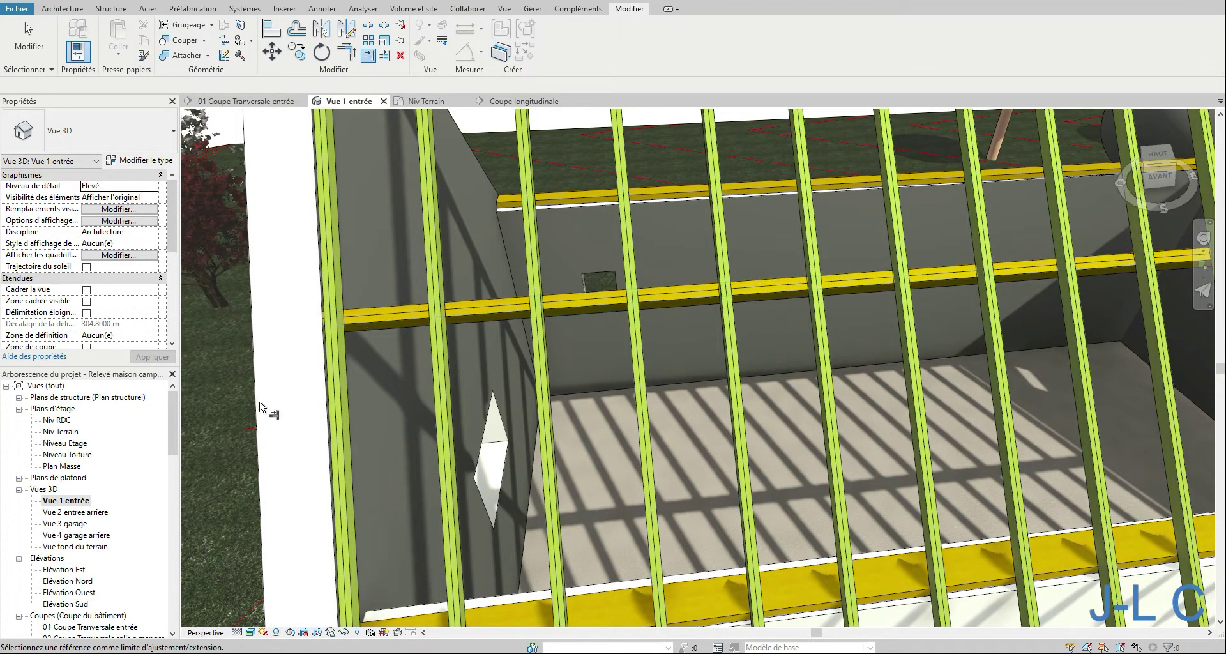
Open the 01 Coupe Tranversale entrée section and close all the other open views.
double_click(83, 627)
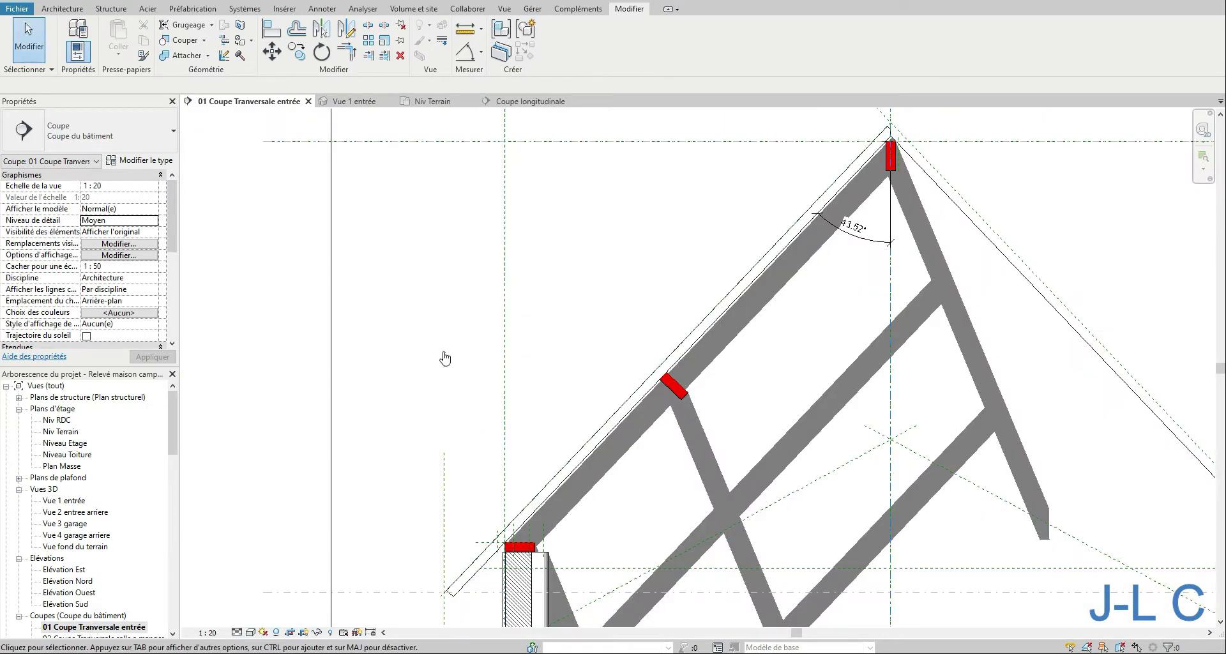
click(62, 8)
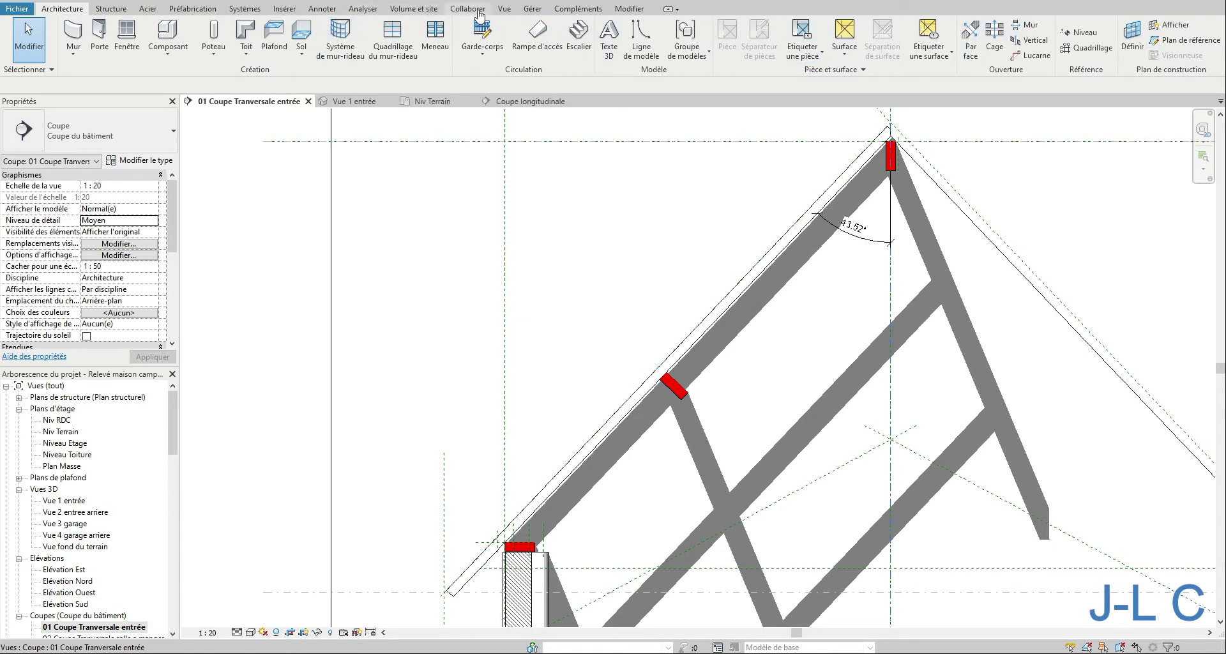
click(292, 2)
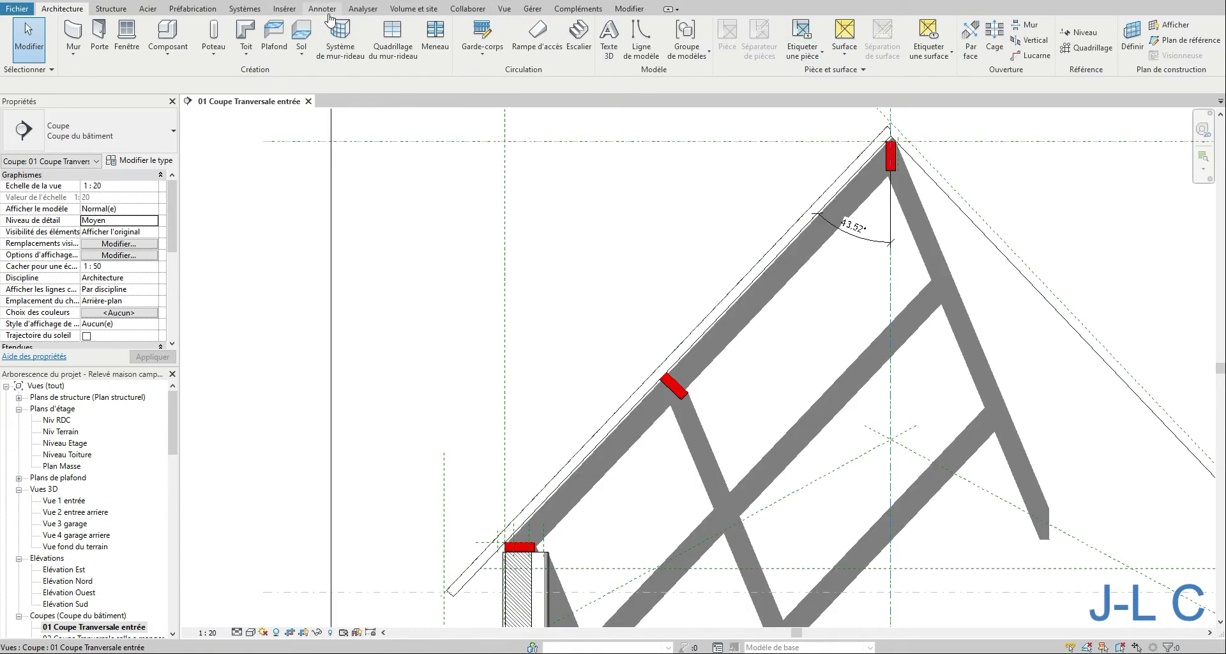
click(323, 9)
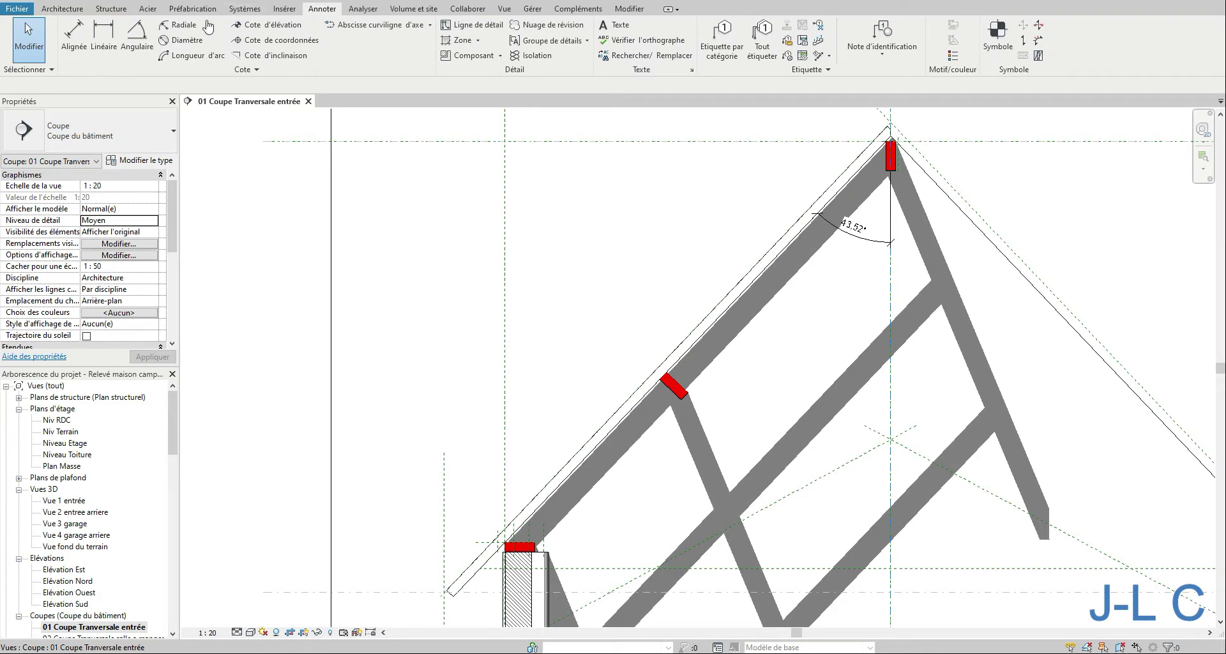
click(74, 34)
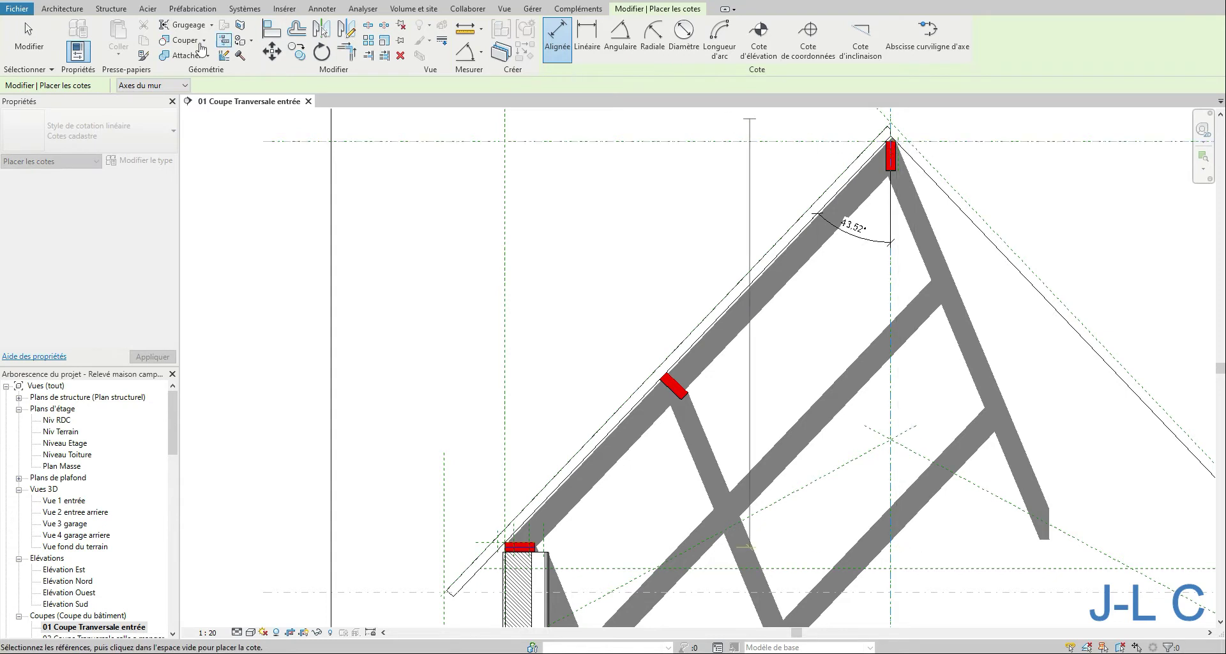
key(Escape)
key(Escape)
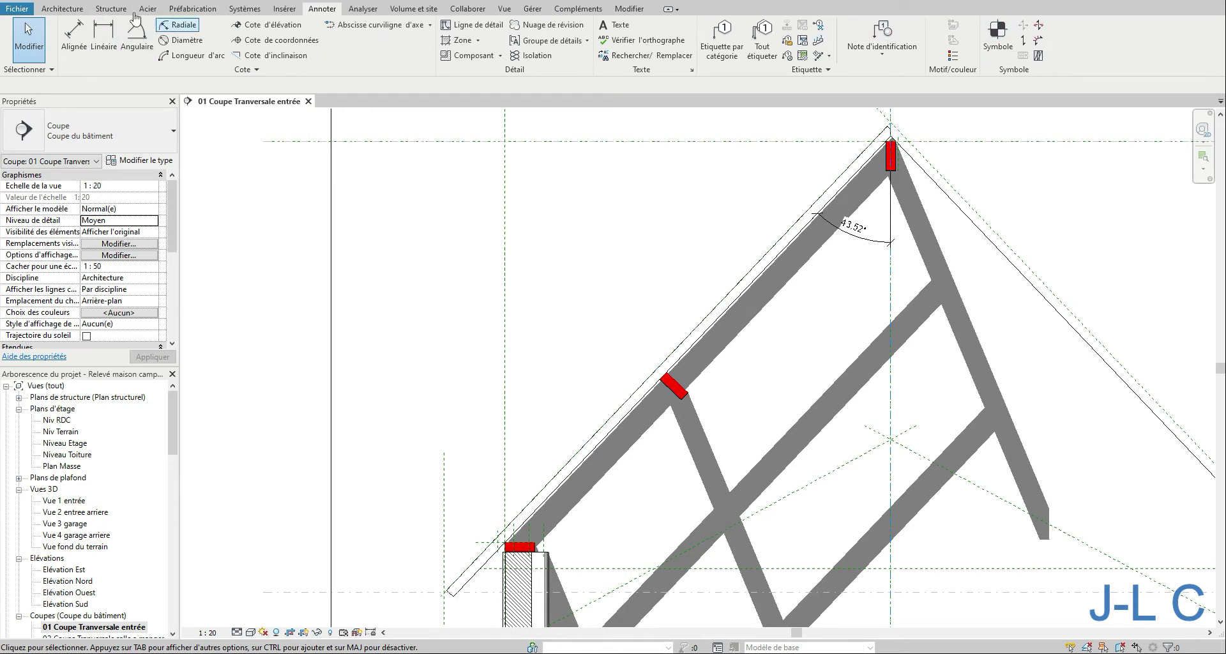
Draw a reference plane at about 46° across the sloping rafter, just above the intermediate purlin.
click(62, 8)
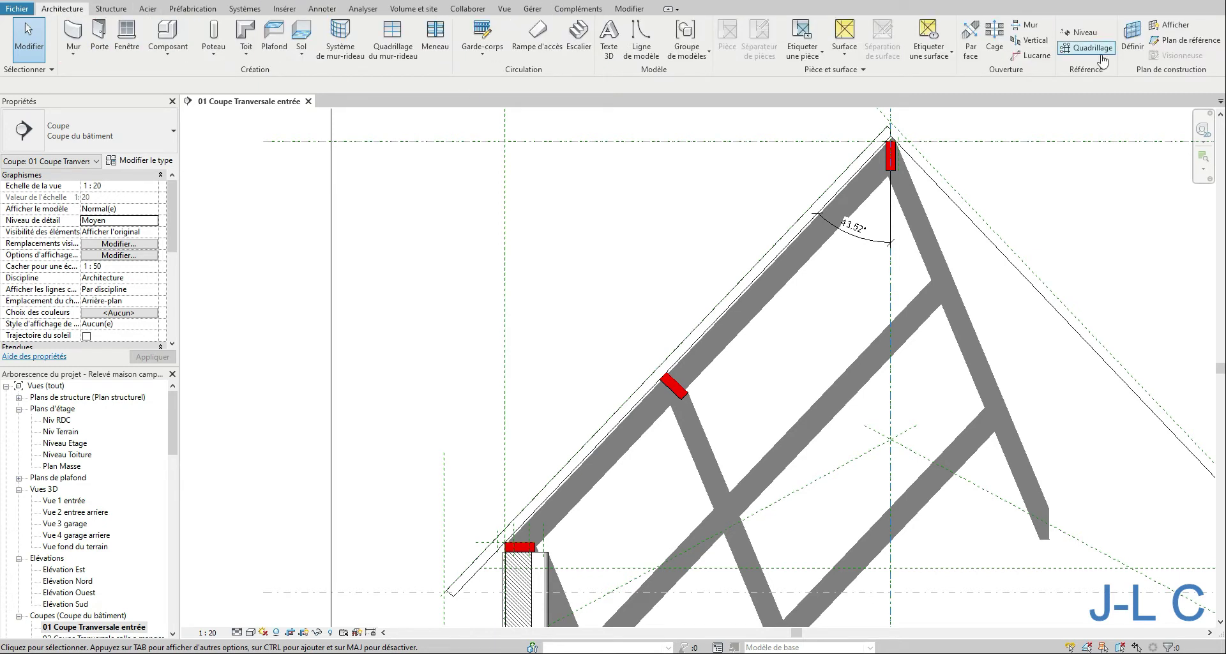
click(1157, 42)
click(648, 309)
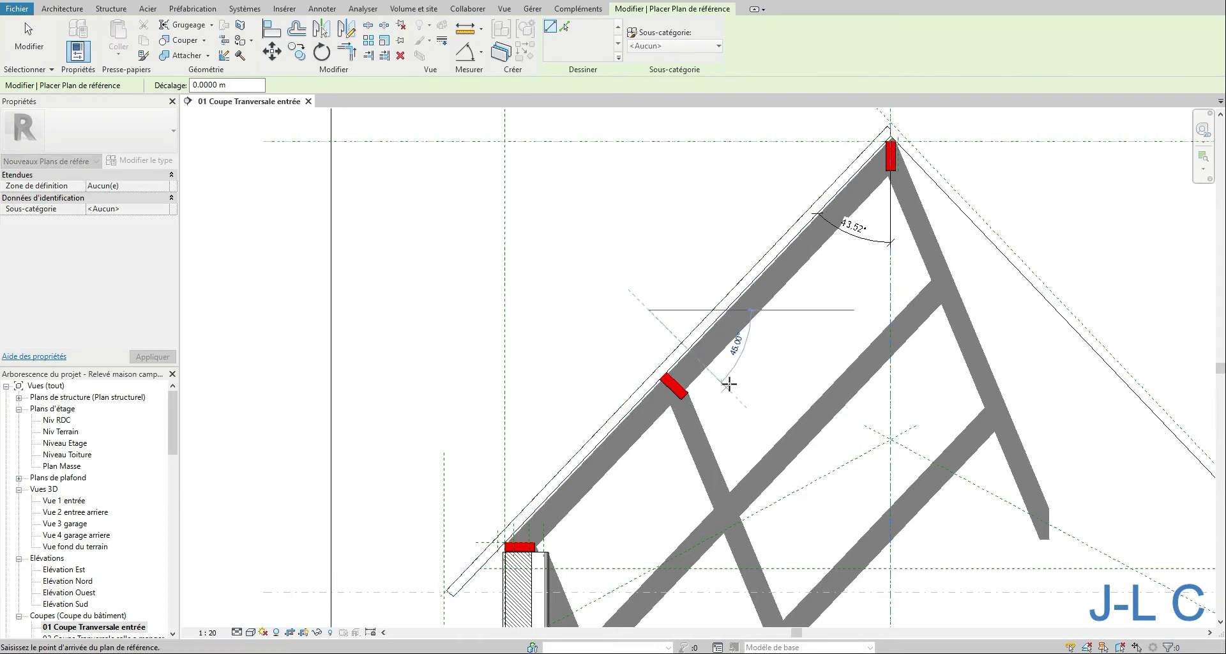
click(734, 397)
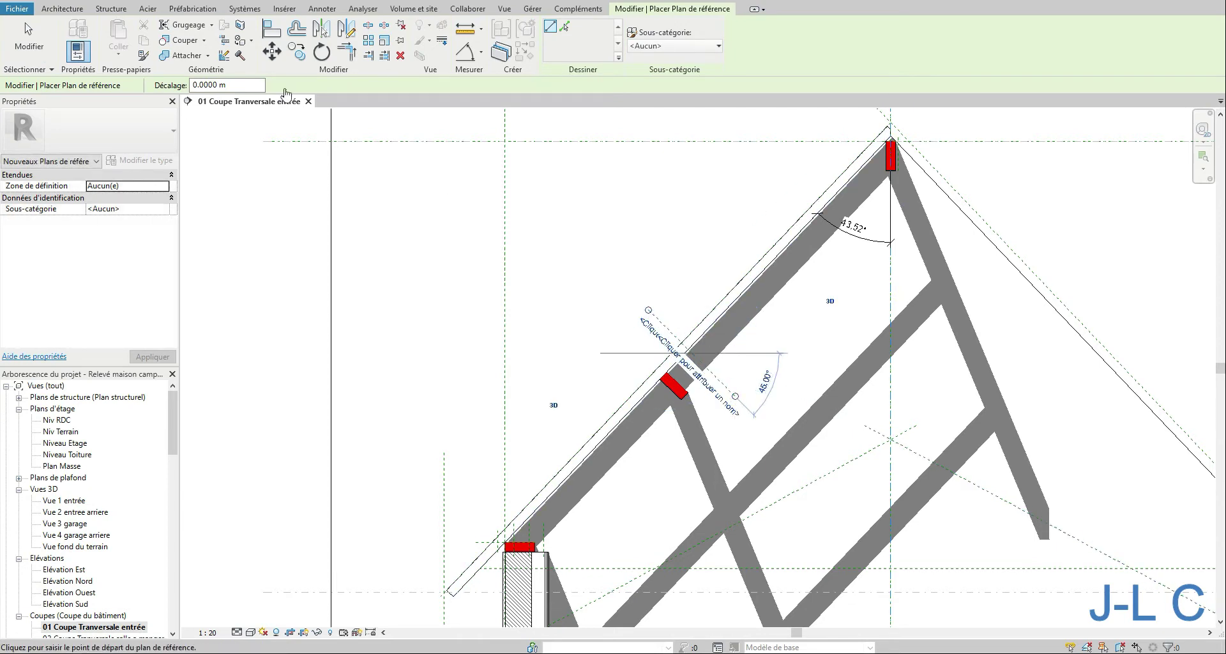
click(28, 49)
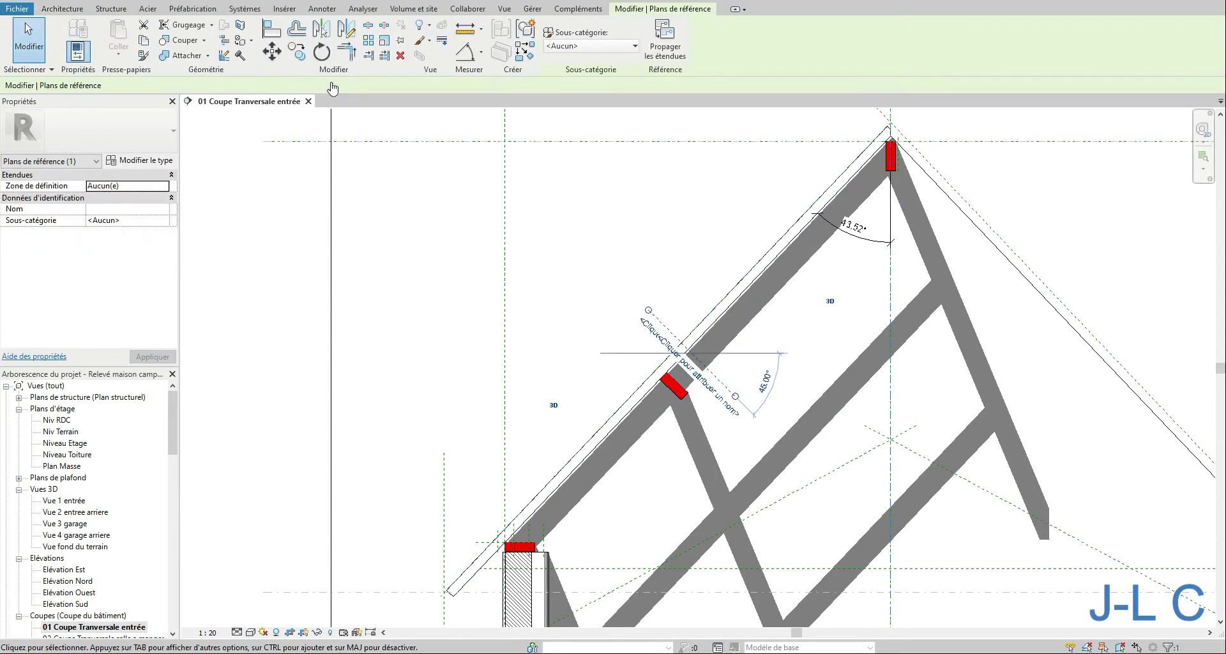
Copy the sloping reference plane with multiple copies, one at the wall plate's corner and one at the ridge beam's corner.
click(296, 54)
click(659, 320)
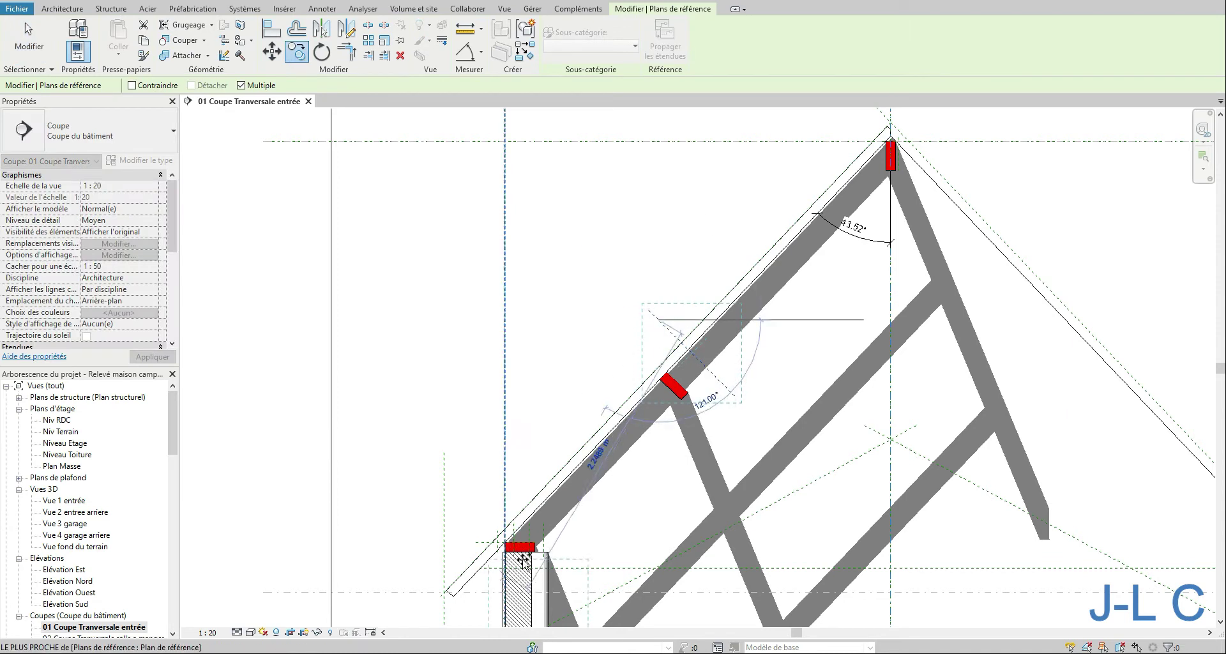
click(511, 547)
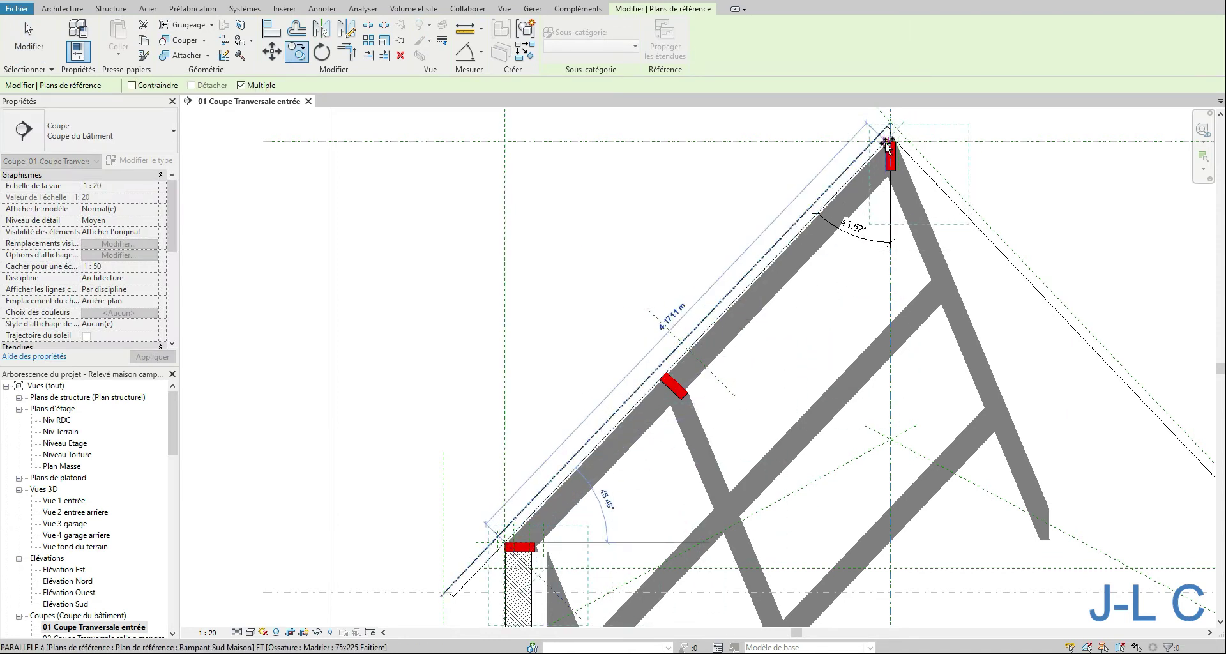
click(887, 144)
click(29, 35)
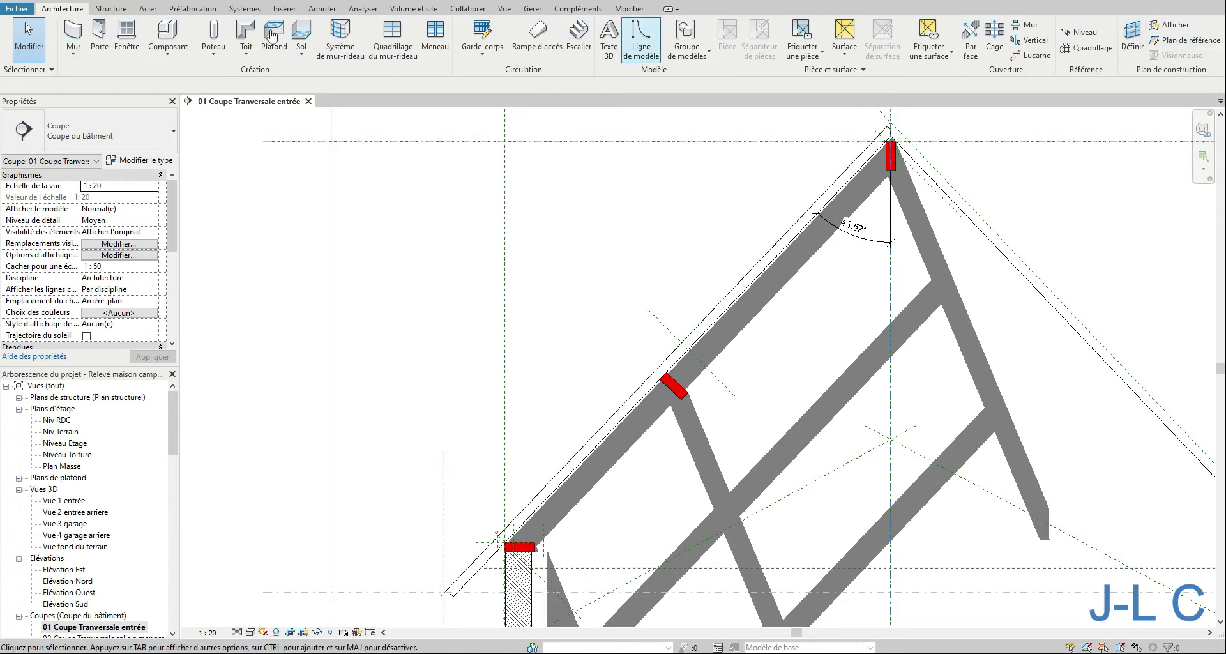
Place an aligned dimension across the three sloping reference planes and apply the EQ constraint so that the middle one is centred.
click(321, 9)
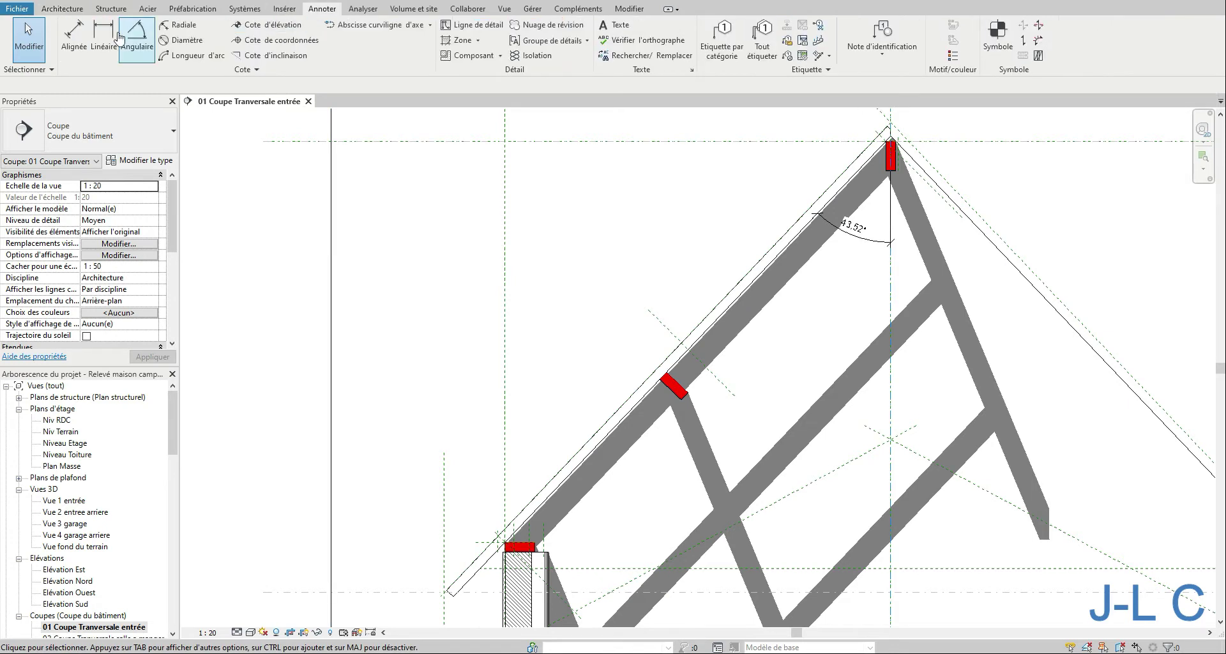
click(75, 38)
click(544, 581)
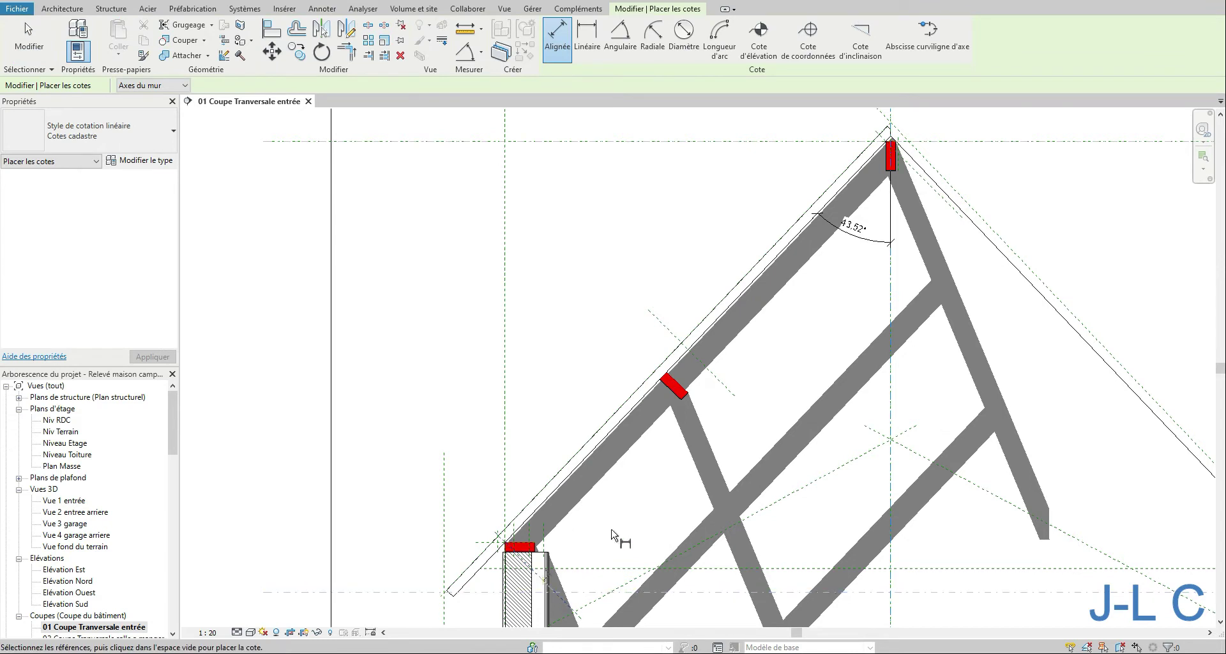
click(729, 392)
click(929, 195)
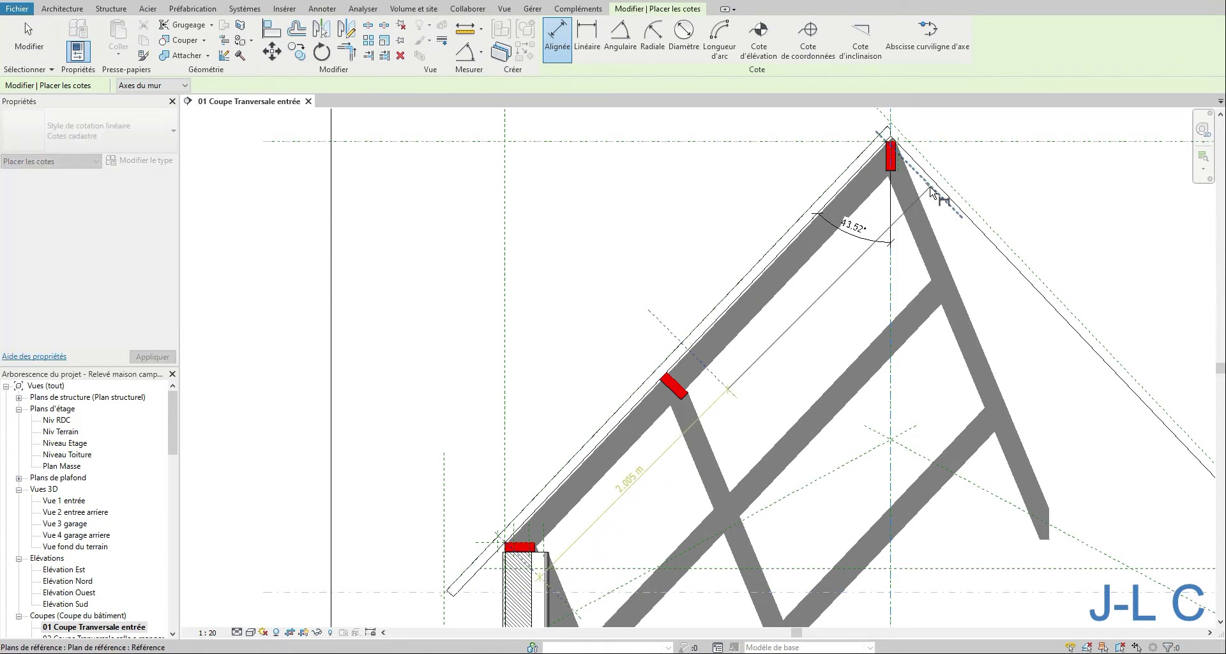
click(652, 279)
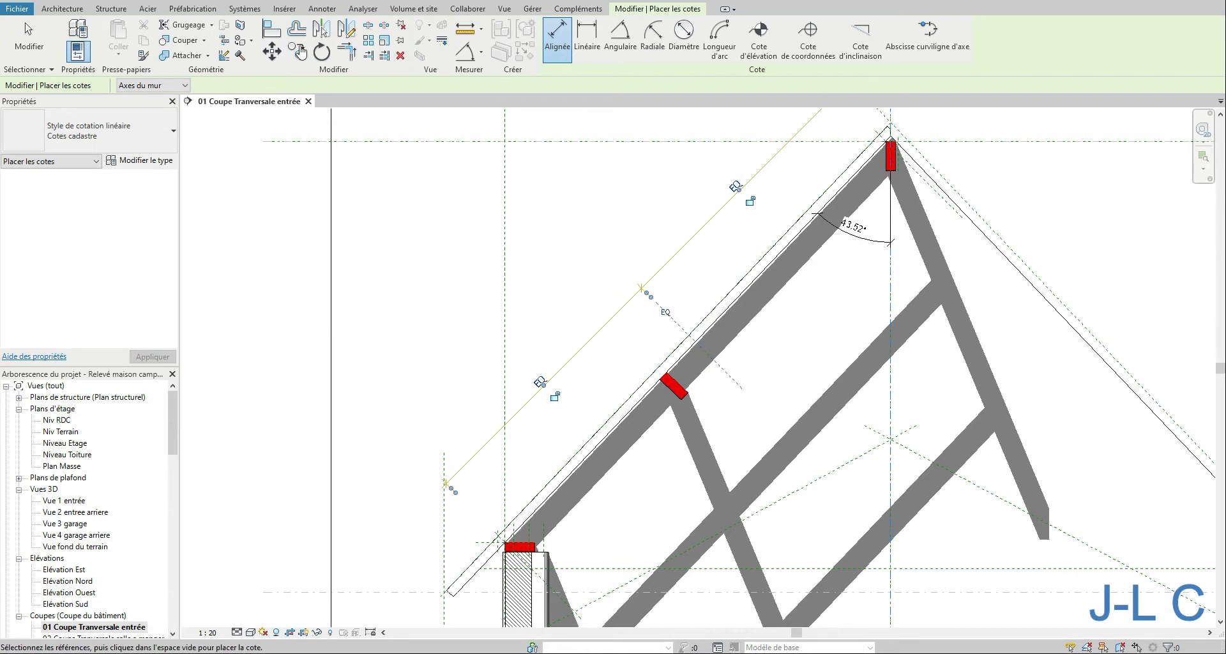
click(270, 32)
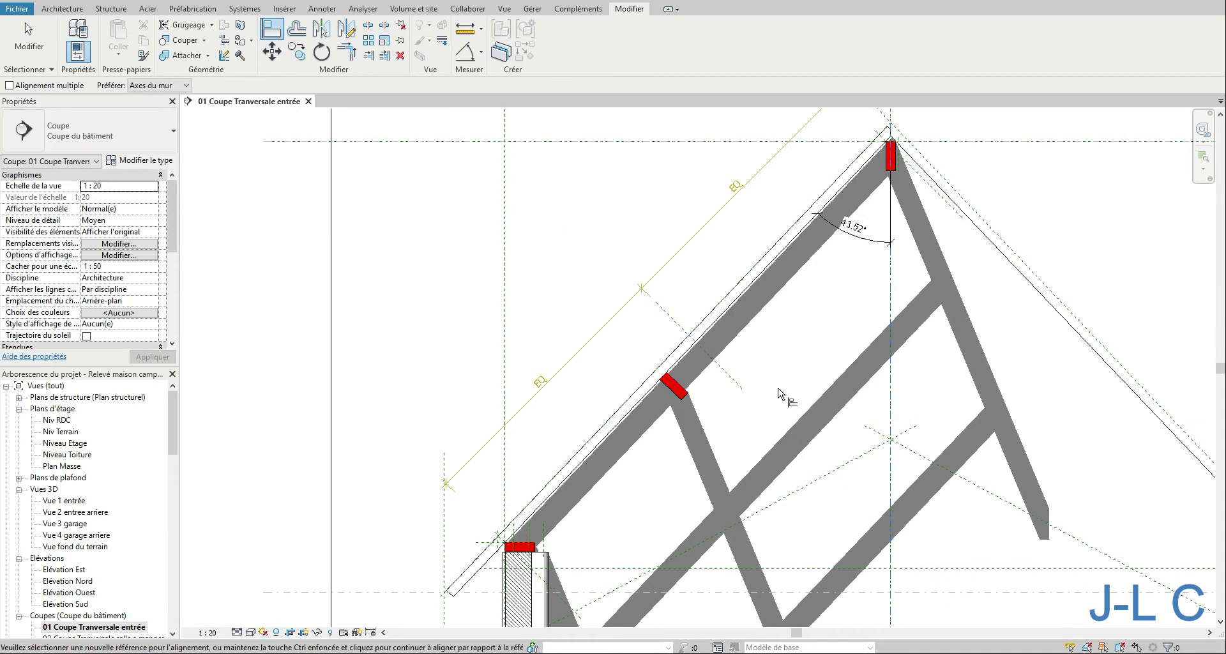
click(31, 42)
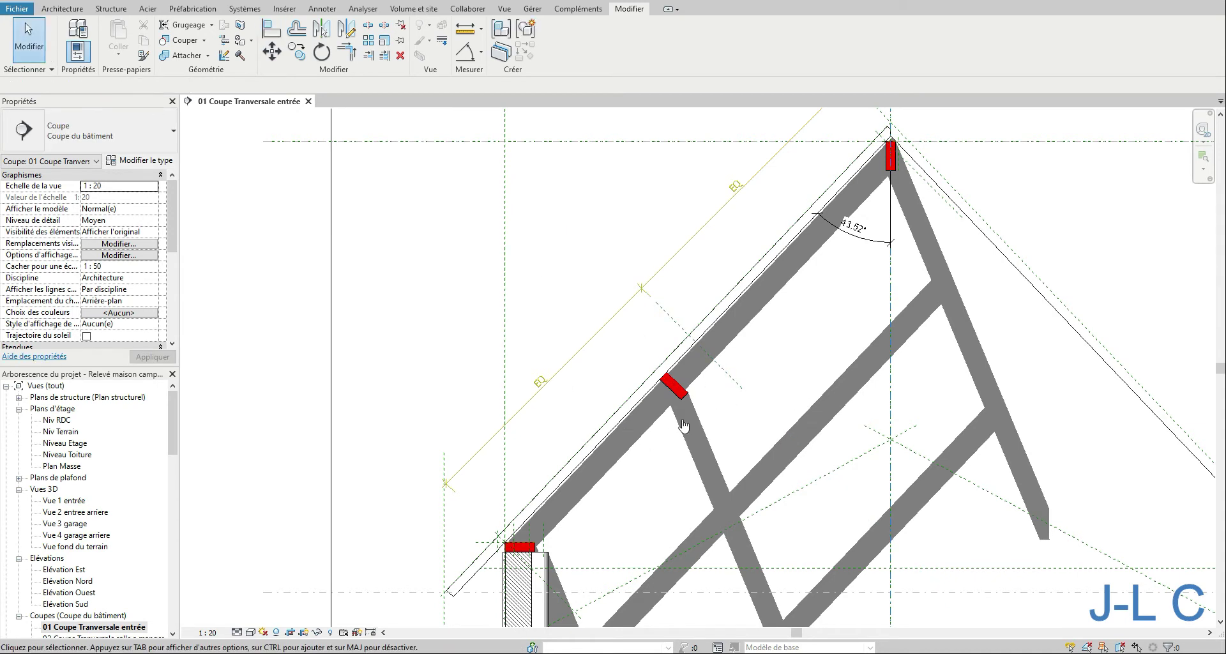
Copy the 75x225 intermediate purlin up the rafter onto the middle reference plane and delete the original purlin.
click(702, 403)
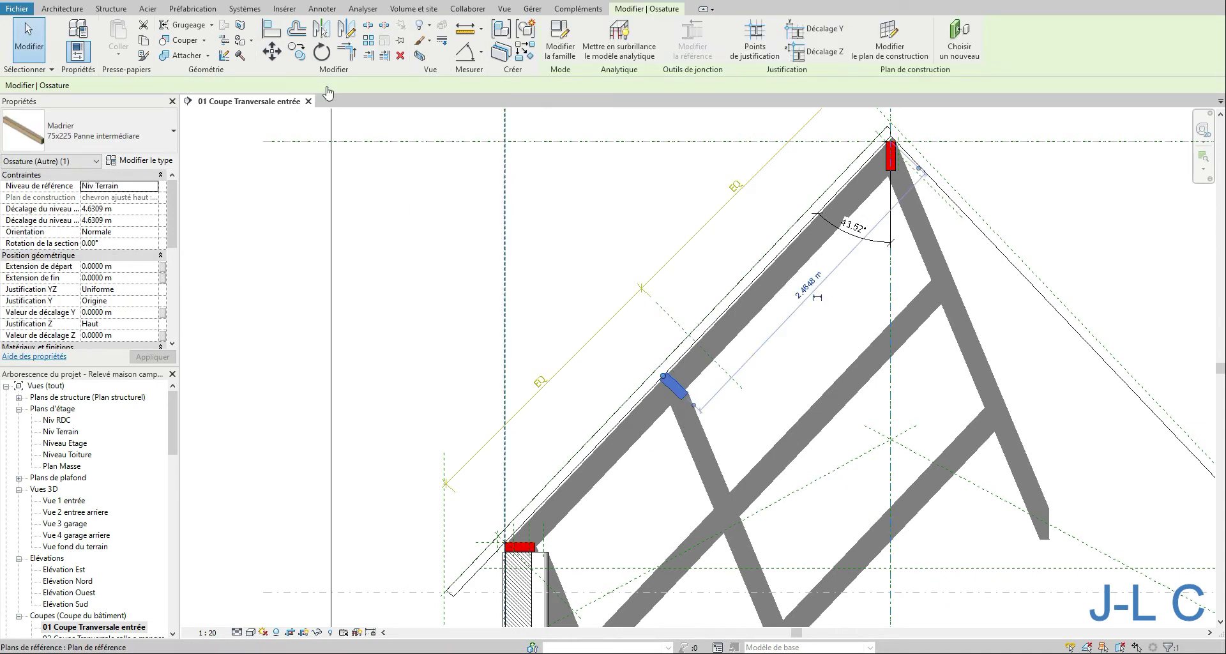
click(296, 51)
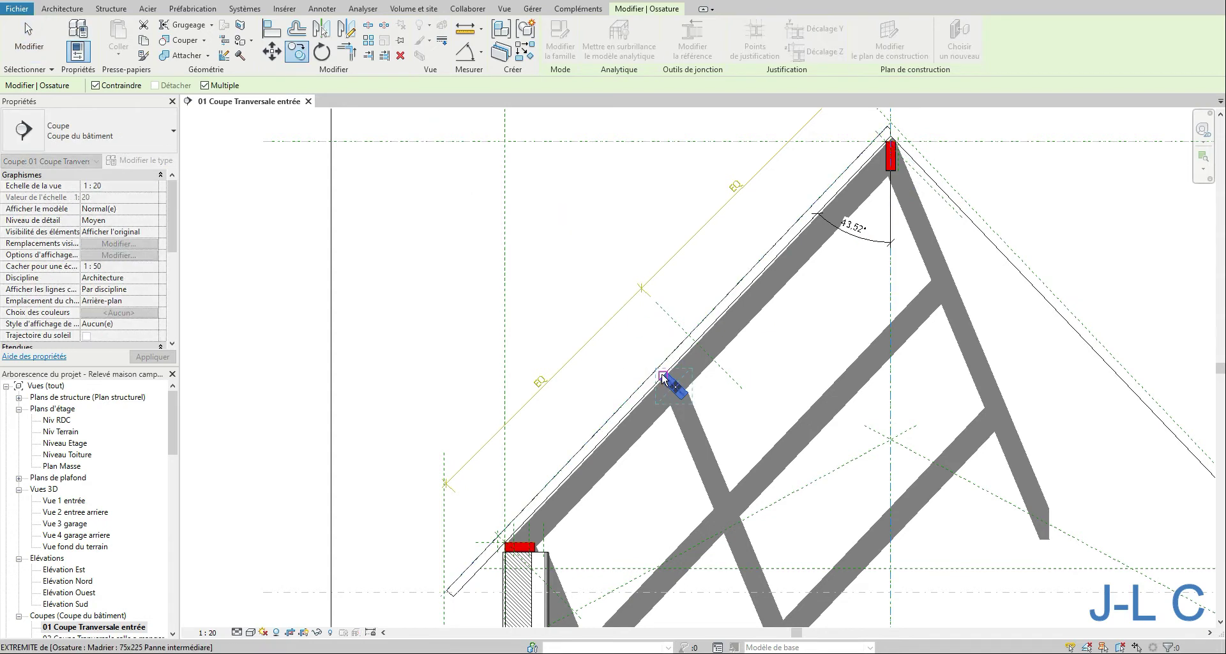
click(667, 380)
click(695, 345)
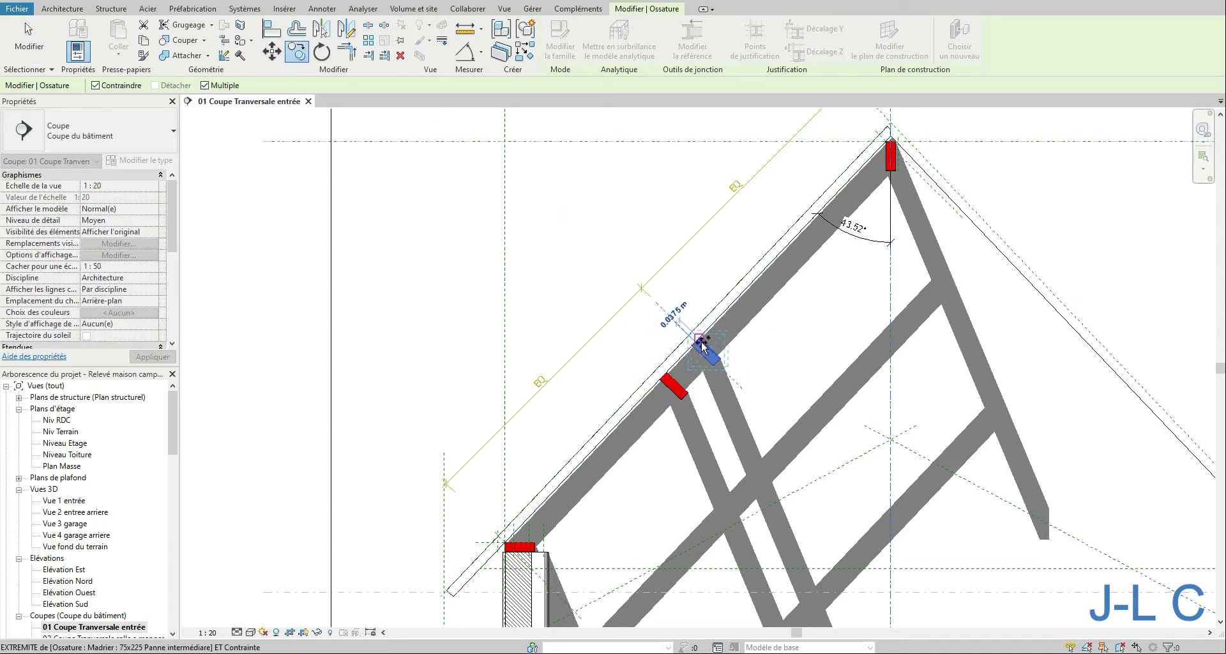
key(Escape)
key(Escape)
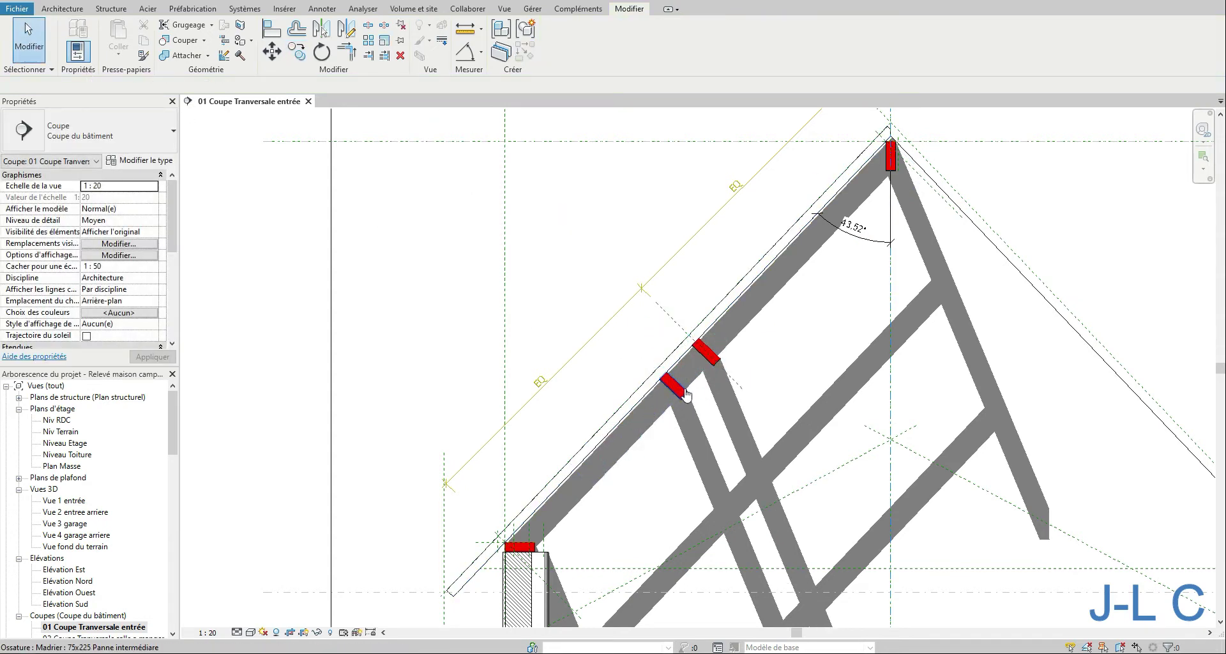
click(689, 394)
key(Delete)
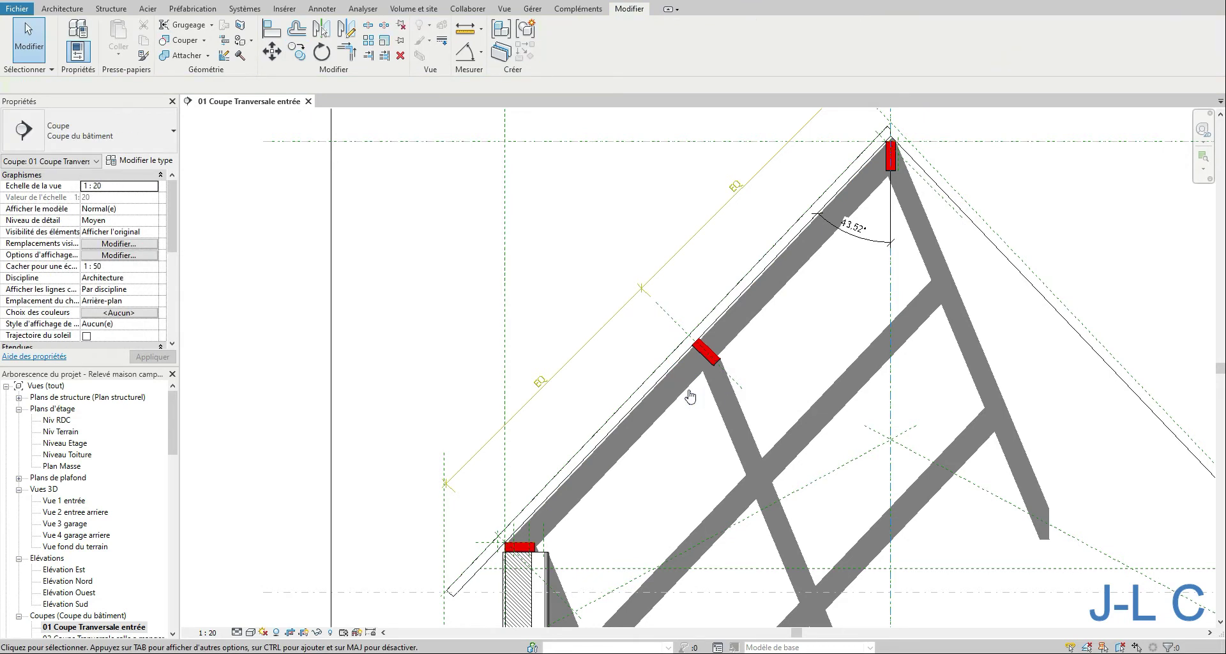
Examine the repositioned purlin in the whole cross-section and in the Vue 1 entrée 3D view.
middle_drag(690, 396, 761, 372)
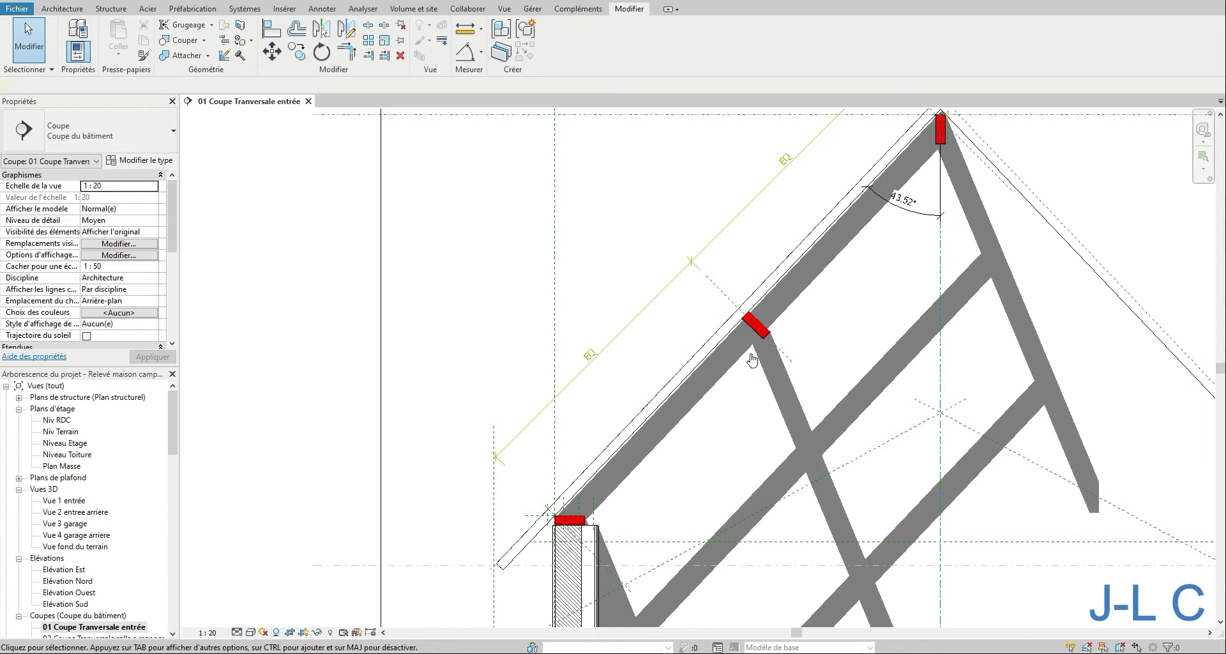
middle_drag(792, 370, 731, 408)
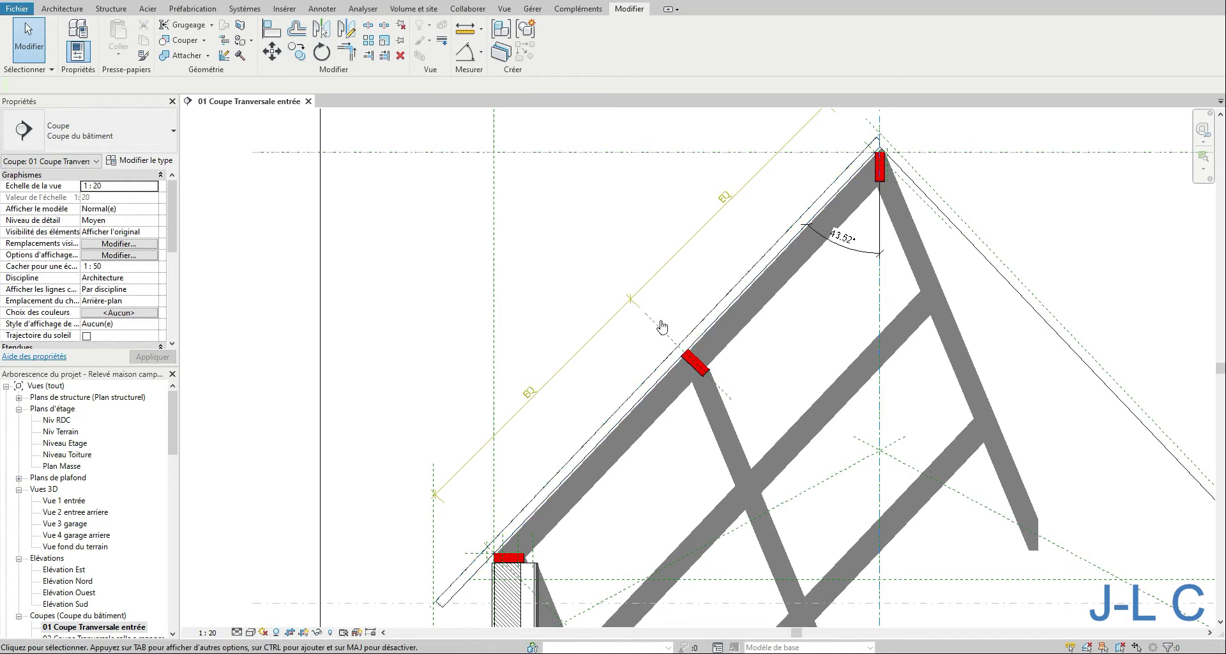
middle_drag(894, 350, 652, 322)
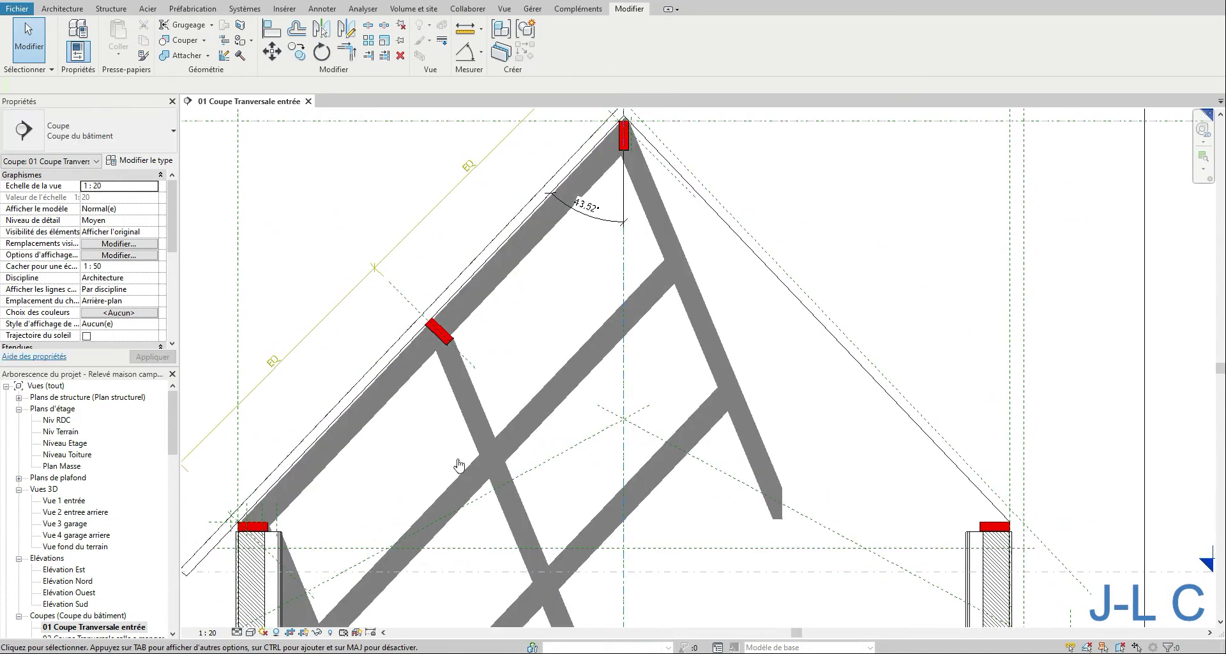
middle_drag(500, 437, 638, 457)
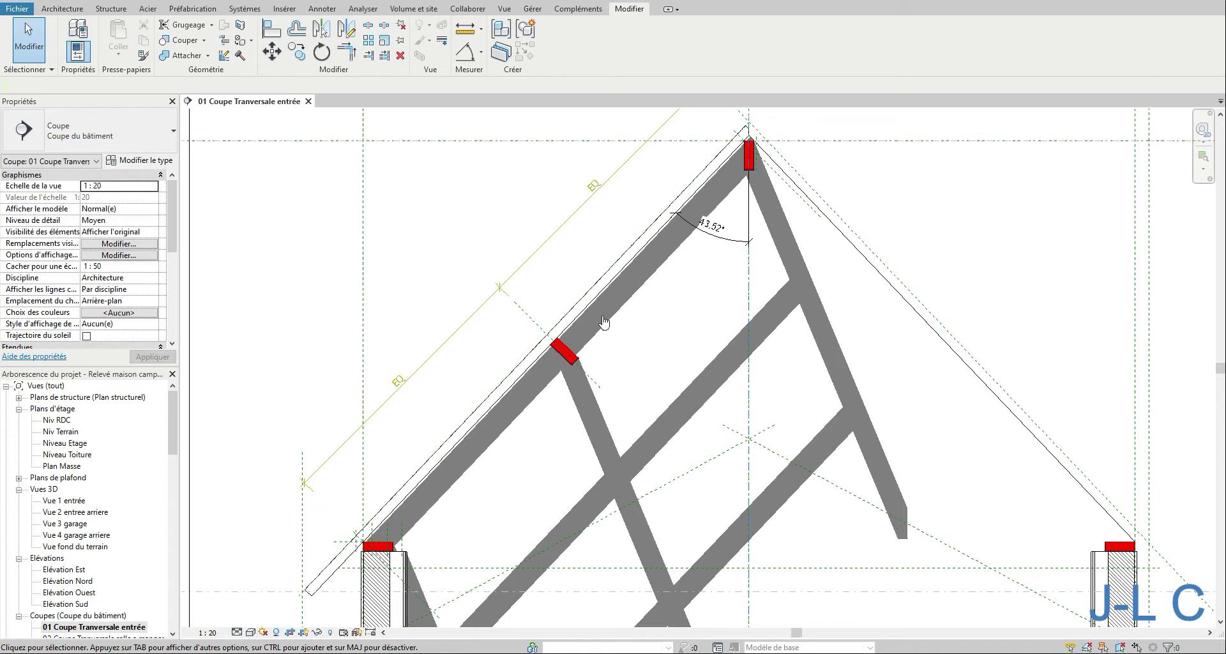
right_click(497, 267)
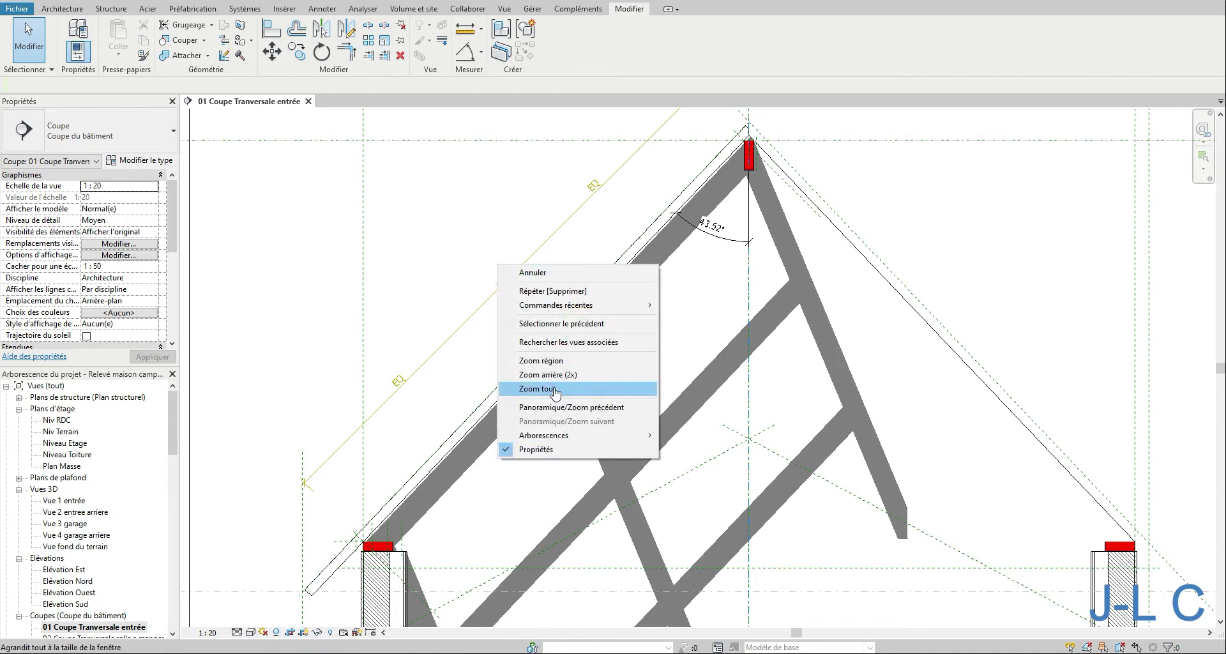
click(555, 389)
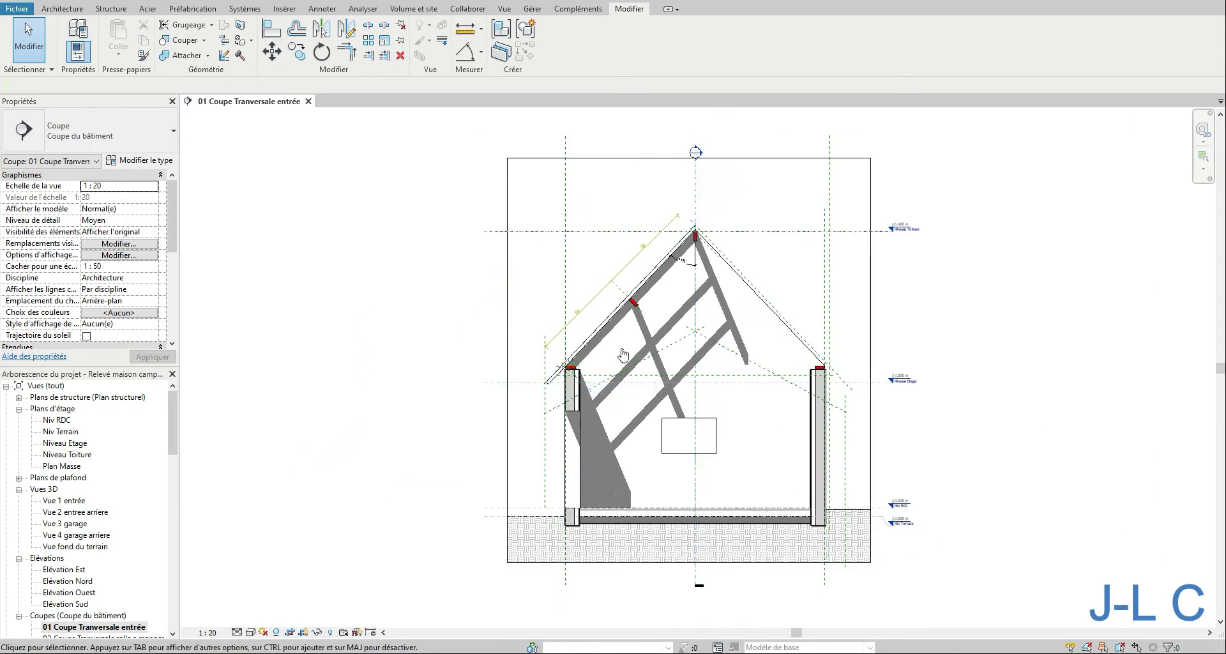
double_click(64, 501)
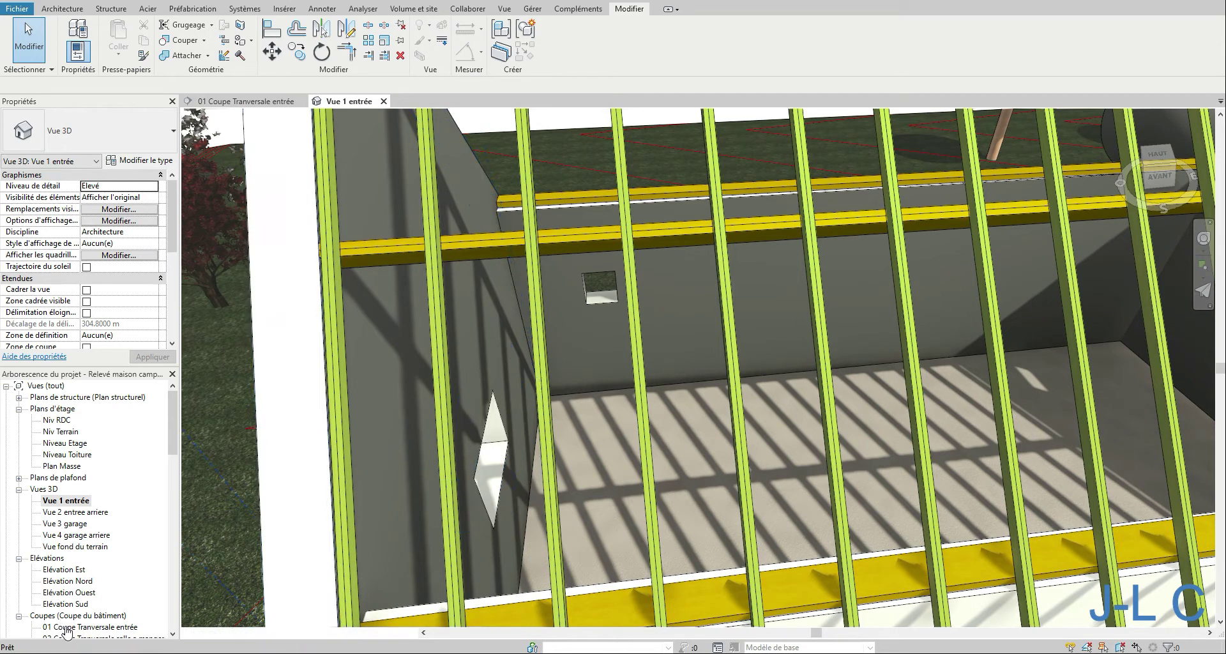
In section 01 Coupe Tranversale entrée, mirror the intermediate purlin, its EQ dimension and the sloping reference planes about the ridge's vertical reference plane.
double_click(67, 627)
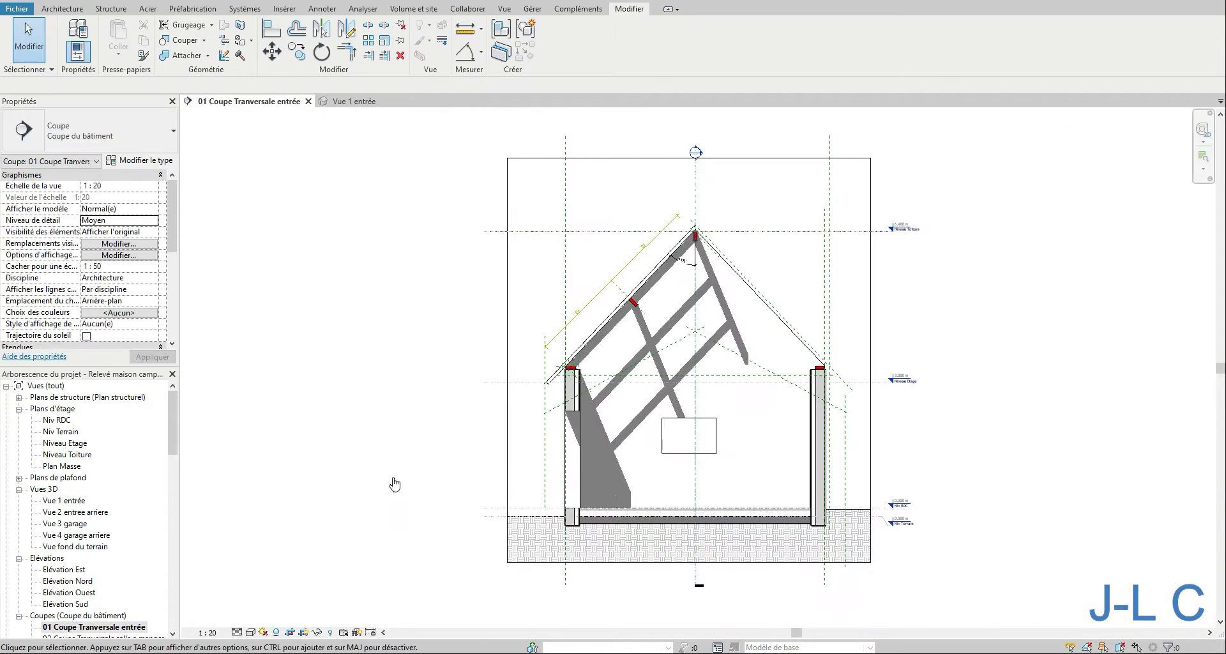
click(606, 286)
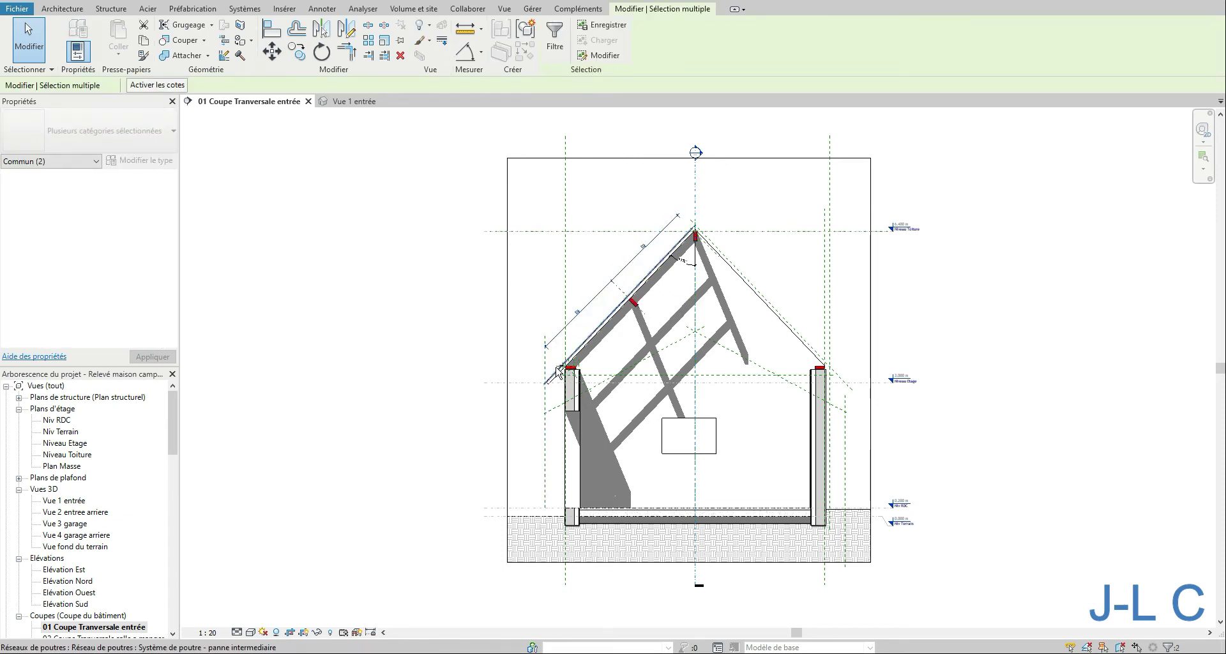
ctrl+click(588, 393)
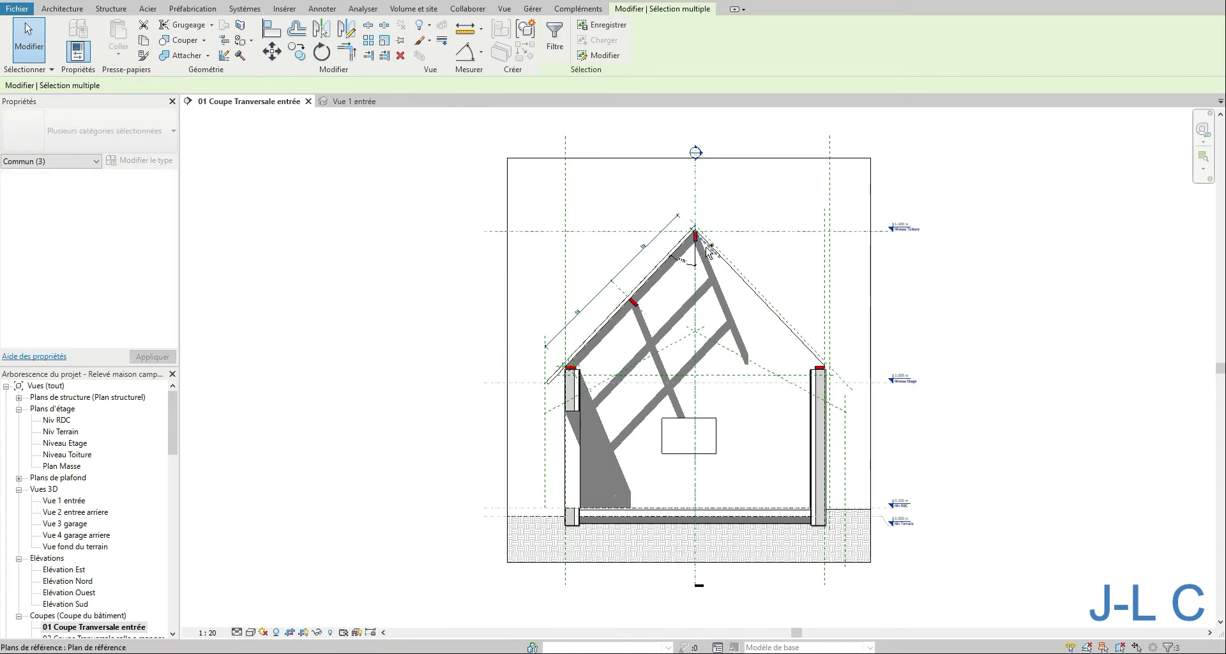
ctrl+click(625, 297)
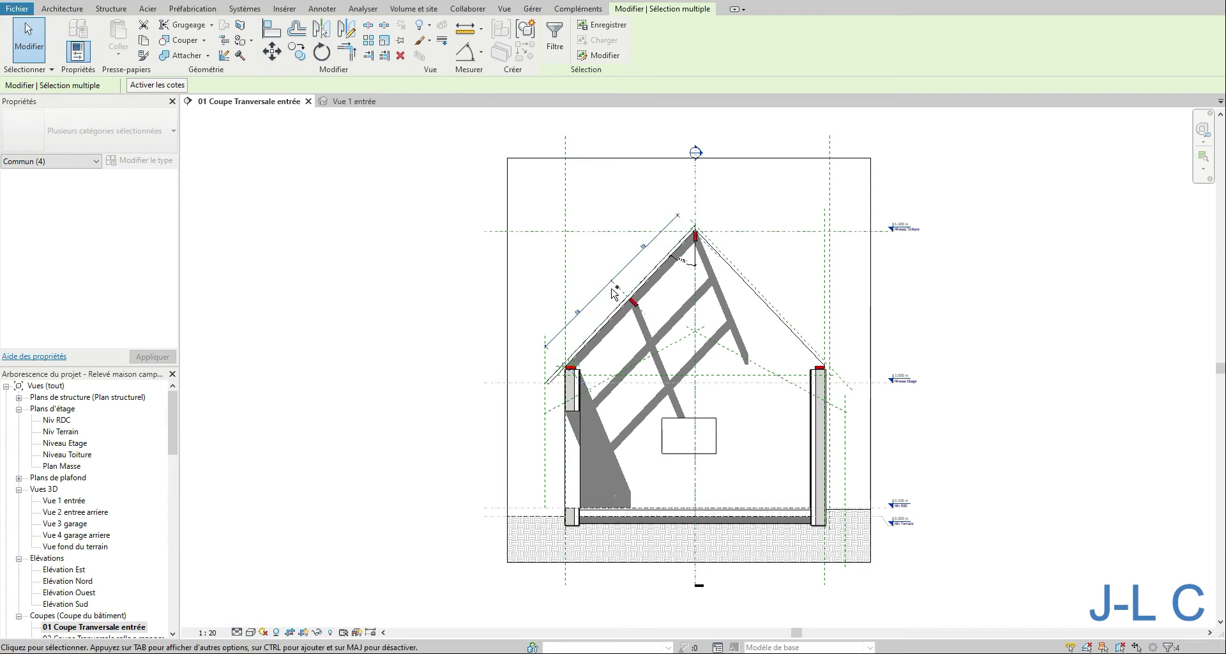
ctrl+click(630, 301)
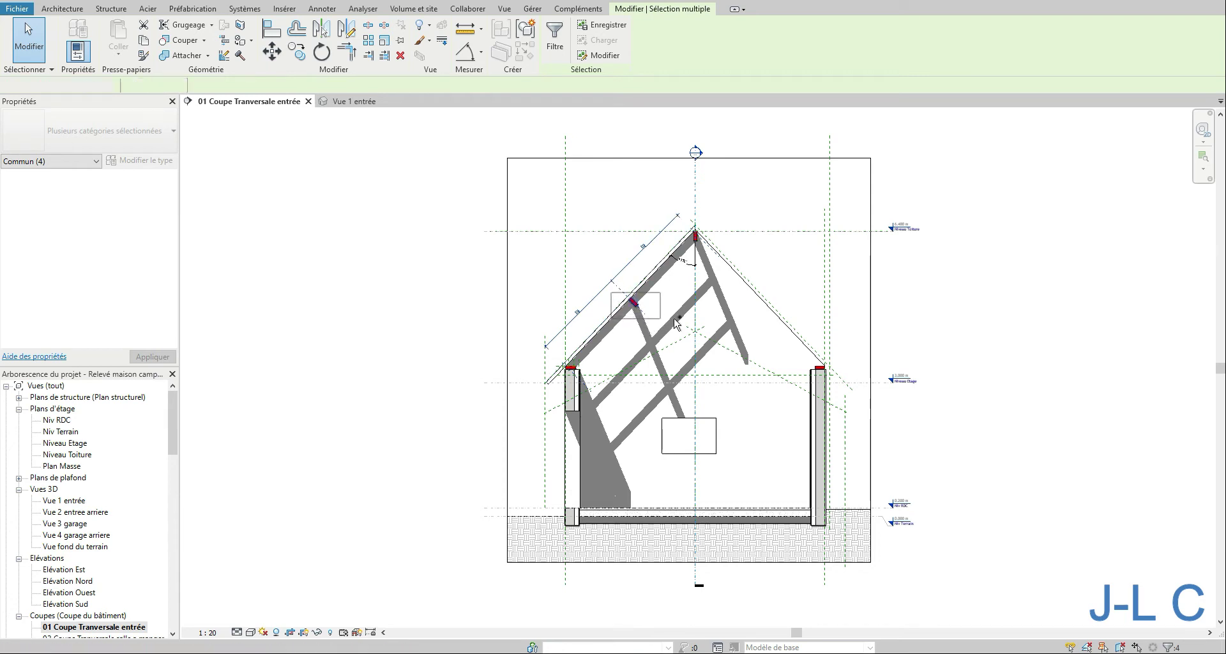
click(321, 29)
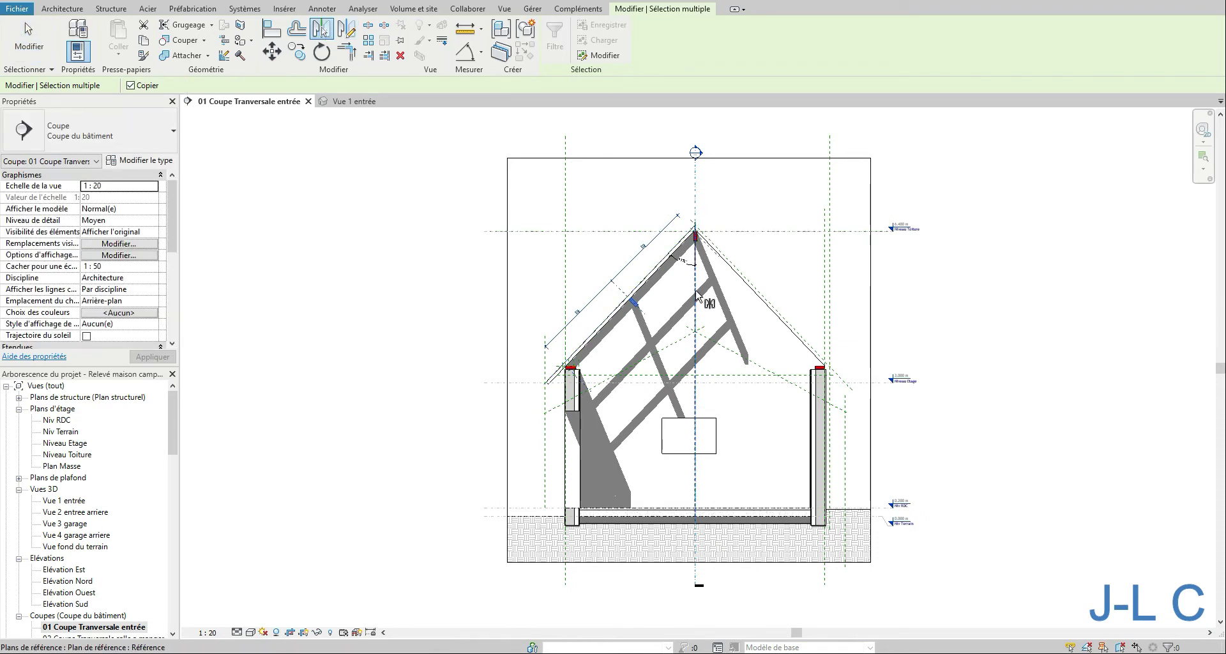
click(739, 308)
click(904, 305)
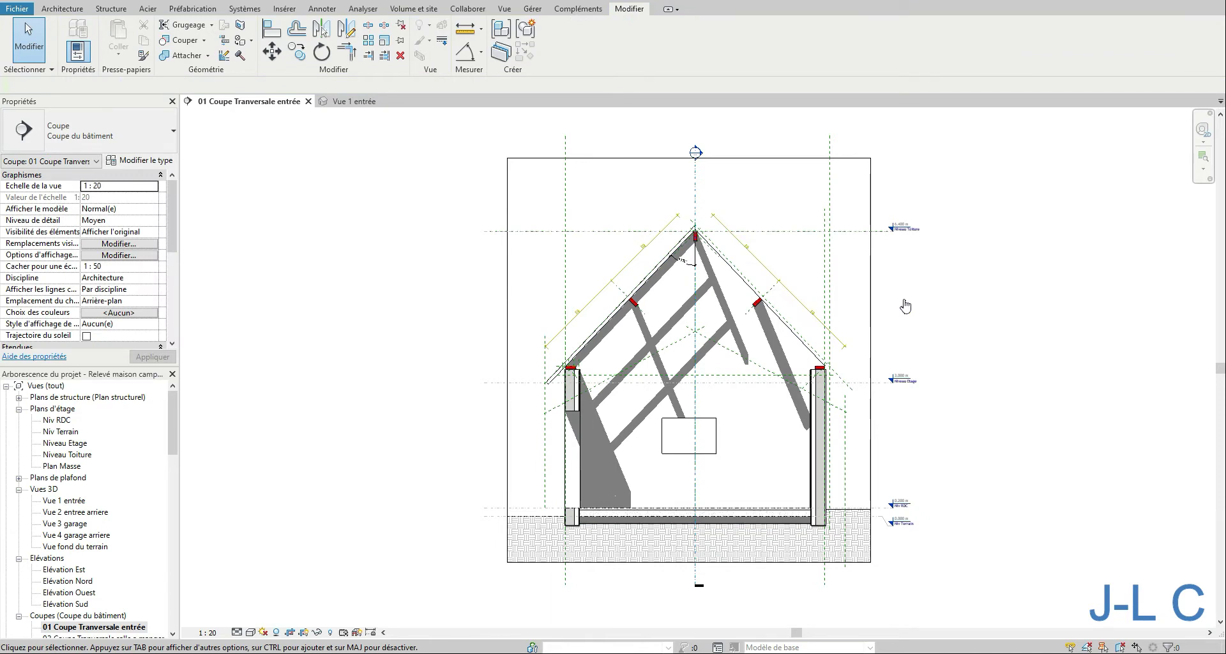
Examine the ridge beam and both intermediate purlins up close in the cross-section.
right_click(631, 199)
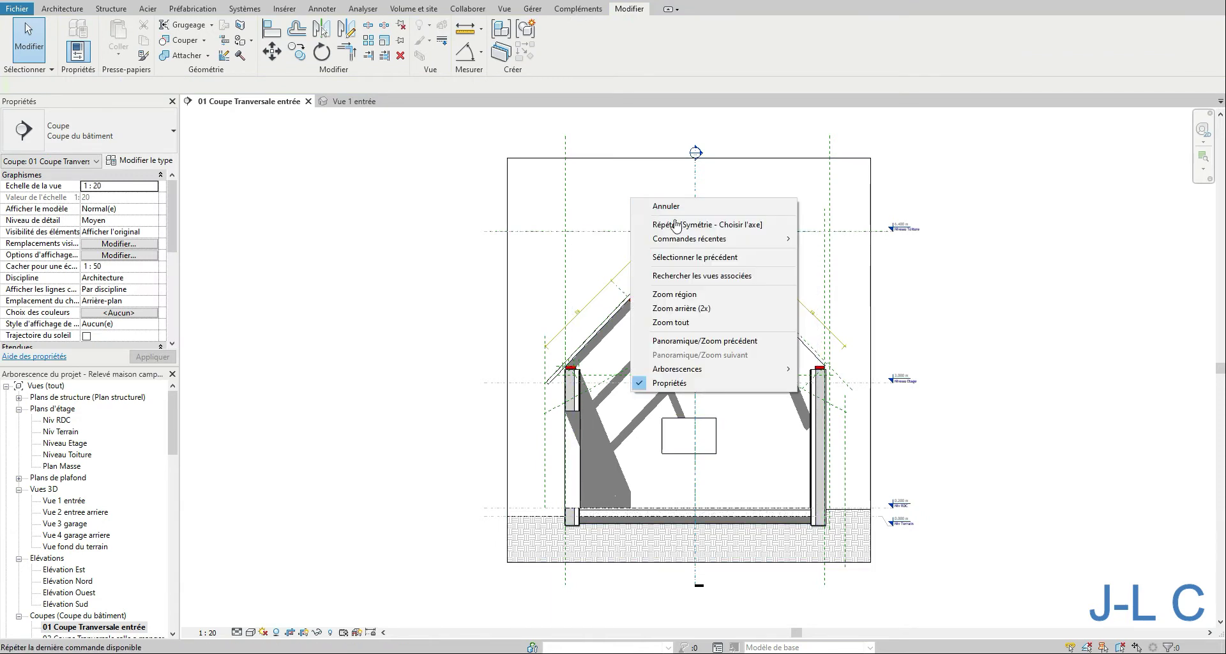
click(699, 294)
drag(655, 215, 759, 275)
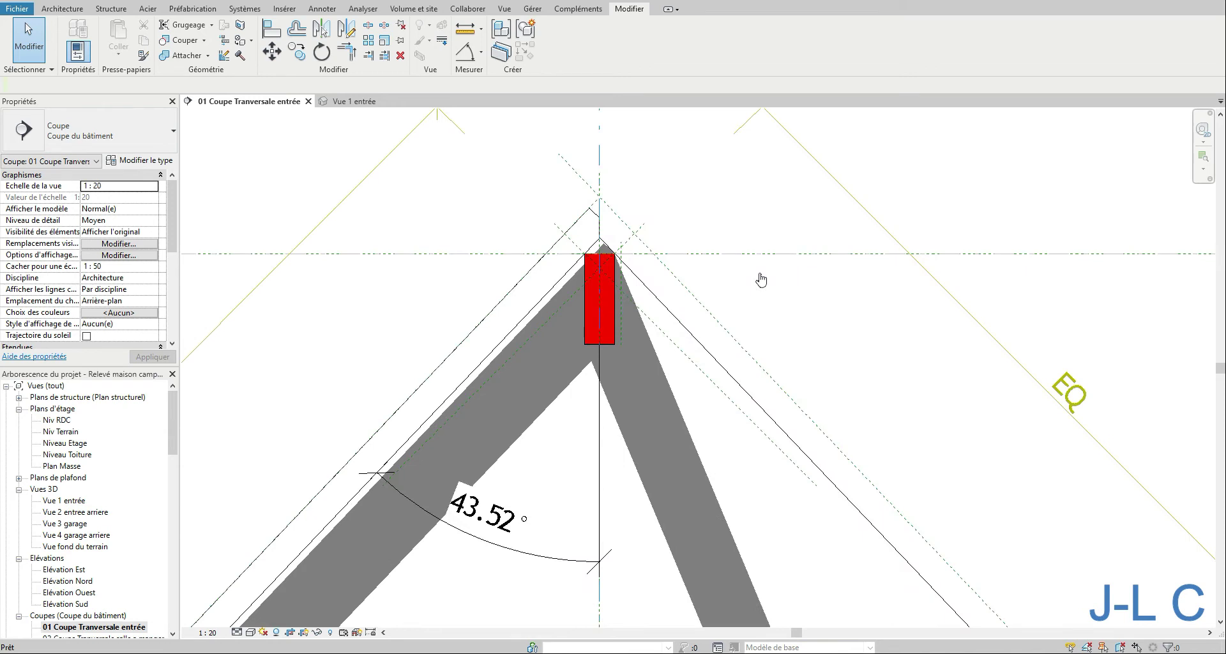
right_click(757, 274)
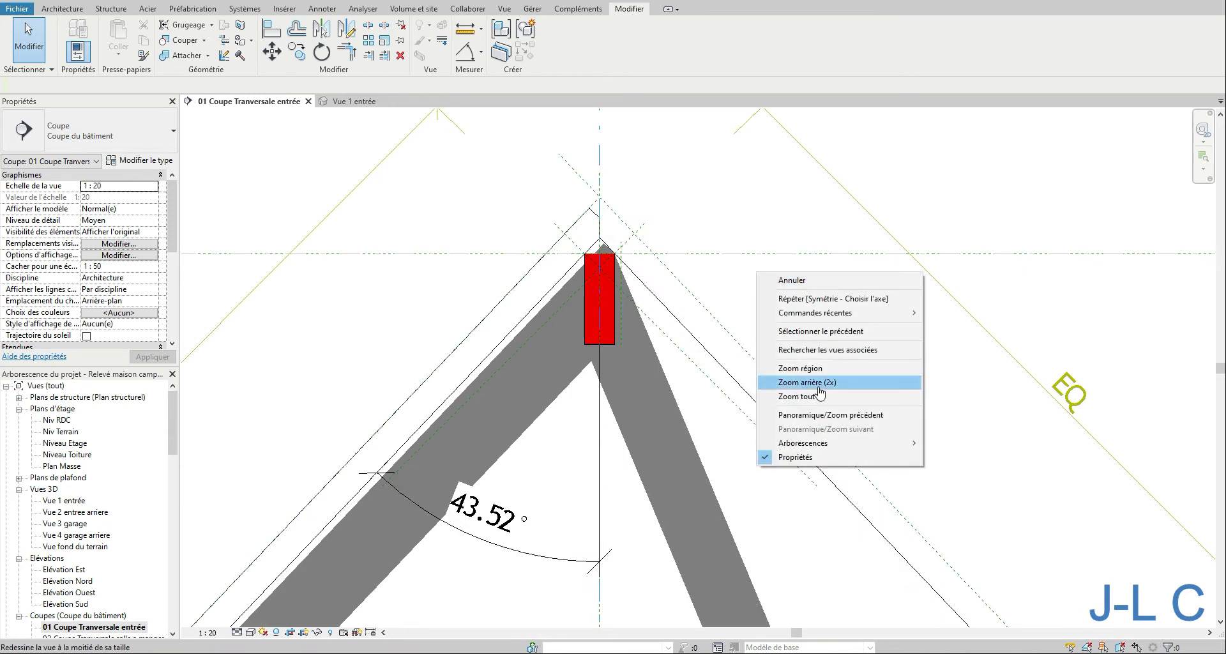
click(819, 387)
middle_drag(887, 466, 807, 175)
middle_drag(775, 368, 941, 269)
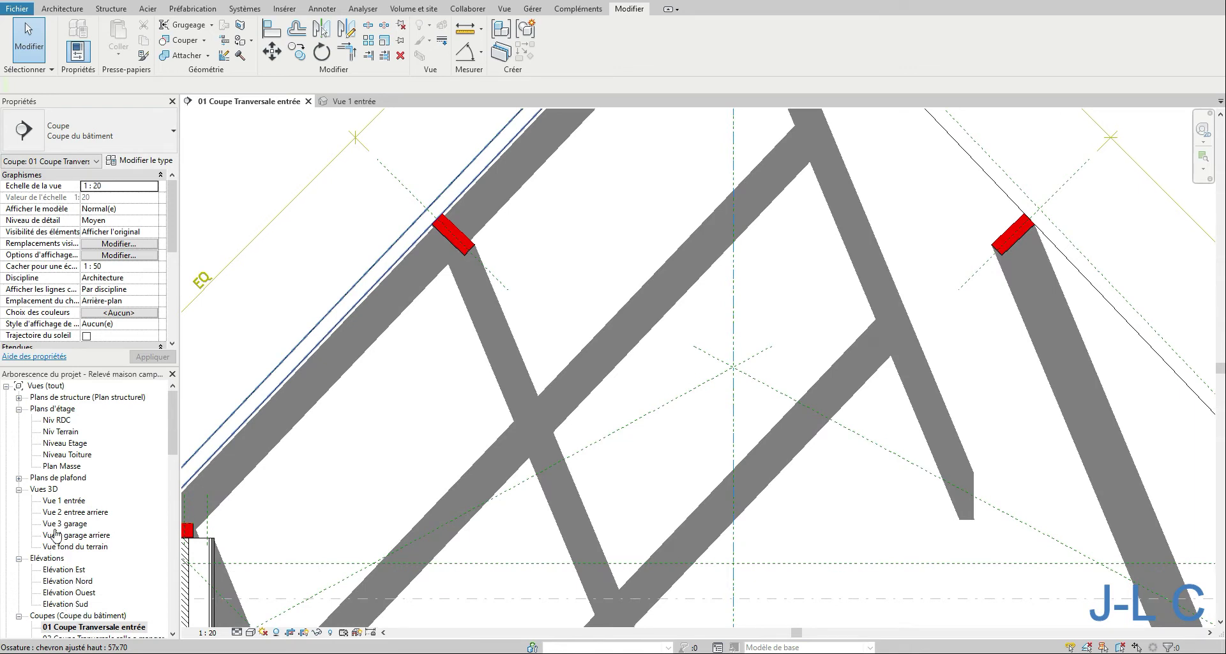
Inspect the purlins and the end rafter at the gable wall from several angles in the Vue 1 entrée 3D view.
double_click(64, 500)
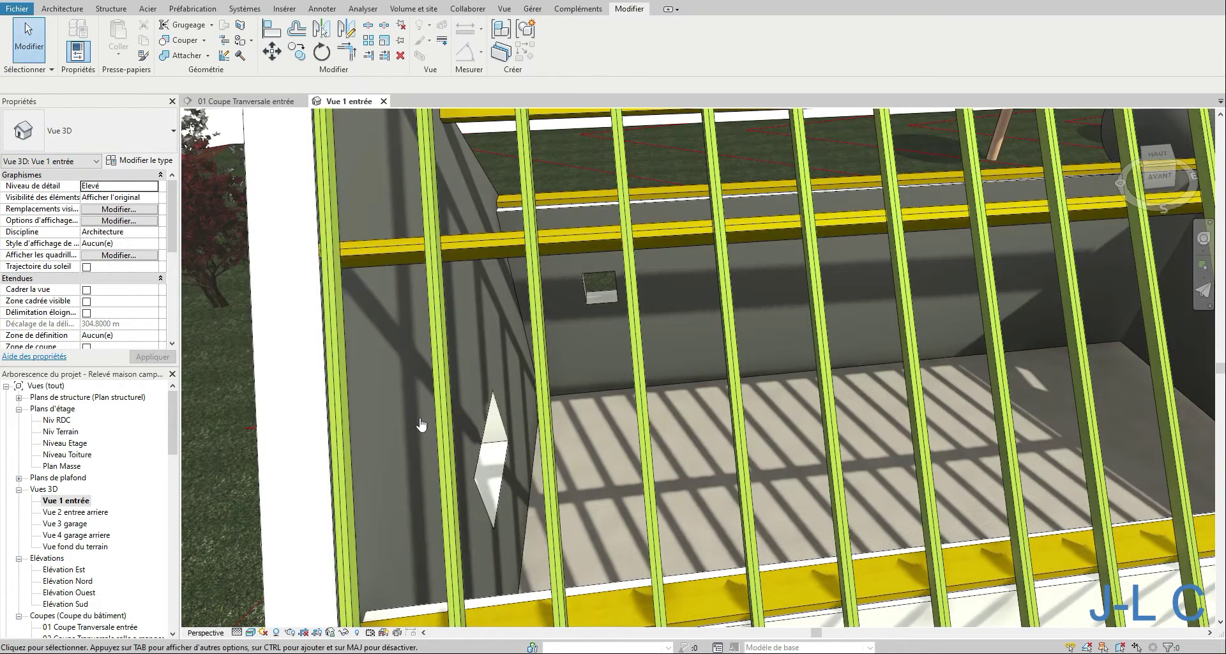
right_click(422, 420)
click(494, 561)
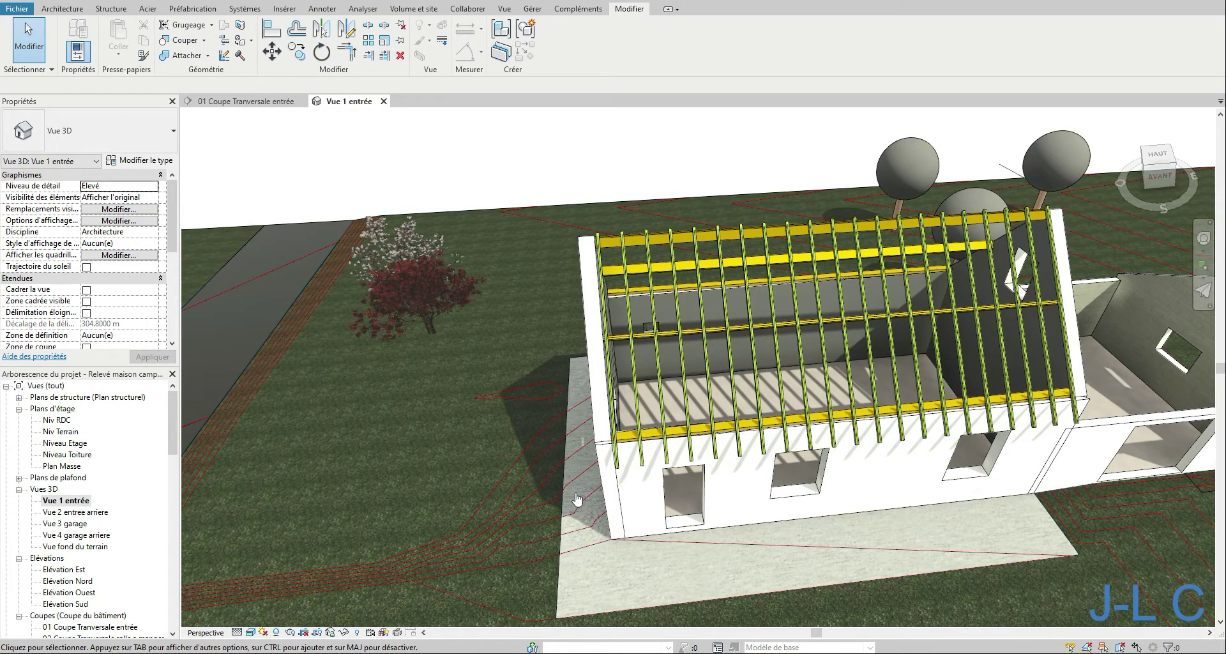
shift+middle_drag(576, 499, 725, 484)
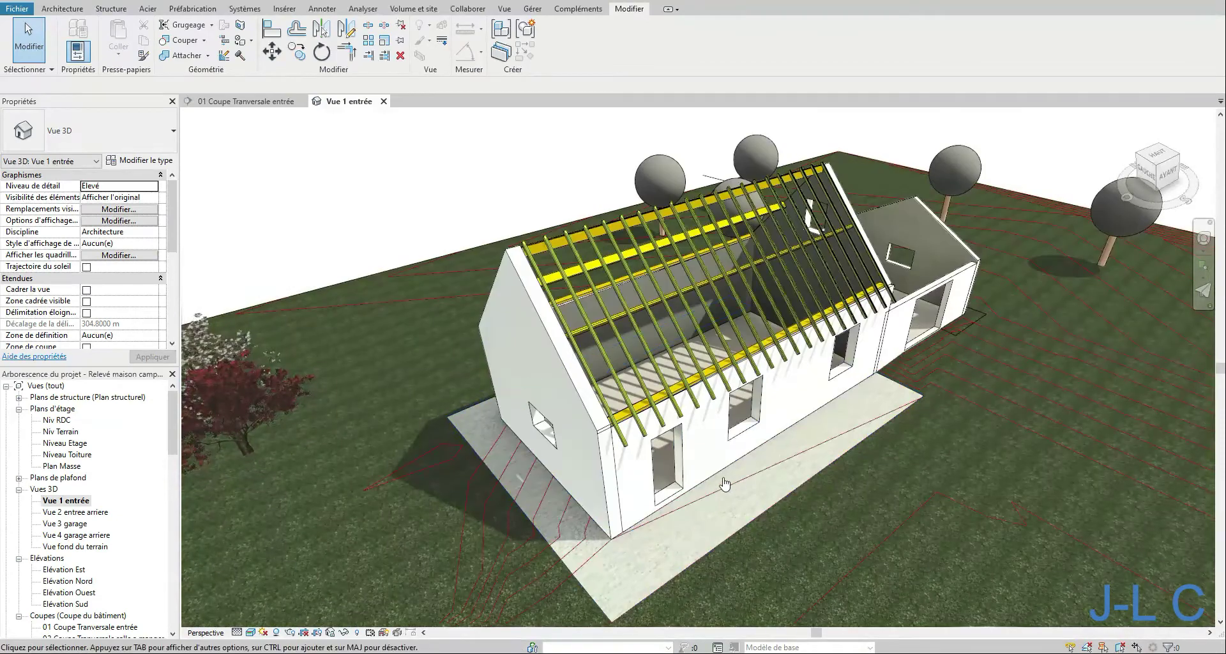
scroll(591, 413, up, 6)
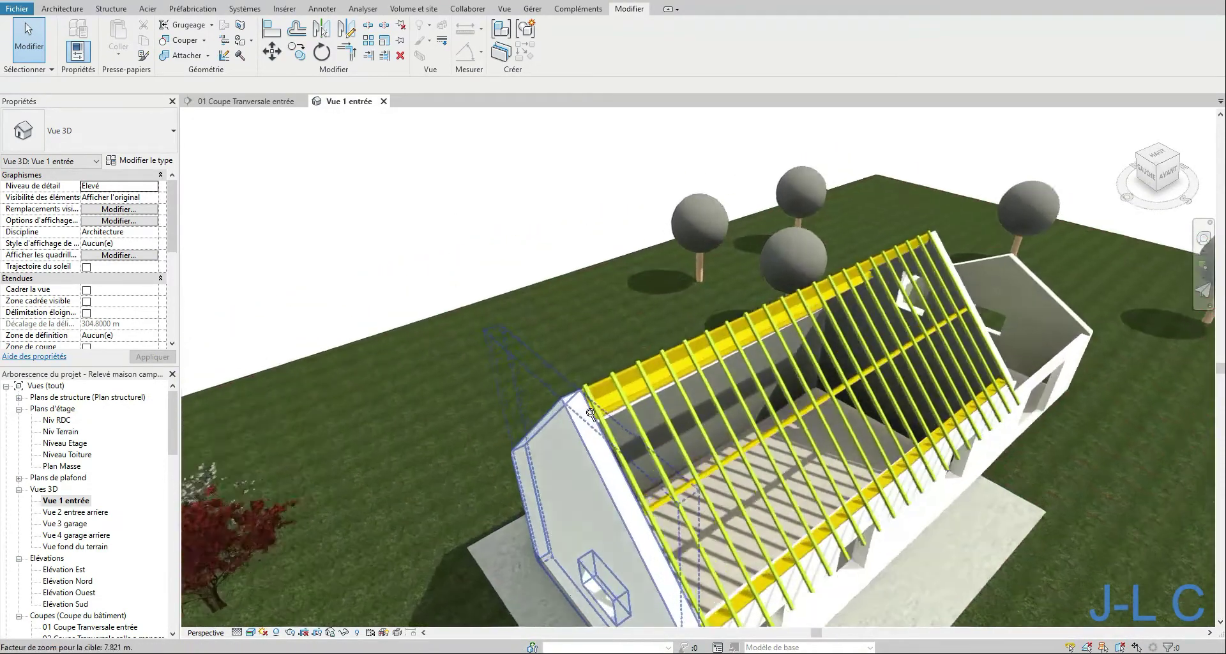
scroll(591, 414, up, 4)
click(599, 405)
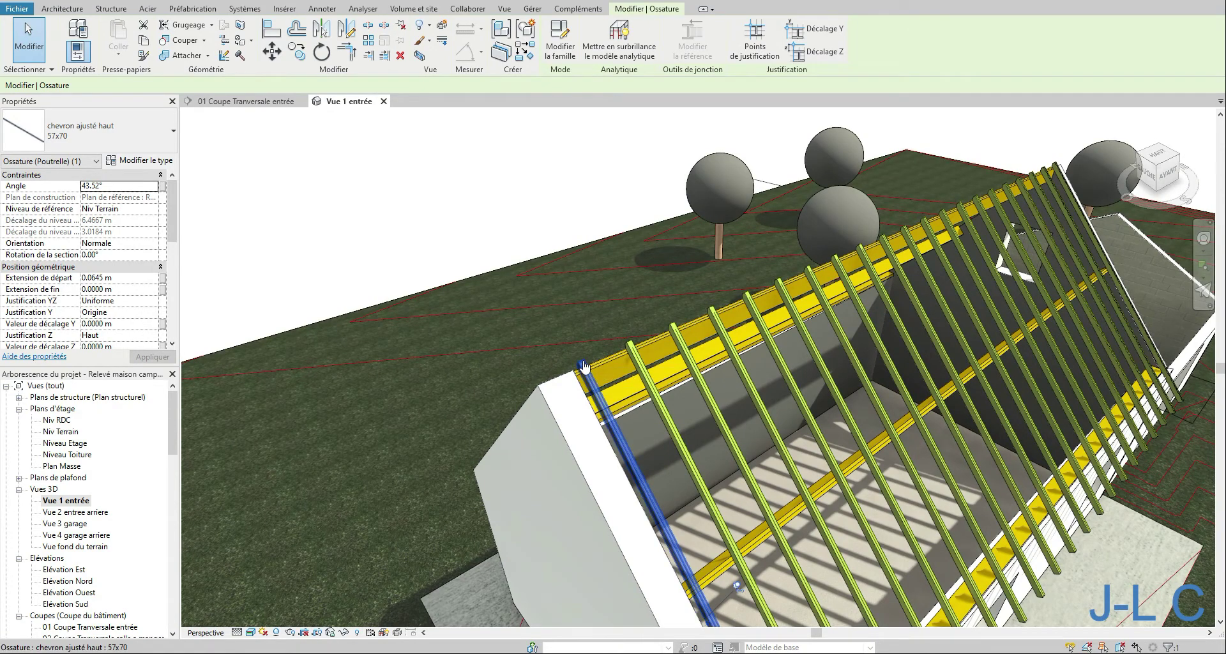
shift+middle_drag(721, 389, 734, 373)
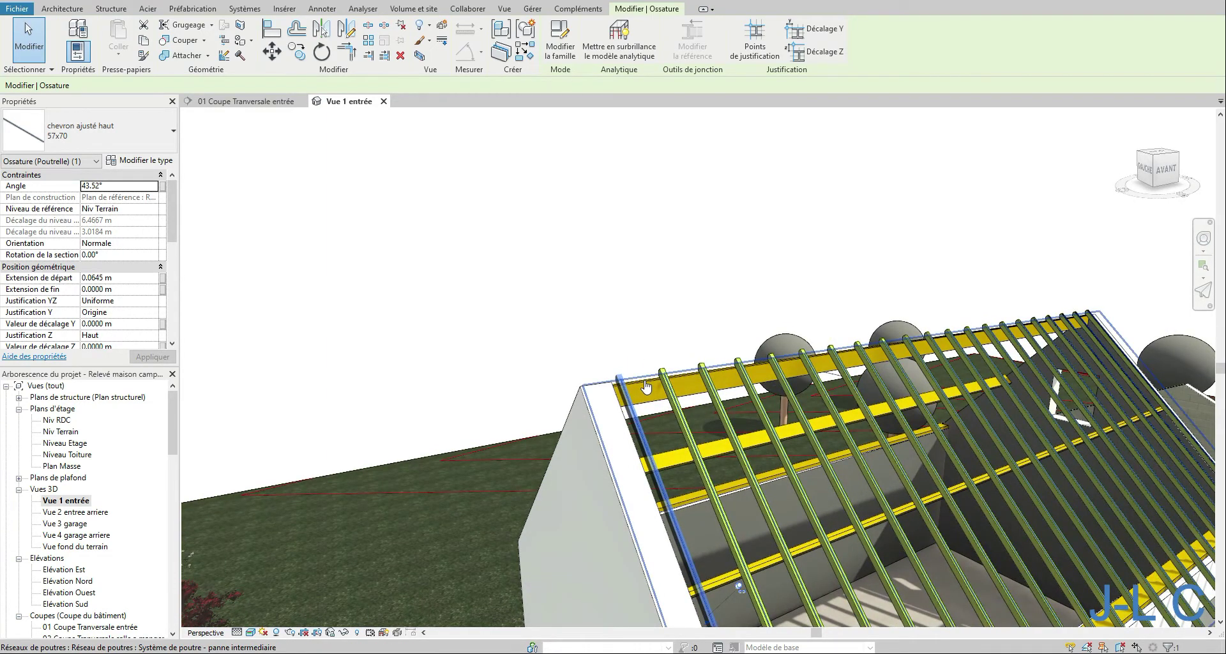
Start editing the boundary of the rafter beam system and bring up its upper gable-end corner in the Elévation Sud view.
click(646, 386)
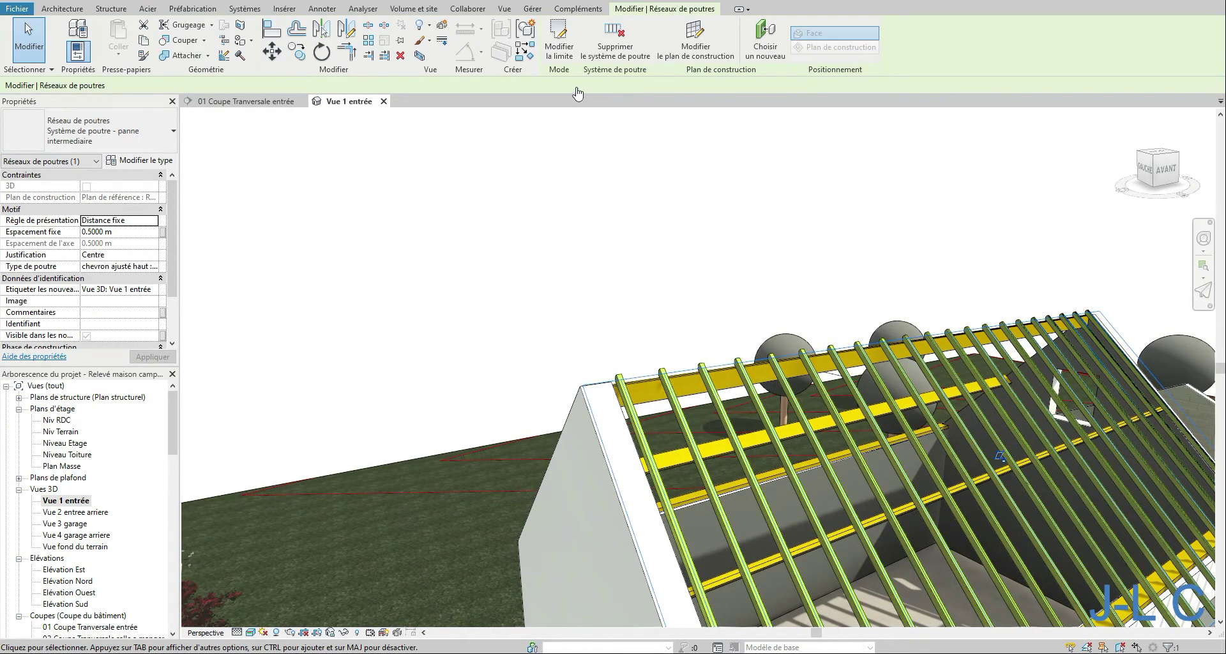
click(559, 39)
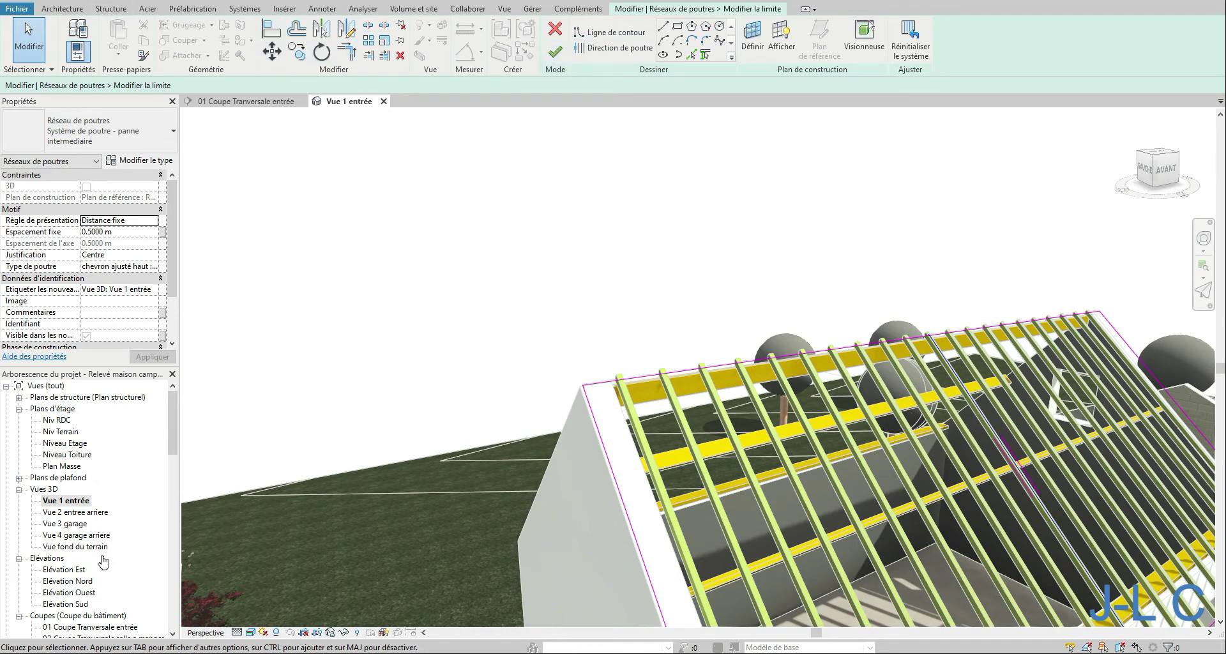
double_click(88, 603)
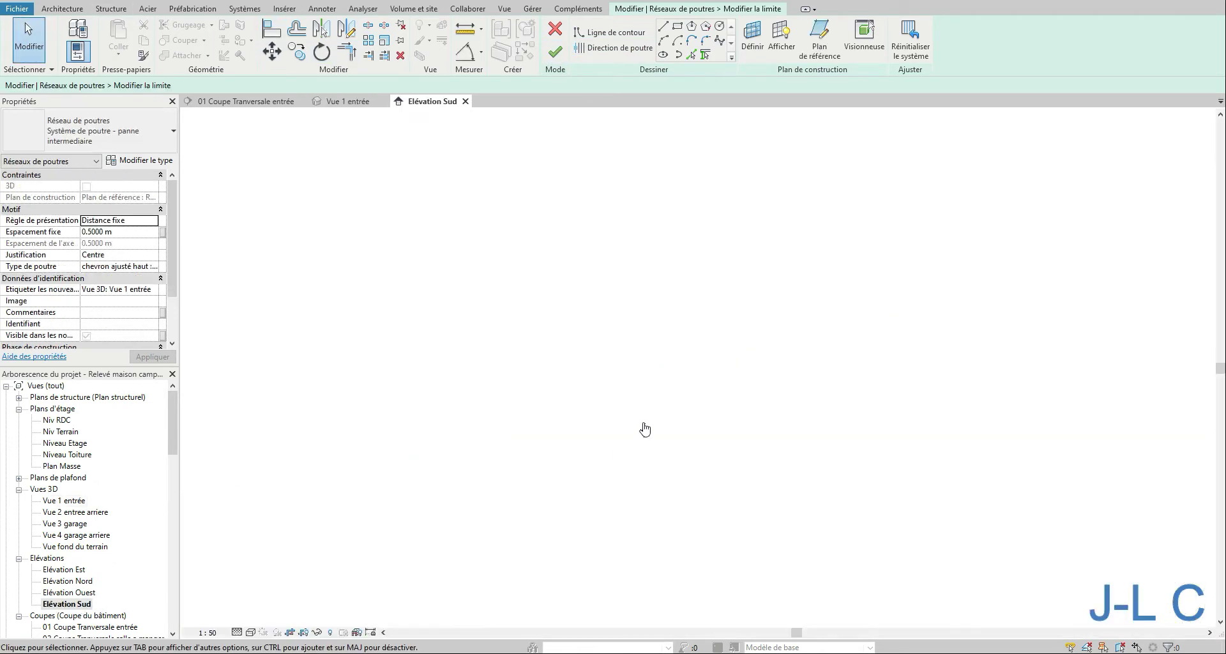
right_click(582, 427)
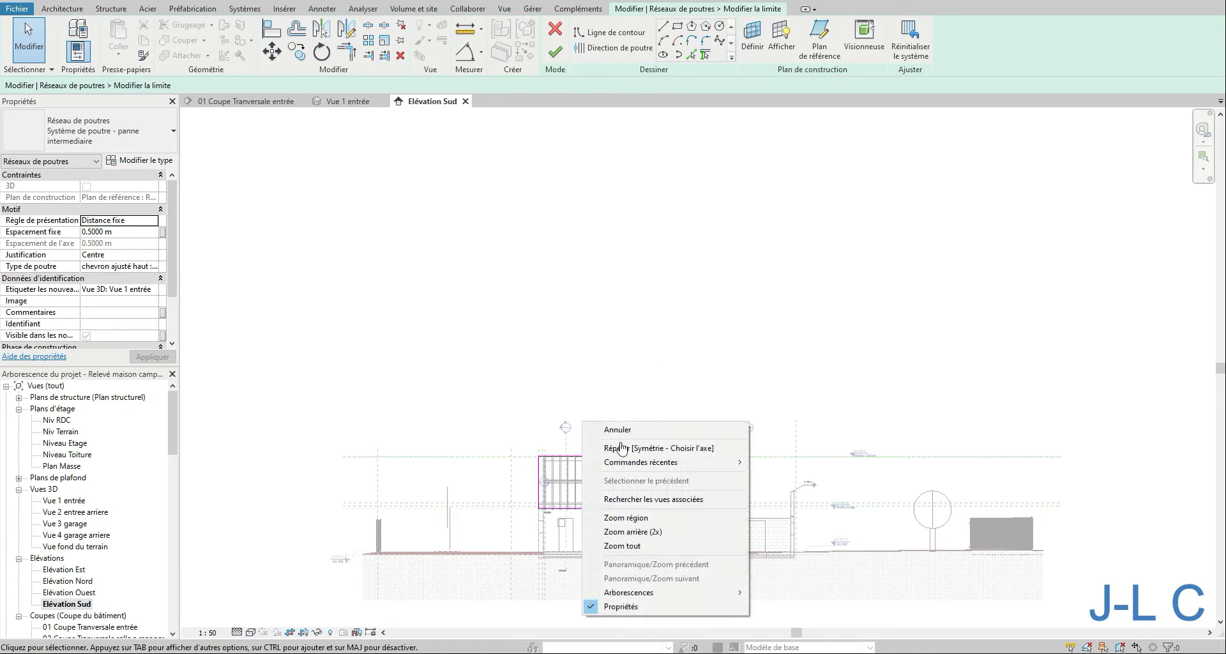
click(632, 532)
drag(519, 445, 590, 486)
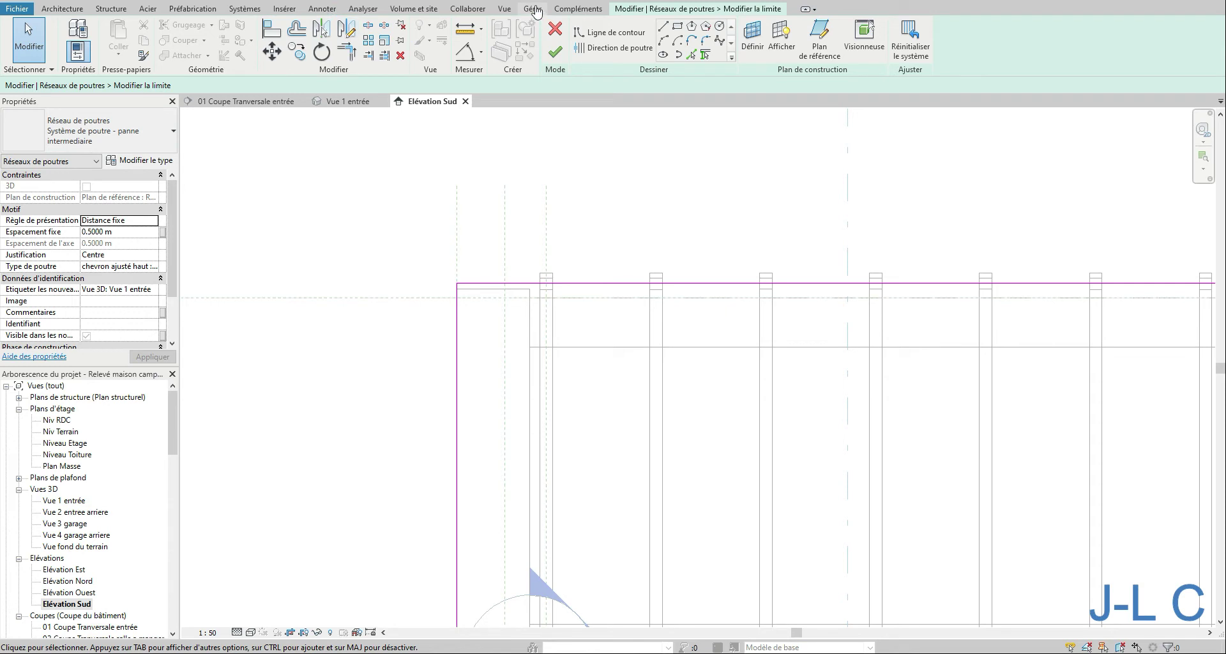
Try an aligned dimension chain from the second rafter through the first rafter to the gable-end edge, and undo it.
click(321, 9)
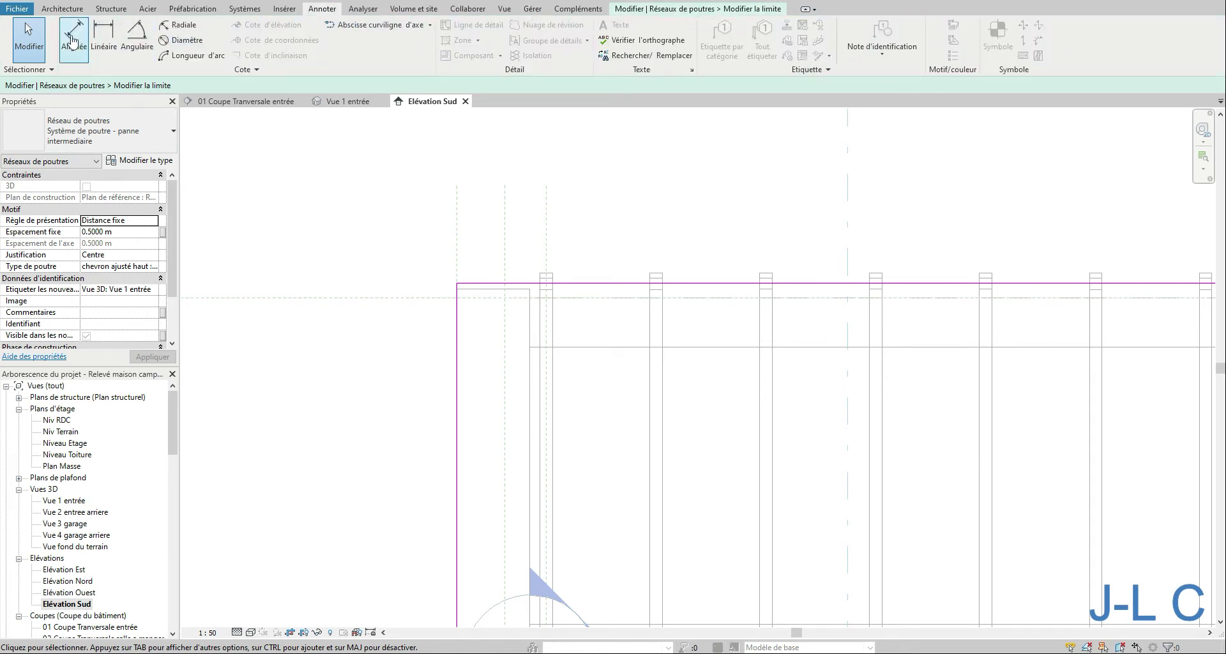
click(73, 42)
click(653, 304)
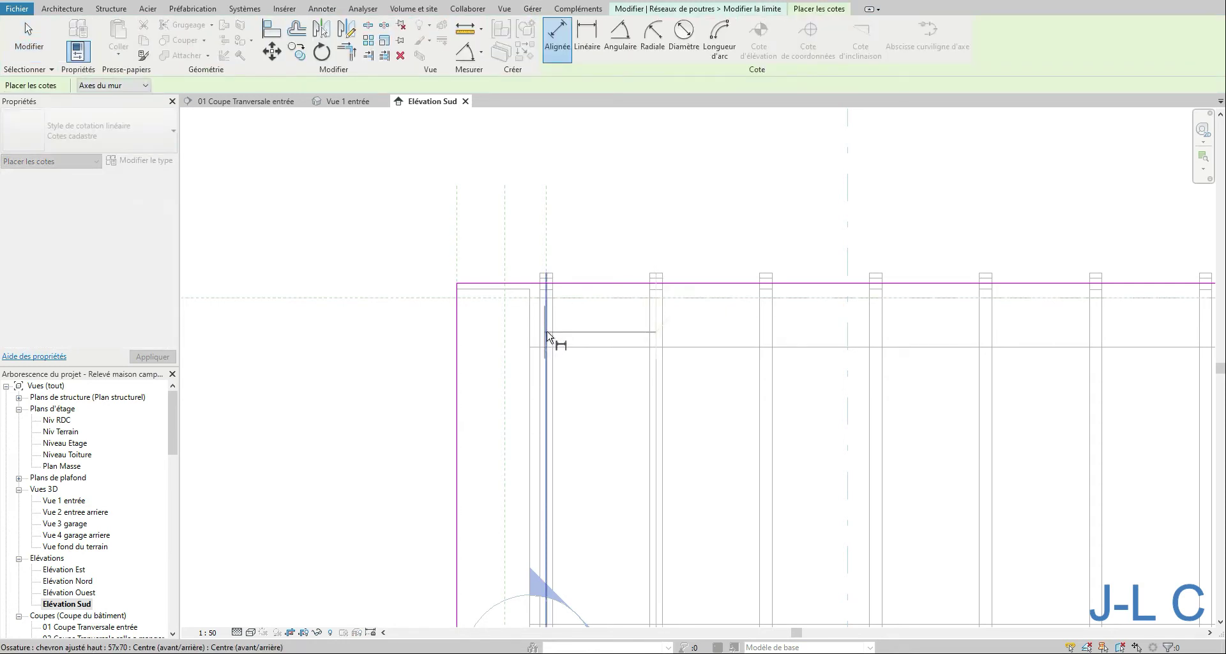
click(551, 339)
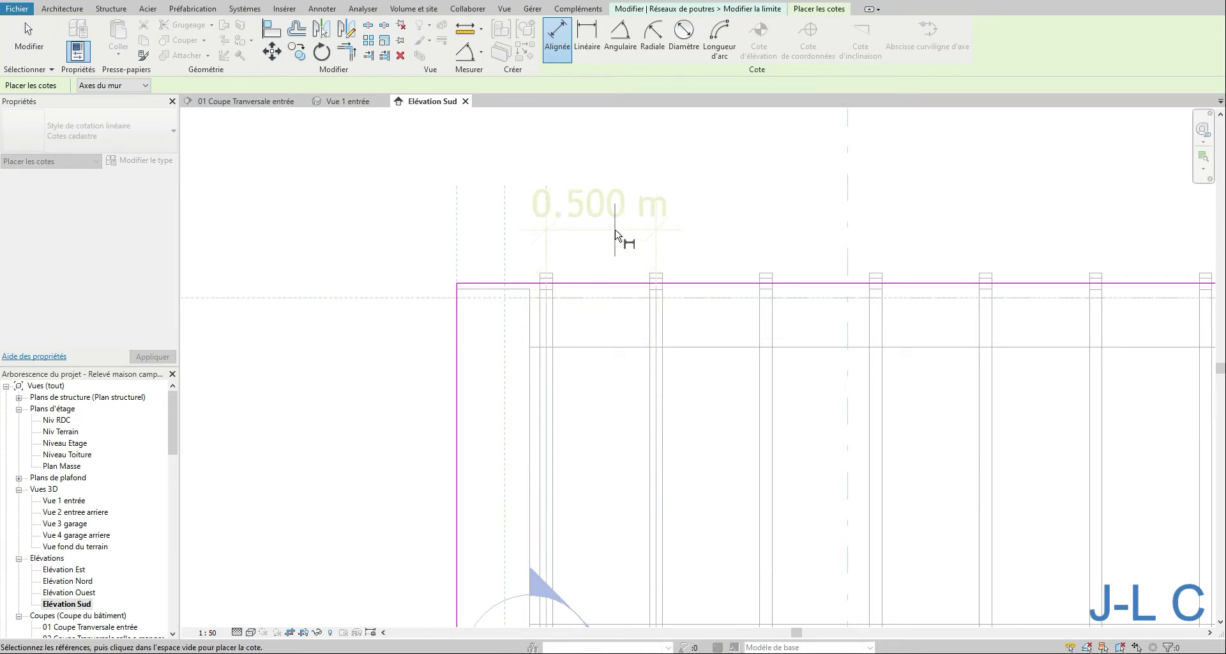
click(457, 242)
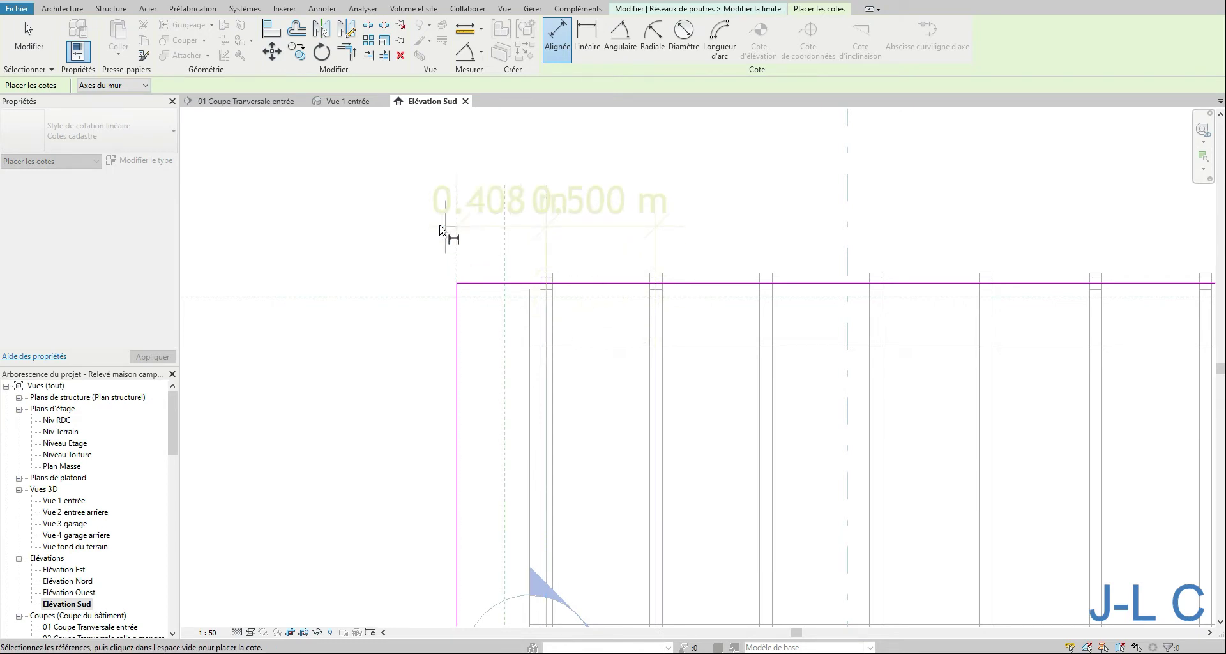
click(427, 208)
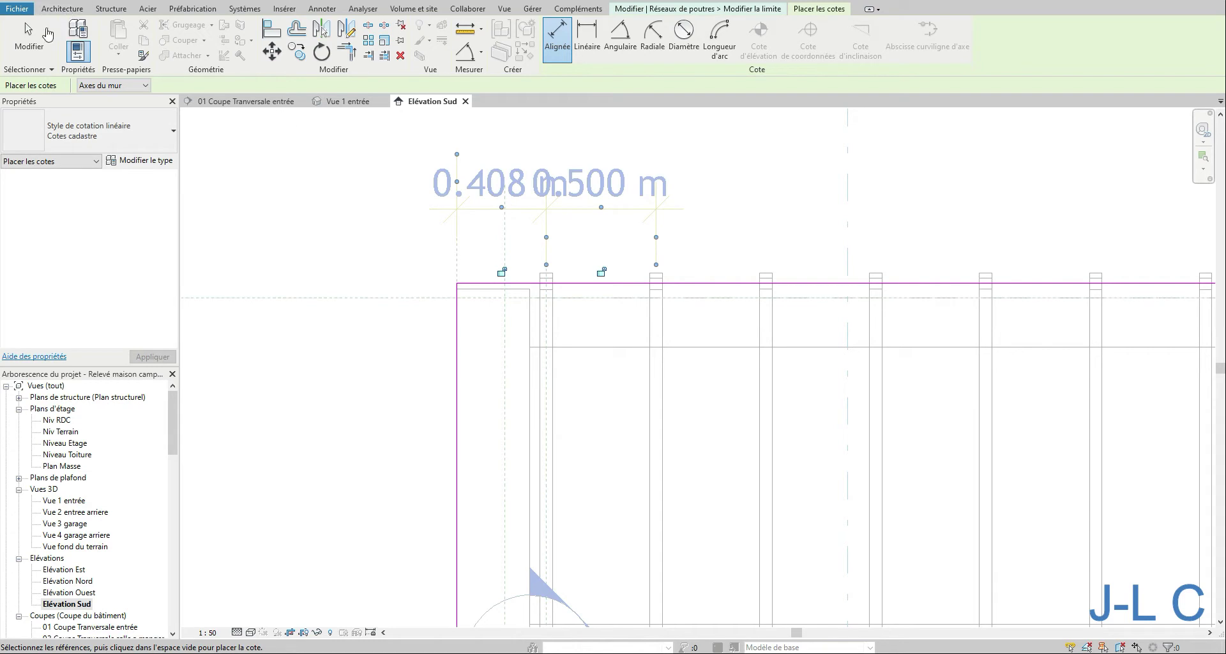
click(47, 33)
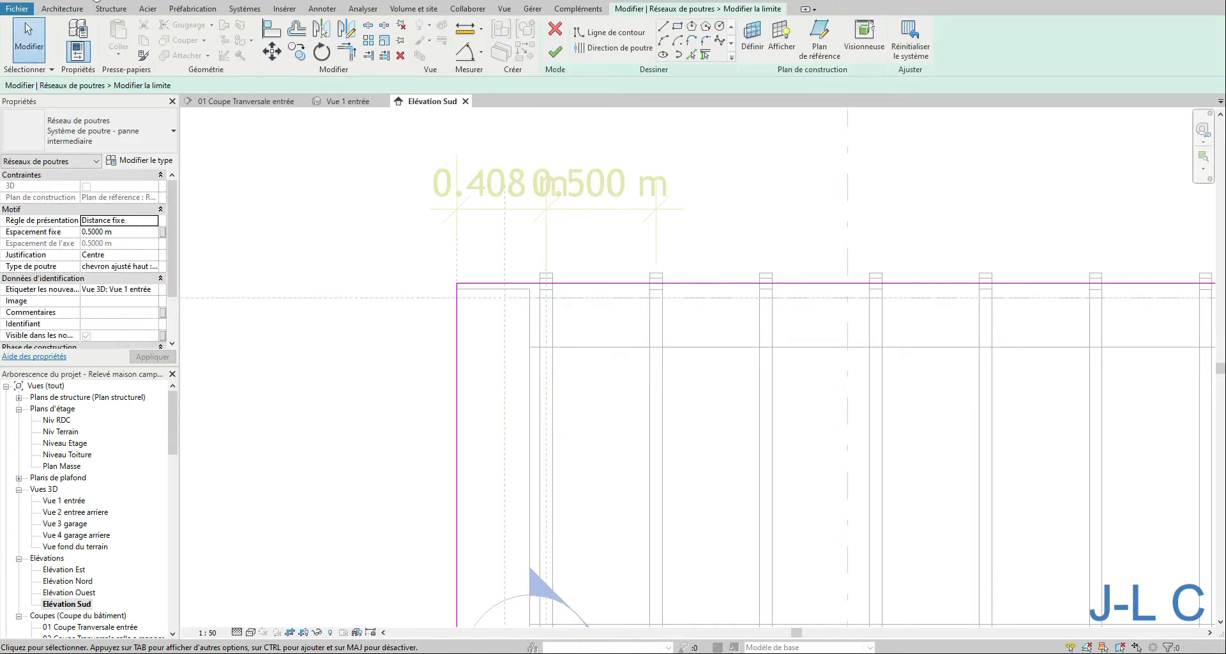
click(97, 1)
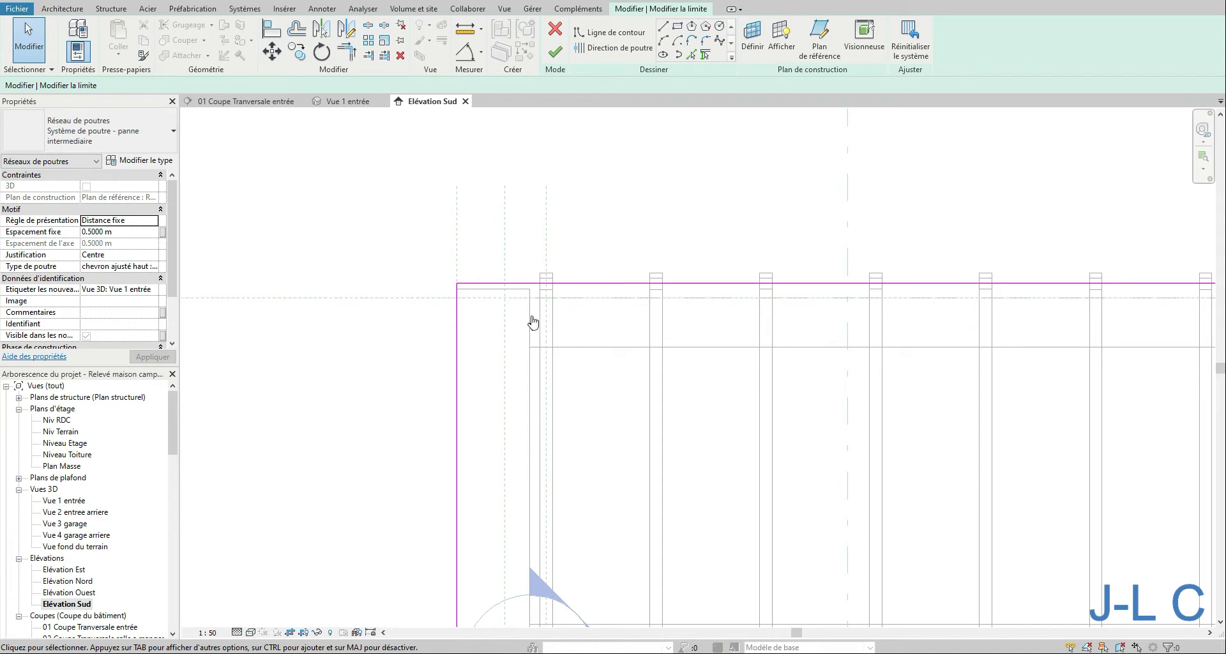
Place an aligned dimension between the reference plane at the first rafter and the beam system's gable-end boundary line.
click(459, 323)
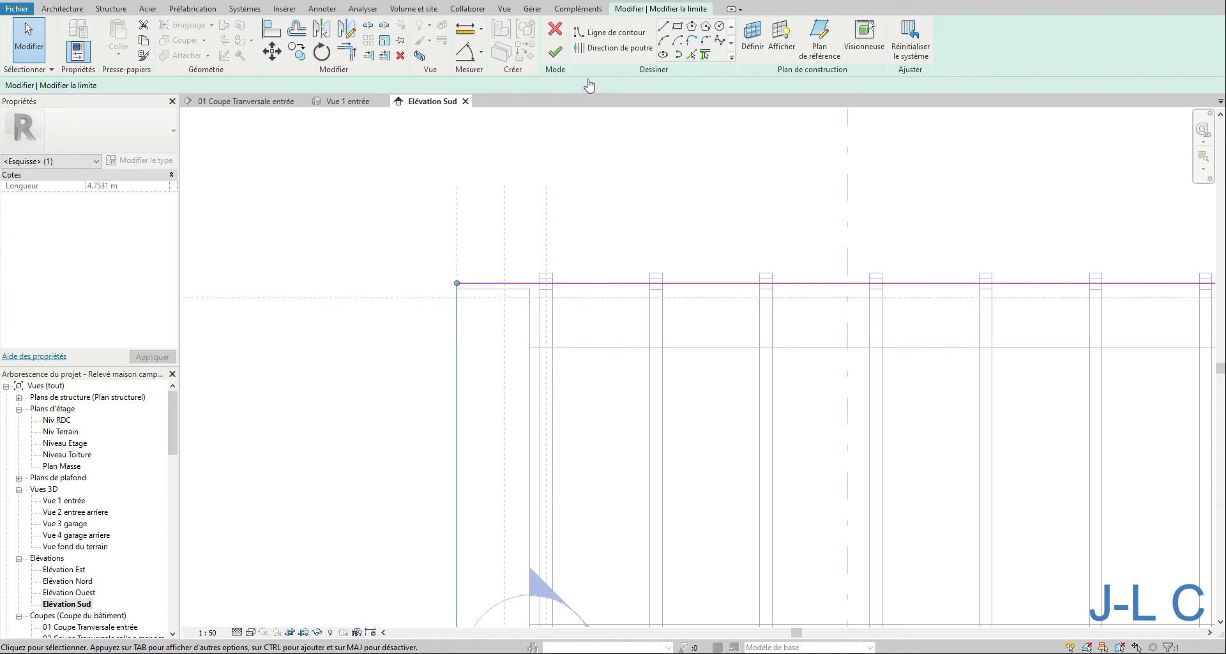
click(308, 10)
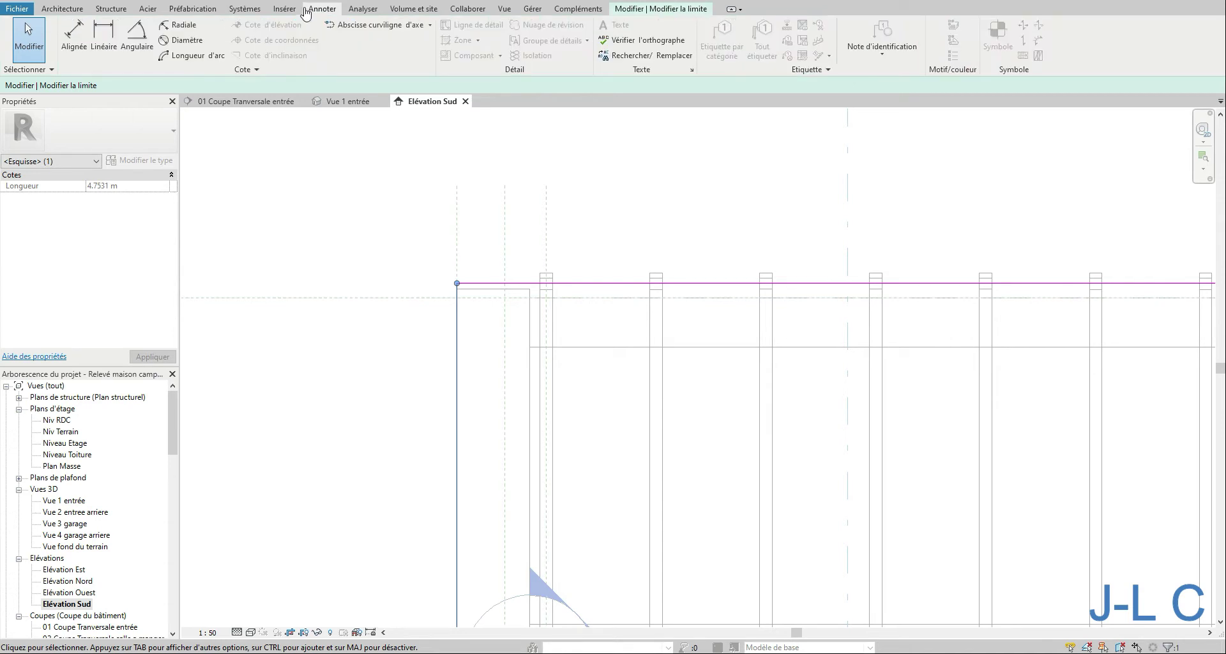
click(74, 36)
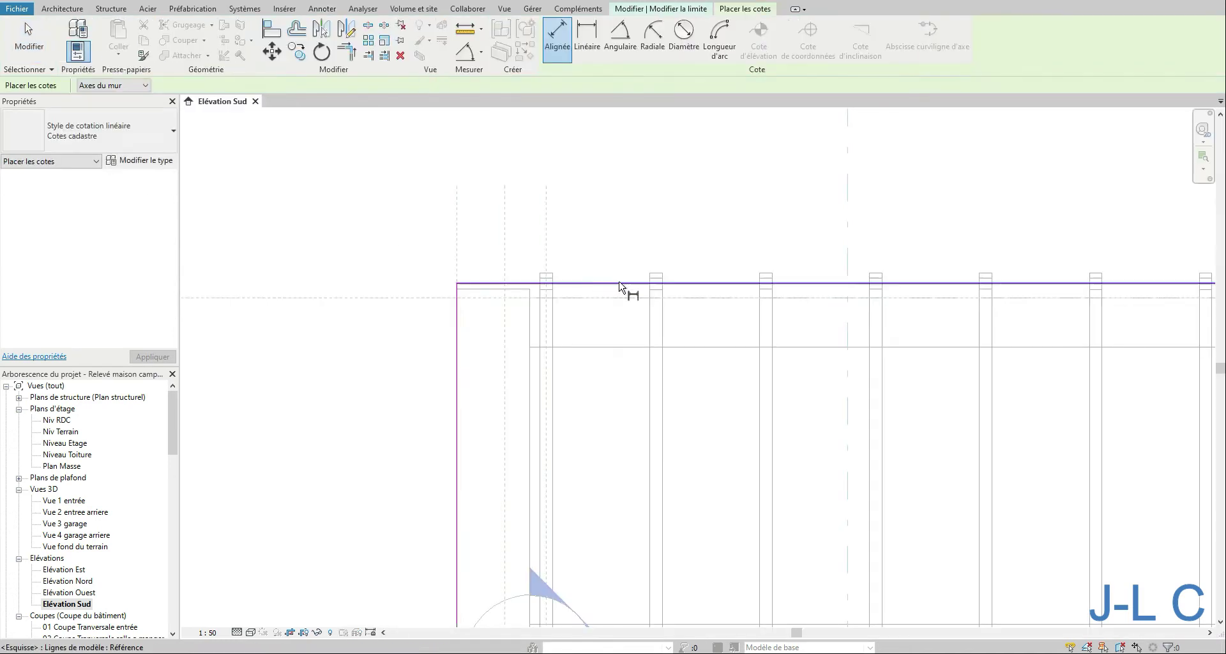
click(547, 266)
click(465, 305)
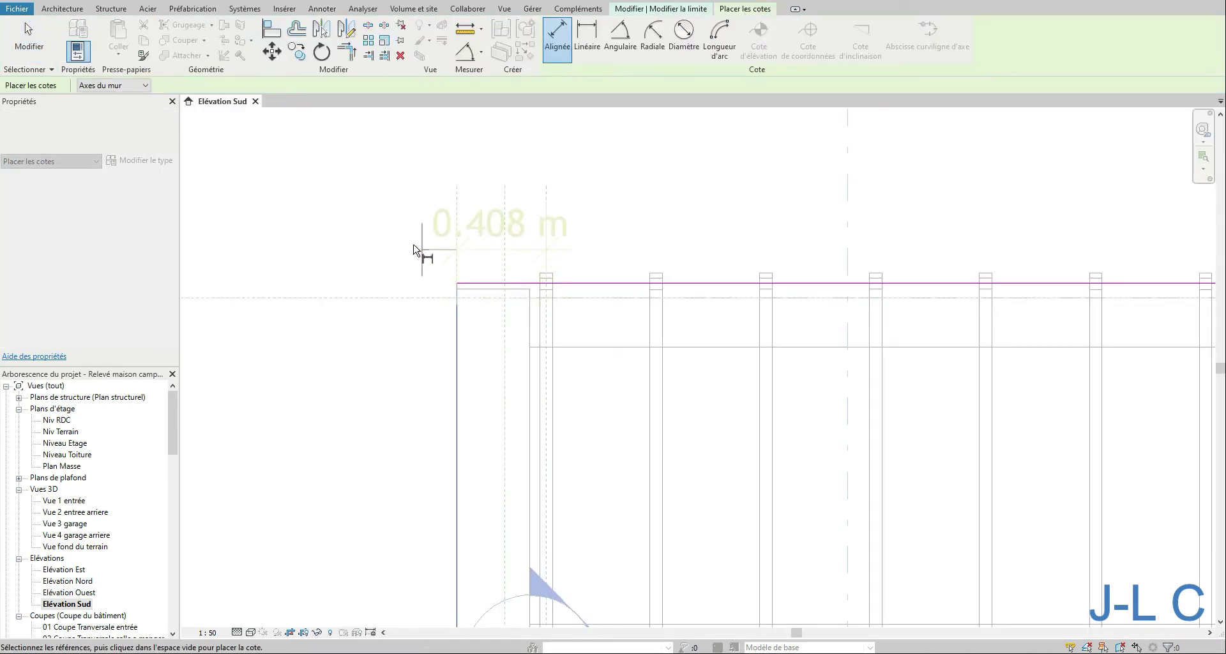
click(396, 229)
key(Escape)
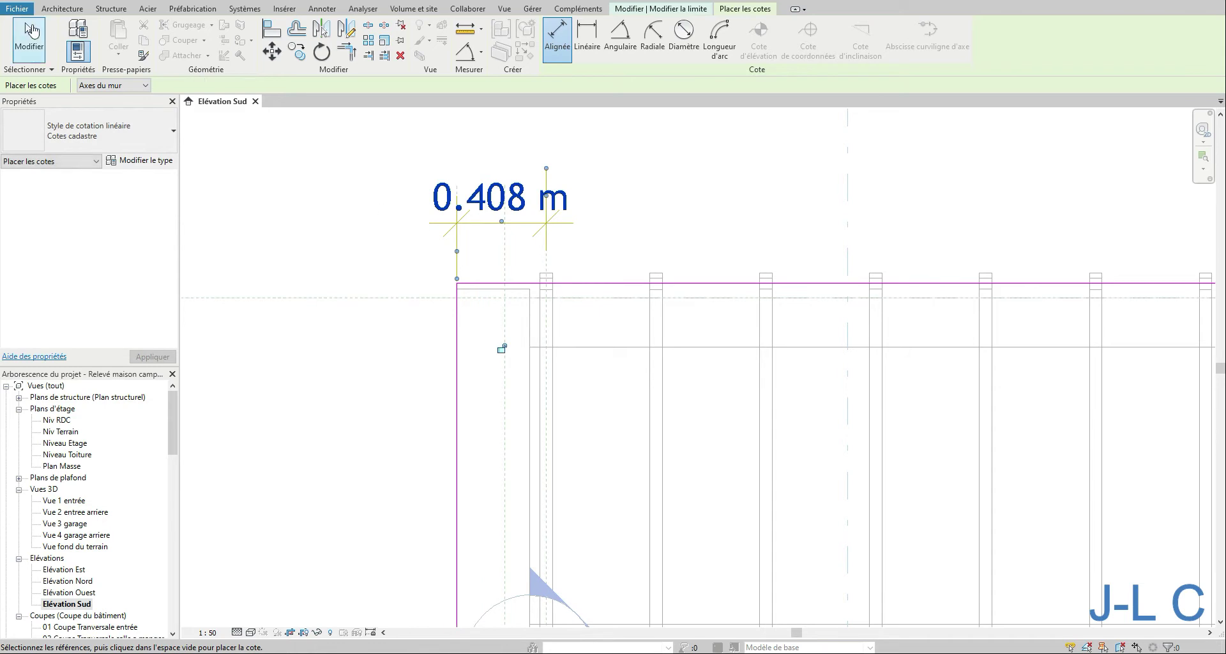
Set the distance between the first rafter's reference plane and the beam system's gable-end boundary line to 0.5 m.
click(471, 324)
click(507, 211)
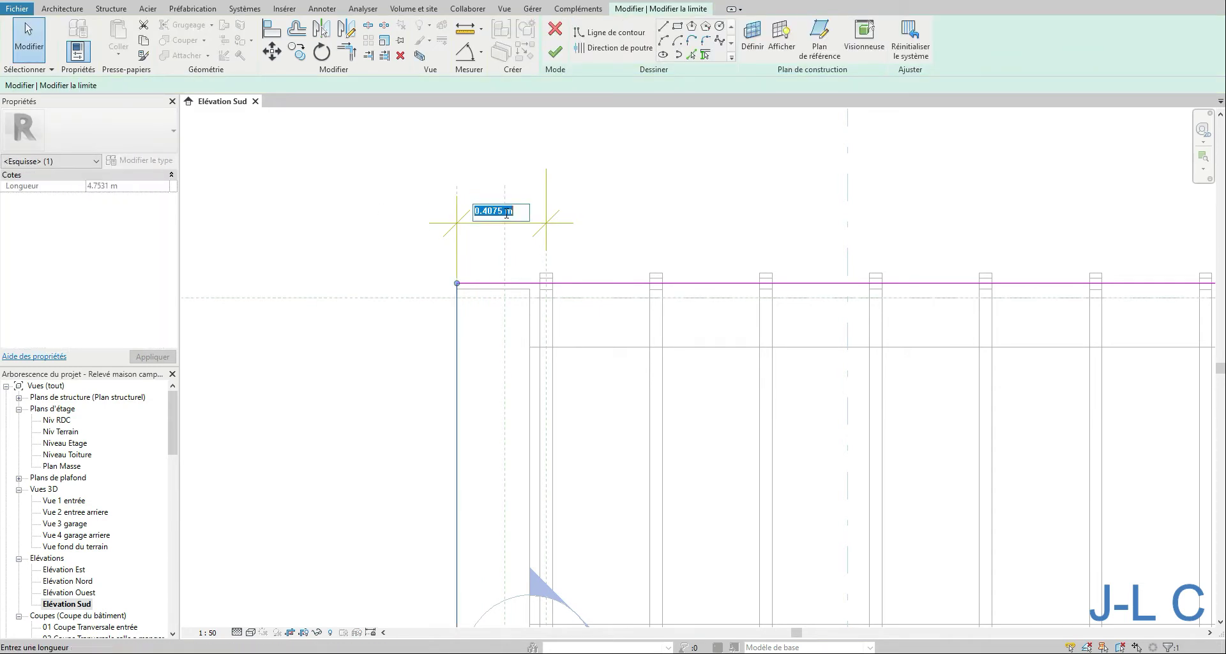
text(.5)
key(Return)
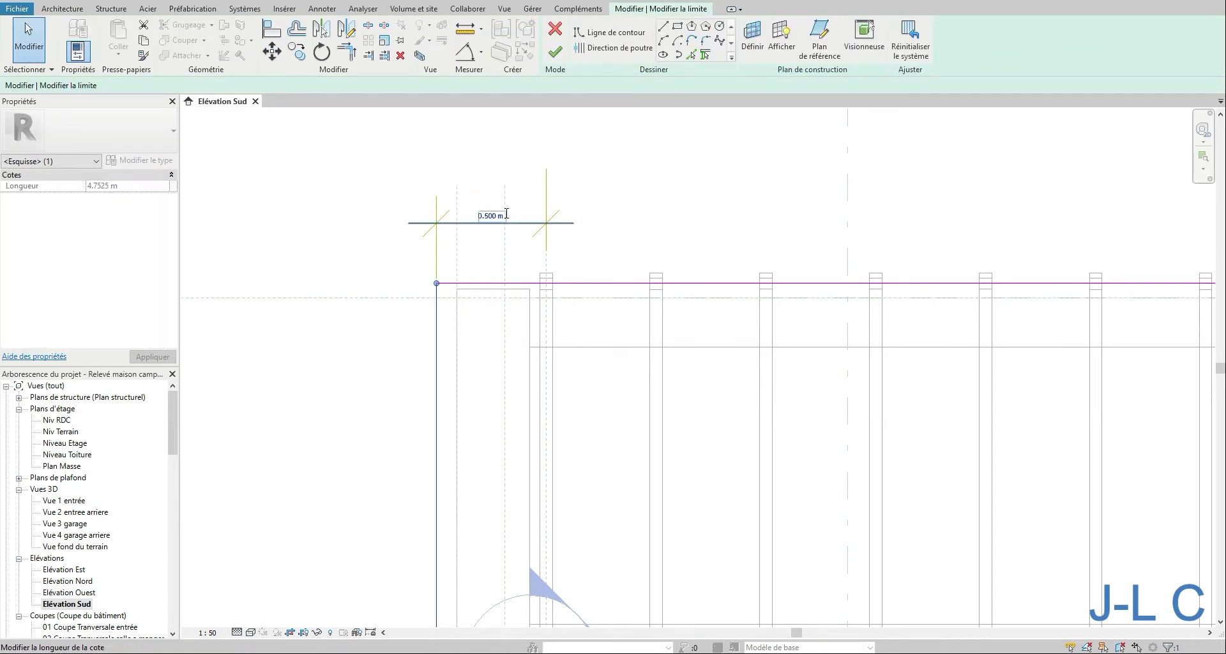
click(708, 239)
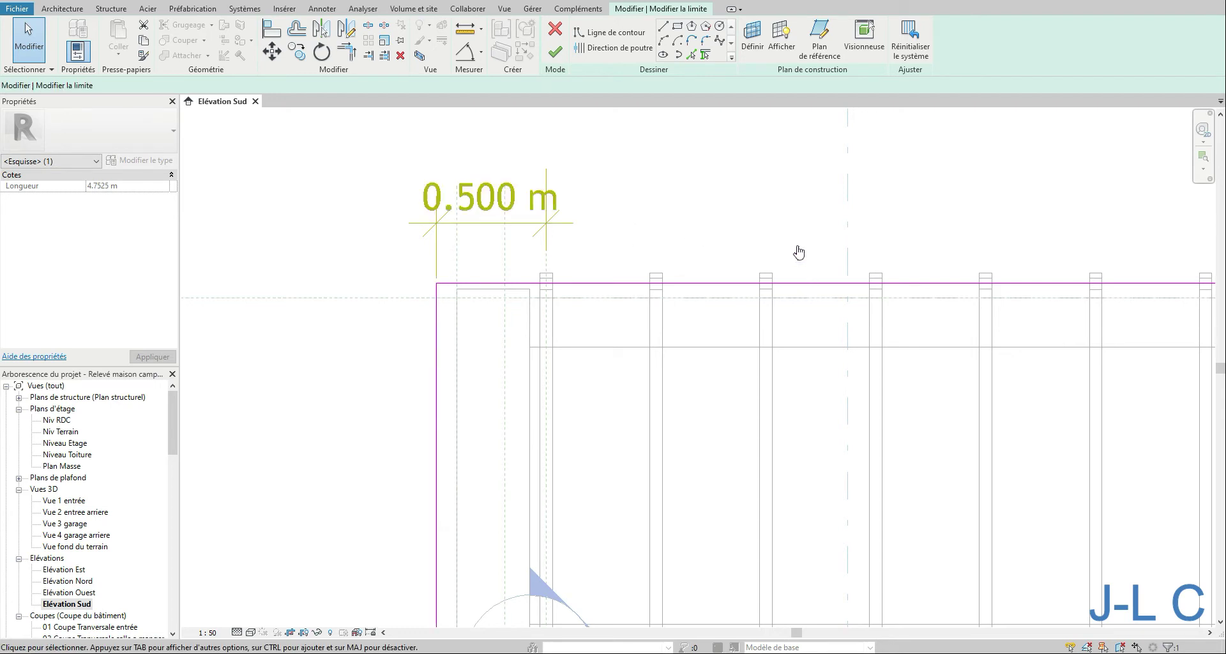
Set the offset of the garage-side boundary line from the last rafter's reference plane to 0.5 m and finish the boundary edit.
middle_drag(905, 266, 318, 302)
middle_drag(926, 345, 332, 345)
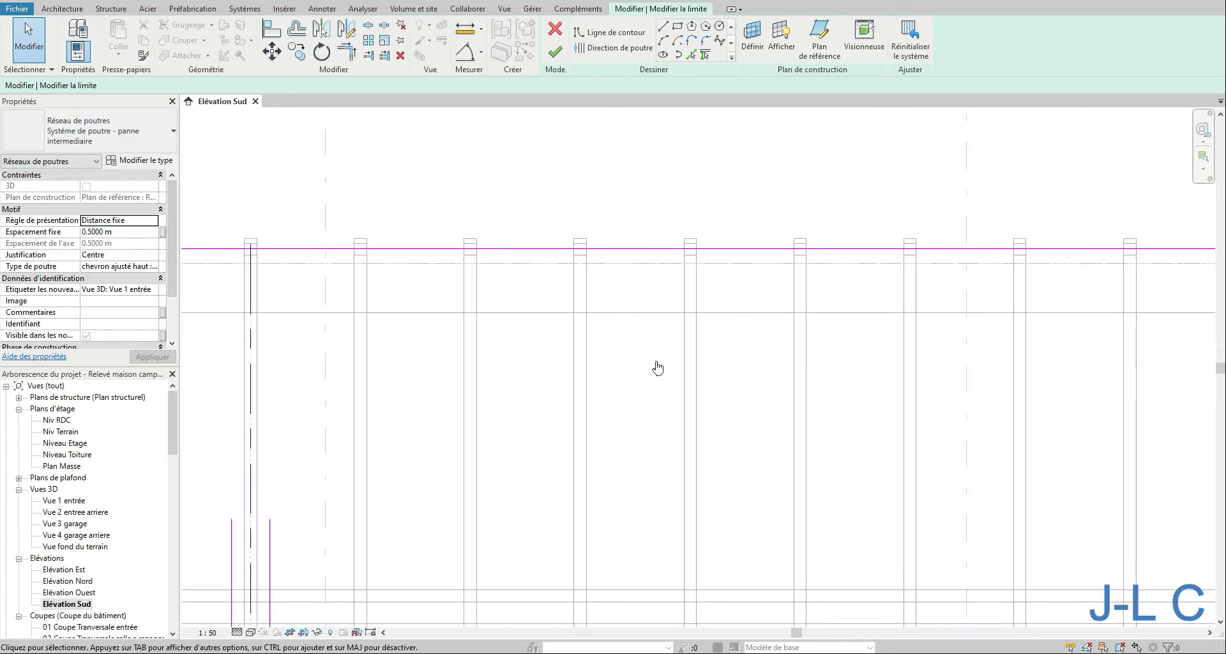
middle_drag(657, 367, 135, 350)
middle_drag(396, 383, 298, 383)
middle_drag(496, 369, 379, 365)
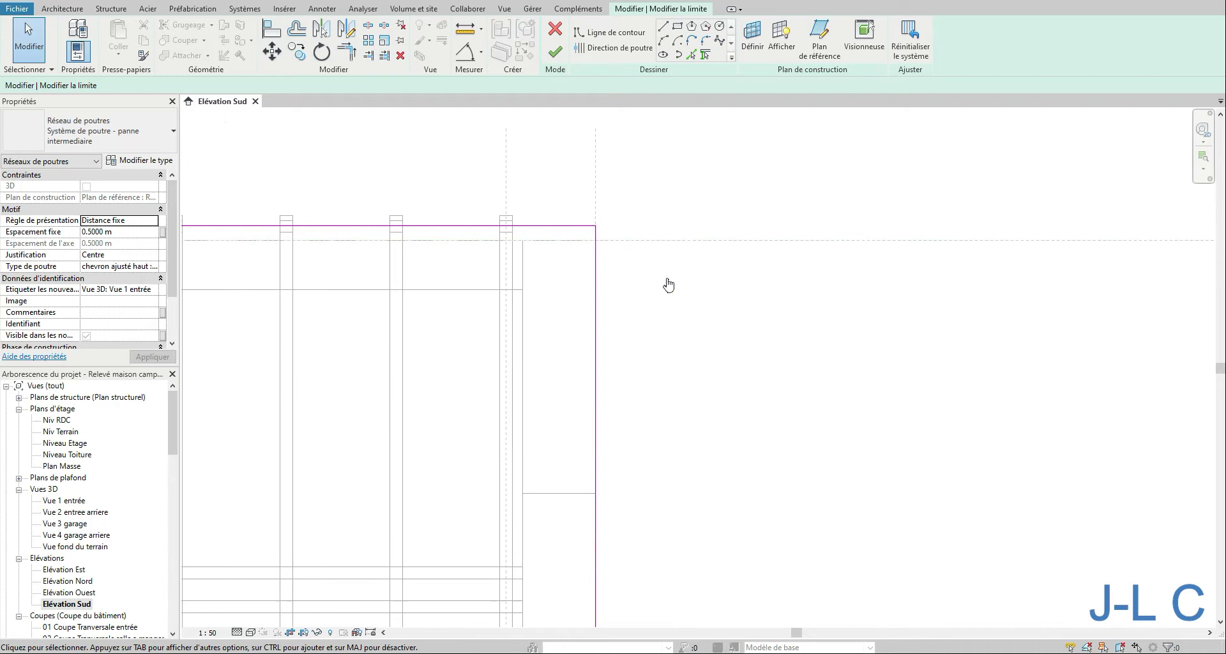
click(597, 270)
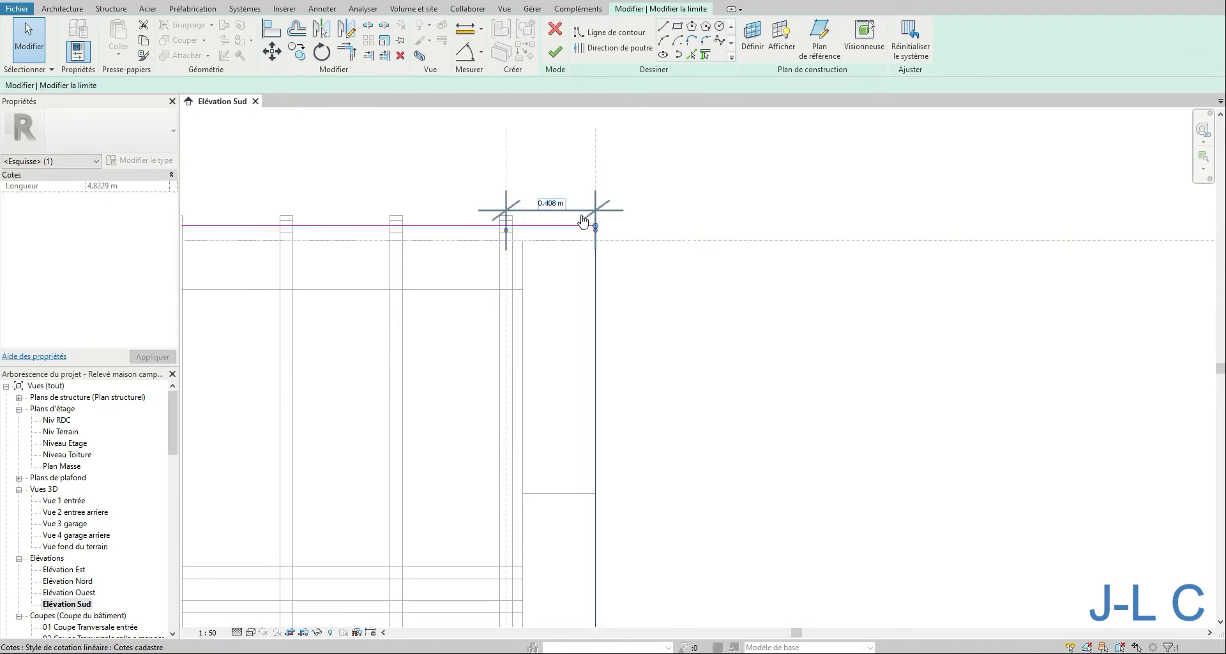
click(555, 204)
text(0.5)
key(Return)
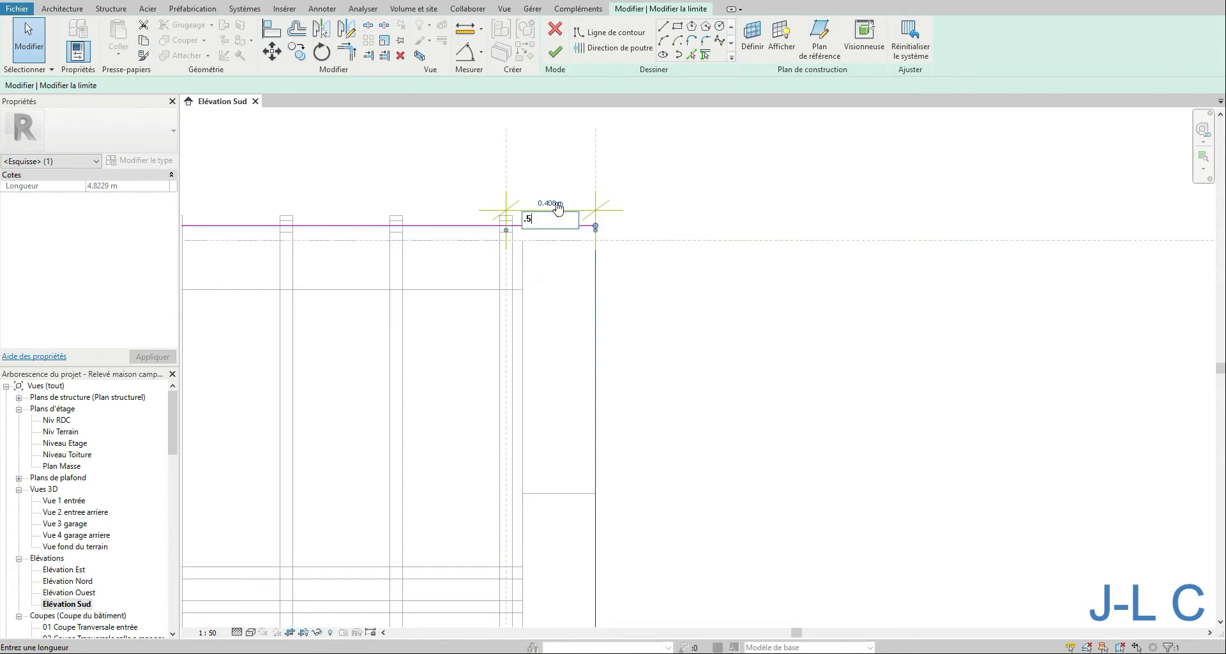
click(830, 277)
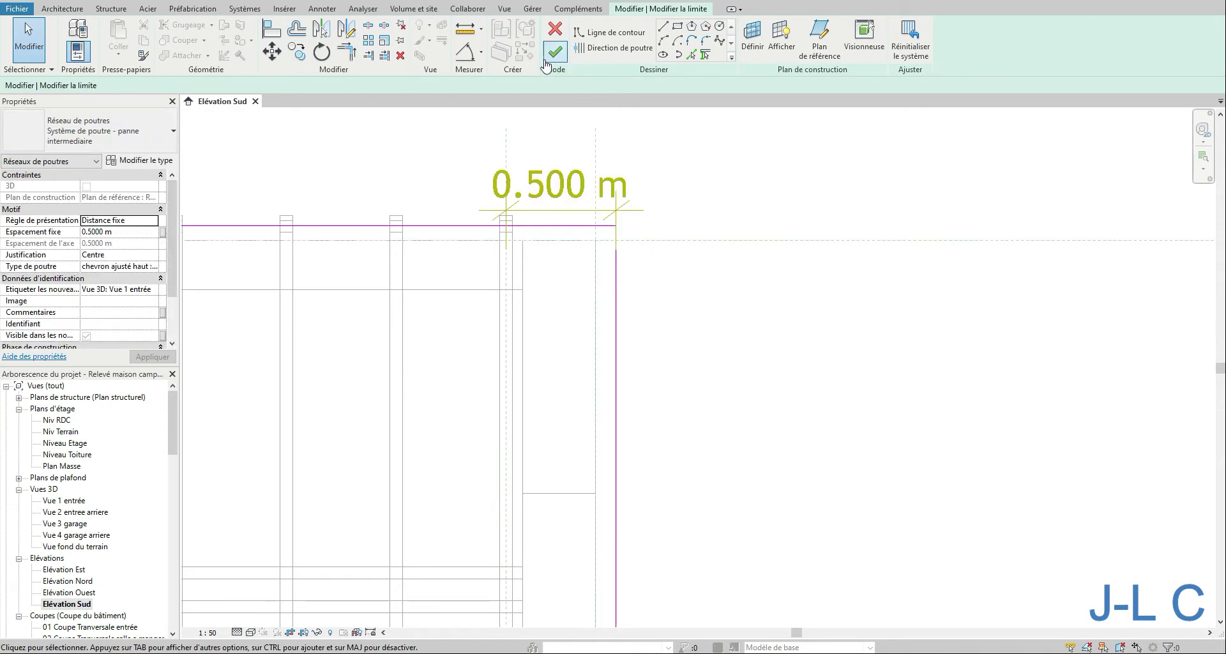
click(554, 53)
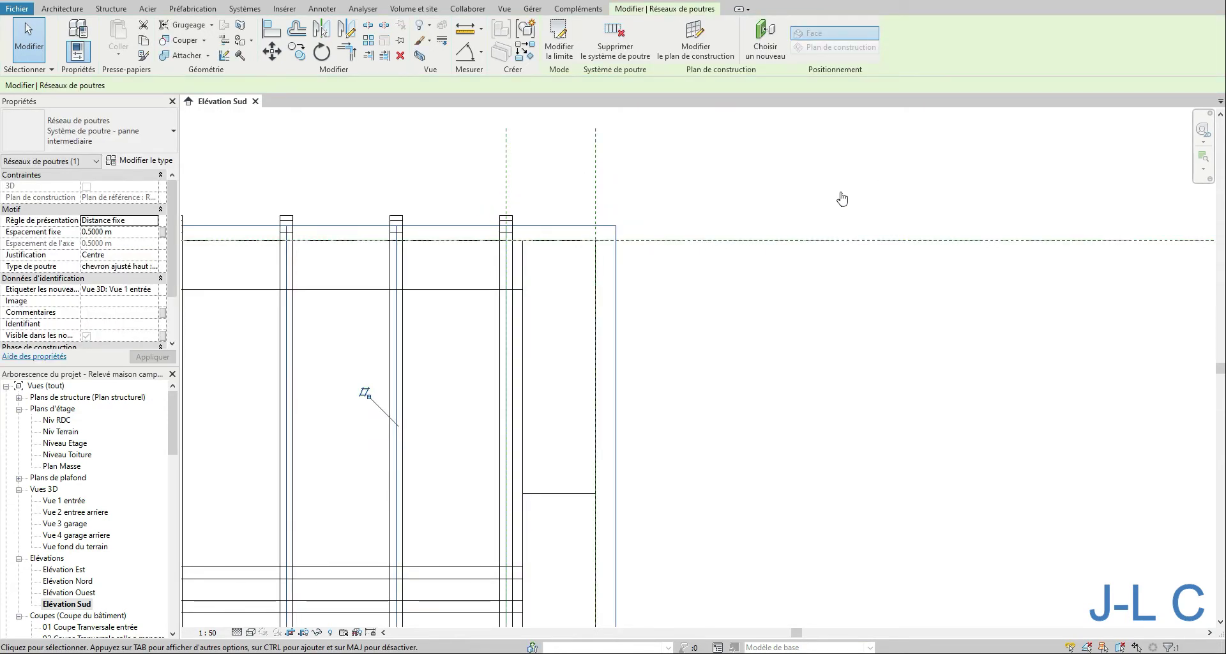
Reopen the beam system boundary, set the first rafter's gable-end offset to 0.51 m and finish the edit.
middle_drag(525, 300, 1132, 262)
middle_drag(541, 234, 1026, 248)
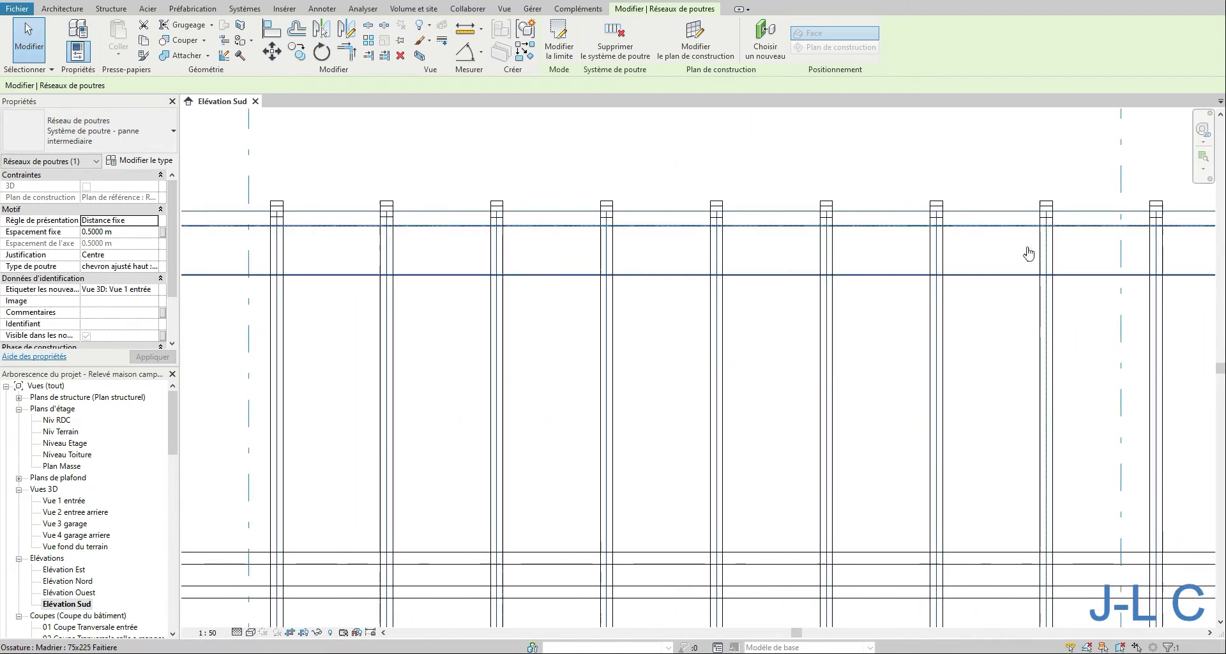
middle_drag(256, 206, 1050, 217)
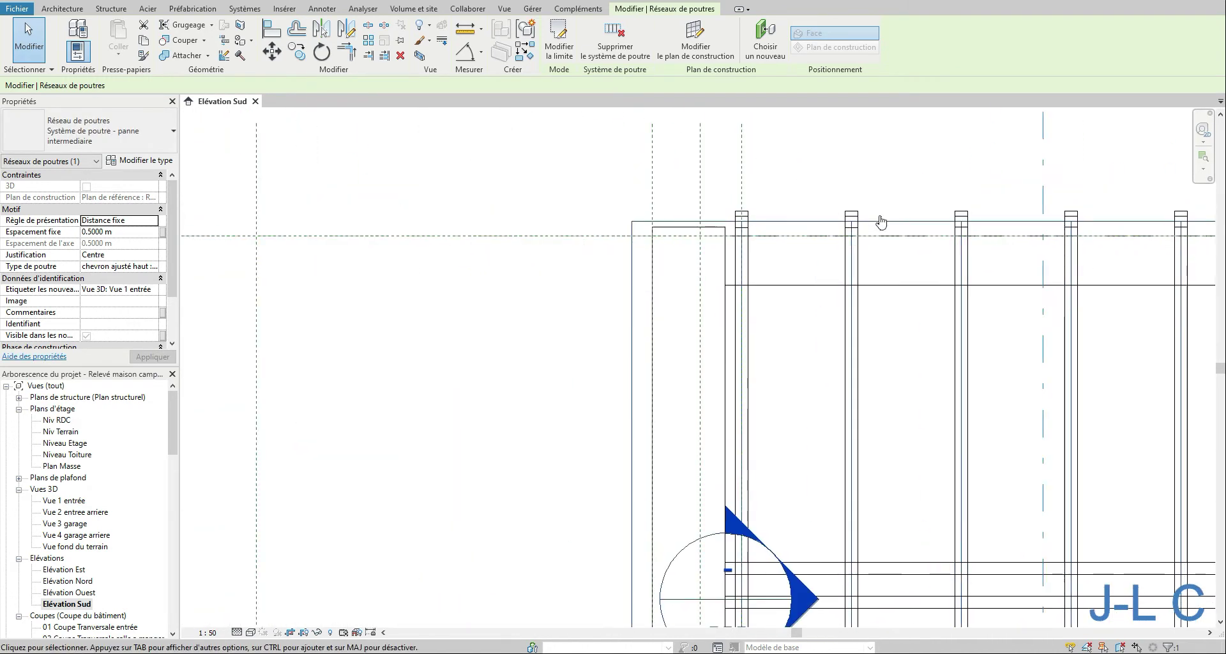
double_click(629, 252)
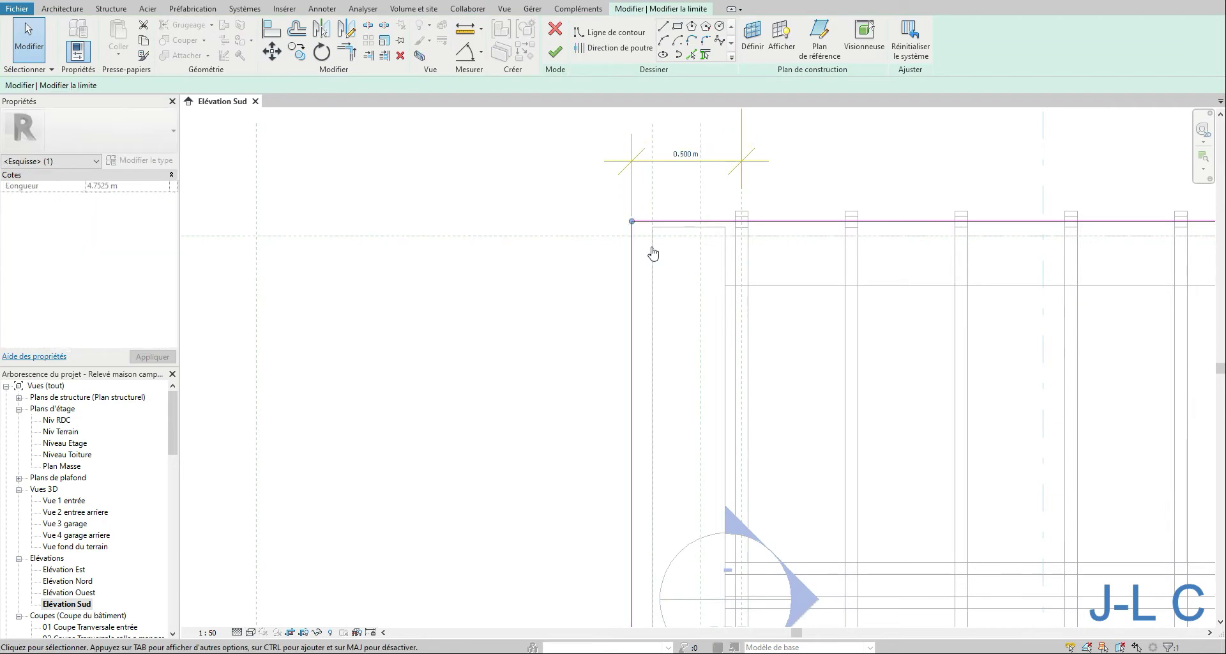
click(688, 155)
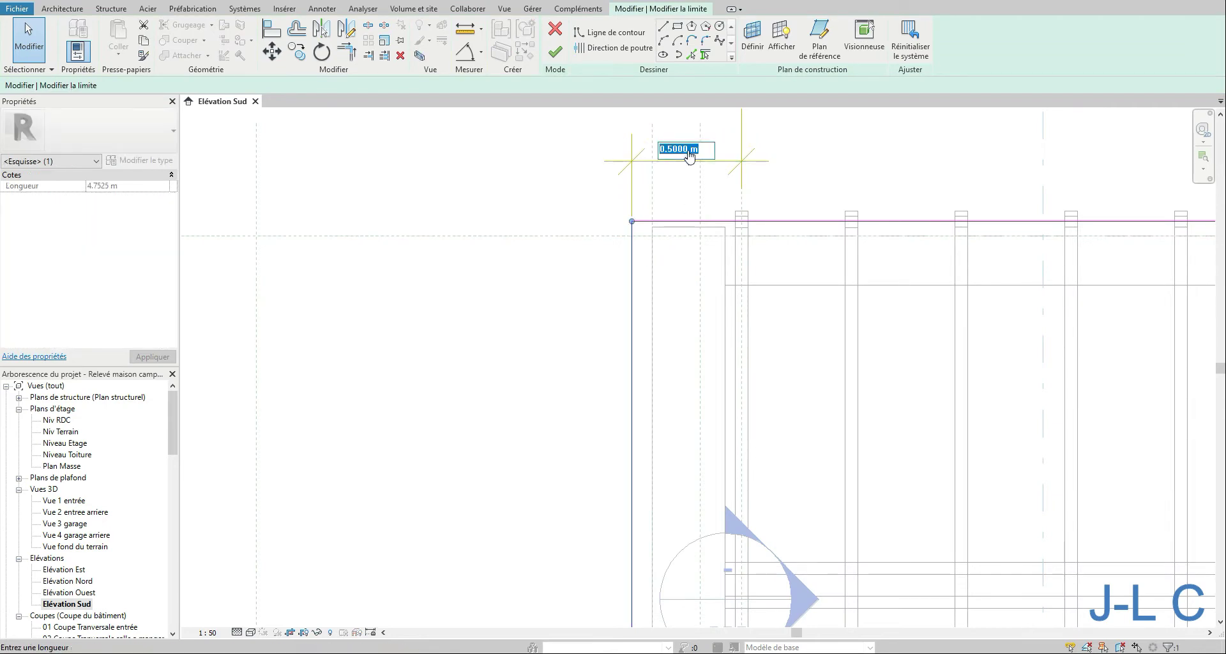
text(.51)
key(Return)
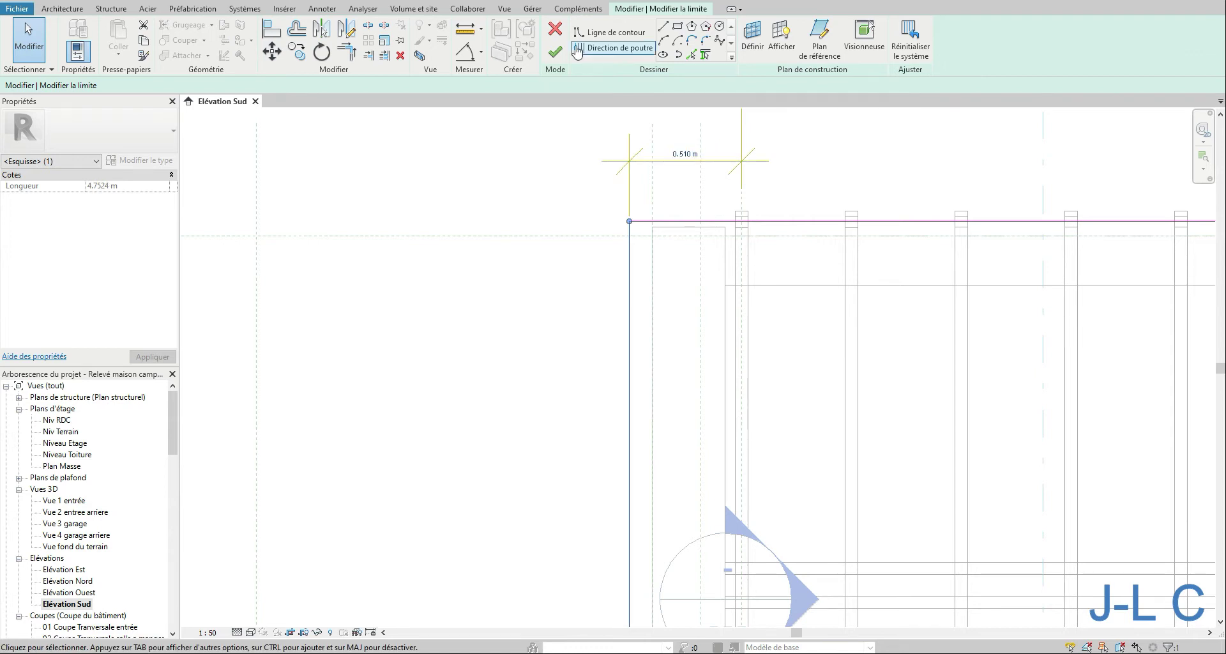
click(555, 52)
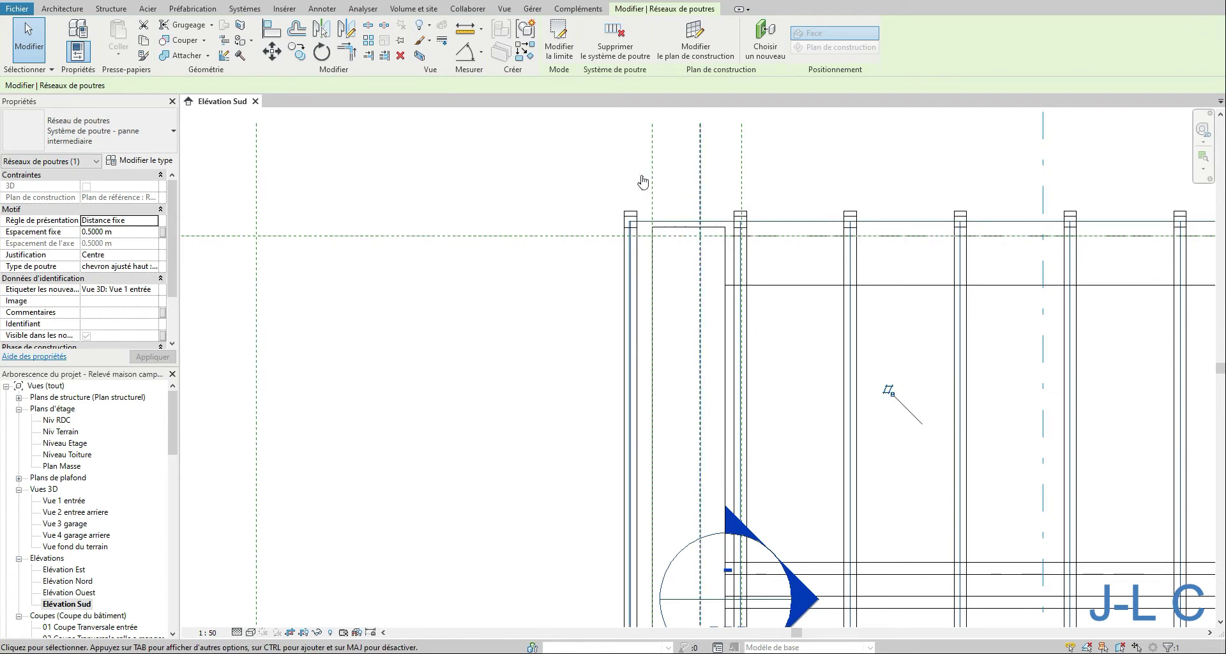
double_click(632, 221)
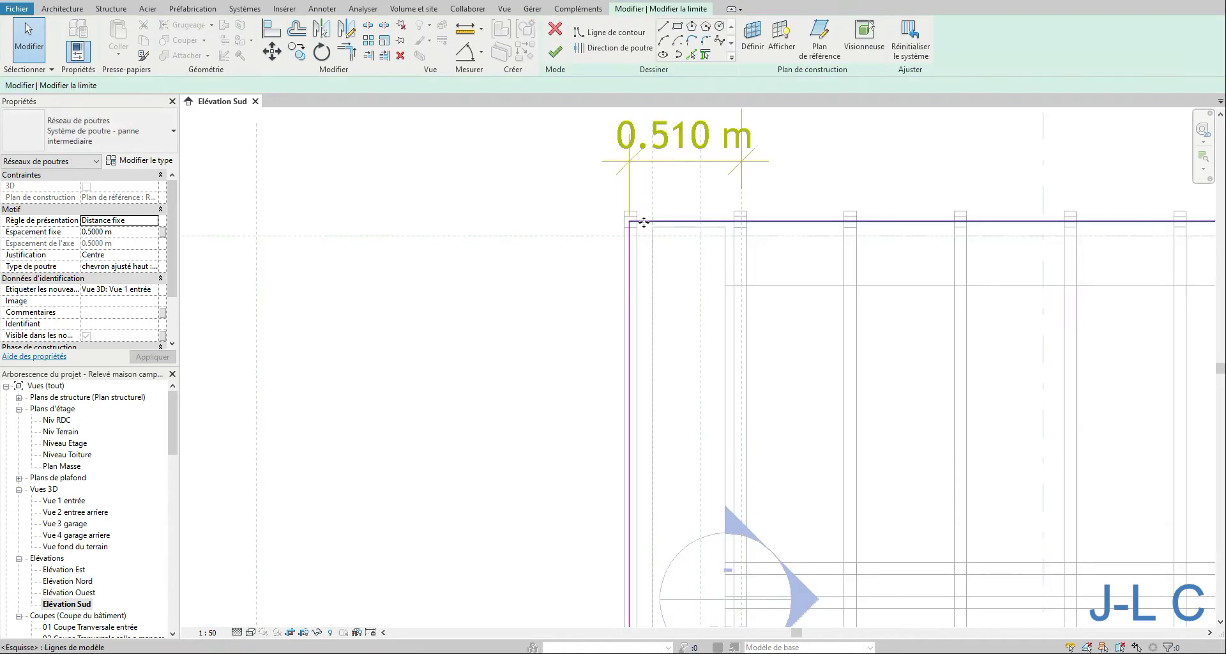
click(629, 251)
click(686, 155)
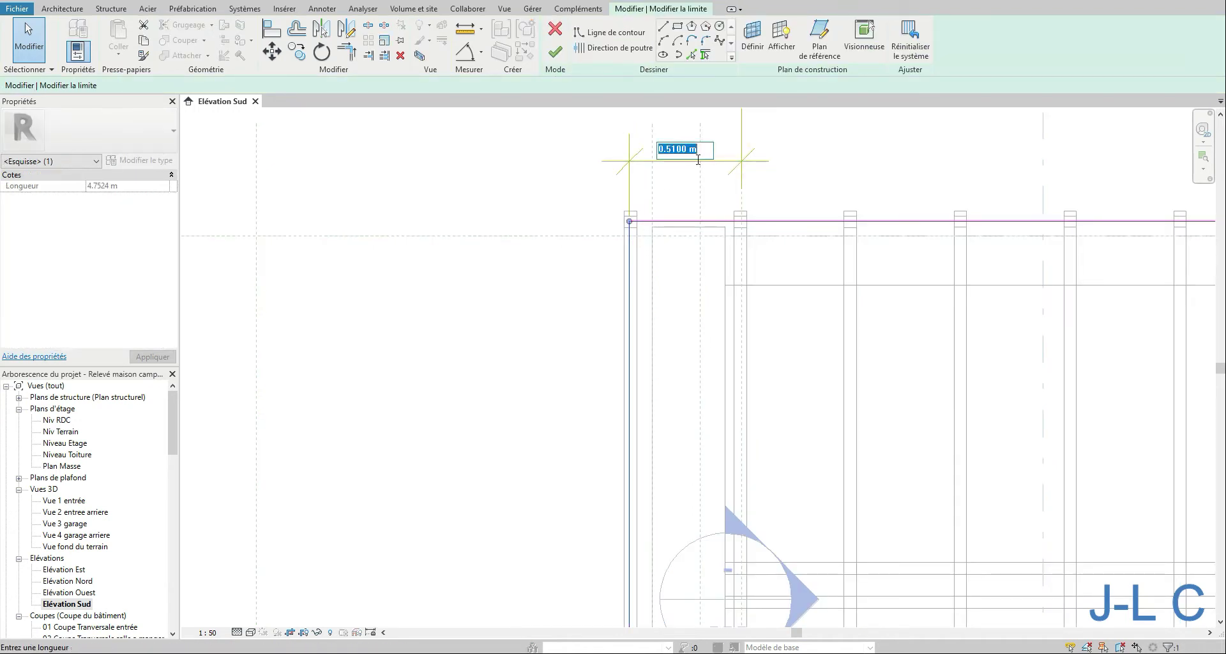
click(673, 148)
click(554, 51)
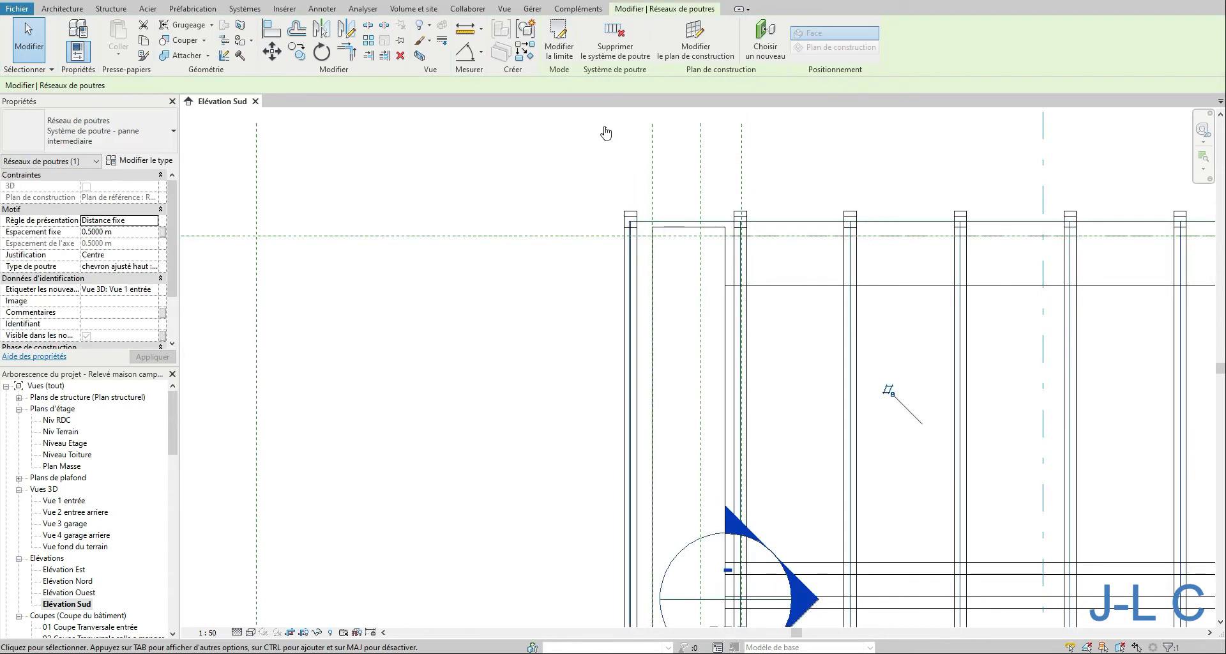
Edit the beam system boundary at the garage-side gable and delete the dimension between the last rafter's reference plane and the edge line.
middle_drag(1181, 271, 835, 255)
middle_drag(1144, 262, 802, 241)
middle_drag(1182, 261, 736, 222)
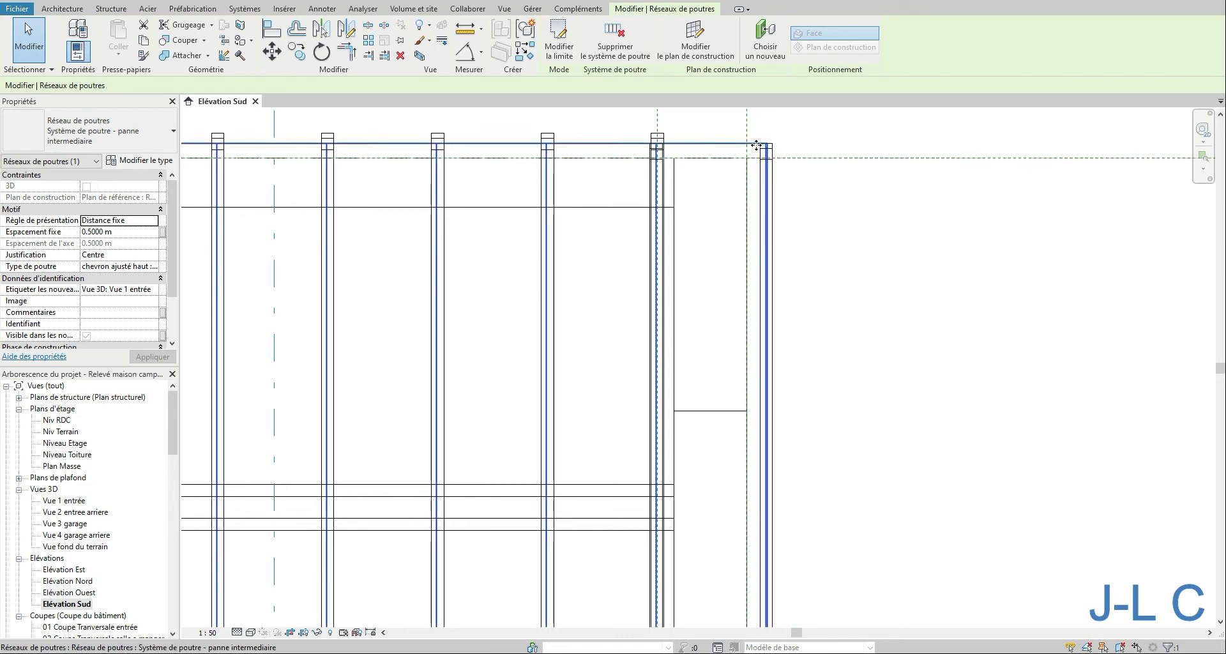
double_click(728, 143)
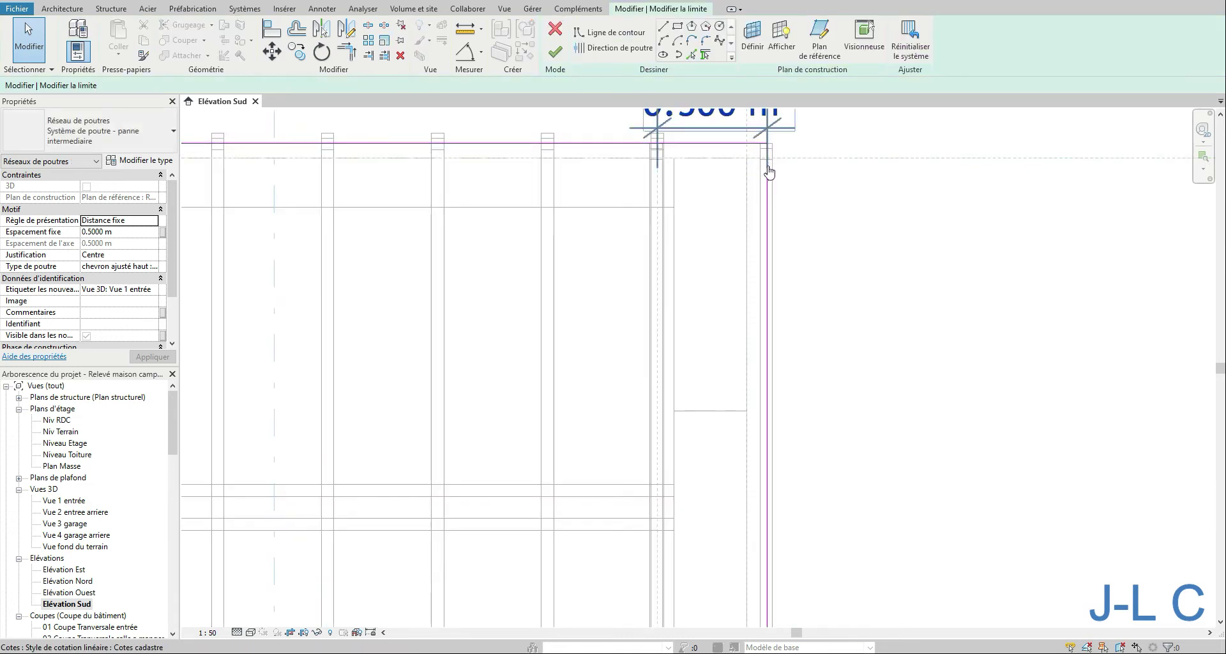
click(768, 168)
click(770, 184)
middle_drag(795, 186, 799, 219)
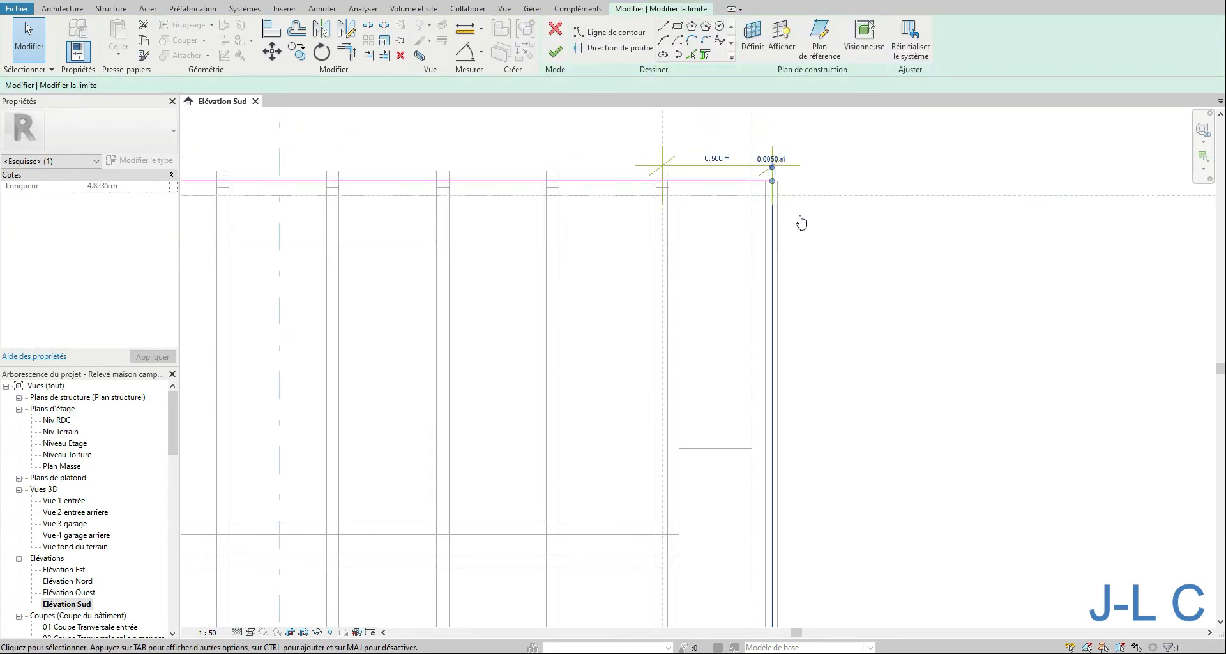
click(796, 172)
key(Escape)
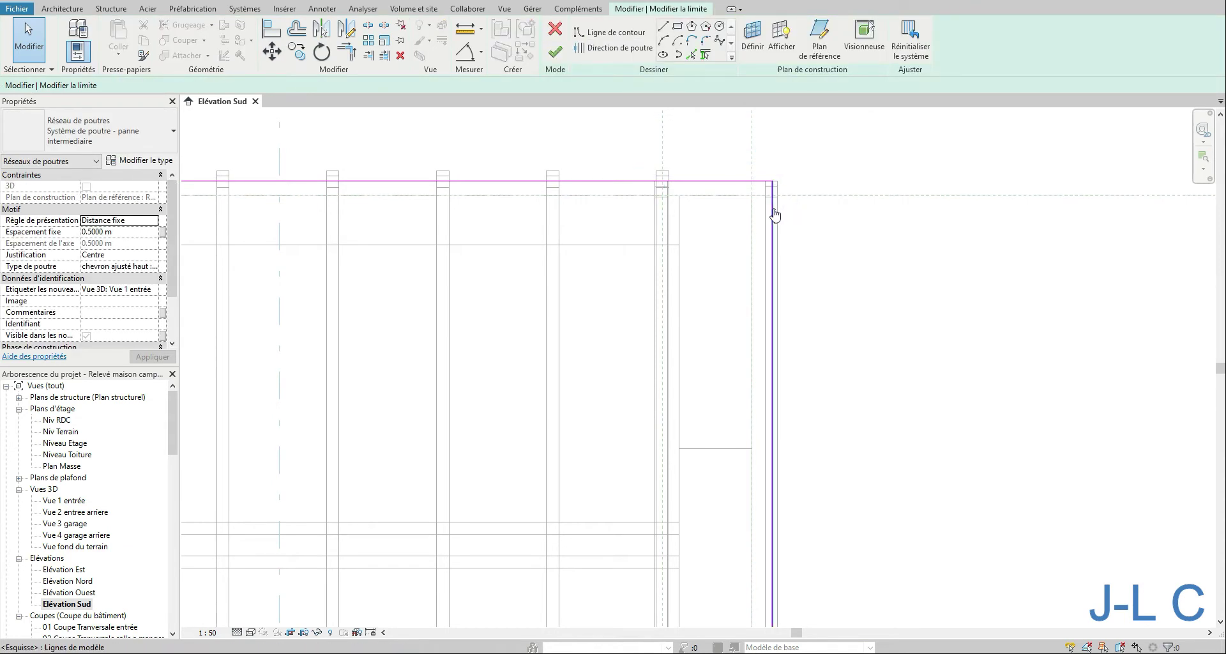
Finish the boundary edit and examine the garage-side end rafter and the overlapping rafters beside it up close.
right_click(797, 211)
click(843, 296)
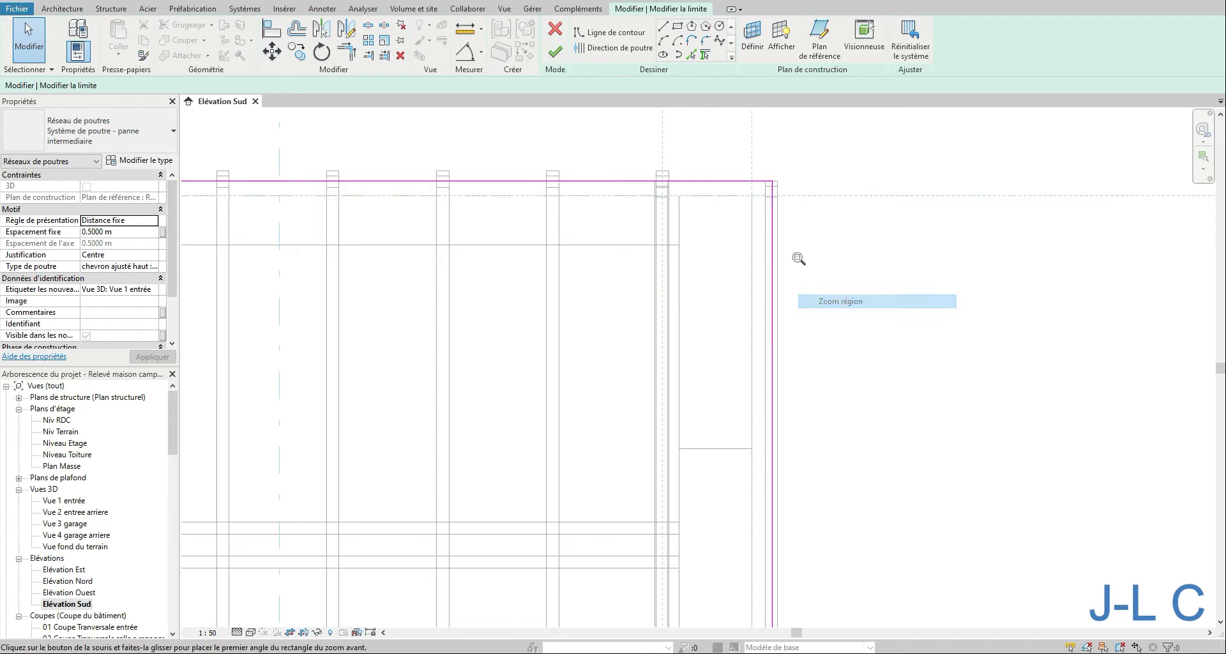
drag(649, 159, 839, 246)
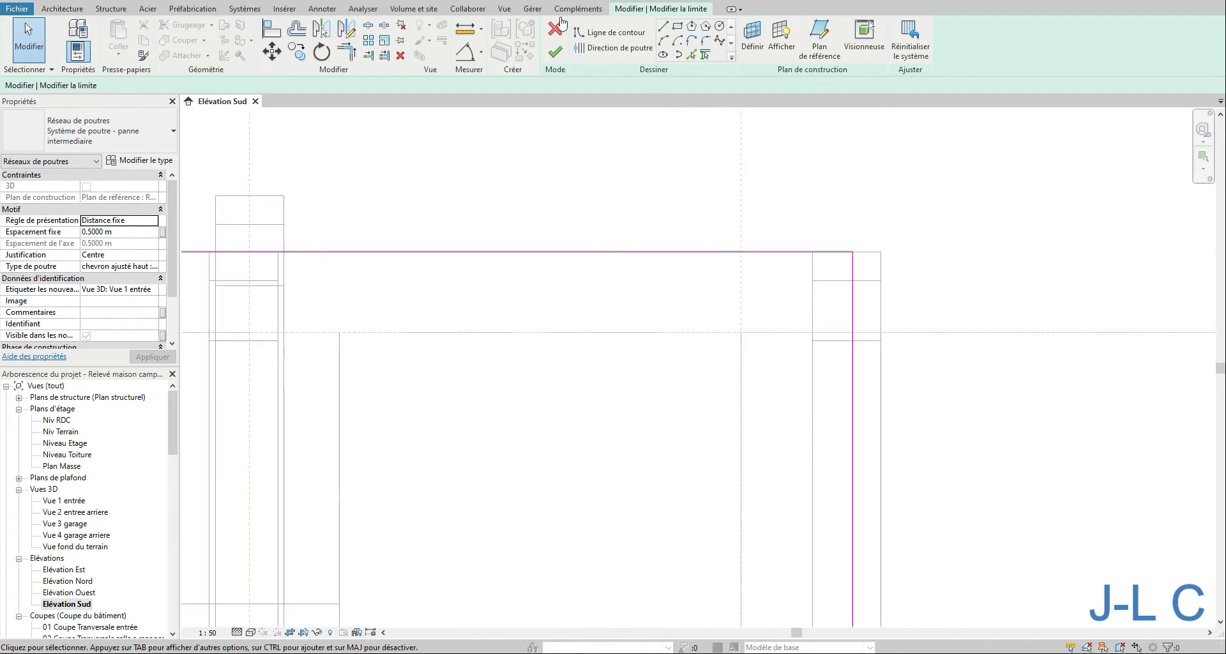
click(555, 52)
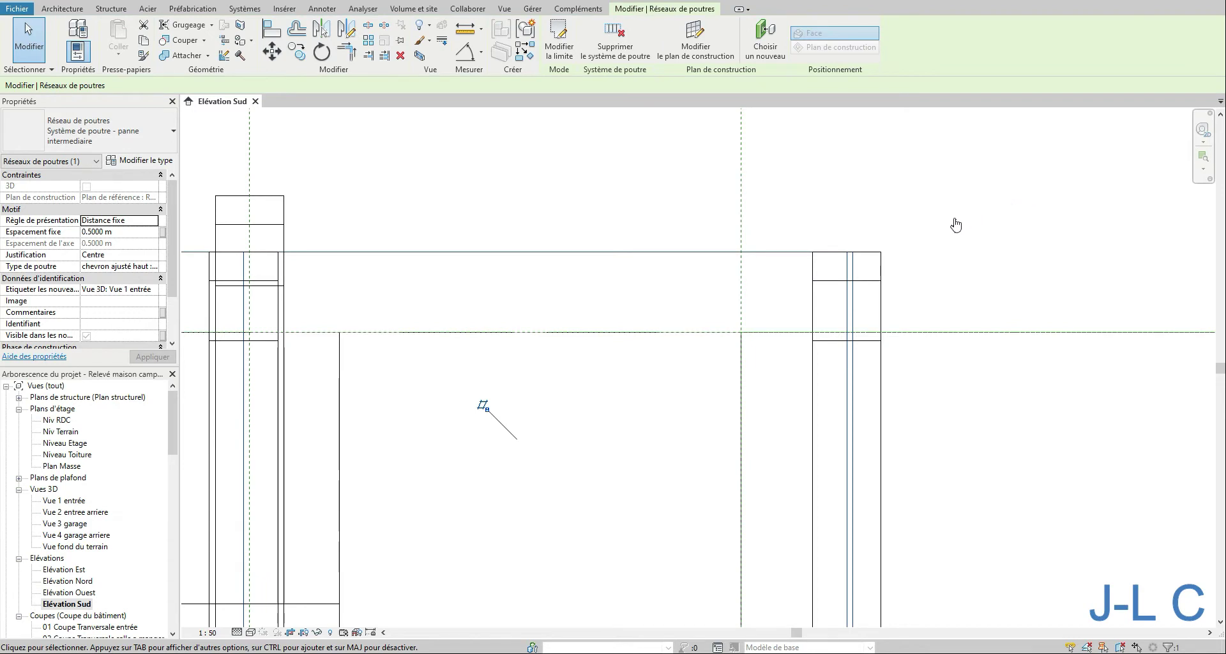
double_click(856, 274)
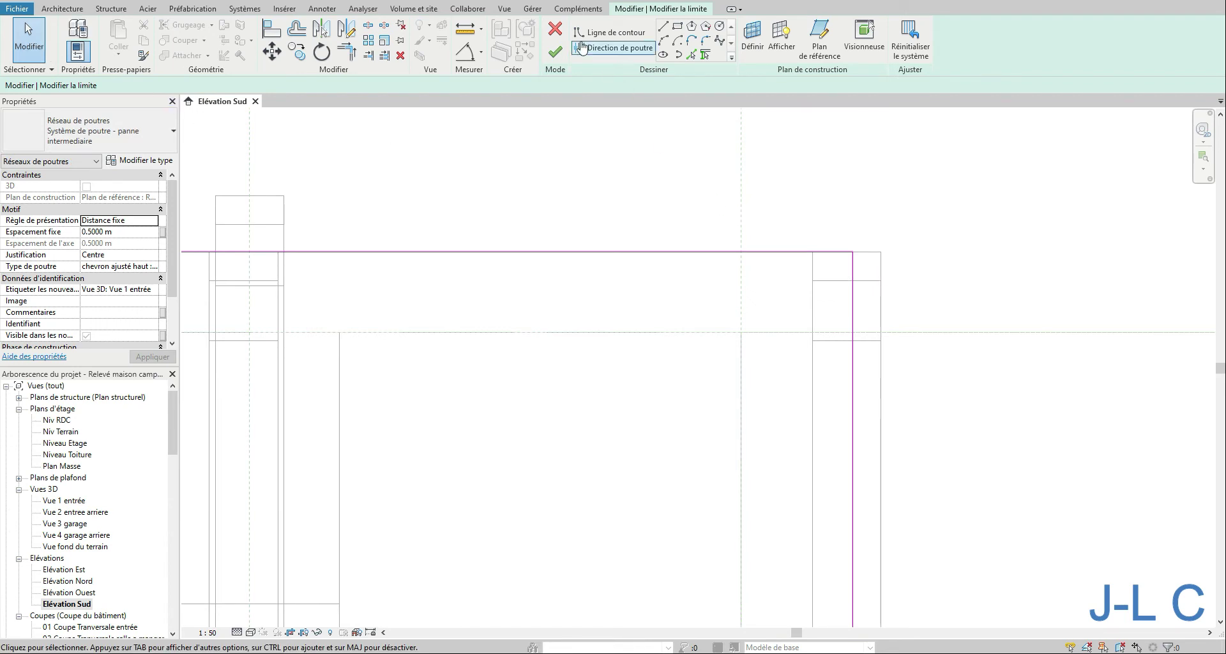
click(554, 52)
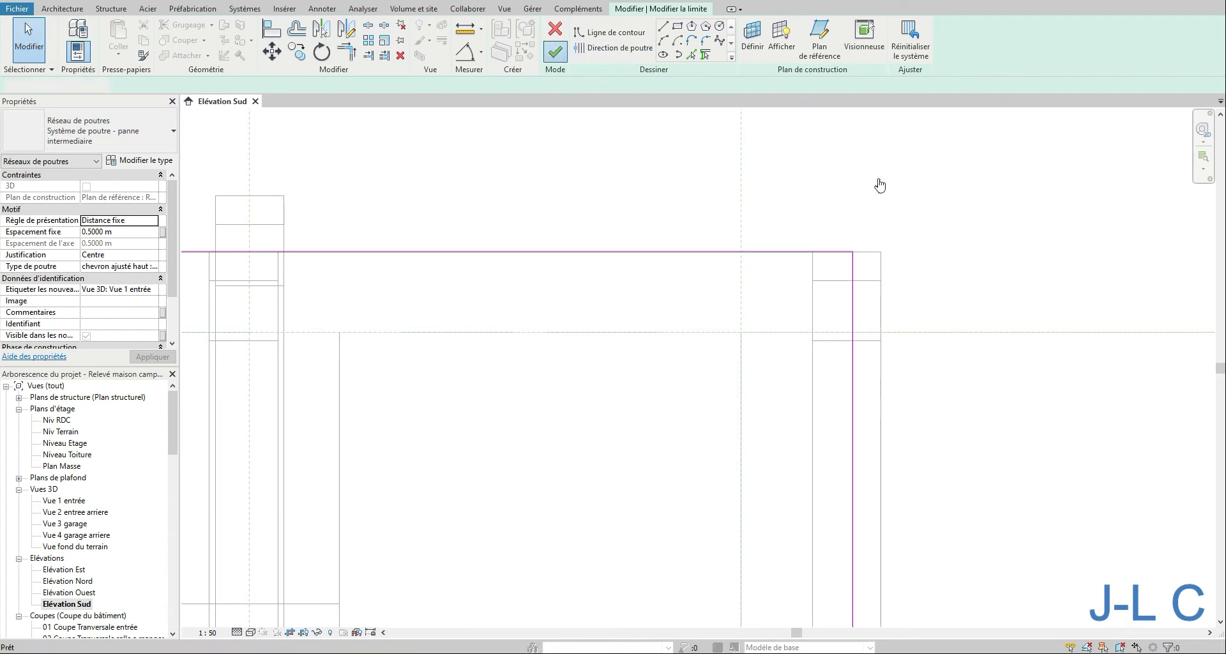
click(830, 280)
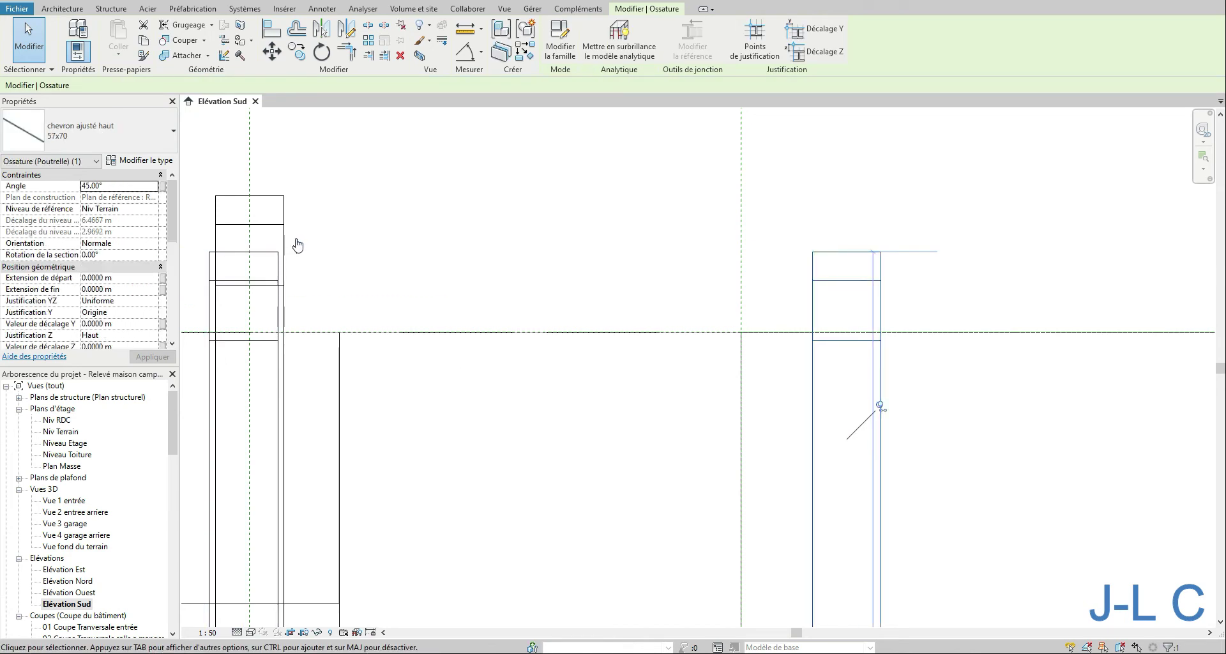
click(288, 277)
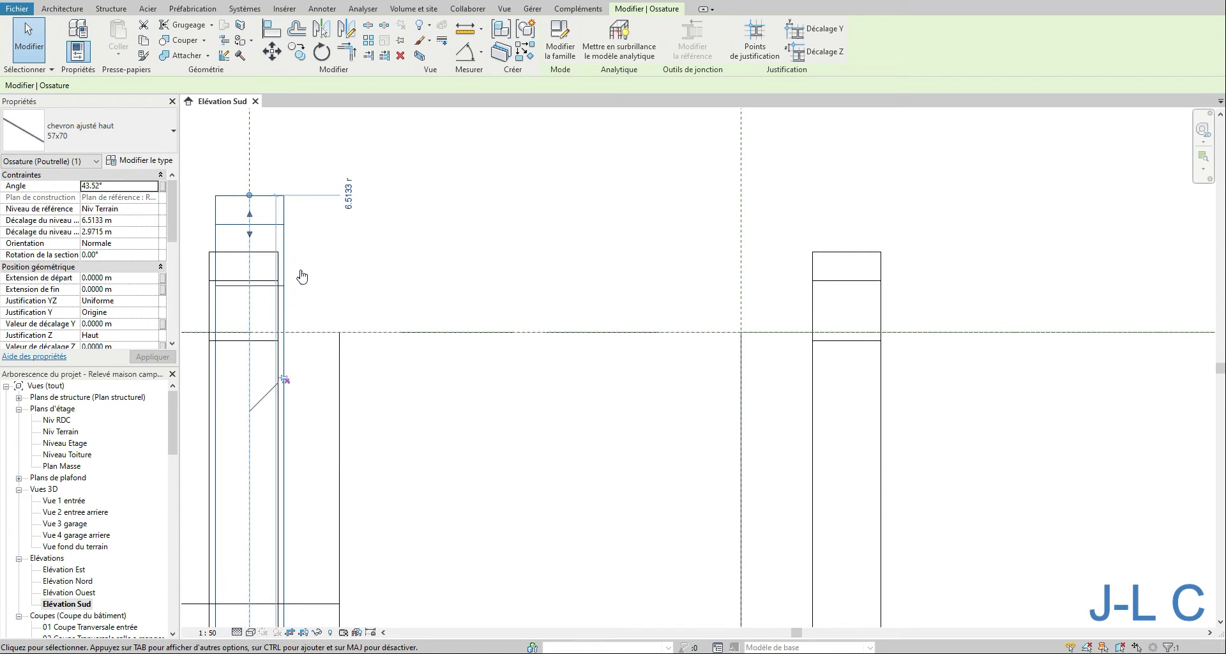
Review the rafter layout across the whole roof in the south elevation and in the Vue 1 entrée 3D view.
right_click(302, 276)
click(466, 548)
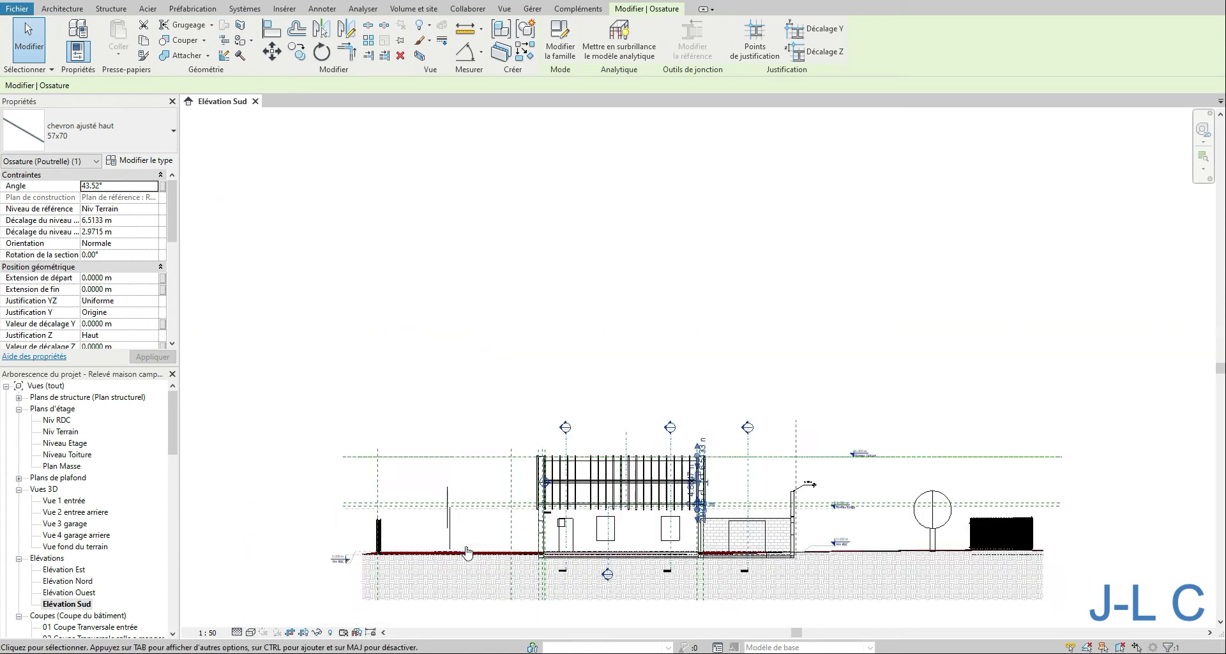
right_click(503, 479)
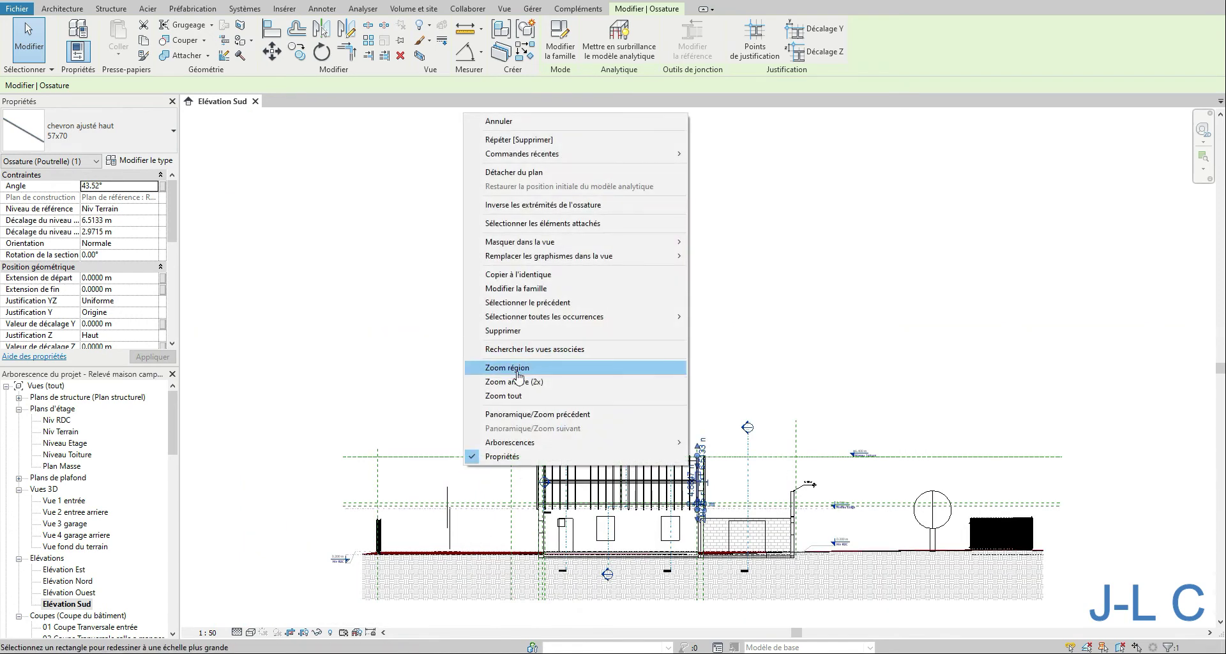
click(549, 368)
drag(533, 443, 788, 562)
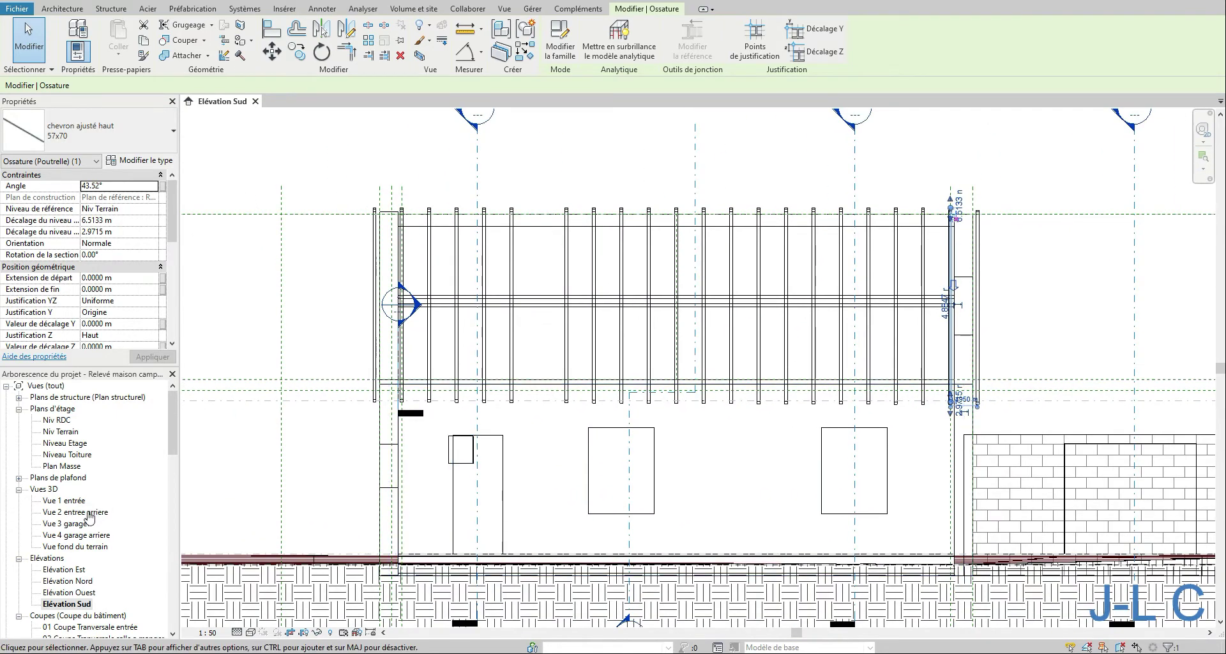
double_click(64, 500)
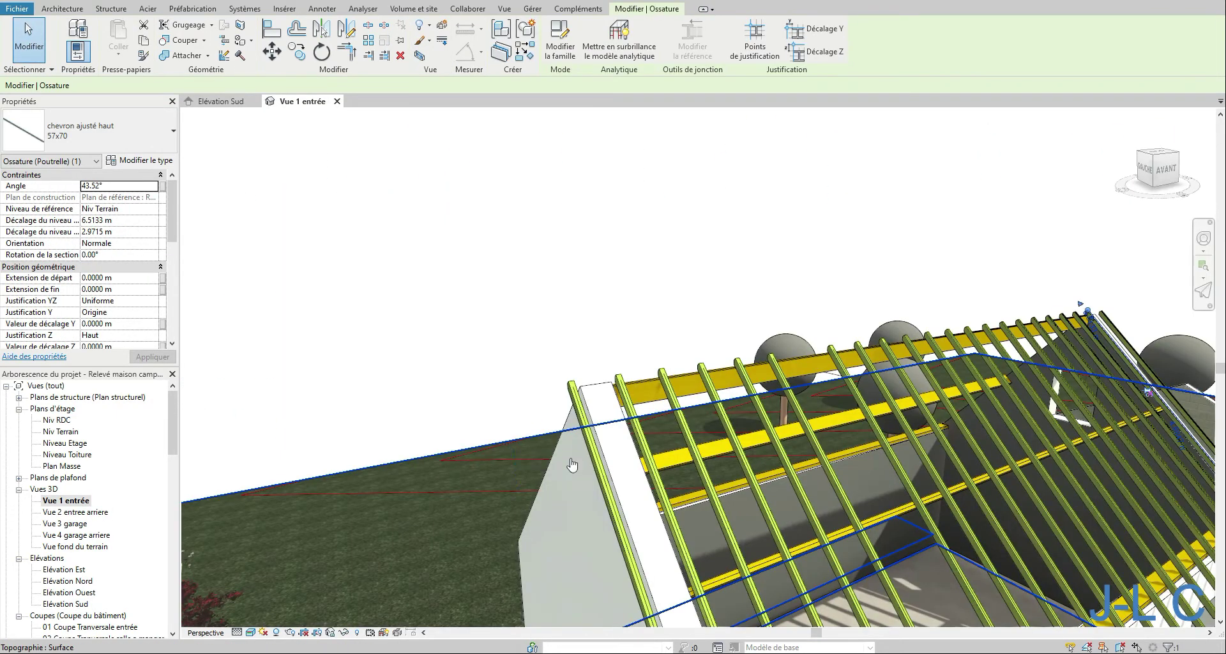
middle_drag(571, 465, 405, 272)
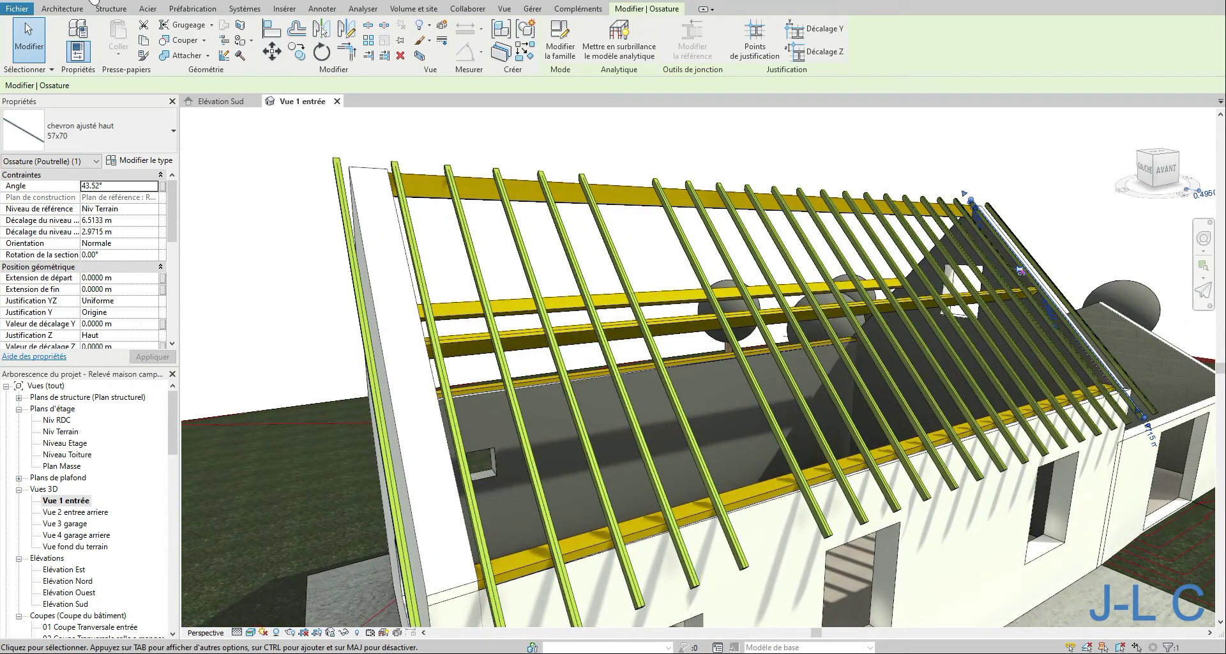
key(Escape)
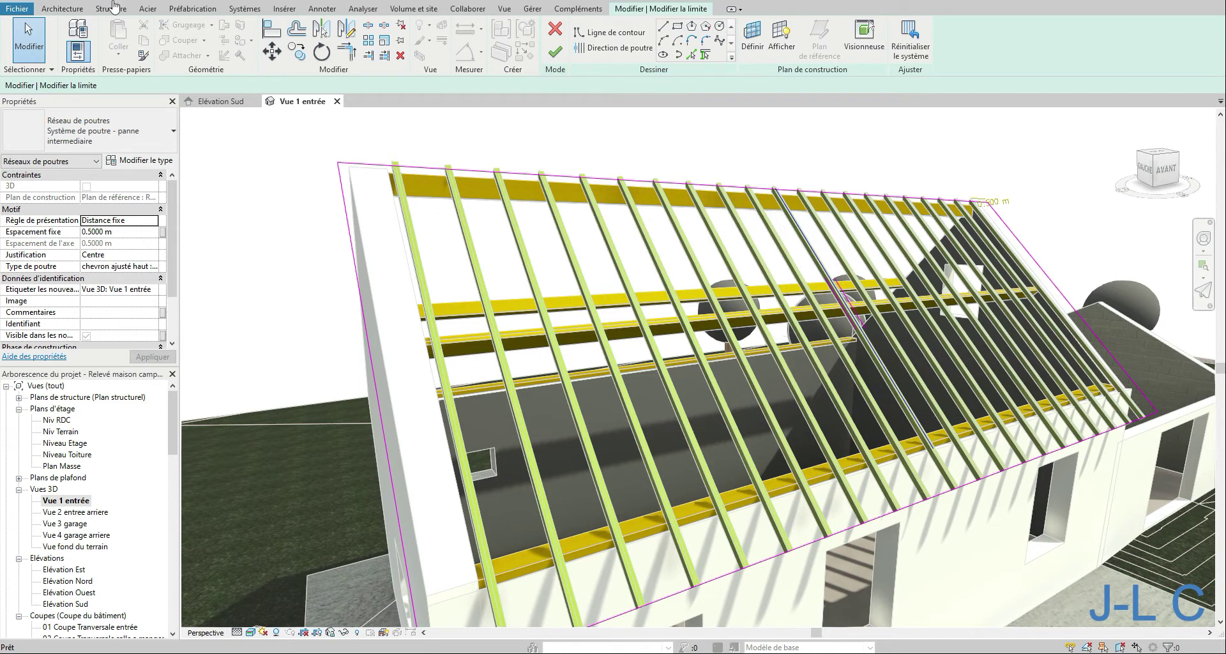
In the south elevation, set the entrance-side gable edge of the beam system boundary 0.505 m from the first rafter's reference plane.
click(341, 182)
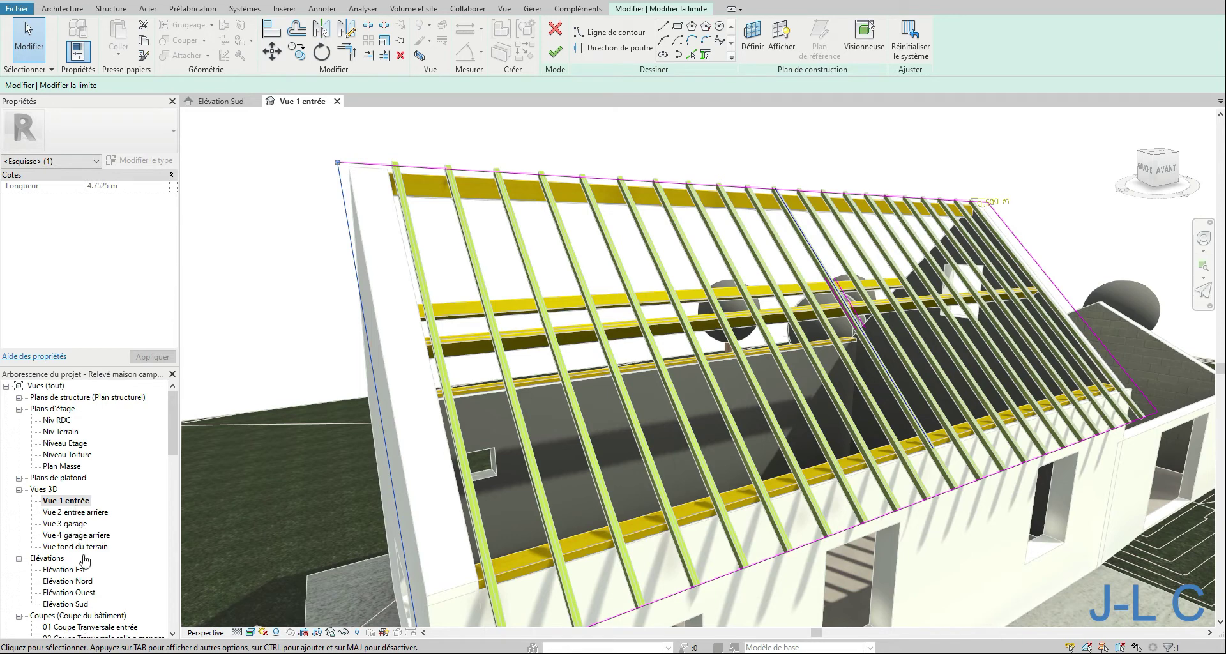
double_click(67, 604)
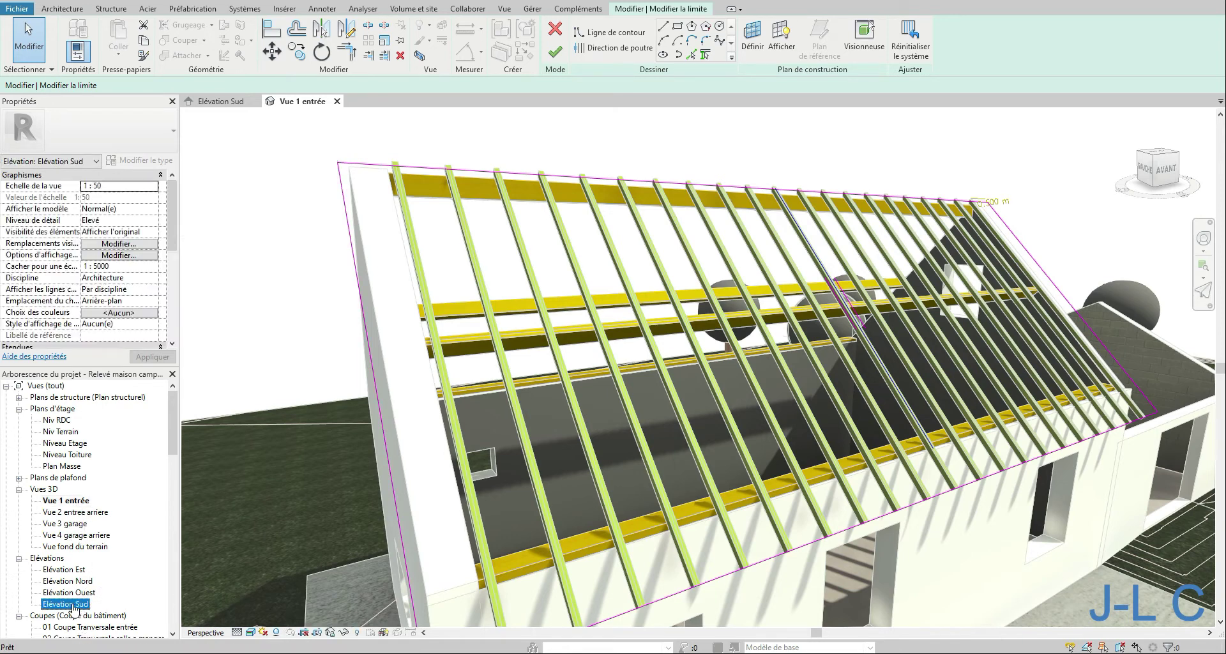
right_click(542, 407)
click(587, 341)
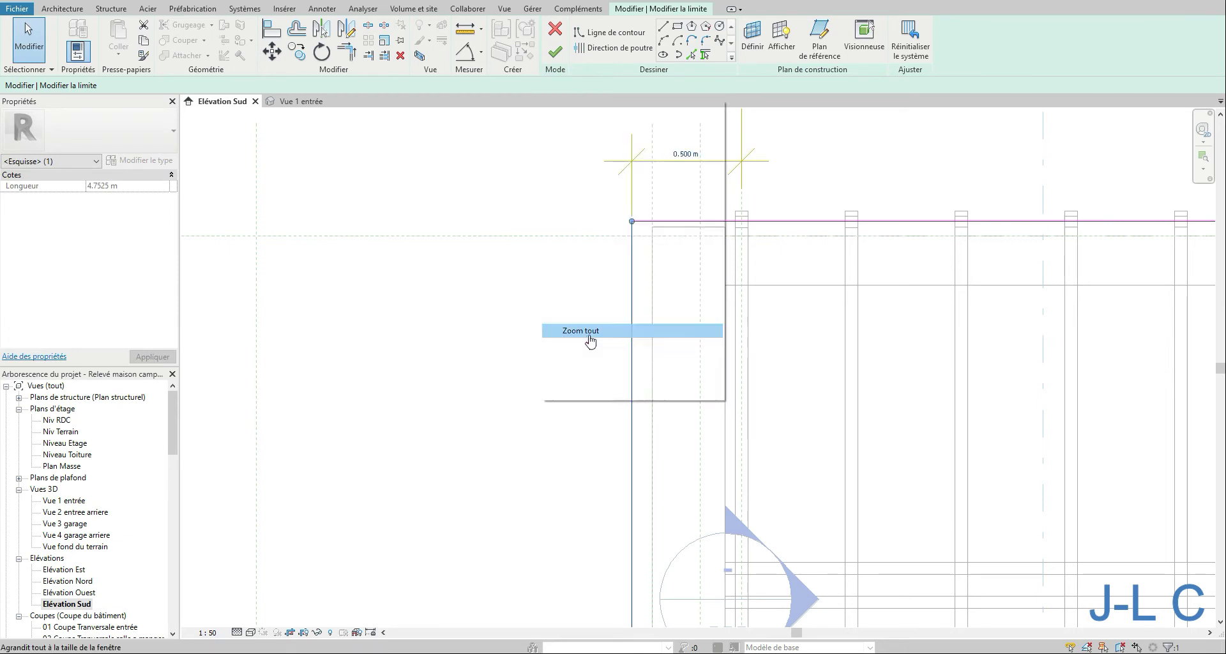
middle_drag(586, 340, 487, 327)
right_click(429, 406)
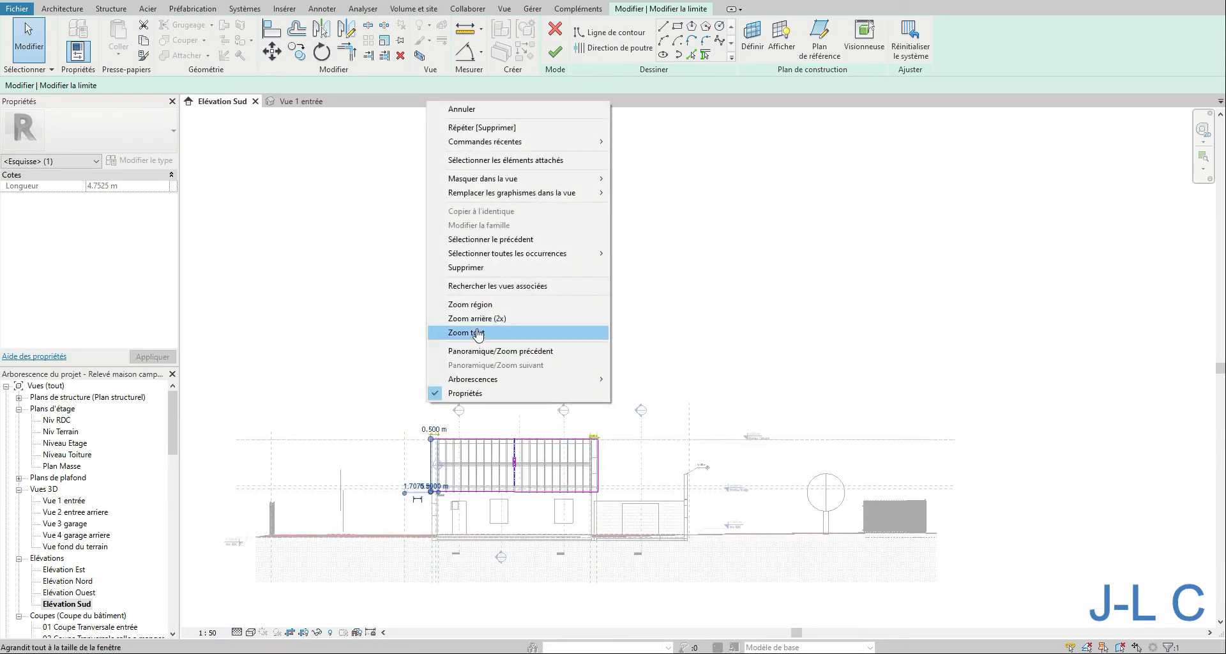
click(451, 330)
drag(408, 418, 646, 518)
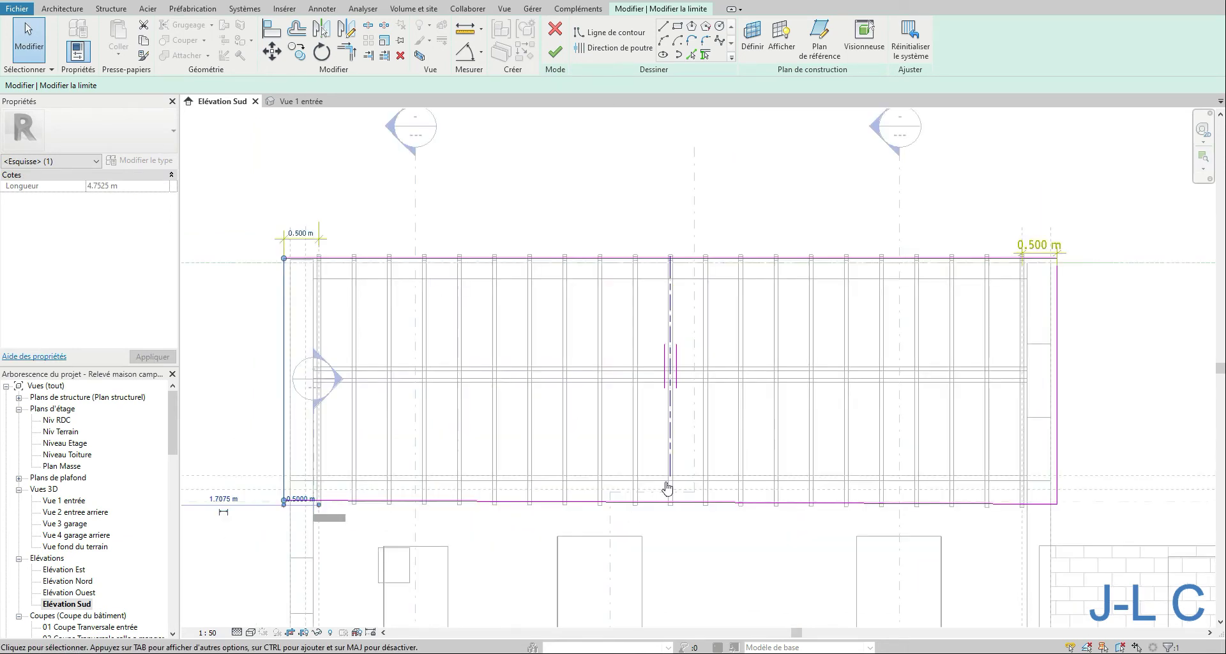
click(302, 233)
click(292, 225)
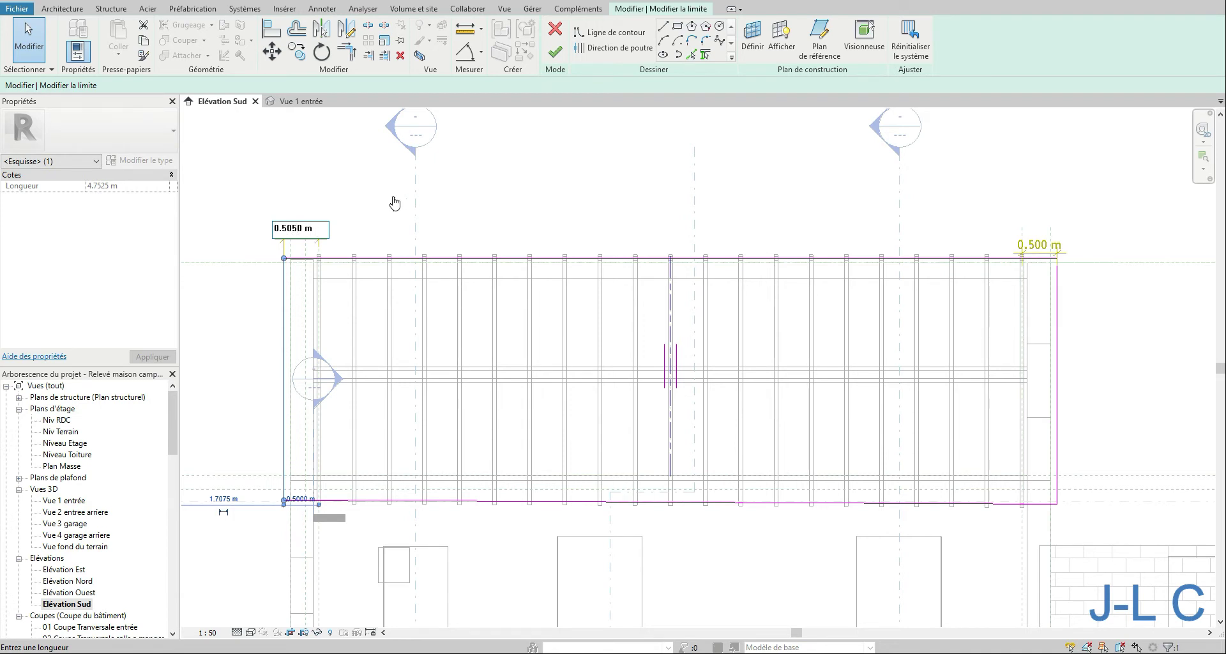
text(5)
key(Return)
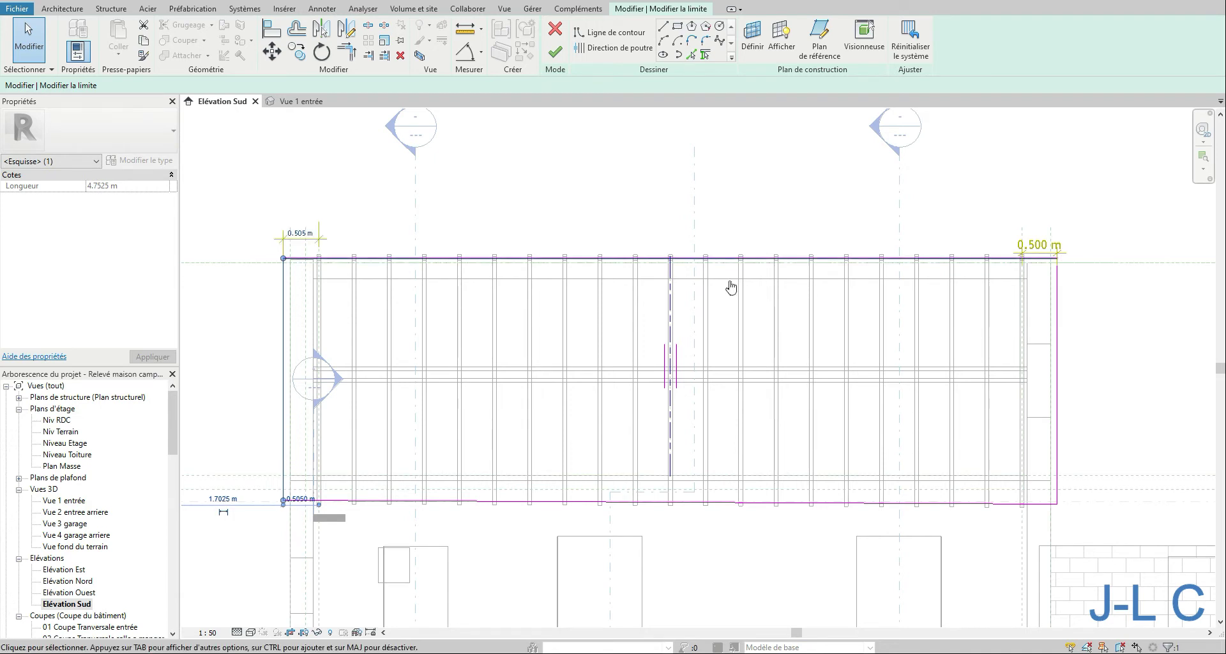
Set the garage-side boundary edge 0.505 m from the last rafter's reference plane, delete that dimension and finish the boundary edit.
click(1057, 279)
click(1041, 251)
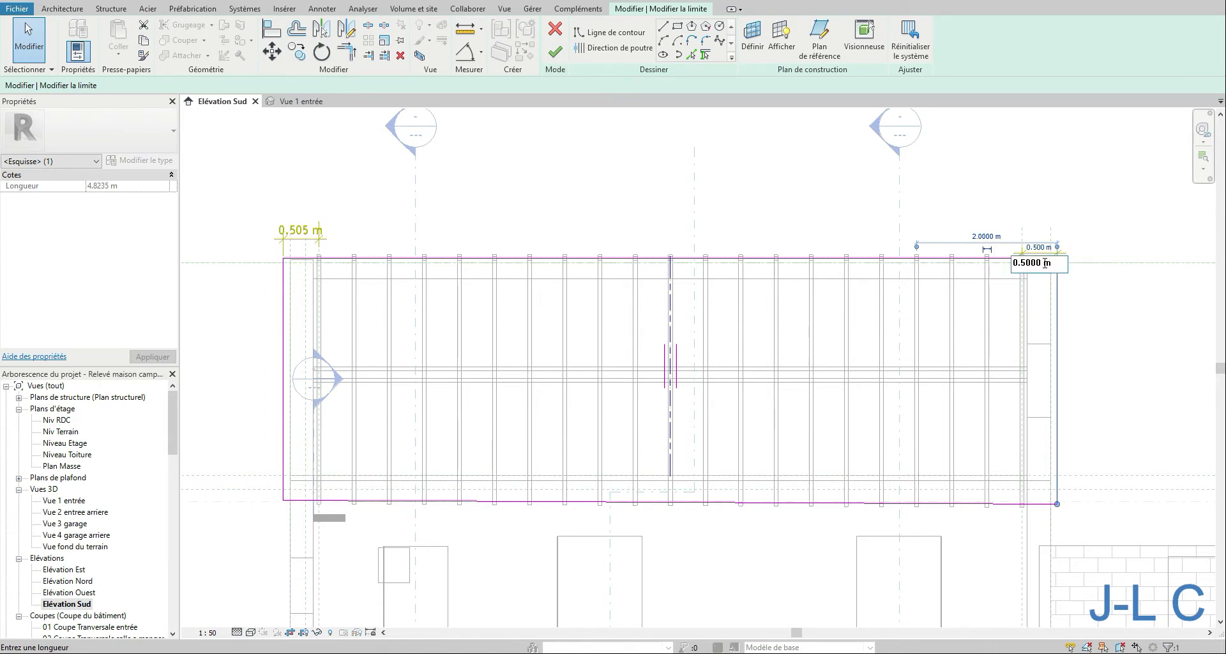
key(Return)
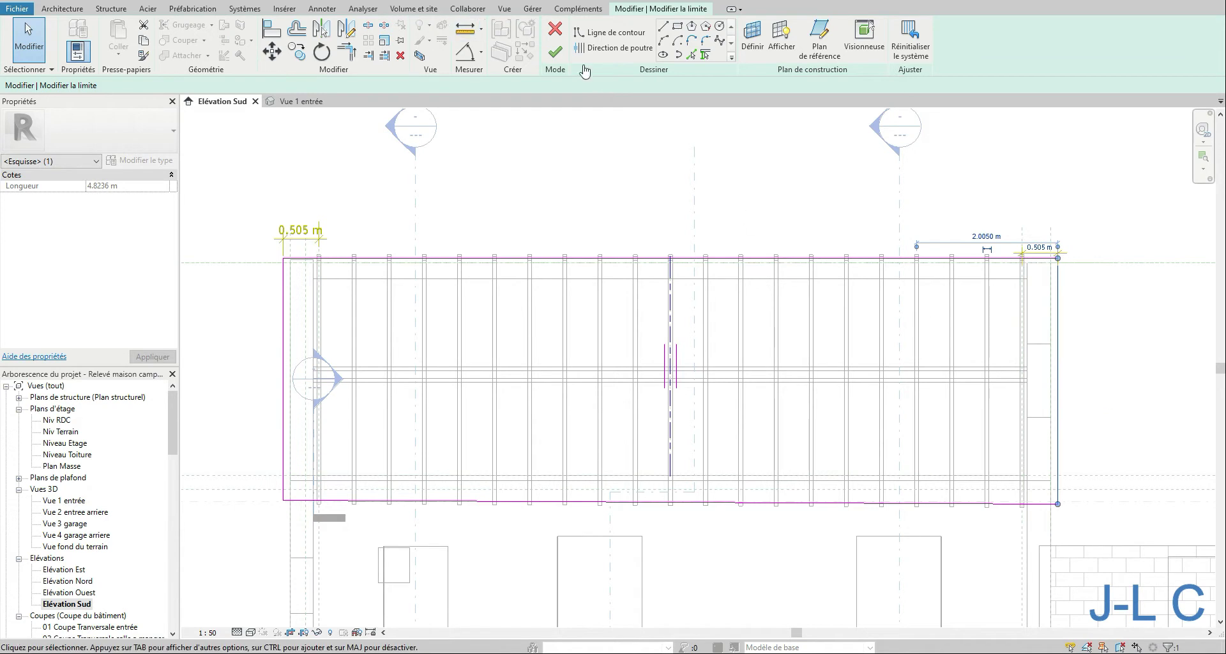
click(555, 52)
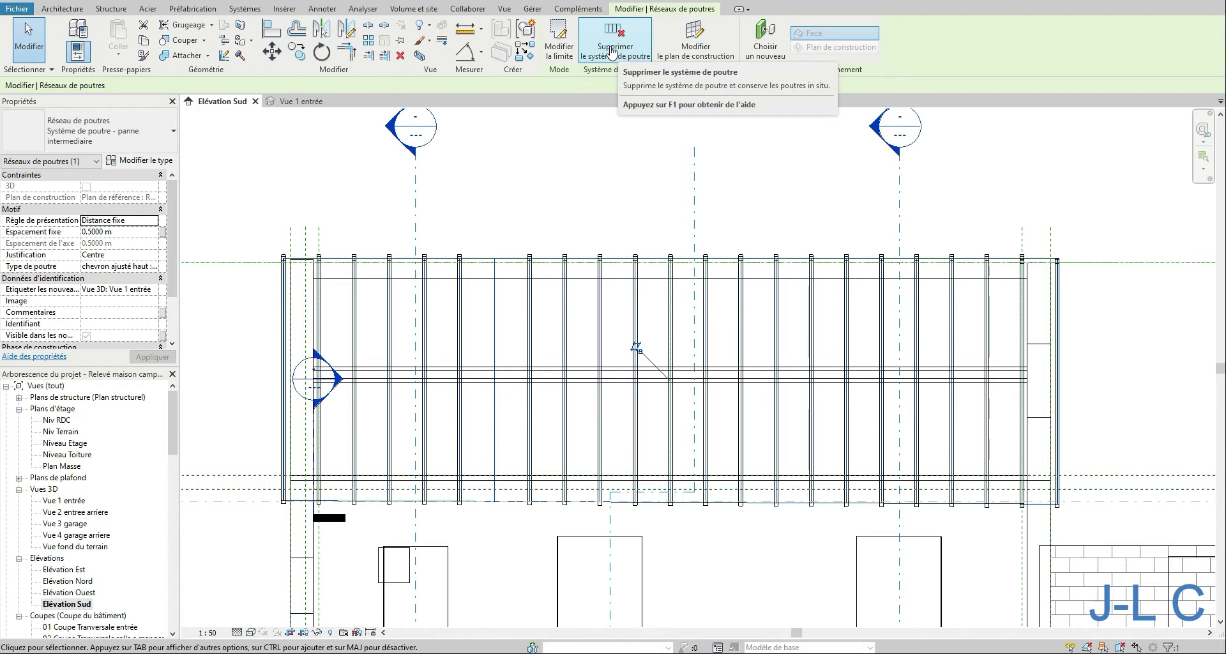
click(559, 43)
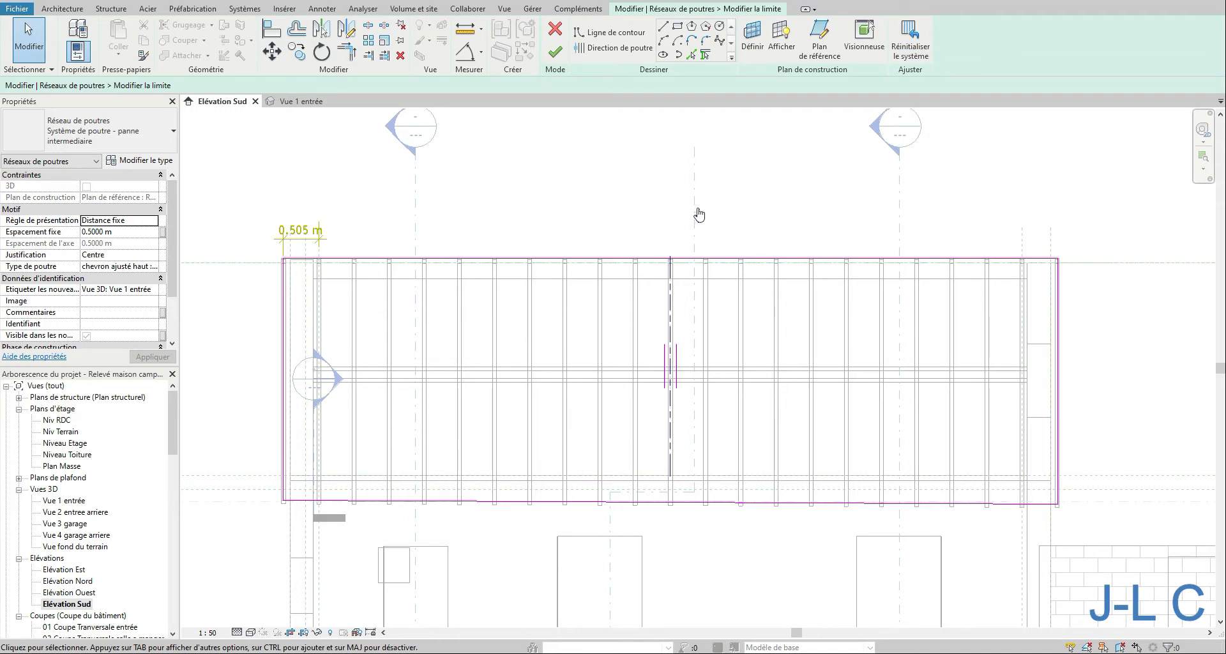
click(555, 52)
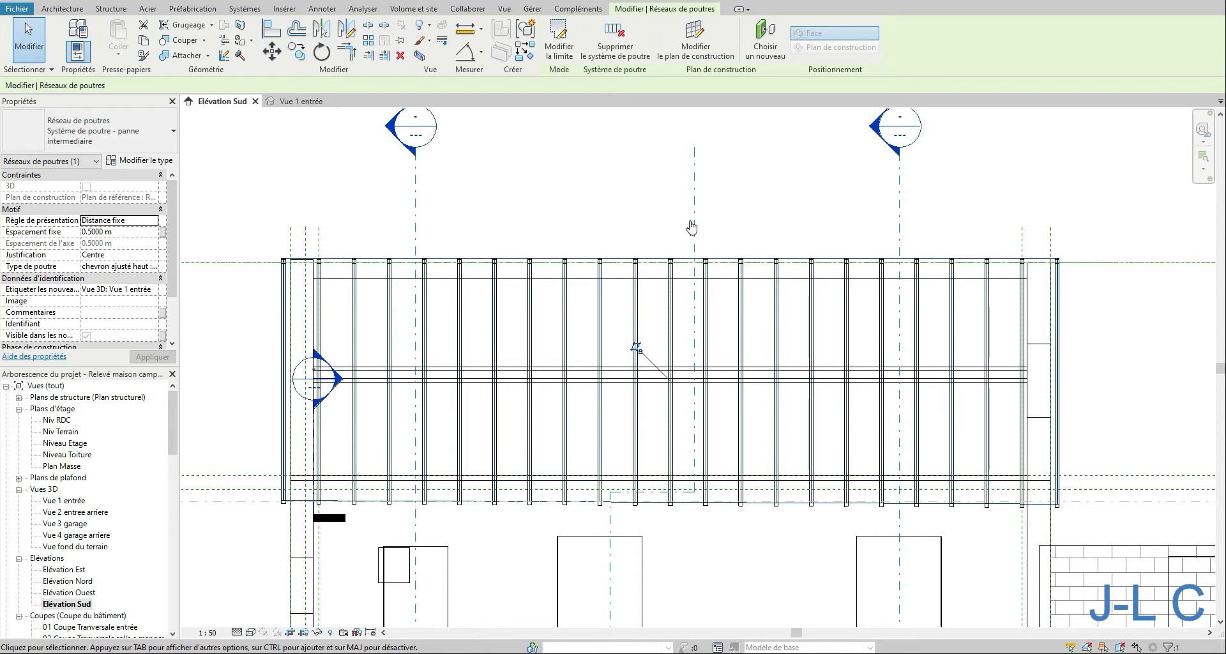
Undo the beam system boundary edits back to the rafter layout that has no rafters beyond the gables.
click(95, 2)
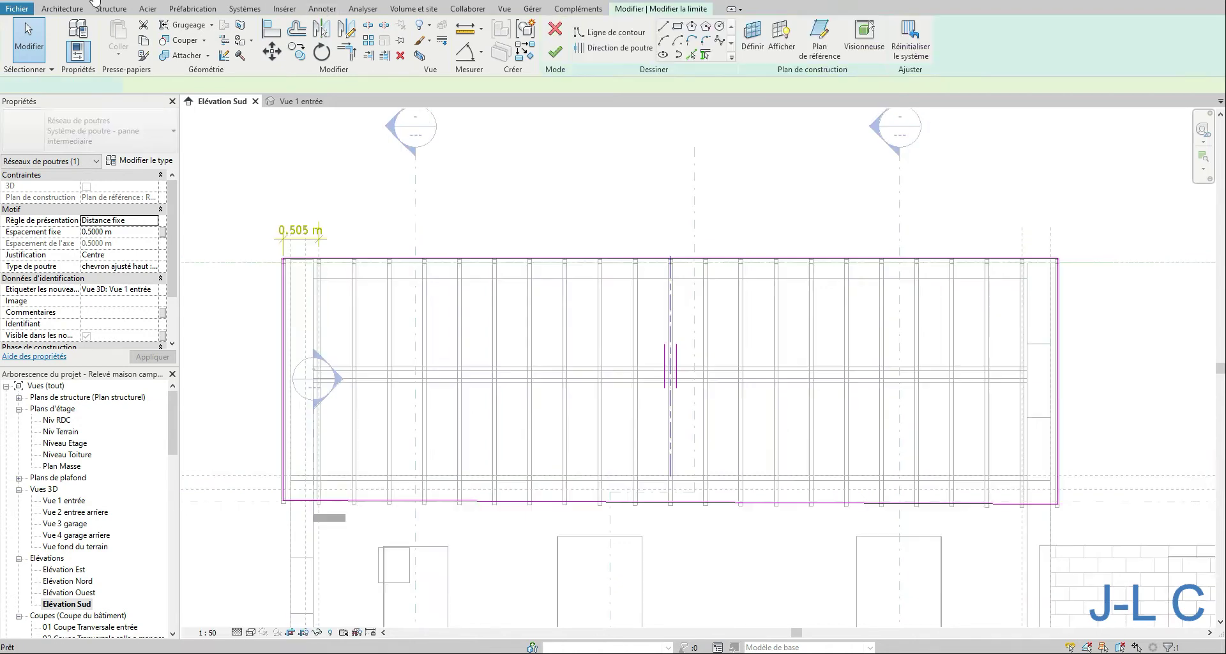
click(95, 2)
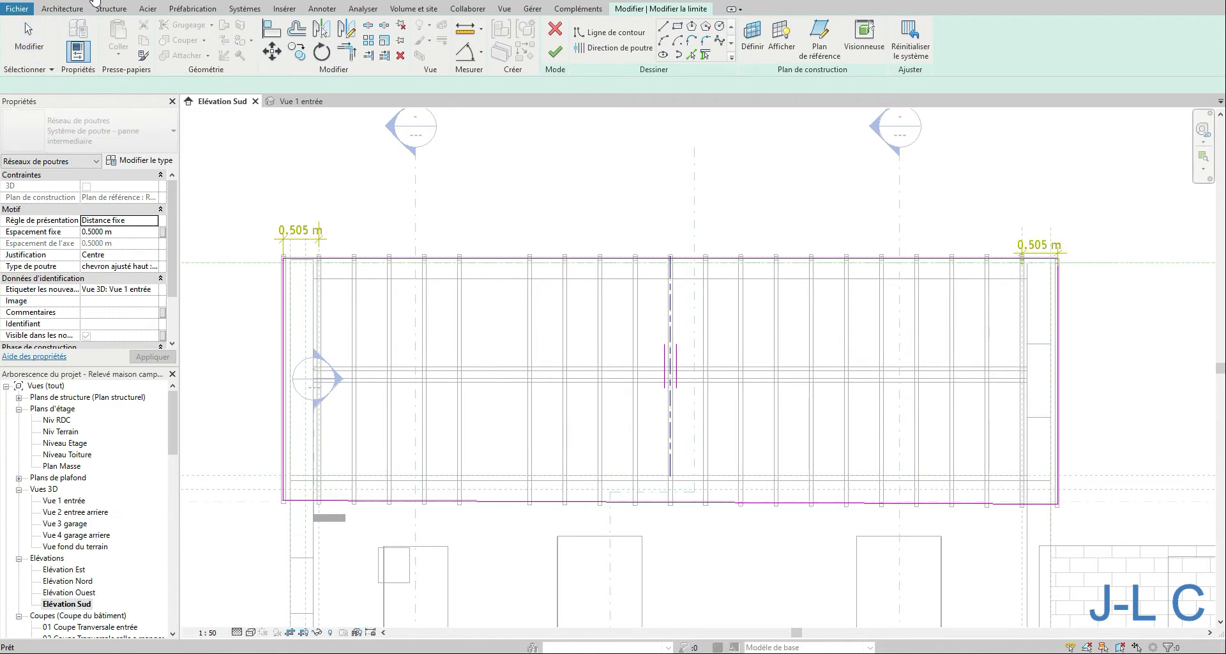
click(95, 2)
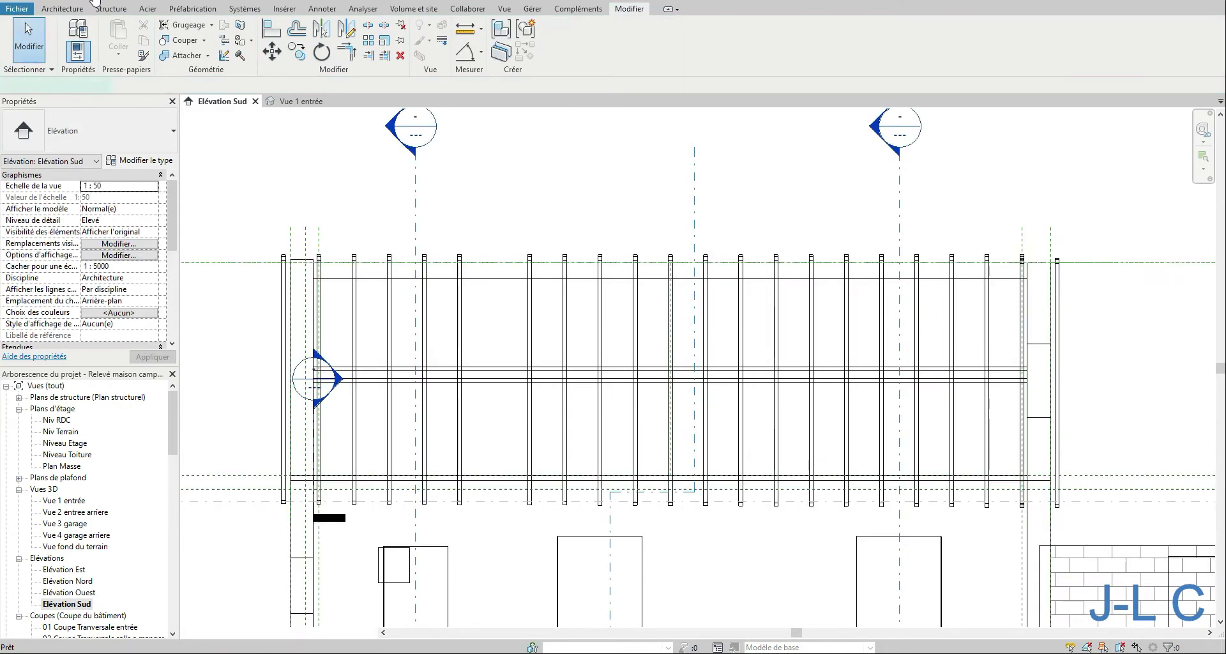
click(95, 2)
click(95, 2)
click(95, 2)
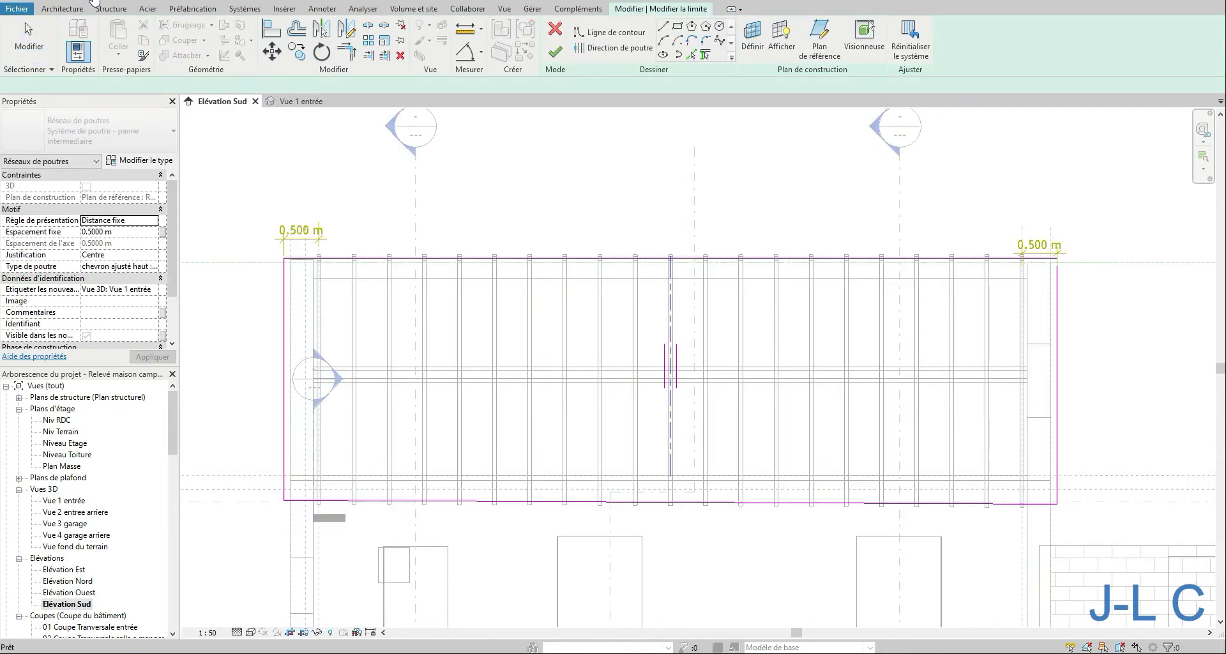
click(95, 2)
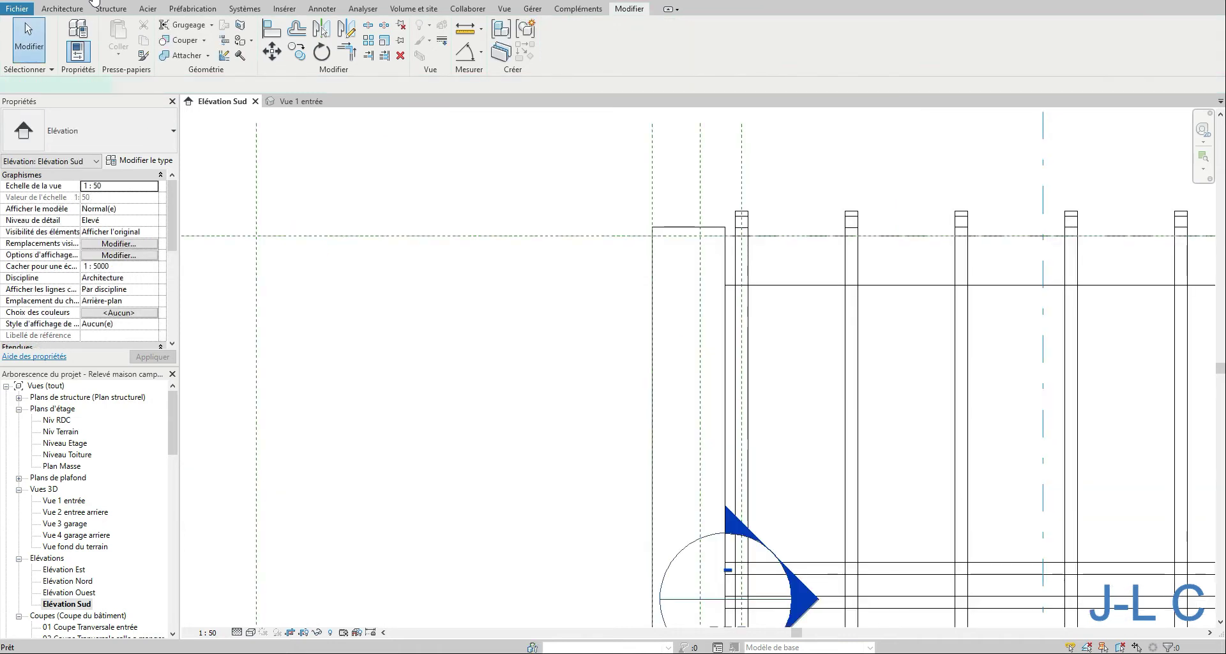
click(95, 2)
click(95, 2)
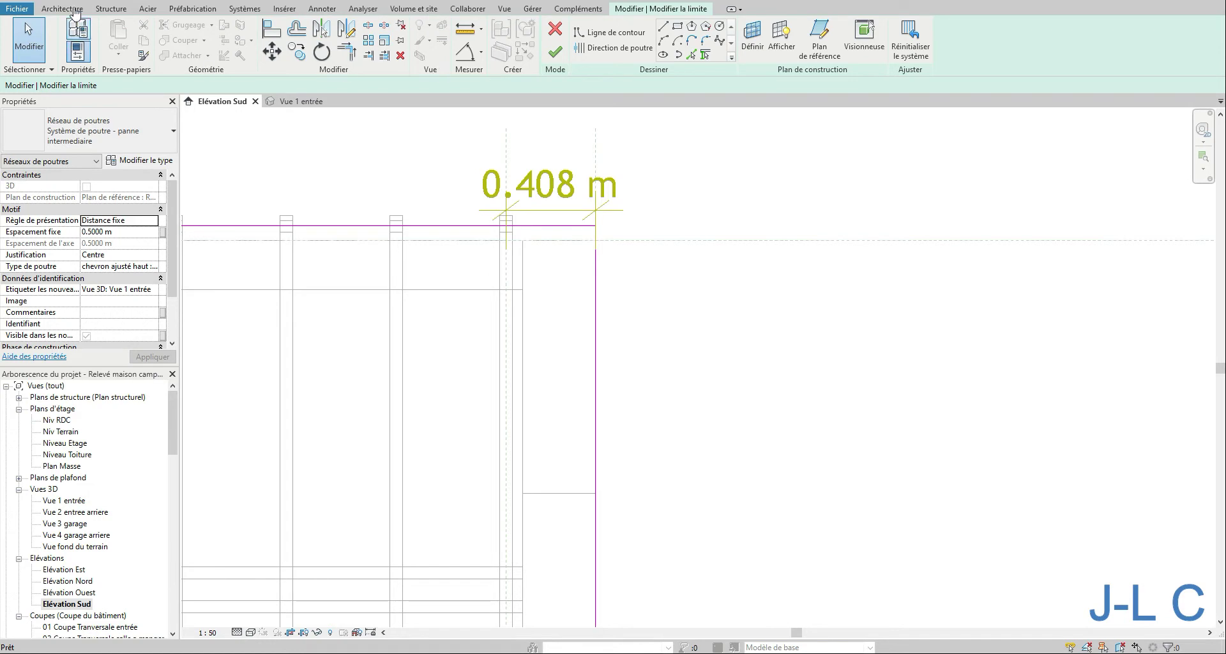
click(95, 1)
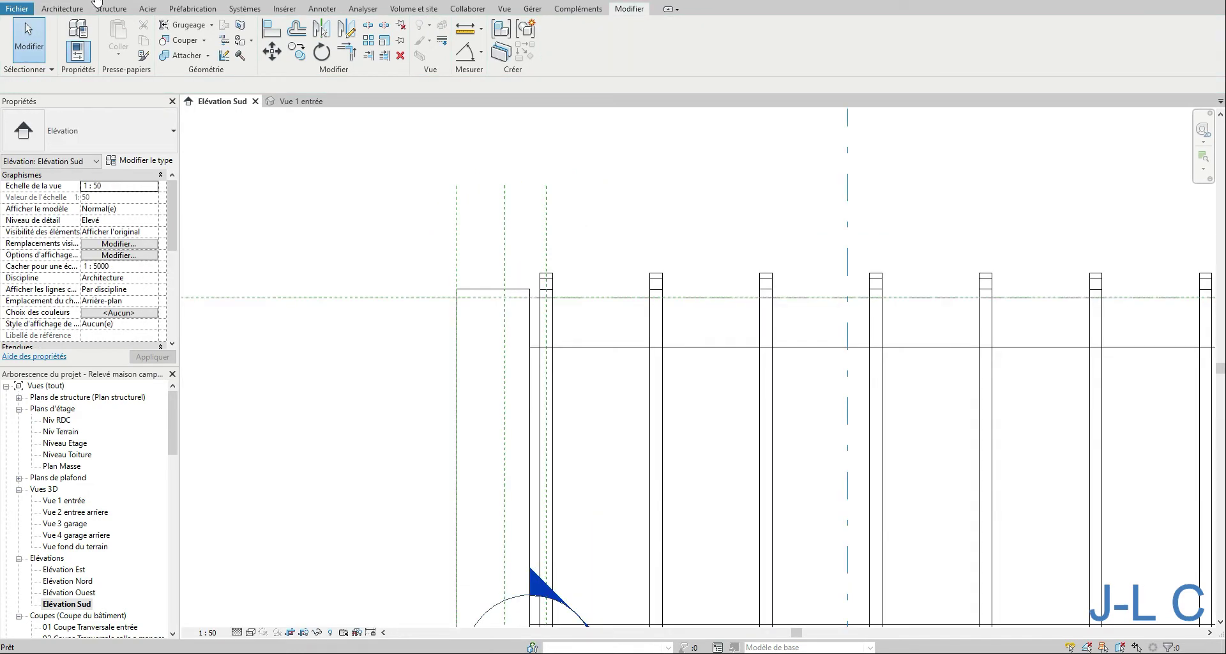
Set the work plane for beam placement in the south elevation to the reference plane Rampant Sud Maison.
right_click(370, 165)
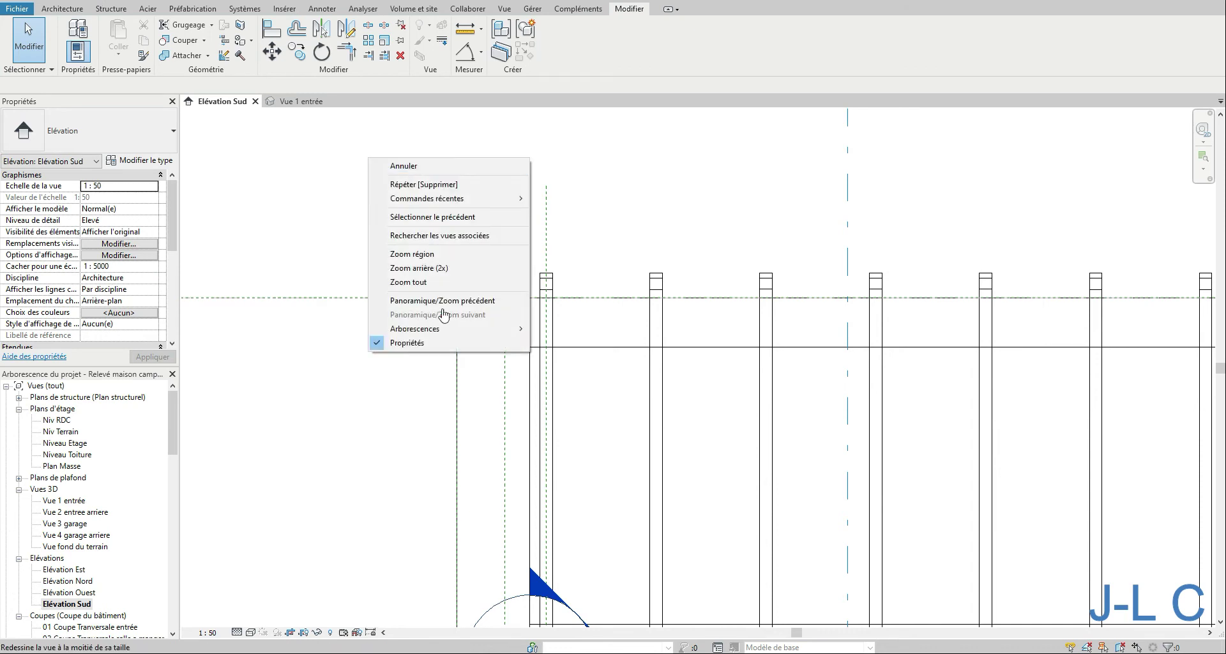
click(418, 279)
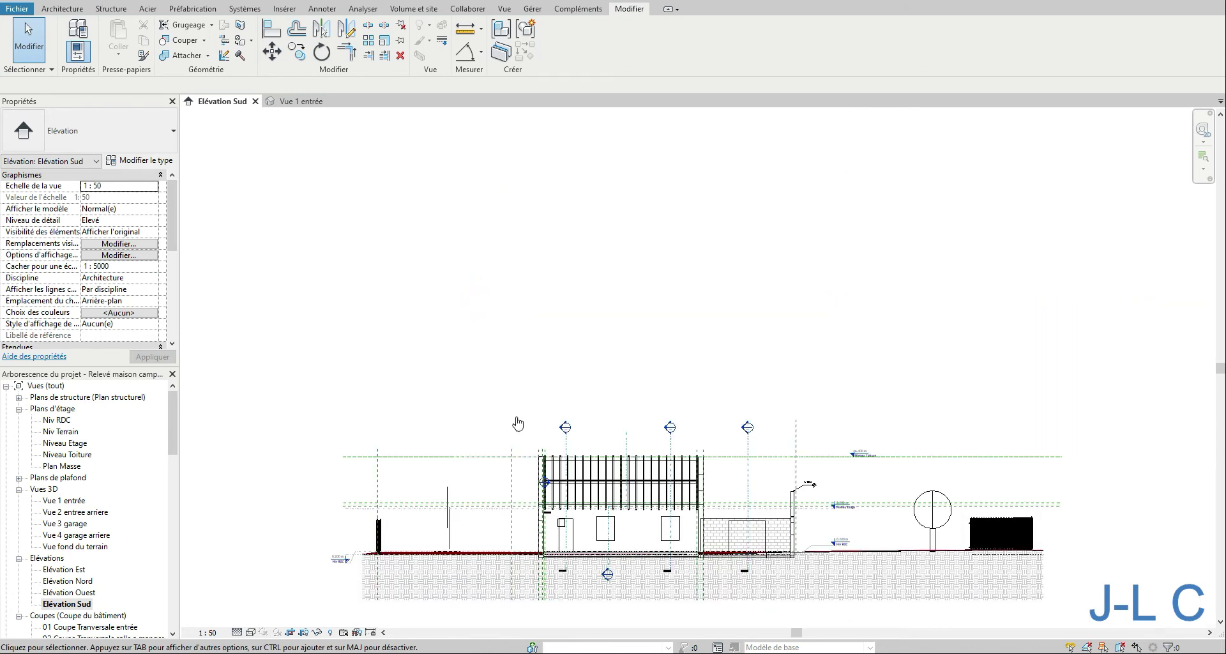
right_click(518, 424)
click(533, 514)
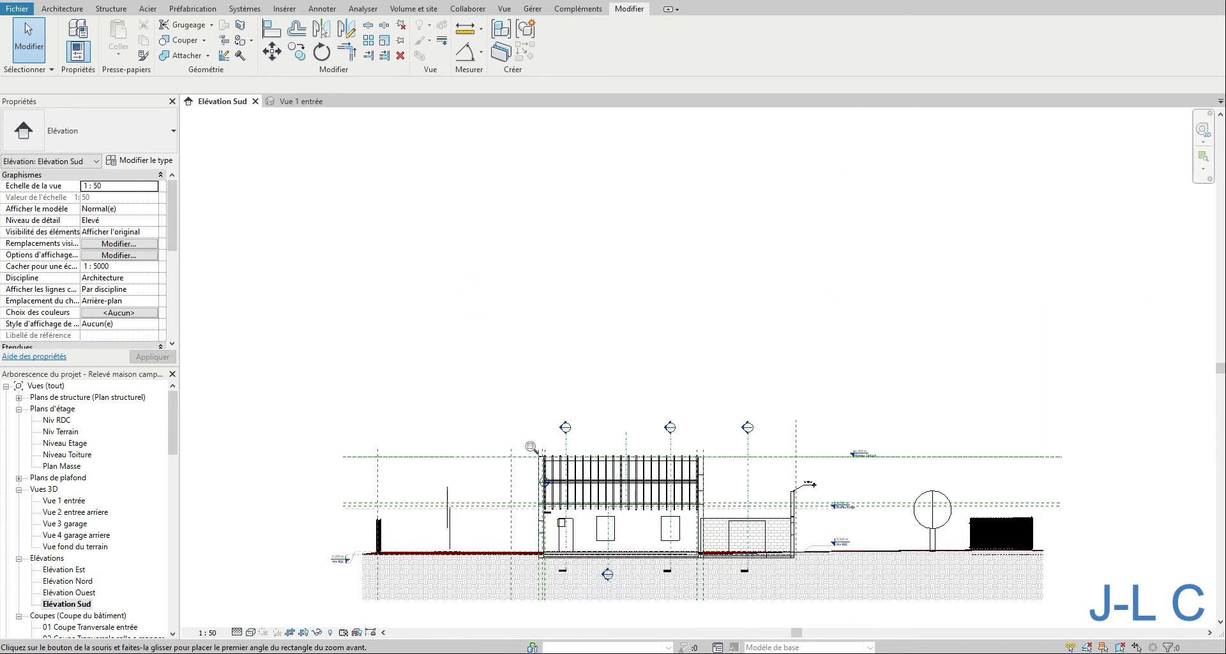
drag(531, 447, 760, 505)
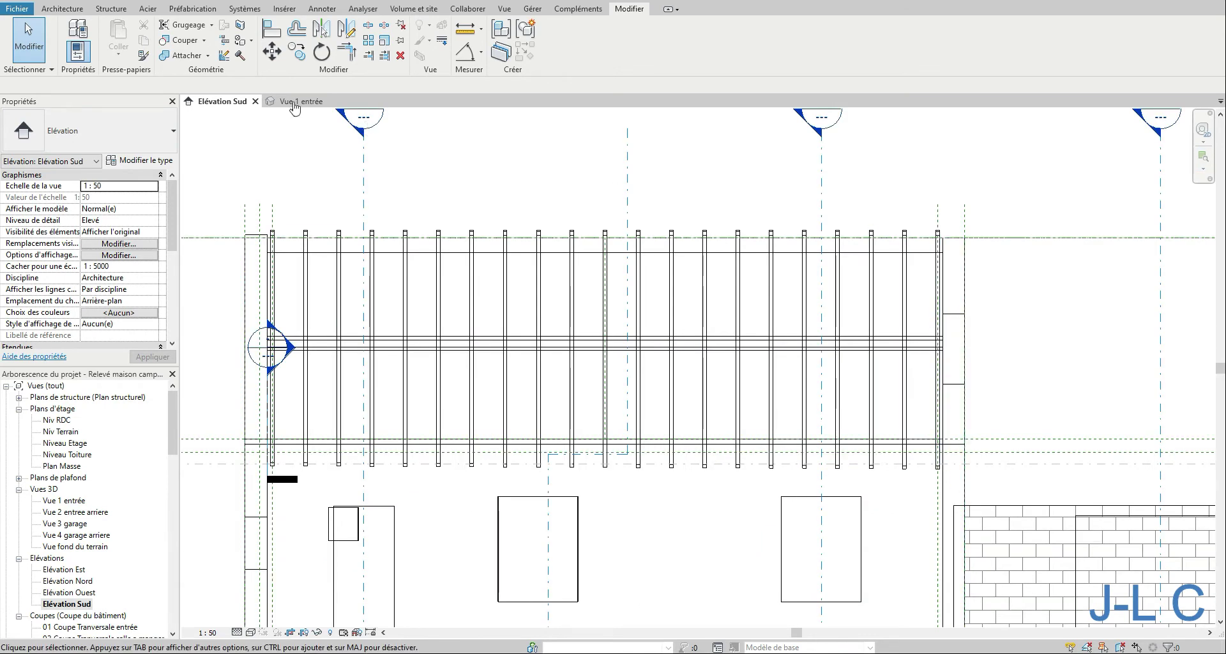
click(62, 9)
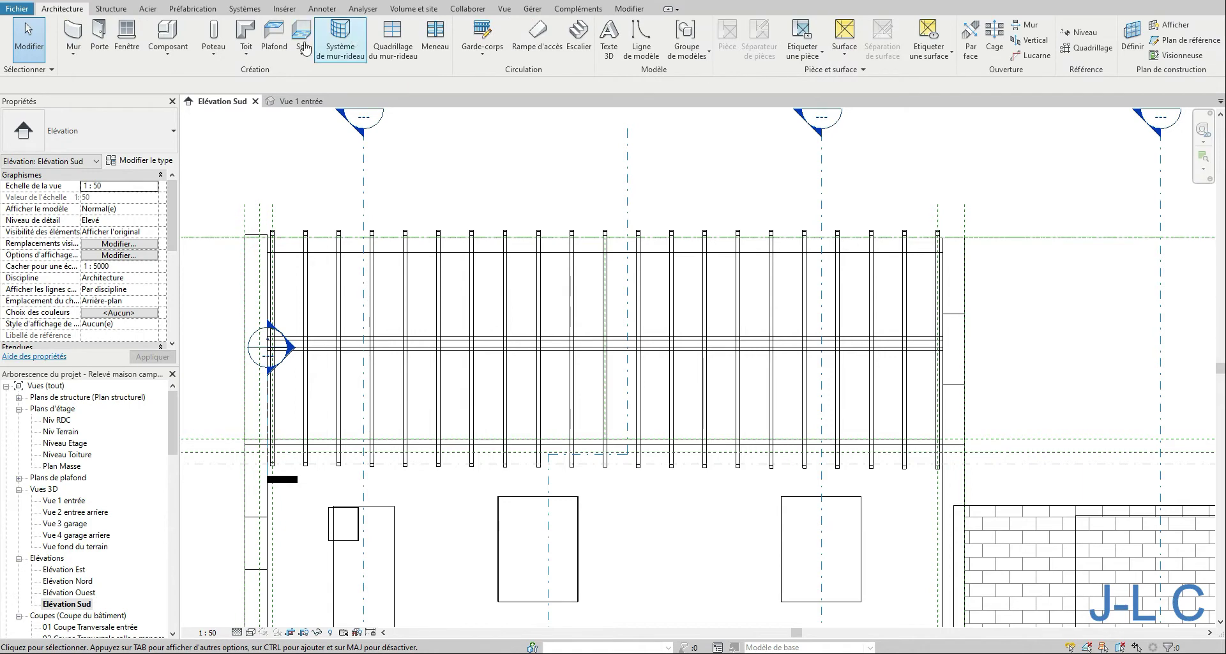
click(111, 9)
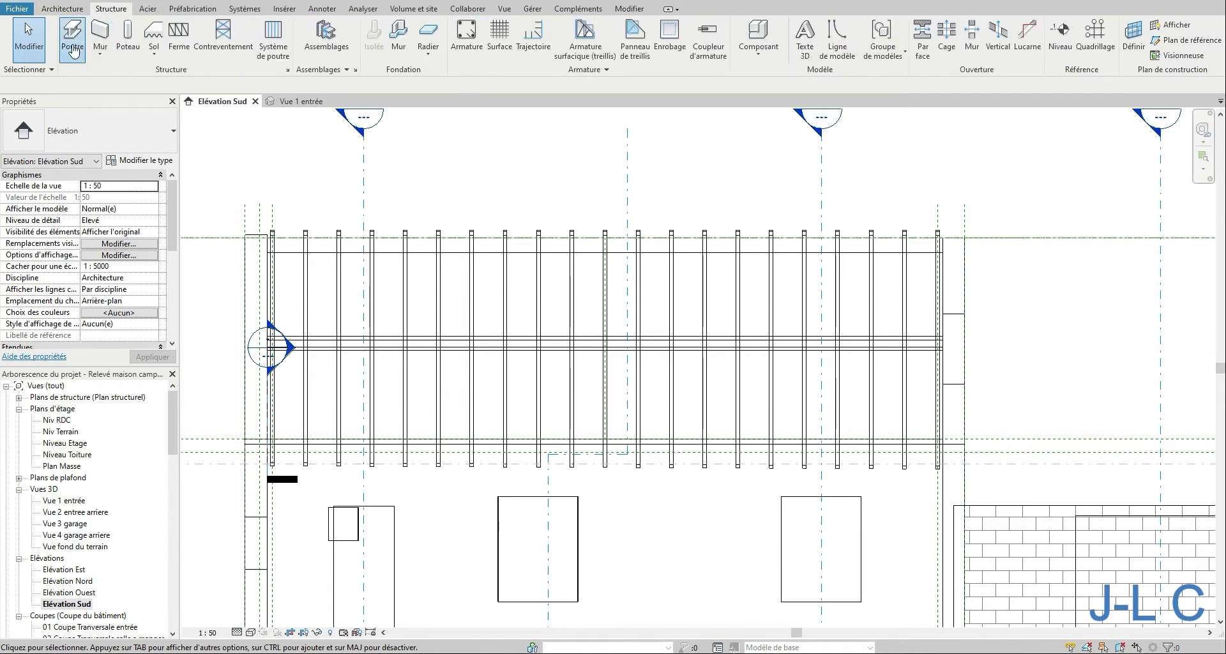
click(77, 35)
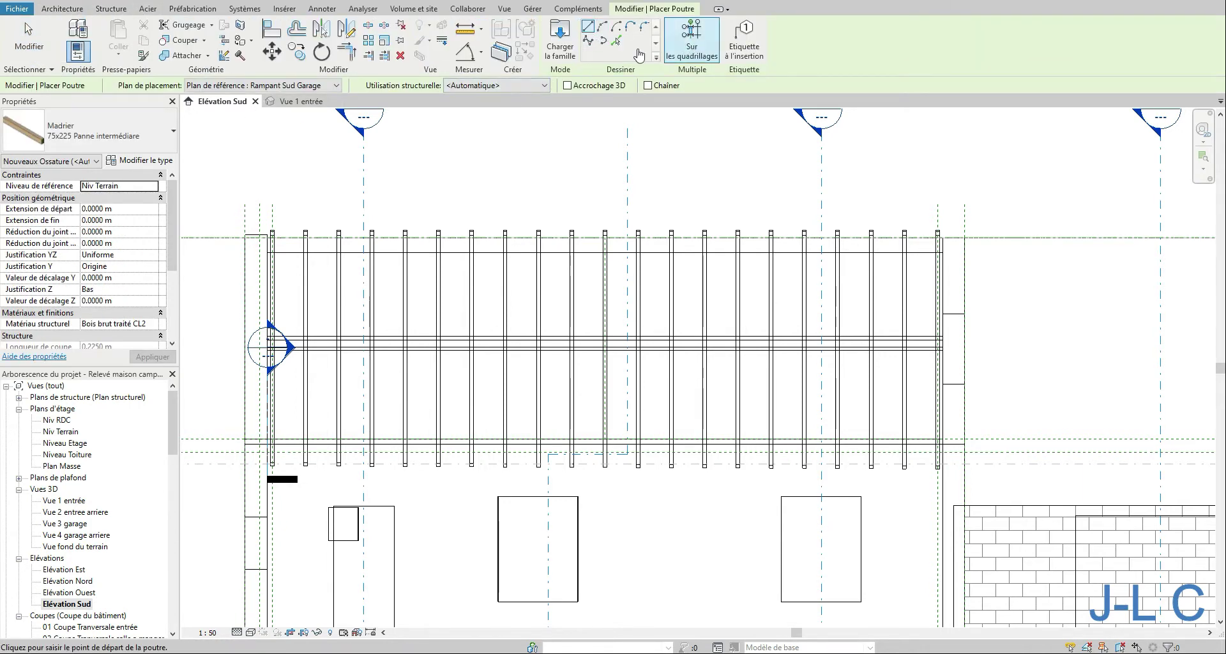
click(62, 8)
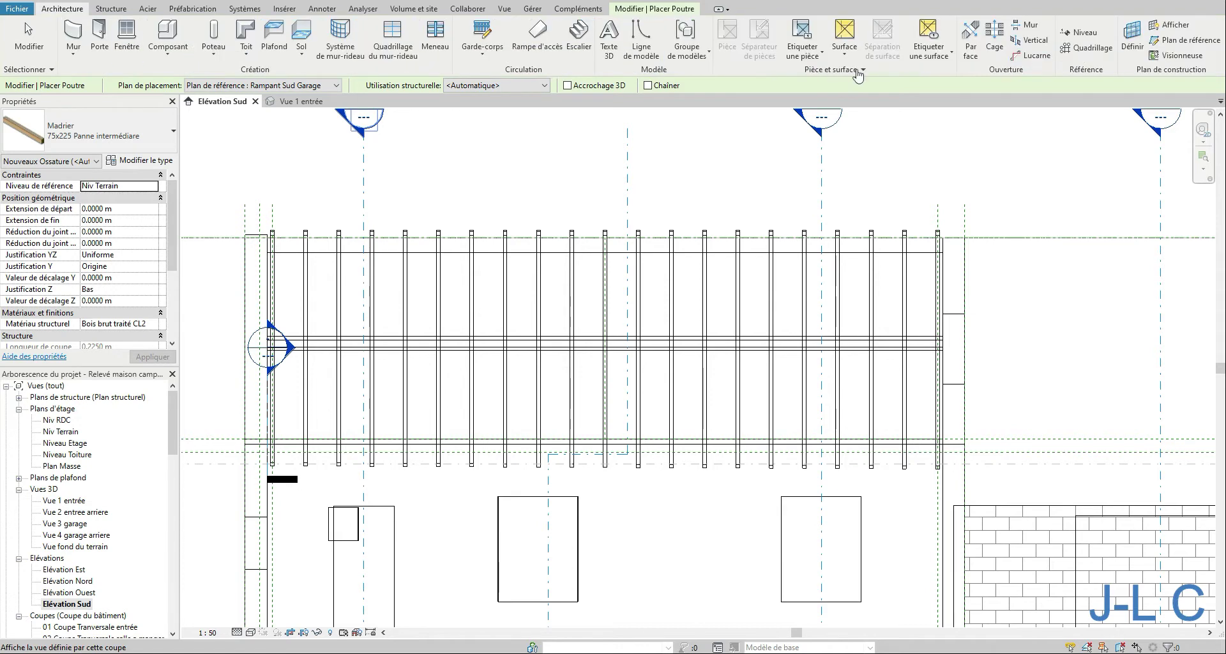
click(1132, 38)
click(671, 328)
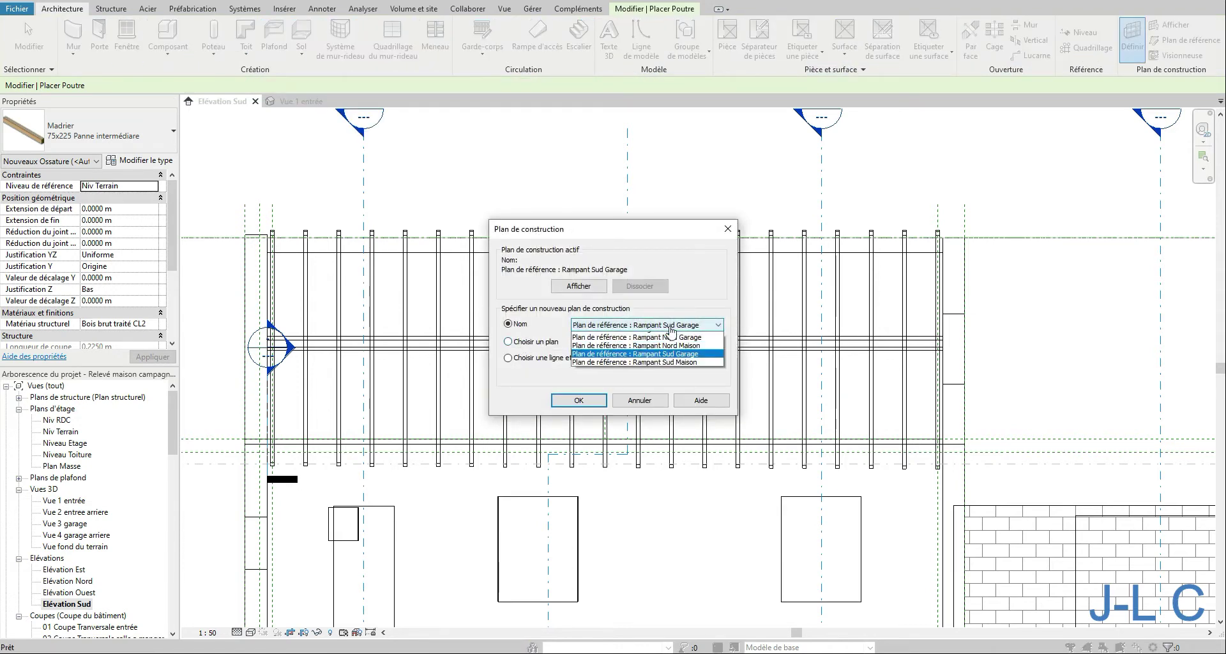
click(671, 330)
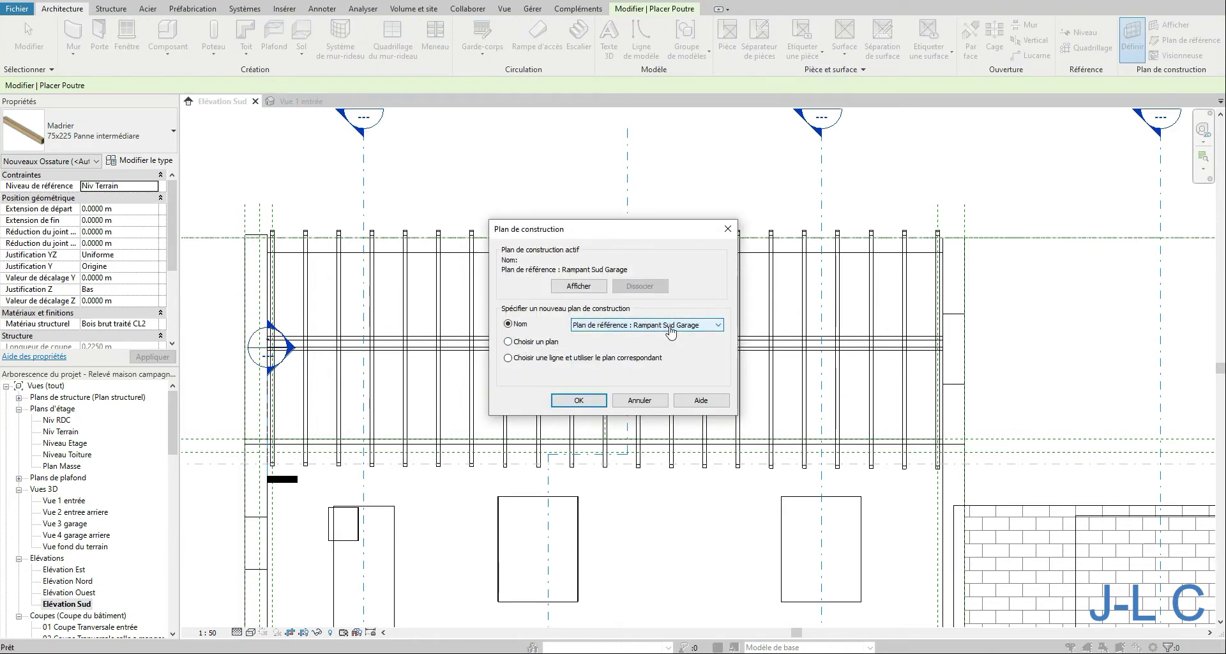
click(683, 328)
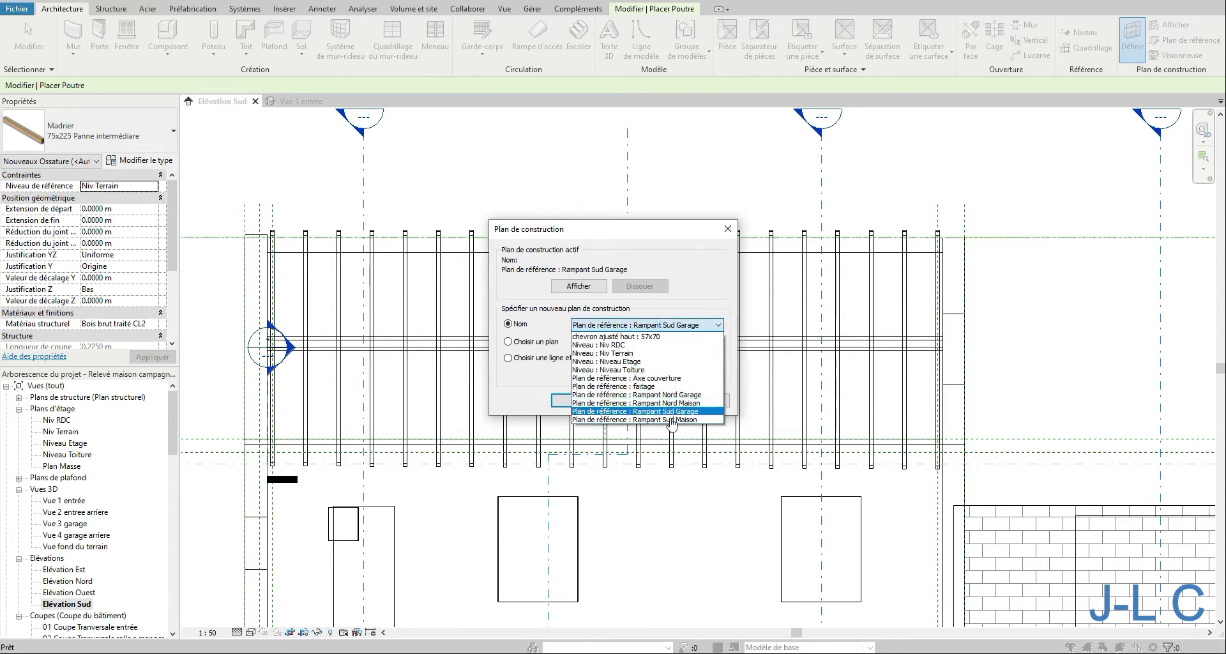
click(610, 412)
click(578, 401)
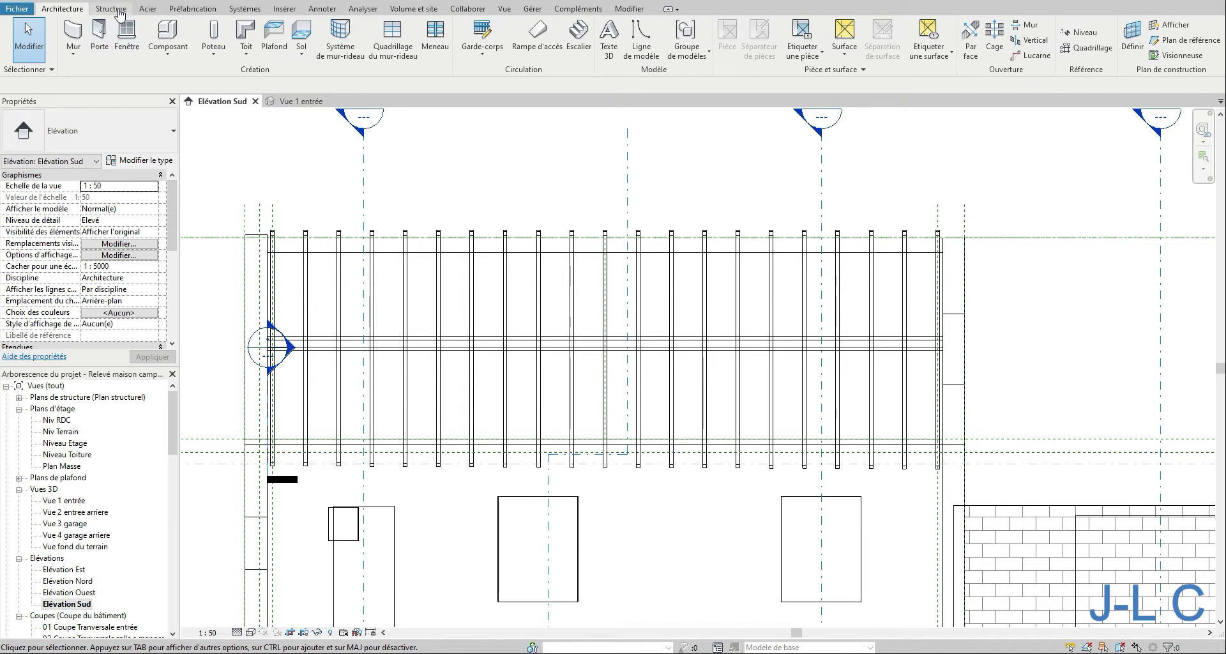
Place a chevron ajusté haut 57x70 beam about 4.7 m long up the slope along the garage-side gable's outer reference plane.
click(119, 14)
click(76, 44)
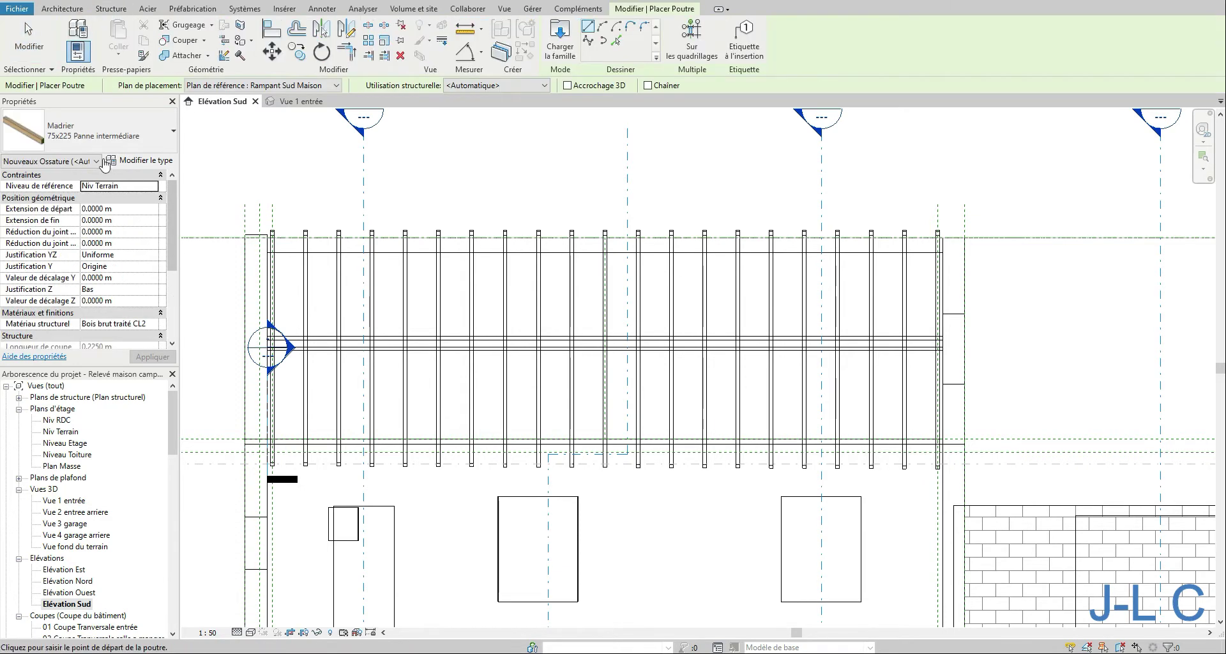
click(96, 134)
scroll(164, 291, up, 2)
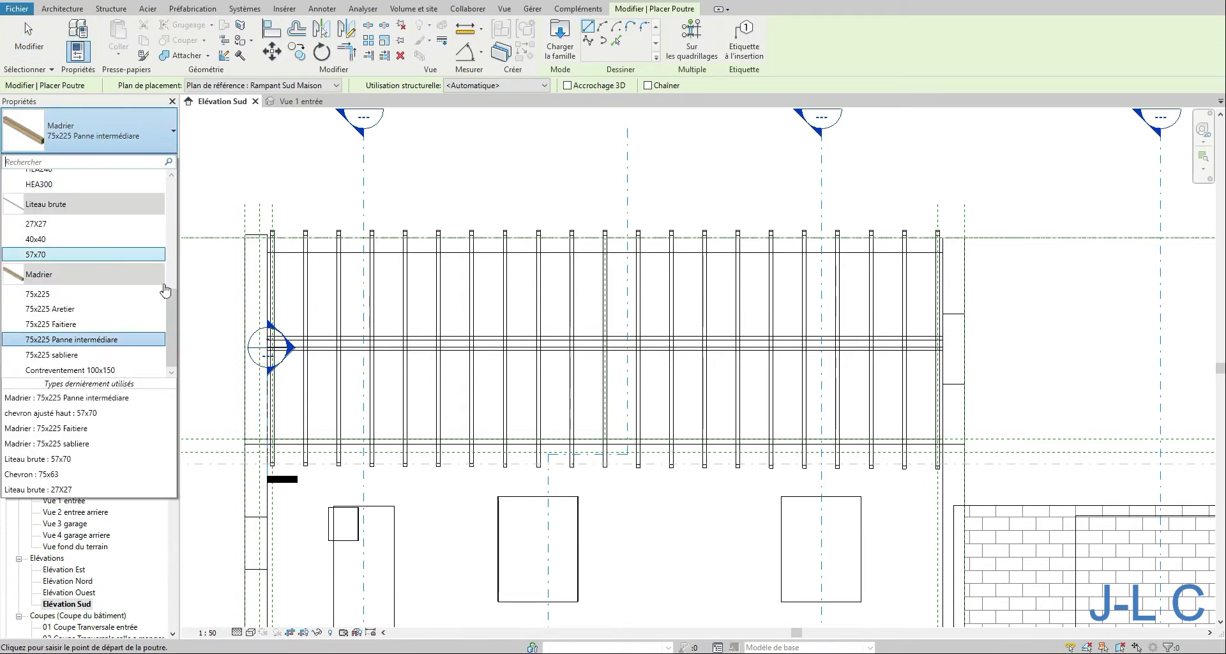
scroll(165, 290, up, 5)
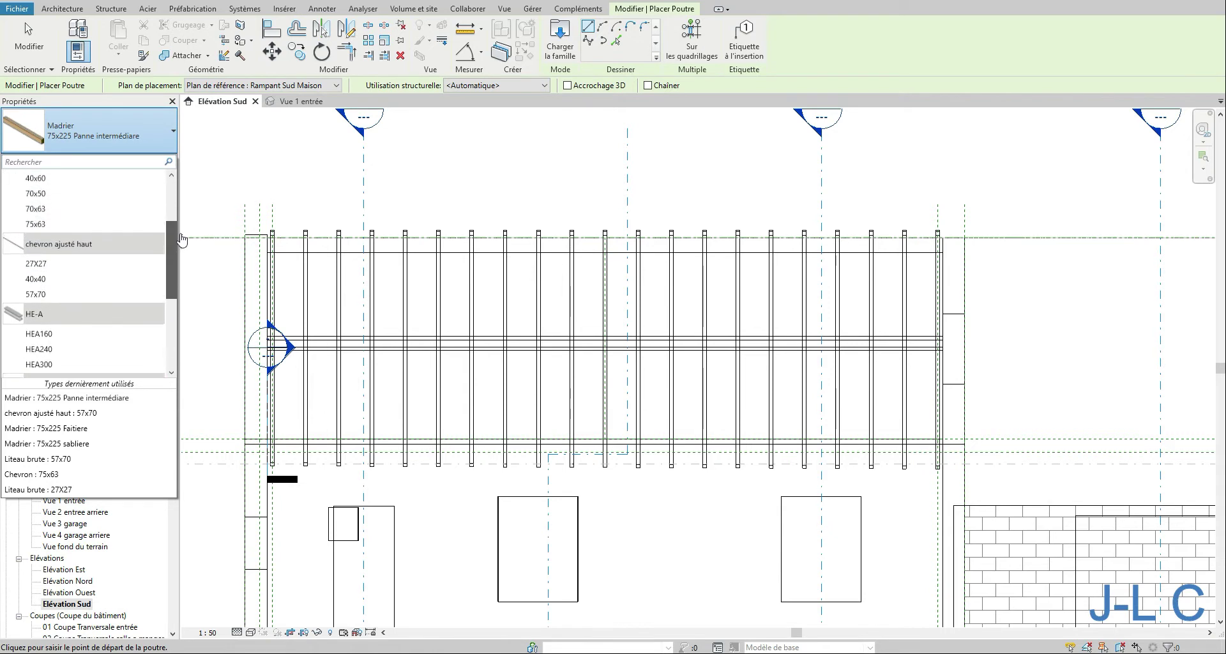
scroll(96, 268, up, 3)
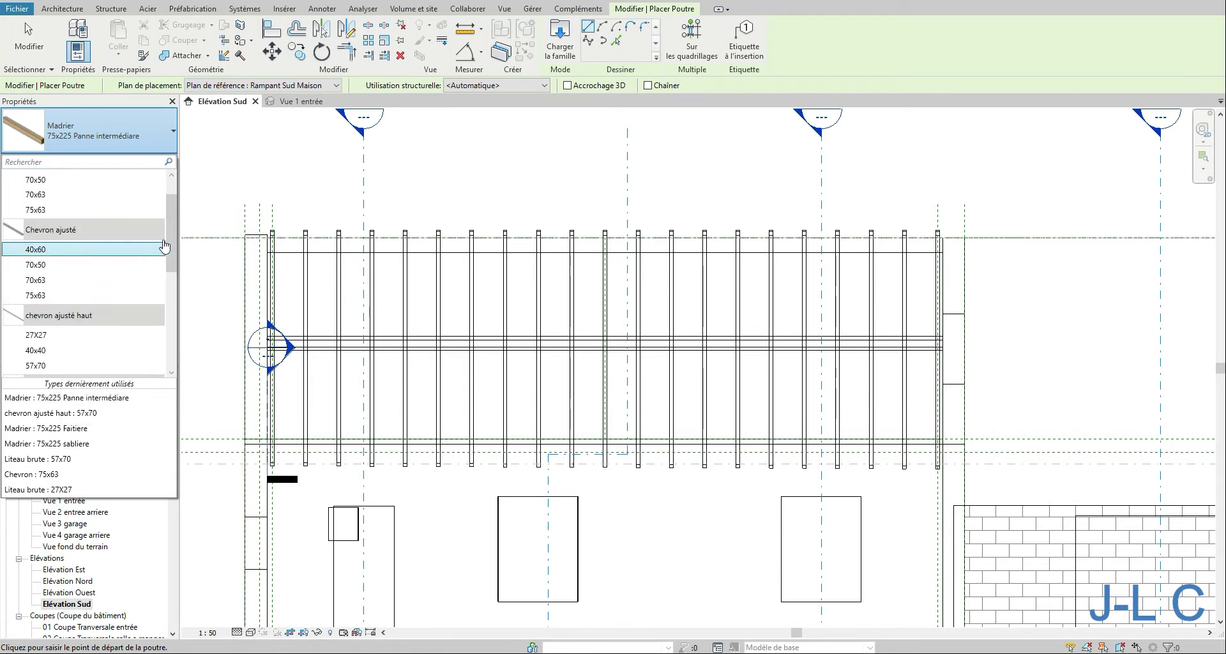
scroll(179, 262, down, 2)
mouse_move(172, 263)
mouse_down()
mouse_move(172, 305)
mouse_move(171, 278)
mouse_up()
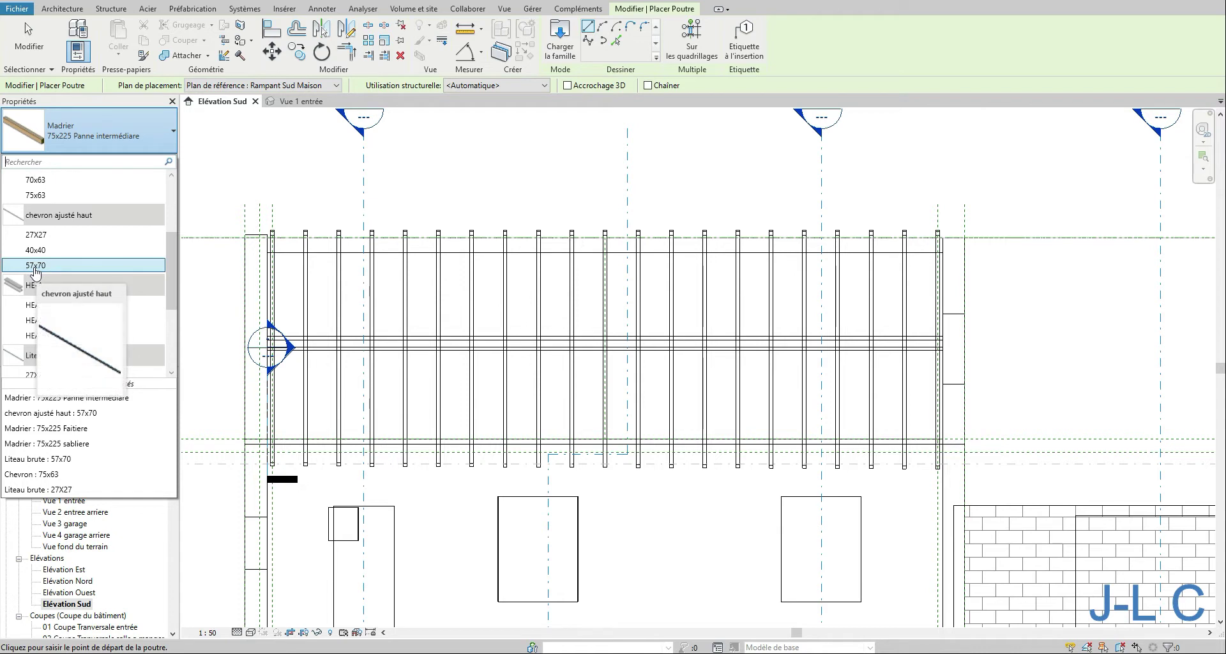
click(55, 267)
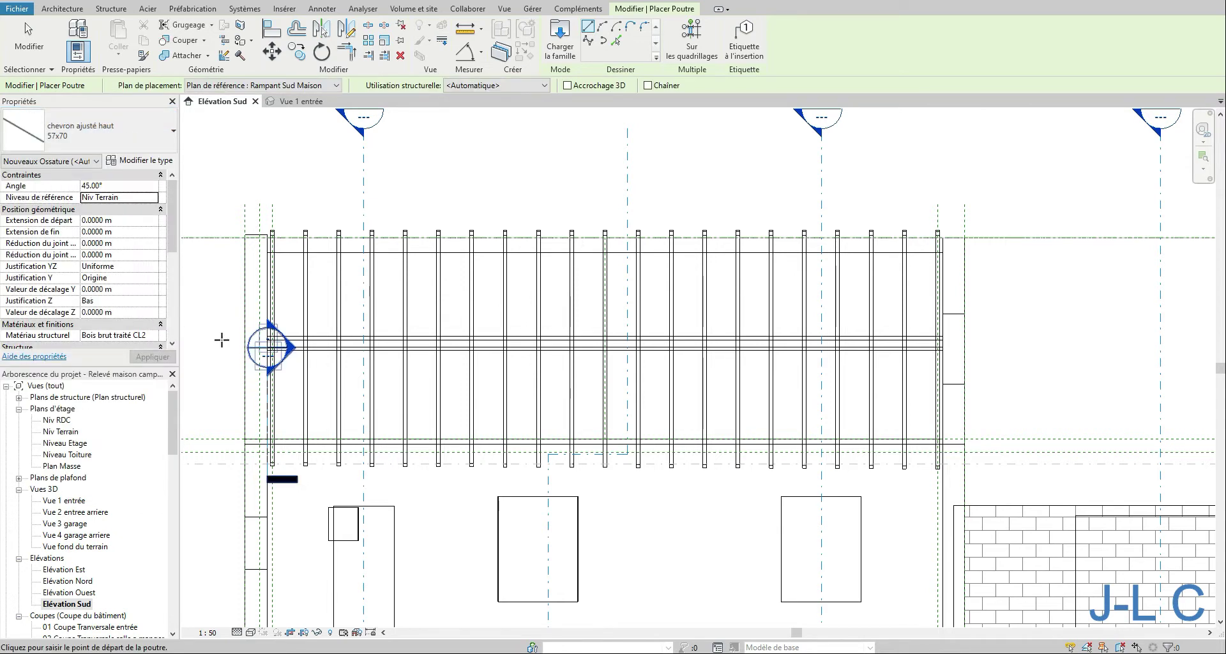
click(965, 462)
click(965, 219)
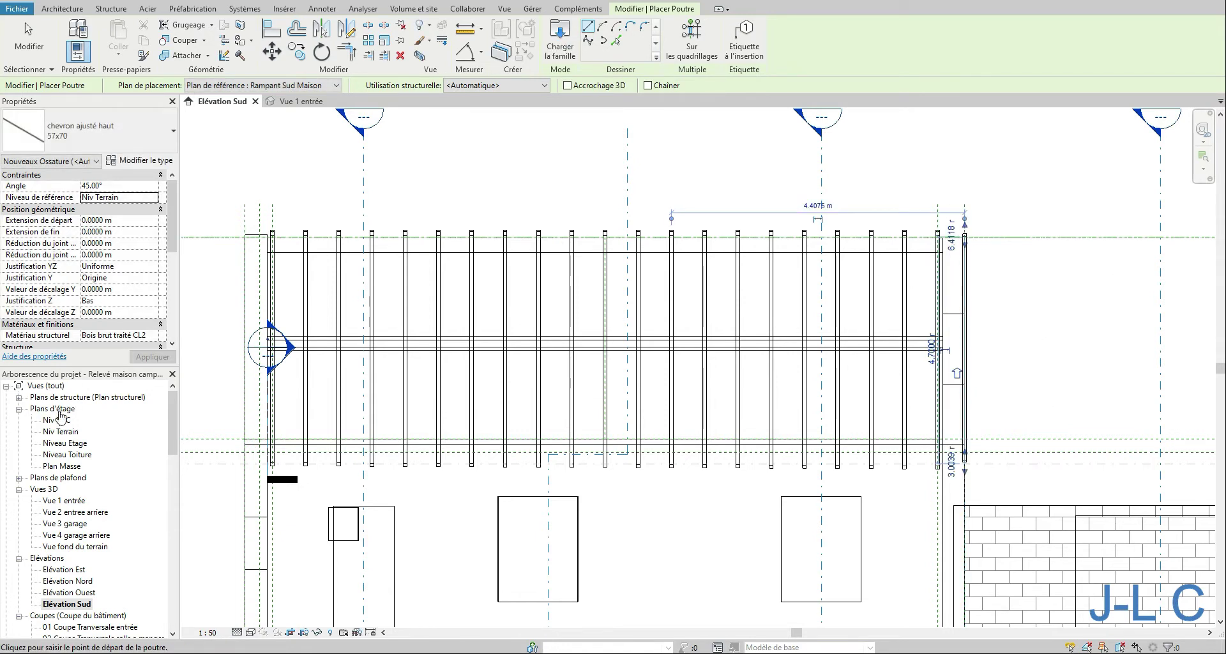
Examine the new rafter on the garage-side gable in the 3D view Vue 1 entrée.
double_click(61, 502)
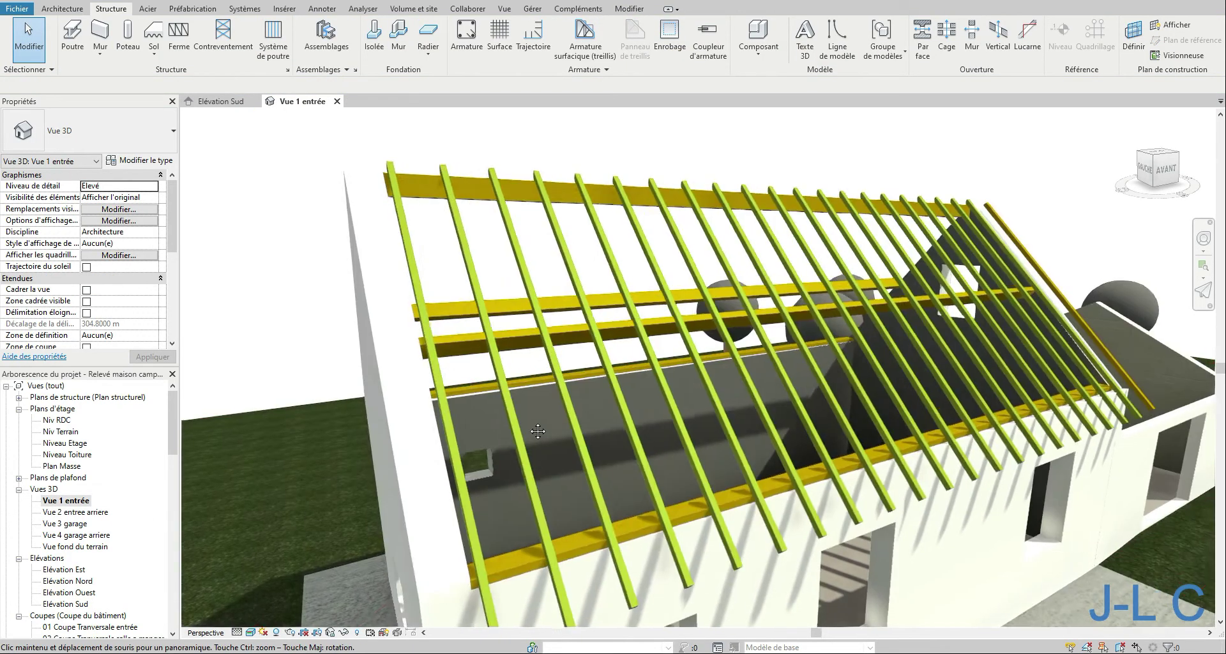
shift+middle_drag(537, 431, 562, 447)
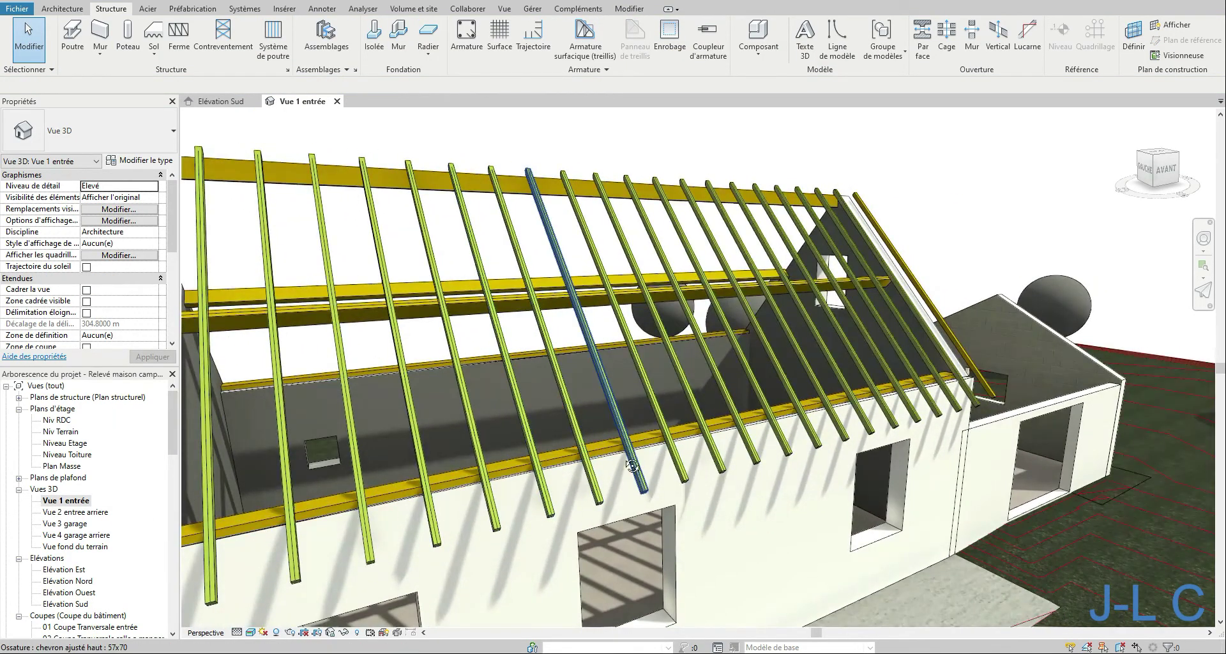
shift+middle_drag(632, 465, 573, 389)
scroll(614, 402, up, 4)
scroll(614, 389, down, 6)
scroll(614, 385, up, 3)
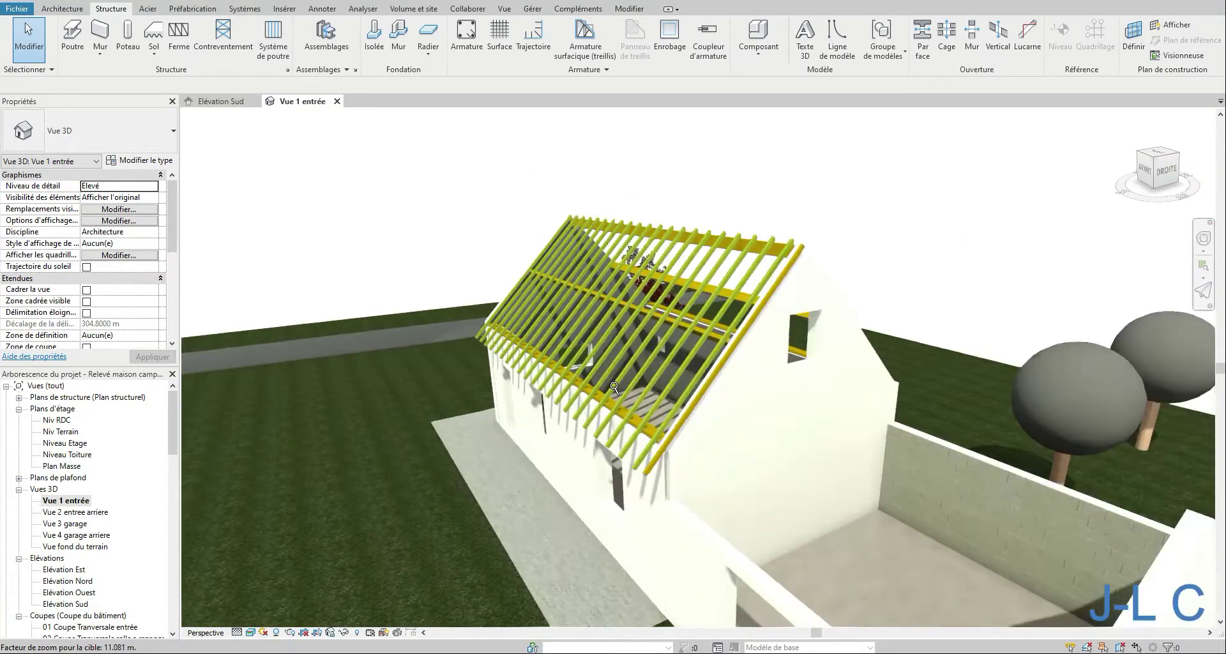
scroll(613, 386, up, 3)
scroll(614, 385, down, 1)
mouse_move(799, 427)
shift+middle_down()
mouse_move(856, 430)
mouse_move(818, 429)
shift+middle_up()
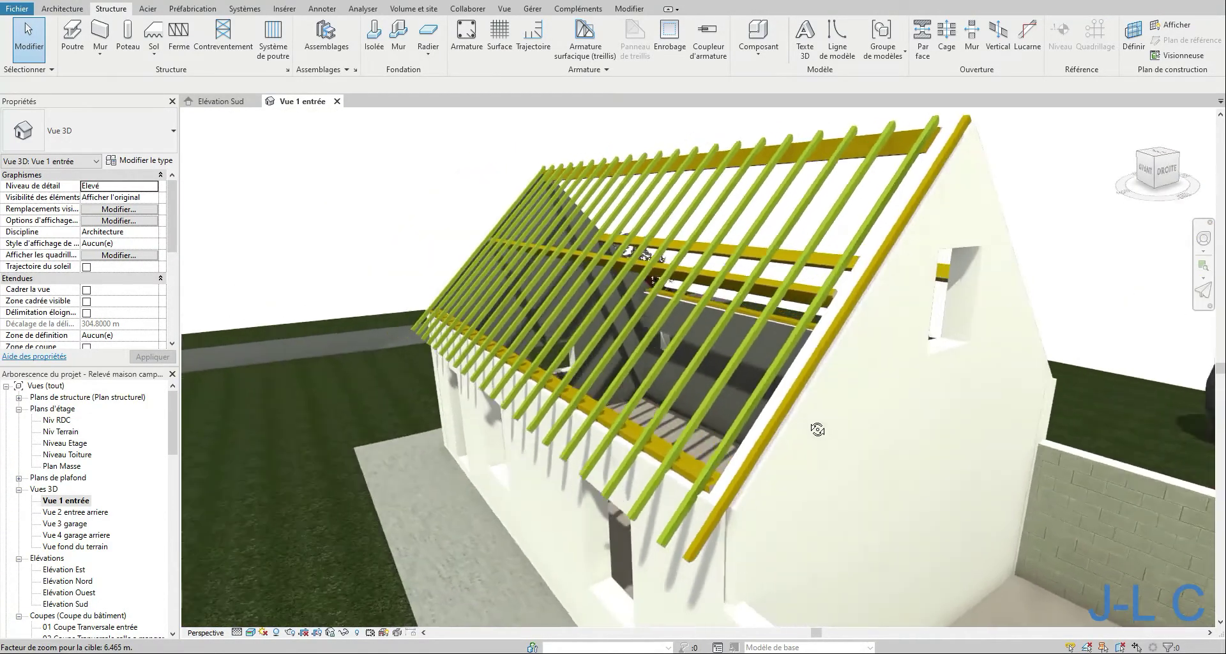
Align the outer face of the new gable rafter with the outer face of the garage-side gable wall.
click(72, 14)
click(628, 9)
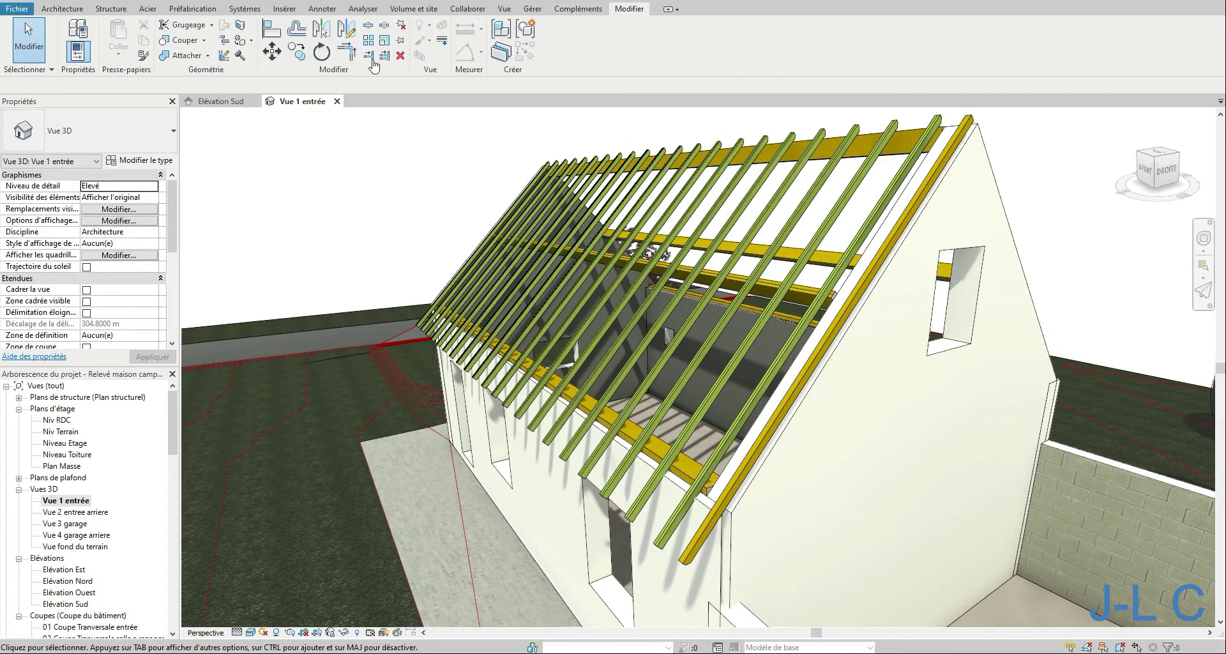
click(271, 28)
click(886, 274)
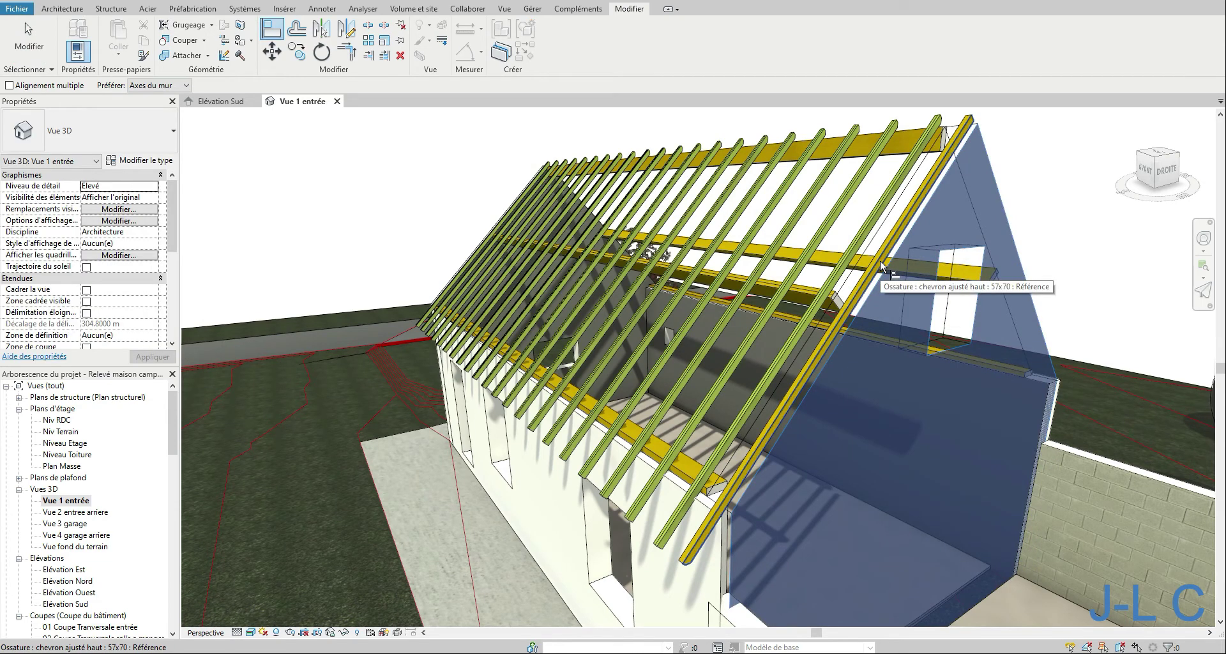
click(881, 263)
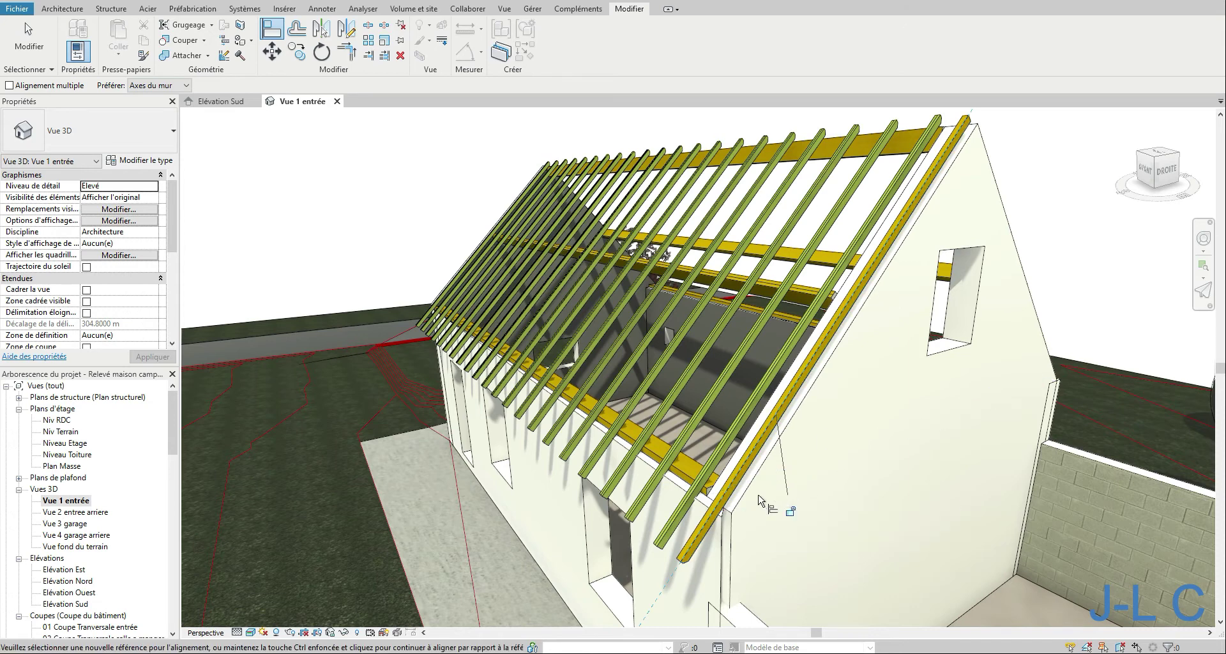
key(Escape)
key(Escape)
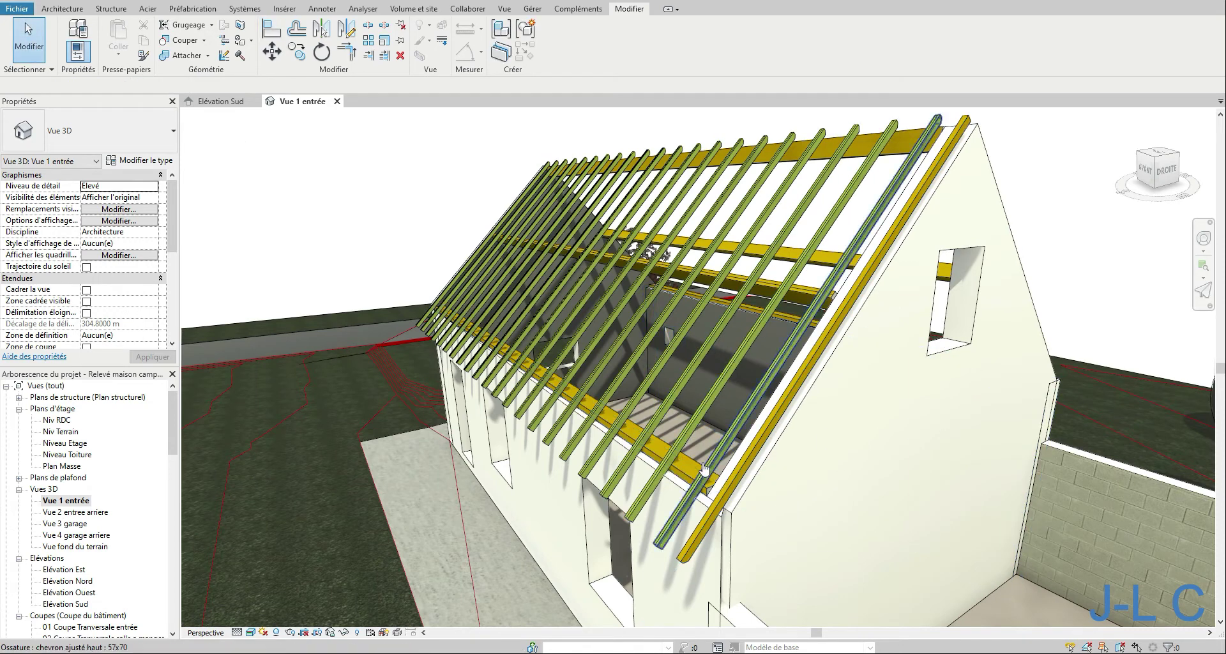
Extend the garage-side end of the 75x225 sablière by about 0.276 m over the gable wall.
click(710, 490)
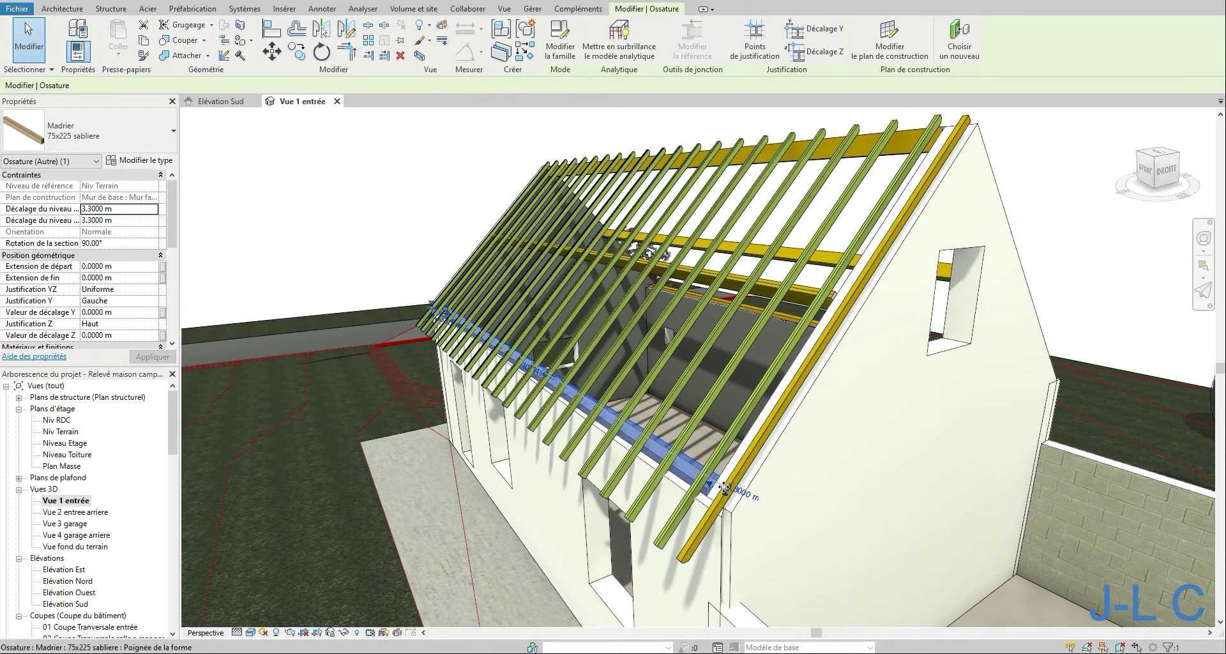
drag(727, 500, 741, 509)
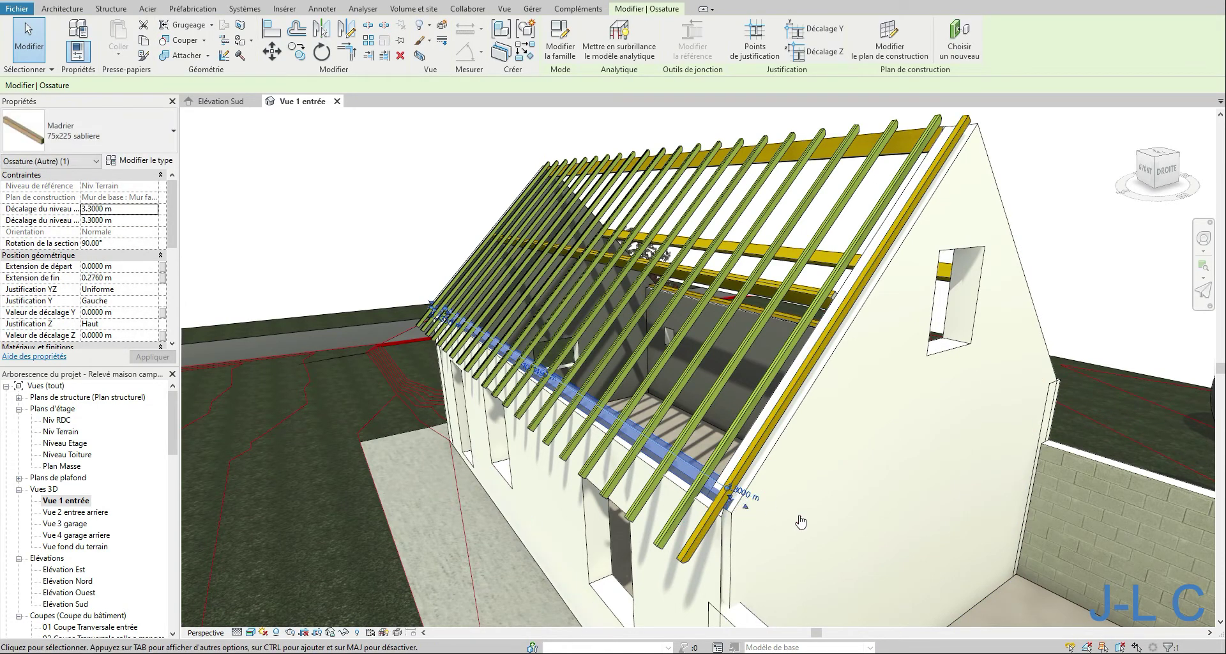
shift+middle_drag(776, 511, 447, 396)
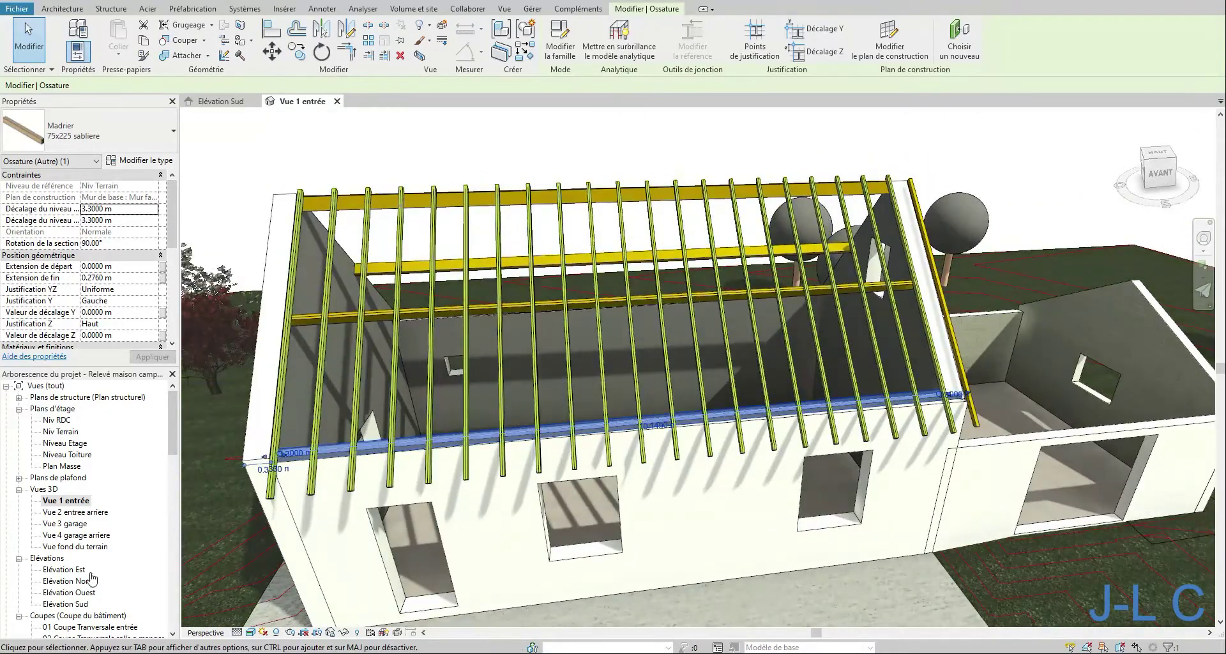
In the south elevation, place a chevron ajusté haut 57x70 beam about 5 m long up the entrance-side gable's outer reference plane.
double_click(75, 603)
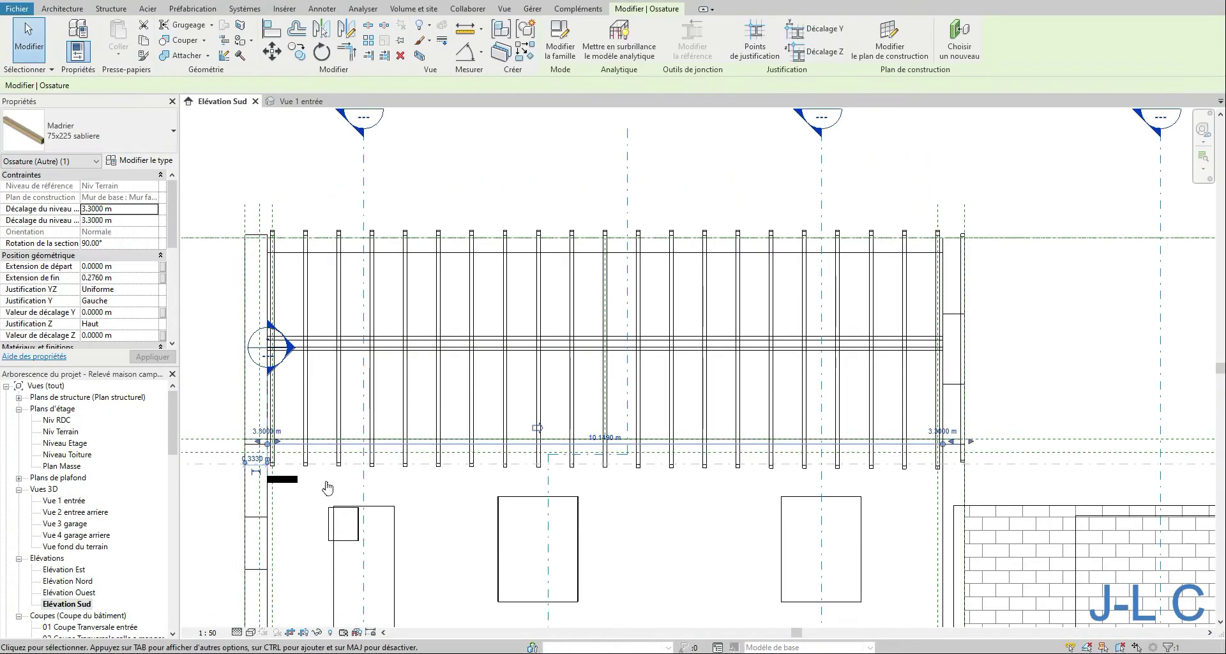
click(86, 8)
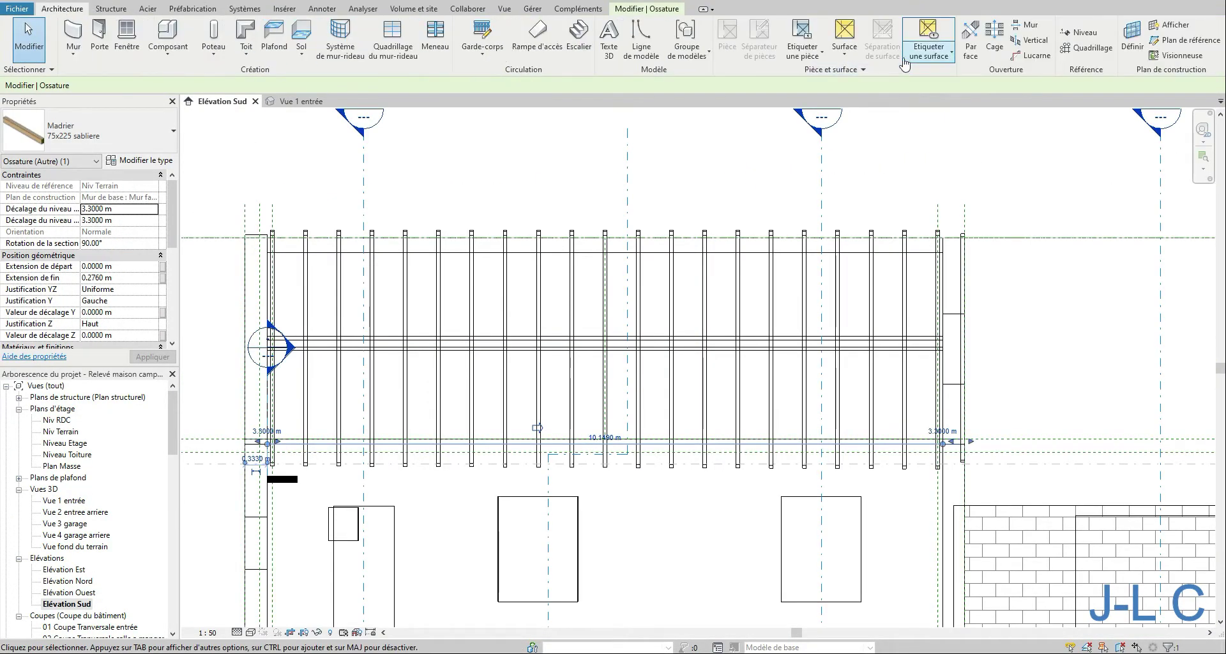
click(100, 9)
click(72, 38)
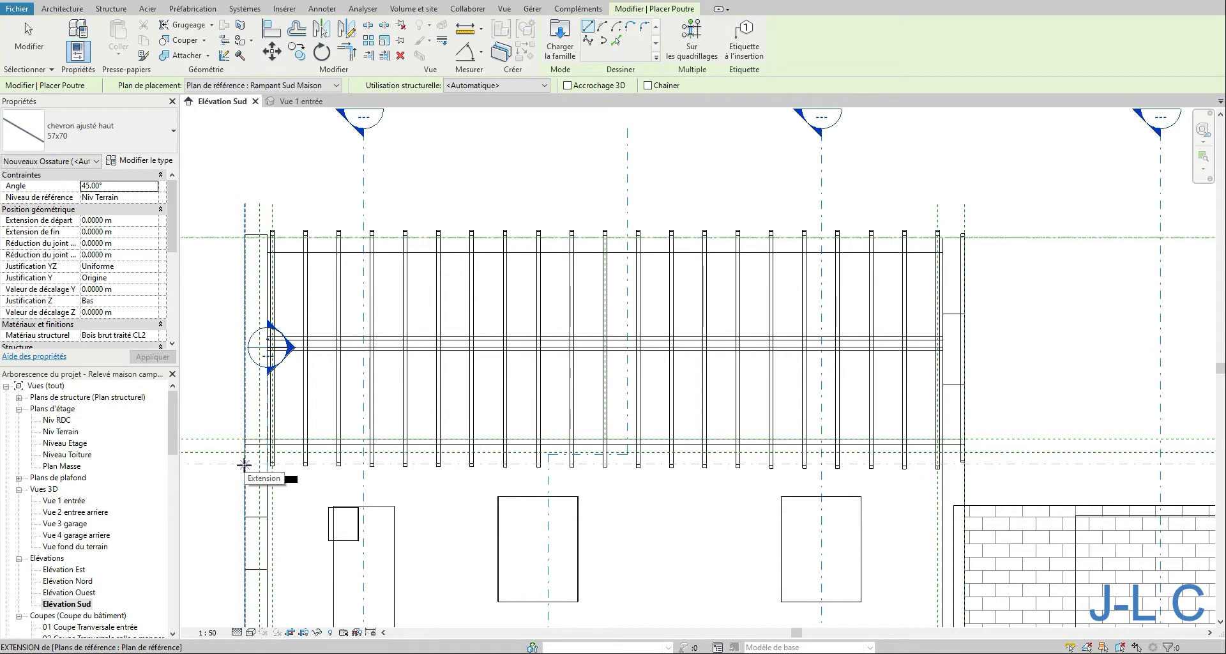
click(244, 464)
click(244, 221)
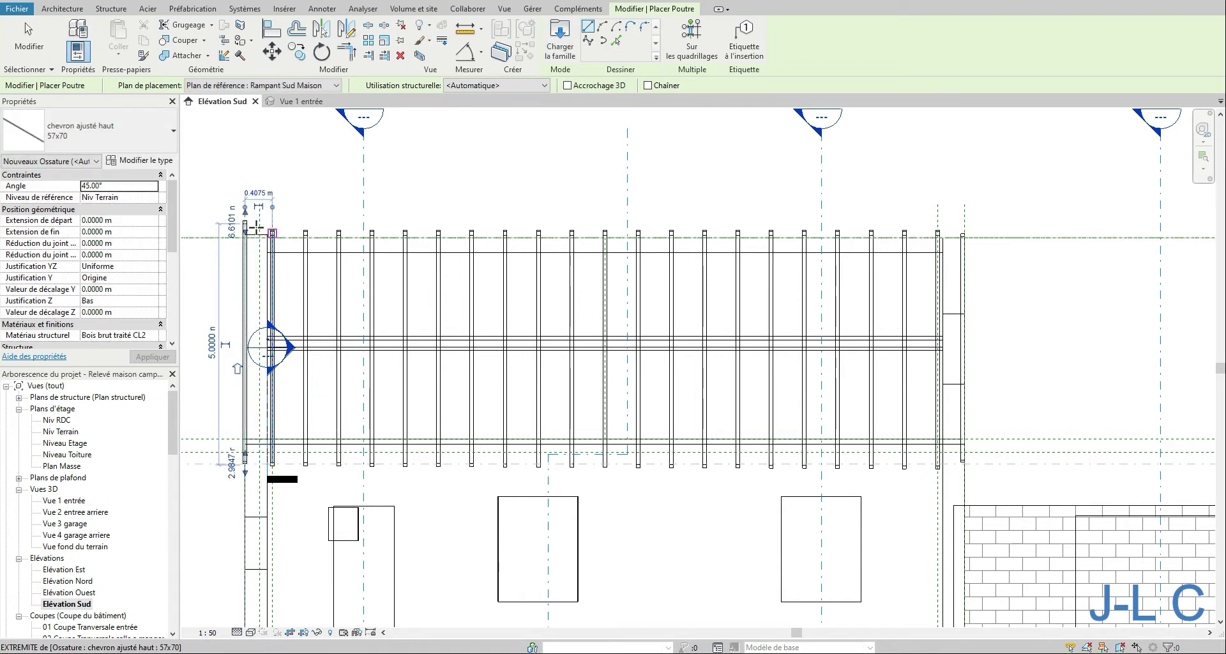
In the 3D view Vue 1 entrée, align the new rafter's outer face with the outer face of the entrance-side gable wall.
double_click(73, 503)
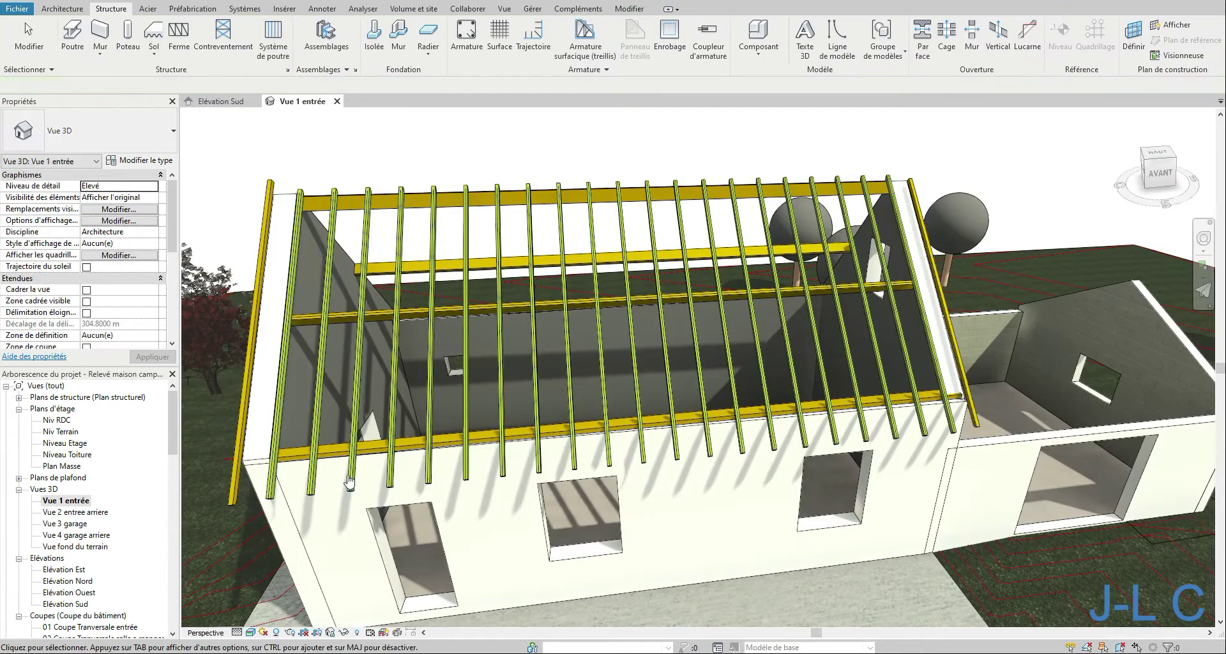
shift+middle_drag(348, 469, 593, 359)
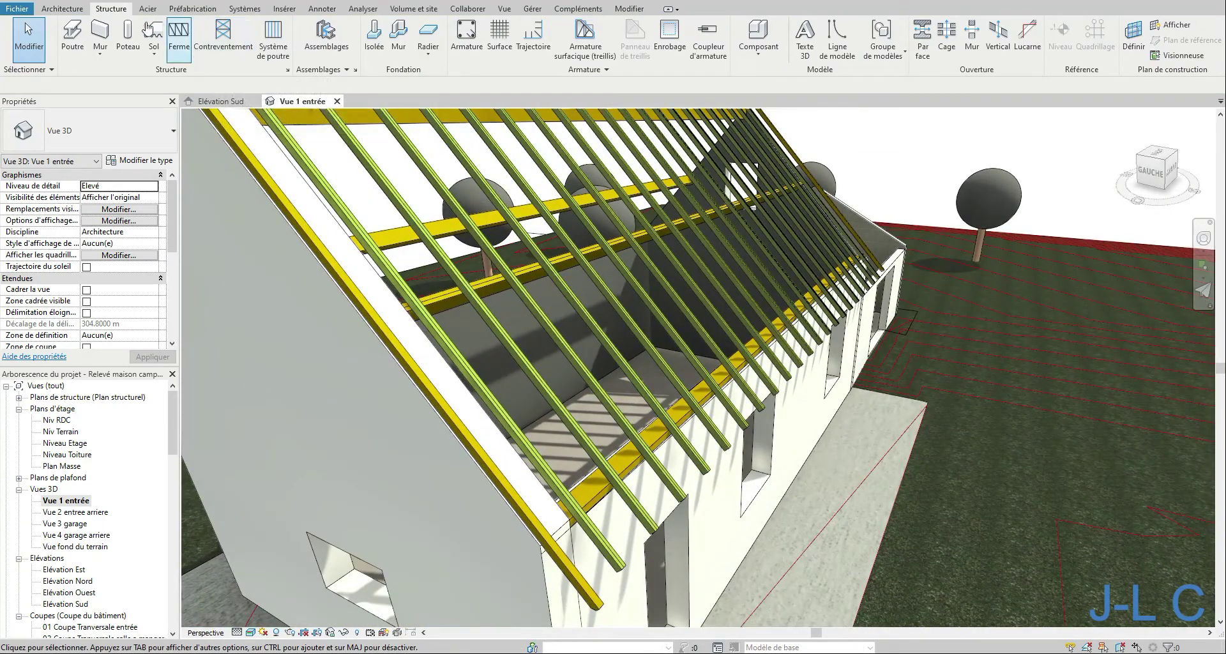
click(629, 9)
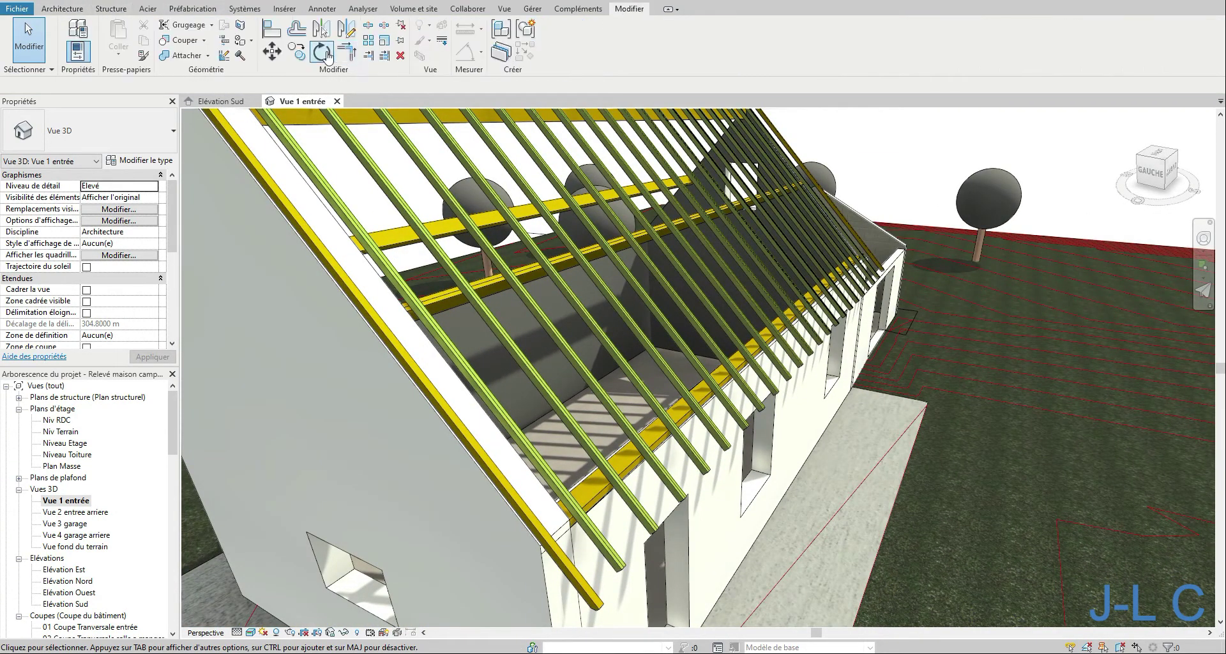
click(271, 28)
click(267, 201)
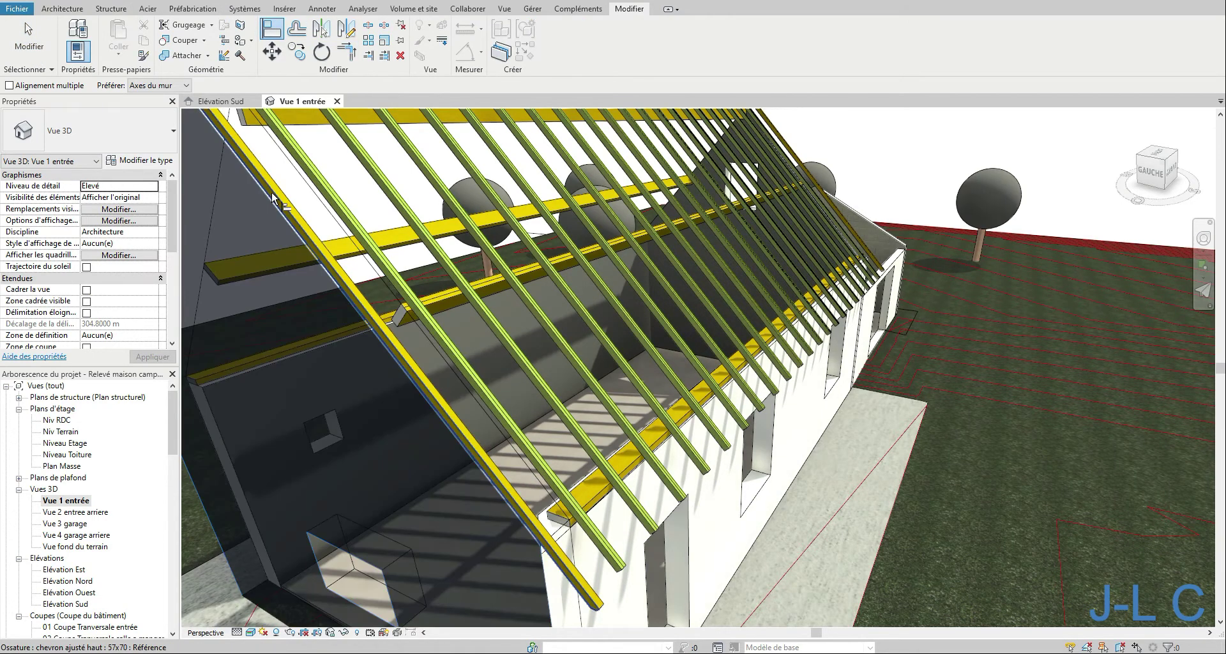
click(706, 363)
key(Escape)
key(Escape)
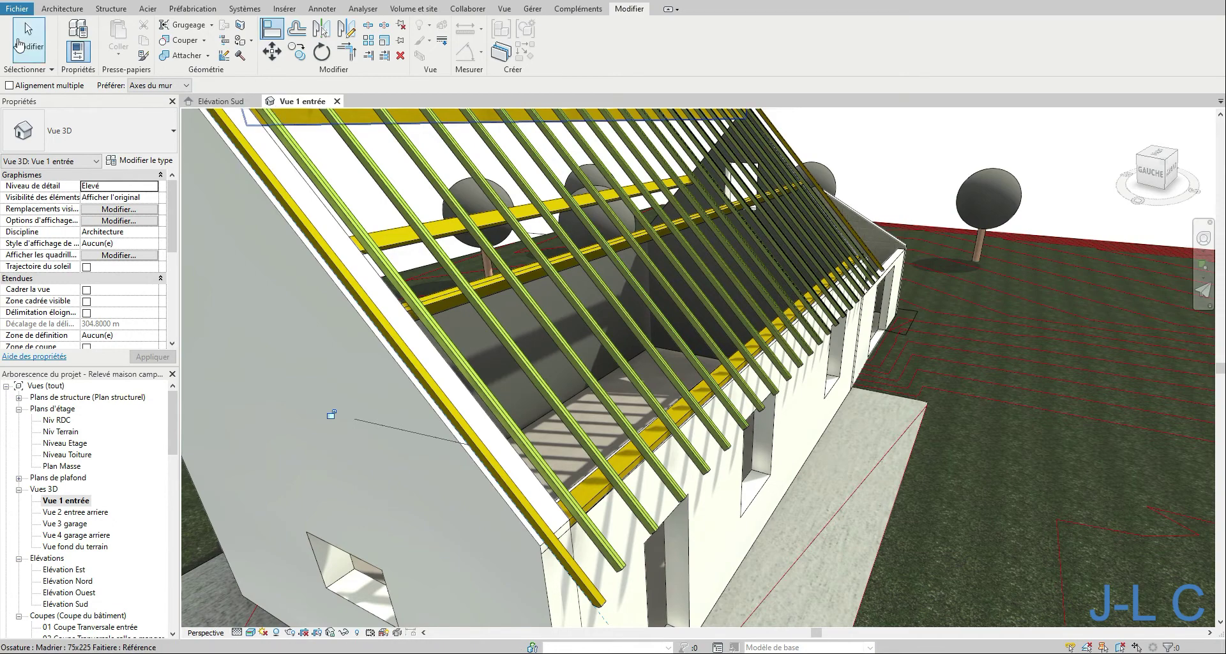
In the west elevation, reverse the start and end of the entrance-side gable rafter and inspect its ridge end.
click(380, 317)
shift+middle_drag(381, 317, 289, 326)
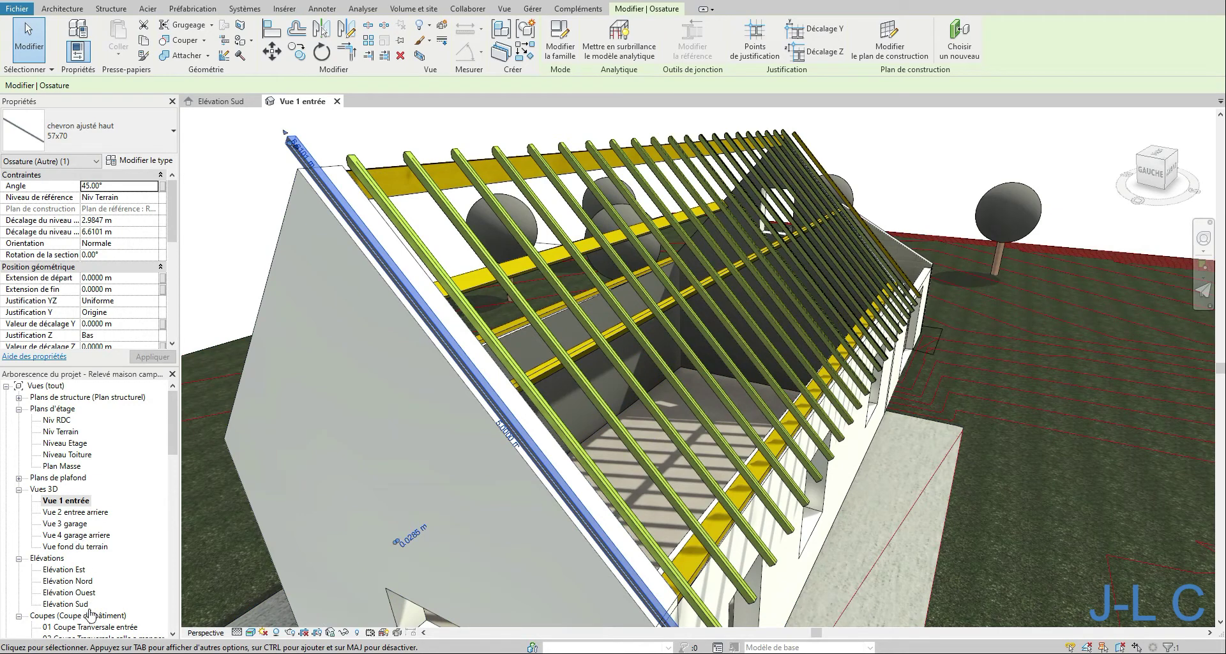
double_click(79, 593)
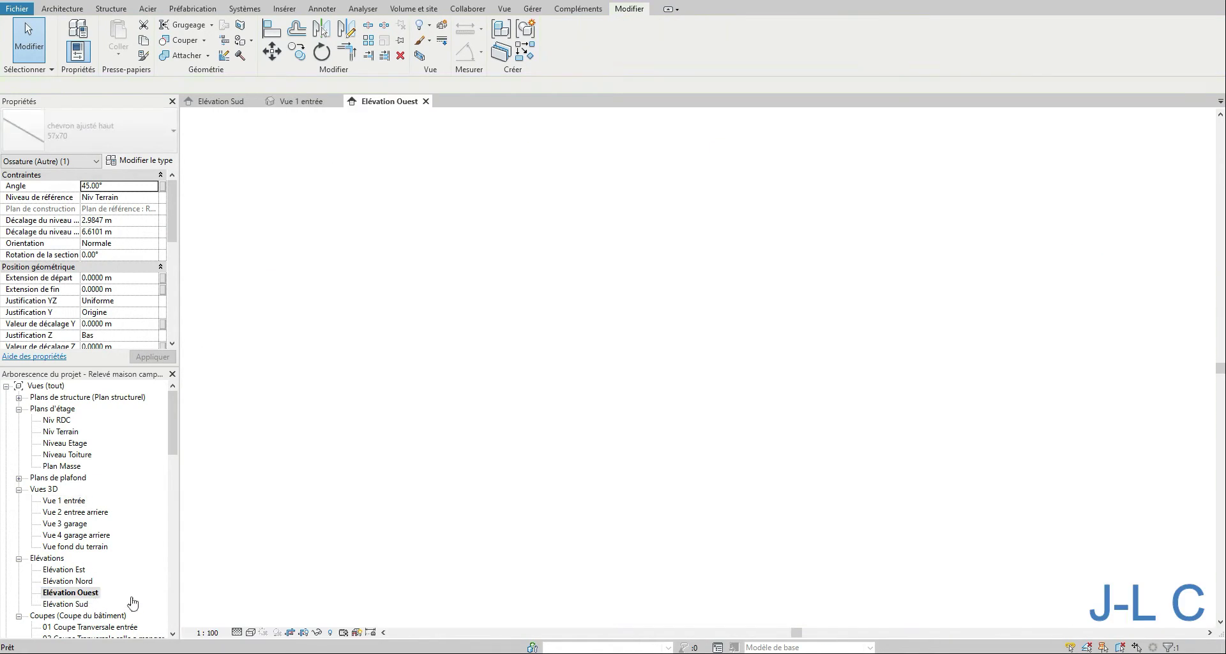
right_click(485, 427)
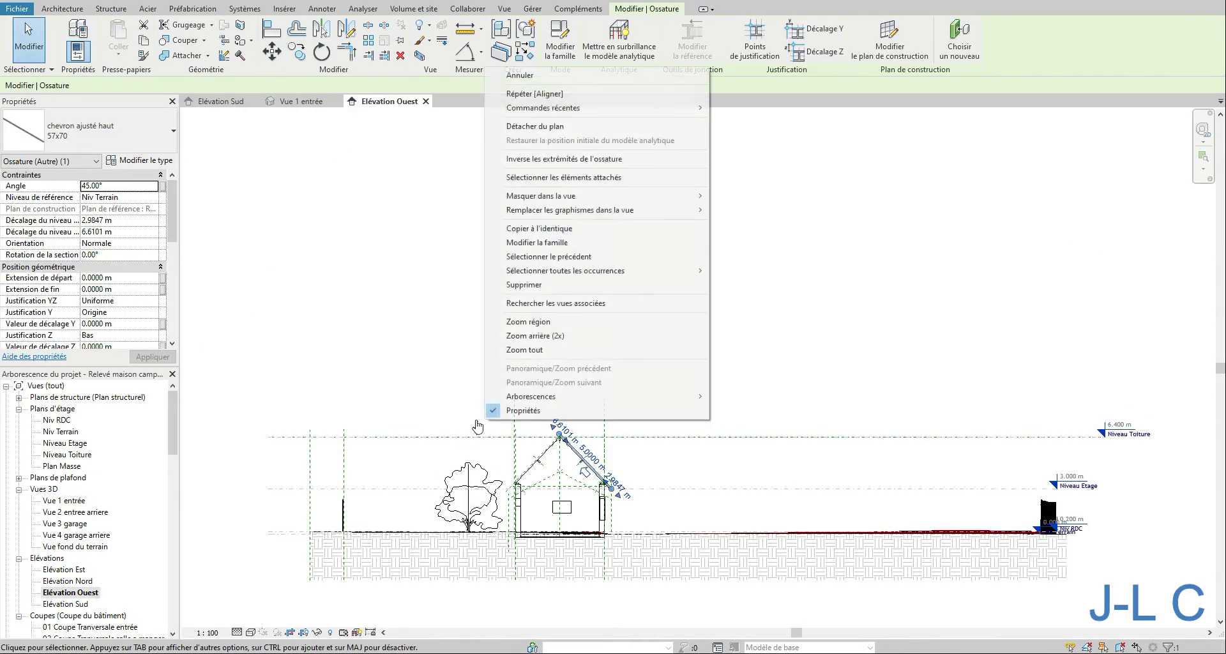
click(511, 322)
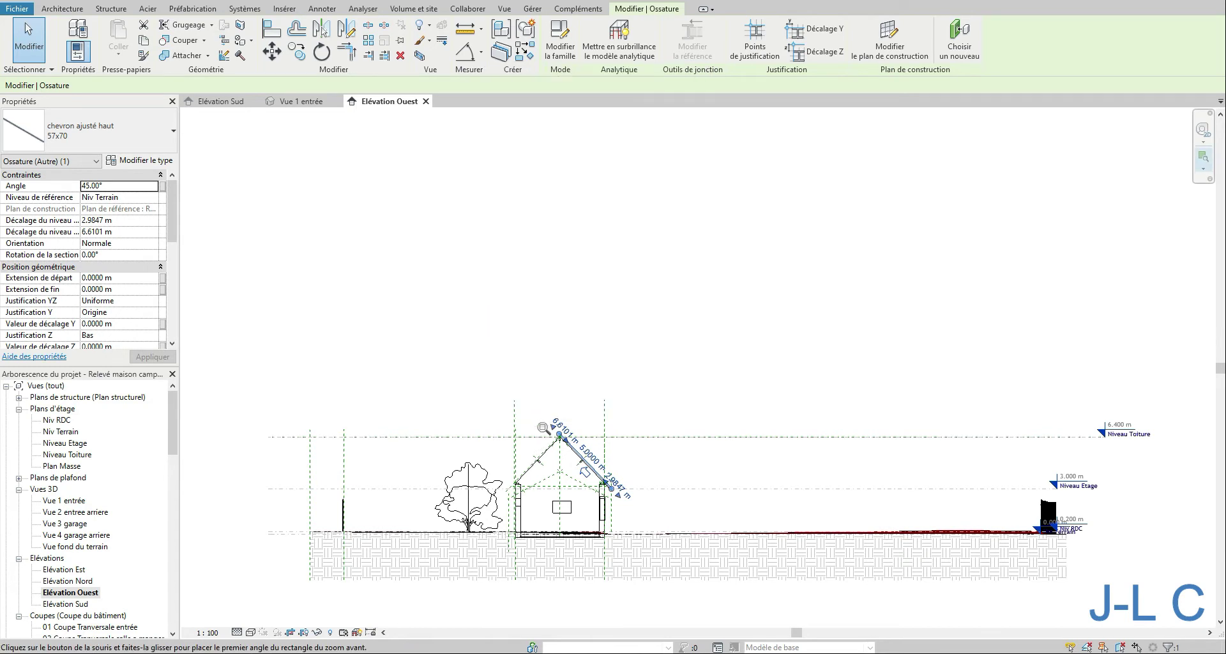
drag(536, 422, 640, 500)
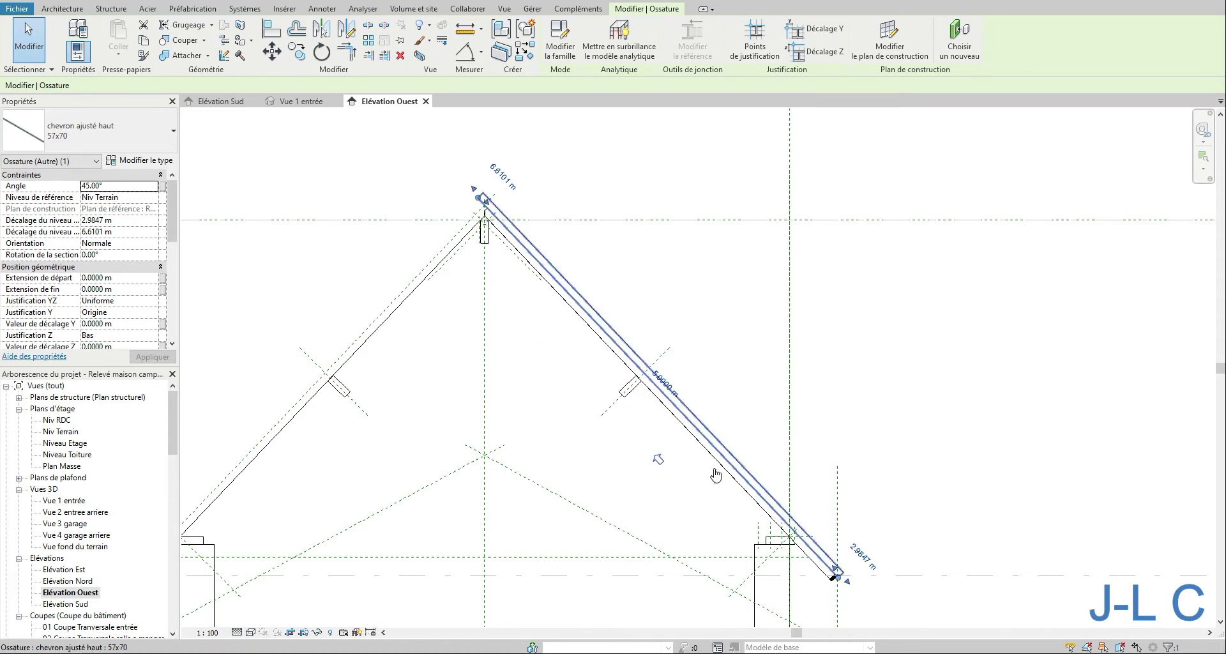
click(658, 465)
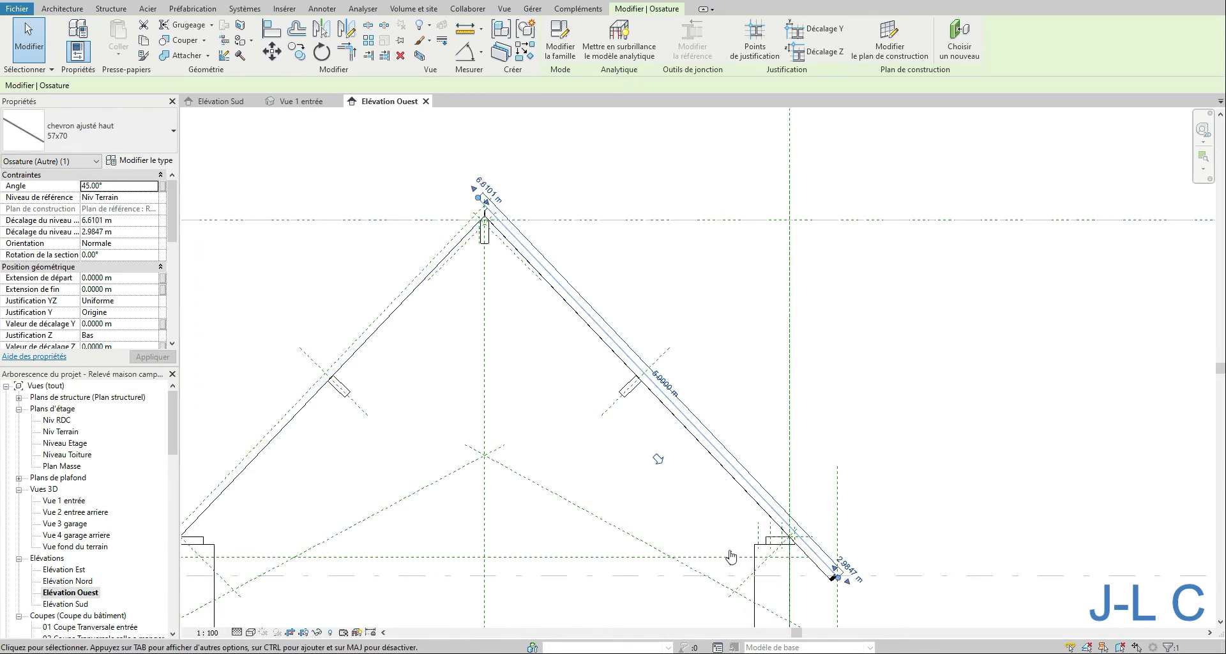
right_click(539, 401)
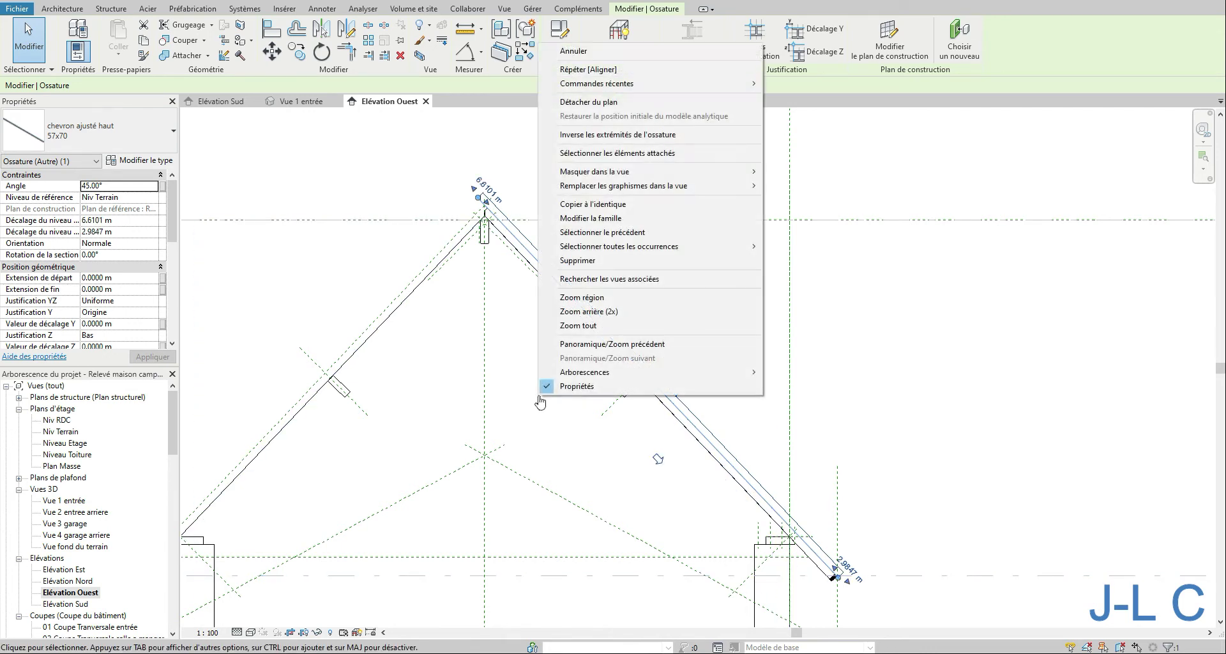
click(590, 299)
drag(474, 195, 535, 242)
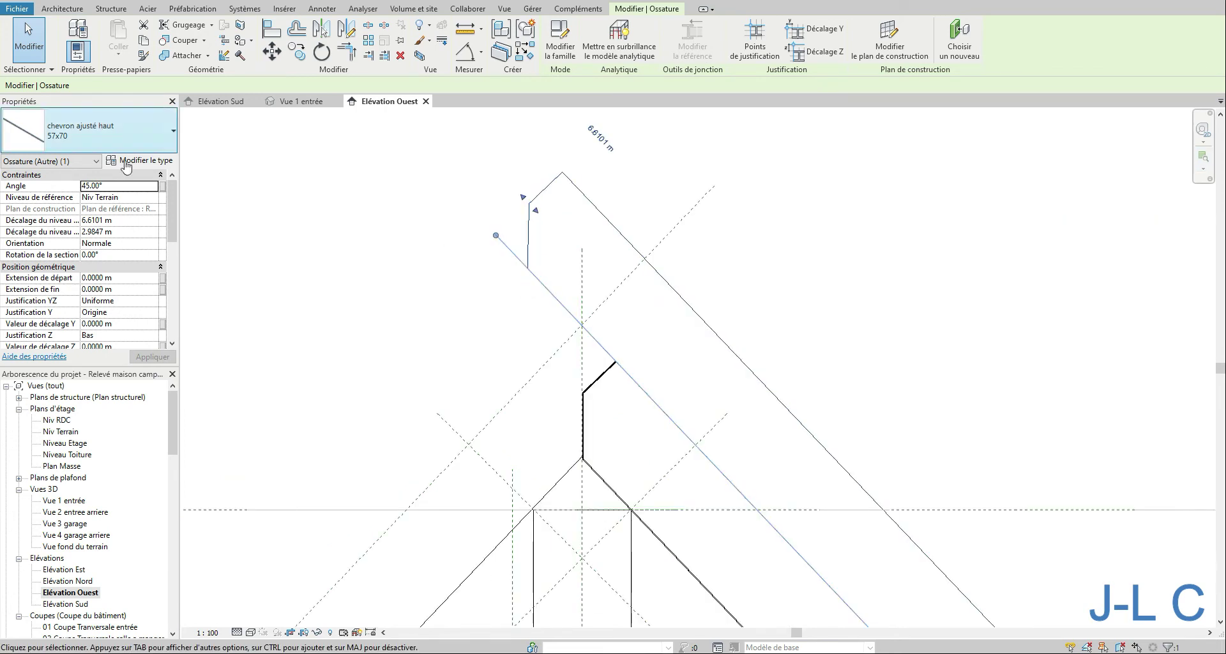
Set the entrance-side gable rafter's angle to 43.52° and its Z justification to Haut.
click(136, 187)
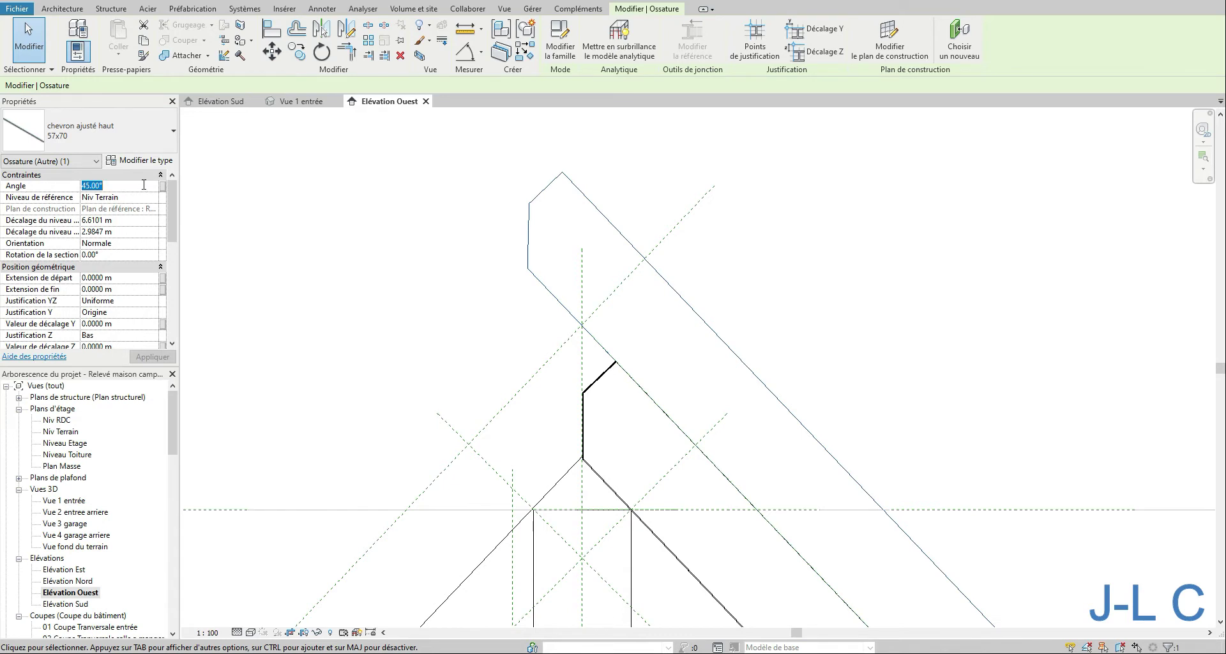
text(43.52)
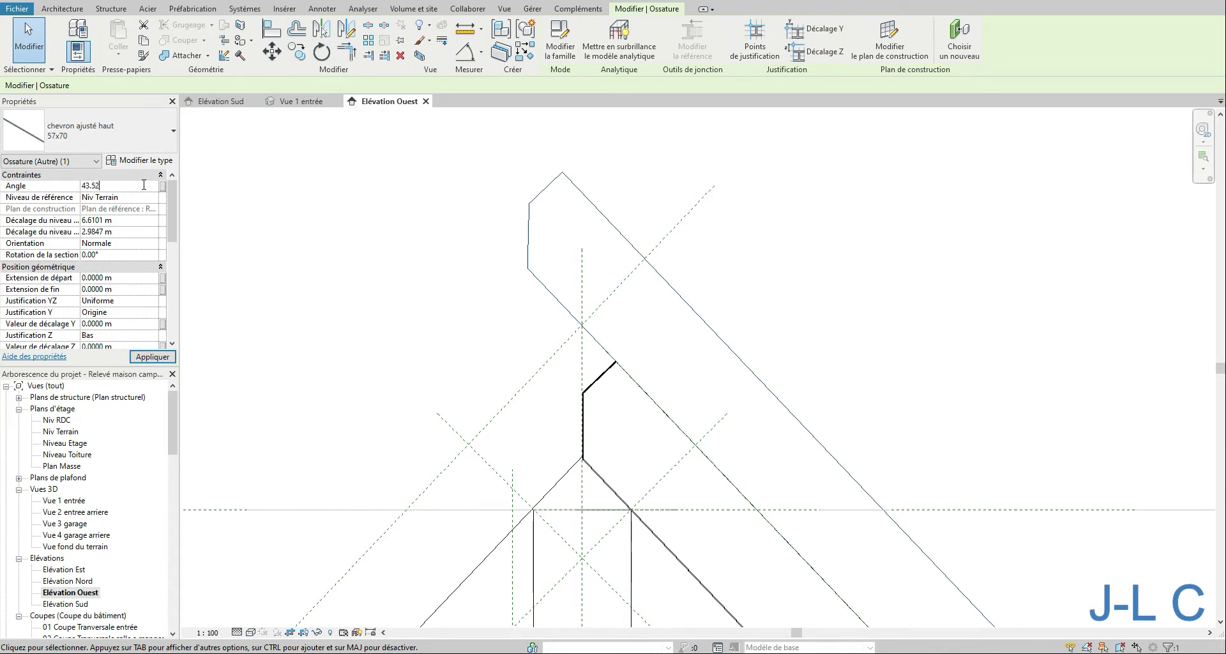
click(135, 357)
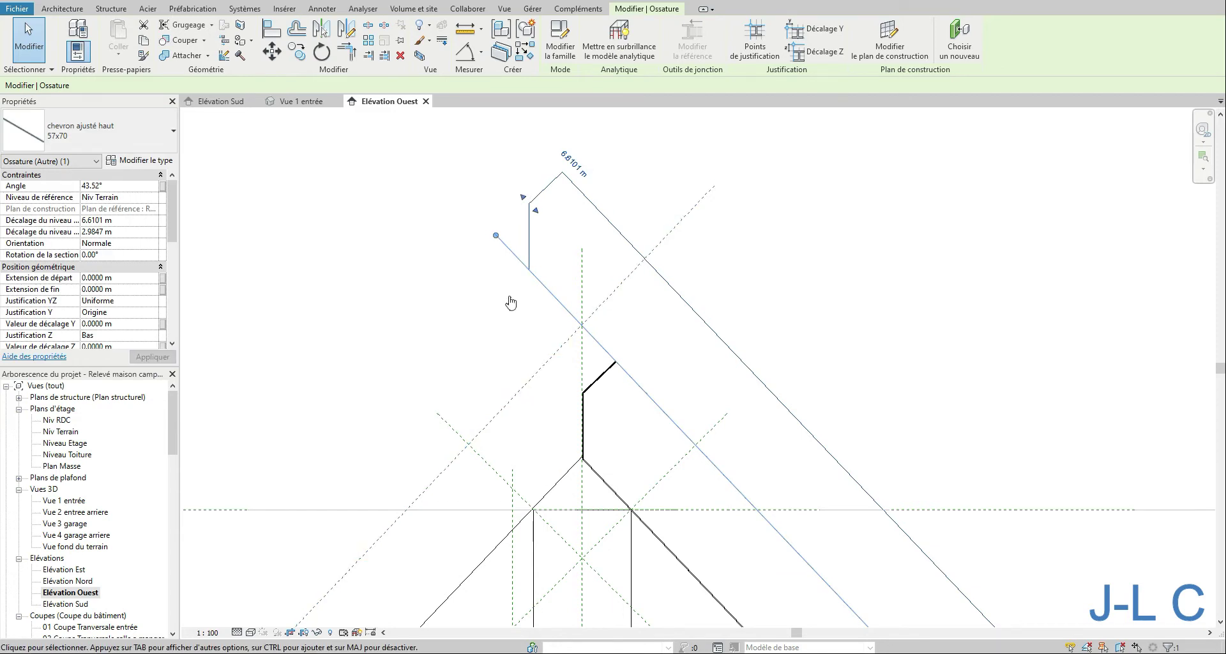
middle_drag(566, 293, 449, 213)
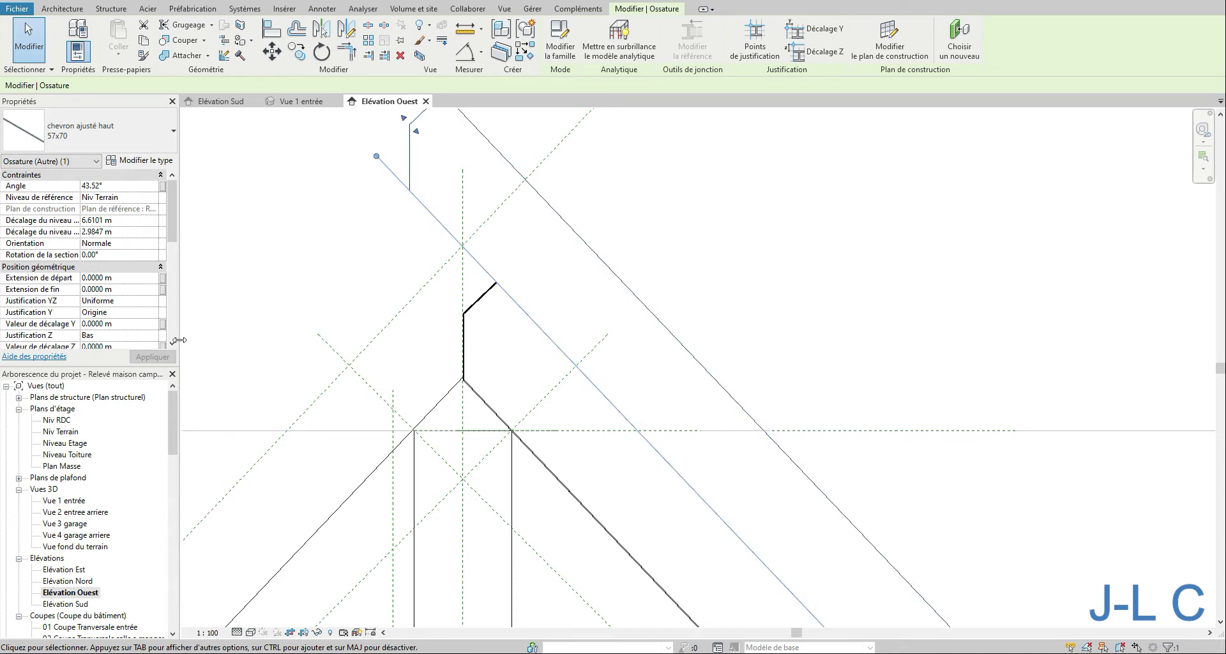
click(156, 338)
click(109, 346)
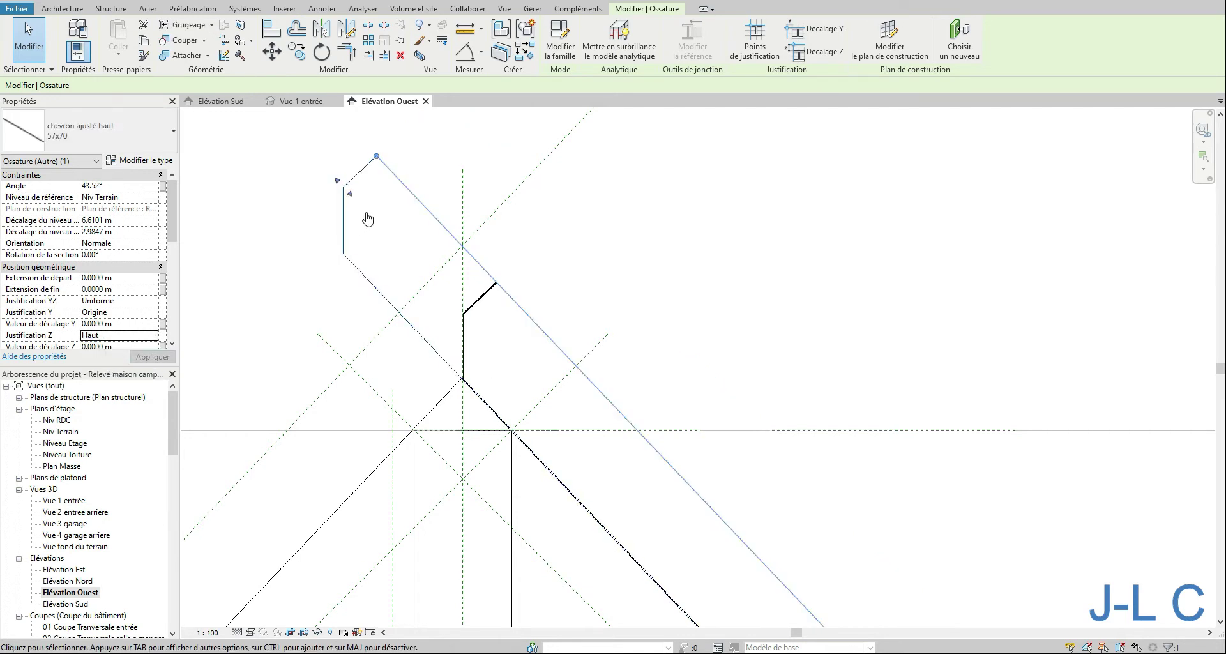
Trim the entrance-side gable rafter's ridge end flush with the other rafters' ridge cut, and check its lower end.
click(369, 56)
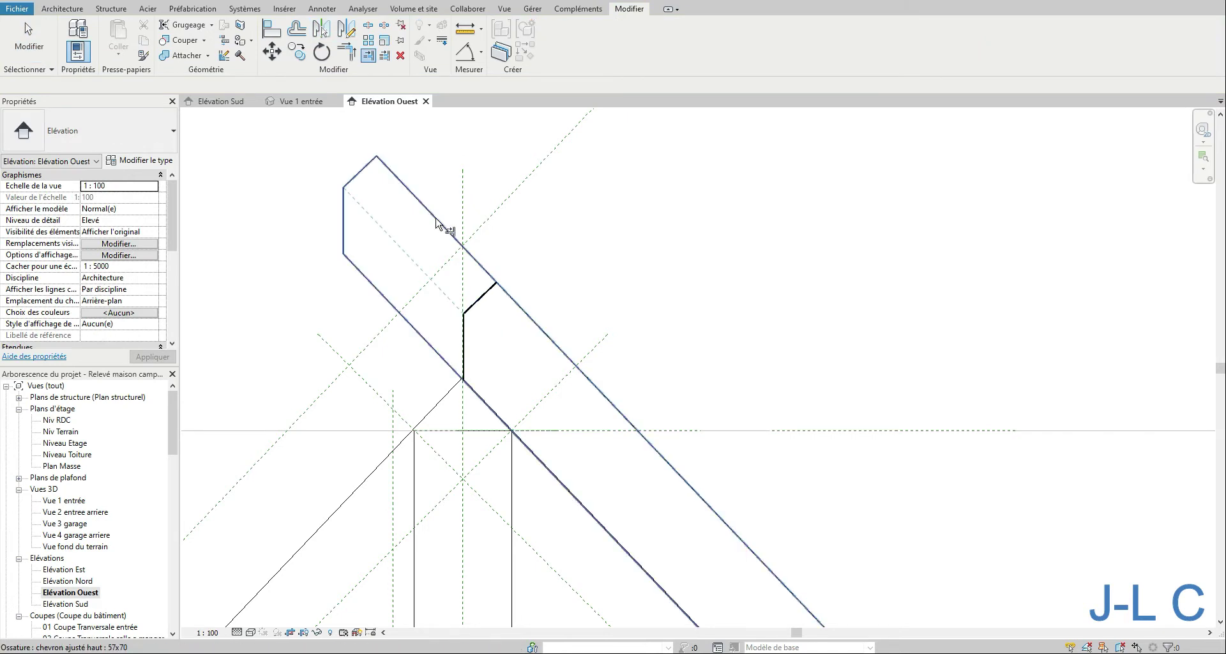
click(530, 321)
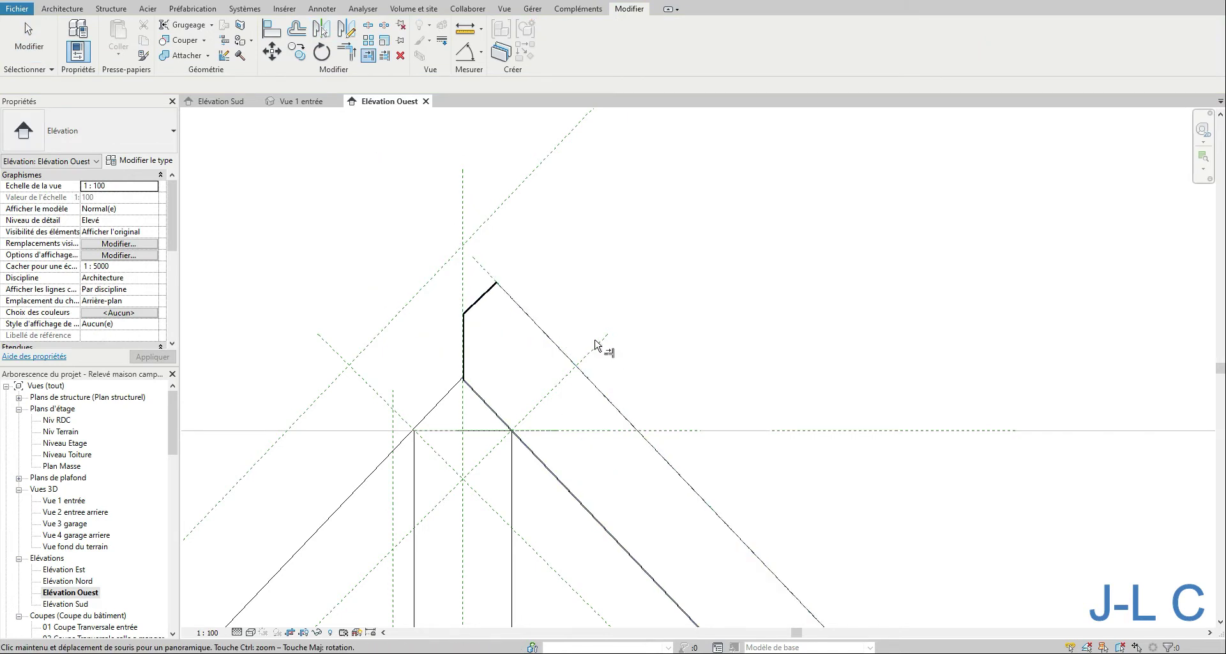
middle_drag(594, 344, 489, 14)
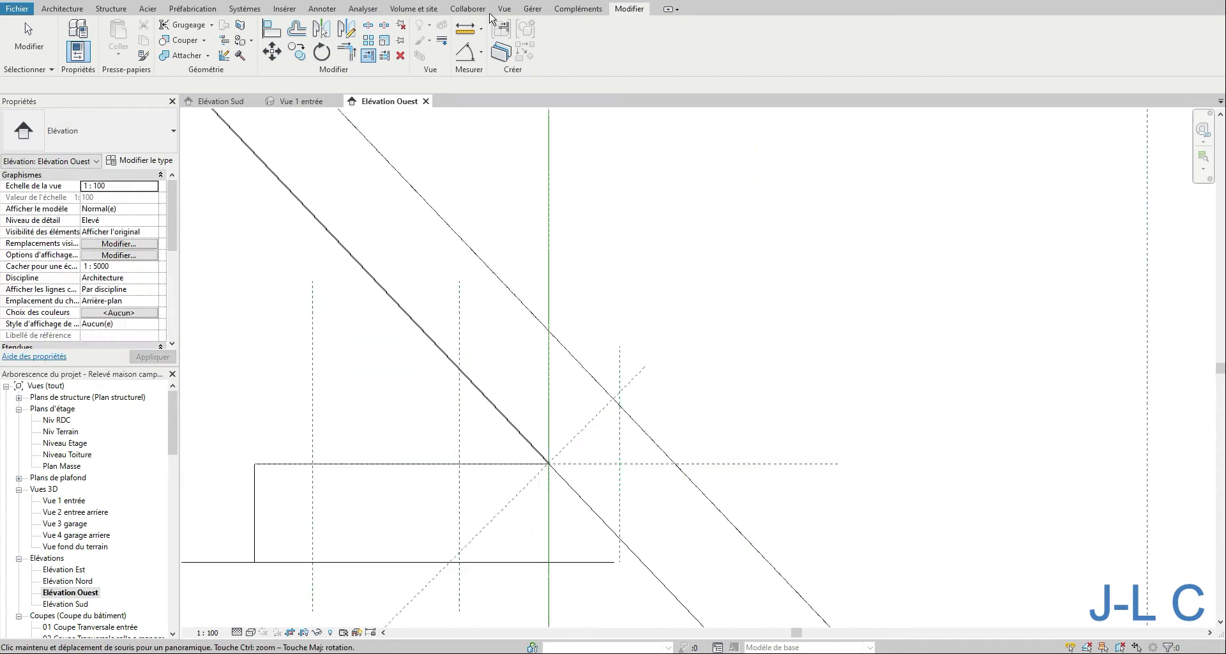
middle_drag(925, 514, 673, 137)
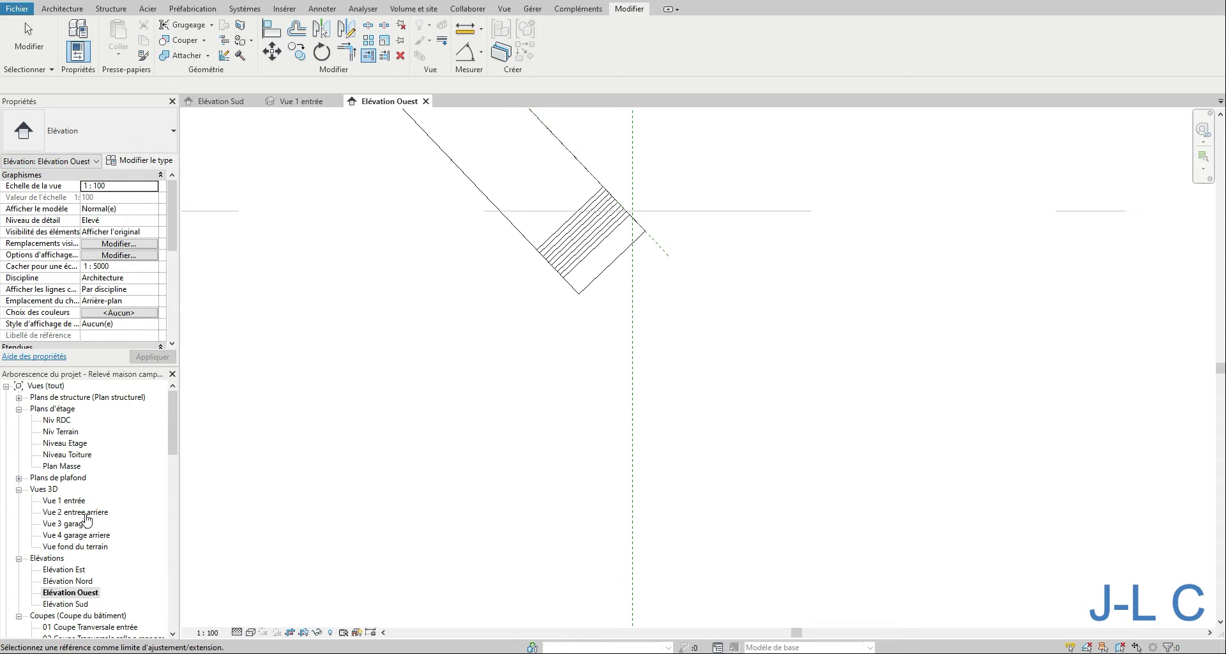
key(Escape)
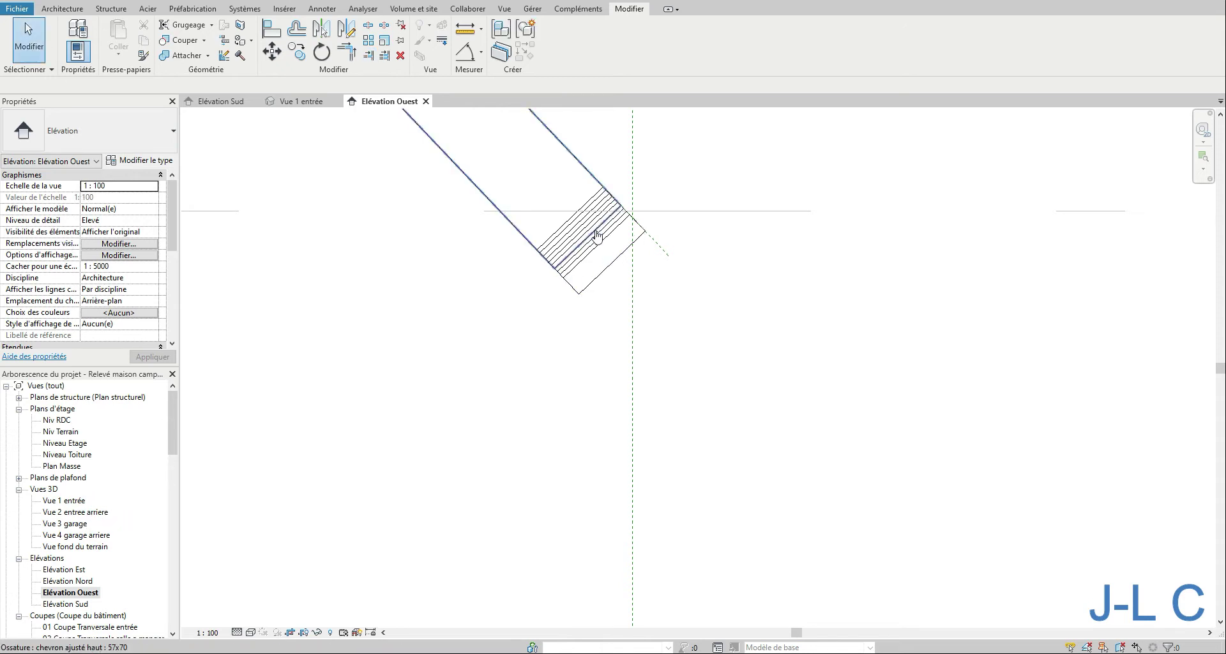
In the 3D view Vue 1 entrée, set the garage-side gable rafter's Z justification to Haut.
click(576, 218)
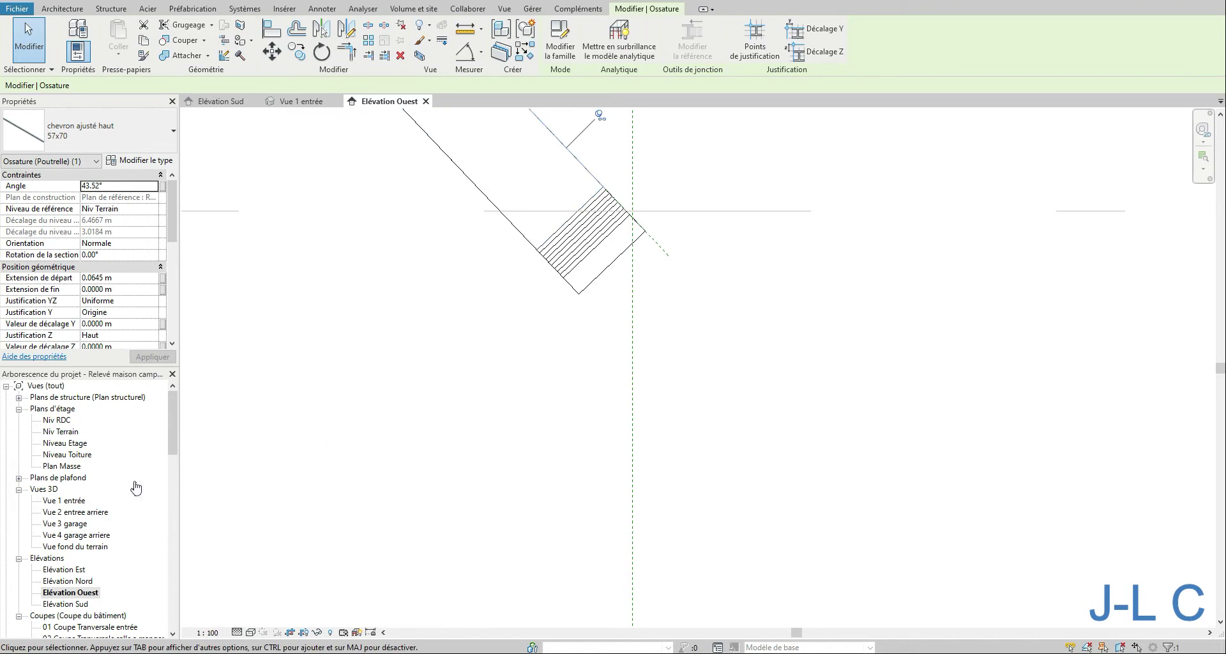
double_click(75, 506)
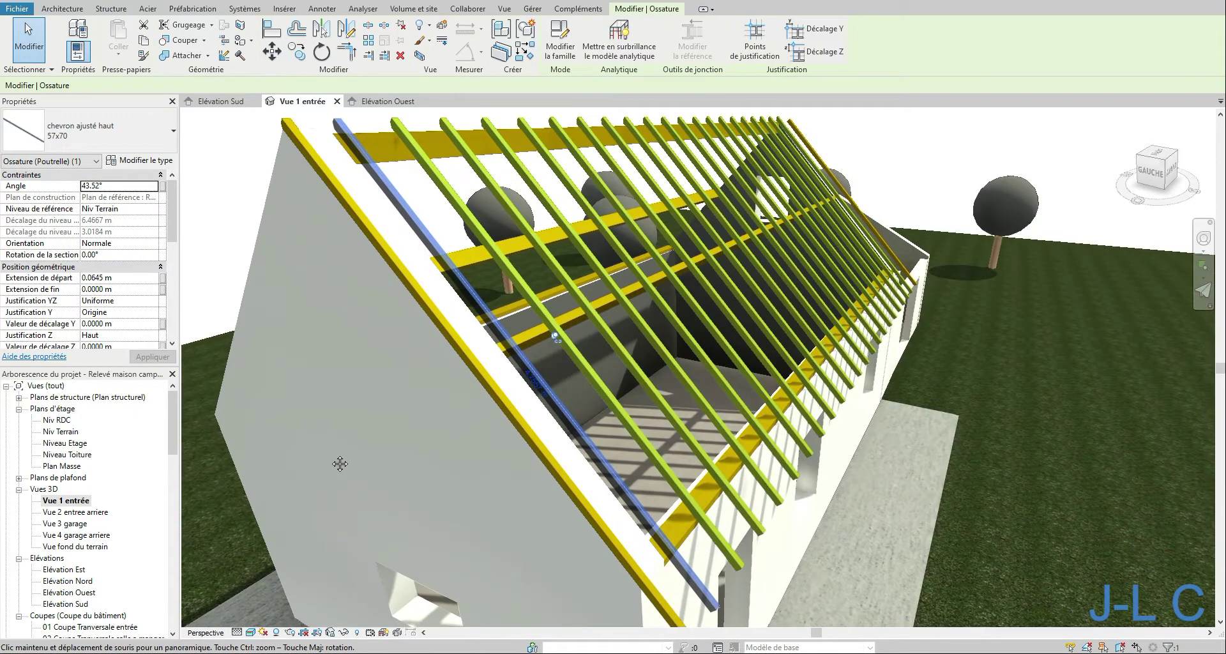
middle_drag(339, 463, 254, 377)
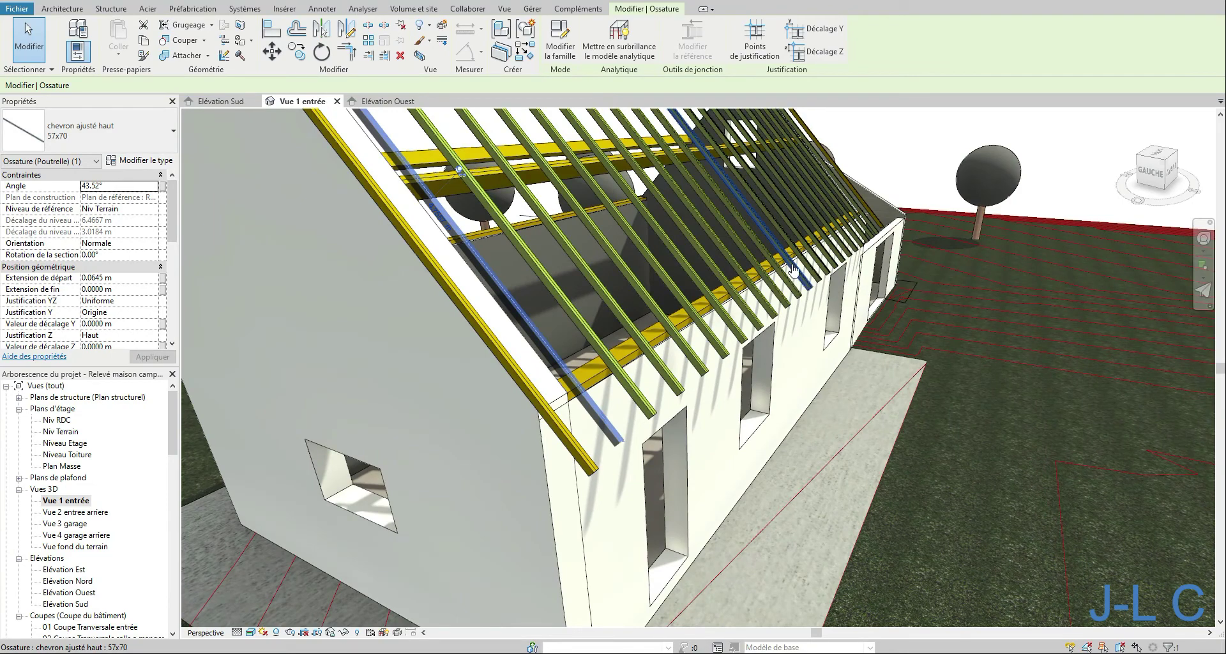
shift+middle_drag(793, 269, 843, 240)
click(840, 233)
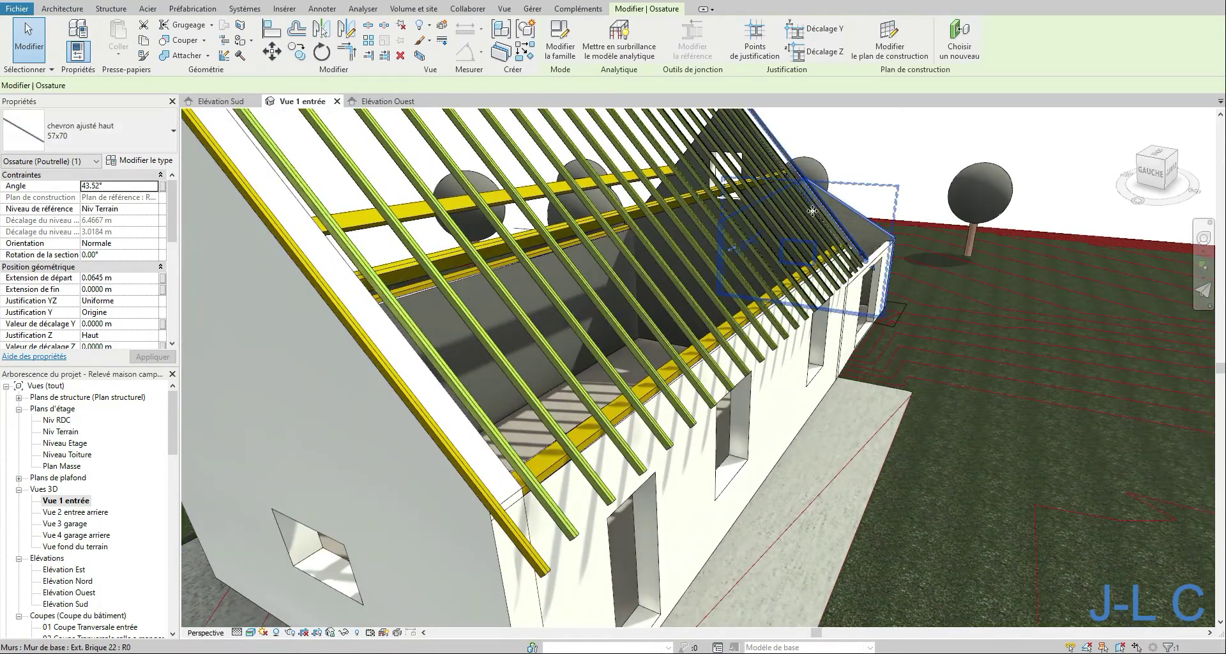
click(147, 335)
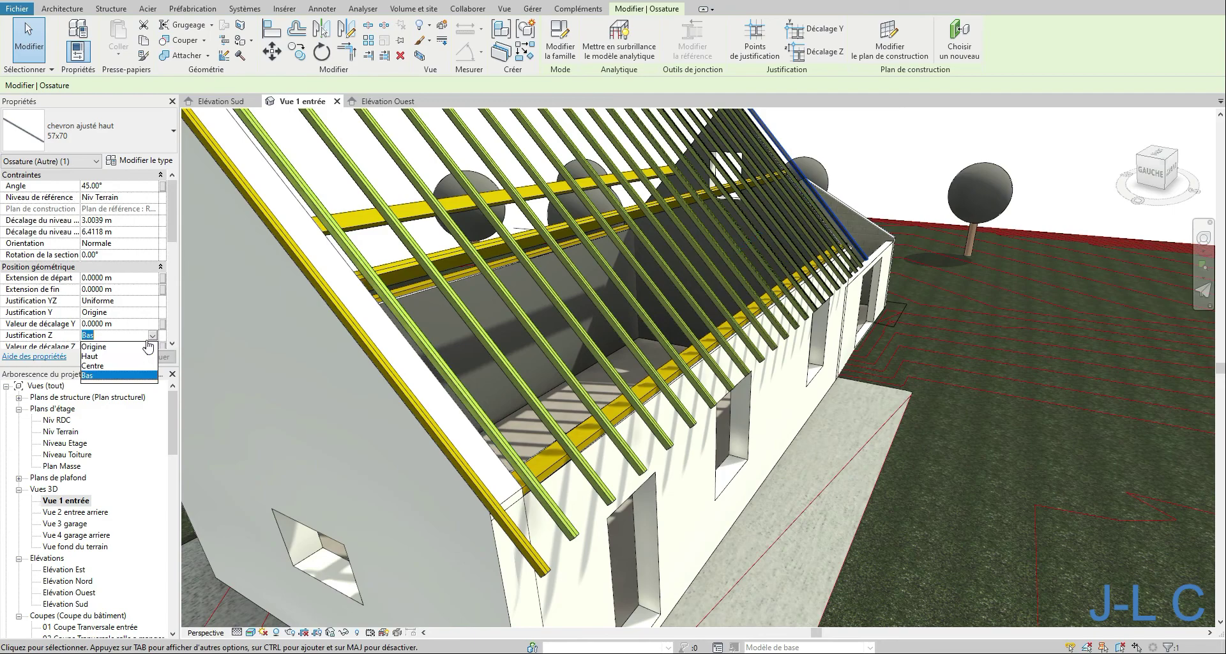
click(96, 349)
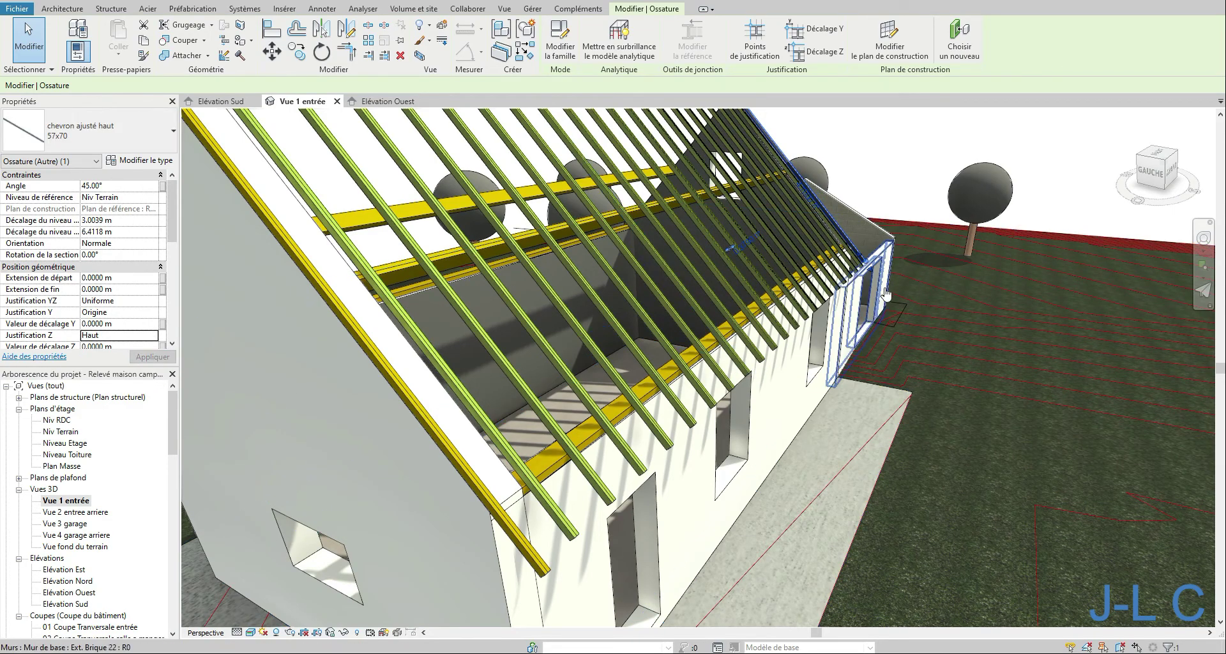
Check the garage-side gable rafter in 3D and reverse its start and end in the east elevation.
shift+middle_drag(780, 257, 319, 240)
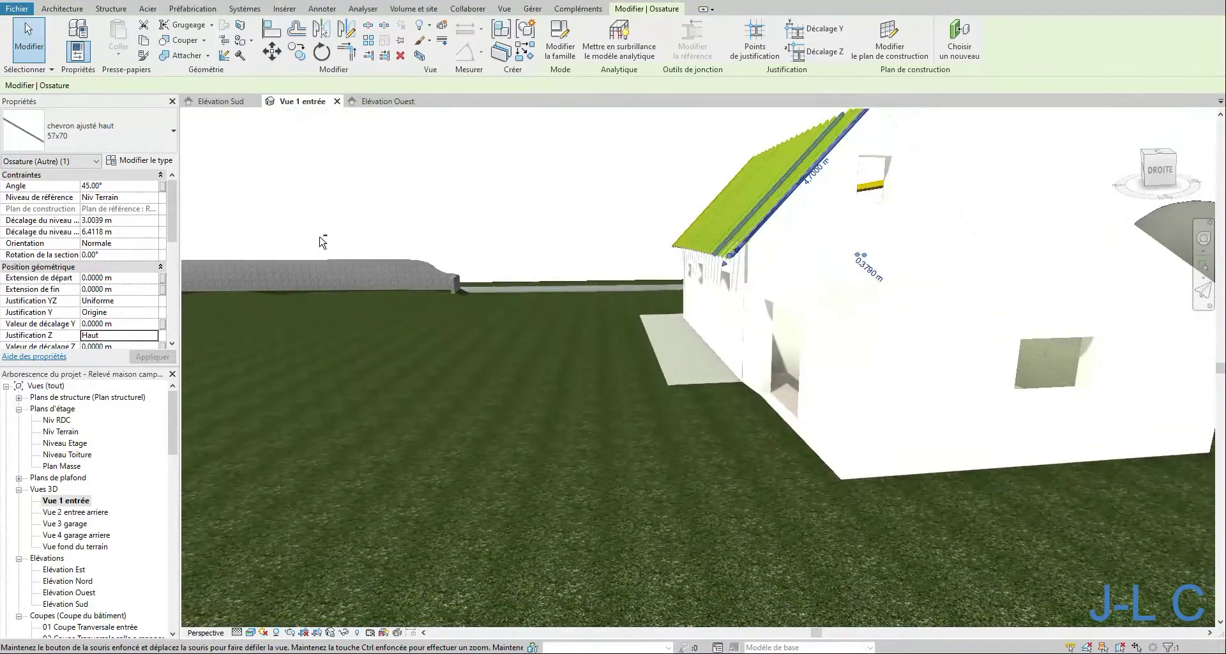
scroll(696, 229, up, 3)
scroll(694, 225, up, 3)
scroll(694, 226, down, 3)
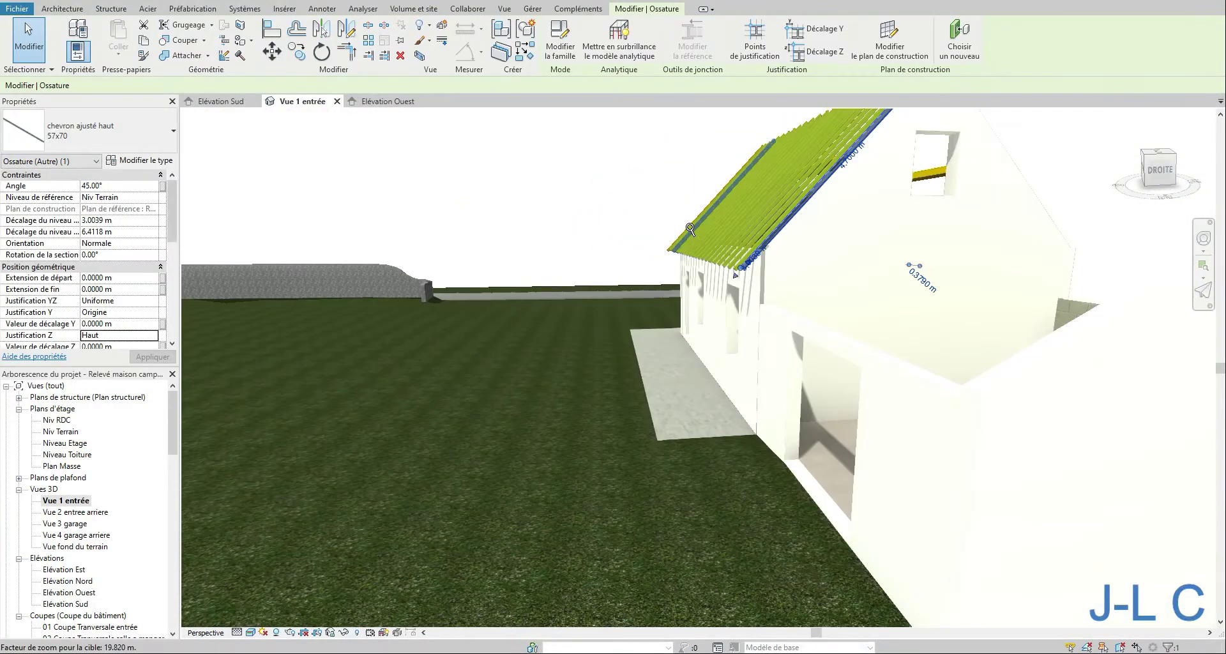
scroll(725, 247, up, 2)
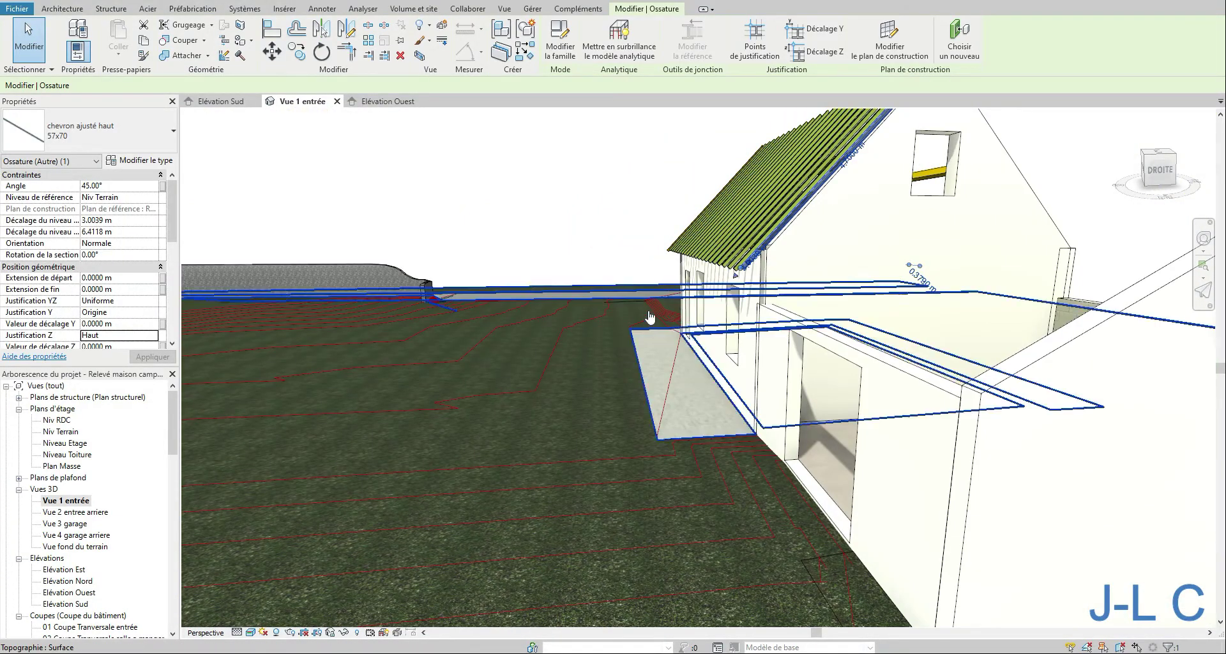
middle_drag(689, 324, 673, 349)
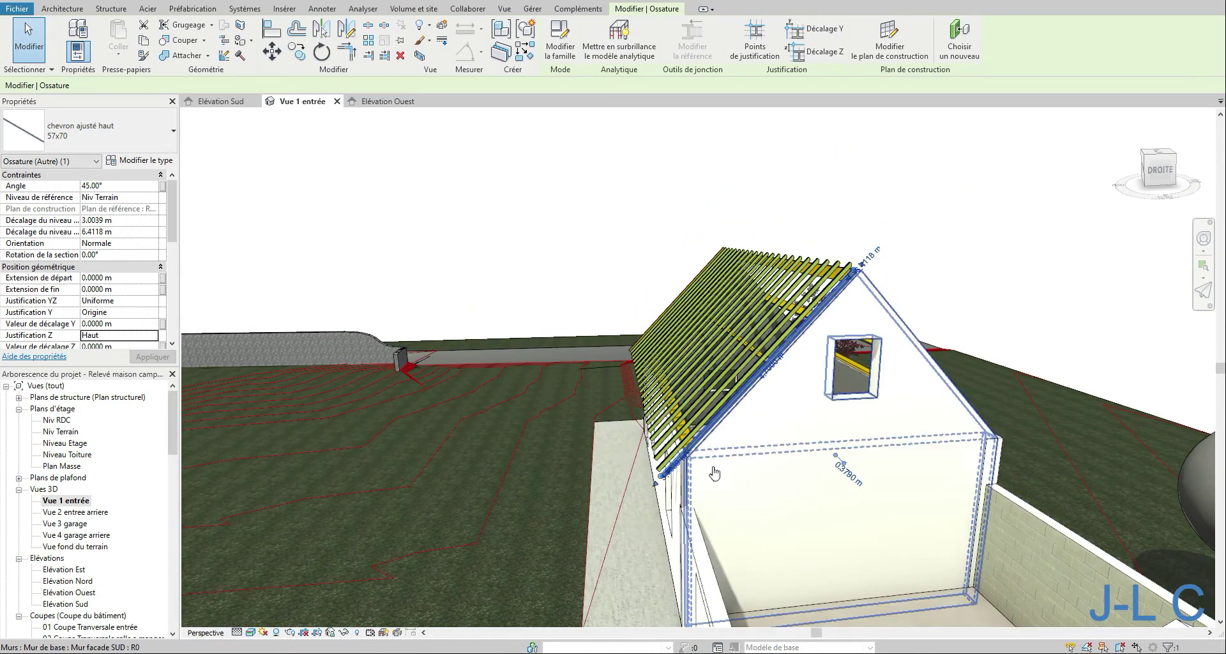
scroll(698, 445, up, 4)
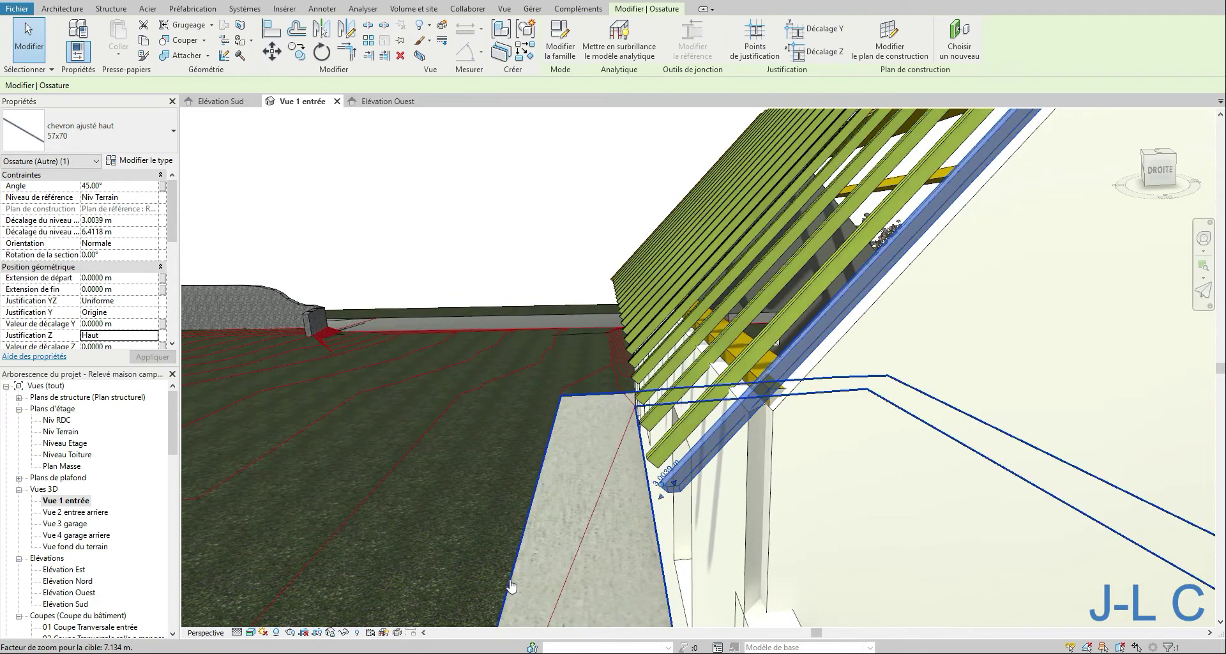
double_click(69, 570)
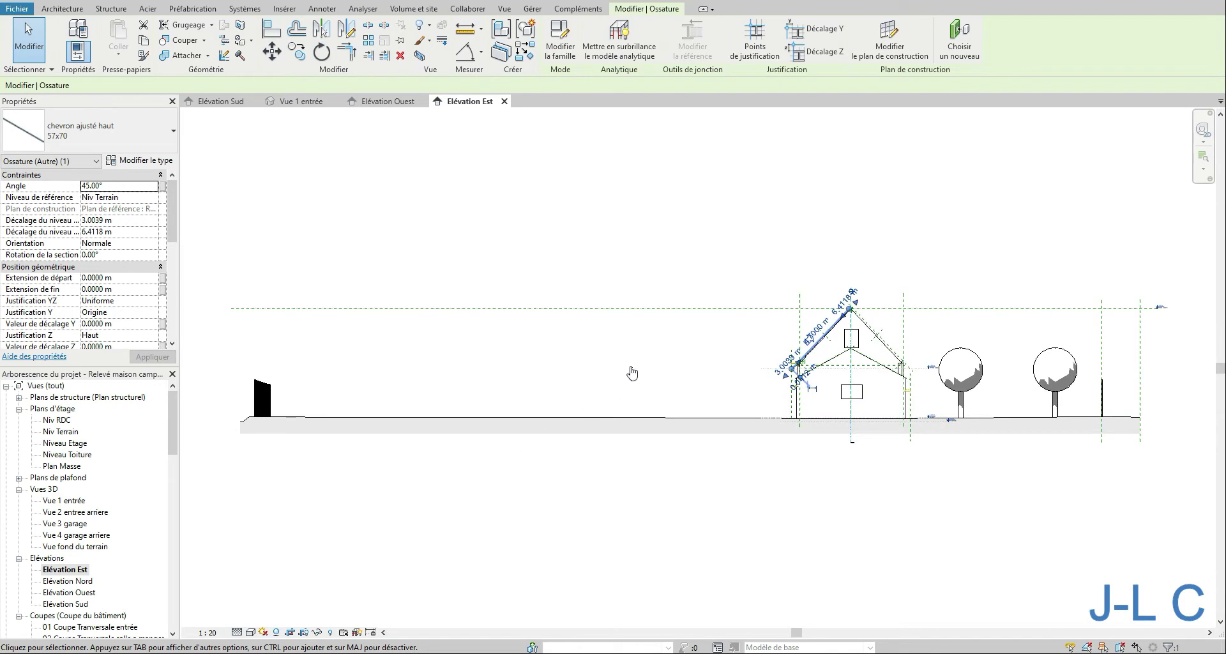
right_click(631, 373)
click(727, 266)
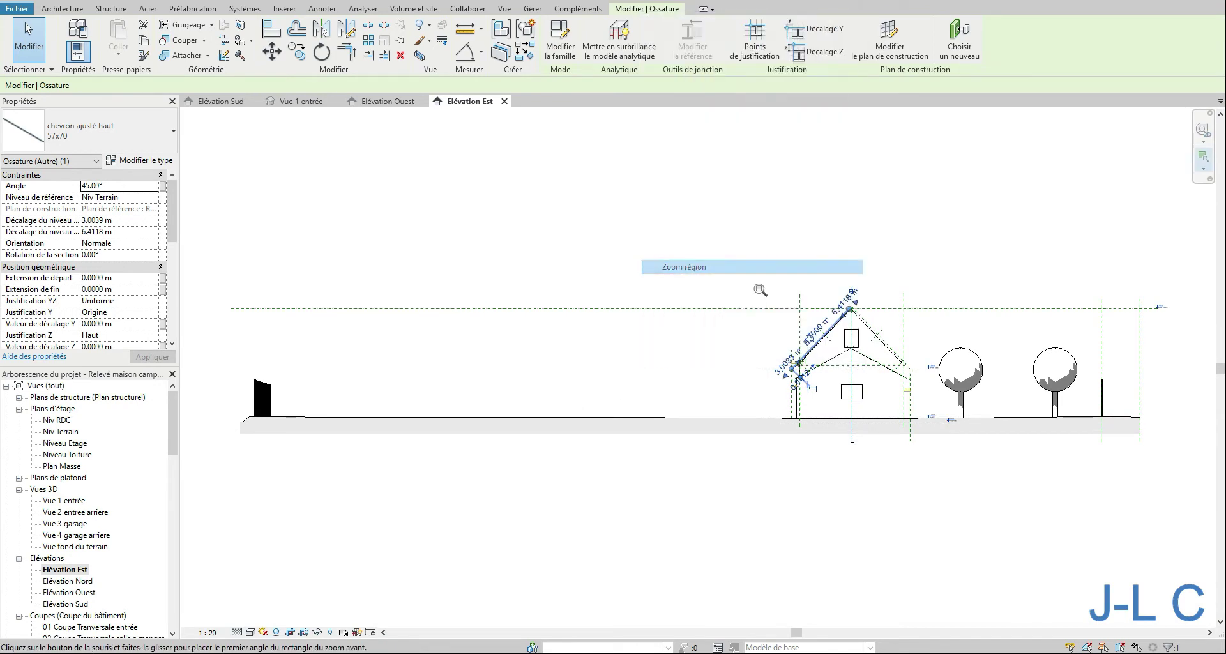
drag(795, 292, 897, 375)
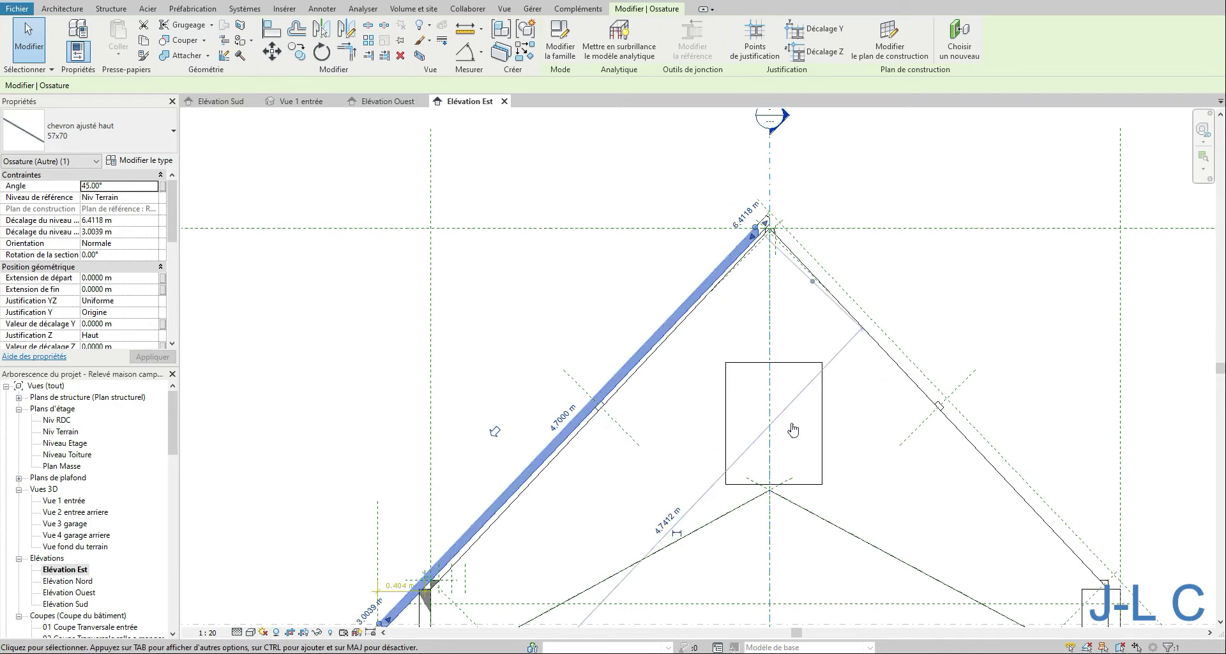
click(494, 432)
Set the garage-side gable rafter's angle to 43.52° at its ridge end.
right_click(750, 287)
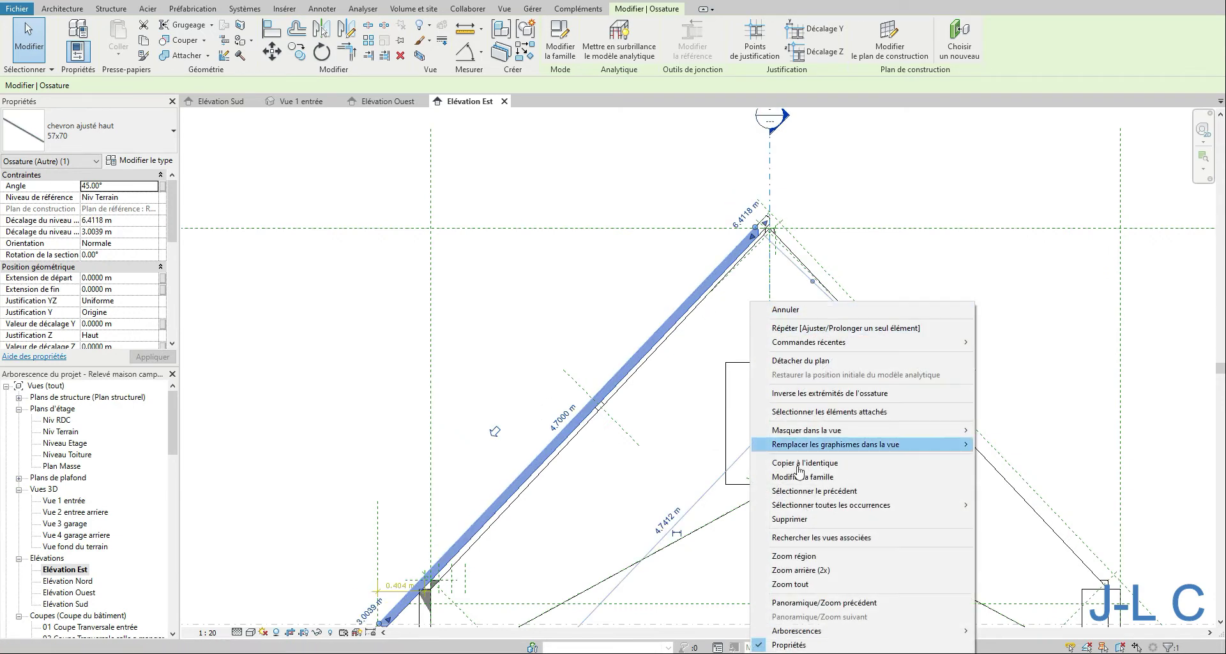
click(791, 555)
drag(679, 201, 826, 294)
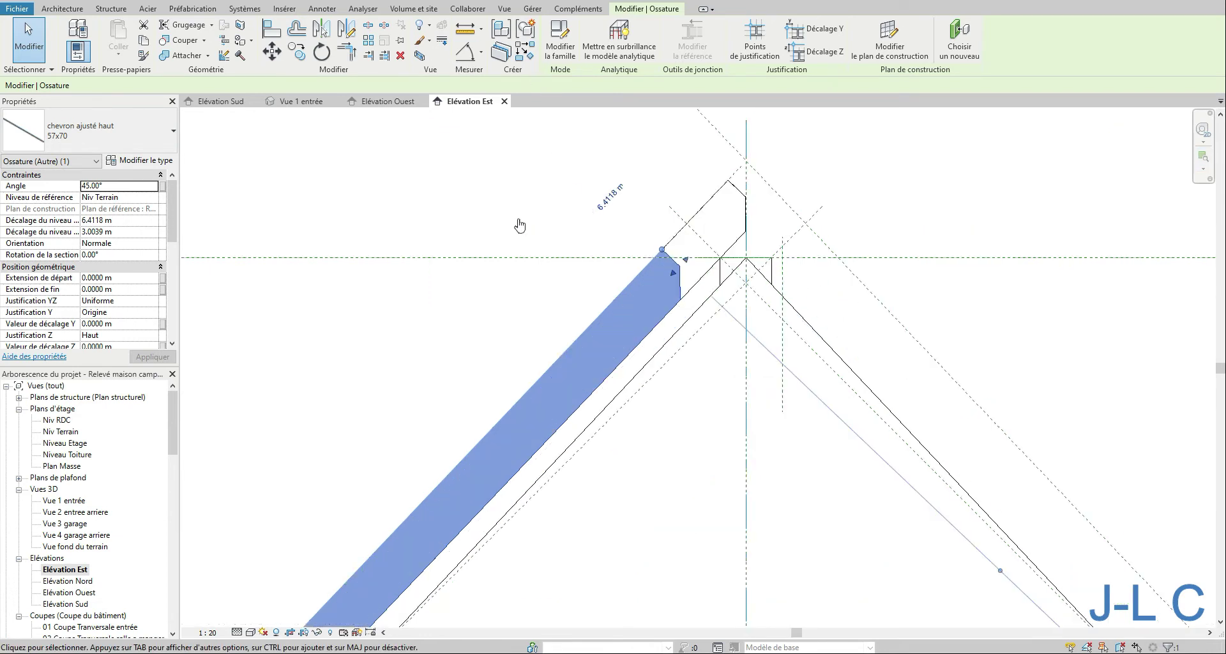
click(126, 185)
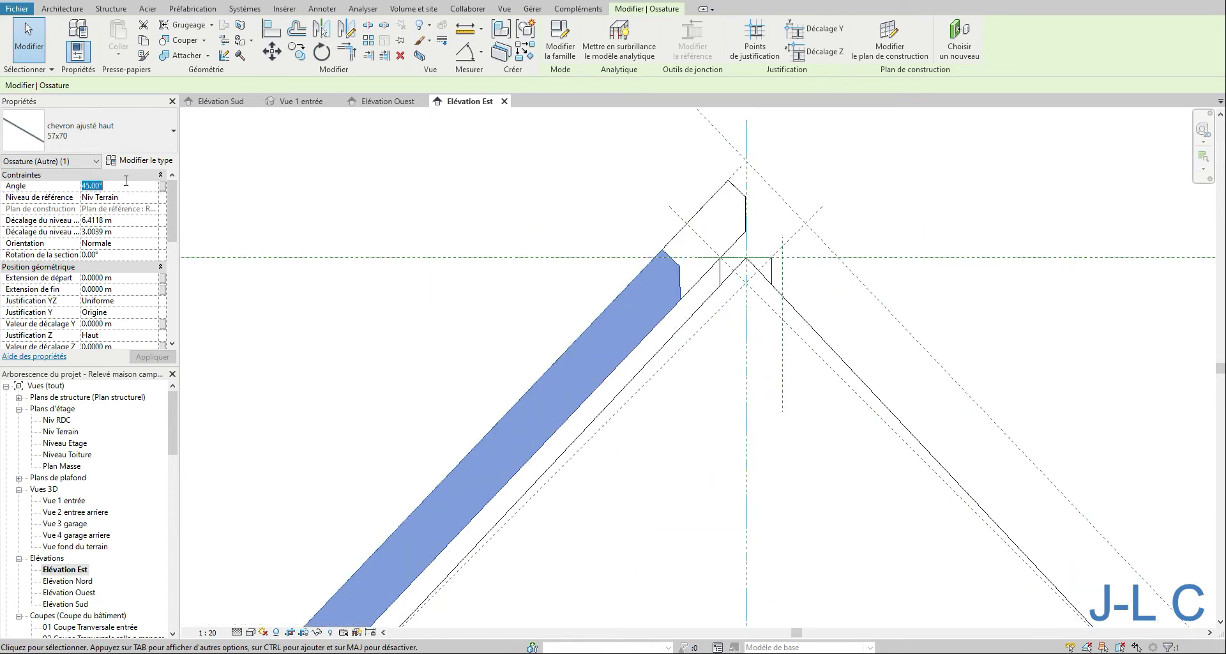
text(43.52)
key(Return)
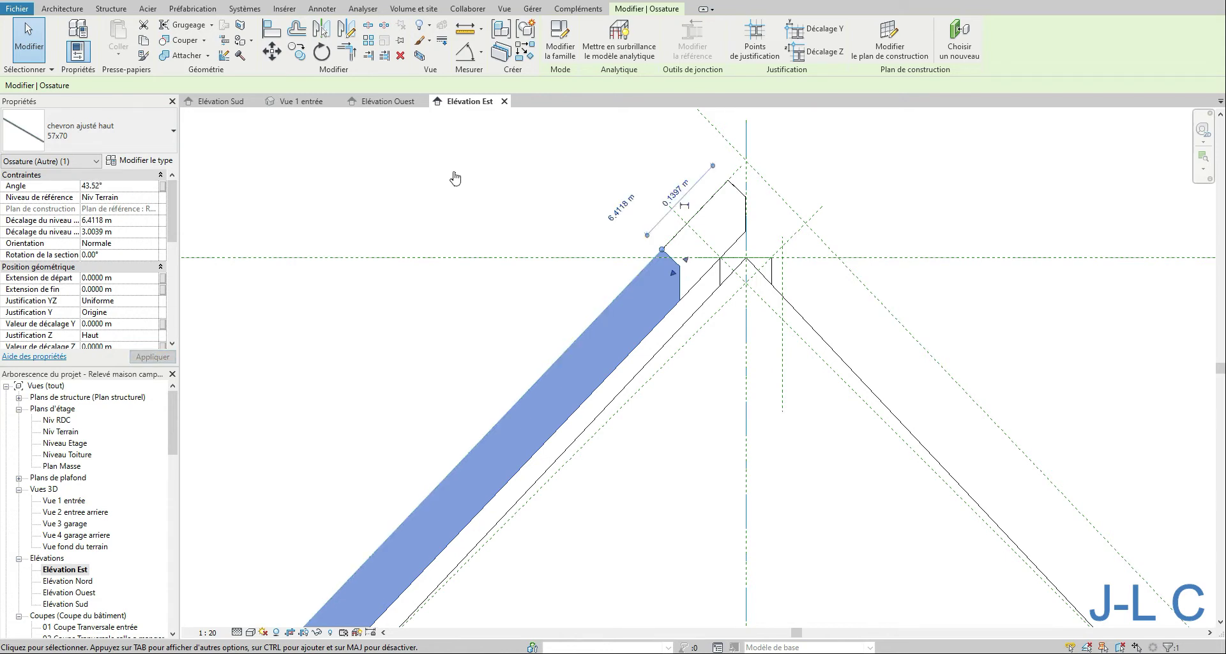
click(163, 186)
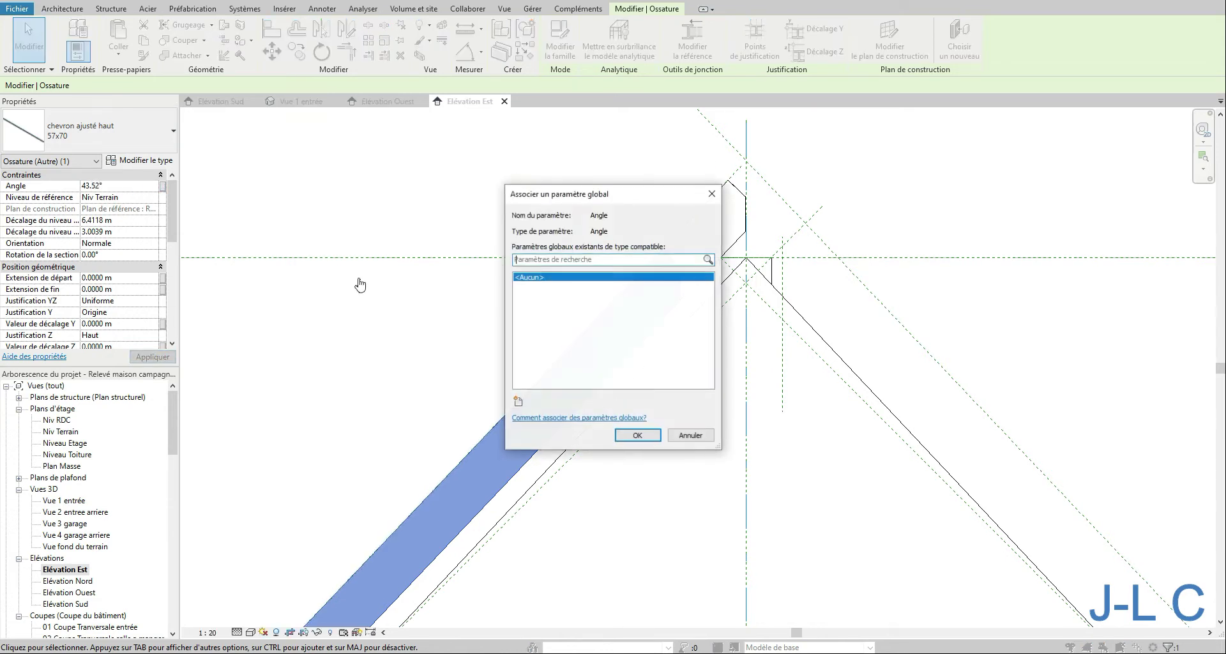
click(674, 438)
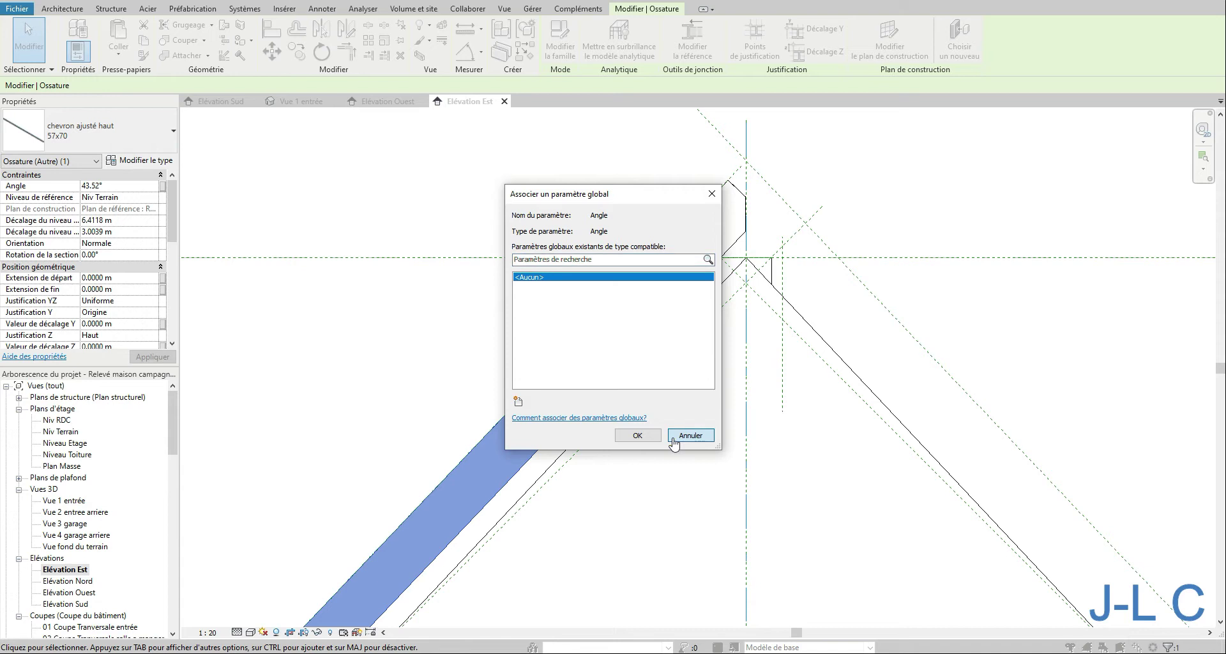
click(674, 437)
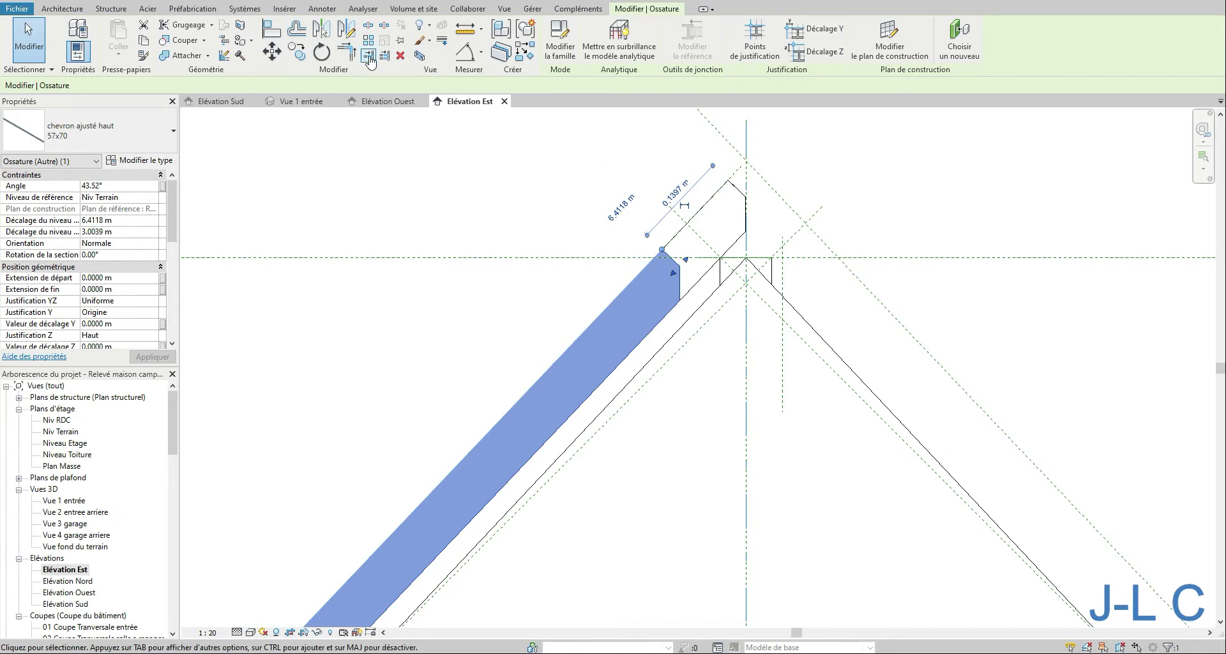
Extend the garage-side gable rafter's ridge end flush with the other rafters' ridge cut, and check its lower end at the eaves.
click(621, 164)
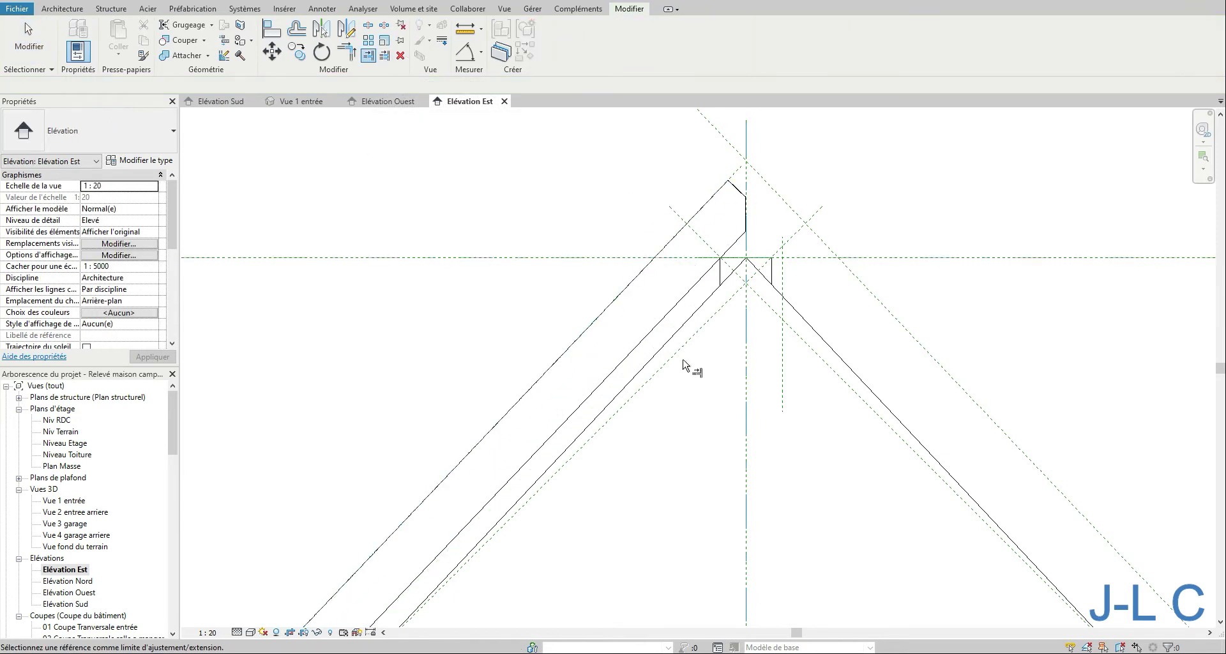
scroll(674, 335, up, 5)
middle_drag(511, 408, 834, 47)
middle_drag(371, 505, 835, 123)
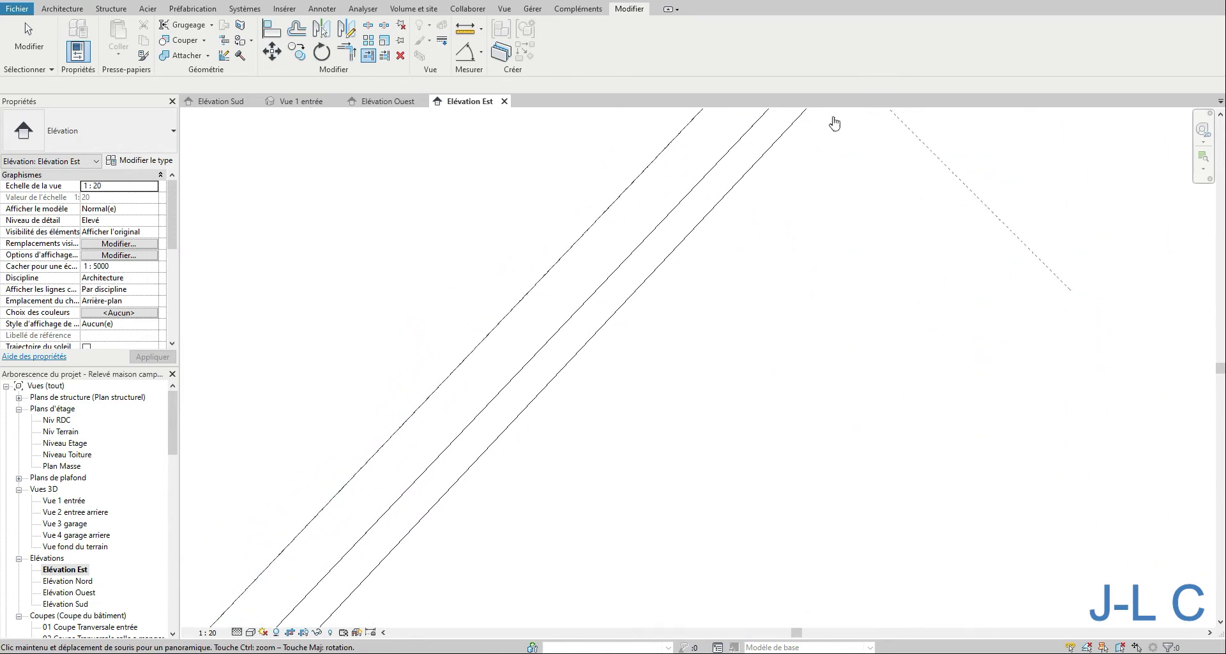
middle_drag(505, 355, 821, 143)
middle_drag(578, 610, 674, 396)
middle_drag(442, 591, 841, 189)
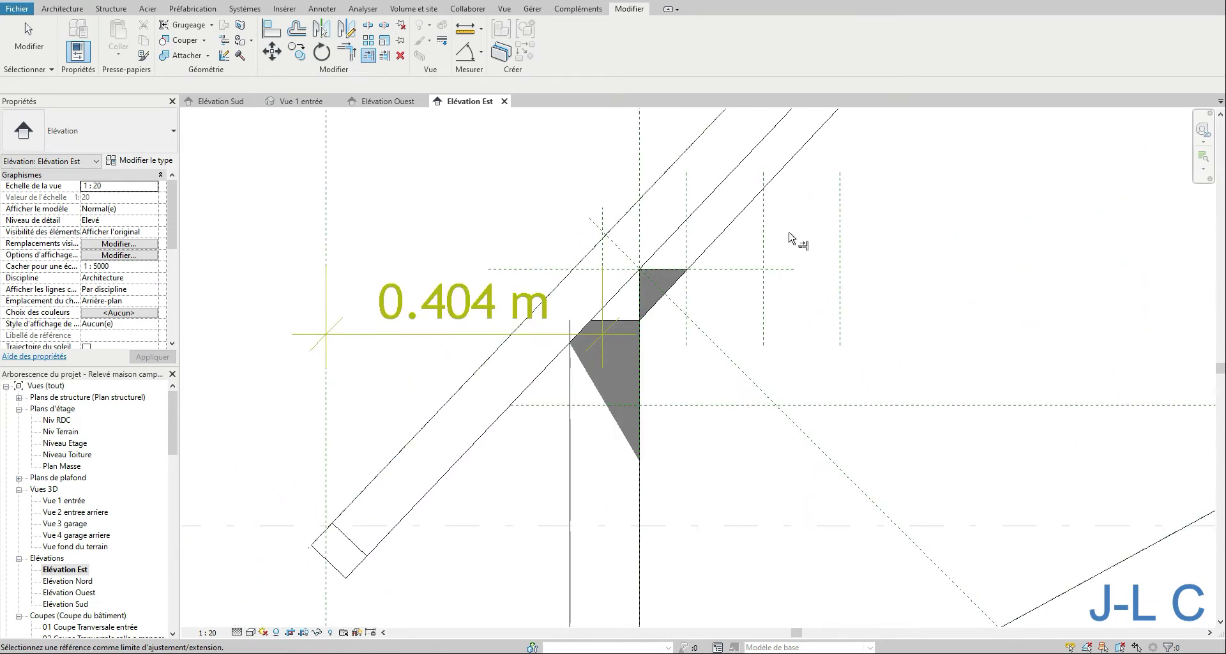
middle_drag(772, 257, 890, 200)
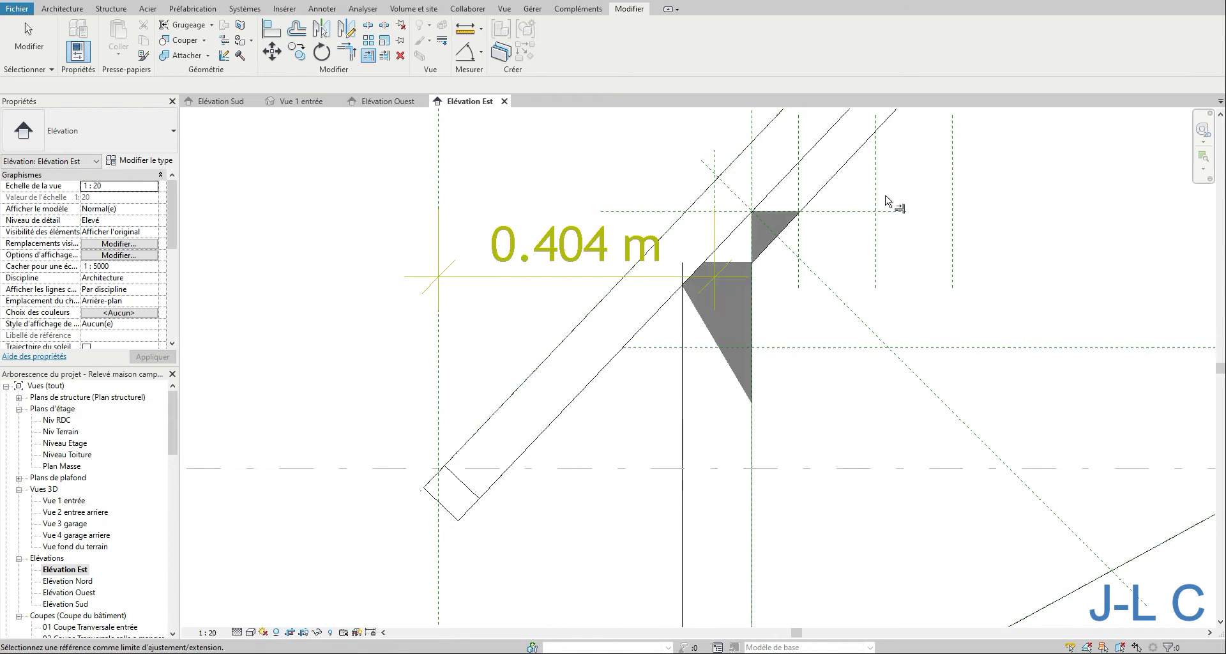
Stretch the garage-side gable rafter's lower end to a level offset of 3.0000 m, and check it in Vue 1 entrée and the south elevation.
key(Escape)
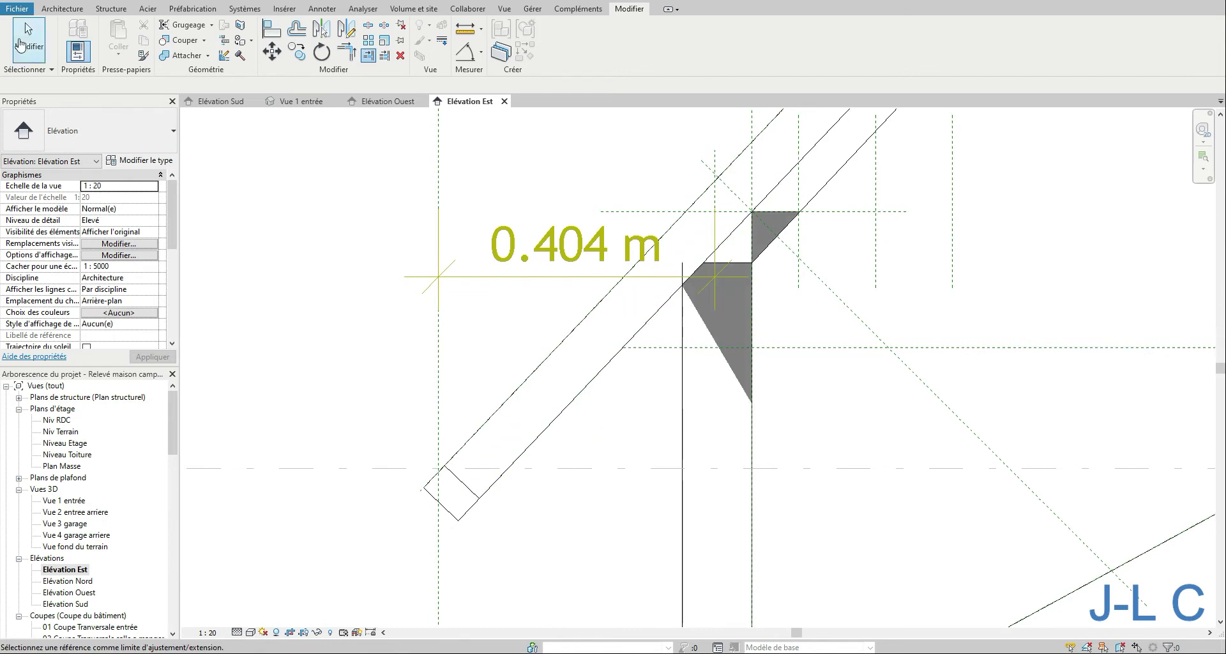
click(469, 491)
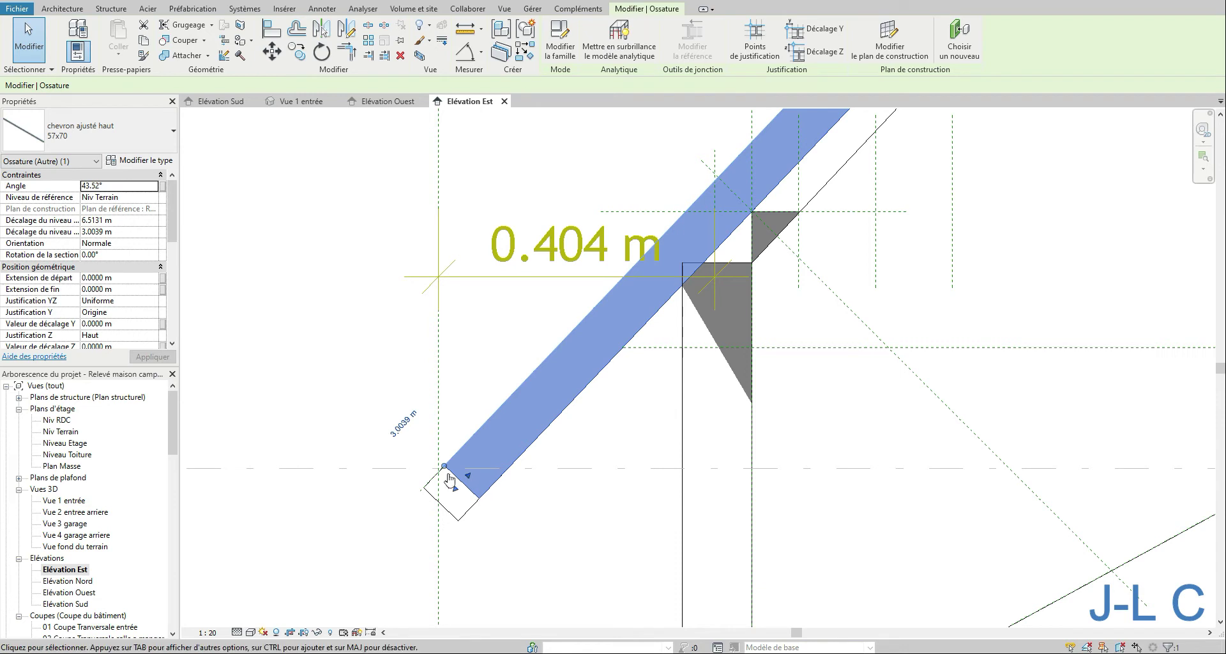
drag(445, 466, 441, 469)
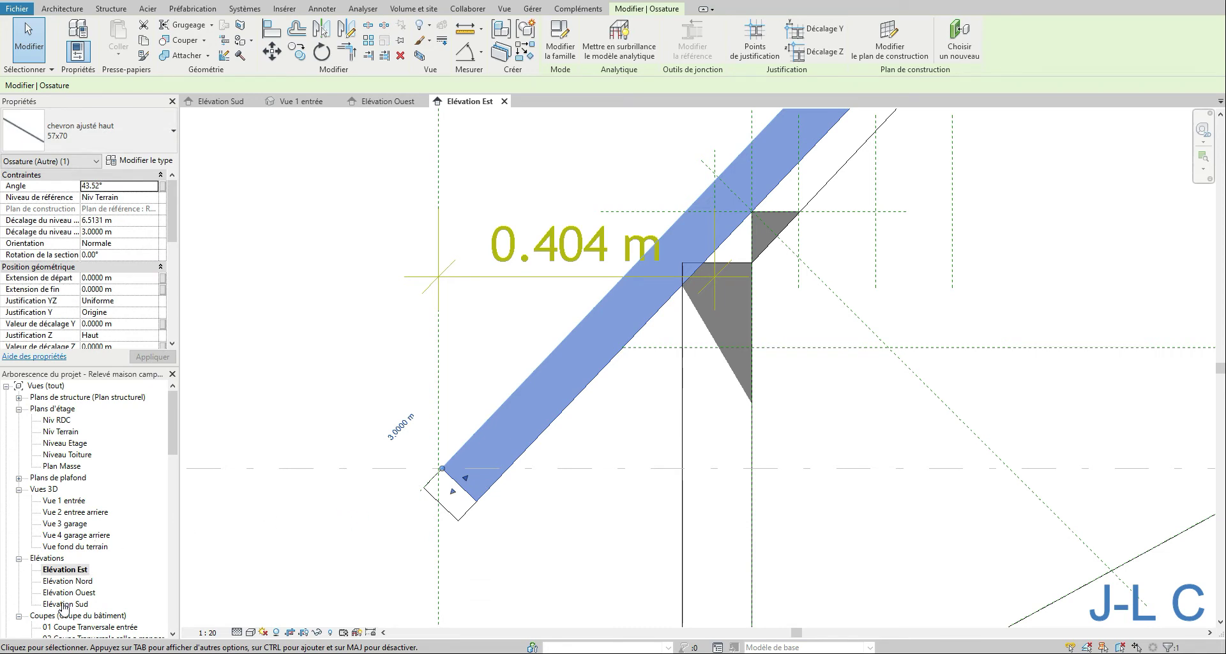
double_click(76, 502)
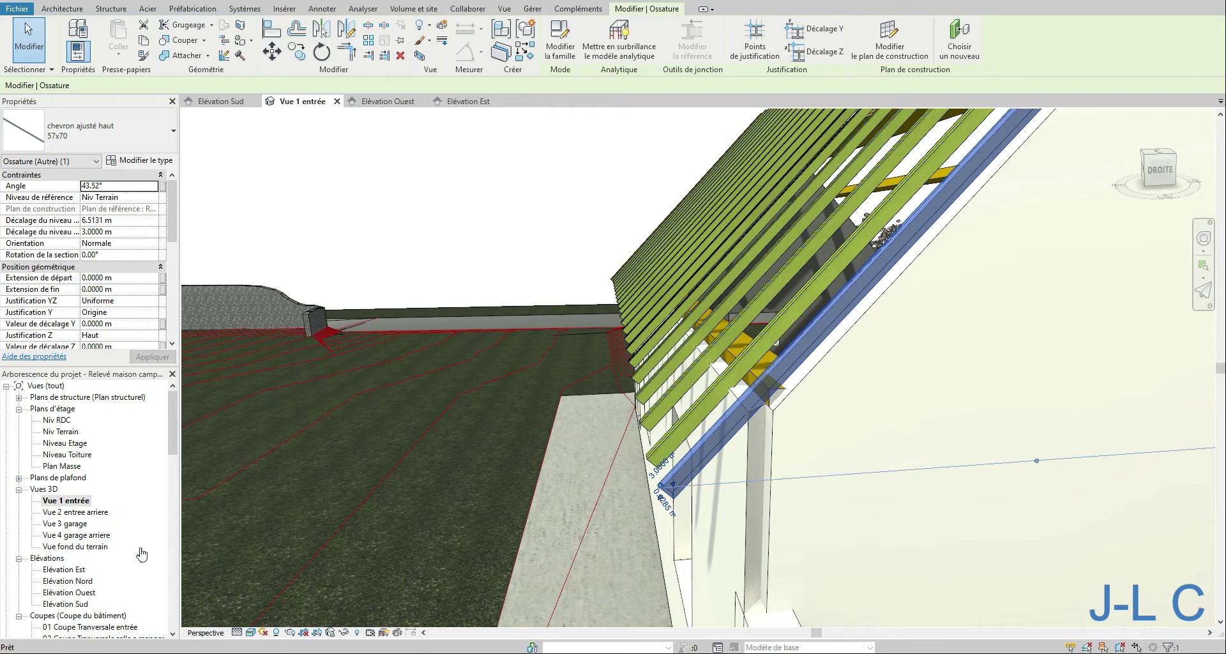
shift+middle_drag(292, 531, 287, 479)
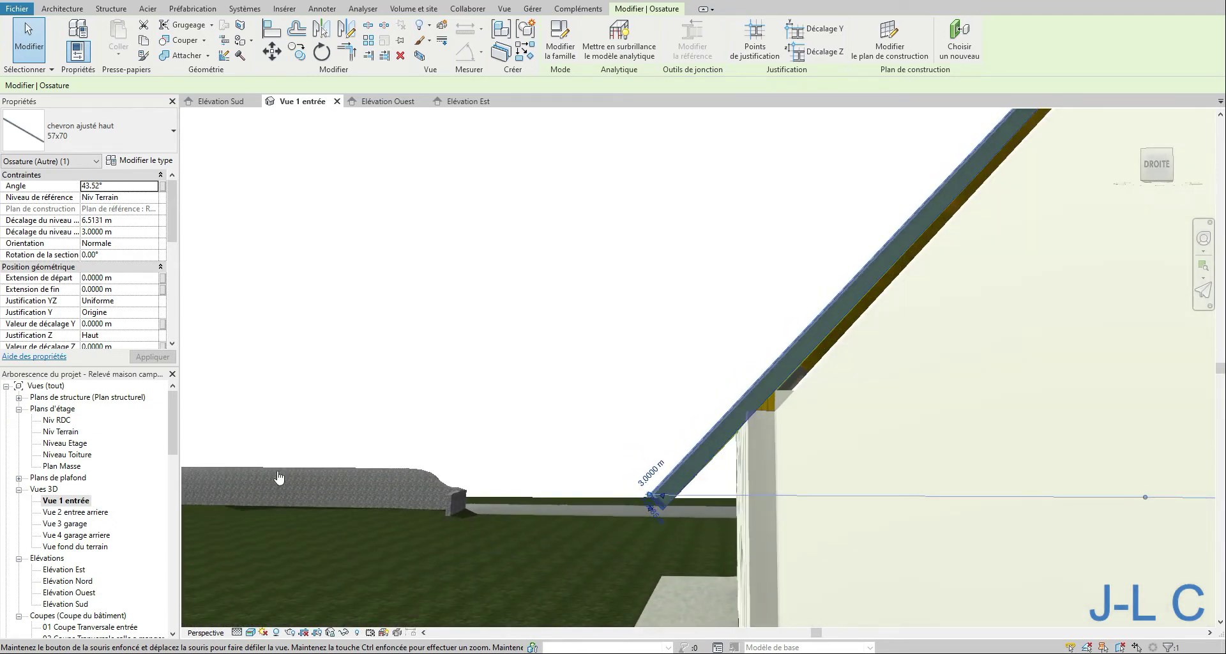
double_click(70, 603)
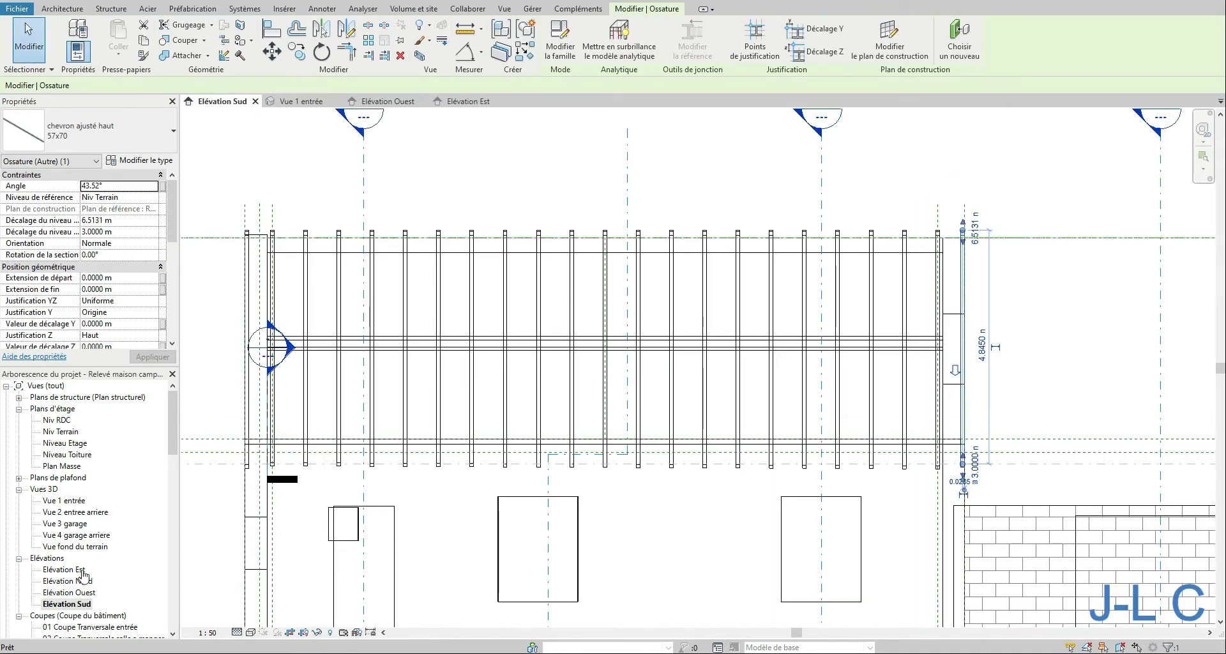
In the east elevation, trim the rafters behind the garage-side gable rafter to its lower end.
double_click(81, 570)
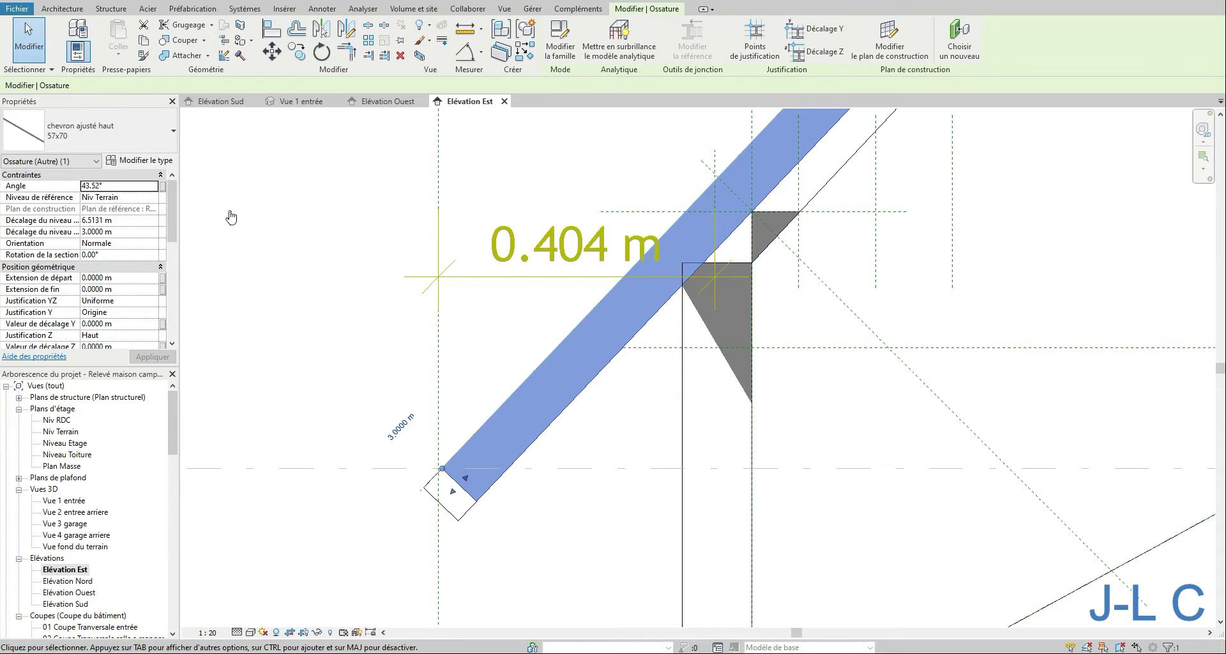
click(384, 56)
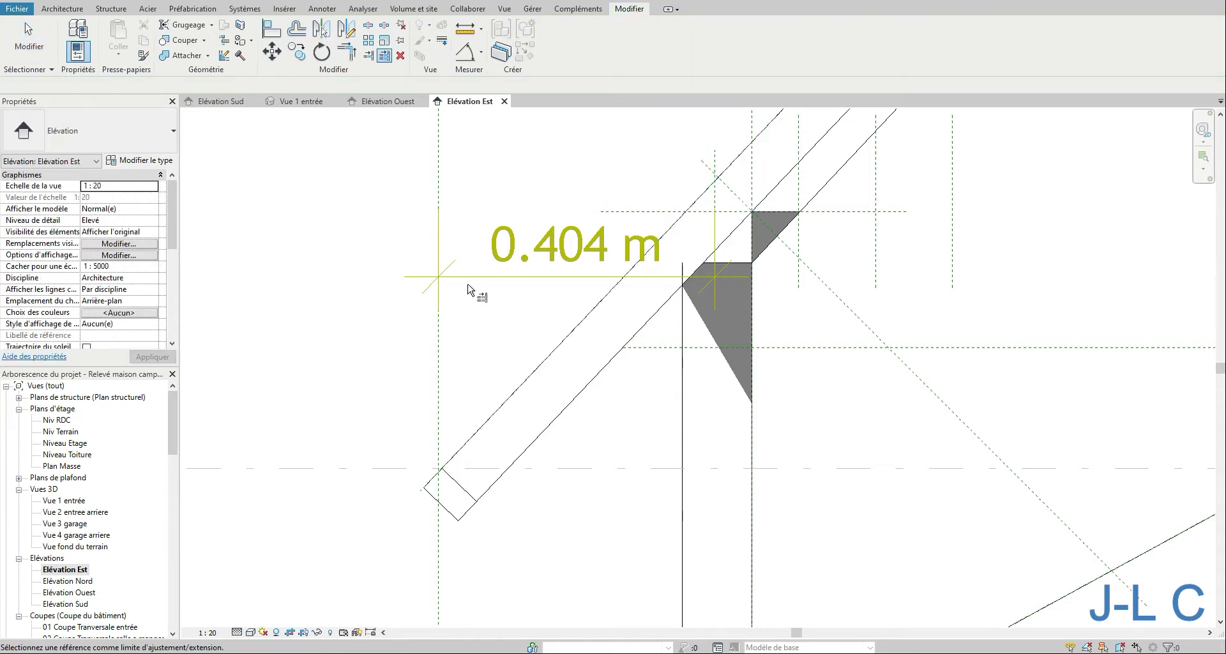
click(456, 458)
click(456, 459)
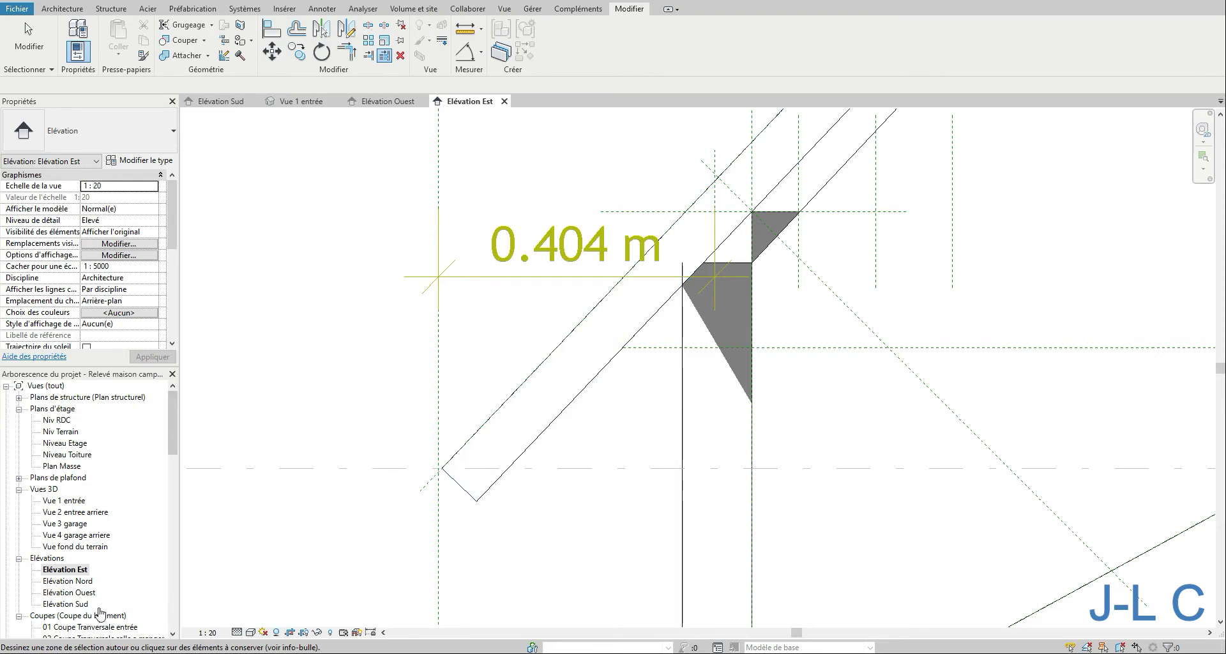
Examine the entrance-side gable rafter's lower end in the west elevation and identify that rafter in Vue 1 entrée and the east elevation.
double_click(83, 593)
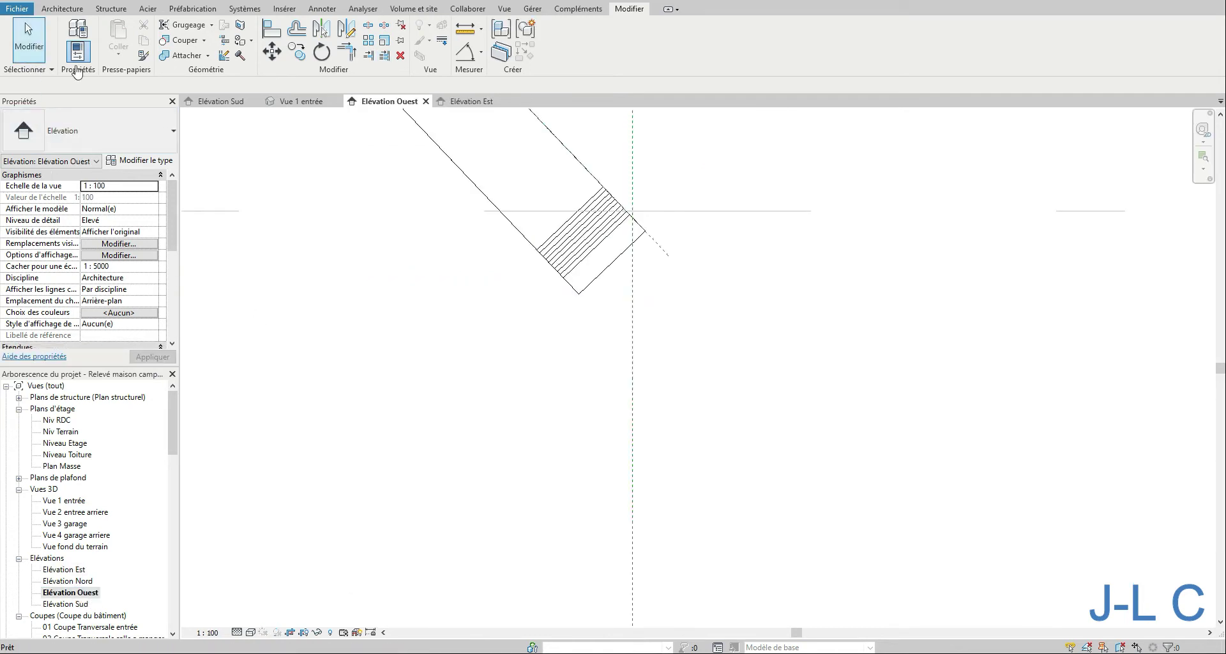
click(628, 250)
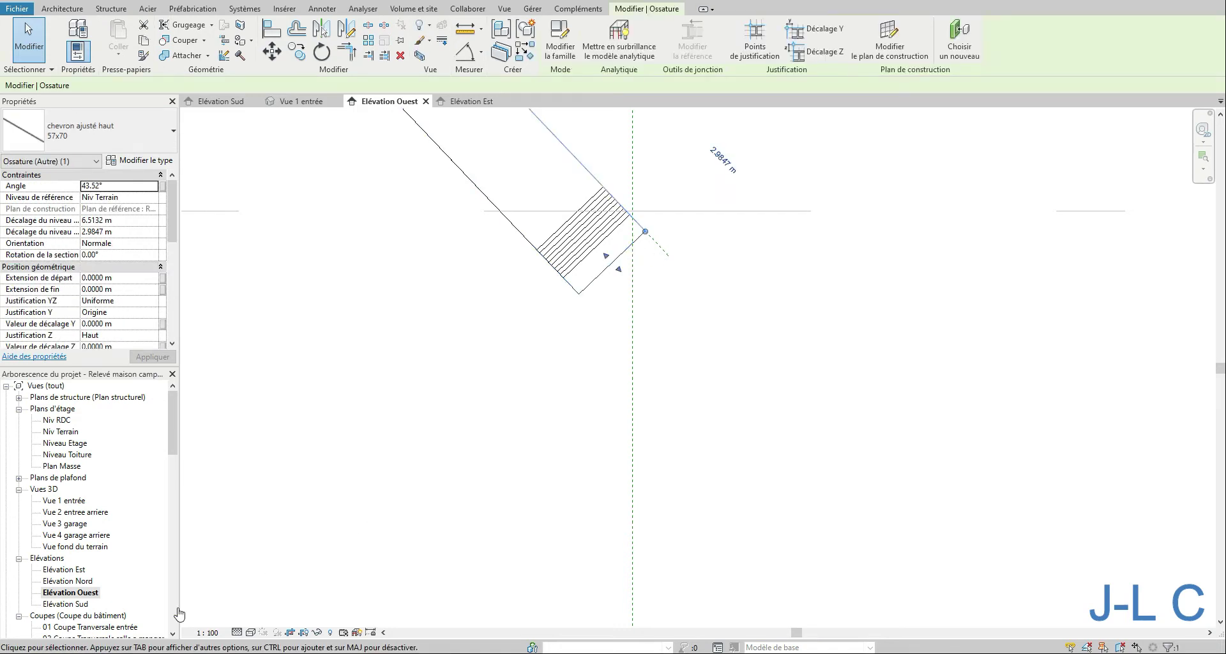
double_click(69, 500)
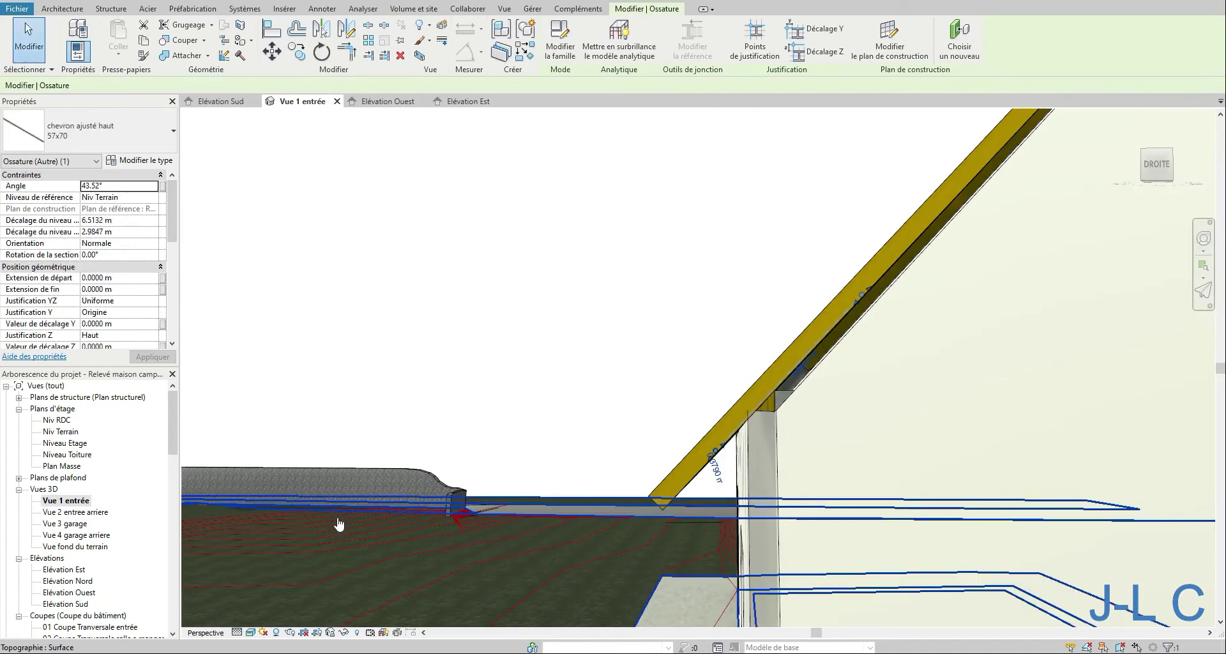
scroll(640, 443, down, 5)
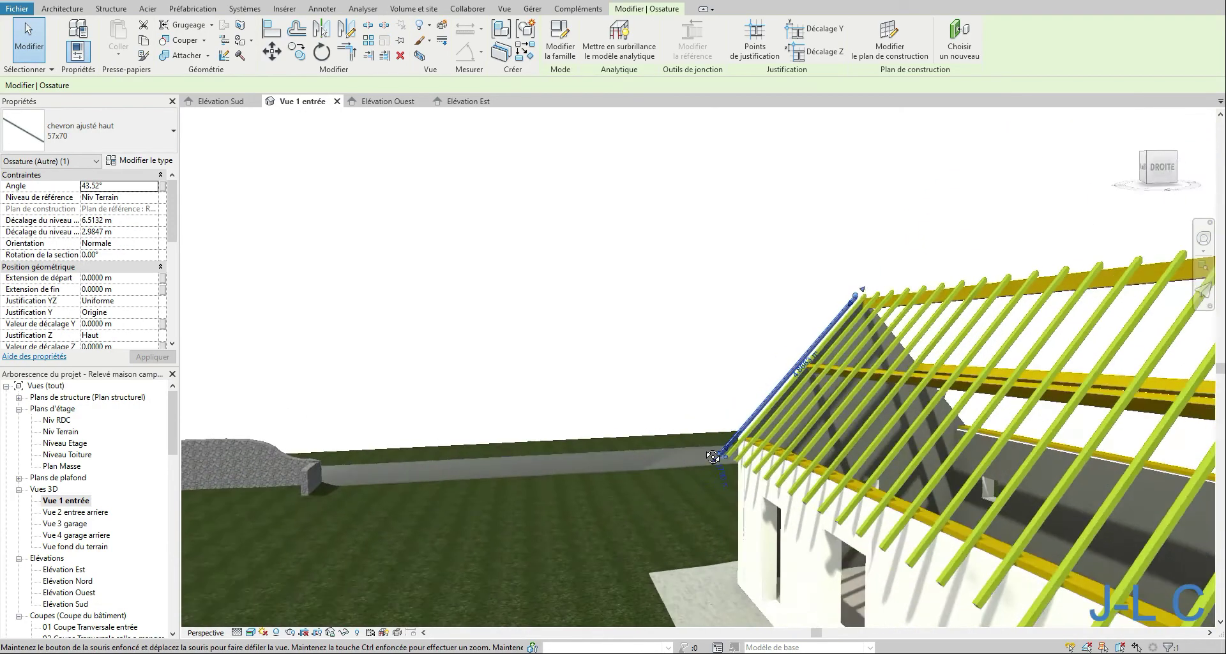
shift+middle_drag(712, 456, 460, 345)
middle_drag(769, 442, 616, 398)
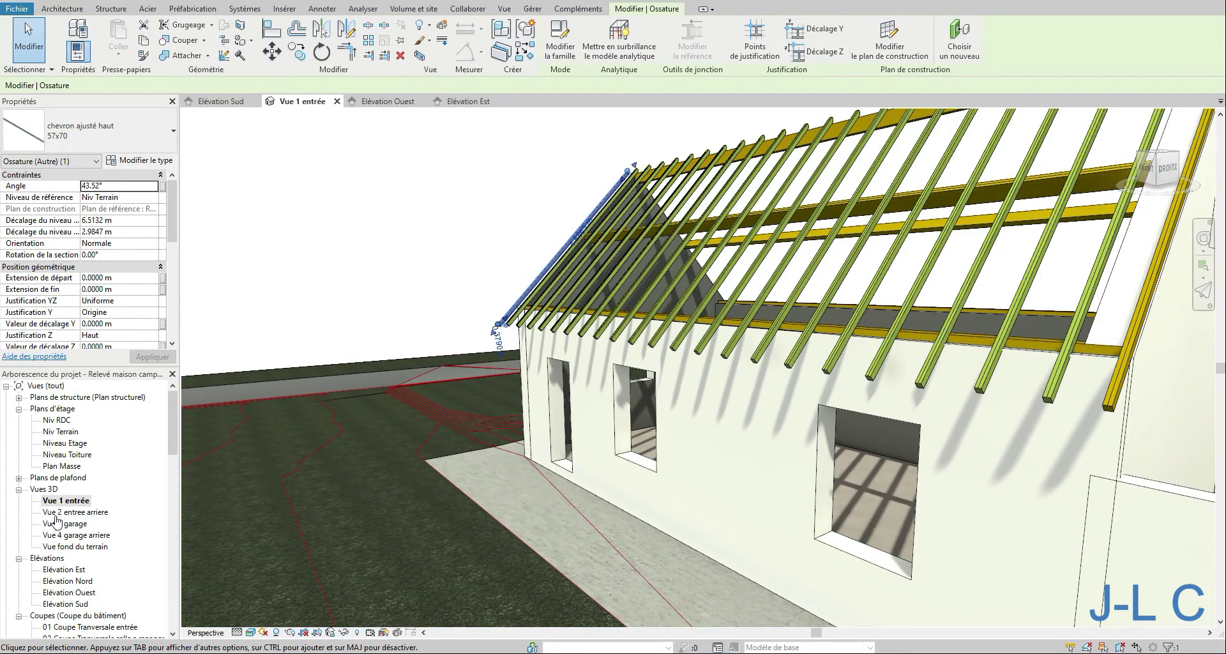
double_click(72, 571)
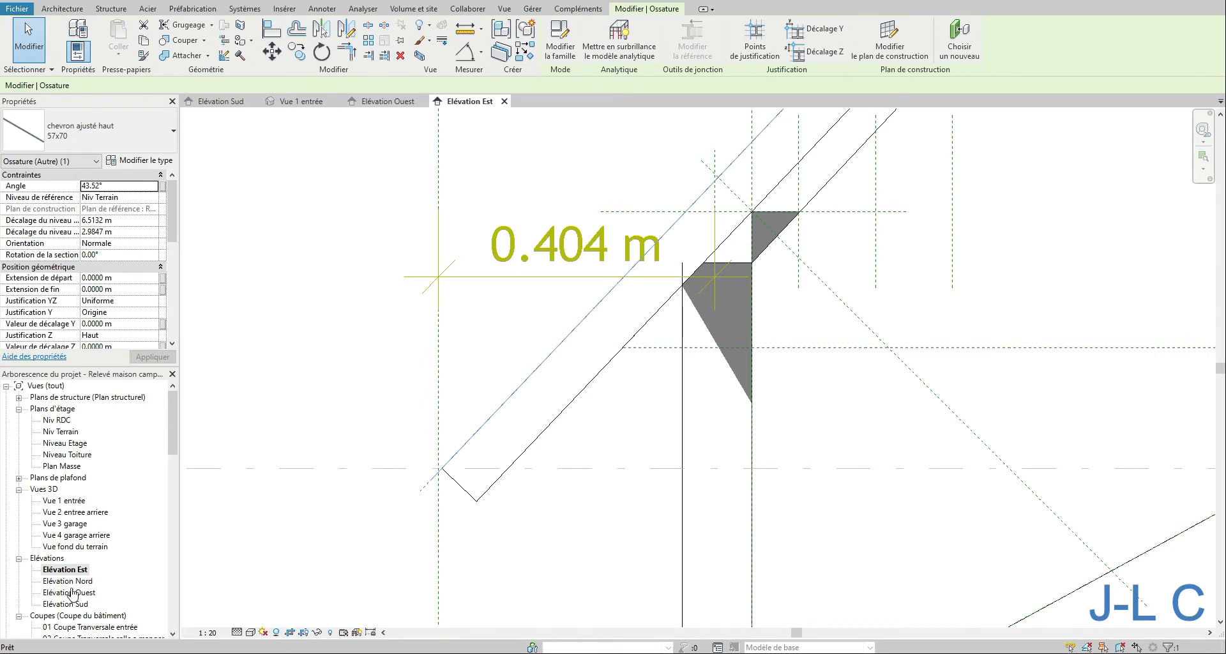
In the west elevation, extend the other rafters' lower ends to the entrance-side gable rafter's end and check the roof in 3D.
double_click(70, 592)
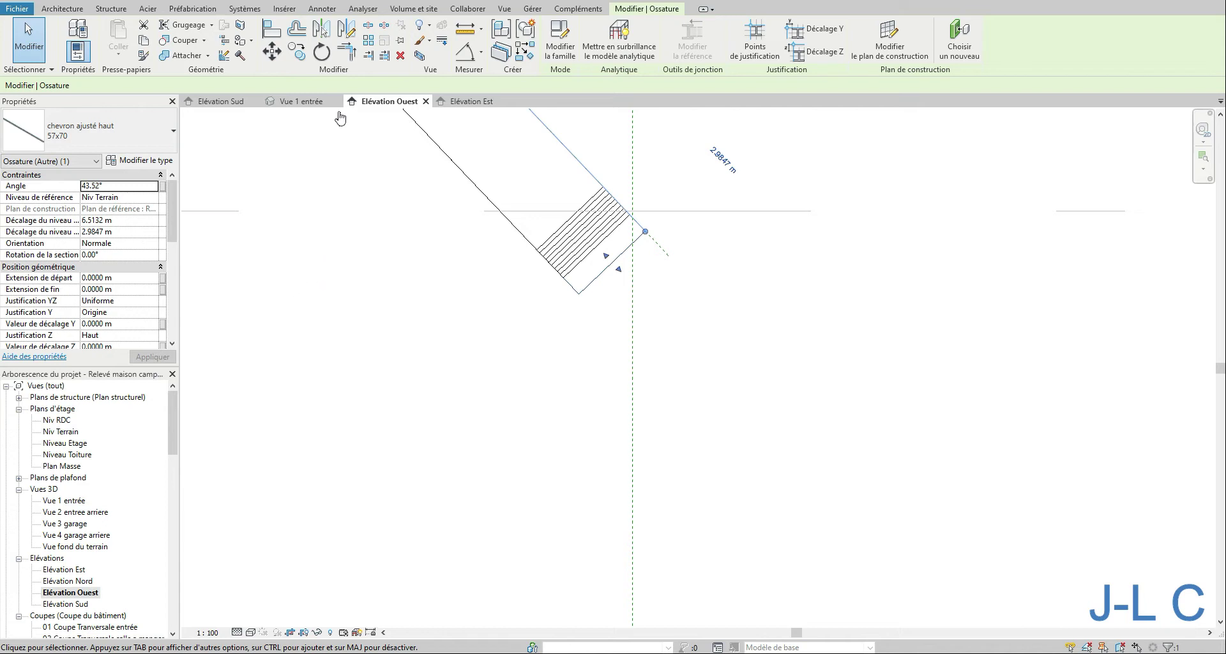
click(384, 56)
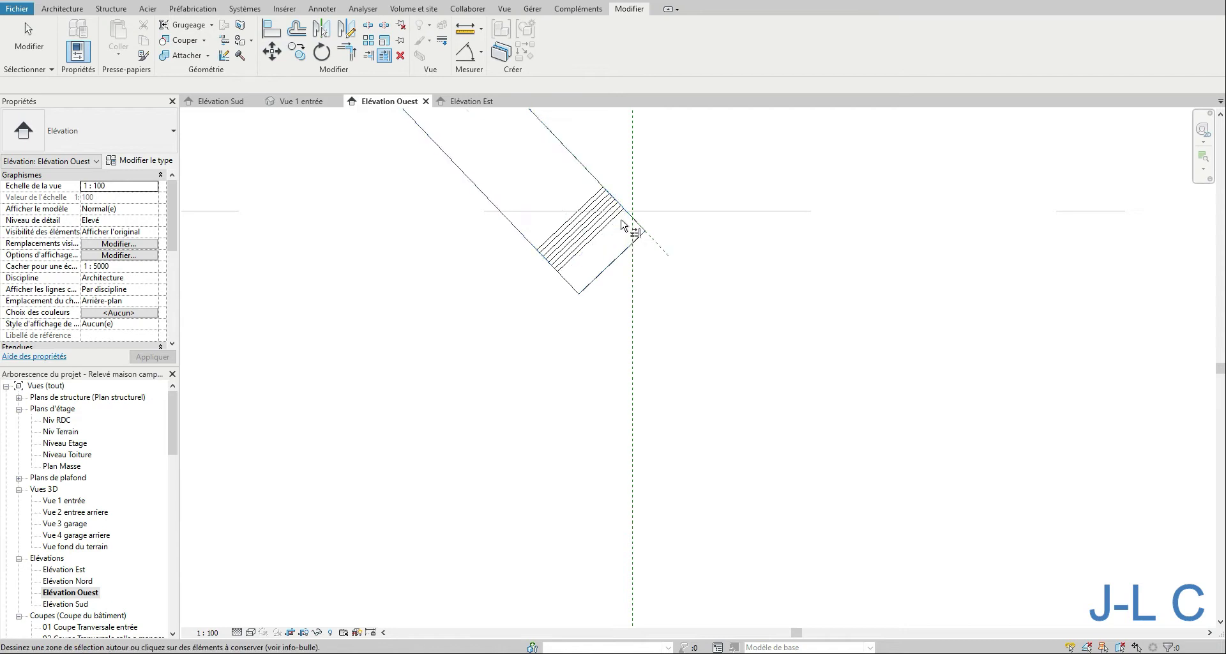
click(596, 196)
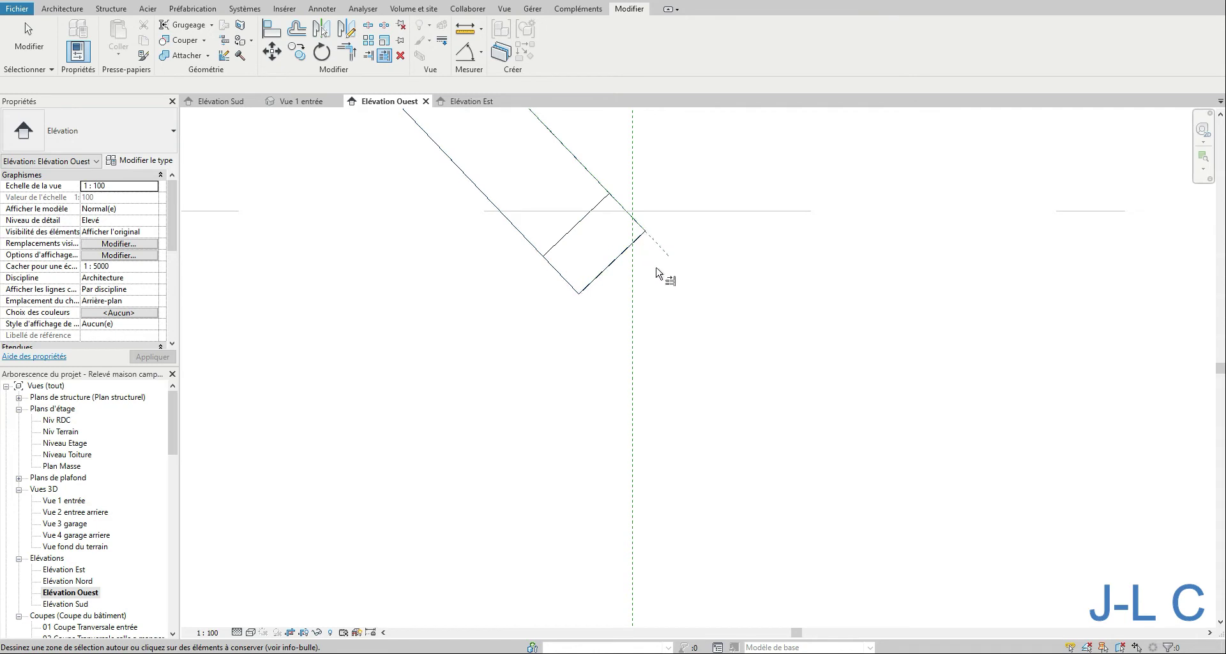
click(609, 213)
double_click(64, 501)
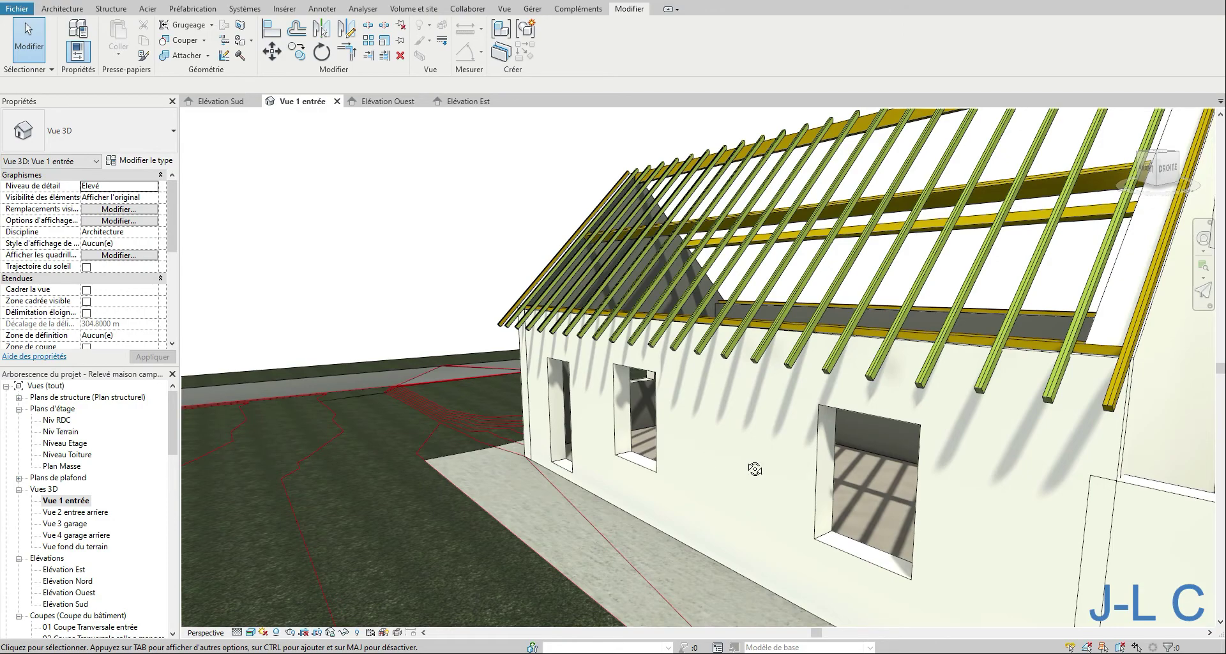
shift+middle_drag(750, 470, 1068, 508)
middle_drag(842, 422, 841, 457)
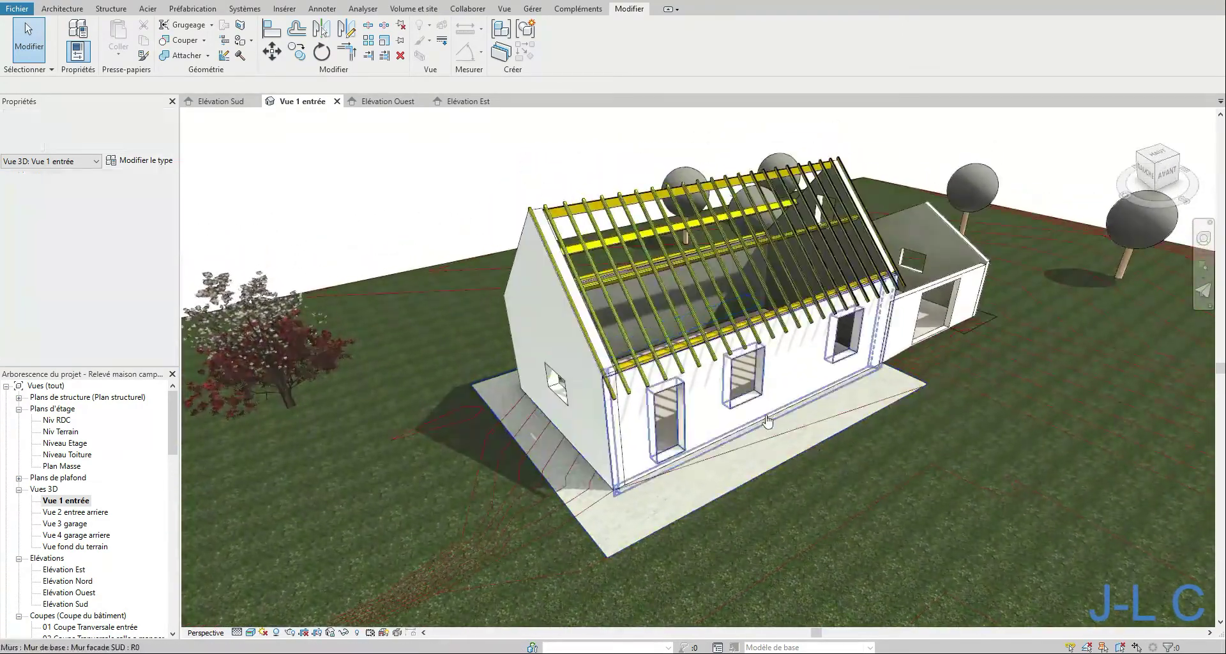
Mirror a copy of the rafter beam system and both gable rafters about the ridge axis in section 01 Coupe Tranversale entrée.
scroll(690, 354, up, 2)
shift+middle_drag(689, 354, 694, 396)
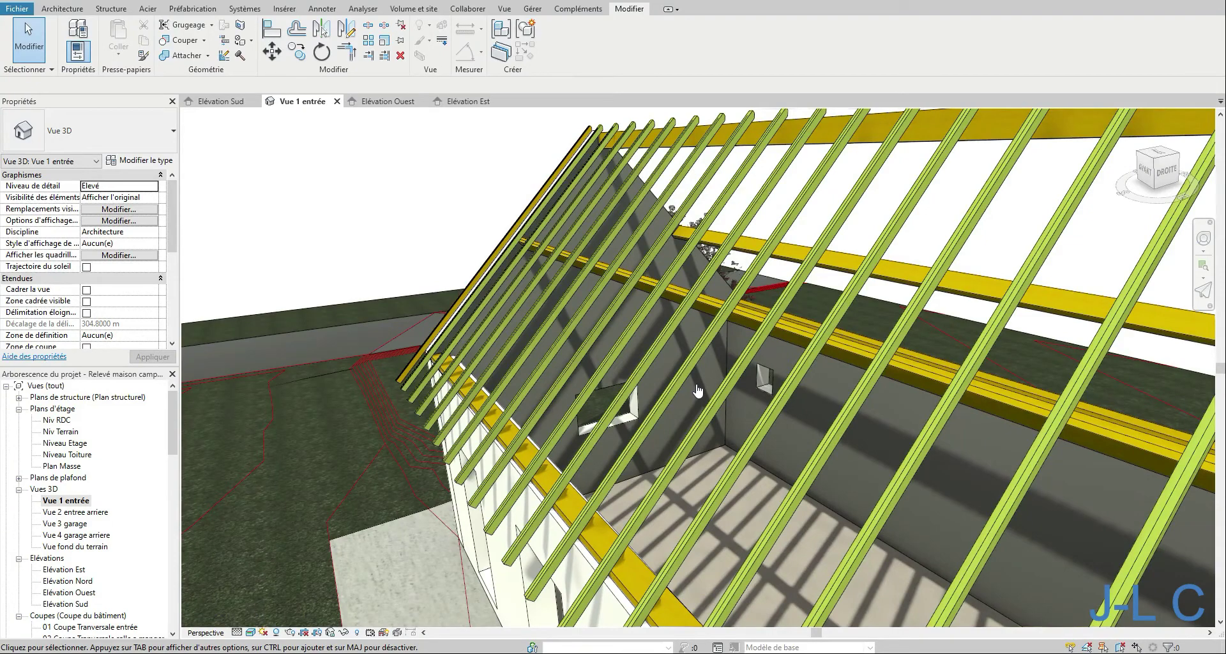
click(765, 118)
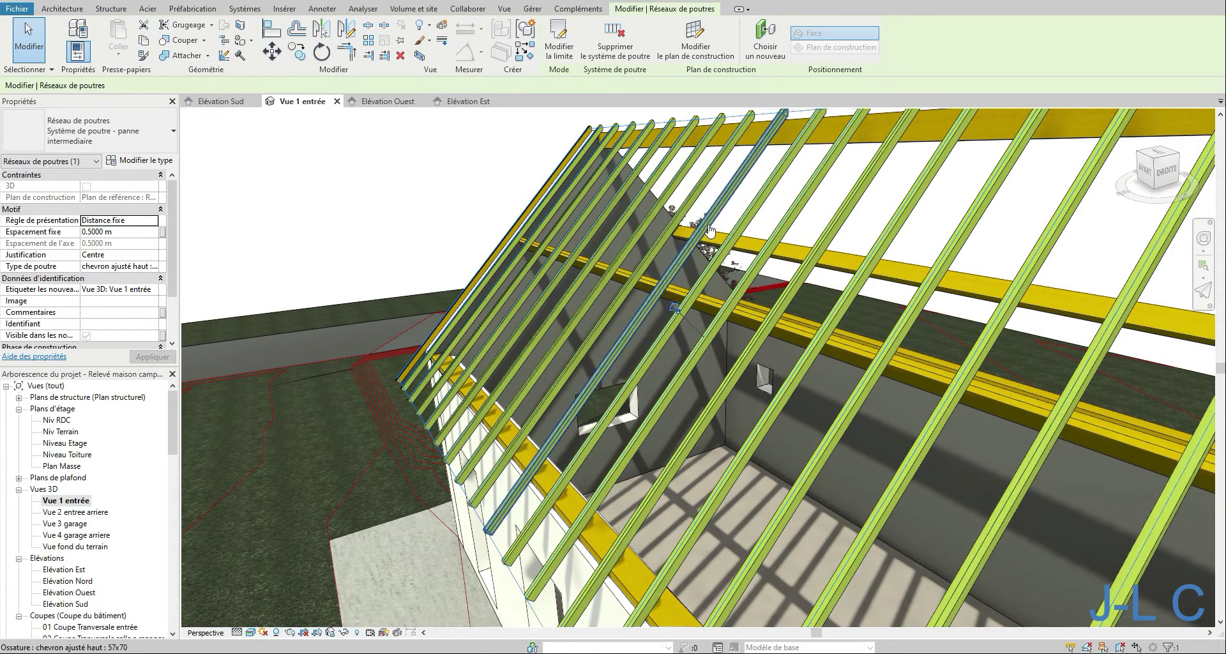
scroll(711, 230, down, 5)
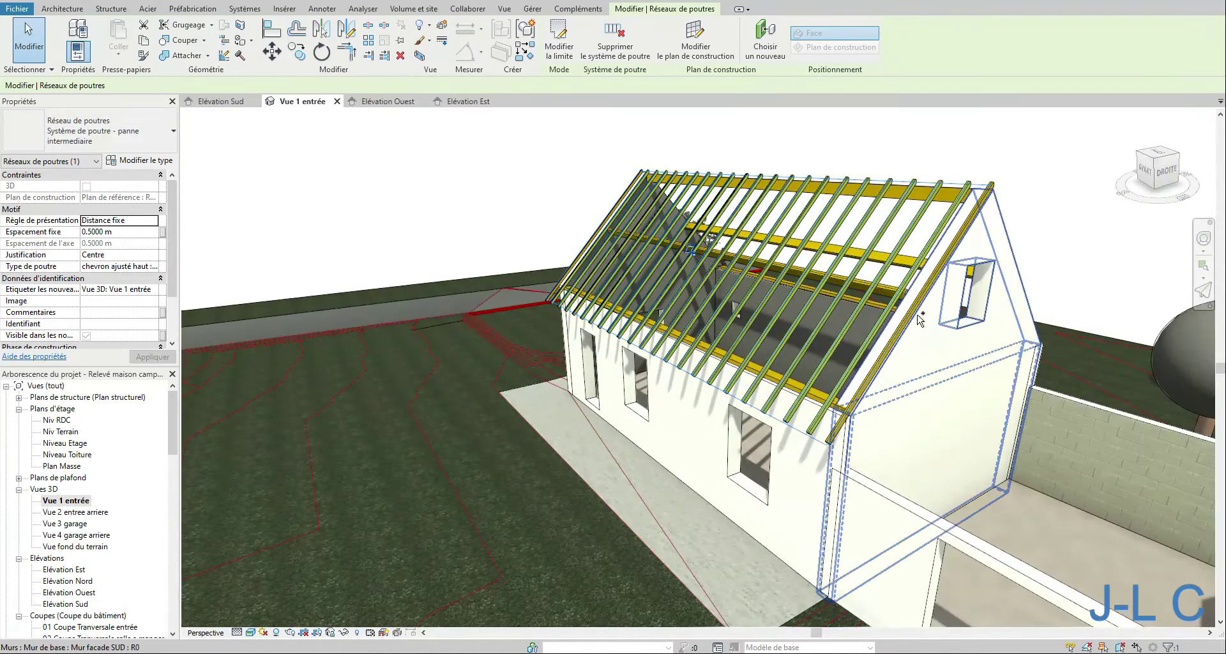
ctrl+click(812, 438)
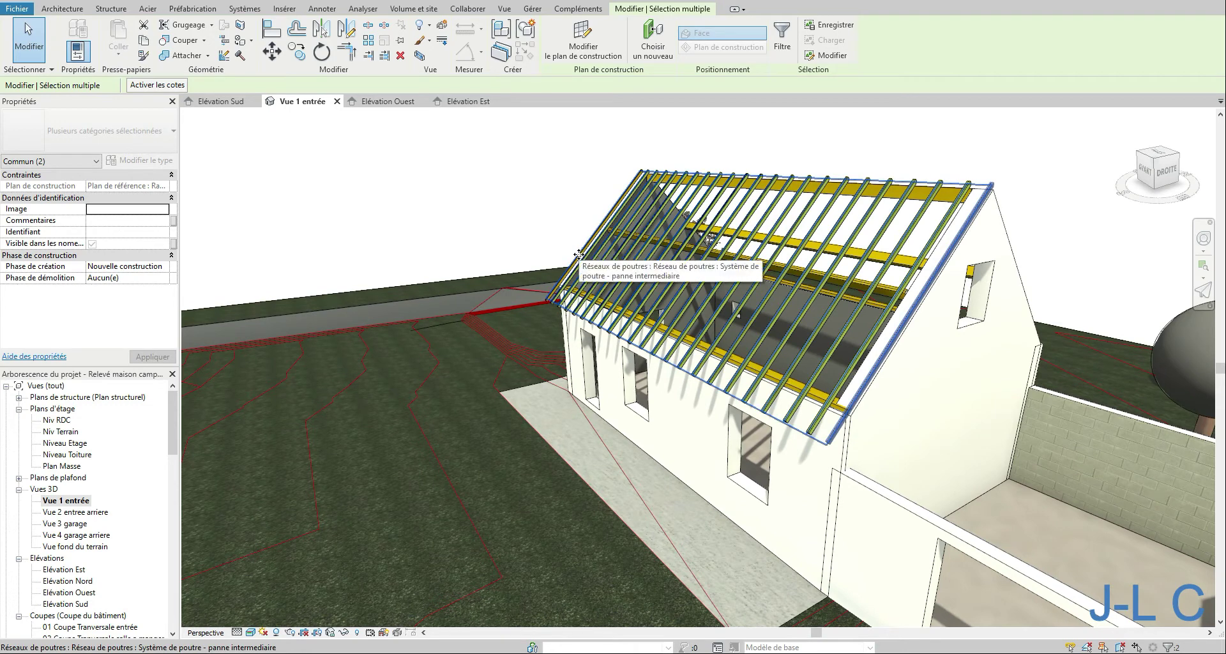
ctrl+click(762, 349)
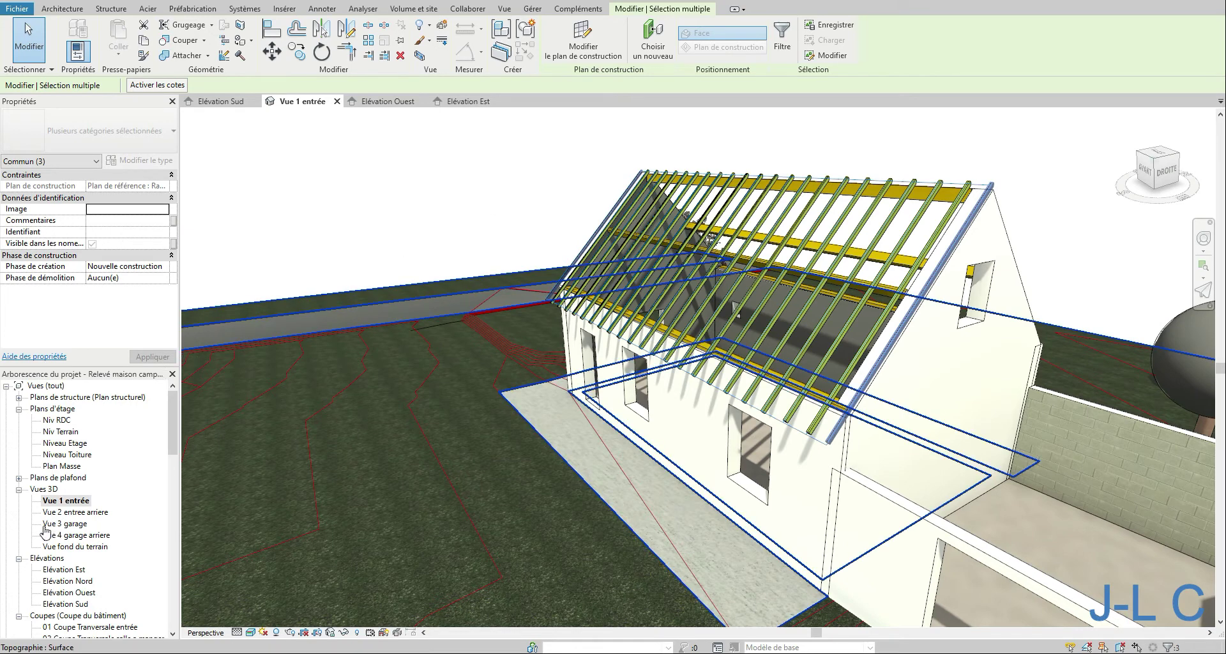
double_click(62, 627)
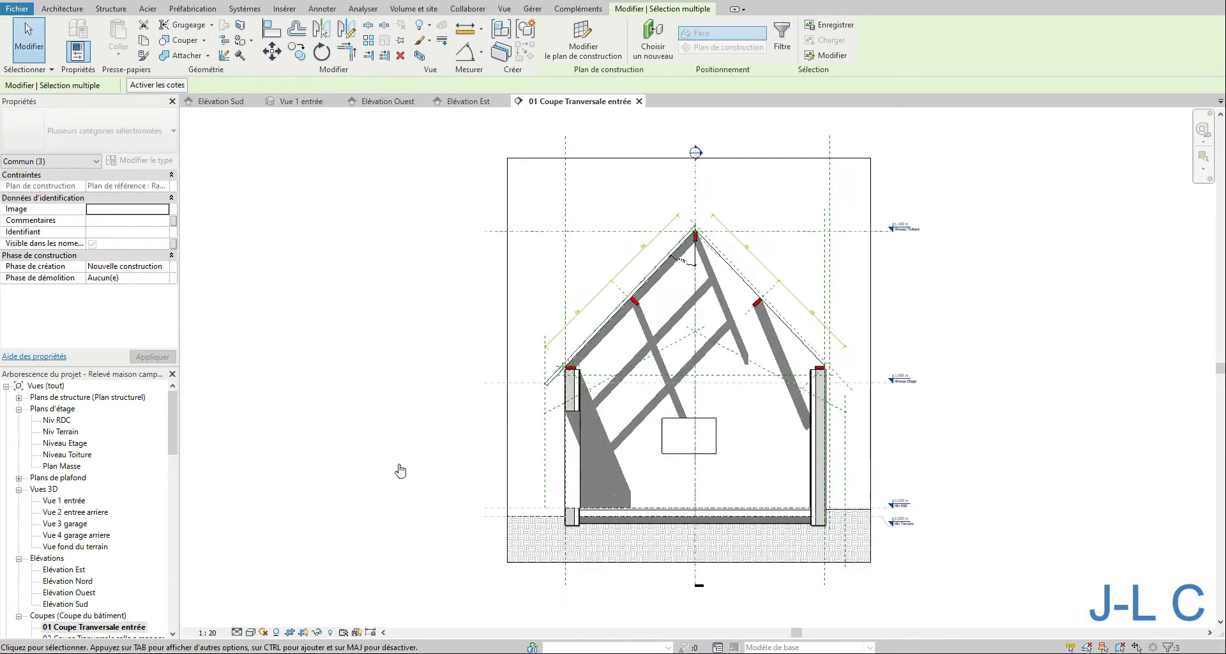
click(321, 29)
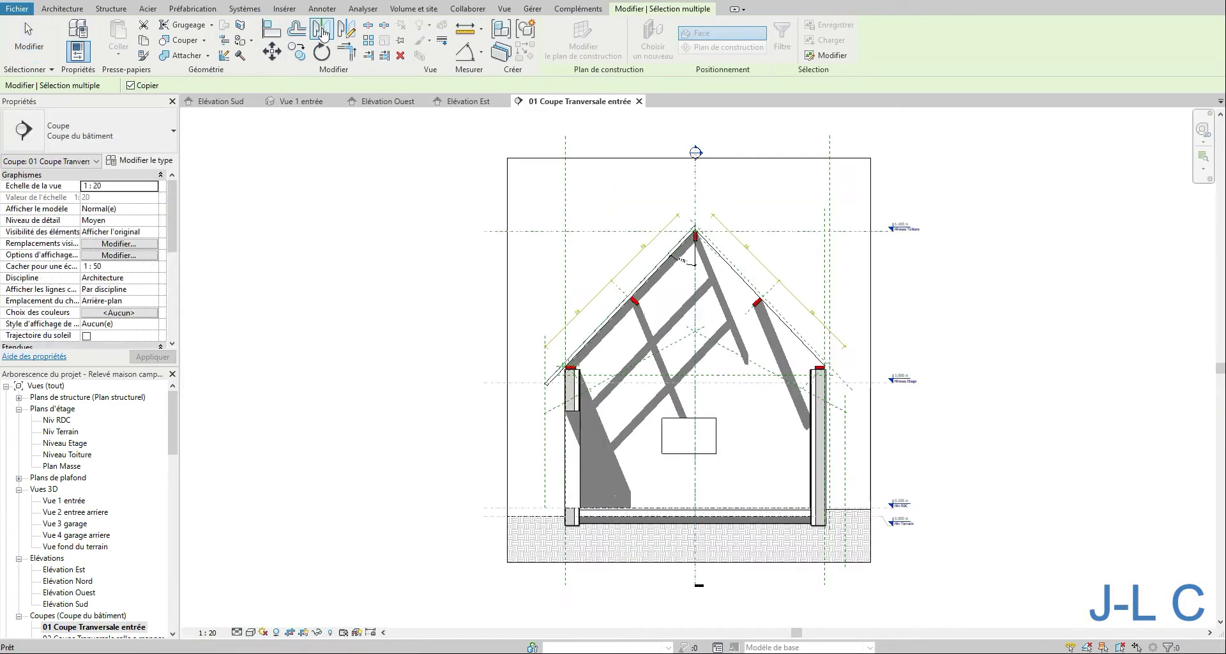
click(695, 311)
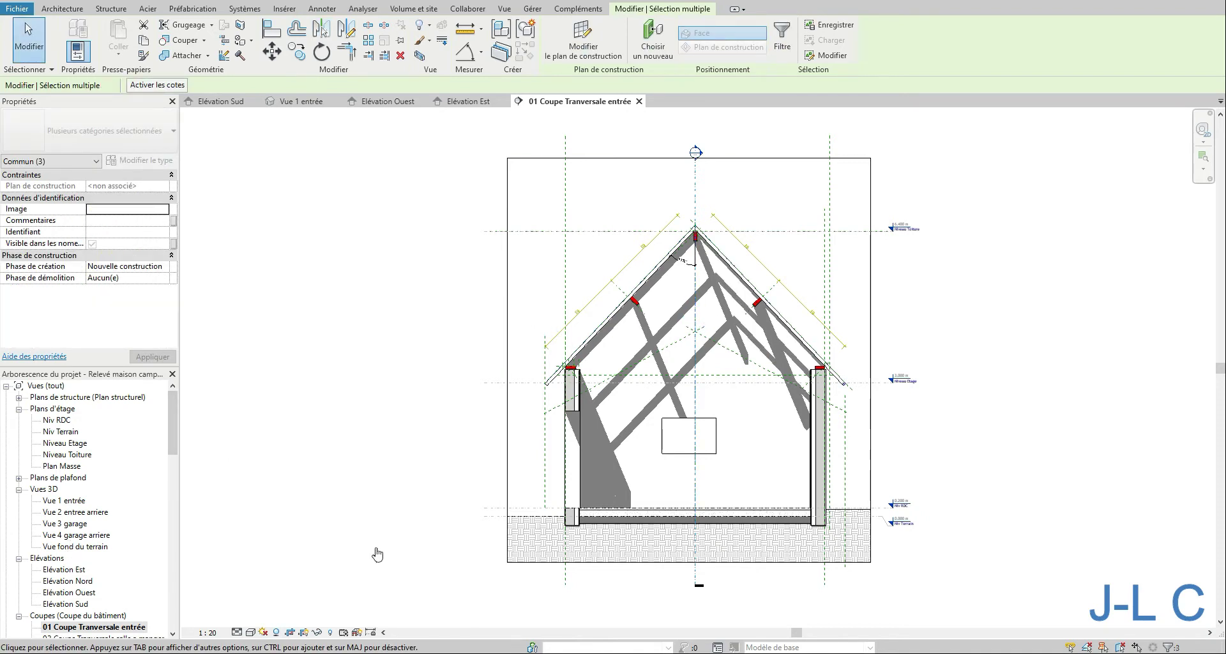
In the section, extend the mirrored rafter's lower end flush with the end of the longer rafter behind it at the eaves.
right_click(863, 371)
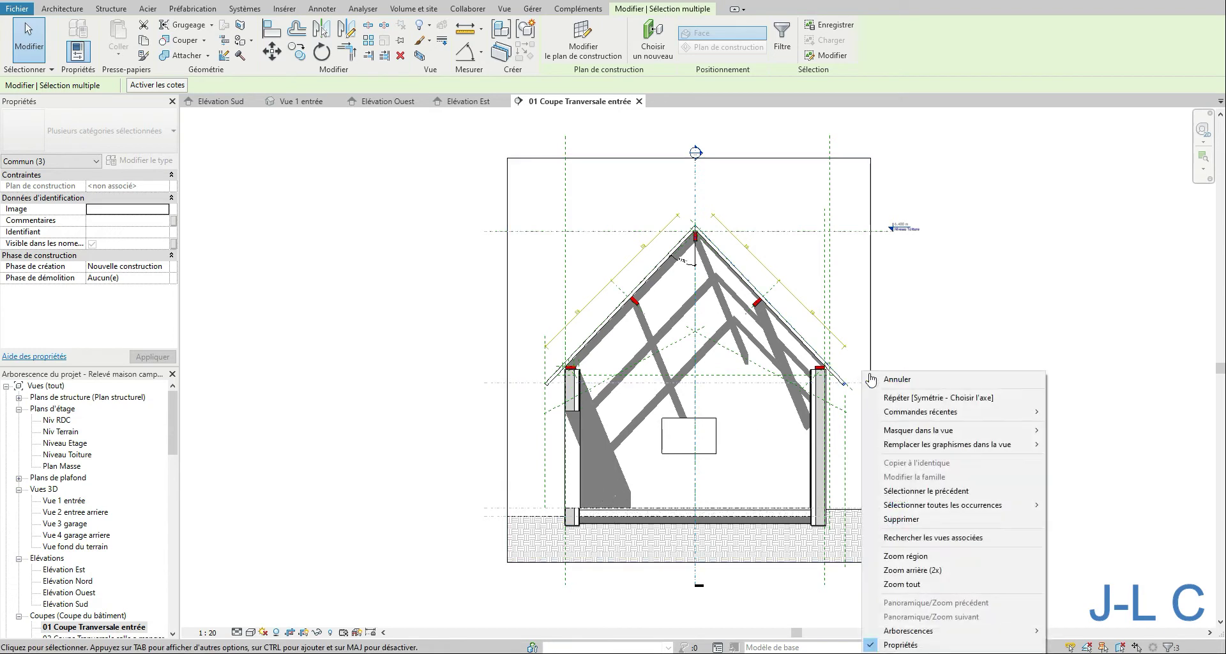
click(923, 561)
drag(809, 361, 892, 412)
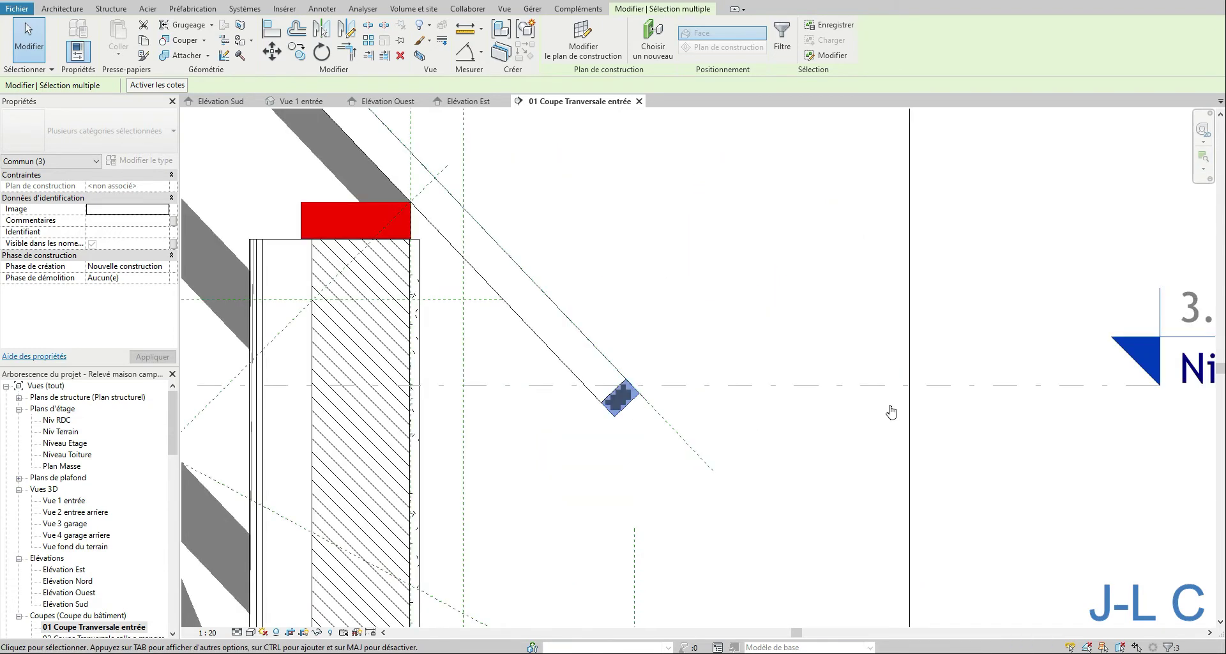
click(692, 415)
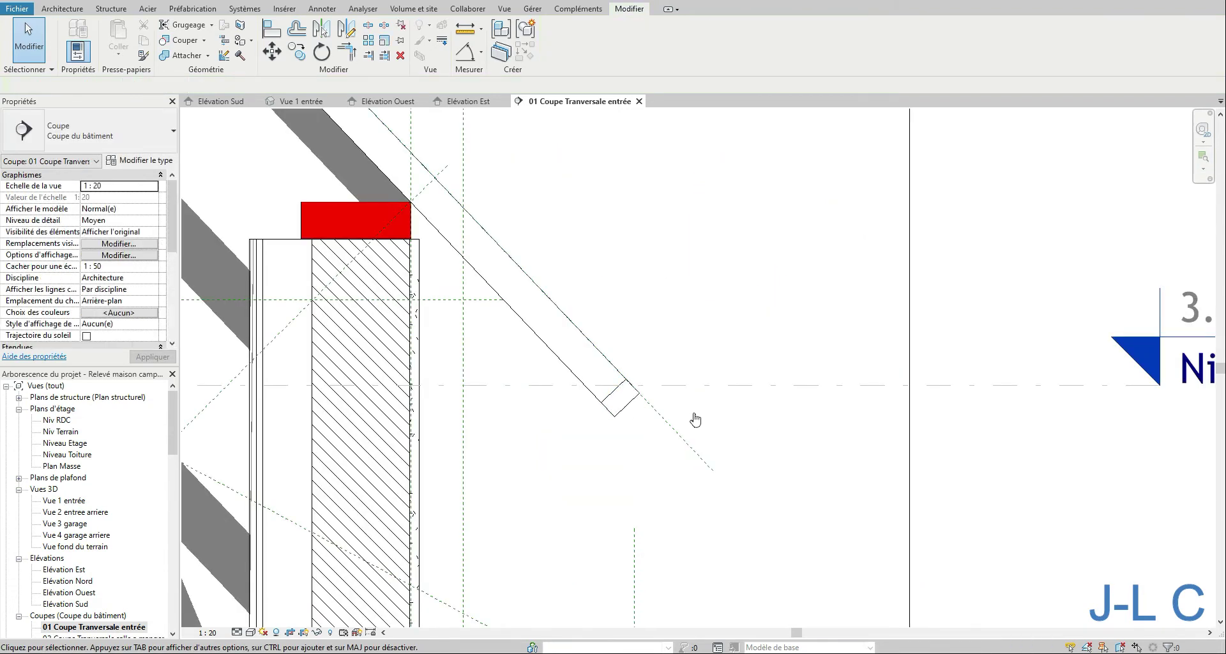
click(622, 395)
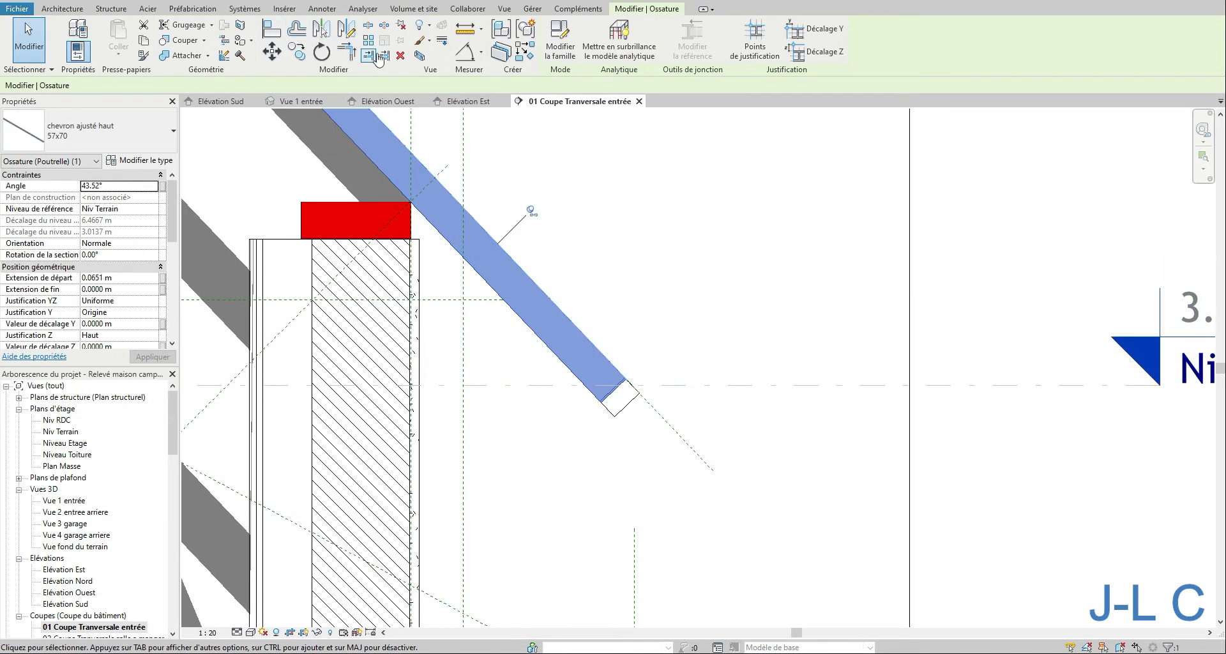
click(686, 561)
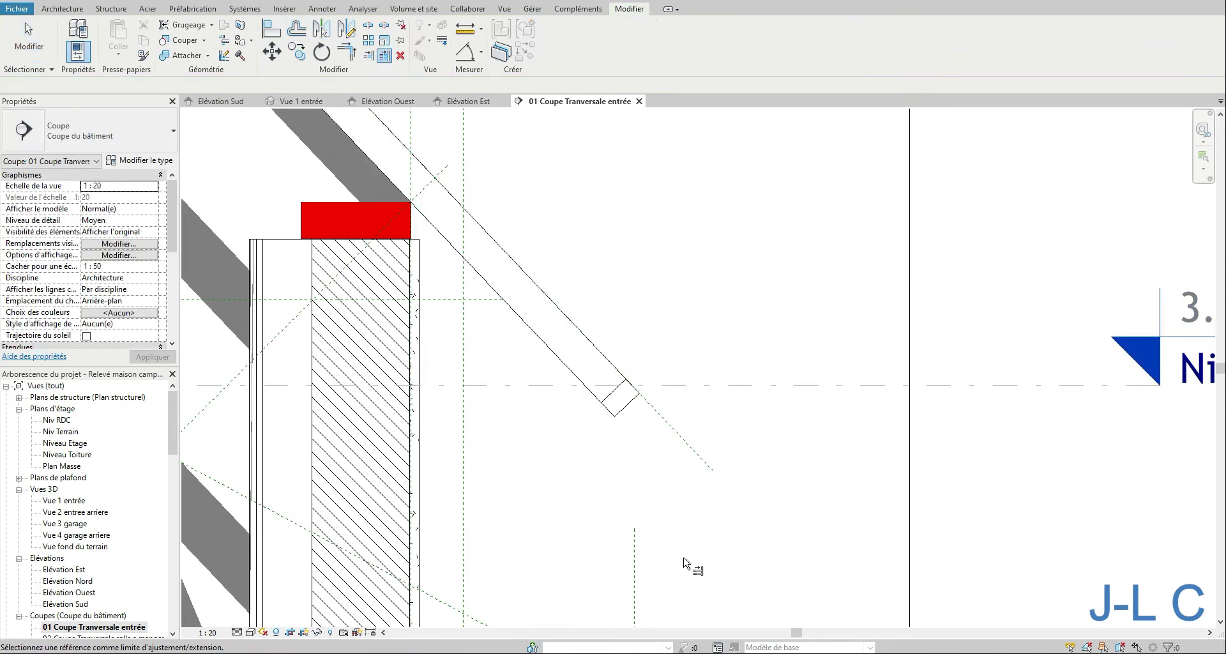
click(619, 401)
key(Escape)
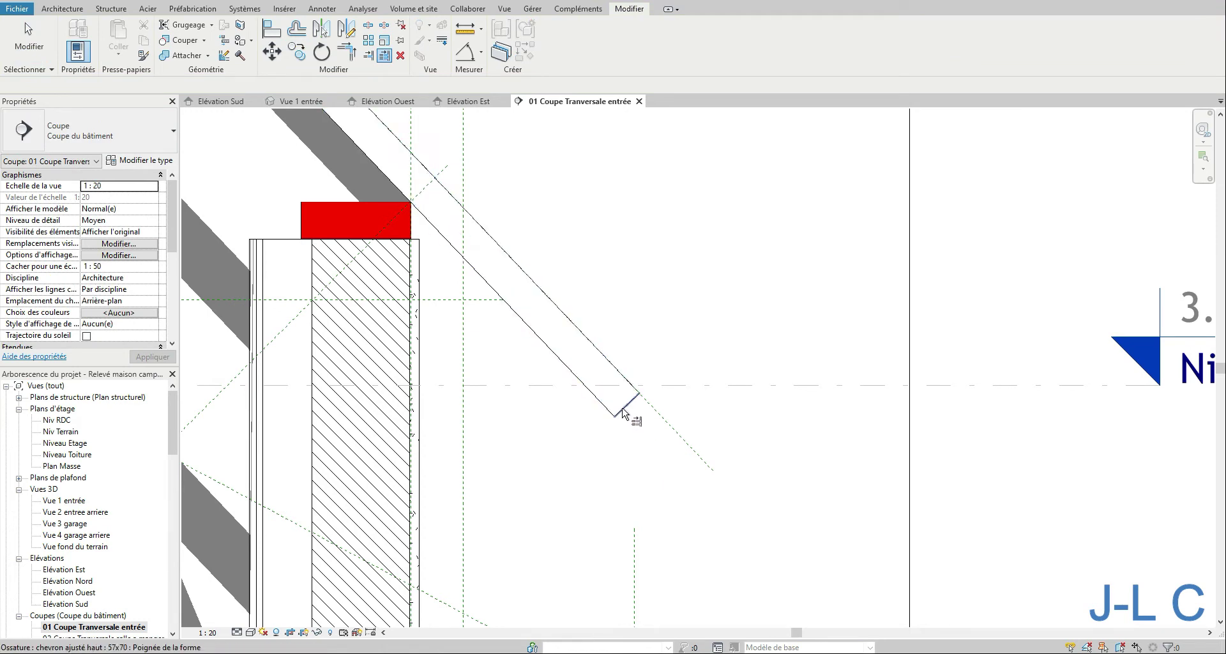
Display section 01 Coupe Tranversale entrée in wireframe and compare the rafters' lower ends at the two eaves.
click(250, 632)
click(281, 564)
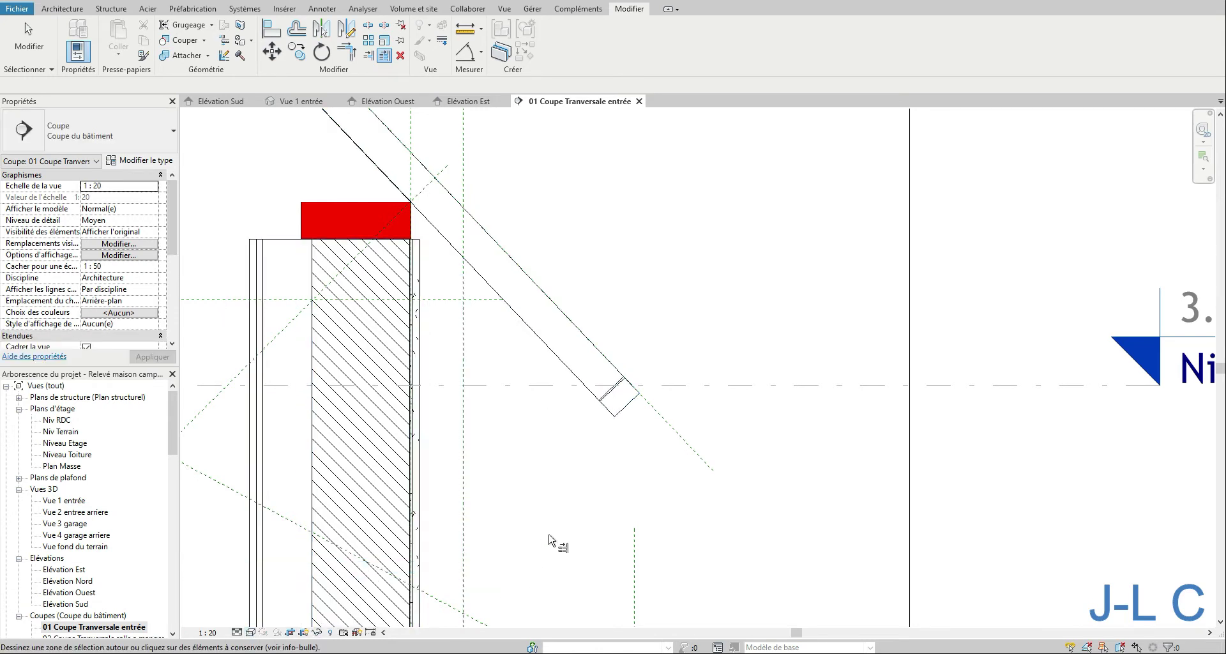
click(383, 56)
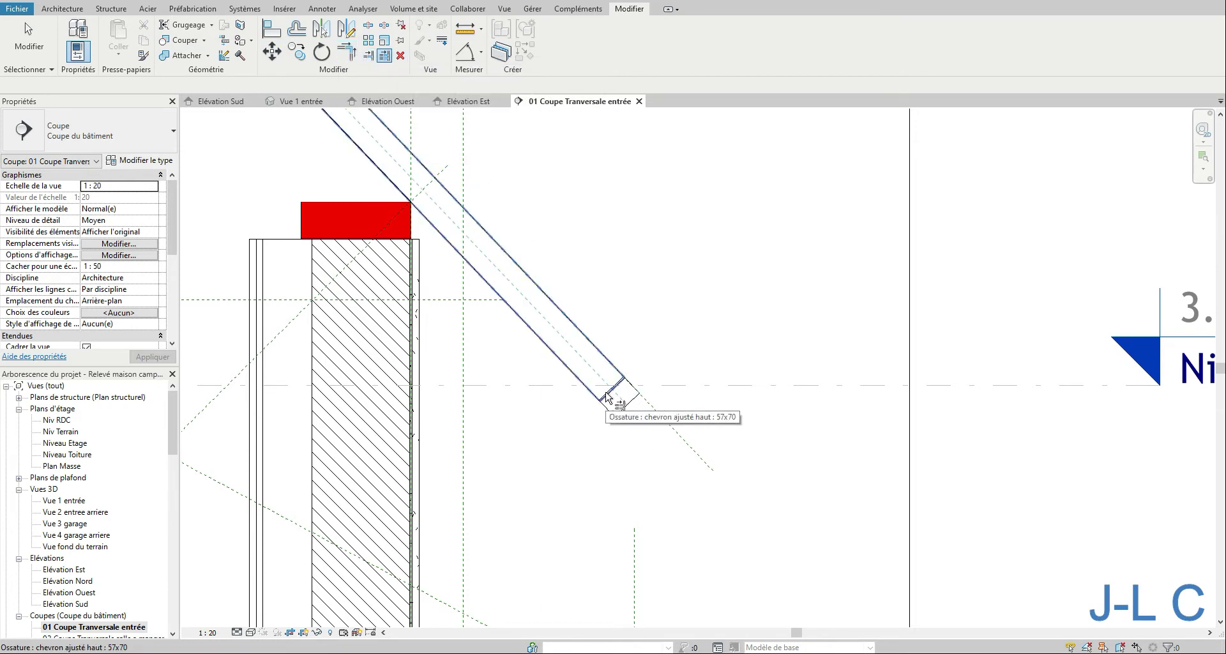
middle_drag(437, 344, 984, 355)
middle_drag(300, 351, 836, 330)
middle_drag(319, 370, 830, 307)
middle_drag(256, 309, 599, 317)
middle_drag(335, 307, 626, 323)
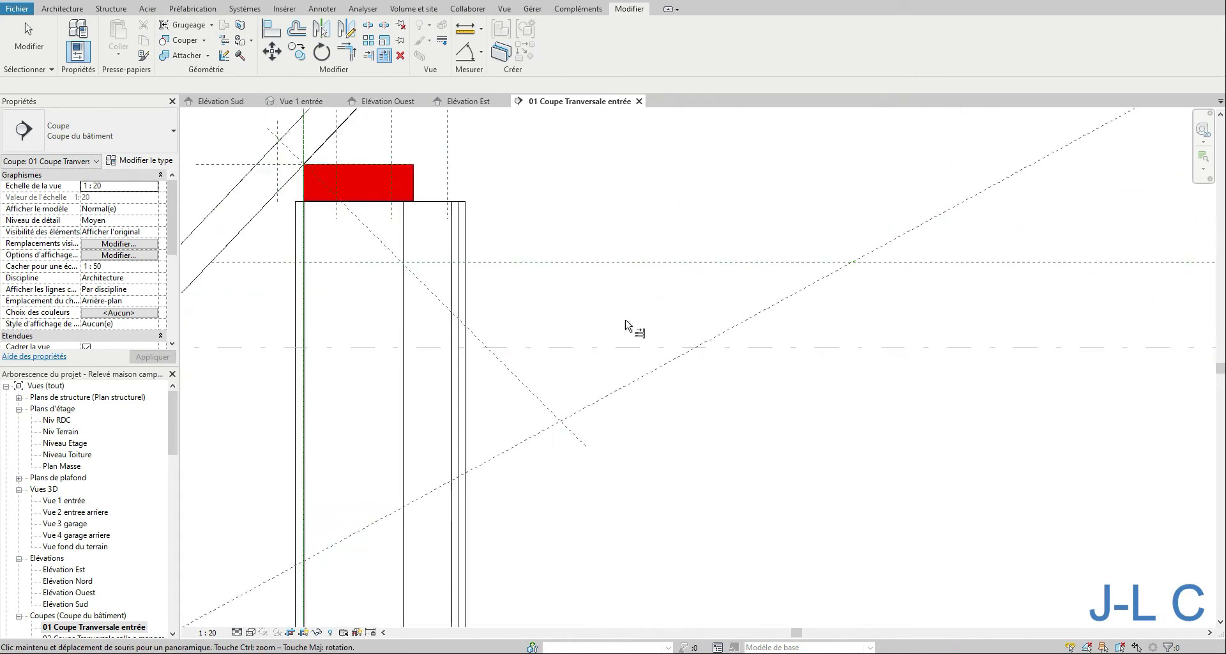
mouse_move(492, 317)
middle_down()
mouse_move(545, 342)
mouse_move(621, 351)
middle_up()
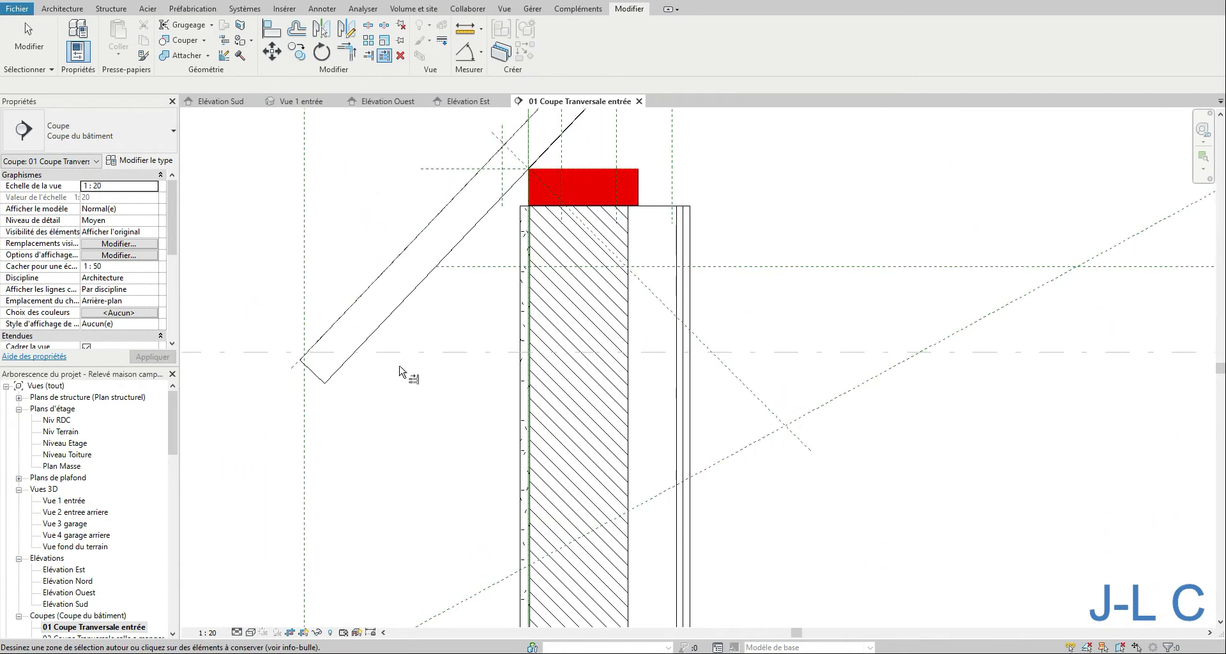
key(Escape)
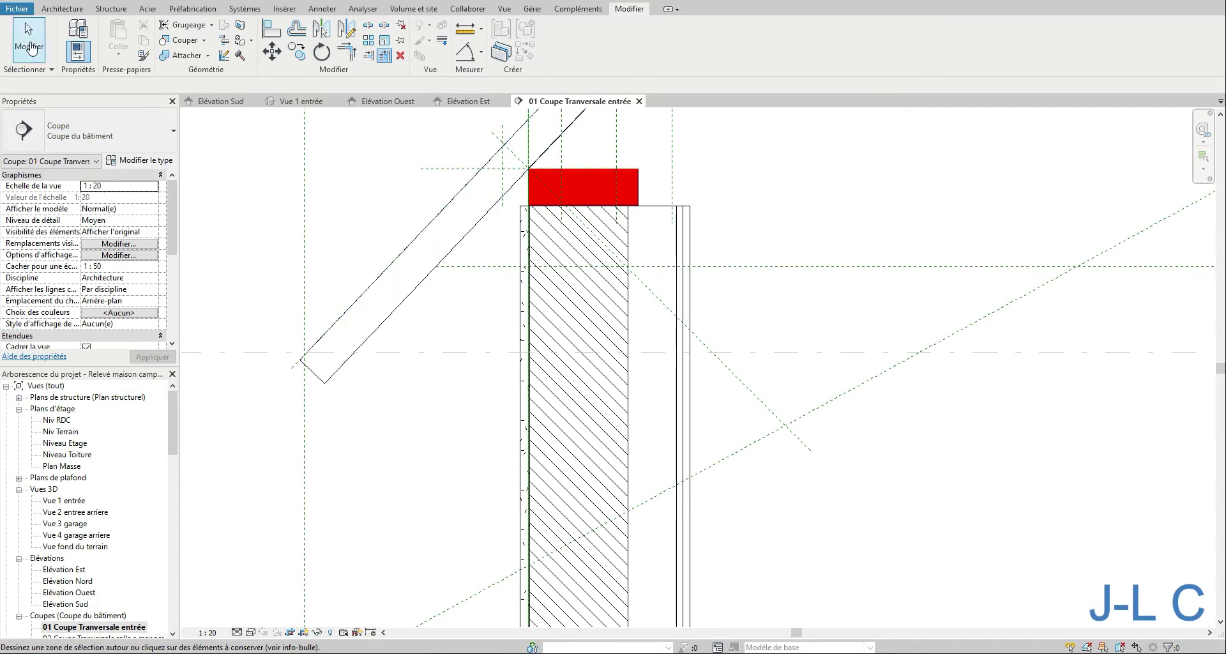
Unpin the longest rafter at the original slope's eaves, shorten its lower end to about the Niveau Etage line, and pin it again.
click(304, 368)
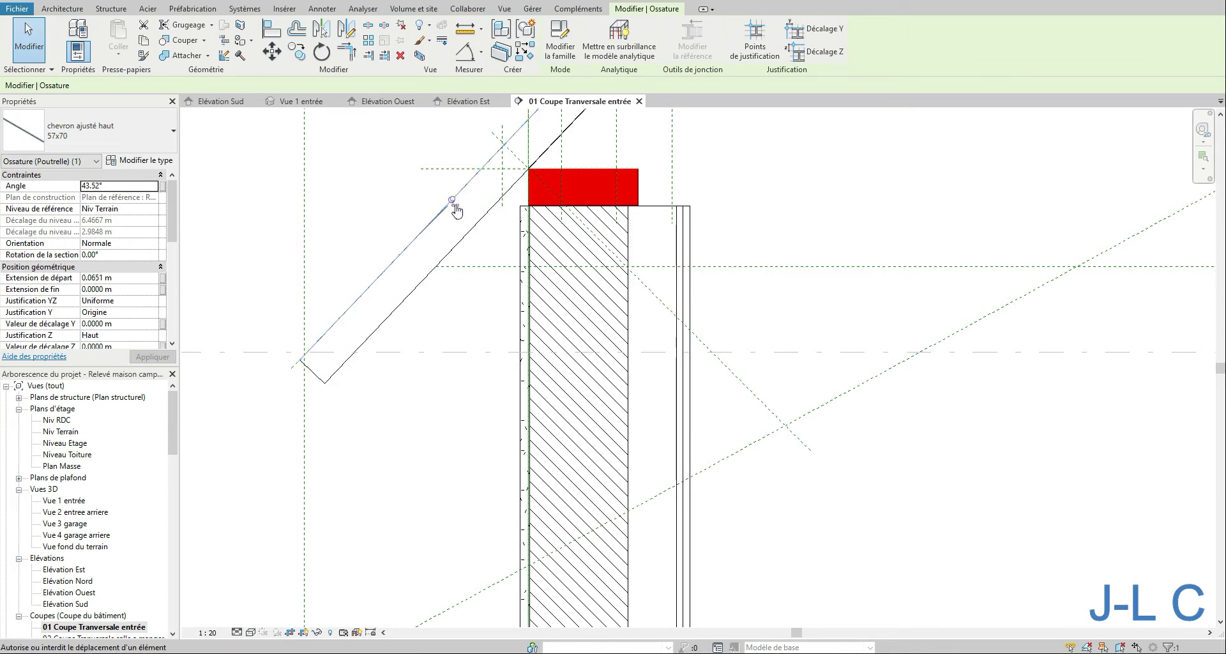
click(453, 203)
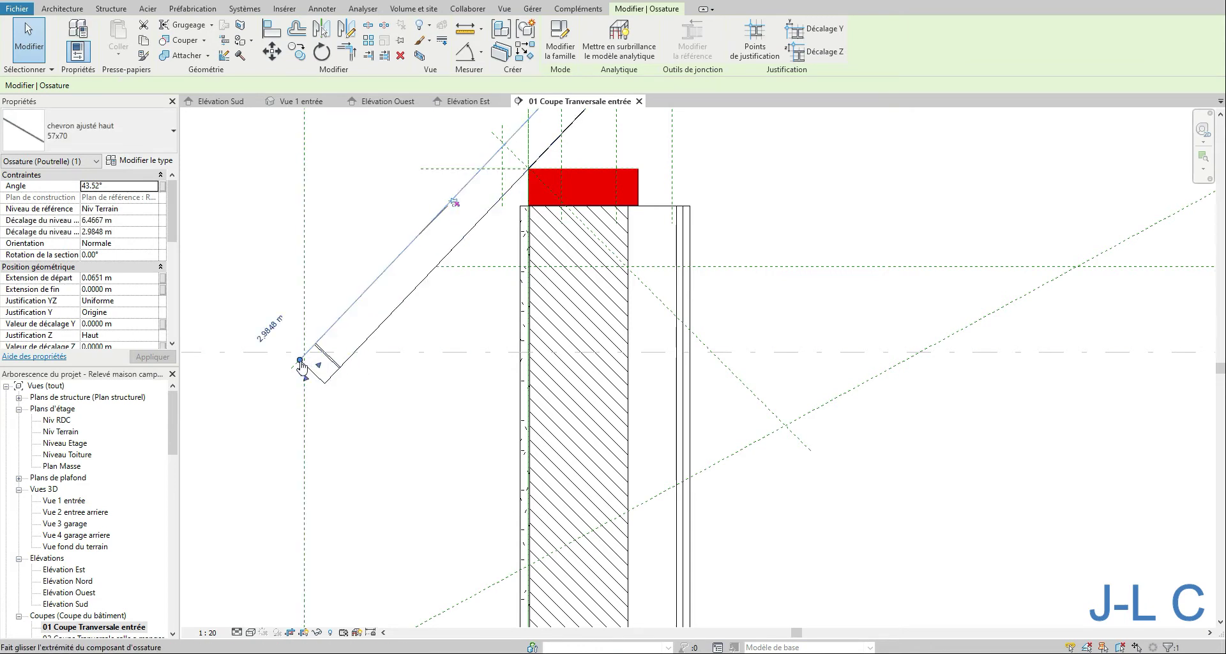
drag(300, 365, 308, 353)
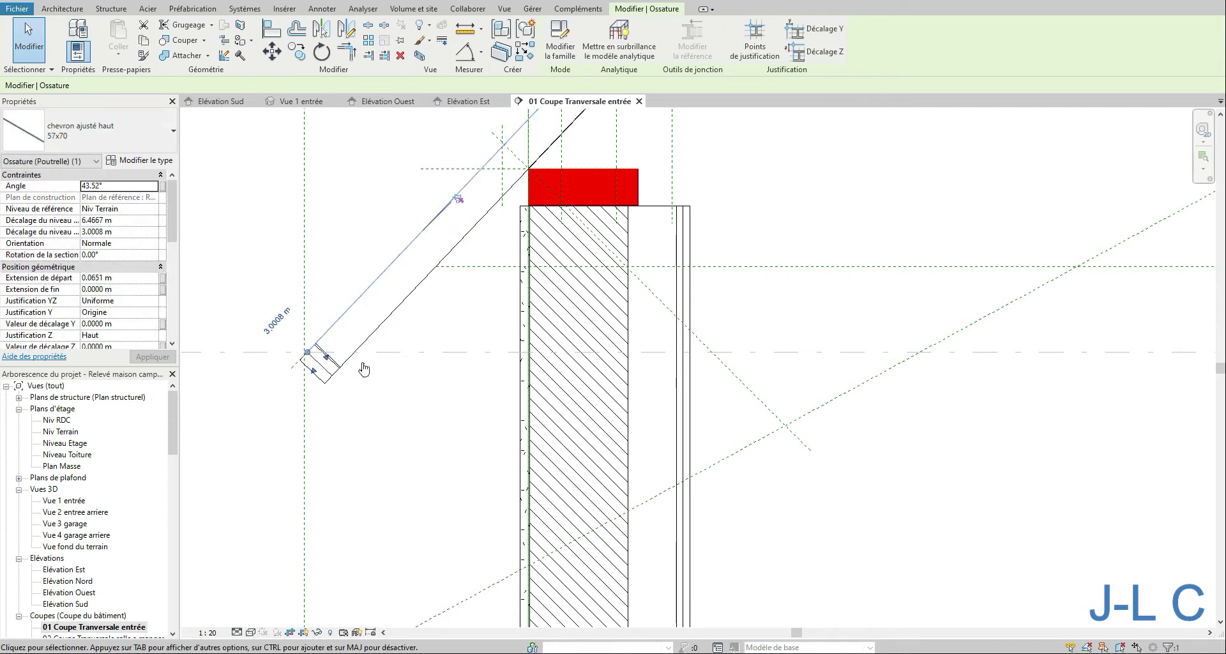
click(459, 200)
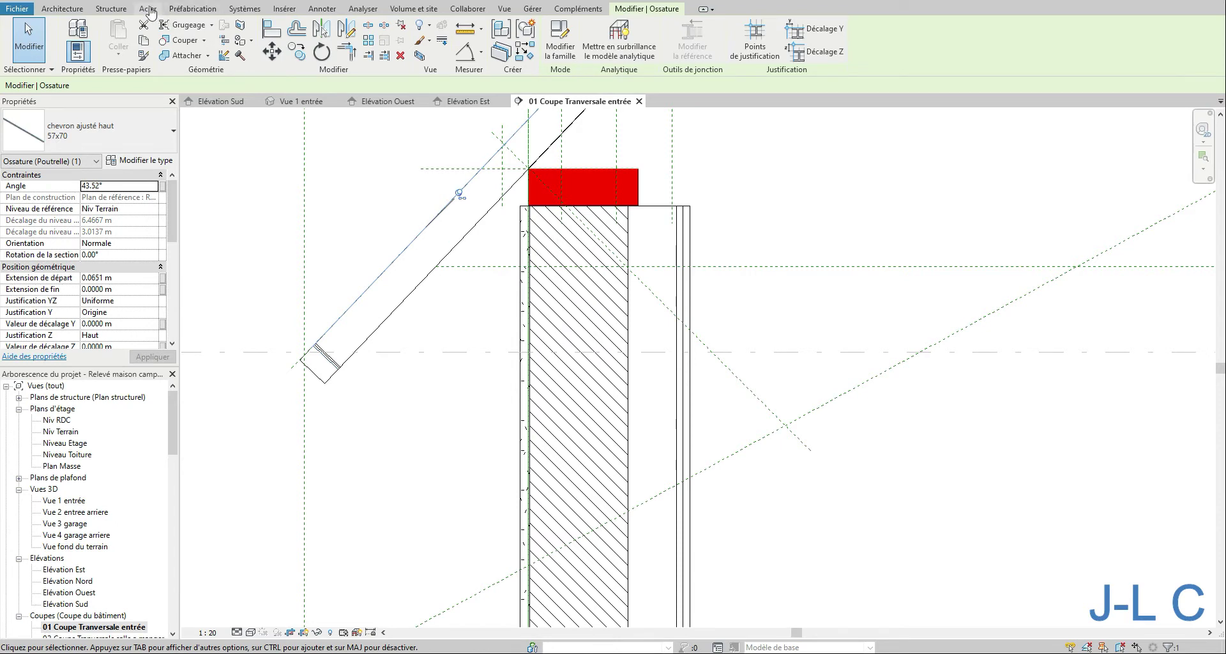
key(Escape)
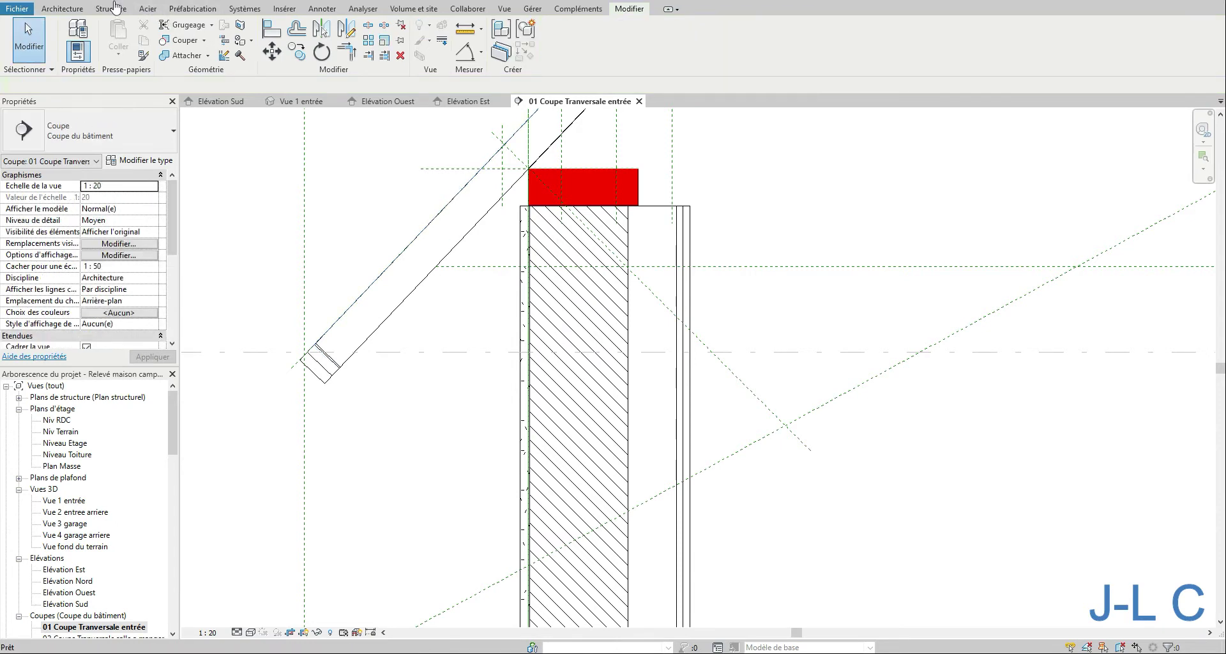
Trim and extend the other rafters' lower ends at this eaves to the end of the shortened rafter.
click(385, 57)
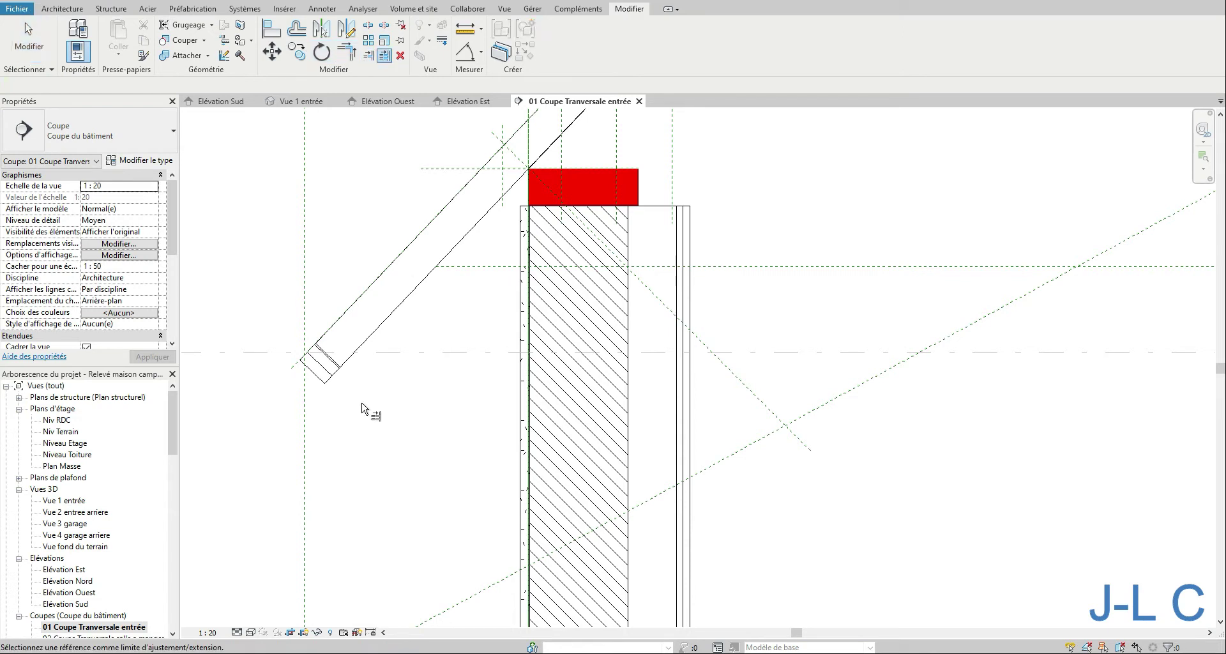
click(332, 367)
click(336, 360)
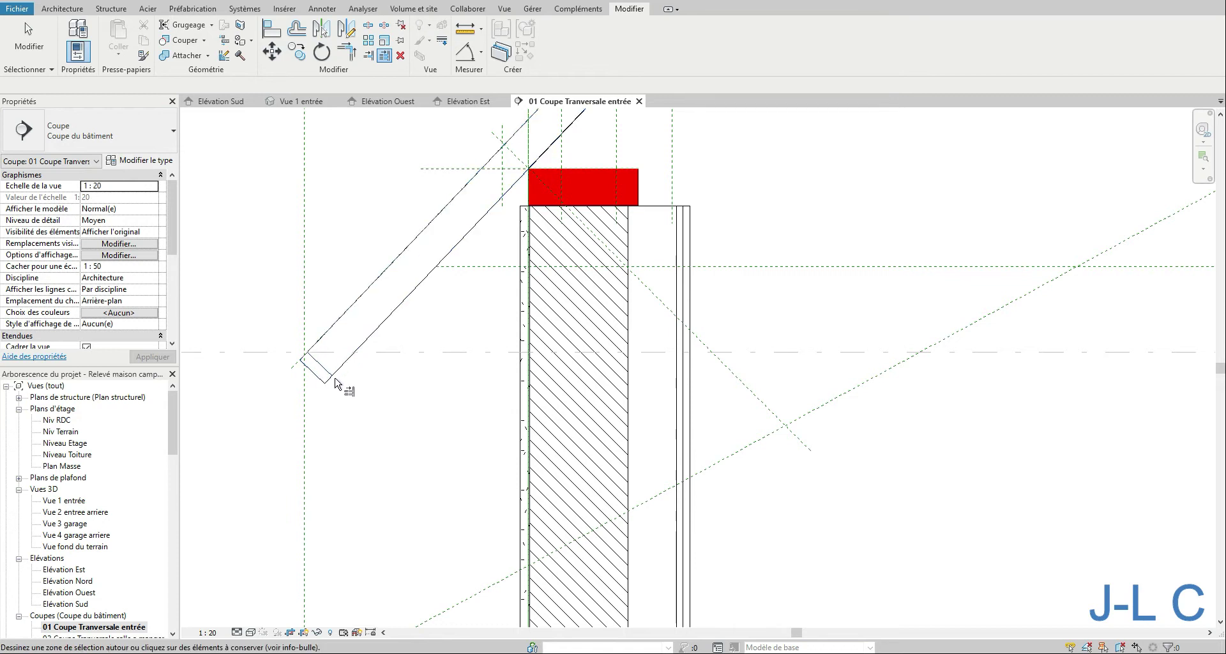
click(348, 373)
key(Escape)
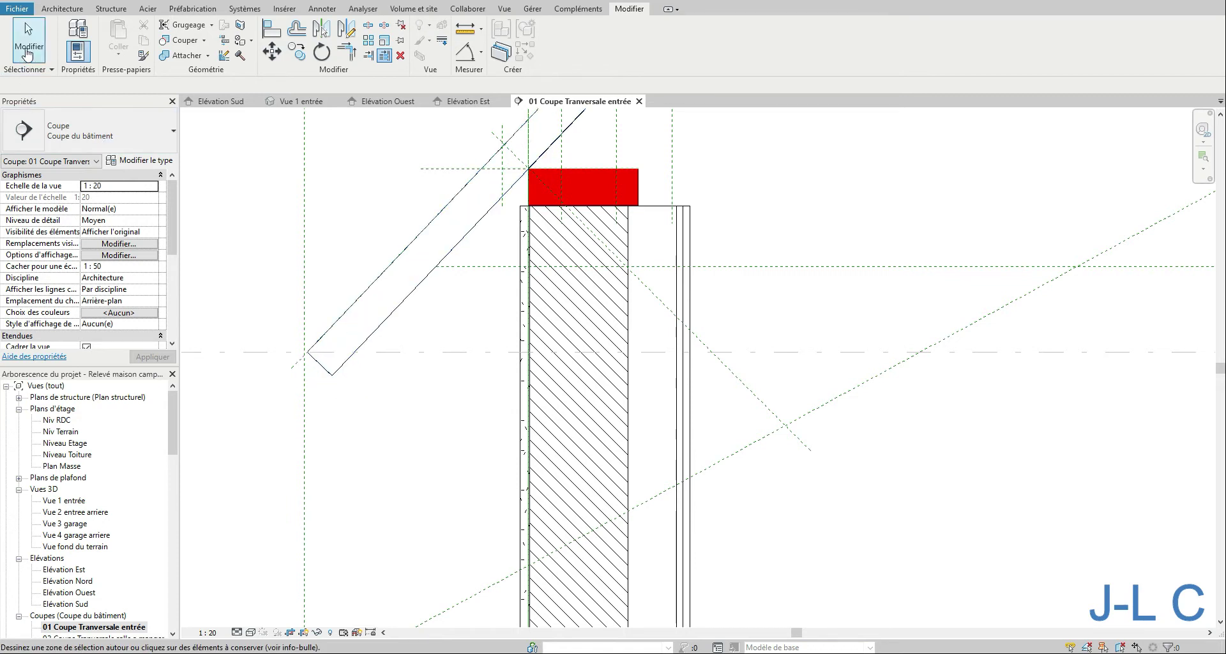
Fit the whole section in view, open Vue 1 entrée, and examine how the opposite rafters meet along the ridge.
right_click(404, 383)
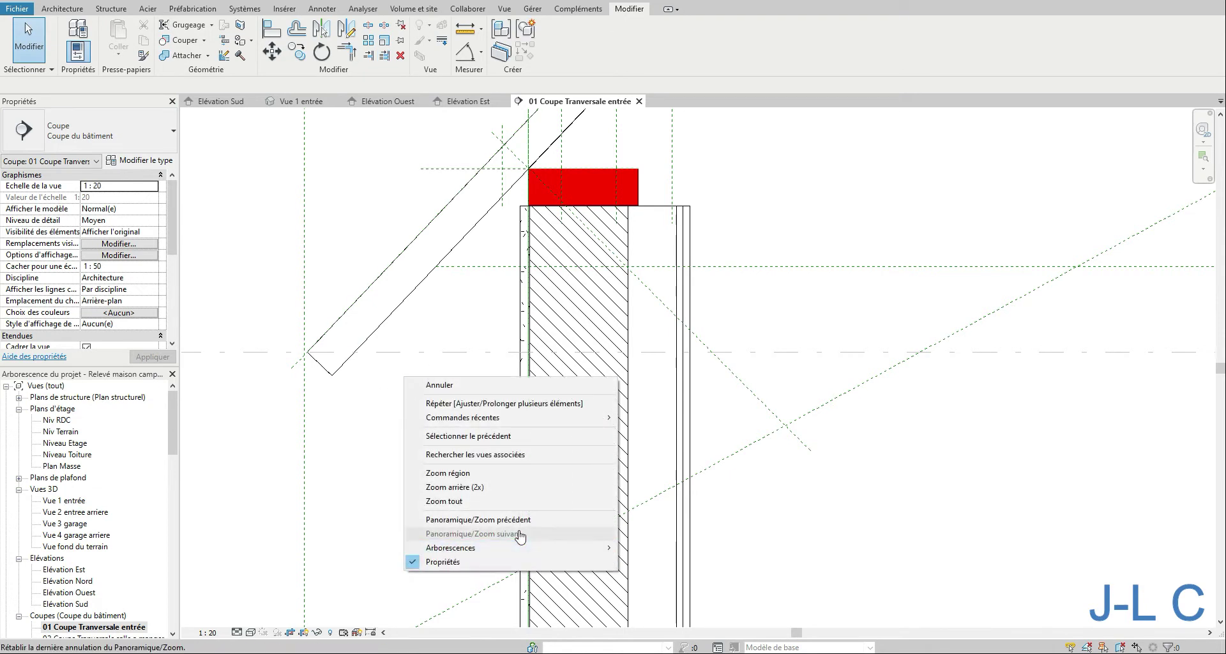
click(502, 503)
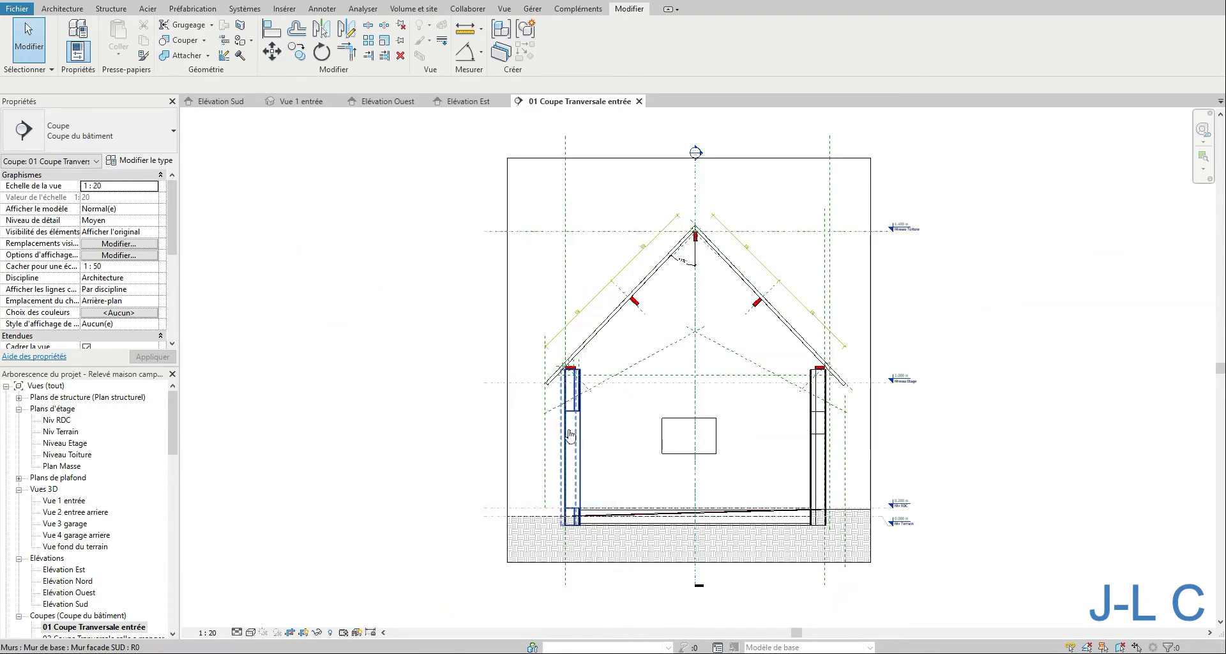
double_click(62, 503)
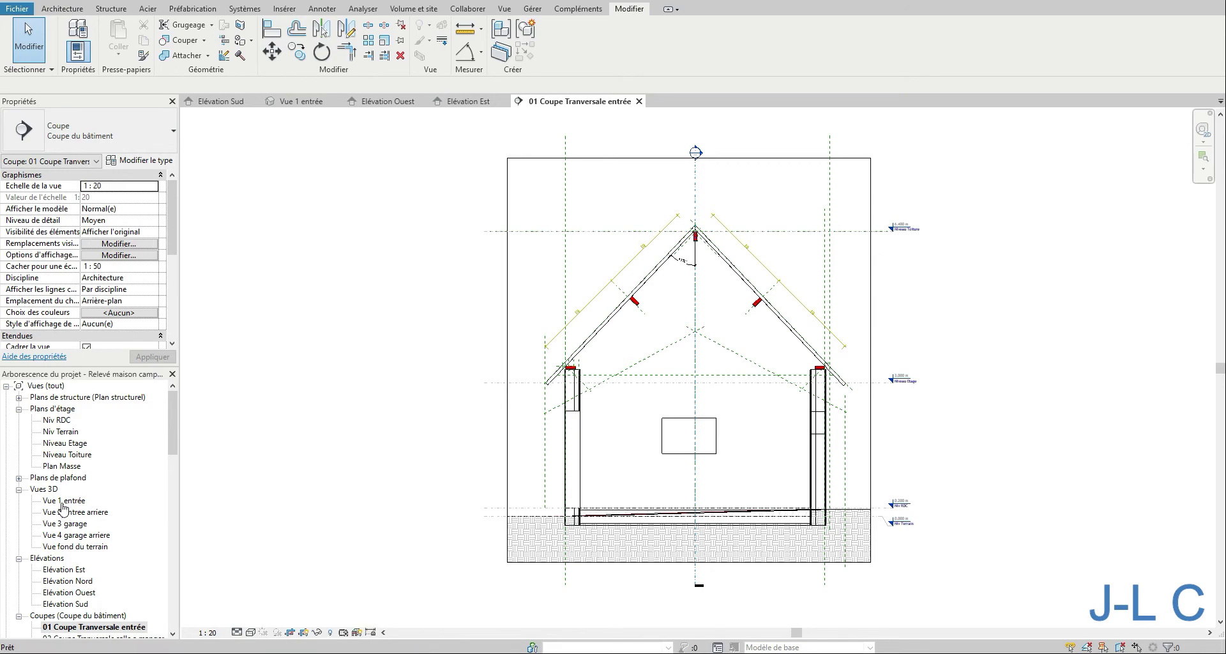
shift+middle_drag(413, 512, 358, 459)
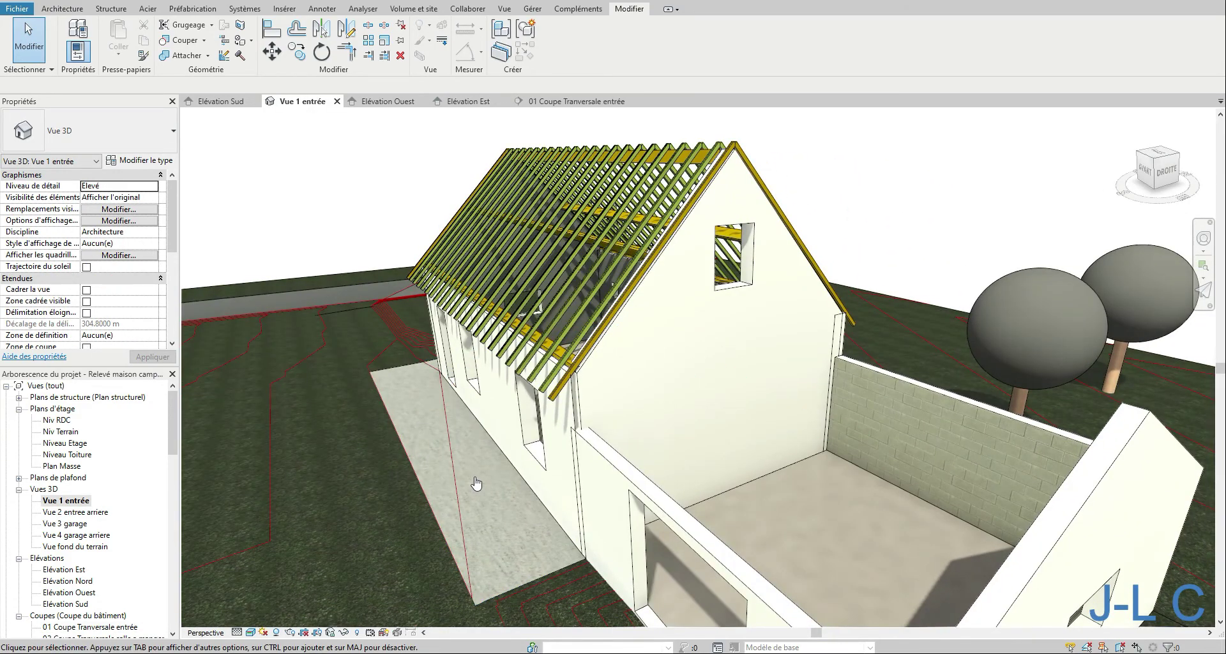
shift+middle_drag(476, 483, 319, 396)
scroll(310, 381, up, 5)
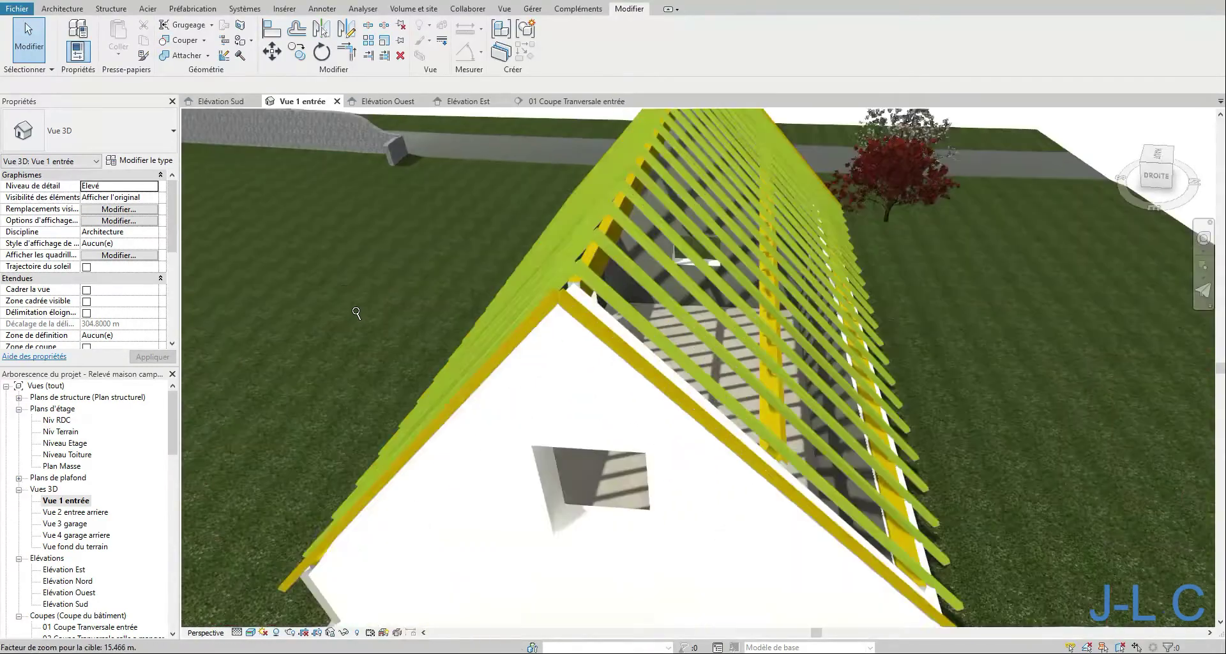
scroll(356, 324, up, 2)
middle_drag(584, 396, 435, 433)
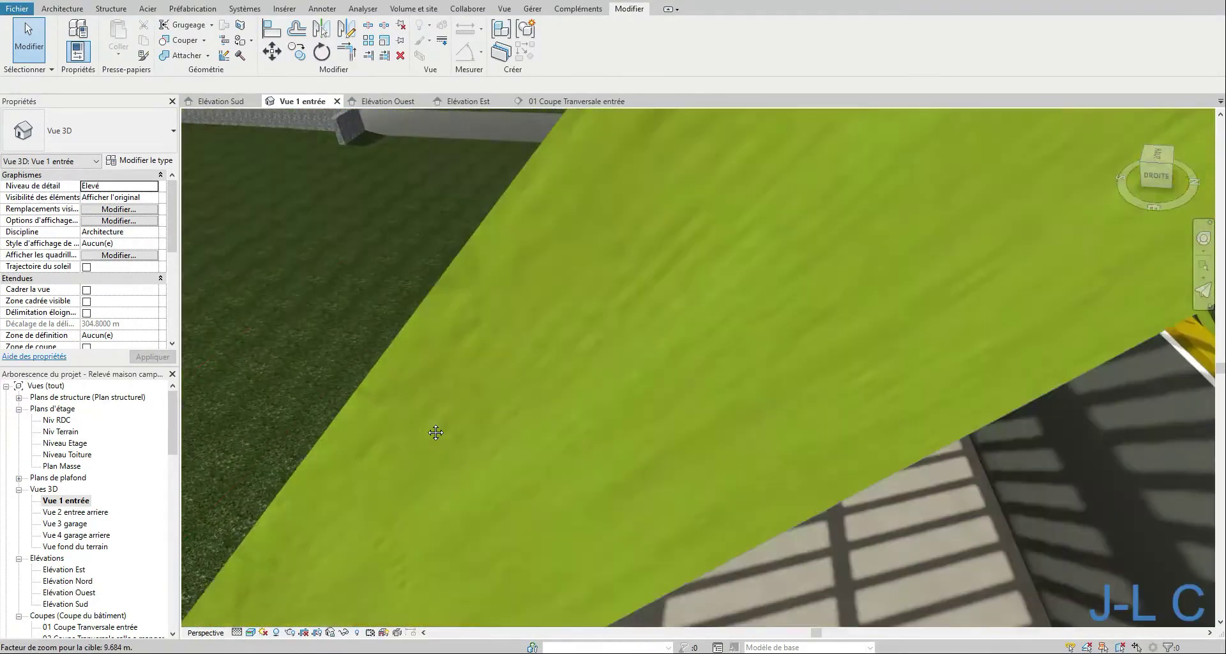
scroll(435, 433, down, 5)
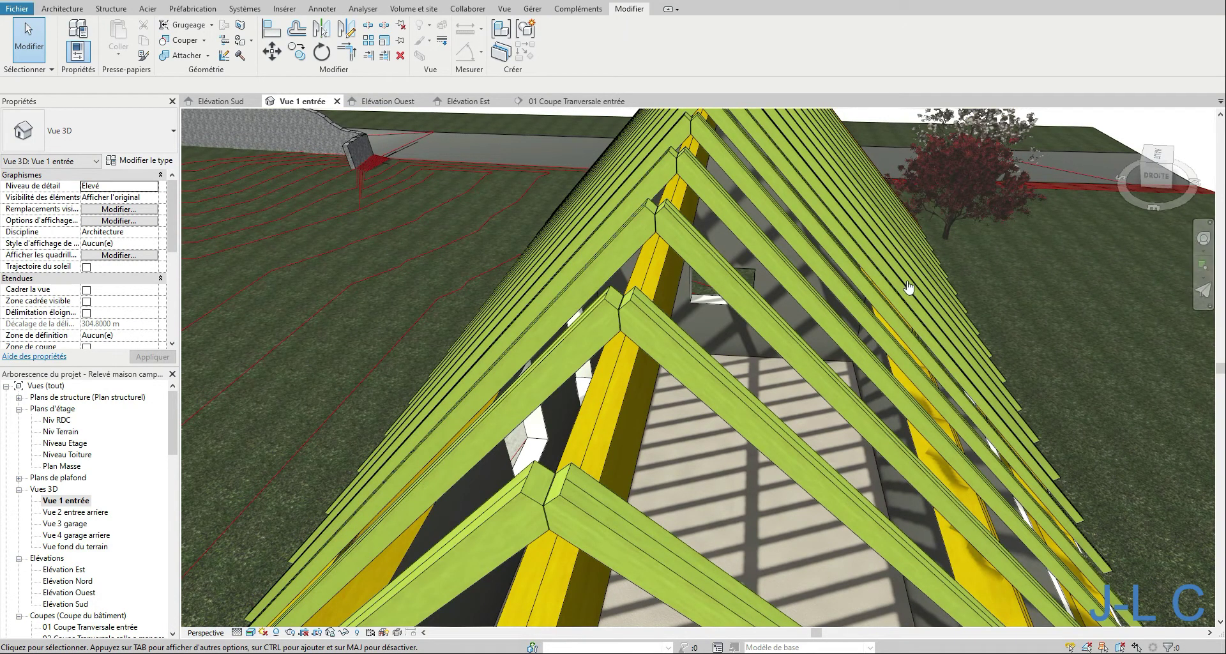
scroll(830, 306, down, 5)
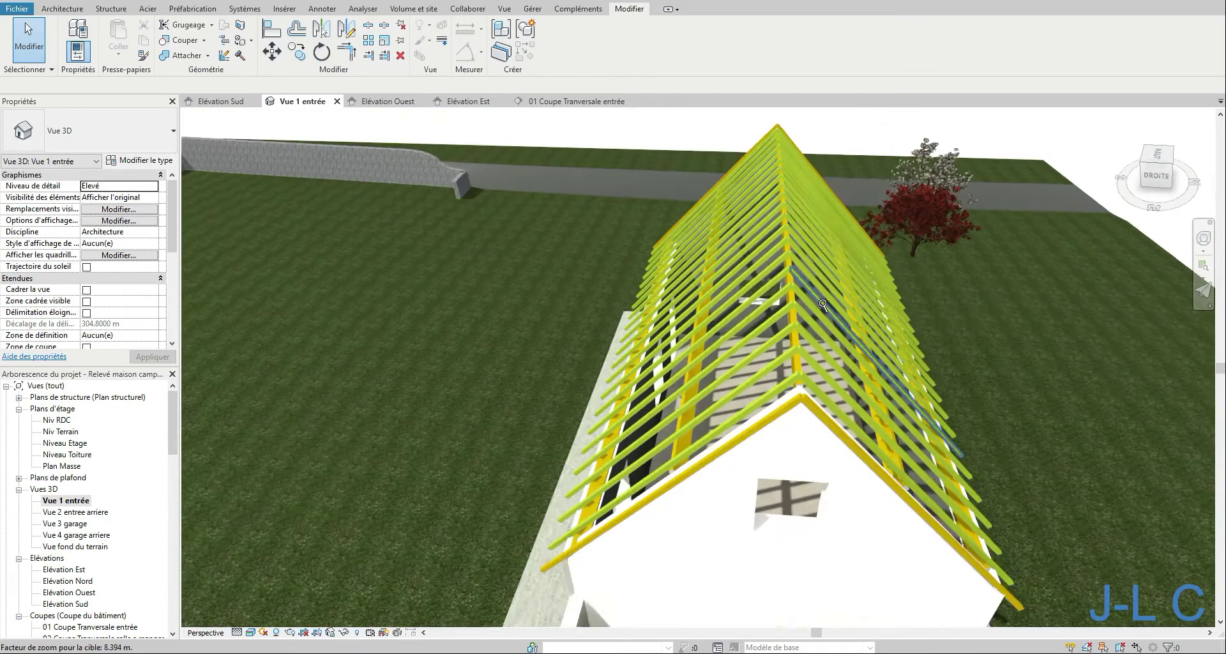
scroll(825, 309, down, 1)
shift+middle_drag(882, 316, 807, 292)
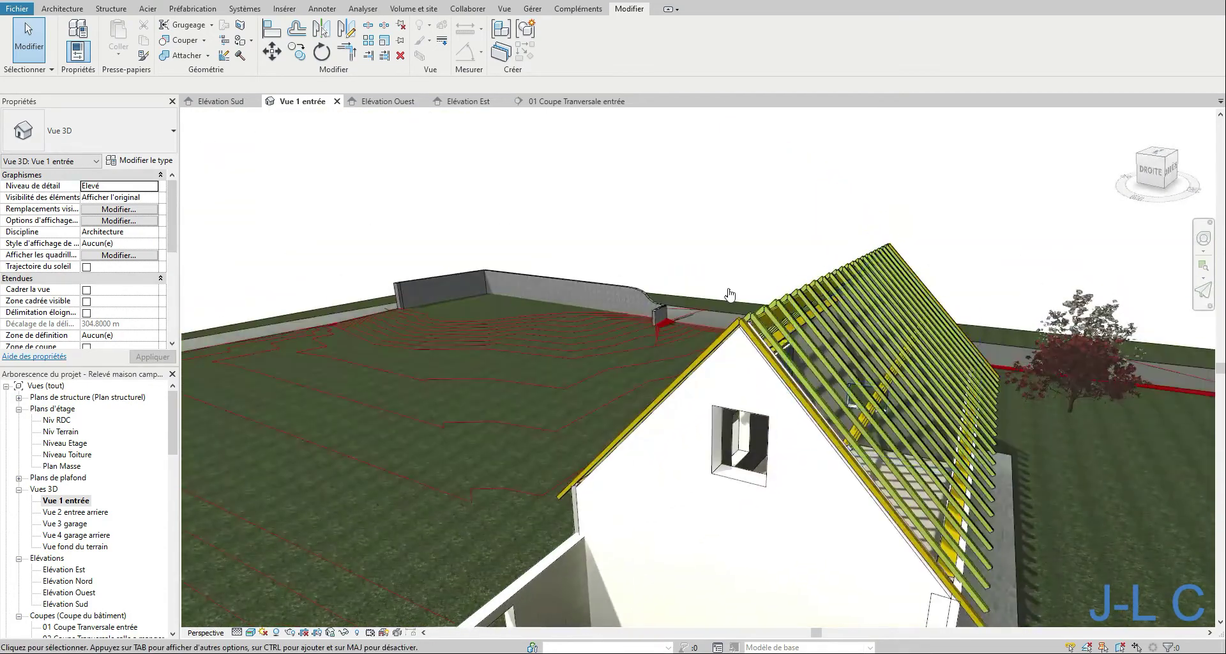
scroll(730, 296, up, 3)
shift+middle_drag(730, 296, 815, 343)
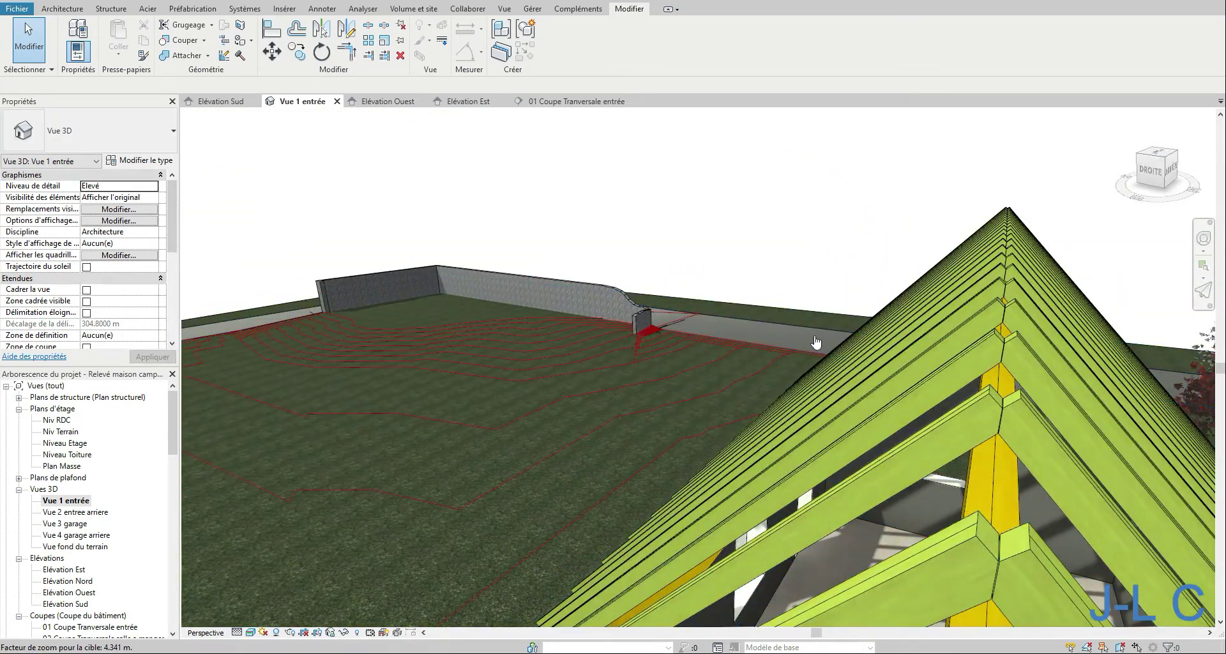
scroll(777, 291, down, 3)
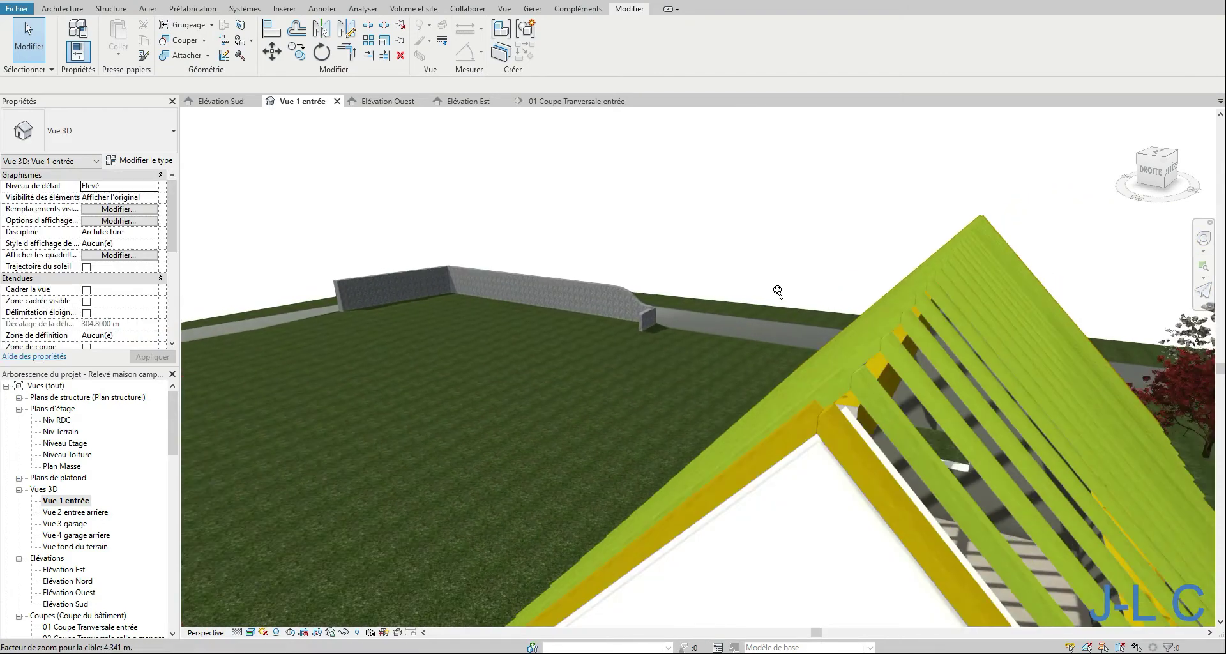
scroll(777, 291, down, 4)
Extend the lower end of the rafter beside the garage-side gable rafter to that gable rafter's end, and close the save reminder.
shift+middle_drag(983, 369, 646, 184)
middle_drag(1085, 440, 949, 342)
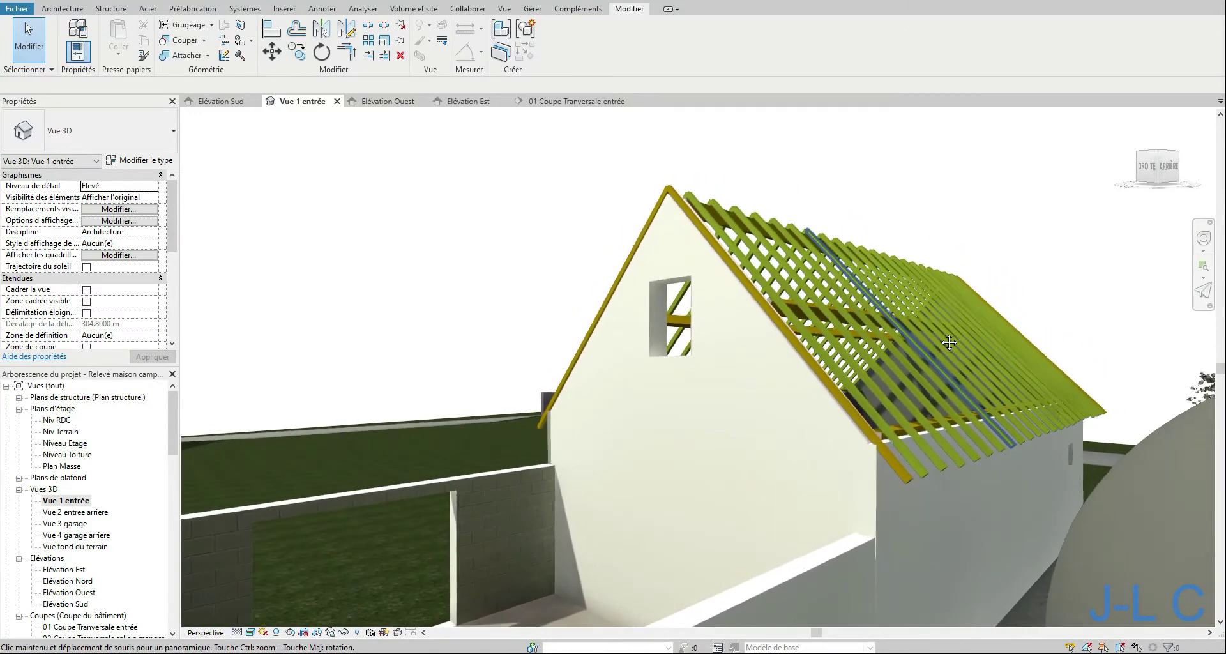
scroll(1038, 413, up, 5)
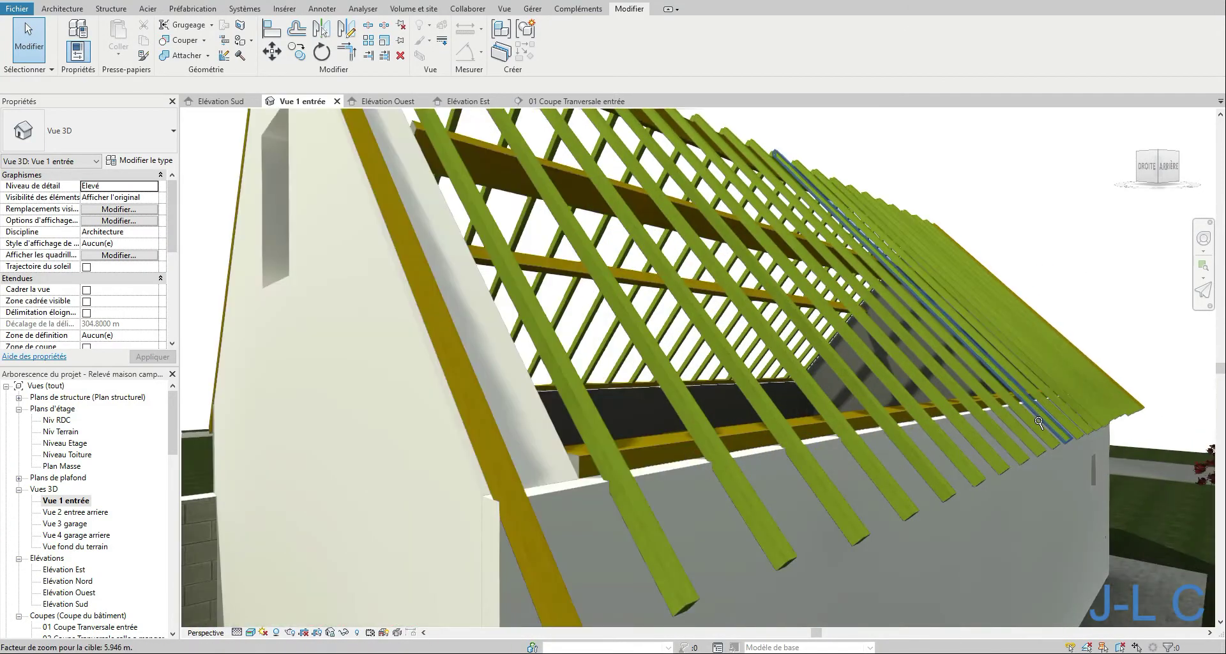
scroll(1039, 422, down, 2)
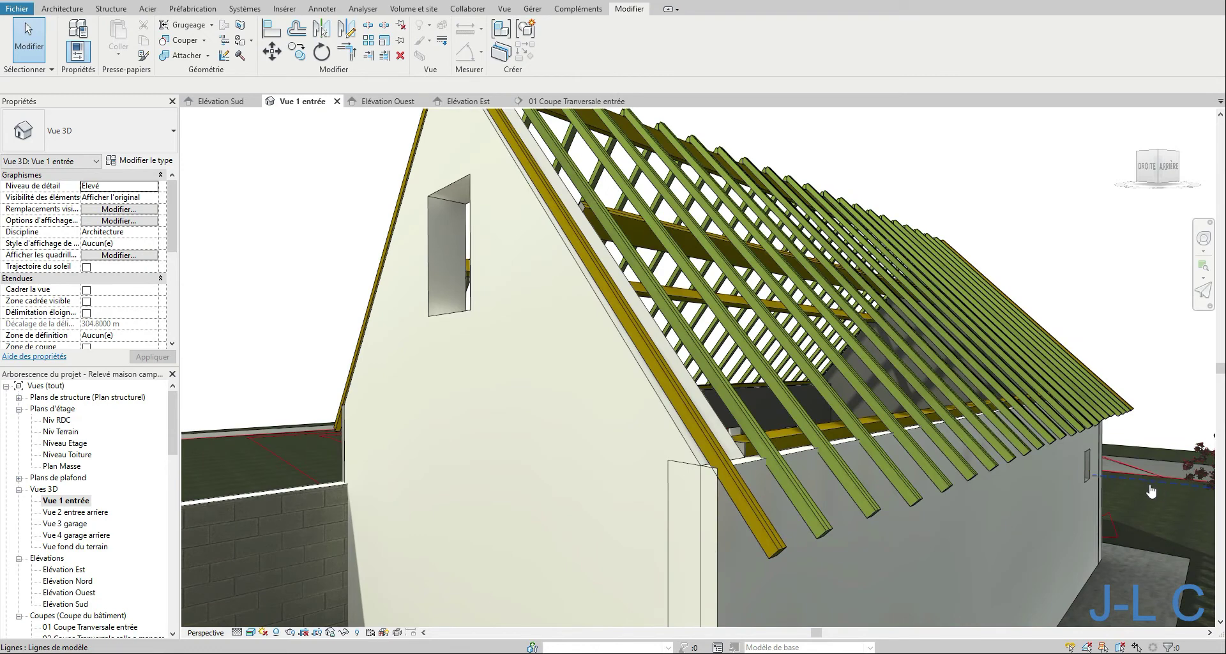
click(383, 56)
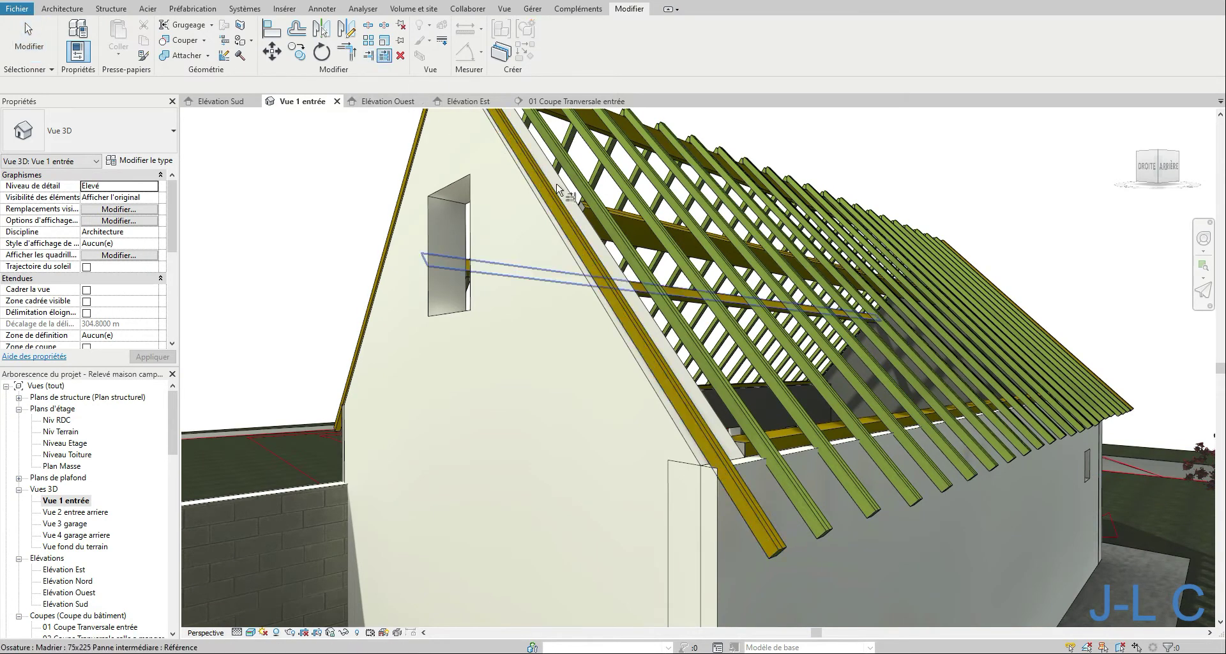
click(776, 554)
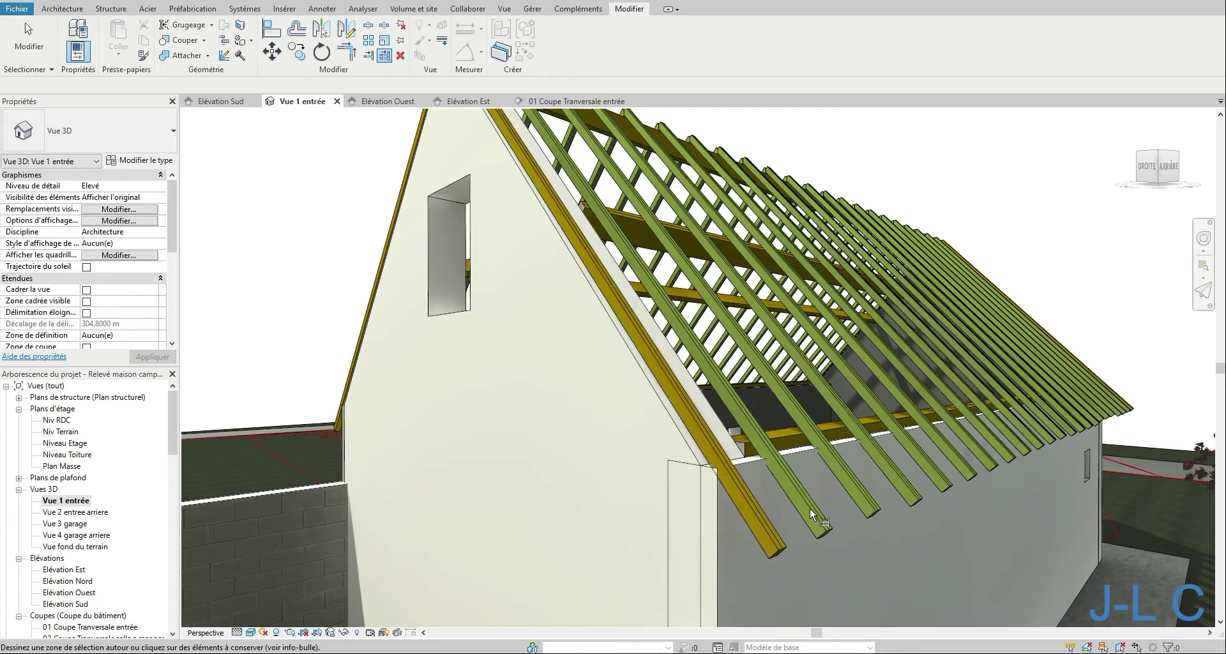
click(810, 507)
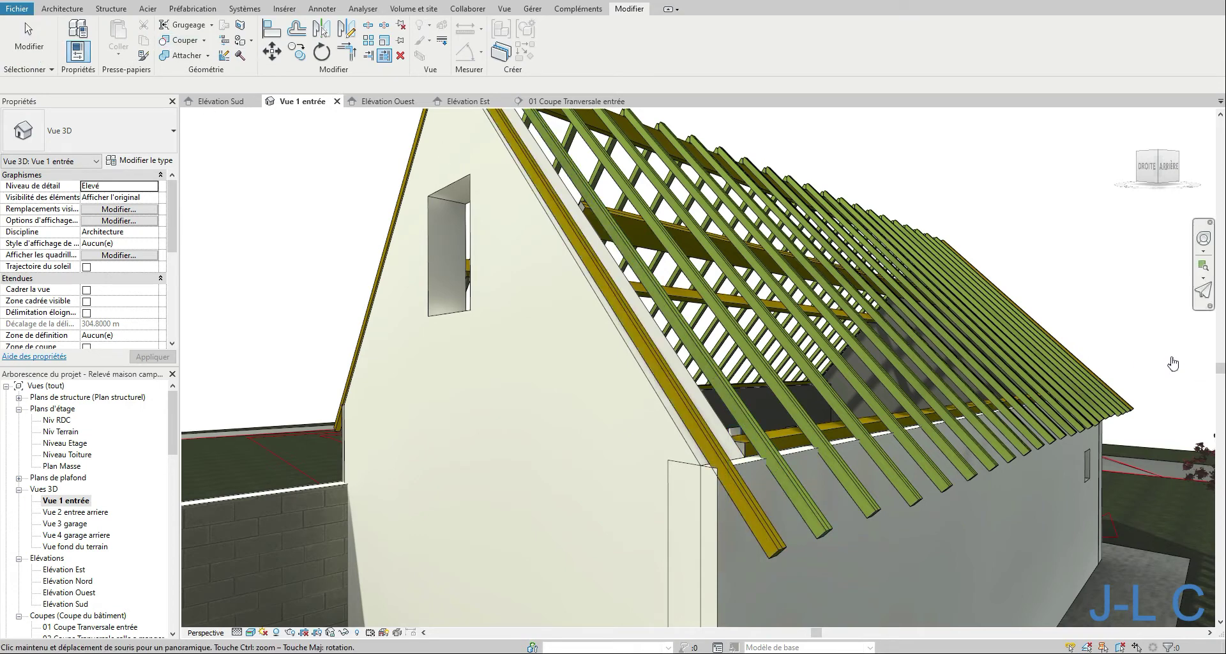
shift+middle_drag(1136, 370, 1026, 332)
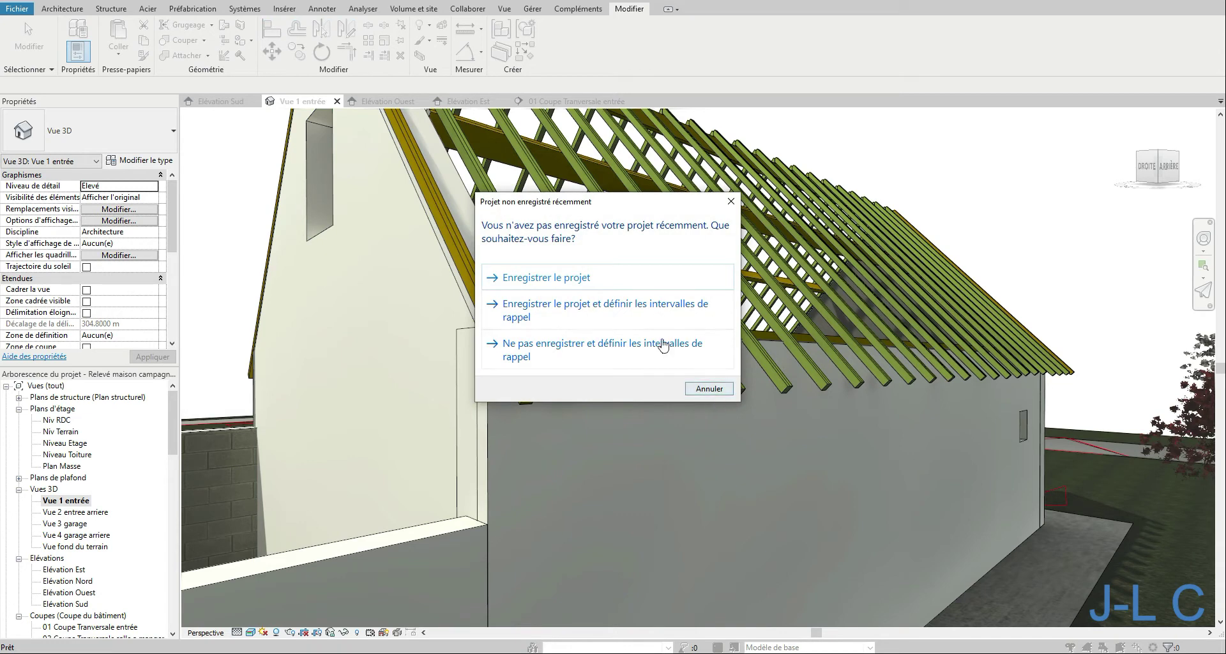
click(623, 350)
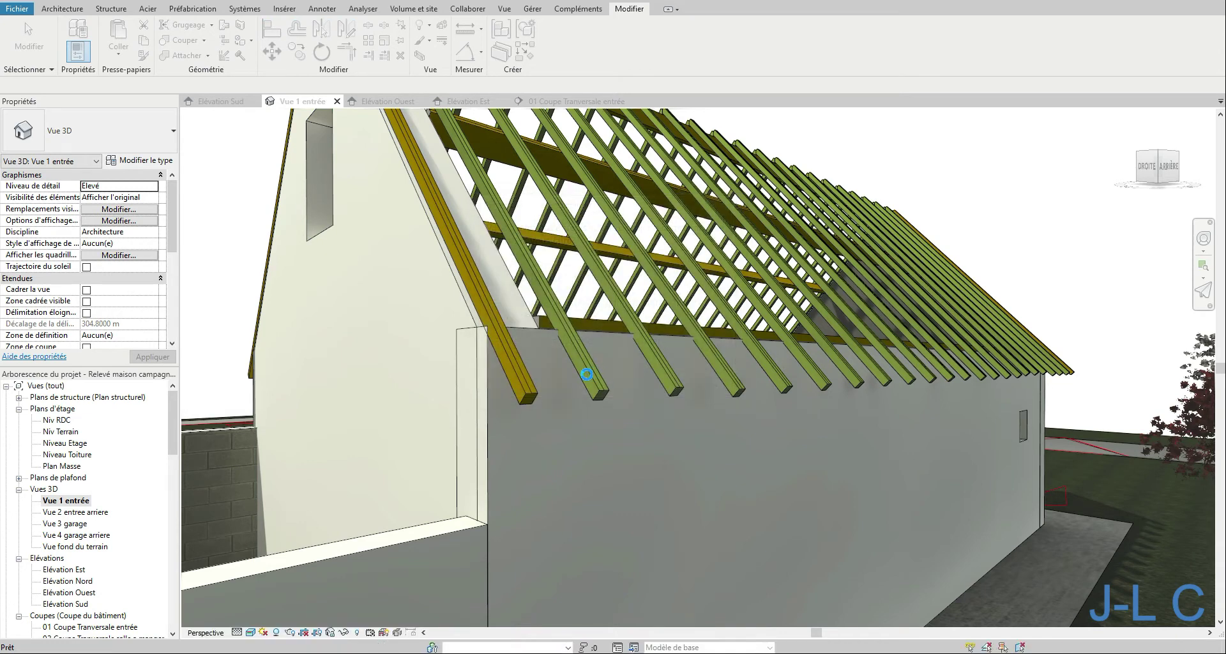
Select all visible rafters of type chevron ajusté haut 57x70 on both slopes and unpin them together.
click(586, 374)
right_click(588, 374)
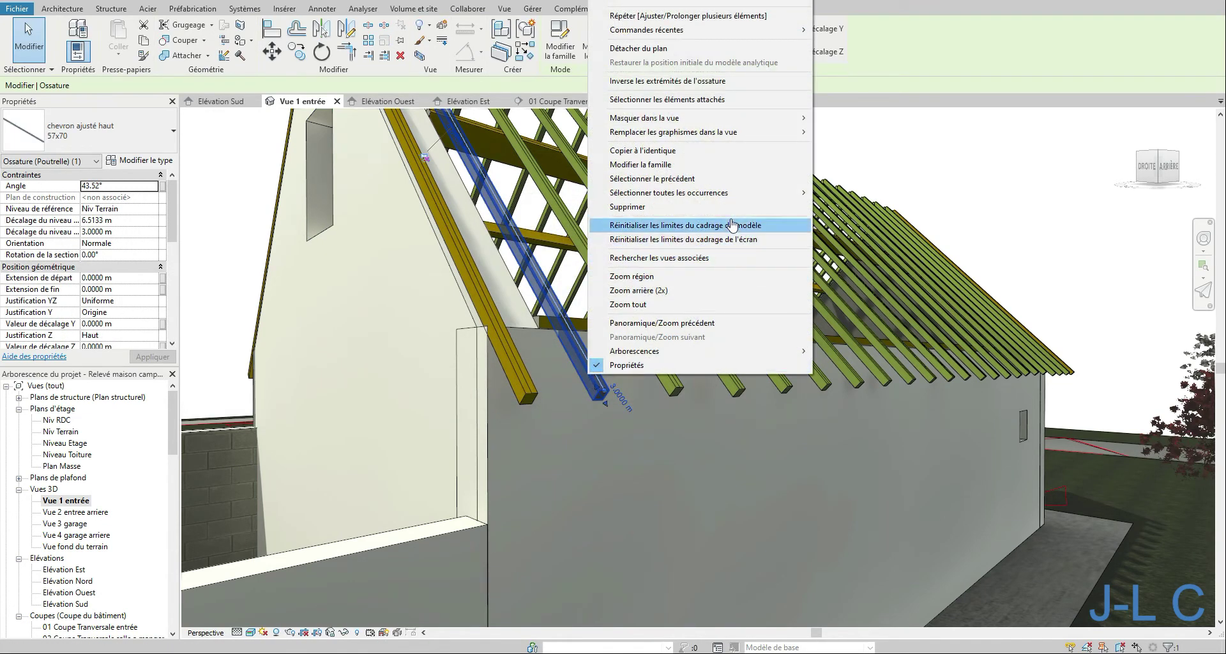
mouse_move(728, 192)
click(852, 211)
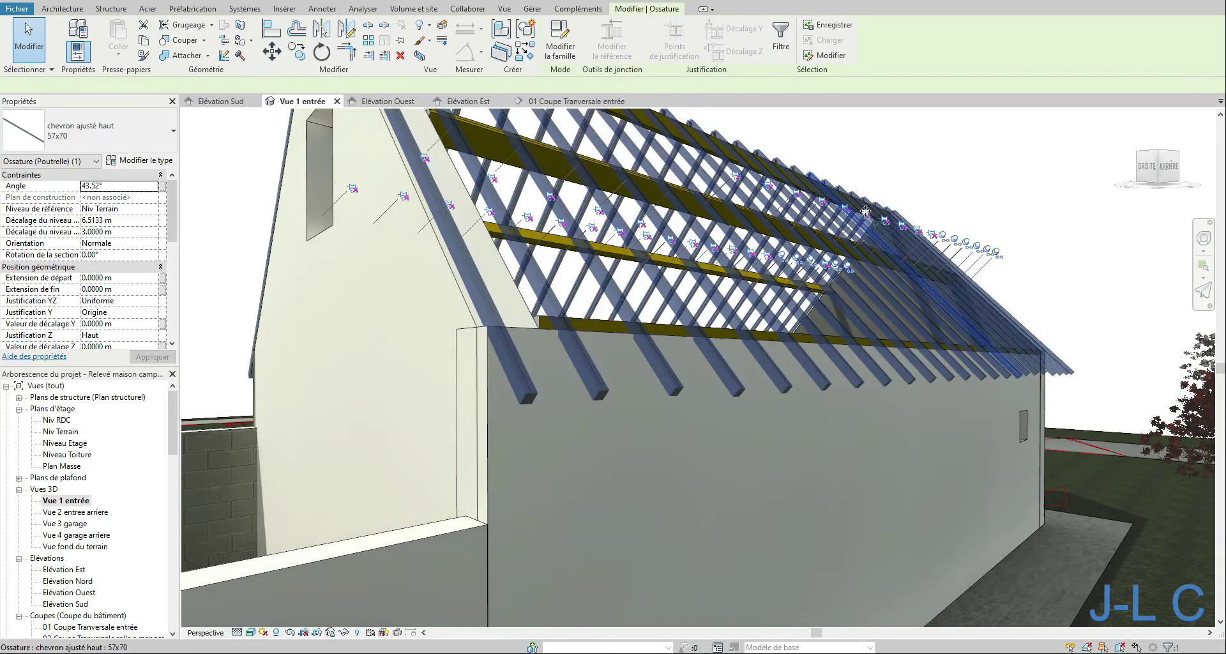
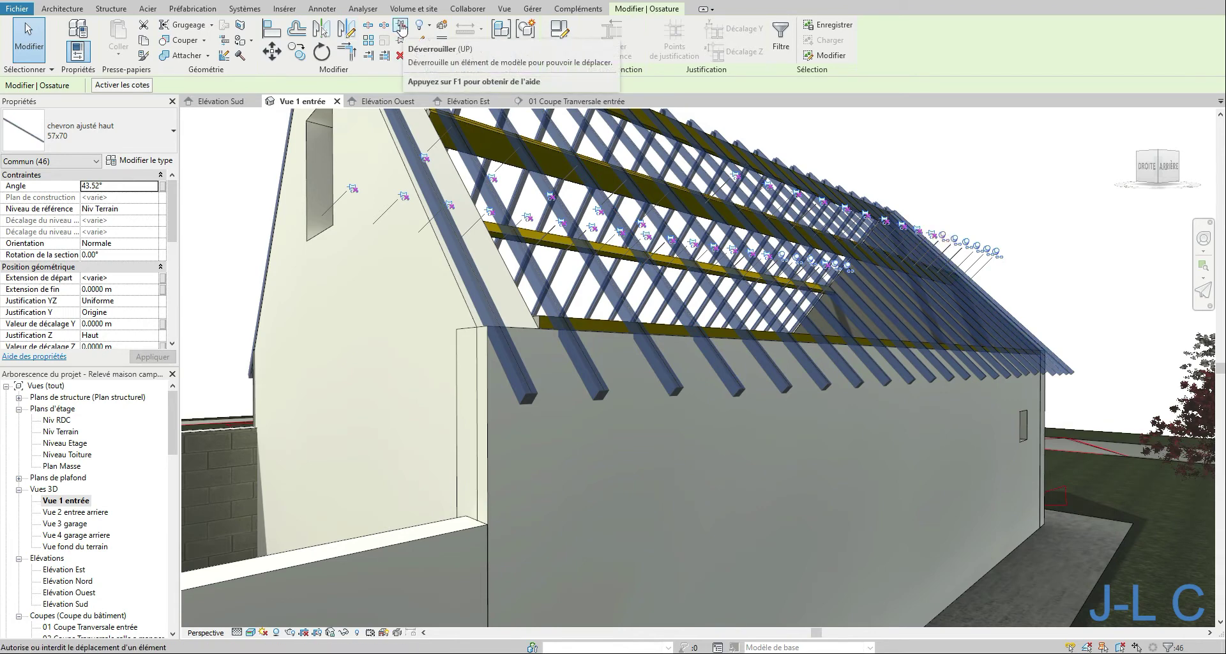
click(401, 27)
Try to trim and extend the two rafters beside the gable rafter to its lower end in the 3D view.
scroll(958, 230, up, 1)
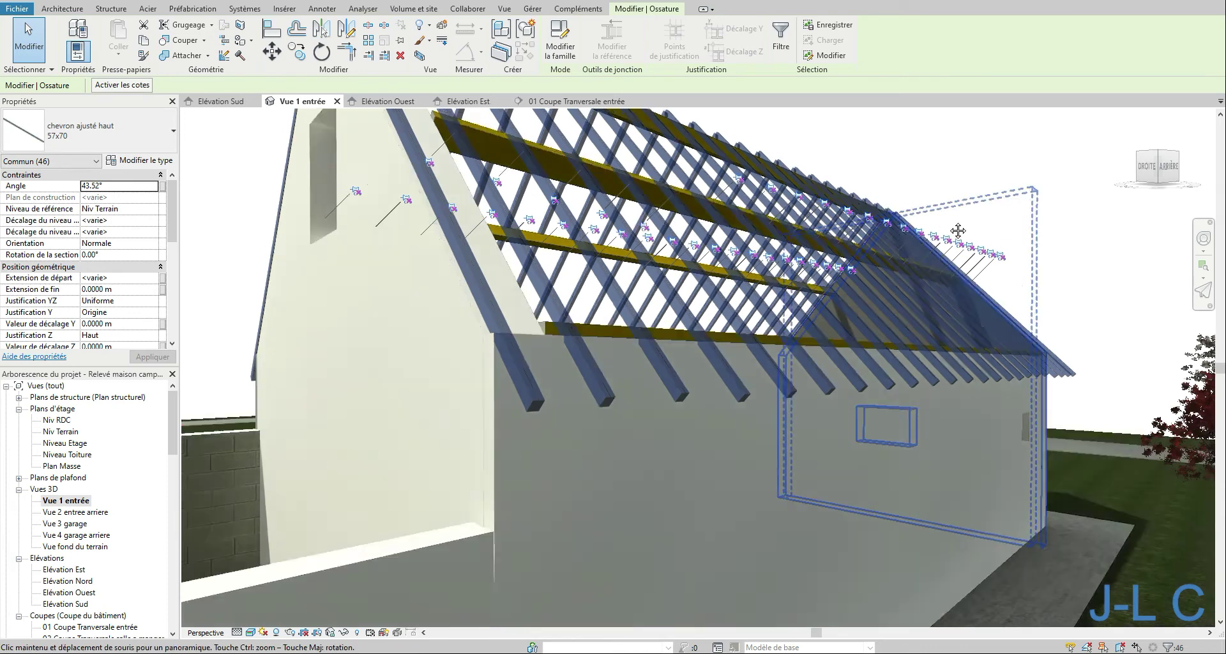
middle_drag(957, 230, 1024, 240)
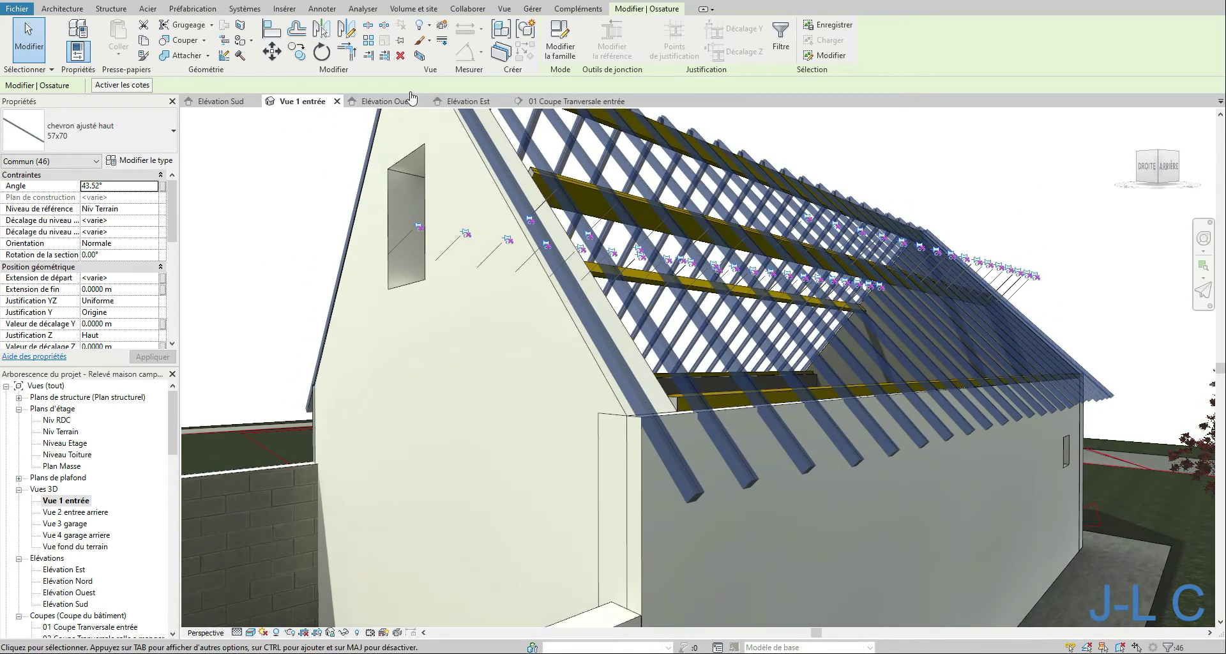
click(384, 56)
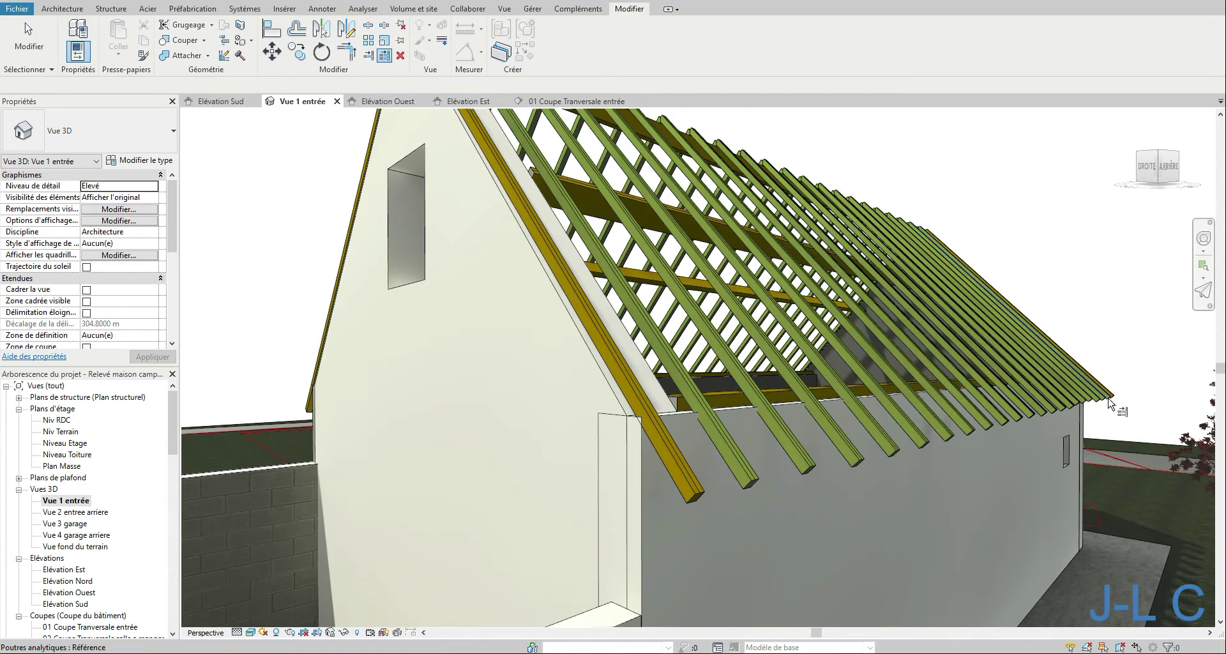
click(696, 499)
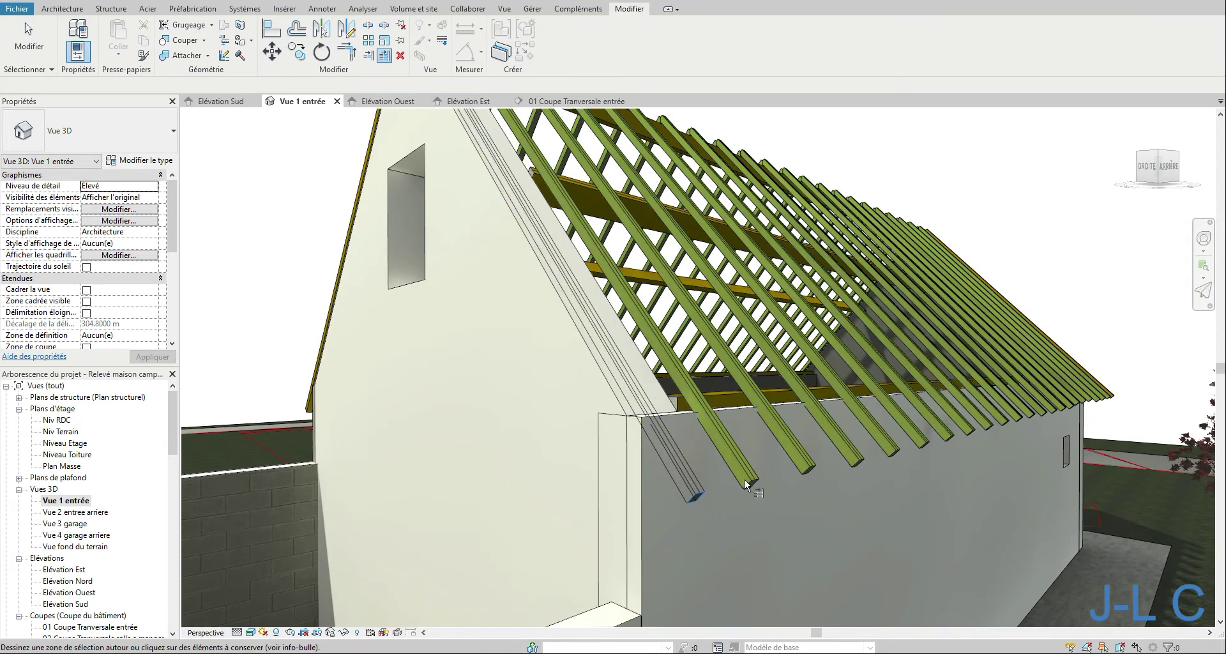
click(745, 473)
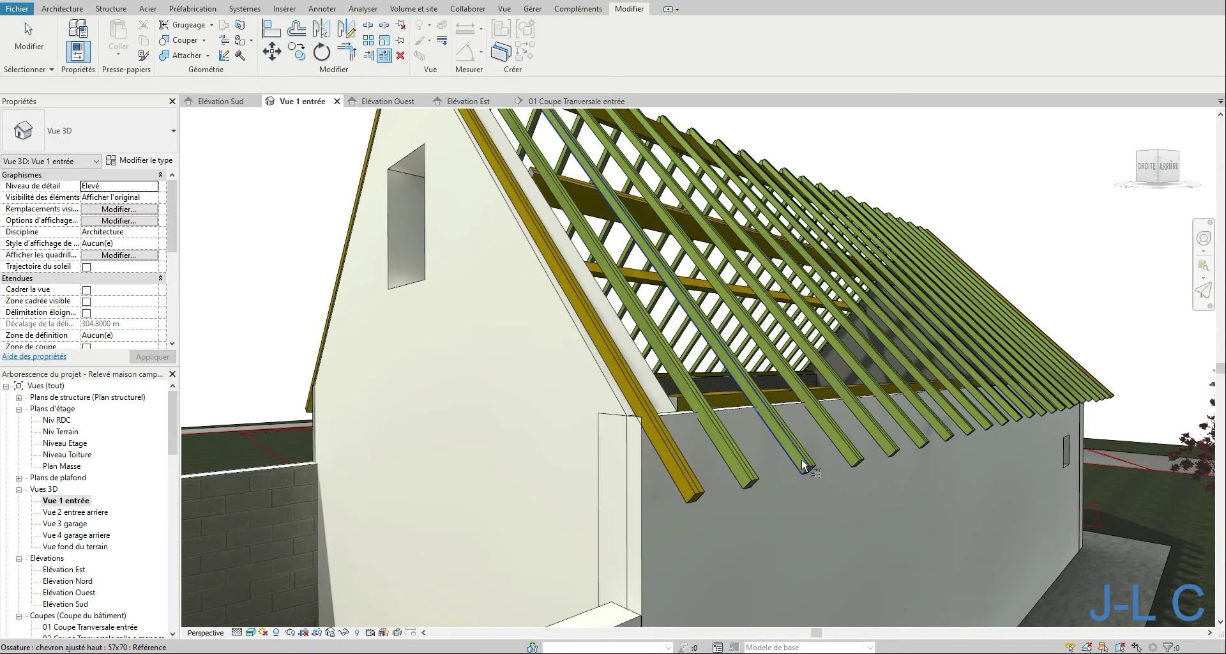
click(780, 433)
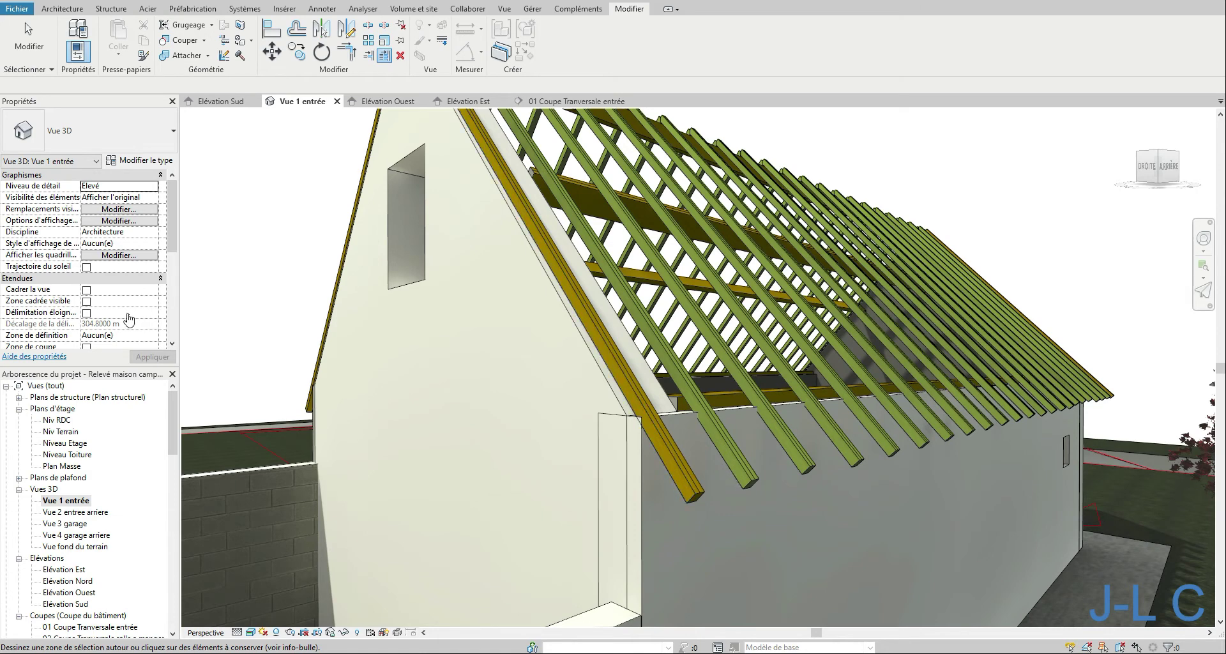
Open the Elévation Nord view and zoom in on the lower rafter ends at the gable farthest from the section mark.
double_click(77, 604)
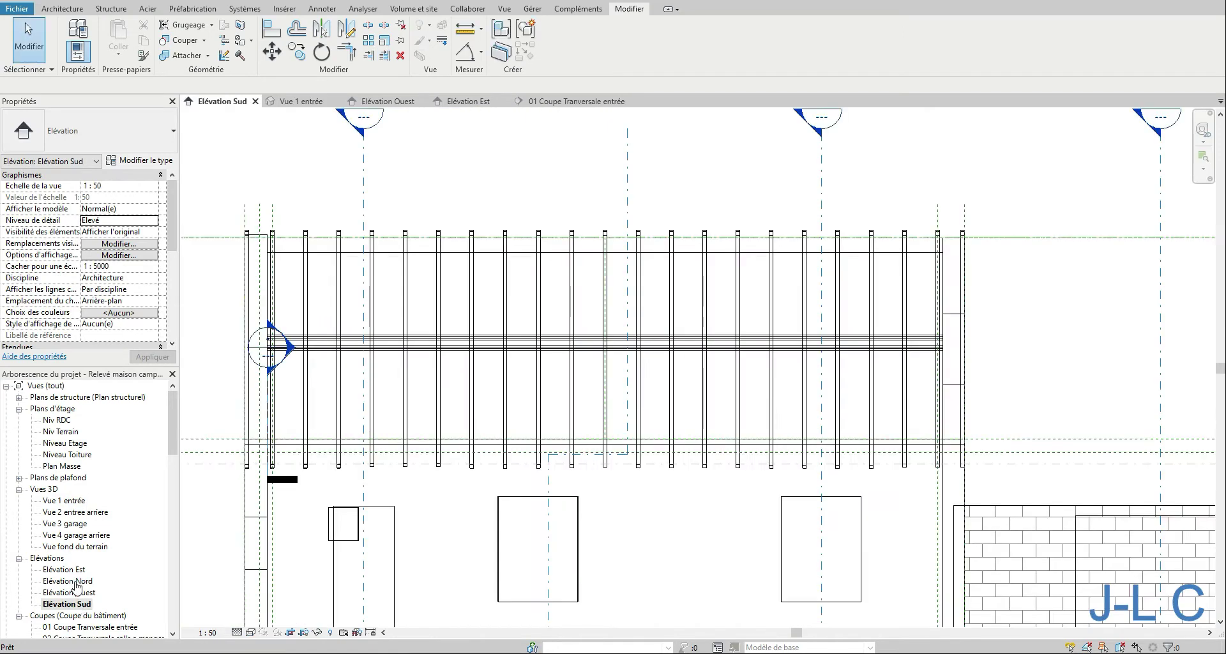
double_click(75, 582)
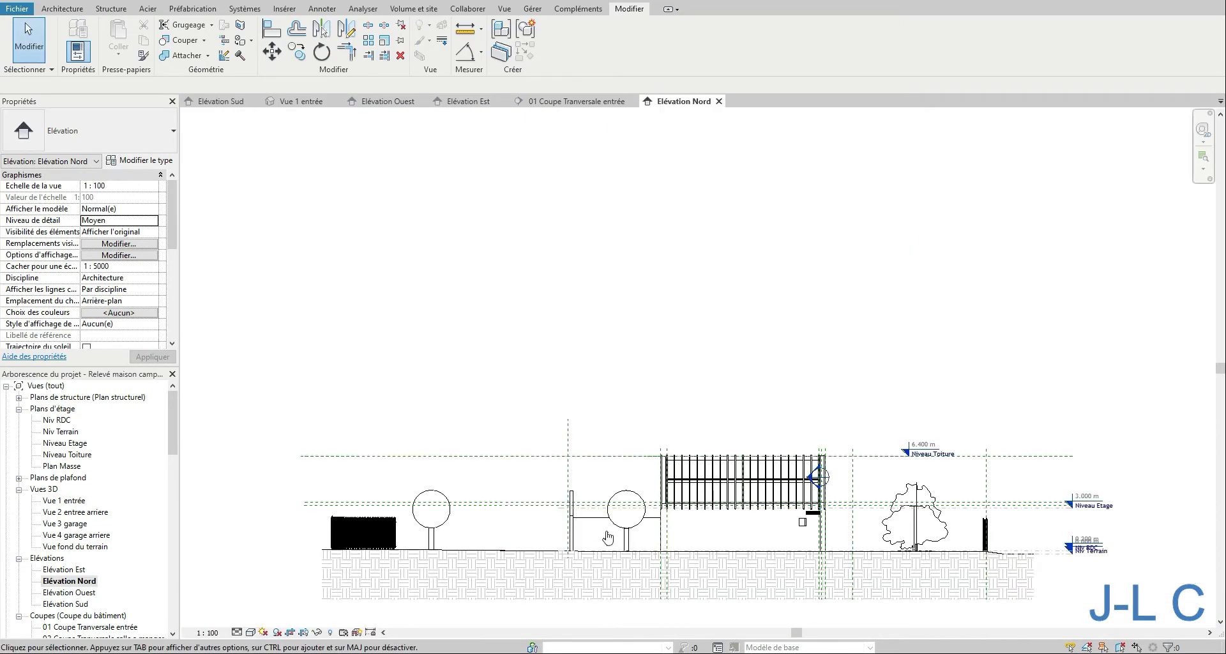
right_click(678, 534)
click(710, 430)
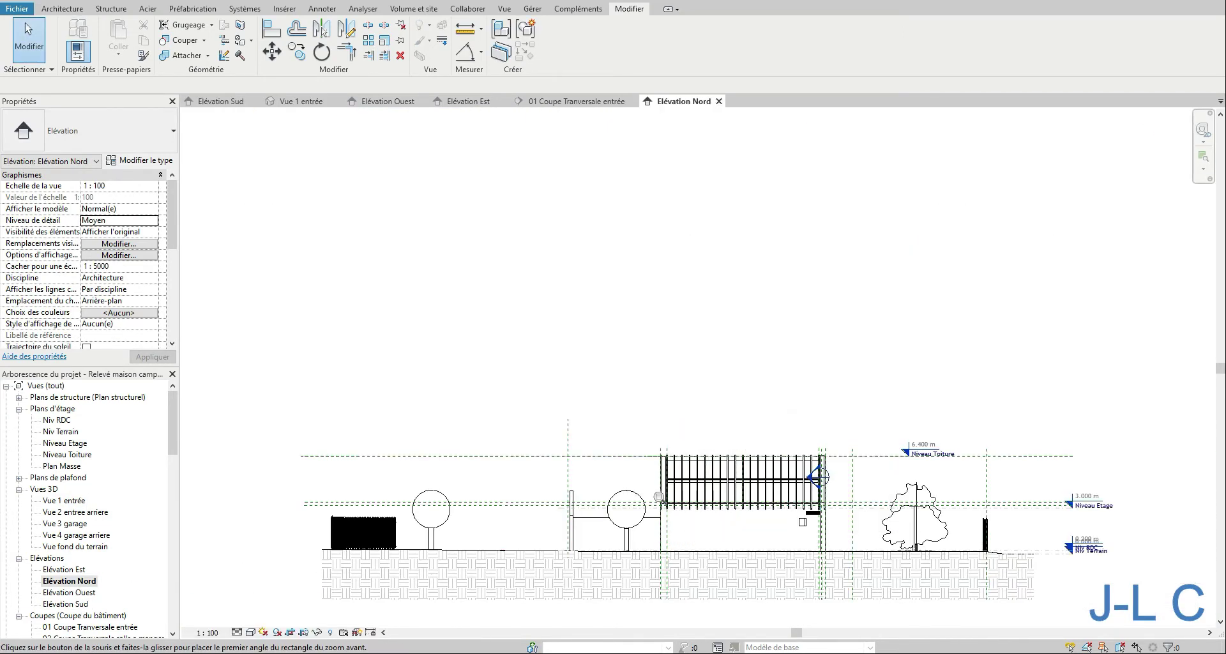
drag(658, 496, 920, 534)
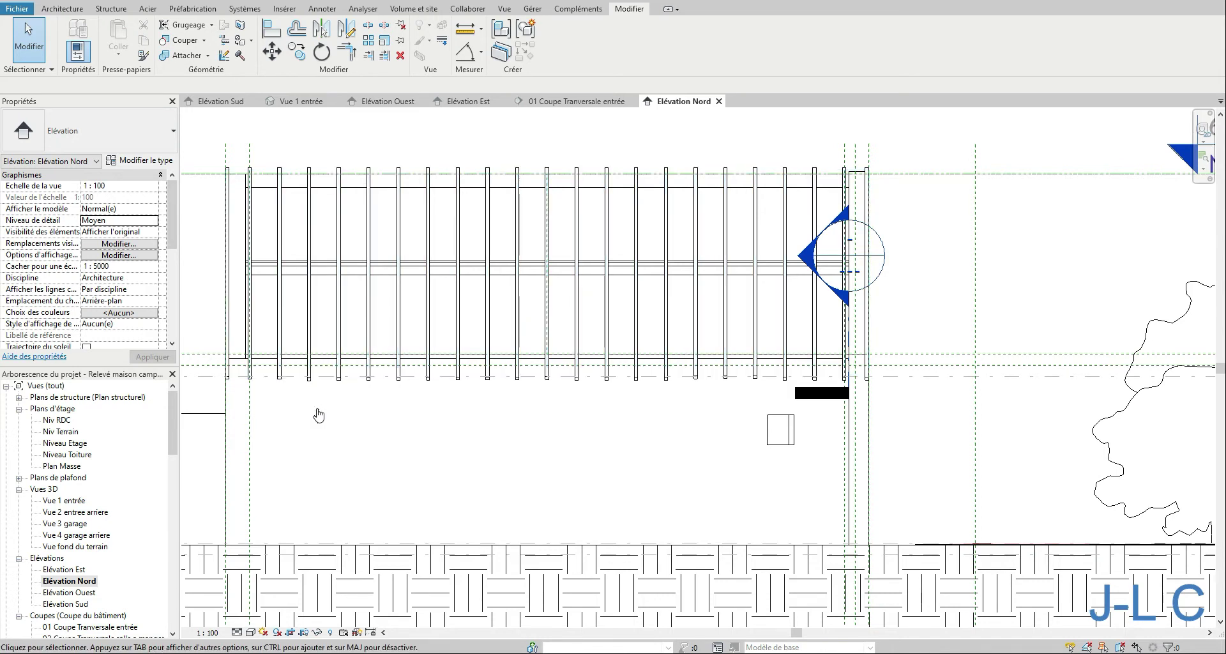
right_click(295, 403)
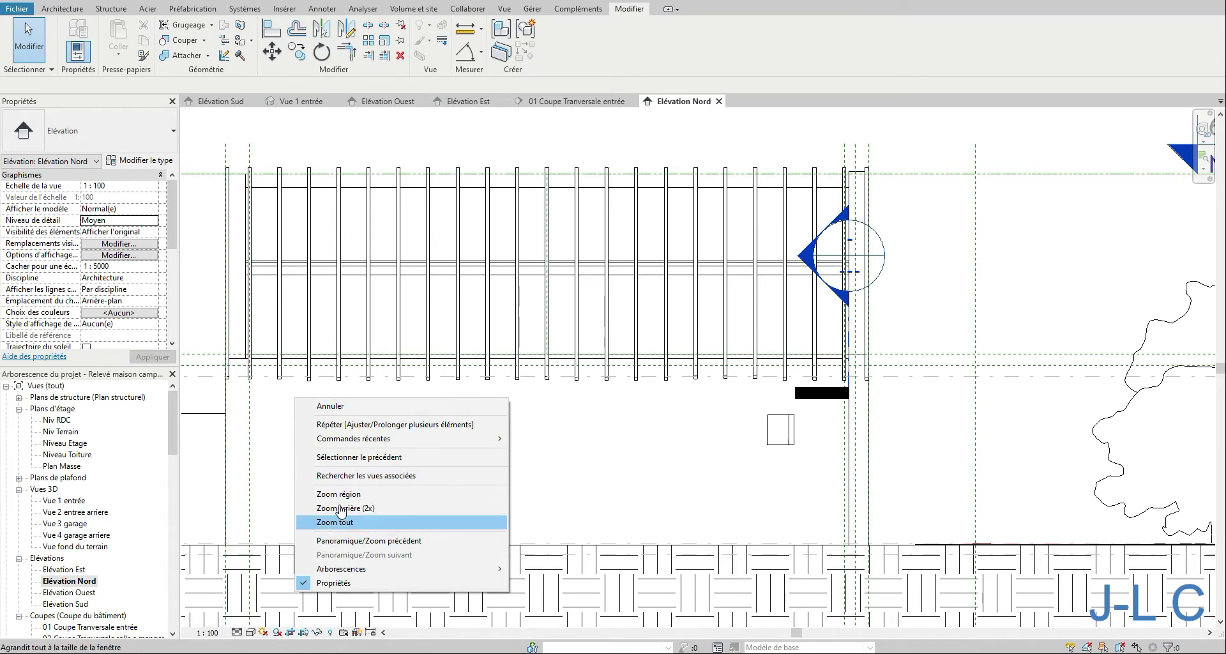
click(310, 494)
drag(200, 343, 432, 414)
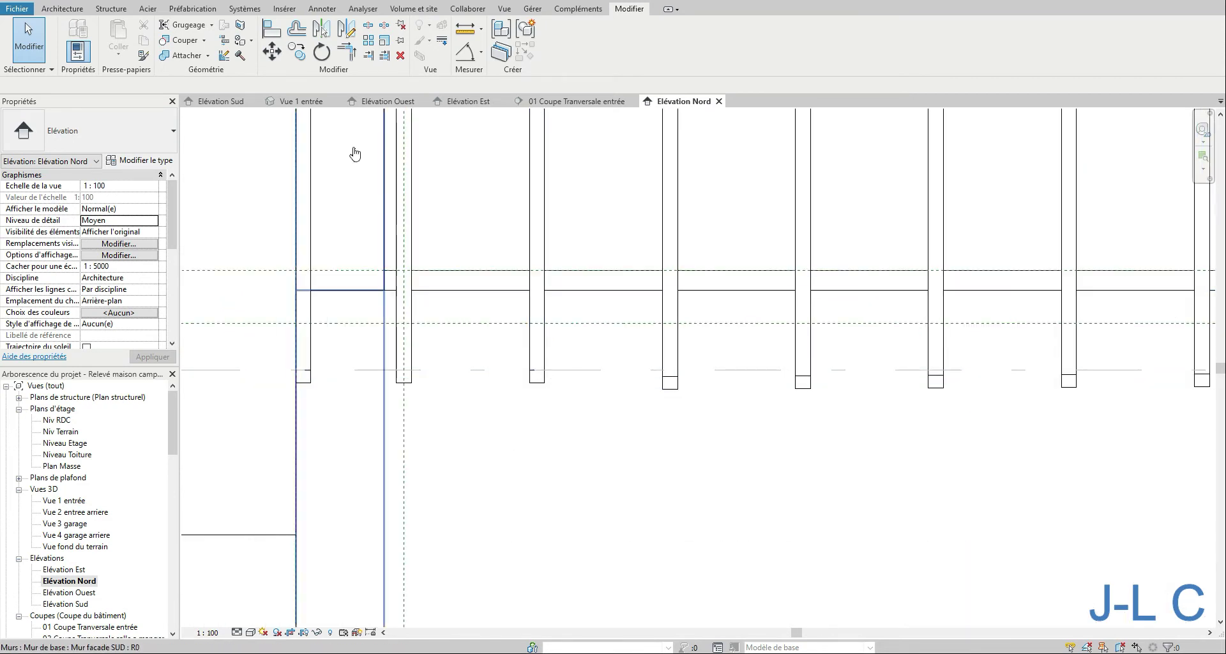
Trim the lower ends of the first nine rafters, counted from this gable, to the Niveau Etage line.
click(368, 56)
click(477, 370)
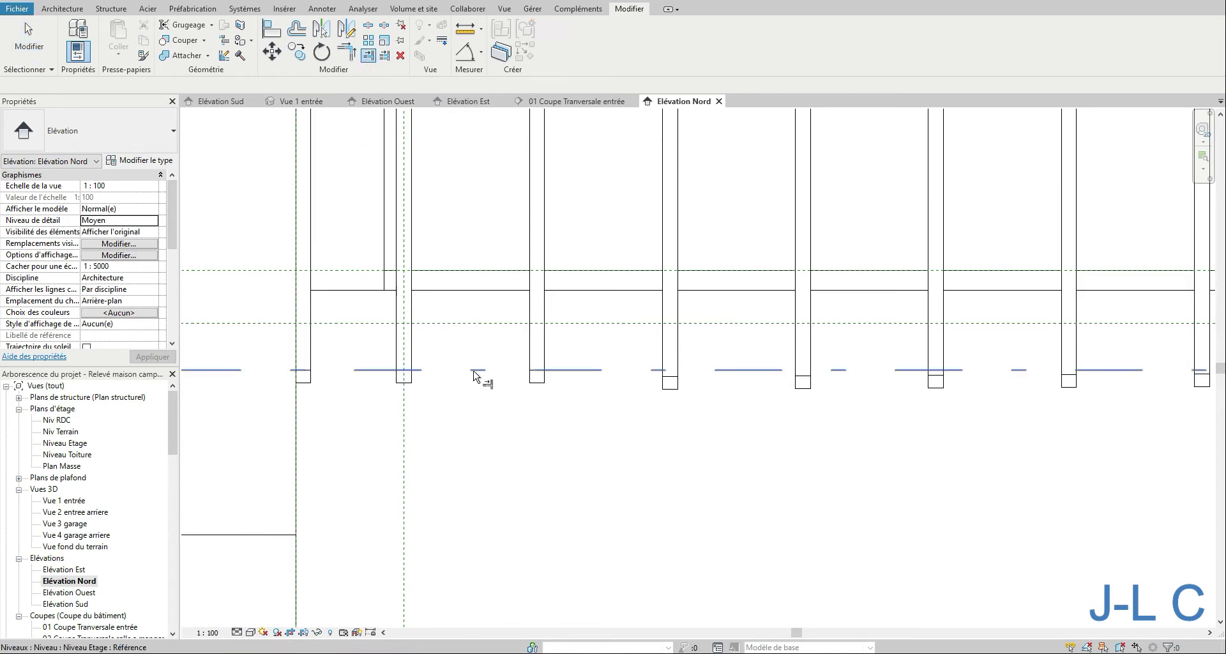
click(533, 361)
click(594, 369)
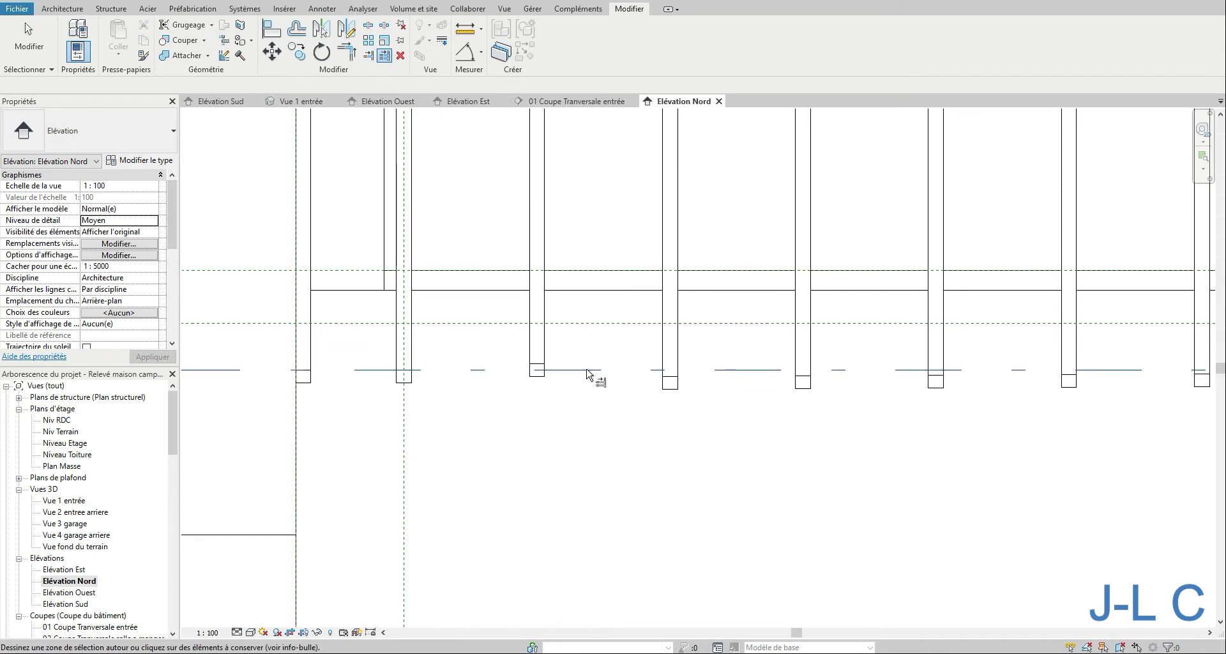
click(398, 356)
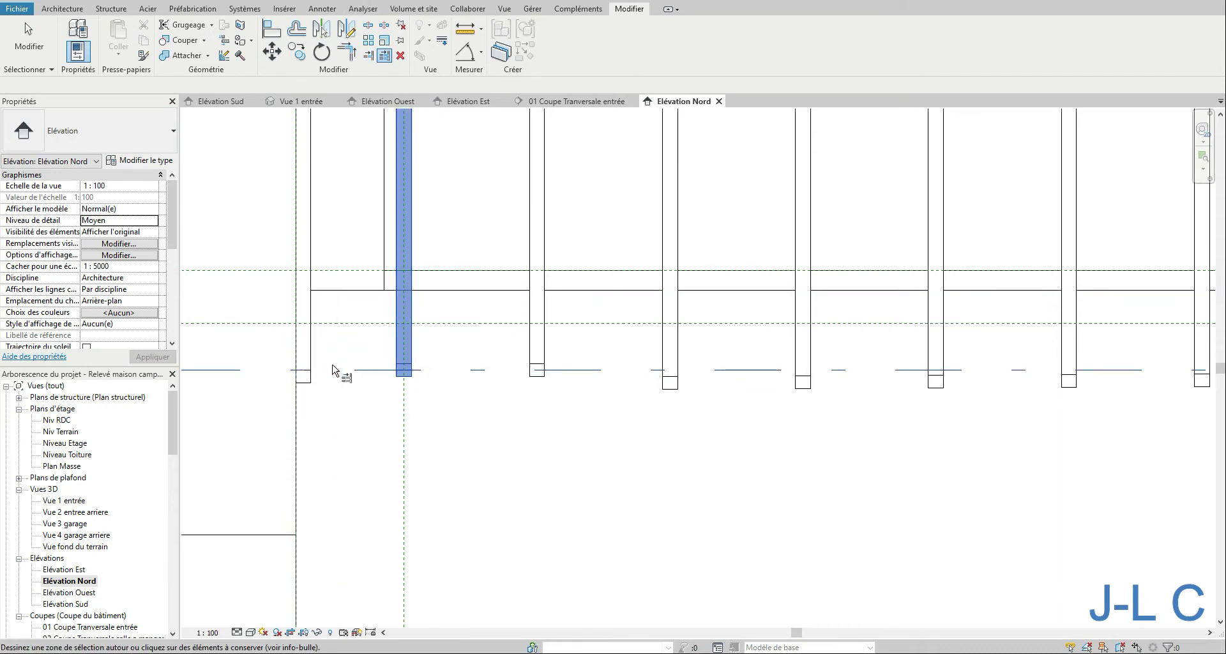
click(309, 364)
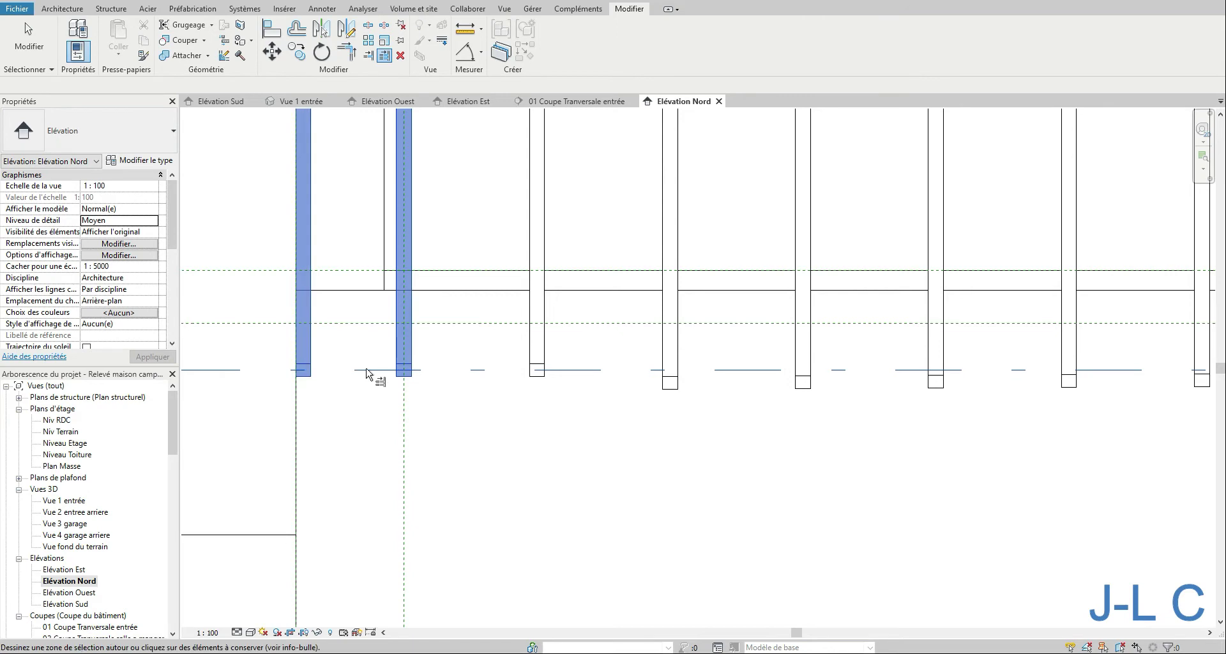
click(668, 355)
click(797, 348)
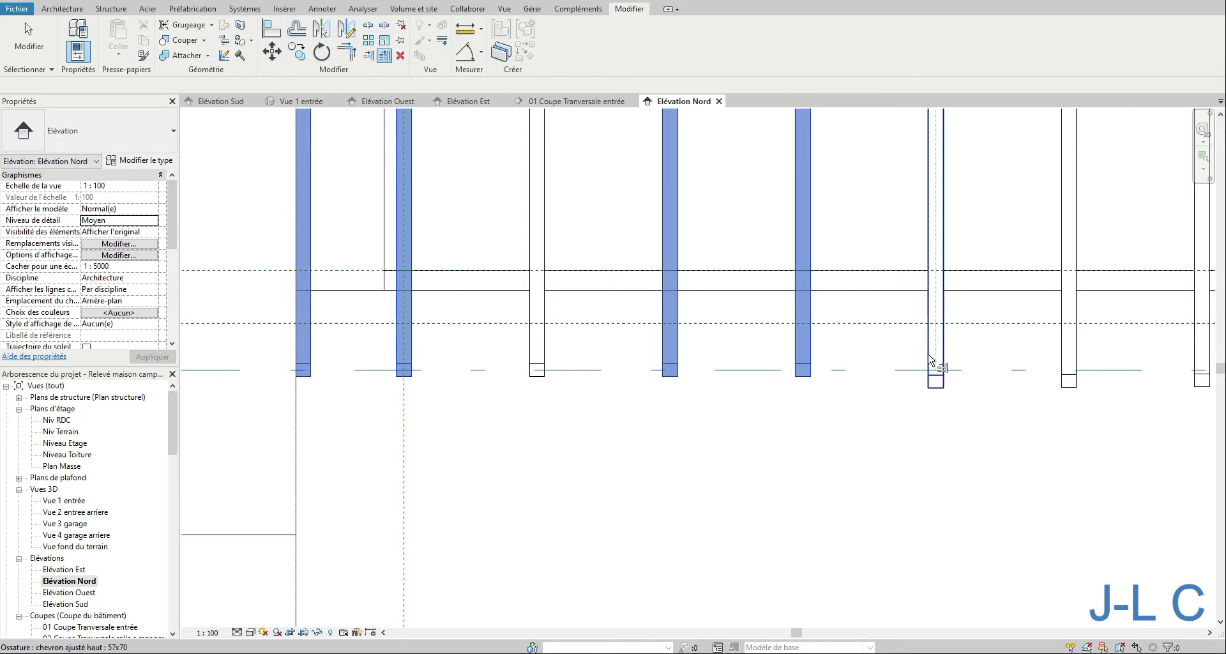
click(934, 362)
click(1064, 361)
middle_drag(1063, 360, 373, 327)
click(498, 327)
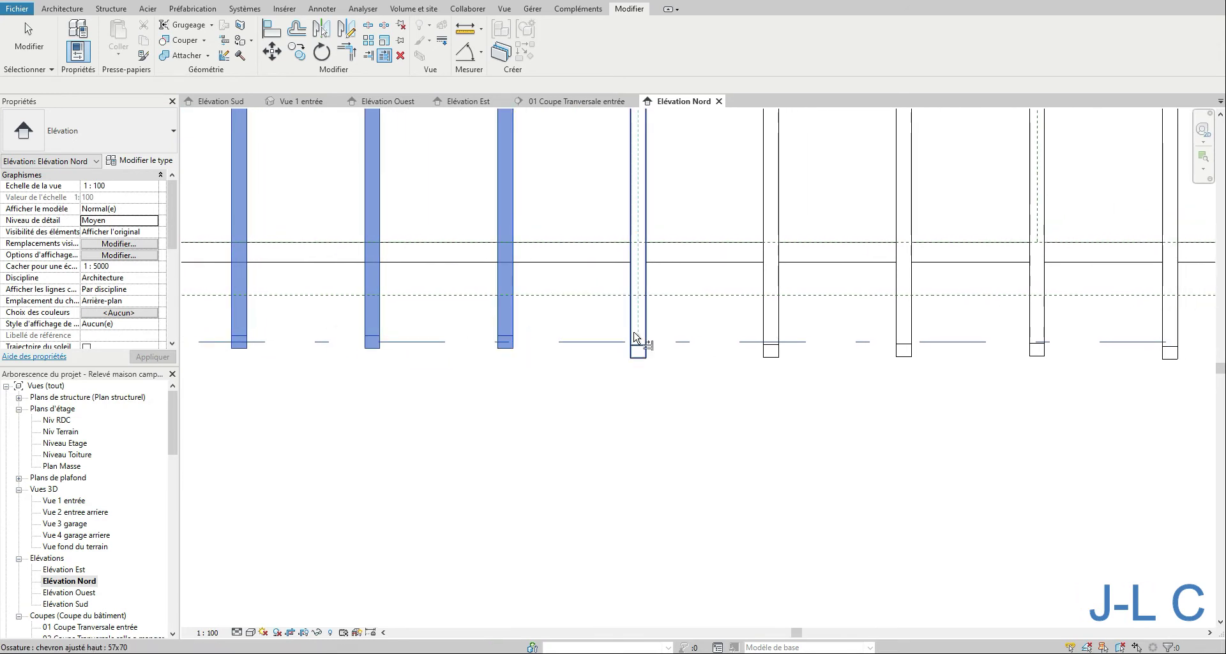
click(639, 339)
key(Escape)
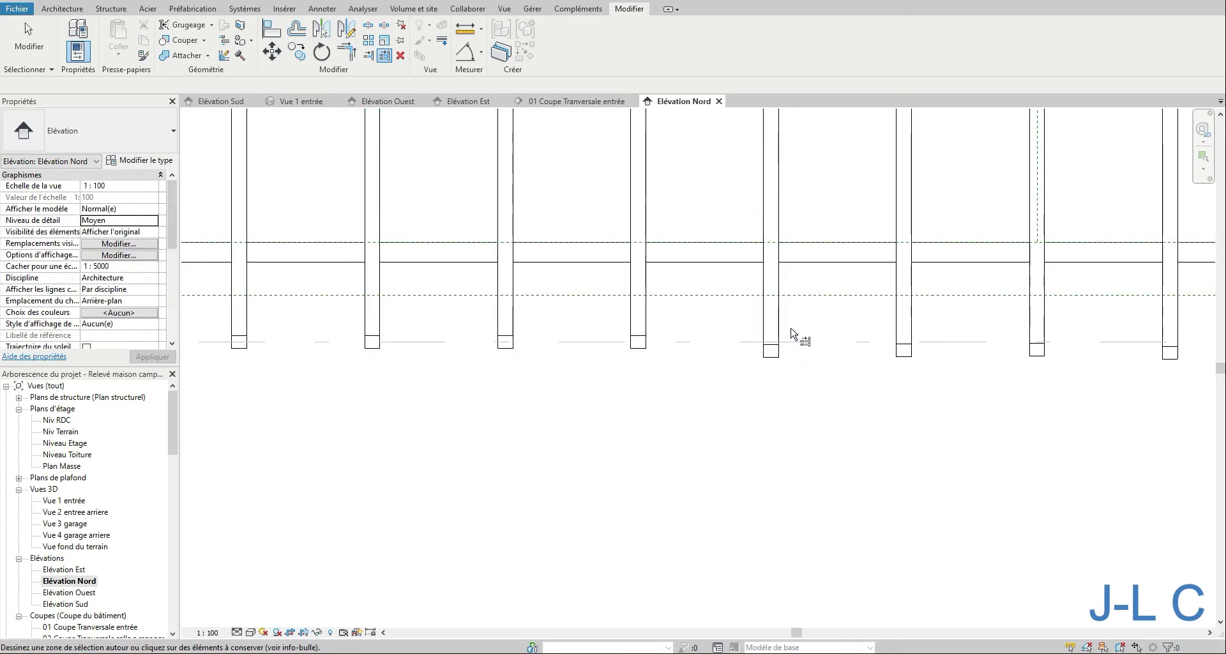
Trim the lower ends of the remaining rafters, up to and including the opposite gable rafter, to the Niveau Etage line.
click(799, 345)
click(777, 342)
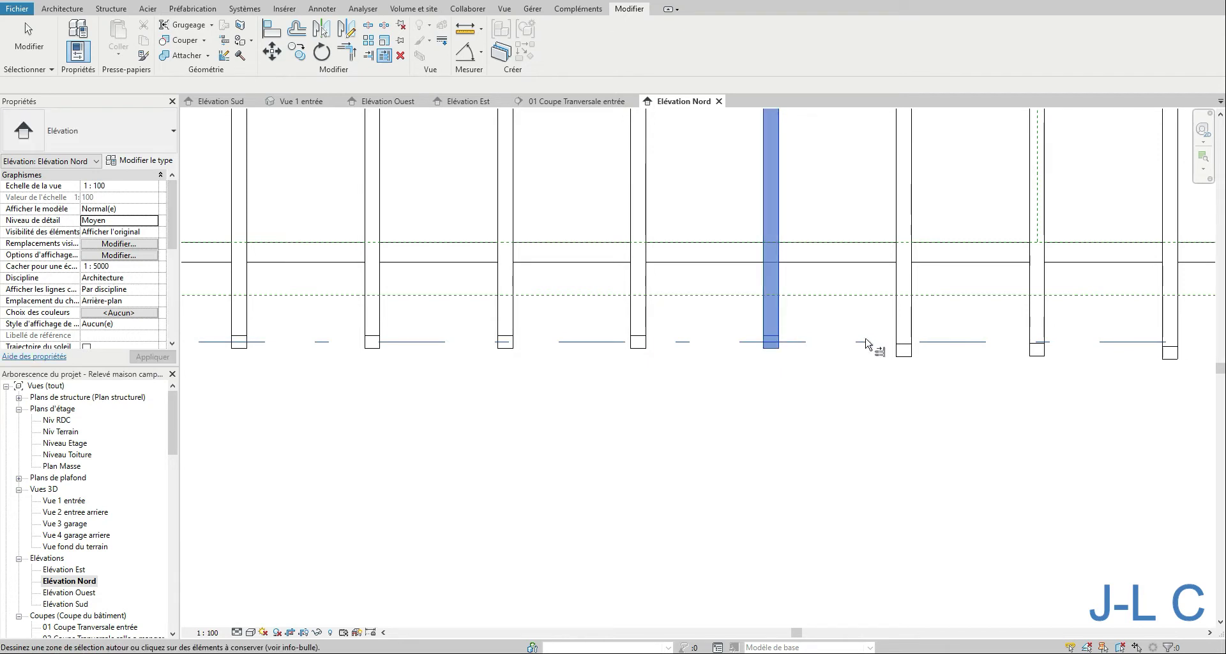
click(895, 336)
click(1035, 337)
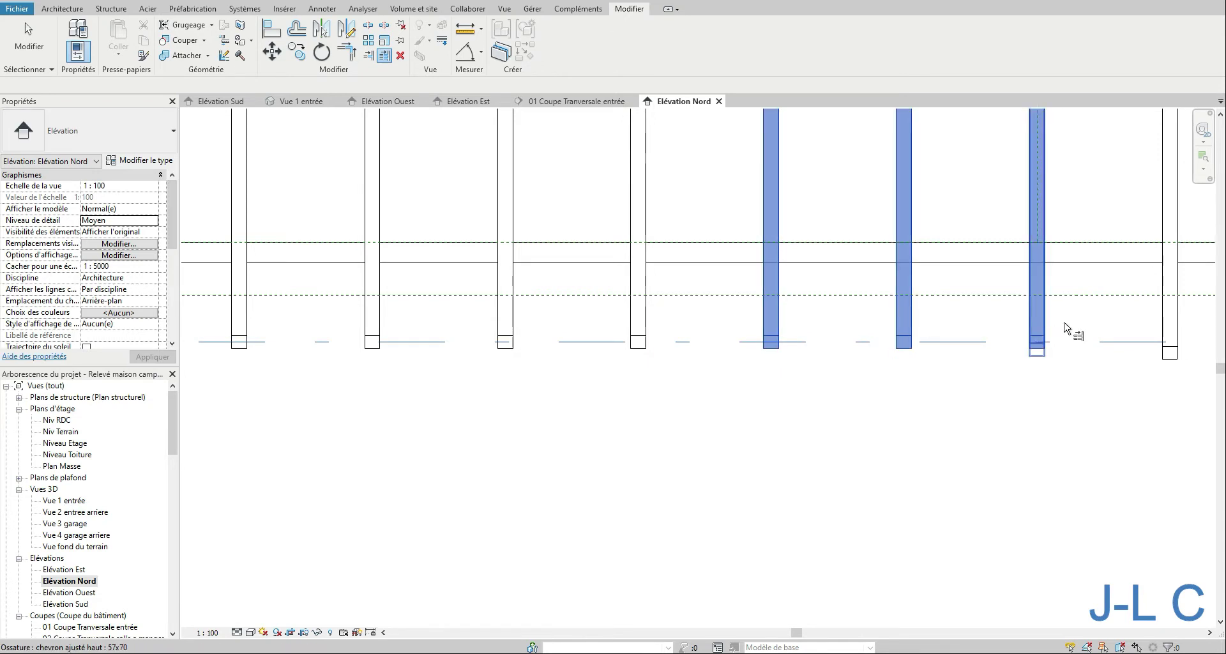
middle_drag(1181, 335, 550, 309)
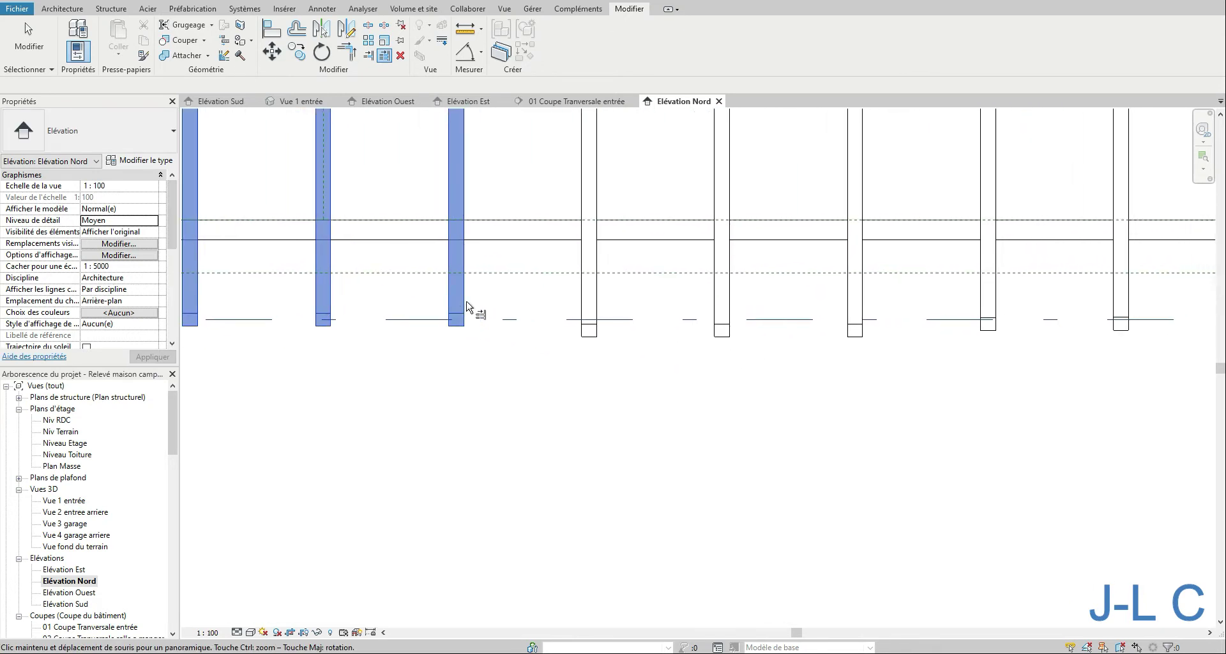
click(584, 307)
click(727, 312)
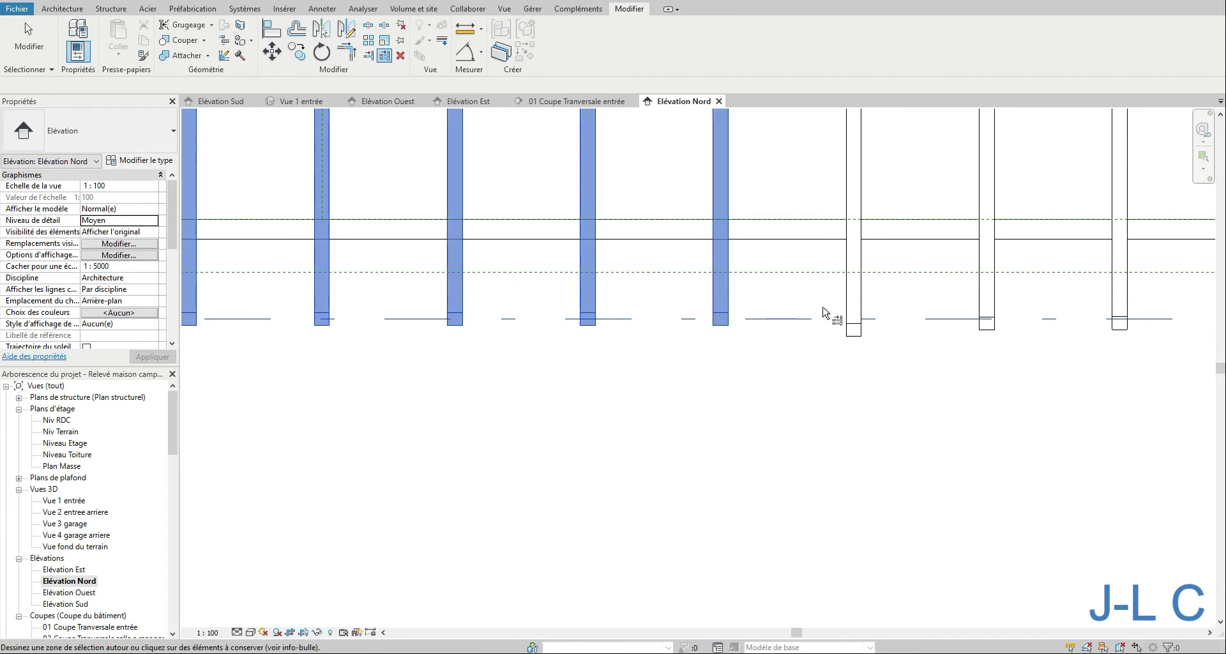
click(865, 311)
click(993, 320)
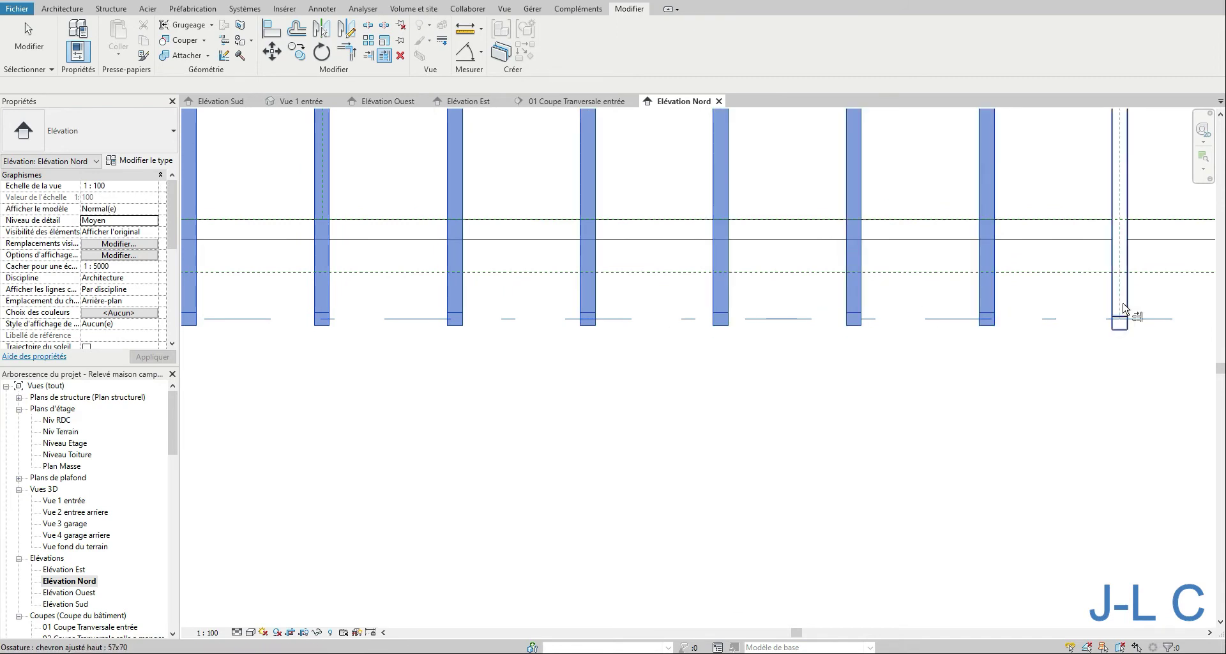
click(1130, 308)
middle_drag(1147, 309, 383, 334)
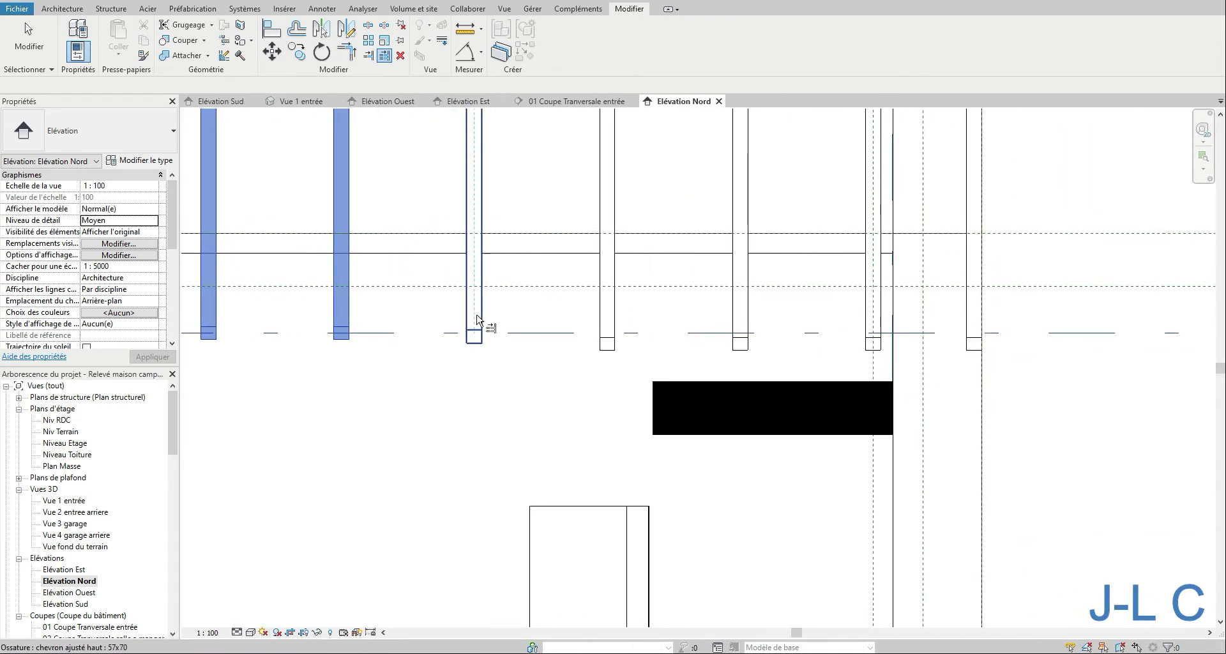
click(476, 326)
click(609, 322)
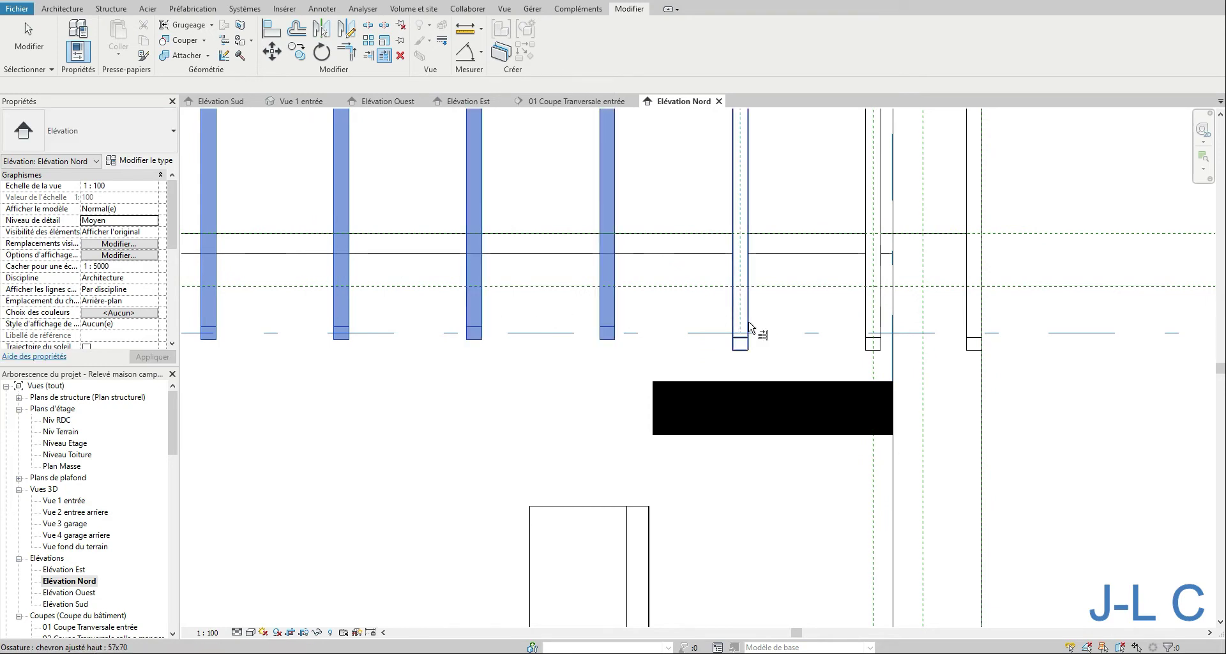
click(743, 327)
click(884, 320)
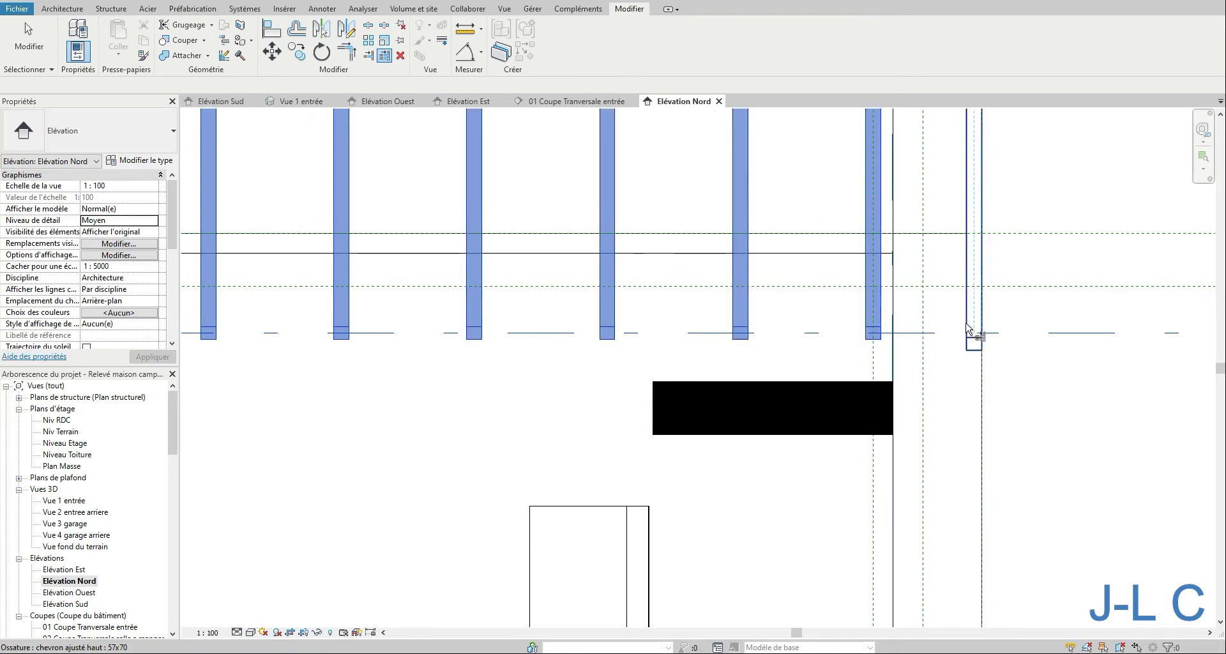
click(971, 325)
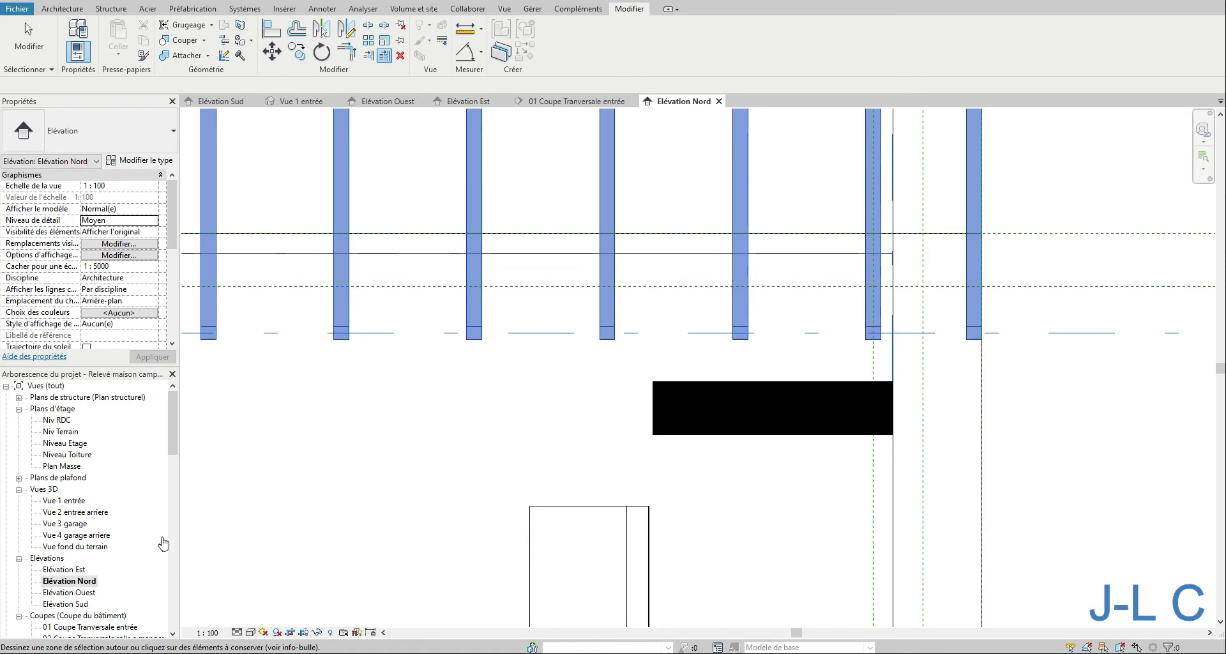
Open the Elévation Sud view and zoom in on the lower rafter ends at the gable farthest from the block wall.
double_click(73, 604)
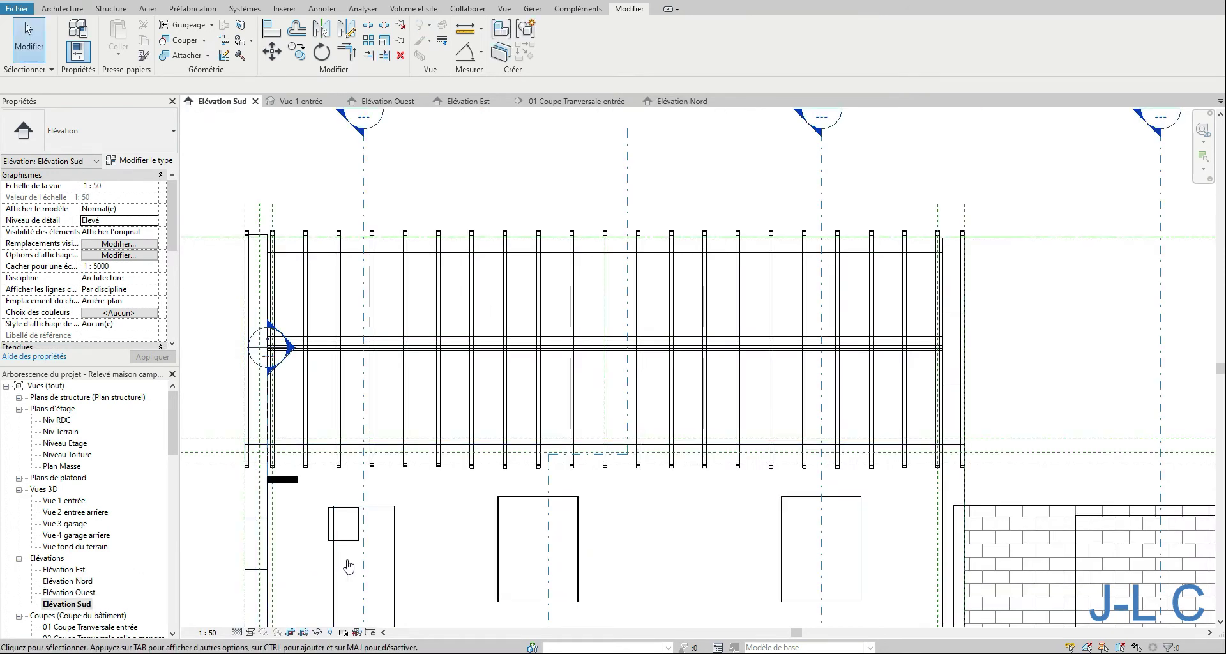
right_click(199, 500)
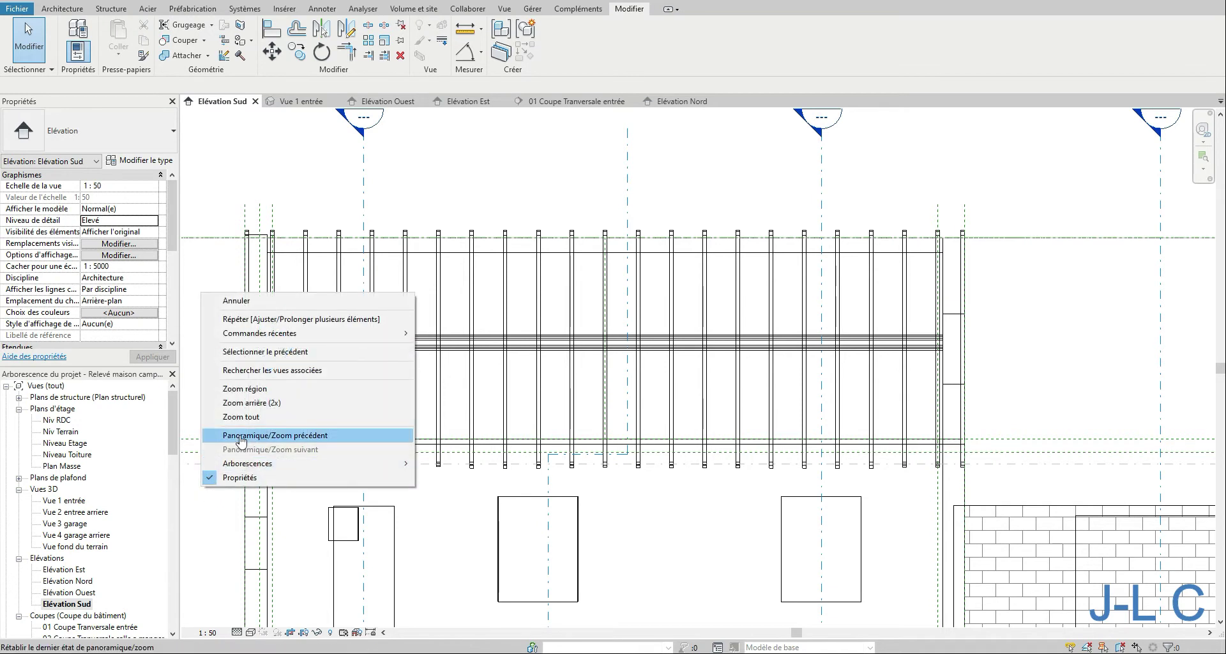
click(235, 388)
drag(233, 422, 409, 504)
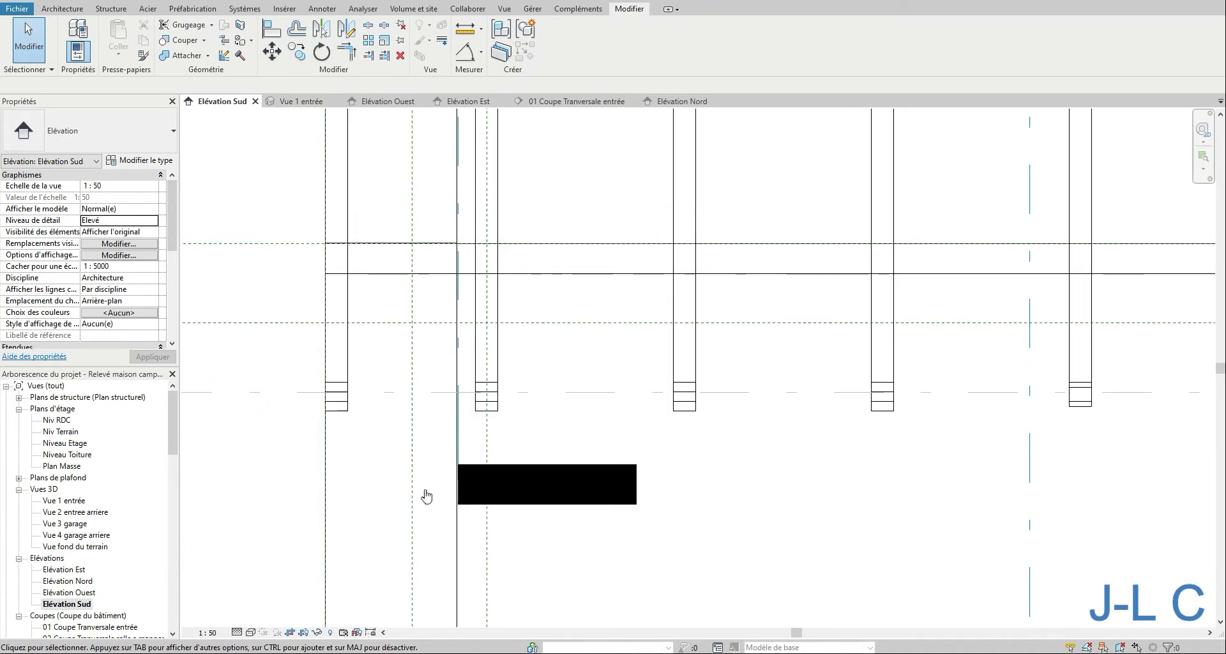
Set the Elévation Sud view to the Ligne cachée visual style and turn off its shadows.
click(249, 632)
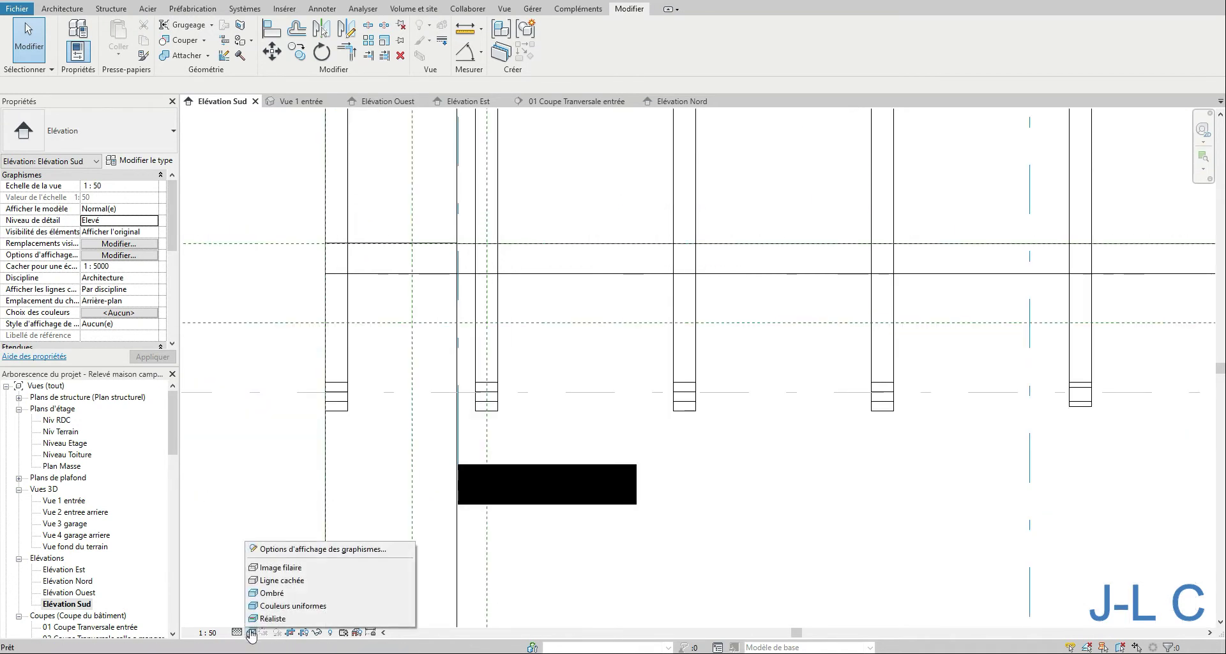
click(259, 579)
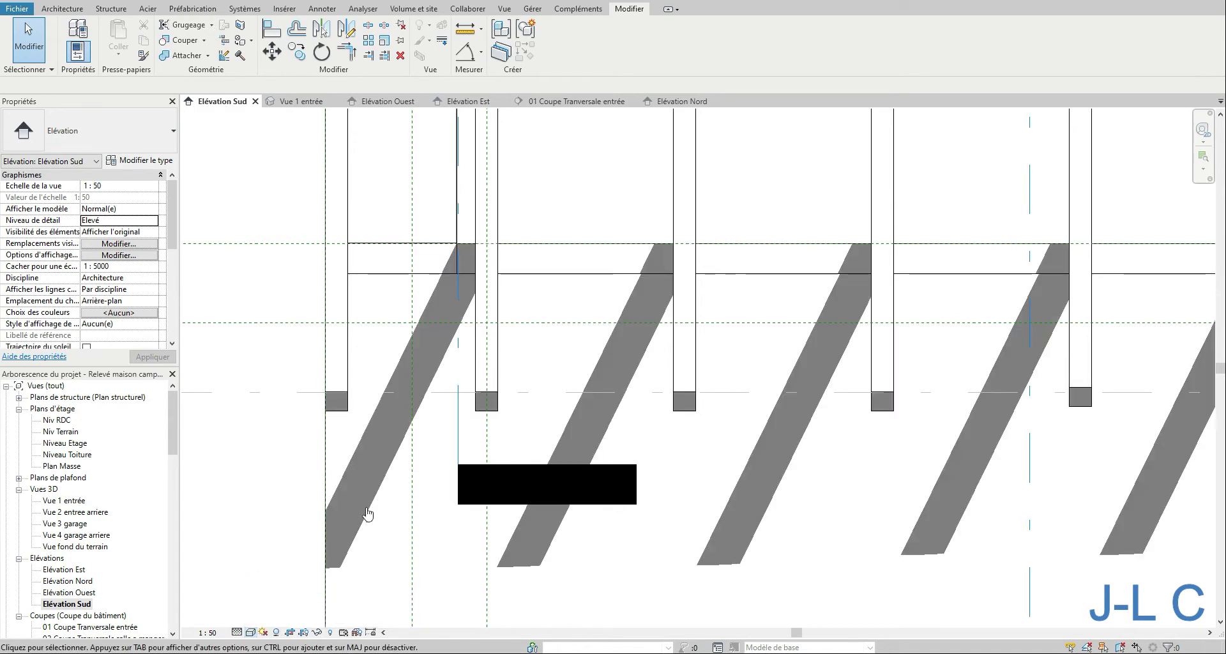
click(385, 55)
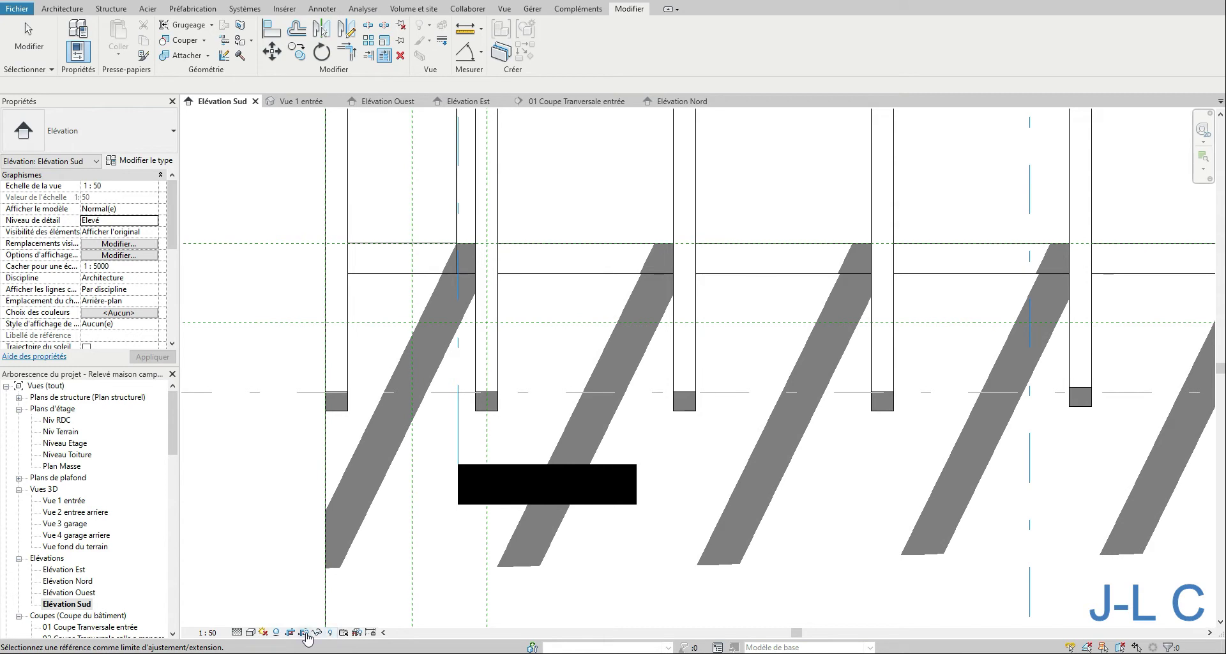
click(276, 632)
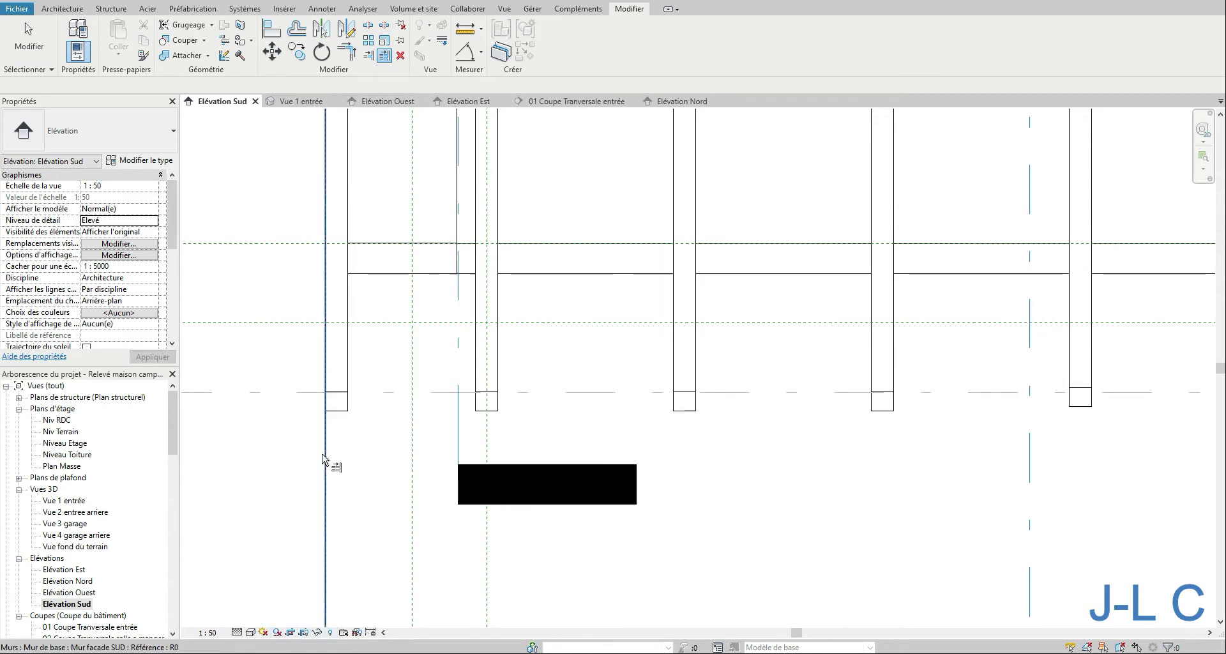
Trim the lower ends of the gable rafter and the two rafters beside it to the Niveau Etage line.
click(356, 374)
click(500, 365)
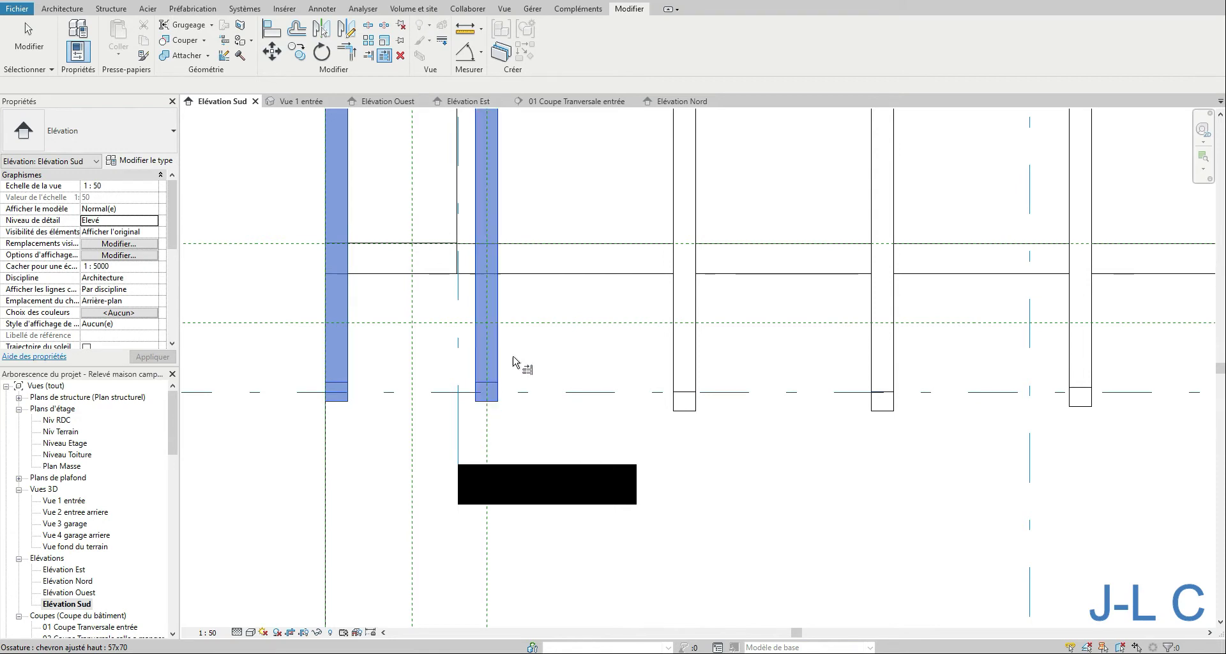
click(696, 356)
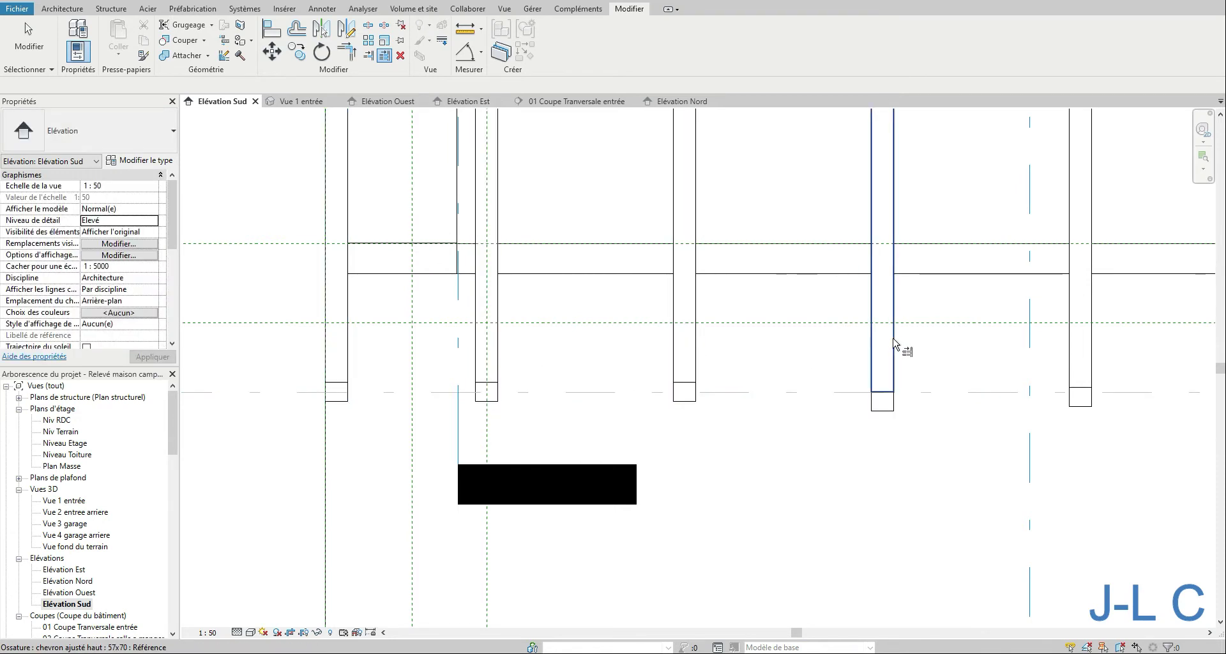
Trim the lower ends of the fifth to tenth rafters, counted from this gable, to the Niveau Etage line.
right_click(771, 360)
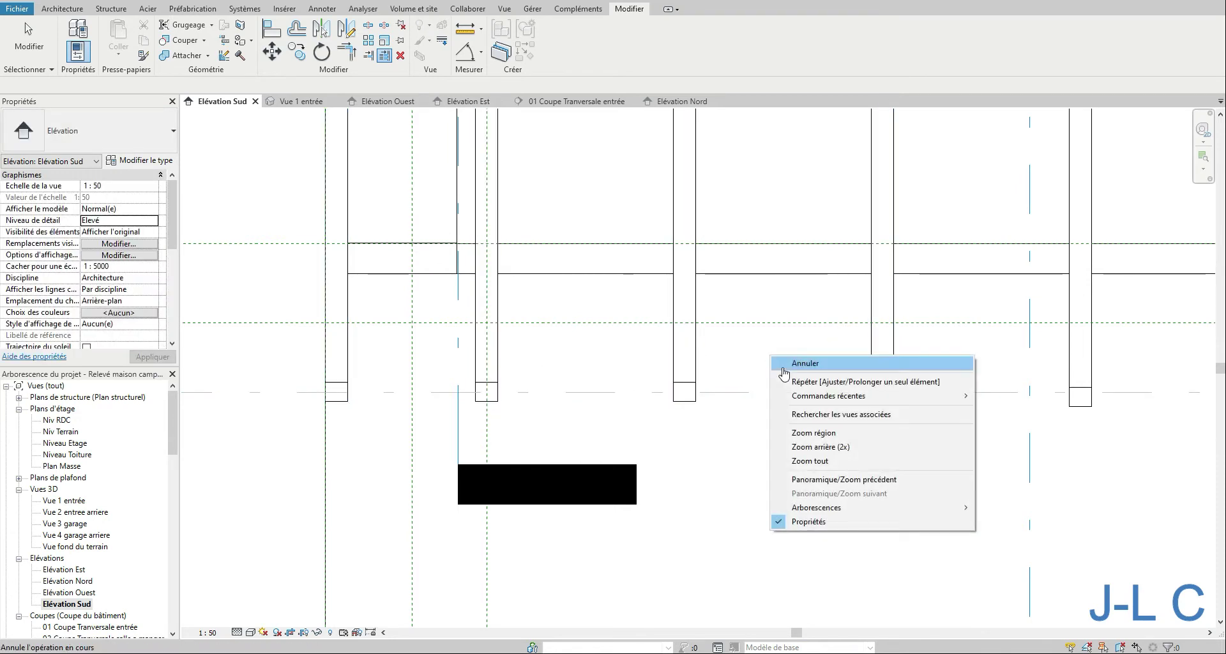
click(846, 445)
mouse_move(849, 453)
middle_down()
mouse_move(783, 424)
mouse_move(547, 419)
mouse_move(651, 419)
mouse_move(645, 409)
middle_up()
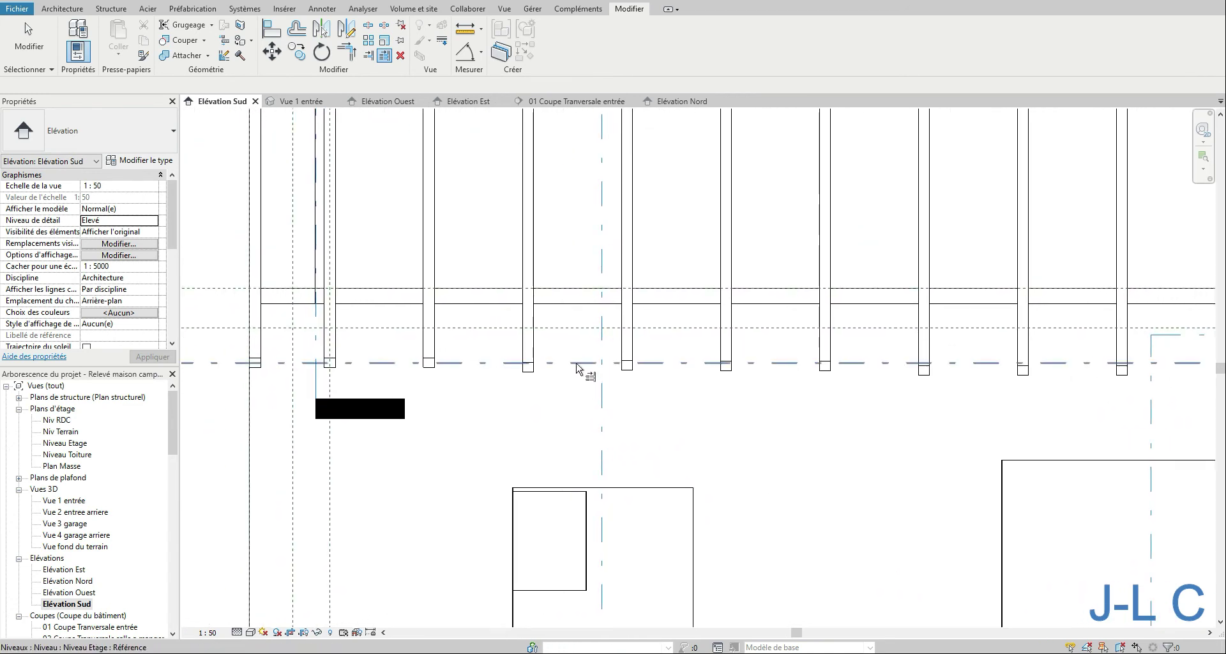
click(632, 340)
click(729, 341)
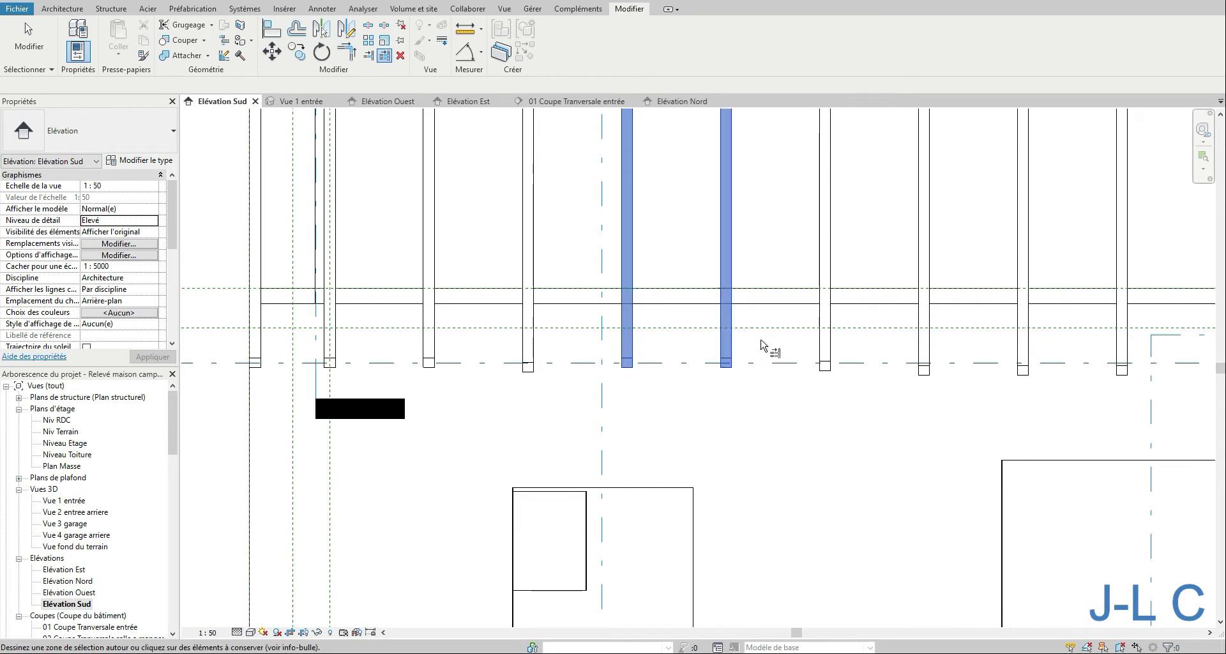
click(828, 348)
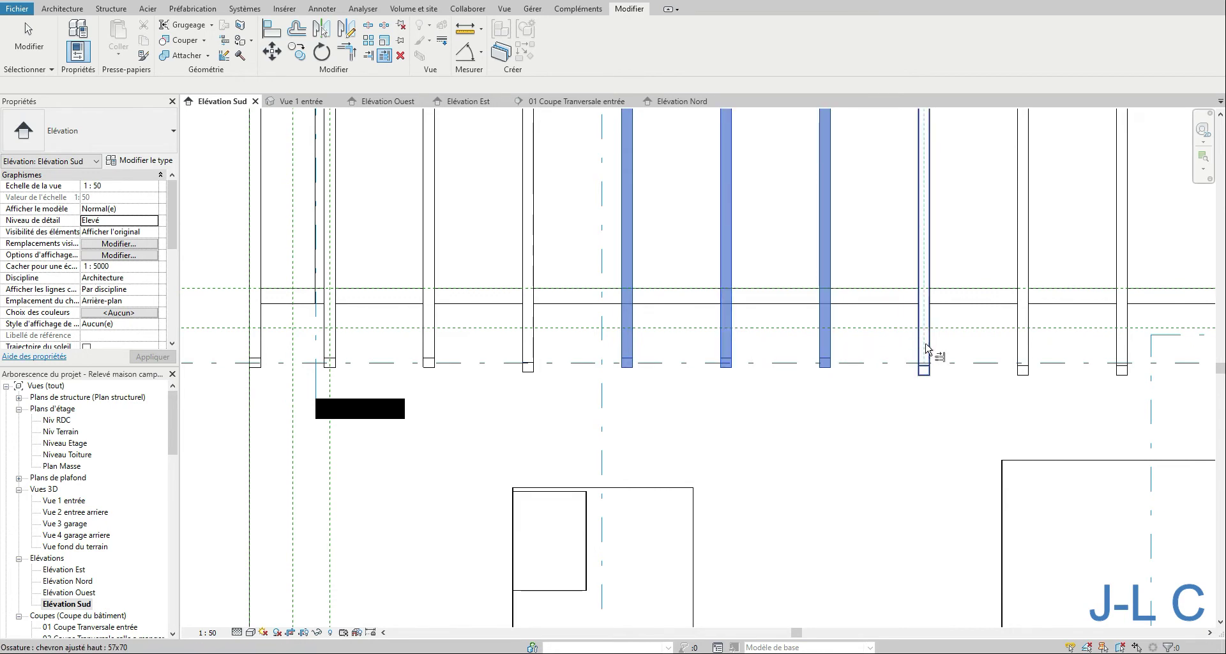
click(927, 347)
click(1026, 348)
click(1124, 348)
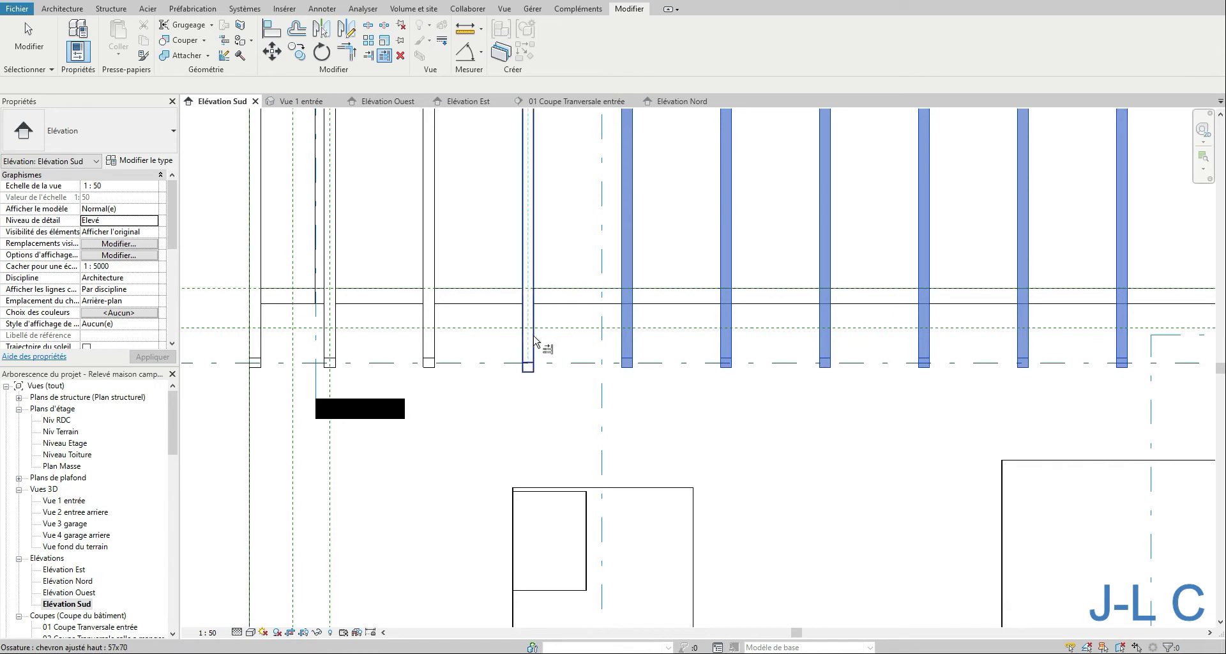
Trim the lower ends of the next eight rafters, from the eleventh to the eighteenth, to the Niveau Etage line.
middle_drag(924, 319, 86, 313)
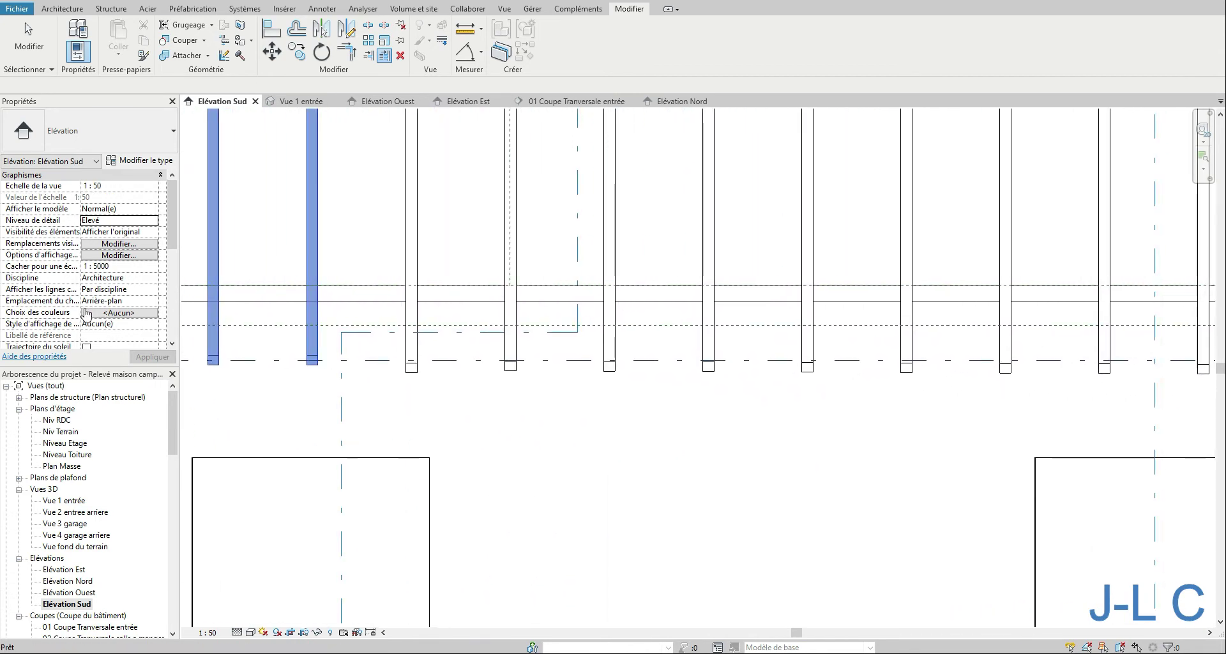
middle_drag(458, 321, 342, 331)
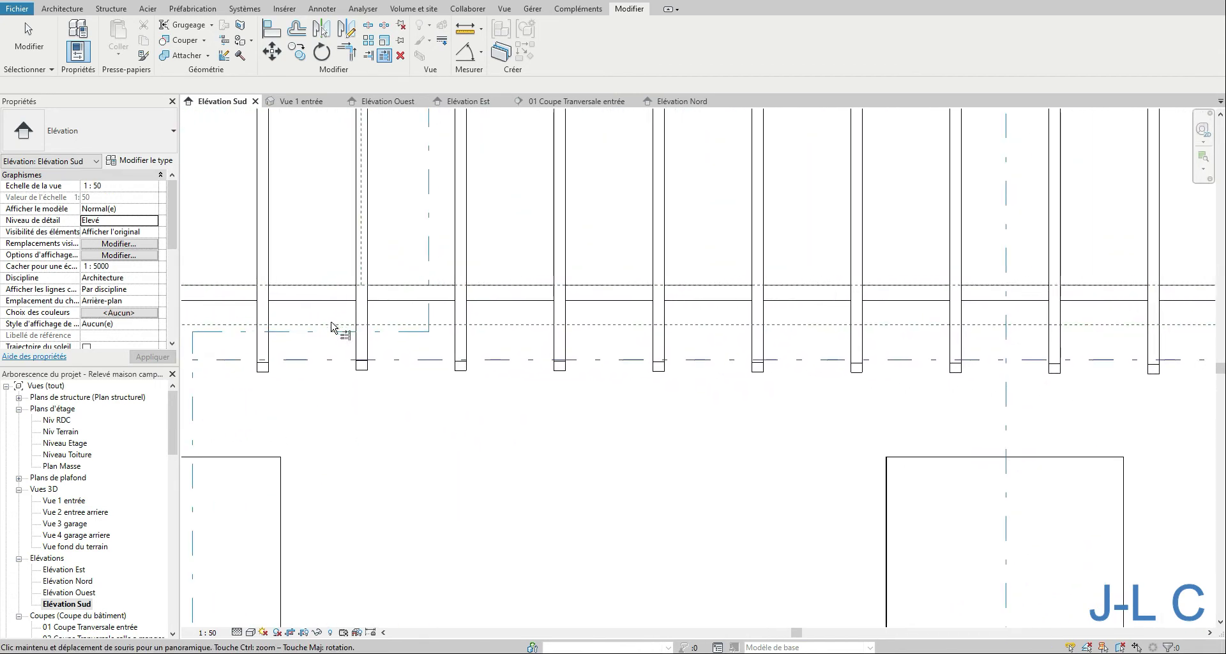
ctrl+click(268, 350)
ctrl+click(362, 350)
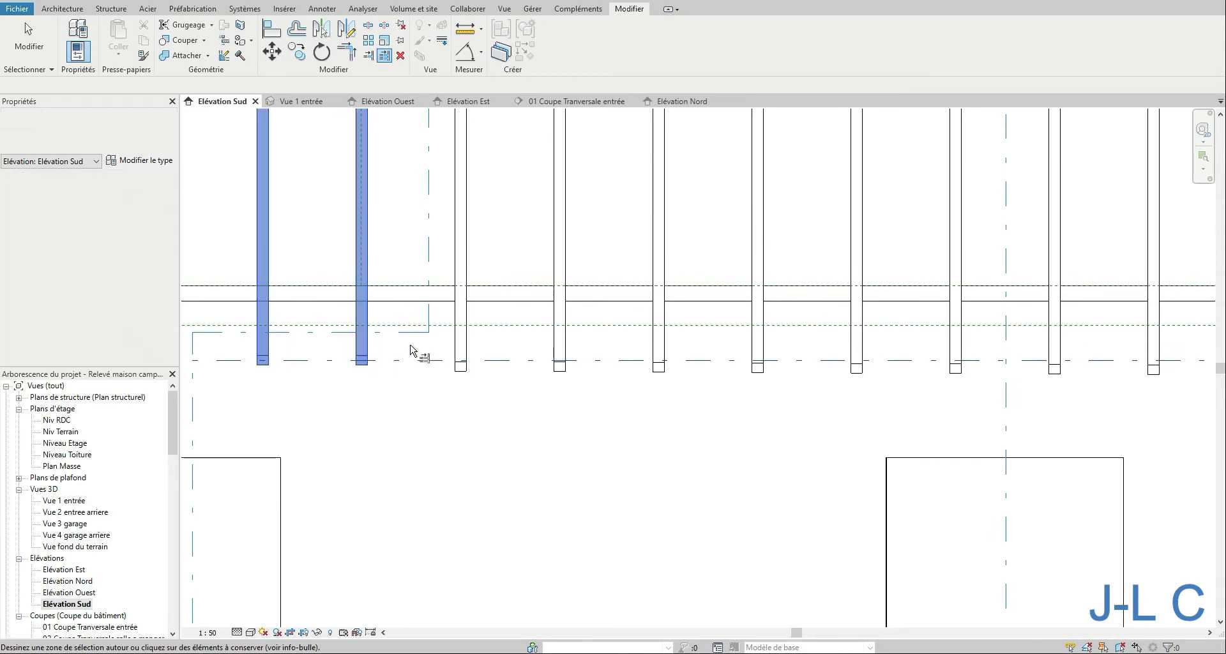
ctrl+click(461, 348)
ctrl+click(564, 345)
ctrl+click(660, 350)
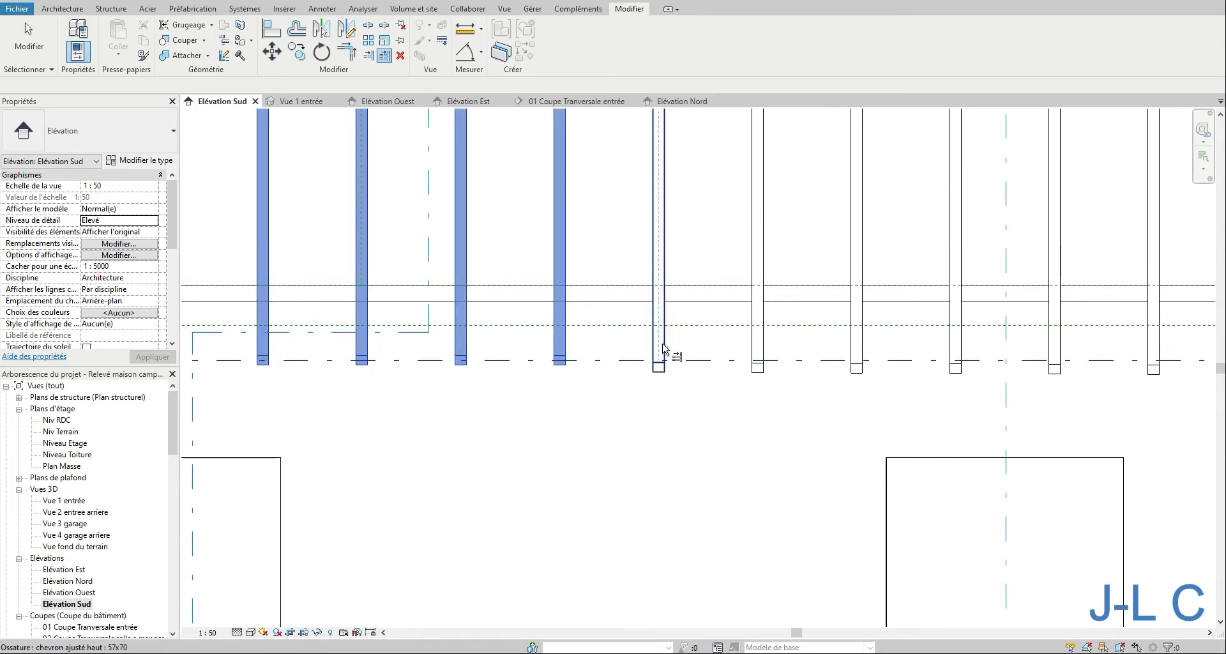
ctrl+click(764, 348)
ctrl+click(862, 348)
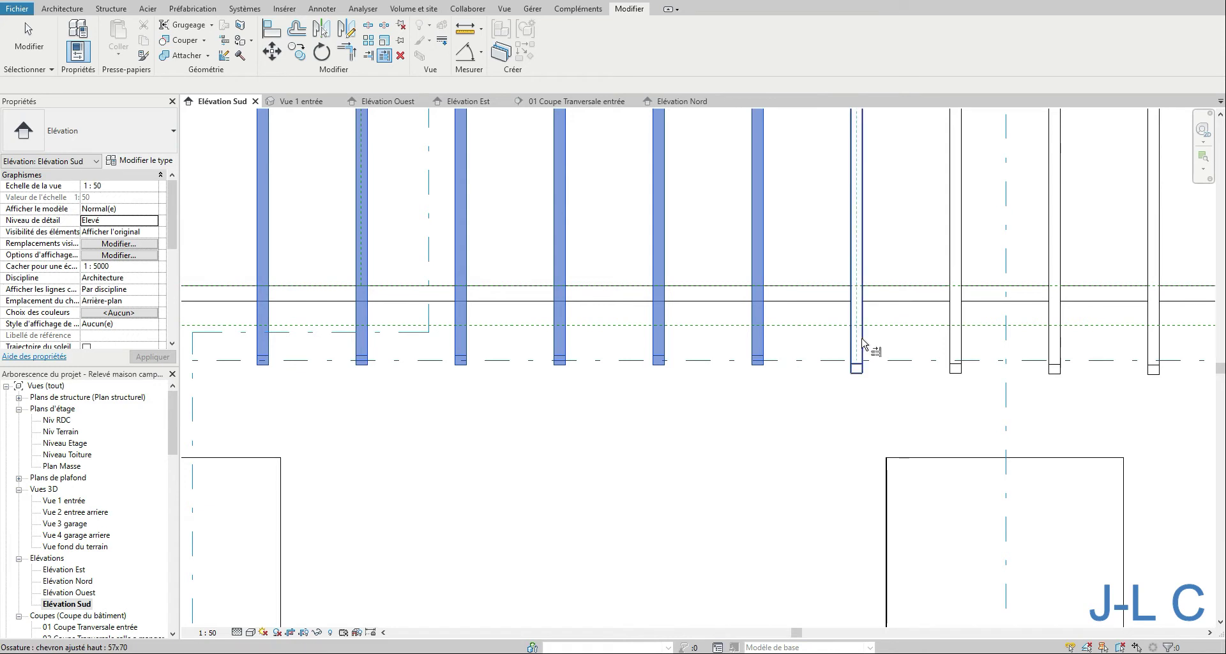
ctrl+click(961, 348)
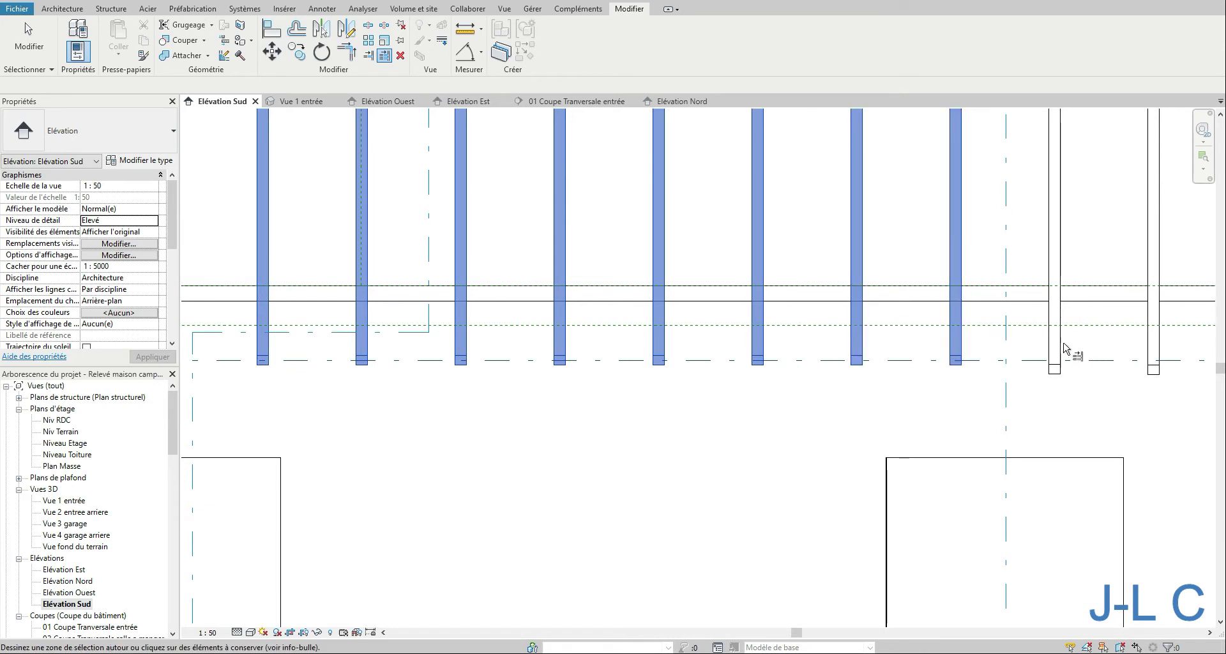
Trim the lower ends of the last three rafters, up to and including the opposite gable rafter, to the Niveau Etage line.
middle_drag(948, 330, 298, 281)
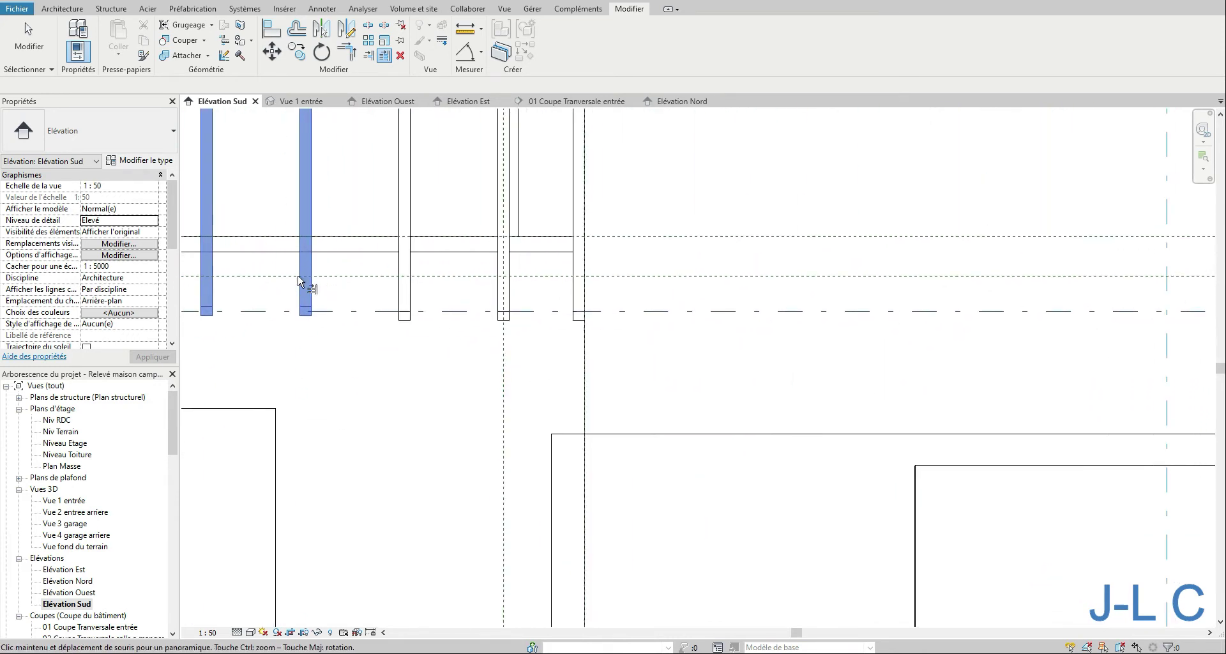
ctrl+click(380, 291)
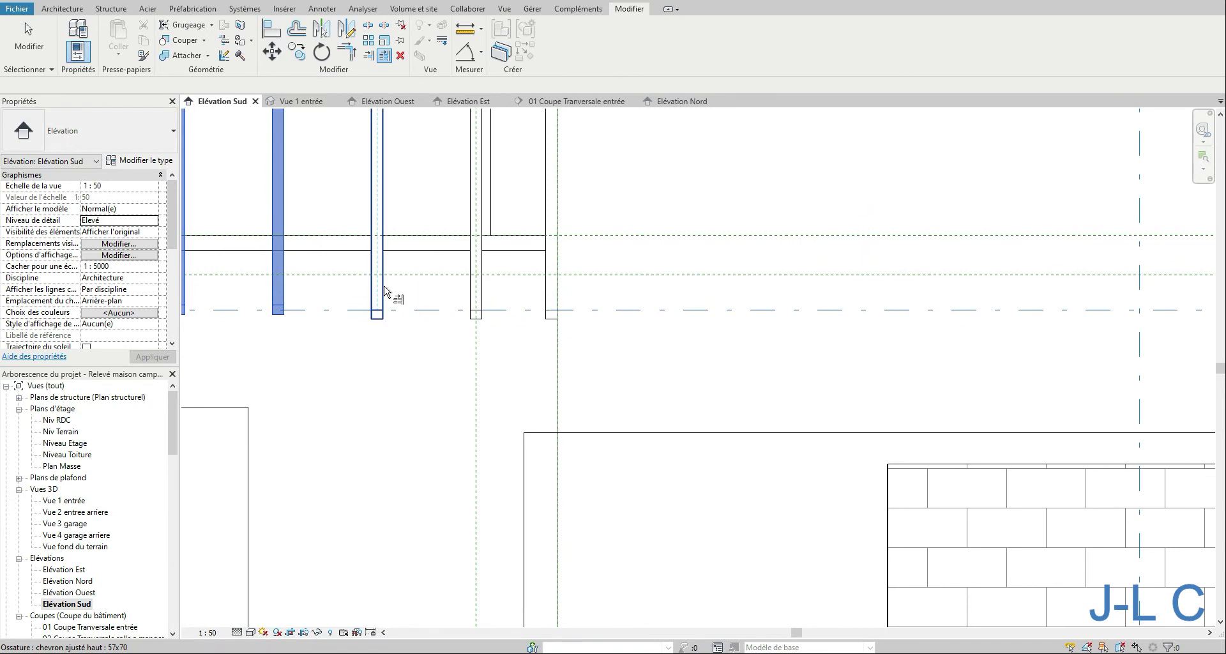
ctrl+click(480, 300)
ctrl+click(557, 303)
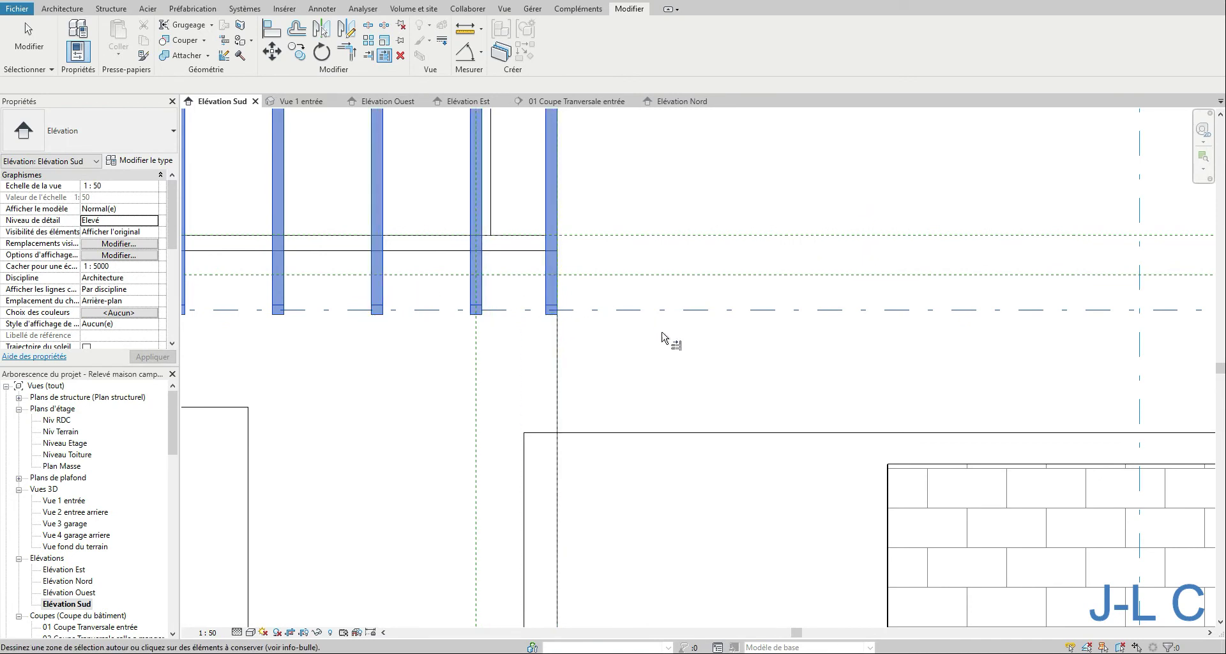
End the trim/extend command and show the full extent of the Elévation Sud view.
right_click(676, 348)
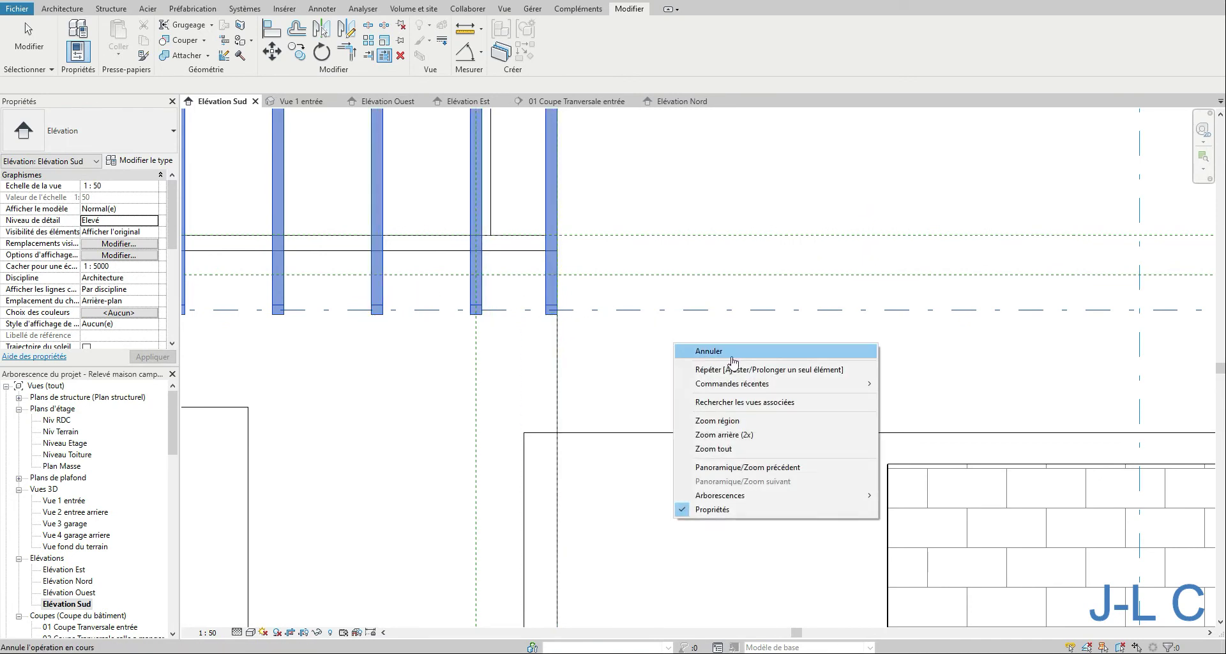
click(723, 352)
right_click(724, 361)
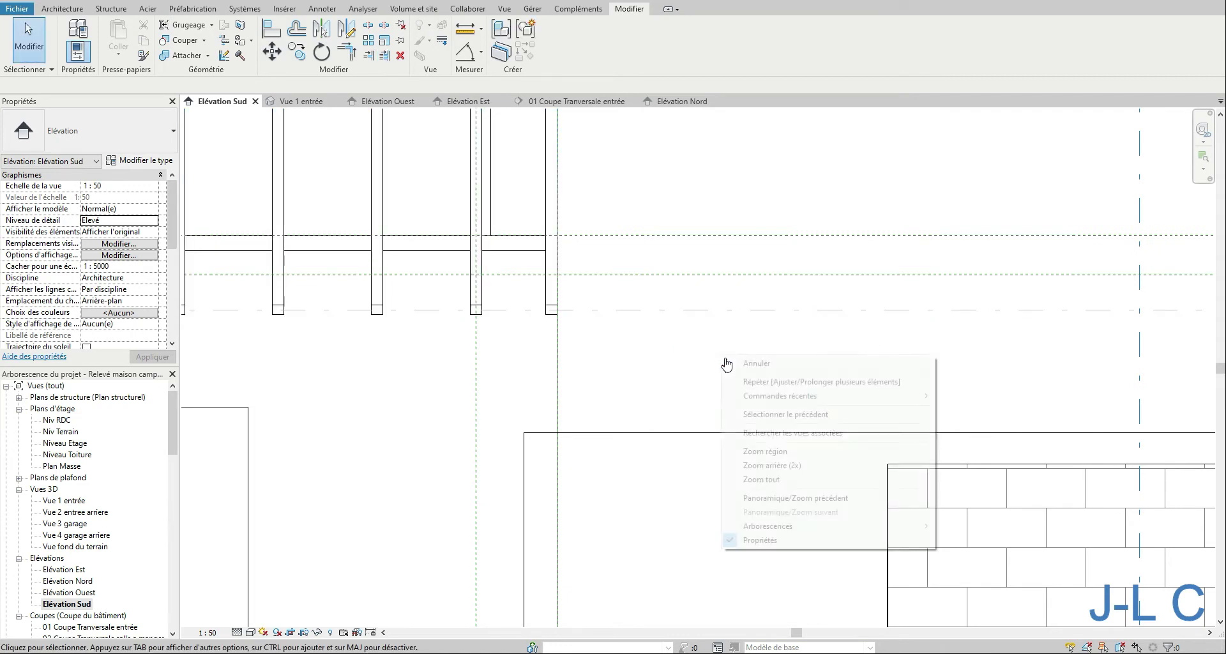
click(775, 484)
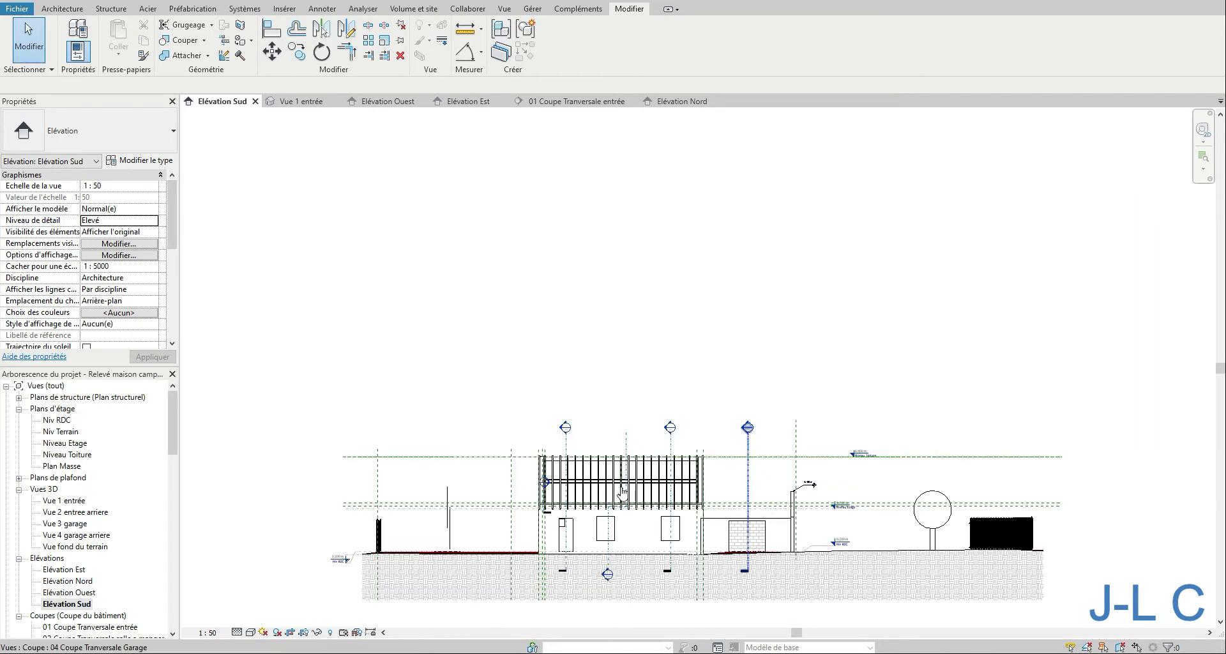
Examine the house rafters and the unroofed garage from both sides in the 3D view Vue 1 entrée.
double_click(69, 501)
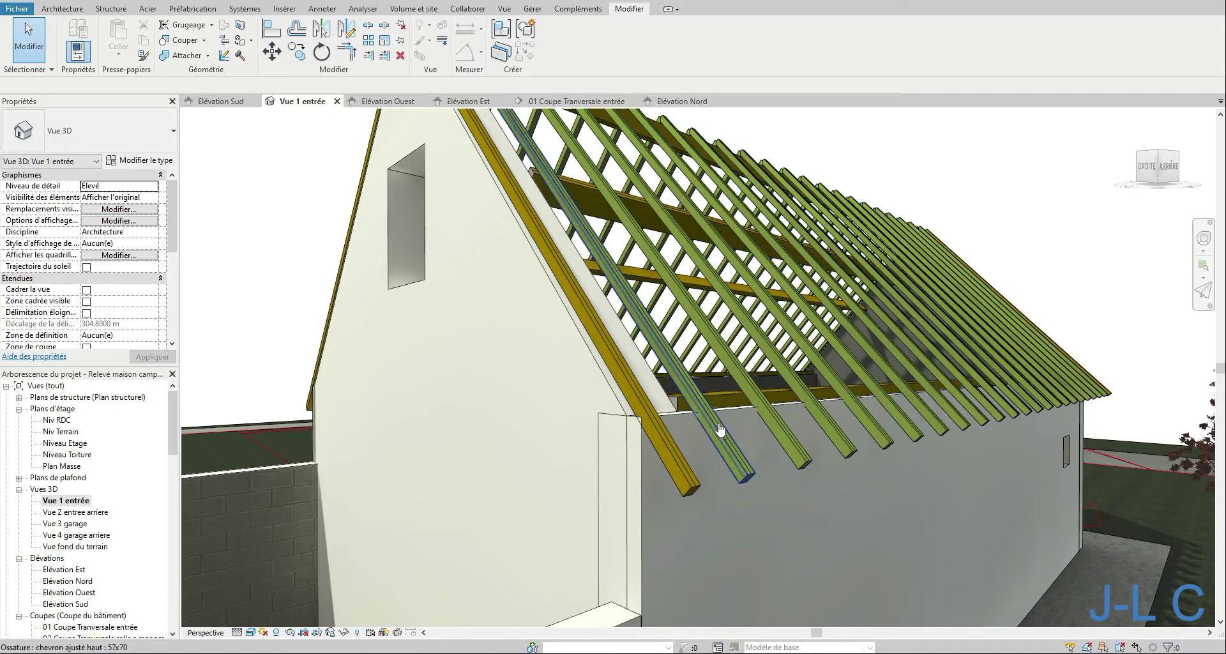
scroll(798, 415, down, 4)
shift+middle_drag(794, 403, 1134, 375)
scroll(1134, 376, down, 6)
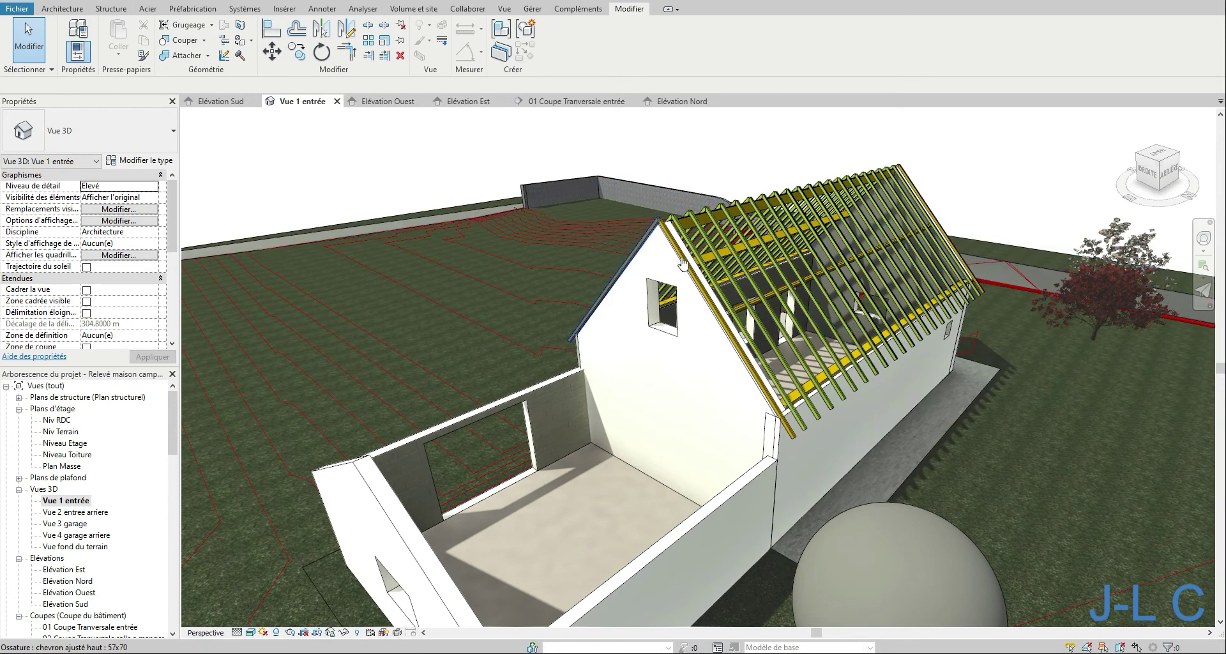
shift+middle_drag(746, 313, 934, 243)
scroll(934, 233, up, 2)
scroll(934, 233, up, 4)
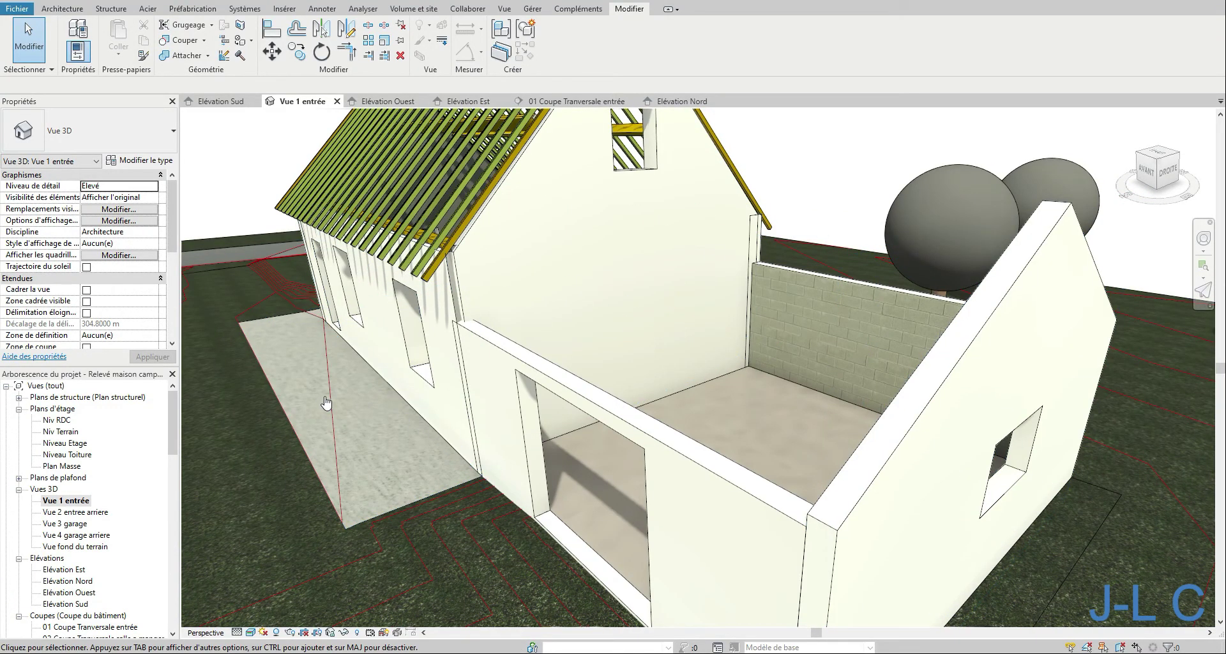
Set the work plane by picking the top face of the garage's long wall with the large opening.
click(62, 8)
click(101, 8)
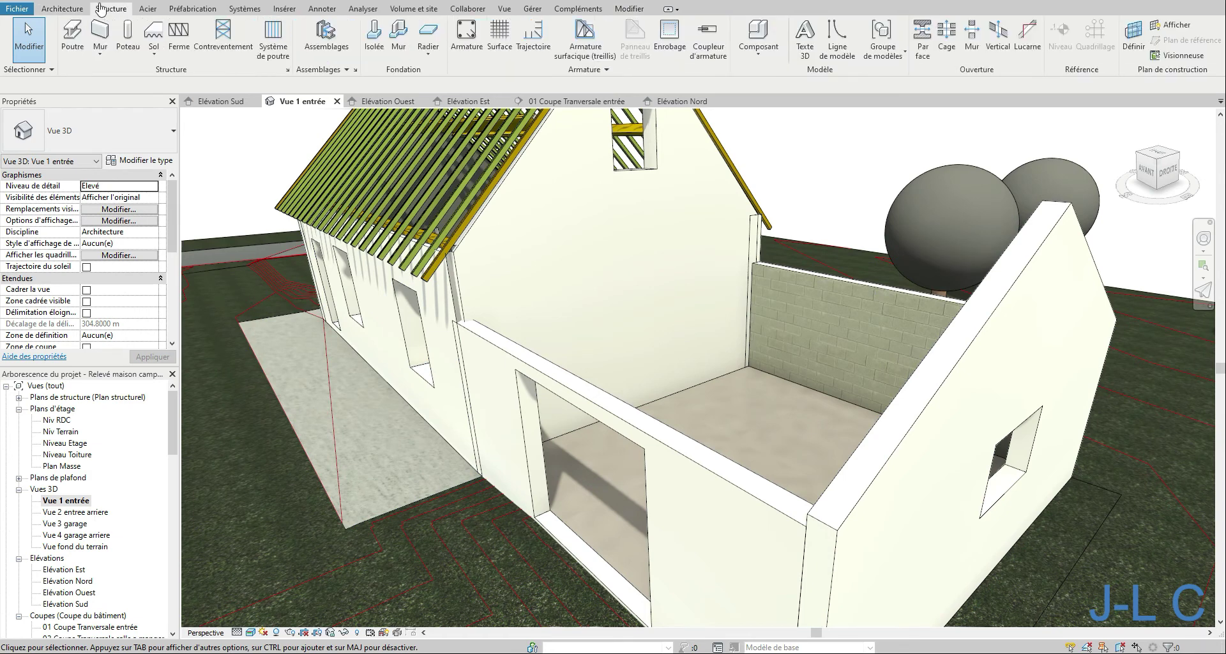
click(1133, 39)
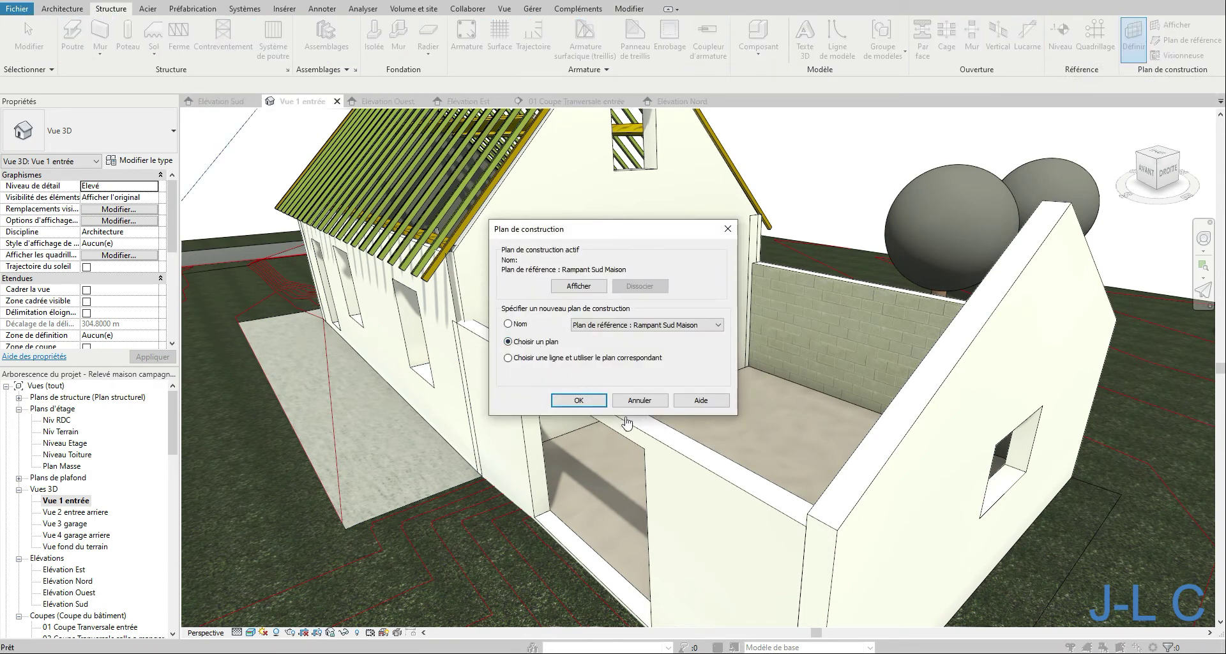
click(596, 406)
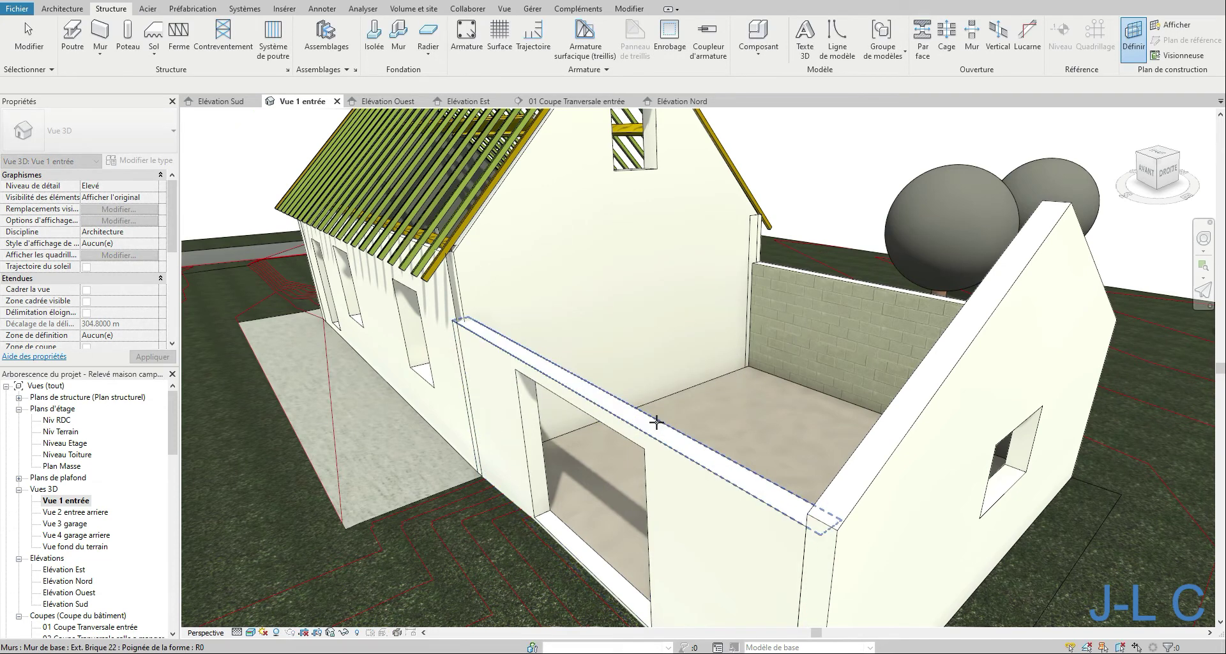
click(656, 421)
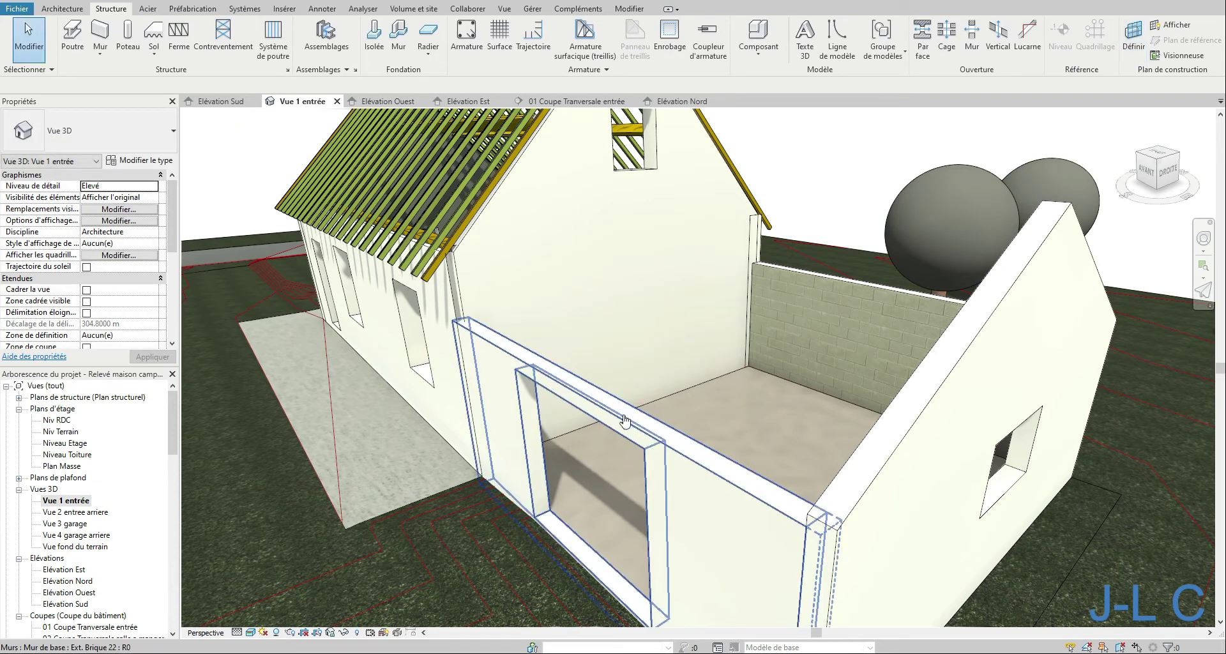
Open the Niveau Etage floor plan and frame the garage next to the house rafters.
double_click(65, 443)
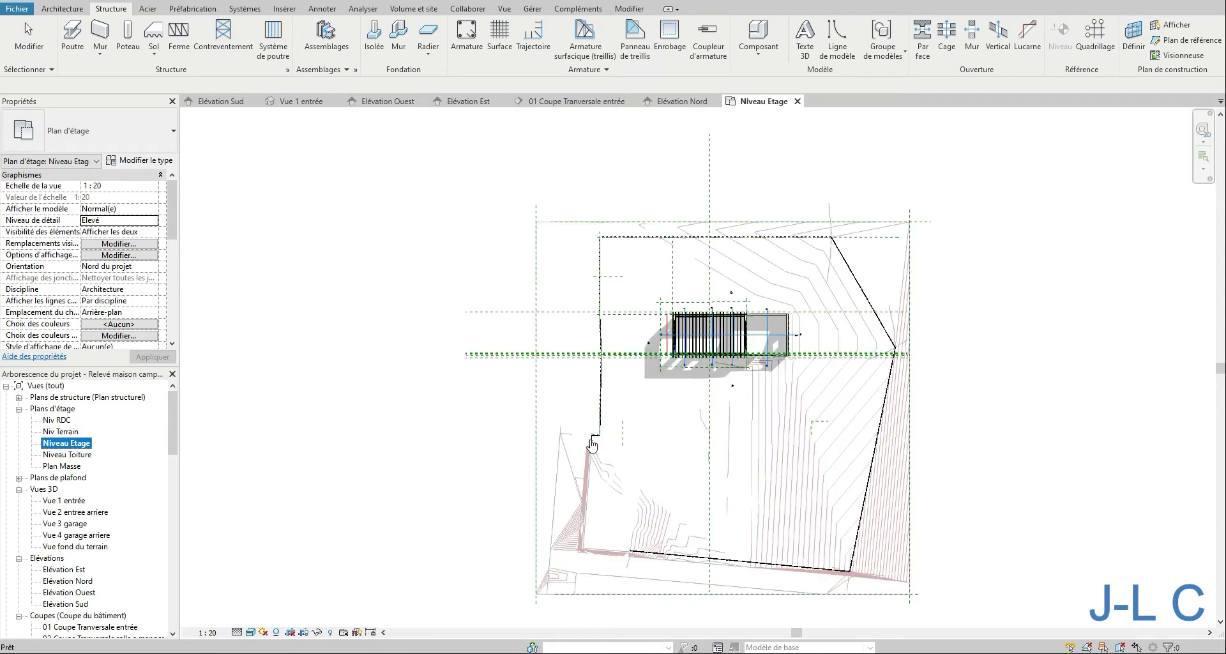
right_click(686, 381)
click(752, 454)
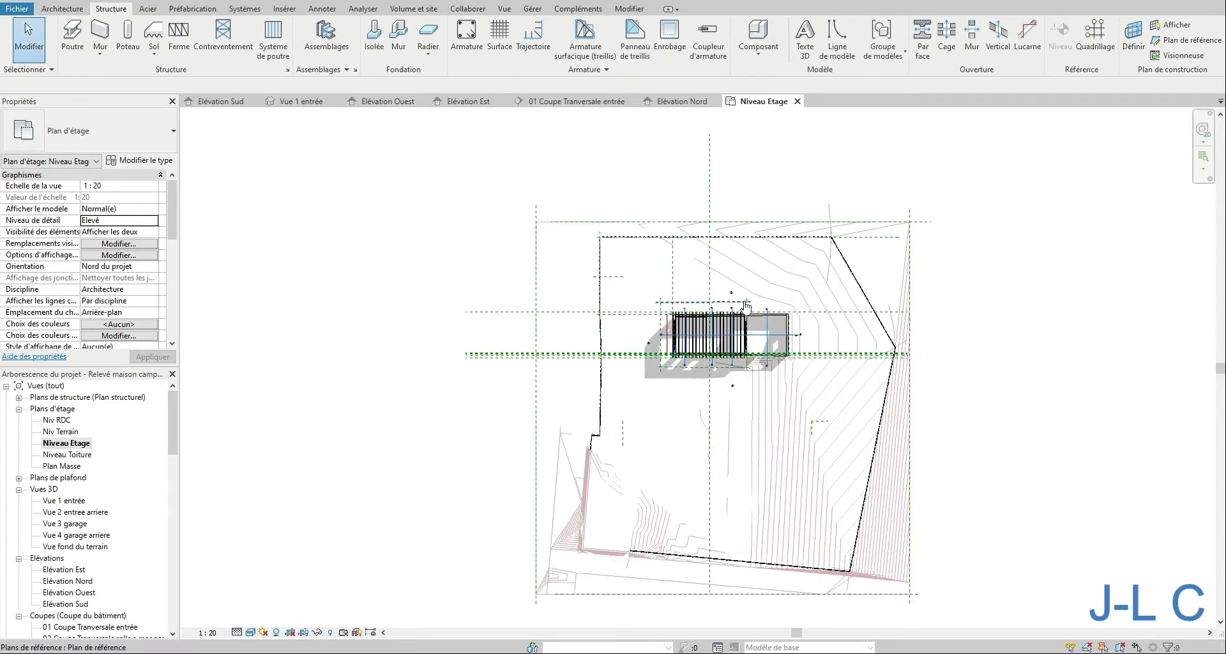
click(744, 317)
right_click(671, 310)
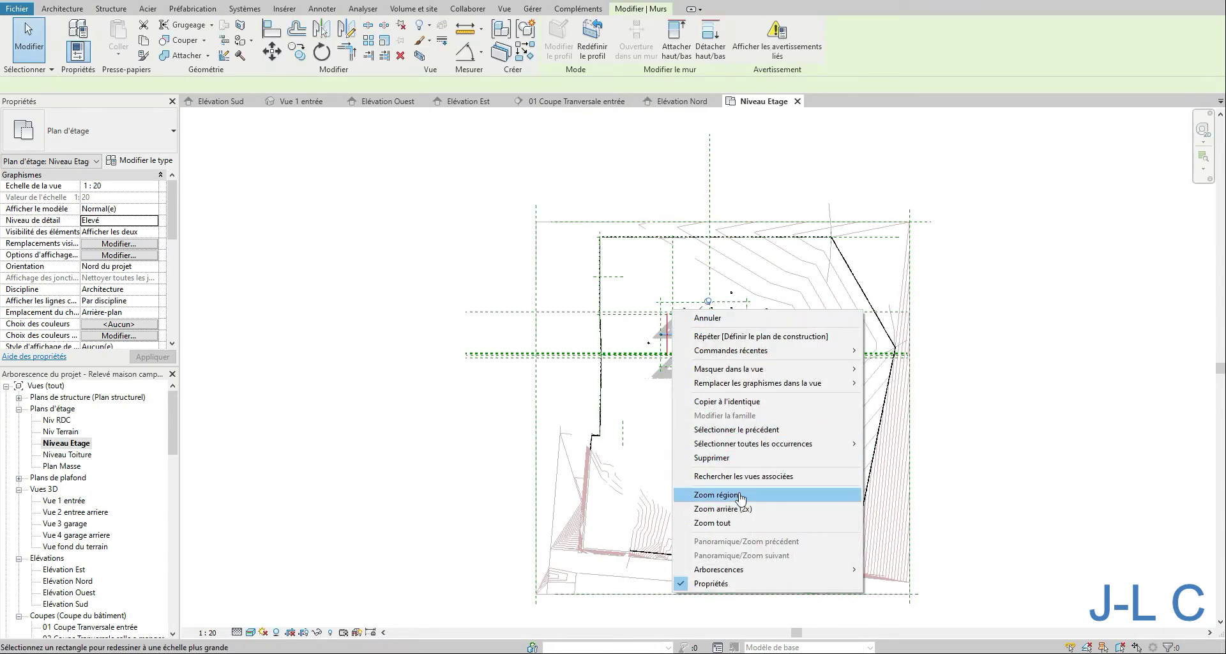
click(708, 496)
drag(741, 312, 755, 323)
drag(810, 371, 808, 371)
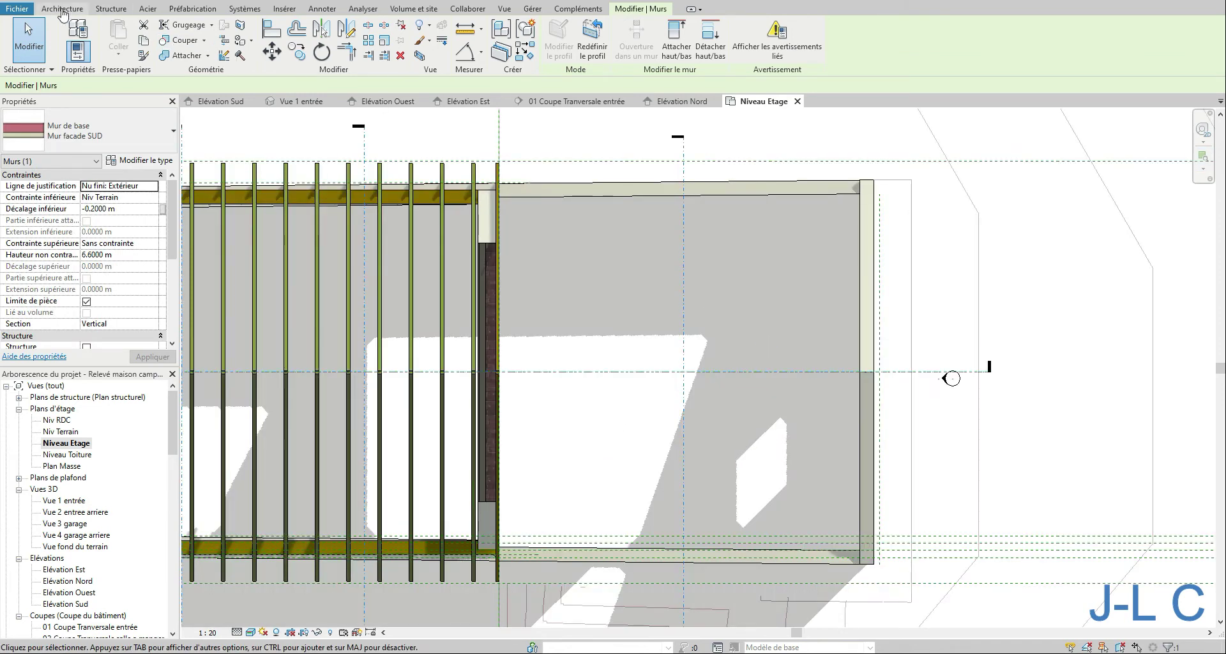
Place a Madrier 75x225 sabliere beam about 5.80 m long on the garage's upper wall in plan, from the end wall to the house gable.
click(103, 9)
click(72, 37)
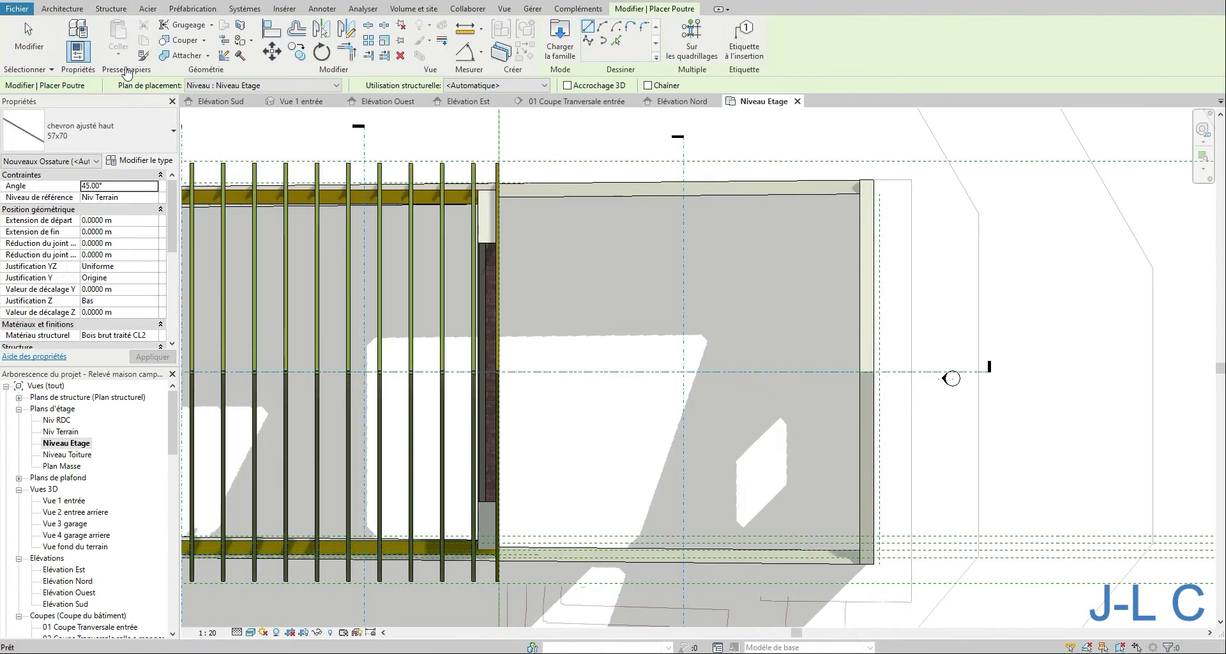
click(131, 139)
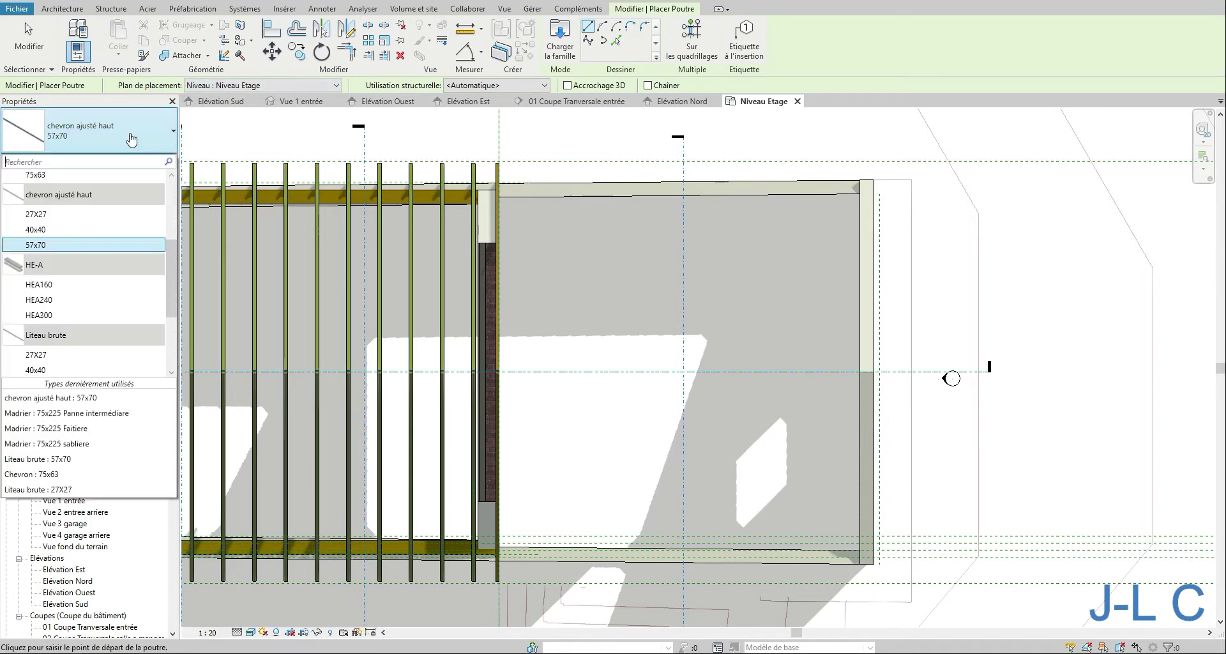
scroll(168, 269, down, 3)
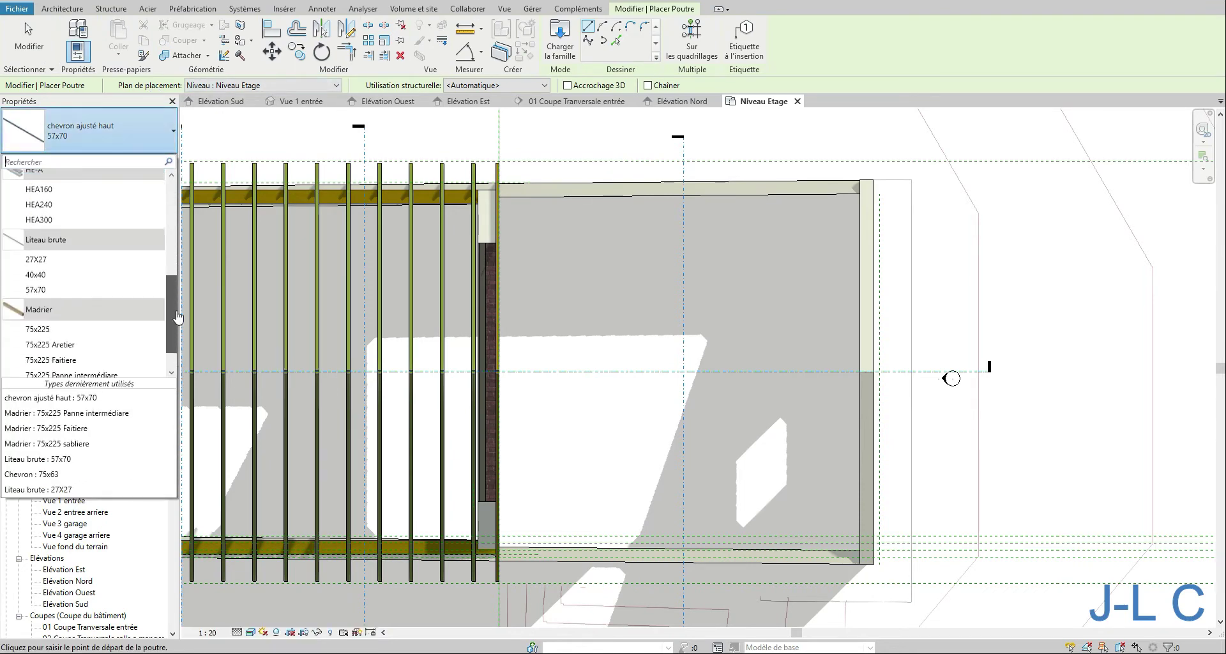
click(64, 354)
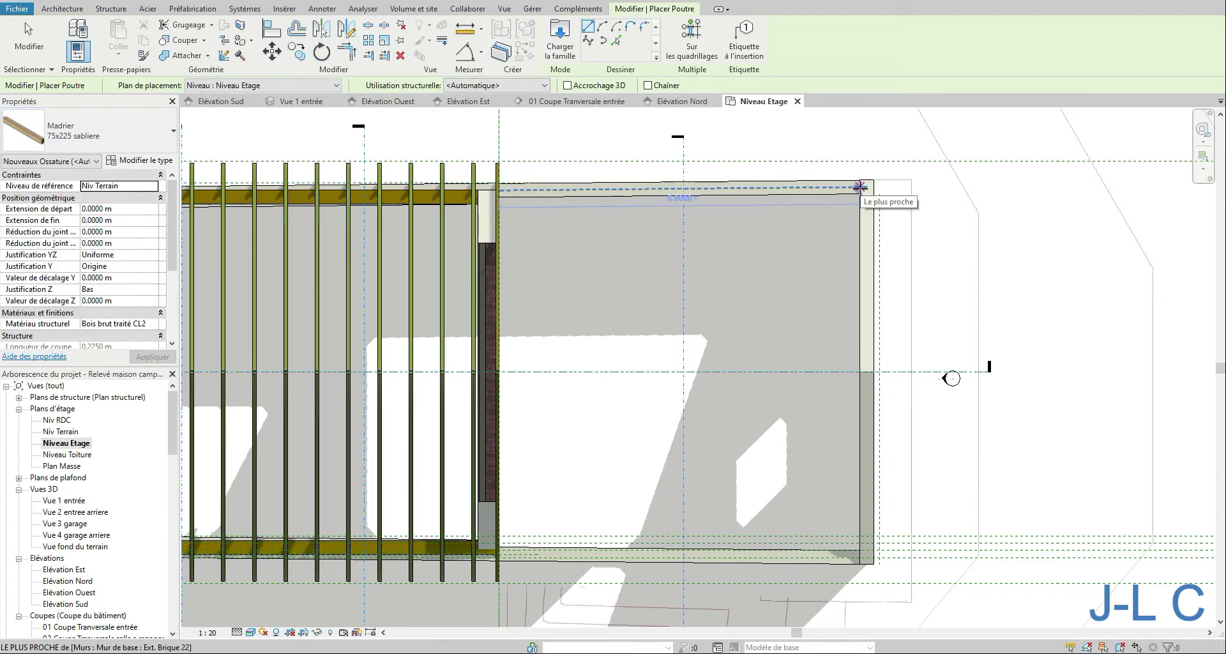
click(860, 187)
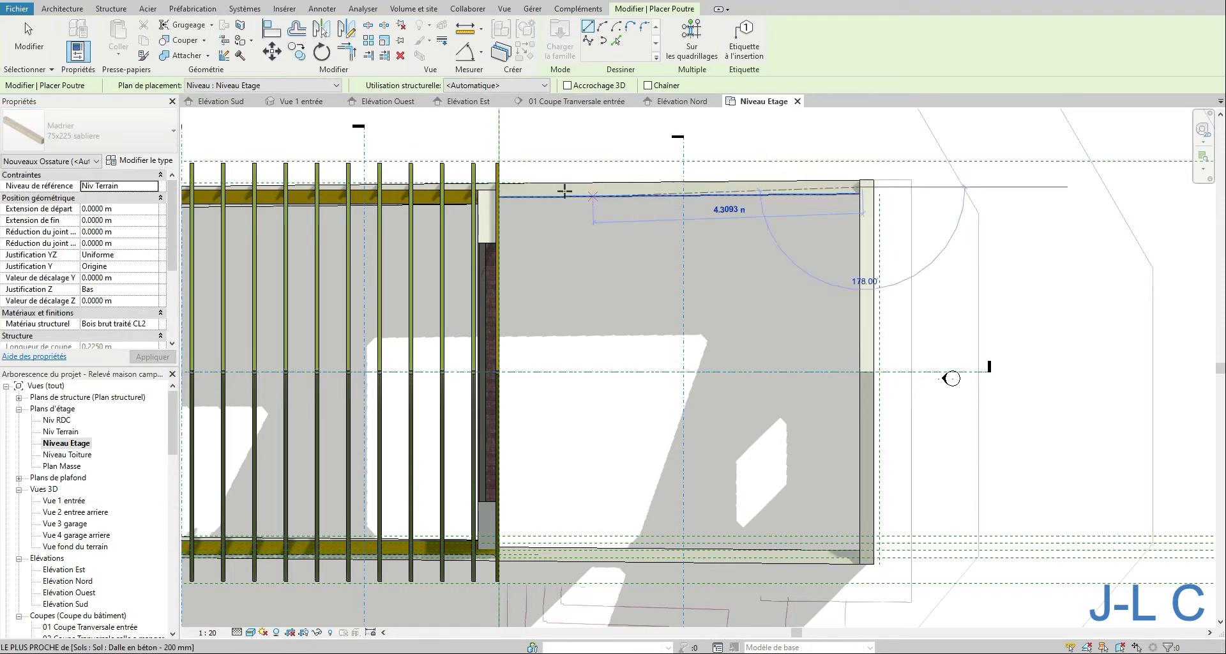
click(499, 186)
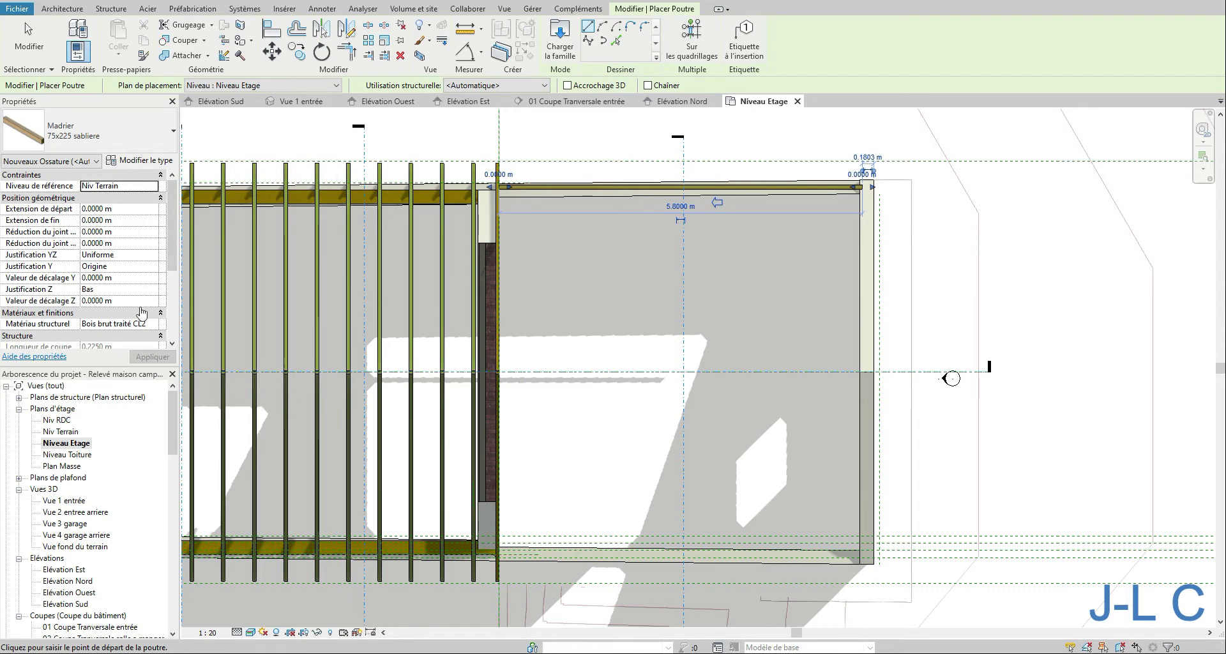
Set the section rotation of the new garage wall plate to 90°.
scroll(169, 317, down, 3)
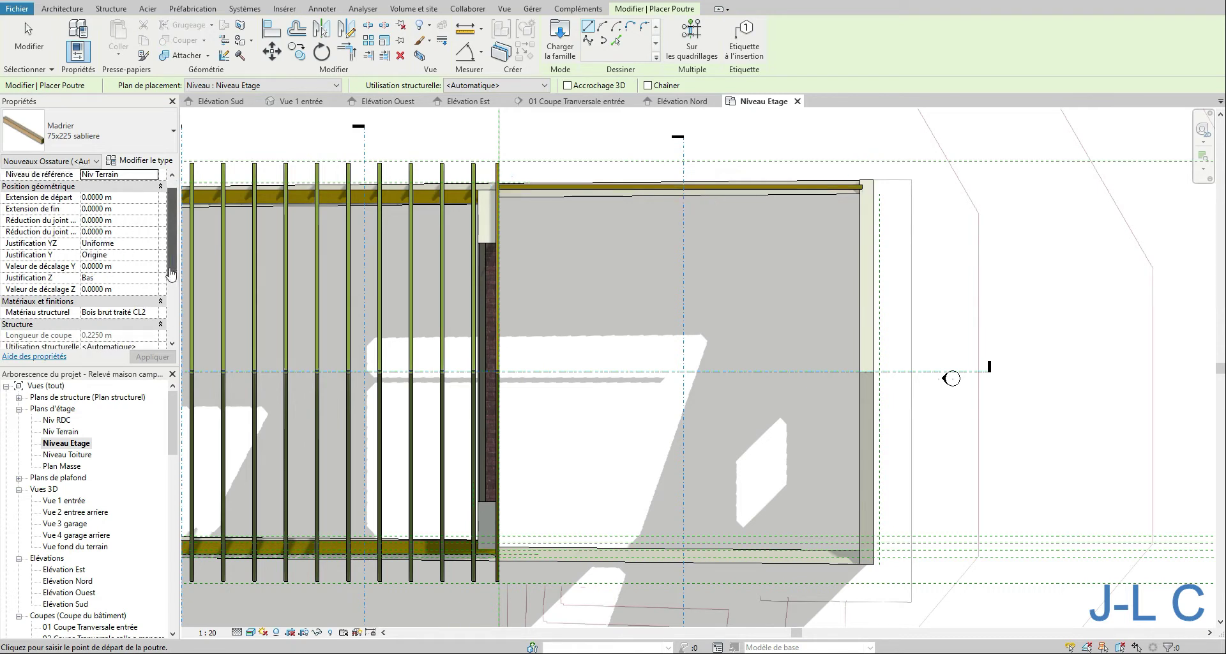
scroll(169, 317, up, 3)
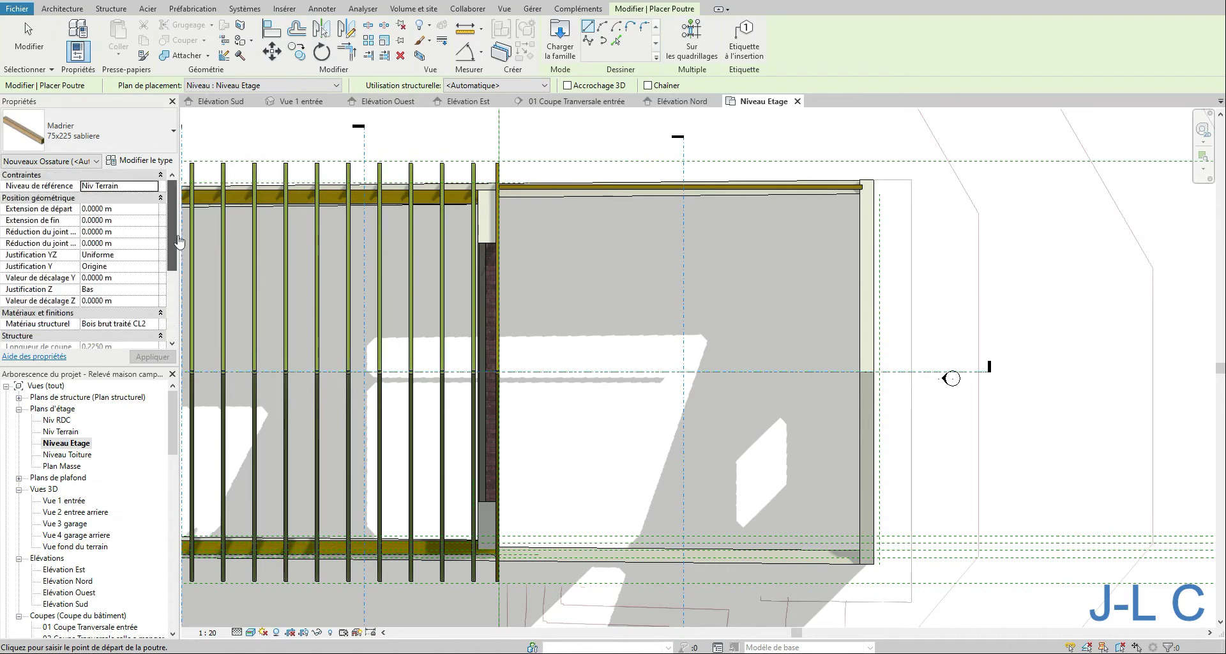
click(44, 44)
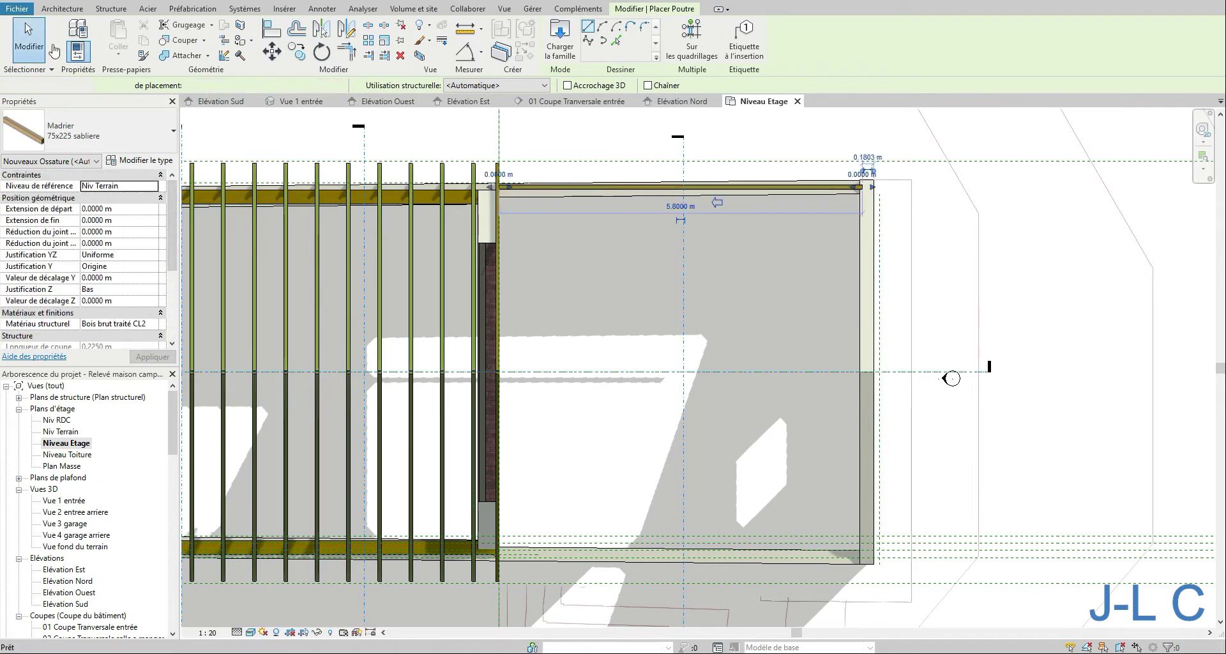
click(561, 189)
click(136, 243)
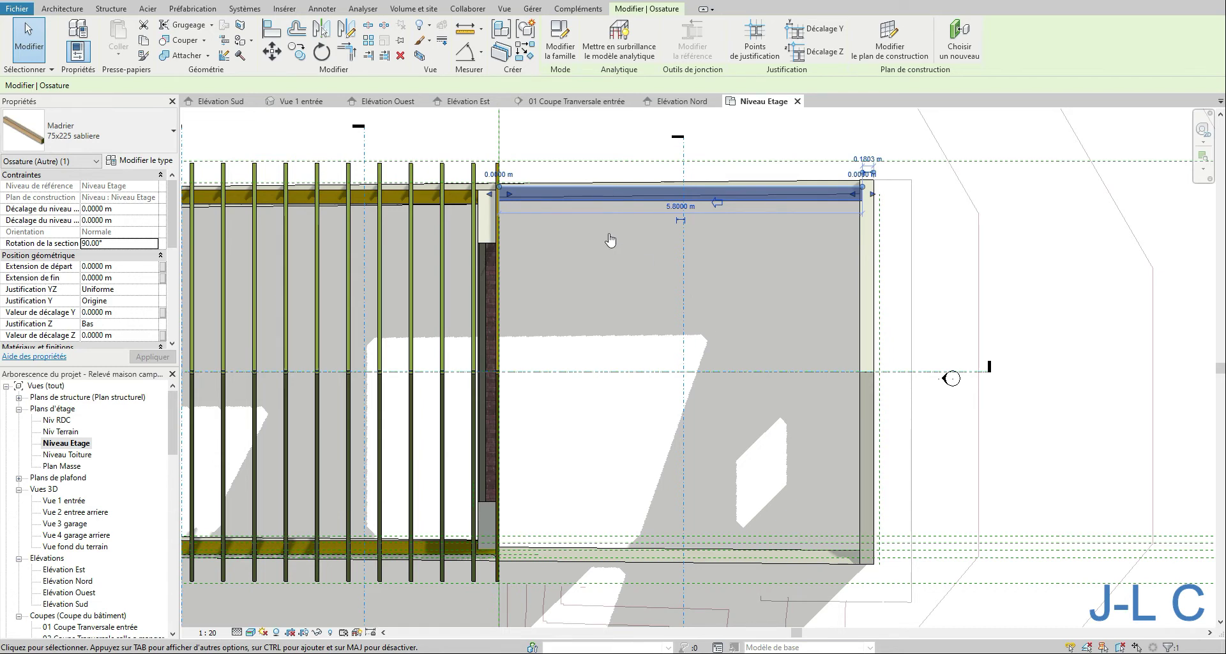
Move the garage wall plate about 0.055 m outward so its corner meets the outer edge of the wall.
right_click(587, 231)
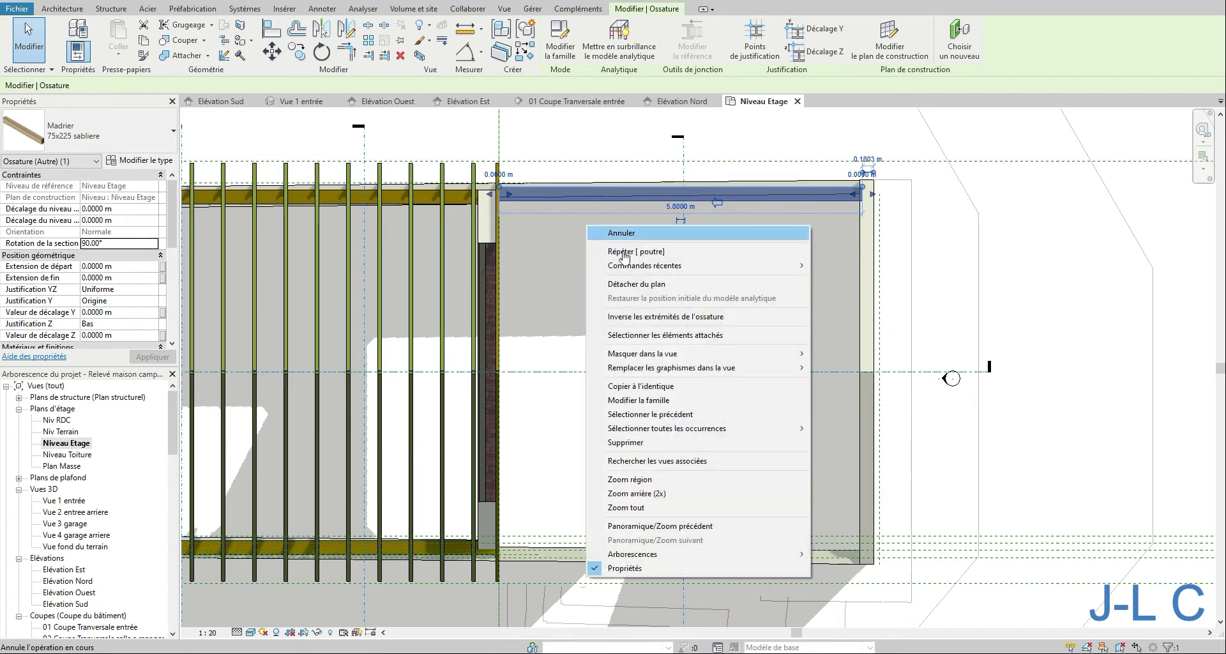
click(629, 483)
drag(485, 169, 562, 225)
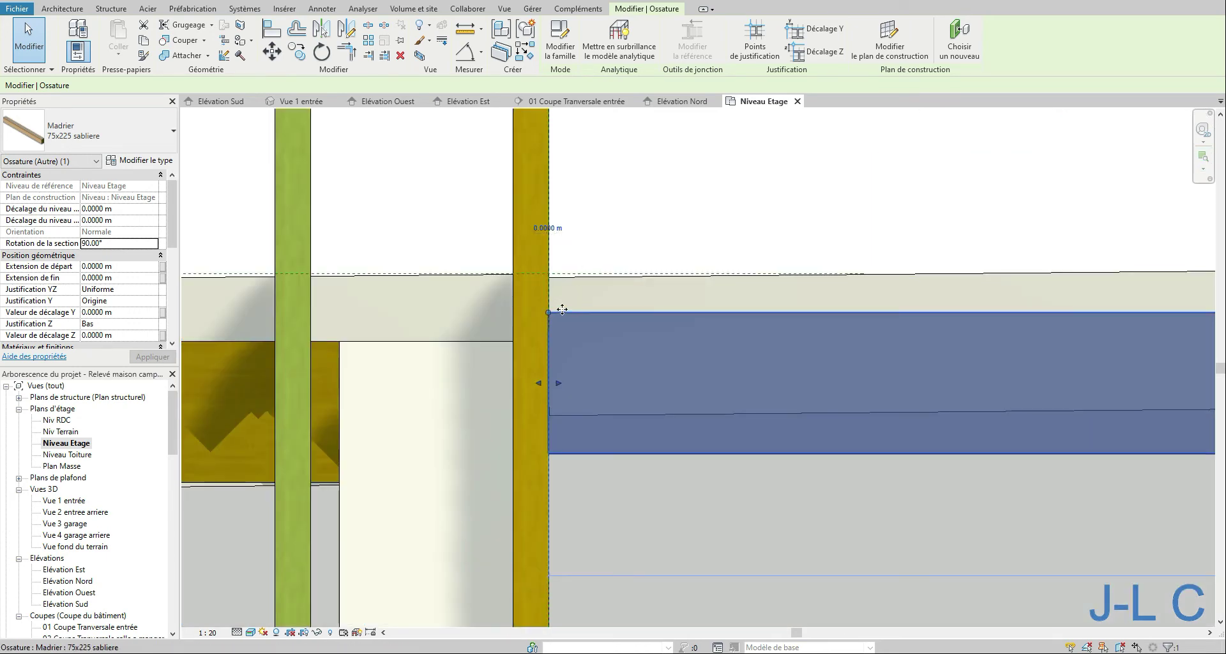
click(274, 54)
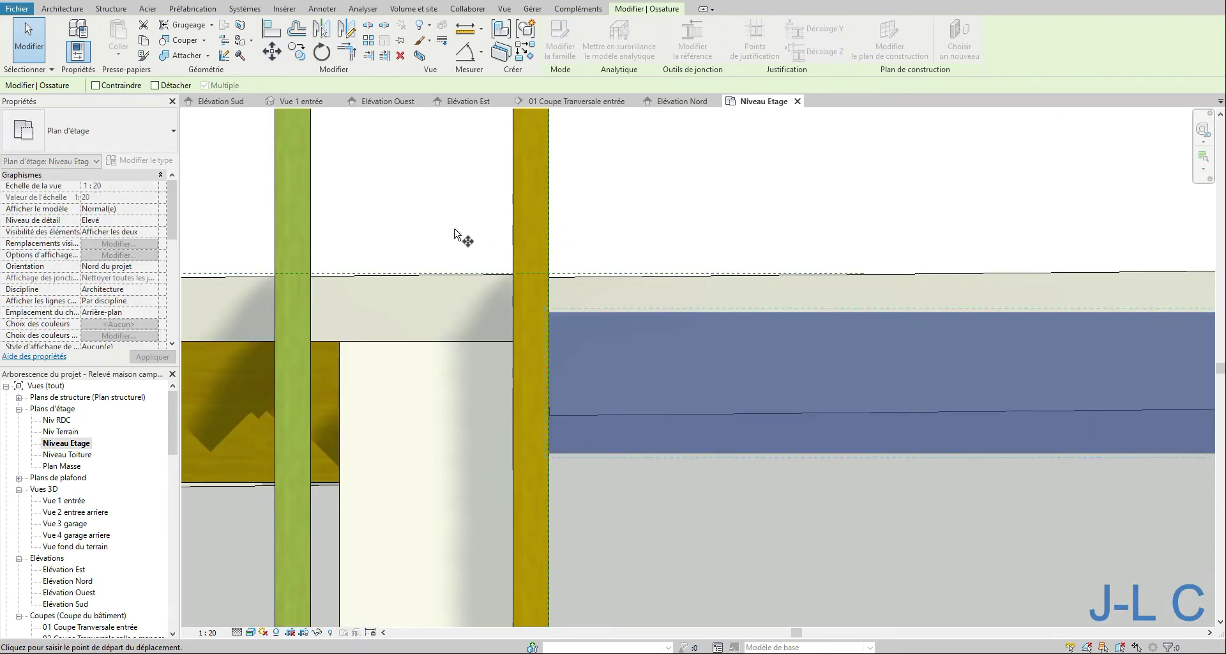
click(548, 312)
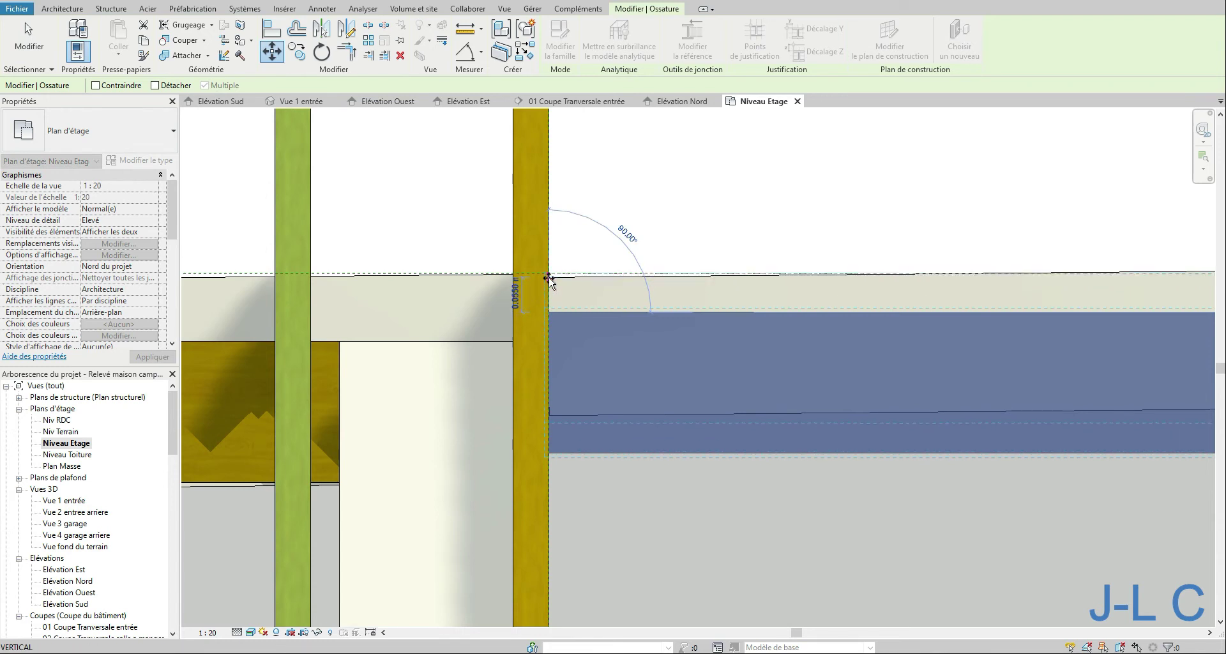
click(549, 276)
Check the moved wall plate's position along the garage wall and against the house gable.
right_click(565, 307)
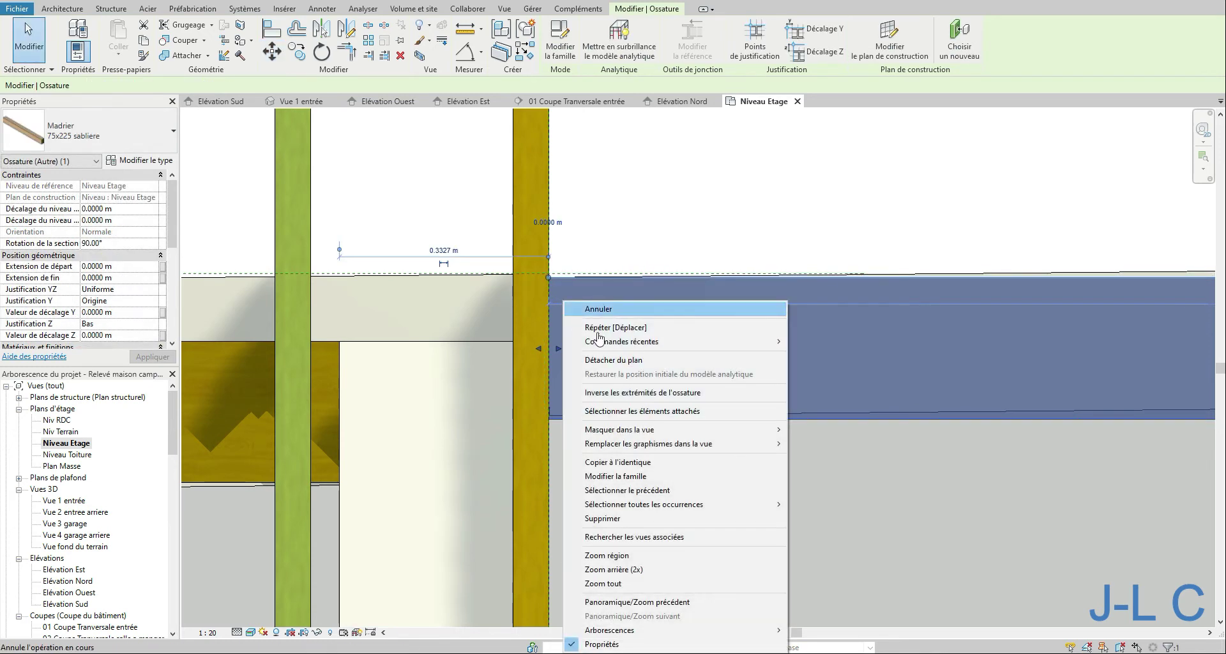
click(631, 574)
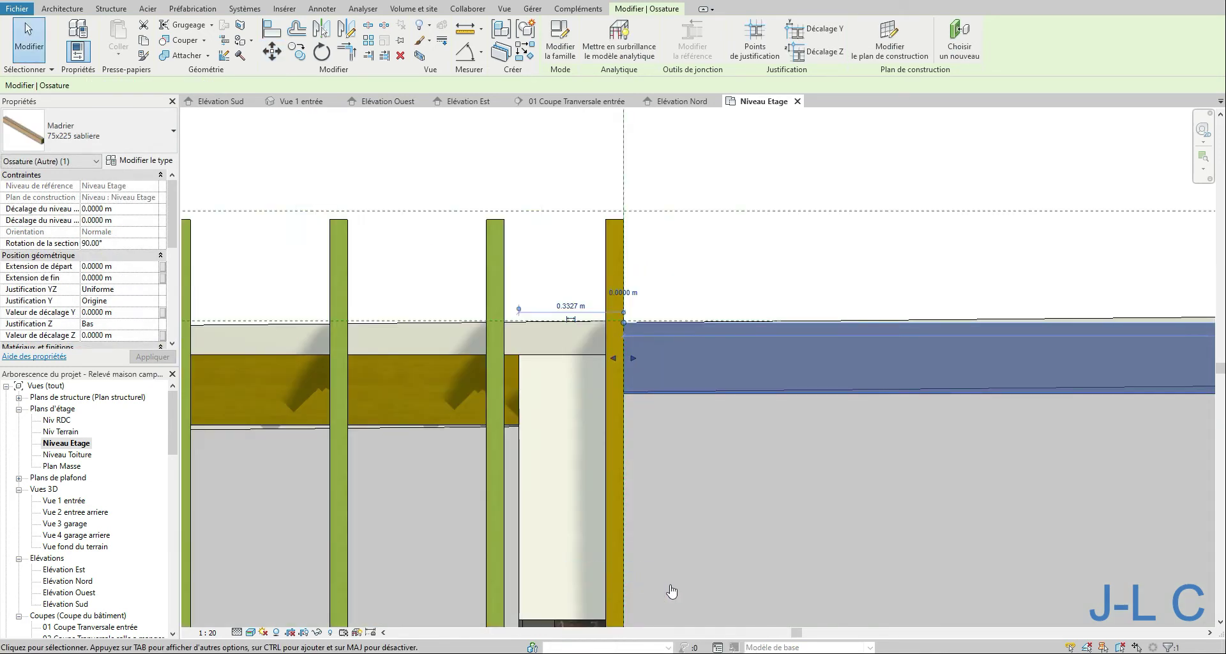
middle_drag(757, 604, 621, 215)
middle_drag(659, 457, 617, 161)
middle_drag(650, 399, 650, 261)
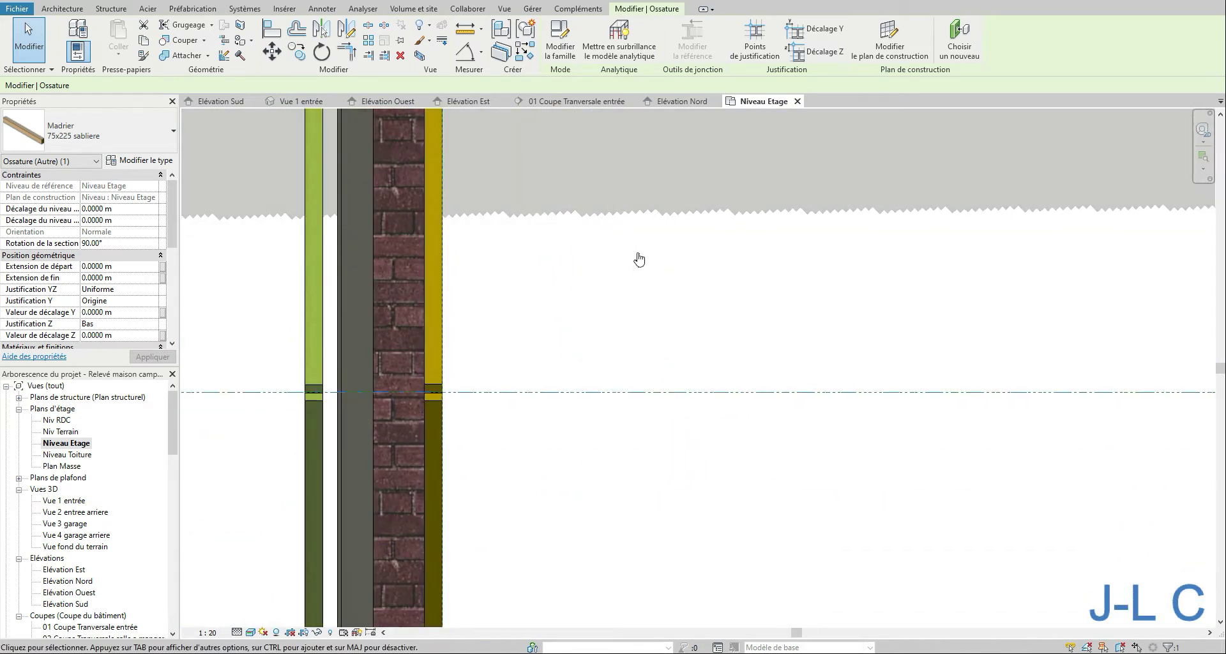
right_click(636, 259)
click(717, 540)
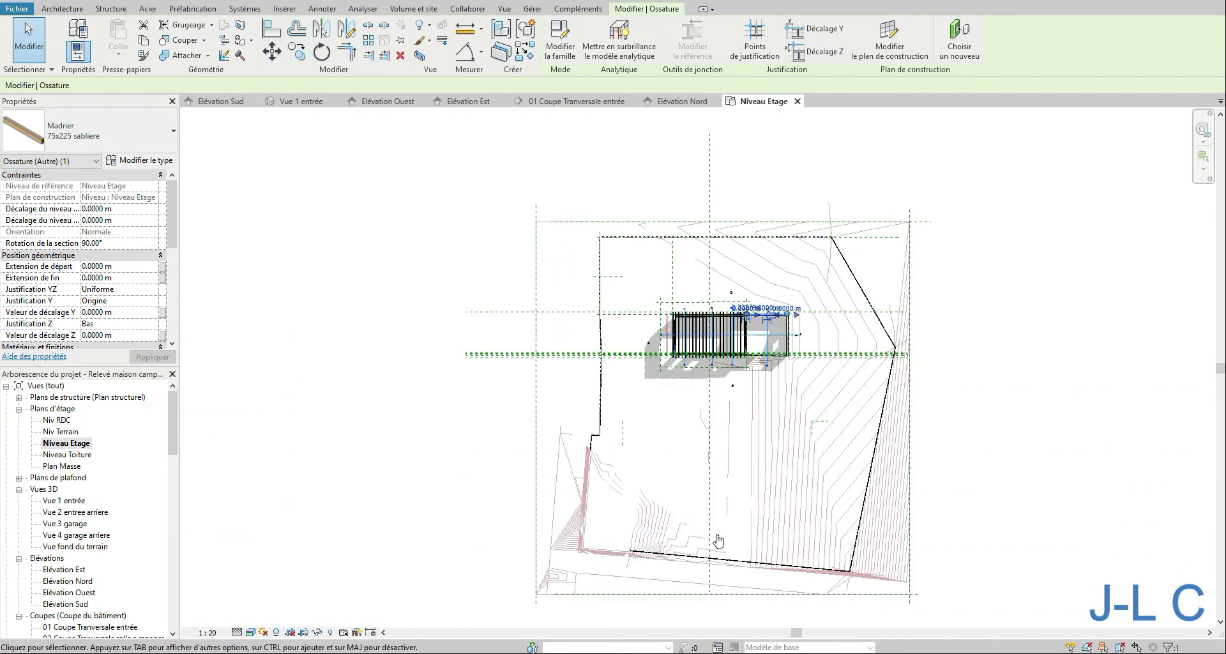
right_click(777, 390)
click(919, 279)
drag(736, 308, 829, 383)
Crop the Niveau Etage floor plan and show its crop region around the site.
right_click(811, 381)
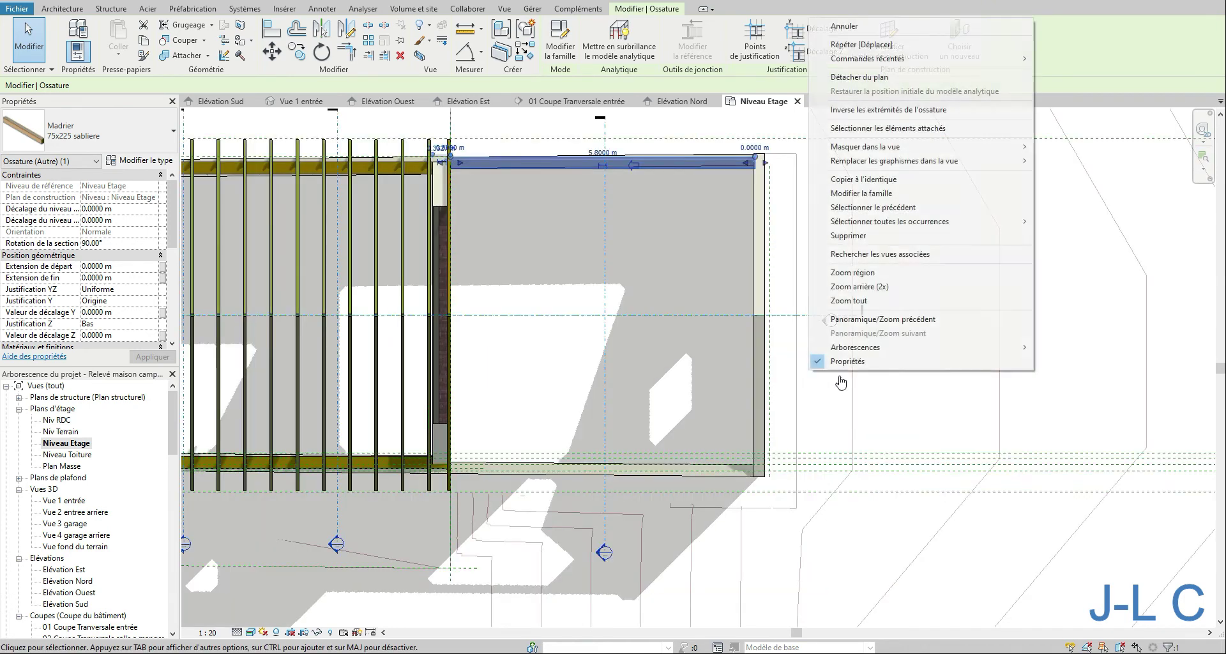
click(874, 302)
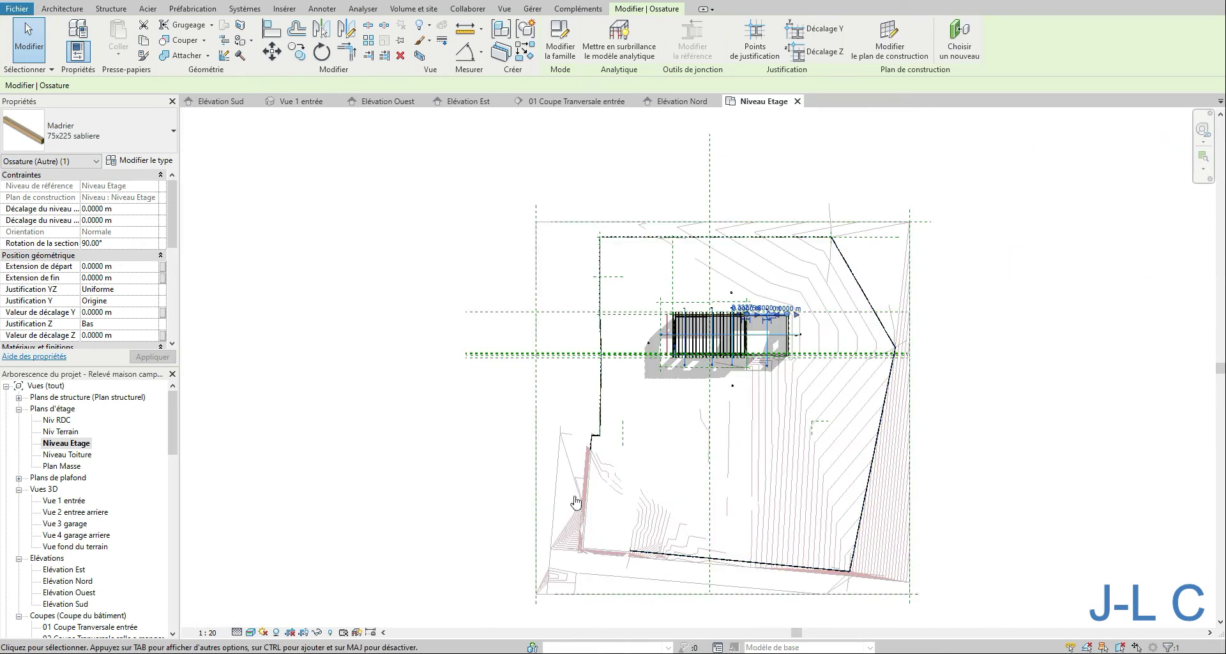
click(304, 633)
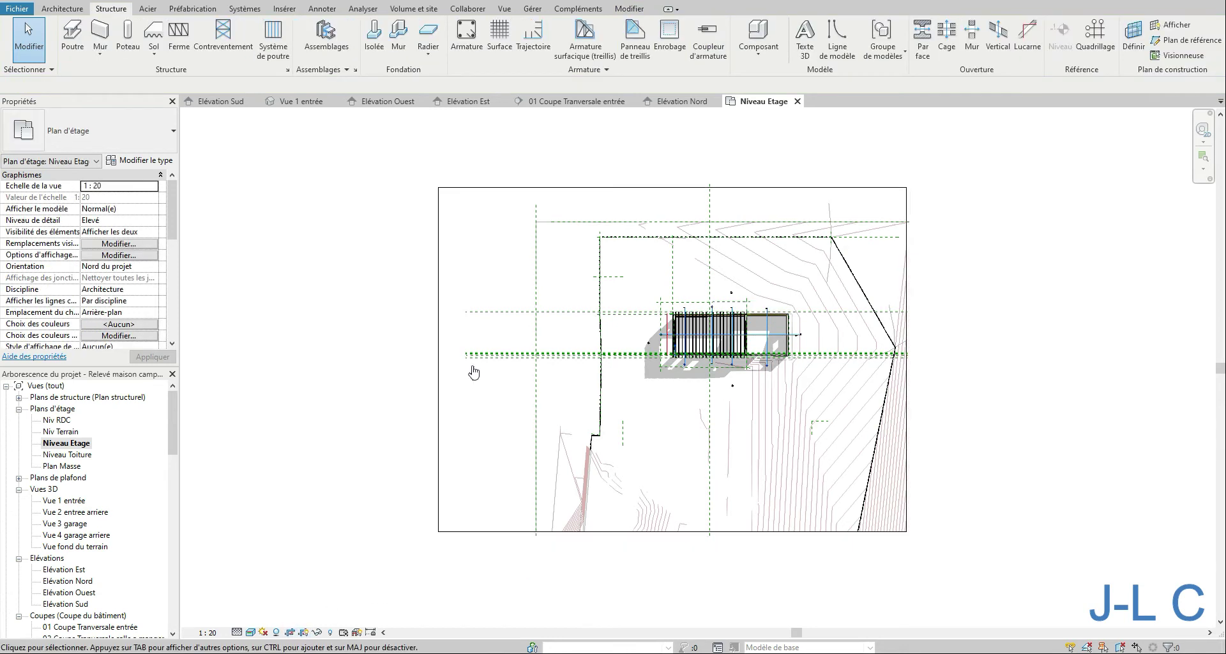
Replace the Niveau Etage crop sketch with a rectangle about 9.6 m high drawn closely around the house and garage.
double_click(438, 379)
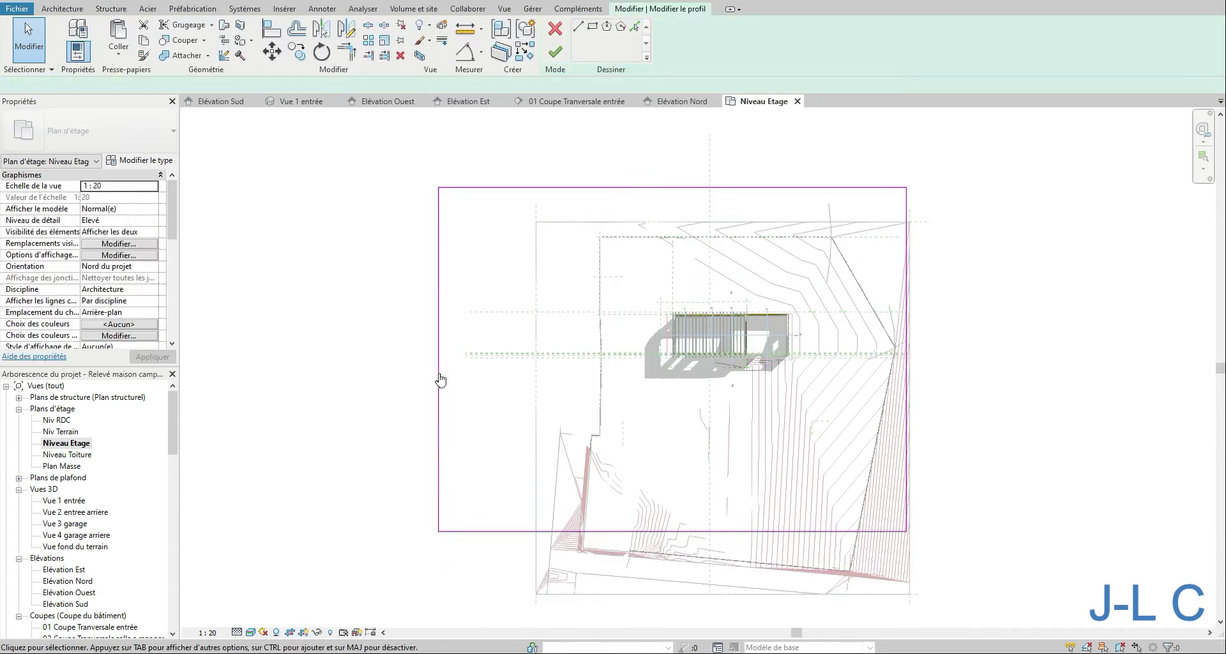
drag(332, 153, 985, 605)
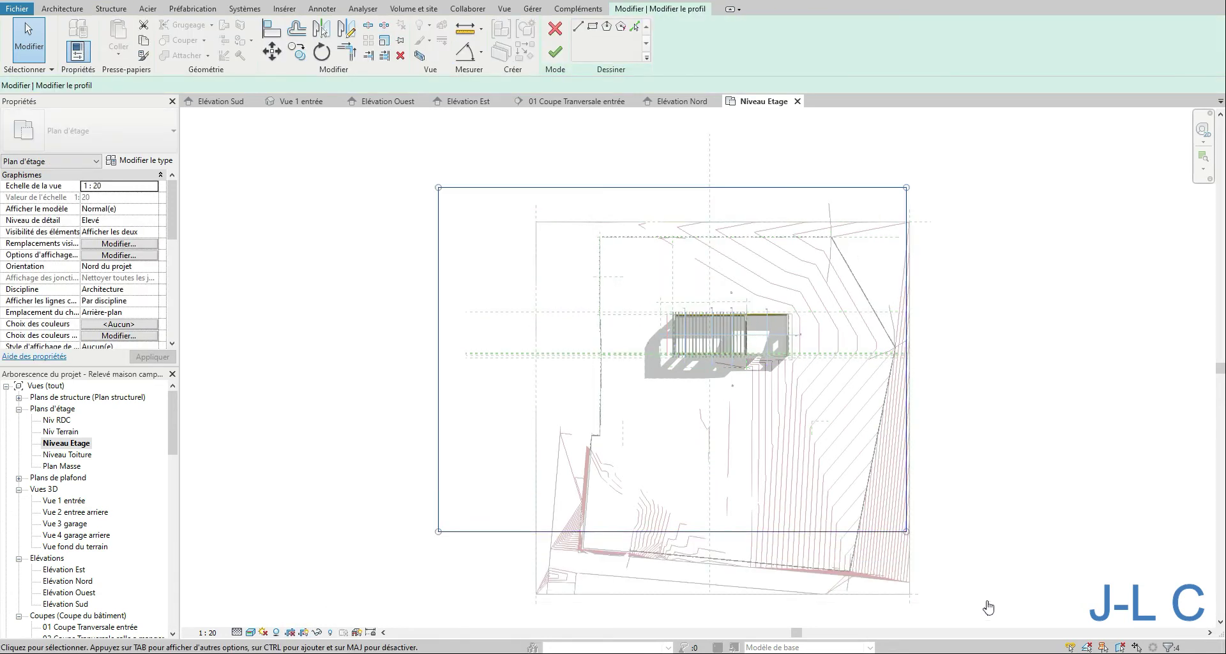
key(Escape)
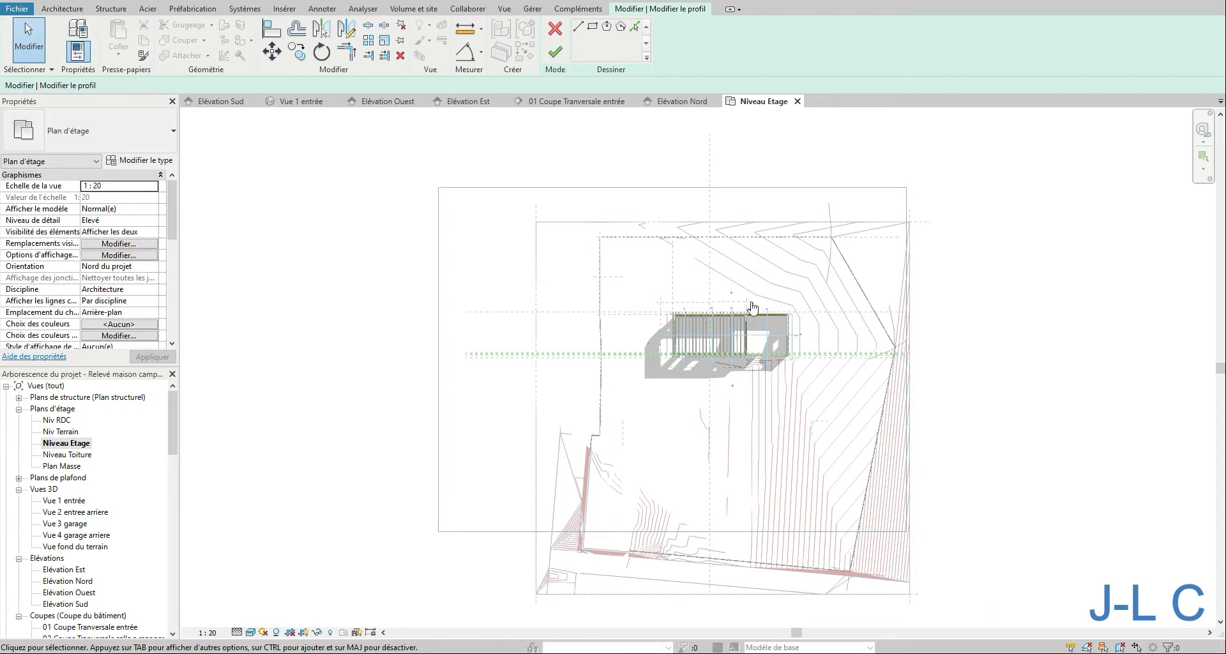
click(590, 28)
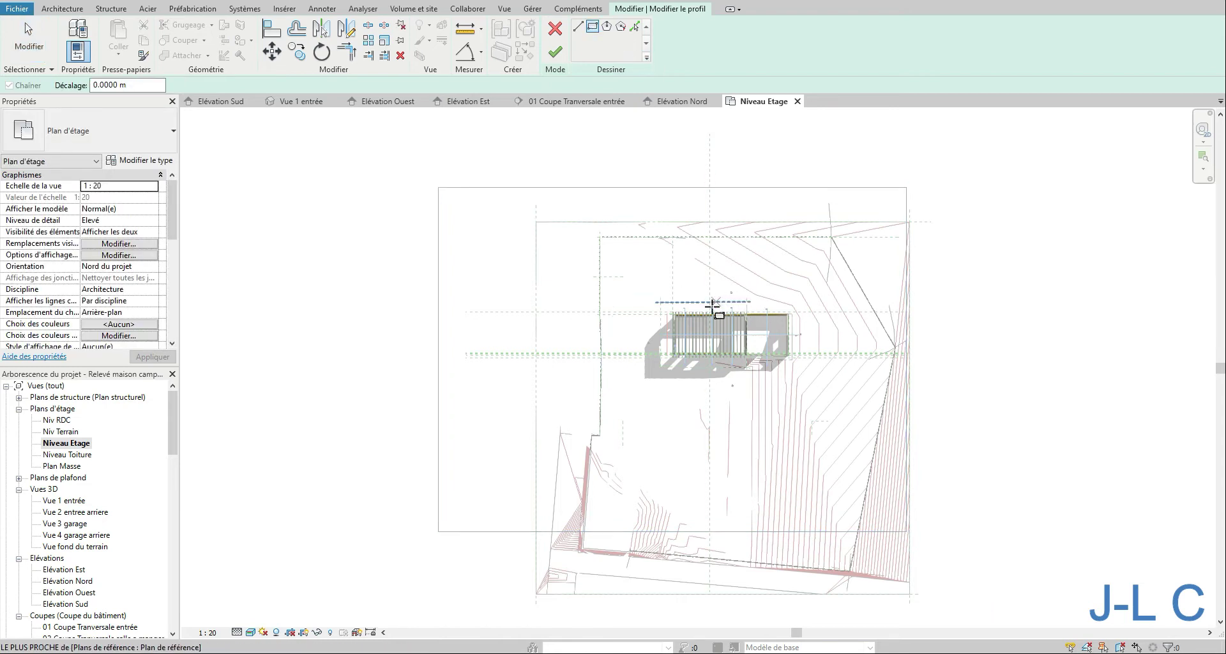
click(661, 301)
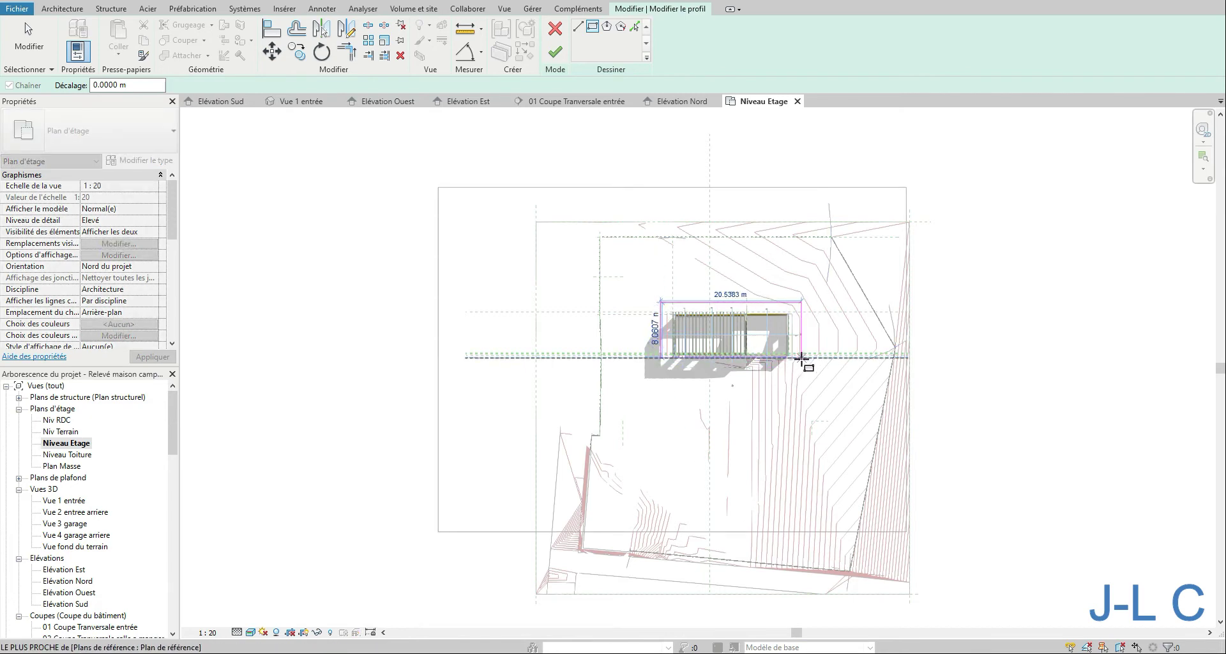
click(831, 369)
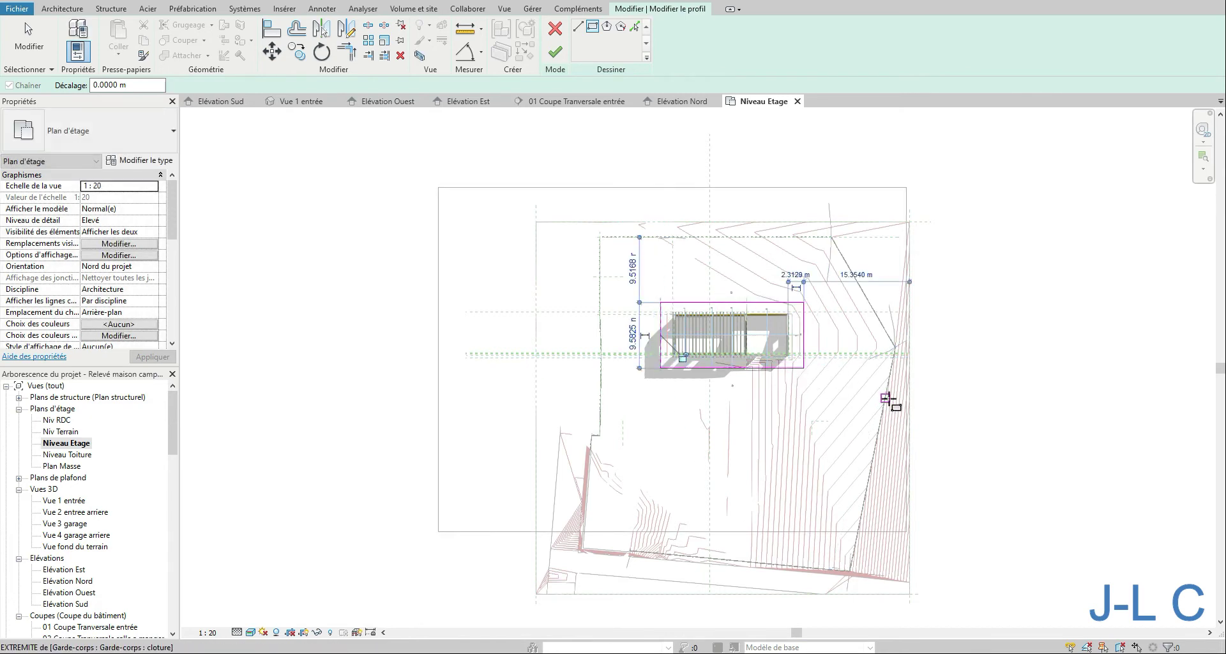
click(555, 51)
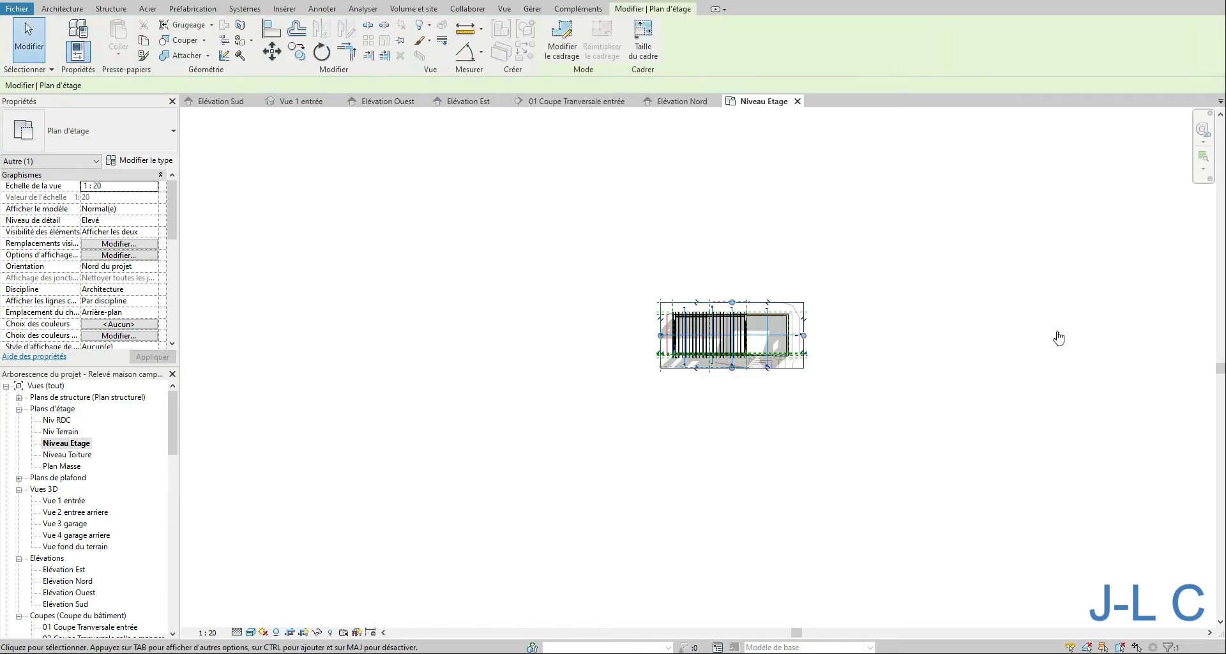
Hide the boundary of the reduced crop region around the house and garage.
click(897, 295)
right_click(899, 293)
click(940, 417)
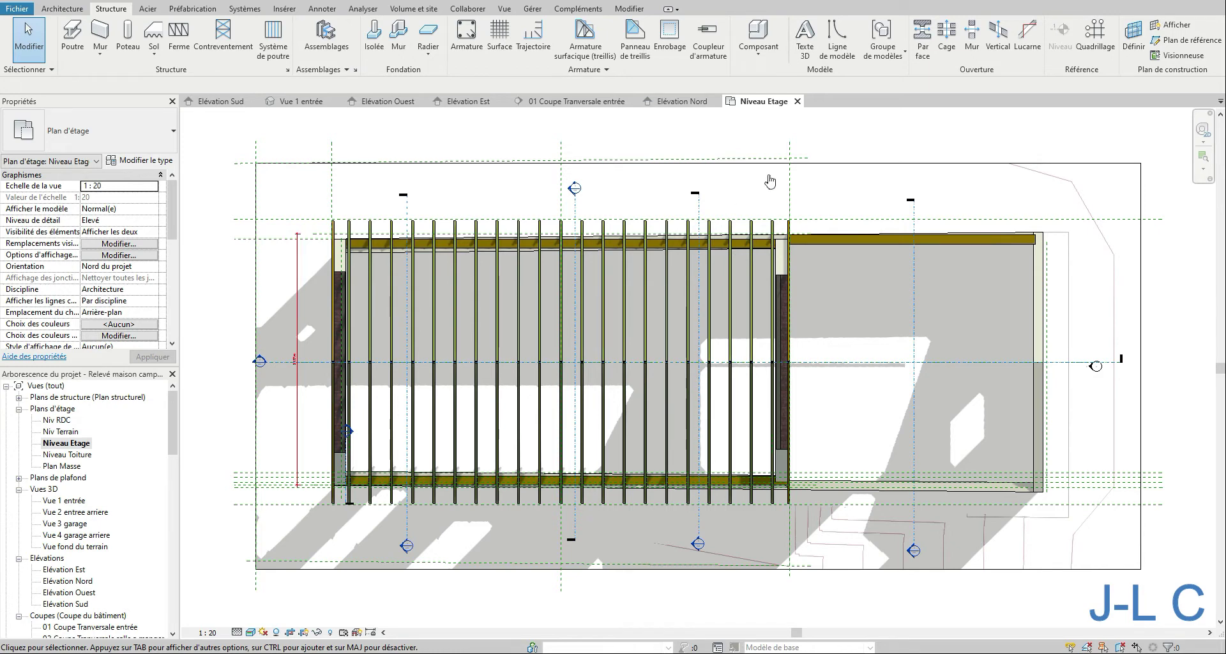
click(254, 559)
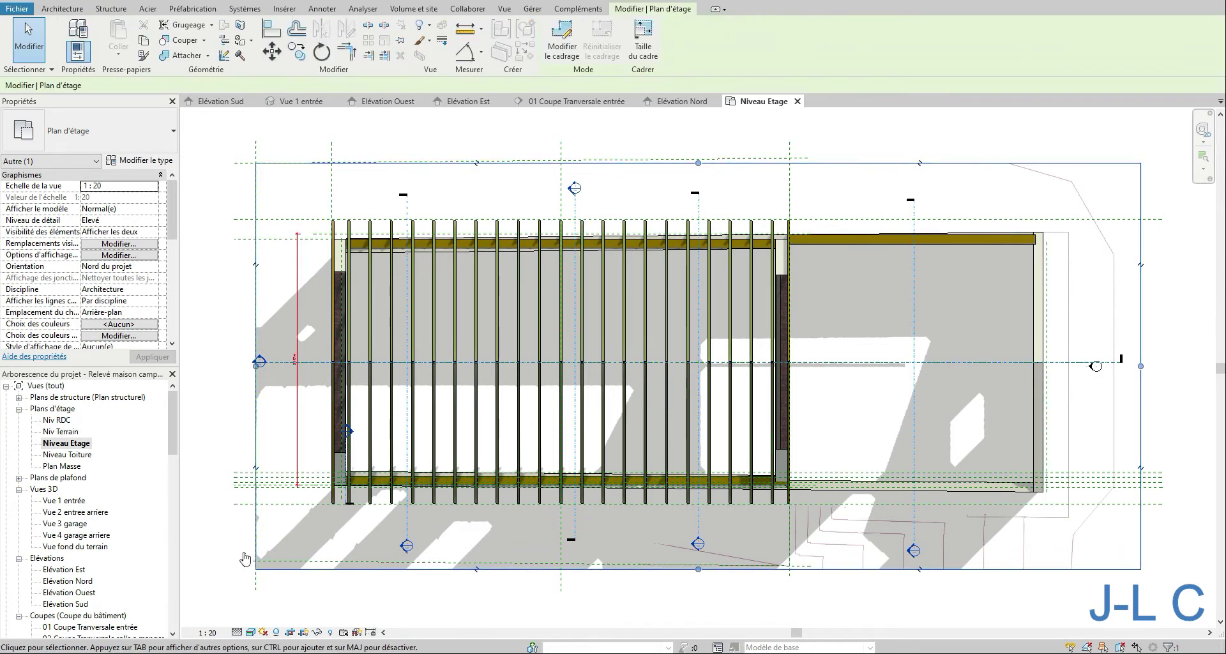
click(306, 632)
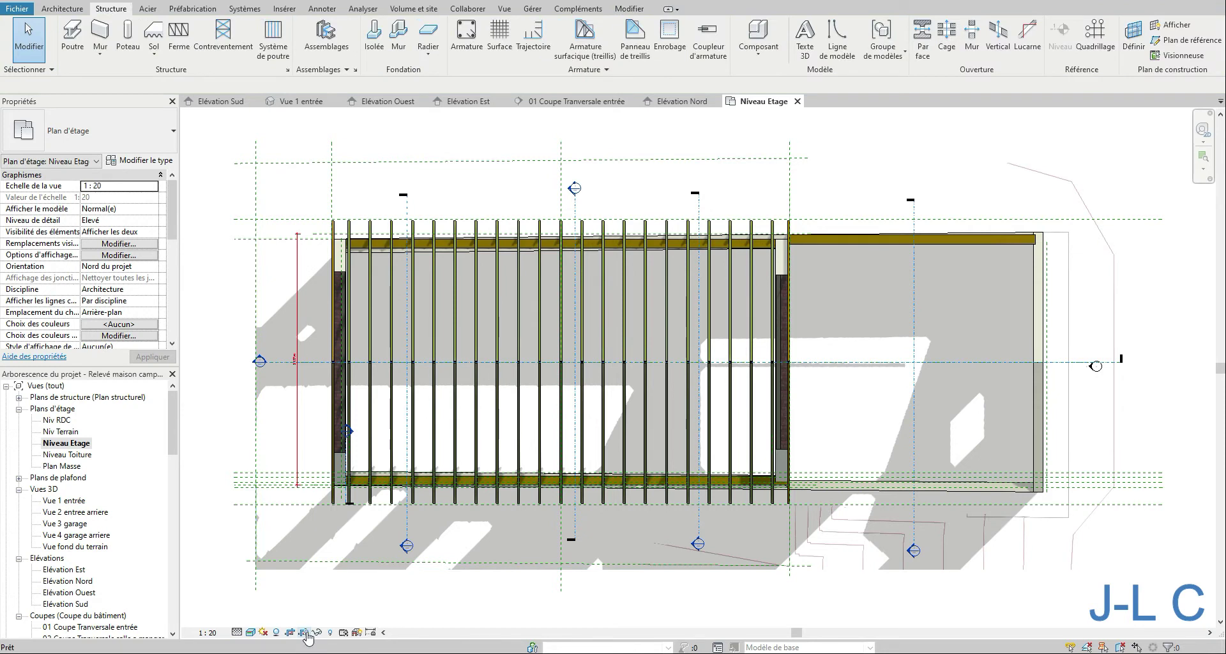
Turn off cropping of the Niveau Etage plan and view the whole site.
right_click(206, 497)
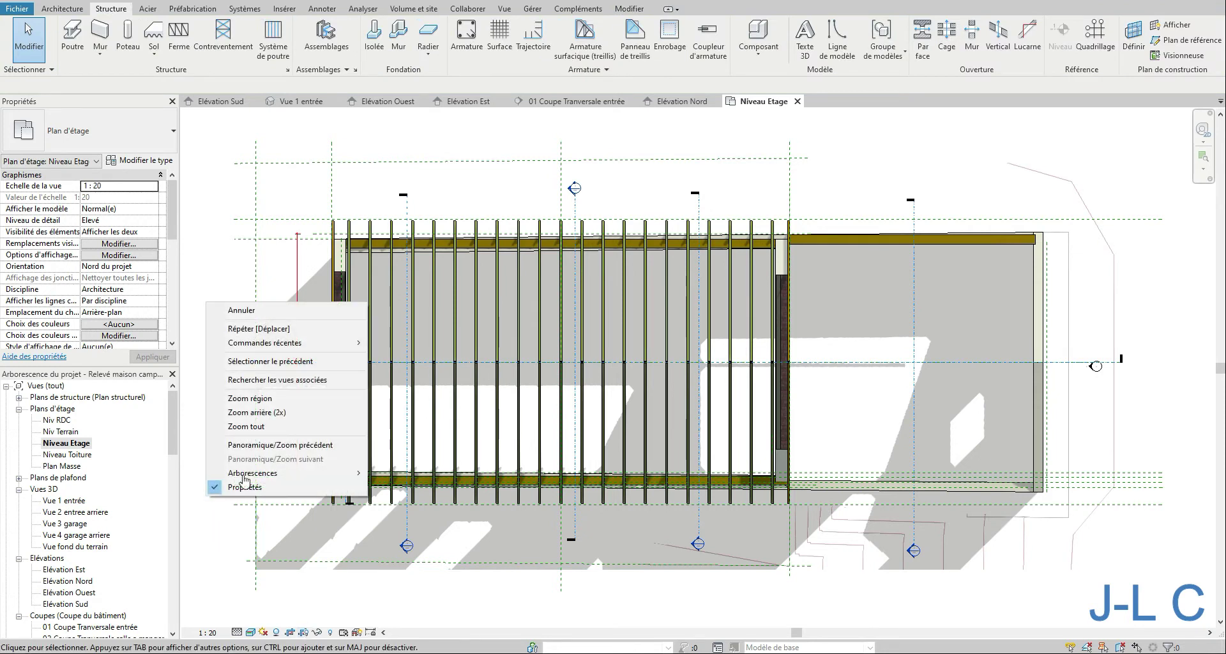
click(239, 426)
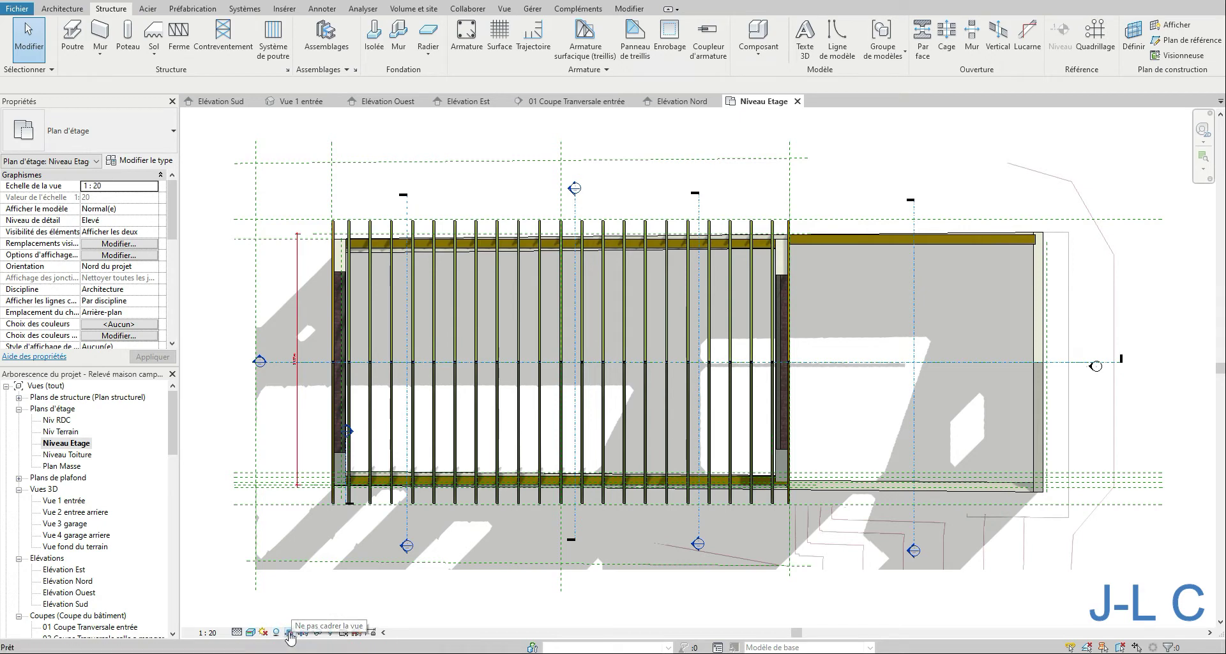
click(289, 632)
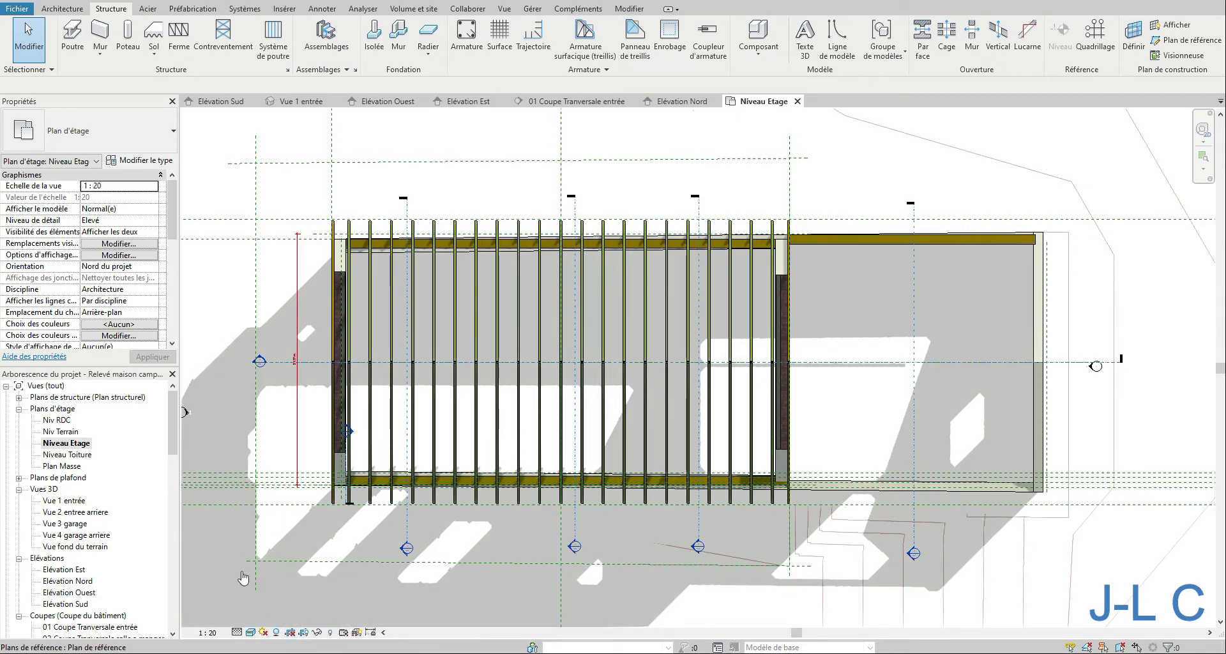
right_click(228, 526)
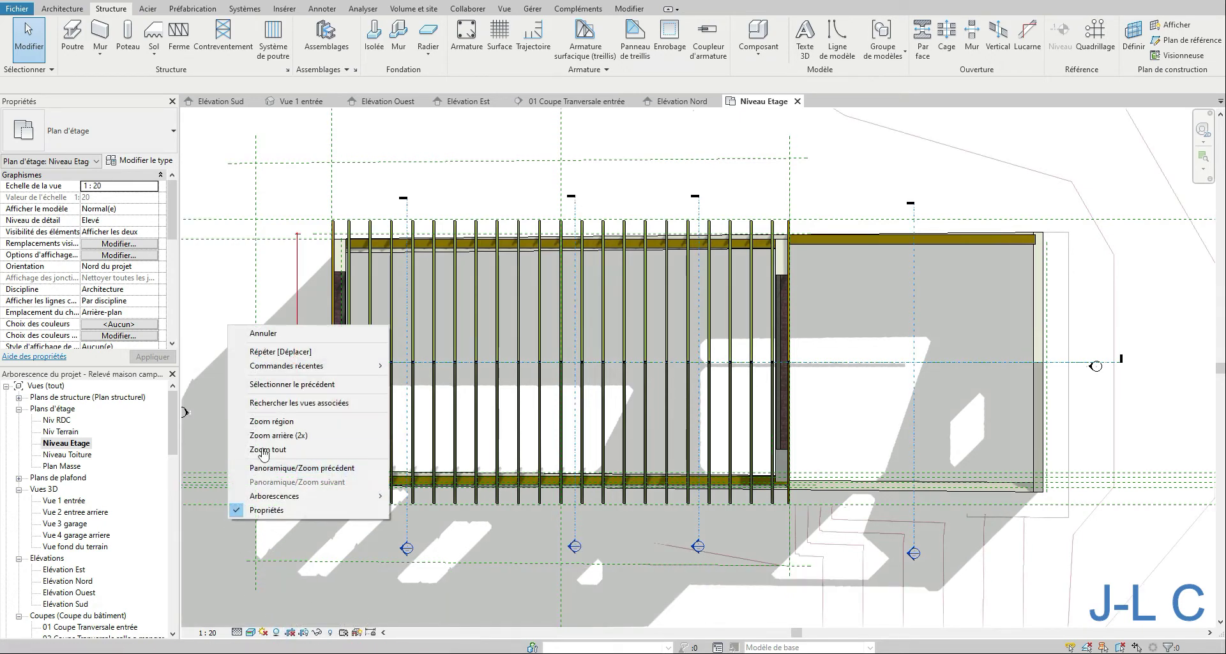
click(255, 450)
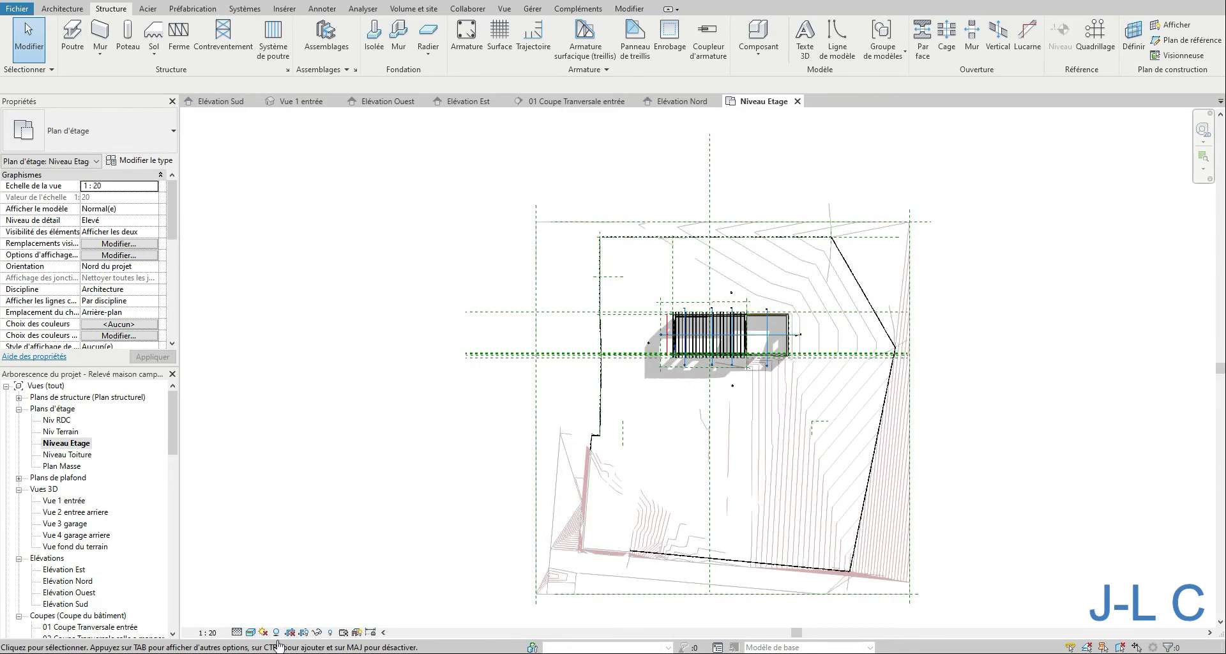
Turn cropping of the plan back on and frame the house and garage.
click(290, 632)
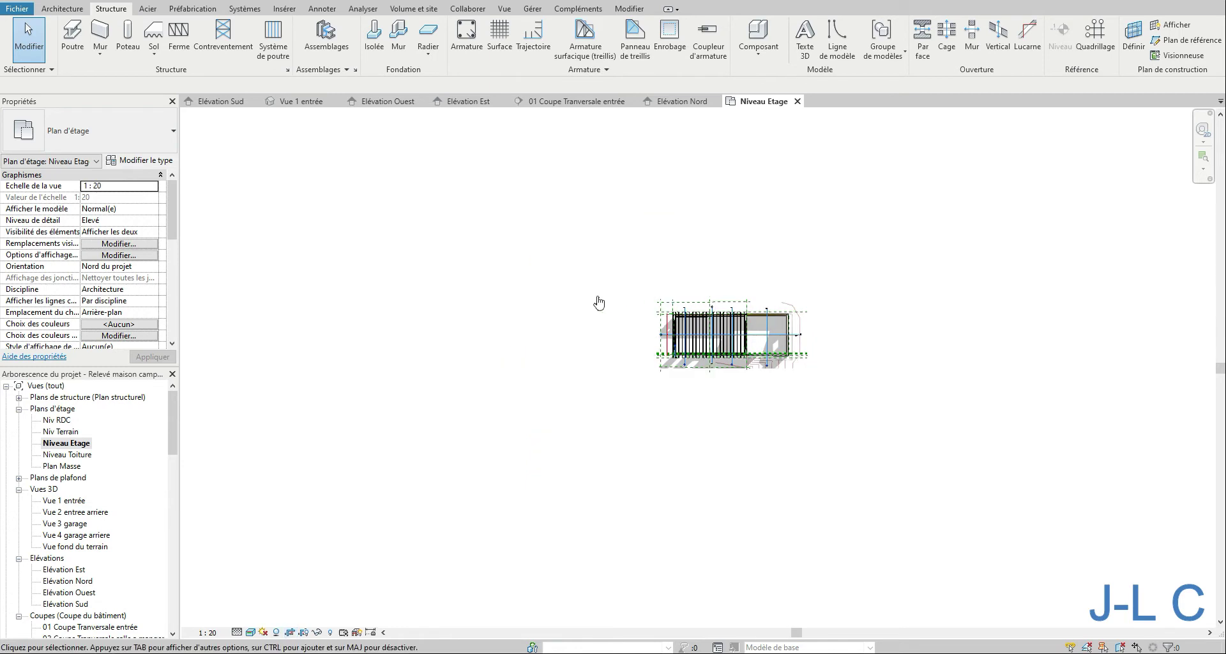
right_click(646, 286)
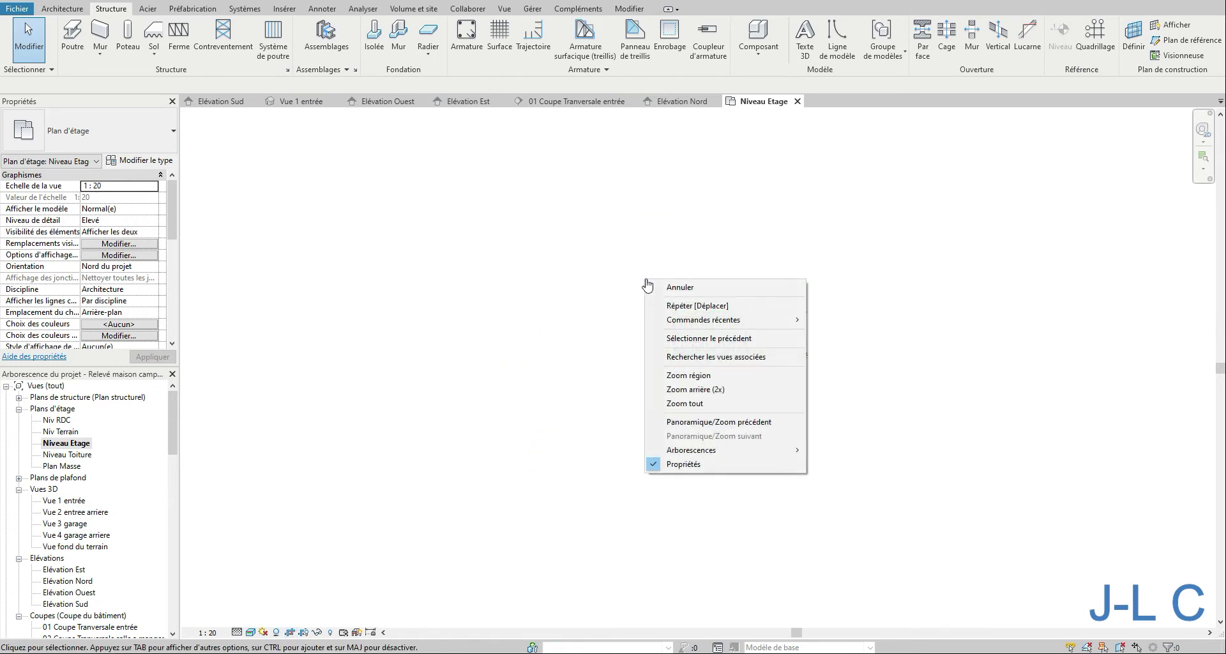
click(682, 376)
drag(654, 303, 816, 381)
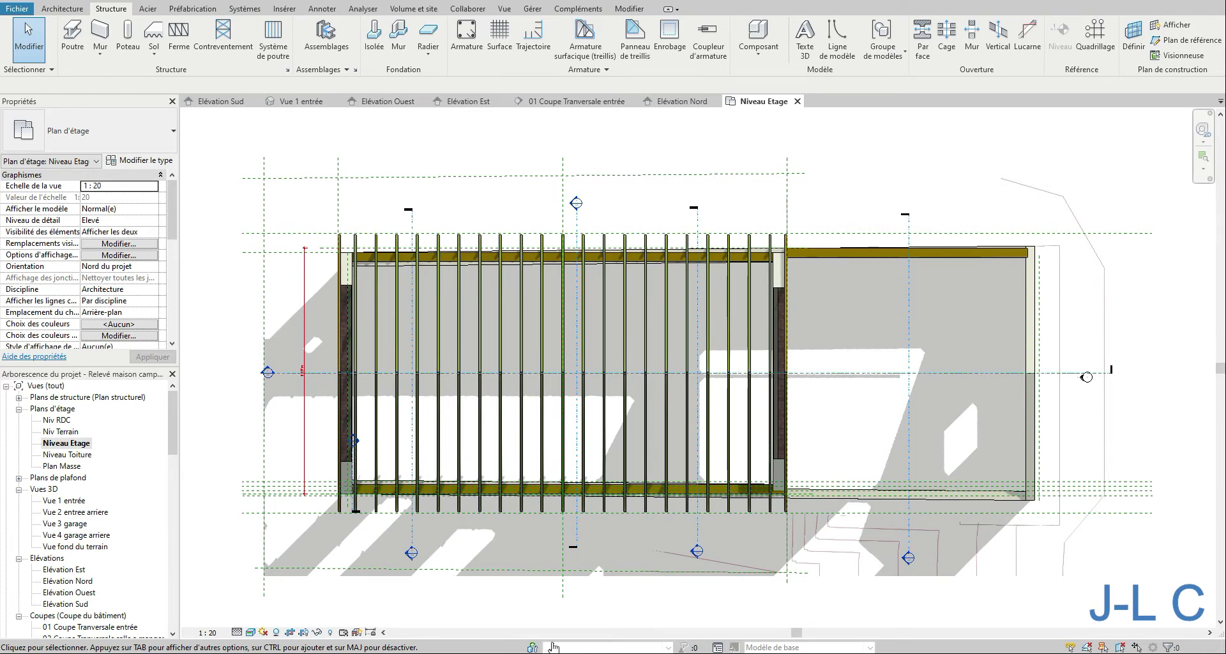
Show the crop region and replace its rectangular sketch with a six-sided polygon, 5.5 m per side, over the house.
click(305, 633)
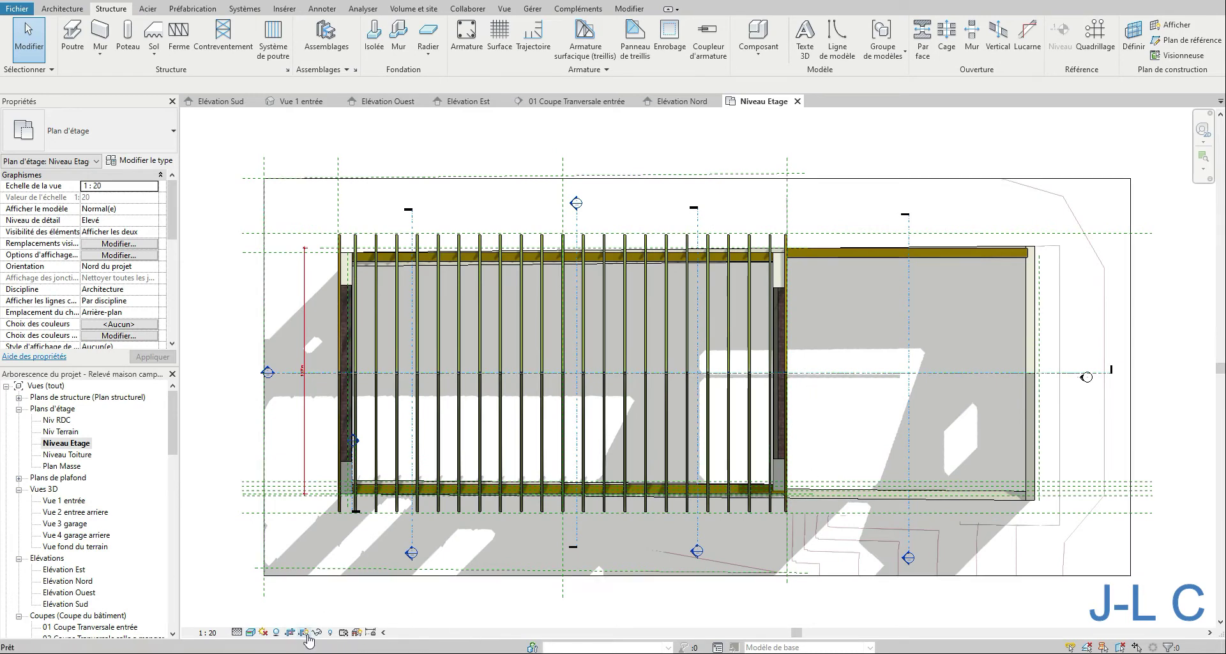
click(323, 581)
double_click(322, 578)
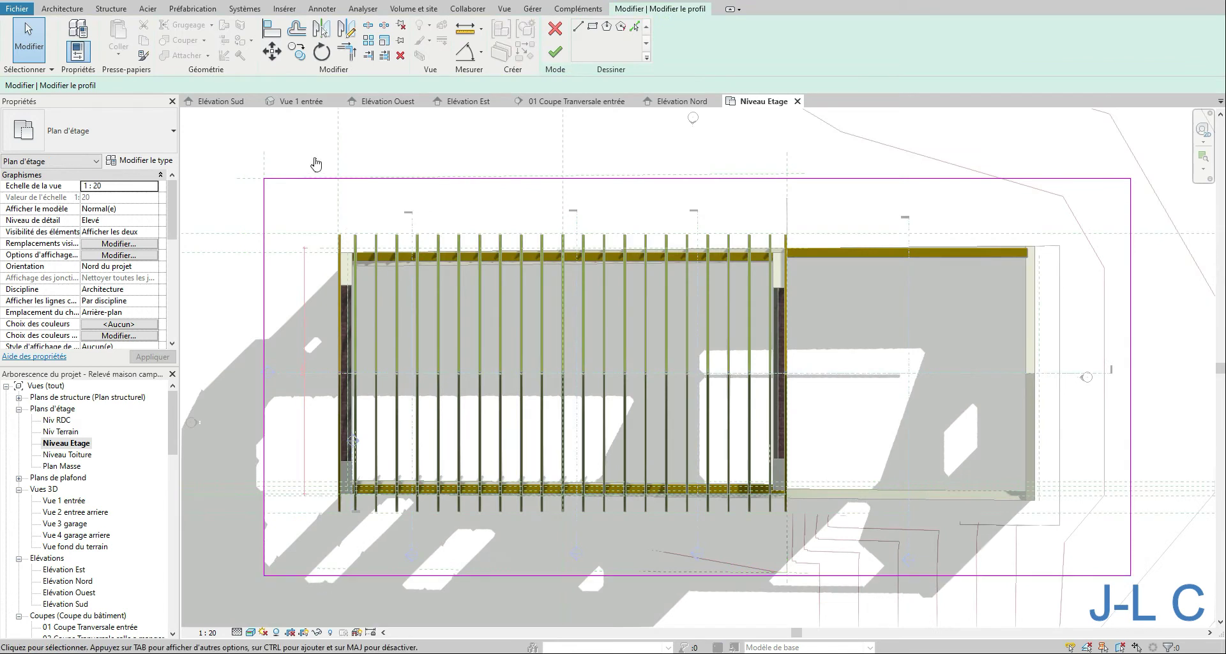
drag(1132, 627, 1162, 622)
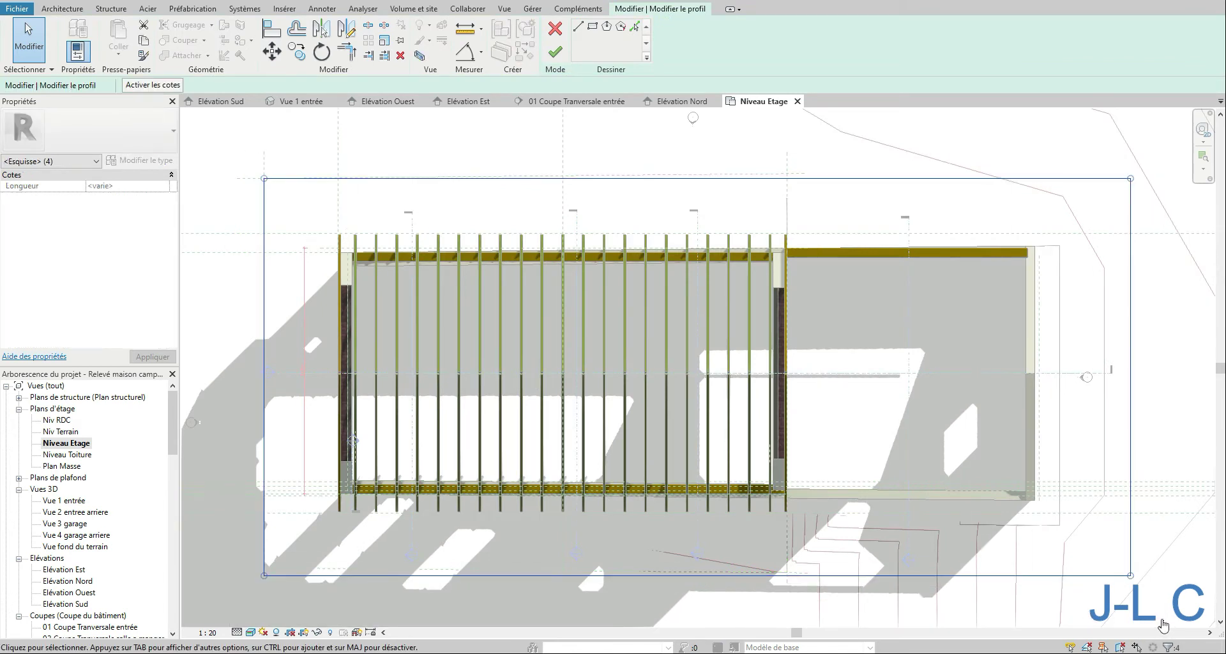
key(Delete)
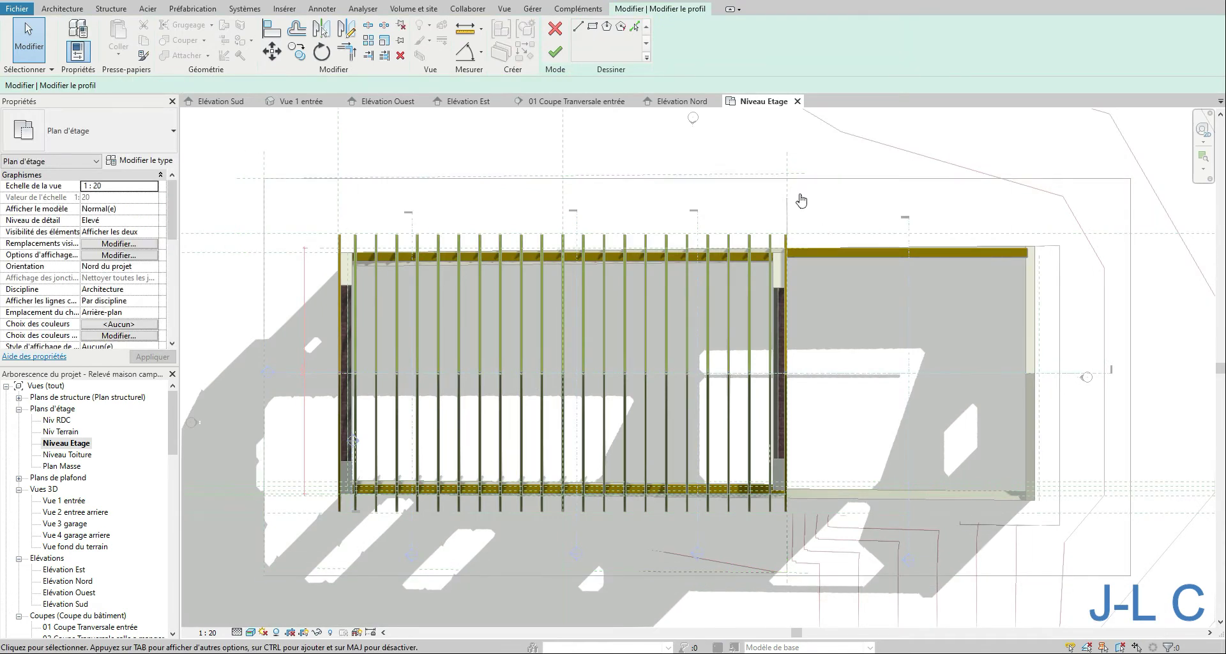
click(606, 27)
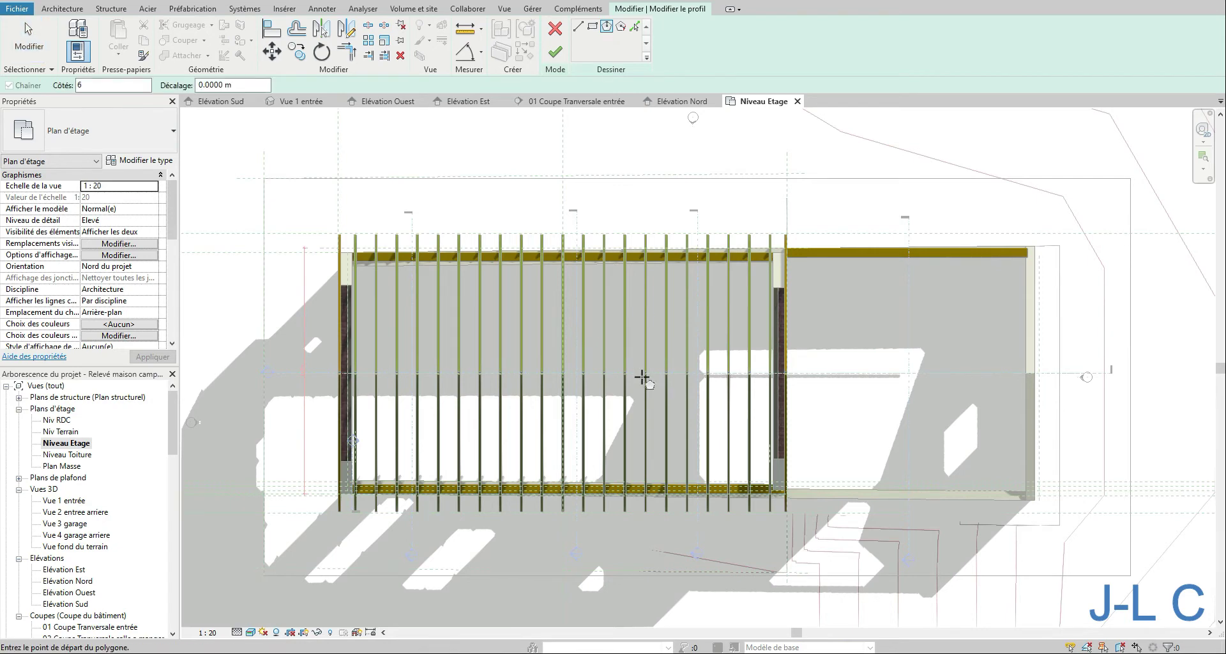
click(599, 373)
click(826, 373)
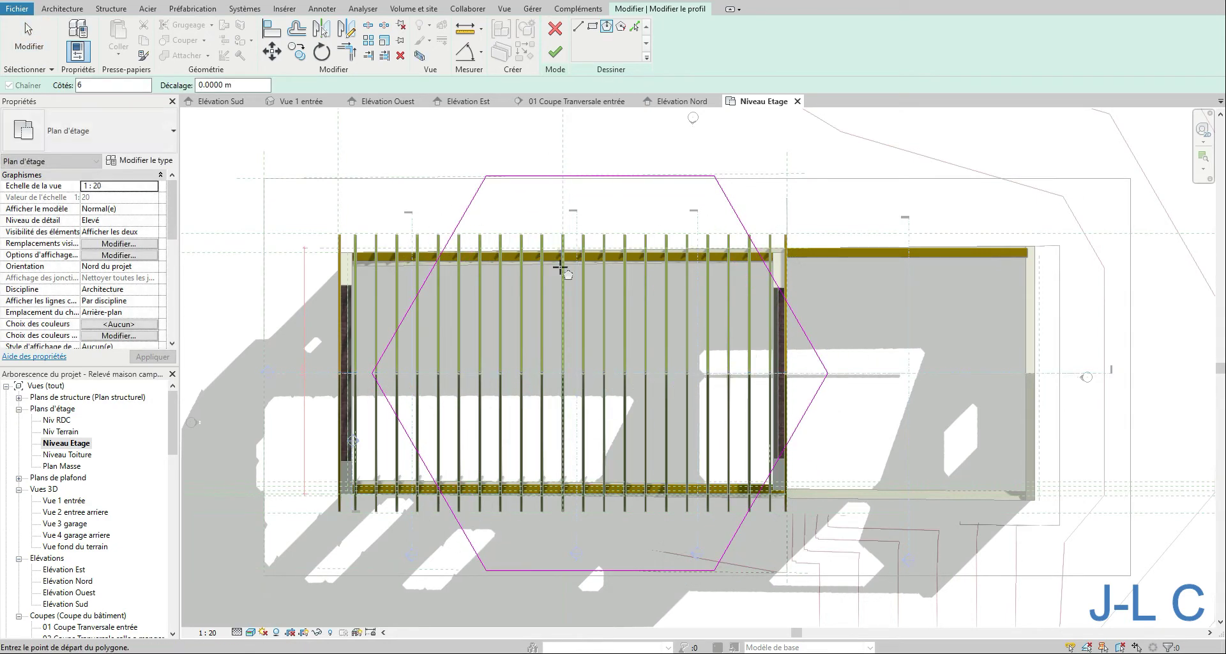
click(555, 52)
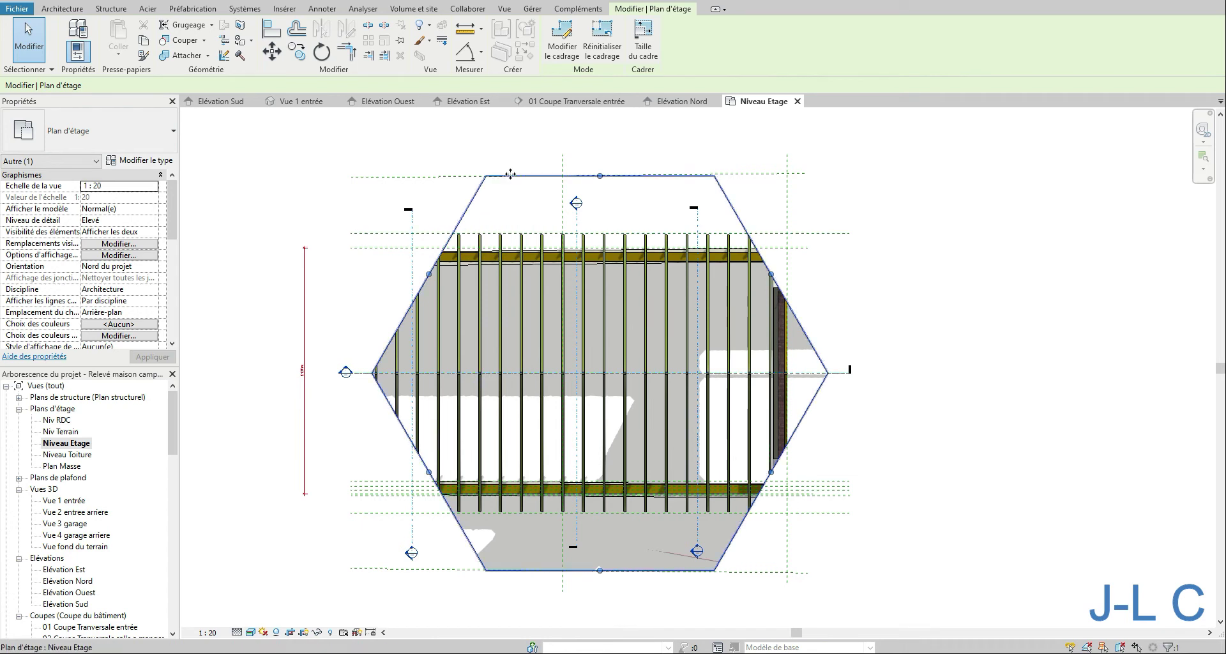
Replace the hexagonal crop sketch with a rectangle about 9.2 m high enclosing the house and garage.
double_click(726, 202)
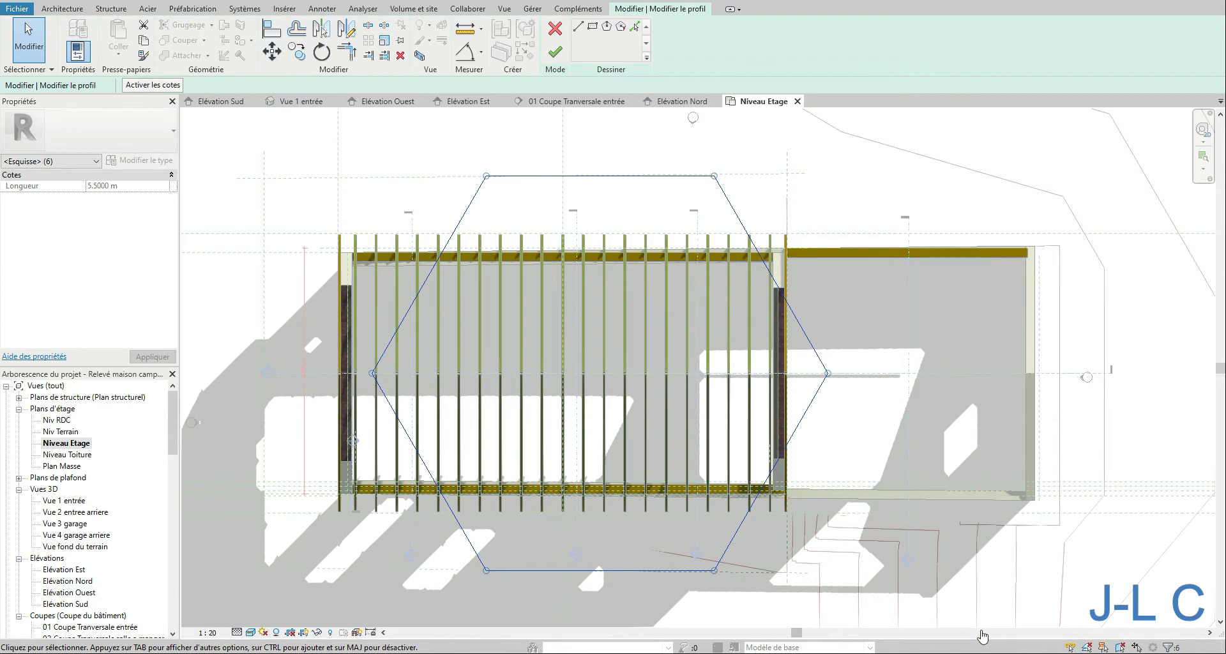
key(Escape)
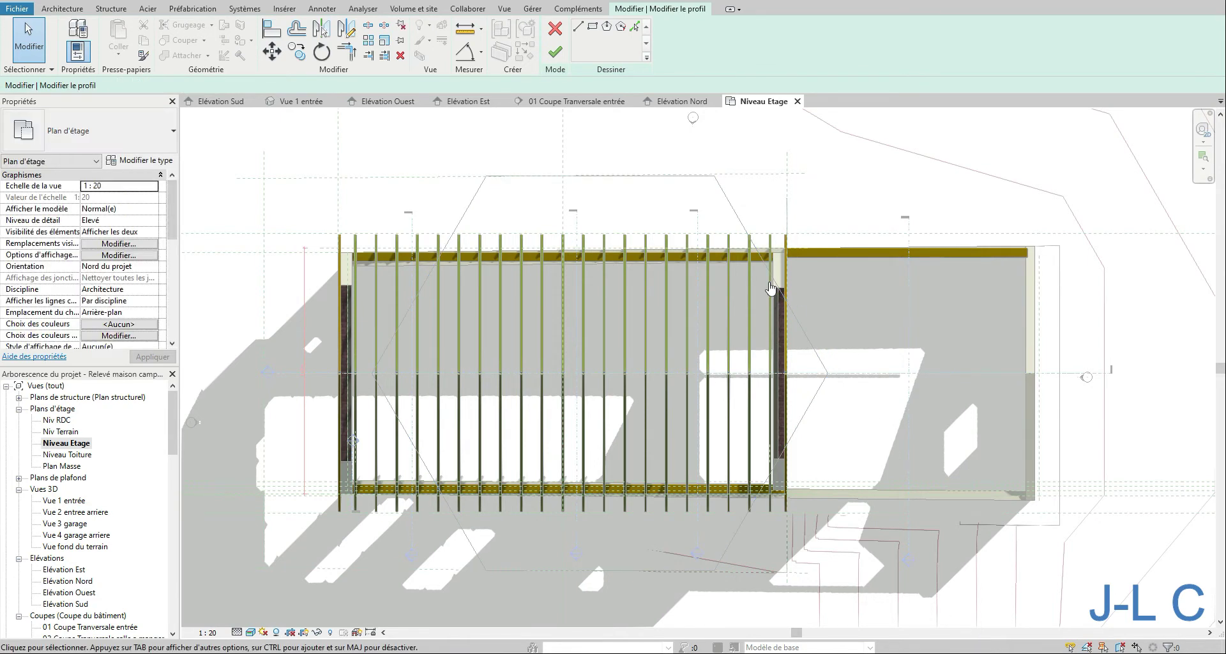
click(592, 26)
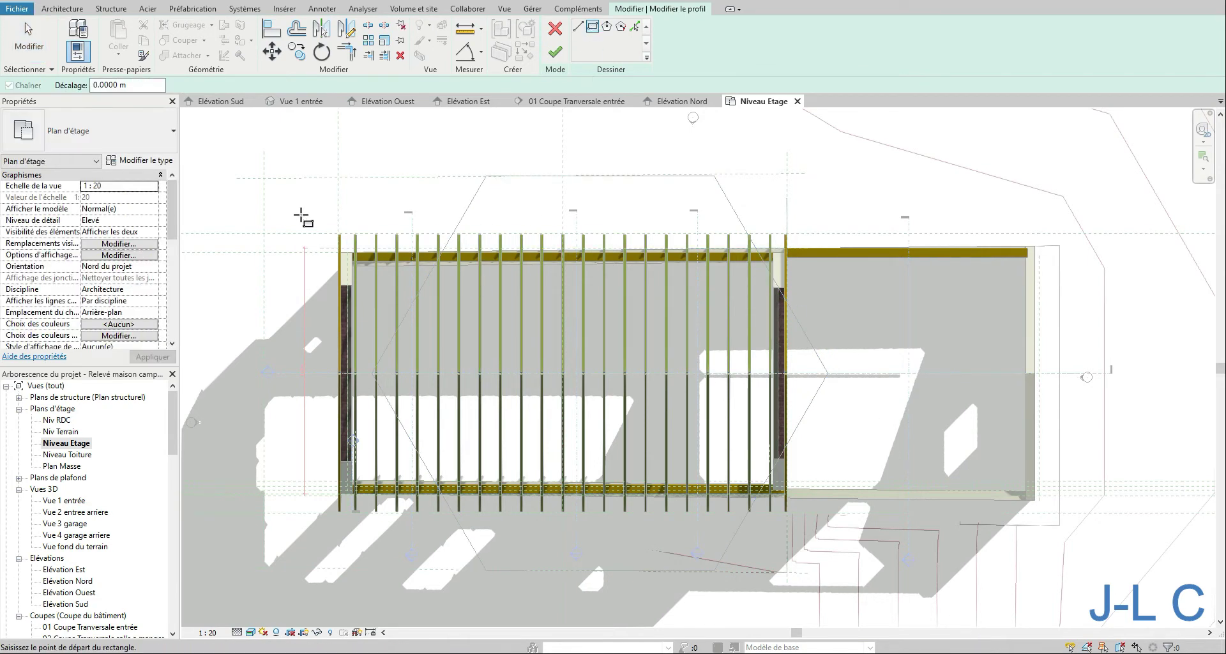
click(263, 178)
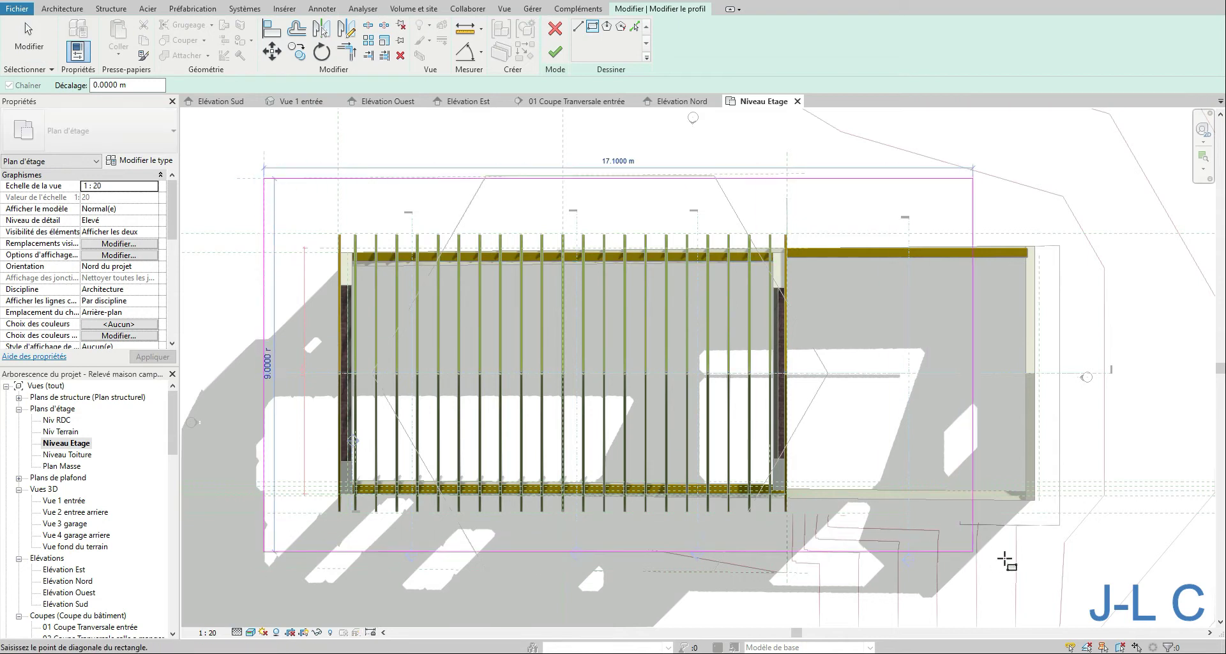
click(1109, 560)
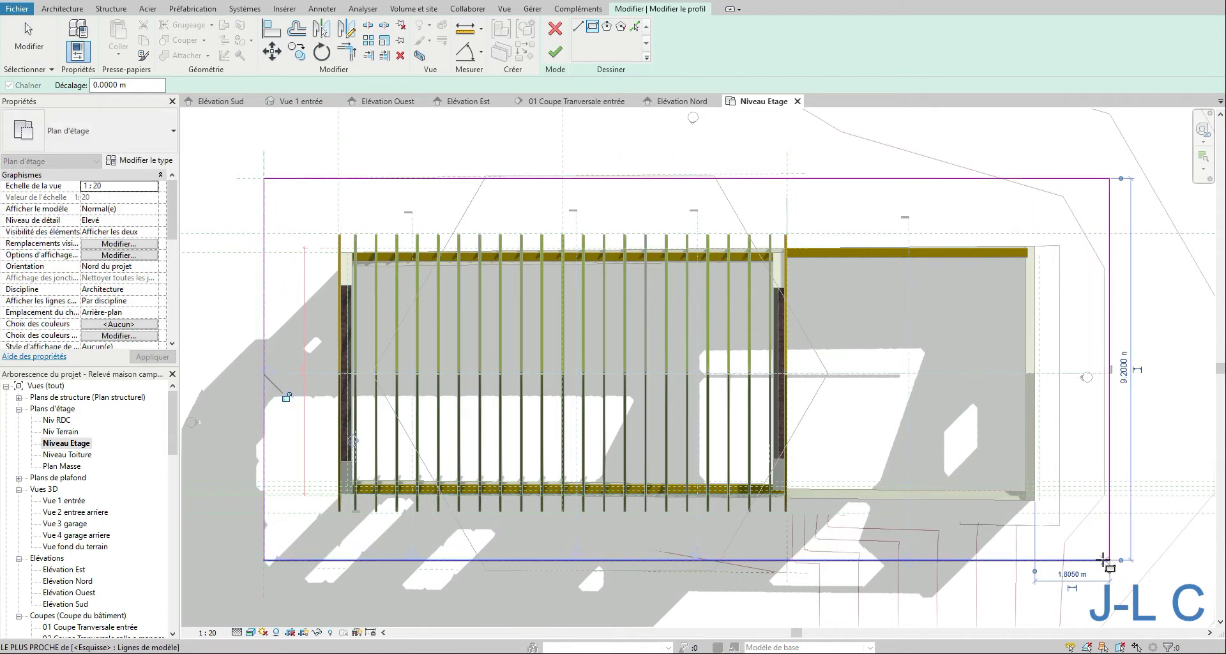
click(555, 51)
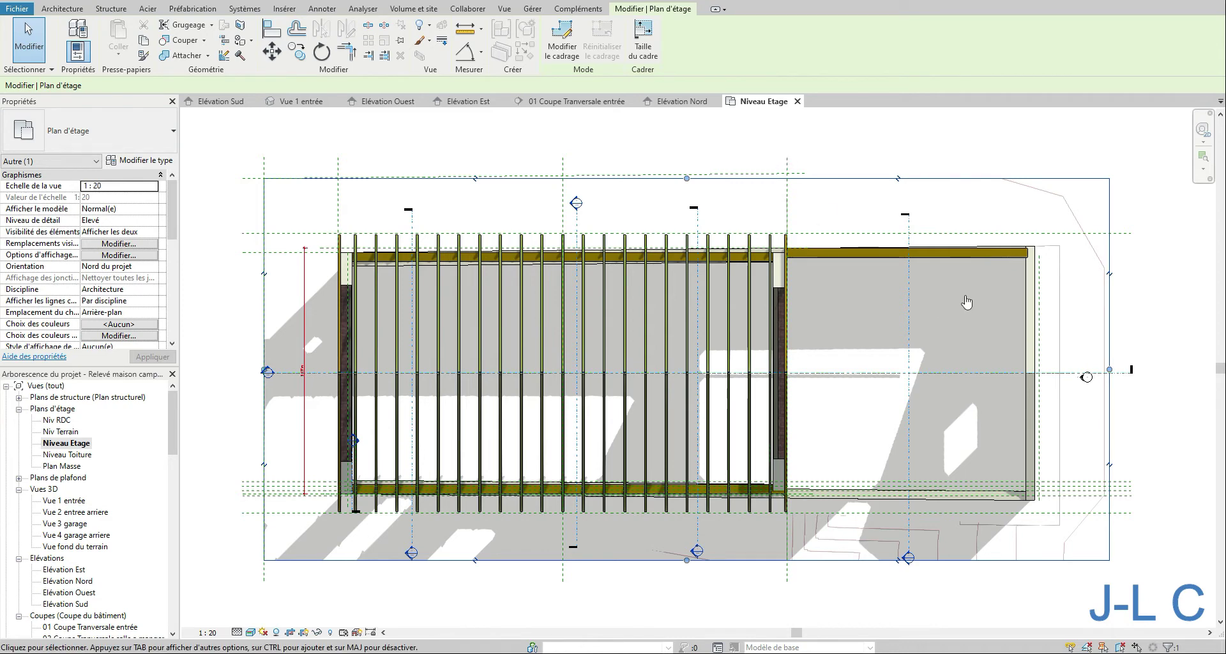
Hide the new rectangular crop boundary and frame the garage with its wall plate.
click(1160, 351)
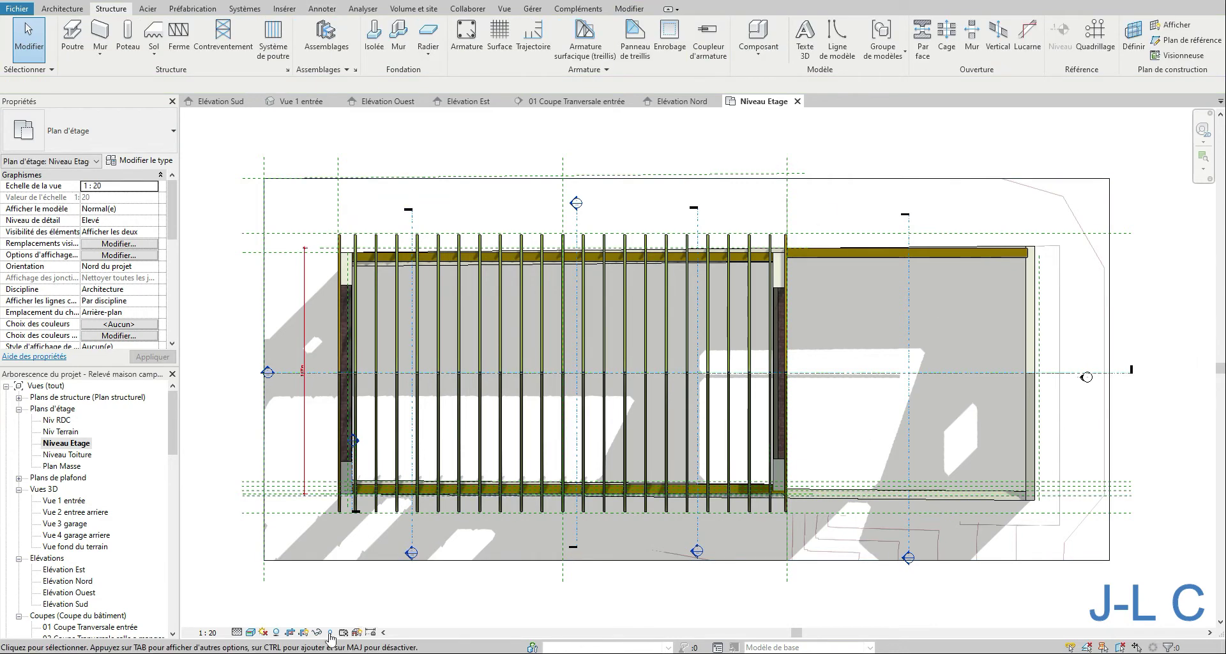
click(303, 632)
middle_drag(943, 543, 783, 520)
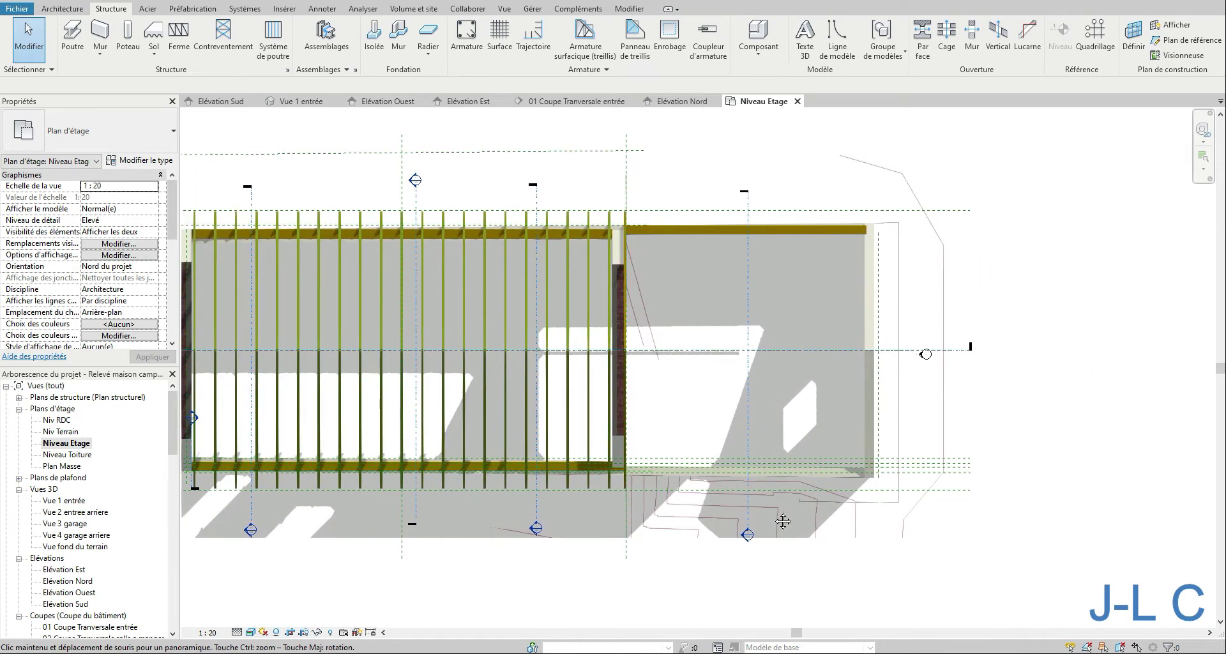
scroll(690, 365, up, 1)
scroll(691, 364, up, 2)
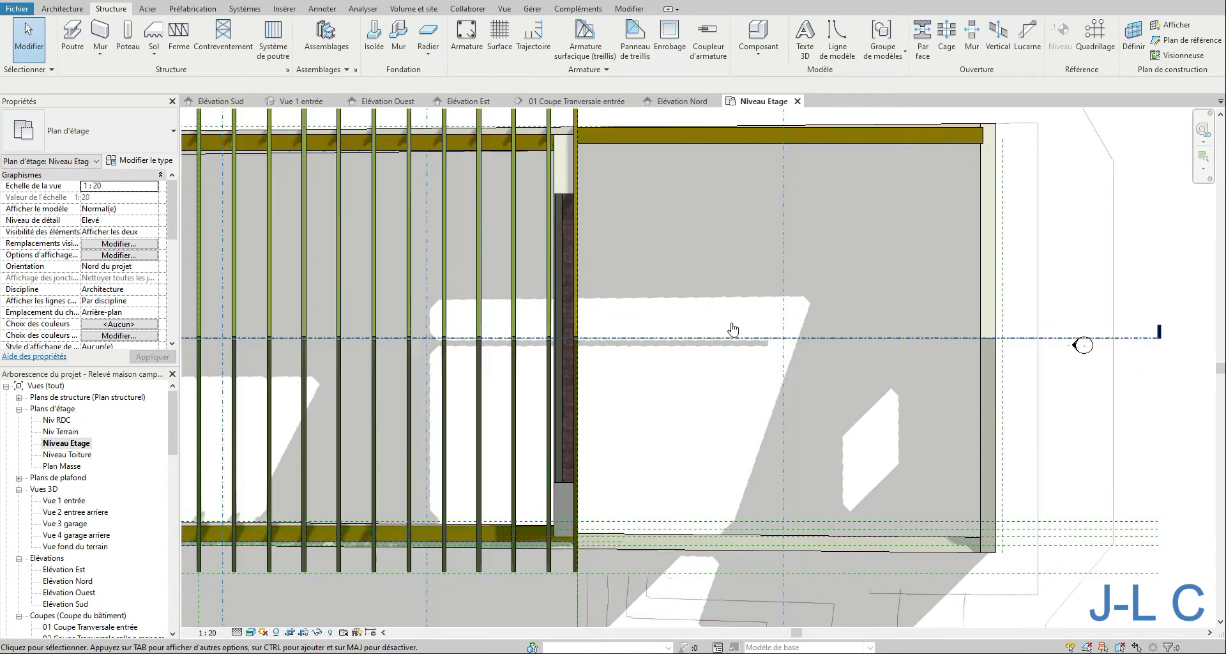
middle_drag(730, 328, 721, 334)
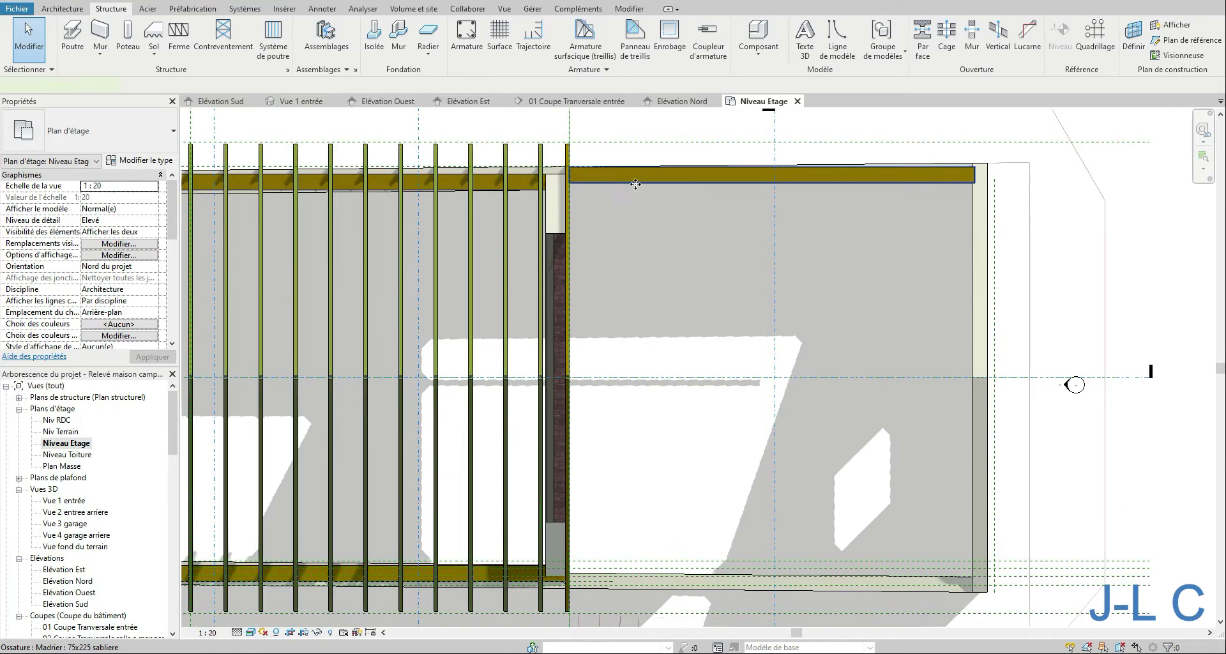
Copy the 75x225 sabliere wall plate from the garage's upper long wall onto the opposite long wall.
click(622, 185)
click(296, 51)
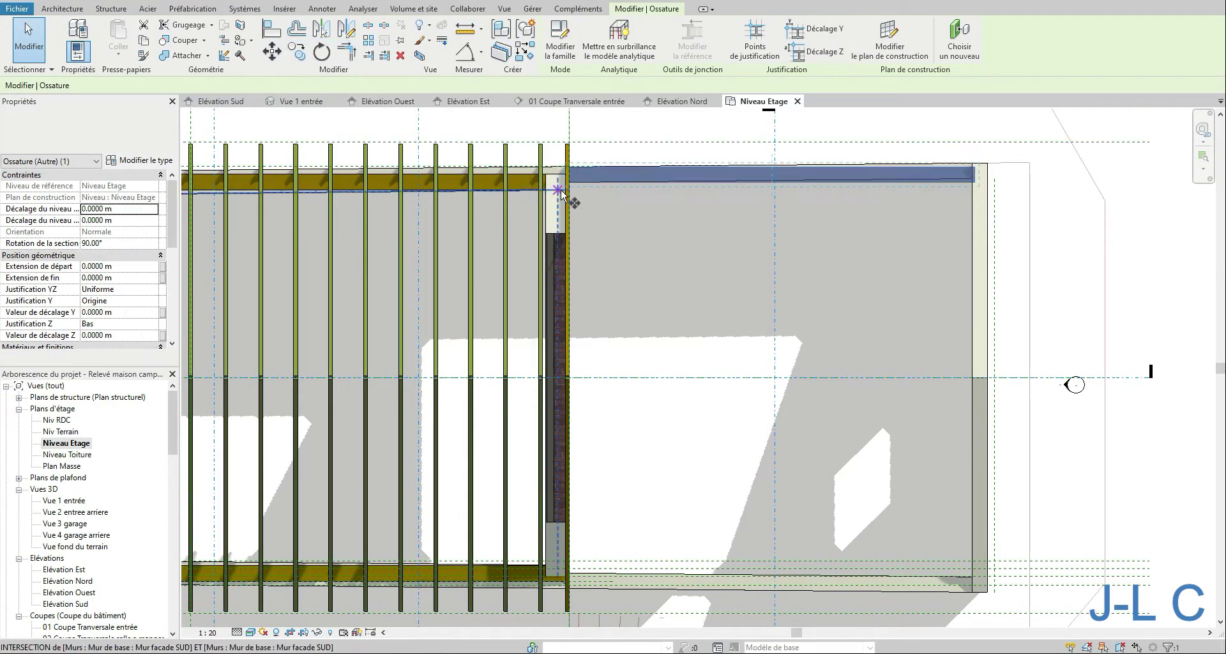
click(570, 577)
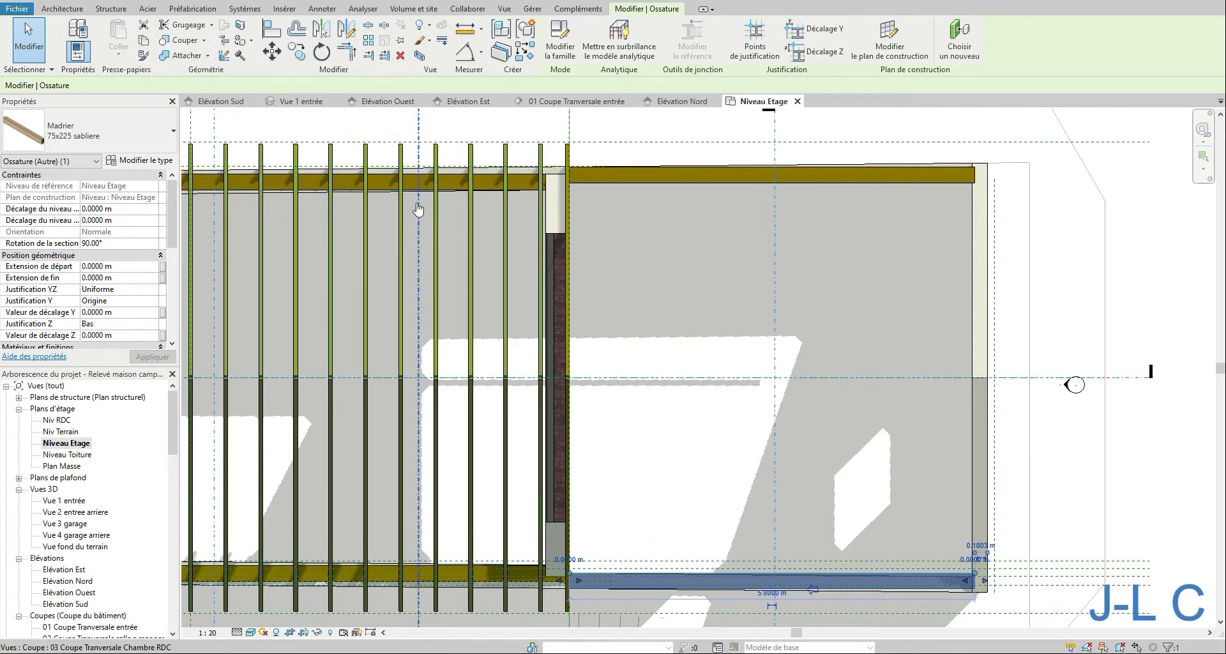
click(593, 183)
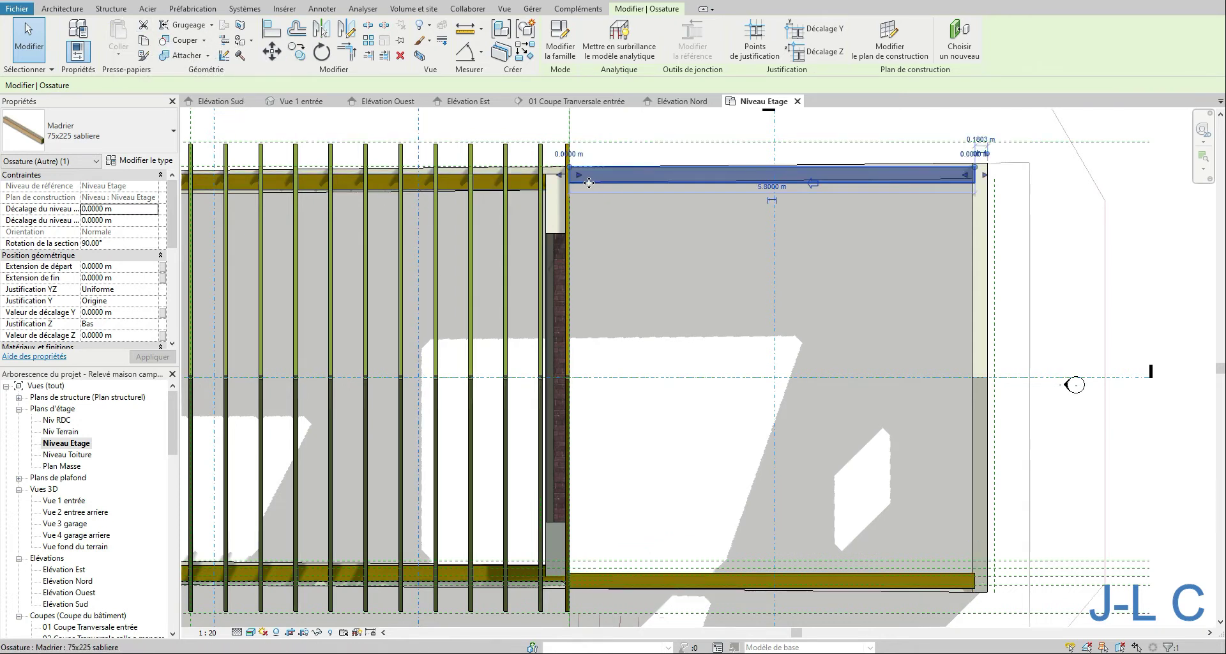
click(701, 276)
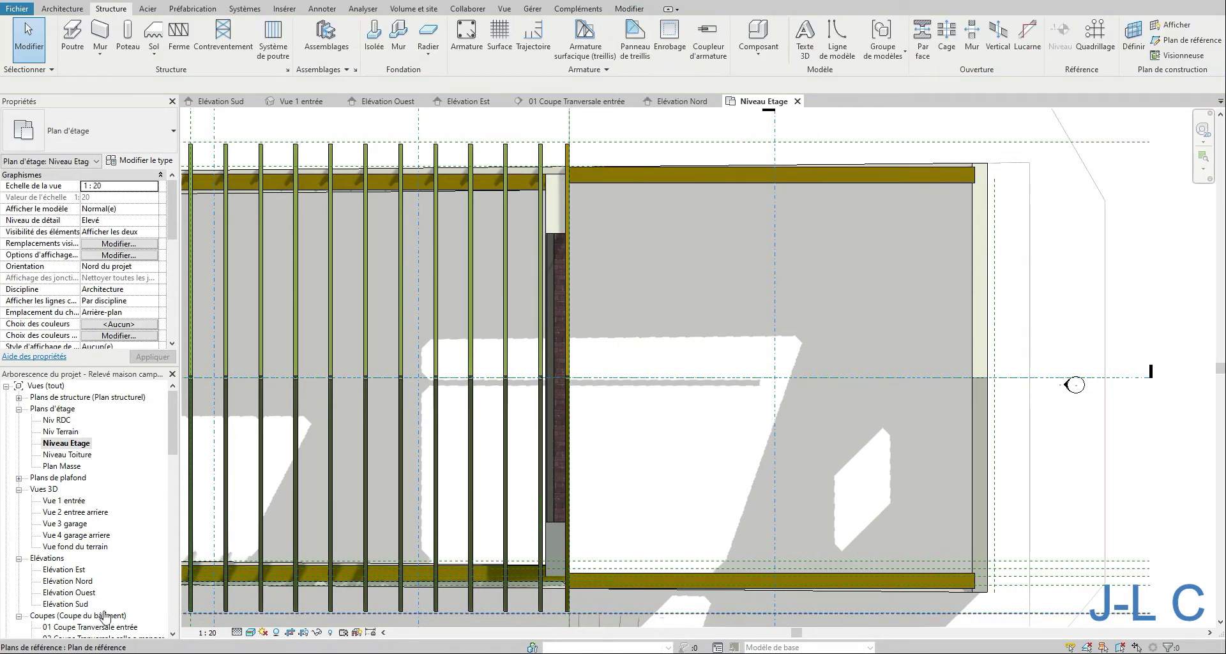
Open the 04 Coupe Tranversale Garage section and frame the two wall plates above the garage walls.
scroll(113, 539, down, 4)
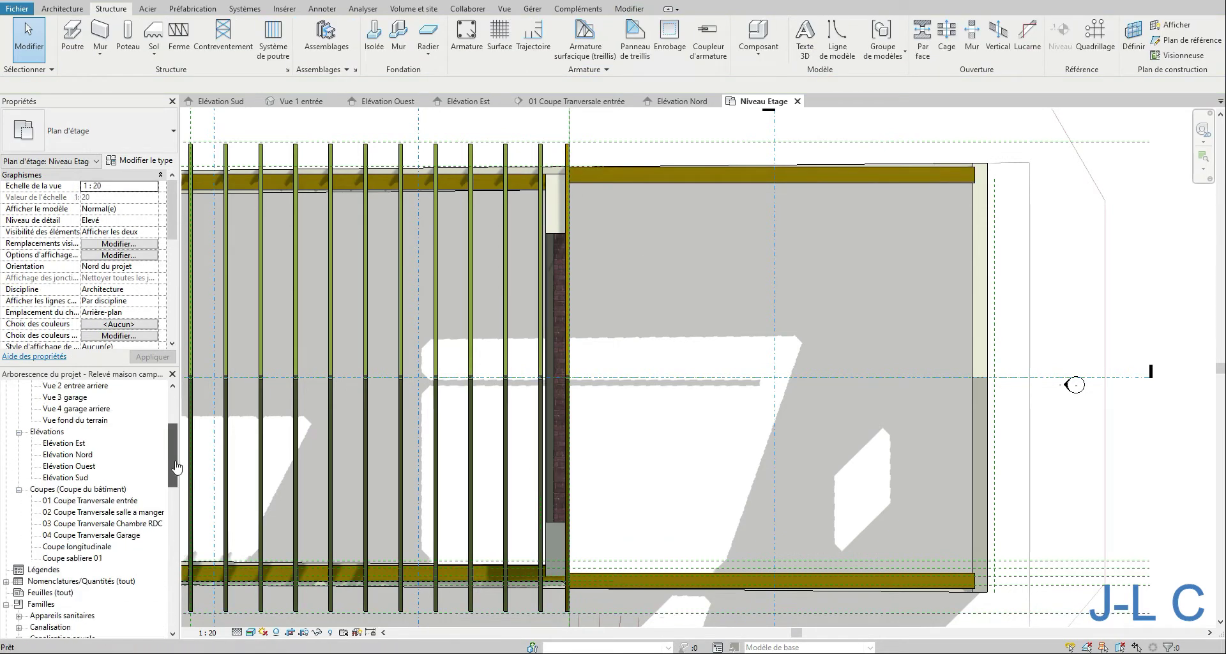
double_click(114, 535)
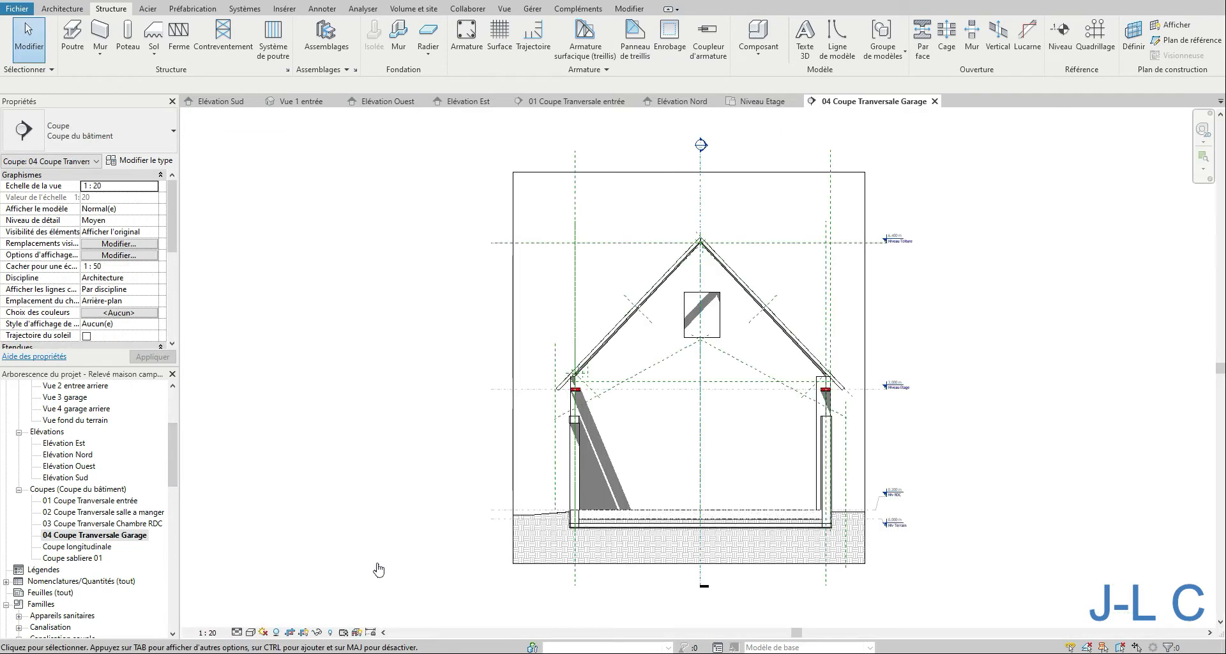
right_click(467, 505)
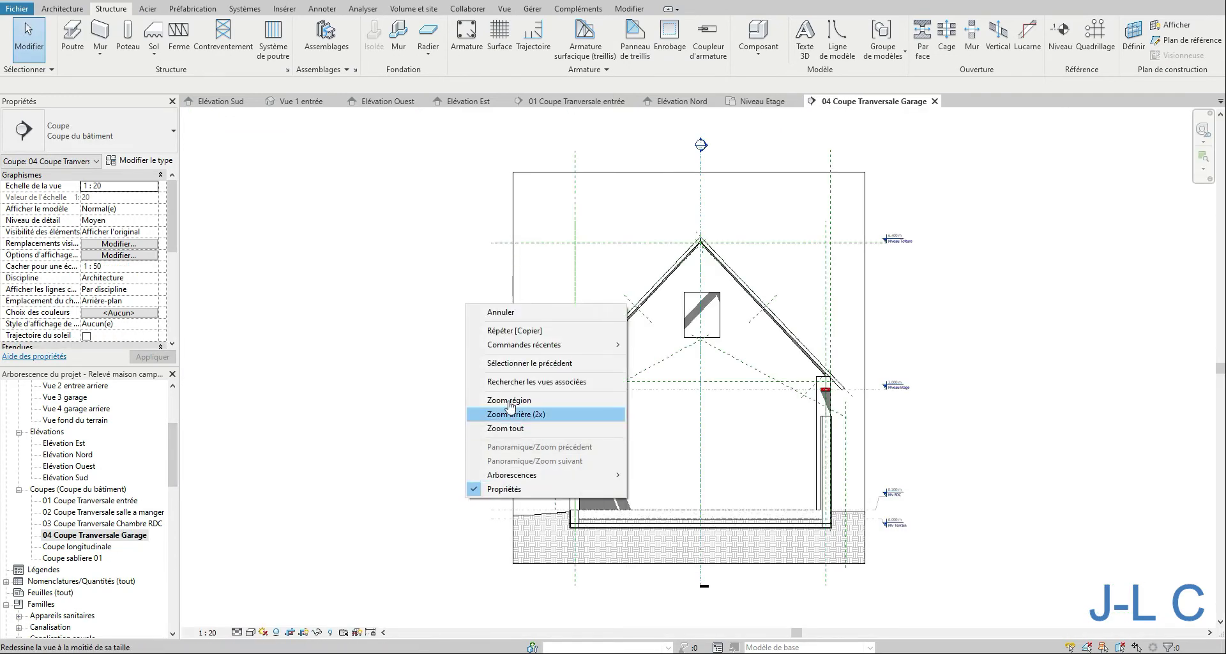
click(500, 410)
drag(553, 370, 917, 479)
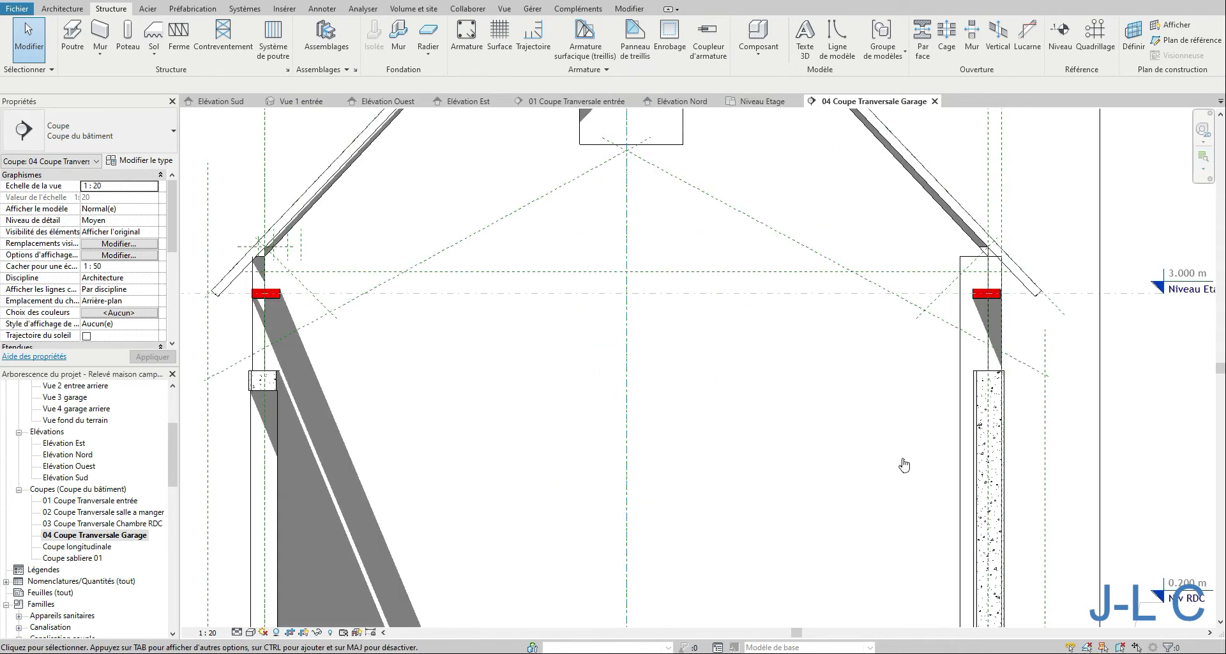
Change the left wall plate's work plane by picking the top face of the garage wall beneath it.
click(271, 296)
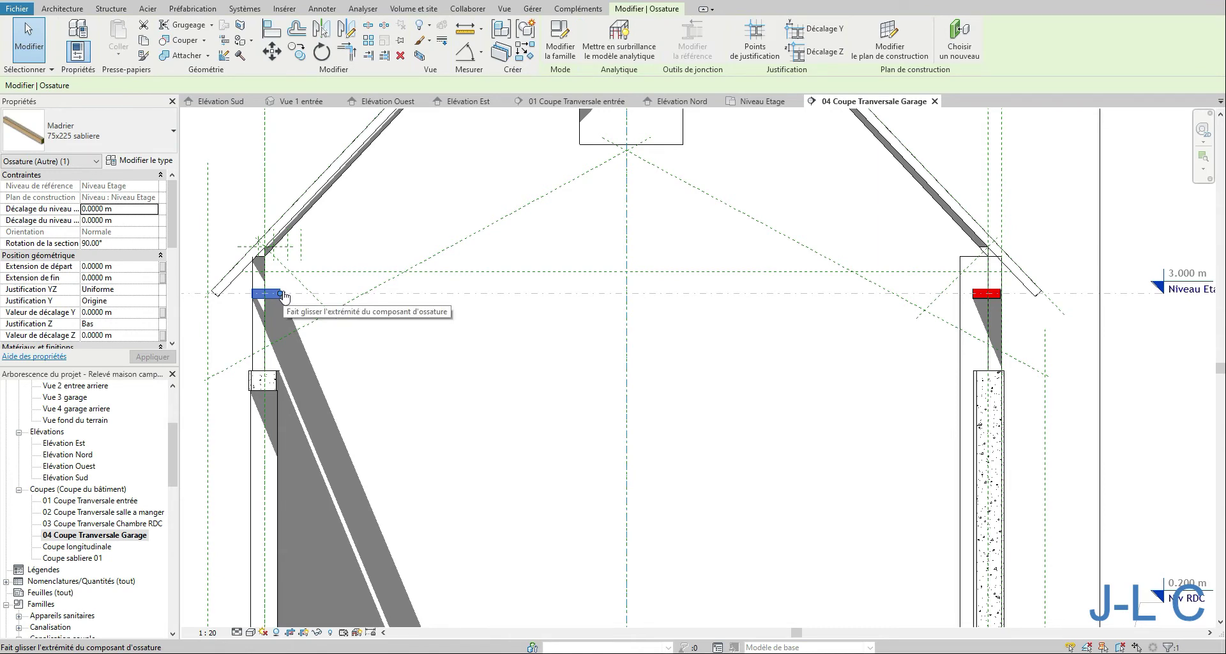
click(889, 39)
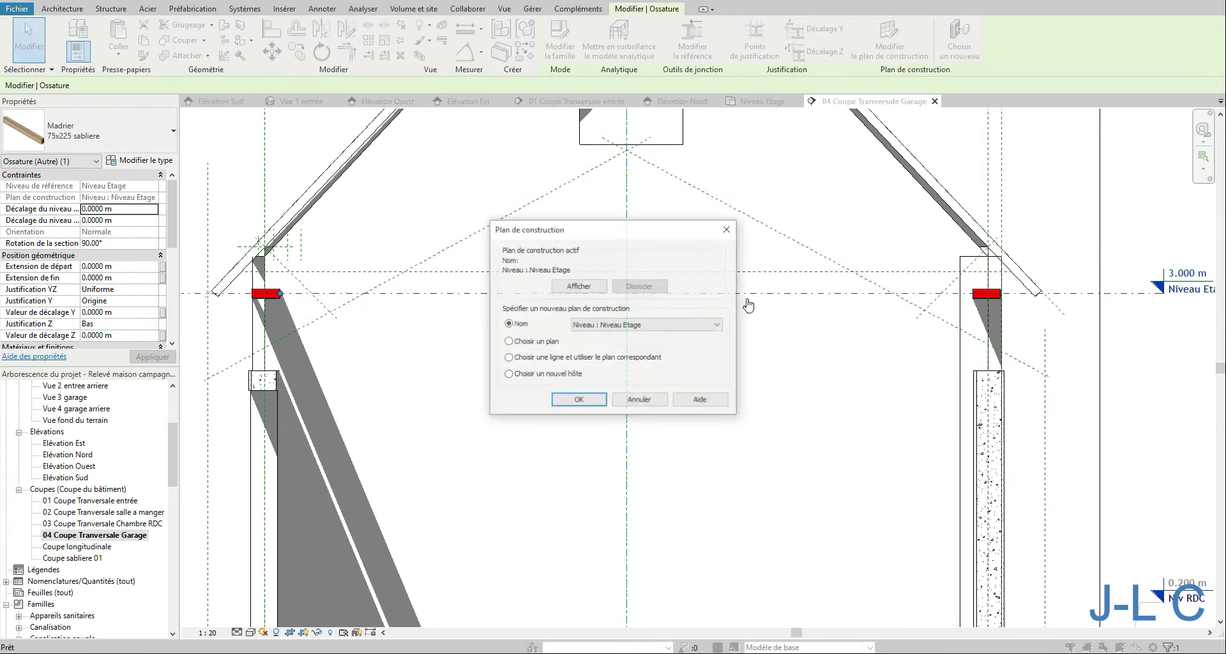
click(685, 325)
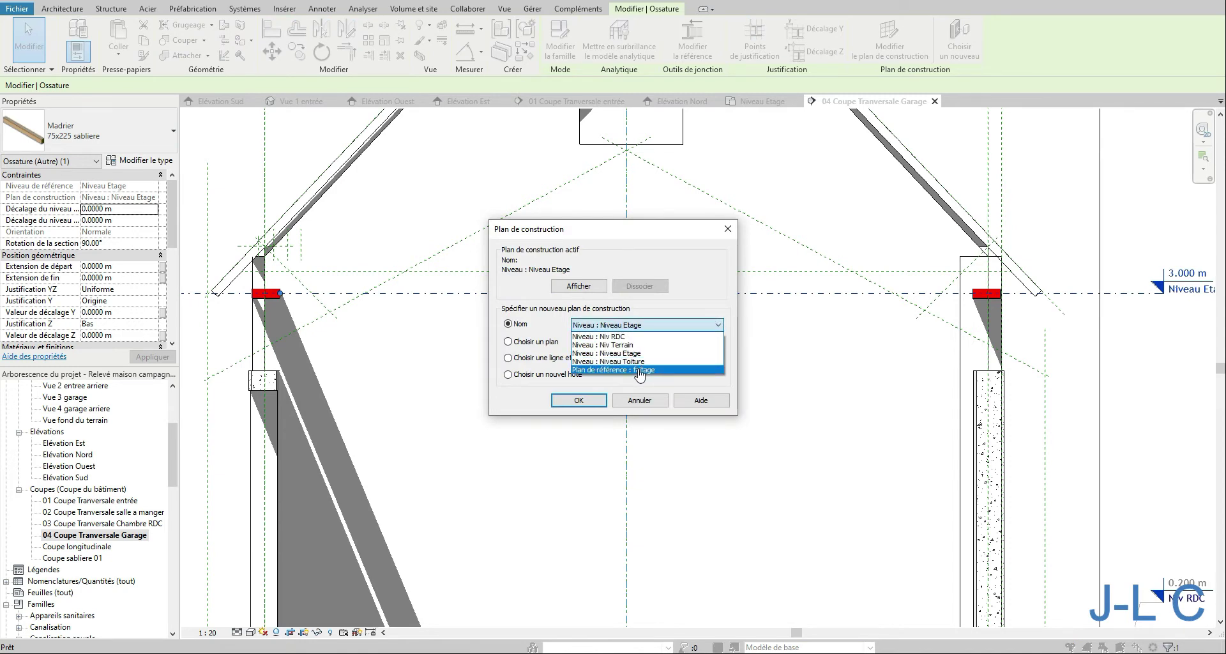
click(547, 346)
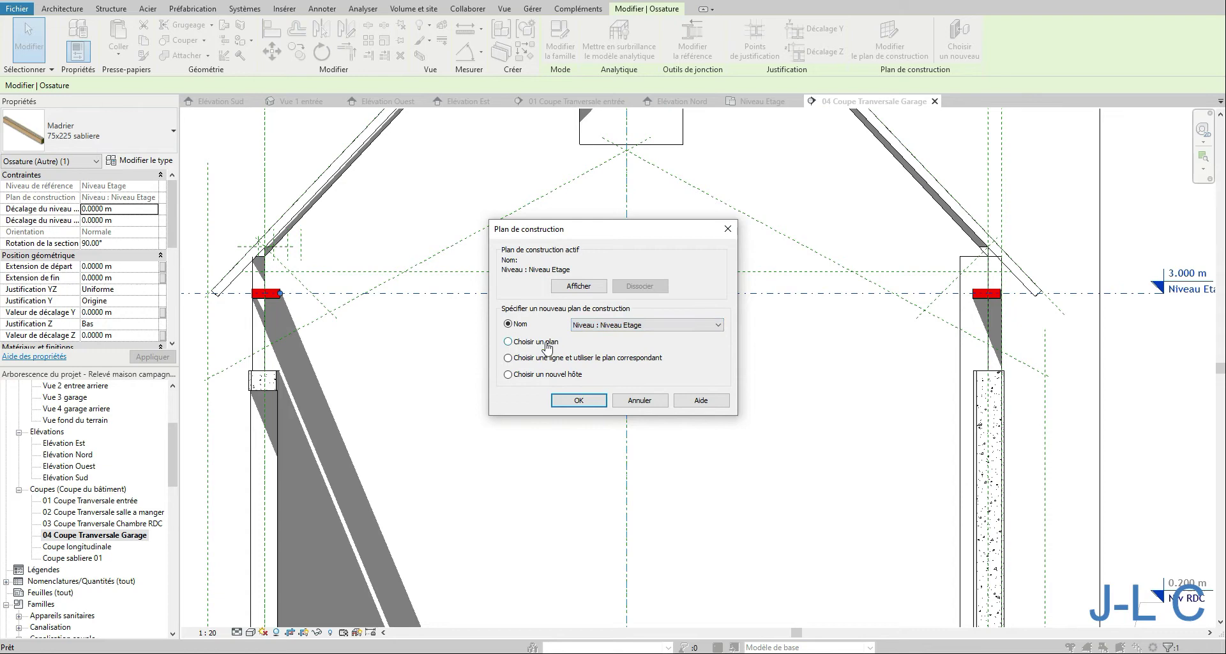
click(579, 401)
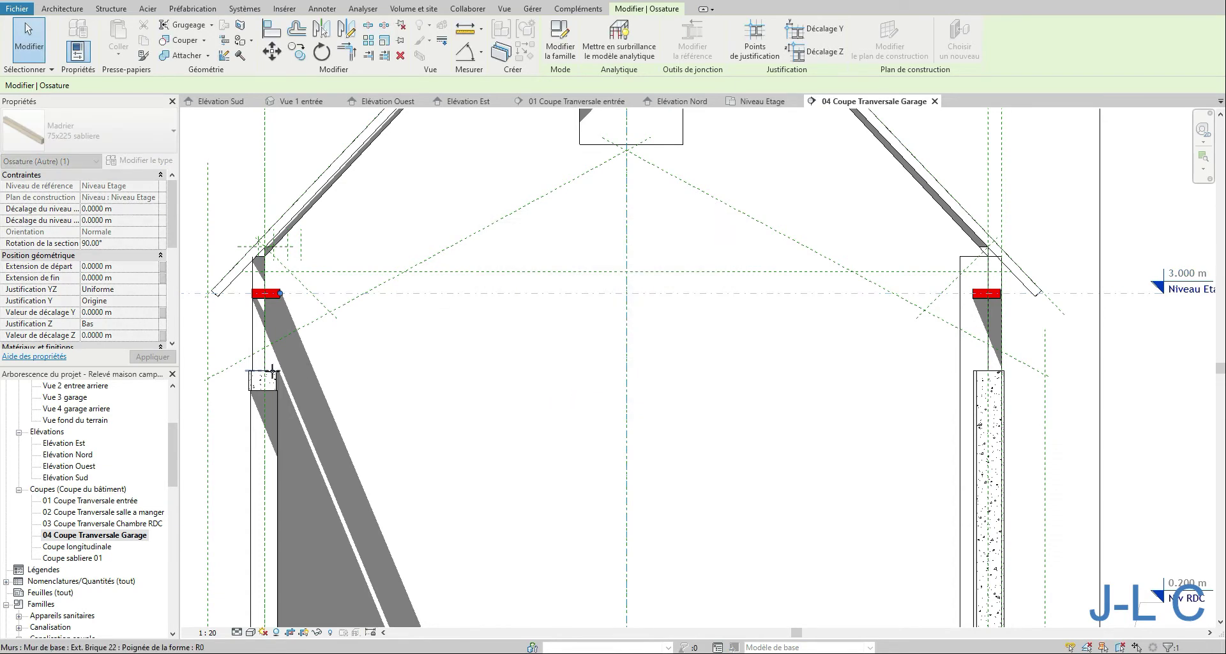
click(272, 370)
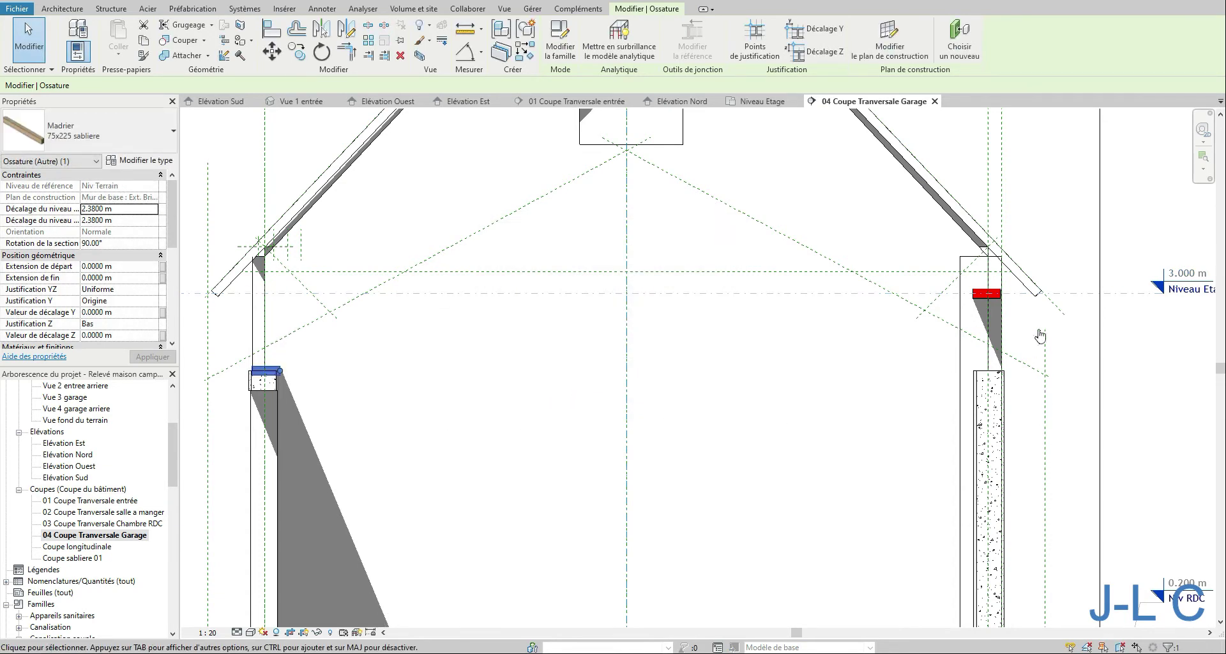
Change the right wall plate's work plane by picking the top face of the wall below that plate.
click(986, 293)
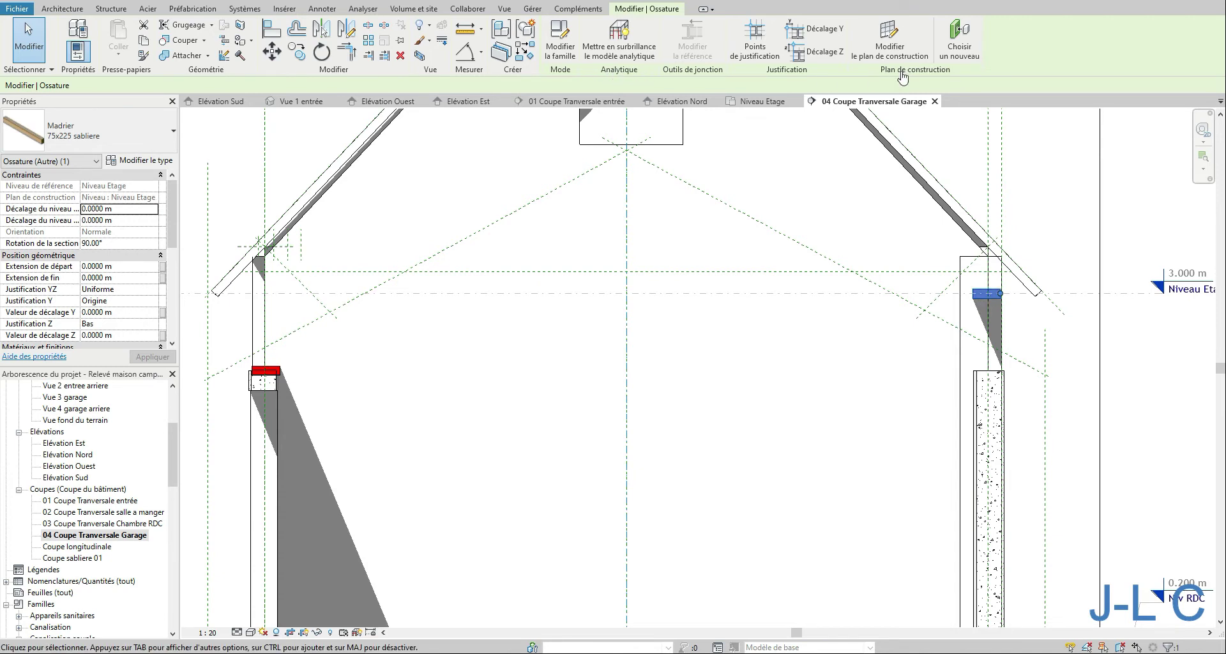
click(893, 44)
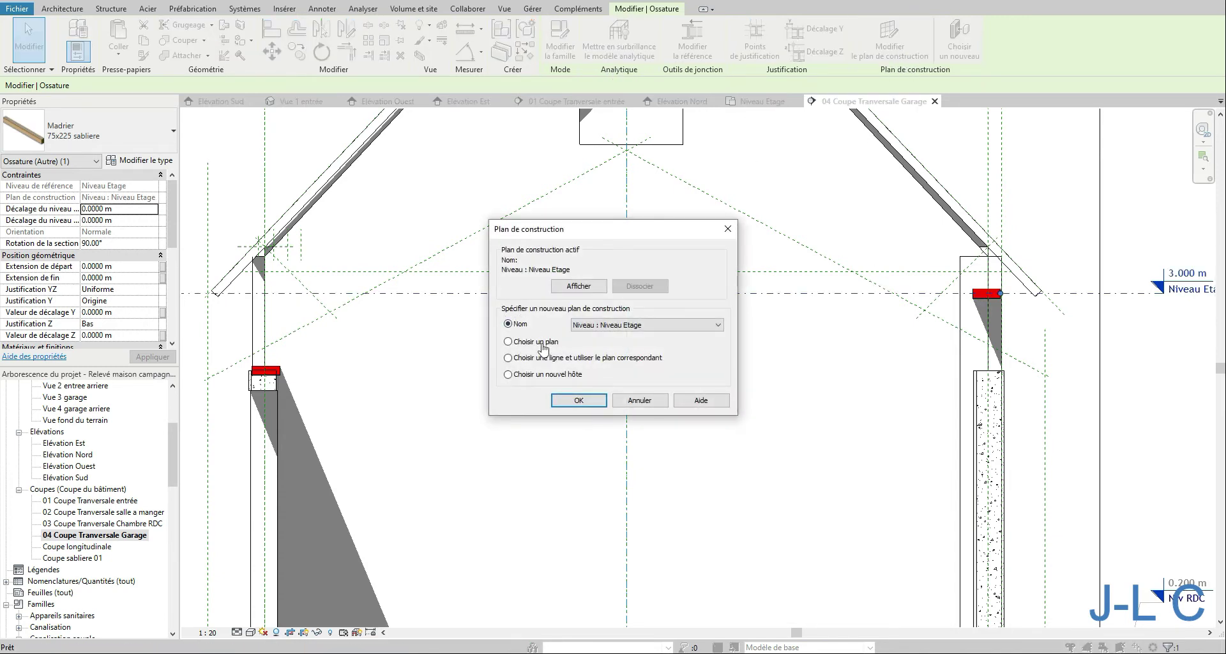
click(541, 342)
click(574, 401)
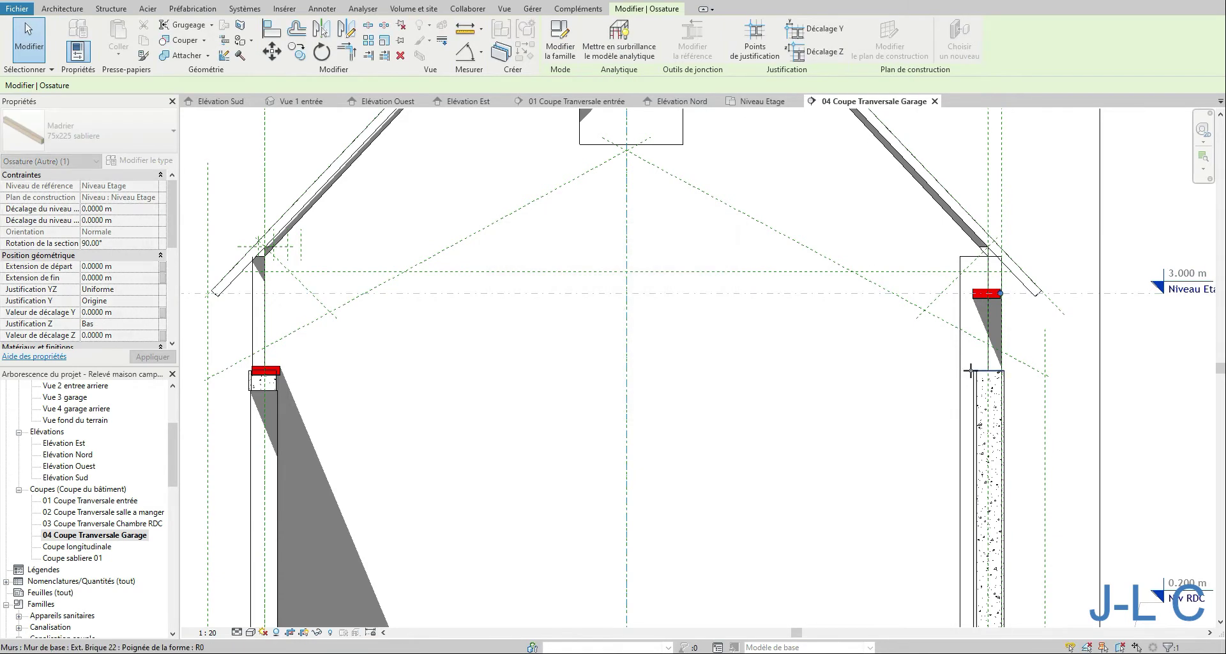
click(969, 370)
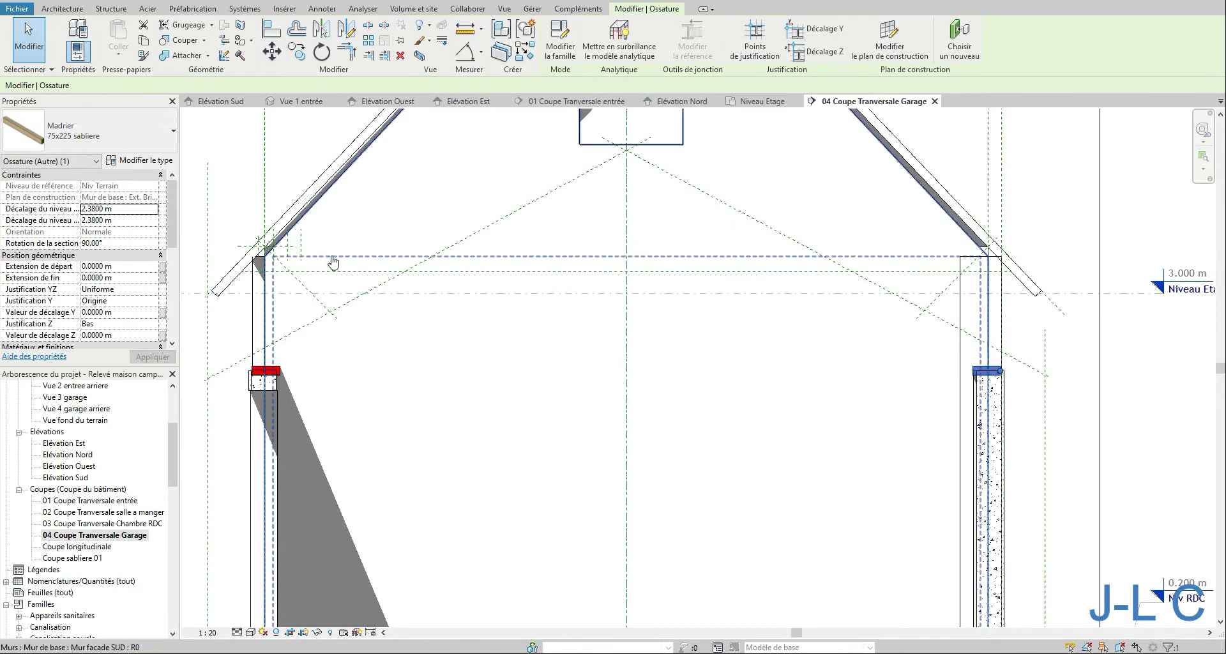
Try the Droite Y justification on the right wall plate.
click(156, 327)
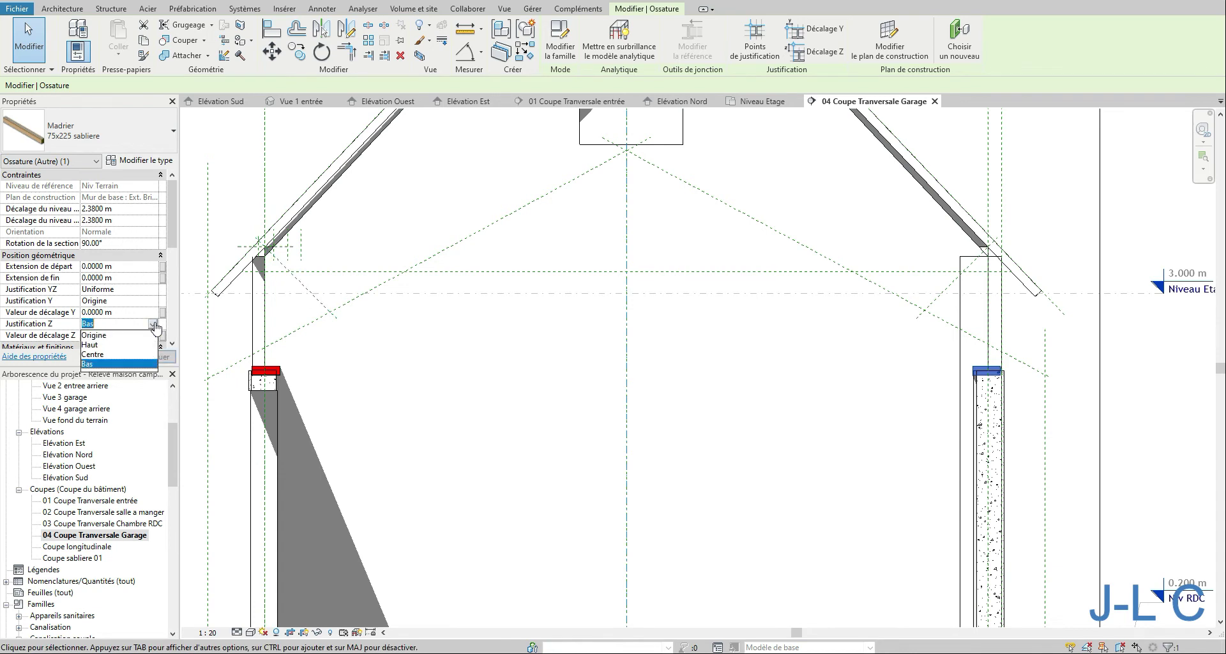
click(155, 325)
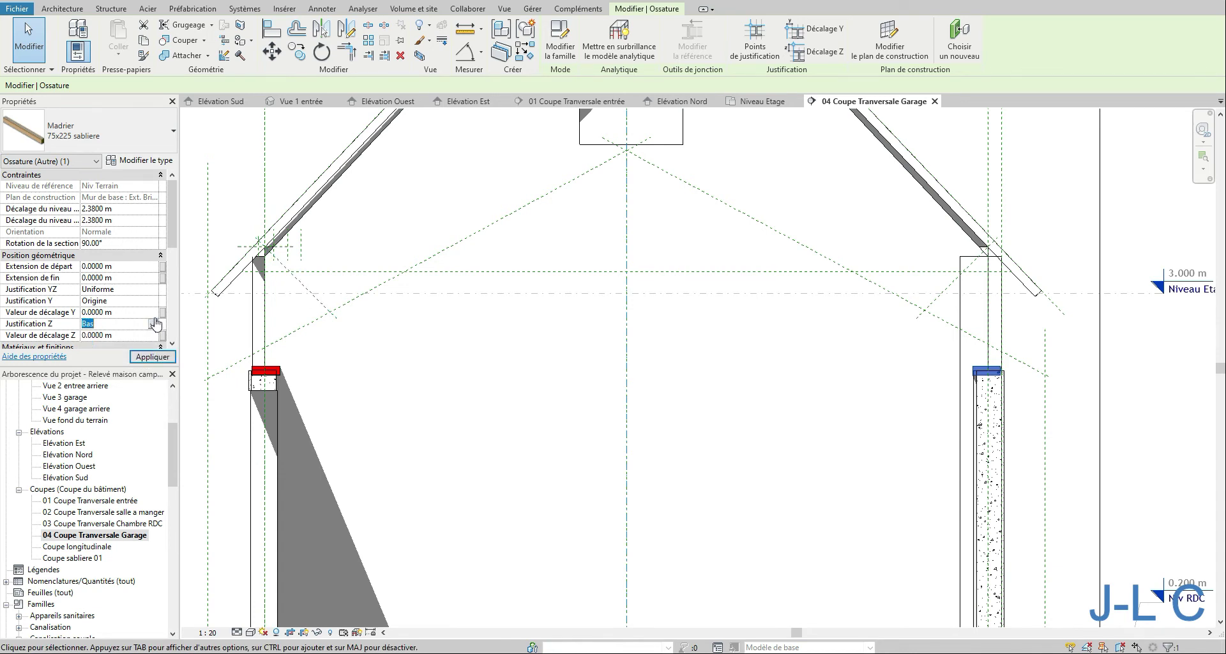
click(155, 302)
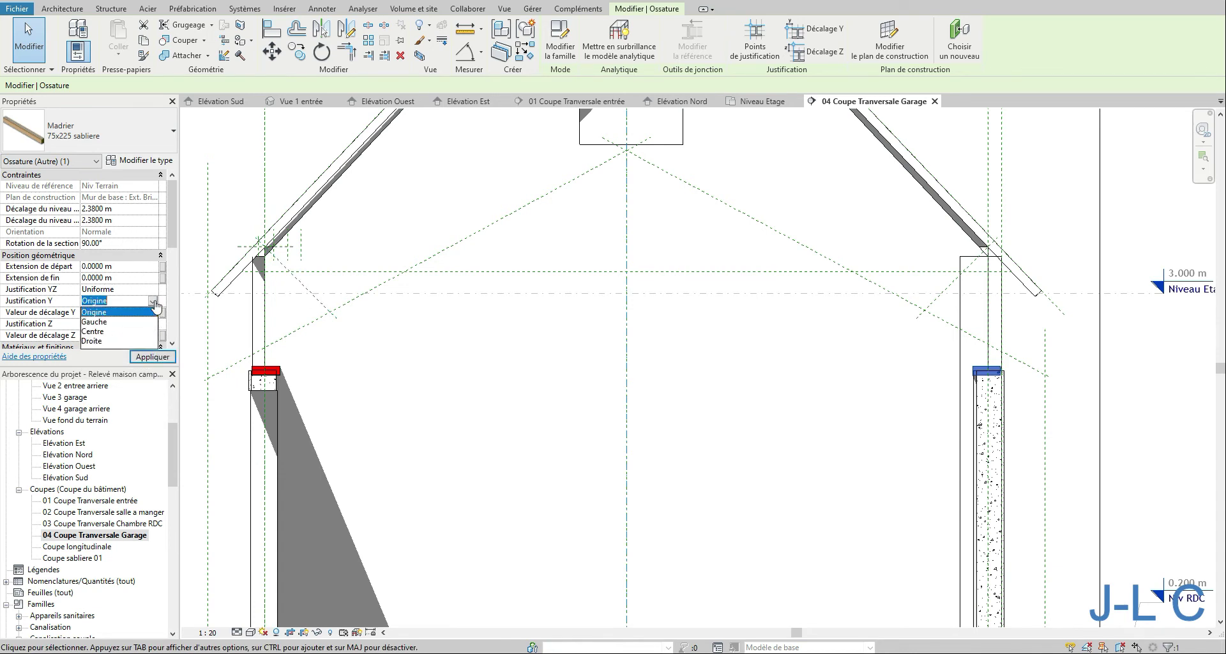
click(94, 341)
click(152, 356)
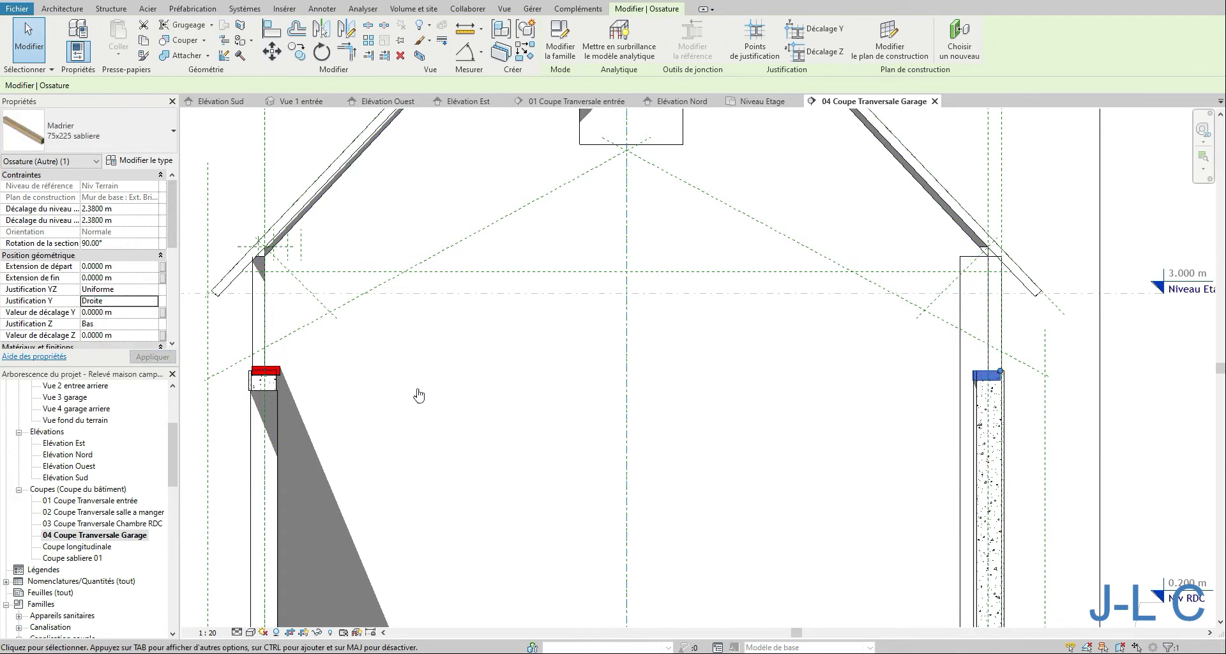
Set the right wall plate's Y justification to Gauche, leaving its justification points as they are.
click(153, 303)
click(102, 318)
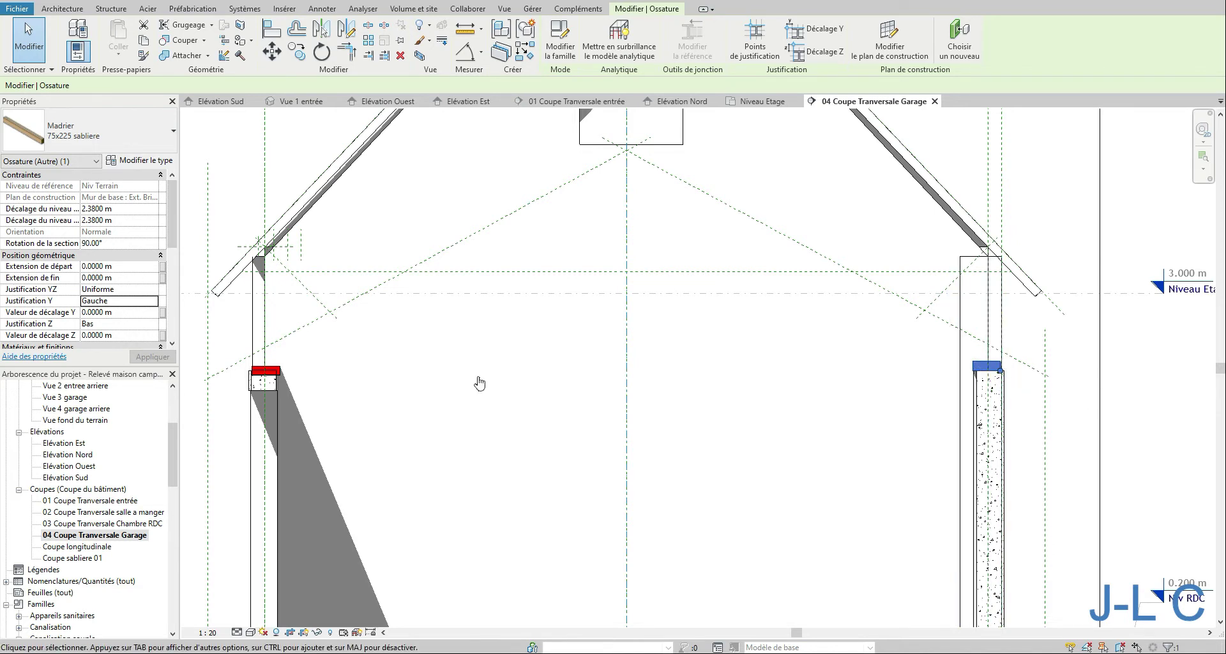
click(755, 40)
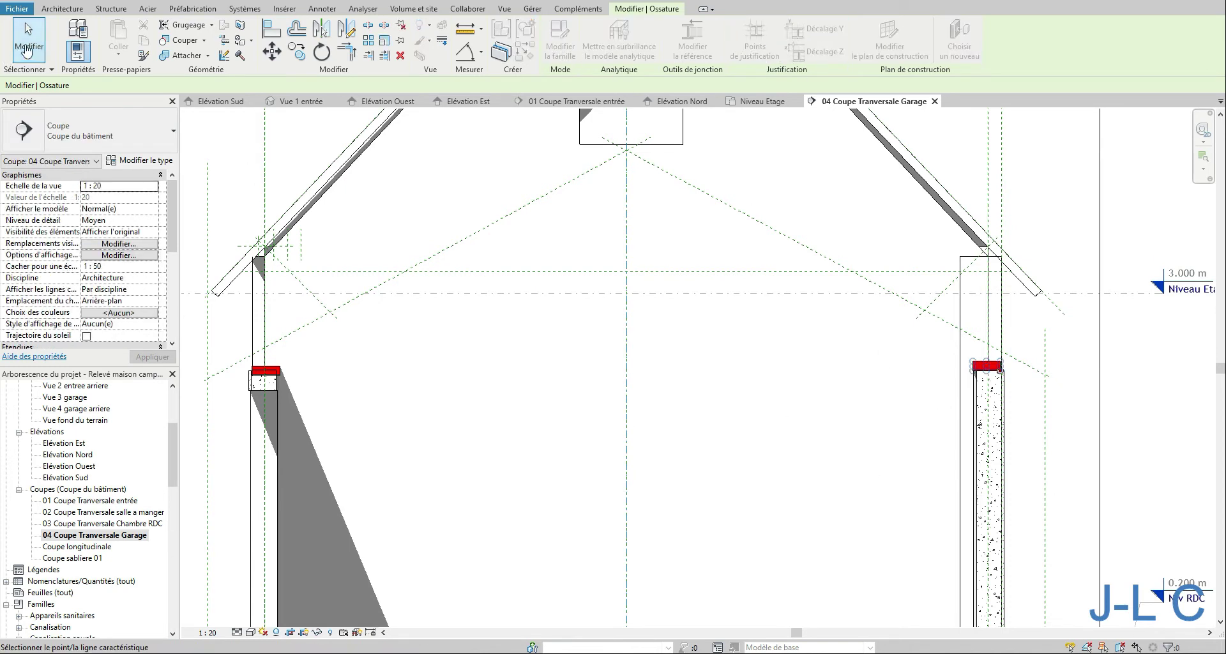
key(Escape)
key(Escape)
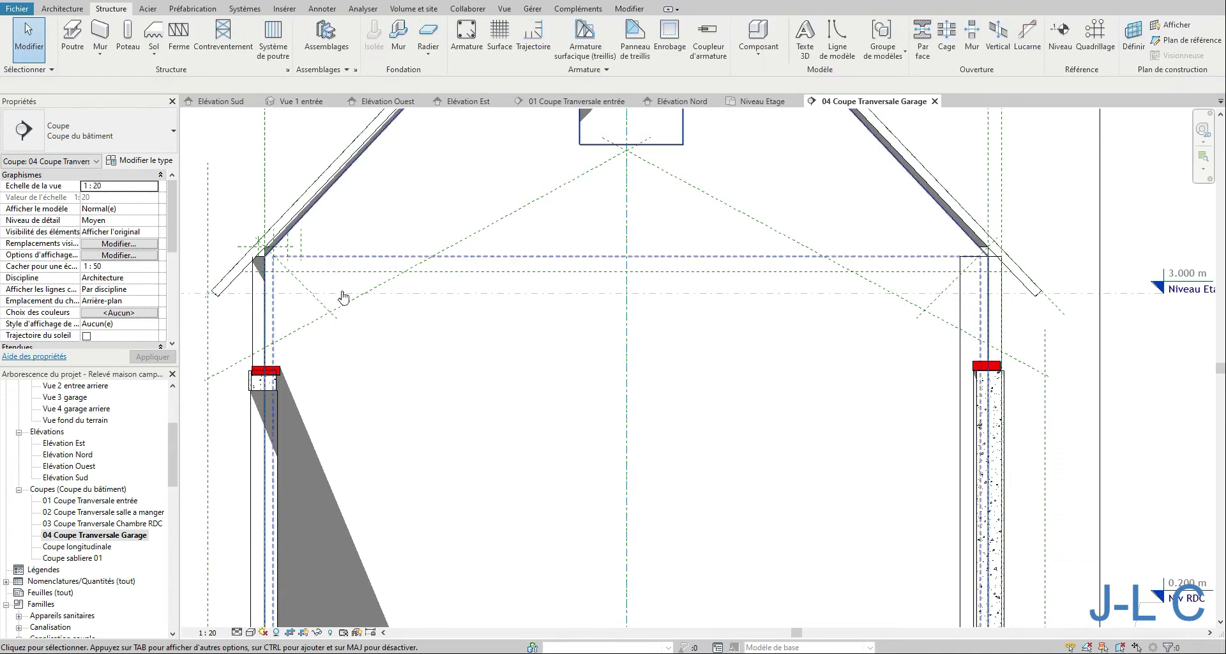
Set the left wall plate's justification point to the lower inner corner of its section so it sits on the wall.
click(278, 370)
click(755, 39)
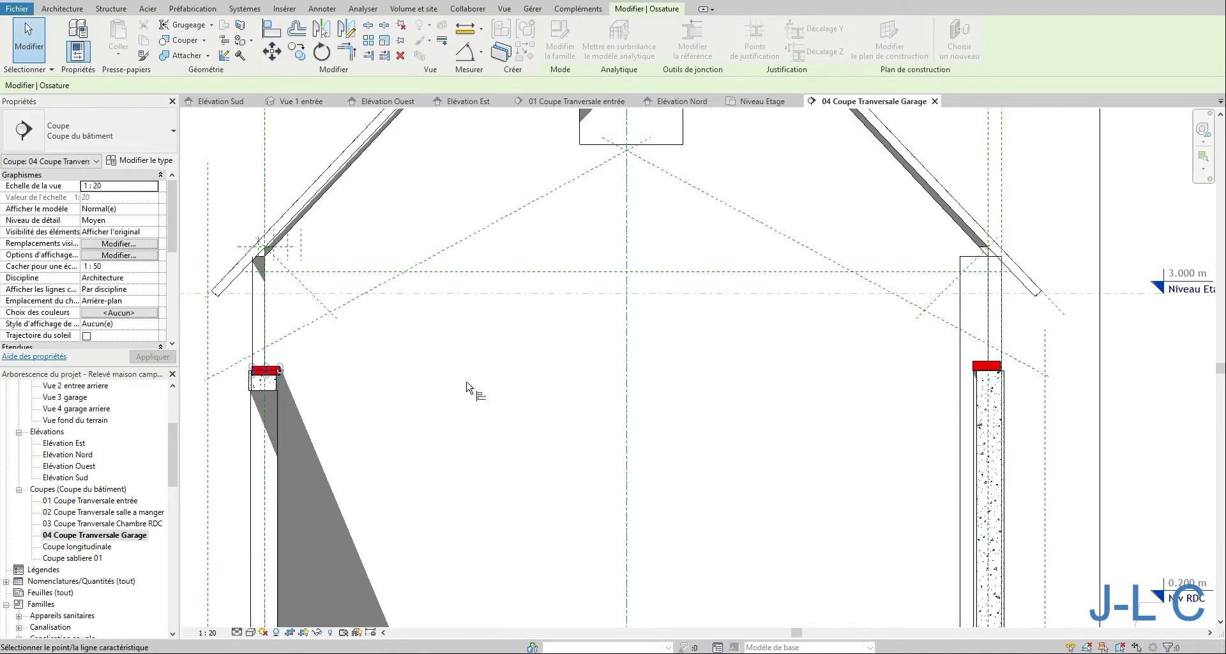
right_click(428, 339)
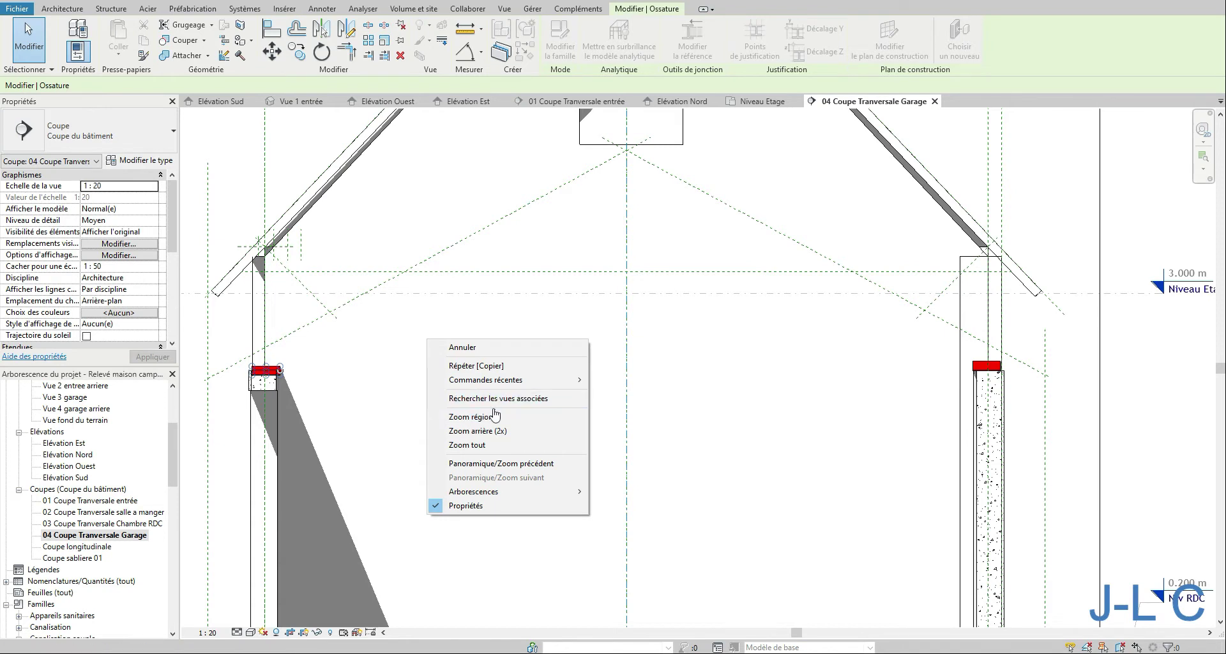
click(472, 416)
drag(228, 326, 367, 418)
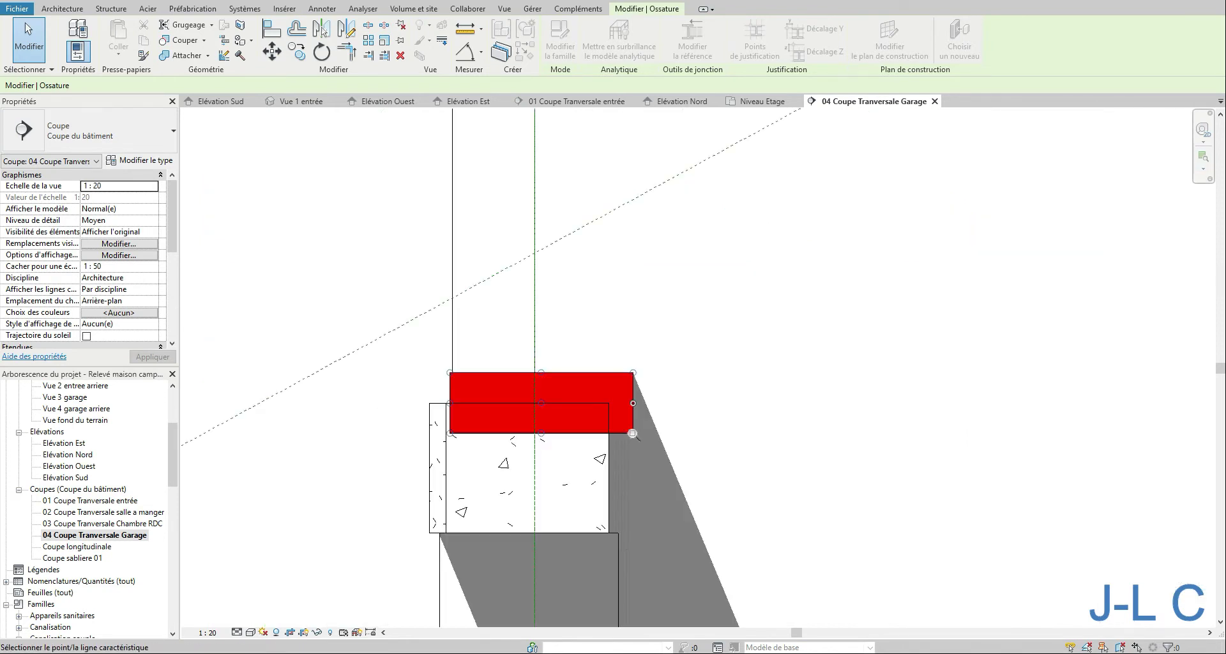
click(633, 434)
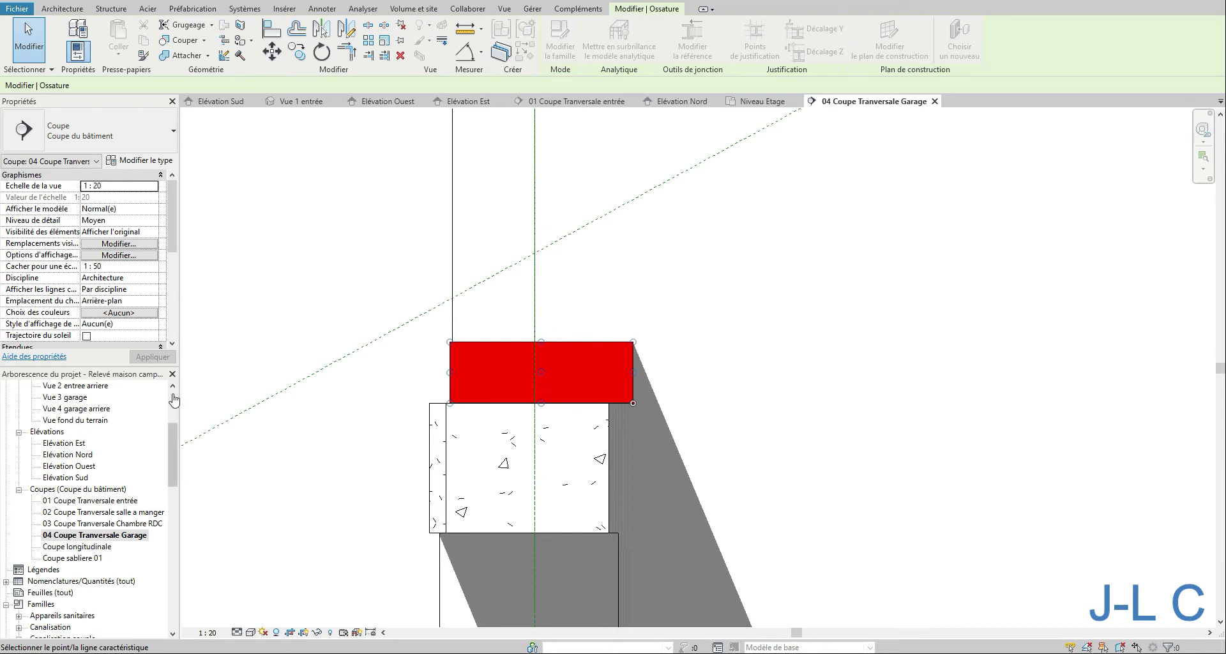
key(Escape)
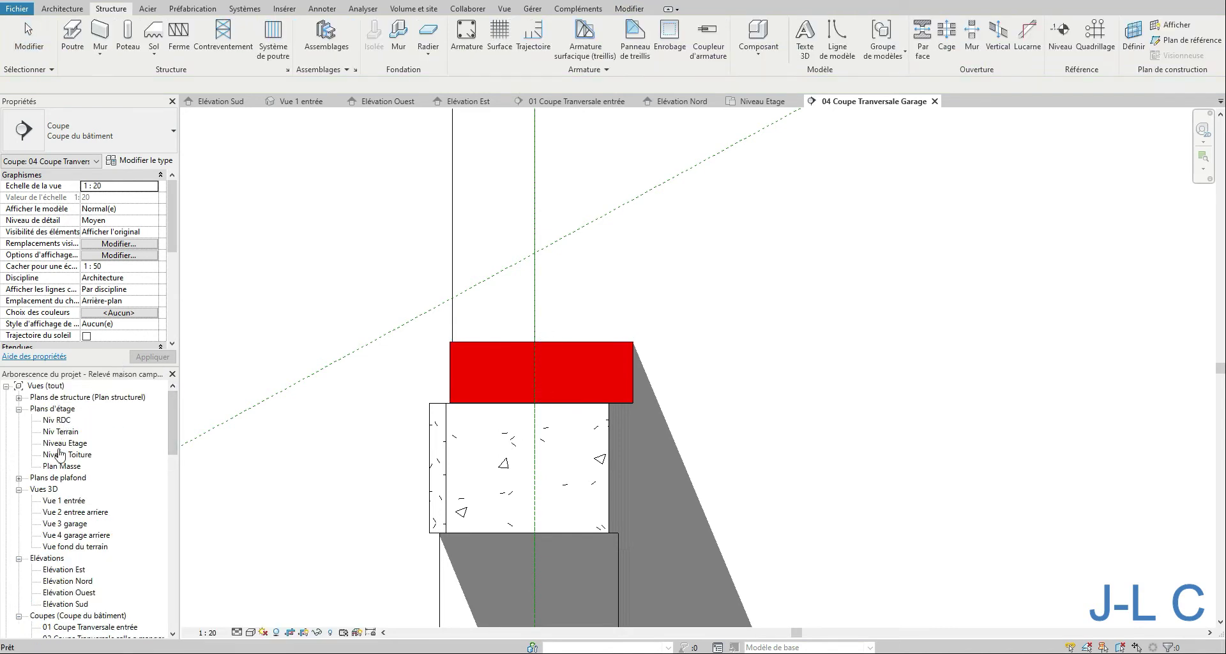
In the Niveau Etage plan, place a Madrier 75x225 Faitiere beam about 5.7 m long along the garage centreline, from the house gable towards the end wall.
double_click(60, 431)
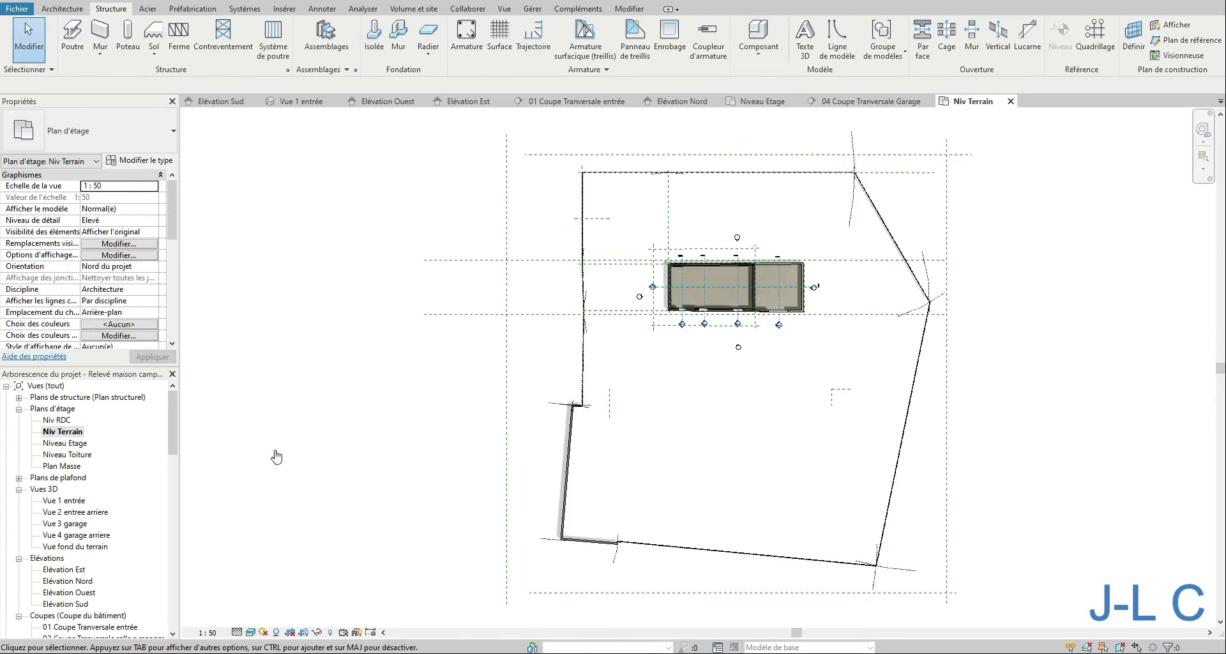
double_click(76, 444)
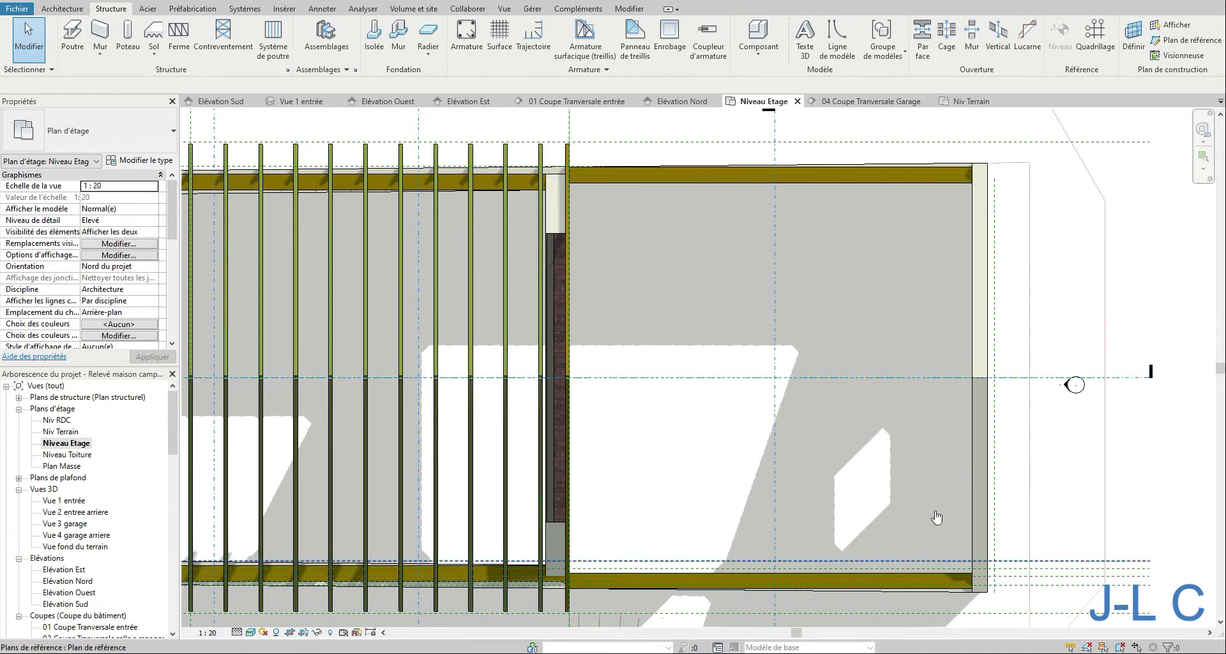
click(72, 34)
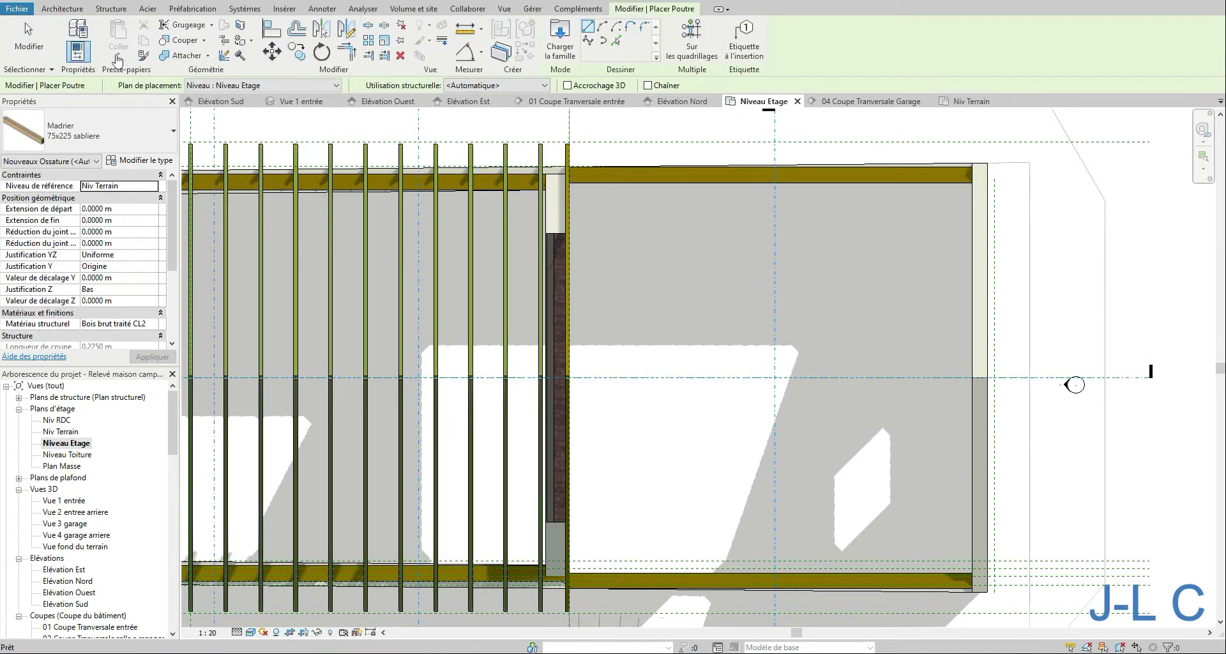
click(74, 137)
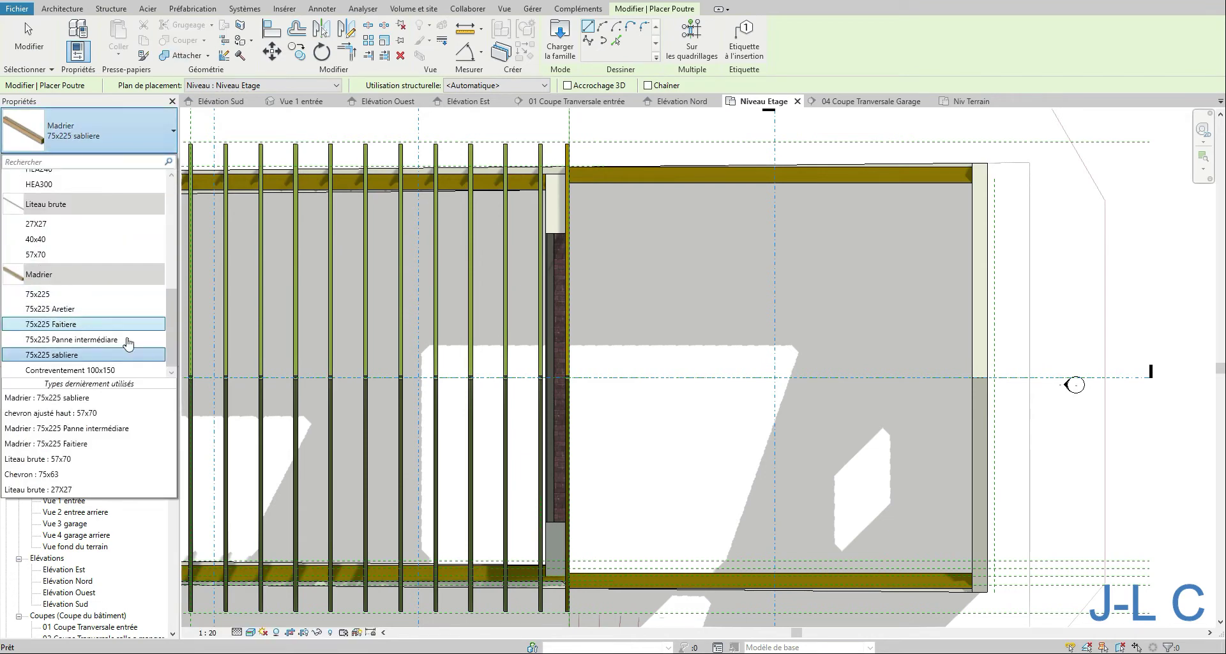
click(74, 324)
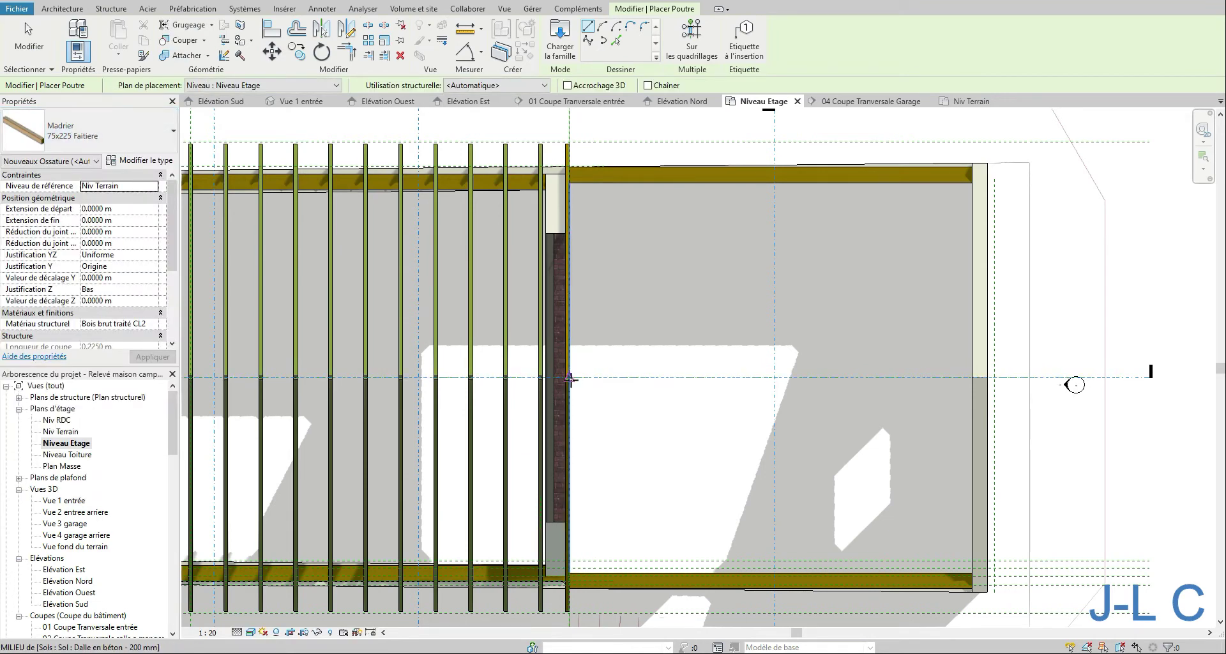
click(570, 379)
click(970, 377)
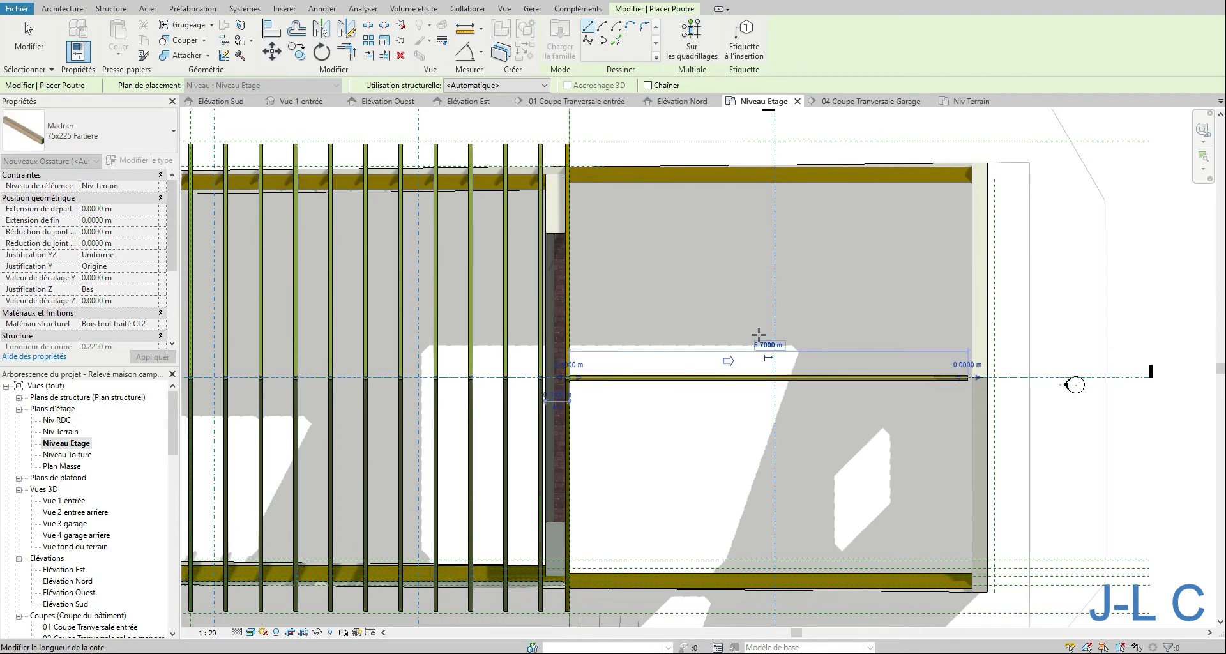
key(Escape)
key(Escape)
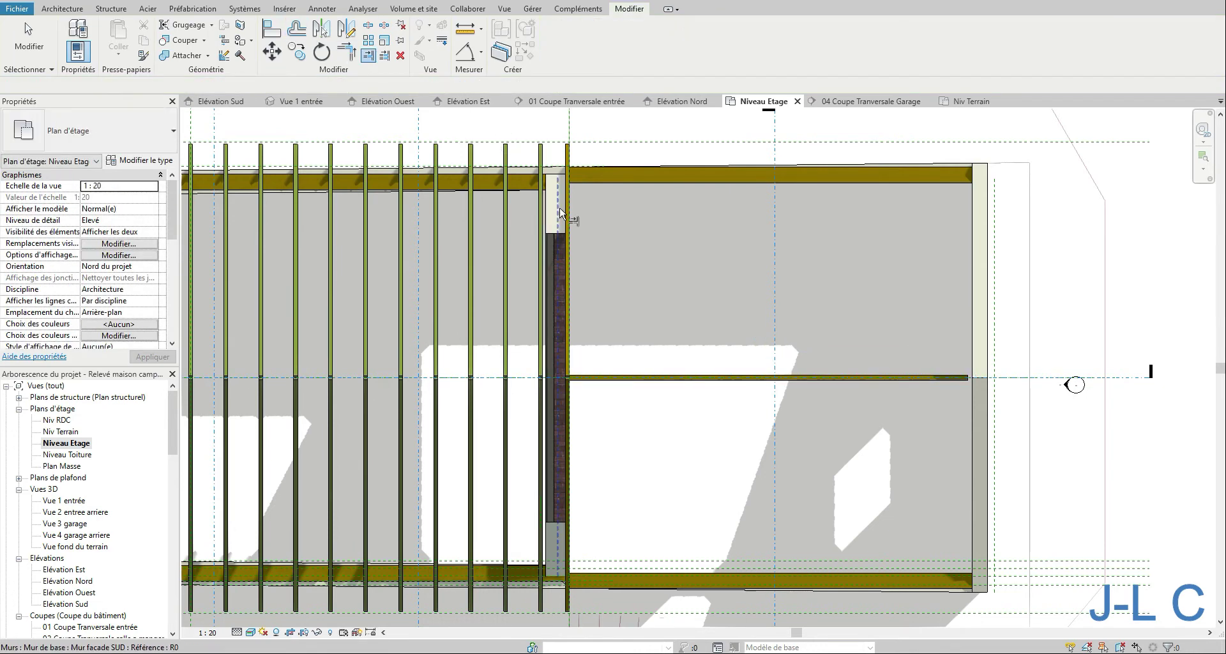
Extend the ridge beam's outer end to the inner face of the garage end wall with Trim/Extend.
click(560, 213)
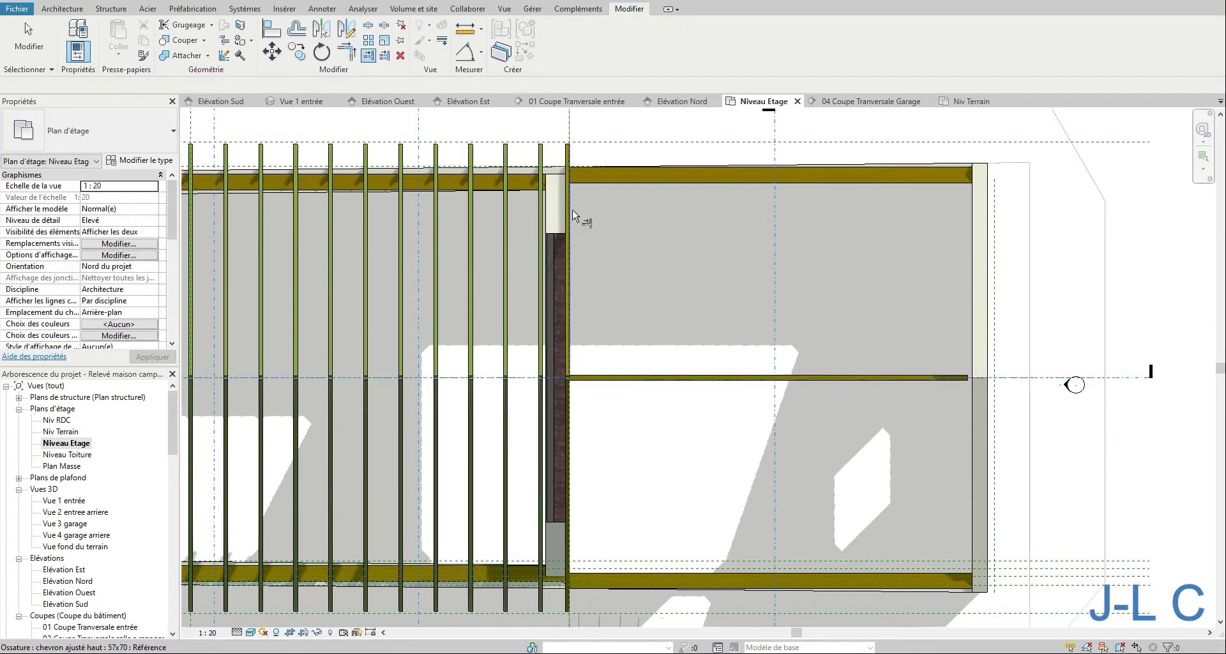
click(658, 380)
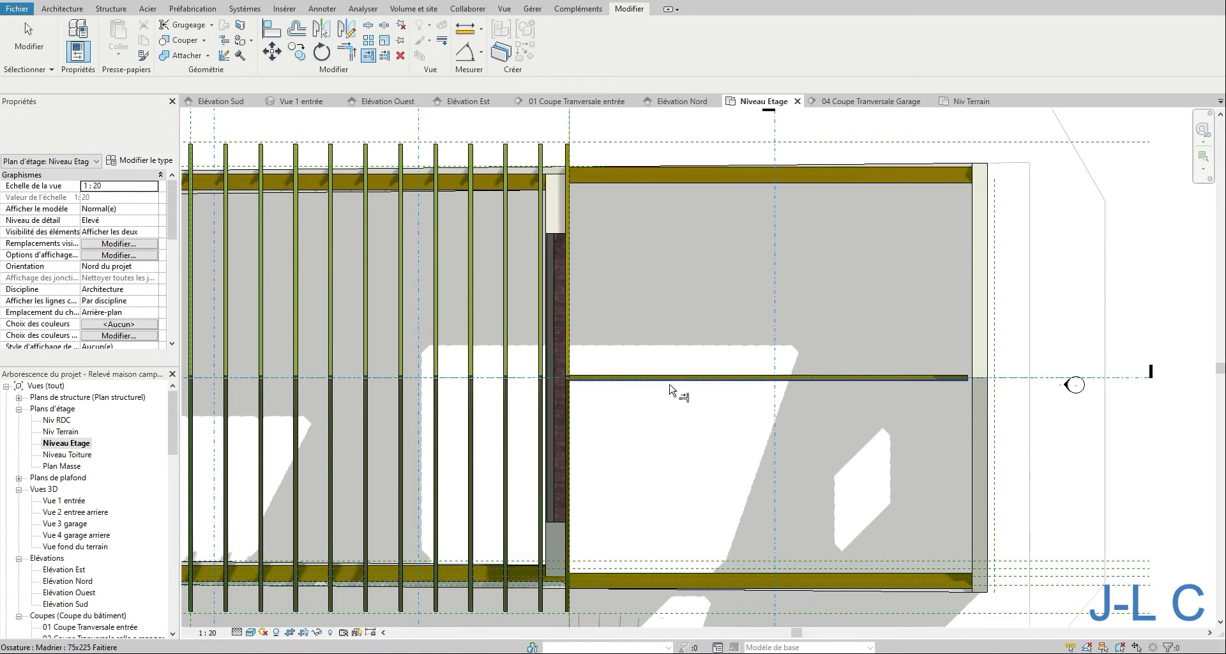
click(973, 404)
click(949, 389)
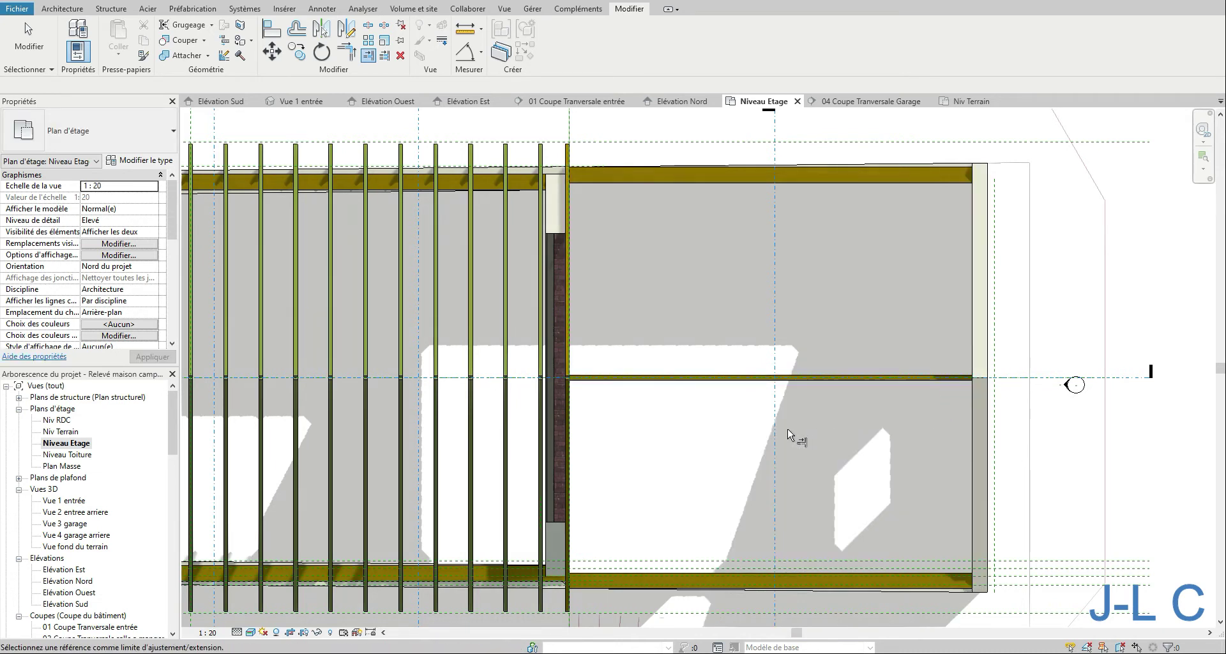
Trim or extend both garage wall plates to the line of the last house rafter at the house gable.
click(572, 337)
click(646, 187)
click(572, 540)
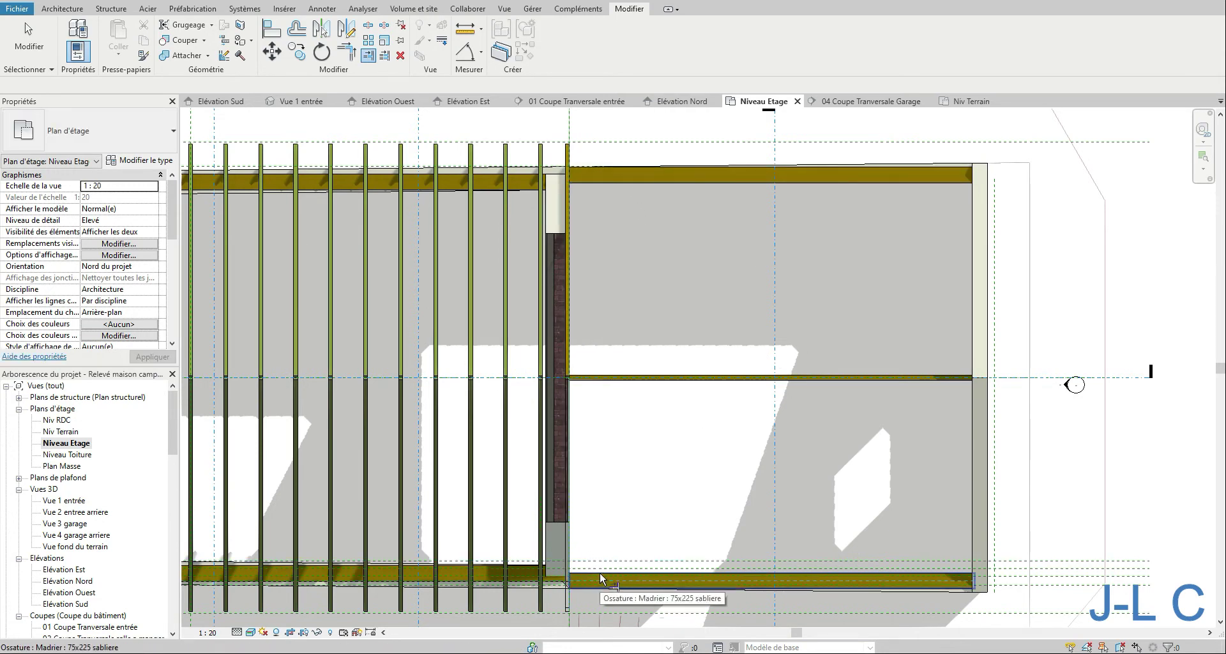
click(600, 572)
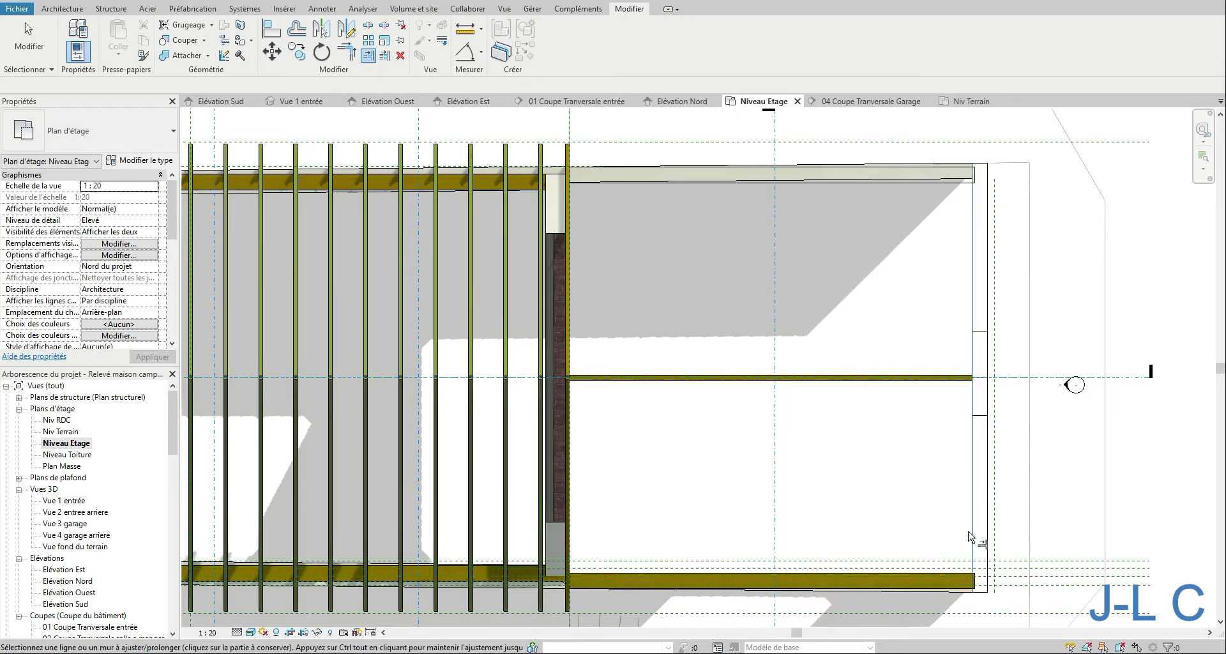
key(Escape)
key(Escape)
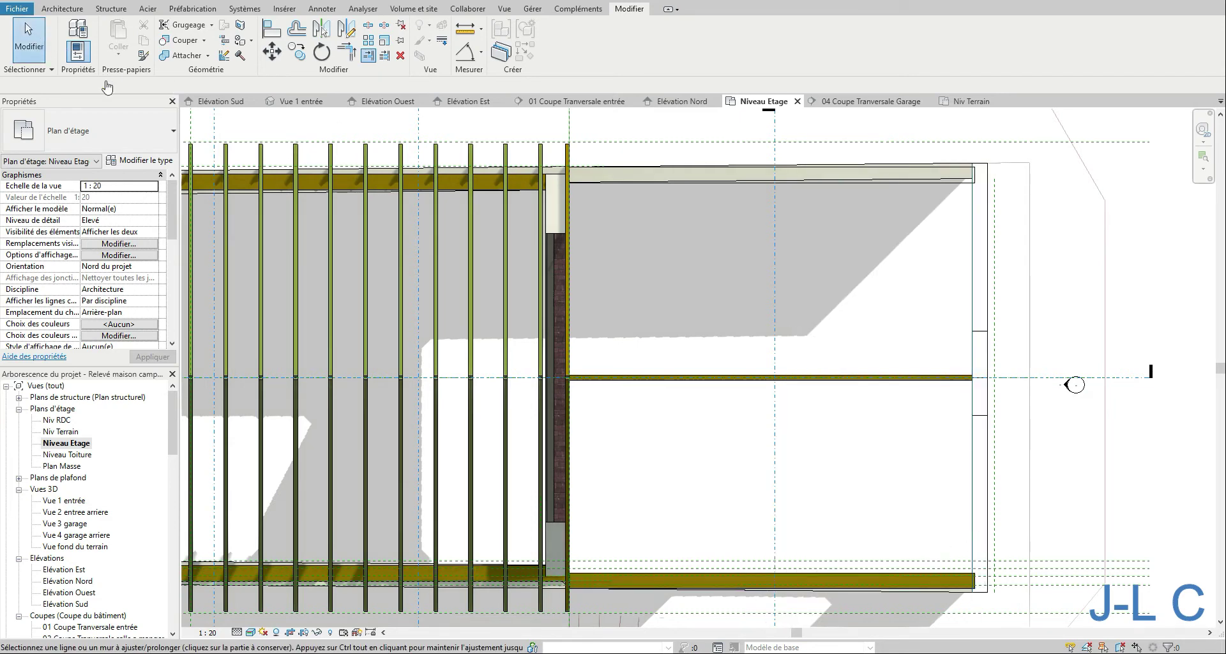
Stretch the ridge beam's outer end through the garage end wall to the reference plane just outside it.
click(909, 383)
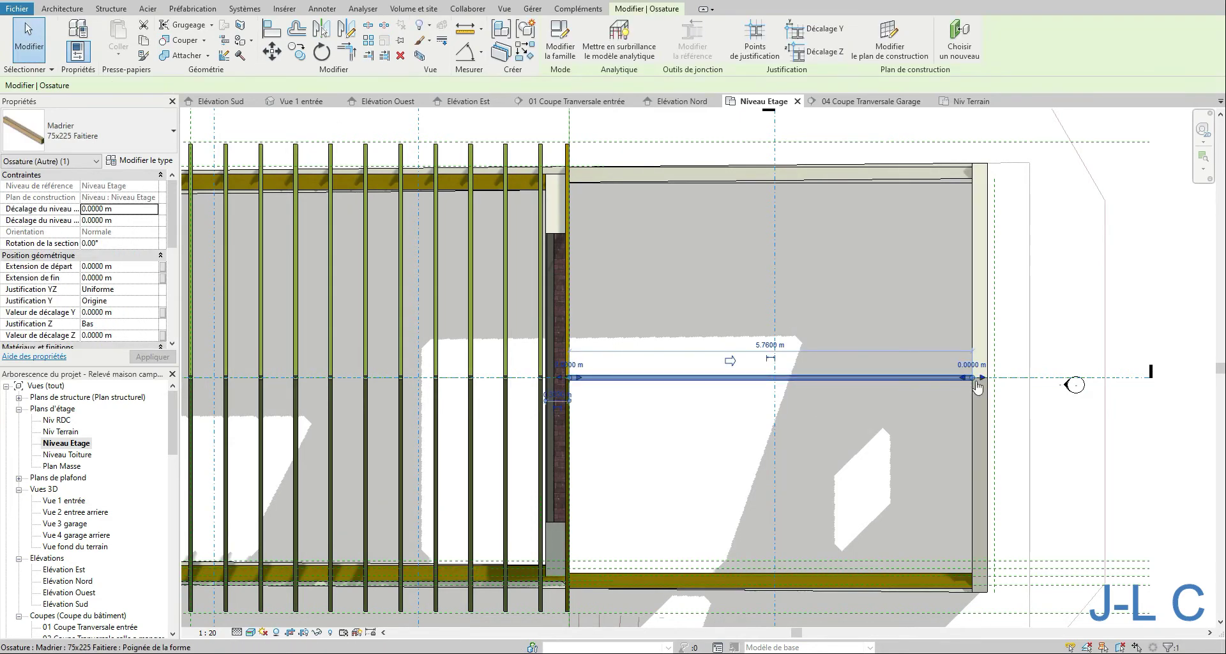
drag(972, 377, 993, 377)
Name the vertical reference plane just outside the garage end wall "Débord panne".
click(995, 416)
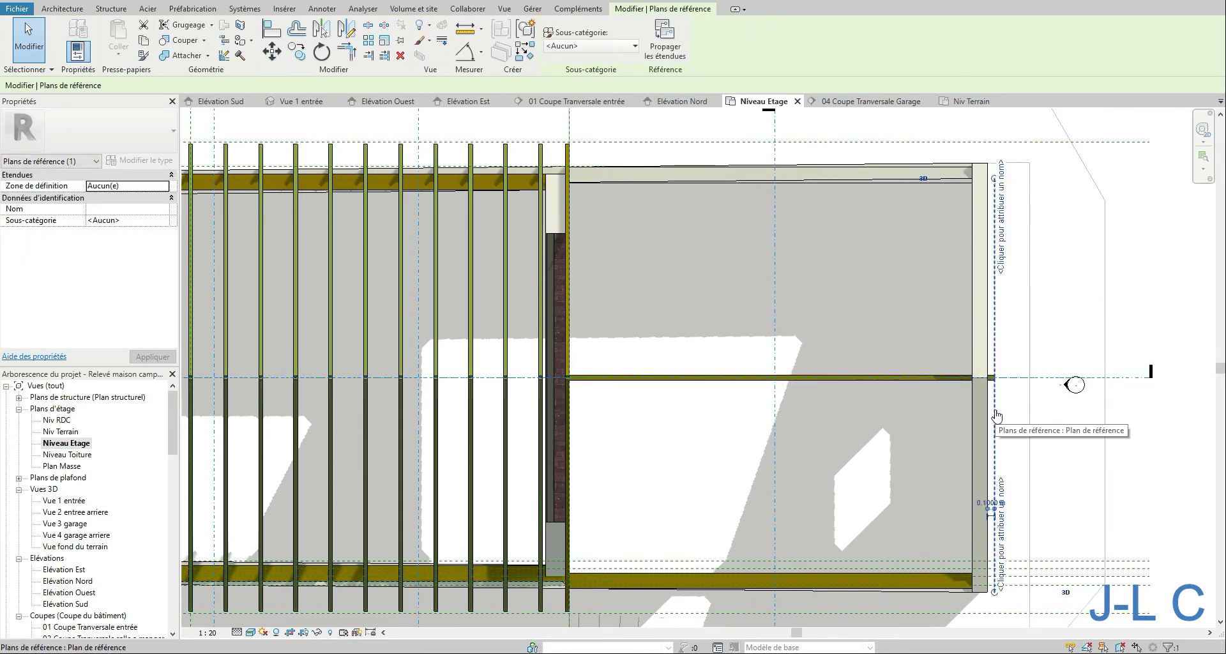
click(1004, 257)
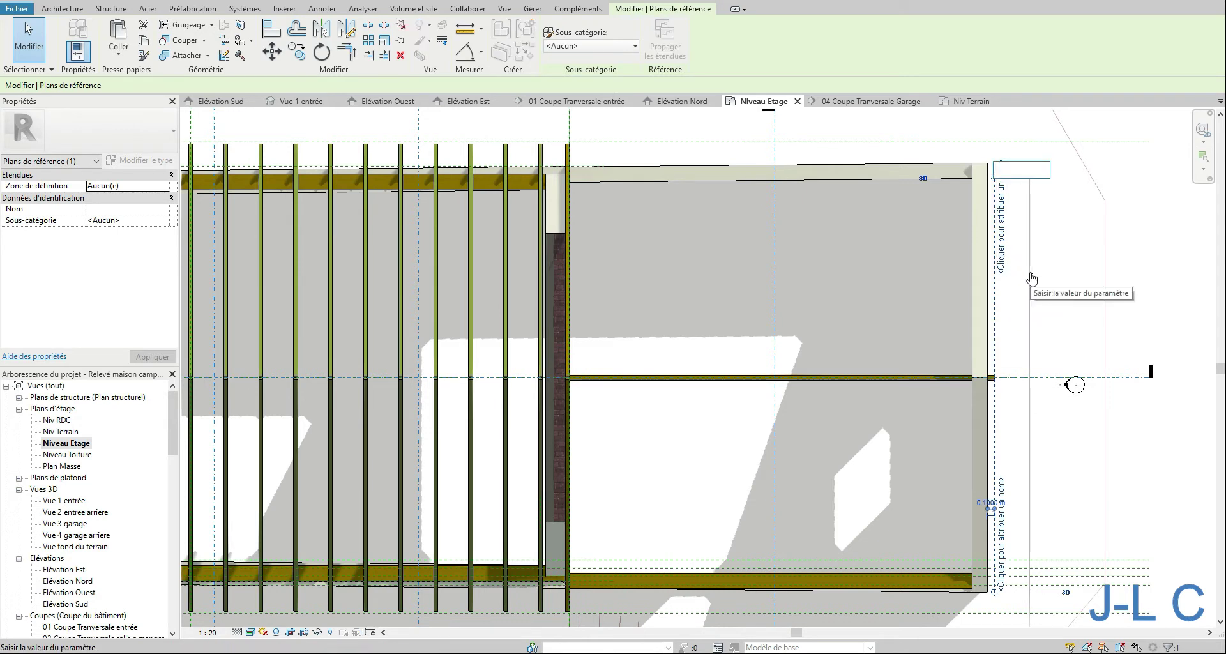
text(d2BO)
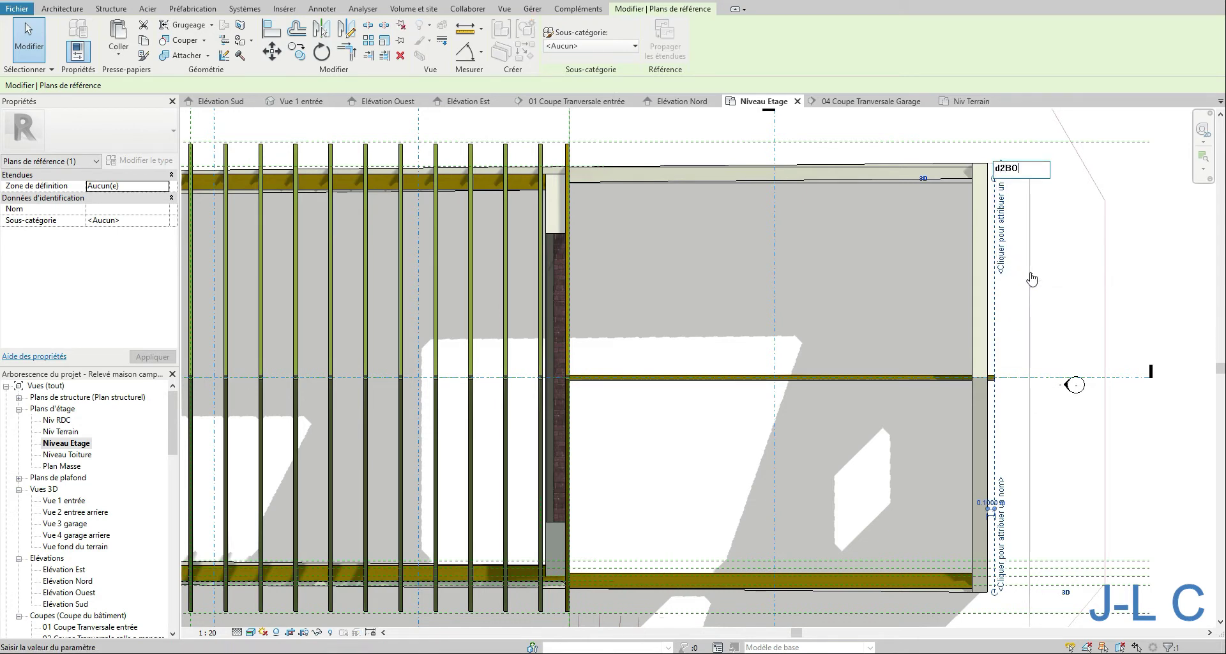
text(RD PANNE)
key(Return)
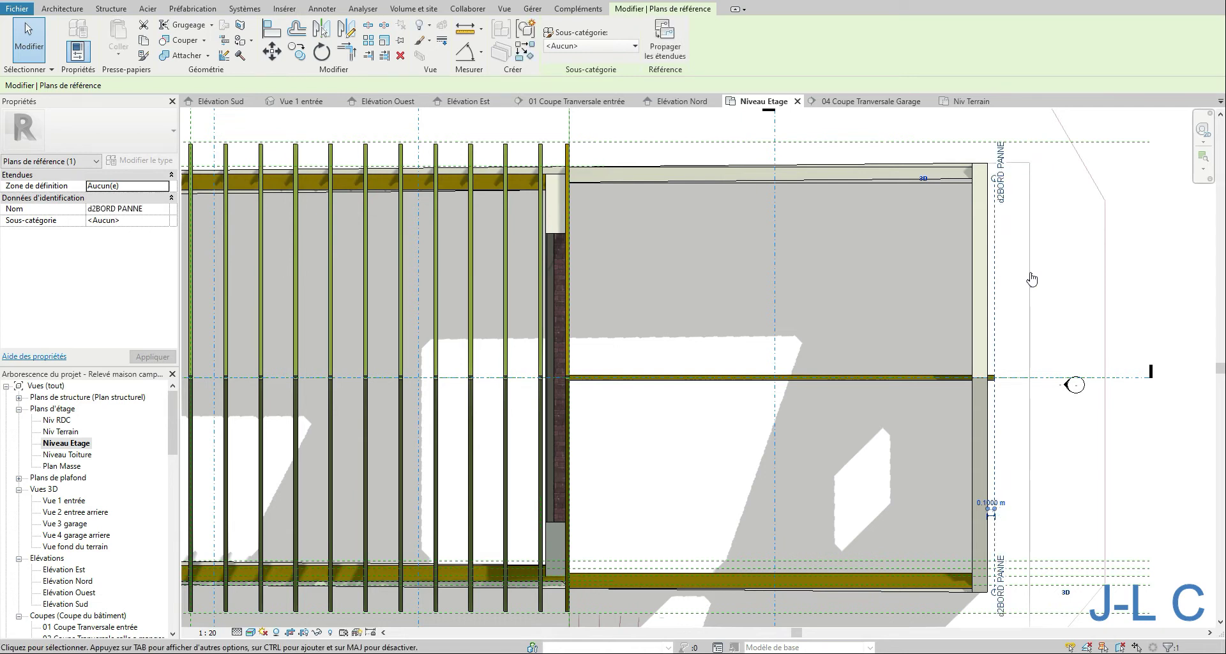
click(1001, 198)
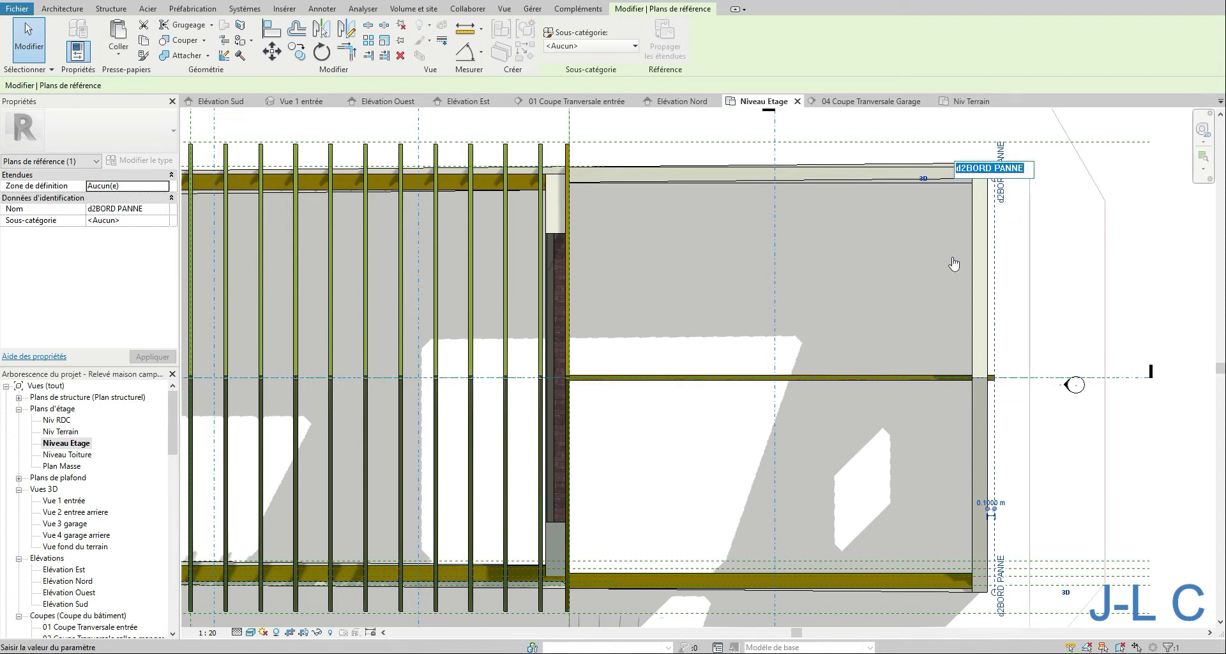
text(Débord panne)
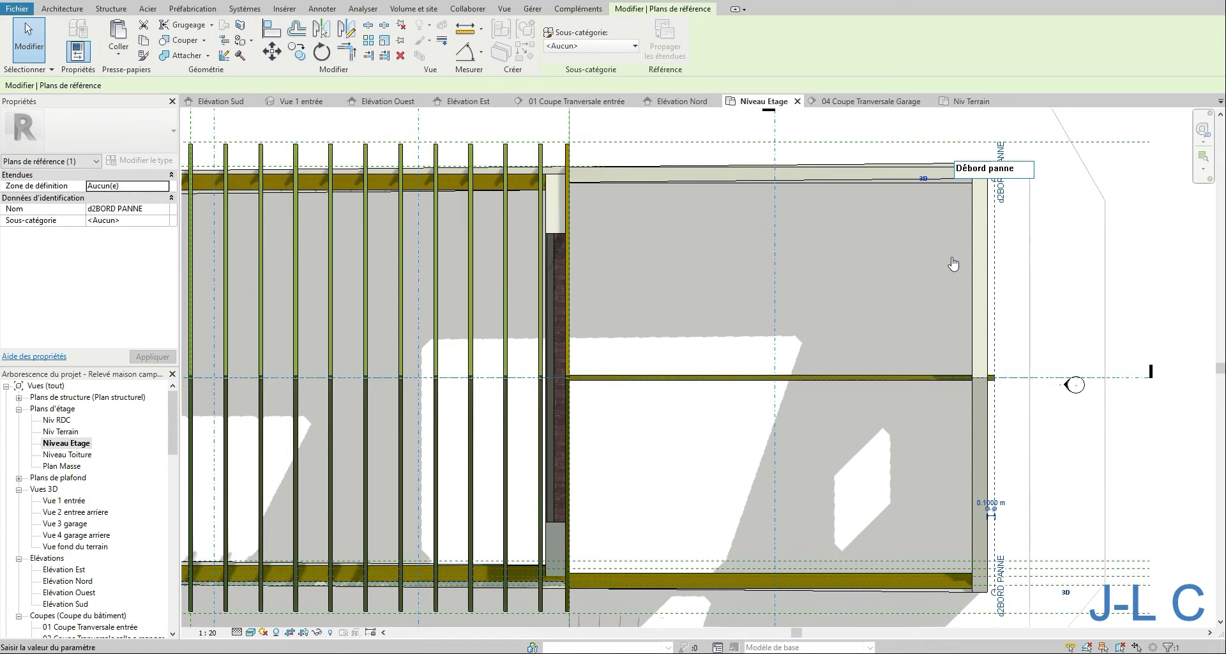
key(Return)
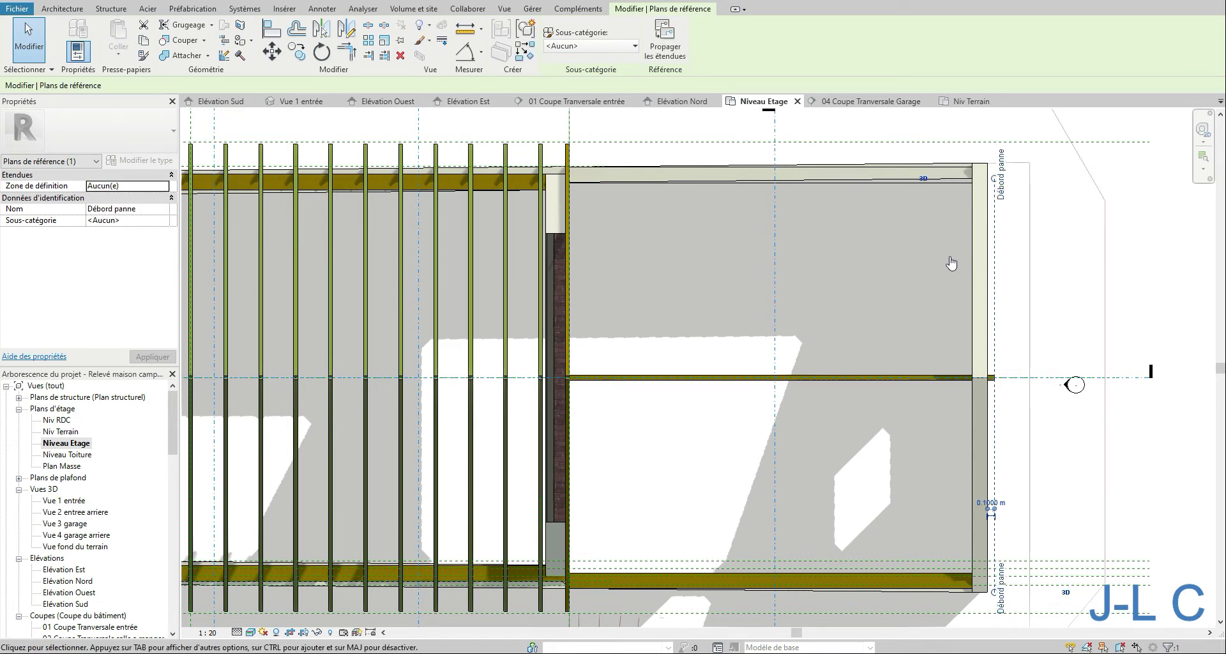
key(Escape)
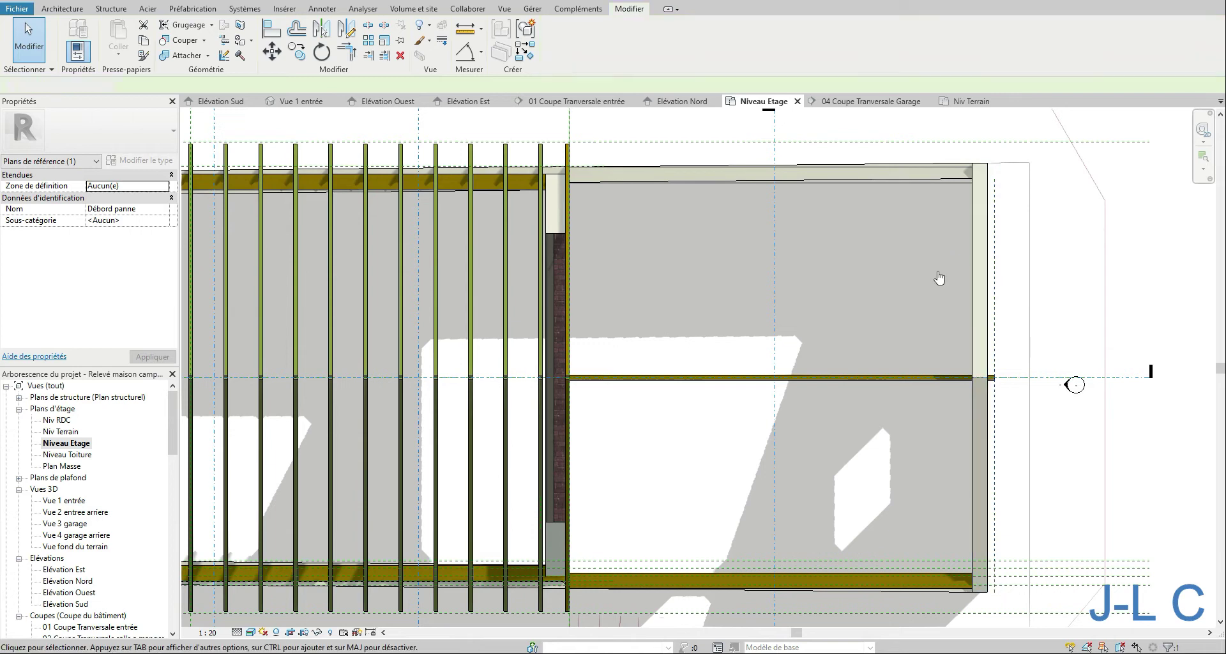
Stretch the outer ends of both garage wall plates to the Débord panne reference plane.
click(898, 174)
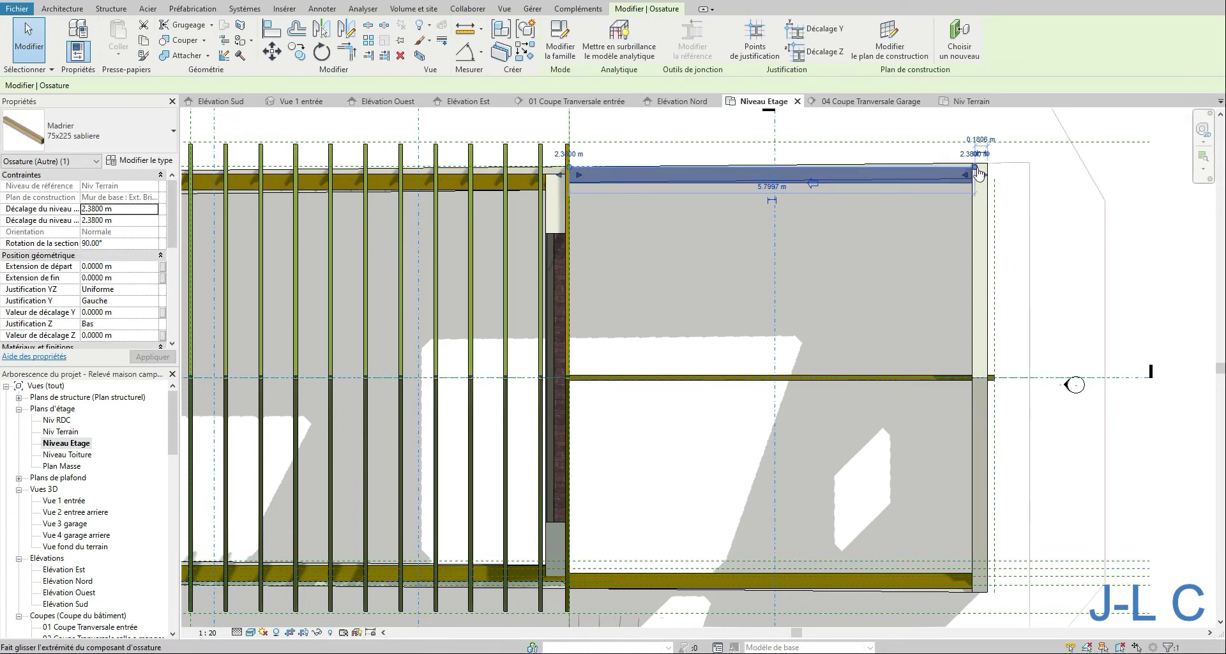
drag(979, 174, 1037, 179)
click(978, 578)
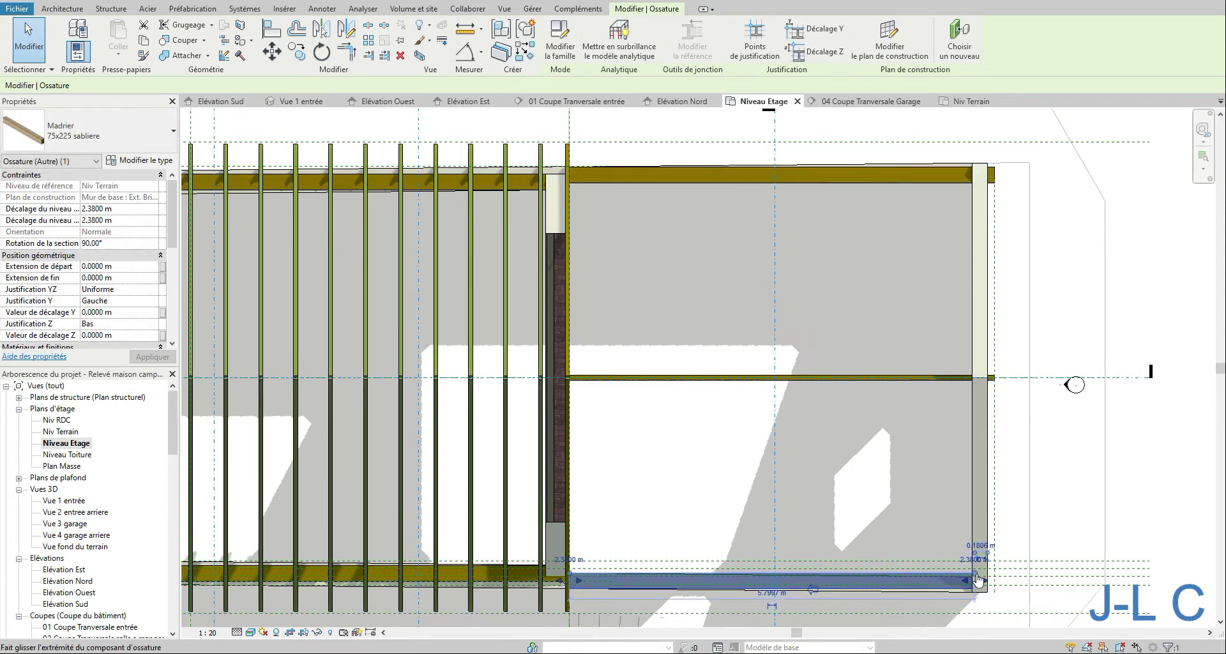
drag(979, 572, 994, 573)
click(844, 515)
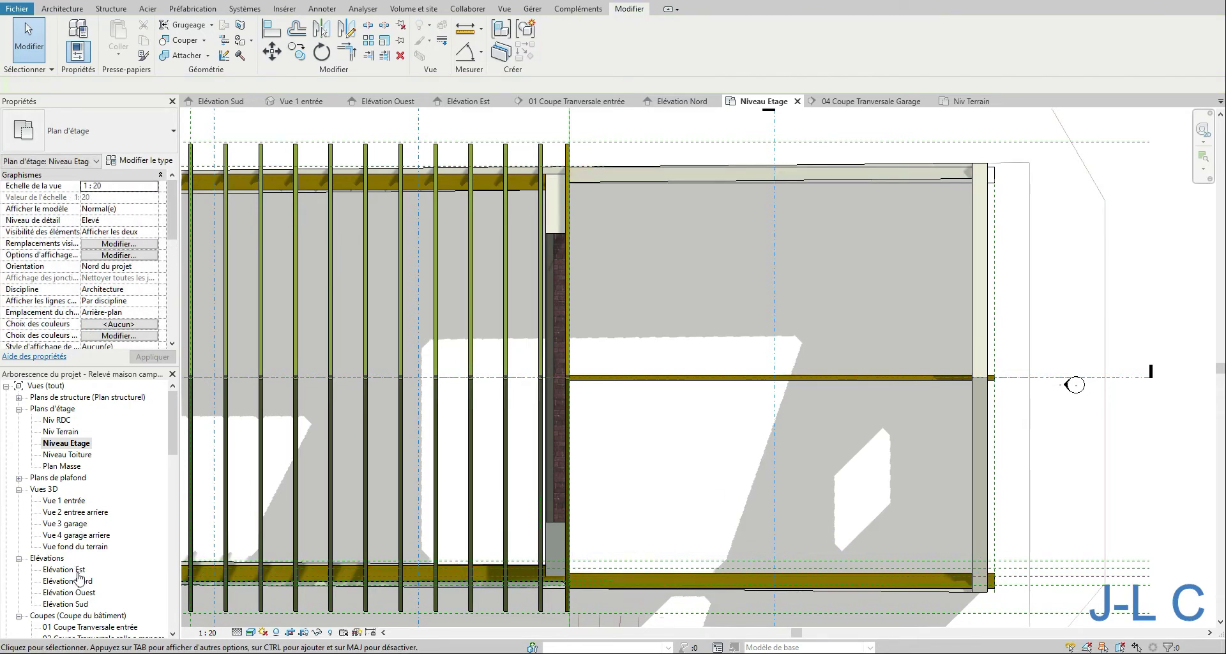
In the 3D view Vue 1 entrée, open the profile of the garage's end gable wall for editing.
double_click(64, 501)
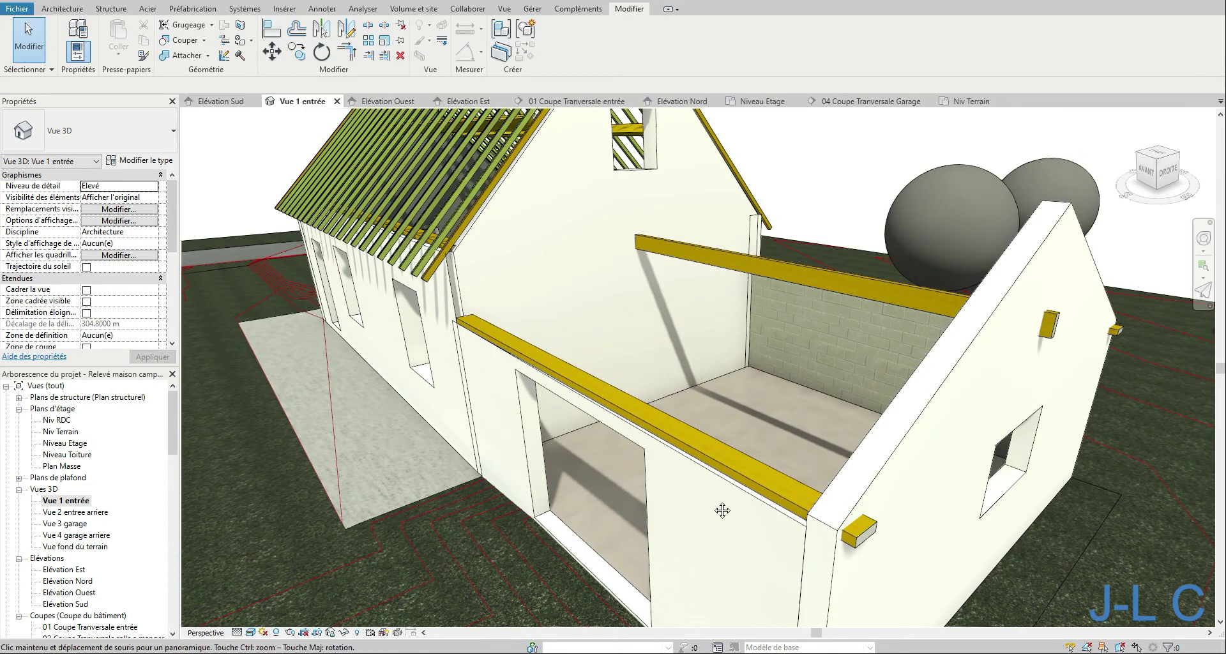
shift+middle_drag(646, 508, 712, 457)
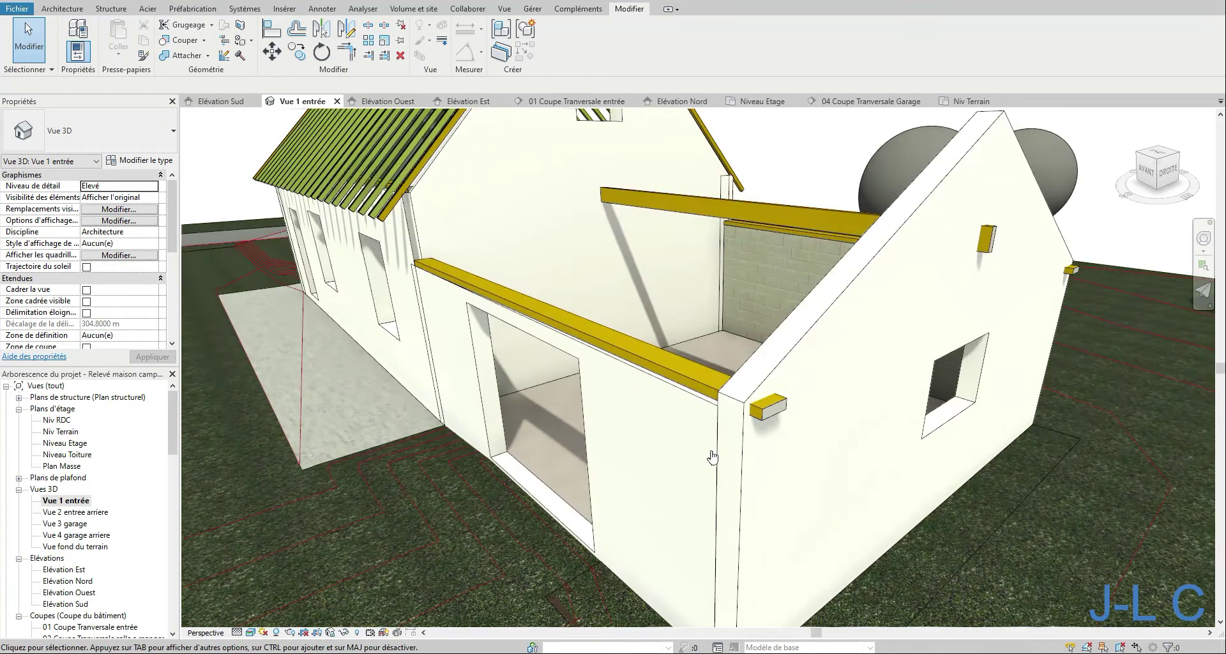
click(767, 384)
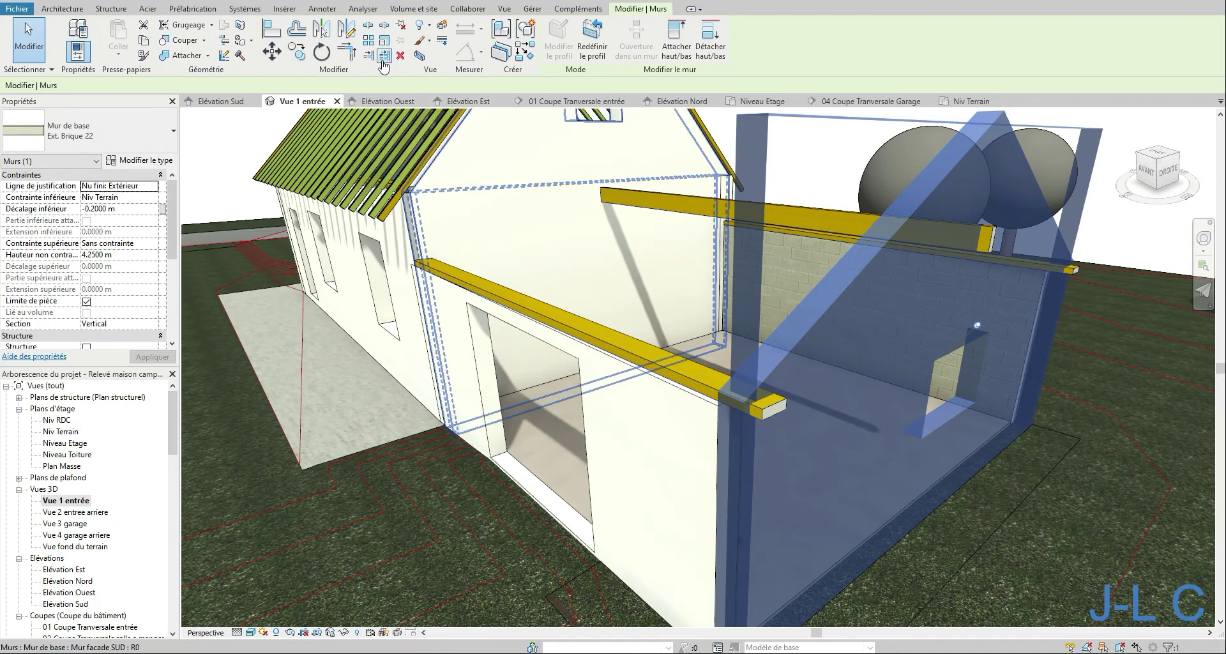
click(401, 27)
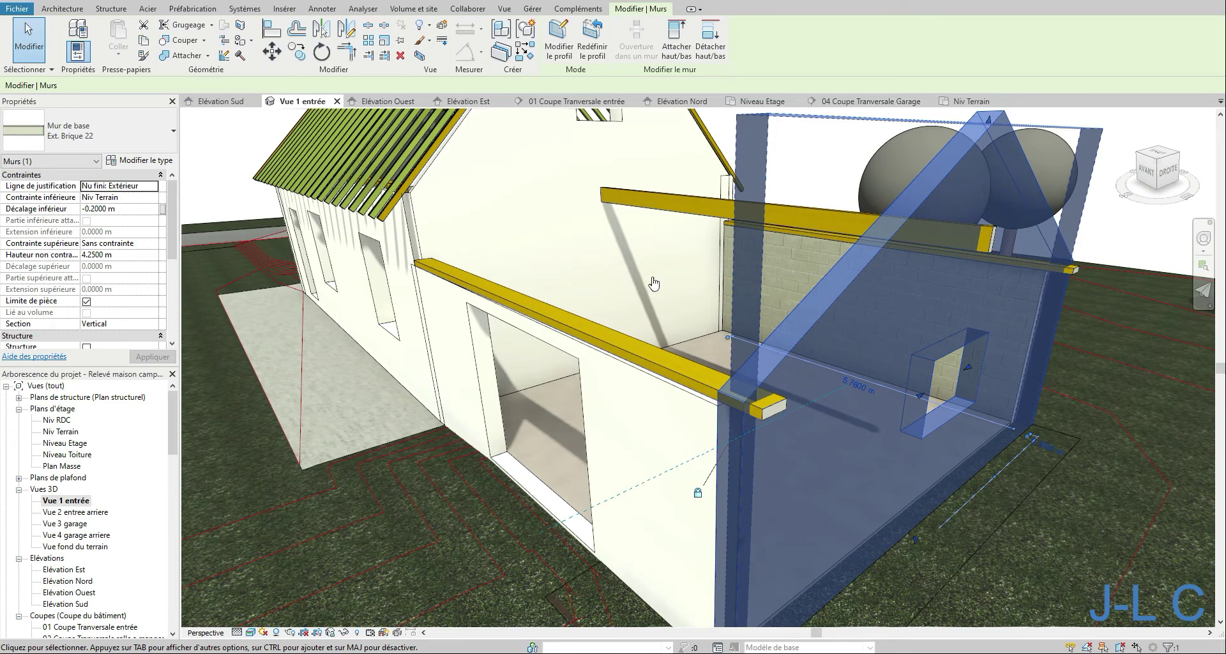
middle_drag(652, 281, 612, 297)
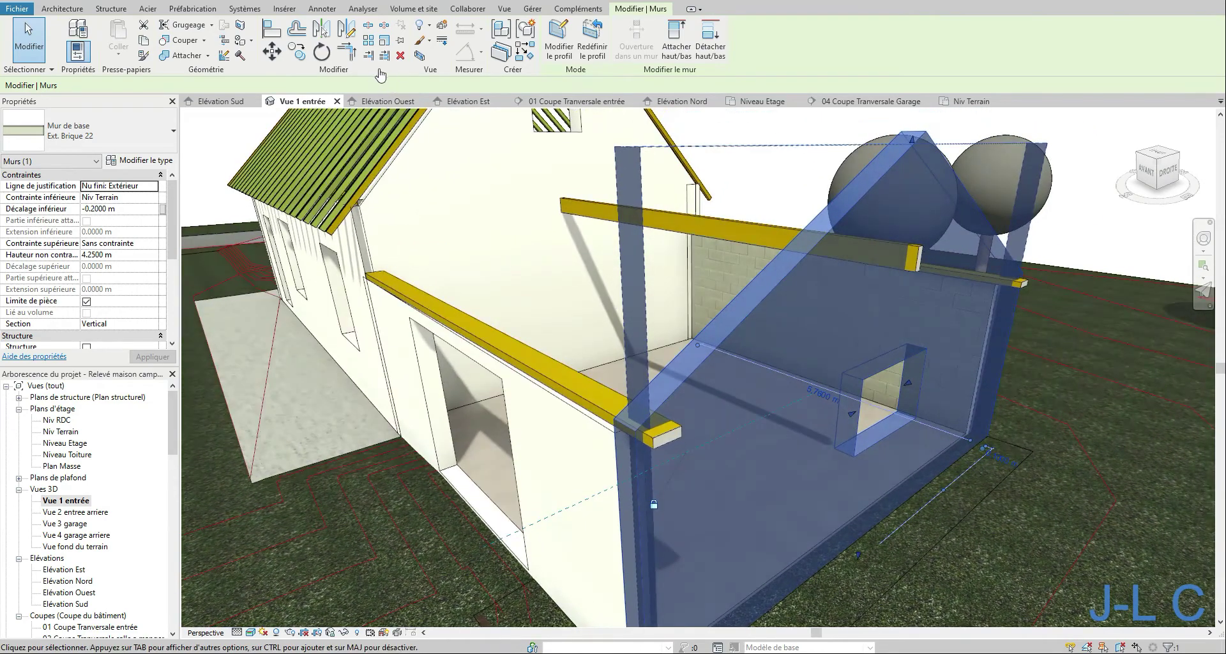
click(559, 42)
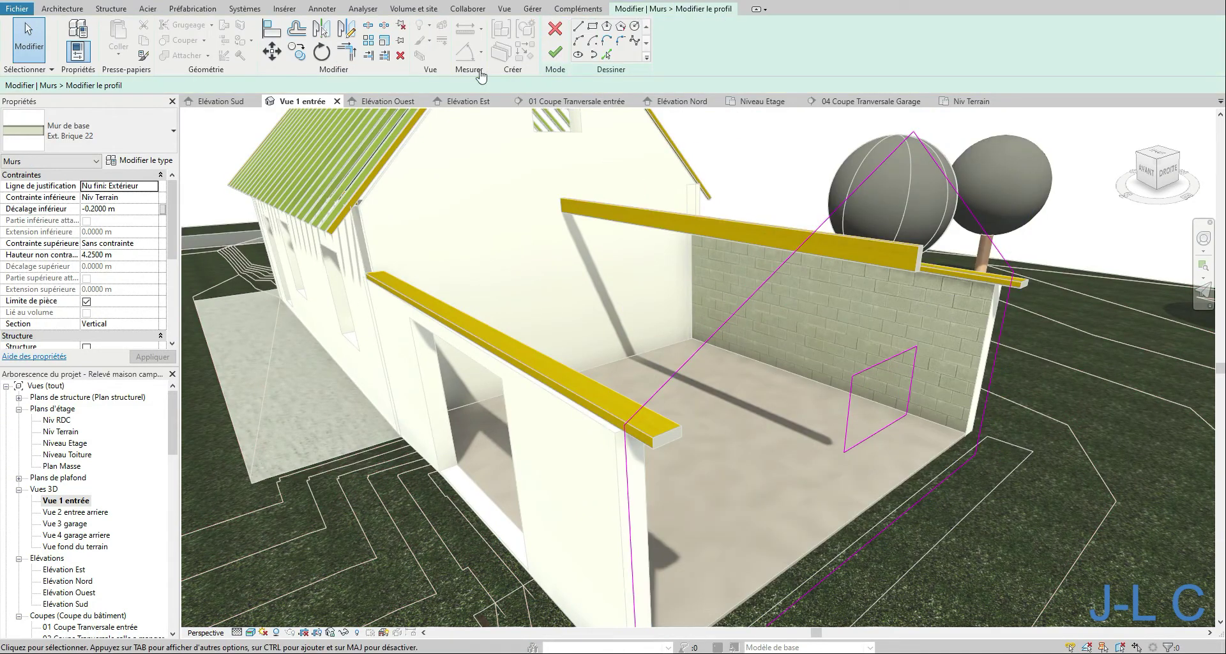
Trace the near wall plate's end into the gable profile sketch, adding a vertical line from its inner edge up to the roof slope.
click(607, 55)
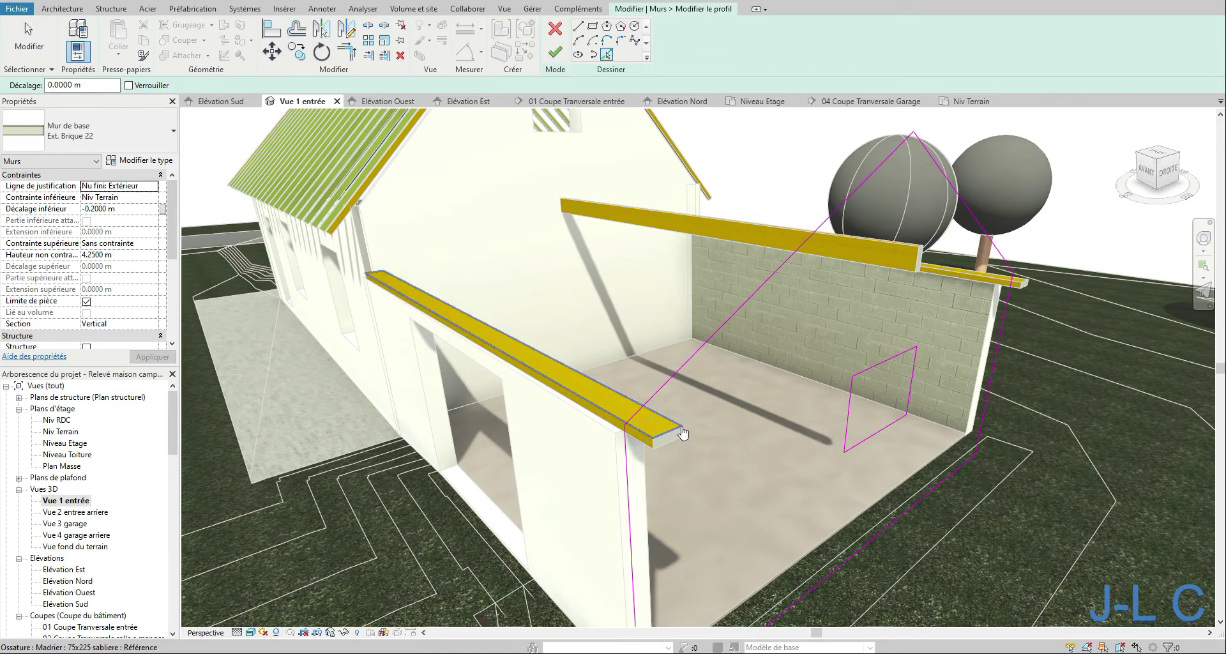
shift+middle_drag(683, 438, 622, 428)
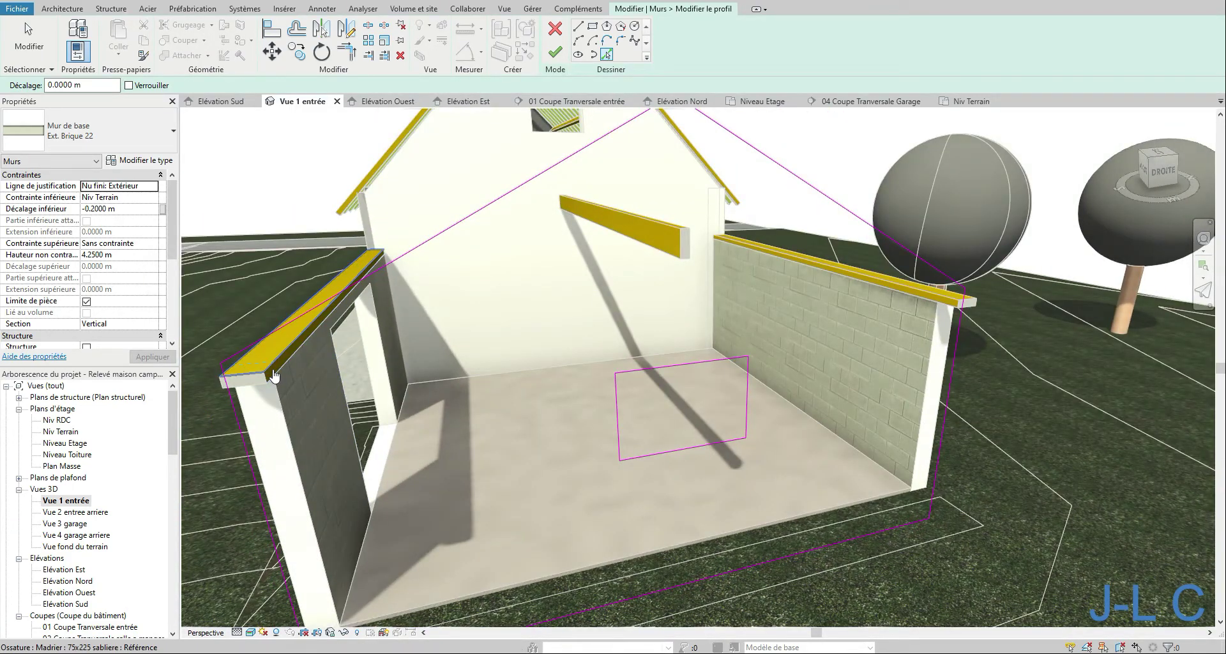
click(347, 51)
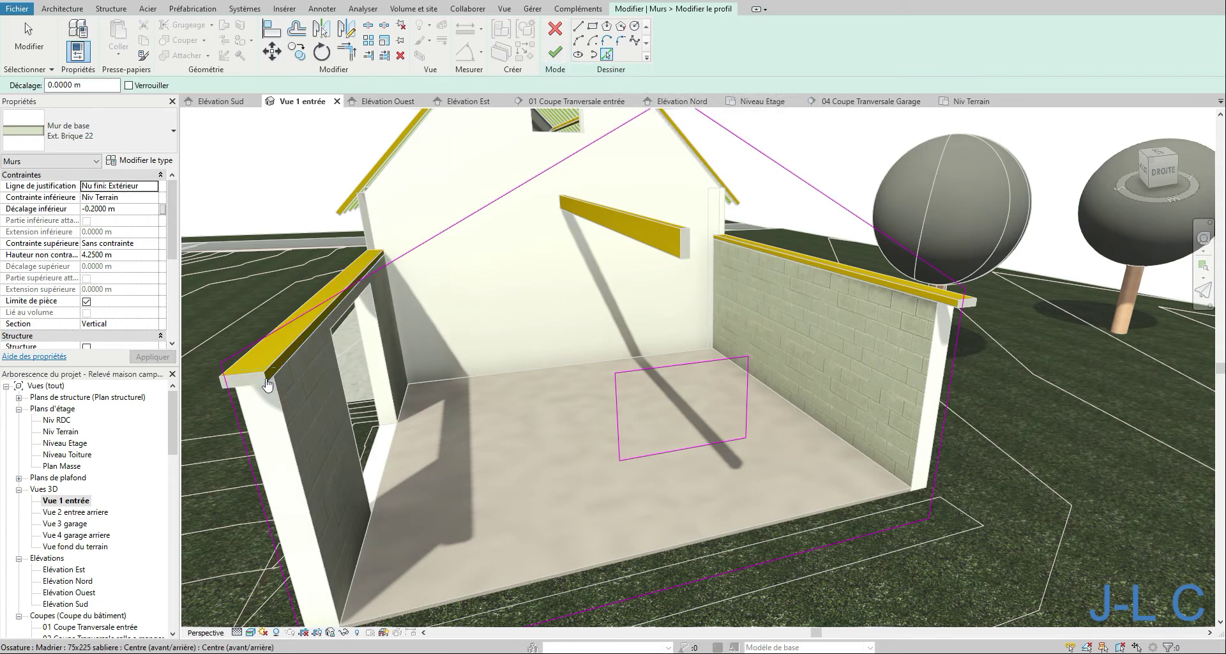
click(275, 377)
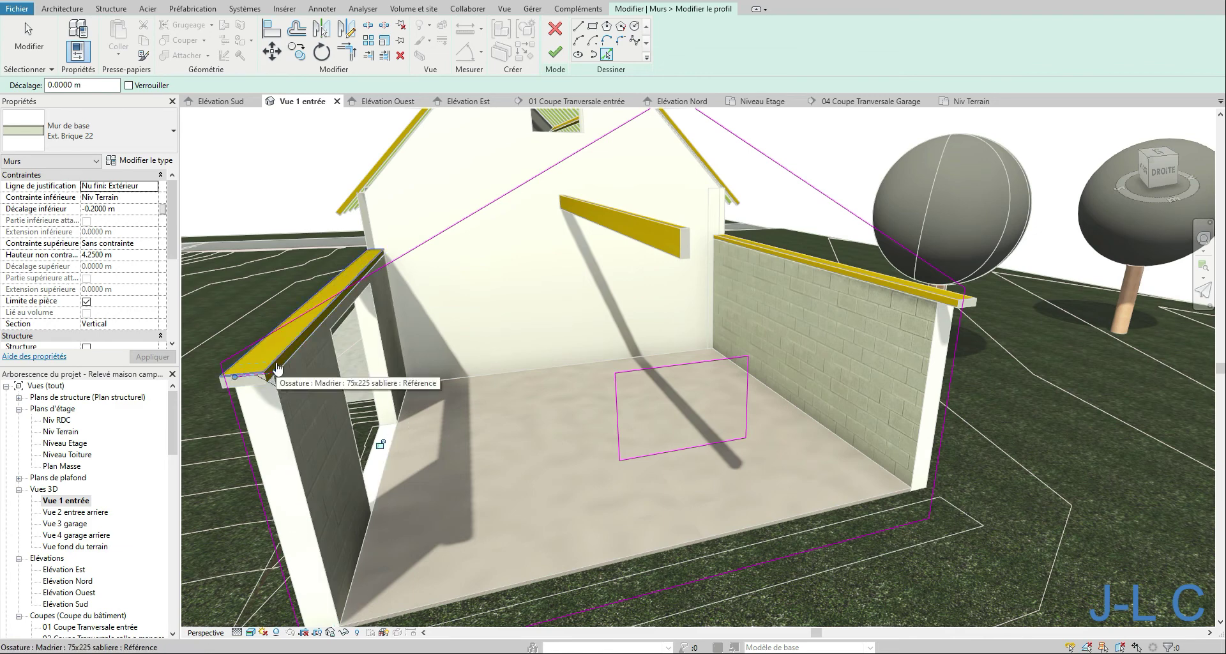
click(277, 368)
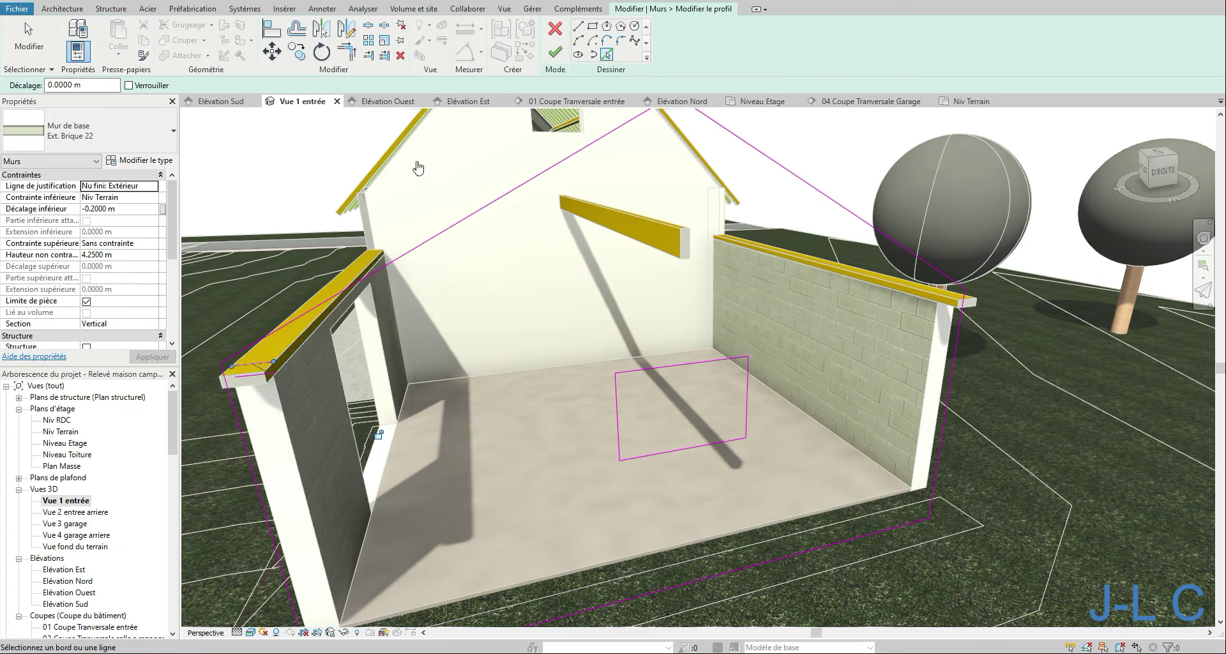
click(578, 27)
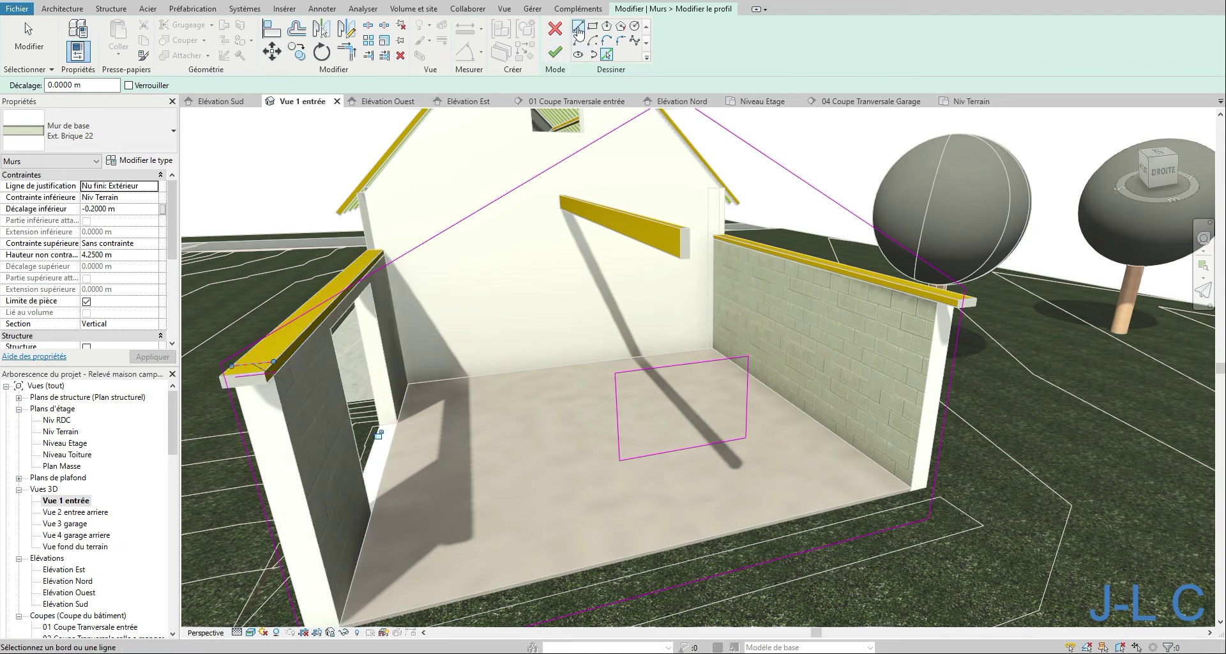
click(275, 371)
click(268, 336)
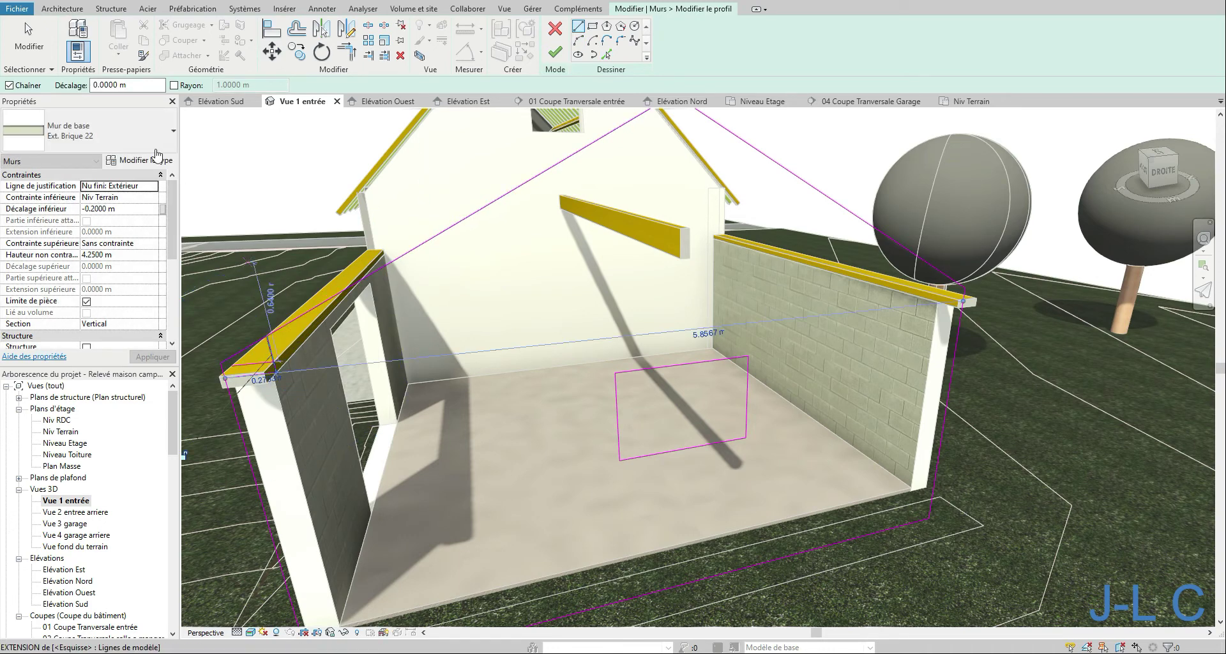
Delete the extra line across the plate's top, trim the sketch lines around the plate and finish the gable profile.
click(29, 38)
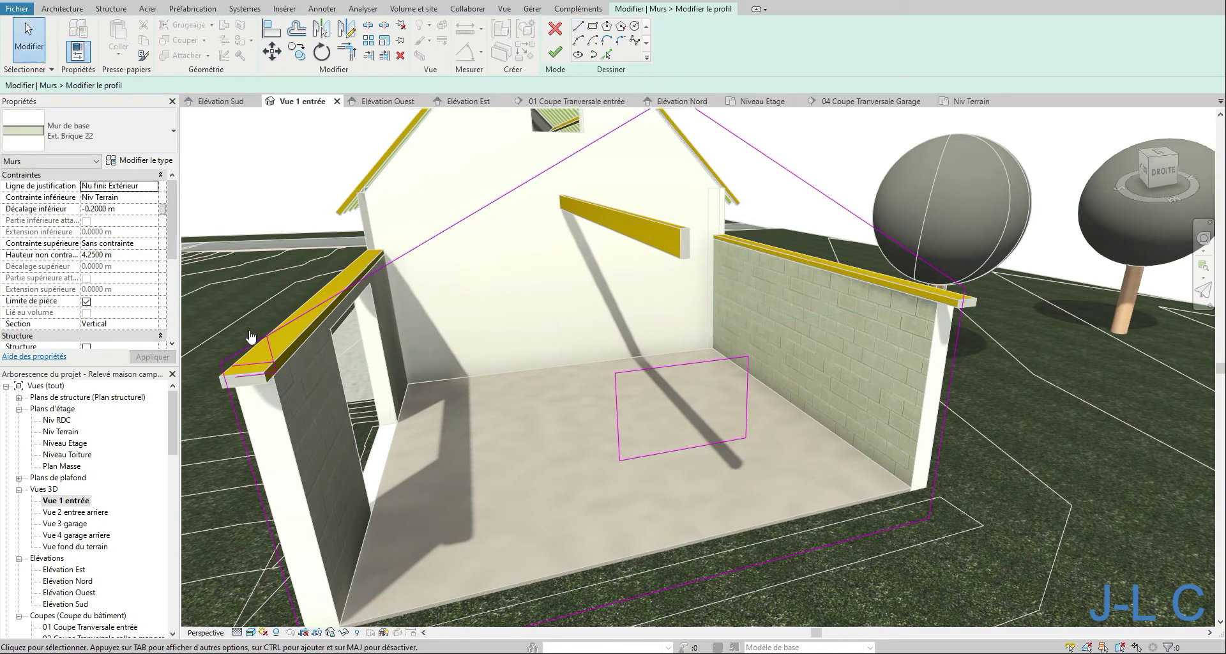
click(267, 362)
key(Delete)
click(346, 51)
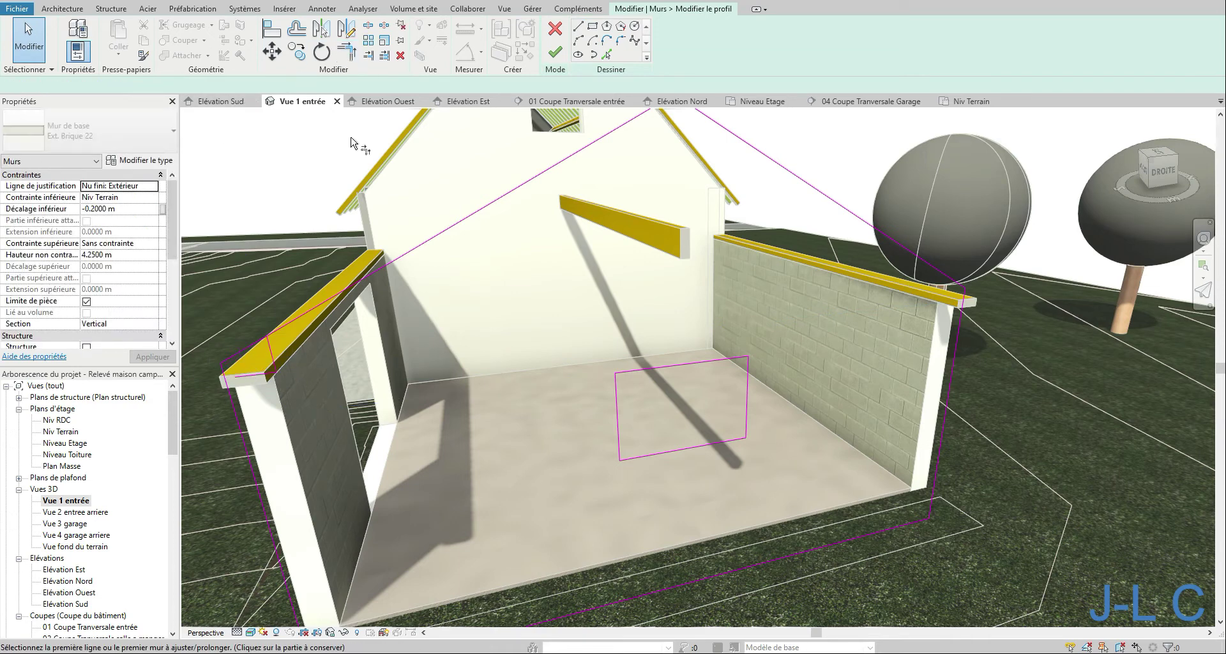
click(255, 375)
click(282, 324)
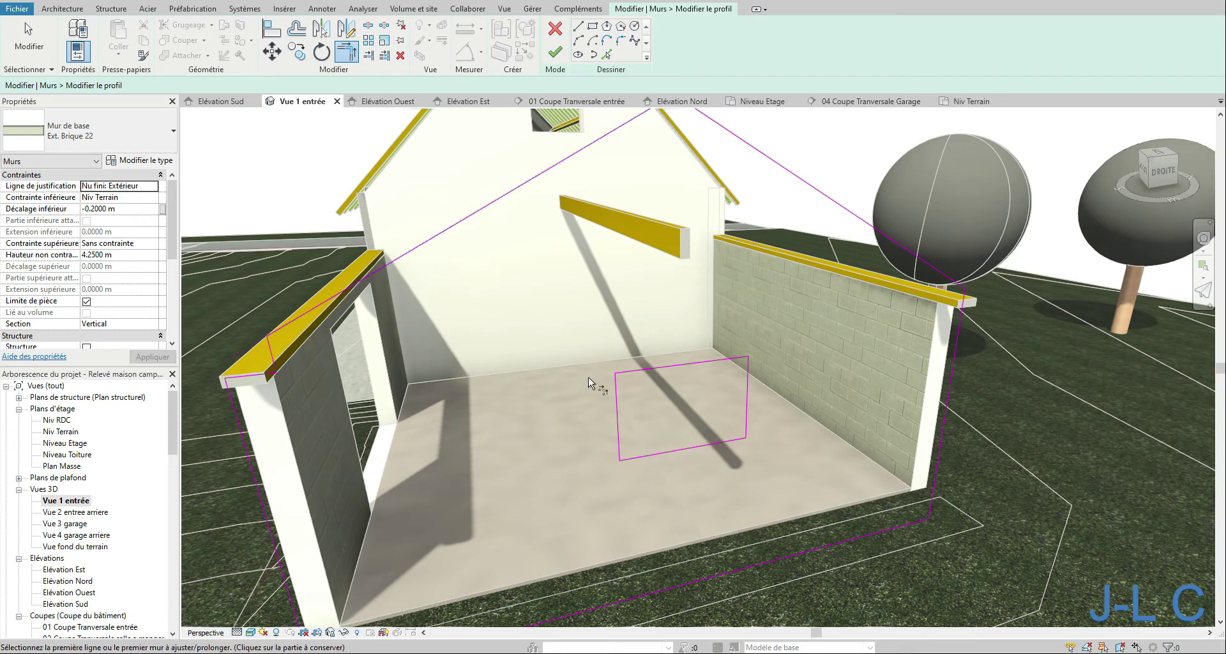
click(555, 51)
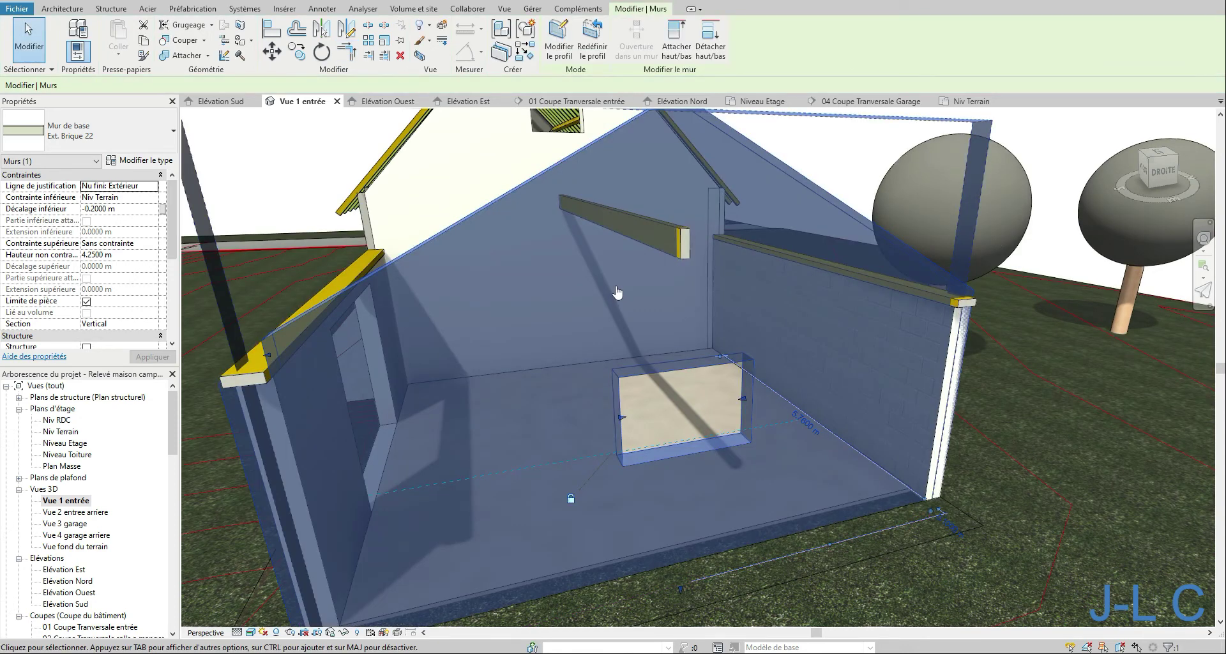
Reopen the gable wall's profile and trace the opposite wall plate's underside, with a vertical line from its inner edge up to the slope.
shift+middle_drag(577, 281, 750, 273)
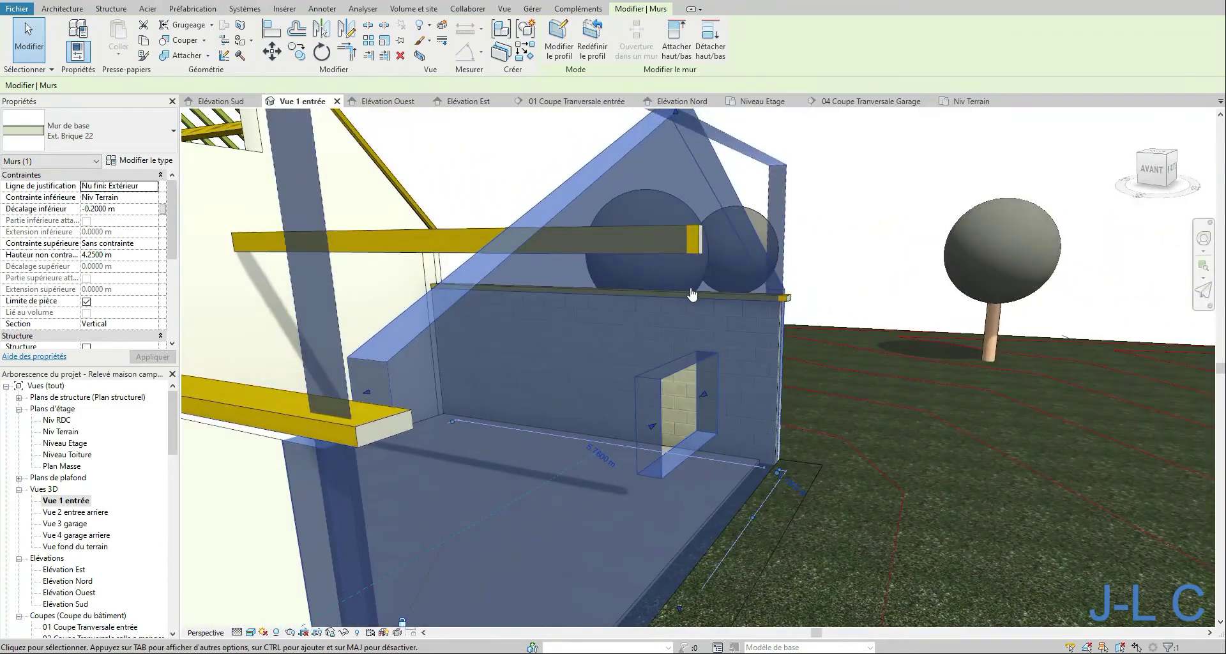
scroll(563, 343, up, 5)
scroll(563, 343, down, 5)
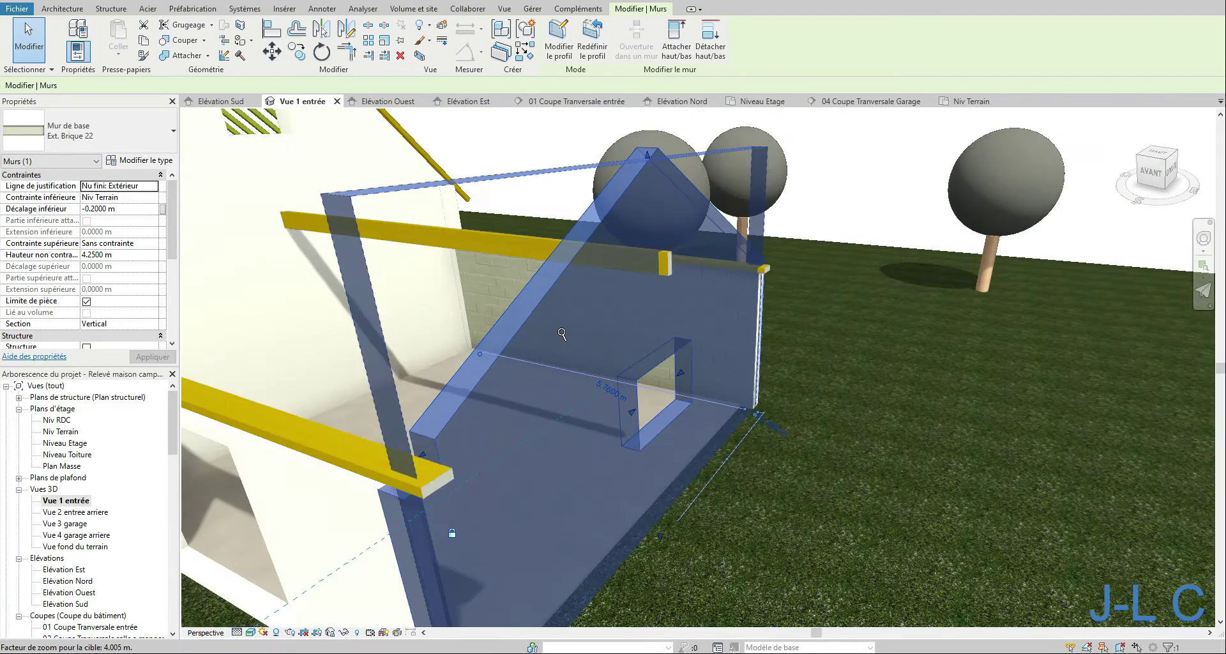
shift+middle_drag(563, 344, 664, 339)
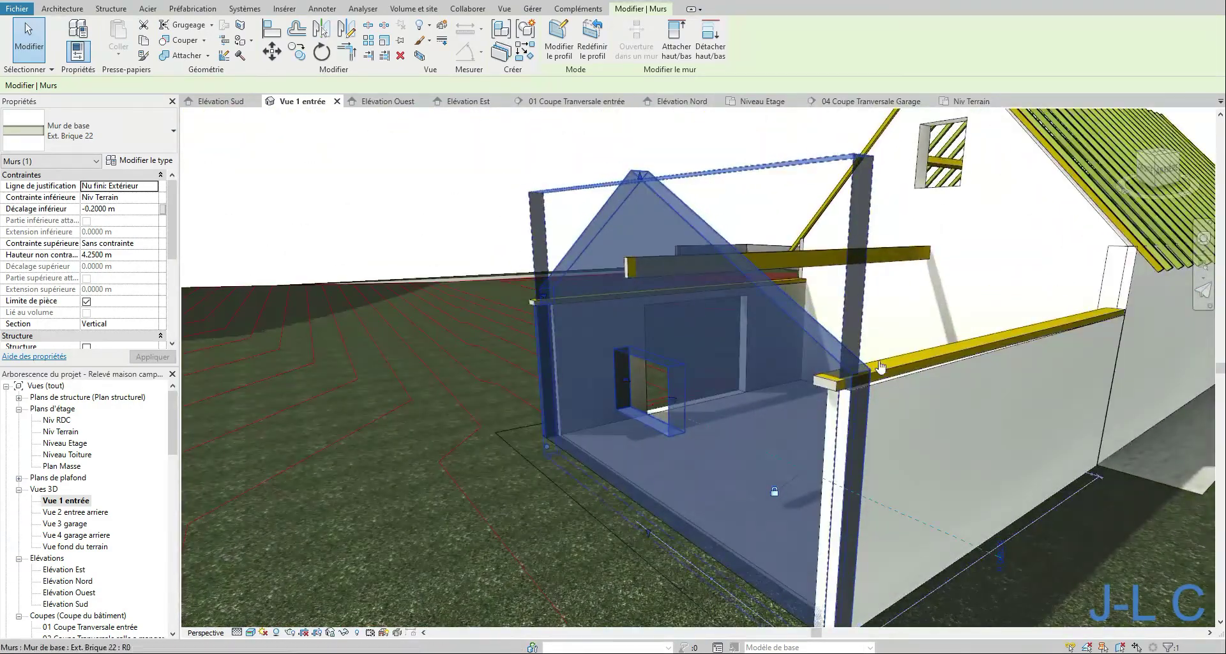
double_click(831, 335)
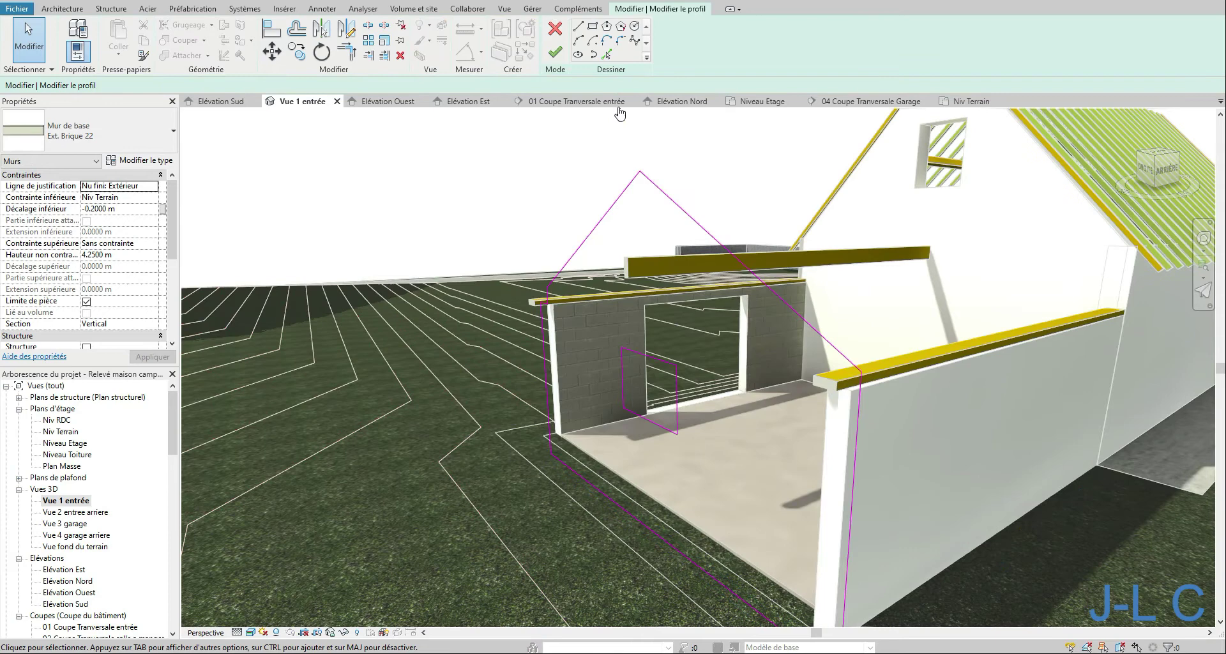
click(606, 54)
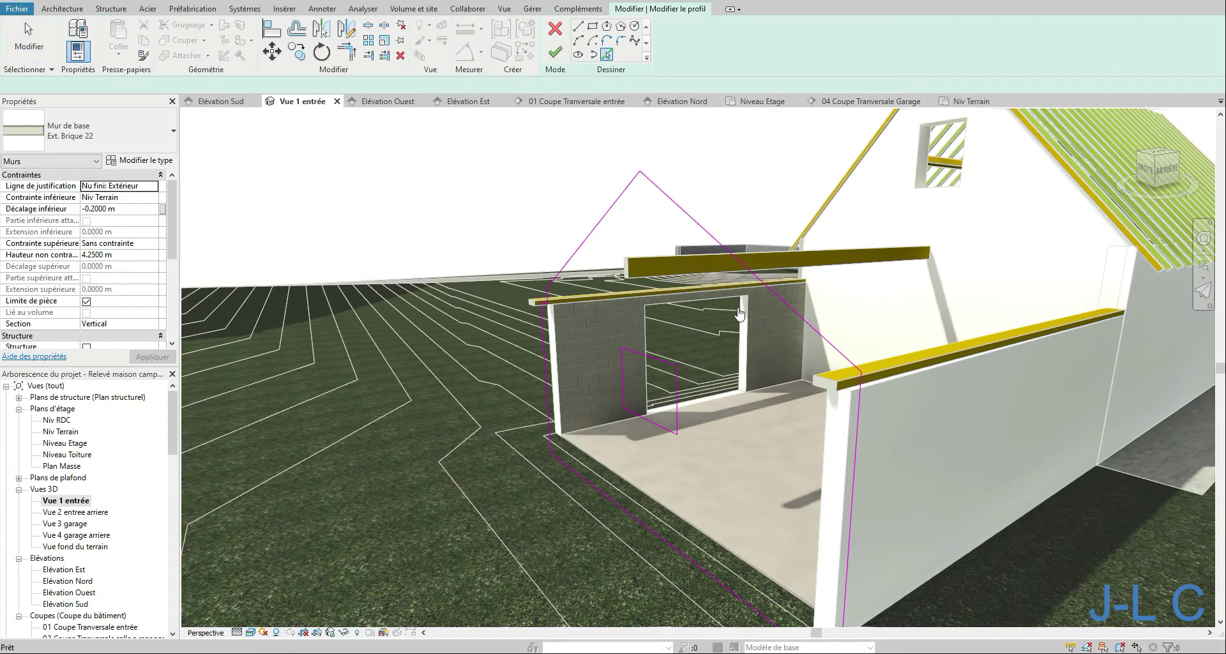
click(822, 385)
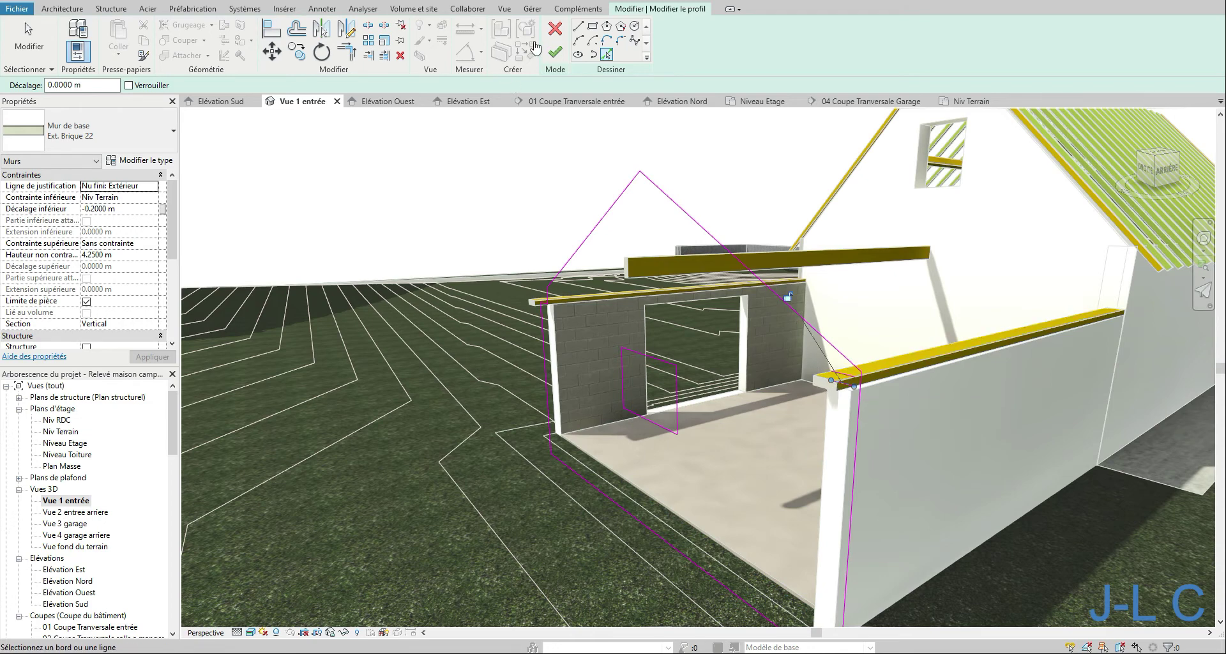
click(578, 26)
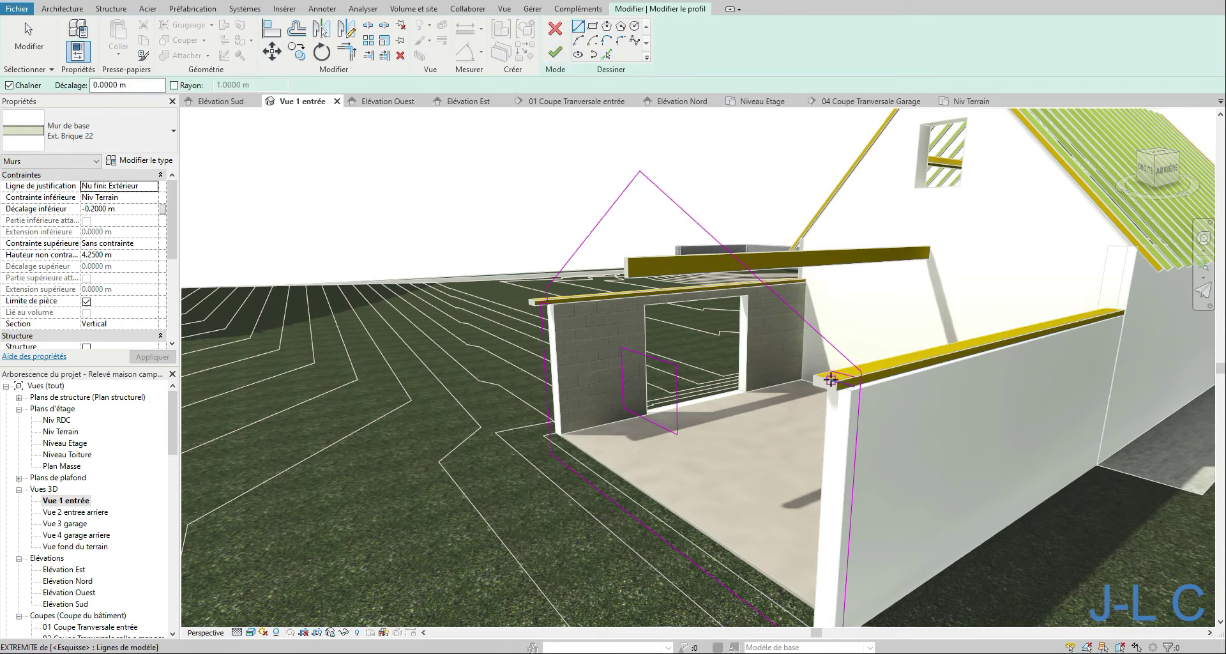
click(831, 380)
click(833, 347)
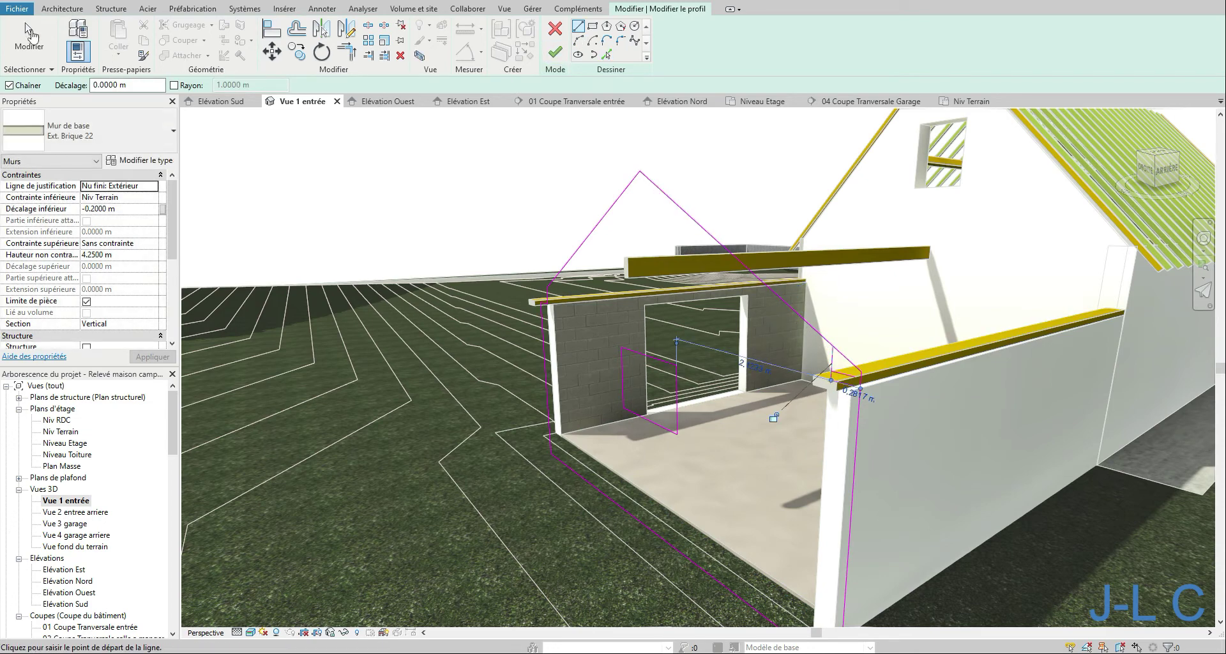
Trim the roof slope to the new vertical line, delete the leftover segment over the plate and finish the gable profile.
click(30, 35)
click(345, 51)
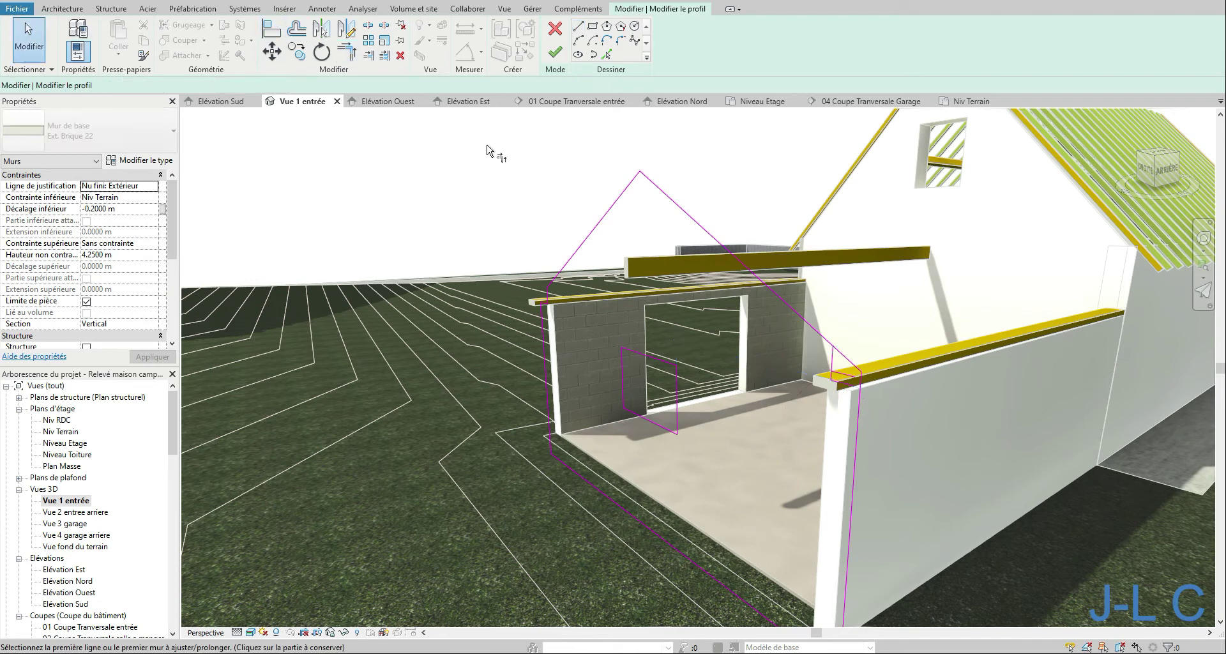
click(824, 338)
click(833, 367)
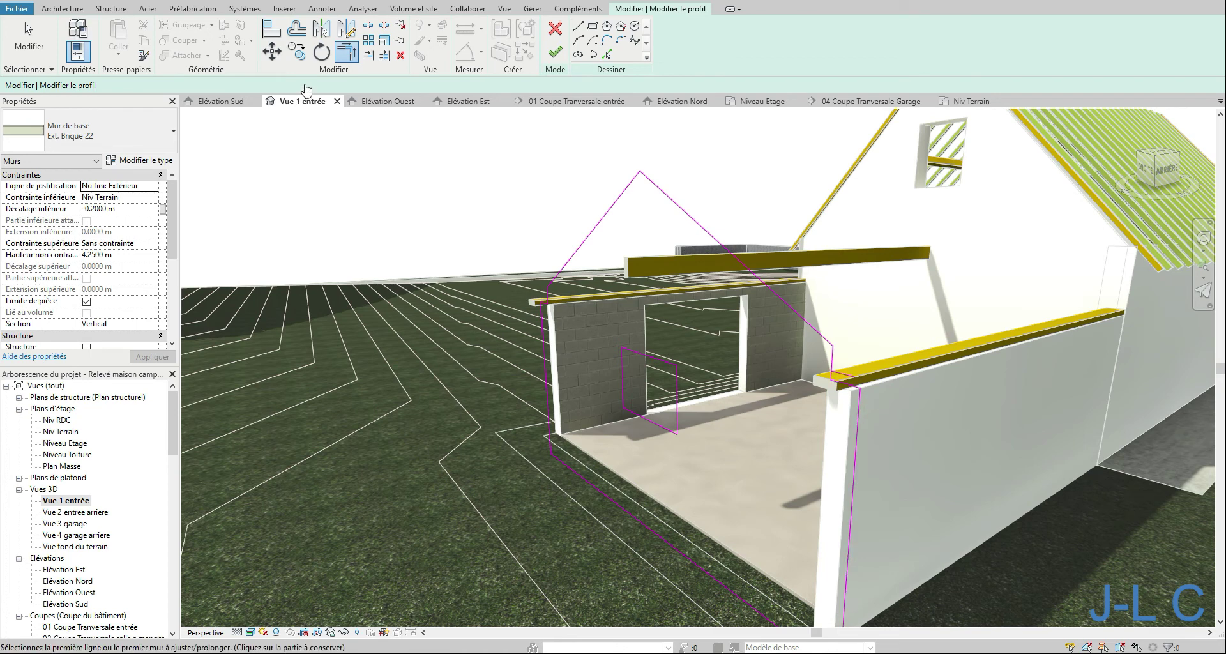
click(30, 35)
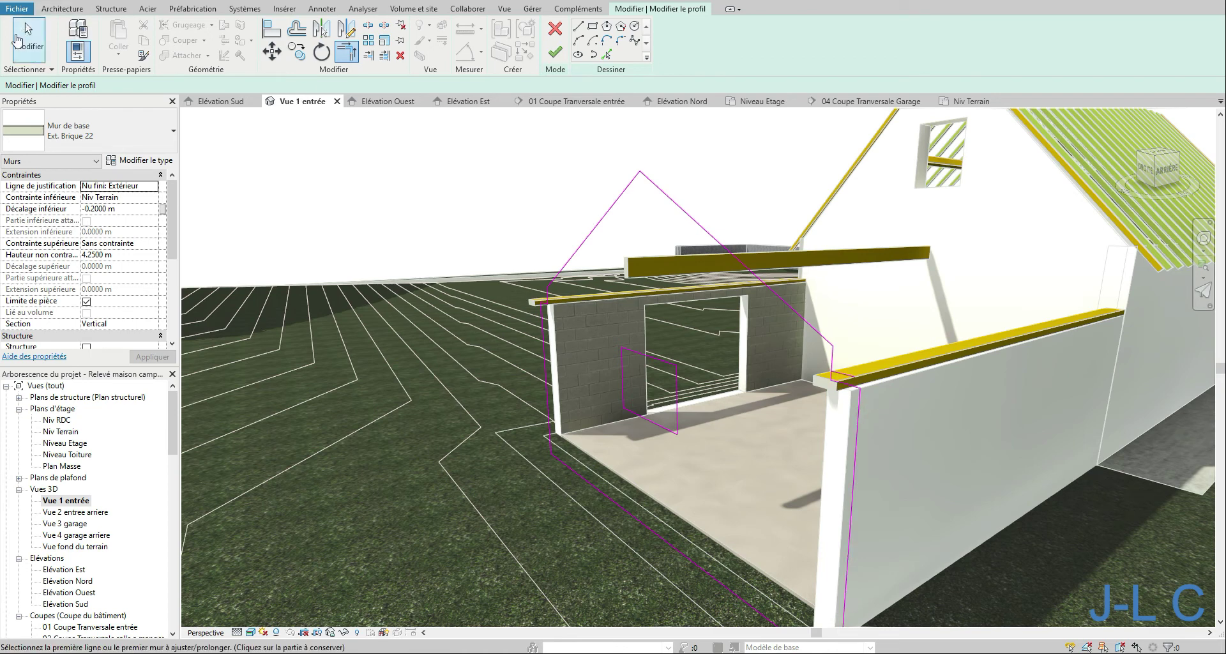
click(853, 377)
key(Delete)
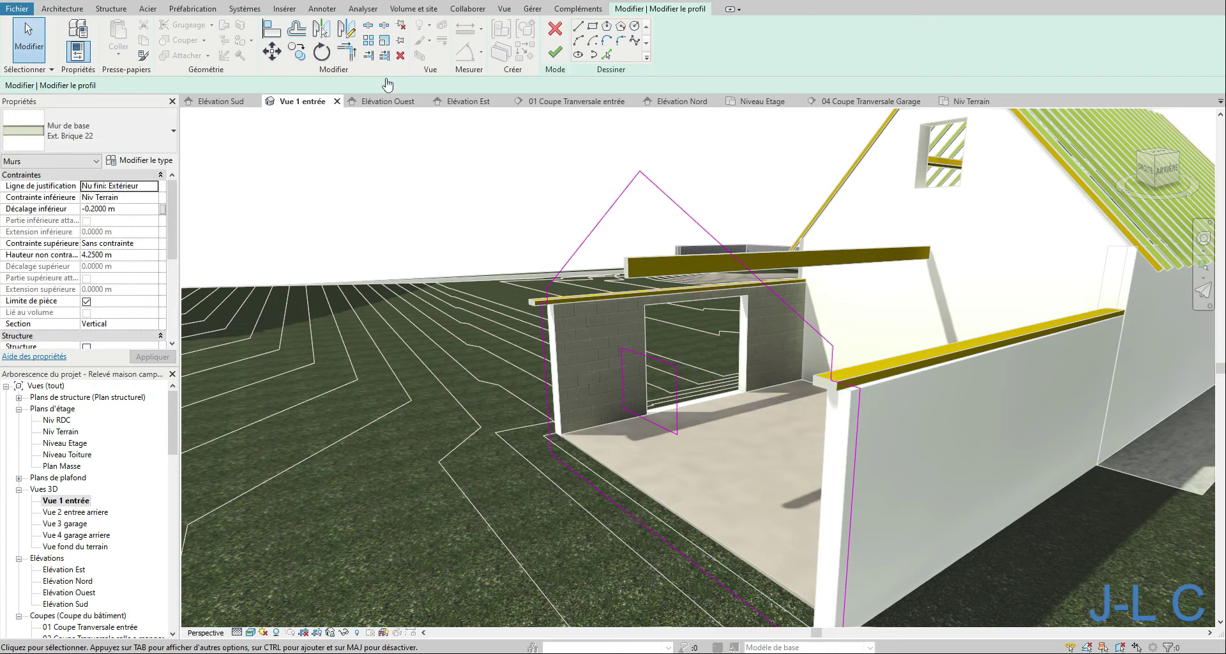
click(555, 52)
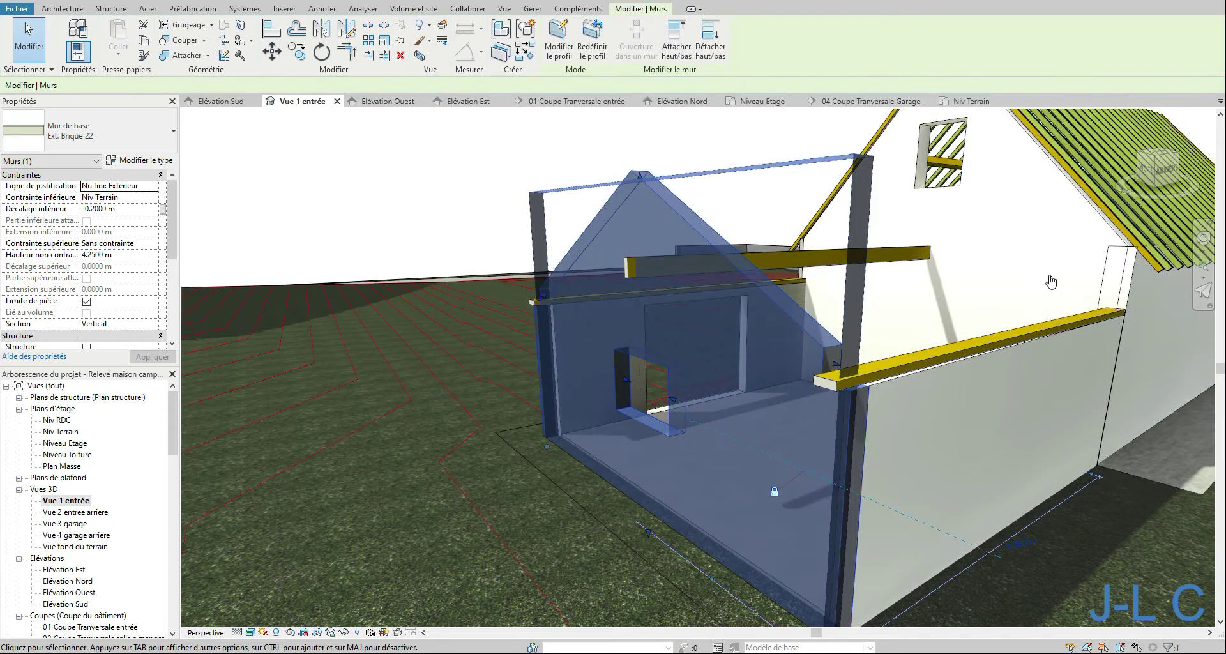
click(15, 54)
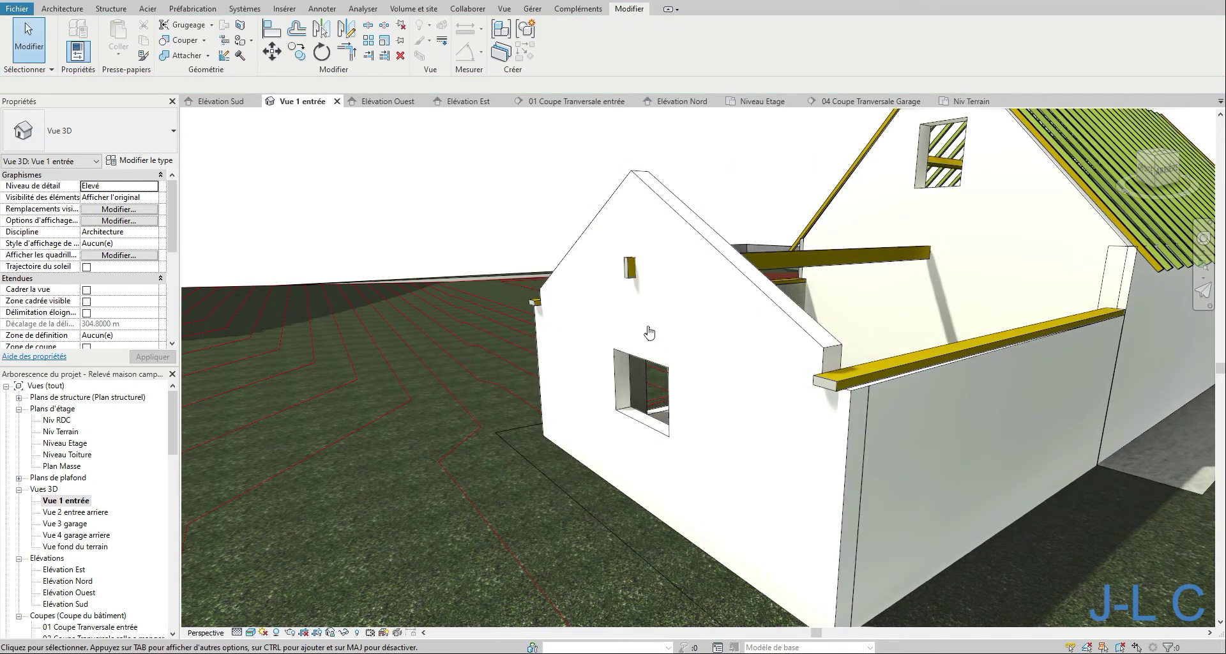
Select the garage ridge beam and view it in the Coupe longitudinale section.
click(627, 265)
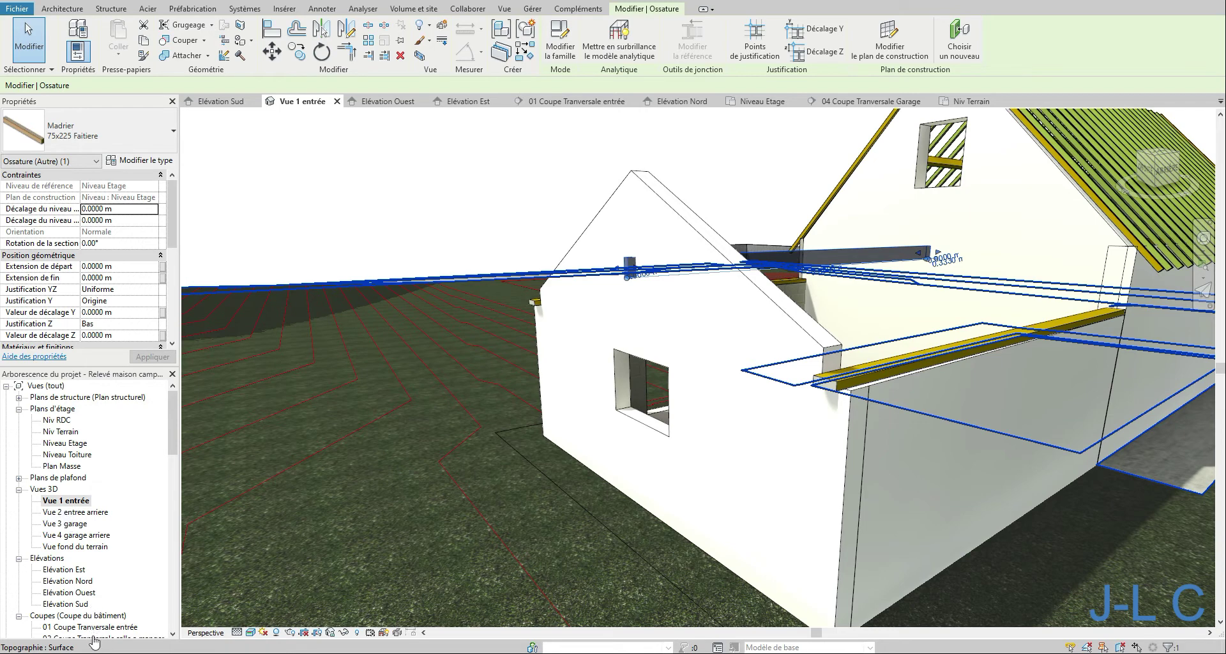
key(Escape)
click(176, 612)
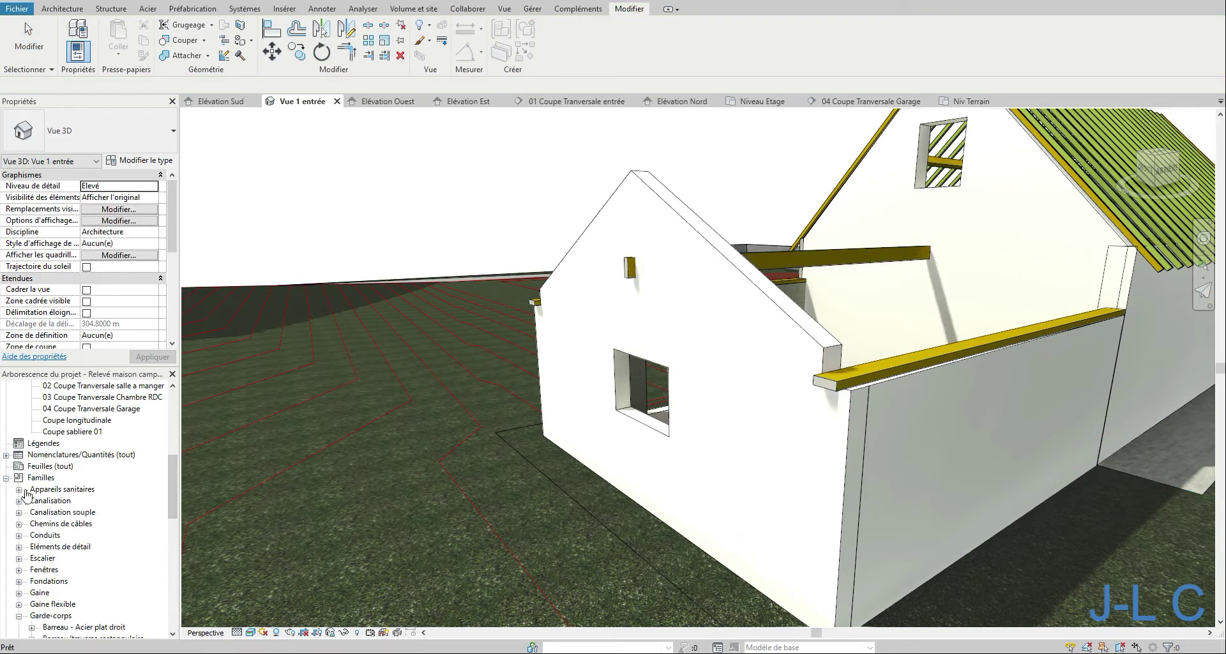
click(6, 477)
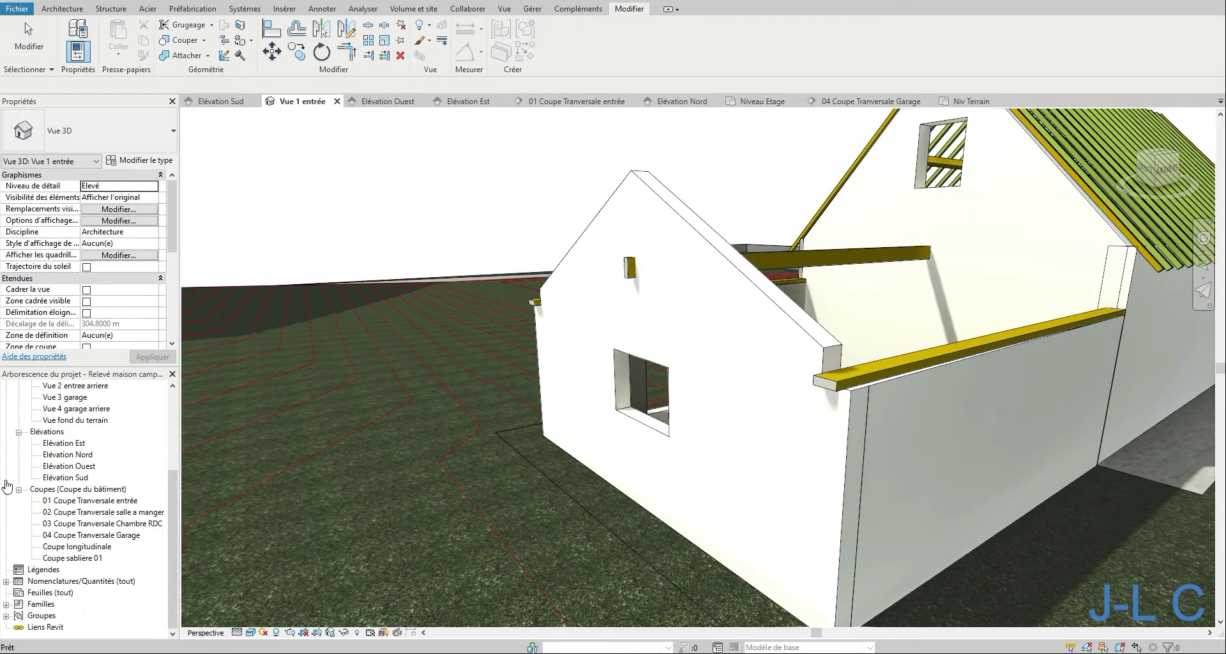
click(68, 547)
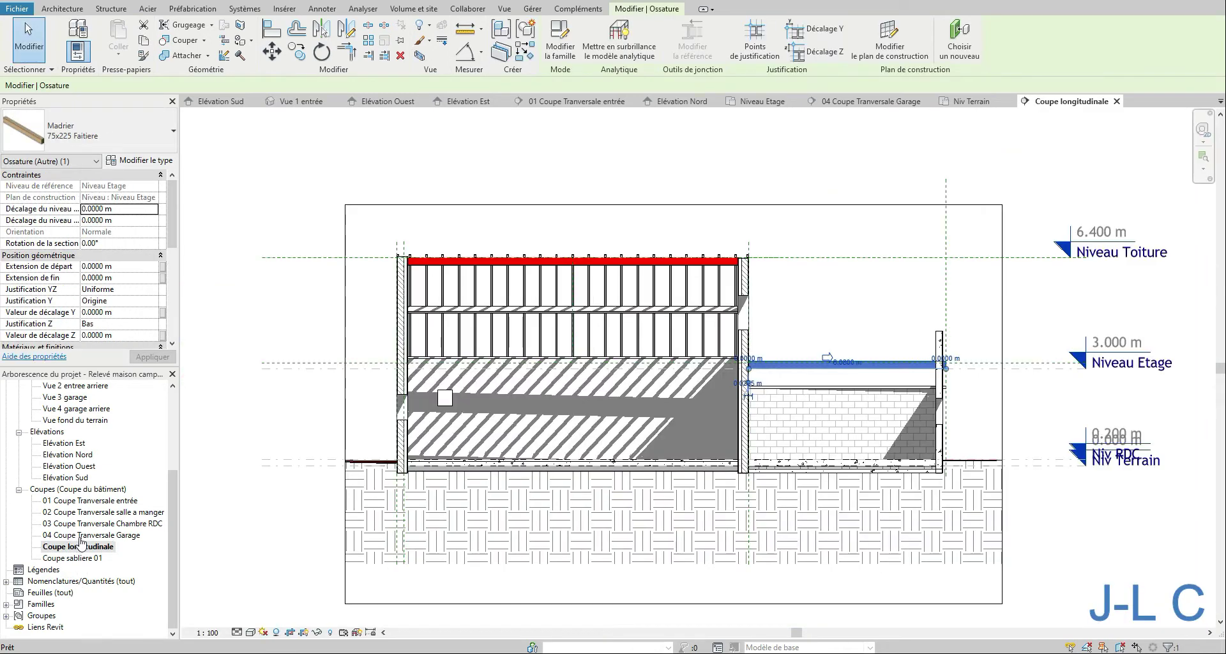
Look through the transverse and wall plate sections, ending with 04 Coupe Tranversale Garage fitted entirely in view.
double_click(80, 536)
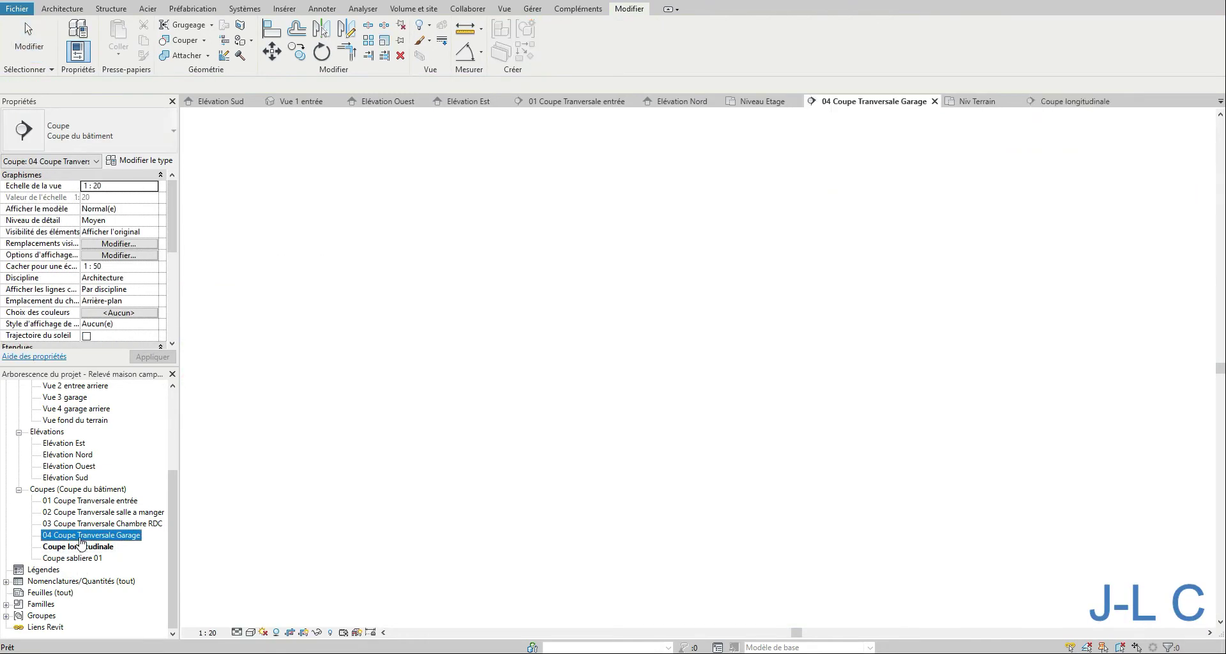
double_click(105, 511)
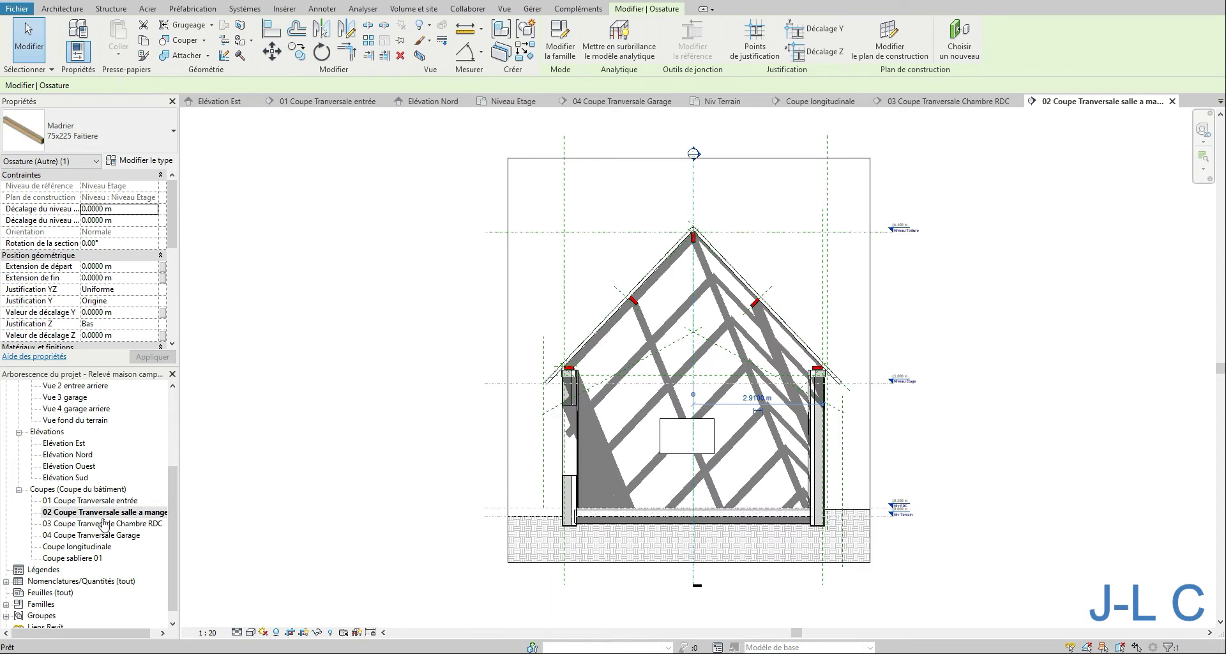
double_click(93, 557)
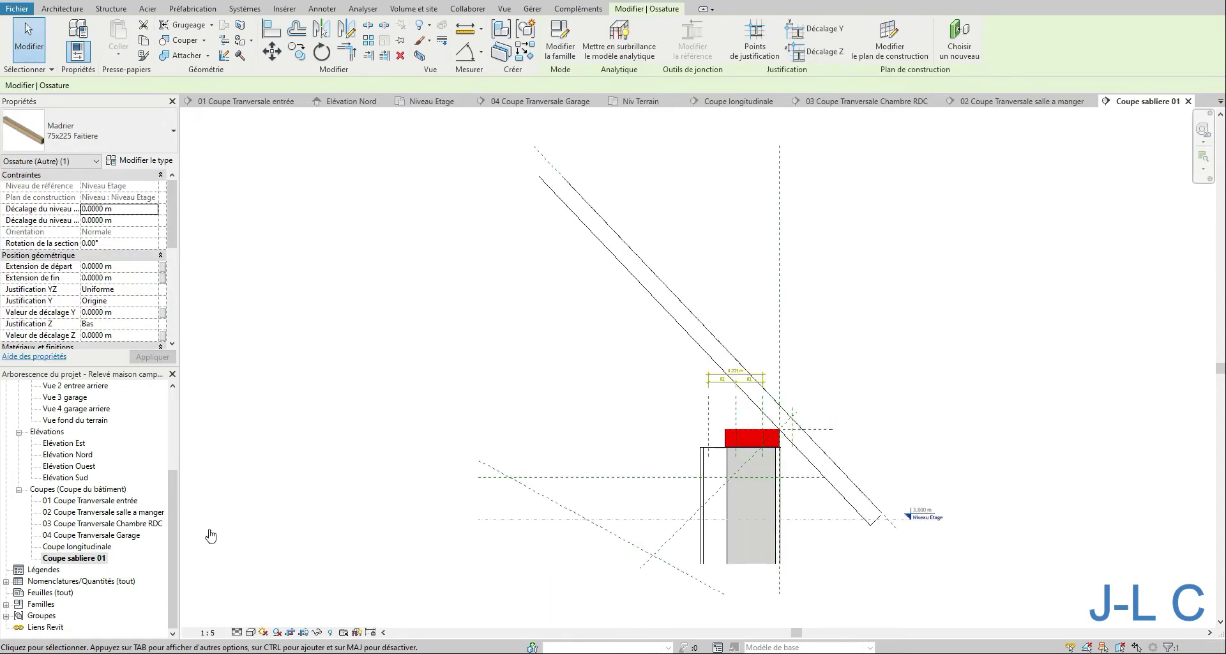
double_click(91, 535)
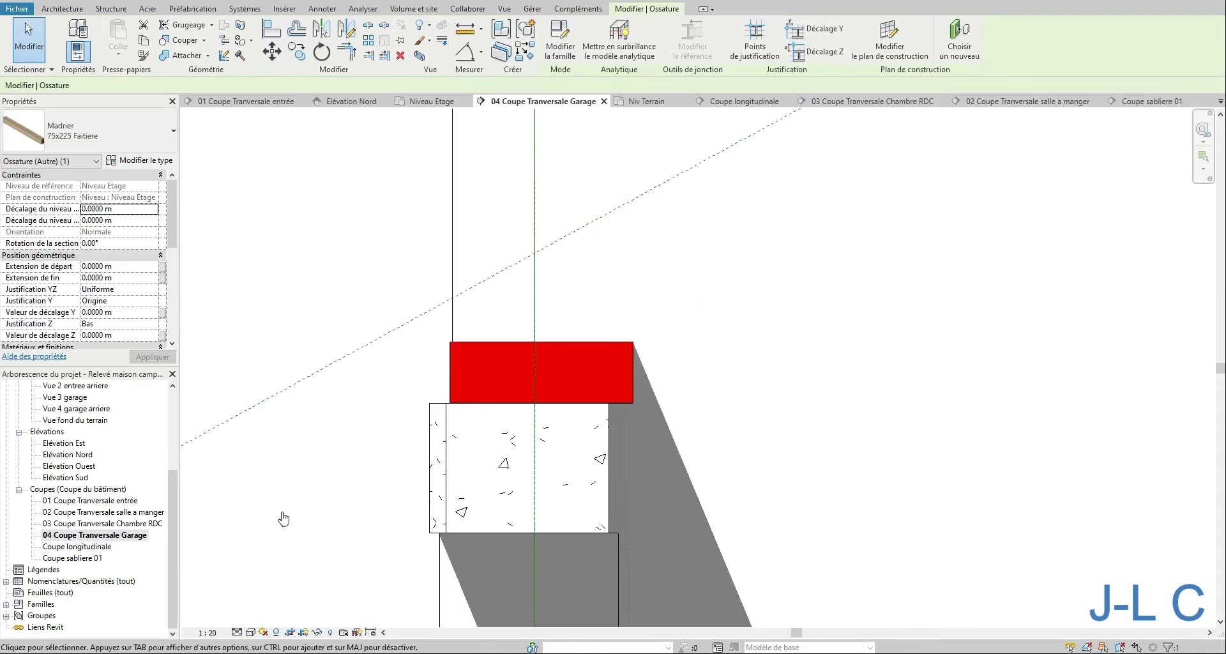
right_click(290, 506)
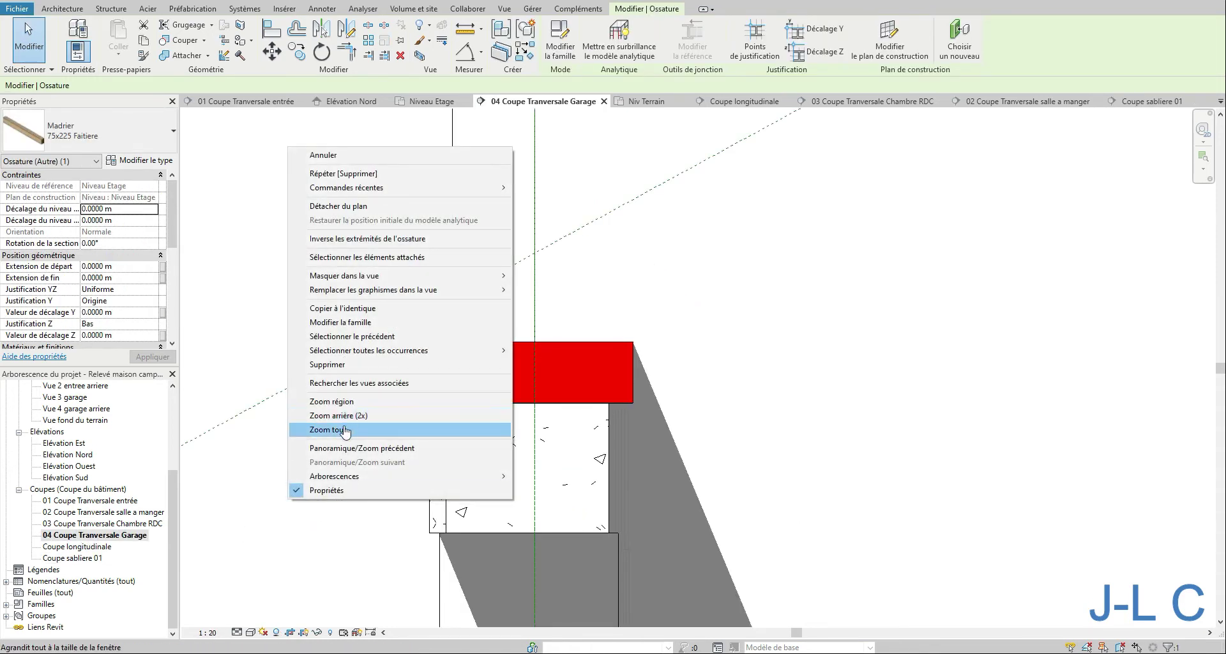
click(351, 432)
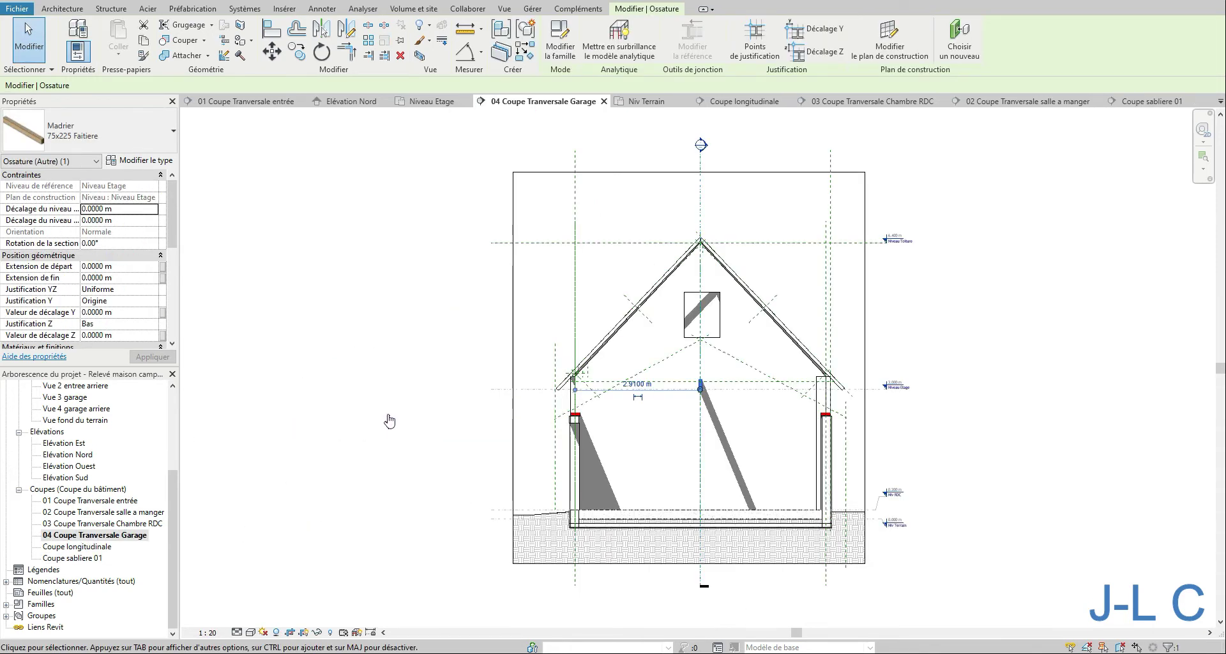
Check which work plane the garage ridge beam is assigned to.
right_click(390, 420)
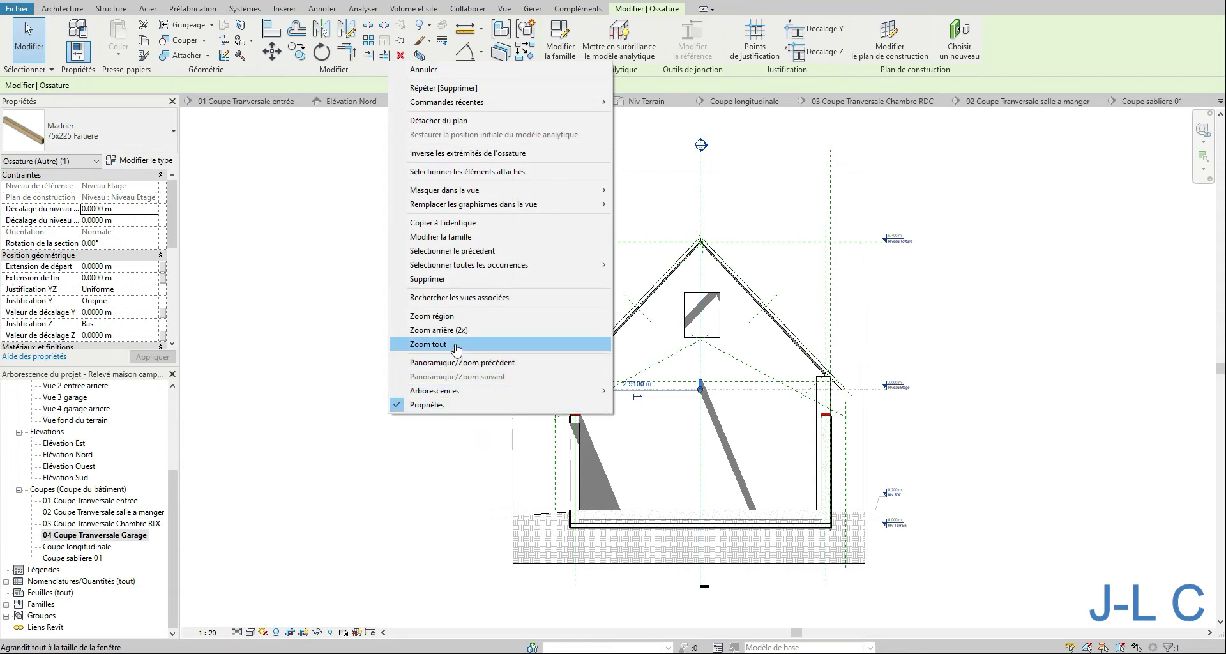
click(432, 316)
drag(552, 342, 884, 425)
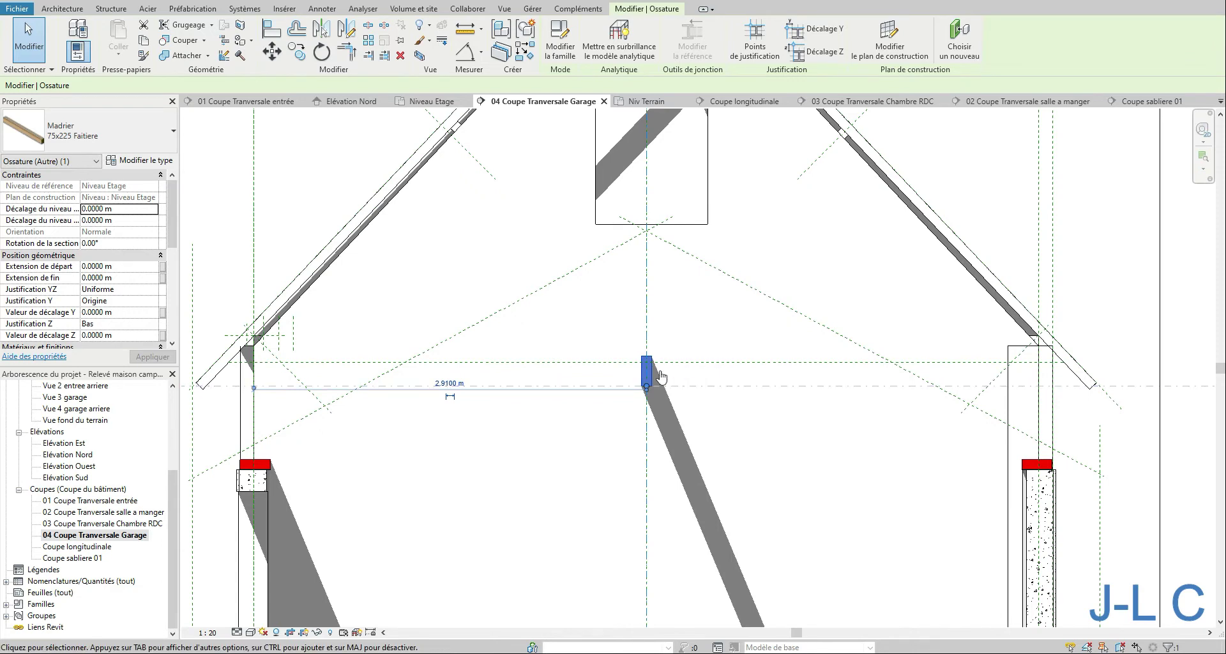
click(903, 47)
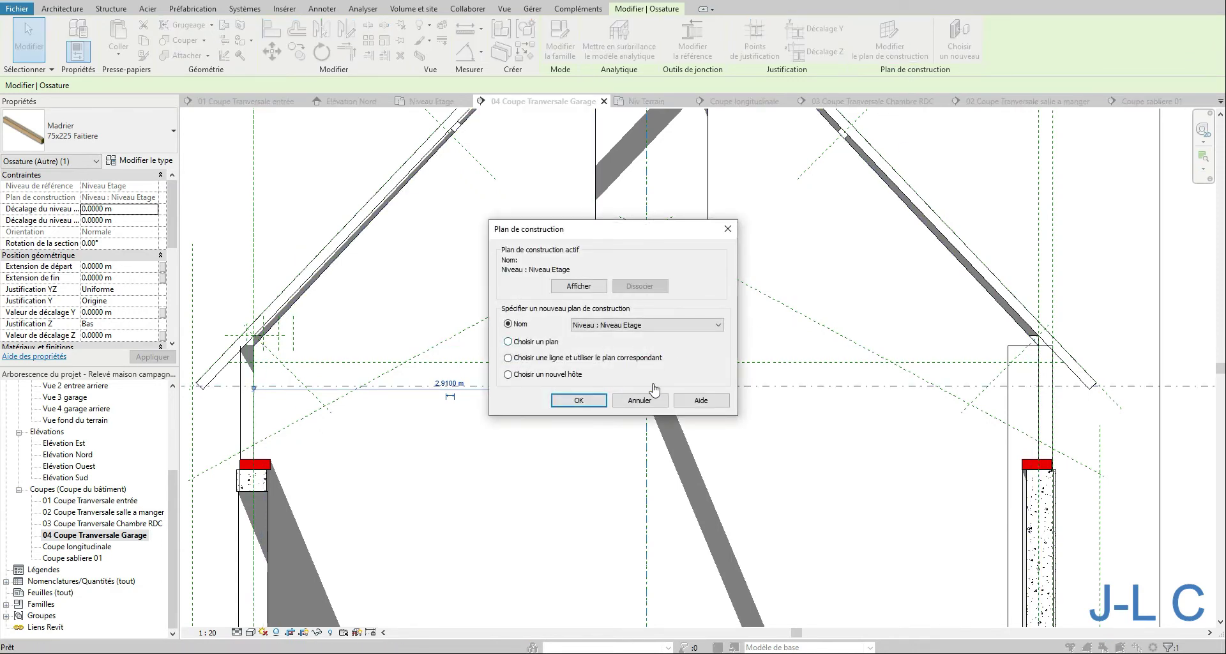
click(639, 399)
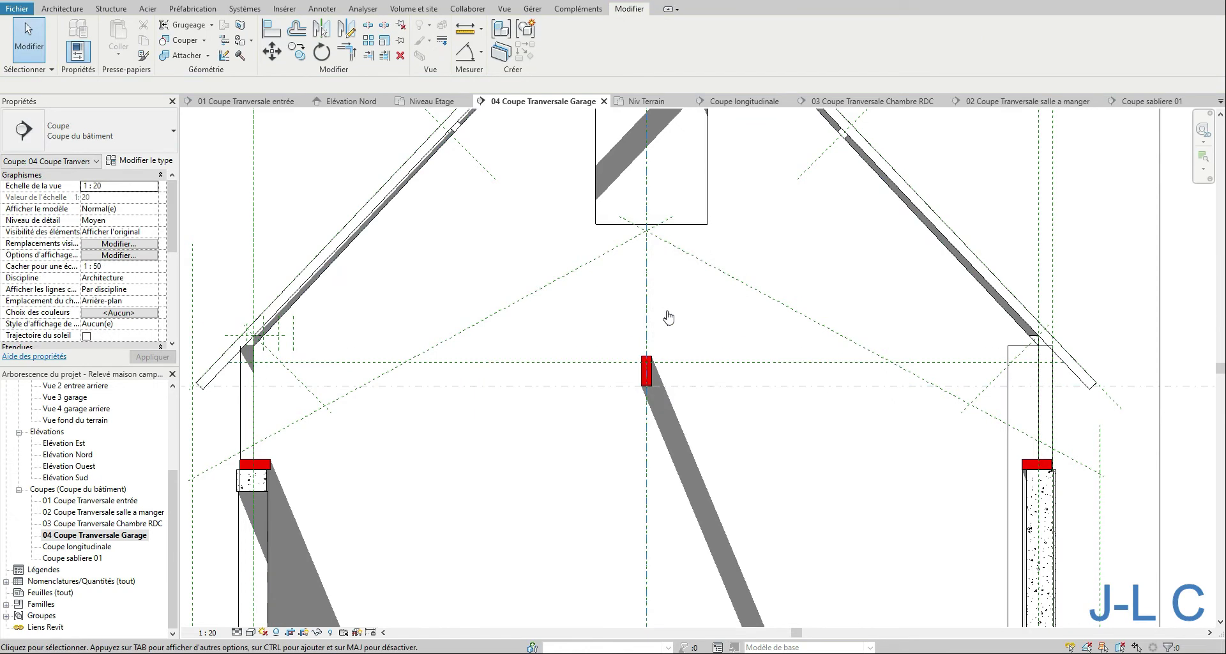
Draw a short horizontal reference plane from the crossing of the two garage roof slope planes and name it Panne faitiere garage.
click(62, 9)
click(1180, 43)
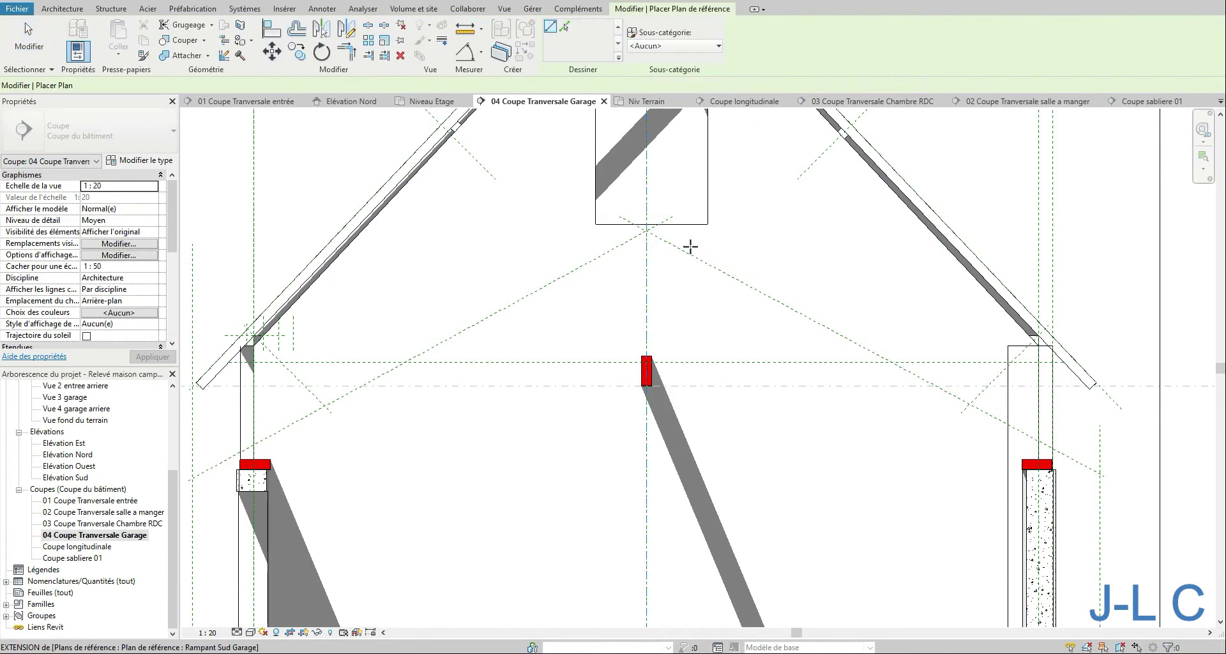
click(734, 230)
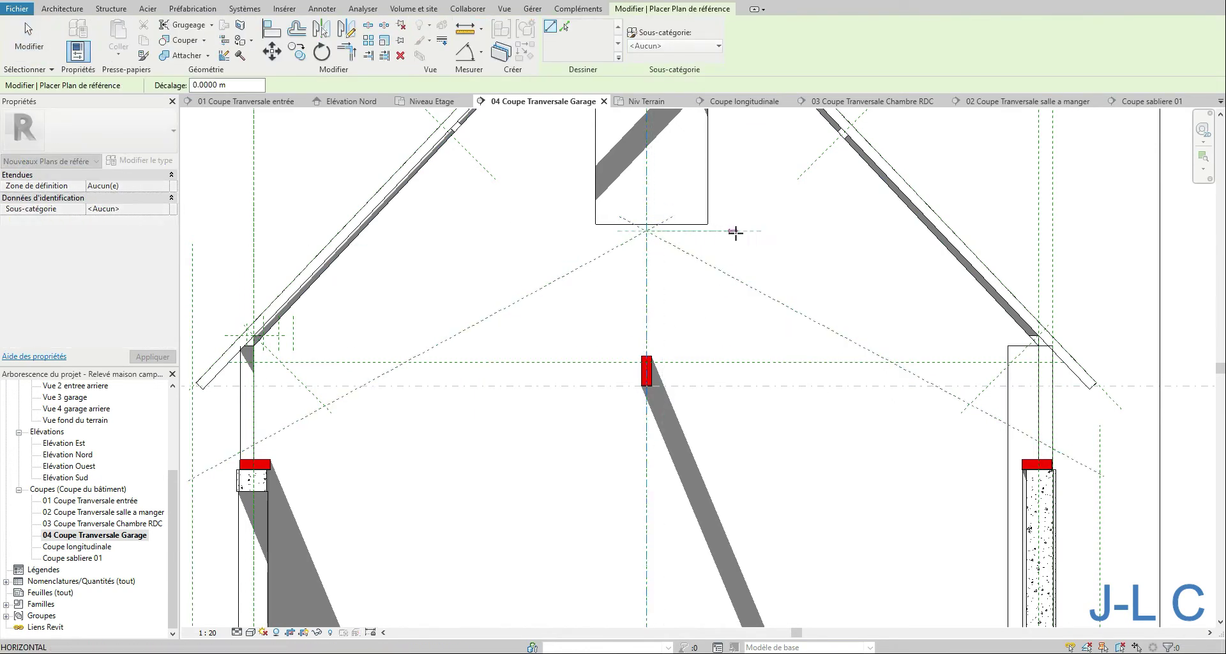
key(Escape)
key(Escape)
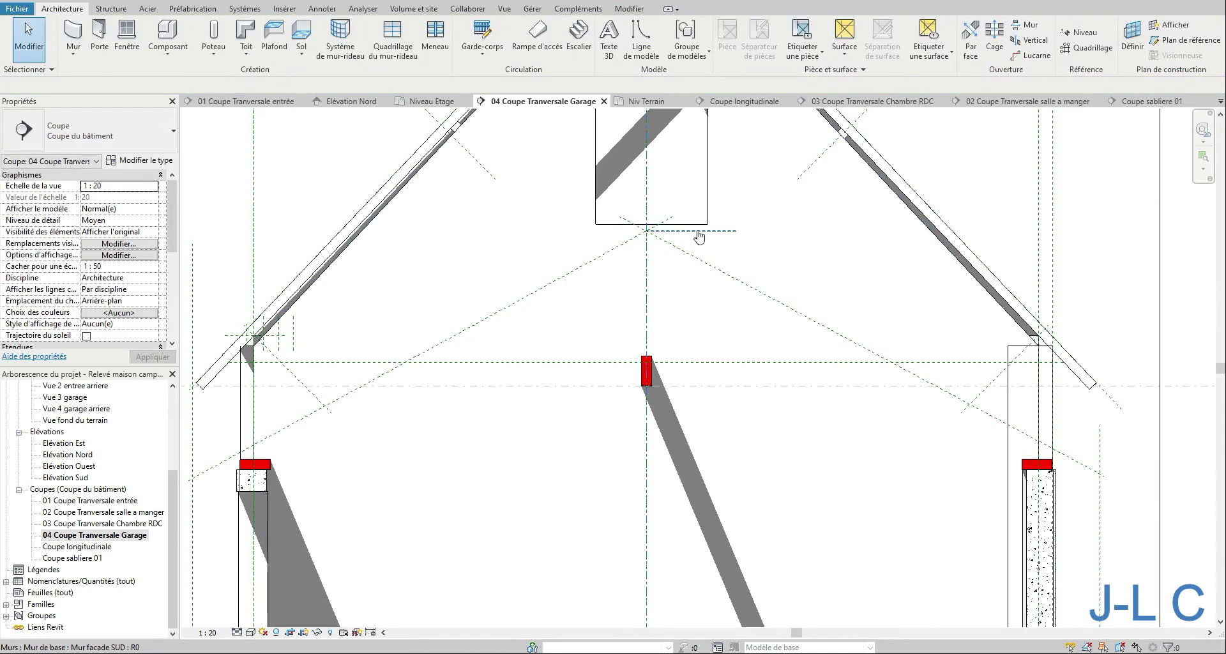
click(699, 231)
click(701, 238)
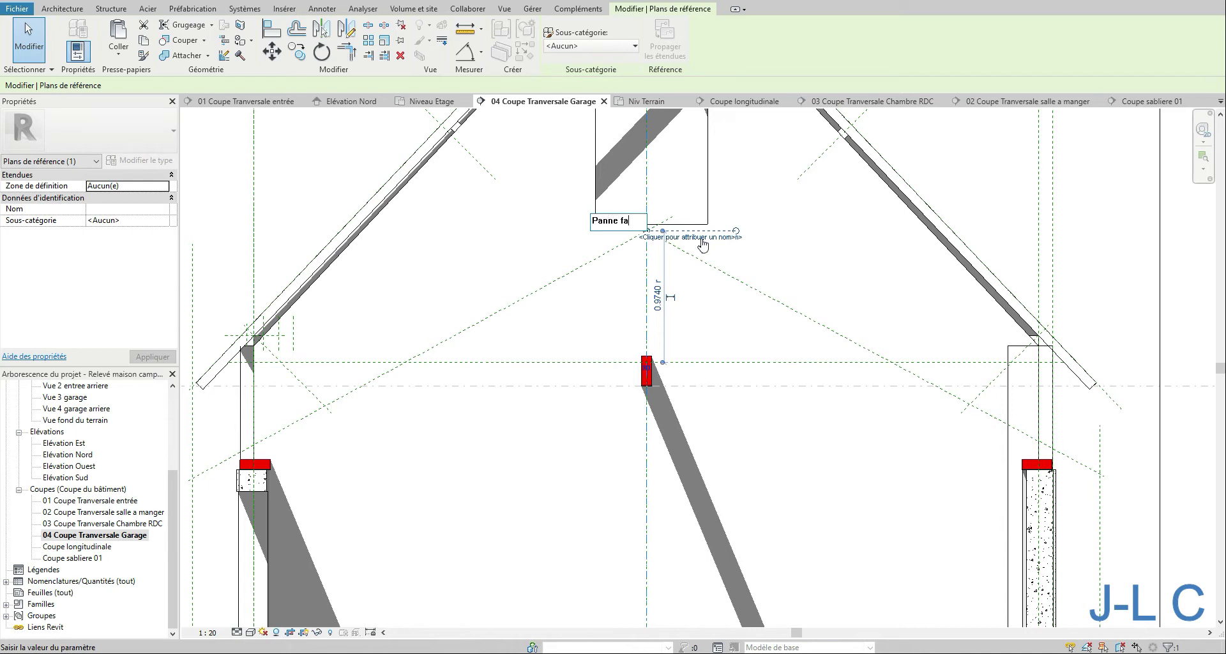
text(Panne faitiere garage)
key(Return)
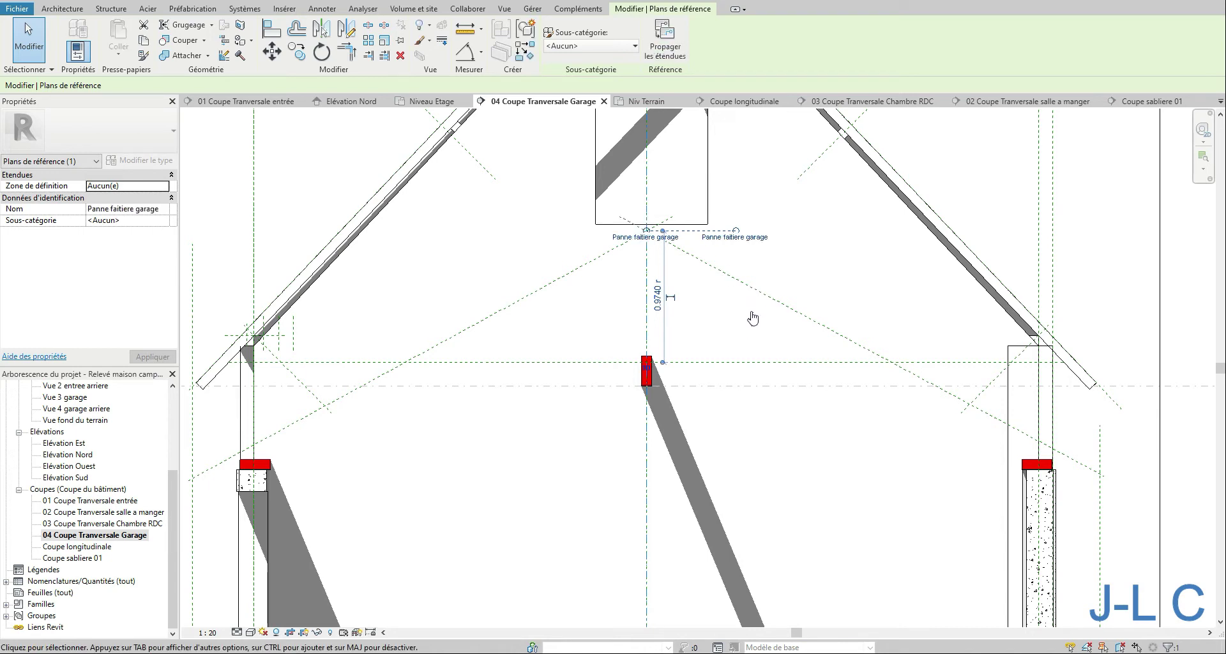
Assign the garage ridge beam to the work plane Plan de référence : Panne faitiere garage.
click(647, 374)
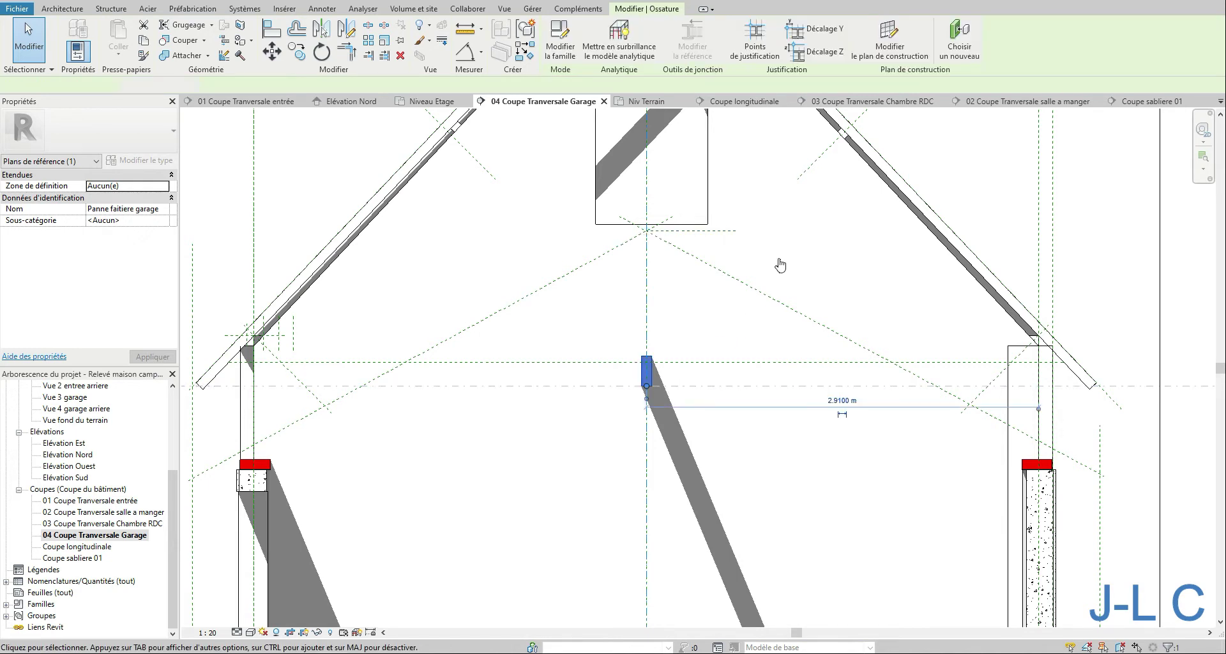
click(890, 37)
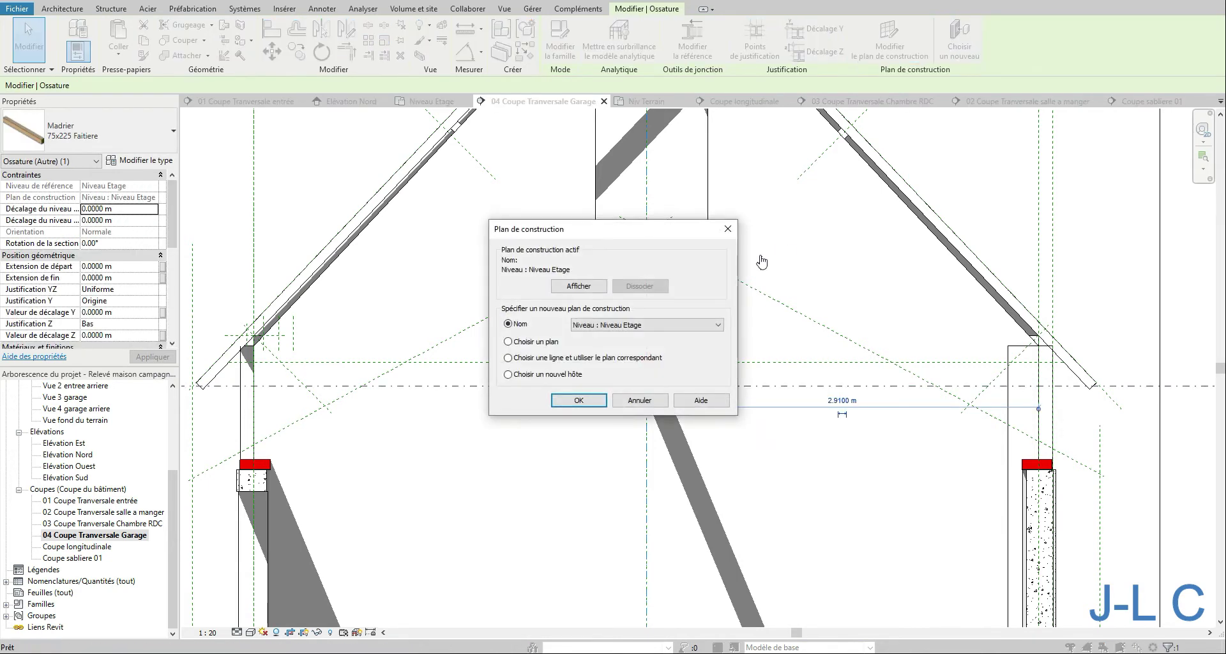
click(661, 326)
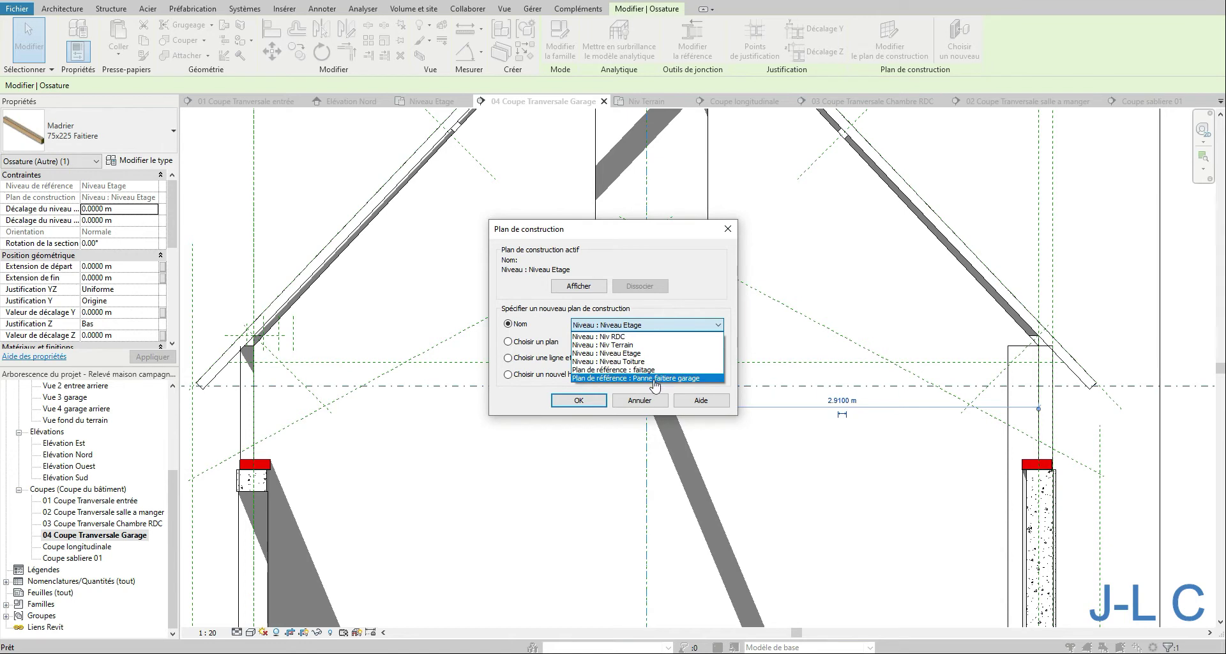
click(684, 378)
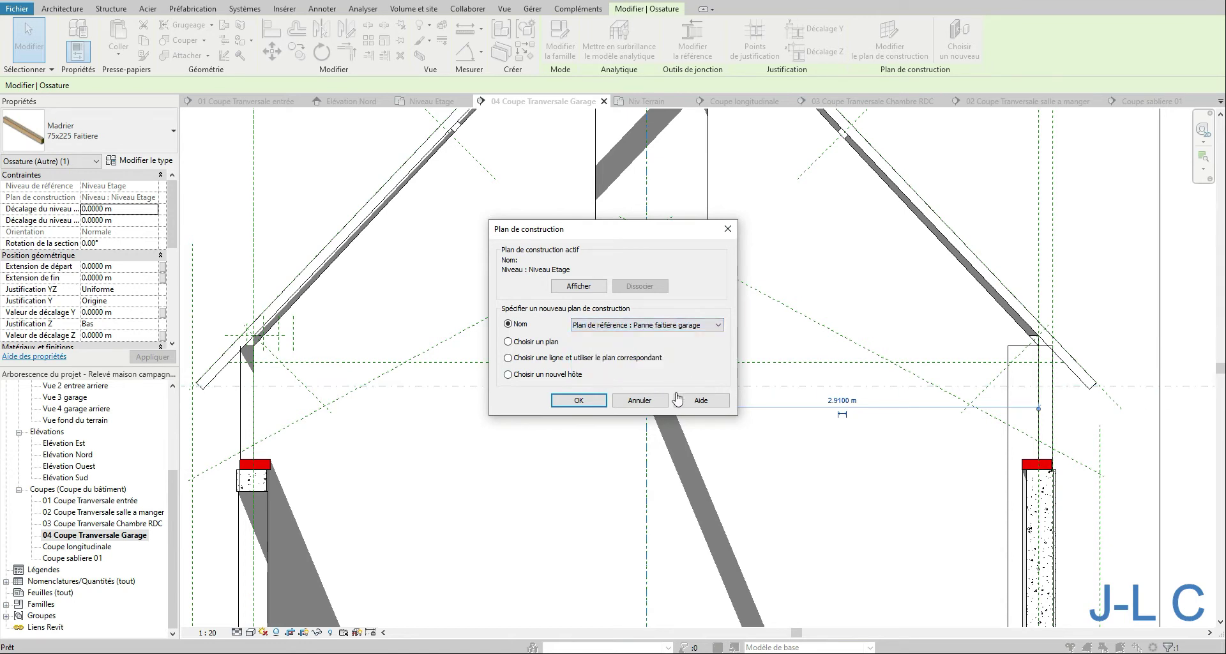
key(Return)
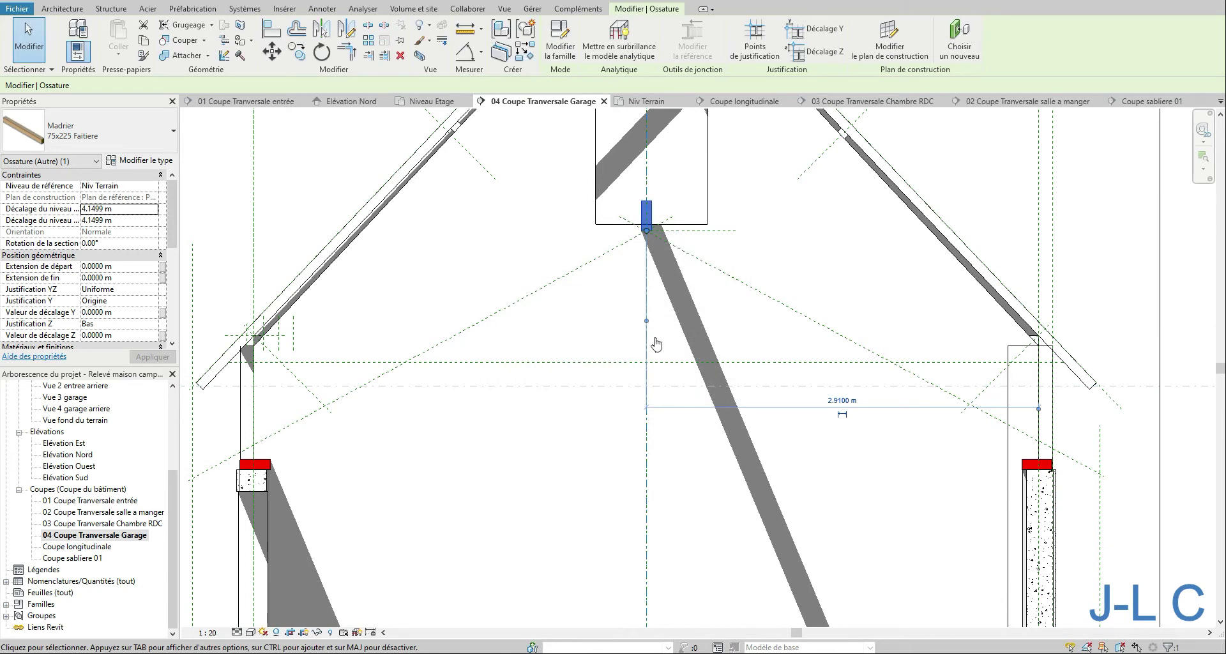
Set the ridge beam's justification point to Partie supérieure - Origine so it hangs below the reference plane.
click(755, 37)
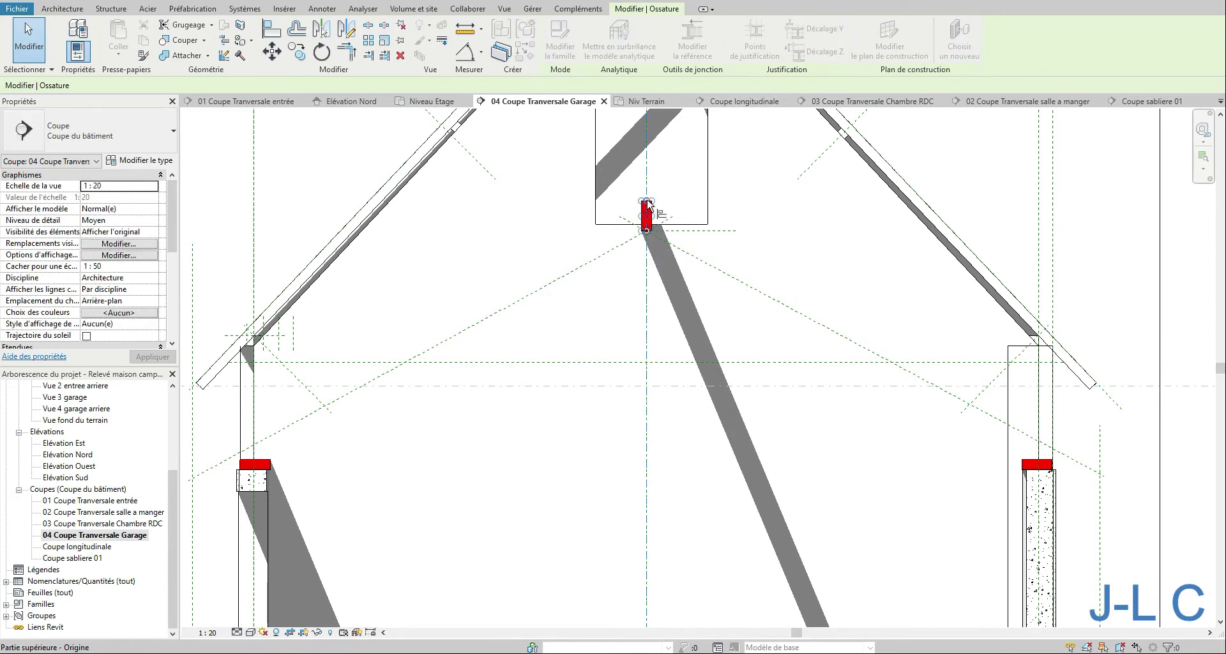
click(646, 204)
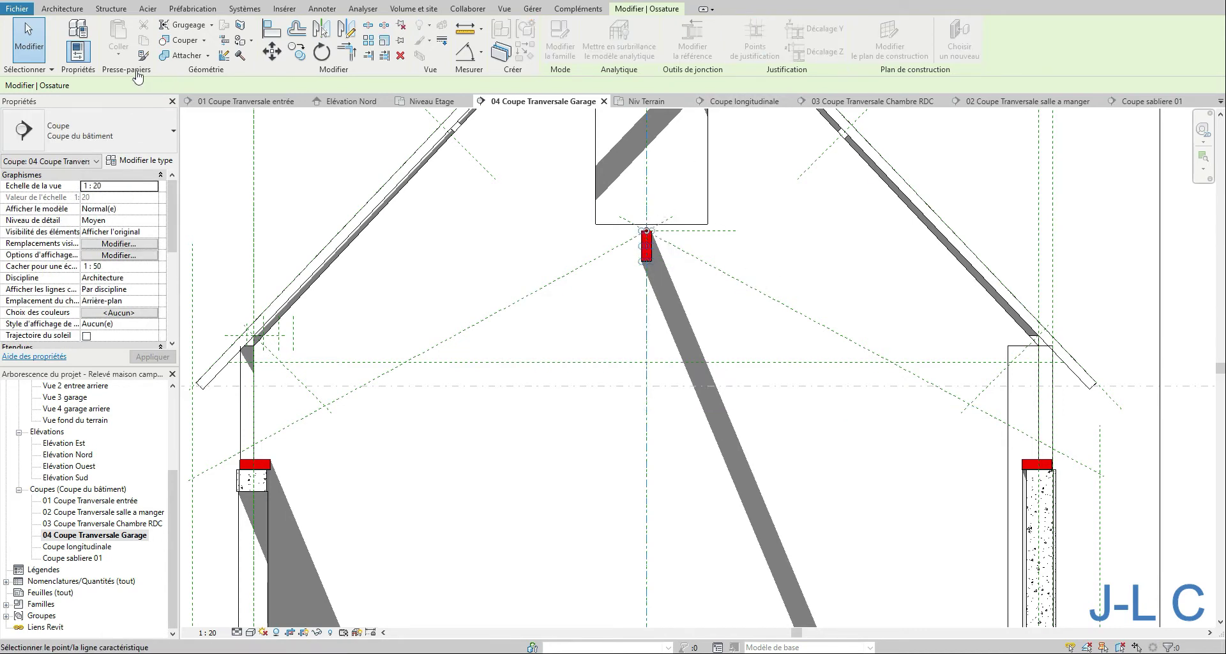
key(Escape)
key(Escape)
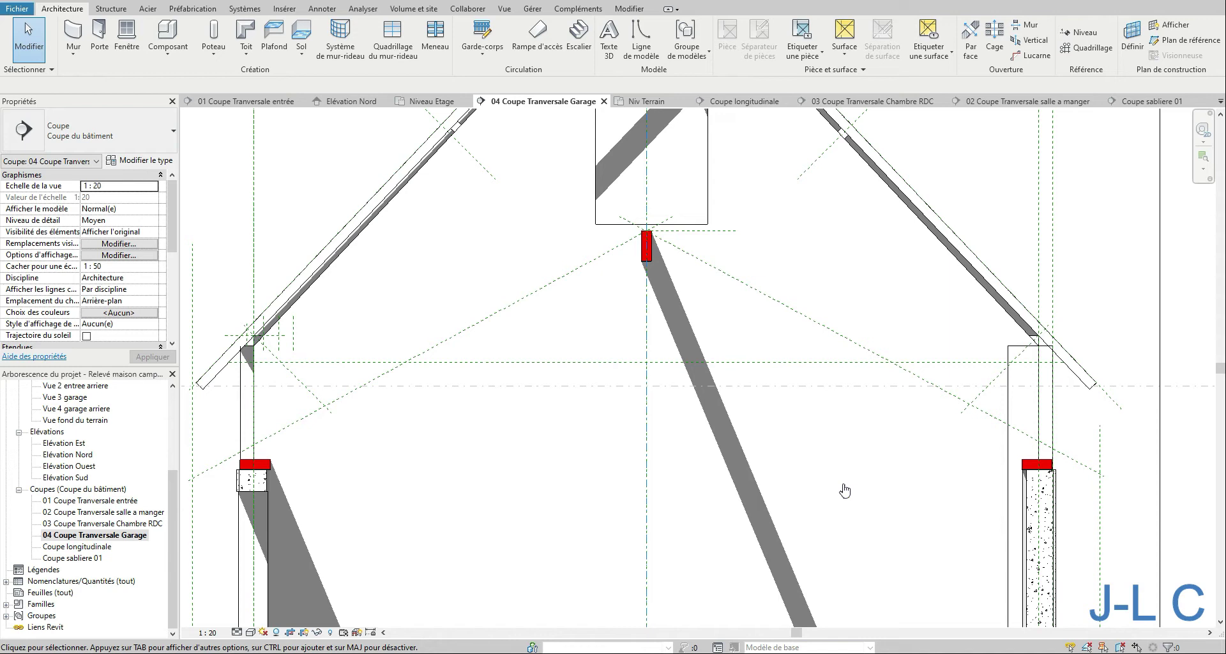
Move the Panne faitiere garage reference plane down until the ridge beam's top corners meet the garage slope planes.
right_click(728, 302)
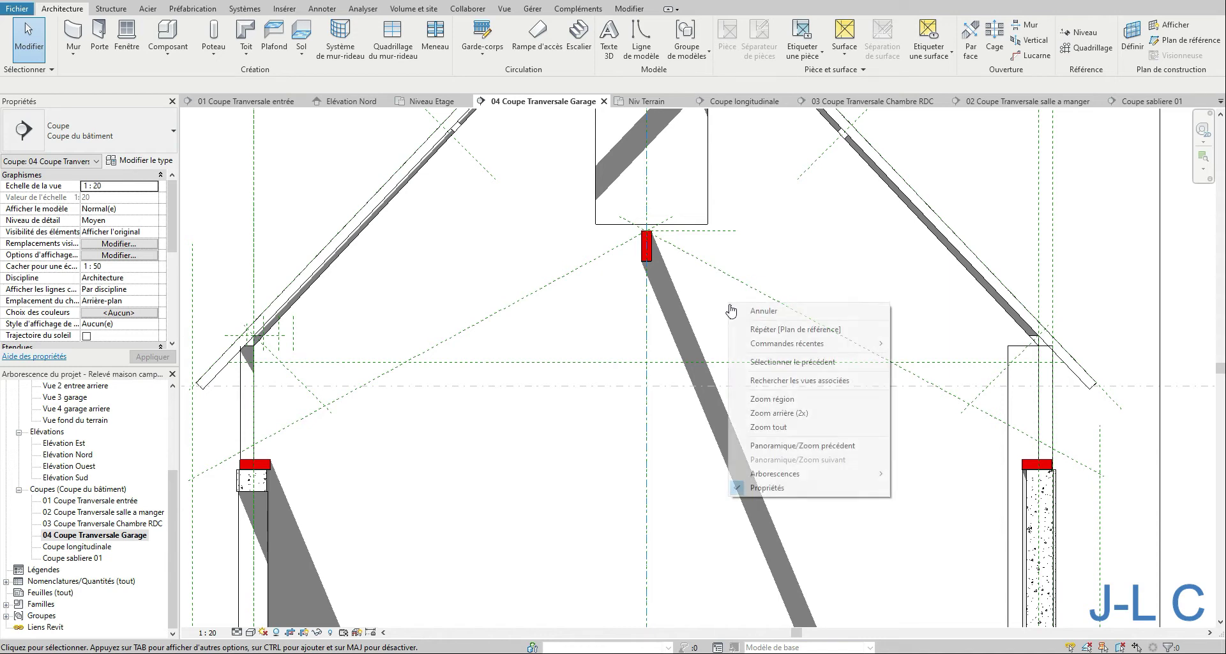
click(785, 400)
drag(598, 228, 802, 314)
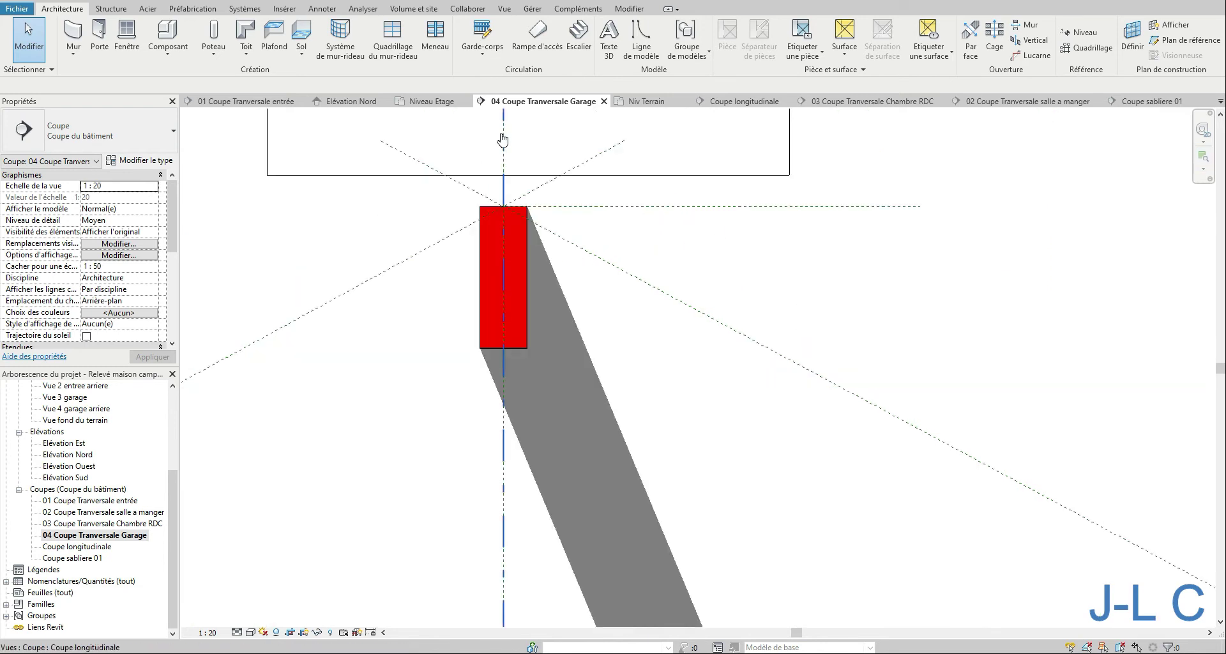
click(621, 206)
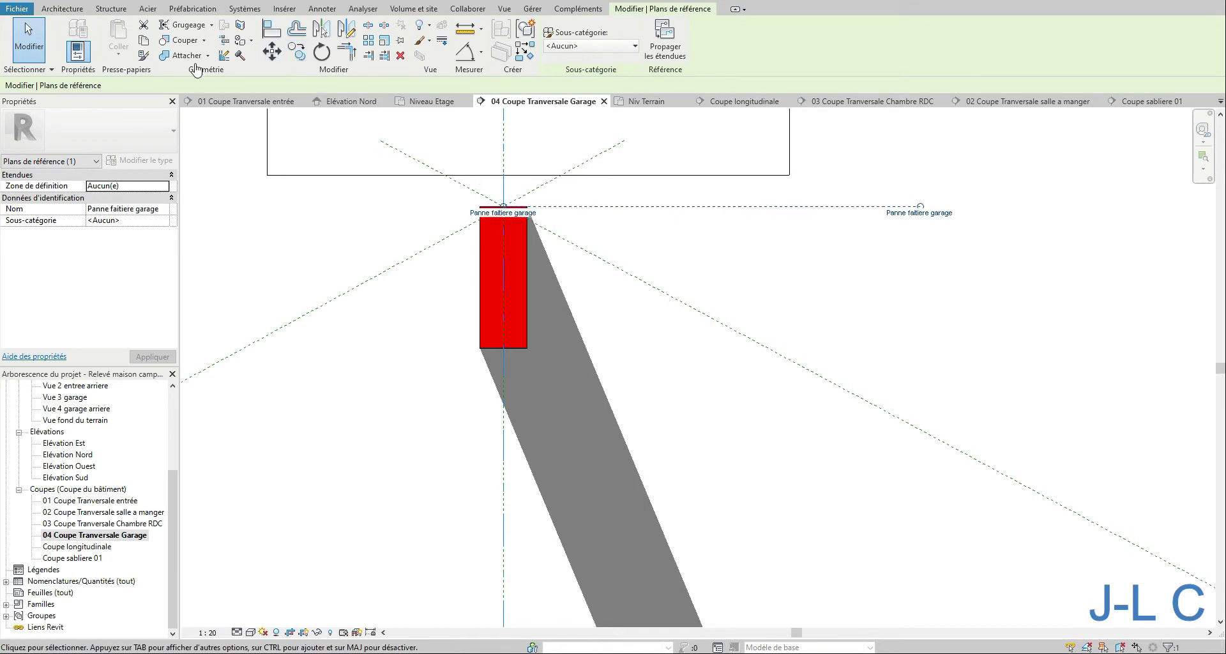
click(271, 51)
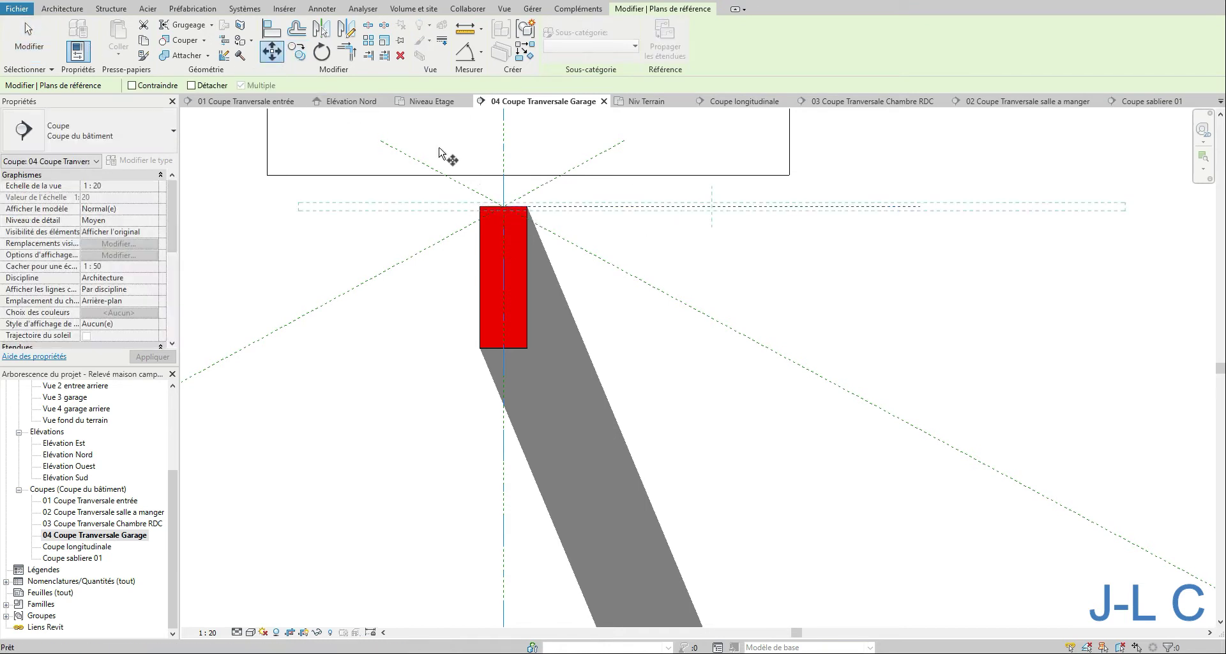
click(527, 206)
click(595, 221)
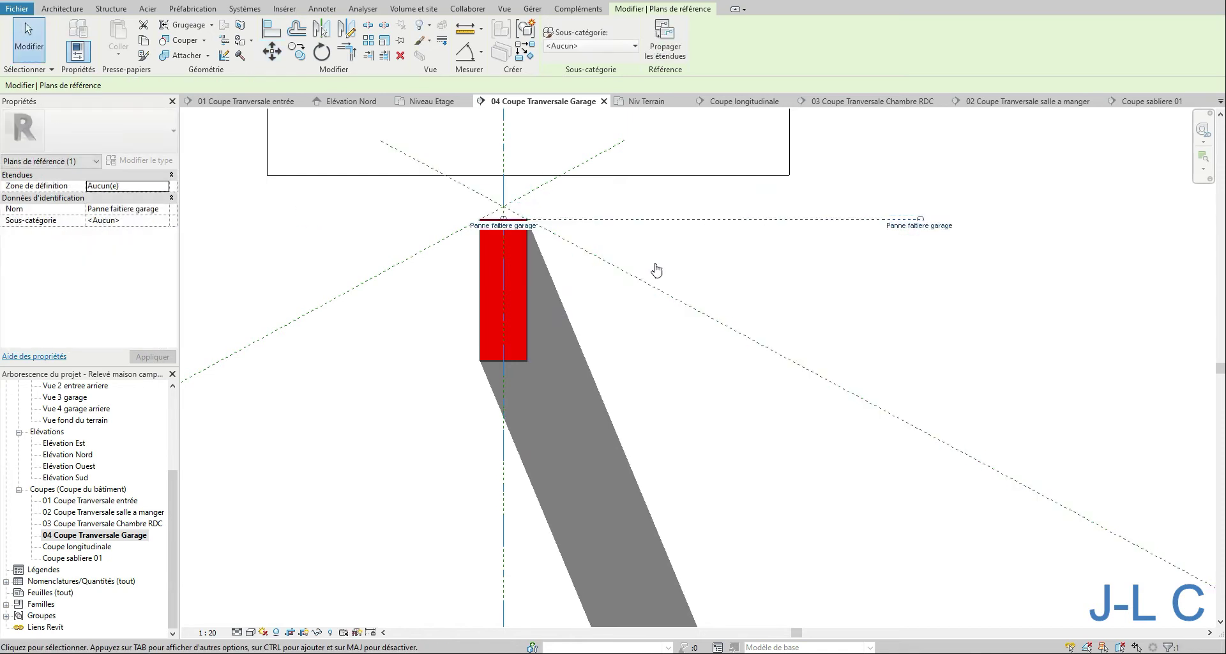
Examine how the Rampant Sud Garage slope plane meets the ridge beam and the wall plate, ending with the entire section in view.
right_click(572, 273)
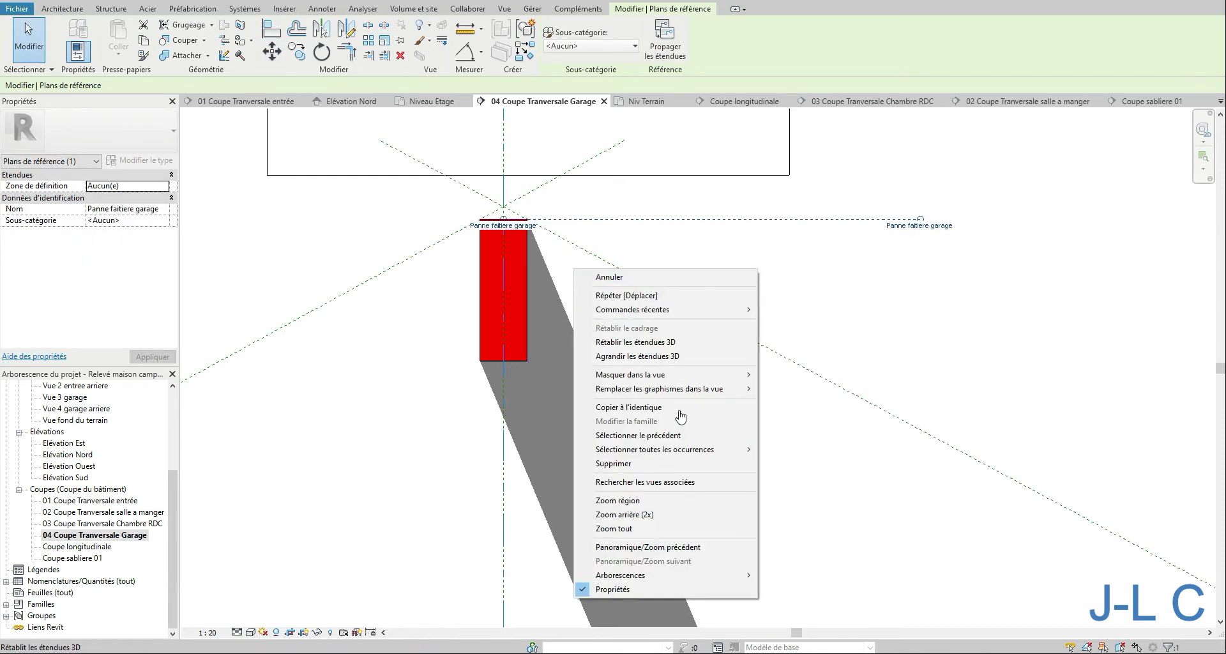
click(653, 516)
middle_drag(525, 369, 949, 126)
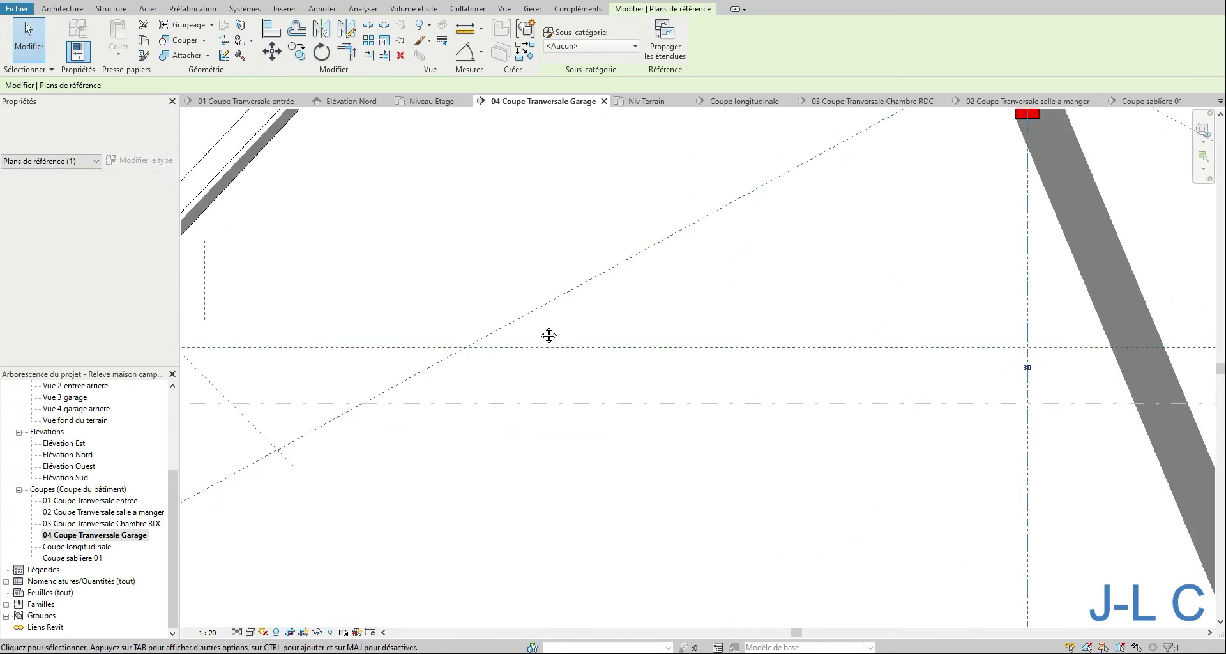
middle_drag(261, 424, 561, 314)
middle_drag(553, 408, 470, 348)
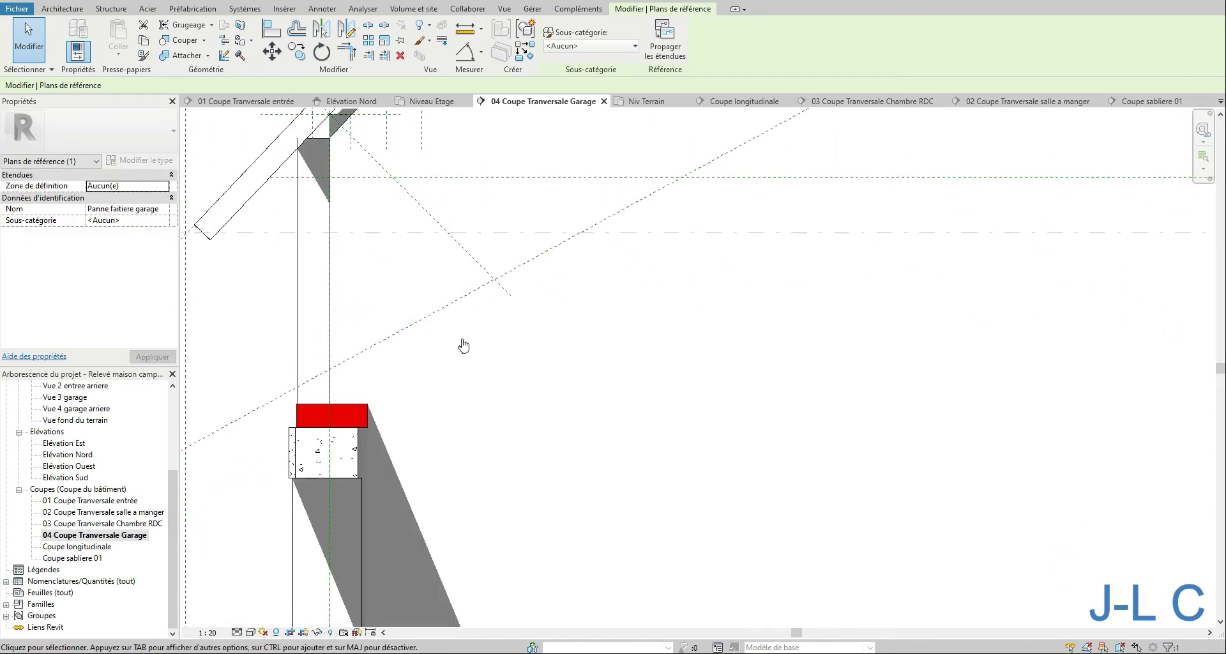
middle_drag(623, 338, 326, 492)
middle_drag(613, 310, 353, 515)
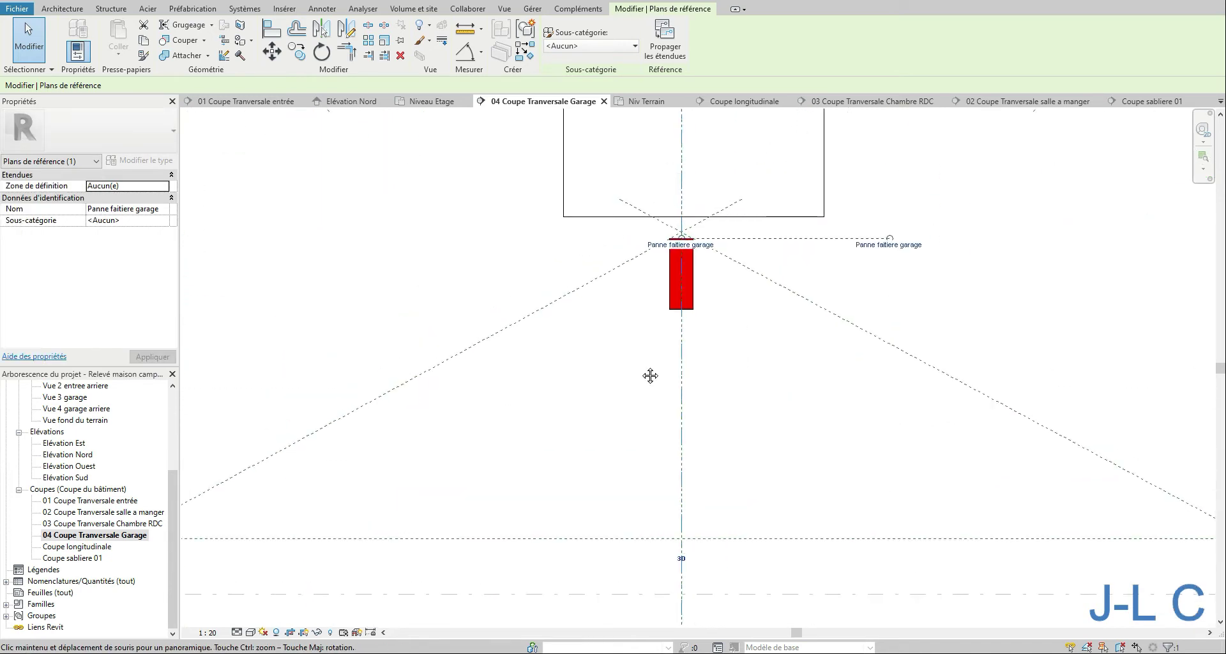
mouse_move(650, 376)
middle_down()
mouse_move(577, 416)
mouse_move(654, 298)
middle_up()
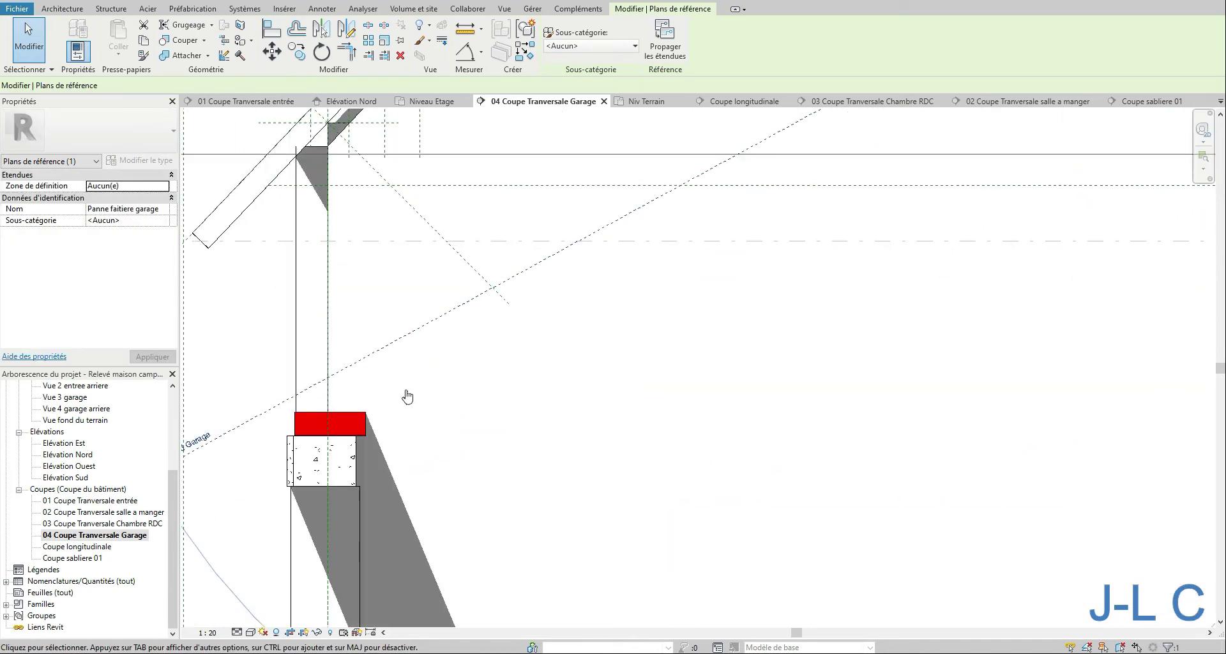
middle_drag(407, 397, 729, 287)
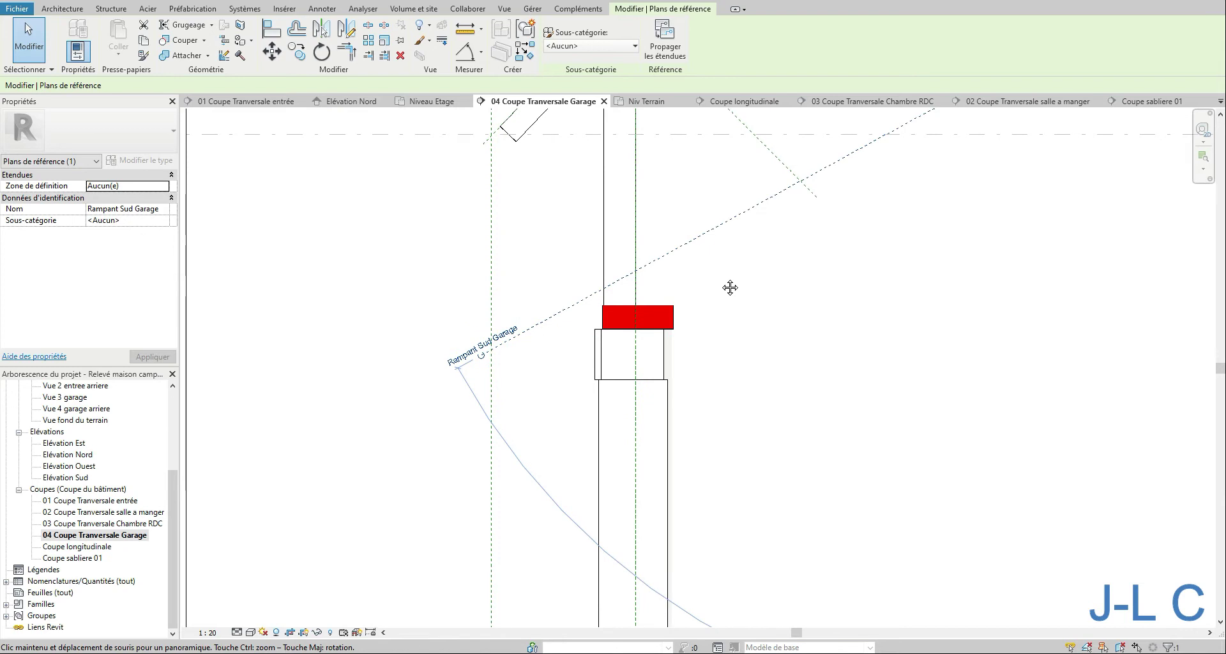
right_click(795, 288)
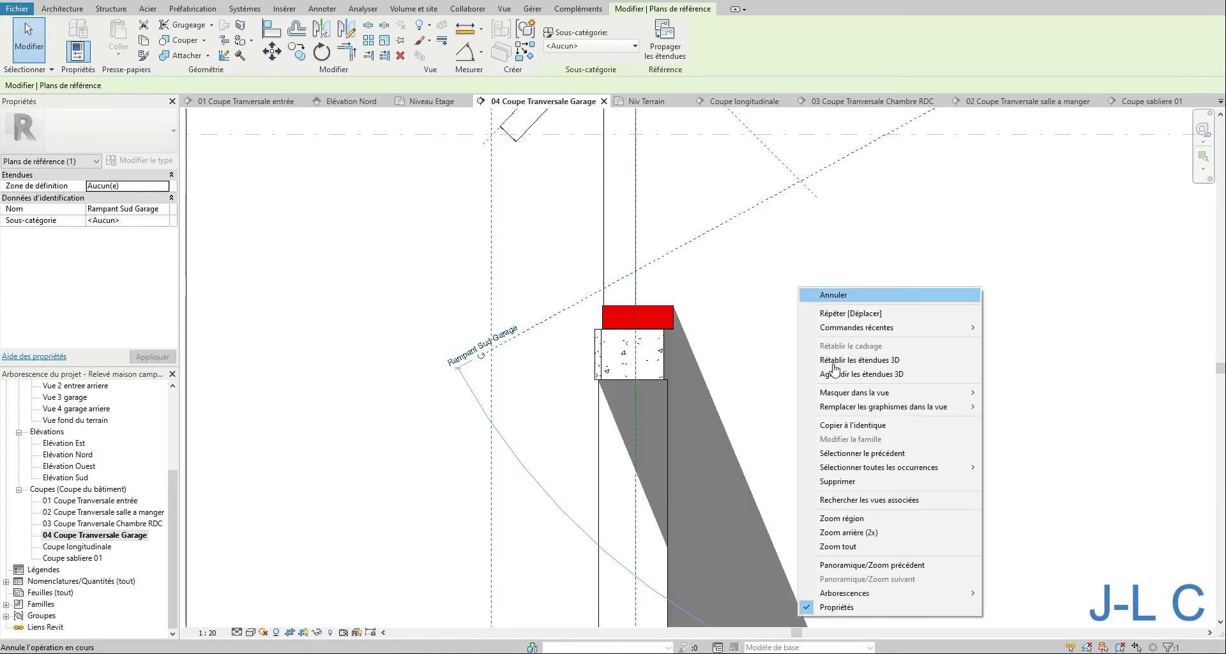
click(893, 548)
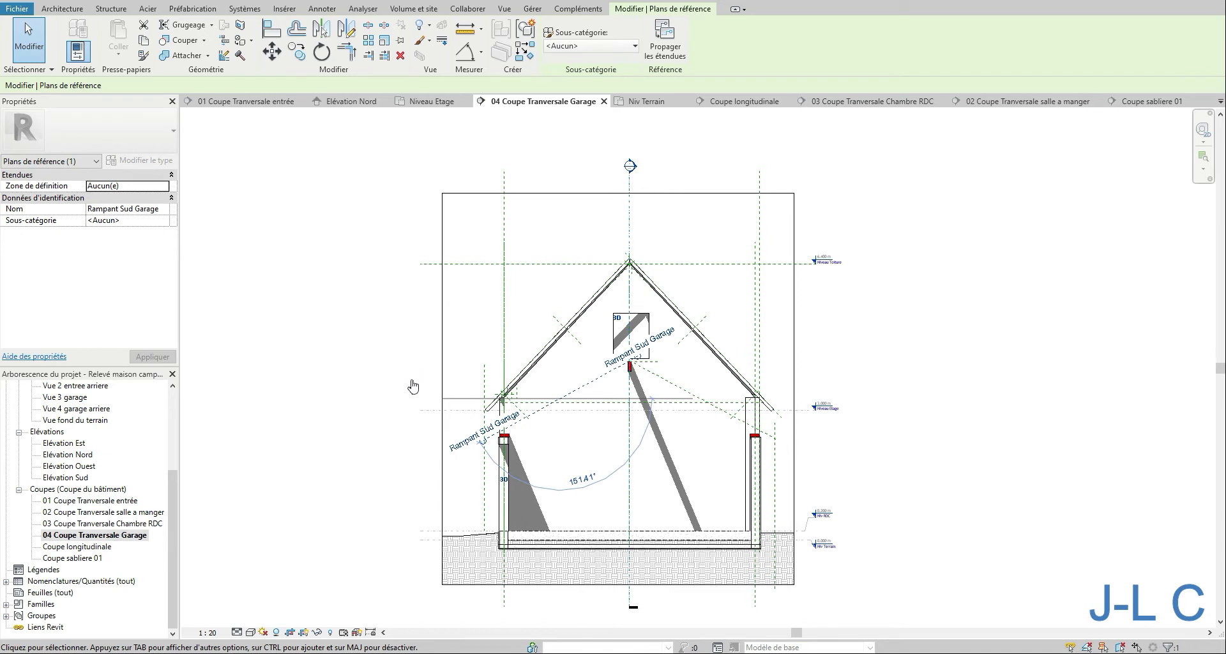
Hide the section's crop region and shorten both ends of the level lines toward the building.
click(303, 633)
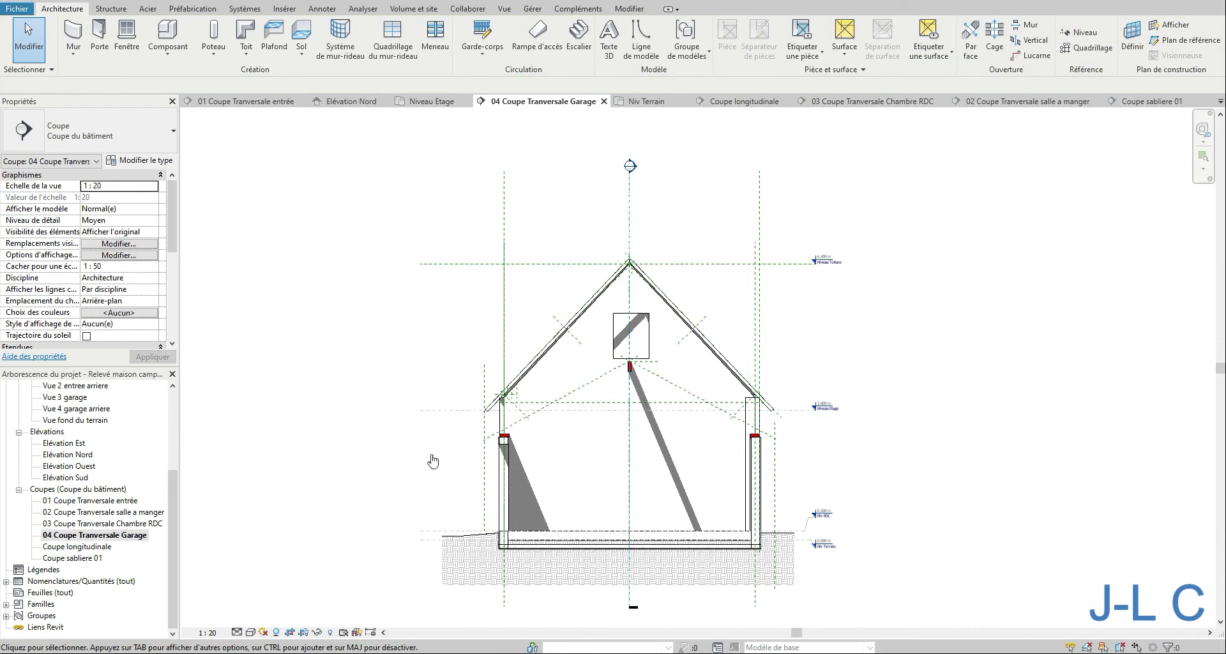
click(439, 264)
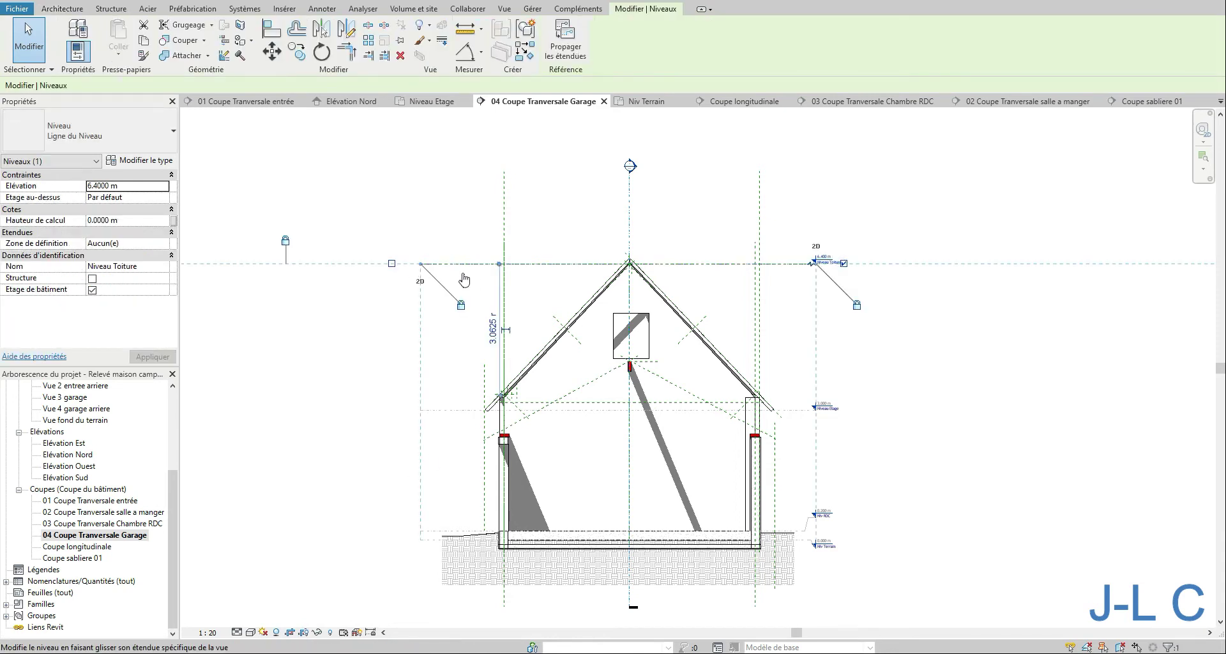
drag(498, 273, 525, 278)
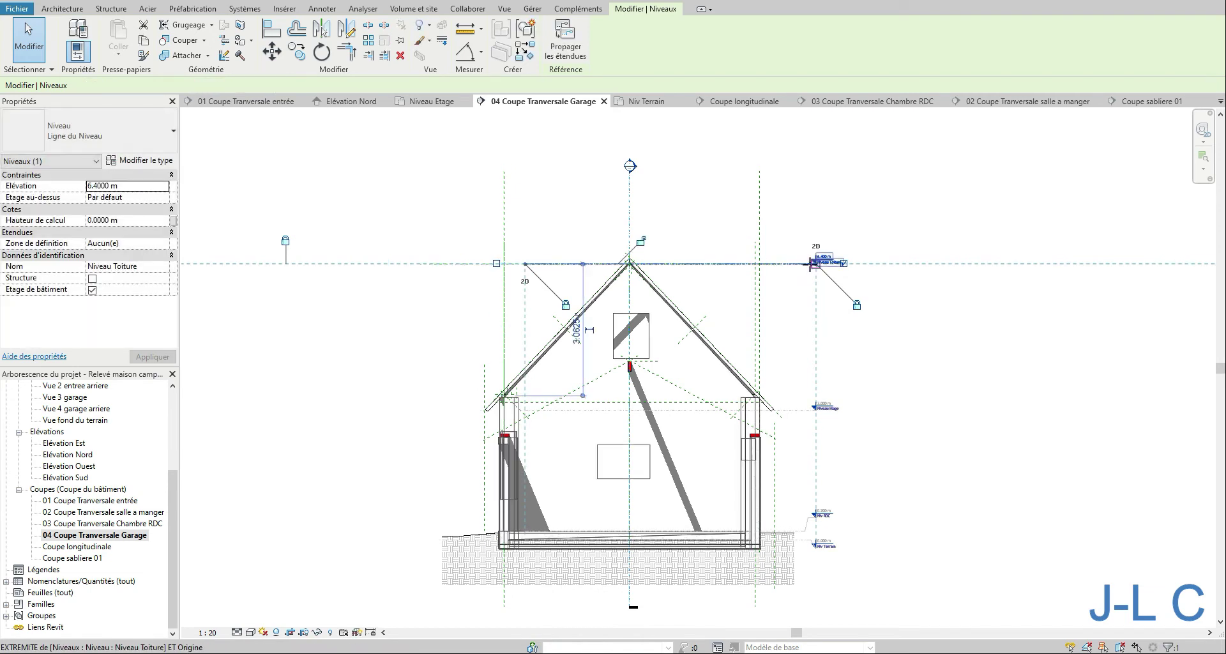
drag(813, 263, 793, 264)
click(761, 310)
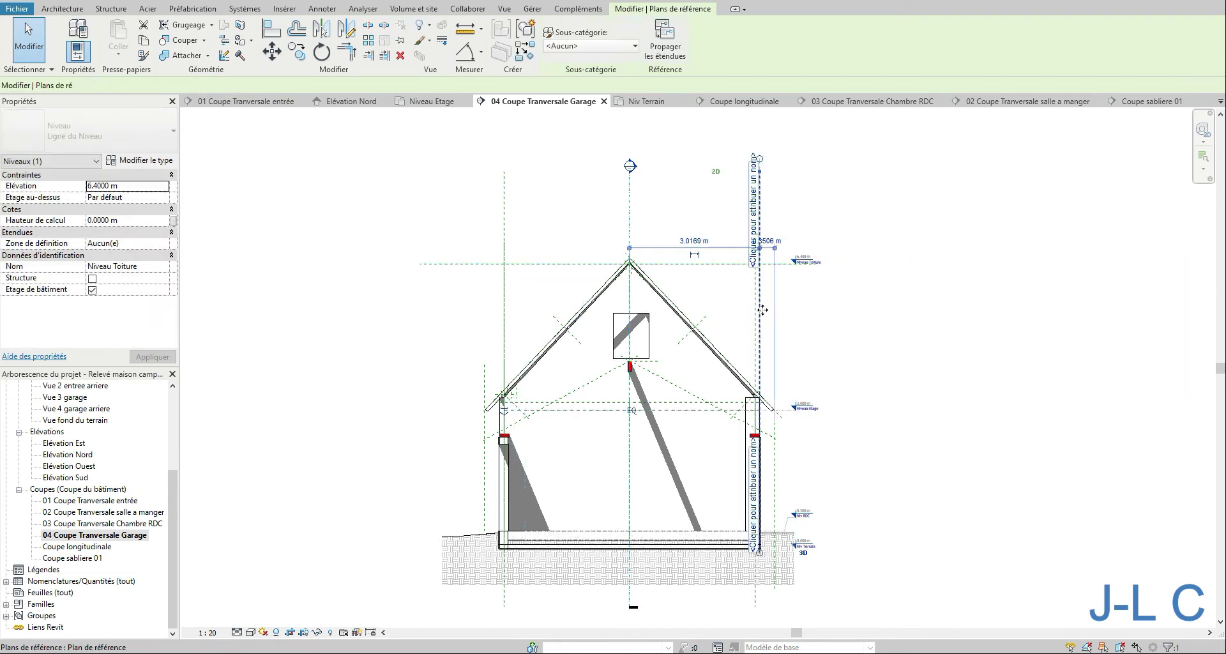
key(Delete)
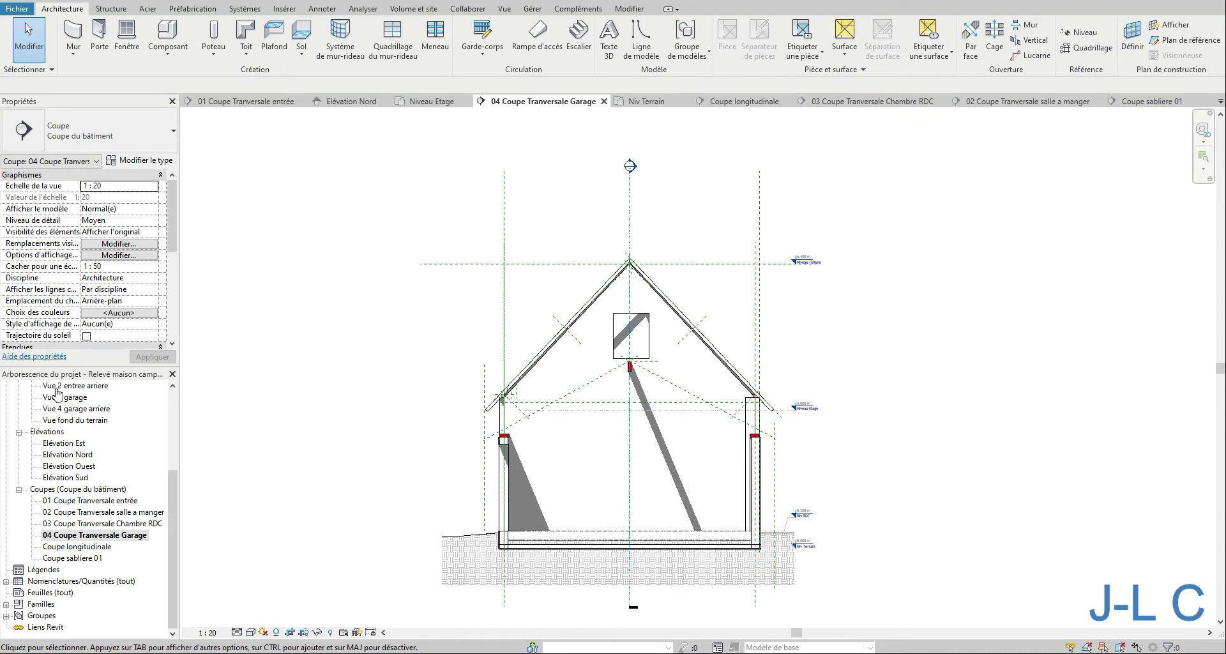
Start a beam system in the Vue 1 entrée 3D view with the Rampant Nord Garage reference plane as work plane.
click(173, 406)
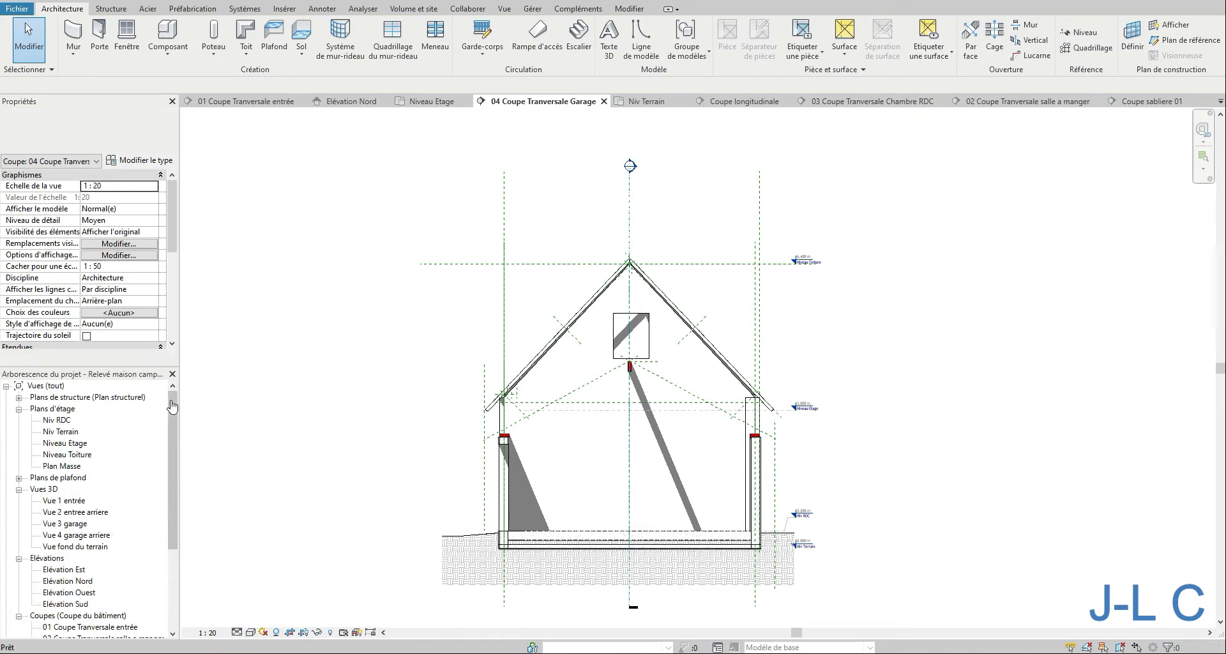
double_click(67, 501)
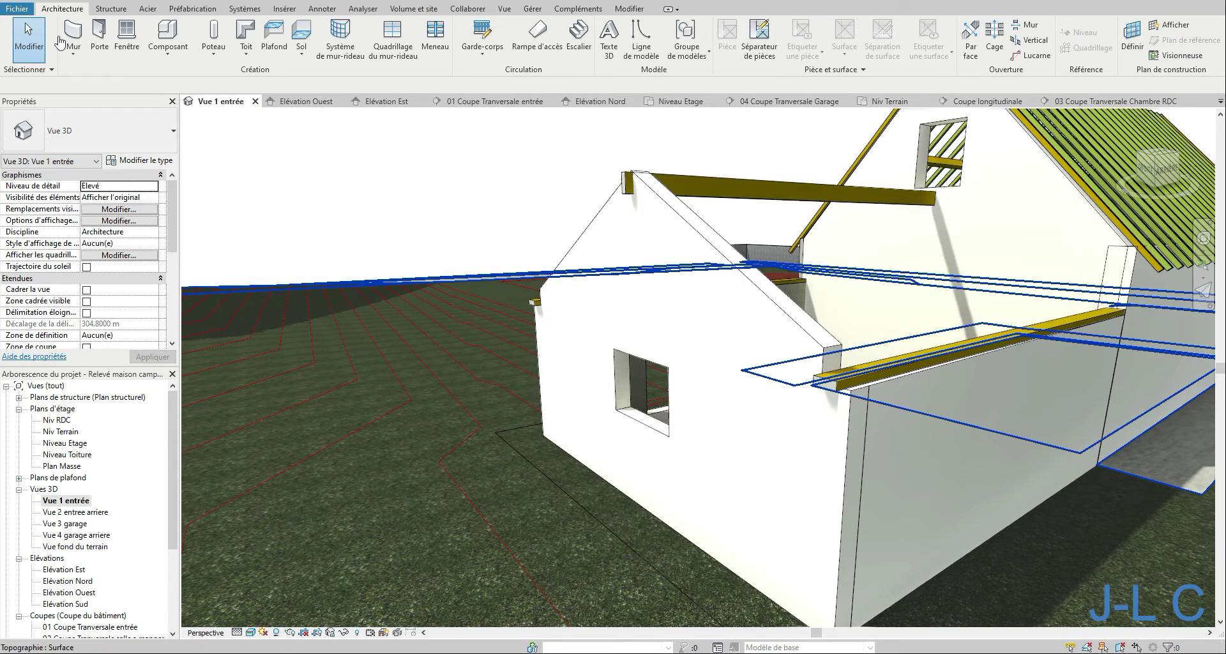
click(111, 9)
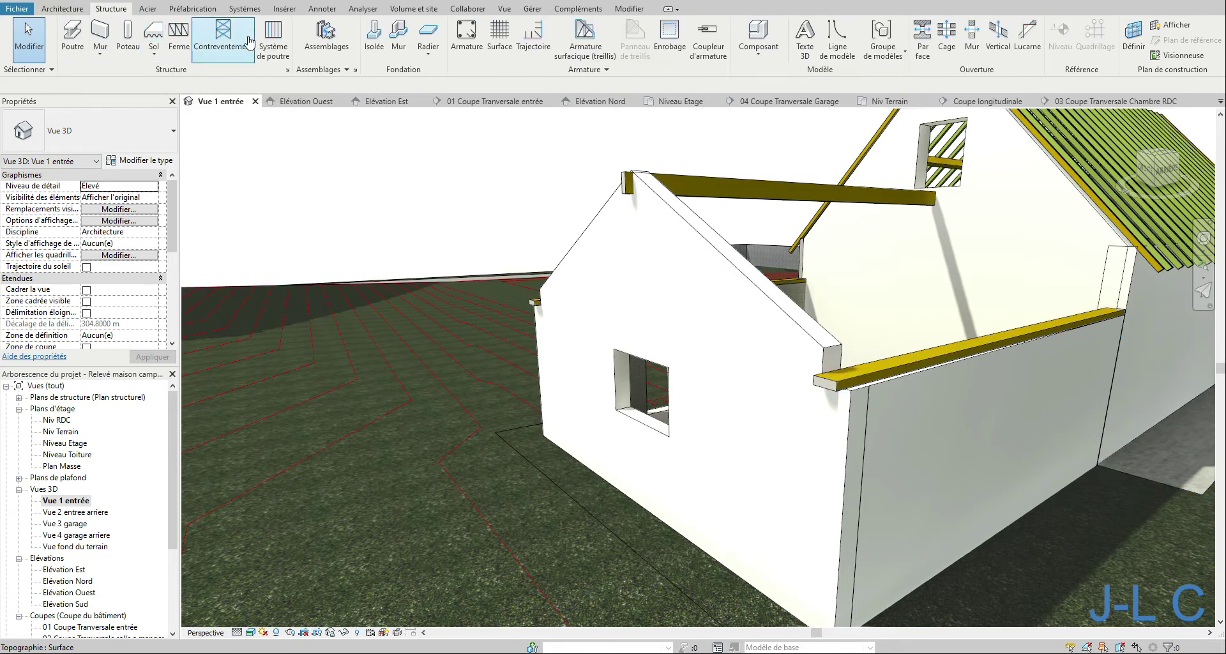
click(273, 38)
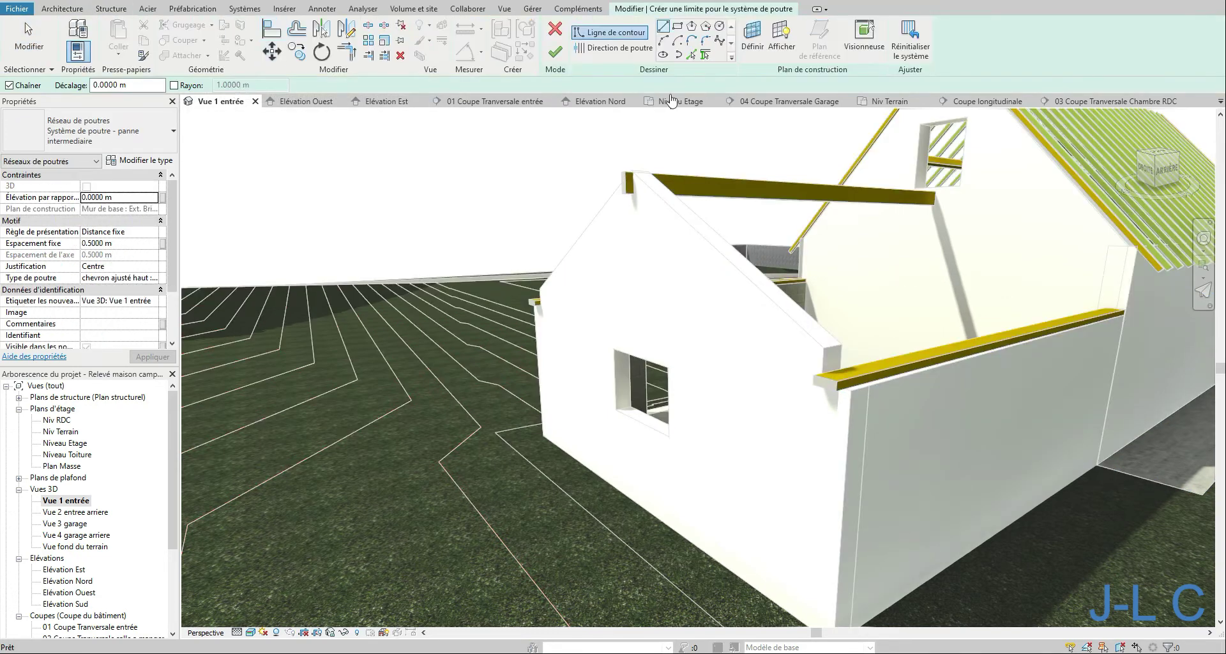
click(752, 37)
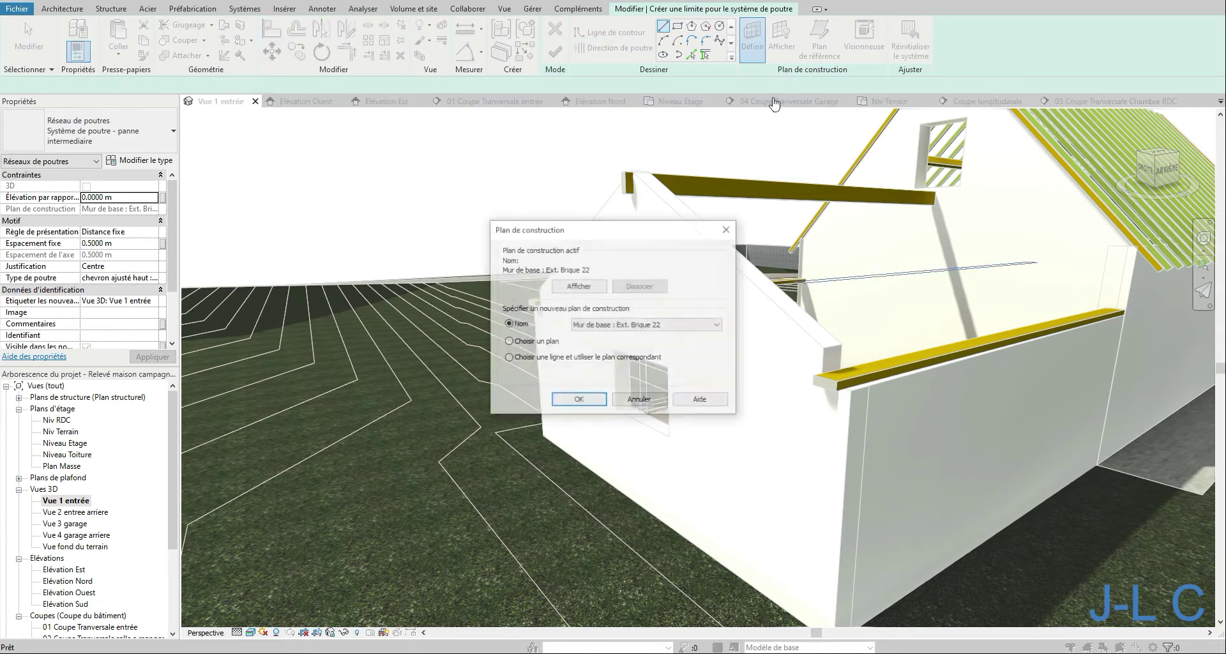
click(623, 326)
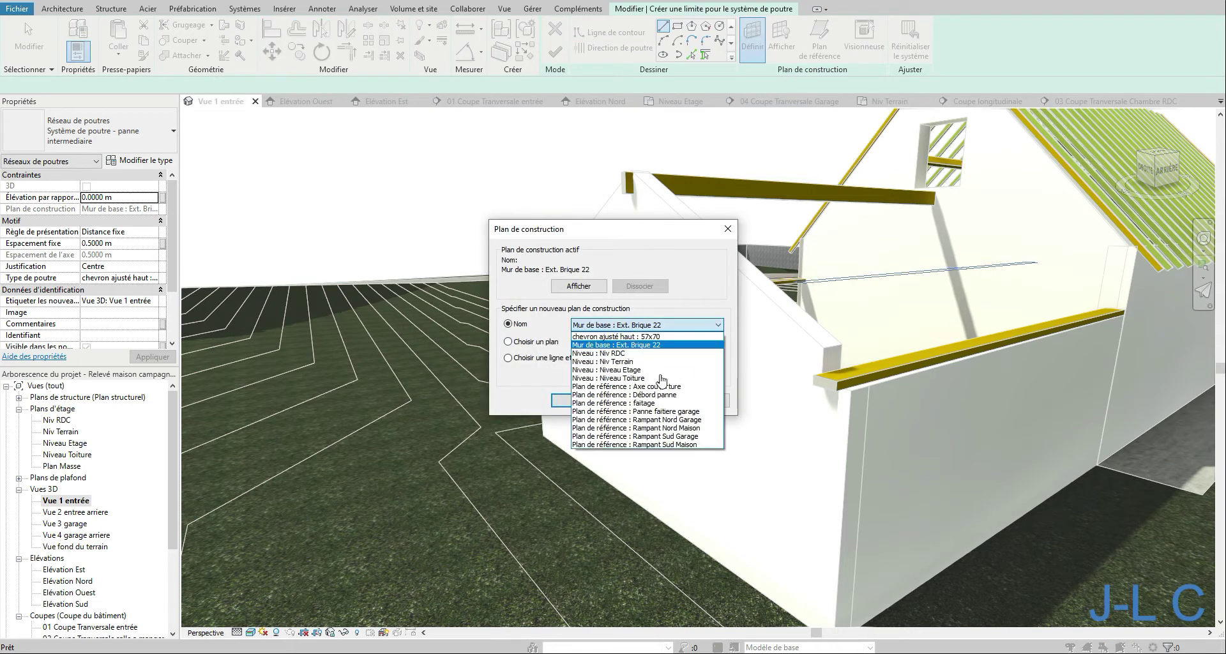
click(673, 419)
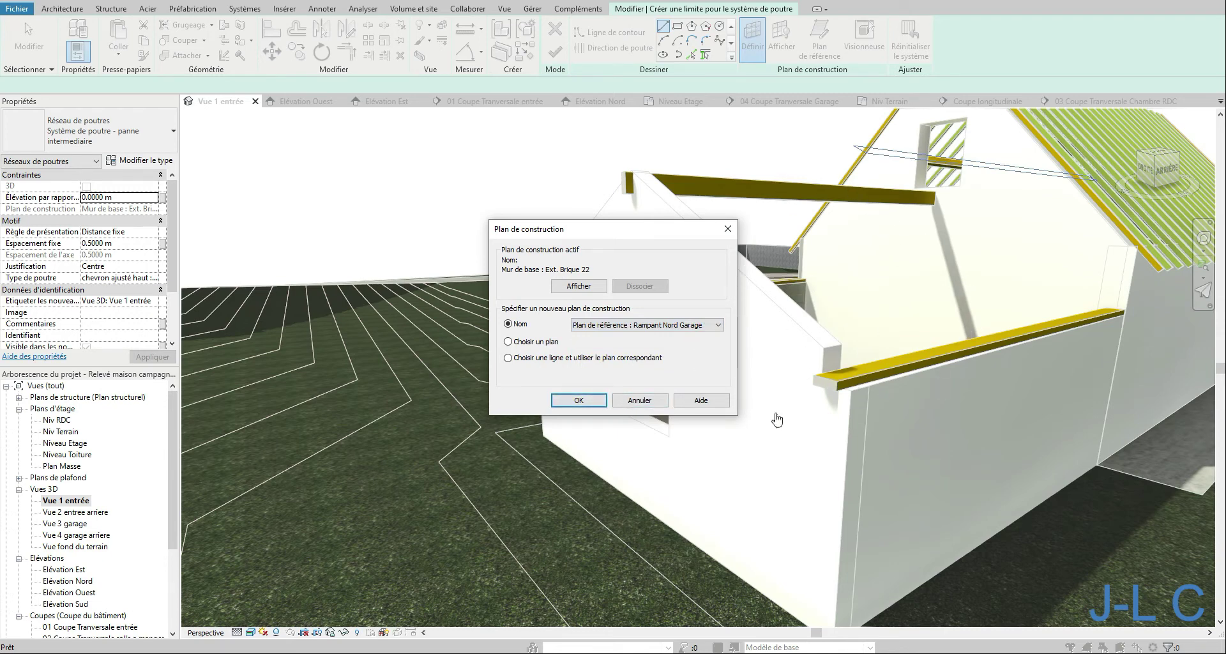
click(581, 403)
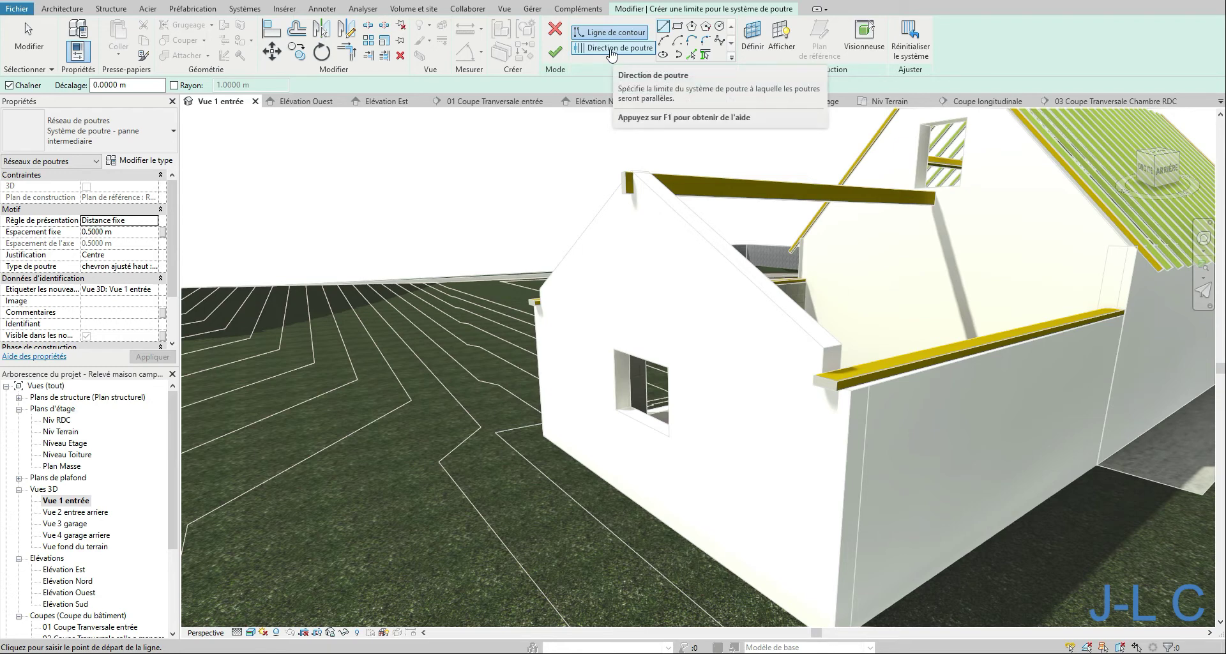
Sketch the beam system boundary by picking the garage gable wall, the house wall, the north wall plate and the ridge beam.
click(690, 54)
click(639, 195)
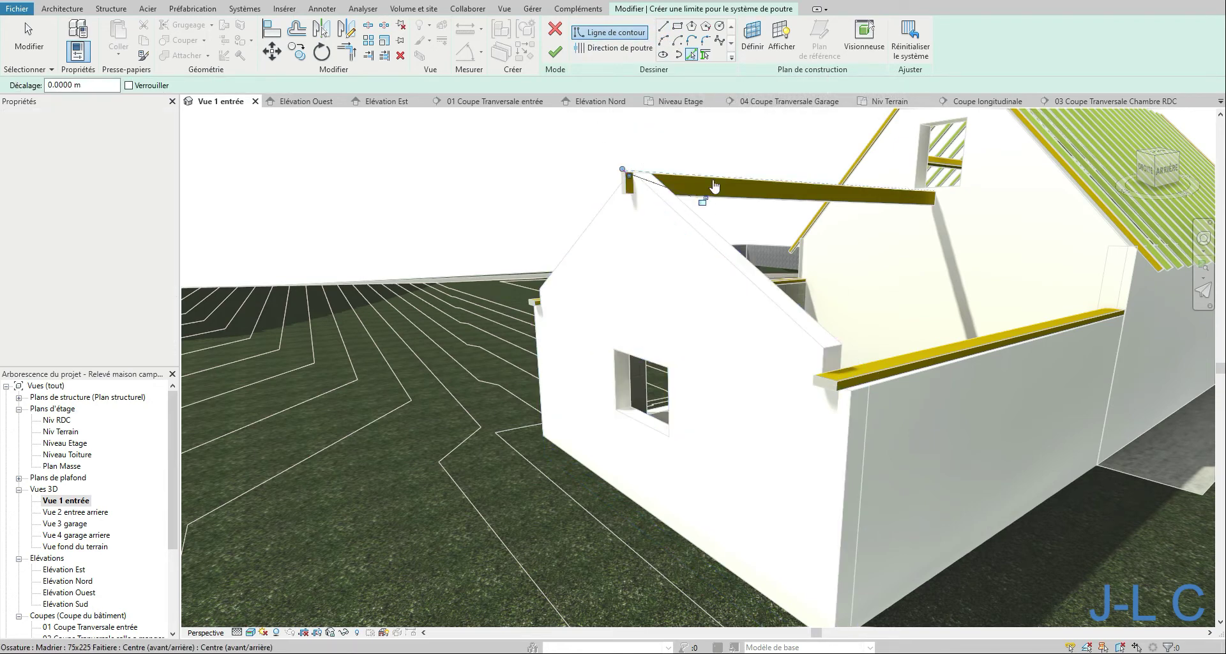
click(1085, 209)
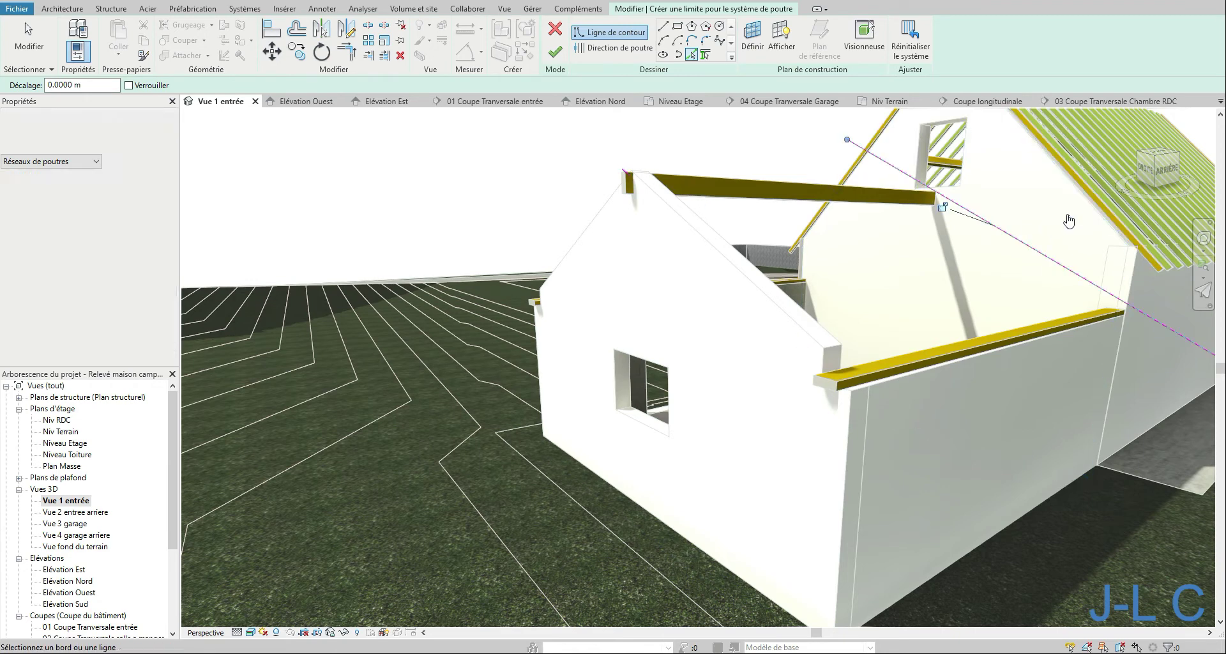
click(1061, 337)
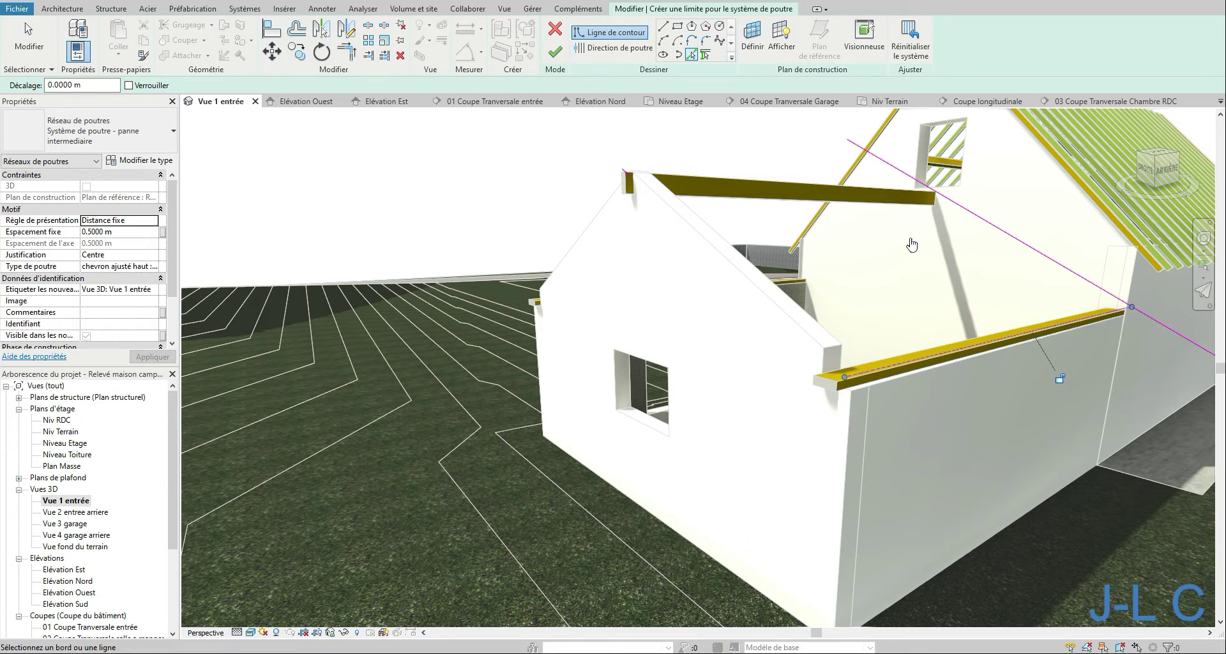
click(795, 187)
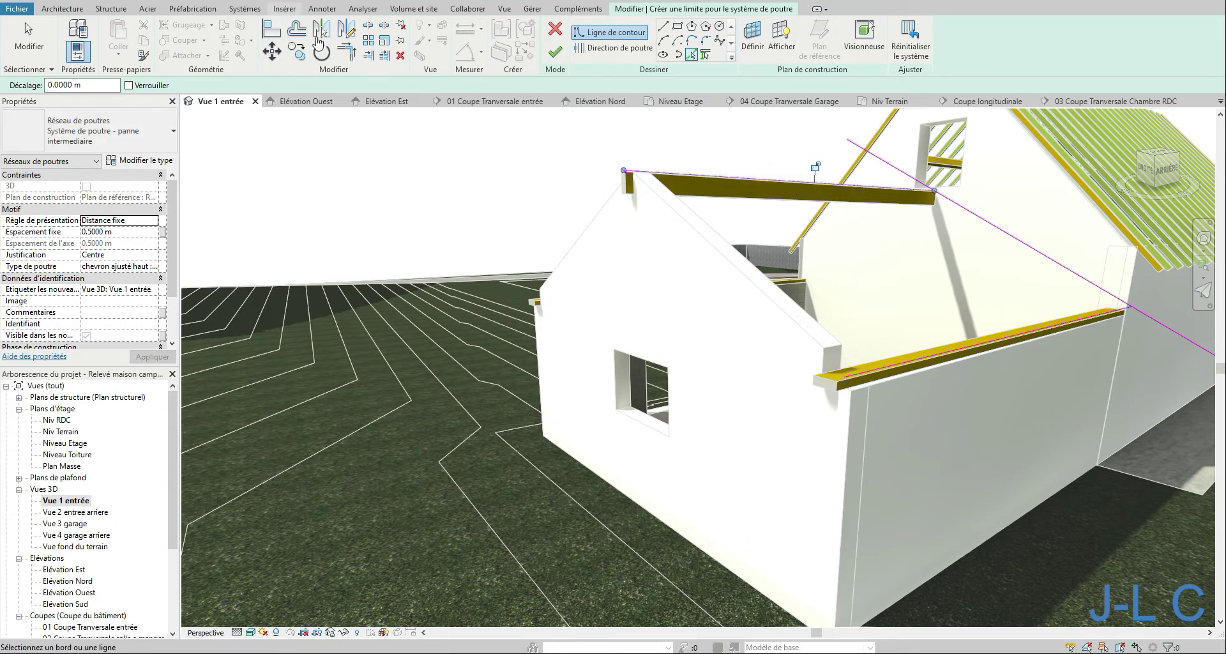
Trim the boundary lines at the ridge beam corners to close the outline between the ridge and the wall plate.
click(346, 52)
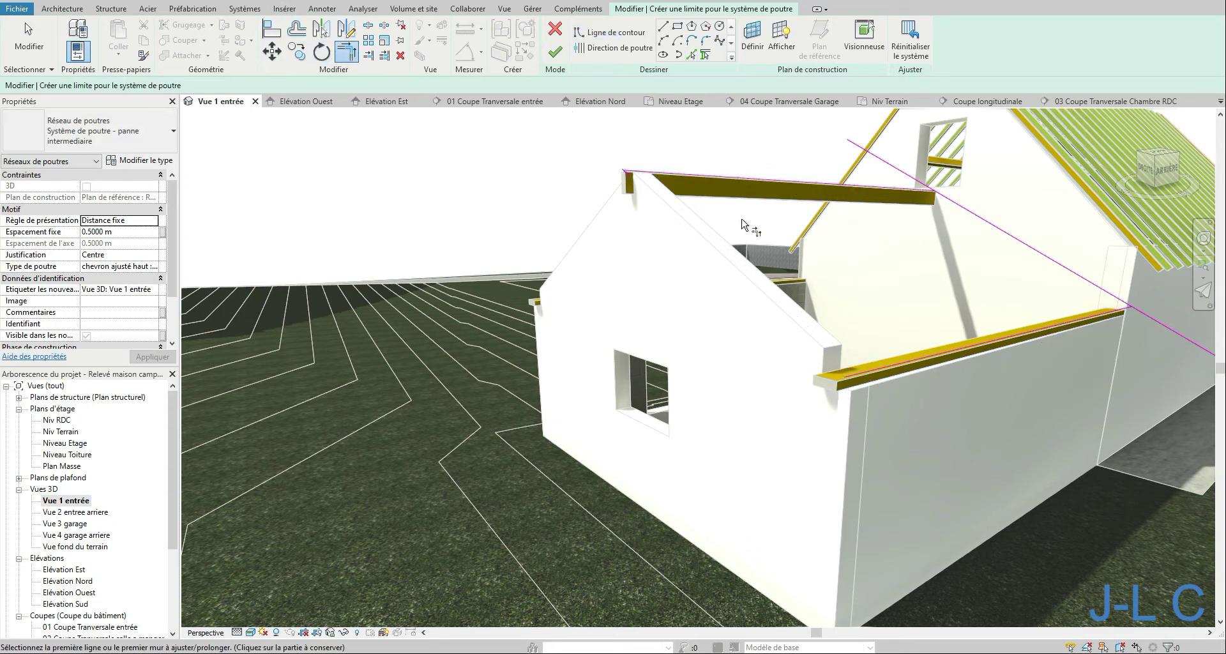
click(629, 181)
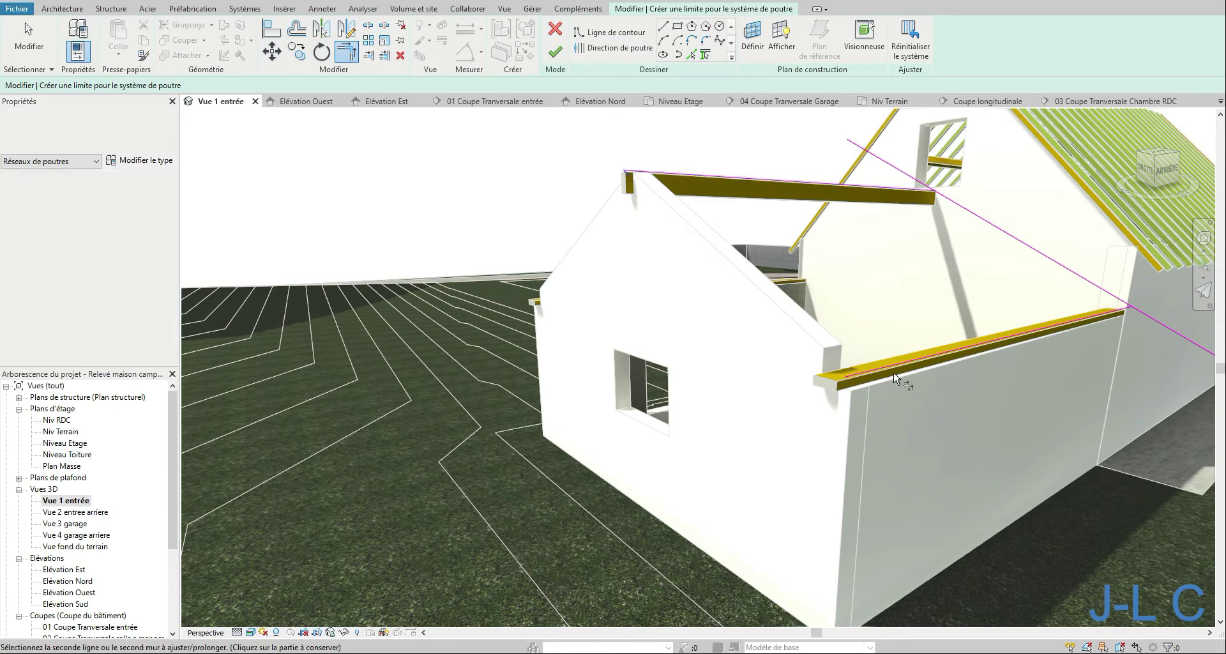
click(1003, 236)
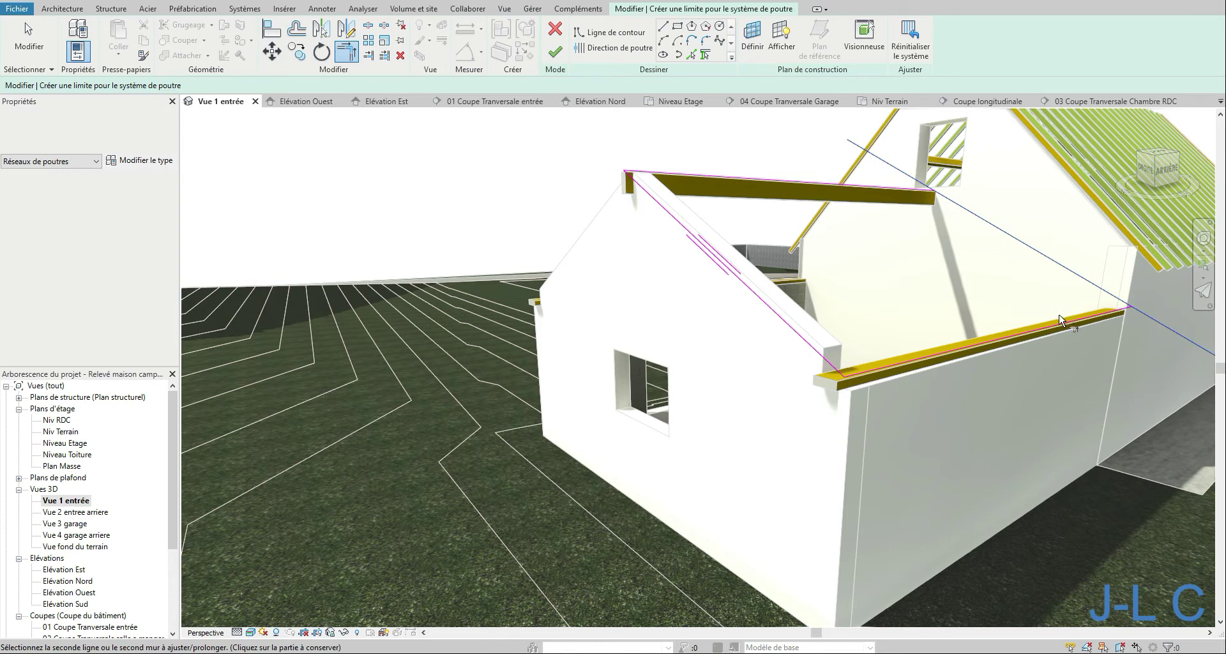
click(945, 198)
click(914, 189)
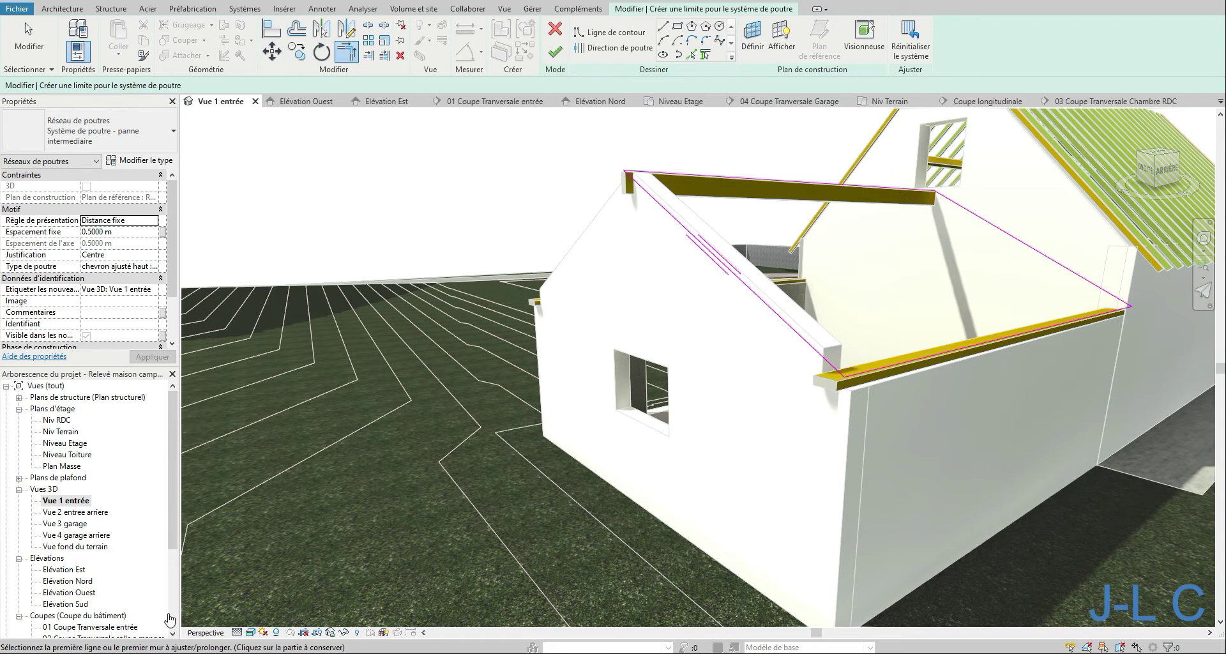
Try to select the boundary line above the wall plate in the 04 Coupe Tranversale Garage section.
scroll(169, 618, down, 4)
click(107, 536)
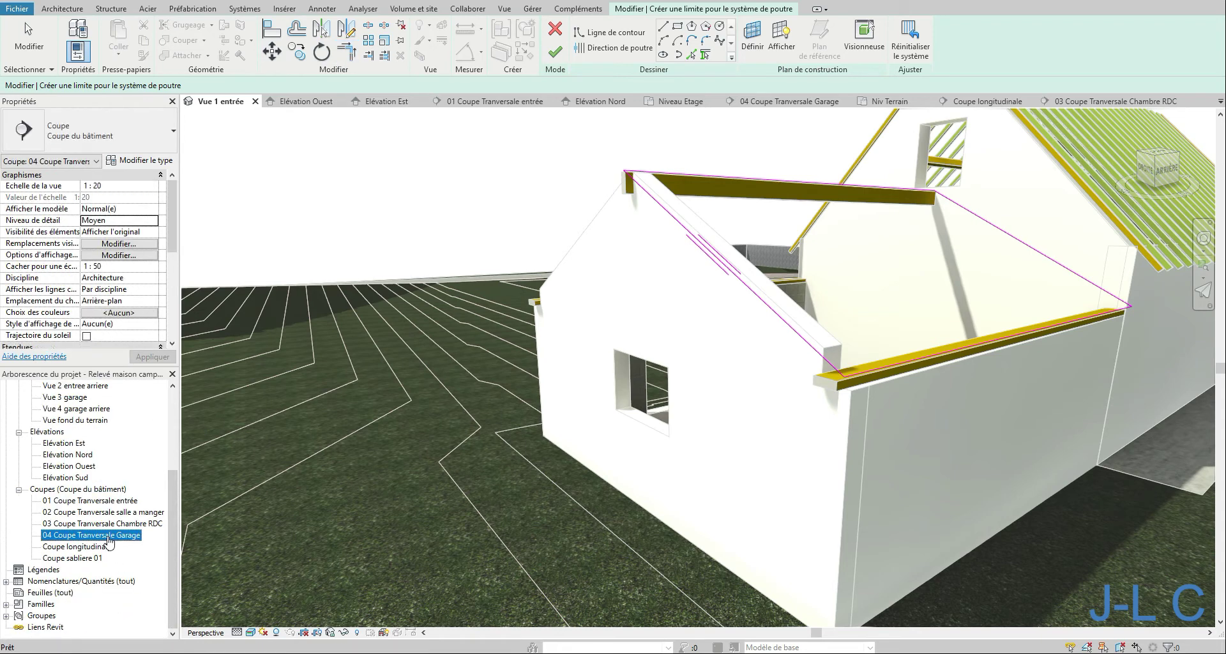
double_click(107, 536)
right_click(818, 452)
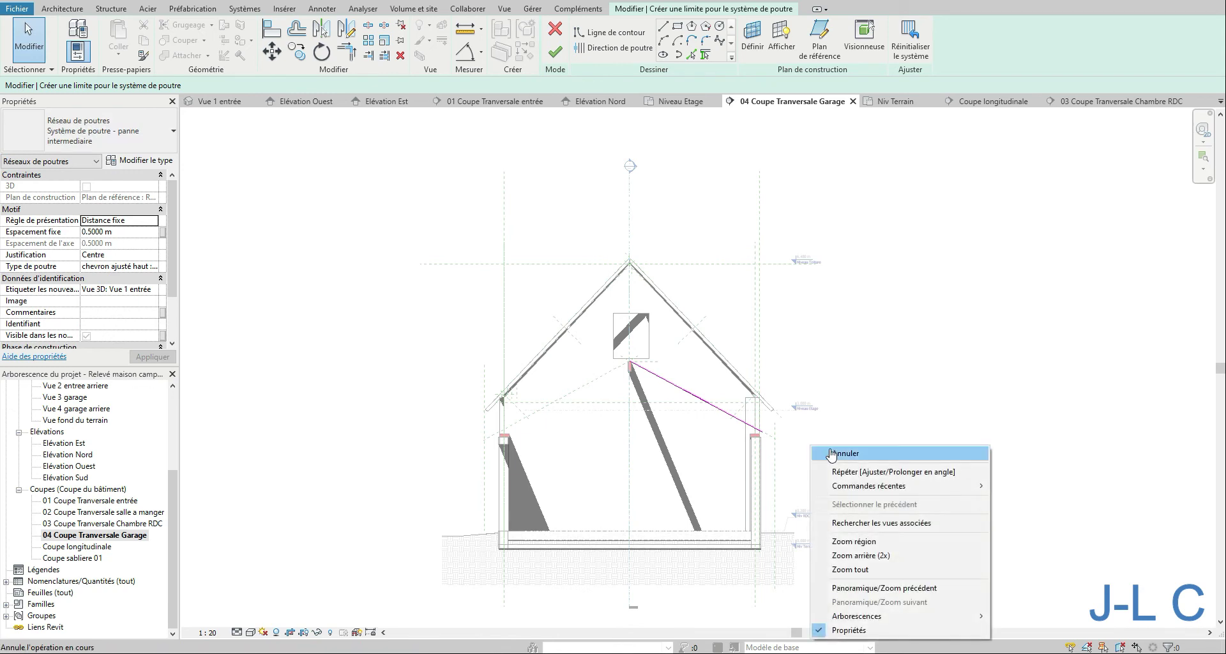
click(903, 539)
drag(737, 420, 823, 470)
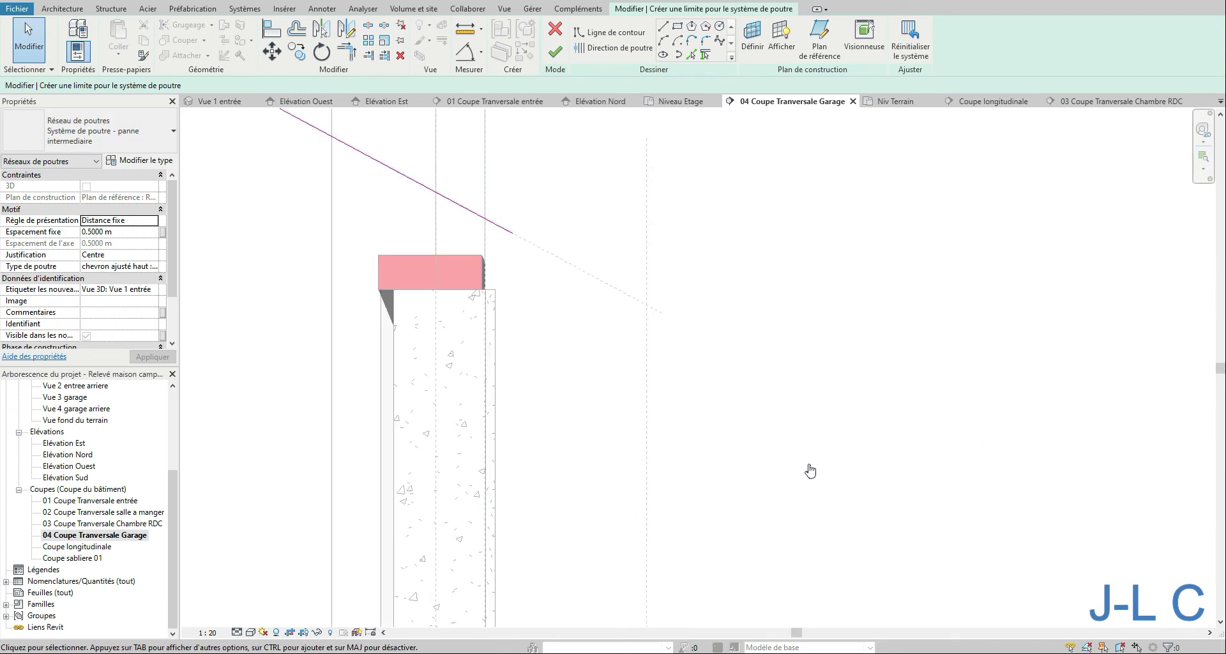
click(509, 230)
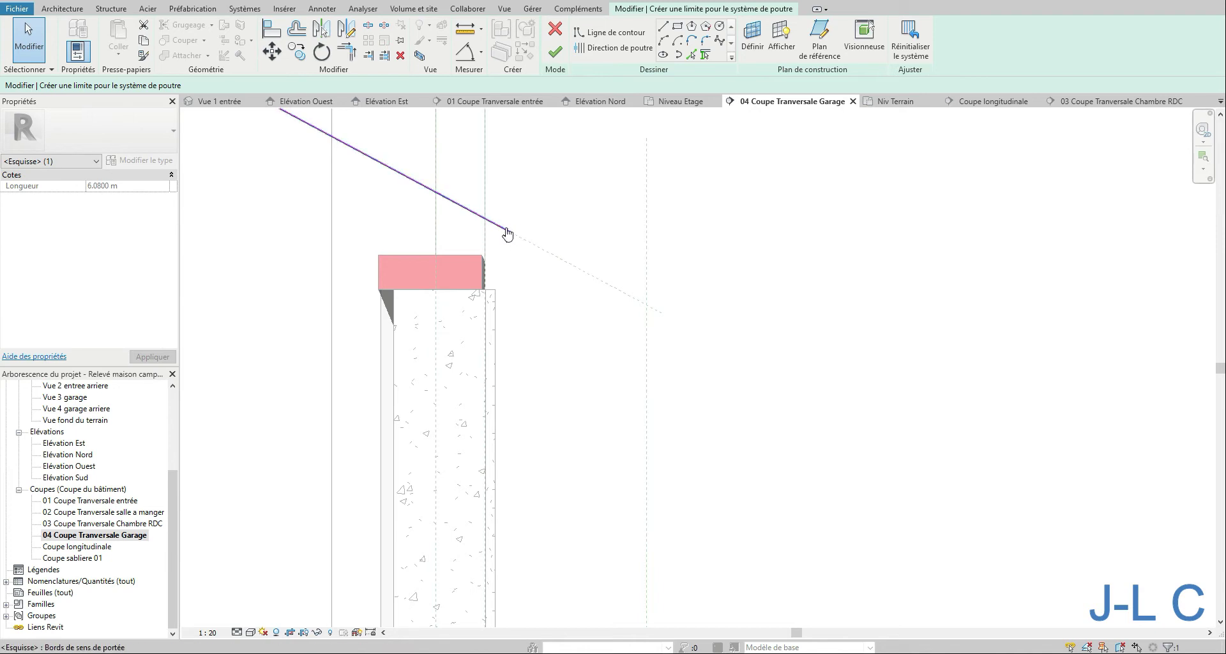
drag(529, 225, 507, 244)
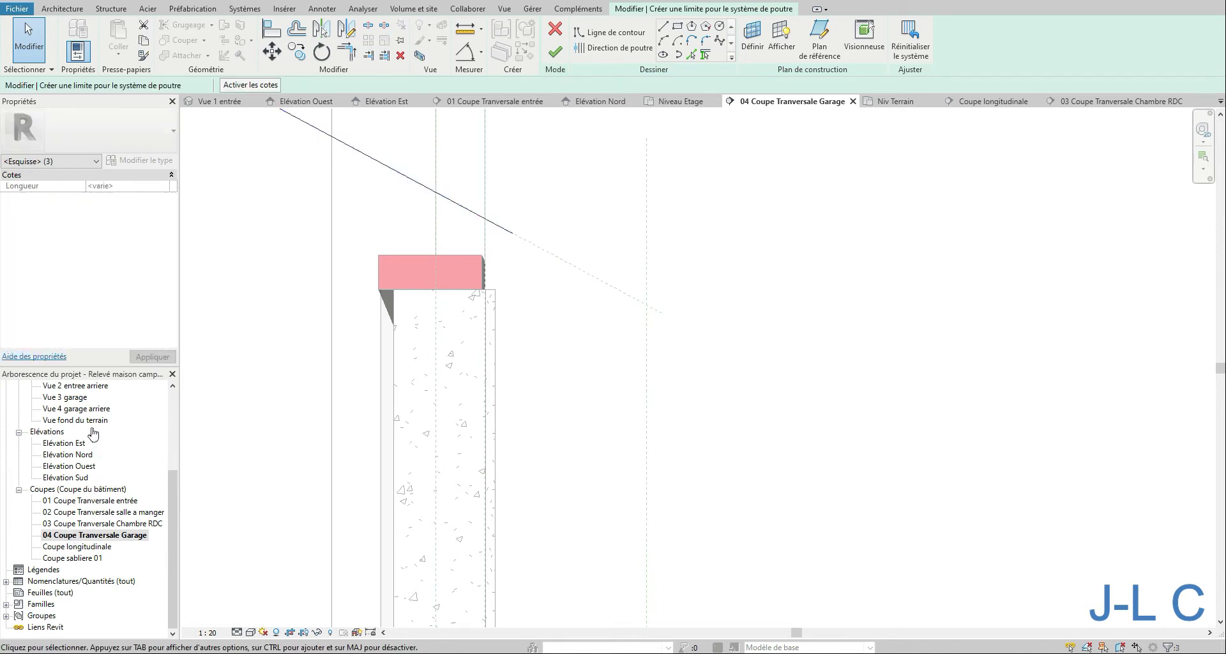
Move the wall-plate boundary line, picked in Vue 1 entrée, down the slope to the overhang reference plane in Elévation Est and finish the beam system.
click(171, 402)
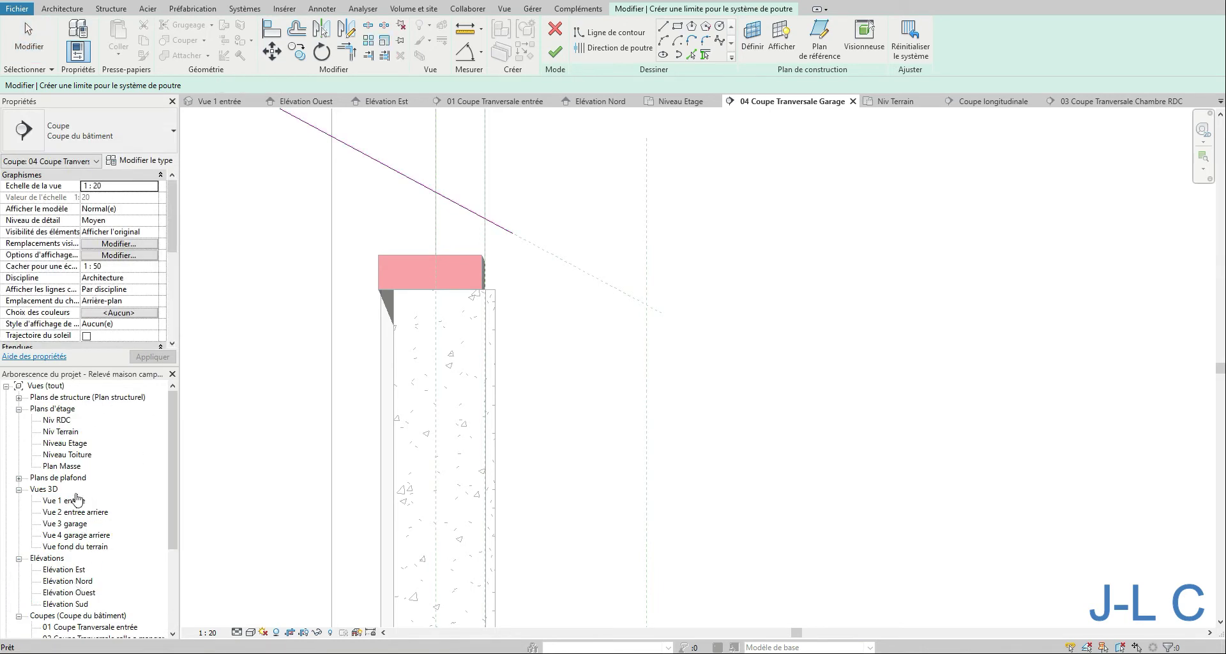
double_click(76, 501)
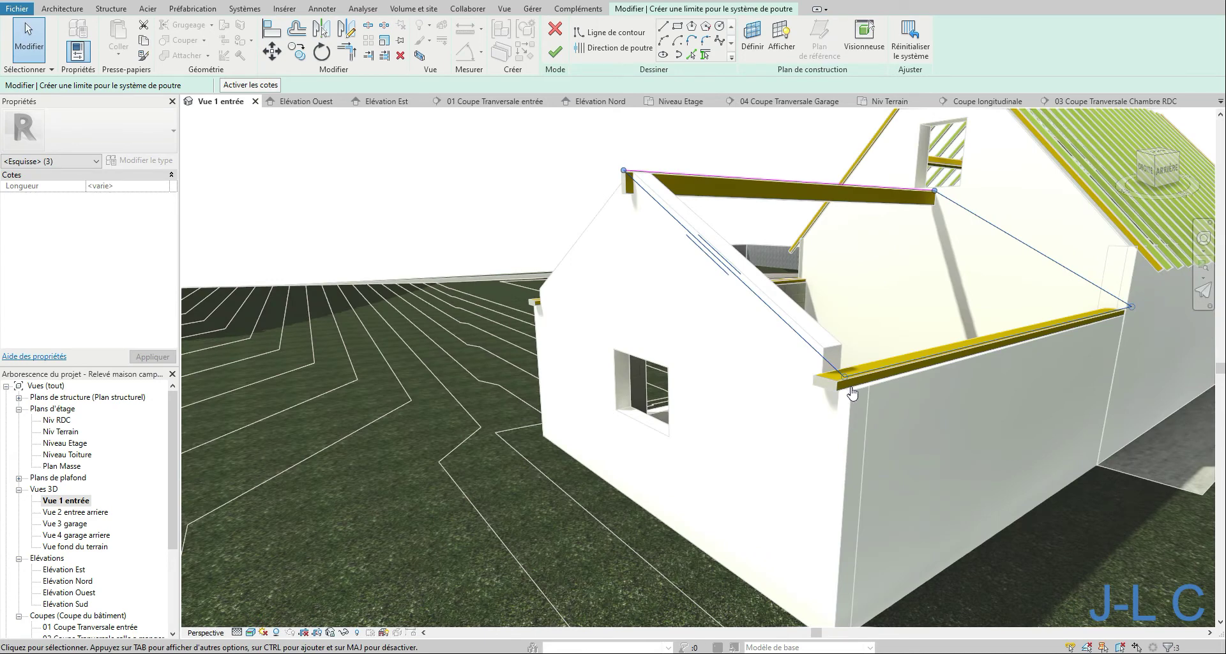
click(884, 377)
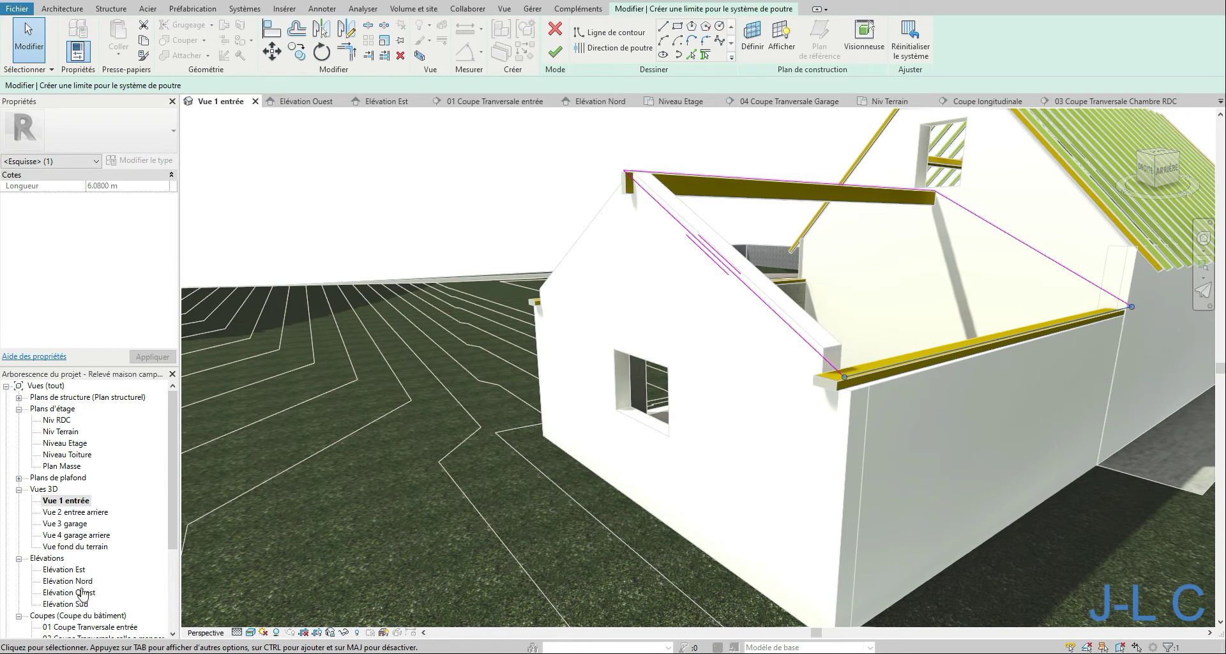
double_click(83, 570)
middle_drag(641, 488, 348, 364)
right_click(348, 365)
click(393, 298)
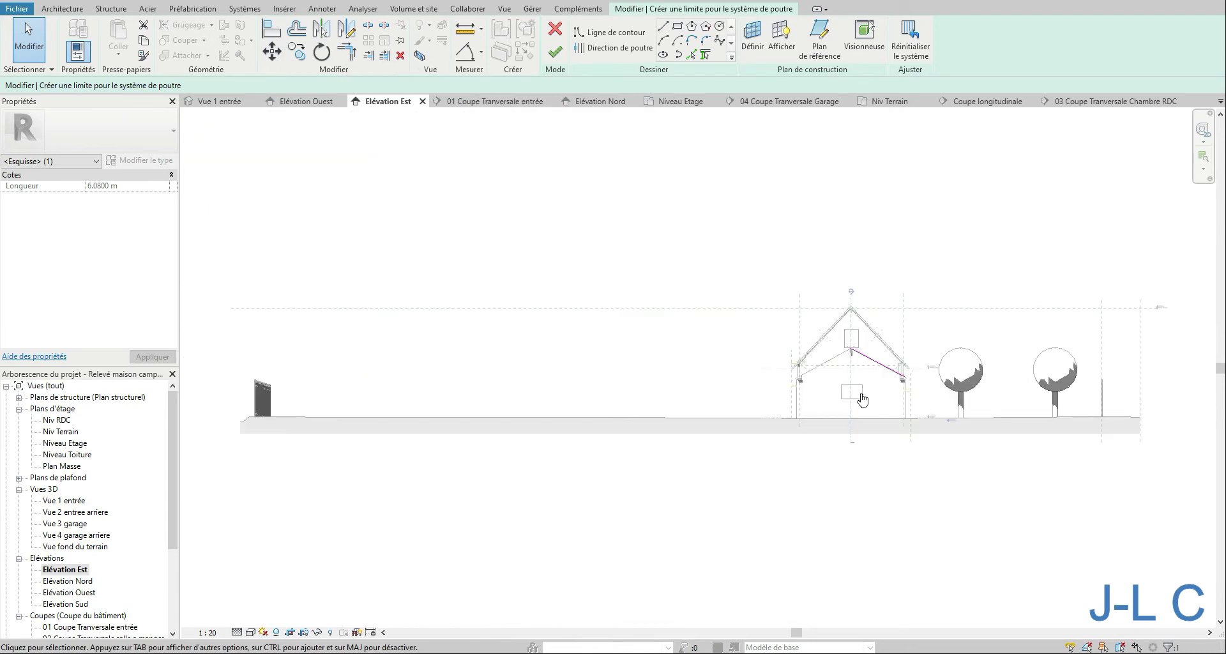
middle_drag(861, 397, 665, 426)
right_click(673, 414)
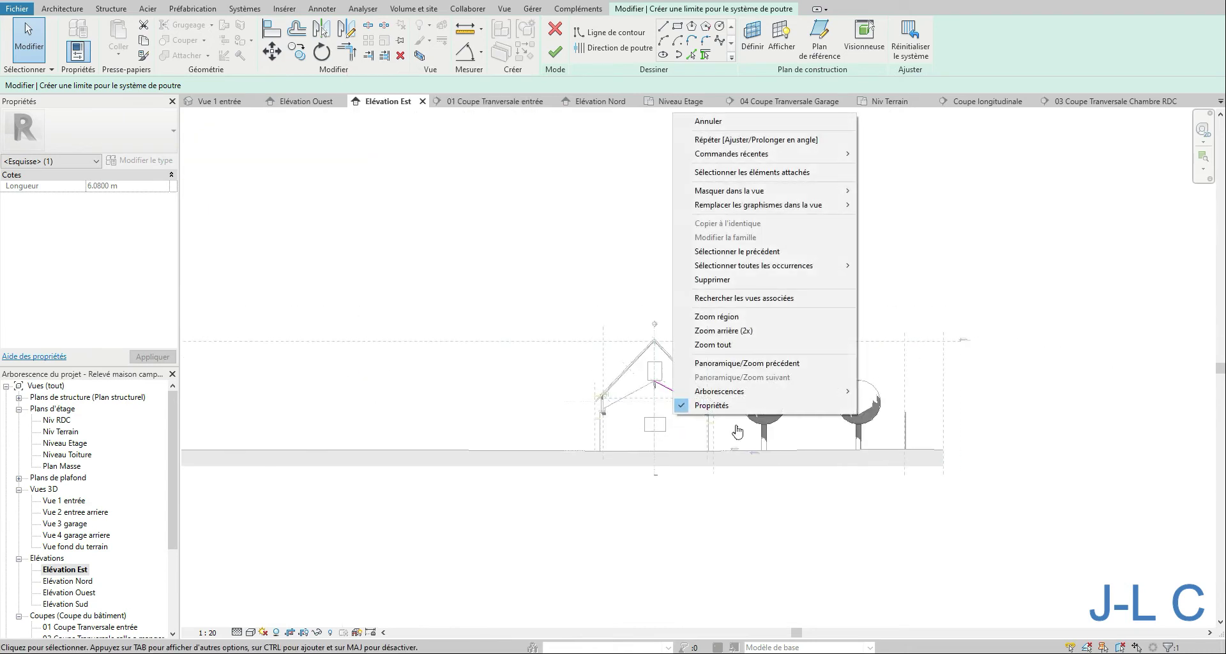
click(716, 316)
drag(693, 397, 740, 435)
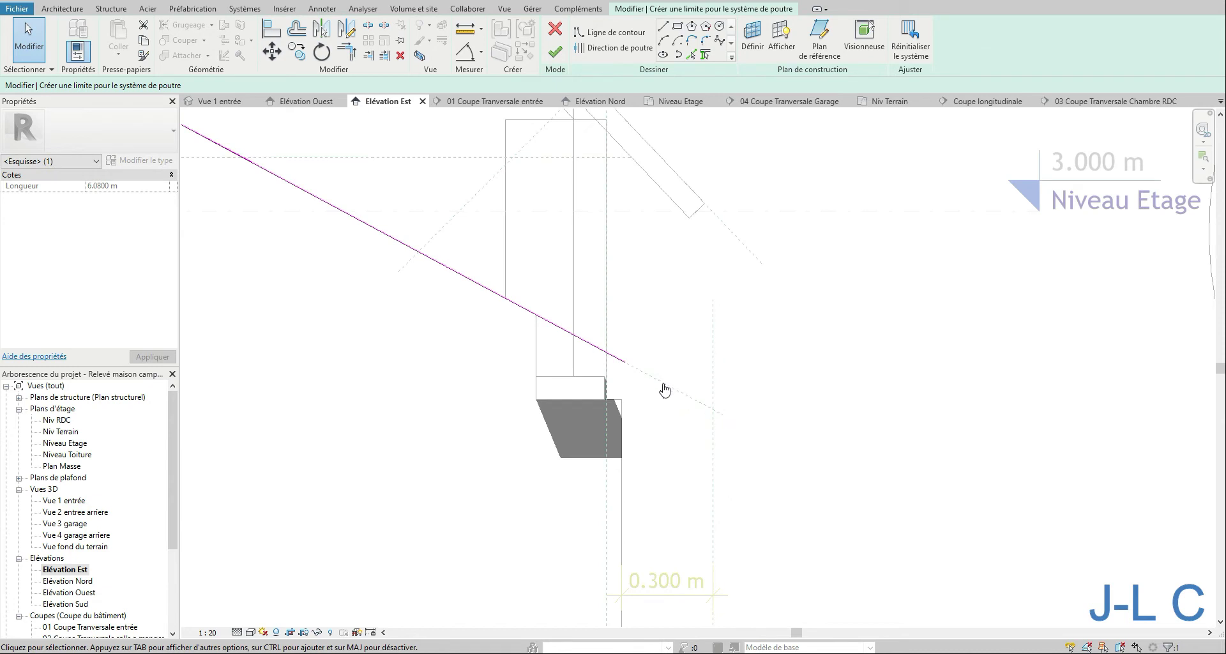
click(272, 51)
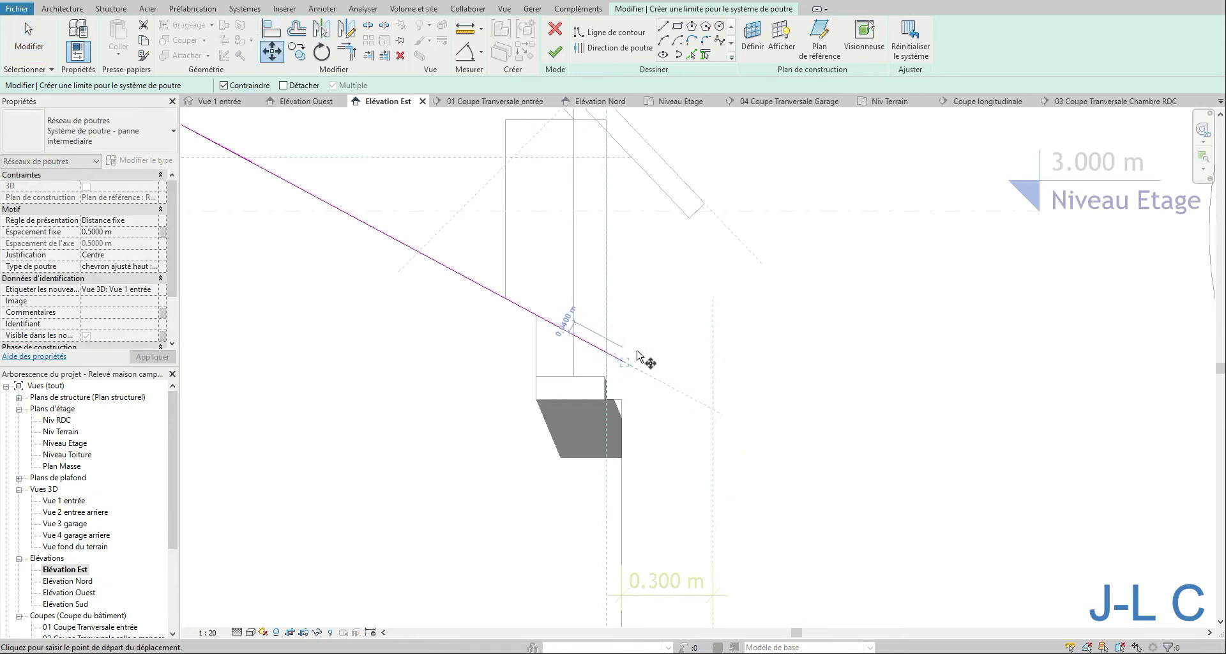
click(626, 362)
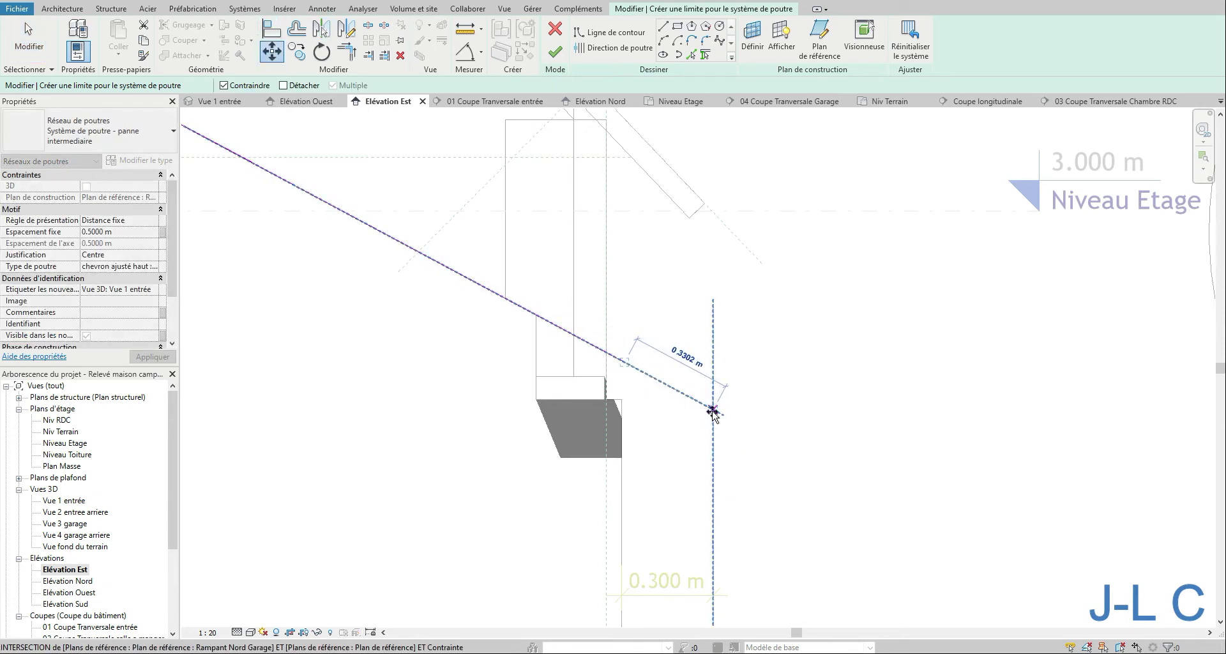
click(712, 409)
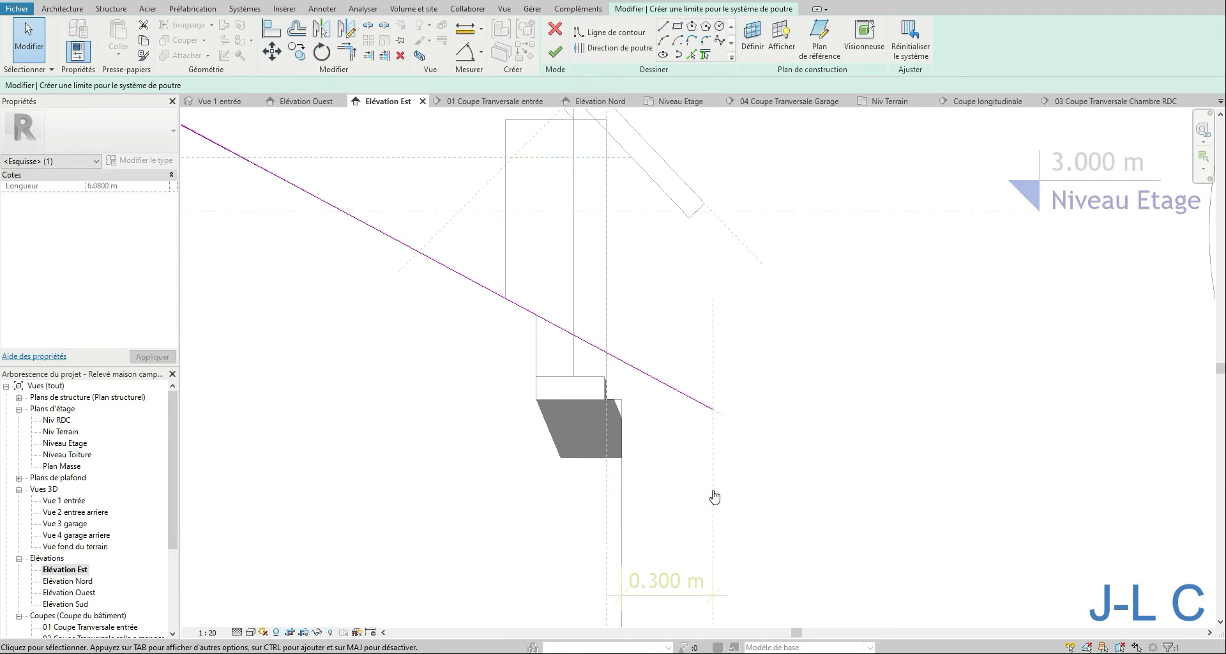
click(555, 51)
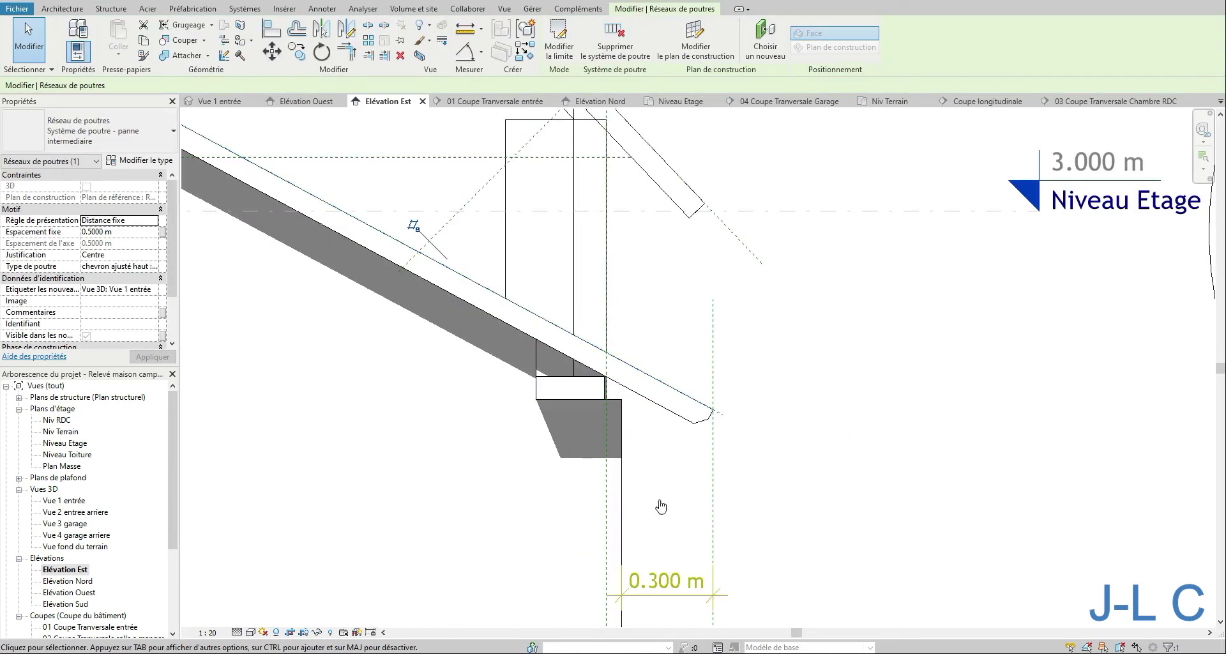
click(688, 425)
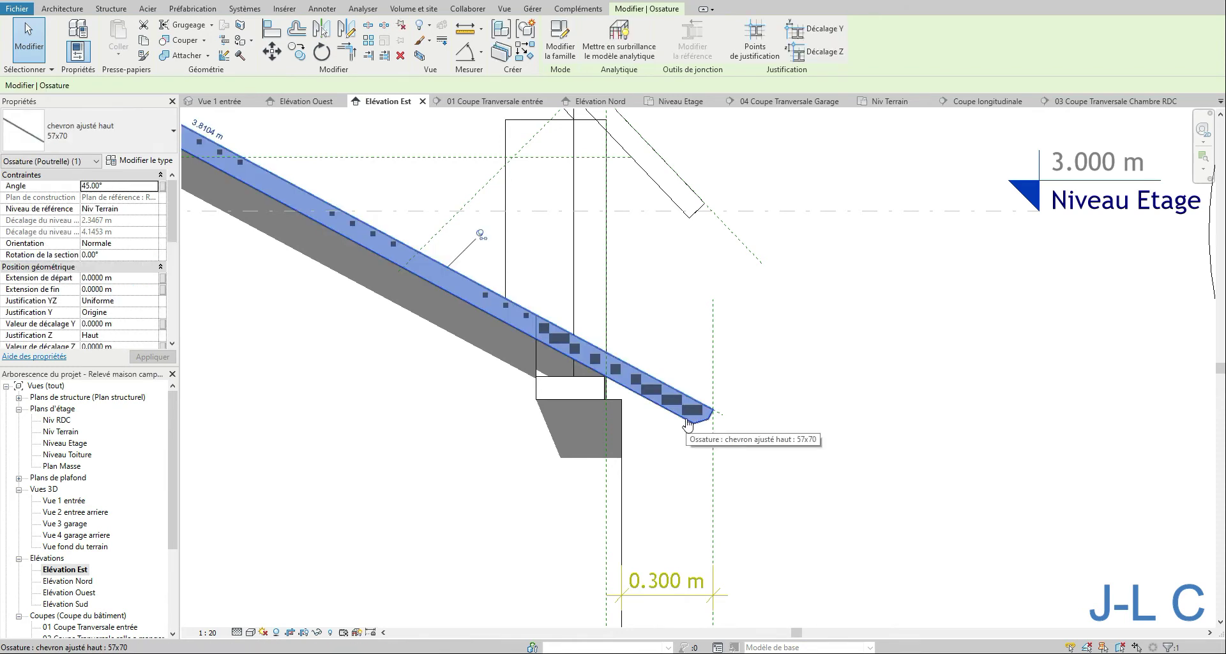
right_click(687, 426)
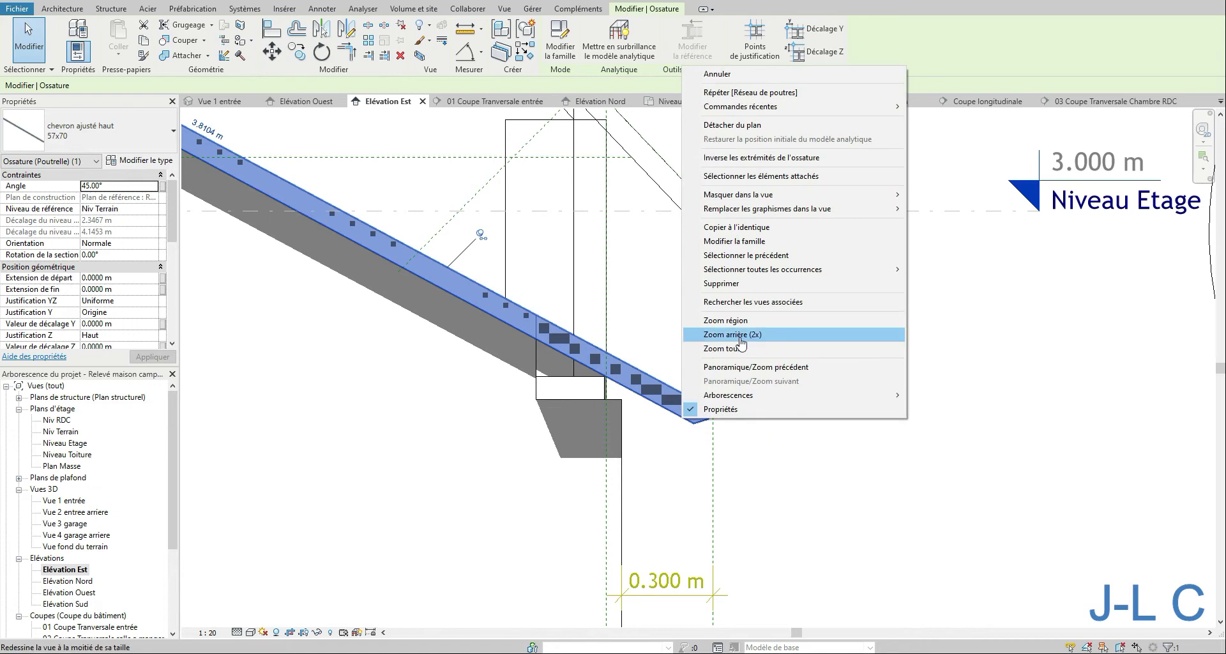
click(747, 342)
middle_drag(483, 303, 615, 369)
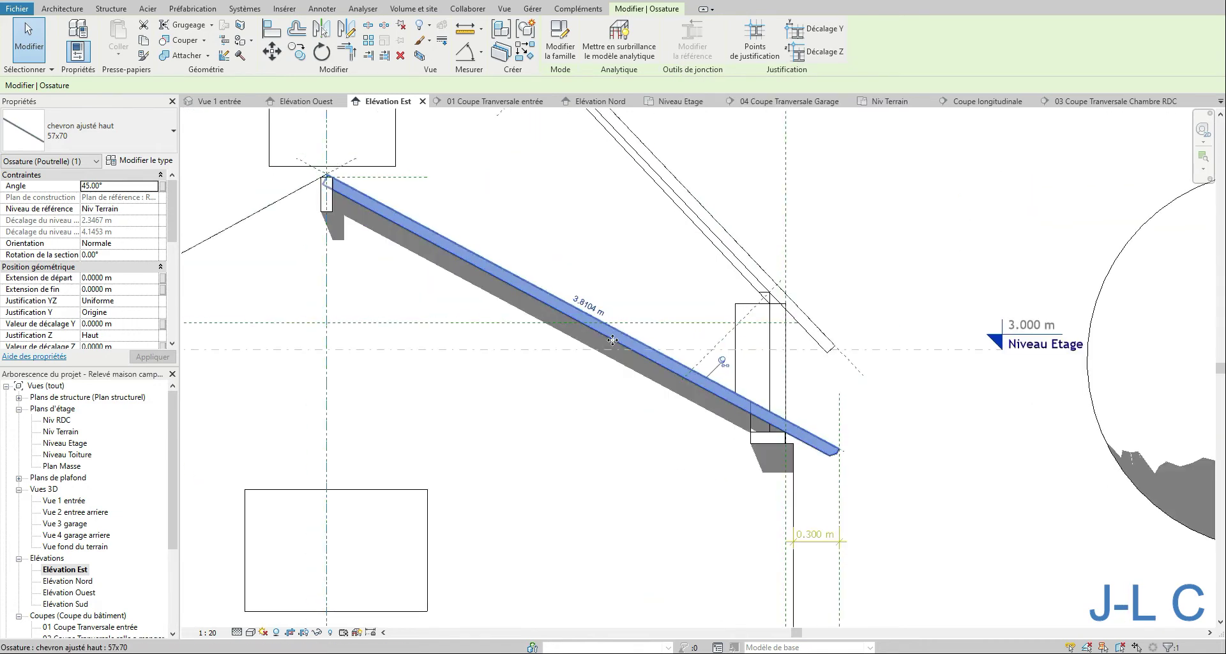
right_click(613, 339)
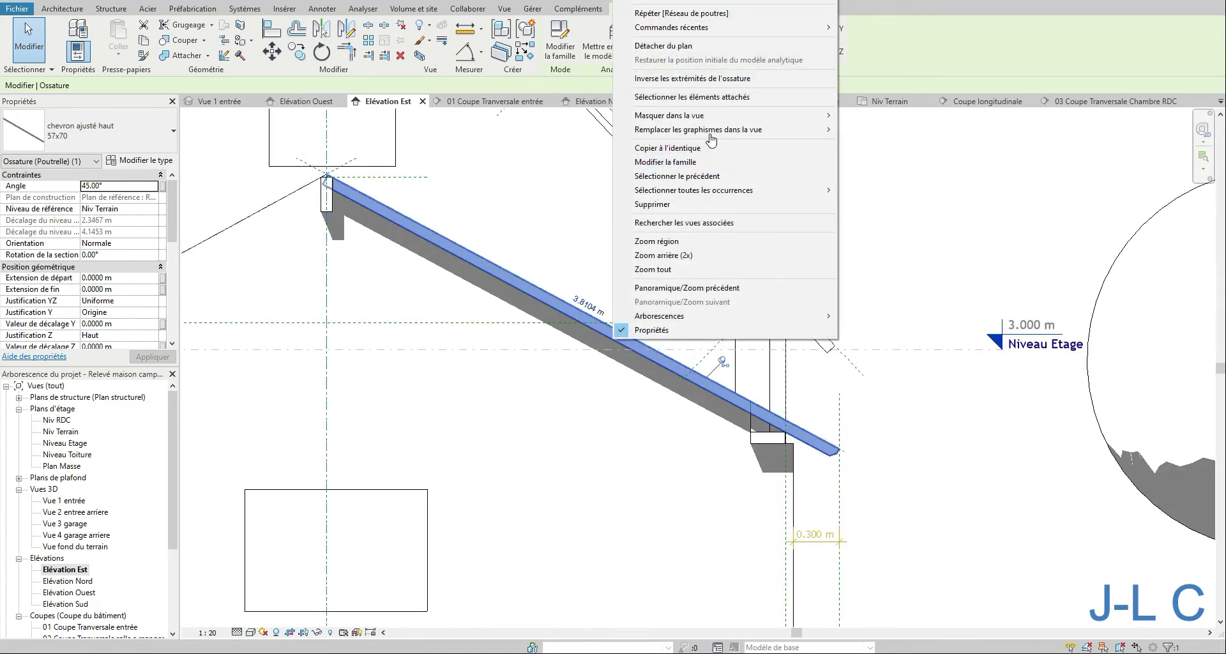
mouse_move(782, 135)
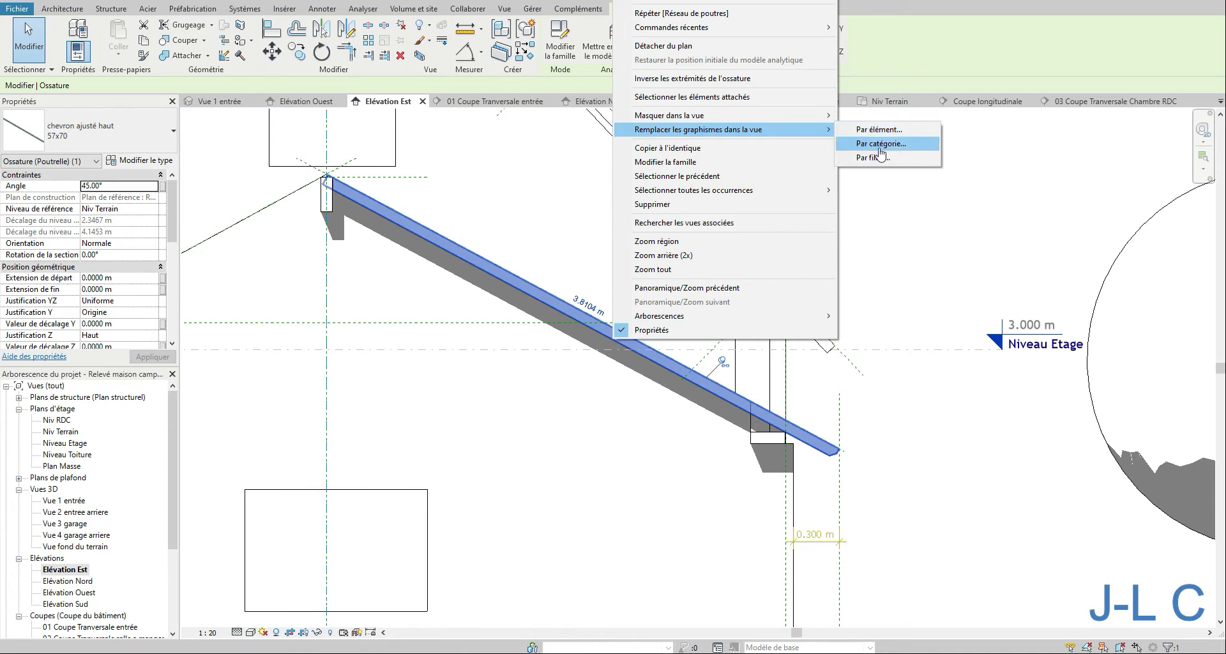
click(883, 137)
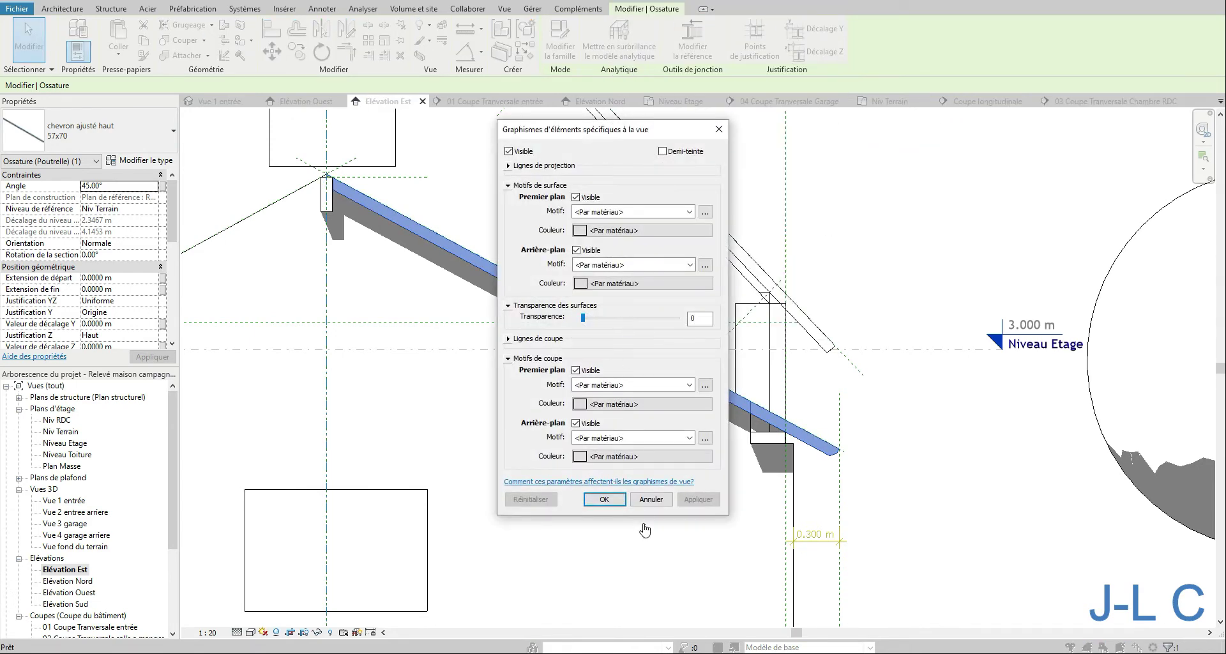
click(647, 500)
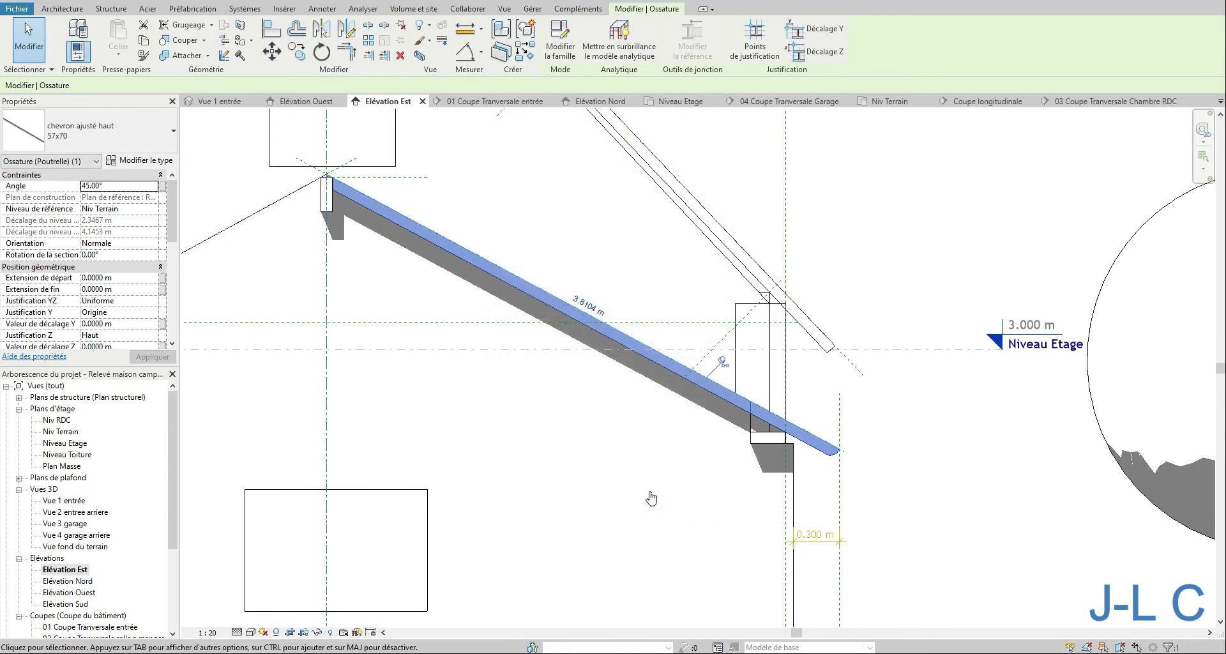
Open Vue 1 entrée and try to select all instances of the garage rafter type.
right_click(678, 370)
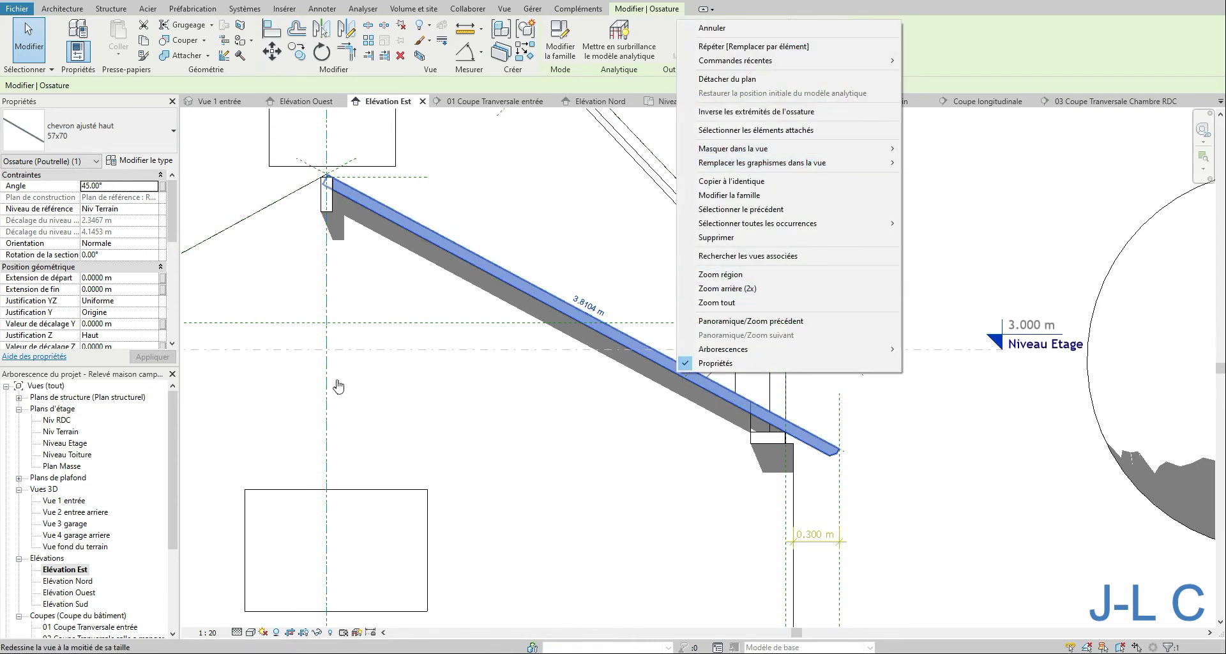
double_click(64, 501)
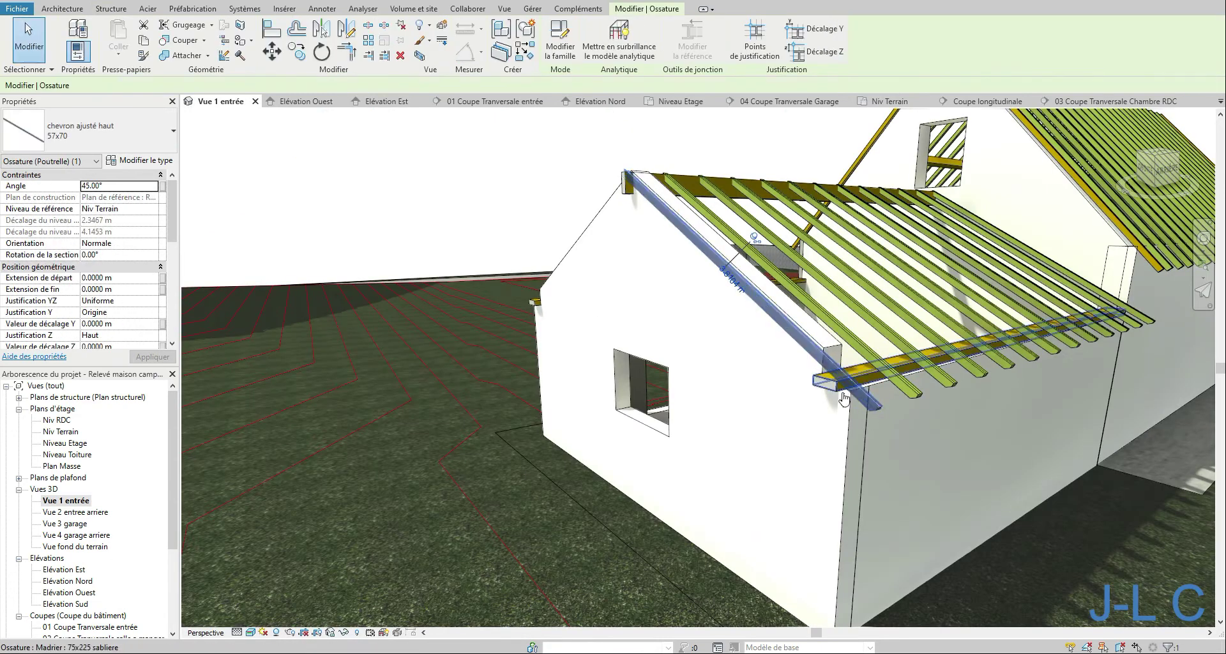
right_click(856, 393)
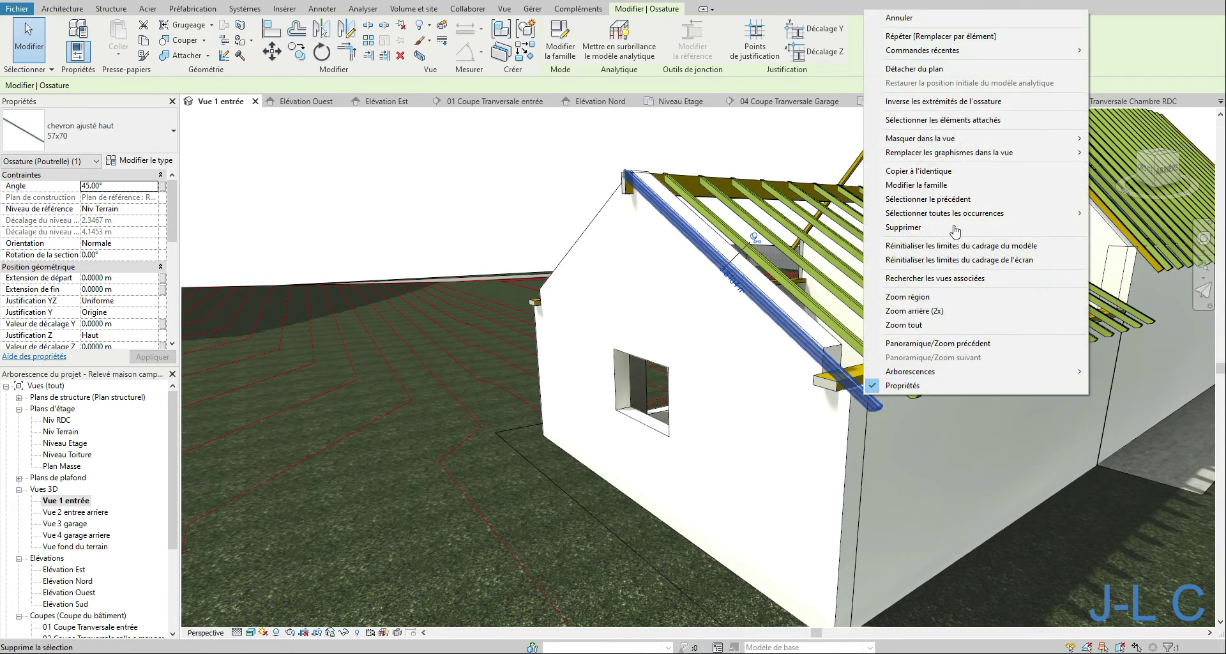
mouse_move(1017, 217)
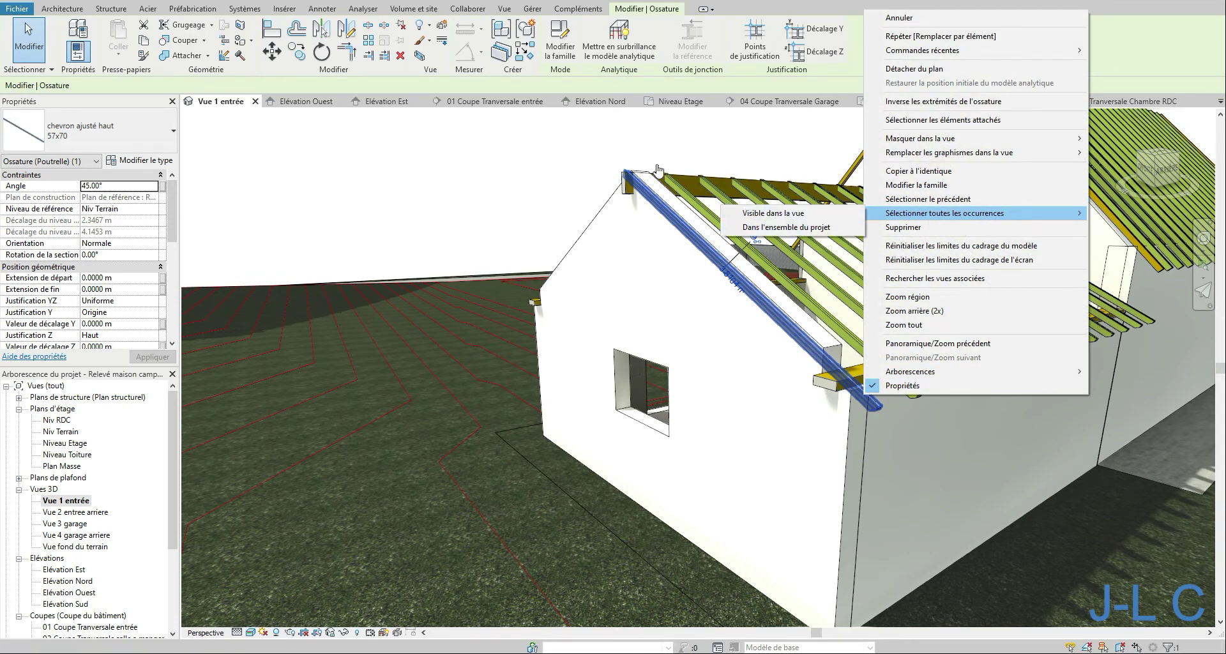
click(760, 160)
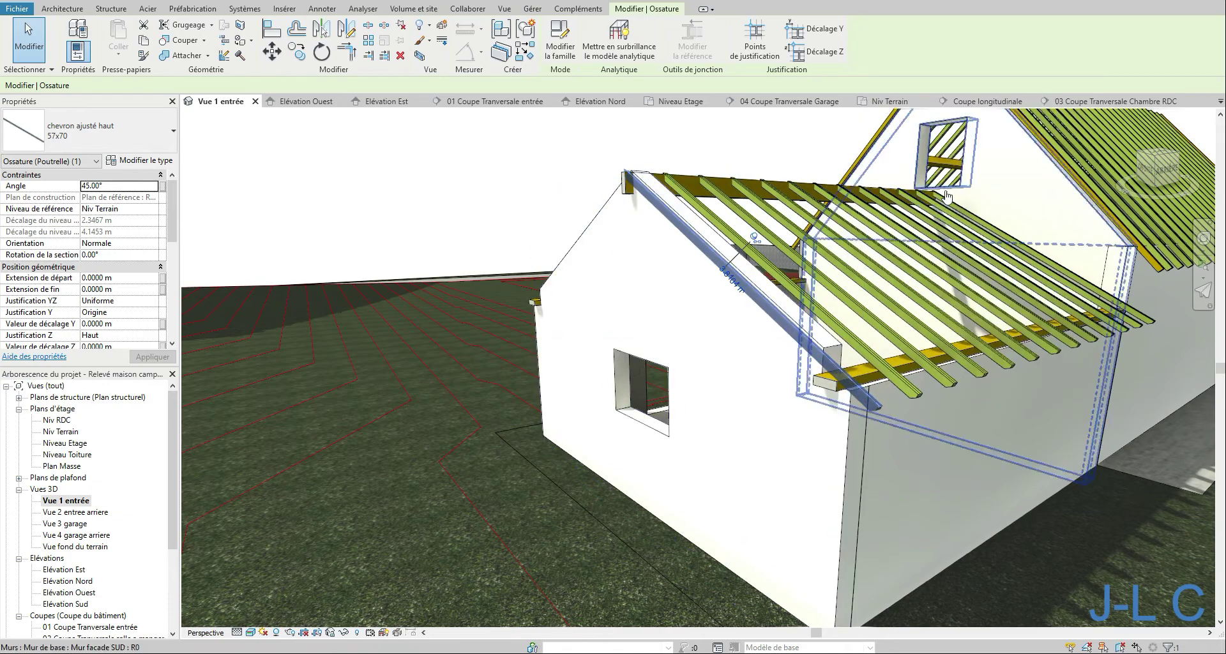
shift+middle_drag(946, 234, 790, 282)
scroll(752, 245, down, 6)
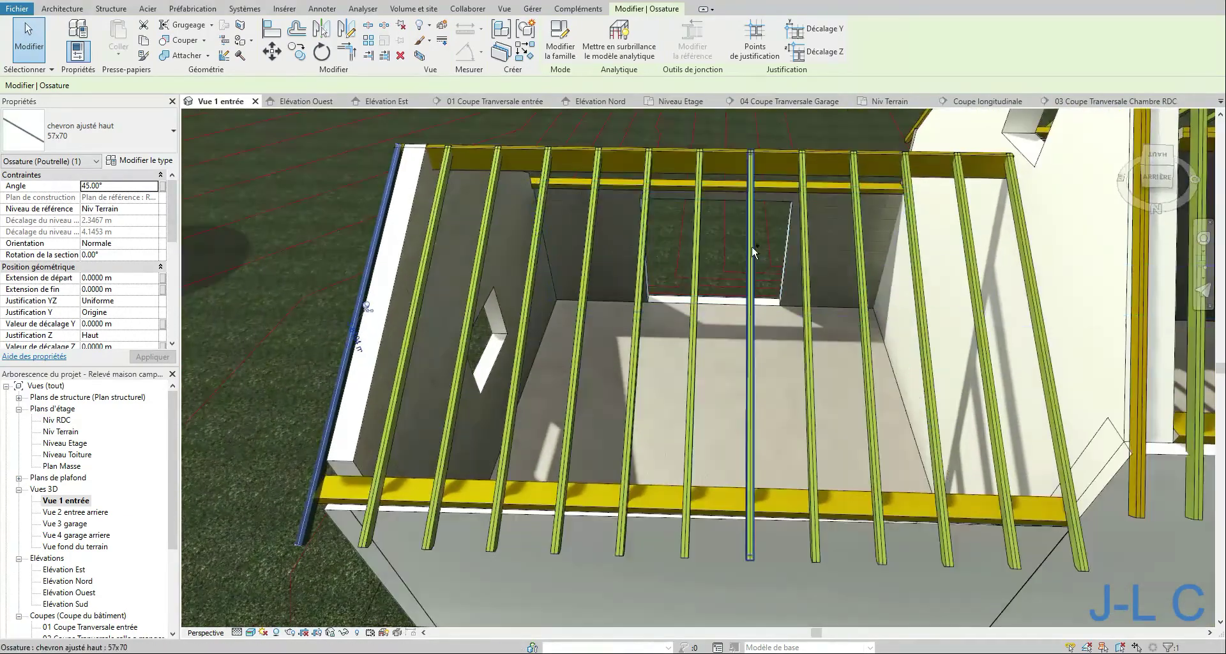
key(Escape)
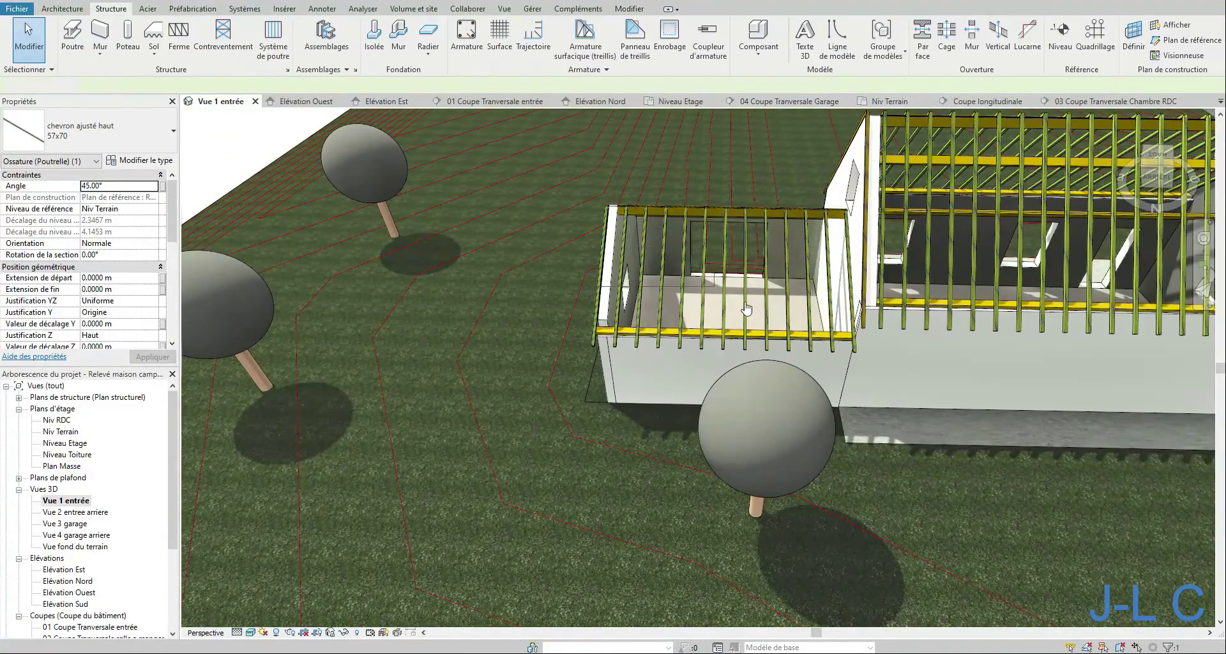
Select the whole garage roof framing and filter the selection down to the Ossature (Poutrelle) category.
click(866, 371)
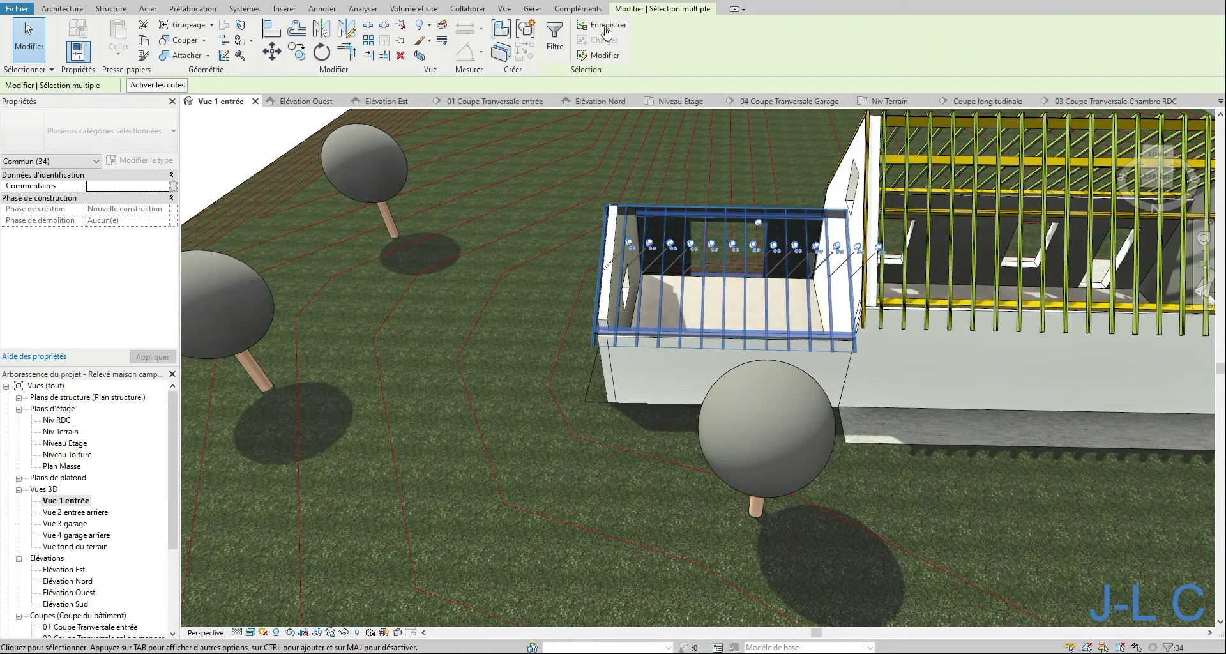
click(554, 40)
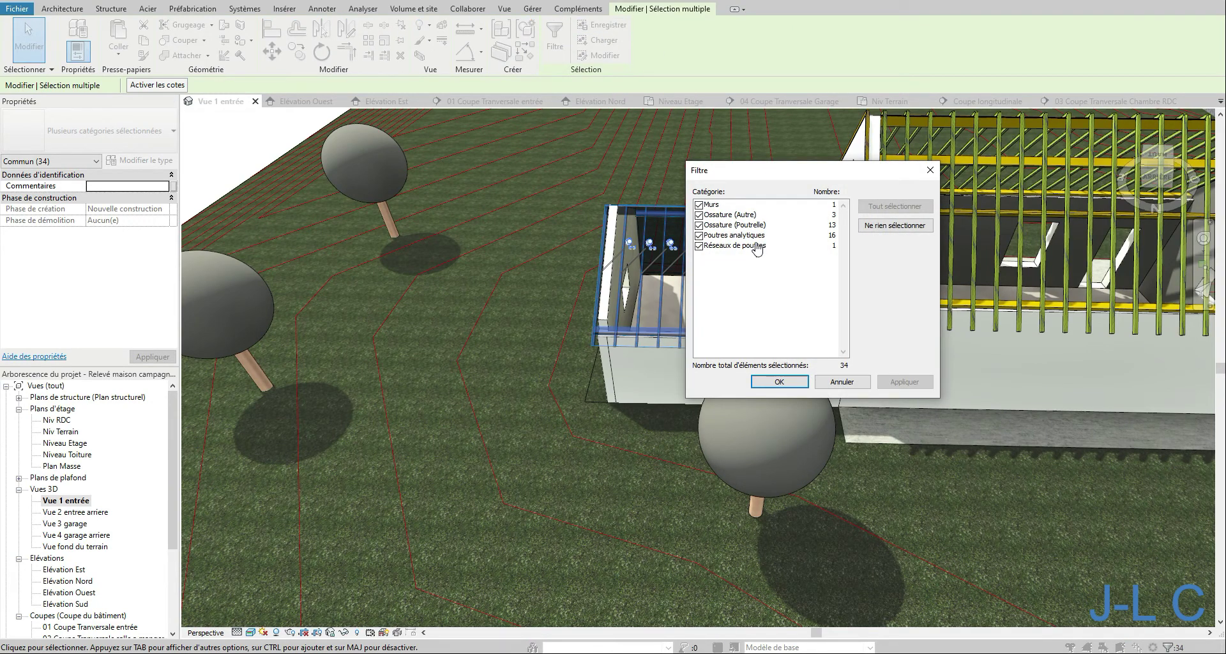
click(888, 236)
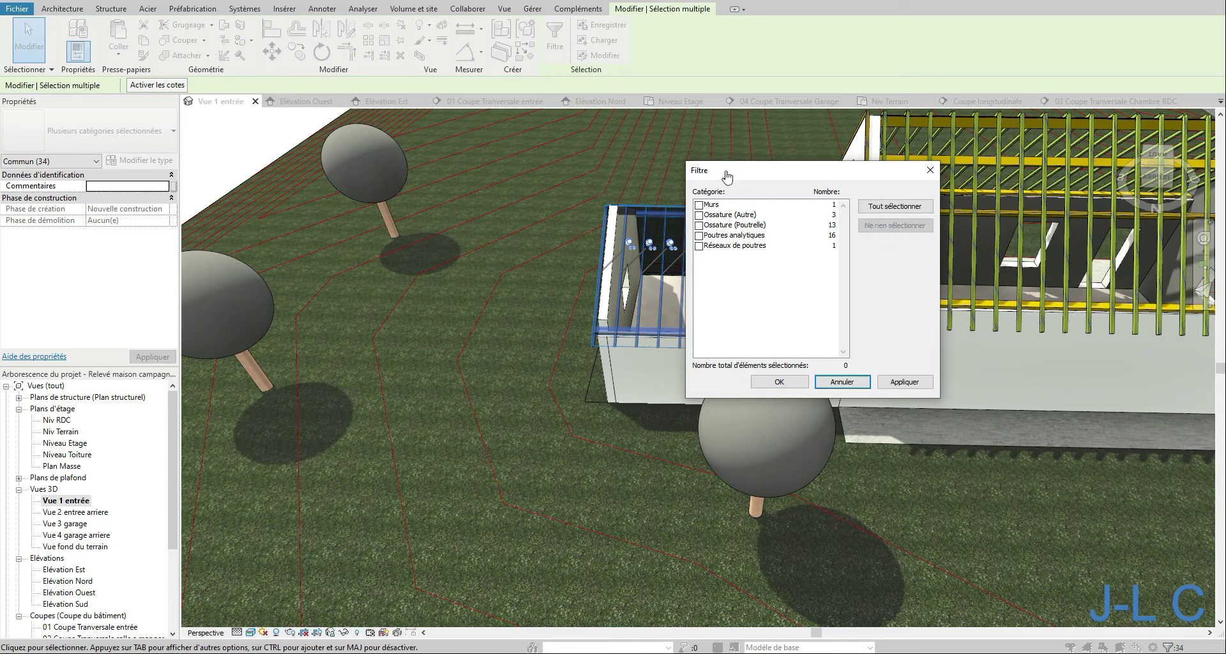
drag(727, 176, 916, 165)
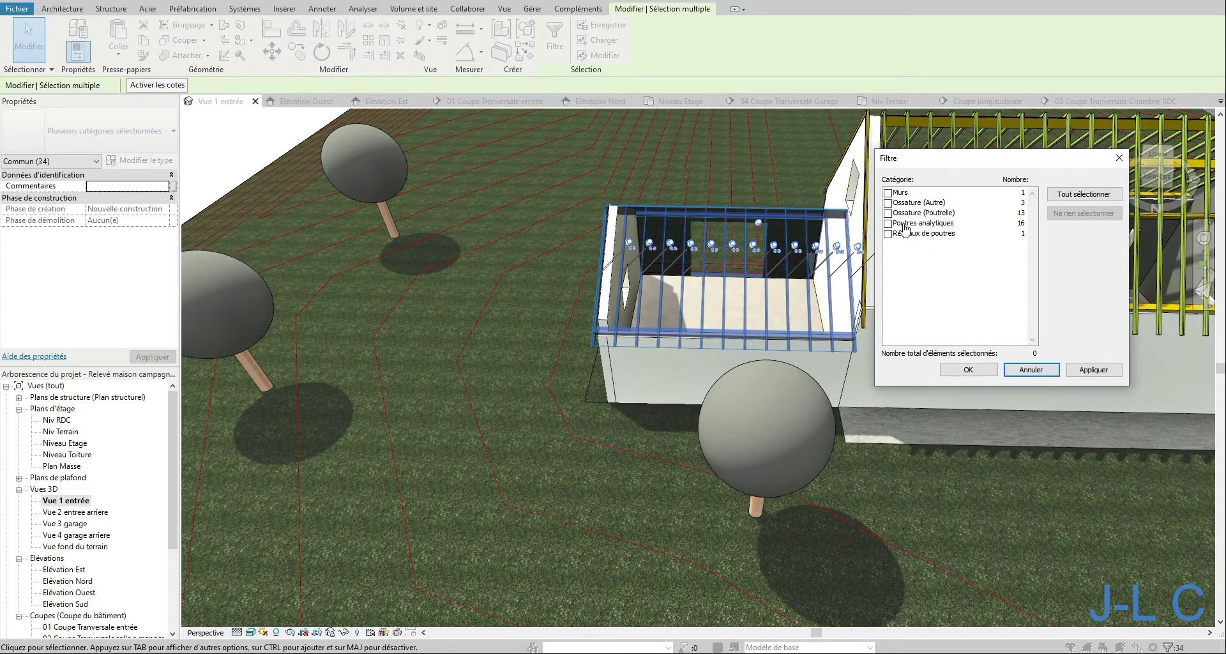
click(888, 213)
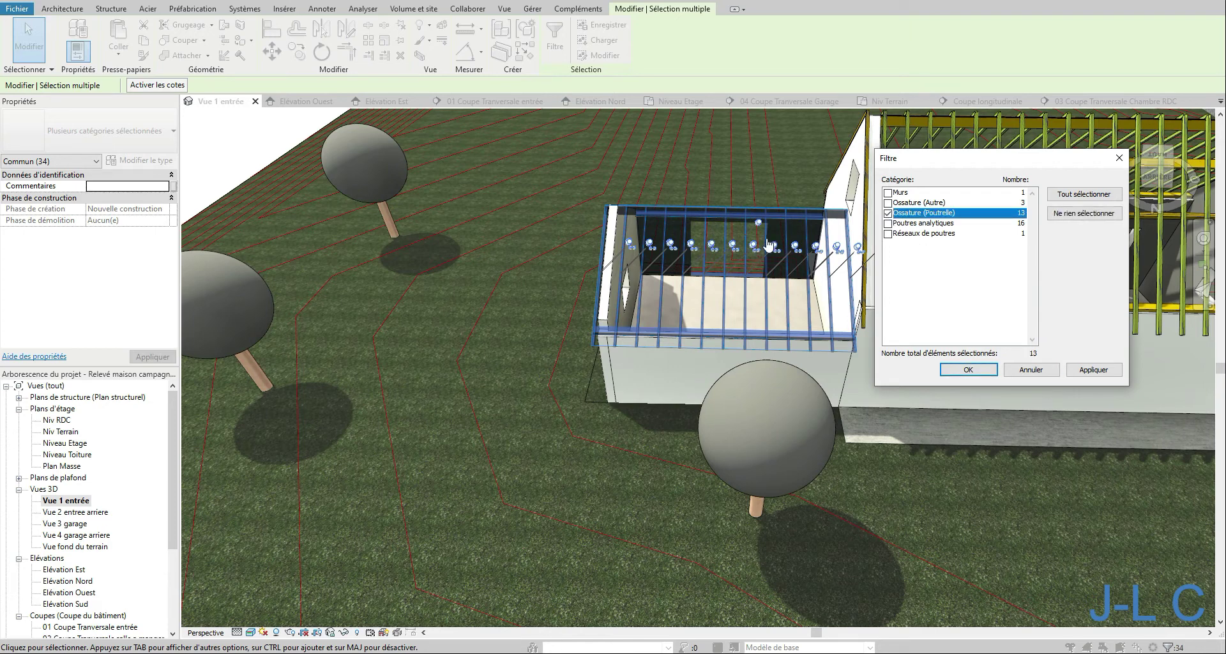
click(1089, 370)
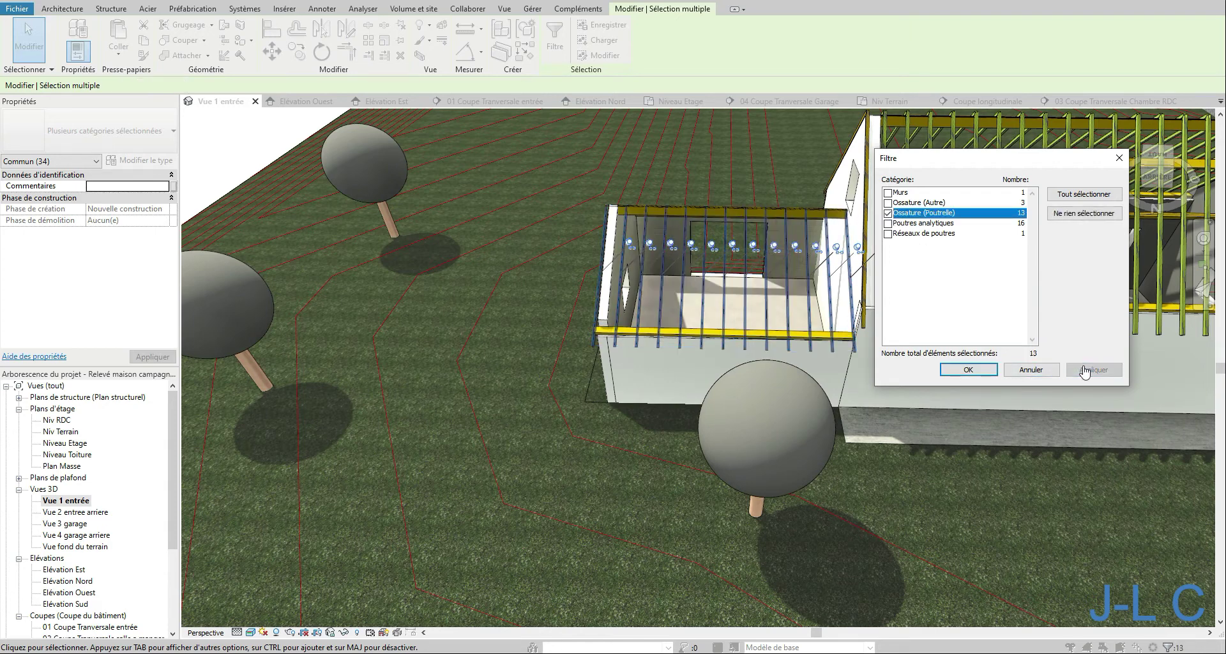
click(969, 370)
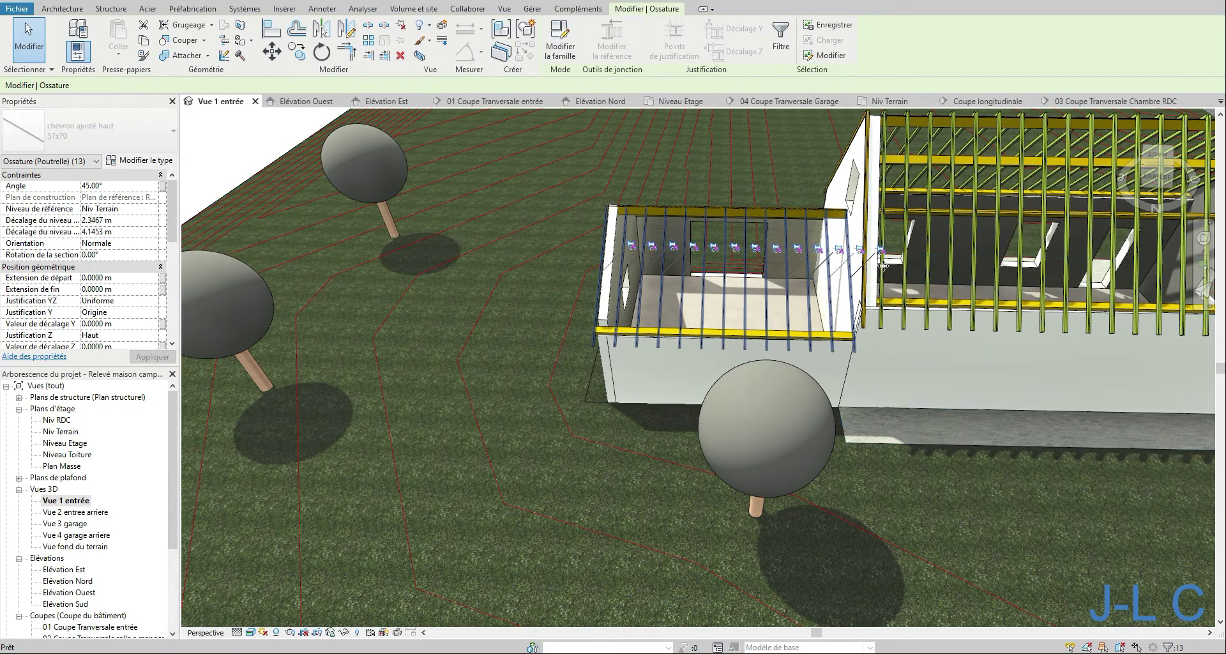
Open the 04 Coupe Tranversale Garage section to examine the selected rafters between the ridge beam and the eave.
shift+middle_drag(769, 279, 962, 198)
scroll(674, 262, up, 5)
scroll(677, 272, down, 2)
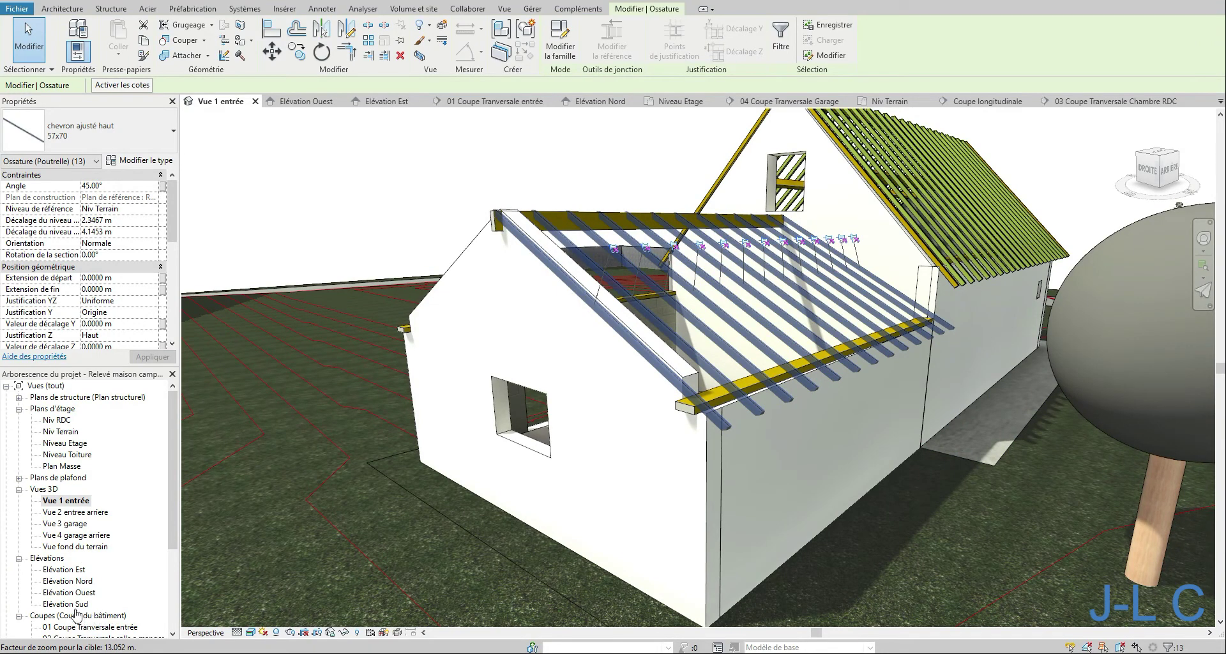
scroll(175, 577, down, 4)
key(Escape)
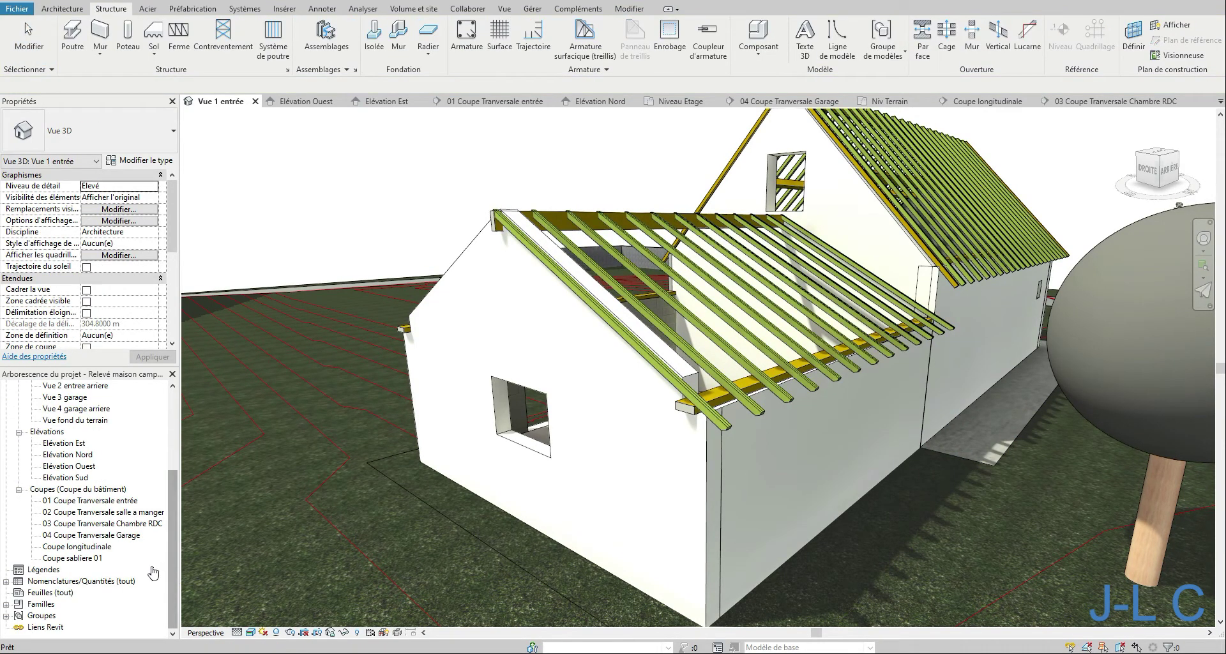
double_click(96, 535)
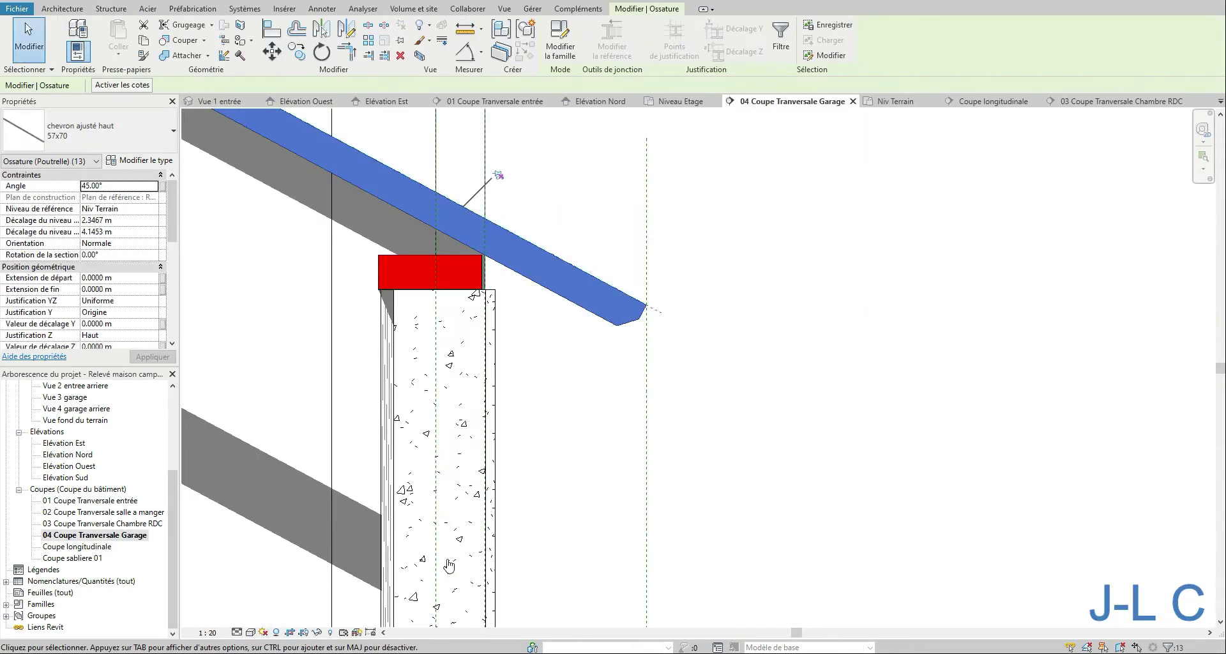
right_click(588, 455)
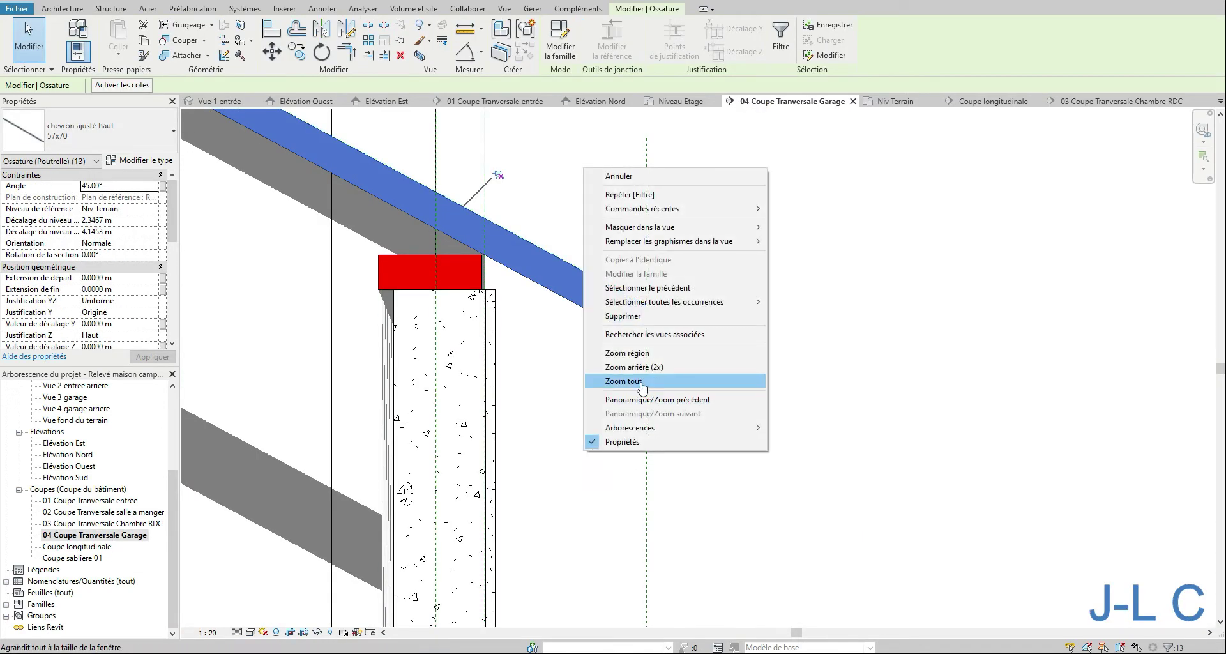
click(642, 383)
right_click(726, 420)
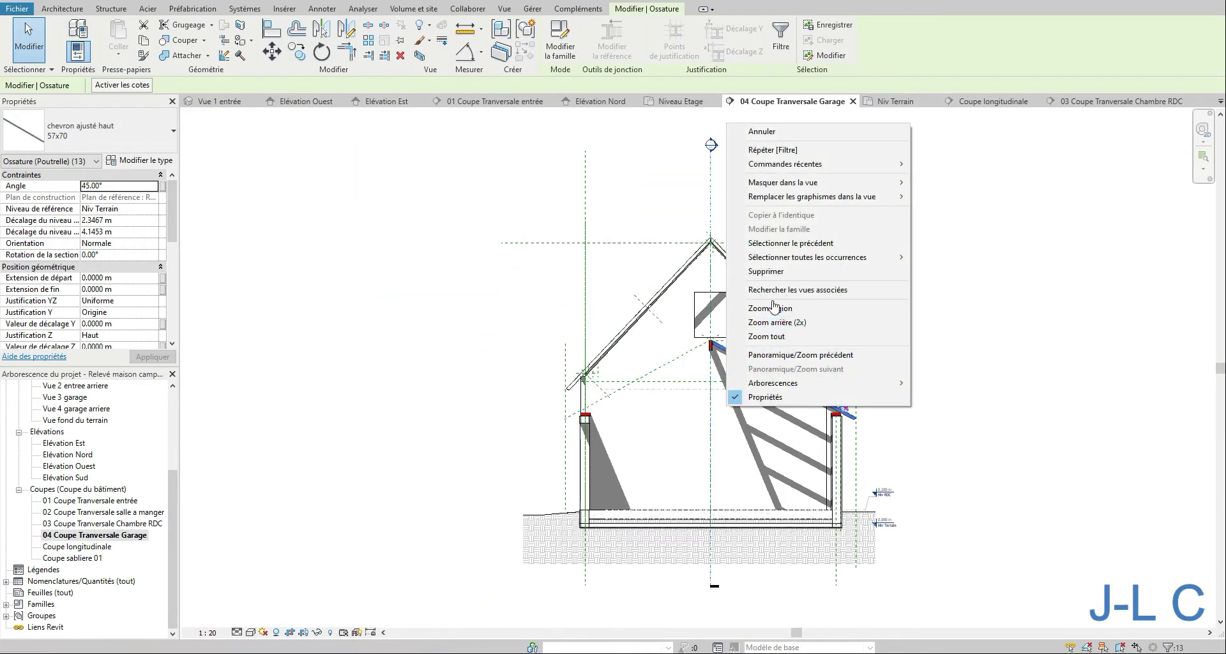
click(771, 308)
drag(696, 329, 891, 458)
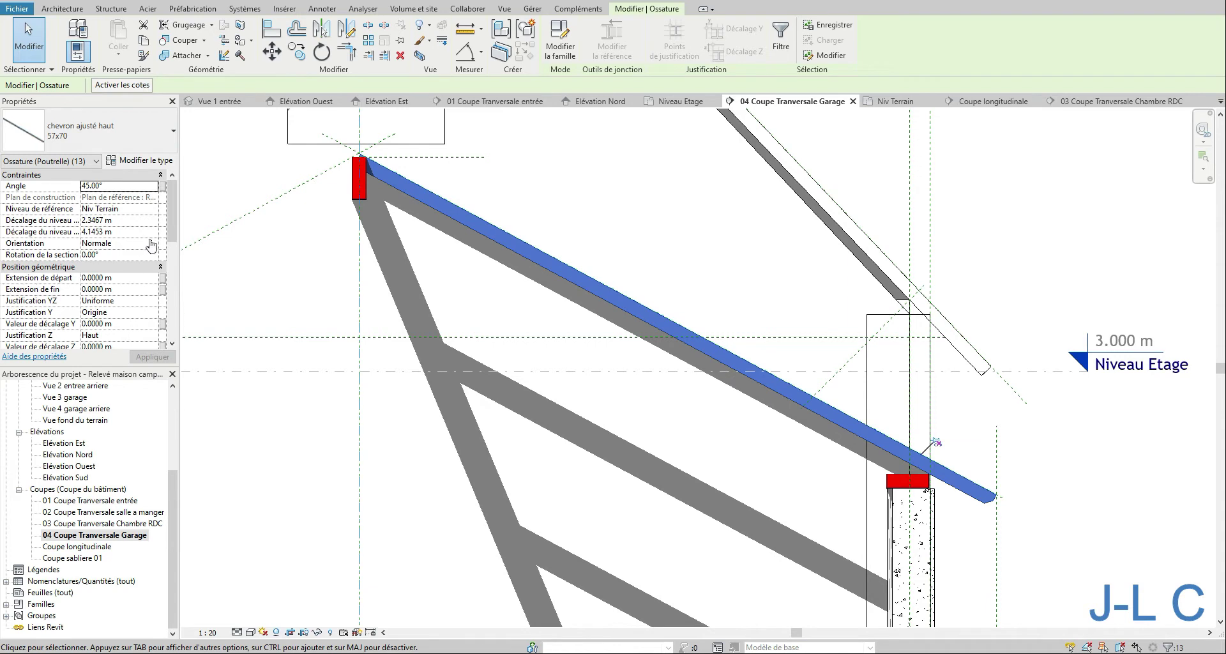
Try the Horizontal orientation on the selected garage rafters and restore it to Normale.
click(154, 245)
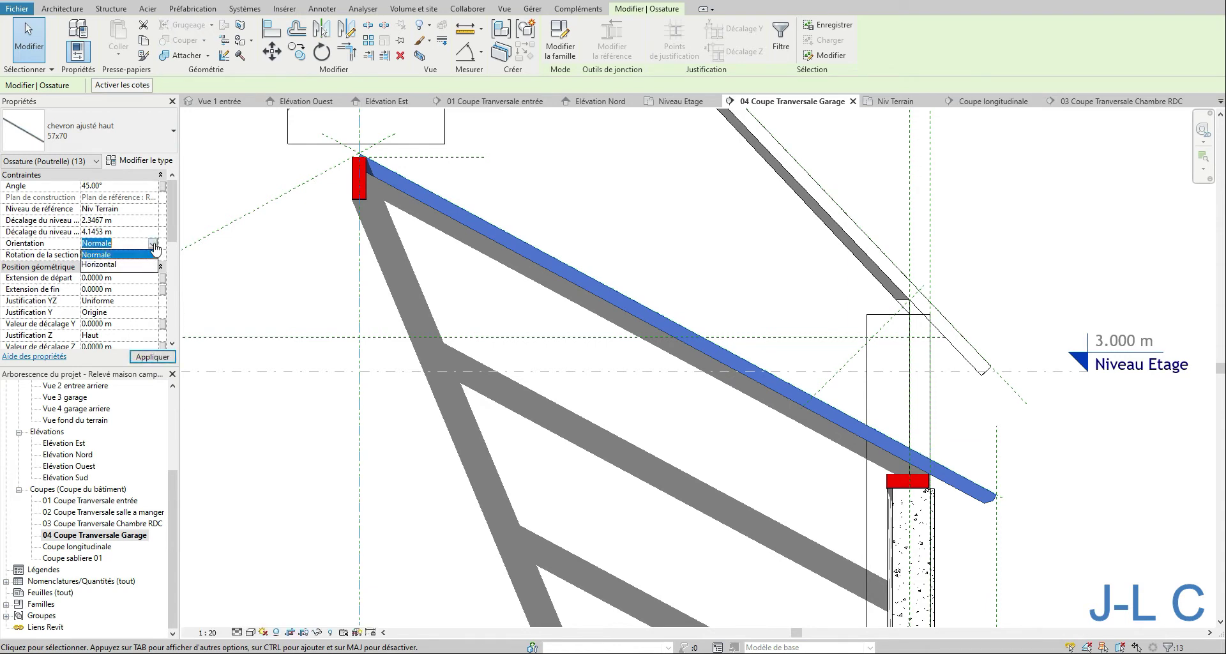
click(123, 264)
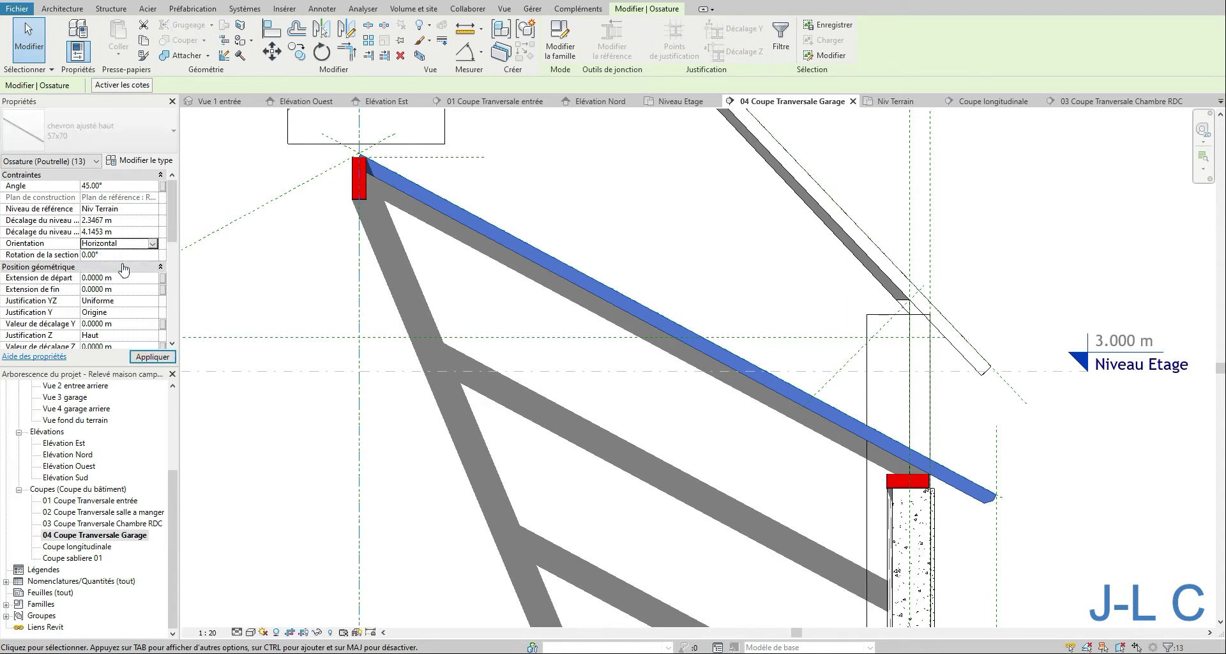
click(152, 358)
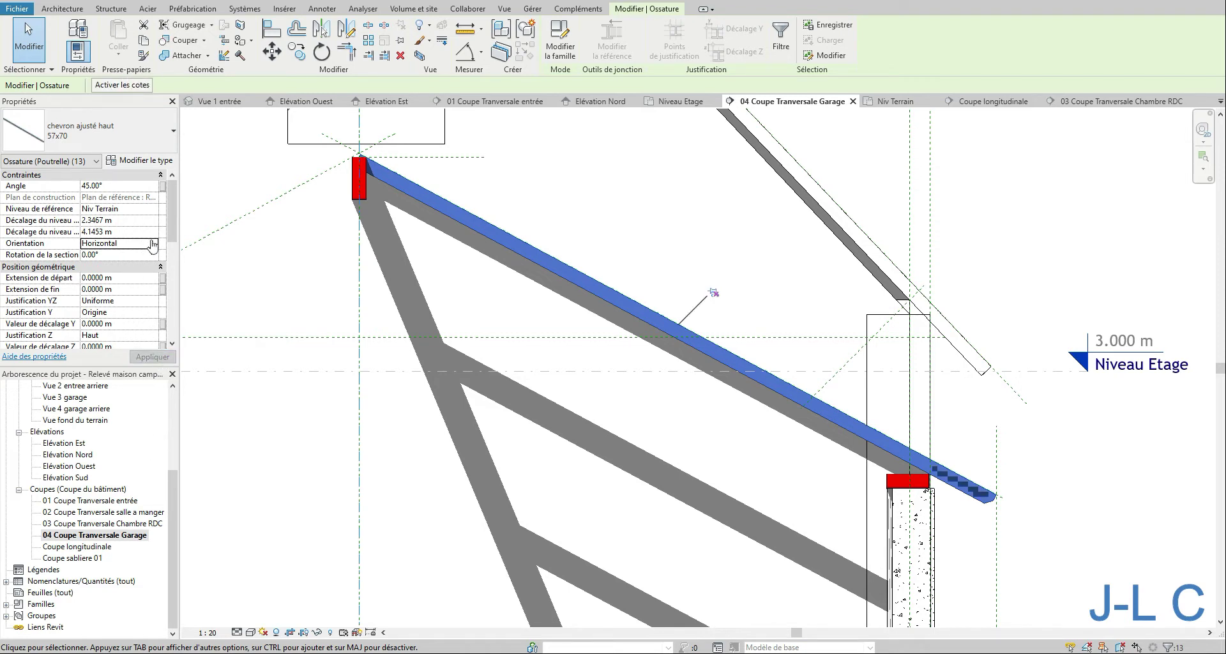
click(154, 243)
click(121, 255)
Try Haut de la géométrie as the symbol location of the selected rafters and restore Centre de la géométrie.
scroll(170, 233, down, 2)
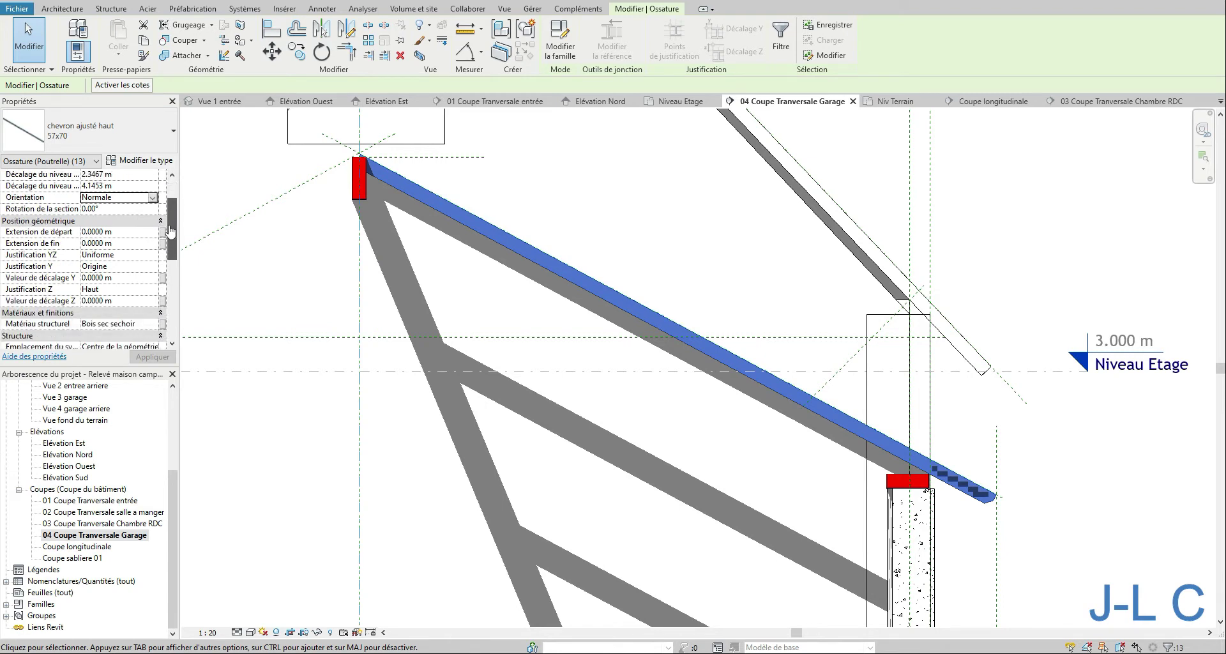
drag(170, 230, 169, 245)
scroll(162, 249, down, 3)
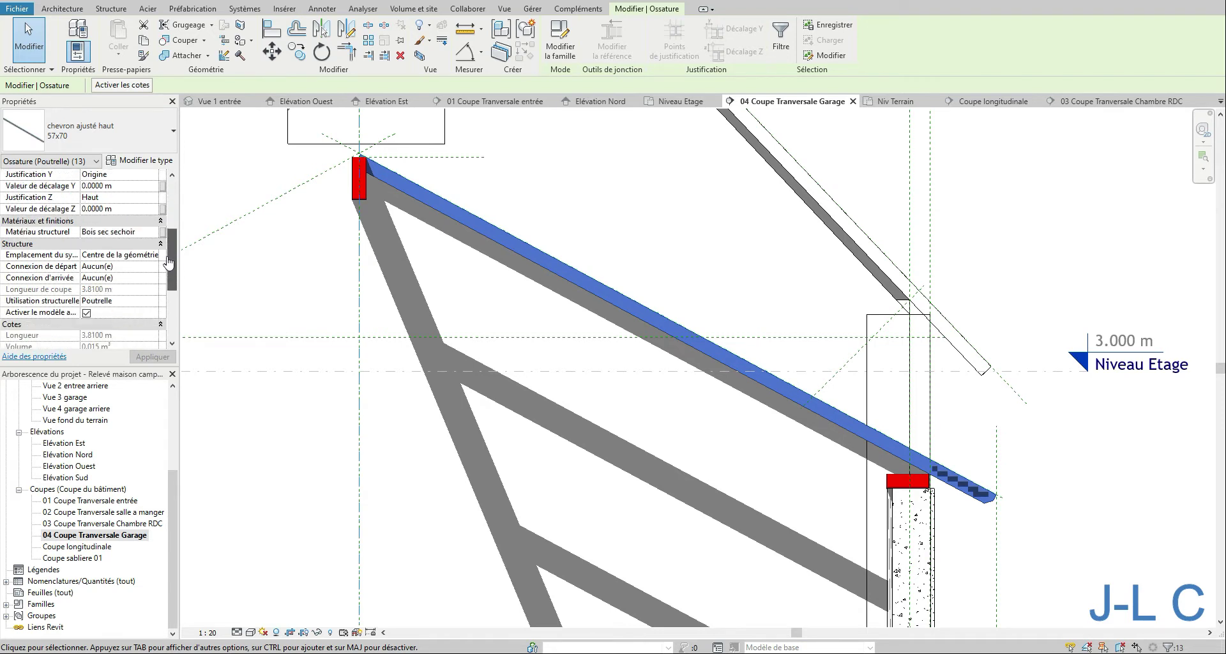
click(157, 245)
click(157, 245)
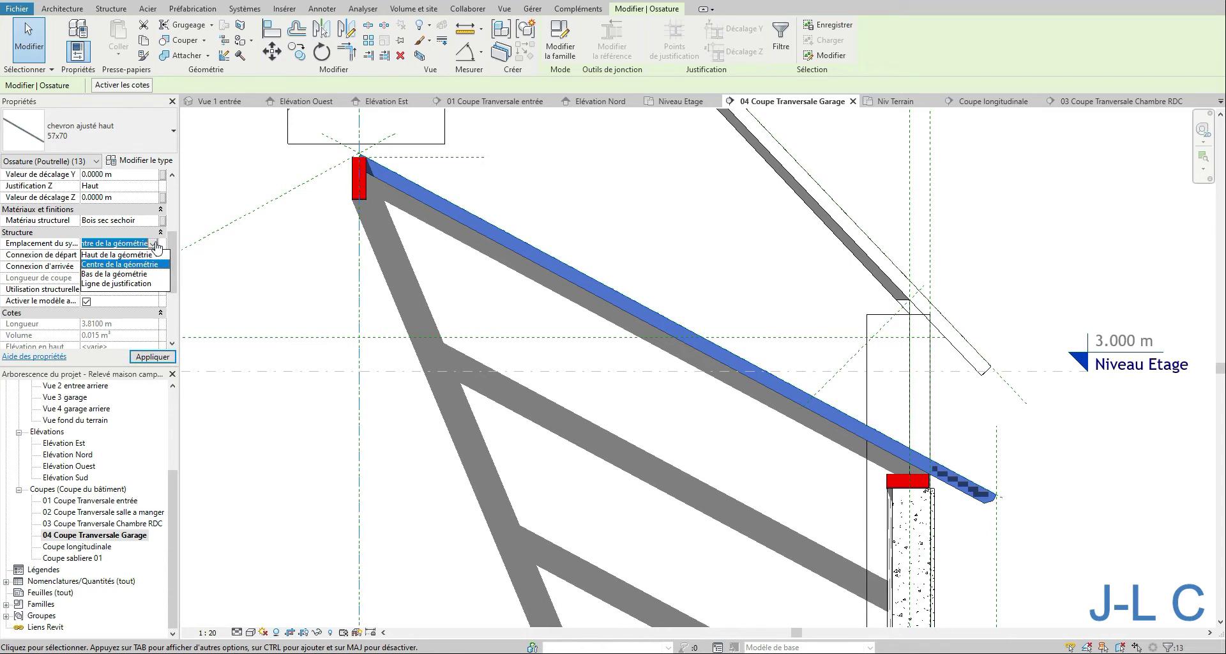
click(148, 255)
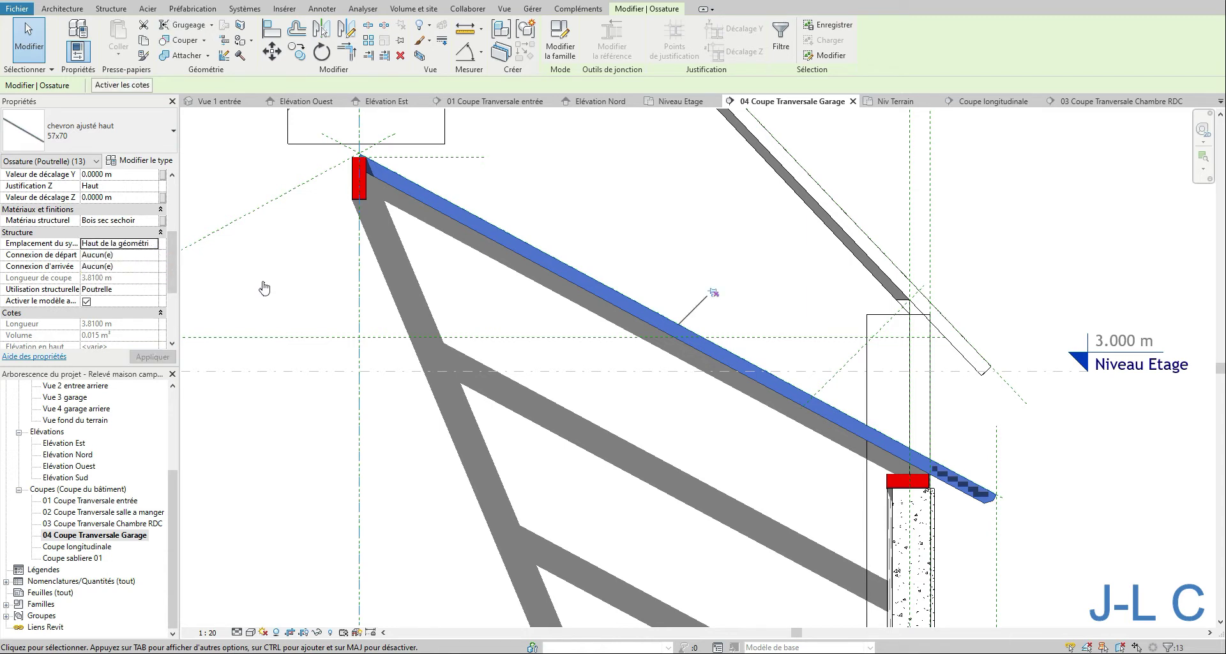
click(128, 243)
click(153, 243)
click(133, 264)
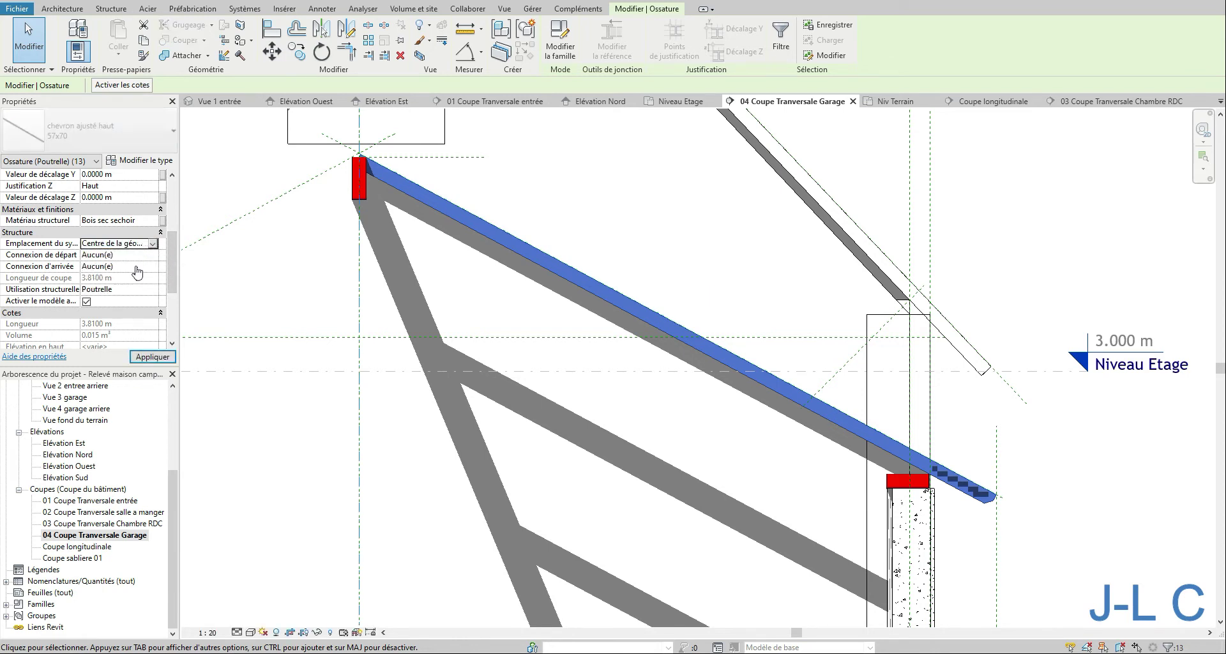
Set the symbol location of the selected garage rafters to Ligne de justification and apply it.
click(142, 357)
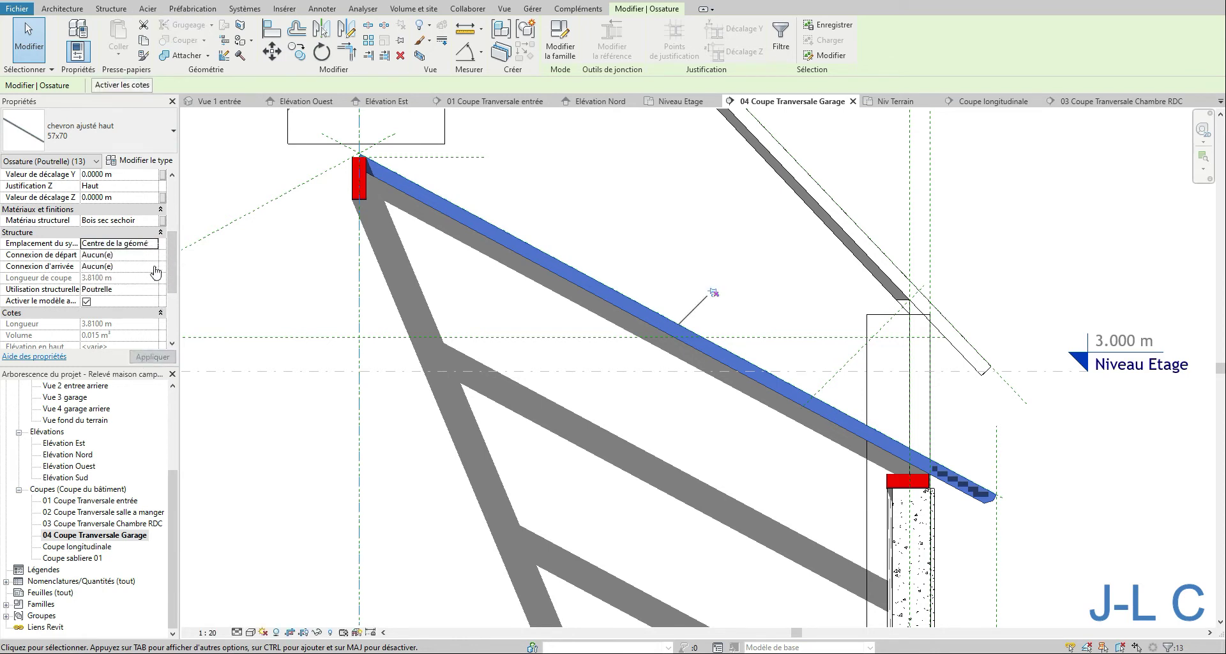
click(153, 243)
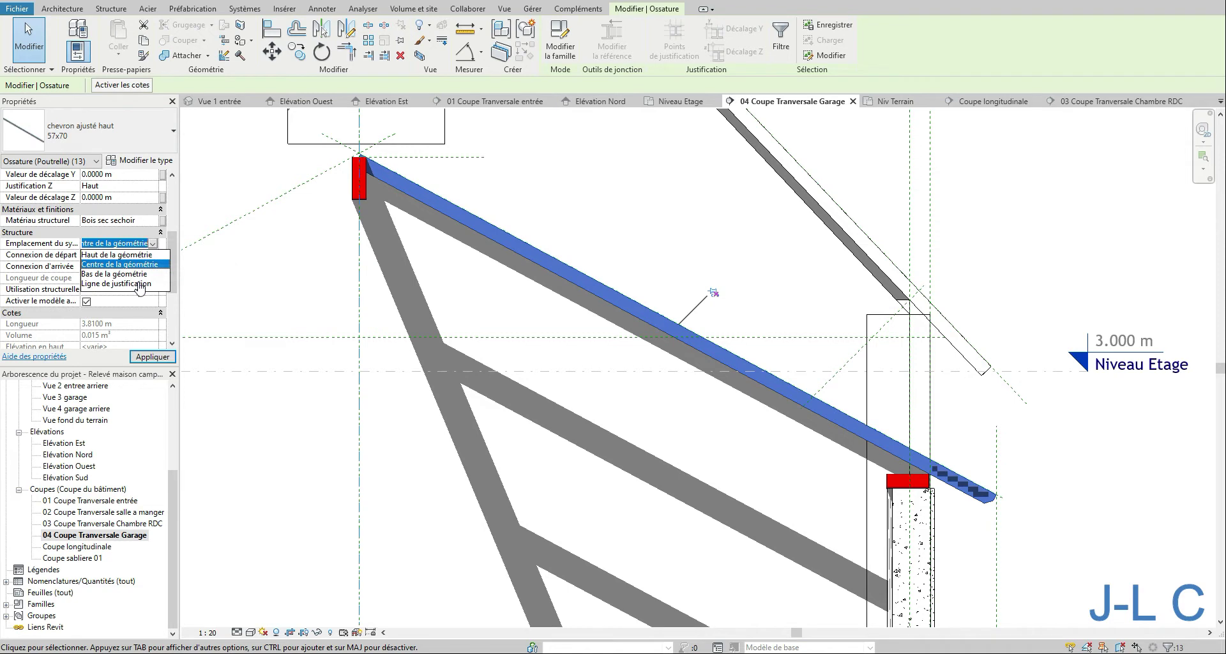
click(139, 283)
click(151, 356)
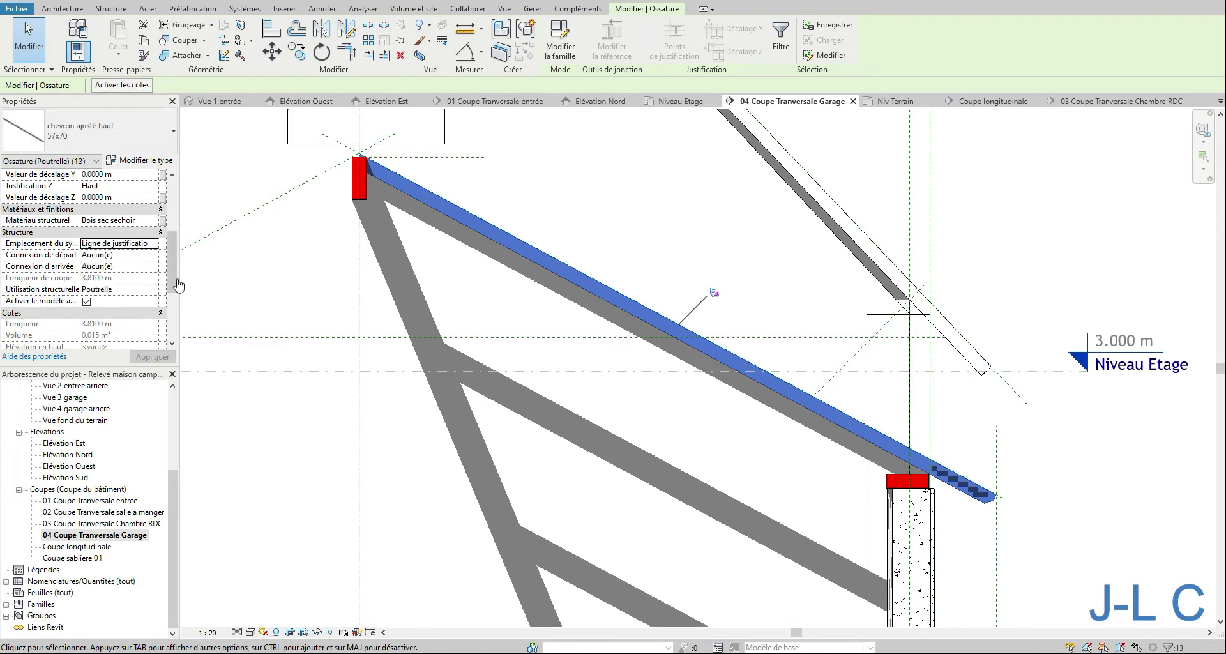
Check the structural usage options of the selected garage rafters, then set their Z justification to Bas.
scroll(178, 281, down, 3)
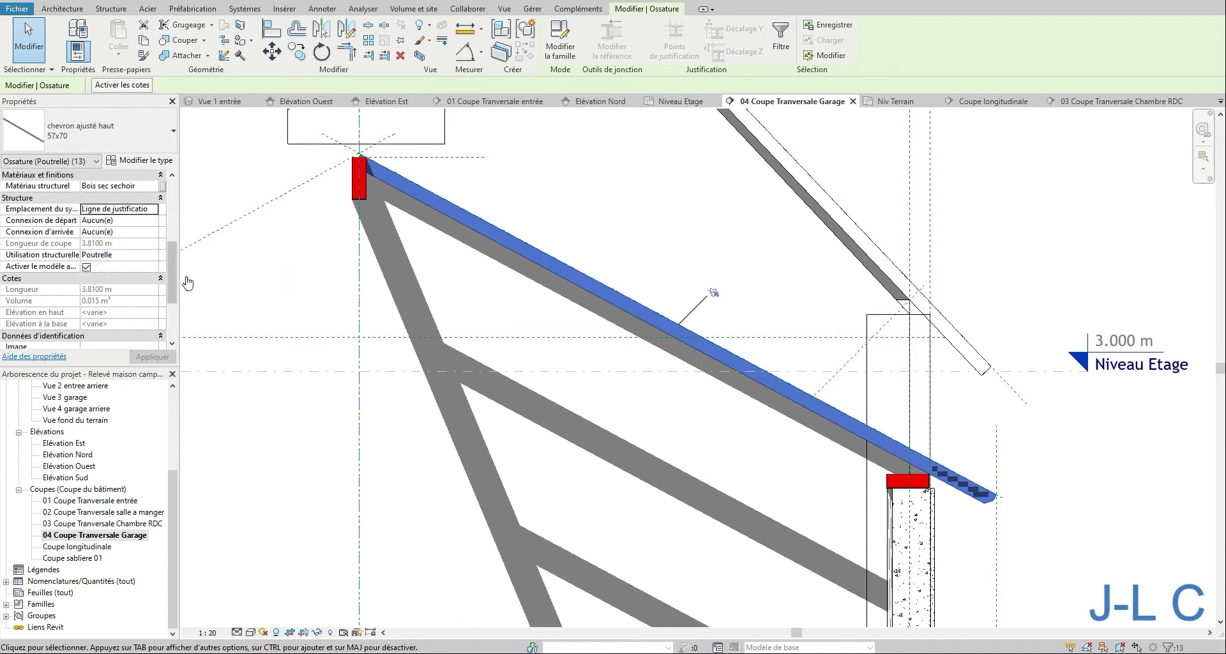
click(154, 255)
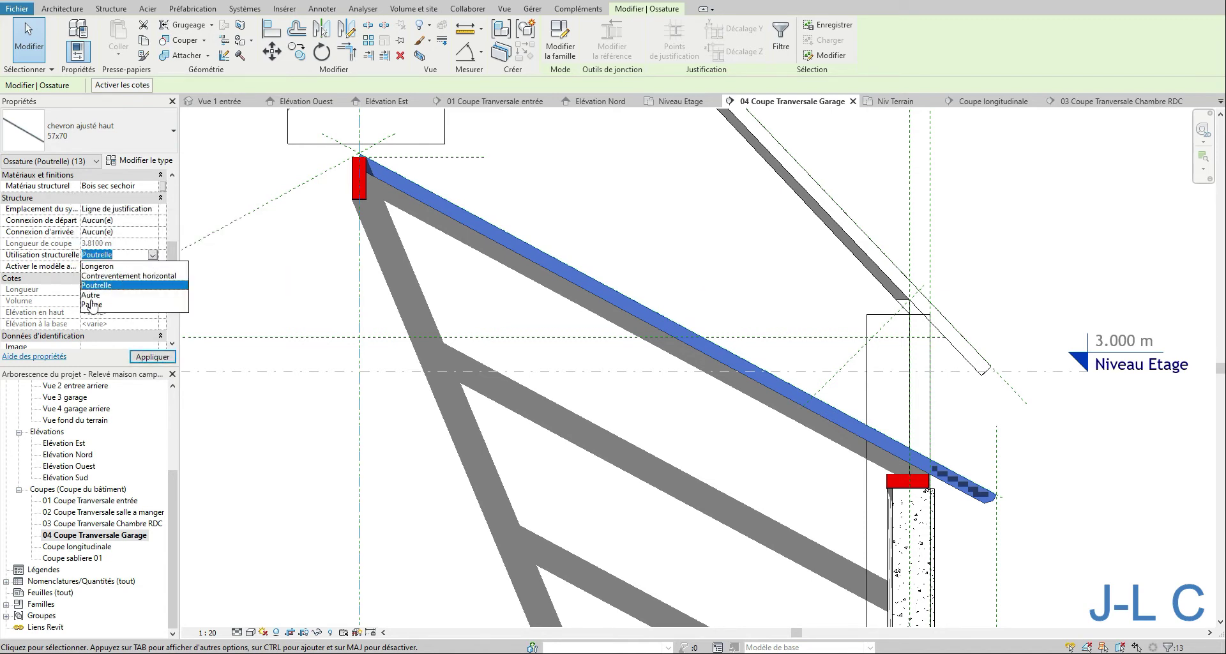
click(171, 254)
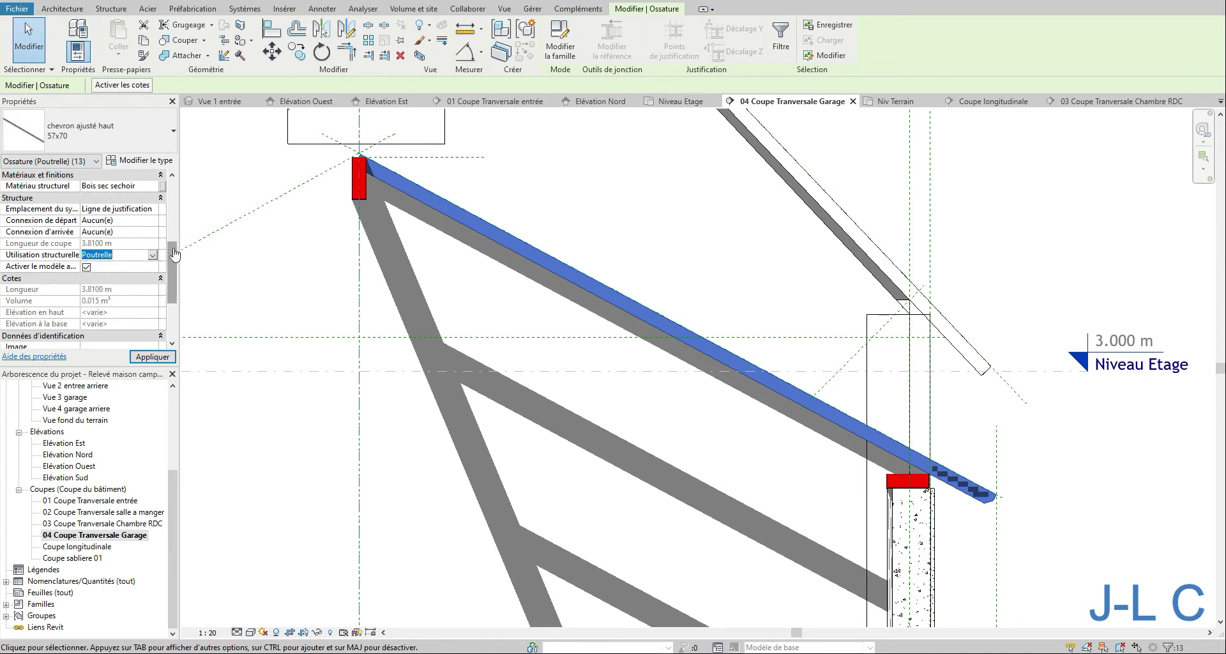
drag(174, 254, 171, 206)
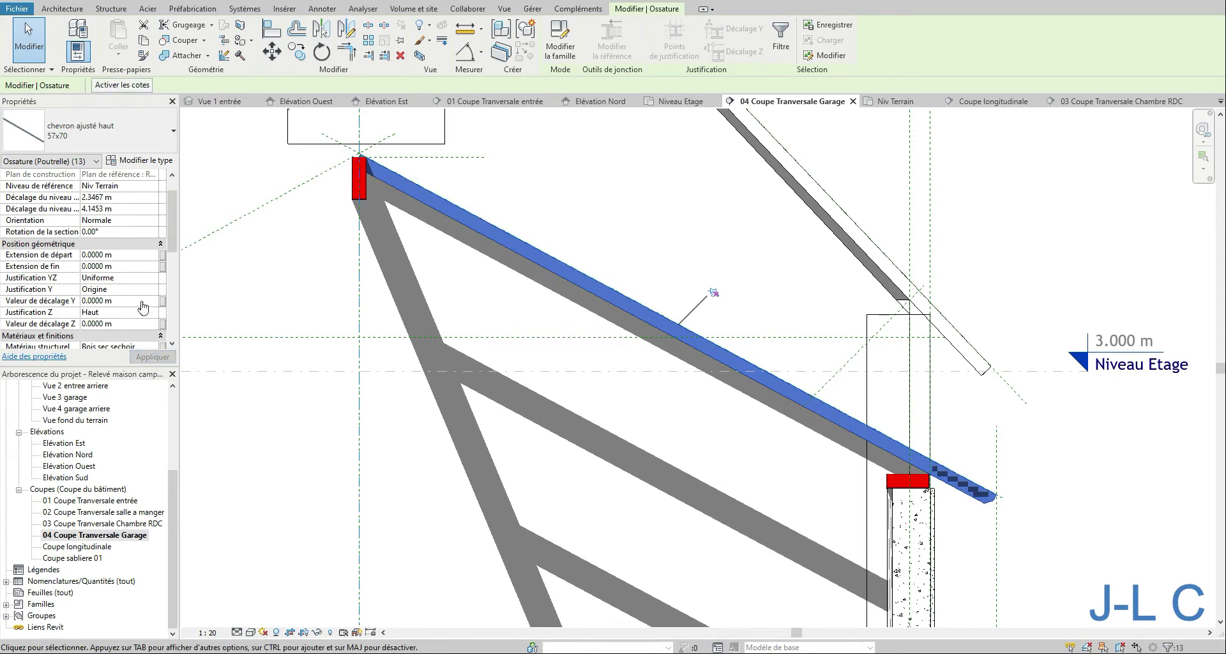
click(155, 313)
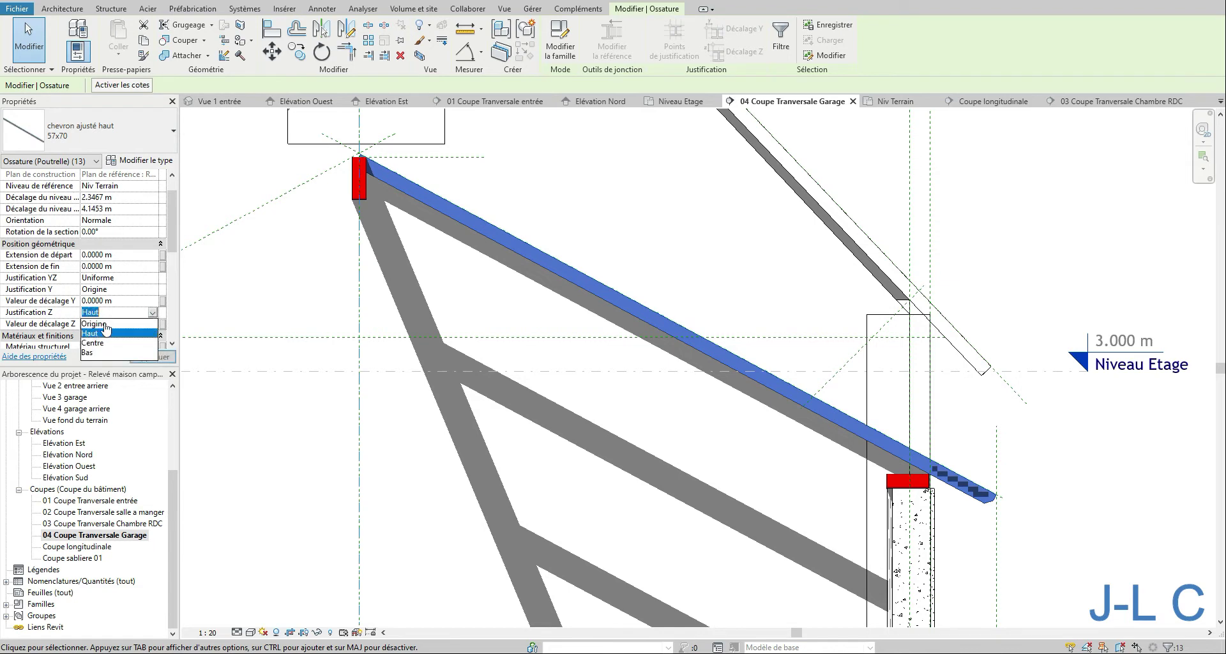
click(90, 358)
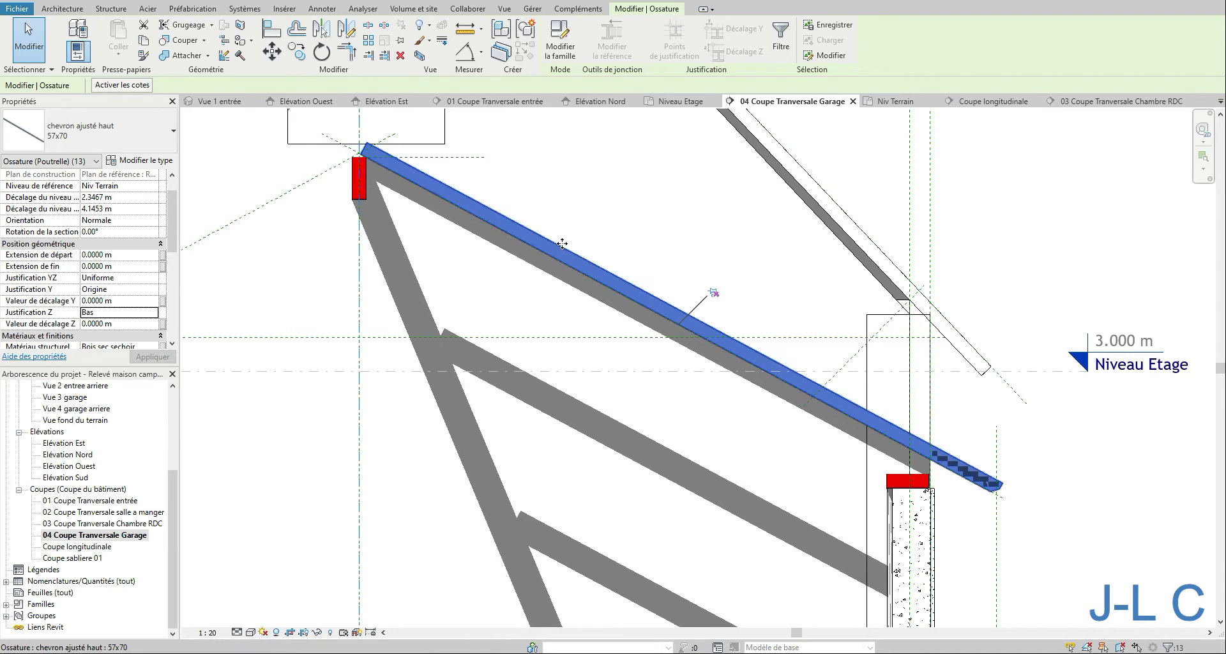
Flip the framing ends of the frontmost garage rafter in the section.
click(564, 245)
click(732, 374)
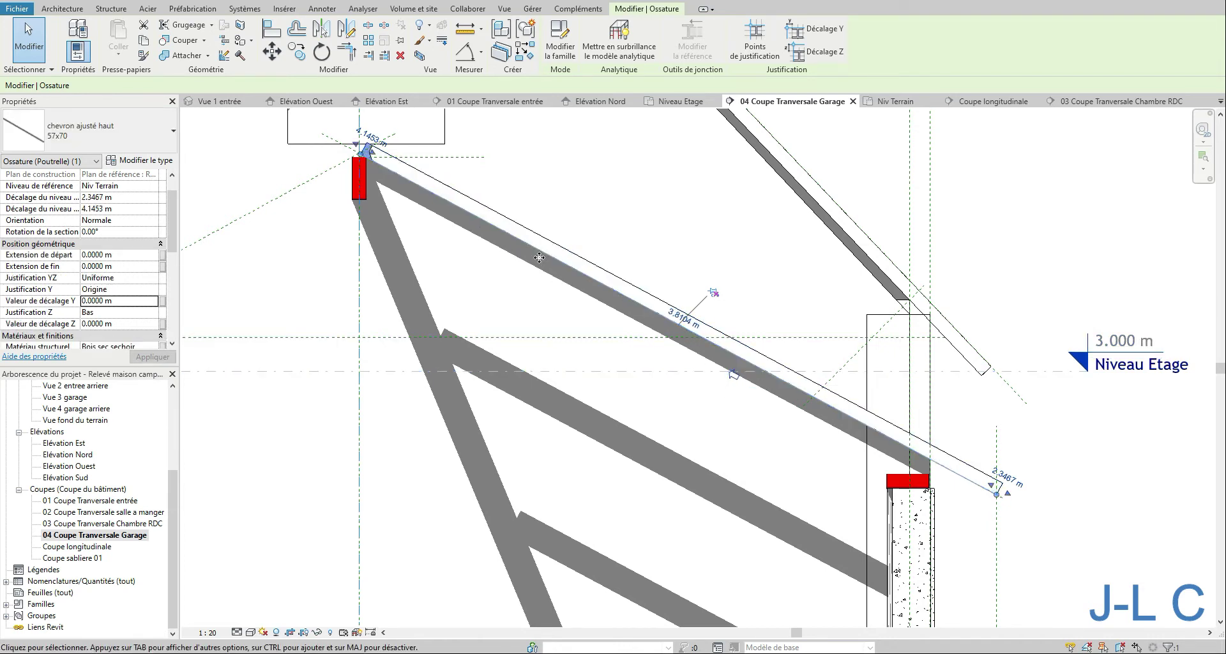
right_click(353, 192)
click(421, 451)
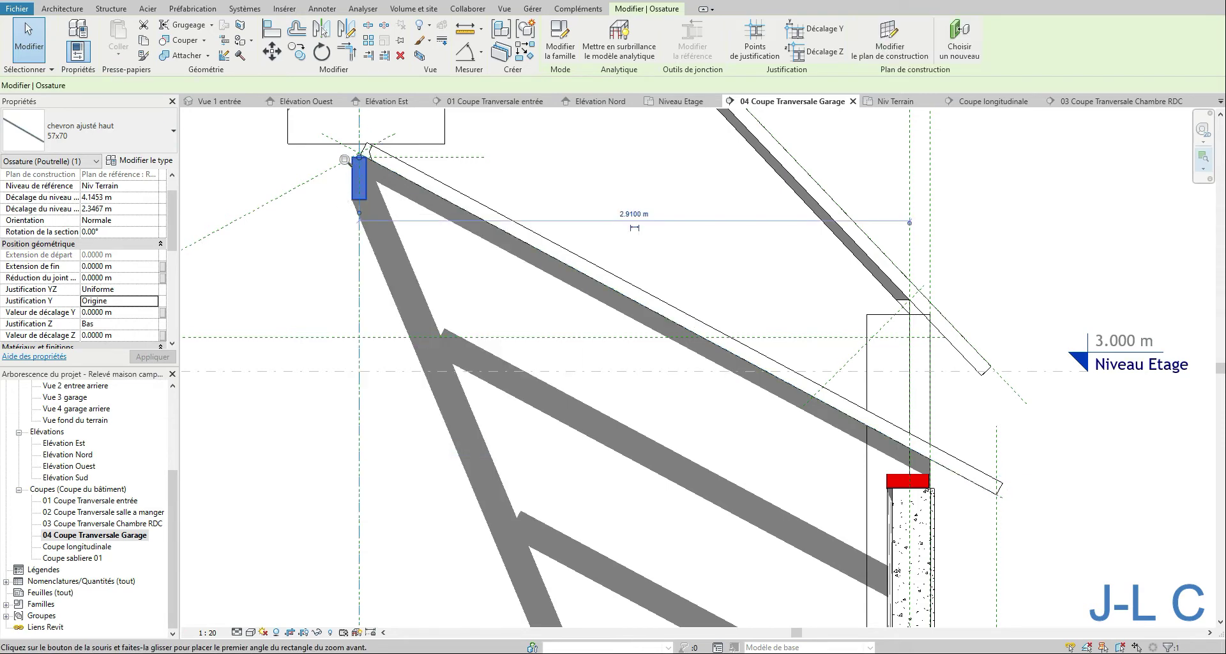
drag(343, 144, 787, 405)
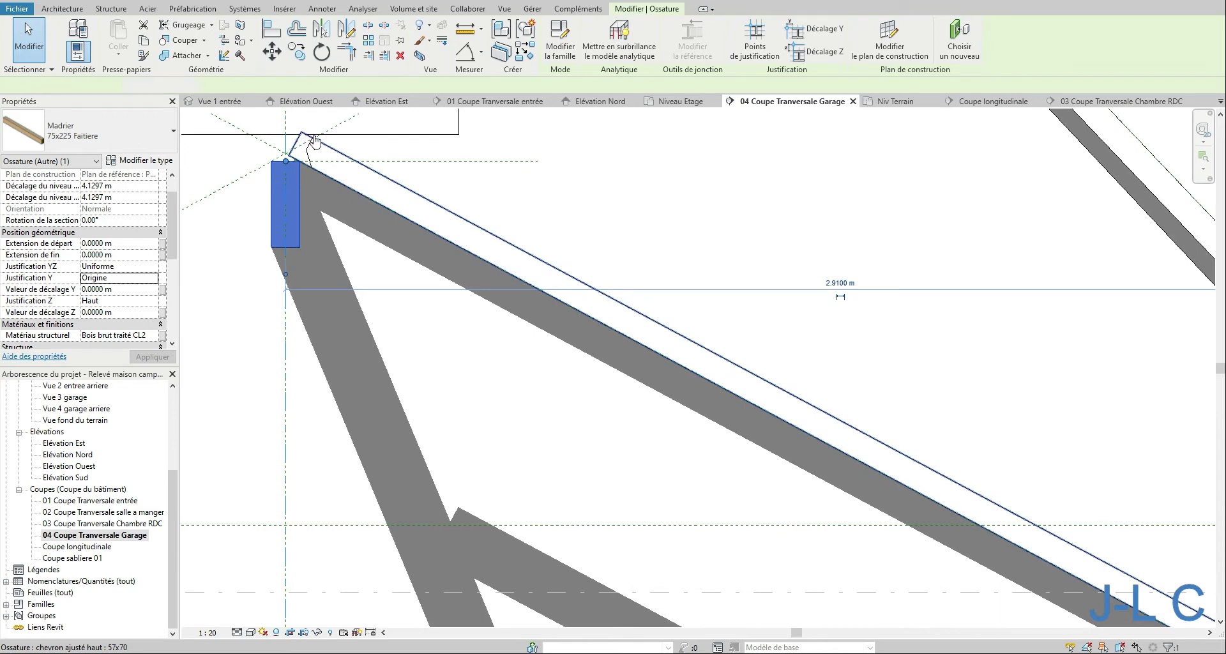
Flip the framing ends of the other garage rafters so their bevelled ends meet the ridge beam.
click(307, 140)
click(990, 554)
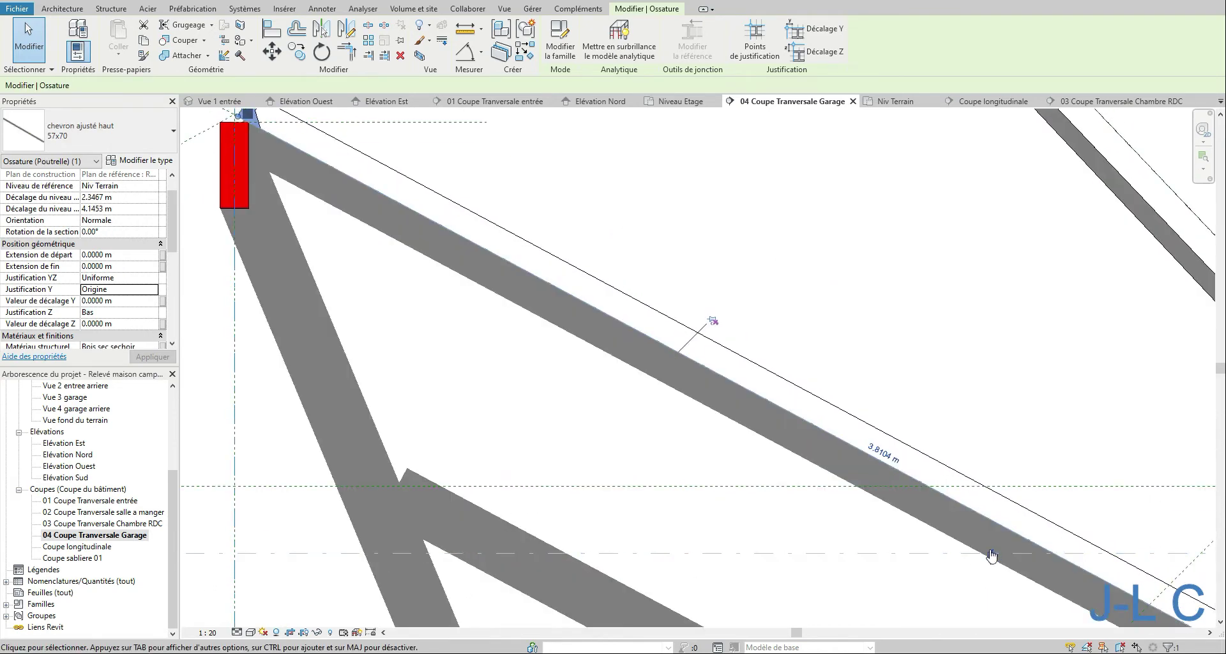
key(Escape)
middle_drag(481, 250, 478, 283)
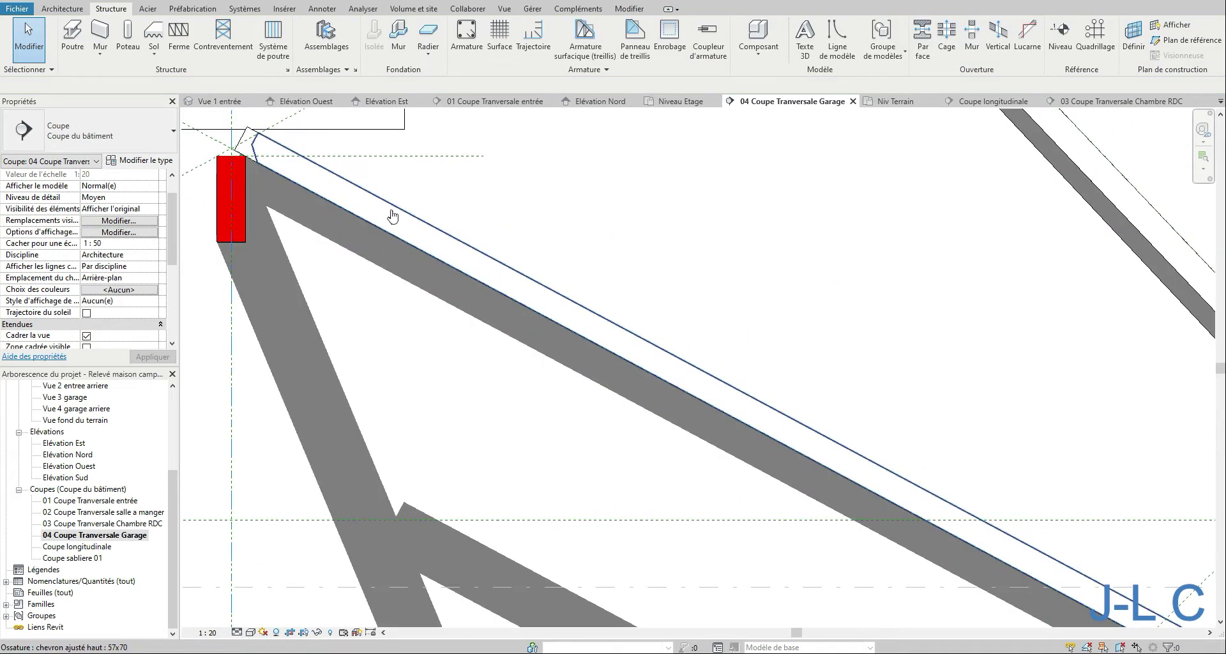
click(567, 342)
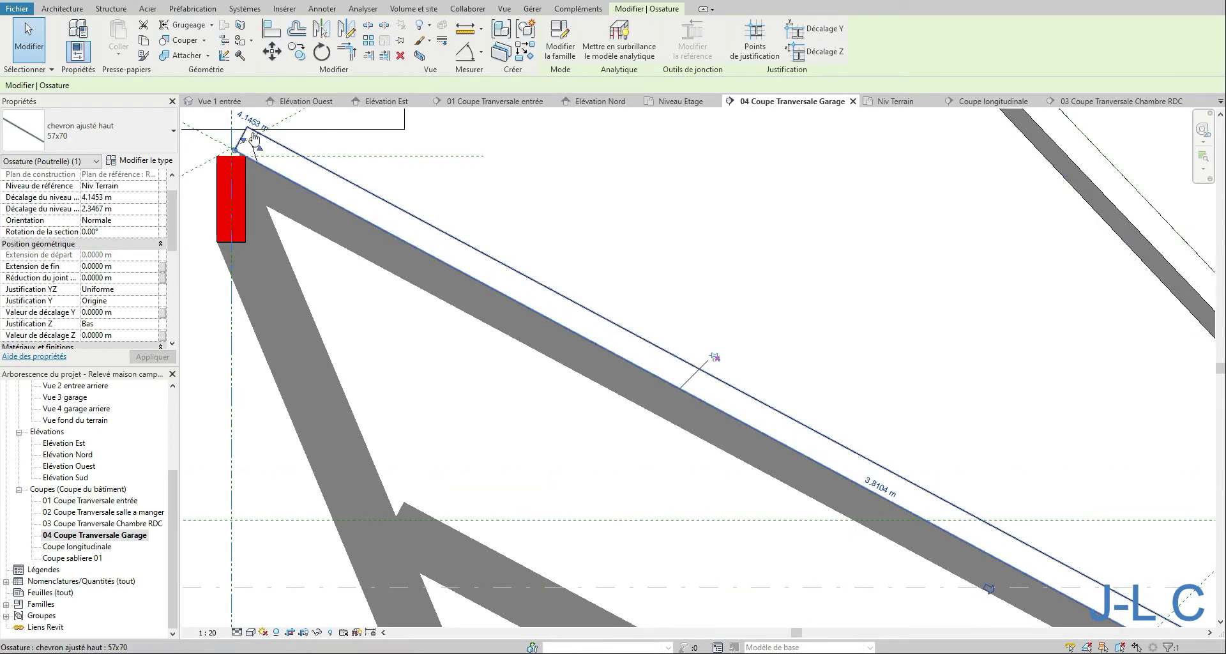
click(249, 137)
click(990, 590)
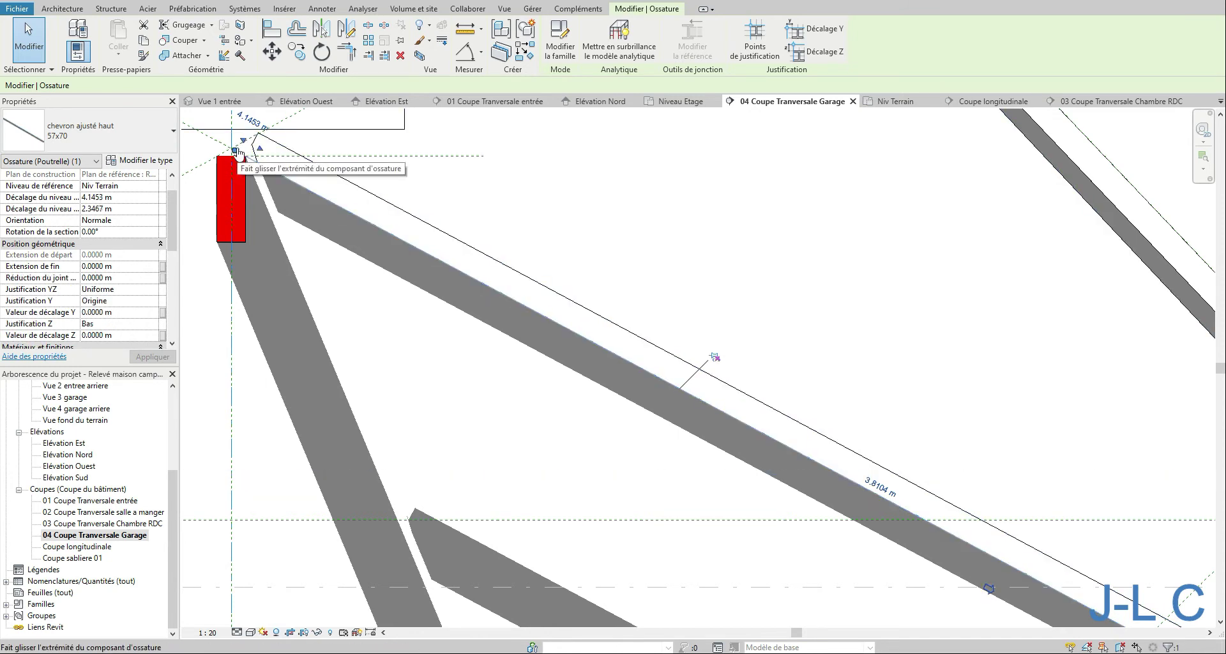
Try to move the ridge boundary line of the garage rafter beam system onto the ridge axis in 04 Coupe Tranversale Garage.
click(200, 148)
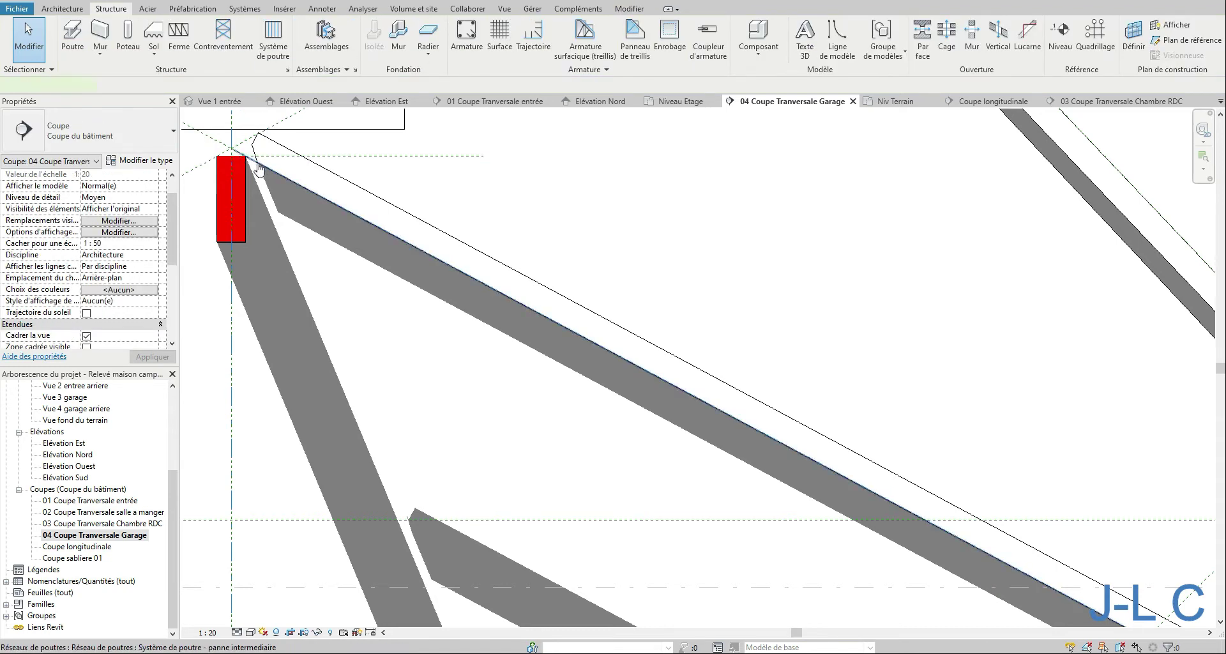
click(211, 156)
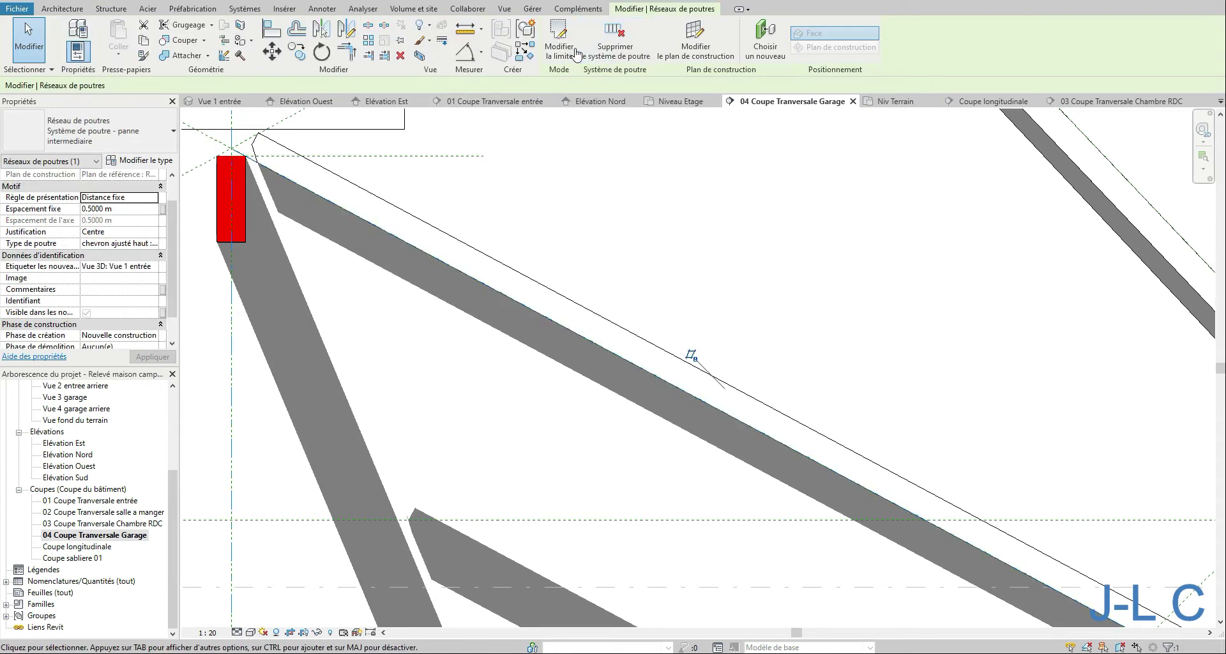
click(573, 53)
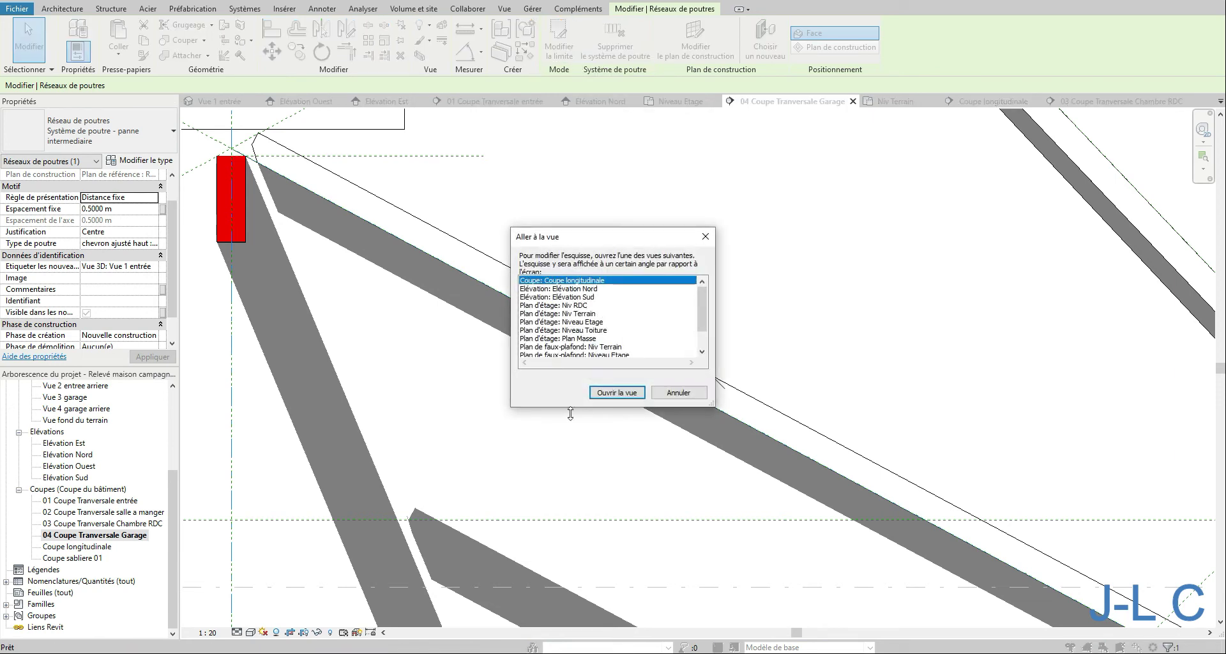
click(617, 392)
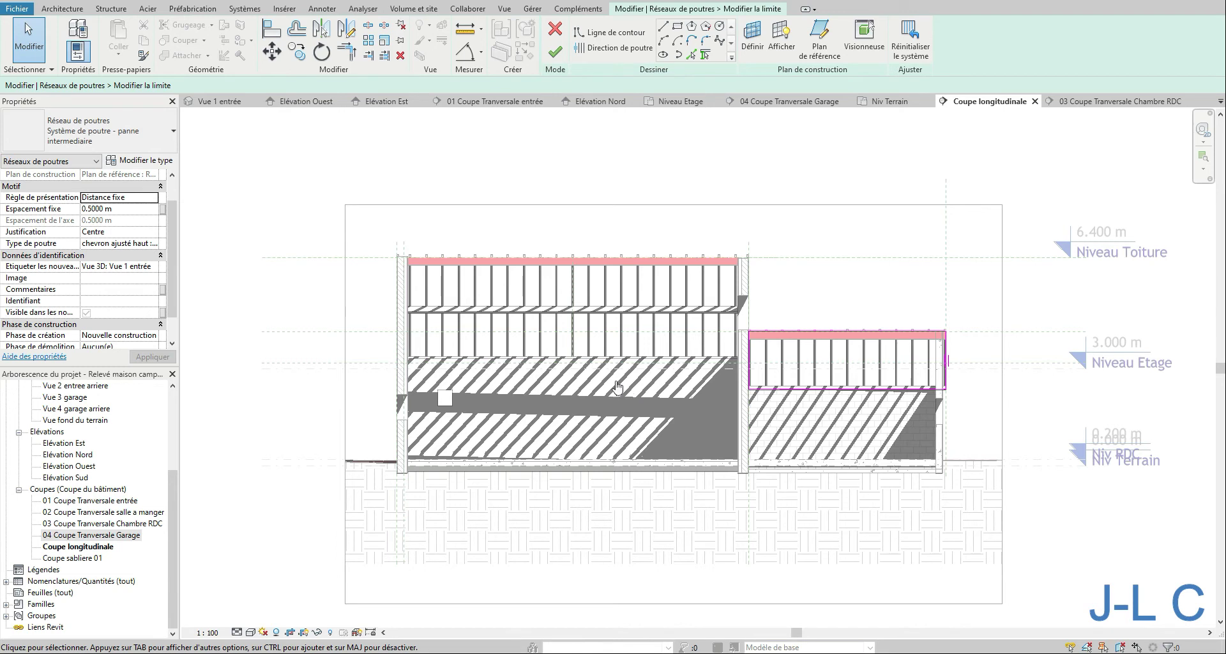
click(799, 332)
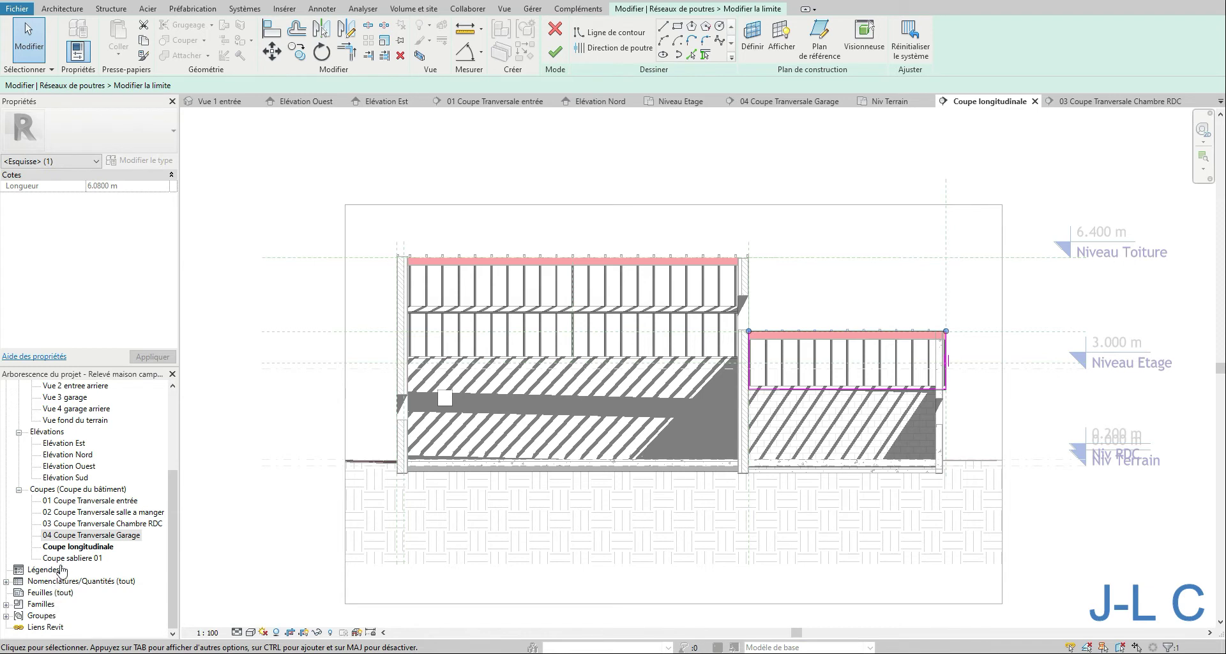
double_click(83, 535)
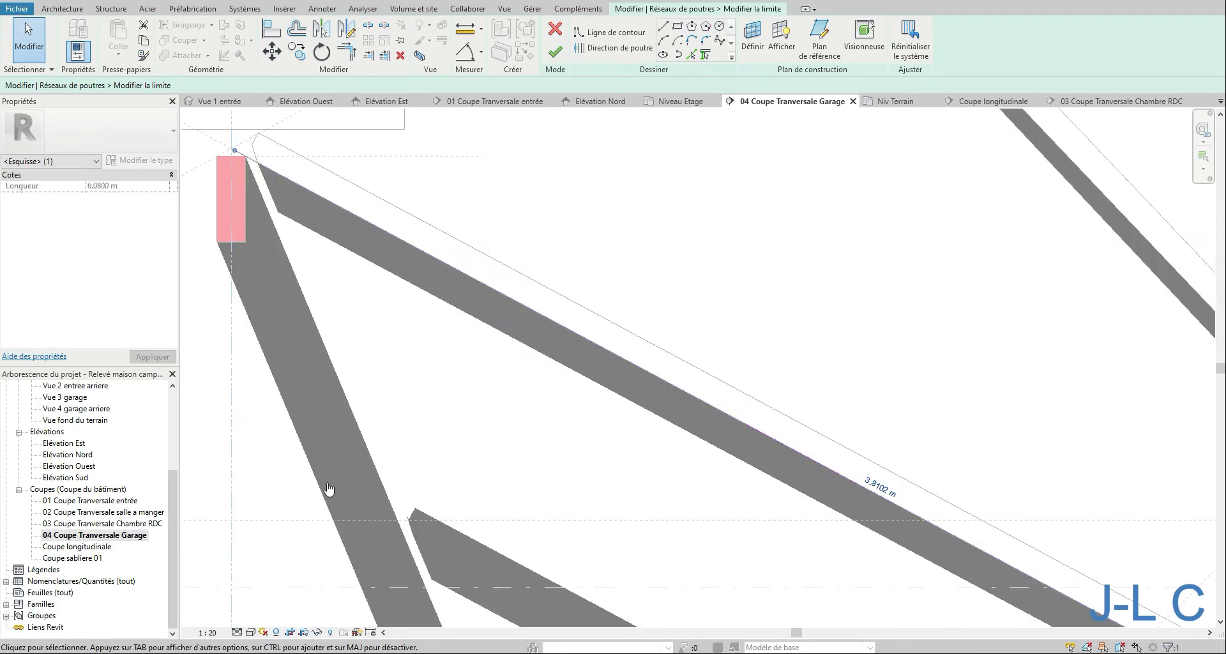
click(272, 51)
click(231, 149)
click(564, 54)
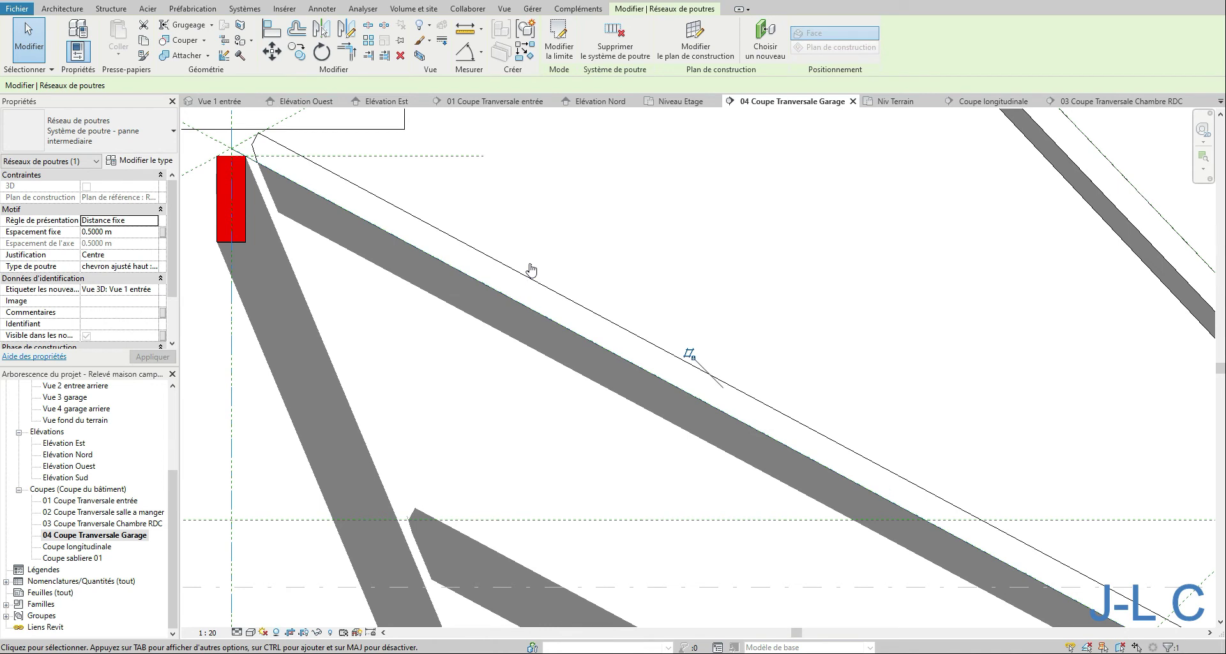
Stretch the front rafter's upper end to the ridge axis and give it a start extension of about 0.0186 m.
click(268, 155)
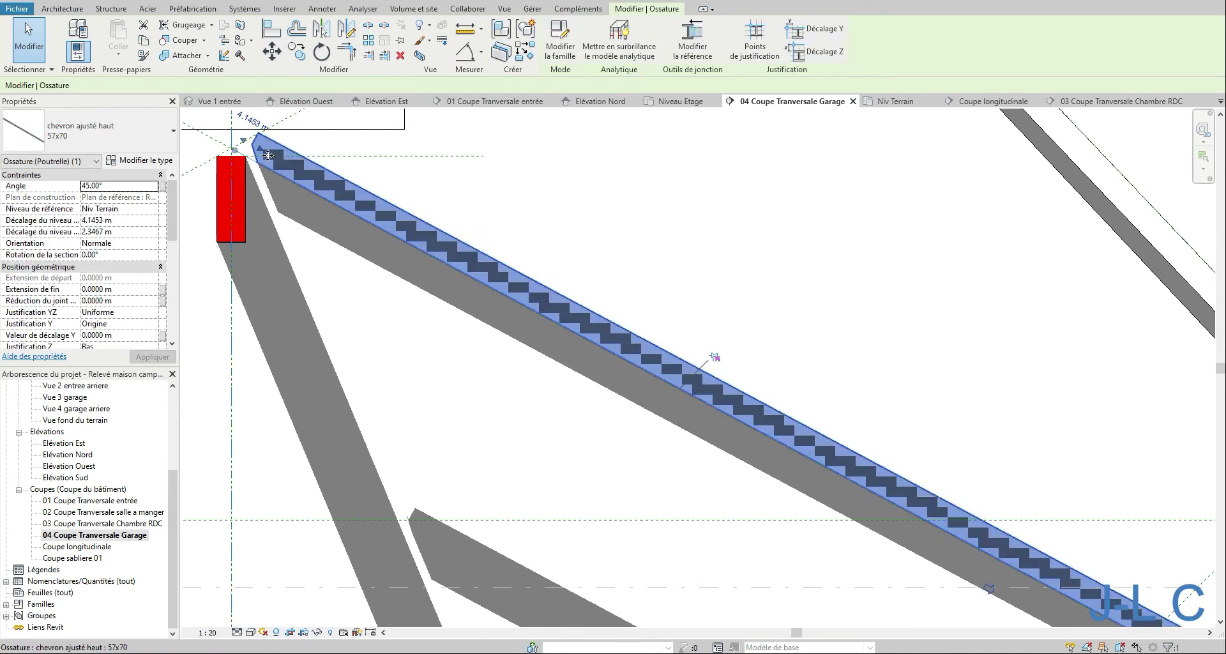
drag(235, 150, 231, 148)
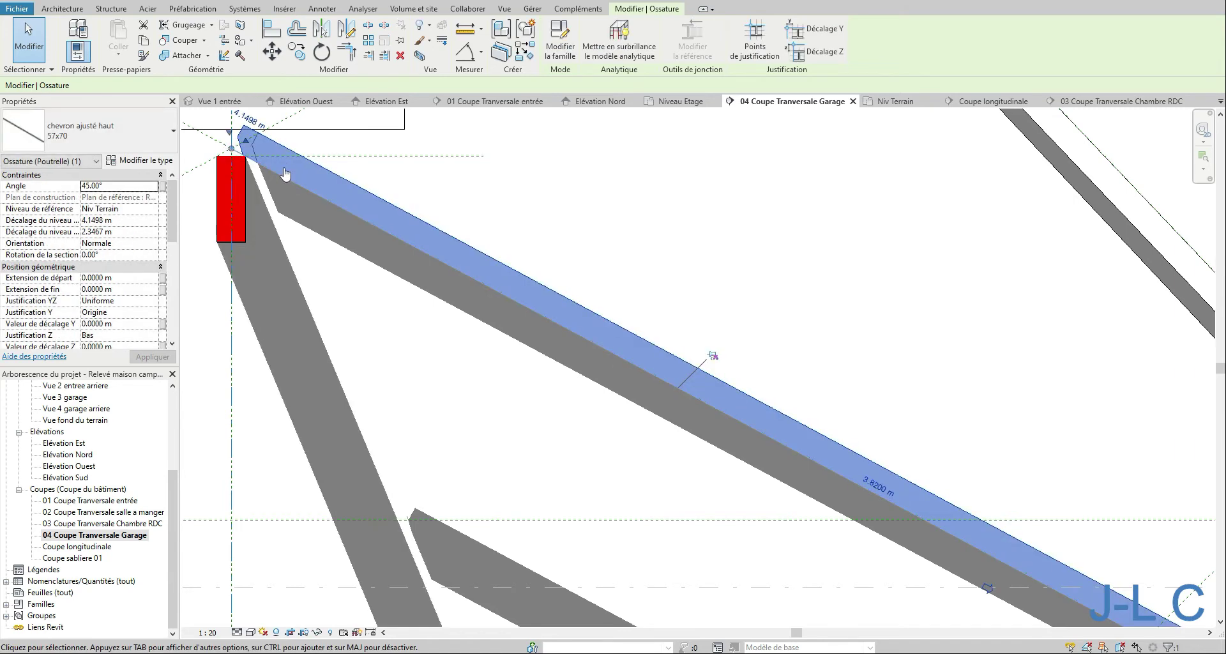
drag(232, 133, 228, 132)
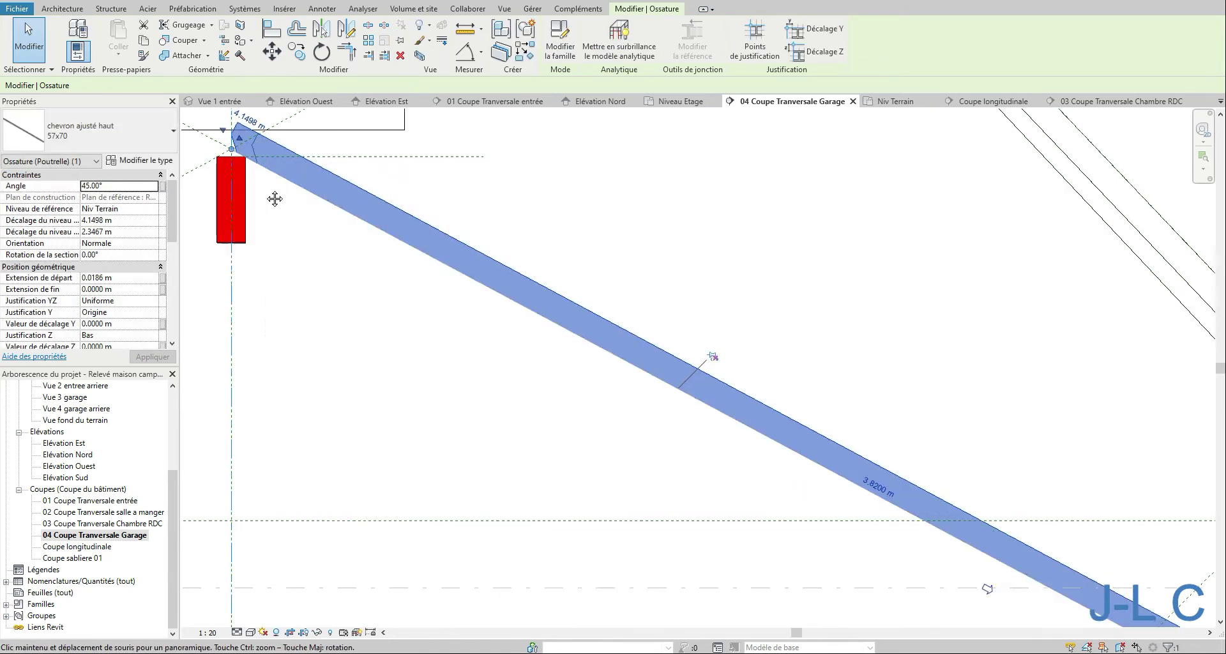
Add an angular dimension between the garage rafter and the vertical ridge axis.
middle_drag(274, 194, 428, 299)
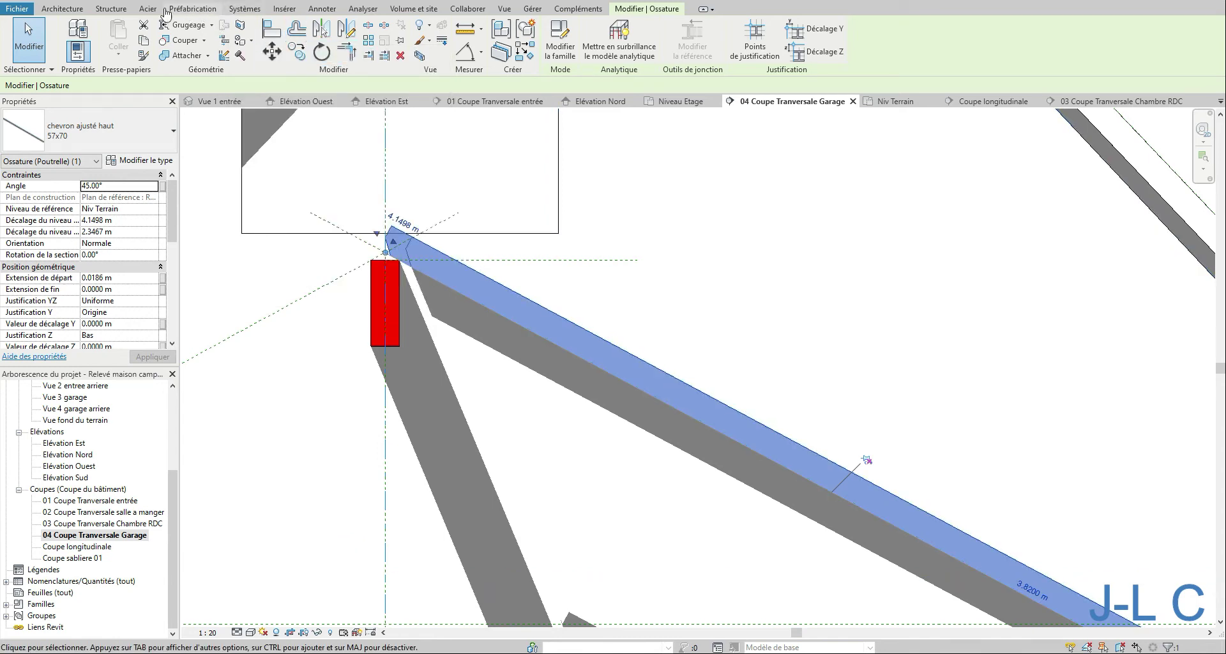
click(321, 9)
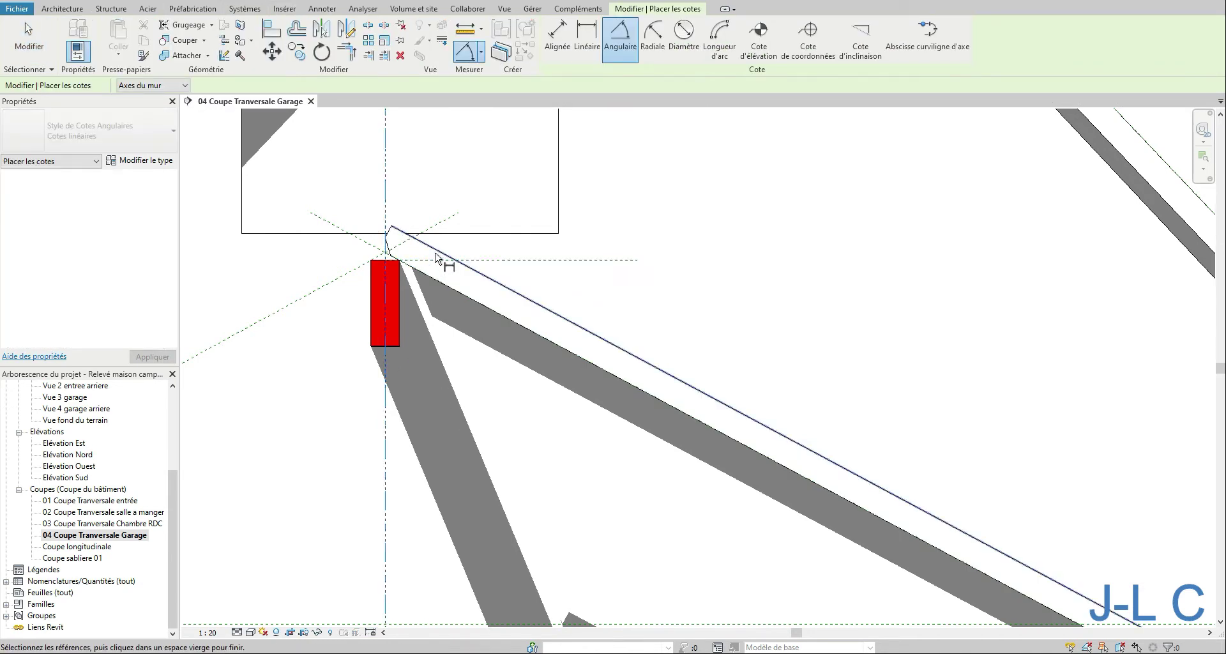
click(445, 273)
click(385, 255)
click(469, 403)
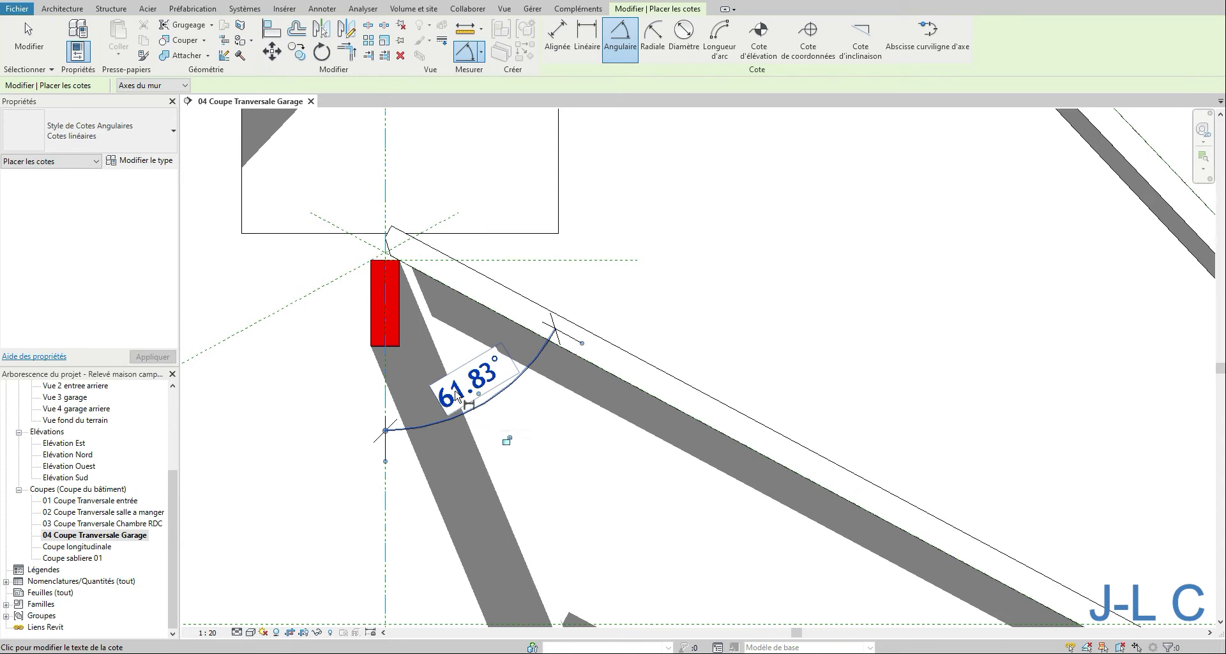
key(Escape)
key(Escape)
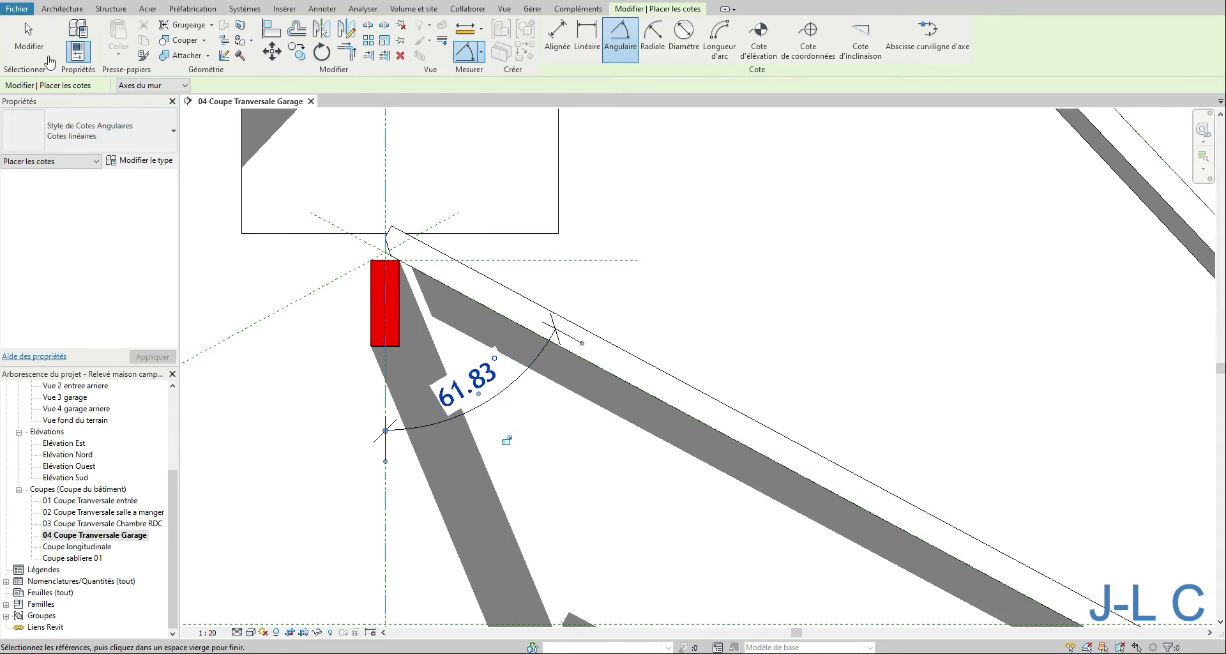
Set the Angle of the front garage rafter to 61.83° and accept the family warning.
click(428, 273)
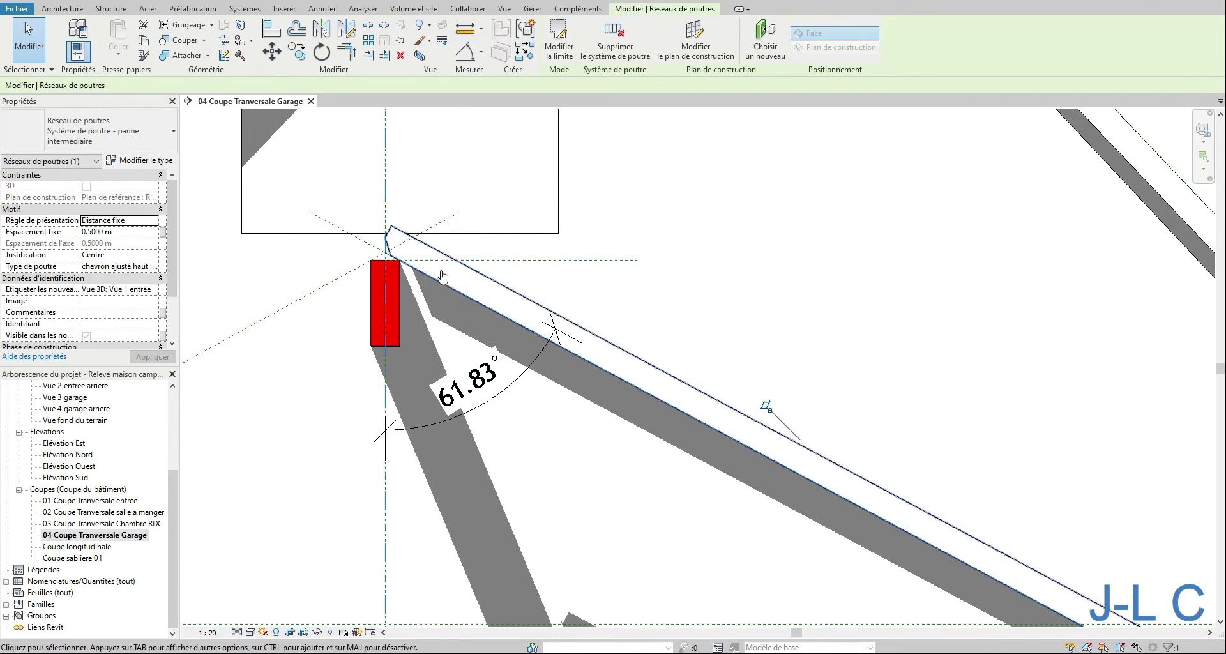
click(436, 275)
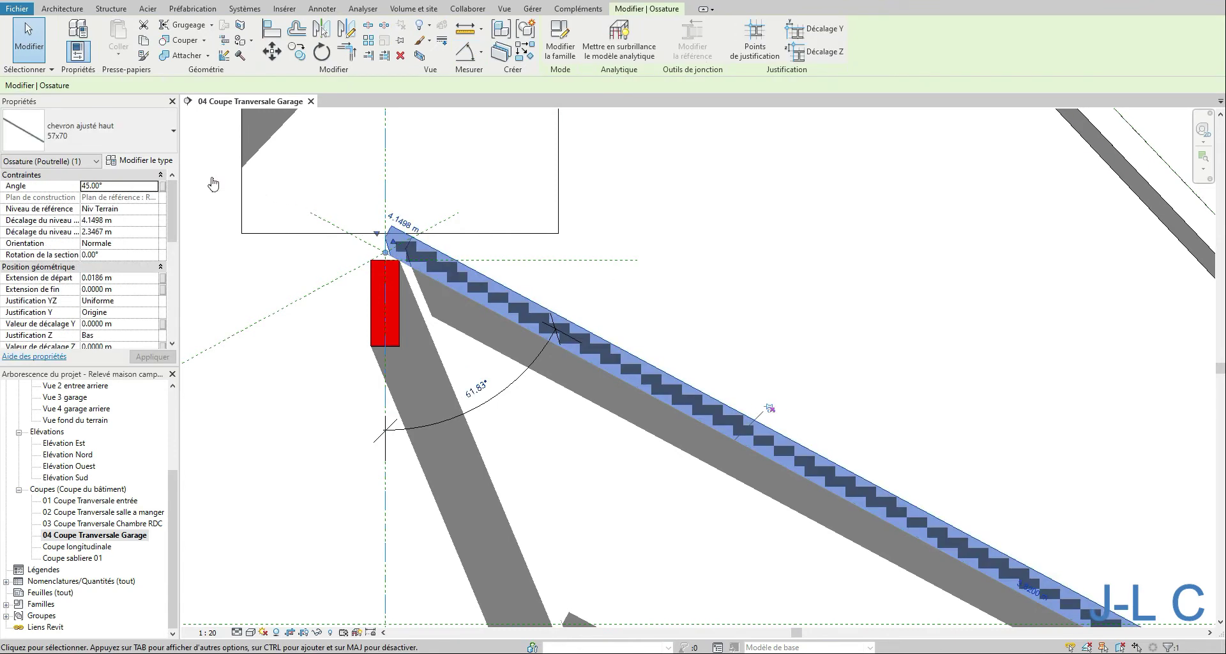
click(129, 189)
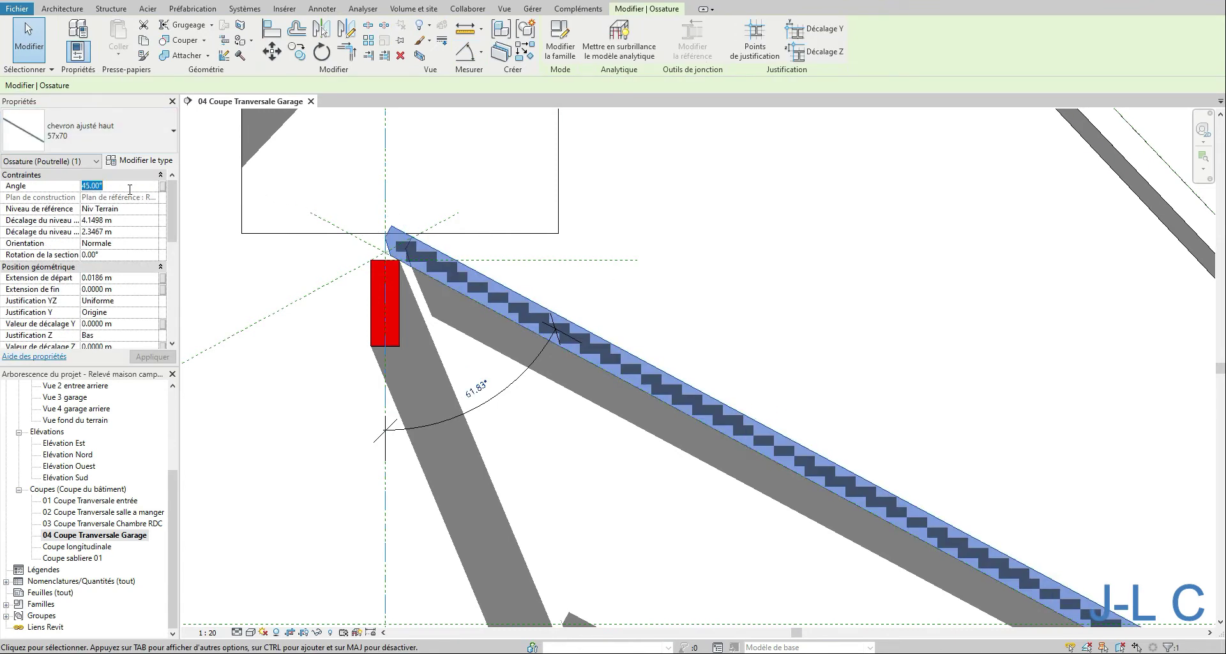
text(61.83)
key(Return)
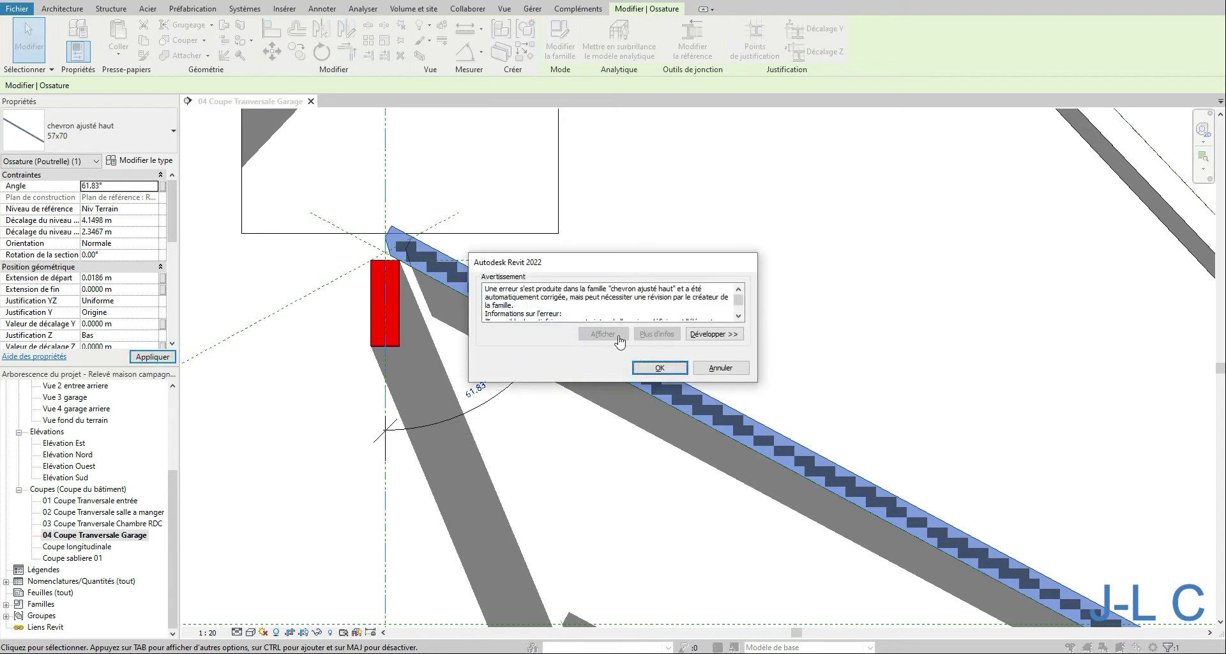
click(652, 367)
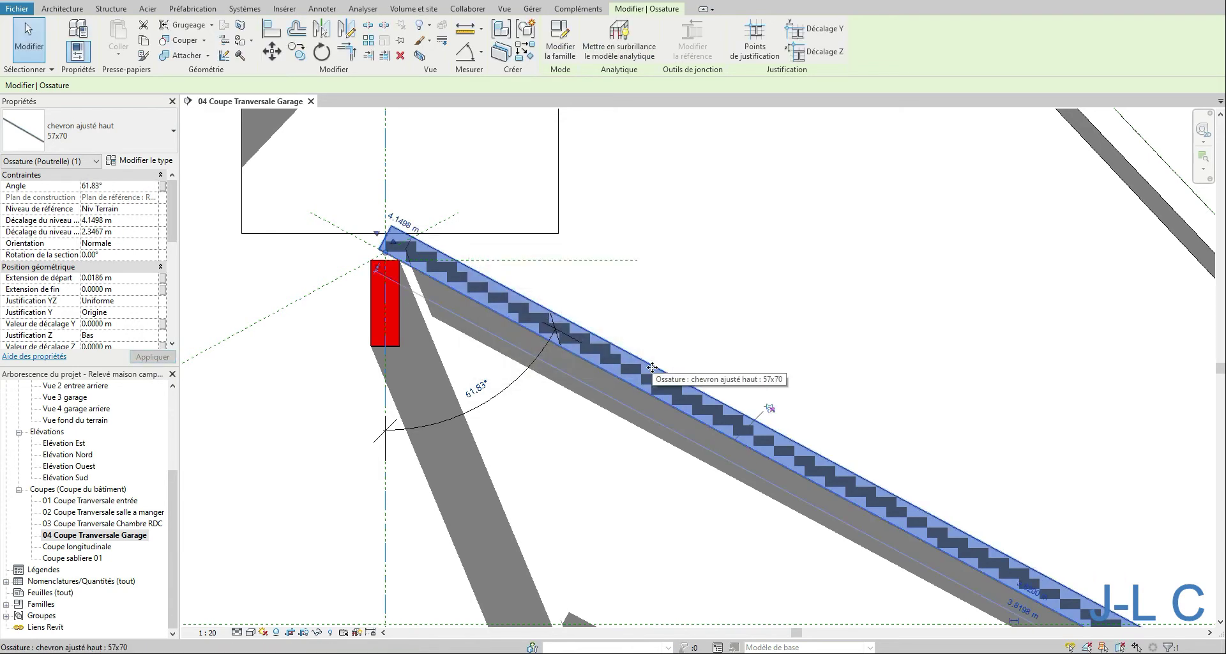
Set the Angle of the front garage rafter to 28.17° by subtracting 61.83 from 90, and accept the family warning.
click(112, 186)
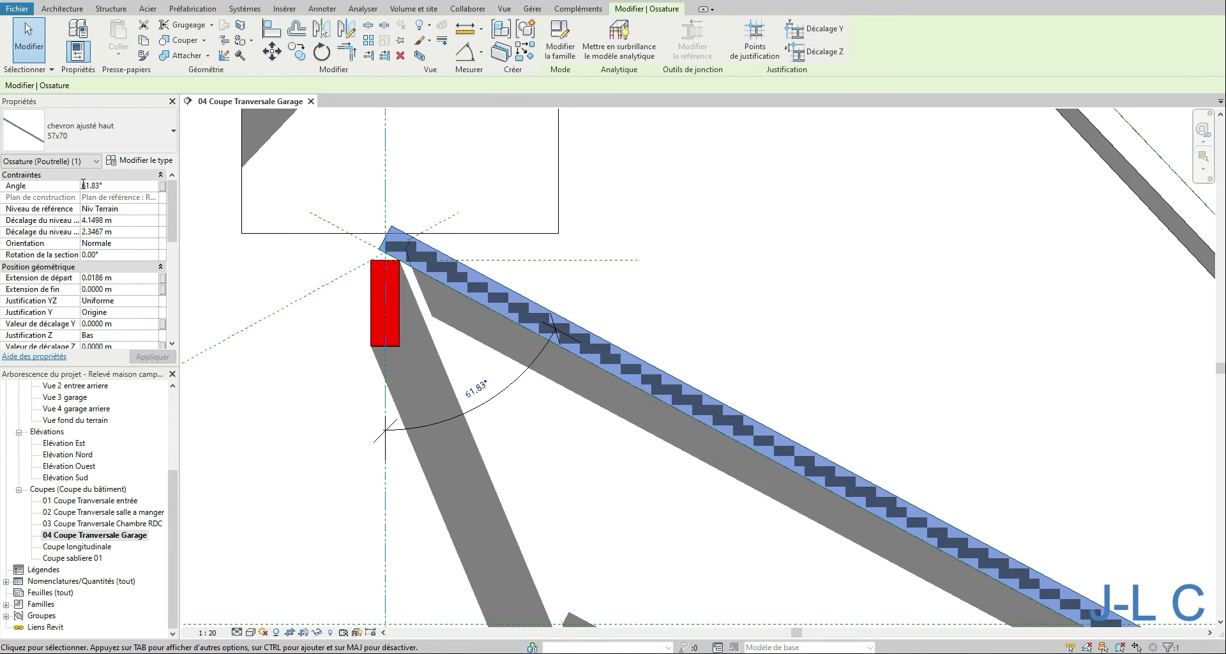
text(=90-)
key(Return)
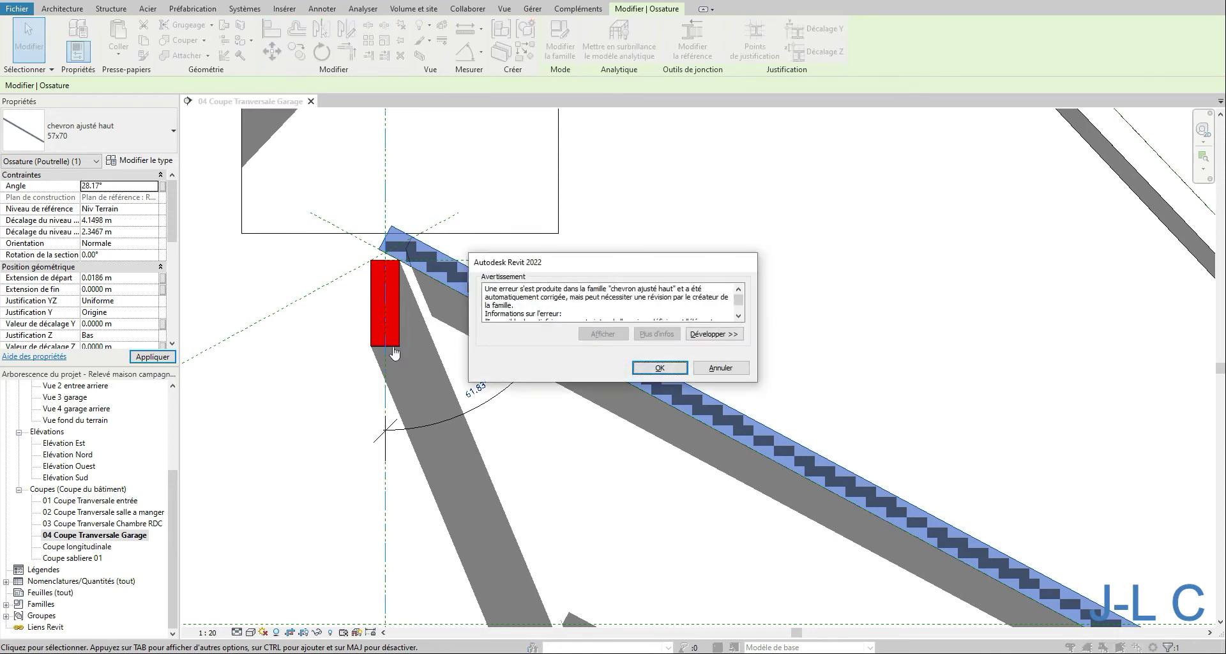
click(659, 368)
click(636, 321)
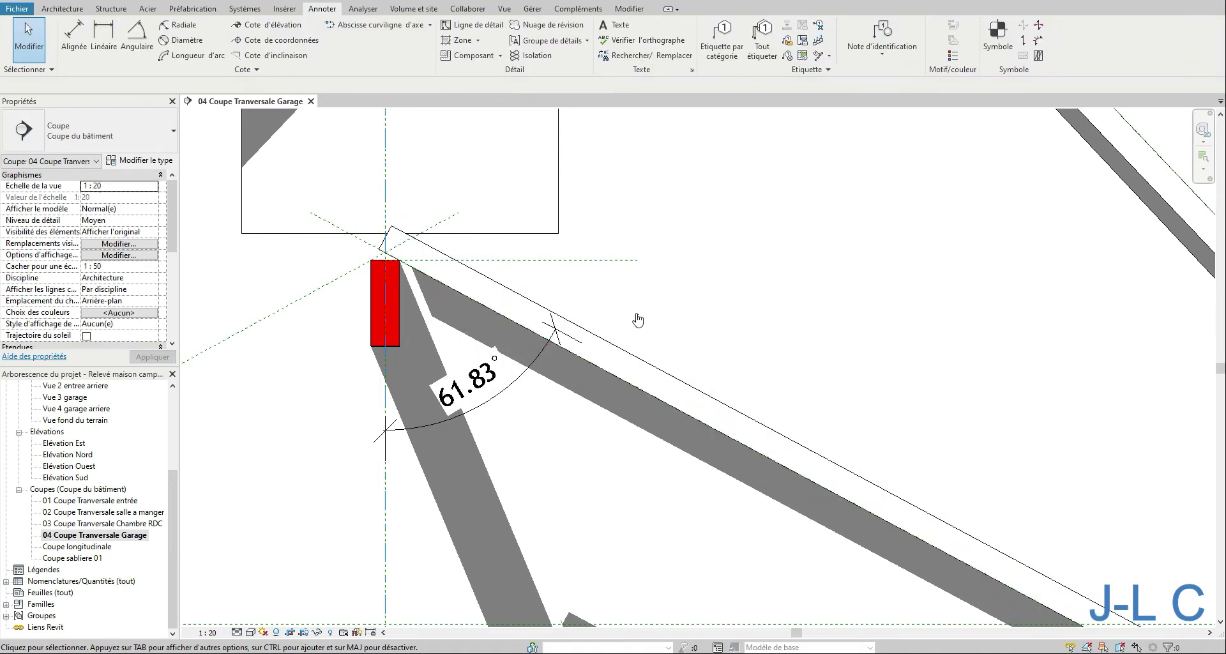
Try to shift the upper end of the front garage rafter along the slope beside the ridge beam, cancelling each attempt.
click(484, 272)
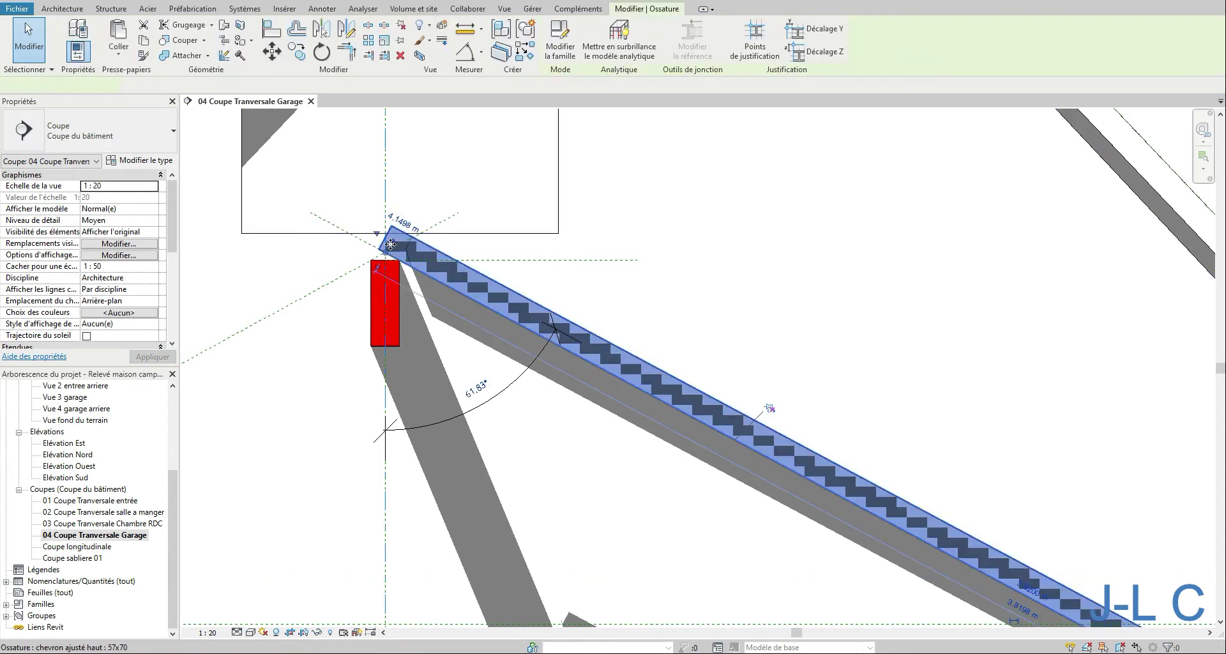
middle_drag(939, 447, 240, 28)
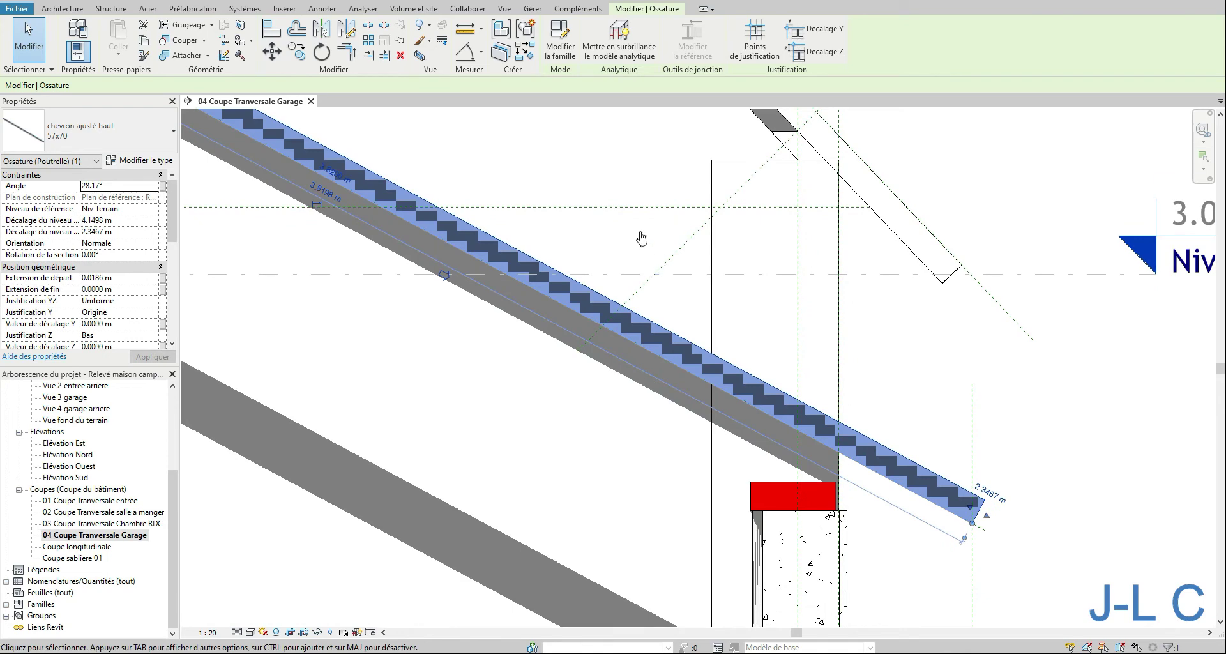
middle_drag(573, 210, 1040, 475)
middle_drag(625, 193, 930, 368)
key(Escape)
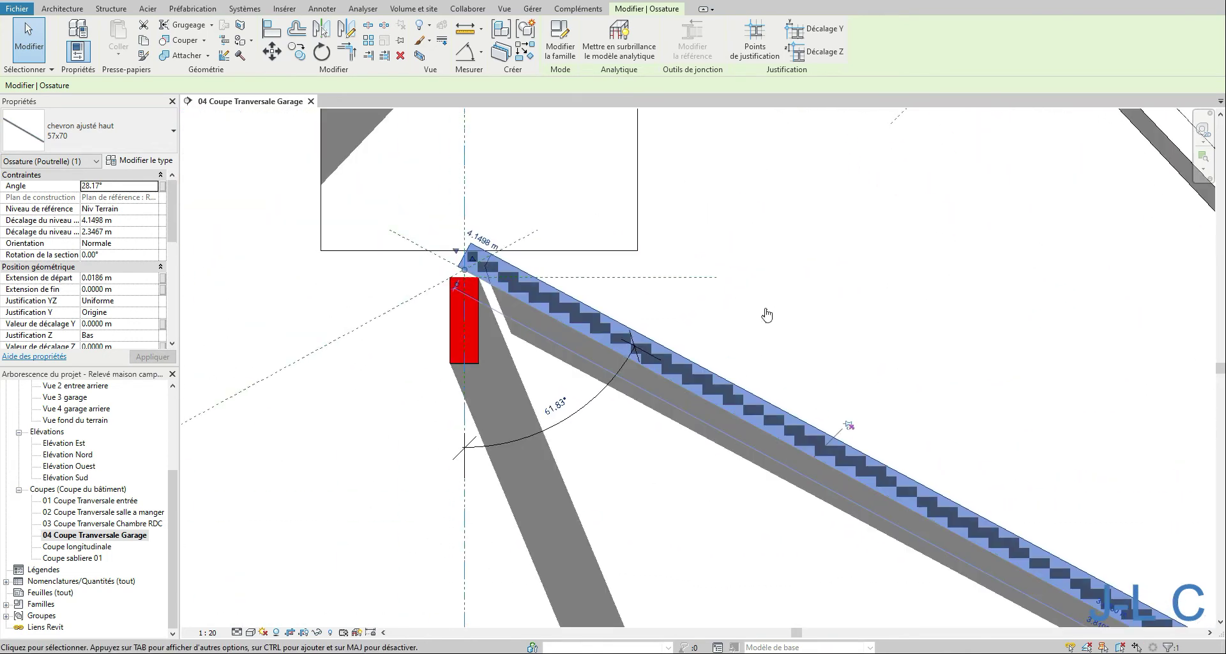
click(477, 262)
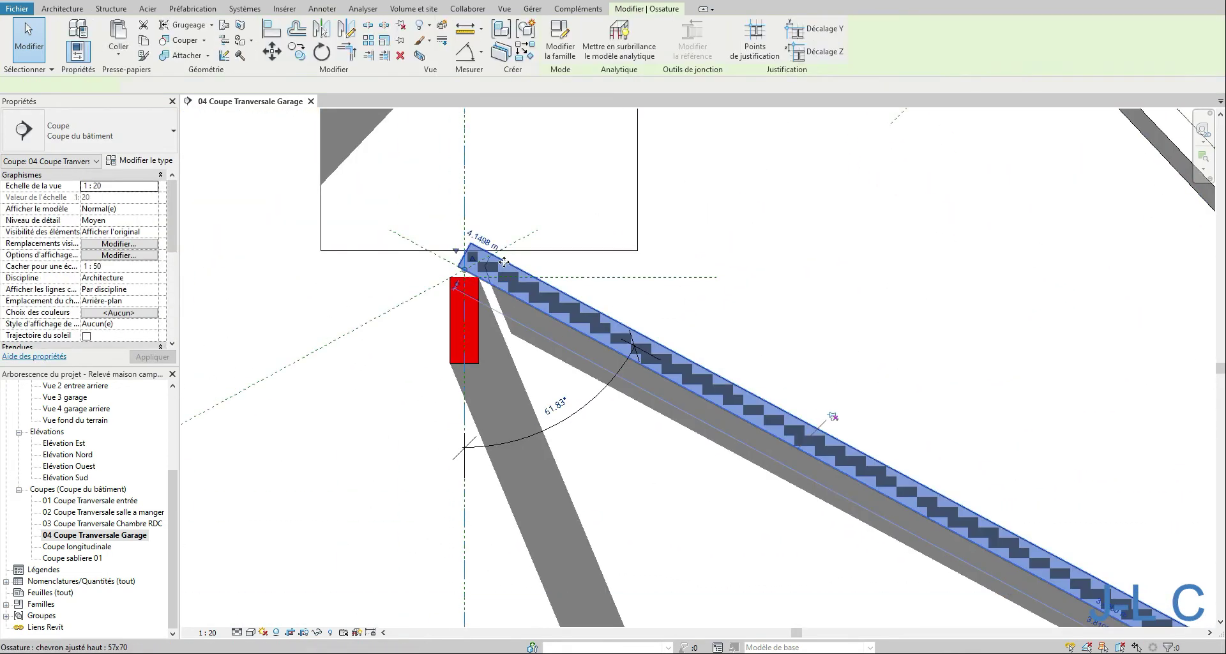
drag(482, 267, 498, 274)
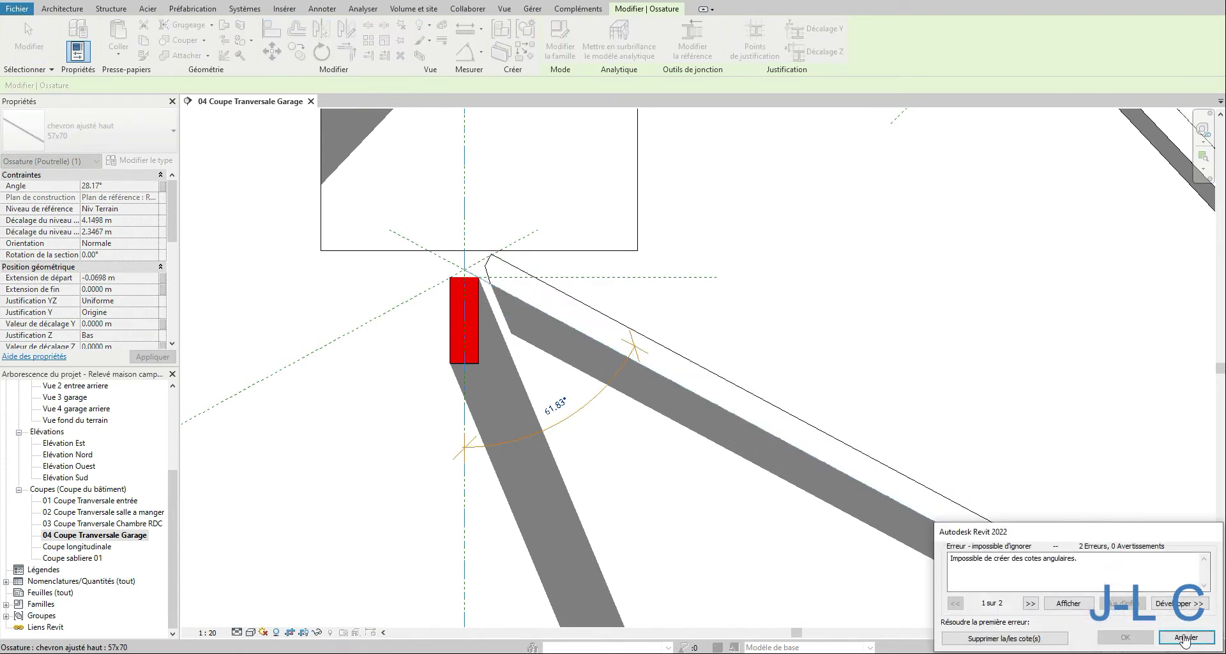
click(1186, 637)
click(480, 259)
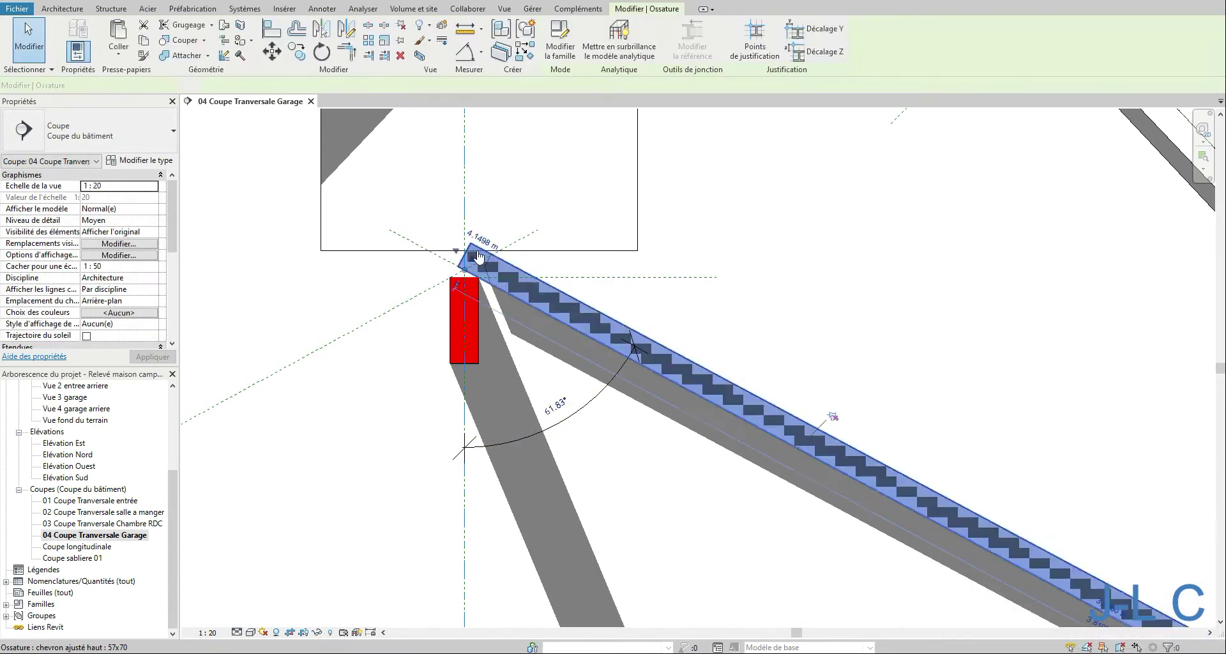
drag(472, 262, 489, 269)
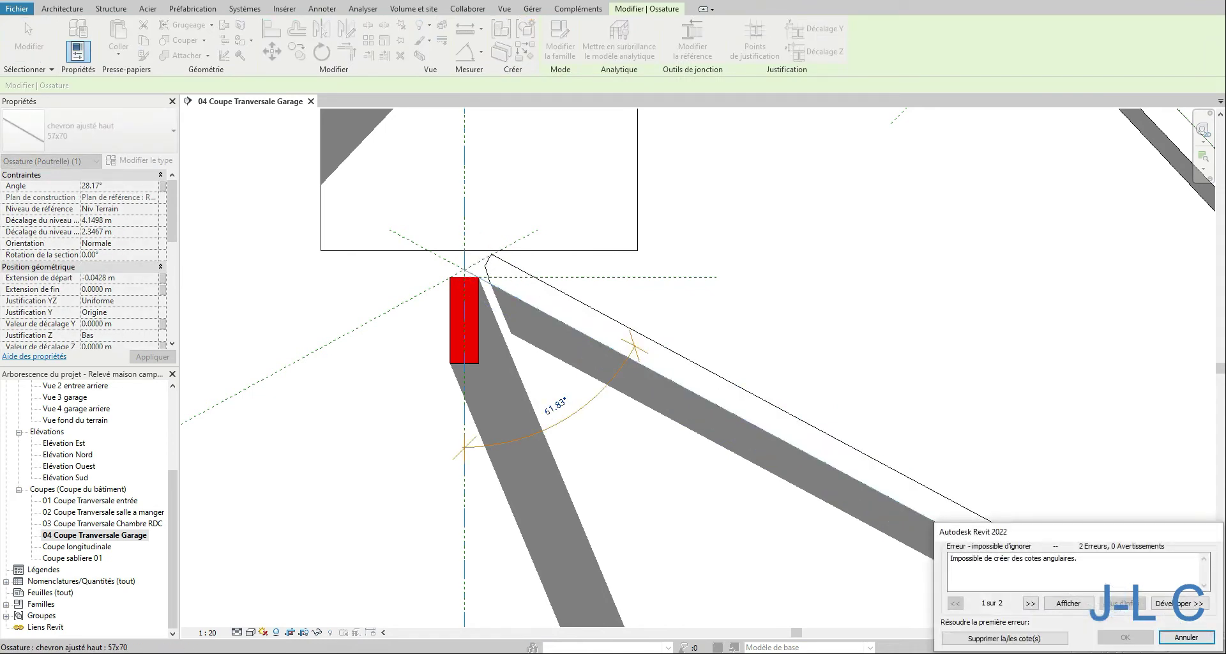
click(1186, 638)
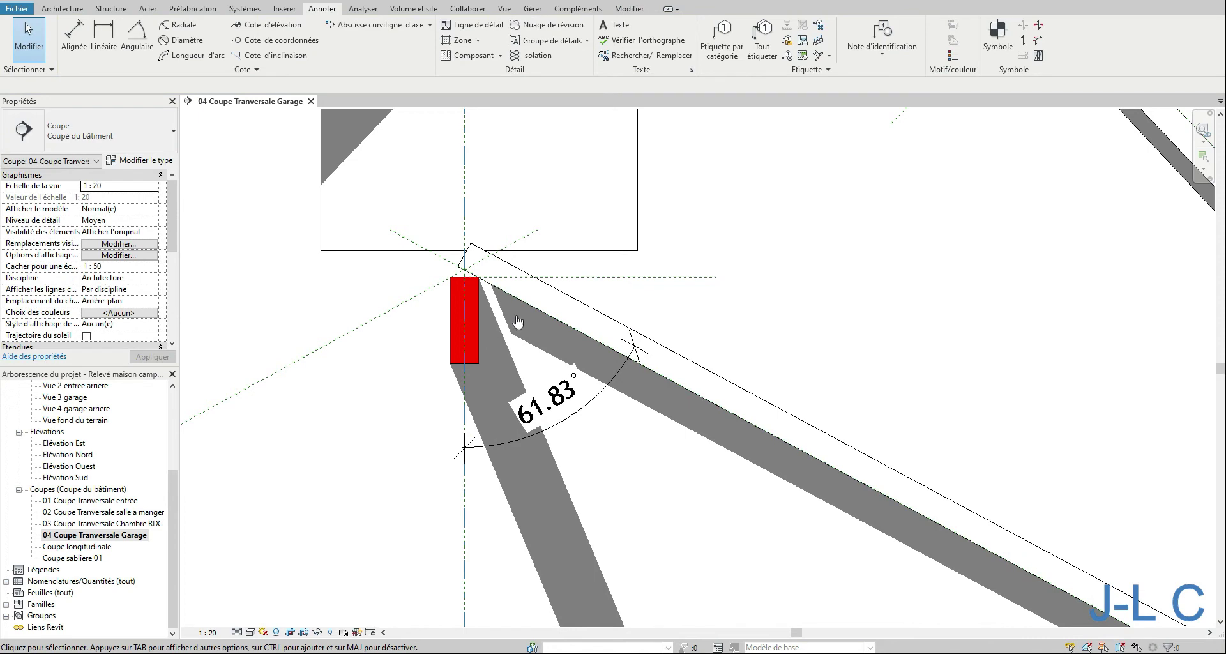
click(503, 291)
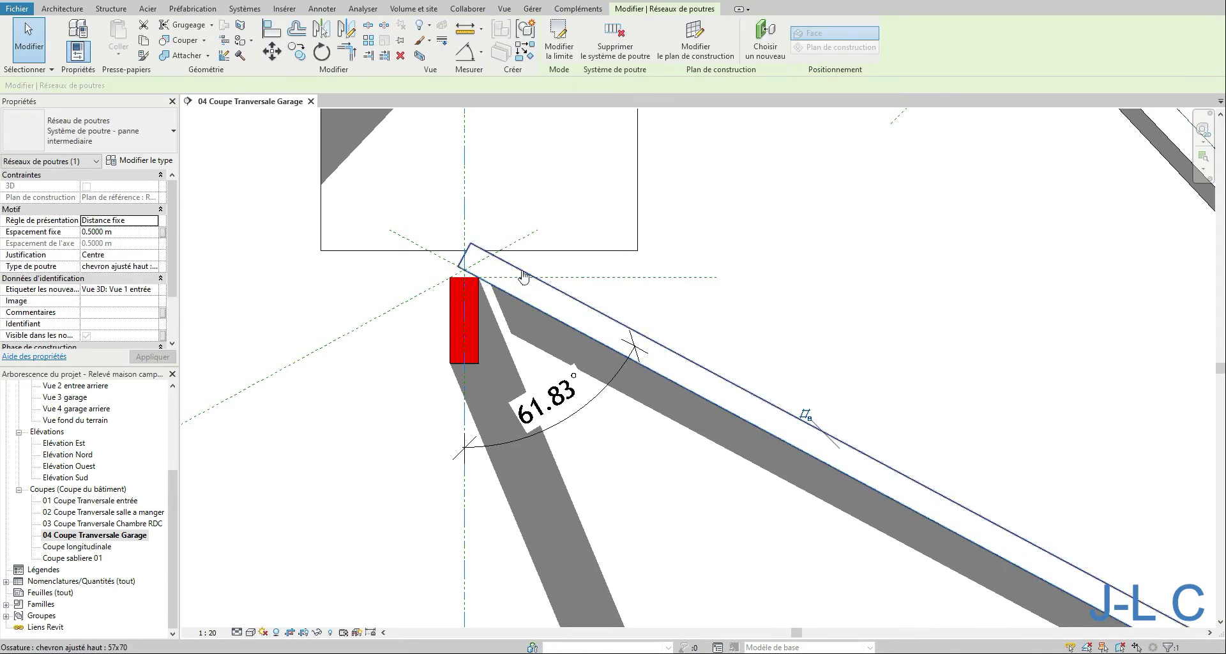
click(454, 270)
drag(452, 271, 464, 267)
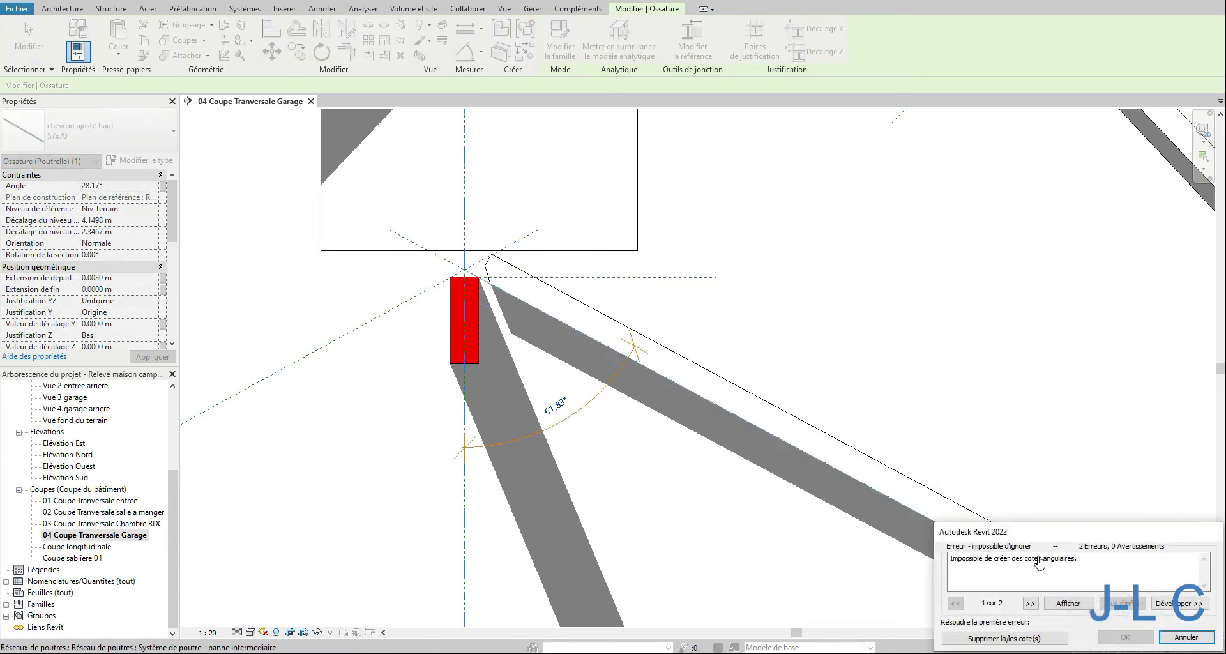
key(Escape)
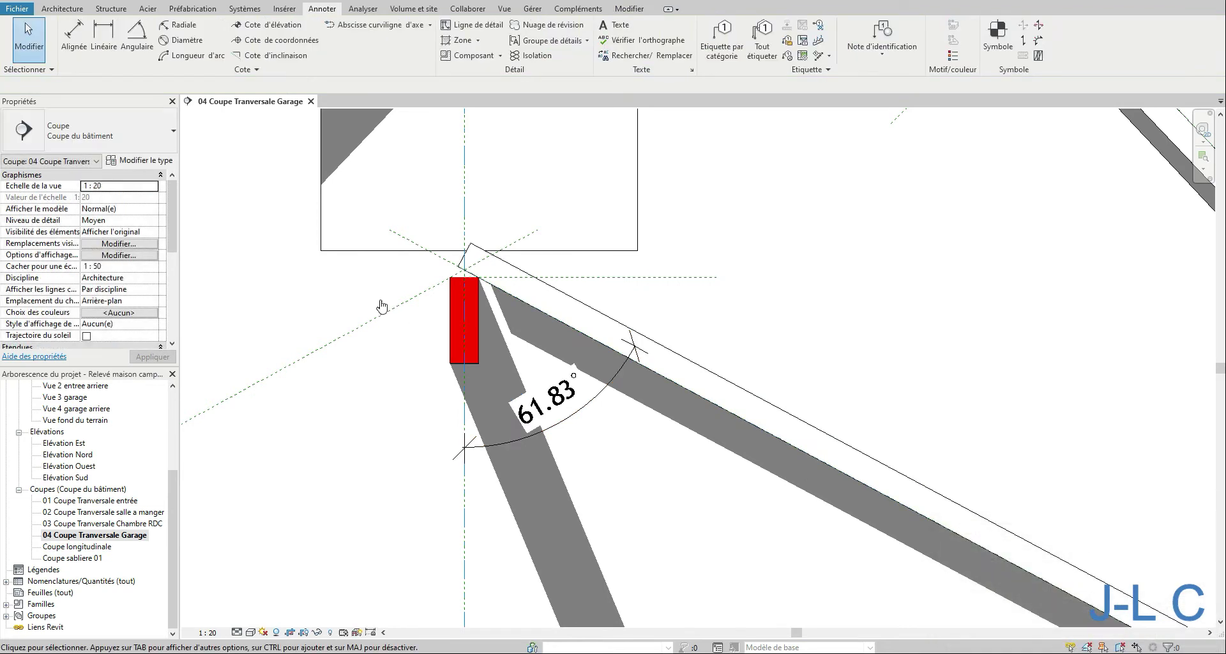
Add an angular dimension between the garage rafter and the horizontal reference plane at the top of the ridge beam.
click(136, 36)
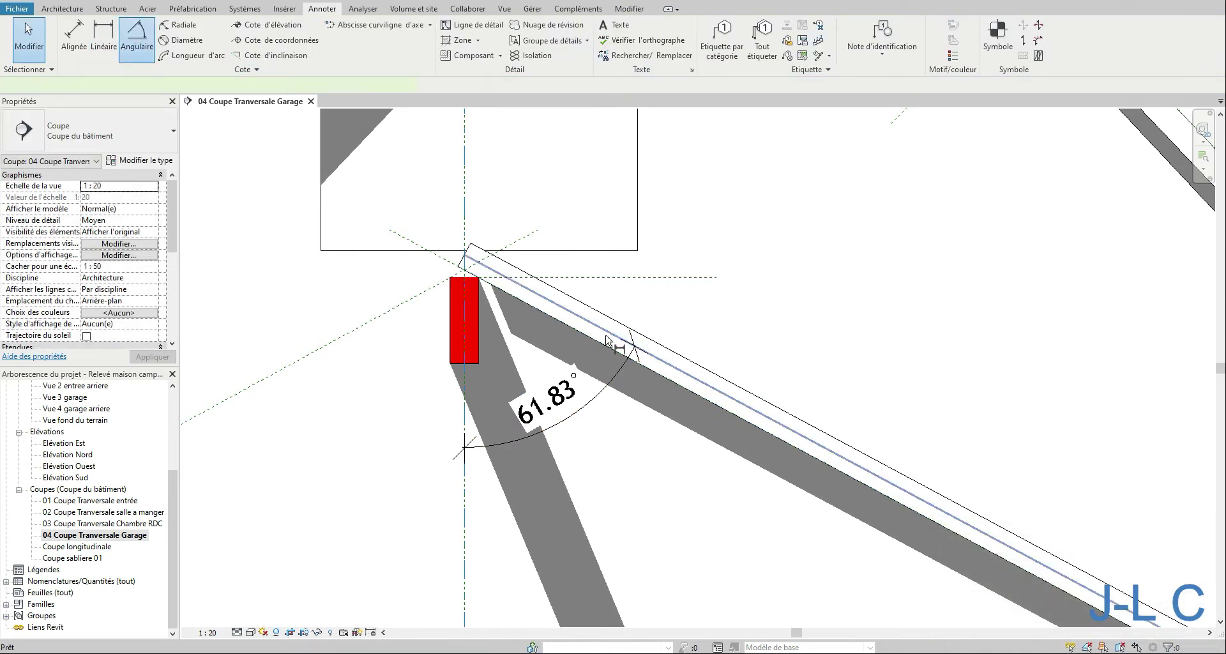
click(581, 277)
click(568, 310)
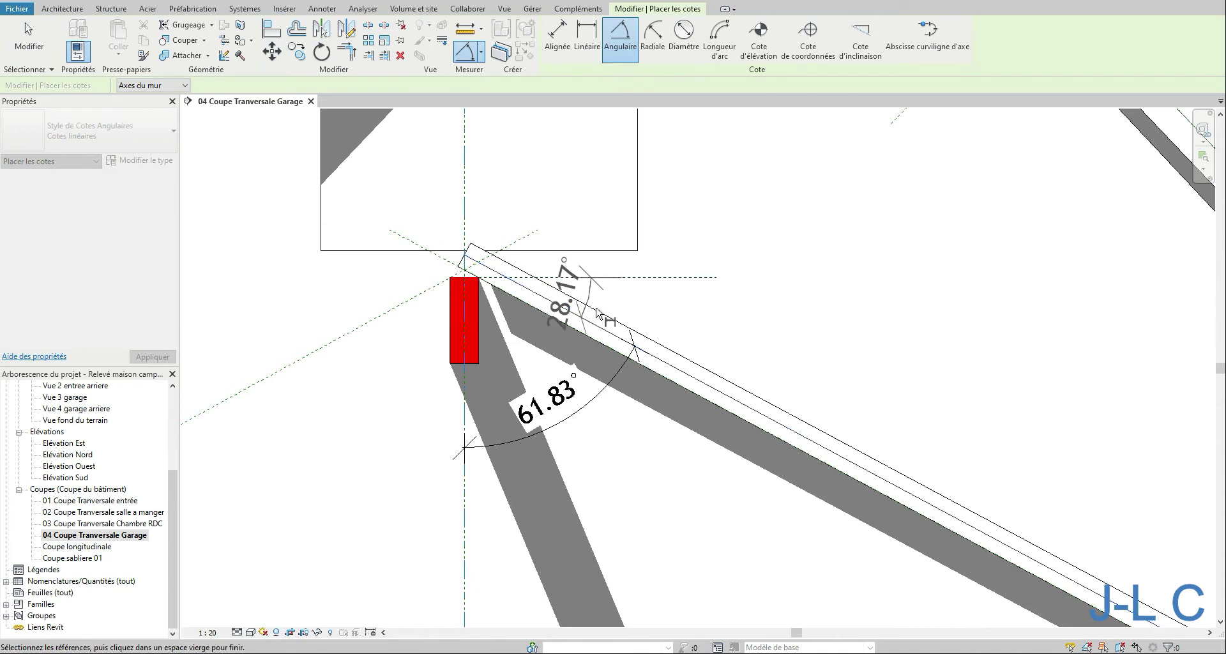
click(650, 321)
key(Escape)
key(Escape)
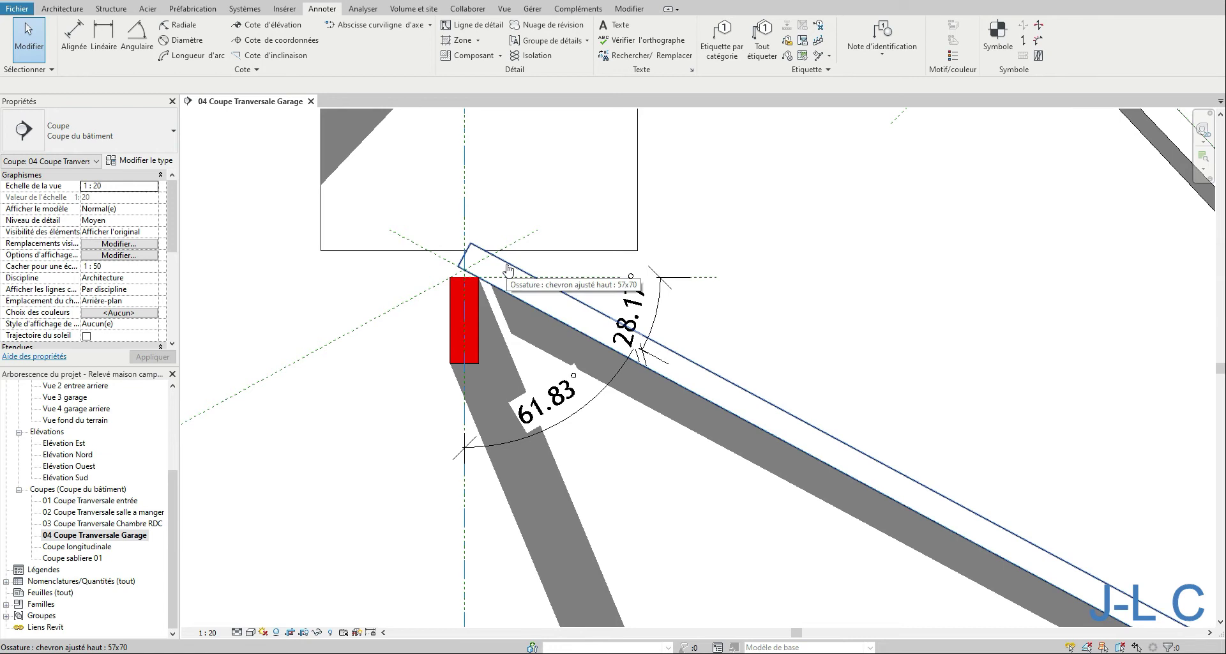
Undo the recent front garage rafter changes, including both angular dimensions, the angle edits and the start extension.
click(508, 270)
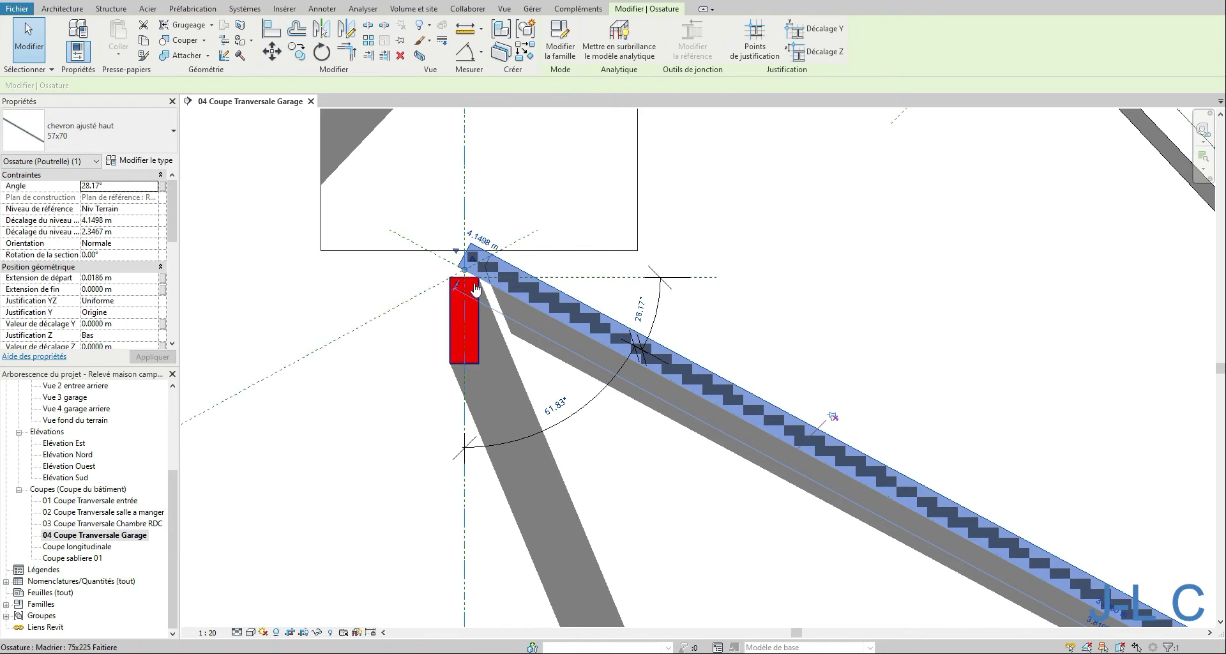
key(Escape)
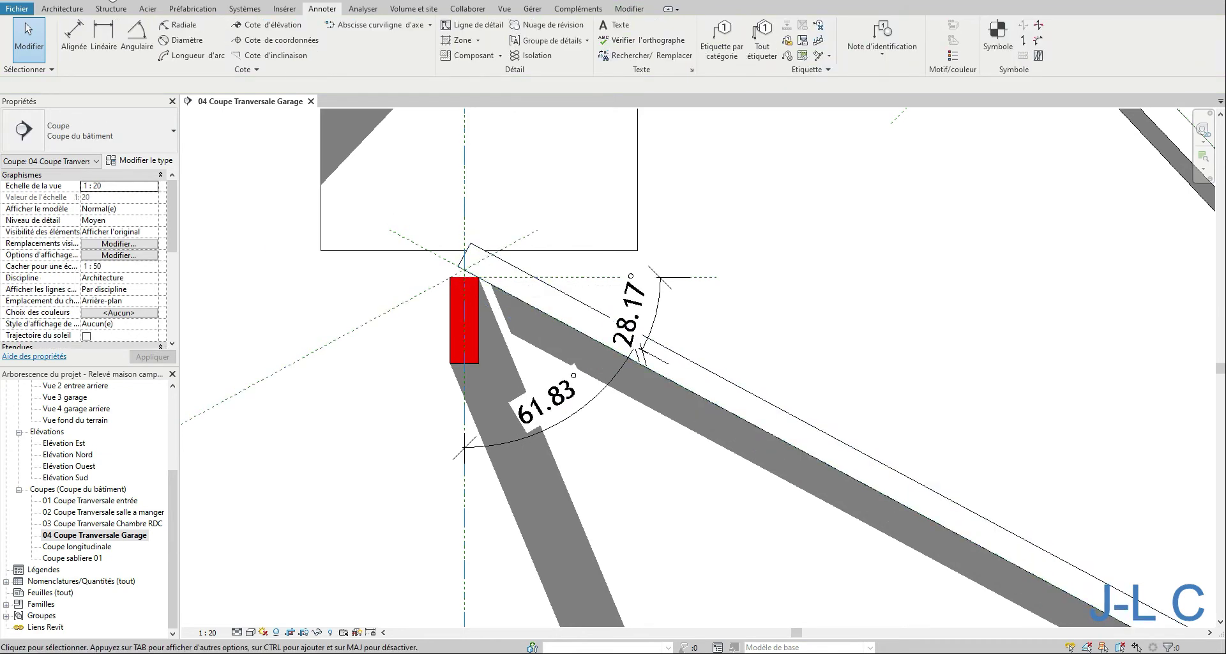
click(98, 1)
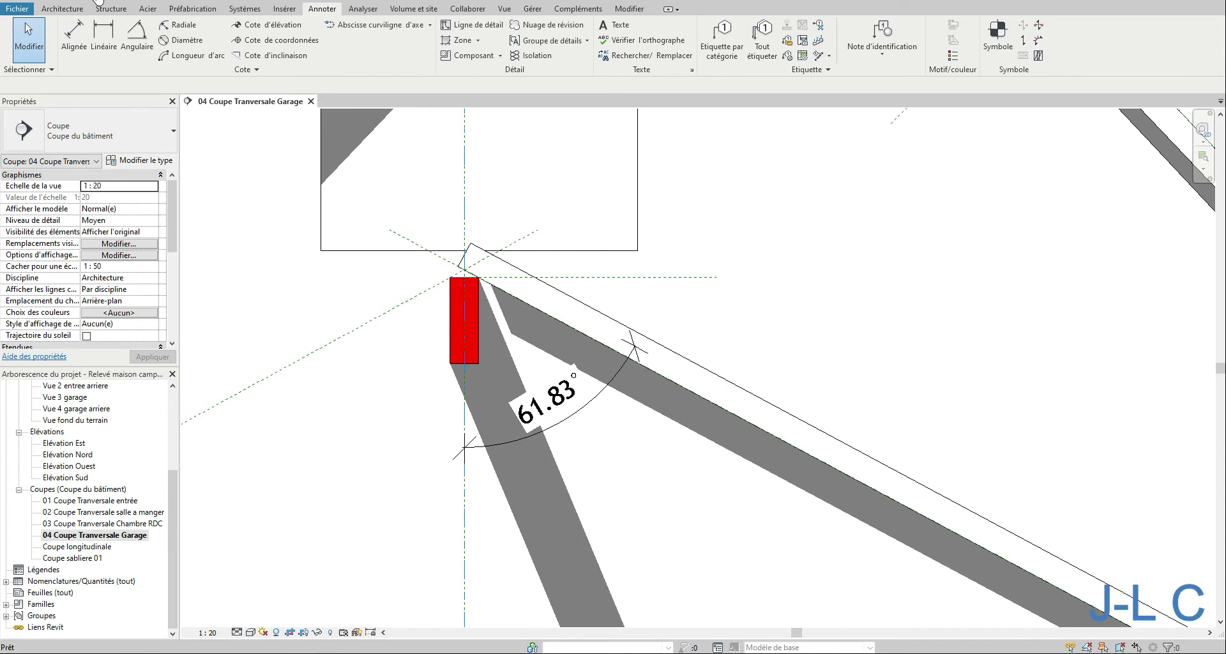
click(99, 1)
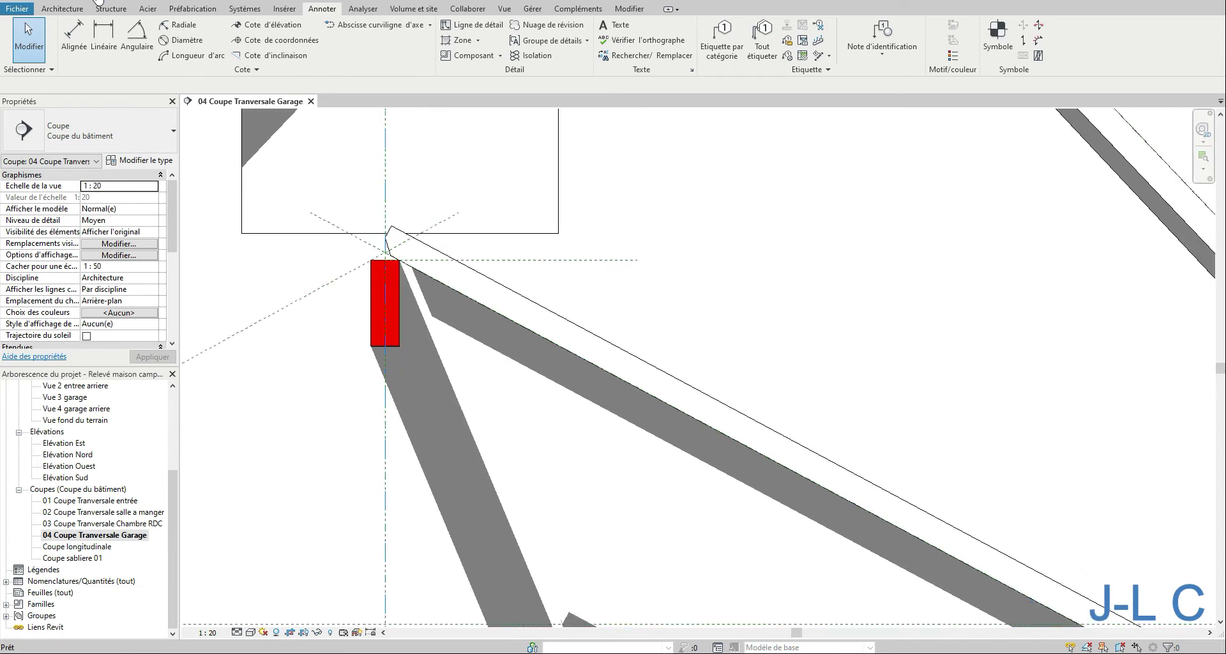
click(98, 2)
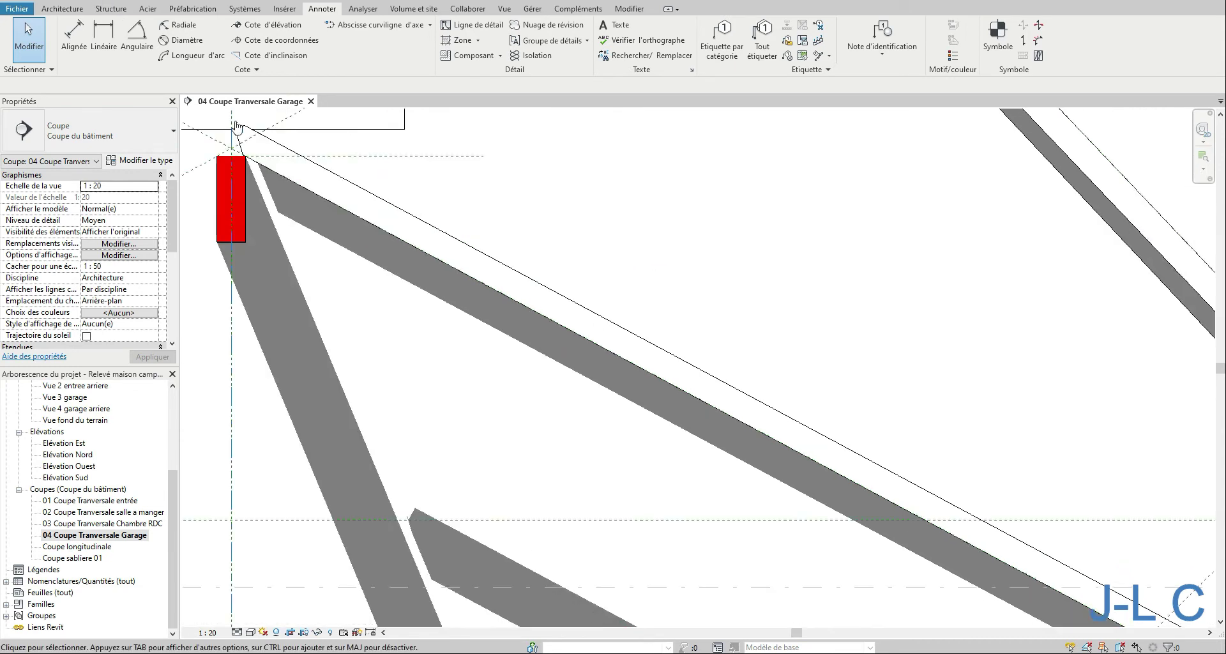
Set the Angle of the front garage rafter to 24° and accept the family warning.
click(247, 136)
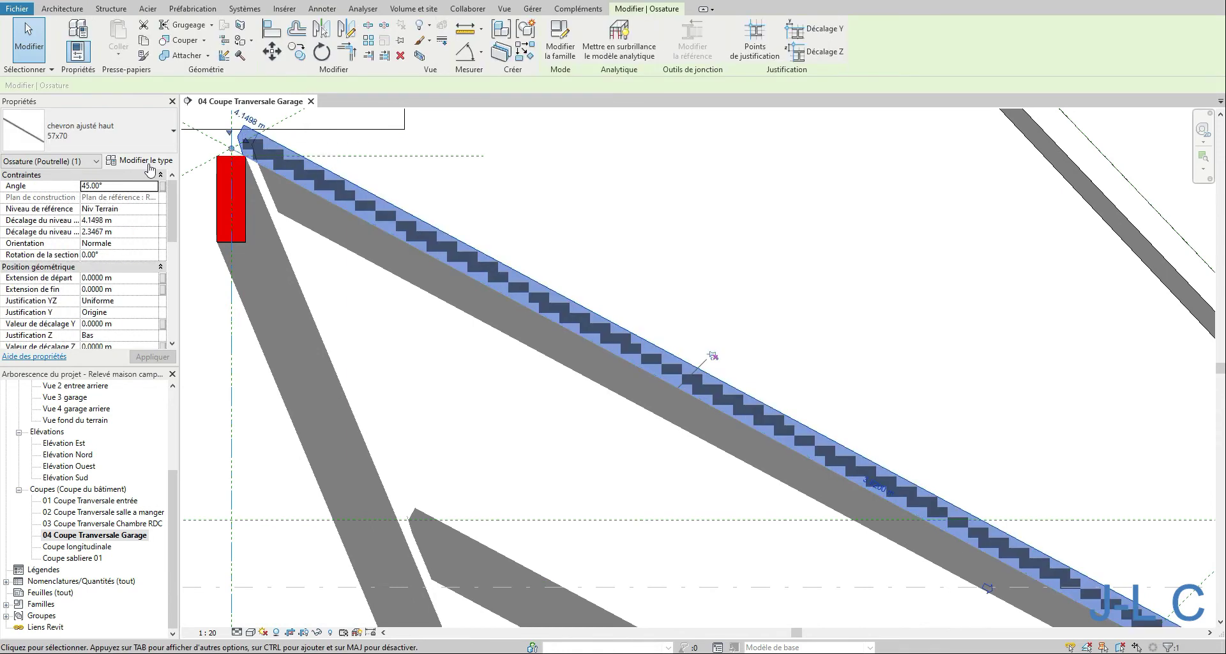
click(114, 185)
text(24)
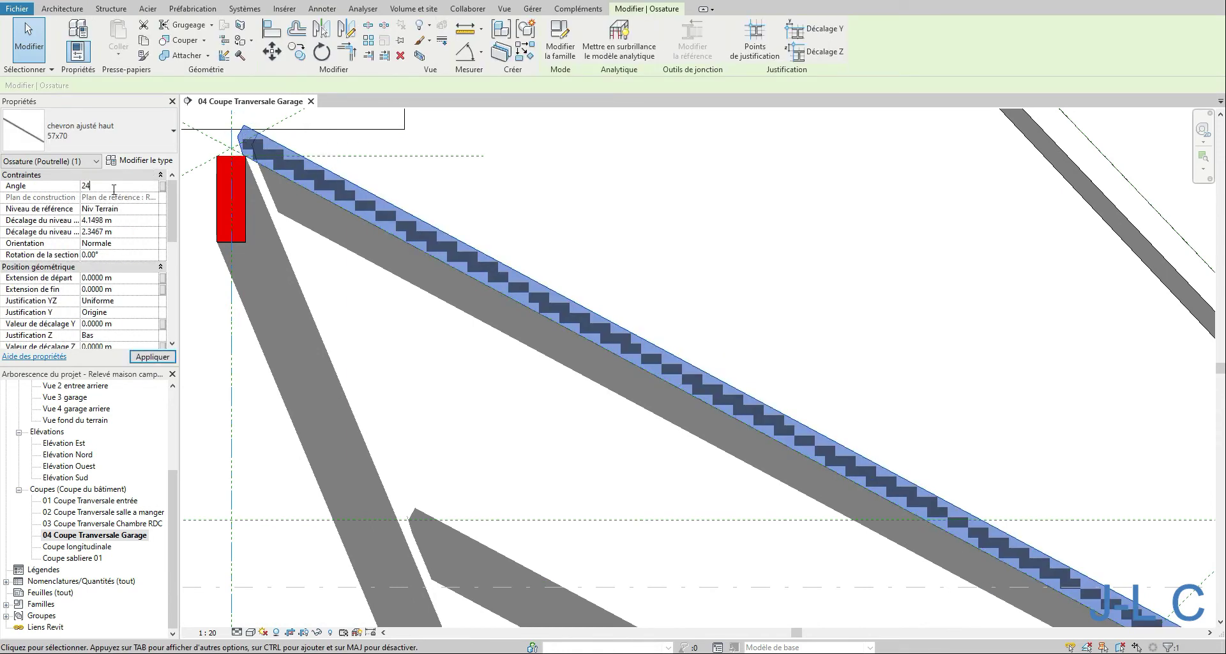
key(Return)
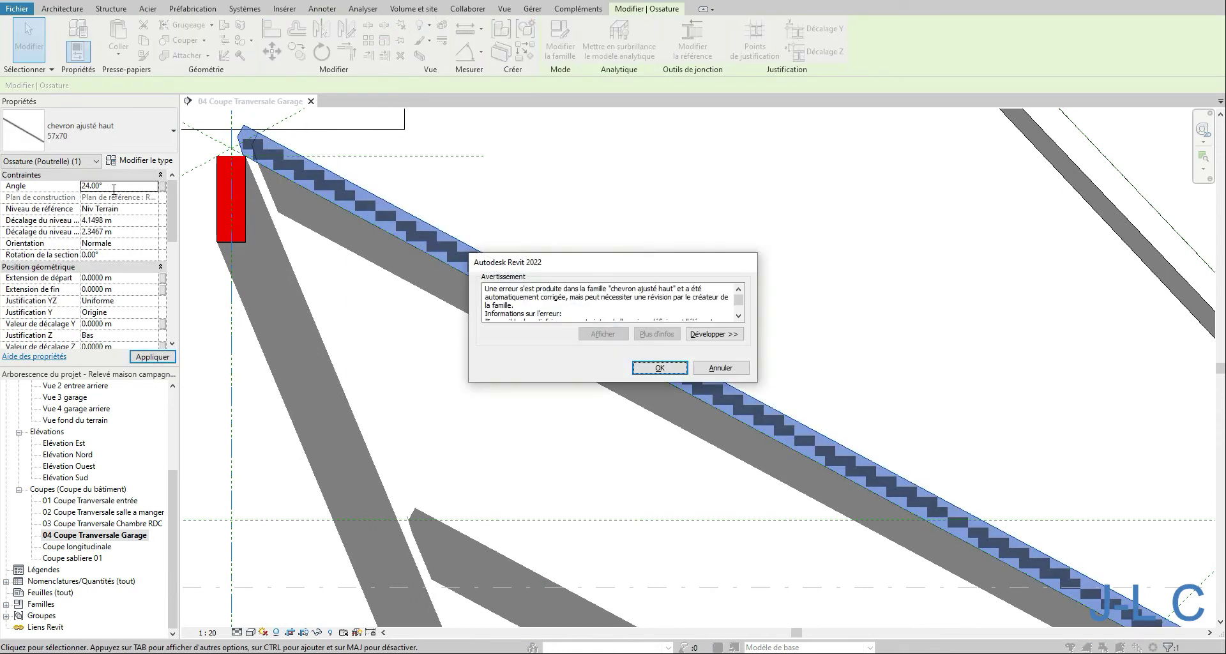
click(659, 368)
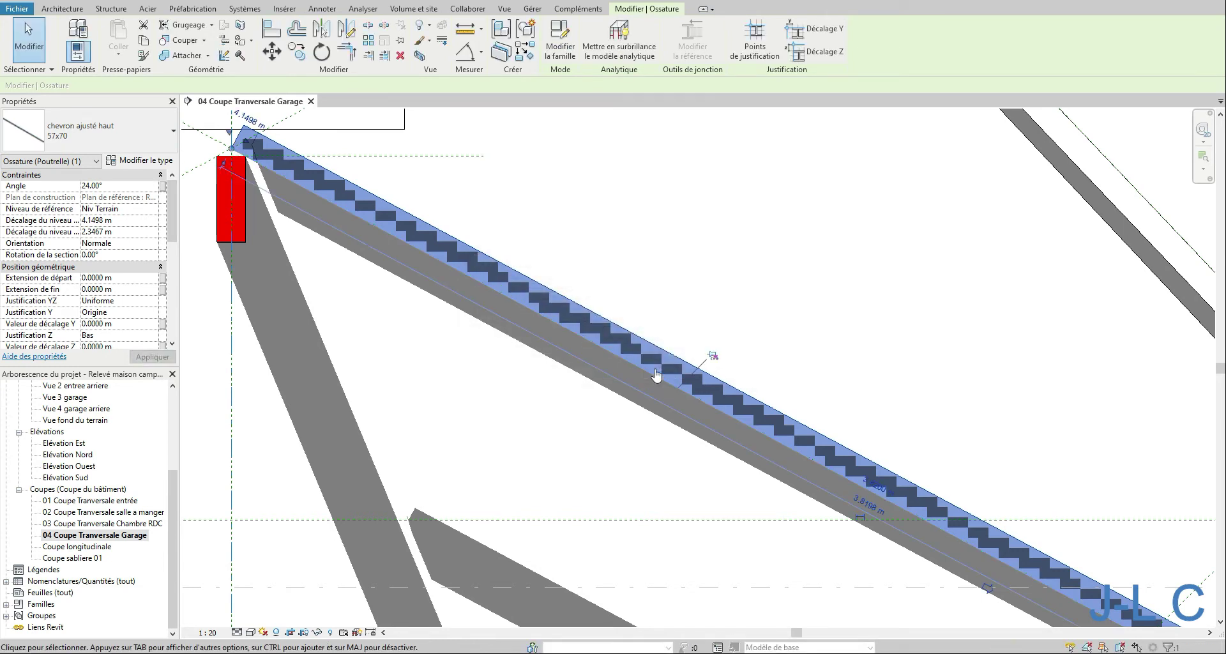
Move the Rampant Nord Garage reference plane down to the outer top corner of the wall plate.
right_click(539, 381)
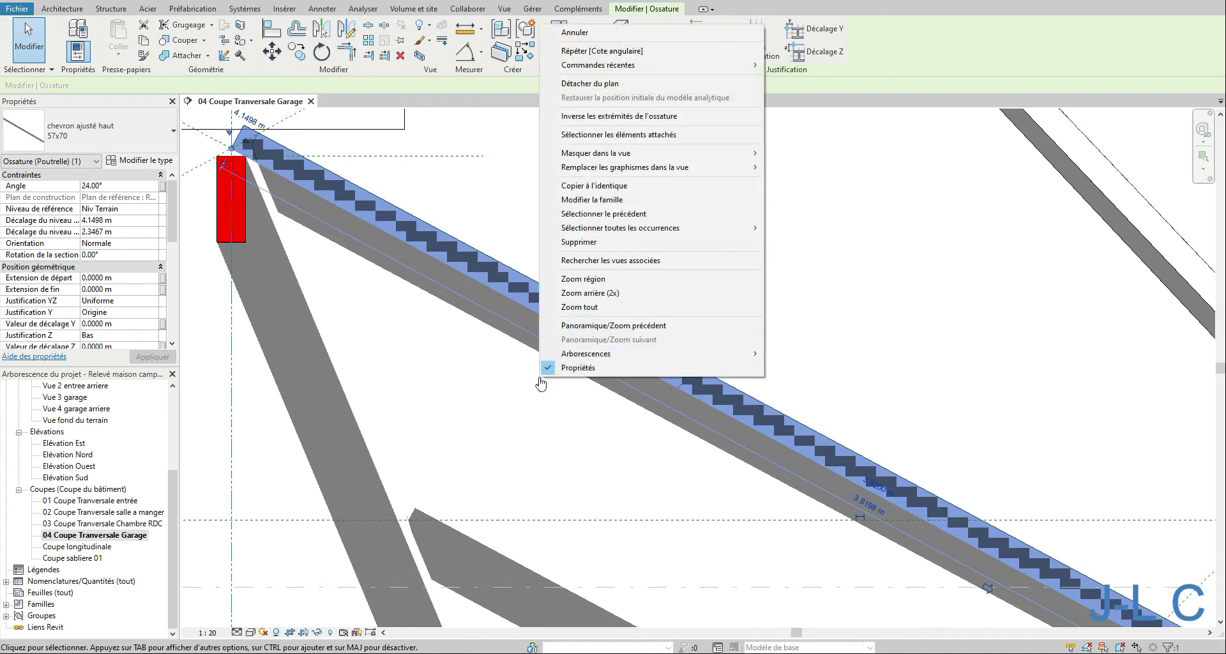
click(600, 307)
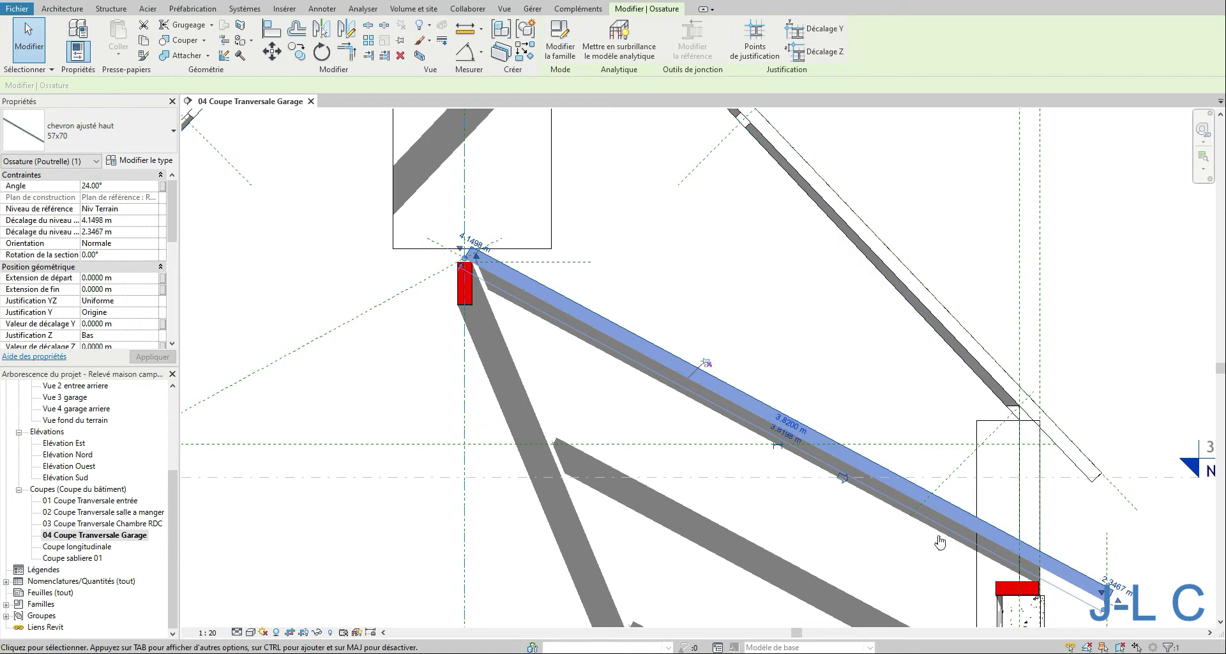
click(437, 246)
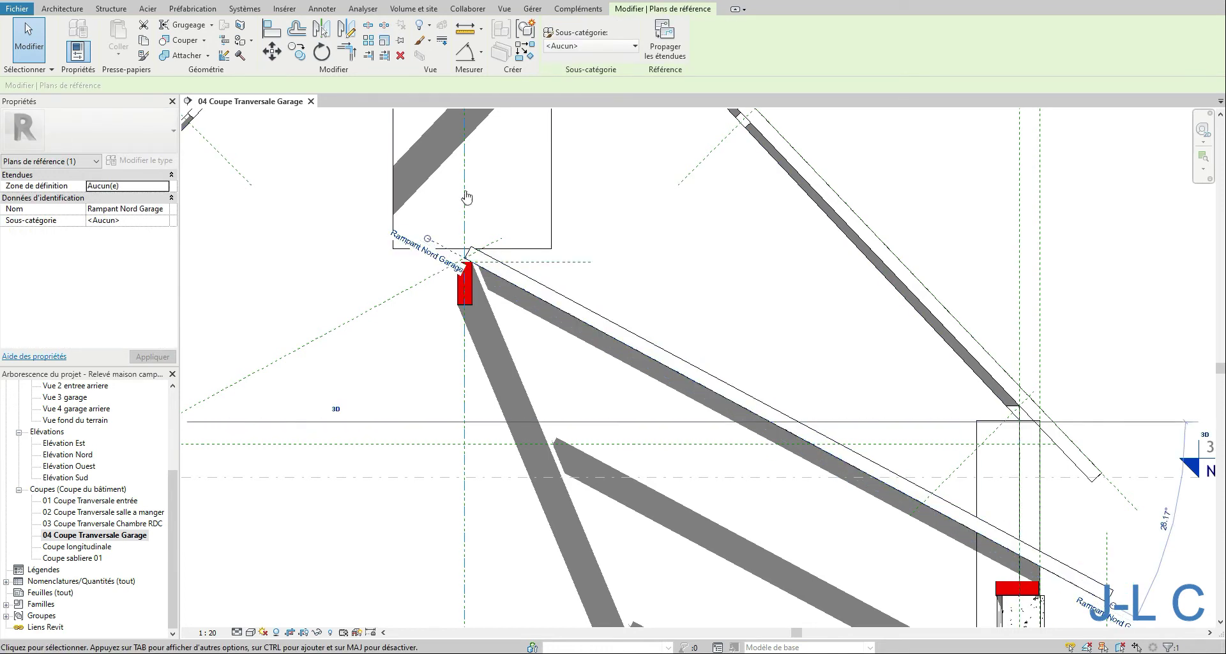
click(271, 51)
click(1006, 549)
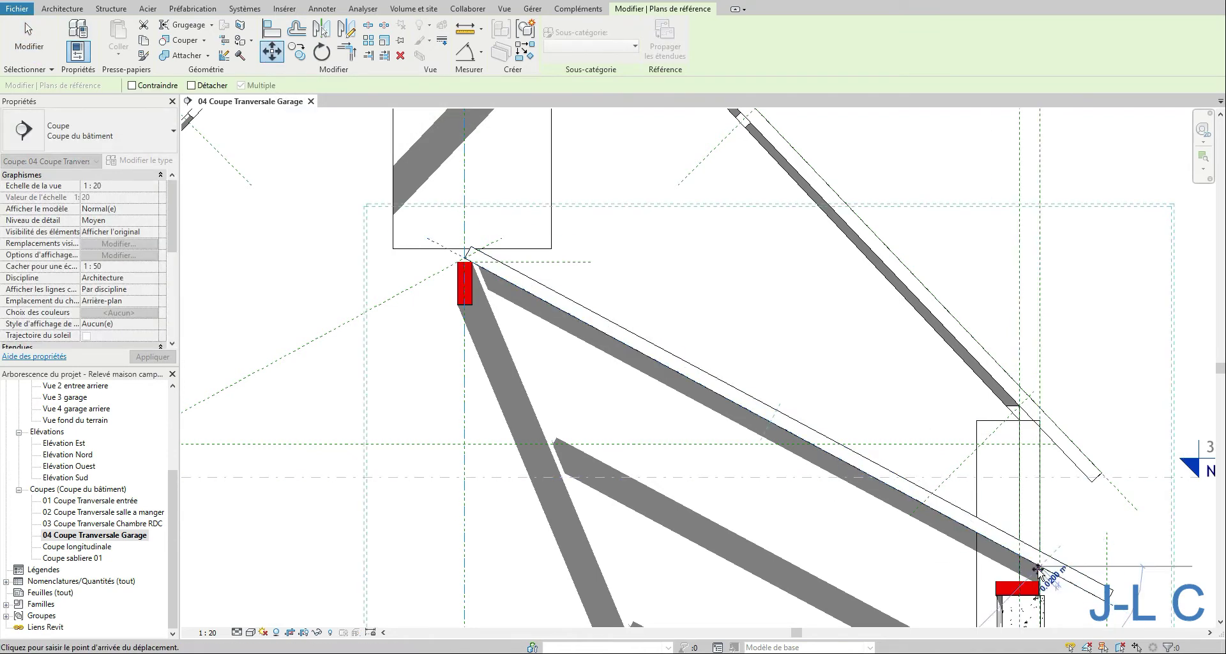
click(1038, 575)
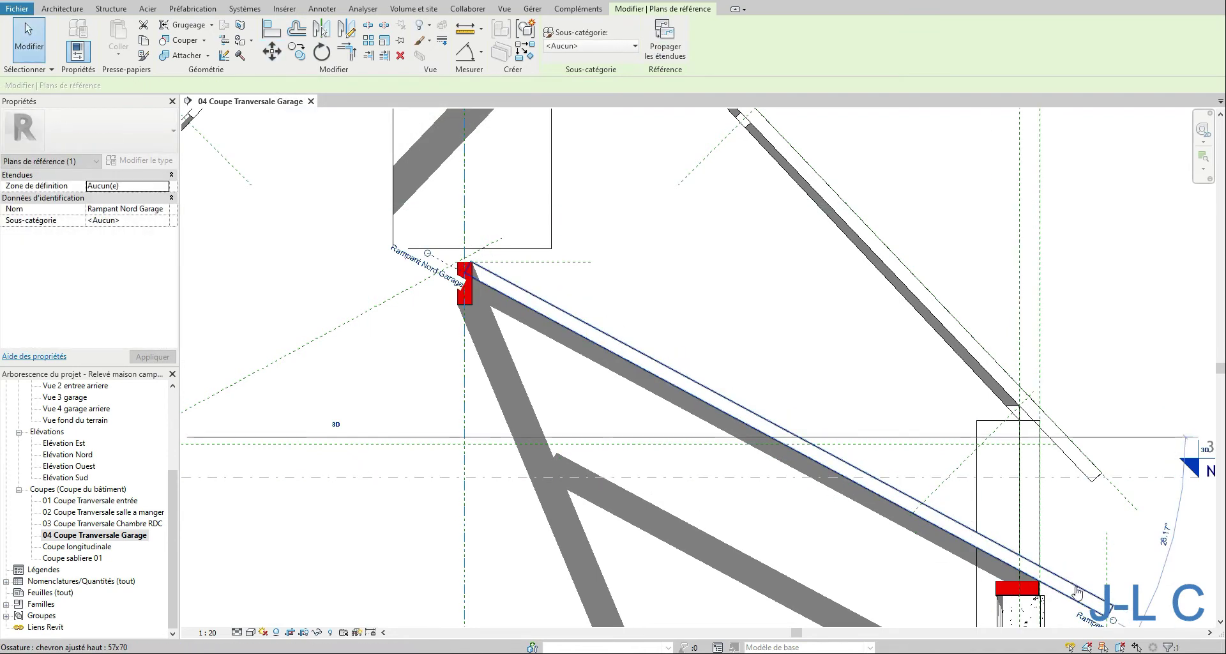
Move the Rampant Nord Garage reference plane slightly down towards the outer top corner of the wall plate.
click(1038, 568)
right_click(1038, 568)
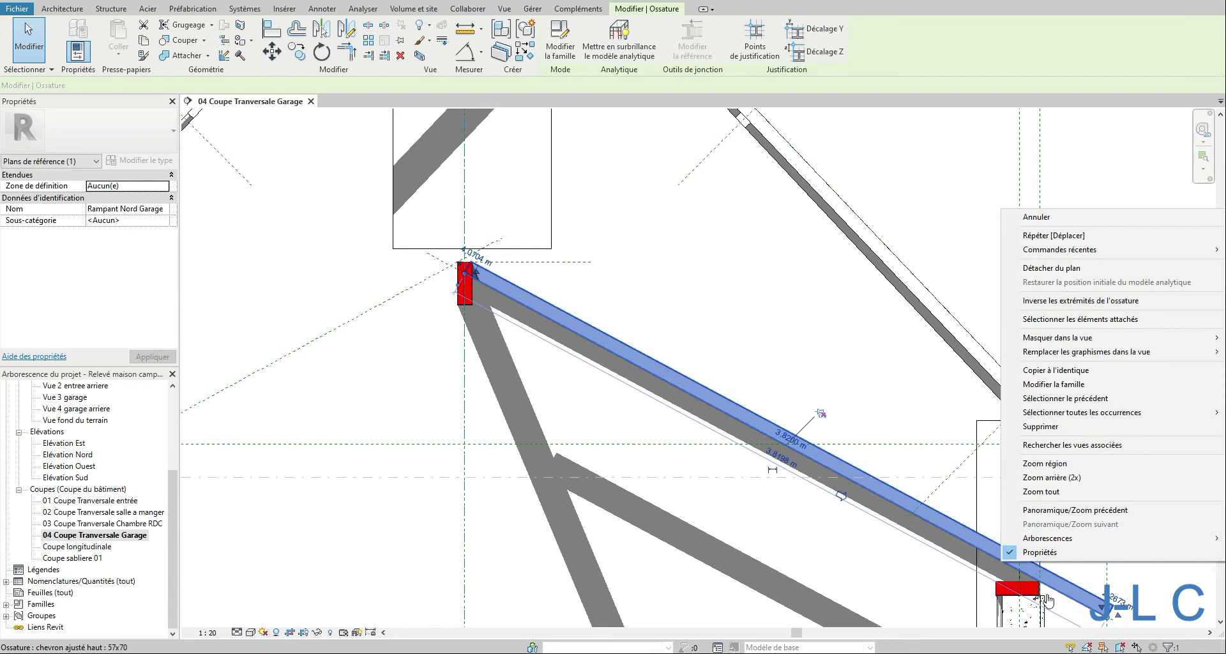
click(1047, 467)
drag(984, 560, 1101, 610)
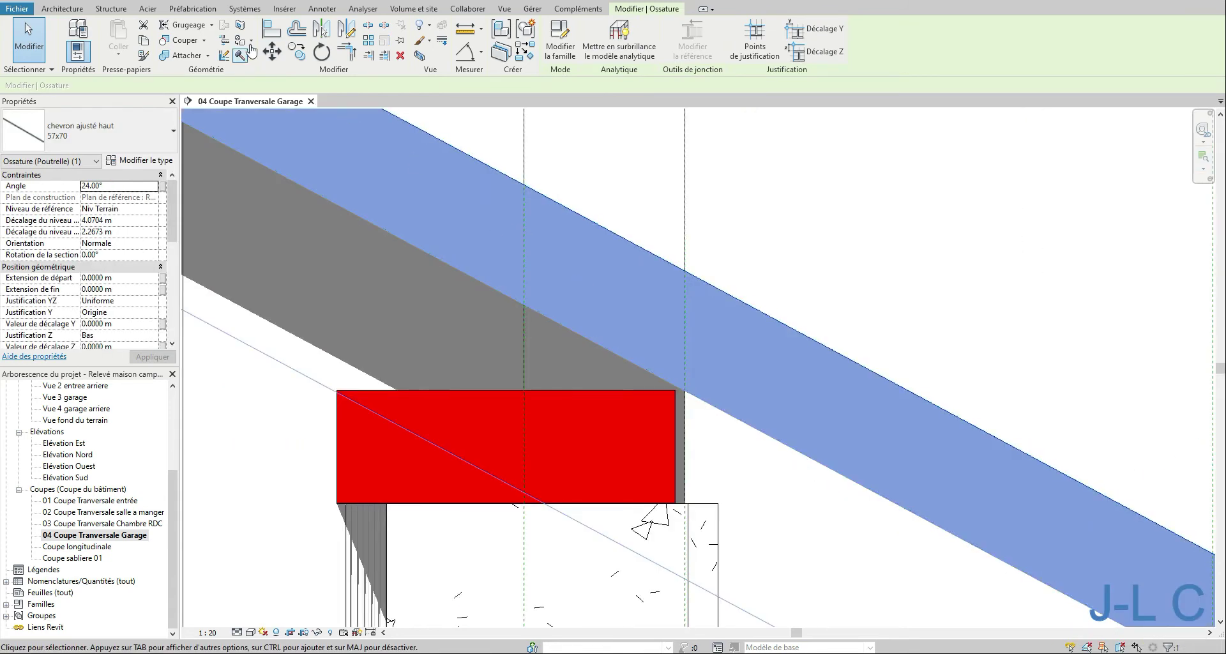
middle_drag(744, 426, 678, 315)
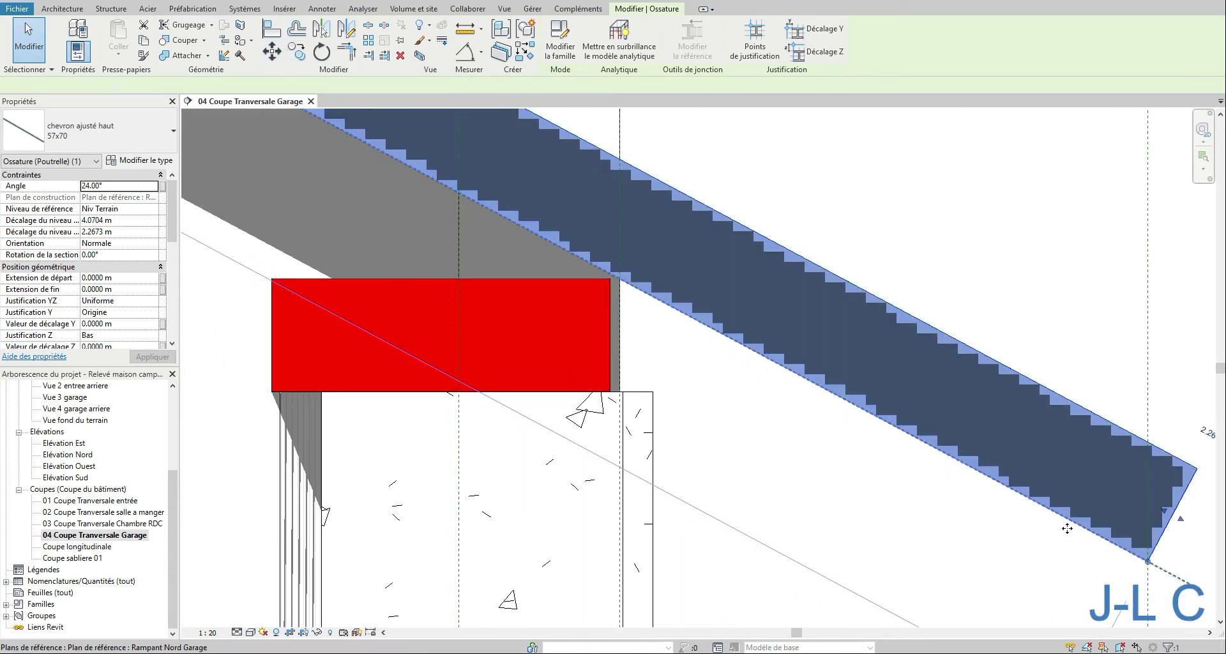
click(1167, 583)
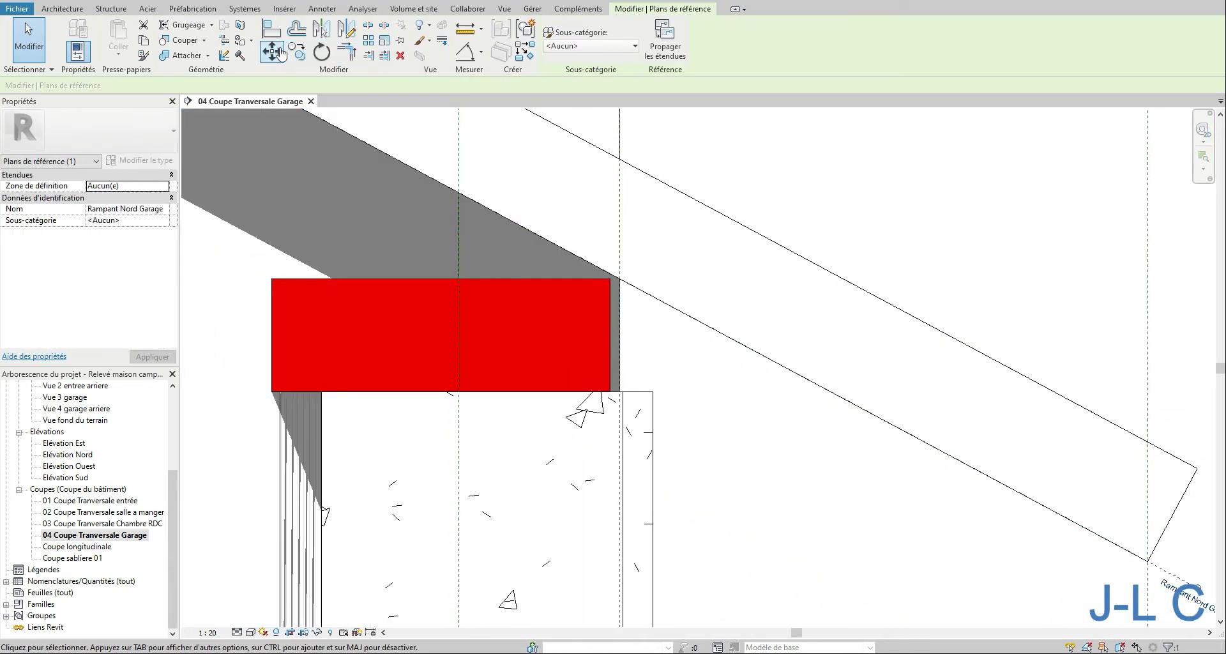
click(271, 51)
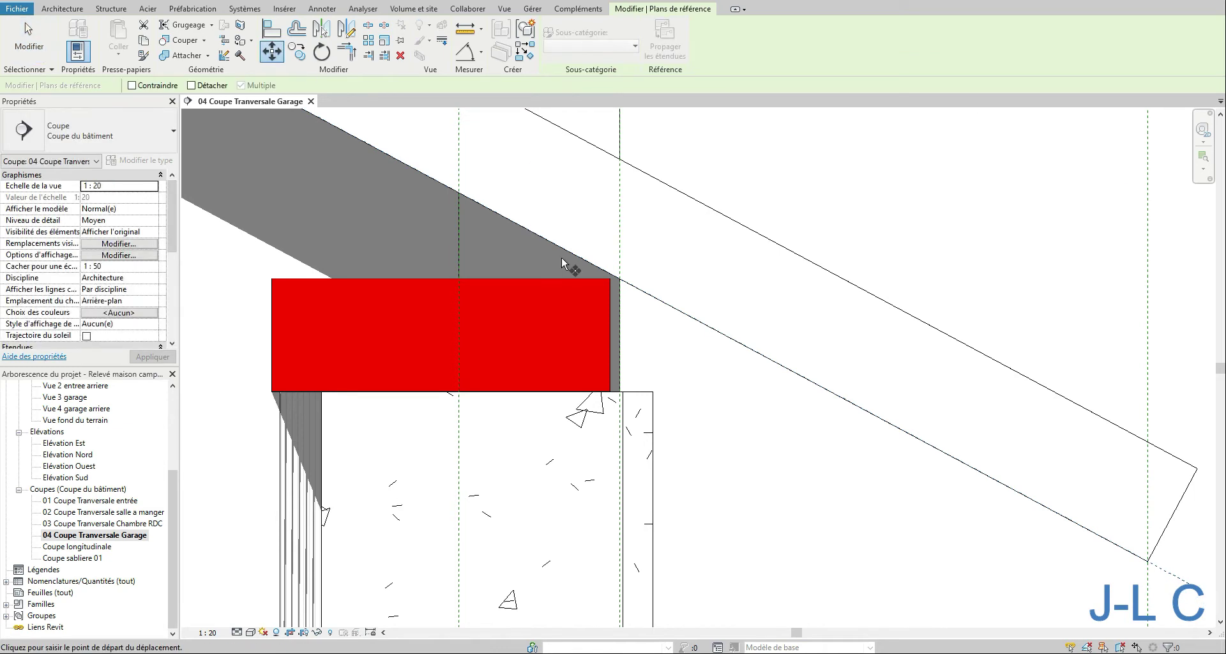
click(605, 271)
click(603, 279)
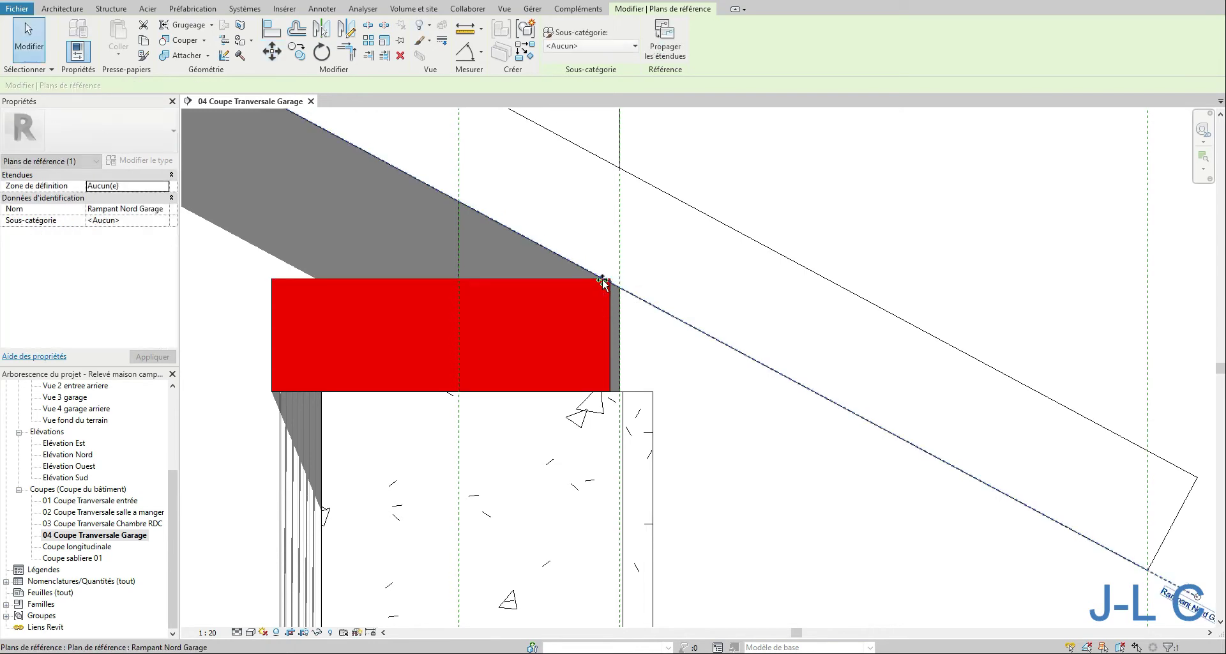
Try to shift the Rampant Nord Garage plane diagonally onto the wall plate's outer top corner and undo the move.
click(271, 51)
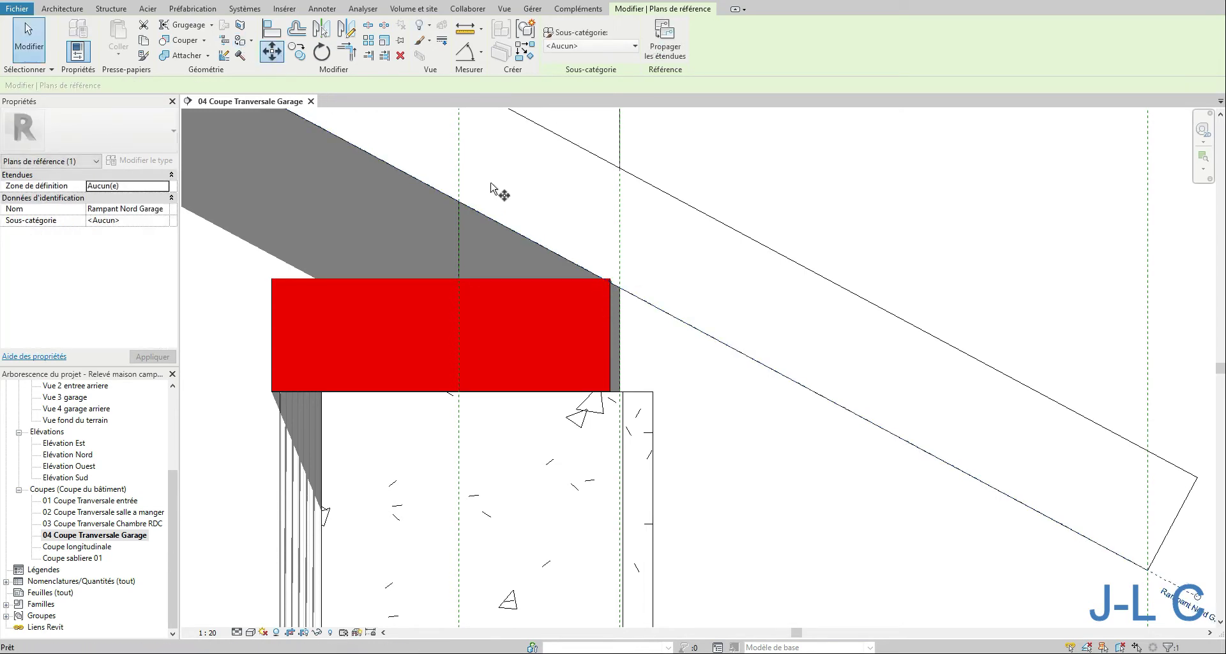
click(609, 281)
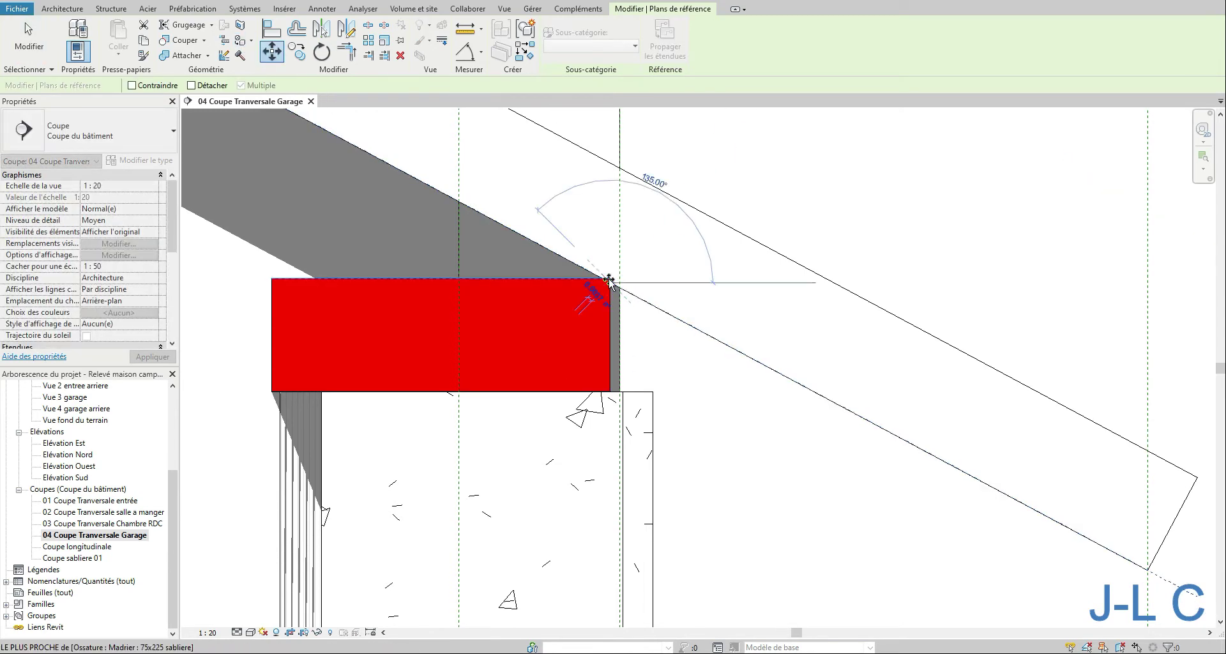
click(608, 280)
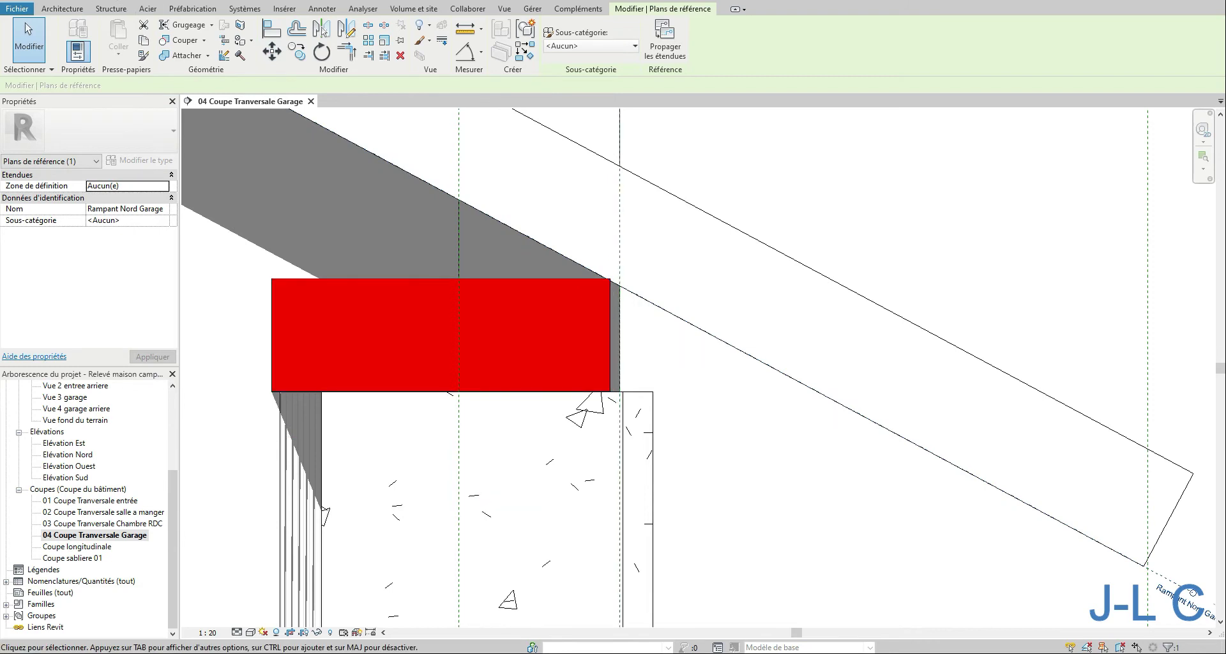
key(Escape)
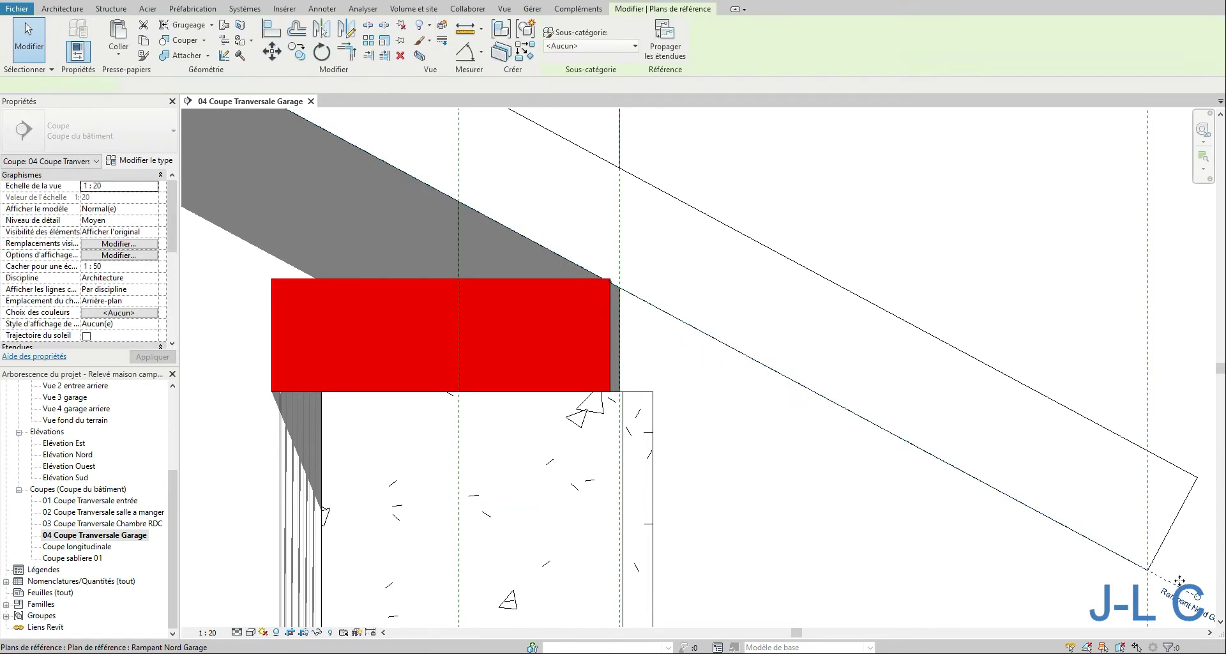
Move the Rampant Nord Garage reference plane vertically up to the wall plate's outer top corner.
click(1179, 580)
click(271, 51)
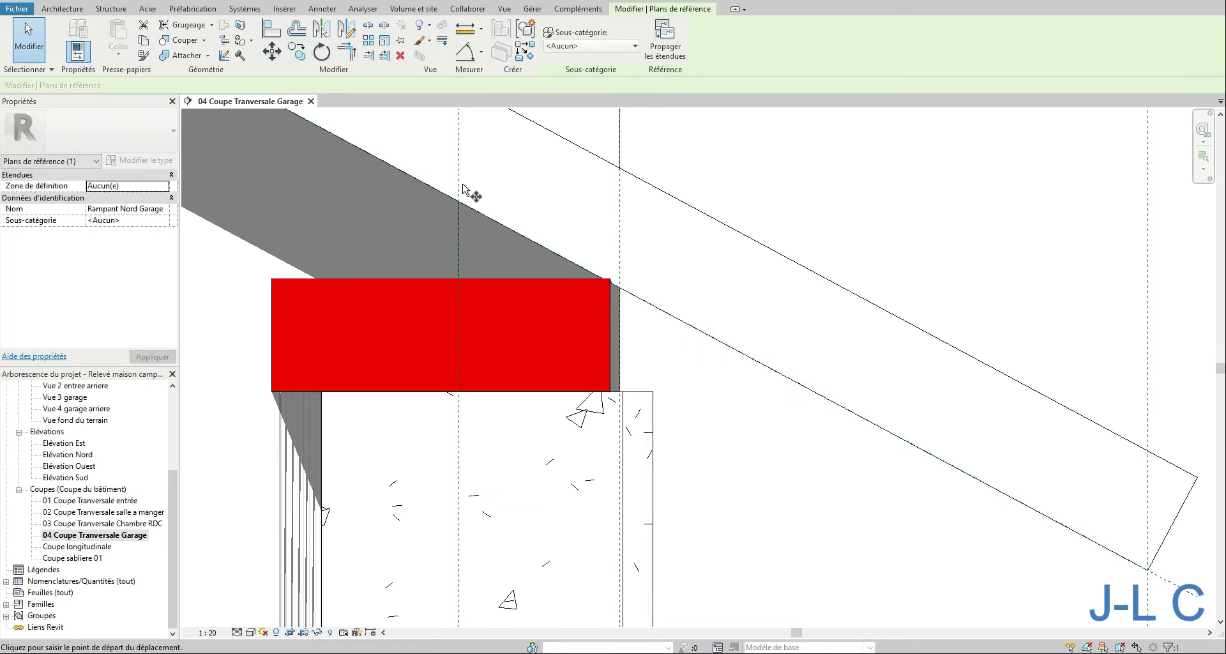
click(611, 294)
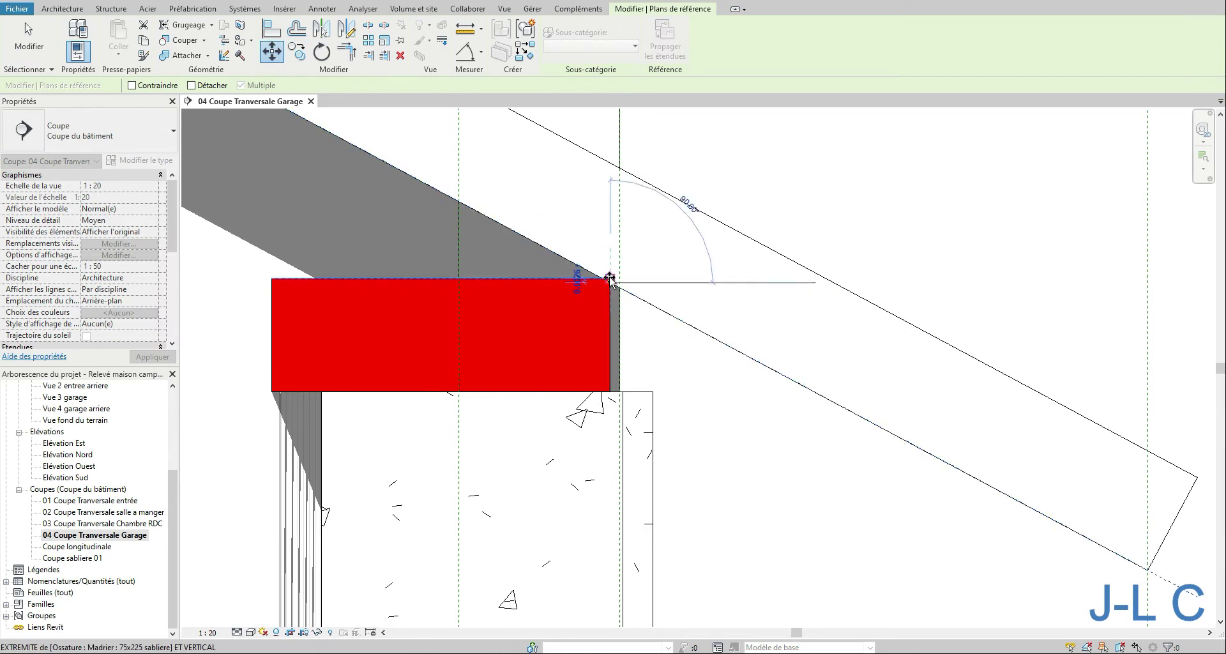
click(610, 279)
key(Escape)
Move the Panne faitiere garage reference plane down so the ridge beam's top corner meets the Rampant Nord Garage plane.
right_click(664, 349)
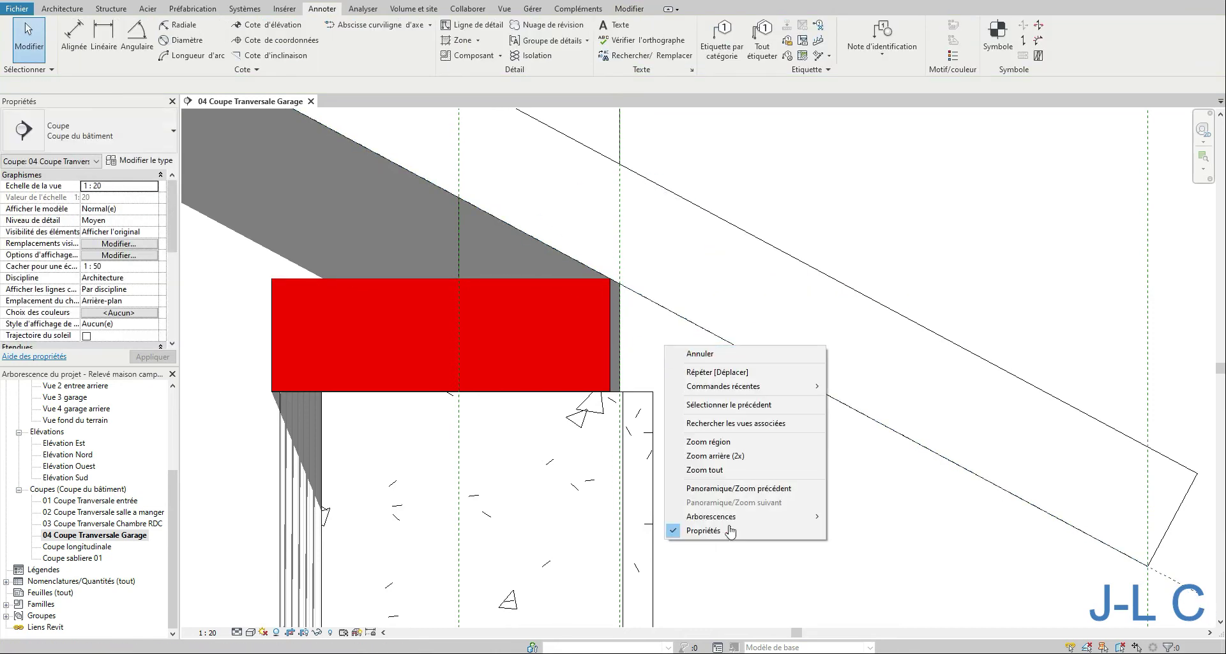
click(716, 457)
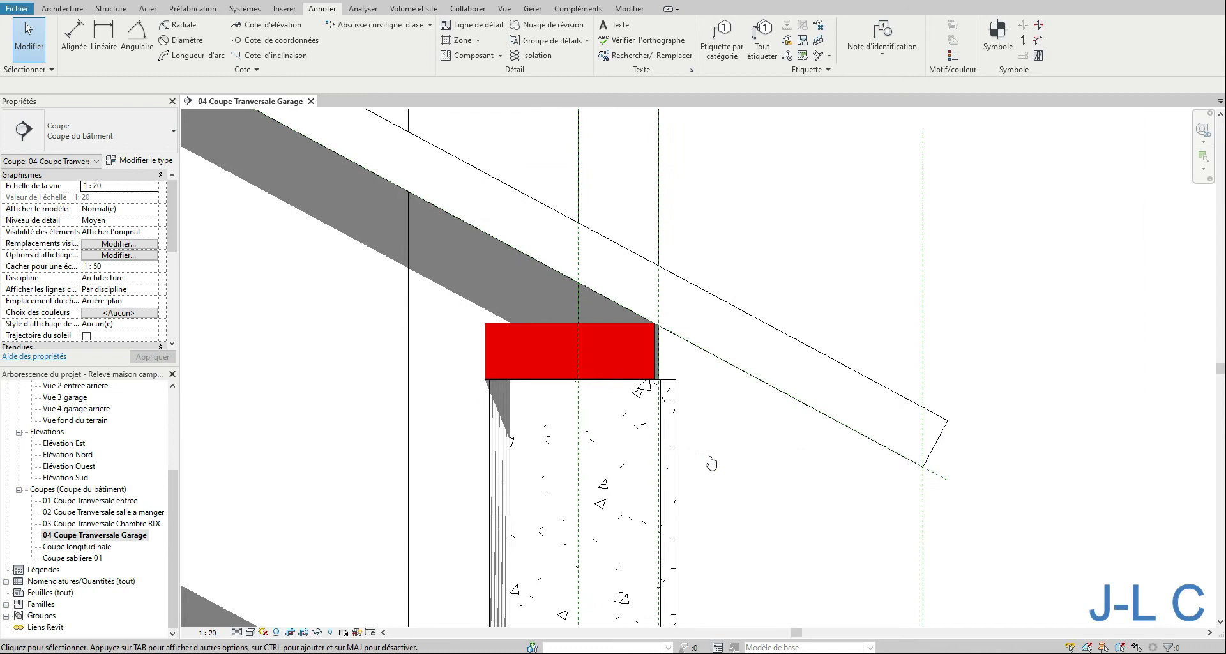
right_click(768, 454)
click(864, 558)
middle_drag(864, 559, 937, 499)
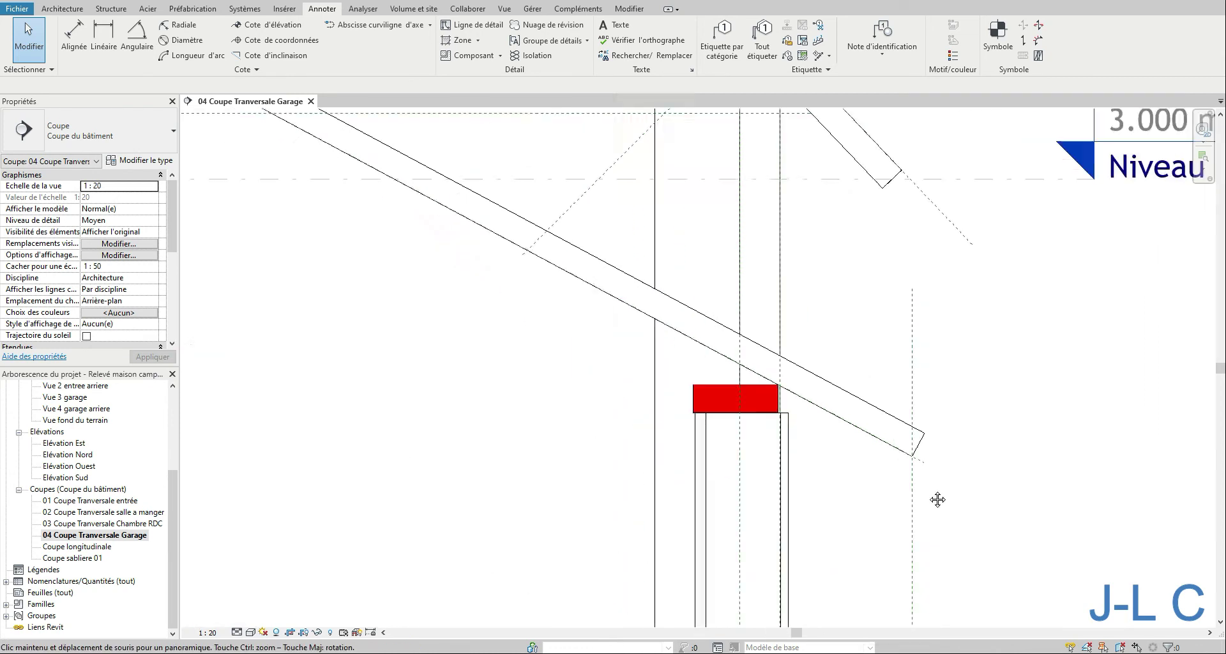
middle_drag(301, 274, 842, 517)
middle_drag(428, 272, 800, 599)
right_click(663, 465)
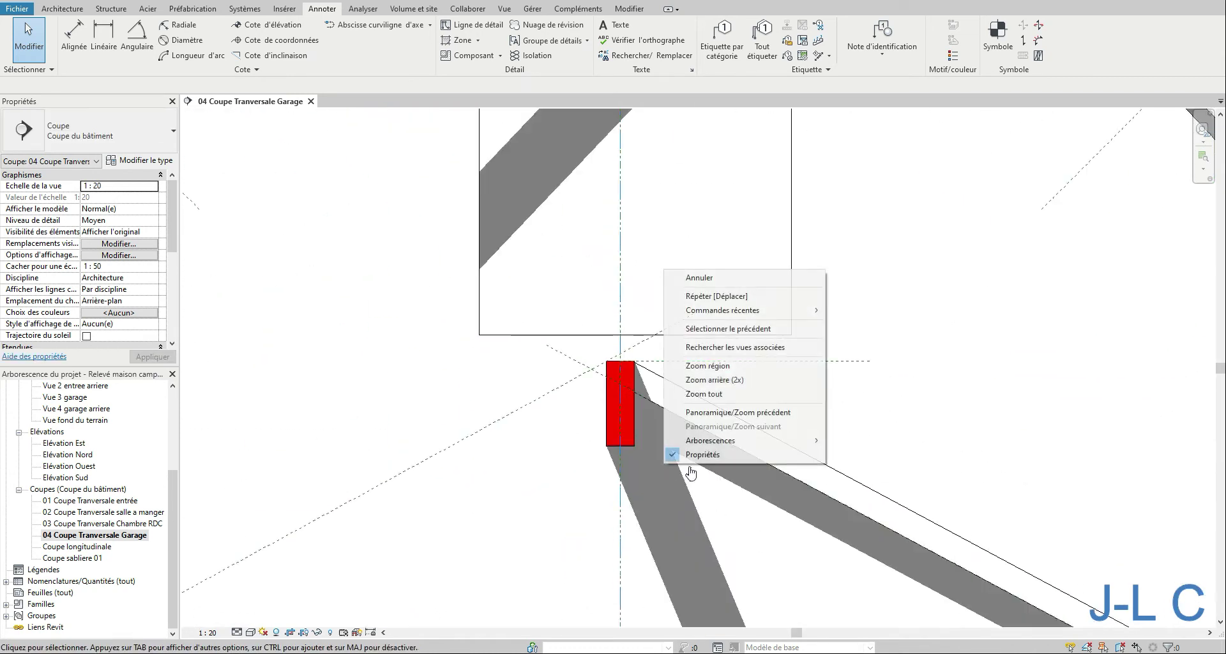
click(708, 366)
drag(529, 320, 821, 507)
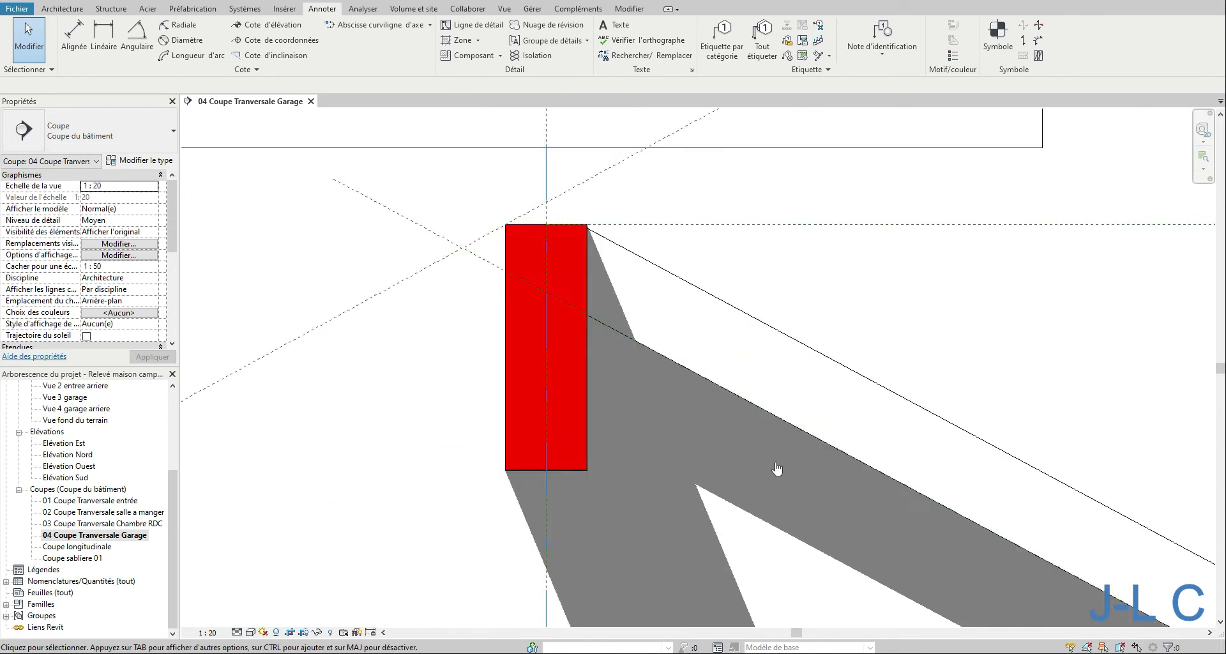
click(632, 224)
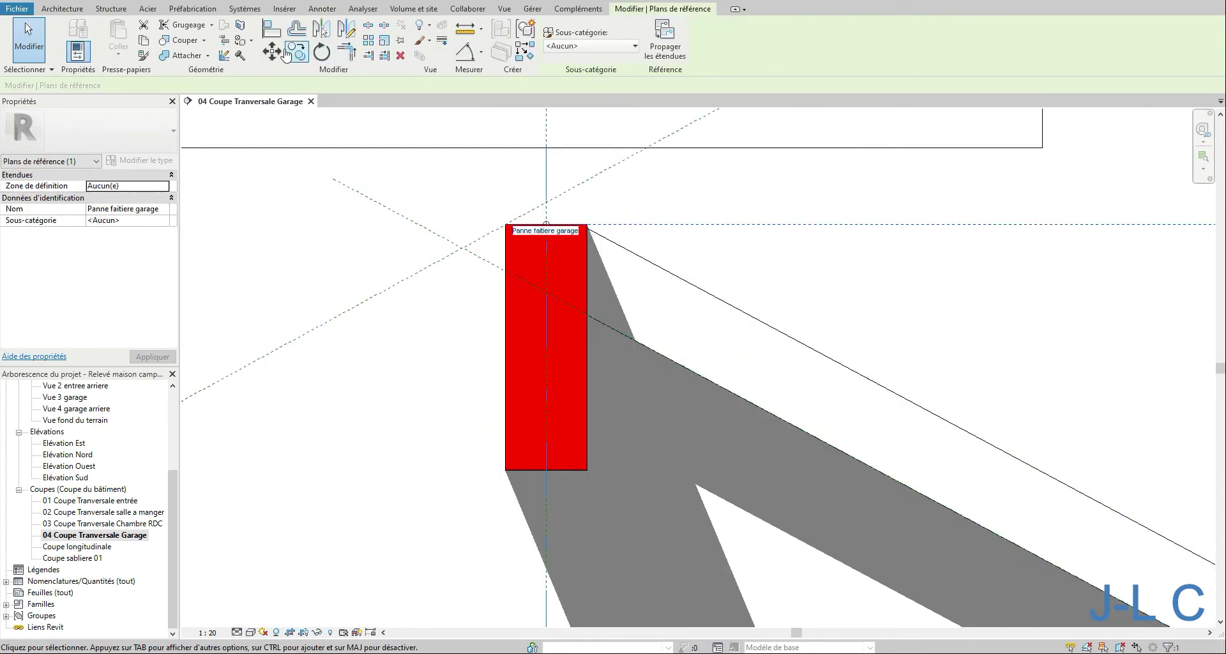
click(271, 51)
click(587, 225)
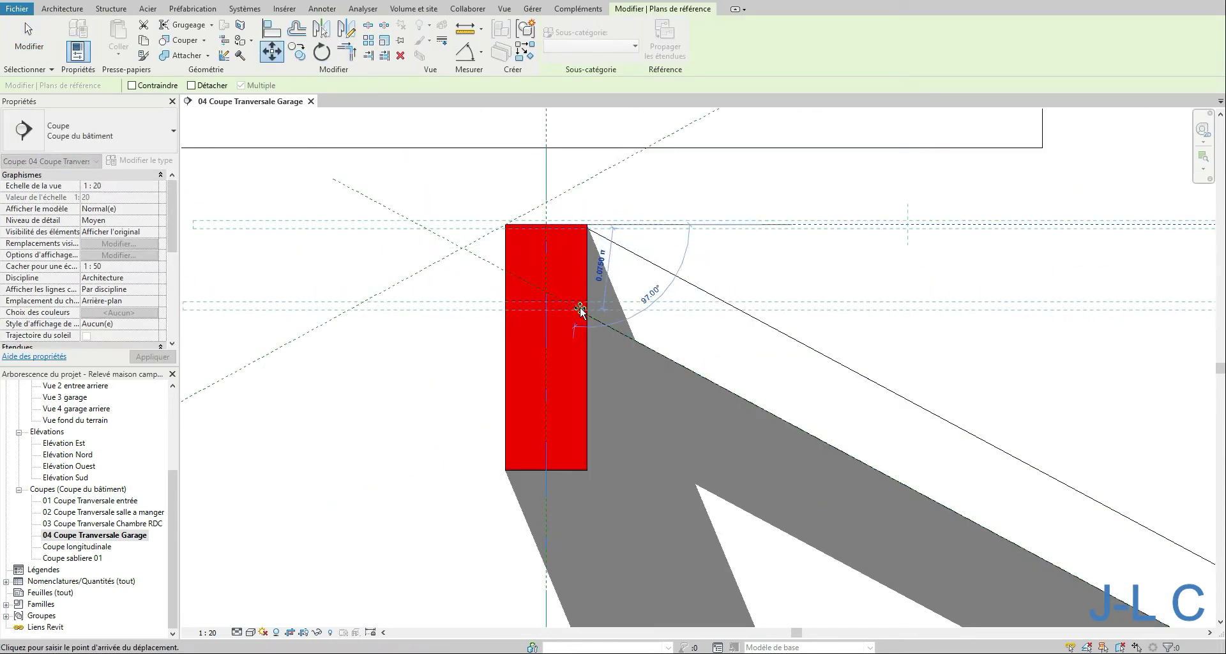
click(686, 309)
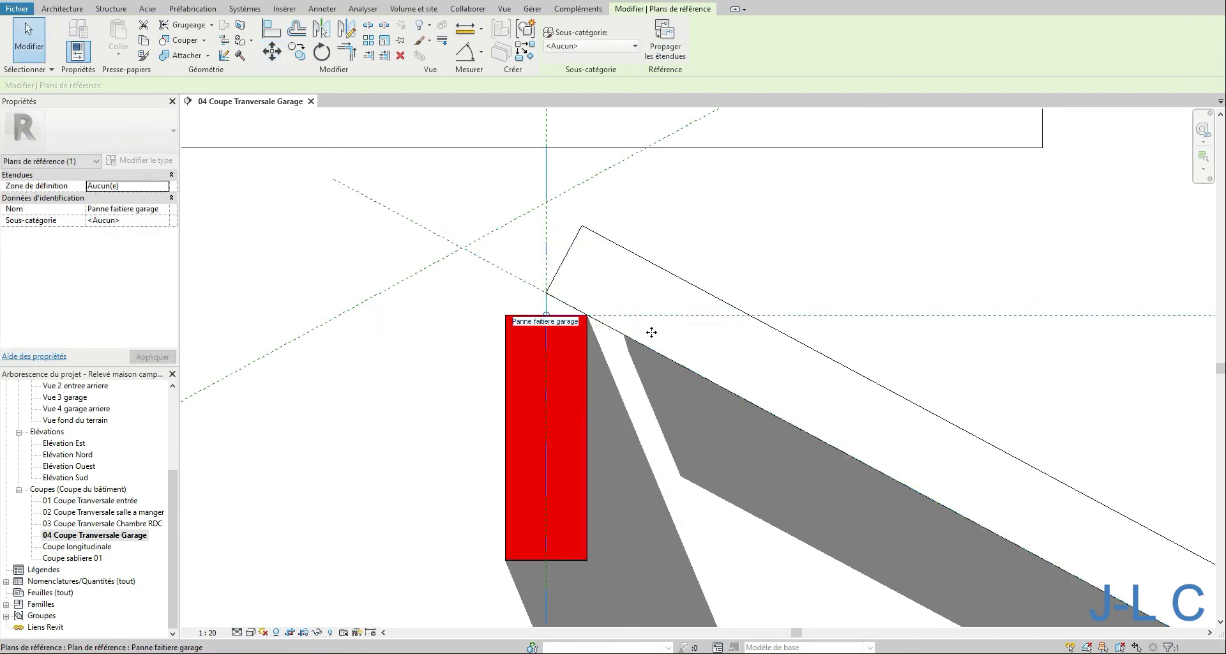
Examine the corrected garage section as a whole and inspect the garage rafters in the 3D view Vue 1 entrée.
right_click(651, 332)
click(678, 320)
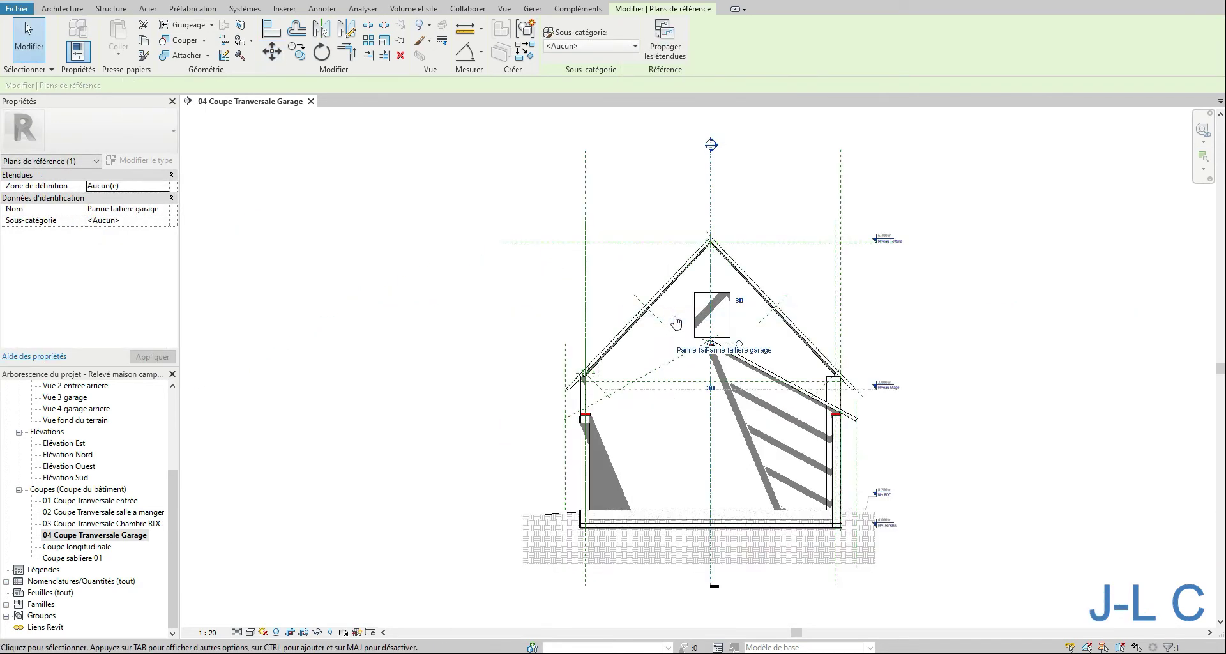
key(Escape)
right_click(896, 427)
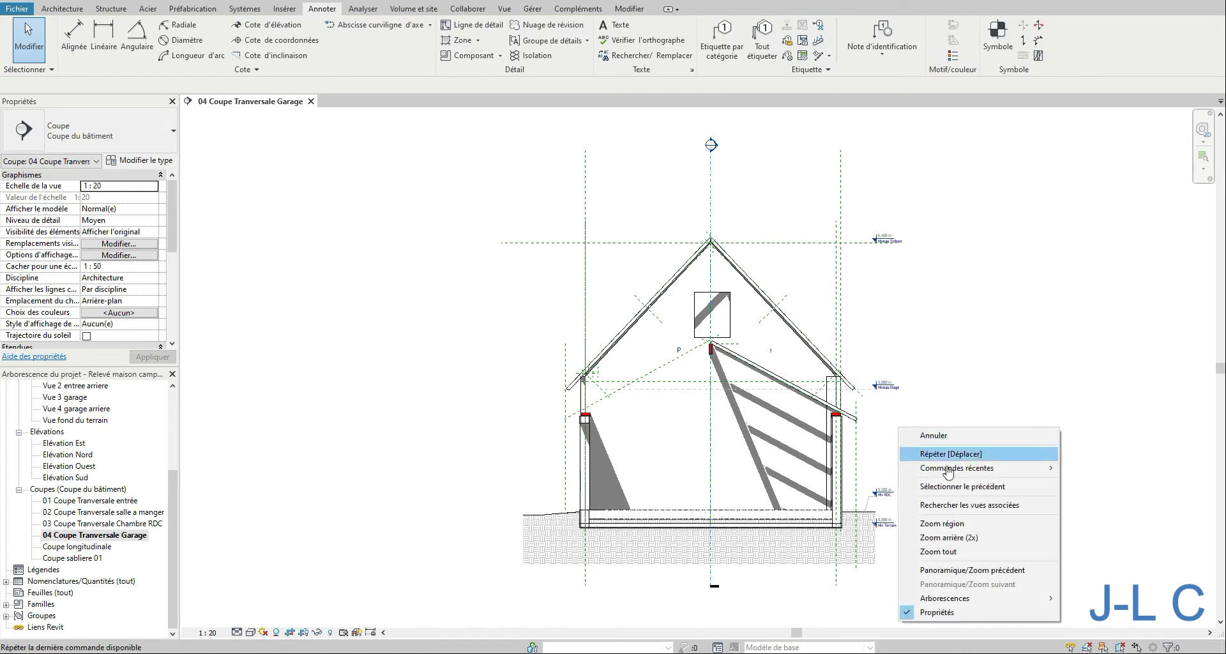
click(942, 523)
drag(537, 307, 980, 519)
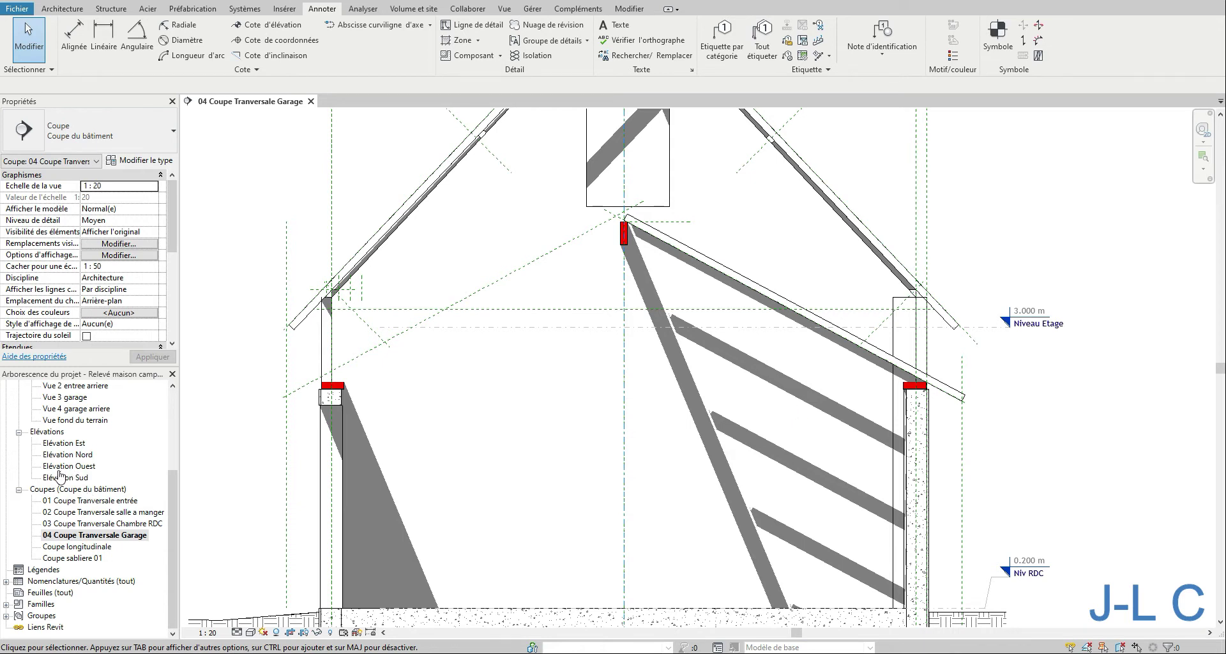
click(171, 402)
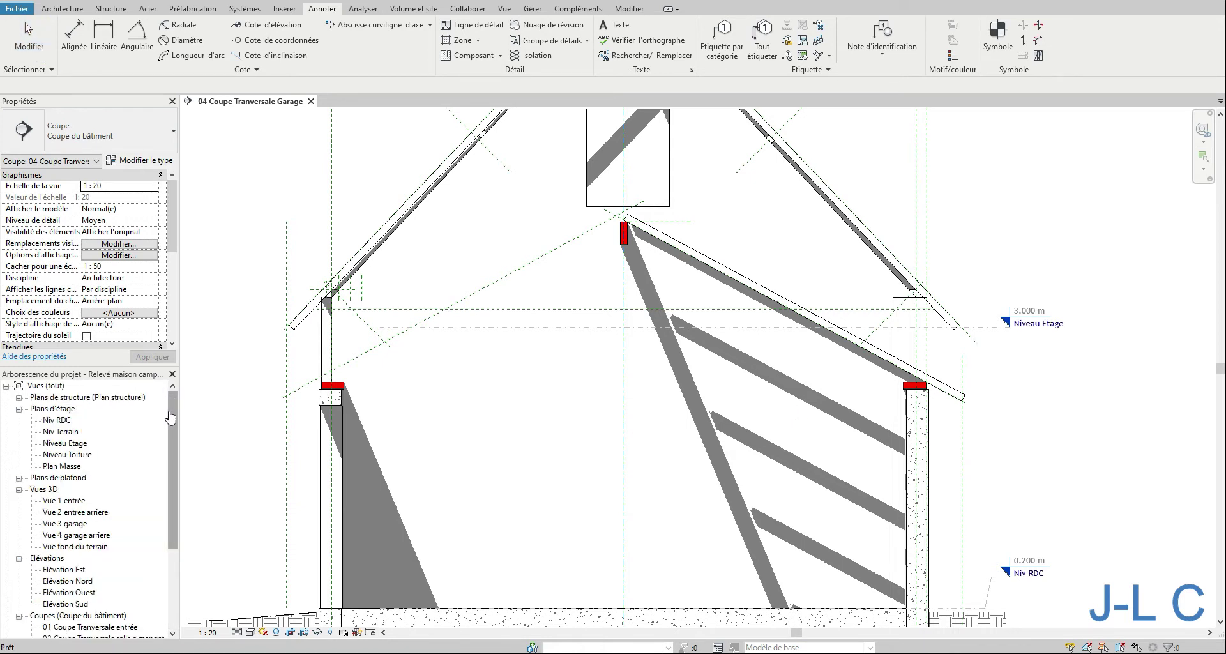
double_click(64, 500)
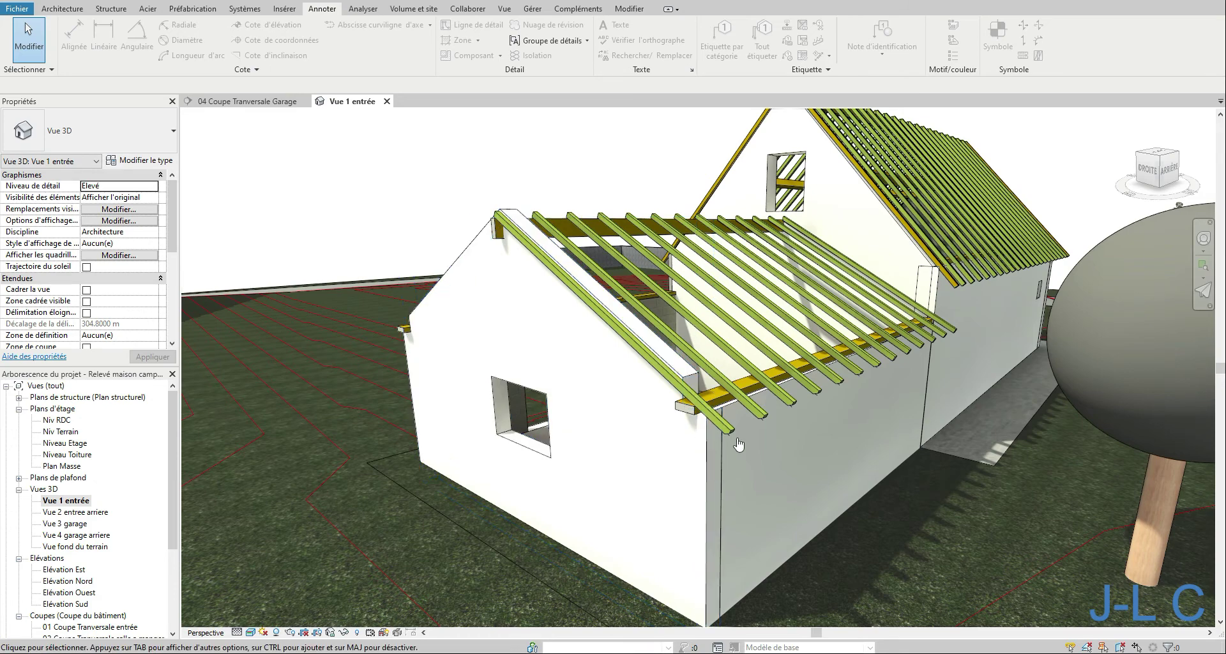
scroll(691, 288, up, 3)
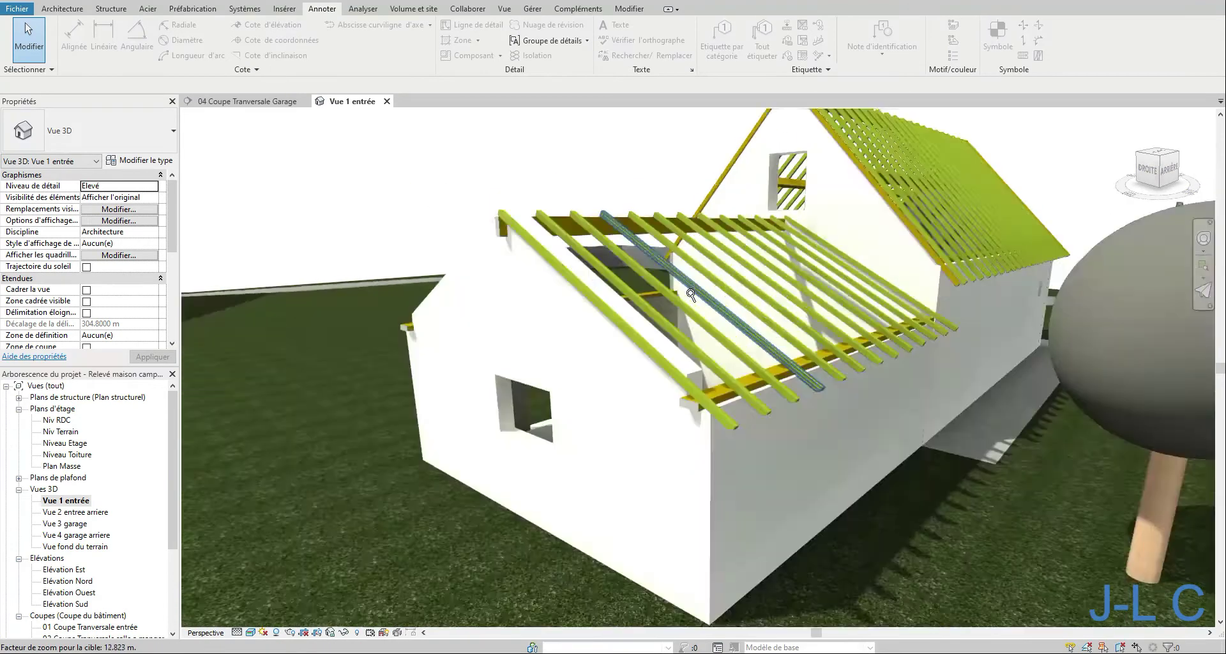
scroll(826, 384, up, 4)
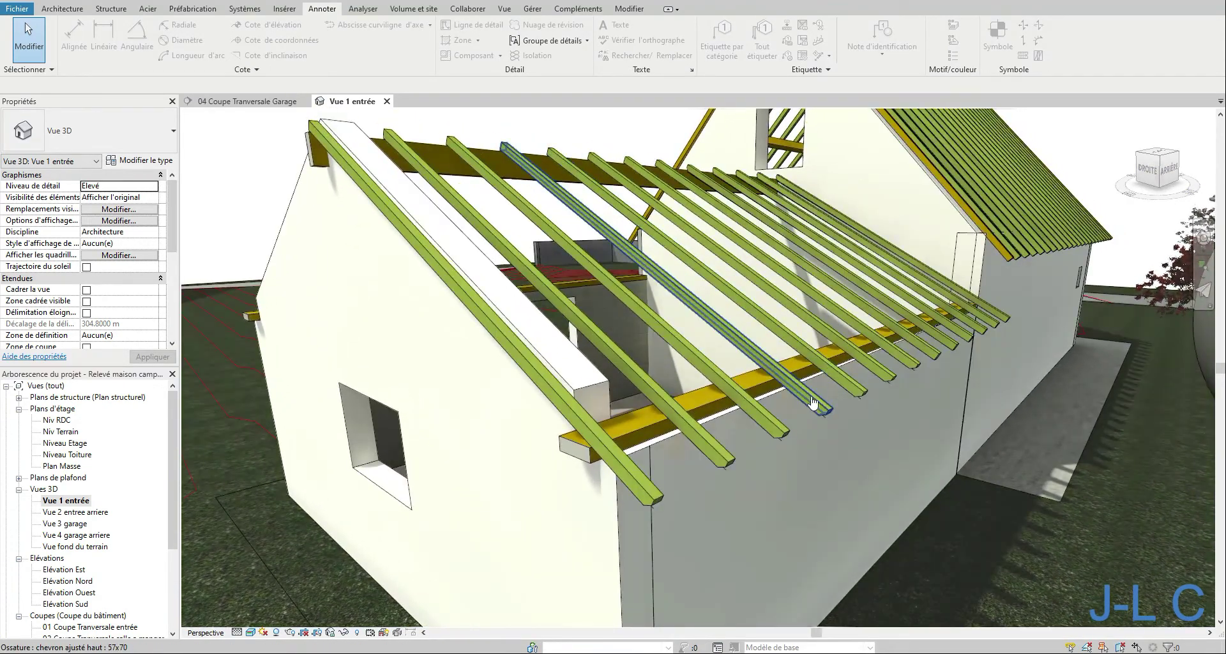
click(812, 401)
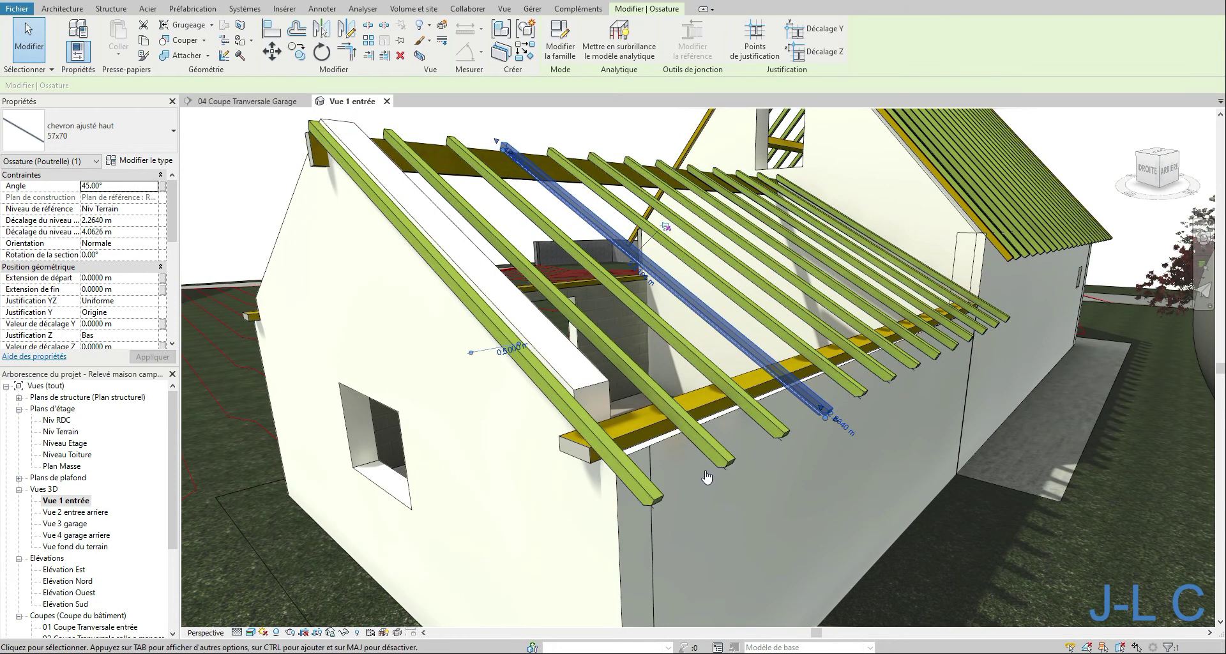
Reverse the start and end of the front garage rafter from the Elévation Est view.
click(640, 478)
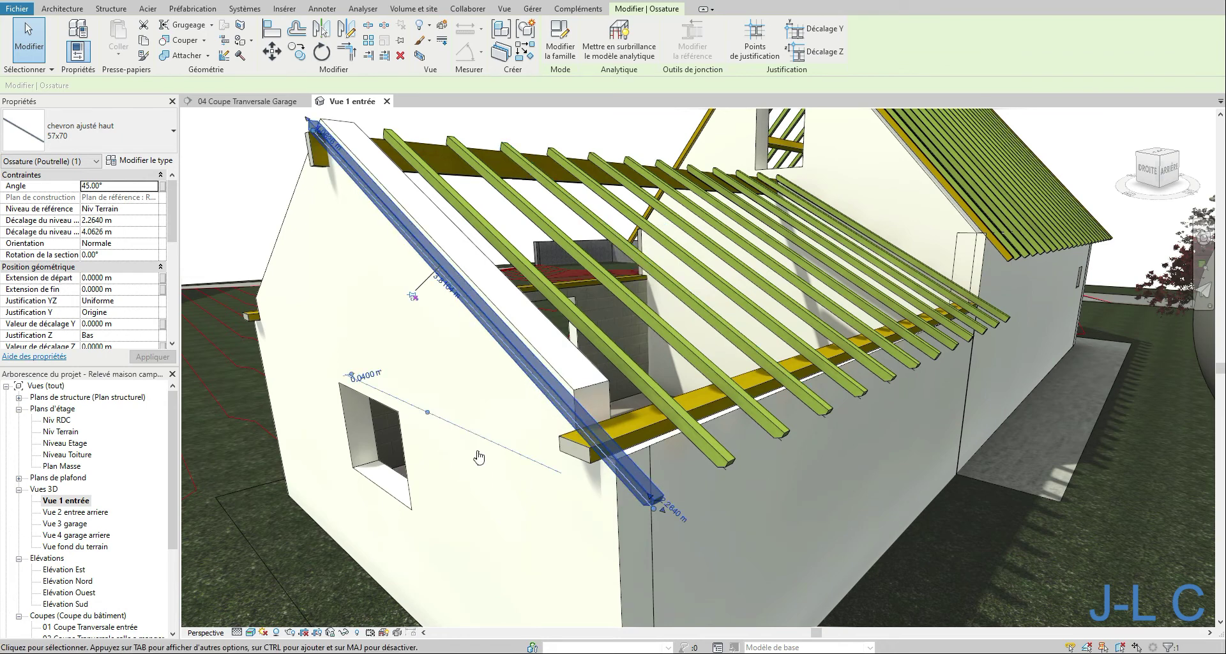
double_click(72, 570)
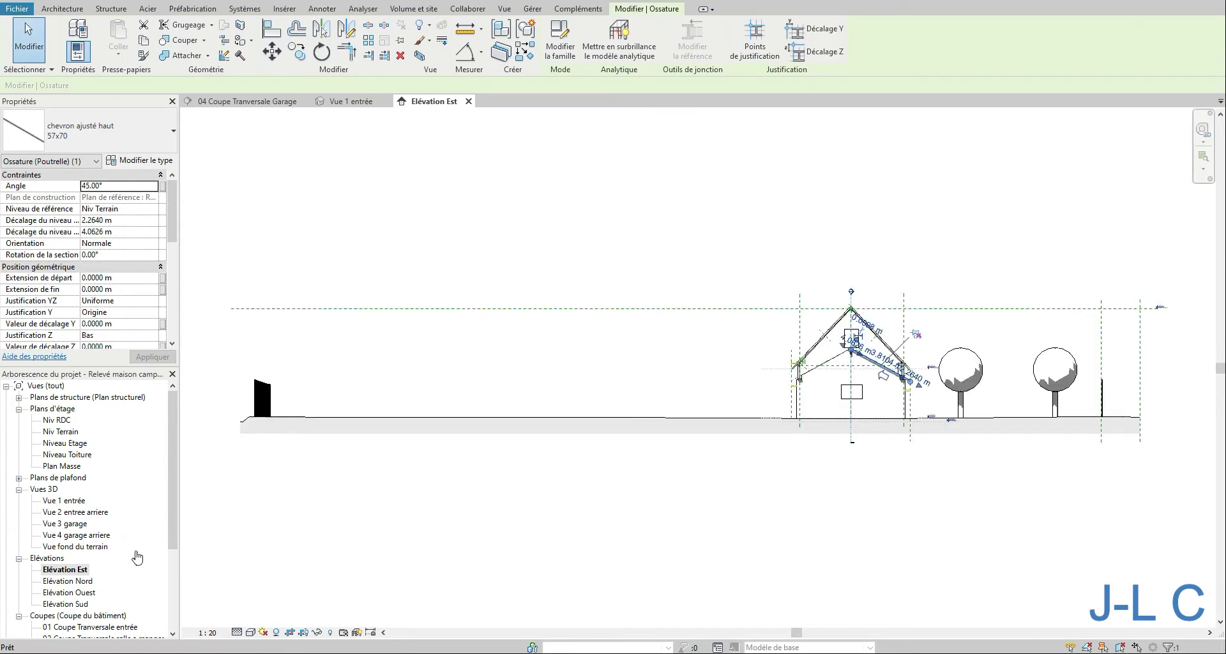
right_click(864, 488)
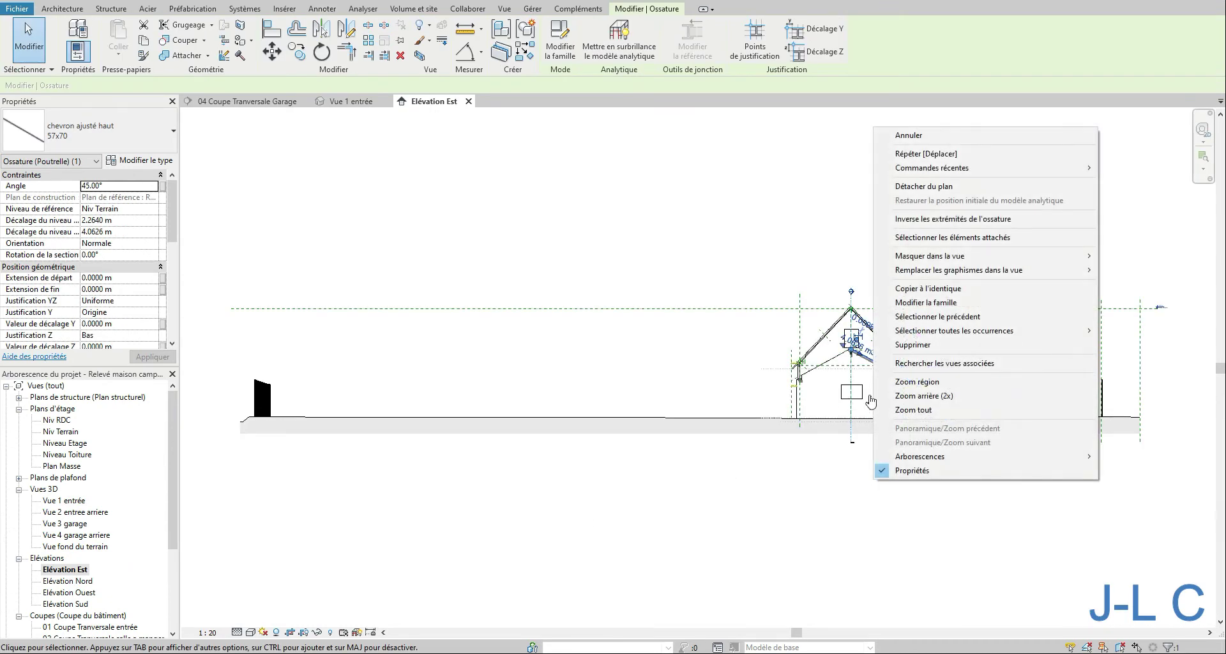
click(953, 218)
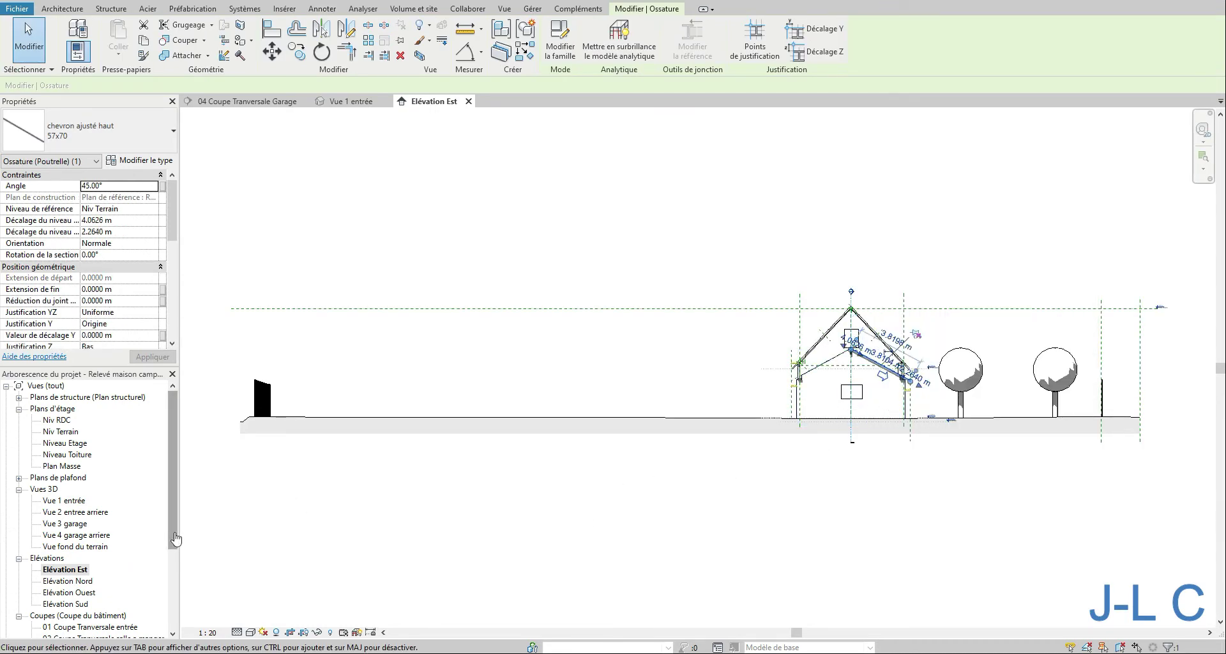
Set the front garage rafter's angle to 28° in the Vue 1 entrée 3D view, reviewing and accepting the warning details.
double_click(65, 501)
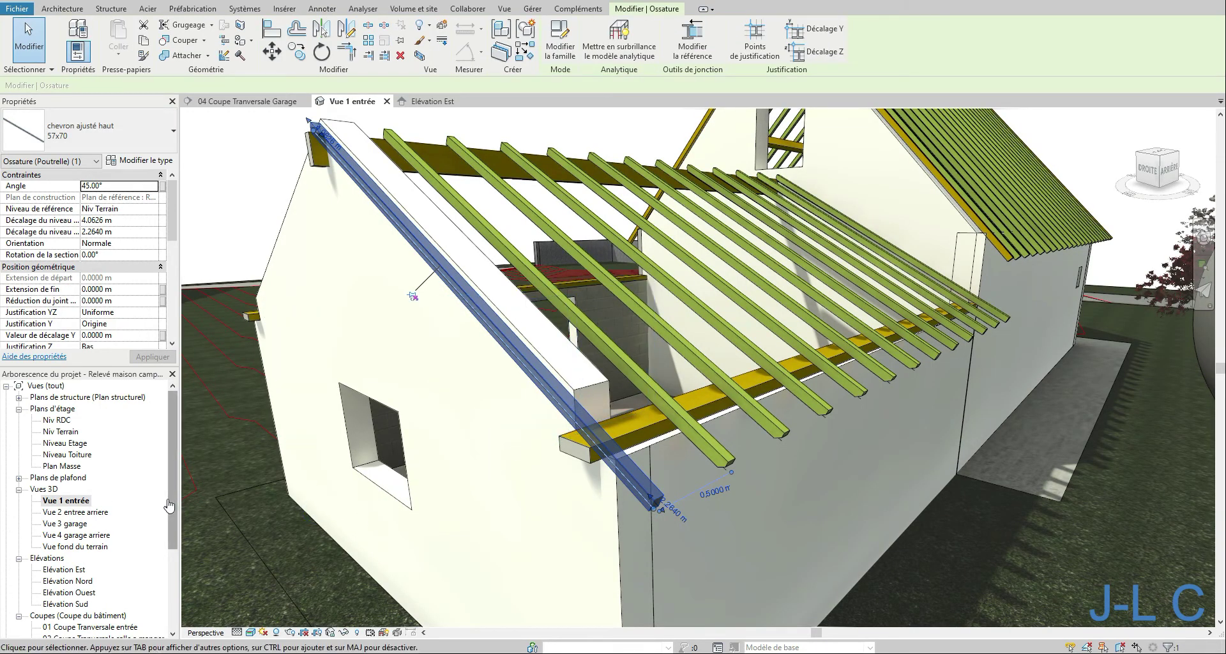
click(126, 188)
text(28)
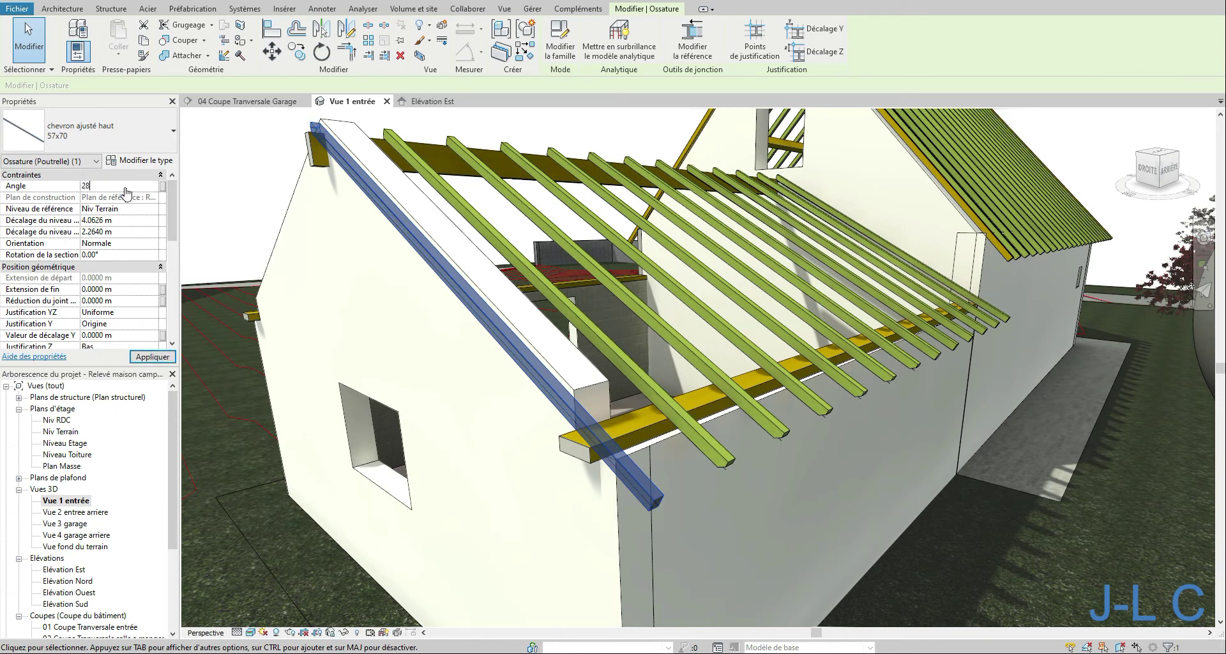
key(Return)
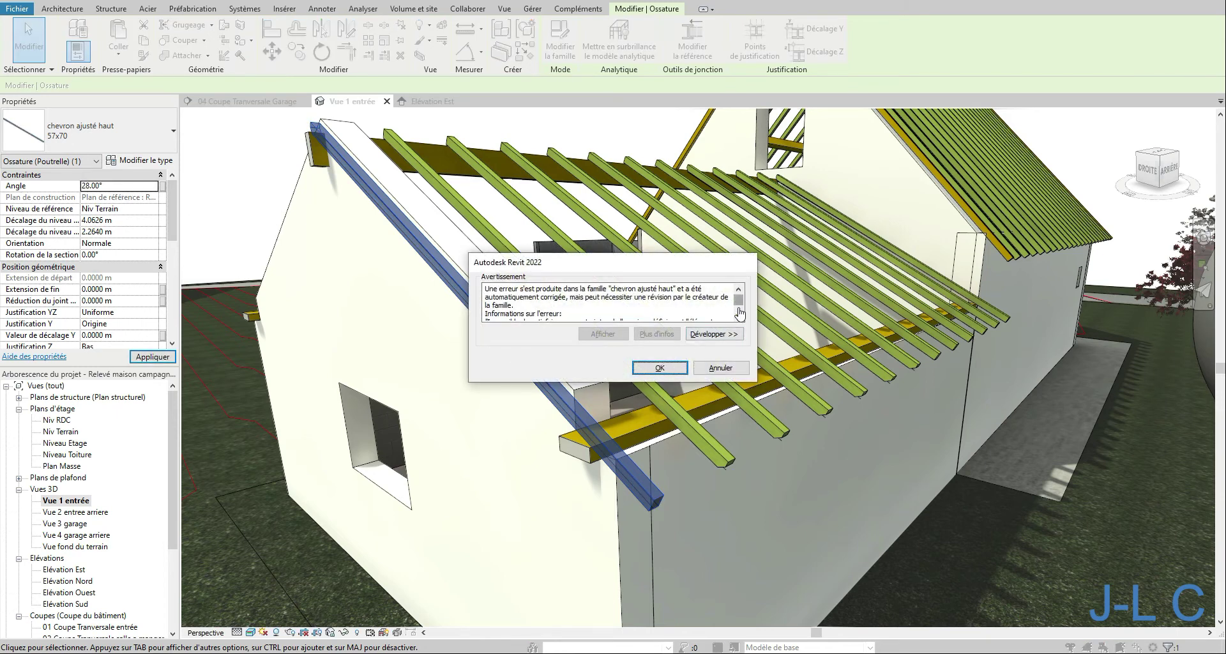
click(738, 315)
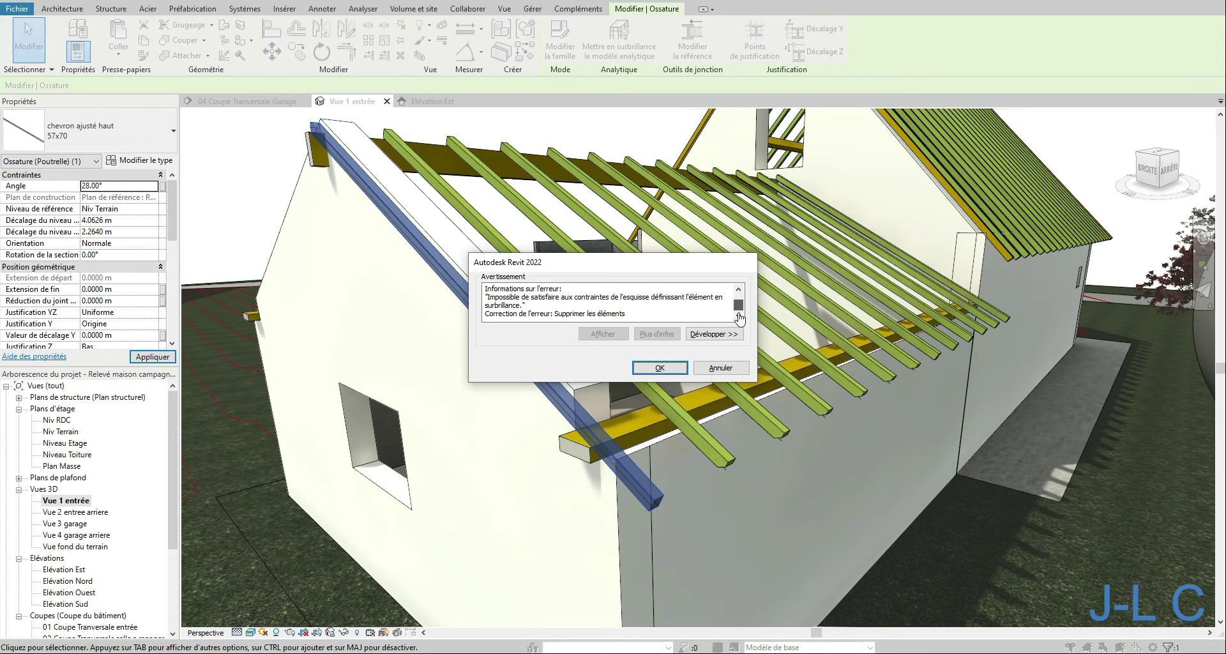
click(714, 333)
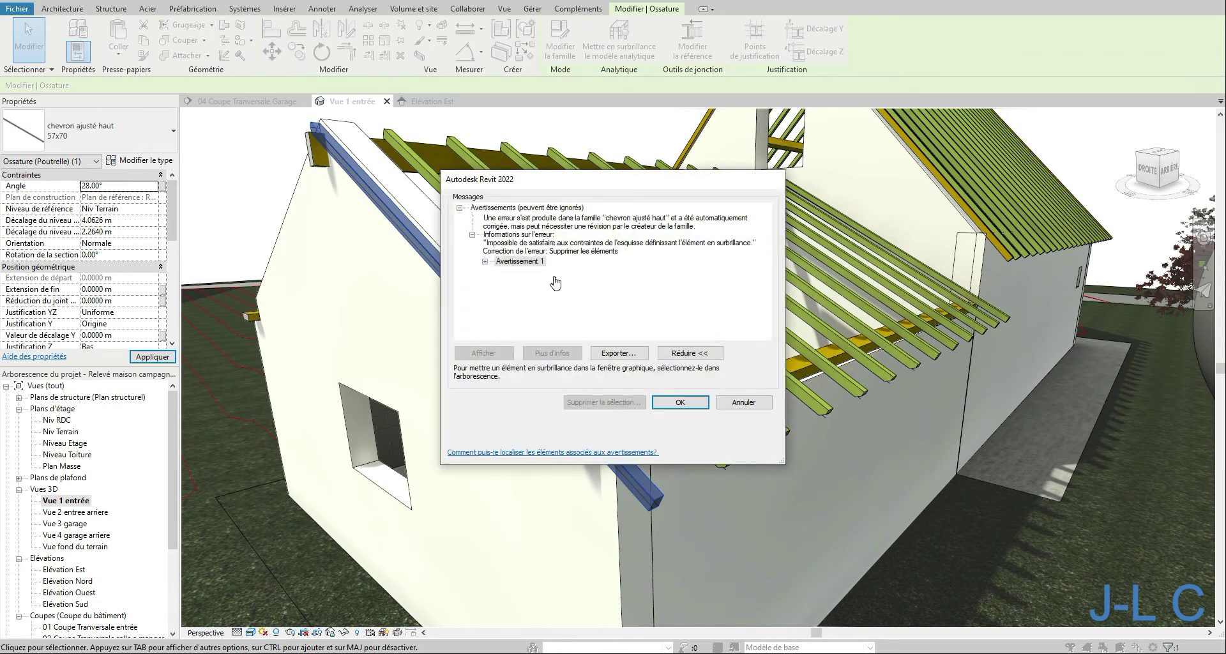
click(486, 262)
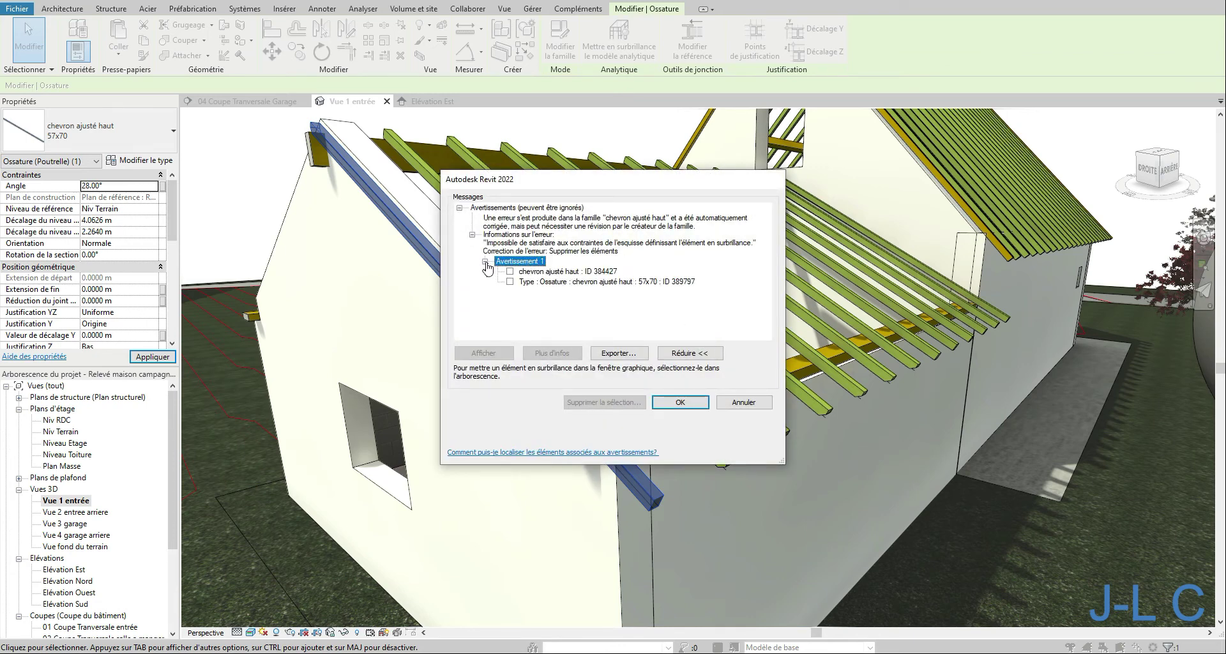
click(680, 403)
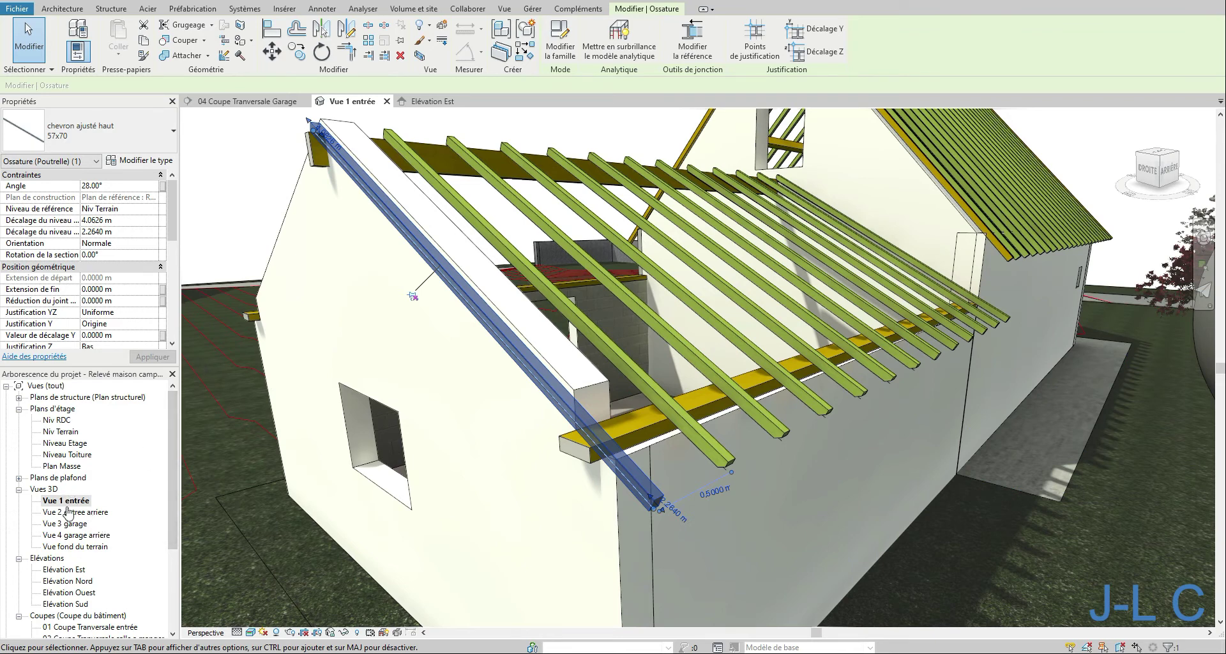
Try to extend the front garage rafter's upper end to the ridge axis in the Elévation Est view.
double_click(73, 570)
right_click(740, 507)
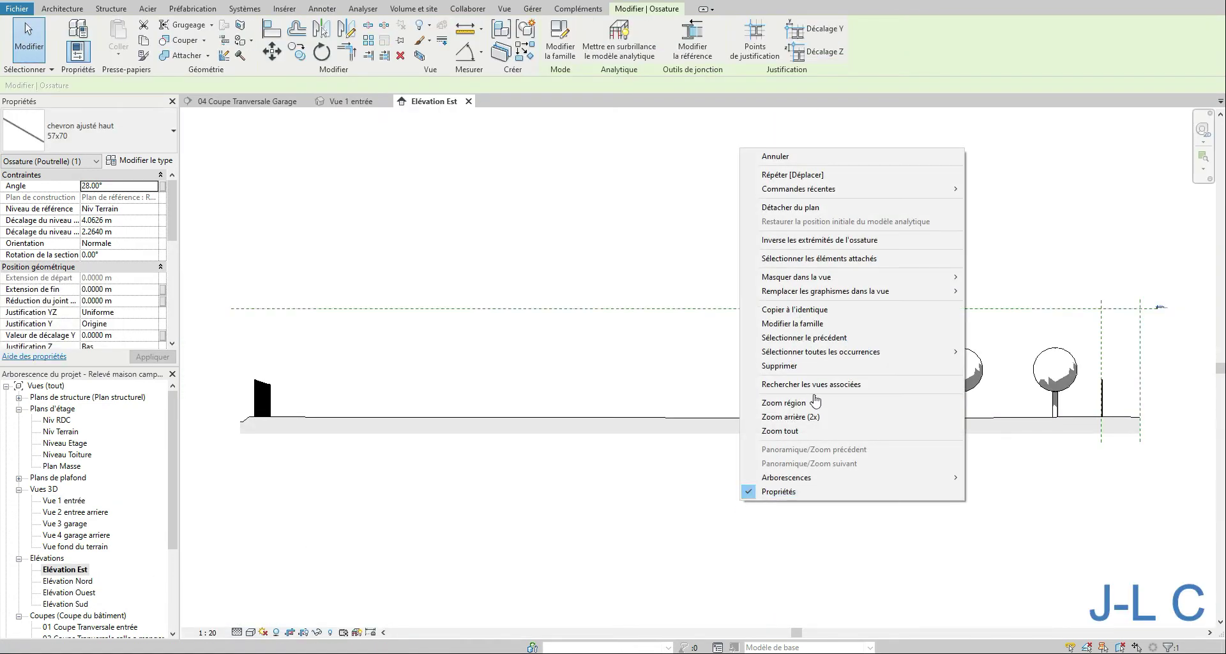
click(779, 402)
drag(836, 339, 946, 409)
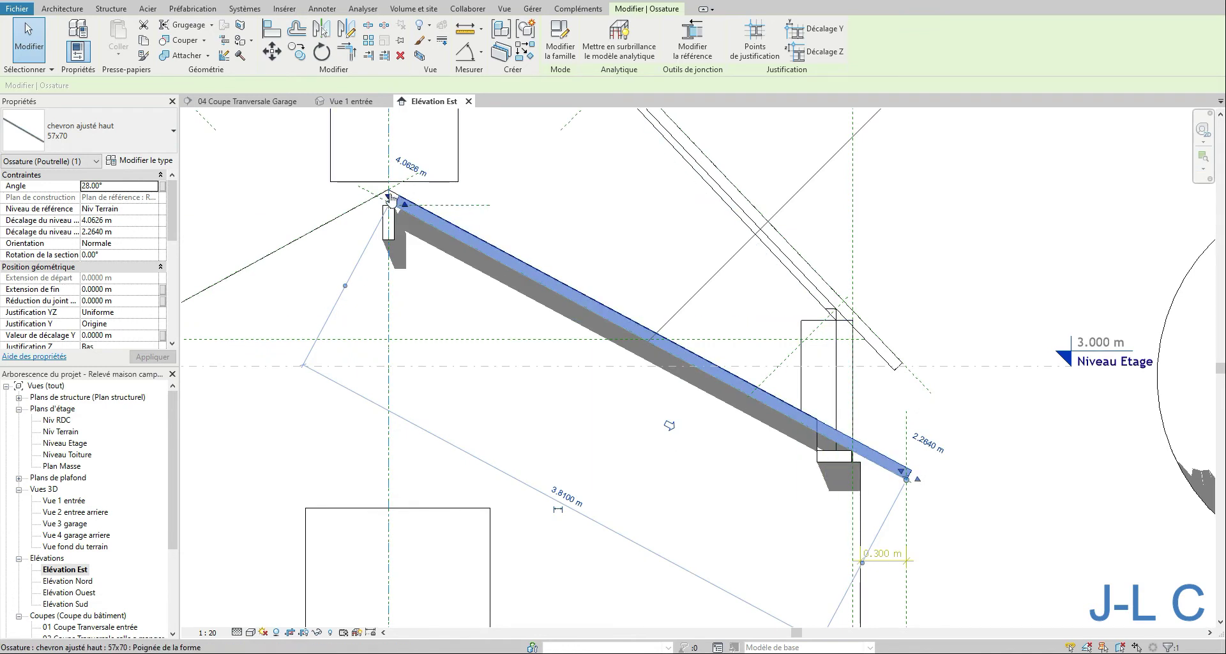
drag(391, 203, 387, 193)
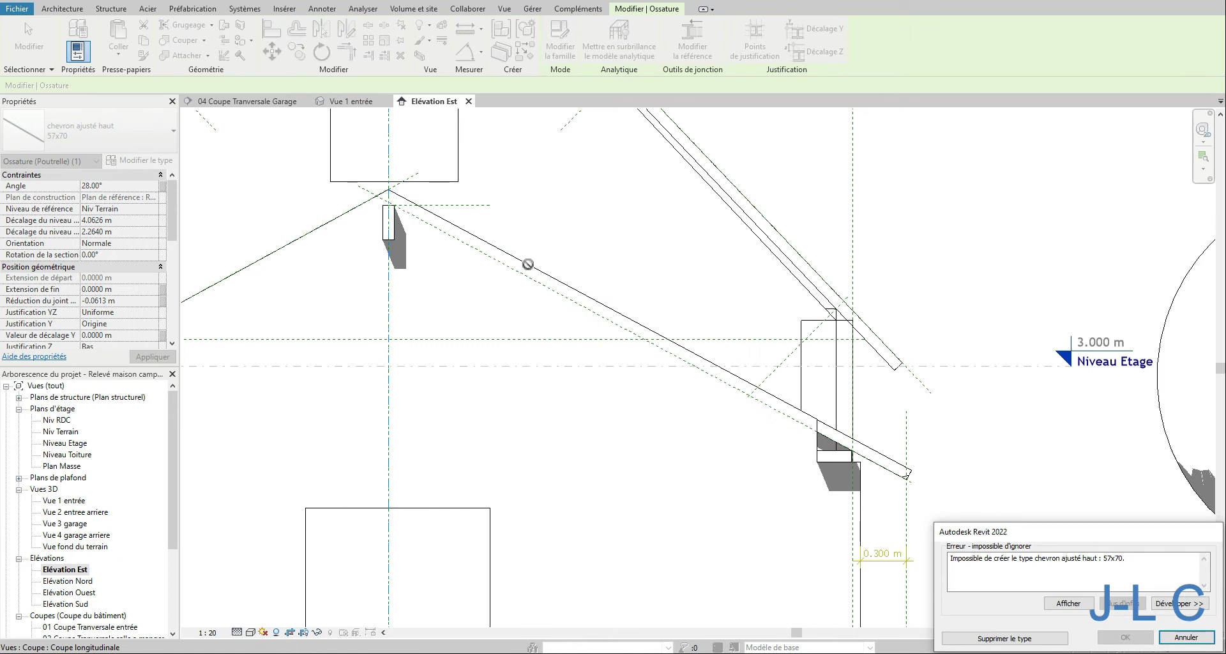
click(1188, 637)
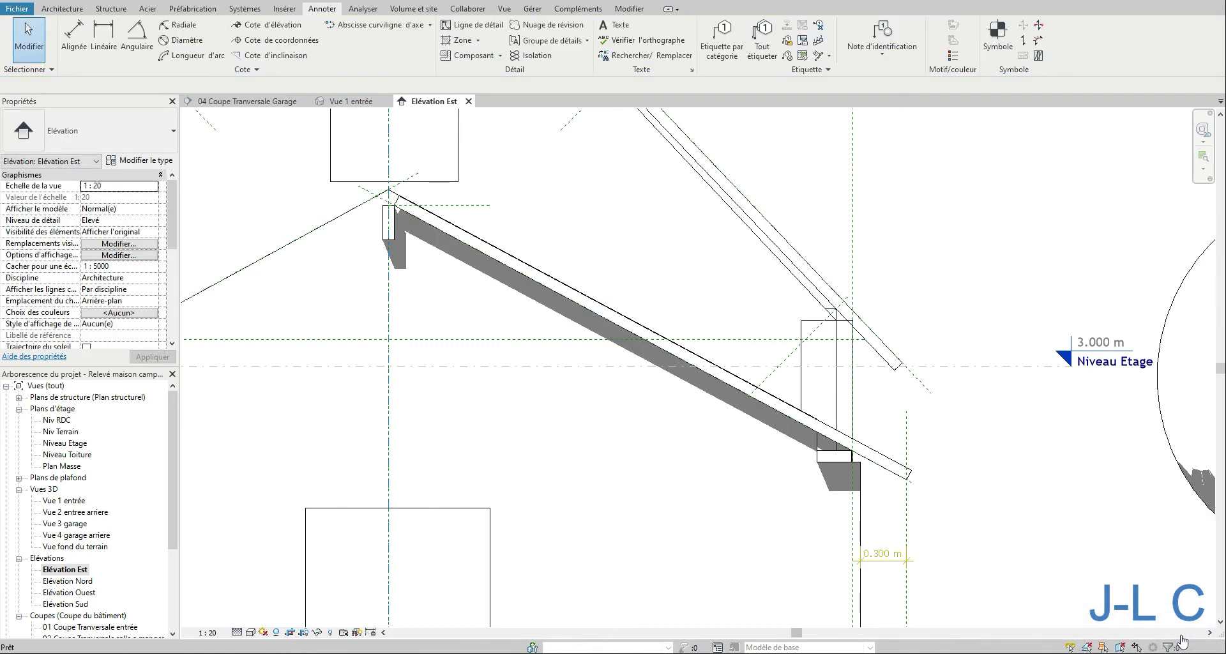
Delete the garage rafter beam system in the Vue 1 entrée 3D view.
click(565, 292)
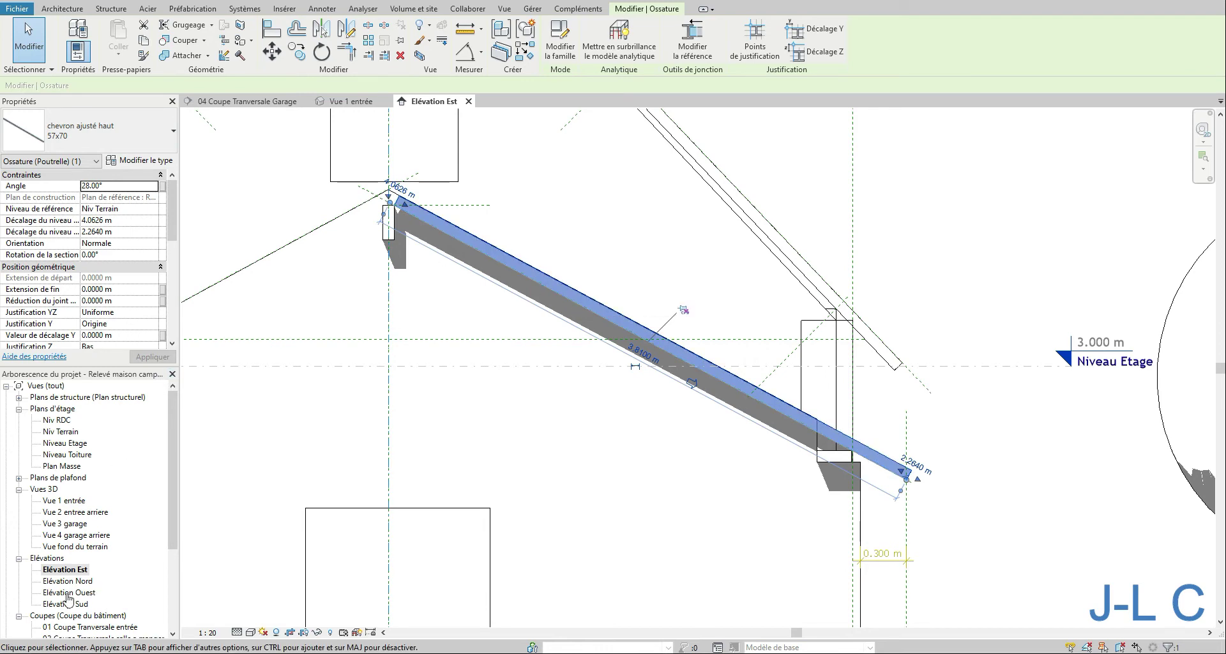
double_click(75, 502)
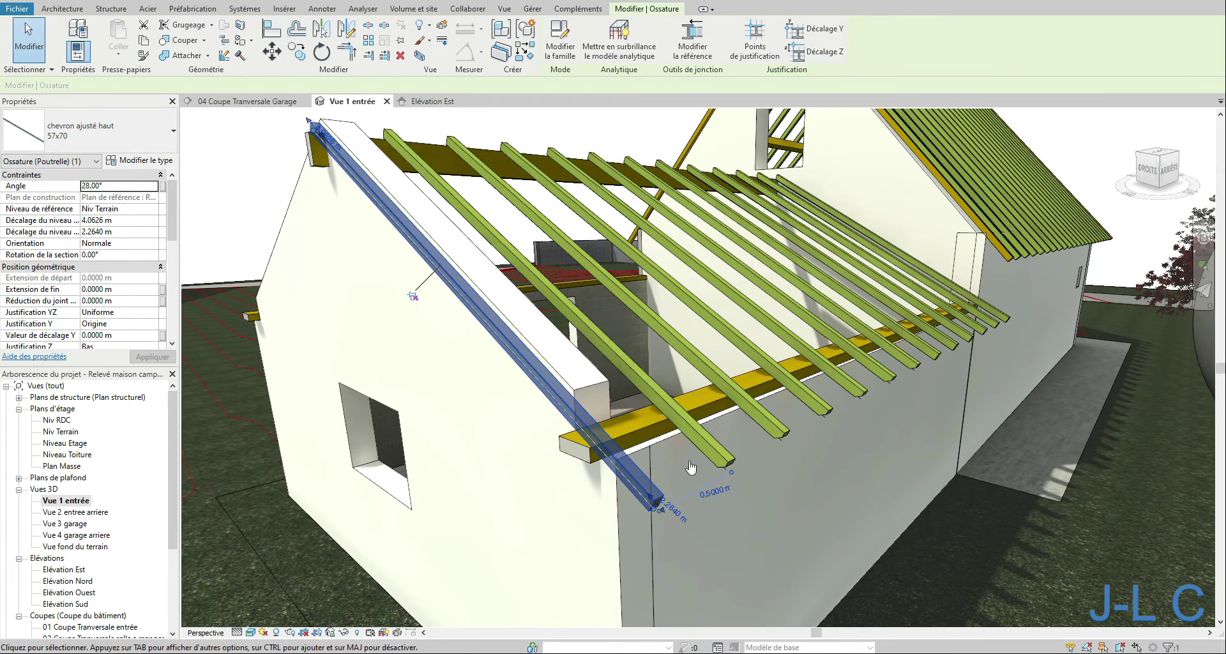
click(704, 478)
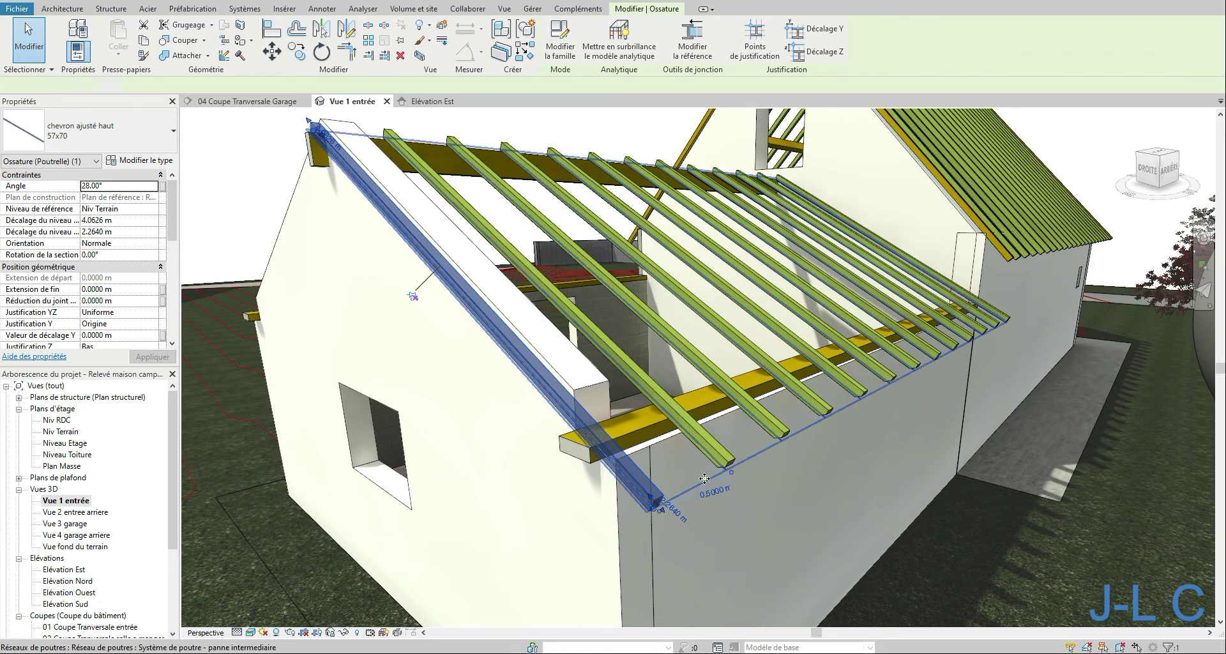
key(Delete)
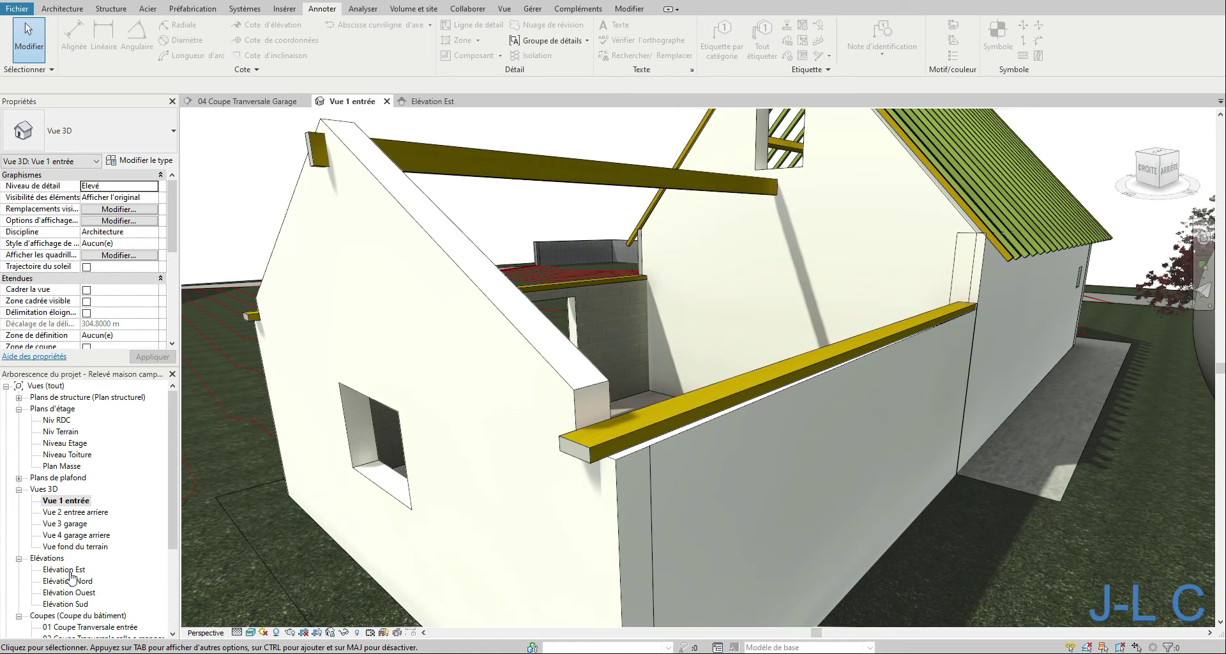
Start a structural beam in the Niveau Etage plan using the chevron ajusté haut 57x70 type.
double_click(71, 443)
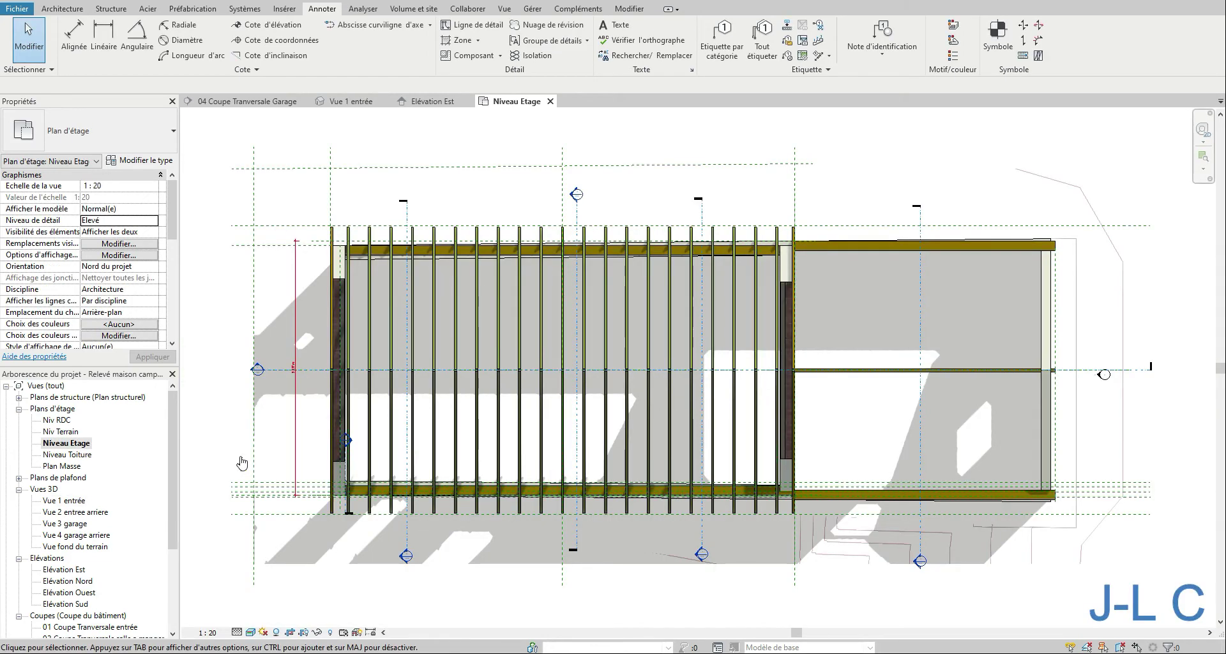
click(62, 8)
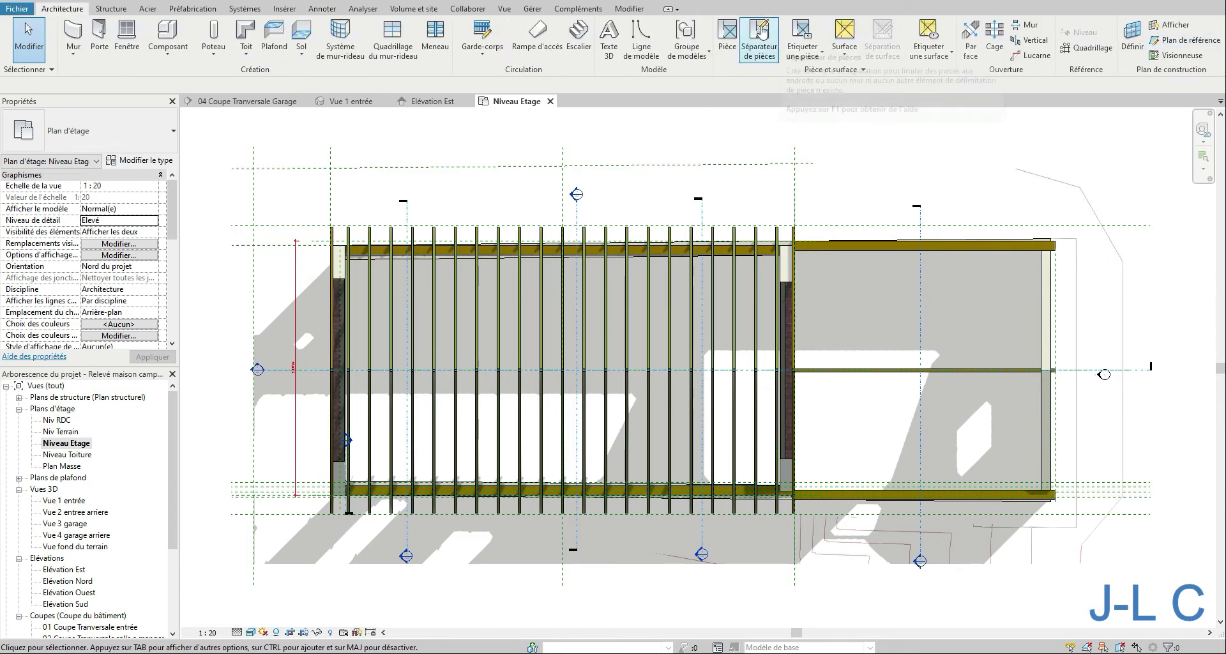
click(110, 8)
click(74, 36)
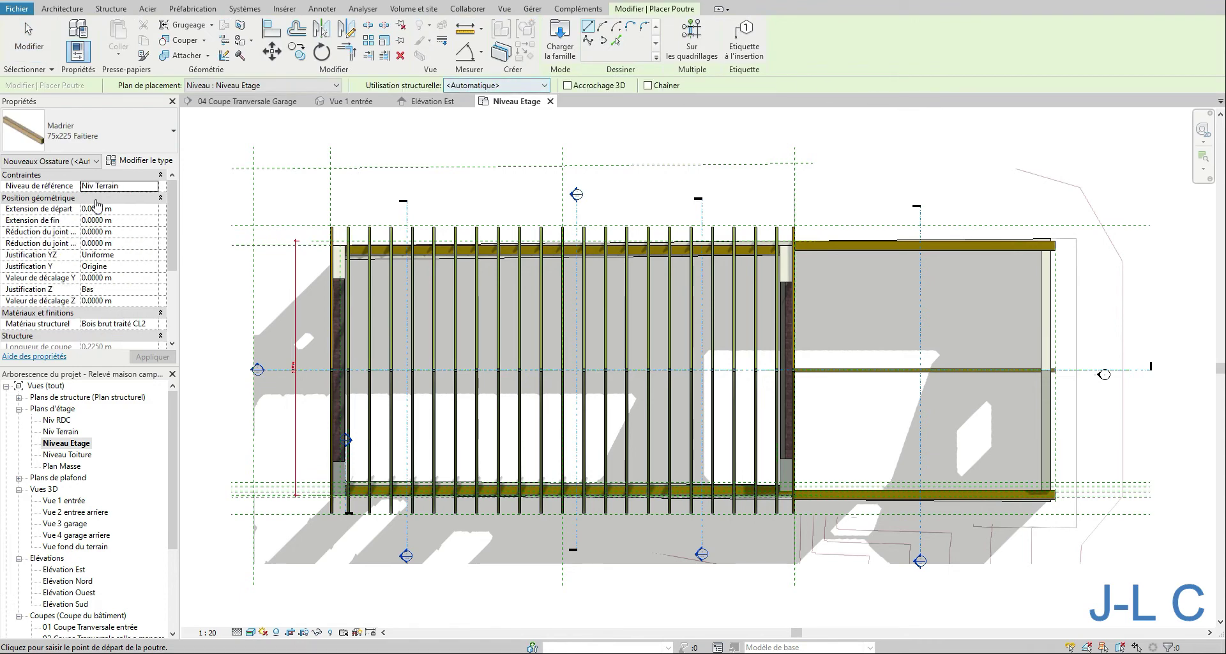
click(91, 138)
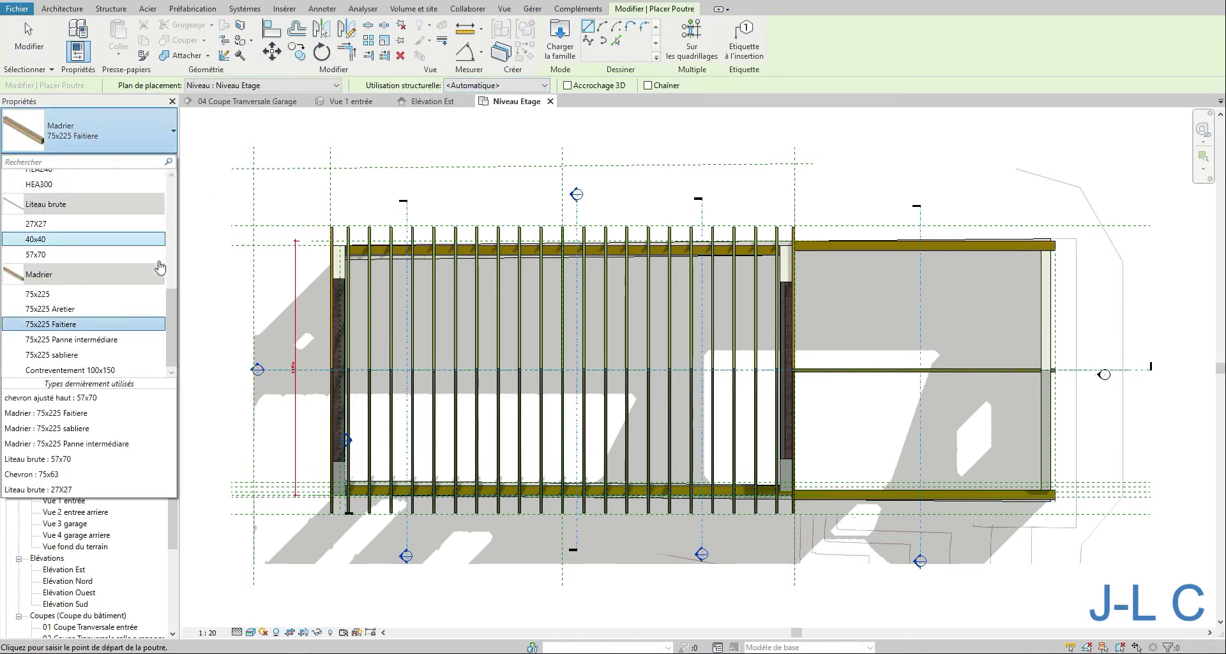
drag(174, 296, 184, 231)
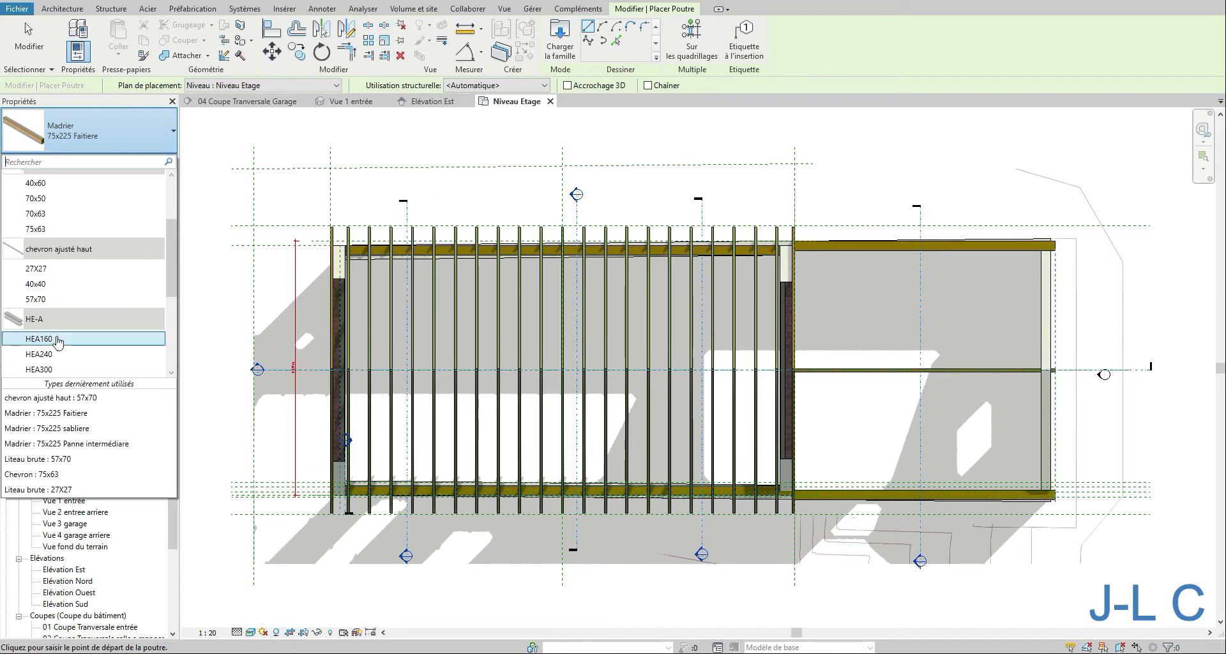
click(51, 300)
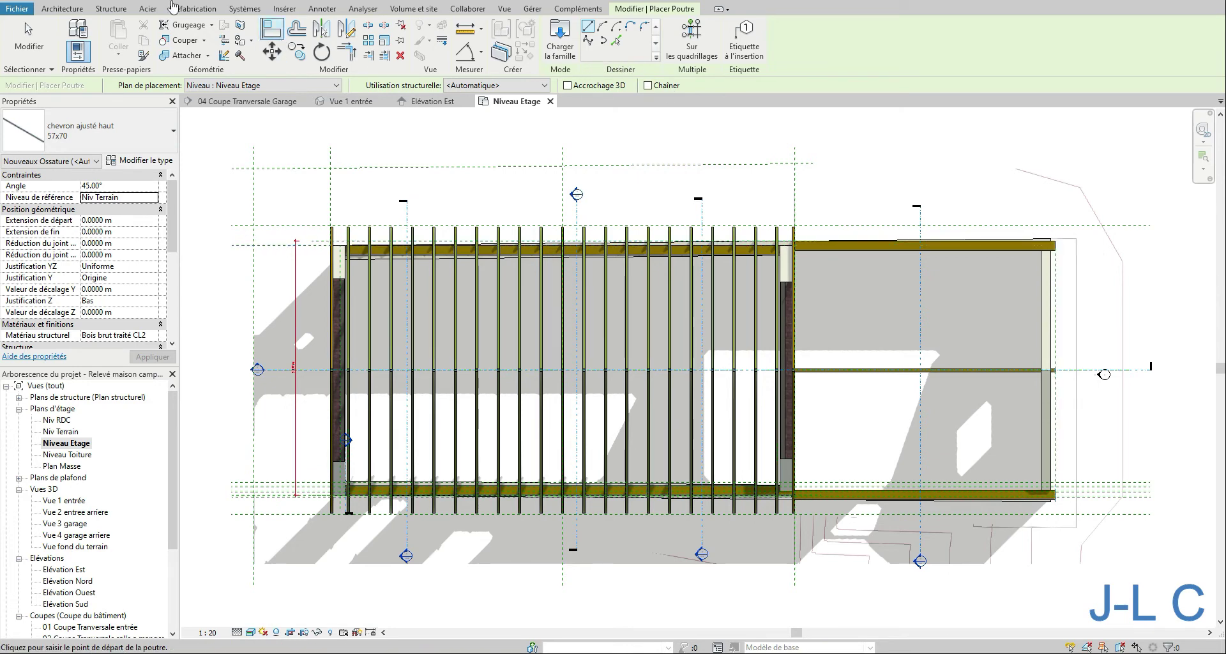
Set the active work plane to the Rampant Nord Garage reference plane.
click(66, 8)
click(1132, 40)
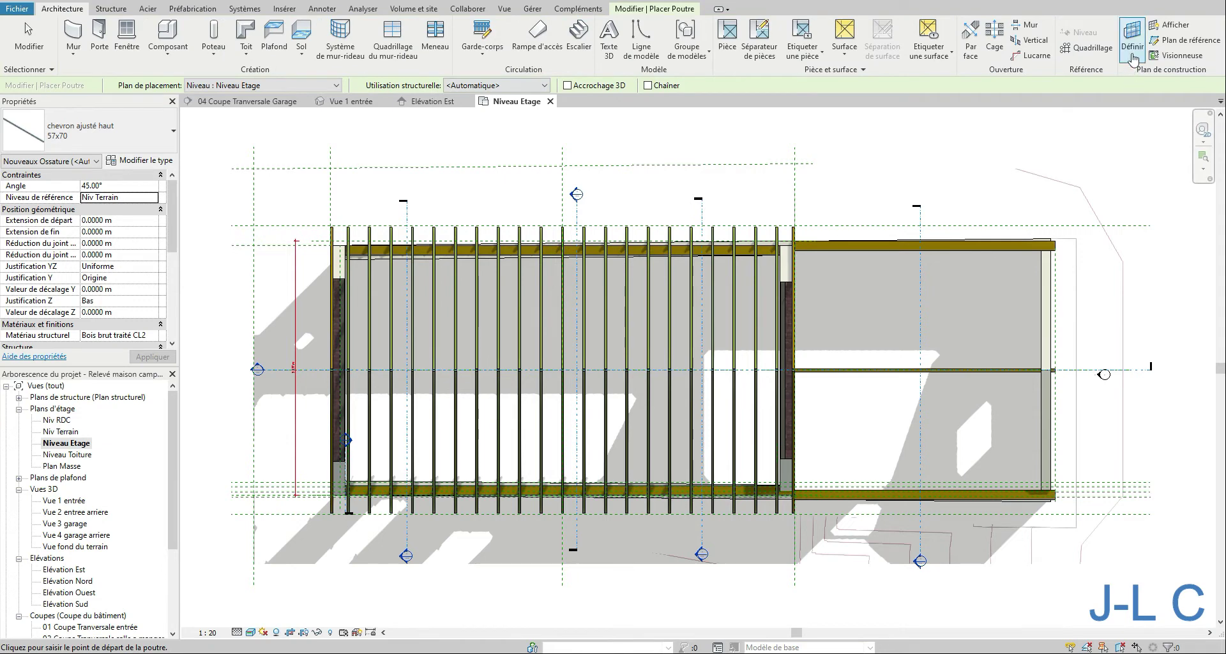
click(600, 324)
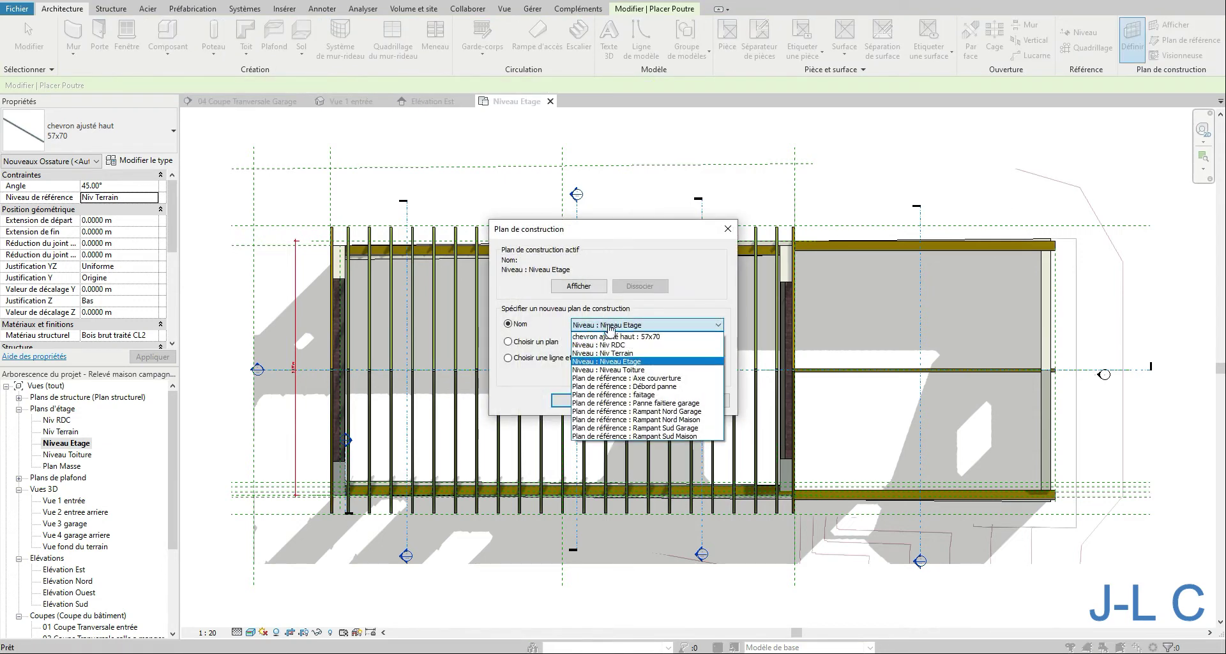
click(651, 419)
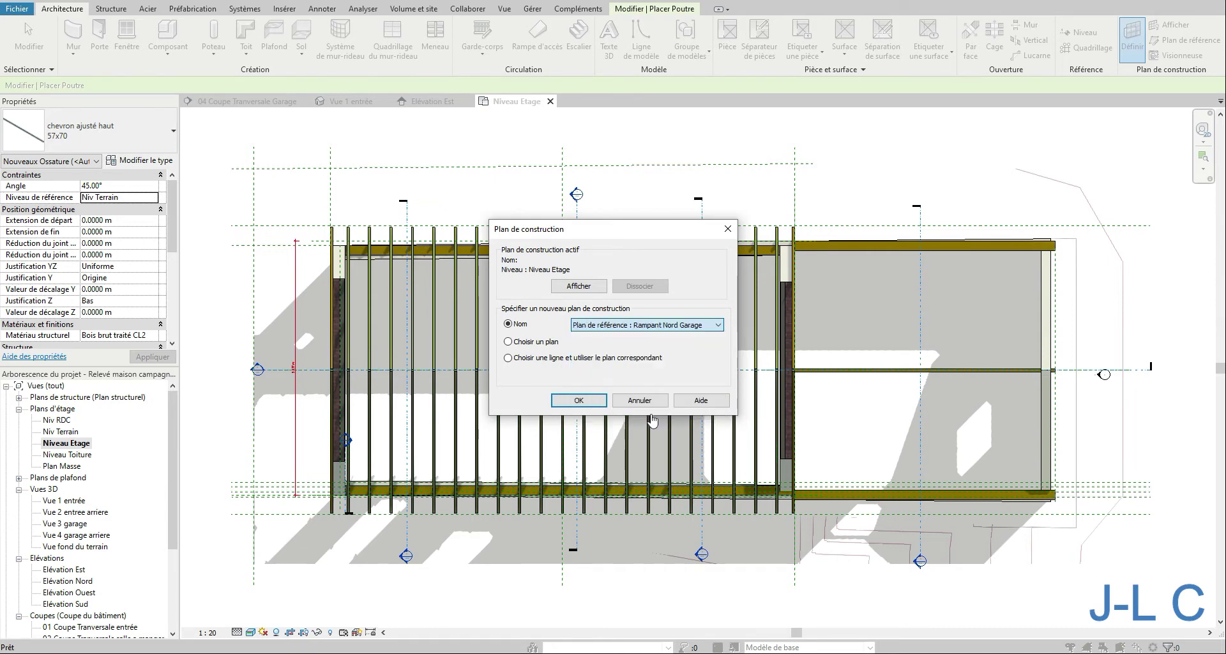
click(584, 401)
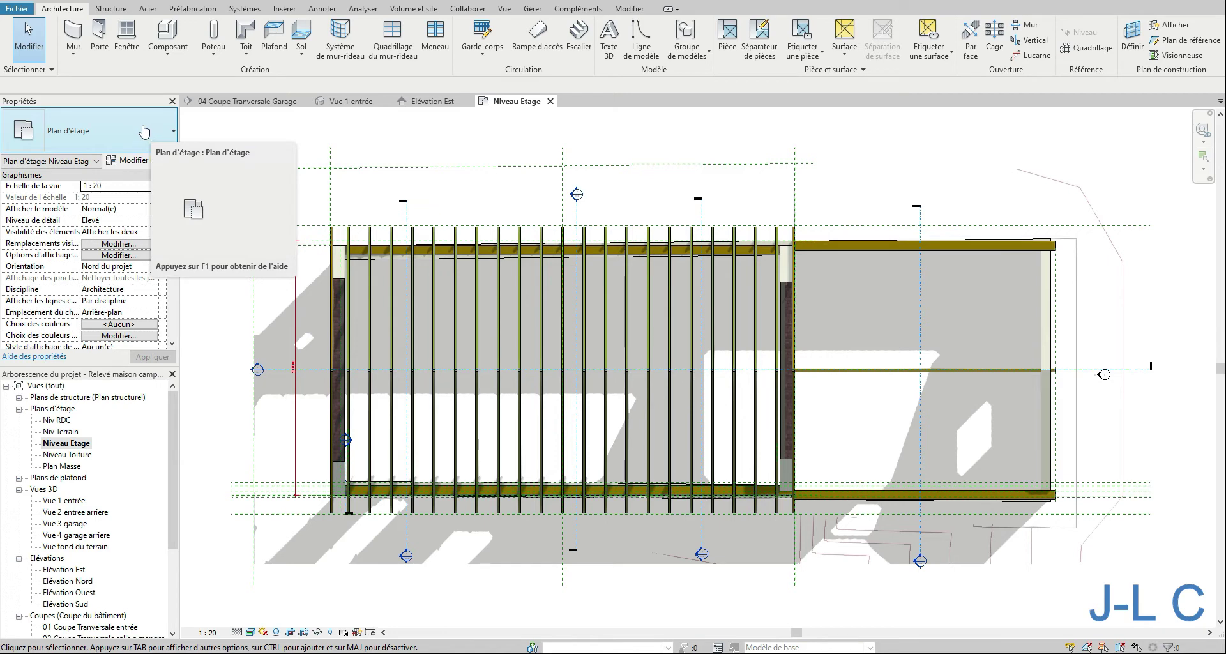
Start placing a structural beam over the garage in the Niveau Etage plan.
click(99, 9)
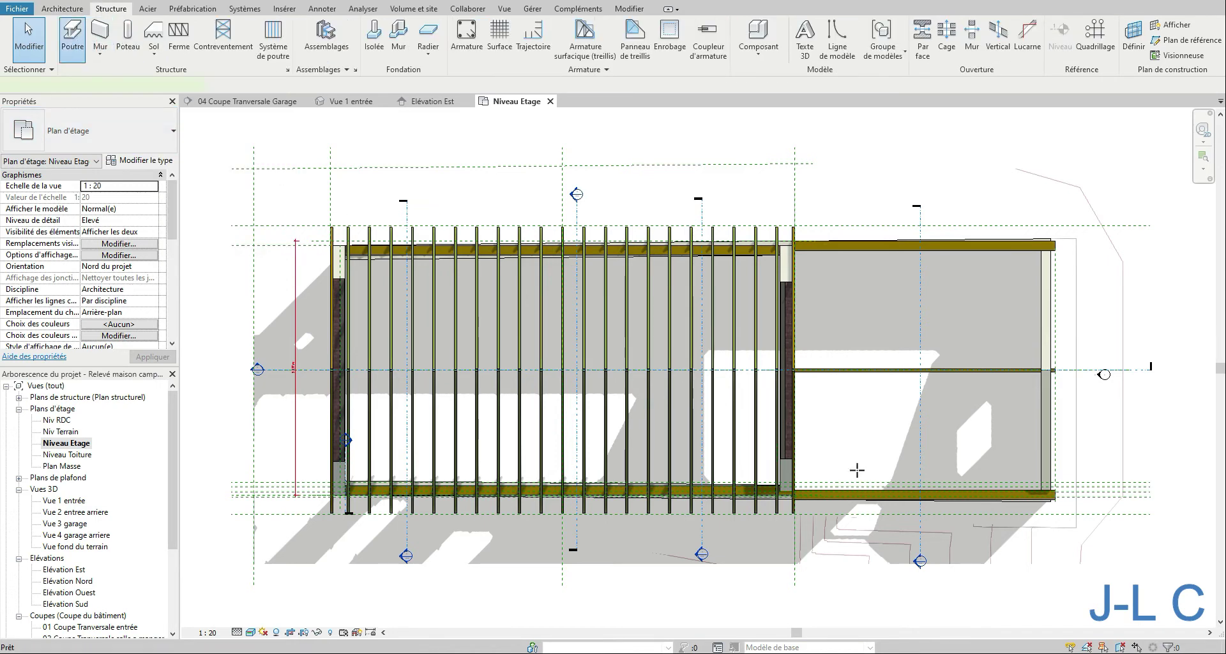
Place a 57x70 chevron beam about 3.7 m long on plane Rampant Nord Garage, from the ridge axis northward along the gable overhang plane.
click(73, 39)
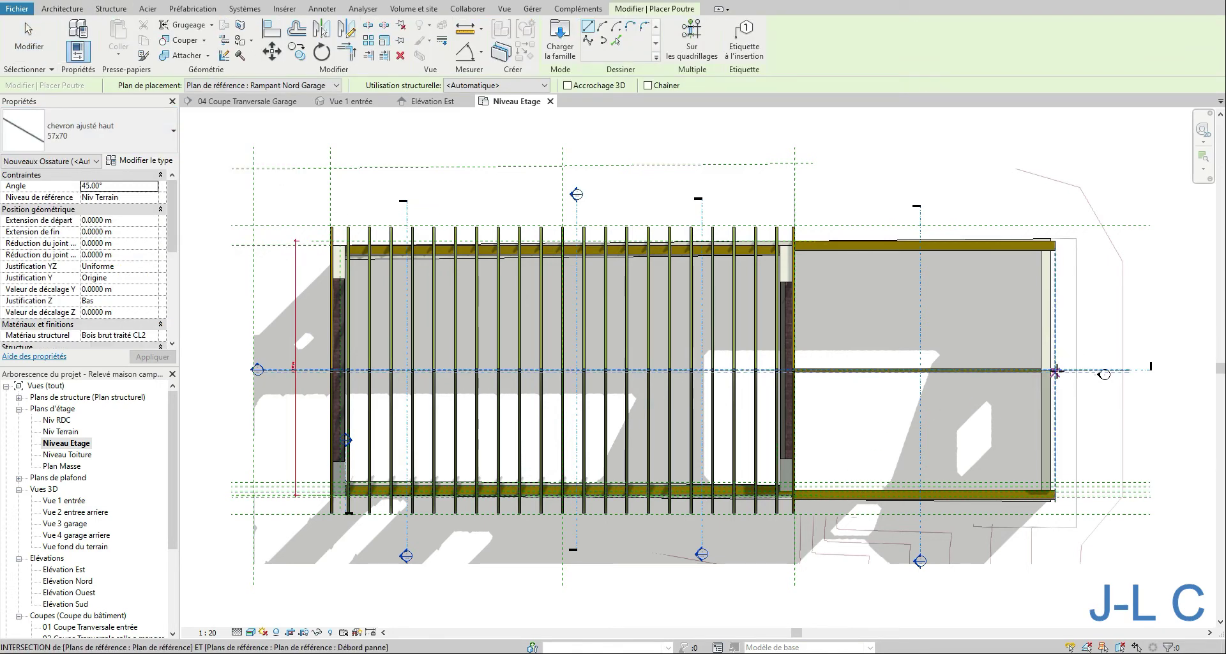
right_click(1056, 370)
click(1097, 466)
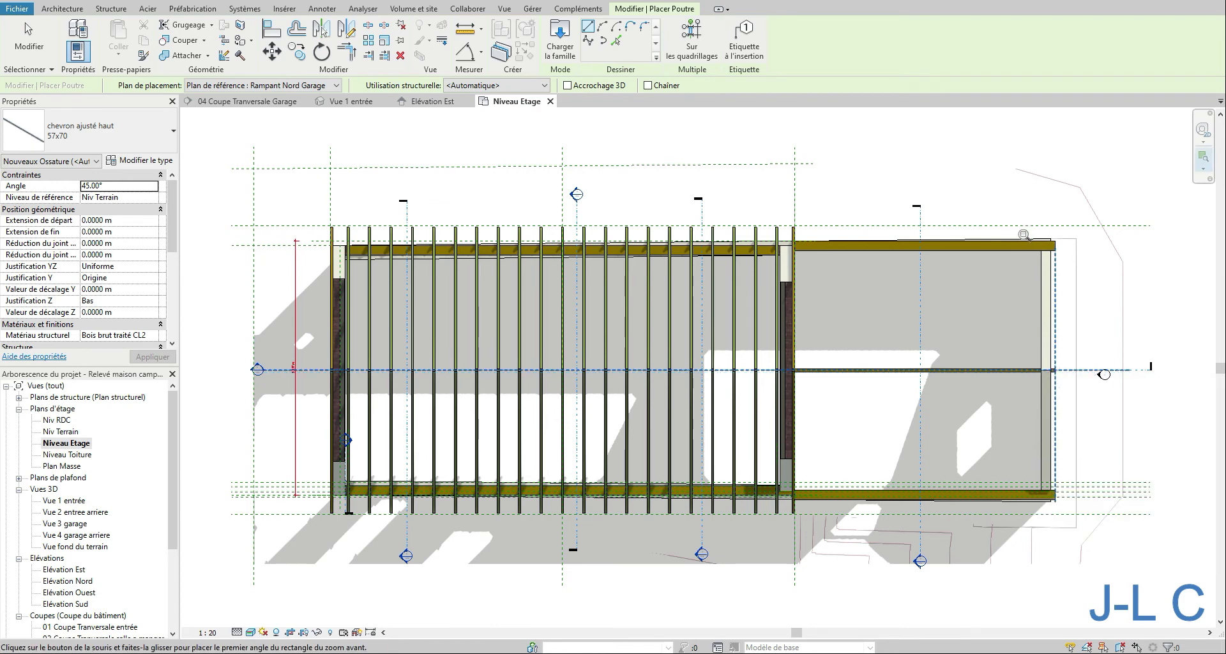
drag(1017, 230, 1140, 409)
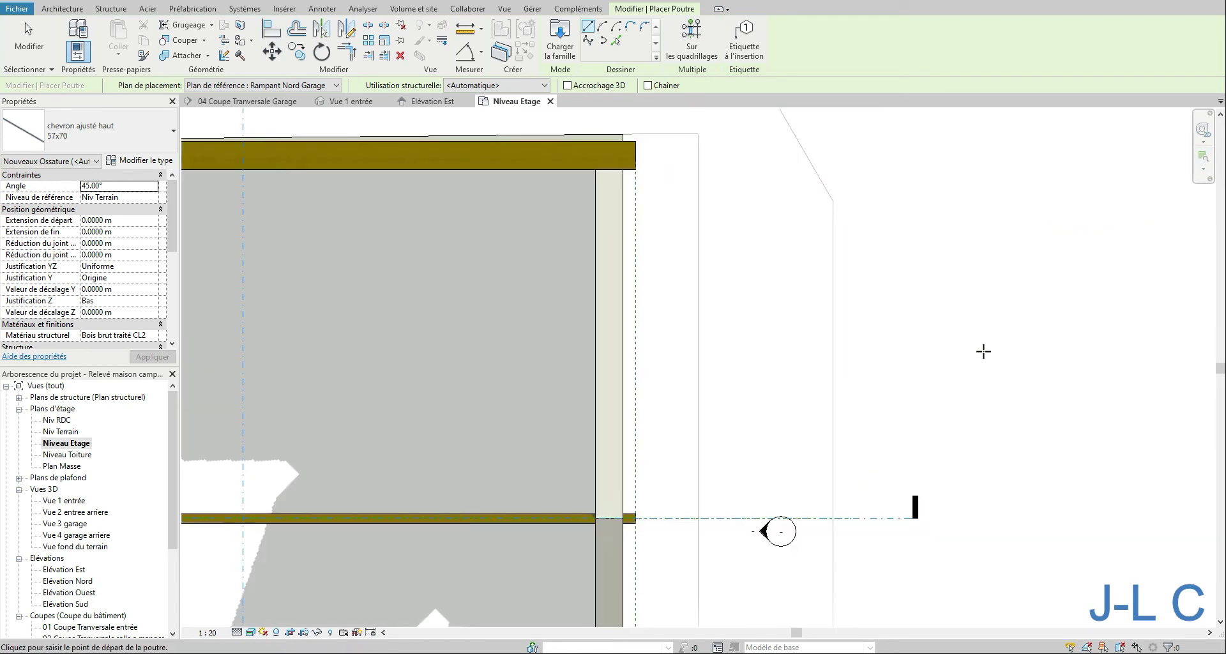
click(635, 519)
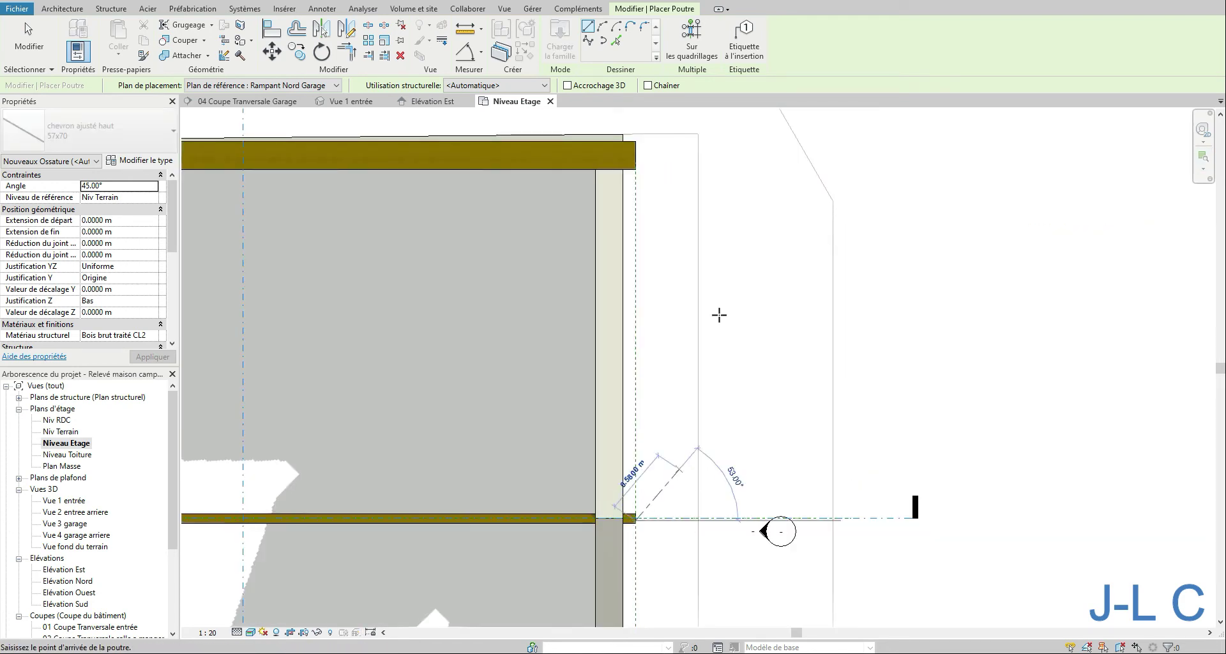
click(635, 114)
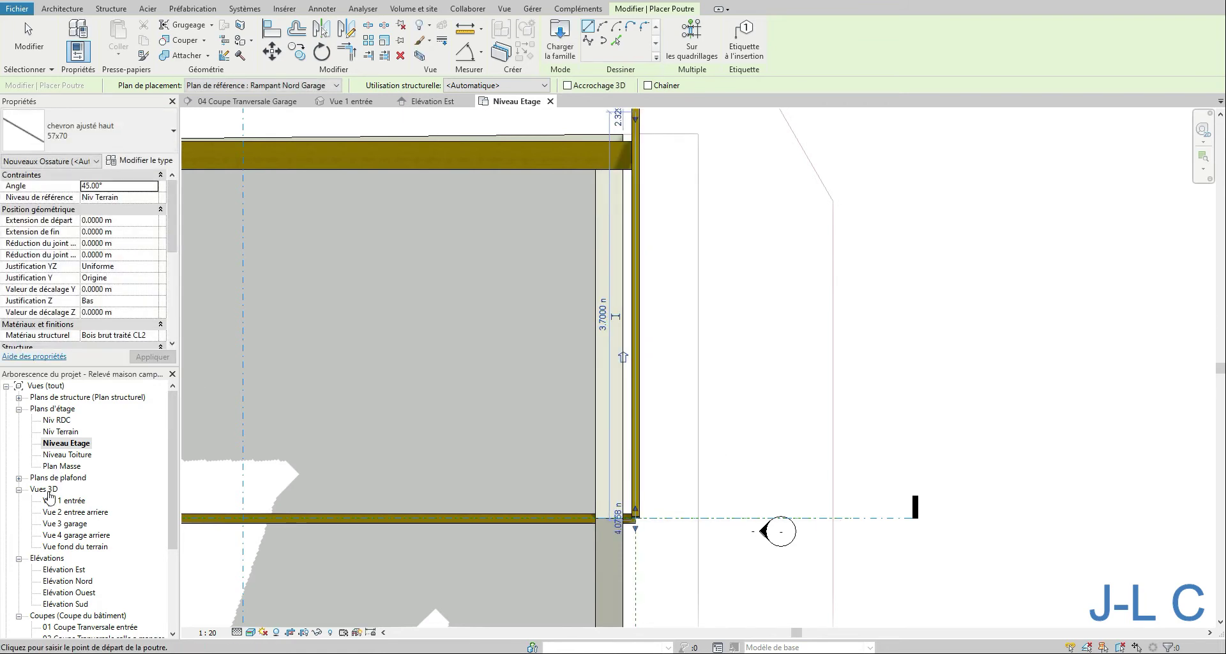
Extend the new rafter's lower end to the 0.300 m eave overhang reference plane in the Elévation Est view.
middle_drag(418, 497, 394, 553)
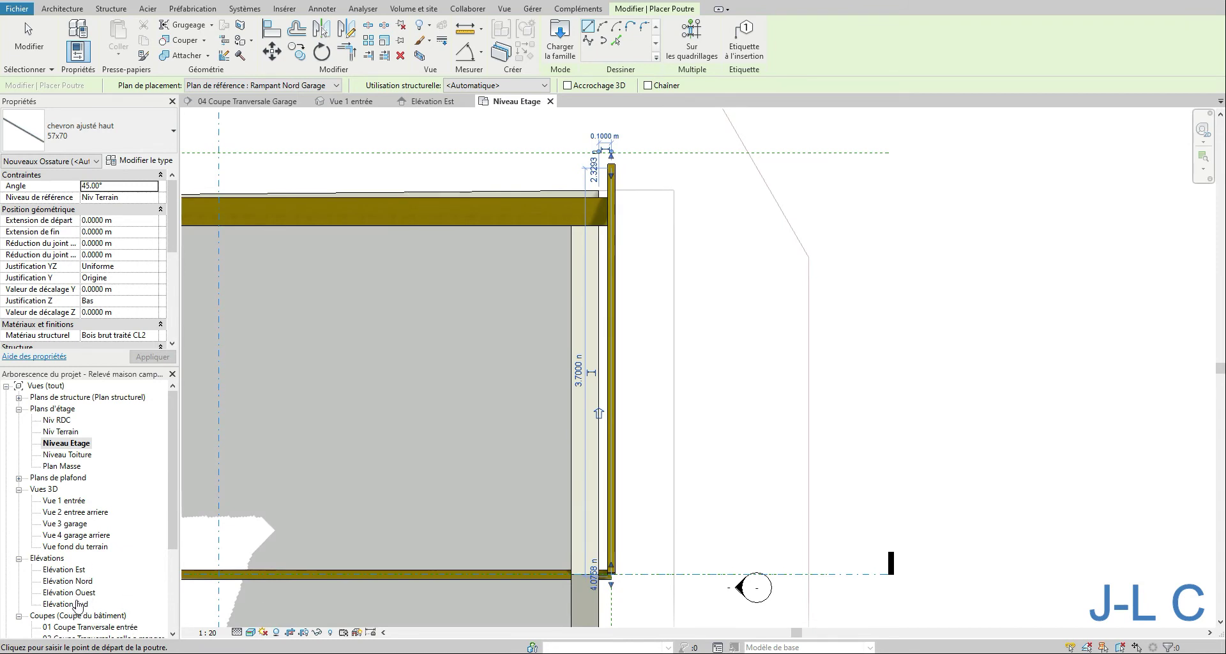
double_click(67, 569)
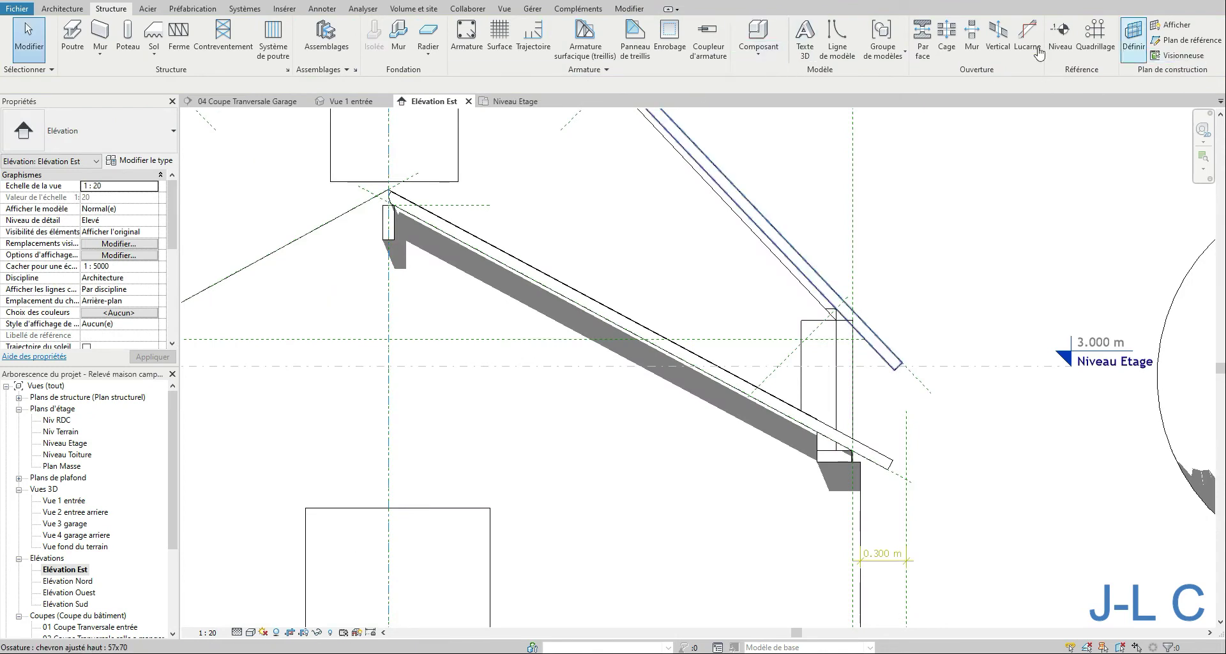
click(629, 9)
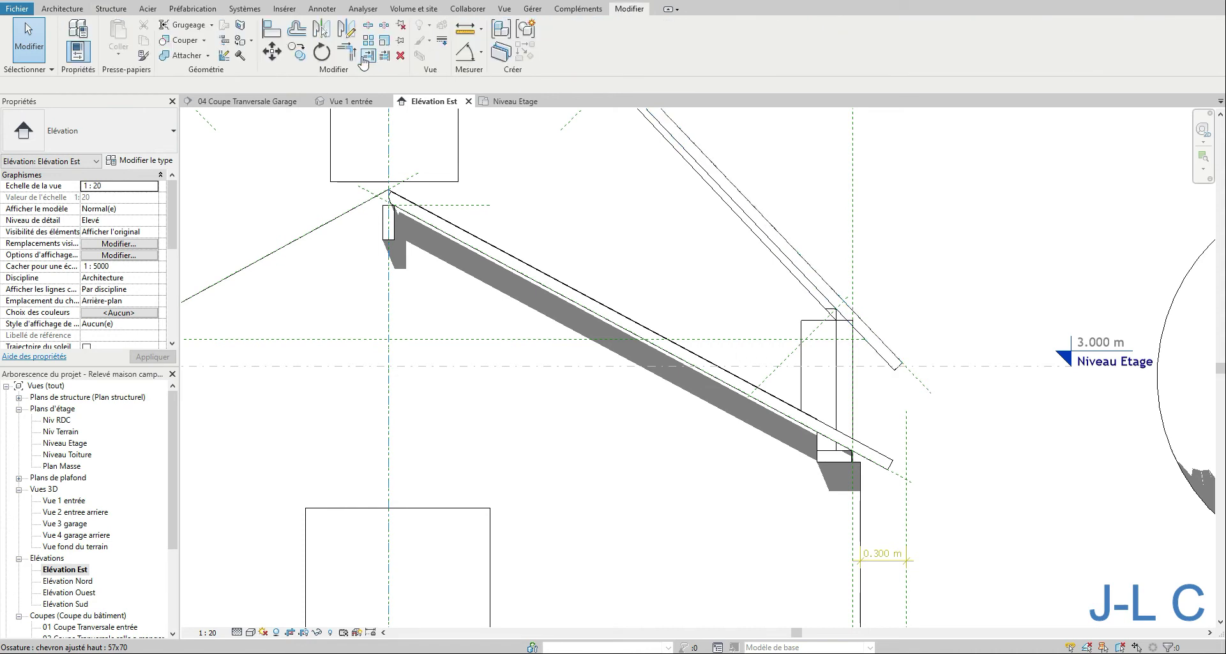
click(368, 56)
click(906, 446)
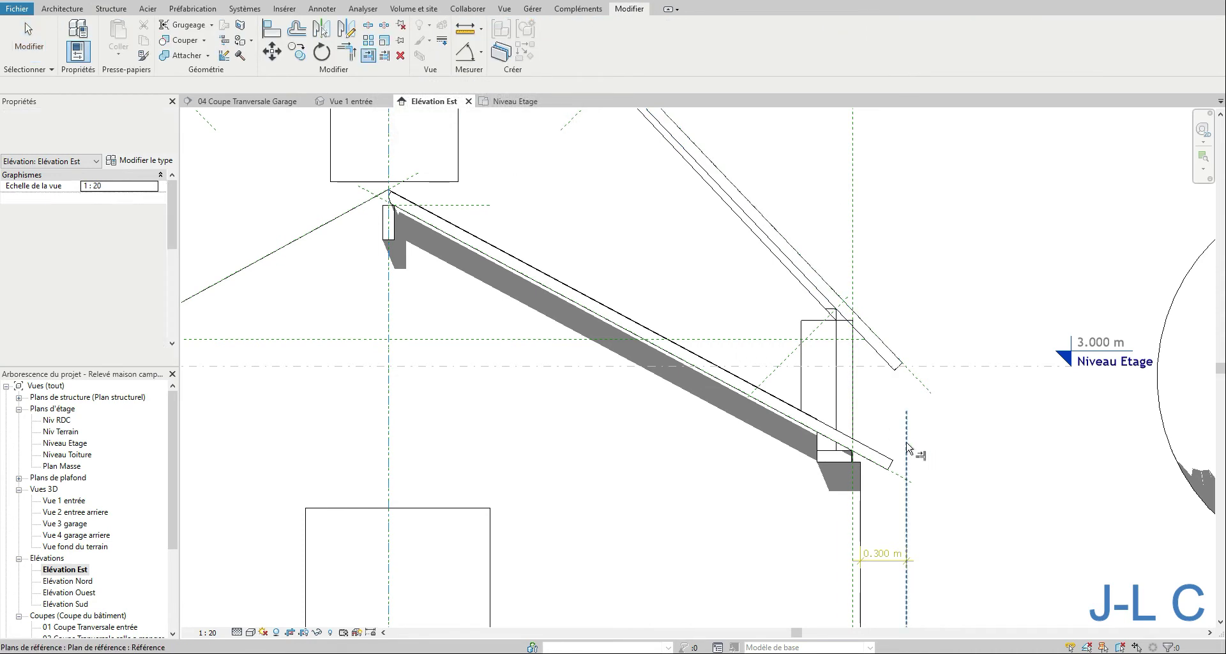
click(891, 461)
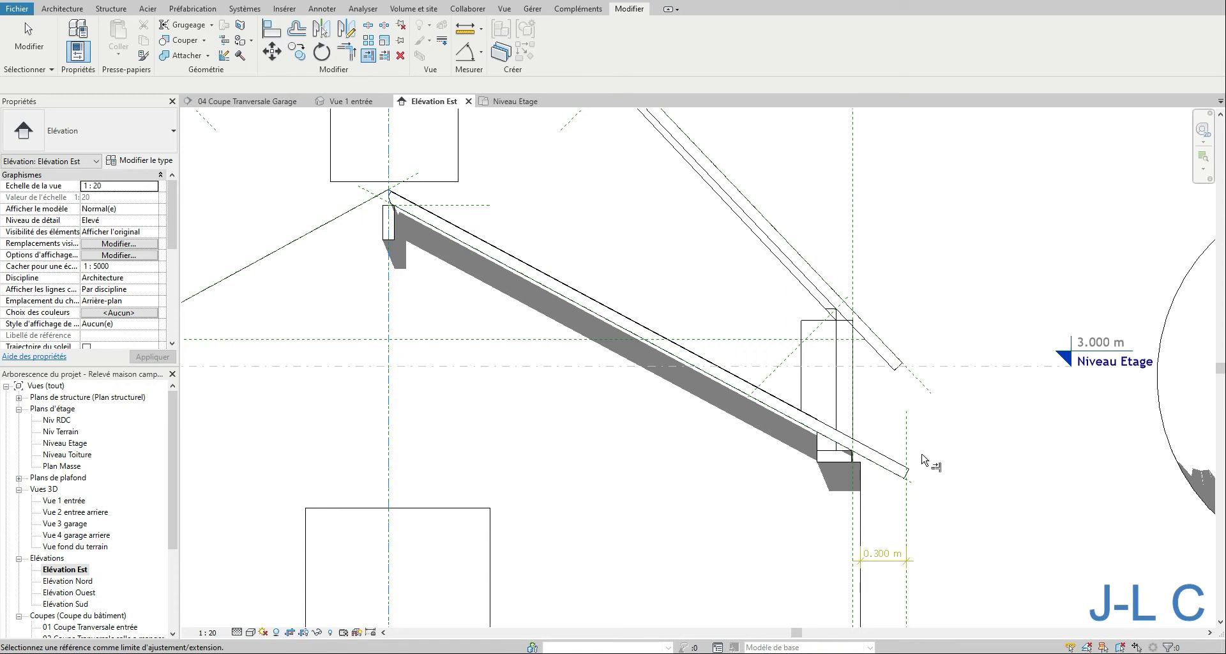
key(Escape)
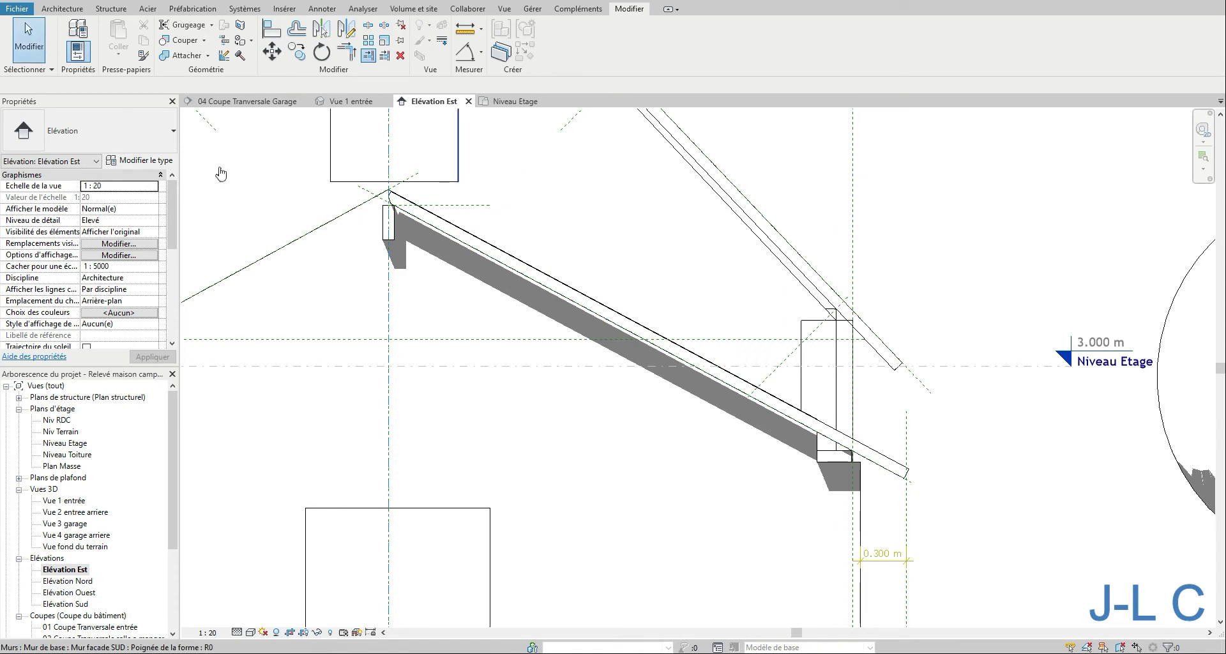
Try to set the garage rafter's Angle parameter to 28°.
click(752, 389)
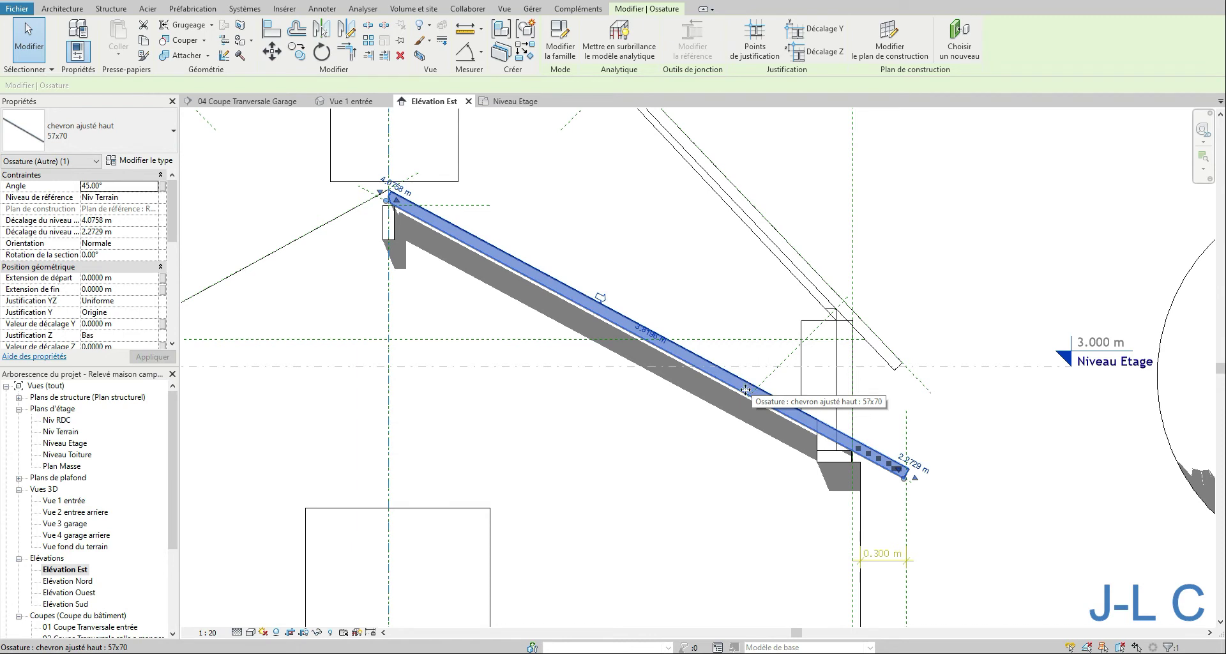
click(111, 186)
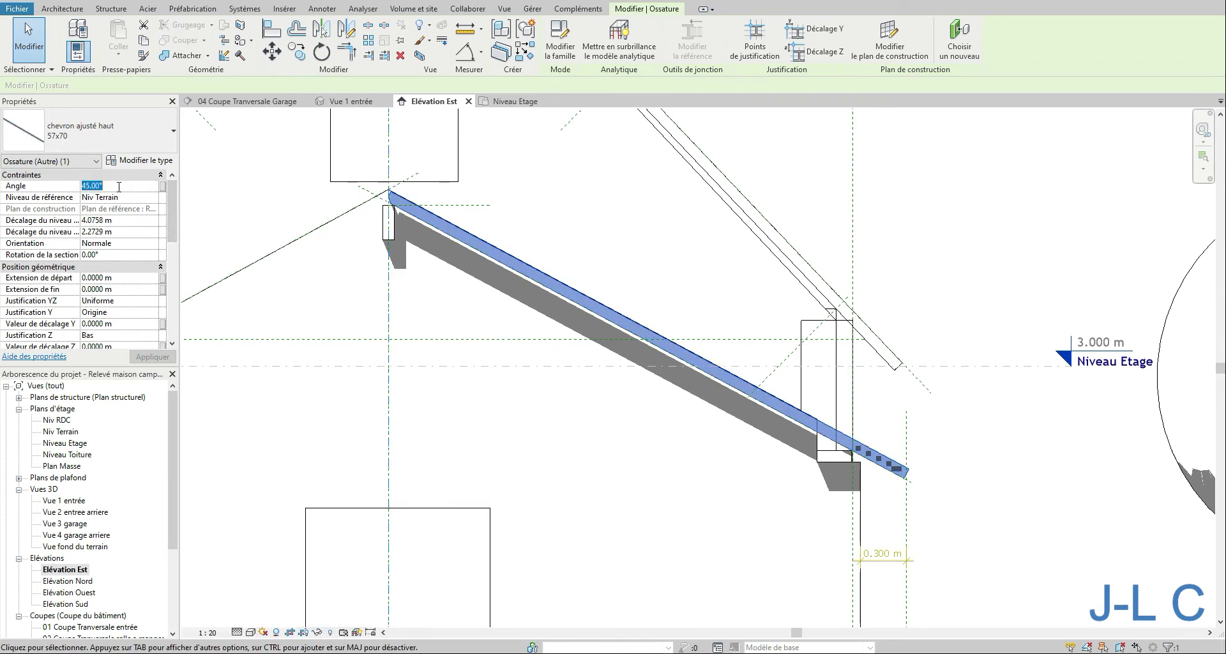
text(2)
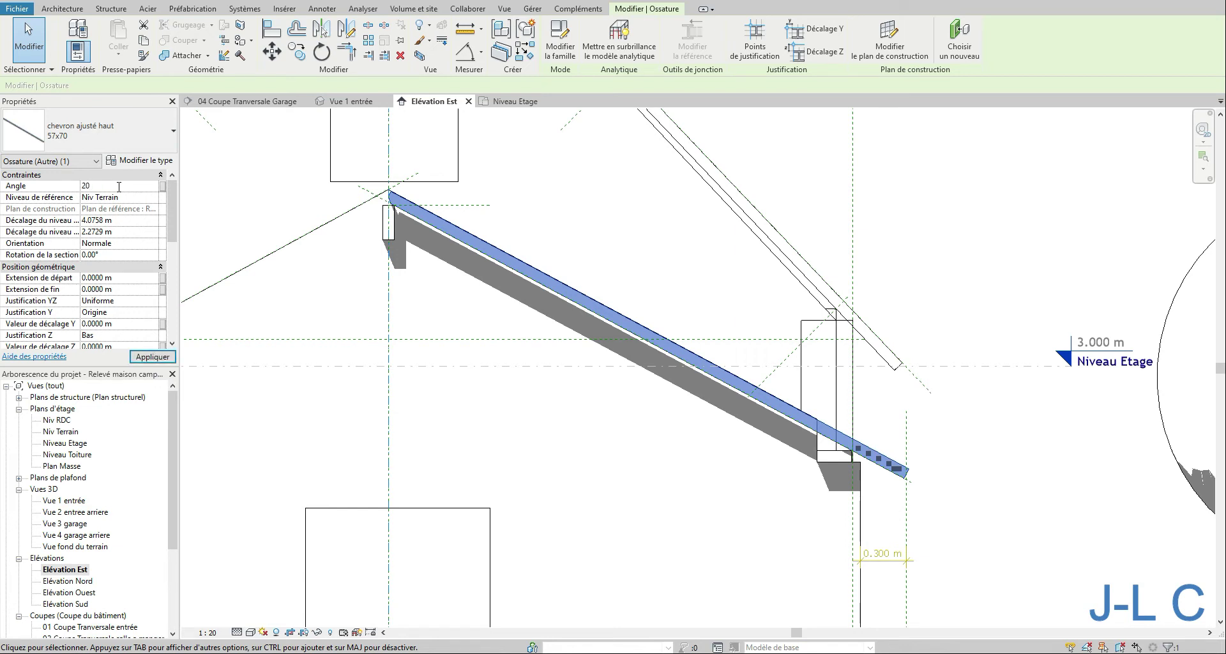
text(8)
key(Return)
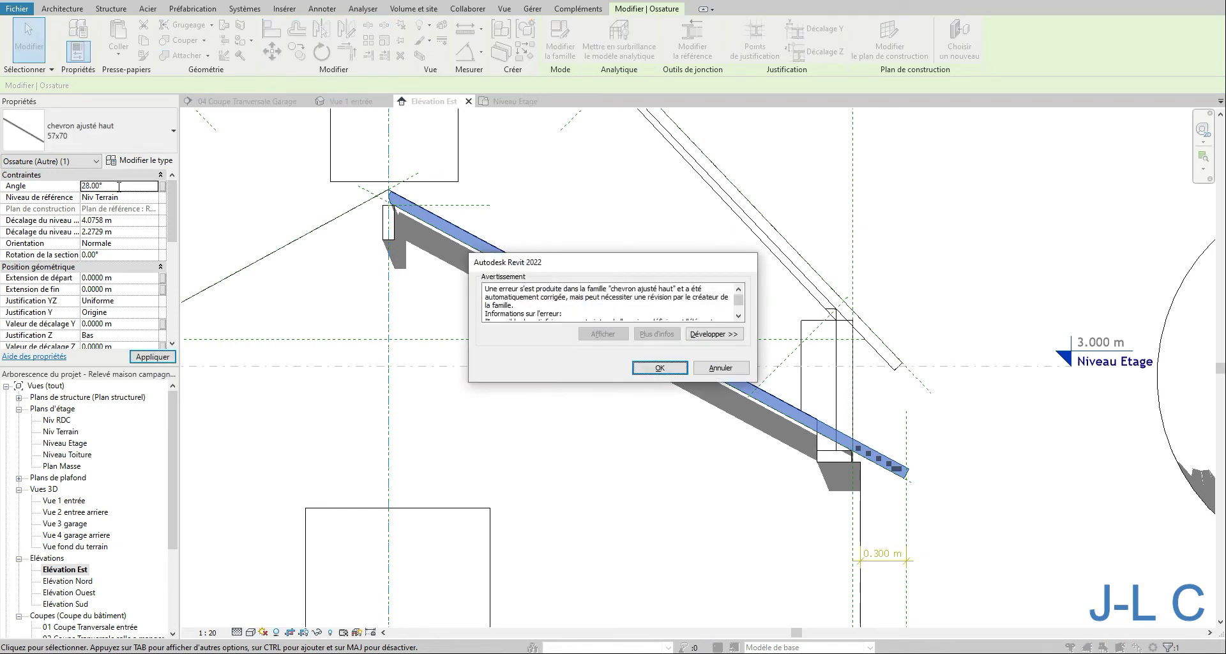
click(720, 368)
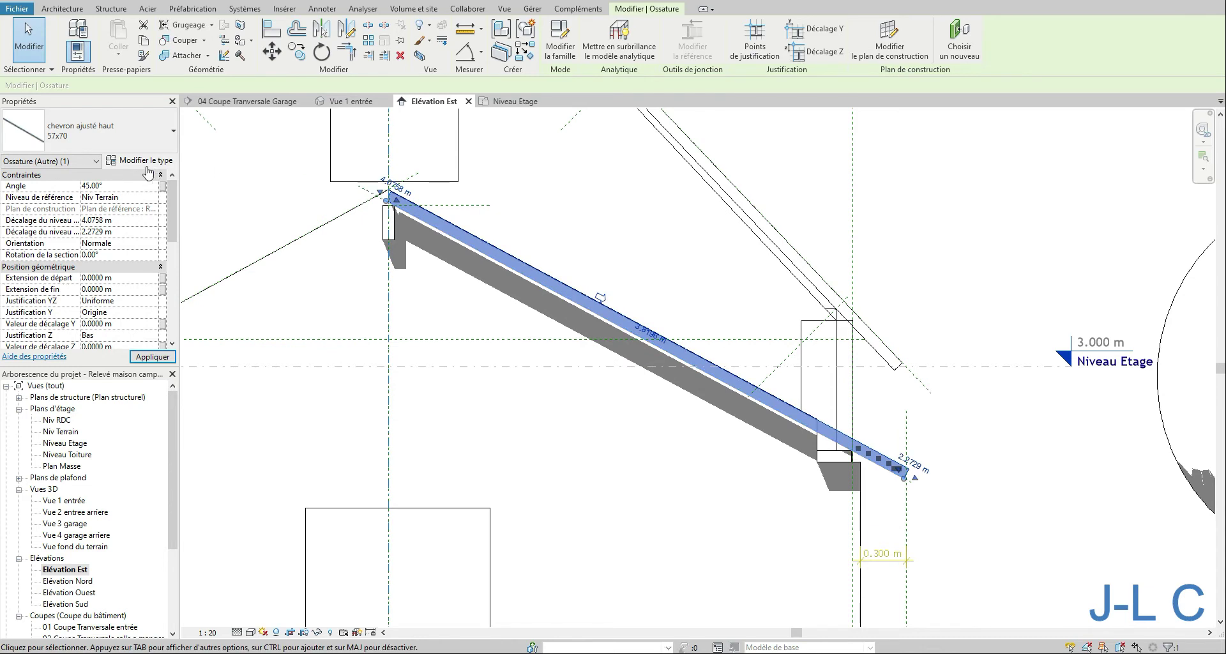
click(121, 176)
click(123, 176)
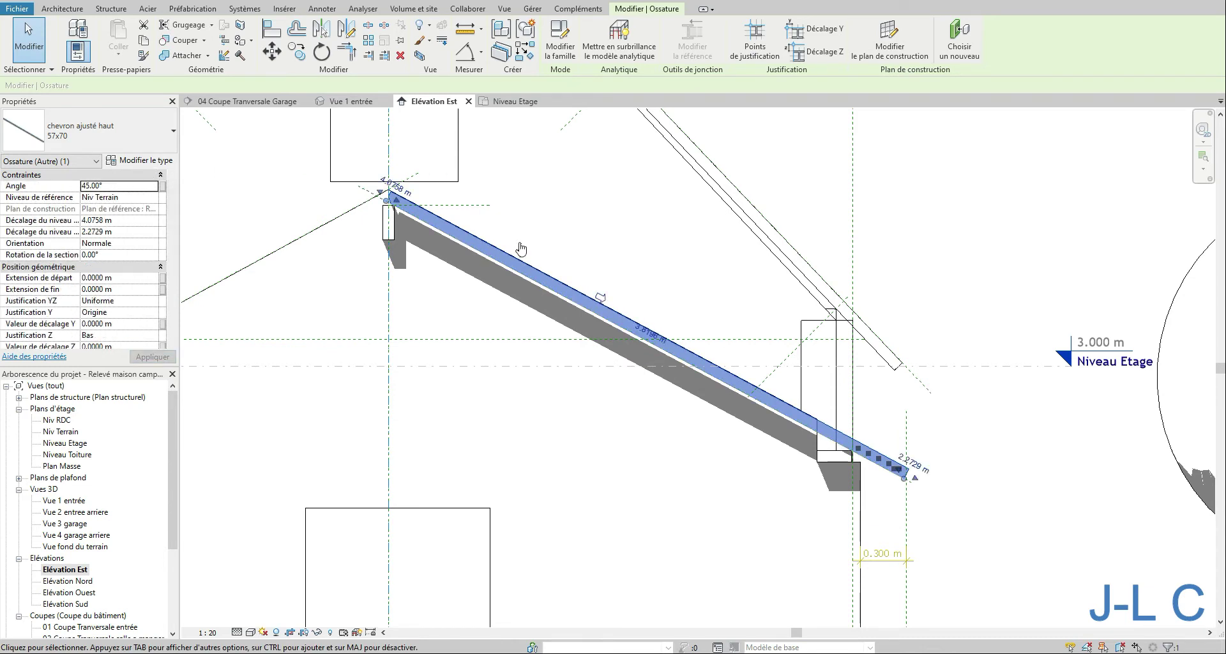
Open the rafter's family in its Avant elevation, close the inactive views, and return to the project's Elévation Est view.
double_click(554, 270)
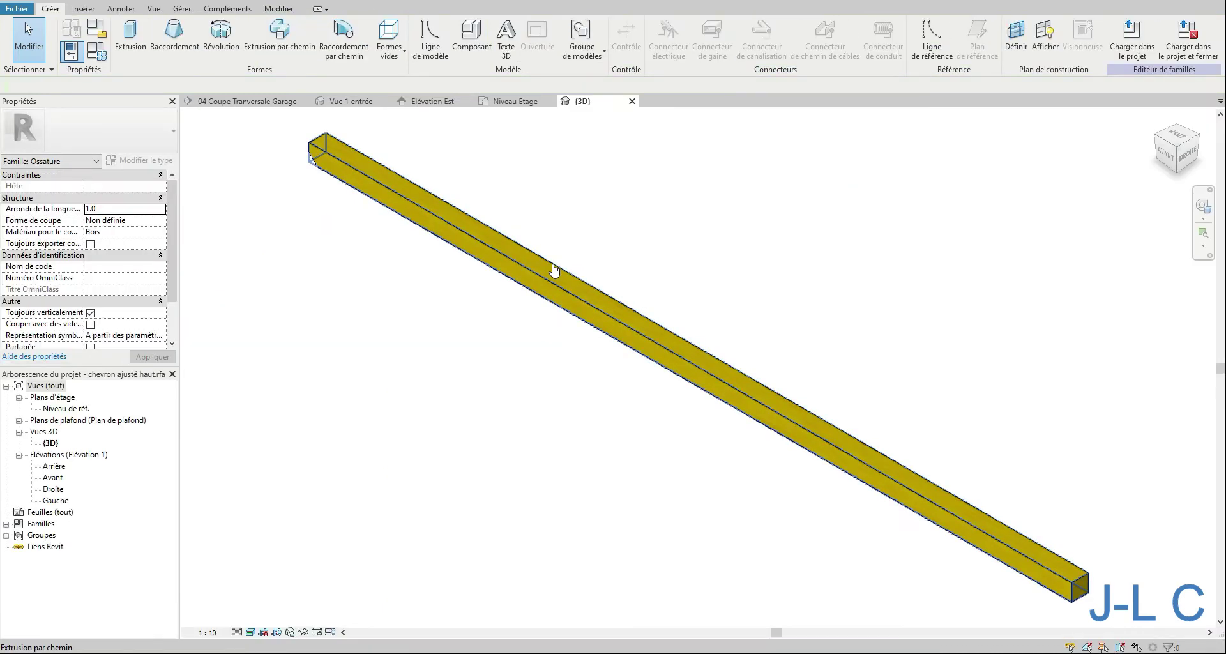
double_click(55, 480)
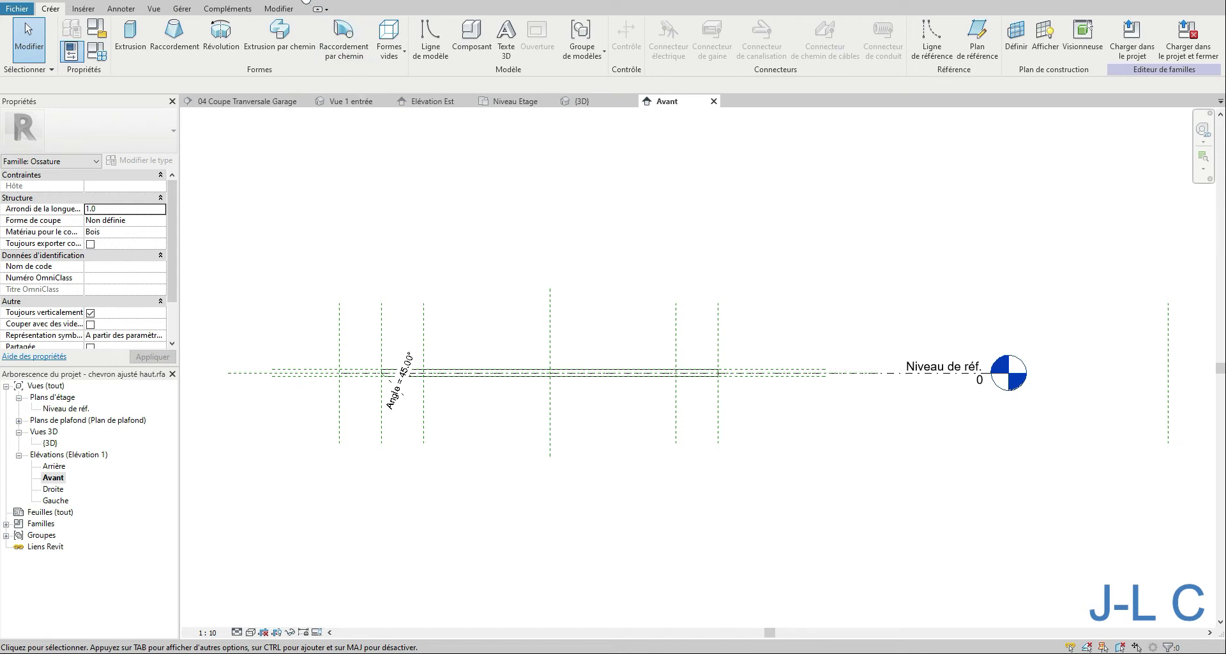
click(298, 1)
click(237, 102)
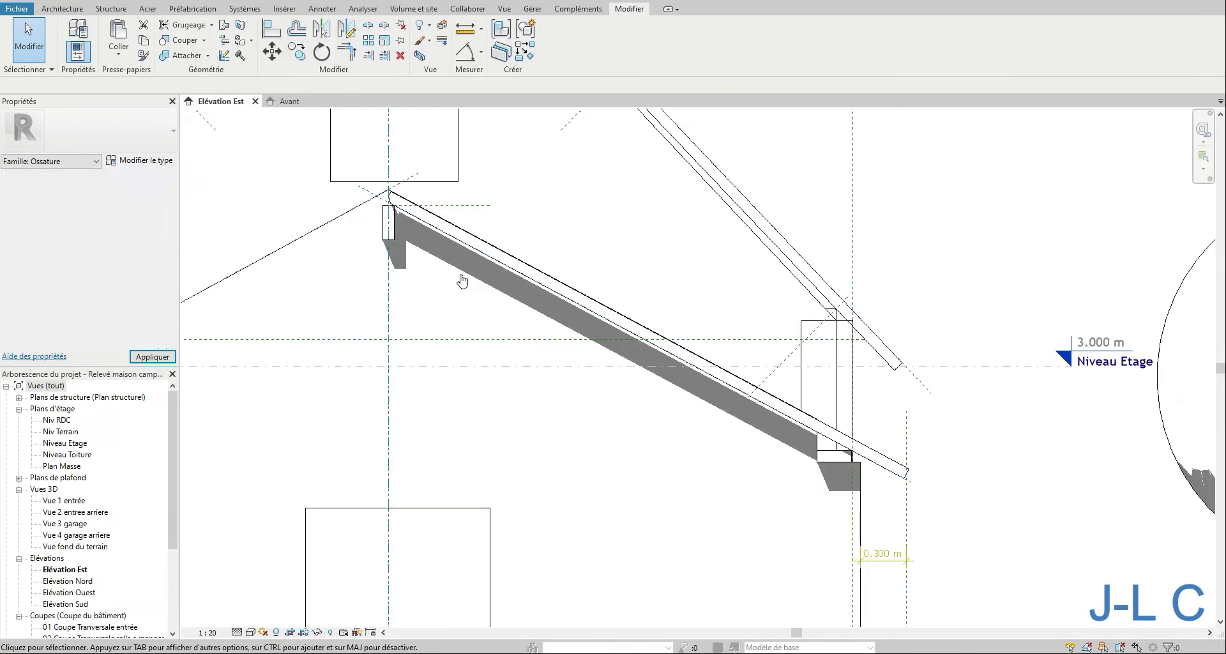
Add an angular dimension between the garage rafter and the vertical ridge axis, below the ridge.
click(457, 246)
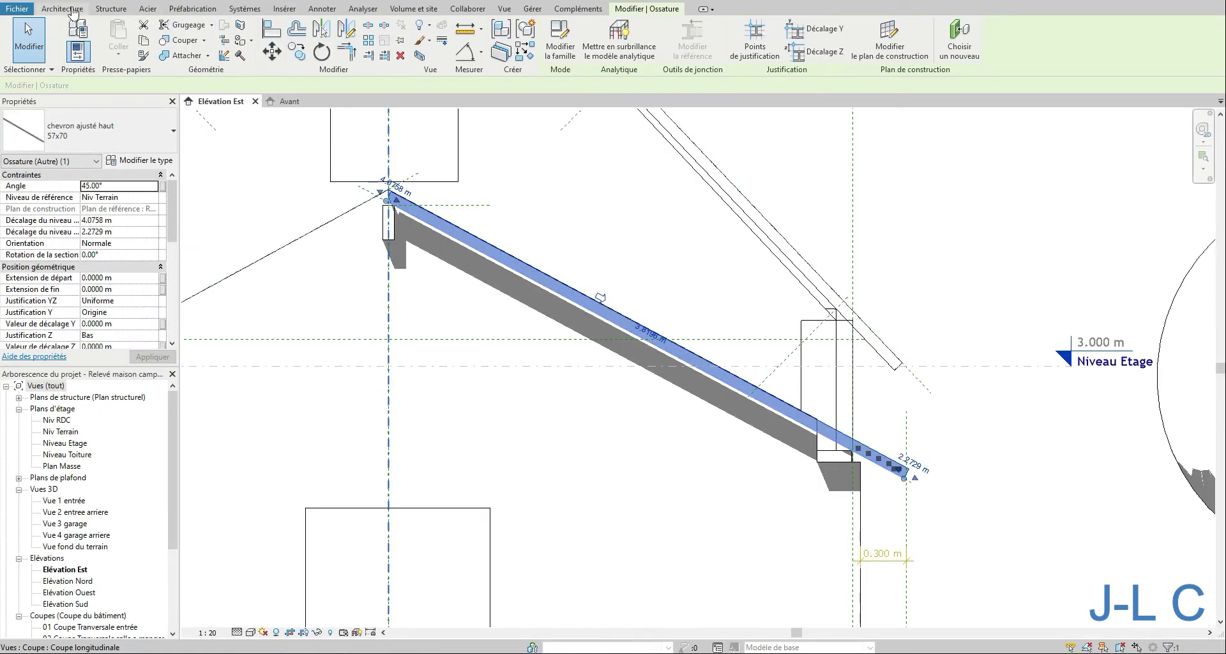
click(321, 9)
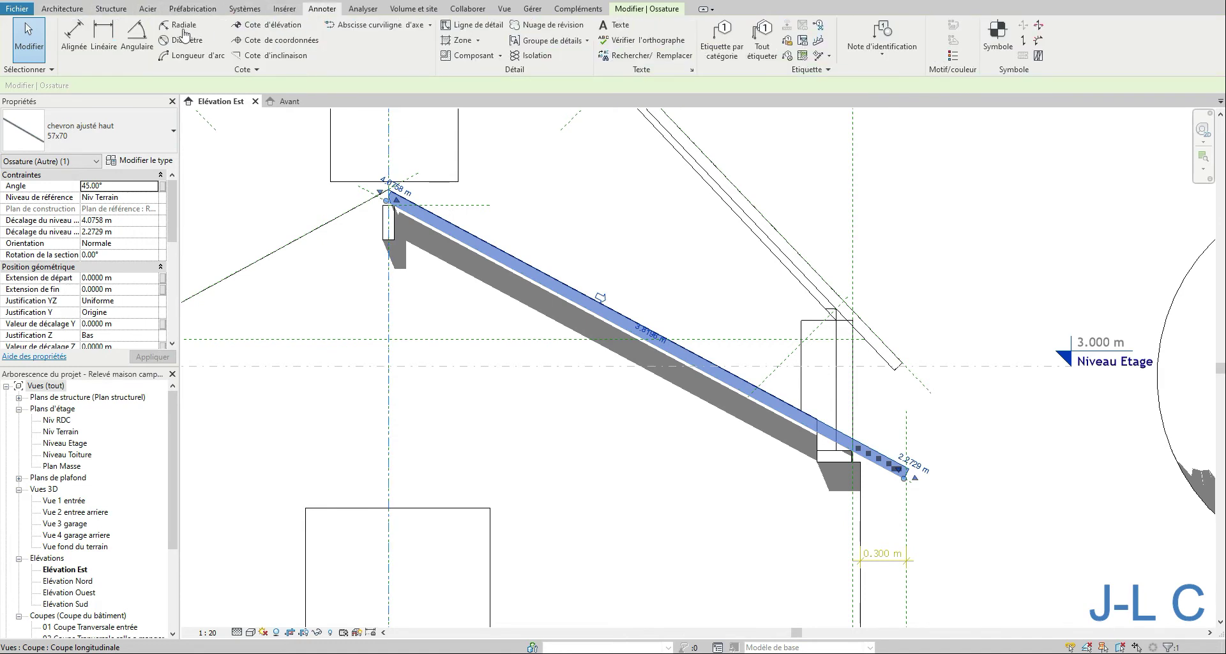
click(139, 34)
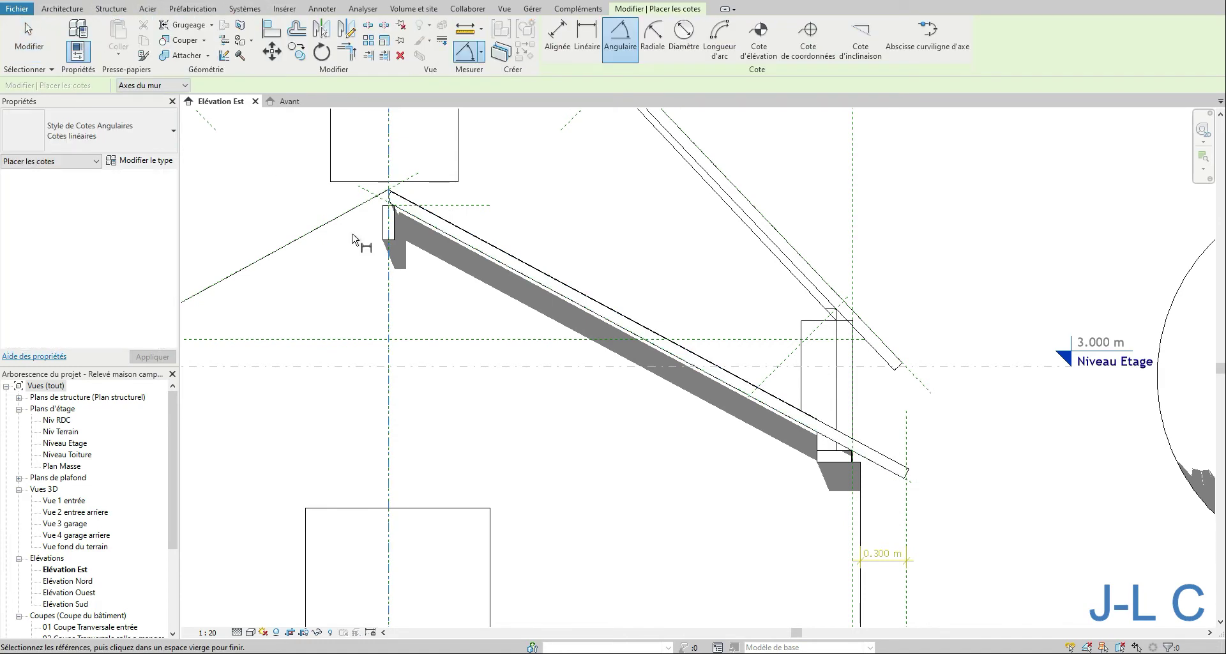
click(457, 230)
click(452, 291)
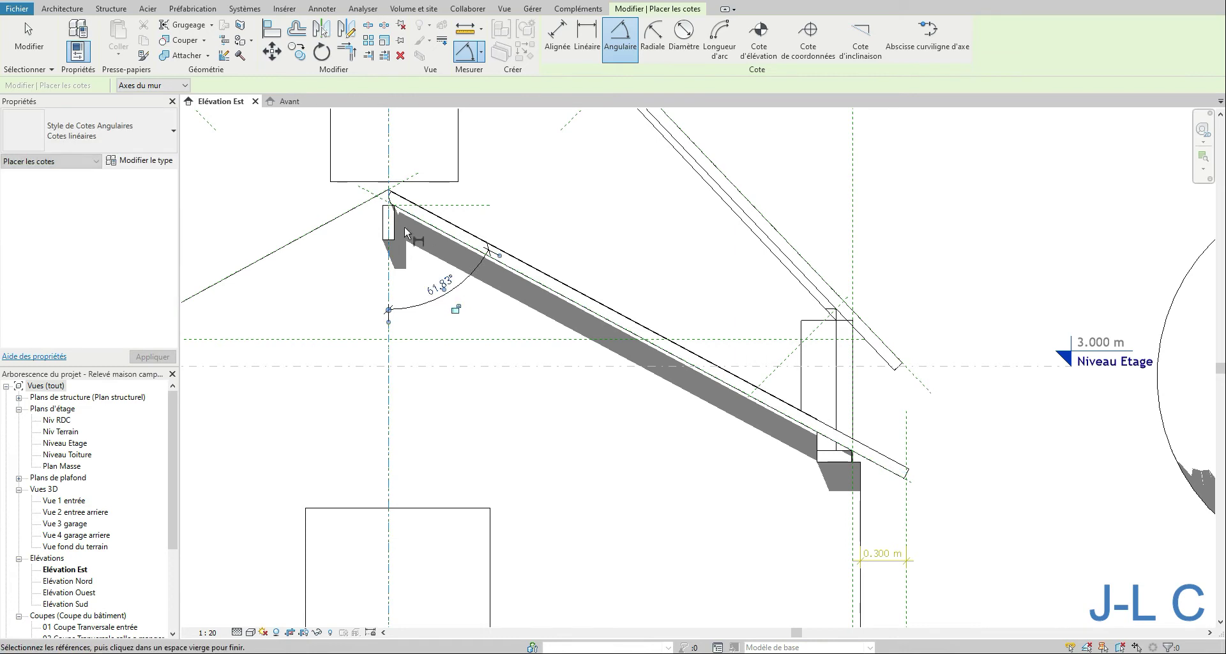
click(31, 45)
Set the garage rafter's Angle parameter to 61.83° and accept the family warning.
click(395, 198)
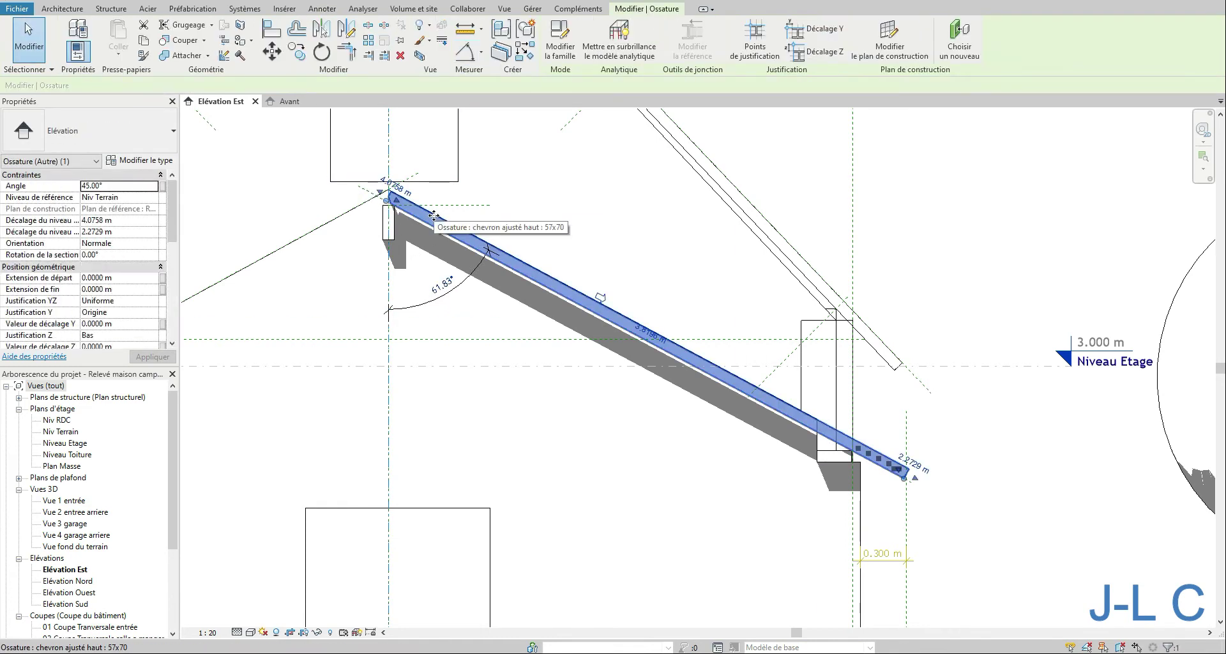
click(116, 184)
text(61.83)
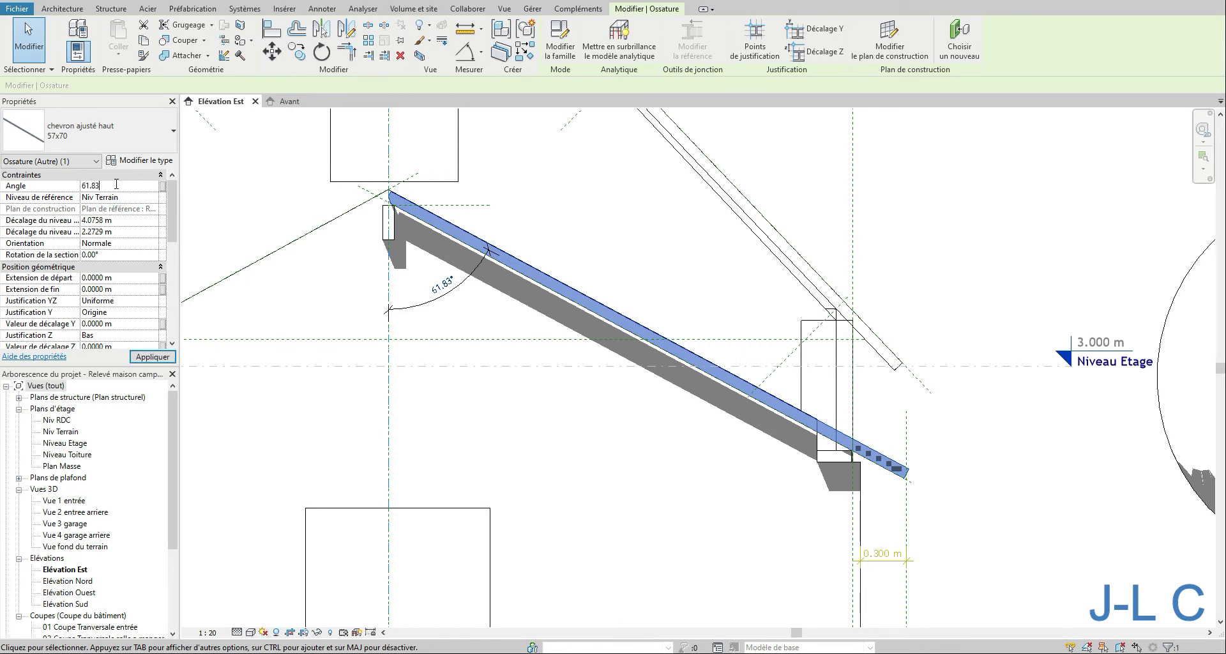
key(Return)
click(667, 373)
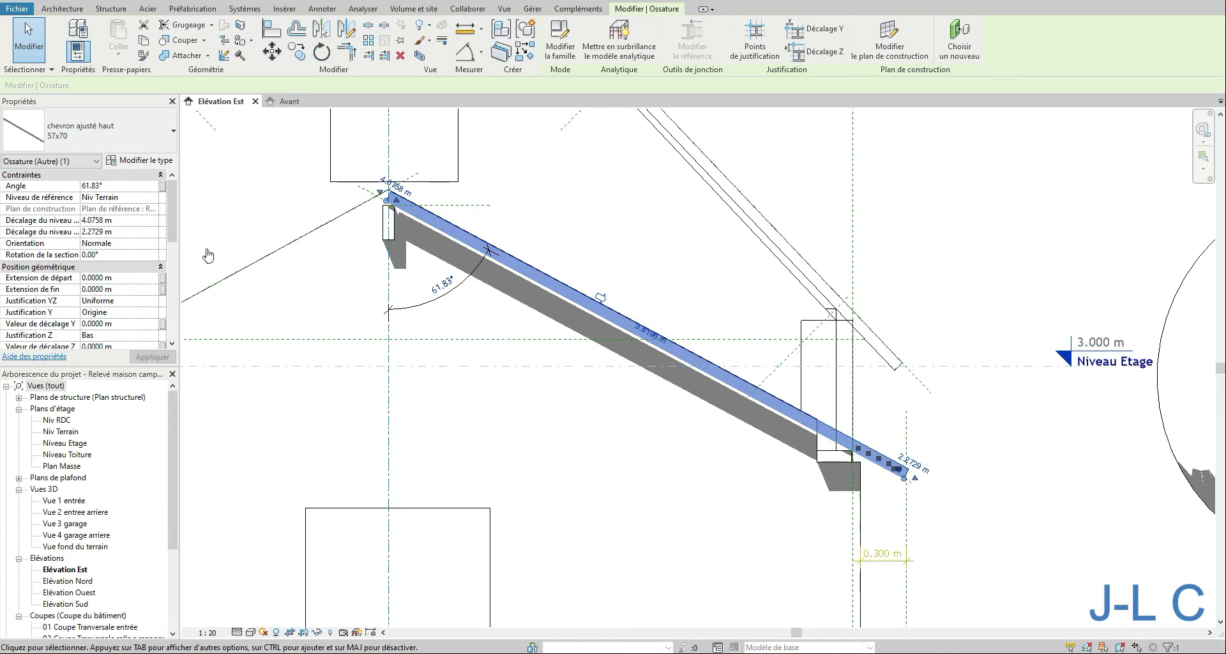
Examine the Angle dimension and the void extrusion cutting the rafter's end in the family's Avant view.
click(292, 102)
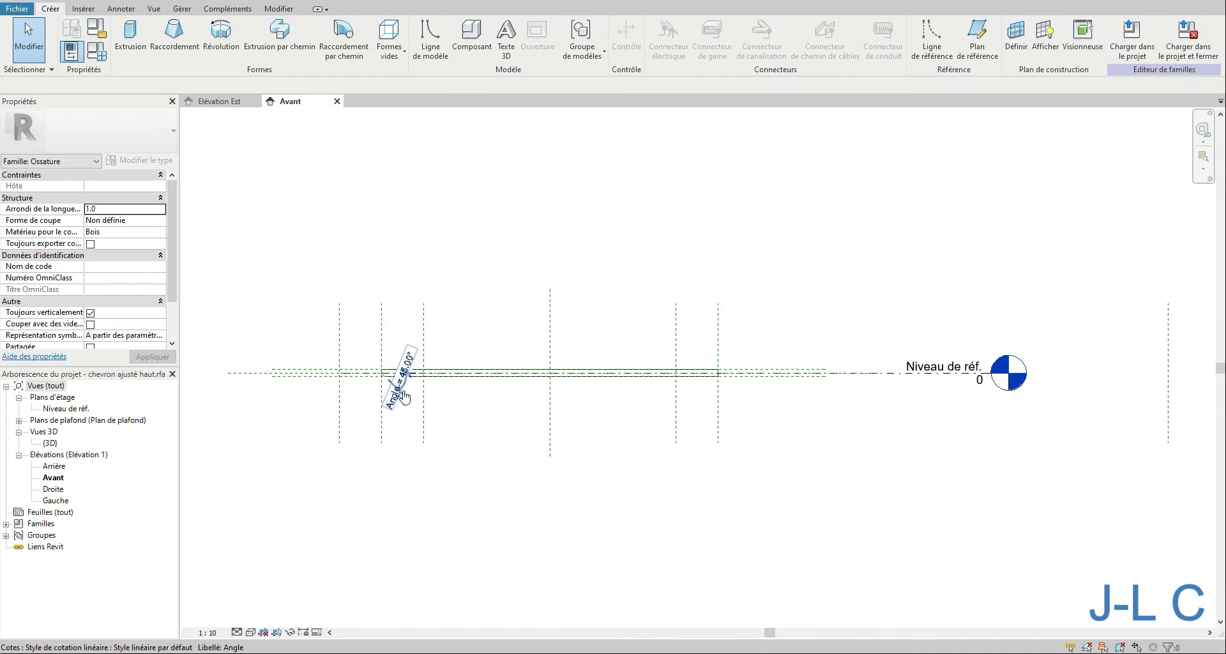
click(404, 397)
click(71, 51)
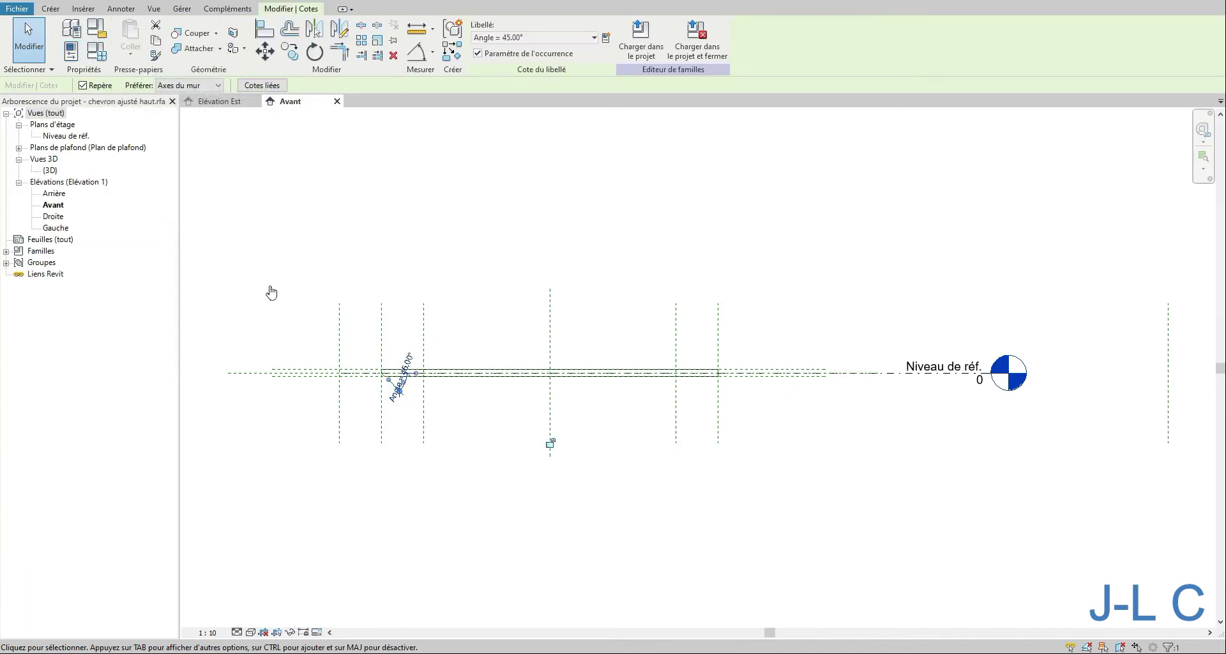
right_click(318, 315)
click(395, 529)
drag(340, 353, 469, 415)
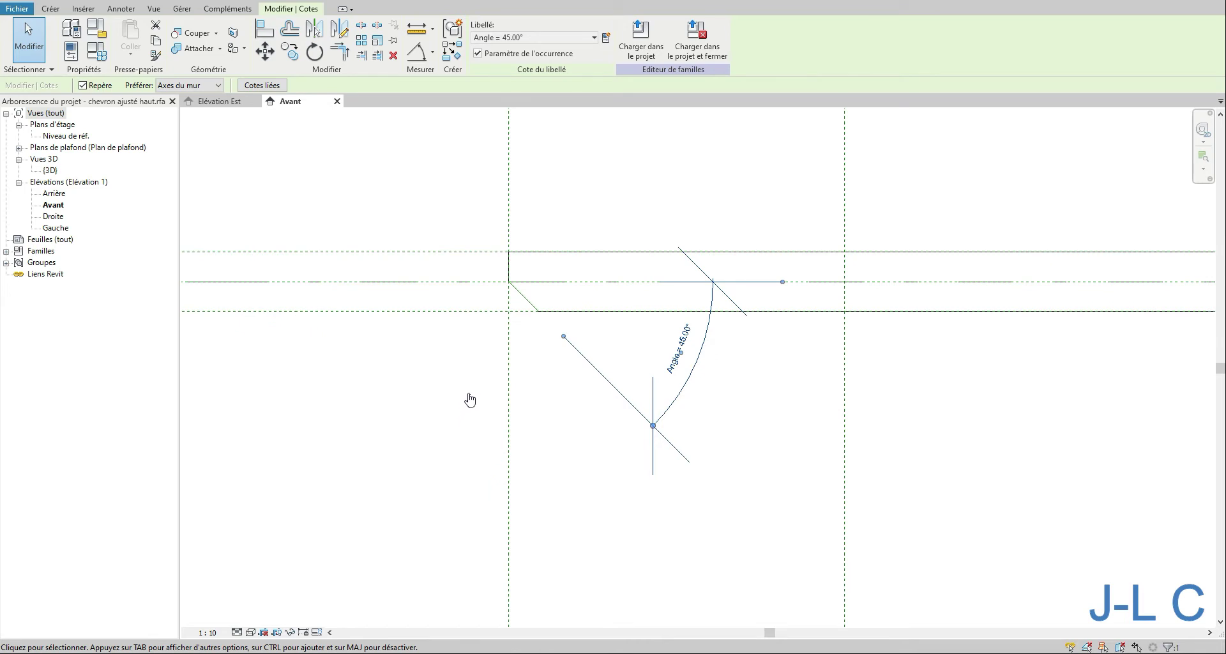
click(513, 297)
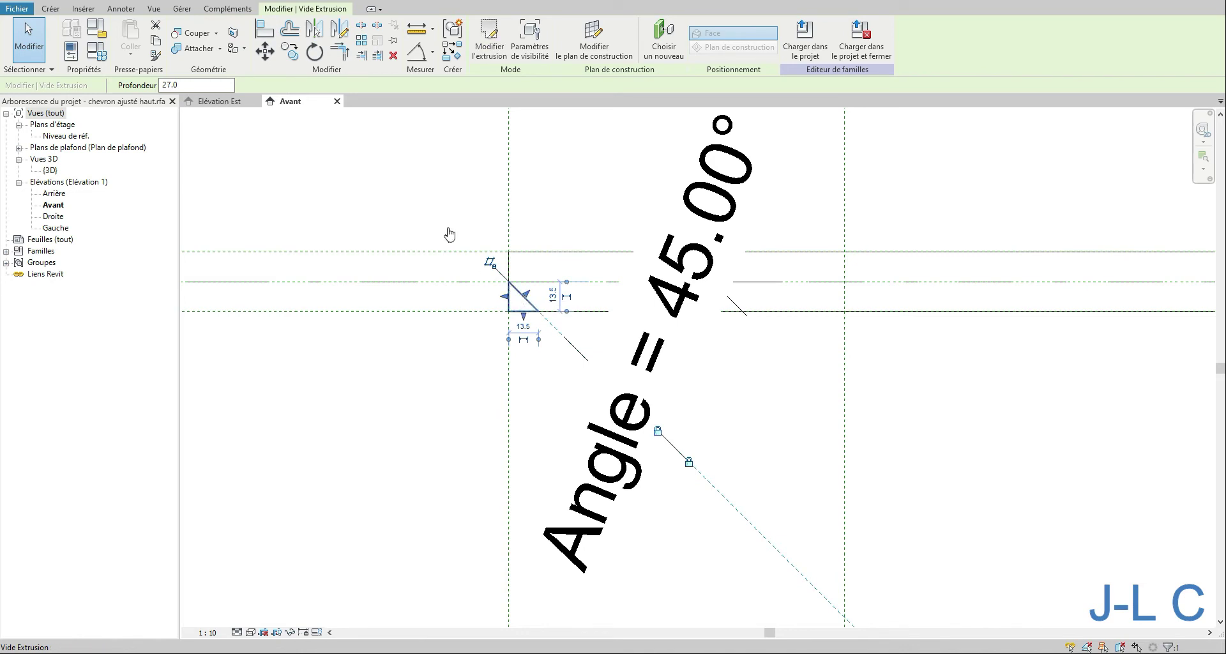
click(371, 184)
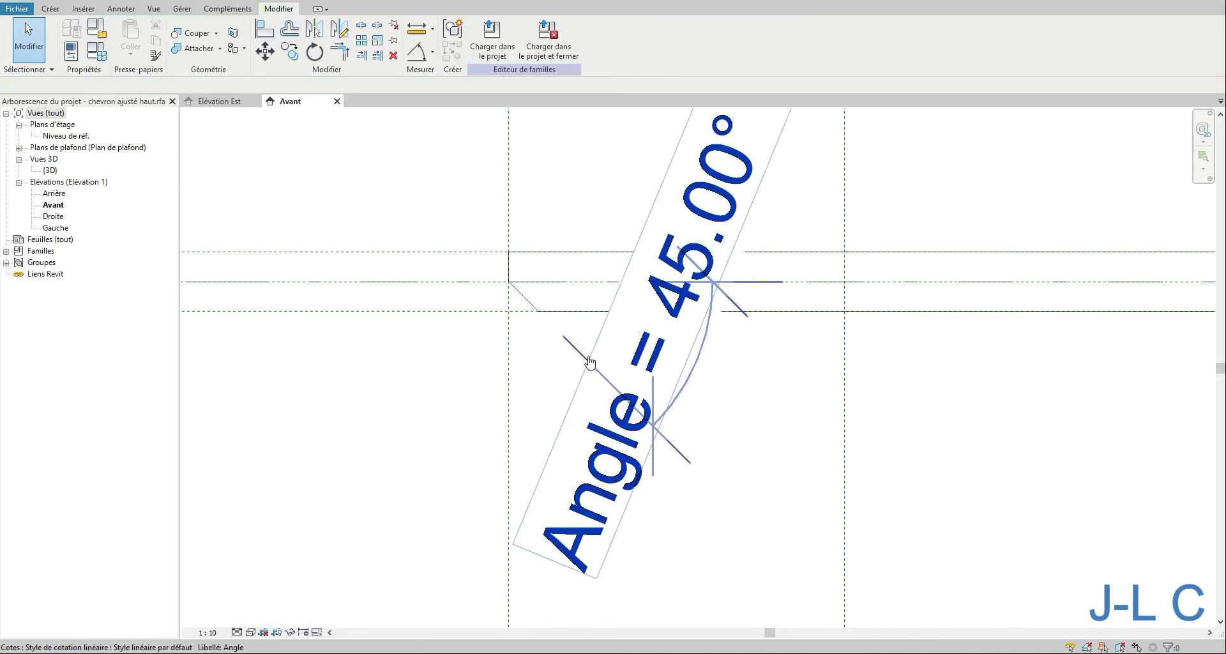
Set the default Angle parameter of family type 27X27 to 61.83° and apply it.
click(97, 51)
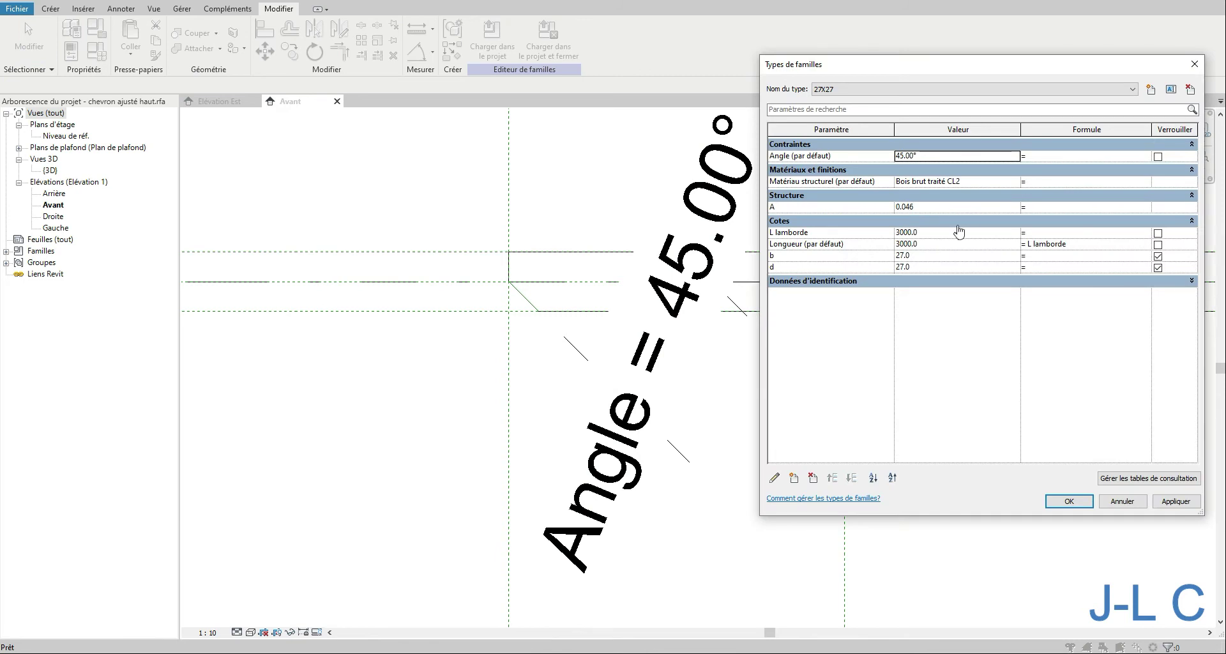
click(934, 157)
text(61.83)
key(Tab)
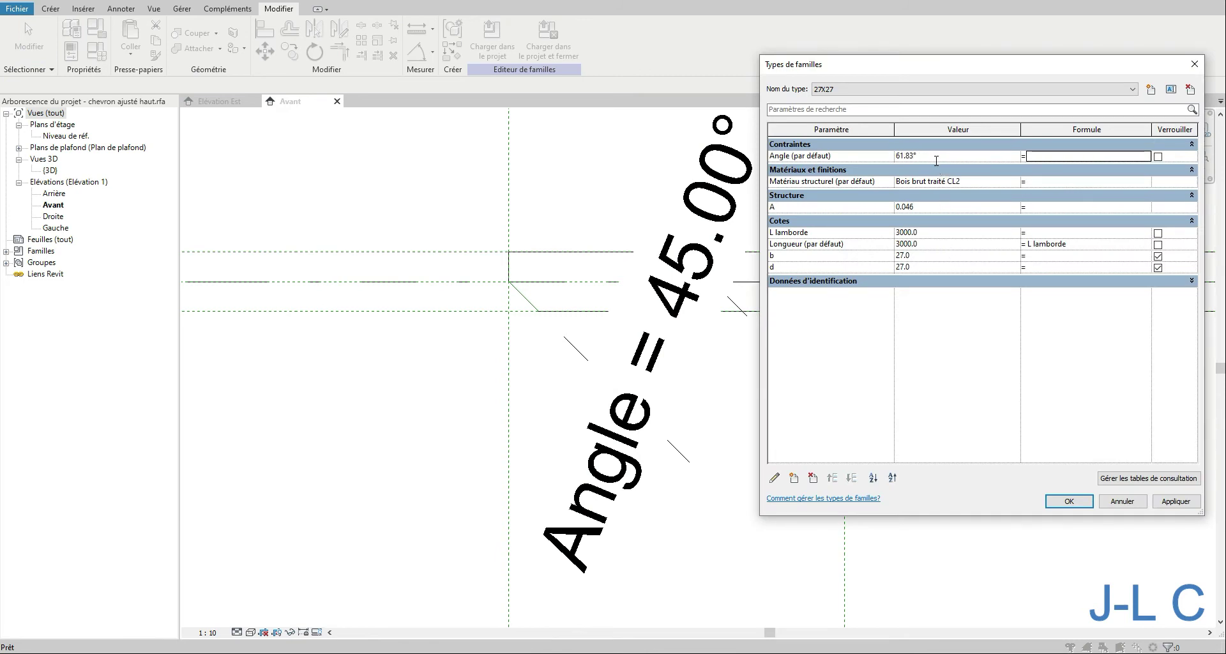
click(1176, 506)
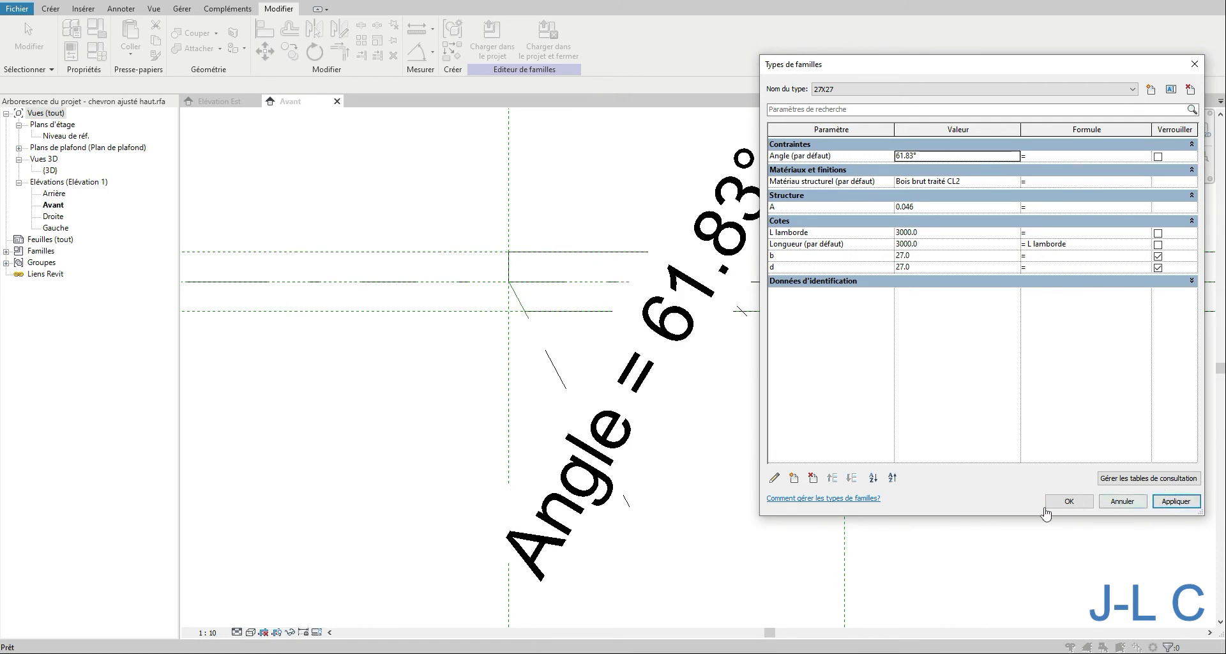
Load the chevron ajusté haut family into the project and close it, overwriting its file, the existing version and its parameter values.
click(1069, 501)
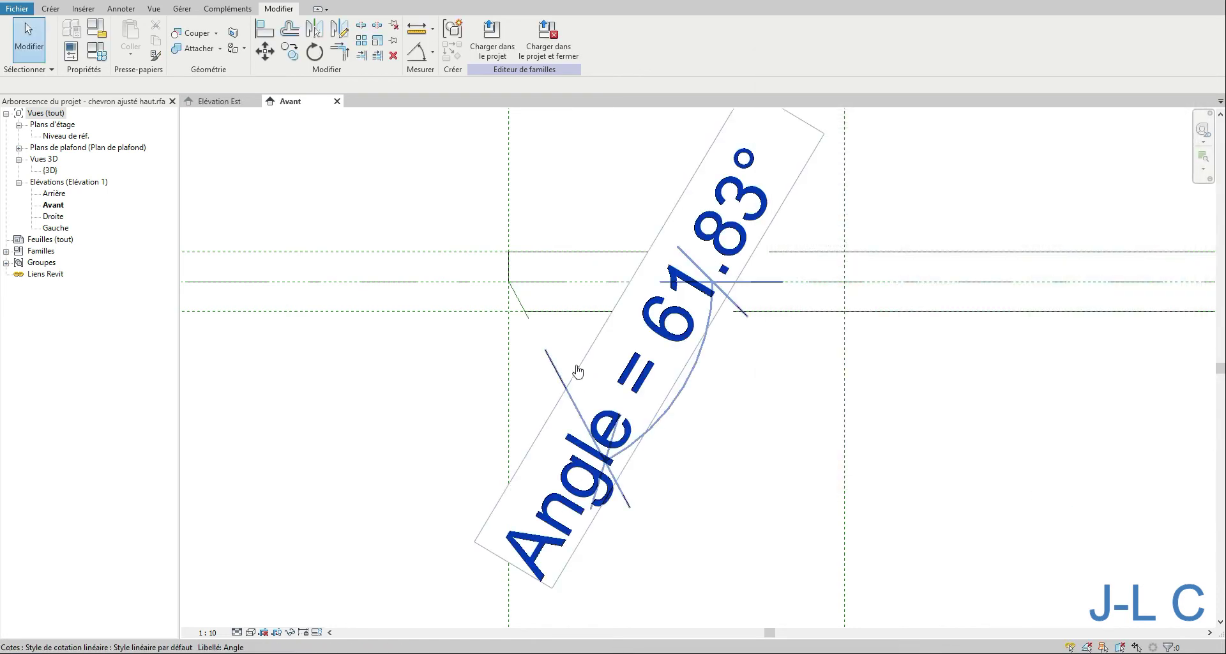
click(517, 305)
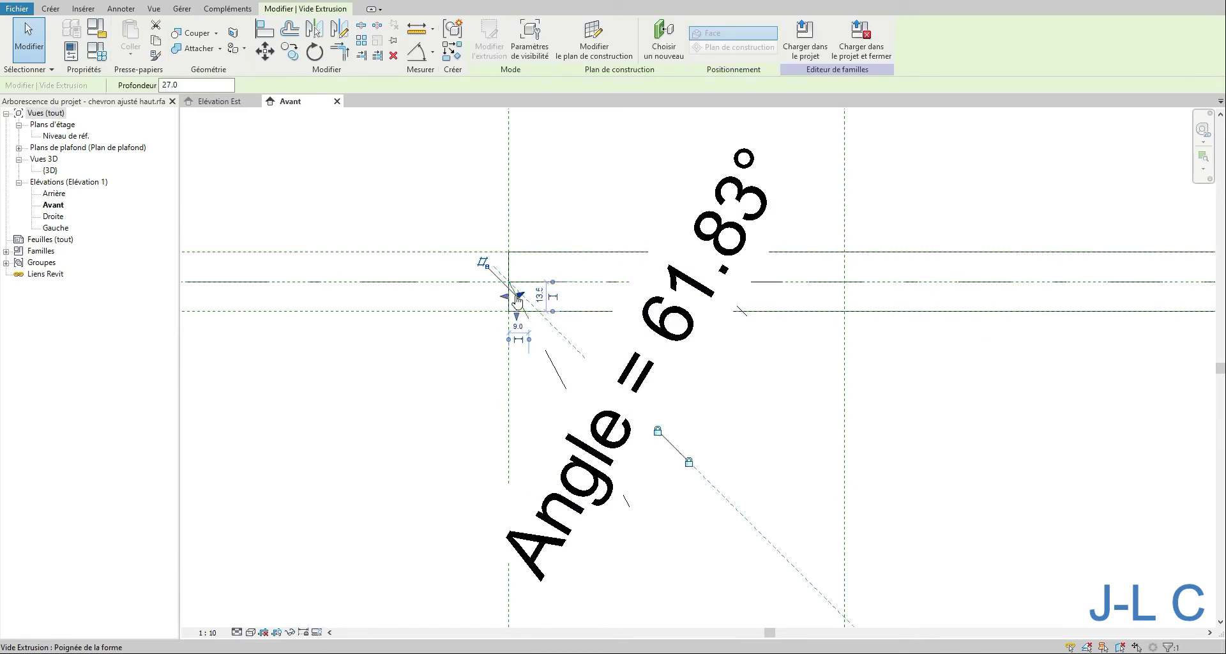
click(712, 412)
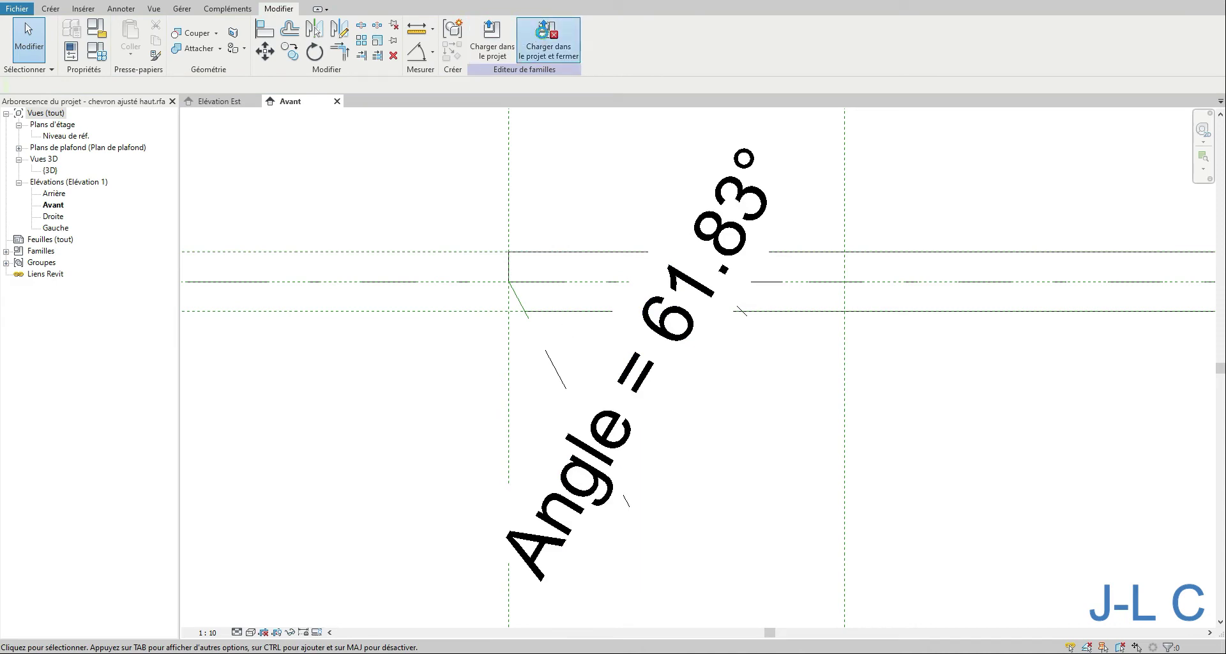
click(548, 35)
click(594, 333)
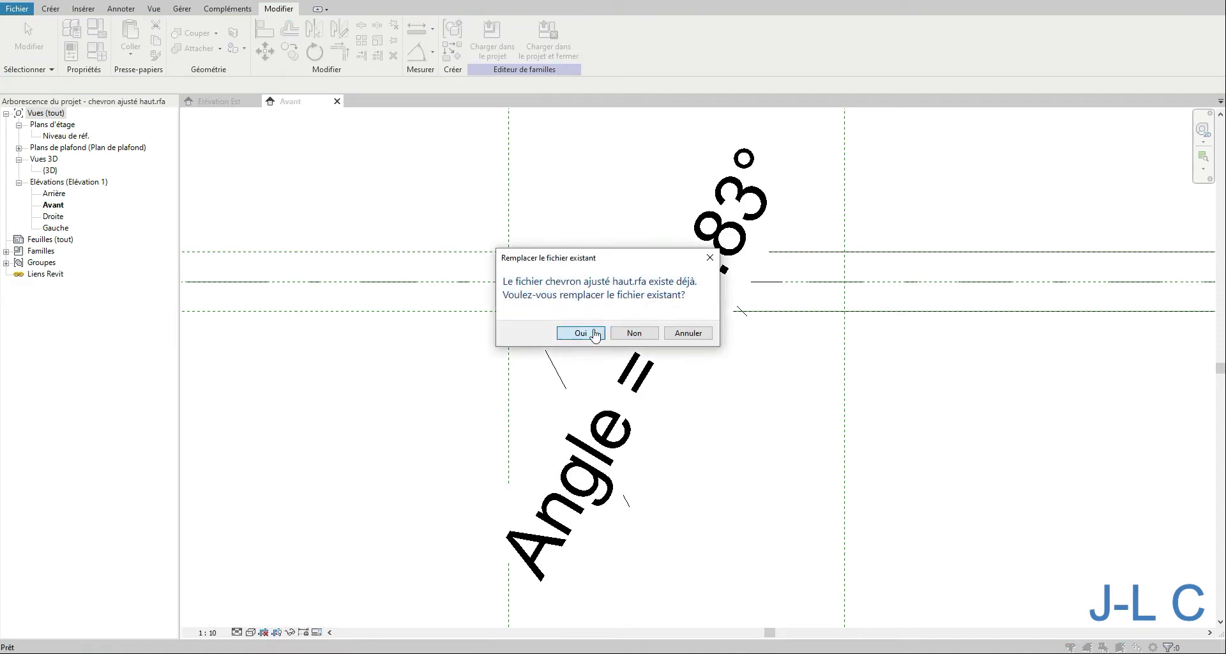
click(594, 334)
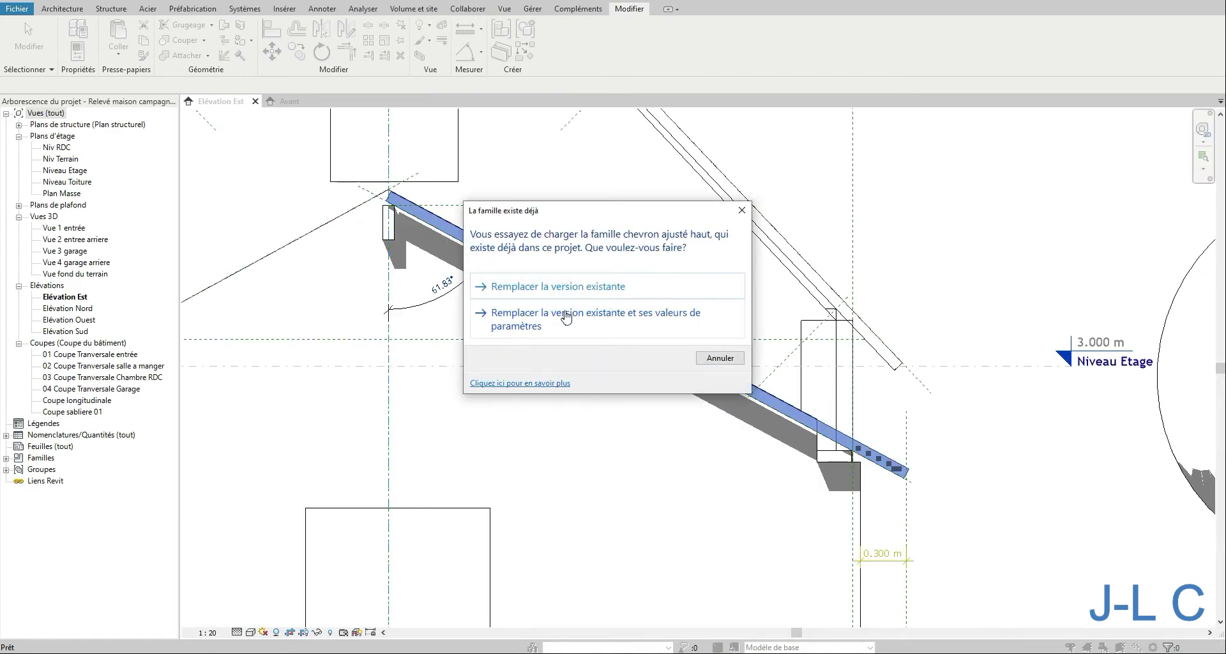
click(564, 319)
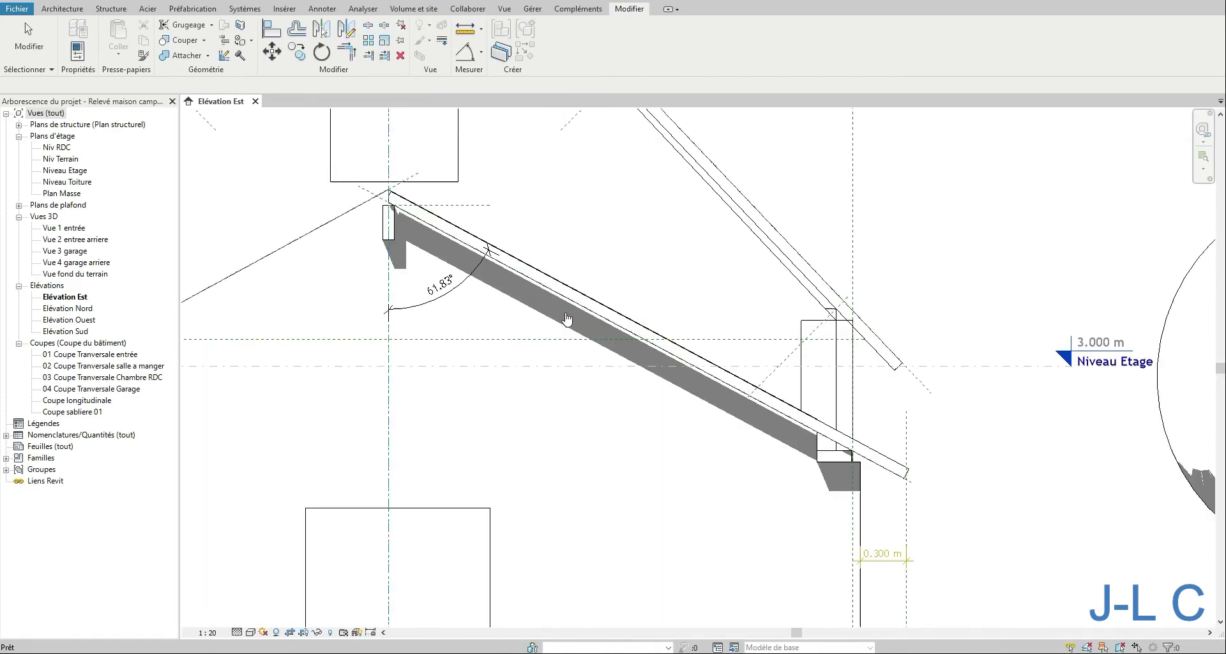
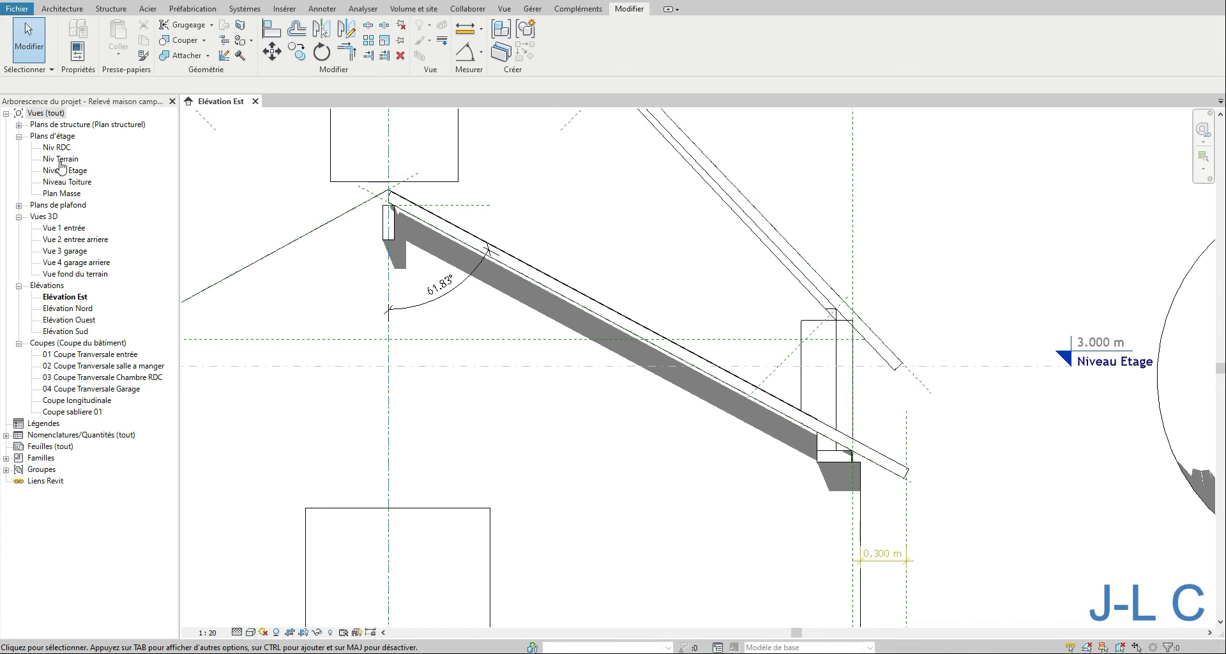
Open the Niveau Etage floor plan at the garage roof's north slope.
double_click(64, 170)
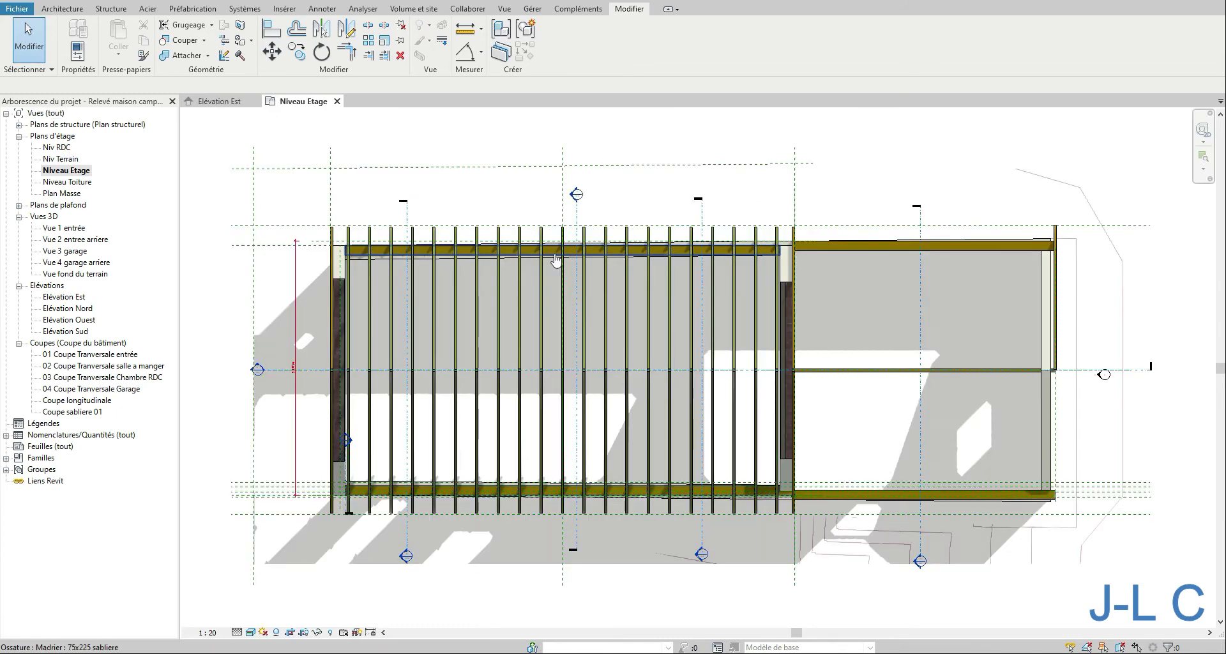
right_click(988, 230)
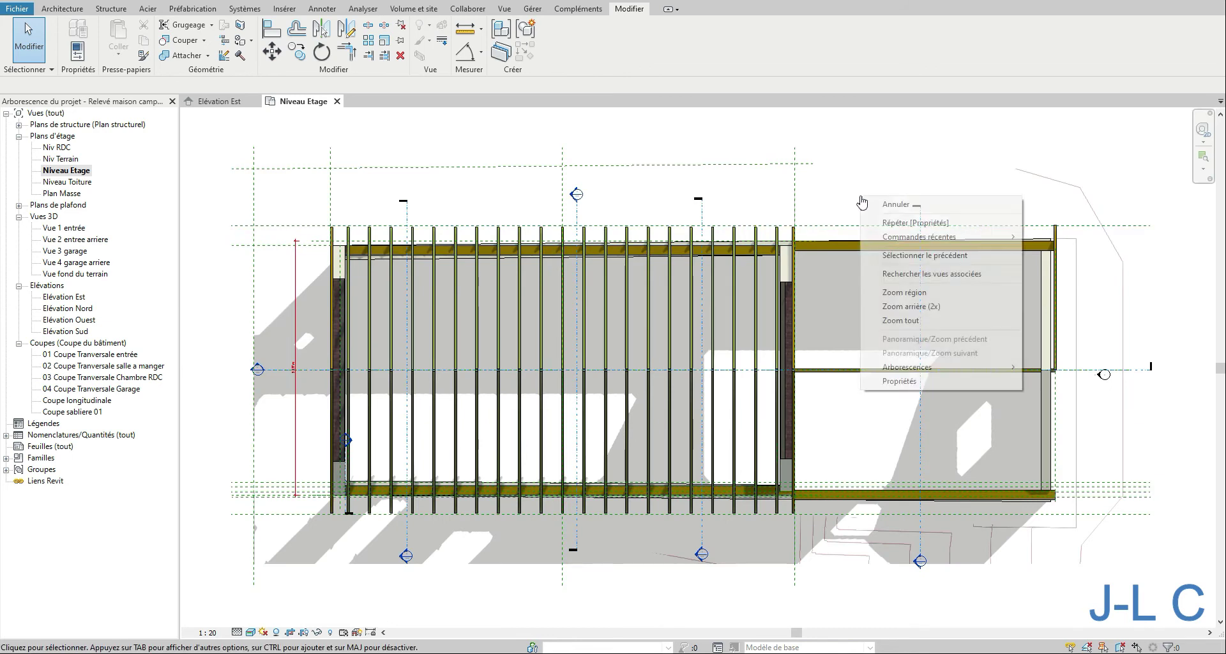
click(900, 293)
drag(762, 218, 1128, 399)
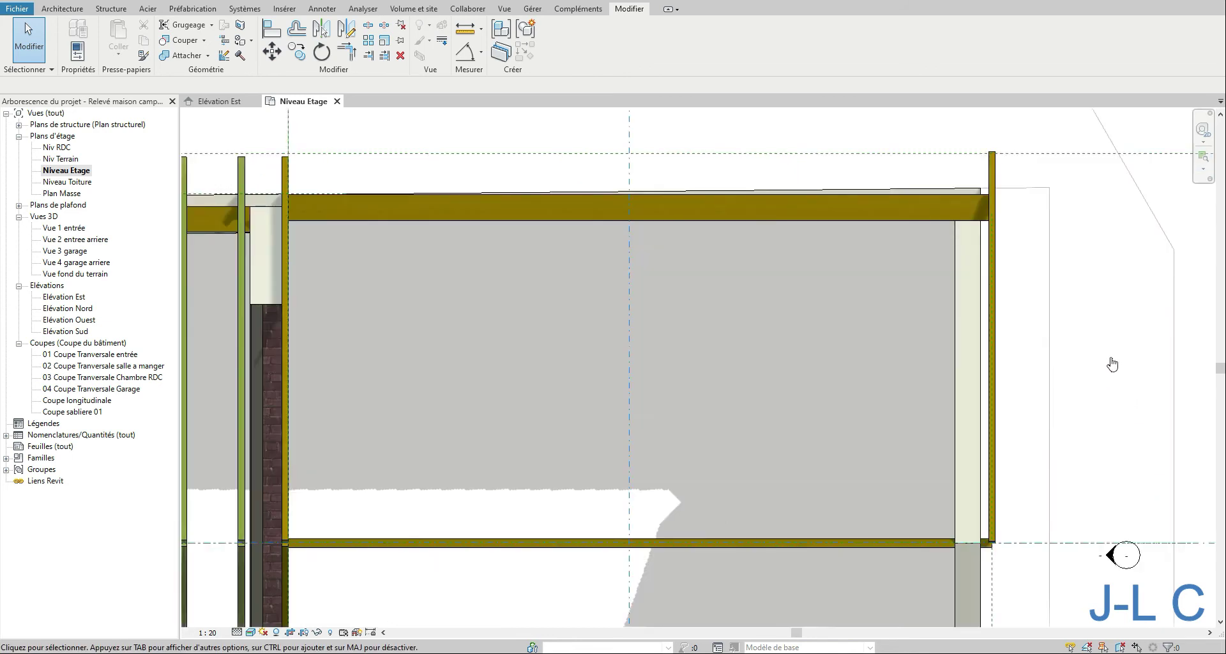
click(991, 272)
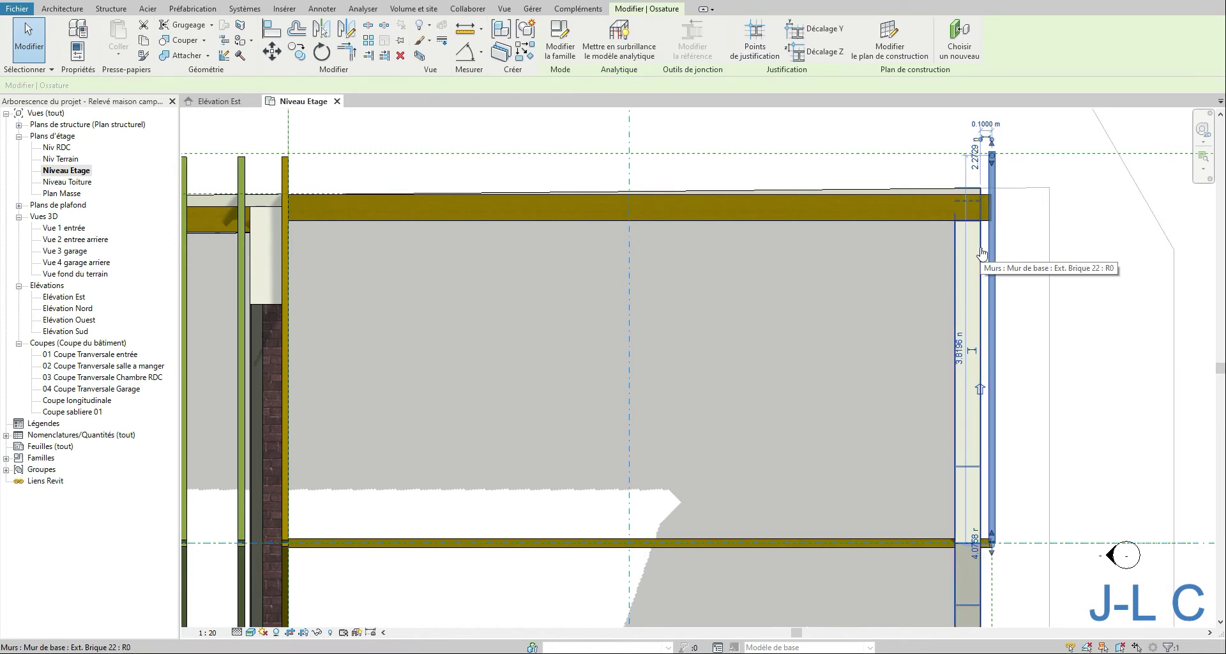
click(368, 41)
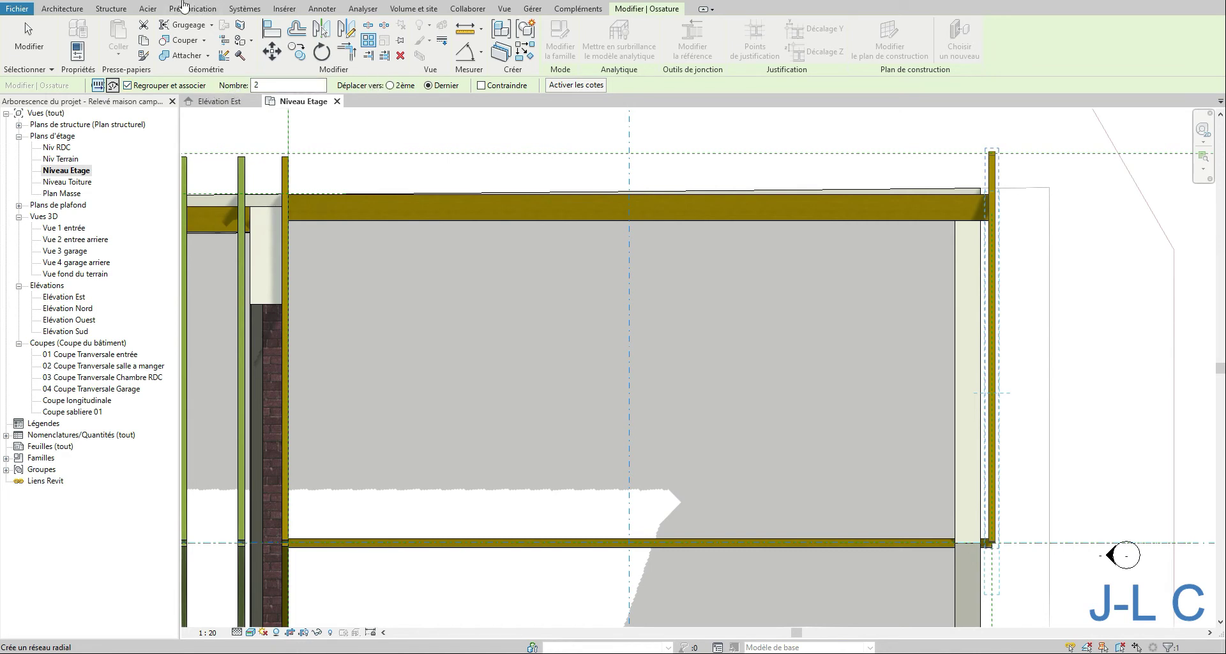
click(111, 9)
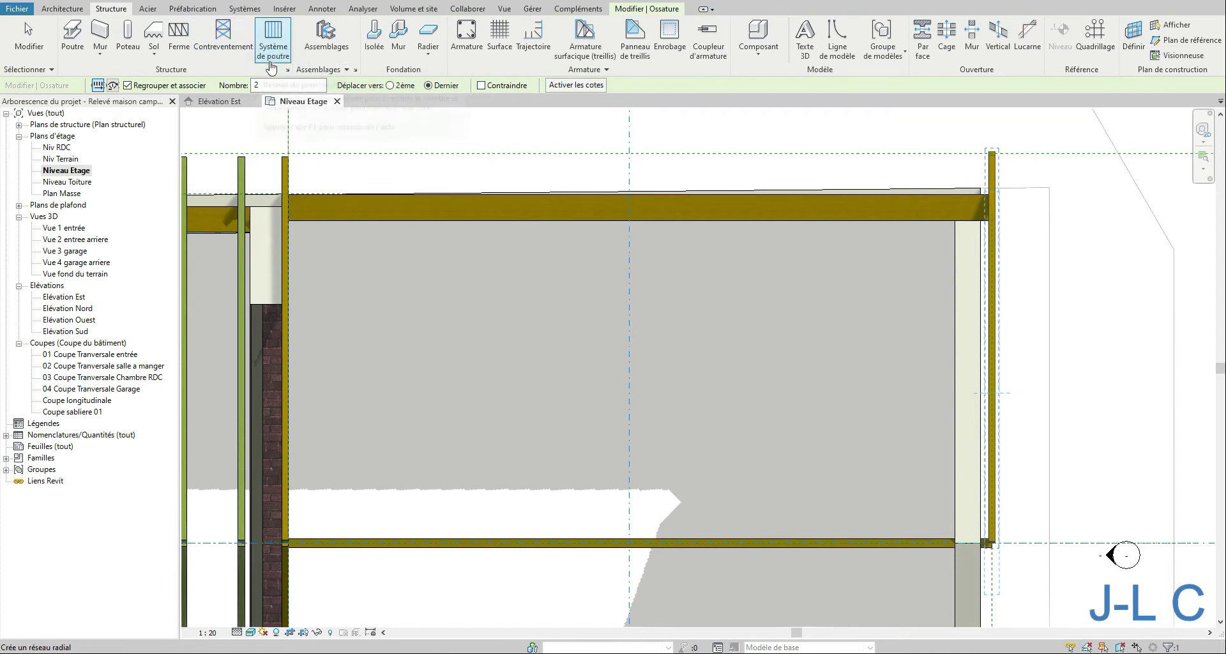
click(77, 11)
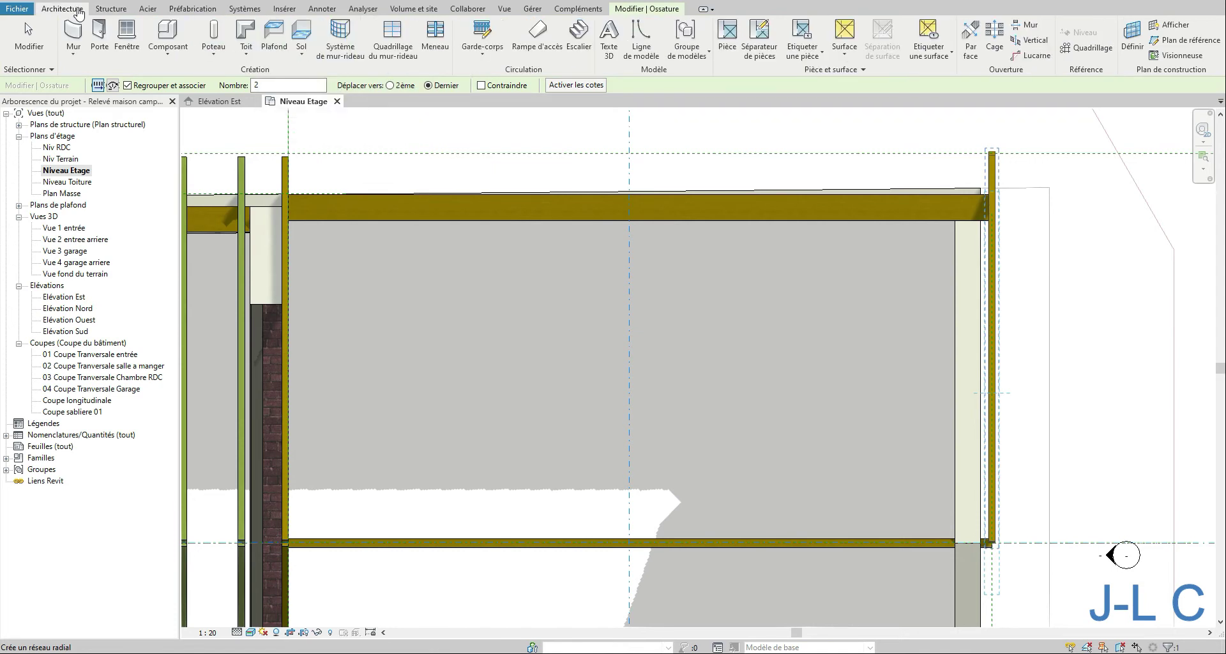
key(Escape)
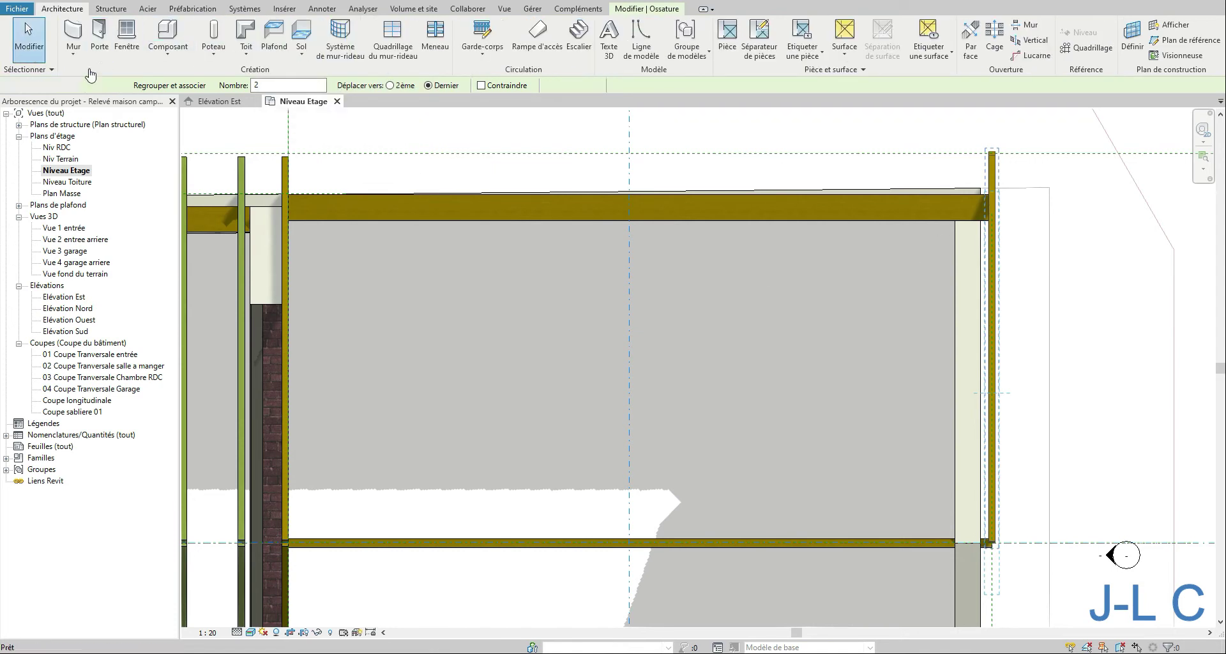
Array the garage's gable-end rafter as a grouped linear array of 2, placing the last one beside the main house's end rafter.
click(991, 300)
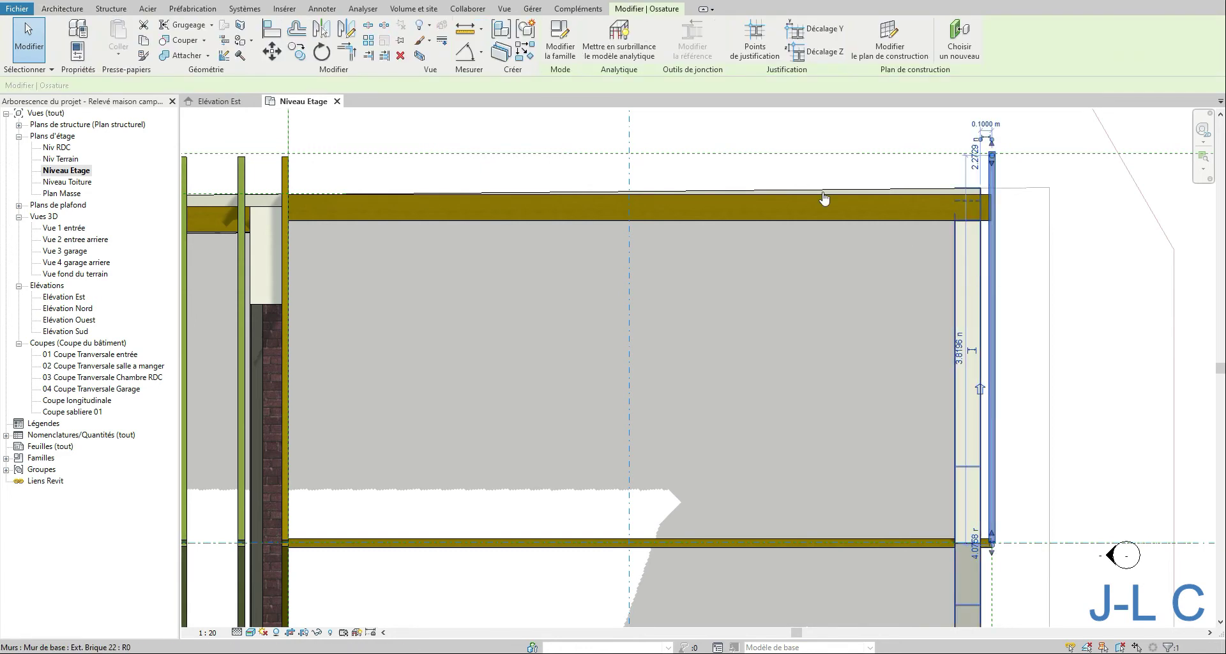
click(368, 40)
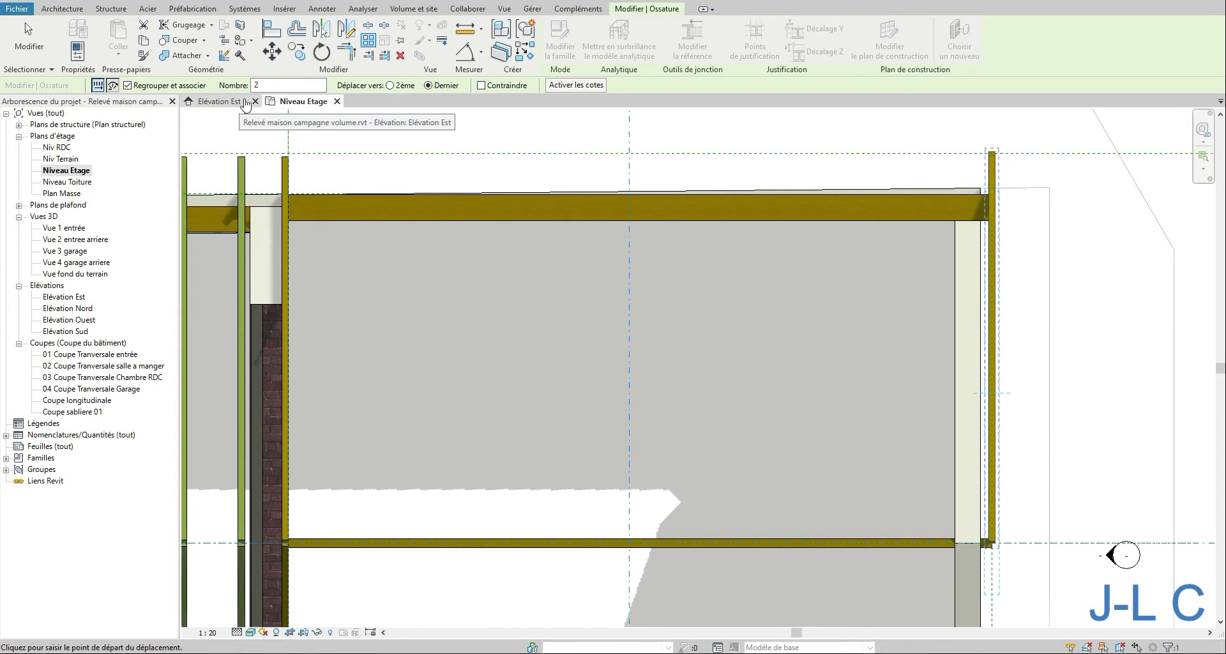
right_click(987, 193)
click(1021, 291)
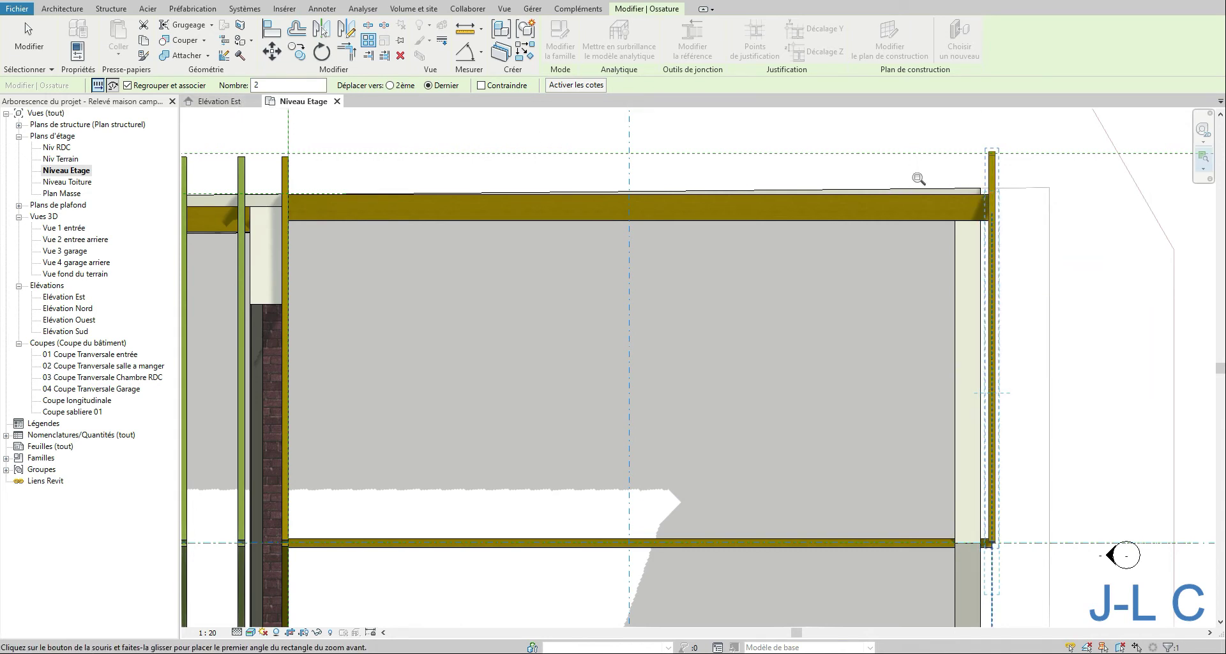
drag(918, 178, 1067, 261)
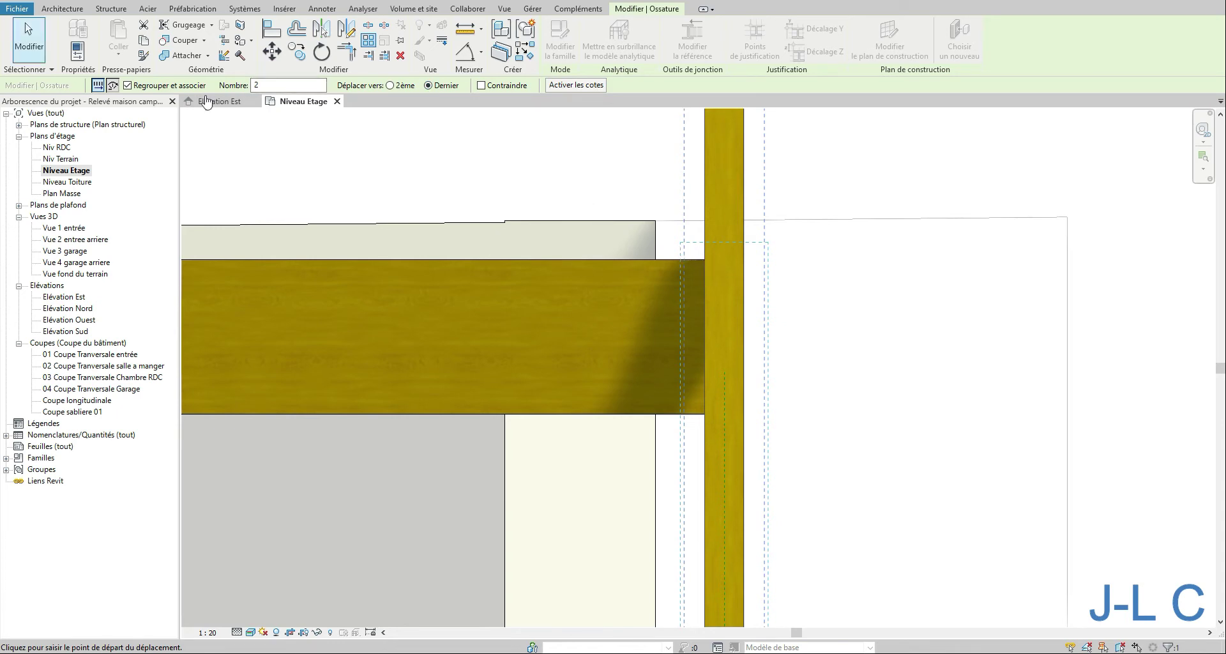
click(728, 274)
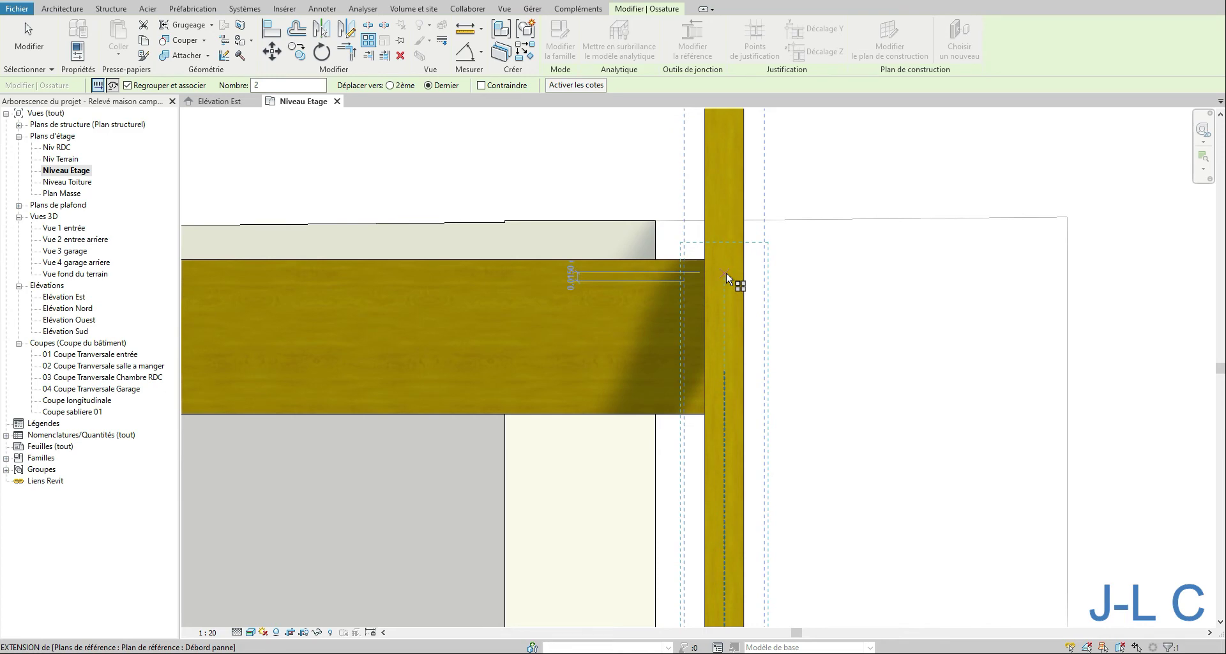
right_click(601, 247)
click(690, 356)
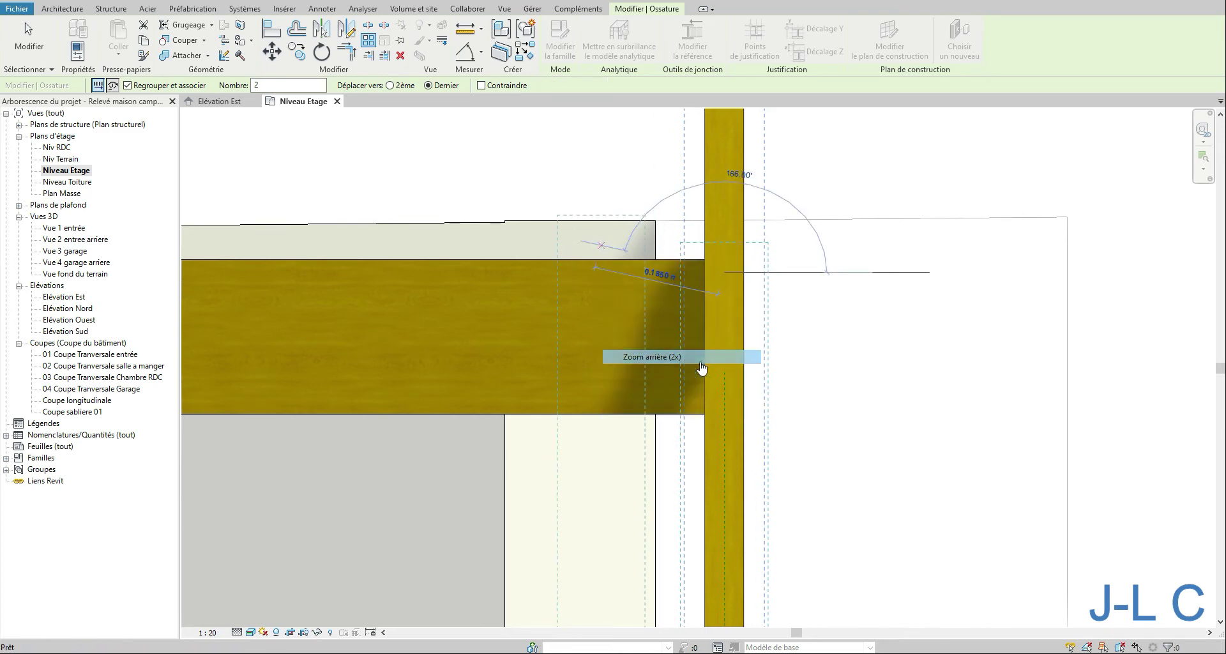
middle_drag(498, 297, 1021, 281)
middle_drag(415, 257, 1077, 263)
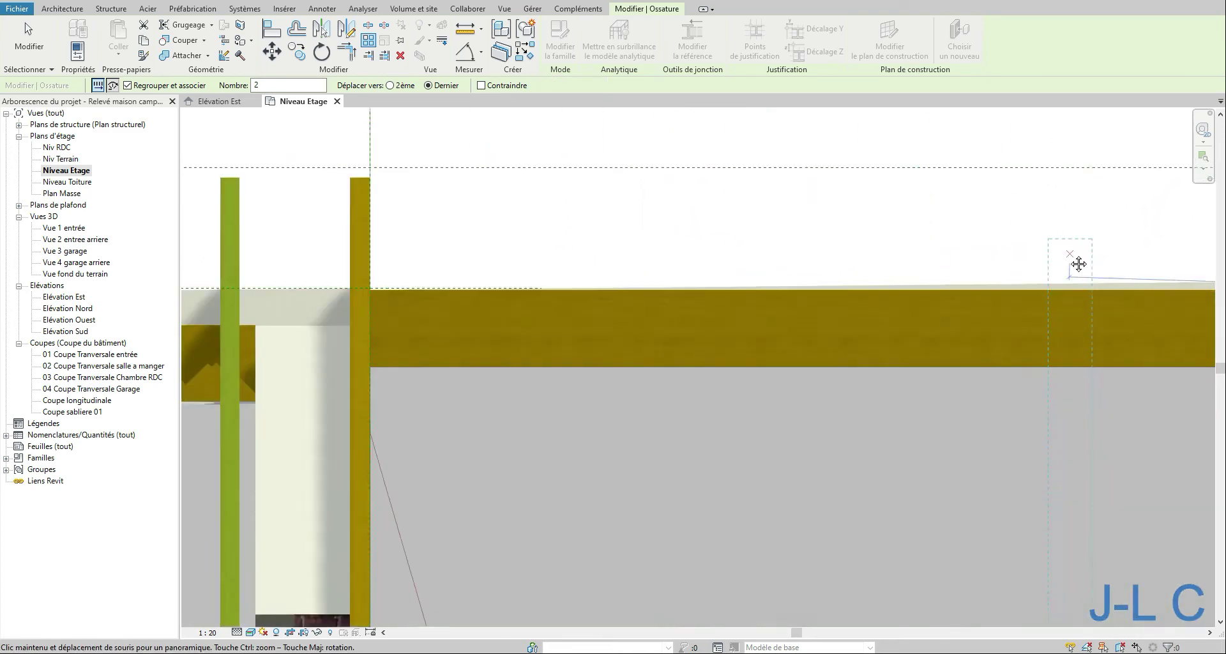
middle_drag(594, 273, 826, 253)
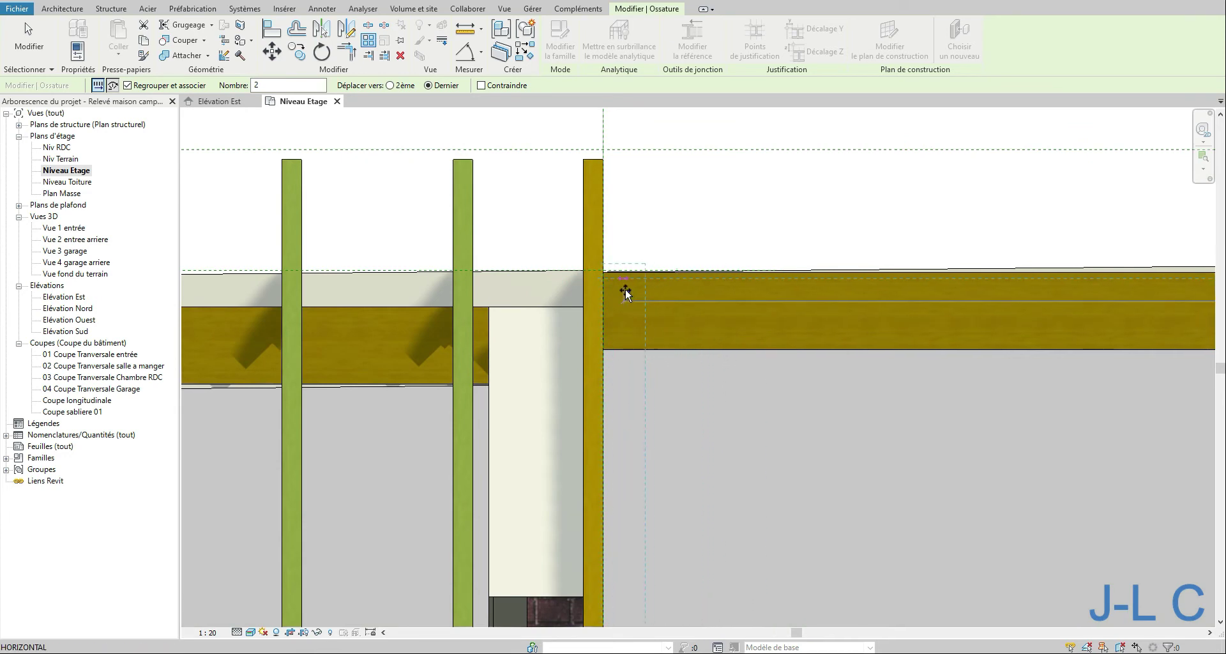
click(606, 285)
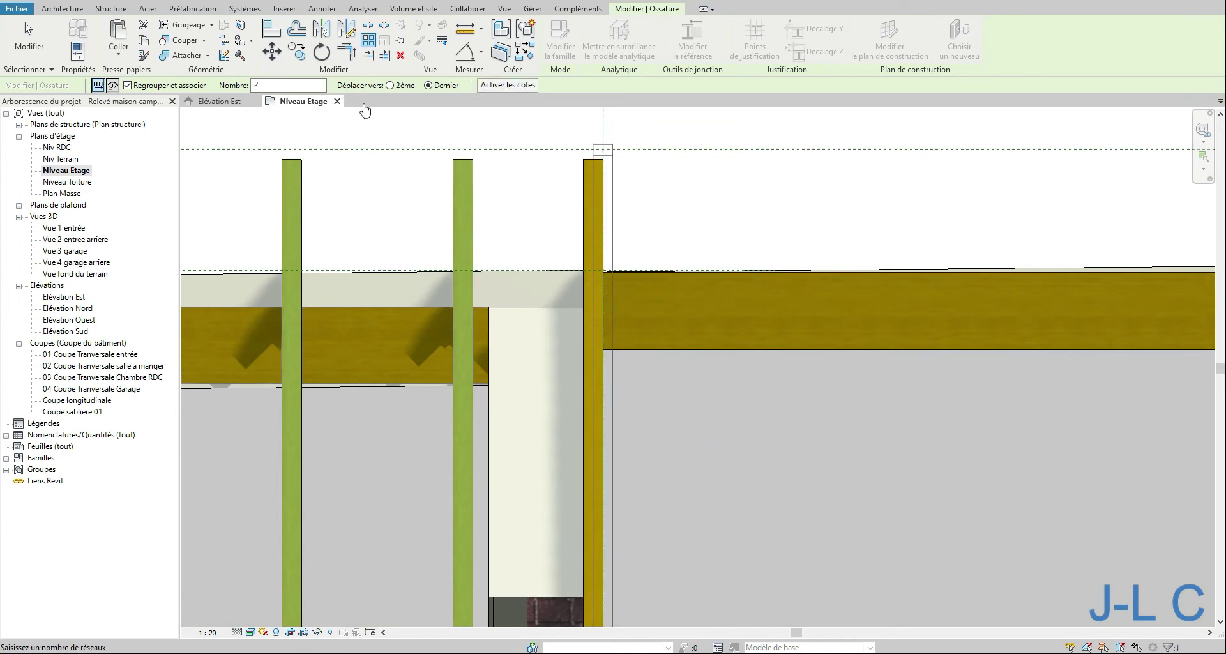
Align the arrayed rafter's edge with the reference plane along the face of the main house's end rafter.
click(271, 29)
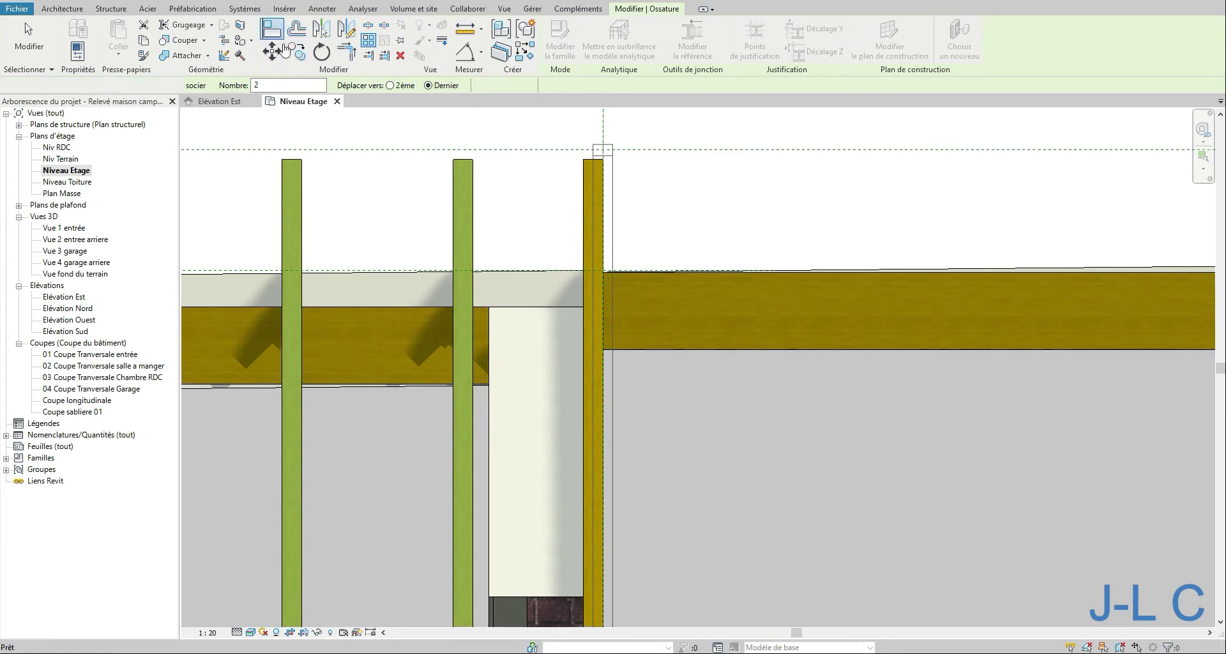
click(593, 150)
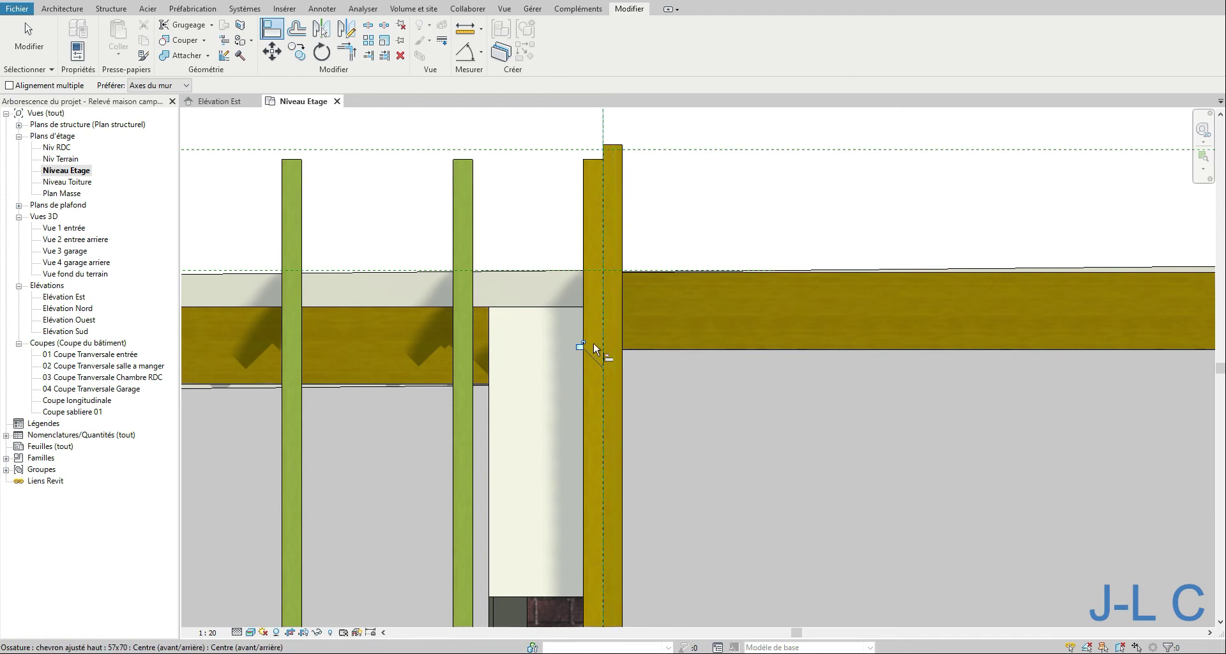
right_click(539, 229)
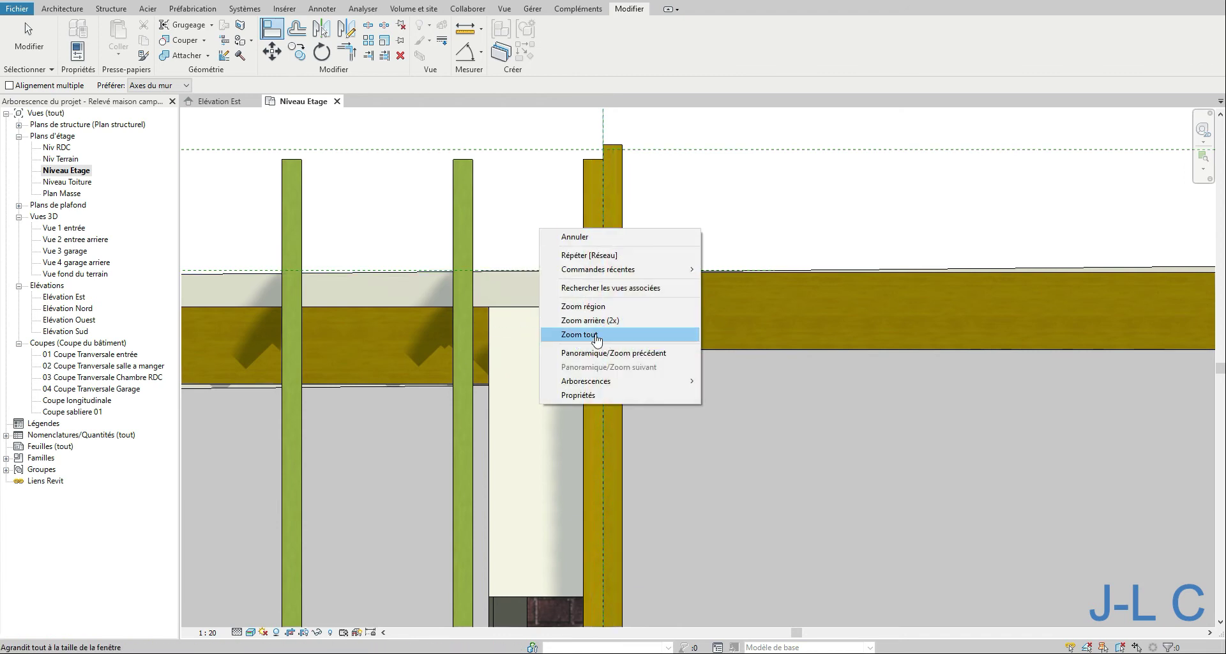
click(603, 334)
scroll(600, 340, up, 4)
right_click(600, 340)
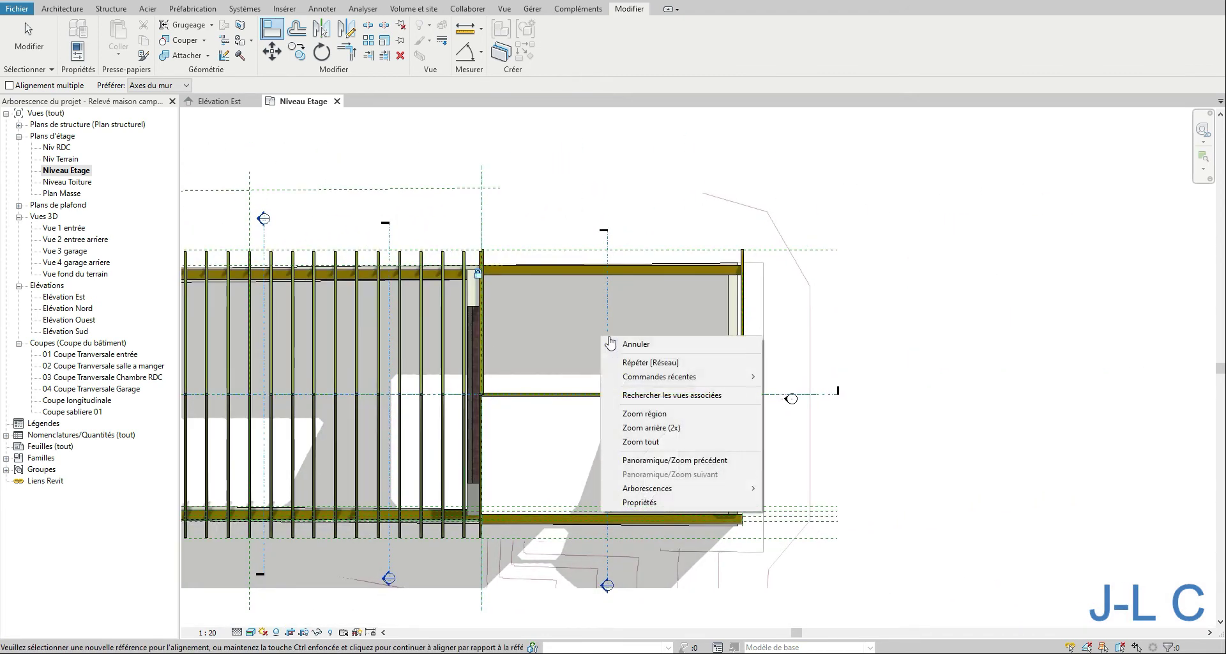
click(638, 416)
drag(454, 242, 841, 473)
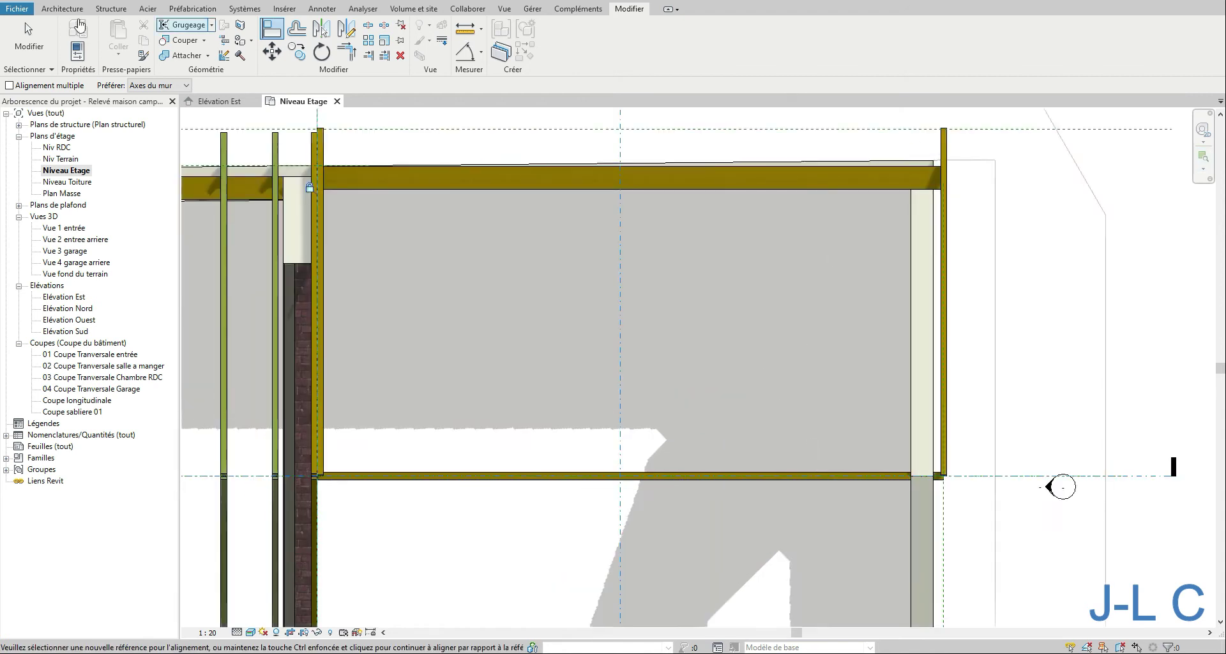
key(Escape)
key(Escape)
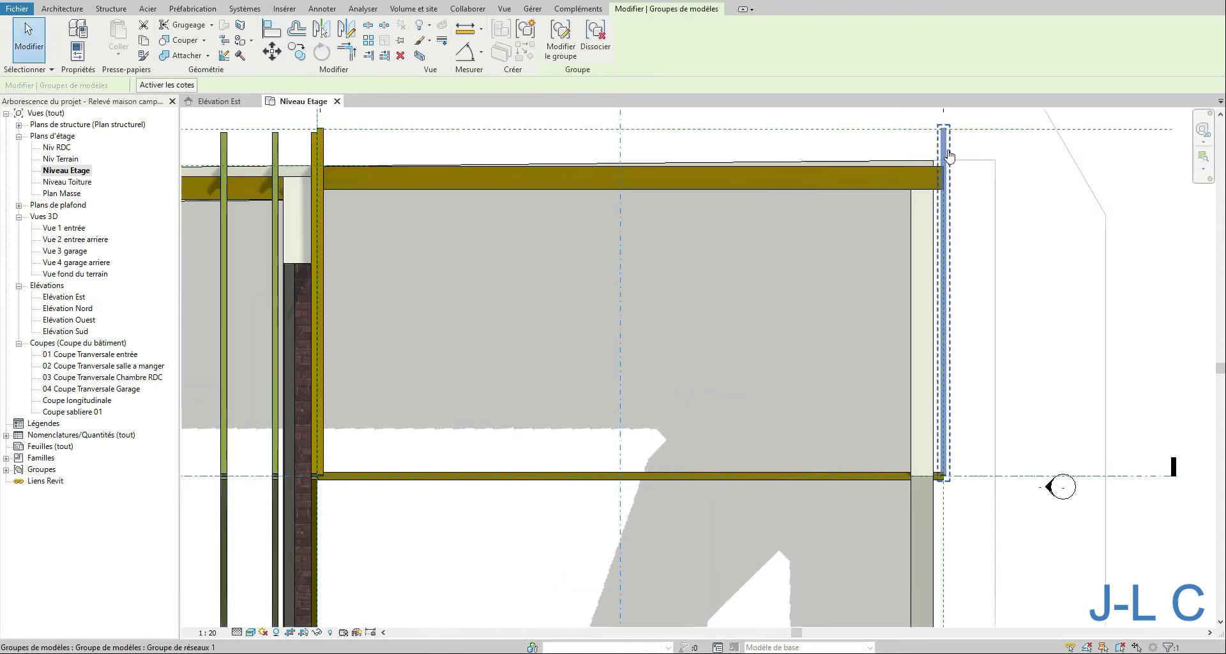
Set the number of members in the garage rafter array to 20.
click(949, 155)
middle_drag(949, 155, 941, 251)
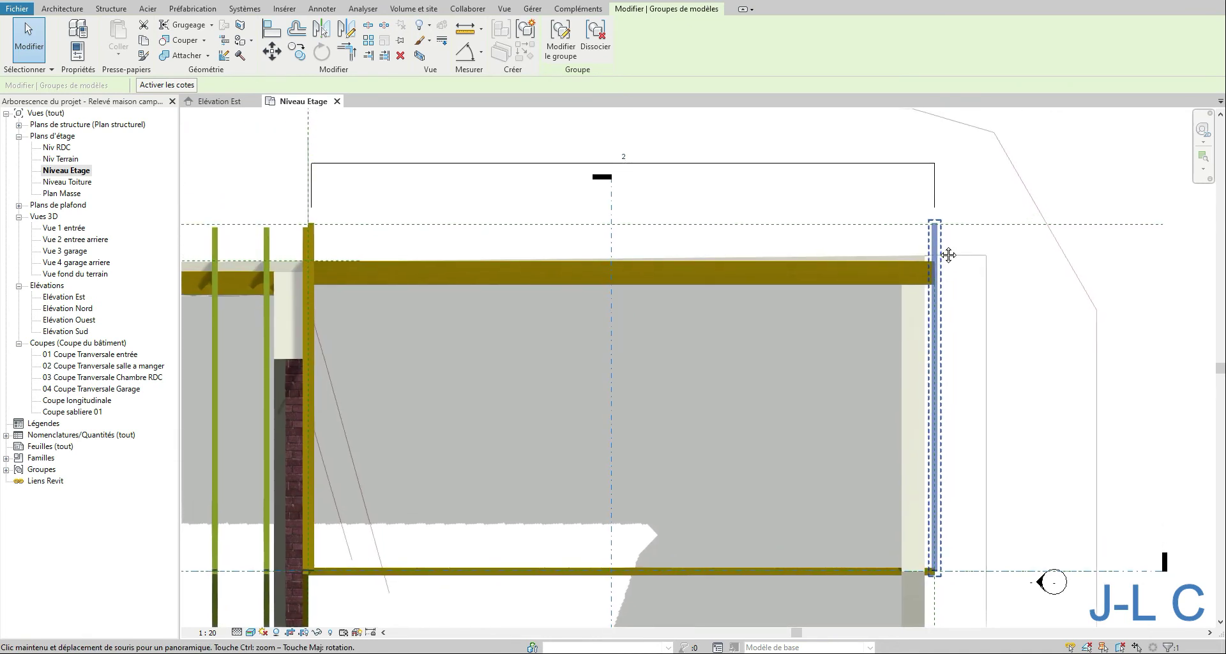
double_click(624, 156)
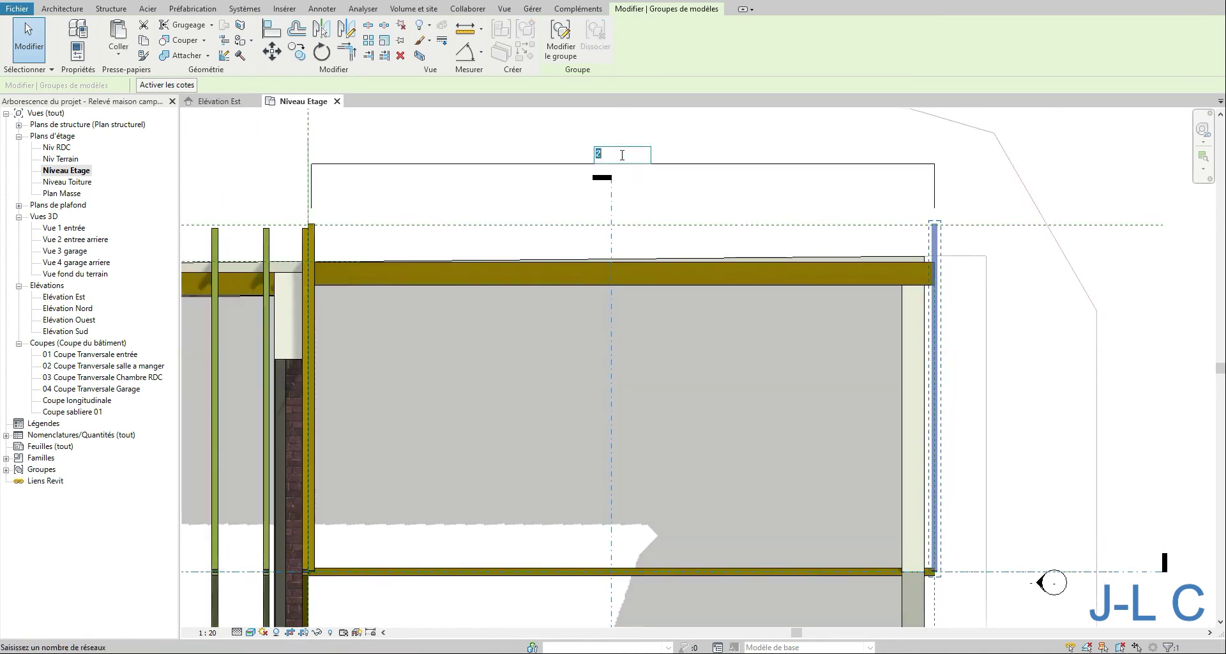
key(Return)
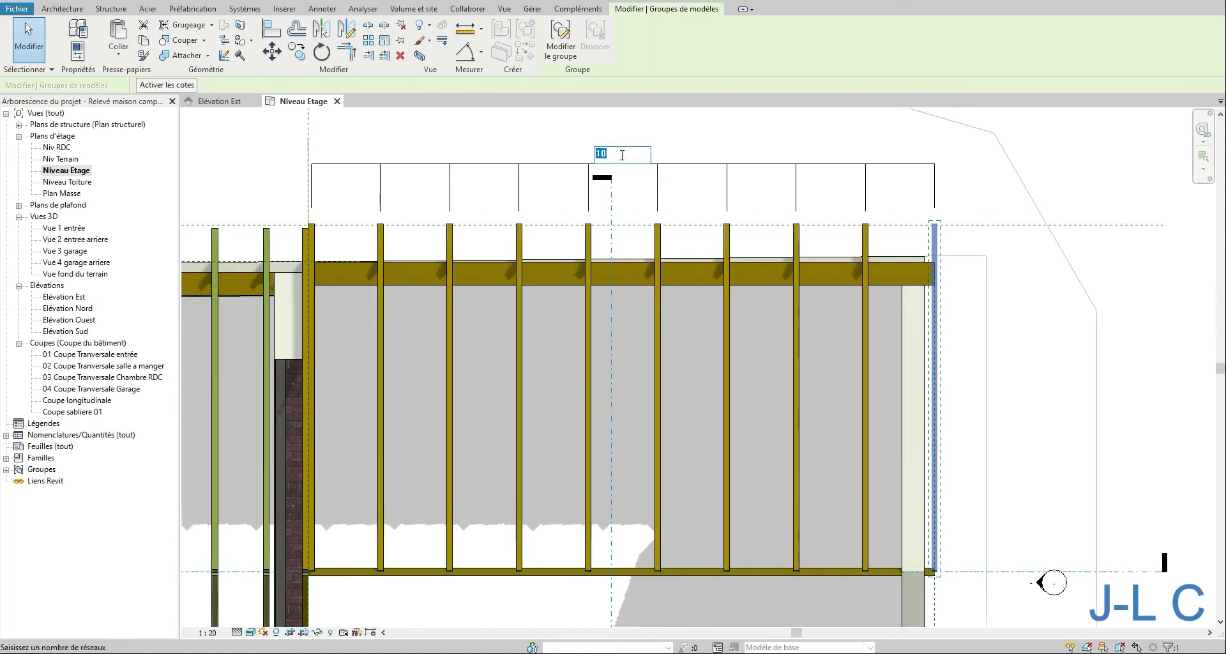
text(20)
key(Return)
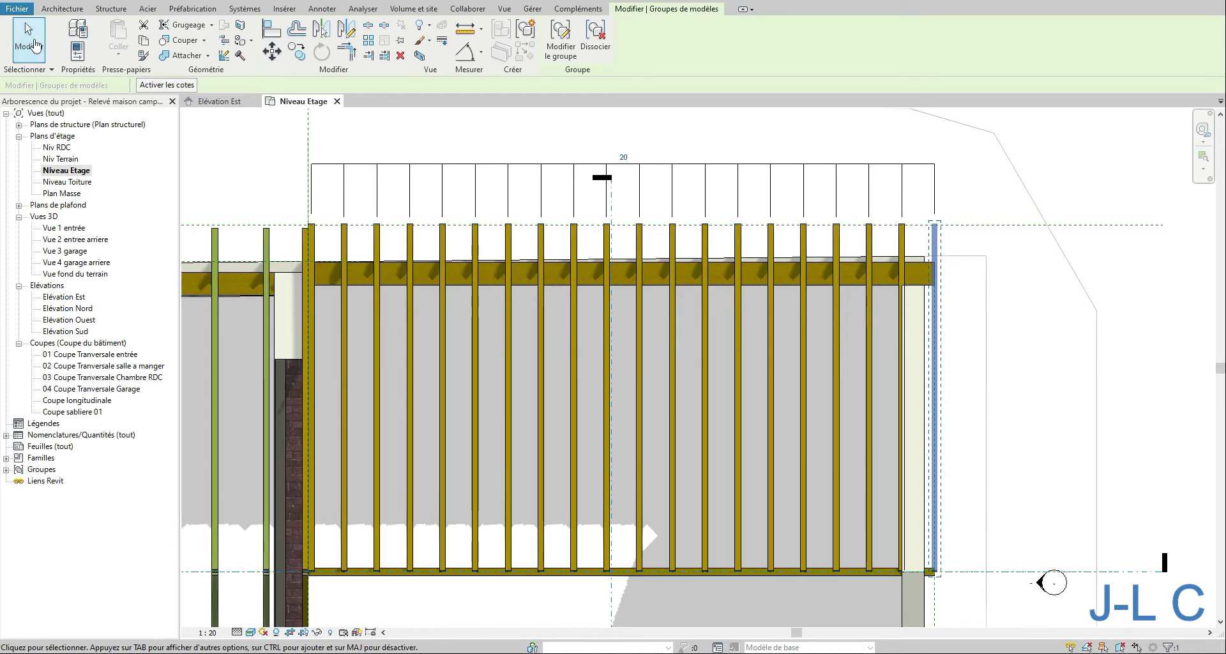
Add an aligned dimension between two adjacent garage rafters, placed just beyond their ends.
click(321, 9)
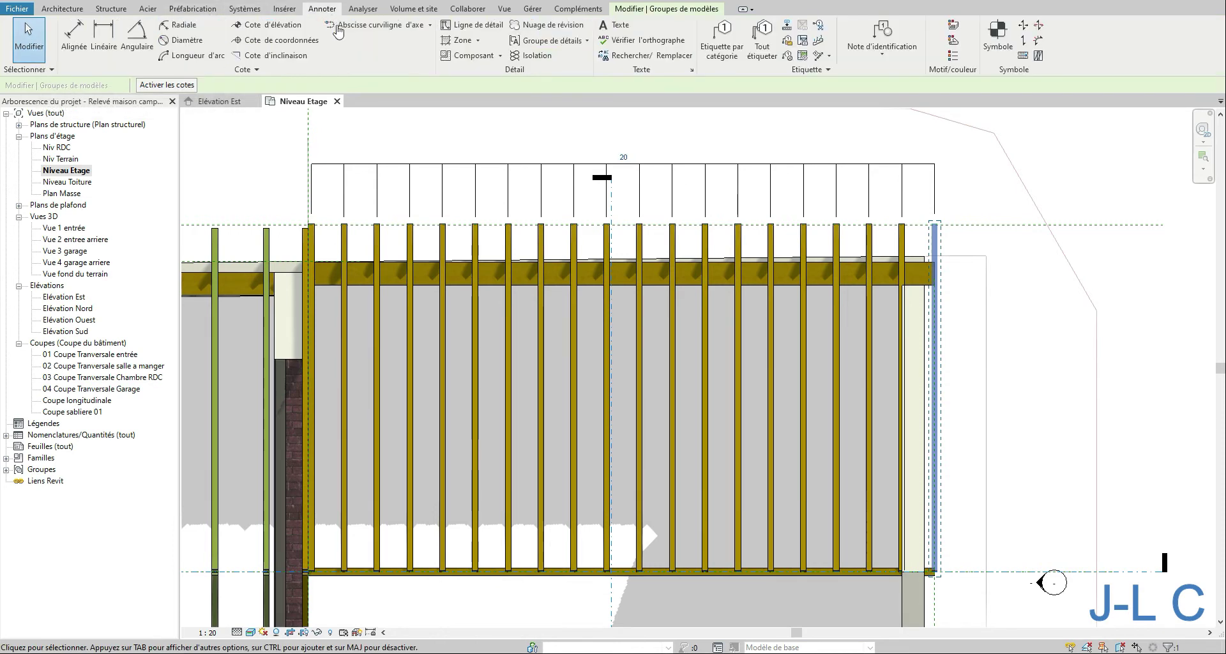
click(75, 35)
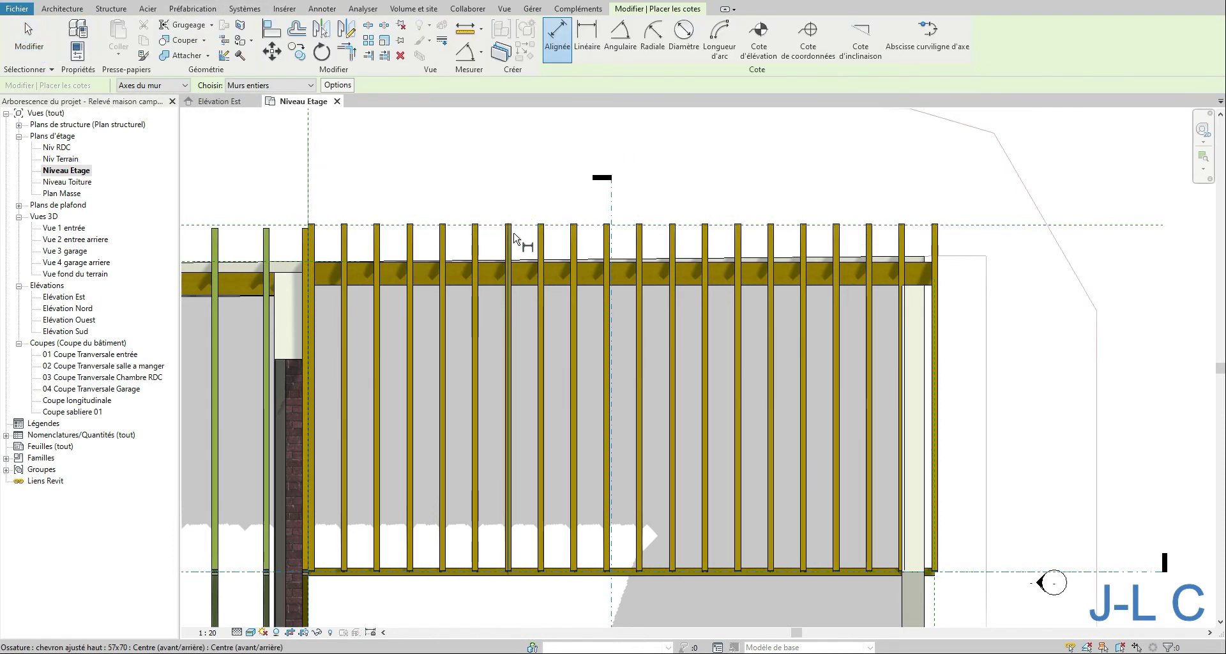
click(540, 225)
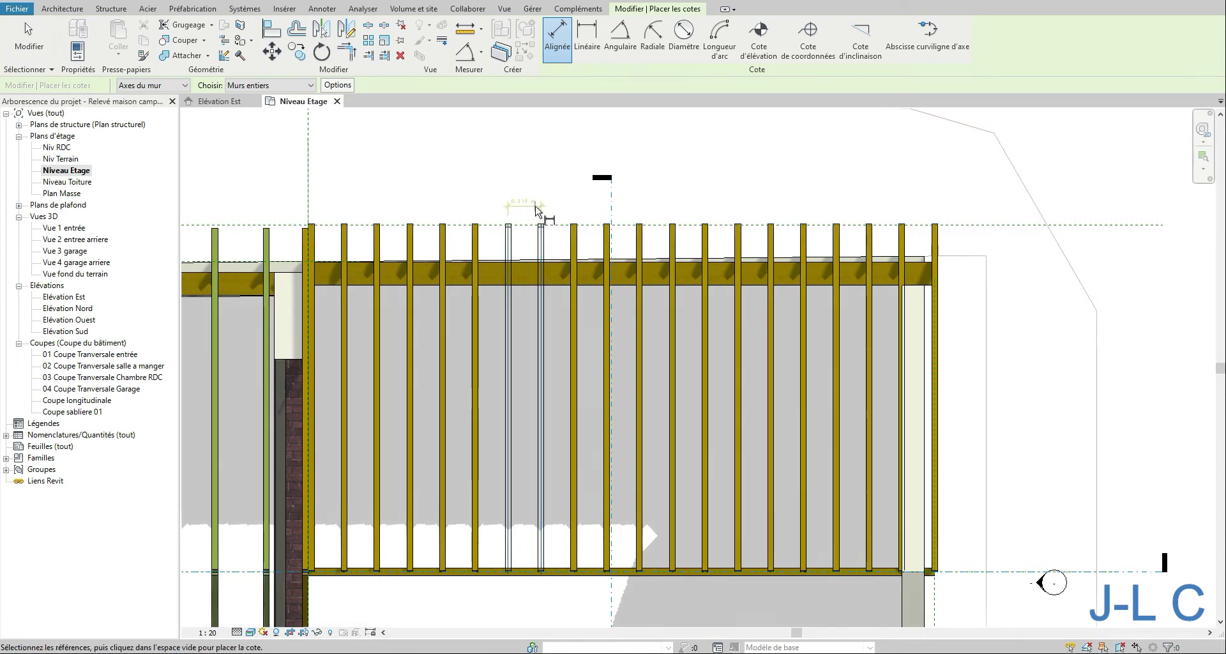
click(530, 206)
click(56, 42)
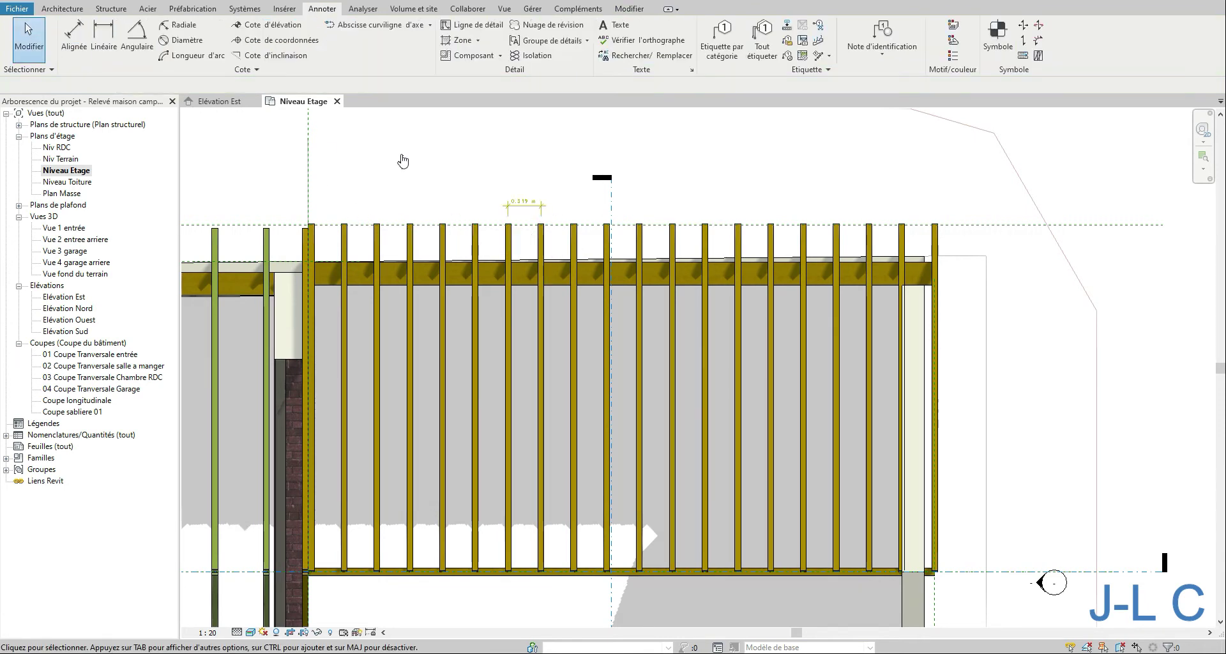
Reduce the number of members in the garage rafter array to 18, and further to 16.
click(574, 241)
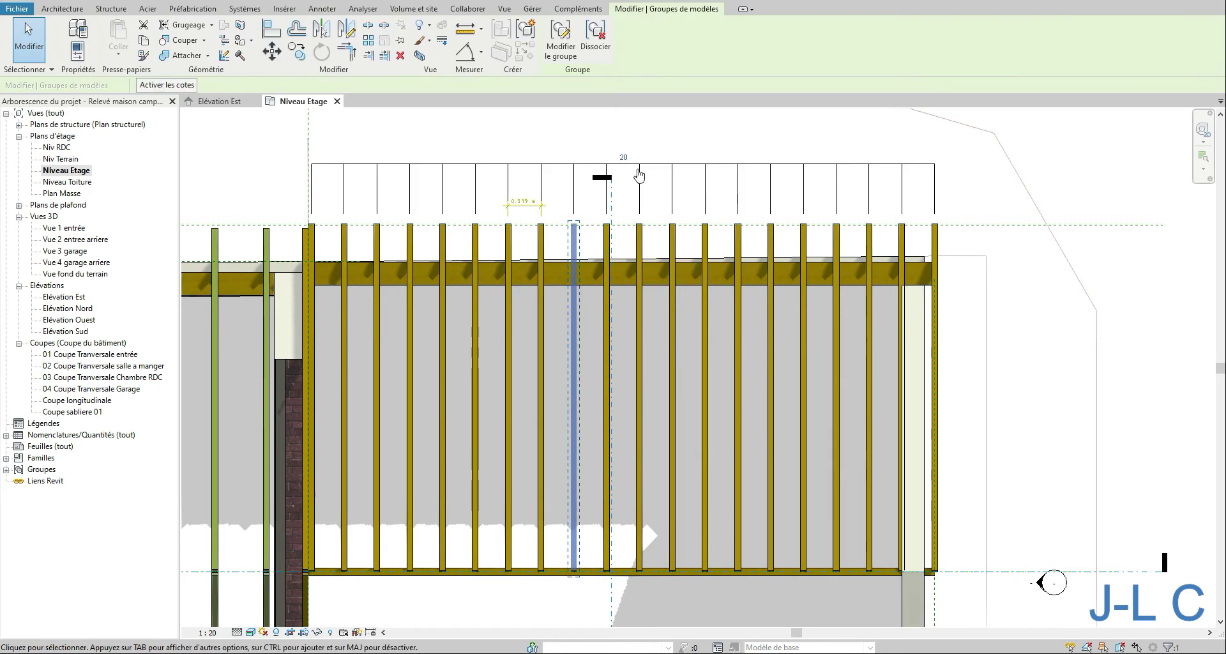
click(624, 158)
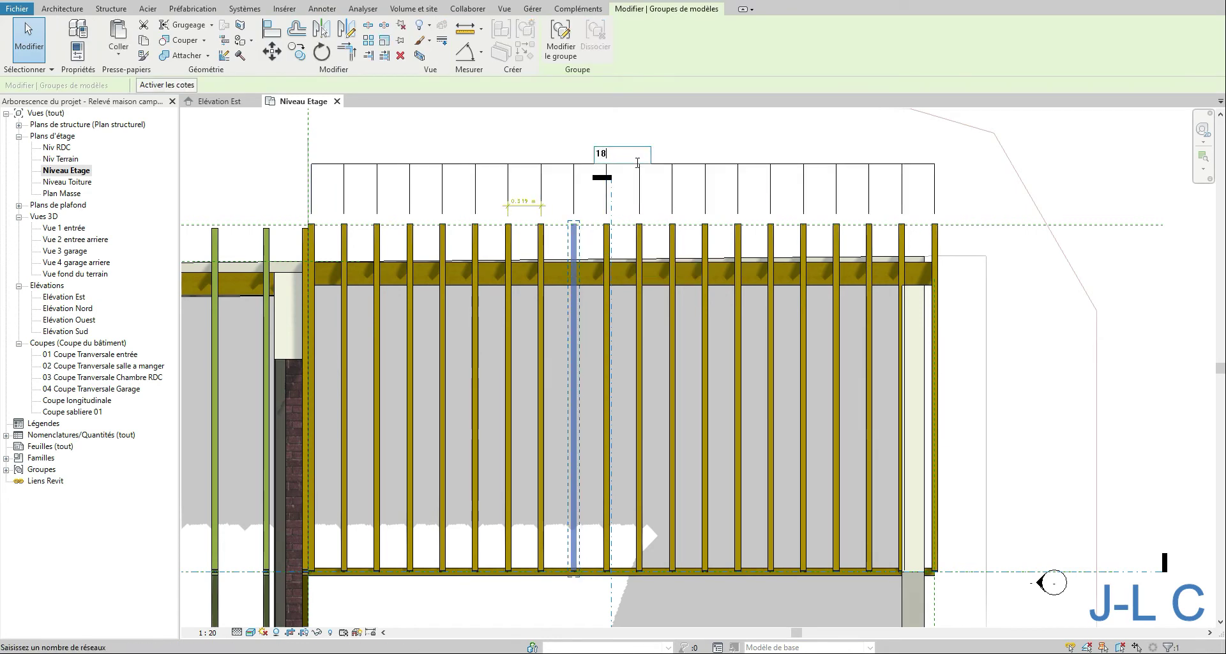
key(Return)
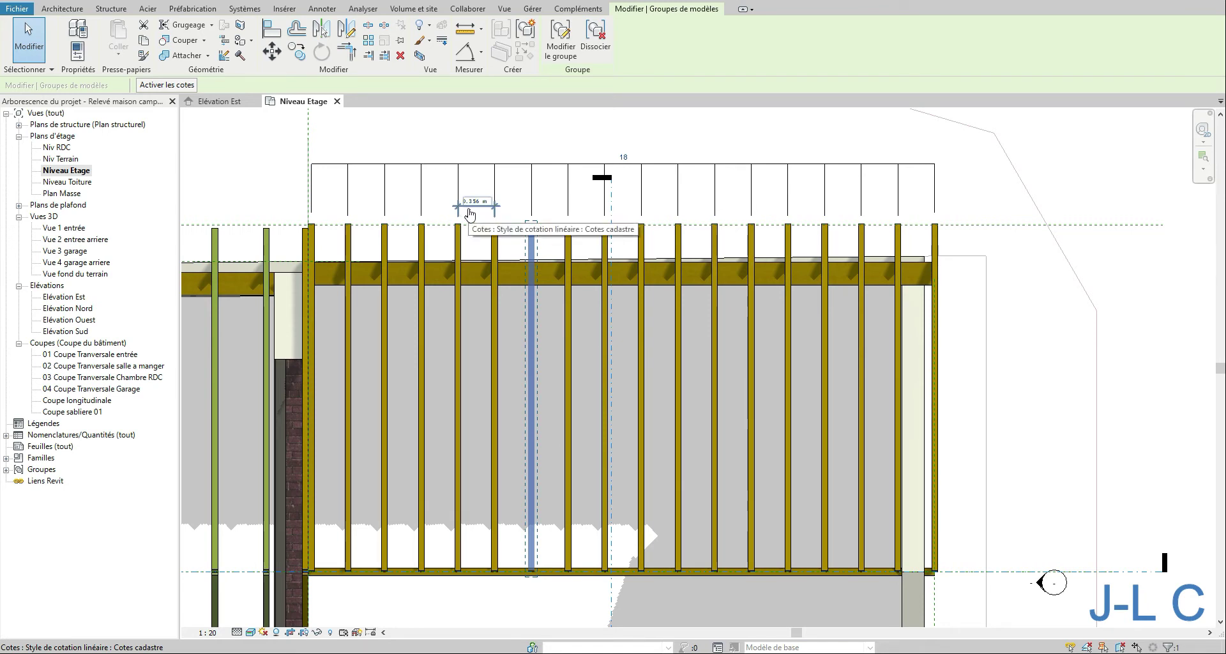
click(624, 157)
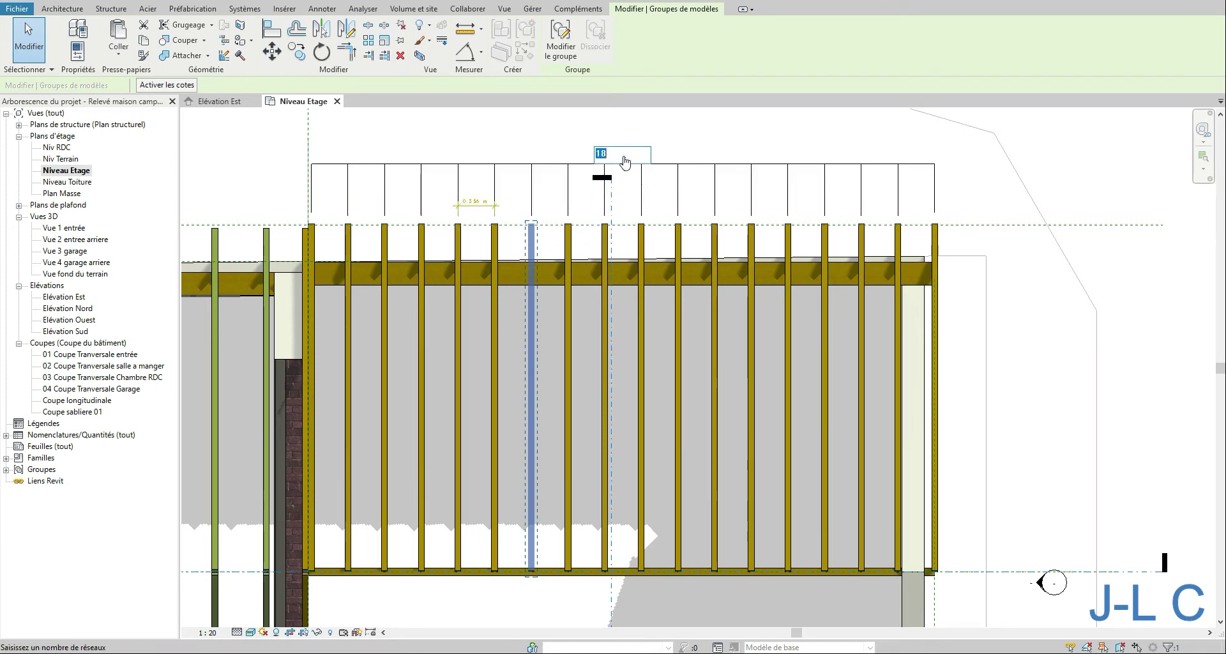
text(16)
key(Return)
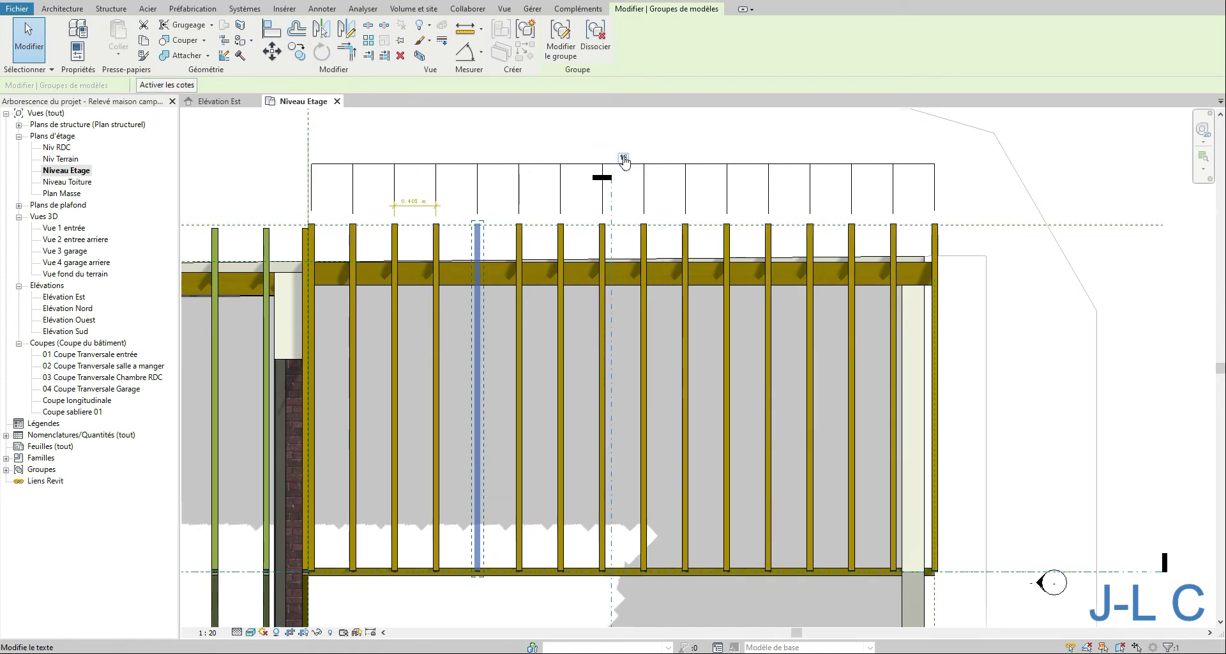
click(1004, 261)
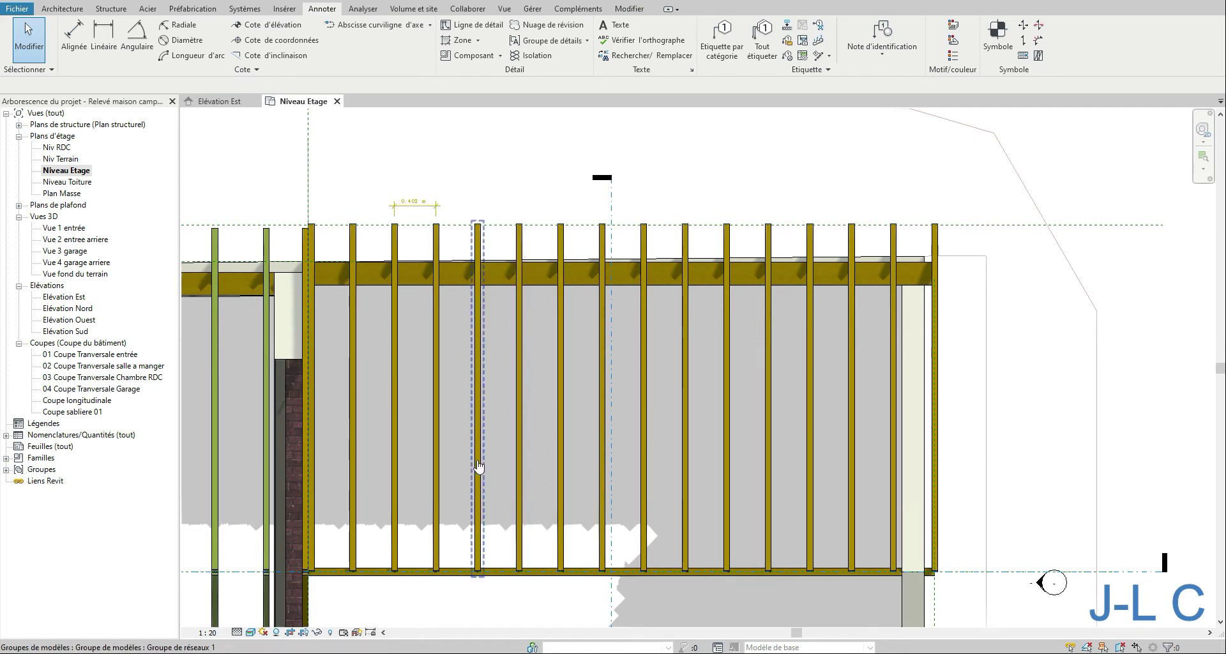
Select all 16 garage rafter groups, filtering the Vues category out of the selection.
click(517, 235)
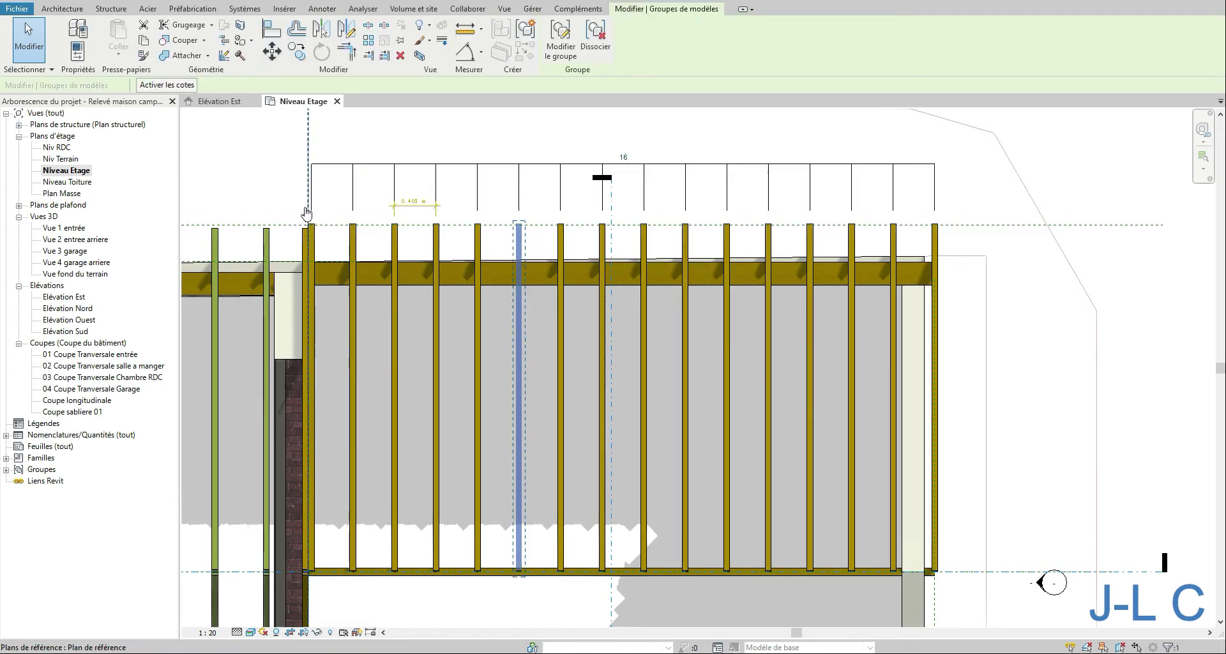
drag(300, 207, 951, 578)
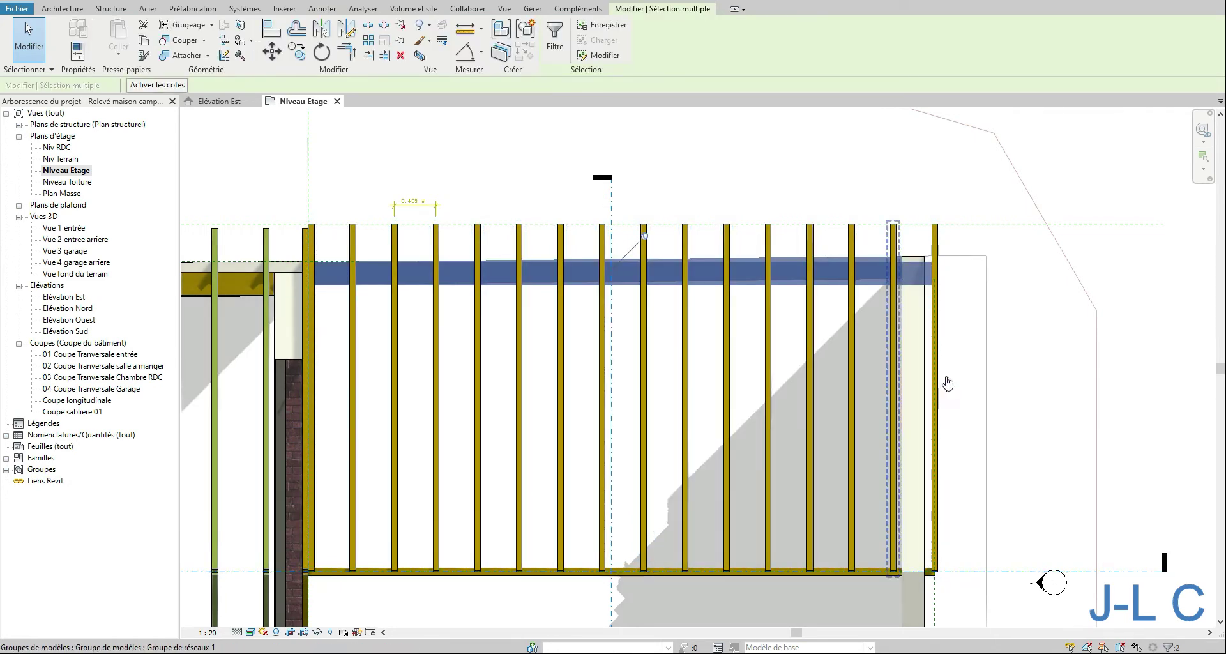
drag(959, 238, 311, 246)
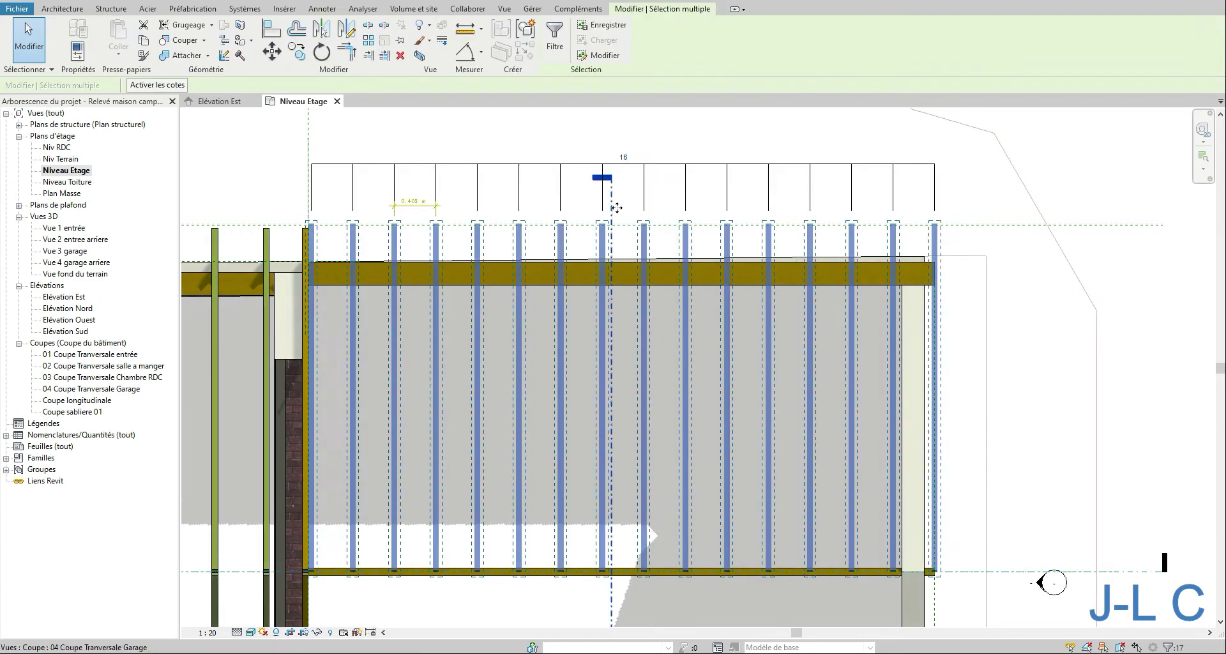
click(555, 39)
click(888, 203)
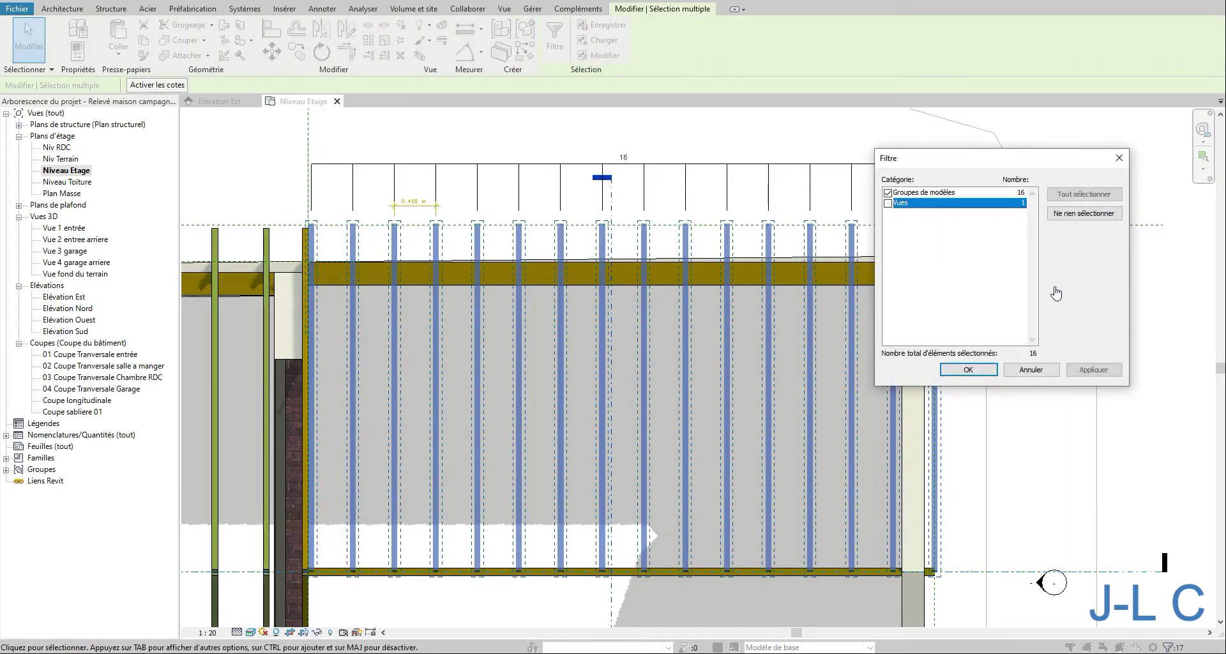
click(1080, 370)
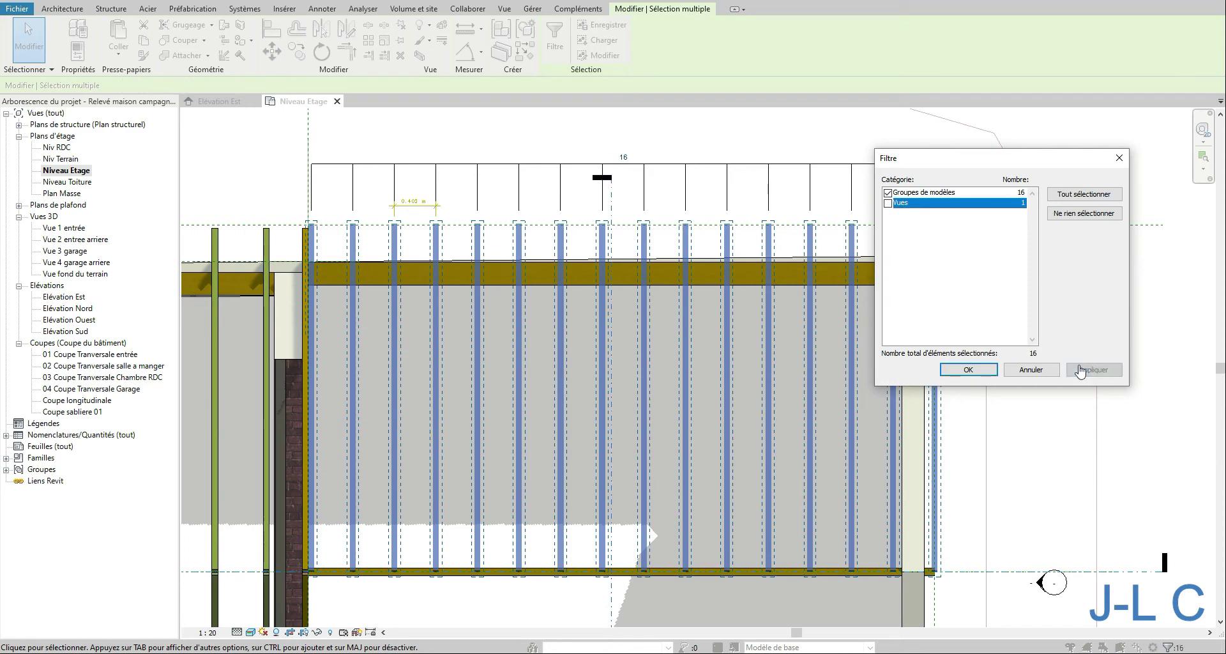
click(960, 366)
Mirror the selected rafter groups about the garage ridge axis onto the opposite roof slope.
middle_drag(951, 356, 925, 181)
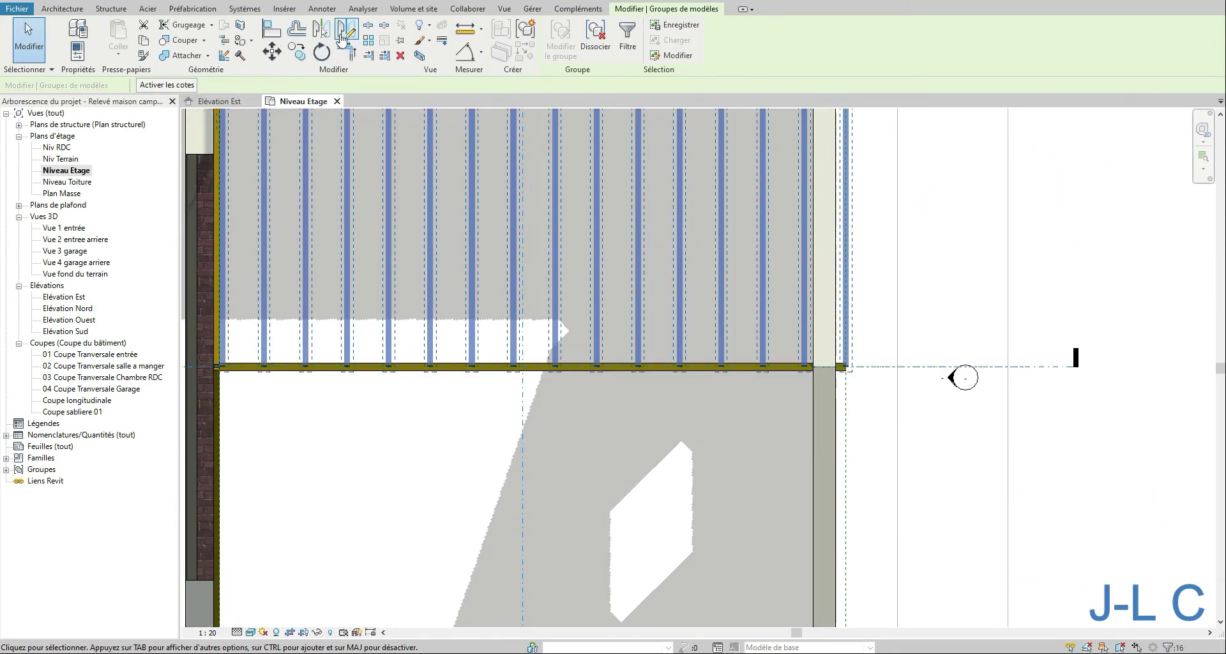
click(322, 29)
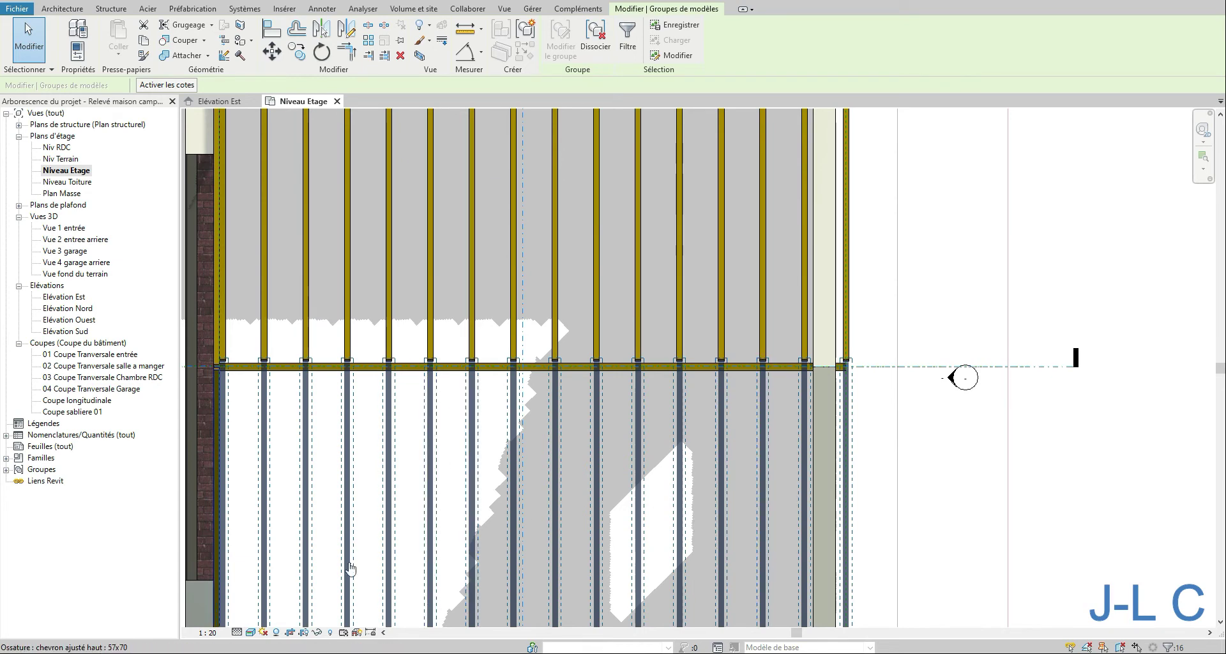
mouse_move(614, 583)
middle_down()
mouse_move(570, 364)
mouse_move(602, 566)
middle_up()
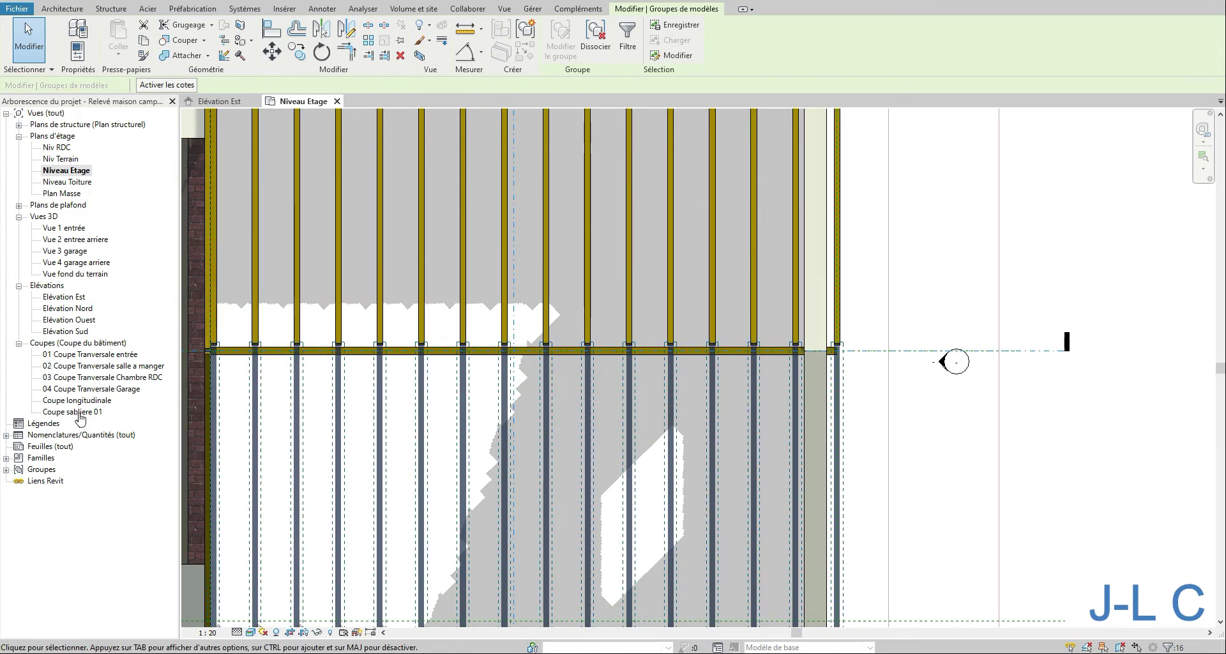
In Elévation Est, try to move the mirrored rafters by their upper ridge corner along the slope, and undo the mirroring.
double_click(83, 298)
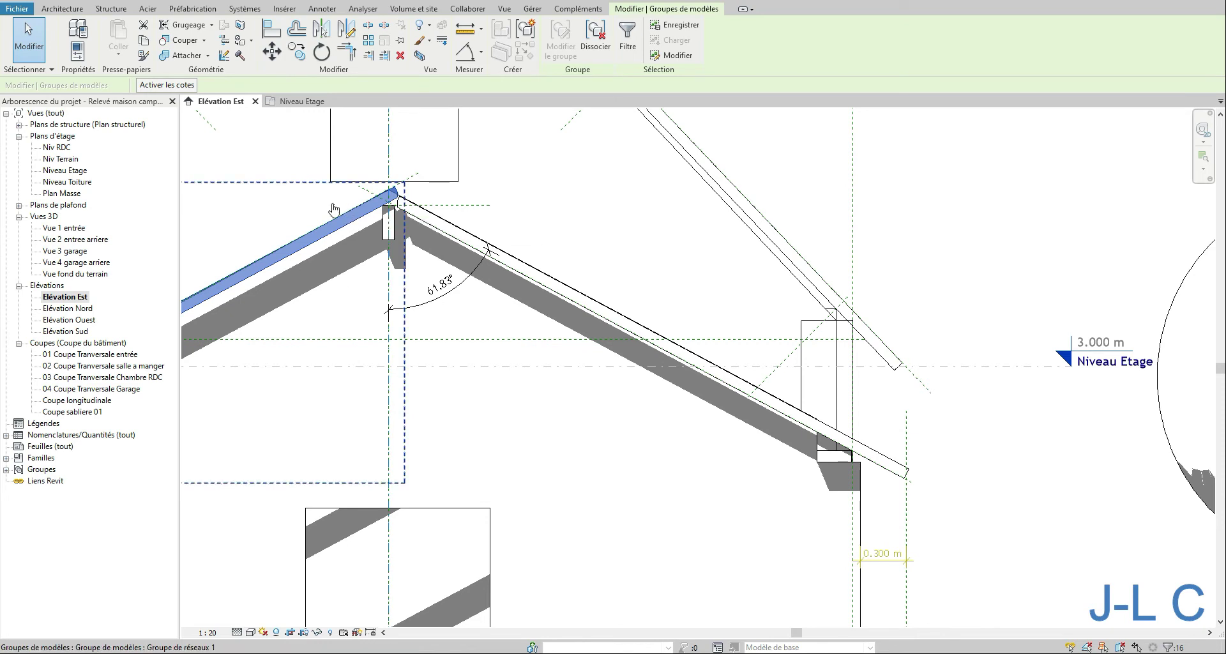
click(271, 51)
right_click(443, 199)
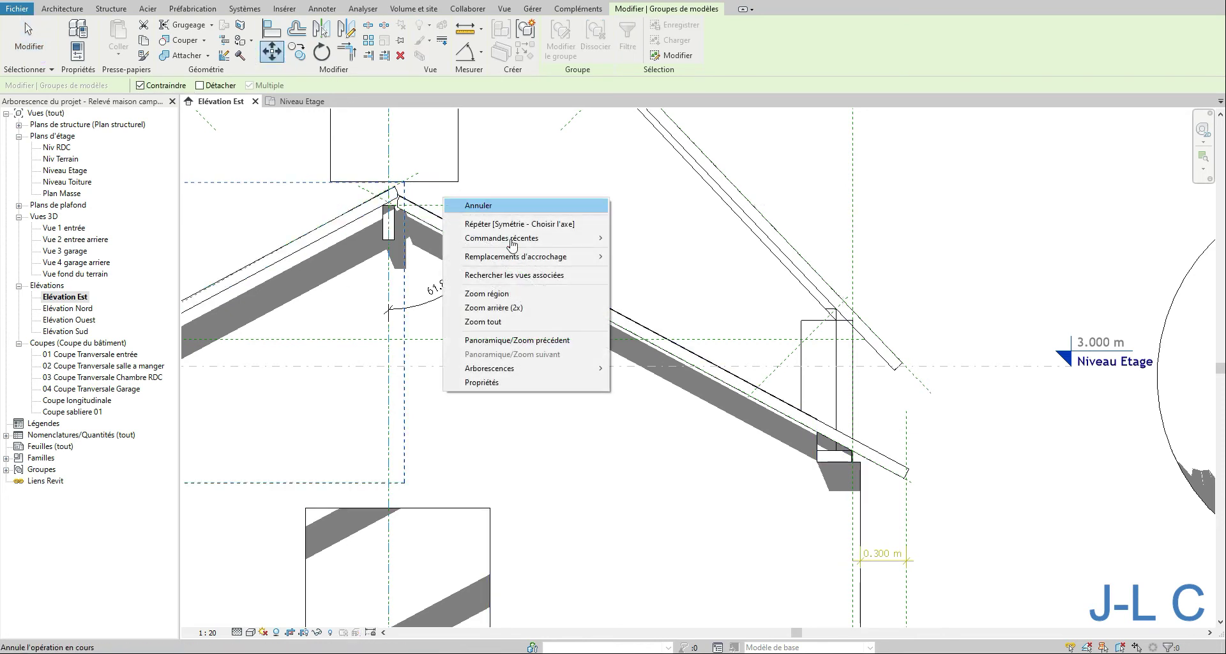
click(486, 294)
drag(337, 181, 473, 250)
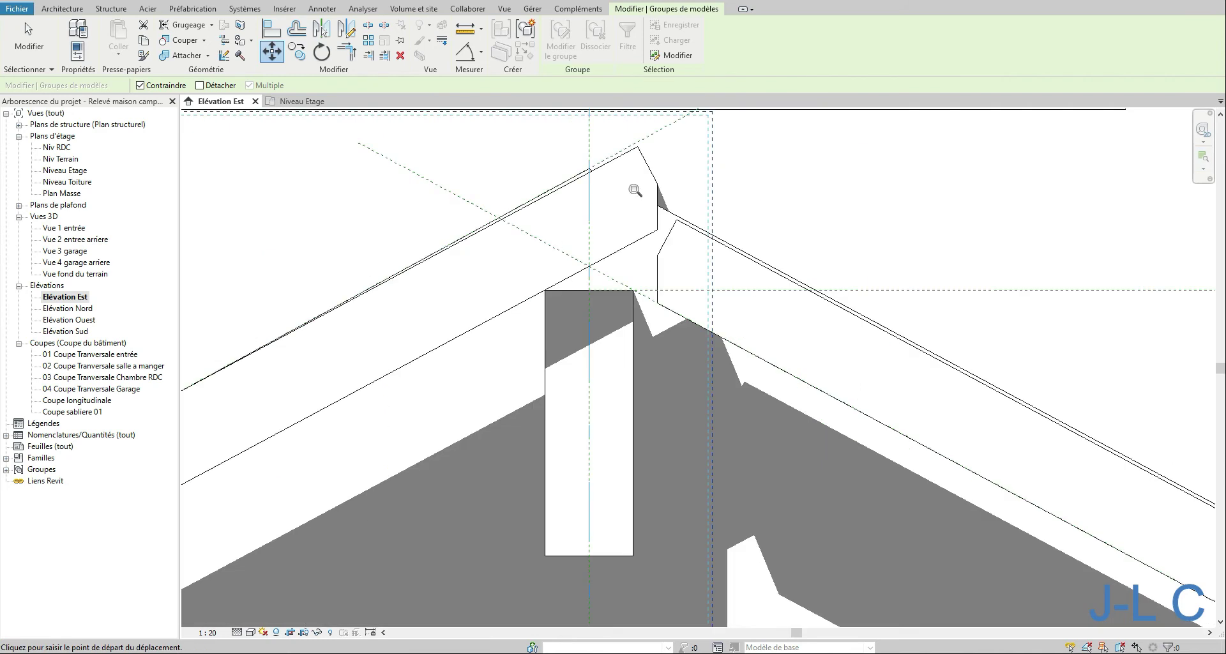
click(635, 150)
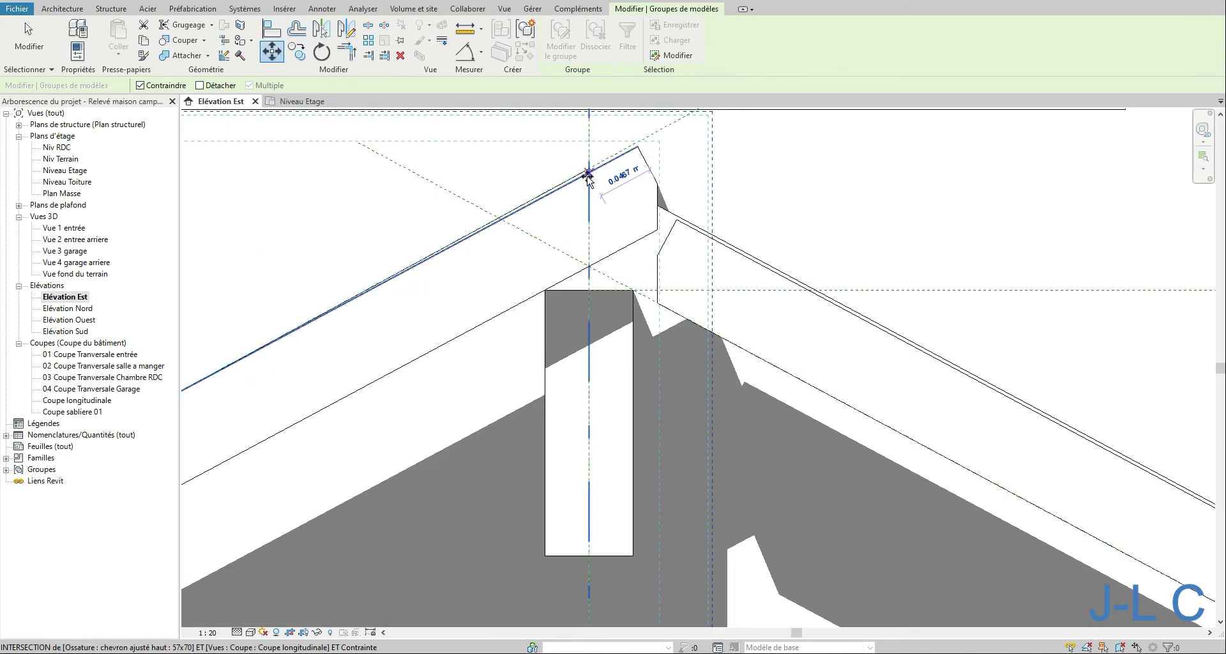
click(691, 203)
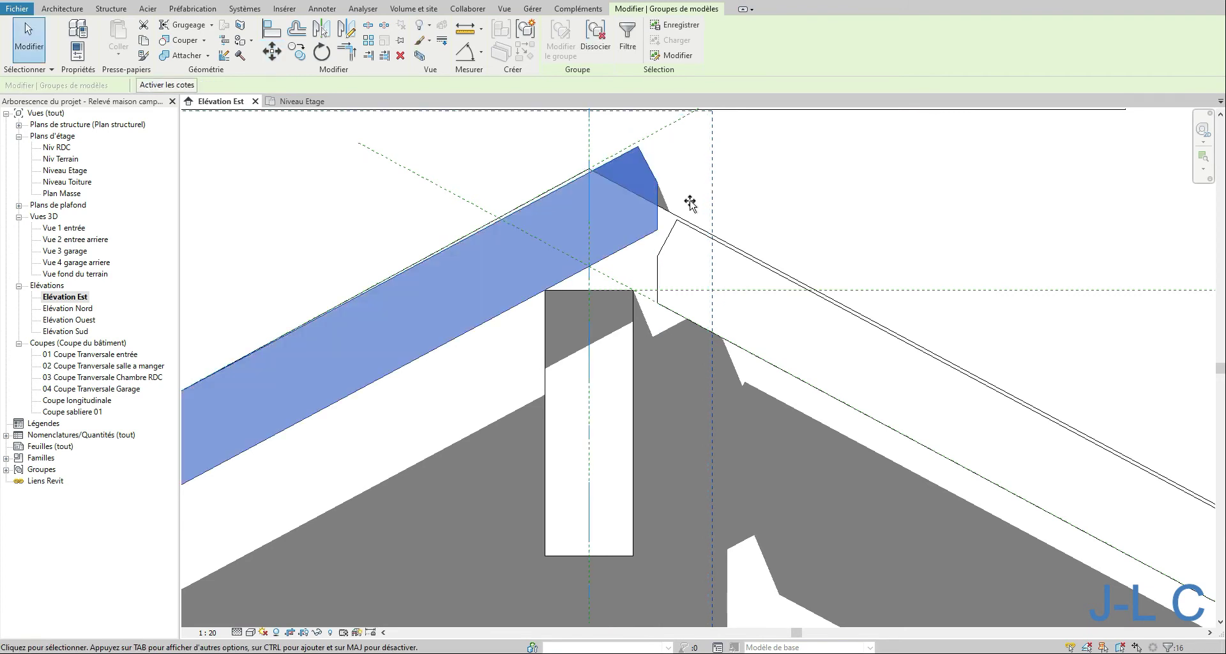
key(ctrl+z)
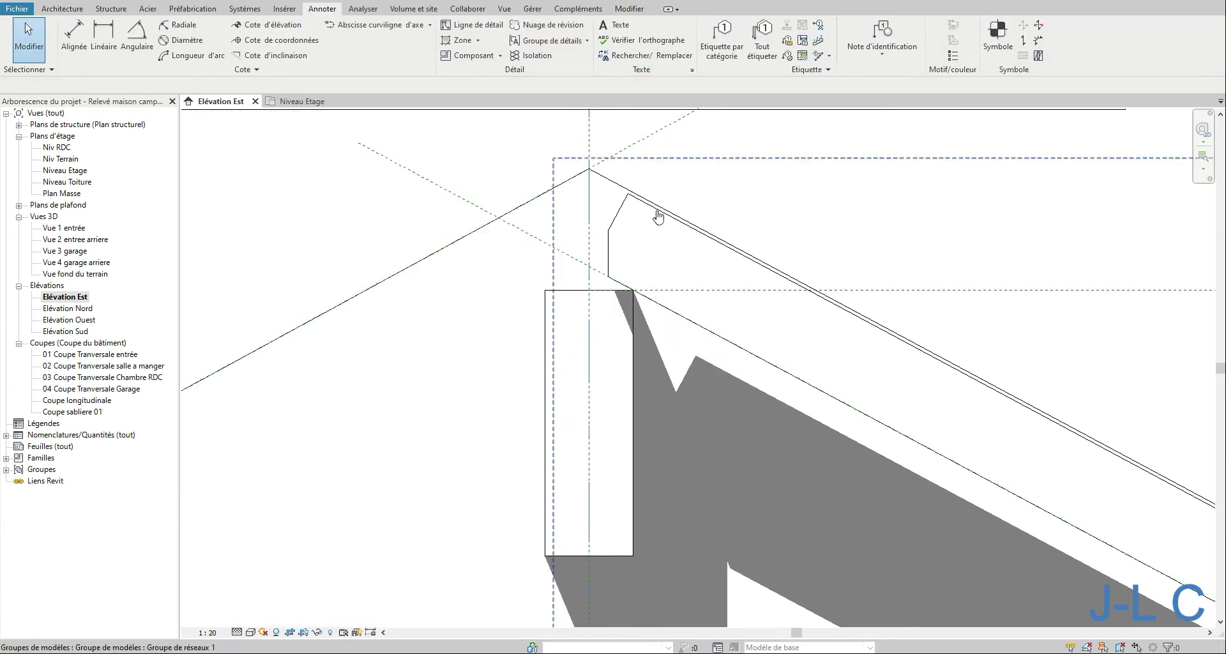
Edit the north-slope rafter's group, extend the rafter's ridge end to the vertical ridge axis, and finish the group edit.
double_click(623, 217)
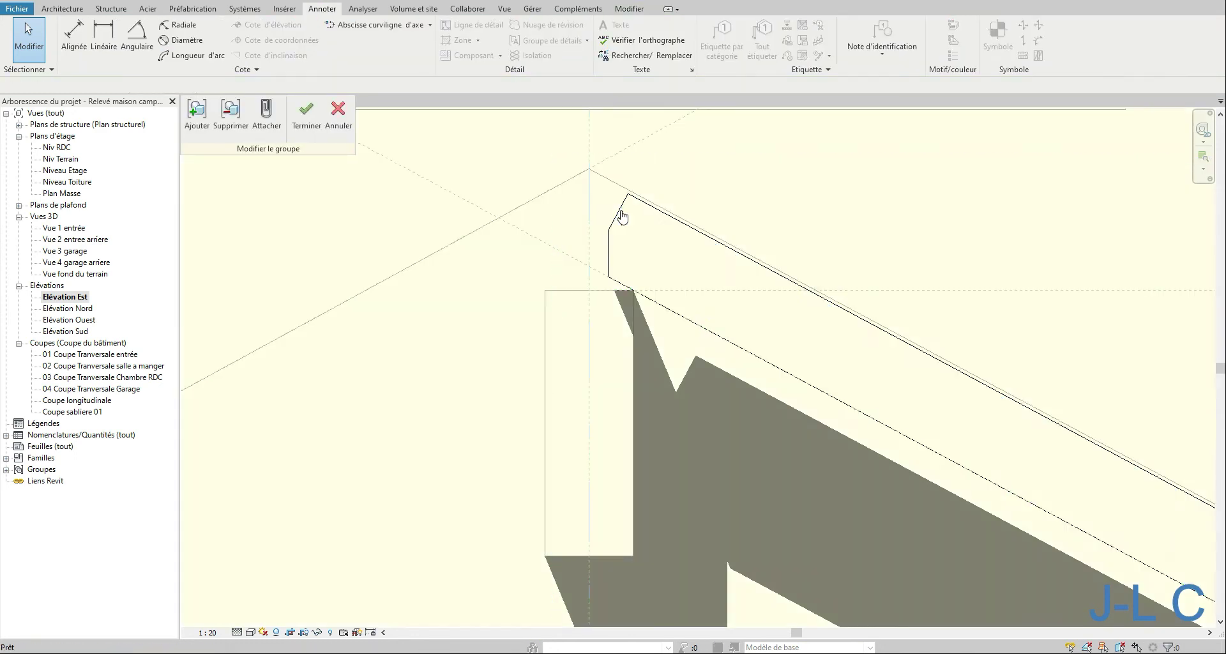
click(622, 217)
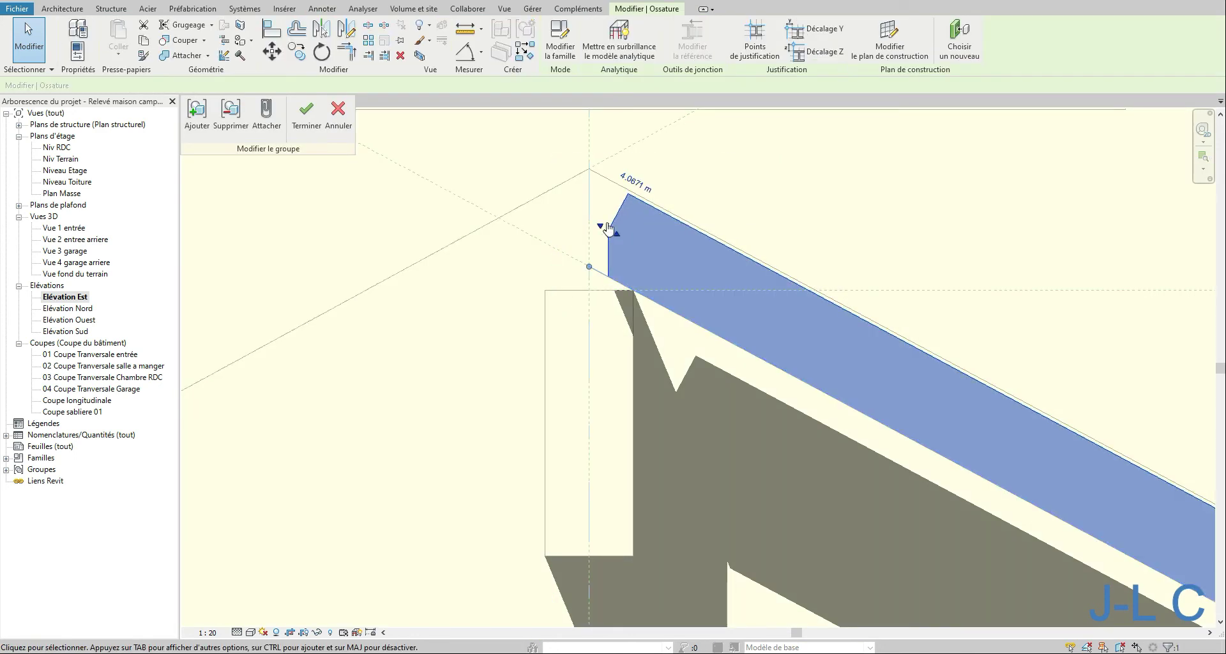
drag(602, 228, 590, 218)
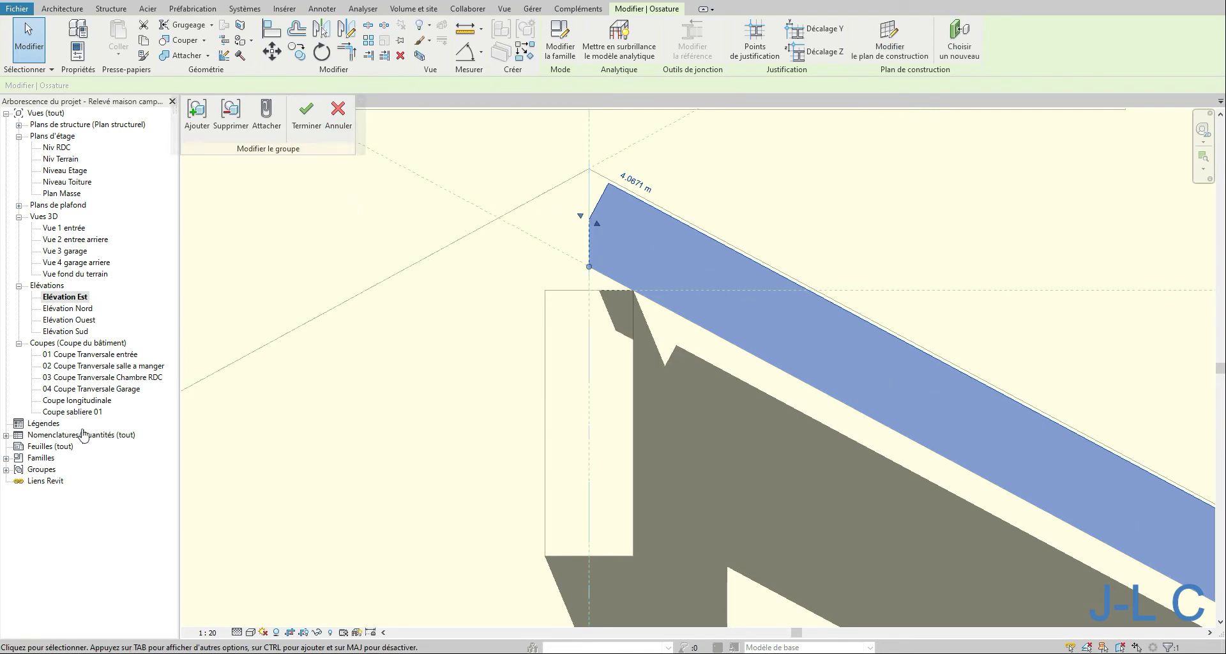
double_click(64, 228)
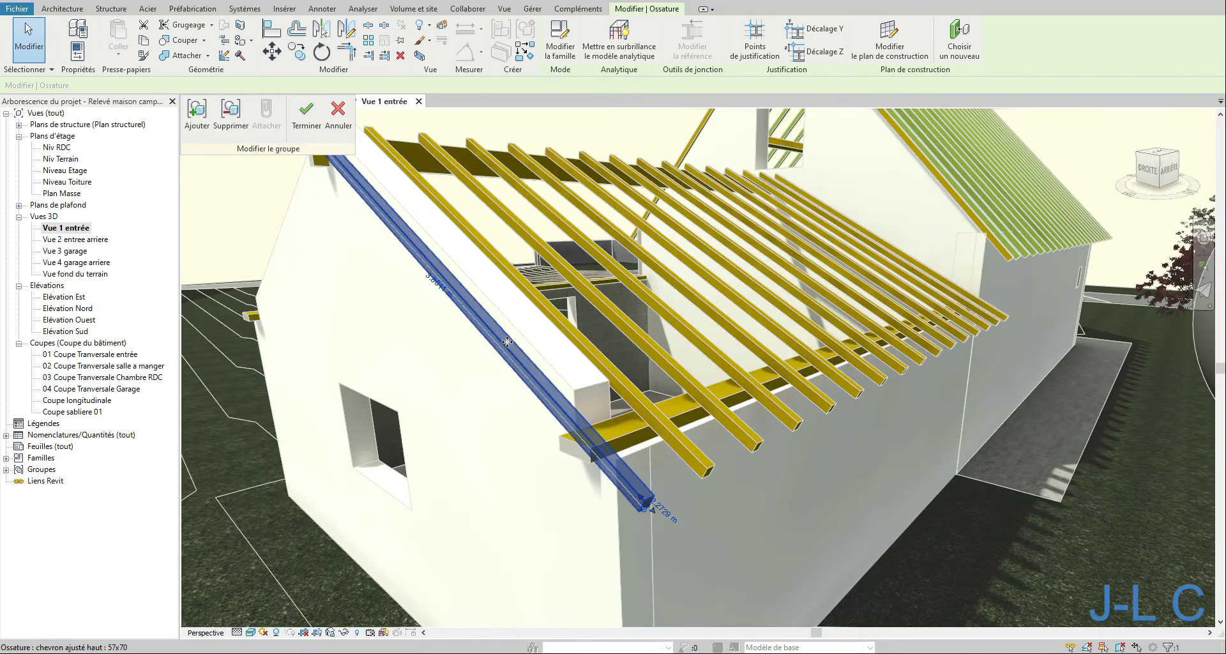
middle_drag(507, 342, 663, 378)
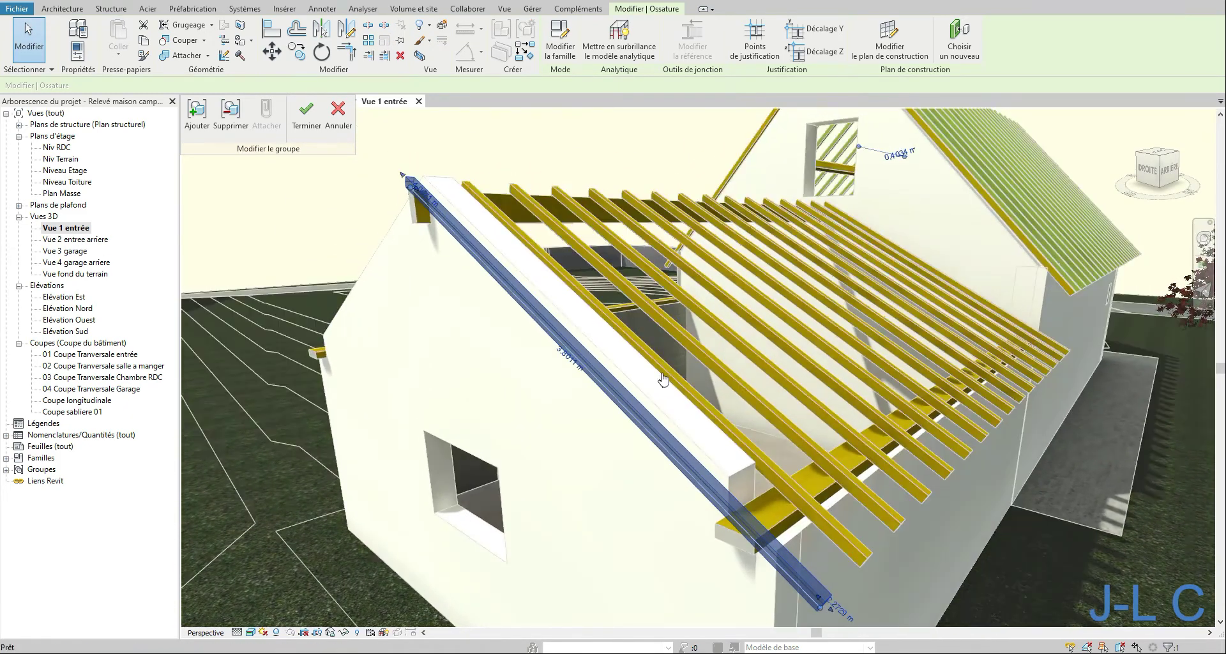
click(306, 115)
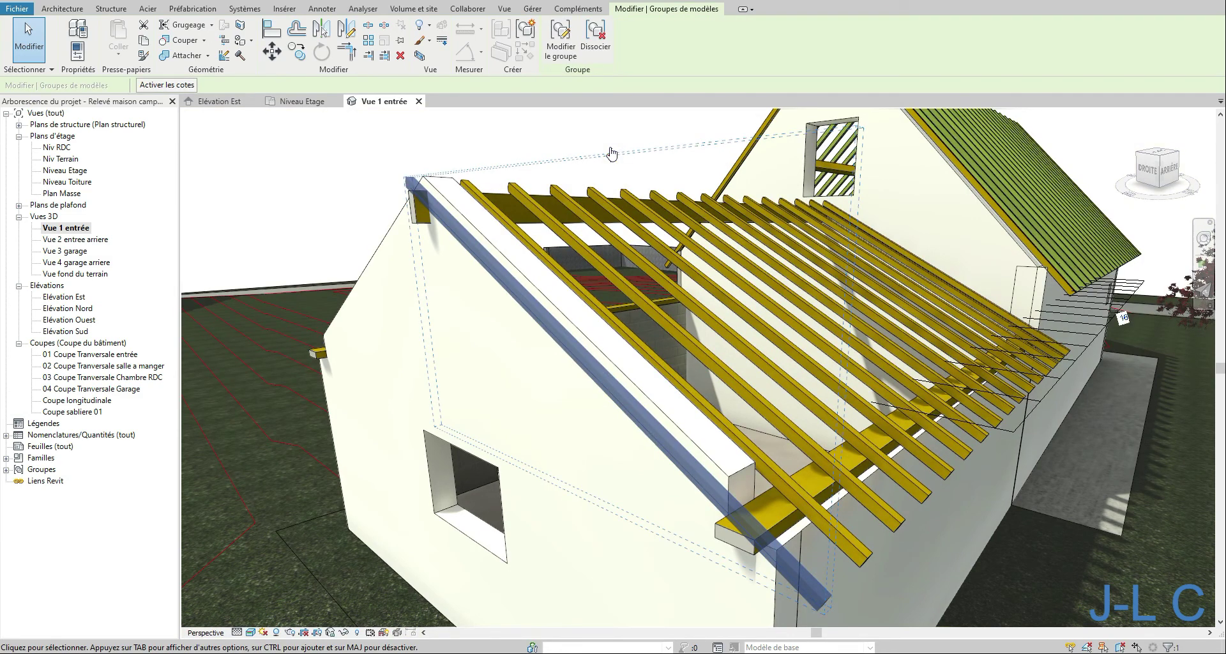
Inspect the extended rafters in 04 Coupe Tranversale Garage, Elévation Est and Vue 1 entrée, and return to the Niveau Etage plan.
double_click(100, 390)
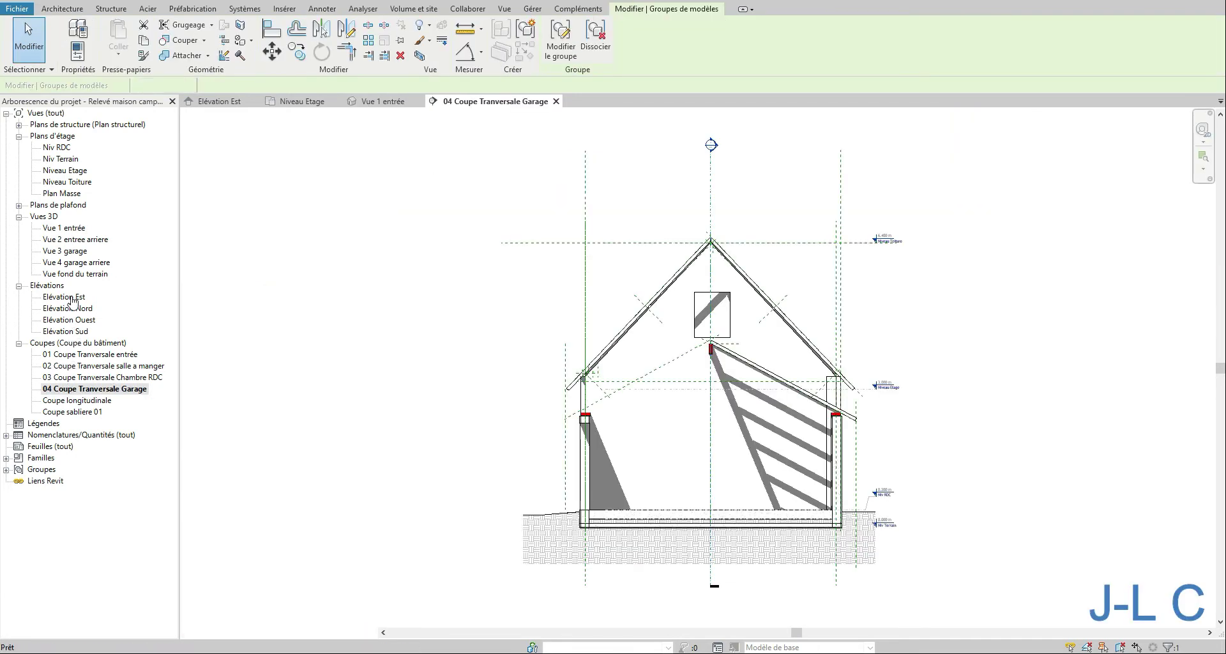
double_click(69, 297)
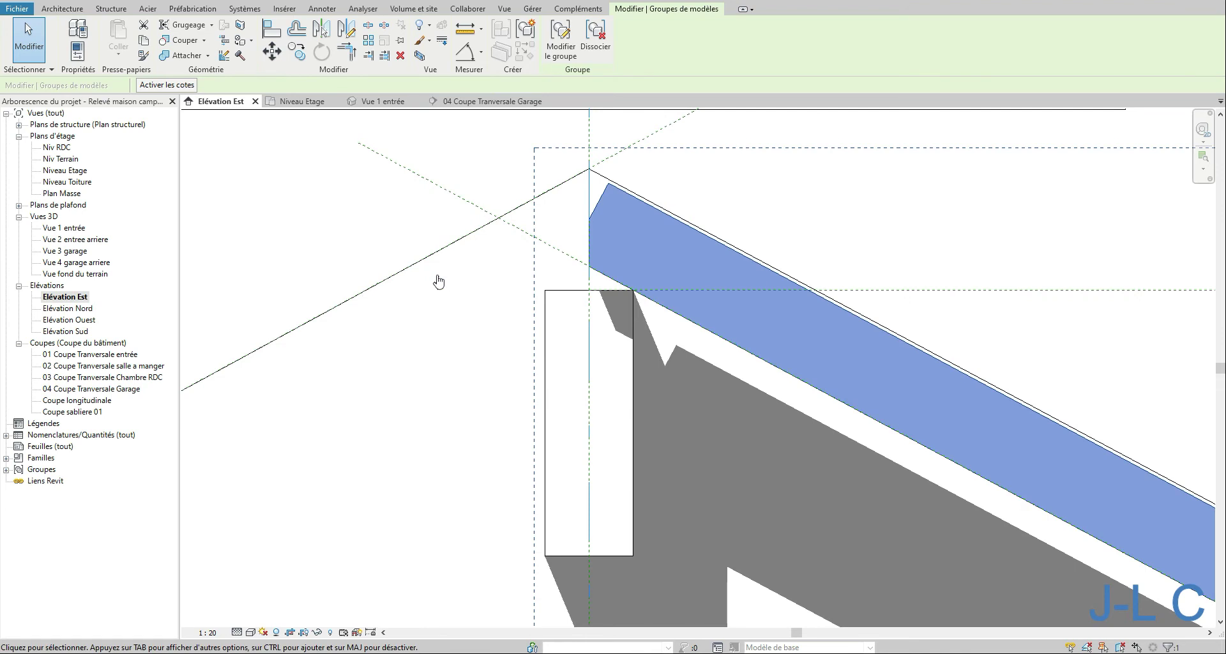
double_click(62, 228)
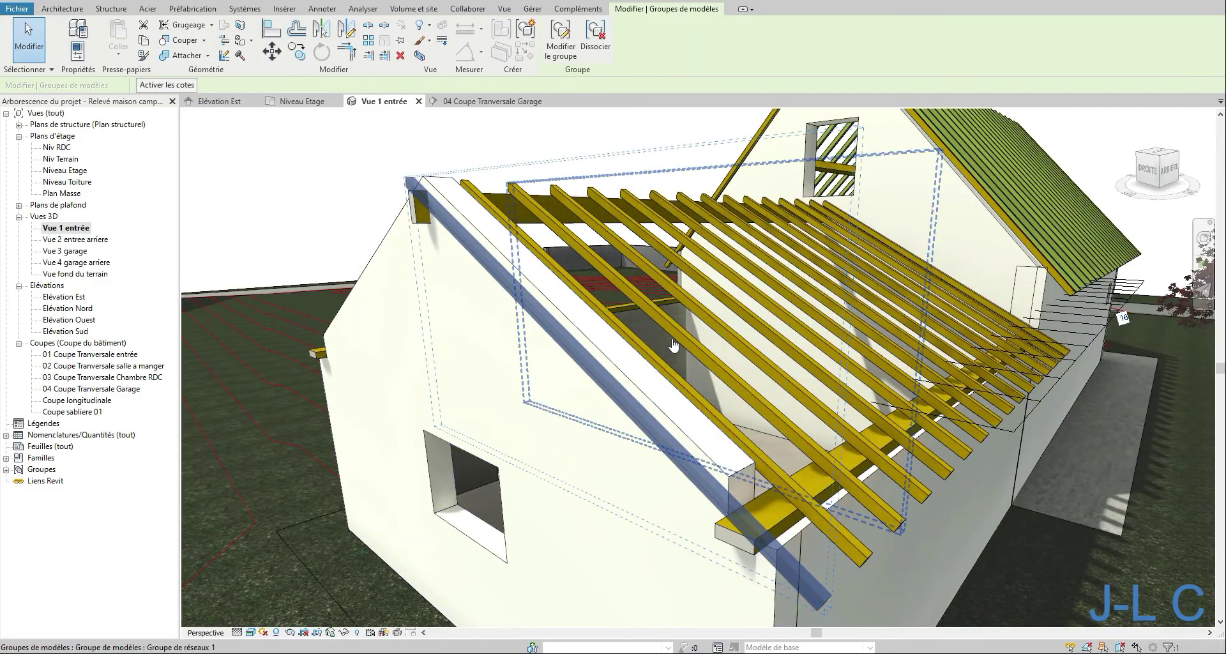
shift+middle_drag(669, 351, 735, 411)
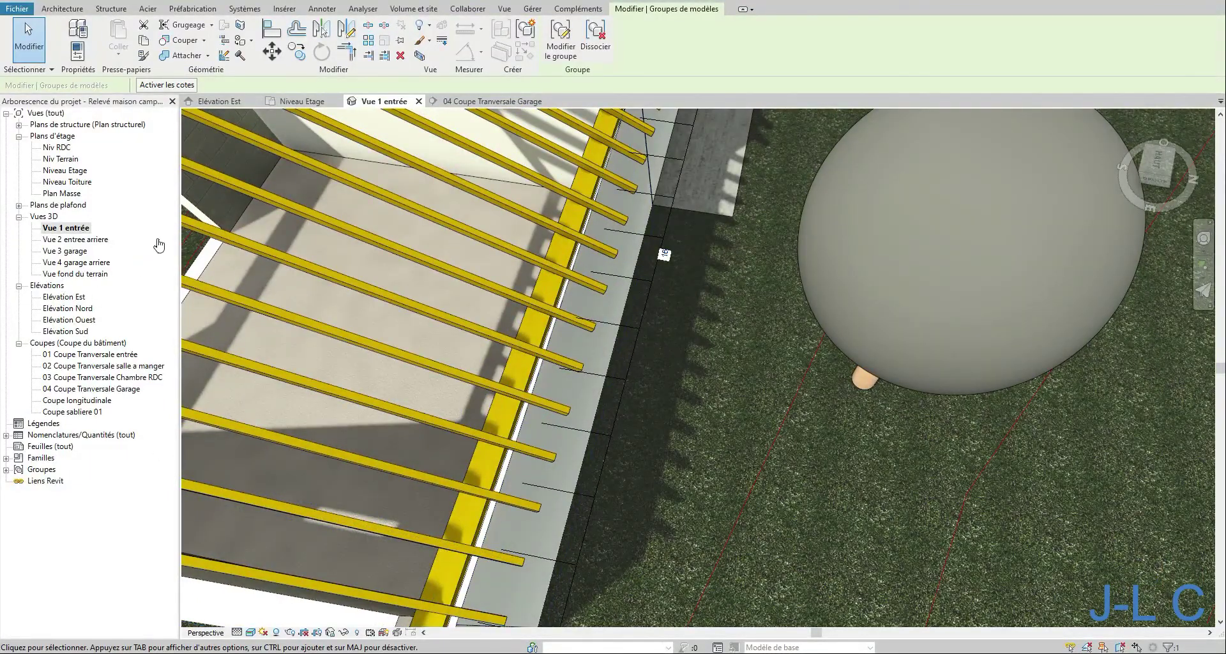
double_click(65, 171)
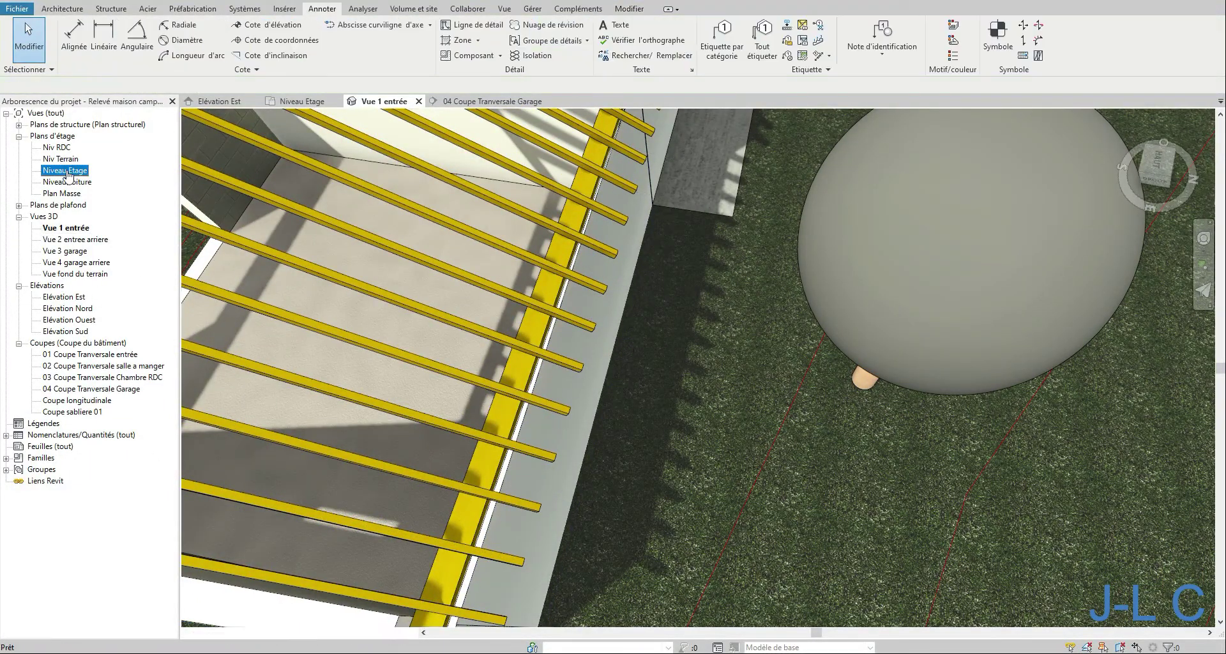
Select only the north-slope rafter groups in the Niveau Etage plan, excluding views, and mirror them about a vertical ridge axis drawn in Elévation Est.
middle_drag(529, 304, 546, 502)
drag(866, 220, 231, 212)
click(555, 45)
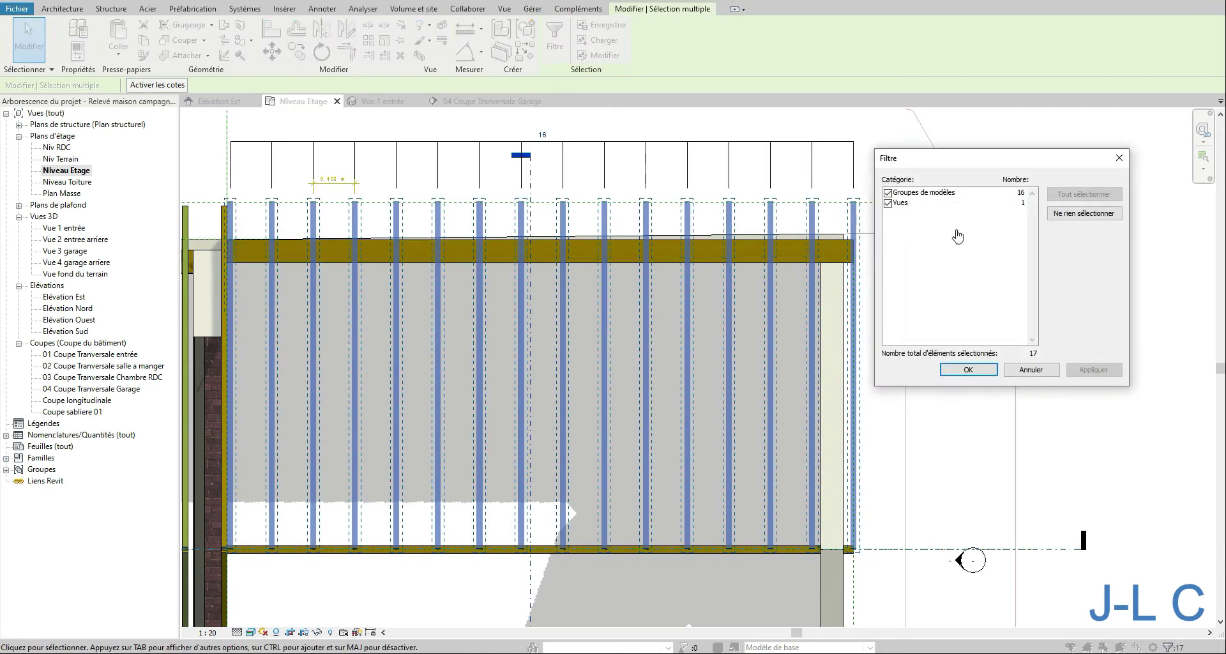
click(895, 208)
click(1093, 369)
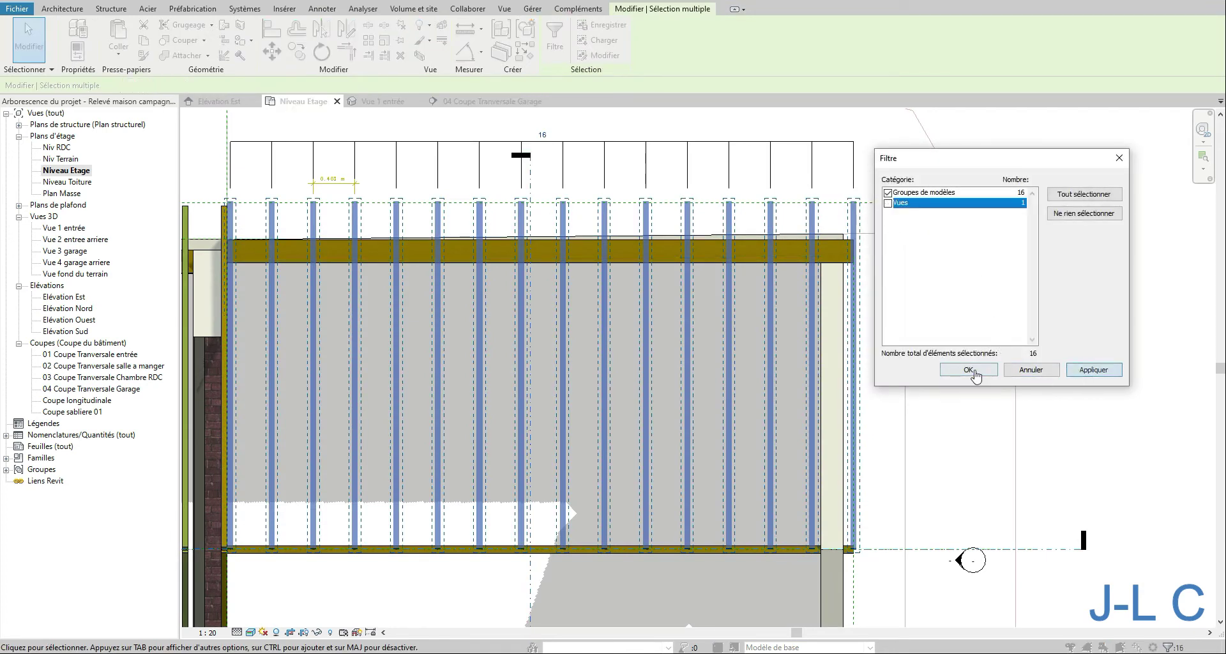
click(966, 370)
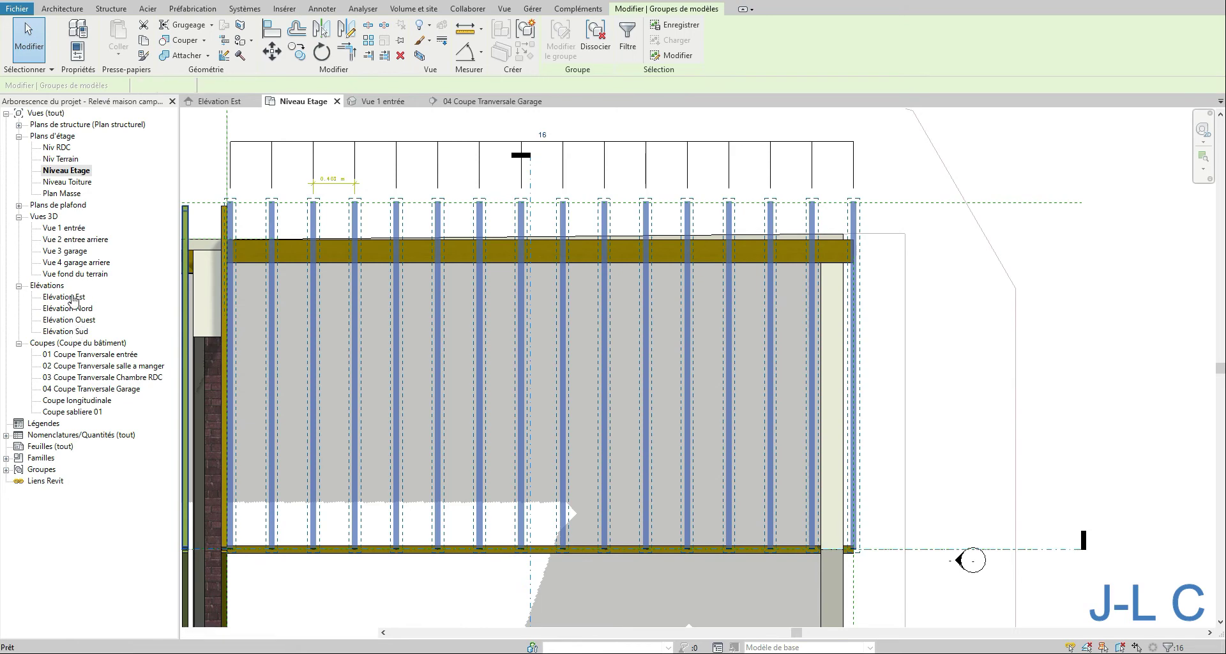
double_click(70, 297)
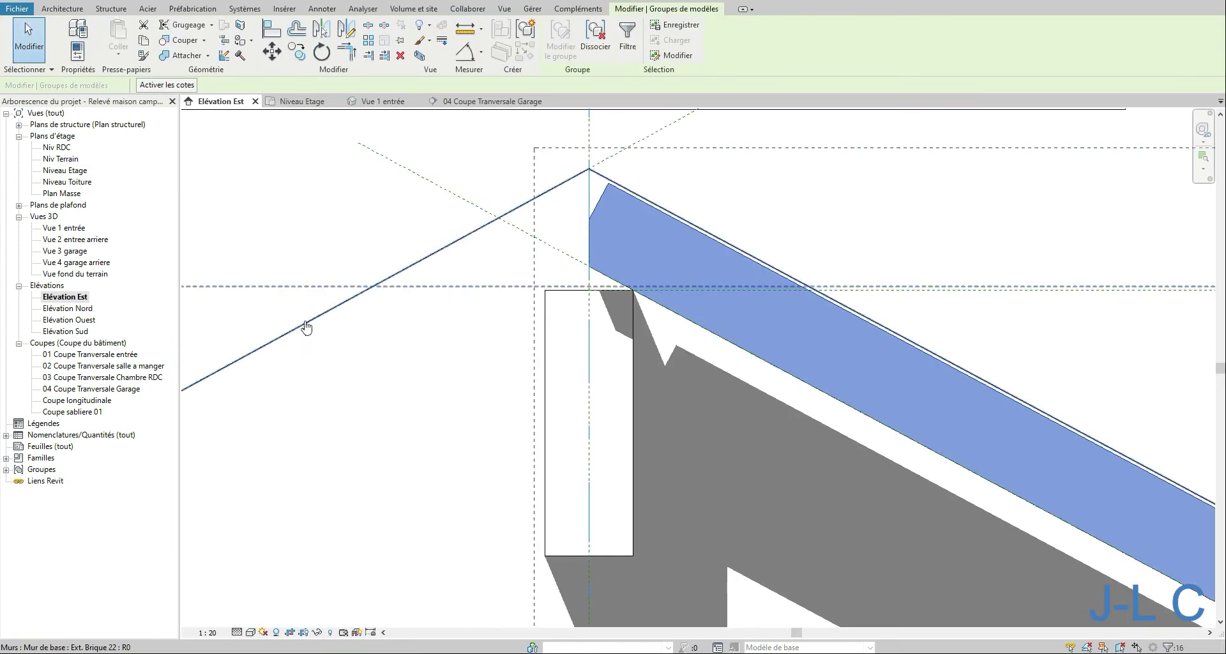
click(351, 31)
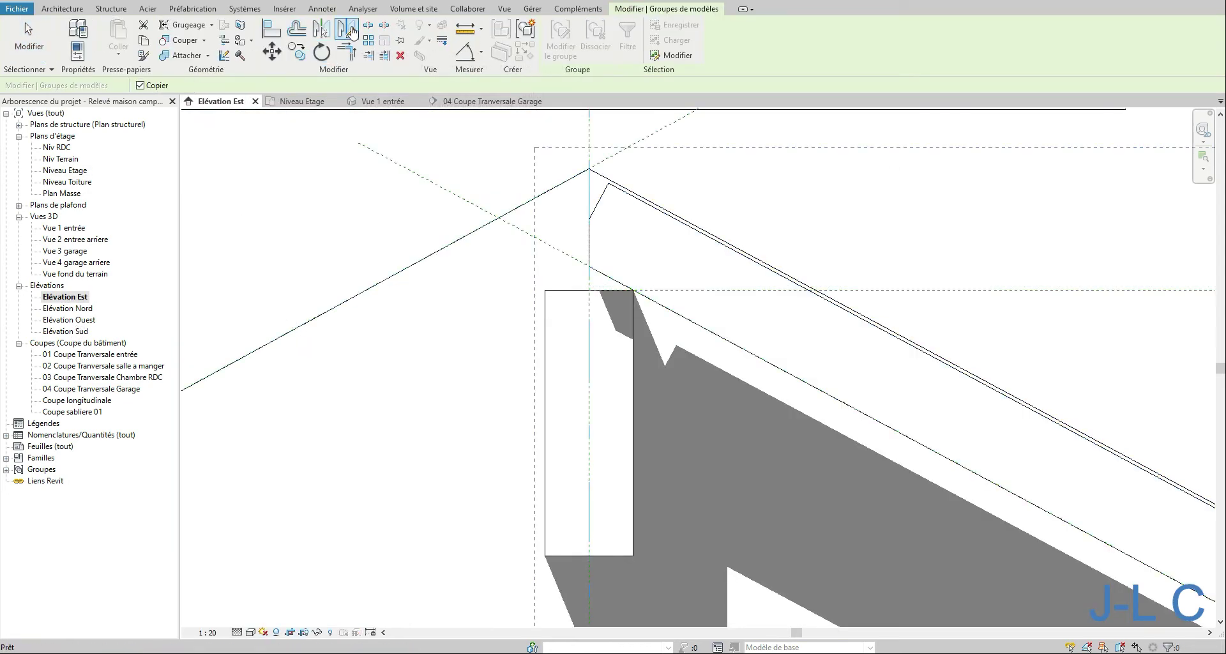
click(588, 267)
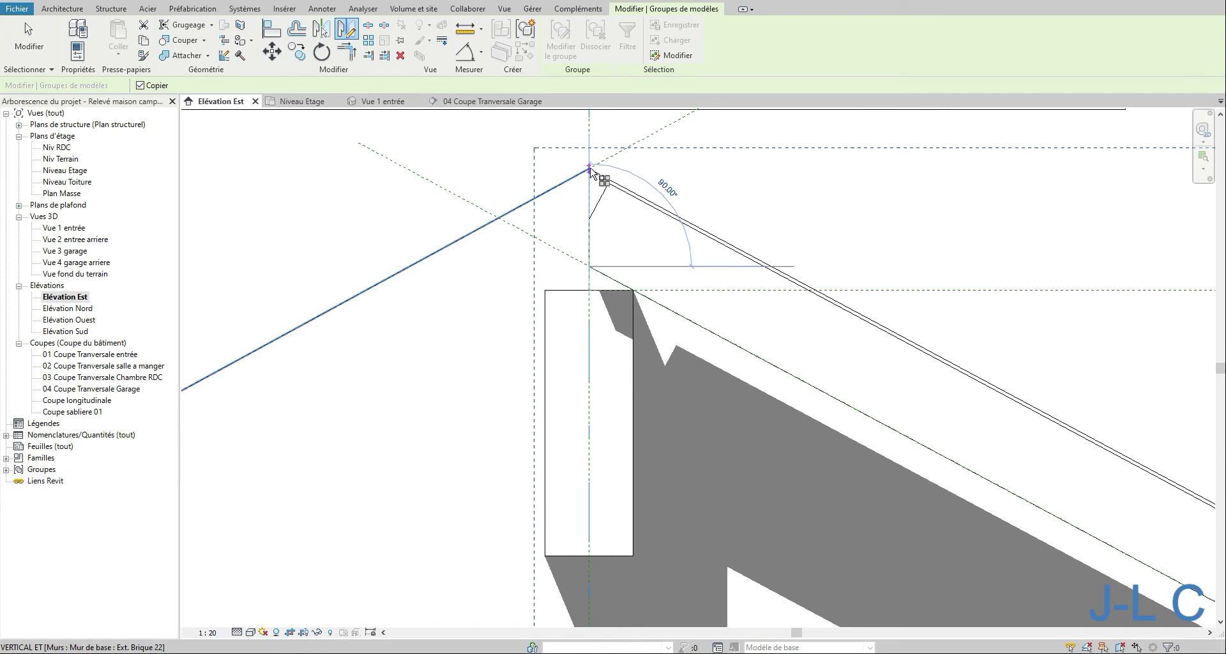
click(591, 146)
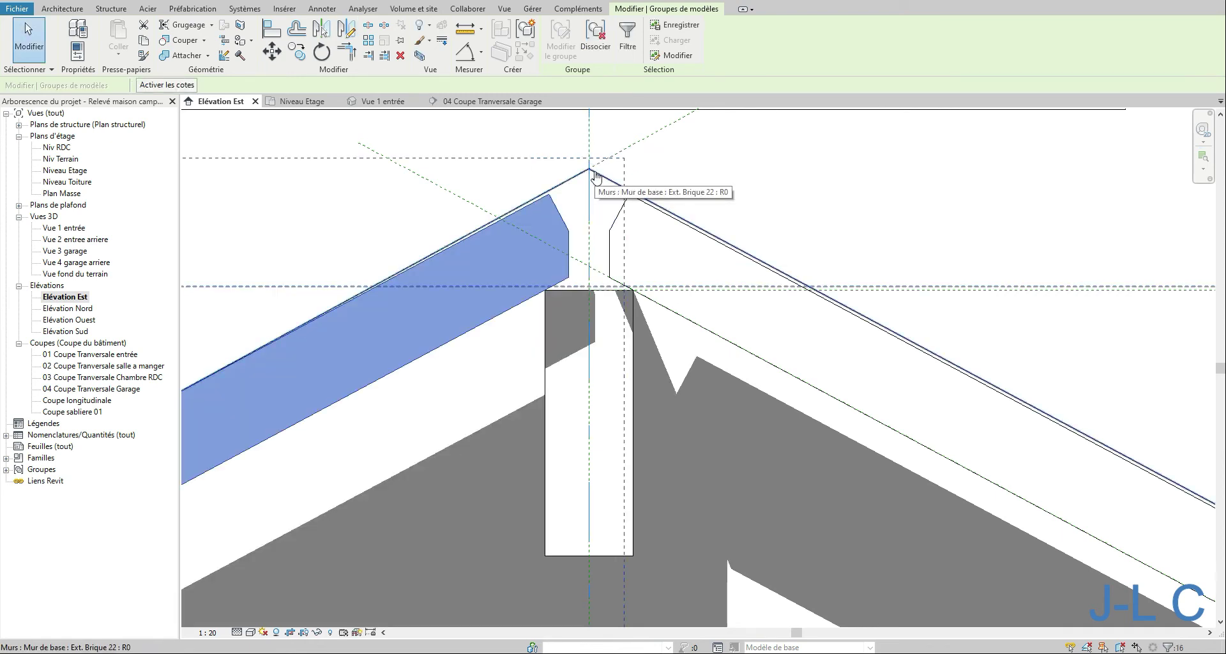
Edit the north-slope rafter's group, extend the rafter's ridge end back to the vertical ridge axis, and save the project.
double_click(614, 229)
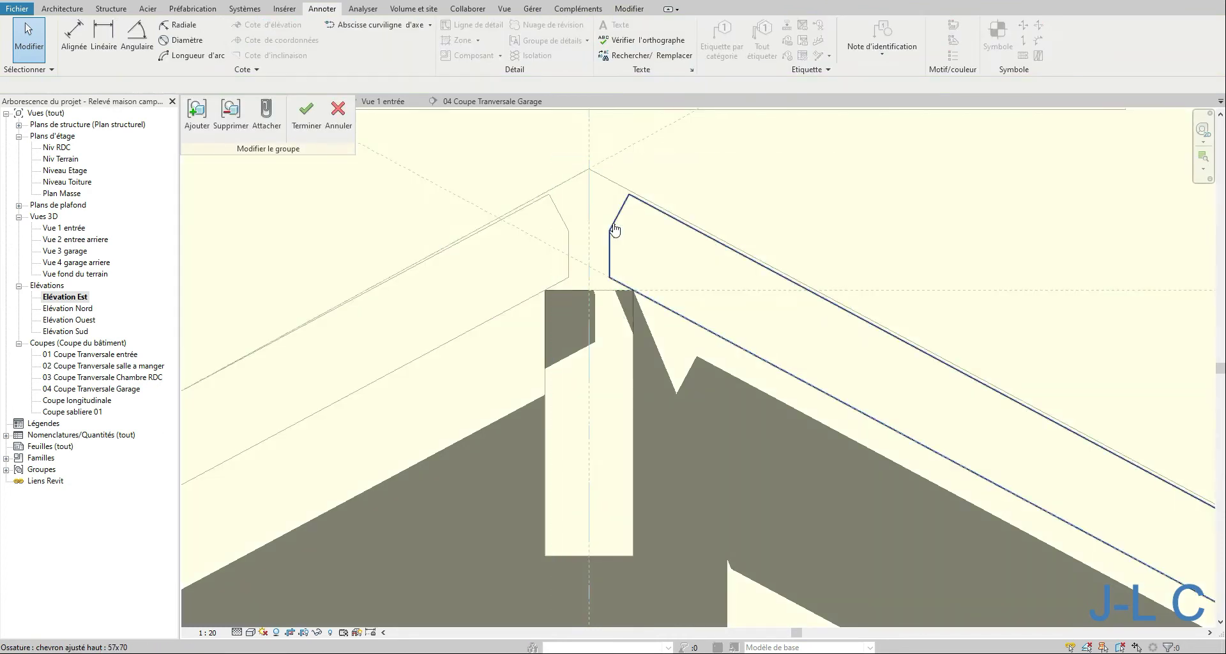
click(614, 229)
drag(588, 266, 589, 220)
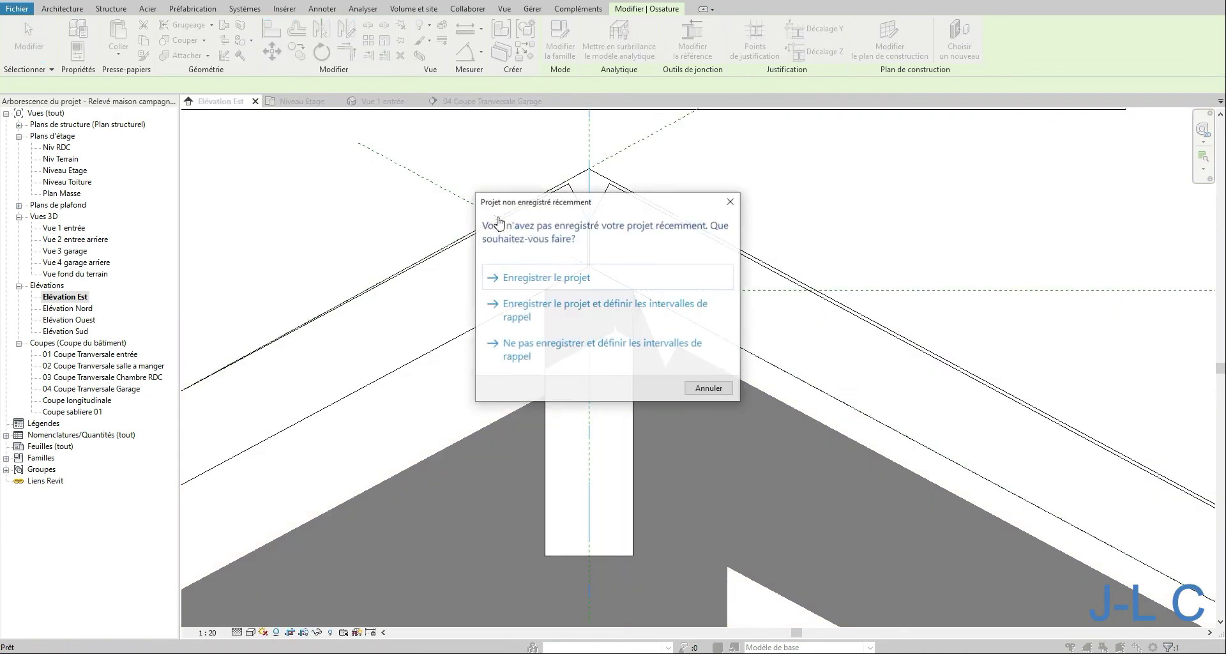
click(526, 278)
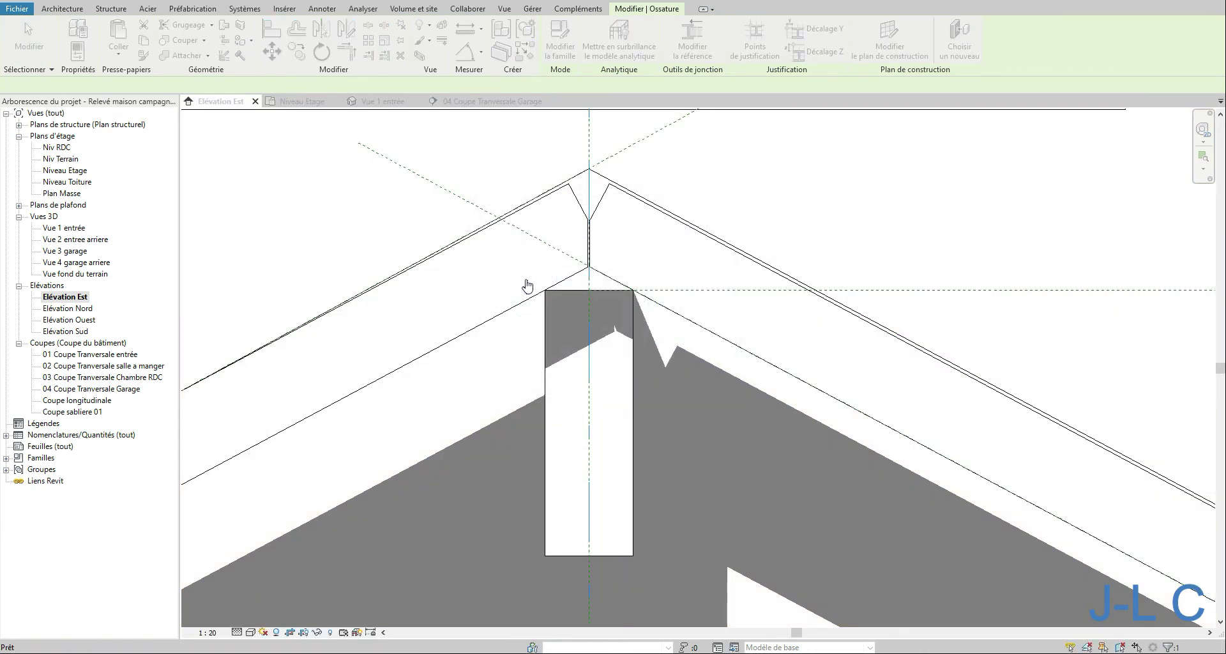
Edit the mirrored south-slope rafter's group, pull the rafter's ridge end slightly back from the ridge axis, and finish the group edit.
click(589, 264)
click(580, 211)
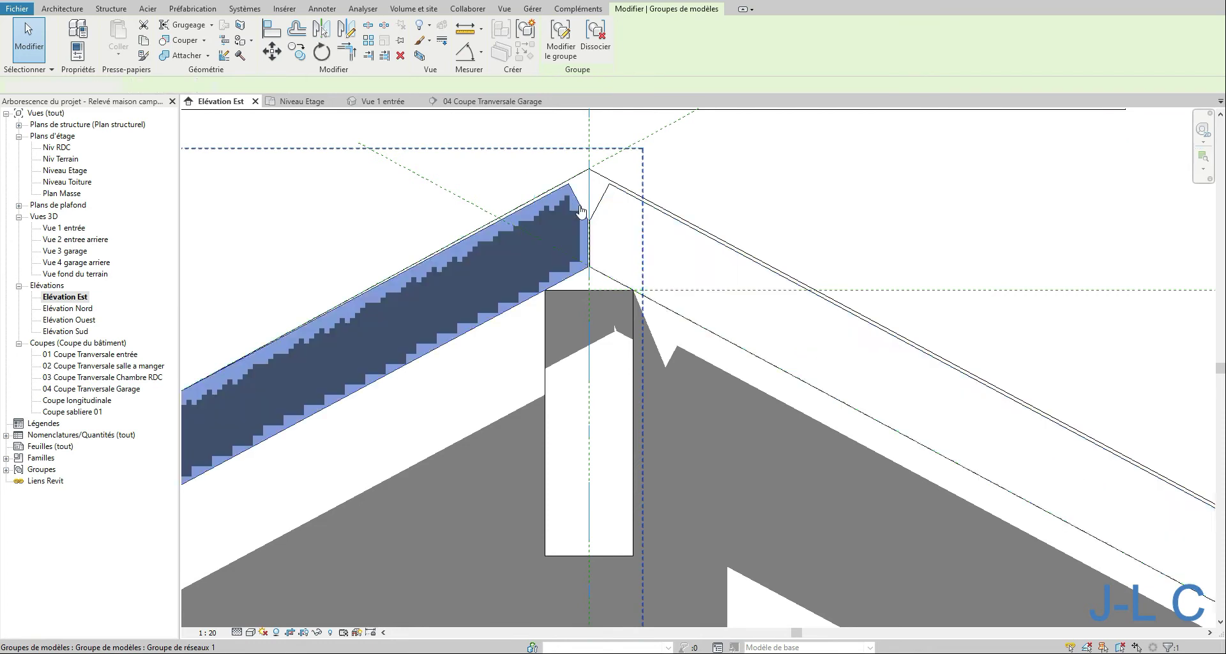
double_click(580, 211)
click(582, 214)
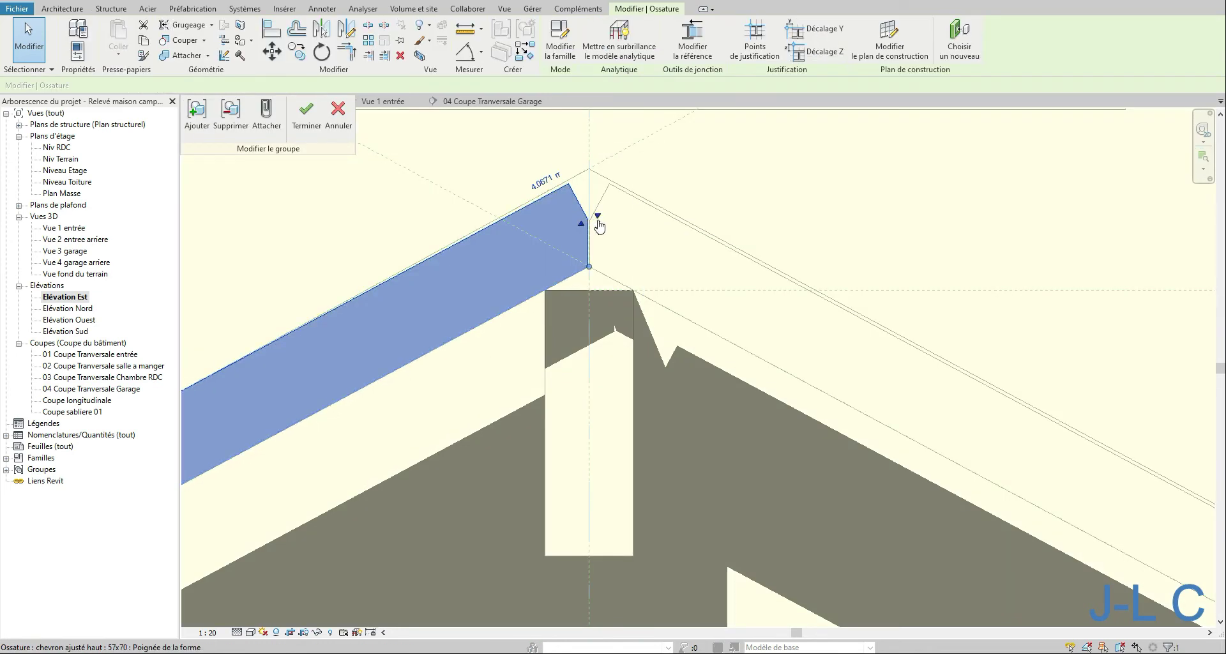
drag(599, 220, 593, 220)
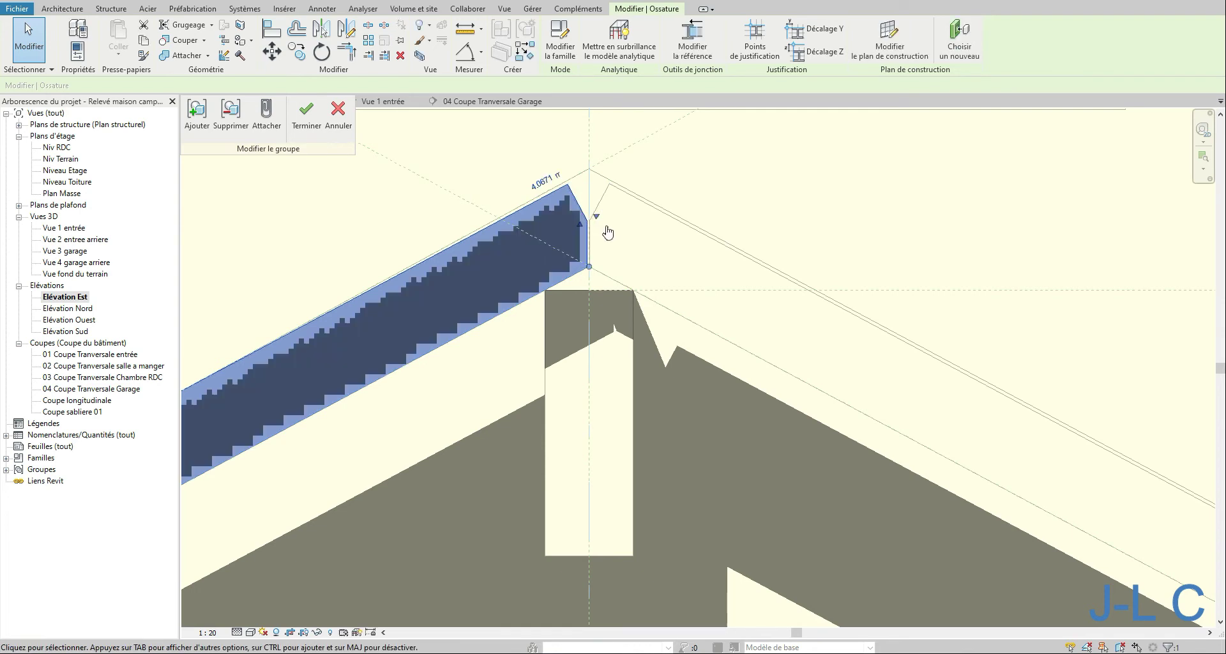
click(653, 168)
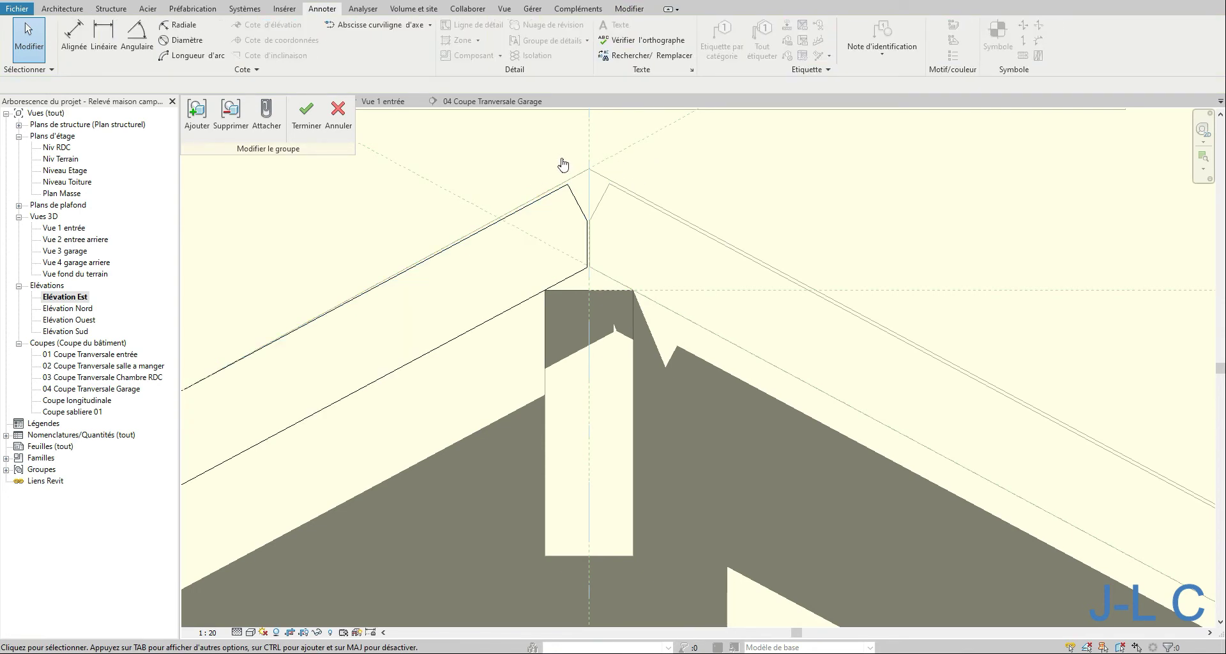
click(316, 135)
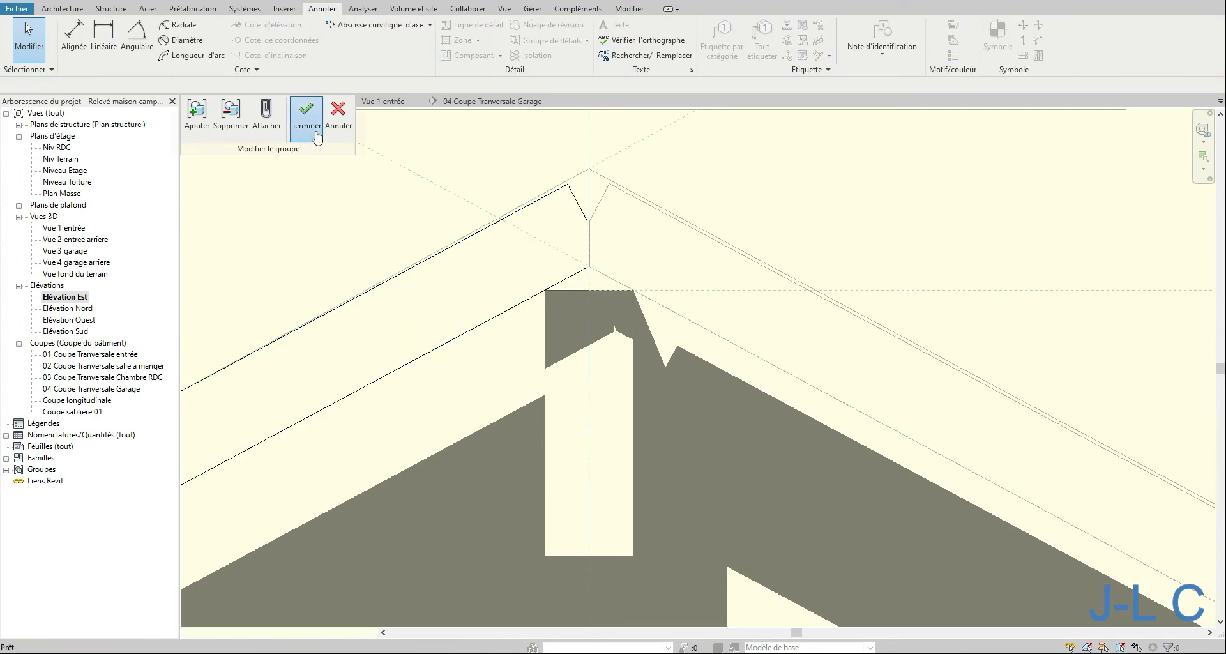
click(440, 202)
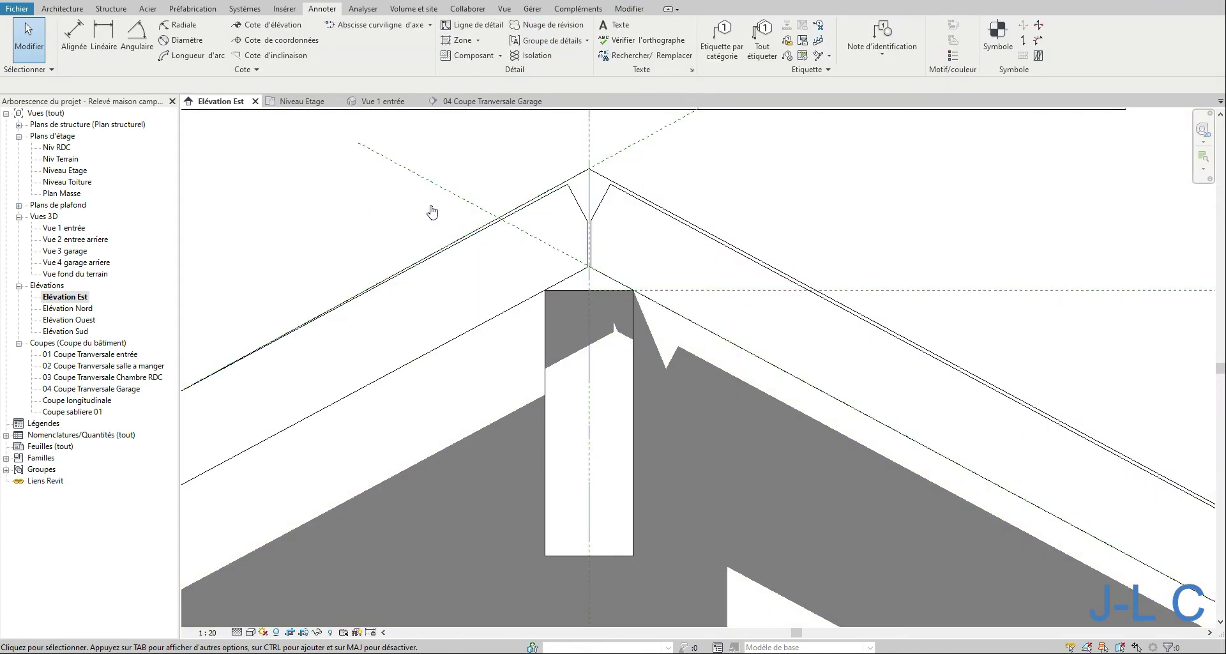
Examine the garage rafters on both roof slopes and their position against the main house in Vue 1 entrée.
right_click(424, 206)
click(476, 332)
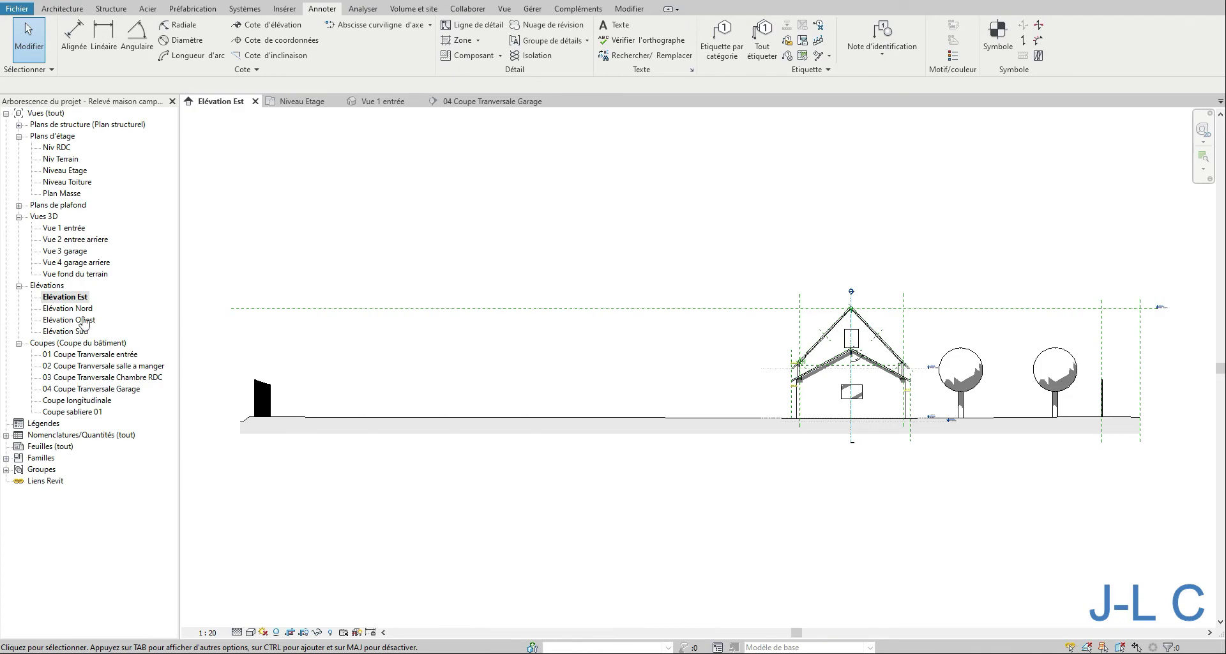
double_click(64, 228)
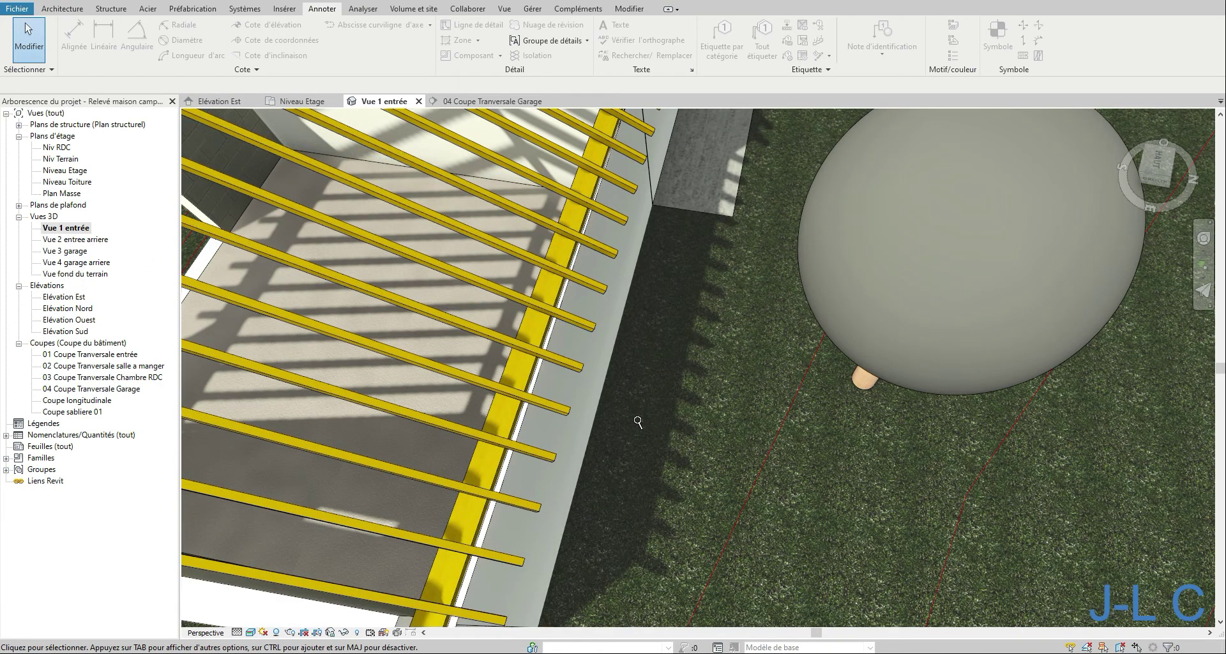
scroll(638, 422, down, 8)
scroll(638, 422, up, 5)
scroll(637, 422, down, 2)
shift+middle_drag(638, 422, 788, 347)
scroll(616, 418, down, 6)
scroll(616, 418, up, 5)
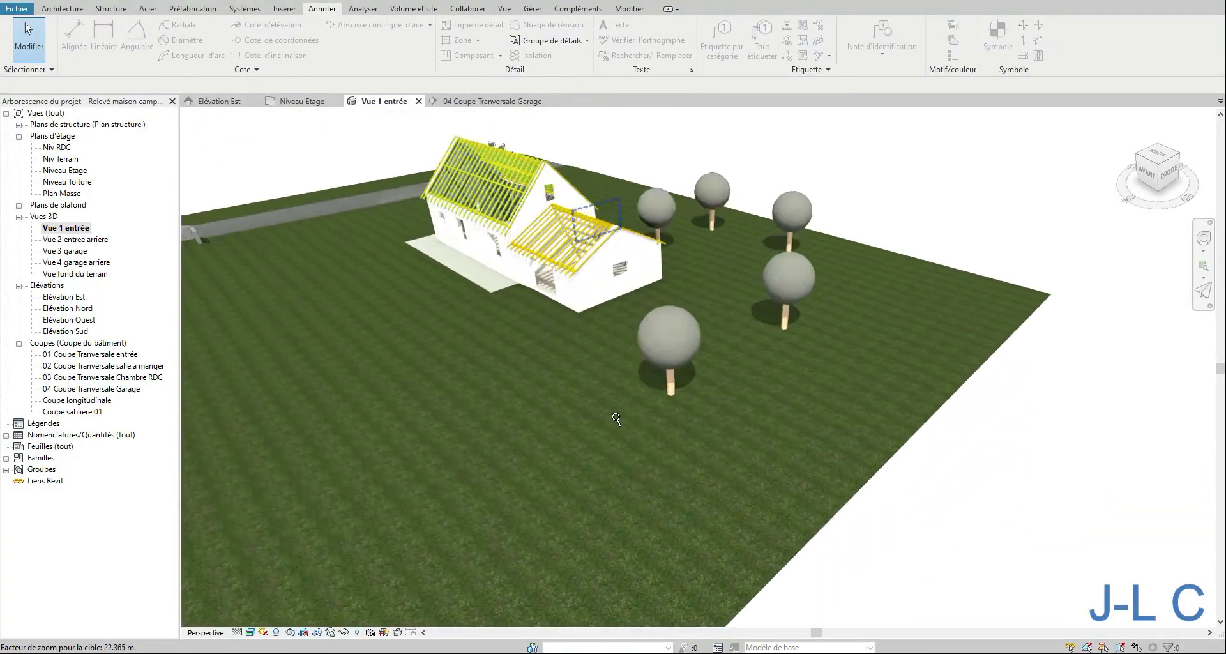
scroll(629, 274, up, 2)
middle_drag(629, 265, 747, 383)
scroll(620, 285, up, 4)
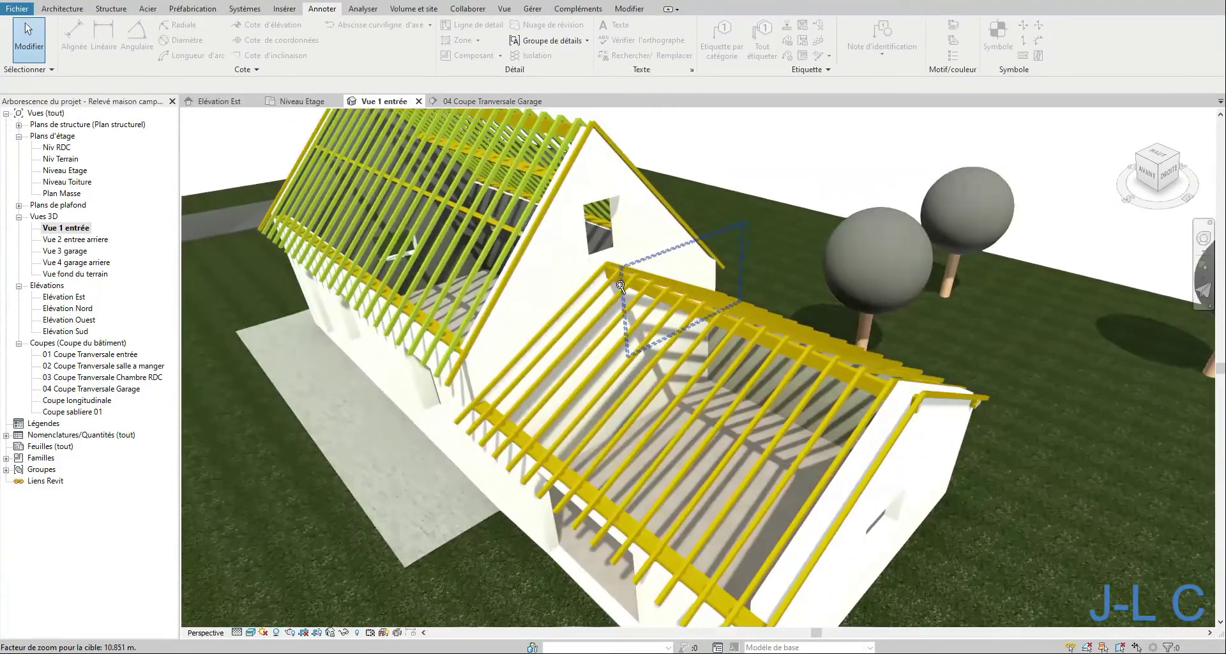
middle_drag(620, 285, 604, 208)
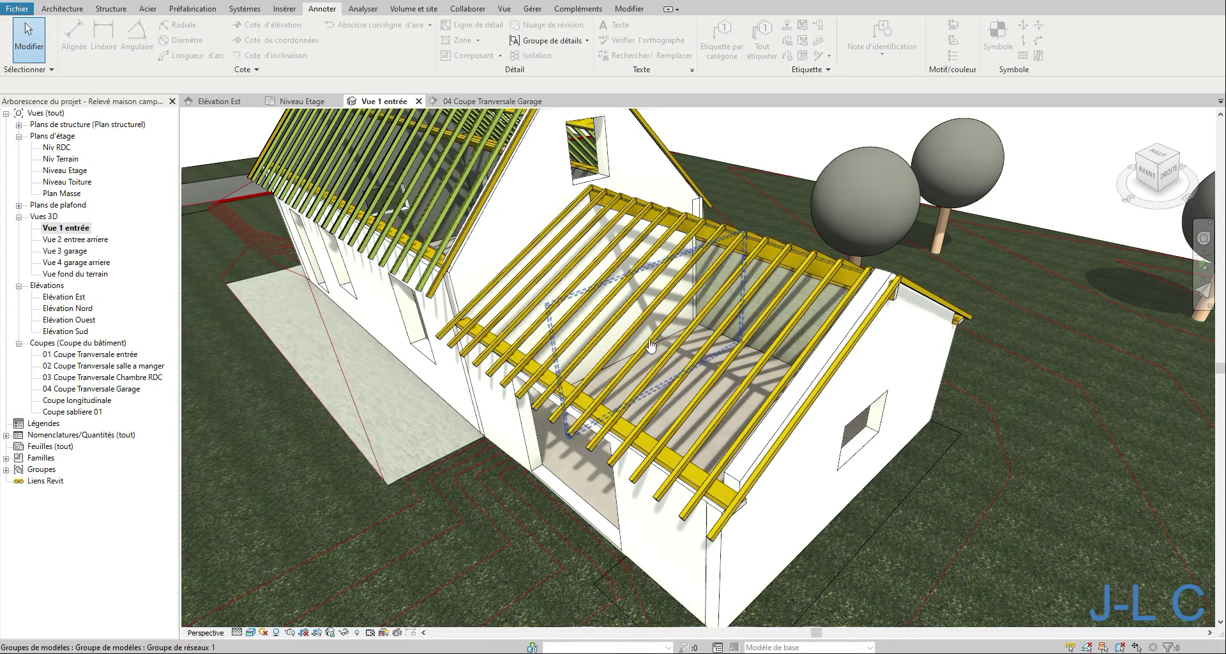
middle_drag(892, 305, 860, 381)
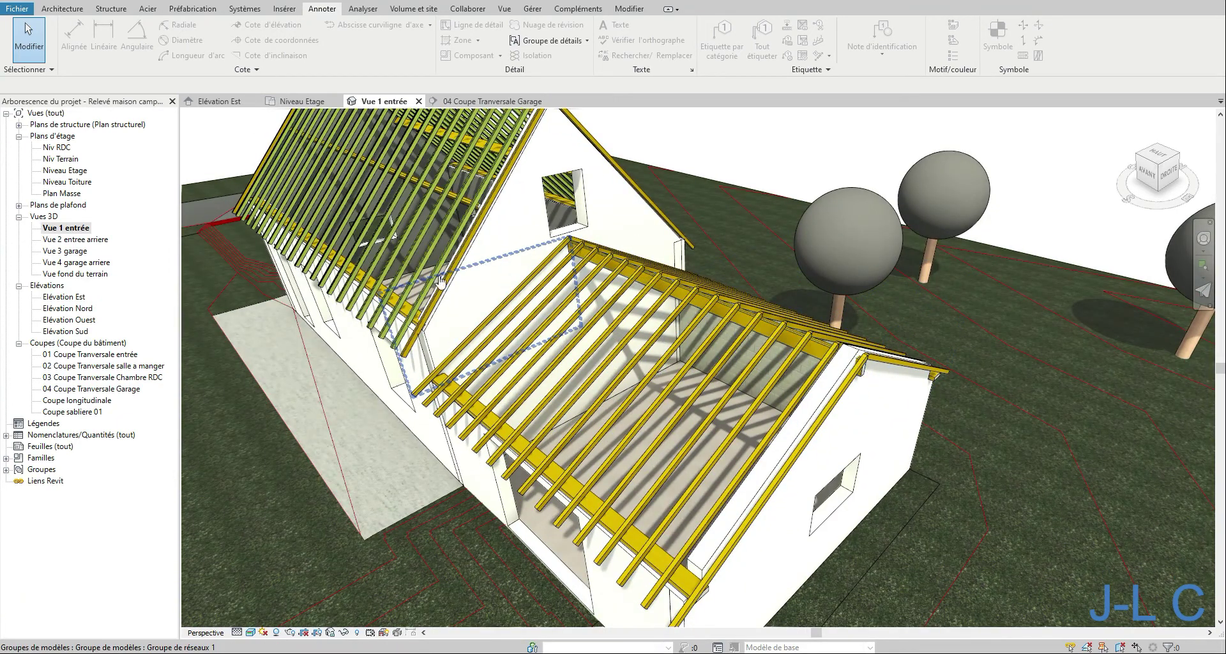
middle_drag(790, 525, 793, 440)
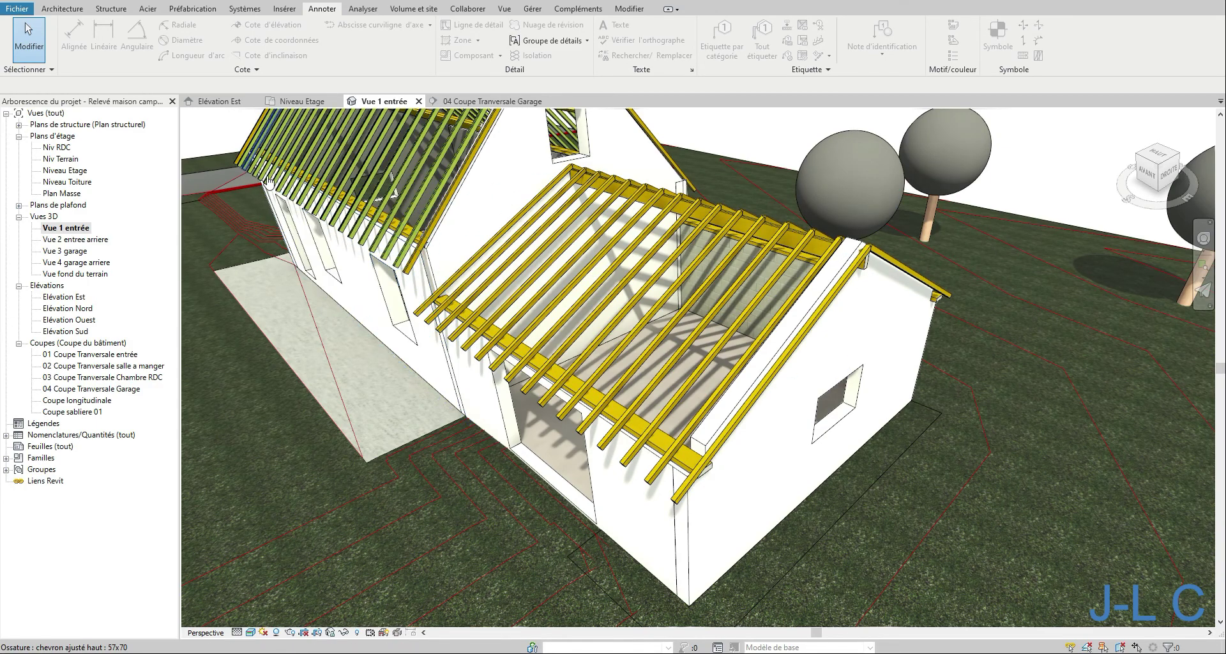
shift+middle_drag(268, 182, 370, 328)
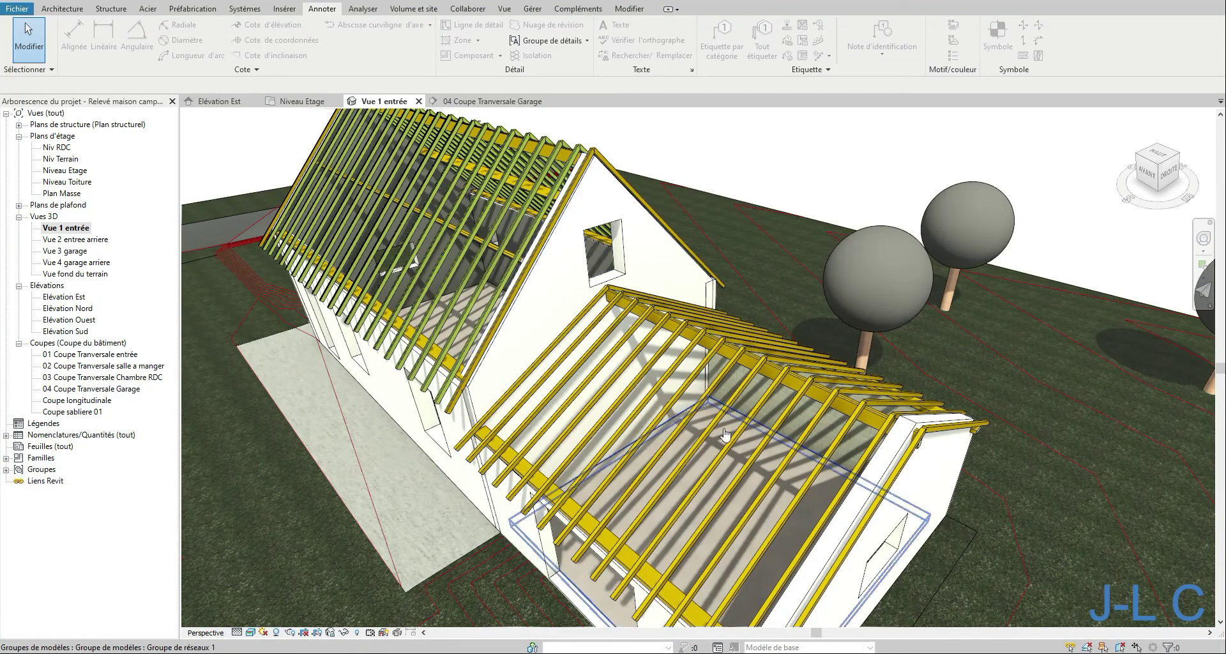
middle_drag(729, 401, 715, 312)
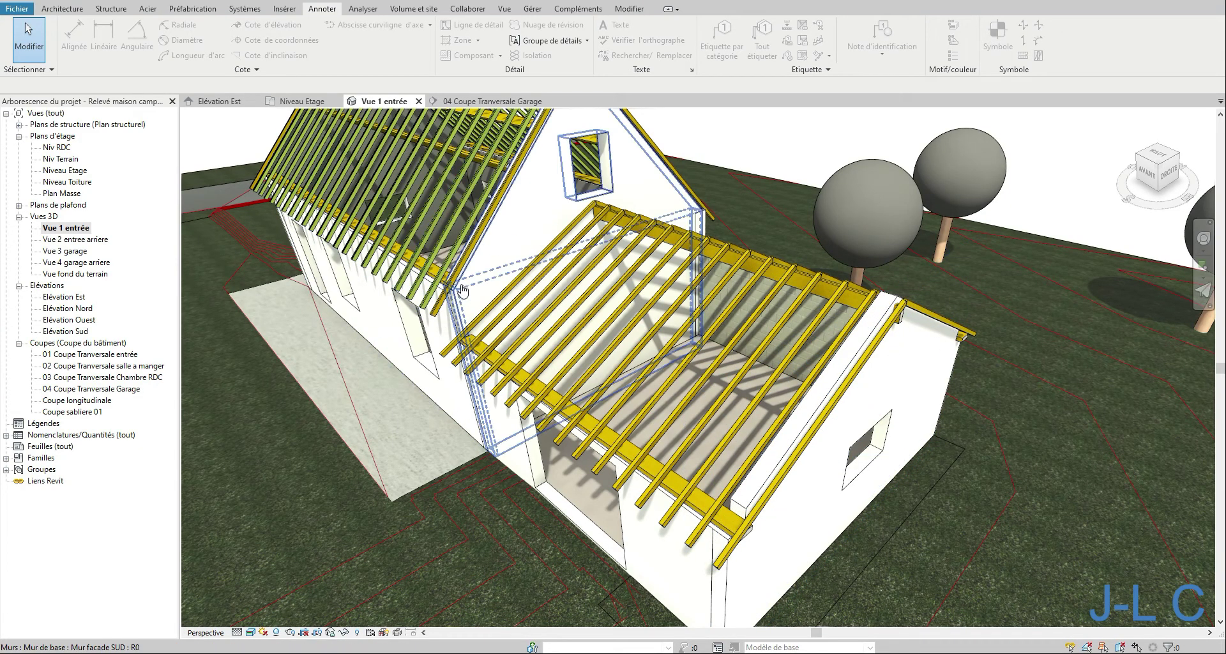
middle_drag(500, 216, 476, 285)
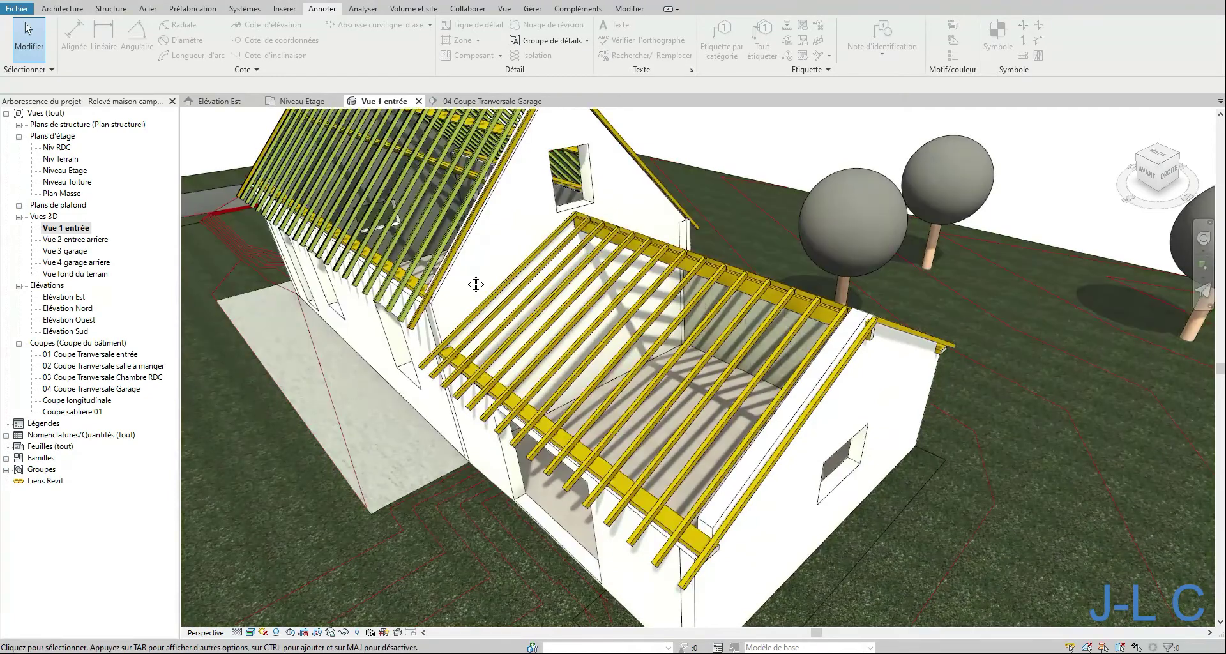
Start a structural beam system in Vue 1 entrée and define its work plane by picking a plane at the garage's gable end.
click(62, 9)
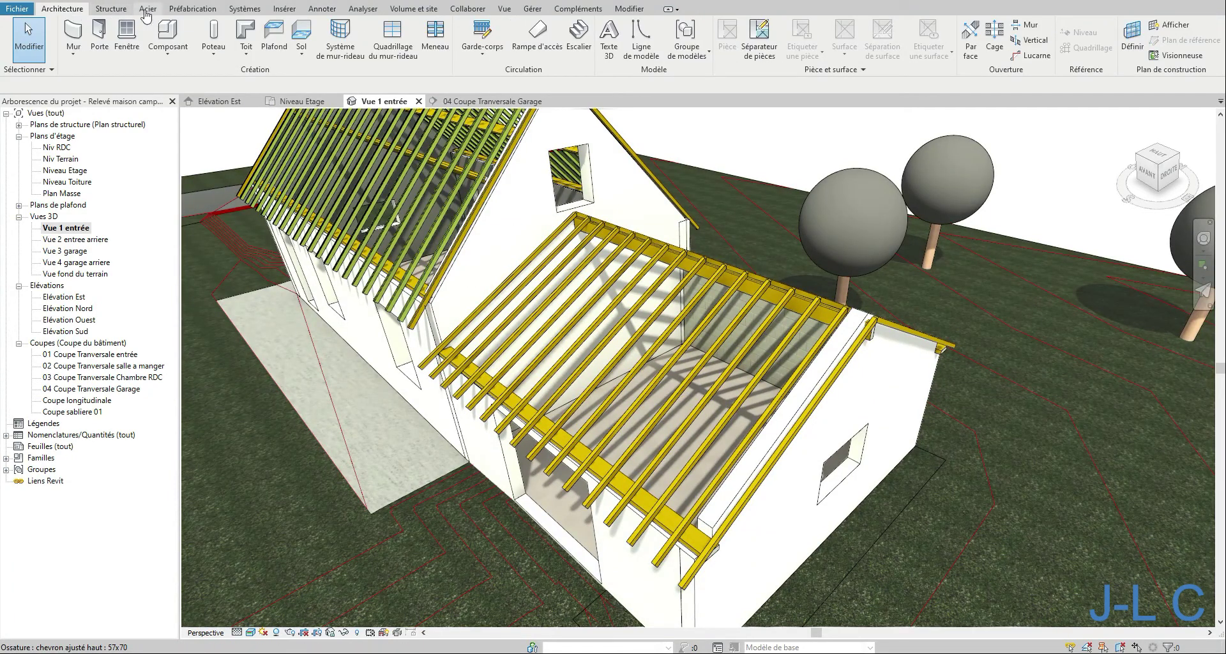
click(110, 8)
click(290, 40)
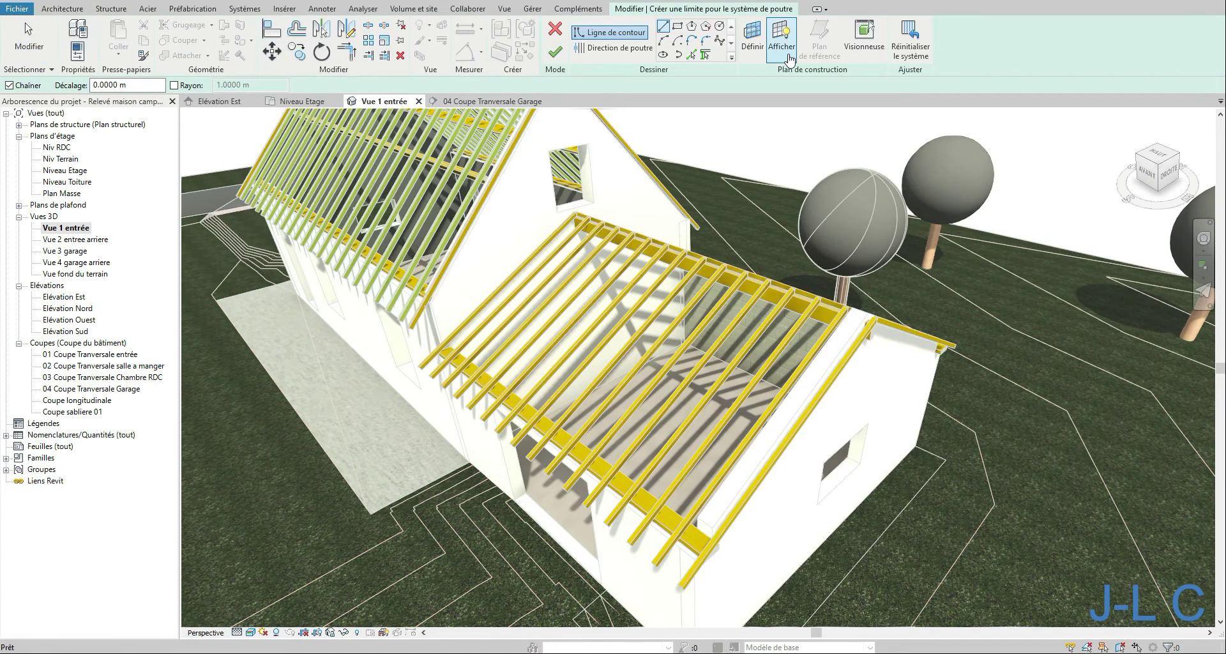
click(752, 40)
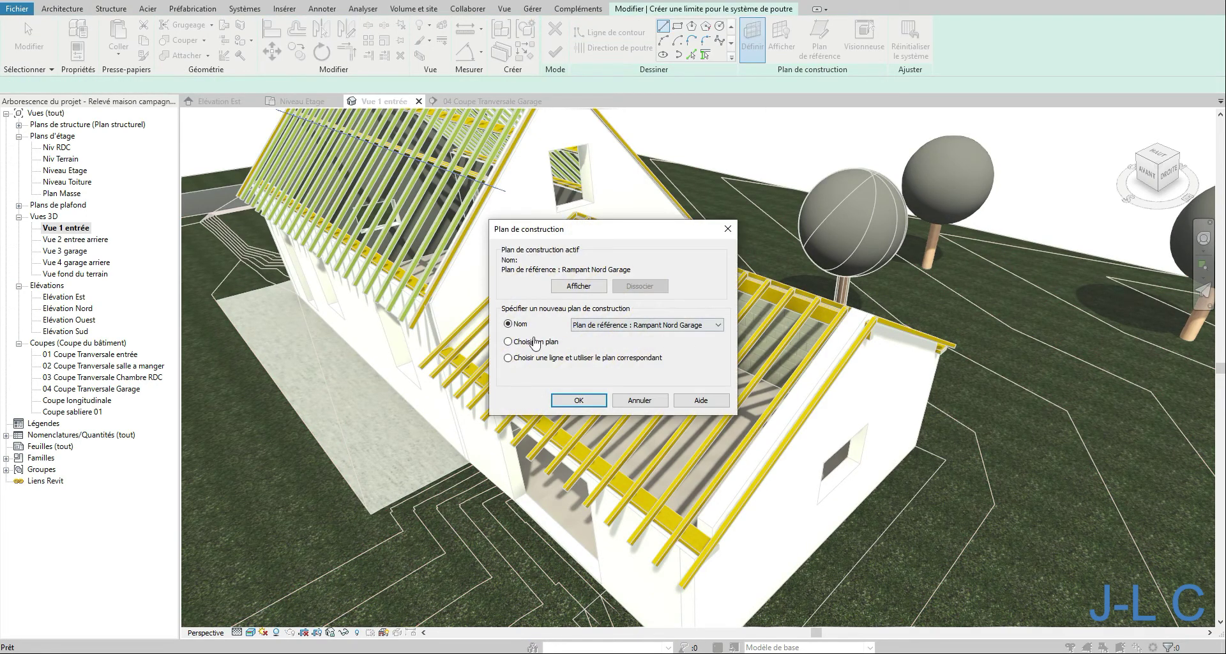
click(578, 400)
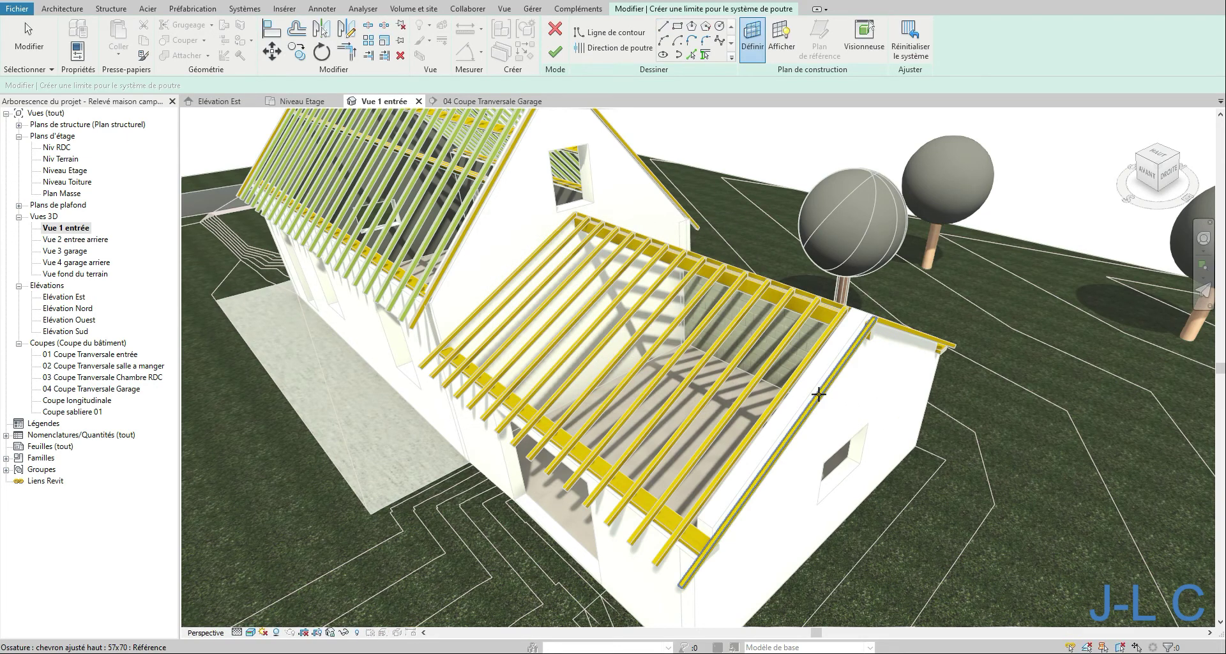
click(871, 397)
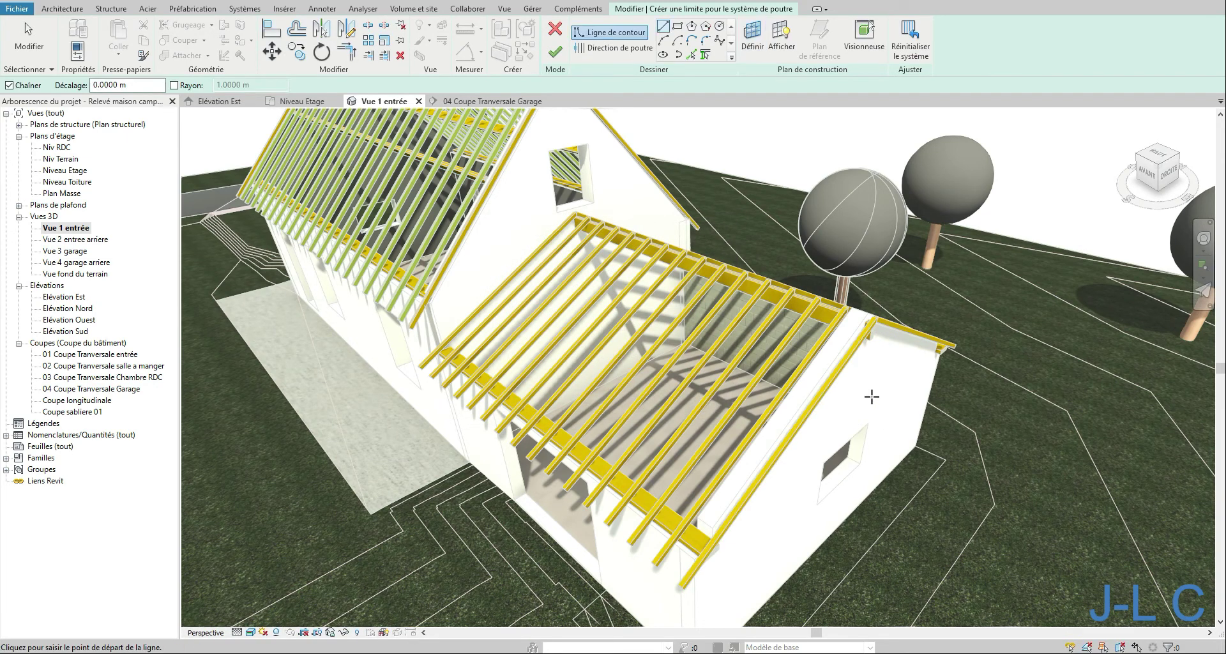
Pick the beam system's boundary lines along the rafter tails, ridge, gable edge and main-house side of the garage's south slope.
click(677, 26)
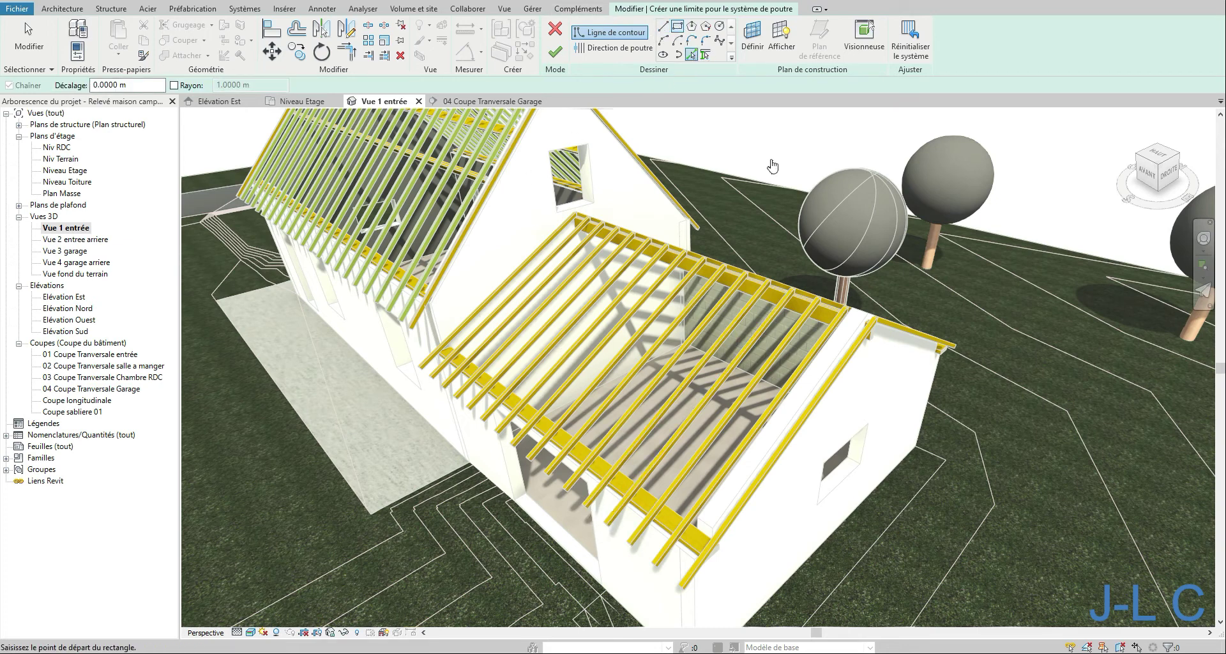
click(692, 54)
click(627, 549)
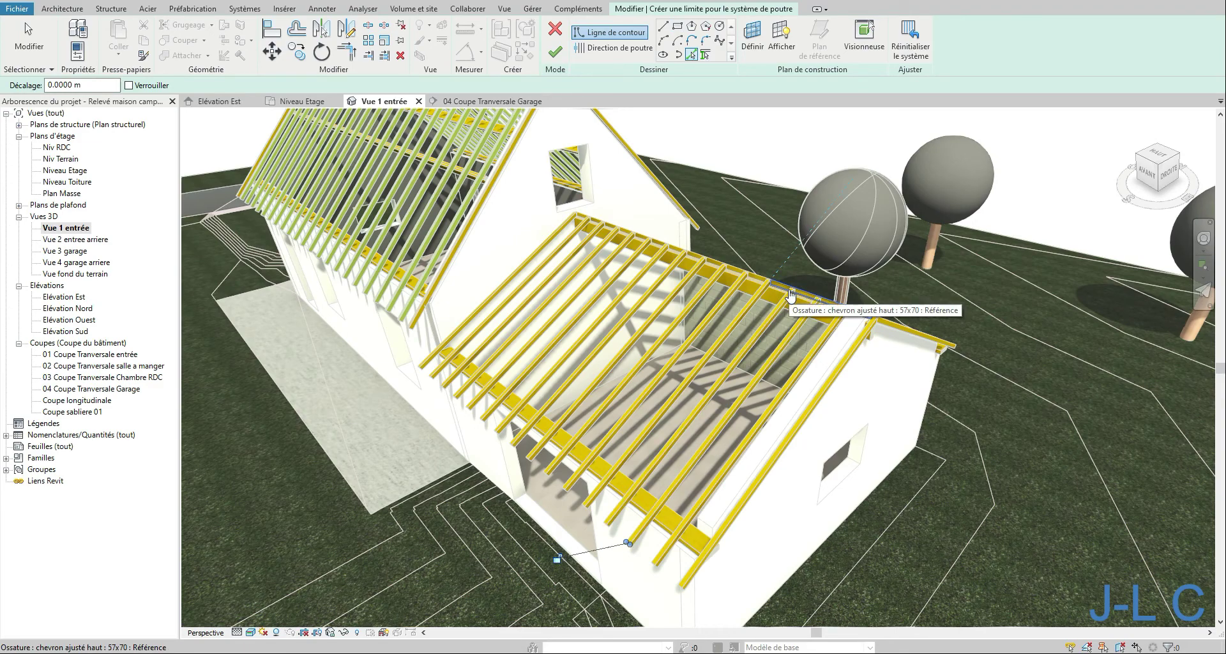
scroll(801, 304, up, 8)
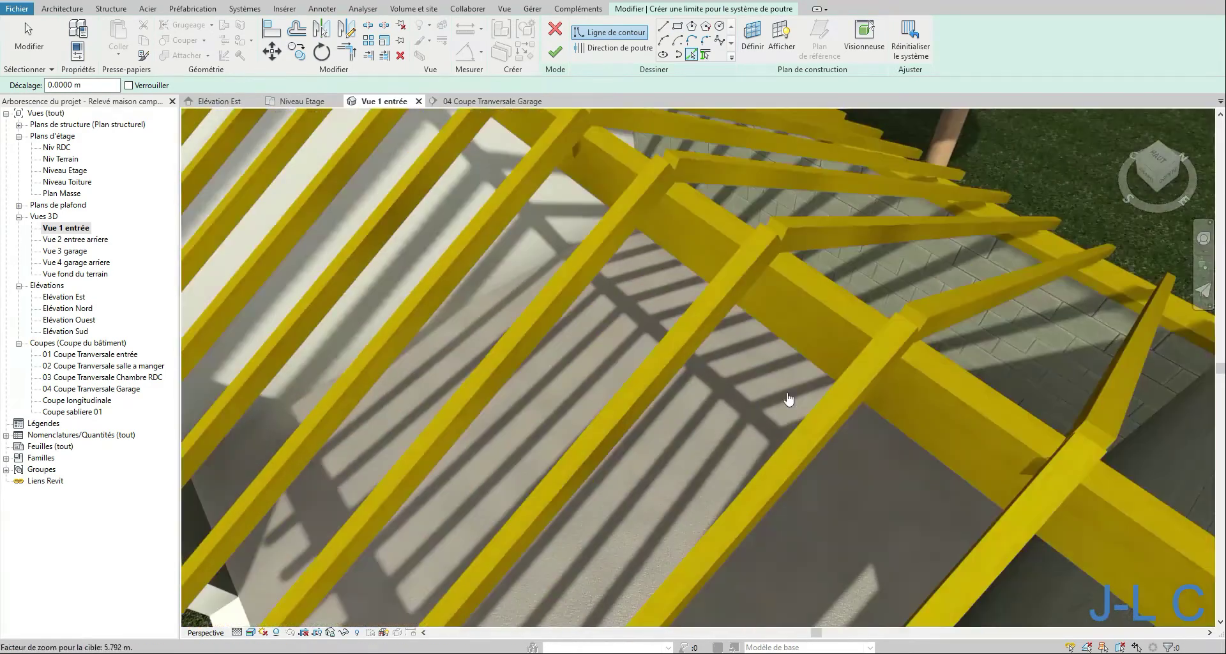
click(895, 319)
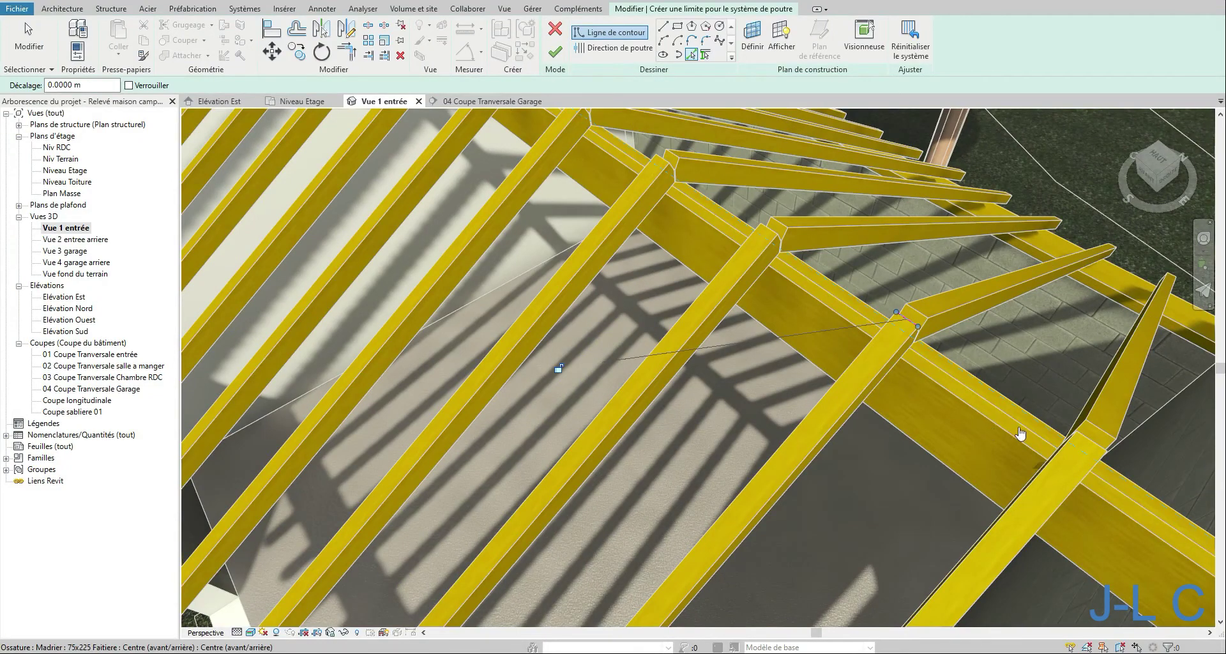
scroll(995, 436, down, 12)
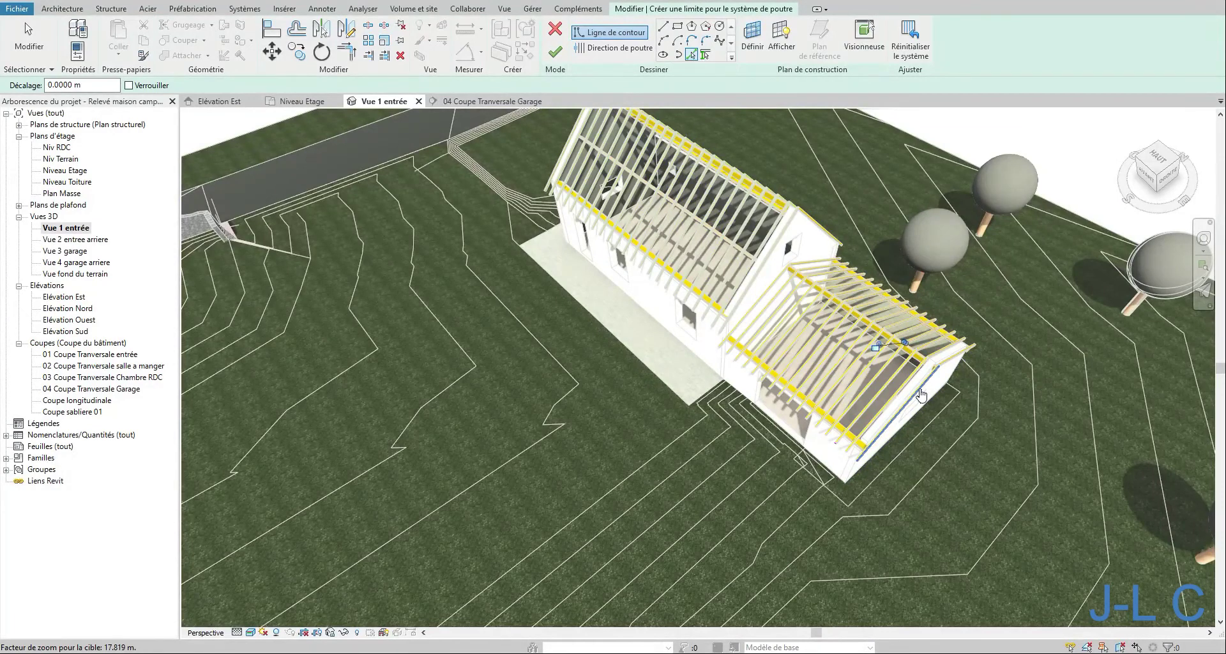
click(920, 394)
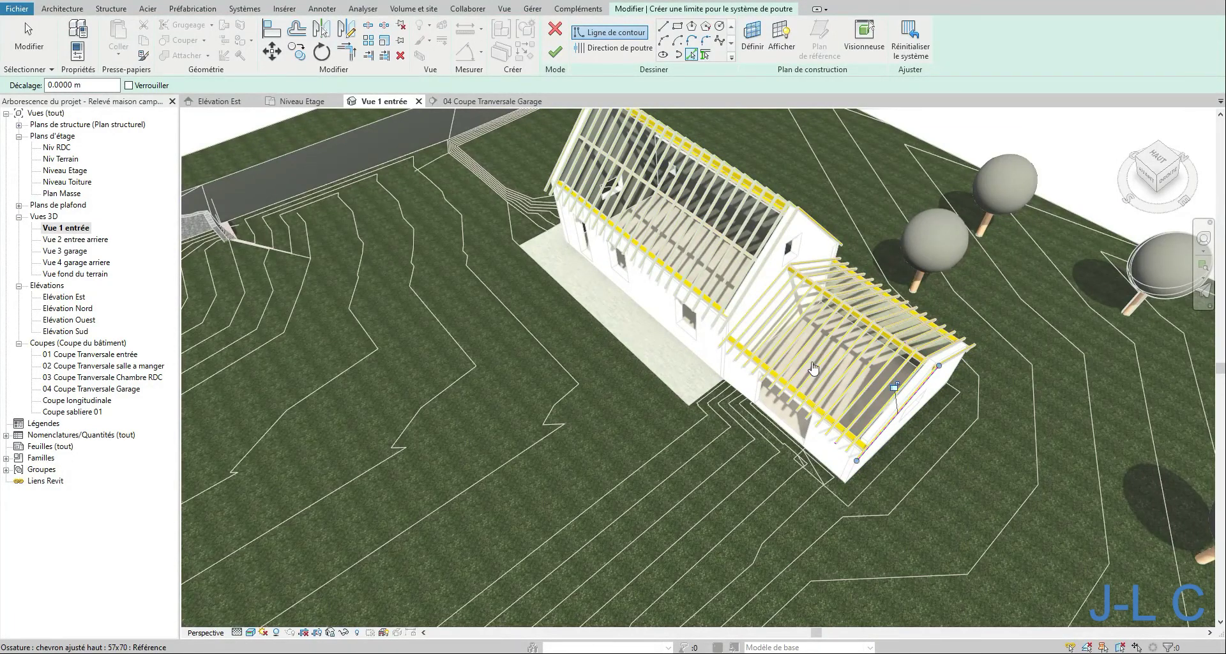
click(752, 302)
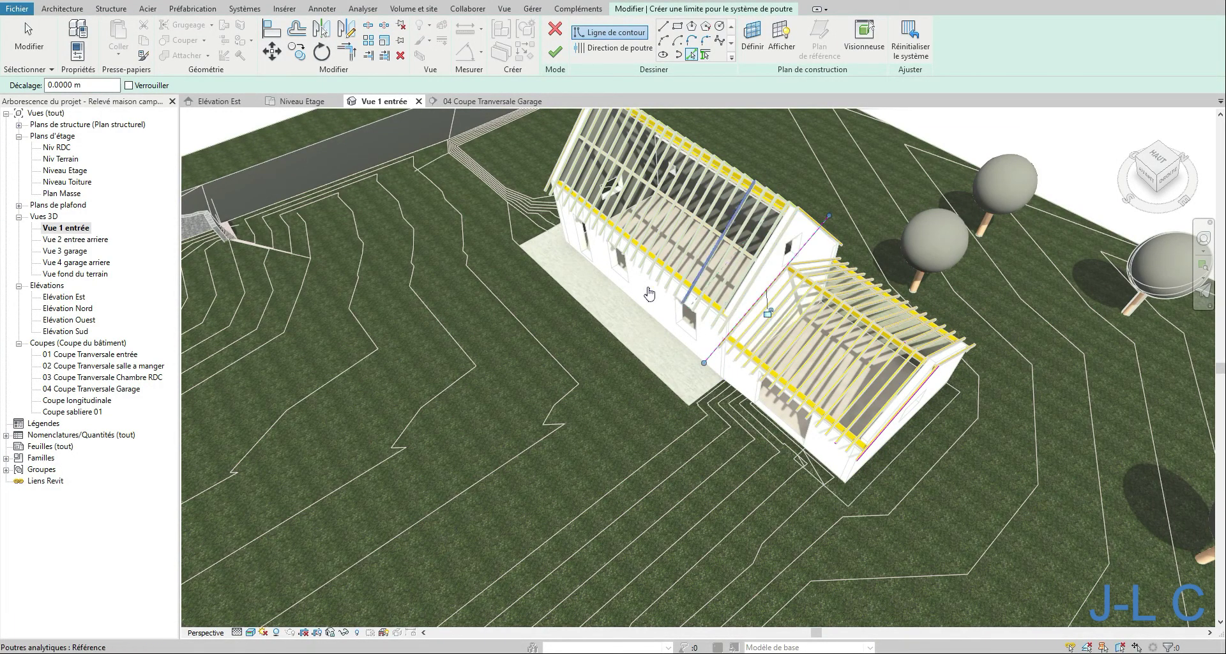
Trim the picked boundary lines to each other at the corners to form a closed rectangle over the garage's south slope.
click(346, 51)
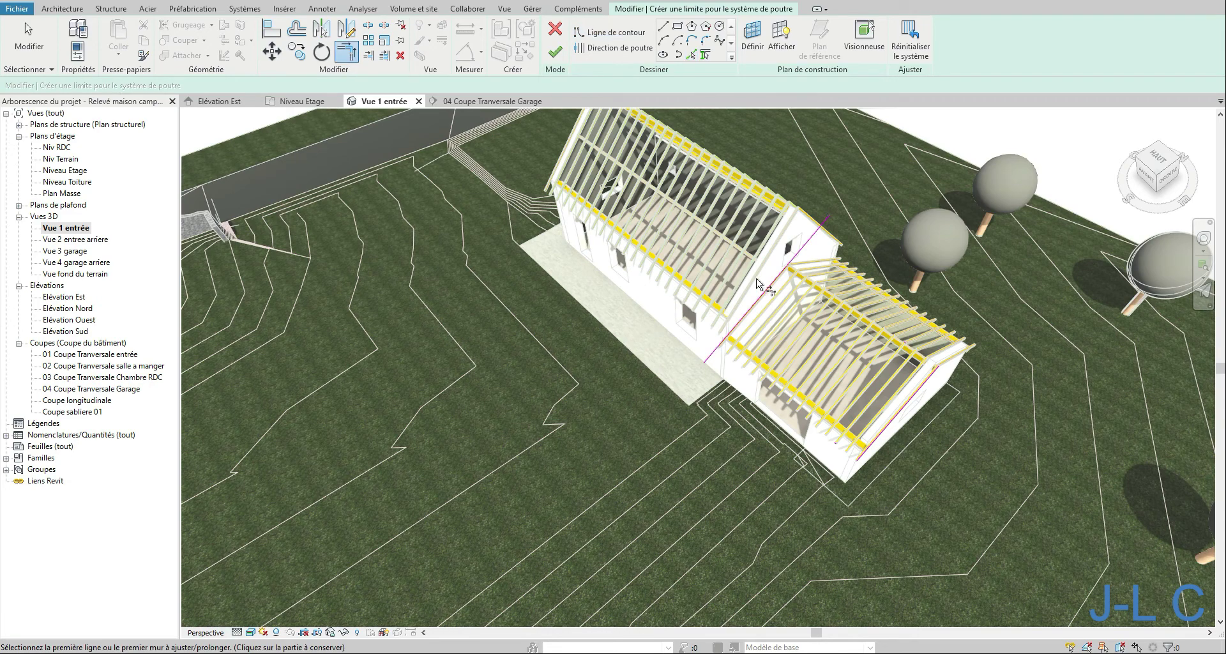
click(768, 286)
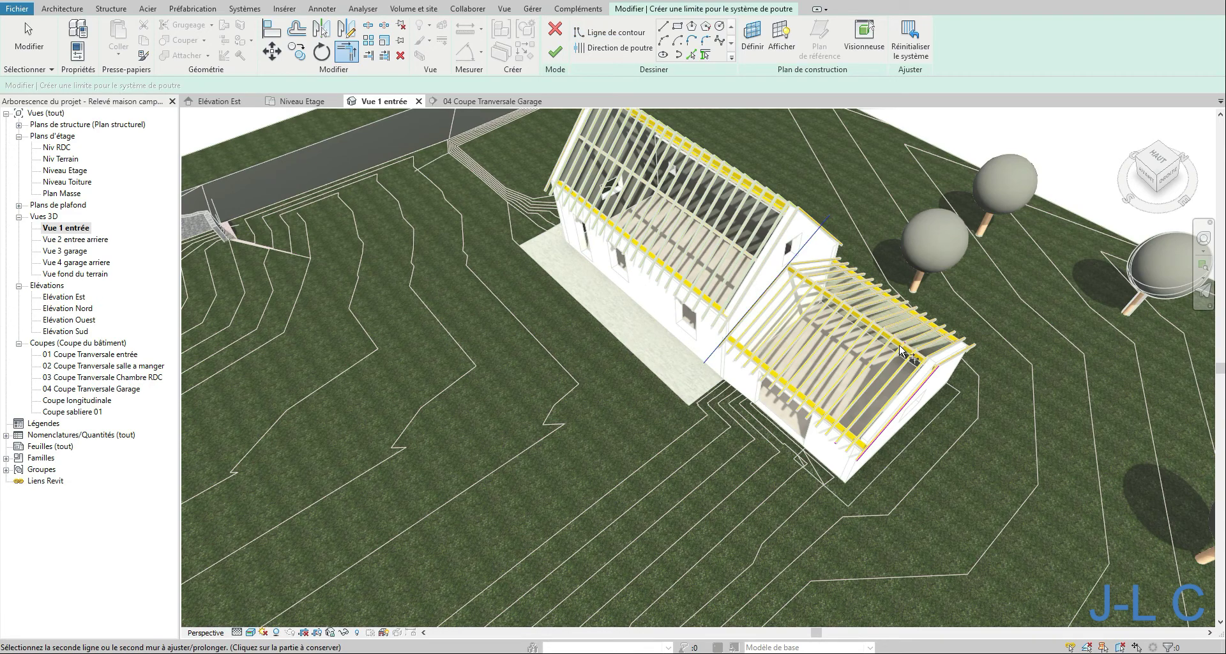
click(913, 352)
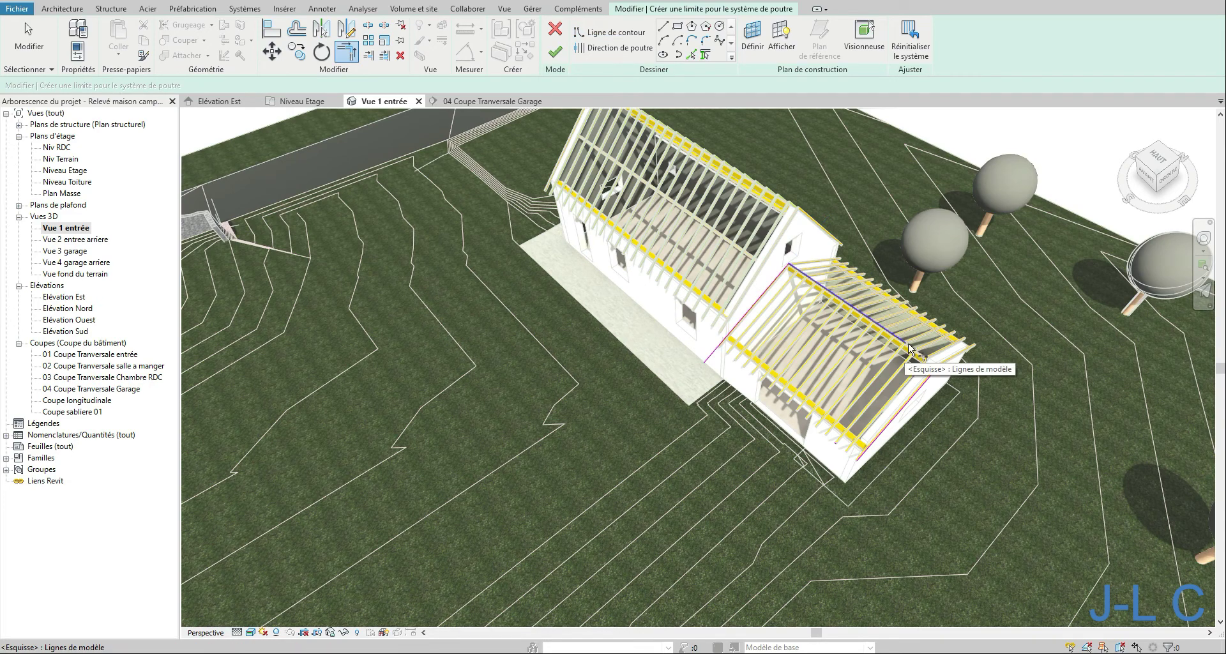
click(931, 383)
click(733, 356)
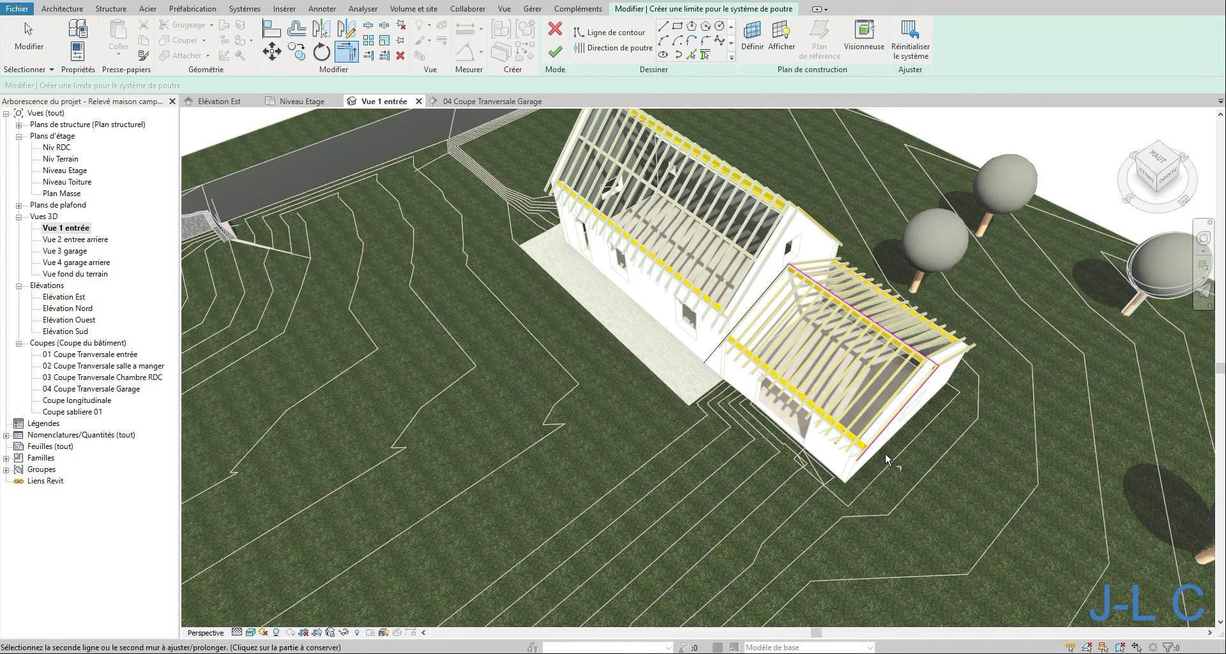
click(837, 444)
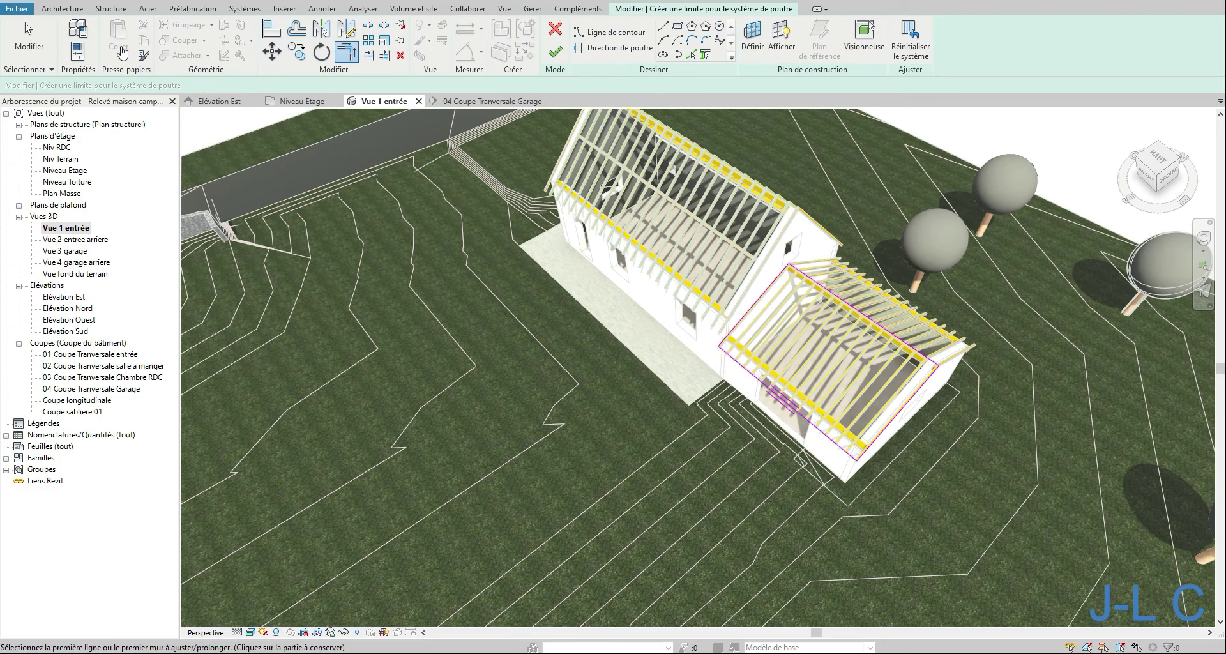
click(29, 39)
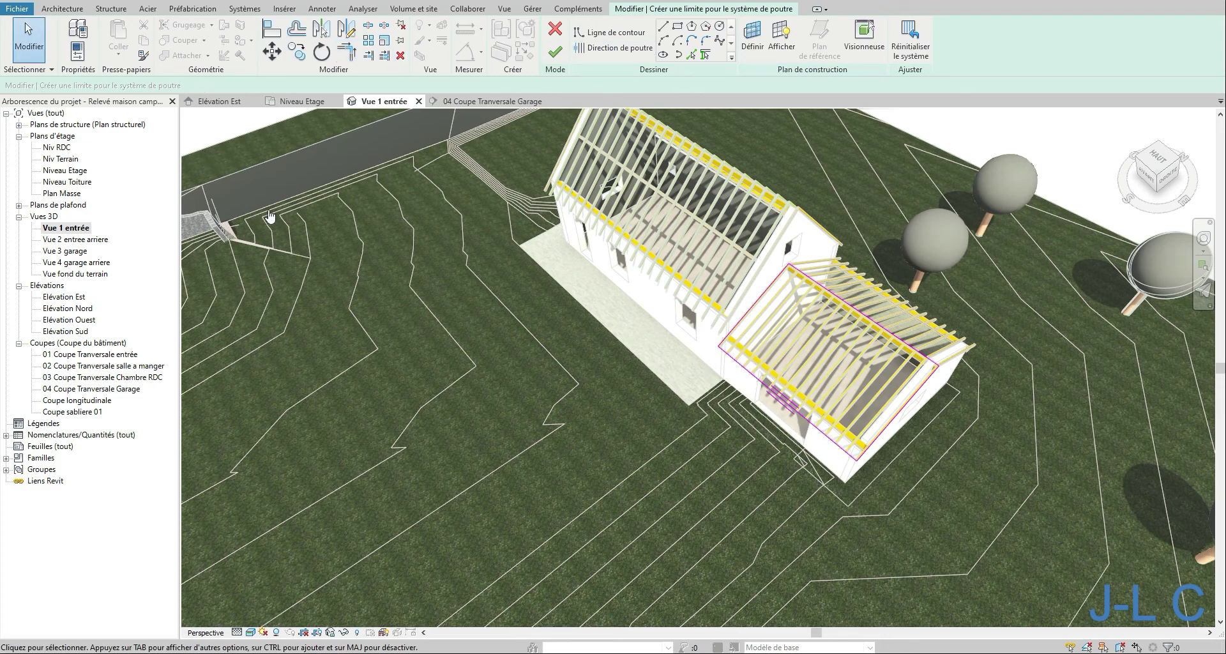
Show the beam system's properties and set its beam type to Liteau brute : 27X27.
click(78, 52)
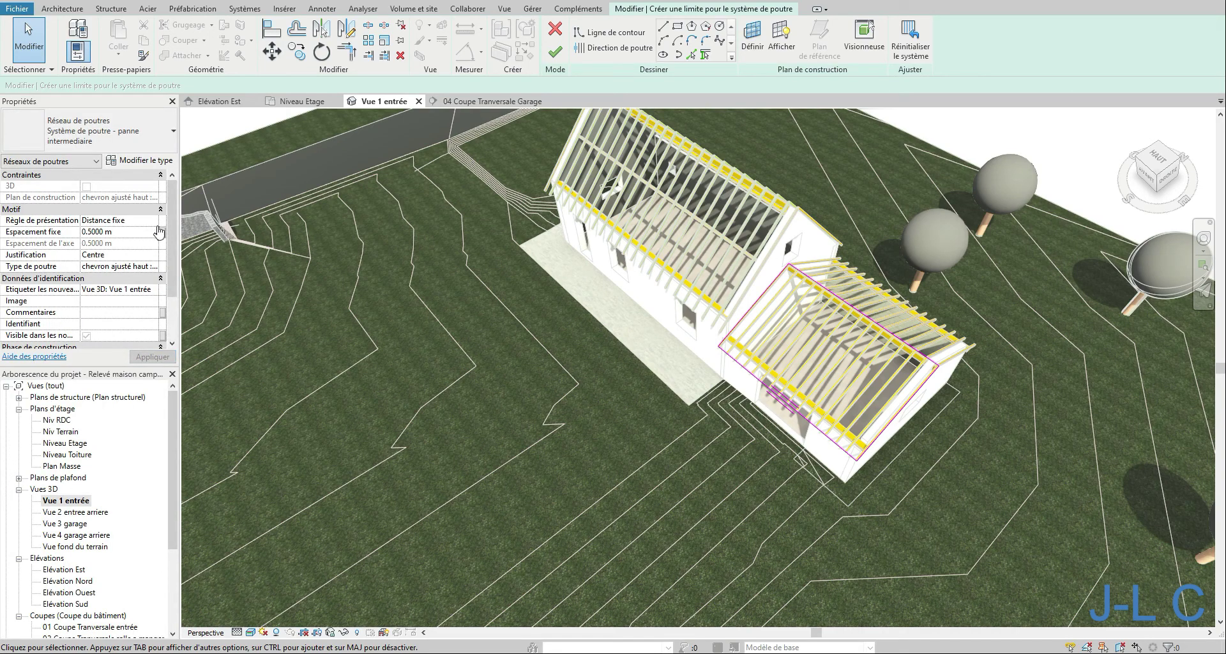
click(136, 232)
click(96, 137)
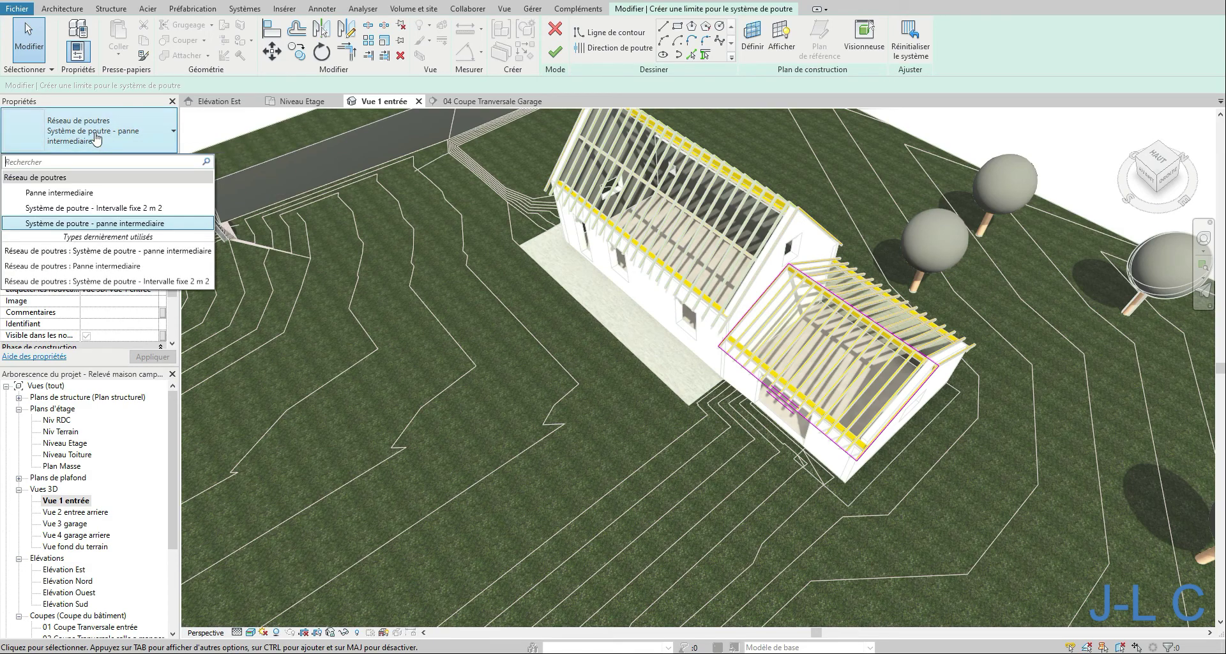
click(96, 137)
click(155, 267)
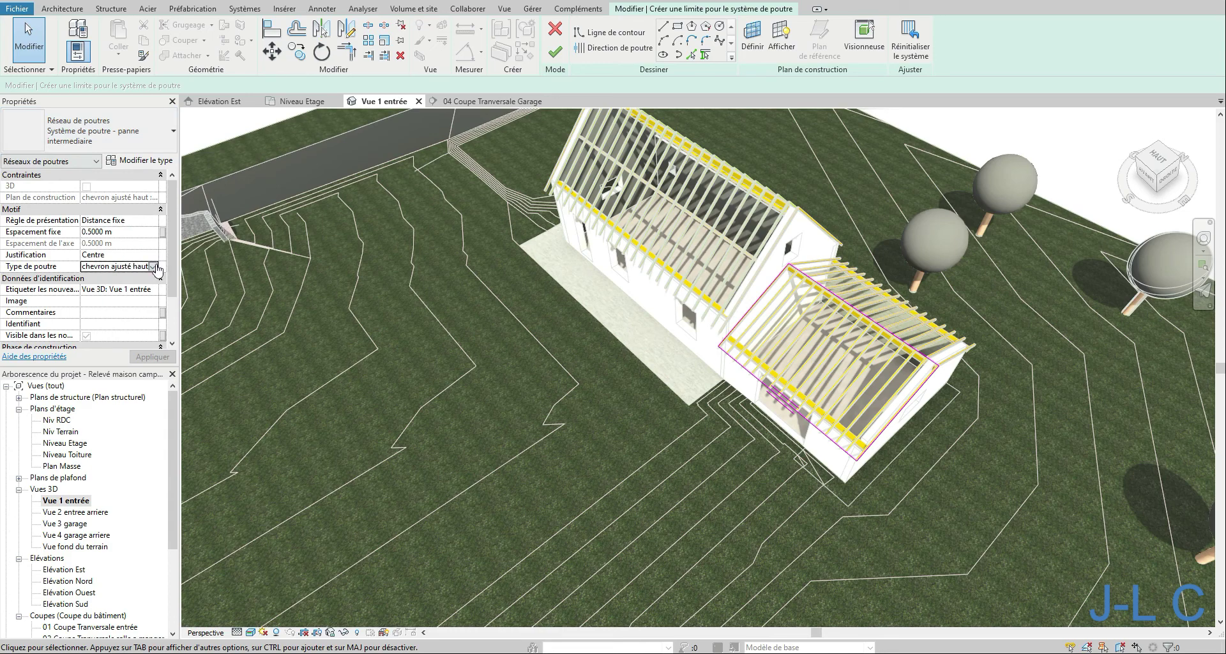
drag(210, 304, 209, 308)
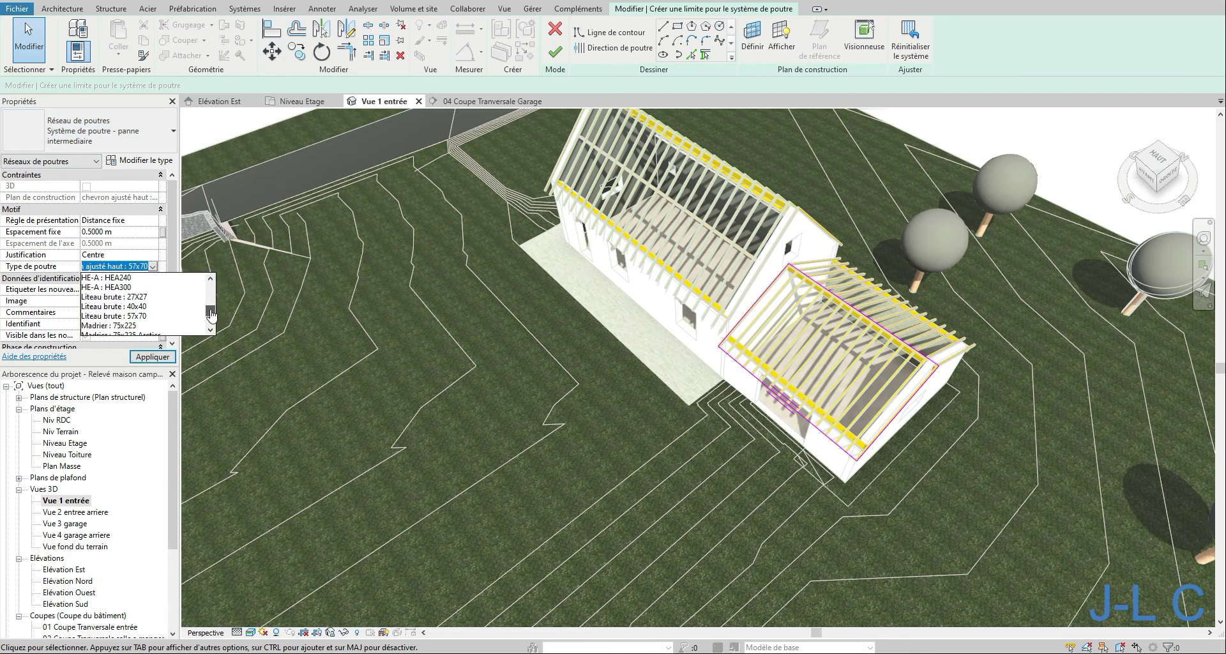
click(128, 305)
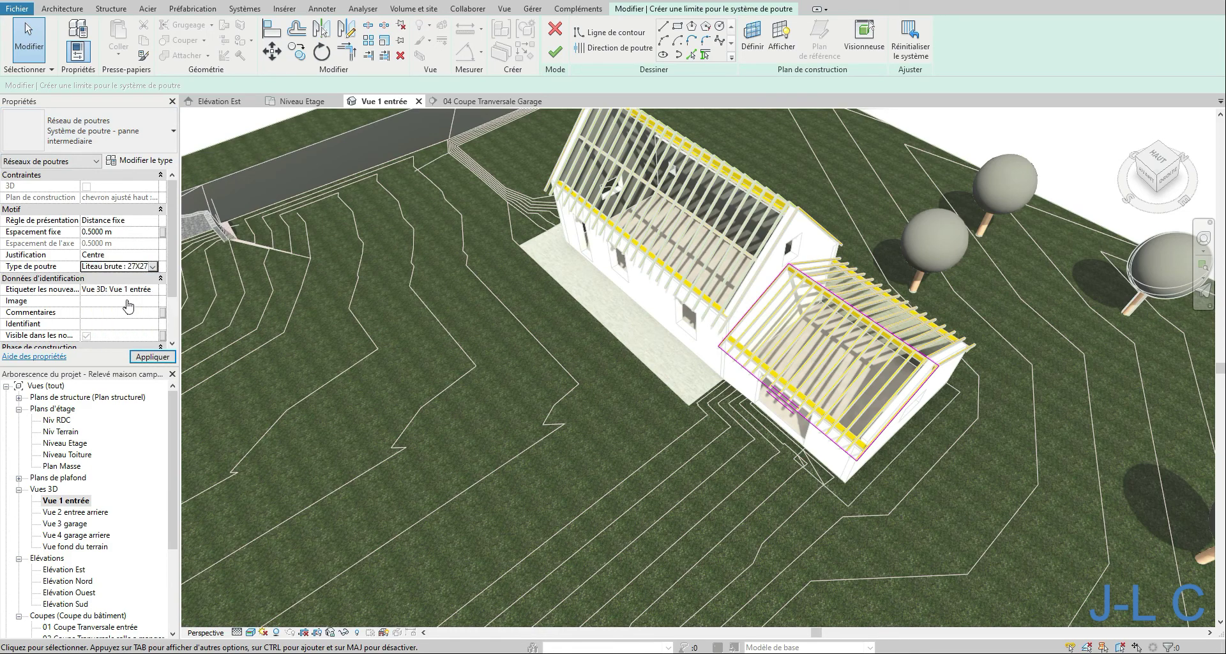
Set the beam system's fixed spacing to 0.27 m, apply it, and finish the boundary sketch.
click(123, 231)
key(BackSpace)
text(.27)
key(Return)
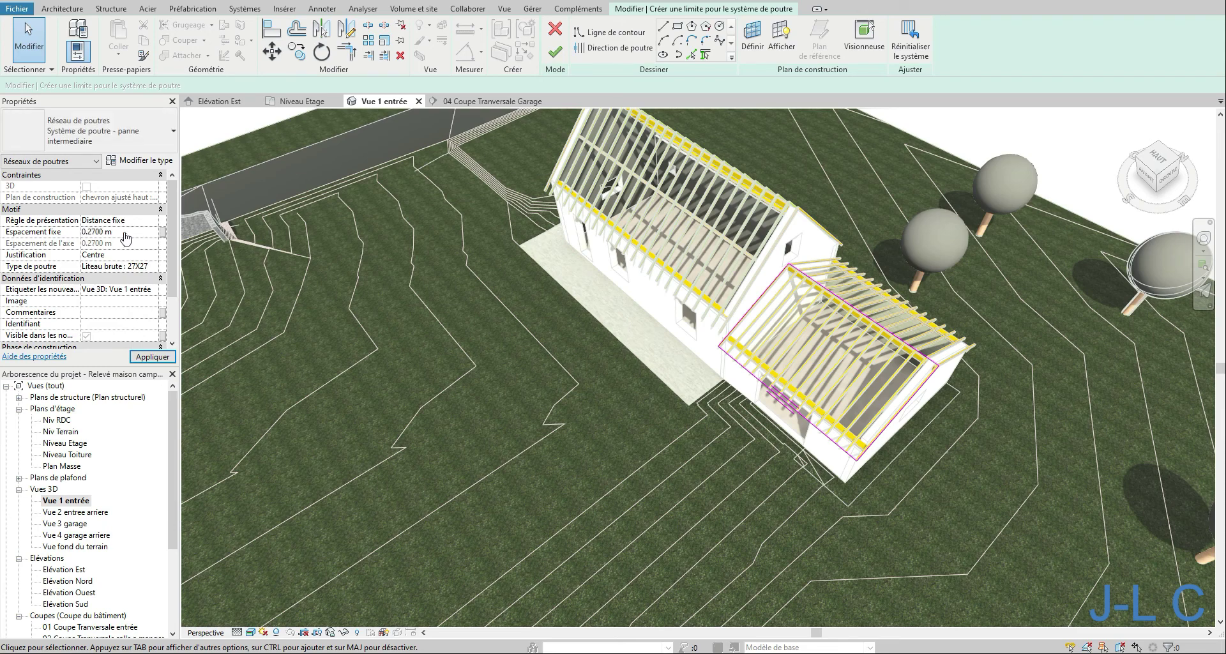
click(150, 358)
click(555, 52)
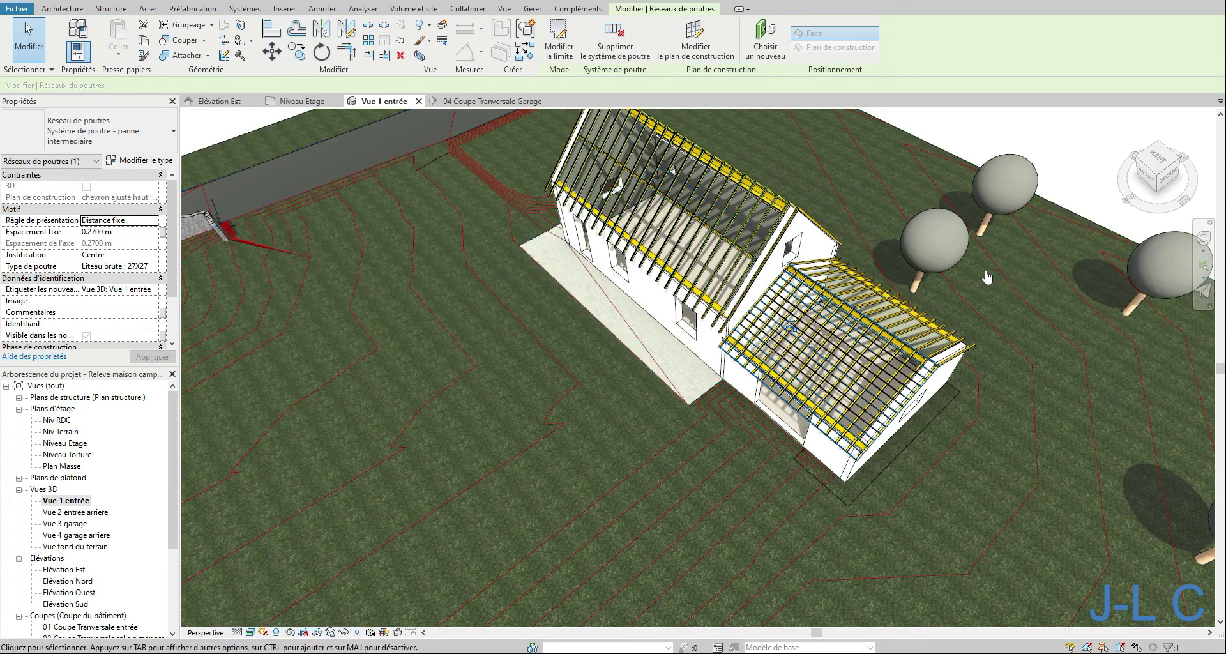
In Elévation Est, align the Rampant Sud Garage reference plane with the top edge of the garage's south-slope rafter.
right_click(982, 282)
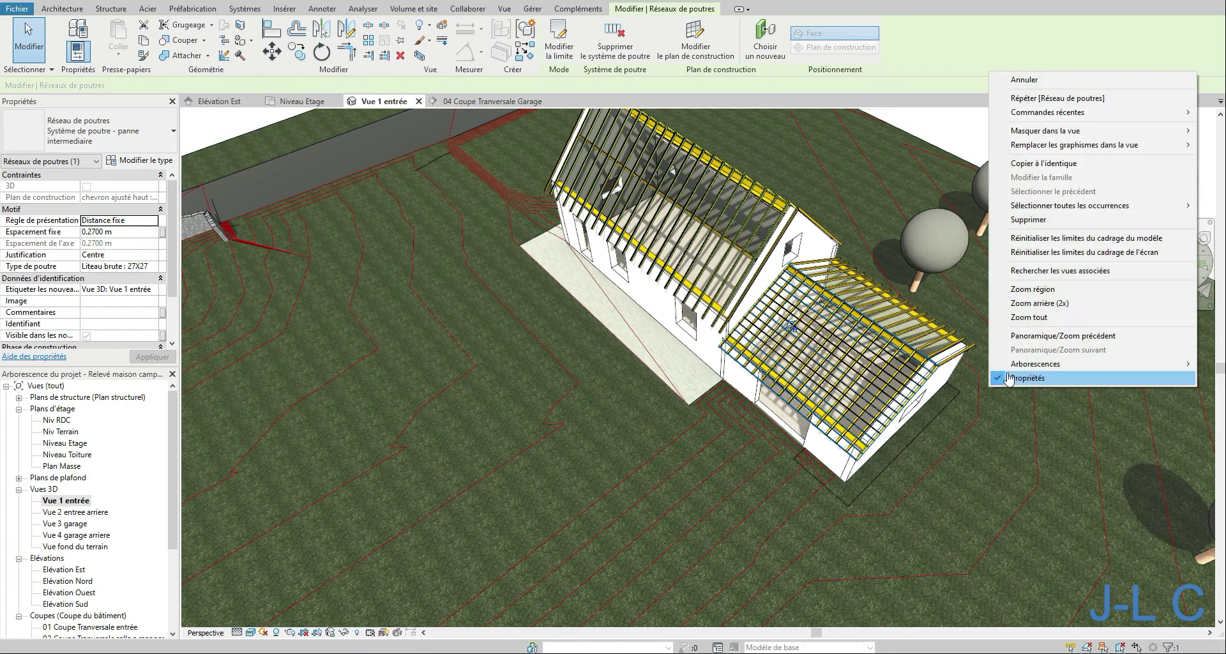
click(1032, 288)
drag(847, 355, 989, 475)
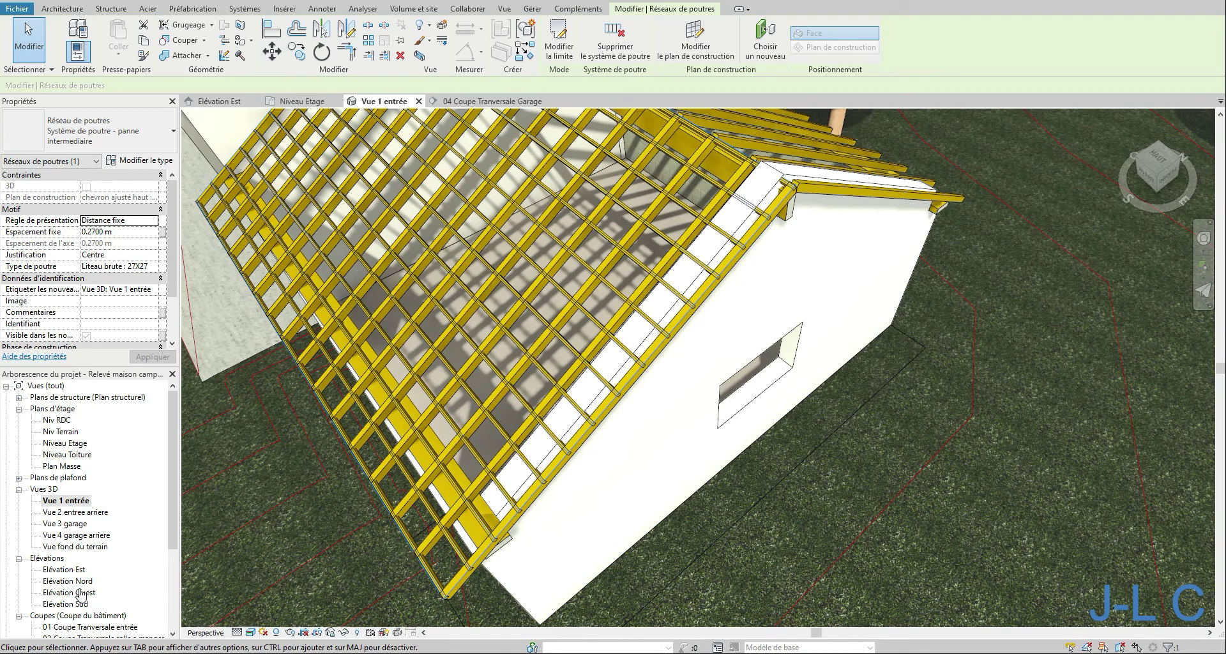
double_click(72, 571)
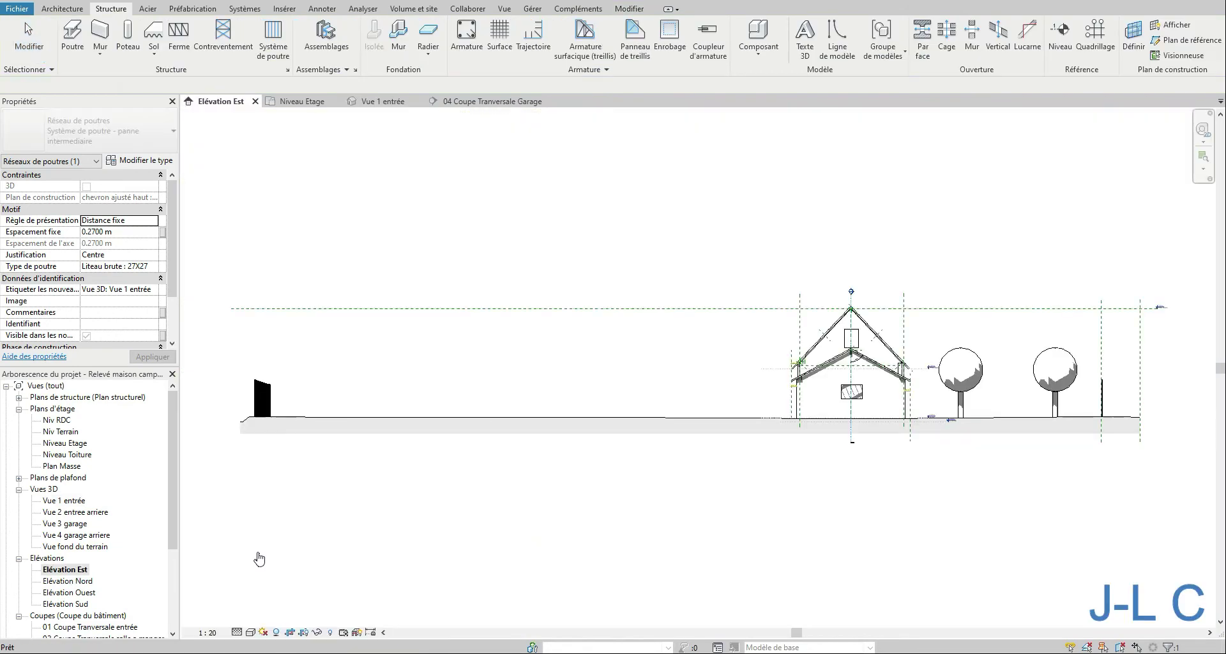
right_click(748, 388)
click(793, 279)
drag(782, 346, 865, 390)
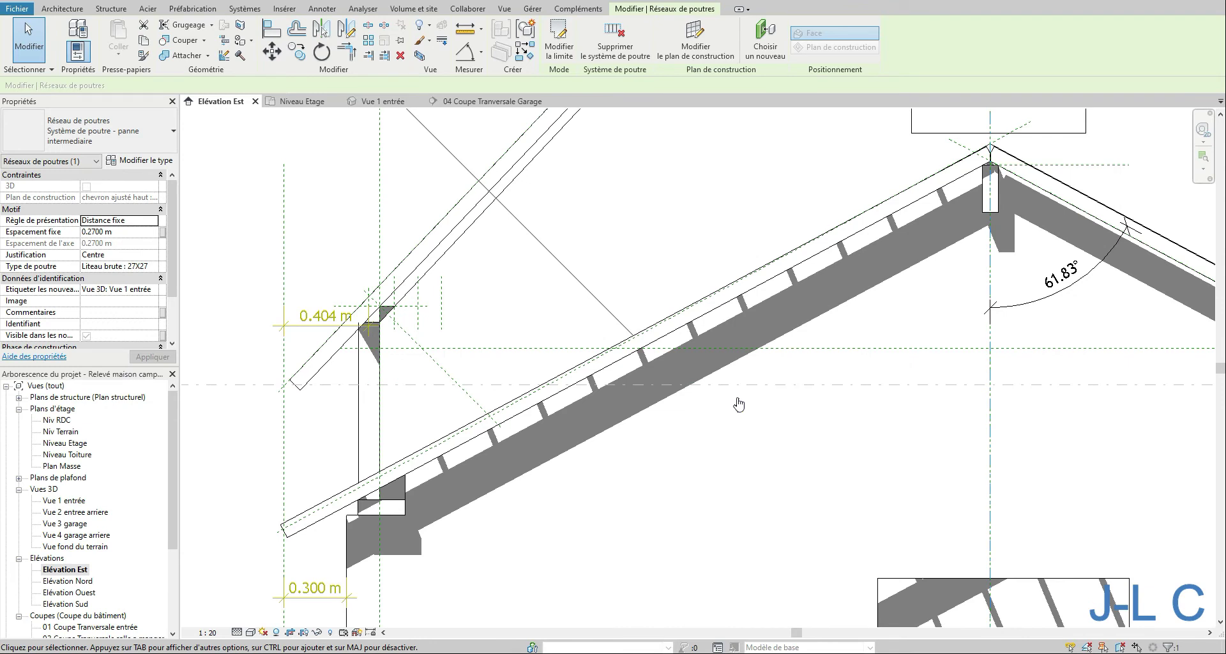
click(271, 29)
click(448, 447)
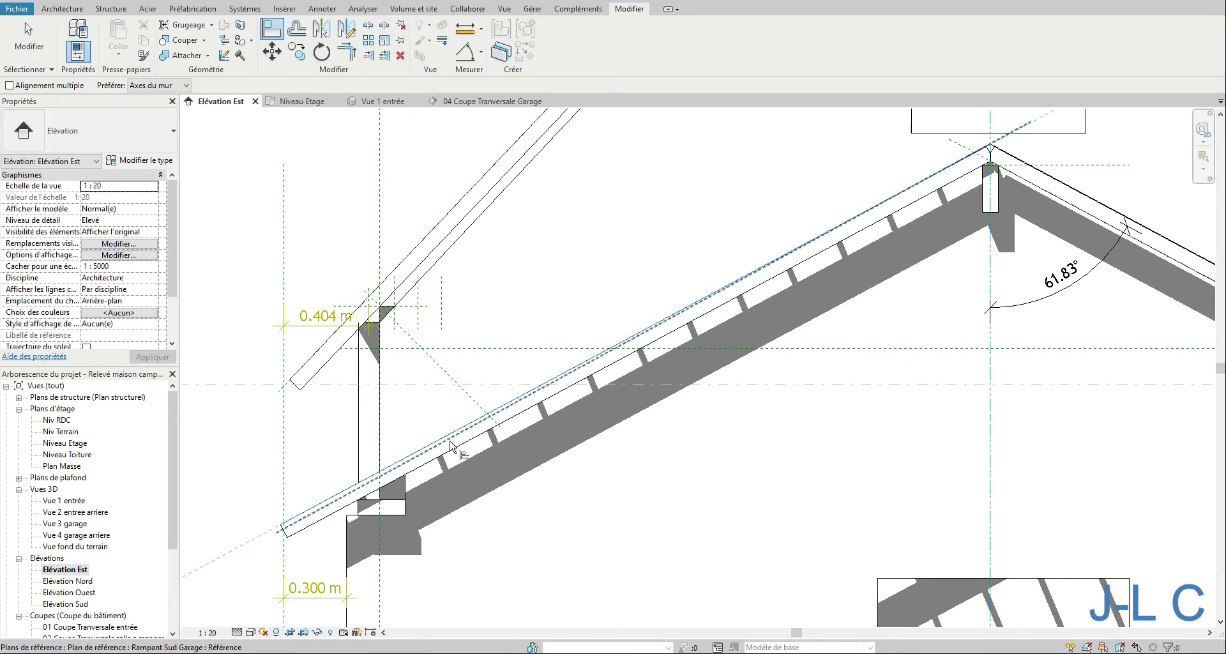
click(456, 450)
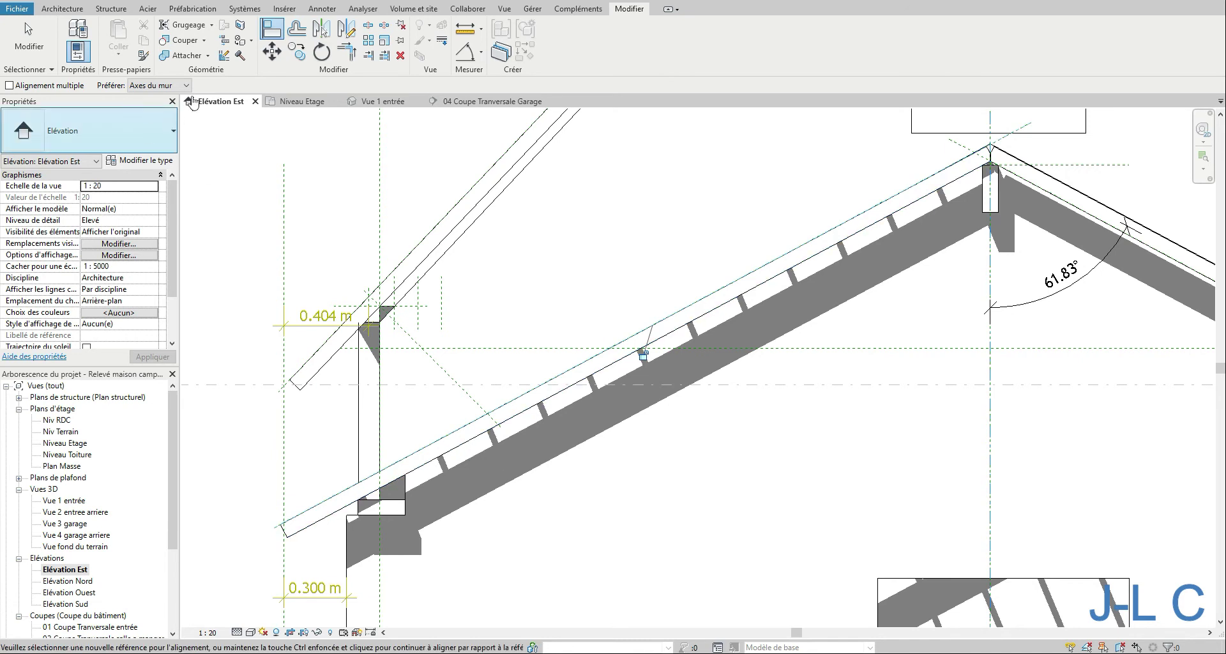
Create a reference plane offset 0.027 m above the garage's south-slope rafter by picking the existing slope line.
click(56, 10)
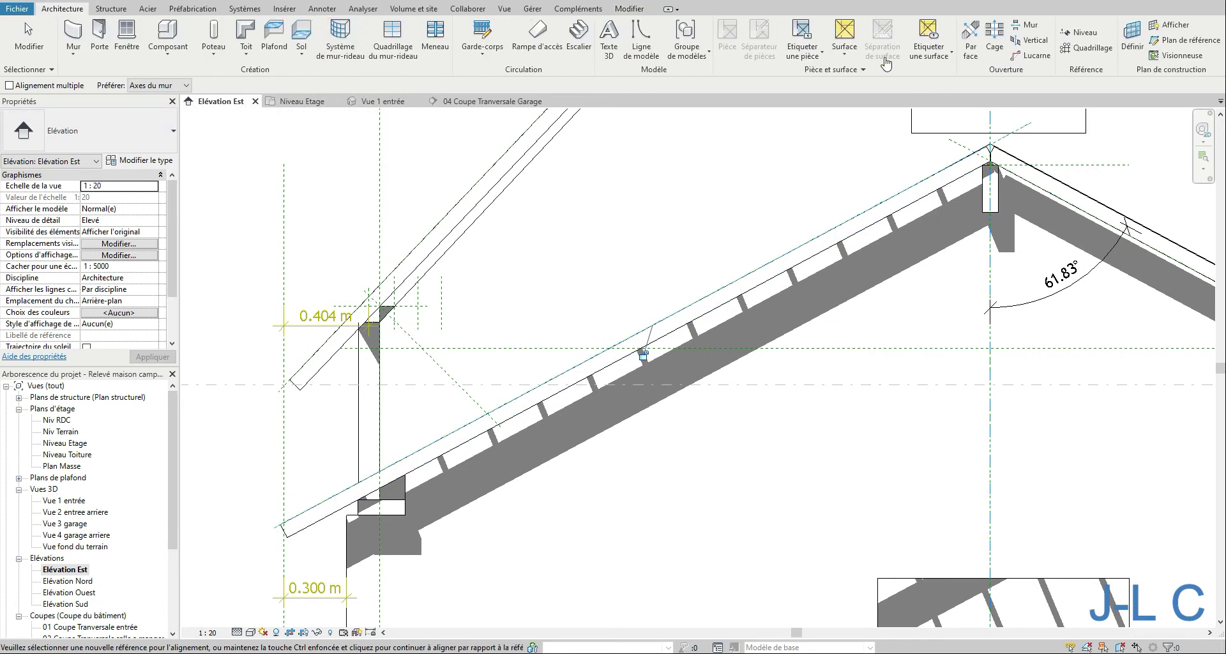
click(1181, 43)
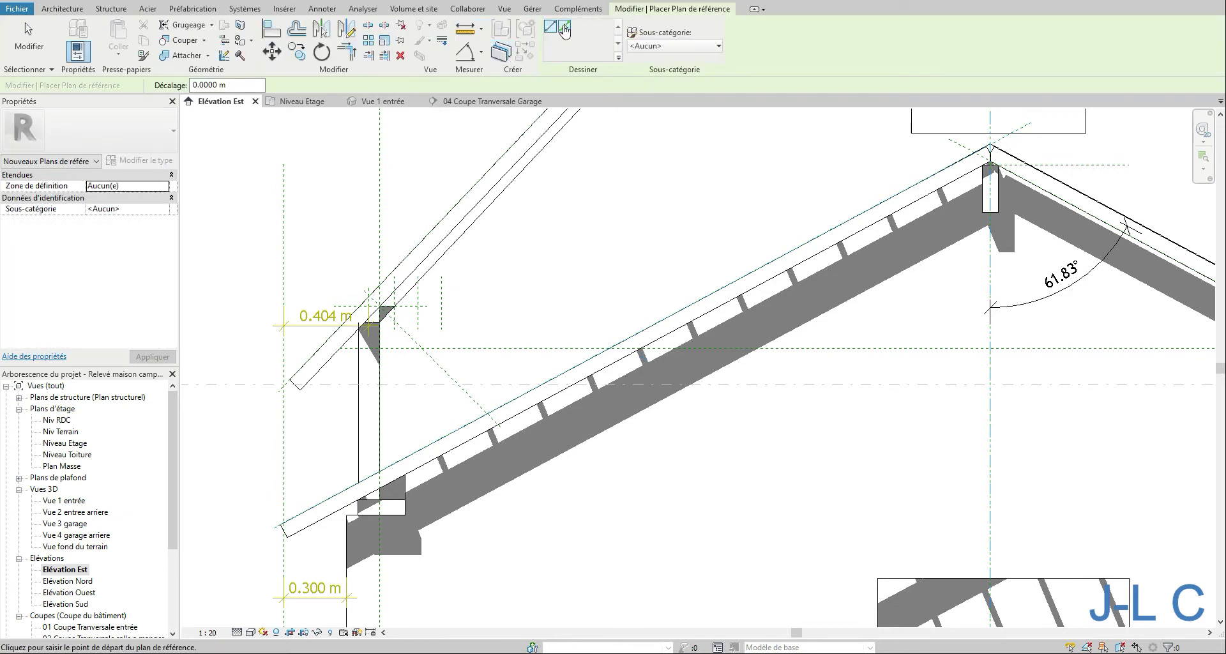
click(564, 26)
click(250, 85)
drag(251, 85, 132, 77)
text(0)
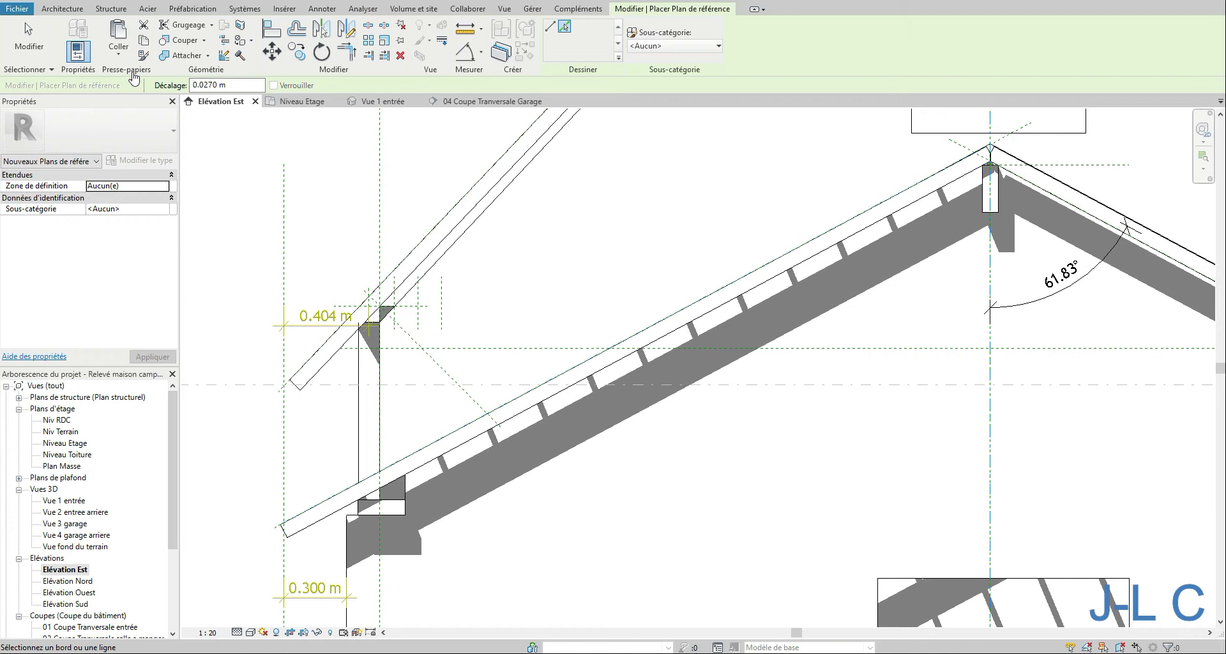
click(275, 533)
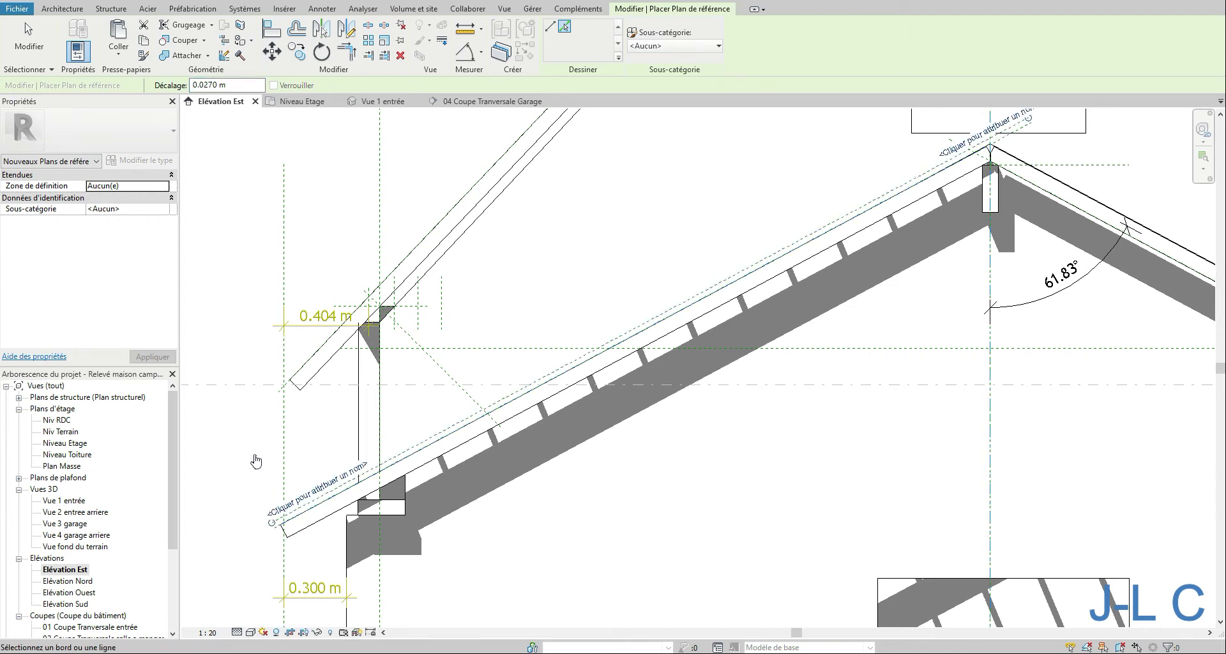
Name the new offset reference plane "liteau garage sud".
click(309, 488)
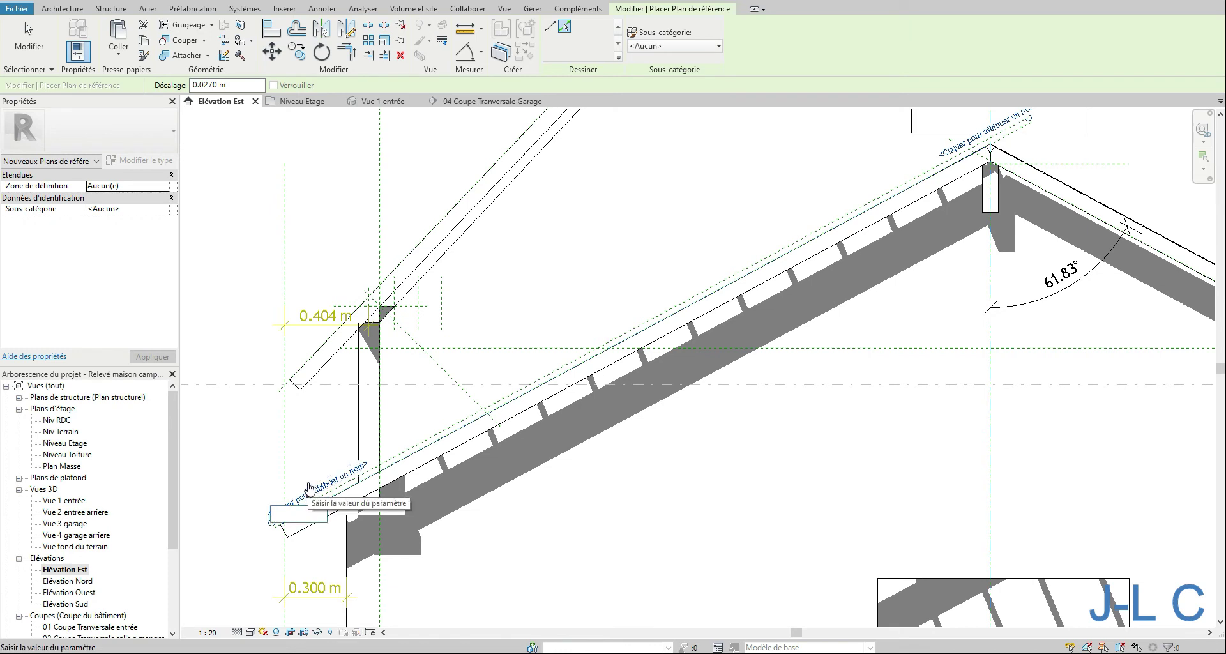
text(liteau garag)
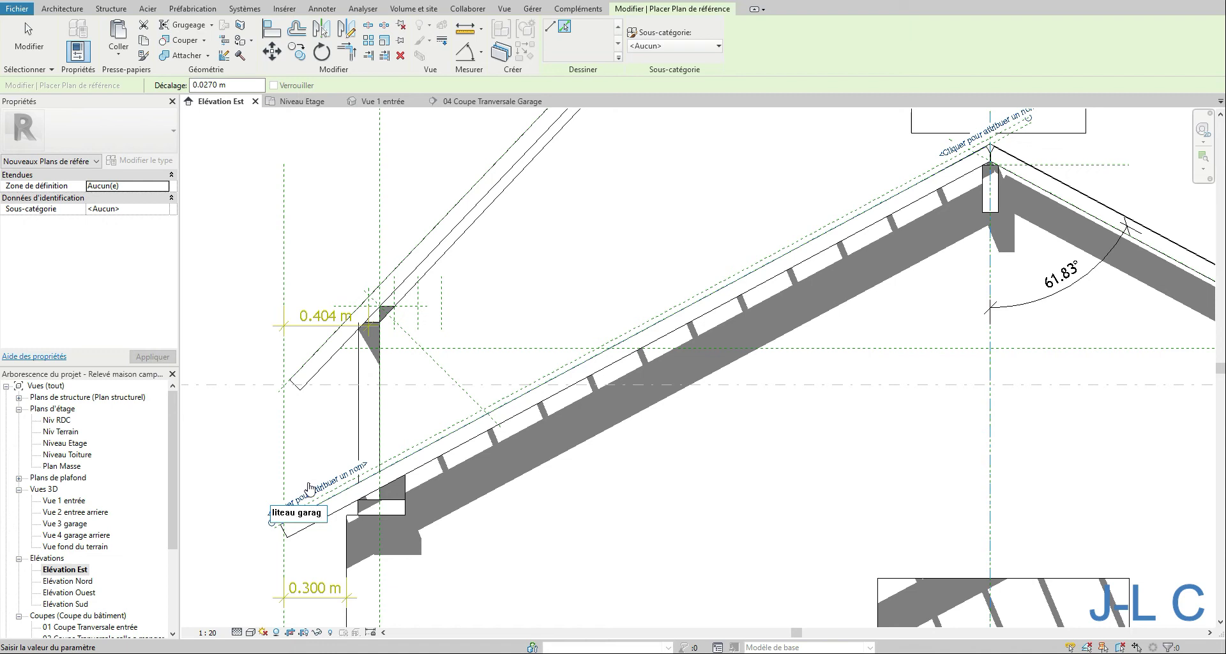
text(e )
text(sud)
key(Return)
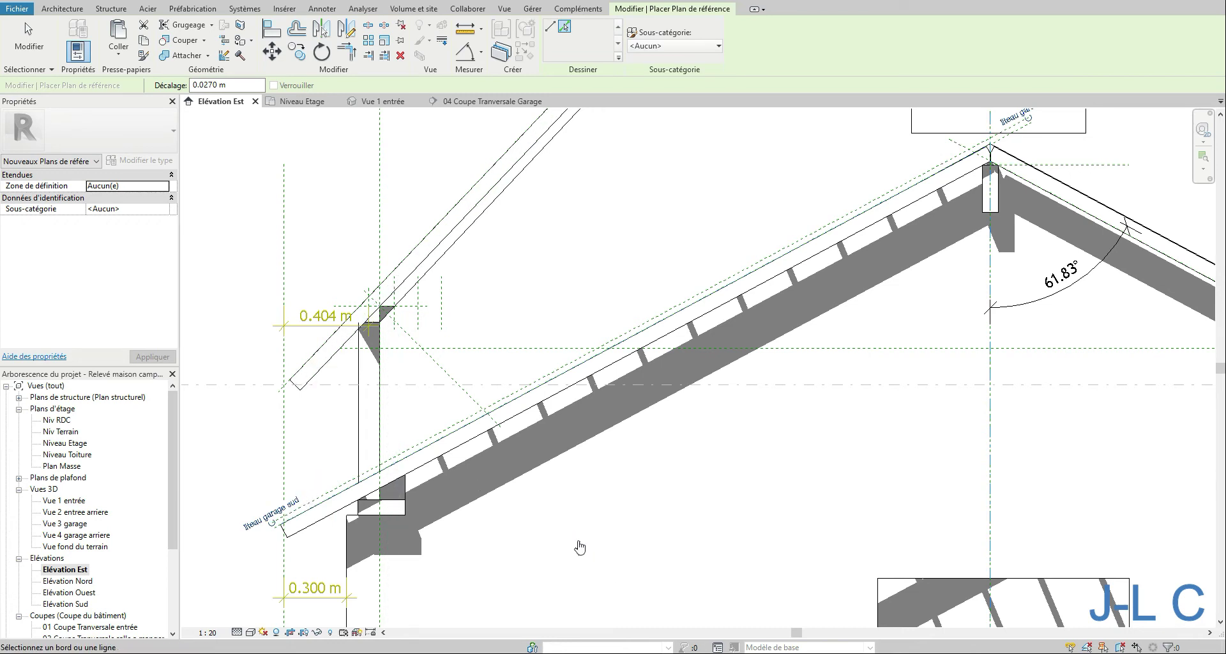
In Vue 1 entrée, change the work plane of the garage's south-slope batten beam system to the "liteau garage sud" reference plane.
double_click(76, 501)
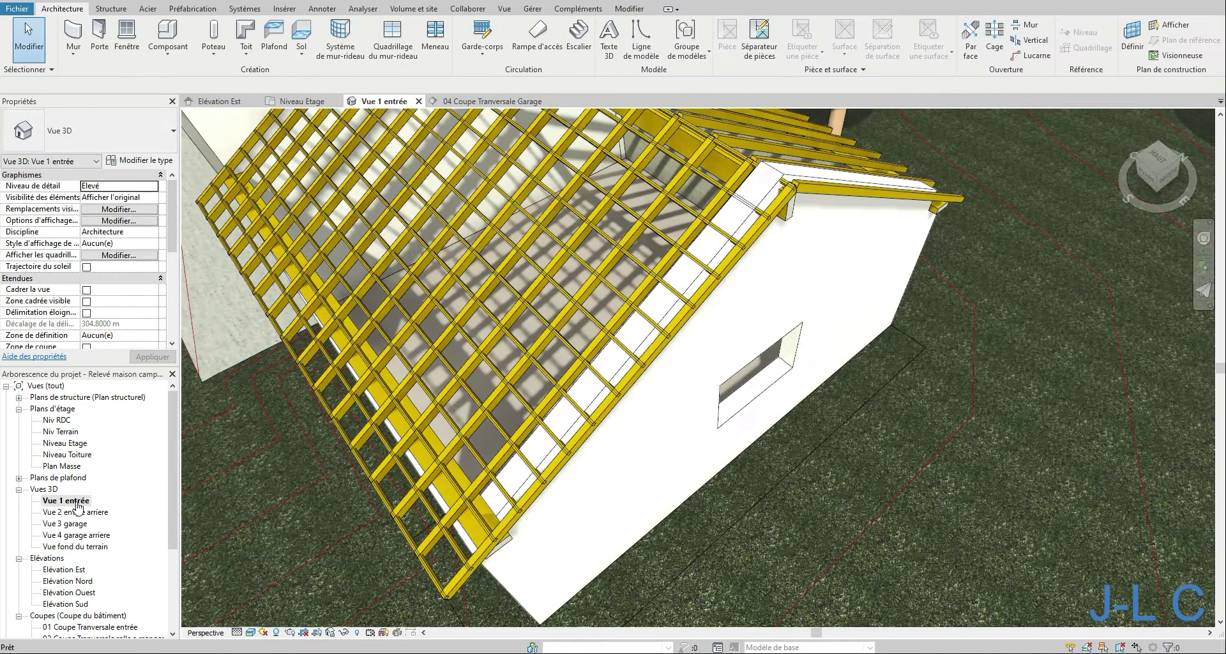
key(Tab)
click(433, 588)
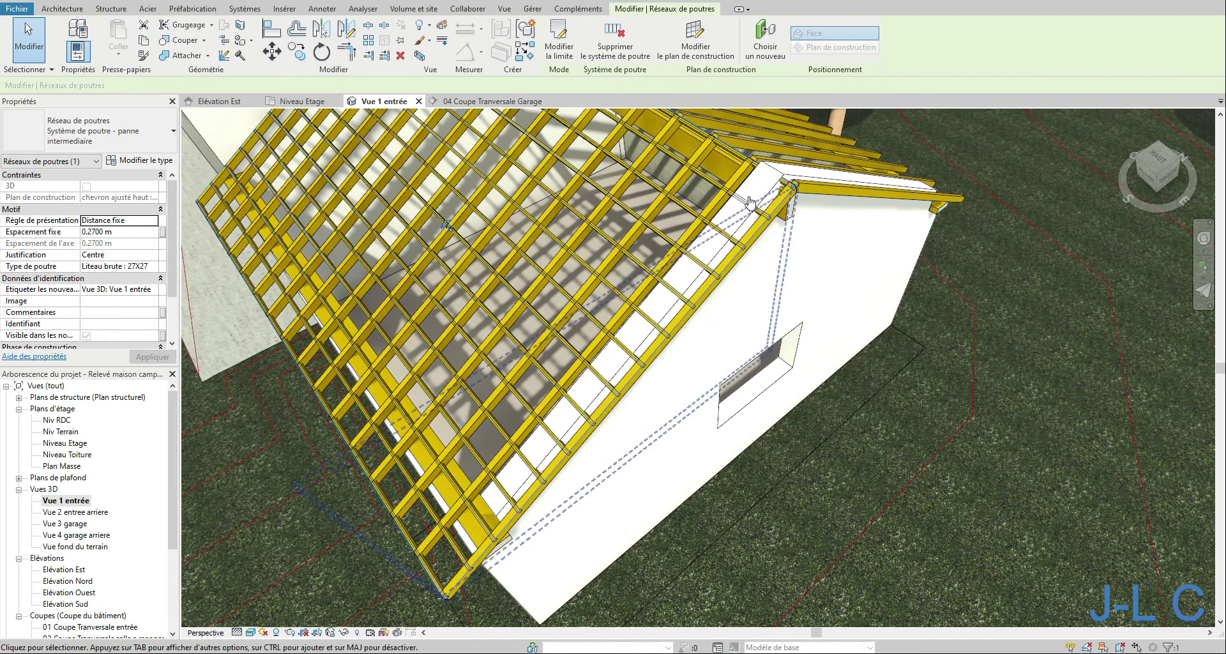
click(695, 42)
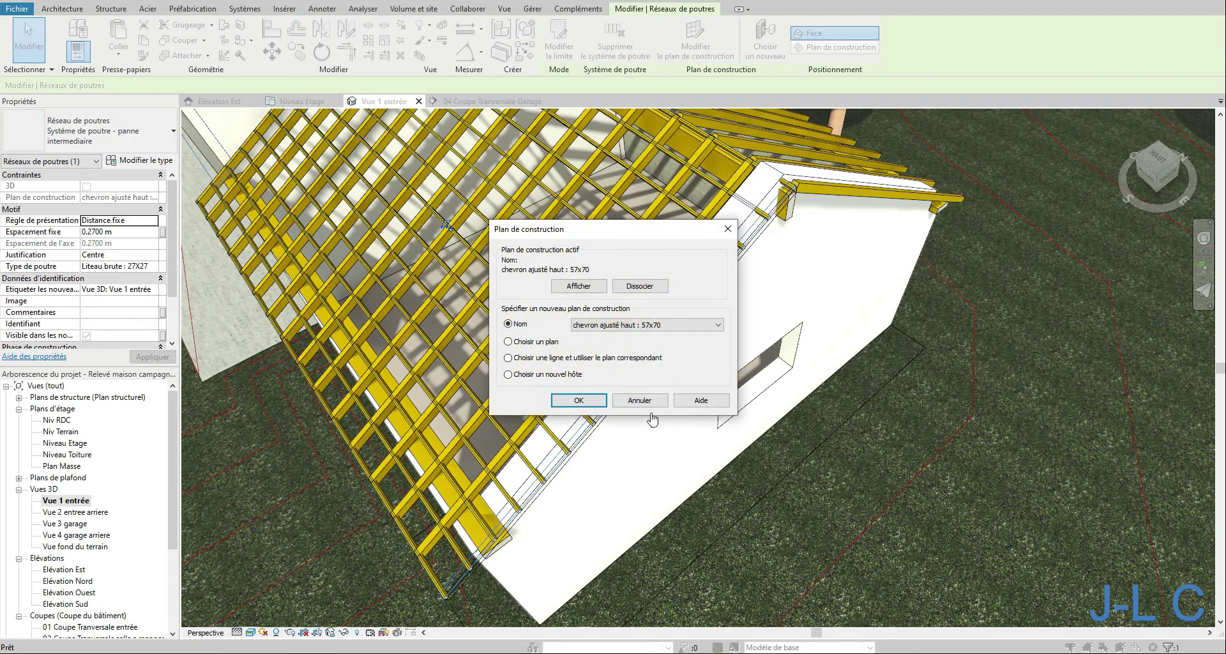
click(646, 327)
click(645, 344)
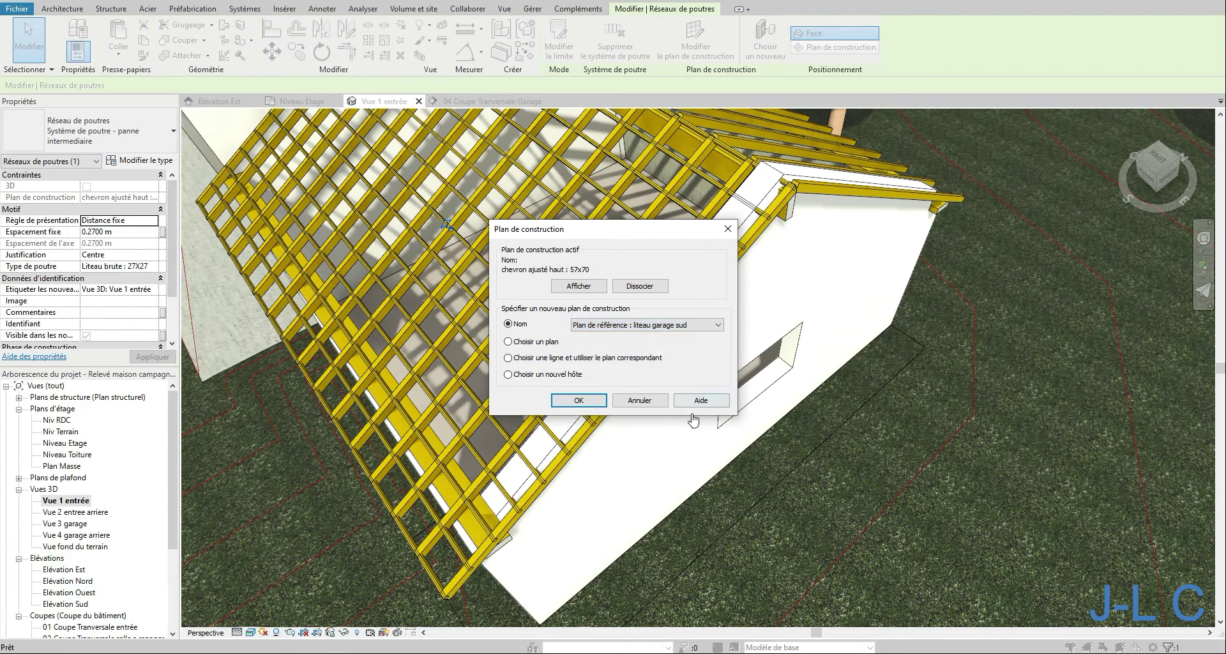
key(Return)
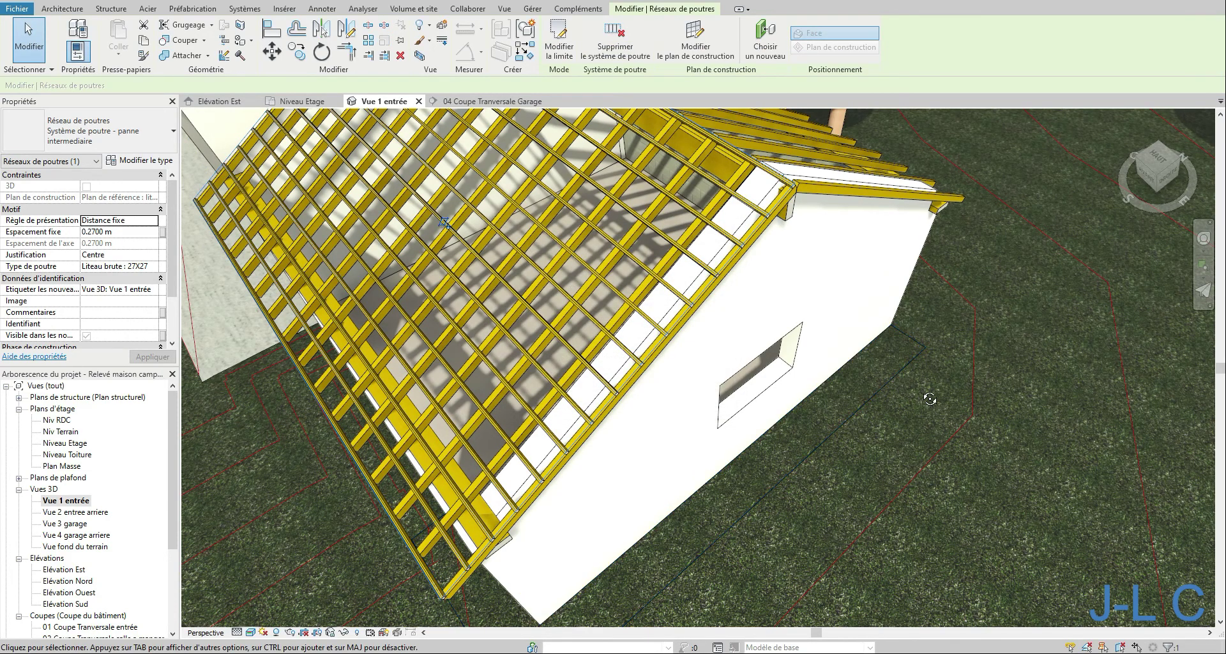
shift+middle_drag(930, 399, 750, 317)
scroll(711, 335, up, 1)
scroll(711, 335, down, 4)
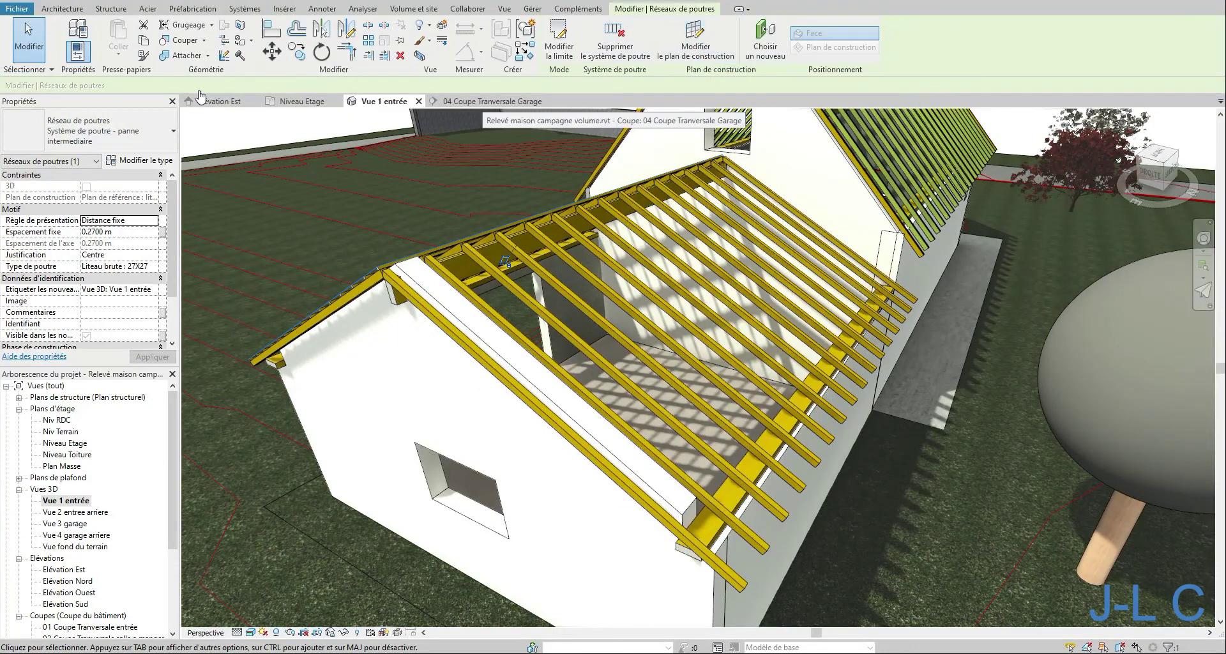
click(62, 9)
click(103, 10)
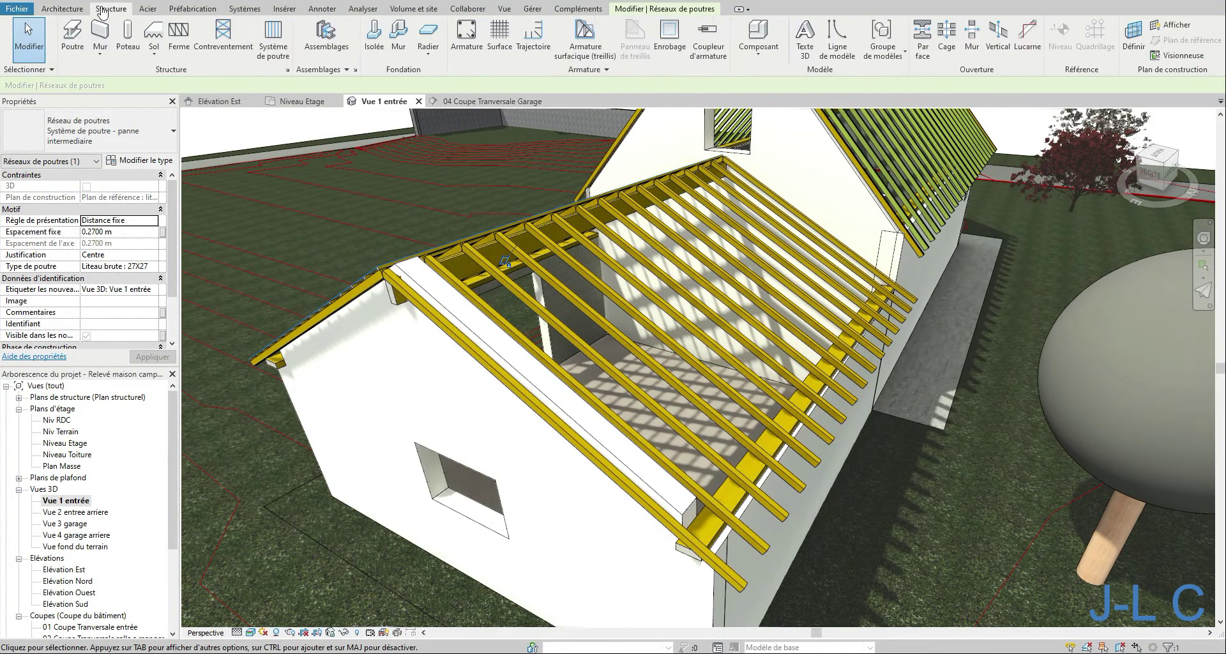
click(273, 35)
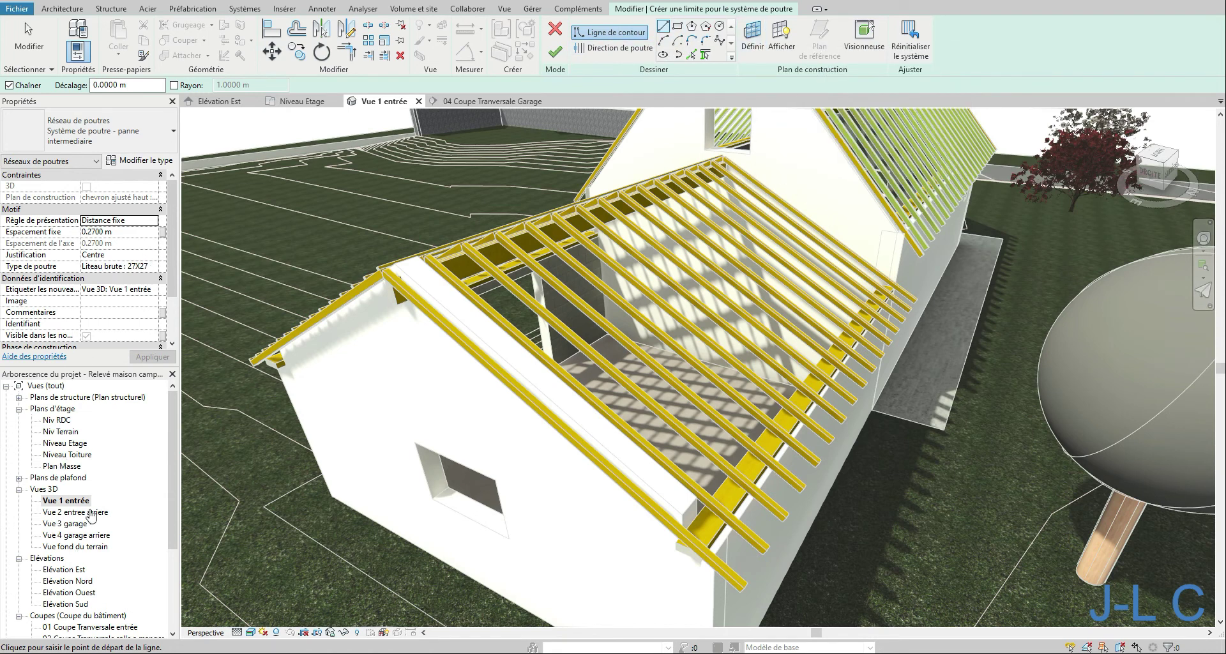
double_click(73, 569)
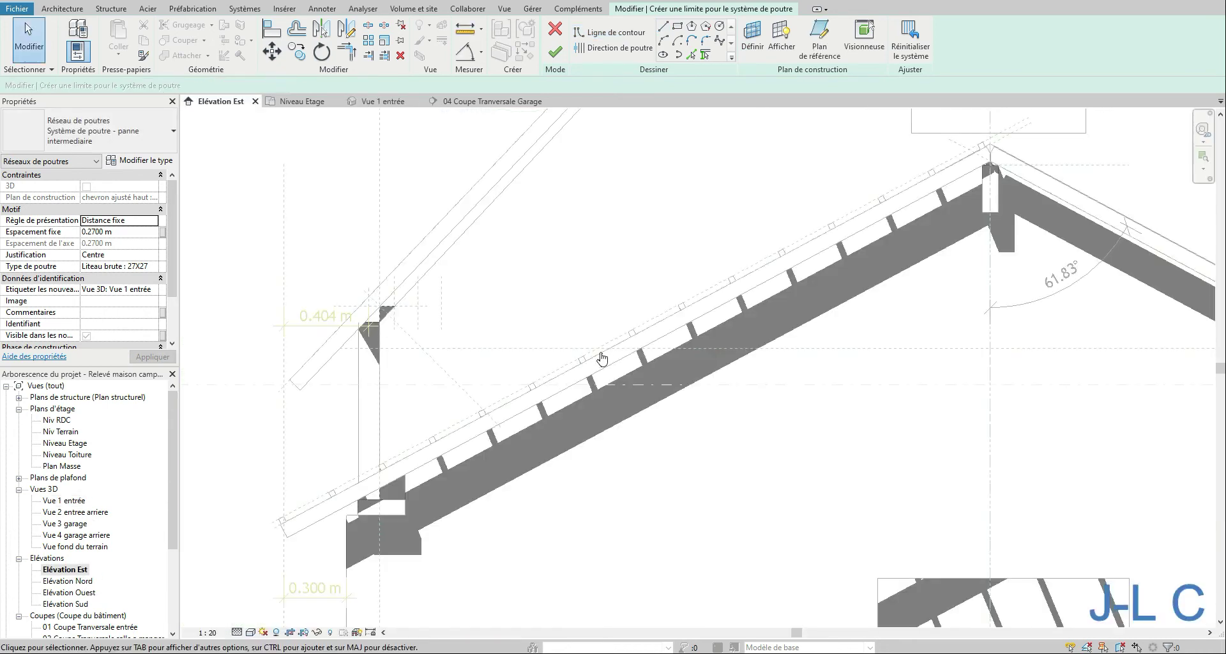
middle_drag(555, 358, 185, 450)
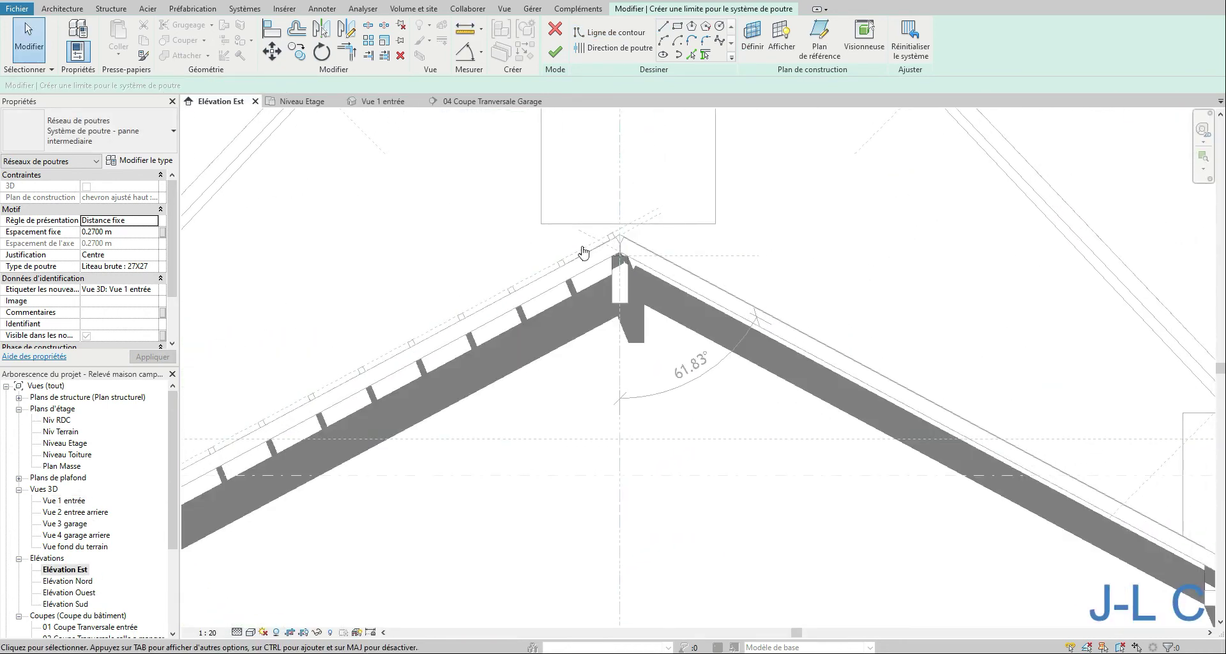
click(555, 29)
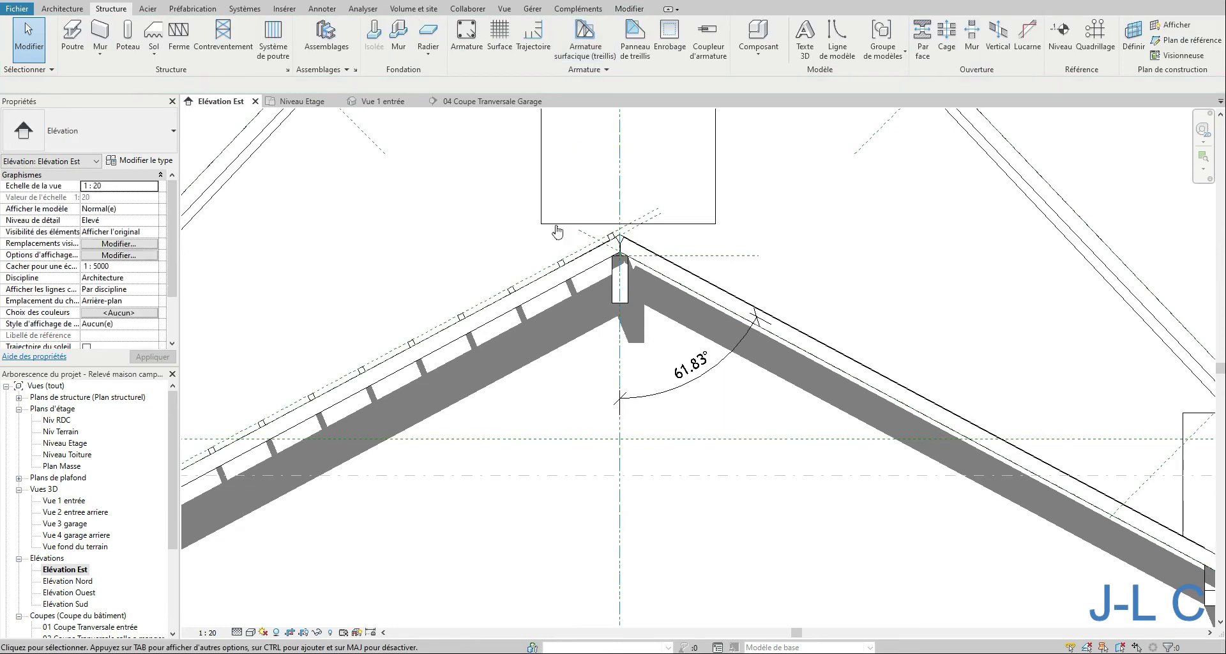
In Elévation Est, mirror the "liteau garage sud" reference plane about the vertical ridge axis onto the garage's north slope.
click(563, 249)
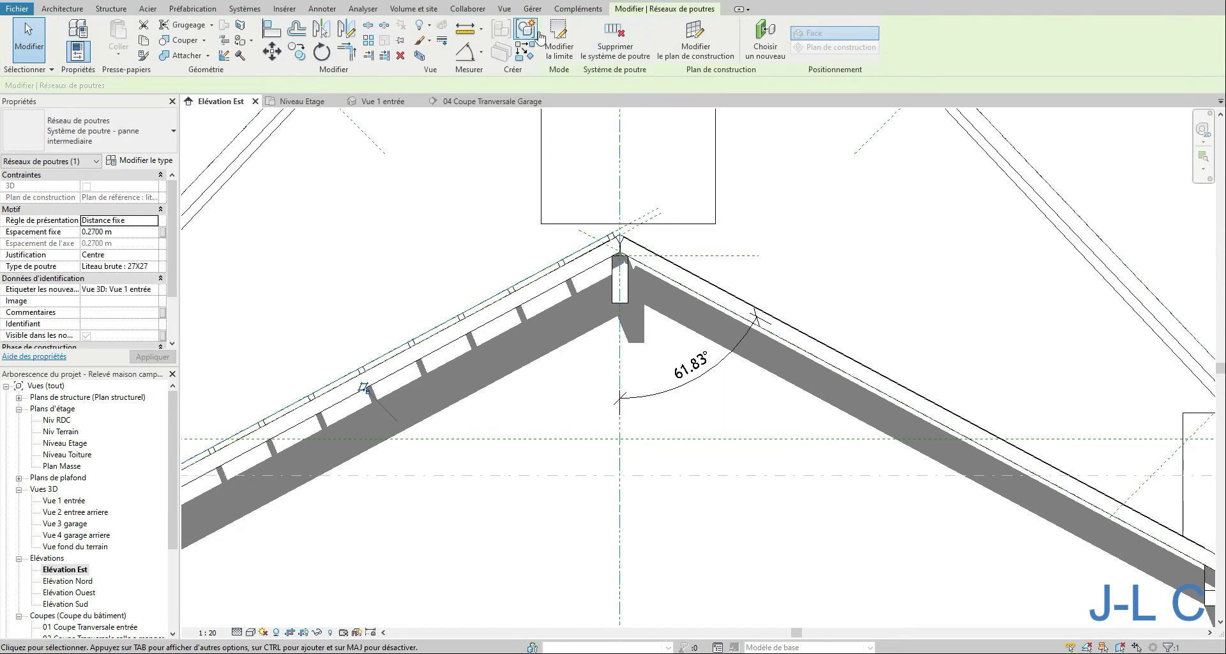
click(656, 212)
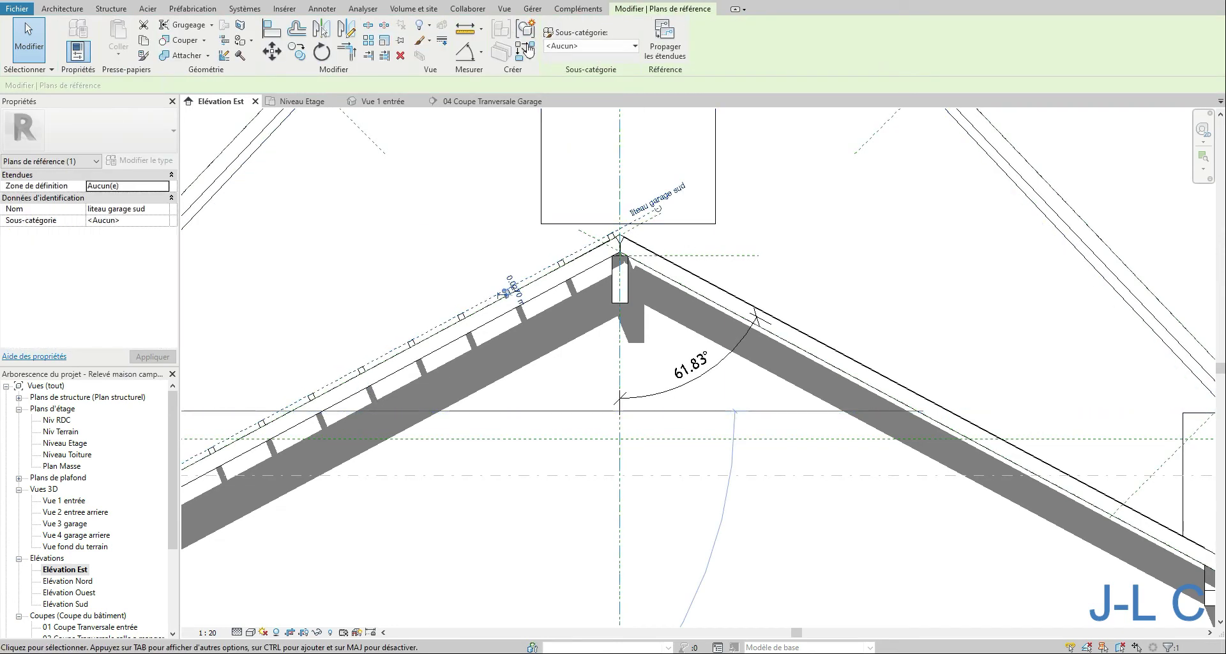
click(321, 28)
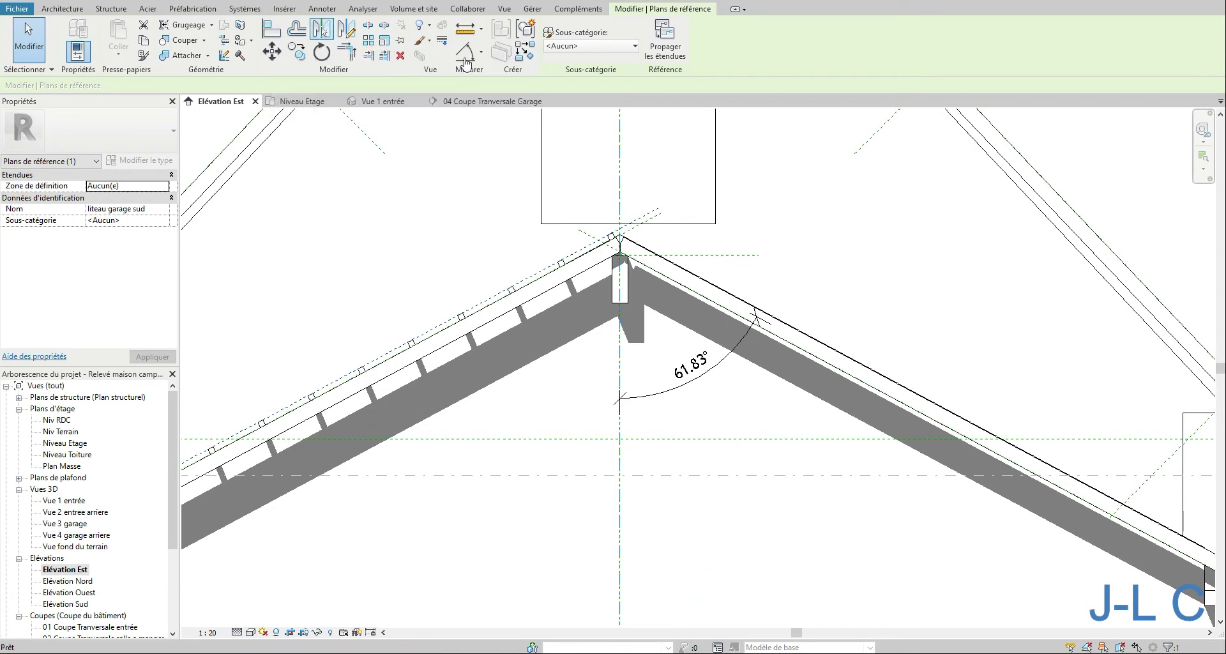
click(620, 198)
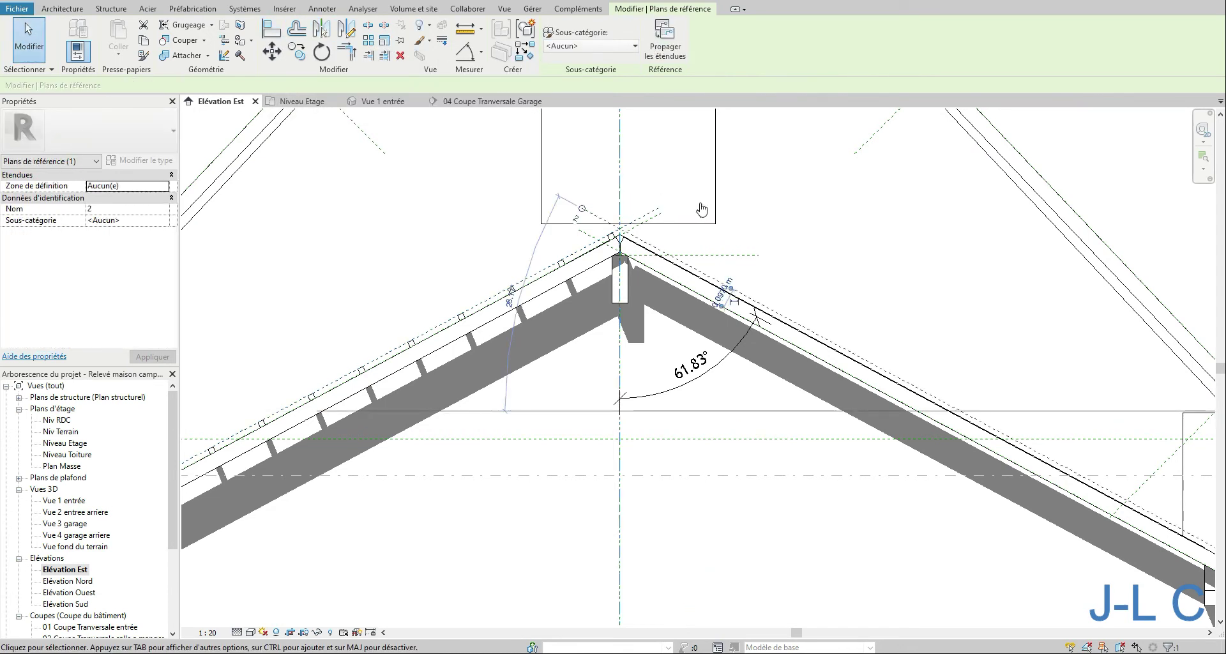
Name the mirrored reference plane "Liteau garage nord" and close the inactive views.
click(575, 221)
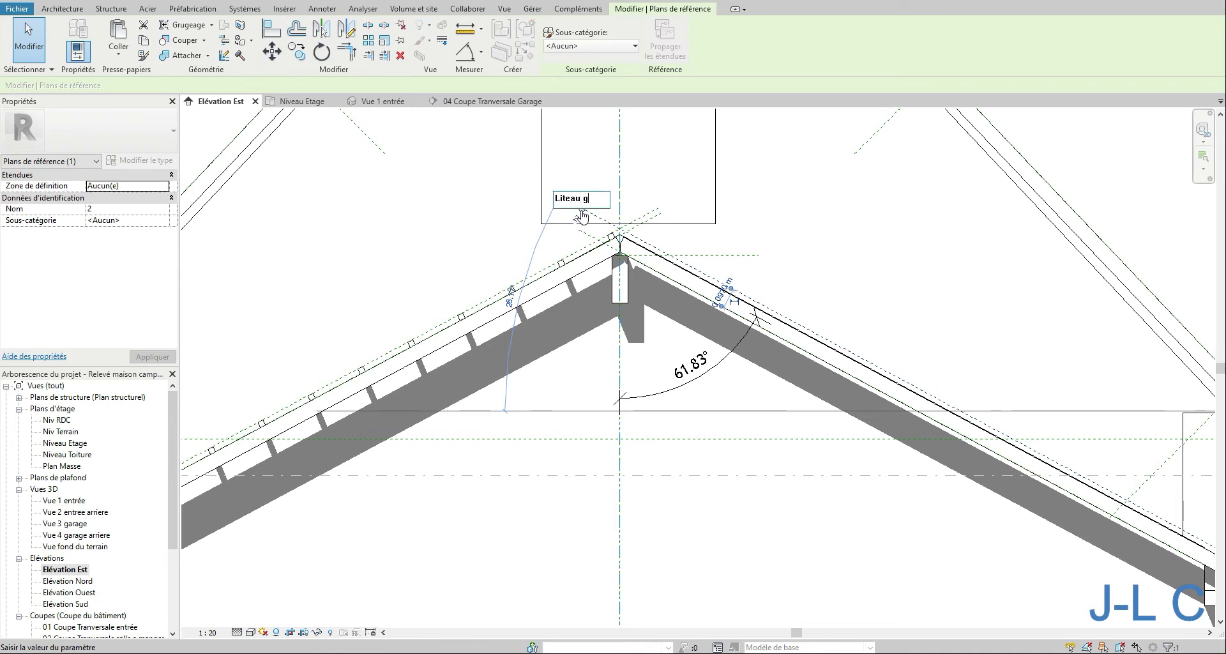
text(Liteau garage nor)
text(d)
key(Return)
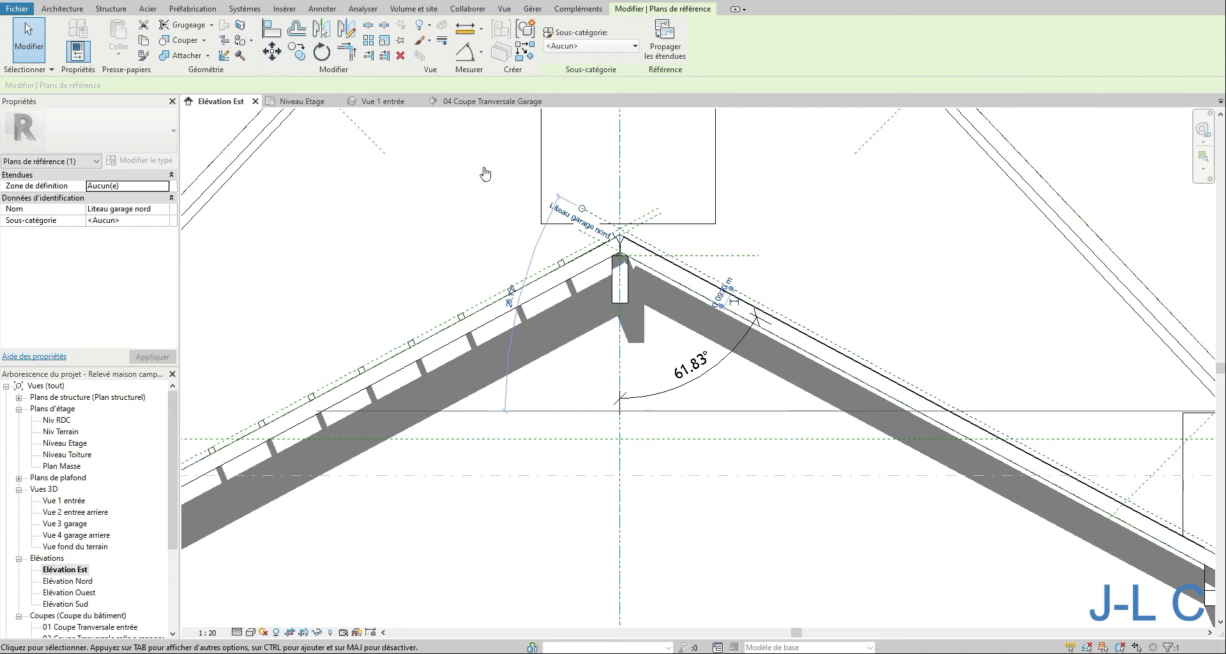
click(297, 1)
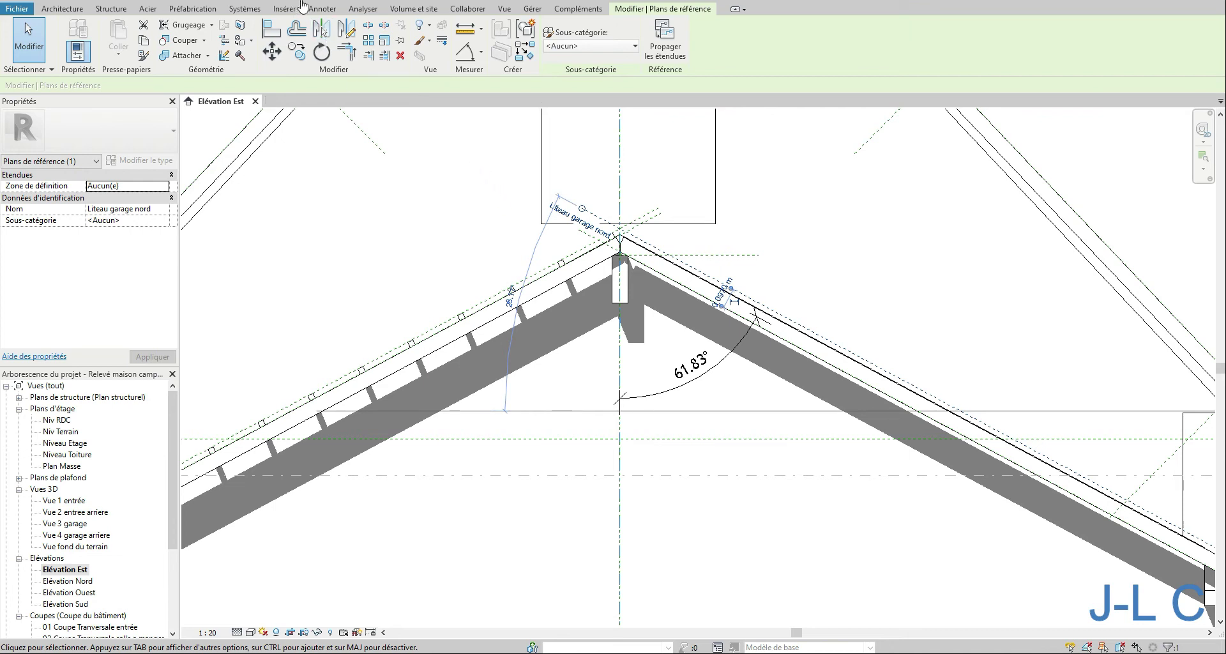
Mirror a copy of the south-slope batten beam system about the ridge axis onto the garage's north slope.
middle_drag(714, 149, 579, 131)
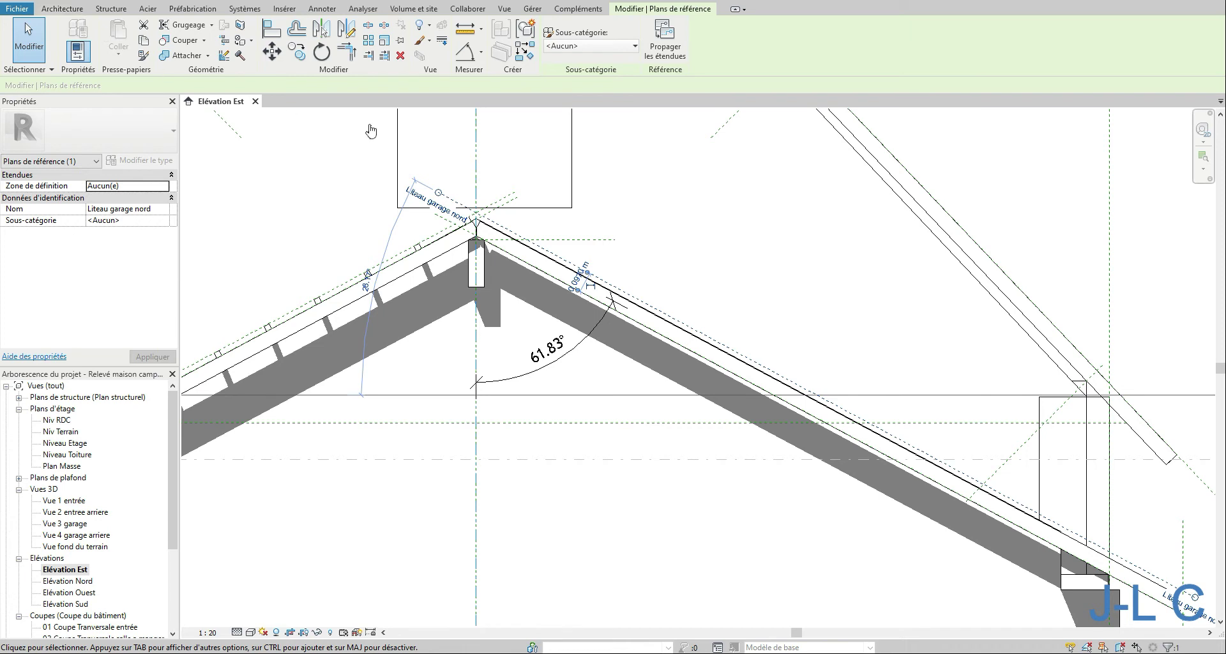
key(Tab)
click(440, 243)
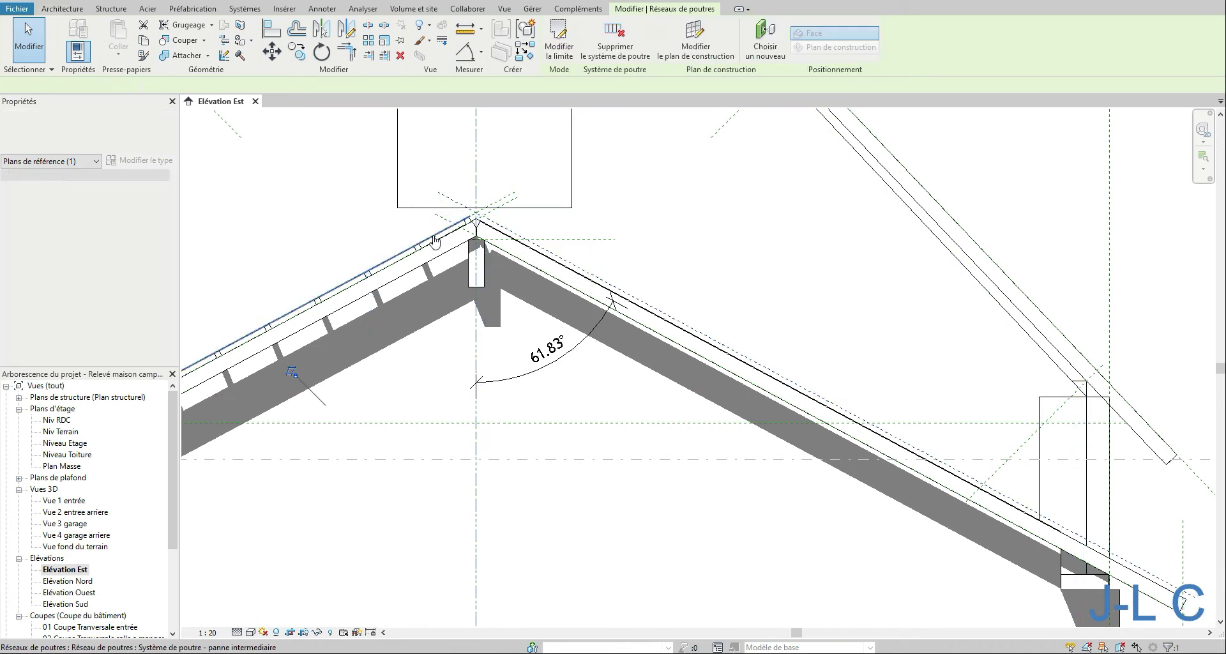
click(322, 36)
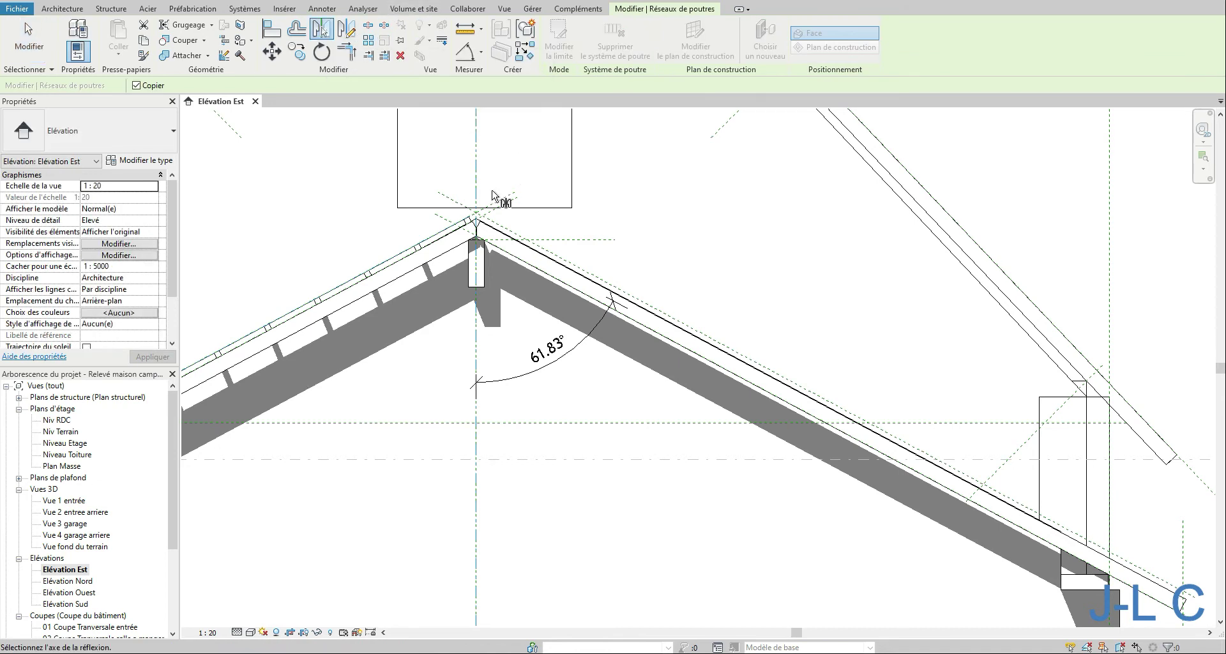
click(731, 199)
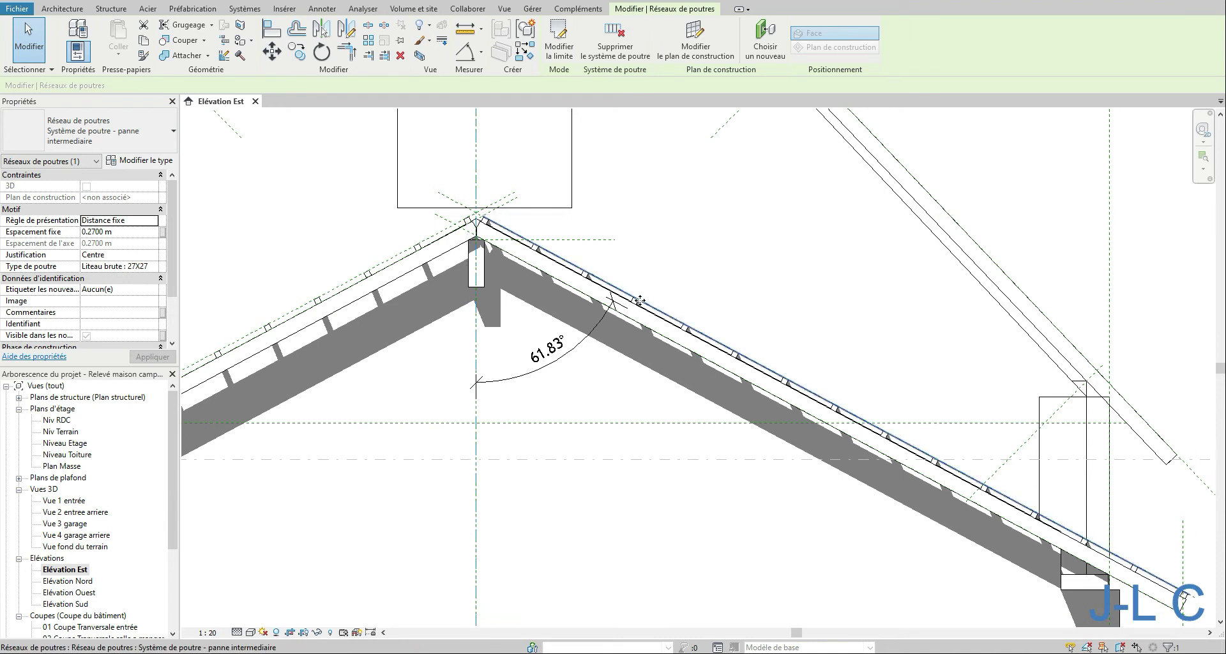
Set the work plane of the mirrored batten beam system to the "Liteau garage nord" reference plane.
click(696, 38)
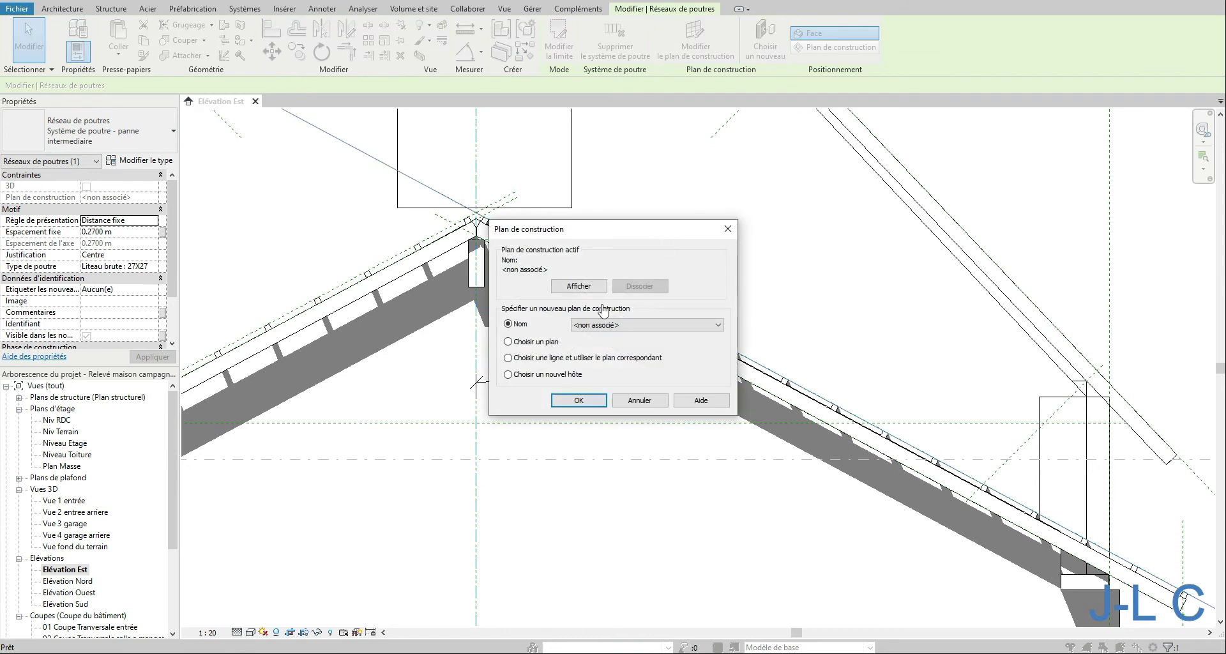
click(604, 325)
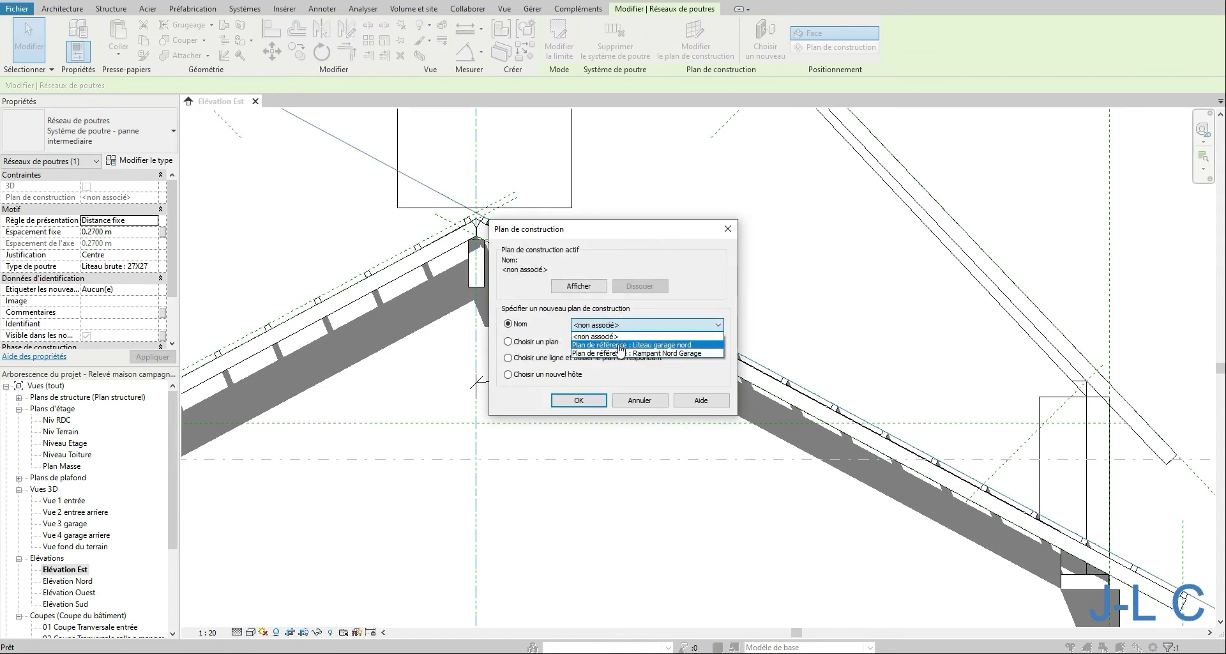
click(618, 346)
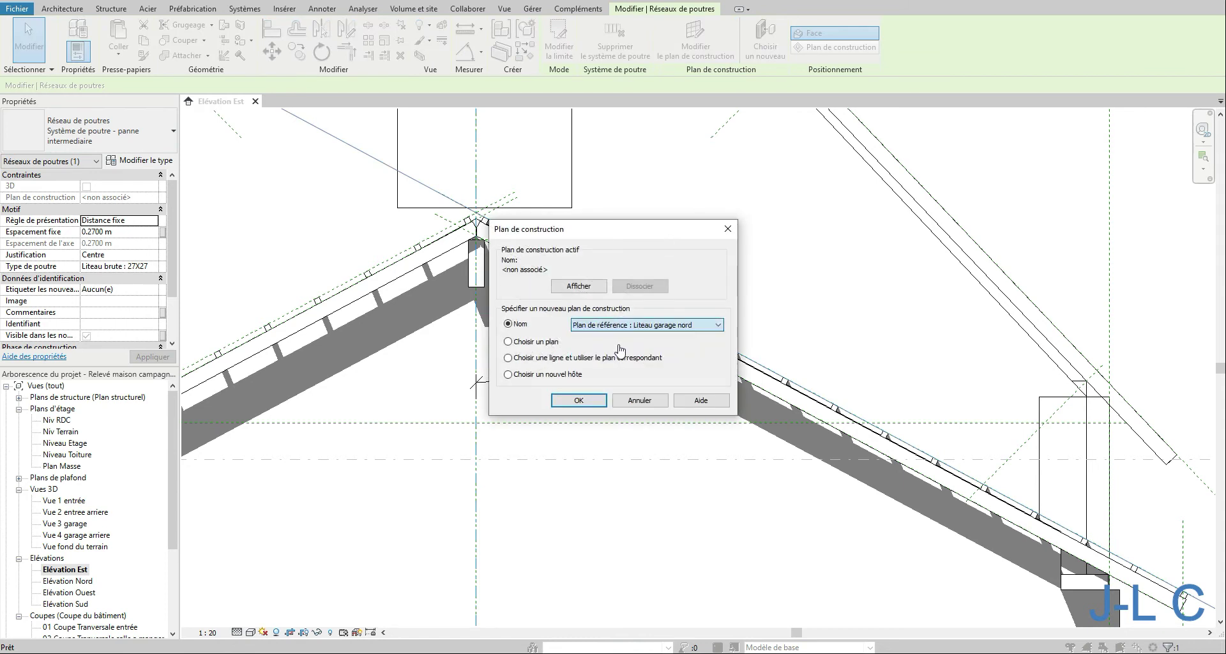
click(578, 401)
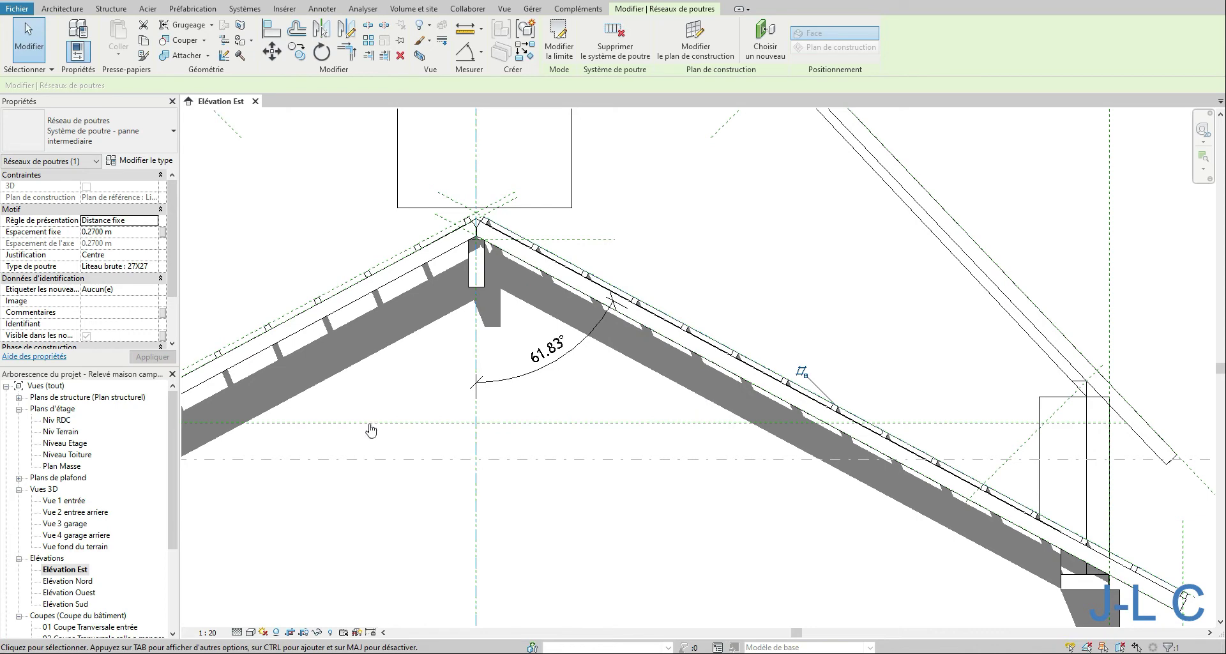
Create a reference plane offset 0.027 m from the house roof's south-slope reference plane by picking the existing line.
scroll(447, 323, down, 2)
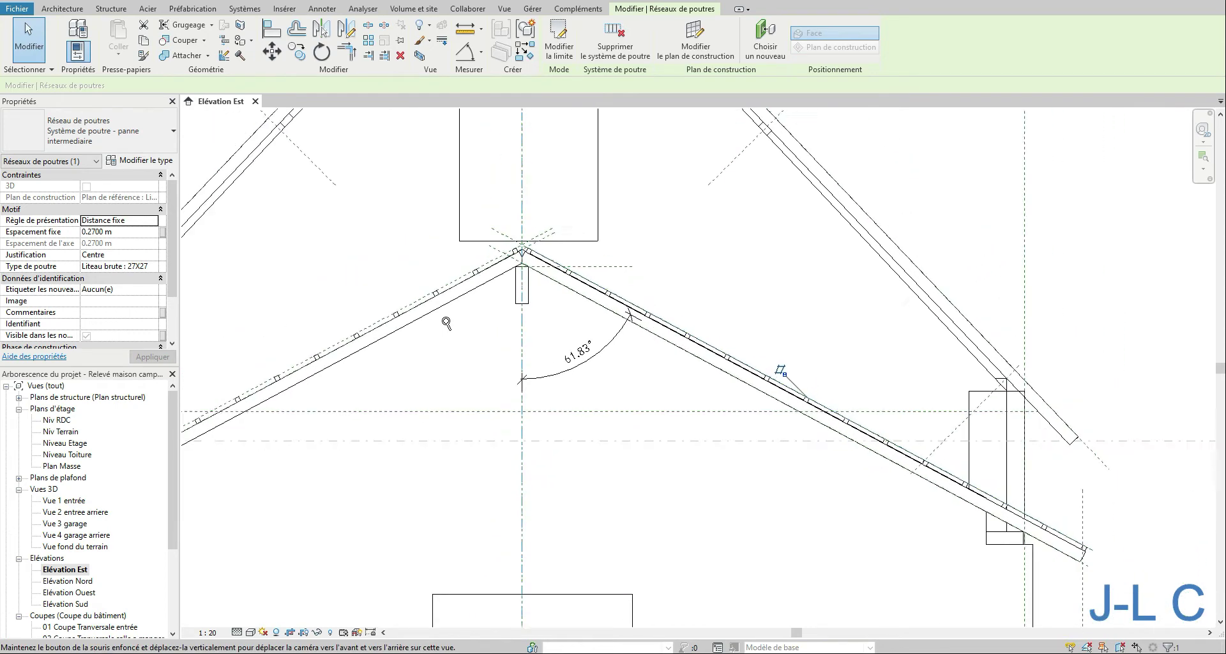
ctrl+middle_drag(446, 323, 408, 189)
middle_drag(419, 307, 443, 405)
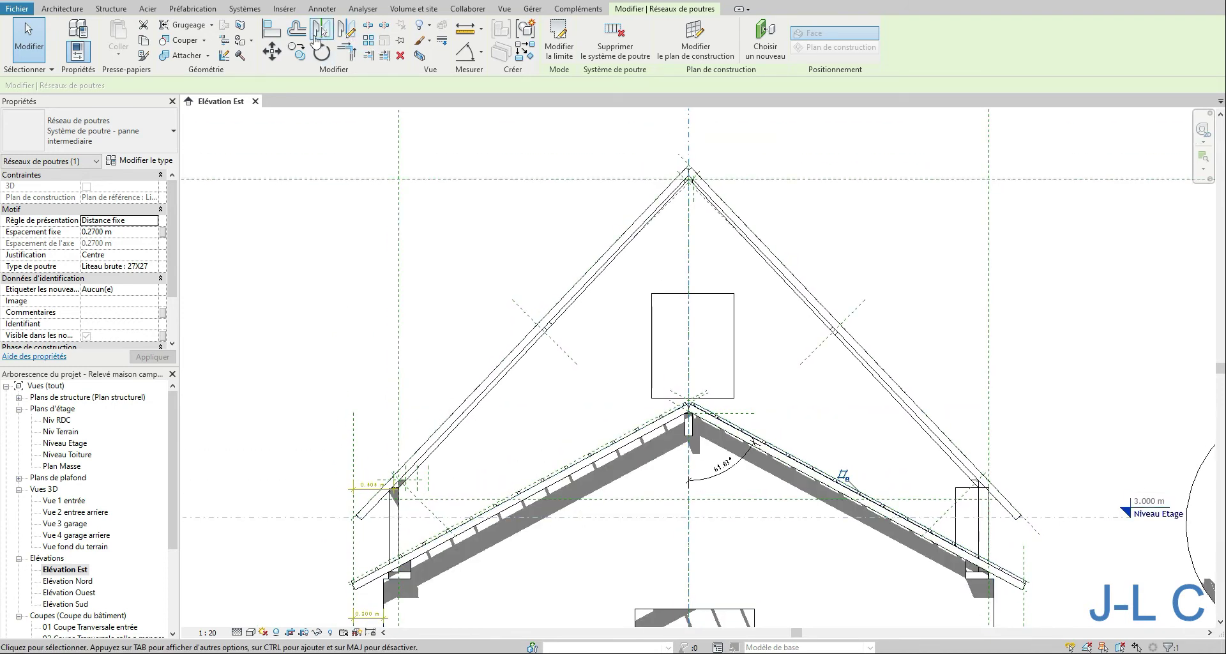
click(71, 9)
click(1168, 40)
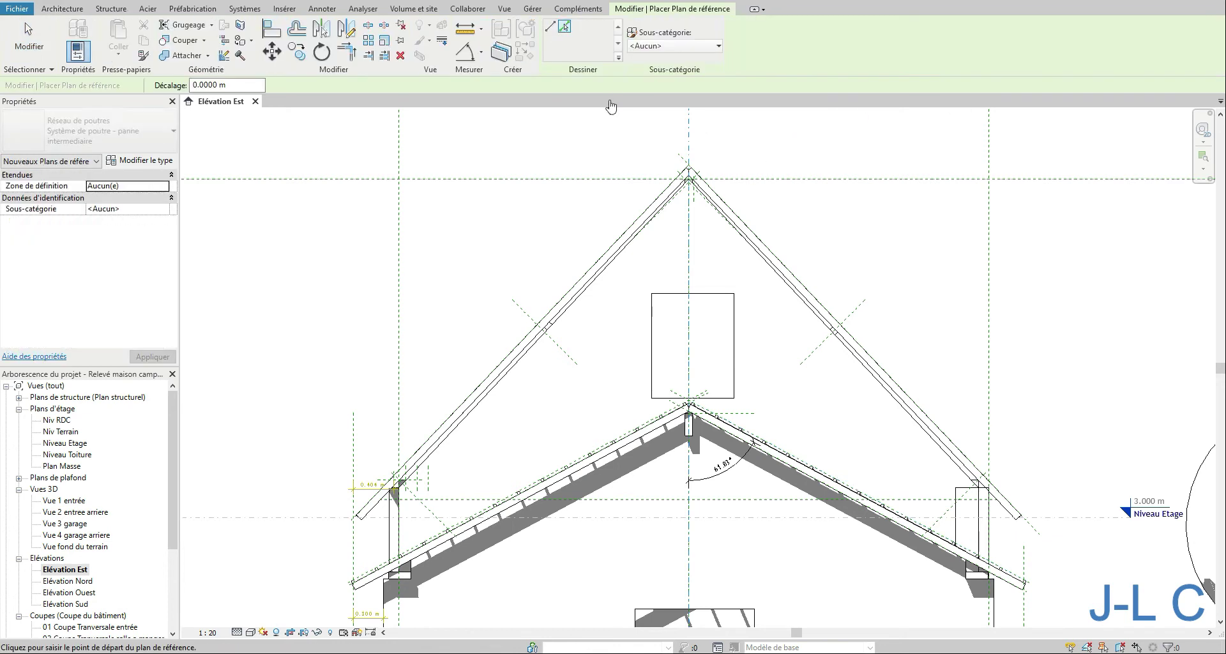
click(565, 26)
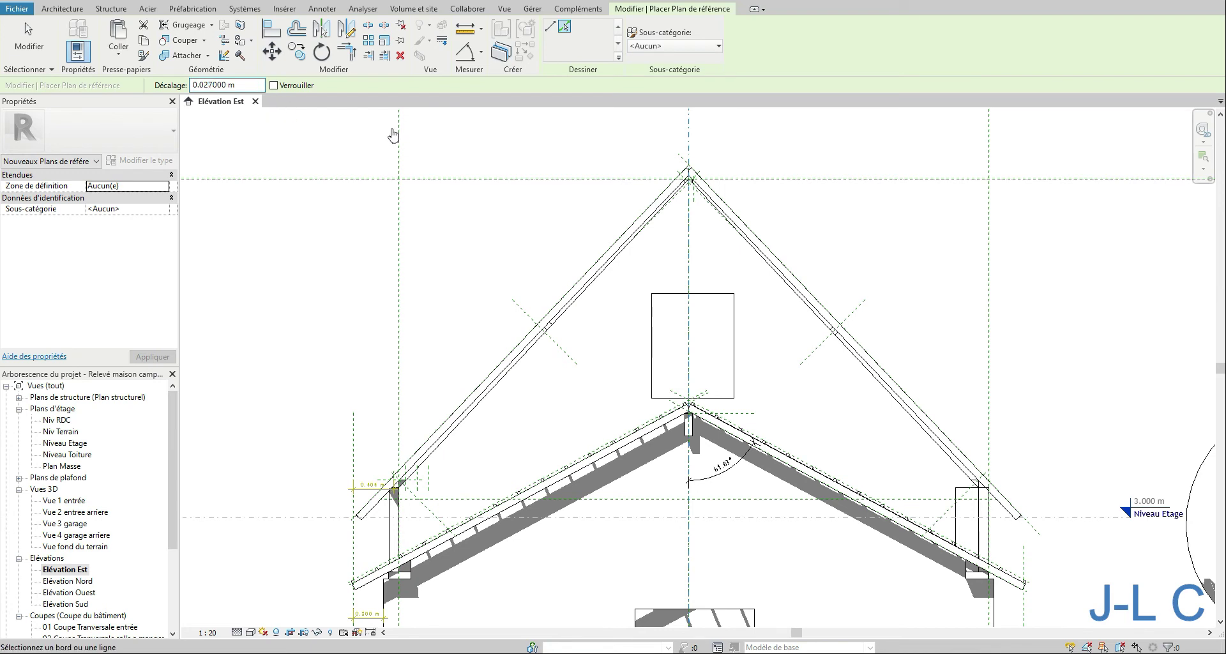
right_click(357, 521)
click(412, 424)
drag(333, 419, 430, 541)
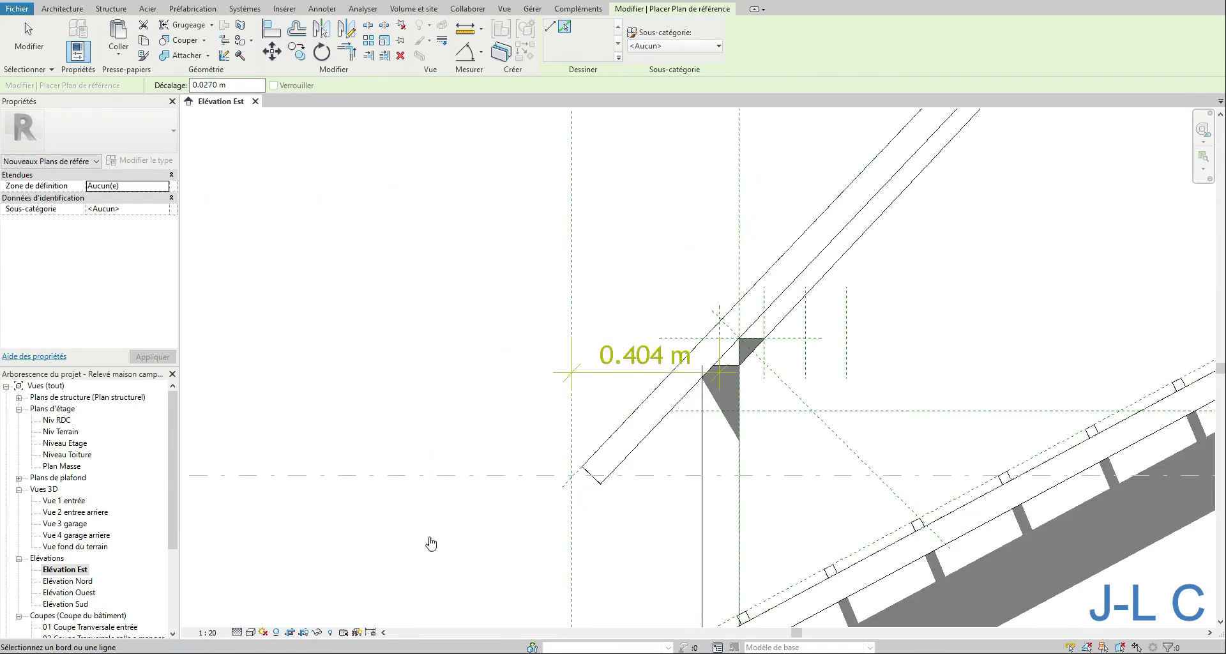
click(566, 485)
Create a reference plane offset 0.027 m outside the Rampant Nord Maison plane, and delete the misplaced one on its inner side.
middle_drag(855, 444, 18, 443)
middle_drag(871, 402, 35, 433)
middle_drag(673, 392, 116, 305)
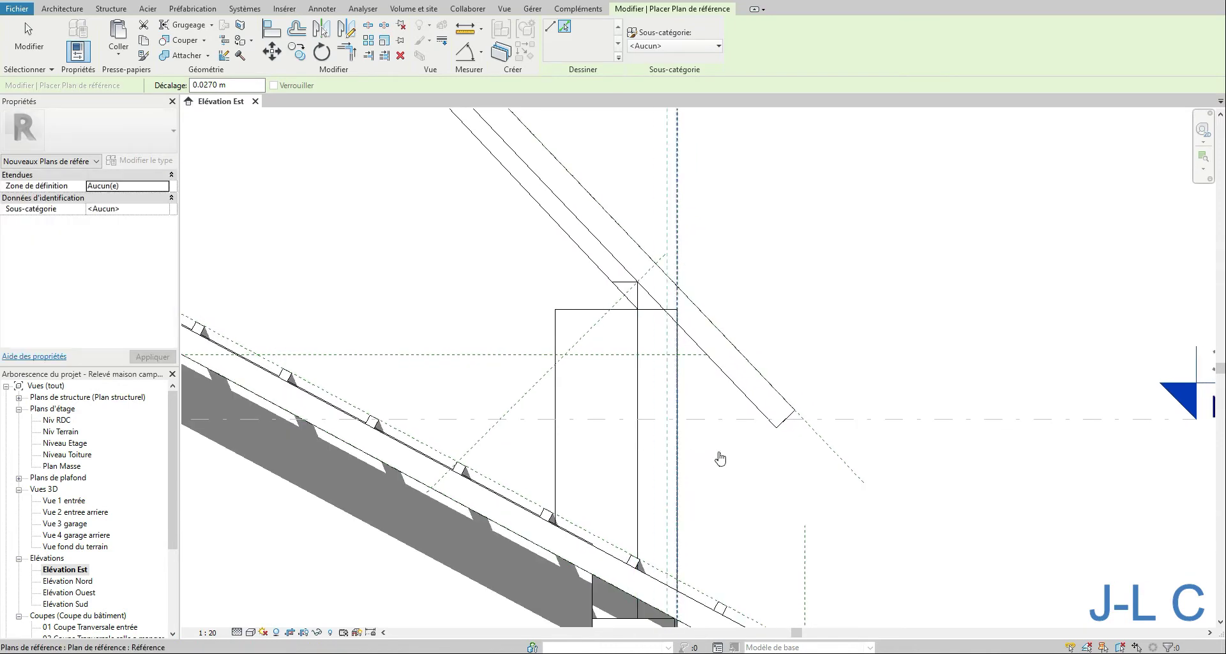
click(830, 453)
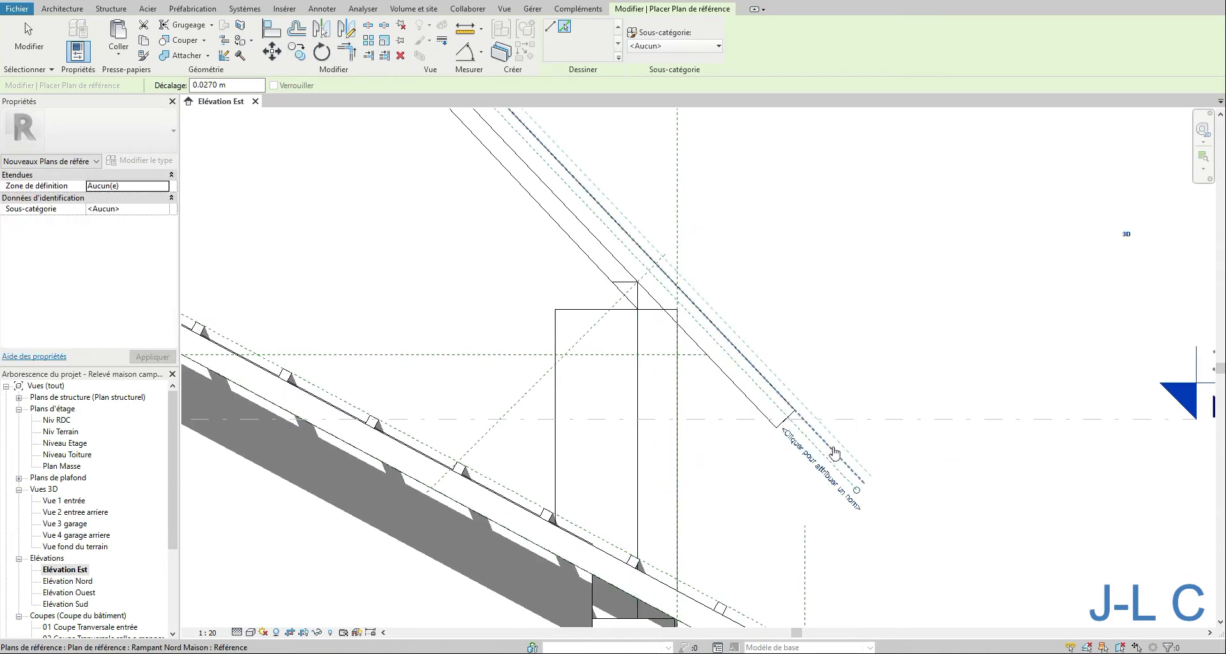
key(Escape)
key(Escape)
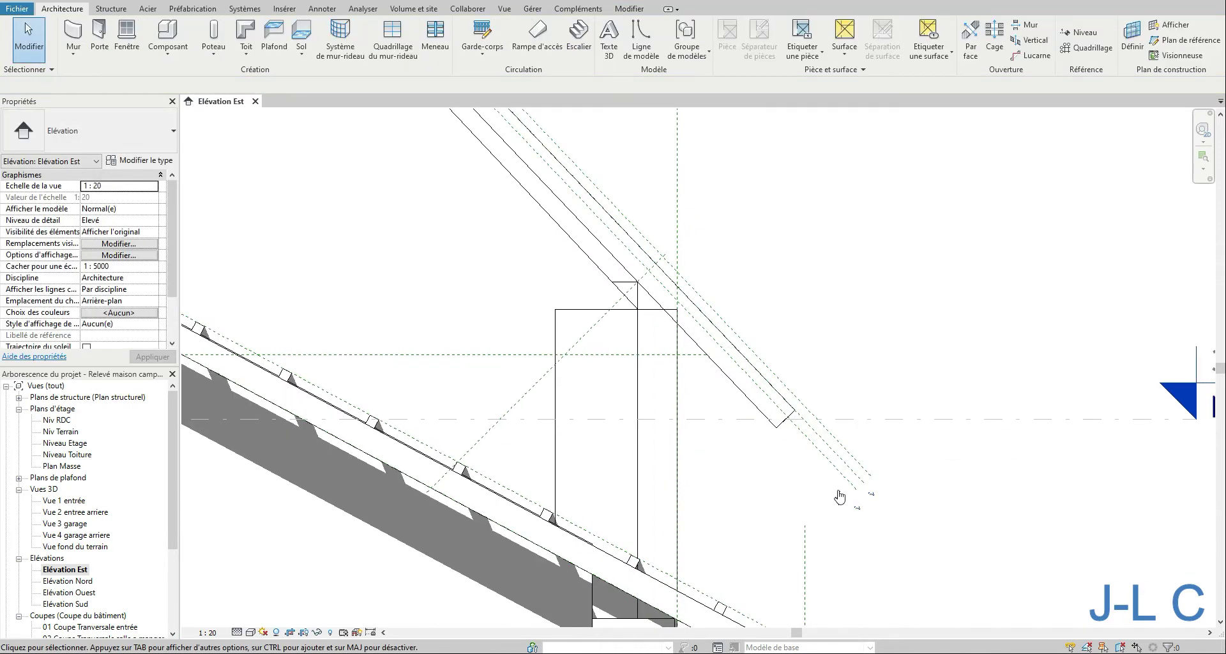
click(833, 468)
key(Delete)
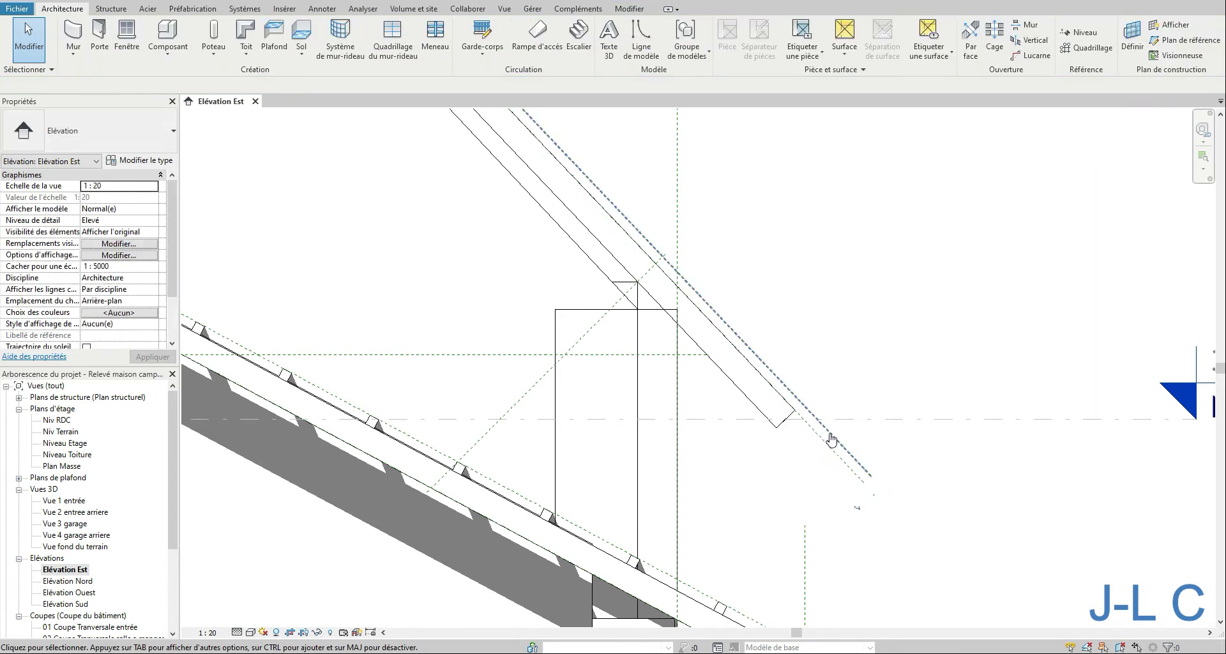
Name the offset reference plane above the house roof's north slope "Liteau maison nord".
click(826, 431)
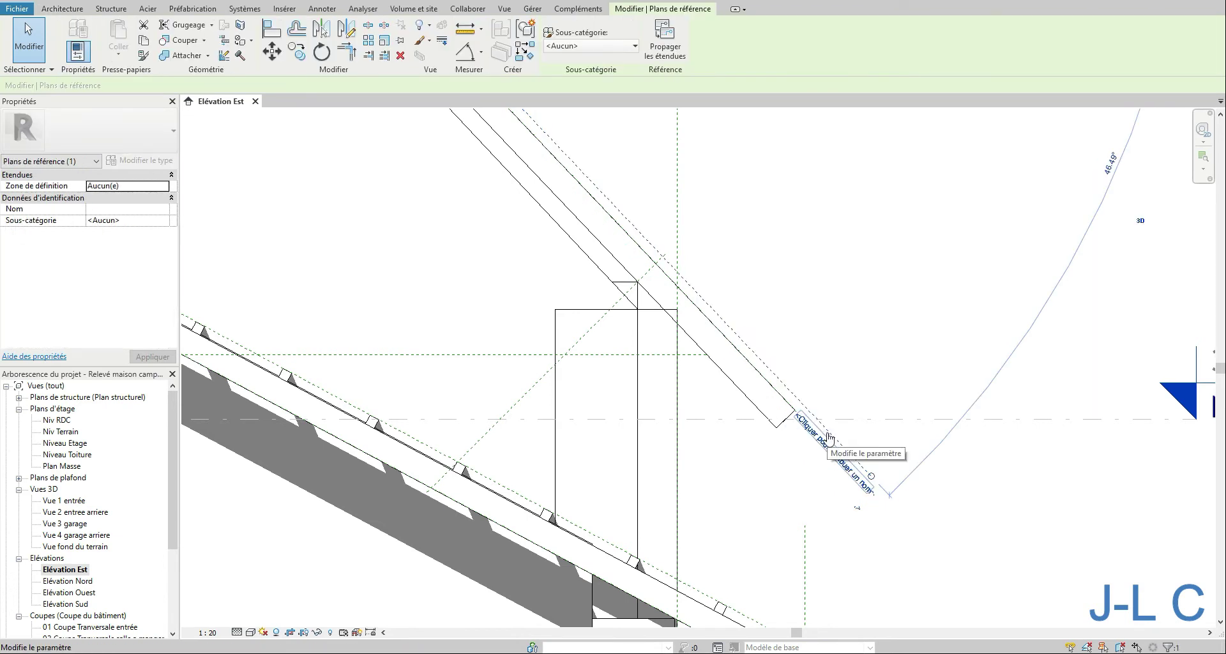
key(l)
key(i)
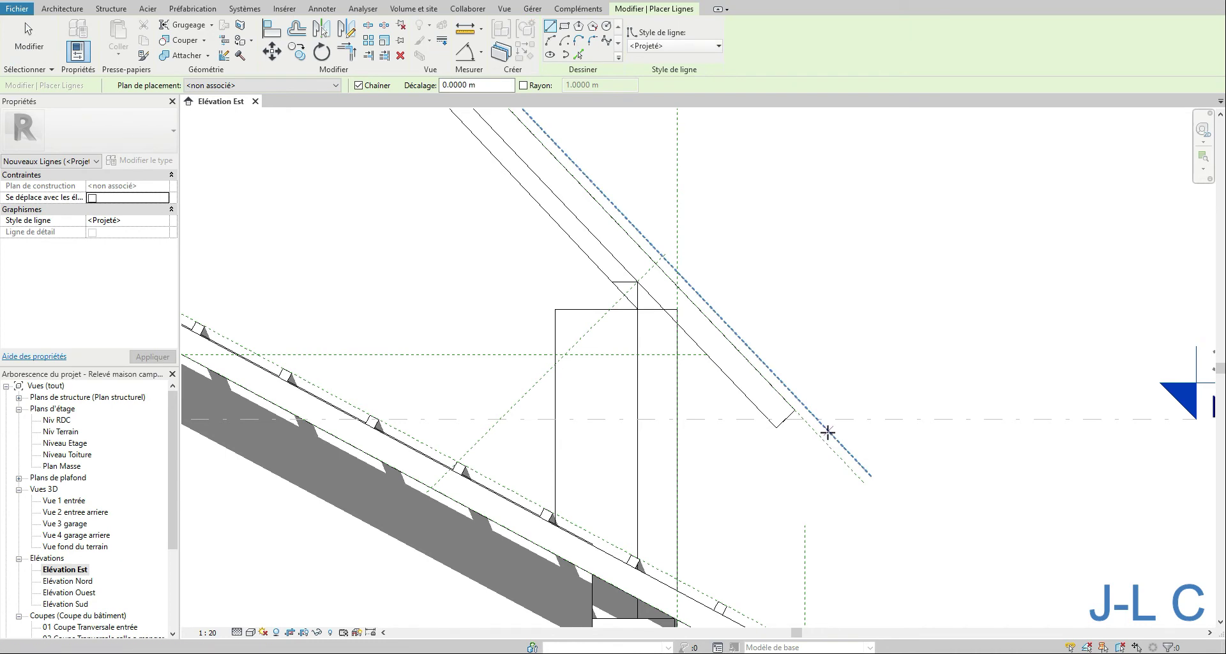
key(Escape)
key(Escape)
click(846, 451)
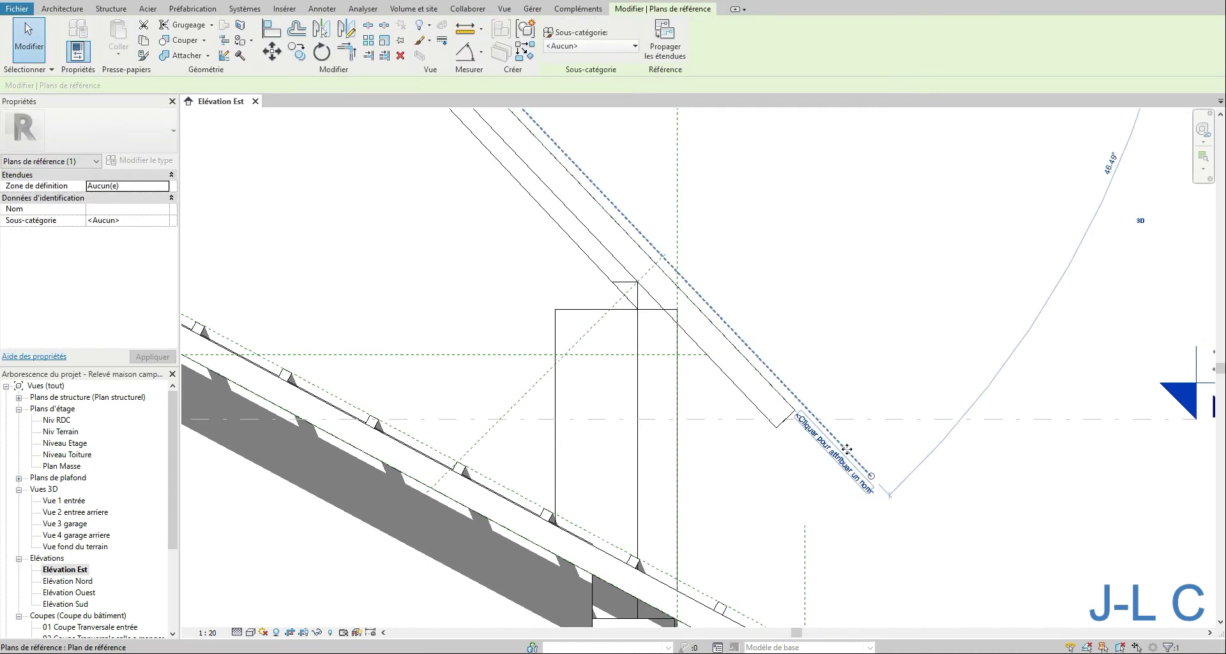
click(832, 461)
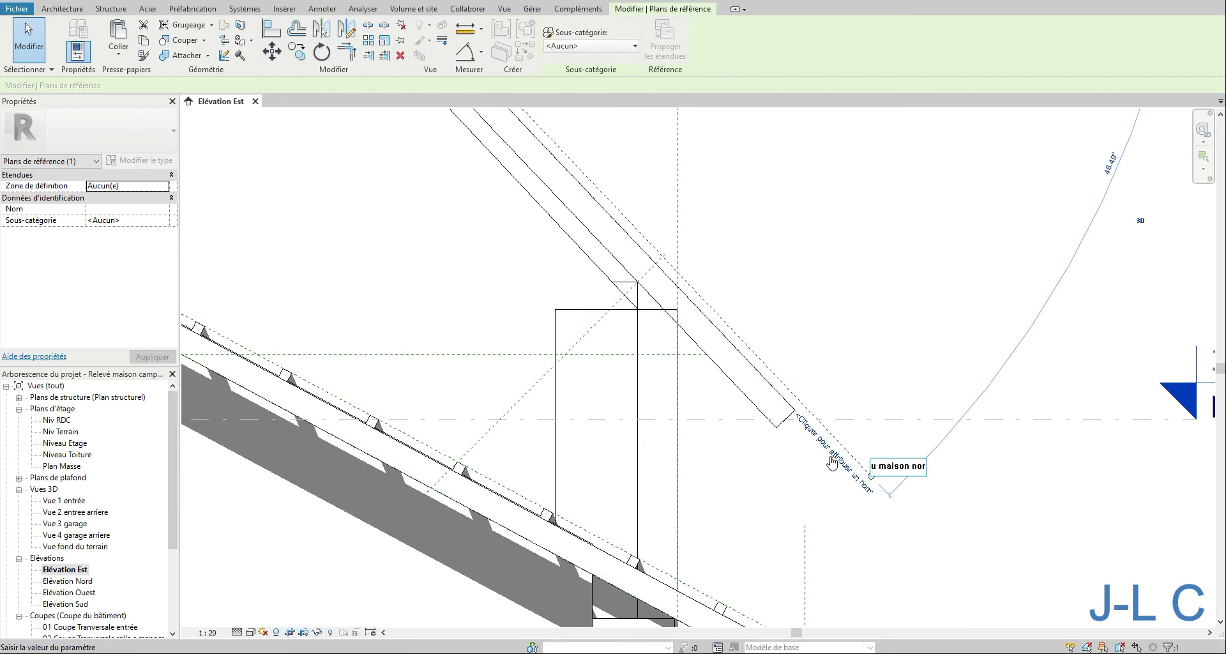
key(Return)
Name the offset reference plane above the house roof's south slope "Liteau maison sud".
middle_drag(563, 413, 1153, 407)
middle_drag(810, 407, 1105, 428)
middle_drag(510, 368, 1007, 385)
middle_drag(556, 373, 966, 315)
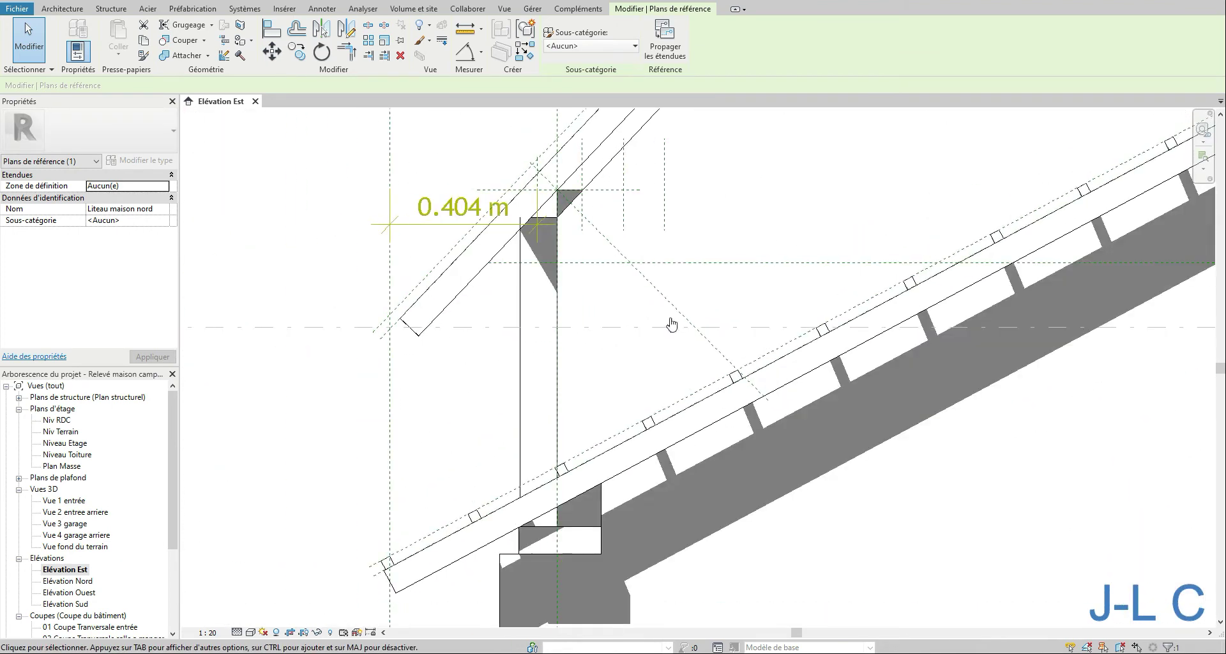
click(374, 329)
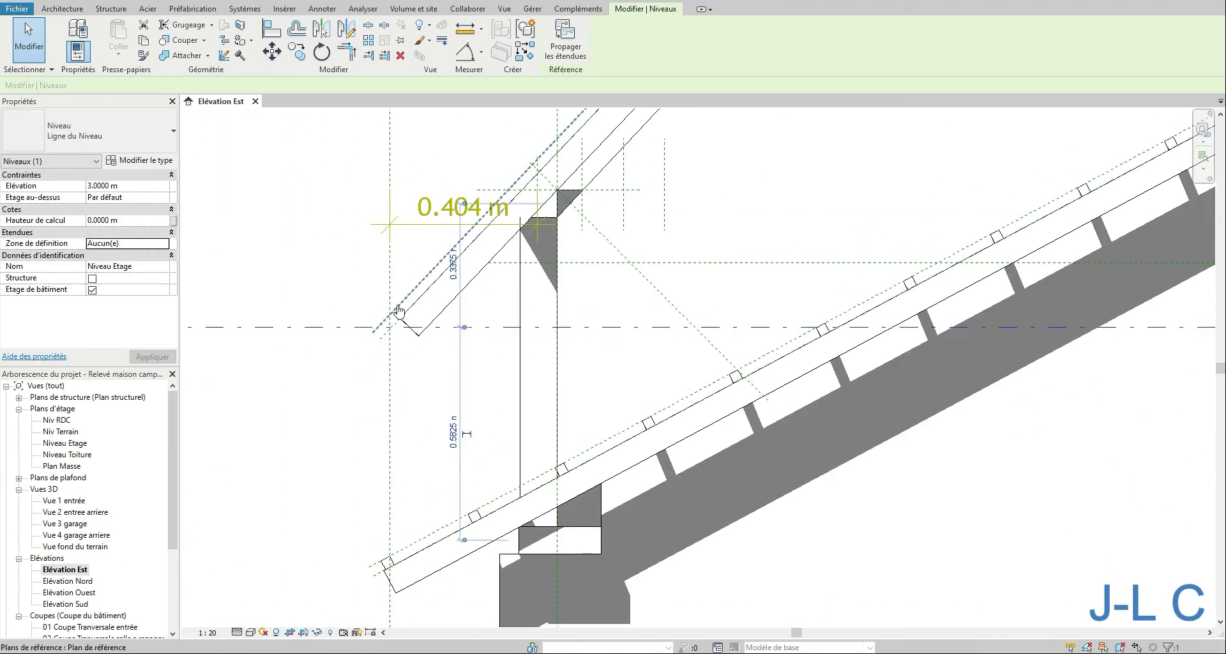
click(396, 313)
click(381, 317)
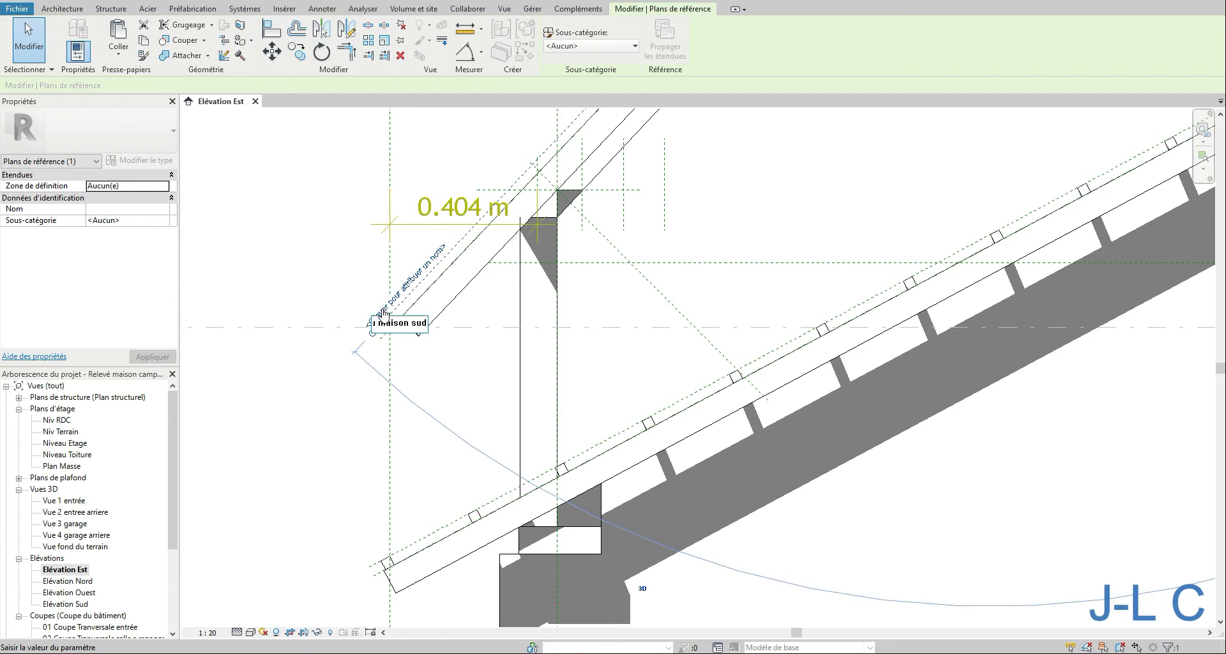
key(Return)
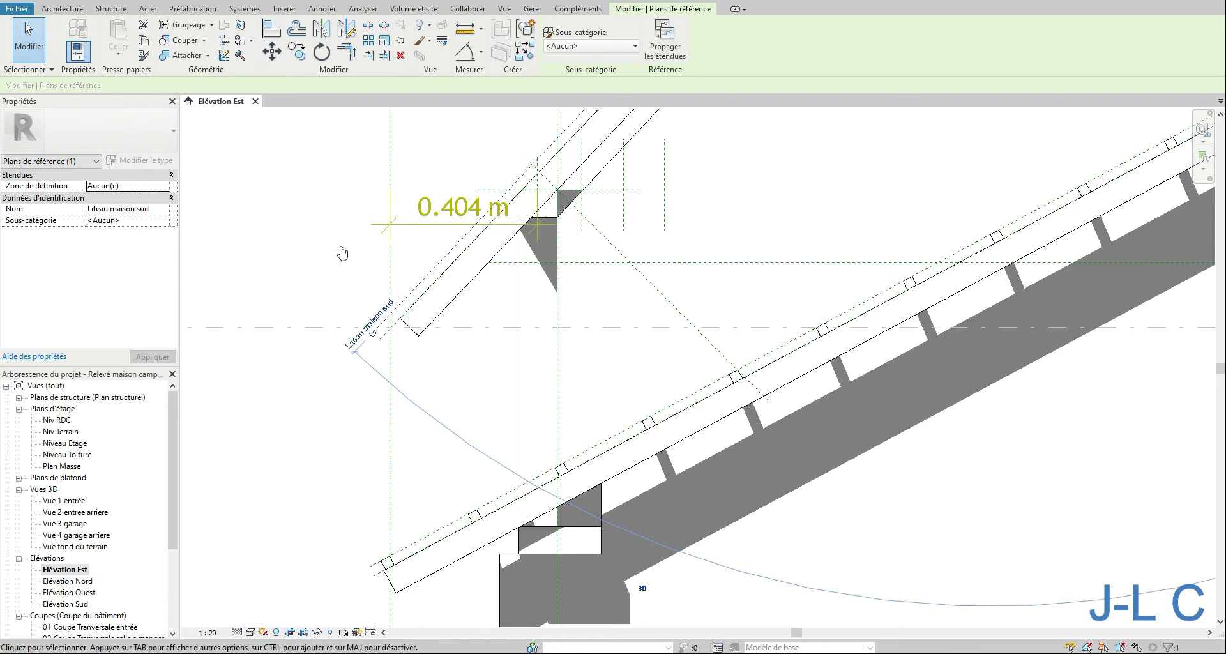
Start a structural beam system on the "Liteau maison sud" reference plane and open Elévation Sud for sketching its boundary.
click(111, 8)
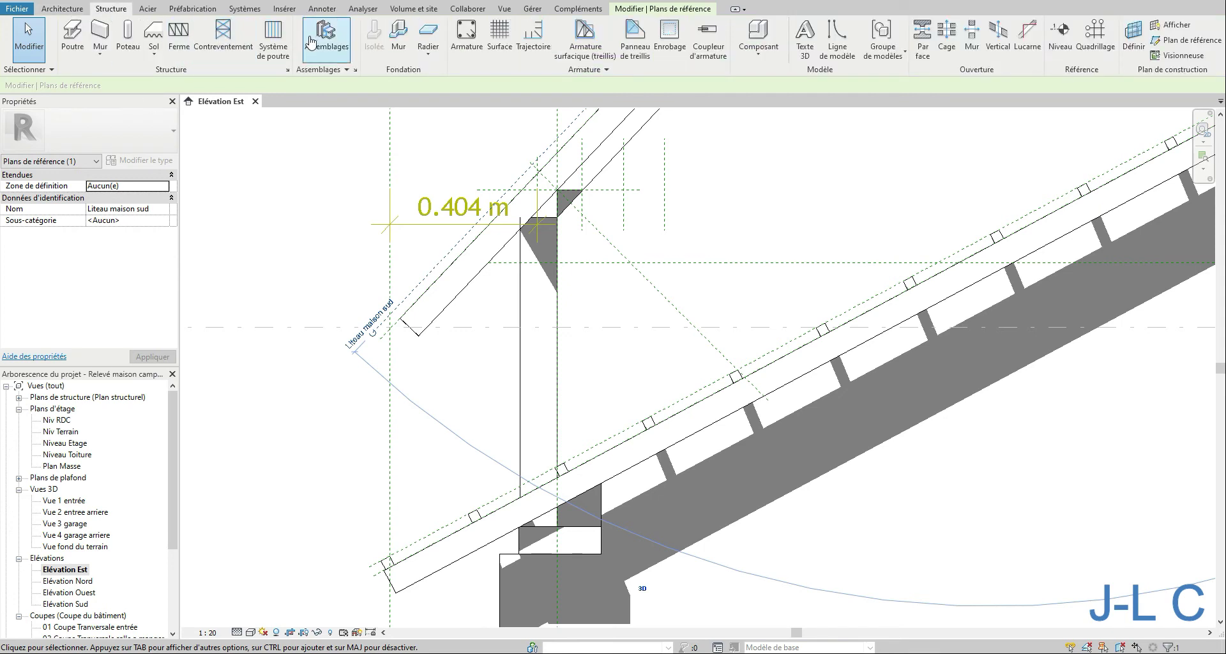
click(289, 43)
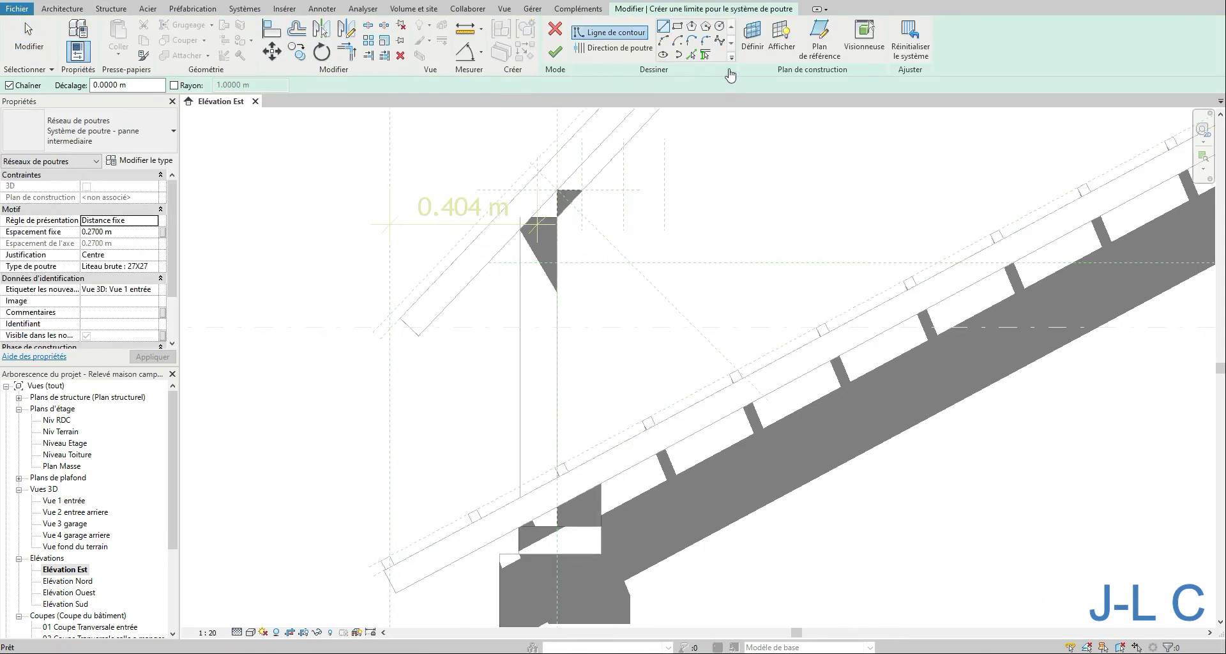
click(752, 38)
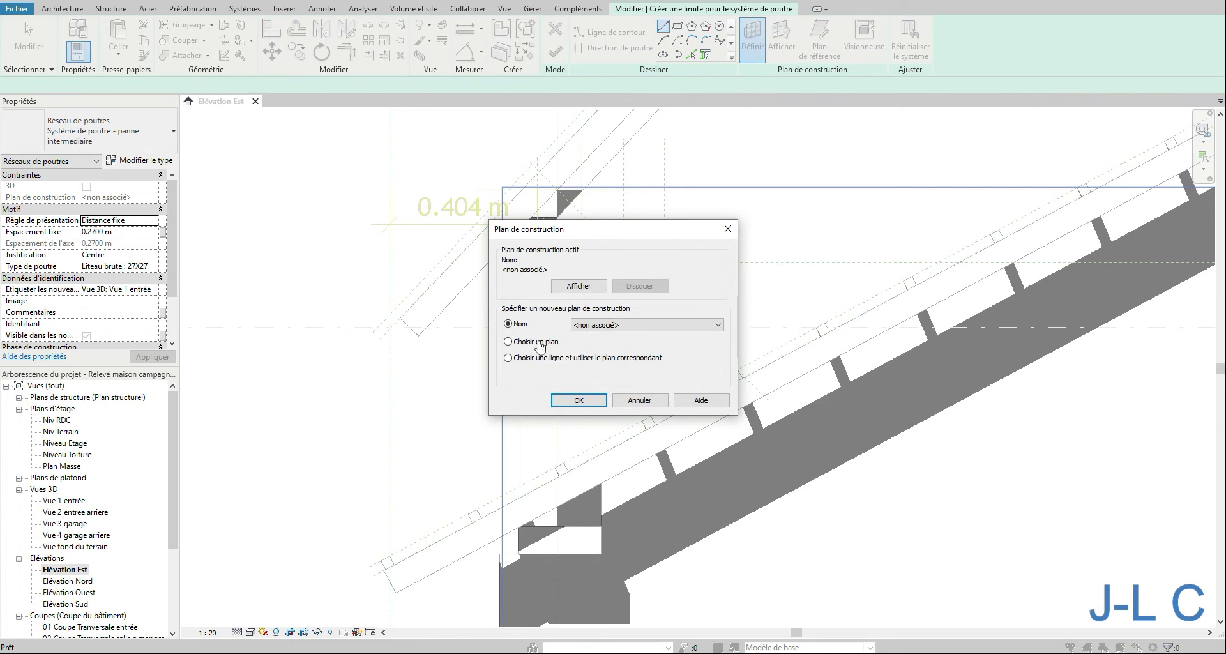
click(566, 400)
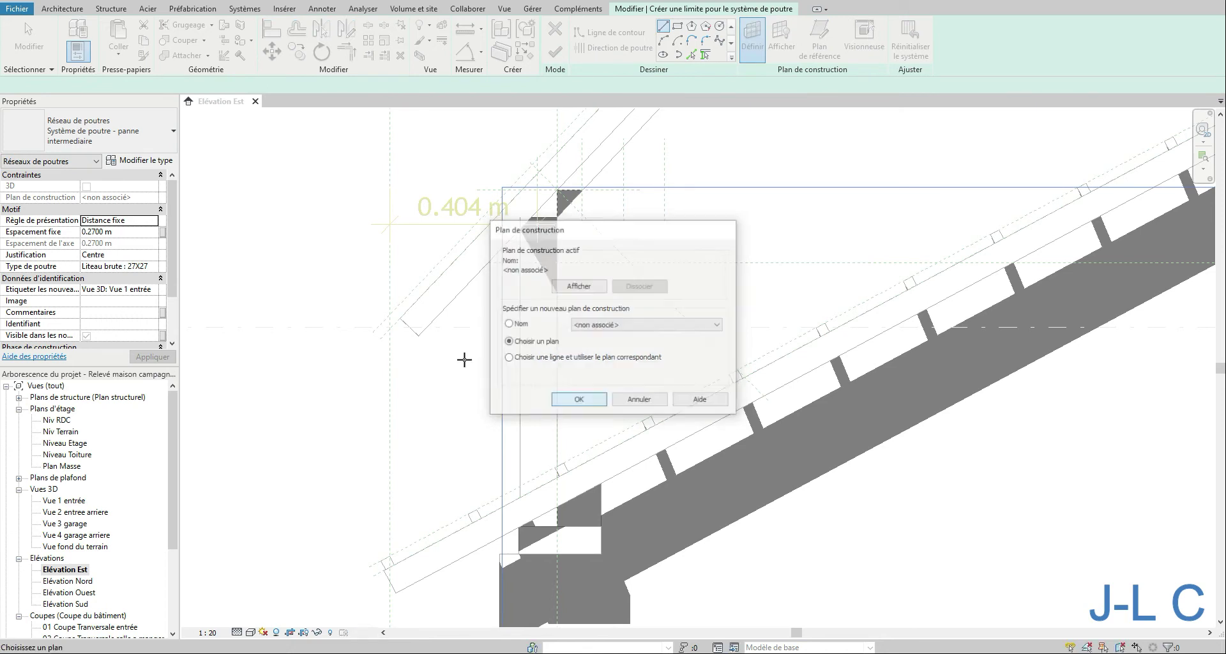
click(403, 313)
click(584, 298)
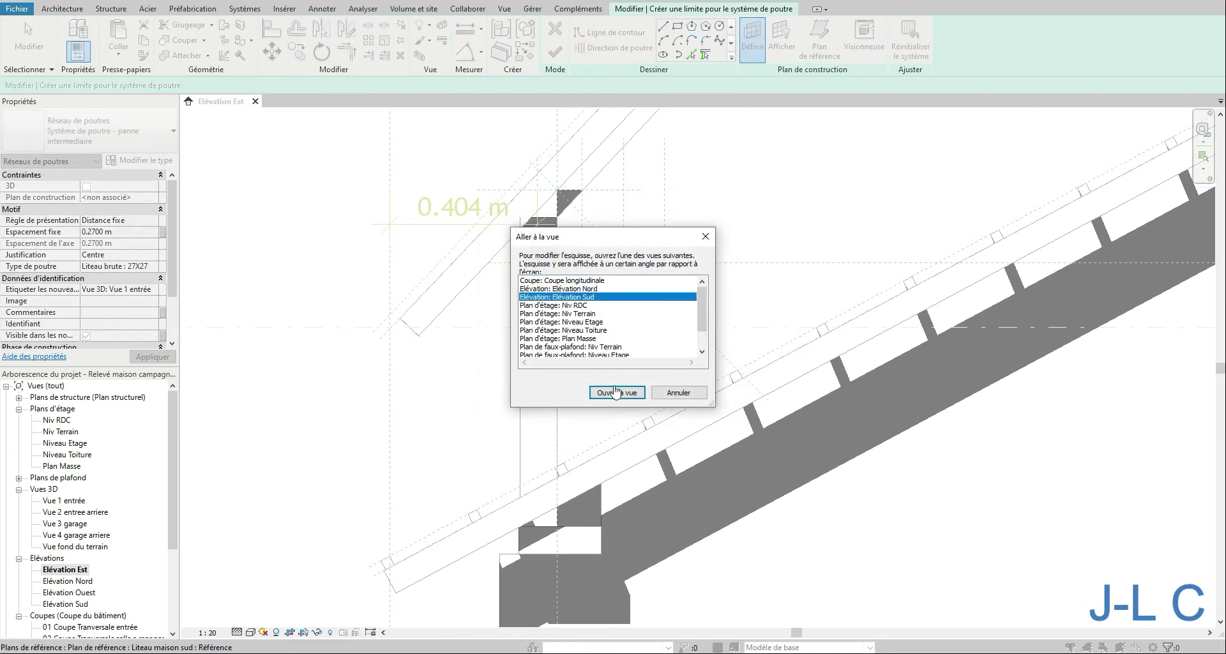
click(616, 392)
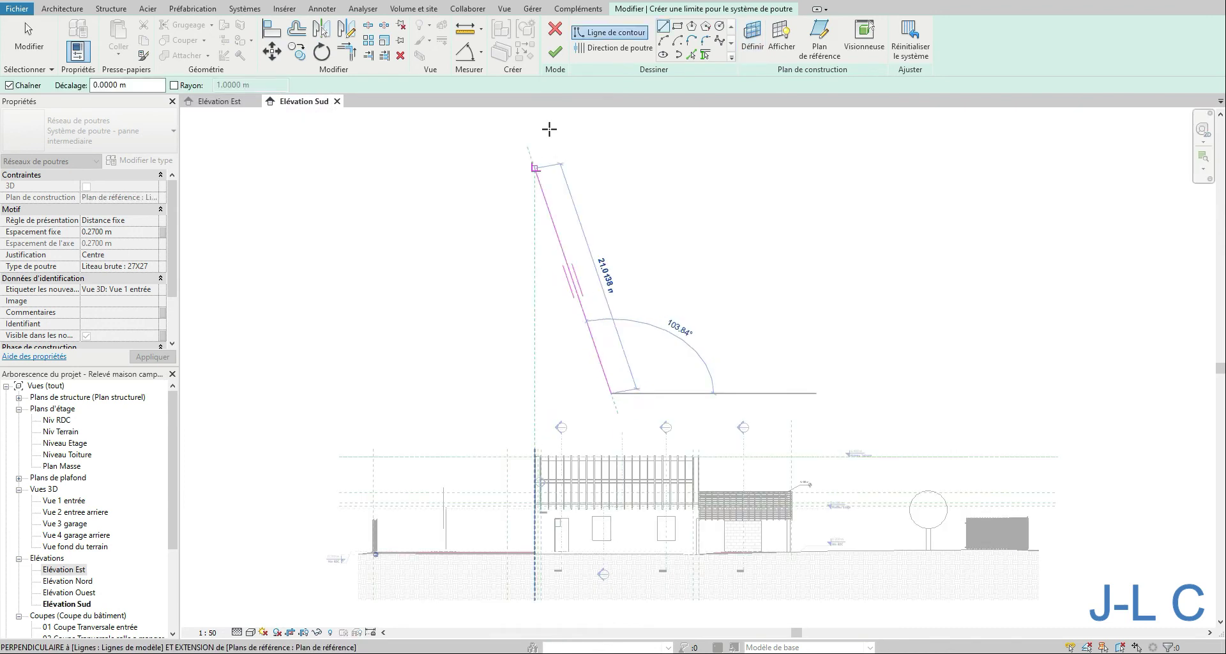
Sketch a rectangular beam system boundary about 10.815 m wide over the rafters of the house's south roof slope.
click(678, 26)
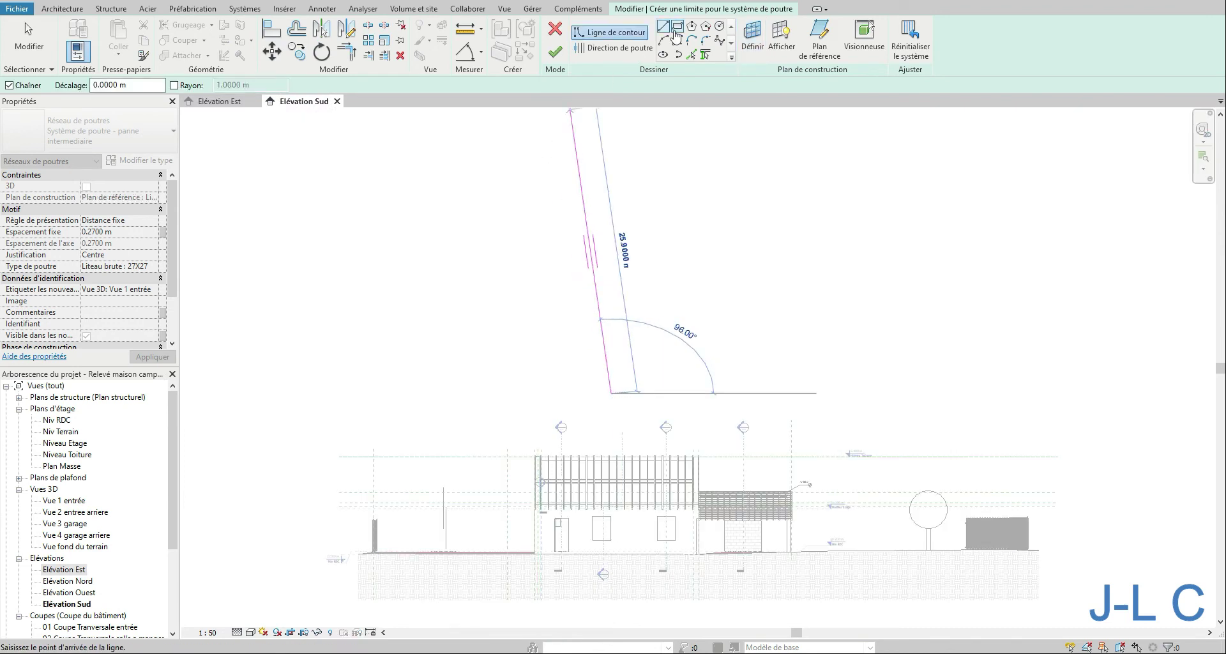
right_click(595, 412)
click(656, 511)
drag(525, 447, 779, 548)
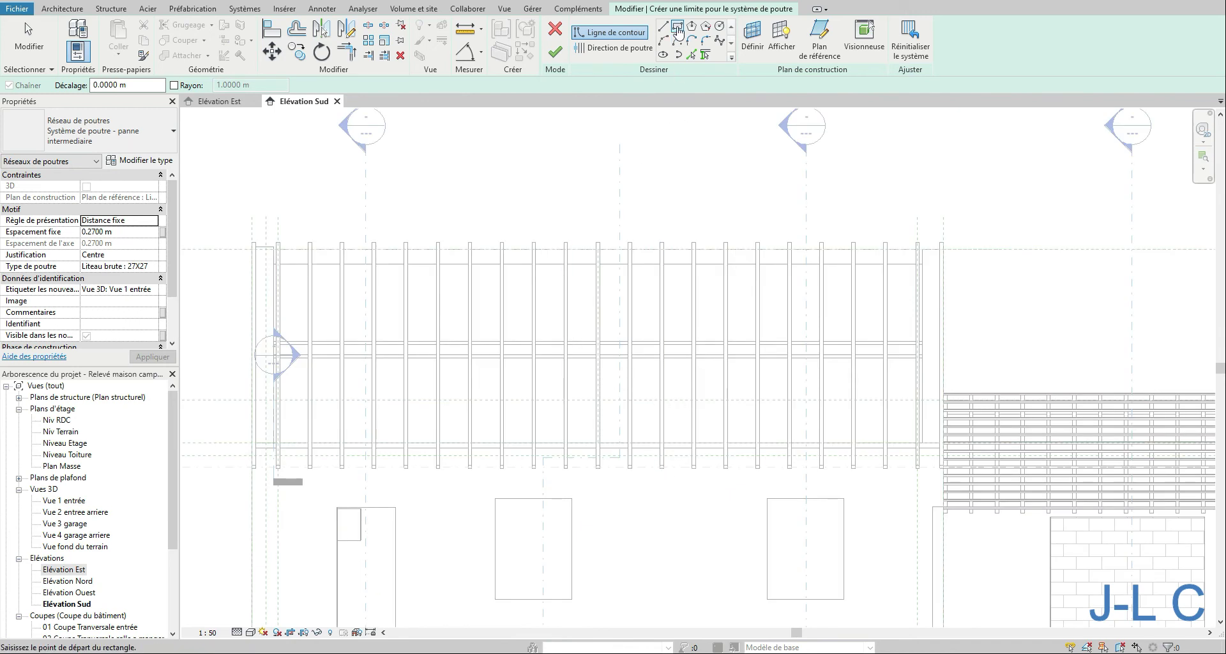
click(250, 239)
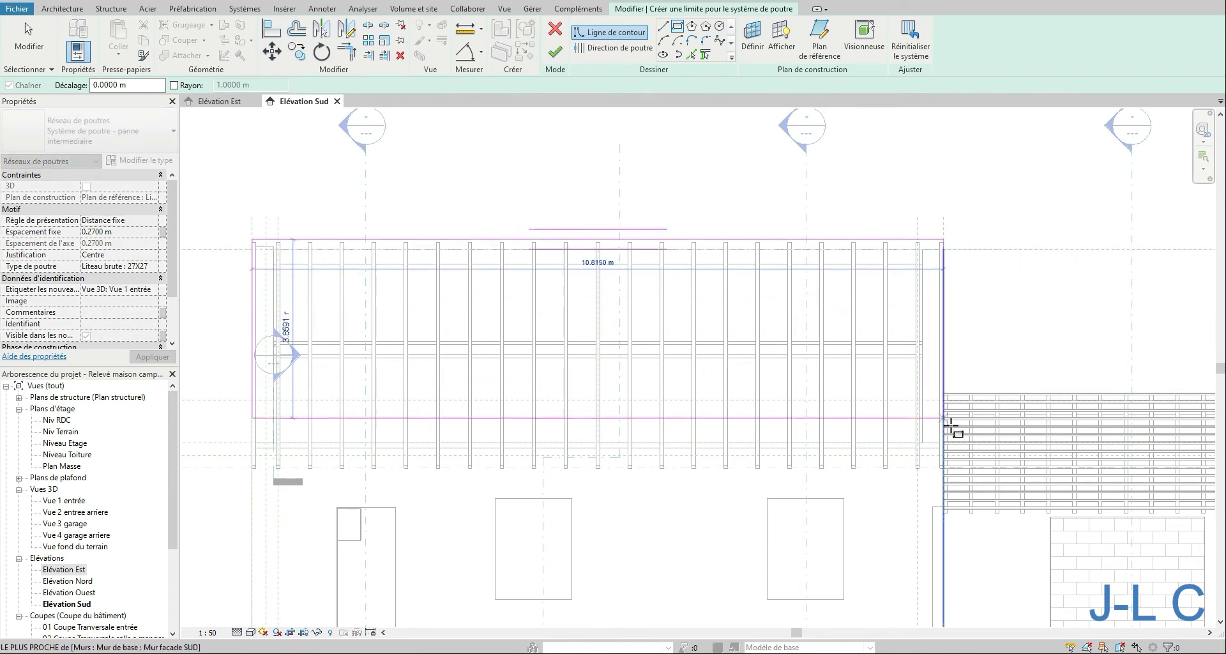
click(944, 464)
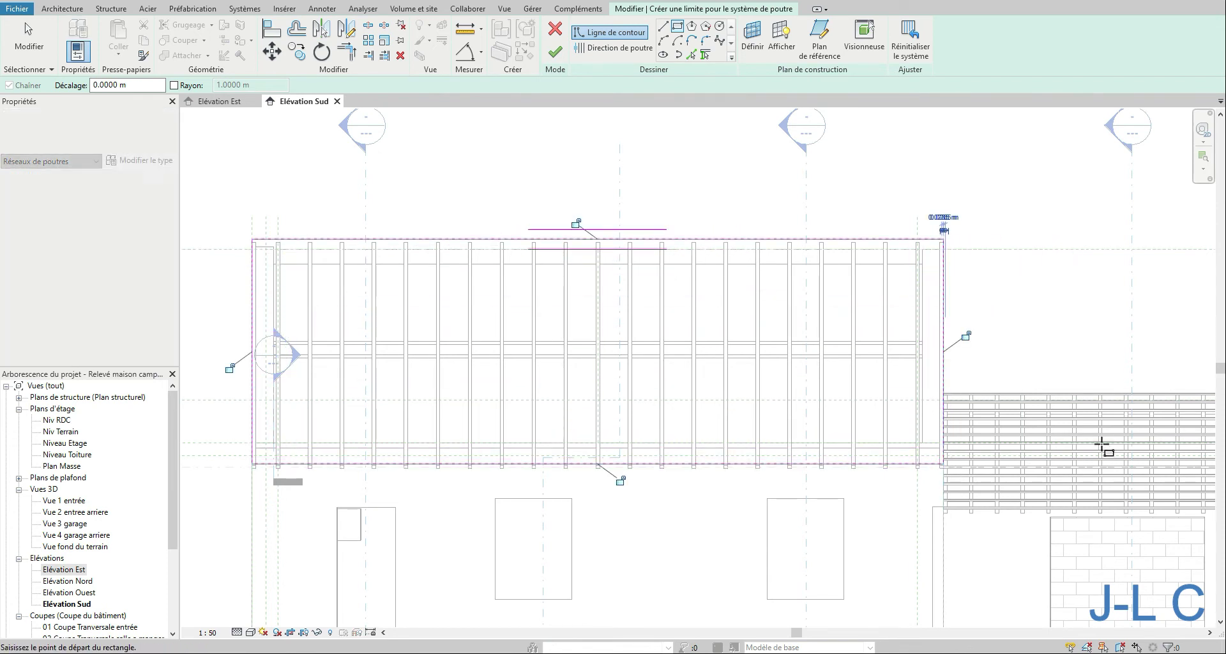
key(Escape)
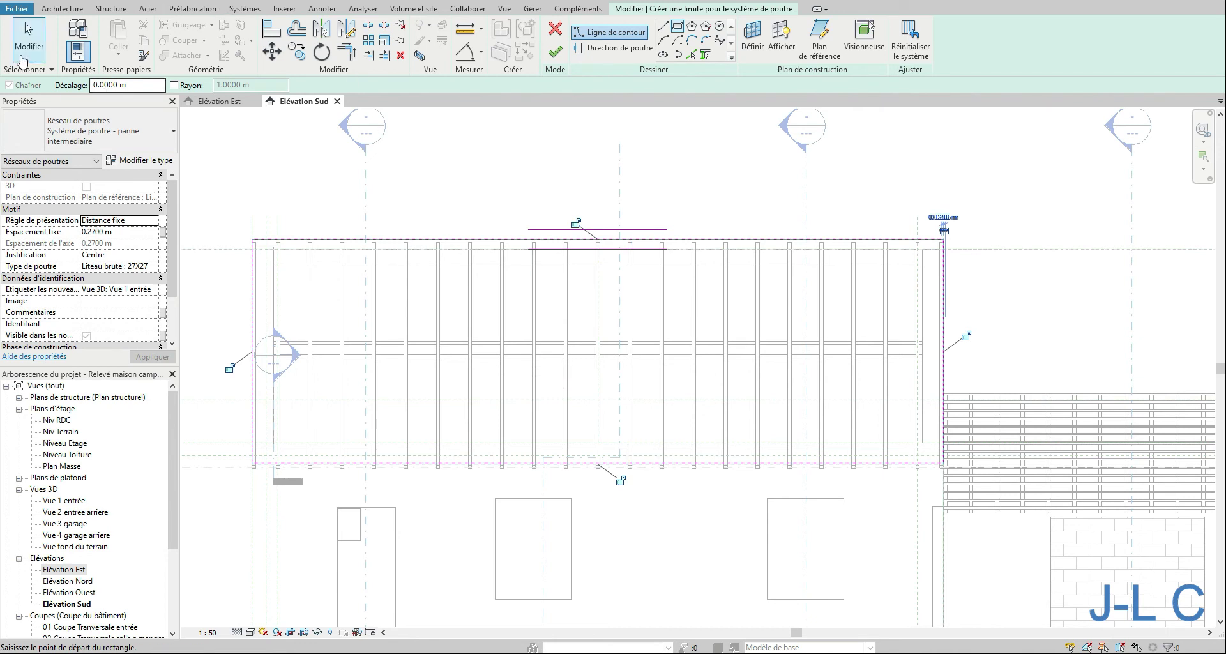
Align the boundary's lower edge with the end line of the rafters at the eave.
right_click(318, 322)
click(368, 420)
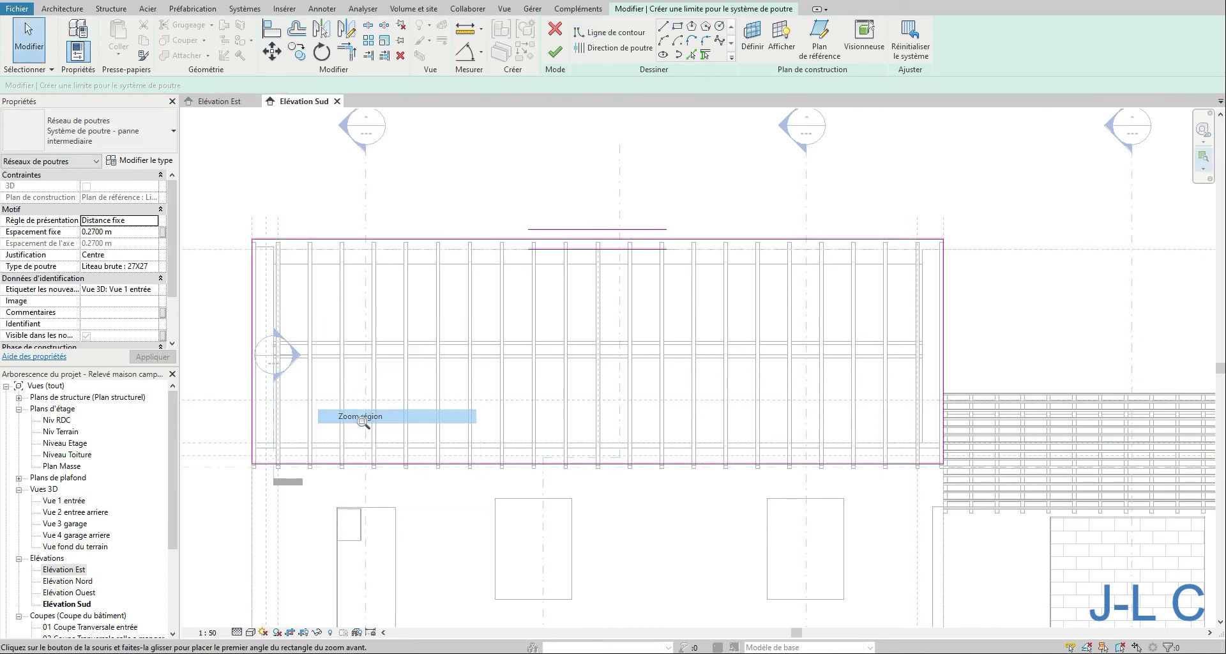
mouse_move(225, 414)
mouse_down()
mouse_move(364, 509)
mouse_move(412, 508)
mouse_up()
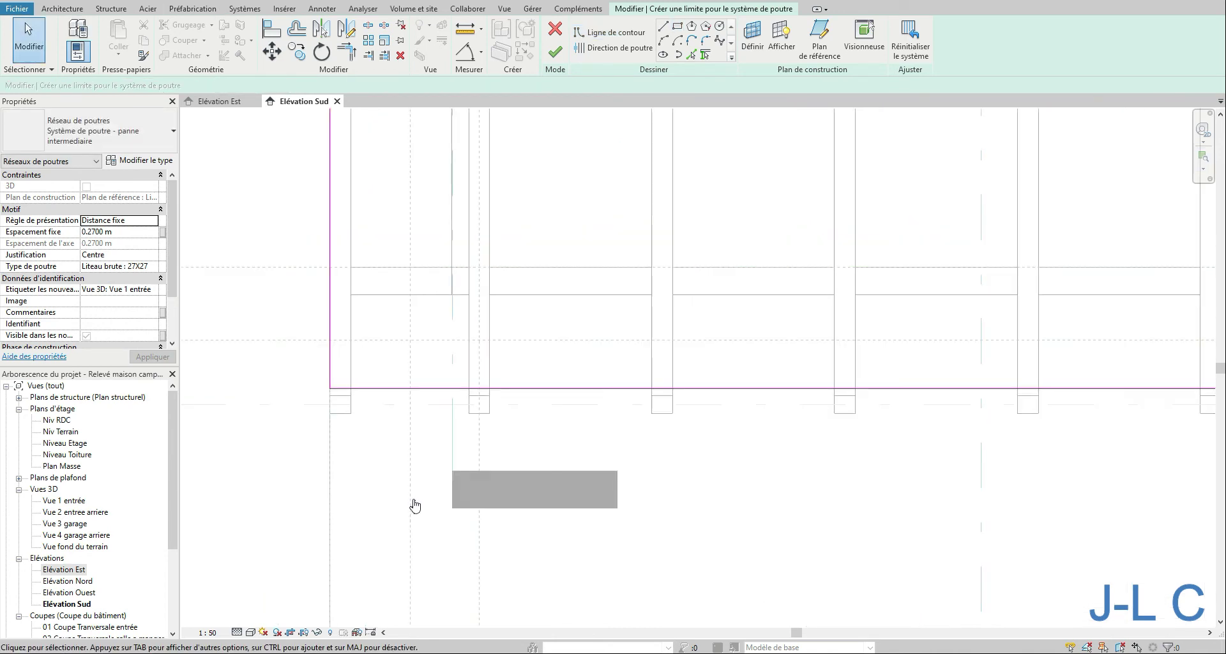
click(271, 29)
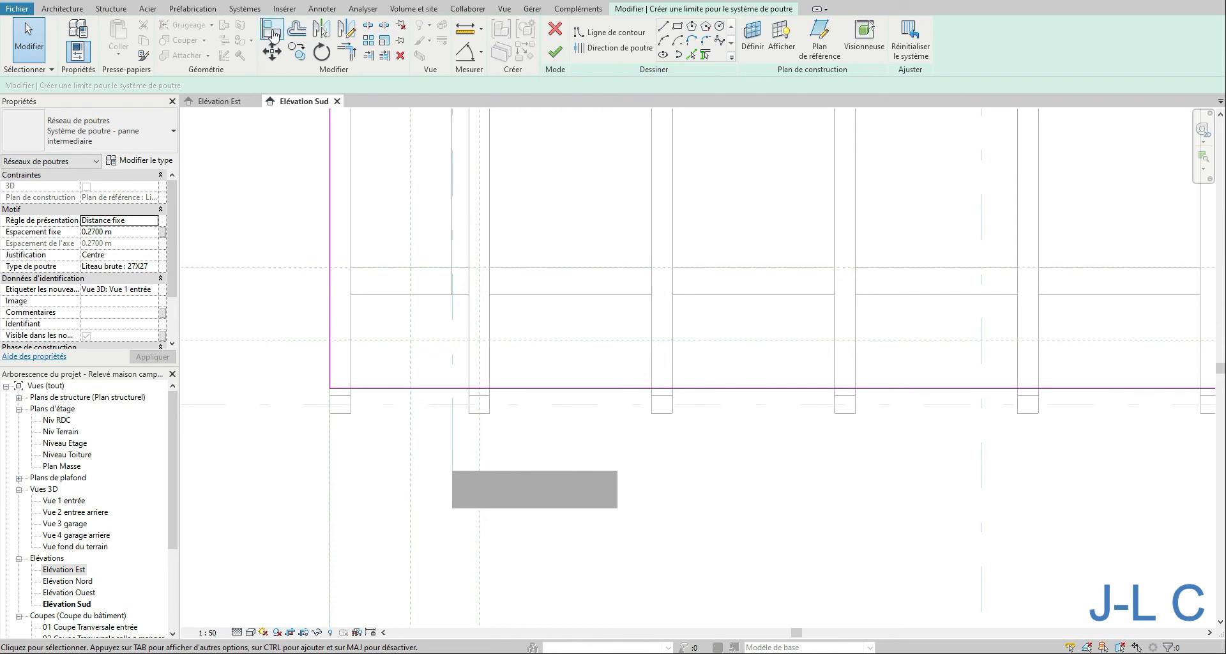
click(488, 395)
click(510, 389)
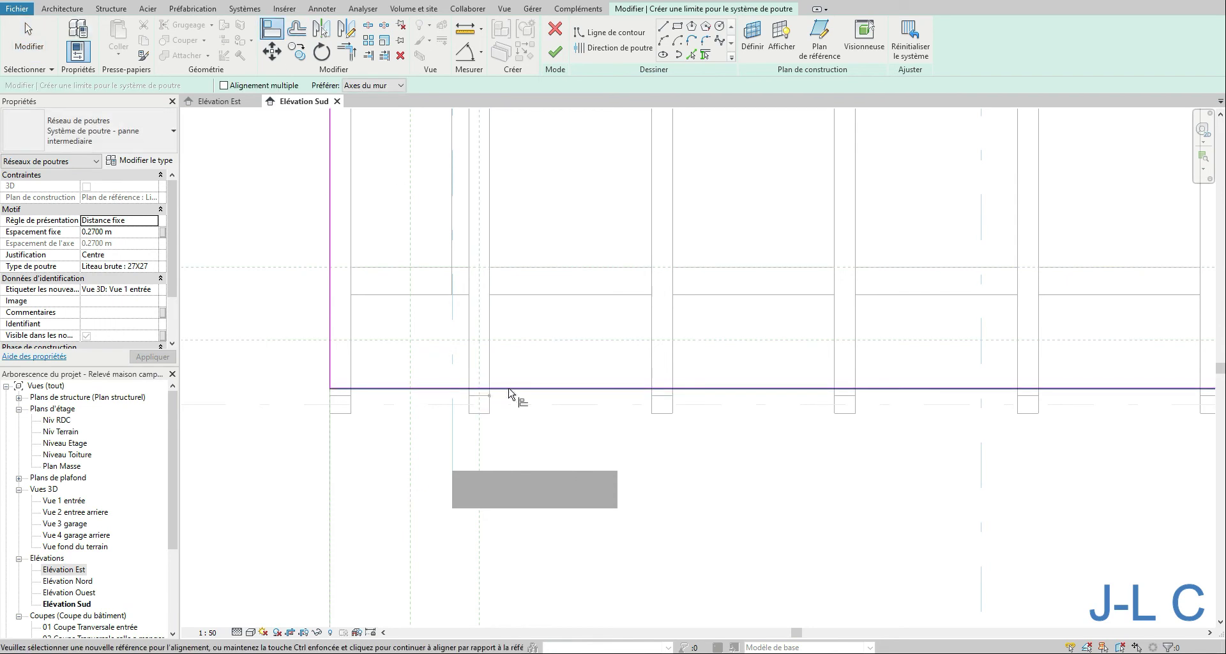
Examine how the boundary's side and ridge edges fit the outer rafters and the rafters' upper ends.
middle_drag(555, 166, 518, 546)
middle_drag(516, 121, 541, 646)
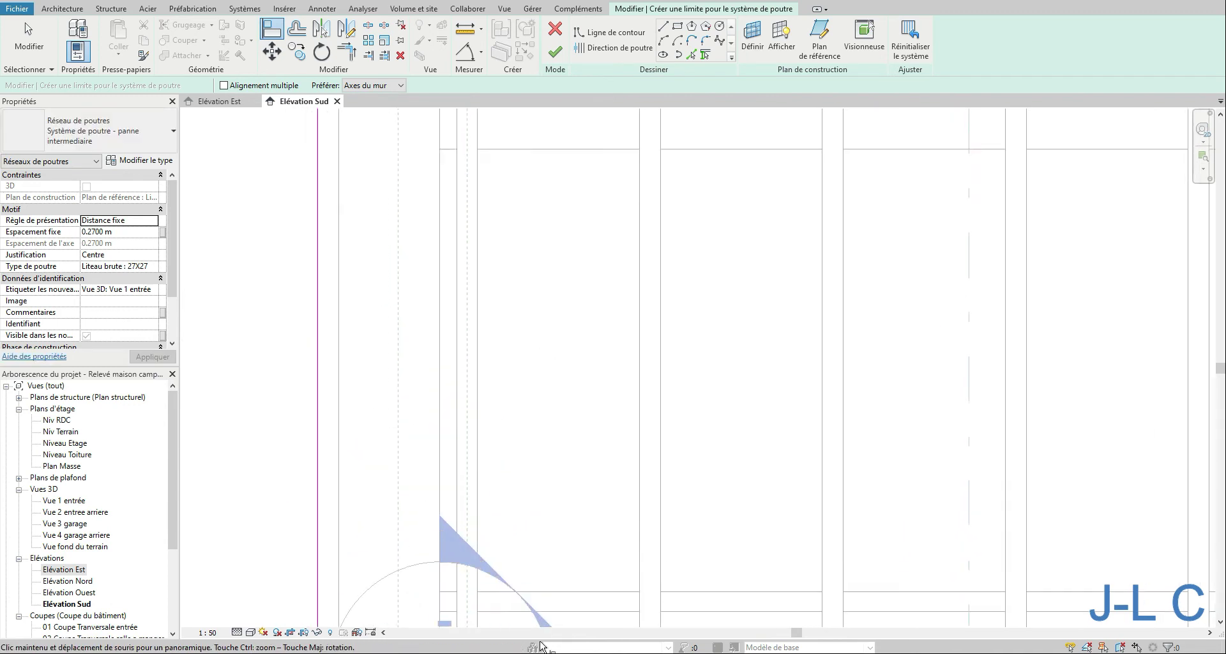
middle_drag(532, 211, 504, 562)
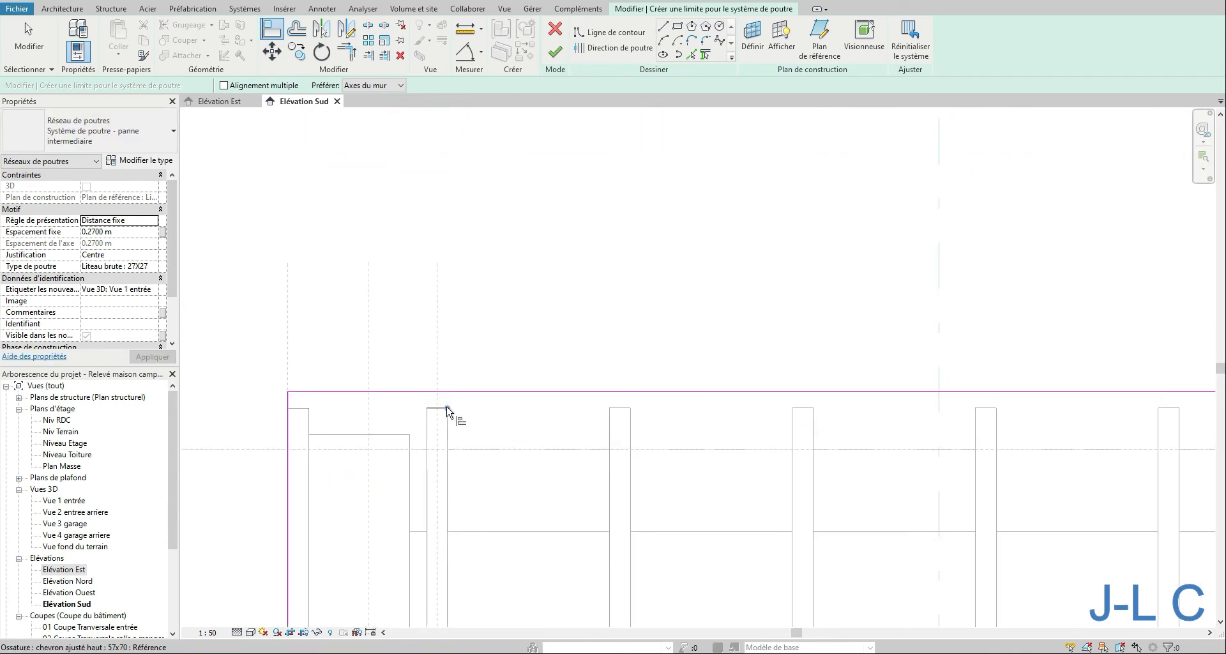
mouse_move(581, 497)
middle_down()
mouse_move(400, 414)
mouse_move(6, 390)
middle_up()
middle_drag(907, 504, 136, 383)
middle_drag(969, 410, 126, 320)
mouse_move(731, 375)
middle_down()
mouse_move(650, 420)
mouse_move(673, 509)
mouse_move(854, 115)
middle_up()
right_click(724, 188)
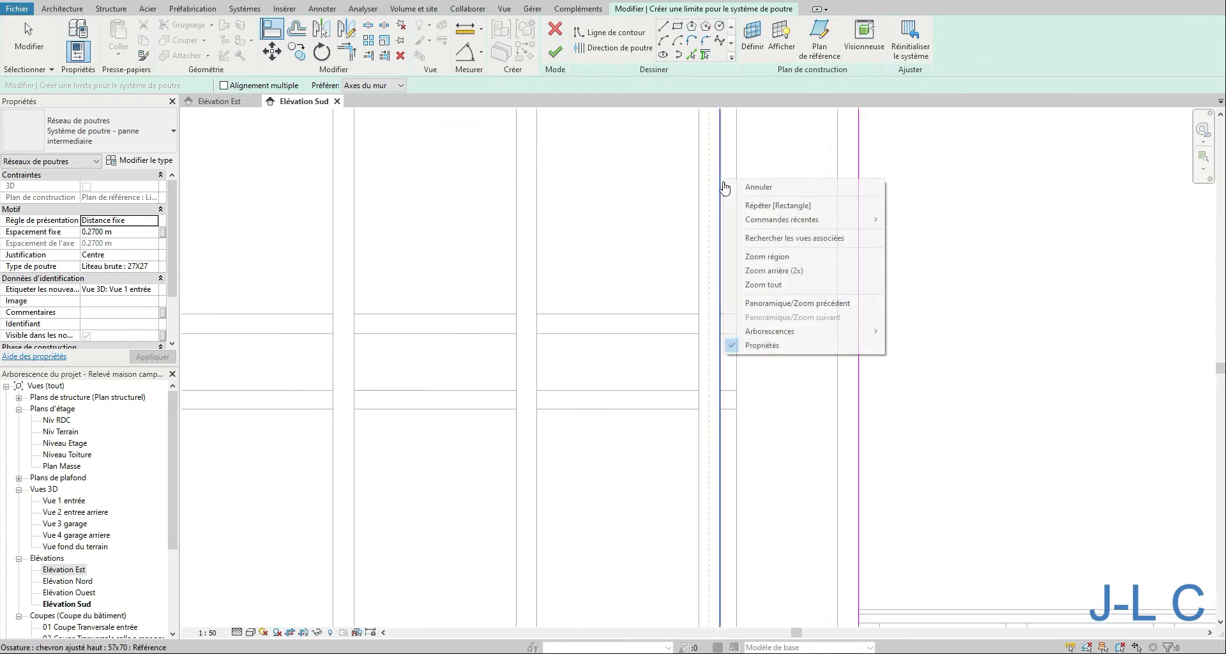
click(777, 288)
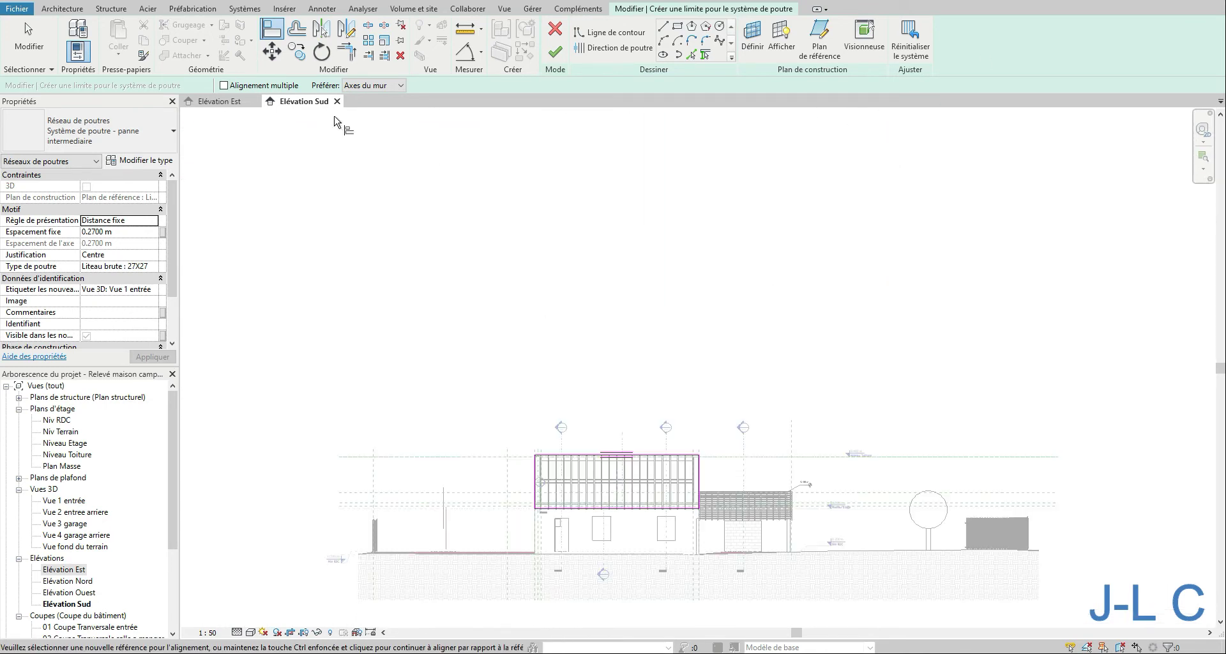
Set the beam direction parallel to the boundary's eave edge, finish the batten beam system, and inspect it in Vue 1 entrée.
click(613, 48)
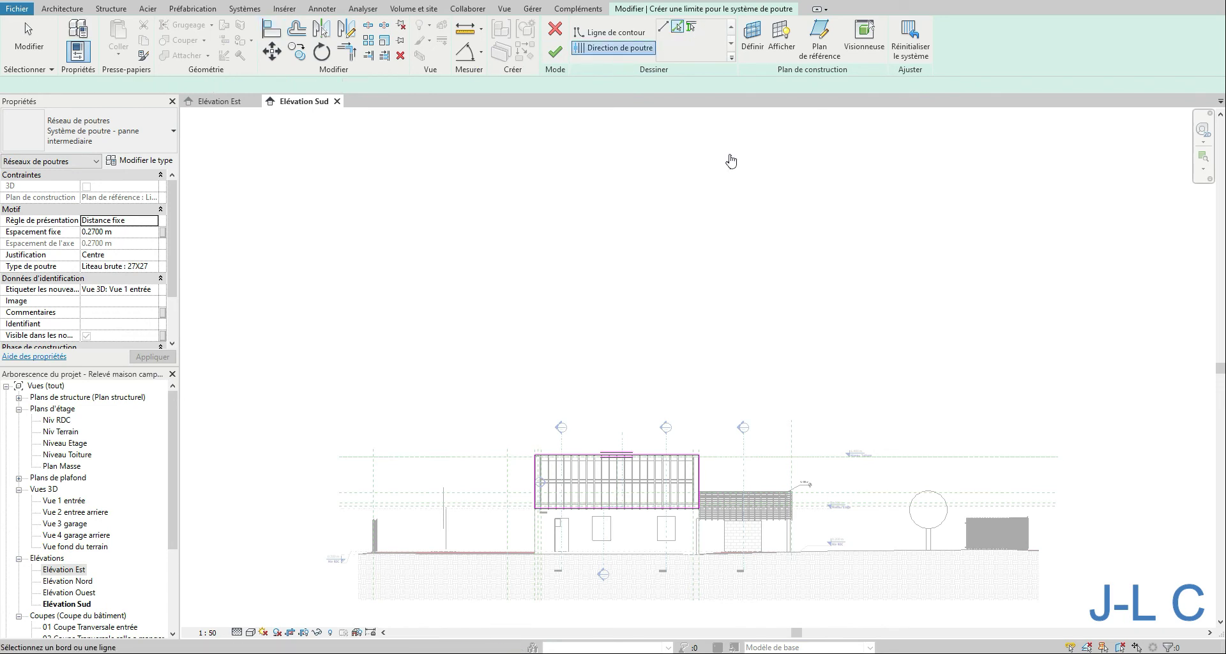
click(629, 507)
click(554, 51)
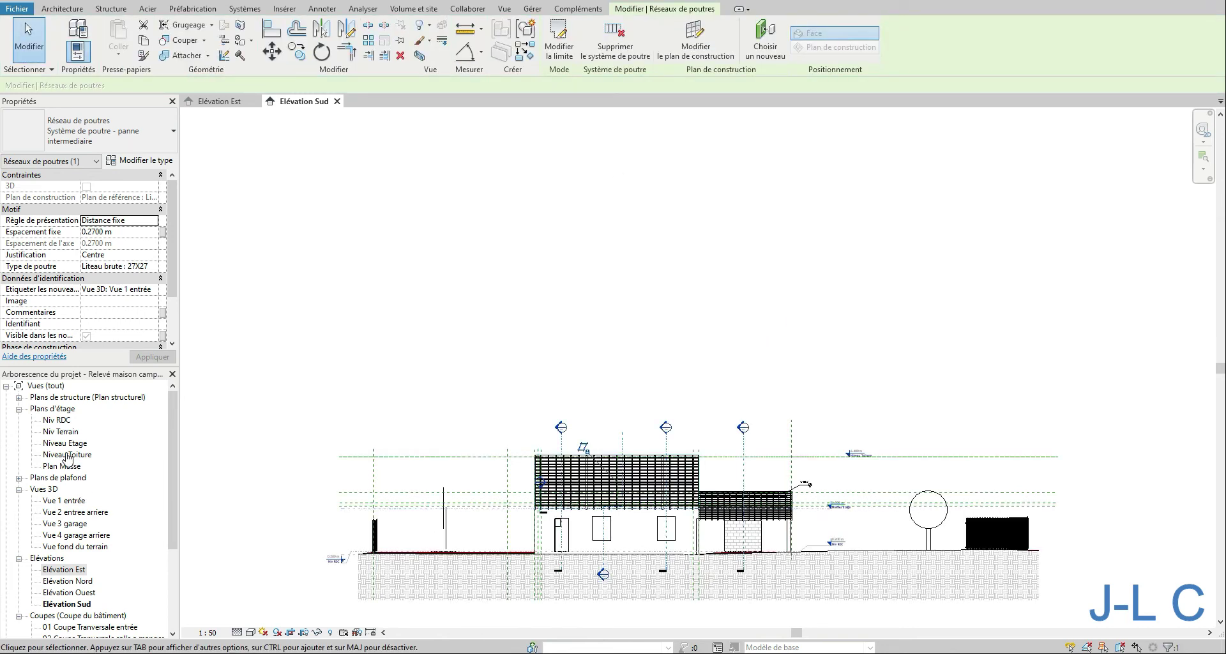
double_click(75, 501)
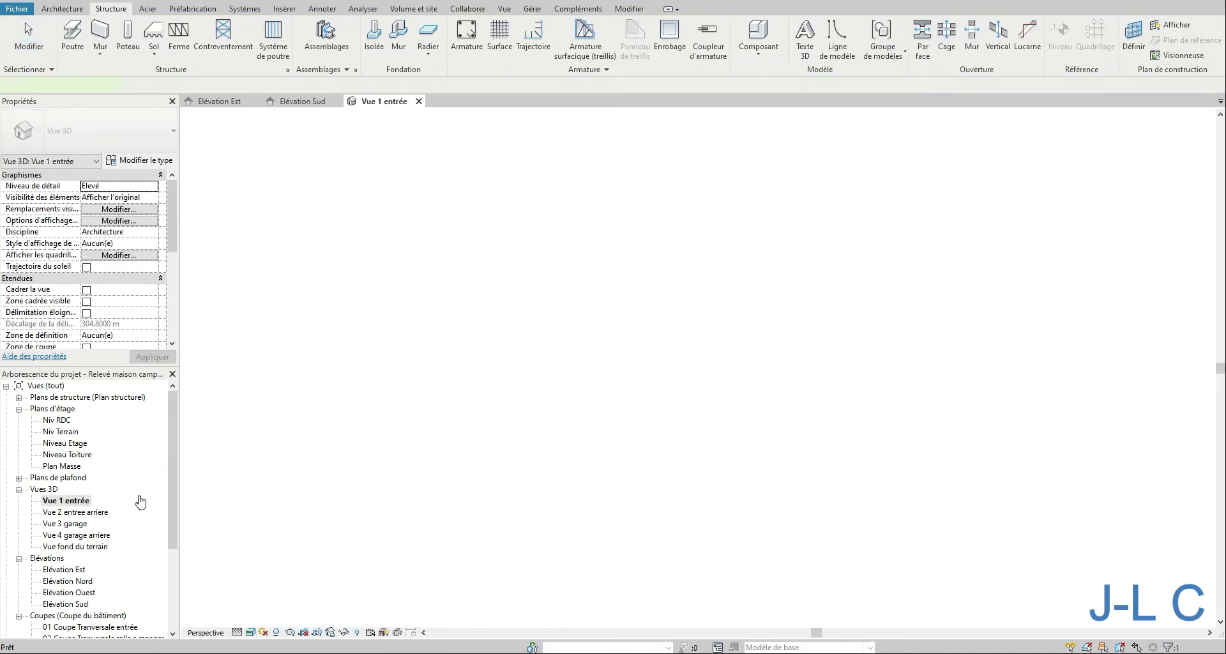
shift+middle_drag(720, 345, 838, 228)
scroll(883, 208, up, 5)
scroll(883, 207, up, 2)
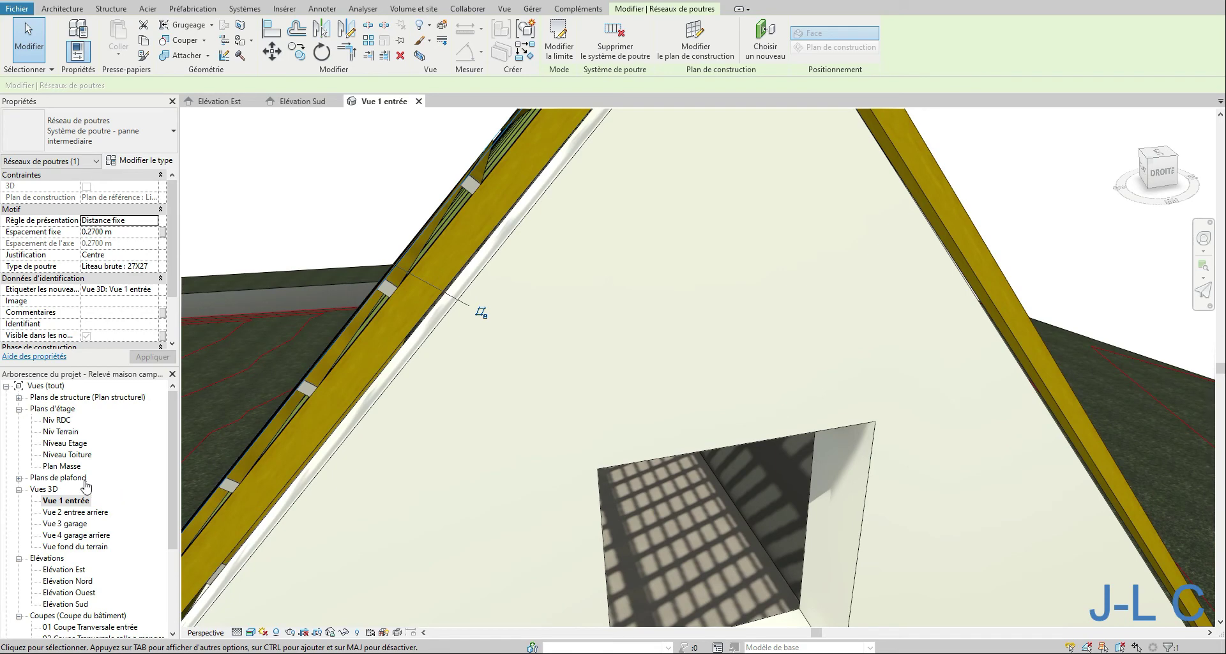
In Elévation Est, mirror a copy of the house's south-slope batten beam system about the vertical ridge axis.
double_click(74, 571)
scroll(533, 337, up, 3)
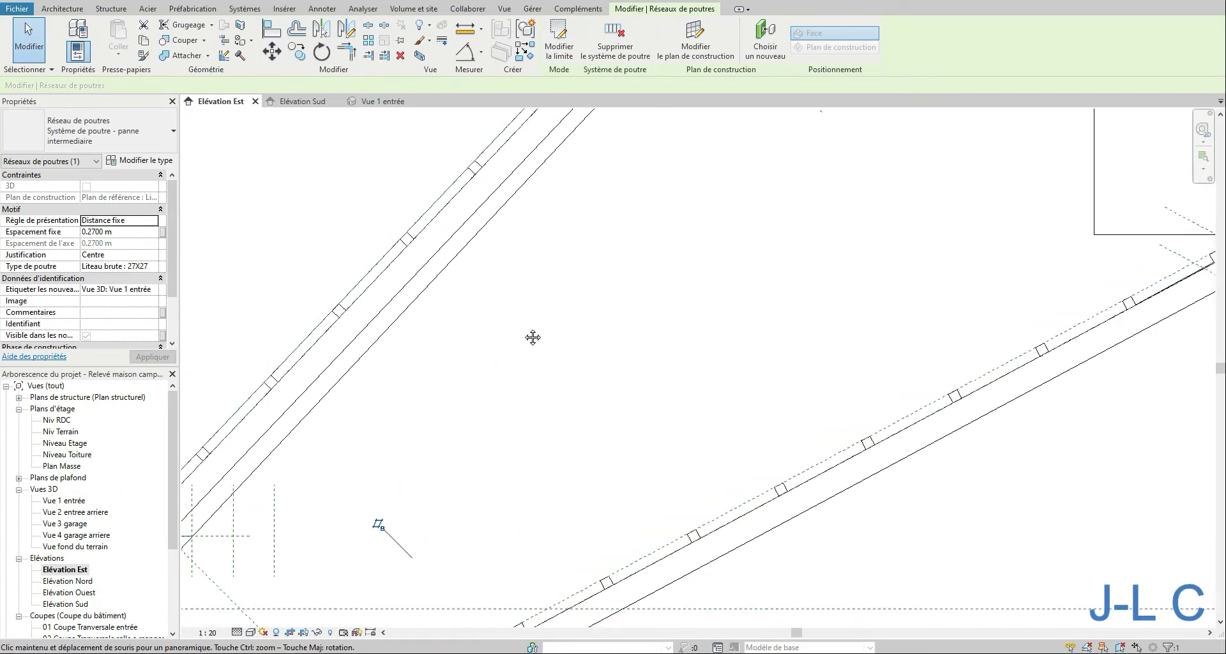
middle_drag(533, 337, 383, 587)
middle_drag(575, 337, 297, 626)
middle_drag(894, 115, 500, 374)
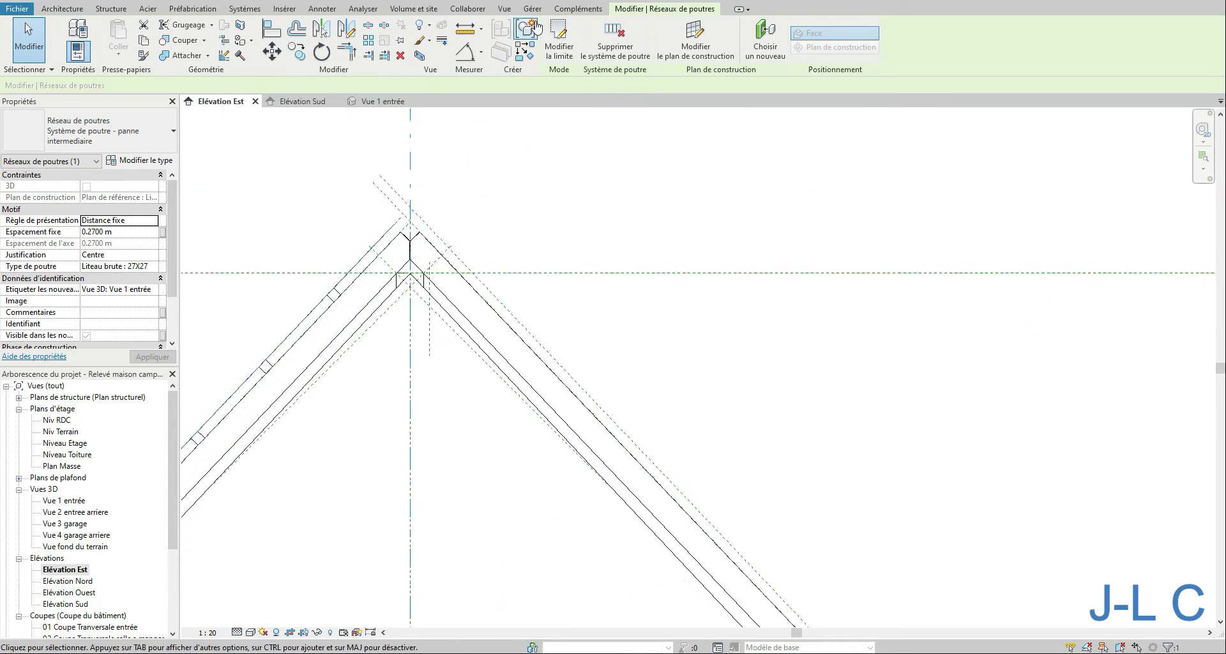
click(322, 30)
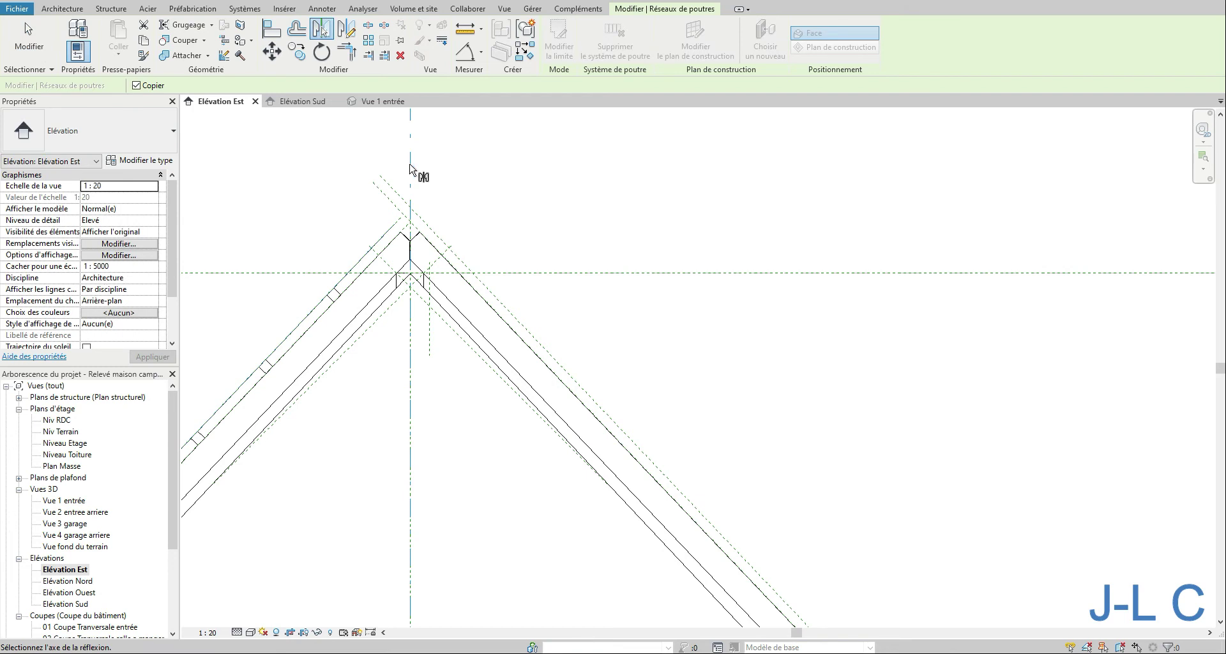
click(412, 214)
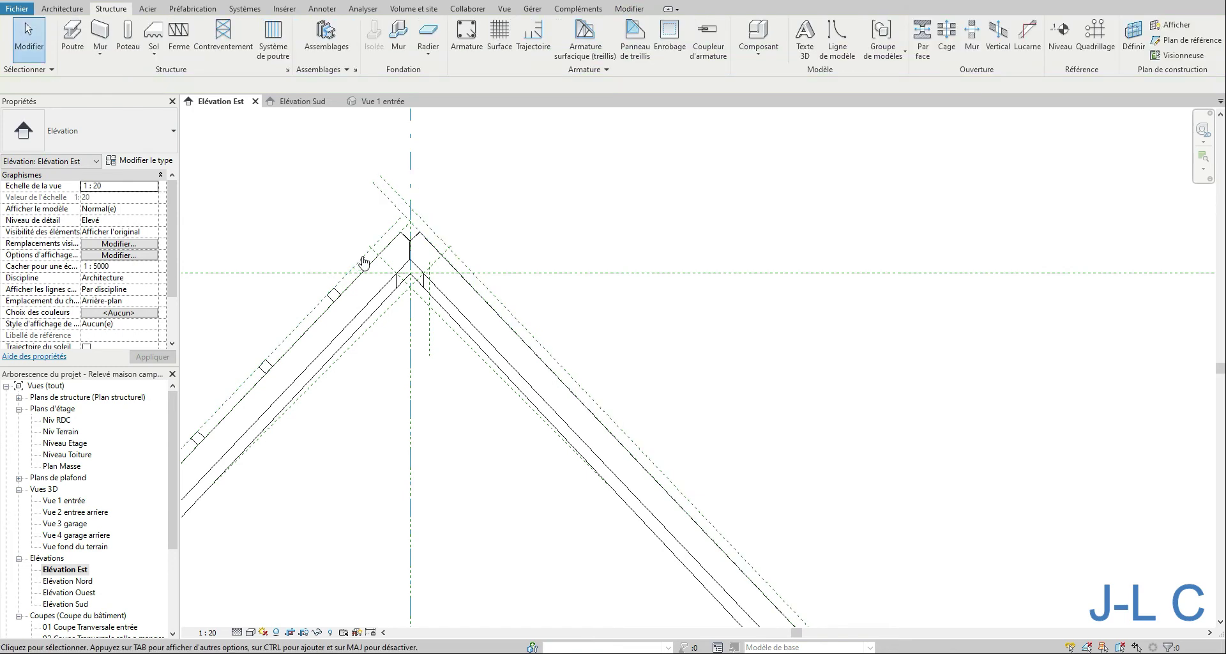
Mirror the house's south-slope battens onto the north slope about a vertical axis drawn through the ridge, keeping the original.
key(Tab)
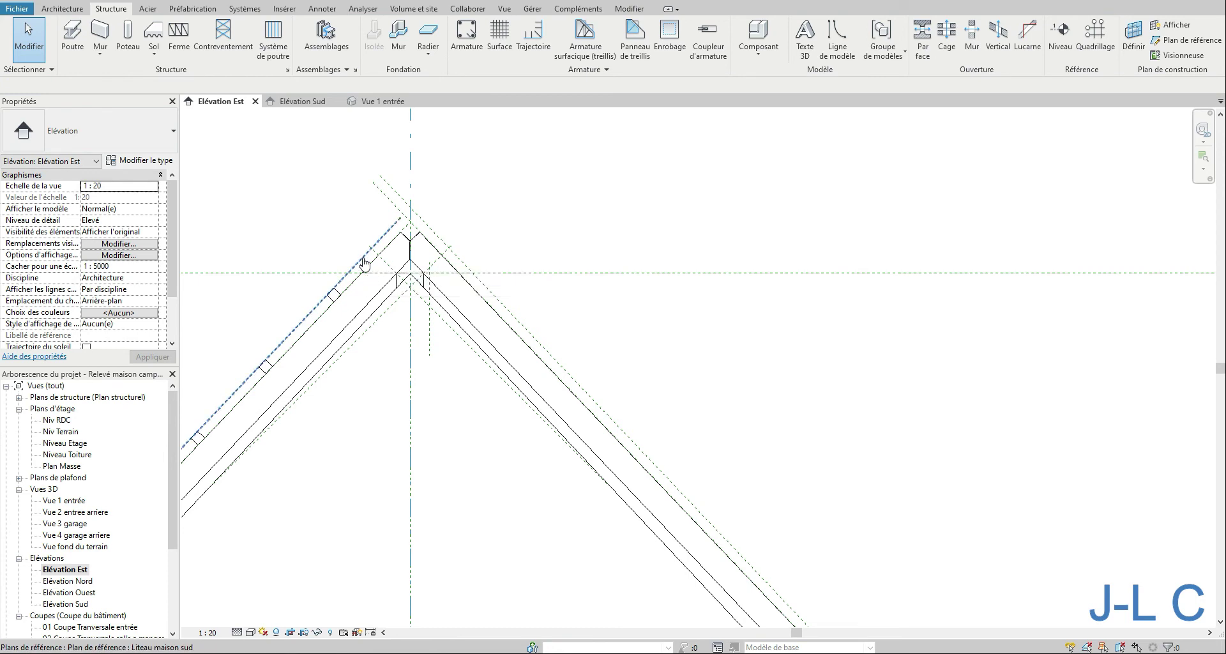
key(Tab)
click(363, 263)
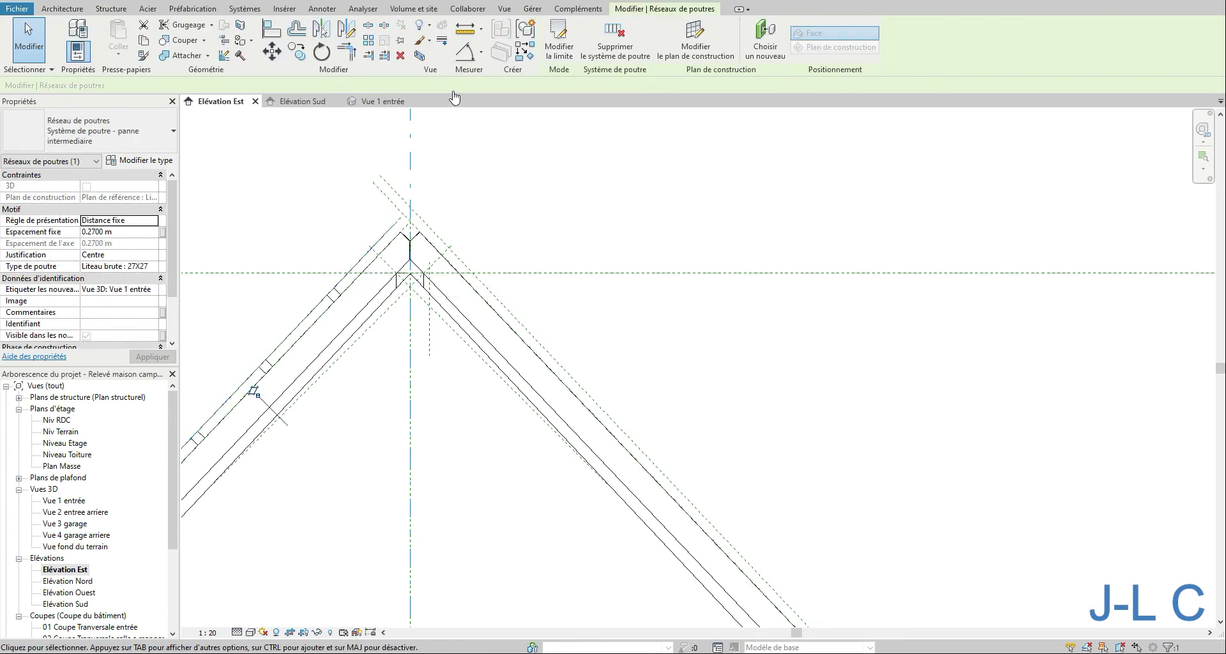
click(347, 30)
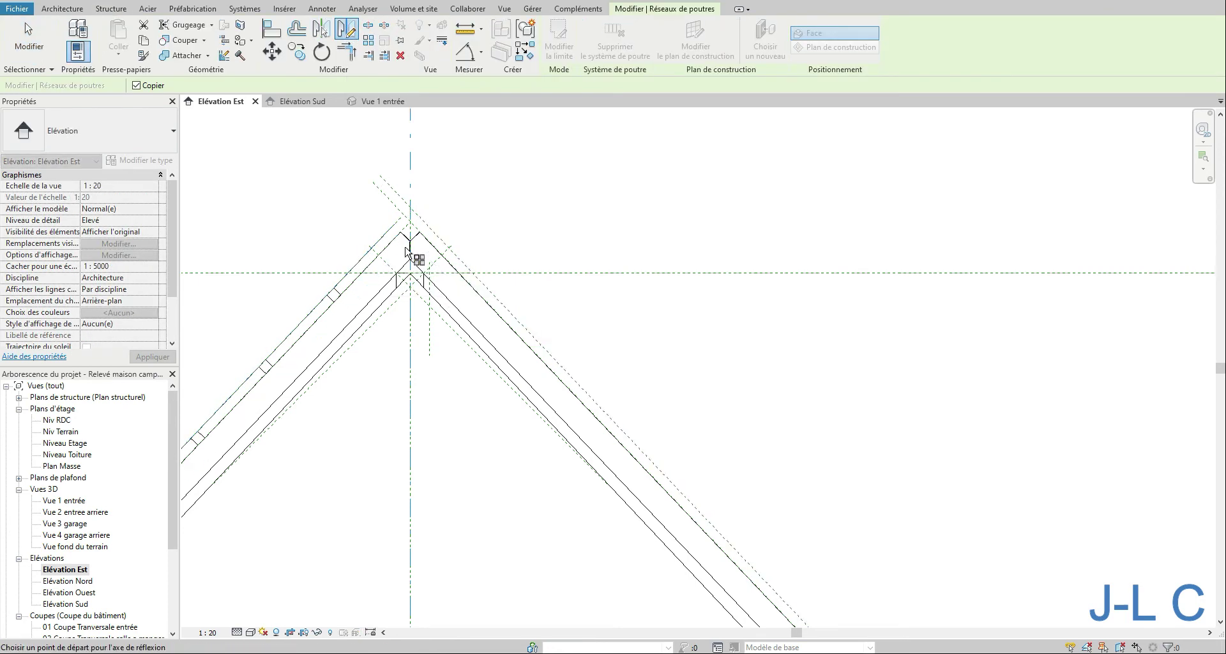
click(410, 221)
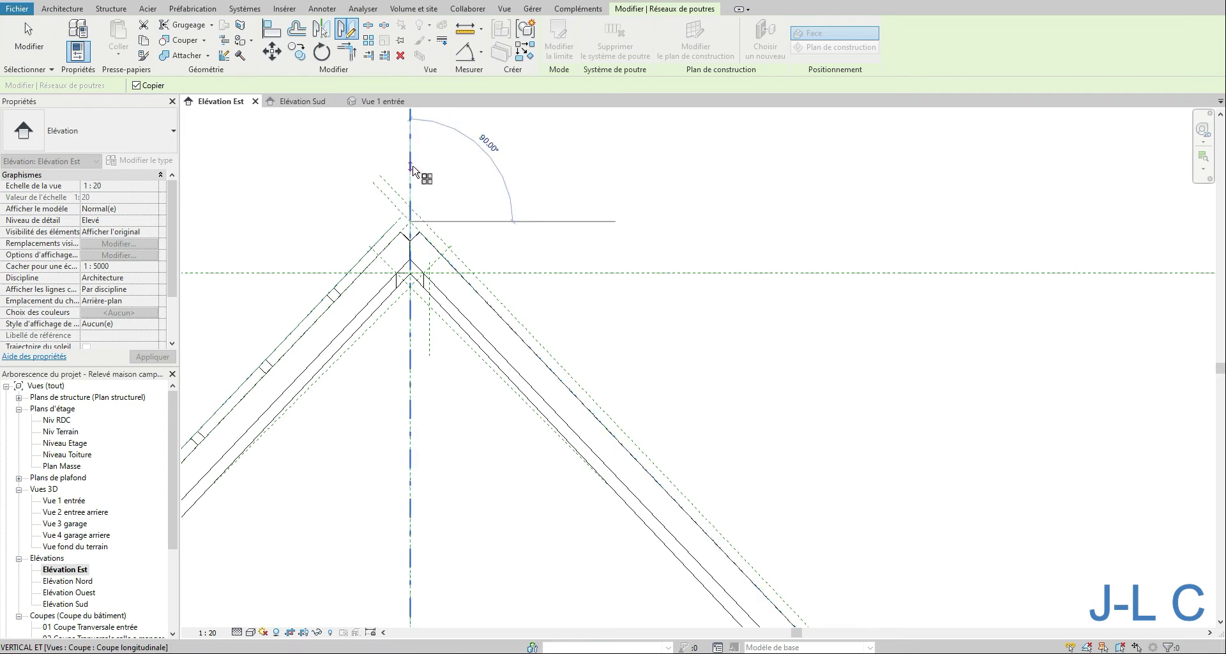
click(416, 170)
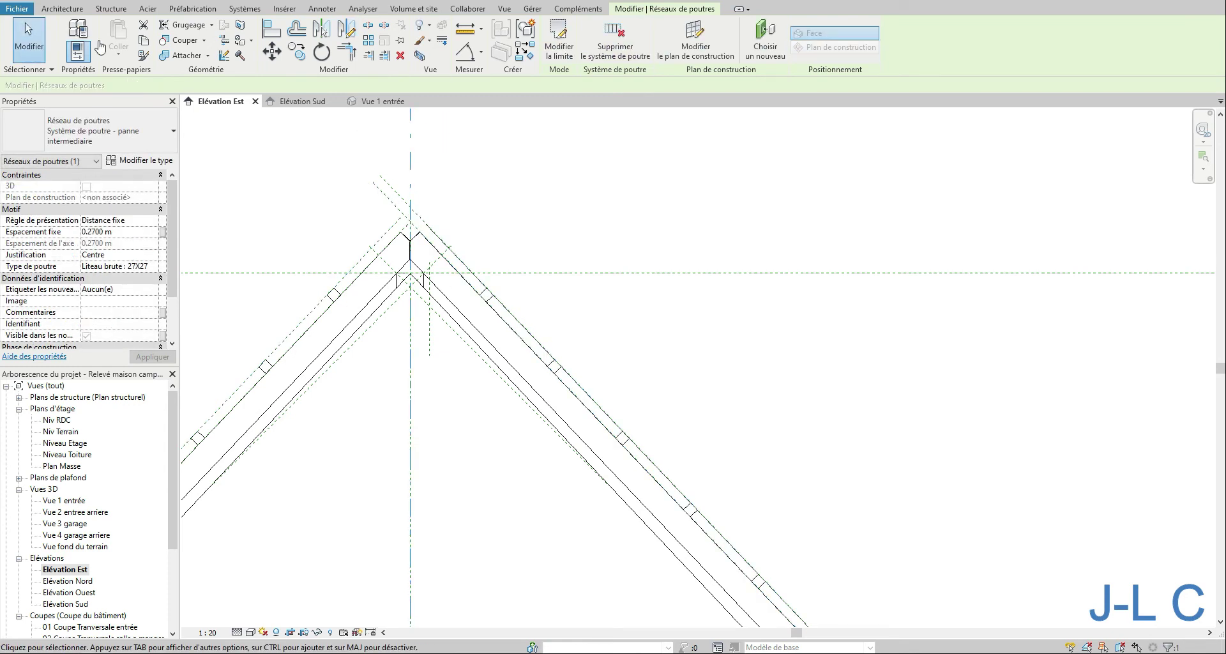
key(Escape)
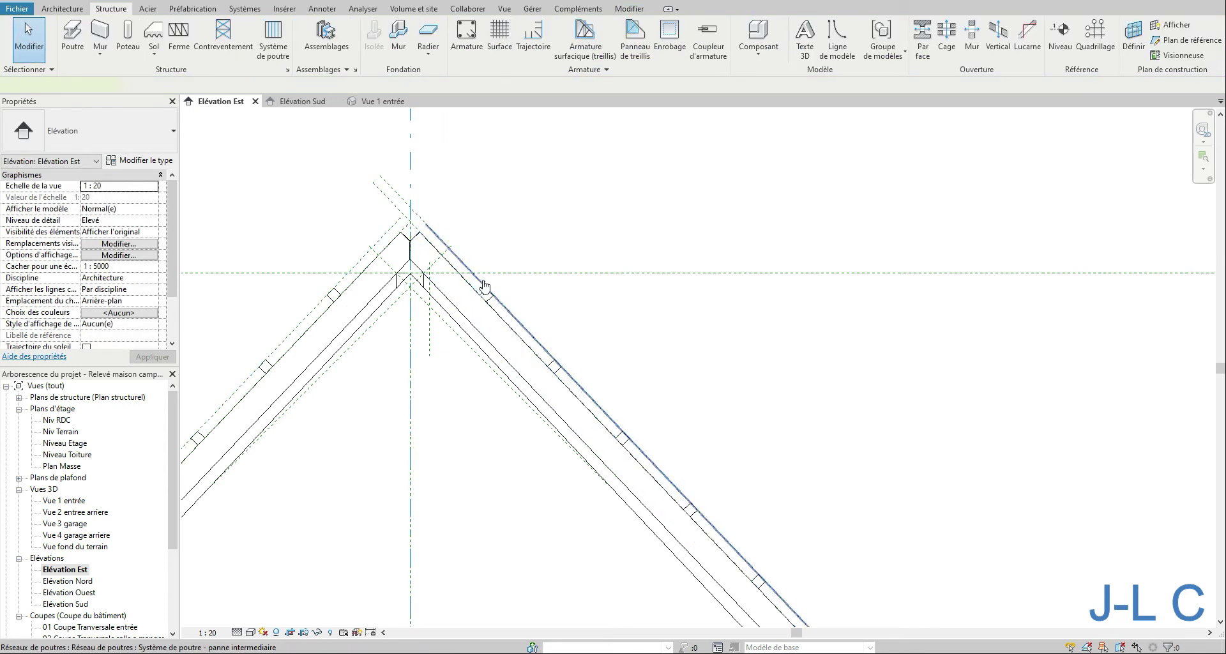
Try to assign a new work plane to the mirrored north-slope batten system.
click(484, 286)
click(695, 35)
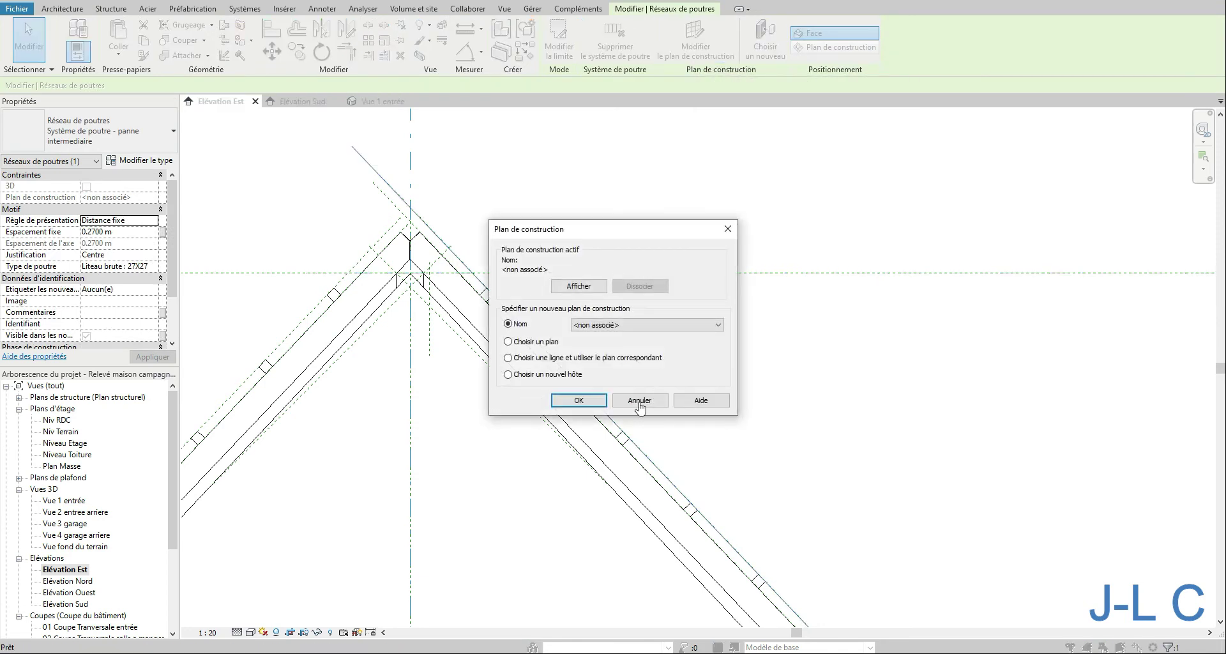
click(620, 324)
click(667, 328)
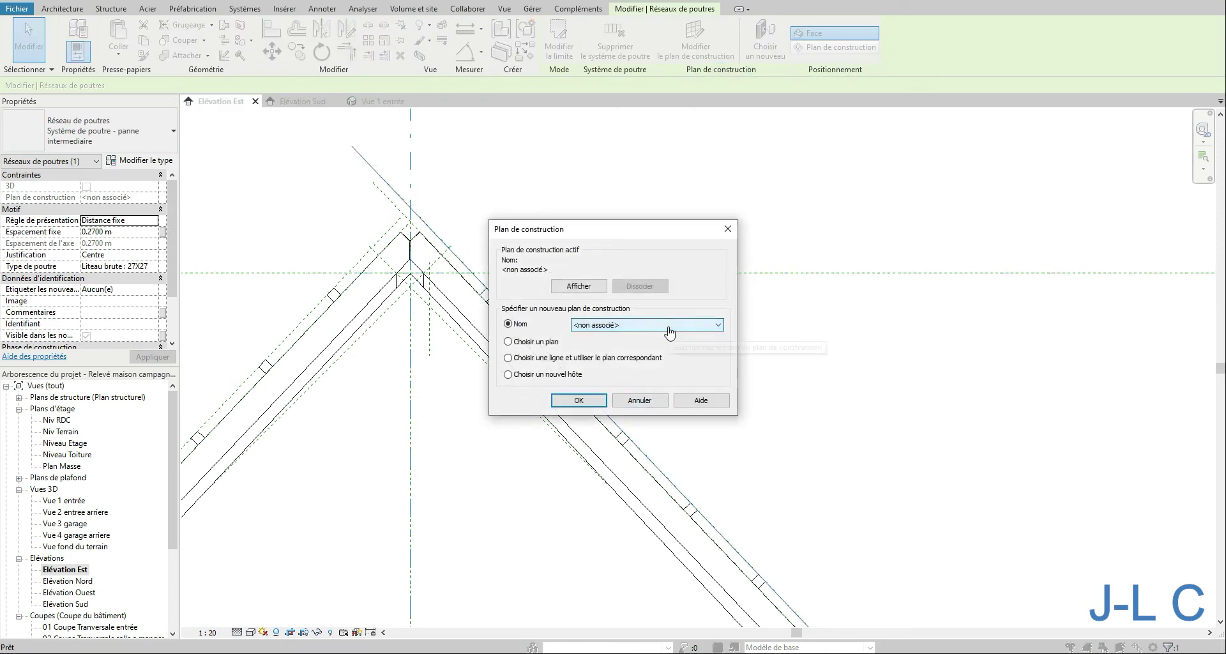
click(668, 330)
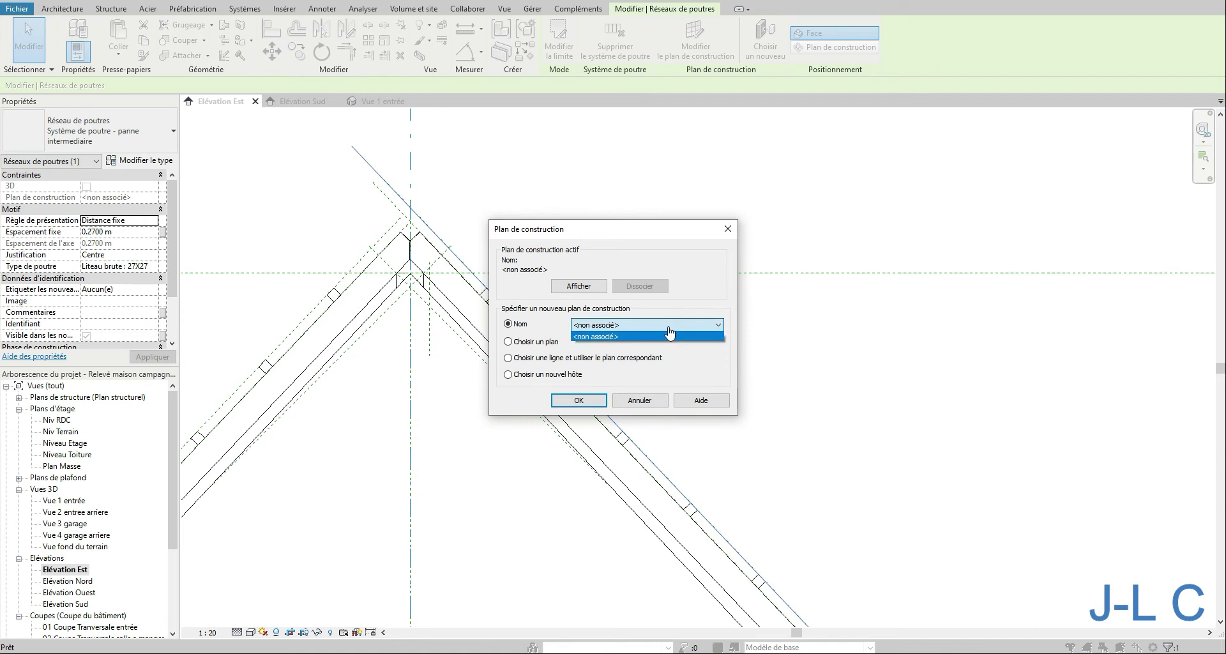
click(518, 345)
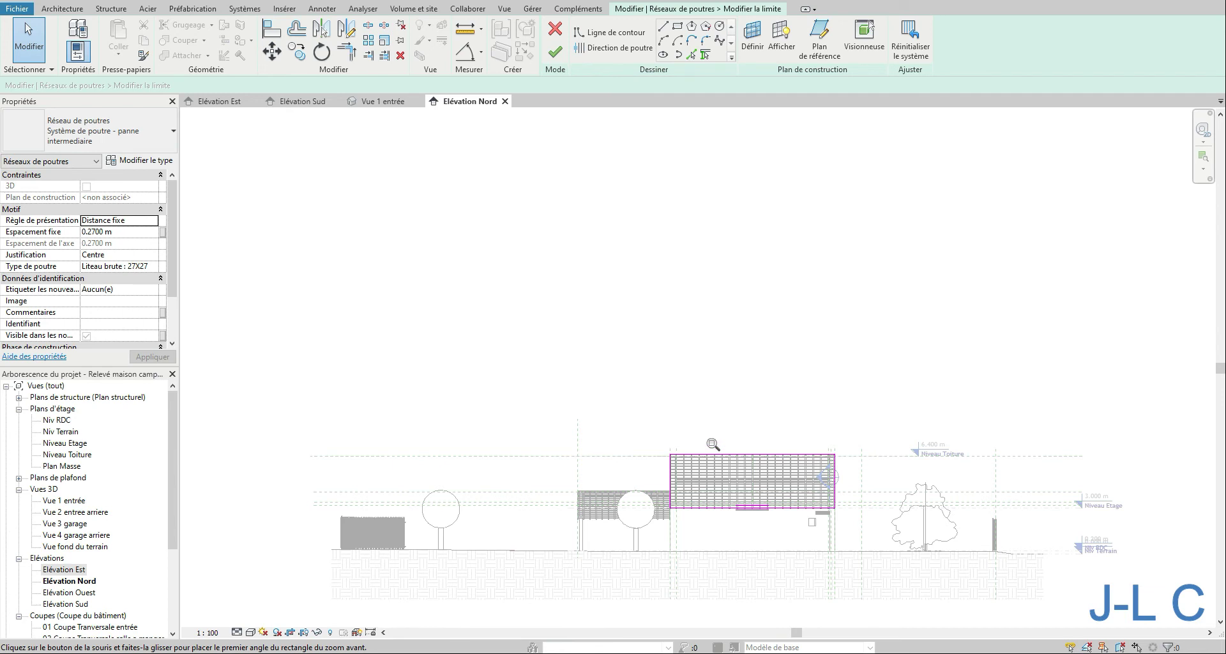
Examine the north-slope batten system's boundary and beam direction in Elévation Nord, closing its boundary sketch.
right_click(677, 517)
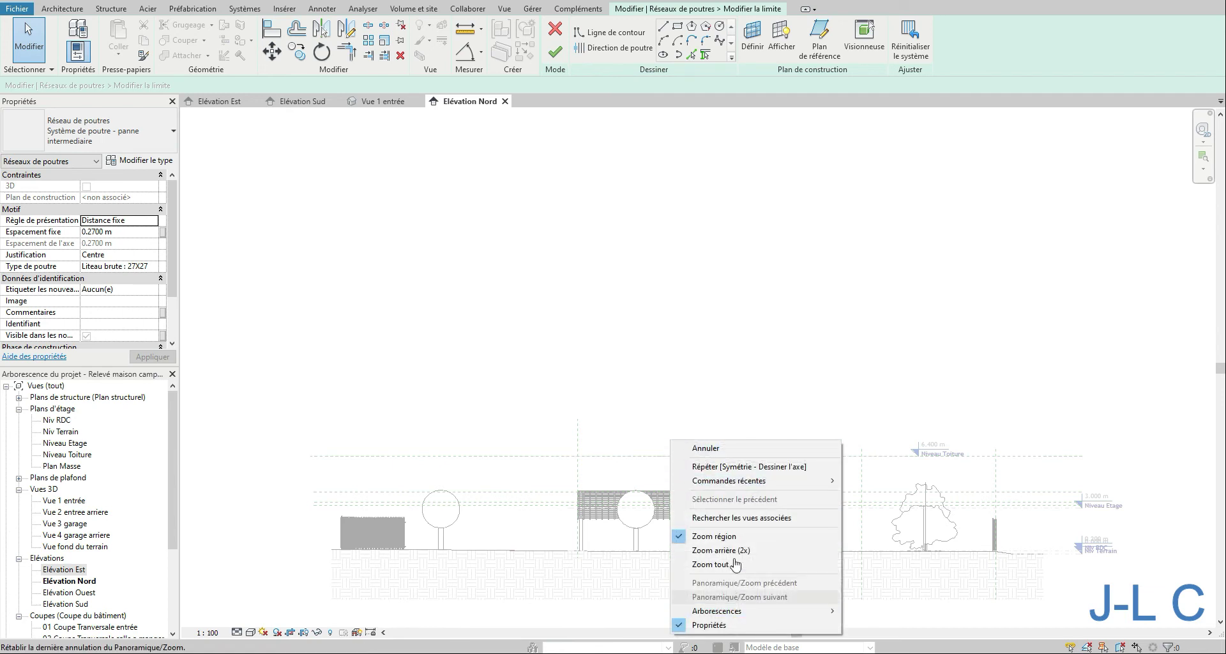
click(702, 523)
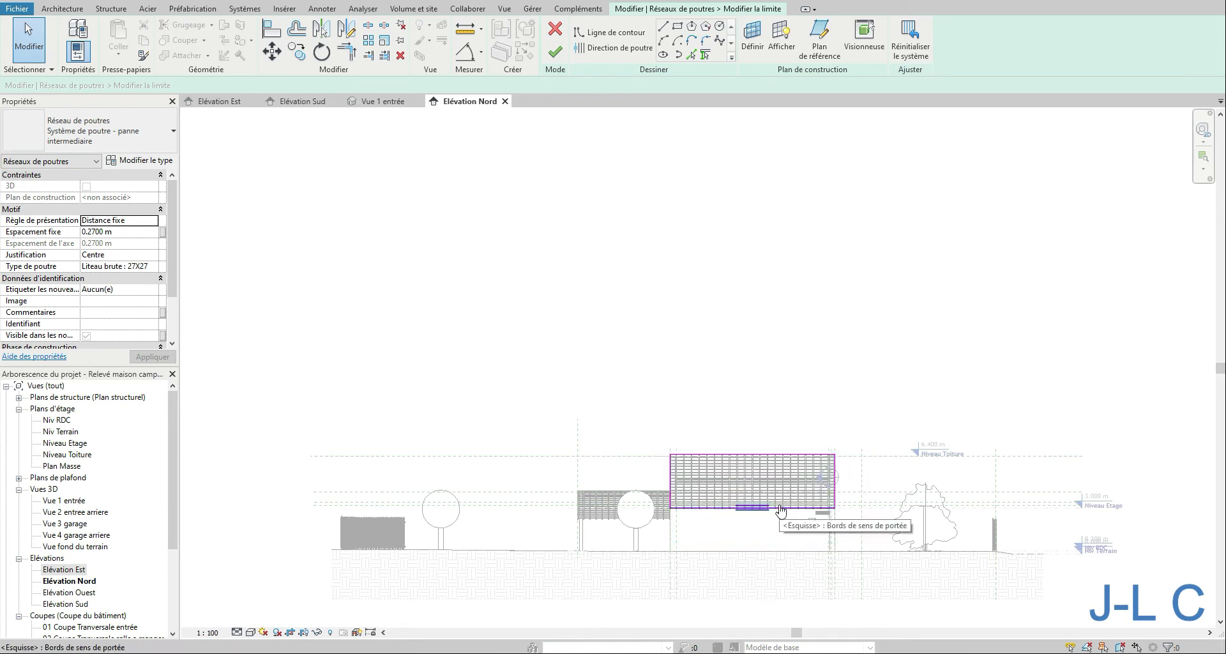
click(554, 52)
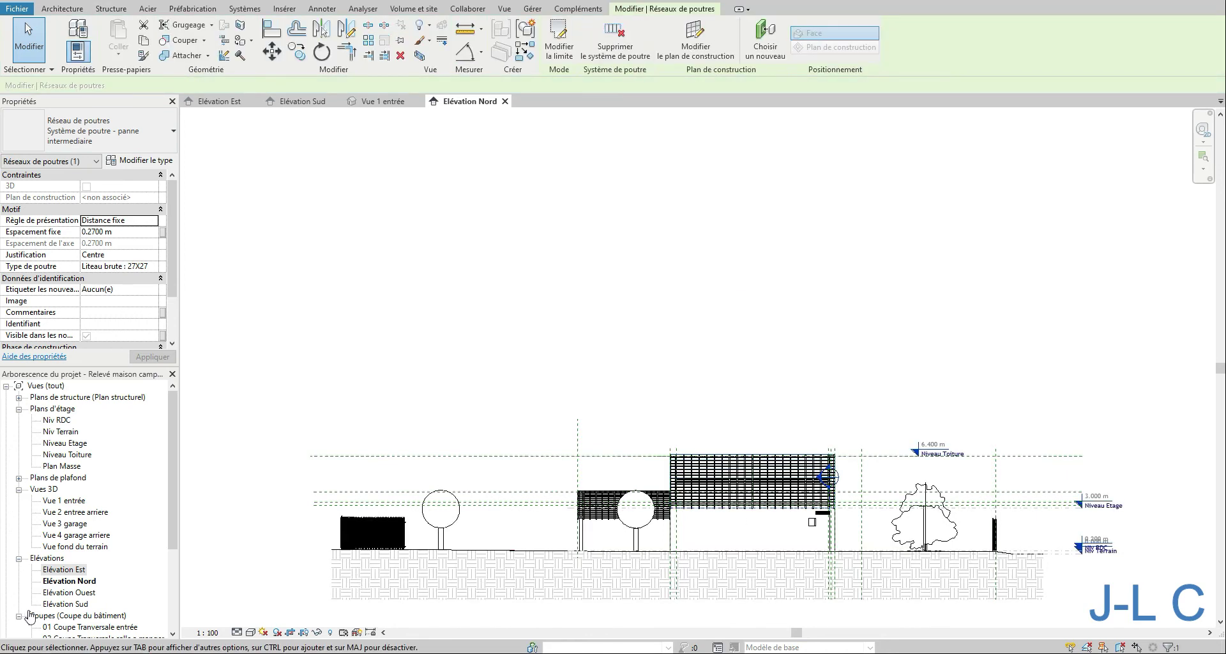
double_click(87, 581)
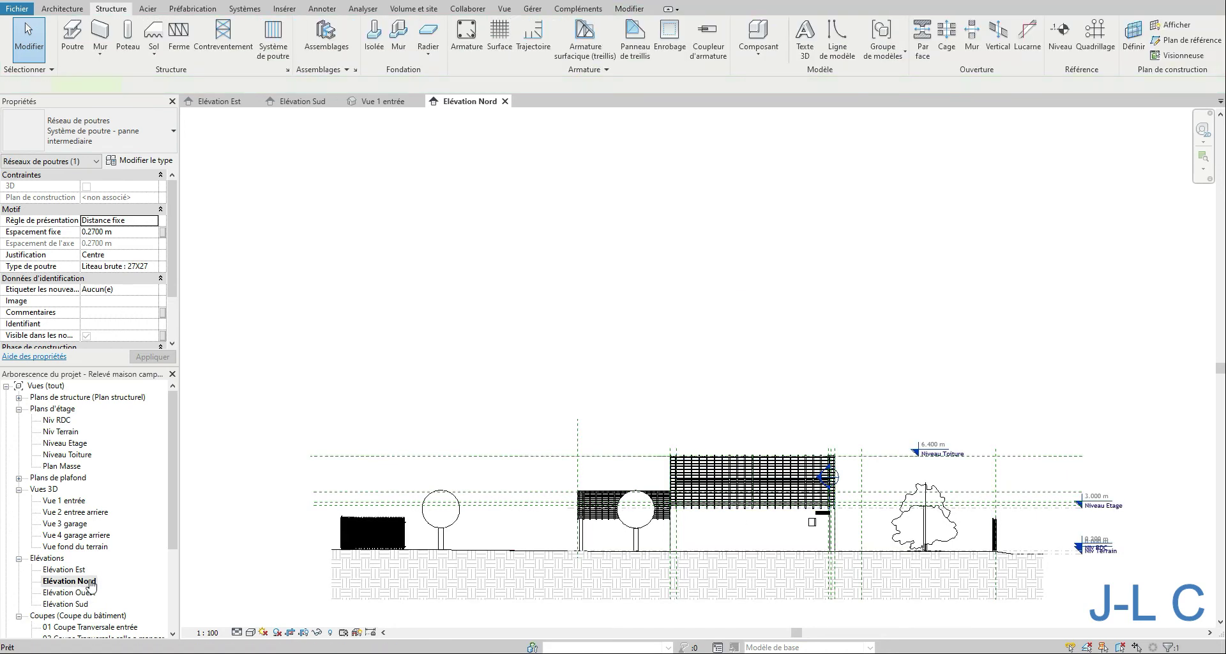
right_click(709, 533)
click(753, 427)
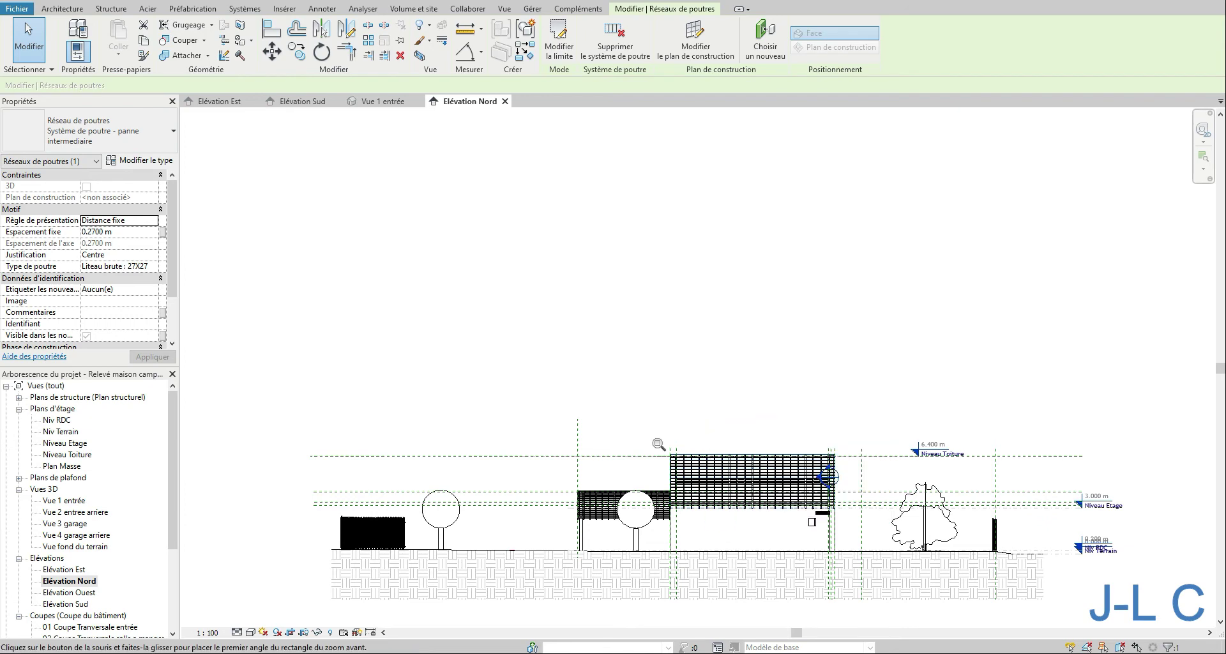
drag(651, 437, 857, 528)
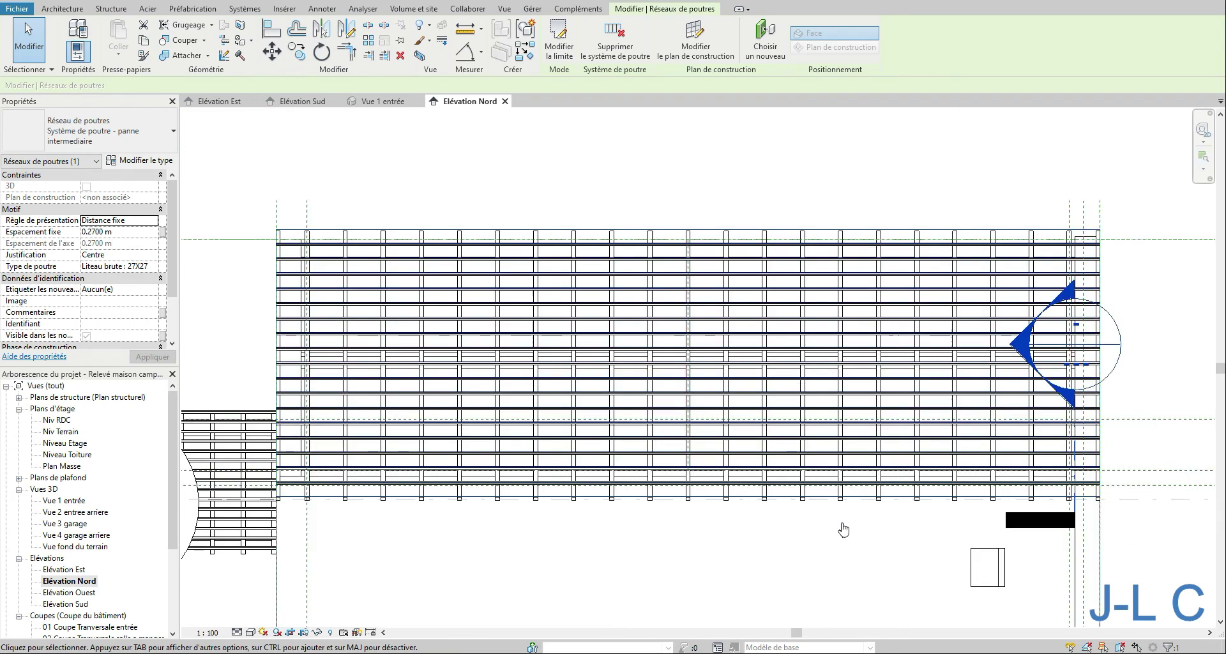
double_click(699, 496)
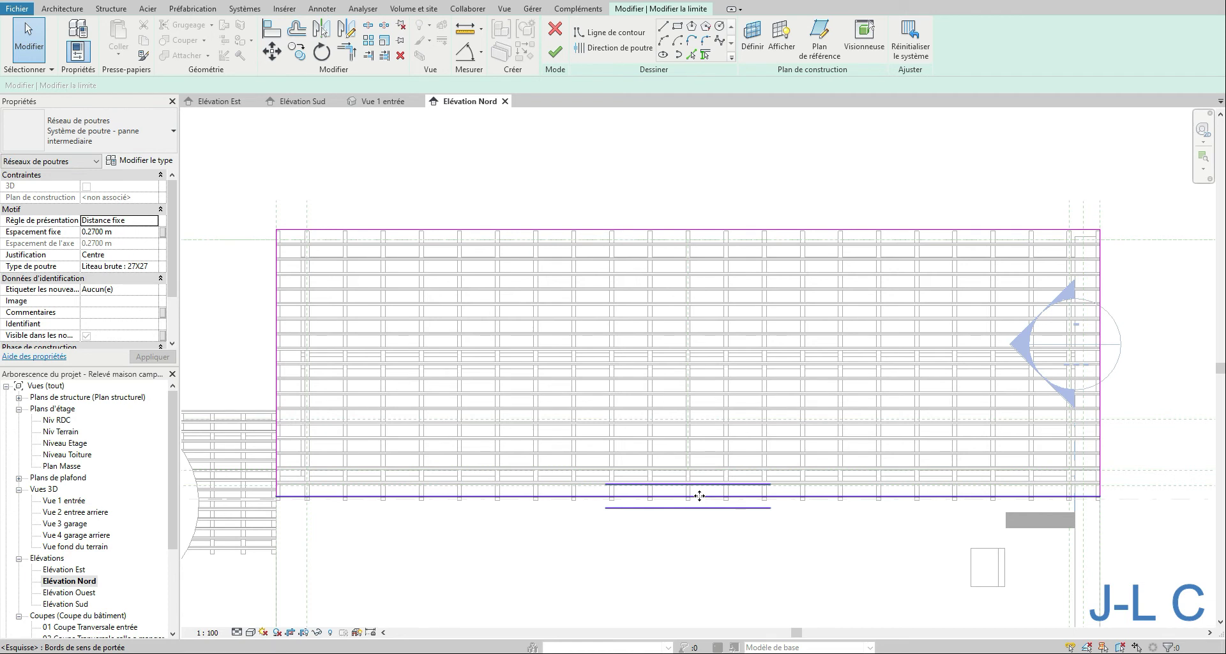
click(555, 51)
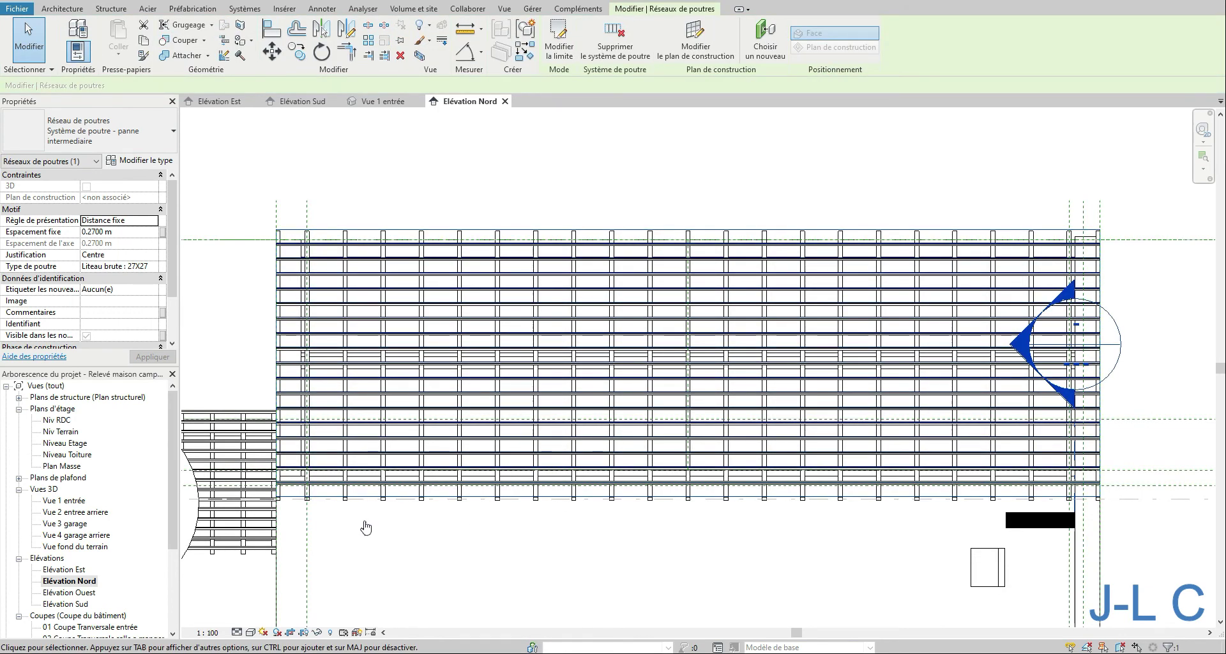
In Vue 1 entrée, edit the north-slope batten system's boundary, using its eave edge as the beam direction.
double_click(66, 603)
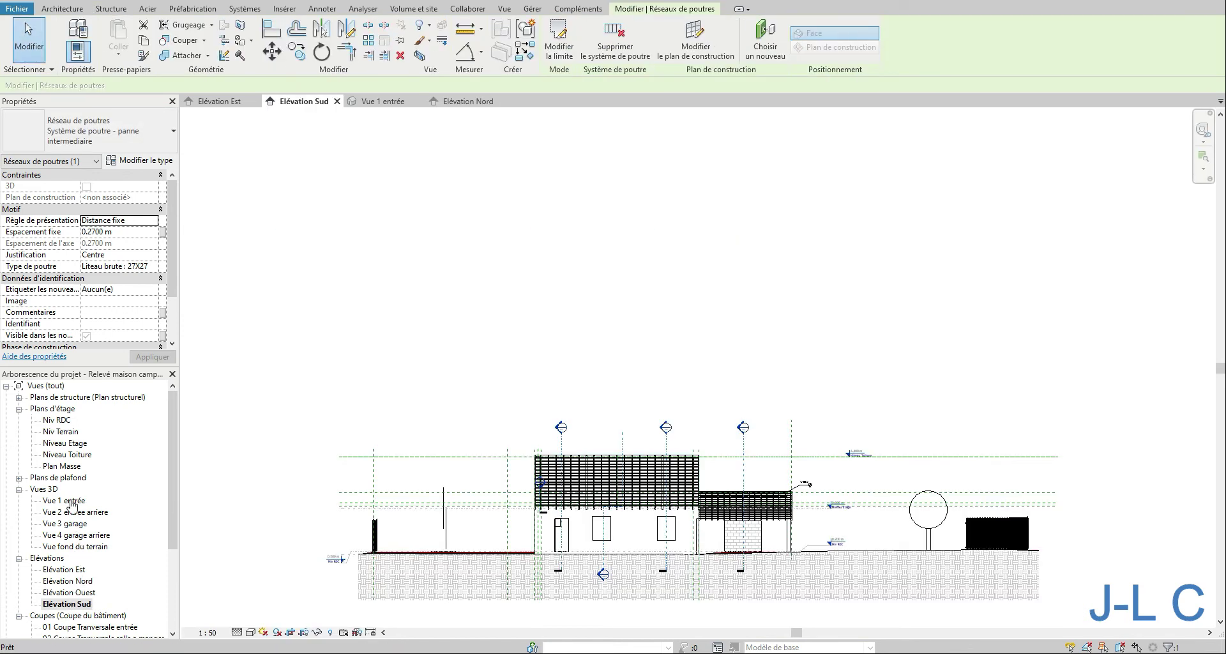
double_click(72, 502)
right_click(431, 465)
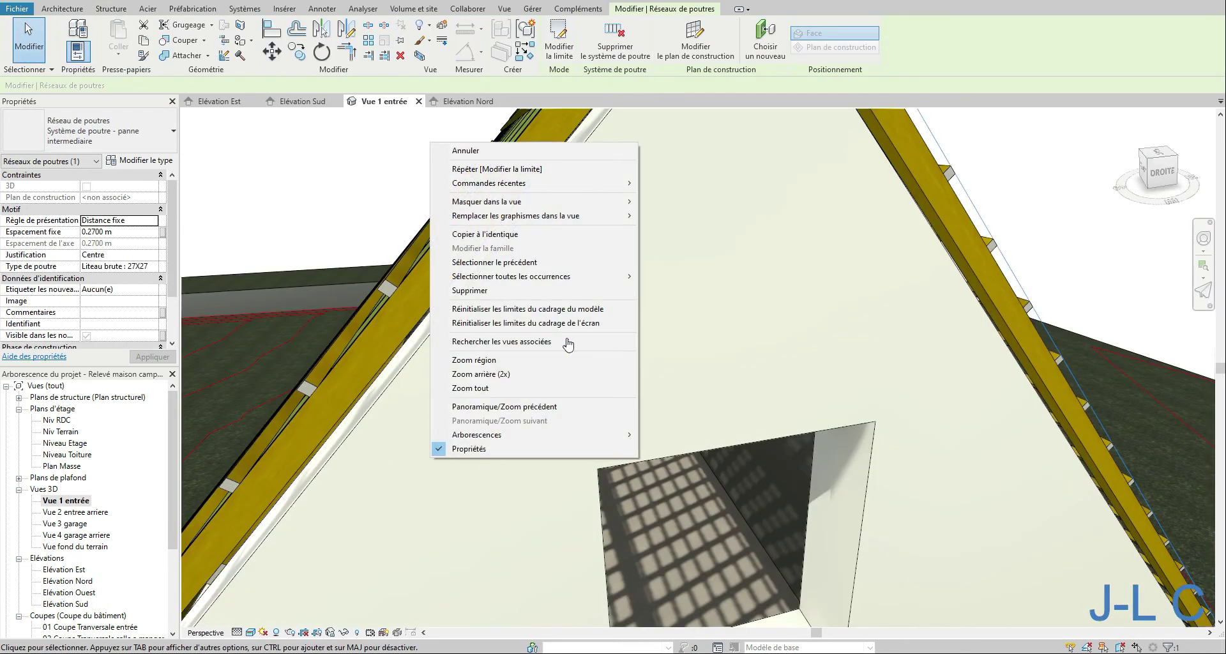
click(539, 378)
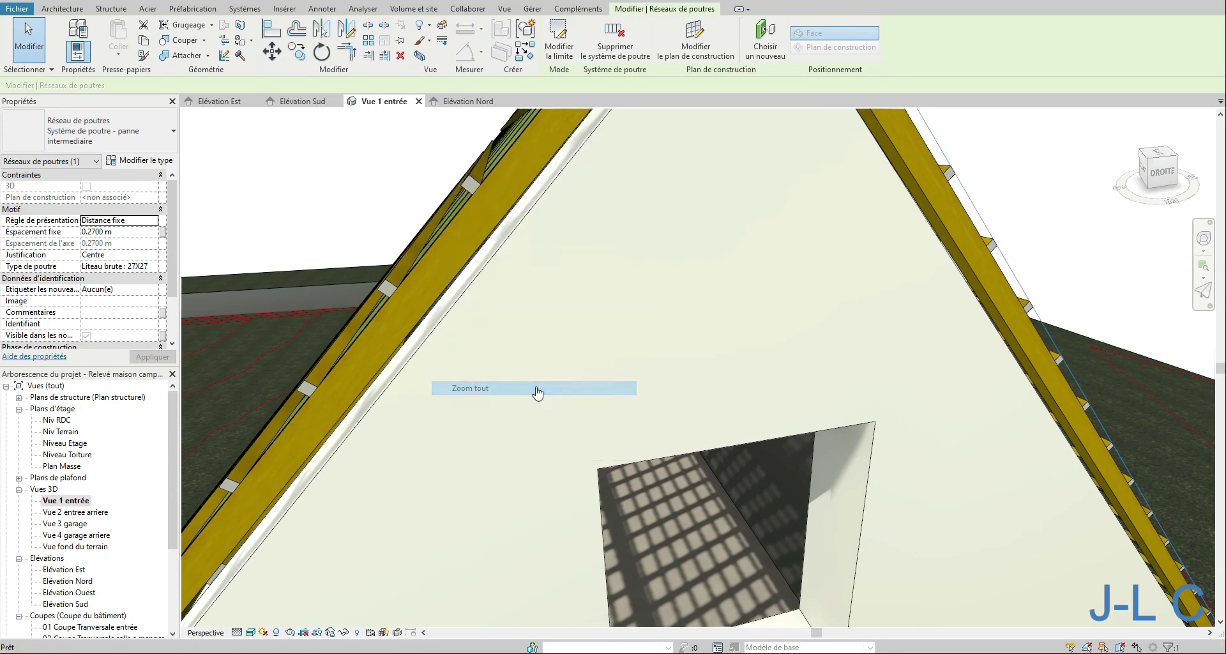
middle_drag(775, 439, 672, 372)
click(1172, 161)
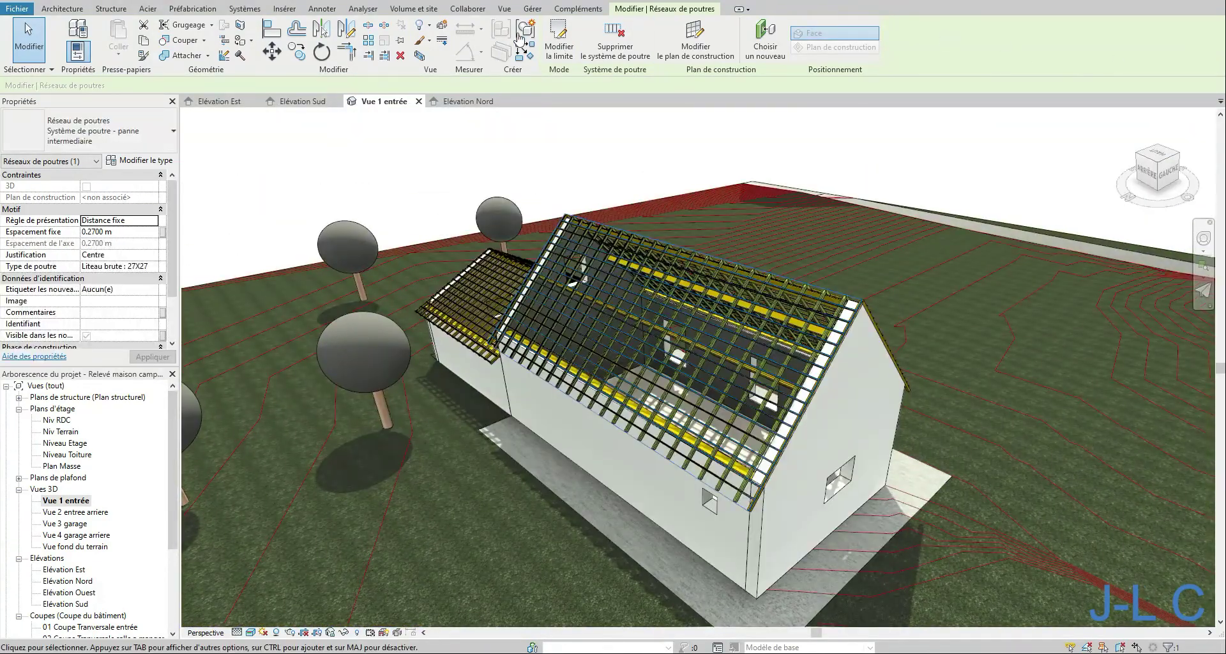
click(558, 39)
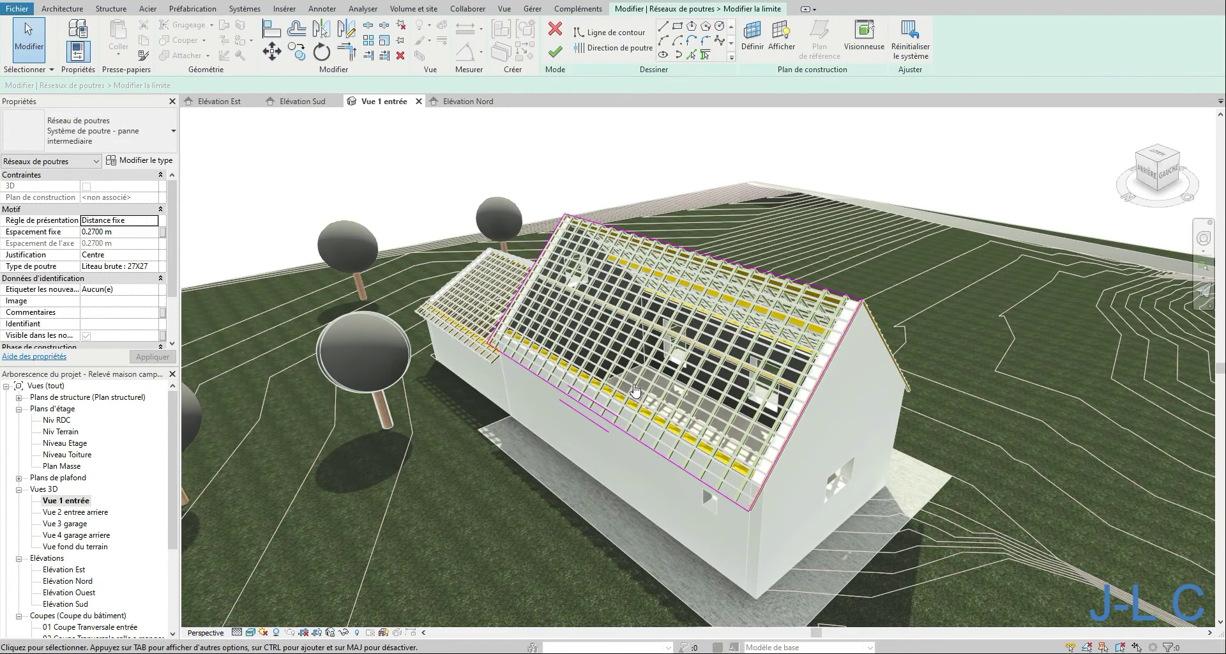
click(603, 48)
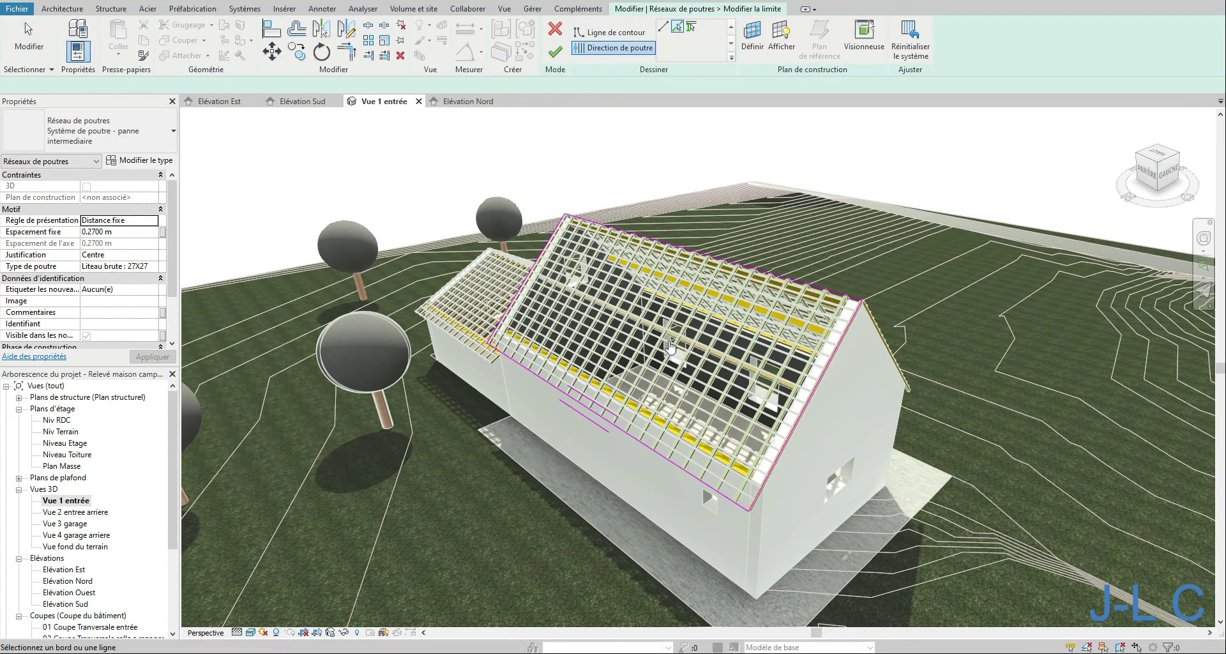
click(627, 439)
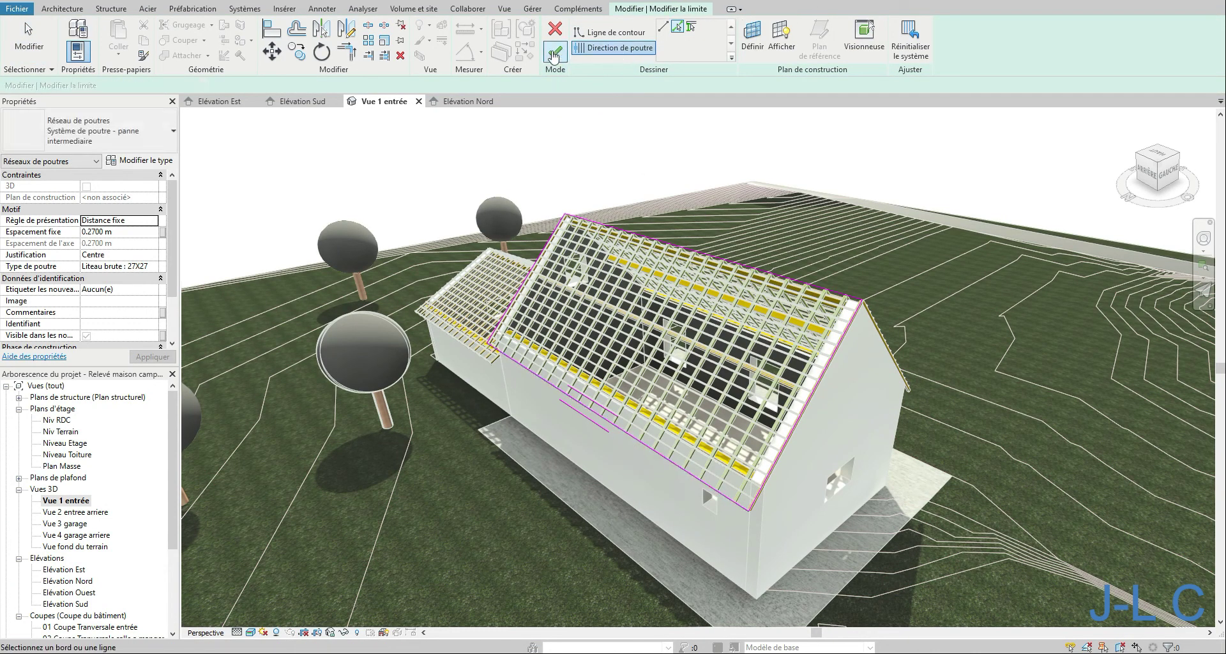
click(554, 54)
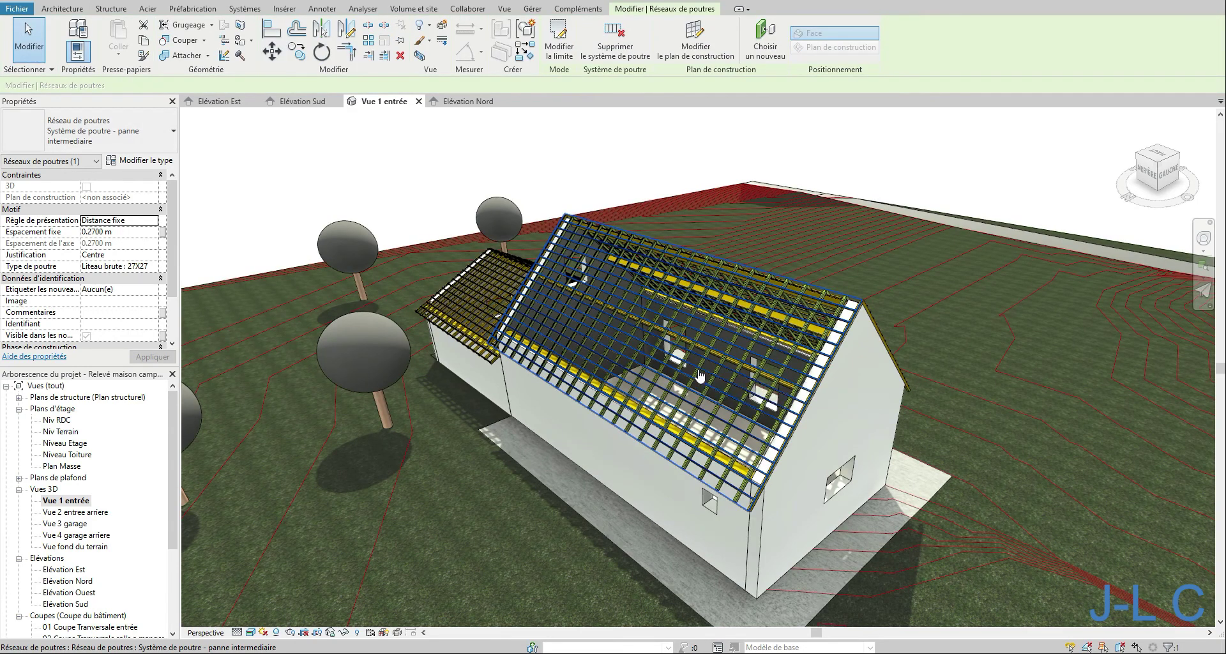
Set the north-slope batten system's beam direction to its ridge edge and finish the boundary sketch.
click(559, 40)
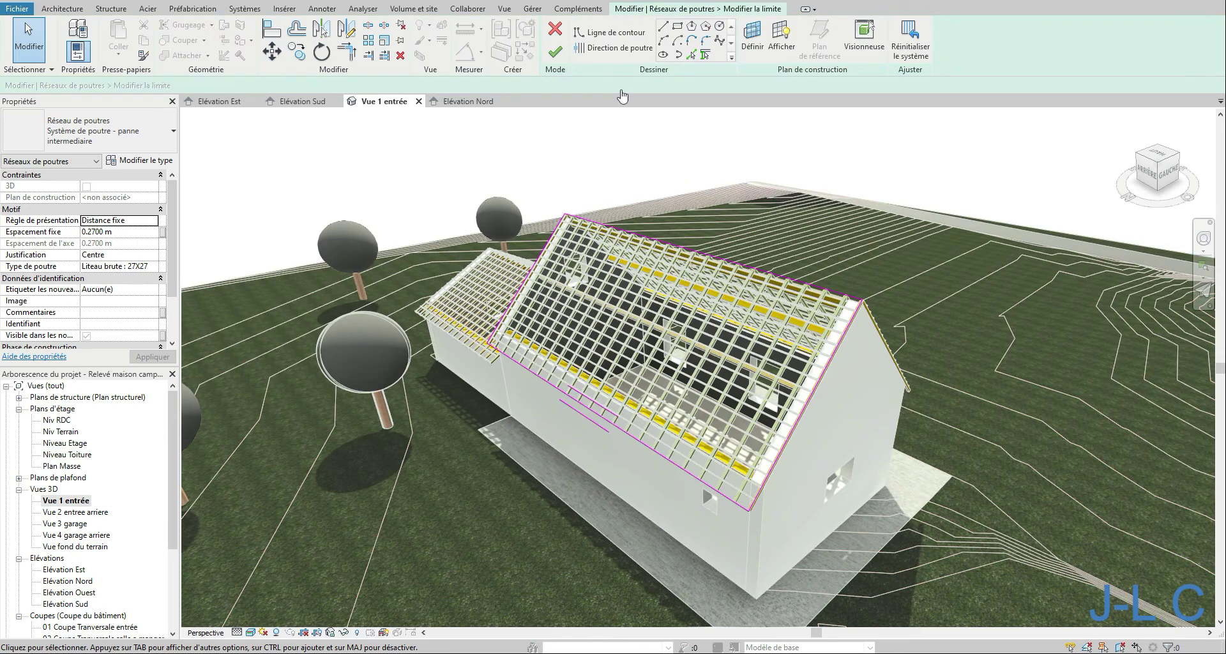
click(603, 48)
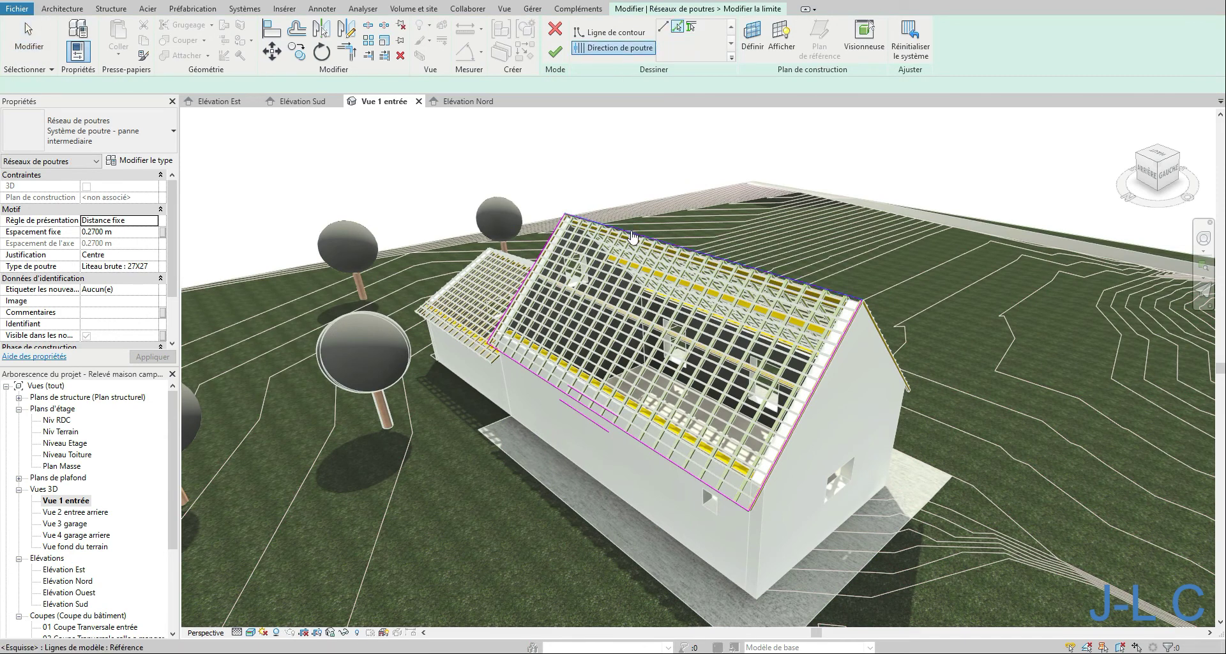
click(677, 246)
click(556, 51)
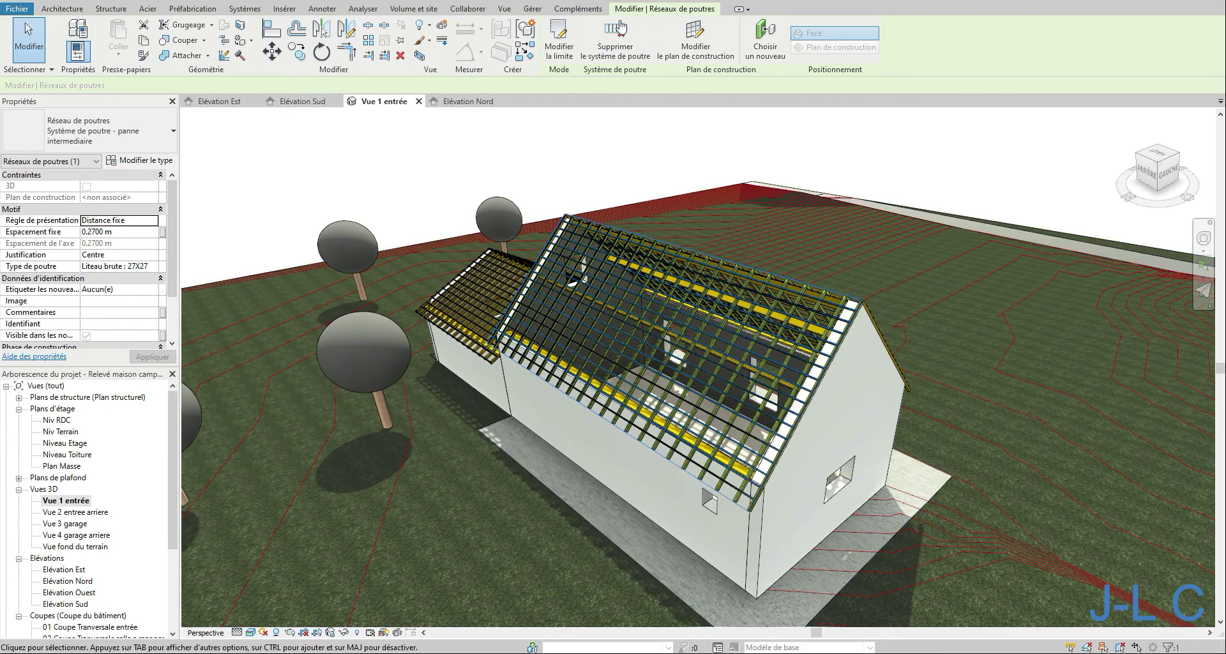
Reopen the north-slope batten system's boundary and set the beam direction back to the eave edge.
click(558, 50)
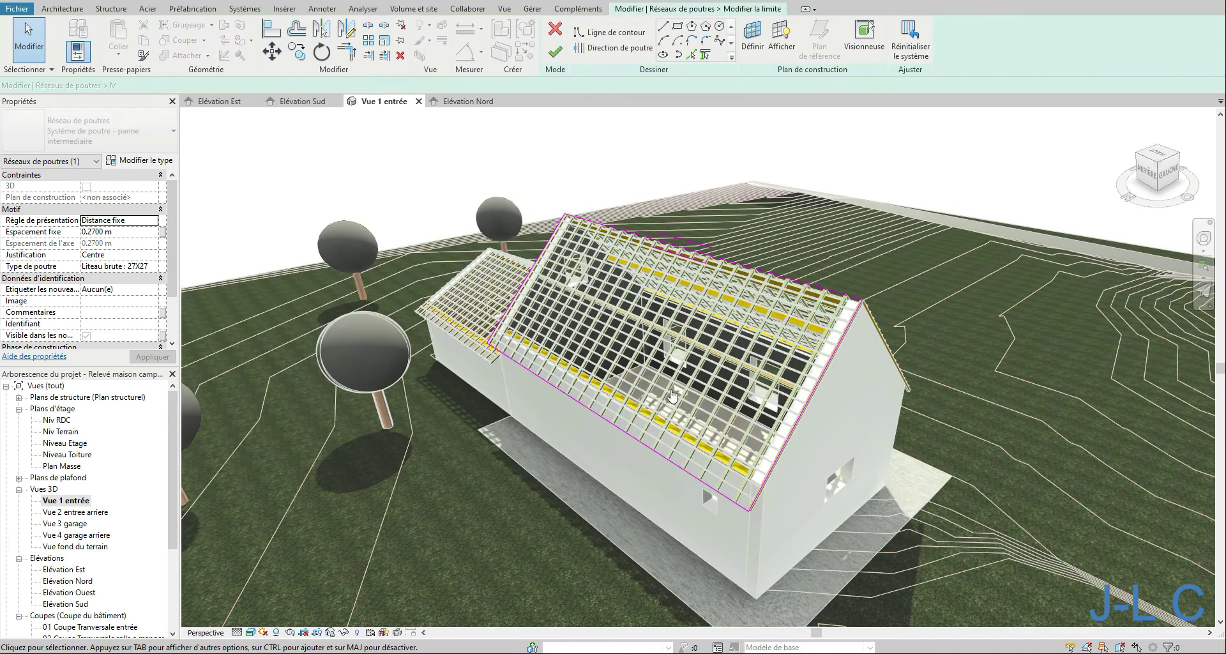
click(576, 50)
click(609, 426)
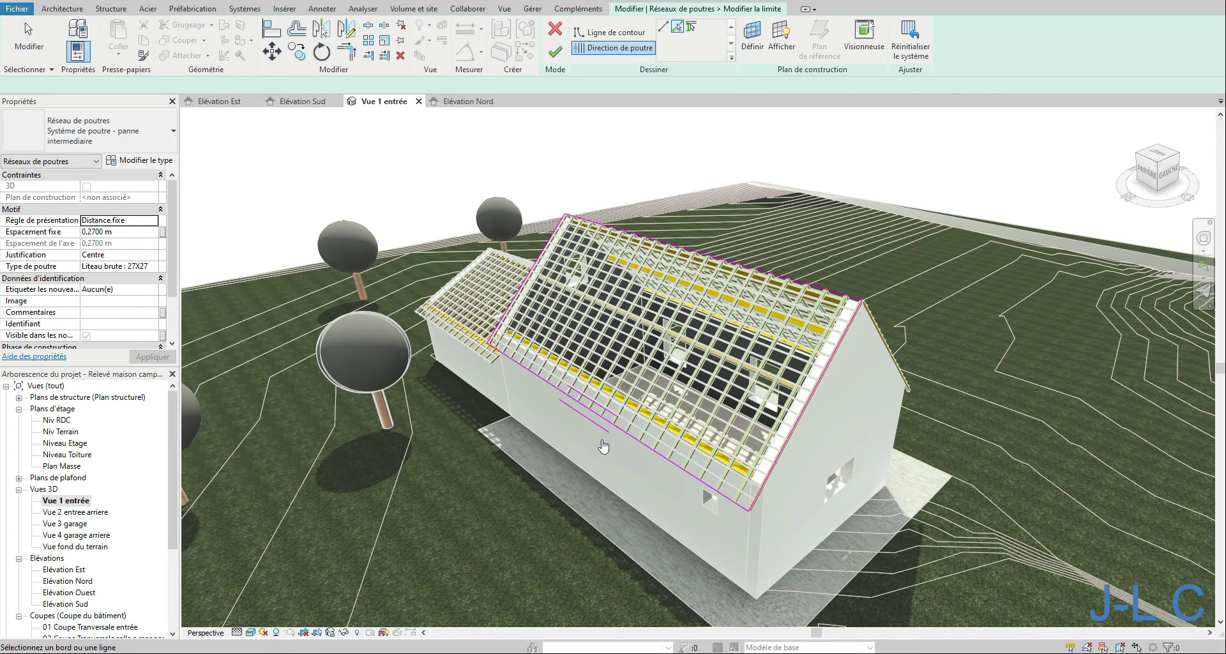
Try to align the north-slope batten system's boundary lines at the eave and ridge, and finish the boundary sketch.
right_click(600, 447)
click(645, 553)
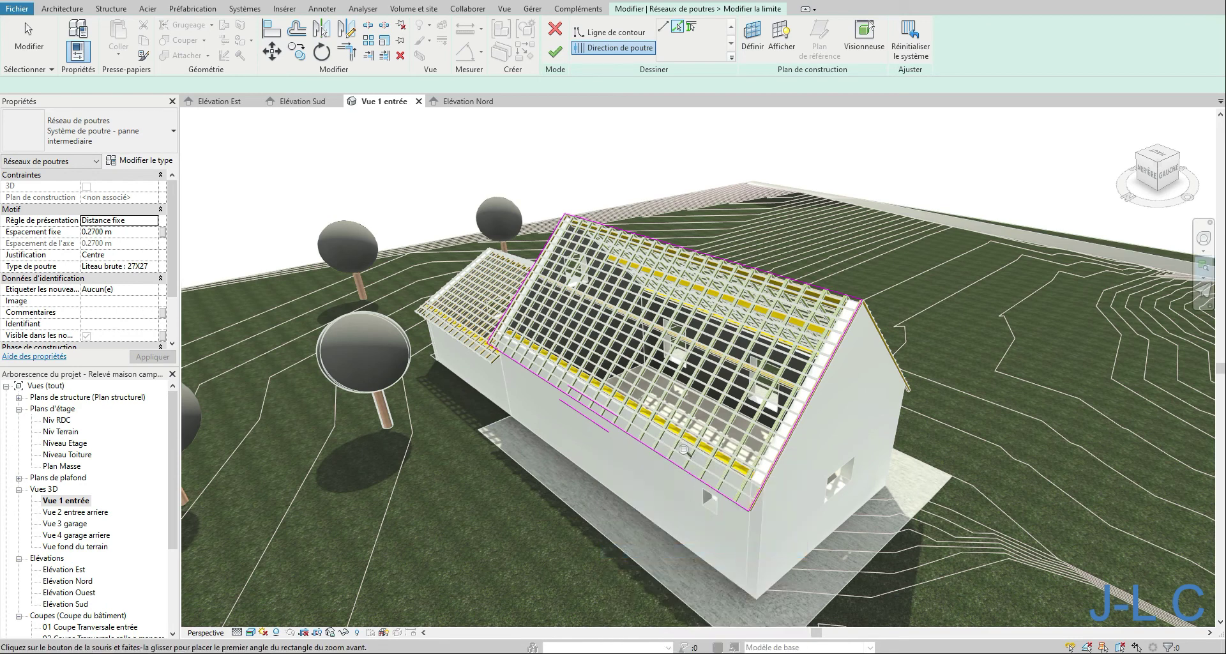
drag(675, 443, 761, 512)
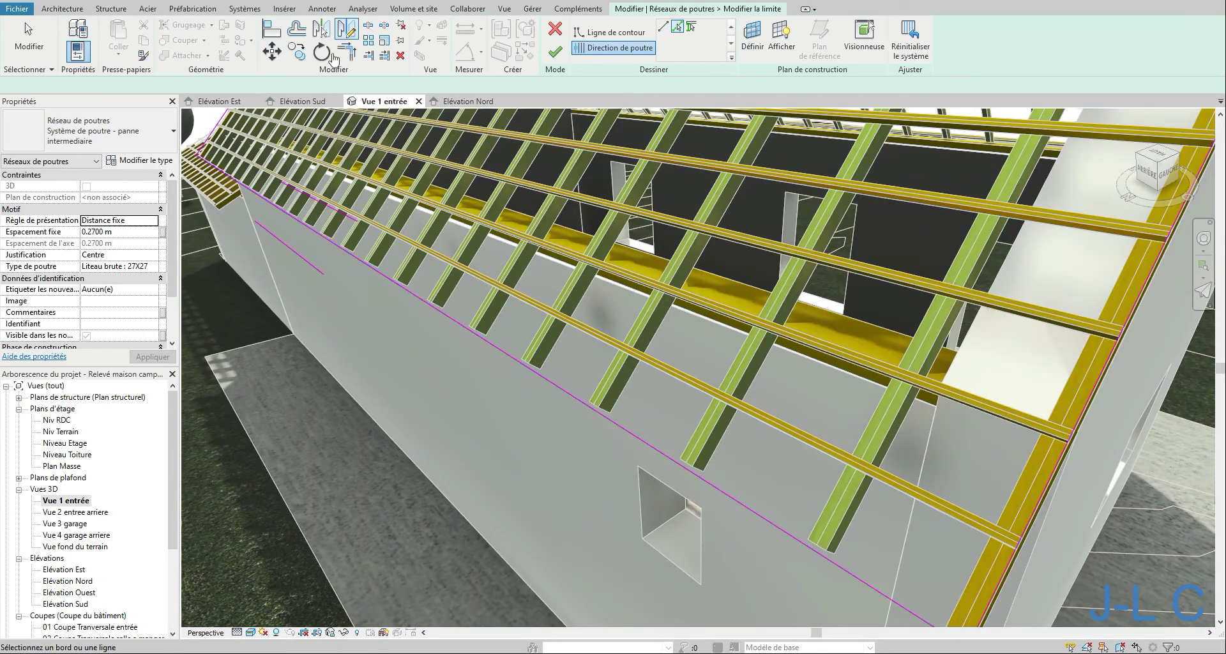
click(271, 28)
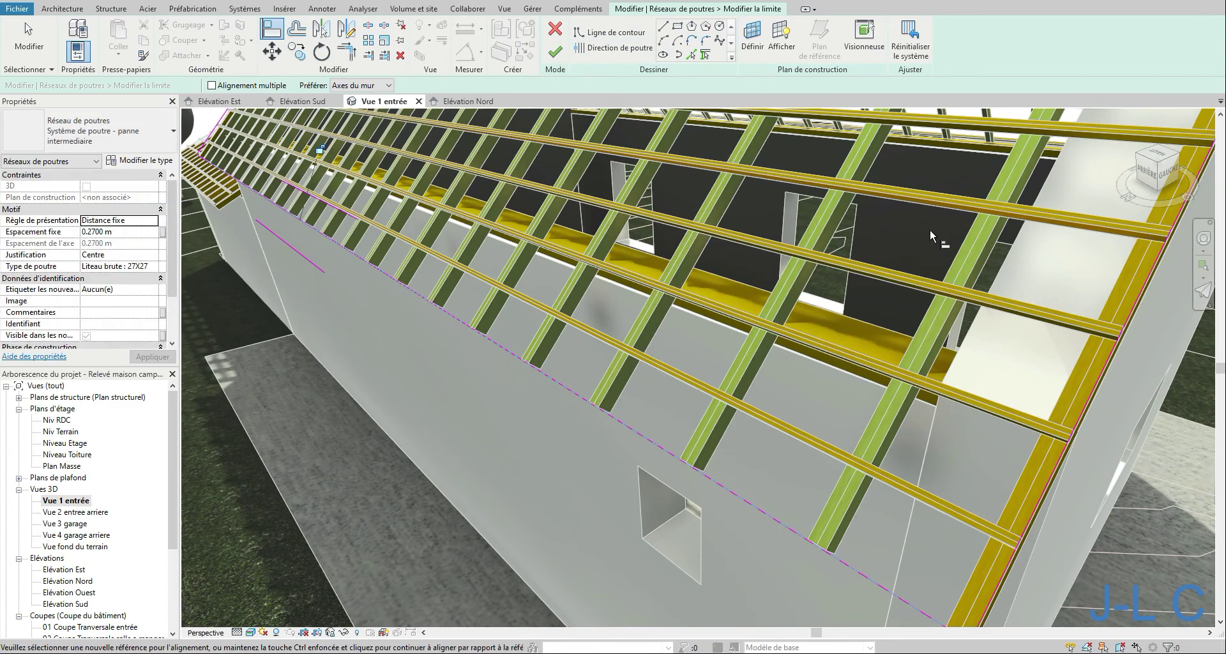
scroll(818, 261, up, 4)
scroll(817, 262, down, 5)
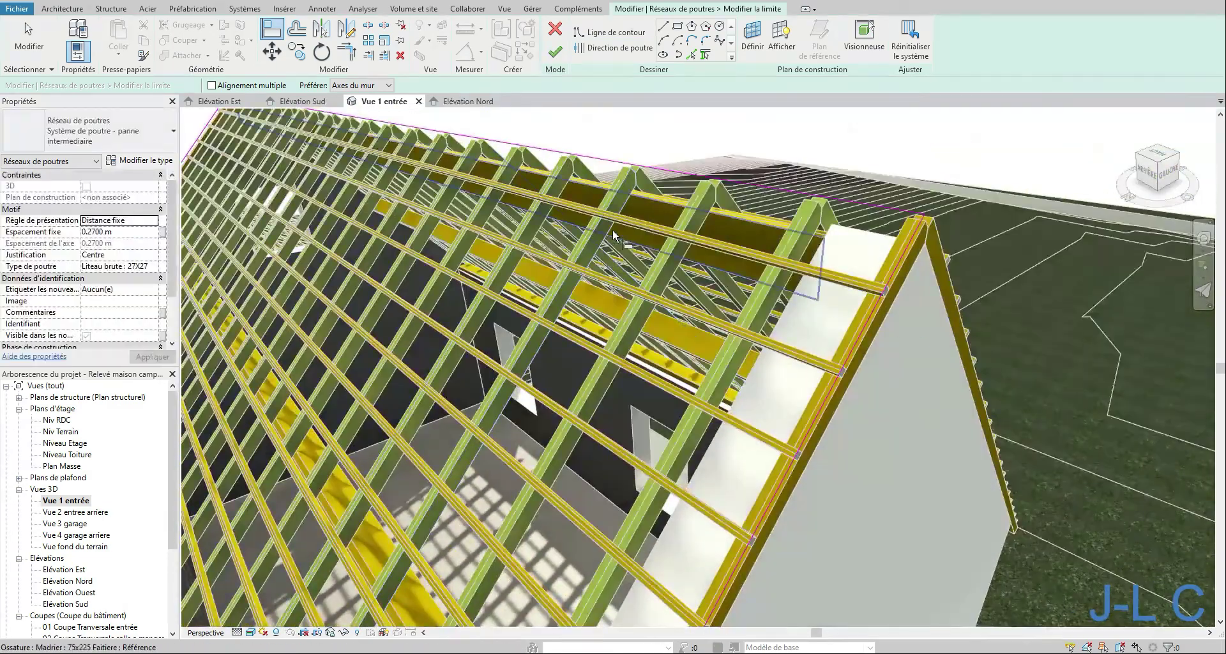
click(696, 177)
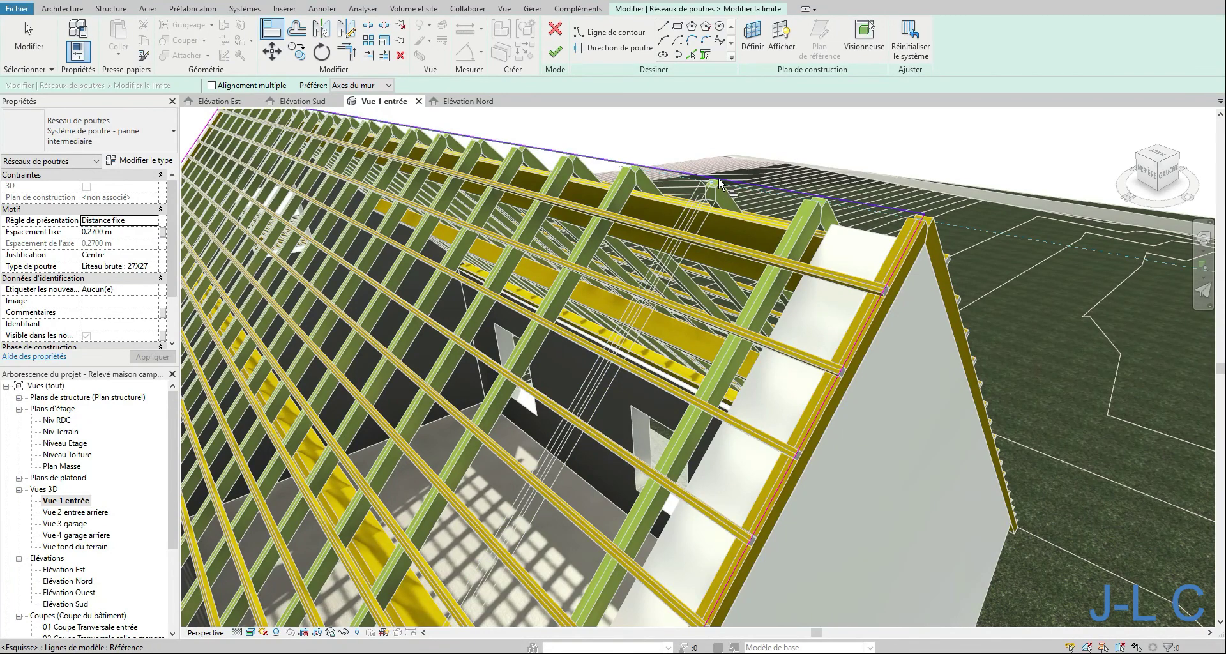
click(727, 238)
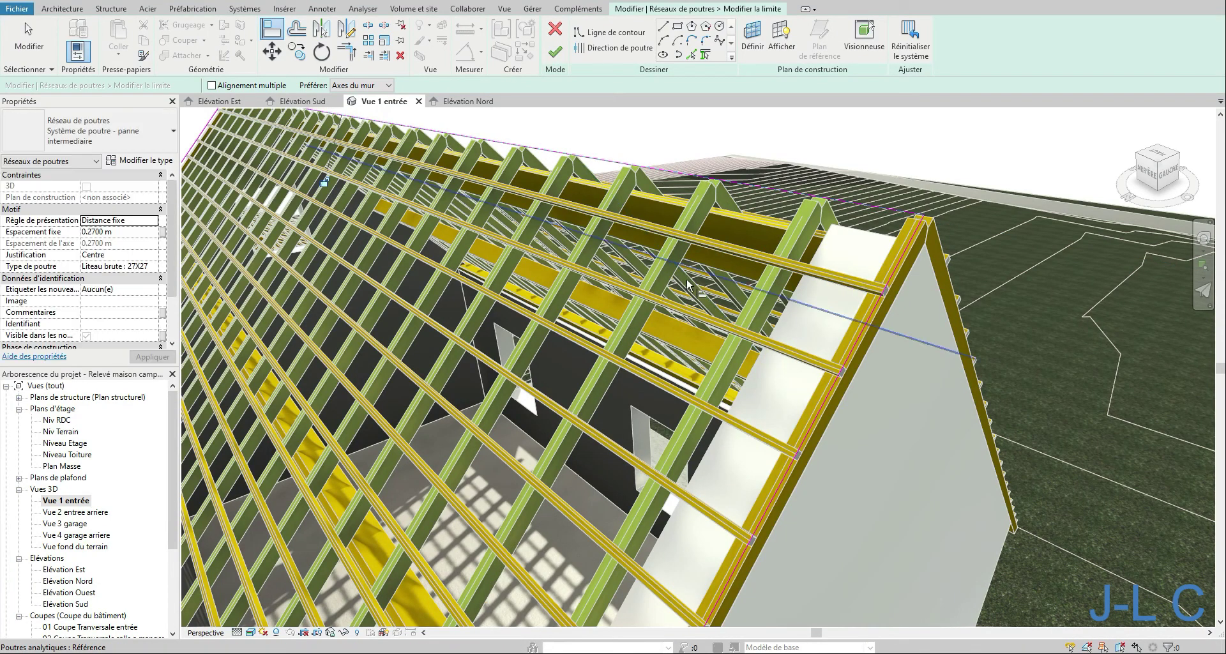
click(555, 53)
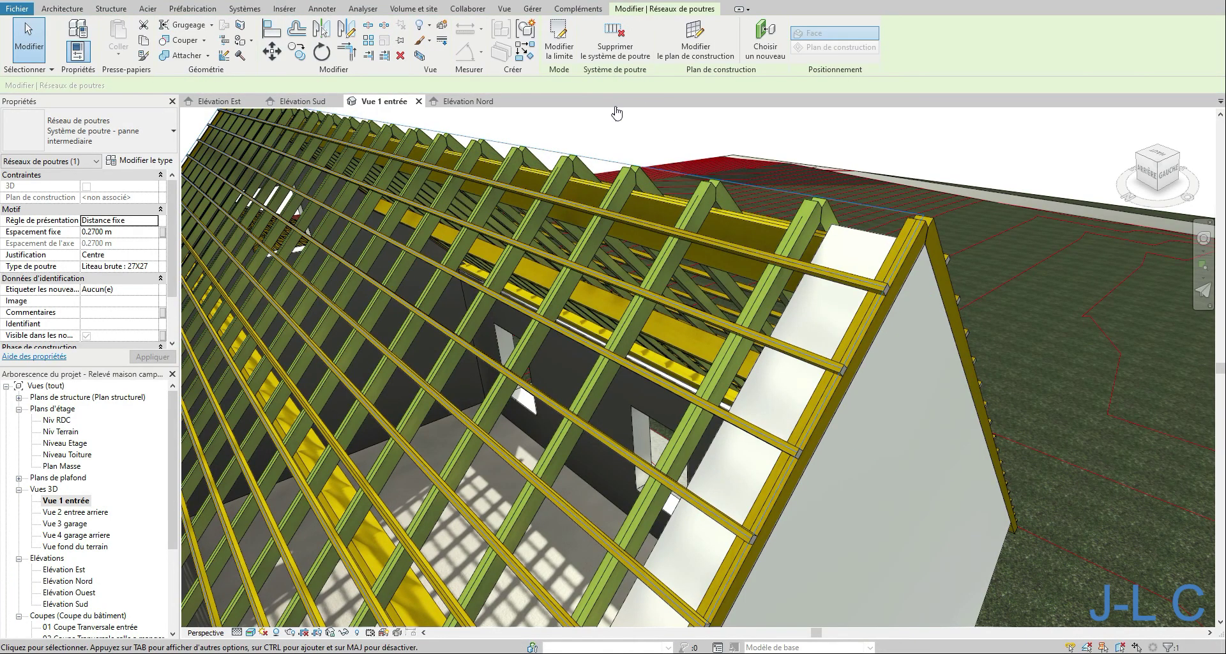
Try the north-slope batten system's justification as Ligne de direction, Début and Fin.
middle_drag(785, 390, 805, 274)
middle_drag(823, 357, 846, 57)
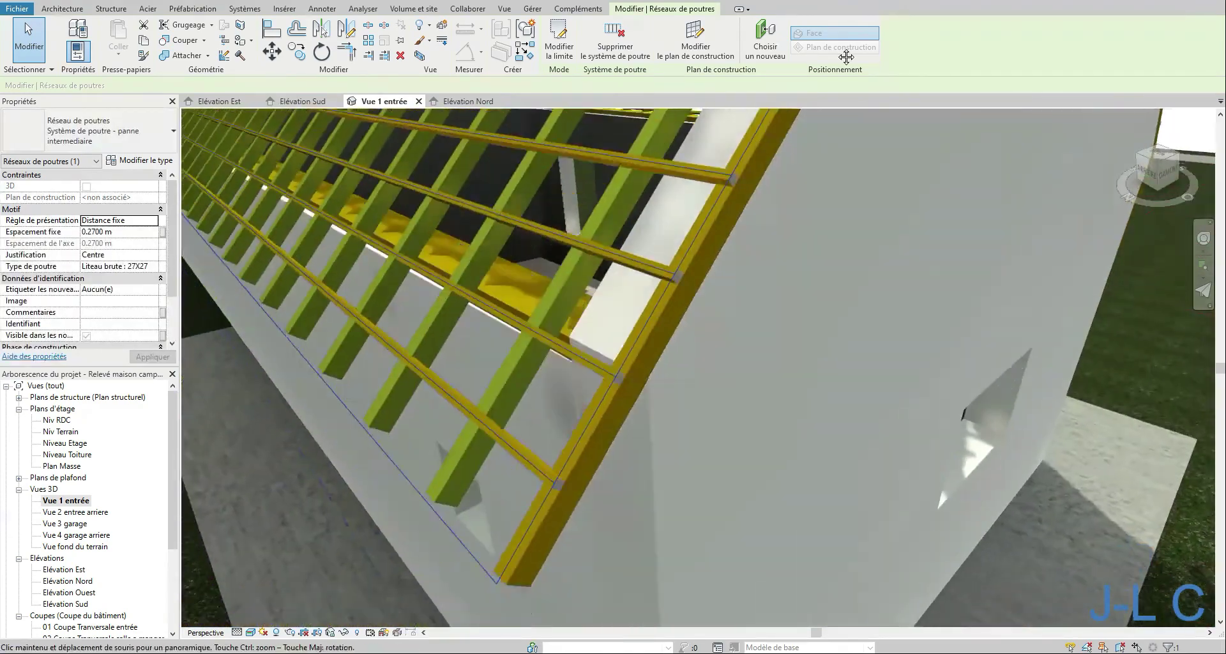
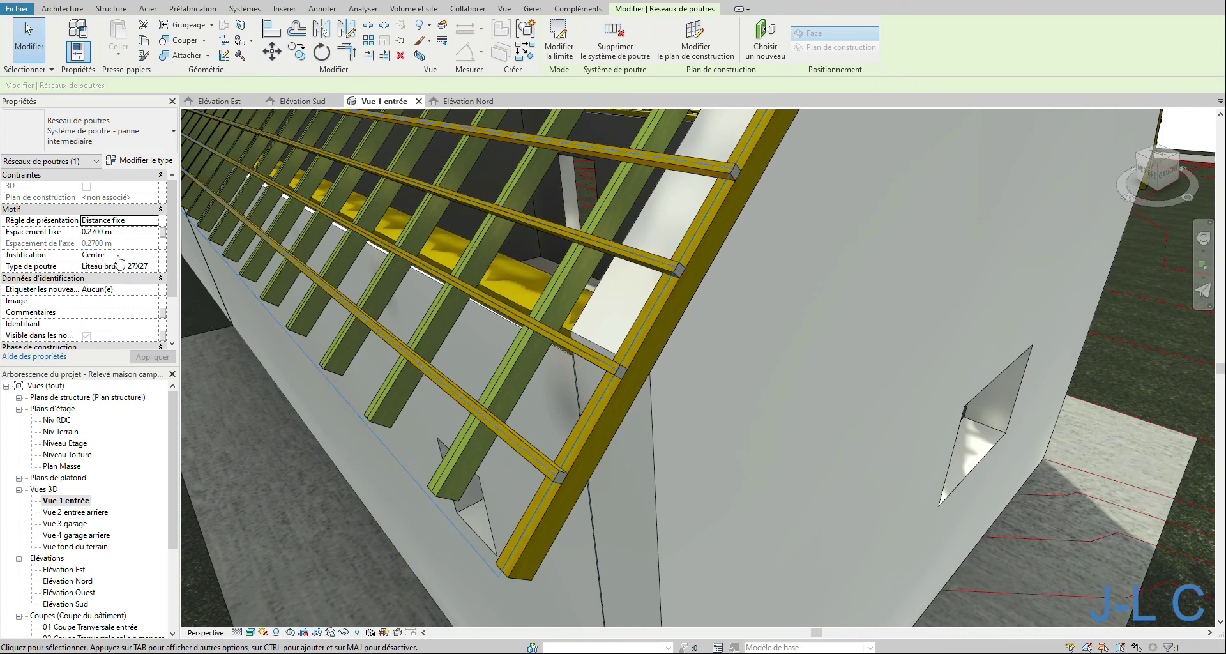
click(152, 256)
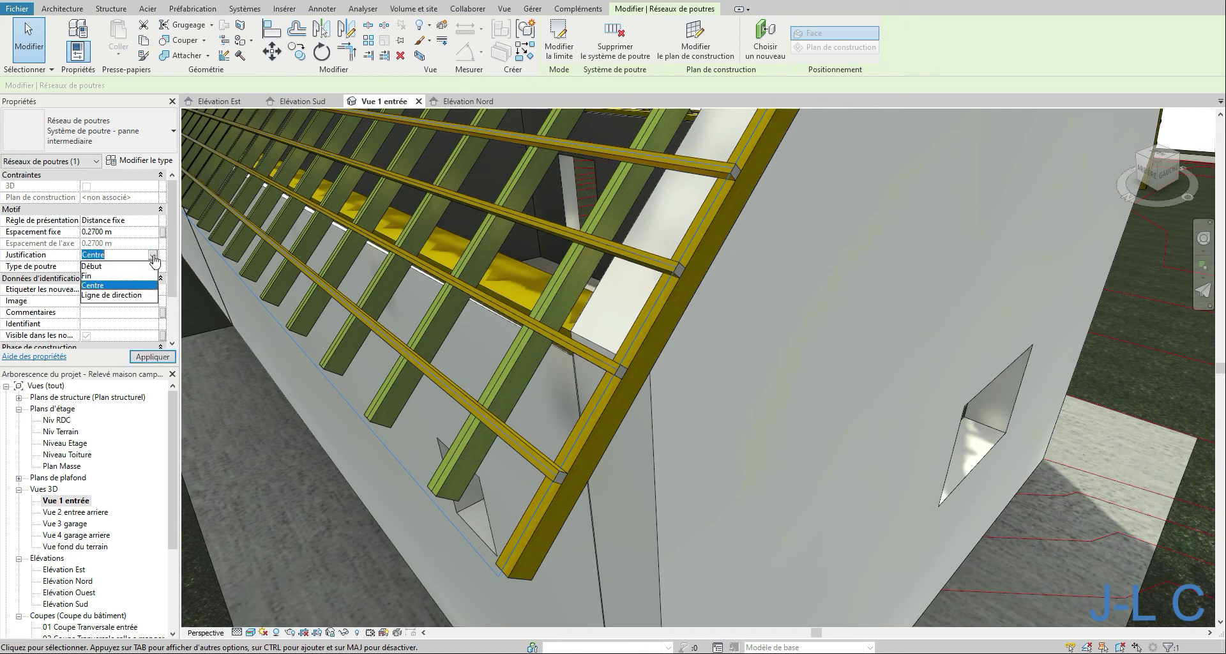
click(127, 295)
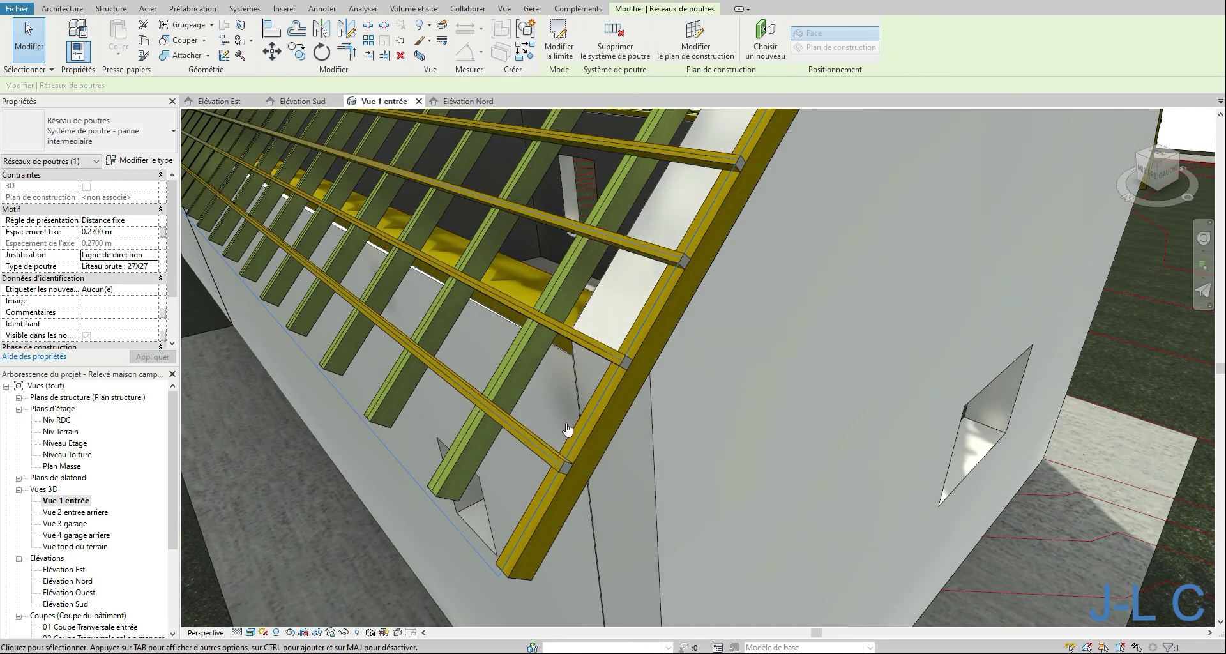
click(153, 255)
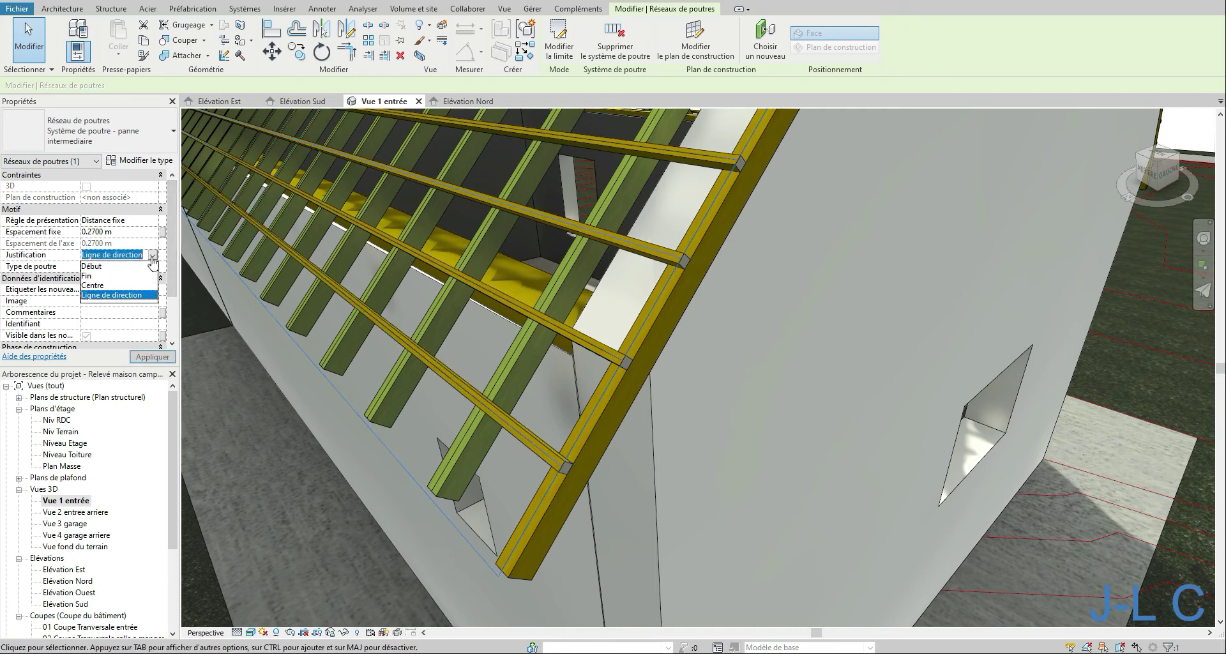
click(91, 266)
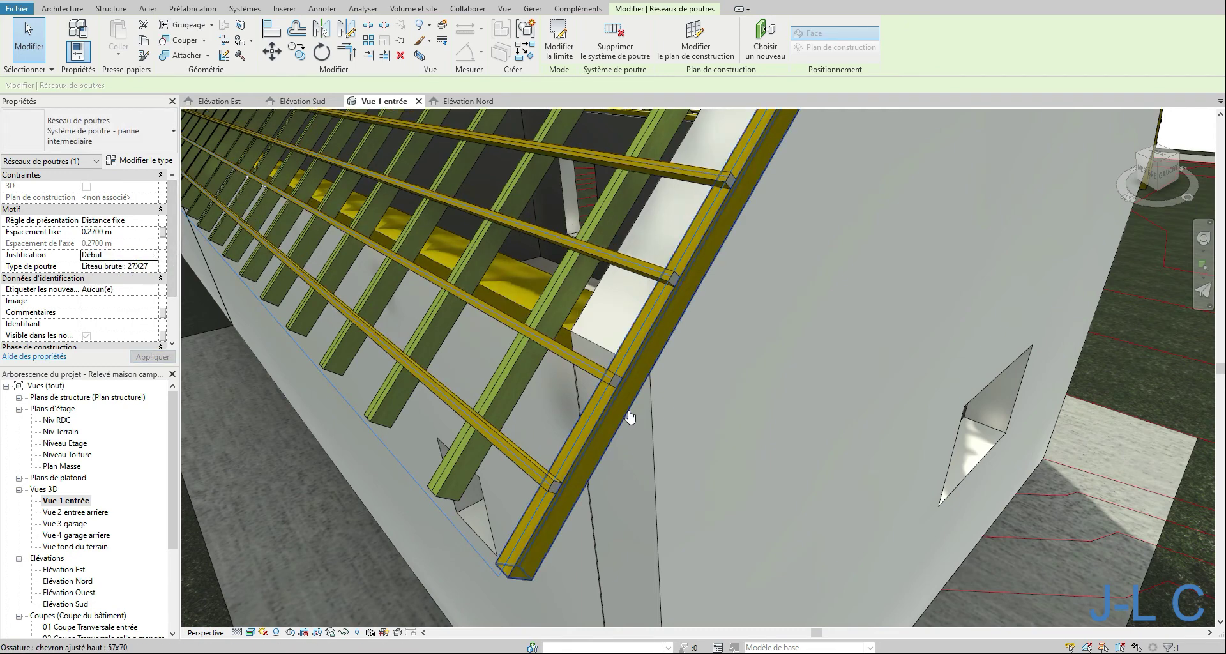
click(153, 255)
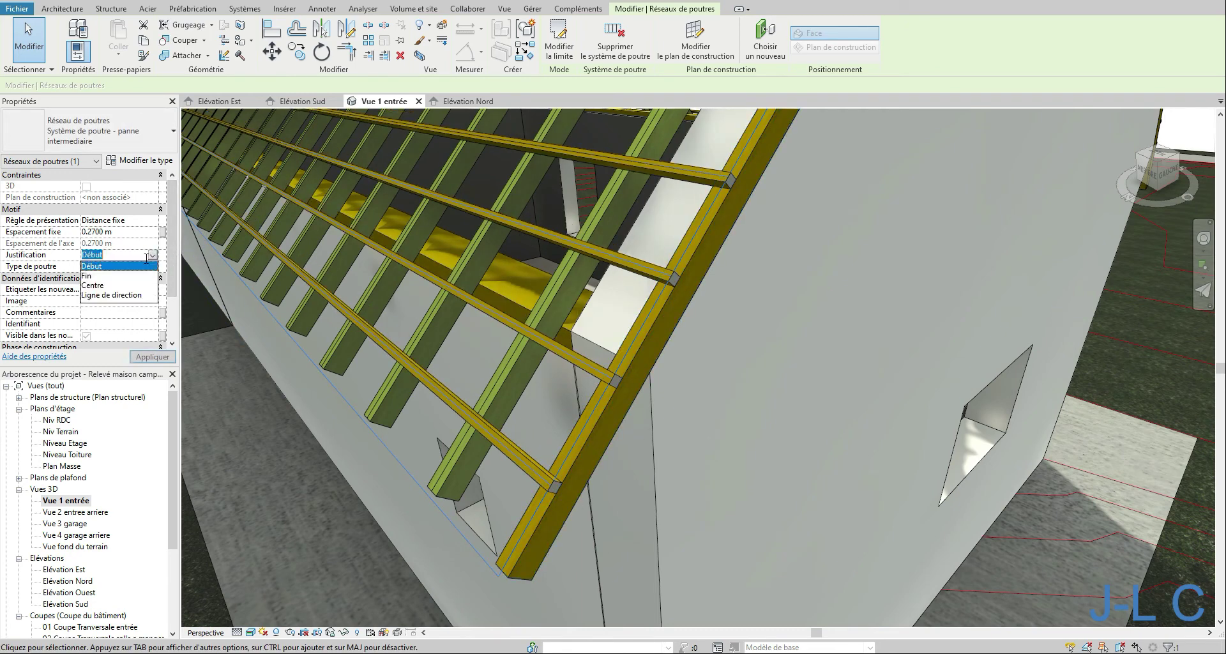
click(87, 275)
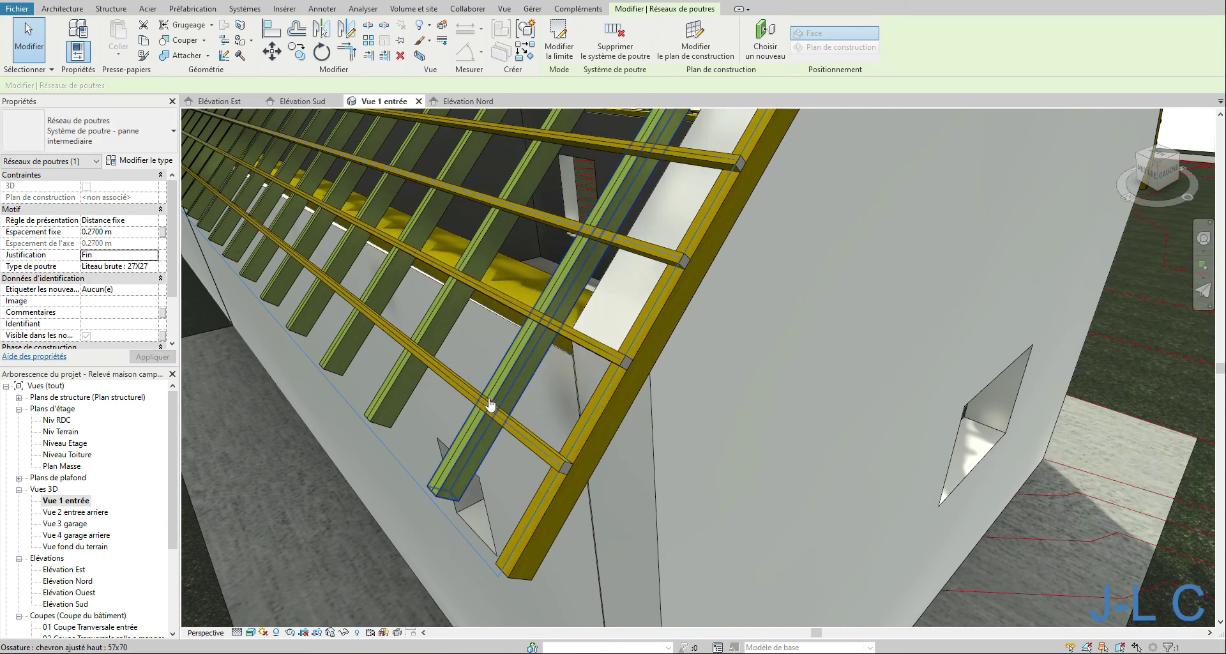
Move the eave edge of the north-slope batten boundary slightly outward and finish the sketch.
double_click(414, 480)
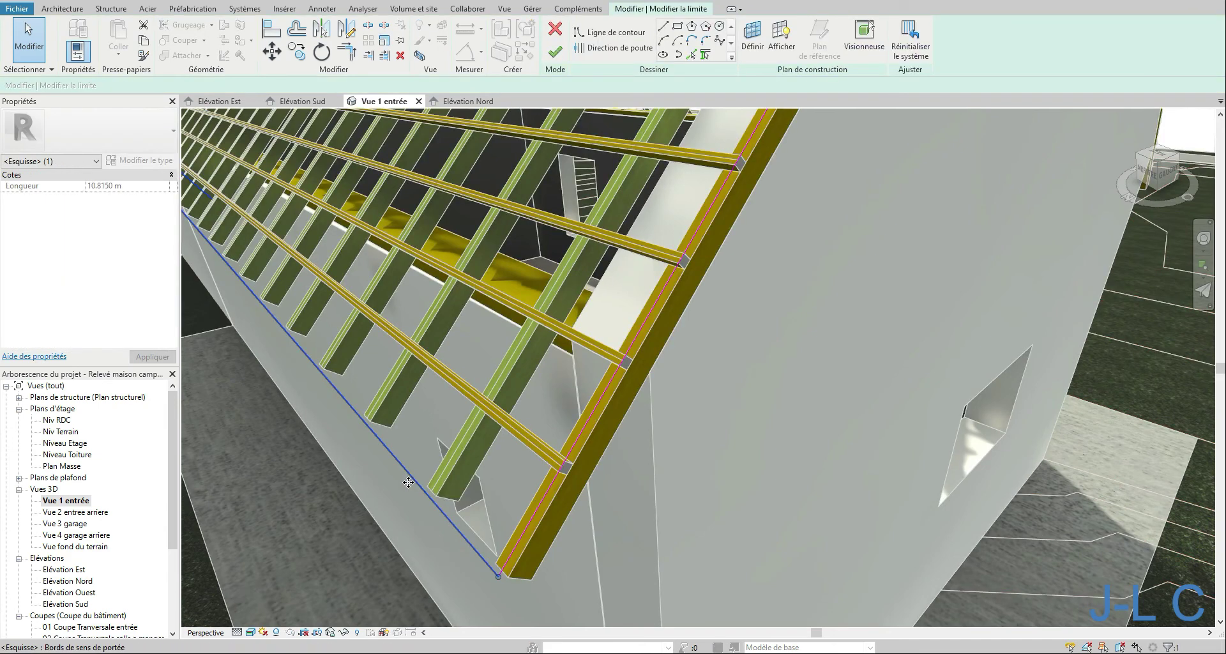
drag(408, 482, 408, 483)
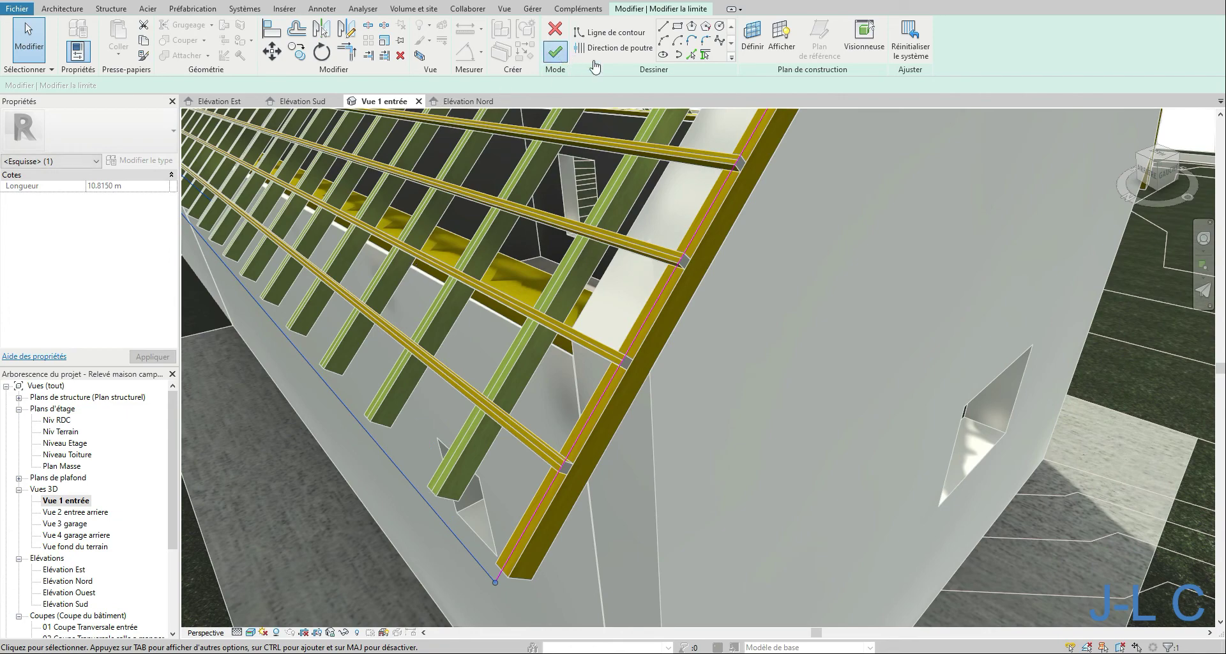
click(555, 52)
Try the gable edge as the north-slope batten system's beam direction and finish the boundary sketch.
right_click(665, 410)
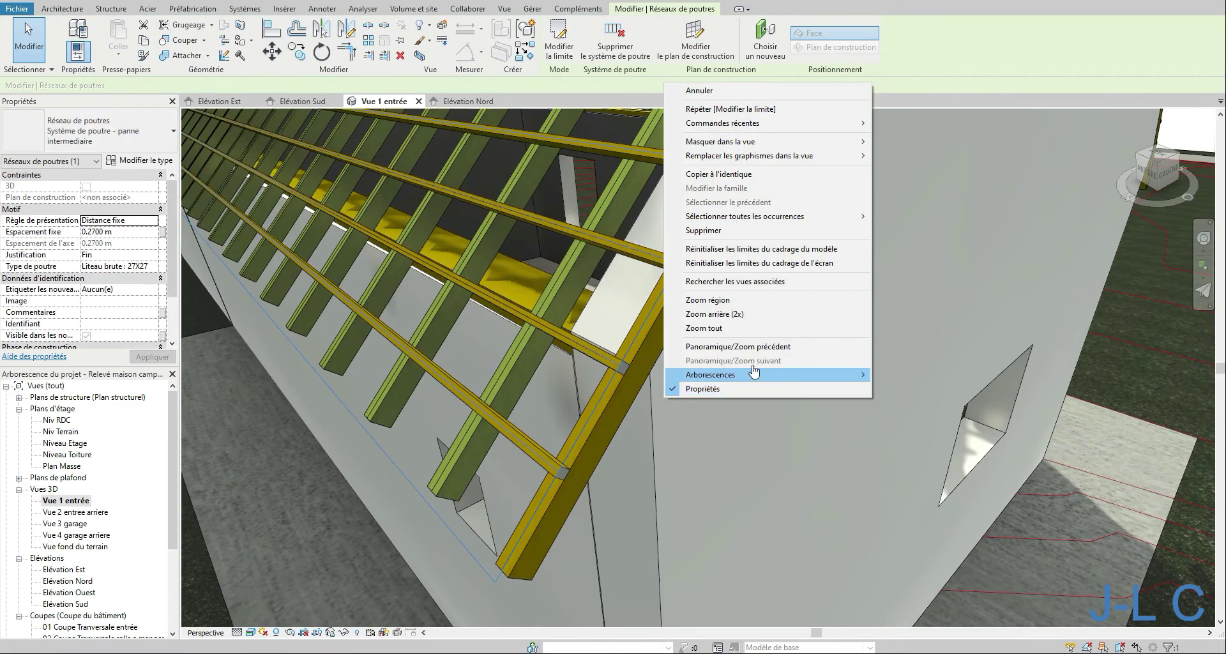
click(750, 328)
middle_drag(729, 308, 672, 272)
double_click(669, 251)
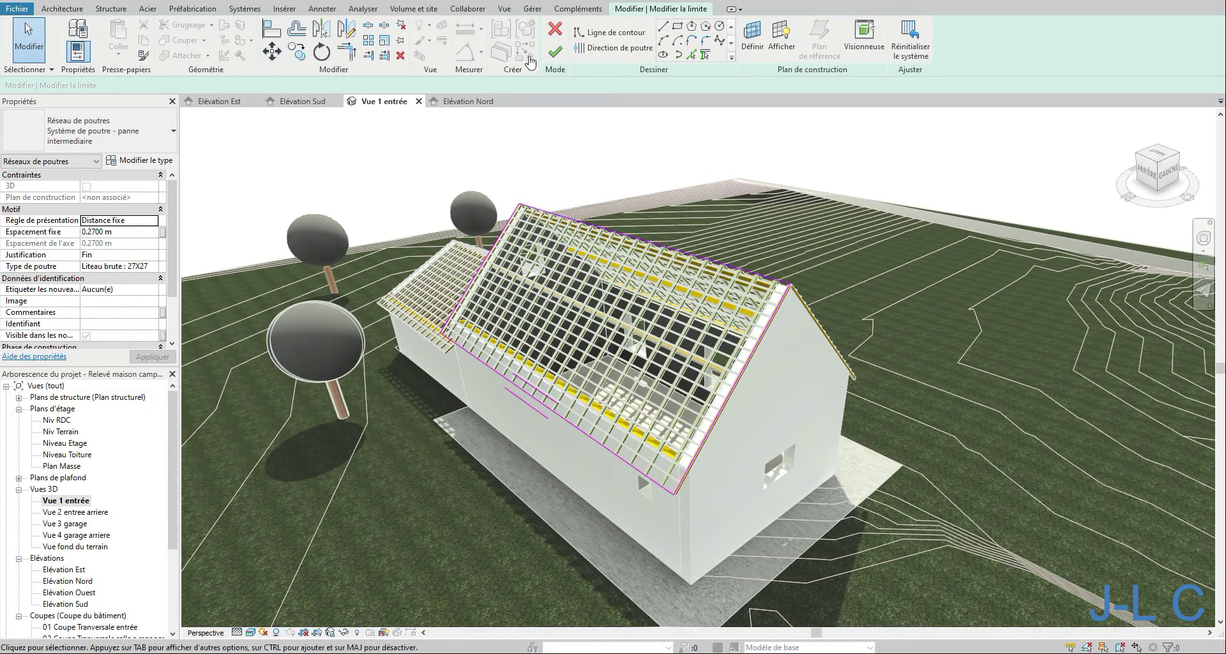
click(595, 48)
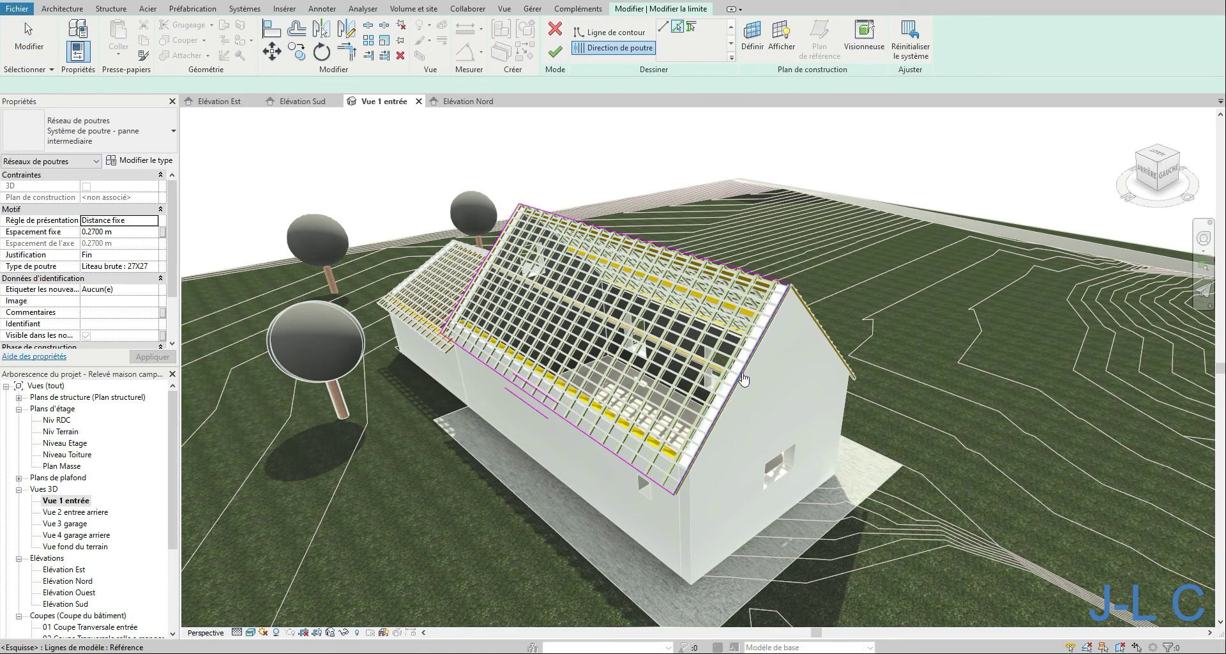
click(743, 339)
click(555, 51)
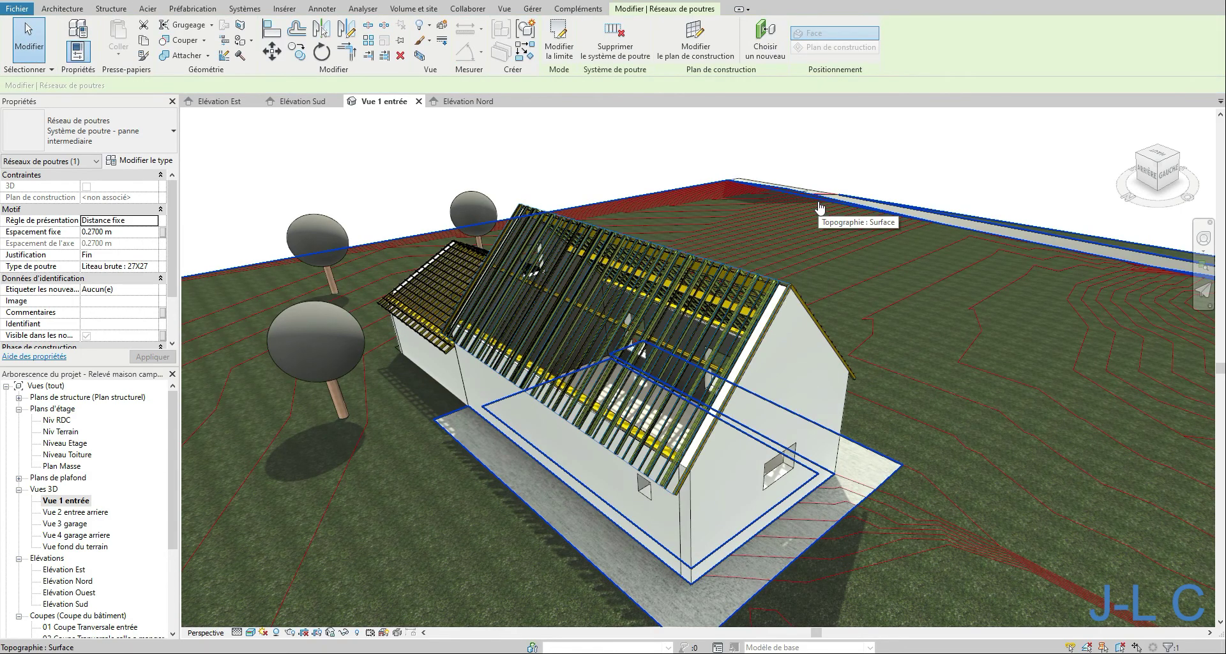
Set the north-slope batten system's beam direction back to the eave edge and its justification to Ligne de direction, finishing the sketch.
click(574, 60)
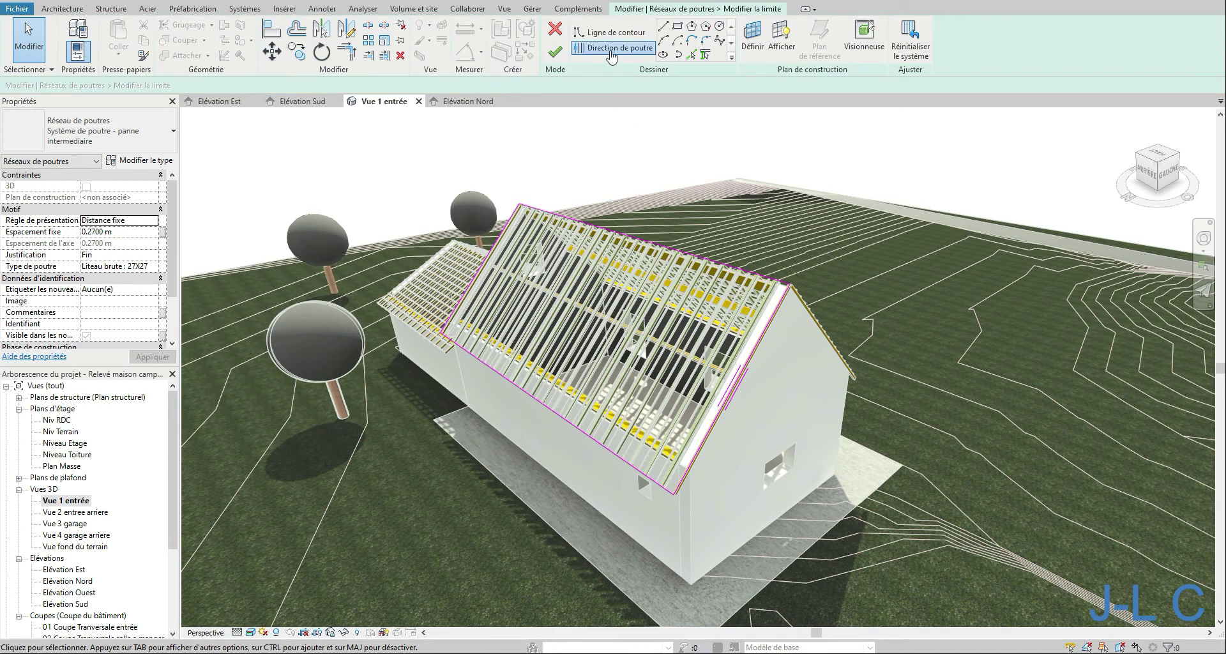
click(597, 49)
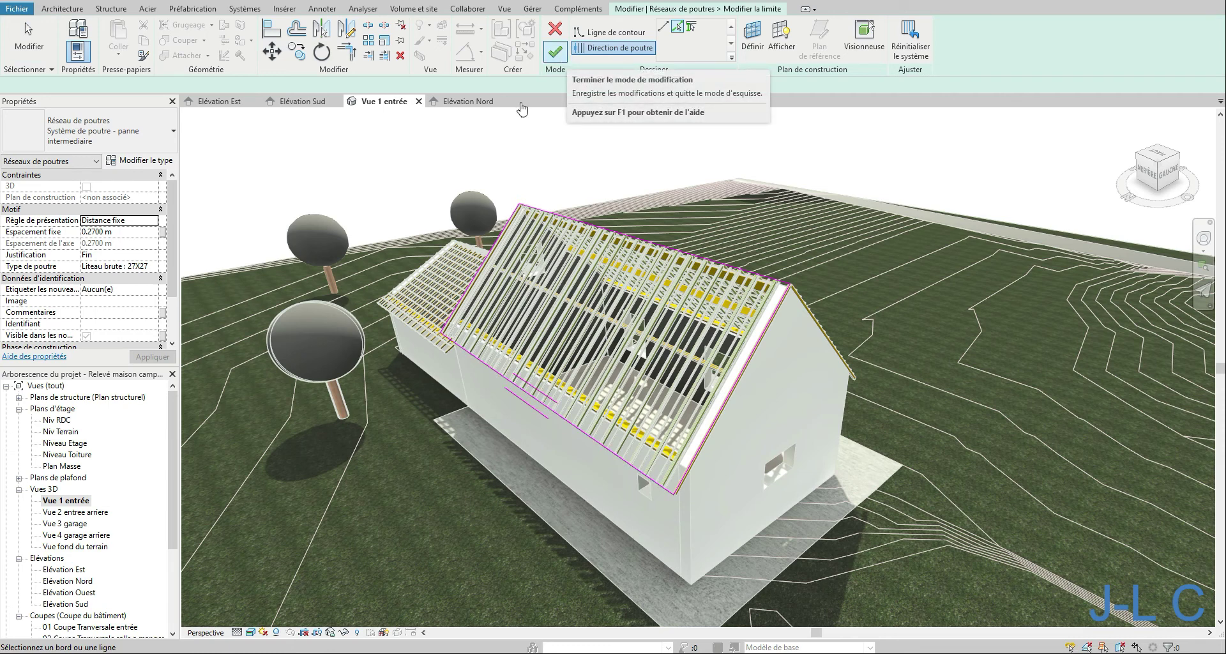
click(158, 256)
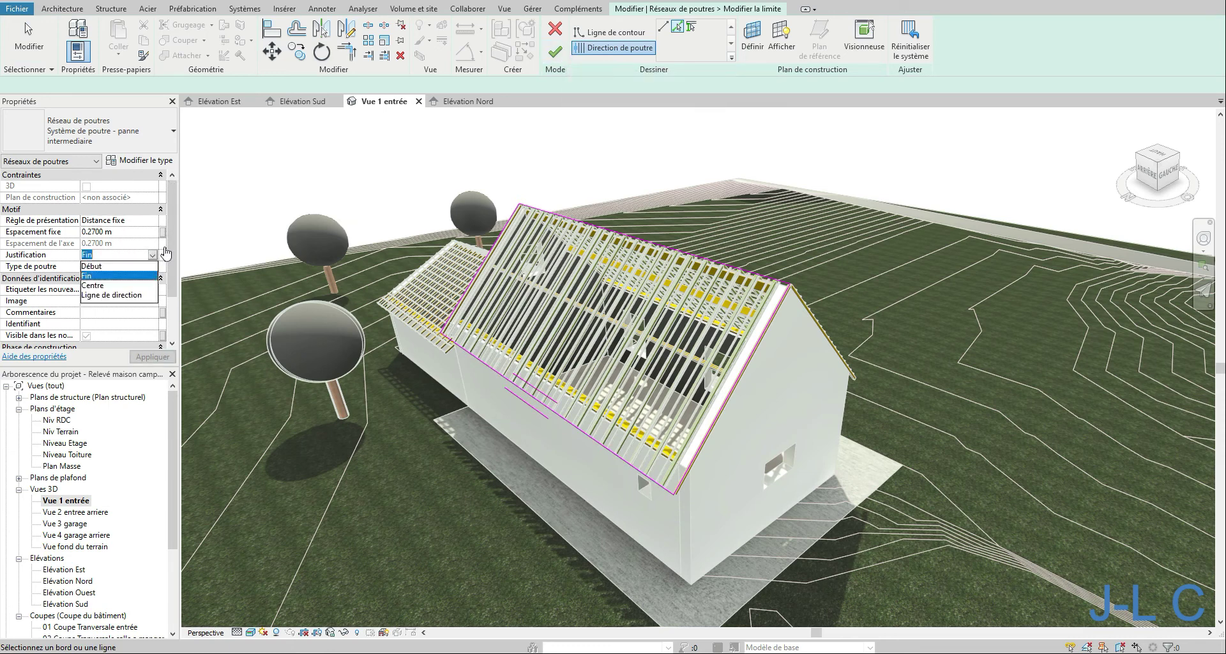
click(105, 296)
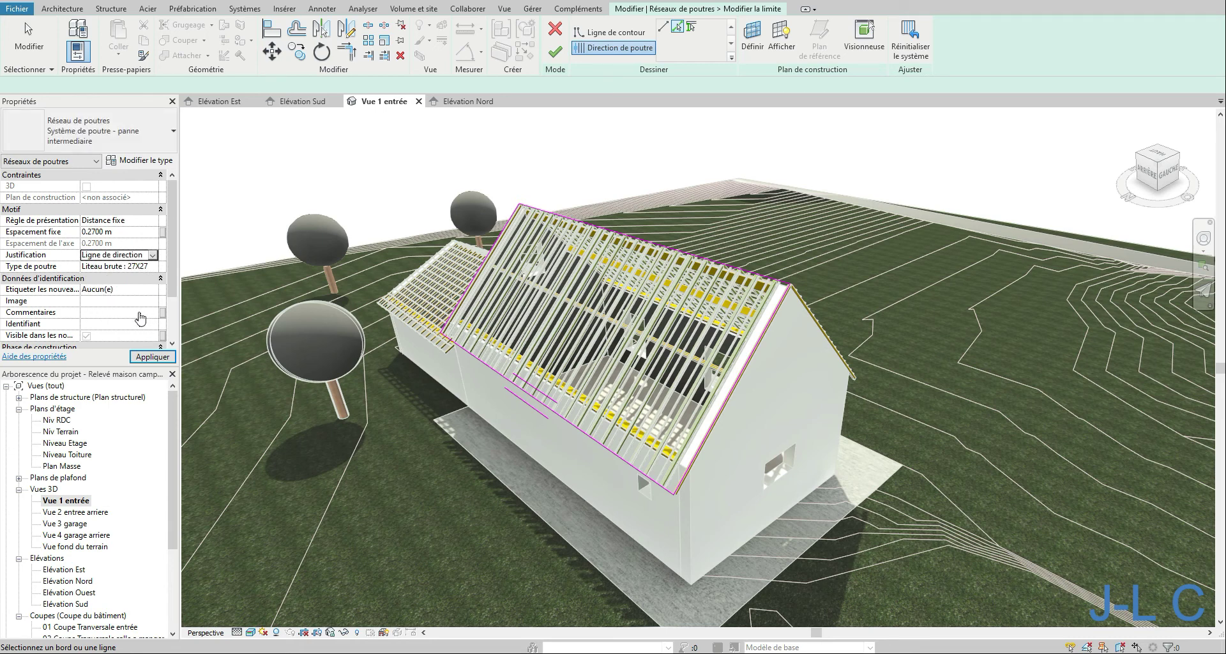
click(148, 357)
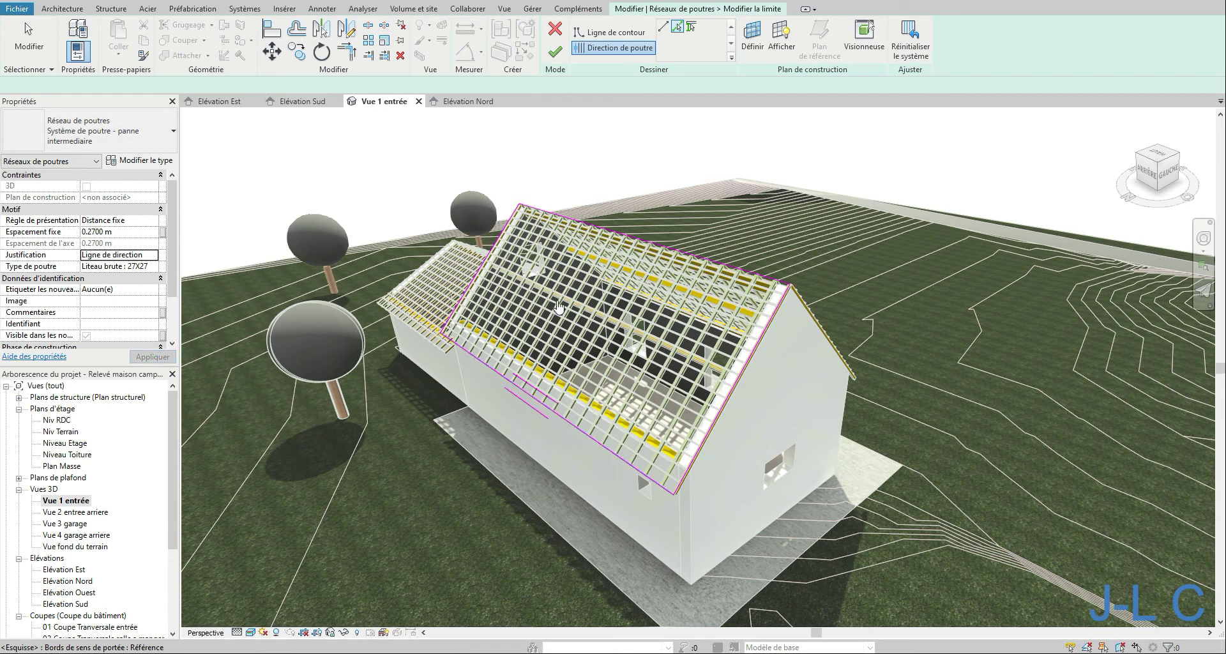
click(553, 57)
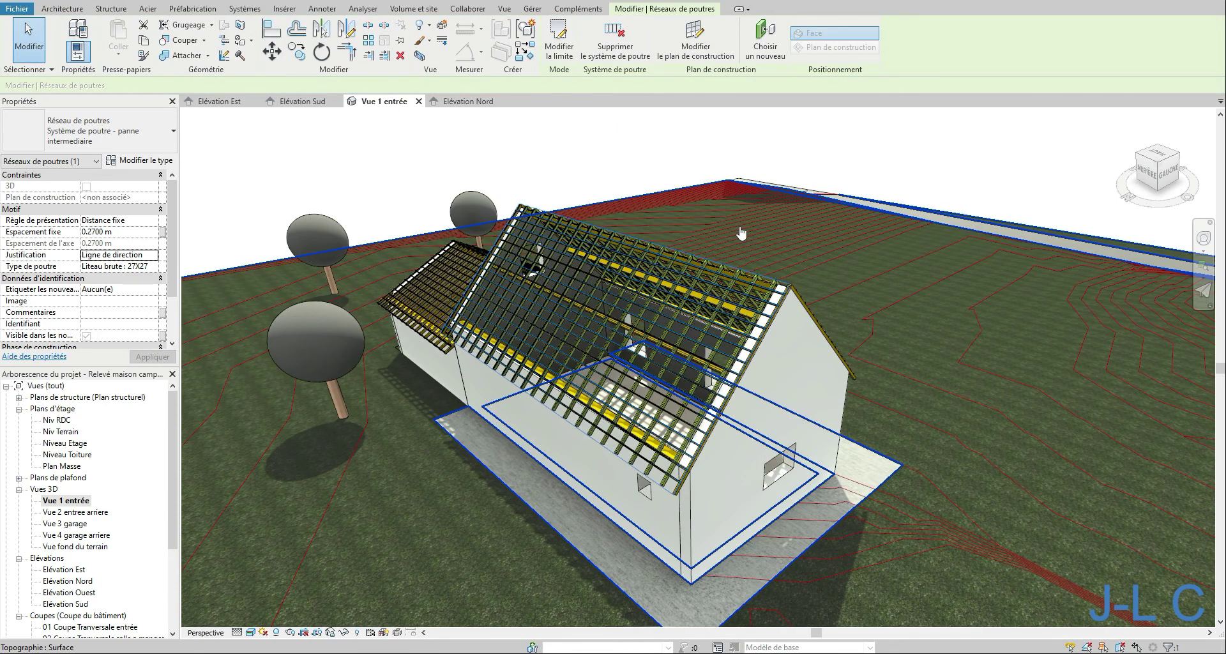
Begin a new structural beam at the house eave using the Liteau brute 27X27 type.
shift+middle_drag(740, 233, 441, 205)
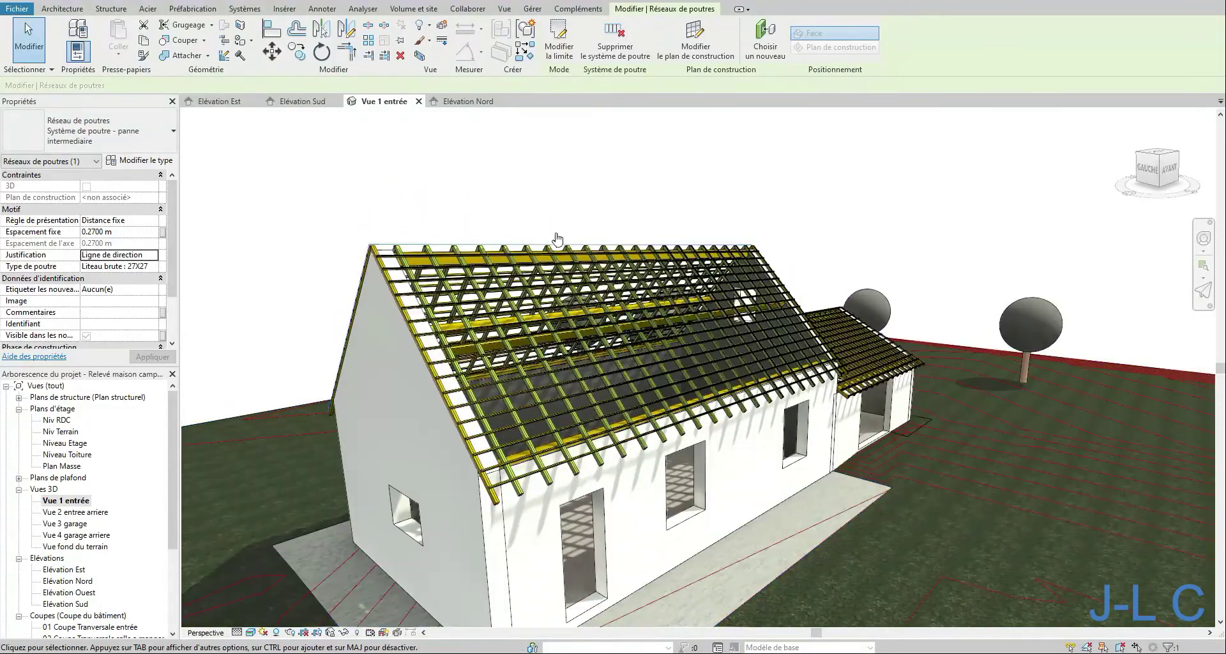
scroll(517, 435, up, 5)
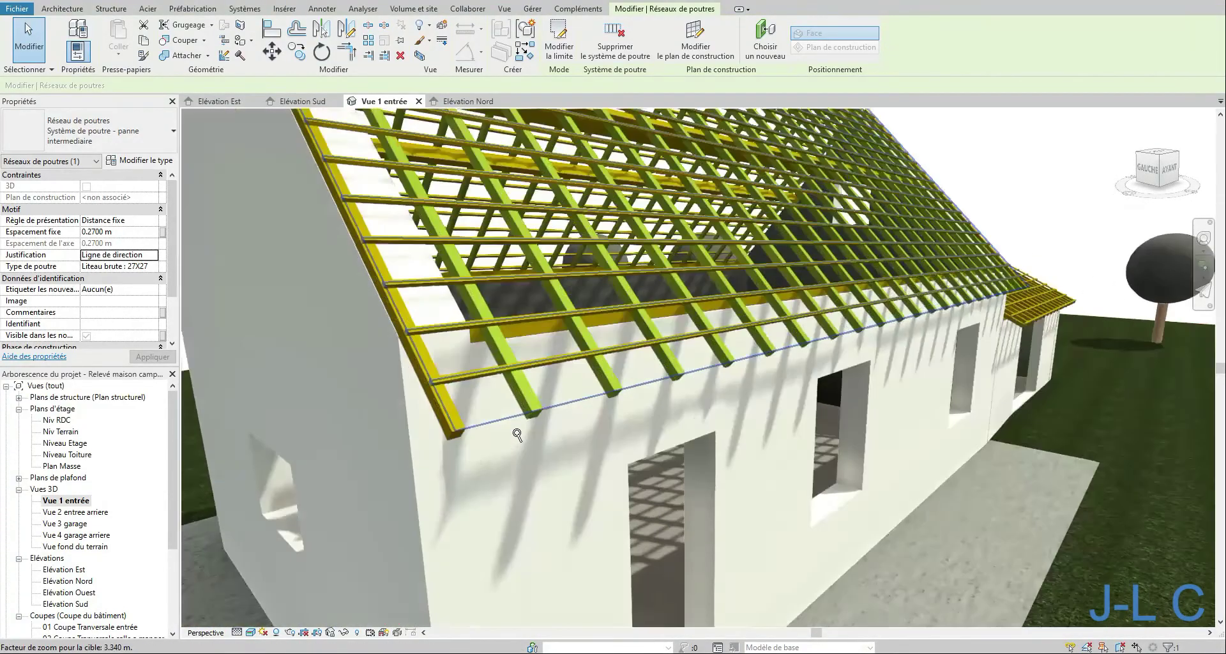
scroll(517, 435, up, 4)
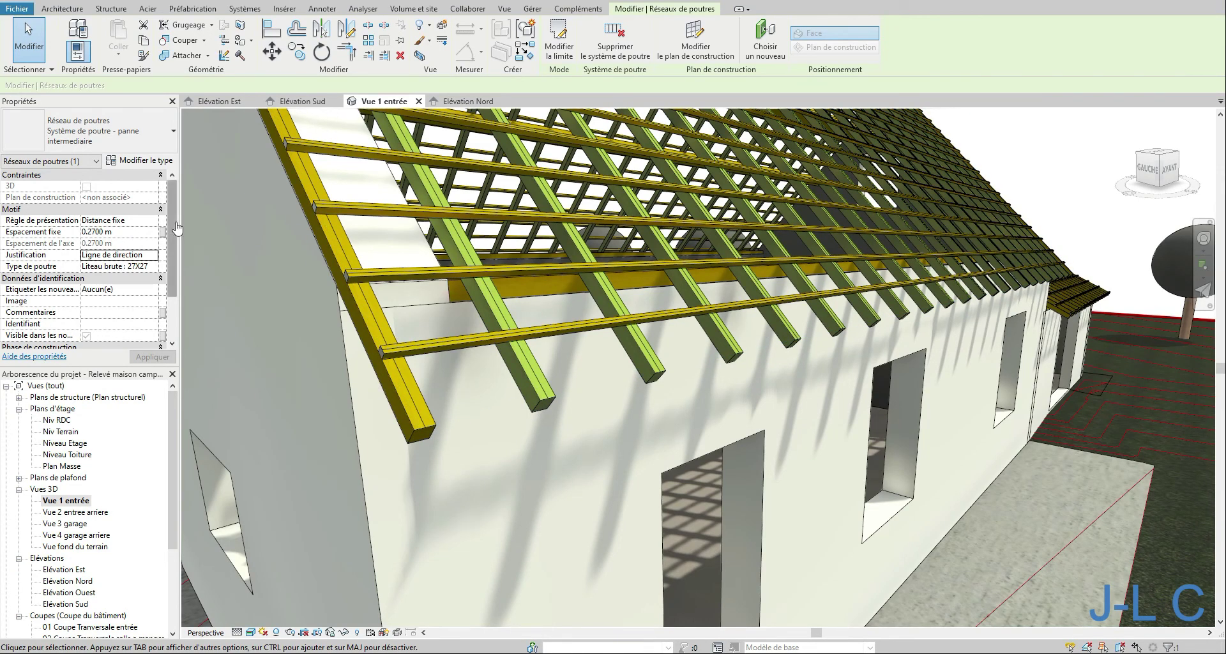
click(62, 8)
click(111, 8)
click(73, 33)
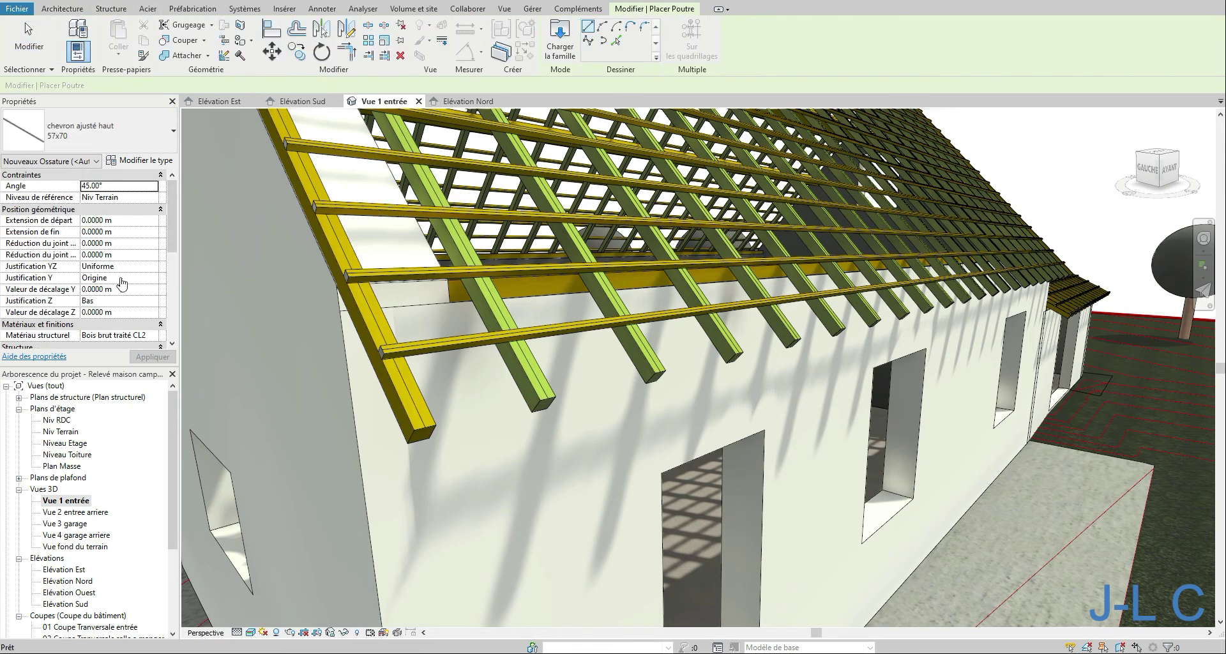
click(110, 143)
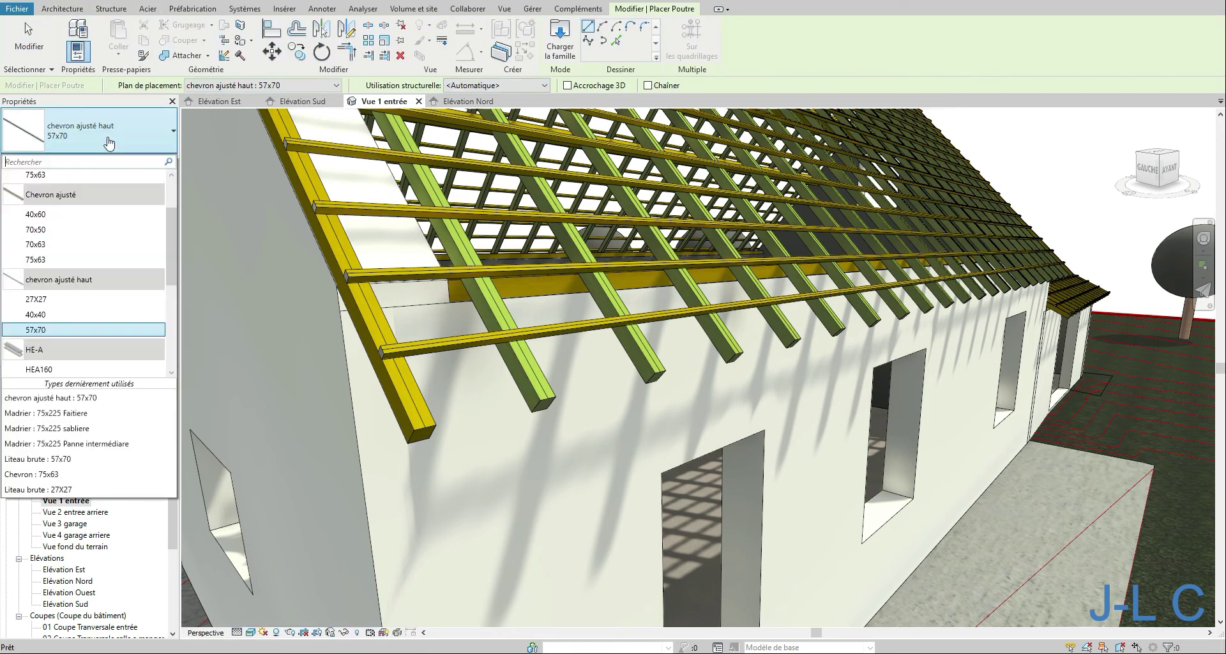
drag(171, 241, 167, 299)
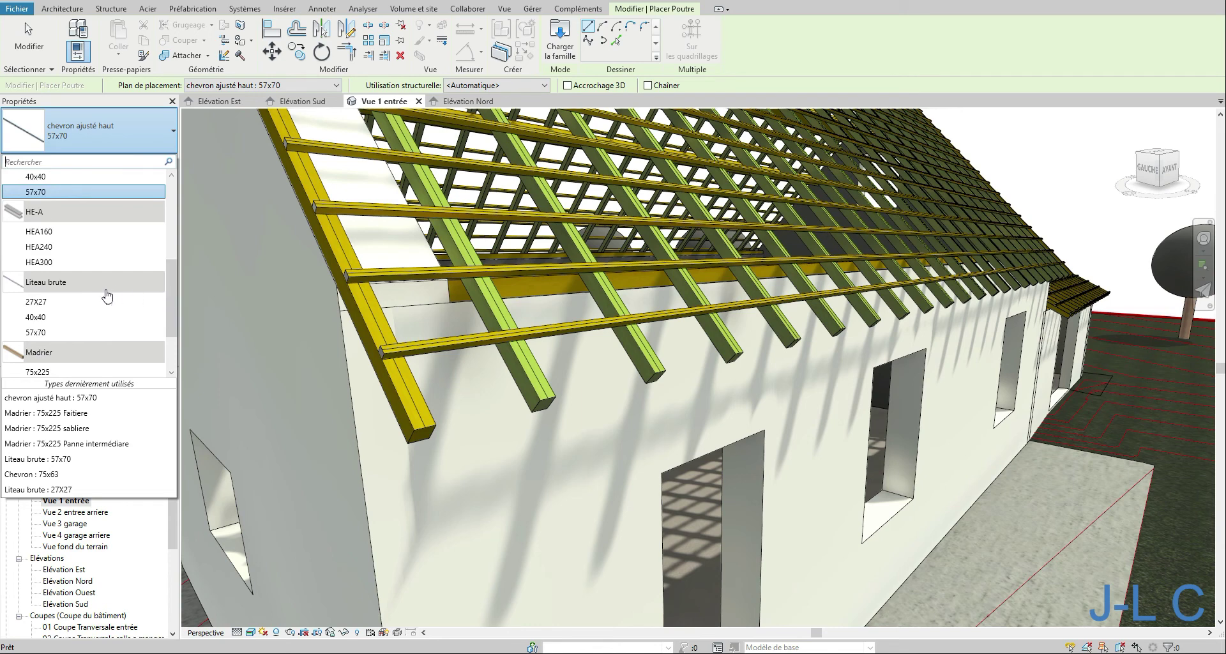
click(83, 301)
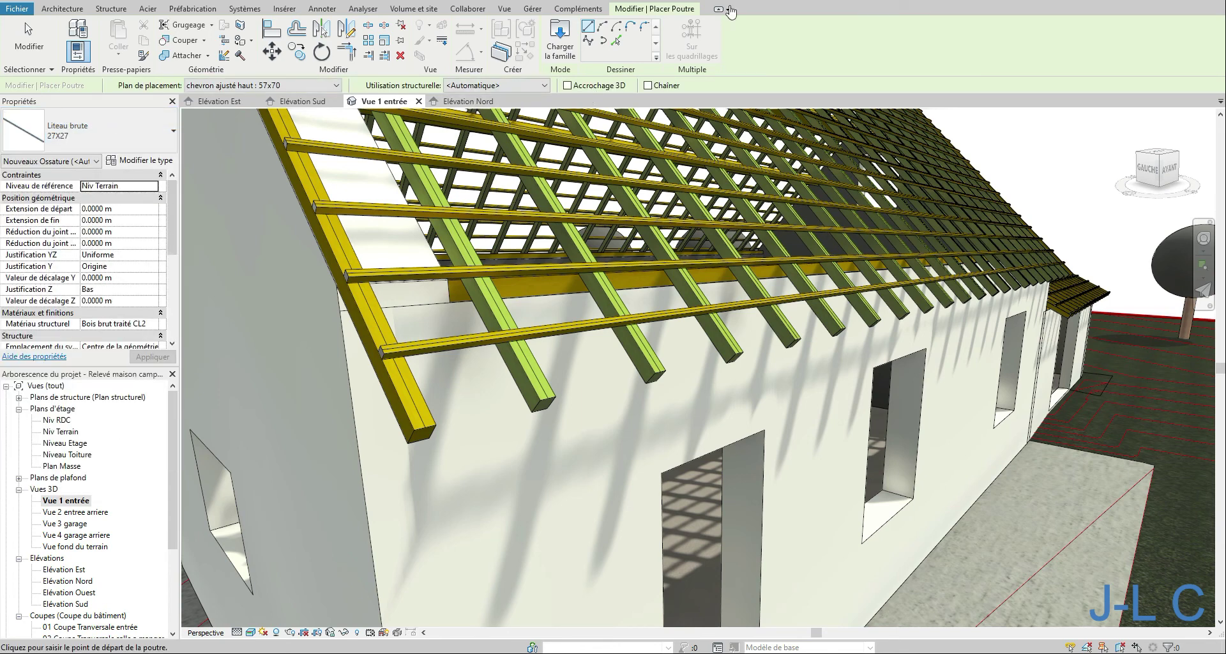
Set the work plane by picking the upper face of the gable-end rafter.
click(62, 9)
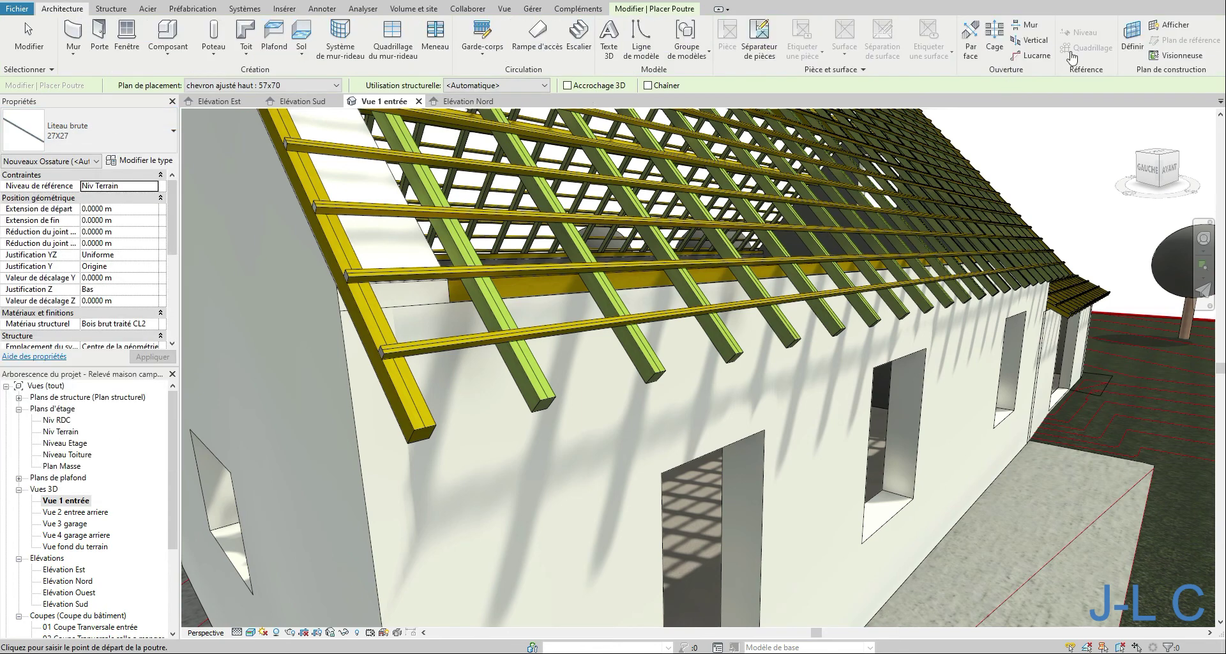
click(1146, 46)
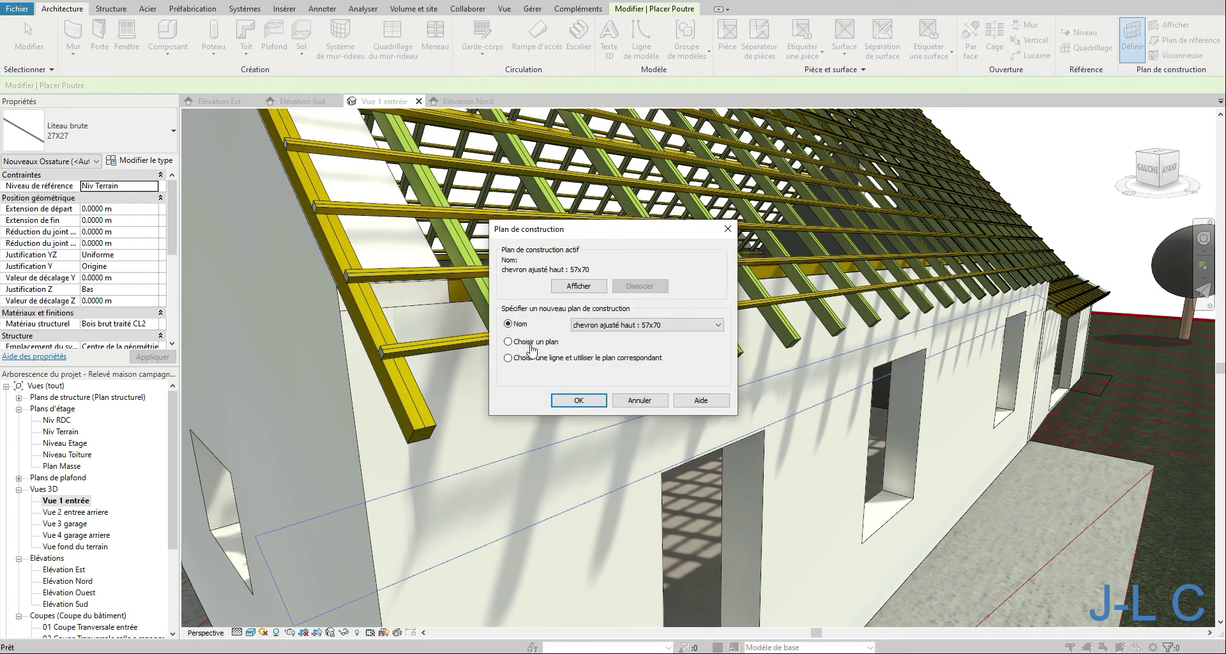
click(575, 400)
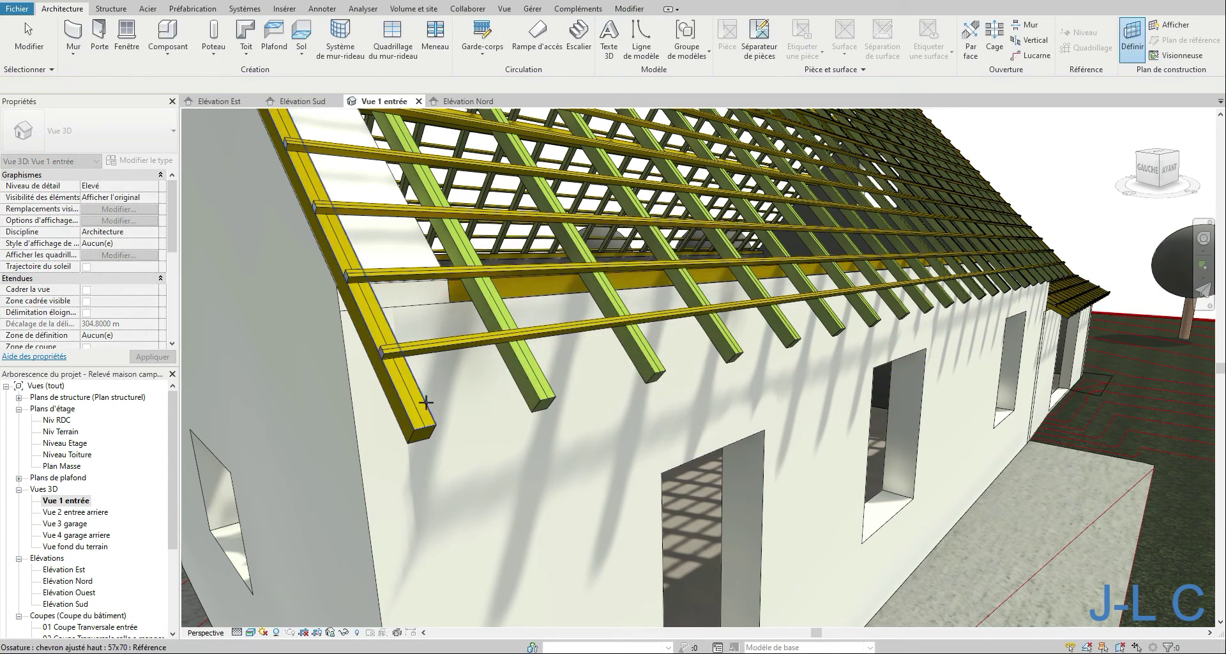
click(429, 388)
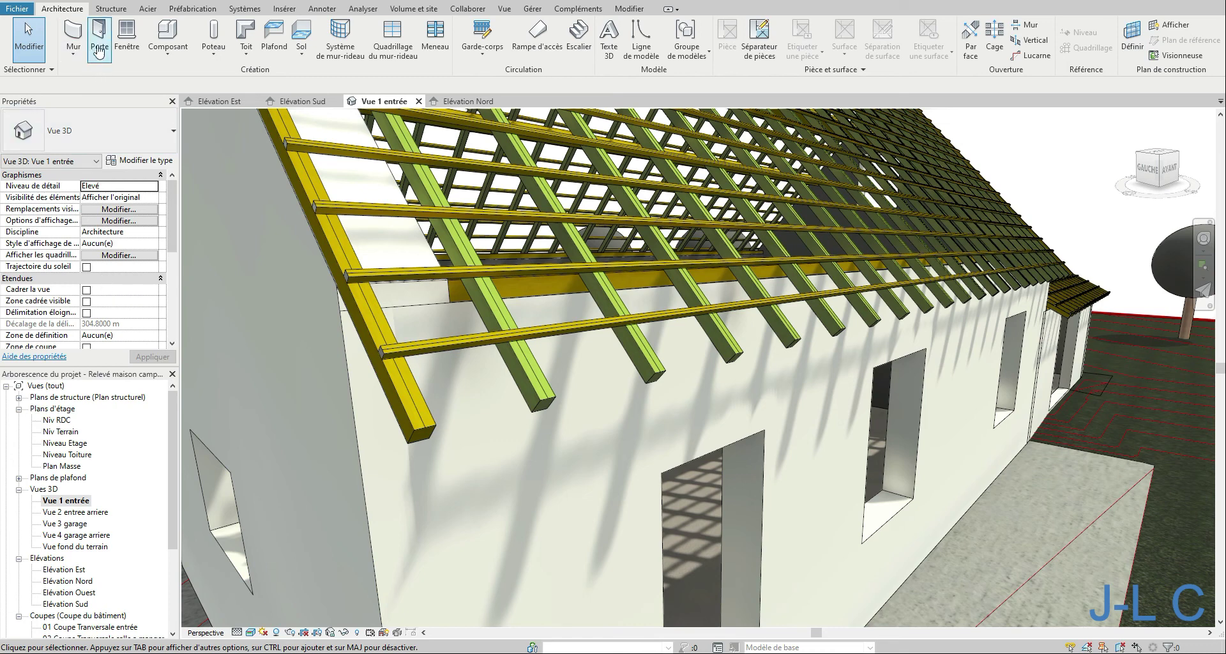
Place a Liteau brute 27X27 beam by picking the lower end edge of the third rafter from the gable.
click(110, 8)
click(85, 39)
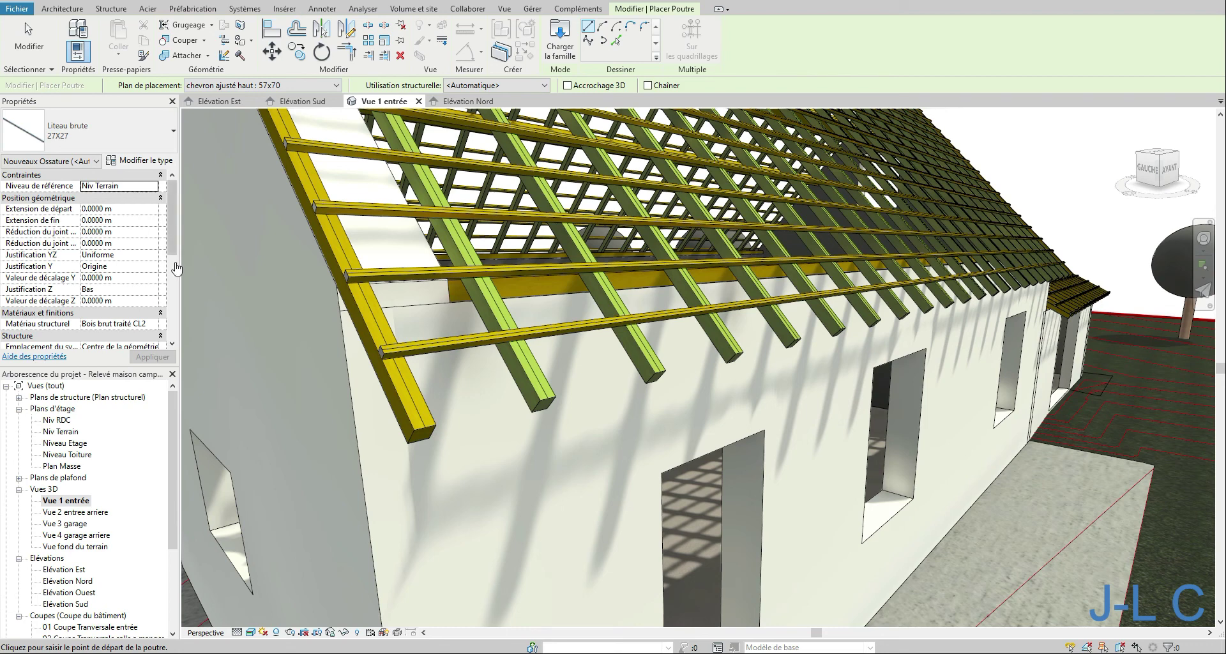
click(617, 41)
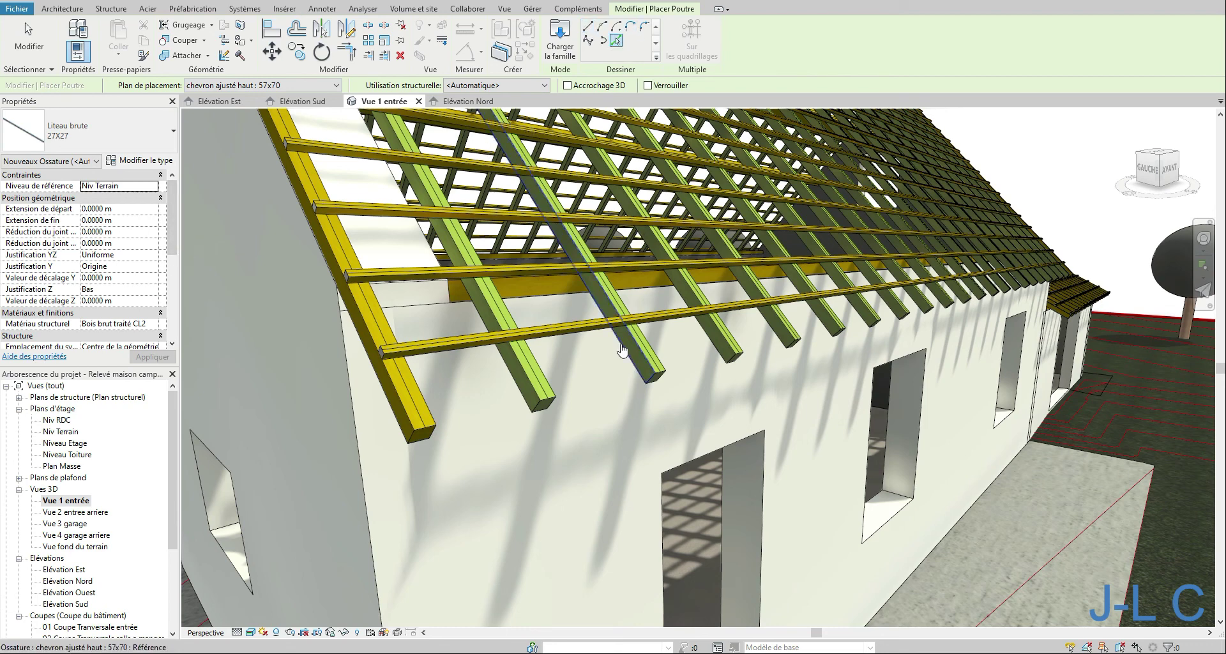
click(659, 382)
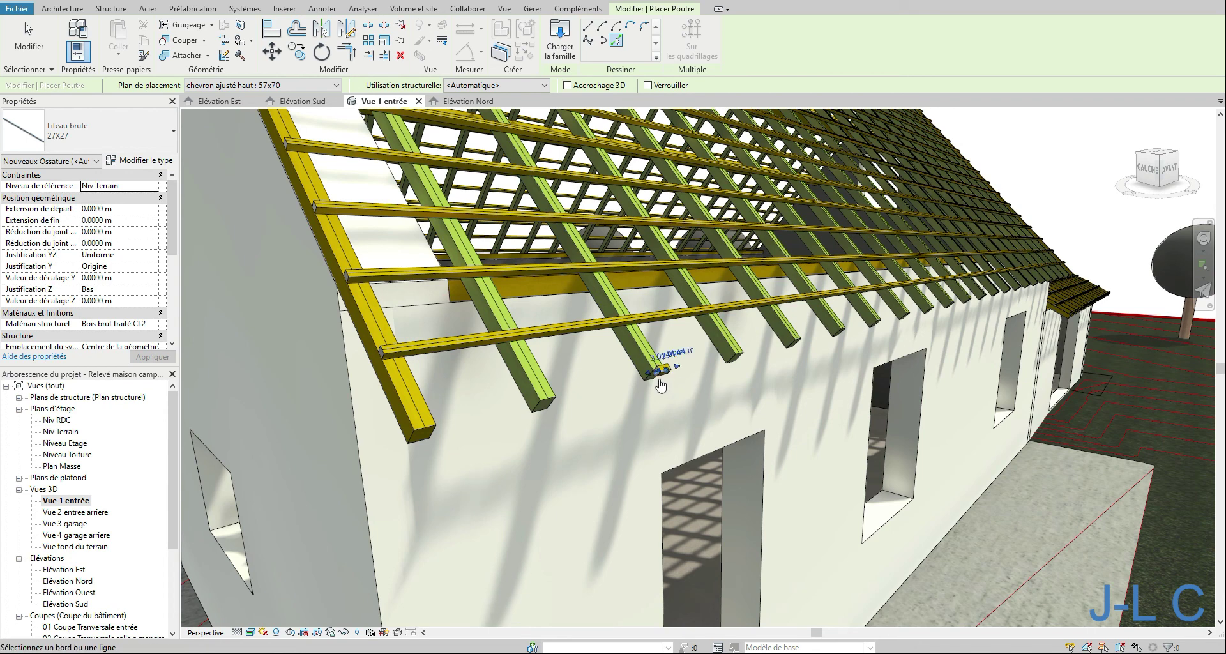
Try to extend the short eave batten to the gable-end rafter with the trim/extend single element tool.
click(367, 55)
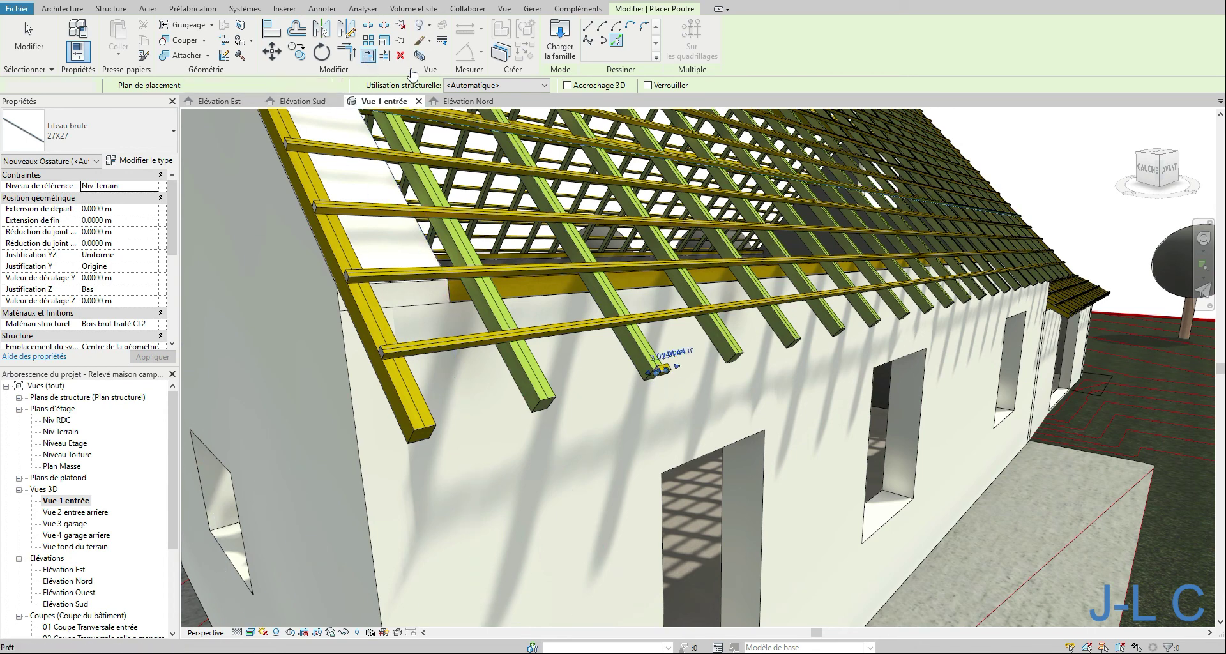
key(Escape)
key(Escape)
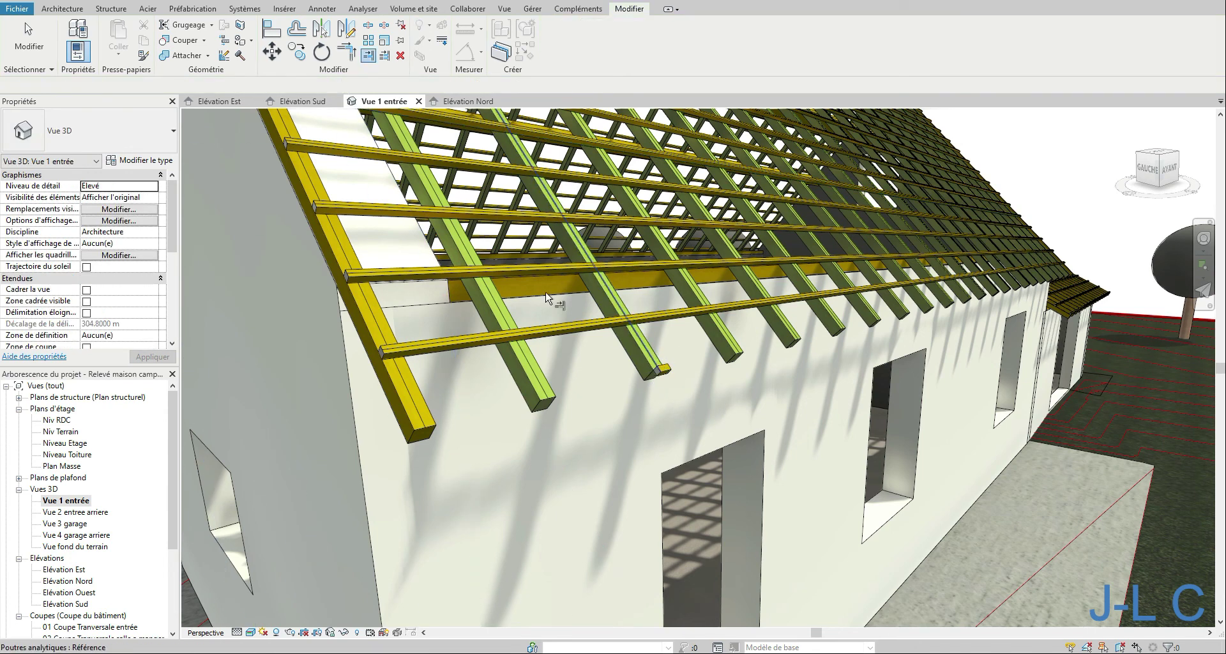
click(396, 392)
click(705, 374)
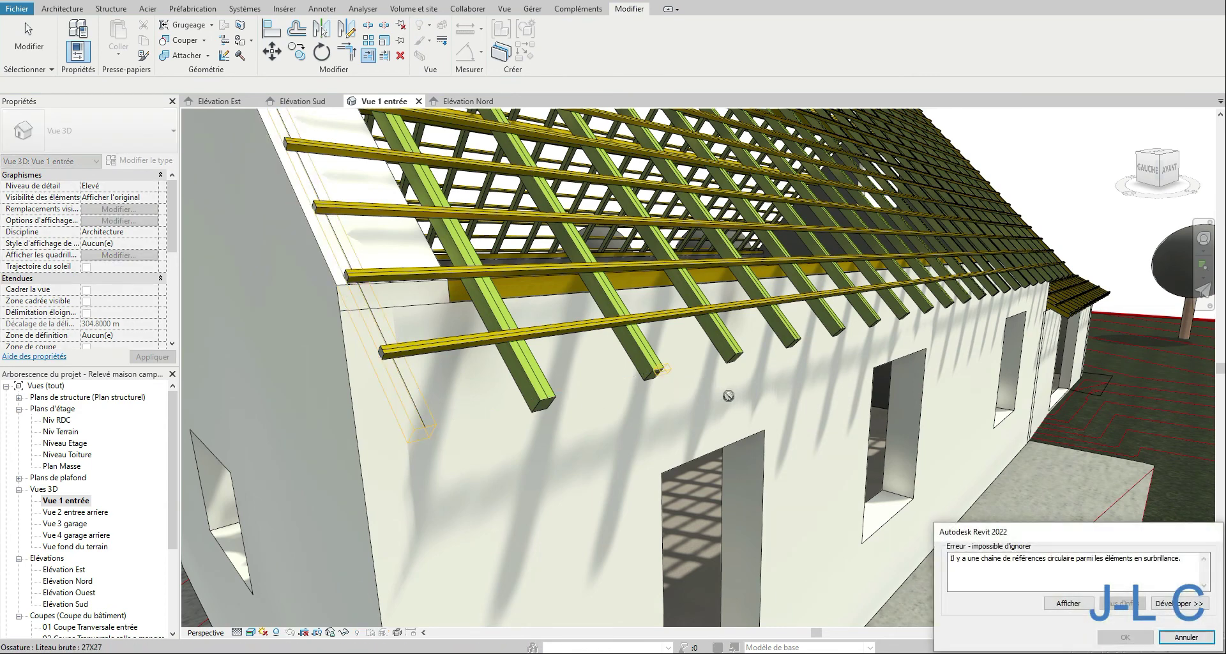
click(1185, 636)
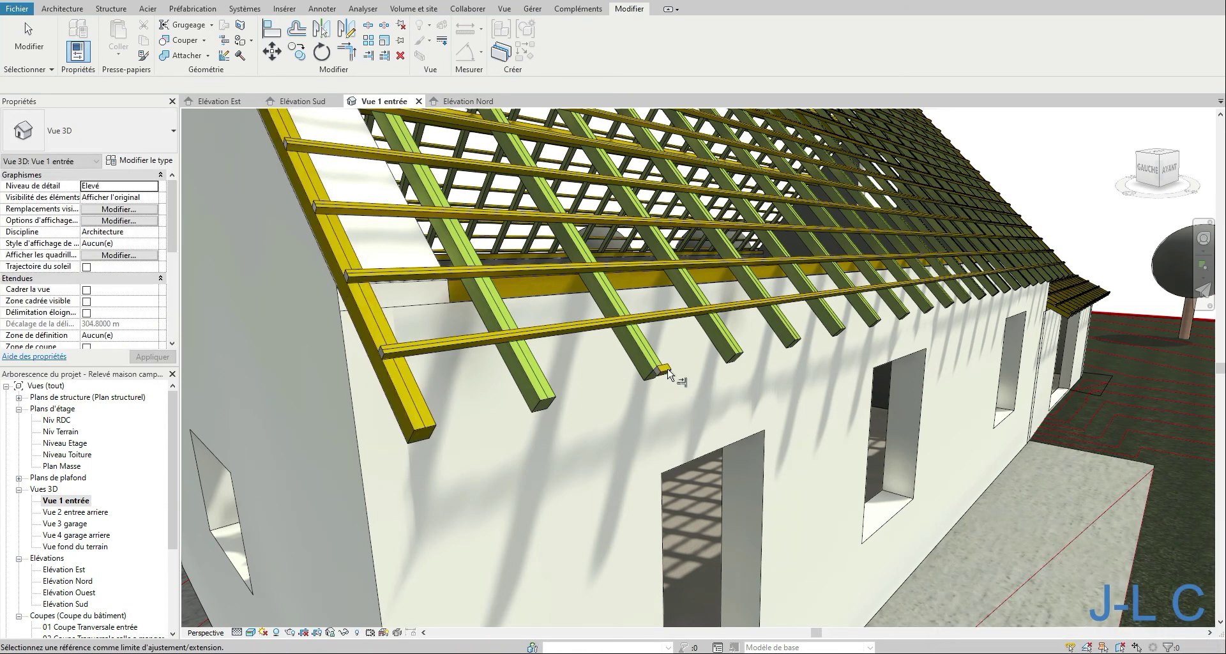
click(413, 409)
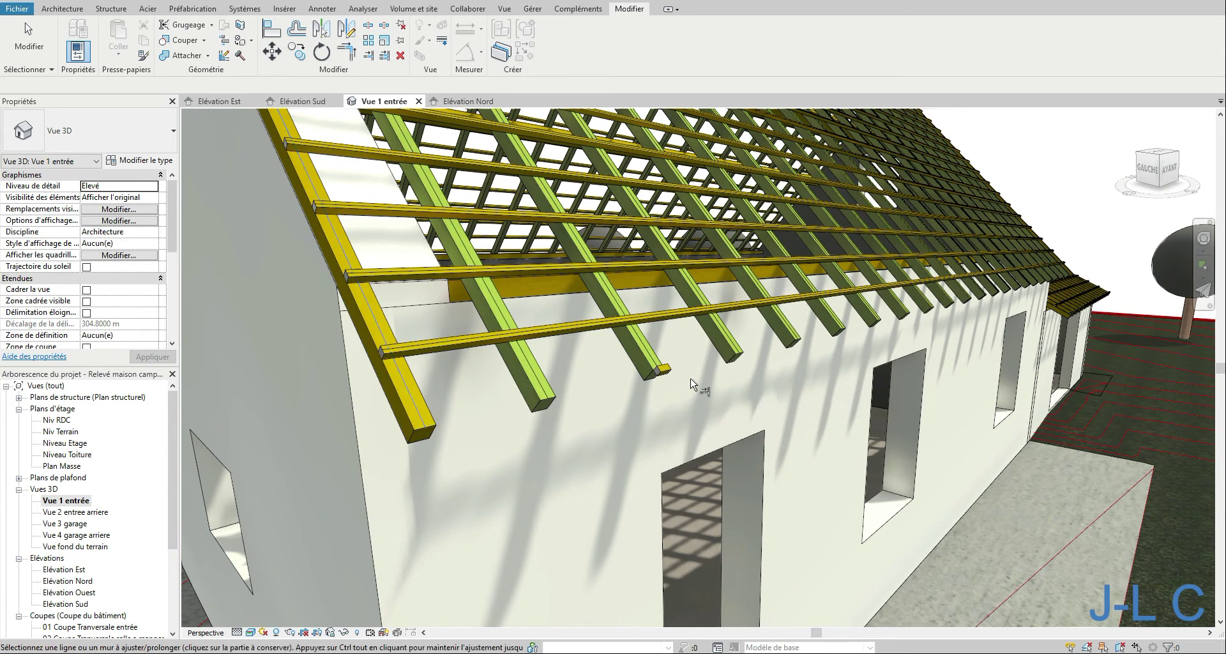
click(28, 38)
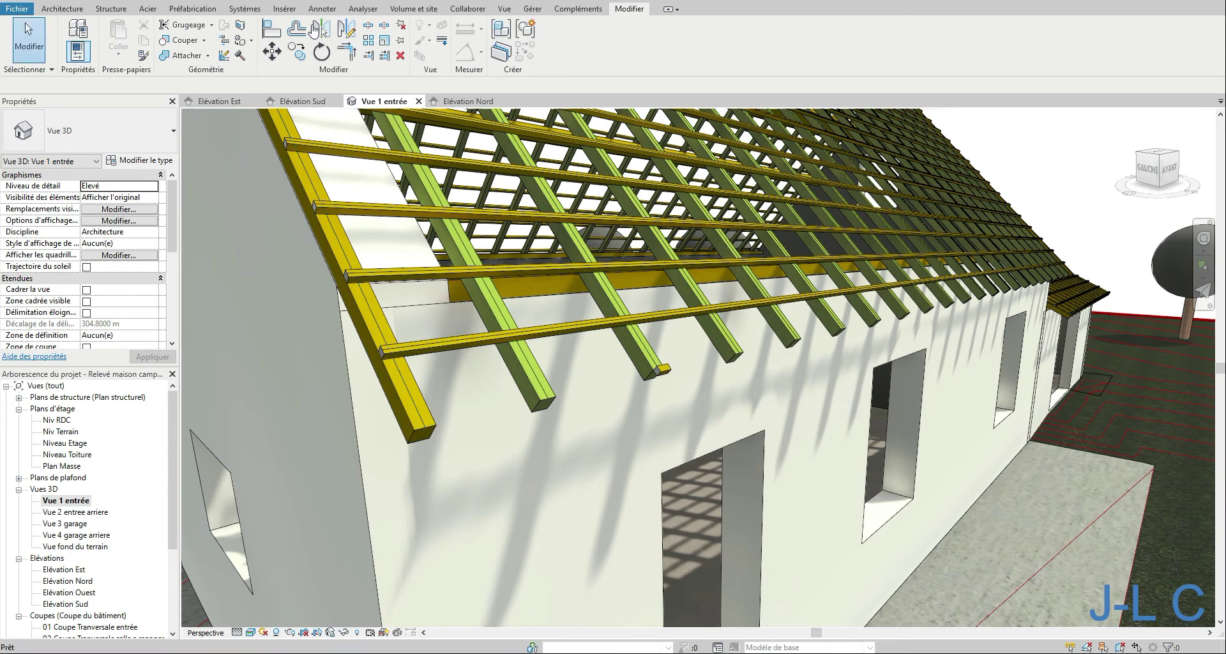
click(368, 55)
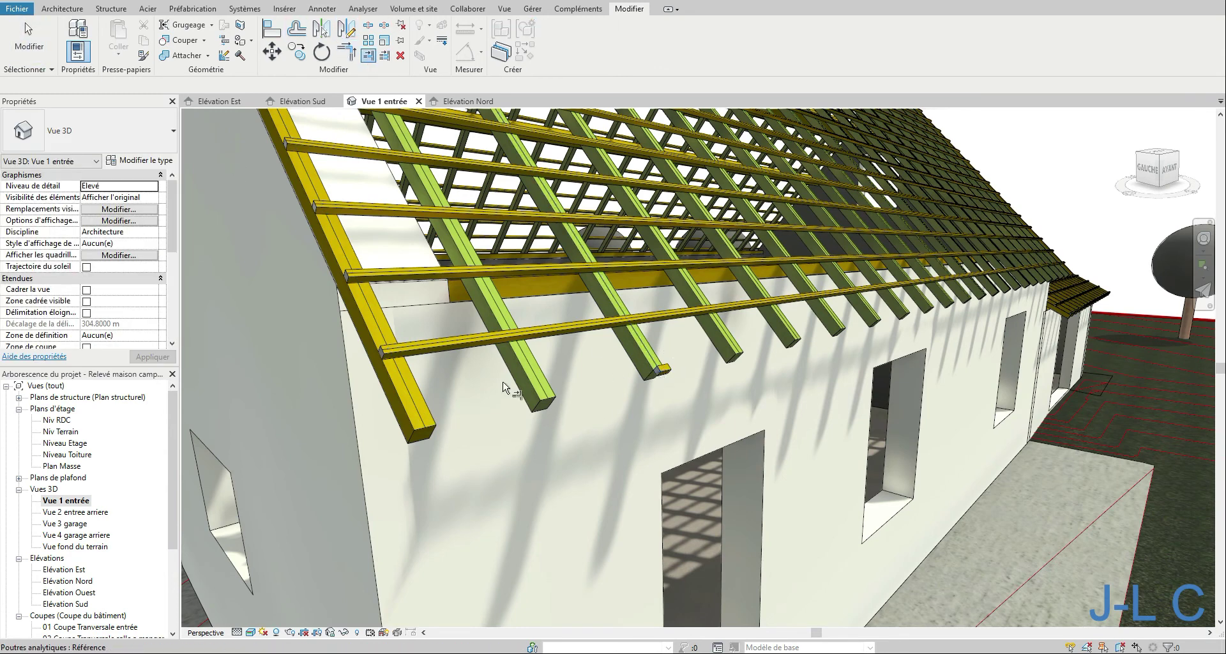
click(395, 390)
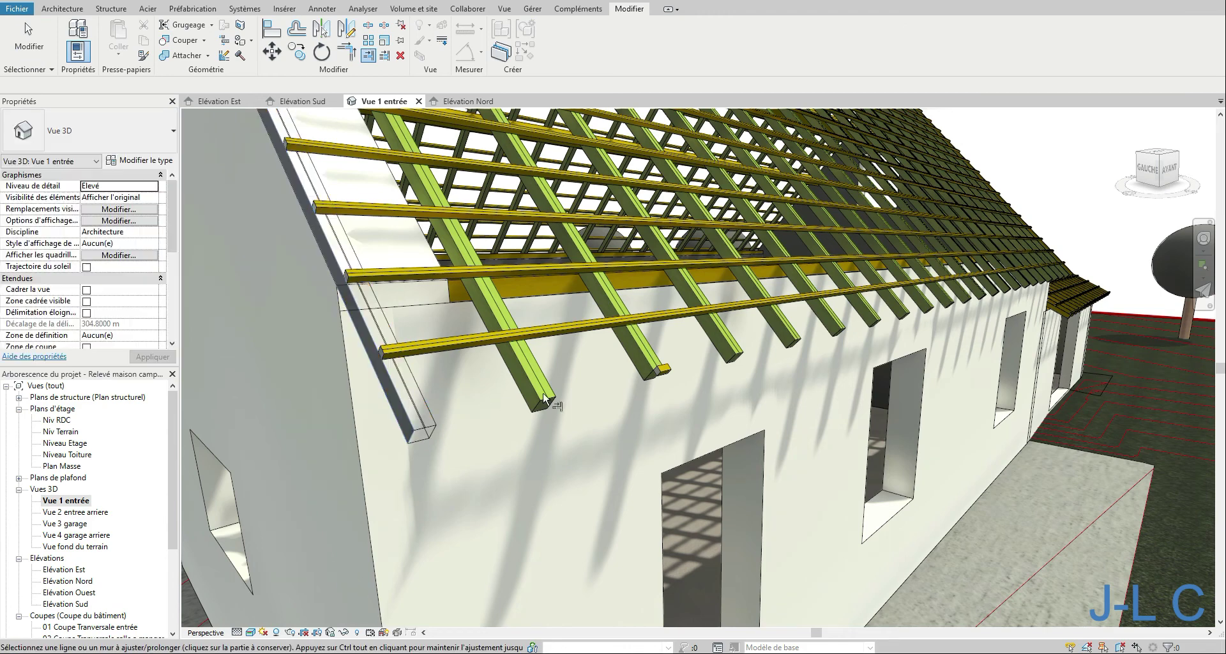
click(669, 373)
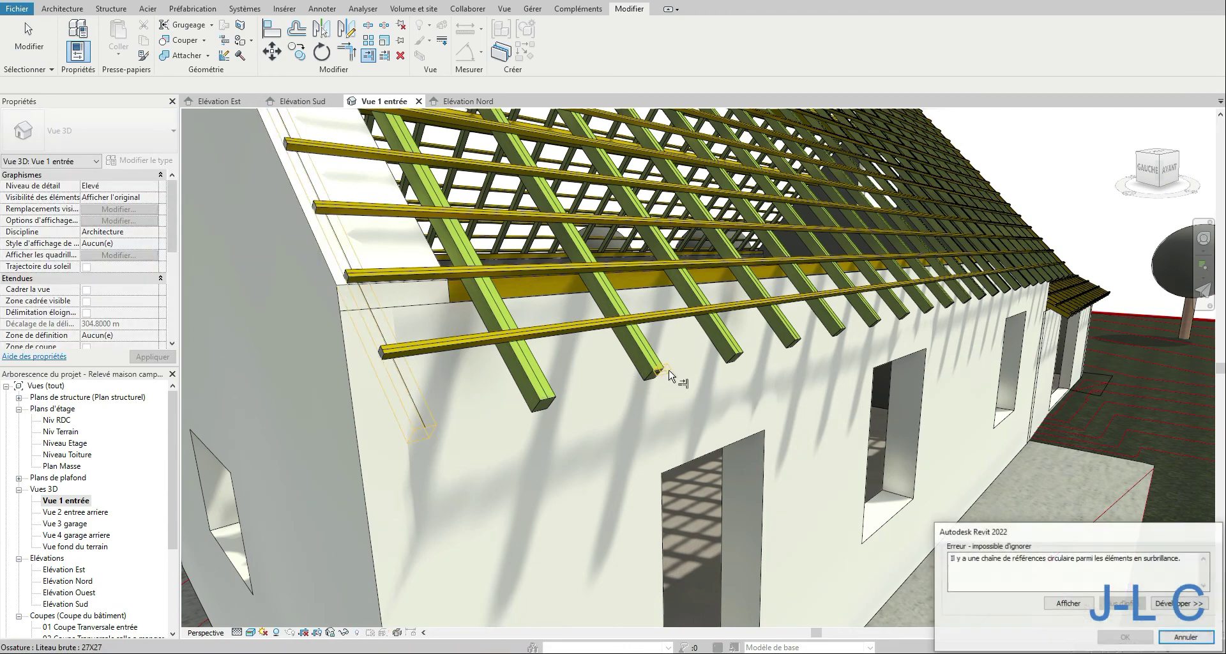
click(1157, 638)
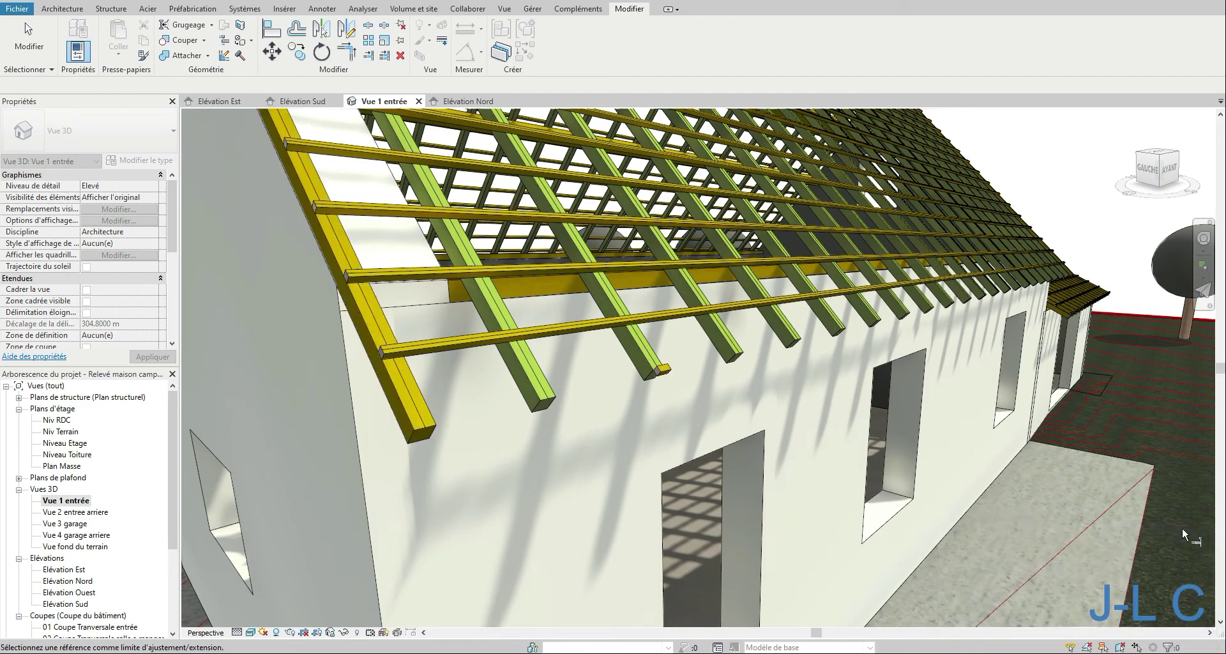
Stretch the short eave batten from the third rafter to the gable-end rafter, making it about 0.94 m long.
drag(1157, 171, 1015, 168)
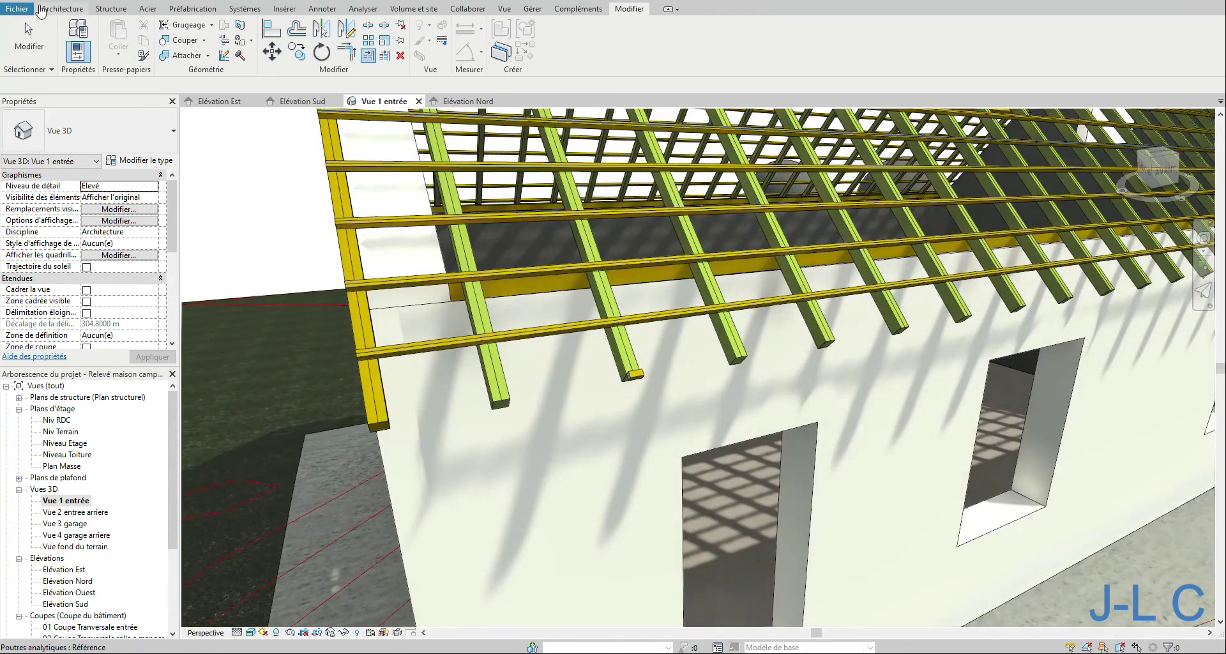
click(29, 37)
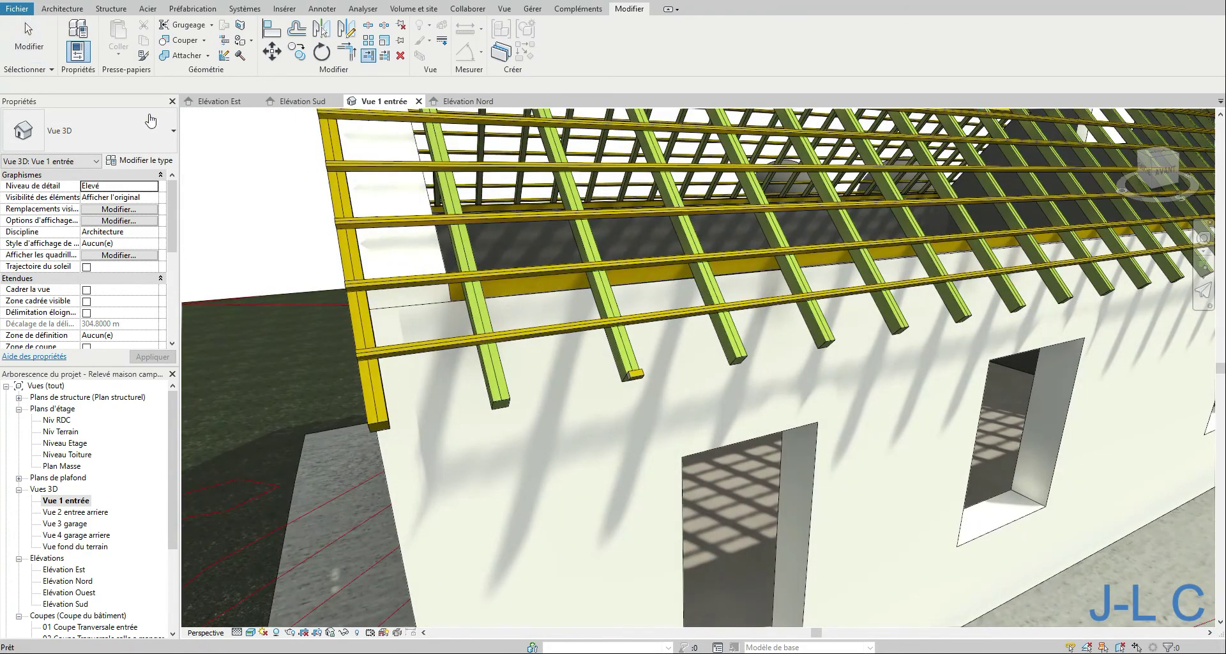
click(637, 376)
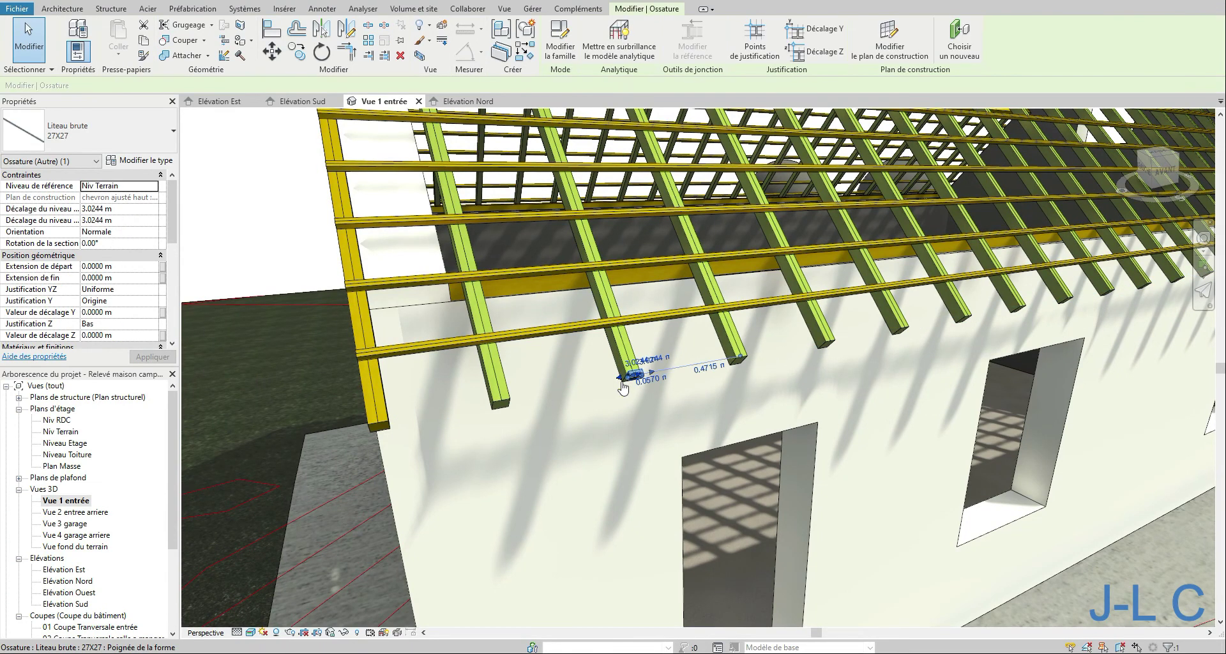
drag(629, 382, 430, 436)
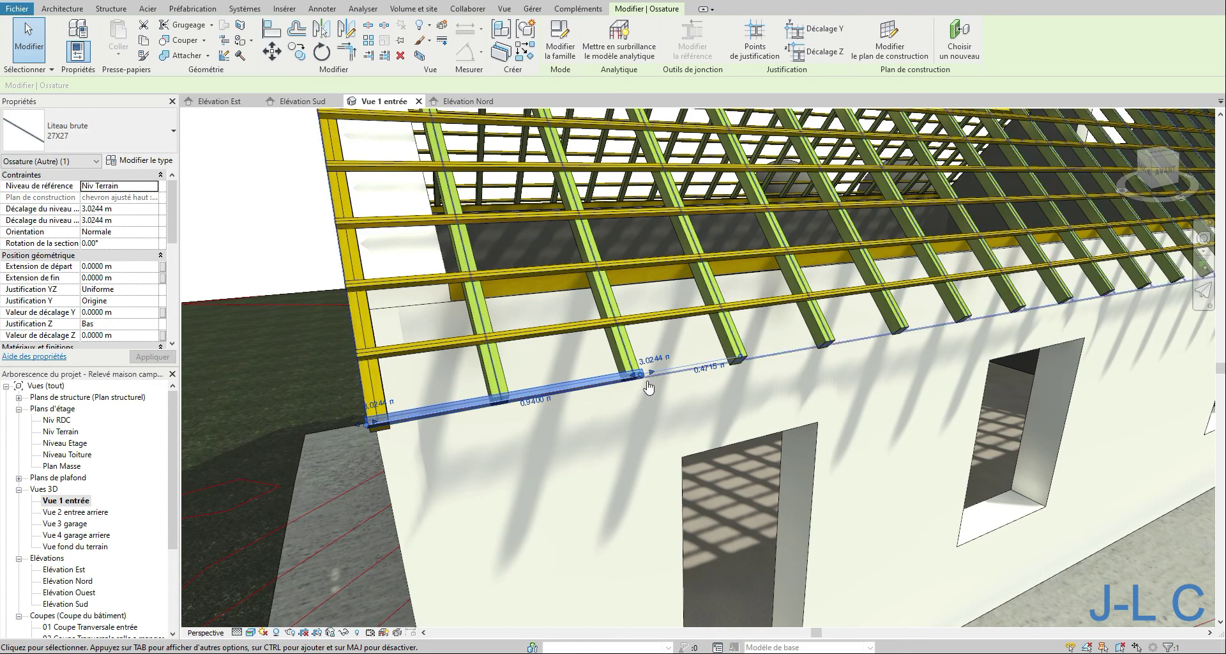
Align the gable end of the eave batten with the outer face of the gable-end rafter.
middle_drag(525, 429, 741, 410)
click(271, 29)
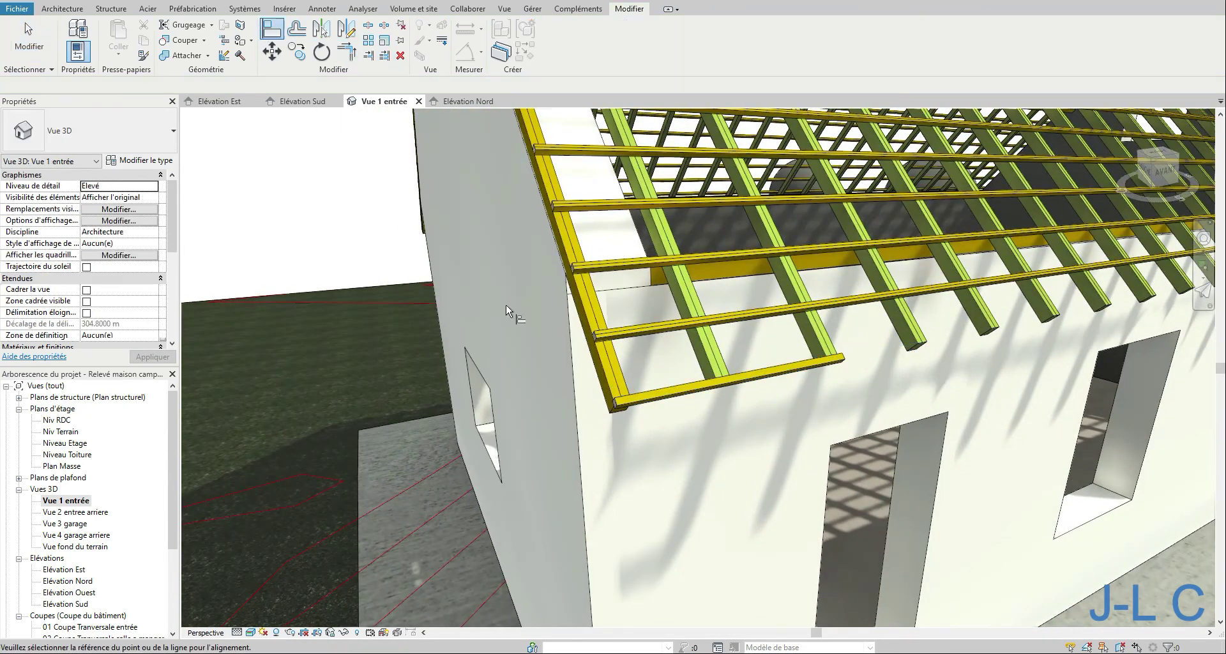
click(593, 351)
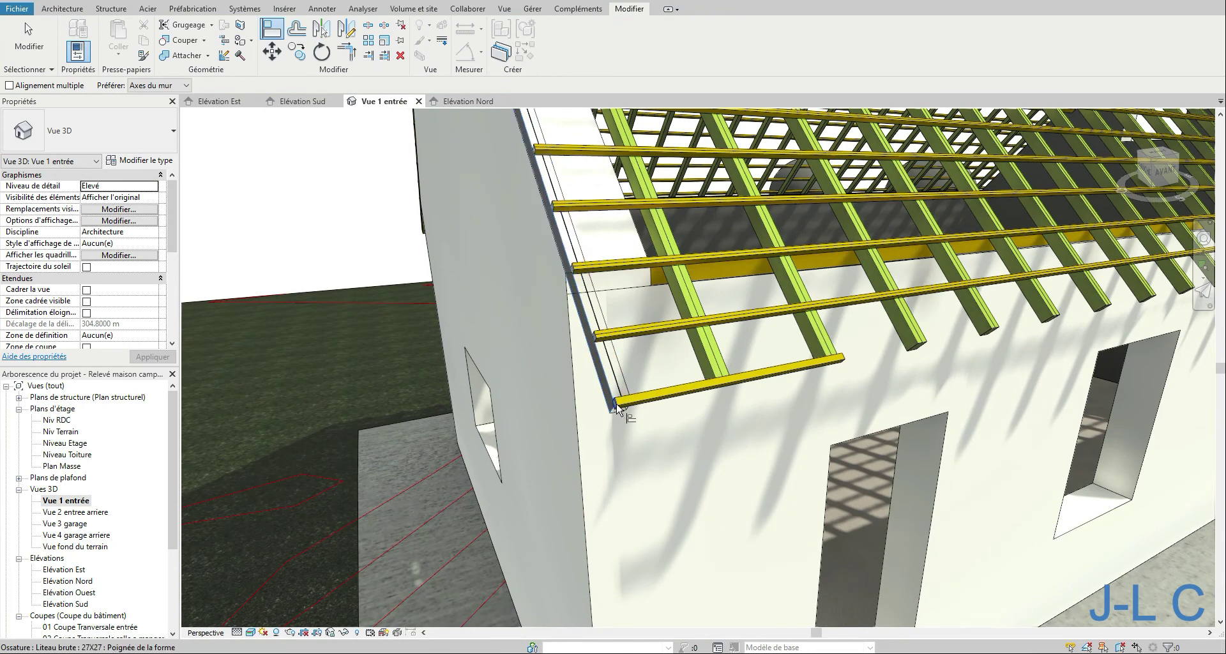
click(614, 404)
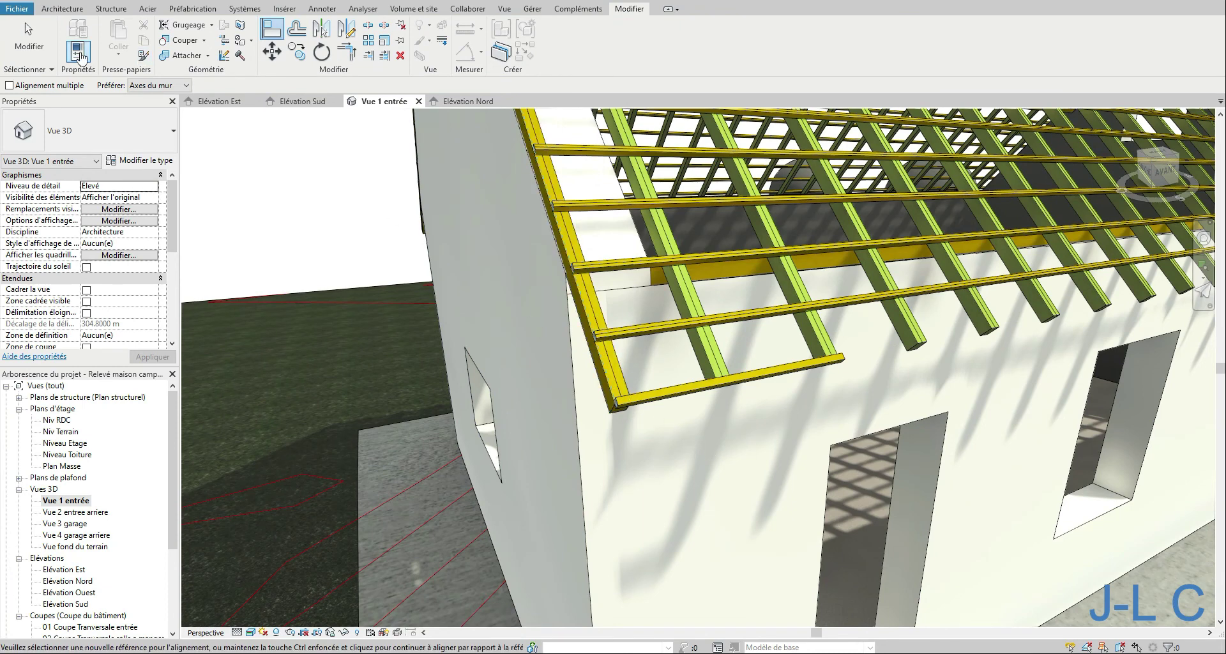
click(28, 38)
Try to extend the short eave batten to the gable-end rafter with the trim/extend single element tool.
click(667, 407)
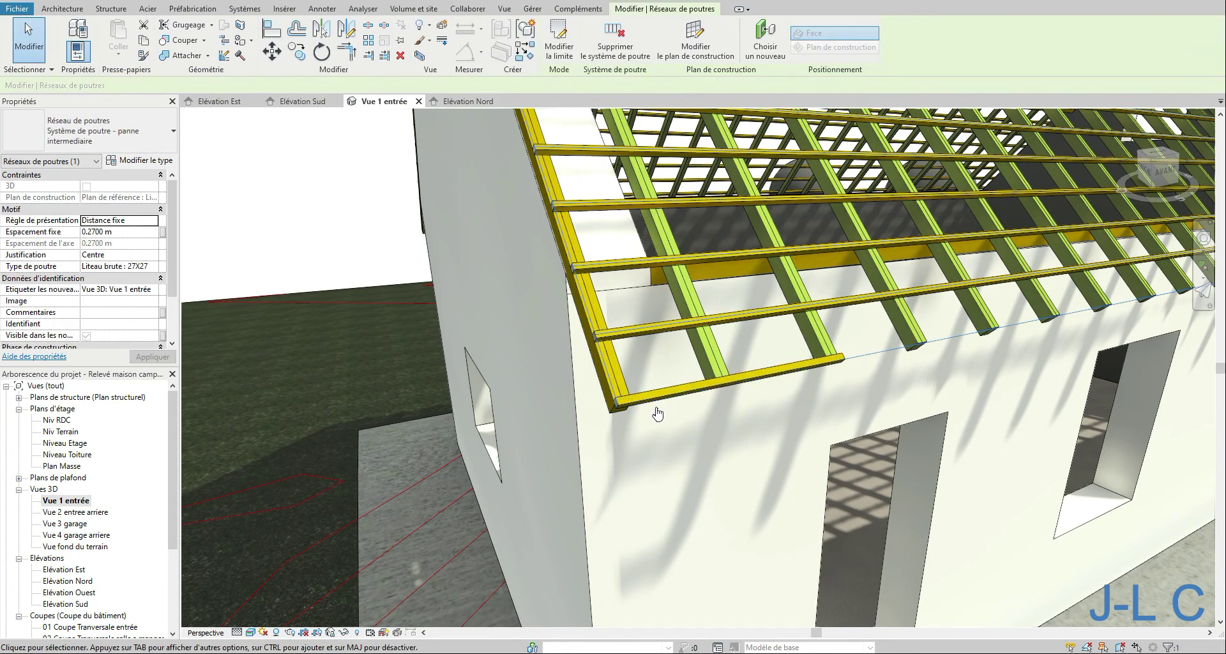
click(651, 397)
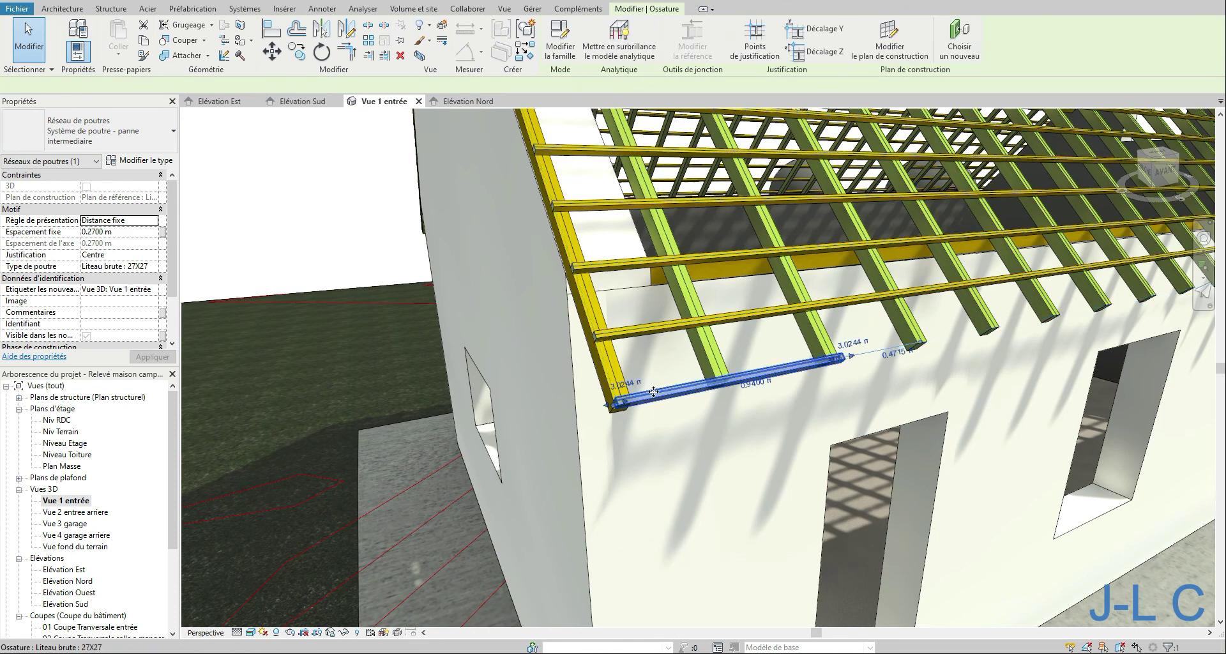
right_click(742, 383)
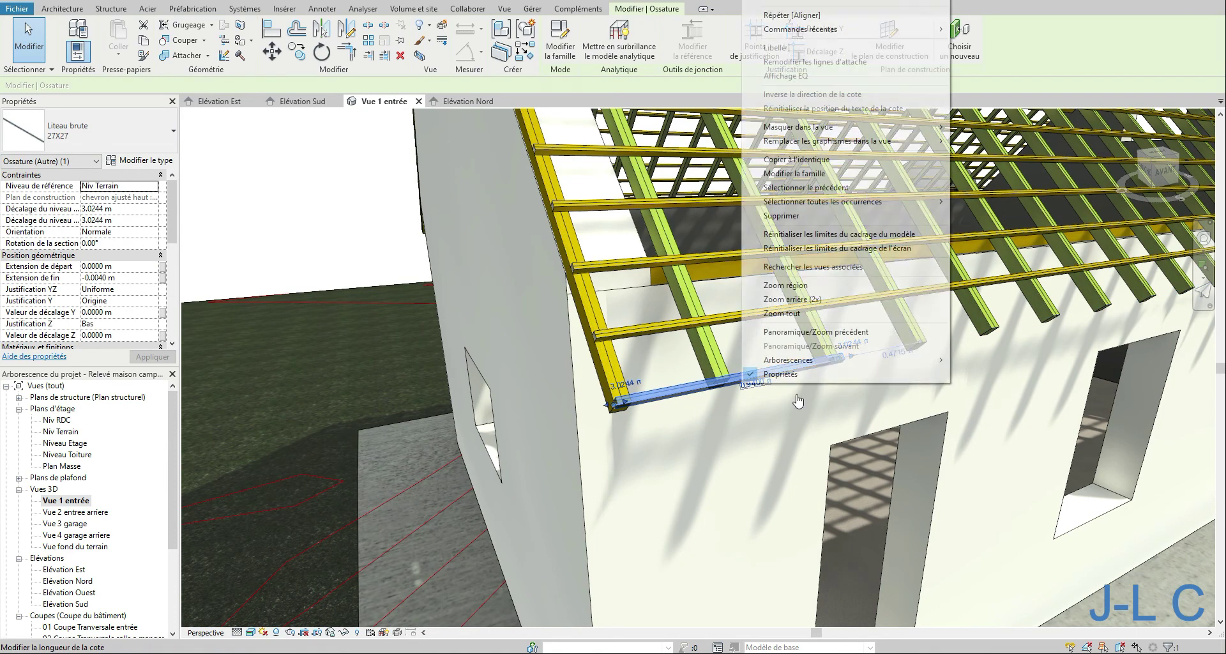
key(Escape)
scroll(883, 346, up, 3)
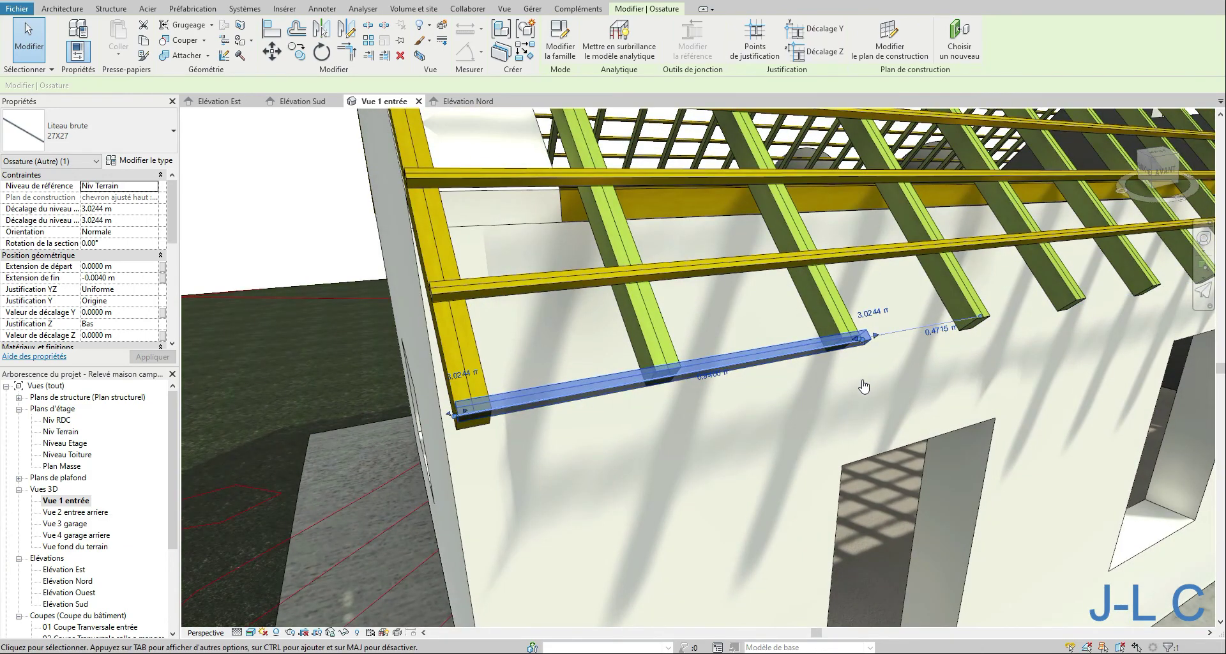
shift+middle_drag(587, 480, 481, 391)
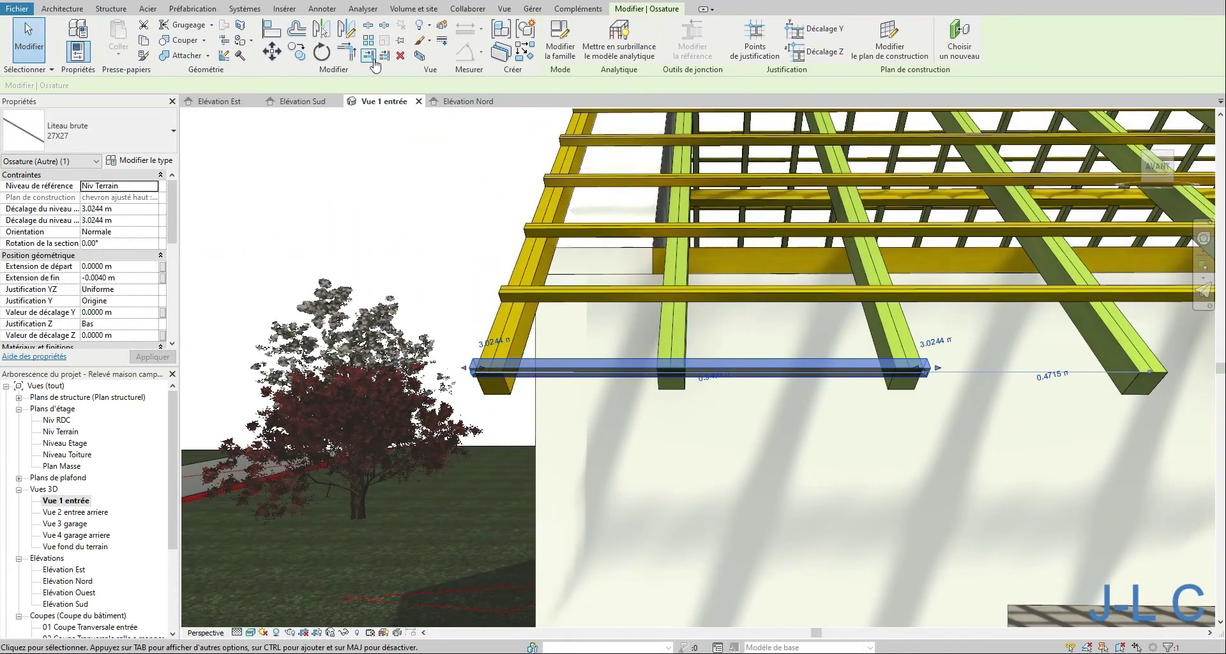
key(Escape)
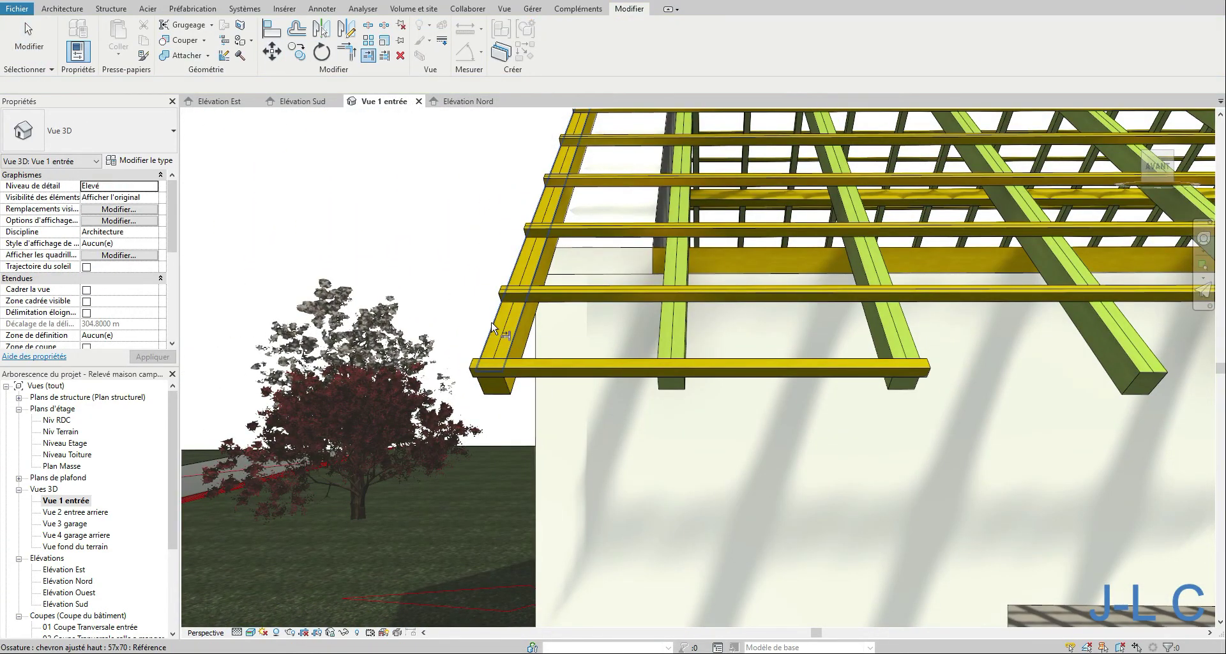
click(491, 328)
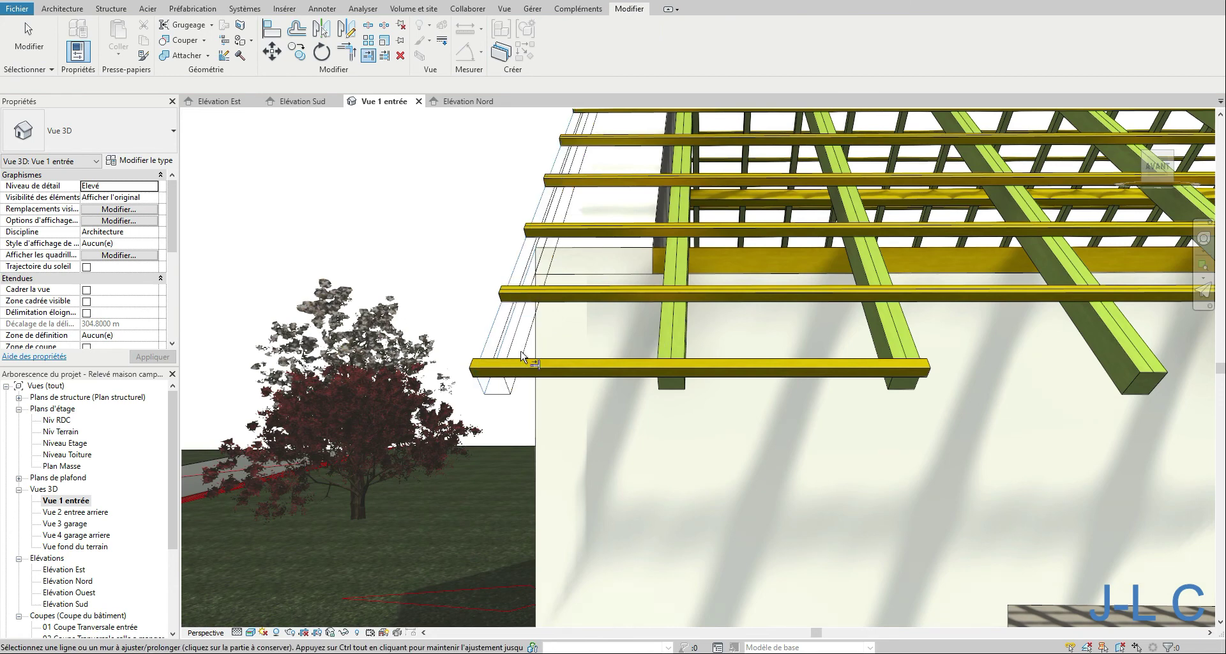
click(535, 359)
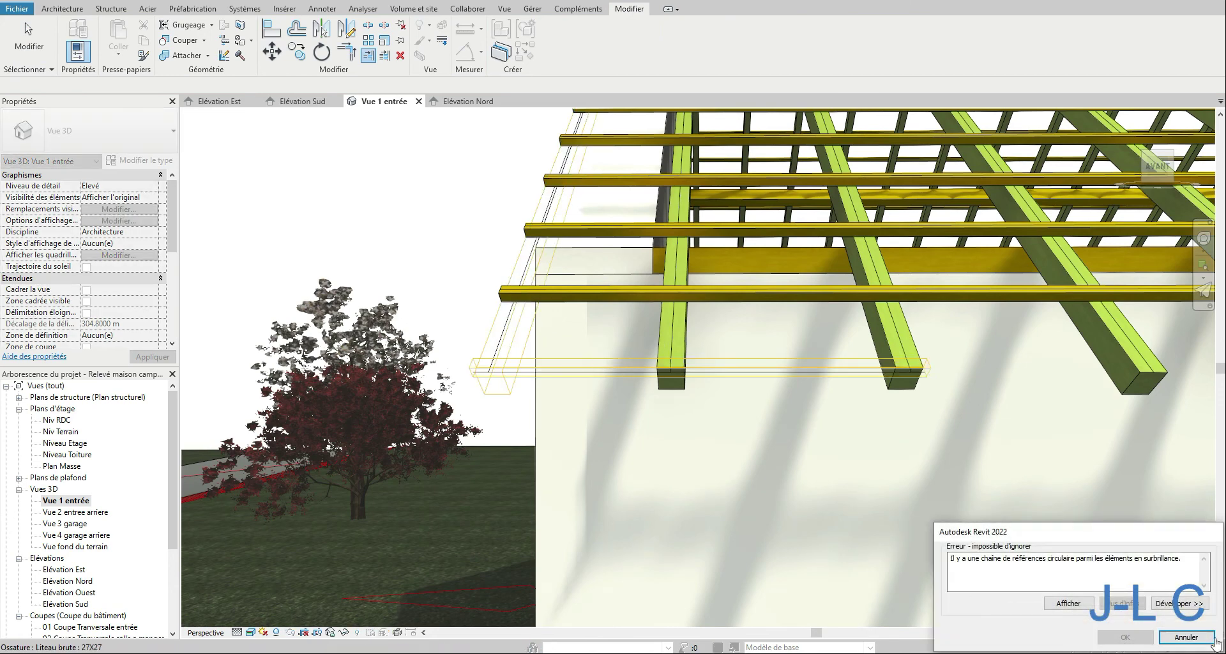
click(1184, 637)
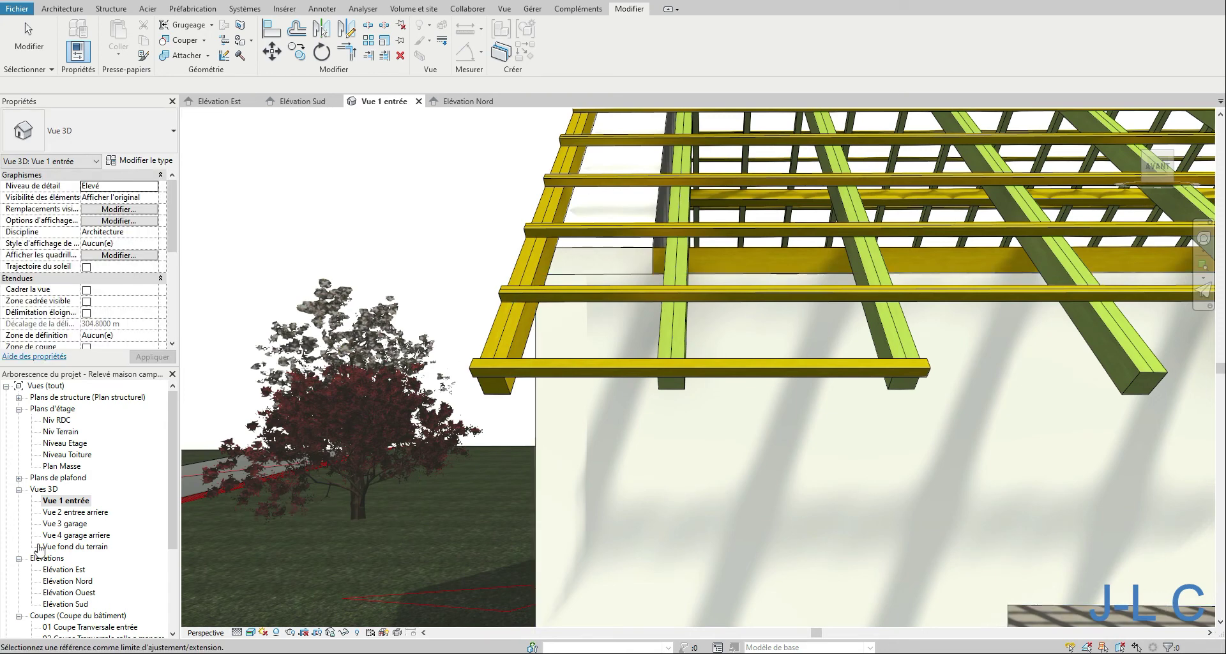
In the Niveau Etage plan, stretch the eave batten along the house to the outer face of the last rafter beside the garage.
double_click(63, 445)
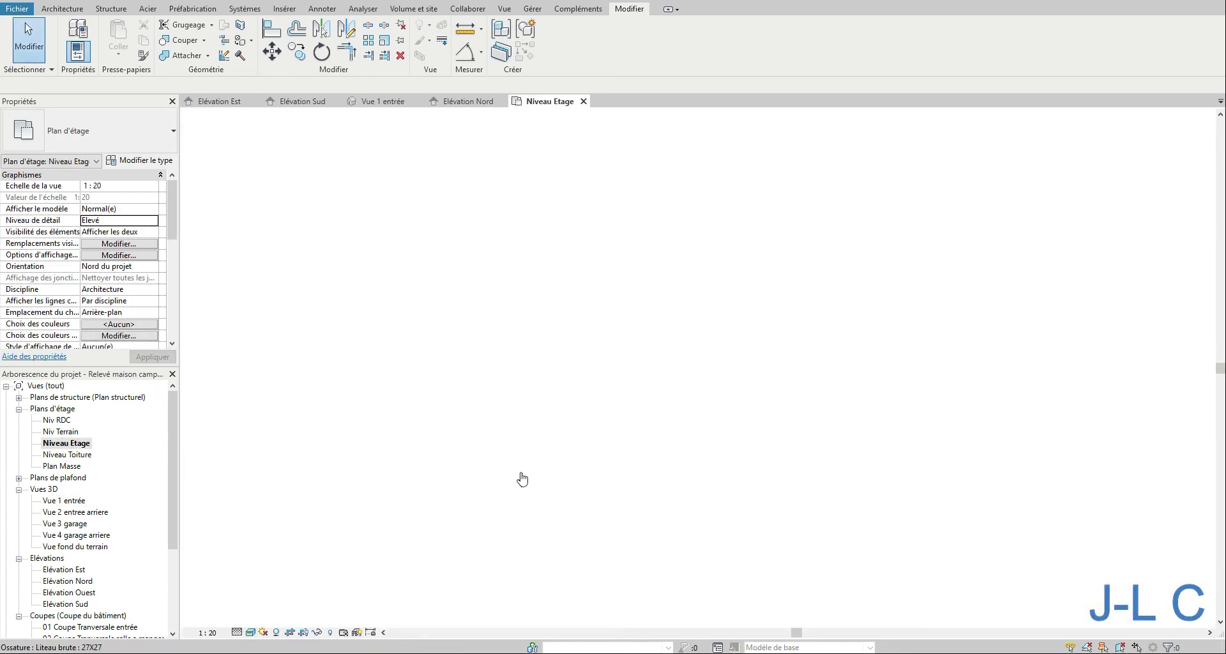
click(366, 519)
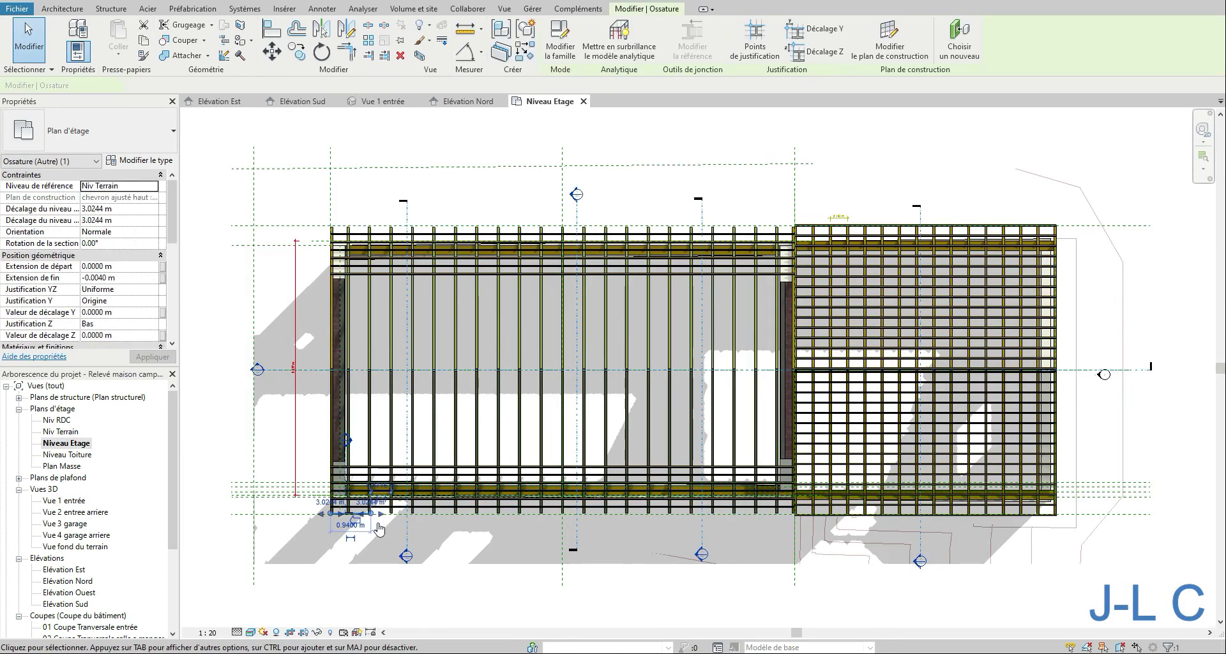
mouse_move(371, 514)
mouse_down()
mouse_move(634, 531)
mouse_move(796, 513)
mouse_move(805, 529)
mouse_up()
right_click(824, 535)
click(869, 432)
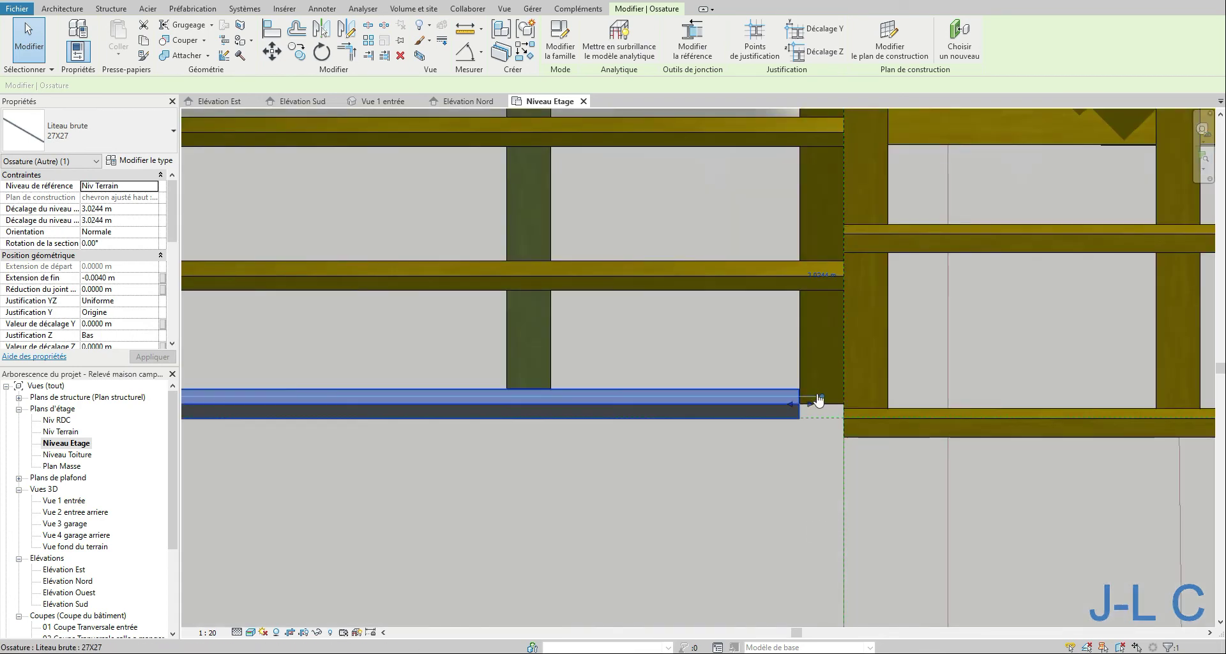
drag(810, 406, 851, 413)
Try to adjust the opposite end of the eave batten against the gable-end rafter in the plan.
right_click(698, 367)
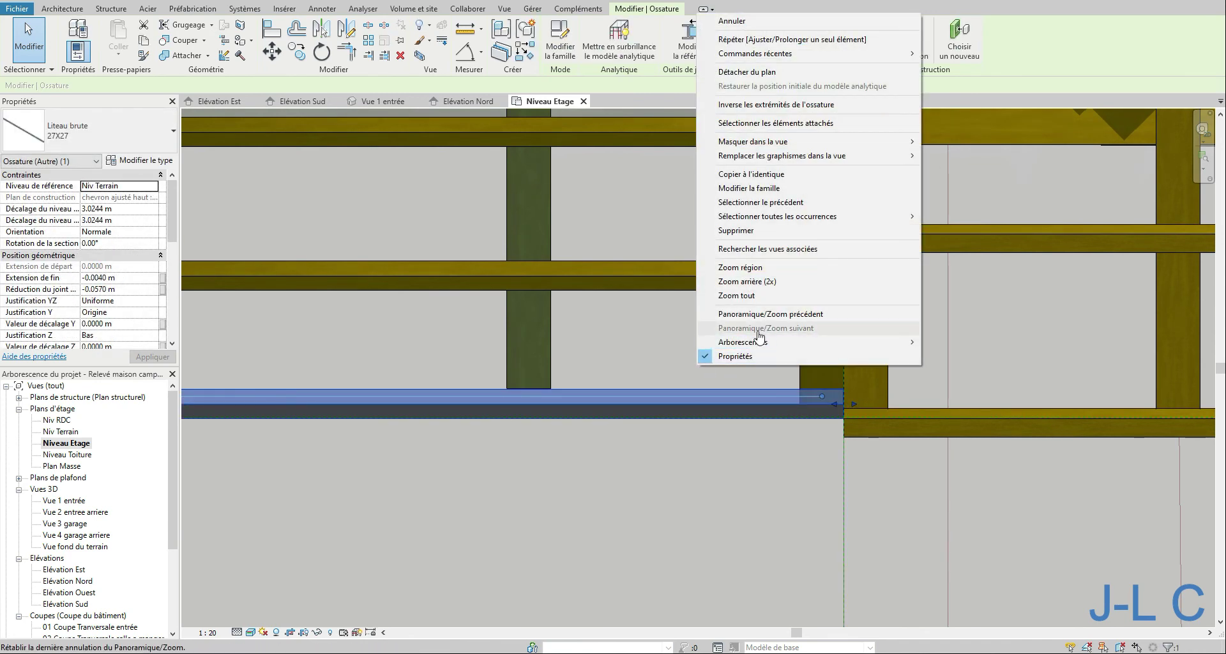
click(737, 295)
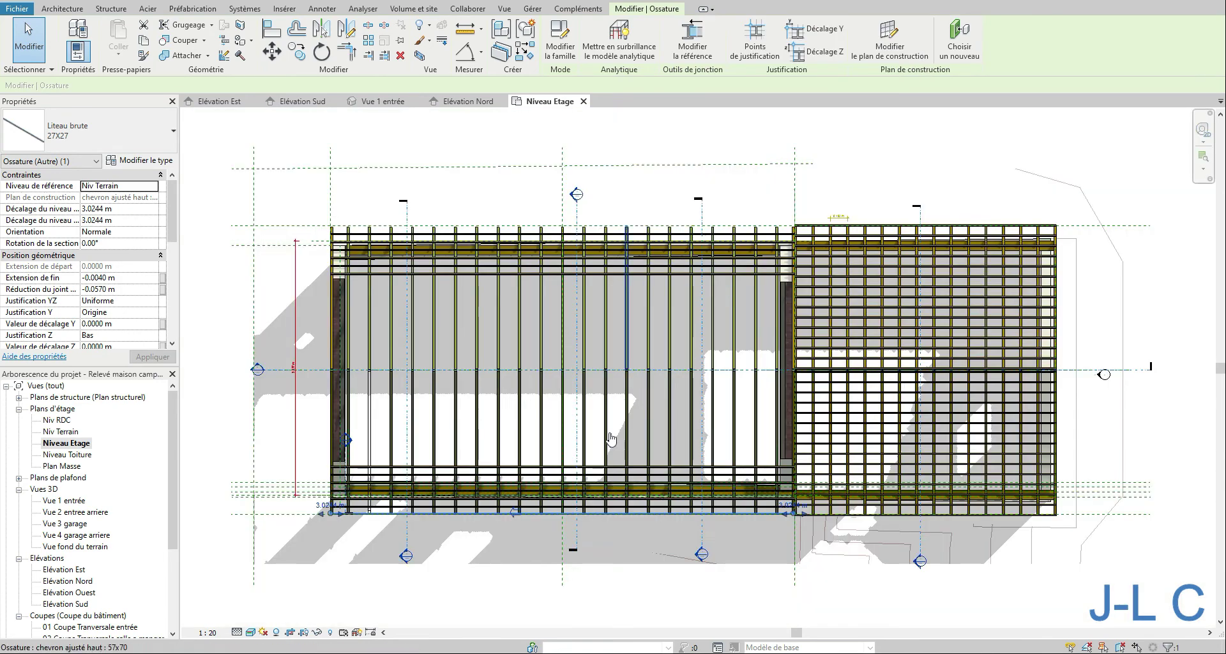
right_click(330, 215)
click(383, 415)
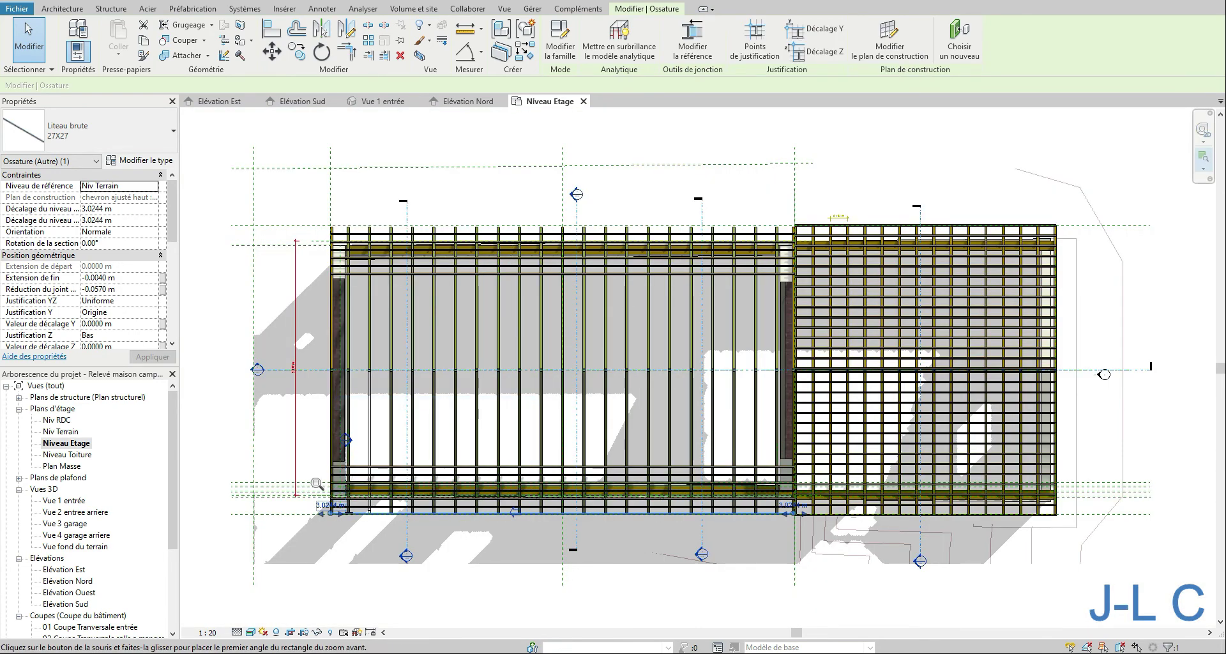
drag(317, 484, 380, 554)
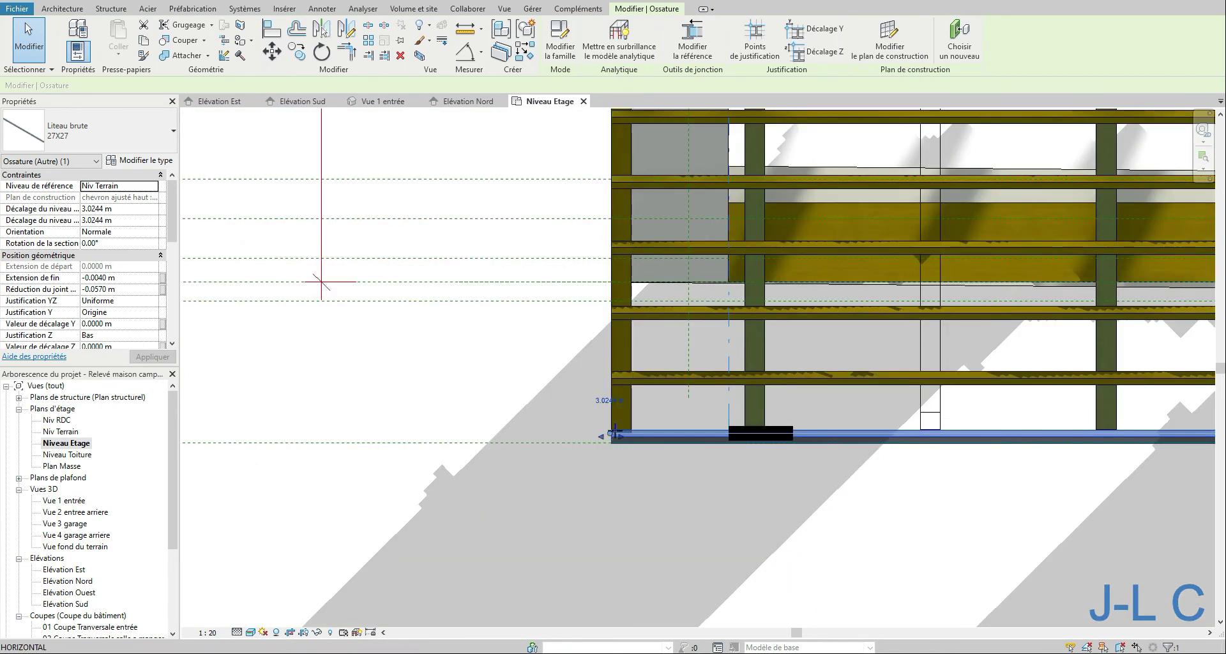
key(Escape)
click(662, 440)
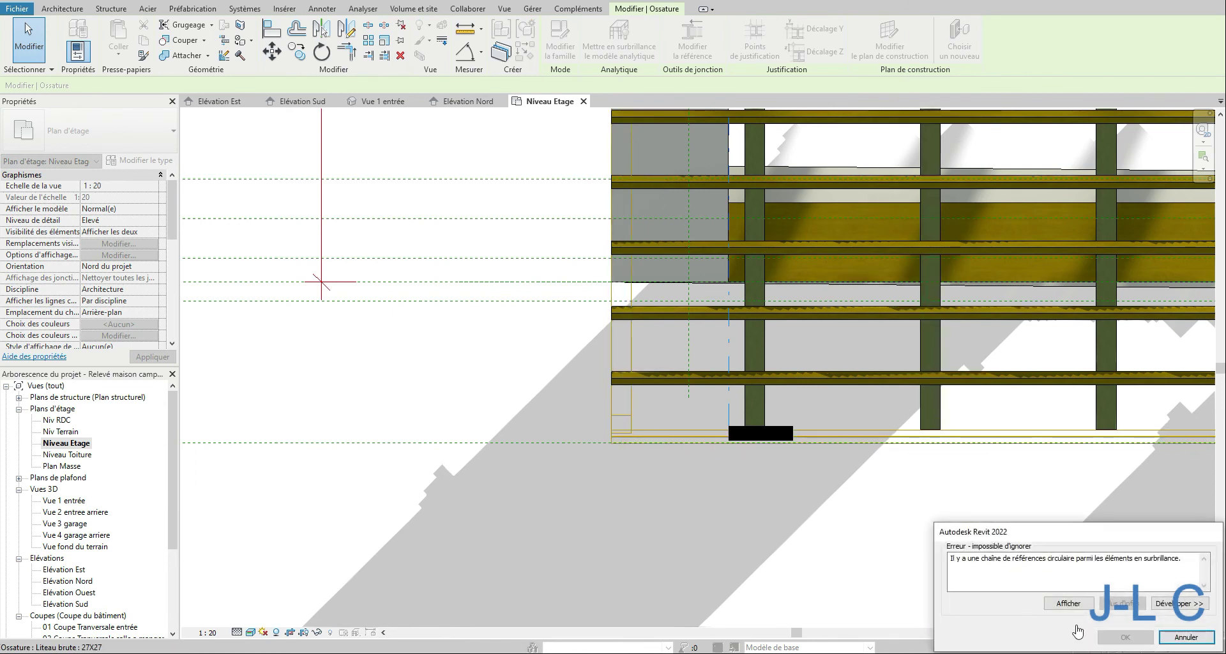
click(1186, 637)
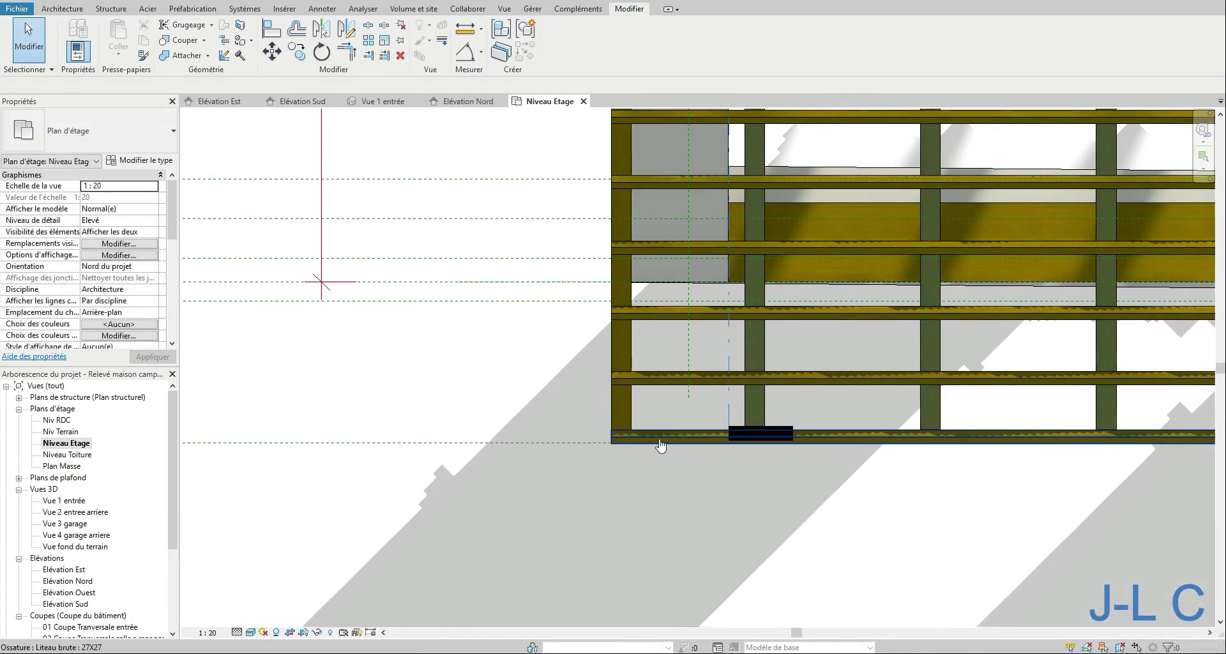
In the section 01 Coupe Tranversale entrée, mirror a copy of the eave batten to the opposite slope about the vertical ridge axis.
click(657, 439)
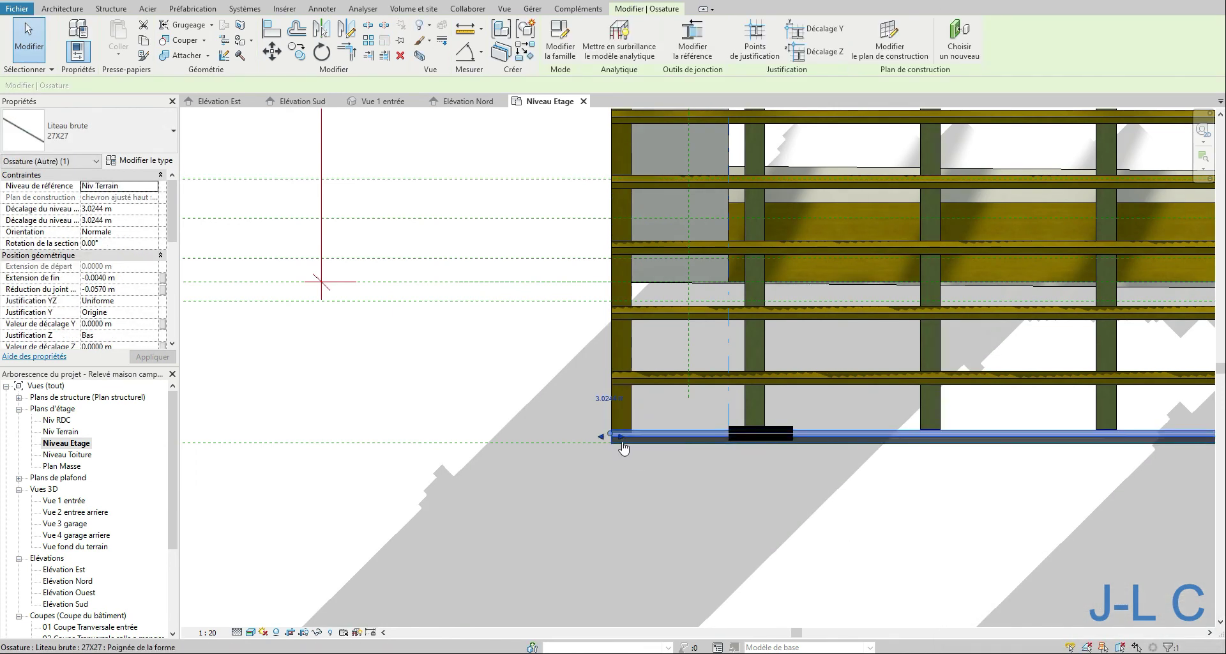
right_click(683, 479)
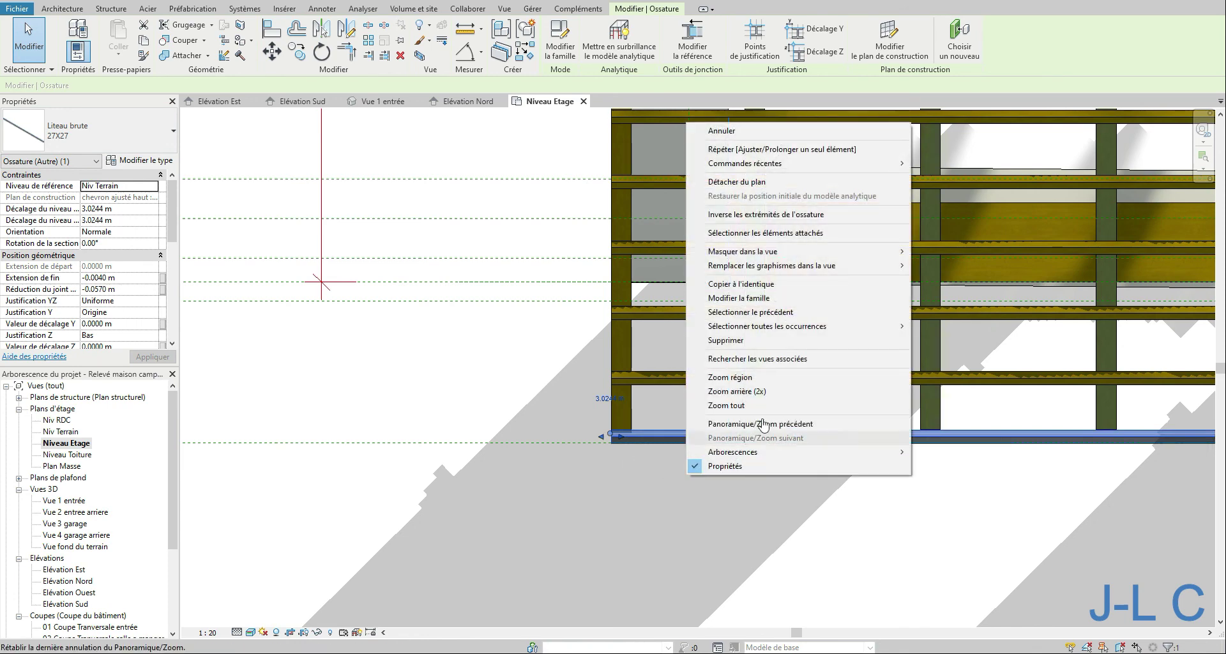
click(758, 404)
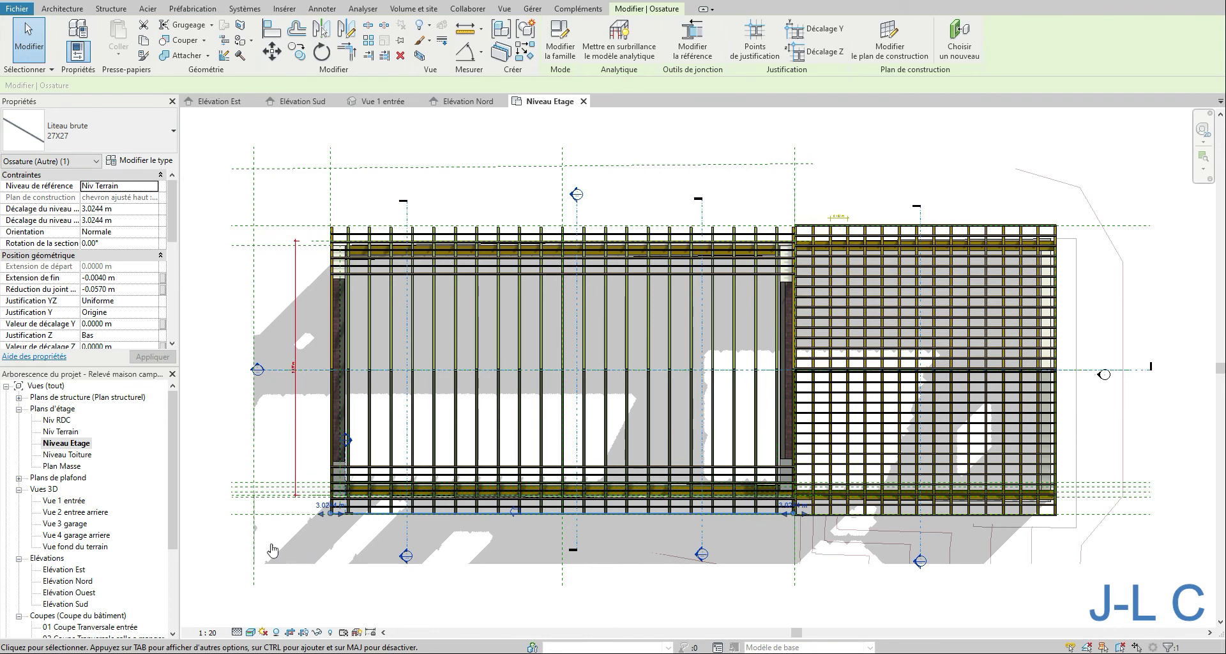
double_click(128, 627)
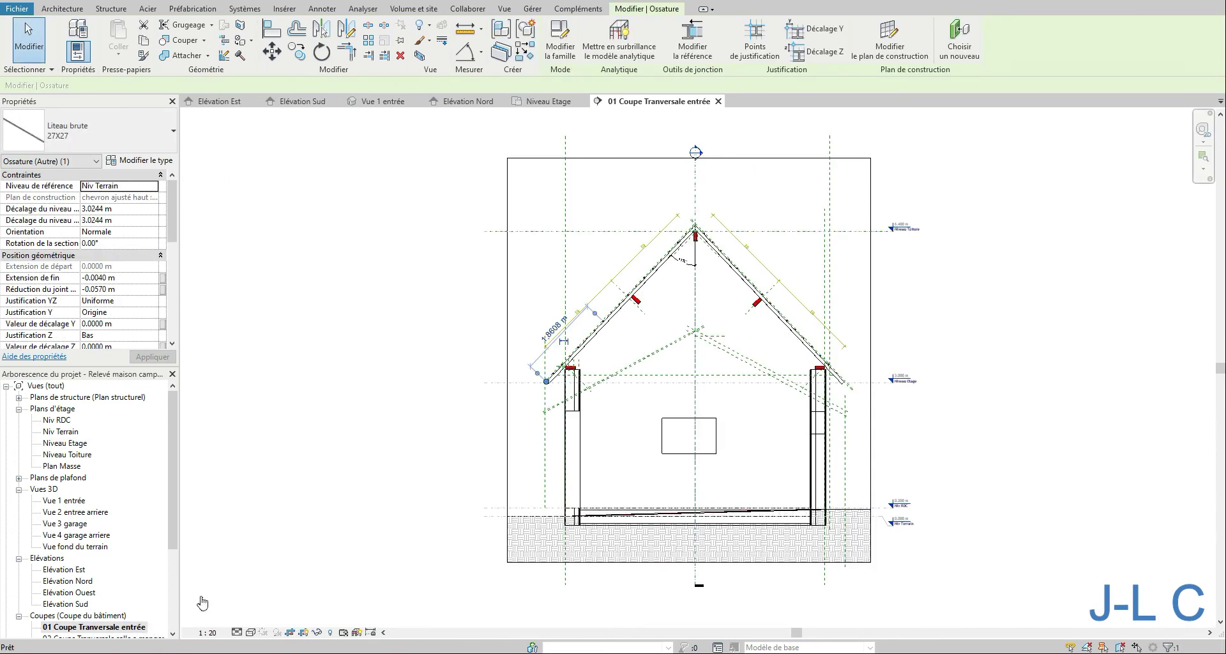
click(322, 30)
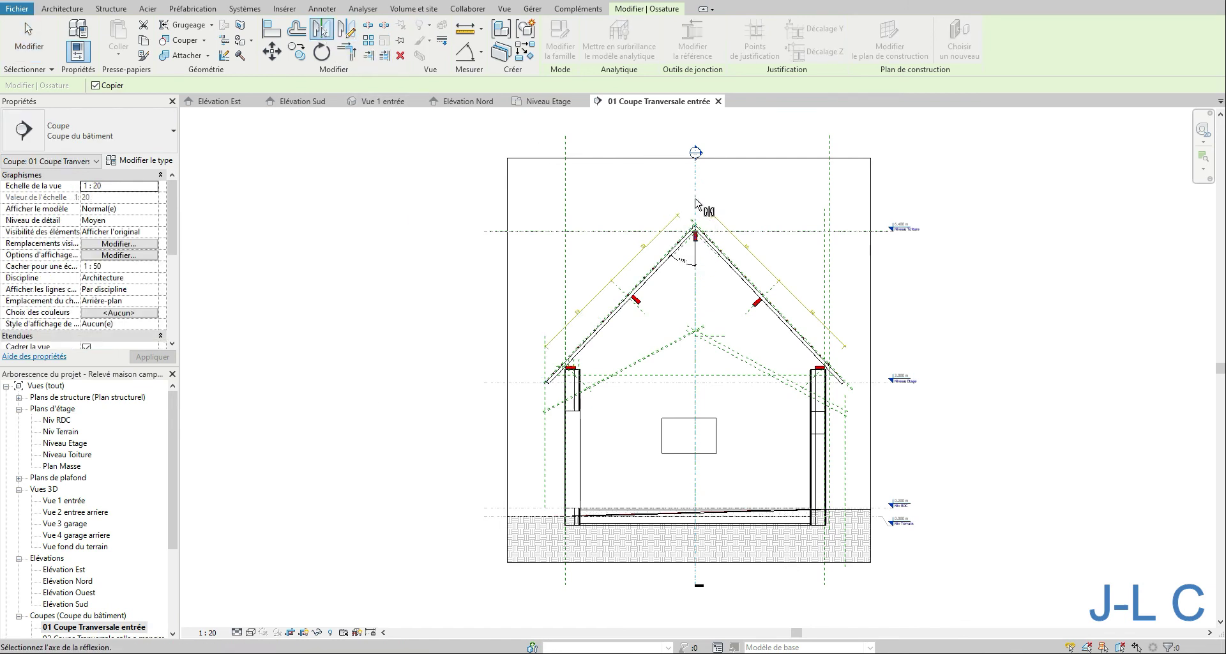
key(Escape)
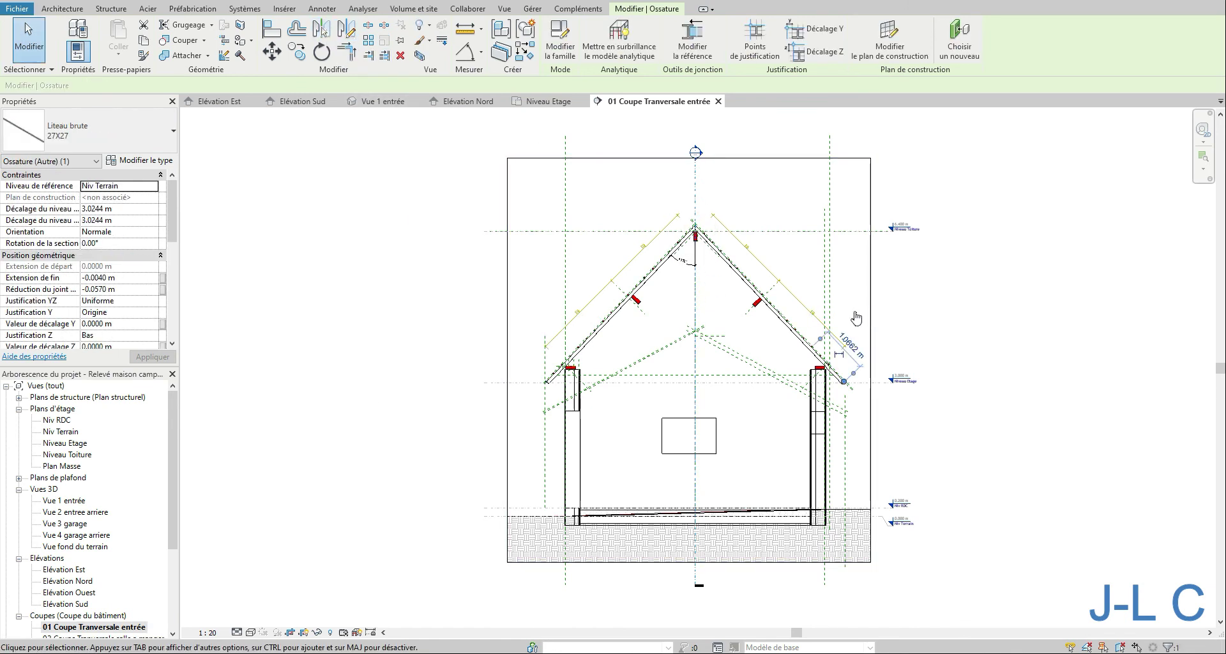
Set the mirrored eave batten's justification point to Partie inférieure - Droite.
right_click(852, 305)
click(894, 556)
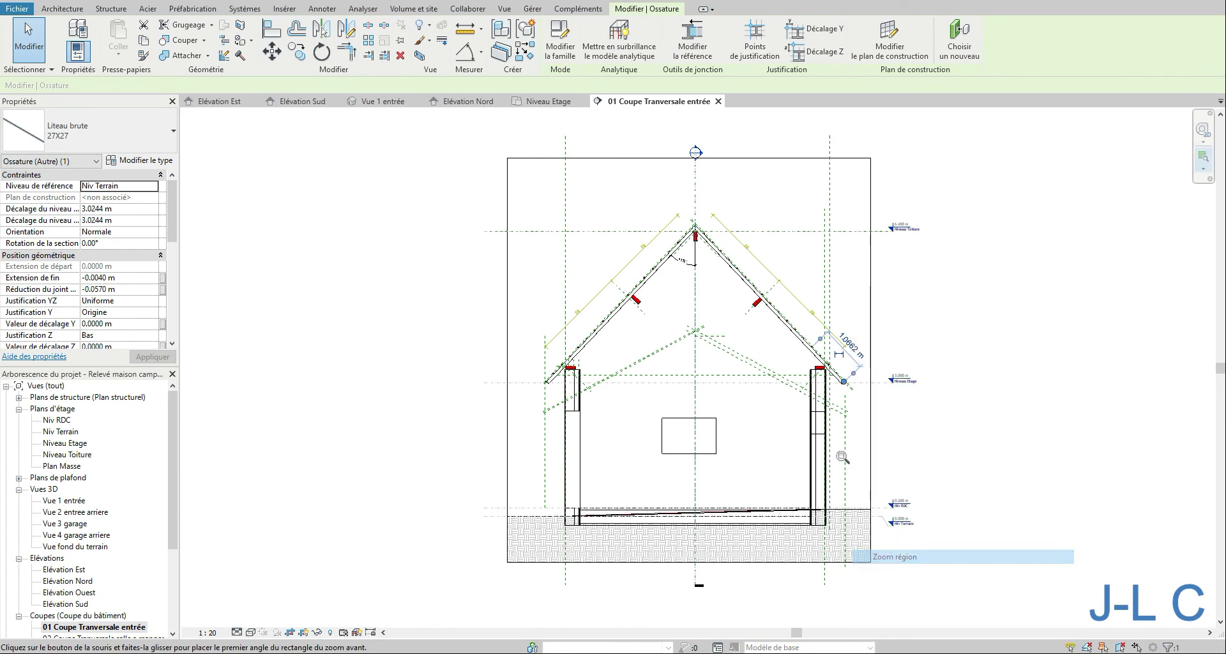
drag(816, 361, 856, 403)
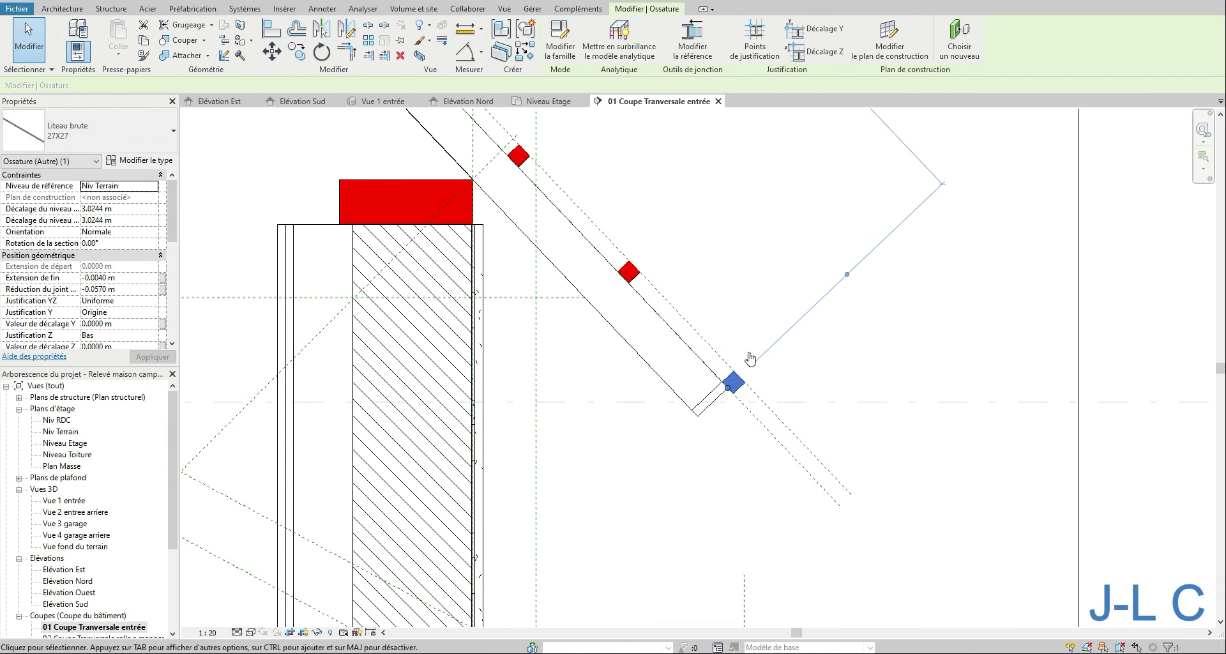
click(745, 57)
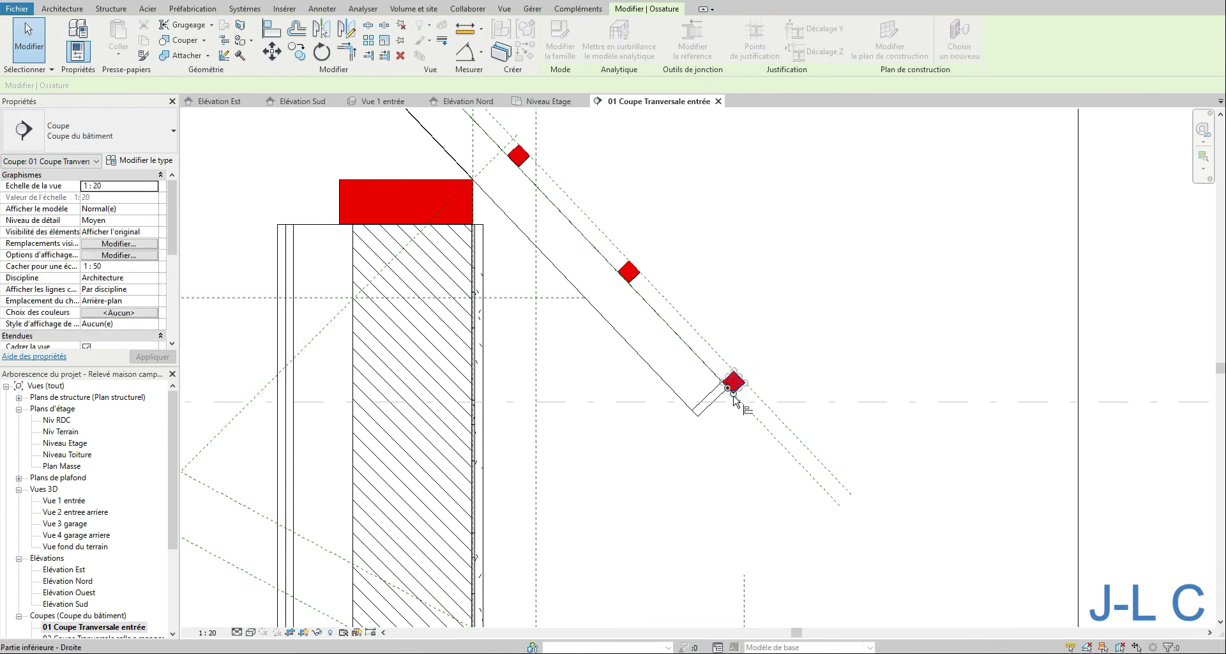
click(843, 480)
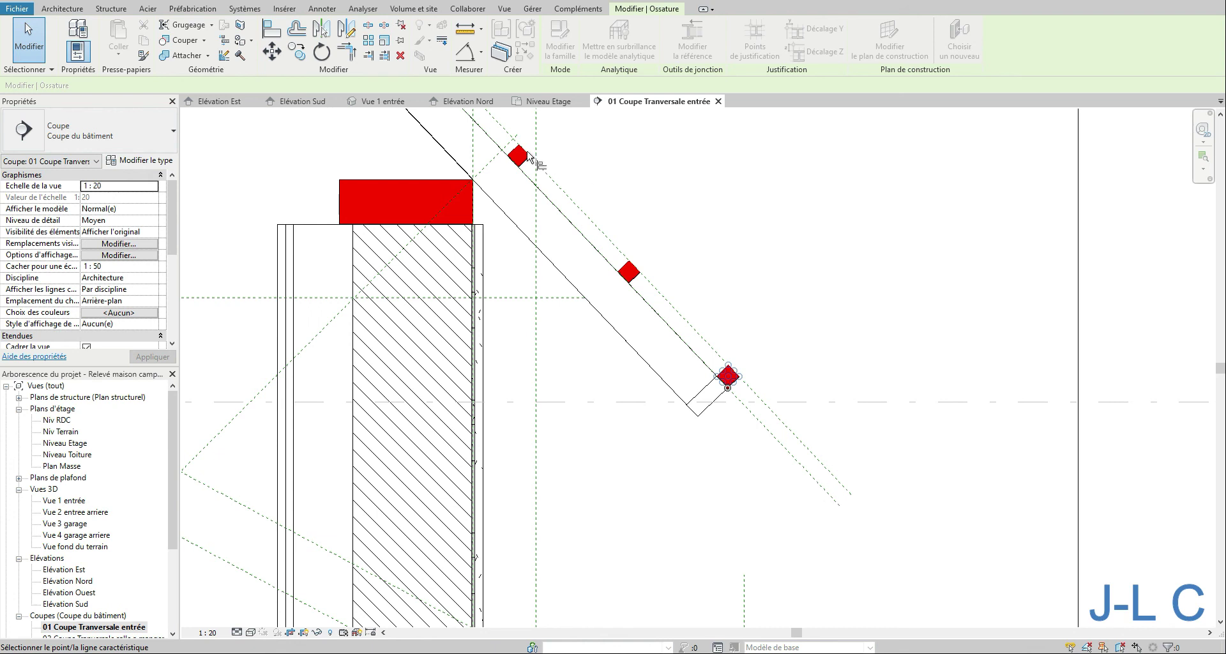
Lengthen the rafter under the mirrored batten so its lower end reaches the batten's bottom corner.
click(369, 58)
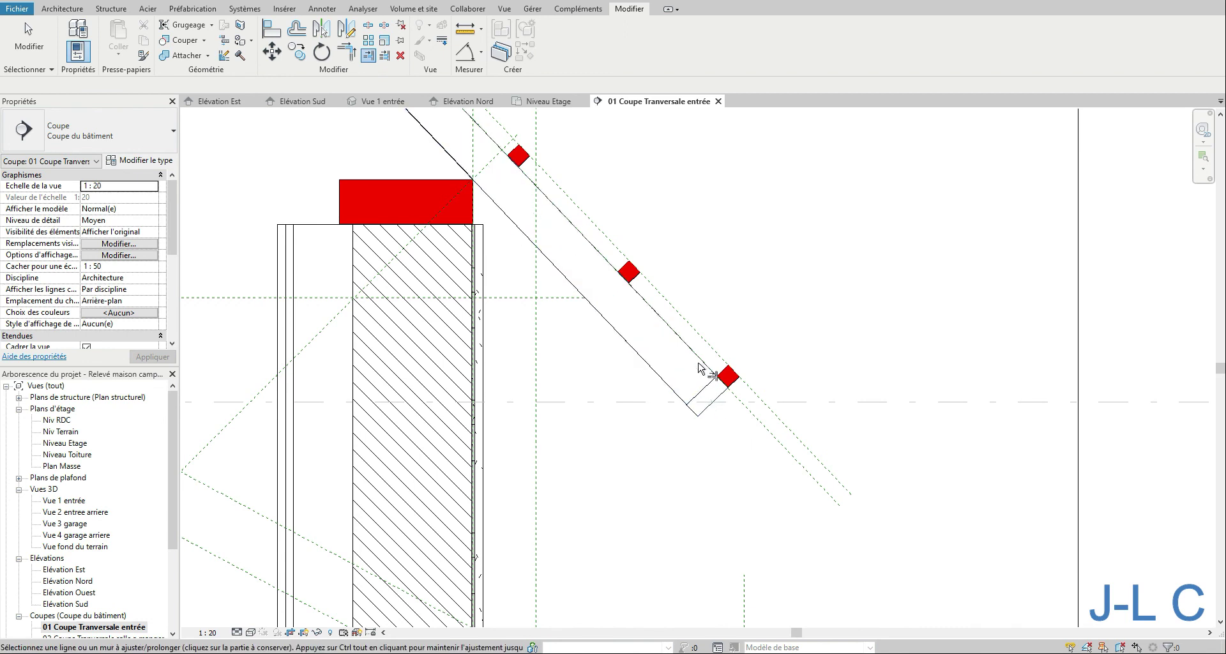
key(Escape)
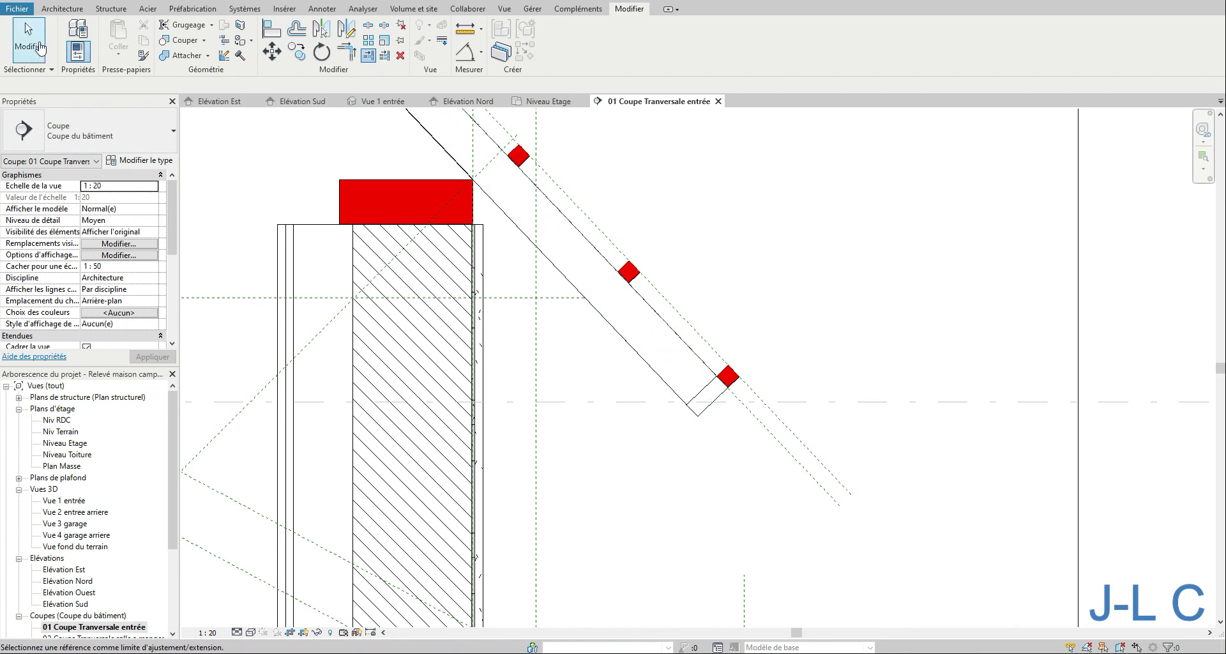
click(714, 405)
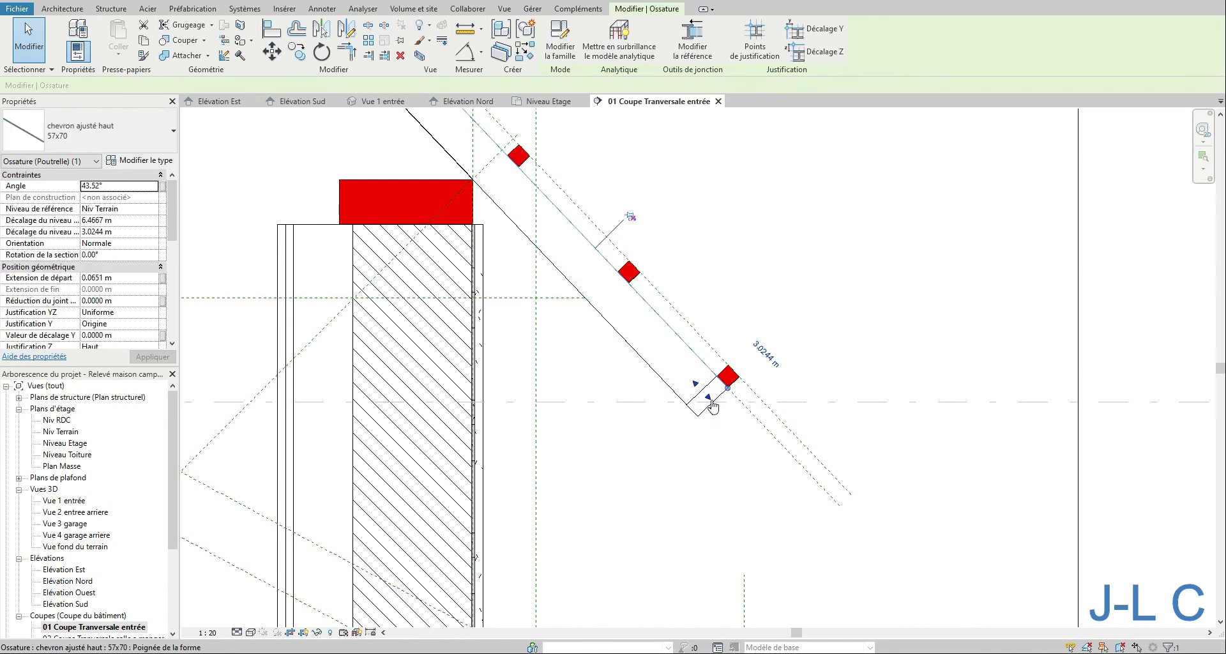
drag(709, 403, 706, 394)
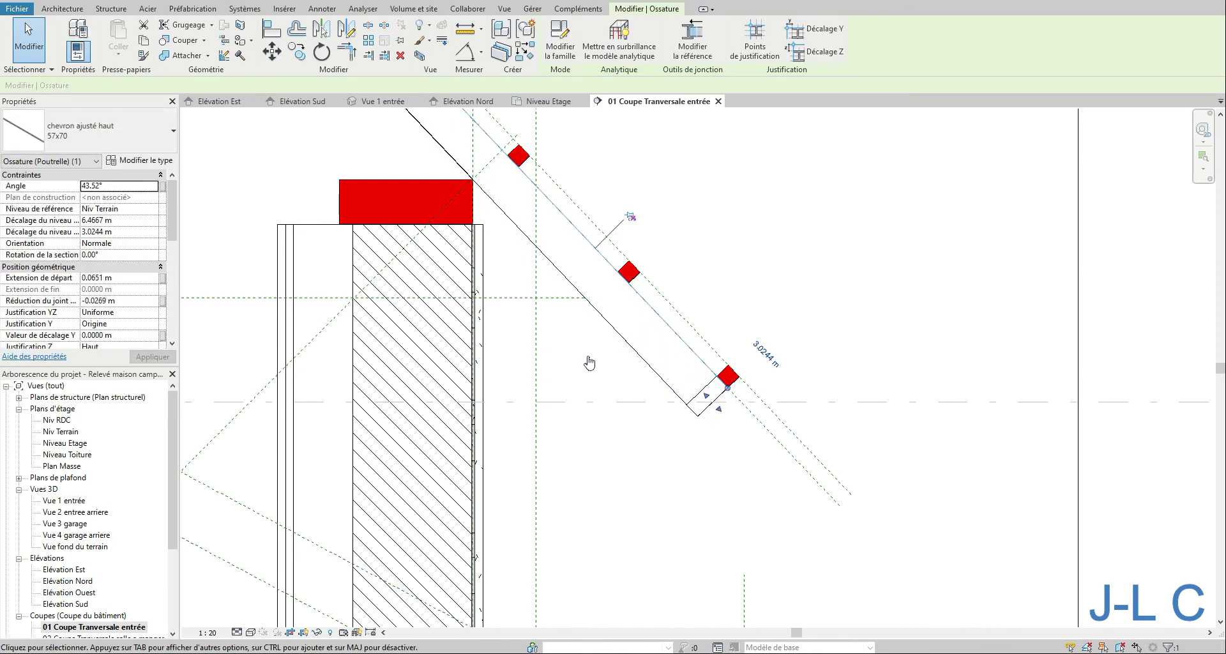
click(200, 40)
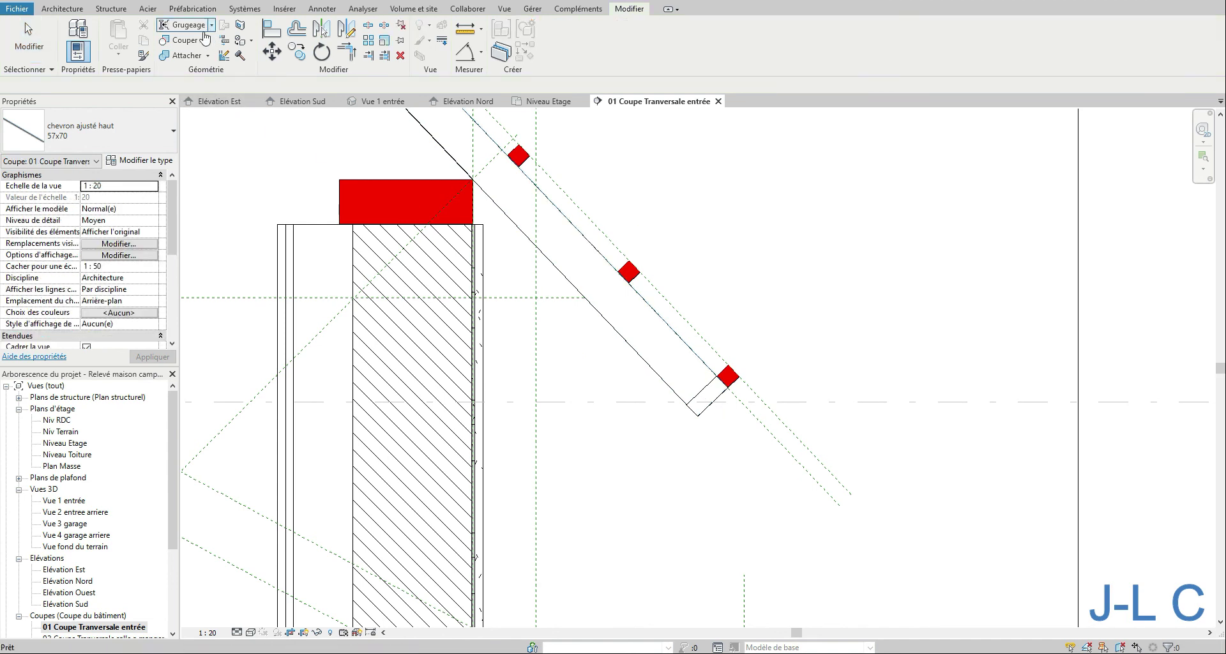
click(204, 40)
click(204, 69)
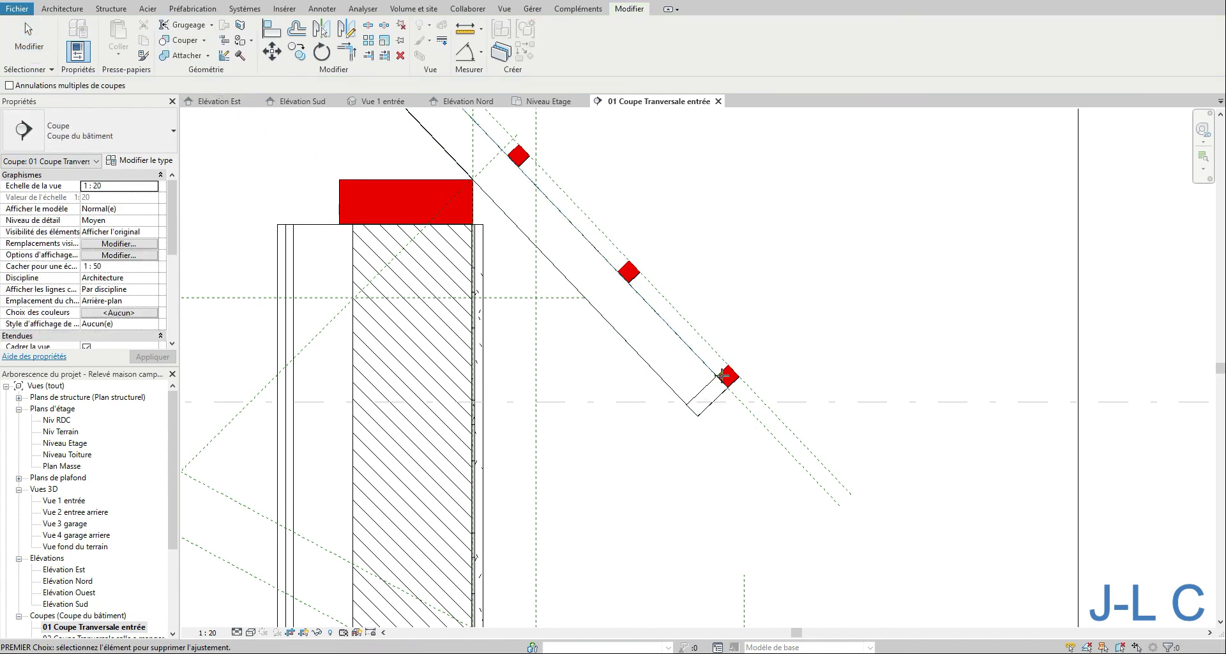
click(26, 39)
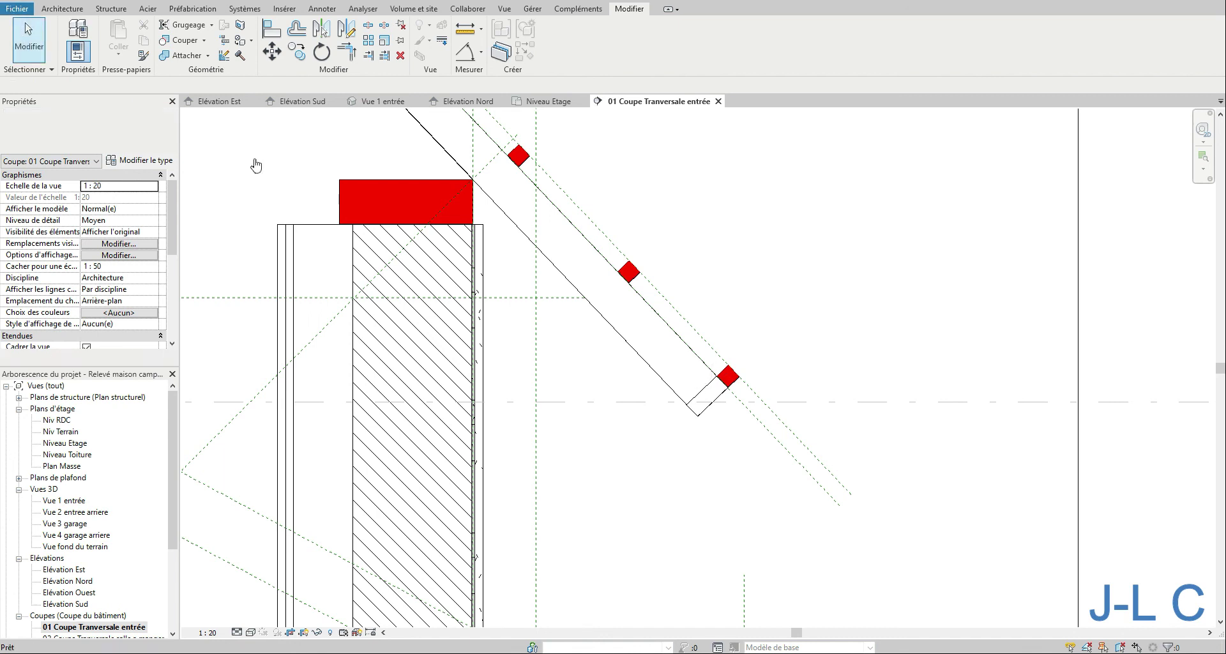
Check the properties of the lengthened 57x70 rafter under the mirrored eave batten in the section.
click(748, 406)
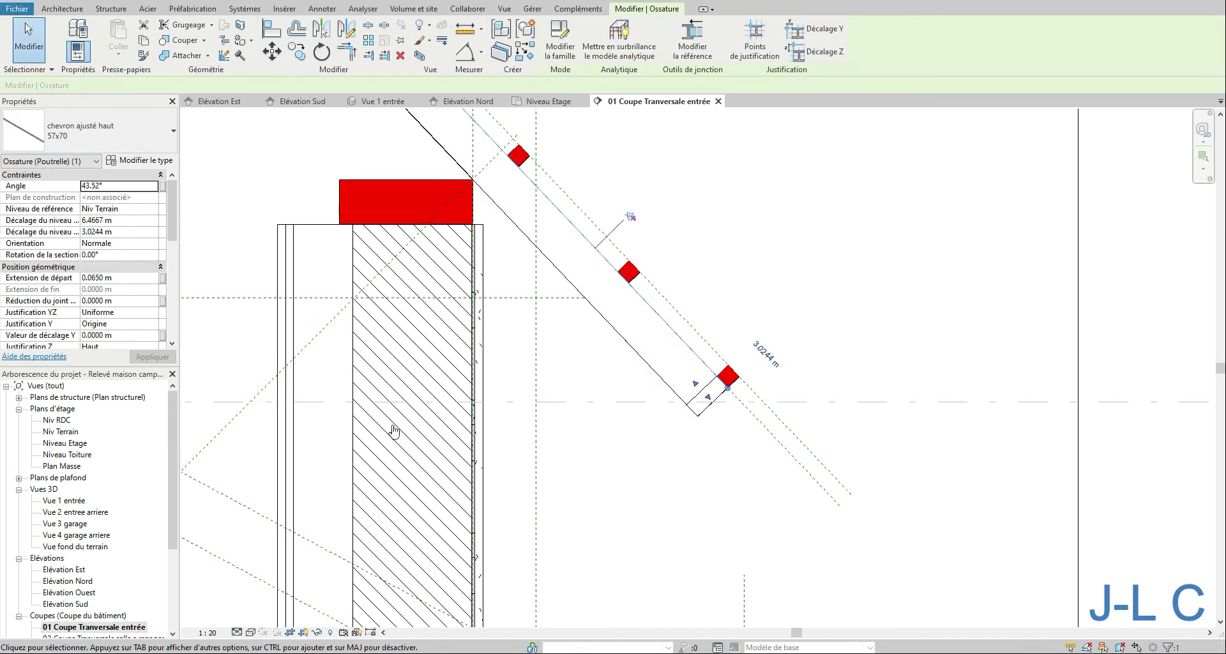
drag(172, 231, 171, 328)
click(706, 539)
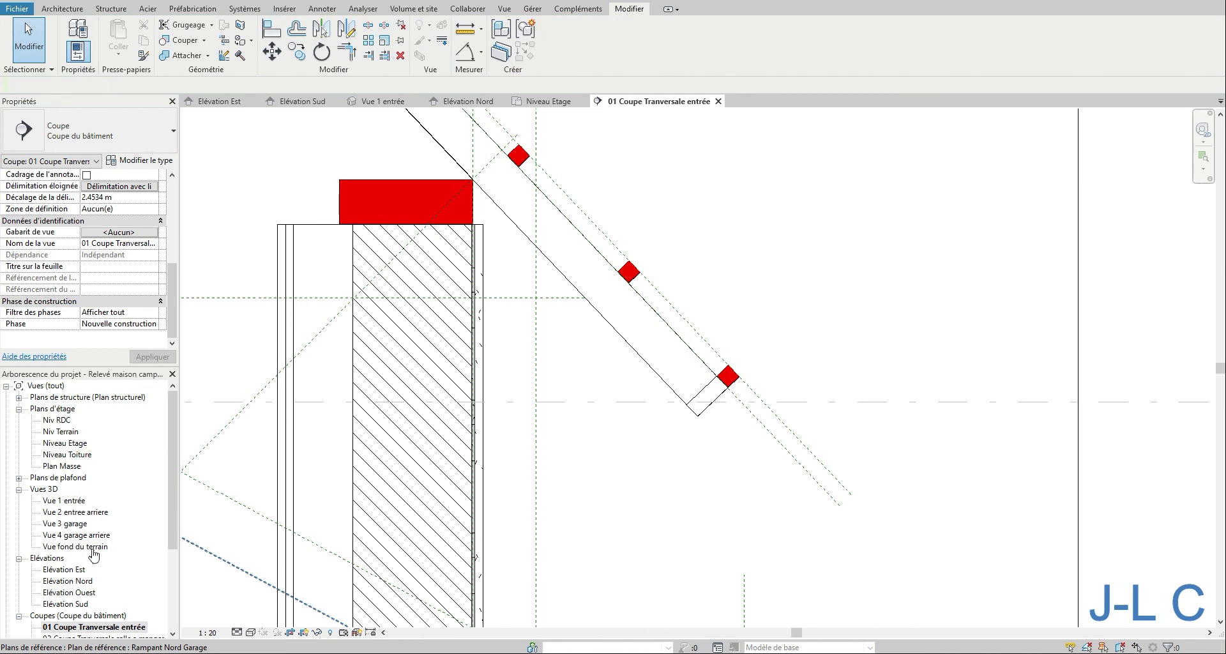
Show the whole site and building in the 3D view Vue 1 entrée.
double_click(64, 501)
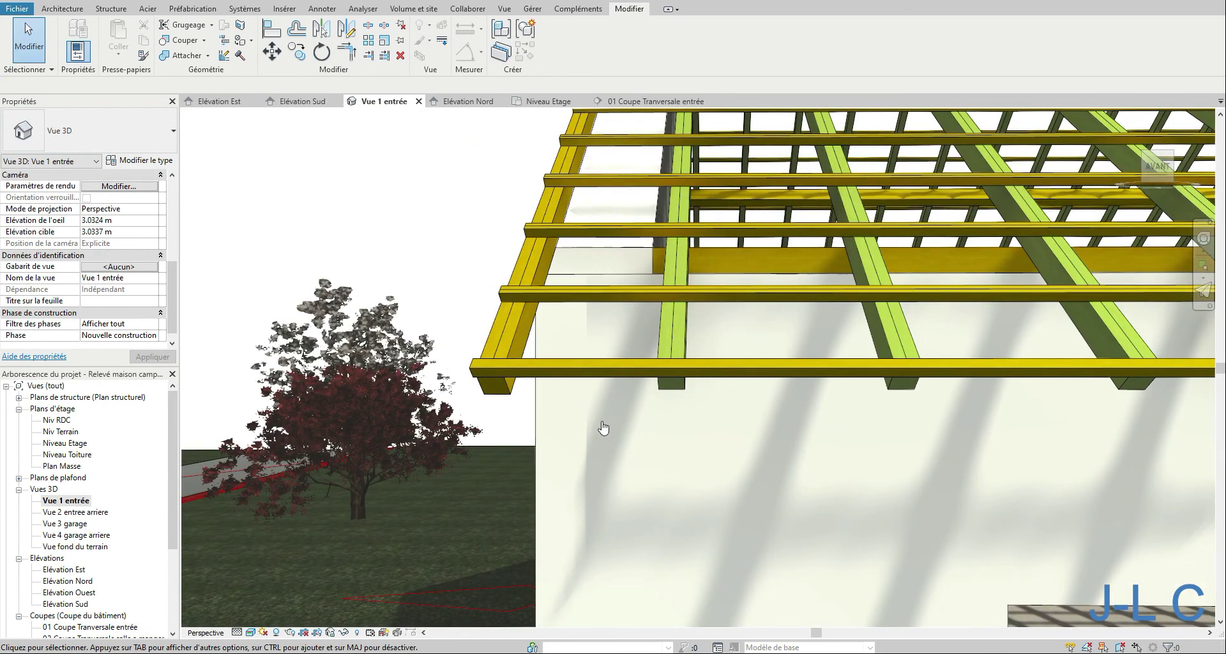
right_click(605, 424)
click(643, 578)
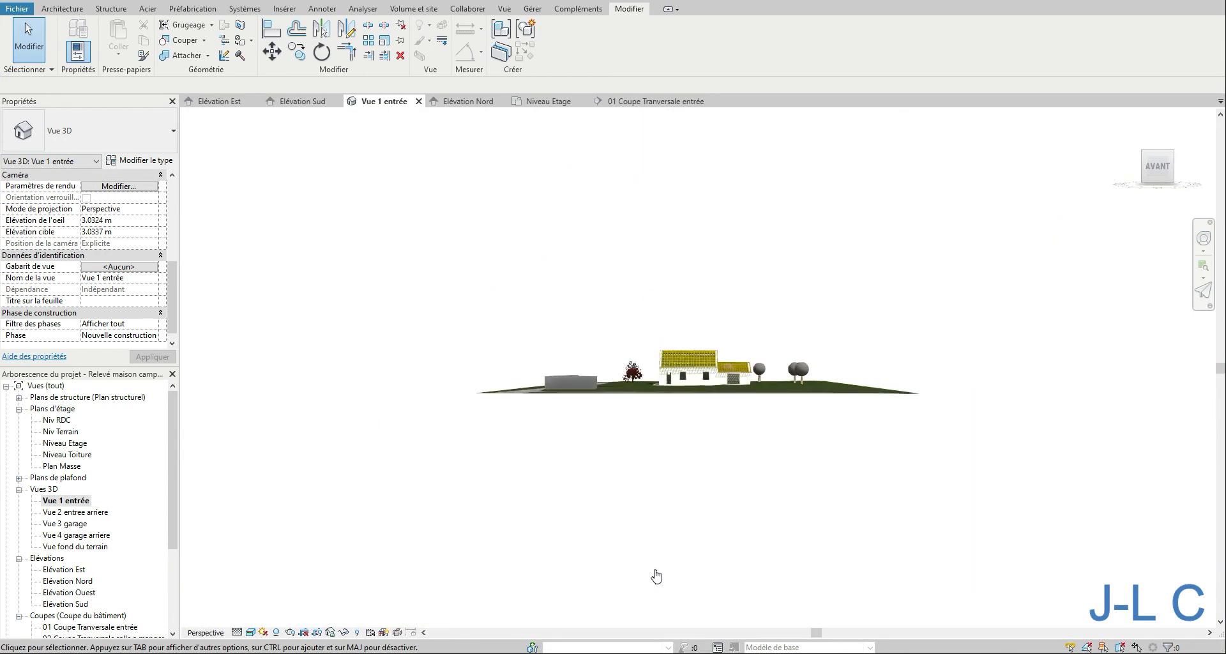
right_click(662, 395)
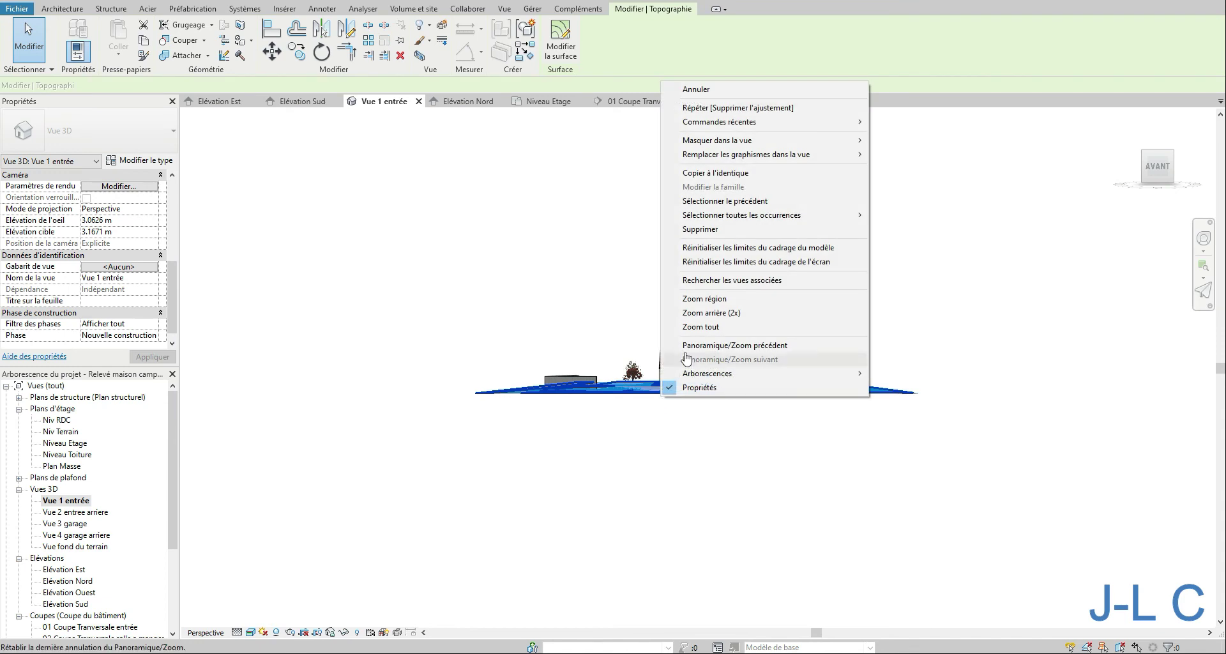
click(663, 336)
click(746, 383)
drag(747, 383, 769, 382)
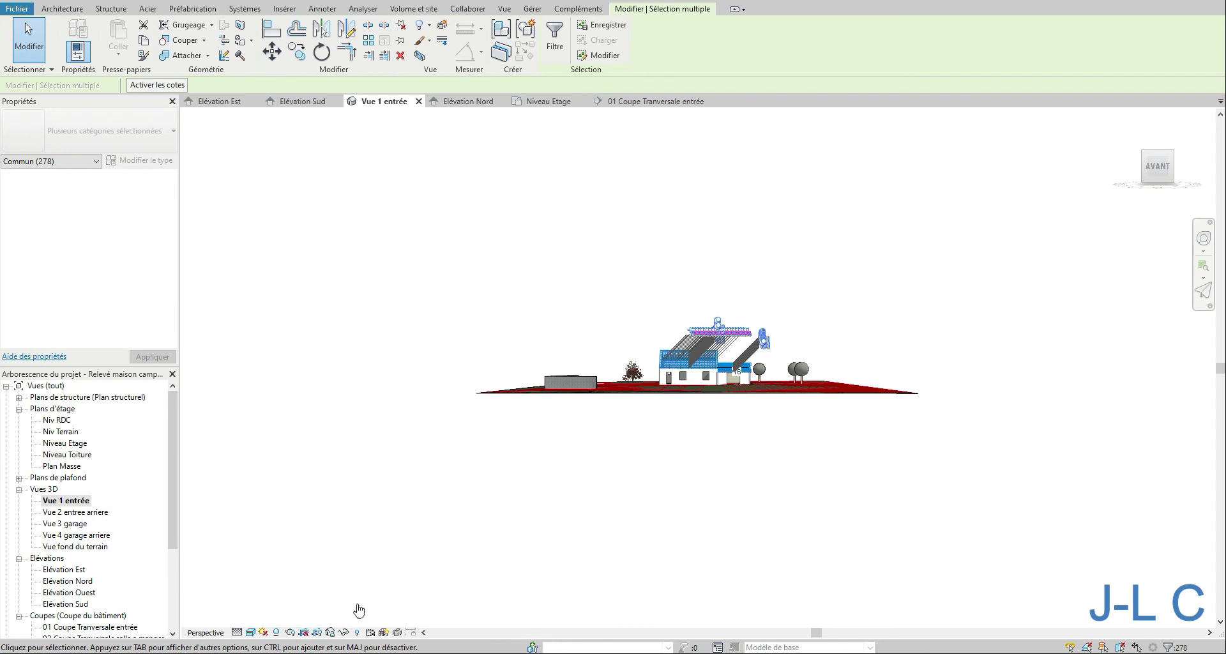
right_click(687, 365)
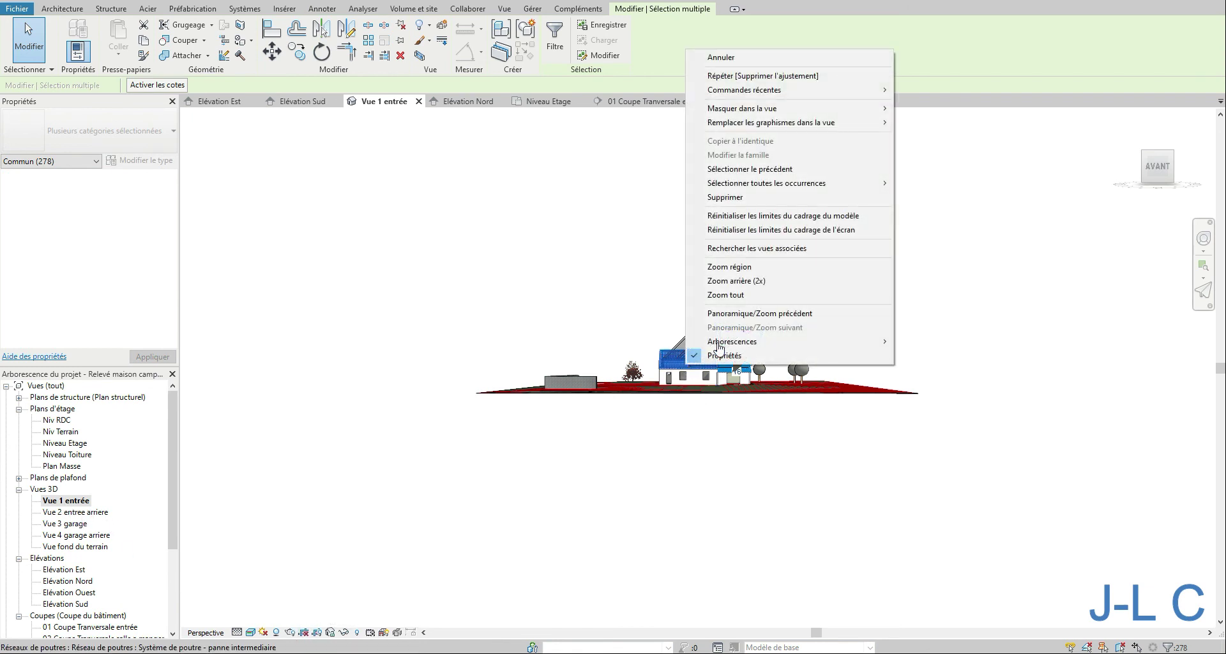
click(738, 296)
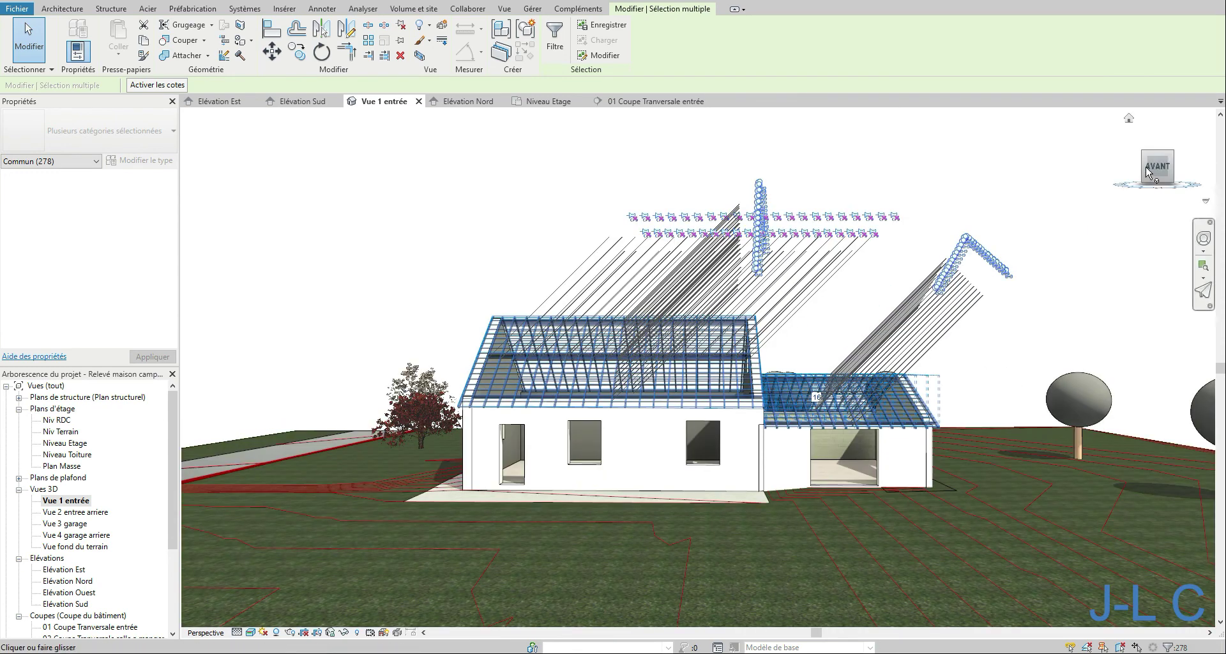
Turn the 3D view to the house's gable side and clear the multiple selection of roof framing.
mouse_move(1158, 167)
mouse_down()
mouse_move(1212, 168)
mouse_move(236, 168)
mouse_move(1145, 167)
mouse_up()
right_click(1152, 167)
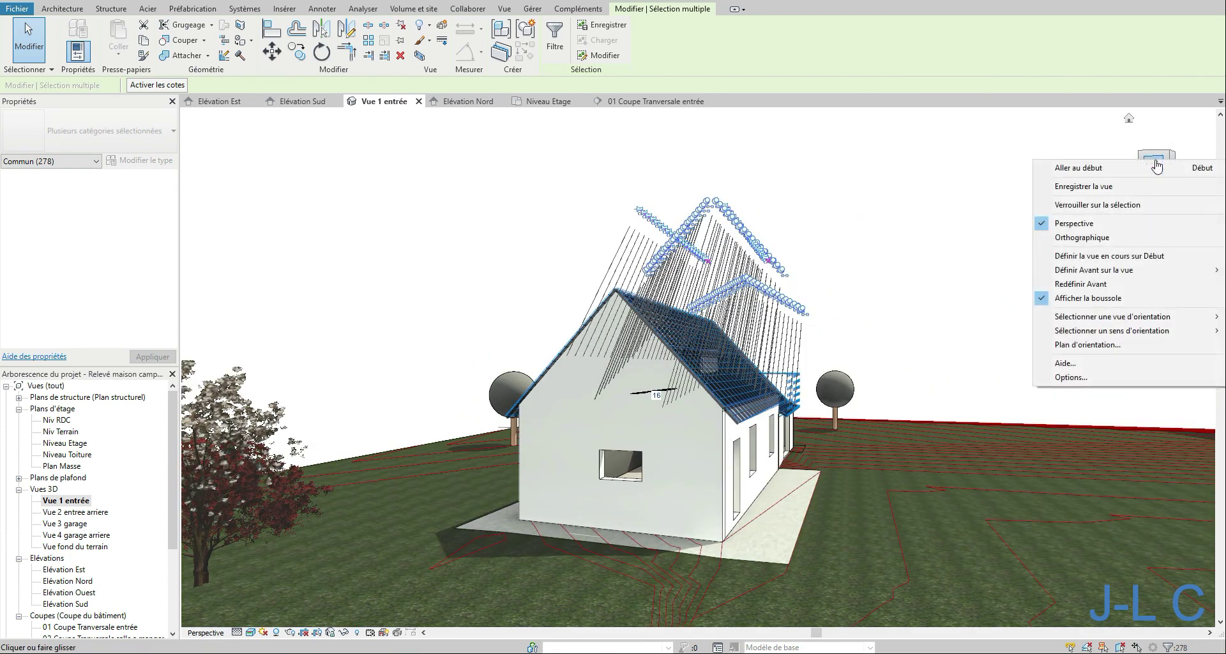
click(986, 199)
right_click(870, 300)
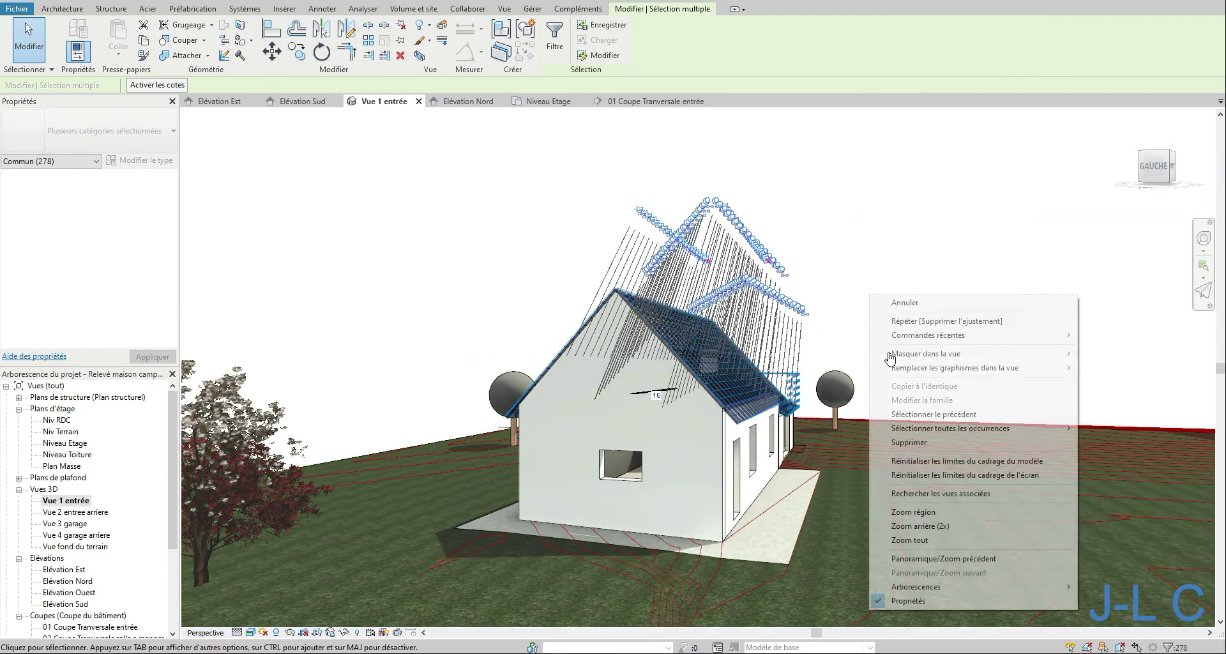
click(935, 516)
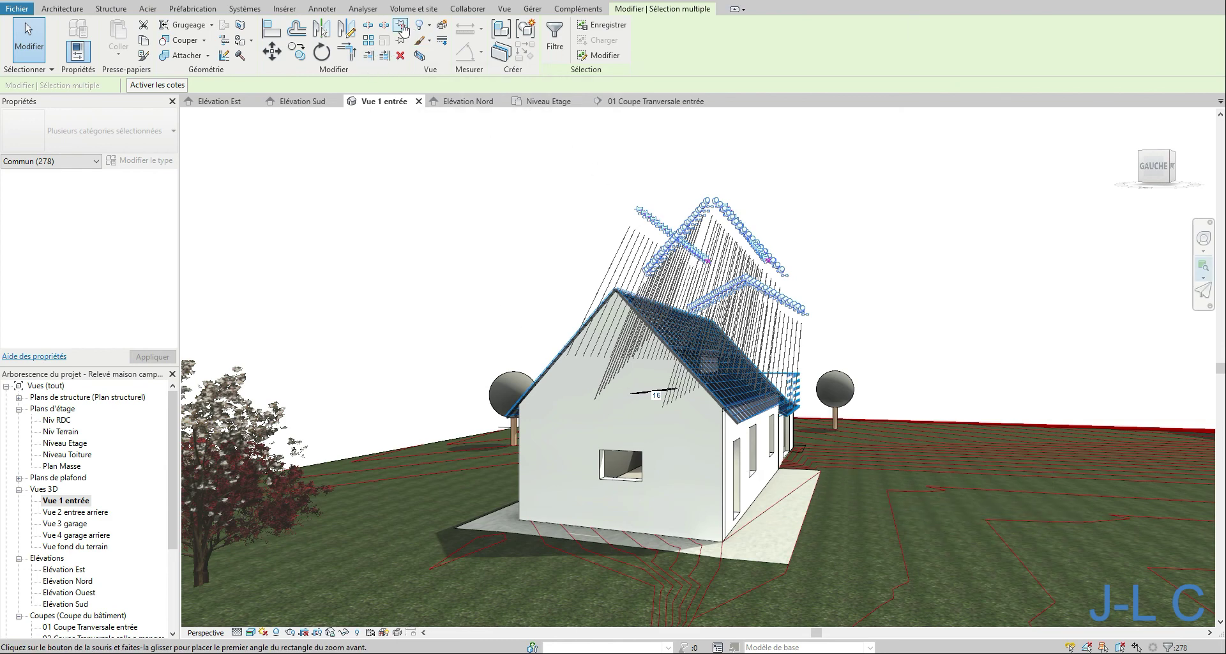
key(Escape)
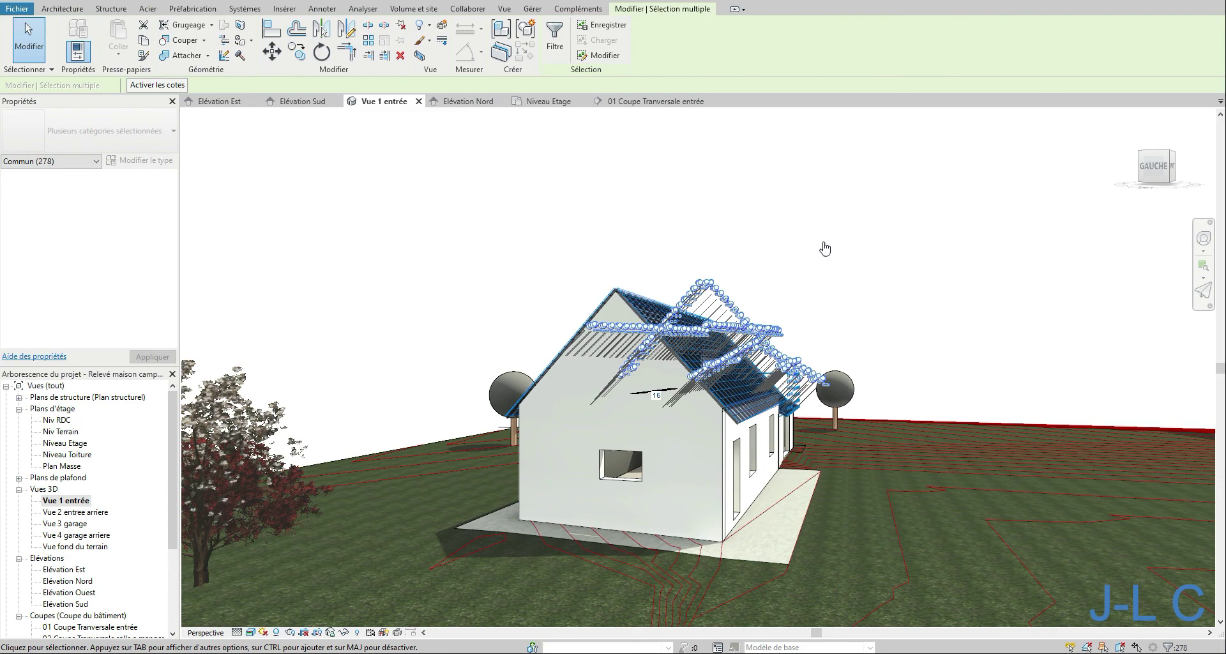
shift+middle_drag(805, 283, 772, 274)
click(886, 268)
Examine the battens, rafters and eave edges on the house and garage roofs from outside in 3D.
scroll(747, 284, up, 8)
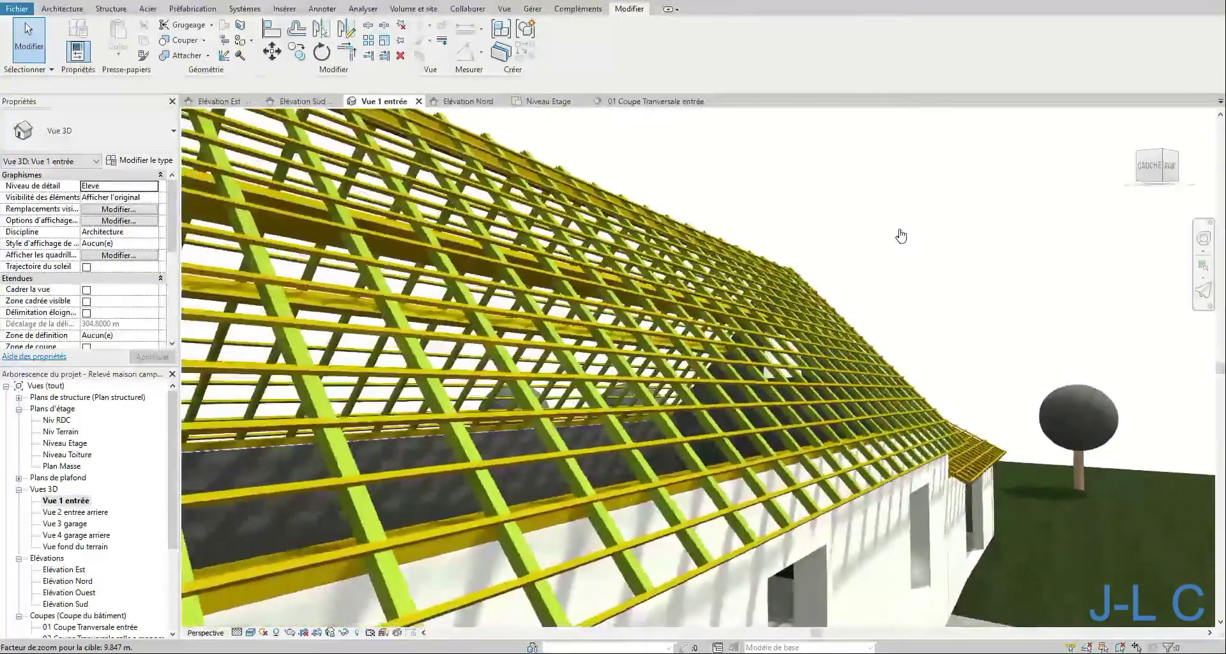
scroll(652, 300, down, 8)
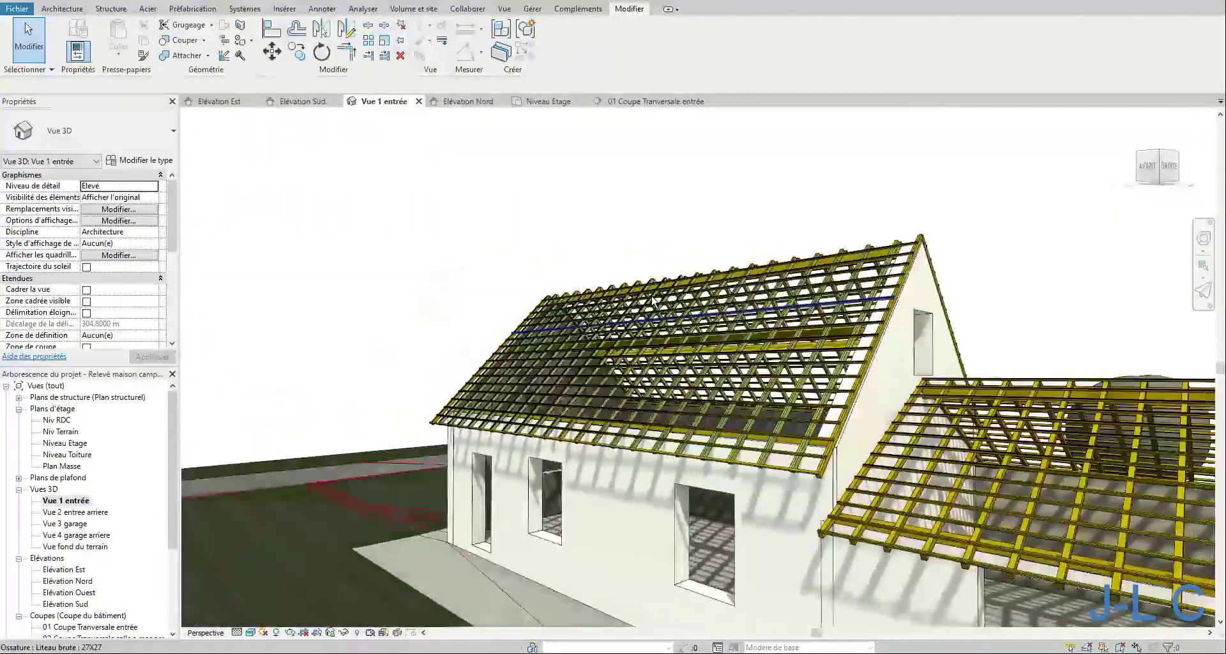
shift+middle_drag(652, 300, 844, 243)
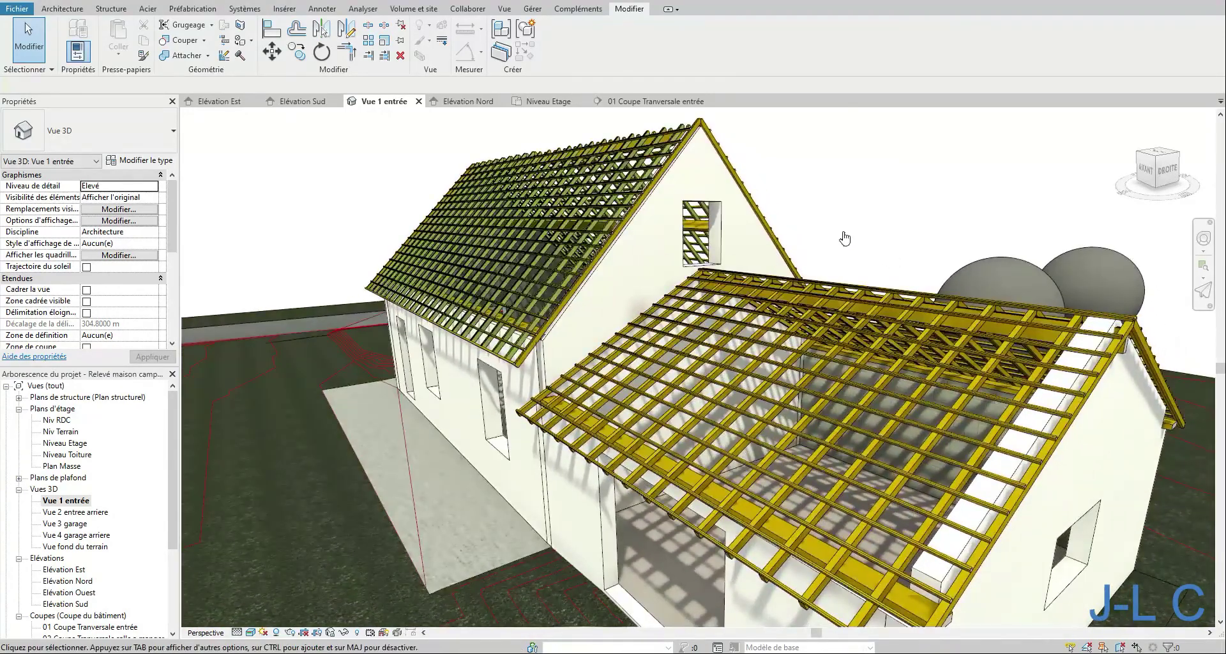
scroll(845, 238, down, 2)
middle_drag(710, 253, 896, 348)
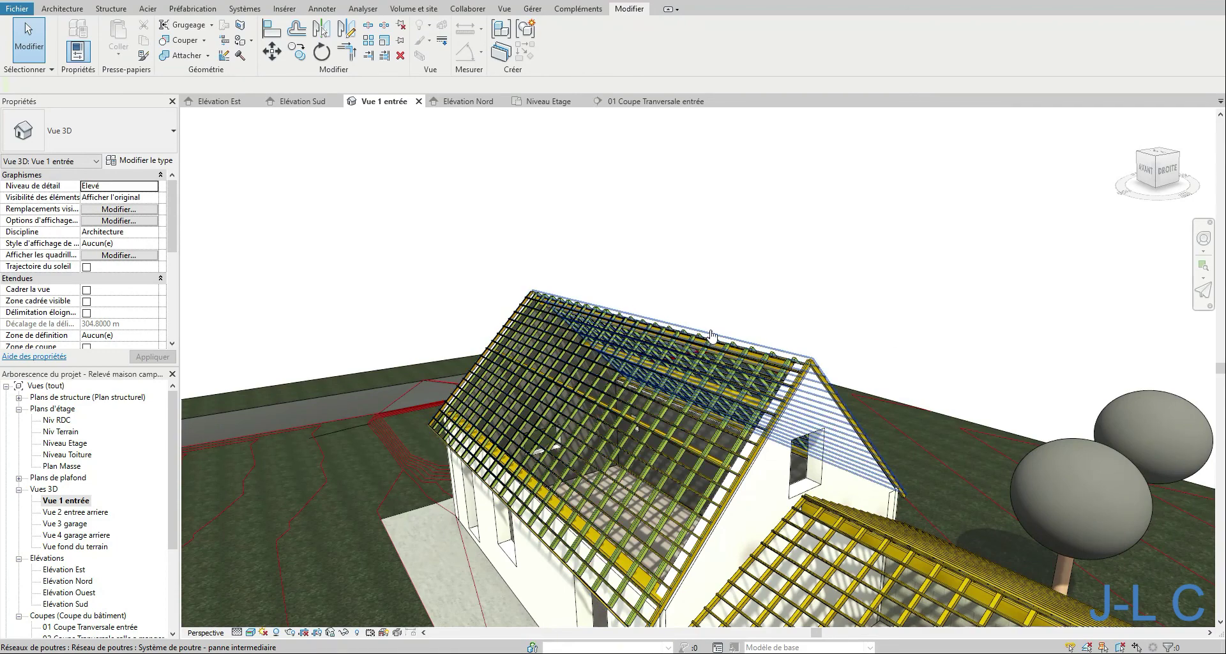
shift+middle_drag(714, 326, 501, 347)
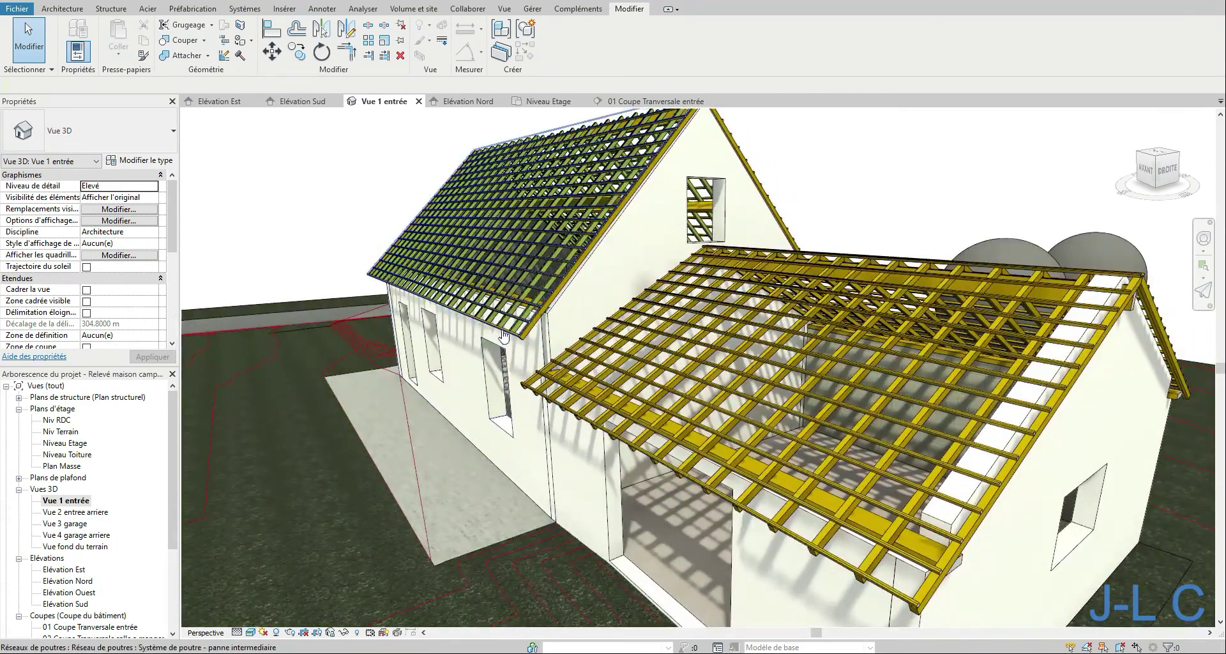
shift+middle_drag(507, 334, 1051, 410)
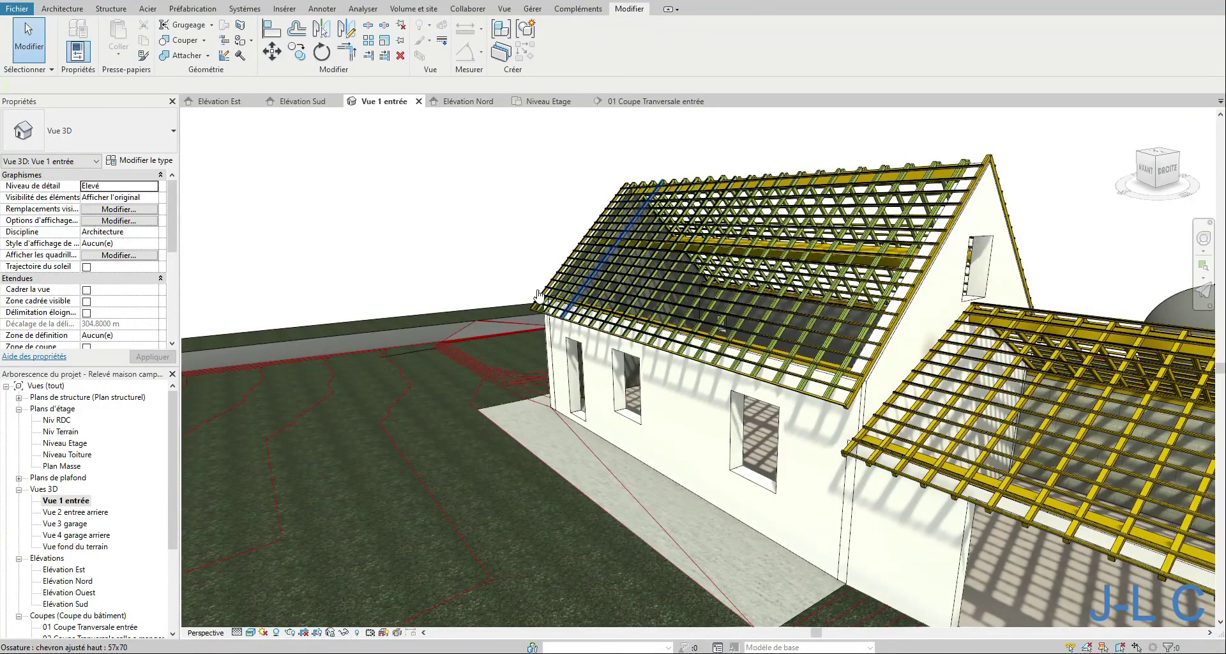
shift+middle_drag(538, 295, 796, 288)
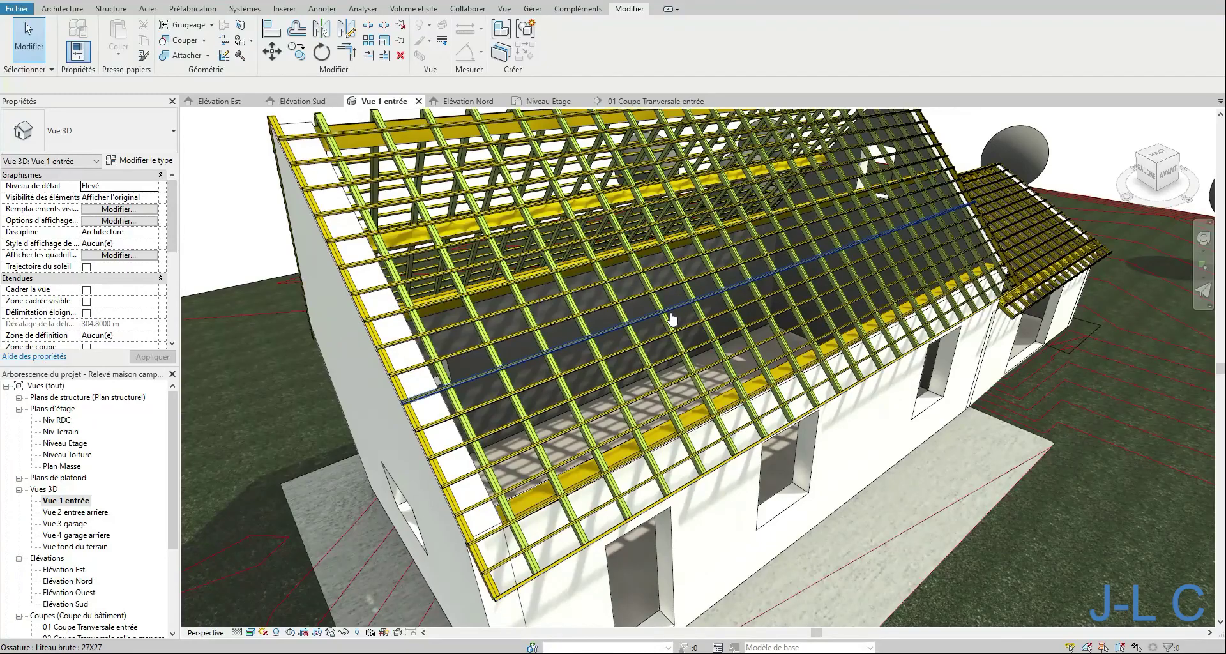
shift+middle_drag(672, 318, 660, 219)
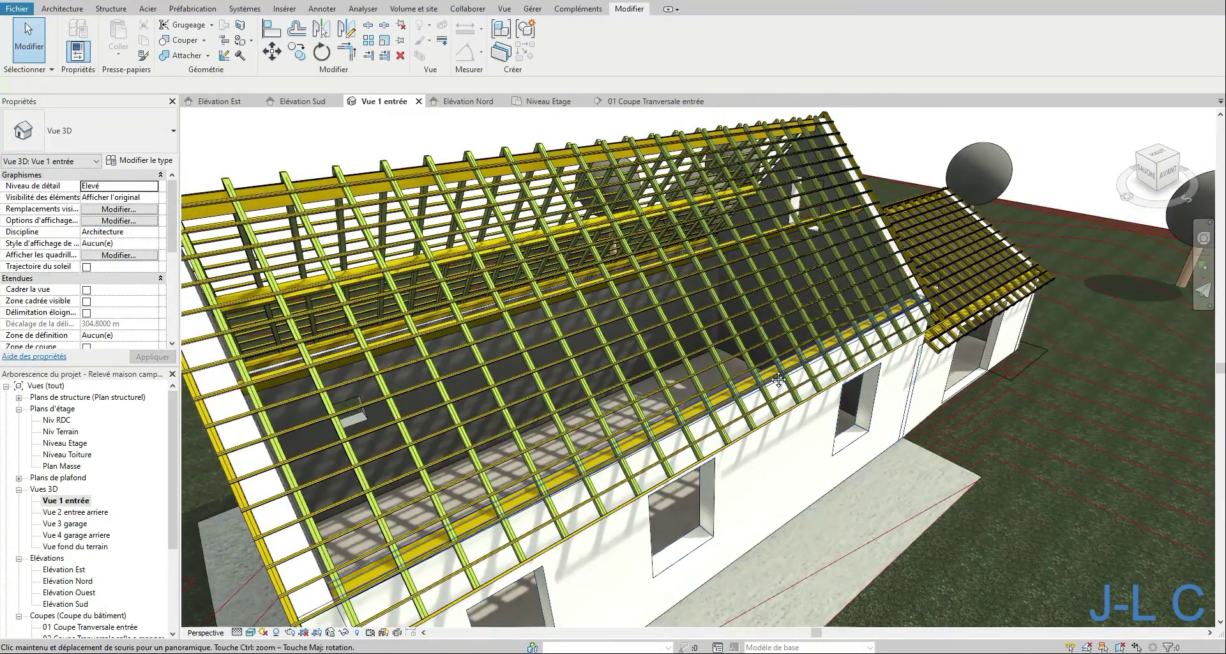
shift+middle_drag(777, 380, 819, 387)
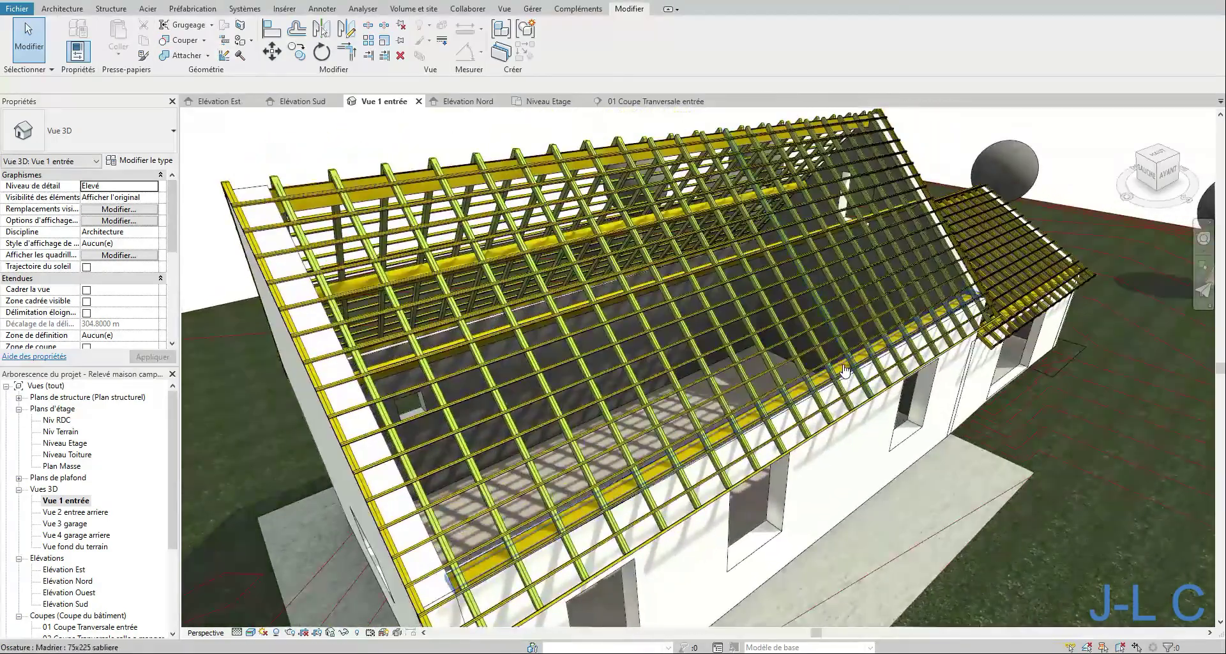
scroll(807, 317, up, 5)
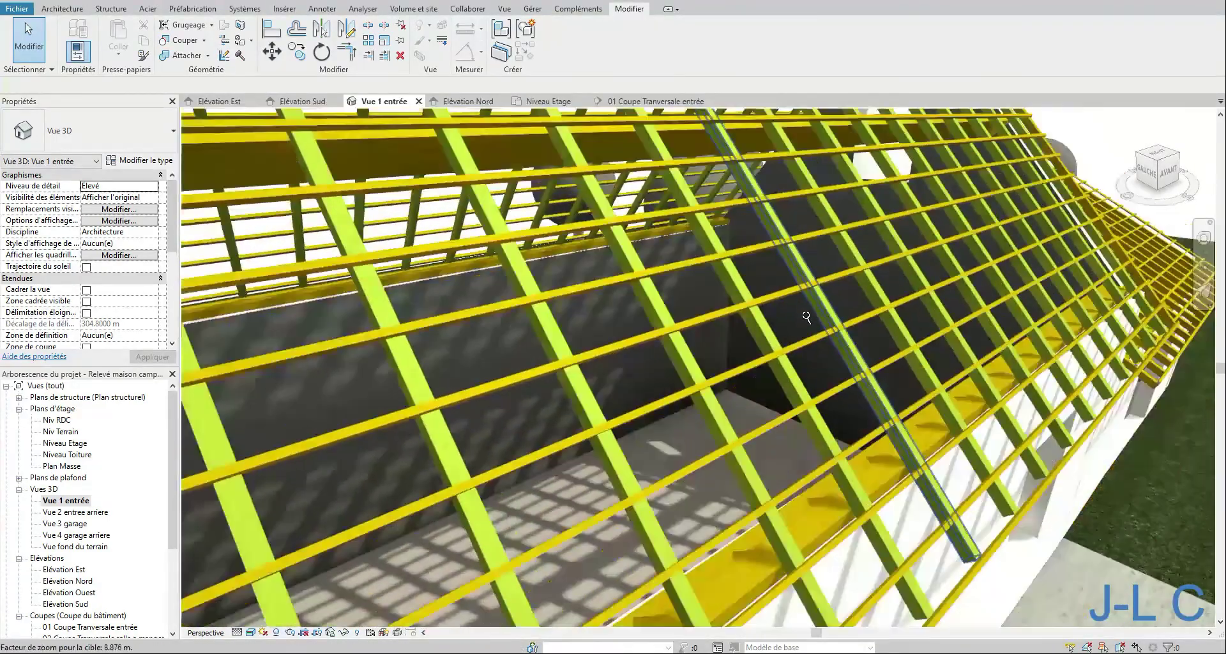
Inspect the underside of the house roof framing from inside the house, including rafters, purlins, battens and gable wall.
shift+middle_drag(806, 318, 846, 324)
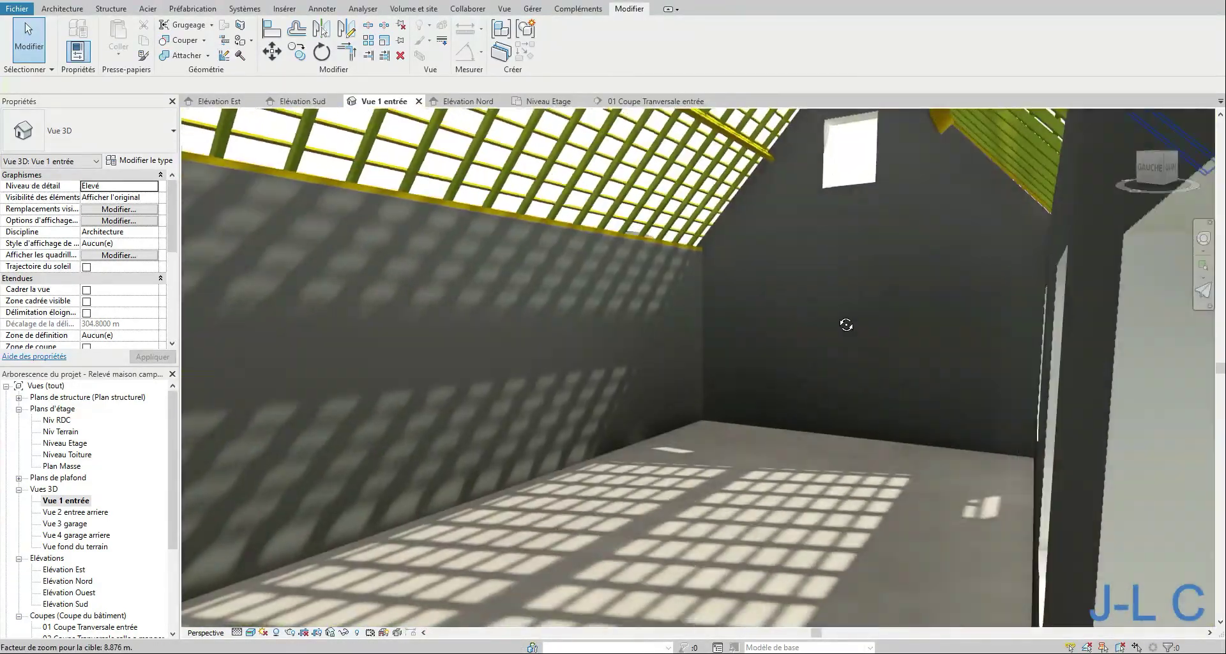
scroll(846, 325, down, 8)
scroll(844, 328, up, 4)
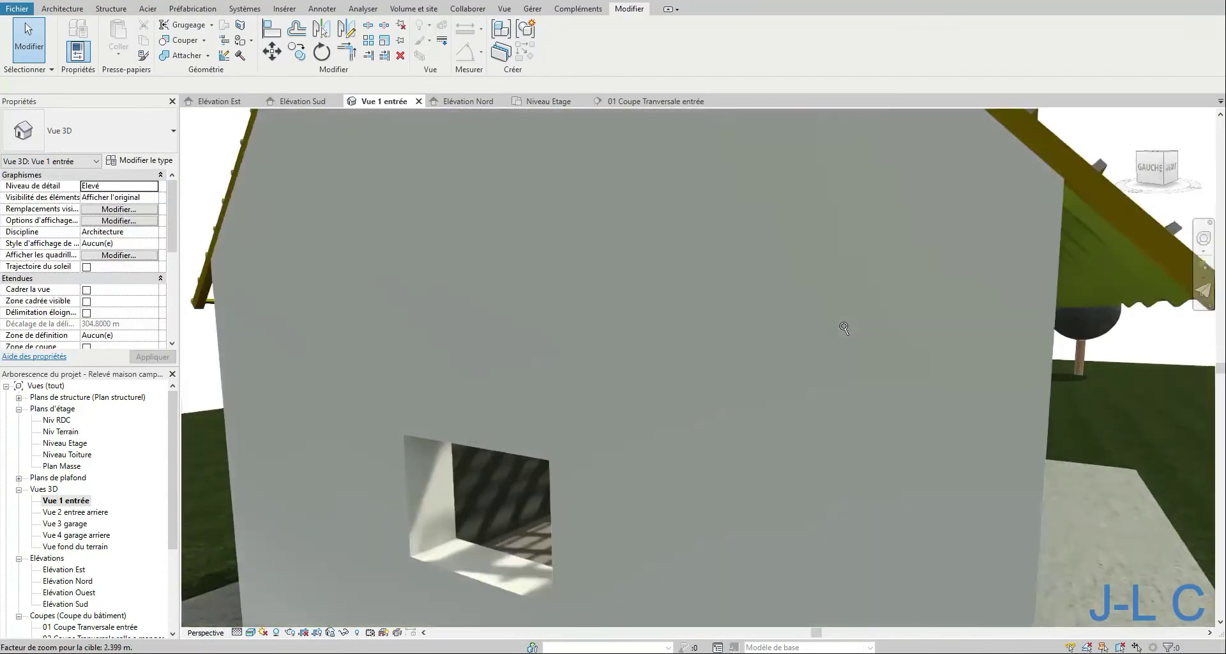
scroll(843, 328, up, 3)
middle_drag(835, 337, 826, 277)
mouse_move(795, 310)
shift+middle_down()
mouse_move(756, 388)
mouse_move(757, 434)
shift+middle_up()
mouse_move(786, 195)
middle_down()
mouse_move(790, 308)
mouse_move(755, 268)
mouse_move(824, 272)
middle_up()
middle_drag(1007, 360, 904, 327)
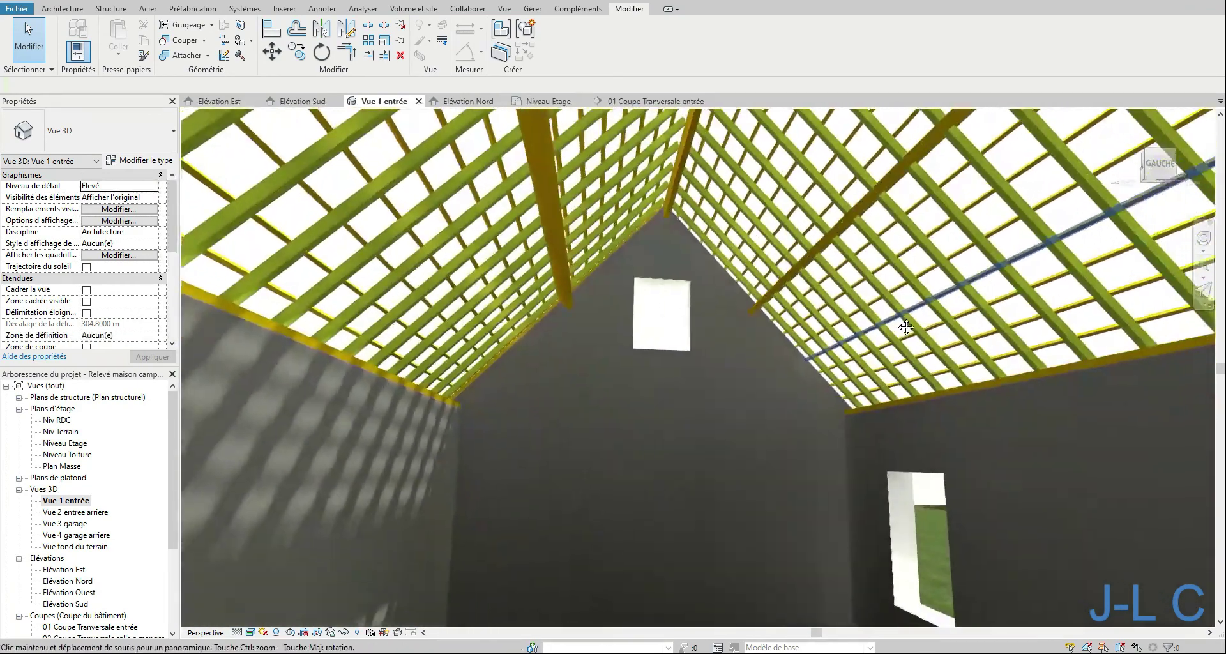
scroll(817, 322, up, 2)
scroll(829, 328, down, 3)
scroll(828, 328, up, 3)
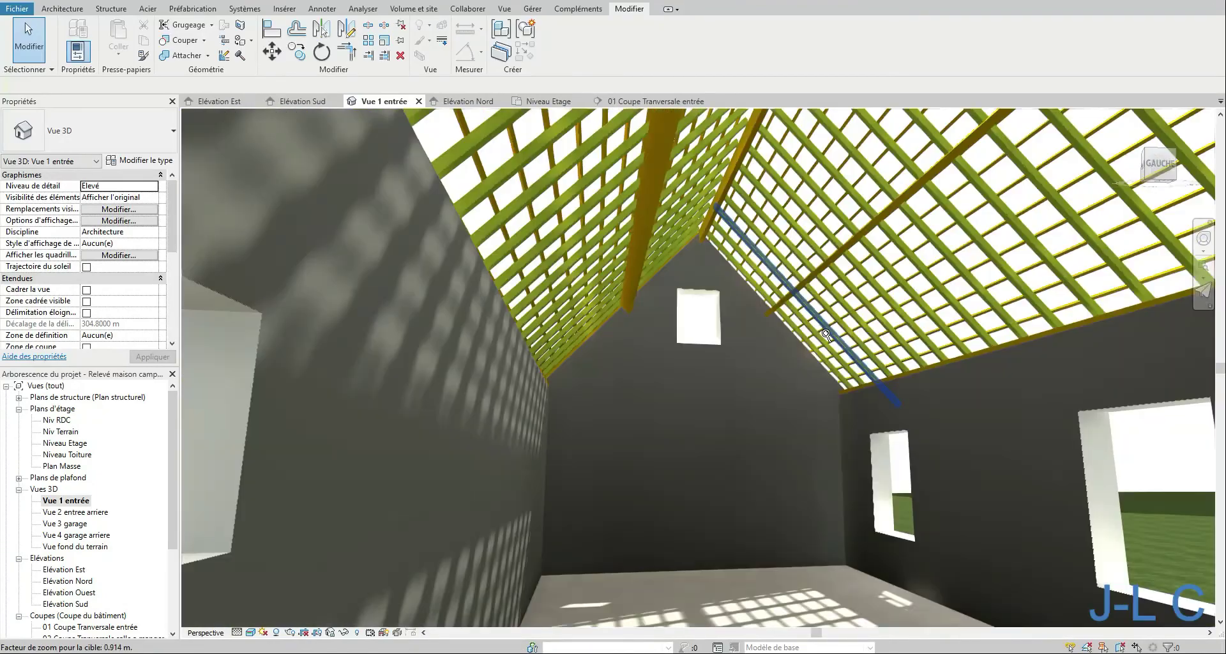
middle_drag(829, 328, 811, 133)
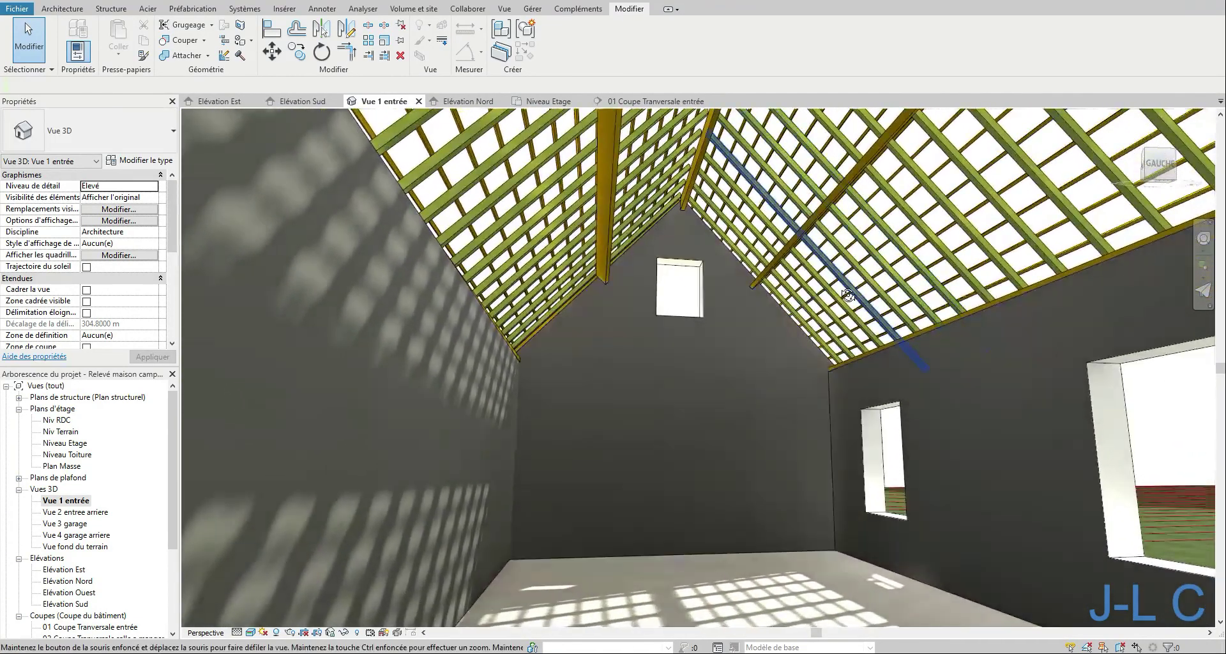
shift+middle_drag(846, 281, 938, 347)
shift+middle_drag(849, 410, 962, 356)
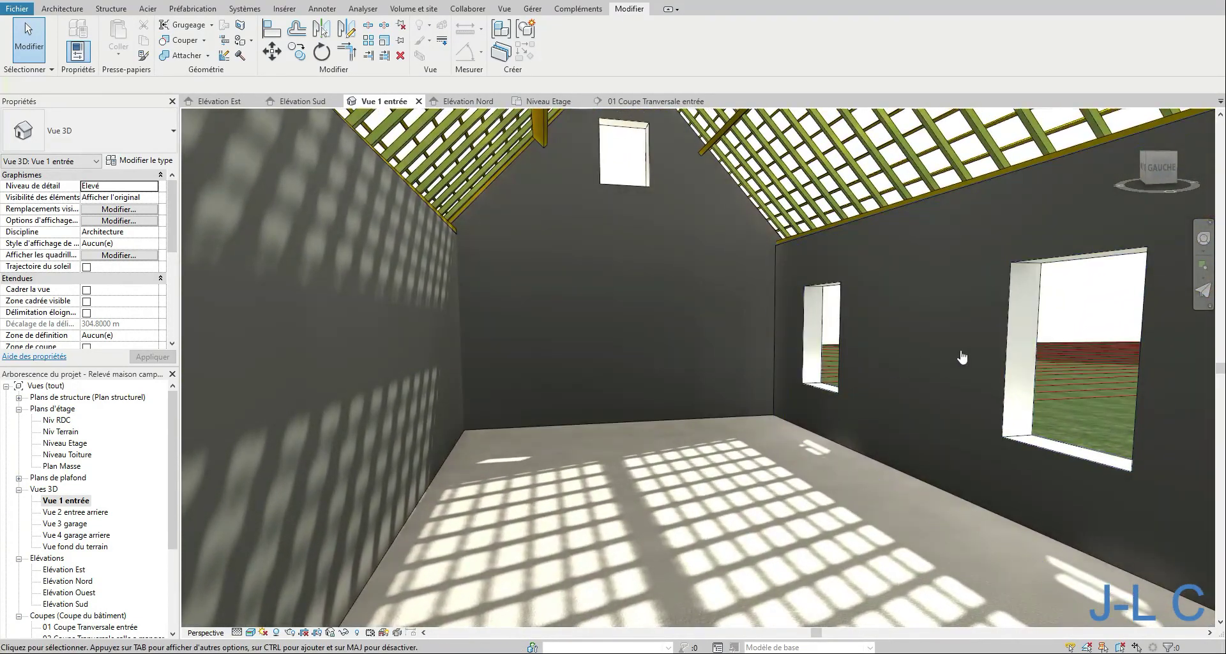
middle_drag(914, 211, 897, 191)
middle_drag(885, 319, 934, 313)
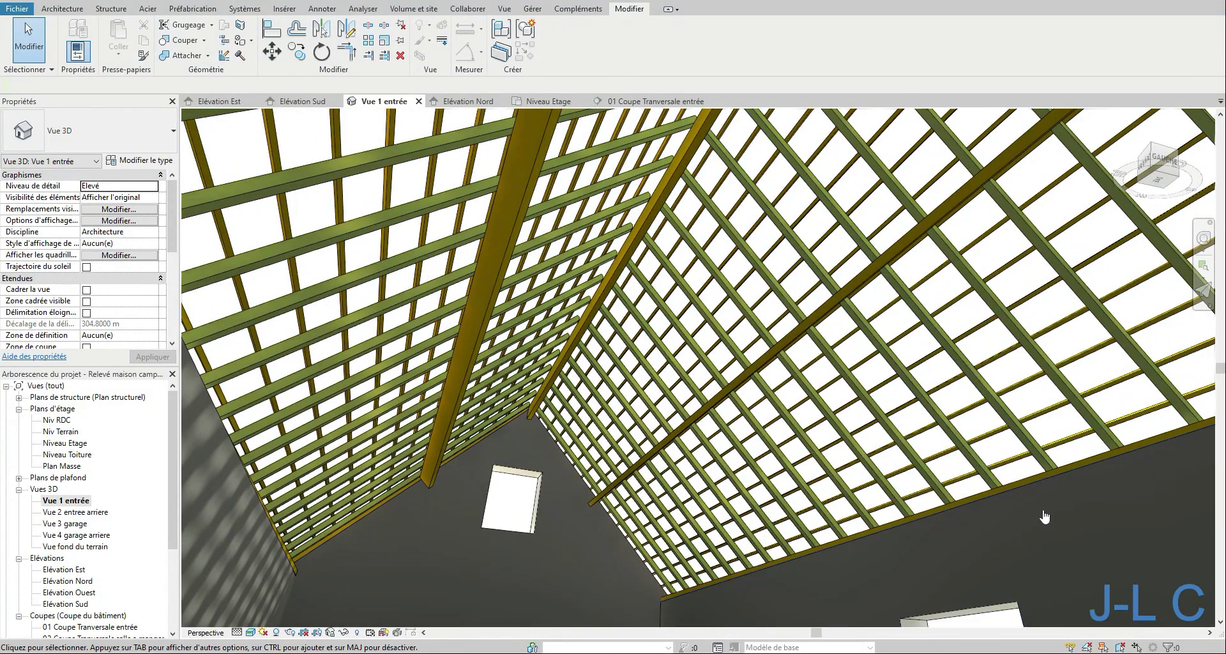